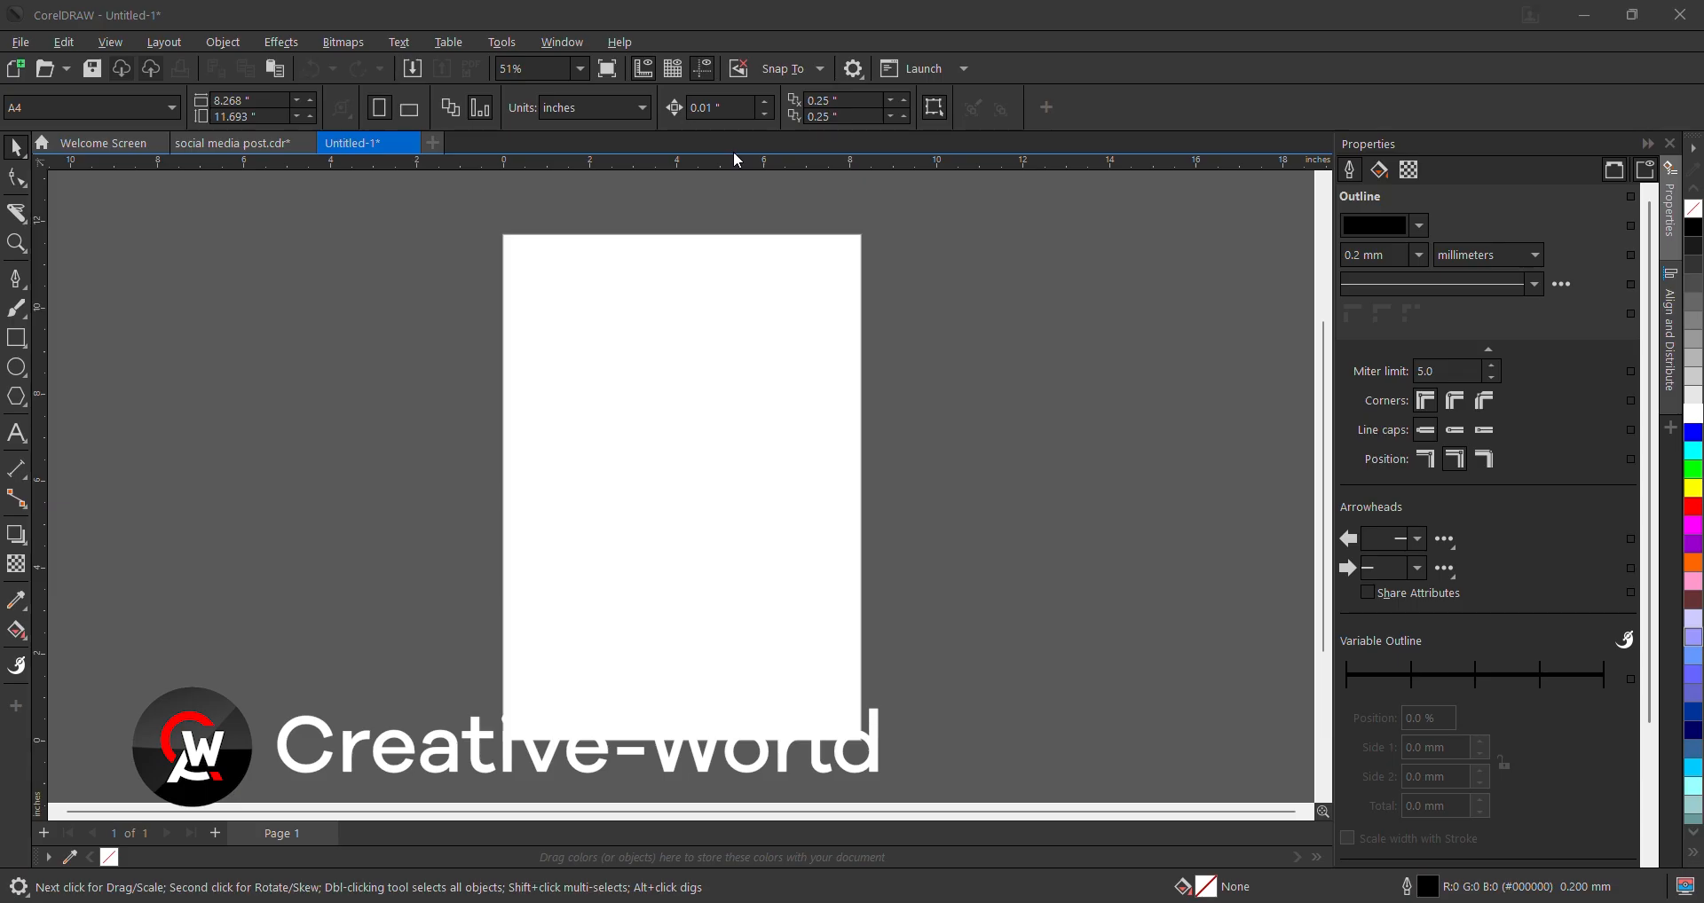
- View the sample New landlord.png flyer, then begin a new CorelDRAW document with Ctrl+N
mouse_move(920, 902)
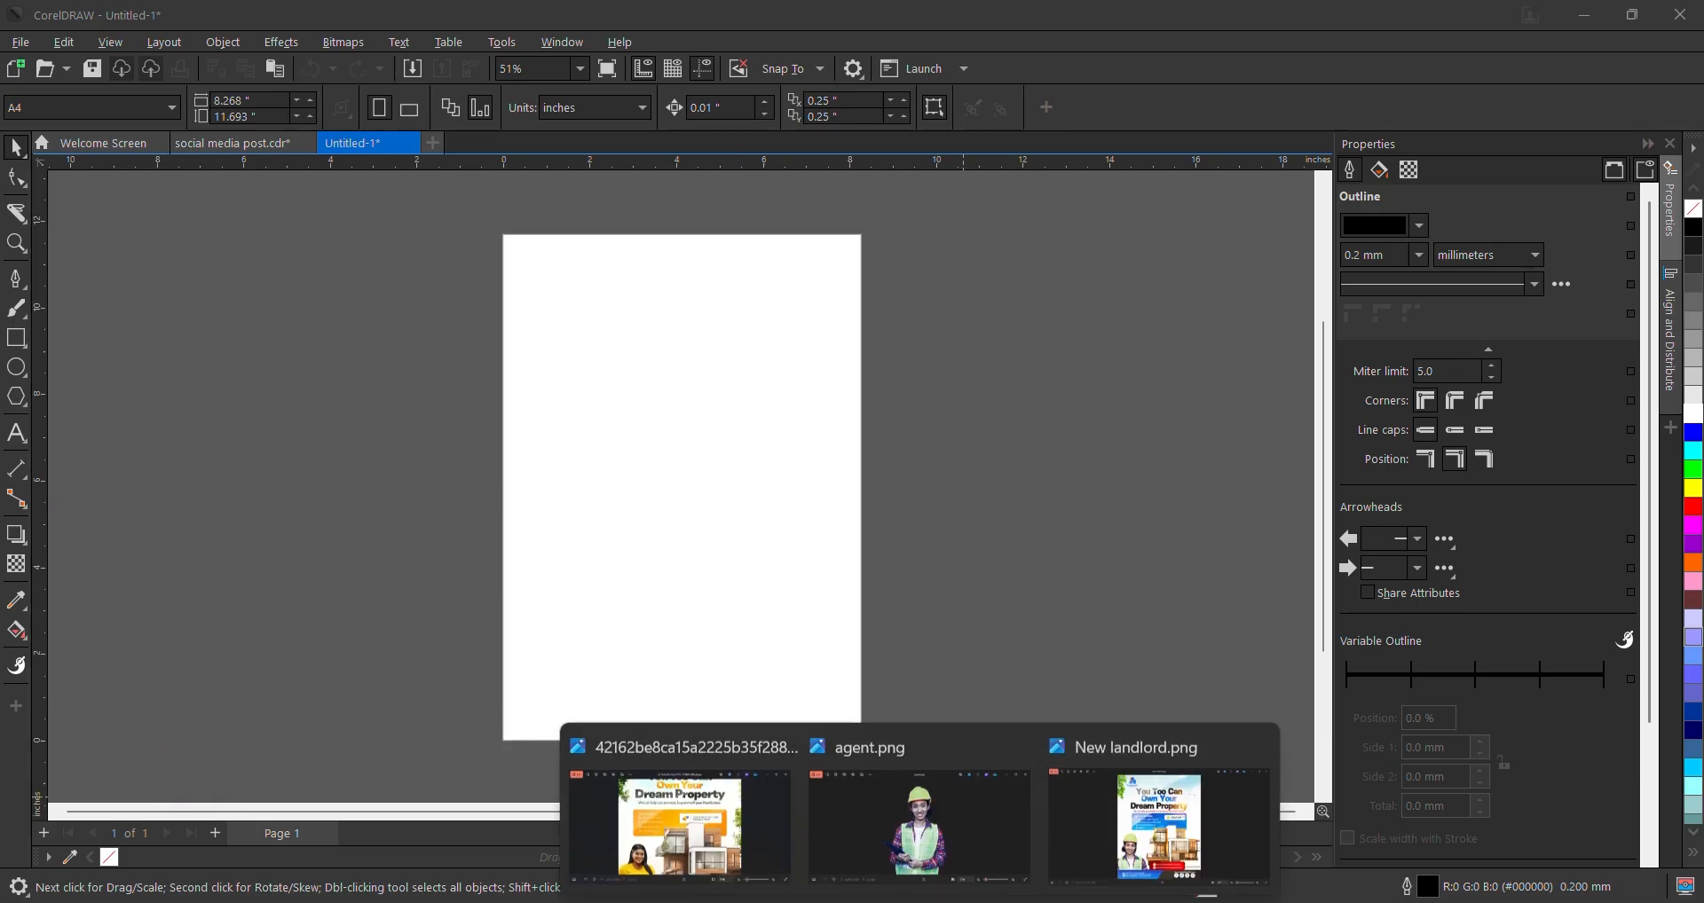
click(1158, 825)
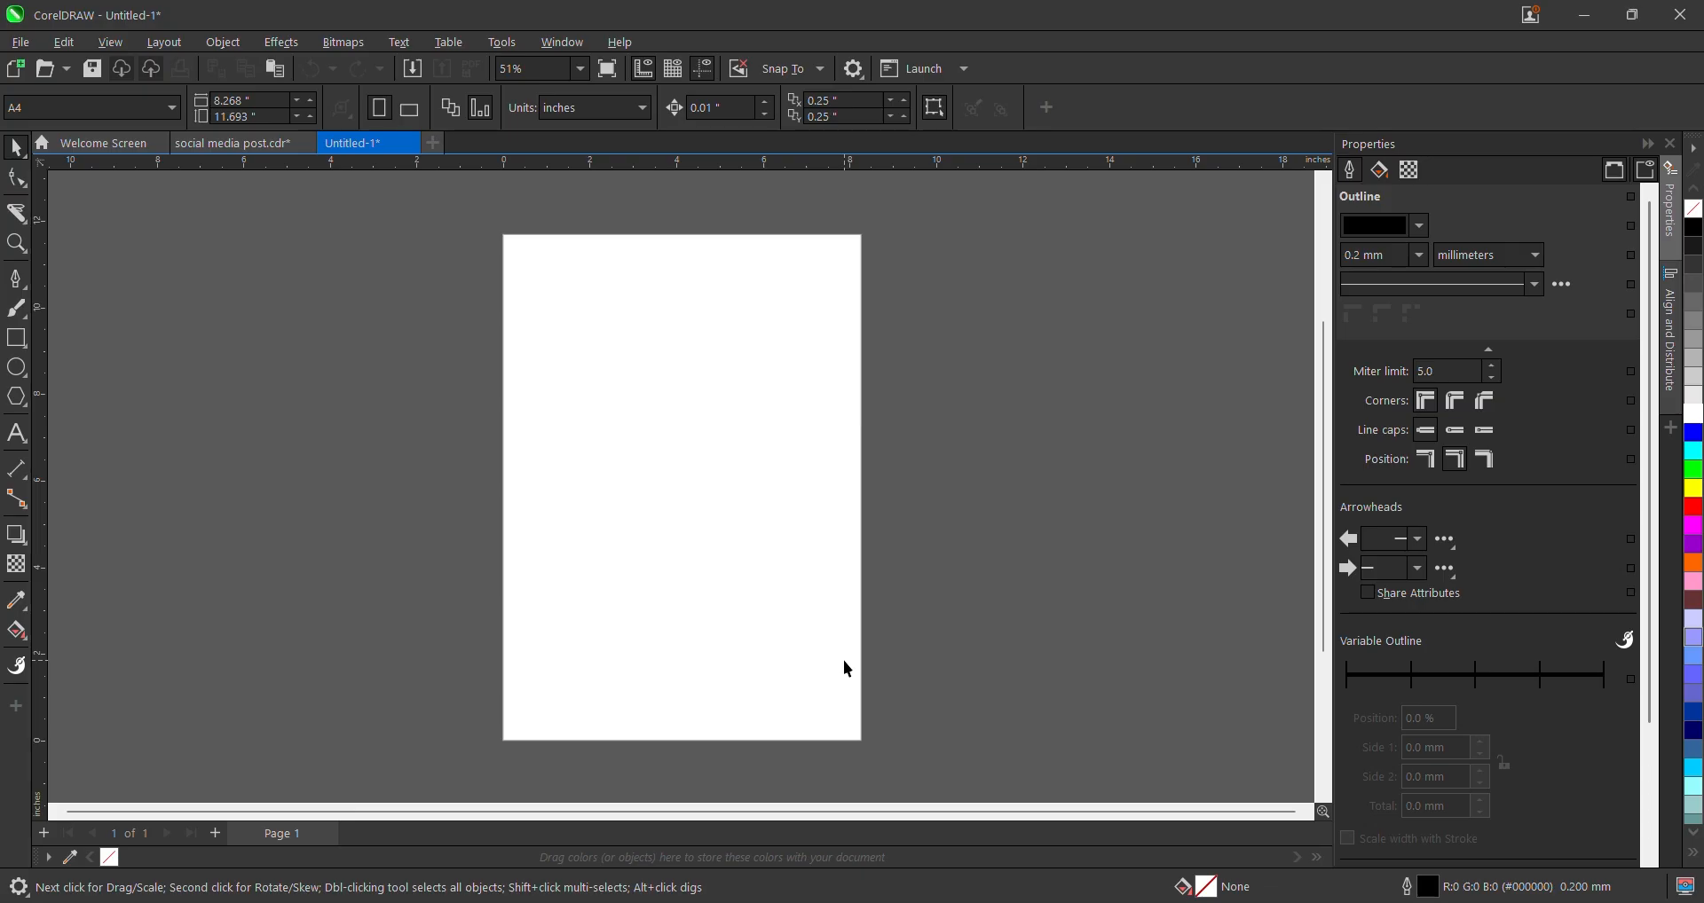
key(ctrl+n)
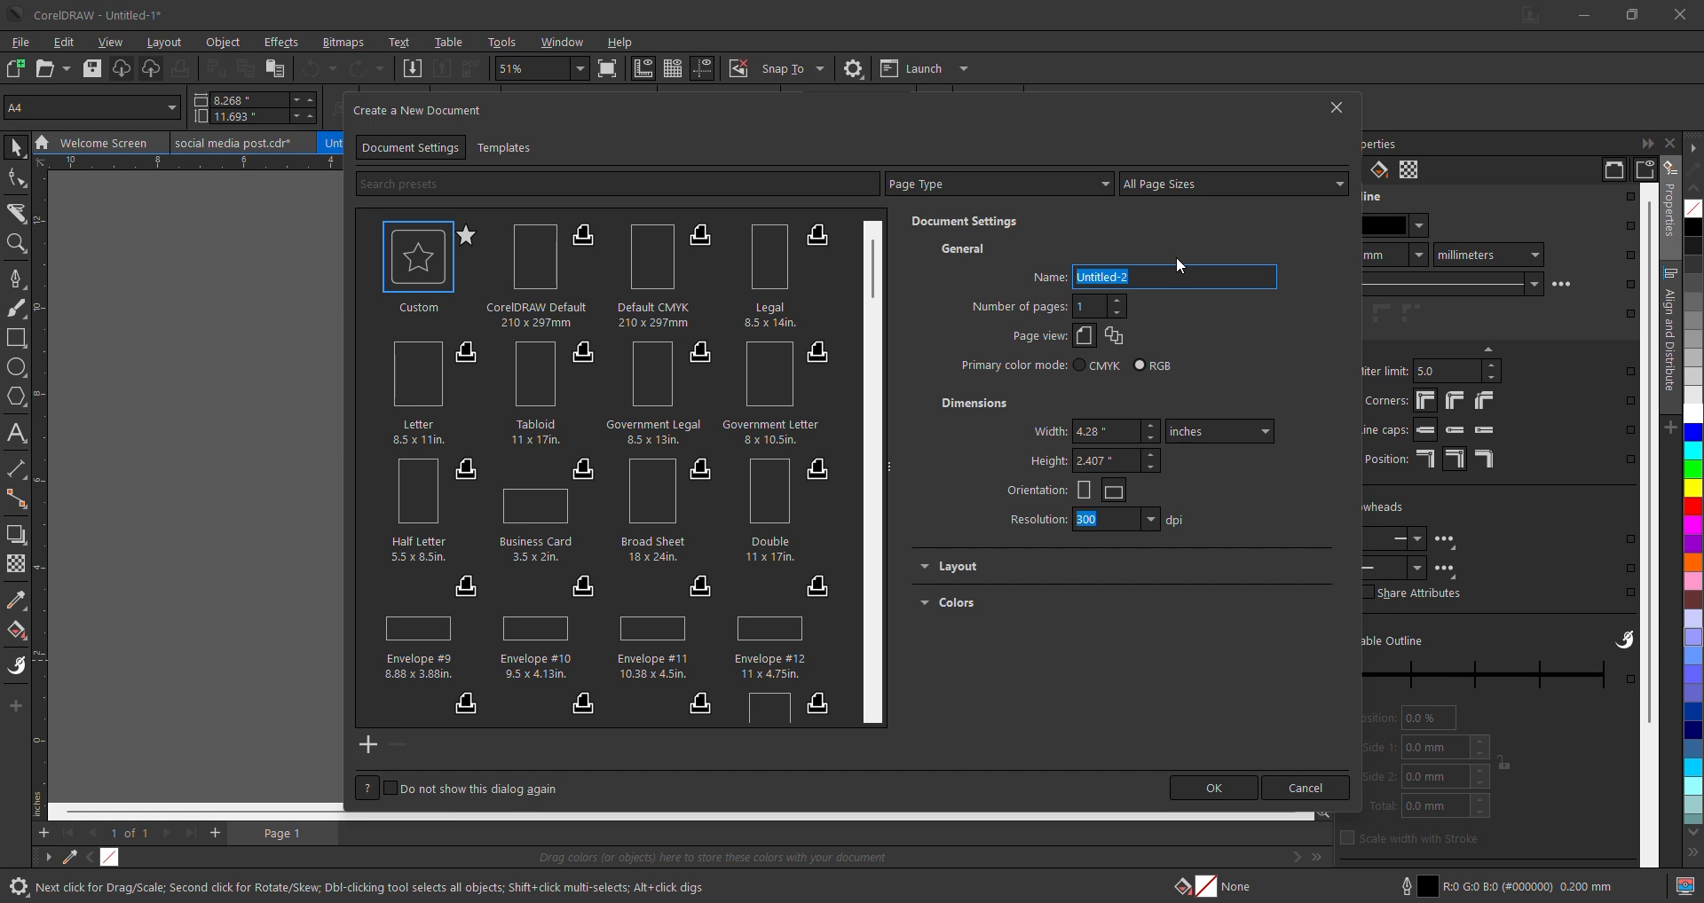
- Create a document named 'Real estate flyer' with a 5 × 6 inch page
text(Real estate flyer)
click(1102, 431)
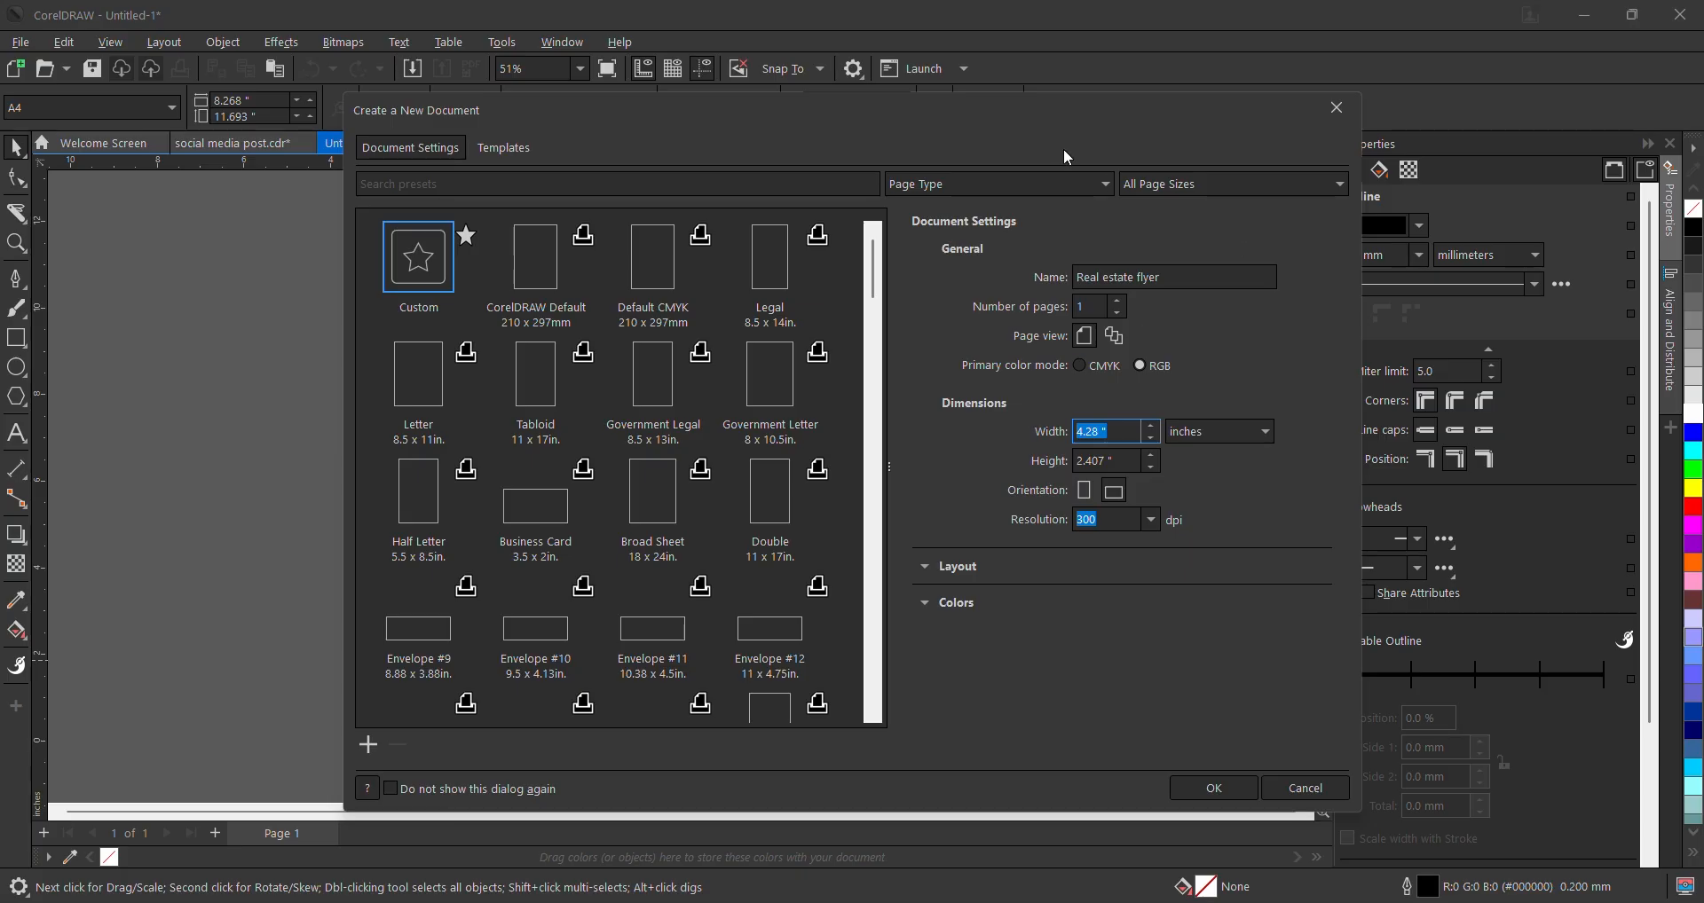
mouse_move(1065, 152)
mouse_down()
mouse_move(1227, 142)
mouse_move(1099, 151)
mouse_move(1056, 125)
mouse_move(1051, 178)
mouse_up()
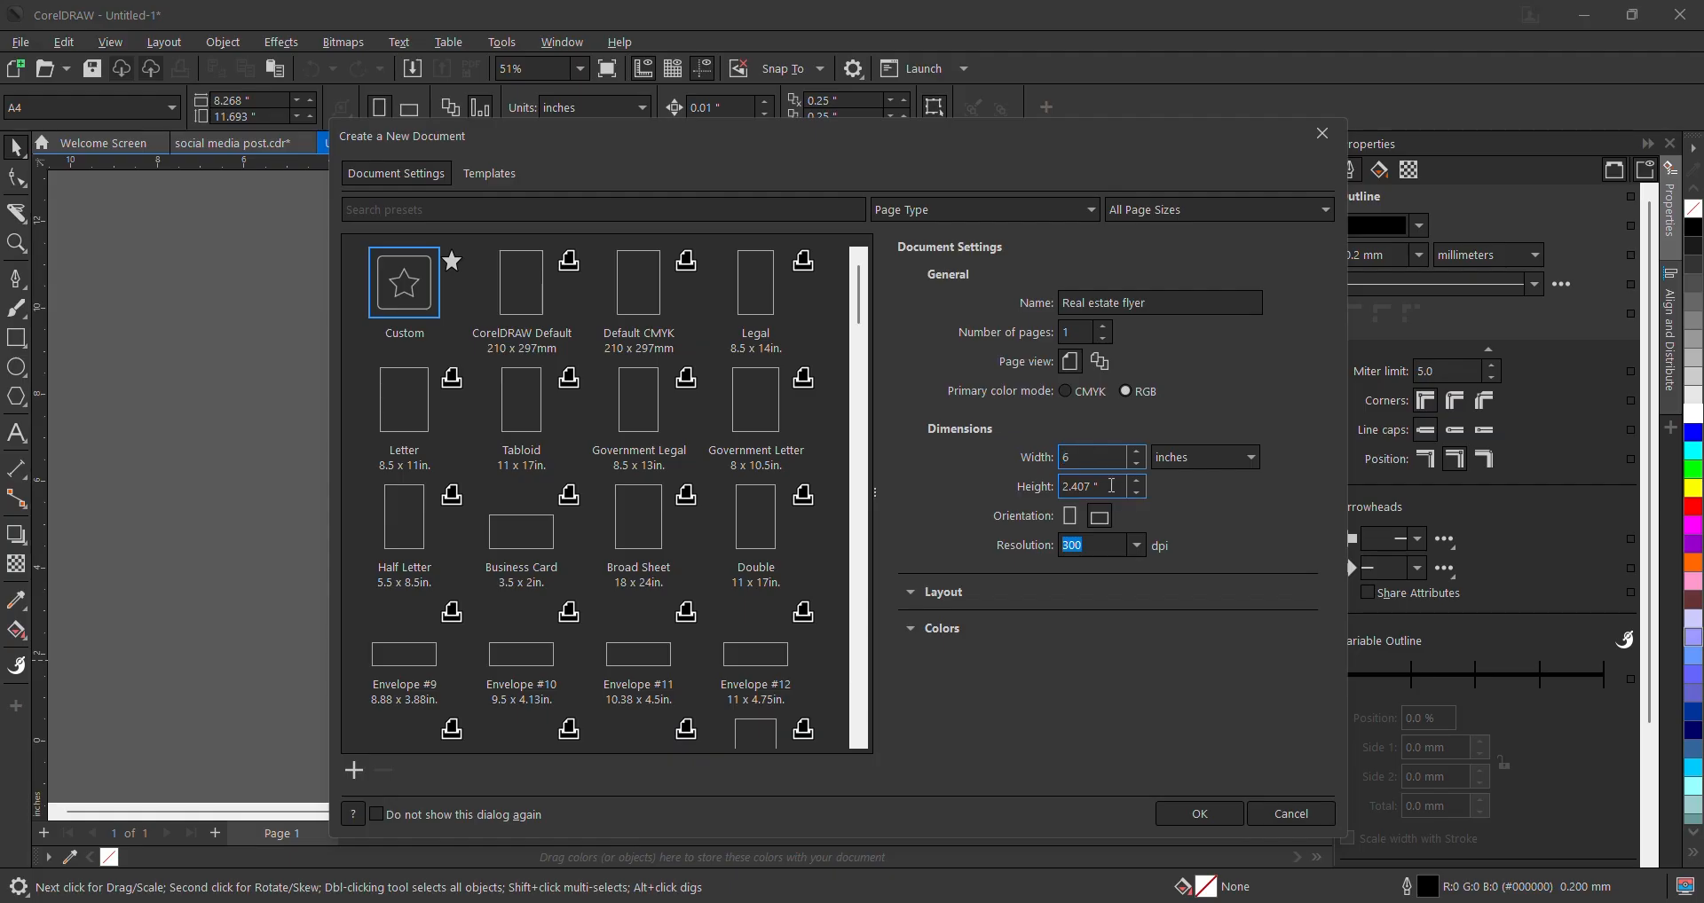
drag(1082, 458, 1035, 465)
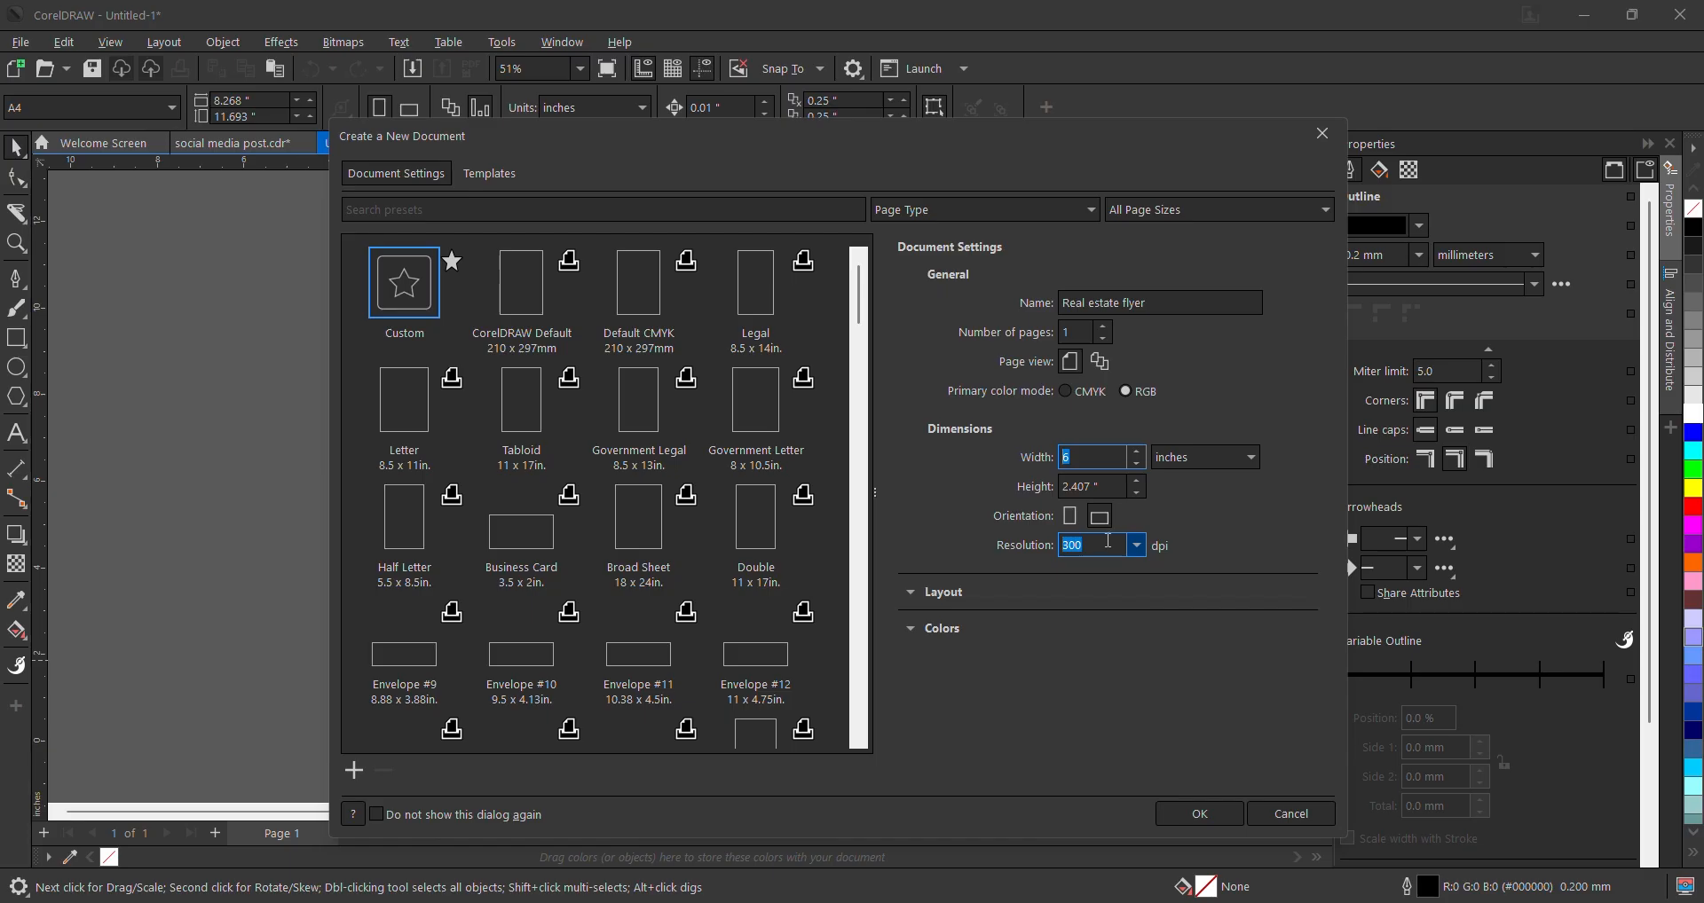
text(5)
key(Tab)
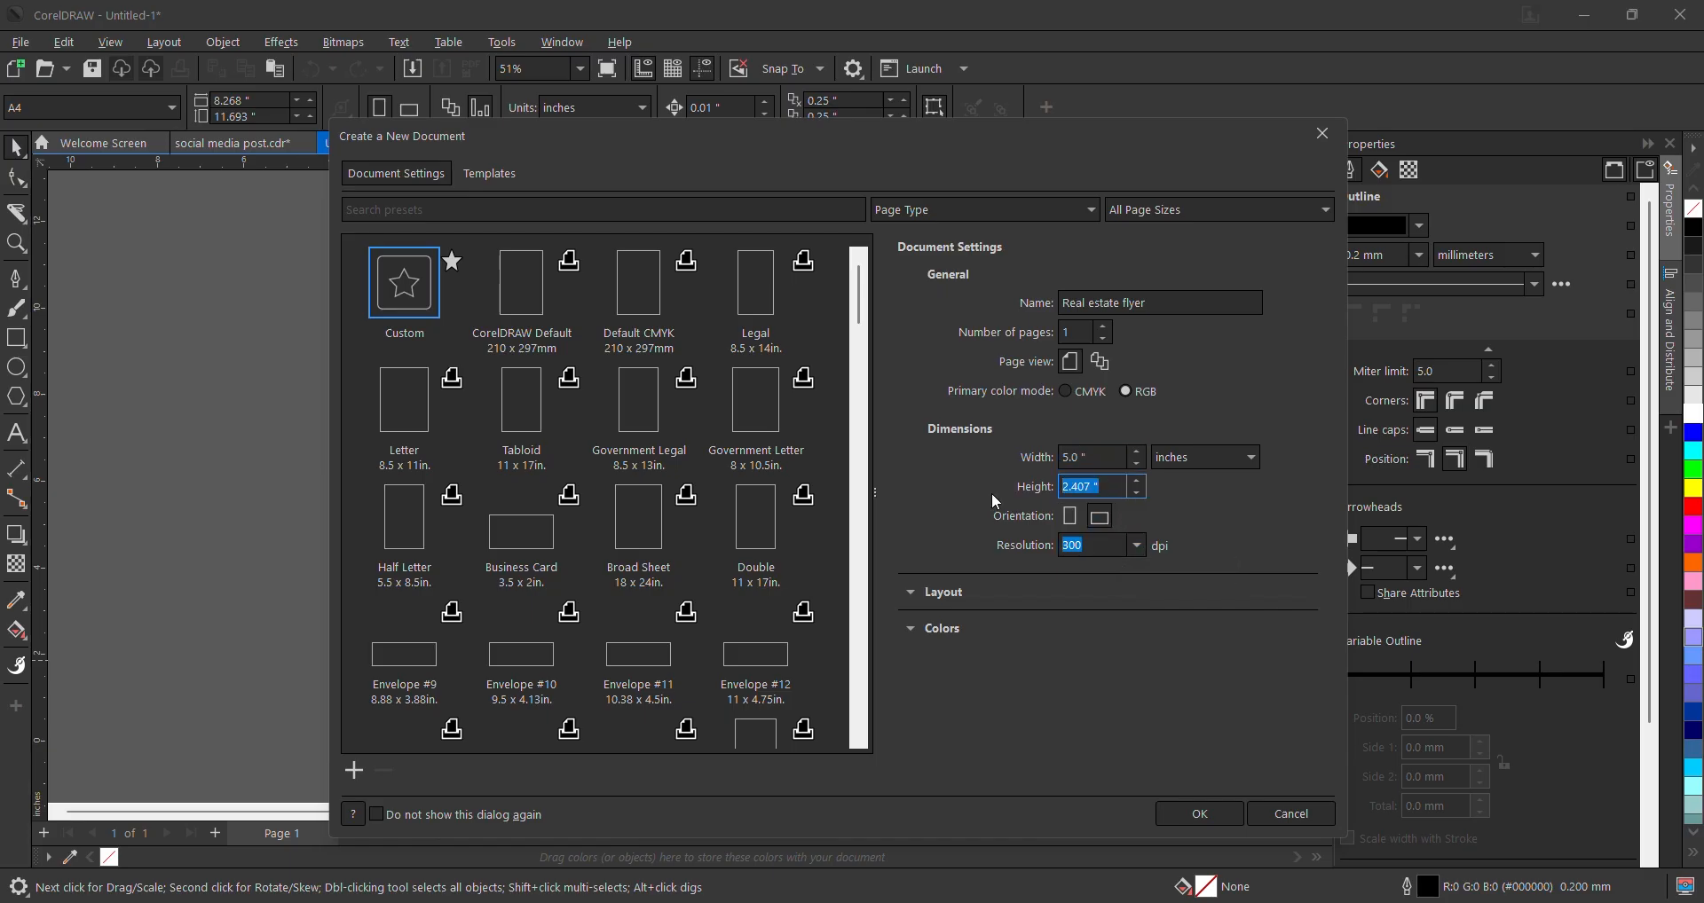
text(6)
click(1202, 813)
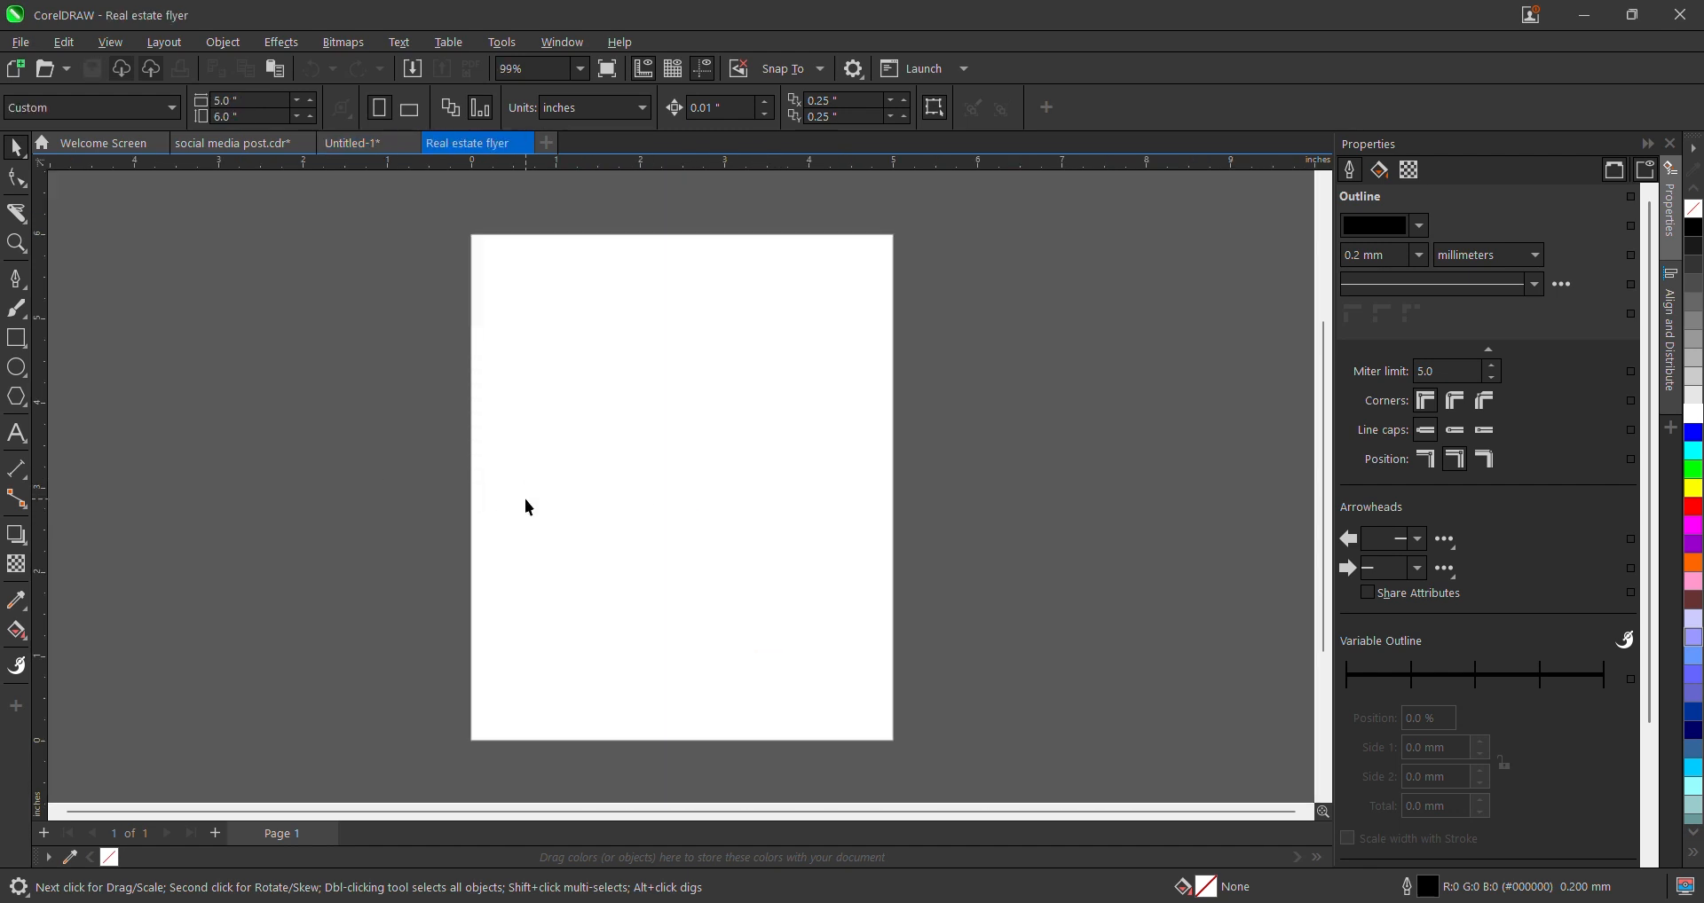
- Change the page height from 6 to 7 inches, making the page 5 × 7 inches
double_click(229, 100)
key(Tab)
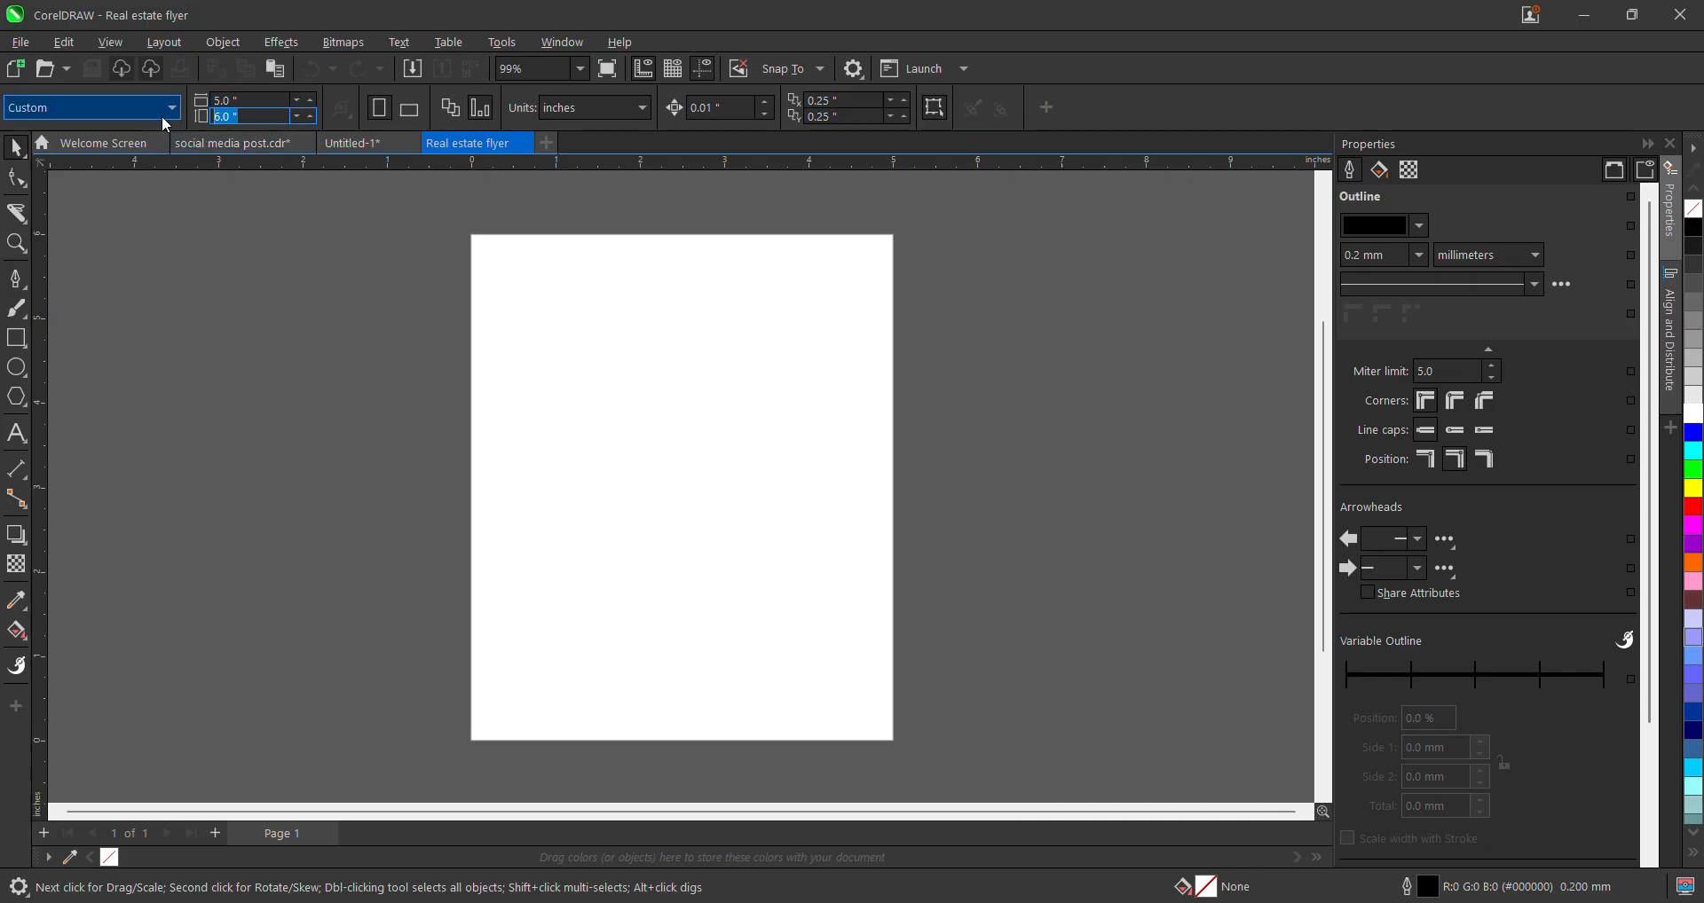
text(7)
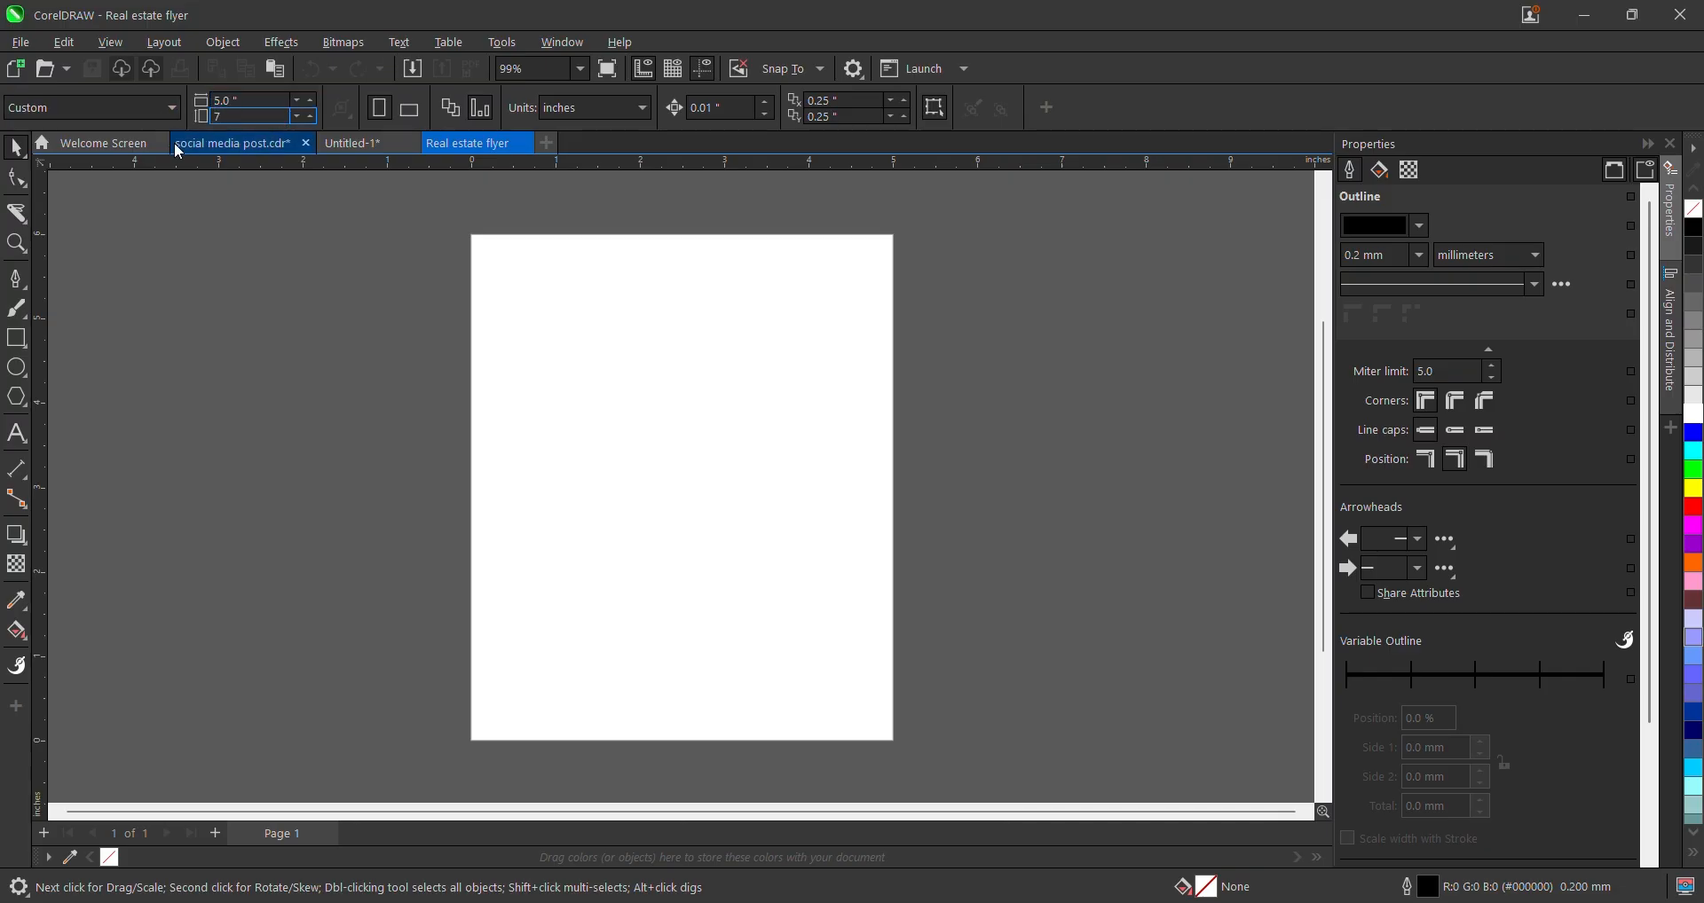
key(Return)
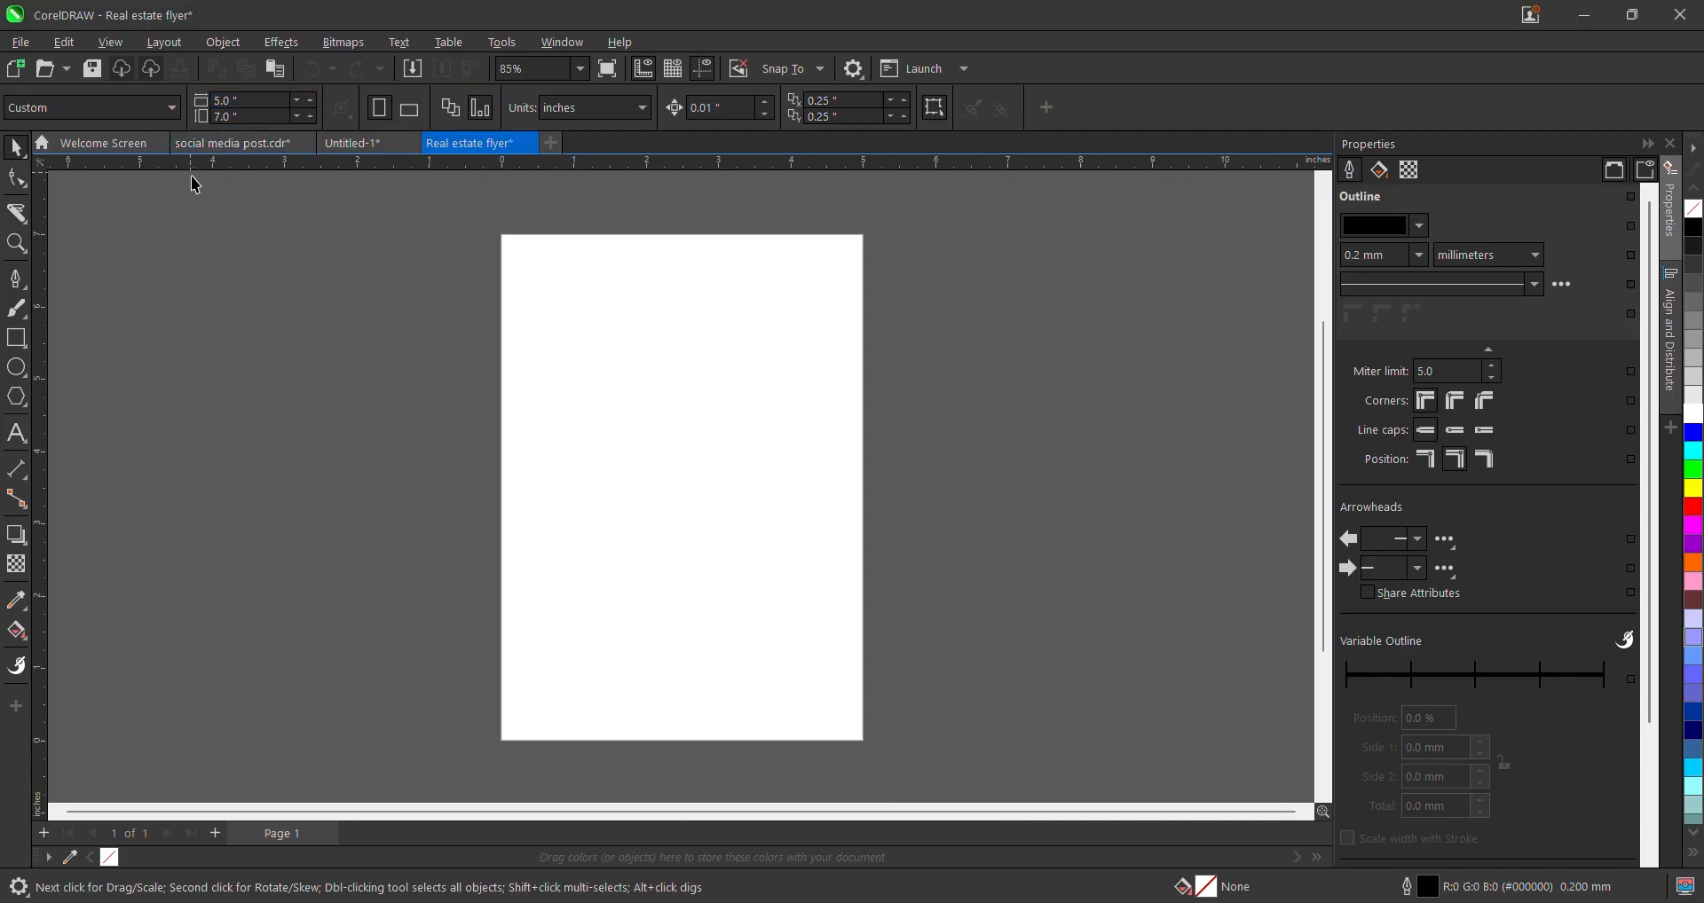
click(581, 67)
click(557, 95)
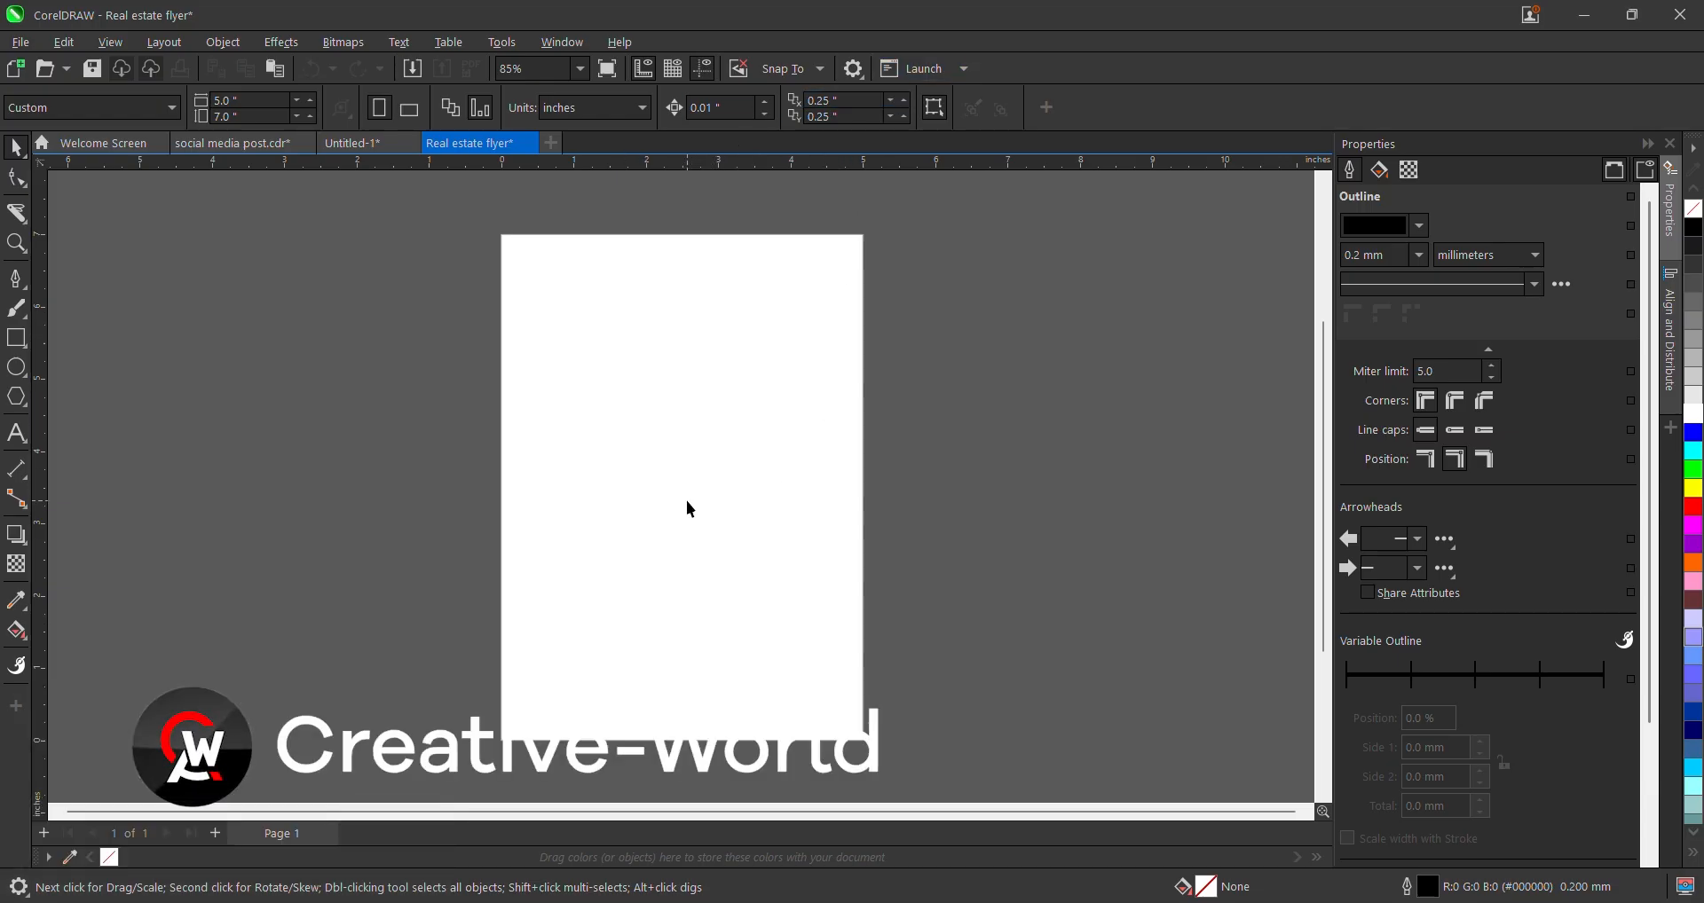
- Import all six images from Documents > Tutorial > Real estate
key(ctrl+i)
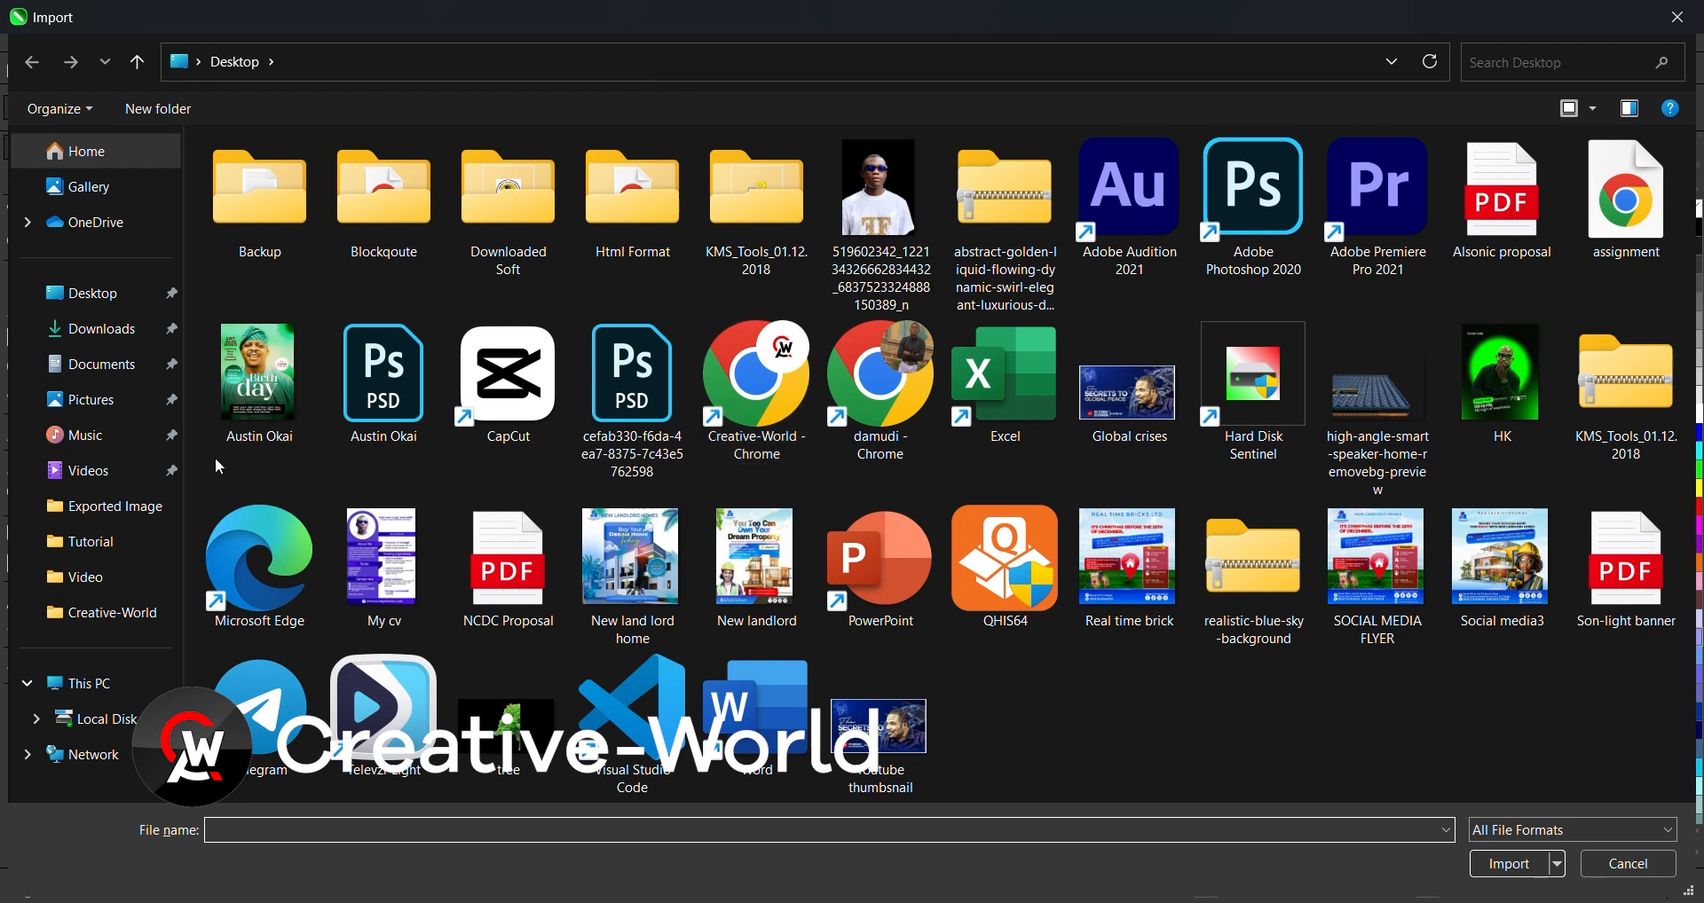
click(92, 377)
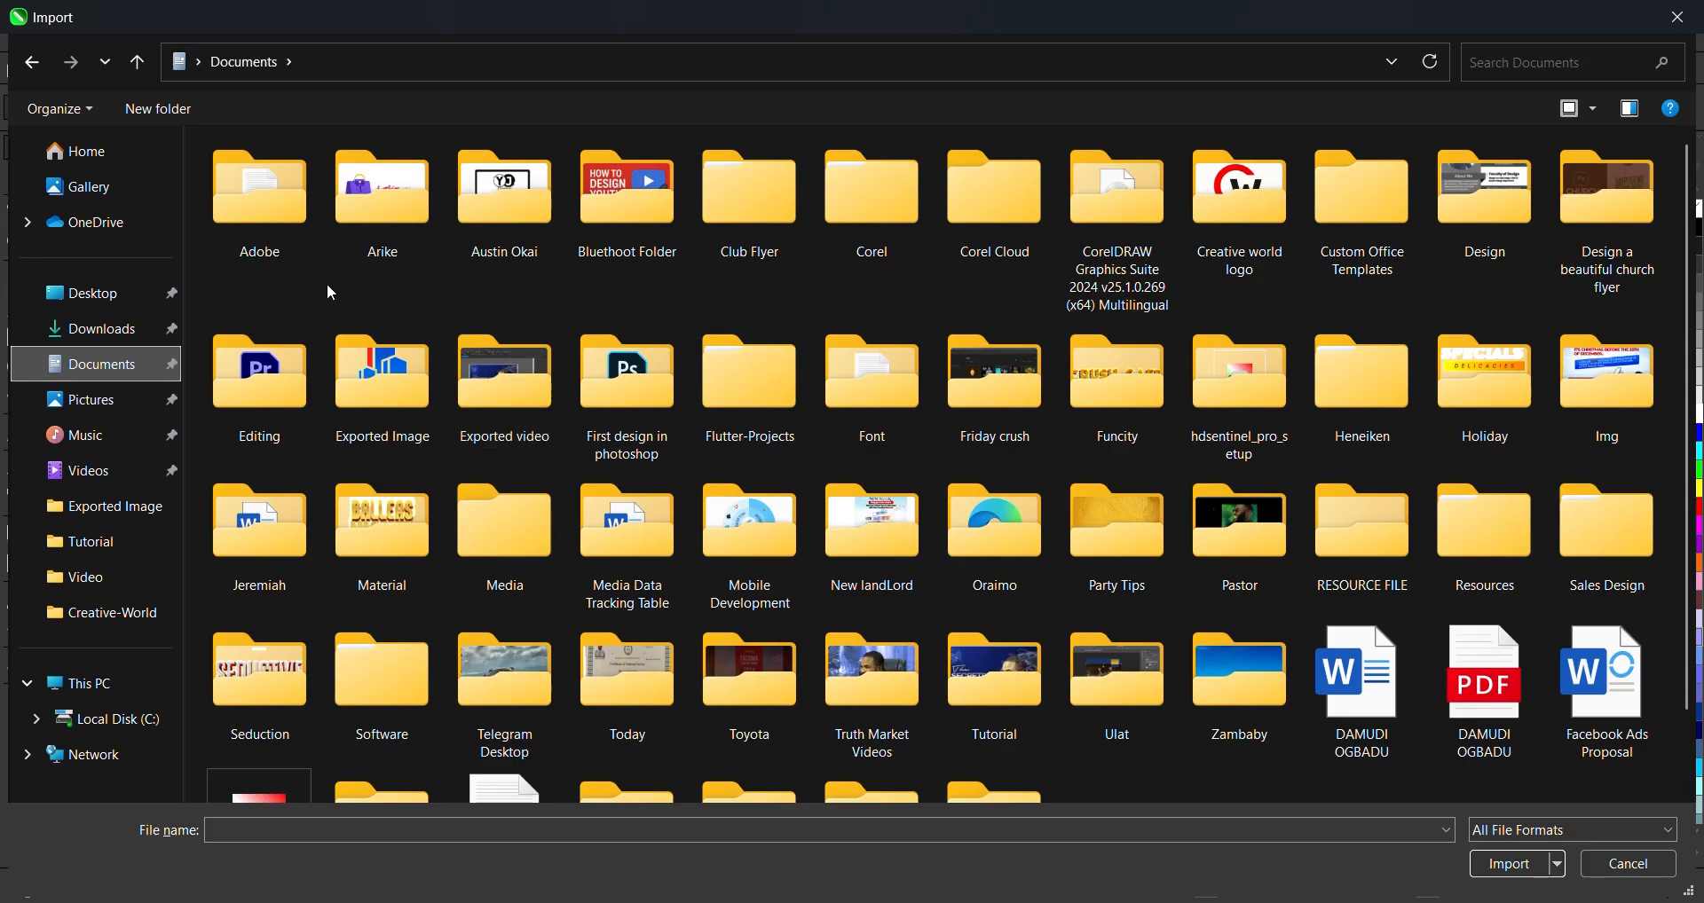
scroll(482, 545, down, 2)
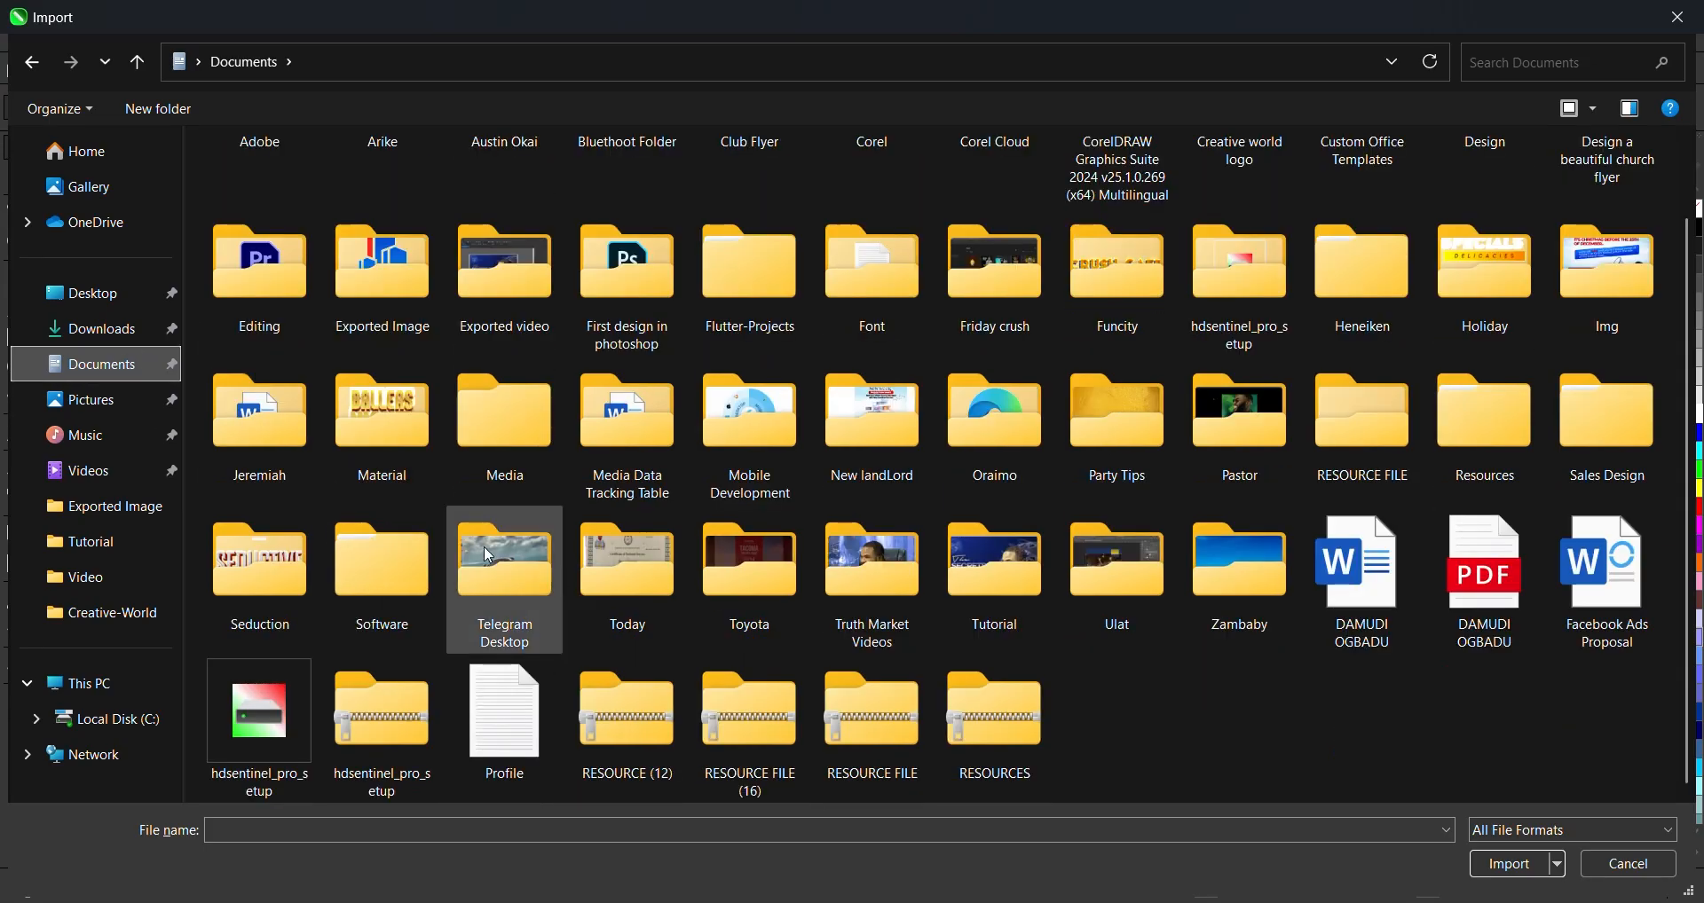
click(481, 434)
key(Down)
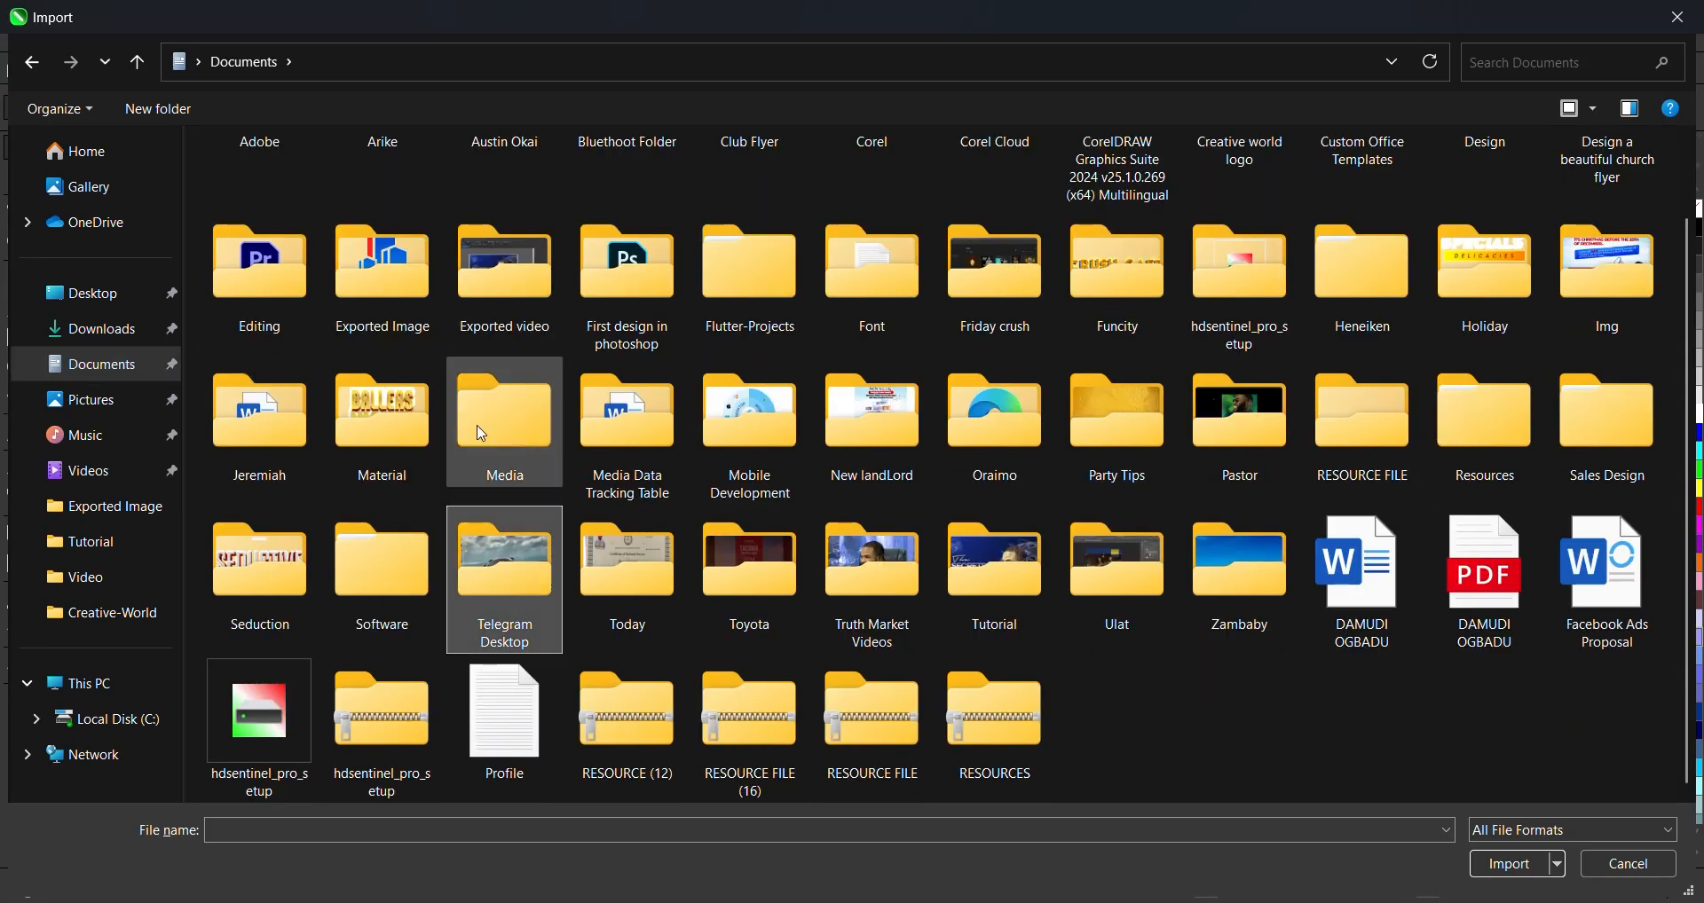
key(Right)
key(Right)
double_click(1003, 590)
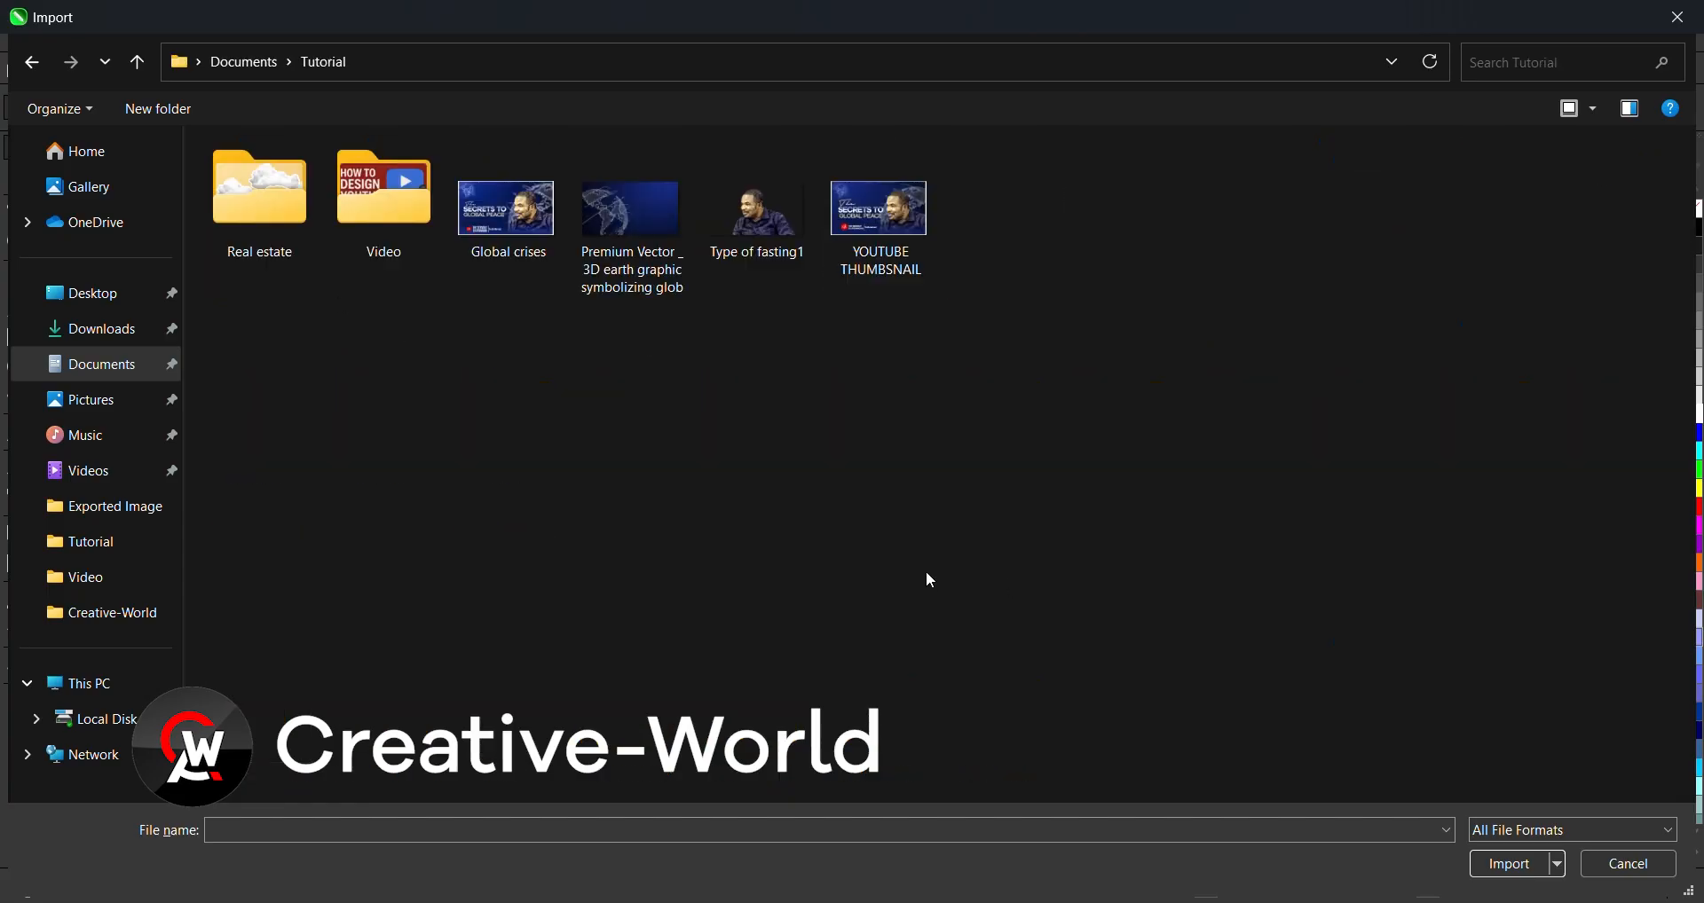
click(238, 205)
double_click(240, 181)
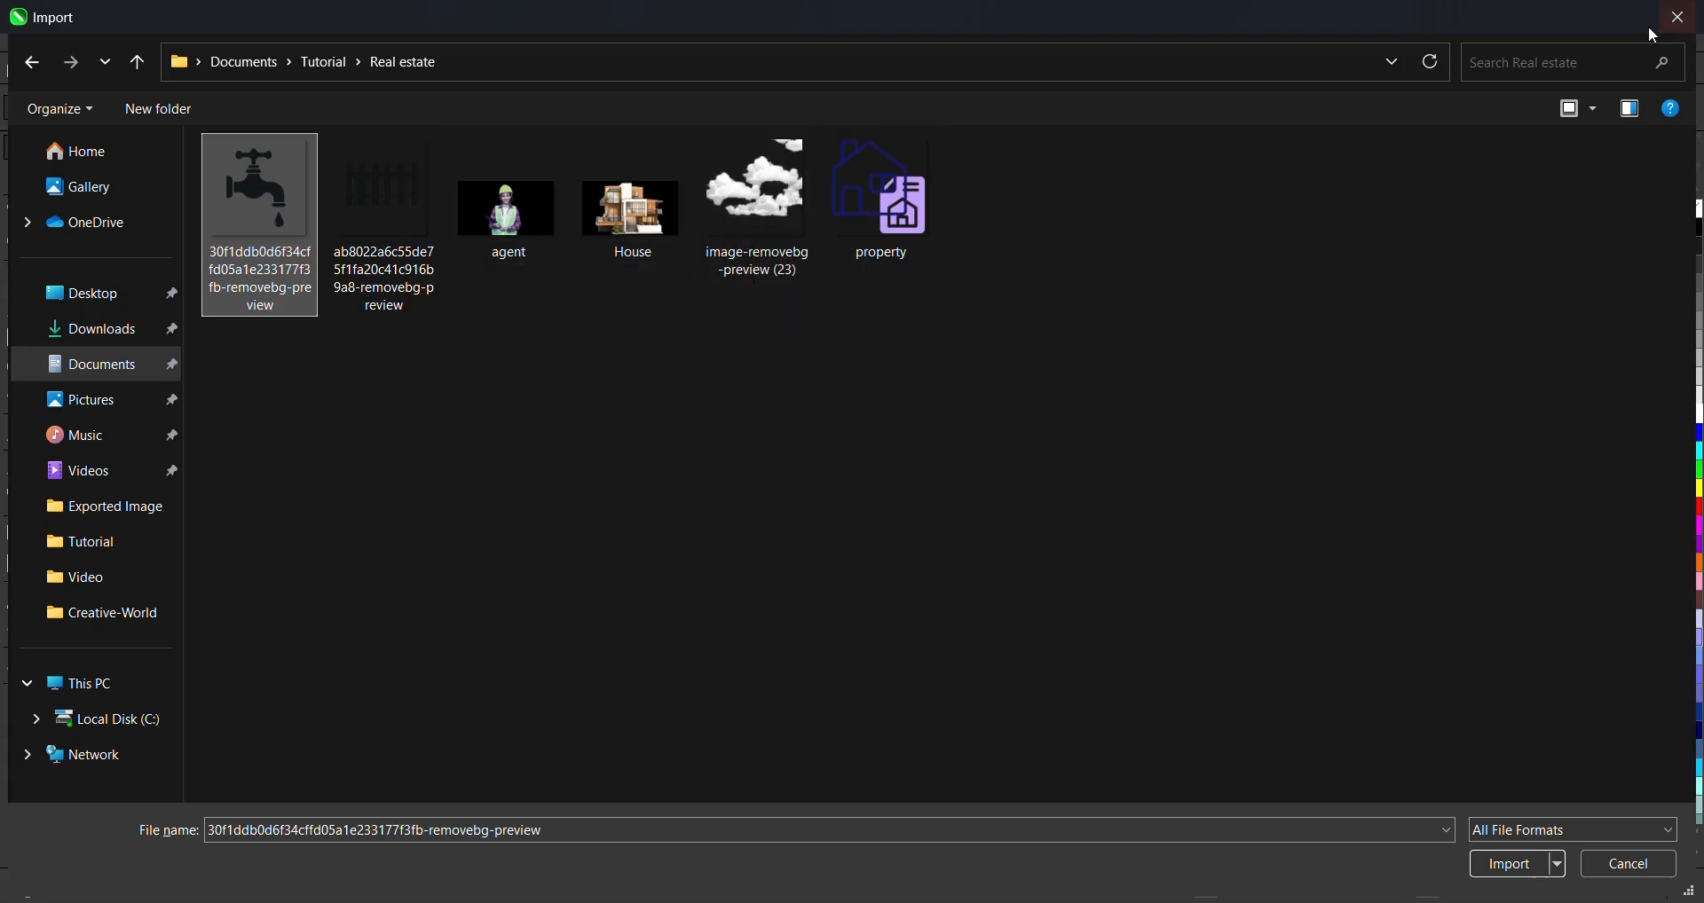
drag(1049, 338, 237, 225)
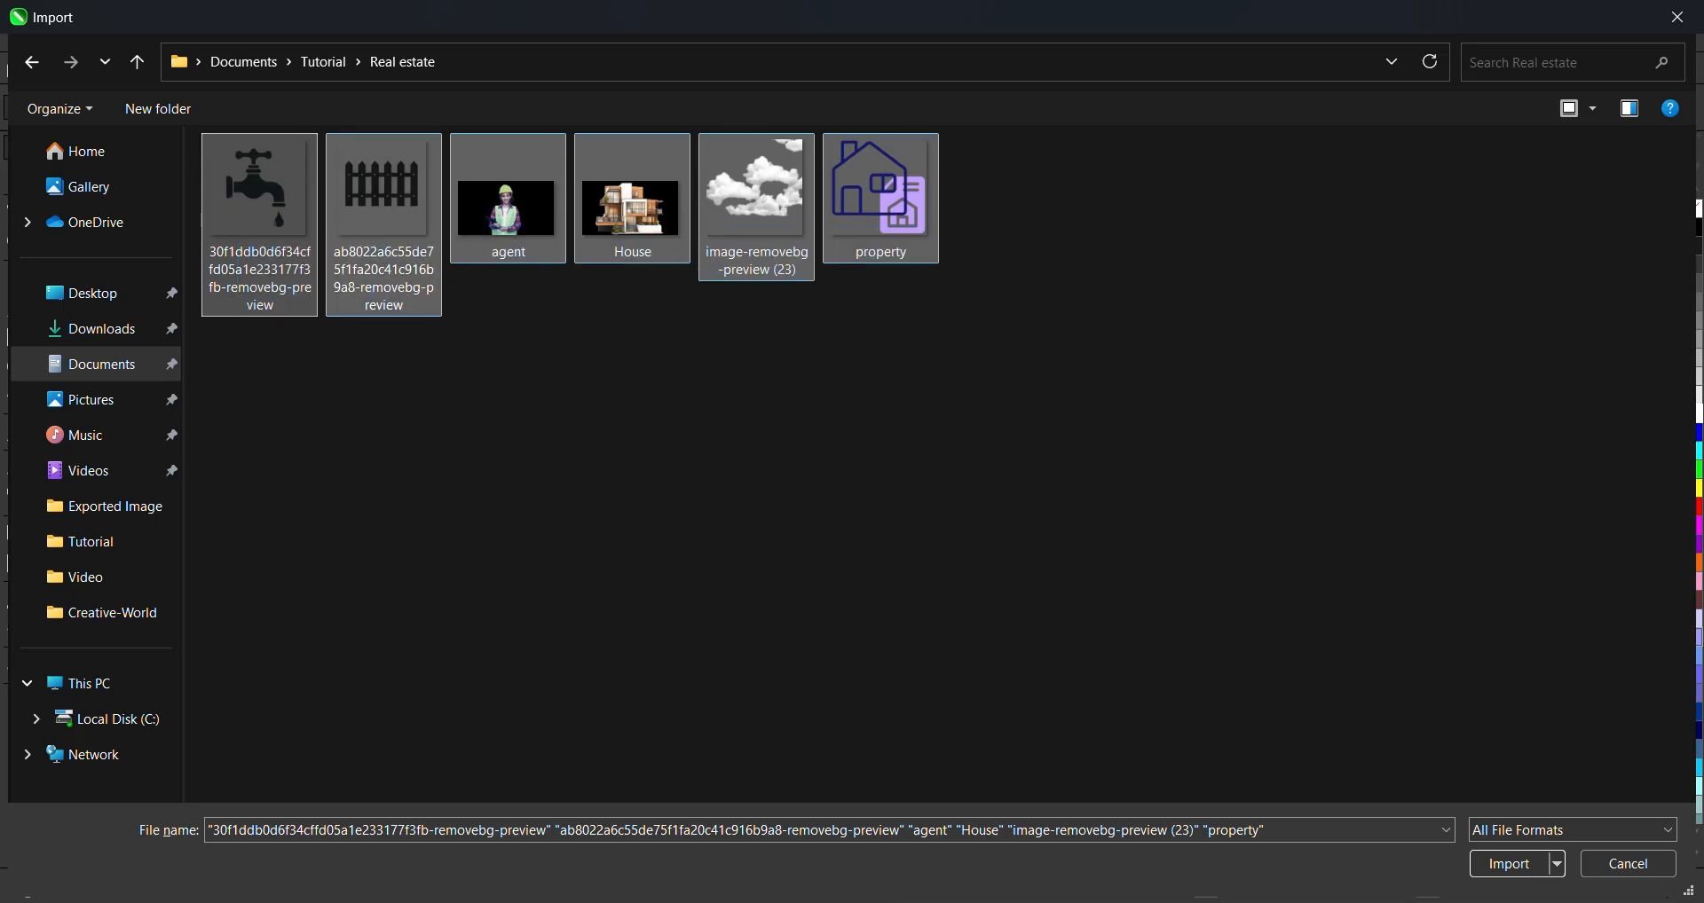
click(1523, 872)
- Place the six images, then move them together off the page to the right
click(399, 304)
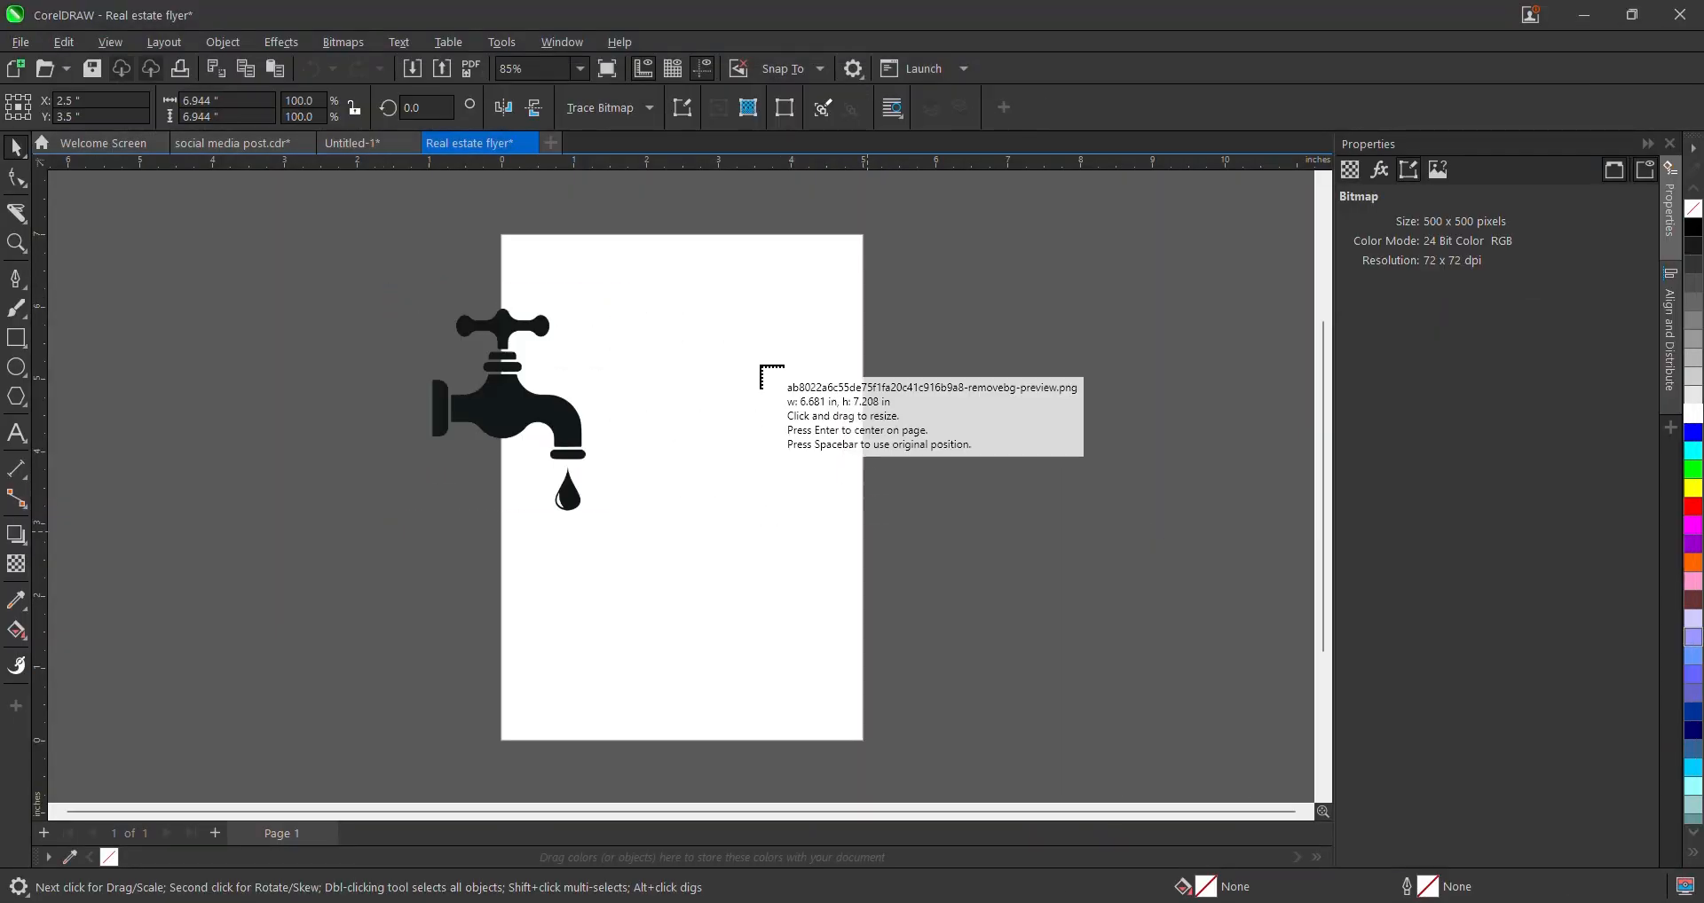
drag(332, 277, 499, 459)
drag(228, 344, 554, 529)
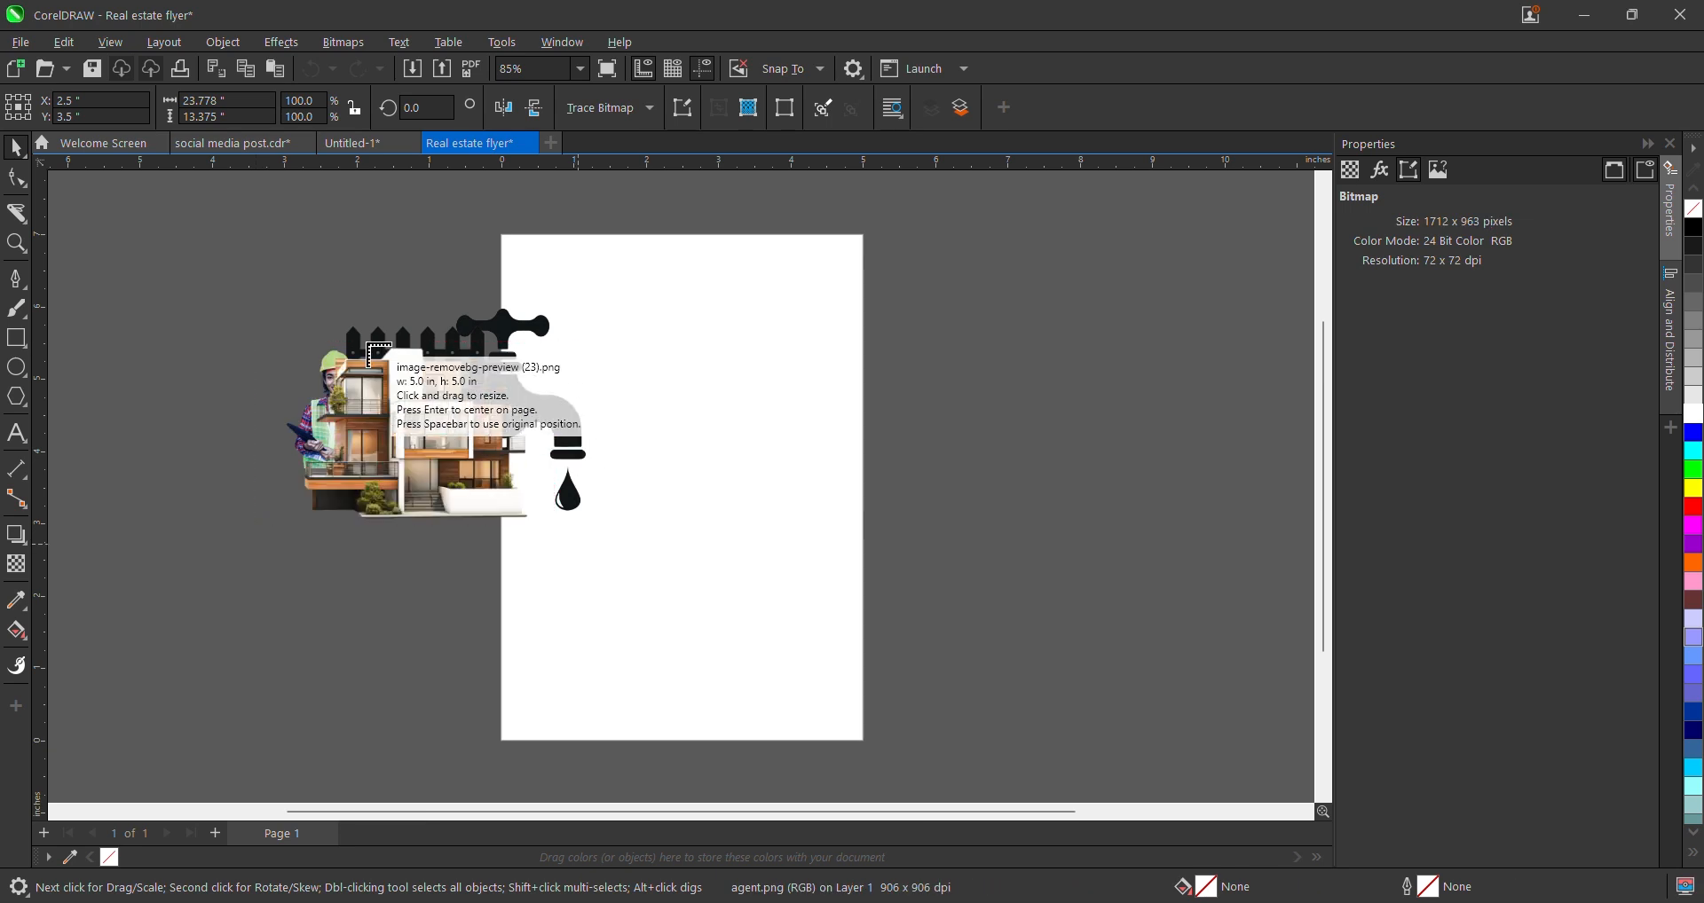
drag(371, 345, 624, 525)
drag(274, 262, 454, 401)
click(216, 296)
drag(341, 346, 442, 415)
scroll(335, 356, down, 1)
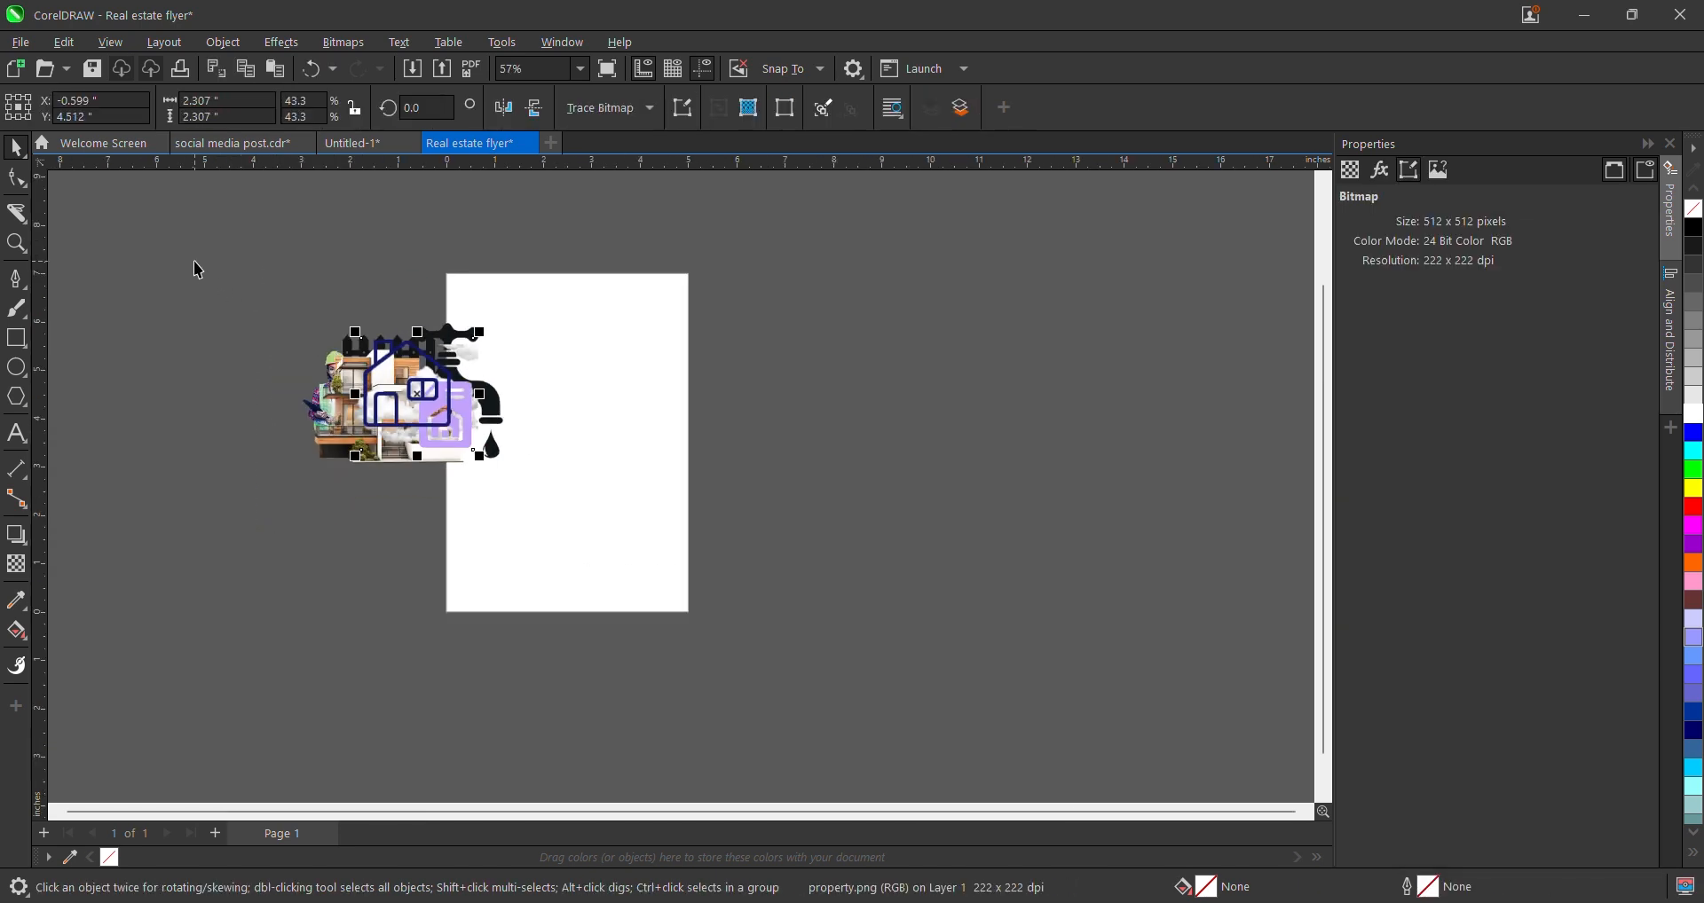
drag(194, 260, 551, 526)
drag(370, 438, 1011, 441)
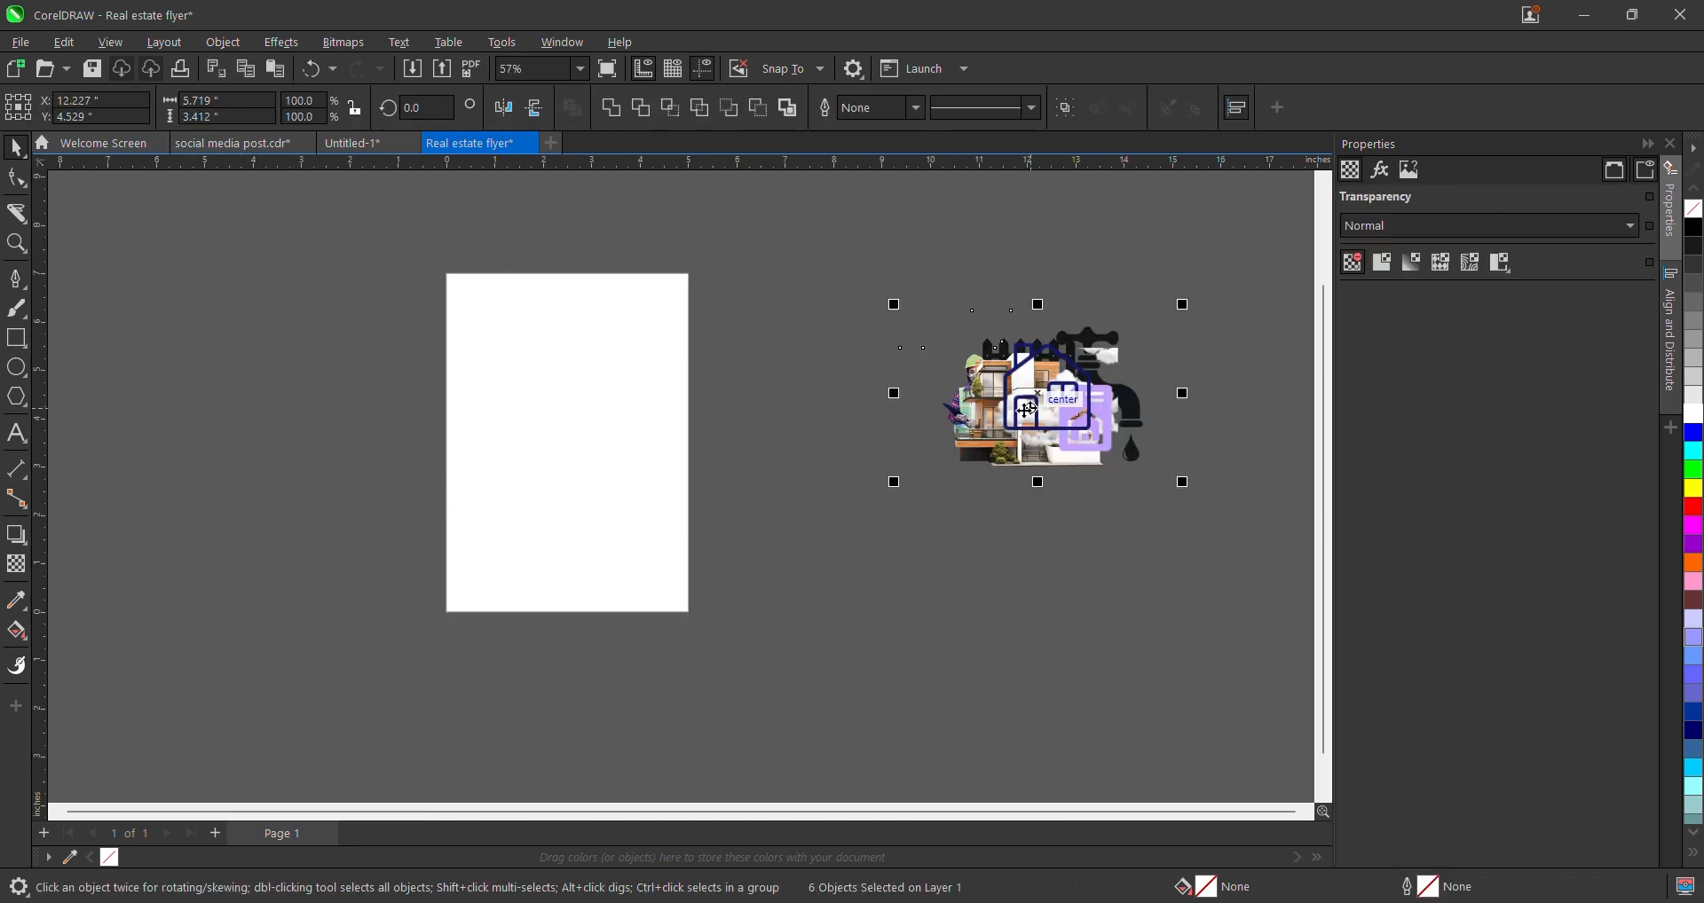
click(923, 517)
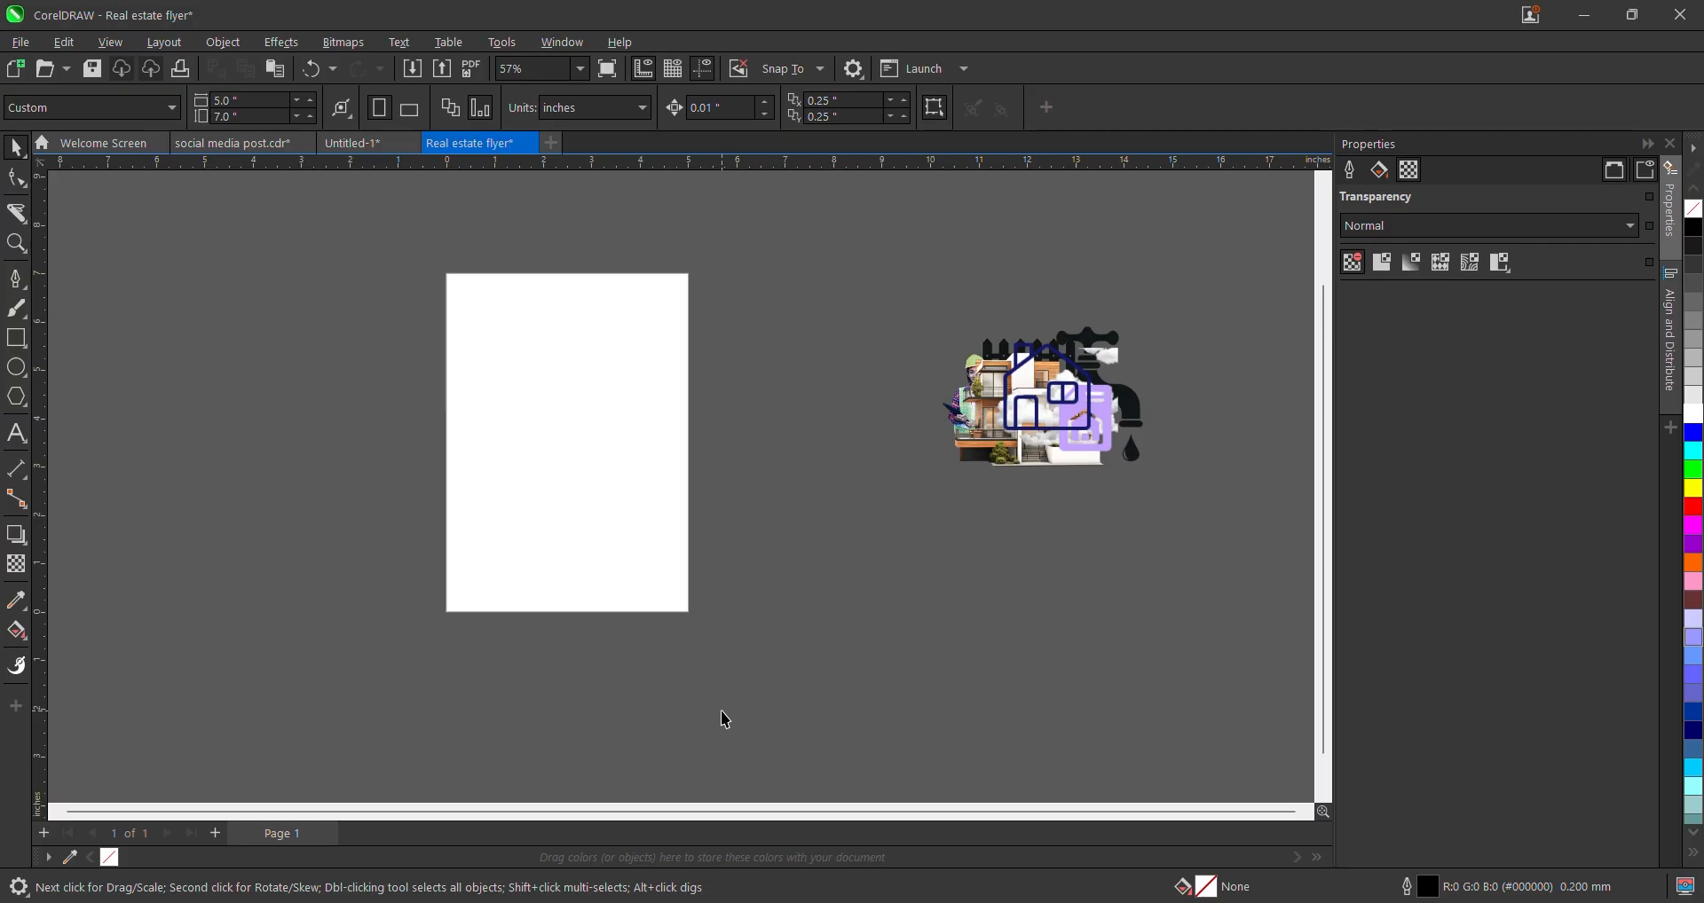
key(ctrl+i)
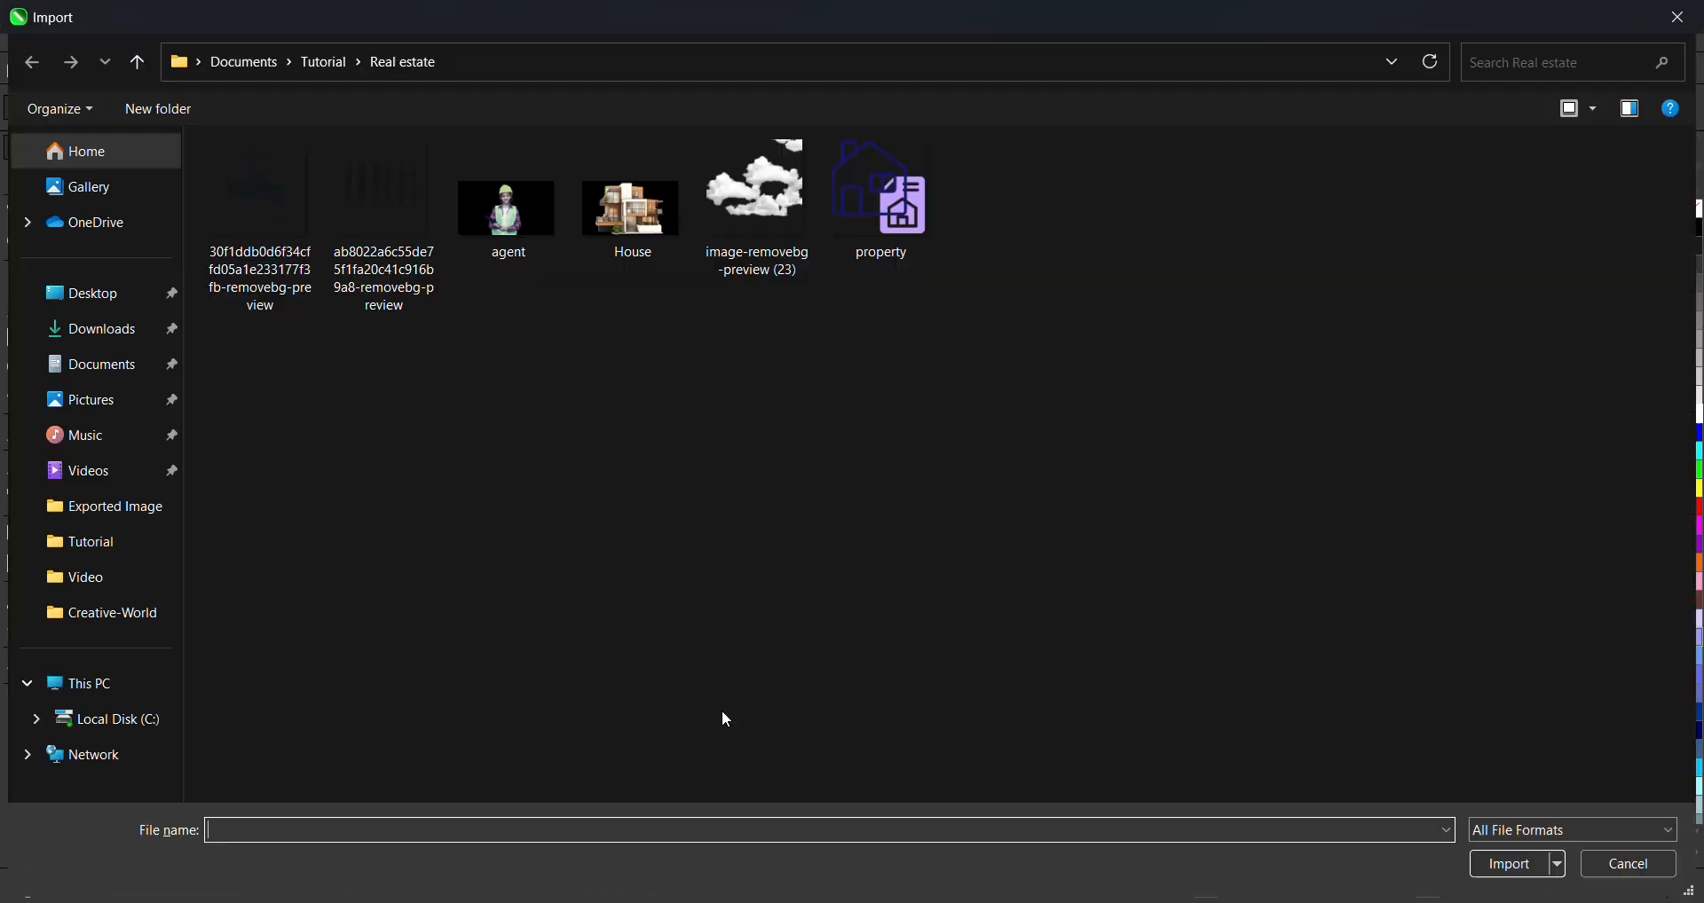
click(88, 293)
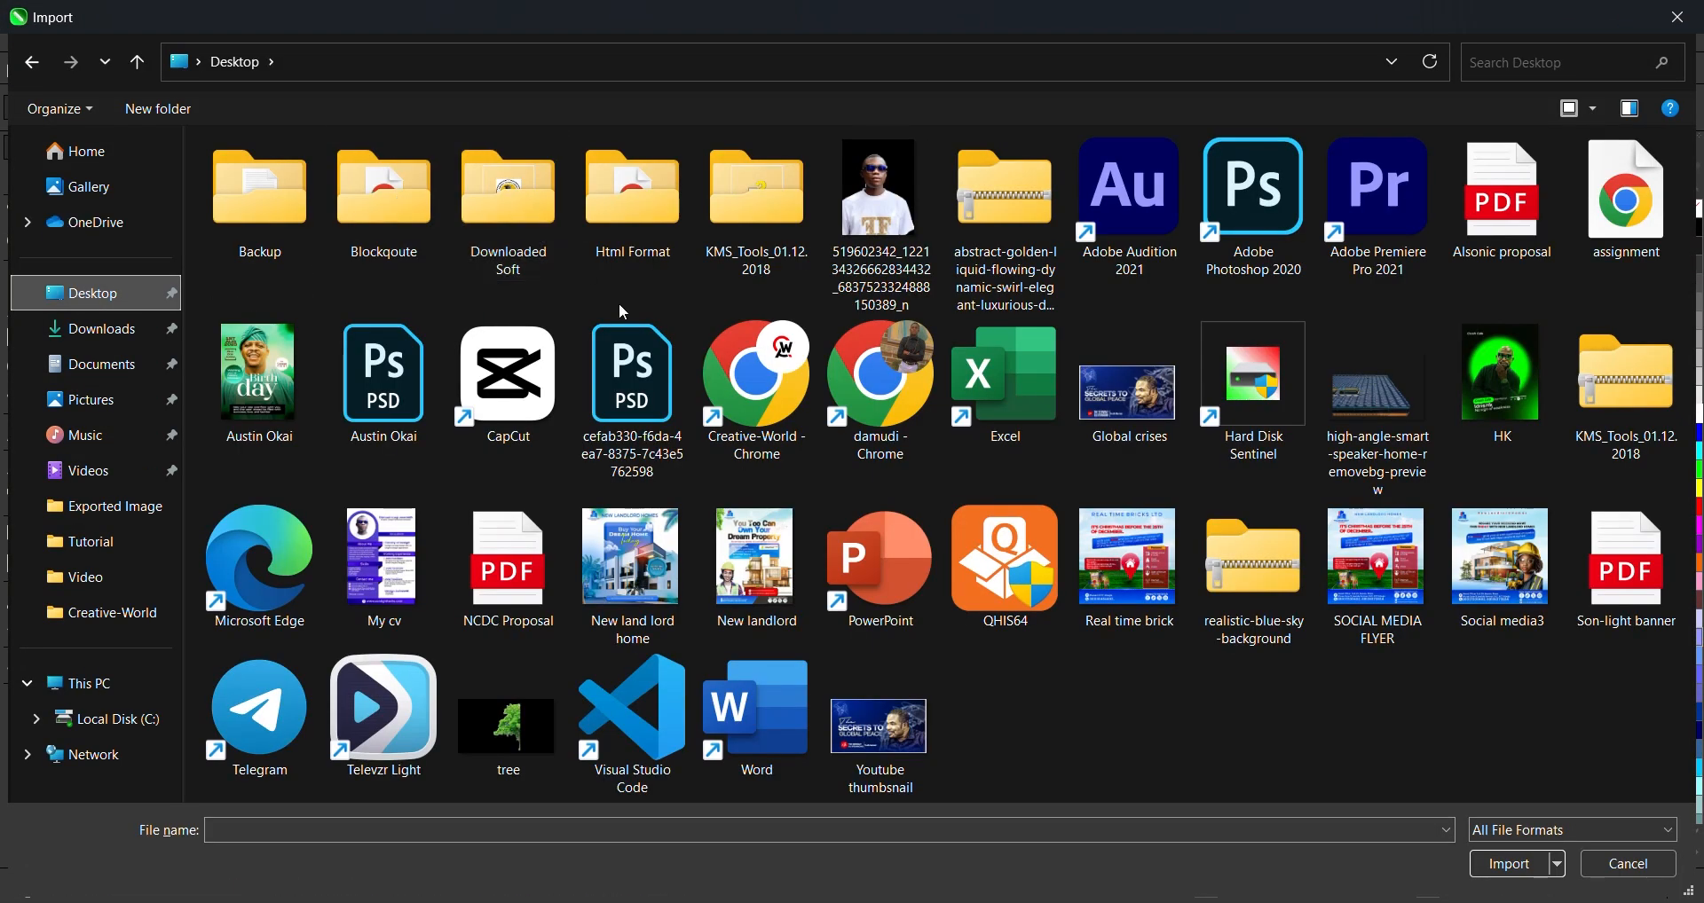
click(772, 600)
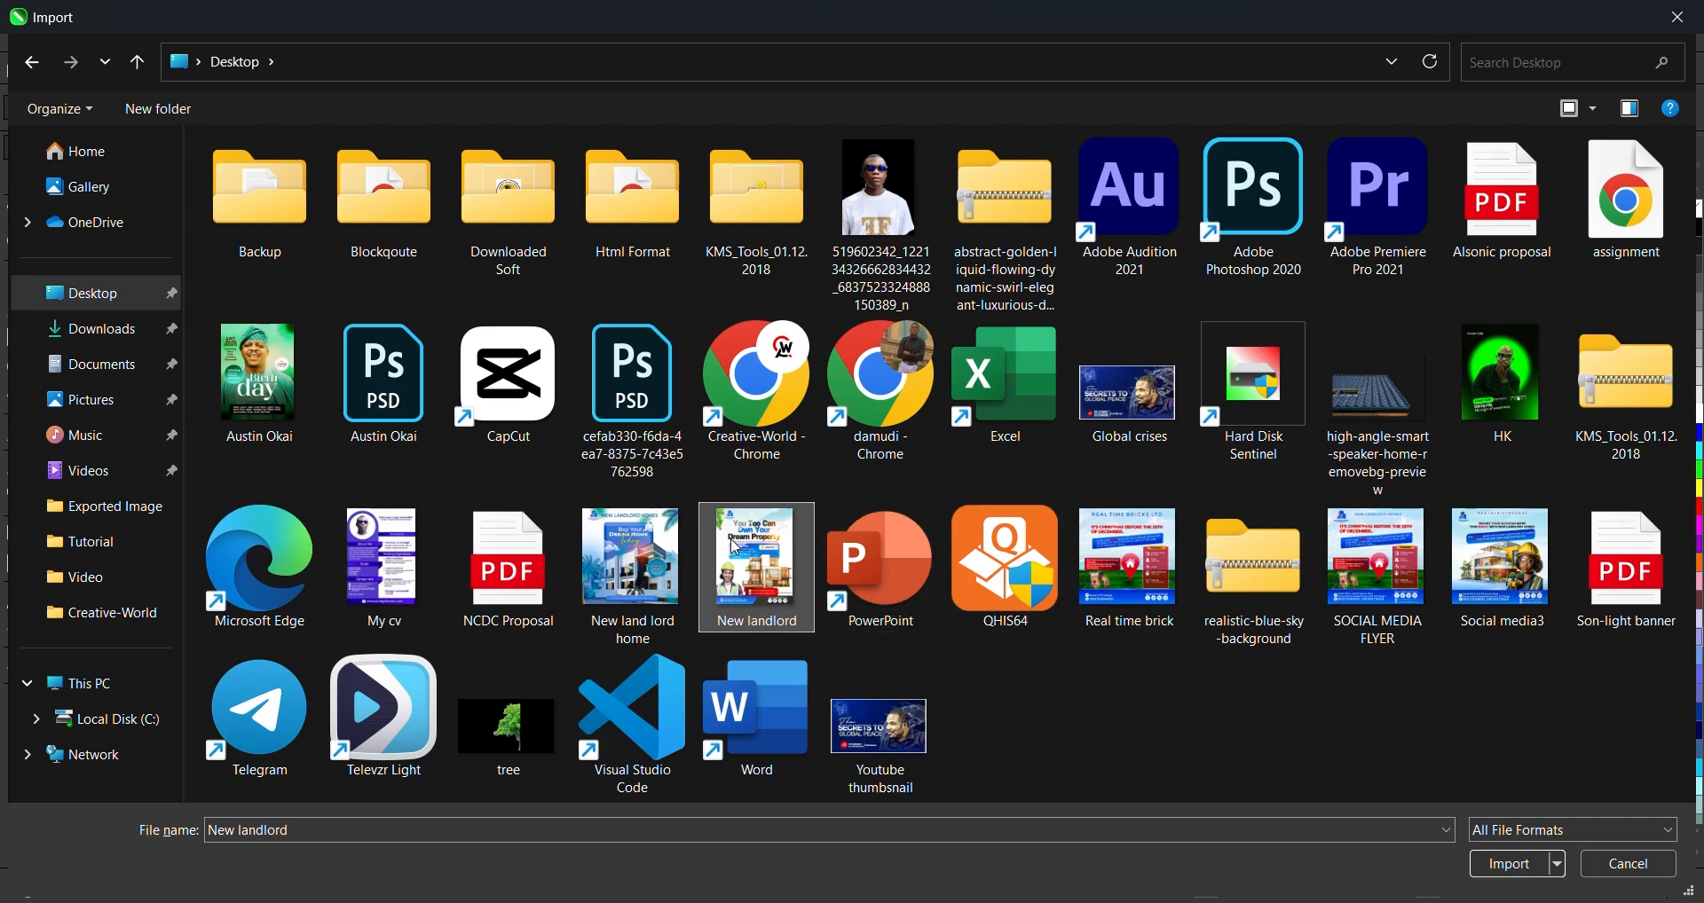
click(1539, 865)
drag(875, 273, 1124, 584)
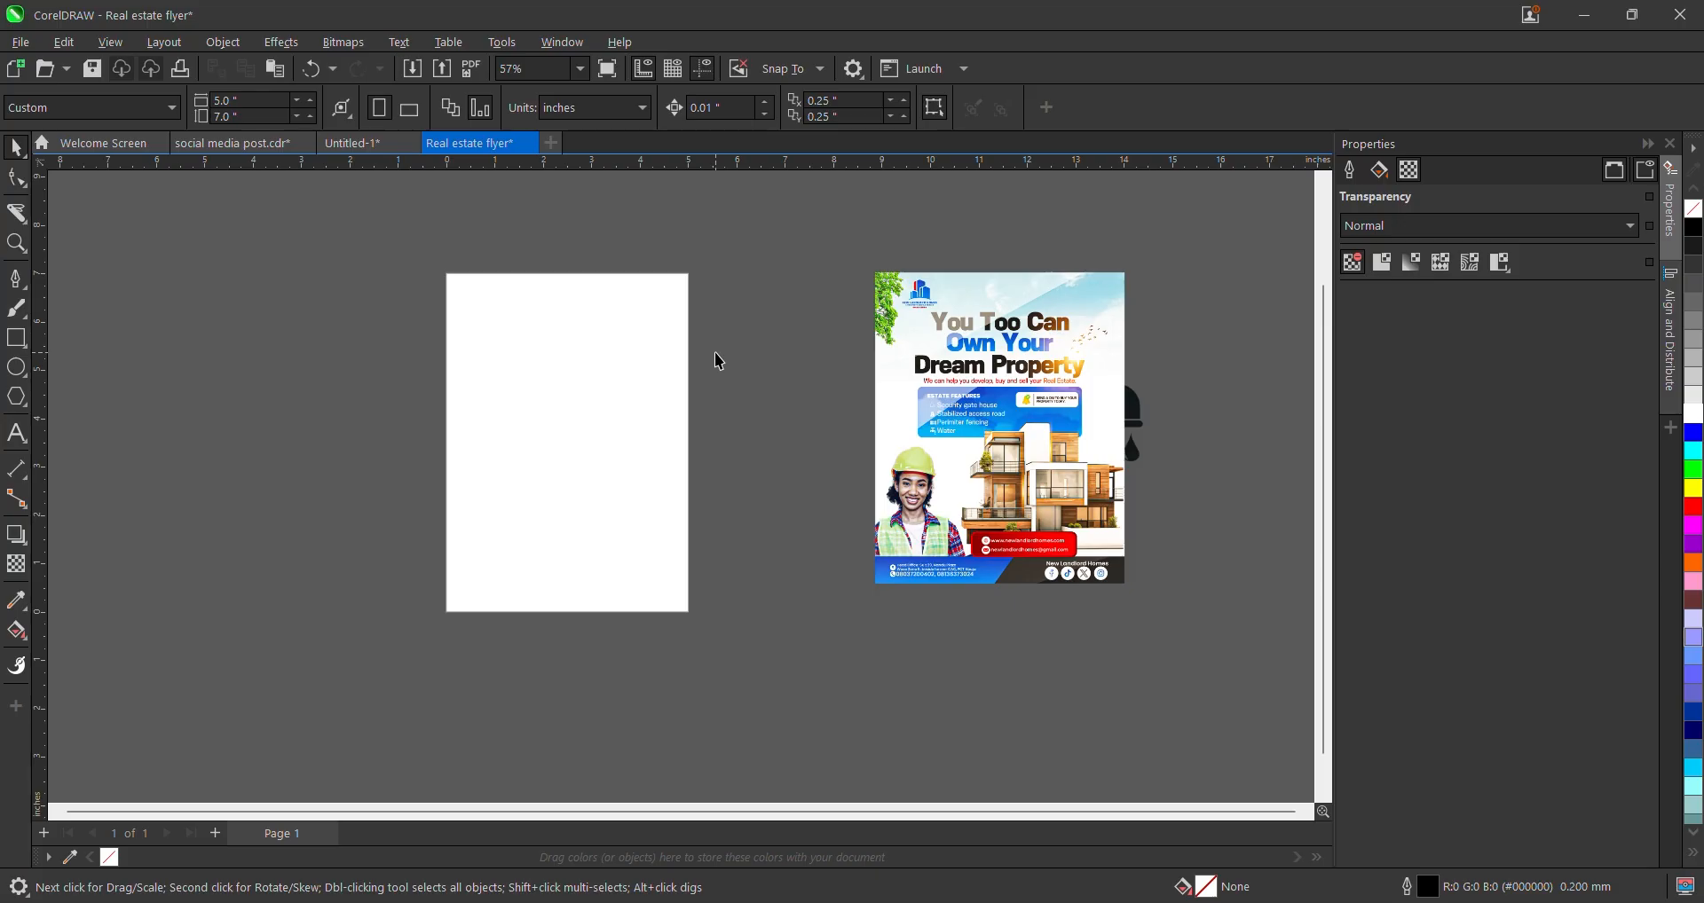
scroll(927, 381, up, 1)
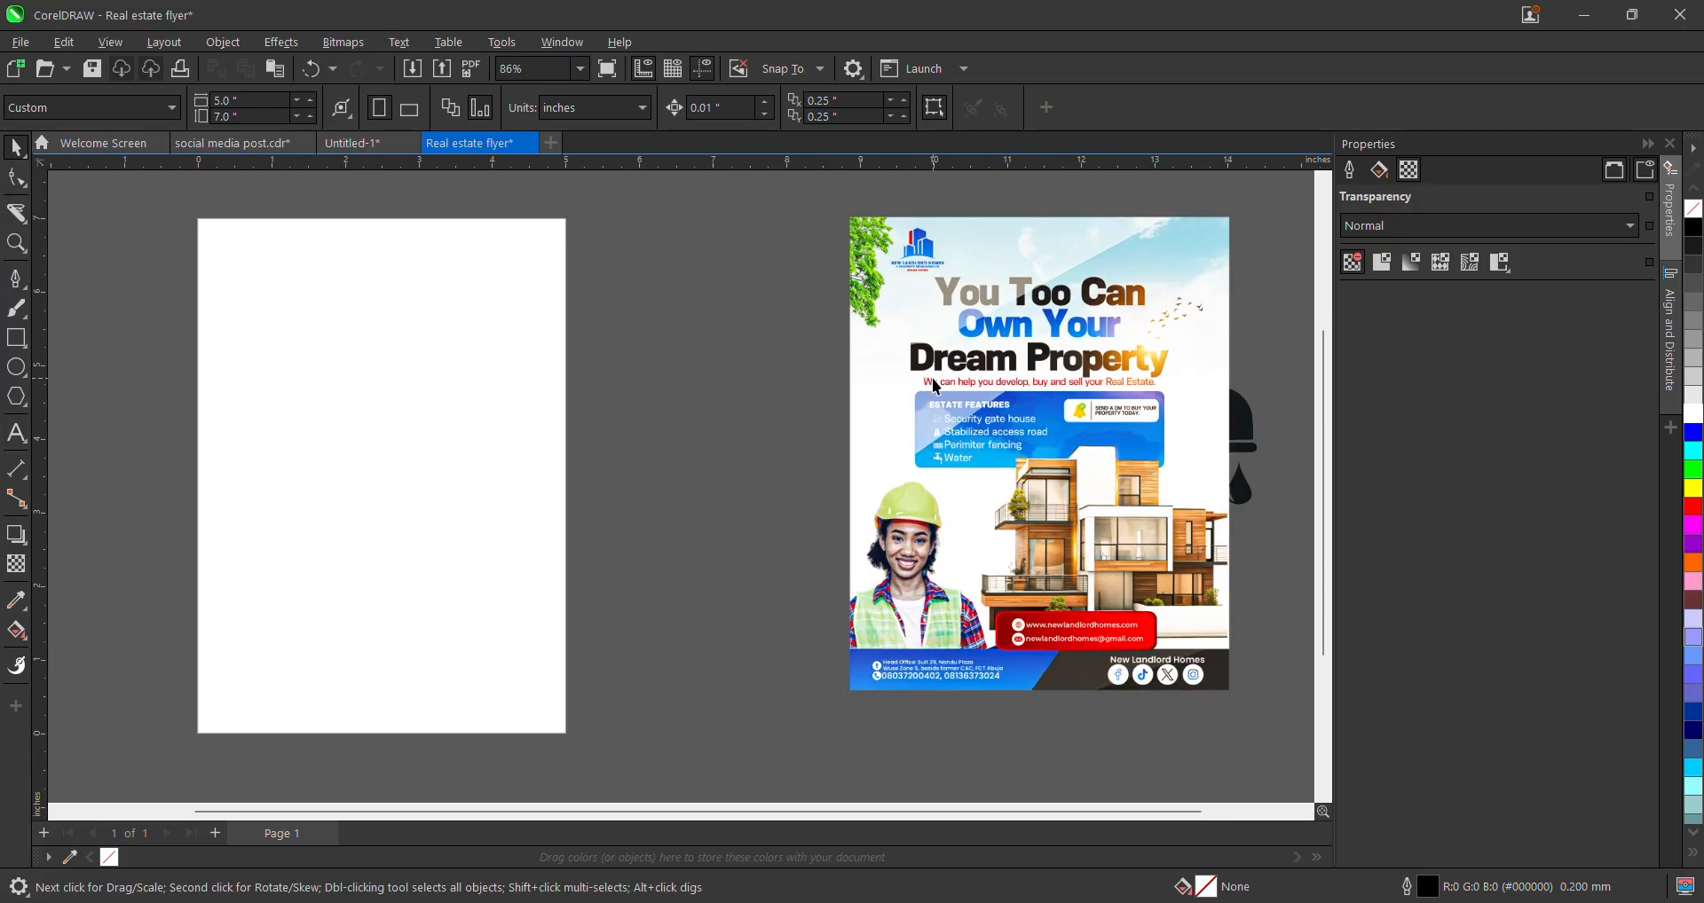
scroll(957, 371, down, 1)
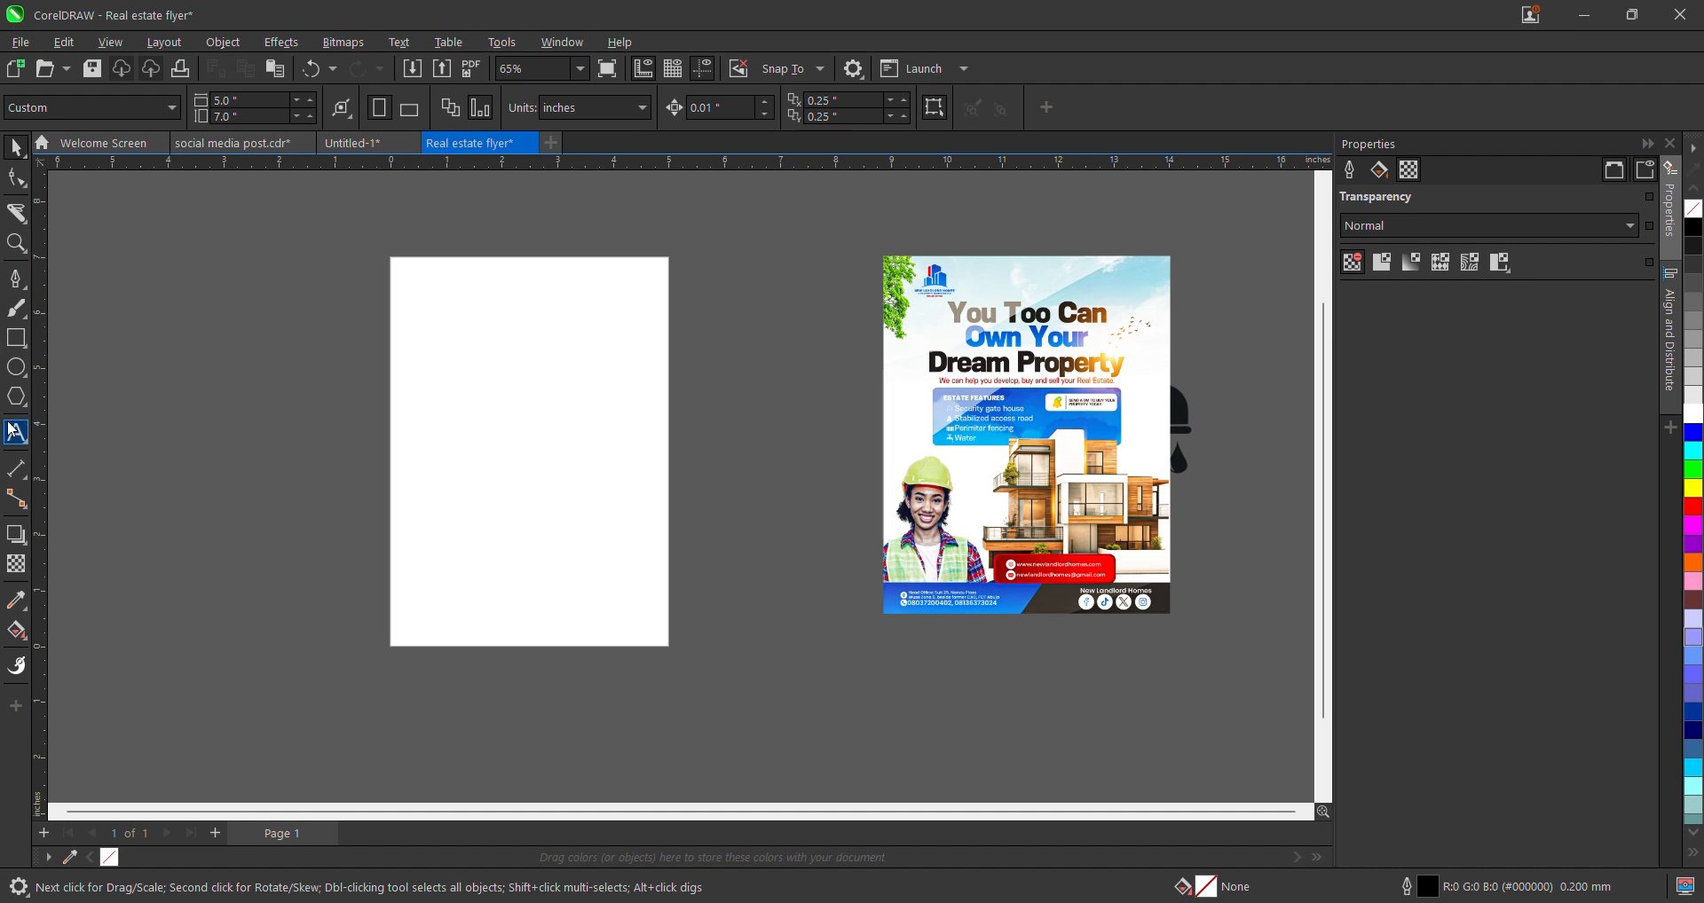
- Add a 5 × 7 inch page-sized rectangle over the page, deleting the misplaced first attempt
double_click(15, 338)
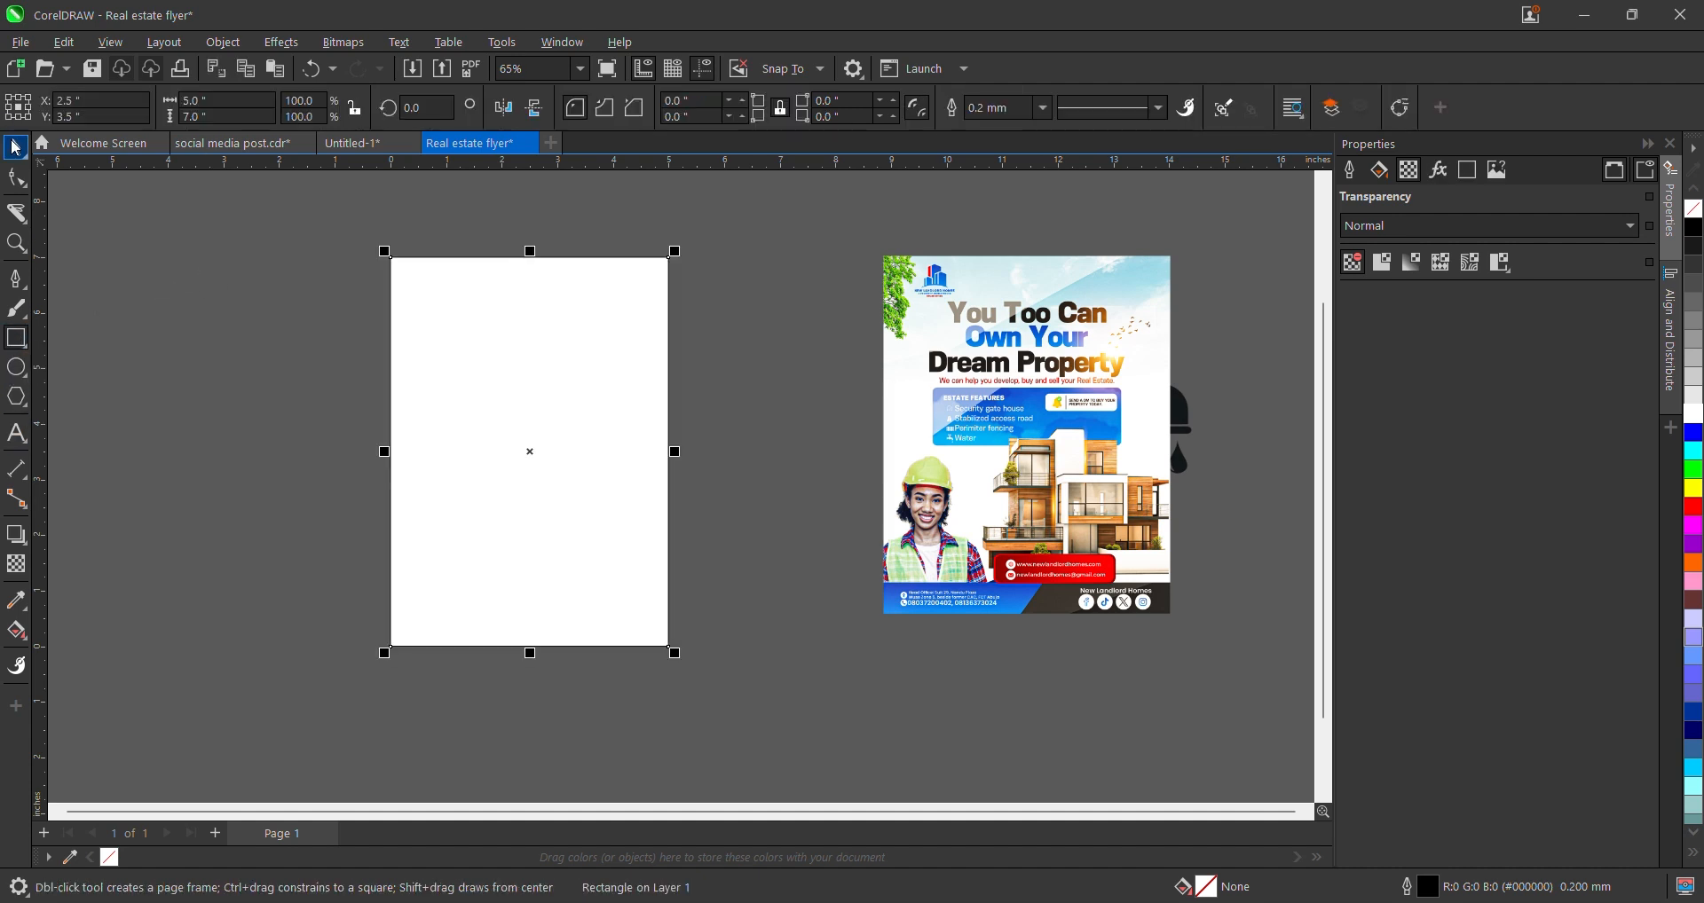
drag(417, 406, 173, 406)
key(Delete)
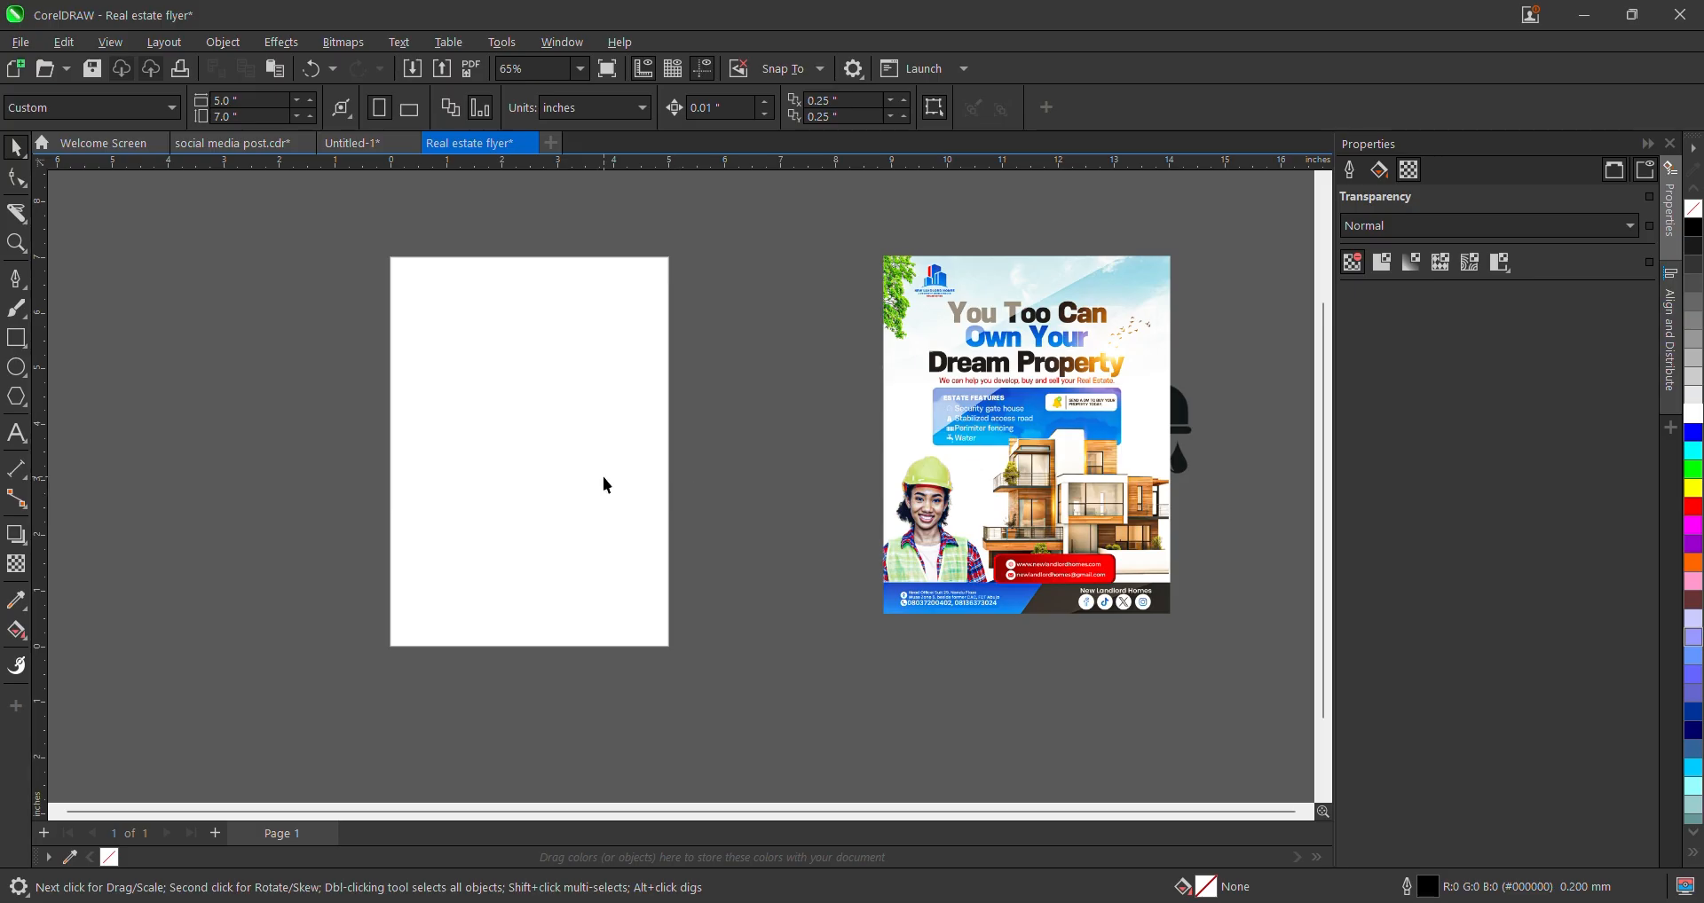
click(15, 338)
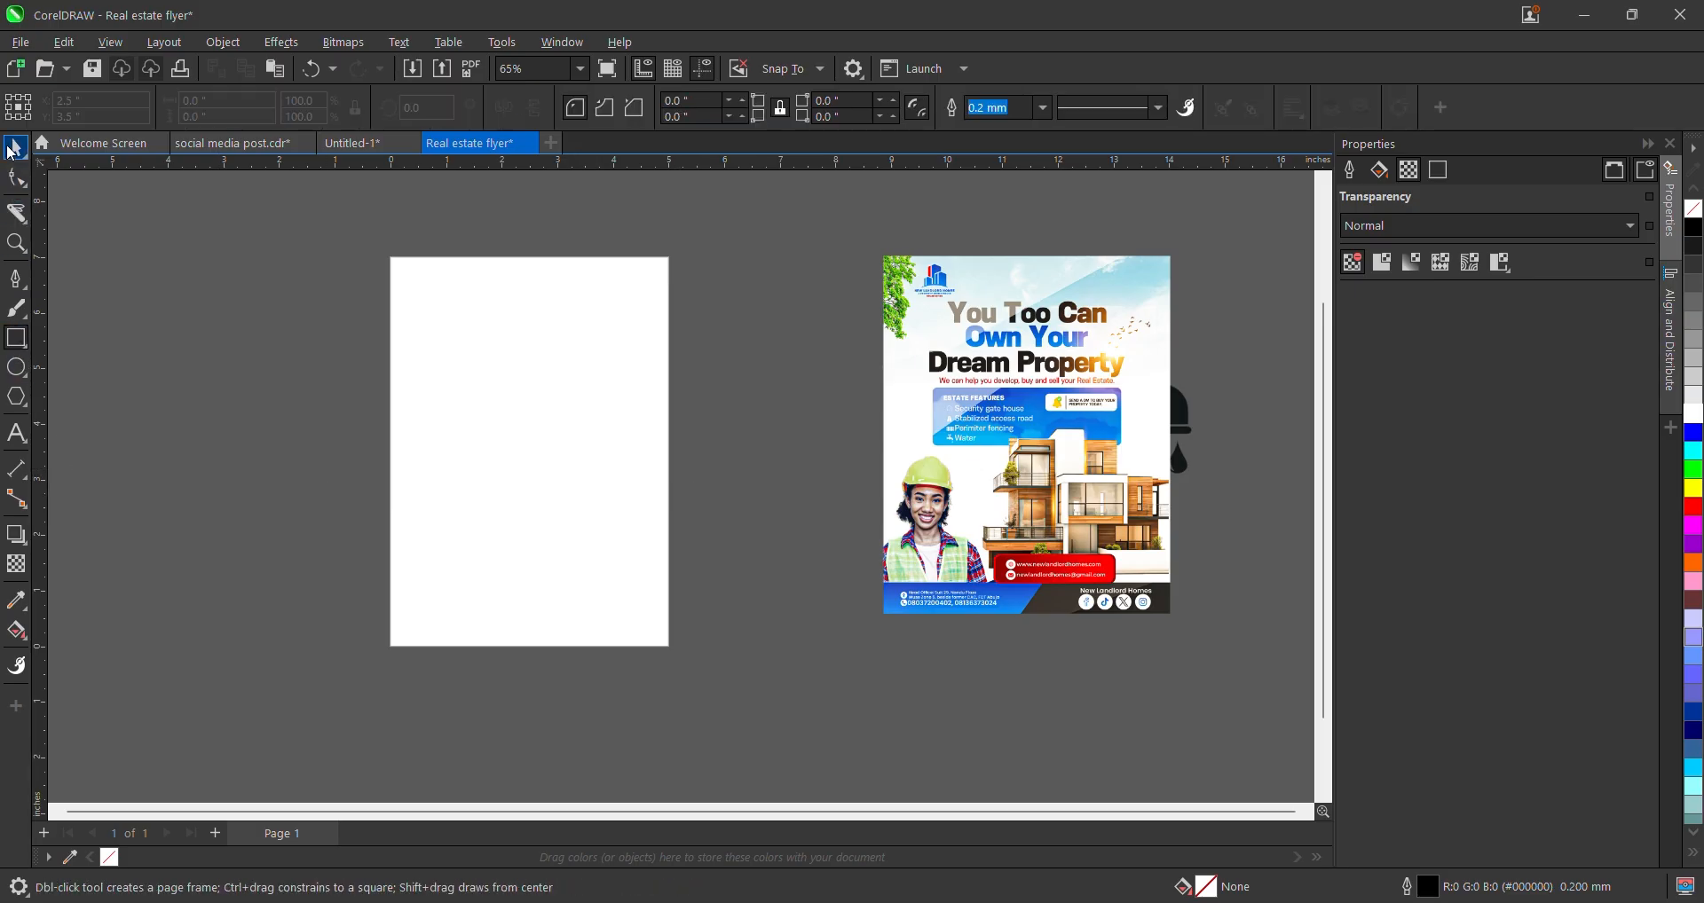
double_click(15, 339)
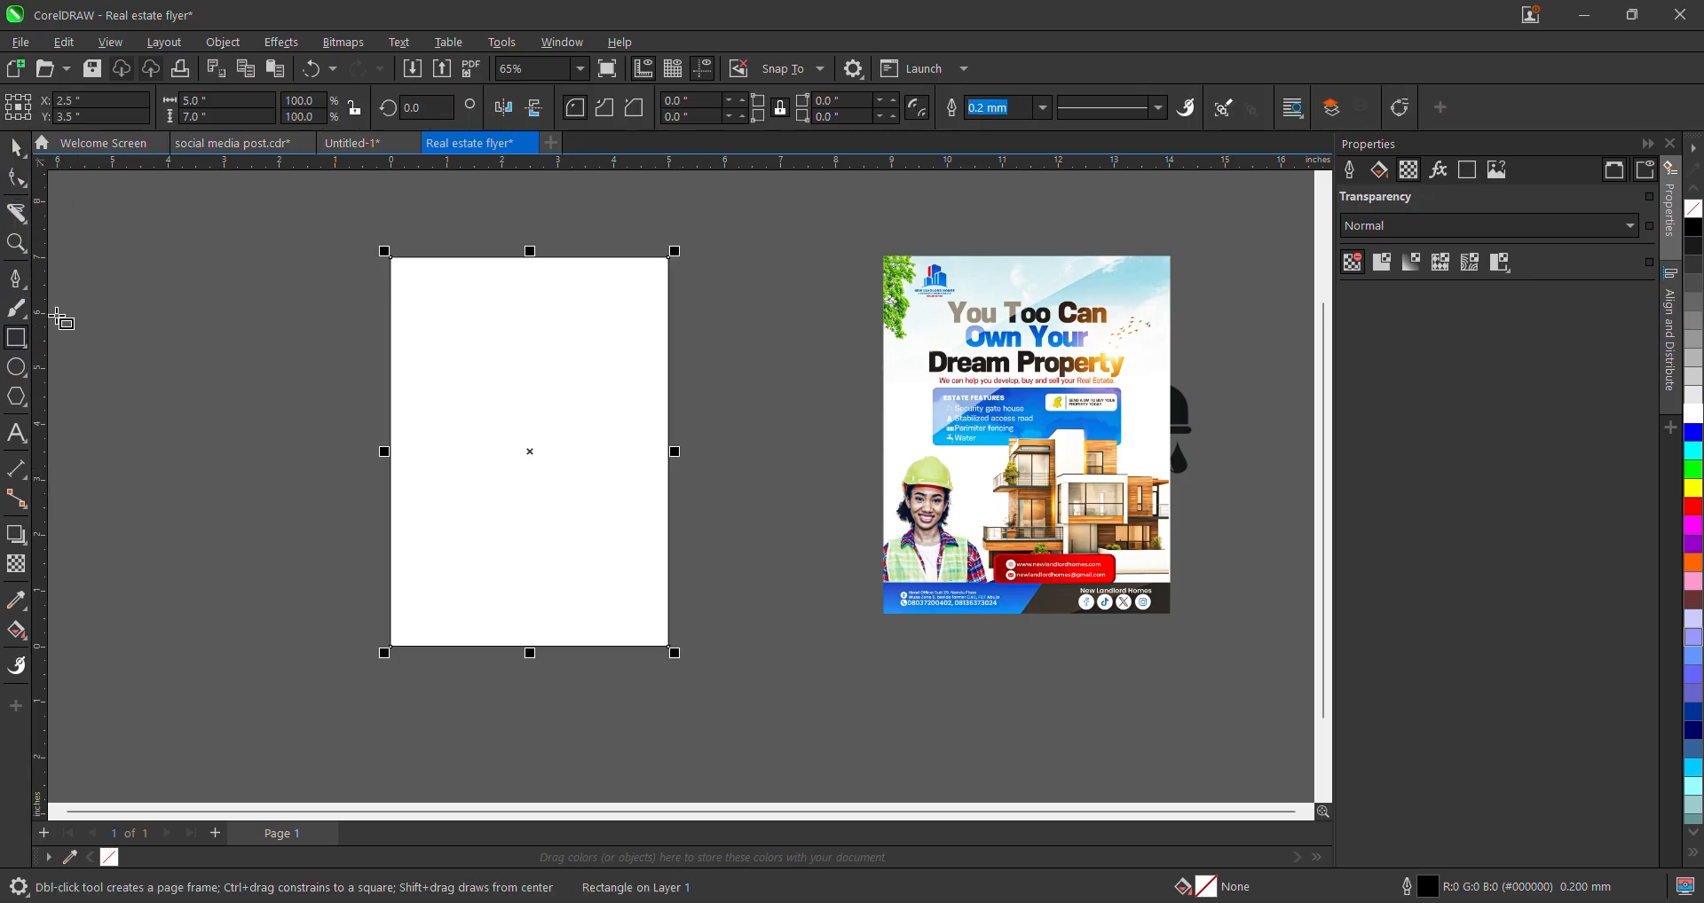
click(15, 150)
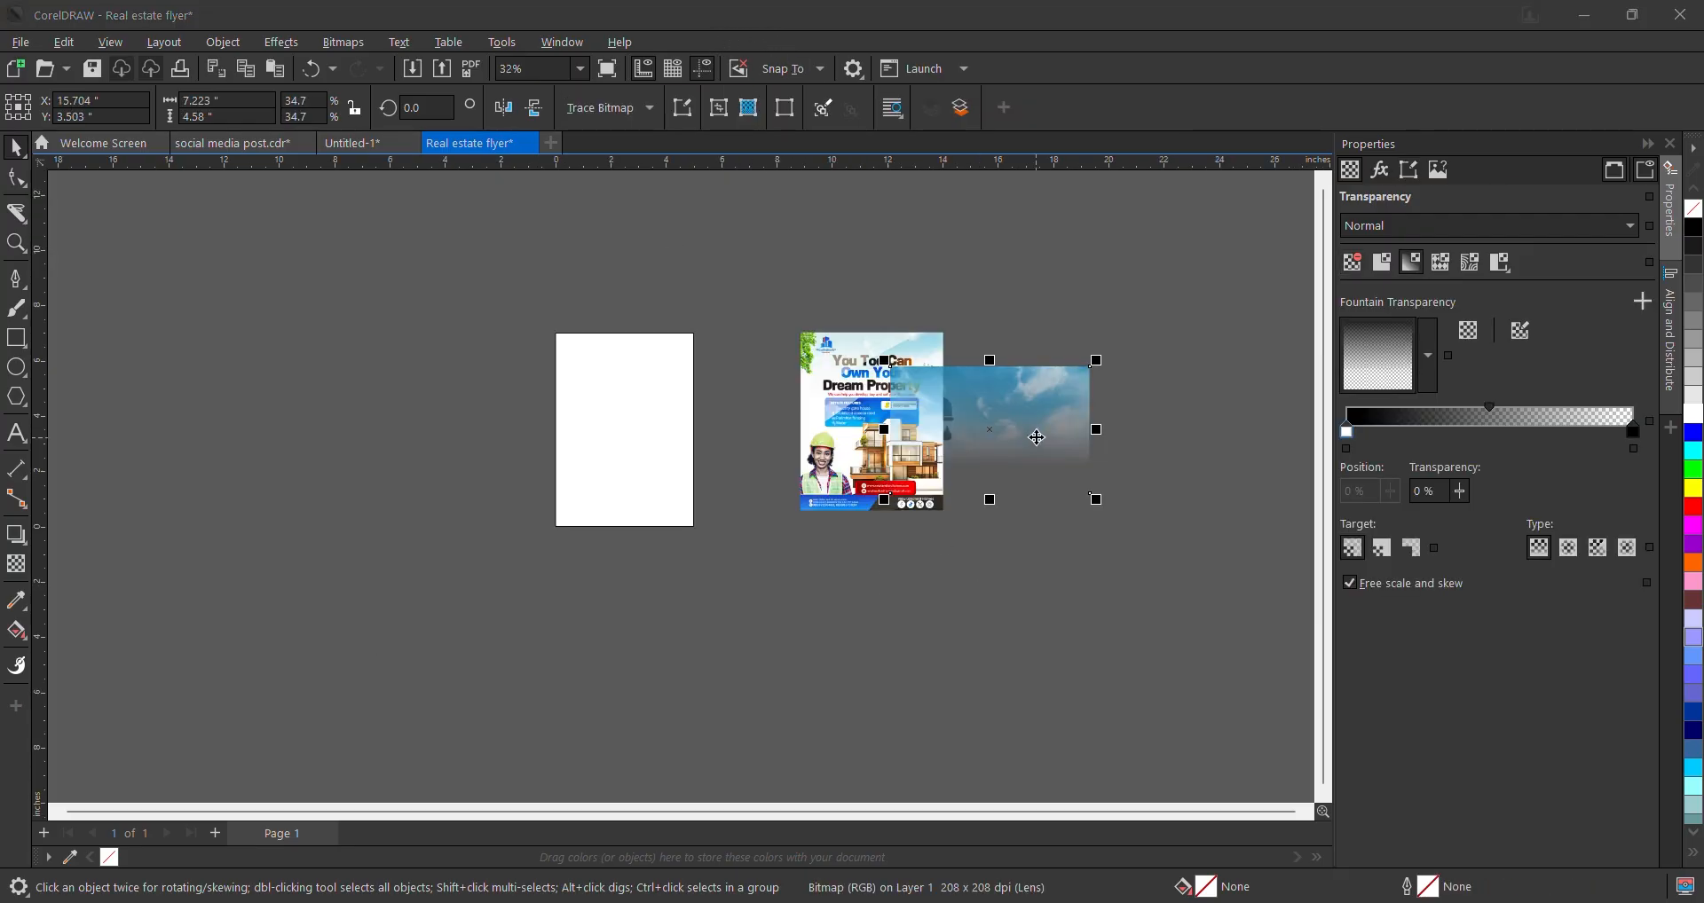
- Drag the sky photo onto the page and PowerClip it inside the page rectangle
drag(1036, 437, 1072, 354)
scroll(1072, 353, up, 2)
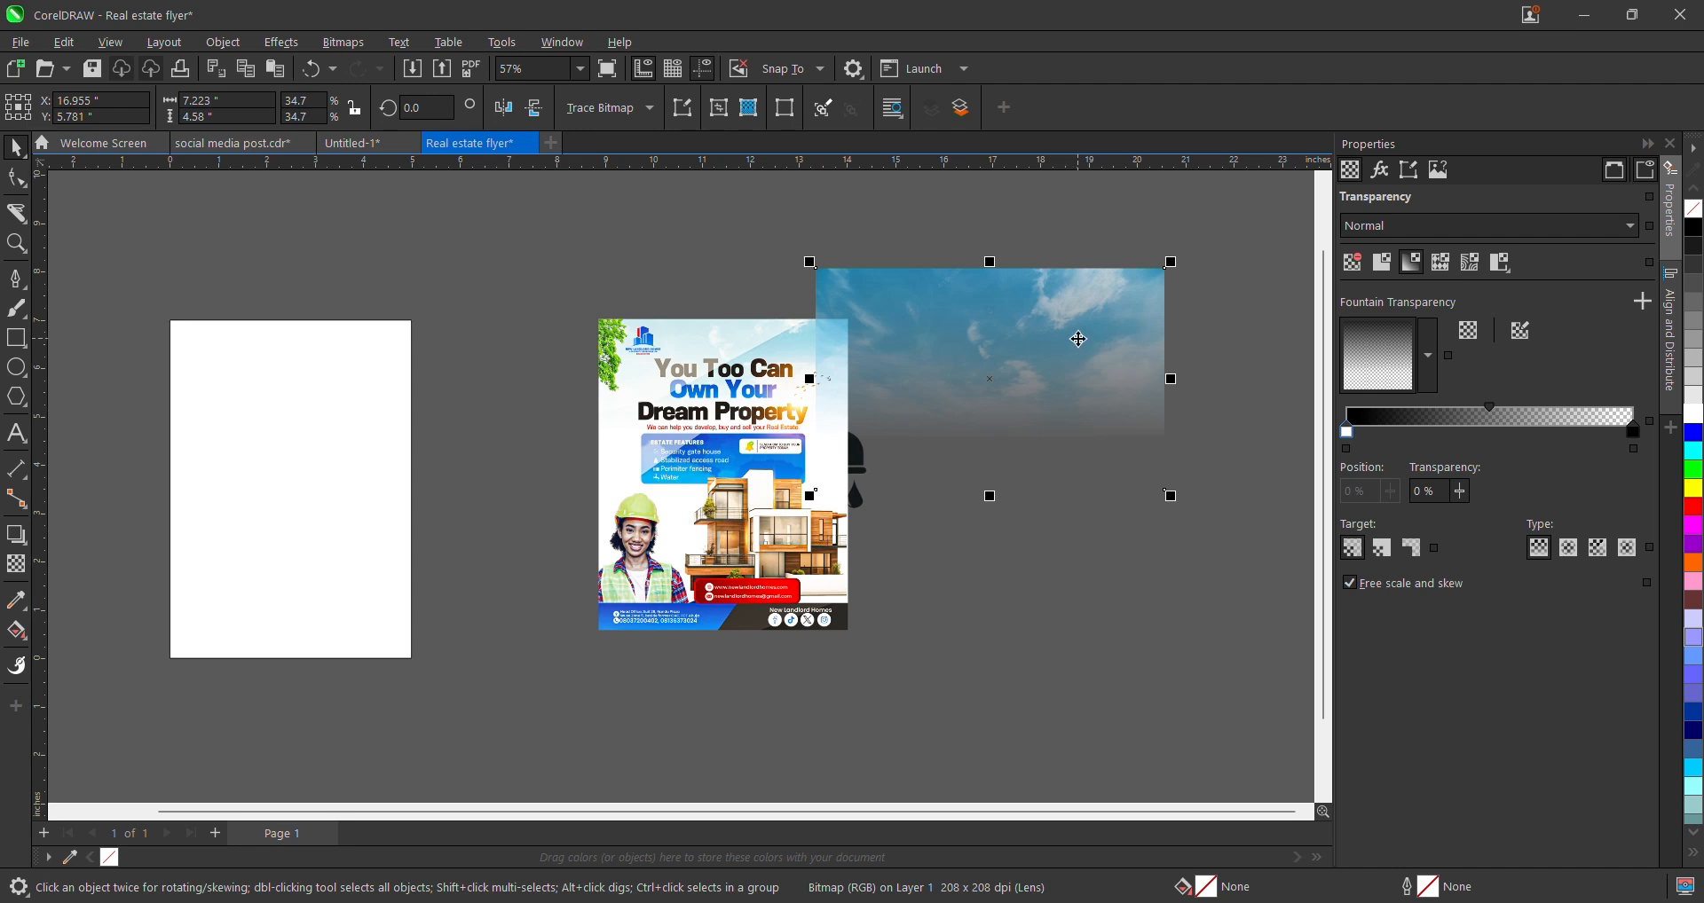
scroll(1074, 345, down, 1)
drag(1072, 333, 466, 411)
scroll(351, 271, up, 1)
scroll(352, 302, down, 2)
right_click(466, 410)
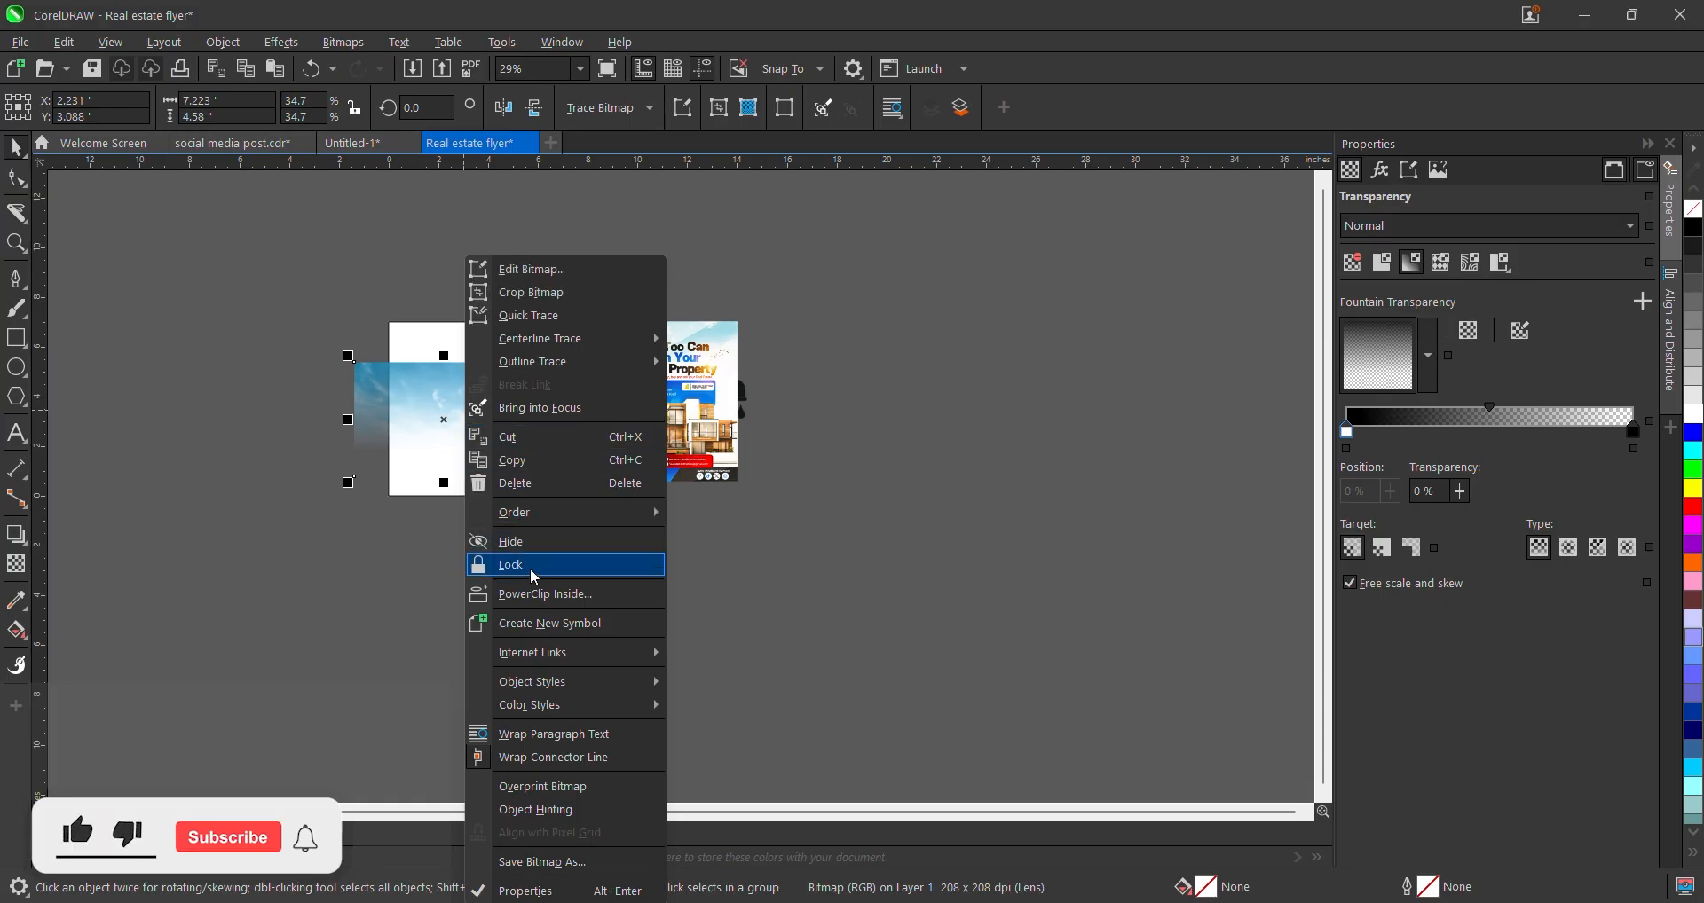
click(545, 594)
click(450, 371)
- Inside the clip, remove the sky photo's old fade and resize it to the page width
ctrl+click(450, 371)
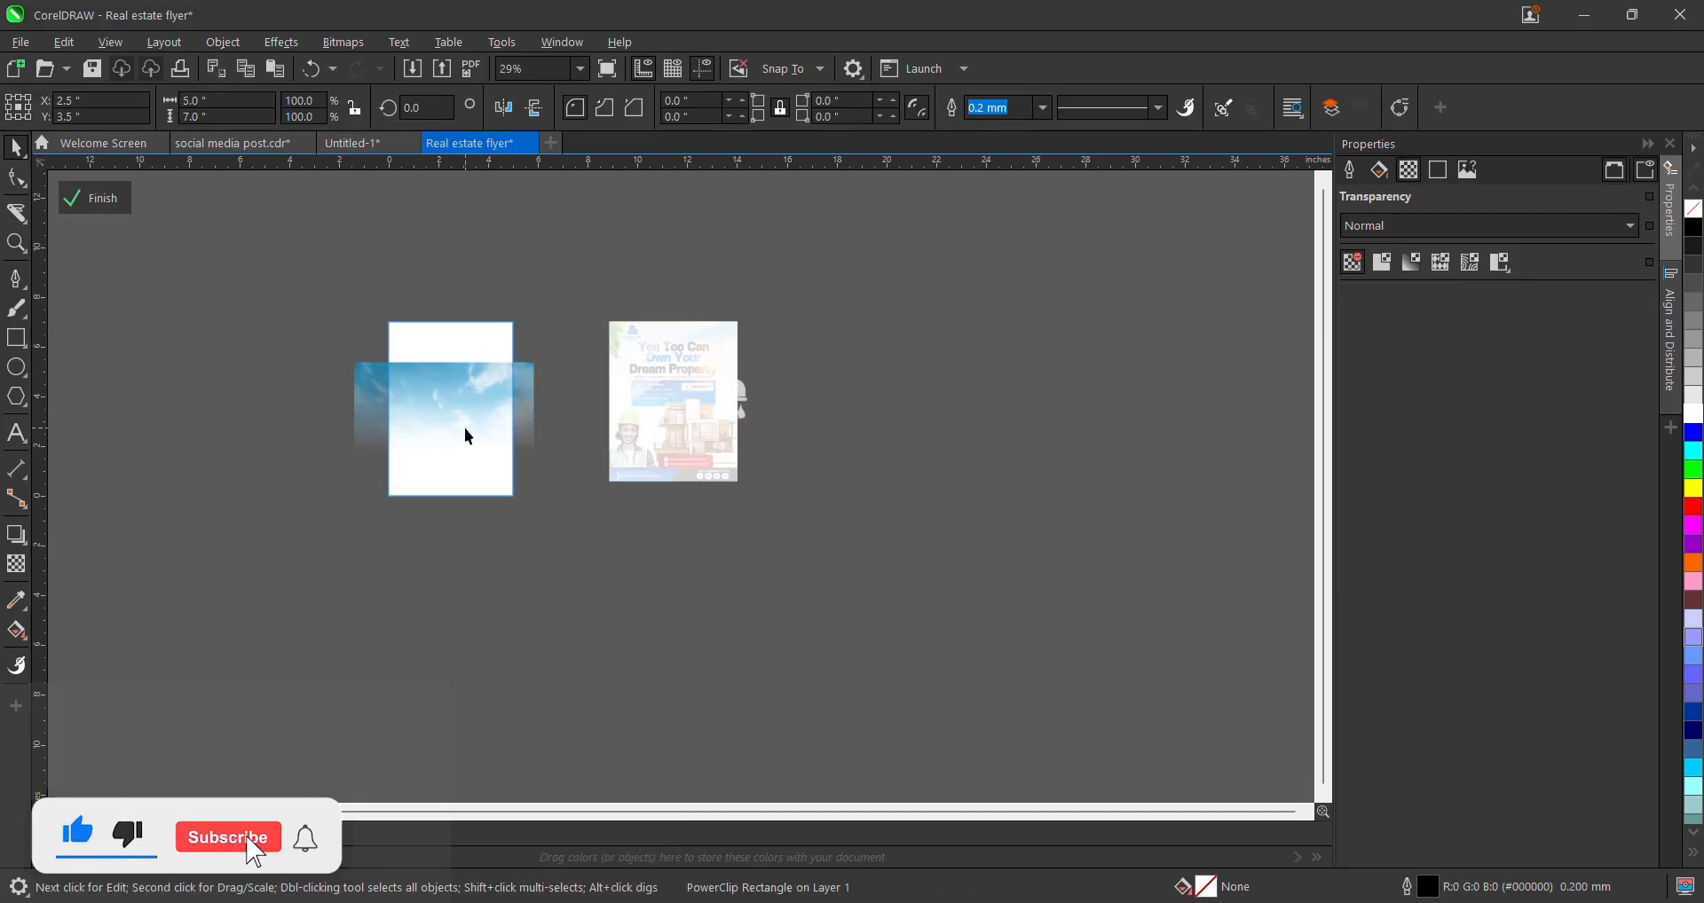
scroll(455, 314, up, 1)
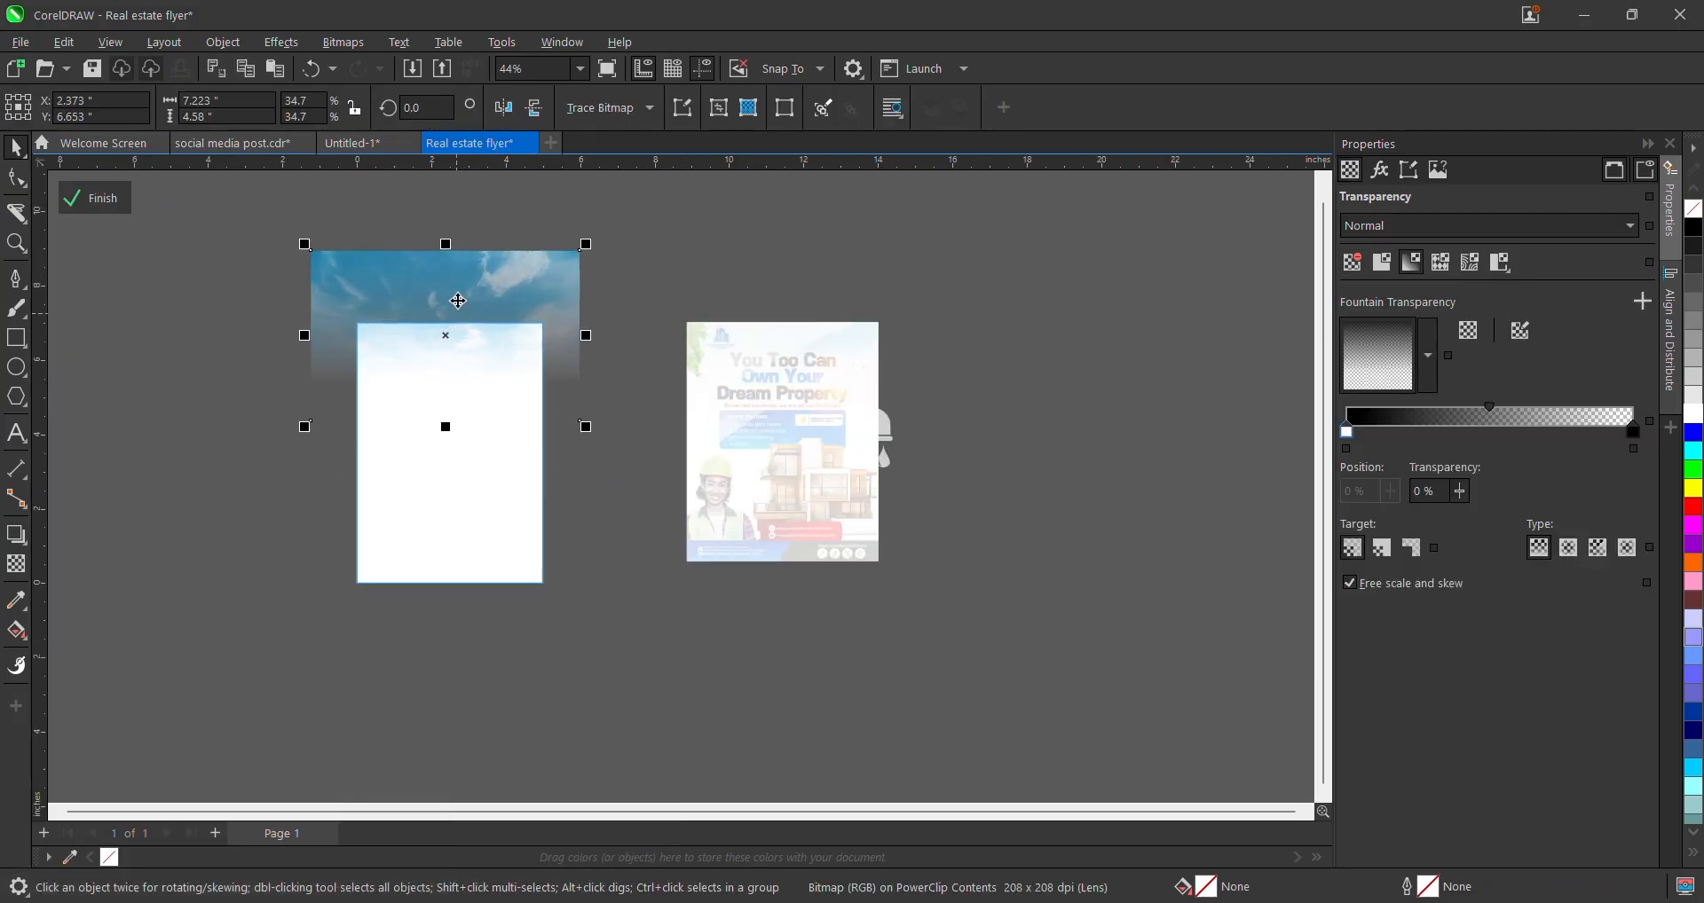
click(16, 564)
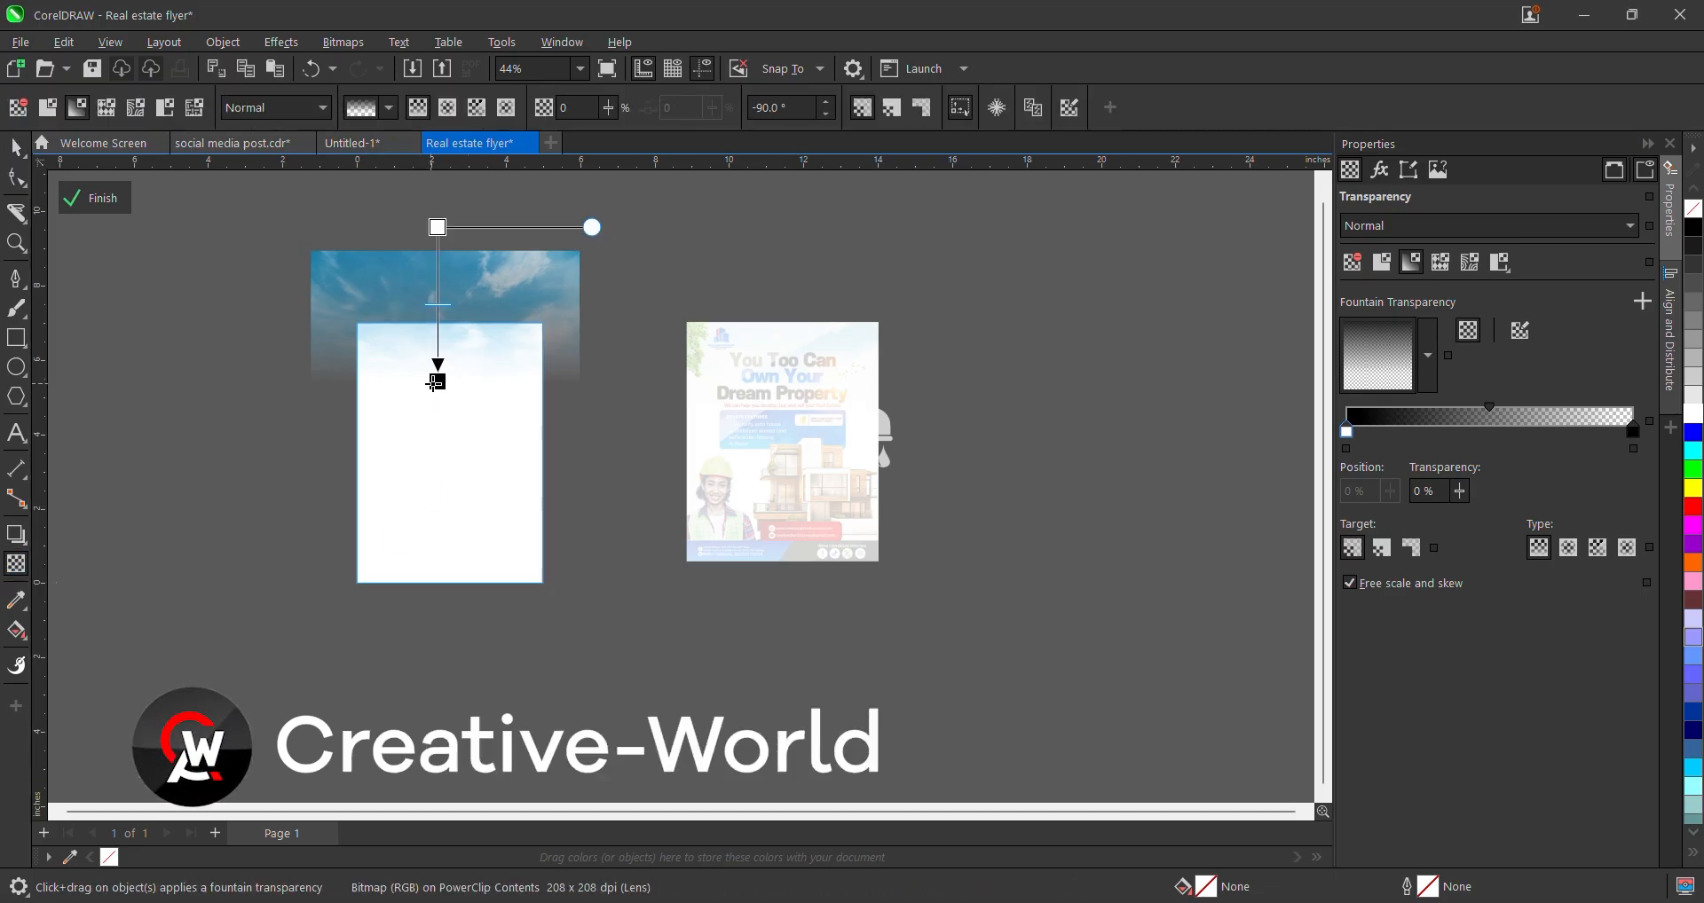
click(18, 107)
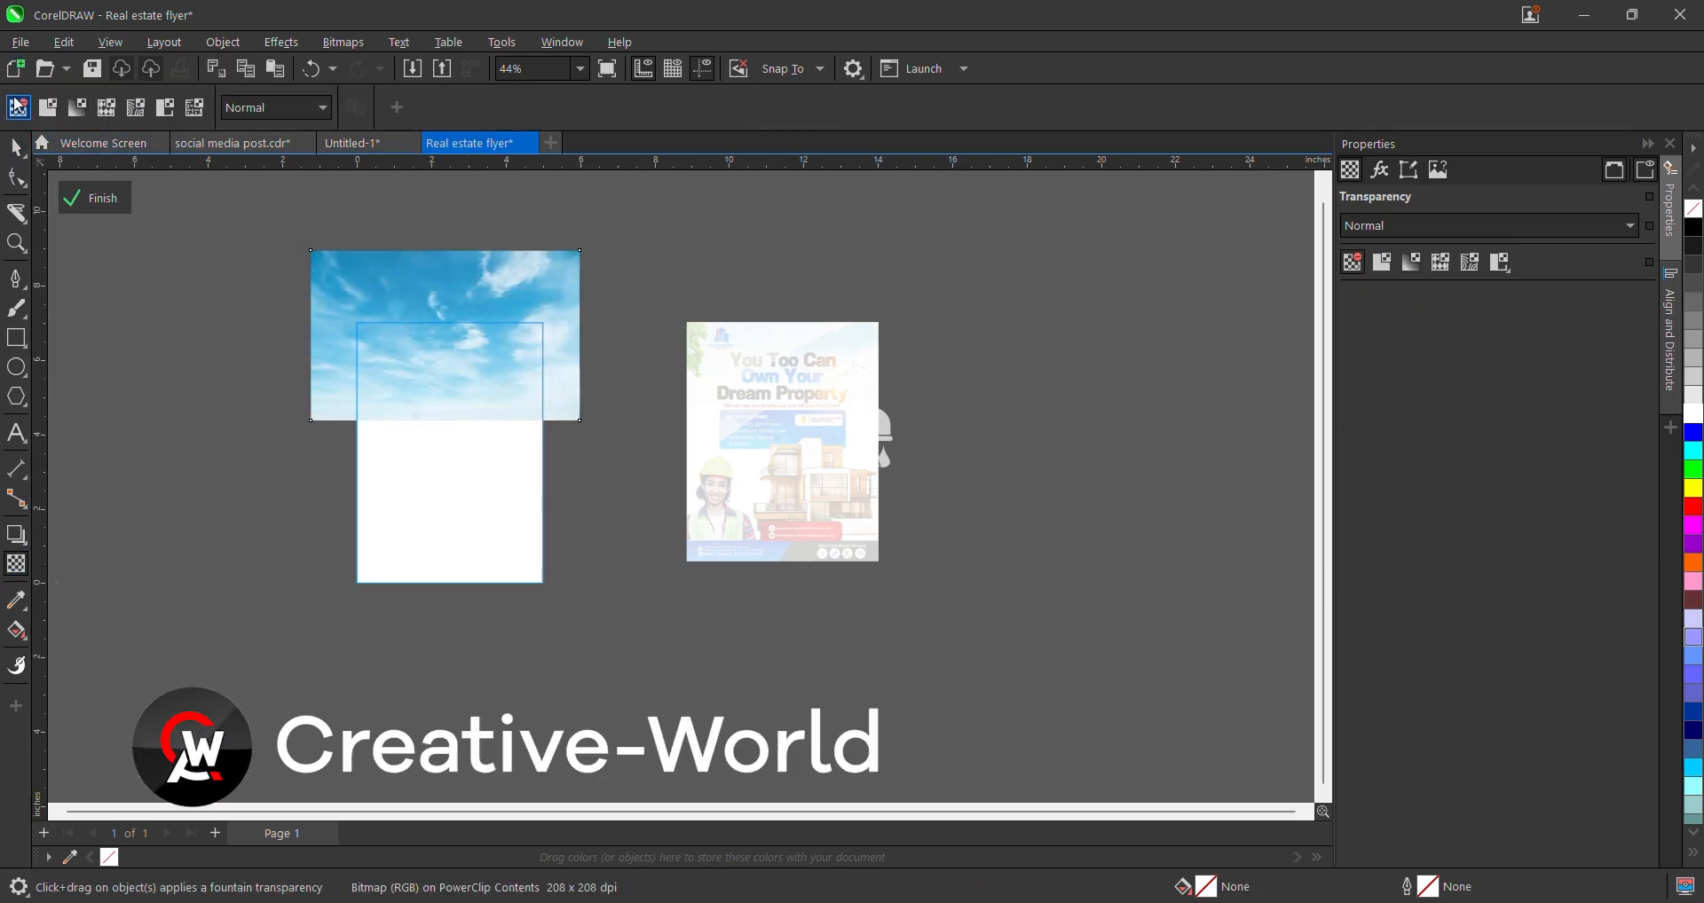
click(17, 147)
scroll(544, 413, up, 3)
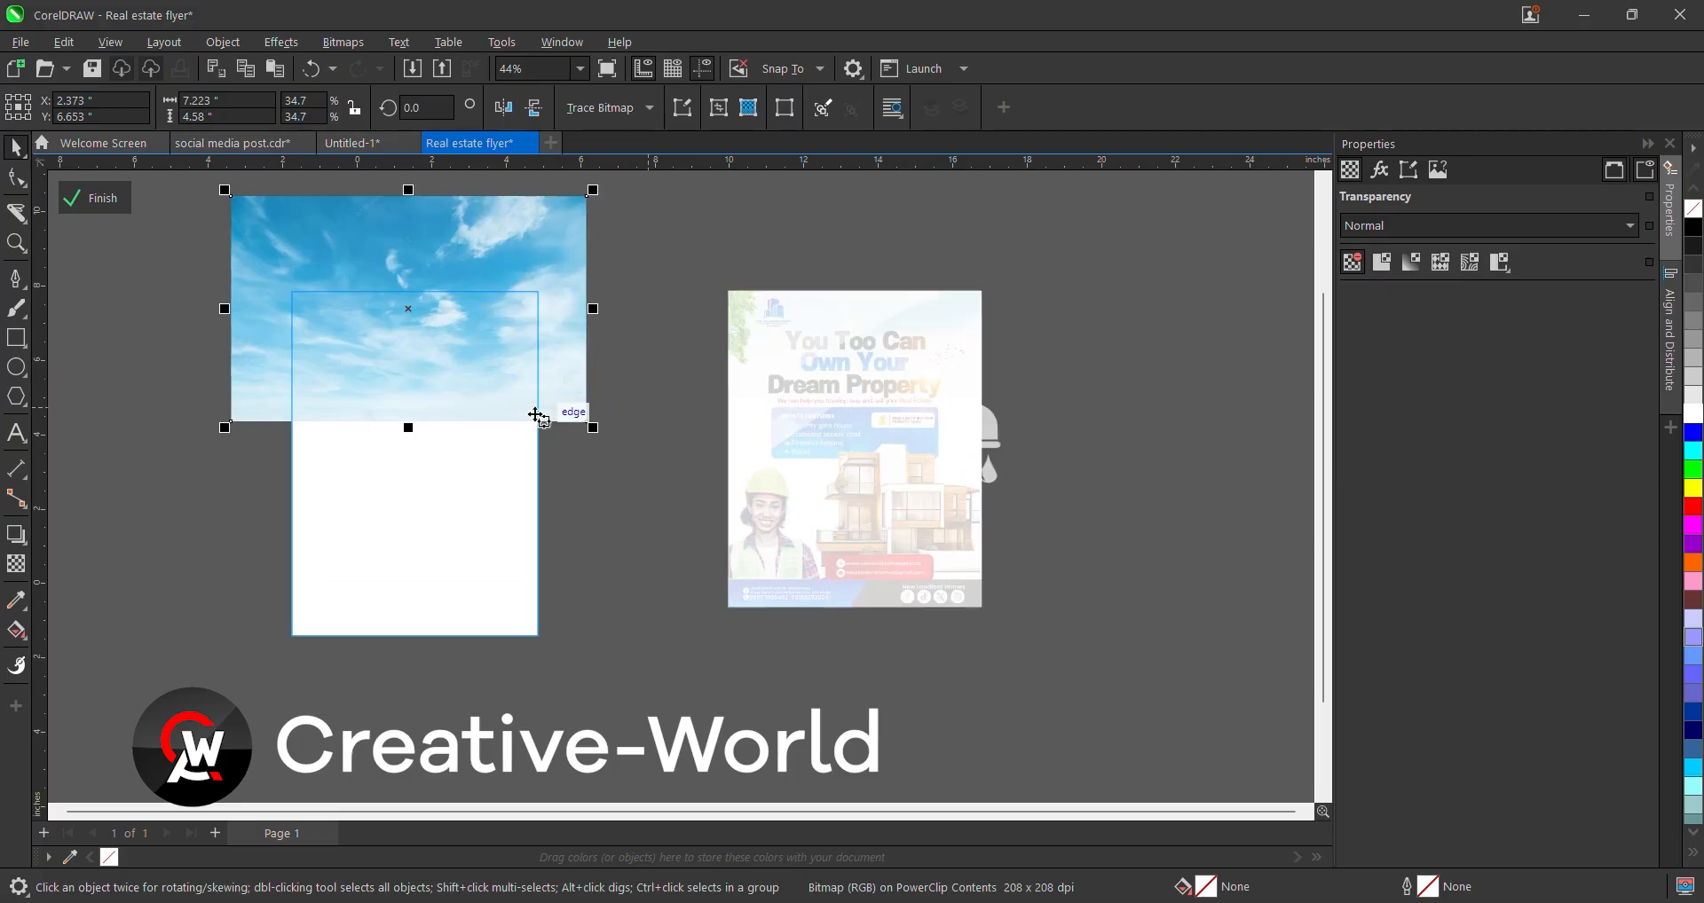
scroll(451, 400, down, 4)
scroll(535, 276, up, 3)
drag(548, 265, 508, 289)
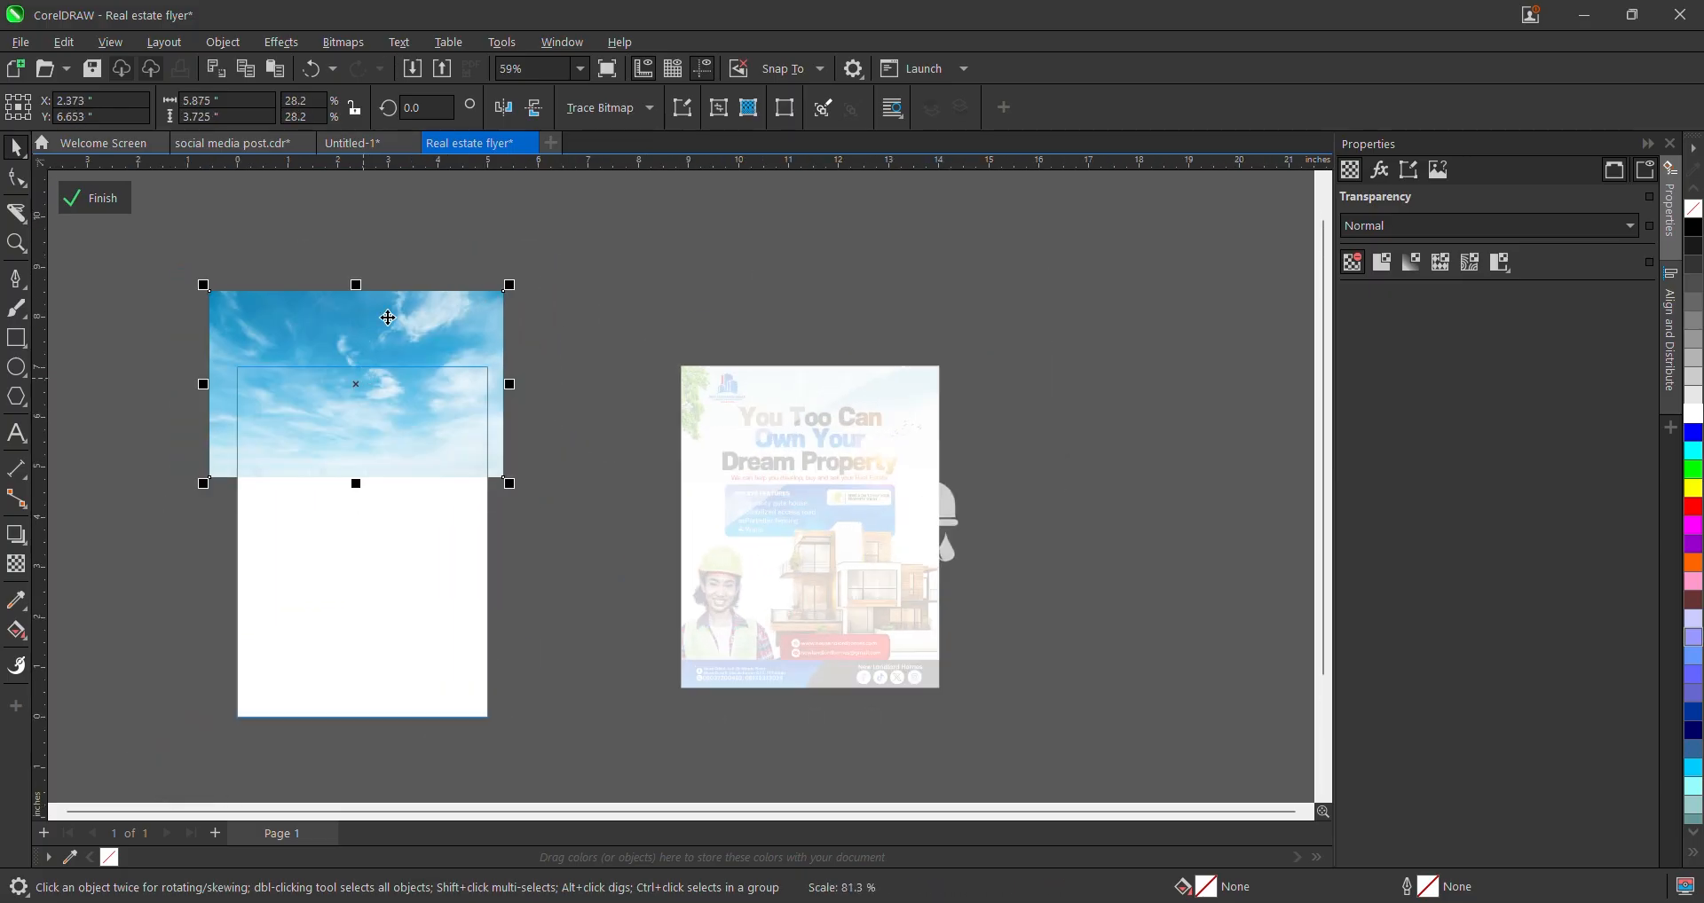
drag(396, 348, 462, 312)
scroll(509, 365, down, 1)
scroll(508, 364, down, 1)
click(452, 299)
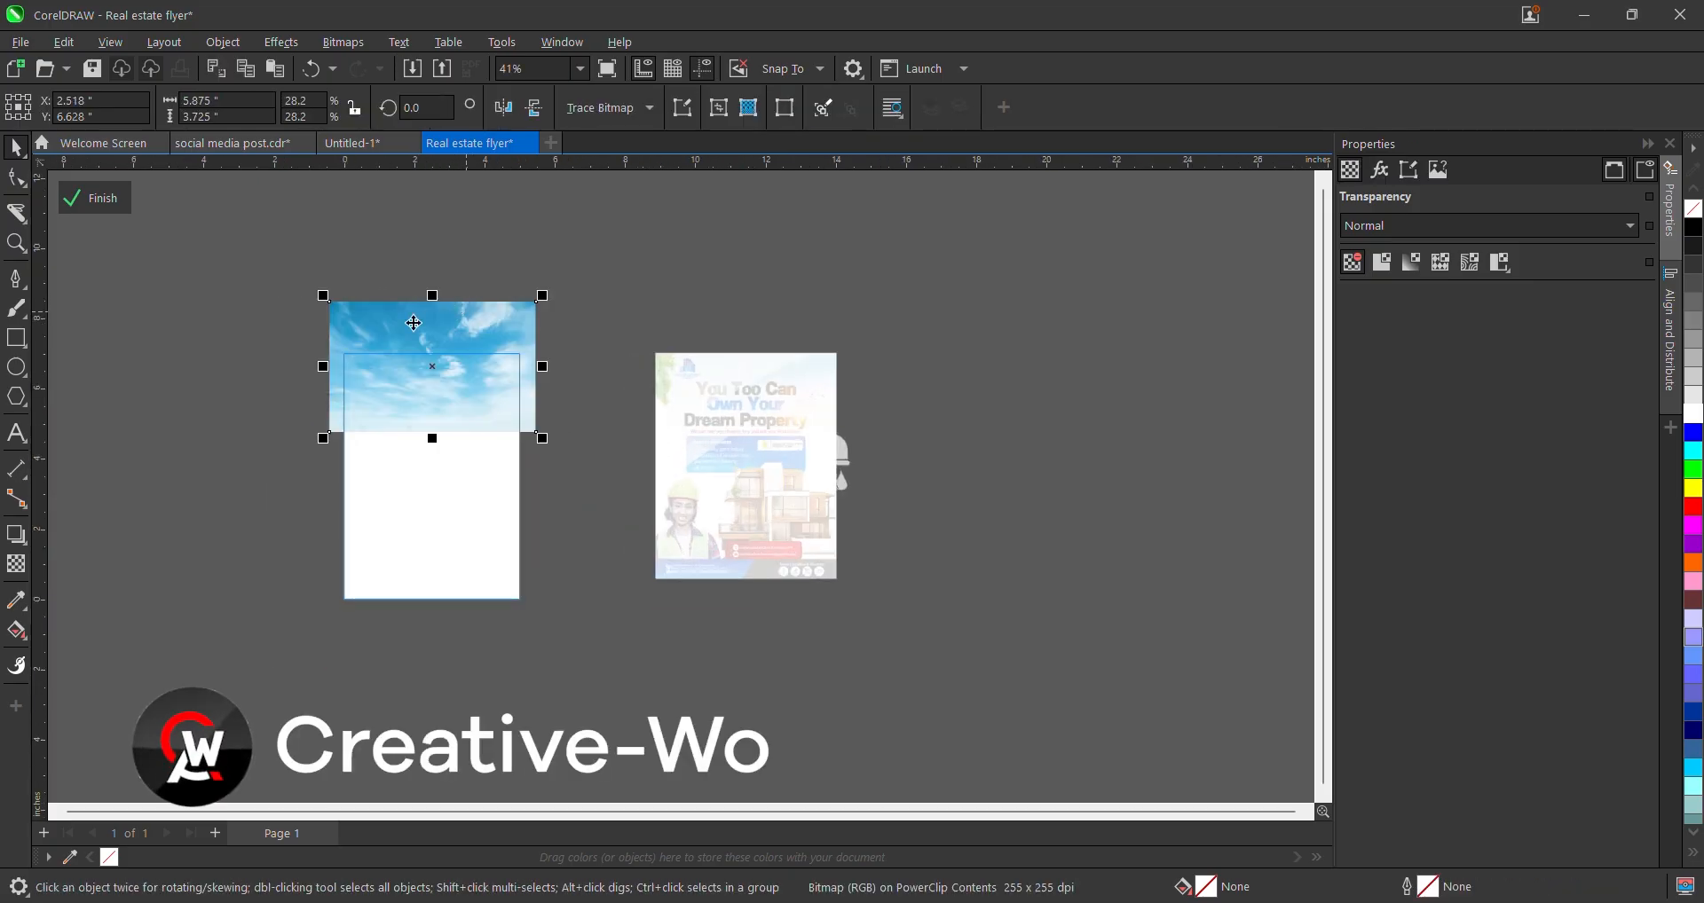
- Reapply a fountain transparency fading the clouds downward, then finish editing the clip
click(16, 564)
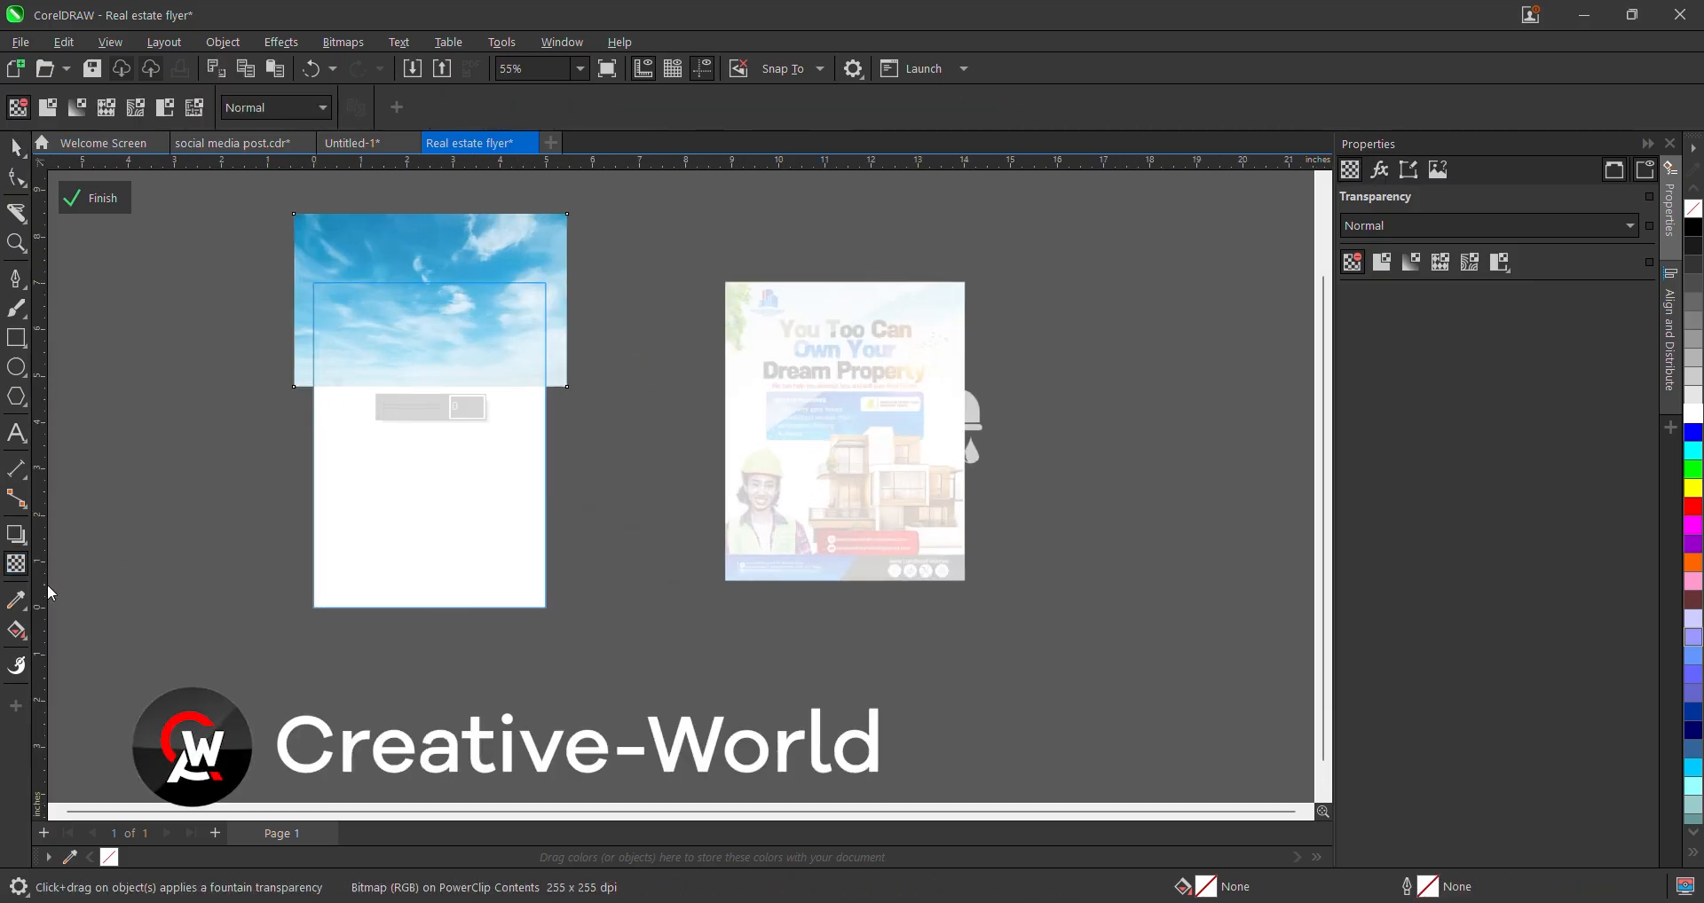
scroll(398, 327, up, 1)
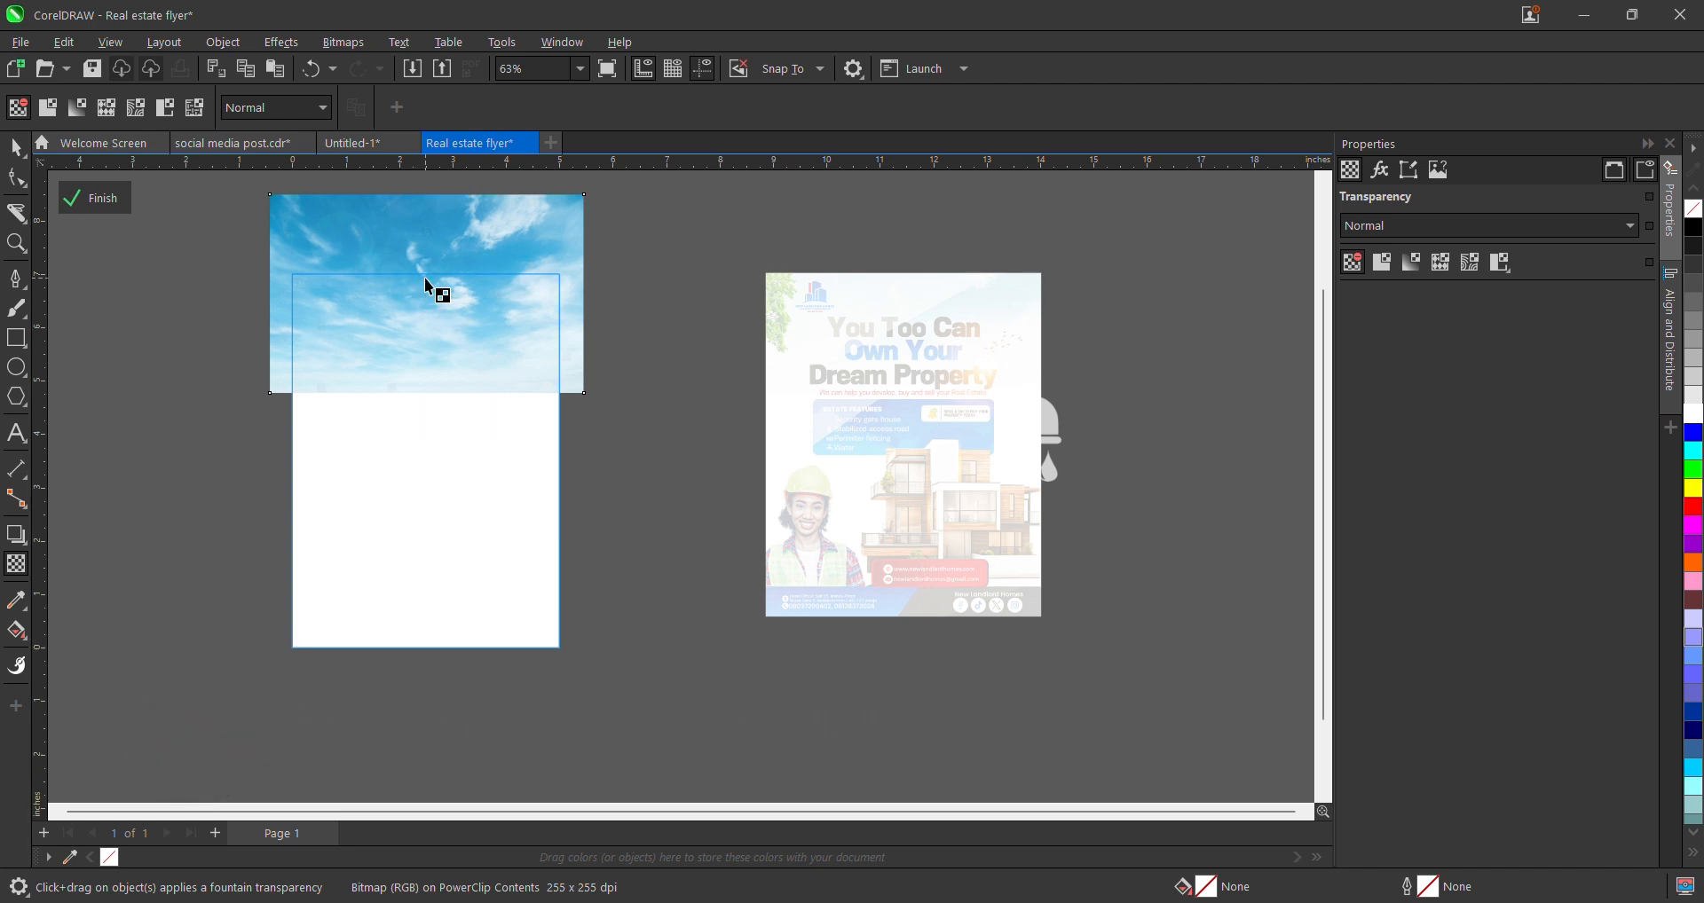
drag(425, 279, 416, 336)
scroll(444, 466, up, 1)
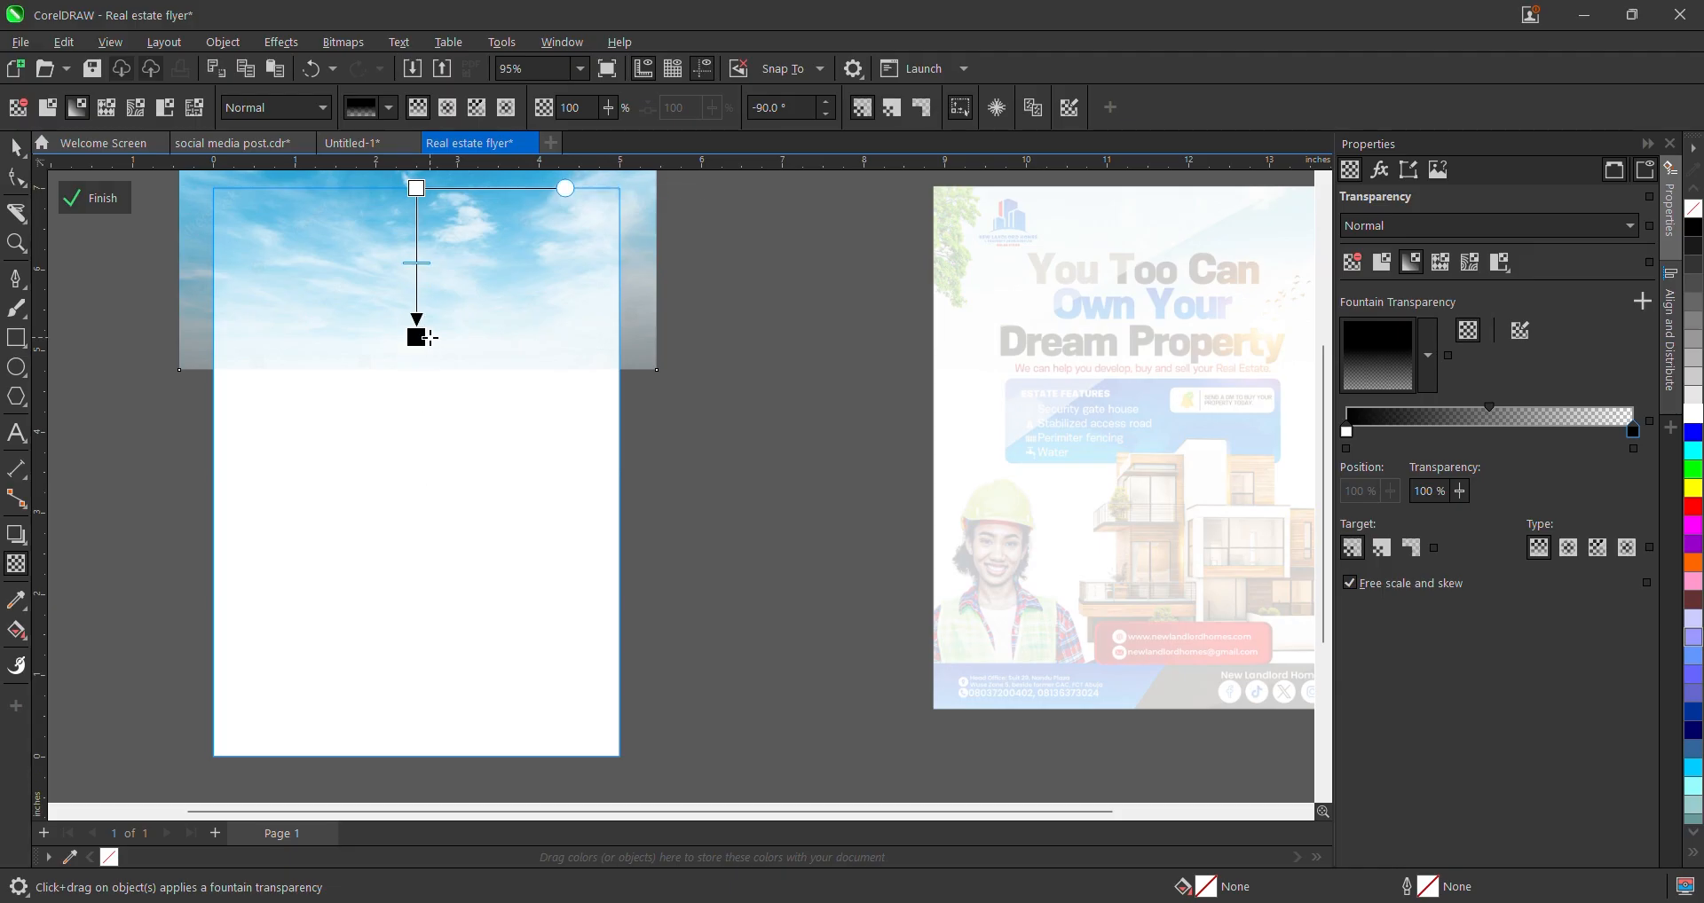
scroll(444, 267, down, 2)
scroll(434, 296, up, 1)
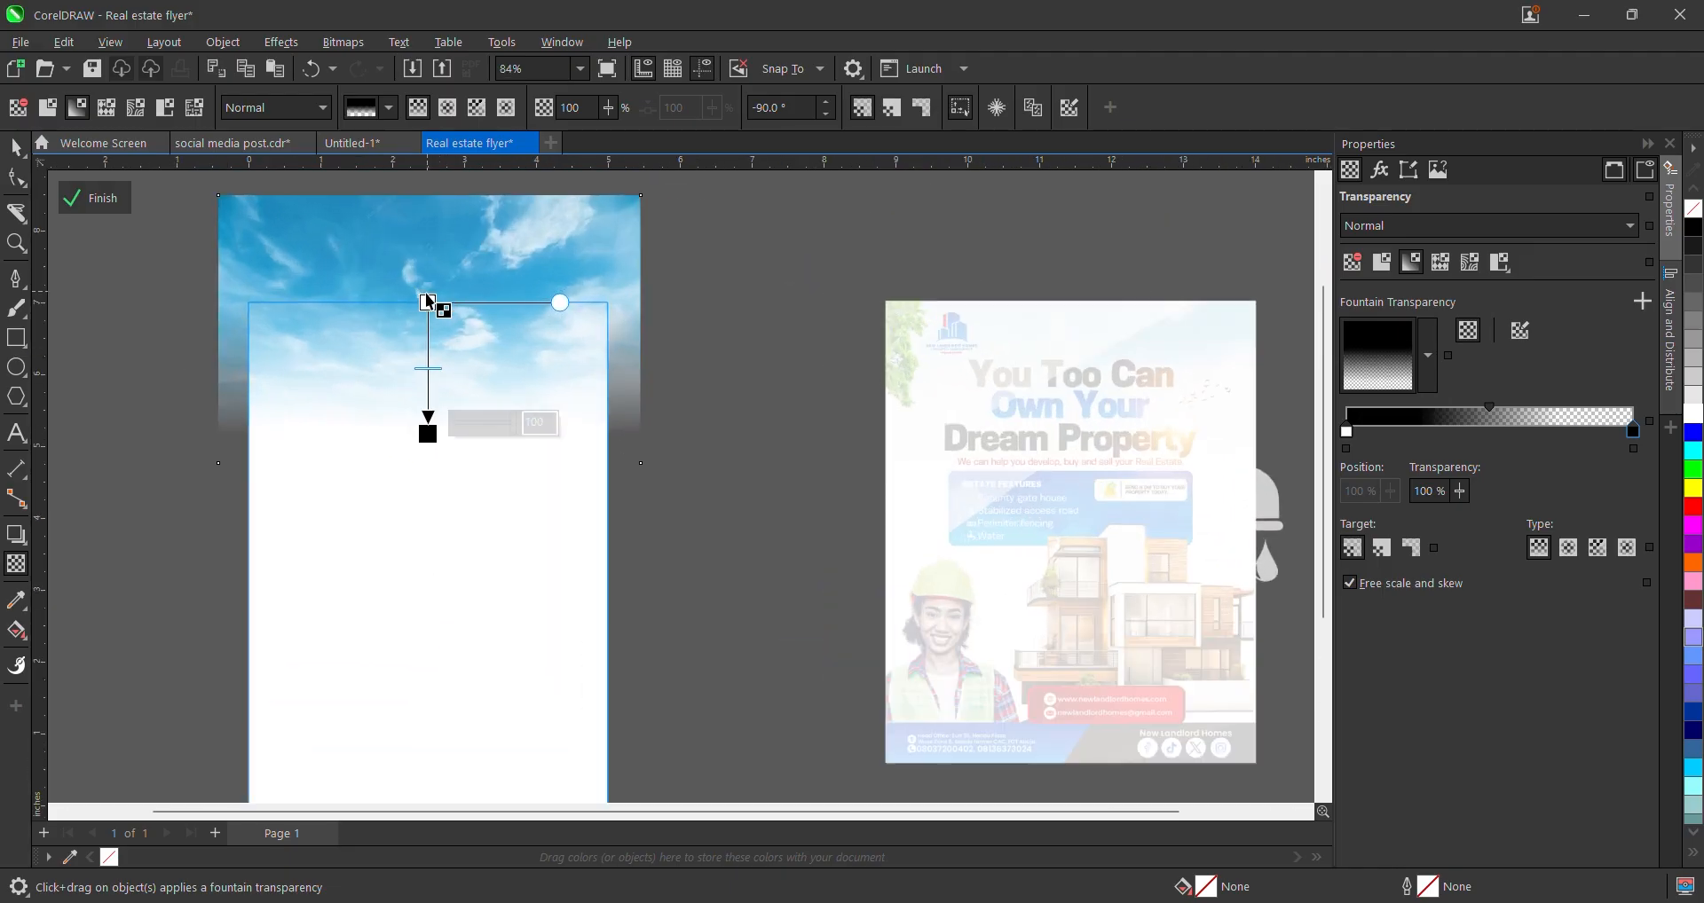
mouse_move(427, 303)
mouse_down()
mouse_move(426, 259)
mouse_move(426, 289)
mouse_up()
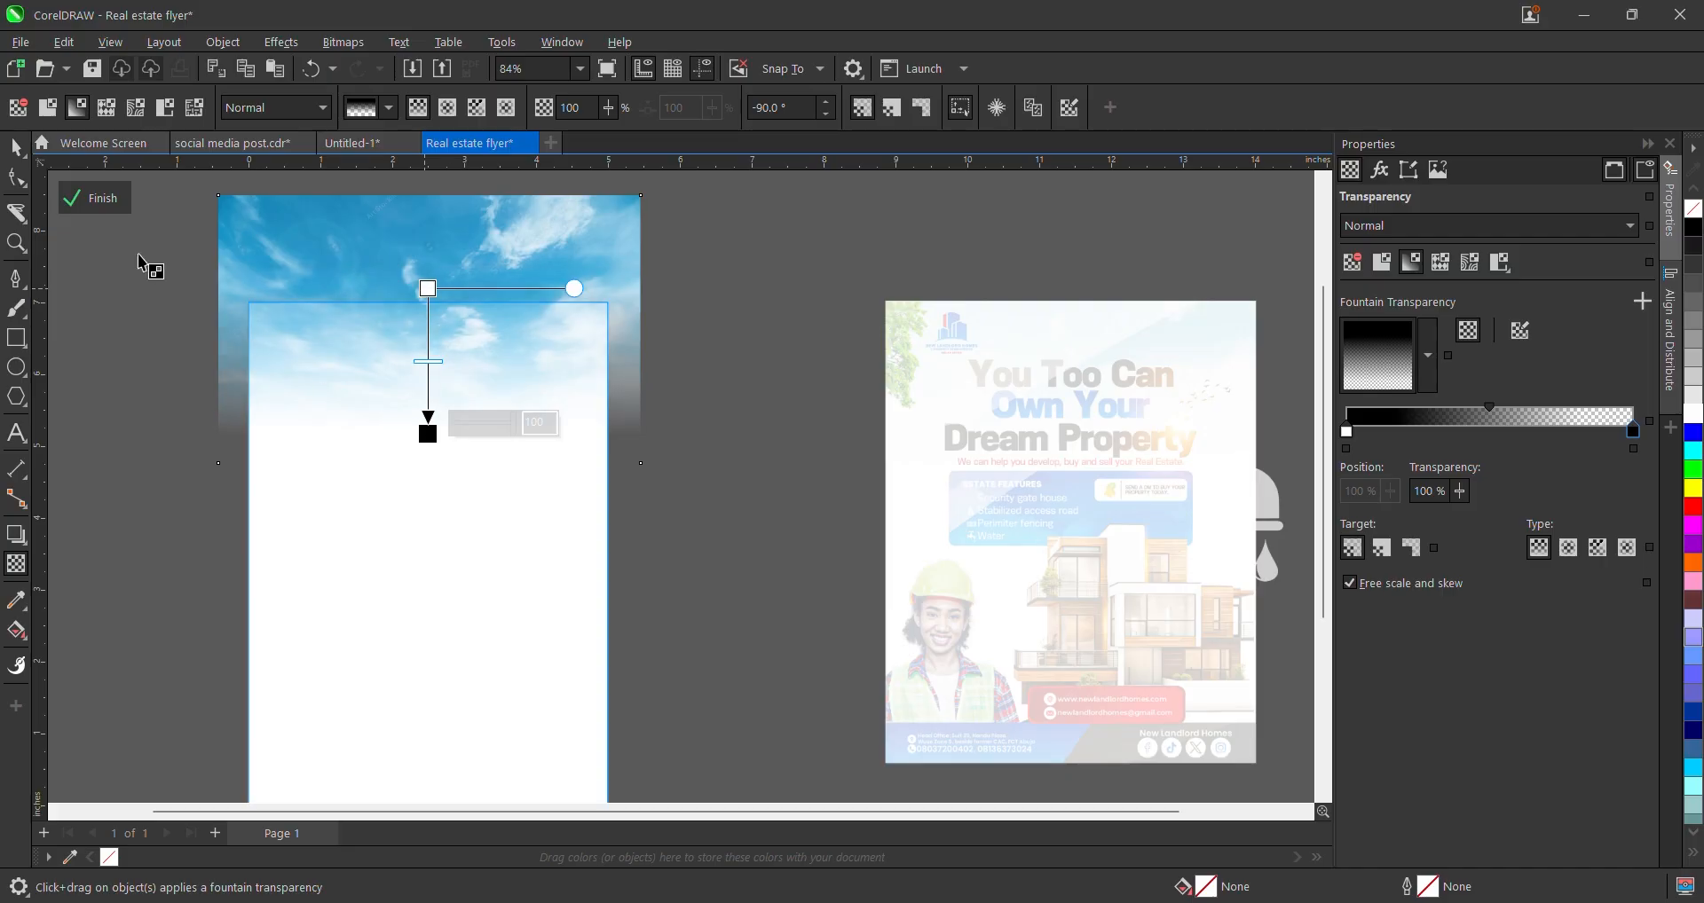
click(104, 202)
scroll(902, 492, down, 2)
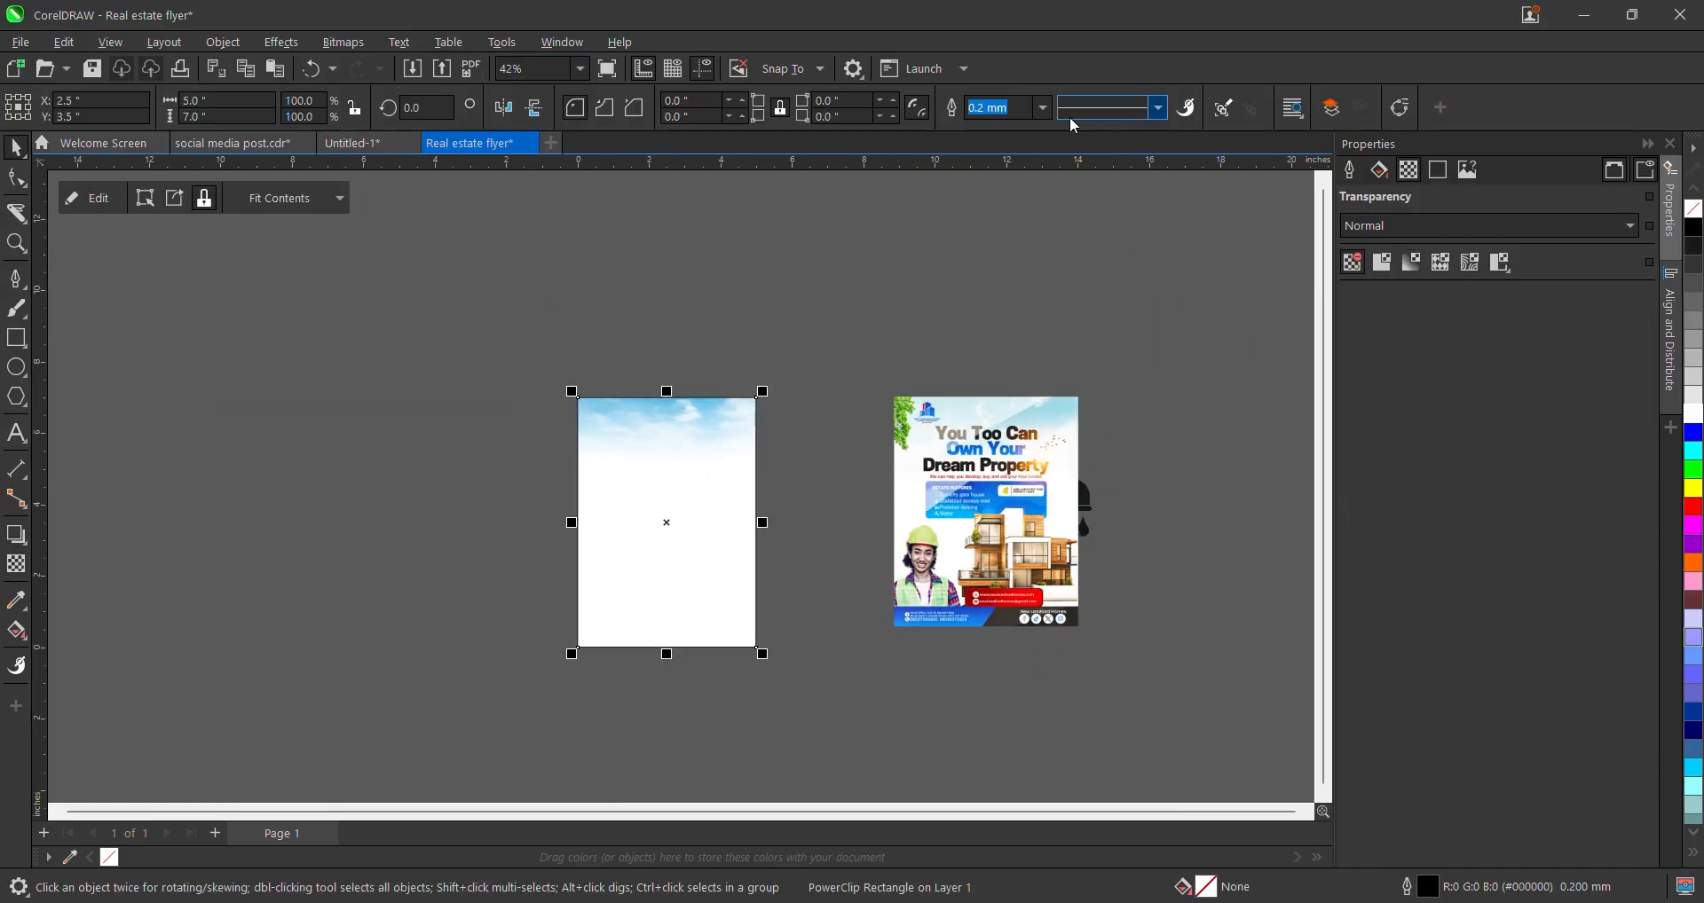
- Set the page rectangle's outline width to None and deselect it
click(1046, 108)
click(994, 127)
scroll(657, 621, up, 2)
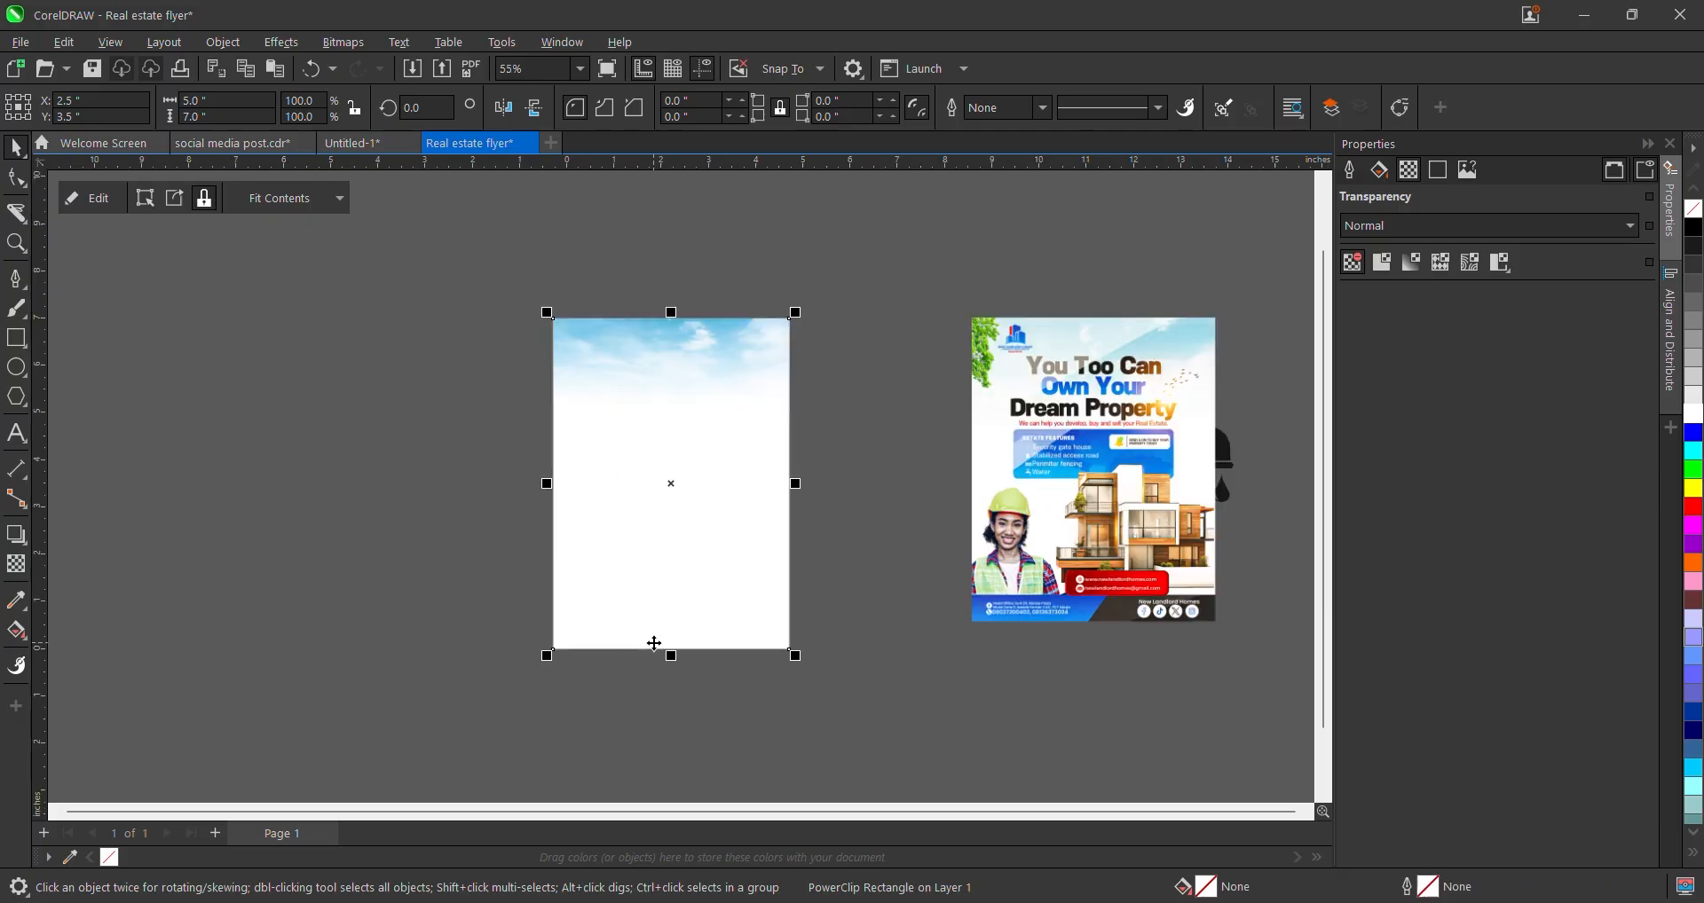
click(811, 538)
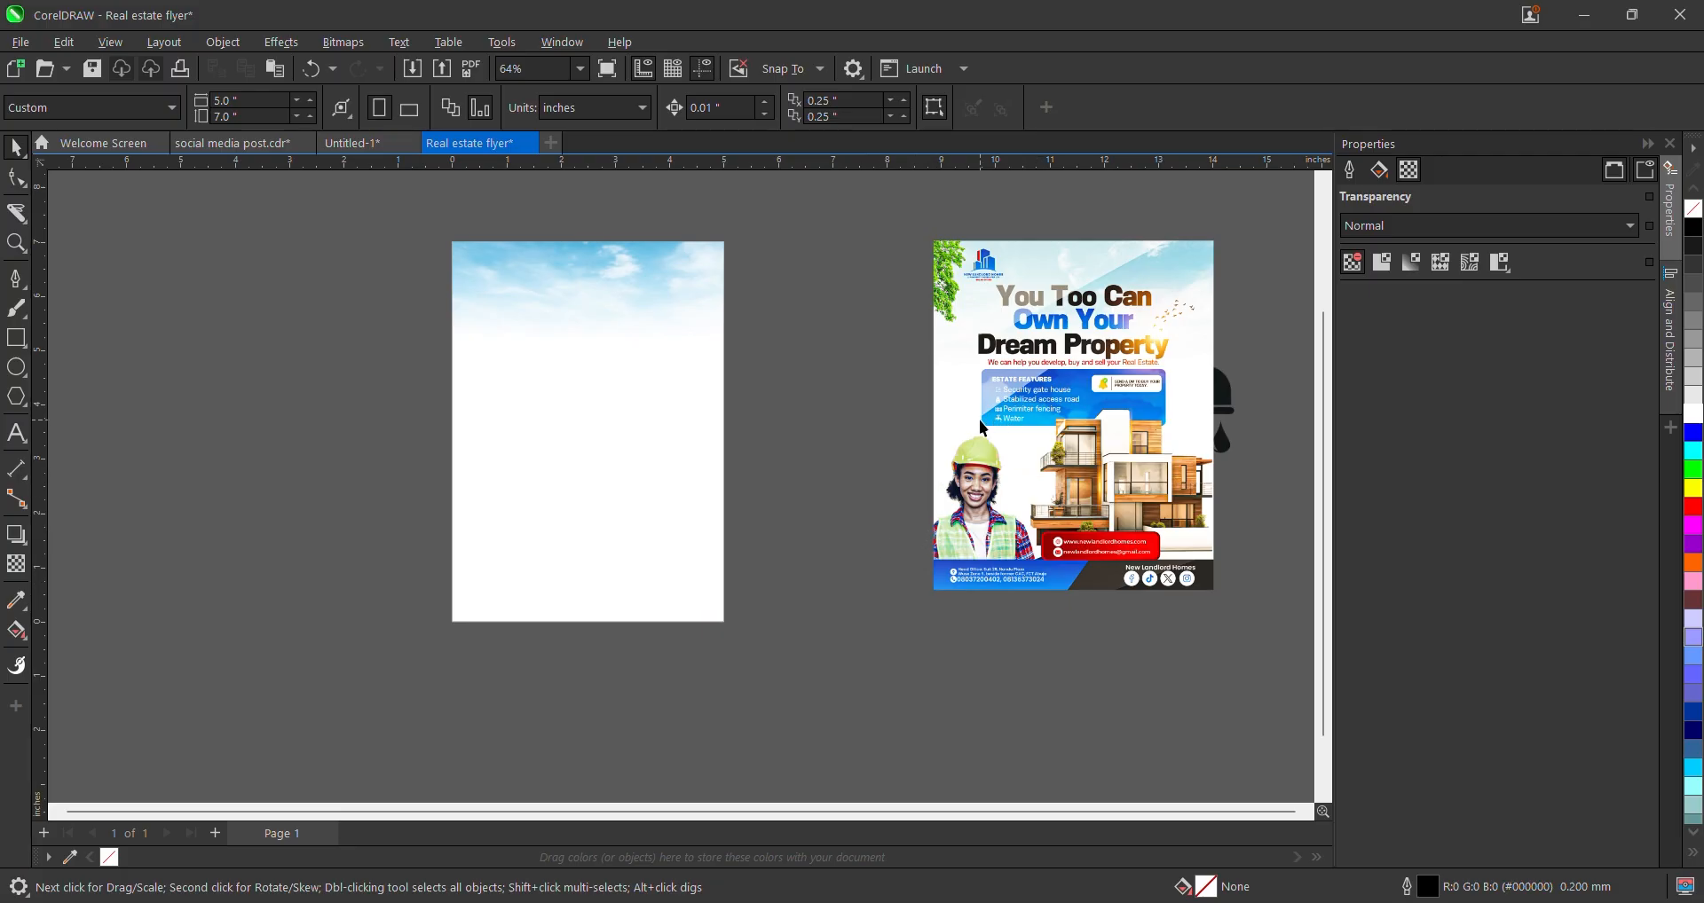
scroll(582, 311, up, 1)
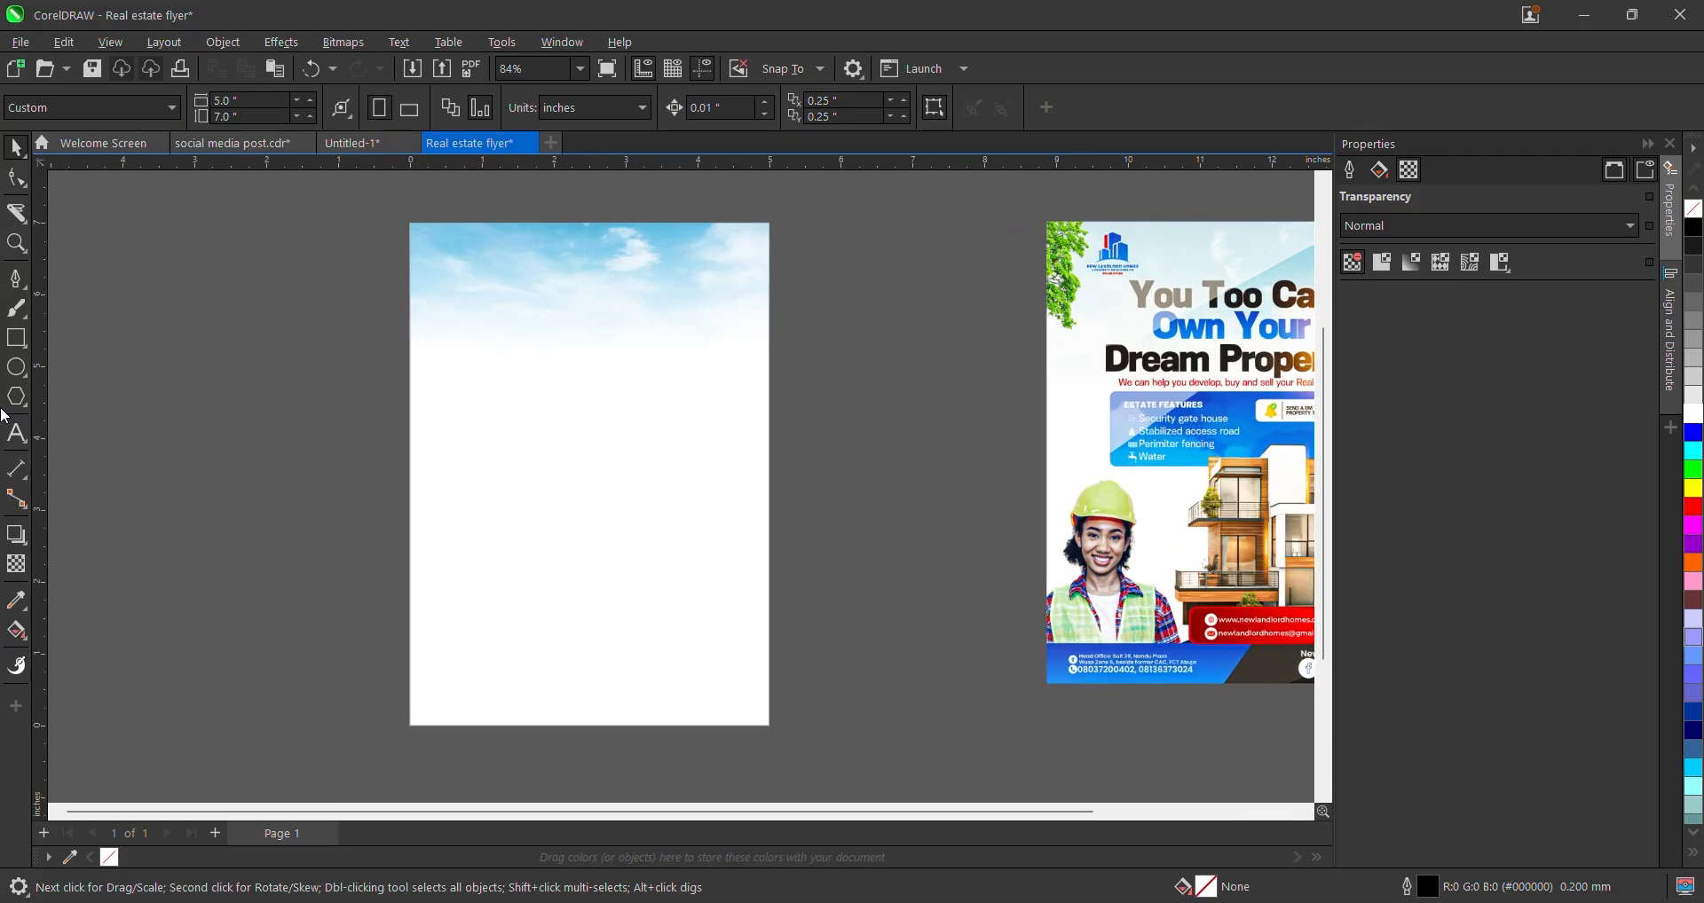
scroll(382, 468, down, 1)
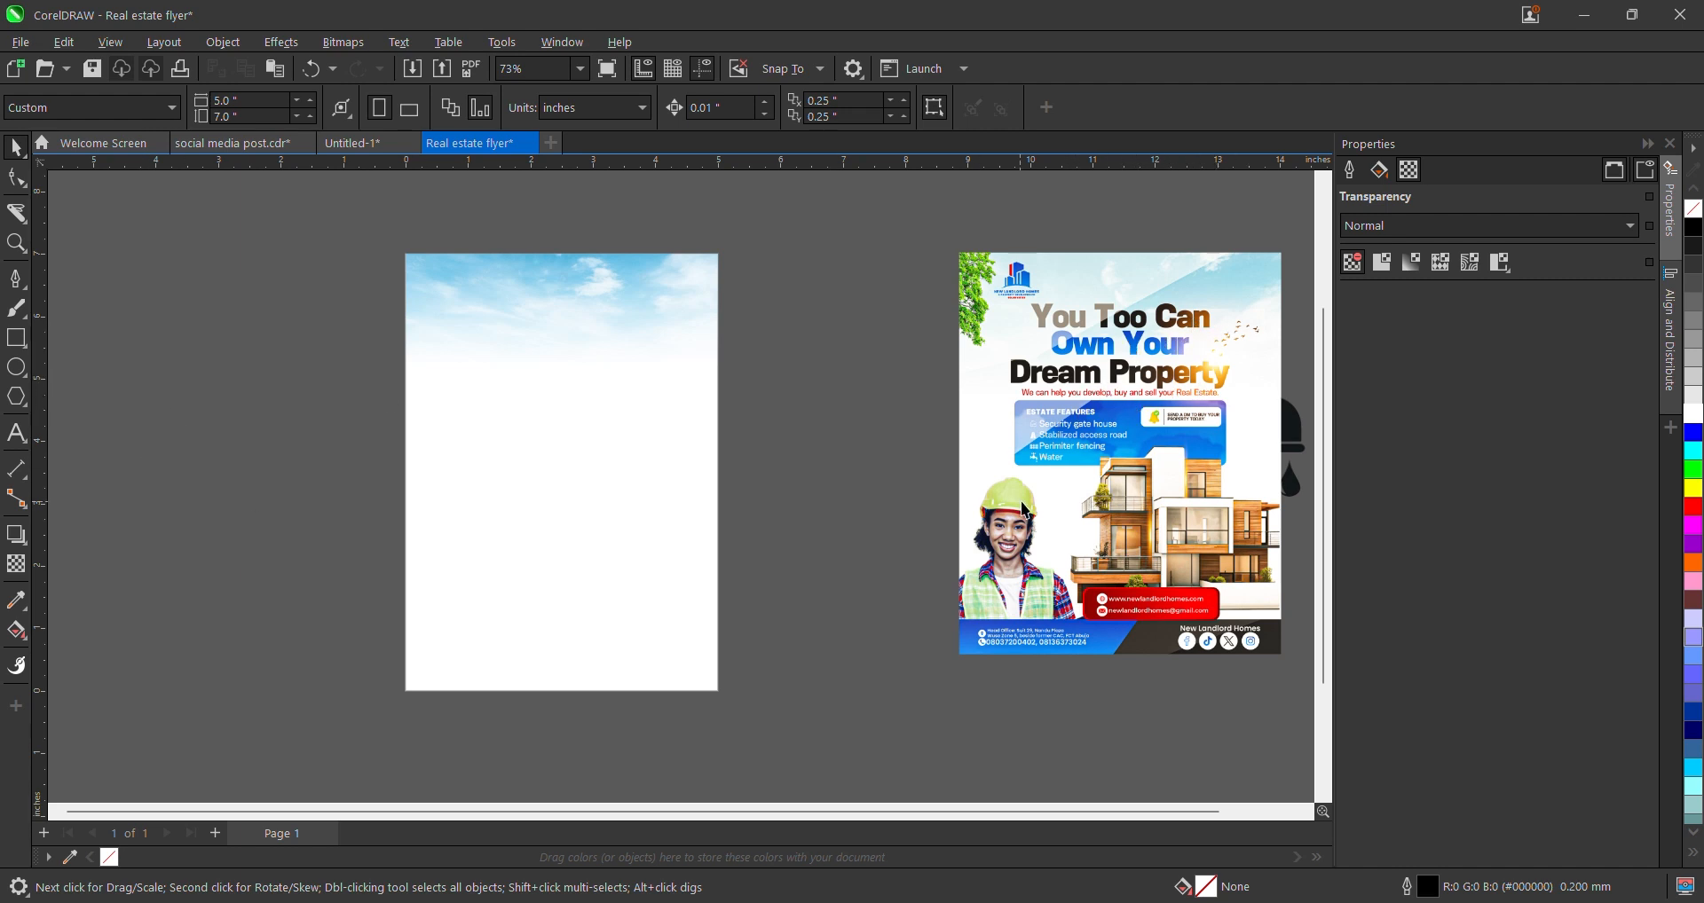
- Type the headline text near the top of the sky, correcting typing mistakes
click(23, 438)
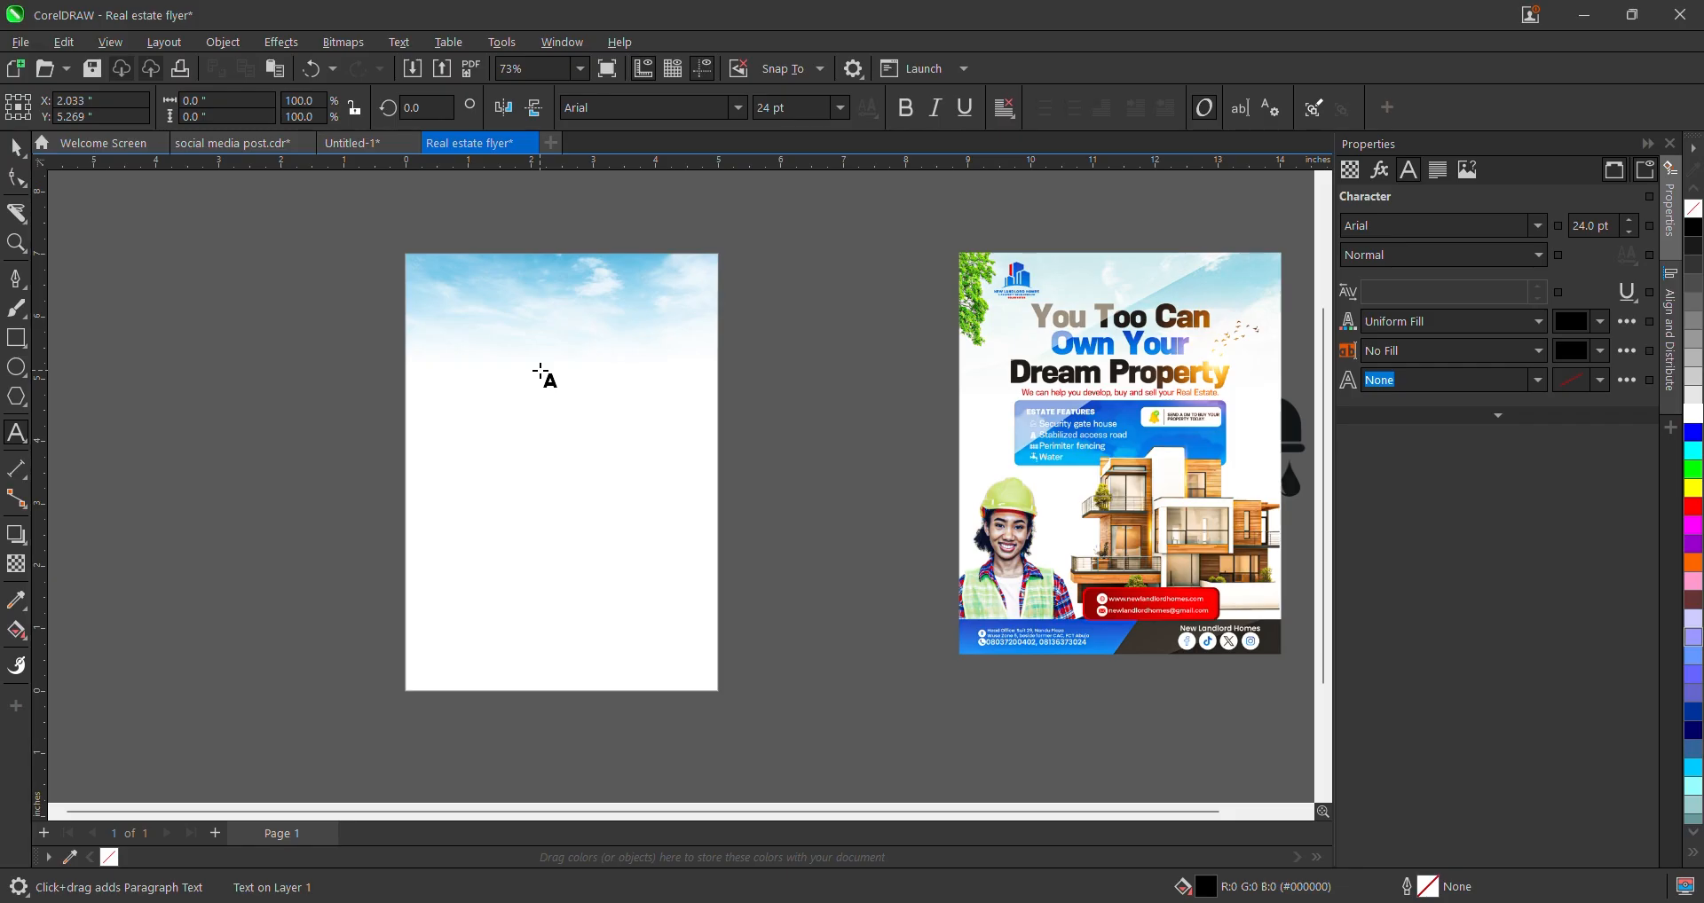
click(540, 371)
text(You too can)
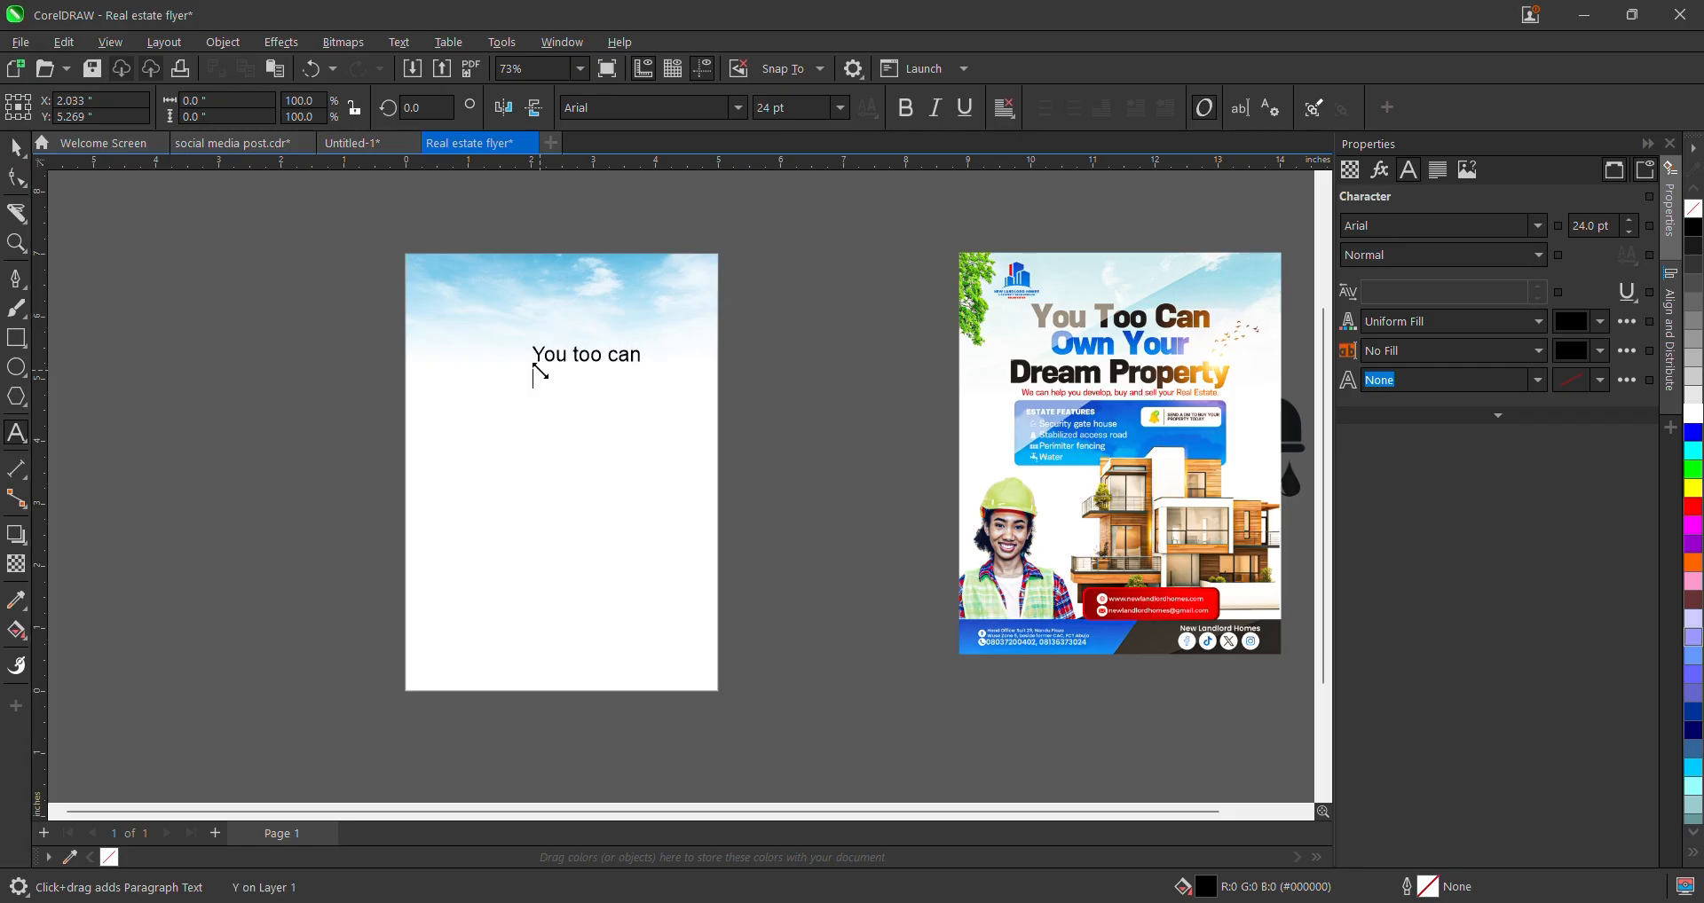
text(ou)
key(BackSpace)
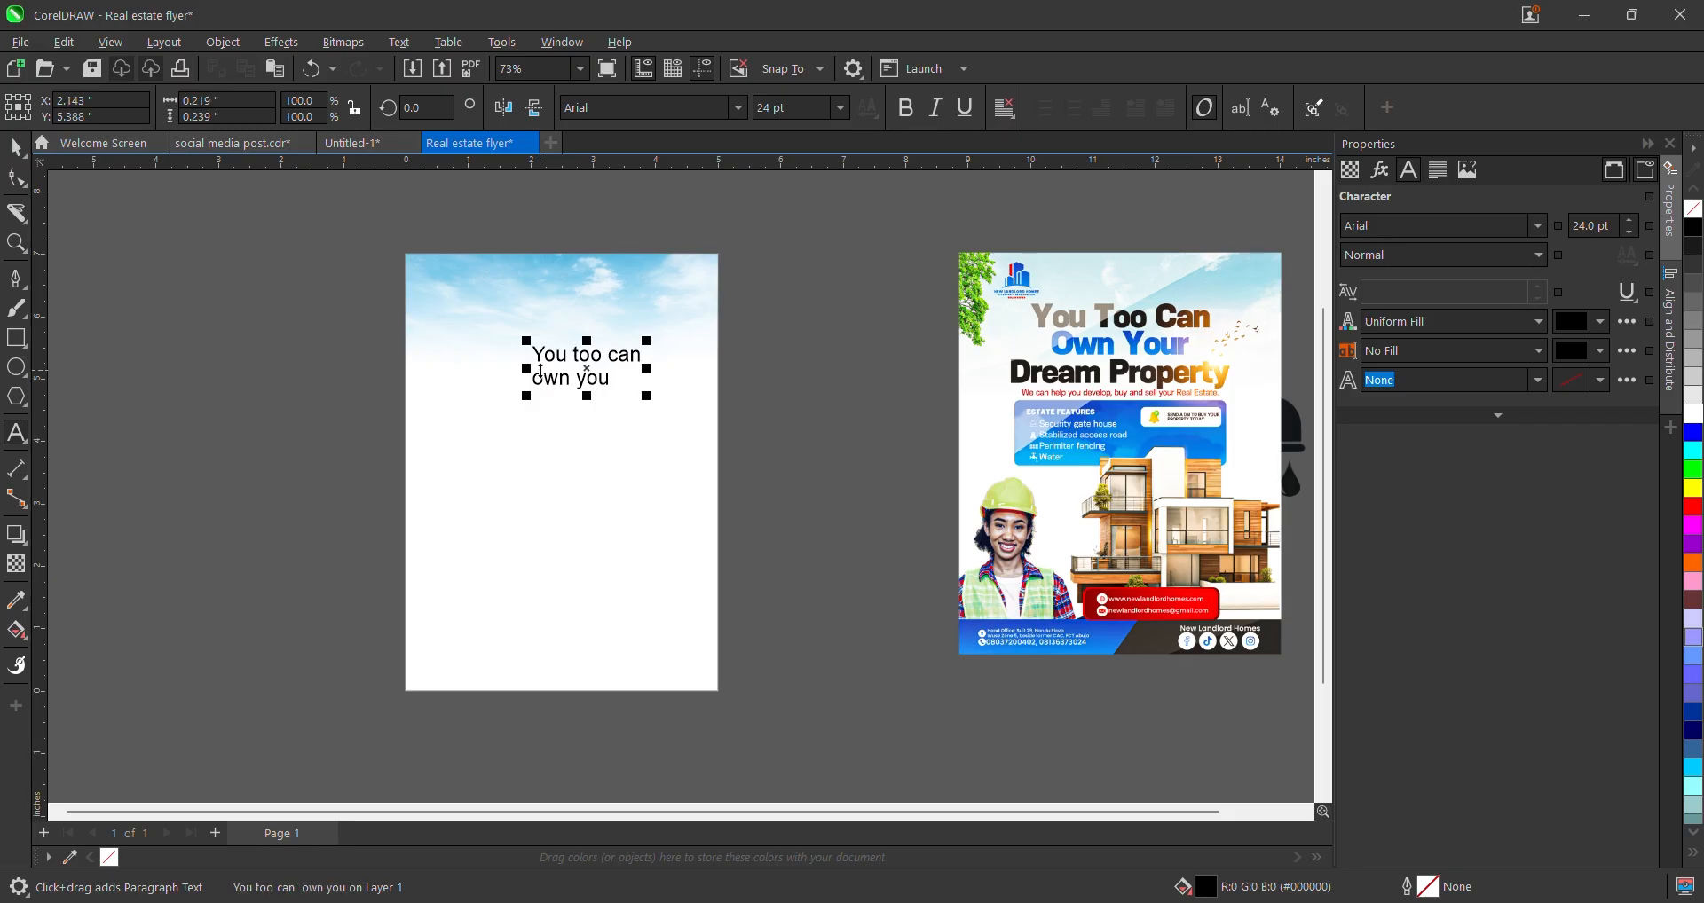
text(r )
text(dream)
text( peo)
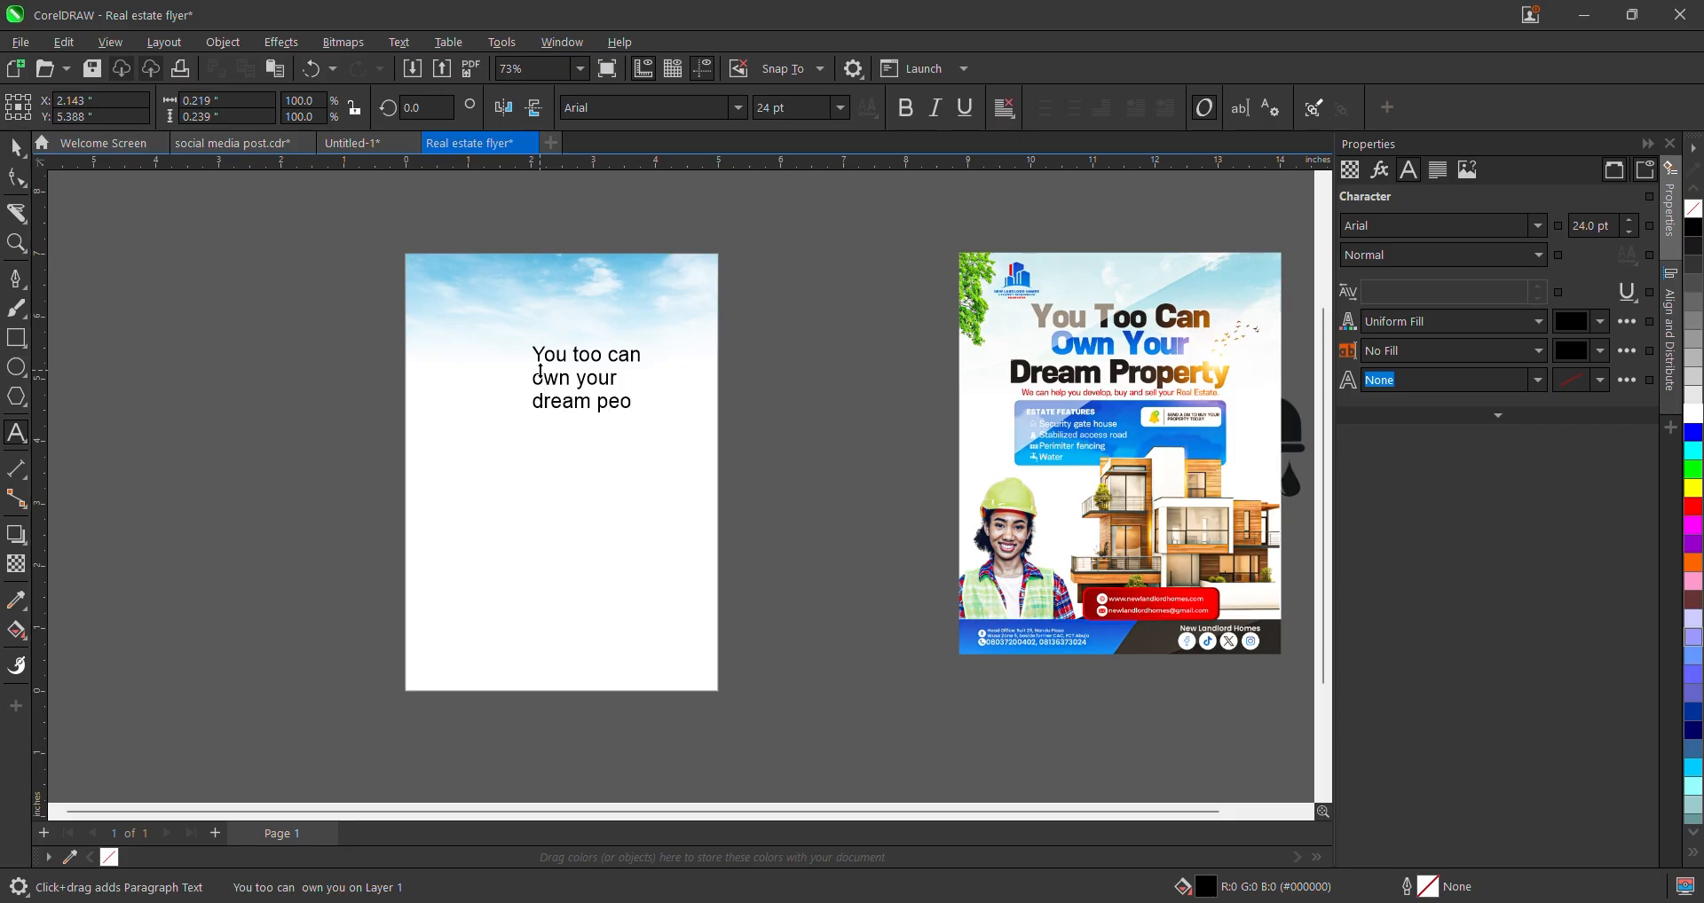
key(BackSpace)
key(BackSpace)
text(roperty)
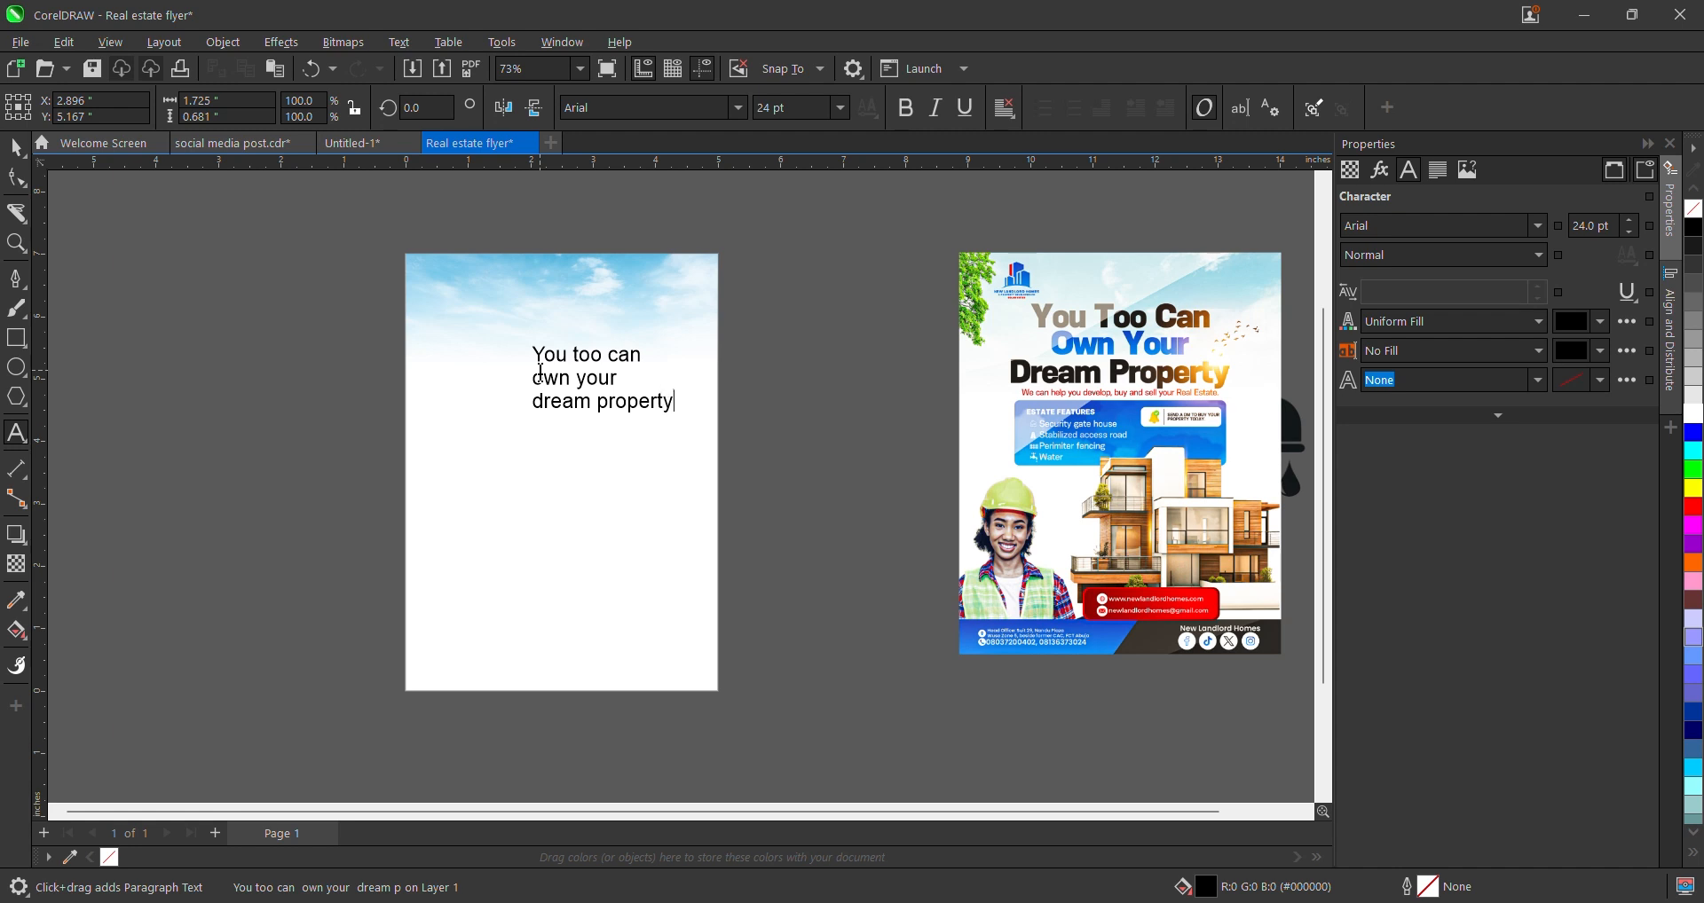
click(16, 147)
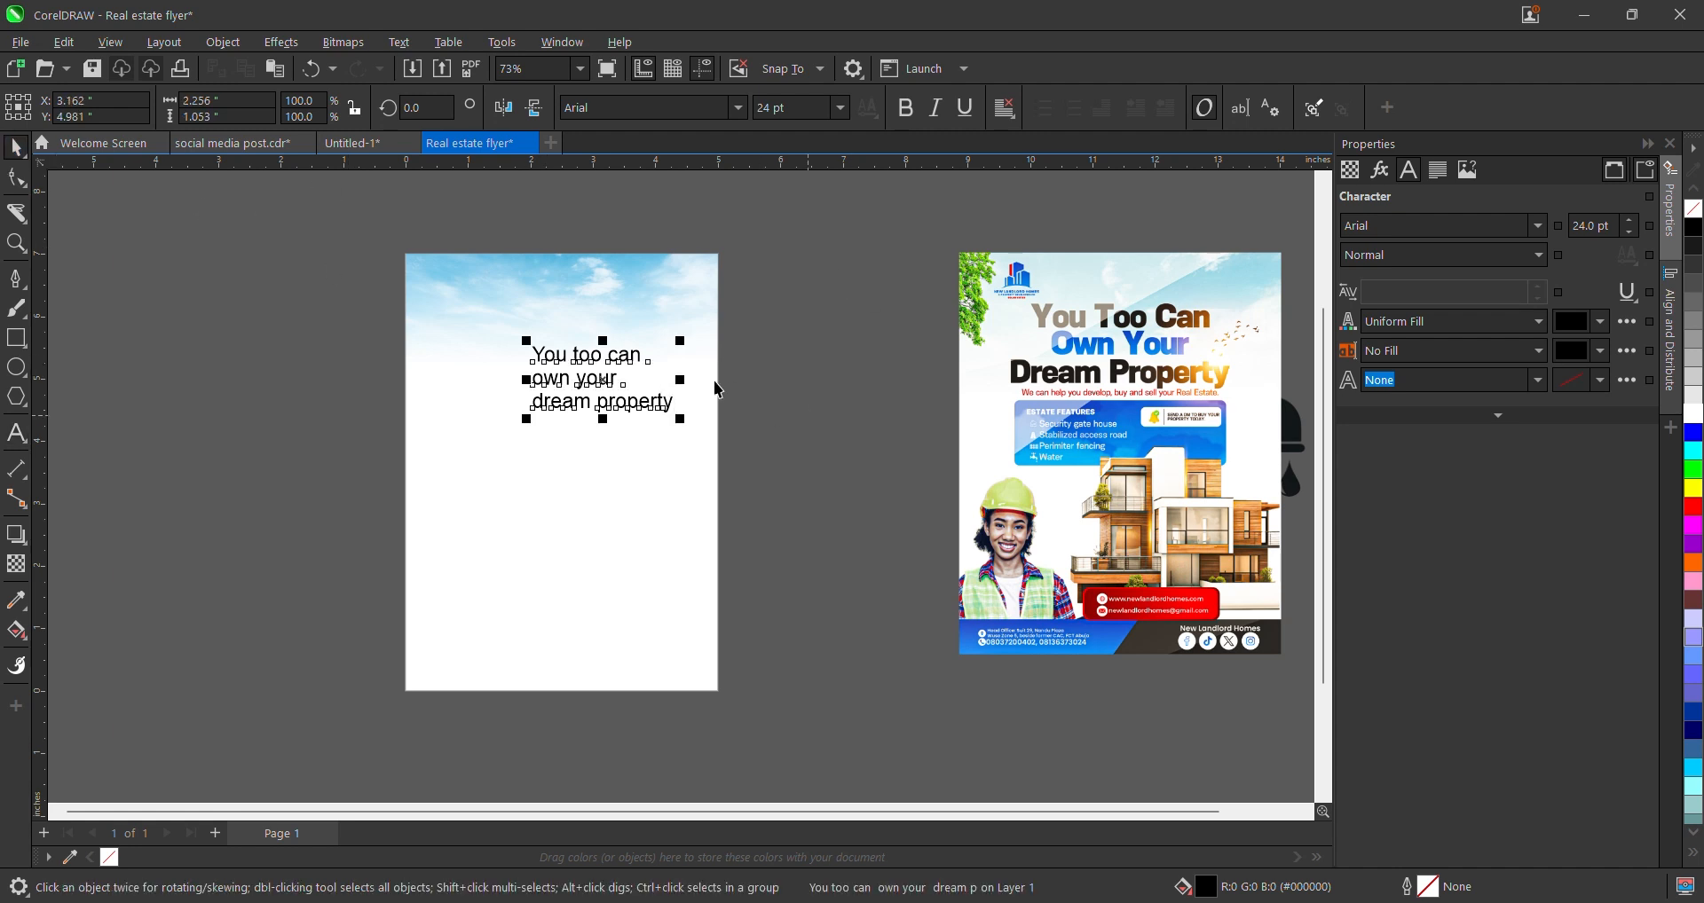
- Nudge the headline up-left and change its text to Title Case
double_click(627, 402)
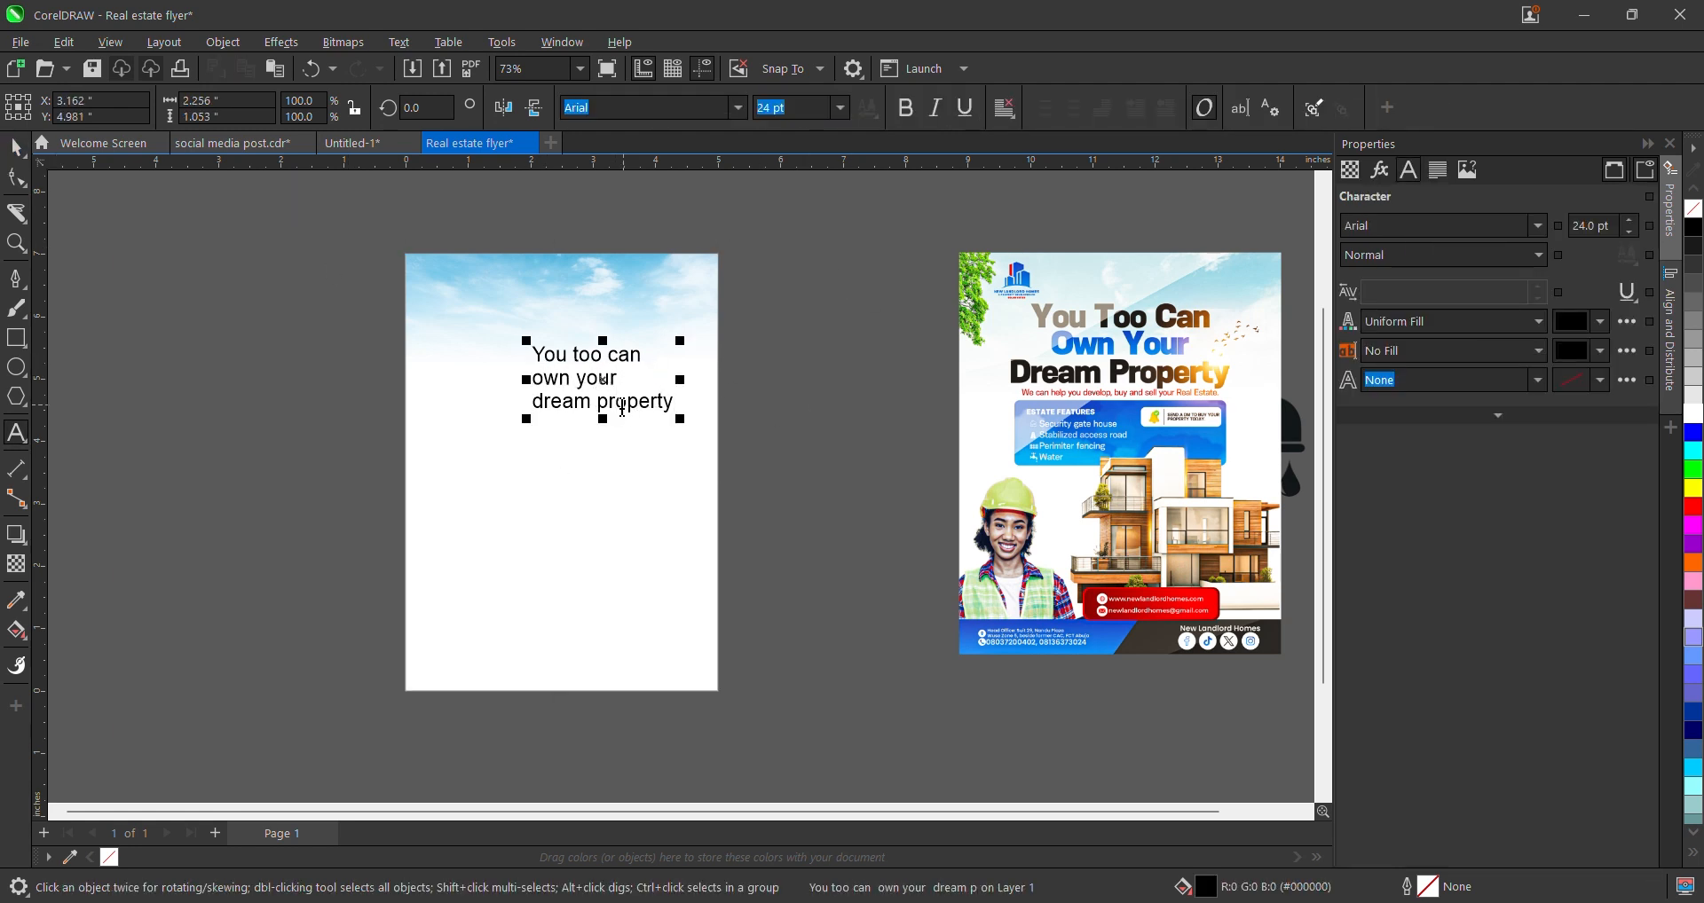
scroll(593, 419, up, 1)
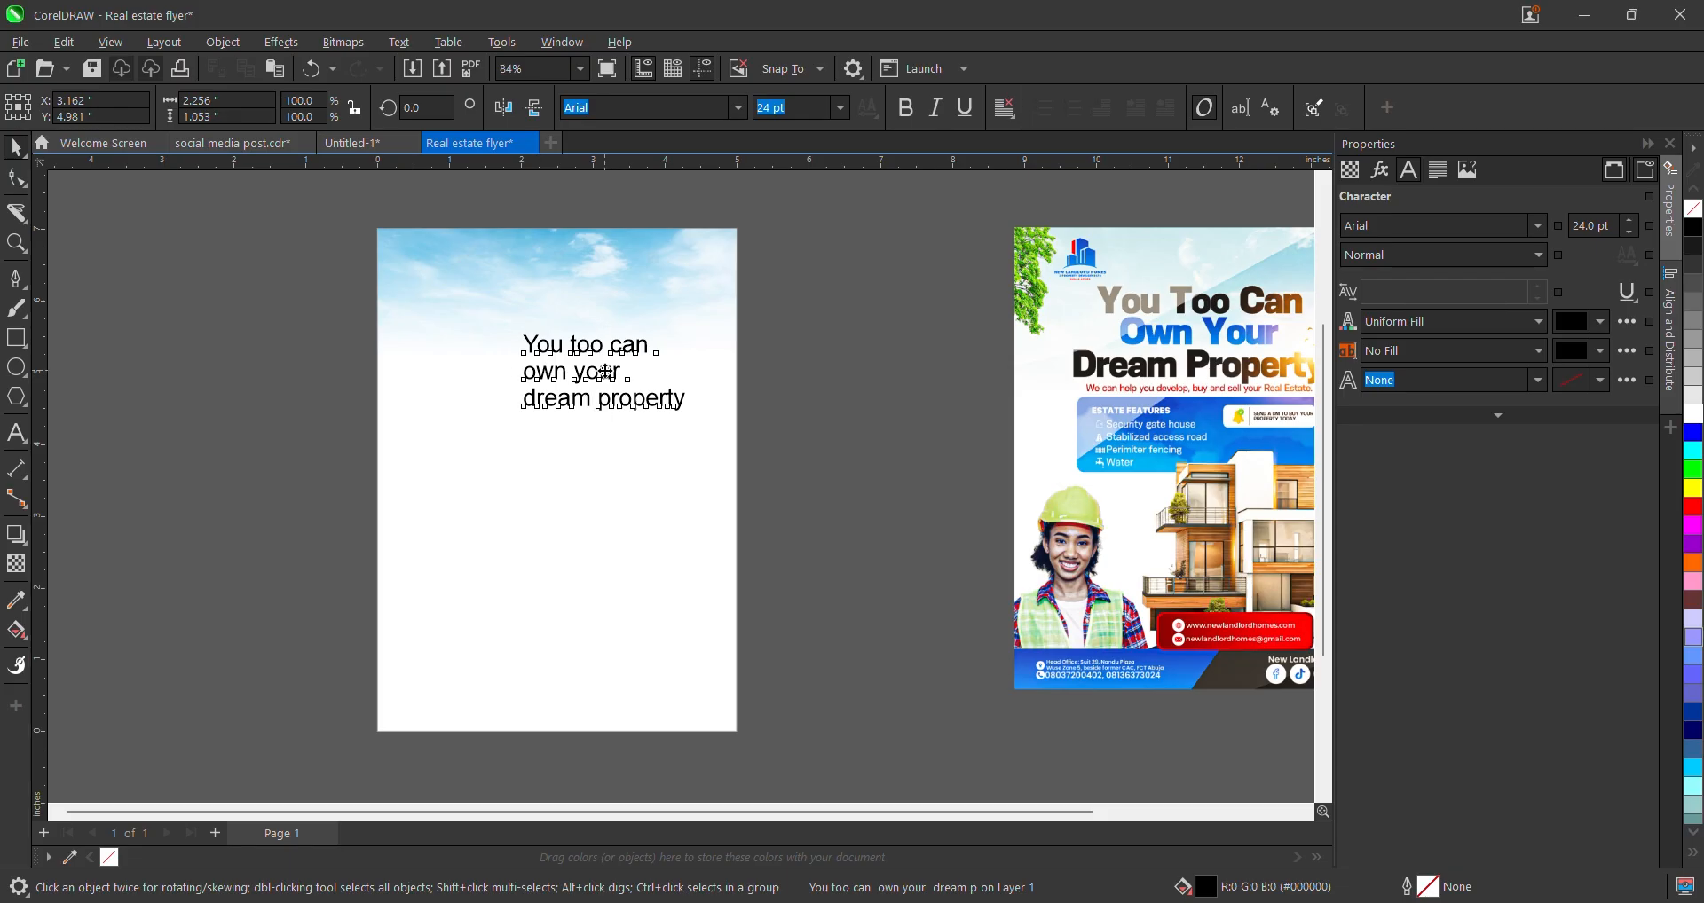
drag(604, 373, 570, 369)
double_click(570, 369)
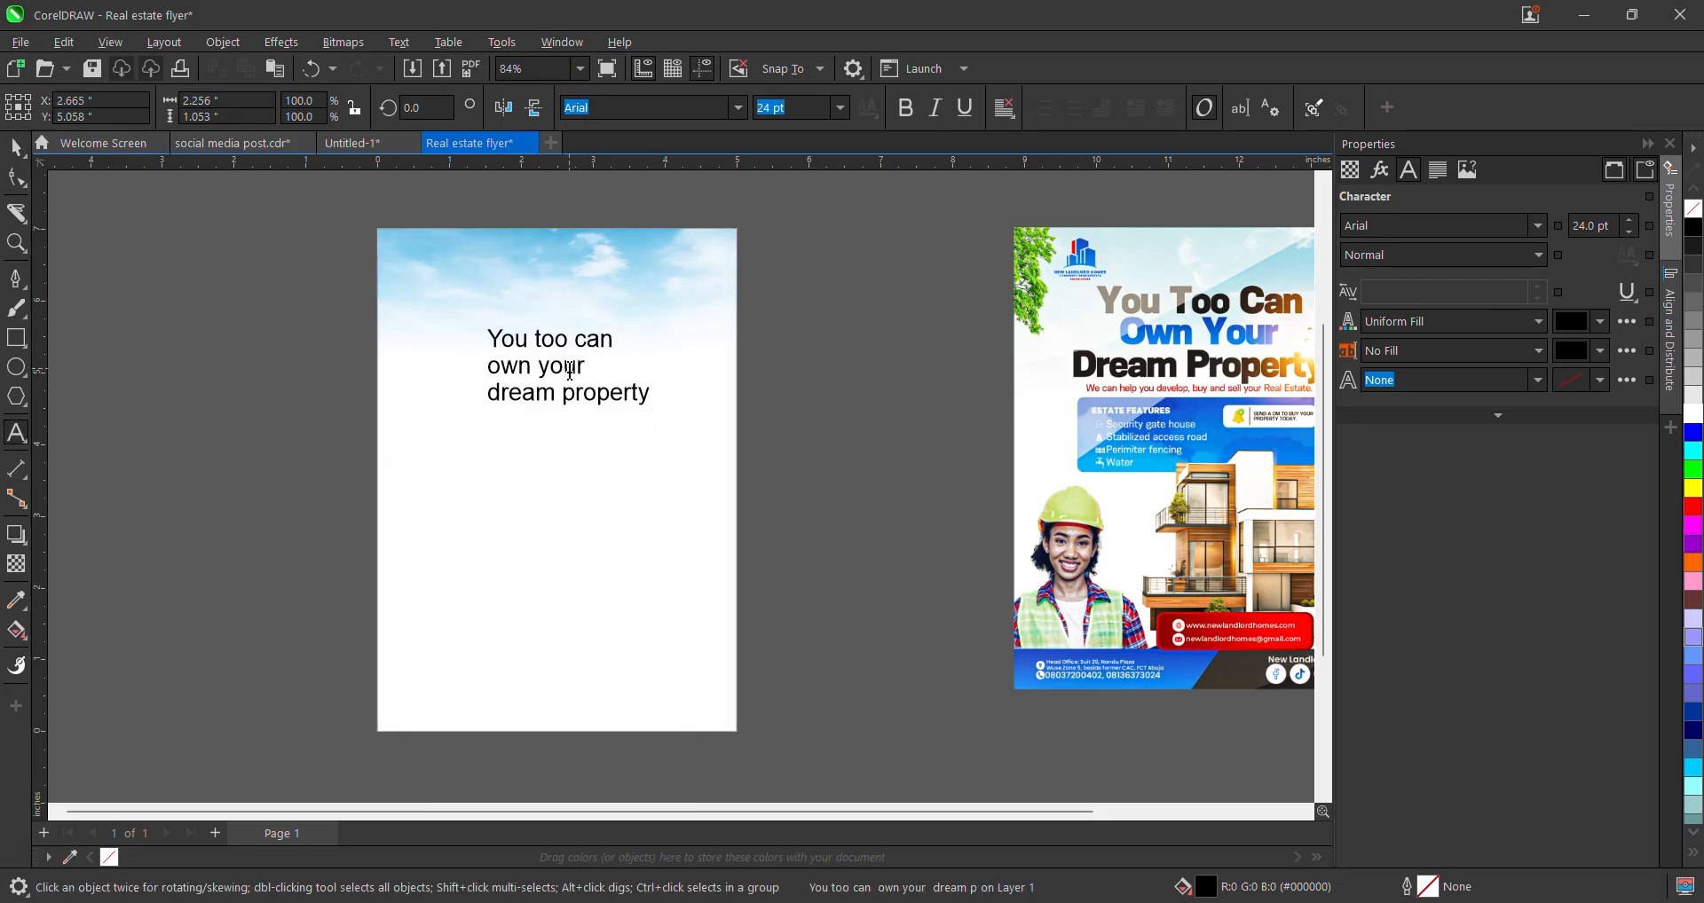
key(ctrl+a)
right_click(570, 369)
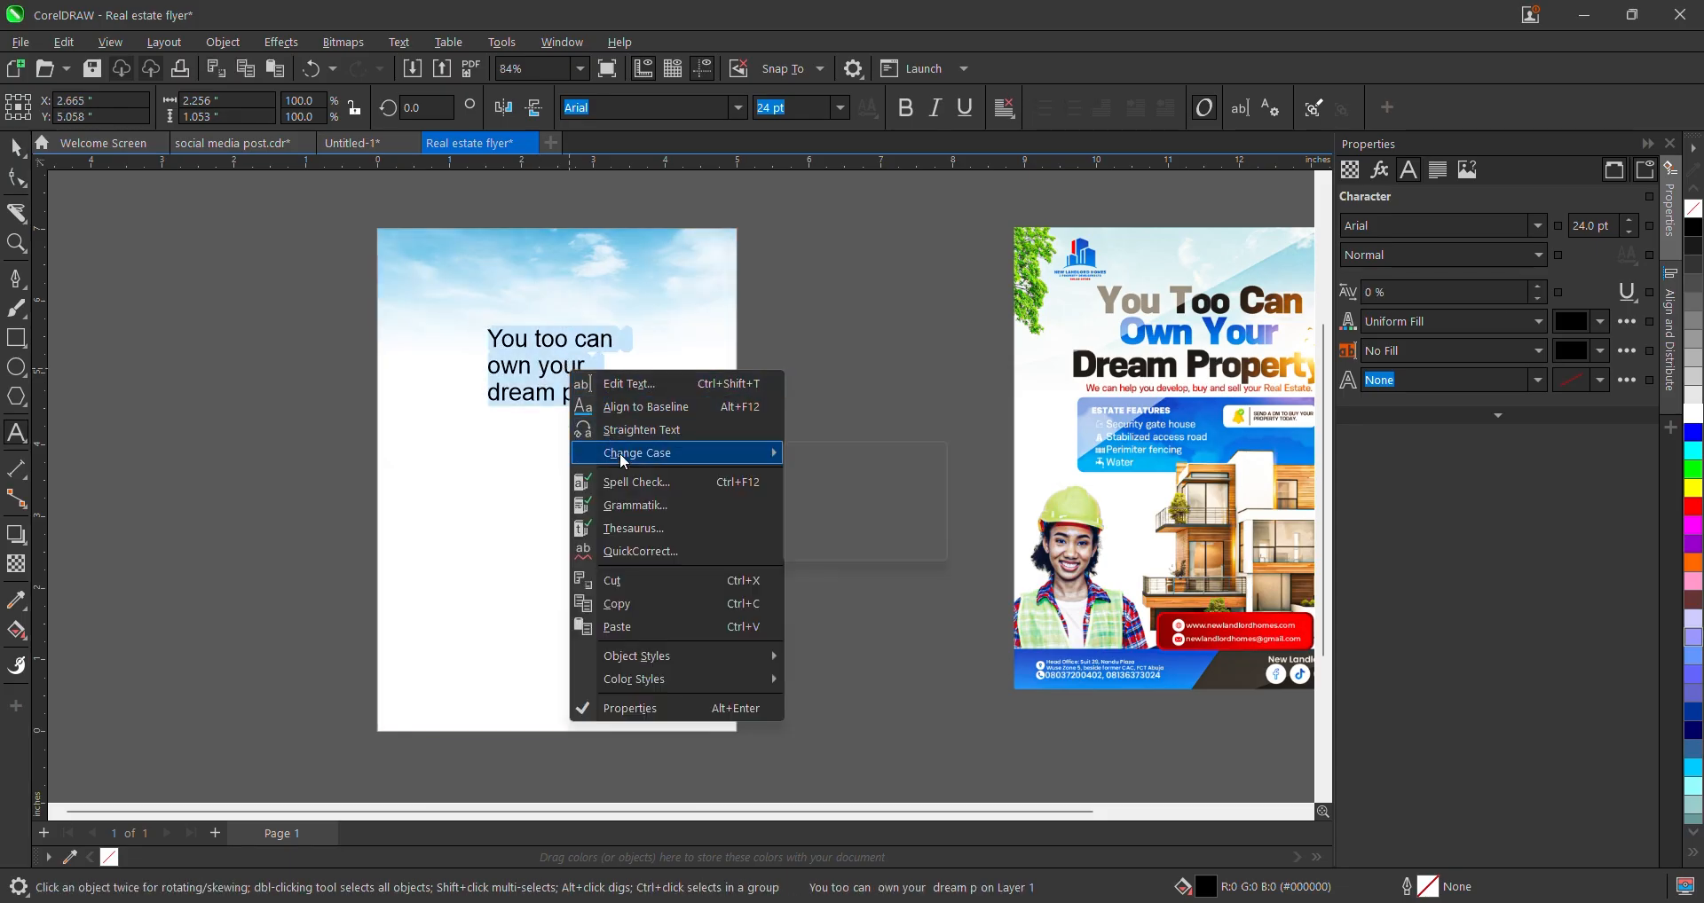
mouse_move(619, 453)
click(881, 532)
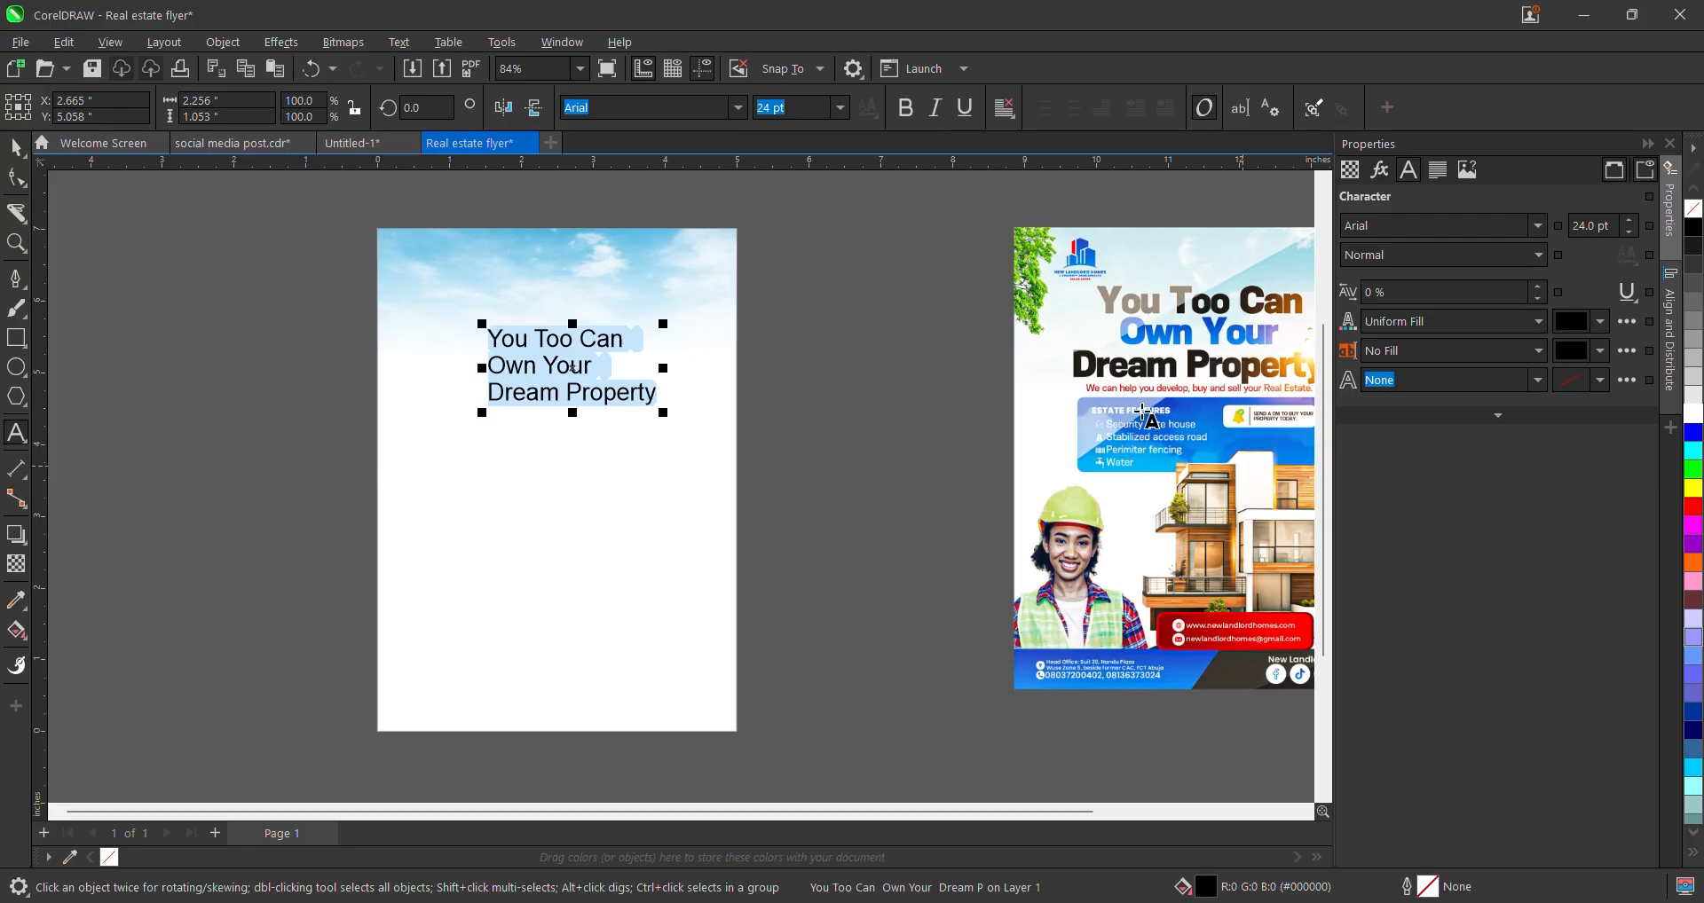
click(16, 147)
- Reapply Title Case to all three lines so it reads 'You Too Can Own Your Dream Property'
scroll(589, 417, down, 3)
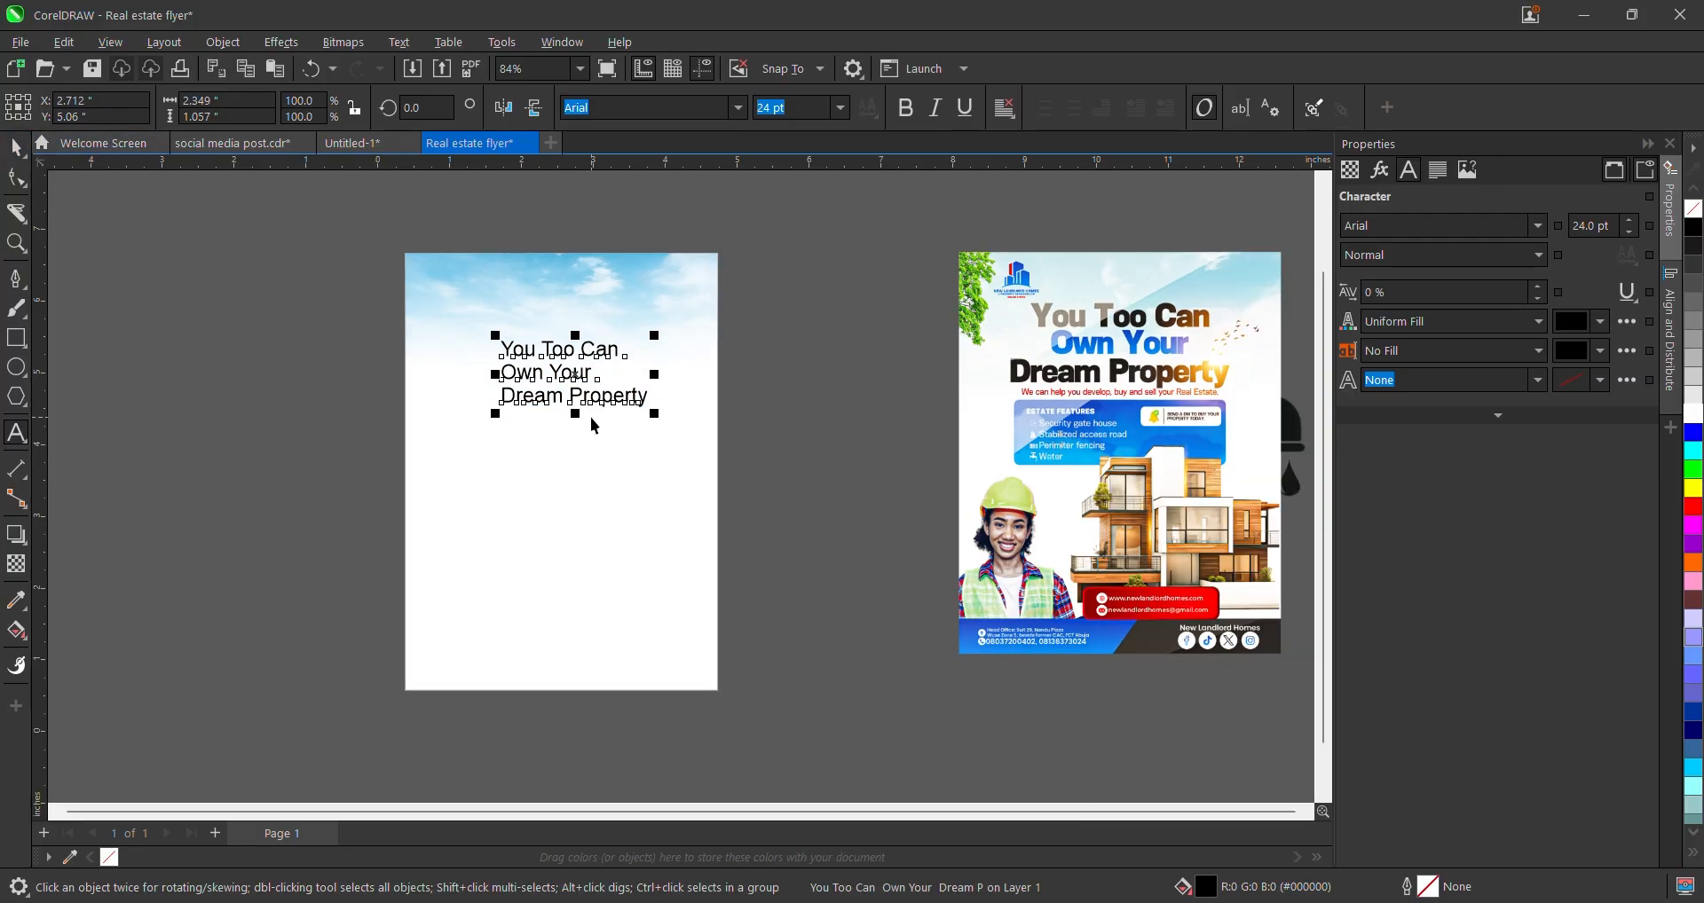
scroll(996, 375, up, 3)
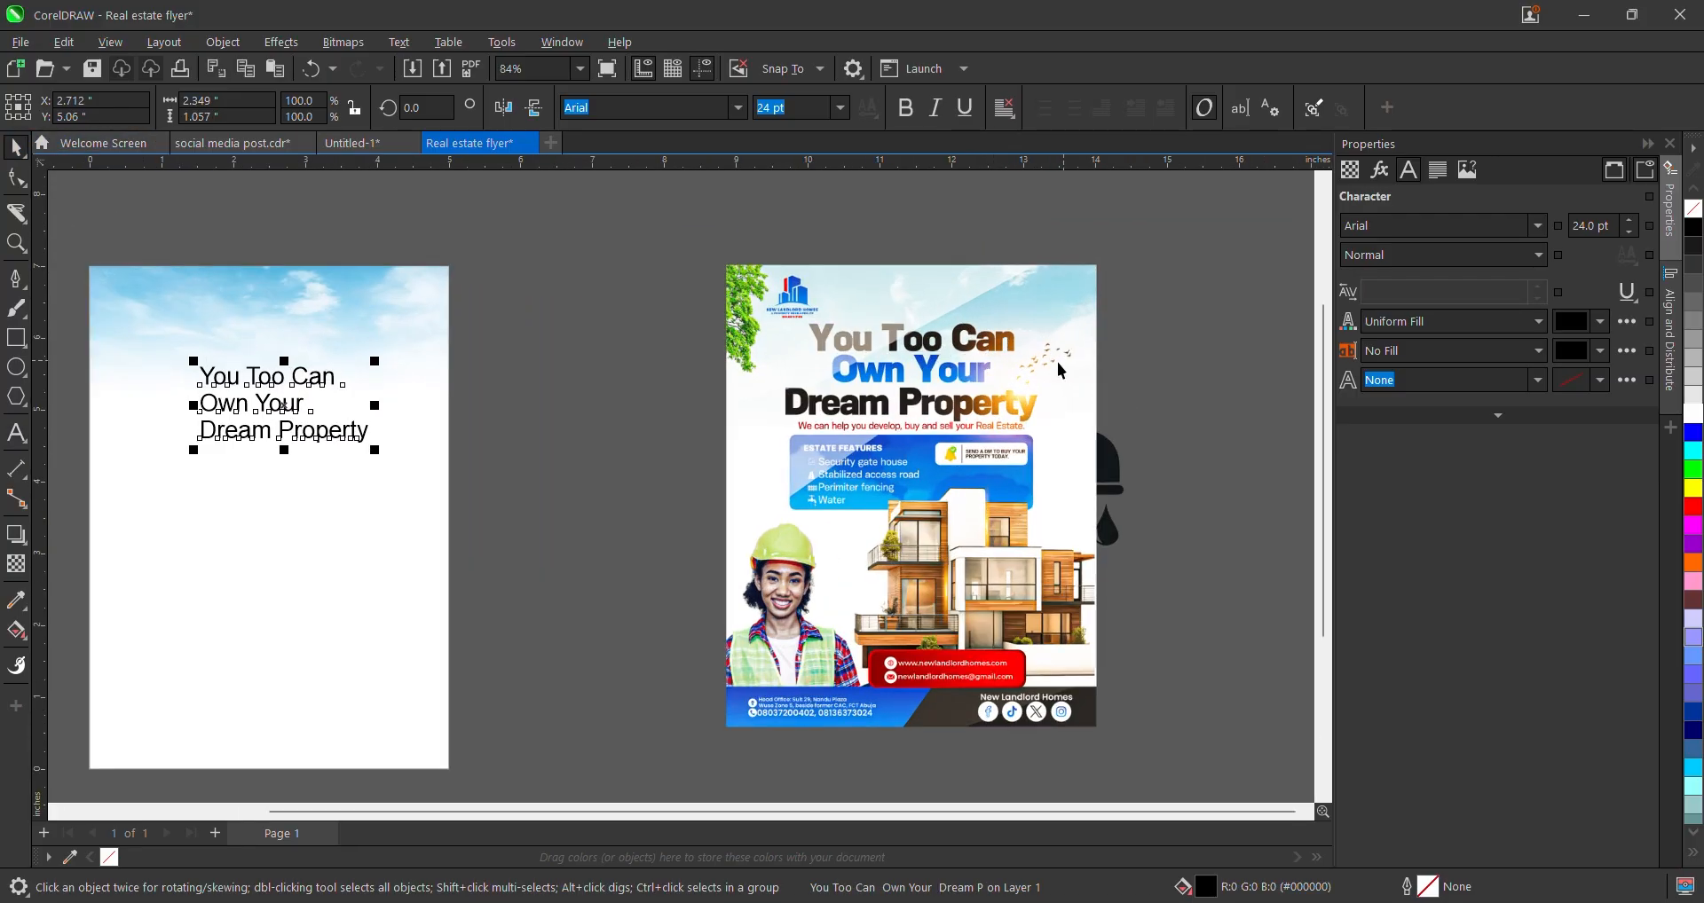
scroll(392, 408, down, 2)
scroll(417, 377, up, 4)
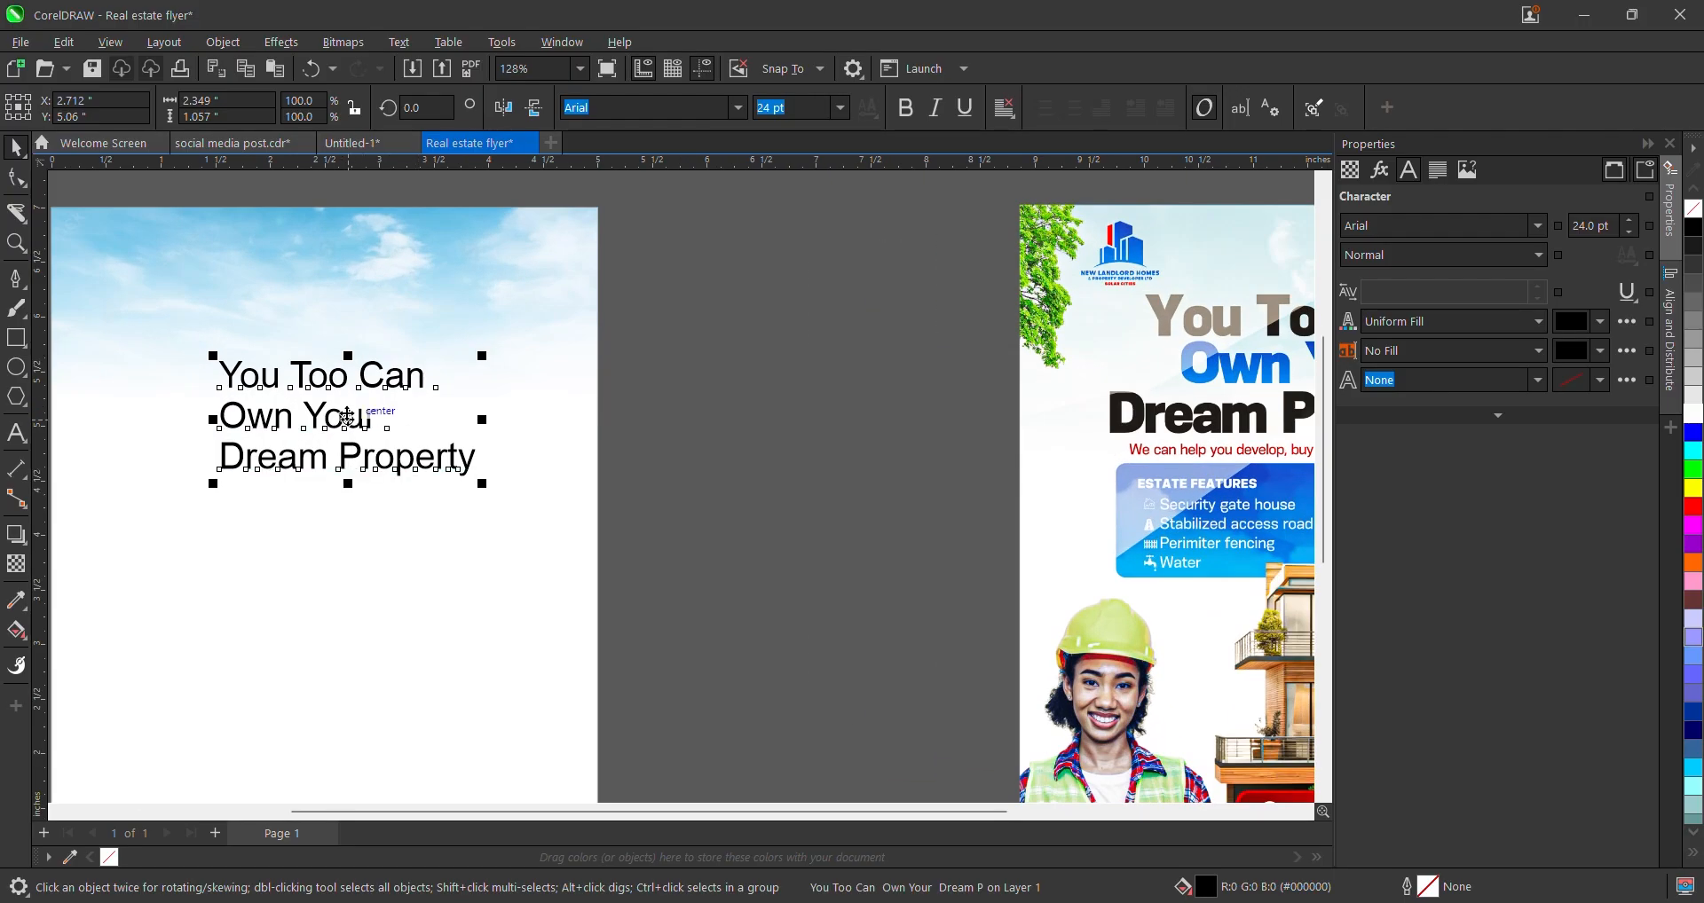
double_click(347, 417)
triple_click(347, 417)
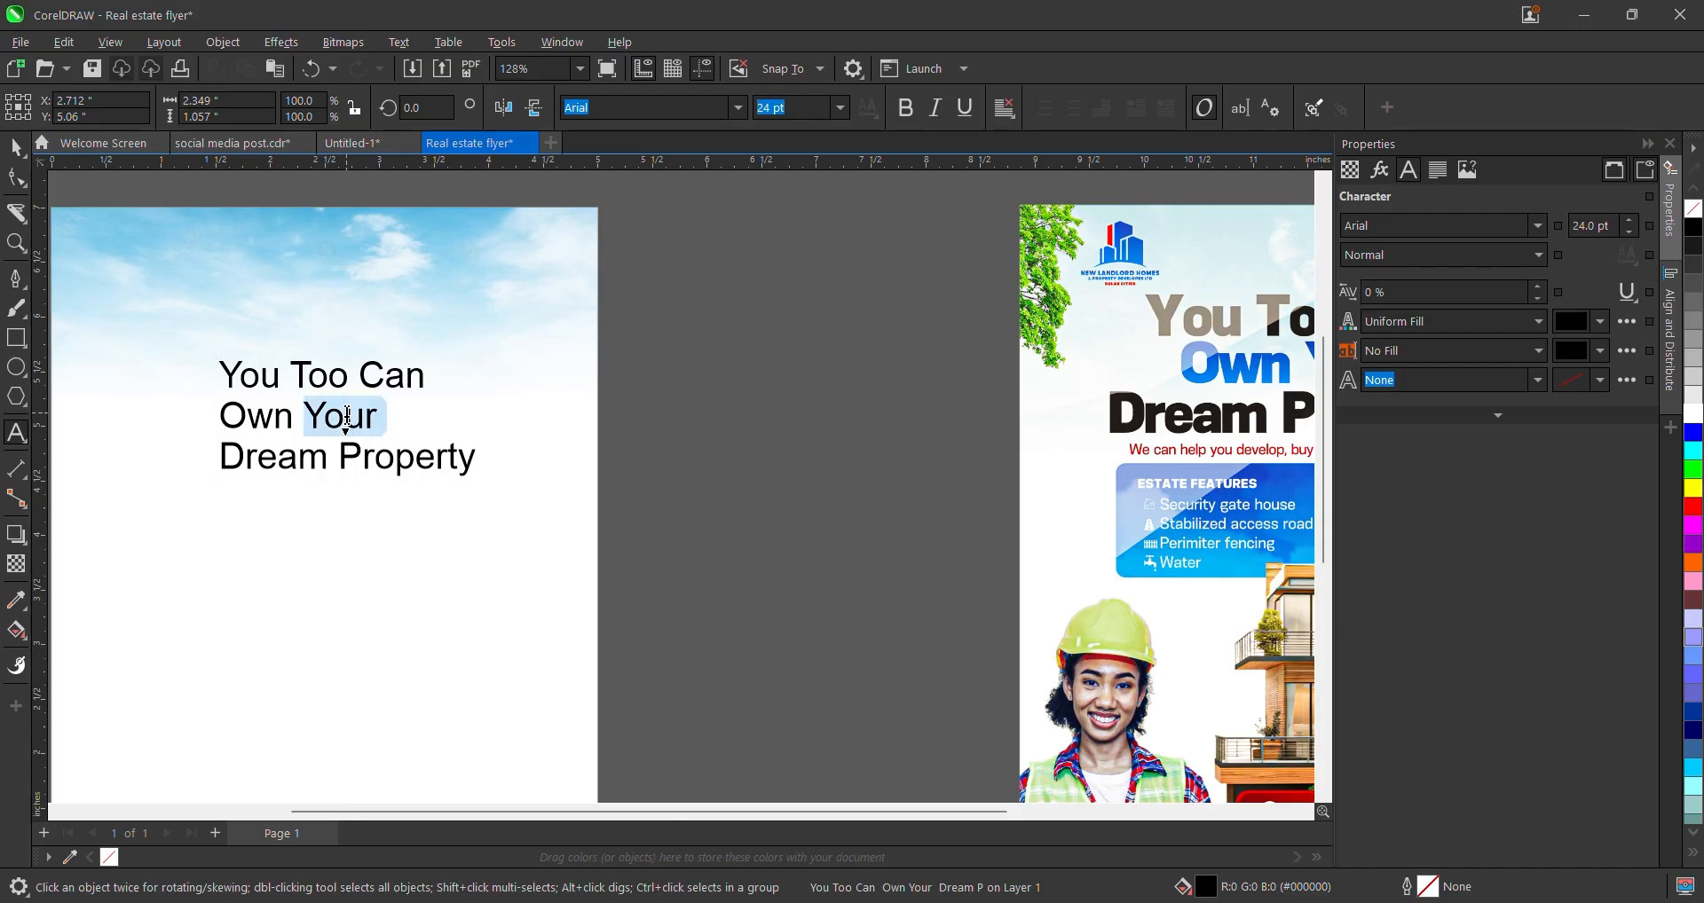
right_click(347, 417)
mouse_move(399, 497)
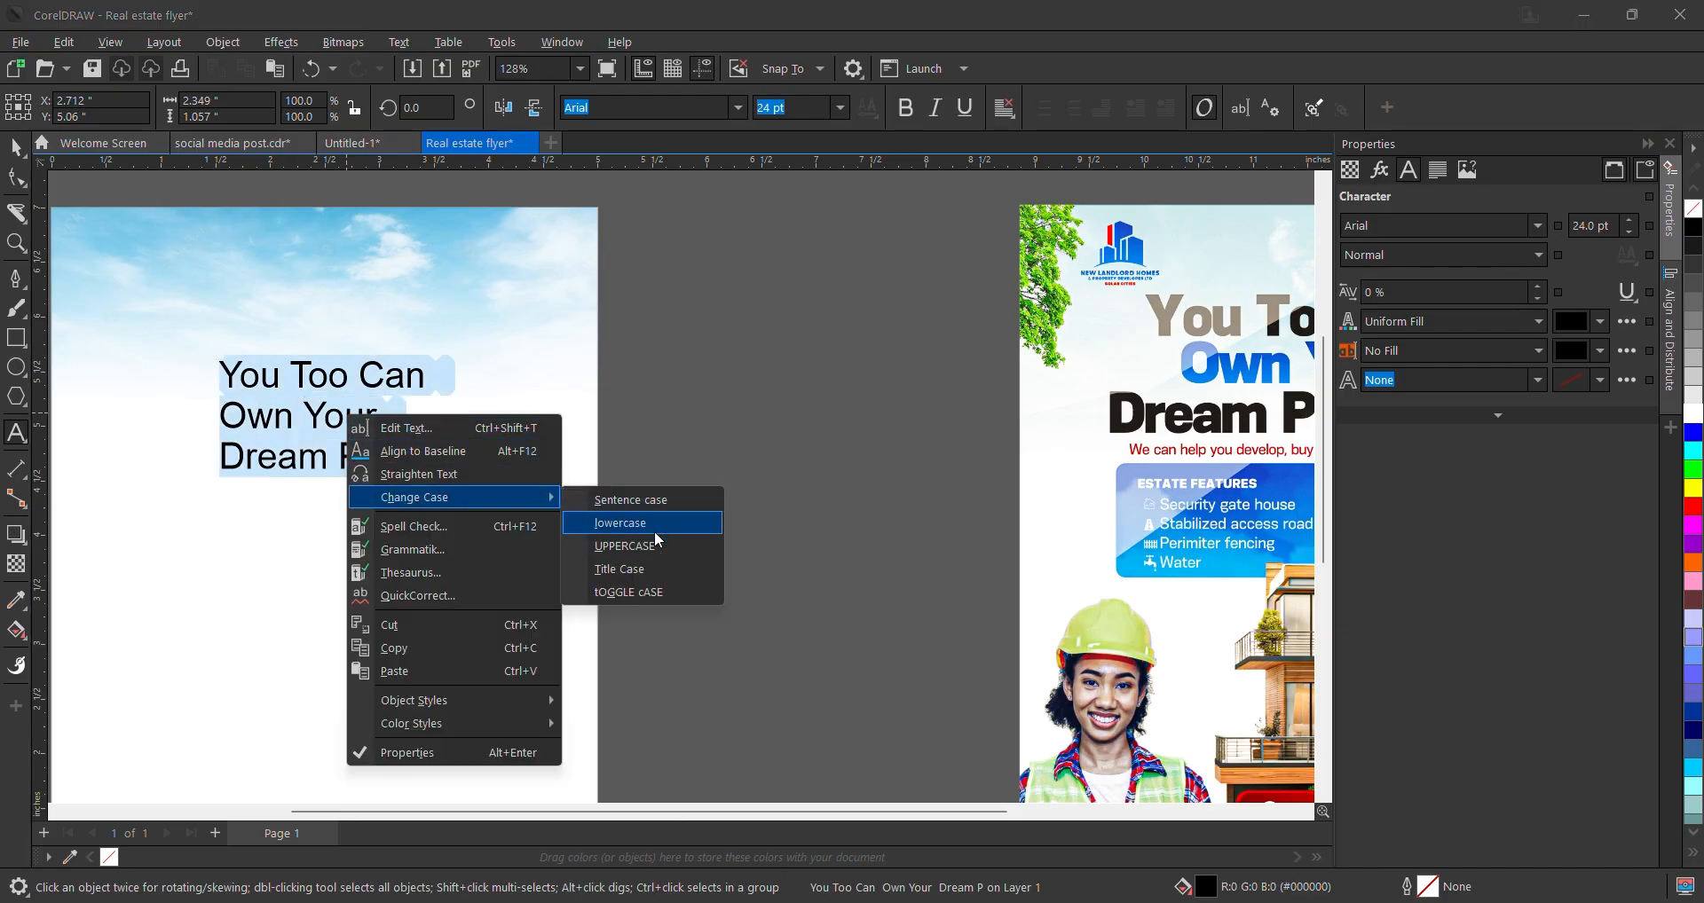
click(663, 571)
key(Escape)
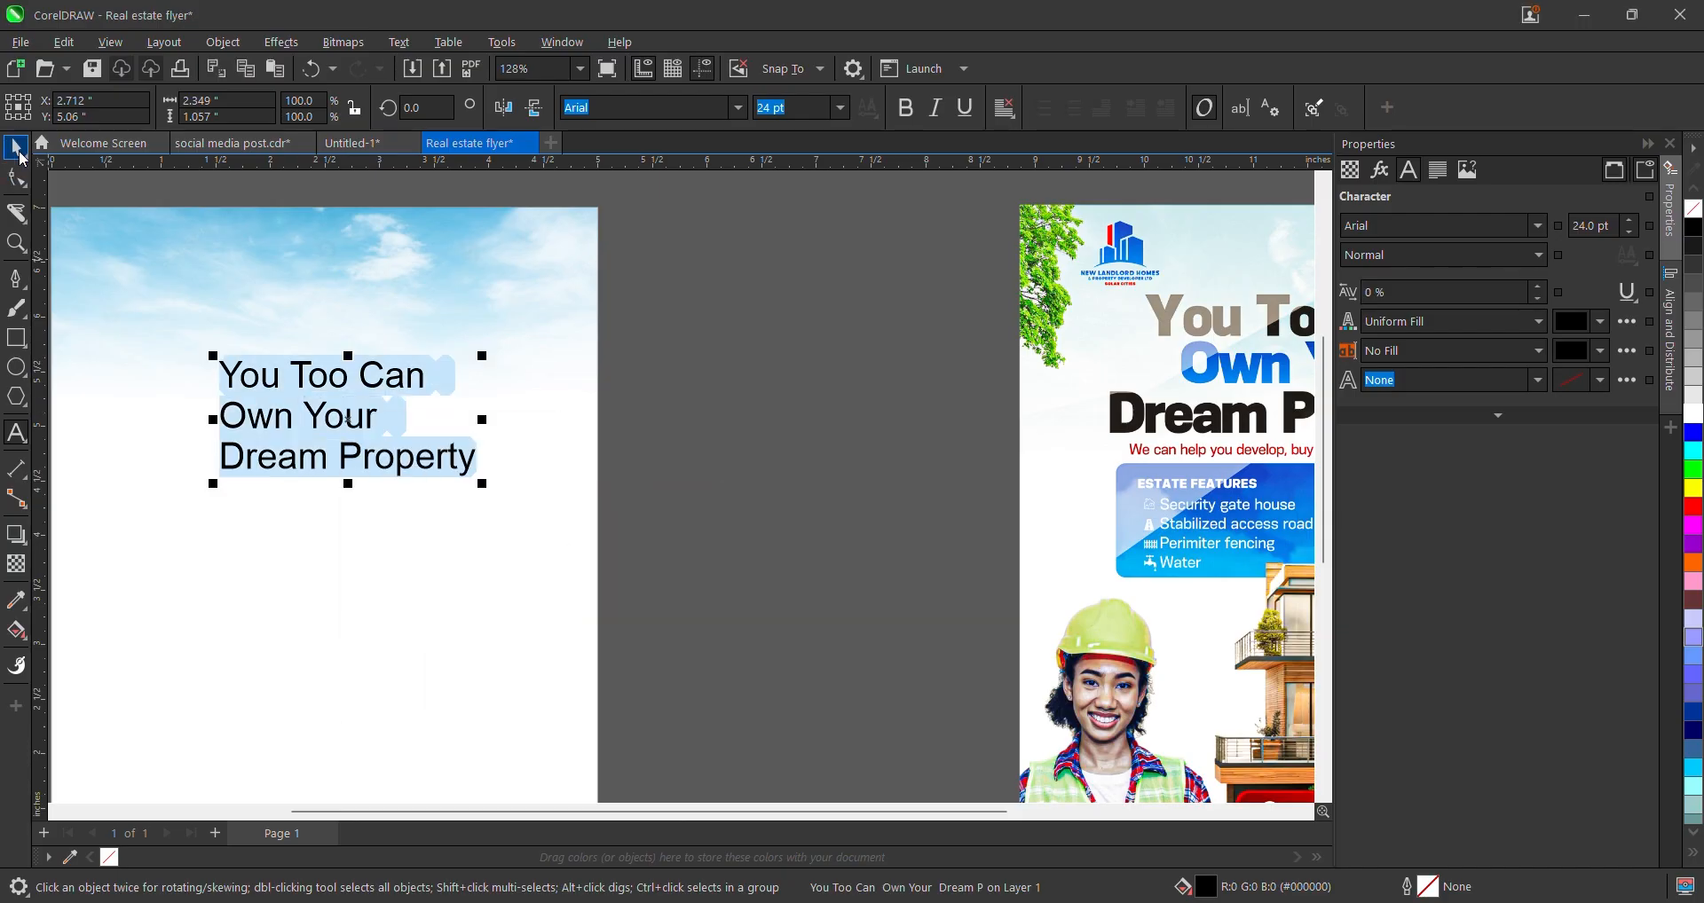
scroll(392, 360, down, 3)
scroll(391, 361, up, 1)
- Set the headline in KonsensExtrabold and tighten its line and letter spacing
drag(390, 360, 380, 338)
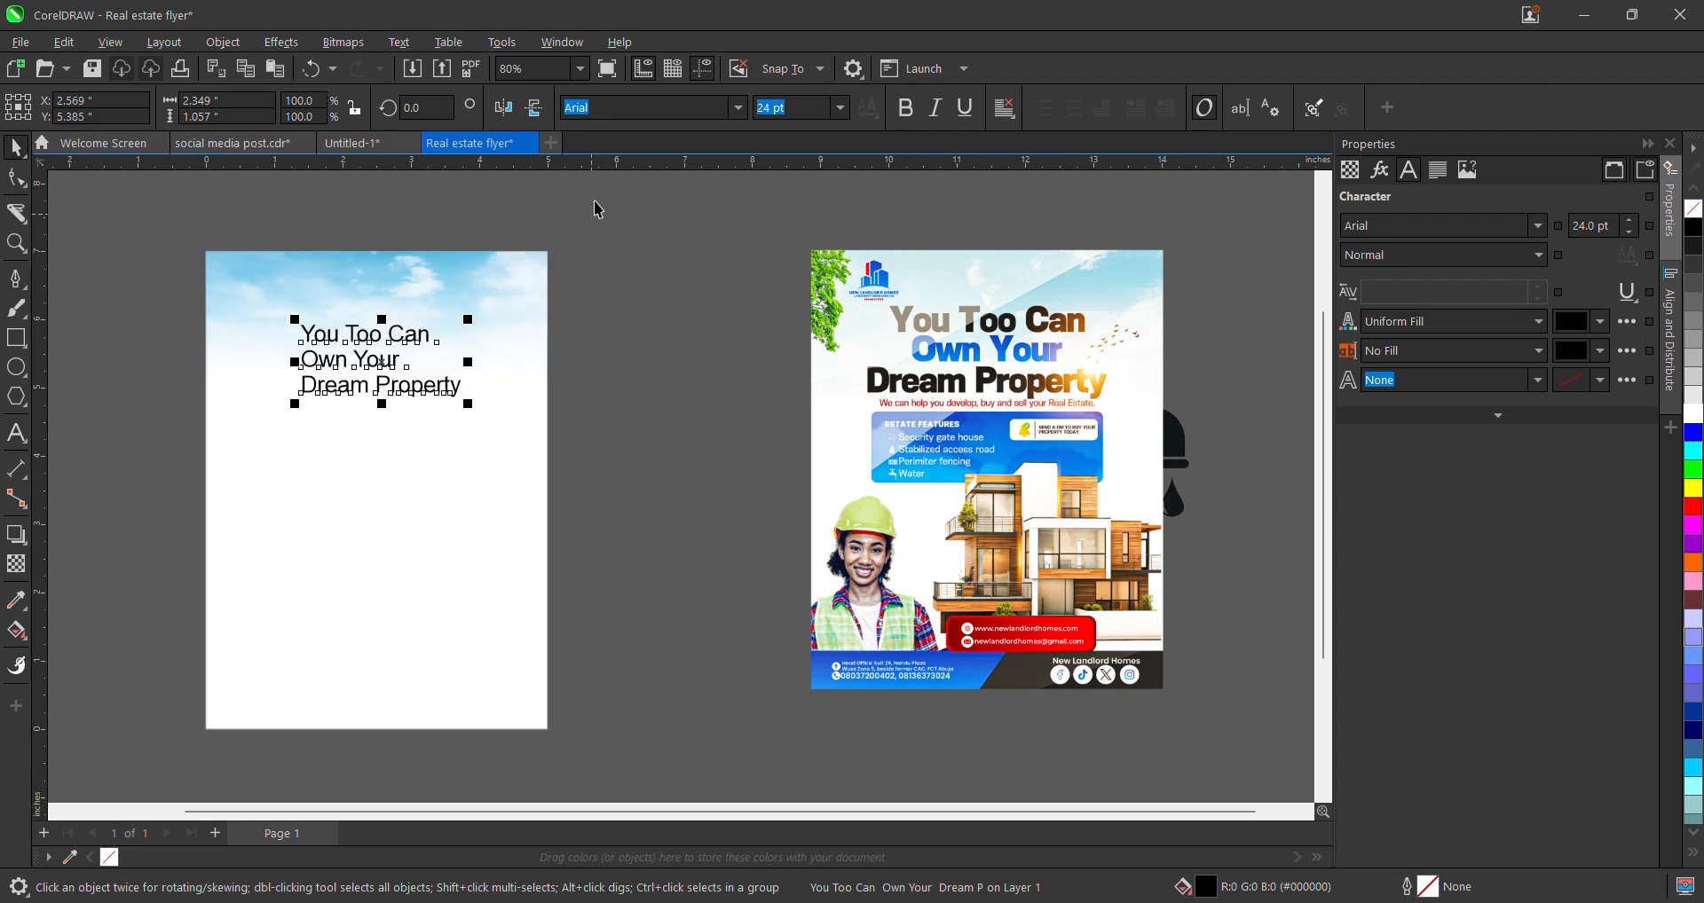
click(739, 108)
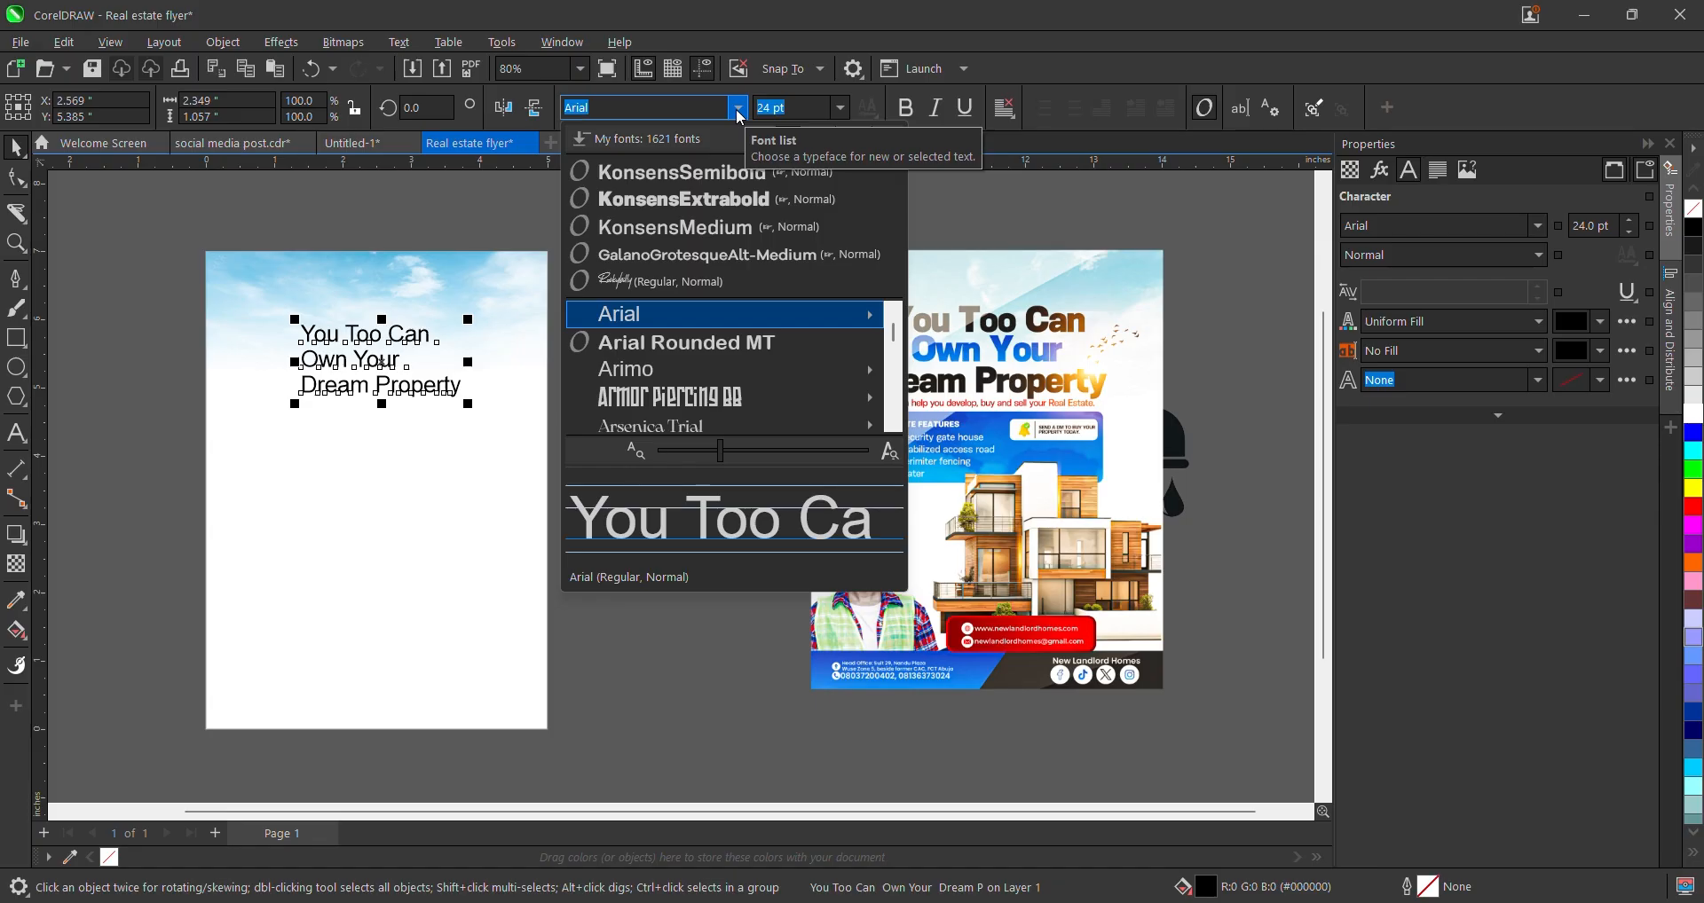
click(728, 201)
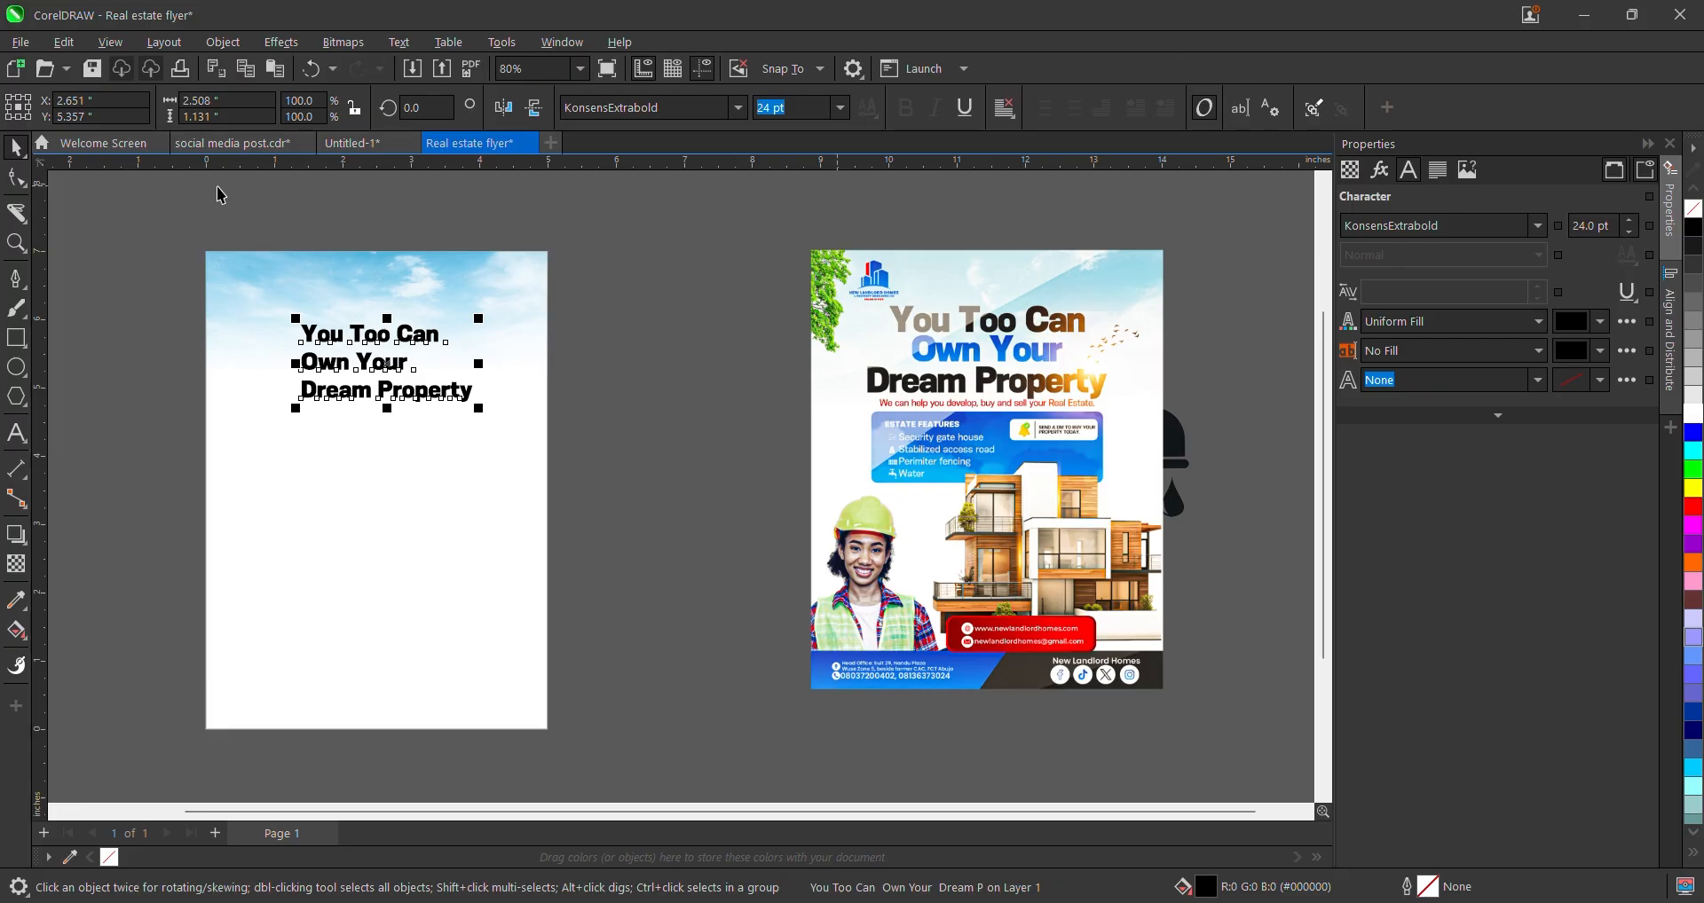
click(16, 177)
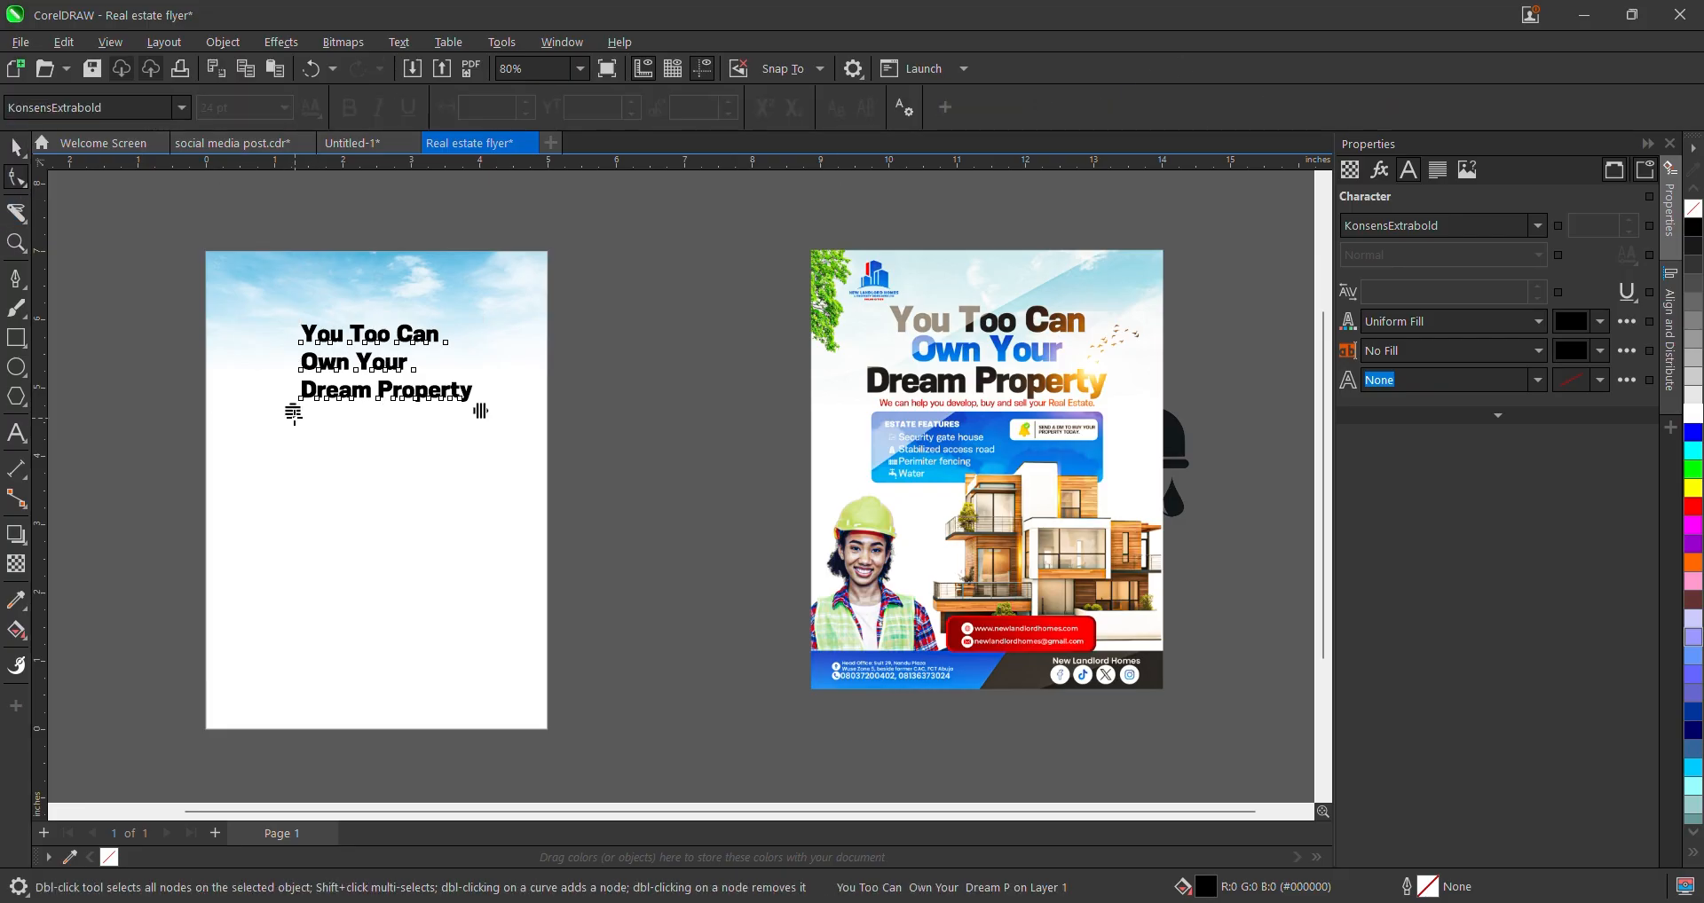
drag(294, 414, 292, 397)
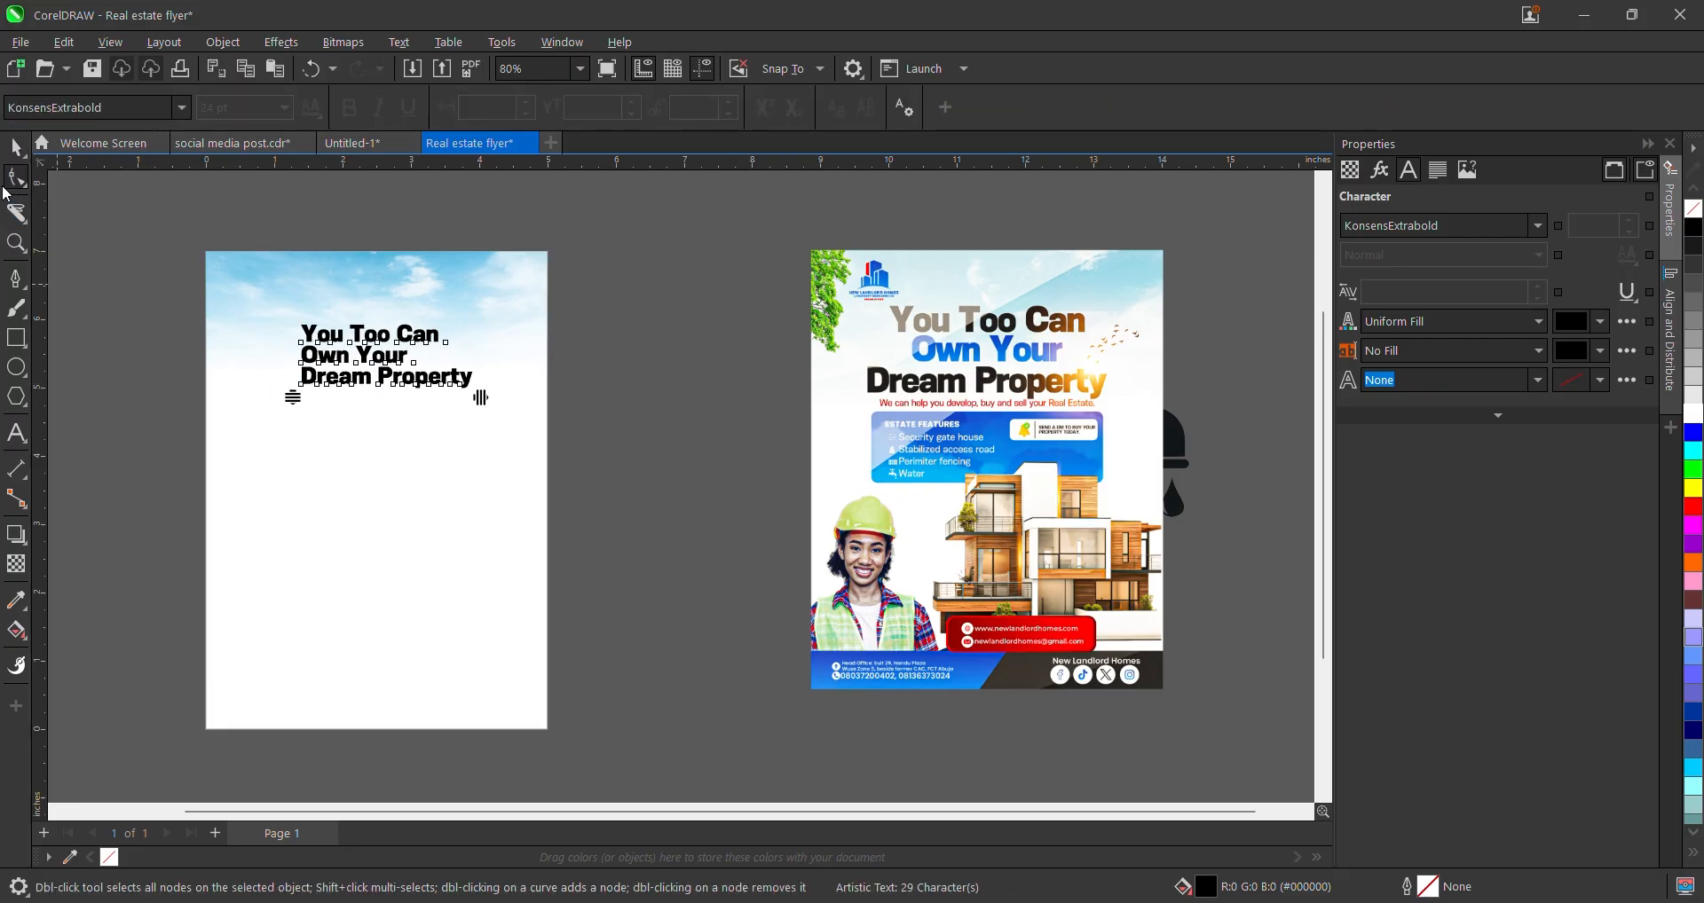
scroll(270, 426, up, 1)
drag(584, 379, 551, 384)
scroll(550, 391, down, 2)
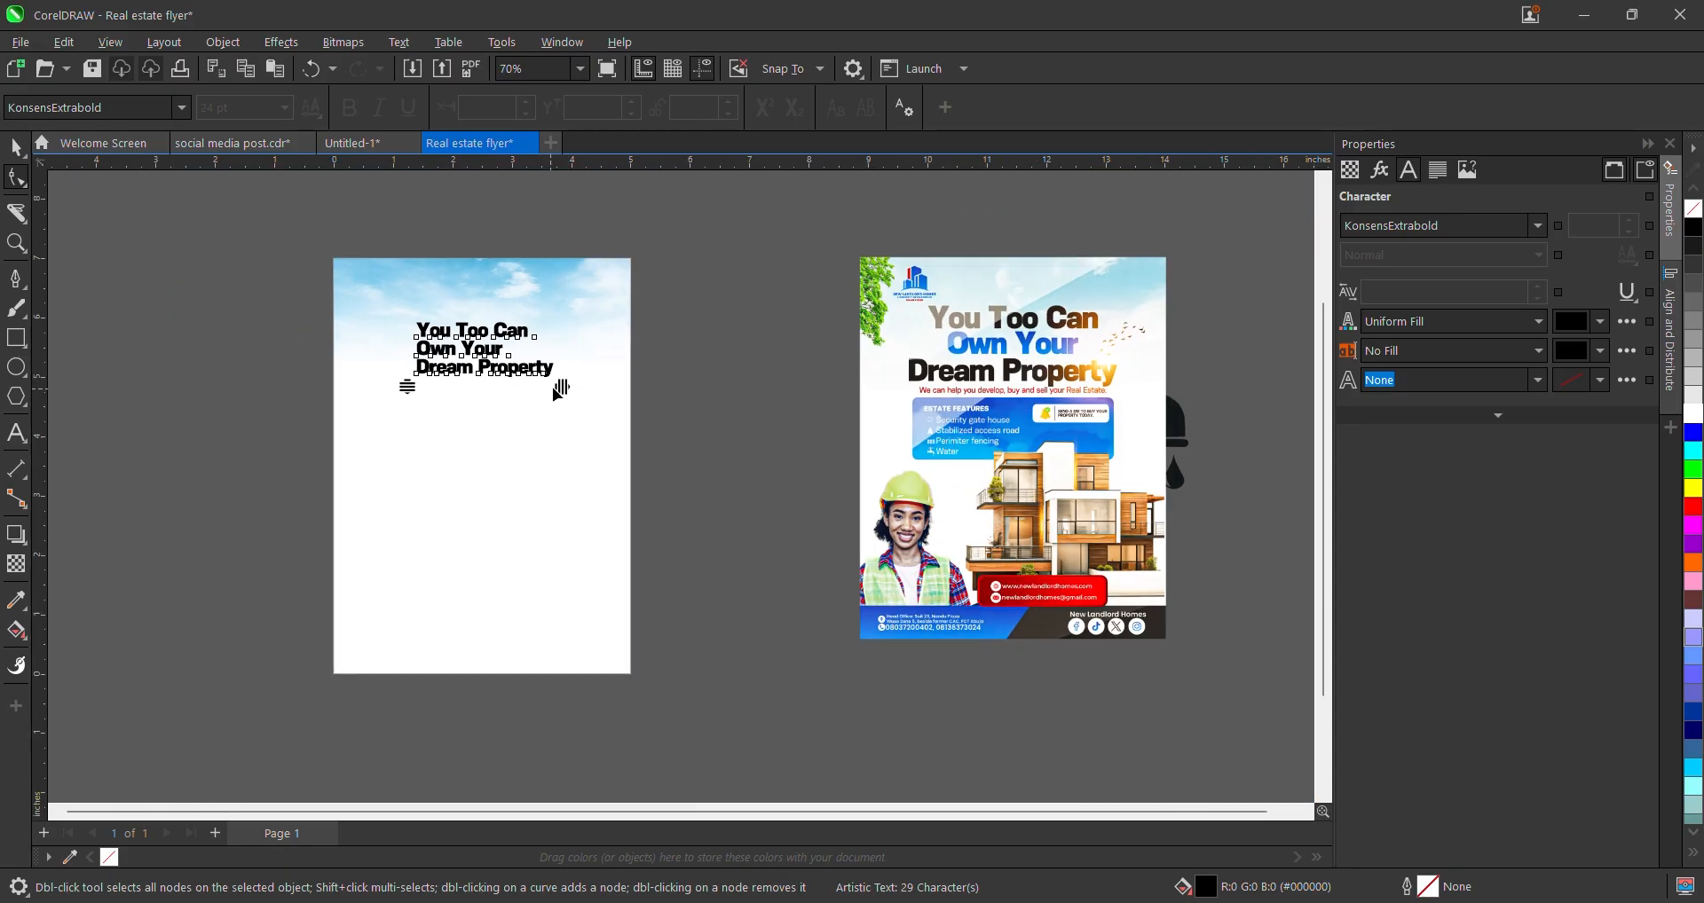
- Centre-align the headline and enlarge it to about 32.8 pt
click(15, 145)
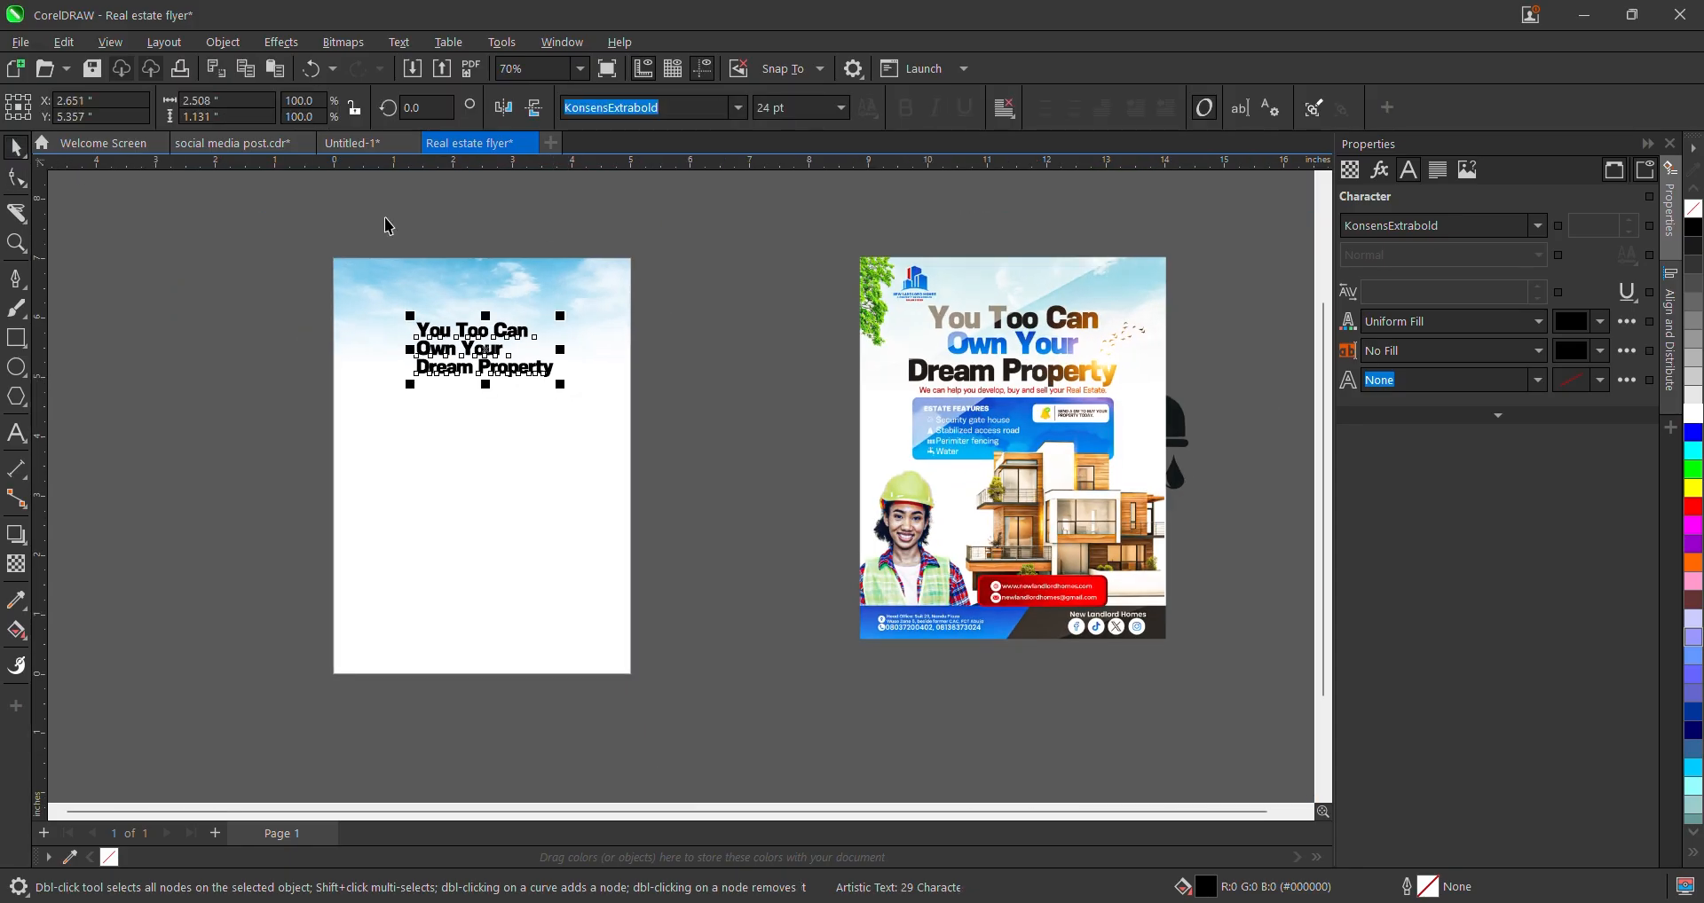
click(1005, 108)
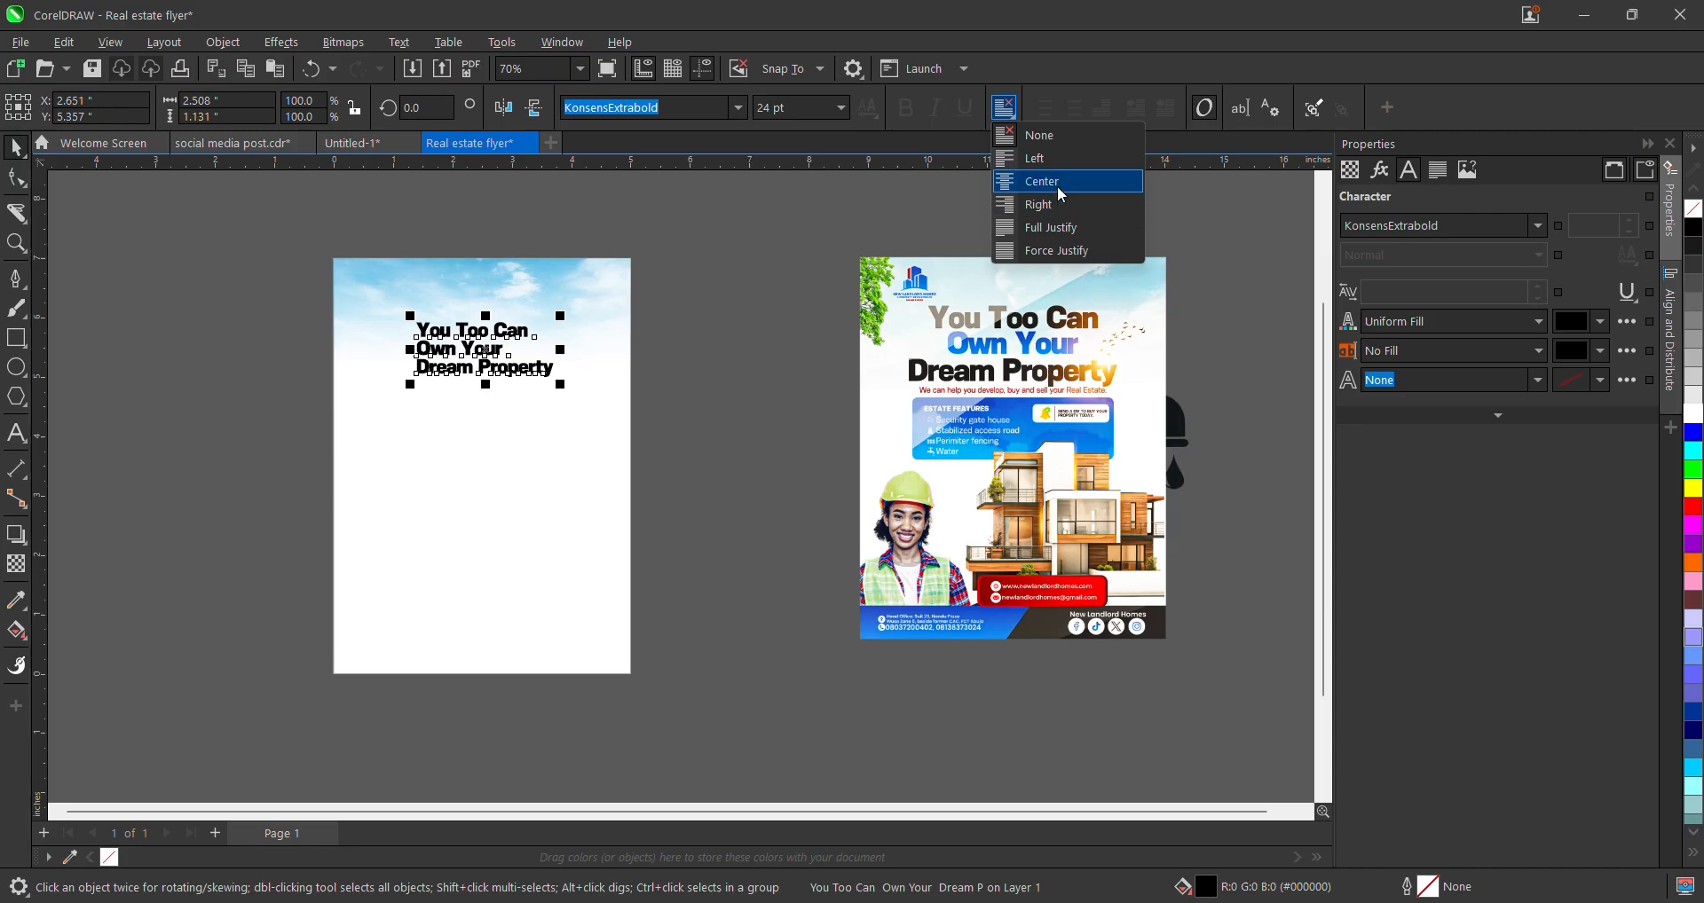
click(1040, 180)
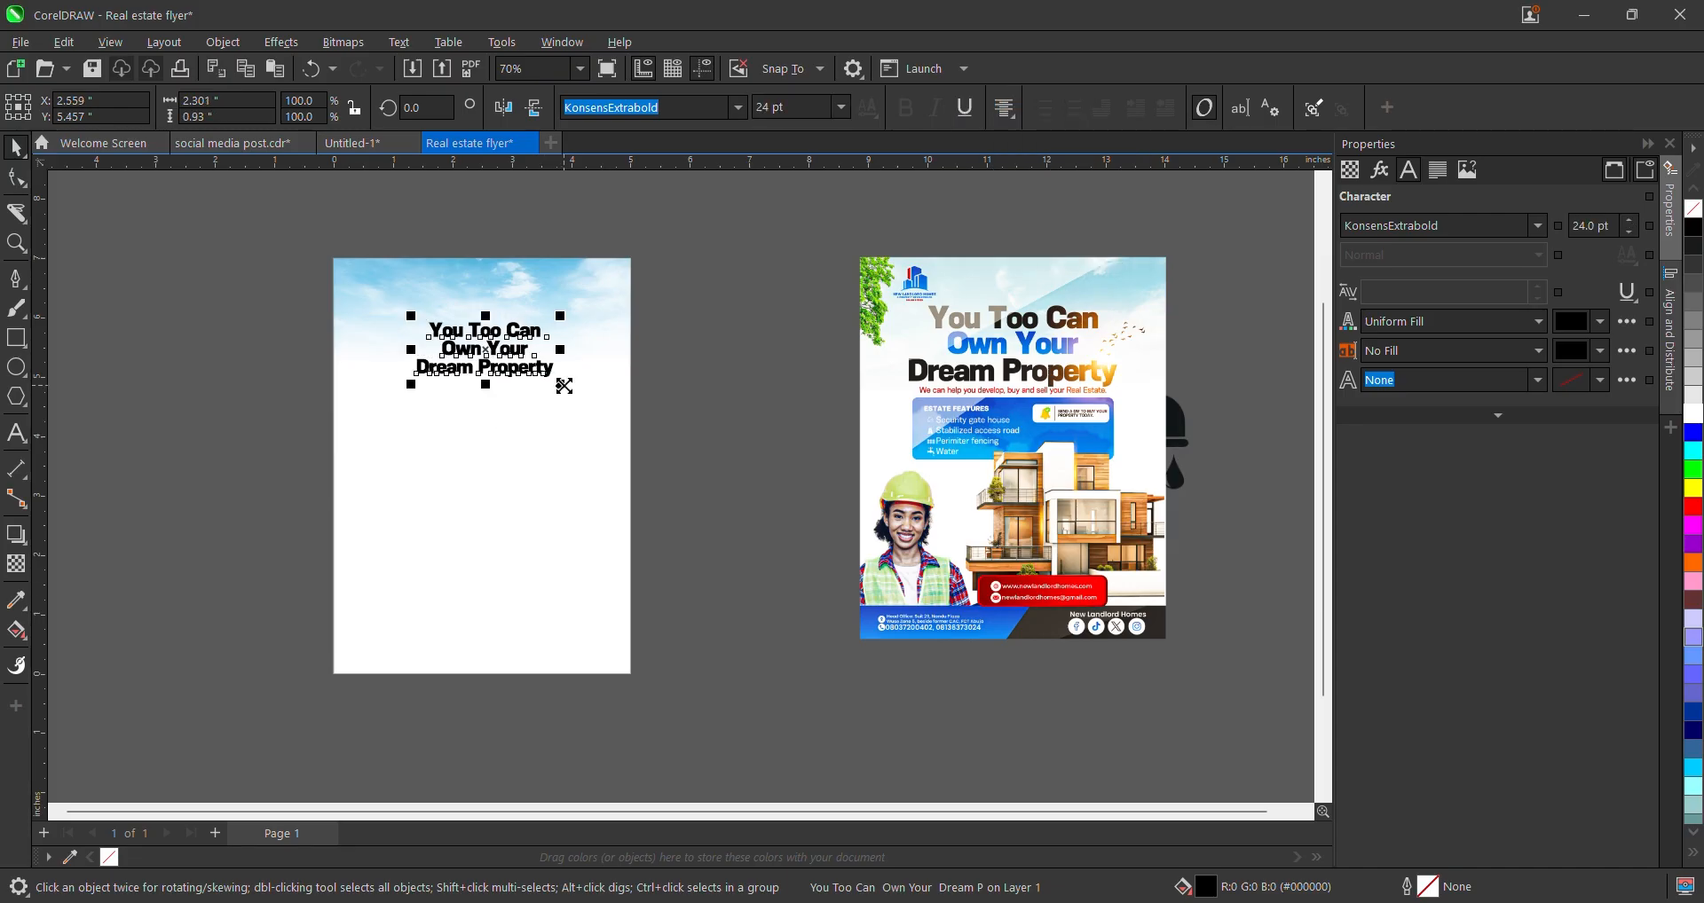
drag(563, 386, 619, 396)
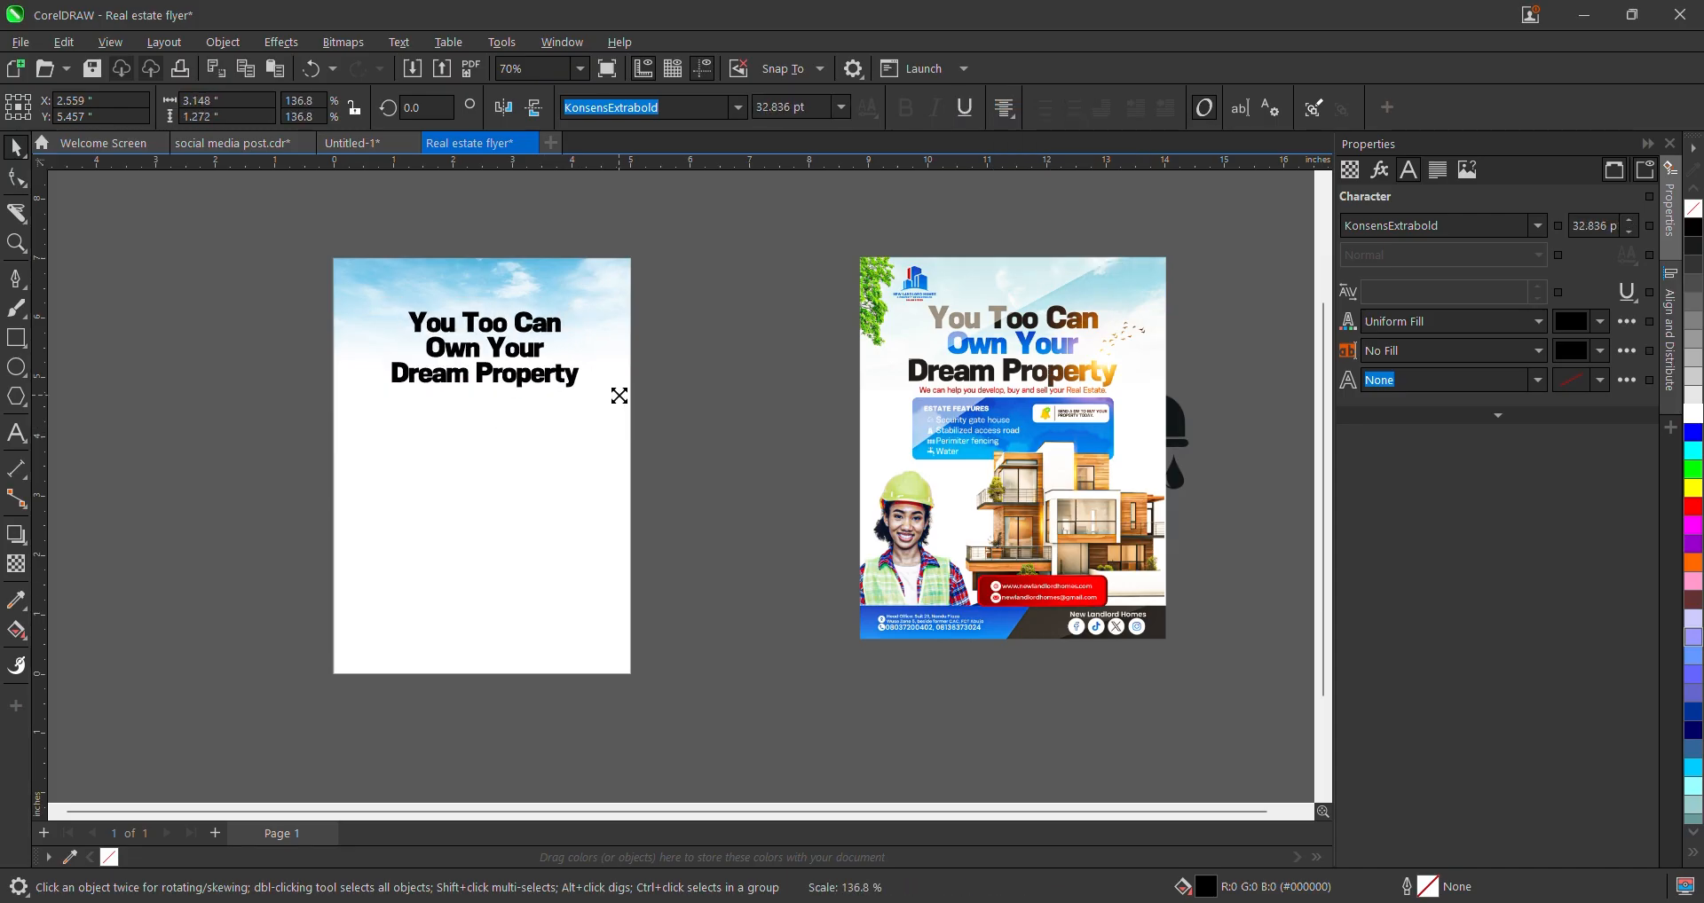
click(662, 399)
scroll(467, 362, up, 1)
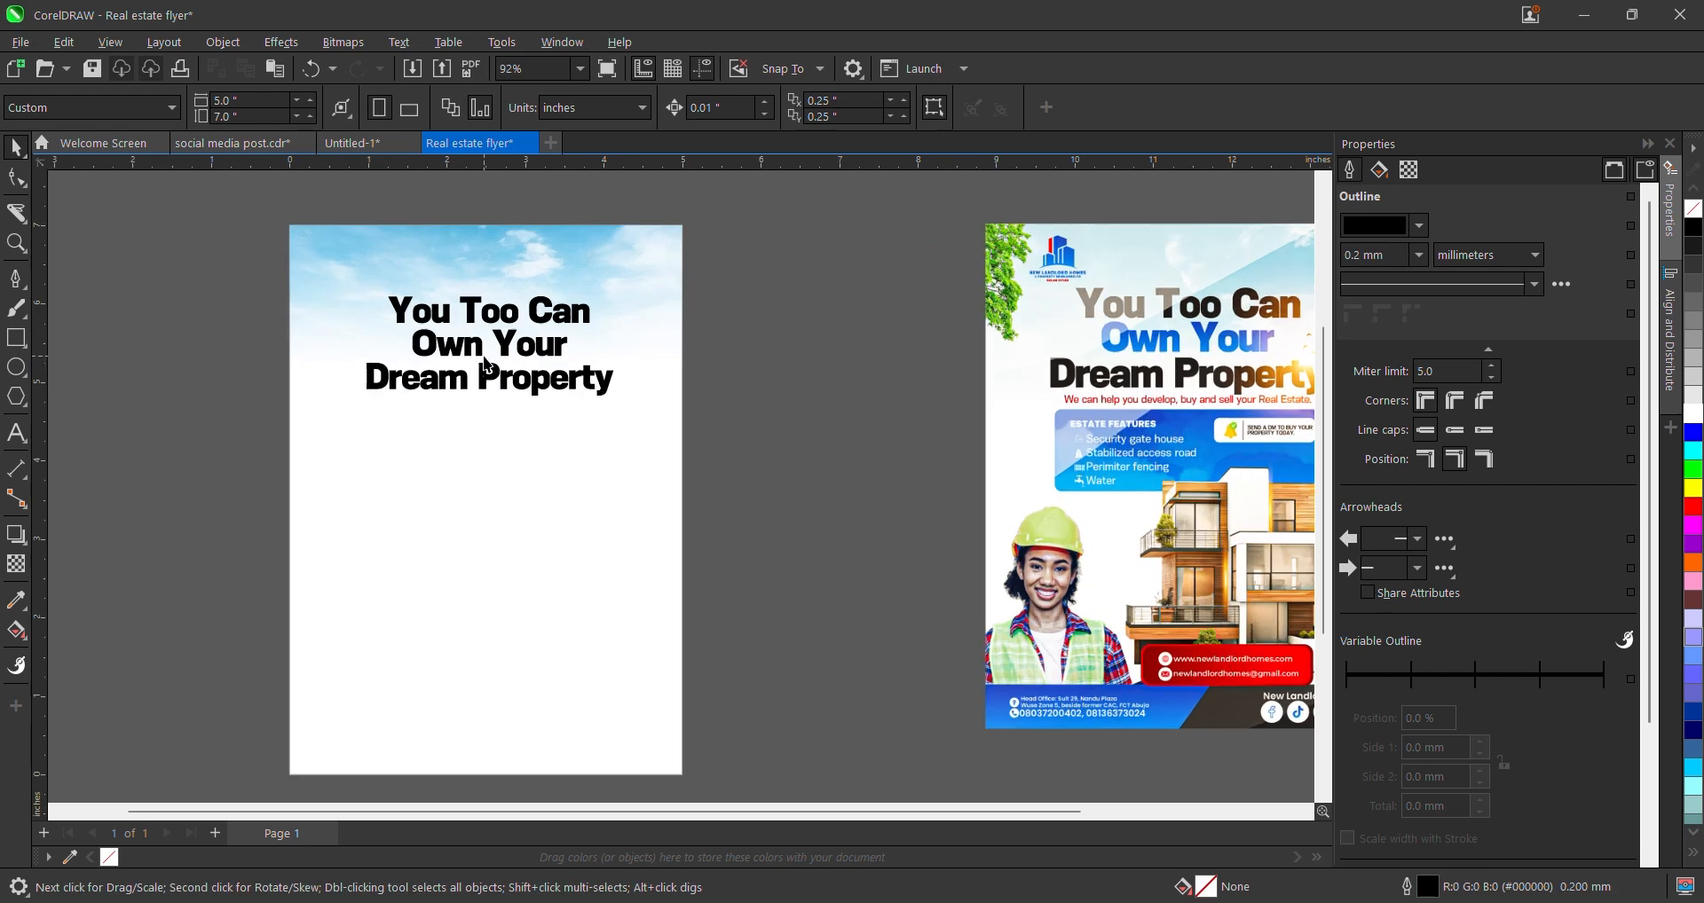
click(485, 357)
click(490, 349)
- Tighten the headline's line spacing a little more, then deselect it
click(18, 177)
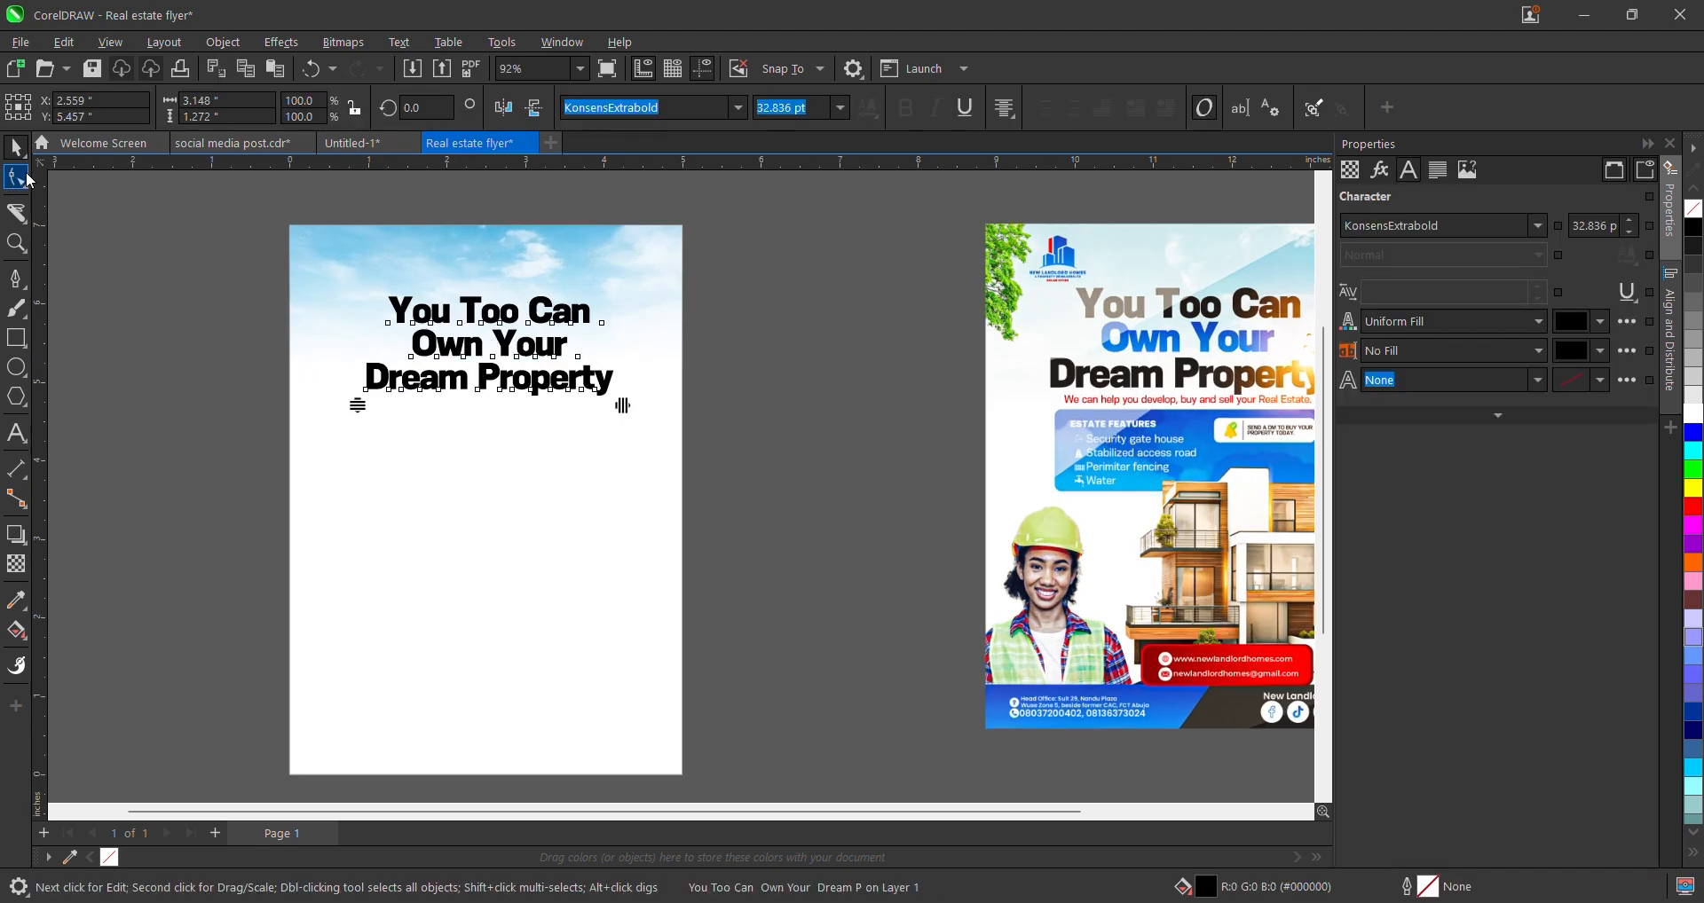
scroll(314, 329, up, 1)
drag(375, 428, 391, 390)
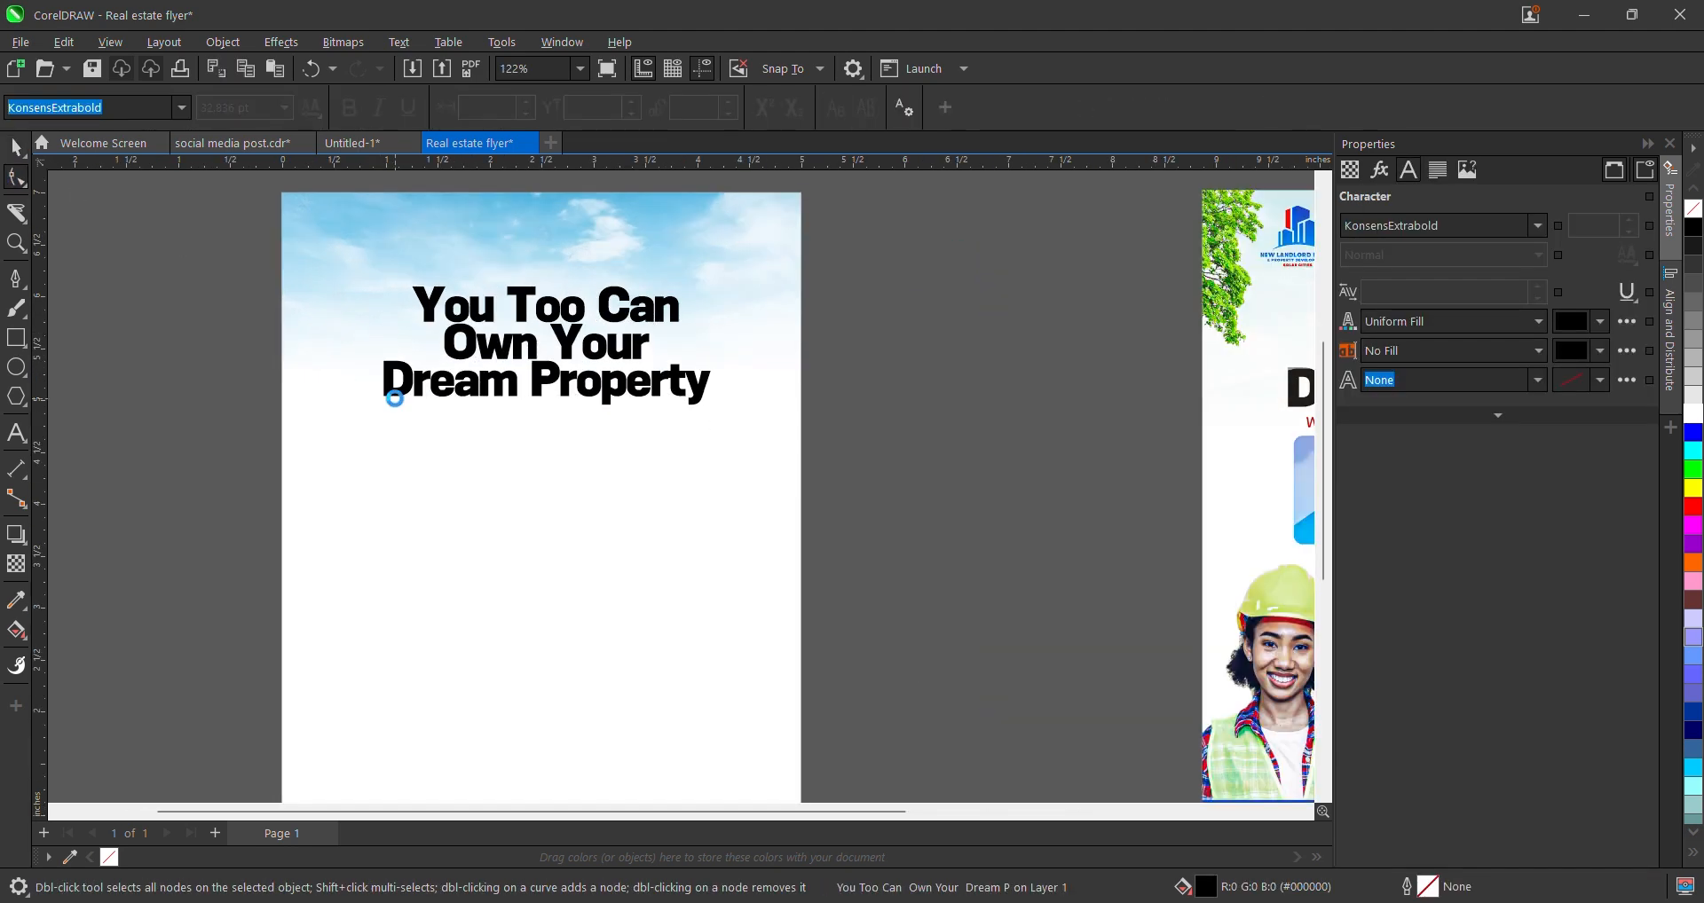
scroll(481, 405, down, 1)
key(space)
scroll(497, 405, down, 2)
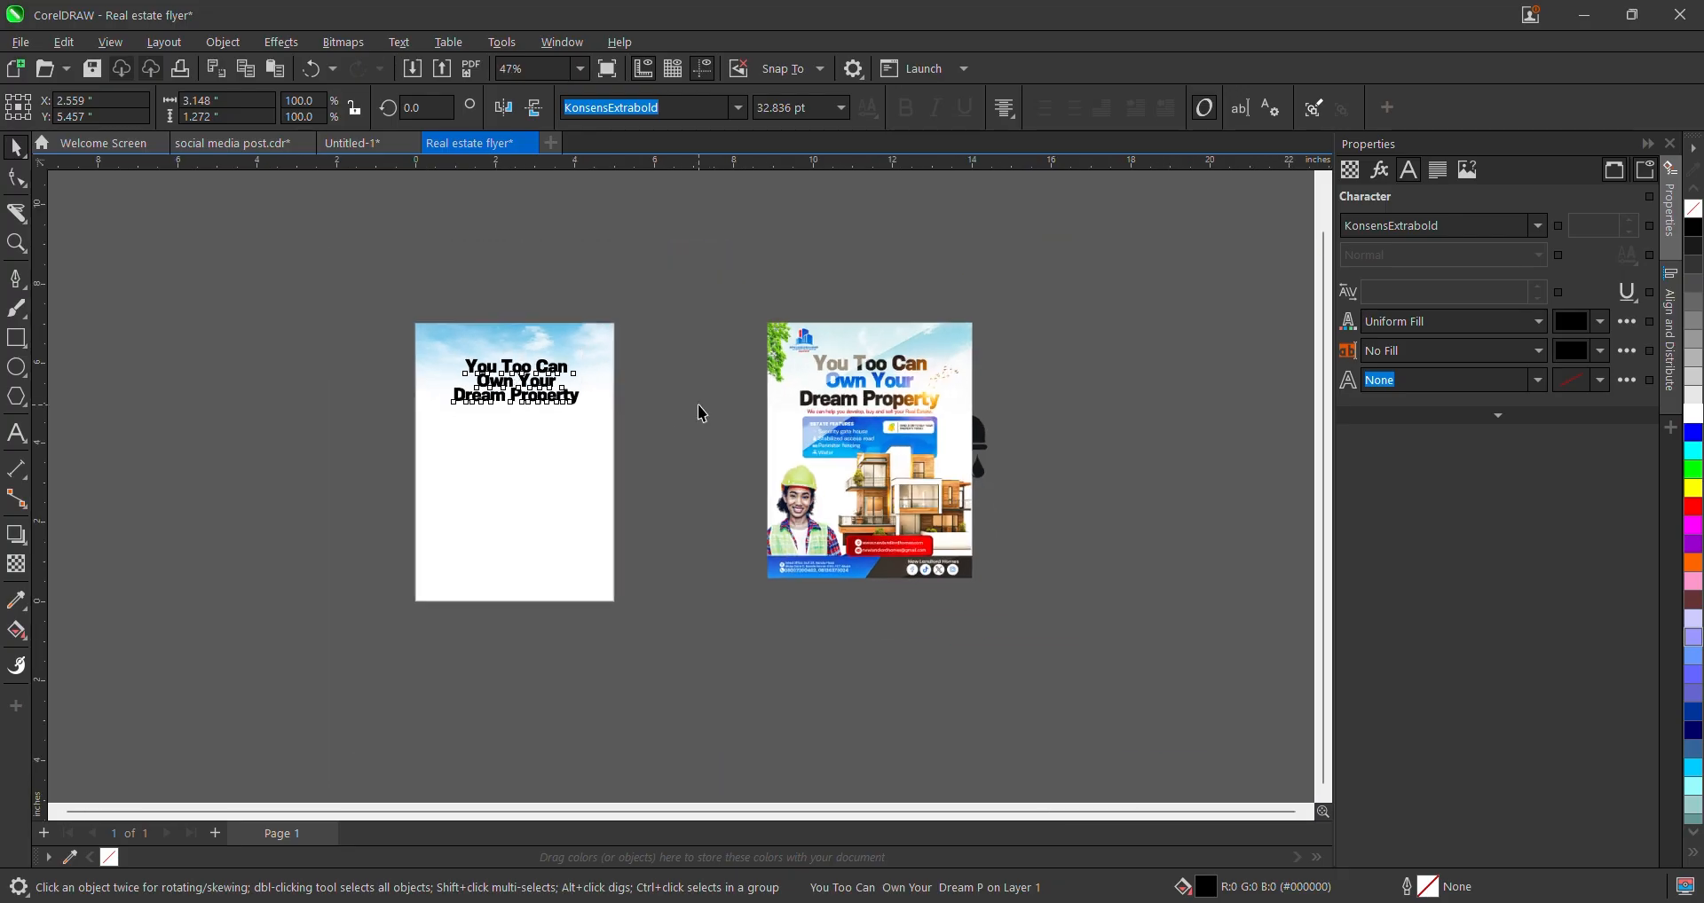
click(697, 405)
scroll(514, 388, up, 2)
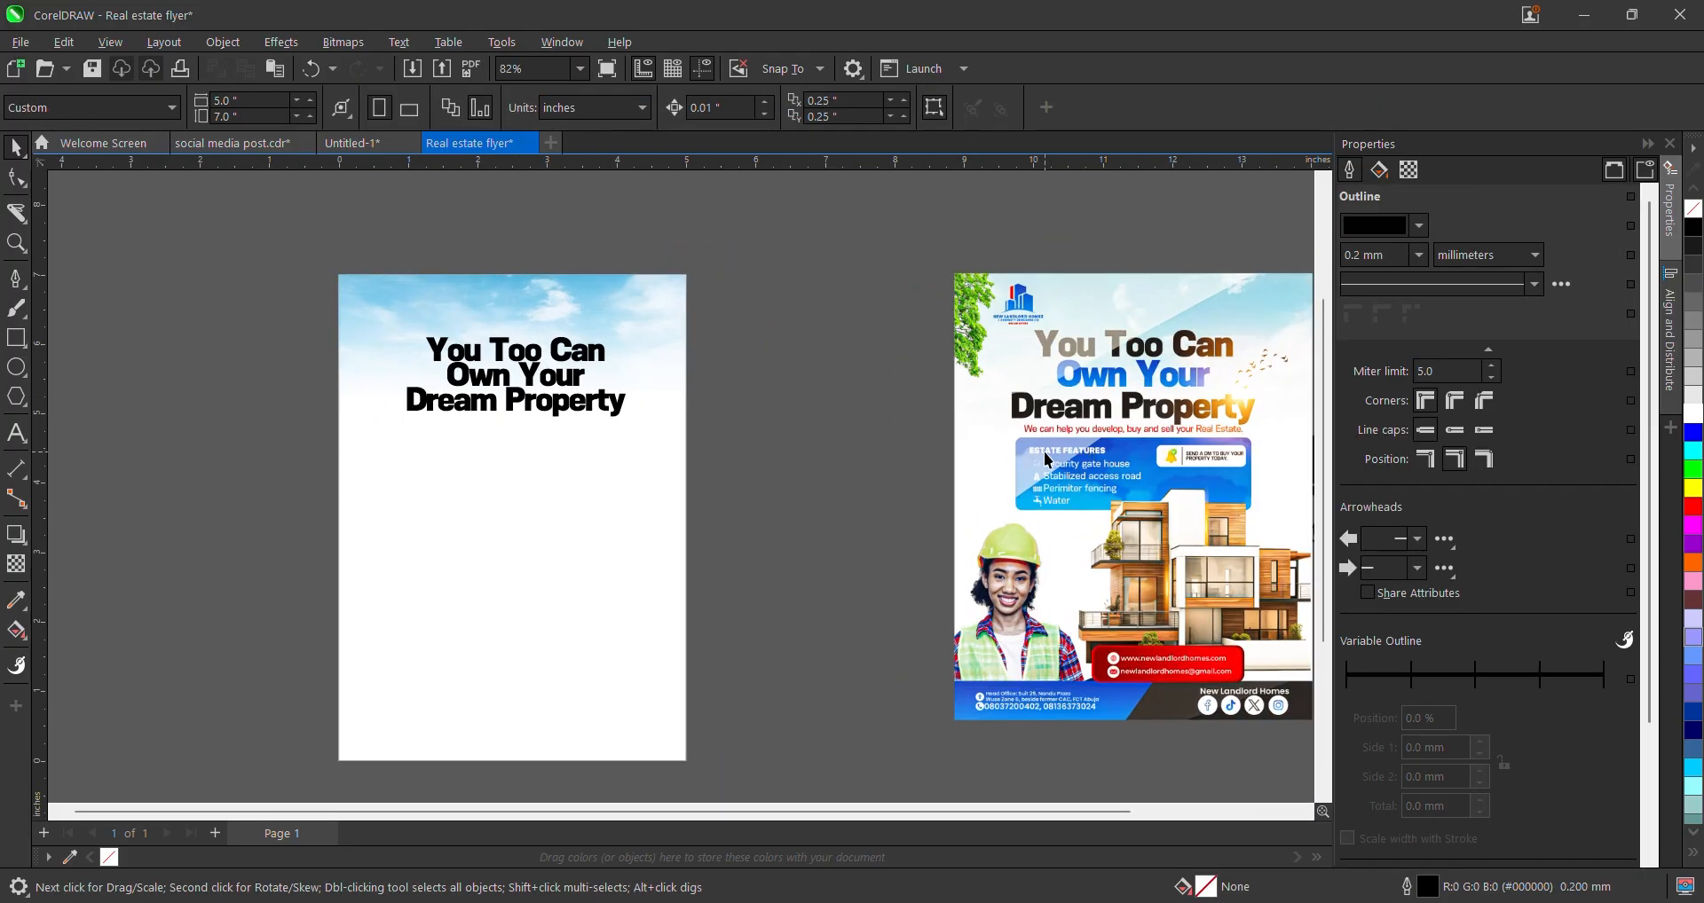
- Shift the reference flyer image up-left and drag the headline down into a copy
click(1108, 446)
drag(1108, 446, 1067, 423)
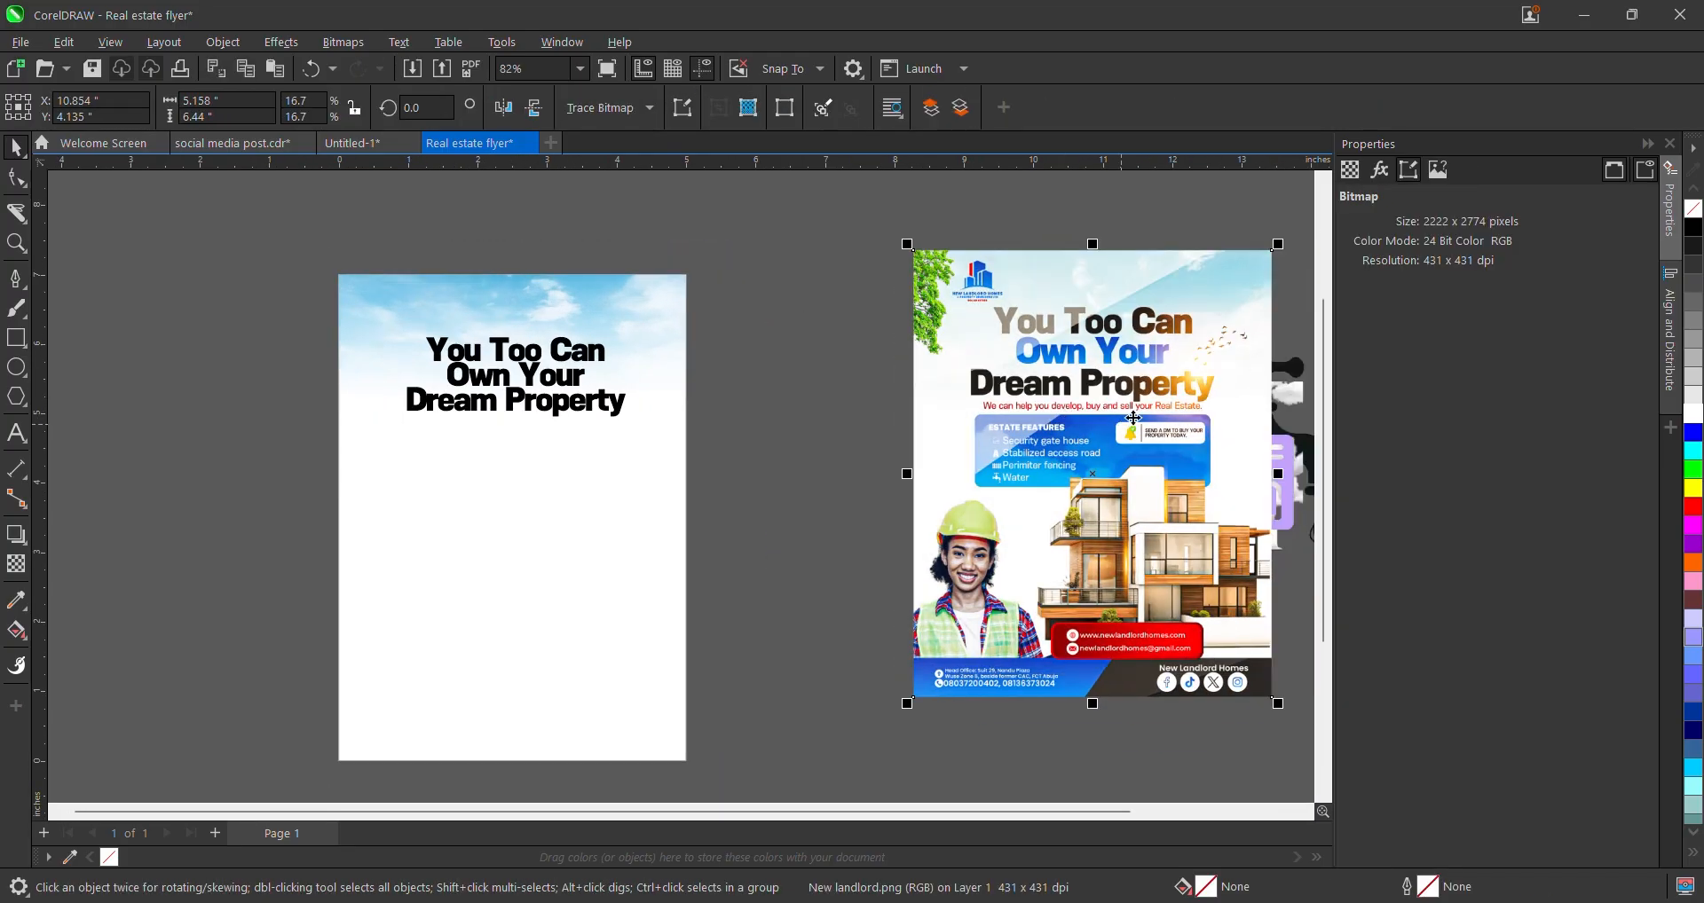
drag(467, 423, 476, 488)
- Duplicate the headline below itself and retype it as 'We can help you develop, buy and sell your Real Estate.'
right_click(476, 487)
double_click(475, 482)
key(ctrl+a)
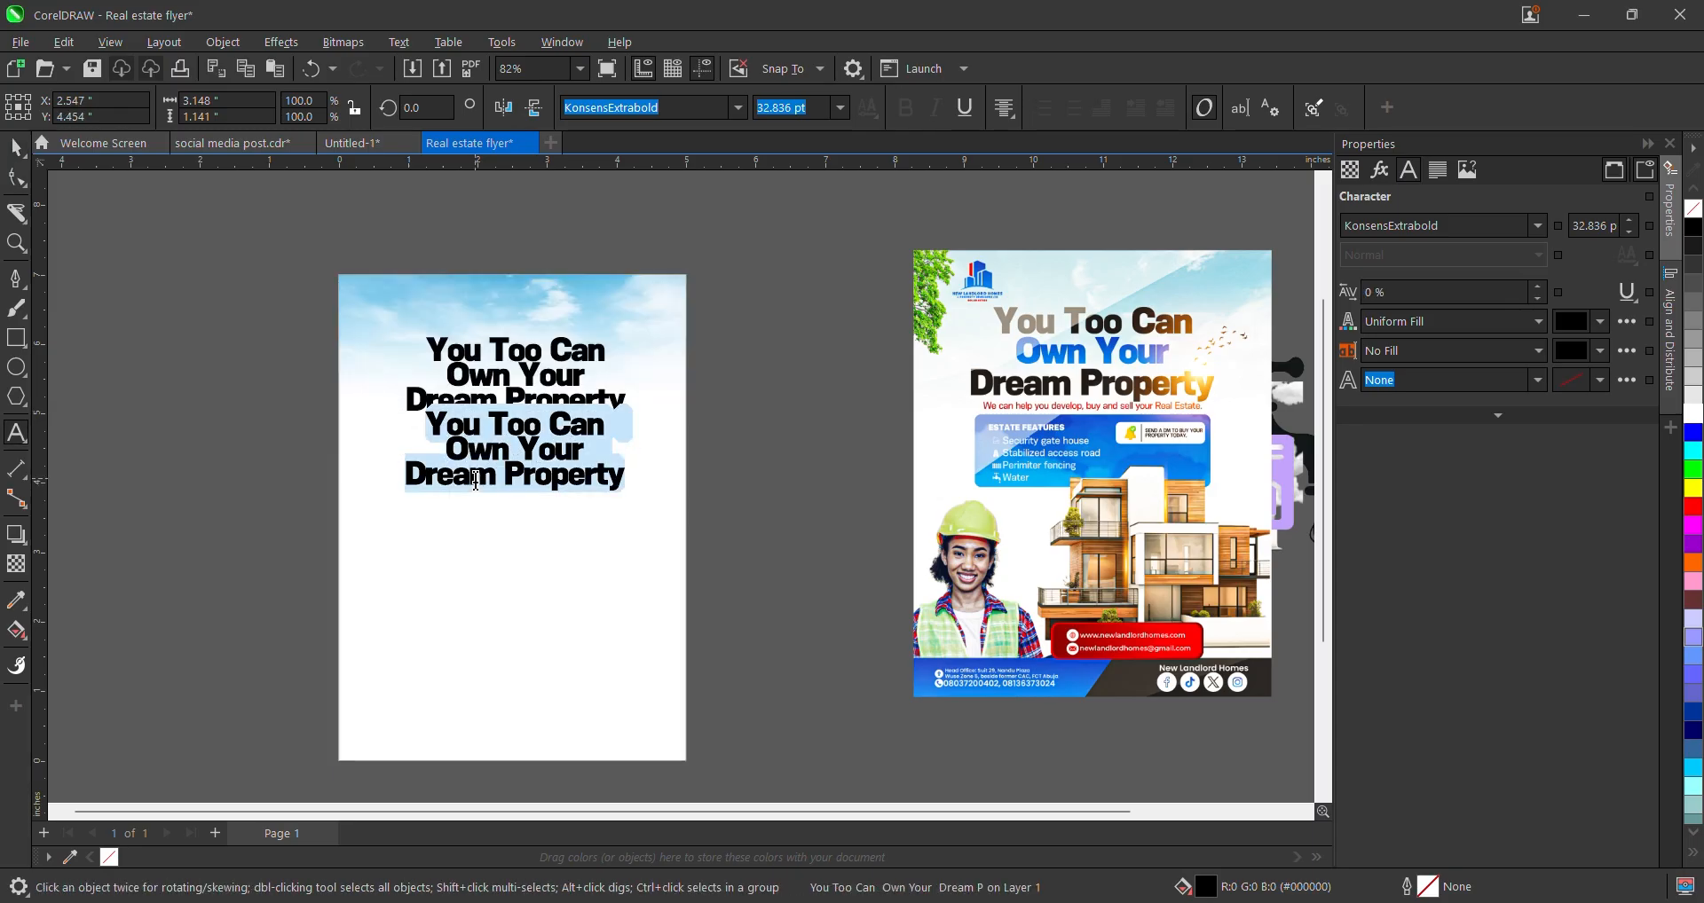
text(W)
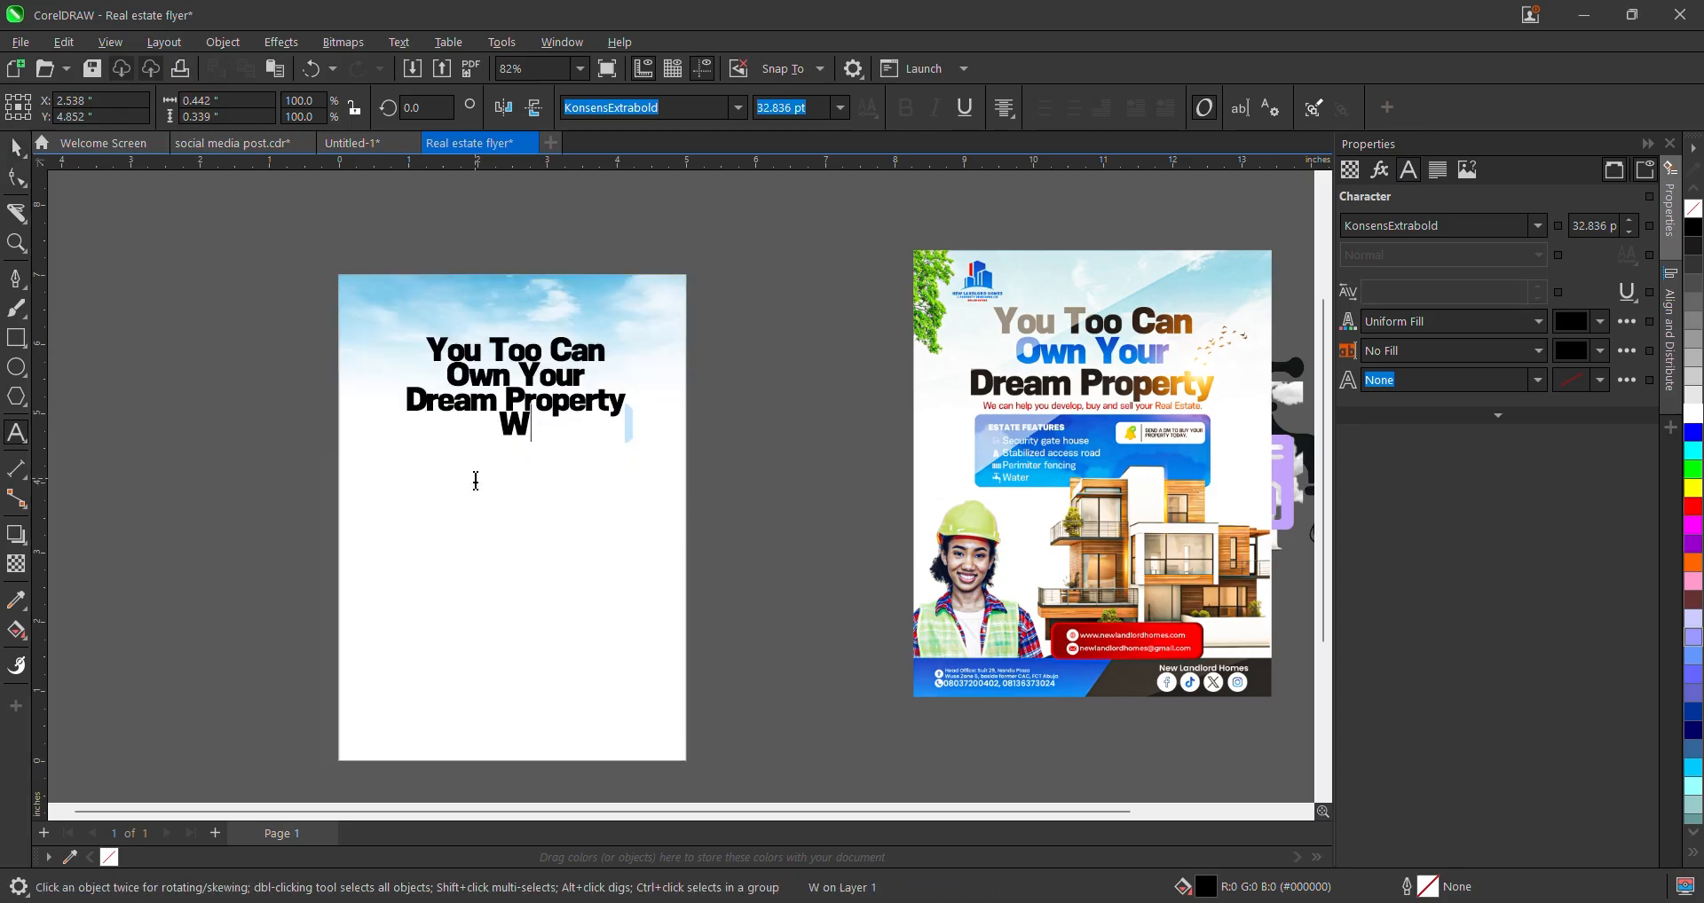
text(d)
key(BackSpace)
text(e ca)
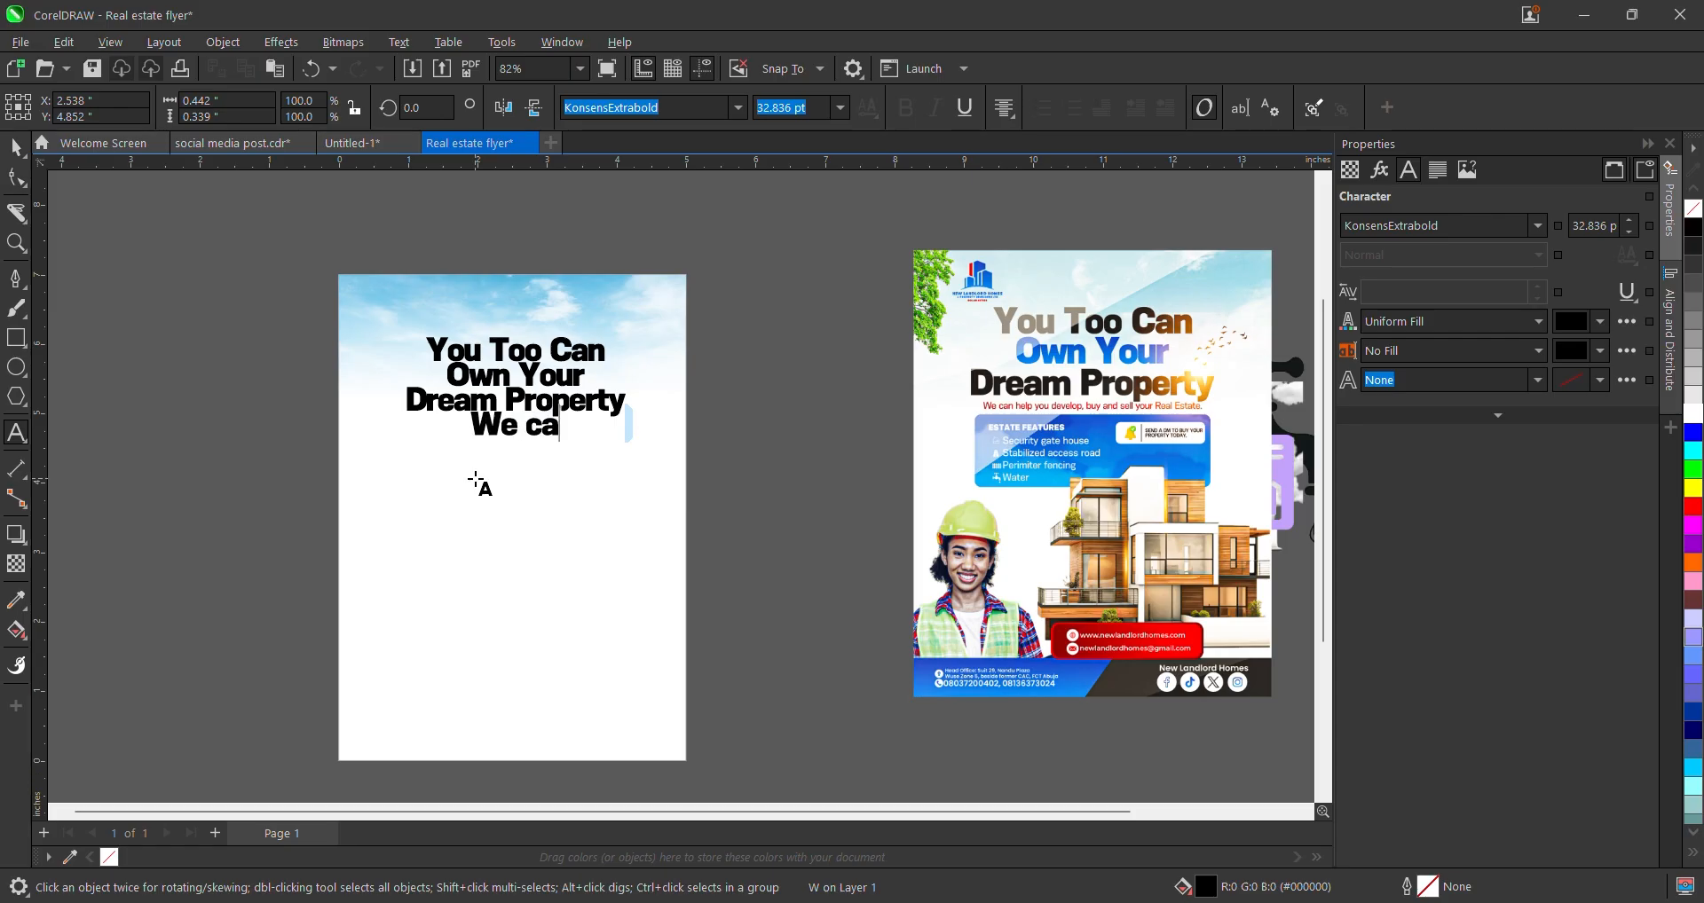
text(n help you)
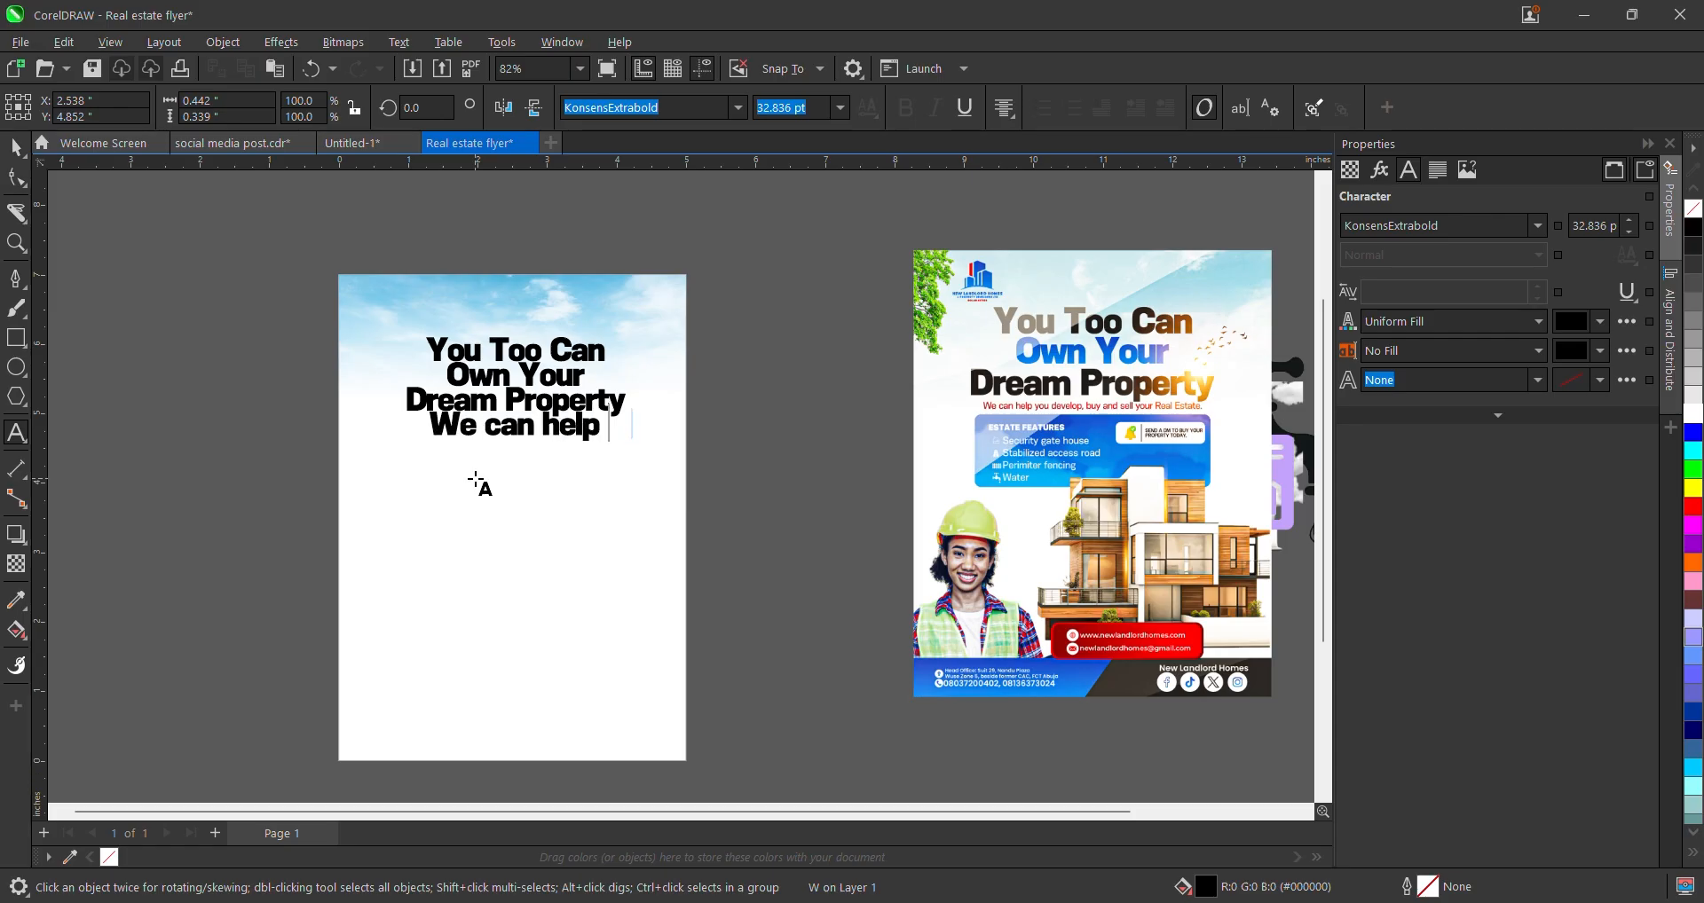
text(de)
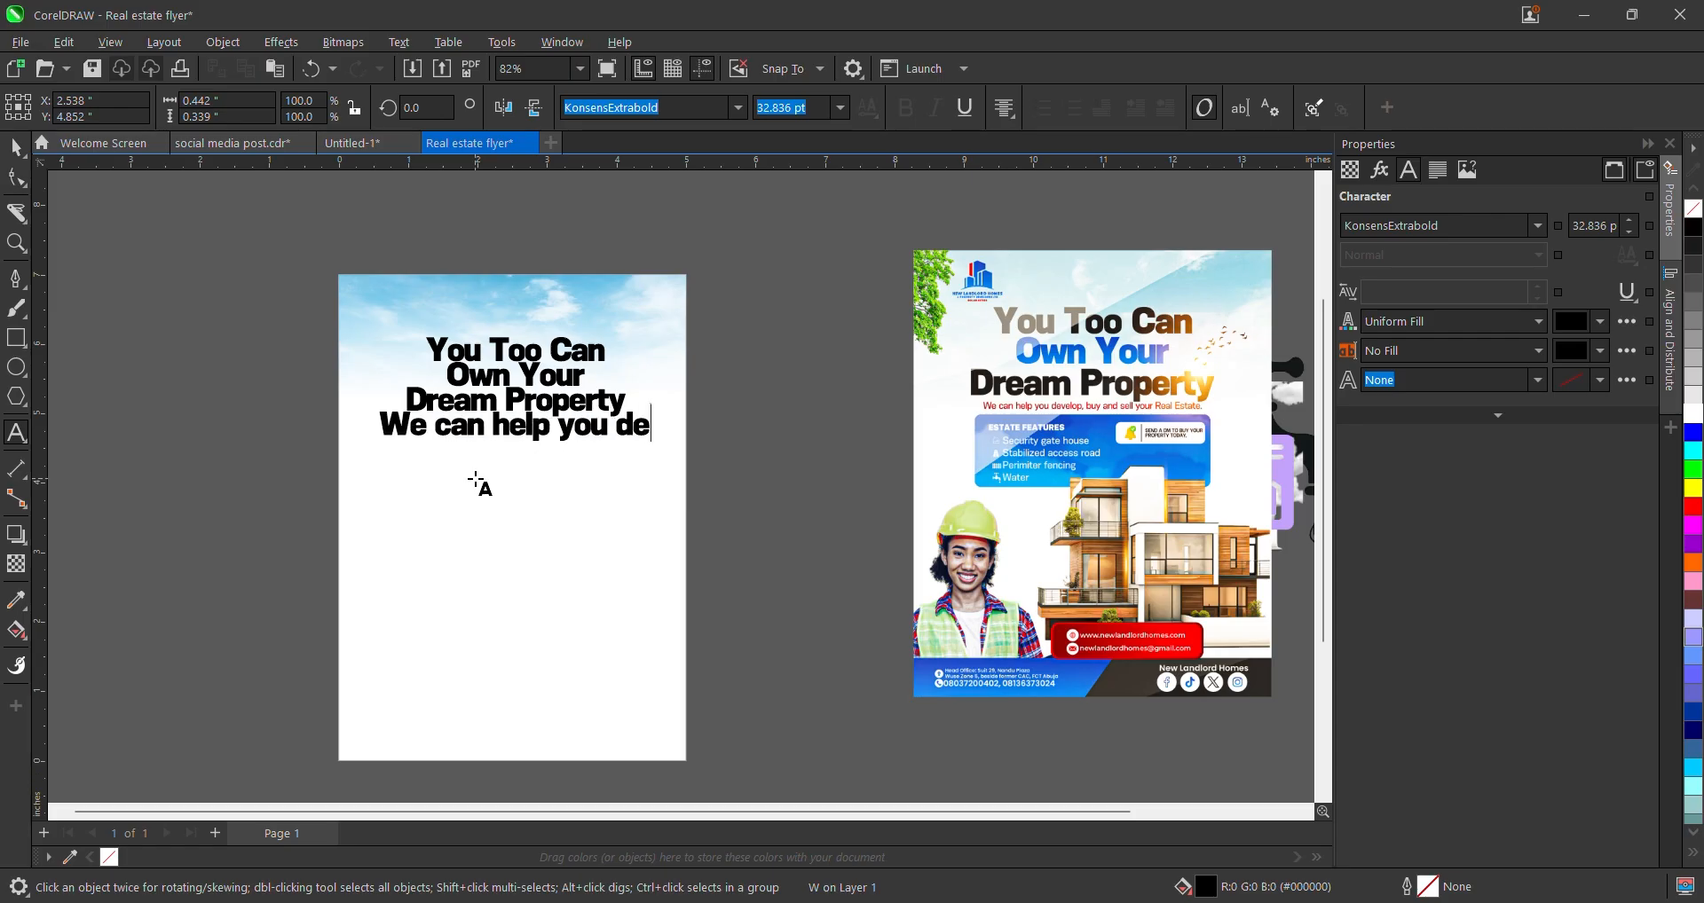
text(velop)
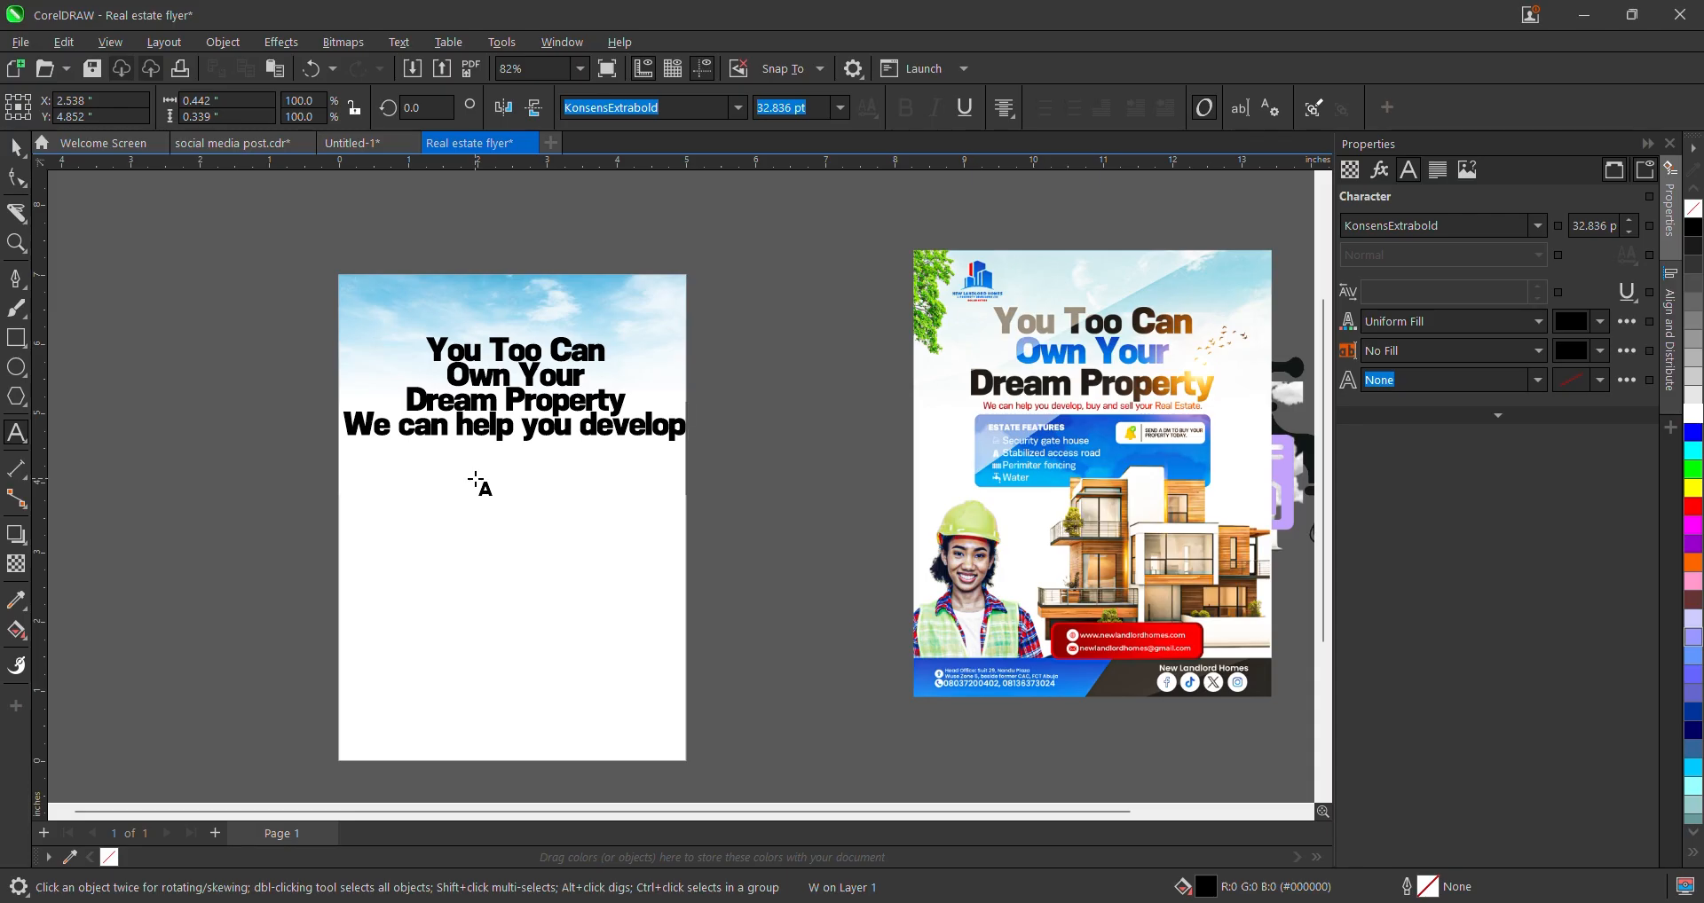
text(, b)
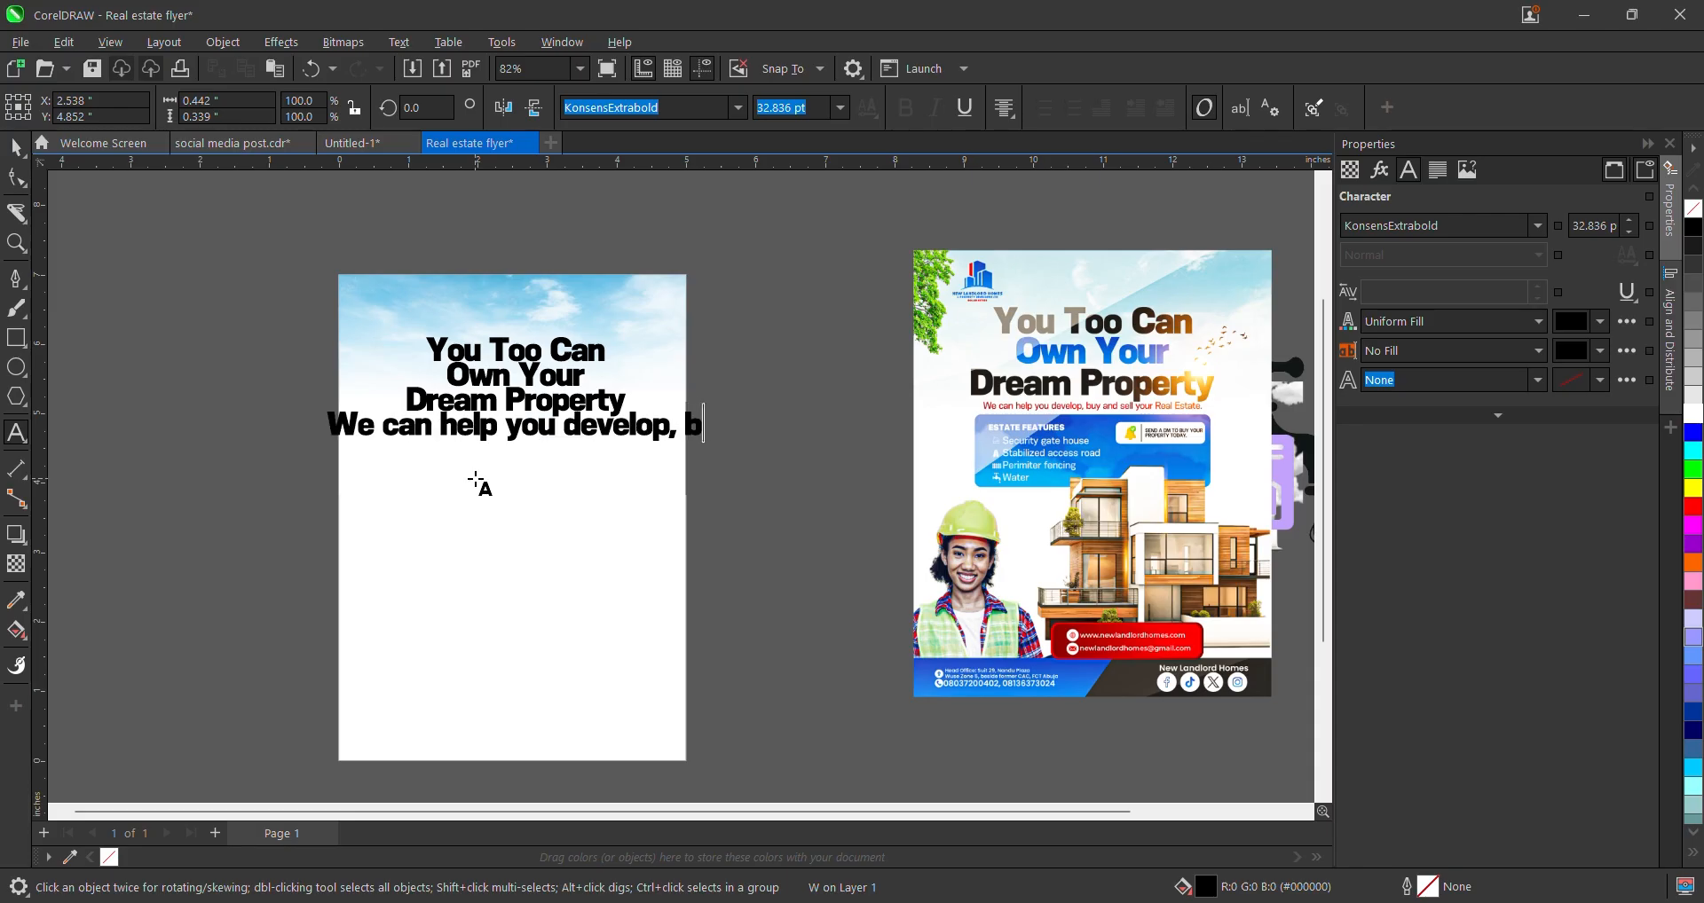
text(uy amd we;)
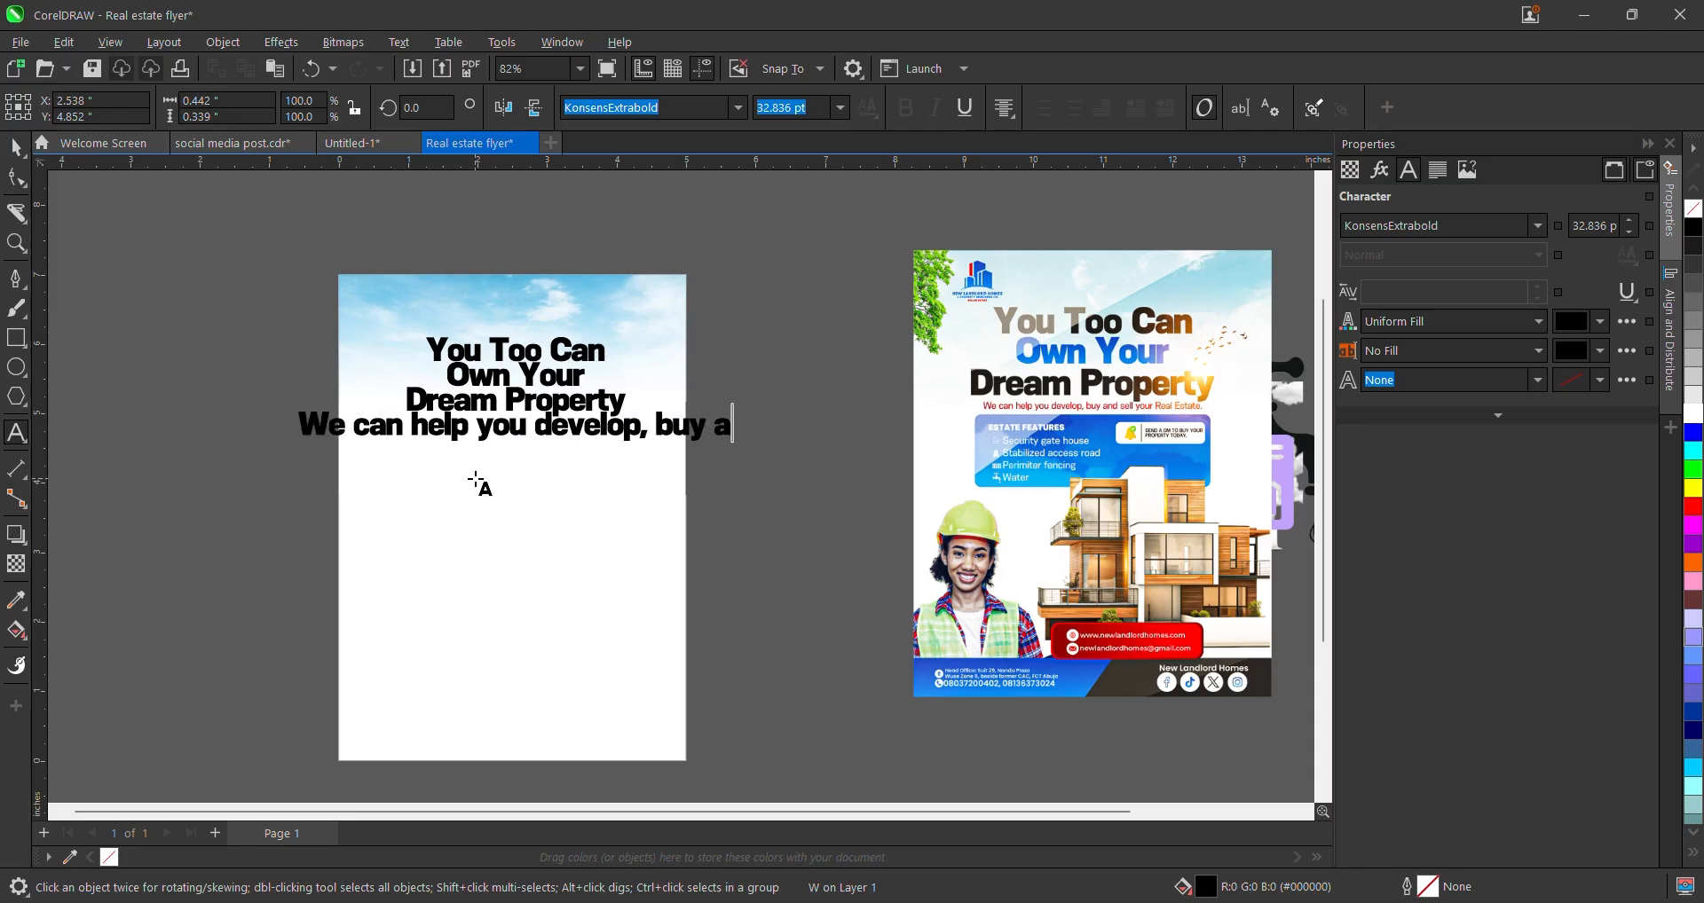
key(BackSpace)
key(BackSpace)
key(BackSpace)
key(BackSpace)
key(BackSpace)
key(BackSpace)
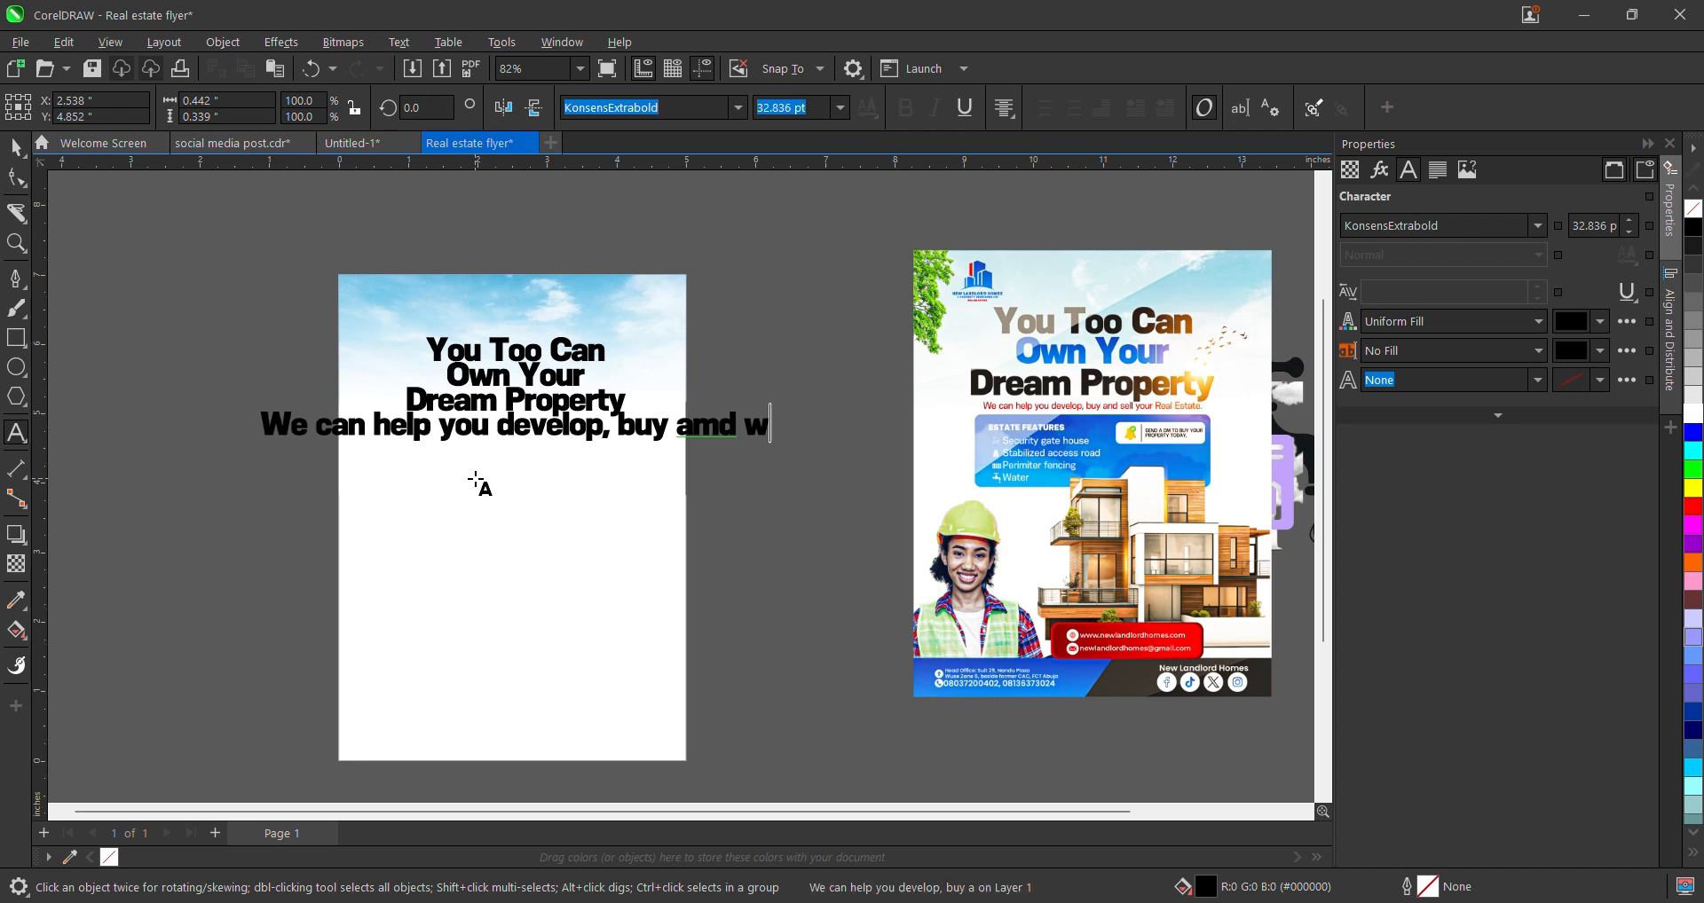
text(nd sell your)
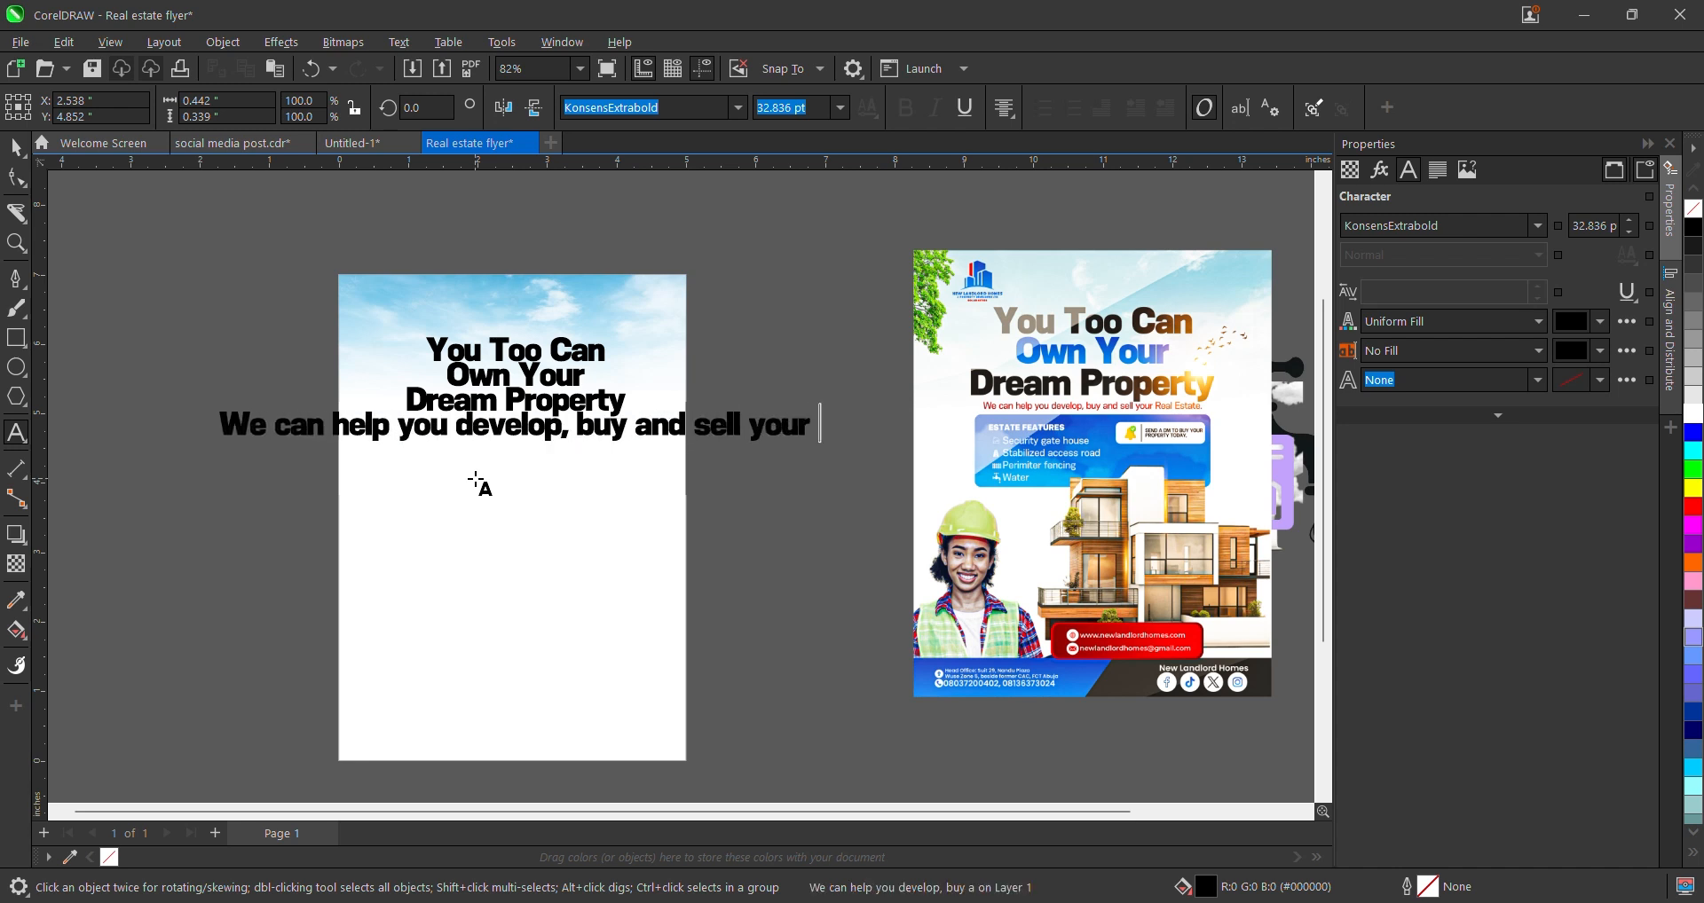
text( Real)
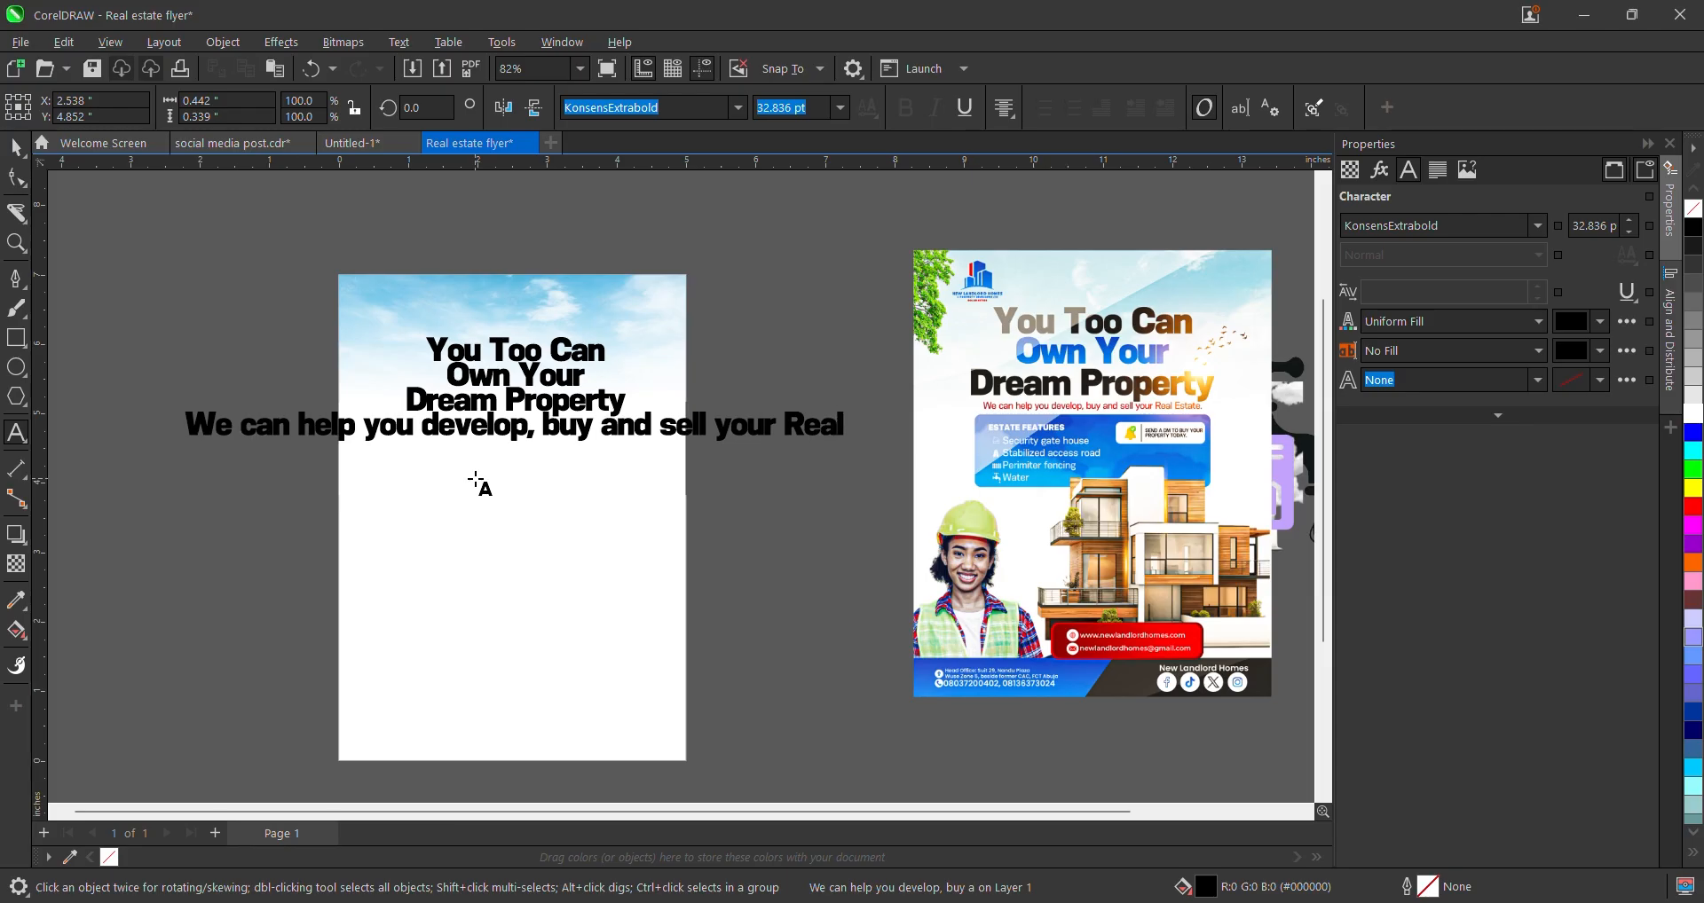
text( Esta)
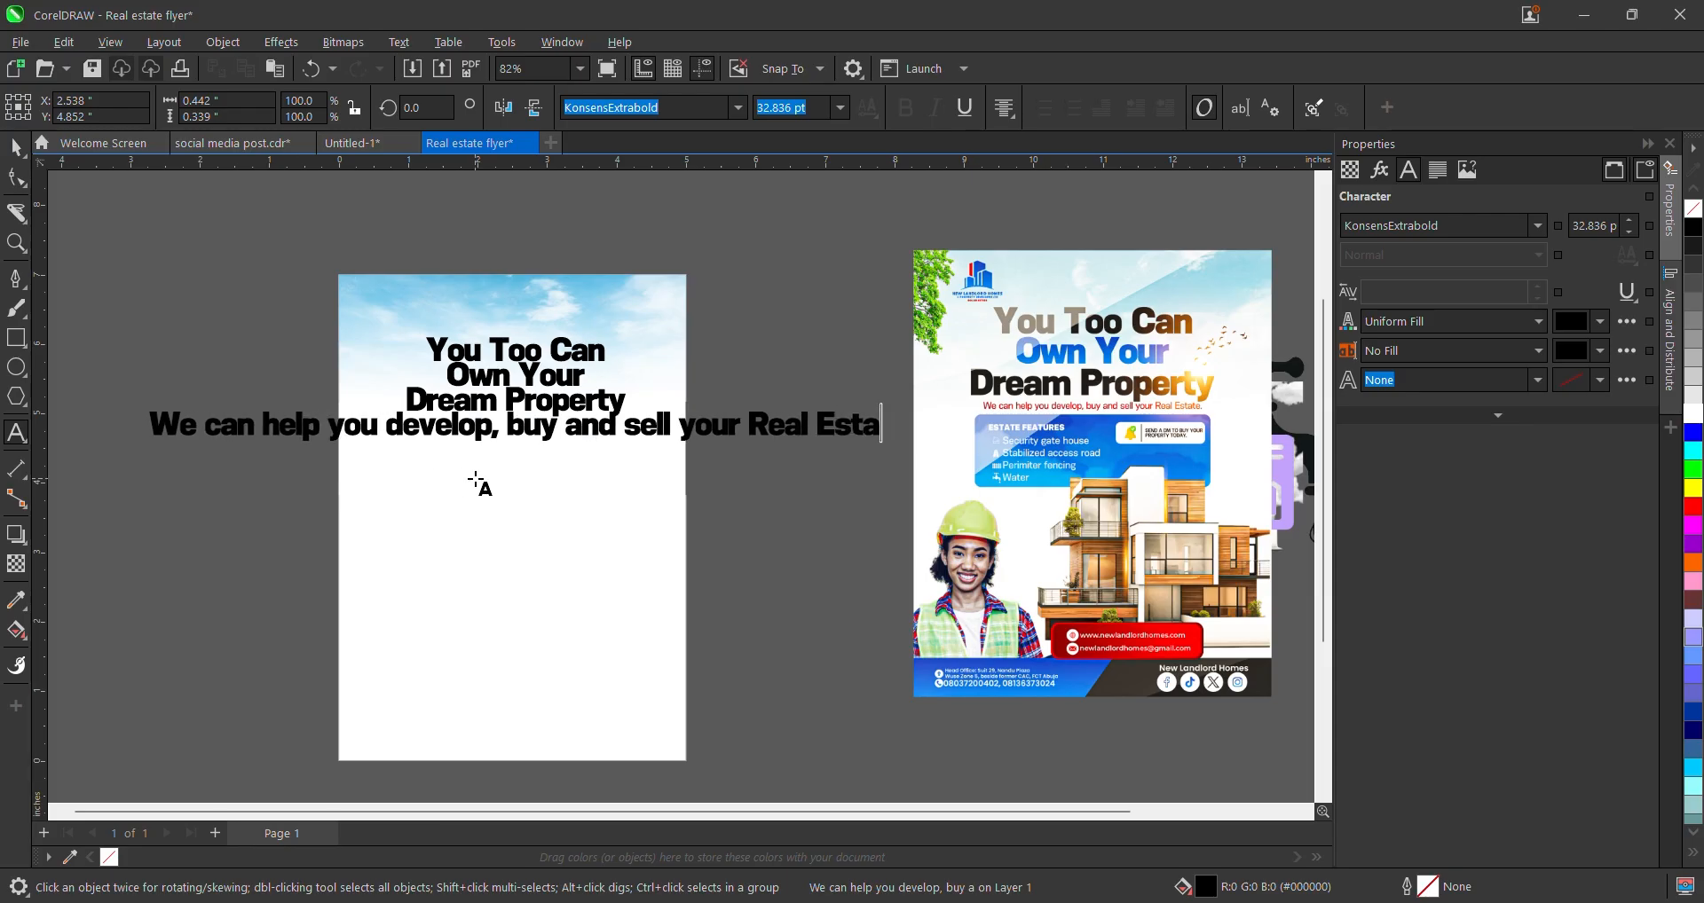
text(te.)
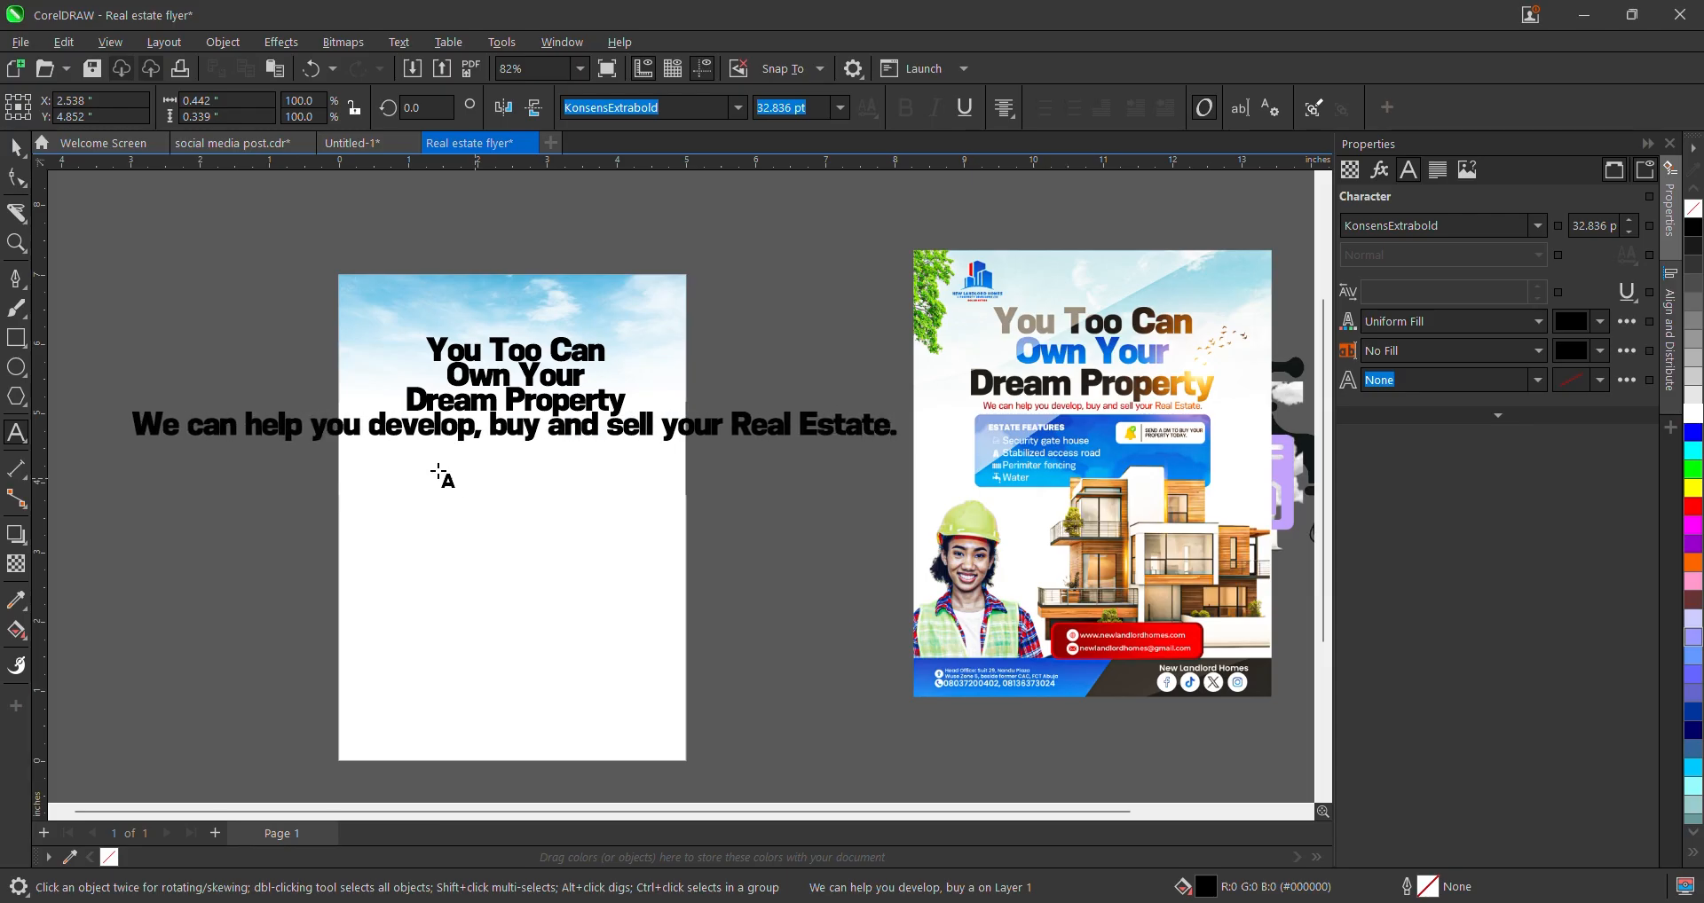
- Set the subtitle line to KonsensMedium and scale it down to fit under the headline
click(16, 146)
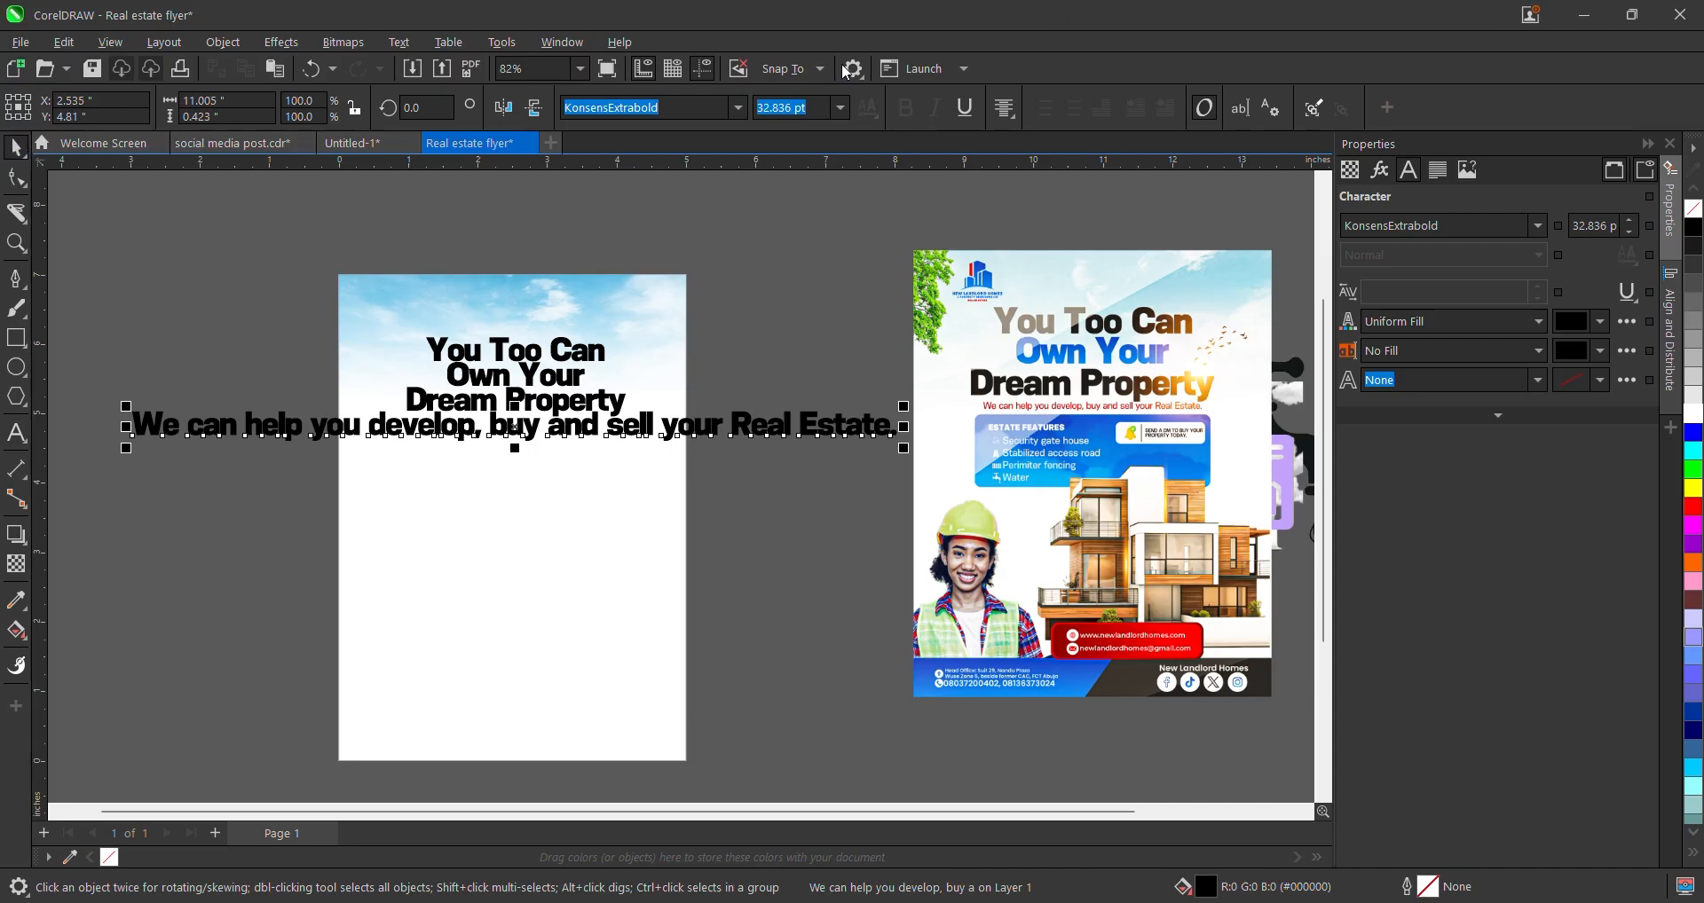
click(737, 108)
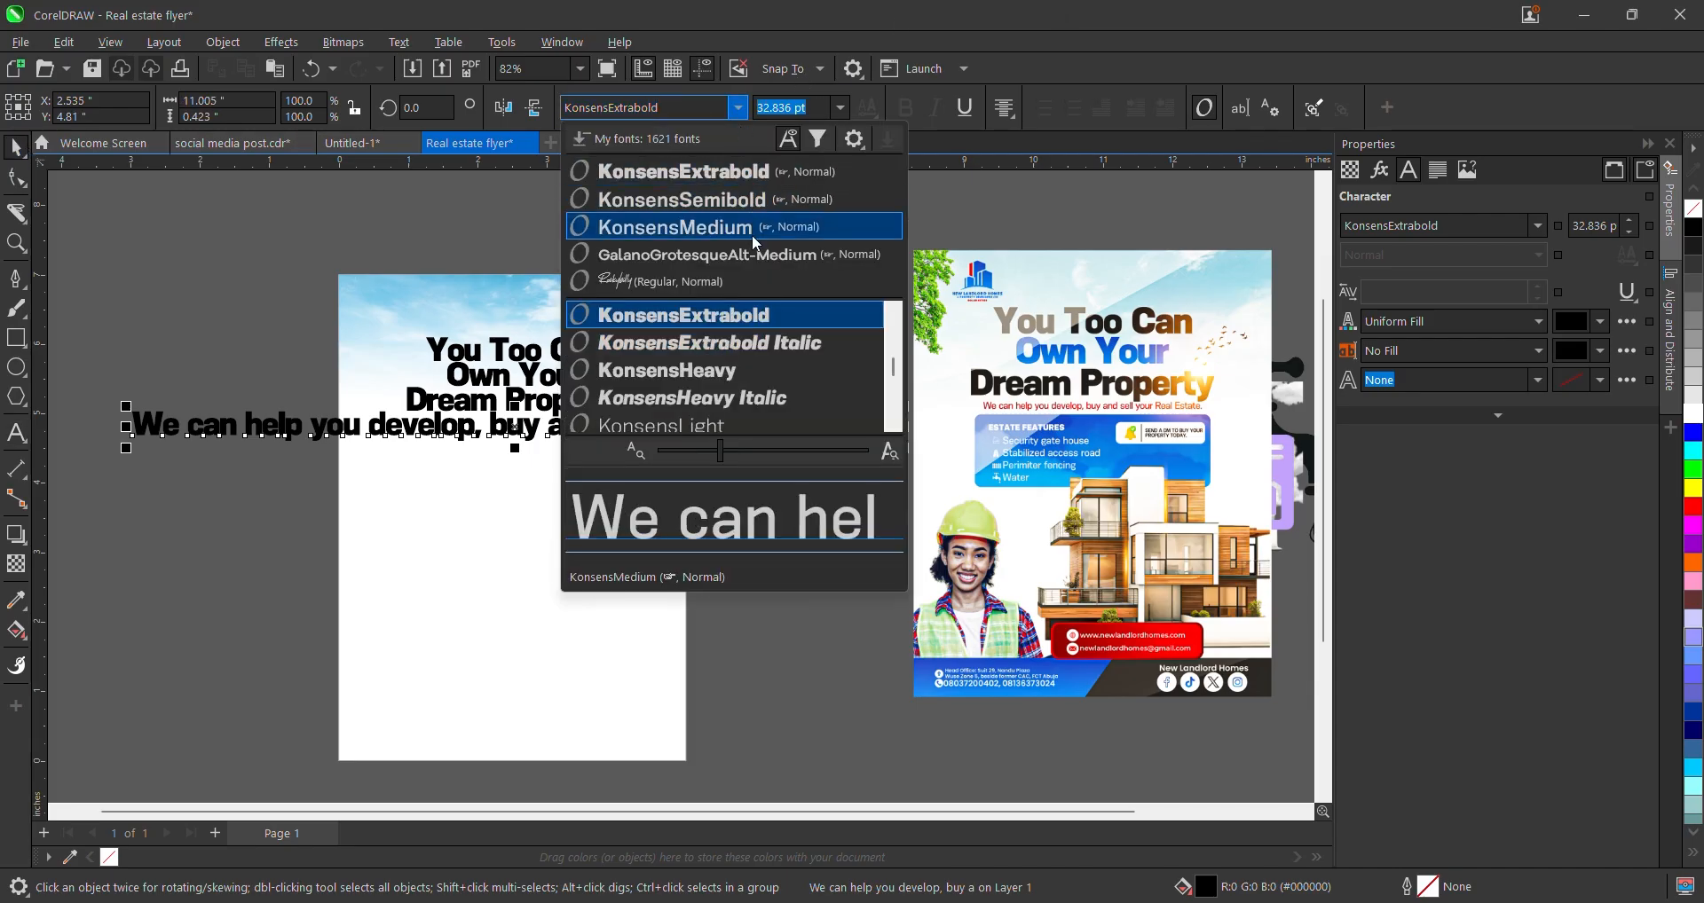
click(757, 246)
drag(899, 405, 654, 342)
- Colour the subtitle red from the palette and deselect it
scroll(522, 439, up, 3)
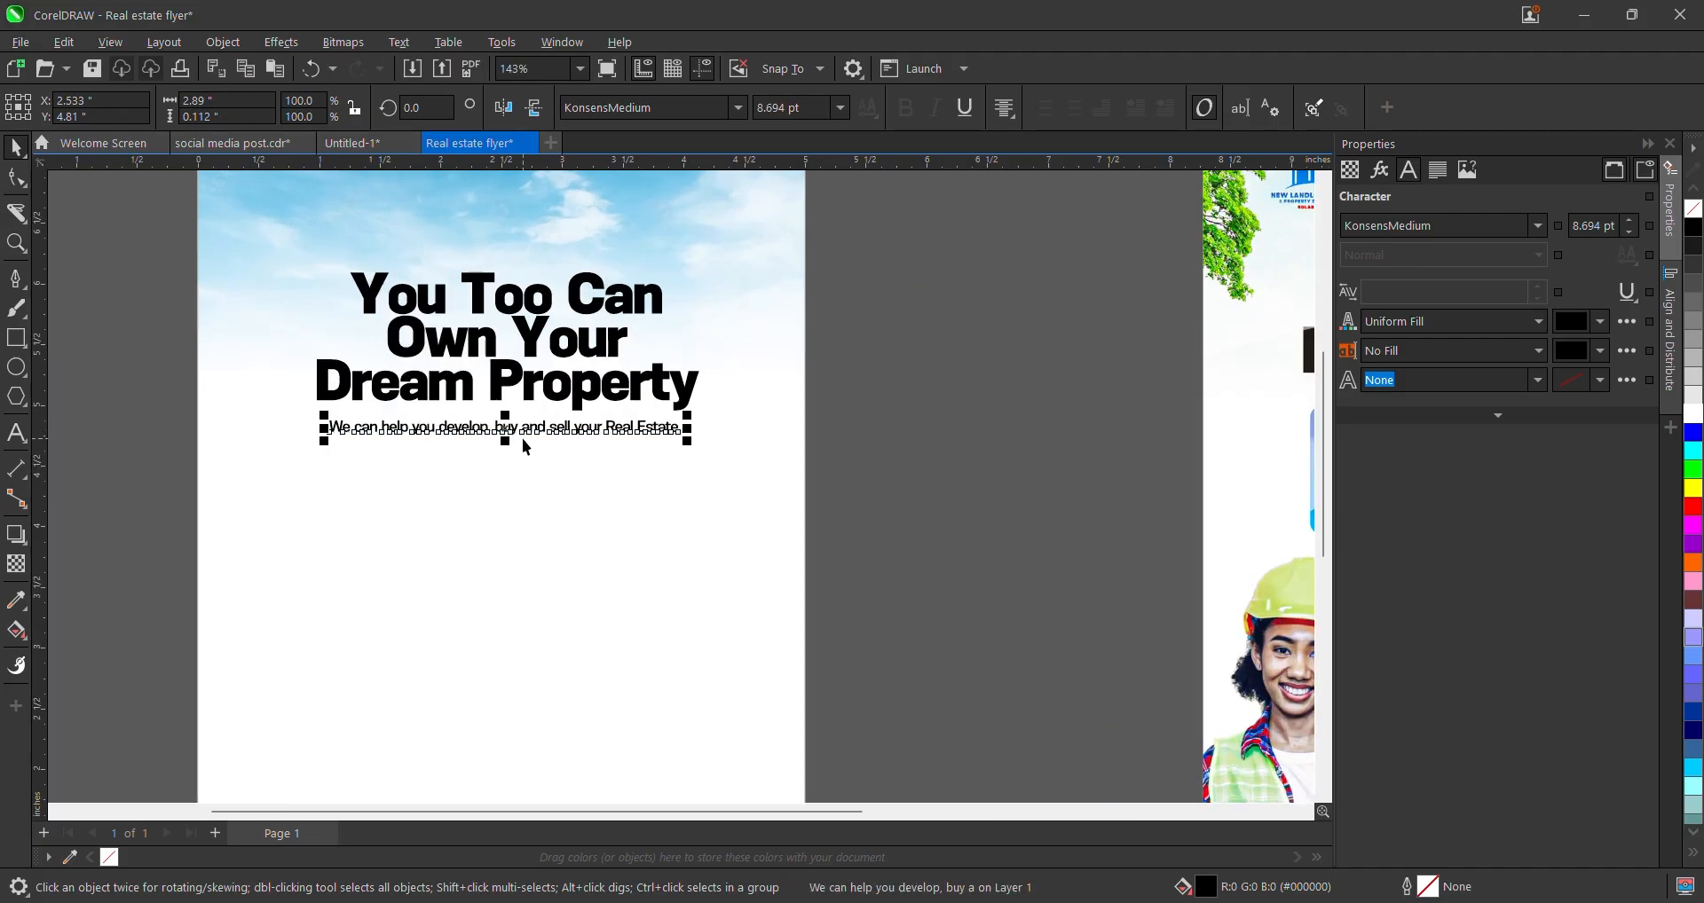
scroll(546, 422, down, 3)
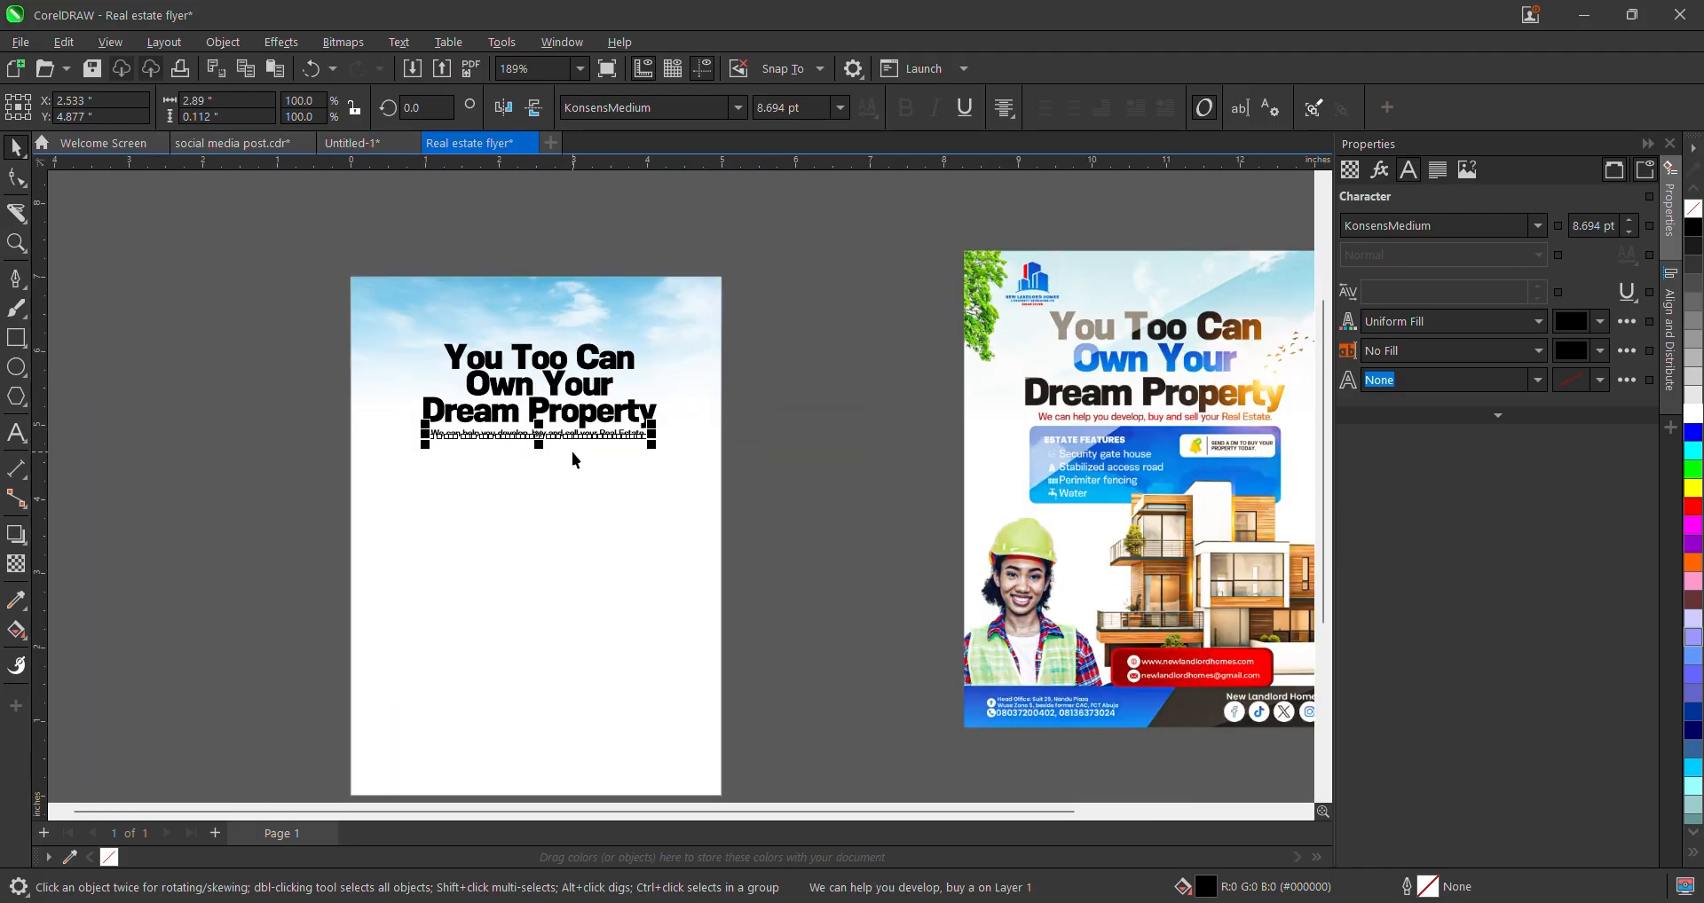
click(1697, 511)
click(799, 462)
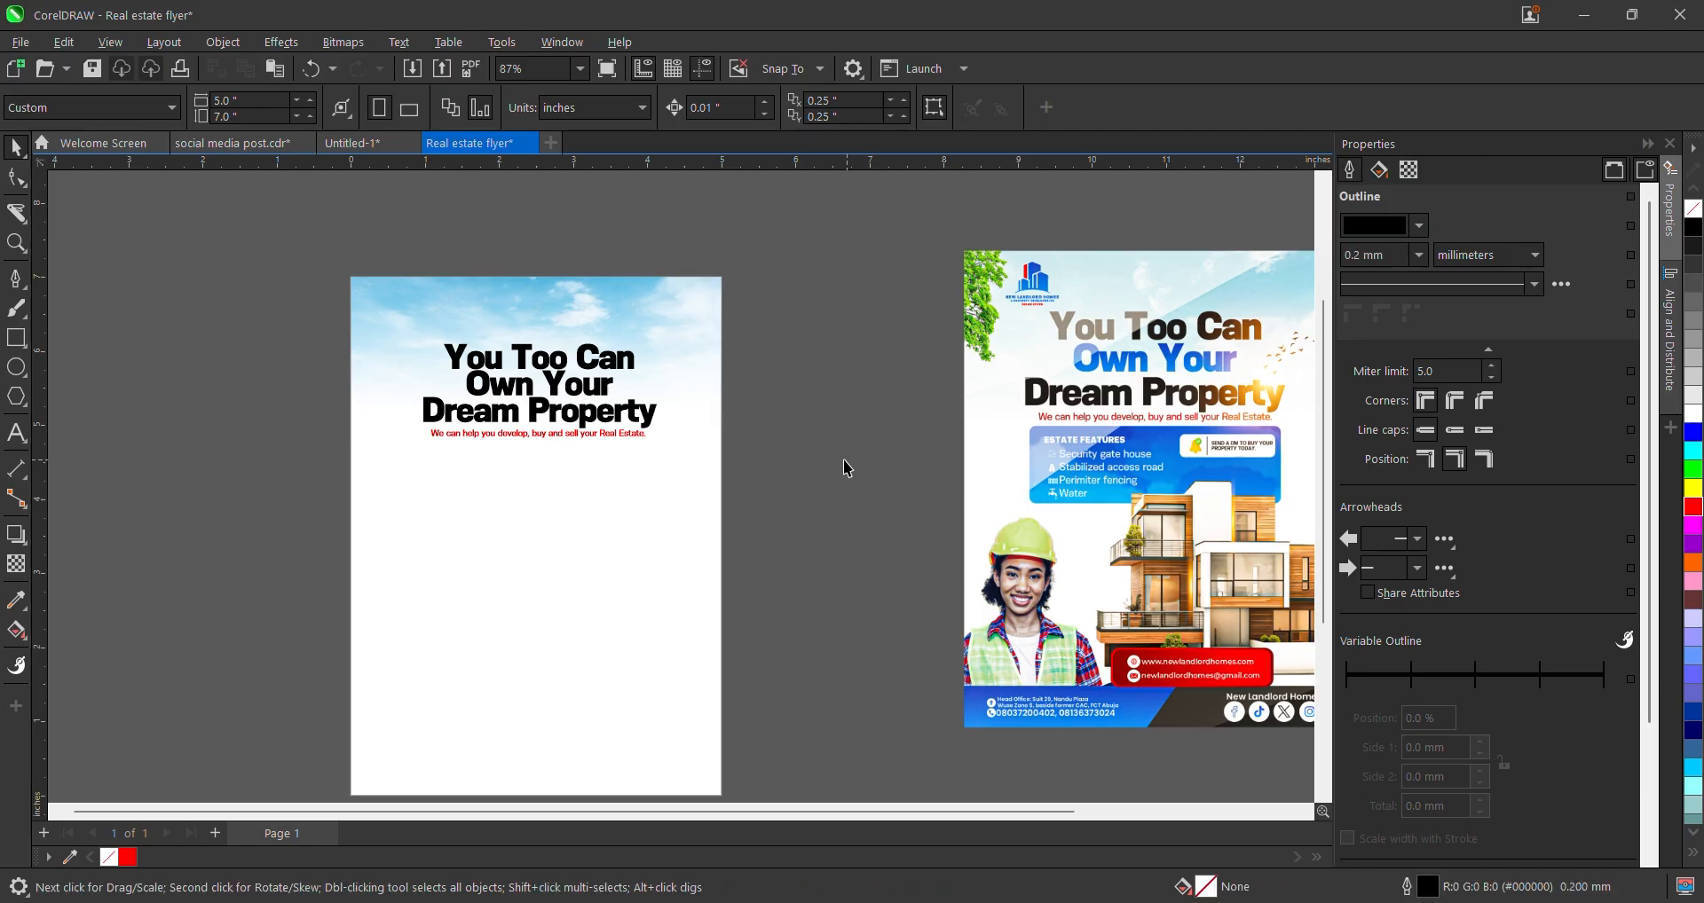
scroll(497, 395, up, 2)
click(572, 390)
scroll(572, 391, up, 2)
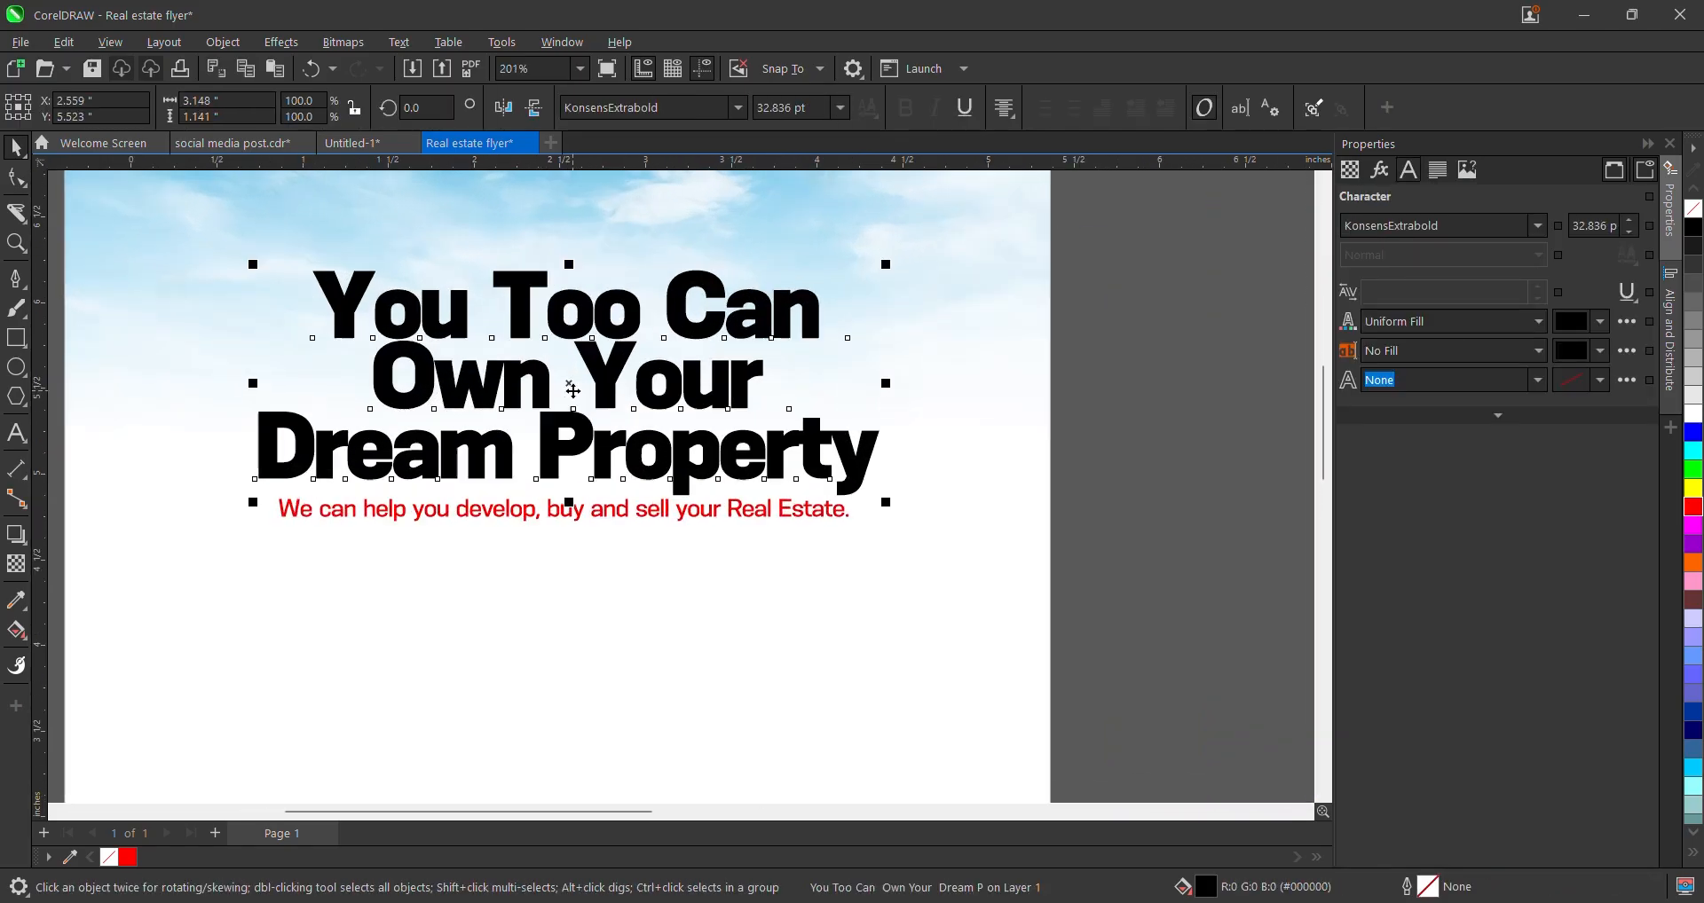
scroll(572, 391, down, 4)
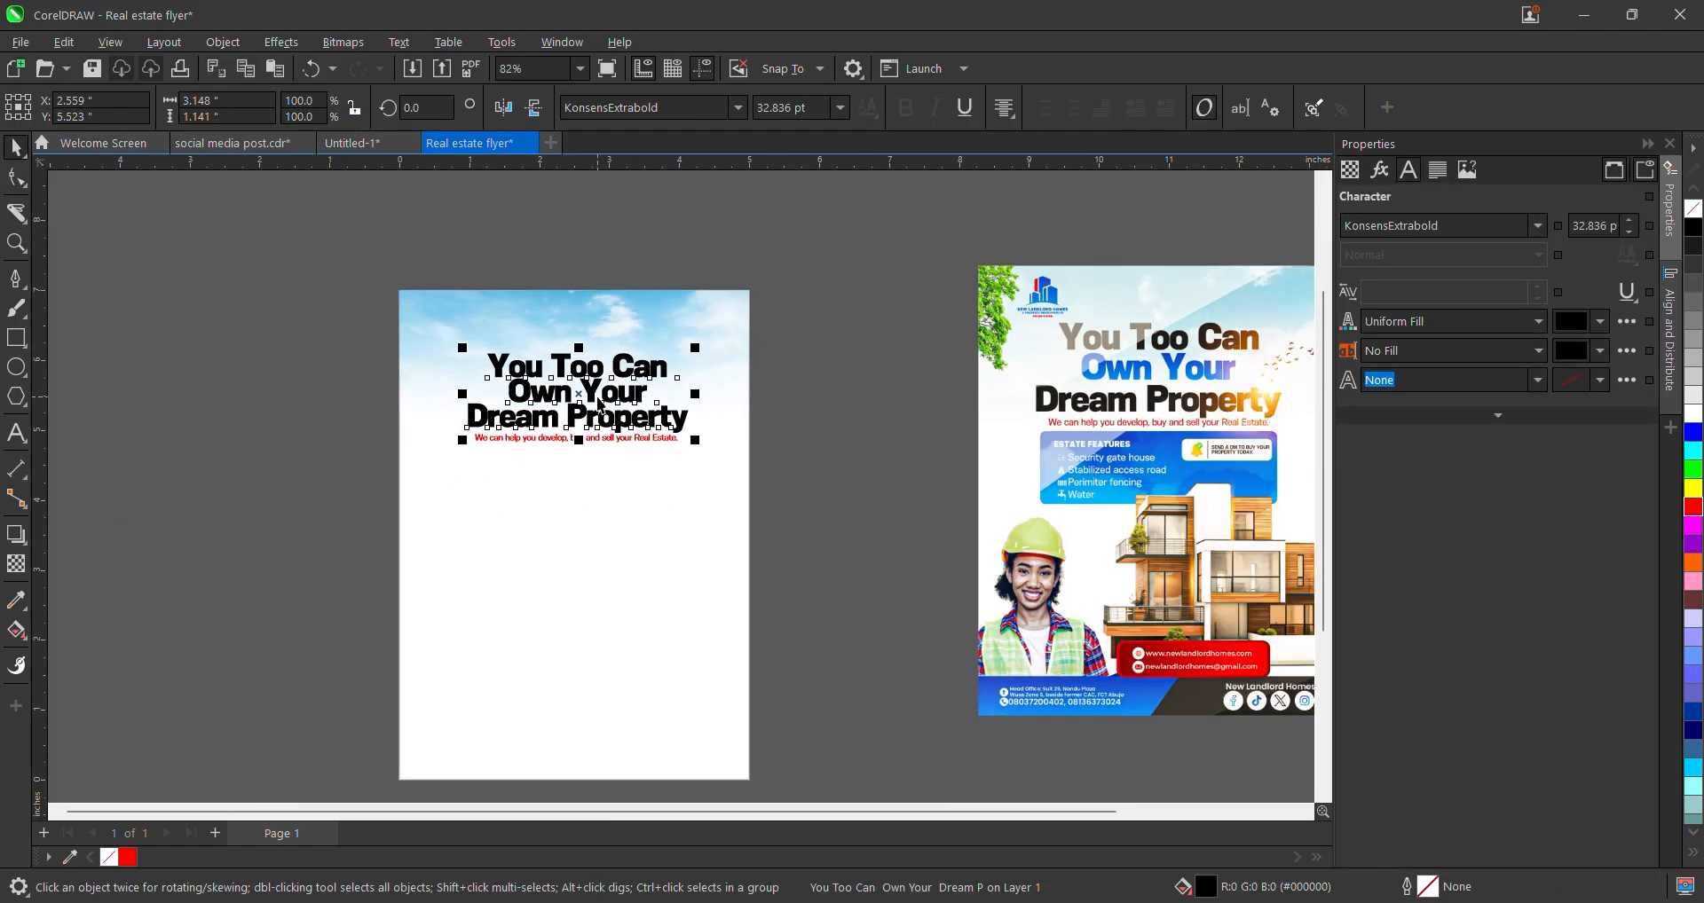
- Break the headline into separate lines and draw a rectangle to the left of the page
key(ctrl+k)
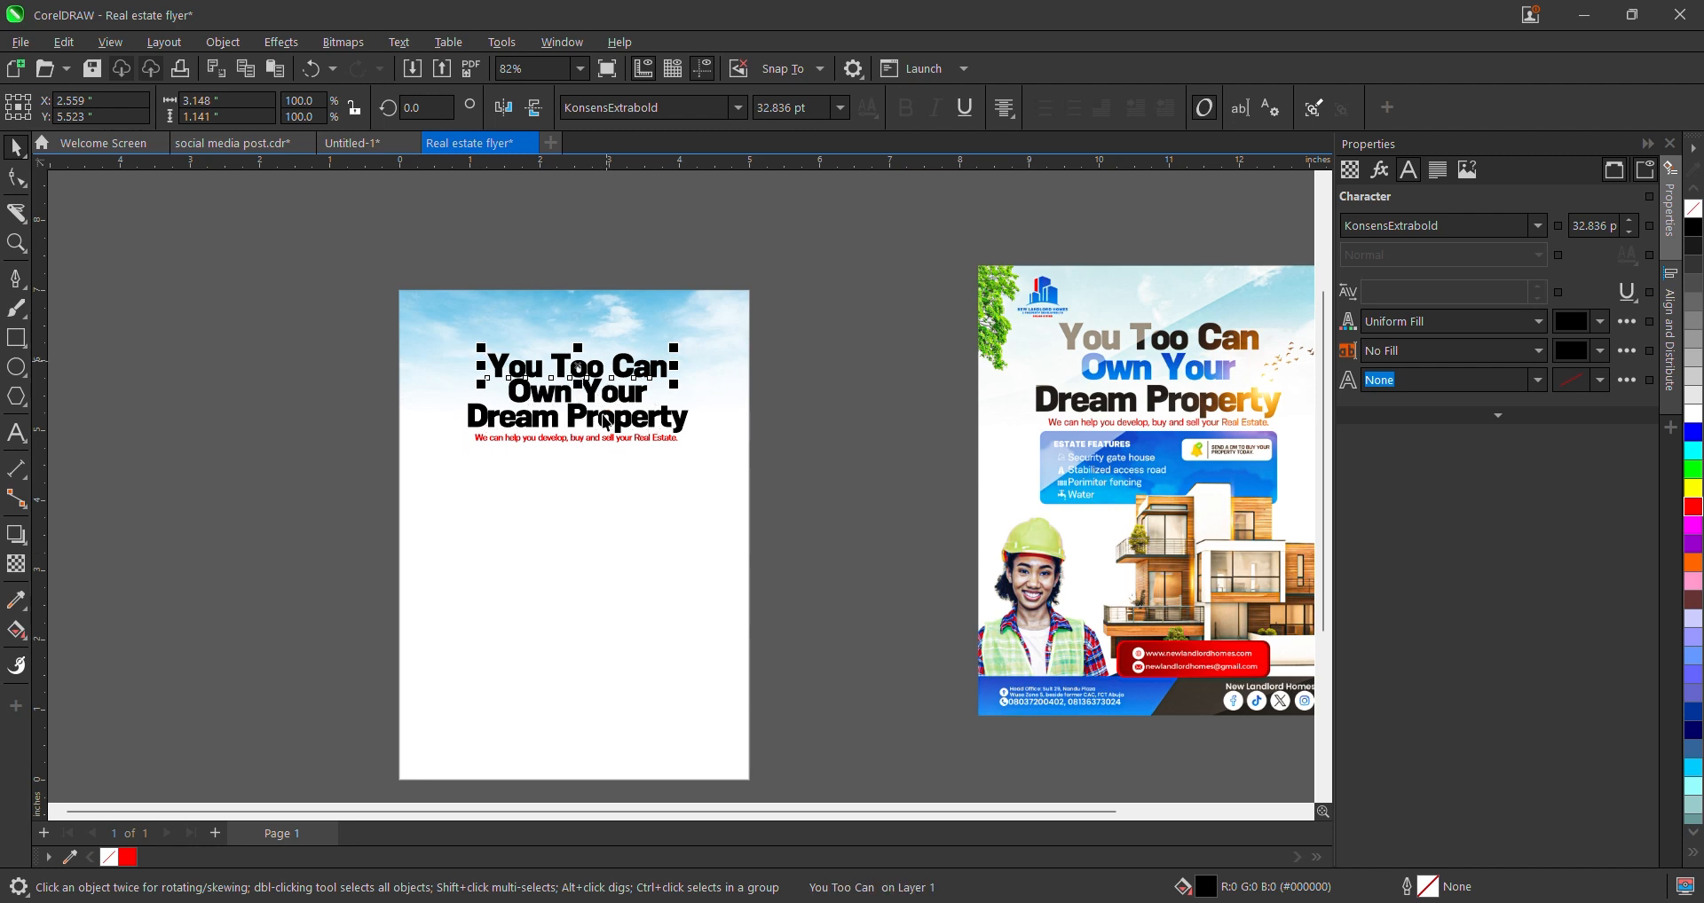
click(627, 399)
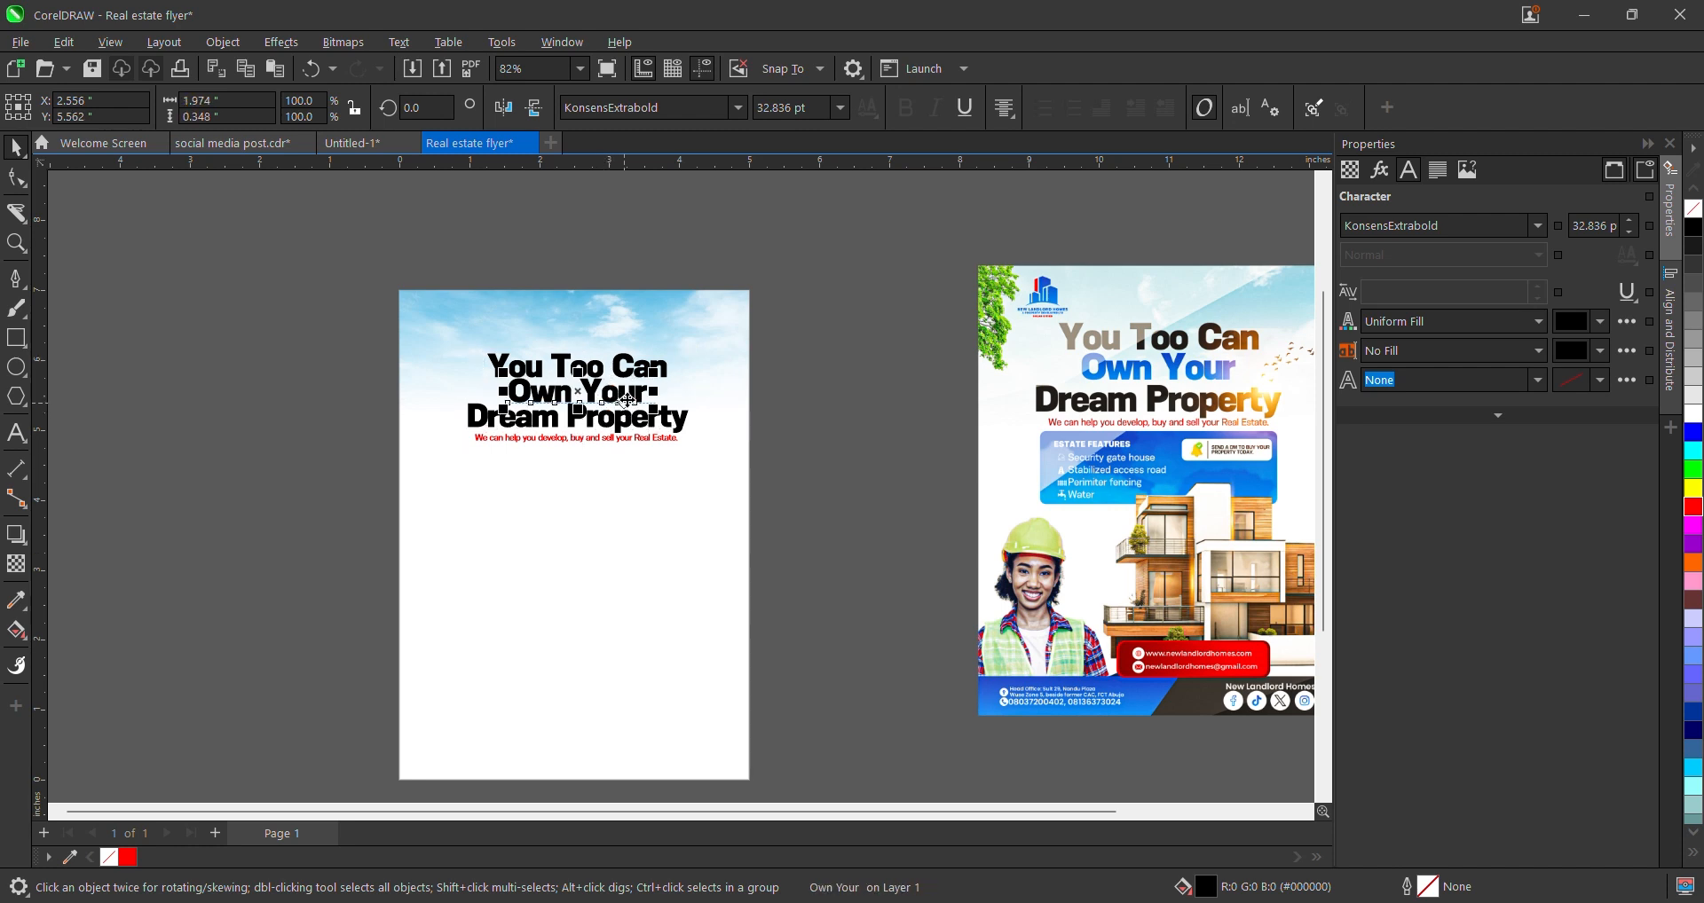
click(16, 338)
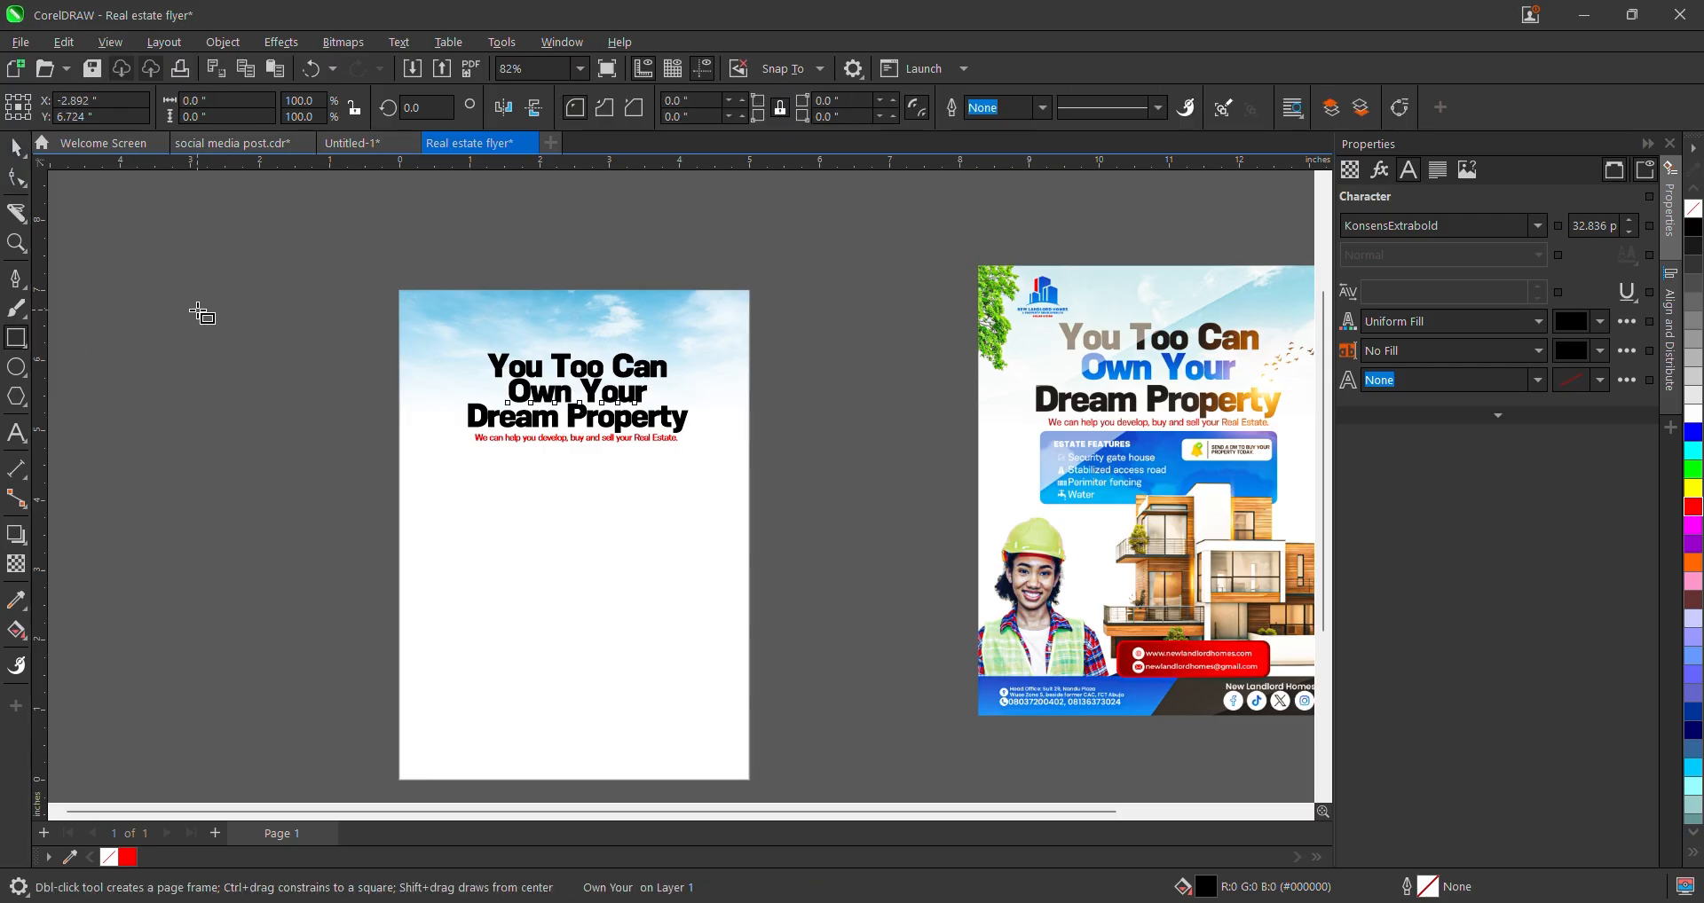
drag(197, 310, 400, 405)
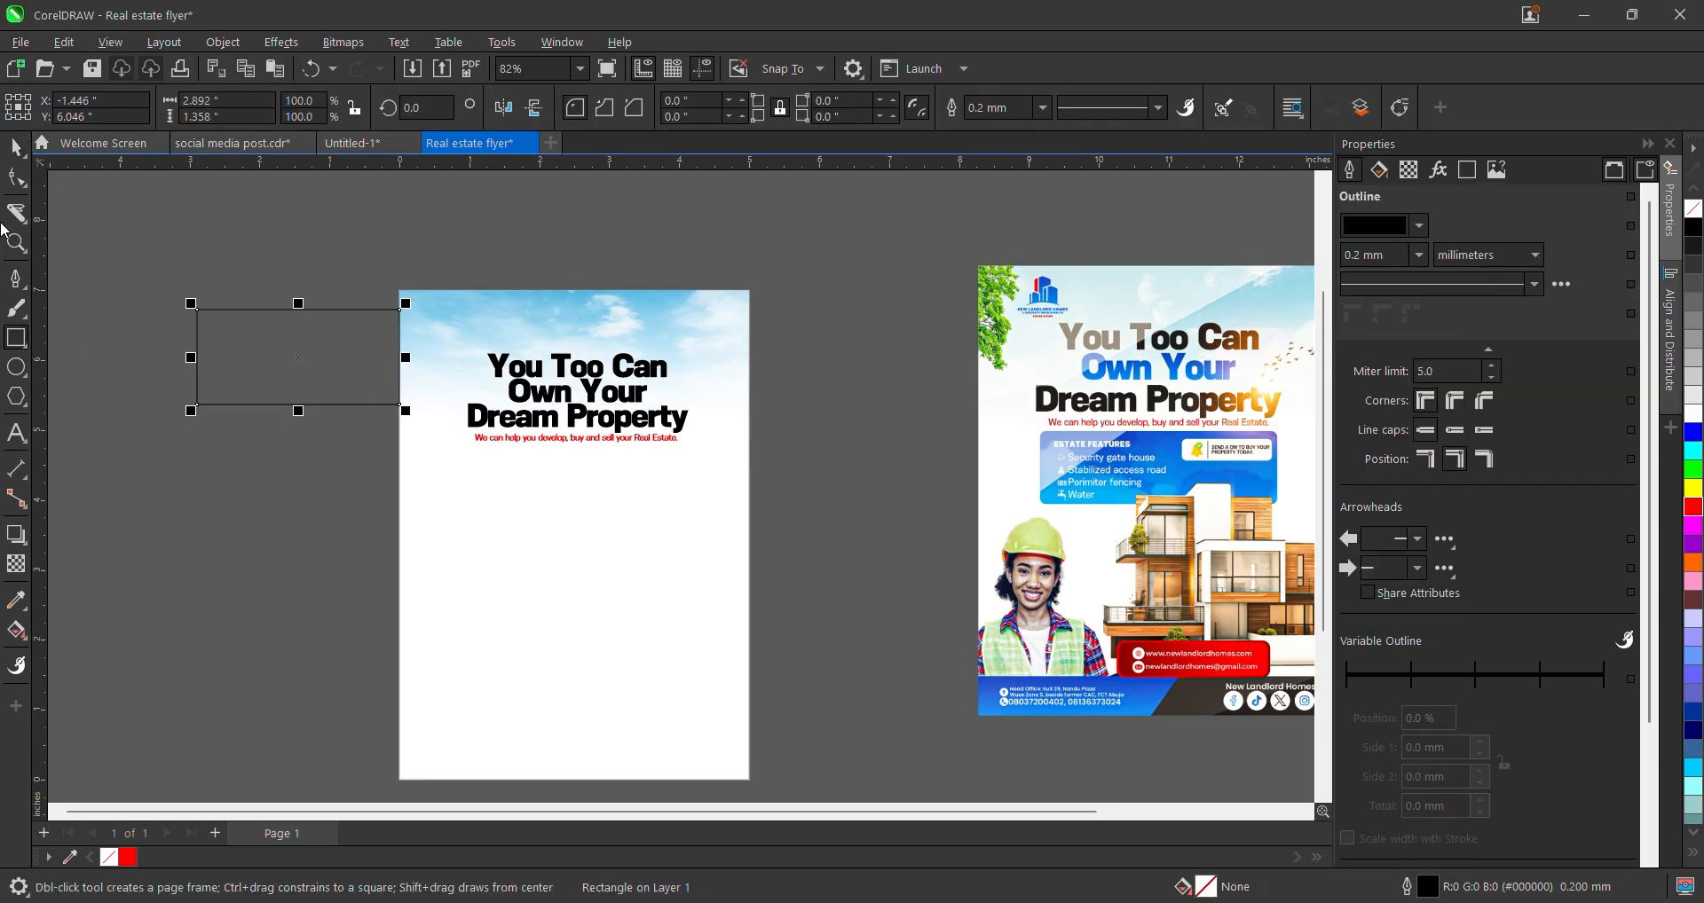
click(16, 147)
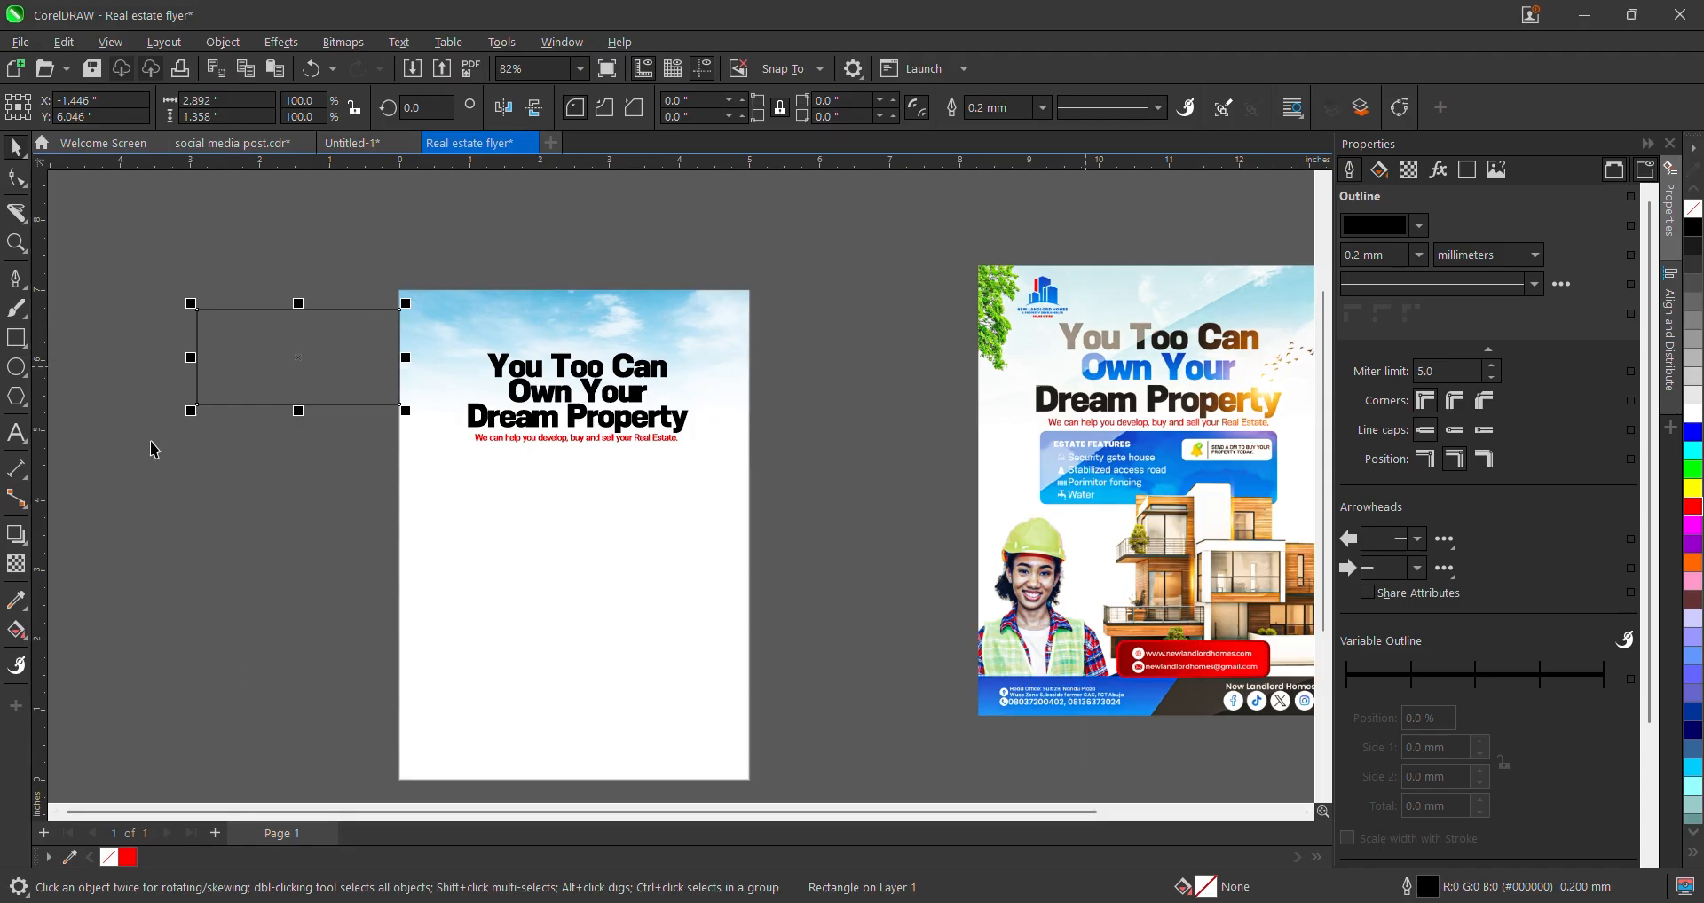
- Fill the rectangle with blue #0082EF sampled from the reference flyer's 'Own Your' text
click(16, 601)
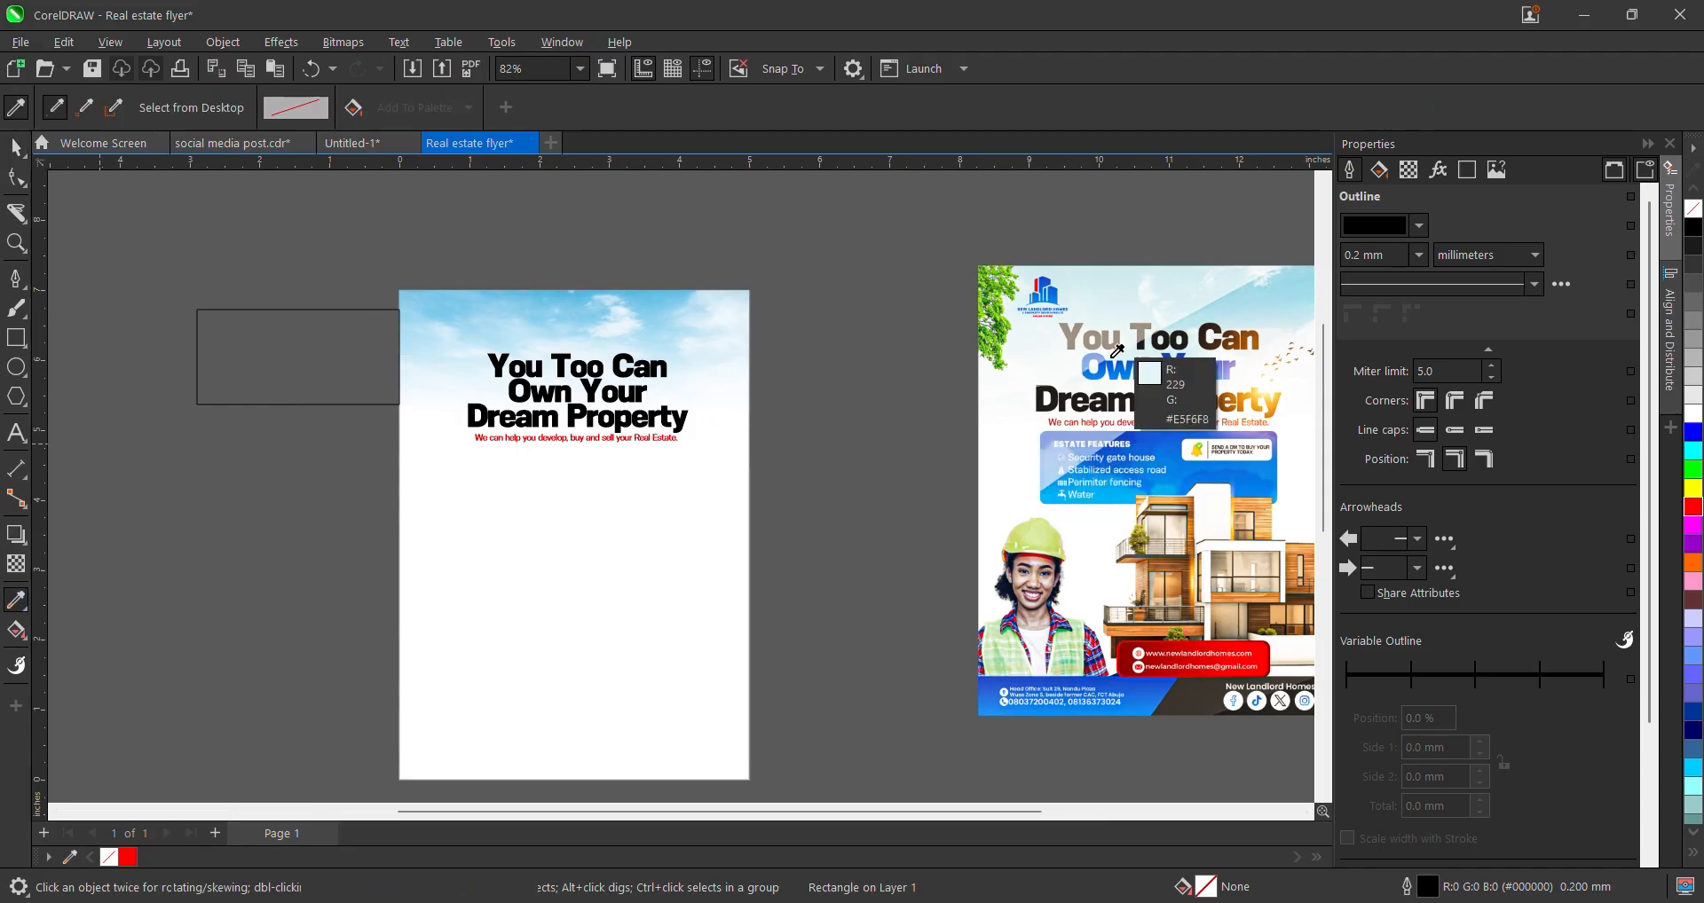
scroll(1128, 362, up, 2)
click(1092, 376)
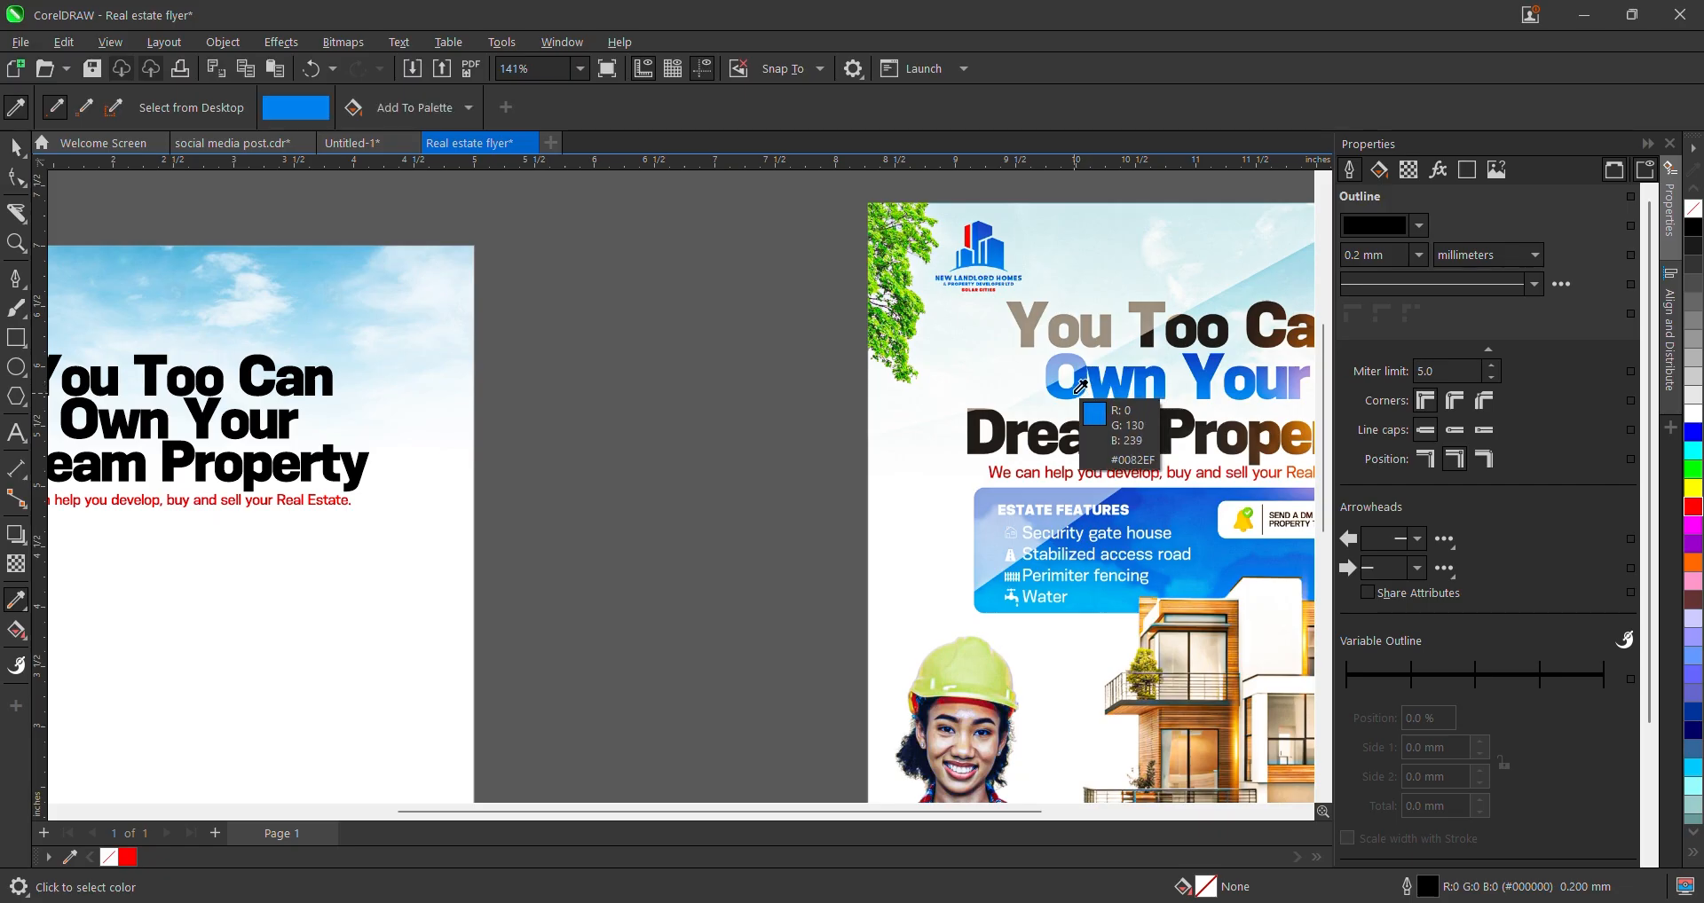
scroll(1070, 401, down, 2)
click(342, 383)
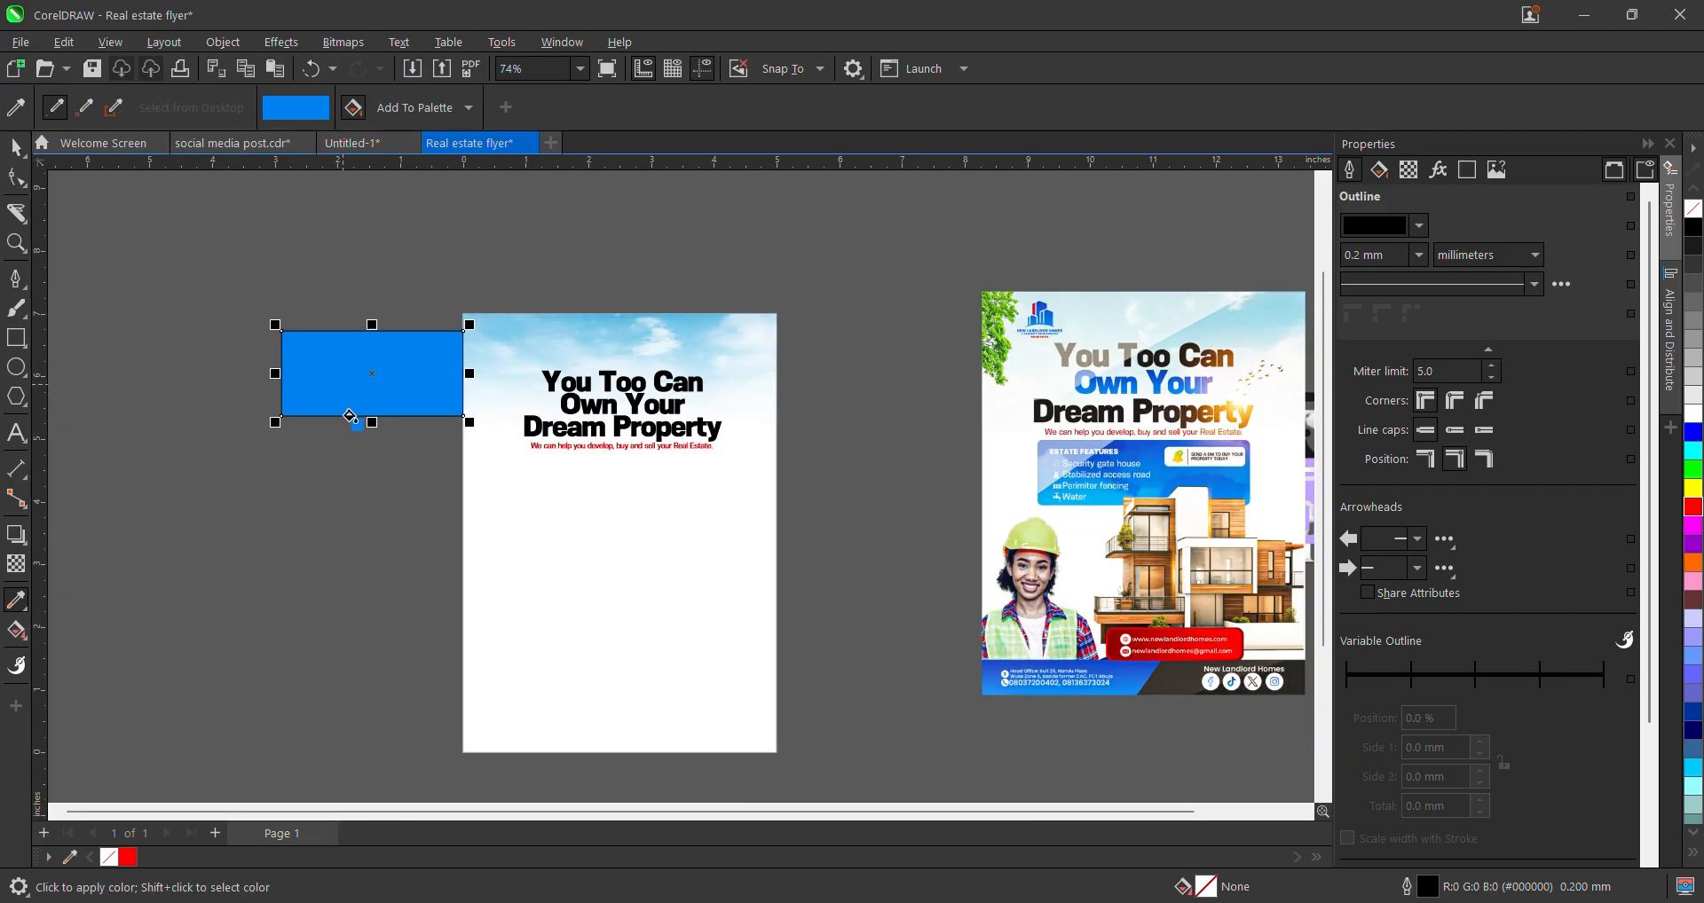
key(space)
- Set the rectangle's outline to None and move it down-left beside the page
click(1044, 107)
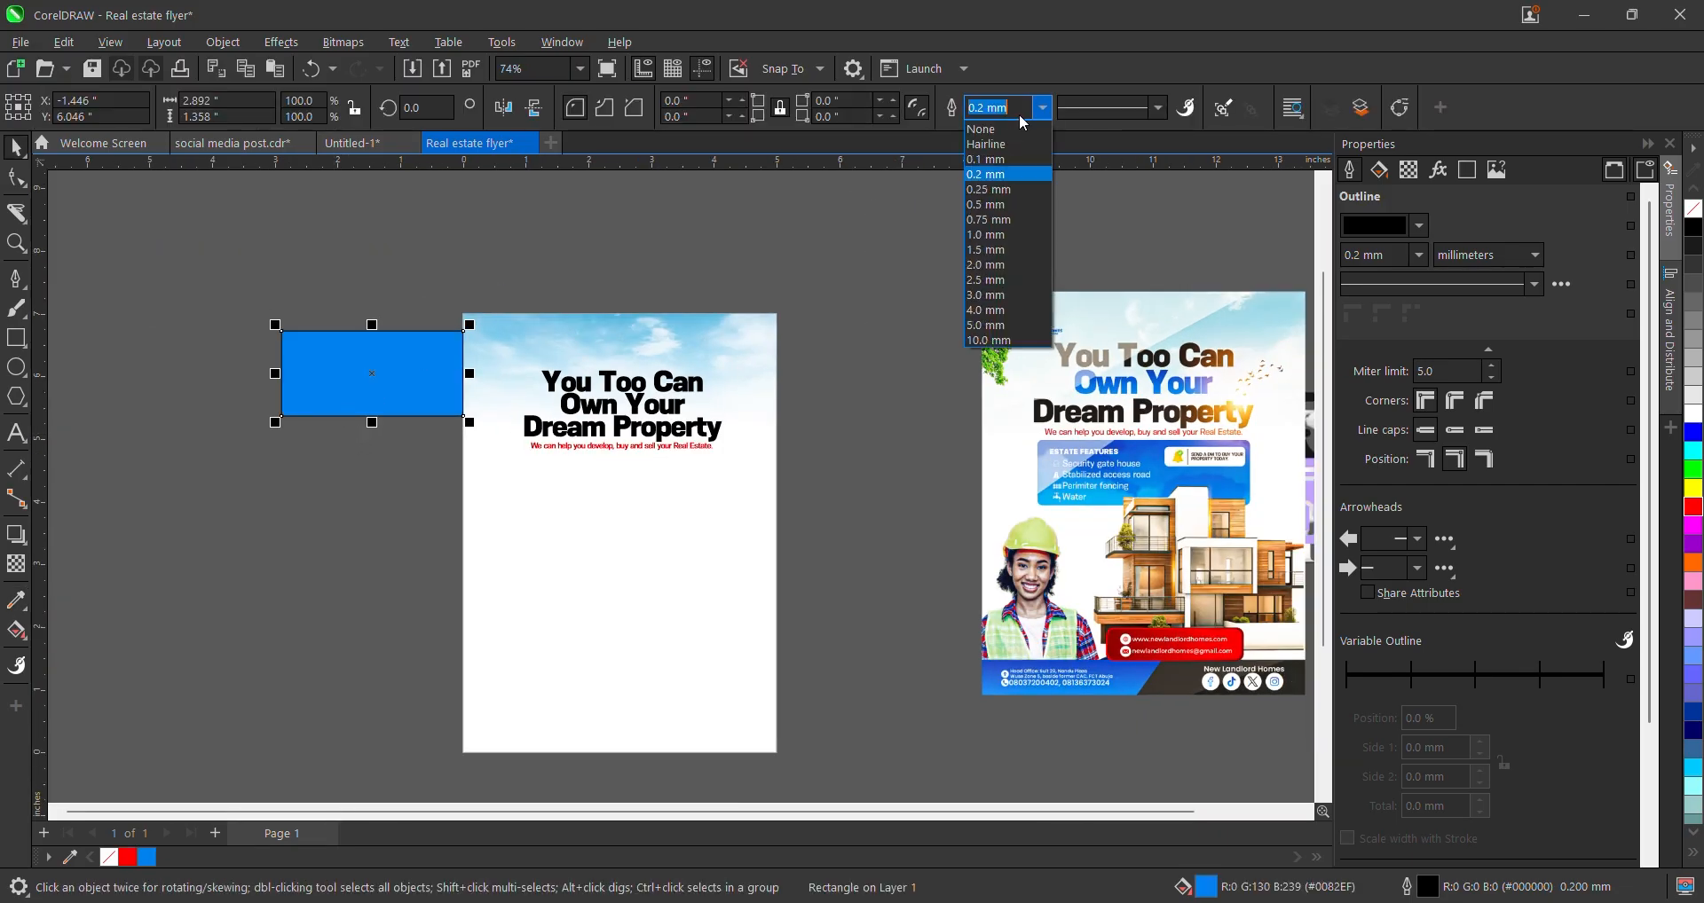
click(992, 122)
drag(326, 368, 308, 454)
scroll(319, 462, up, 1)
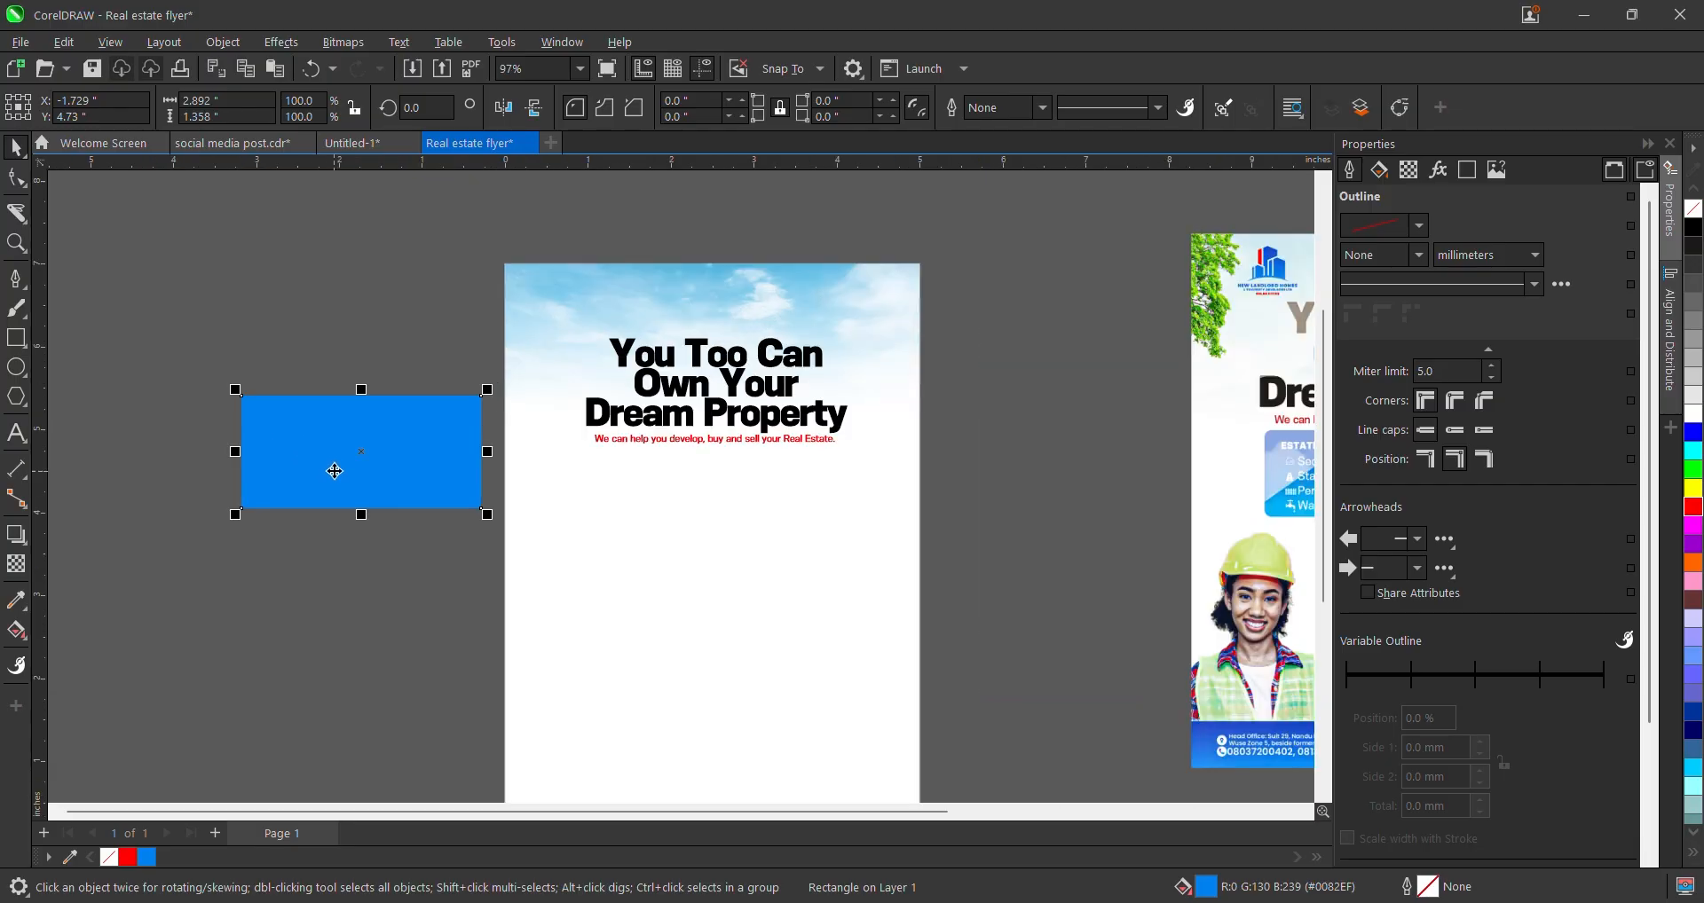
scroll(345, 447, down, 2)
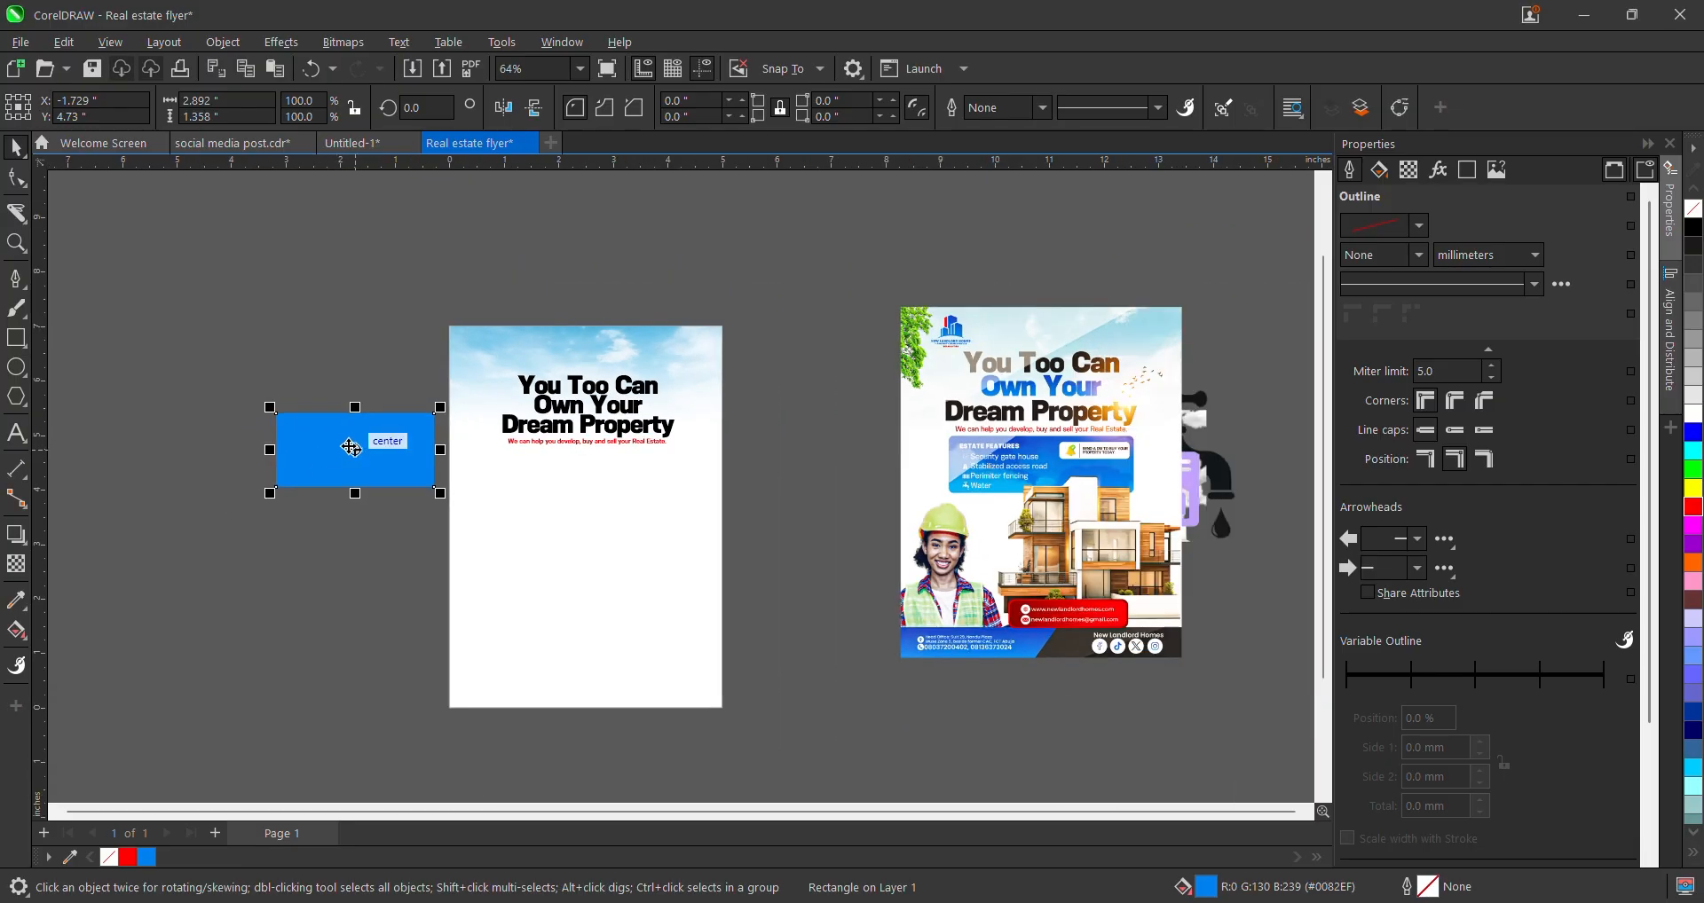
- Give the rectangle a linear fountain fill using footer blue #0050E2, then reverse the fill
click(16, 631)
drag(301, 461, 515, 460)
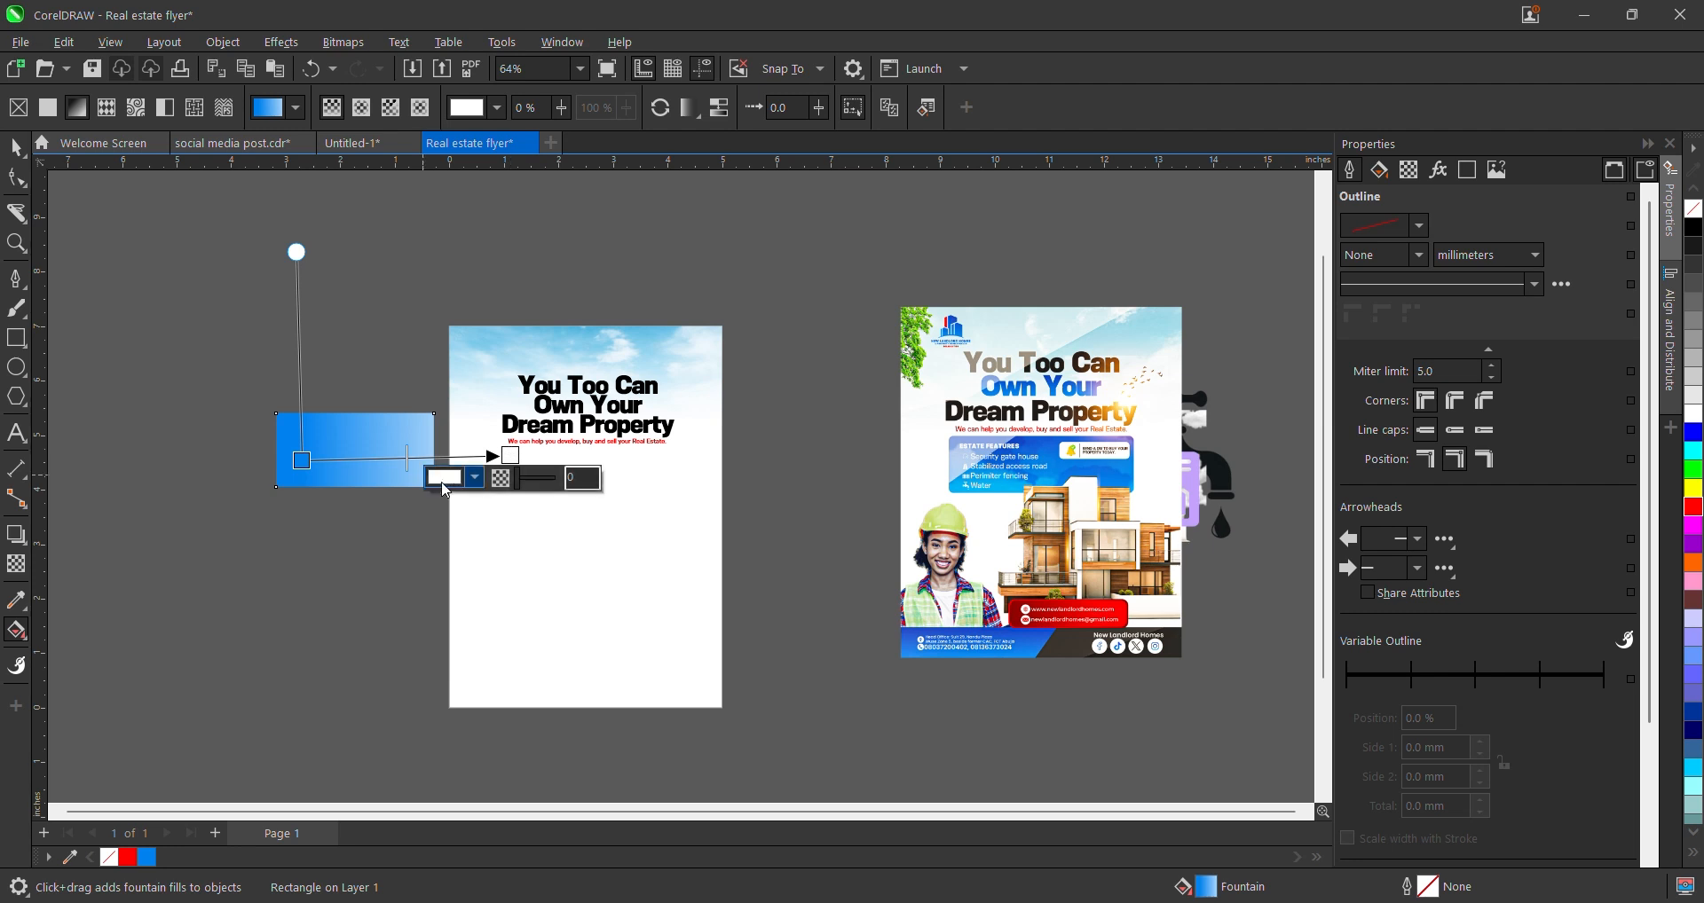
click(479, 480)
click(648, 784)
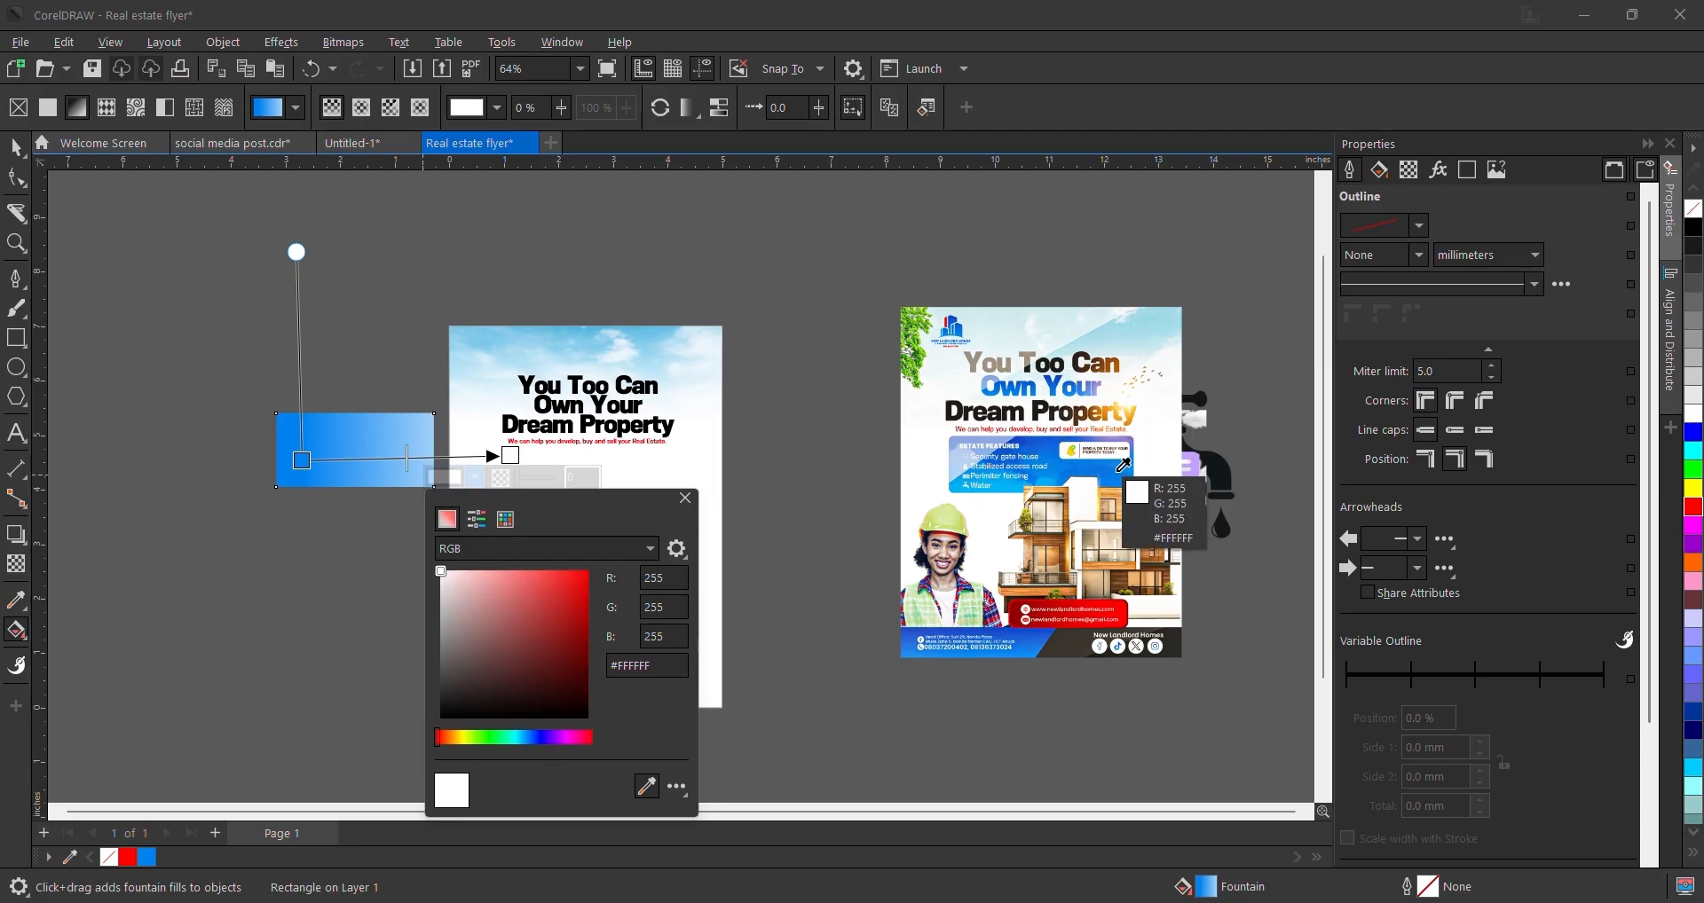
click(1046, 632)
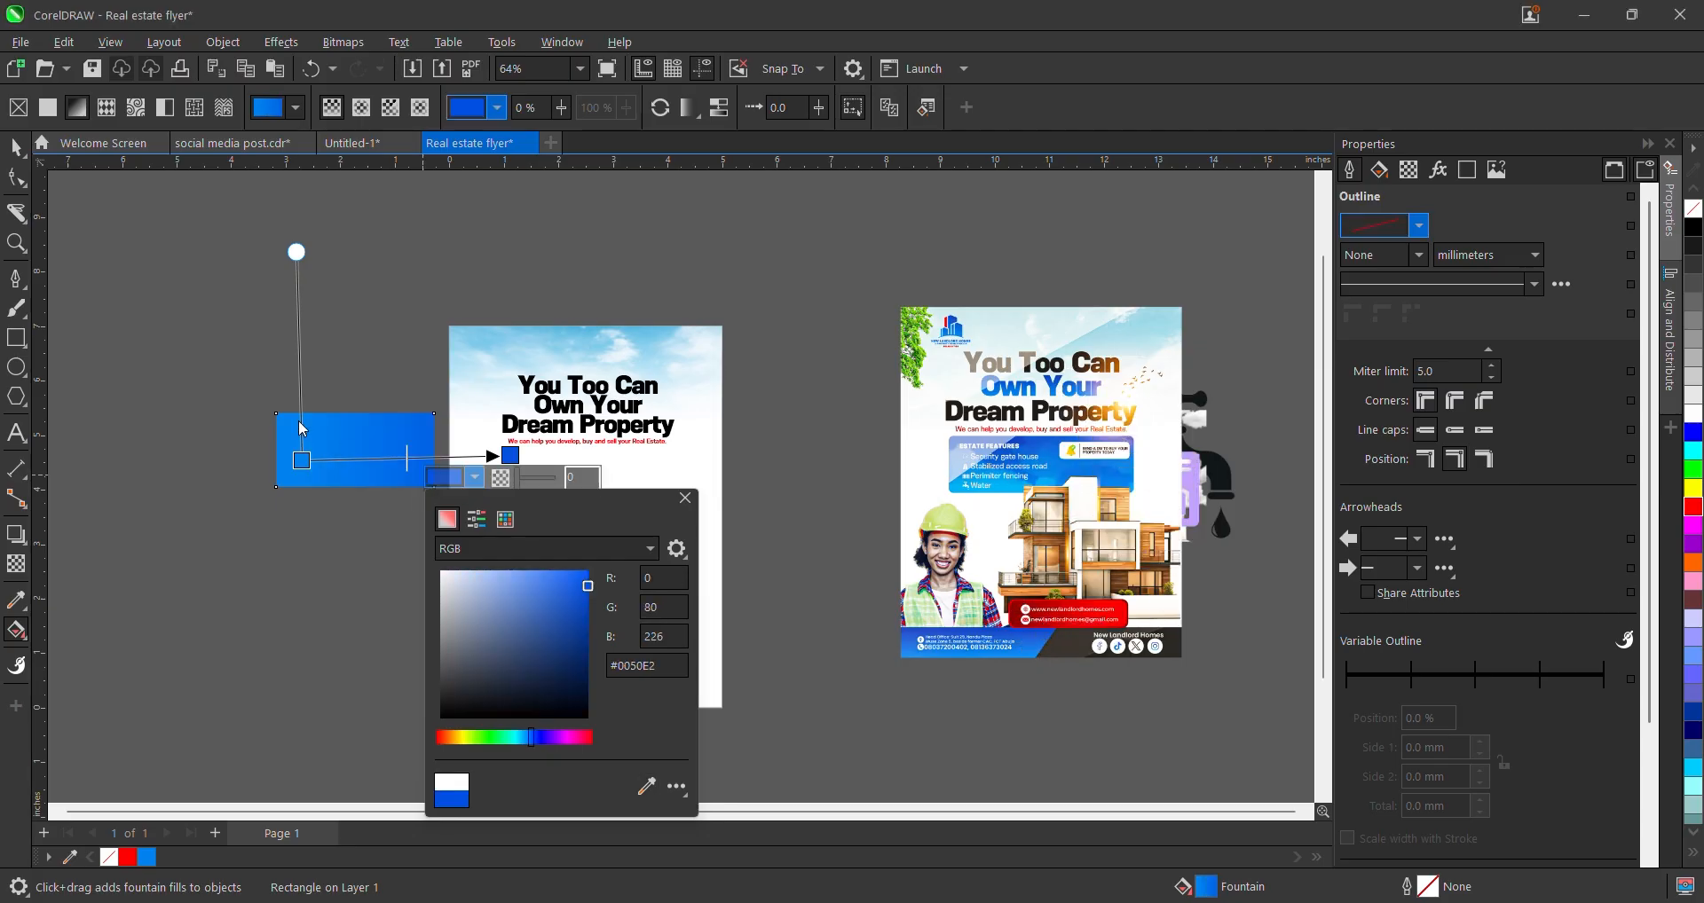
drag(302, 460, 282, 459)
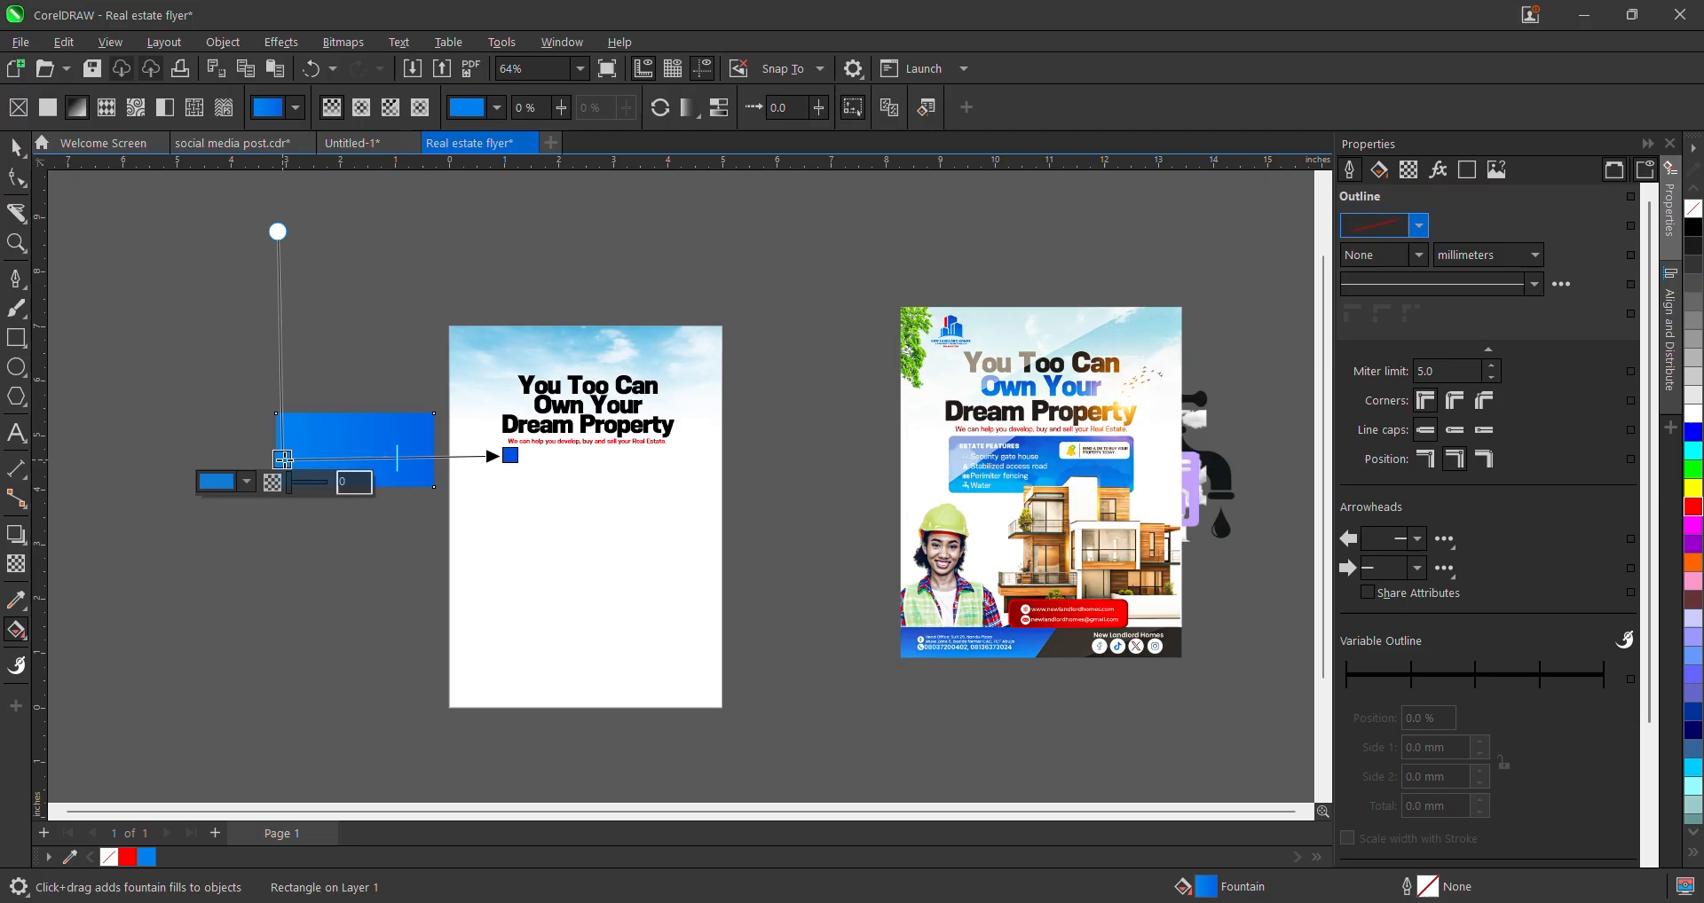
click(654, 113)
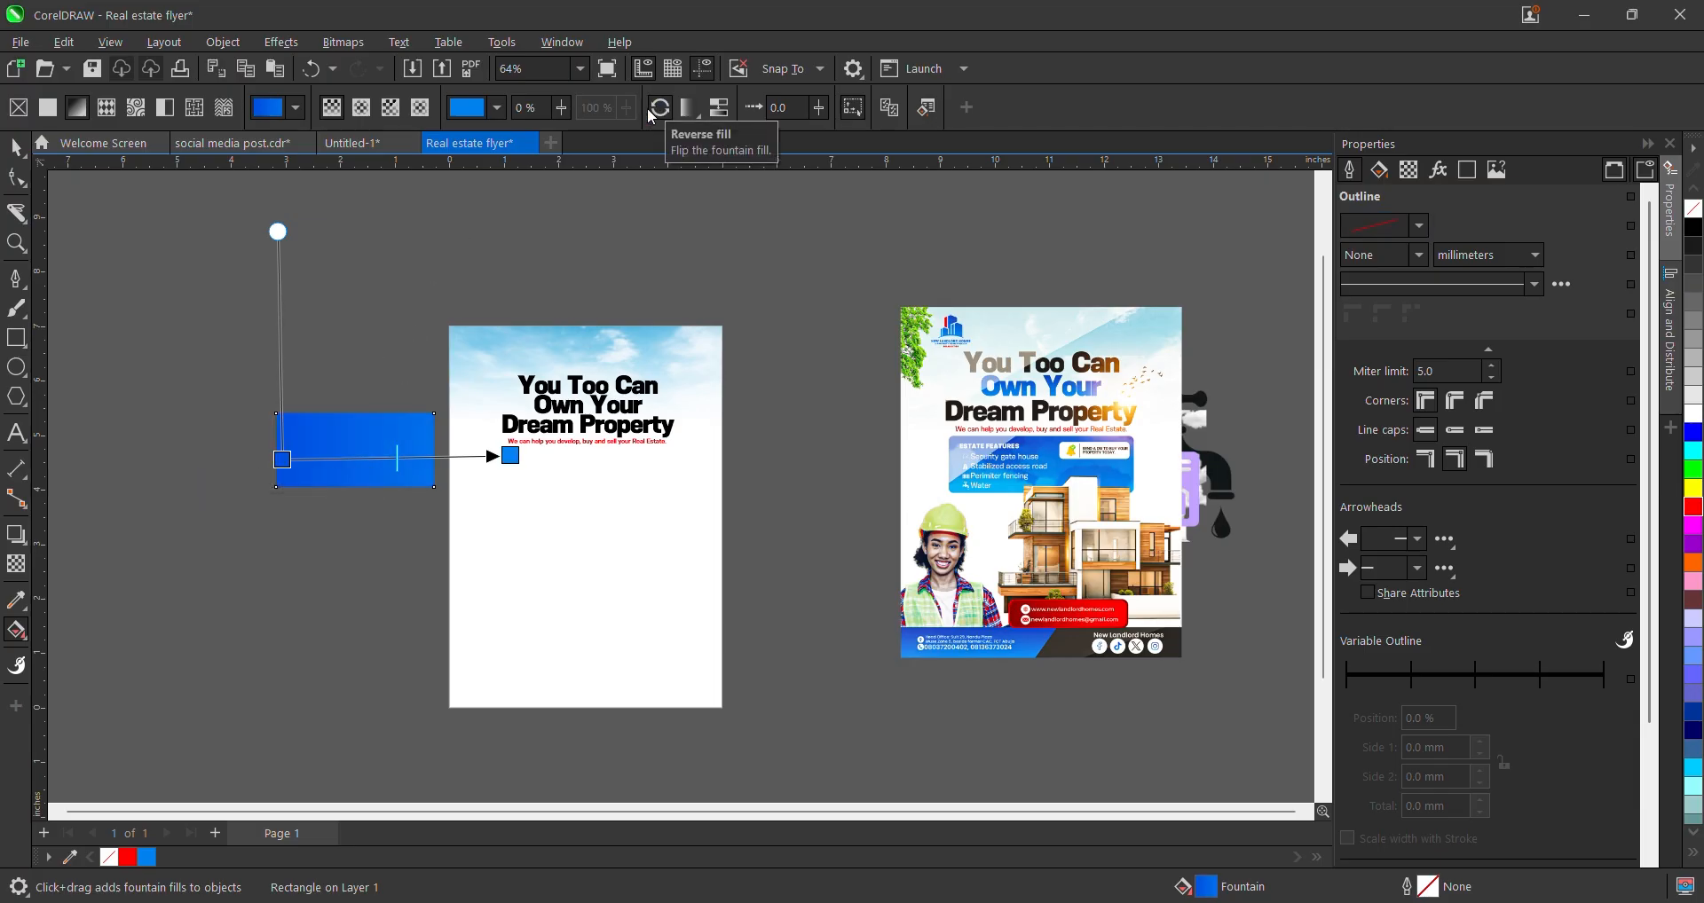
click(16, 146)
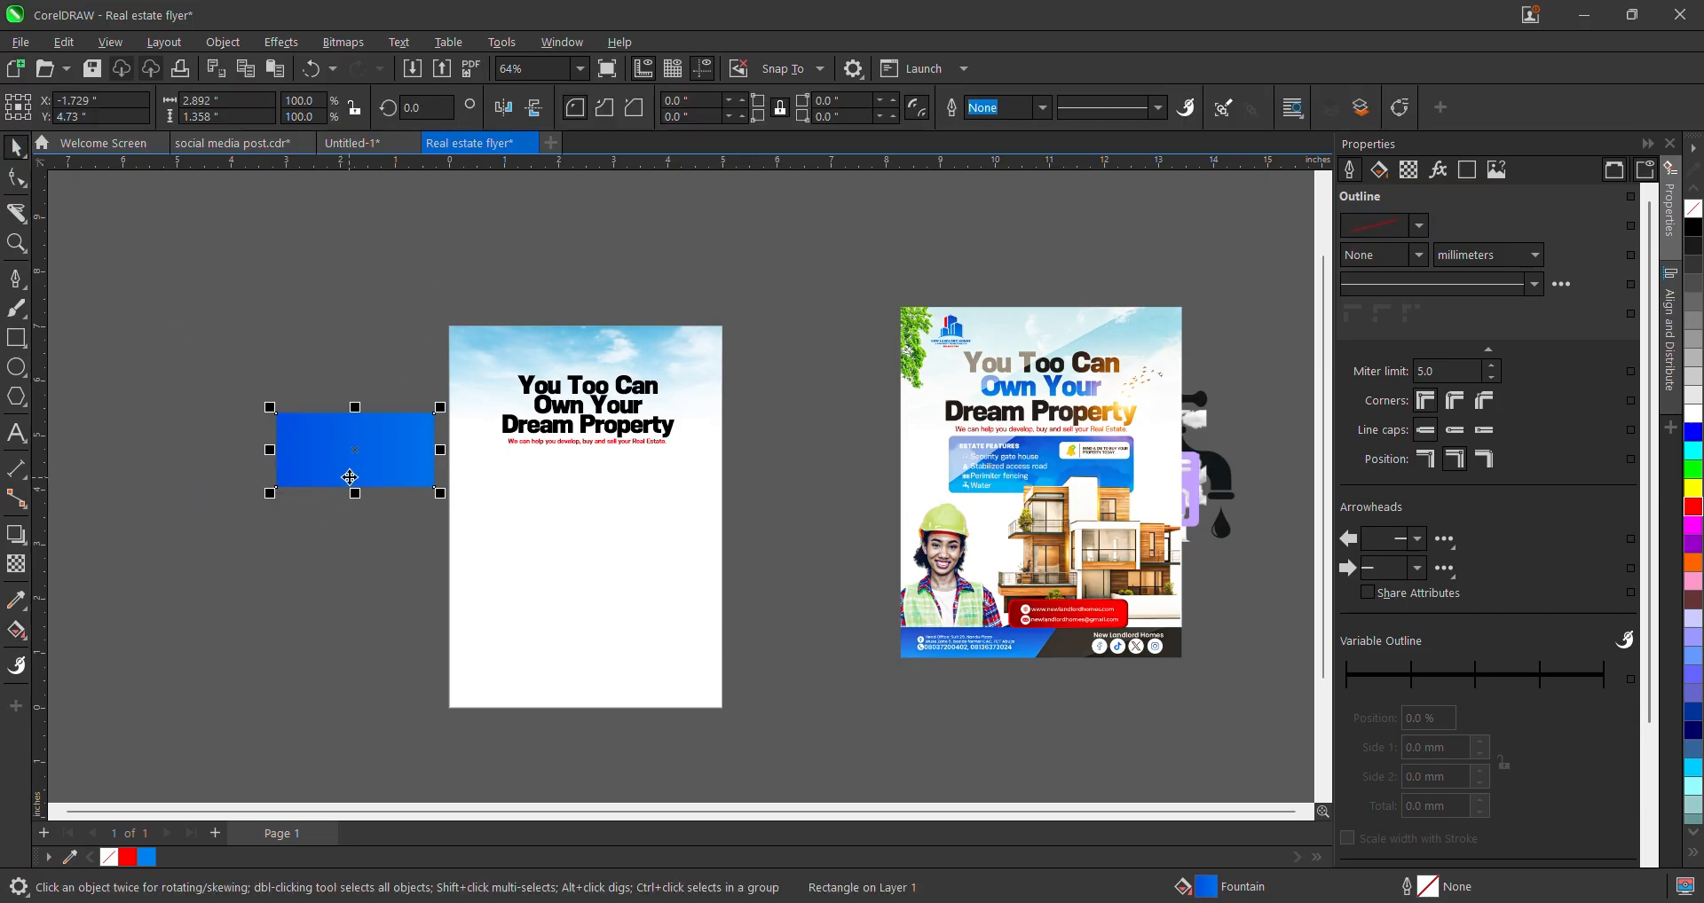
scroll(401, 454, up, 1)
- Drop the rectangle onto 'Own Your' and use Copy Fill Here to apply its gradient
scroll(419, 452, up, 1)
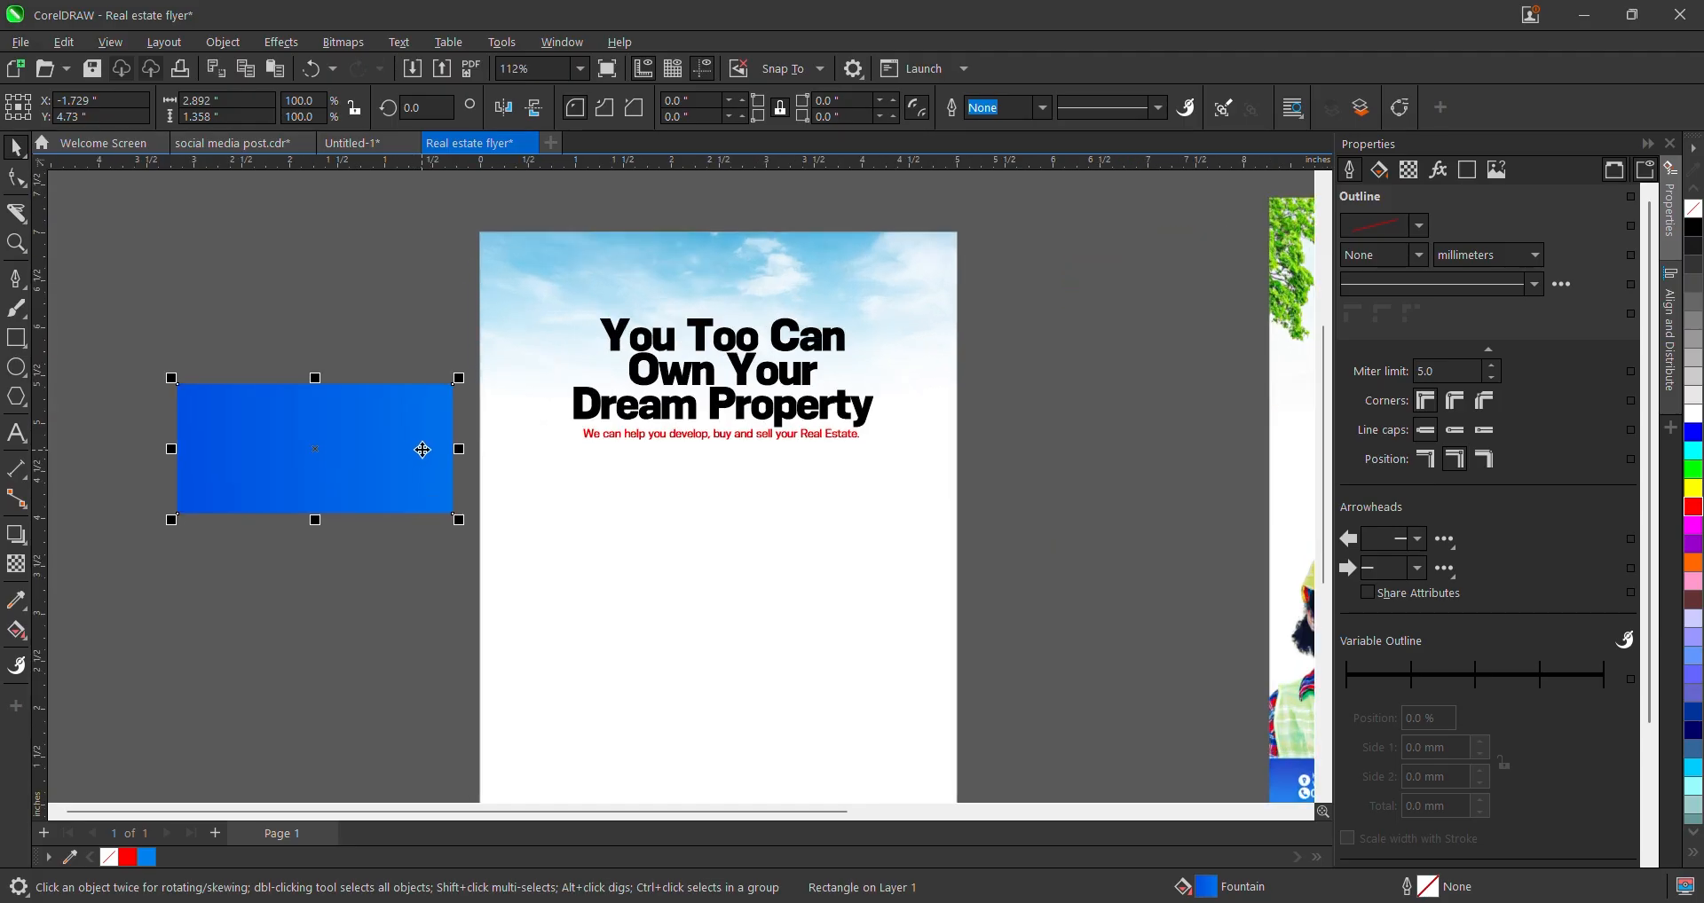
drag(421, 435, 693, 377)
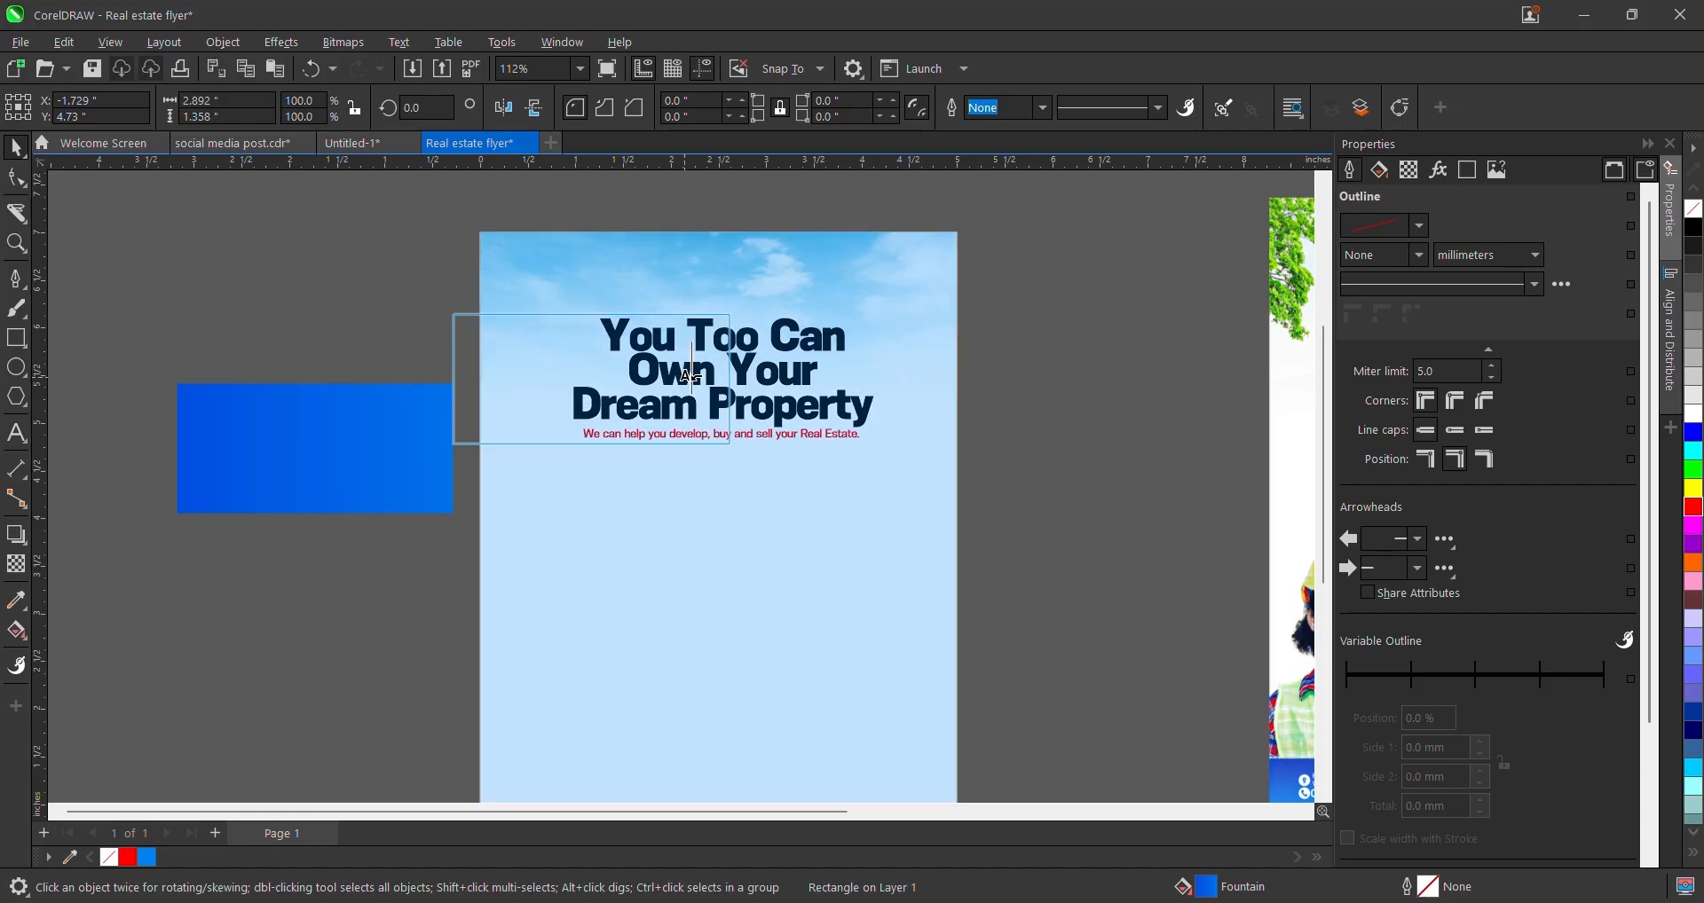
drag(693, 377, 693, 377)
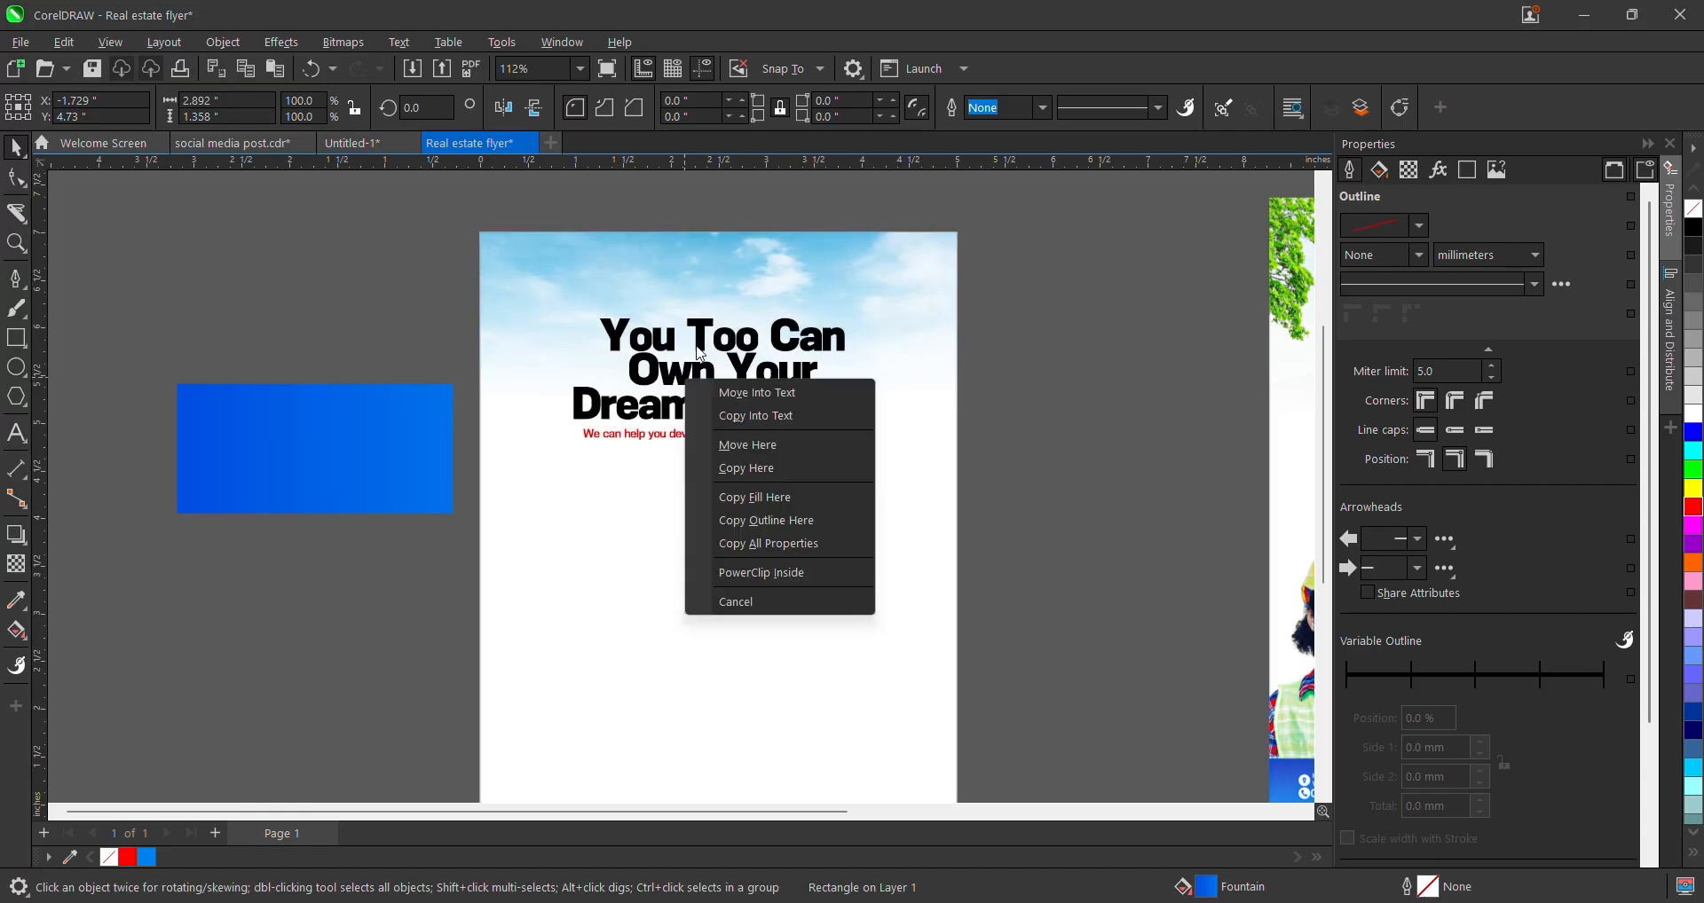
click(778, 504)
scroll(672, 406, down, 3)
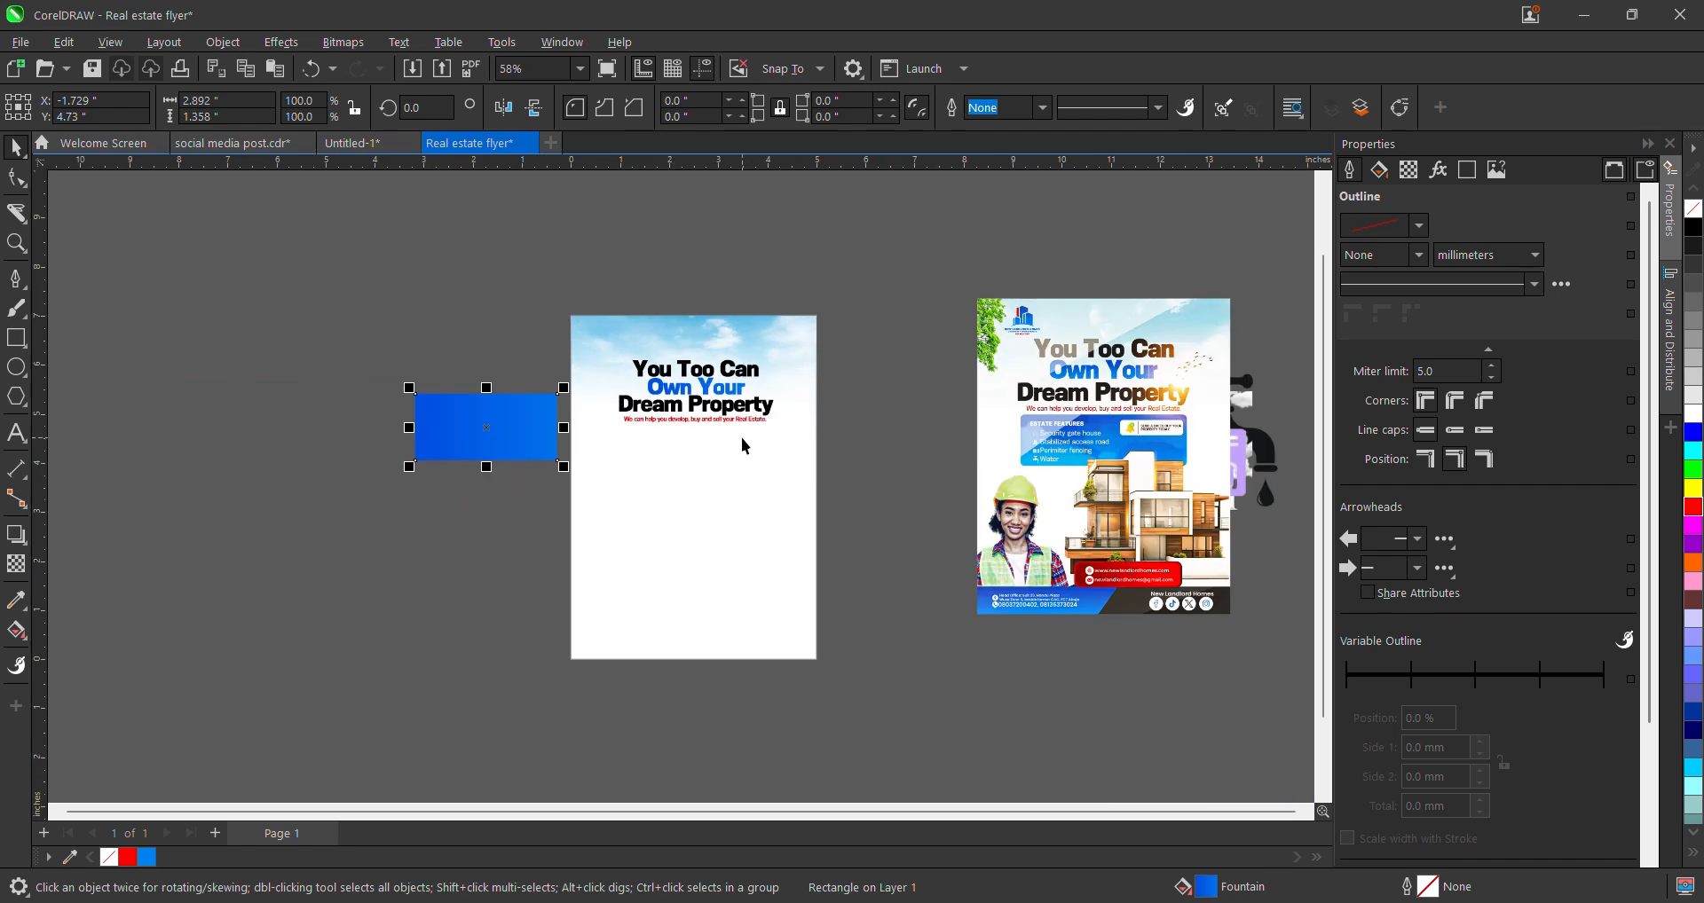
scroll(742, 438, up, 2)
scroll(721, 401, down, 1)
- Select 'Own Your' and keep the Default Fountain Fill in the Interactive Fill tool
scroll(722, 401, up, 1)
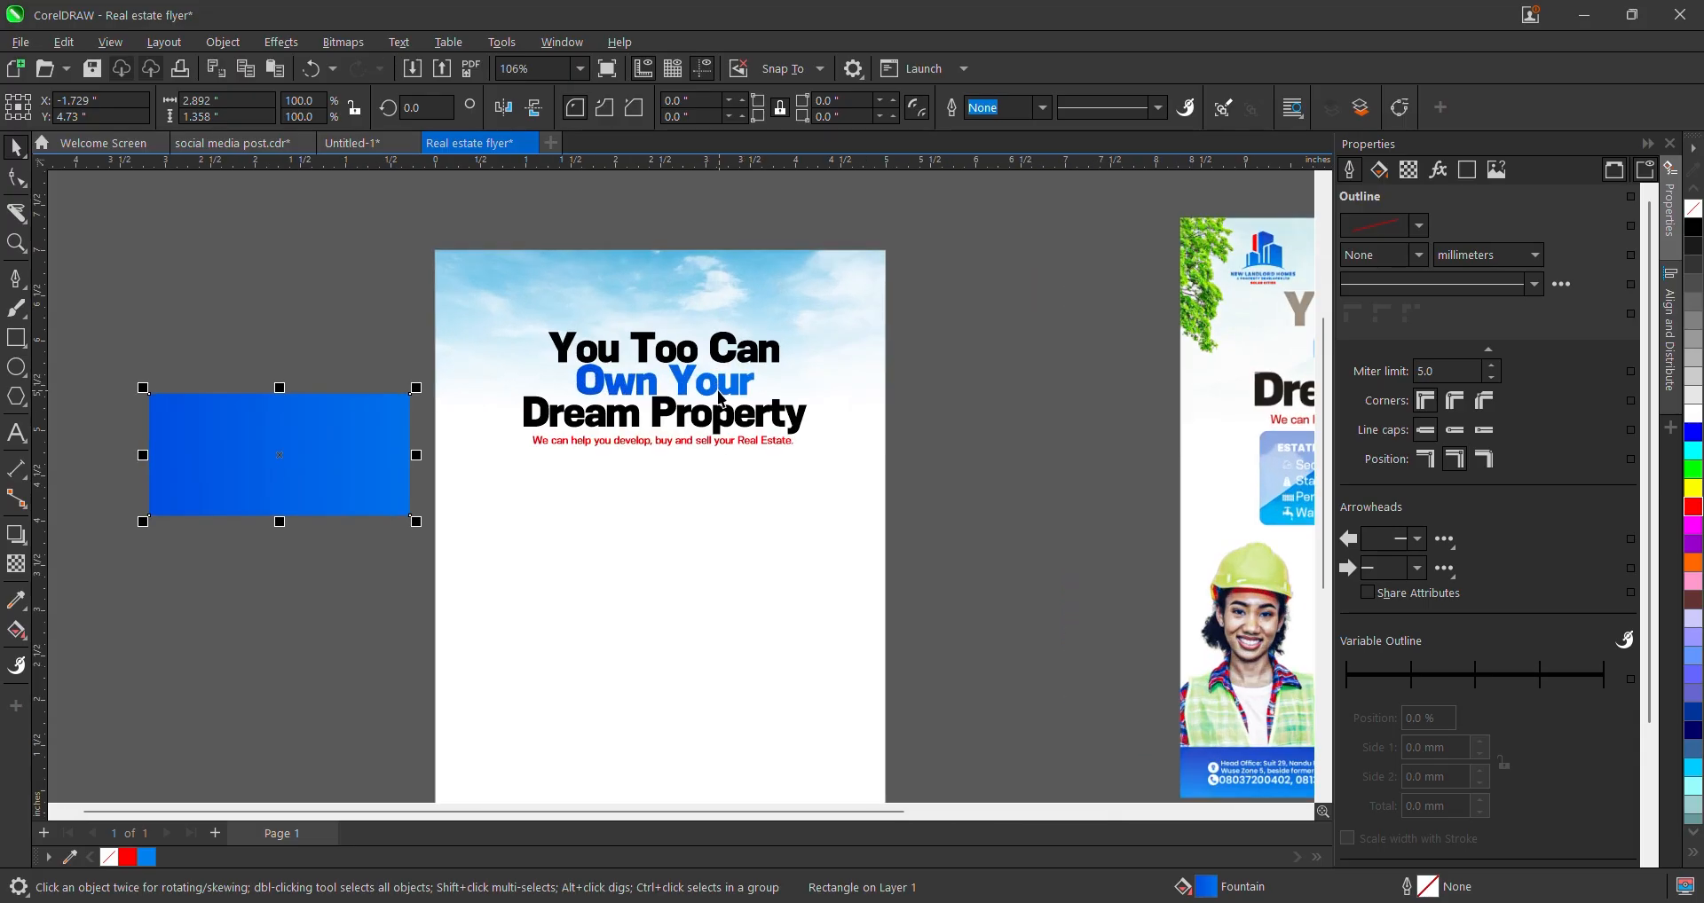
click(714, 382)
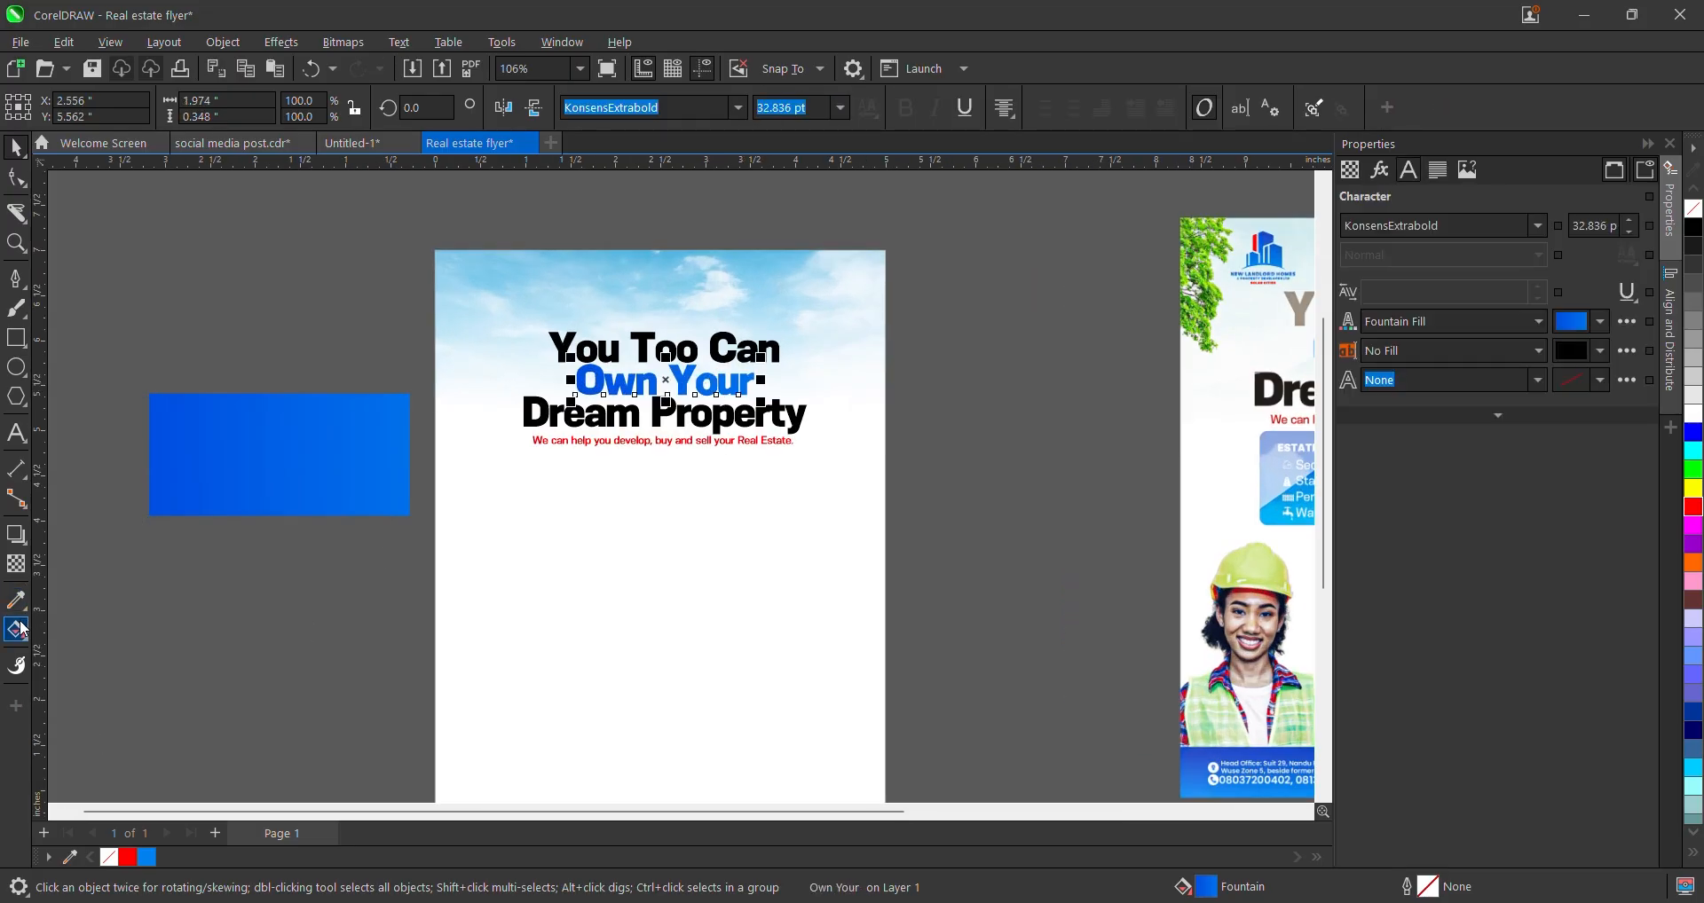
click(18, 630)
scroll(701, 448, down, 1)
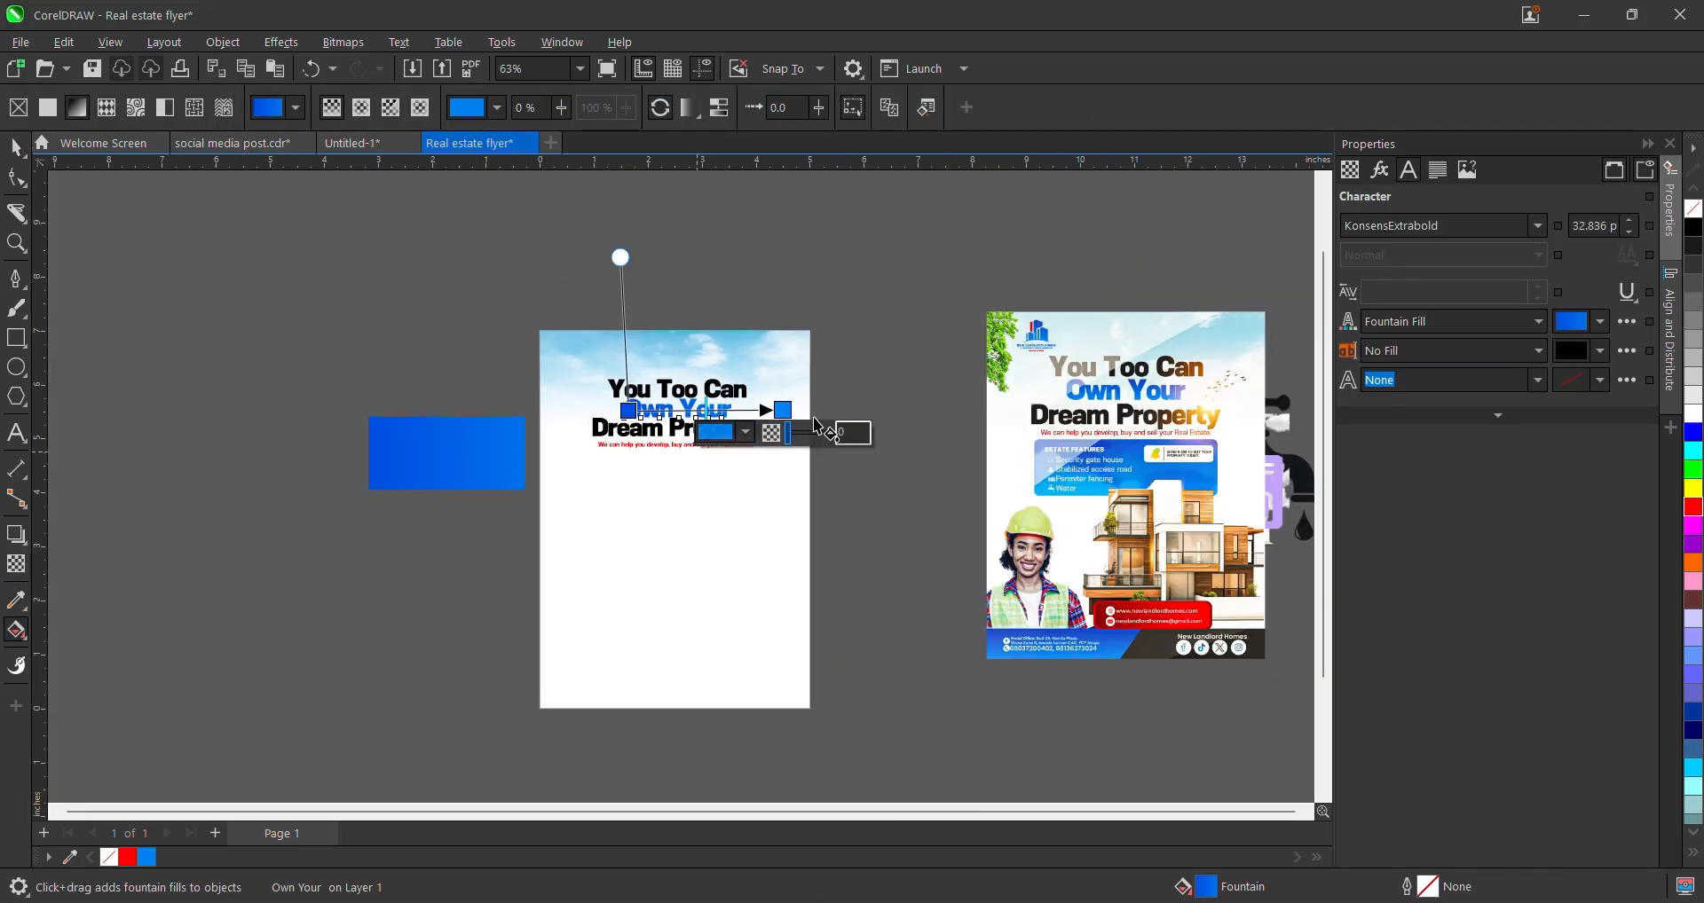
click(689, 107)
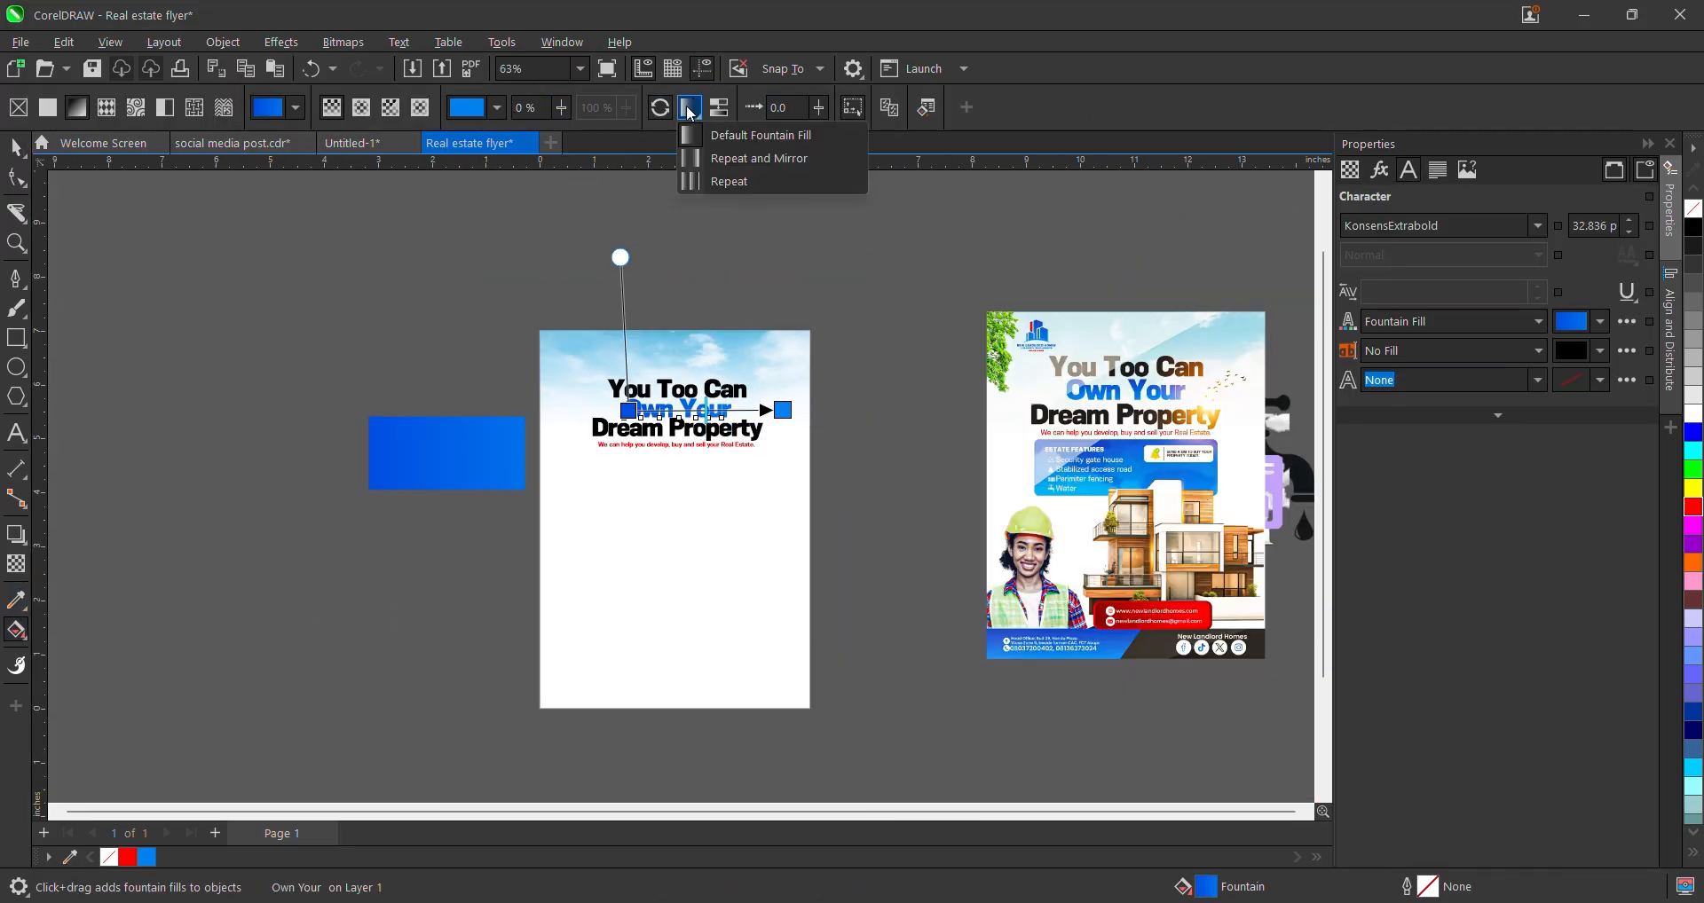
click(737, 142)
- Drag the gradient handles so the blue runs diagonally across 'Own Your'
drag(778, 406, 553, 466)
scroll(636, 412, up, 2)
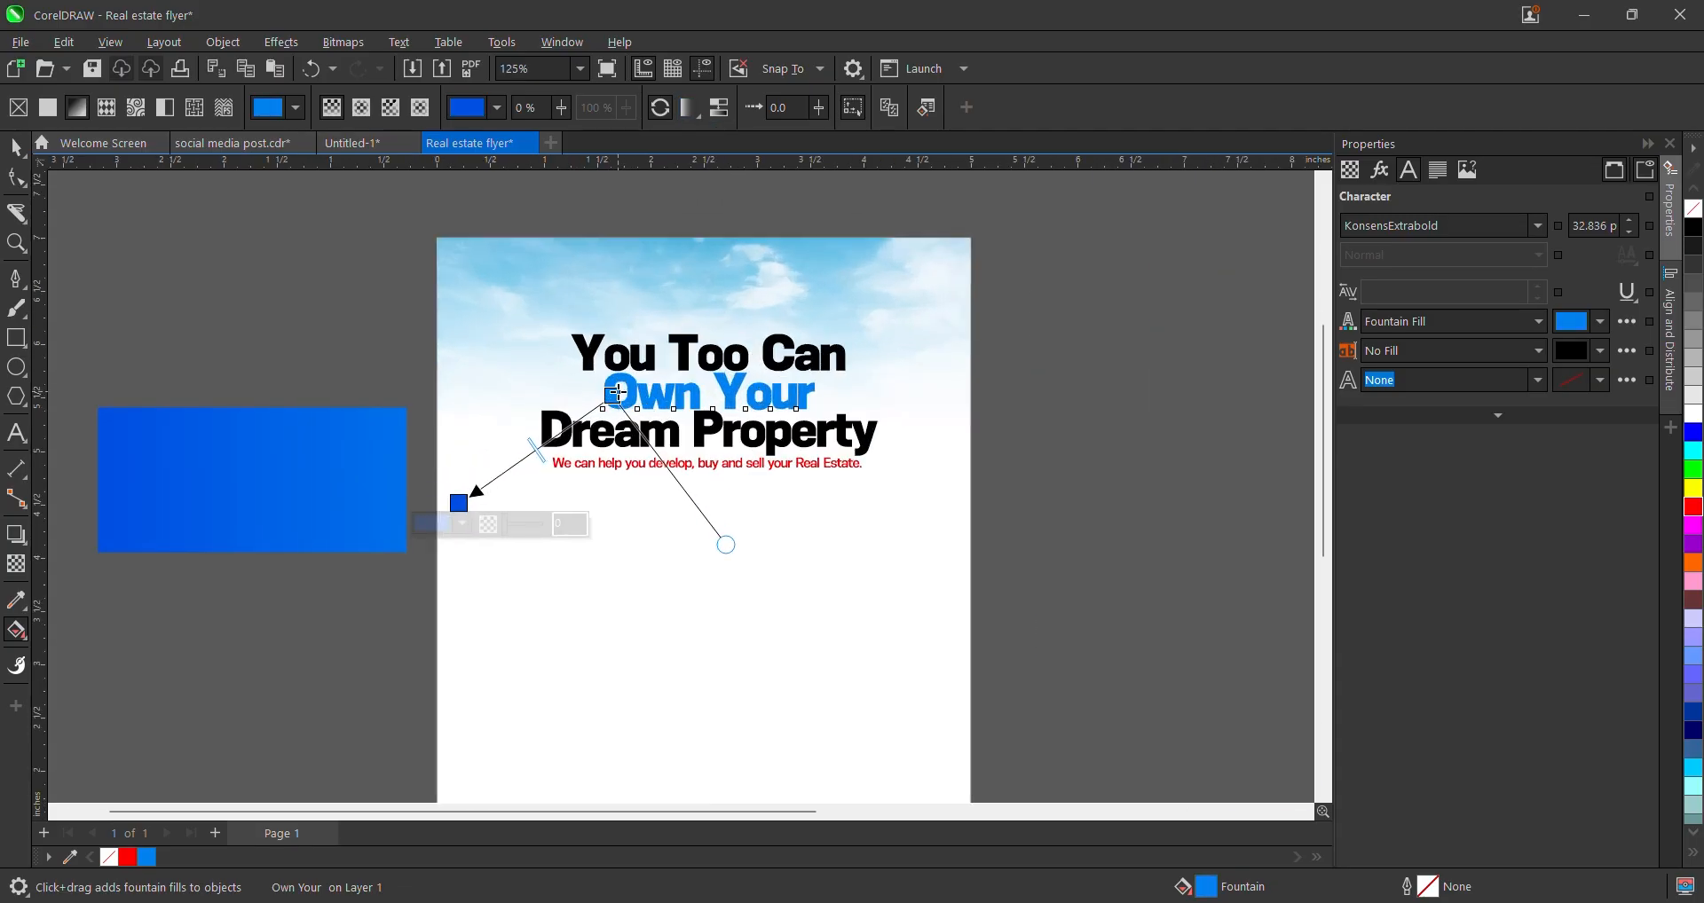
drag(619, 392, 713, 364)
drag(459, 503, 624, 428)
scroll(703, 380, up, 1)
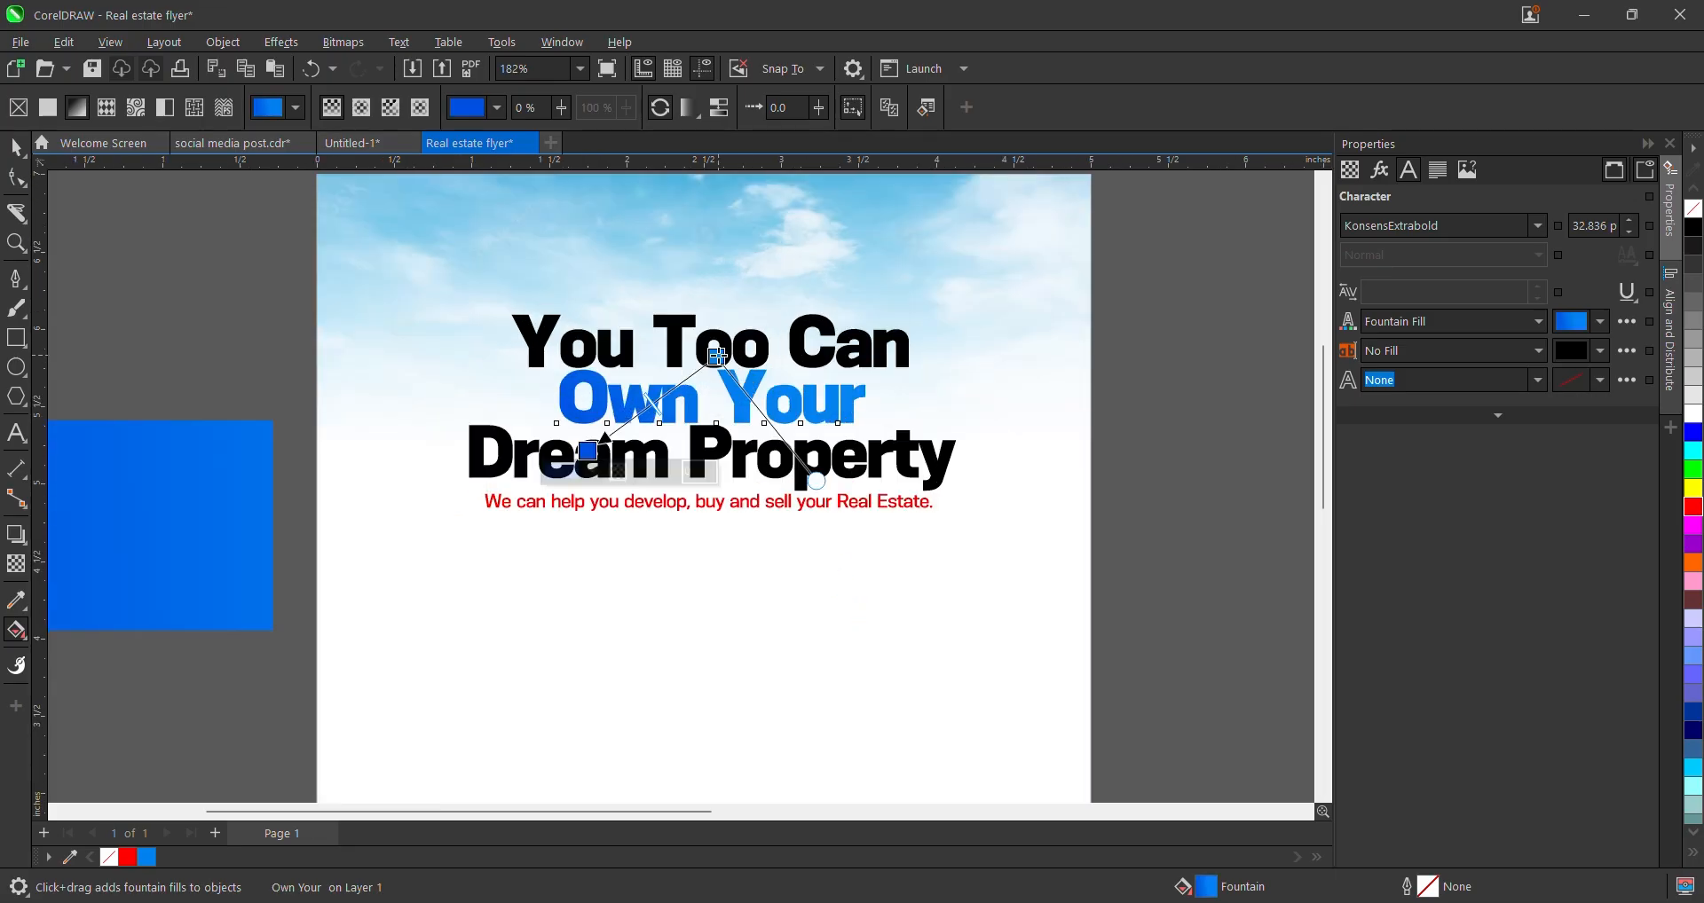
drag(717, 357, 677, 355)
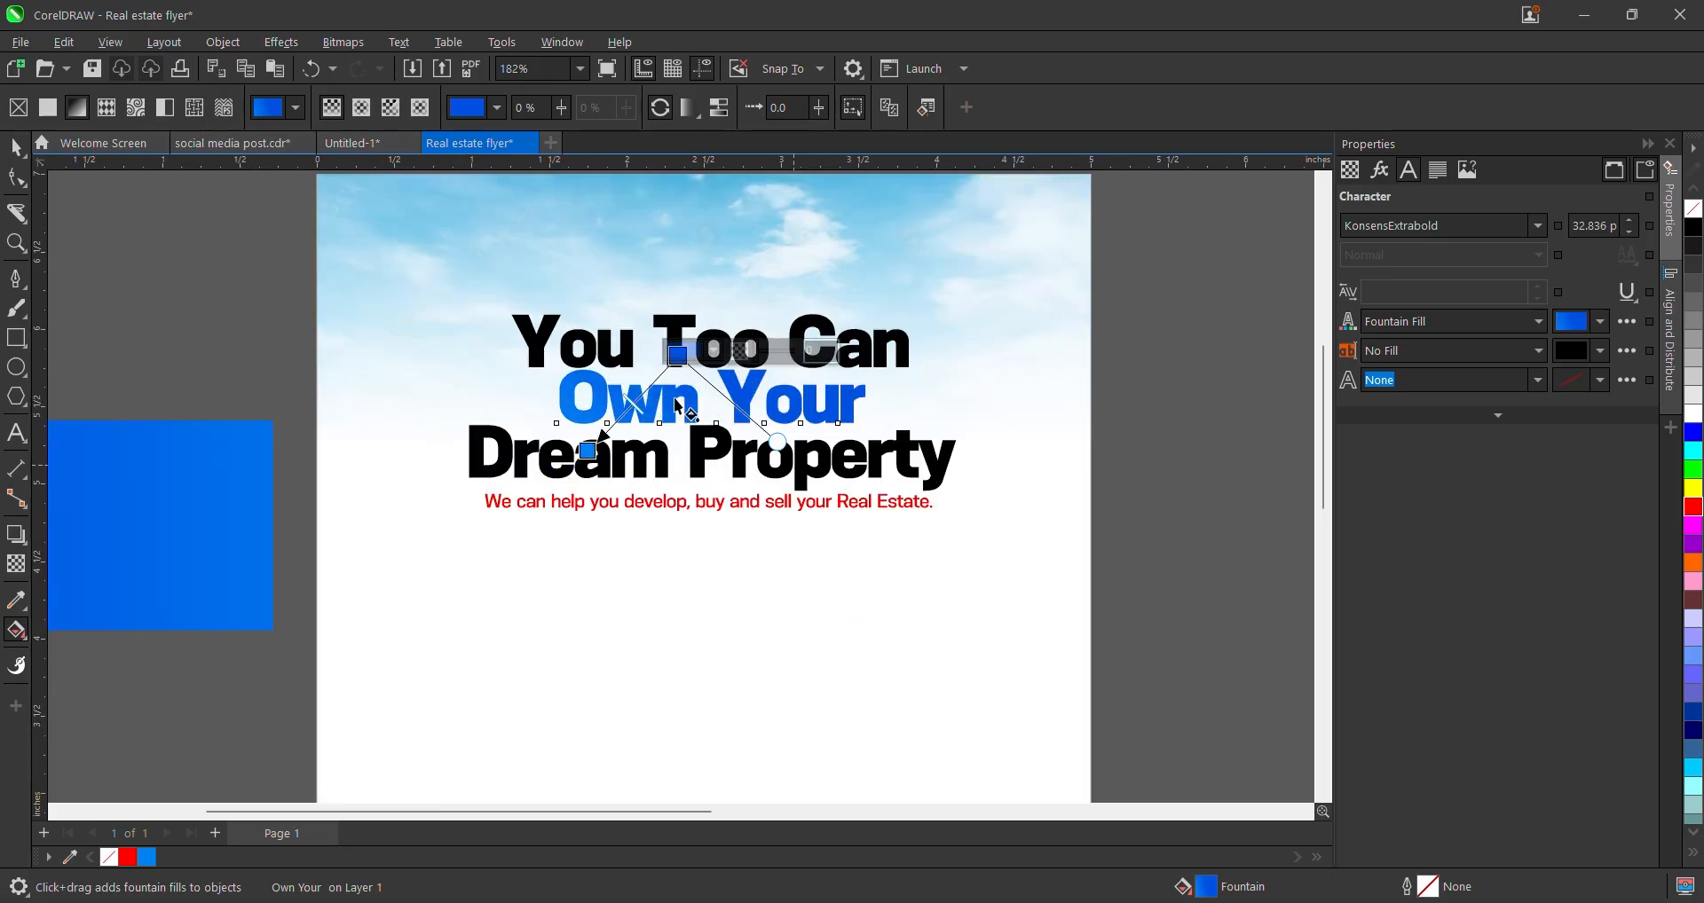
key(space)
scroll(570, 328, down, 2)
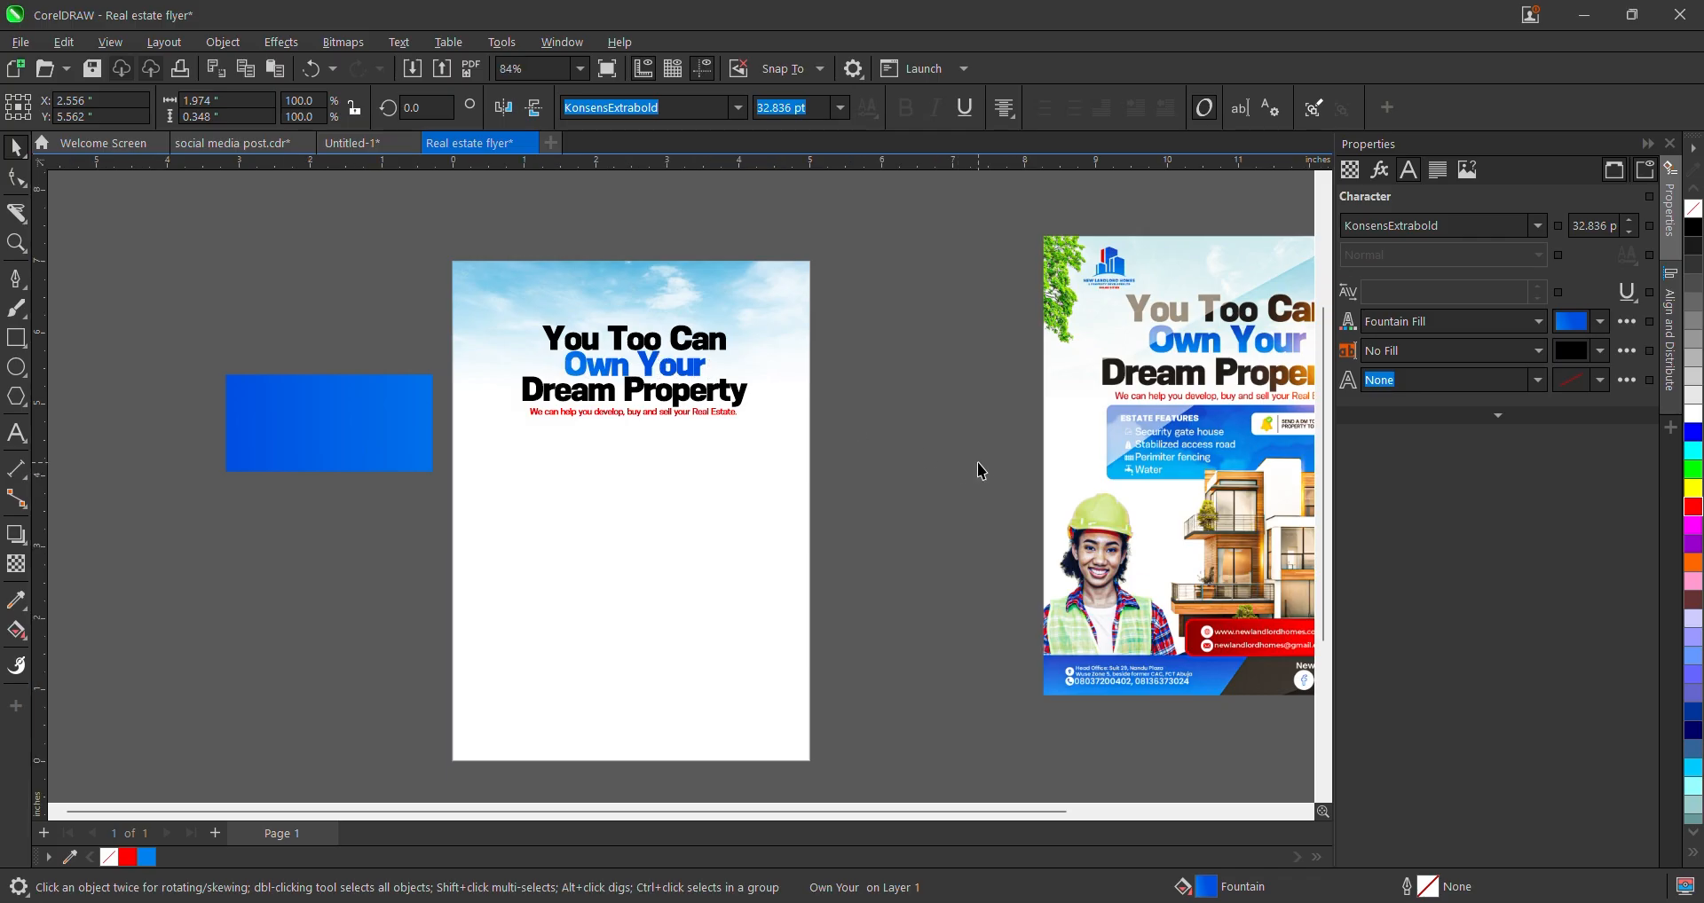
click(977, 462)
click(703, 413)
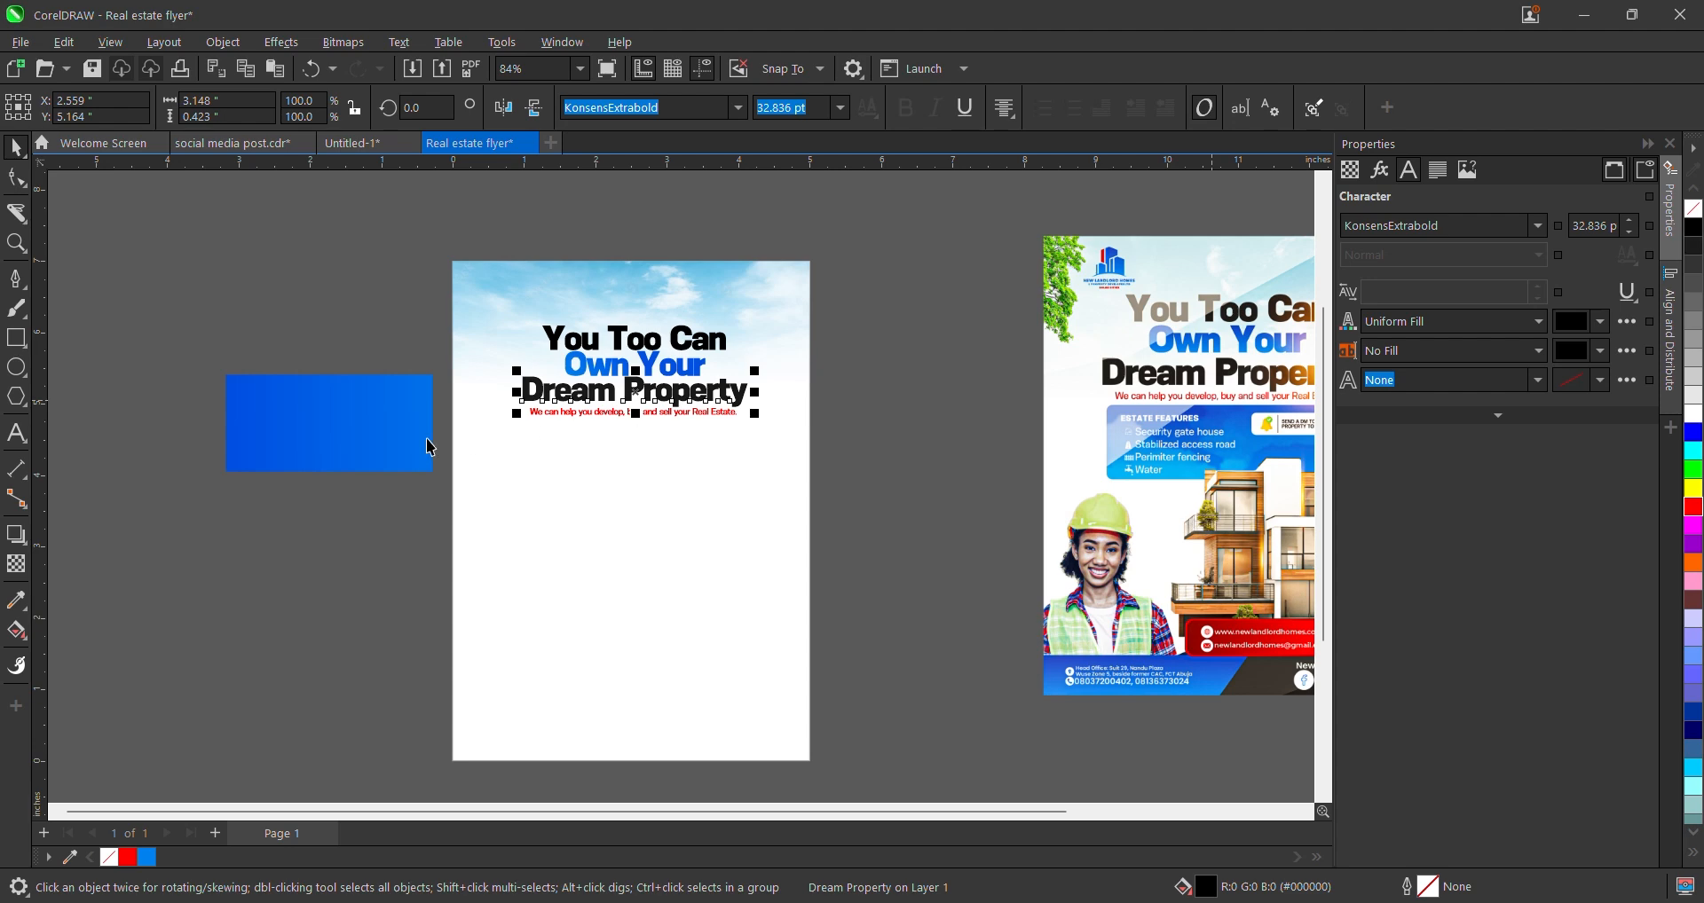
click(681, 339)
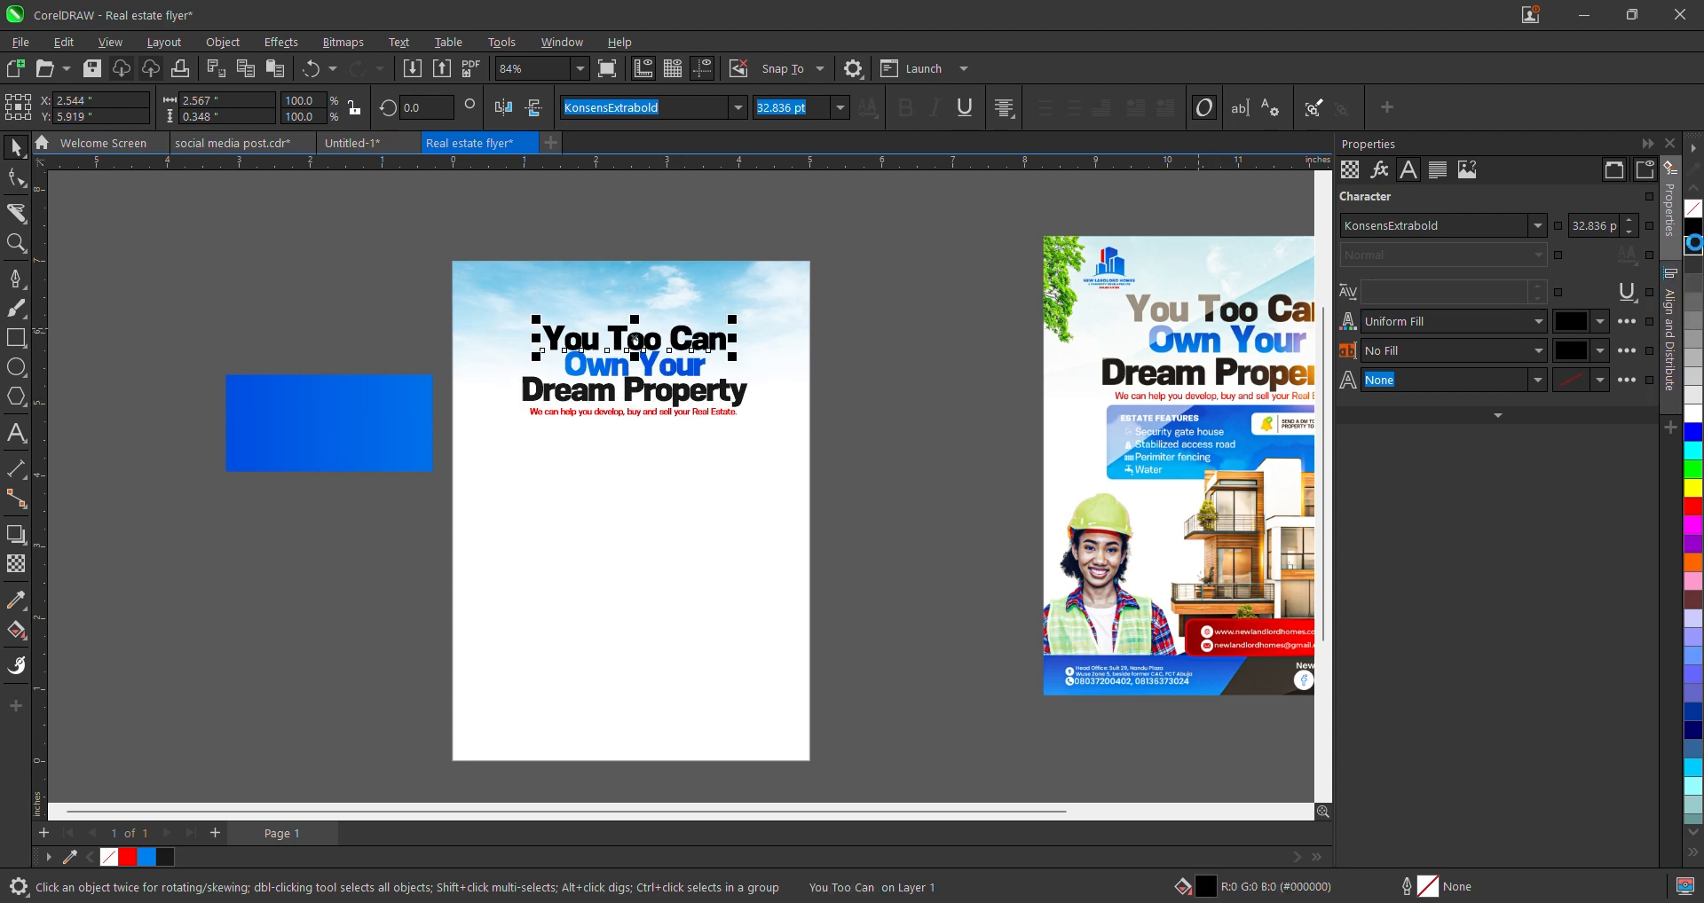
- Place a copy of the blue gradient rectangle on the page below the subtitle and shorten it
click(844, 332)
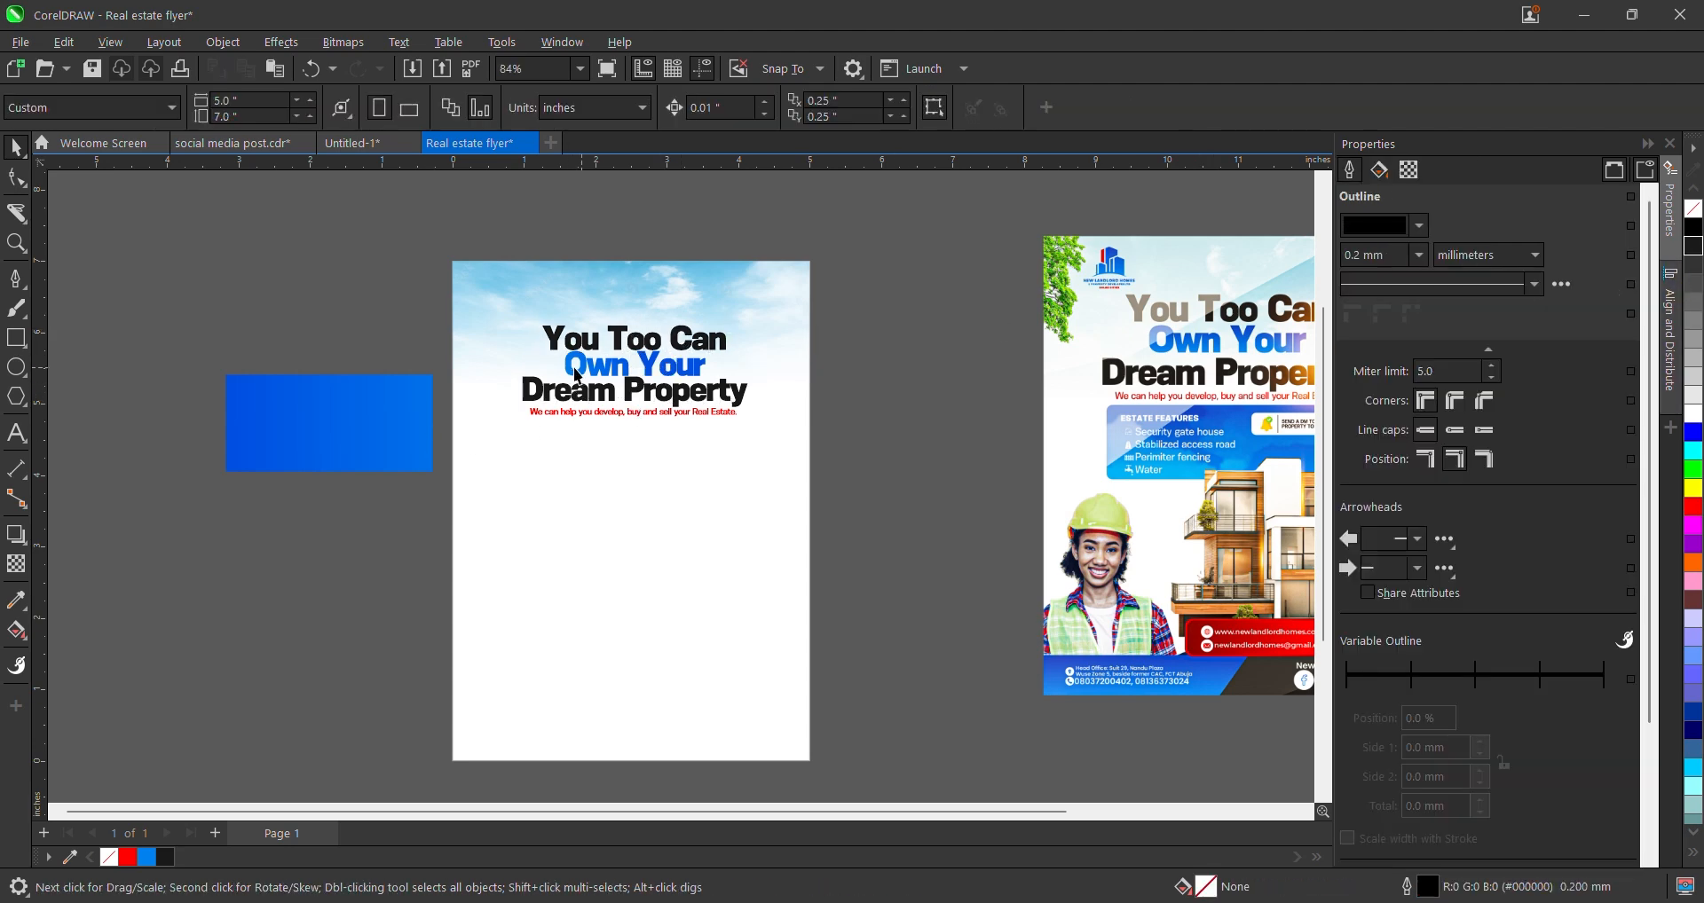
scroll(614, 360, up, 2)
scroll(476, 400, down, 3)
click(334, 407)
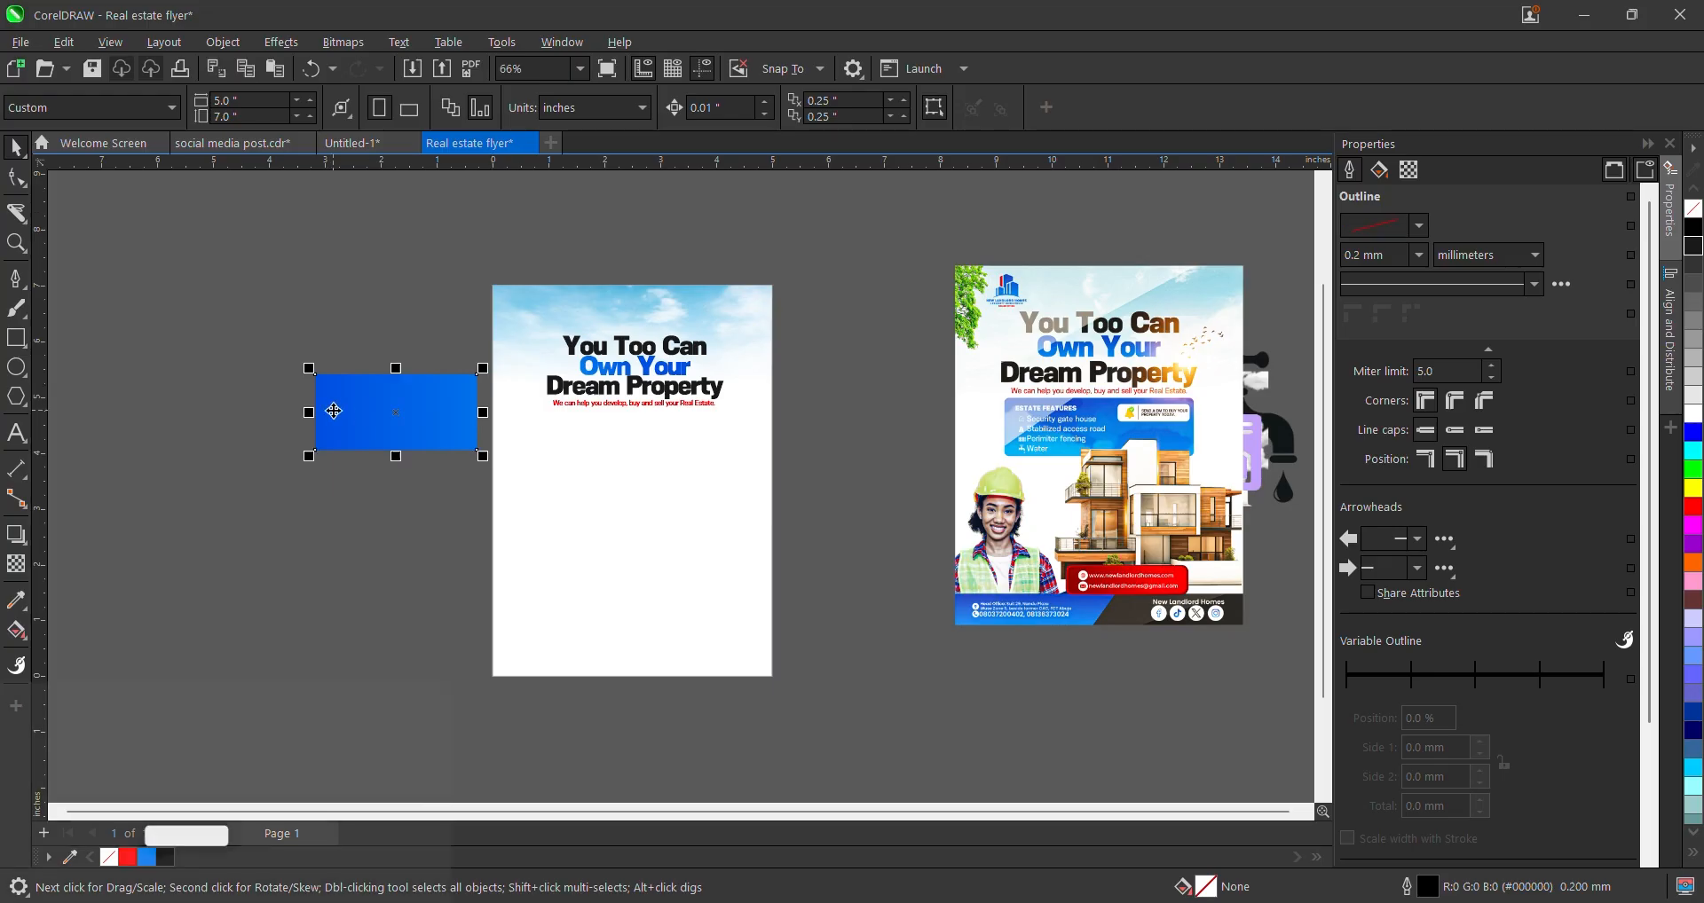
scroll(400, 427, up, 1)
drag(400, 427, 696, 458)
drag(694, 513, 710, 493)
scroll(732, 440, down, 2)
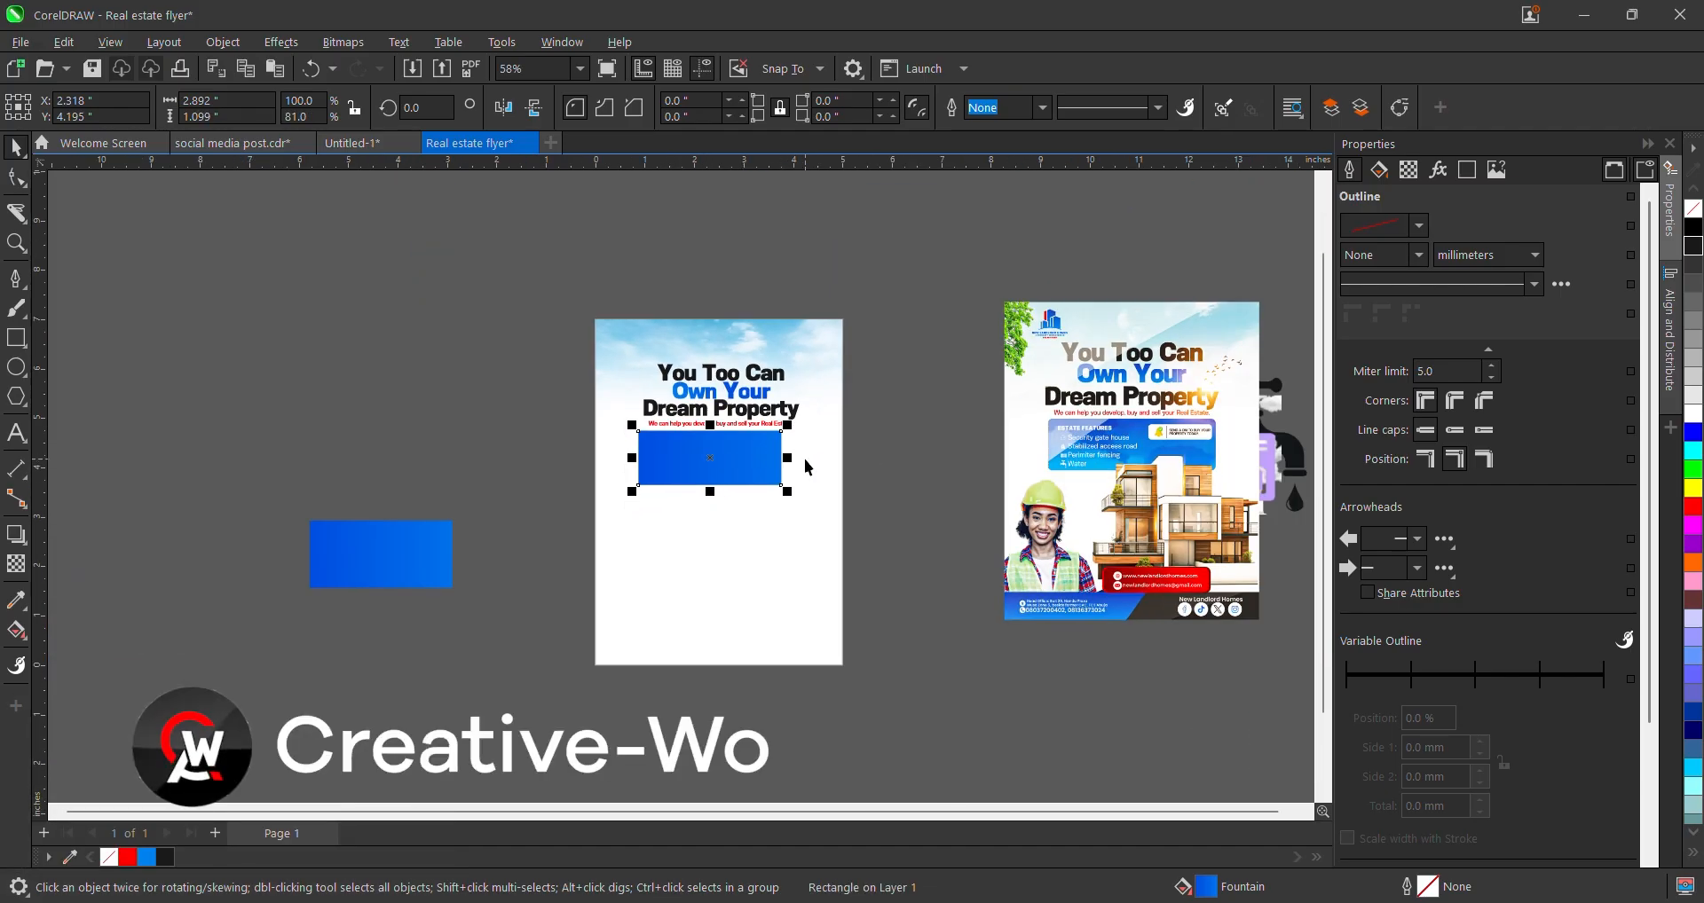
- Widen the blue panel to the right, to about 3.39 × 1.10 inches
shift+click(804, 459)
shift+click(804, 460)
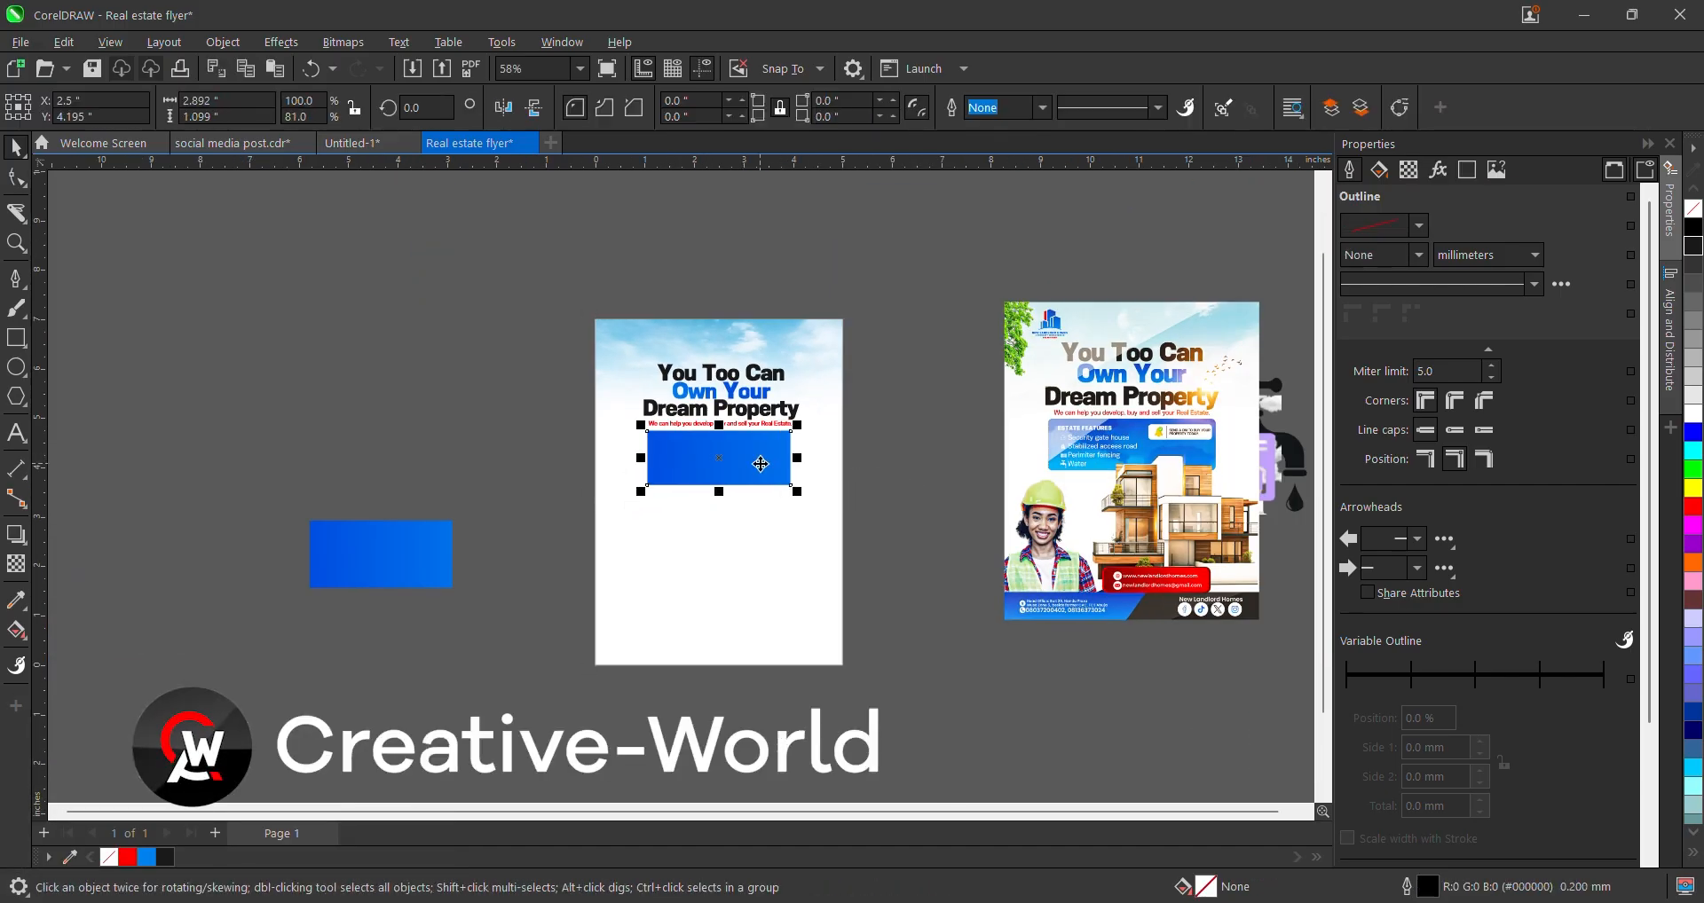
scroll(805, 457, up, 1)
scroll(806, 465, down, 1)
scroll(806, 466, up, 1)
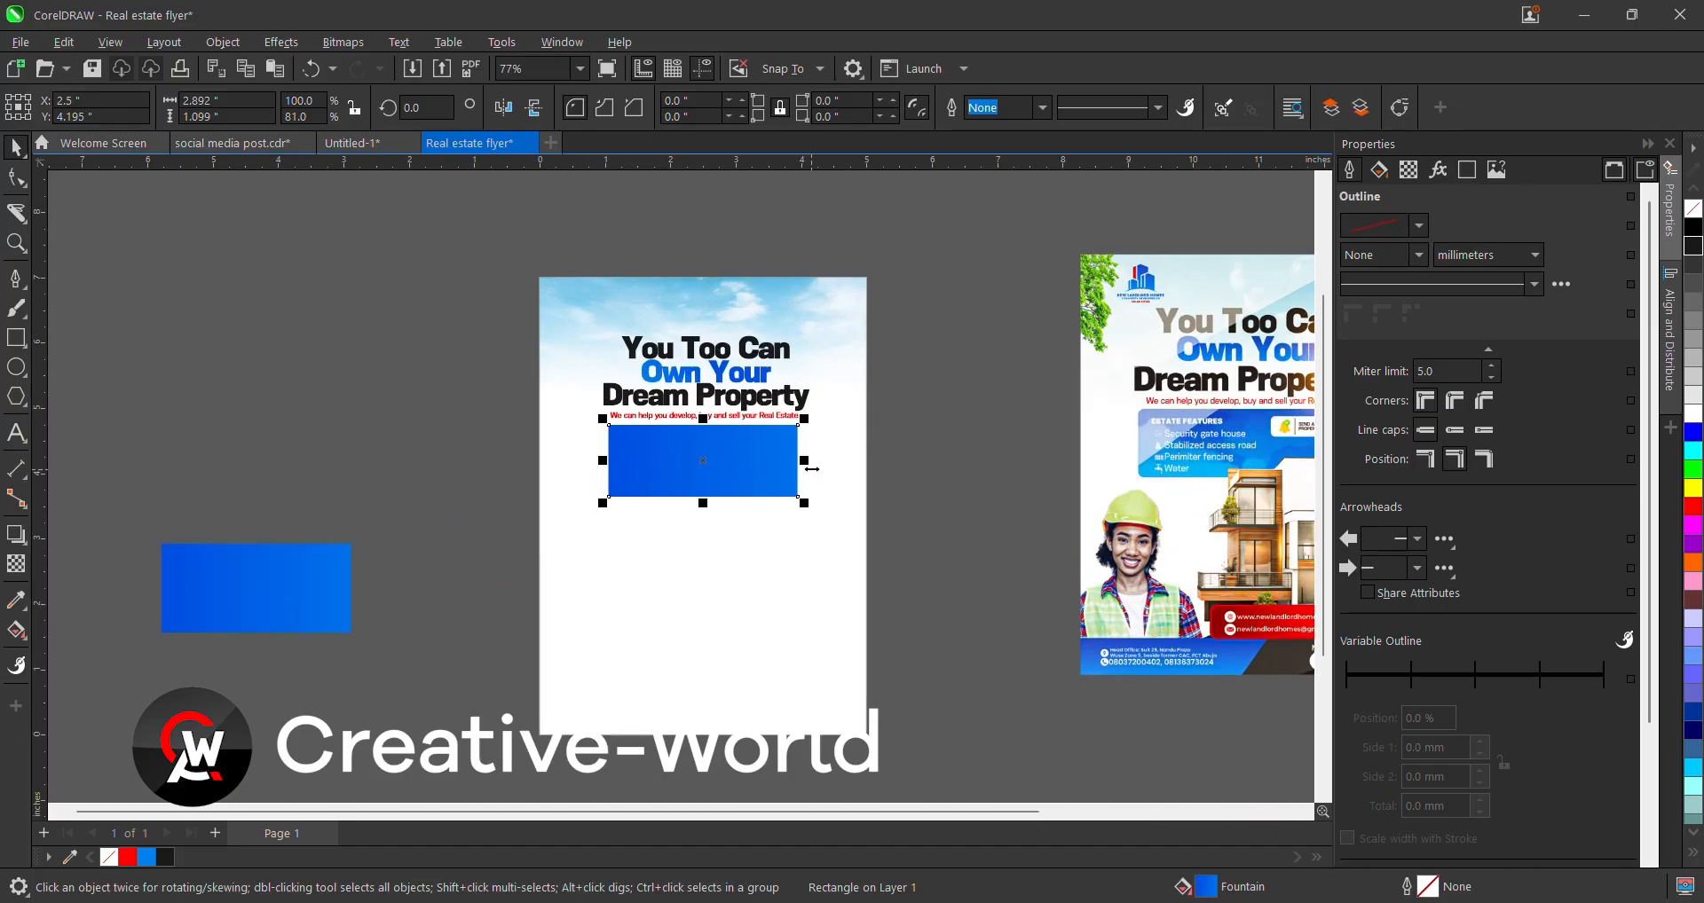
drag(805, 460, 822, 459)
shift+click(857, 497)
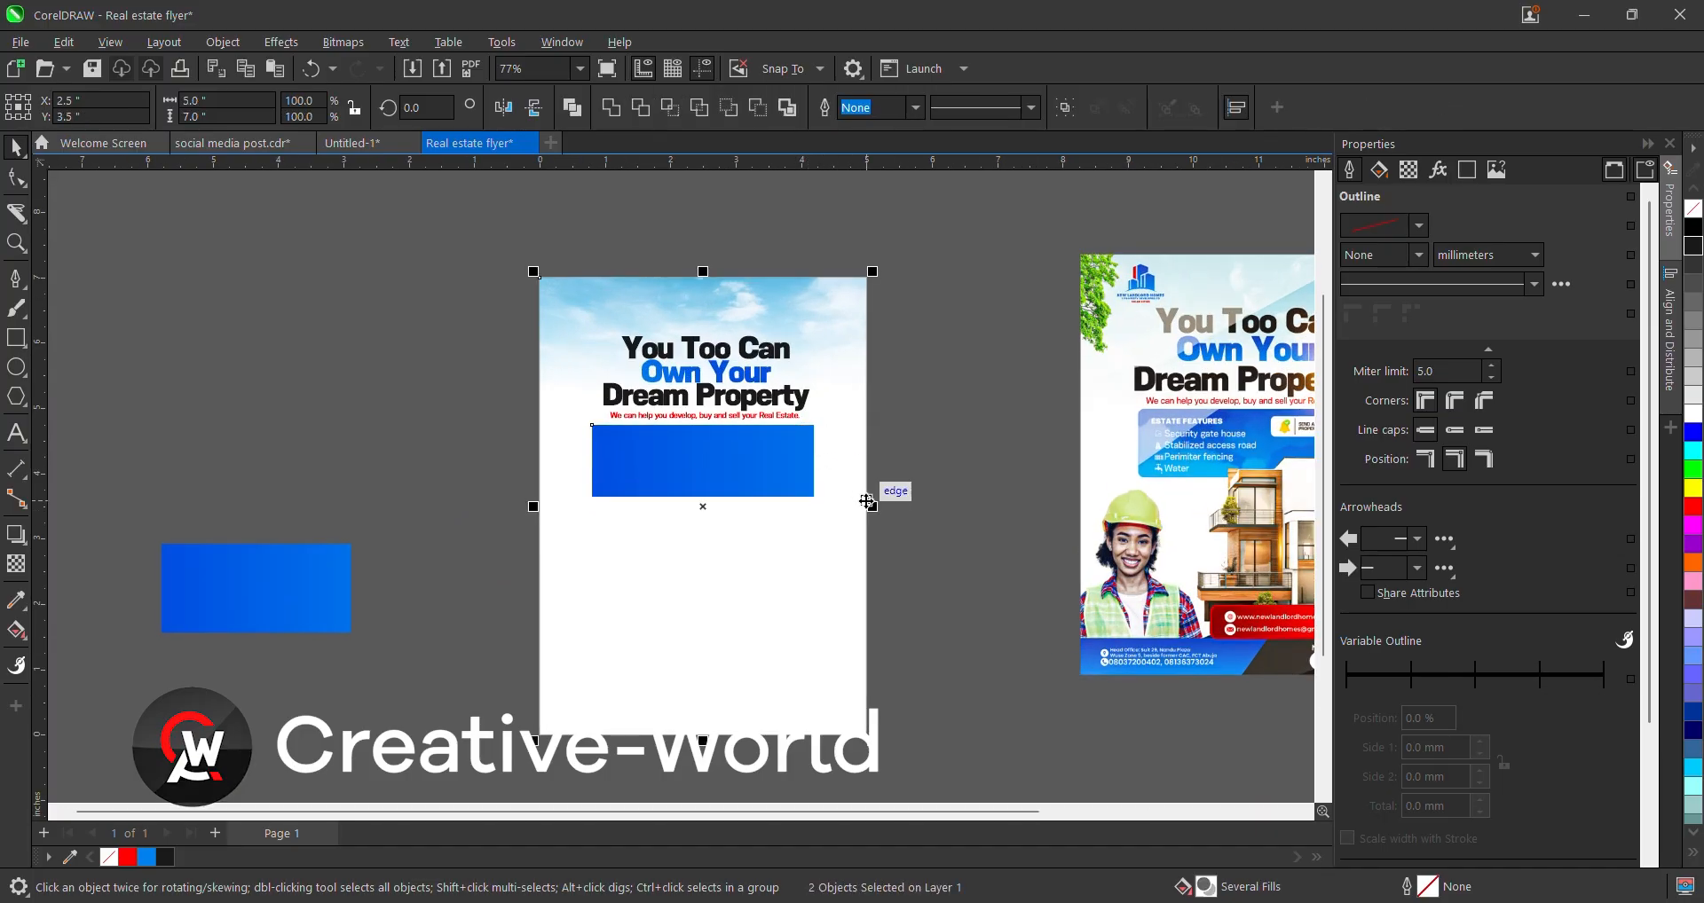
scroll(733, 459, up, 1)
- Round the blue panel's corners slightly to 0.046 inches with the Shape tool
click(731, 460)
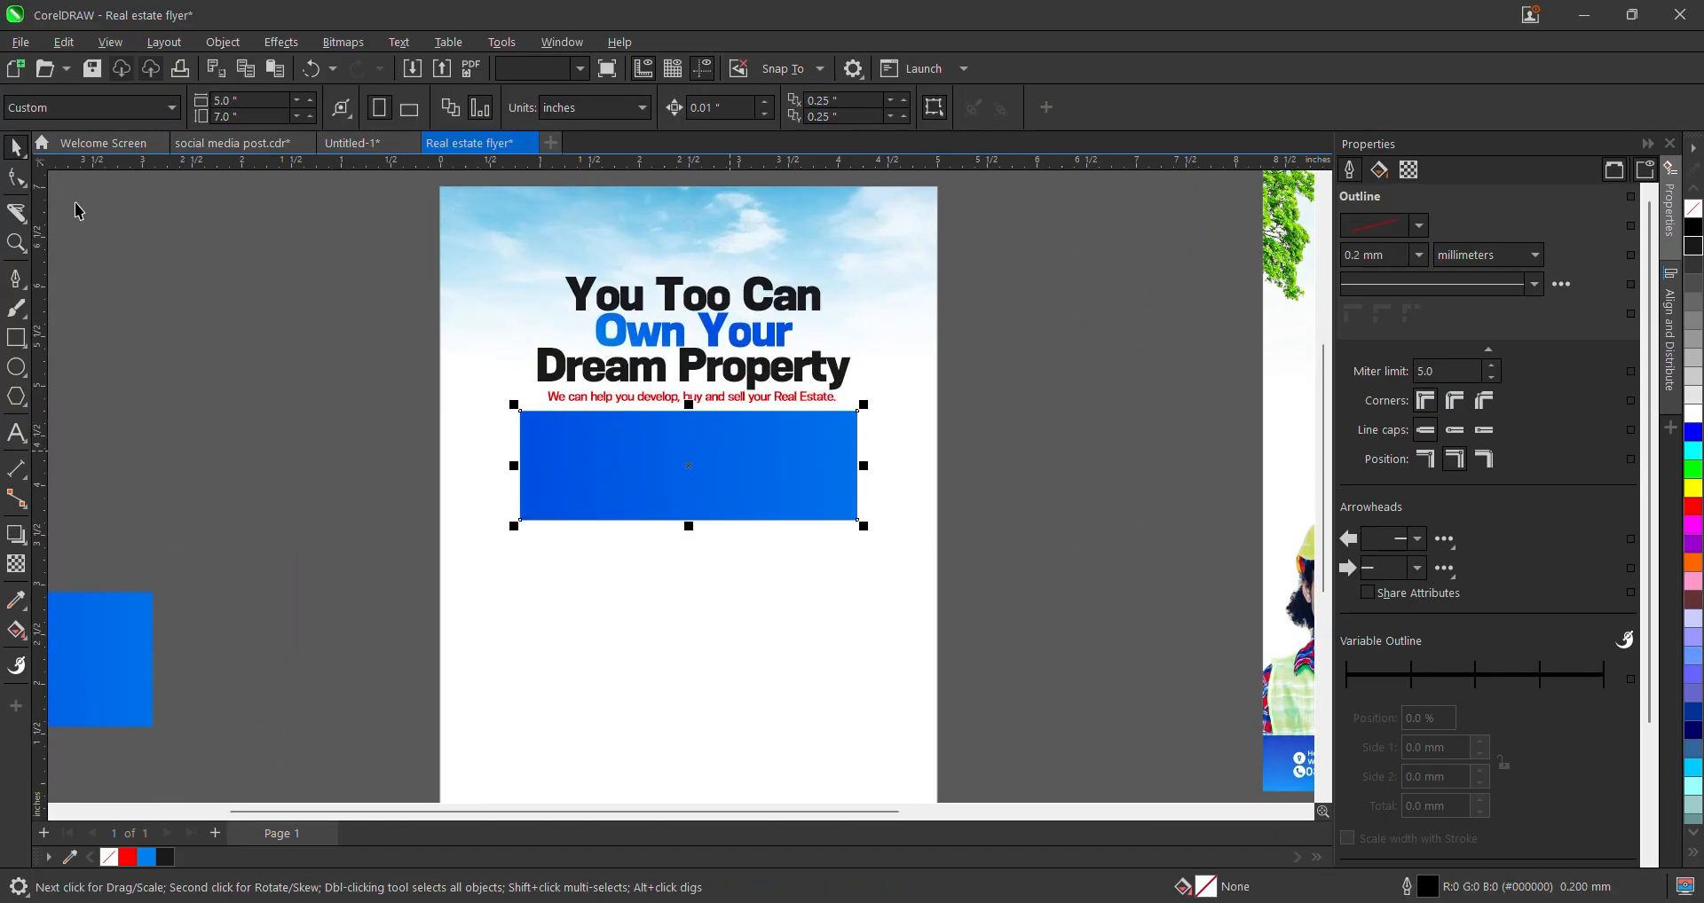
key(F10)
scroll(665, 458, up, 2)
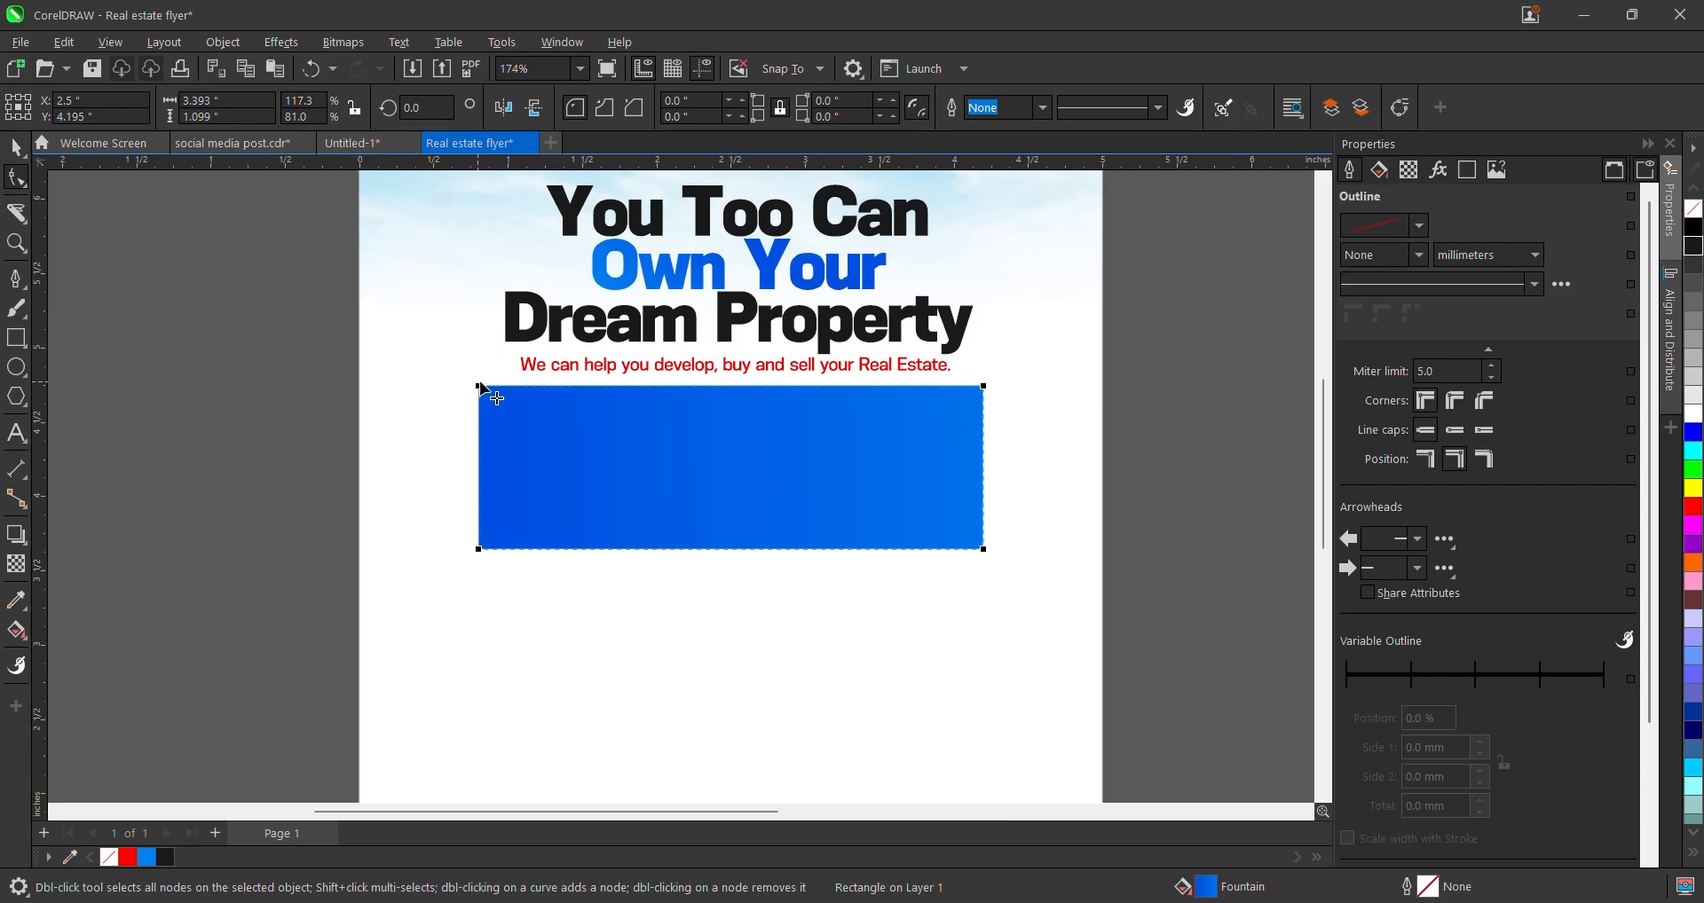
drag(479, 387, 503, 417)
key(space)
scroll(577, 474, down, 4)
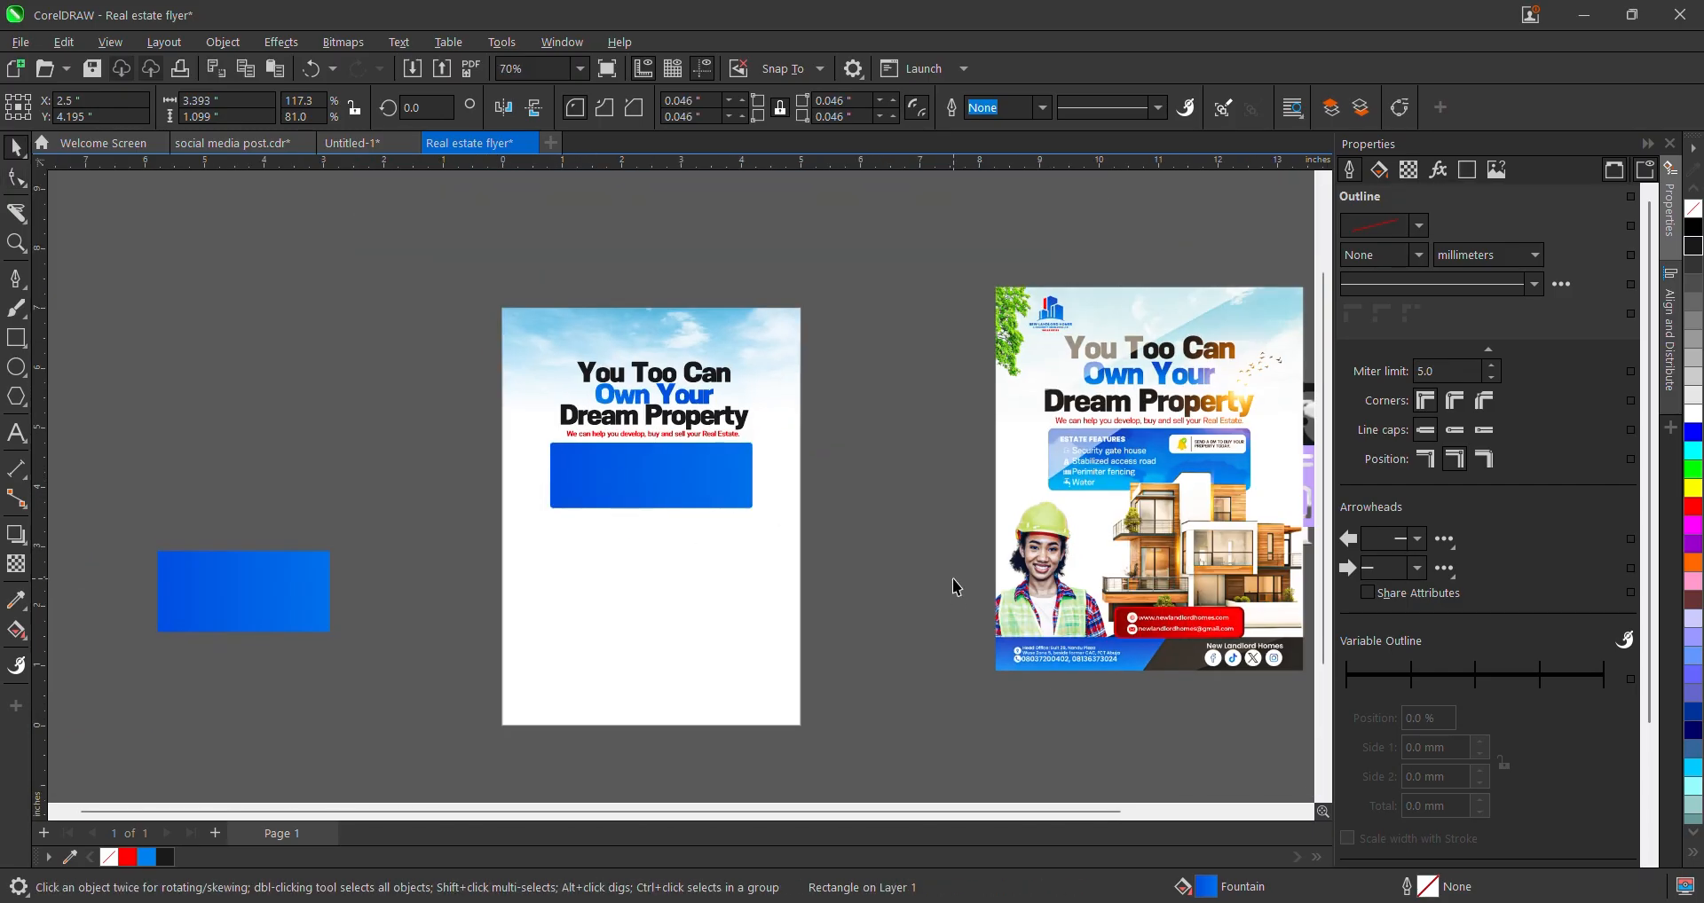
click(956, 587)
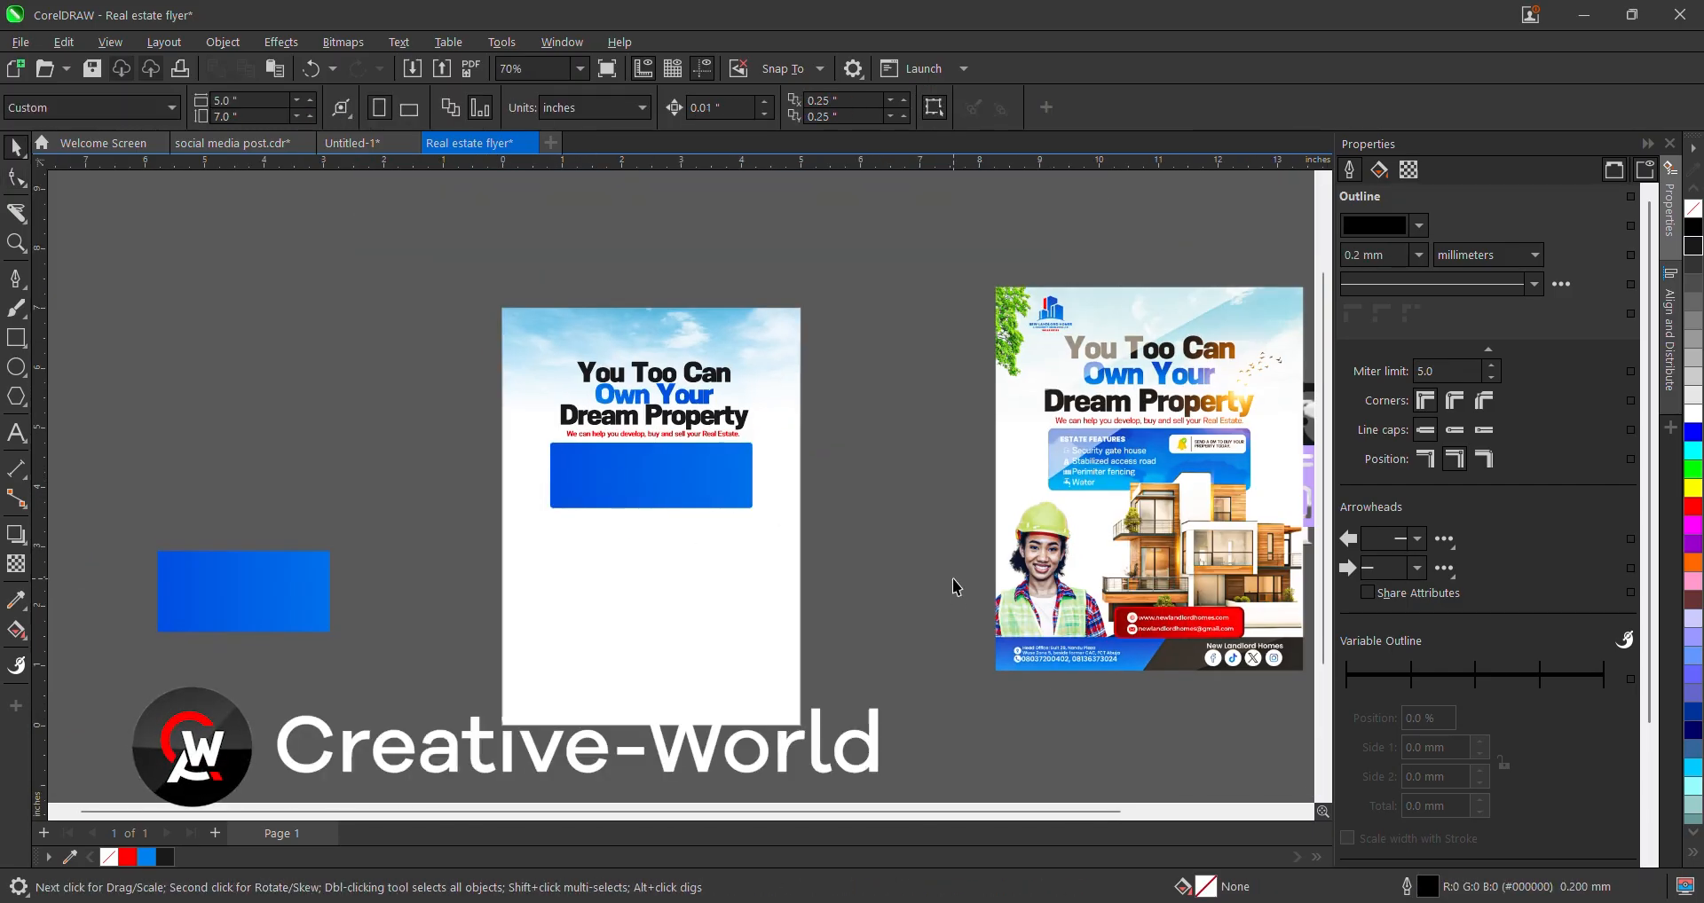
scroll(623, 454, down, 4)
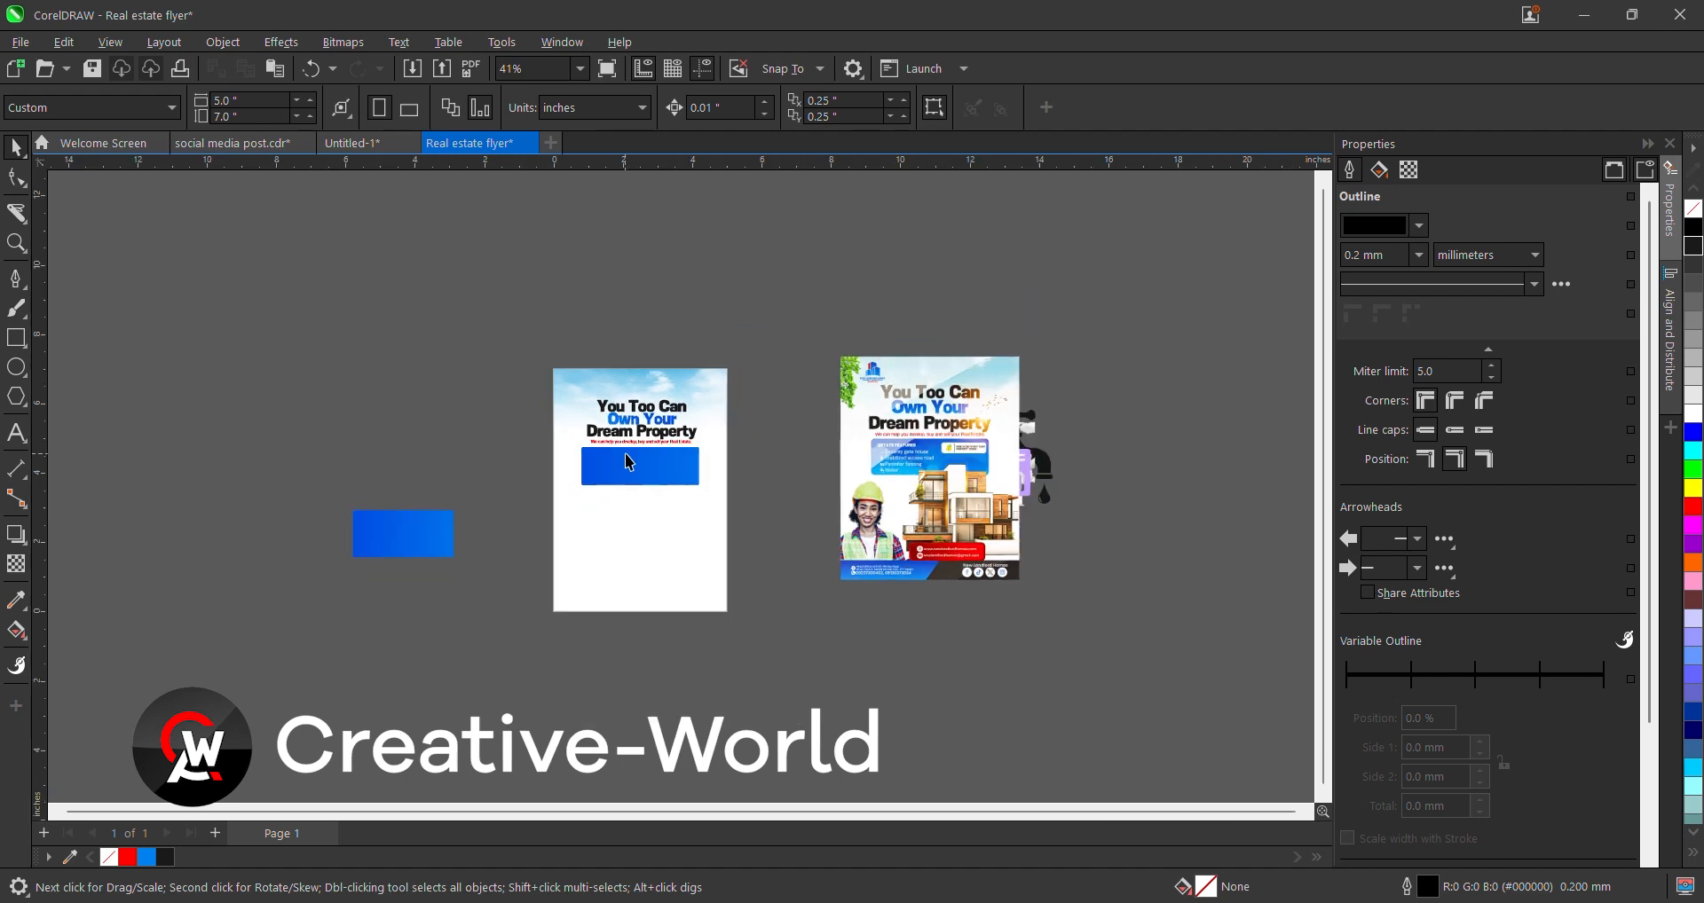
- Move the reference flyer aside and separate the house icon, clouds, house photo and agent images
drag(810, 430, 1109, 432)
scroll(847, 443, up, 1)
drag(852, 452, 835, 333)
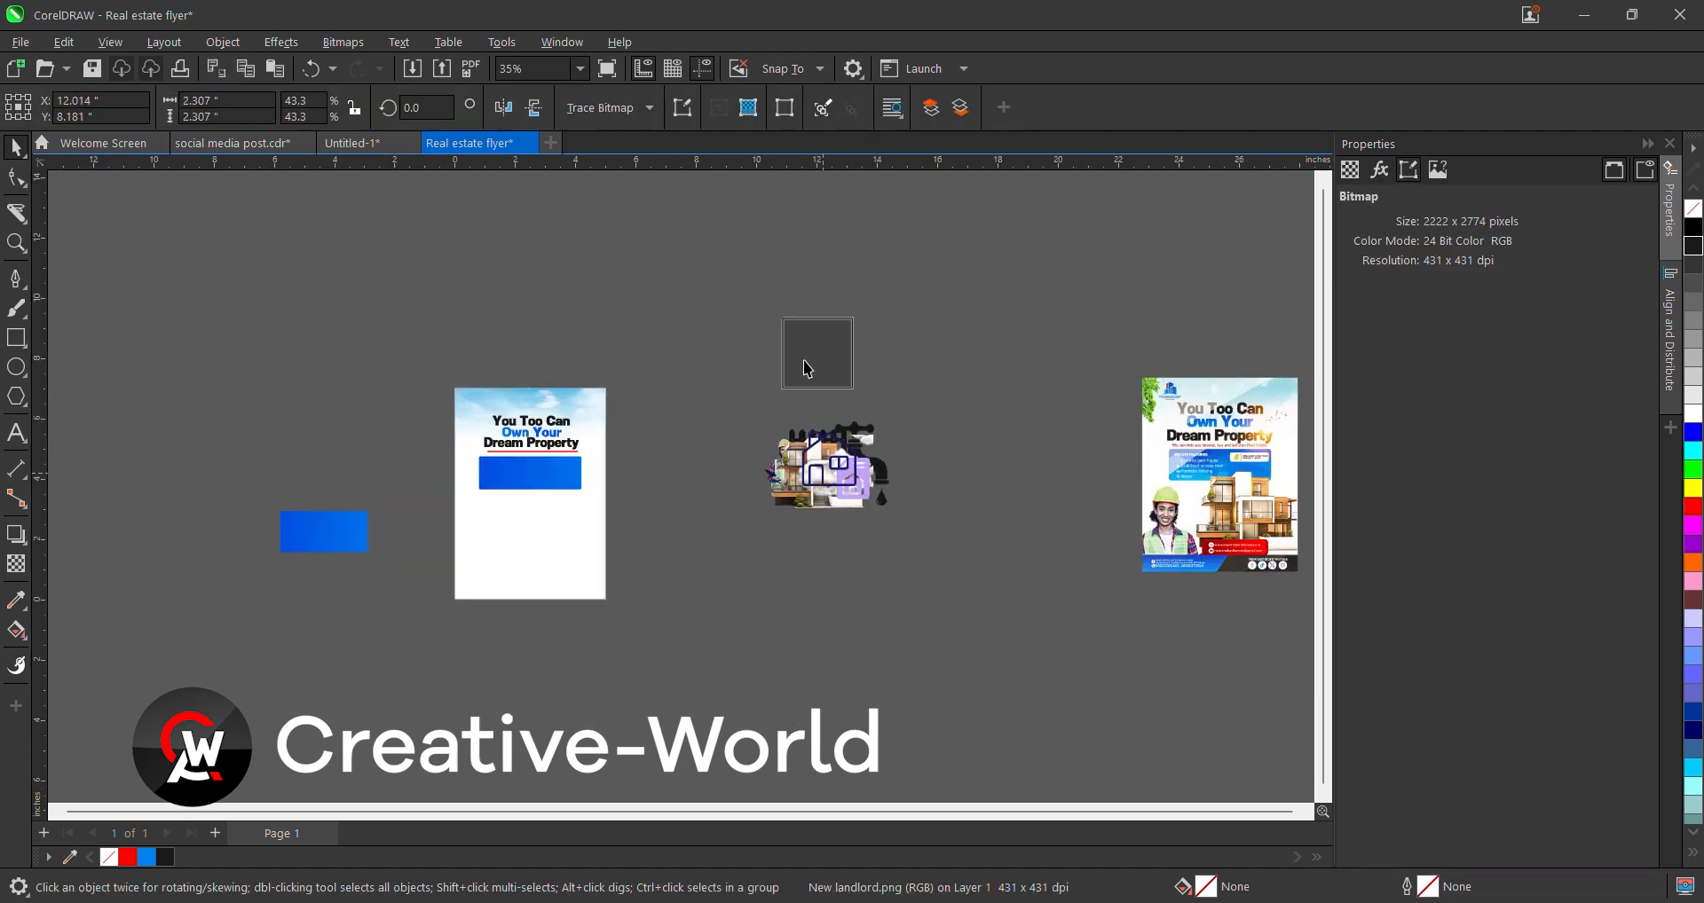
drag(826, 485, 794, 575)
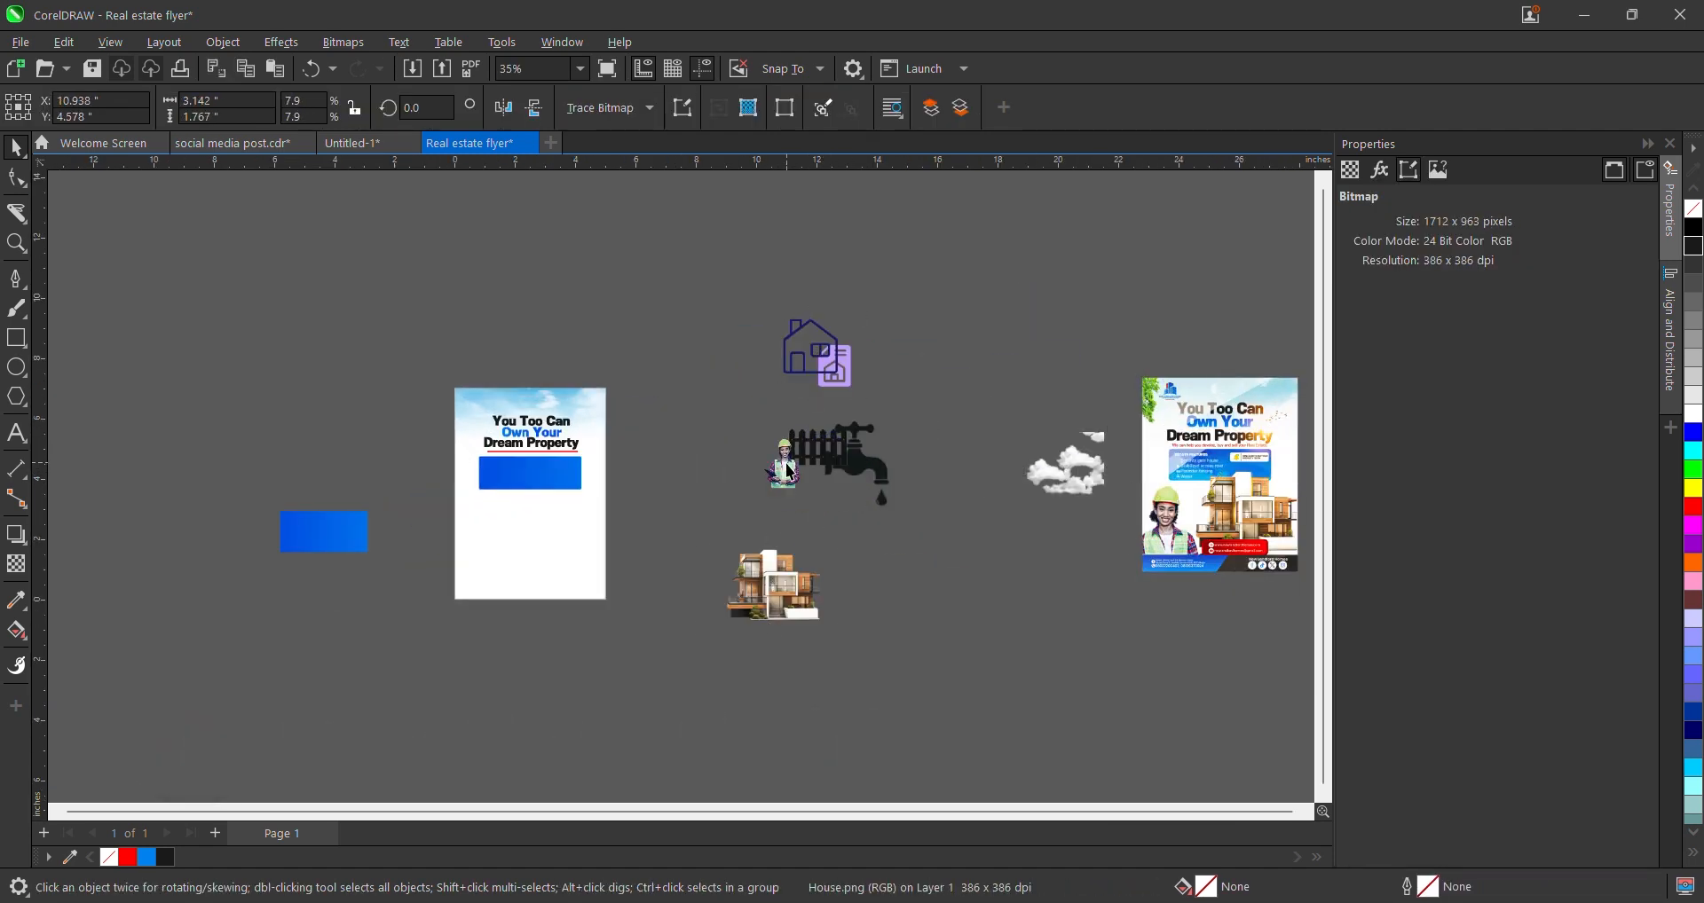
drag(780, 468, 746, 496)
scroll(746, 497, up, 3)
scroll(754, 550, down, 4)
click(764, 632)
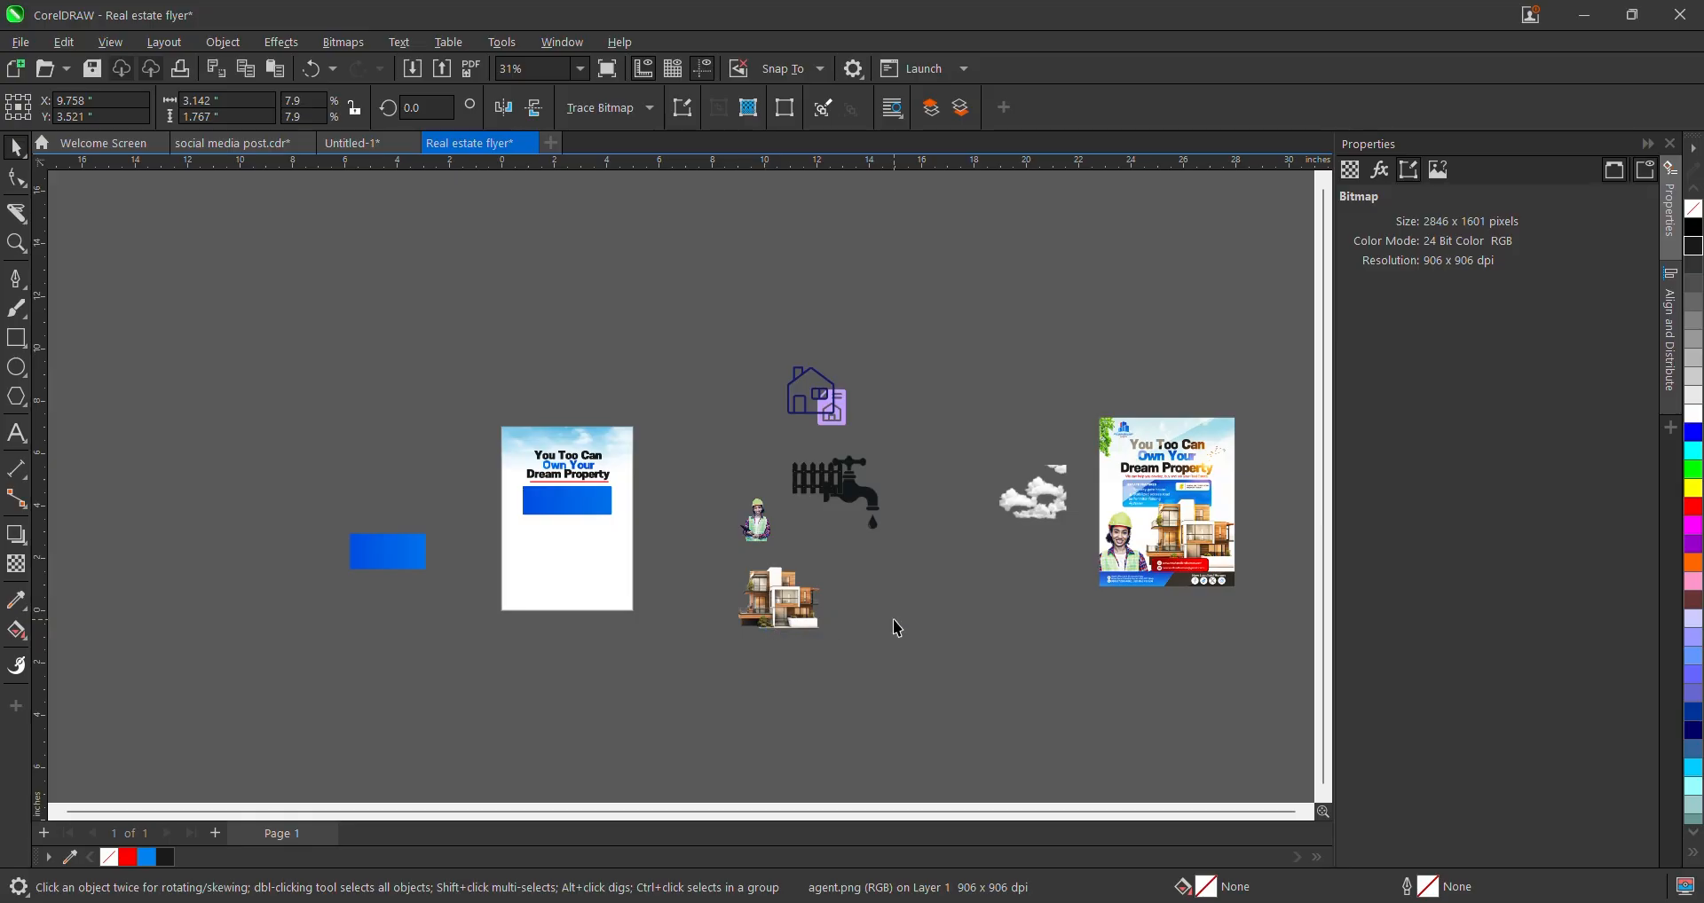
- Rearrange the faucet image, house icon and house photo into spaced positions
drag(866, 491, 939, 575)
click(805, 443)
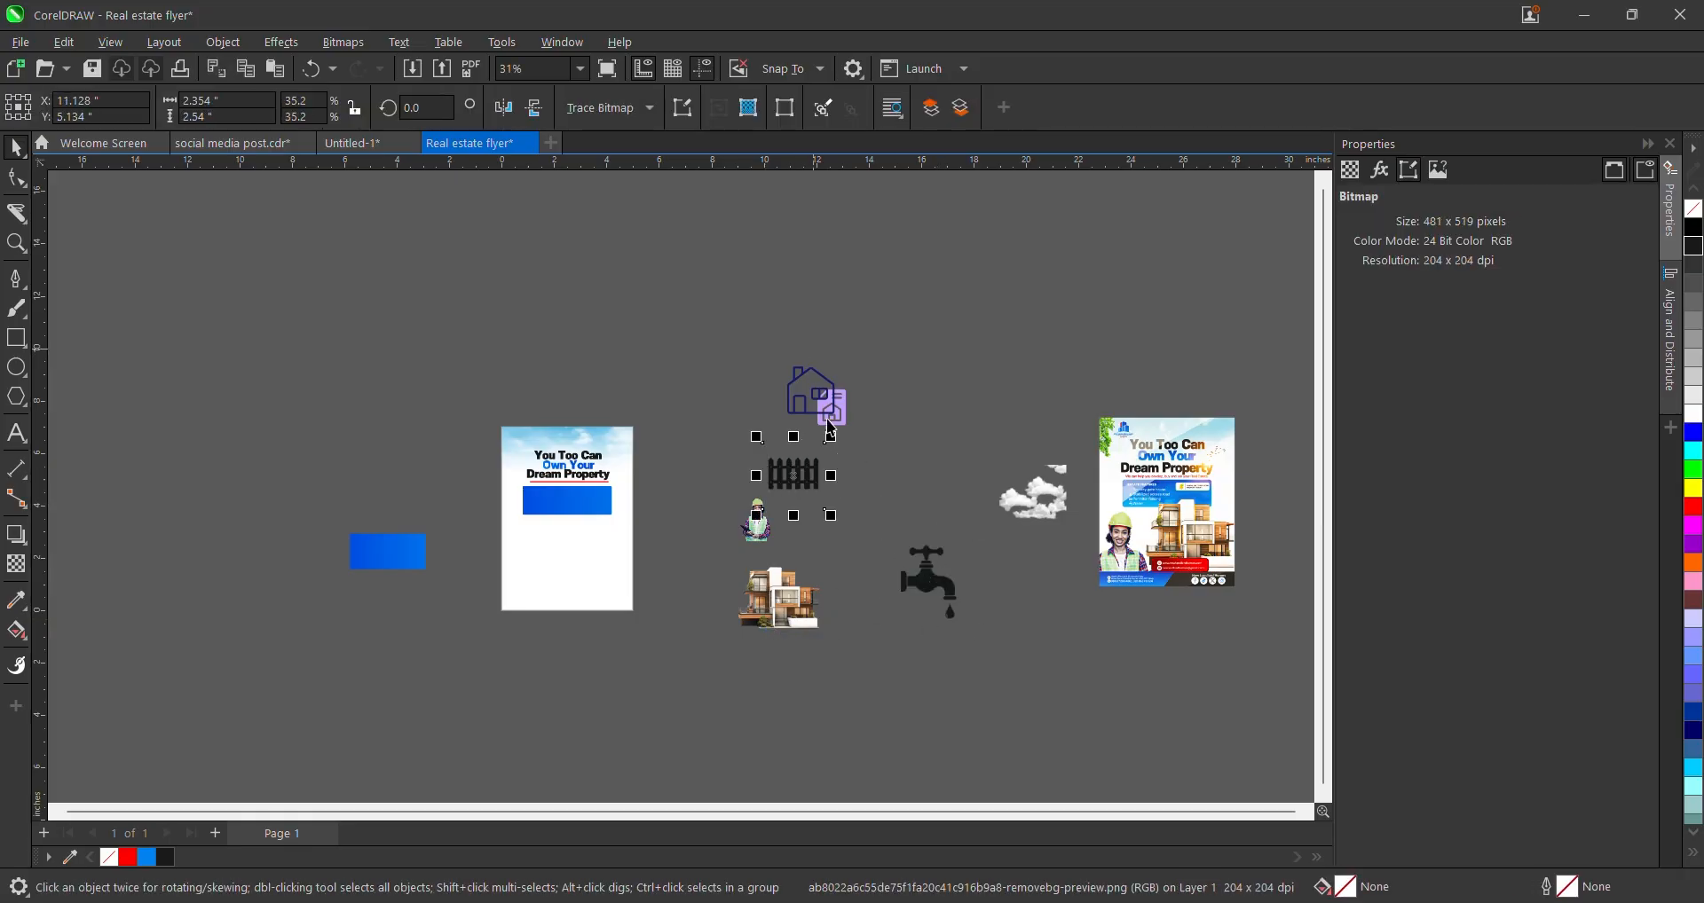
drag(831, 429, 914, 499)
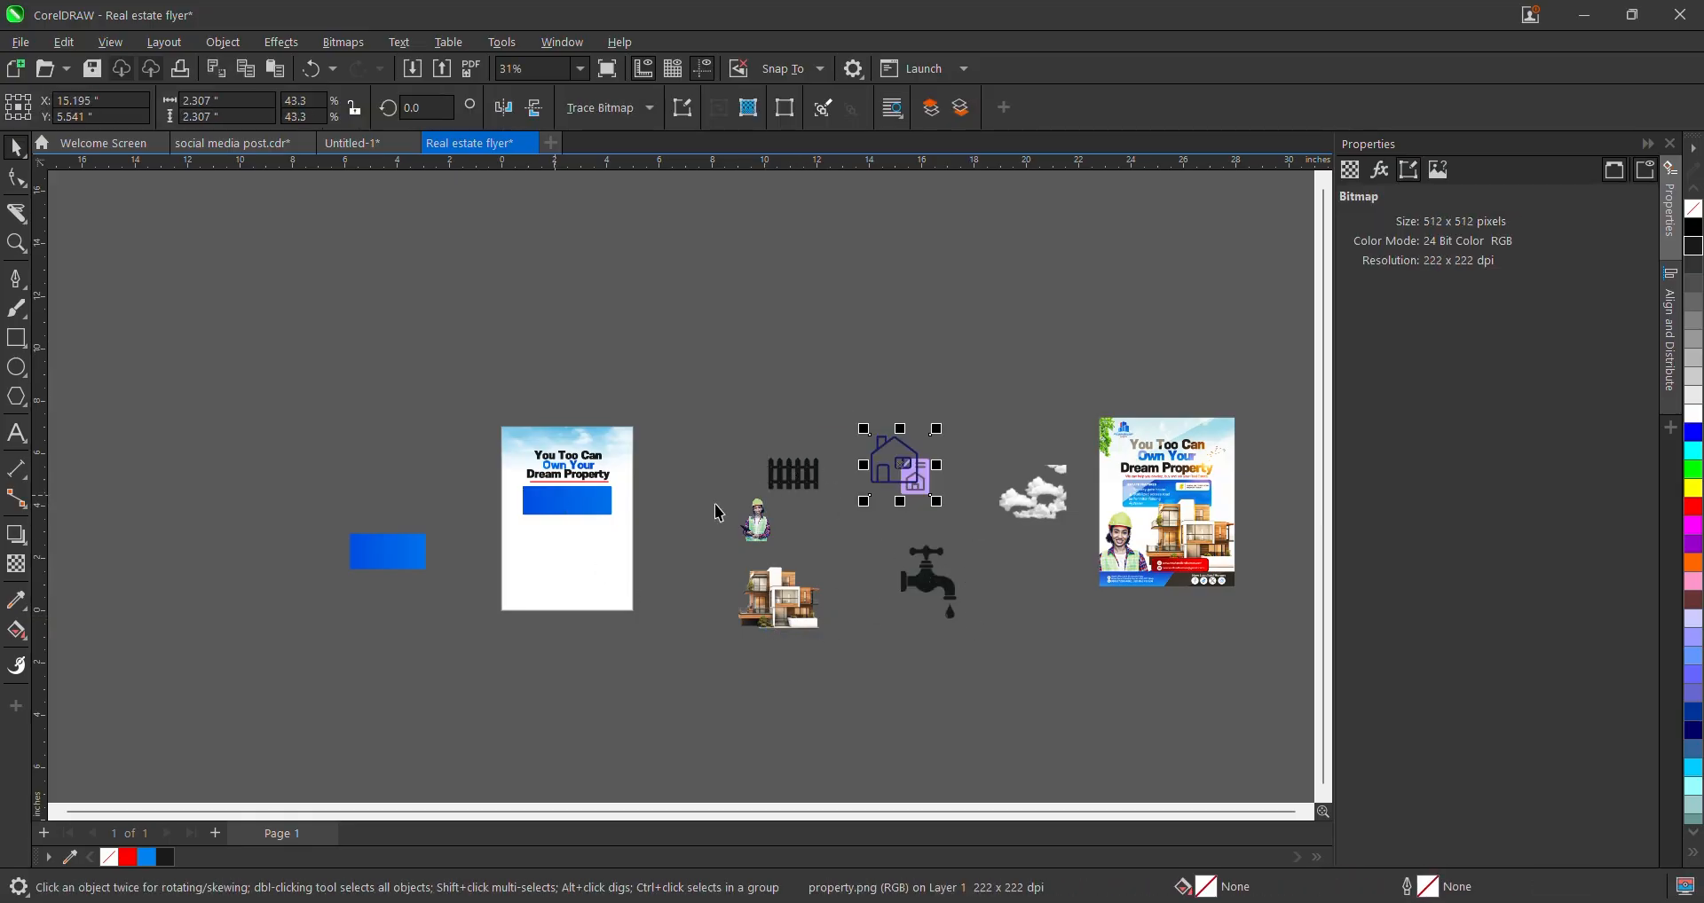
drag(951, 610, 852, 530)
scroll(794, 588, up, 2)
drag(789, 607, 850, 539)
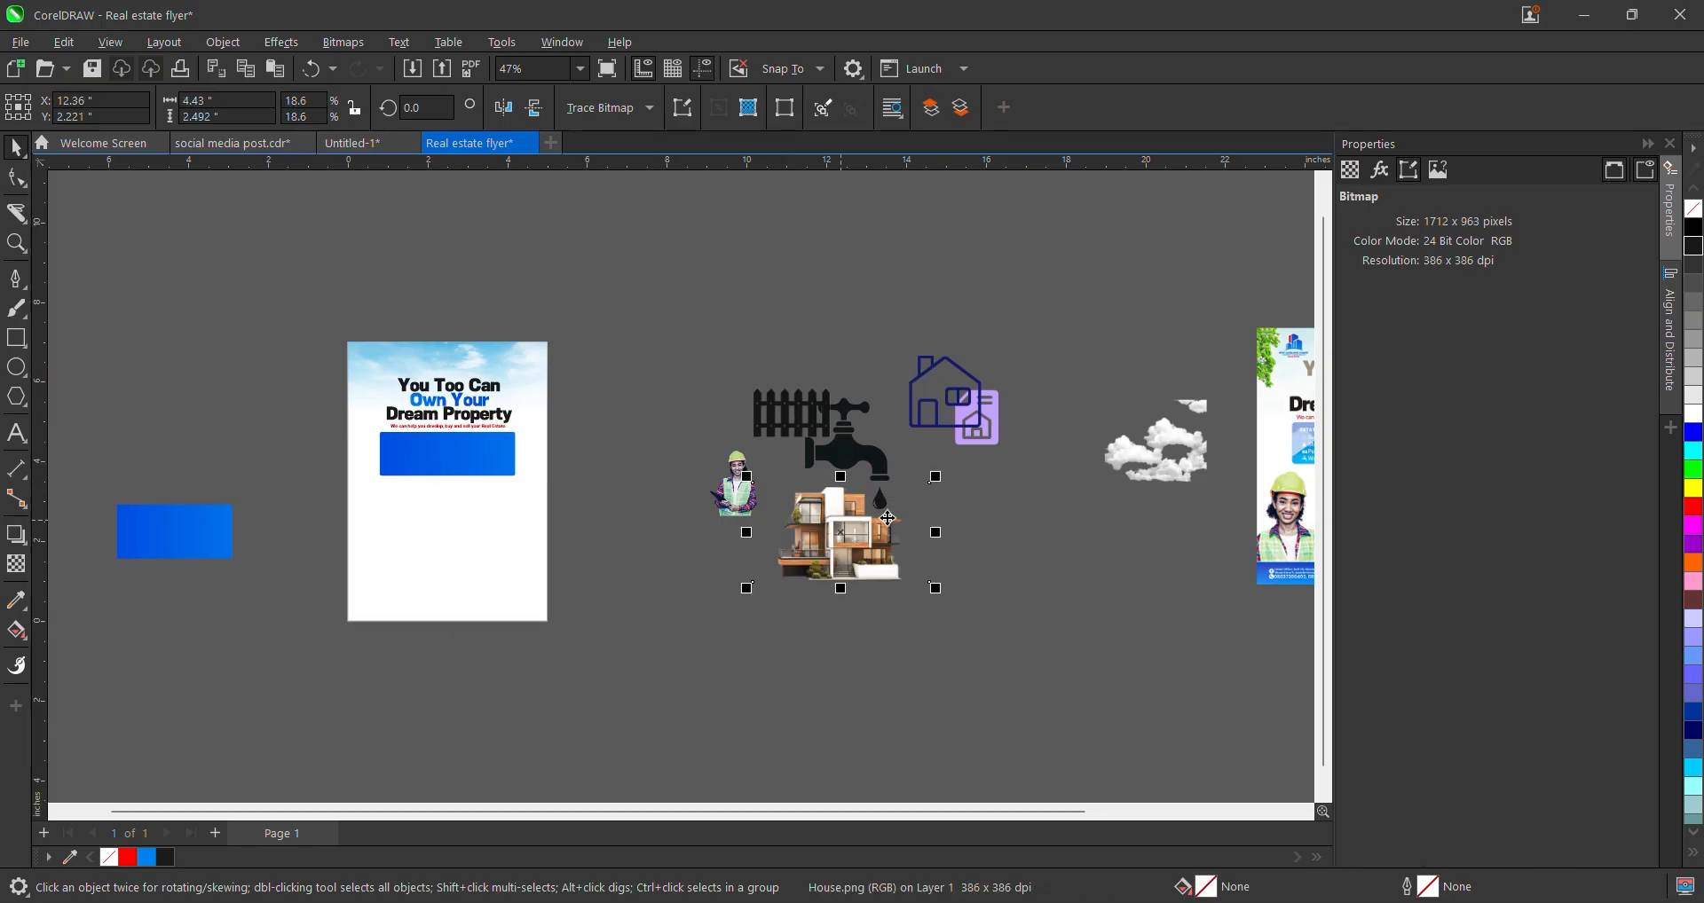
- Reposition the reference flyer image up and left, overlapping the house and fence images
drag(1283, 515, 892, 503)
scroll(893, 503, up, 3)
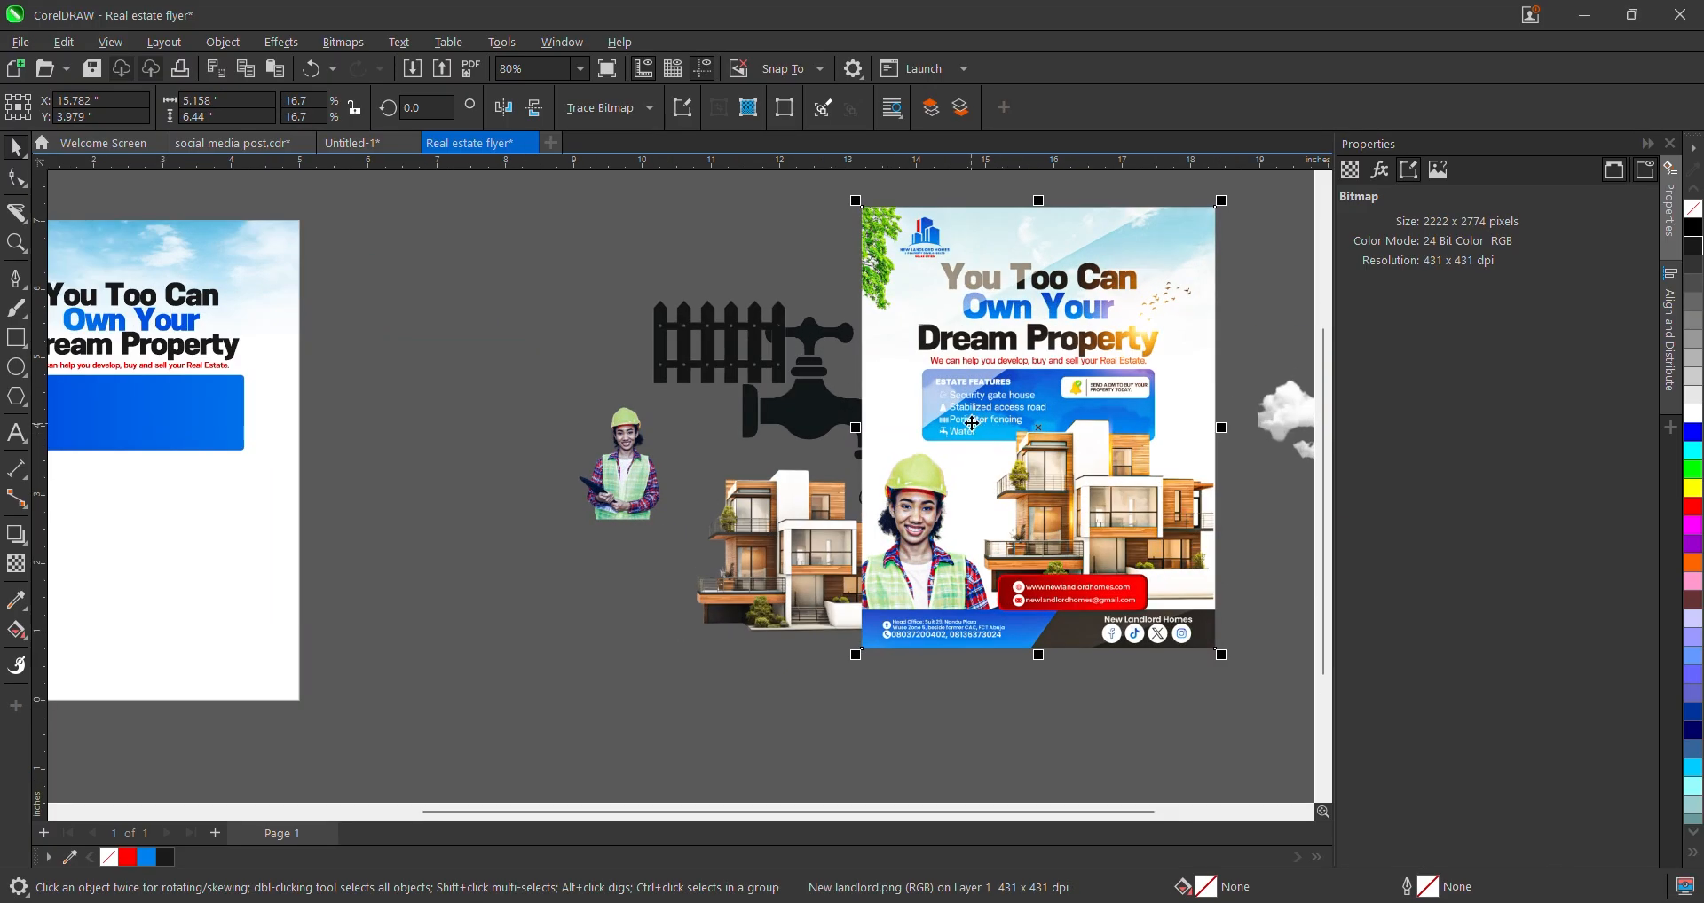
scroll(972, 424, up, 2)
scroll(976, 550, down, 5)
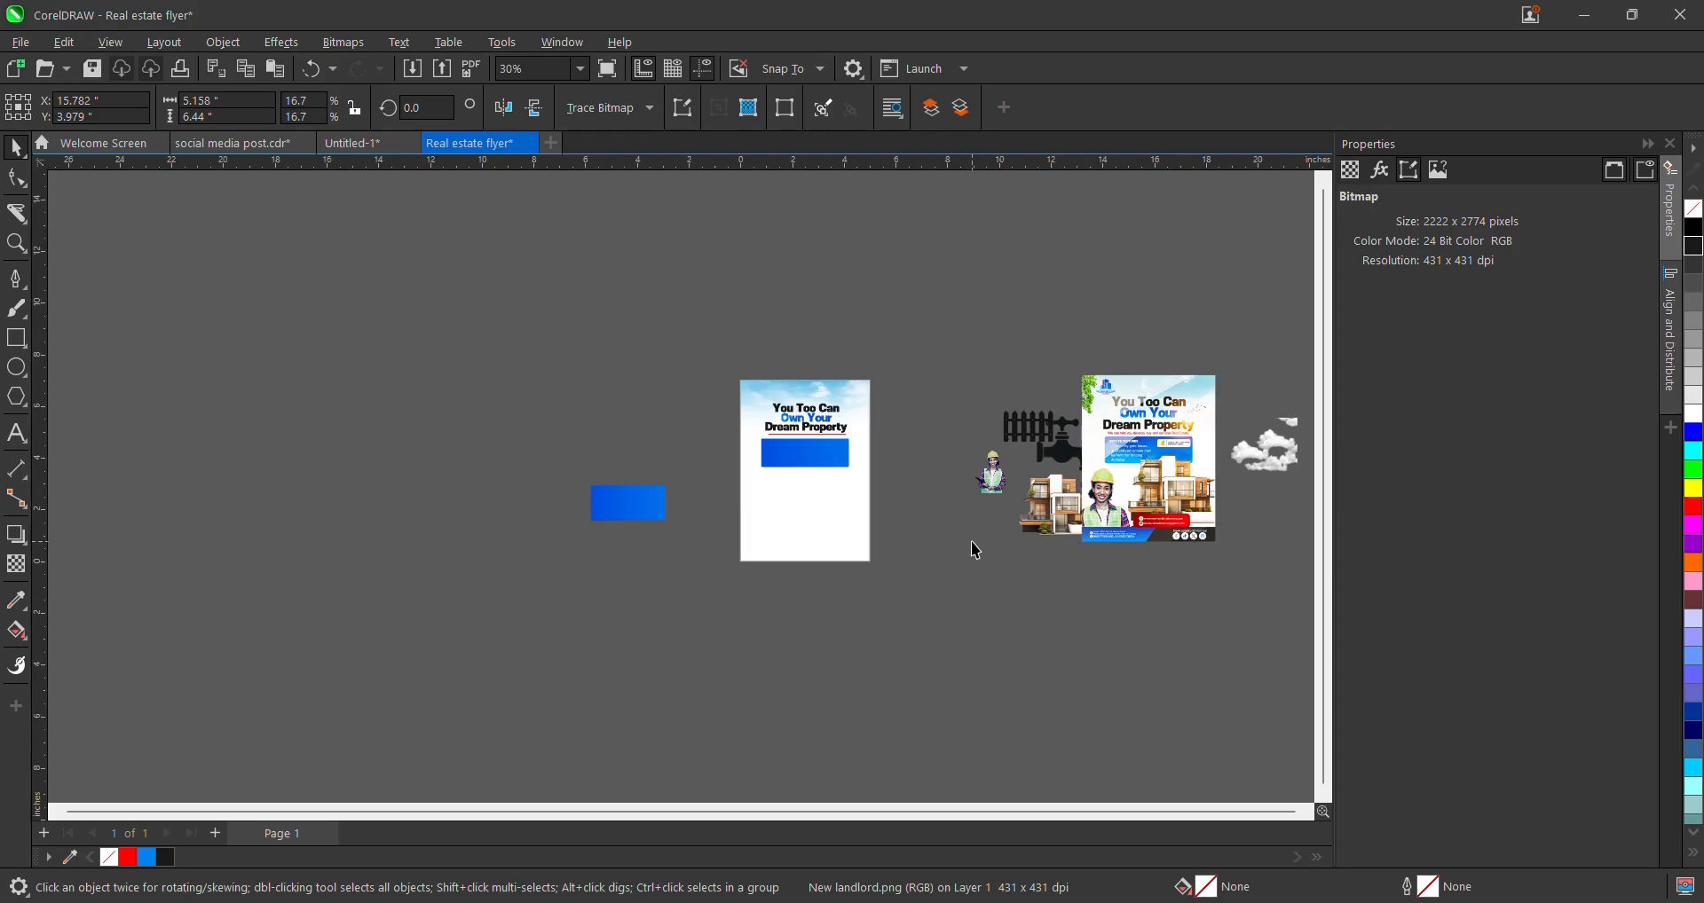
click(976, 551)
scroll(840, 426, up, 2)
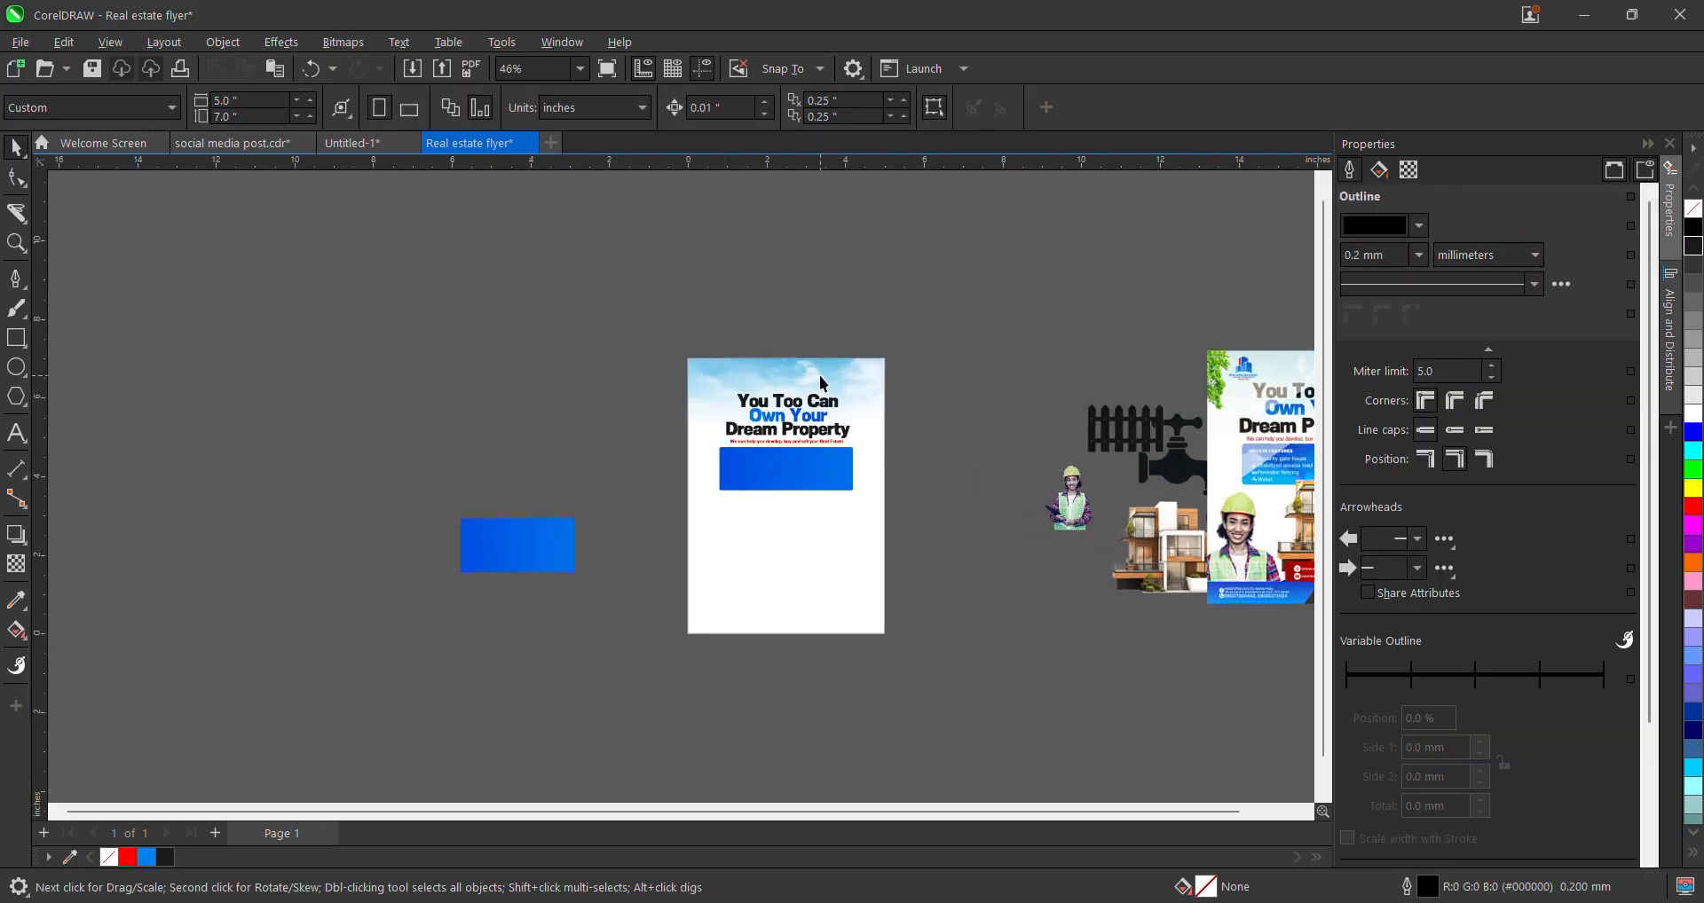
scroll(786, 420, down, 1)
drag(1203, 478, 1118, 465)
scroll(1114, 460, up, 2)
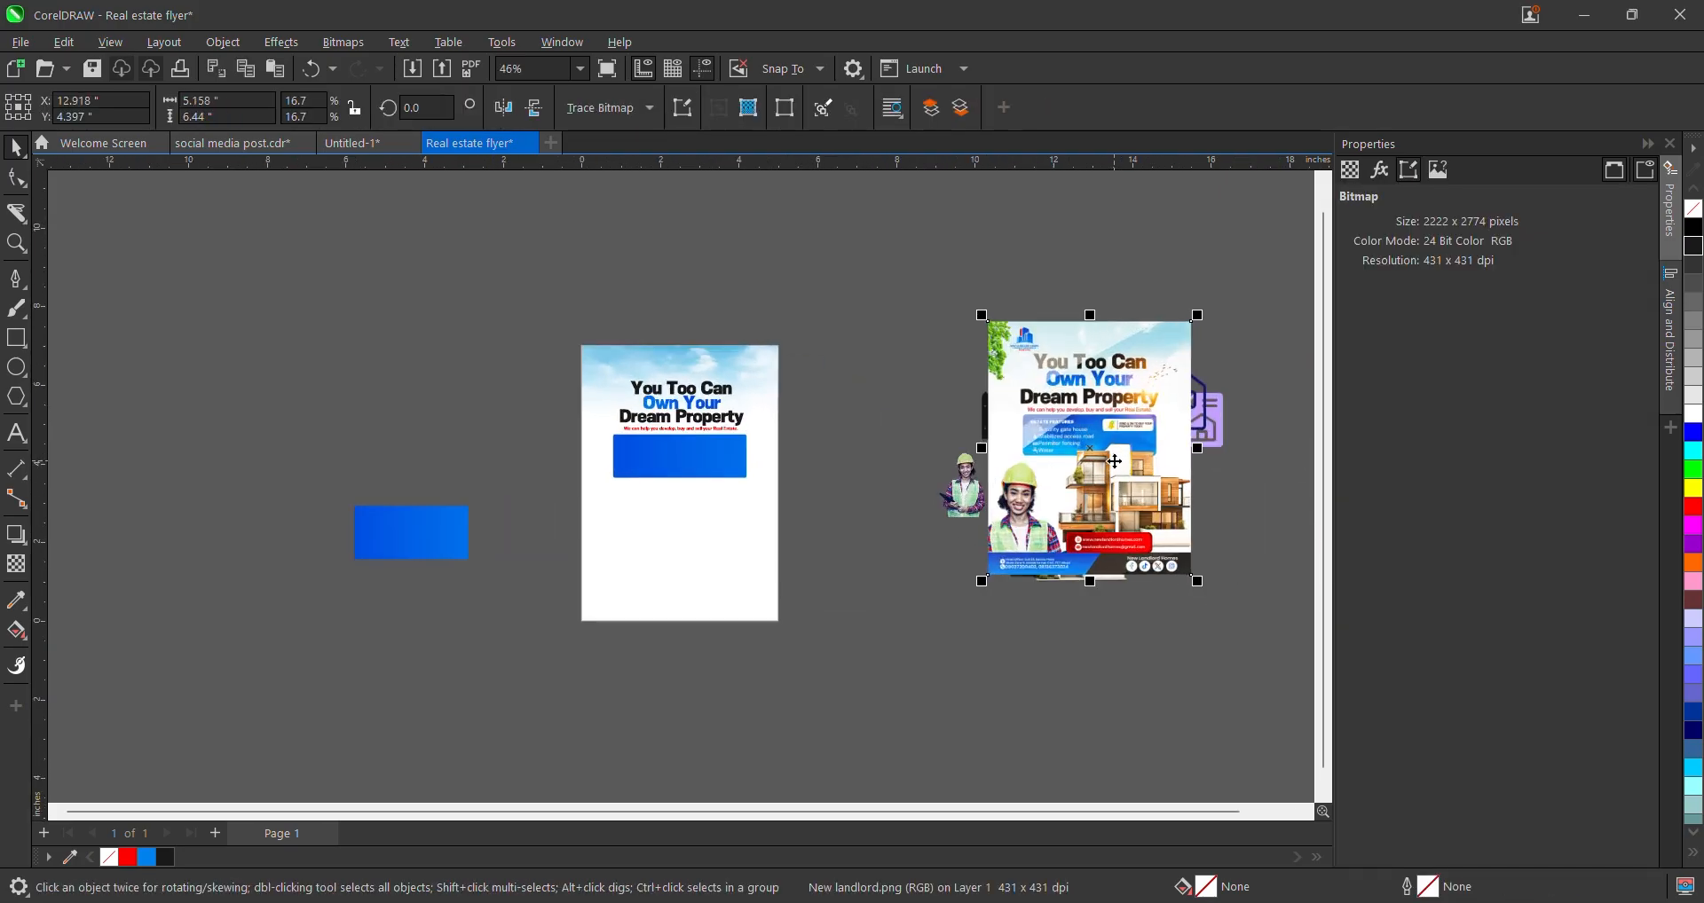
scroll(1037, 440, up, 1)
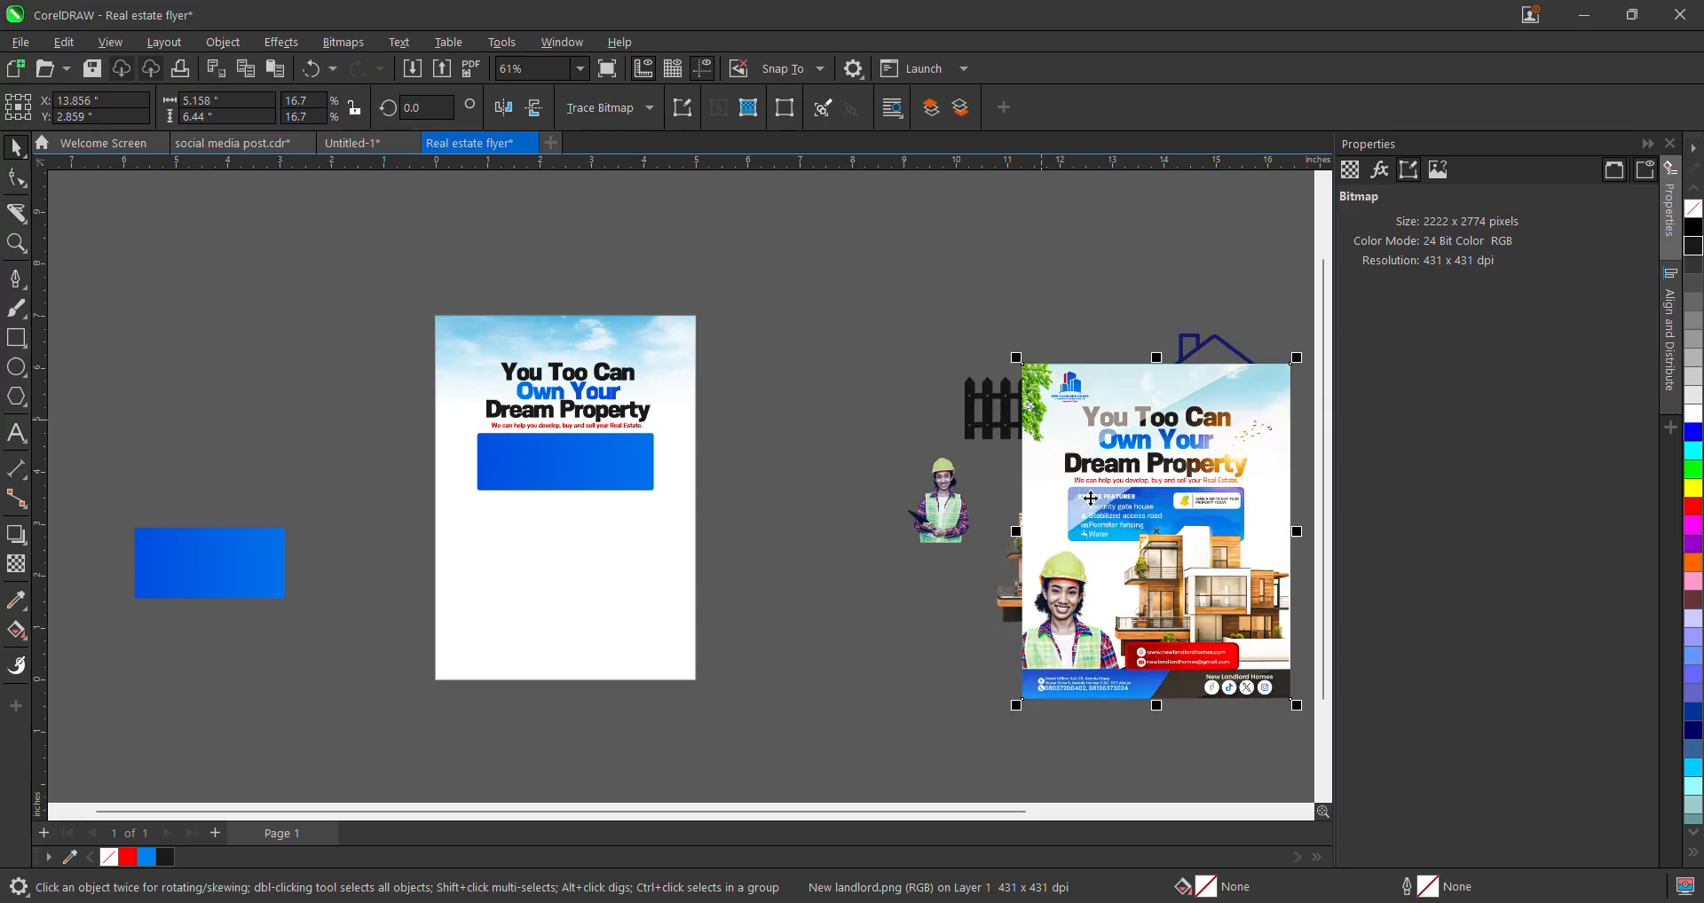
drag(1082, 465, 1144, 444)
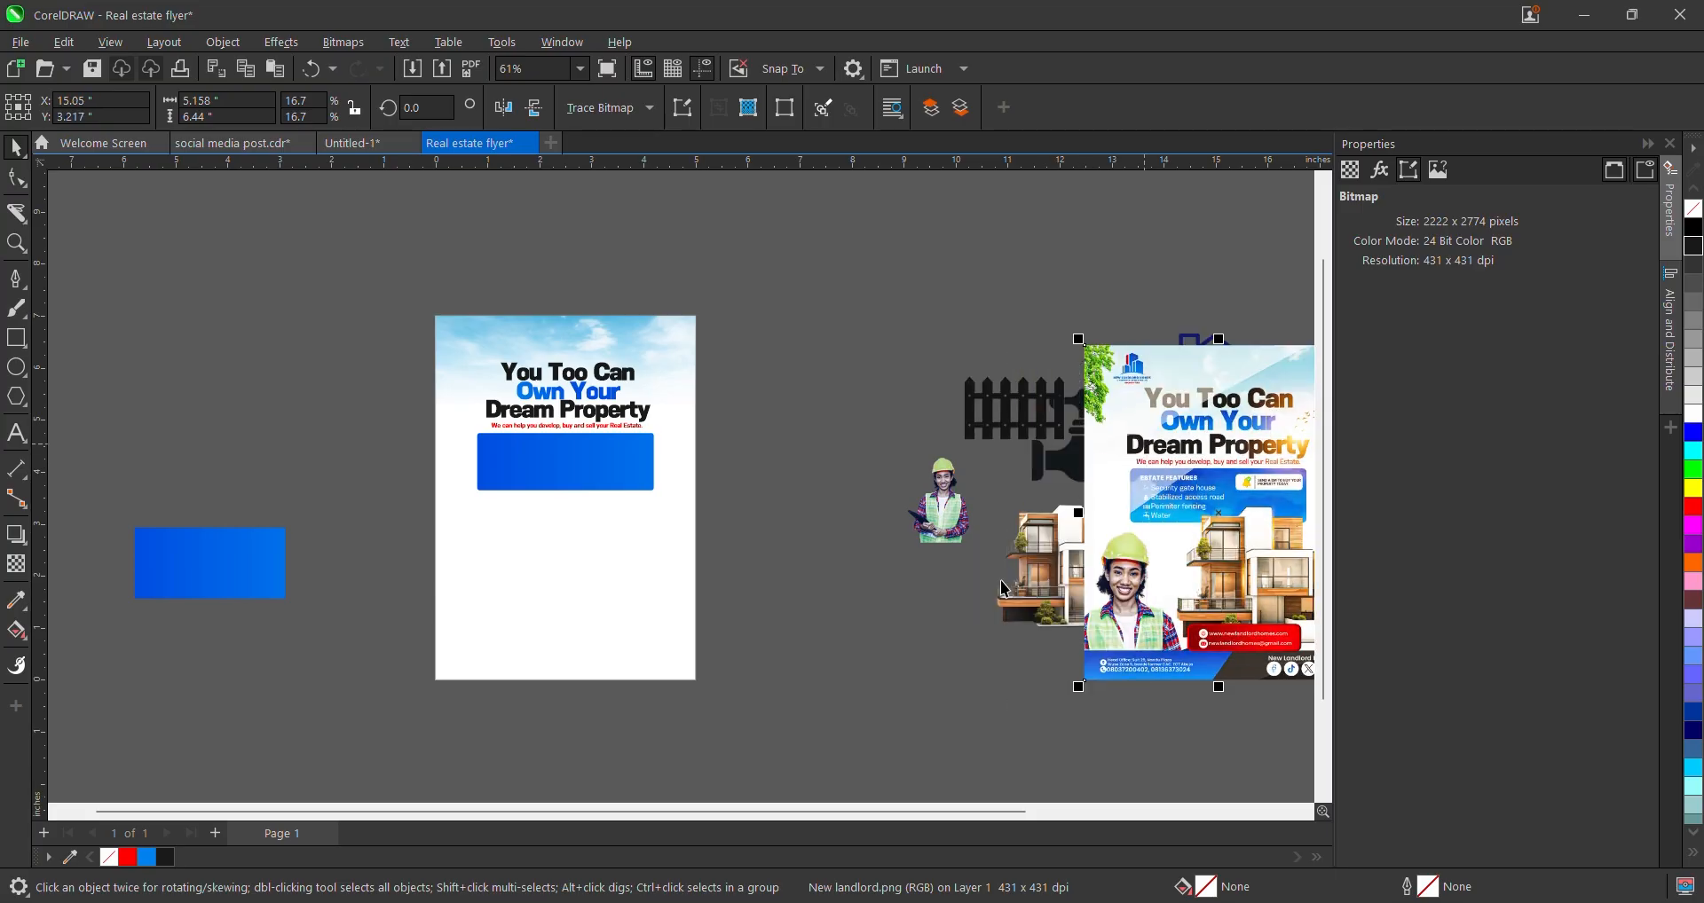
scroll(1217, 478, up, 1)
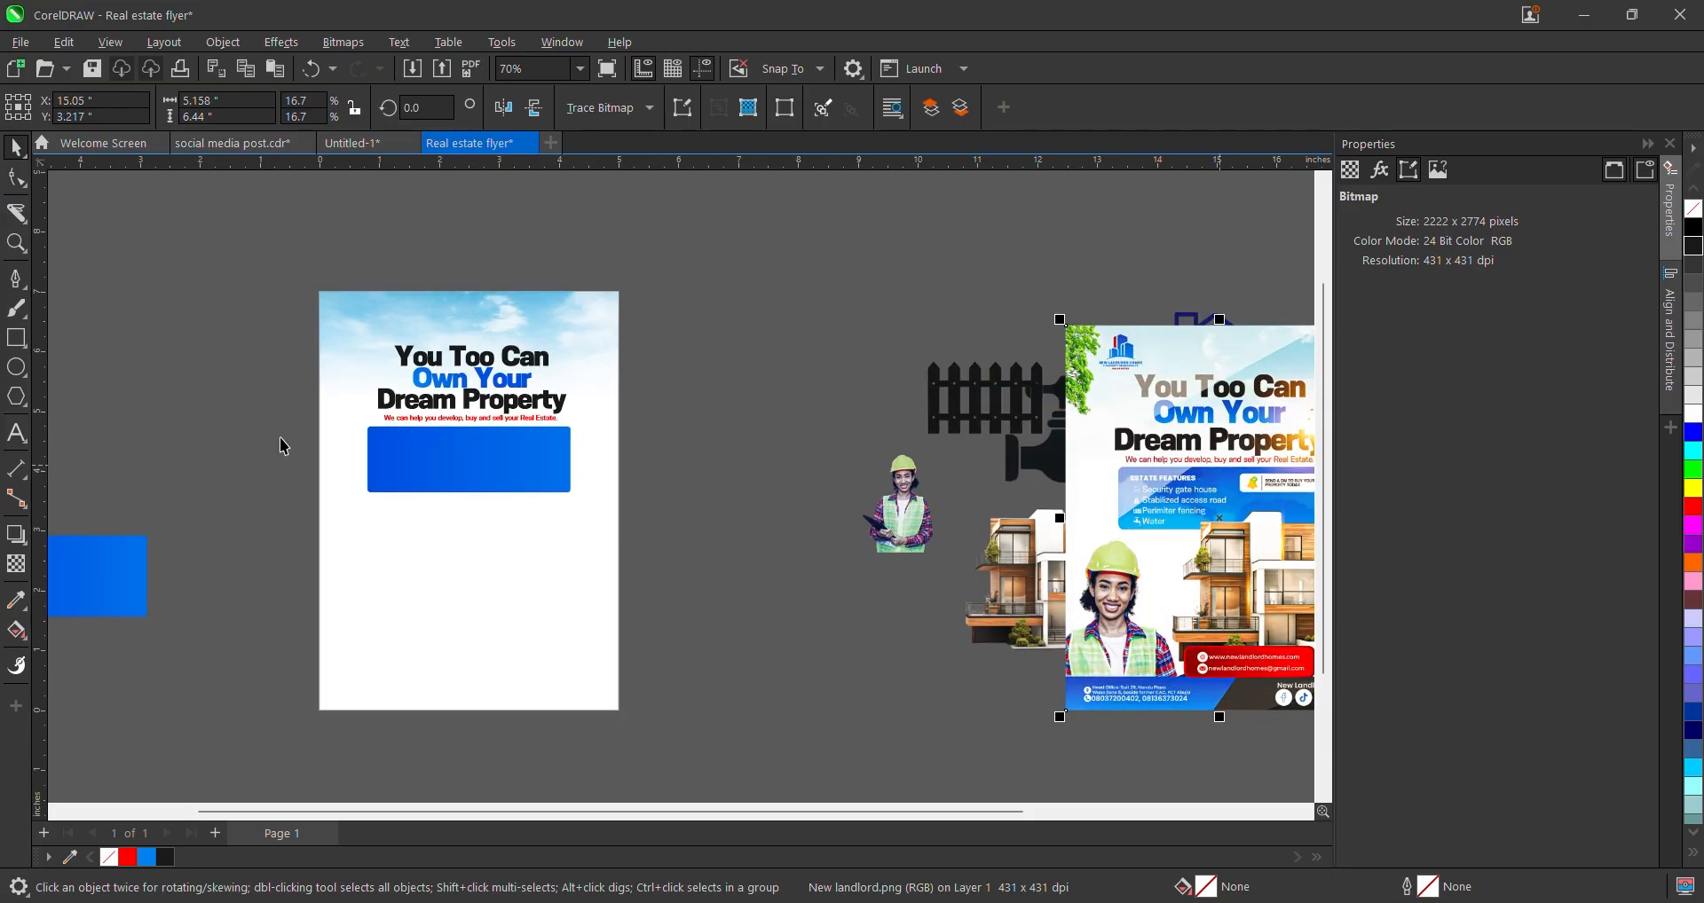
click(19, 434)
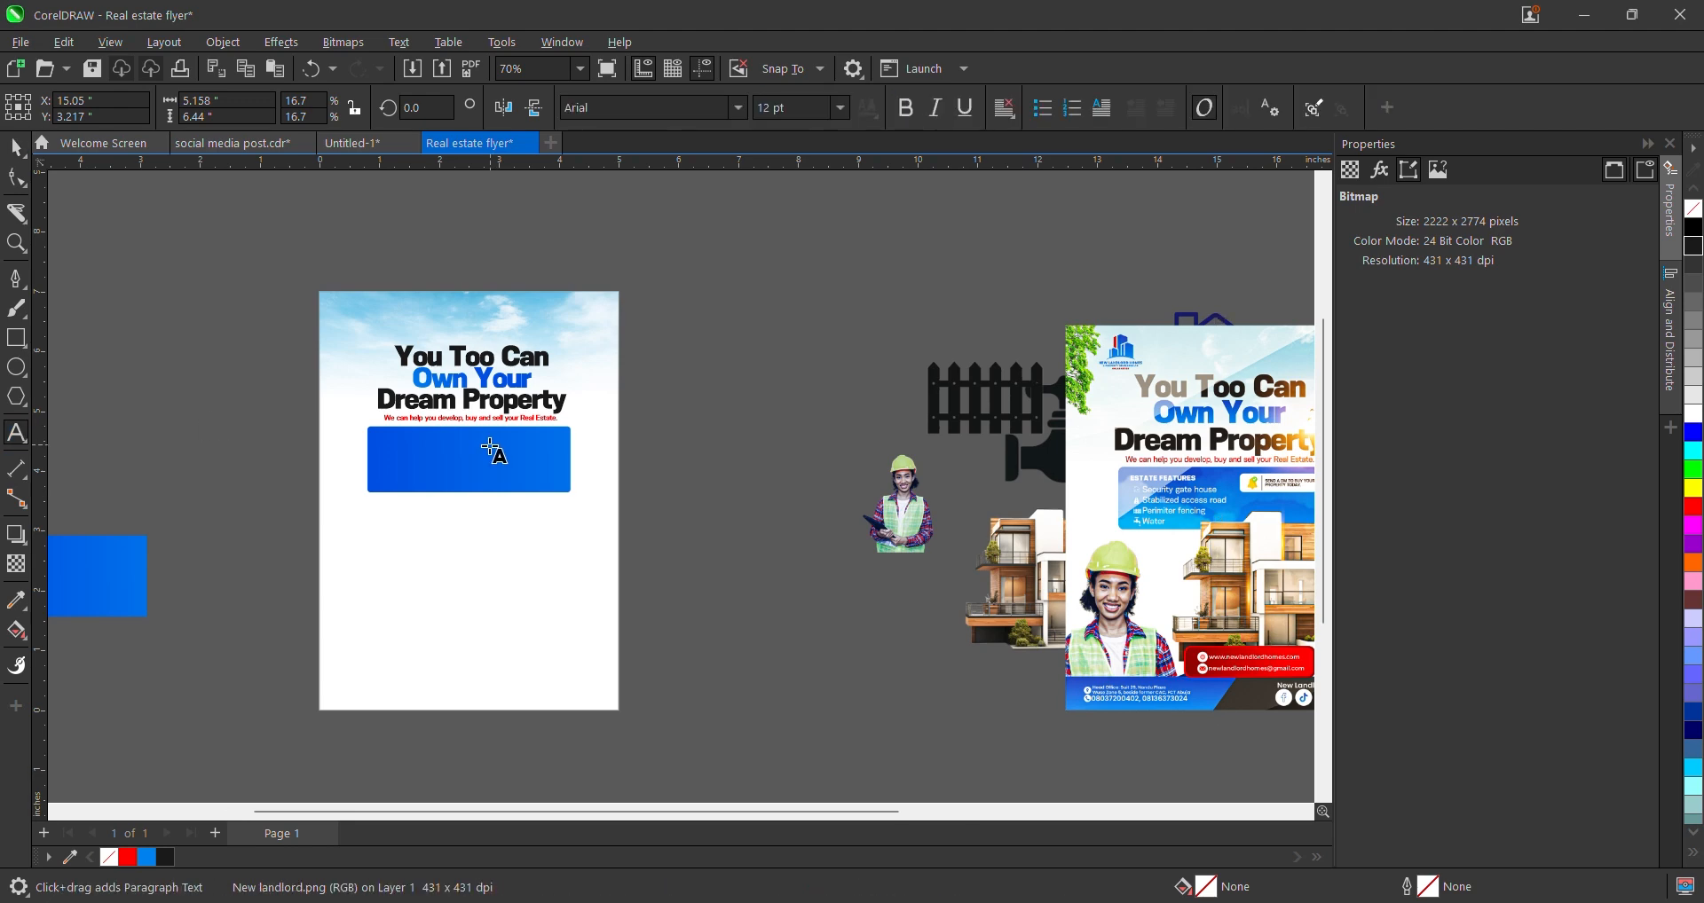
scroll(395, 448, up, 1)
scroll(400, 455, down, 1)
scroll(411, 459, up, 1)
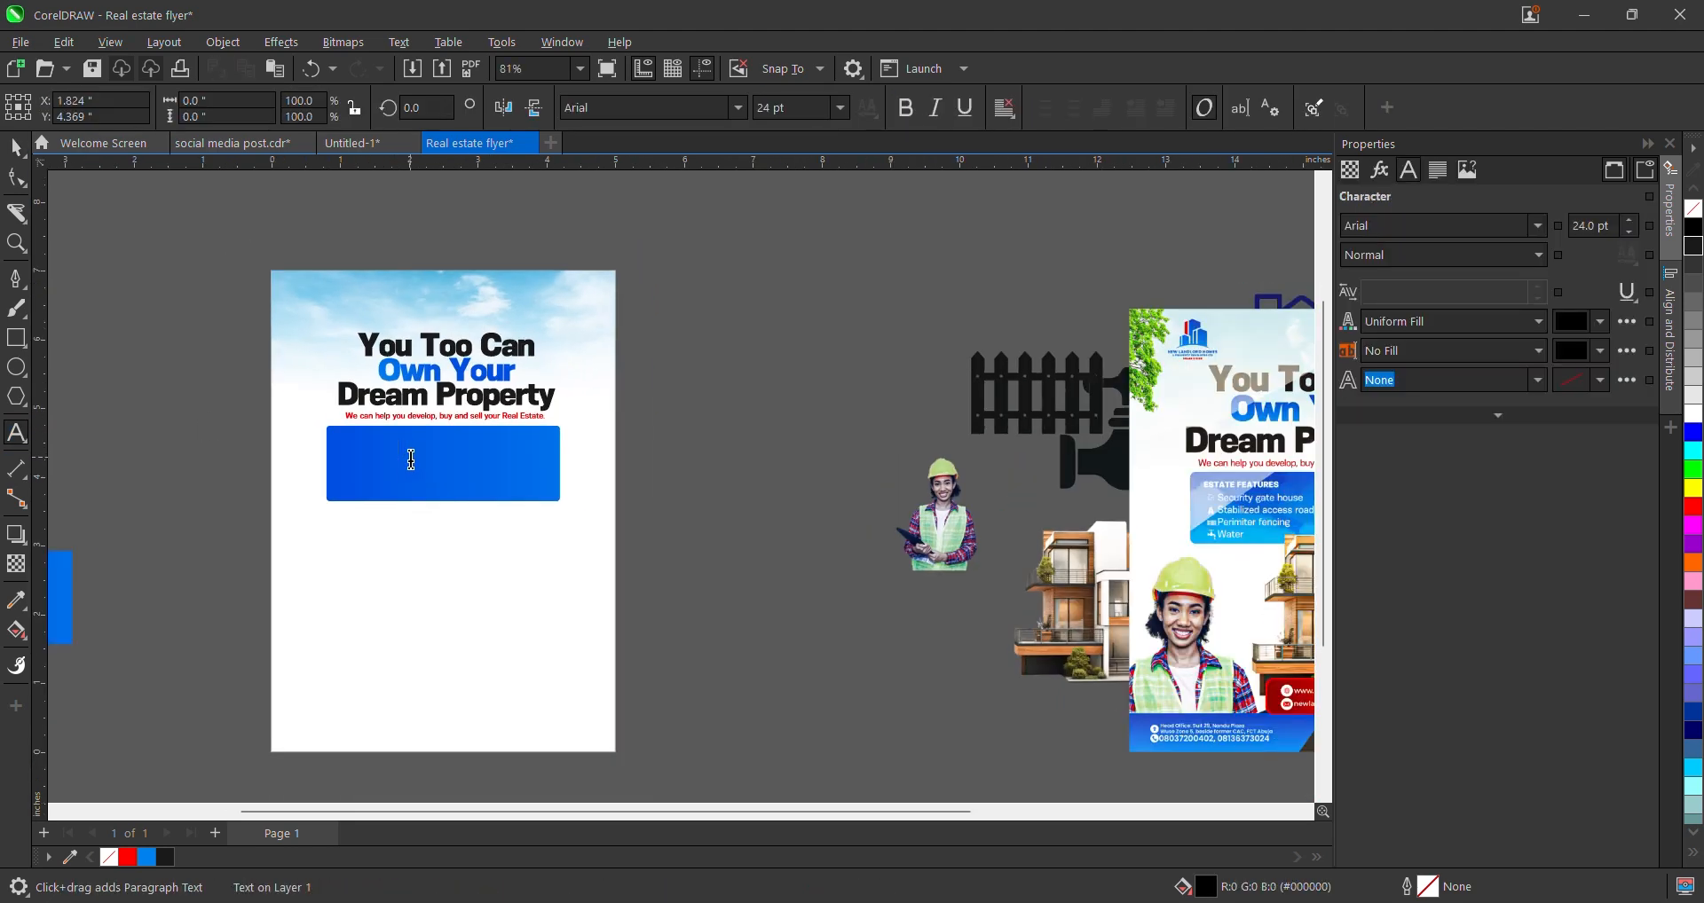
click(411, 459)
text(ESTATE FEAT)
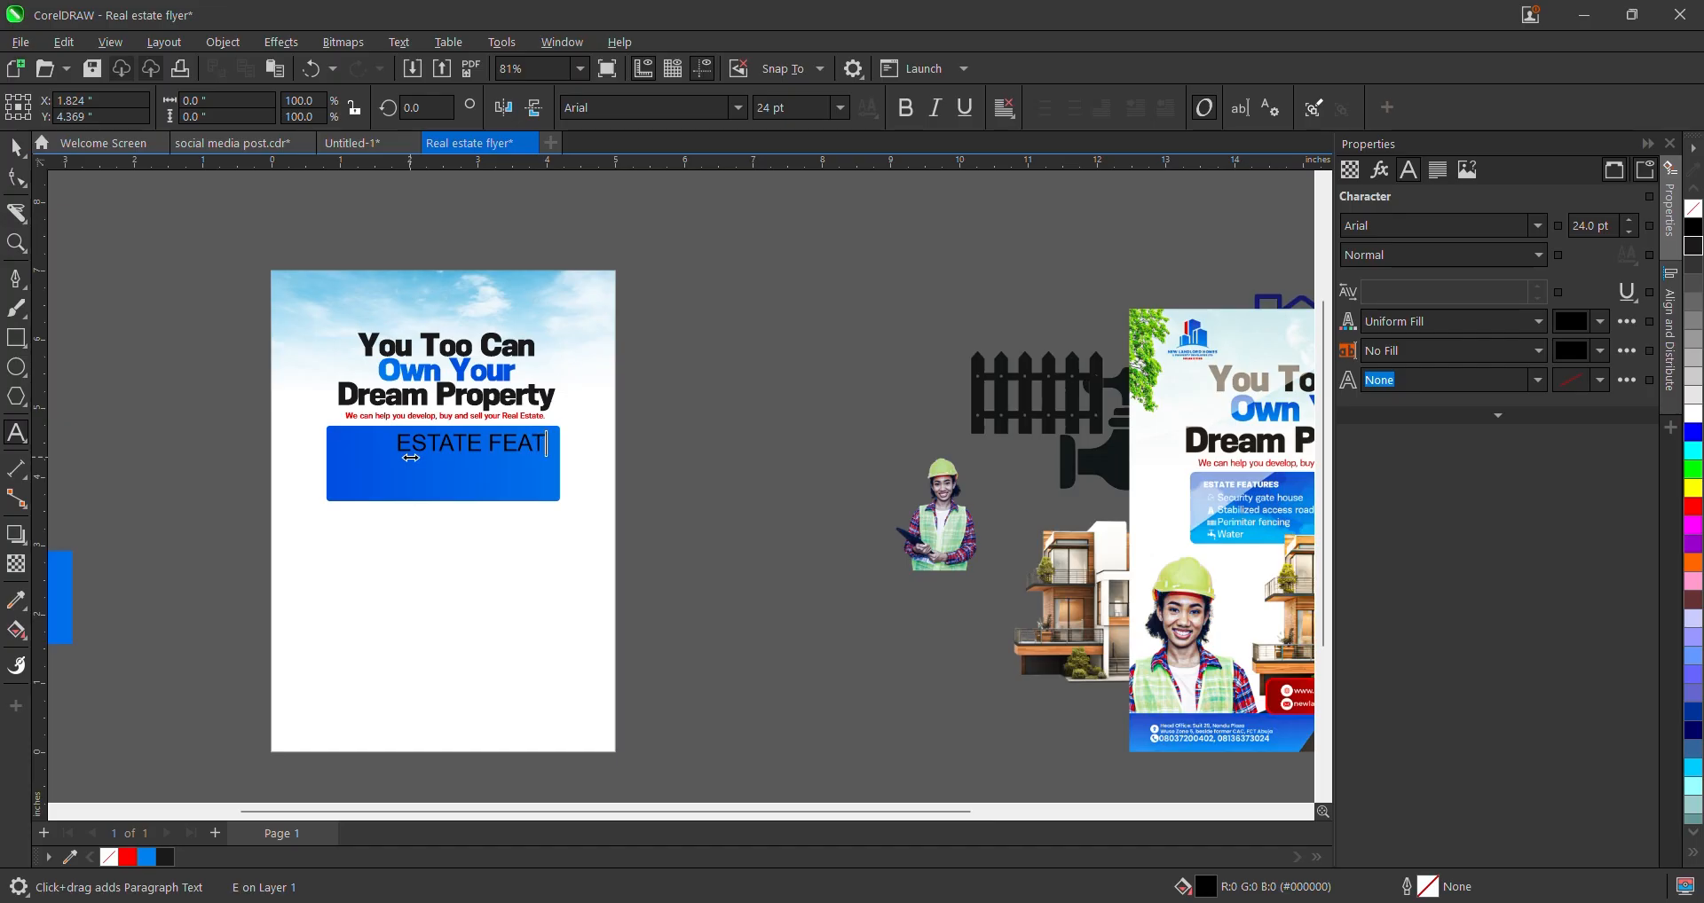
text(URES)
click(11, 147)
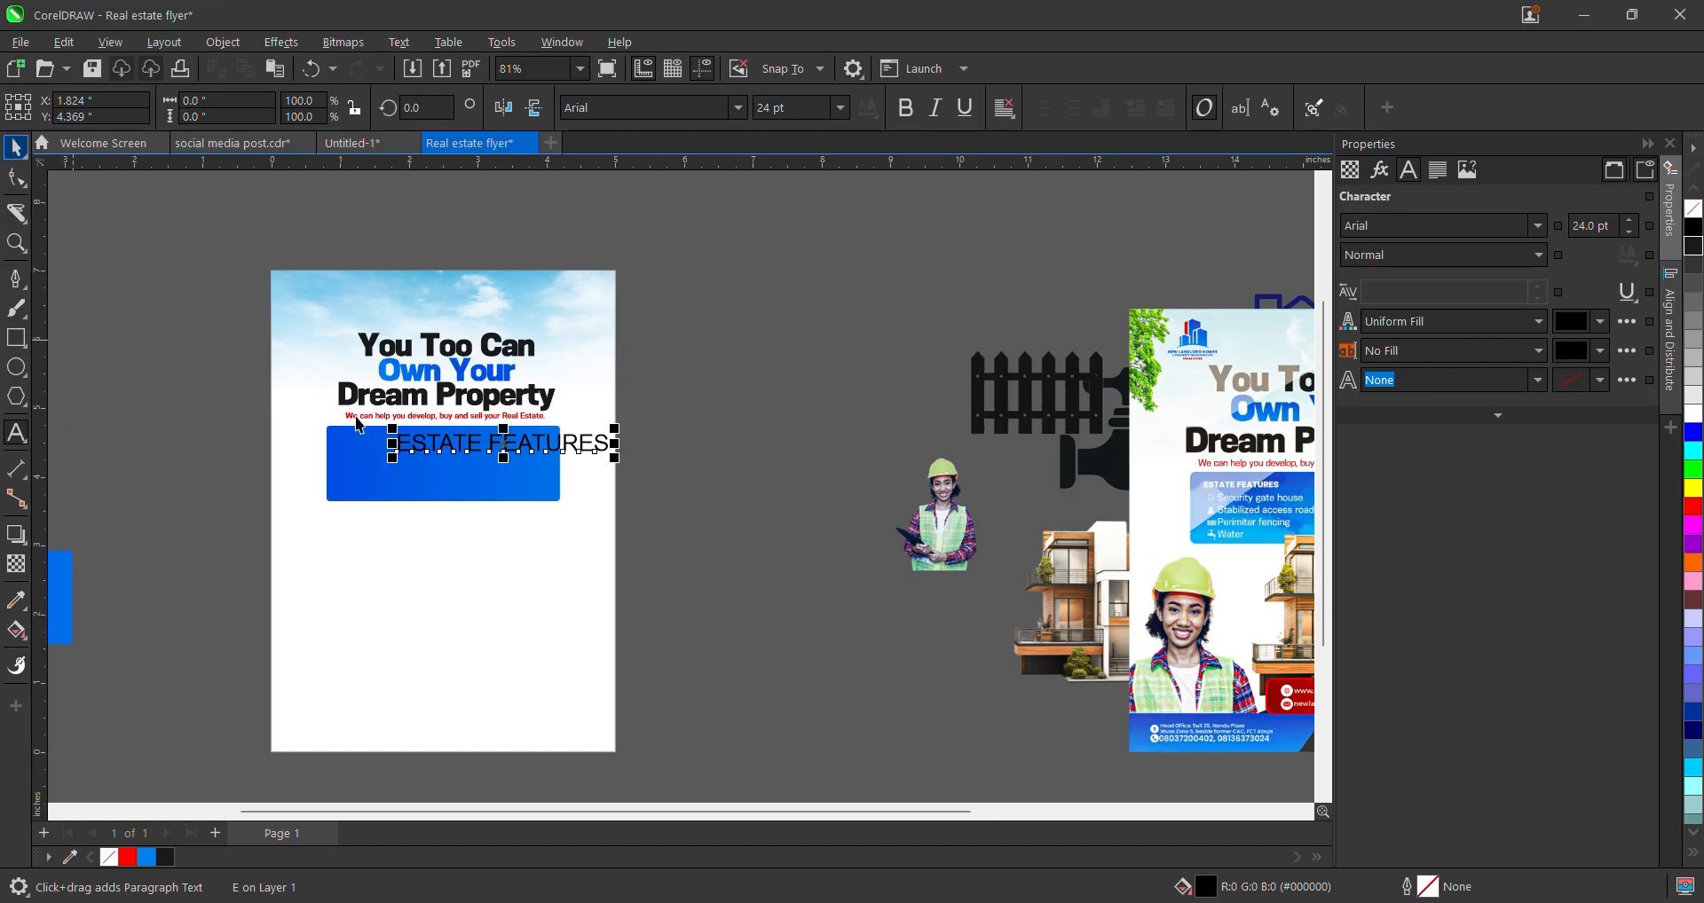
scroll(364, 436, down, 2)
scroll(394, 443, up, 2)
click(126, 601)
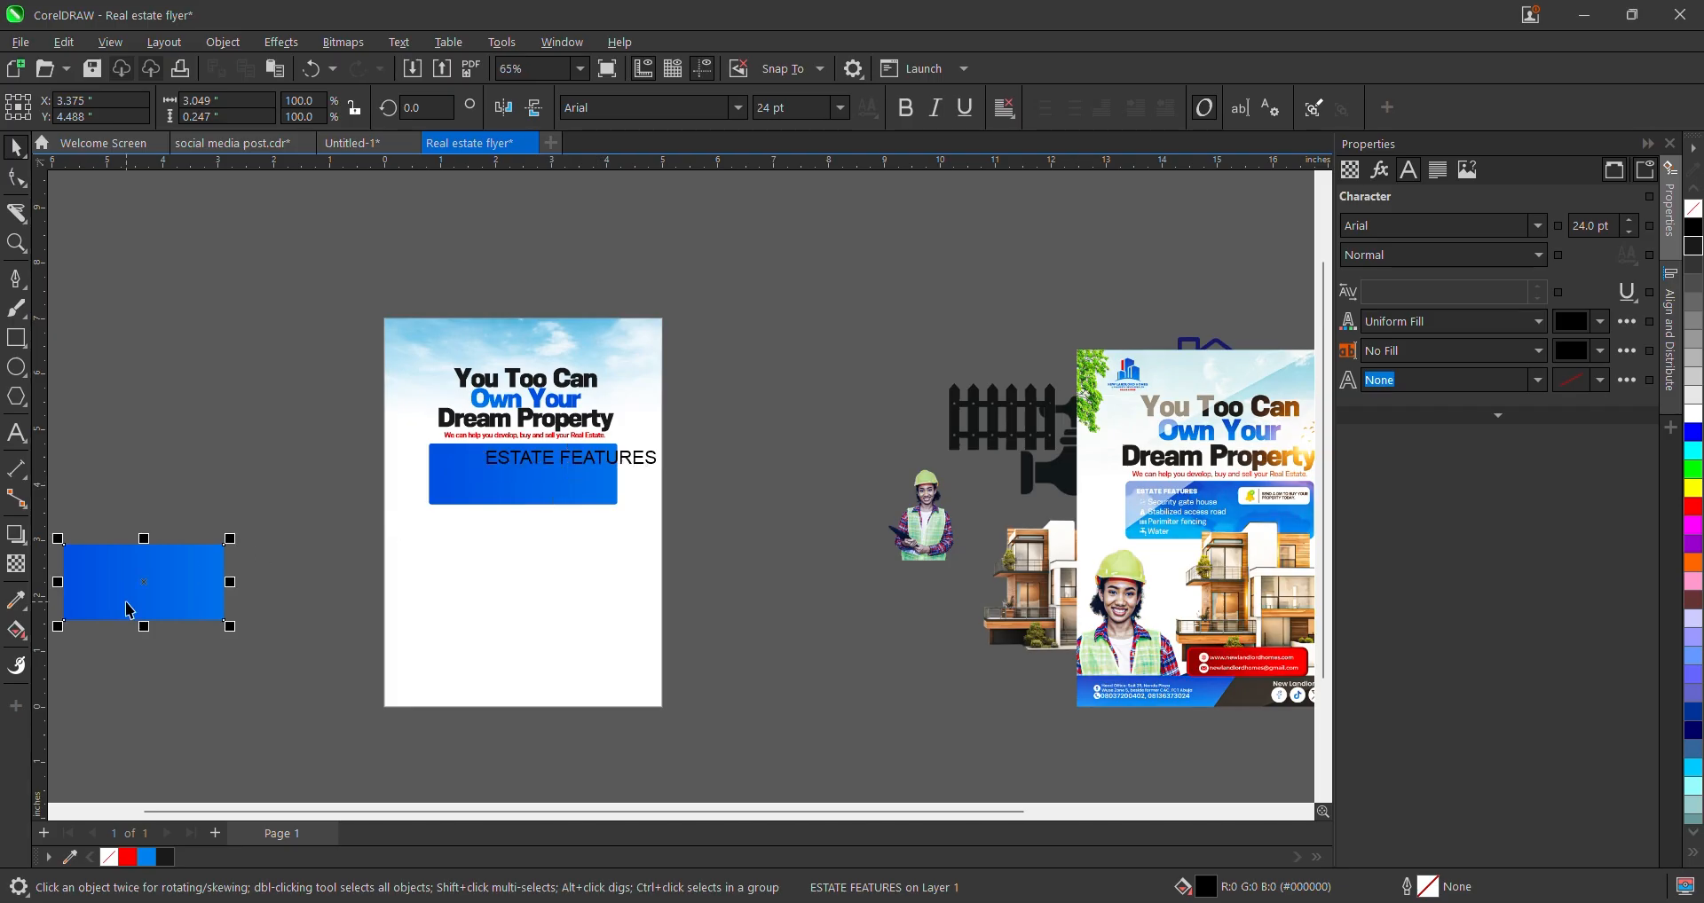
key(Delete)
scroll(325, 552, up, 1)
click(685, 424)
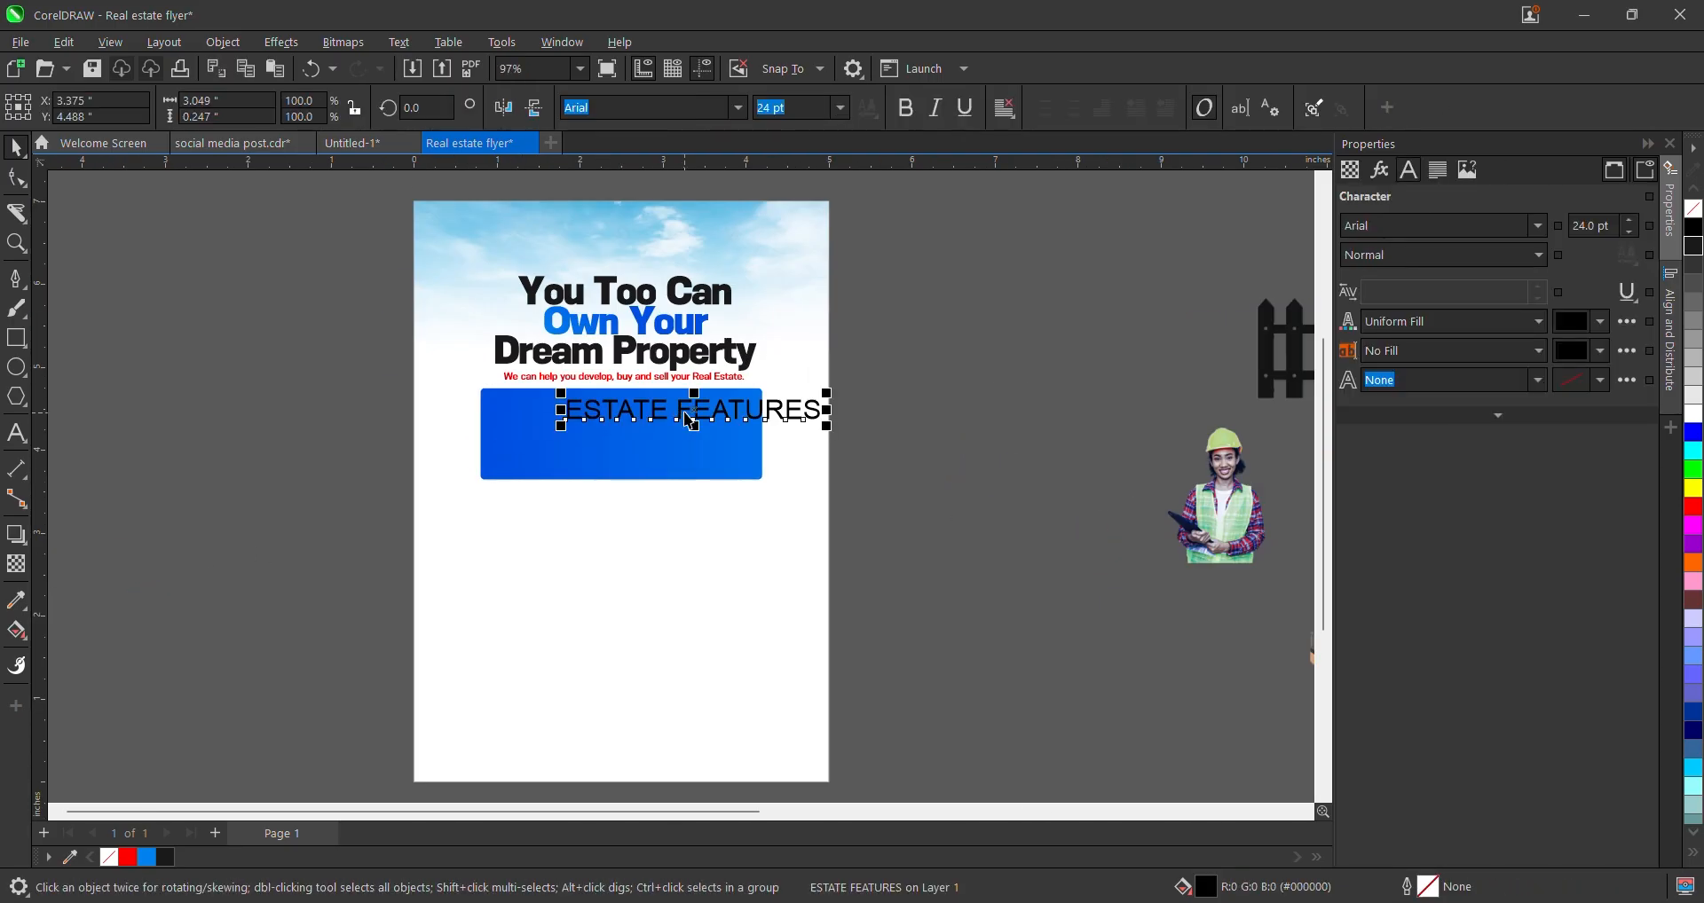
drag(685, 424, 604, 418)
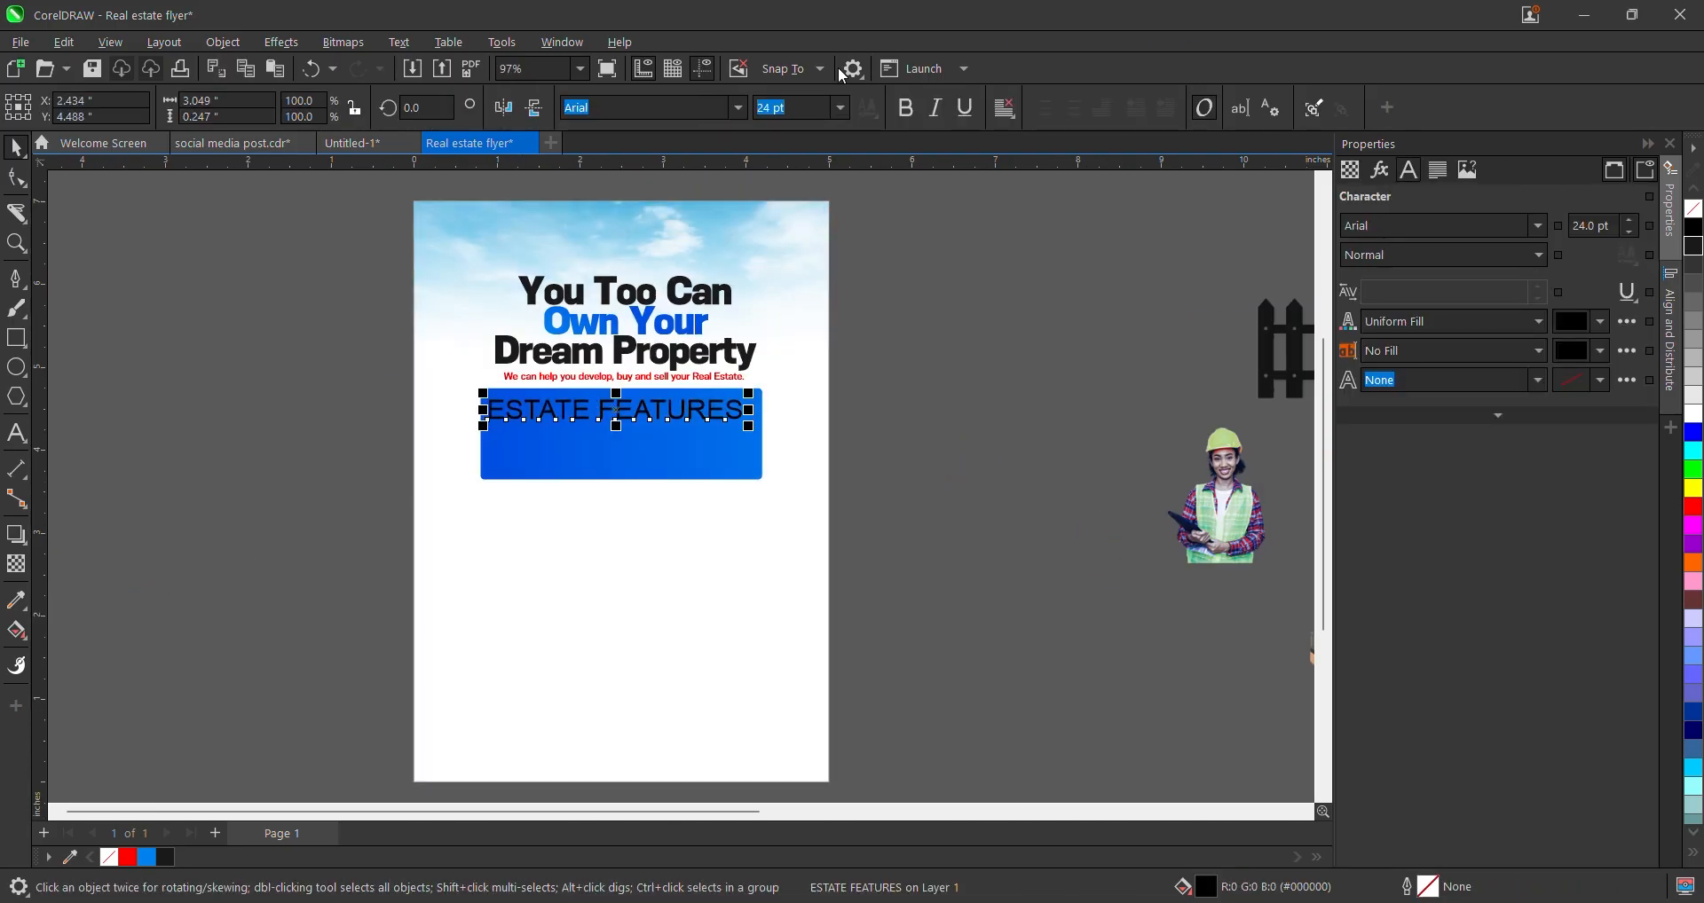
click(738, 109)
scroll(674, 222, down, 1)
click(665, 194)
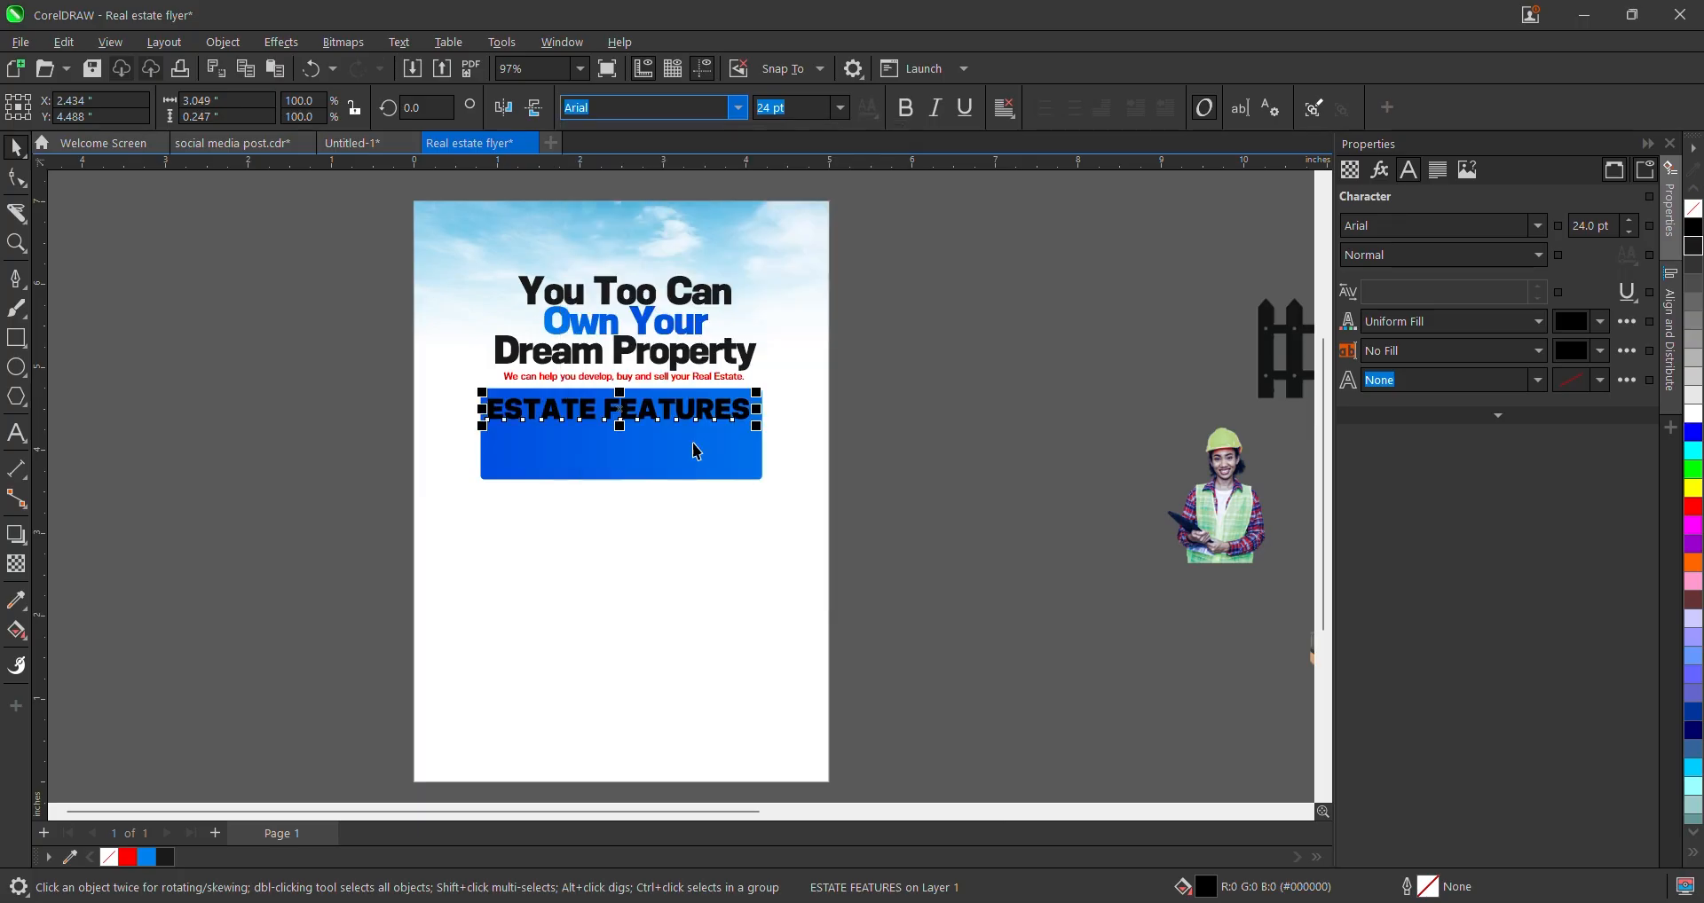
scroll(697, 453, up, 1)
click(1693, 414)
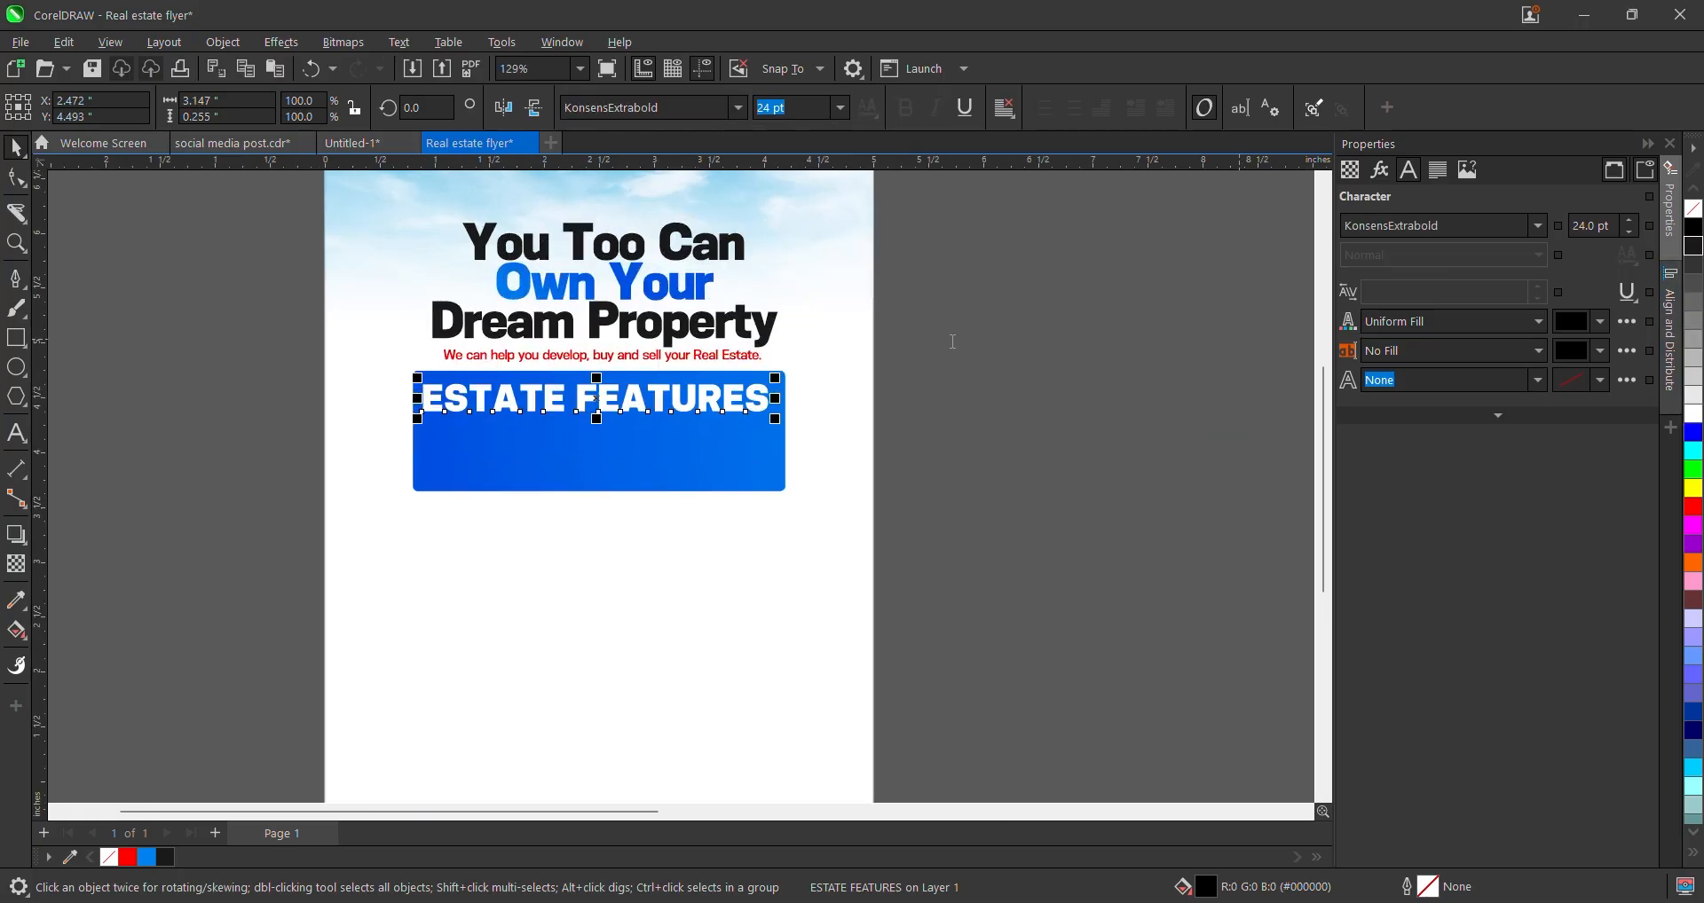
drag(779, 378, 615, 418)
scroll(543, 391, up, 1)
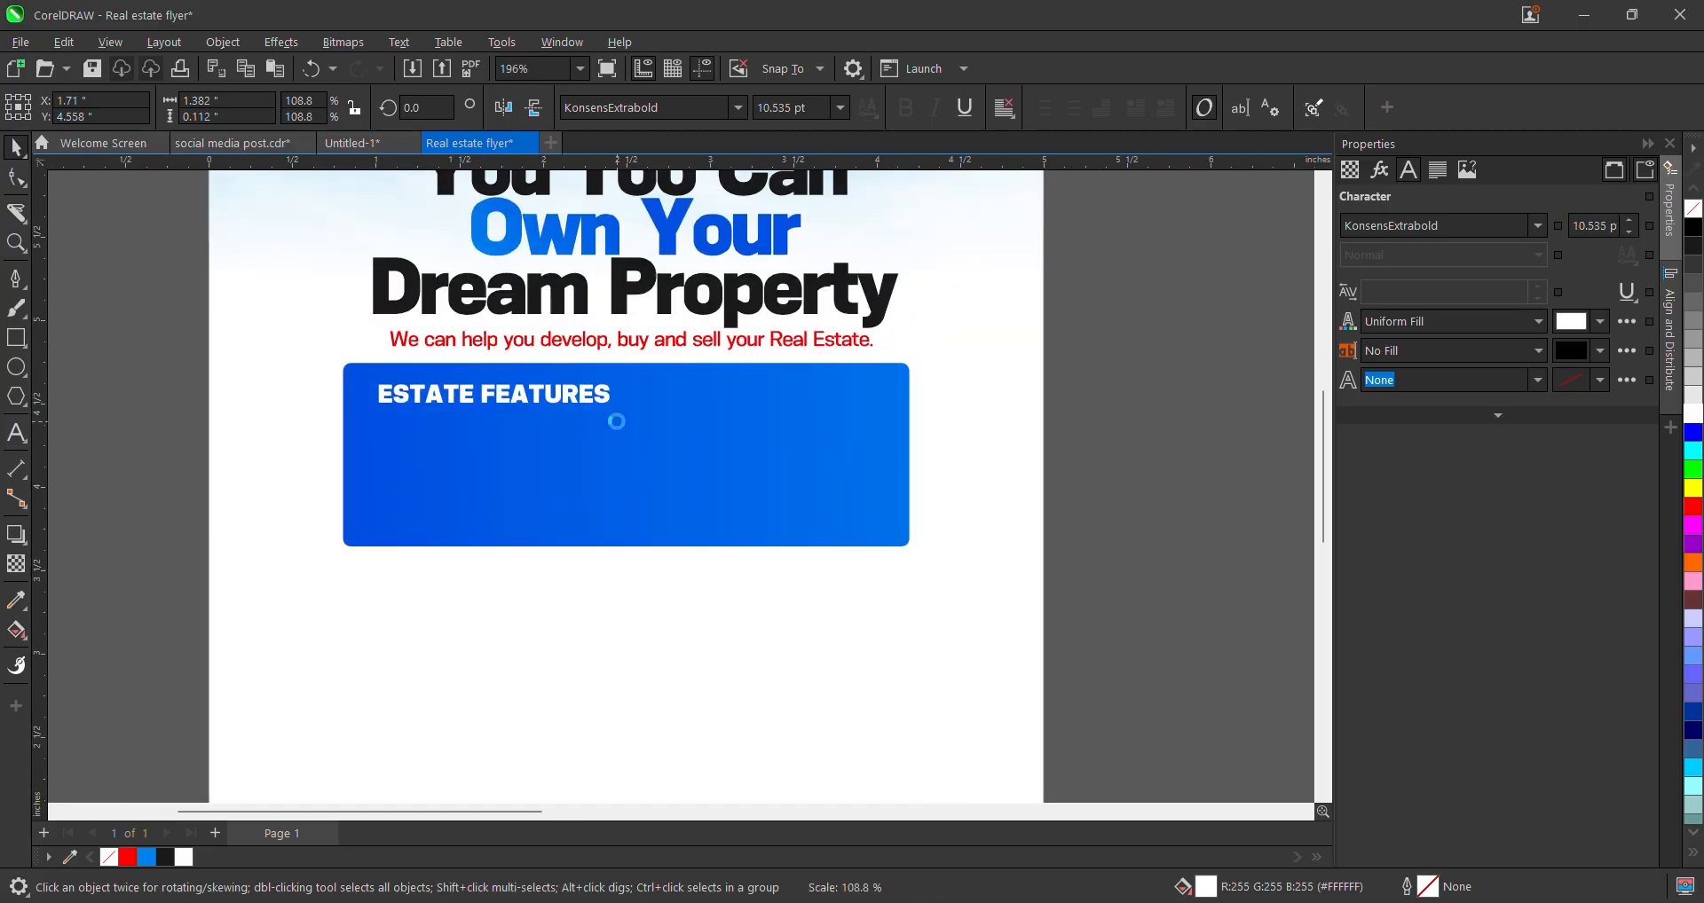
scroll(616, 418, down, 3)
drag(1183, 429, 984, 396)
scroll(780, 405, up, 2)
scroll(423, 417, up, 1)
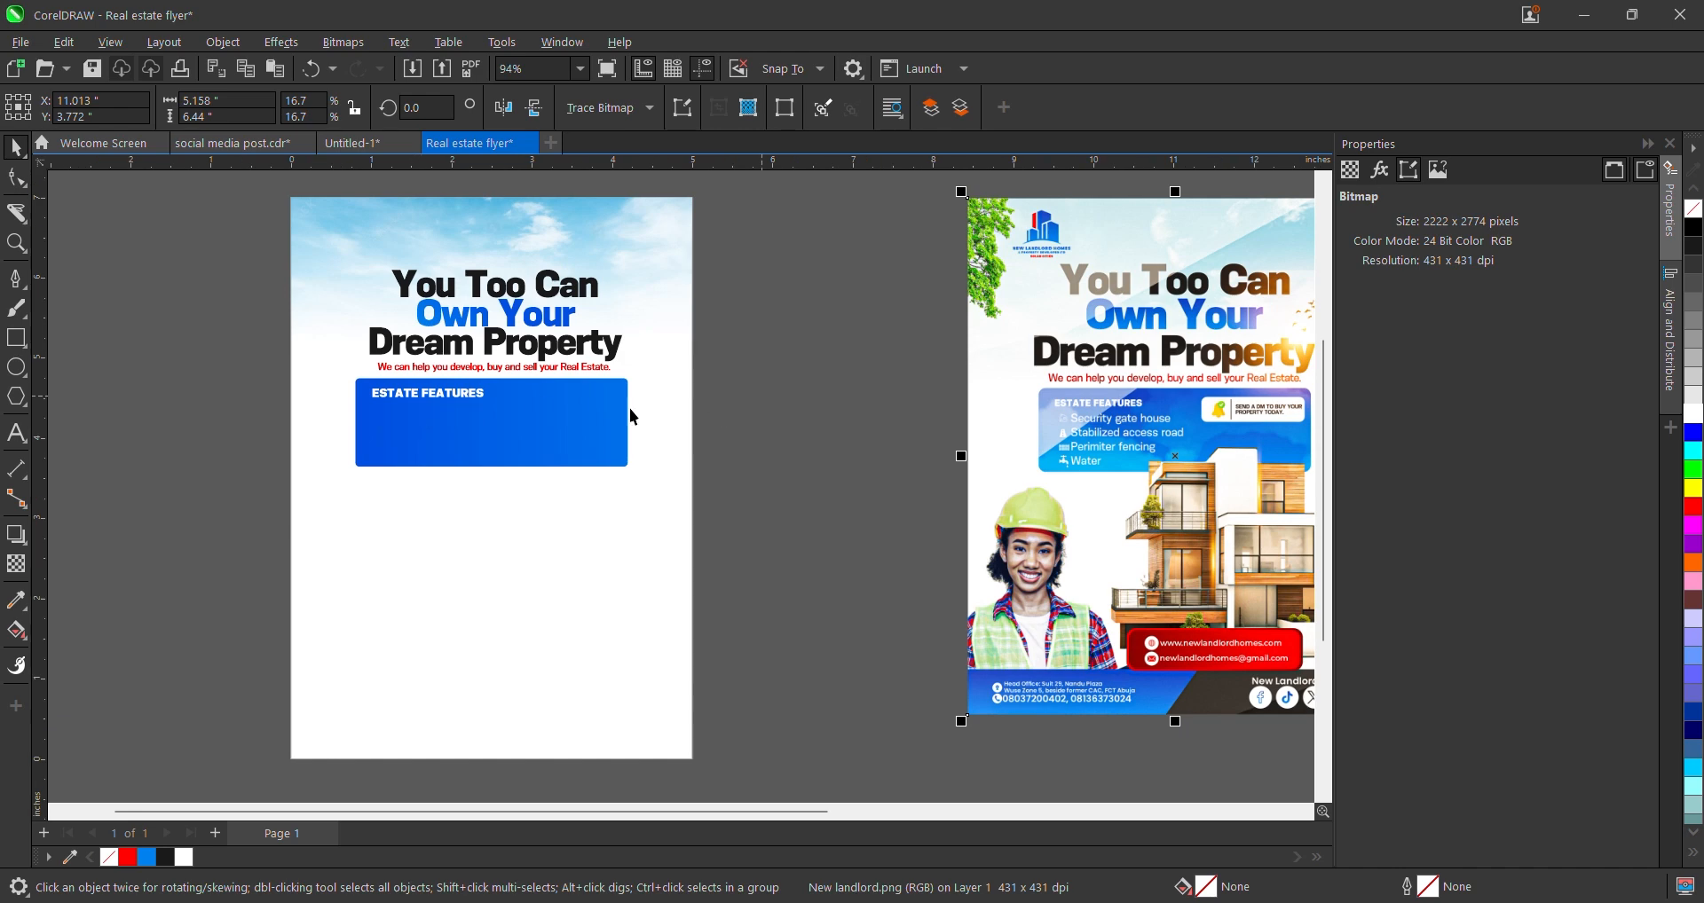
scroll(504, 382, up, 2)
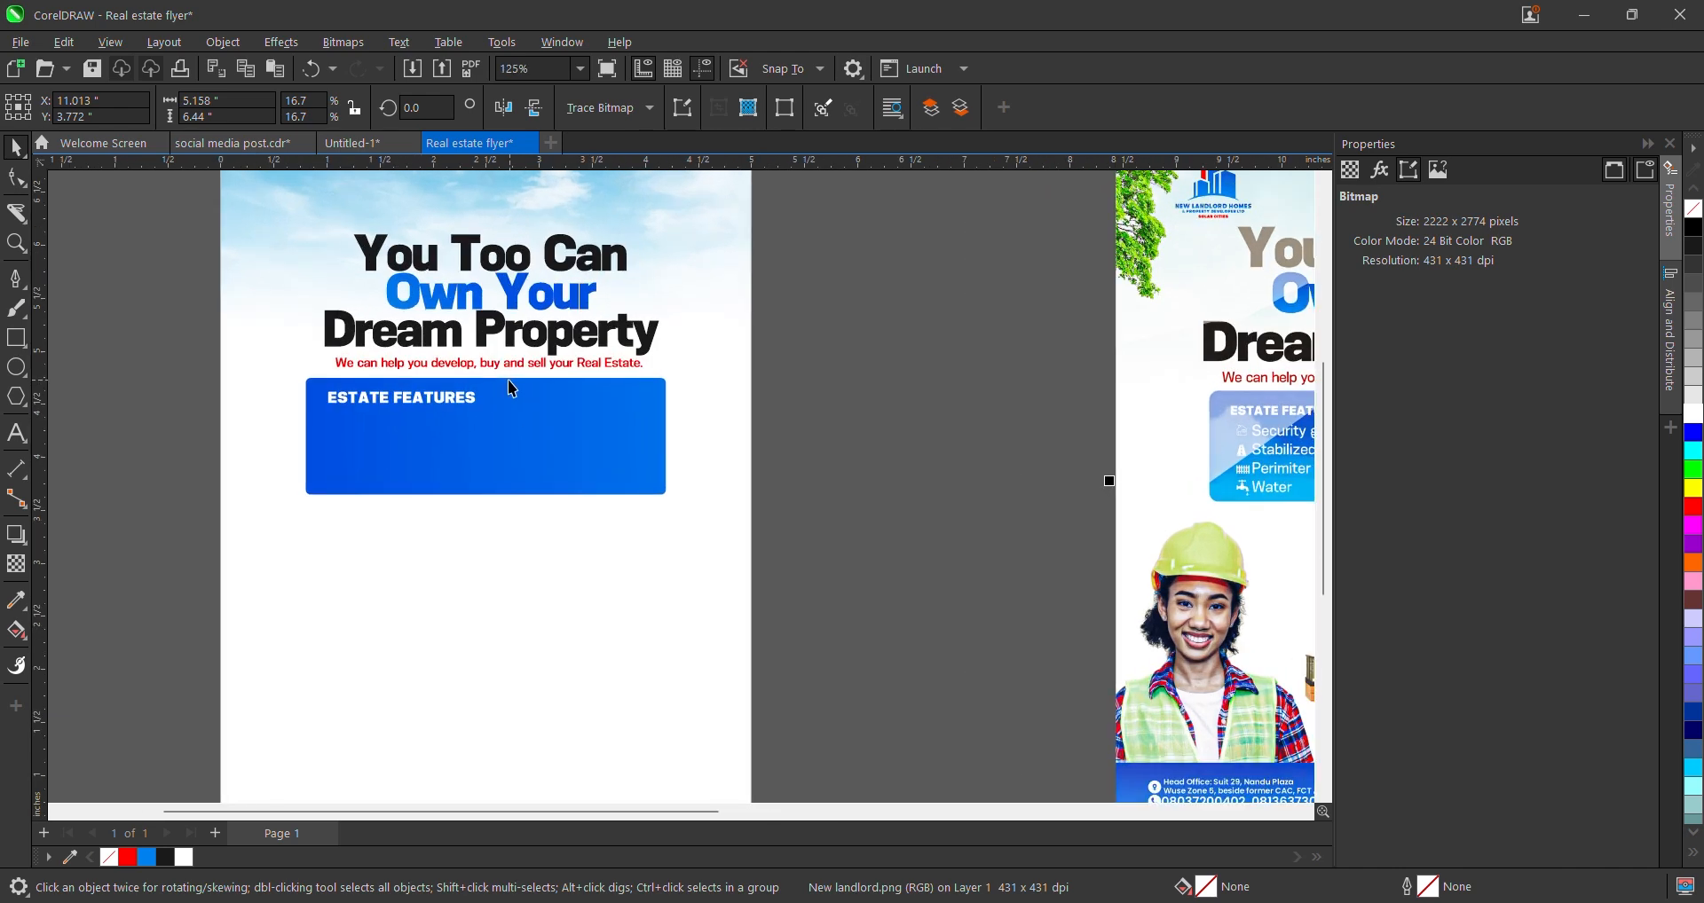
scroll(485, 401, down, 2)
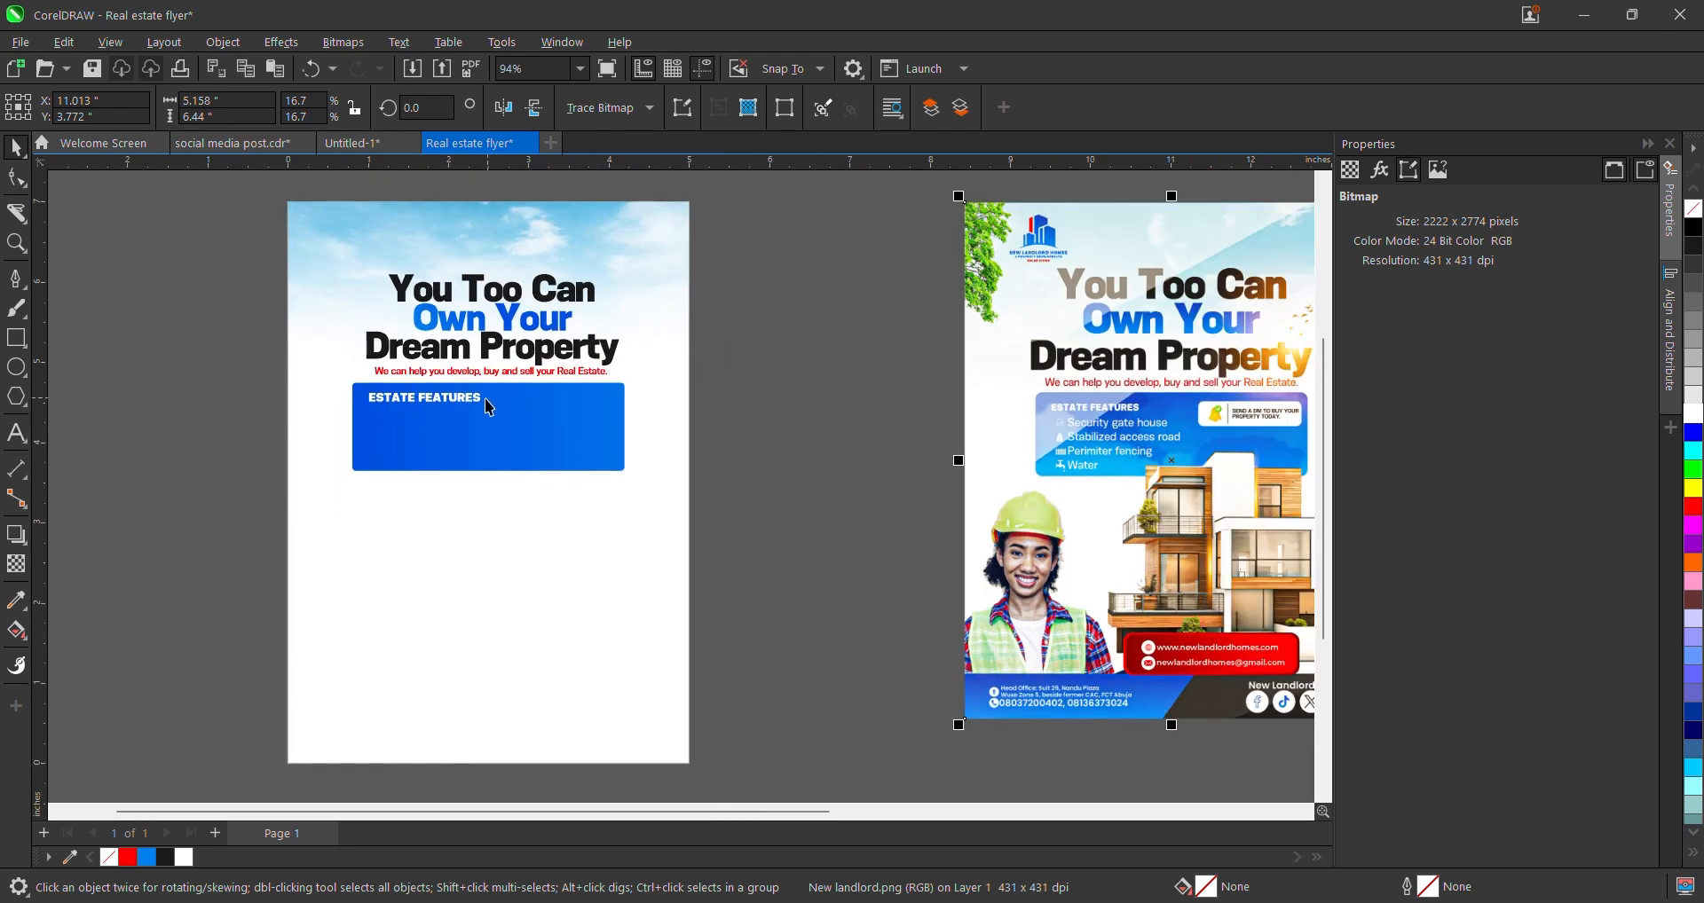
scroll(773, 405, down, 3)
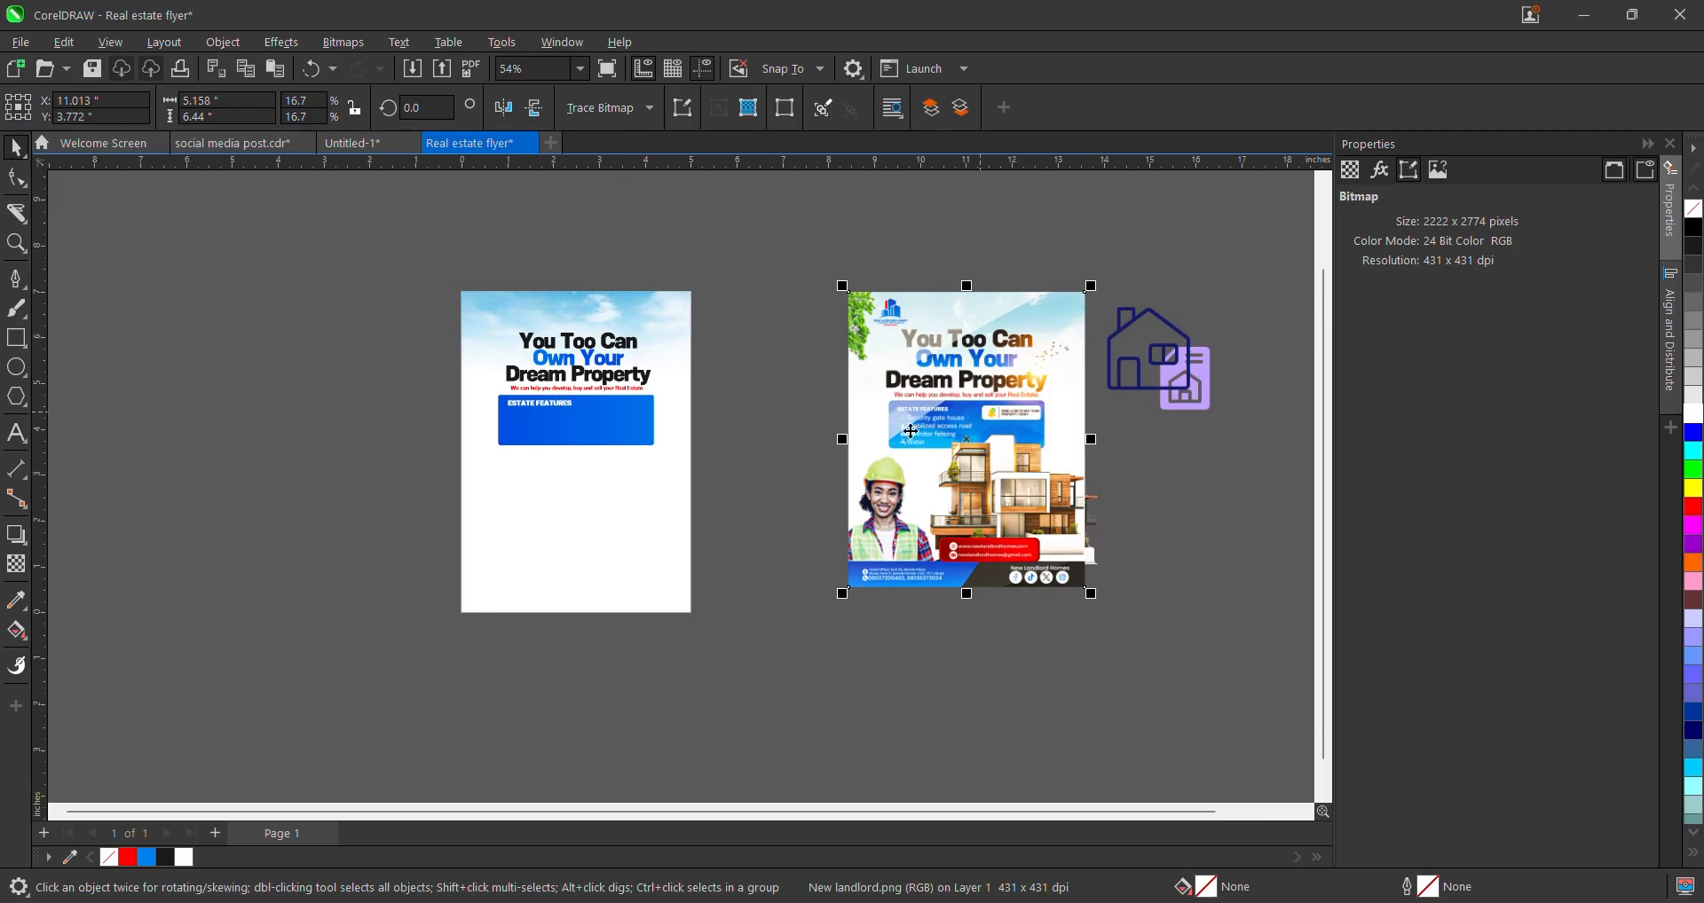
scroll(513, 425, up, 2)
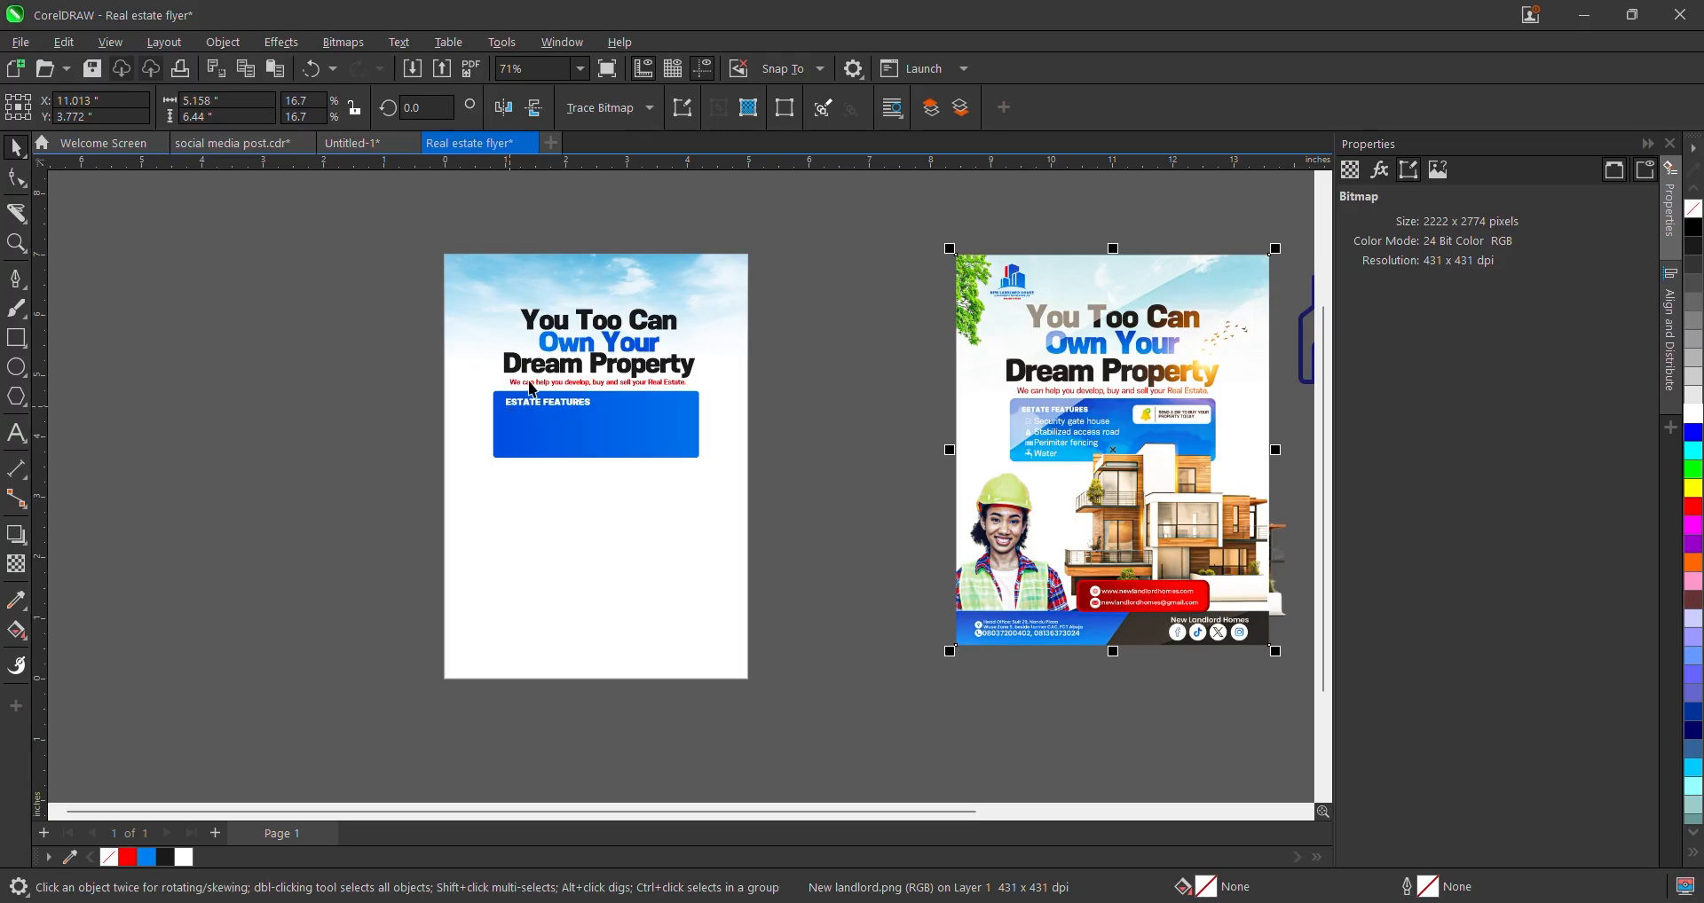
scroll(568, 427, up, 1)
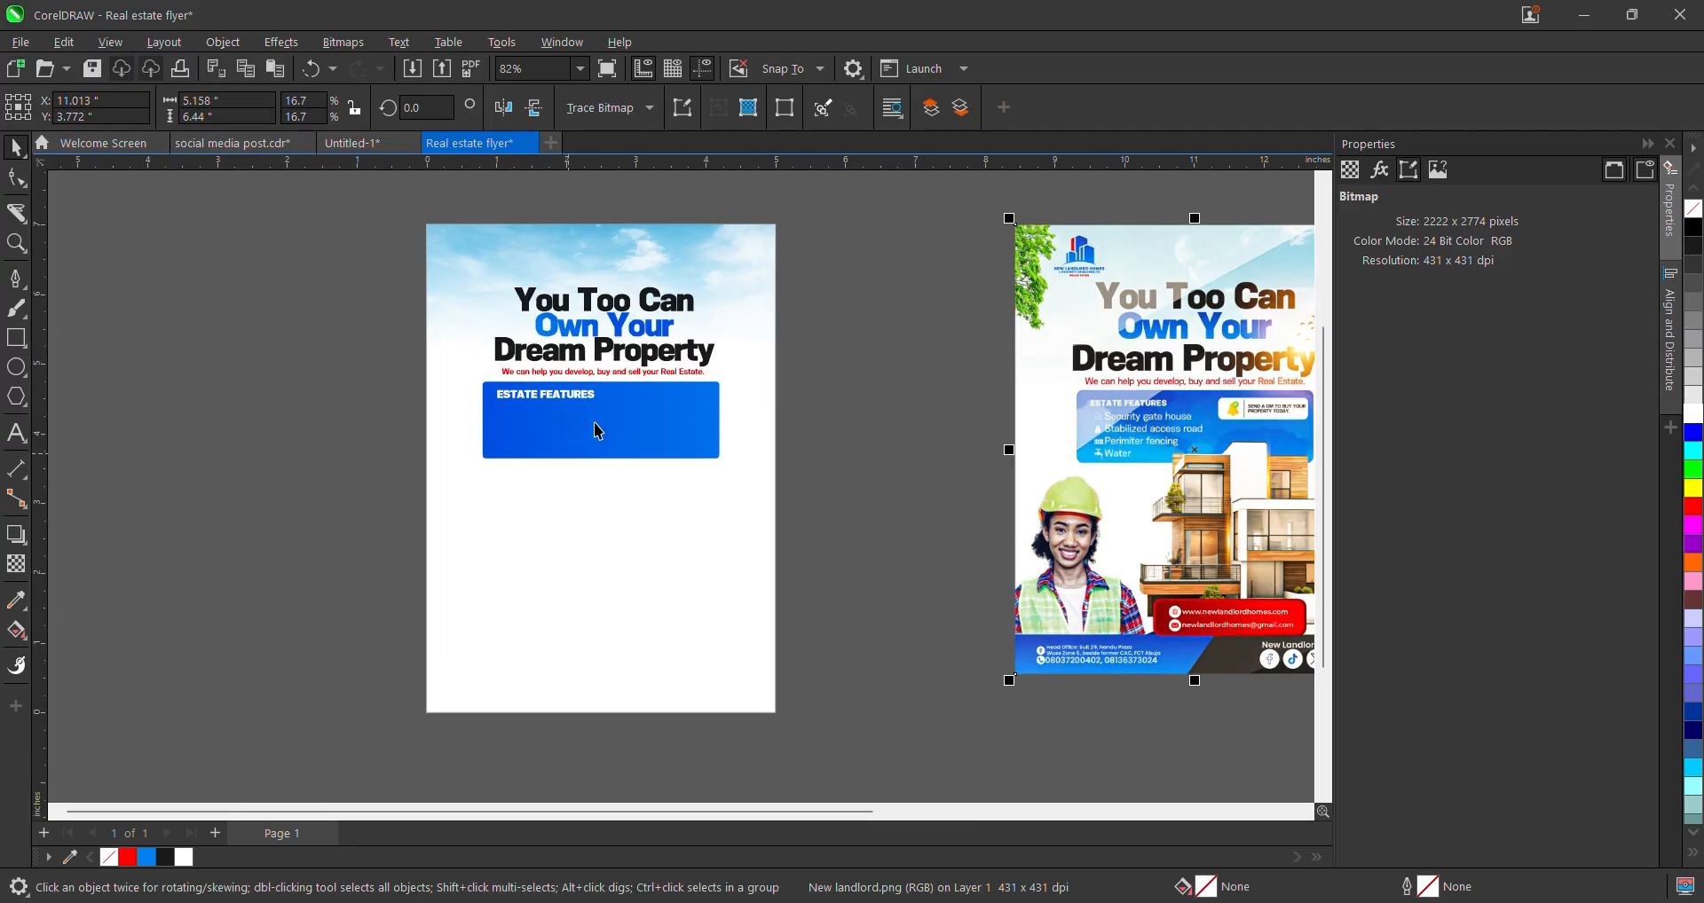
click(553, 393)
- Leave a copy of the ESTATE FEATURES heading just below the original
drag(548, 395, 552, 420)
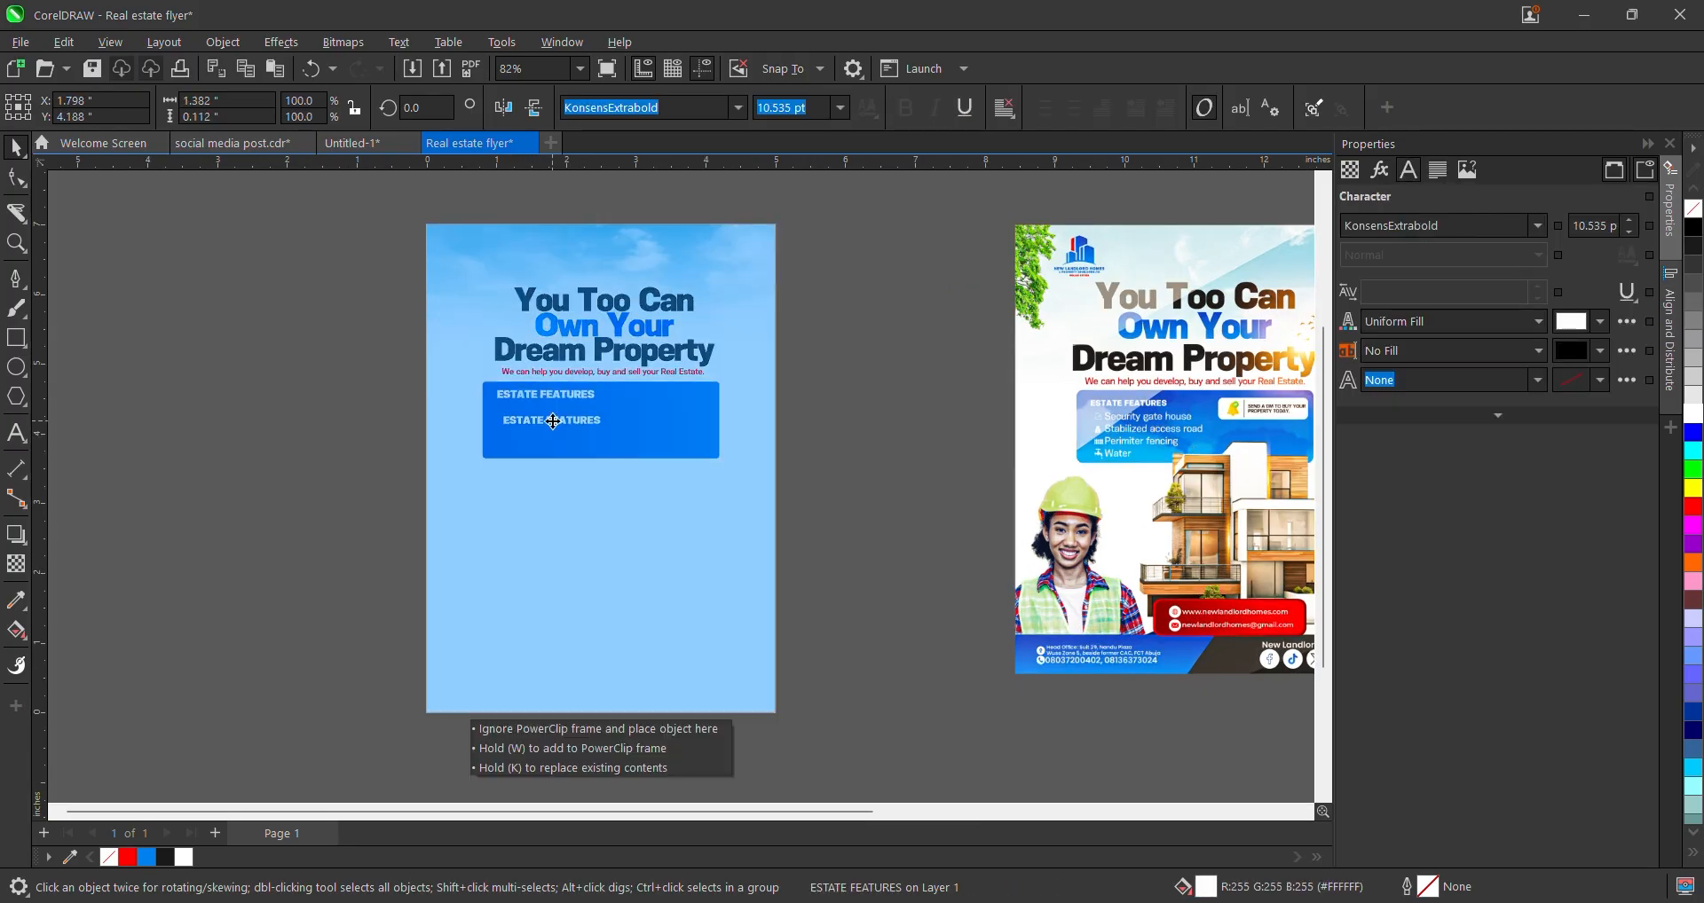
right_click(552, 420)
key(Escape)
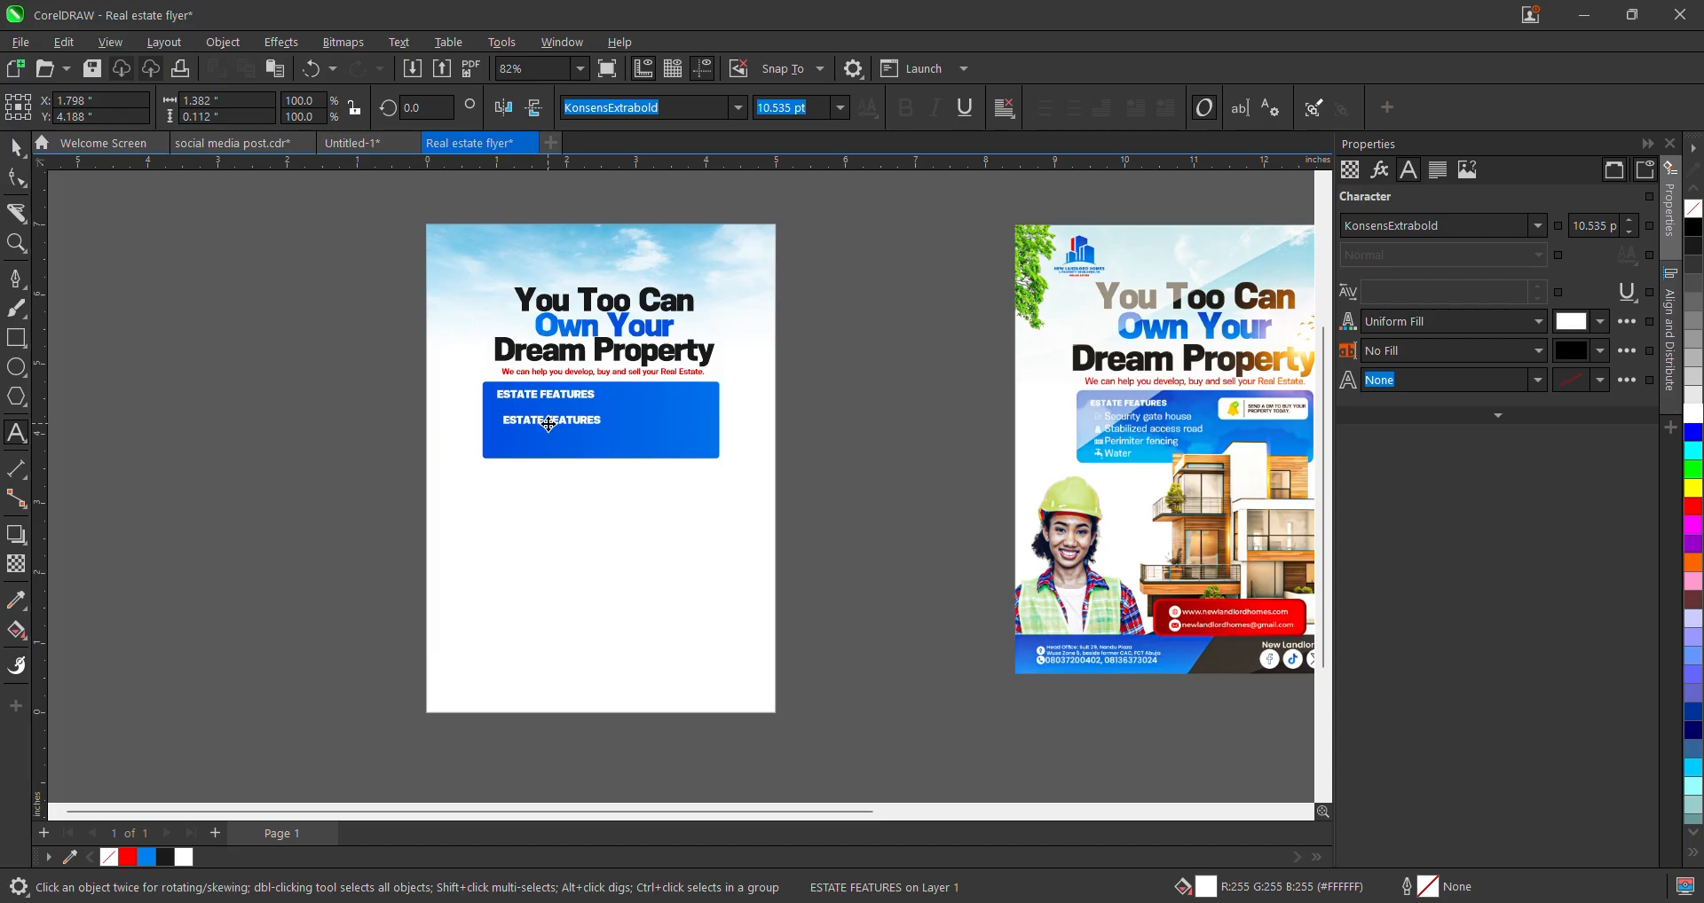
double_click(548, 424)
- Retype the copy as Security gate house, Stabilized access road, Perimeter fencing and Water
text(Security gate house)
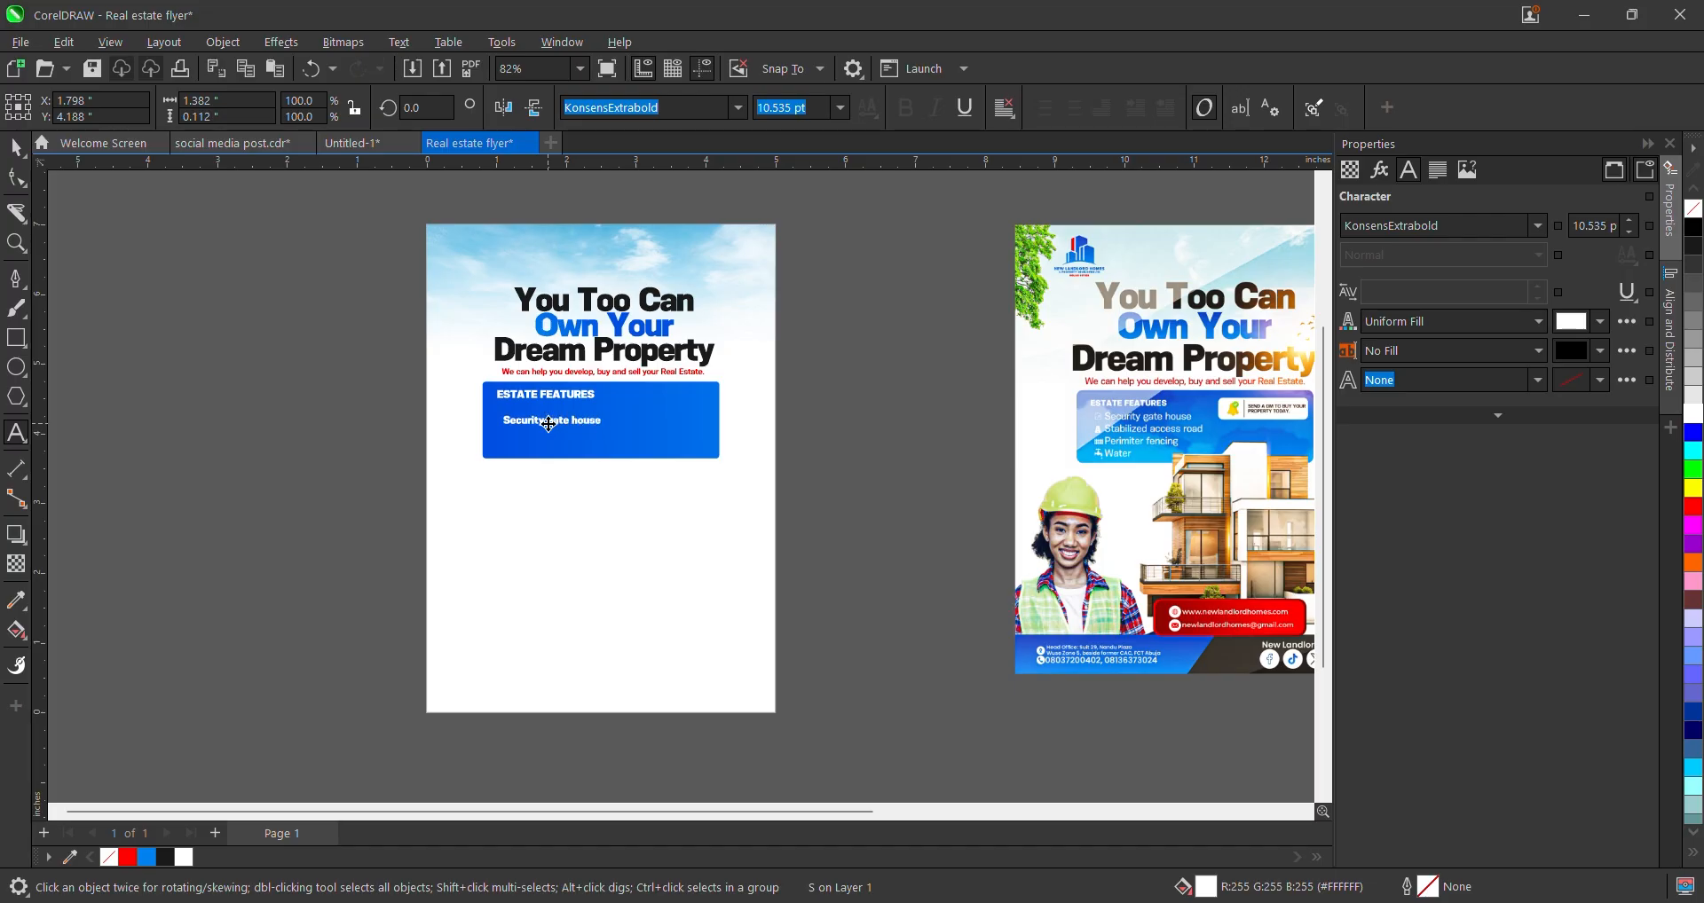
click(577, 412)
key(Return)
text(Stabilix)
key(BackSpace)
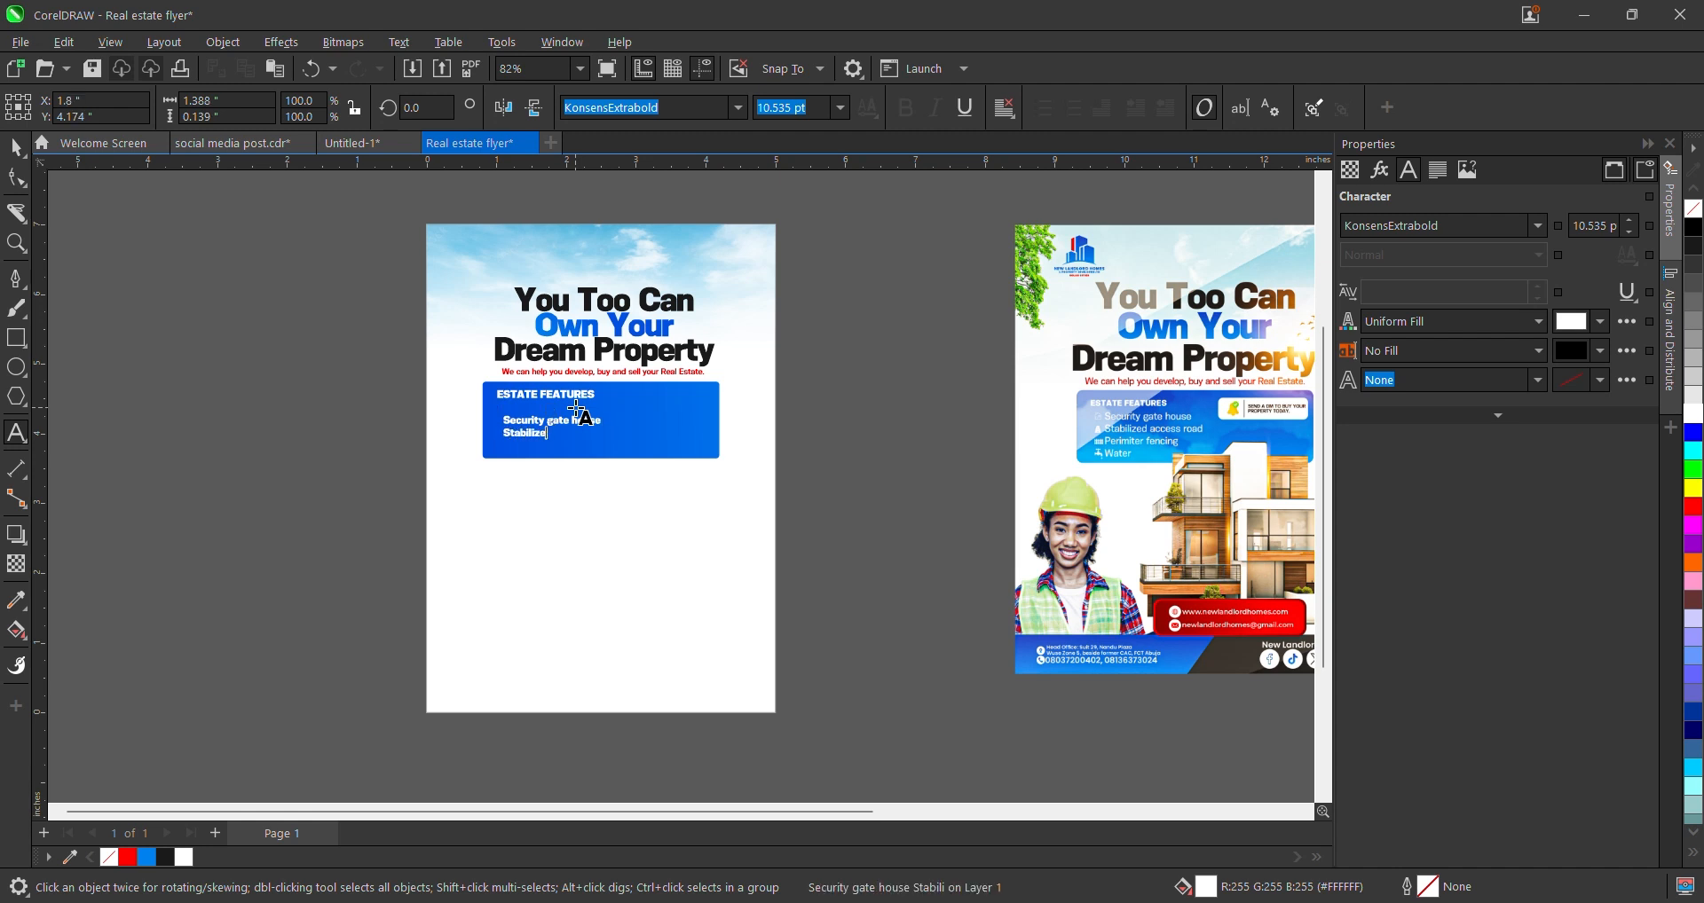
text(ze)
key(BackSpace)
key(BackSpace)
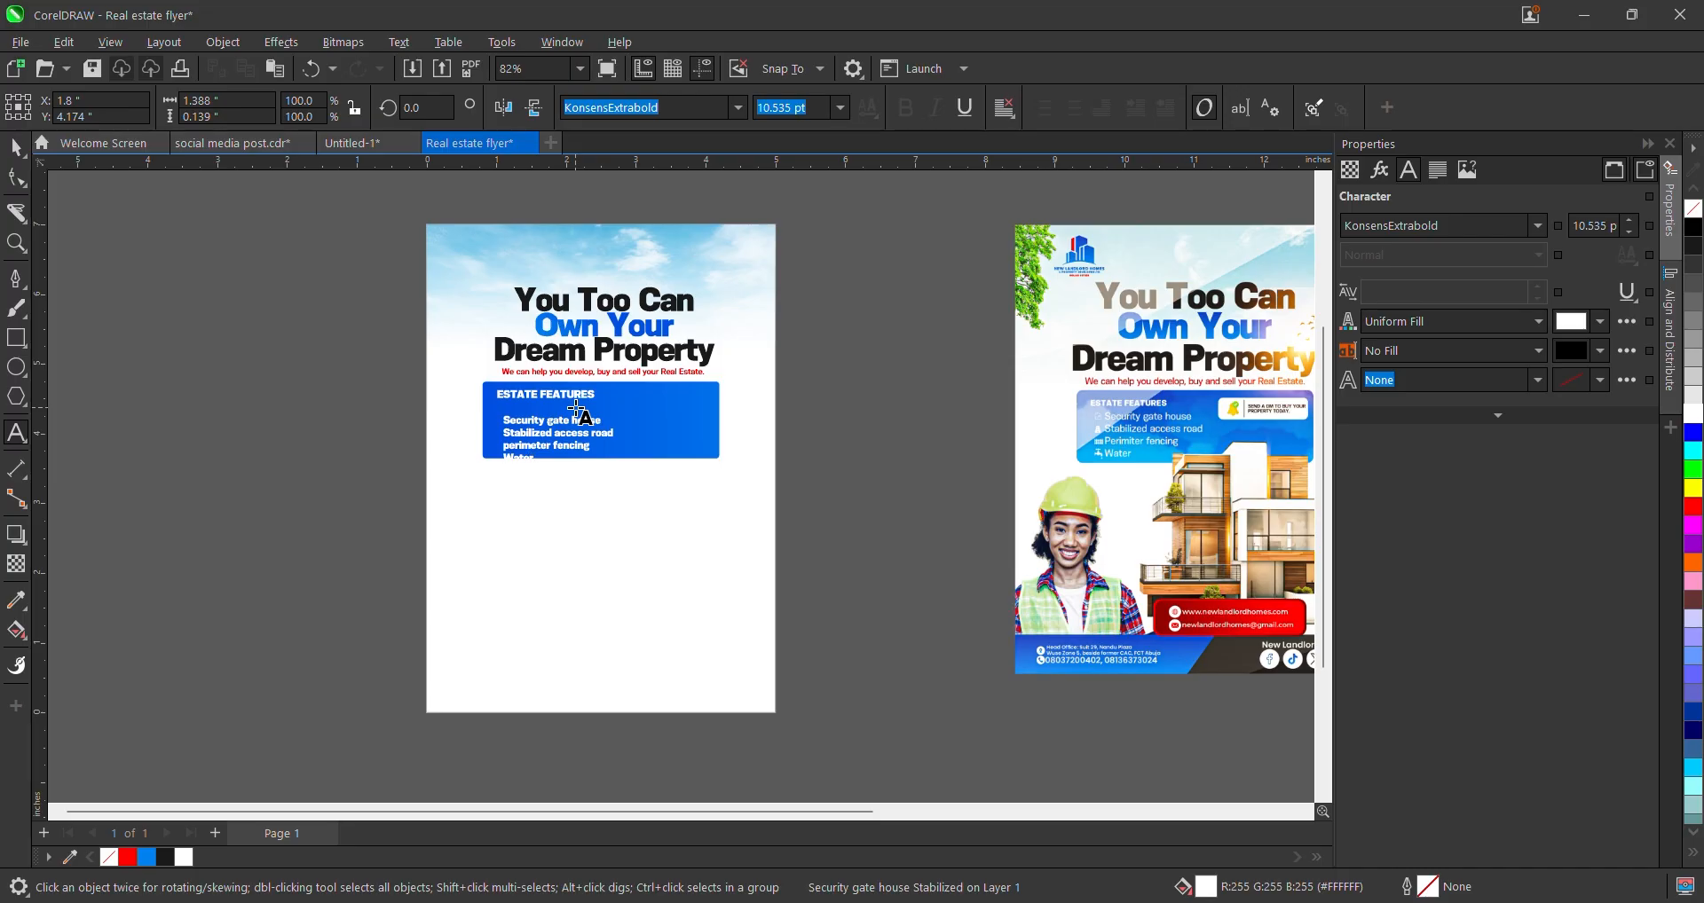
- Capitalize 'perimeter' to 'Perimeter' in the feature list
click(16, 148)
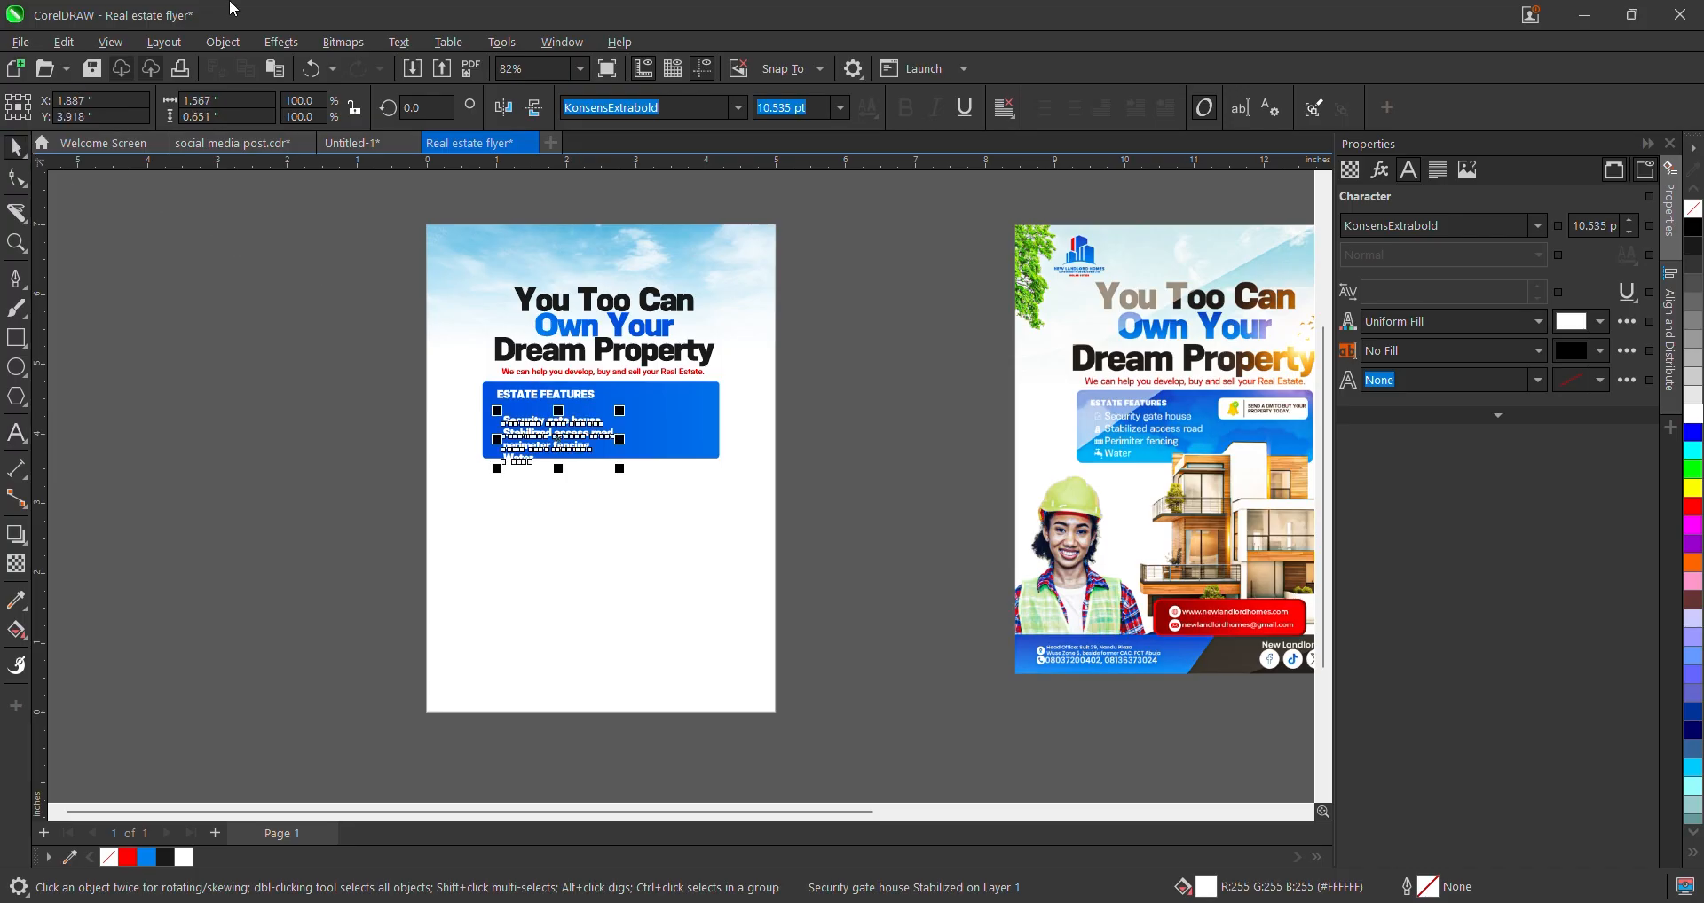
scroll(539, 253, up, 1)
scroll(497, 432, up, 2)
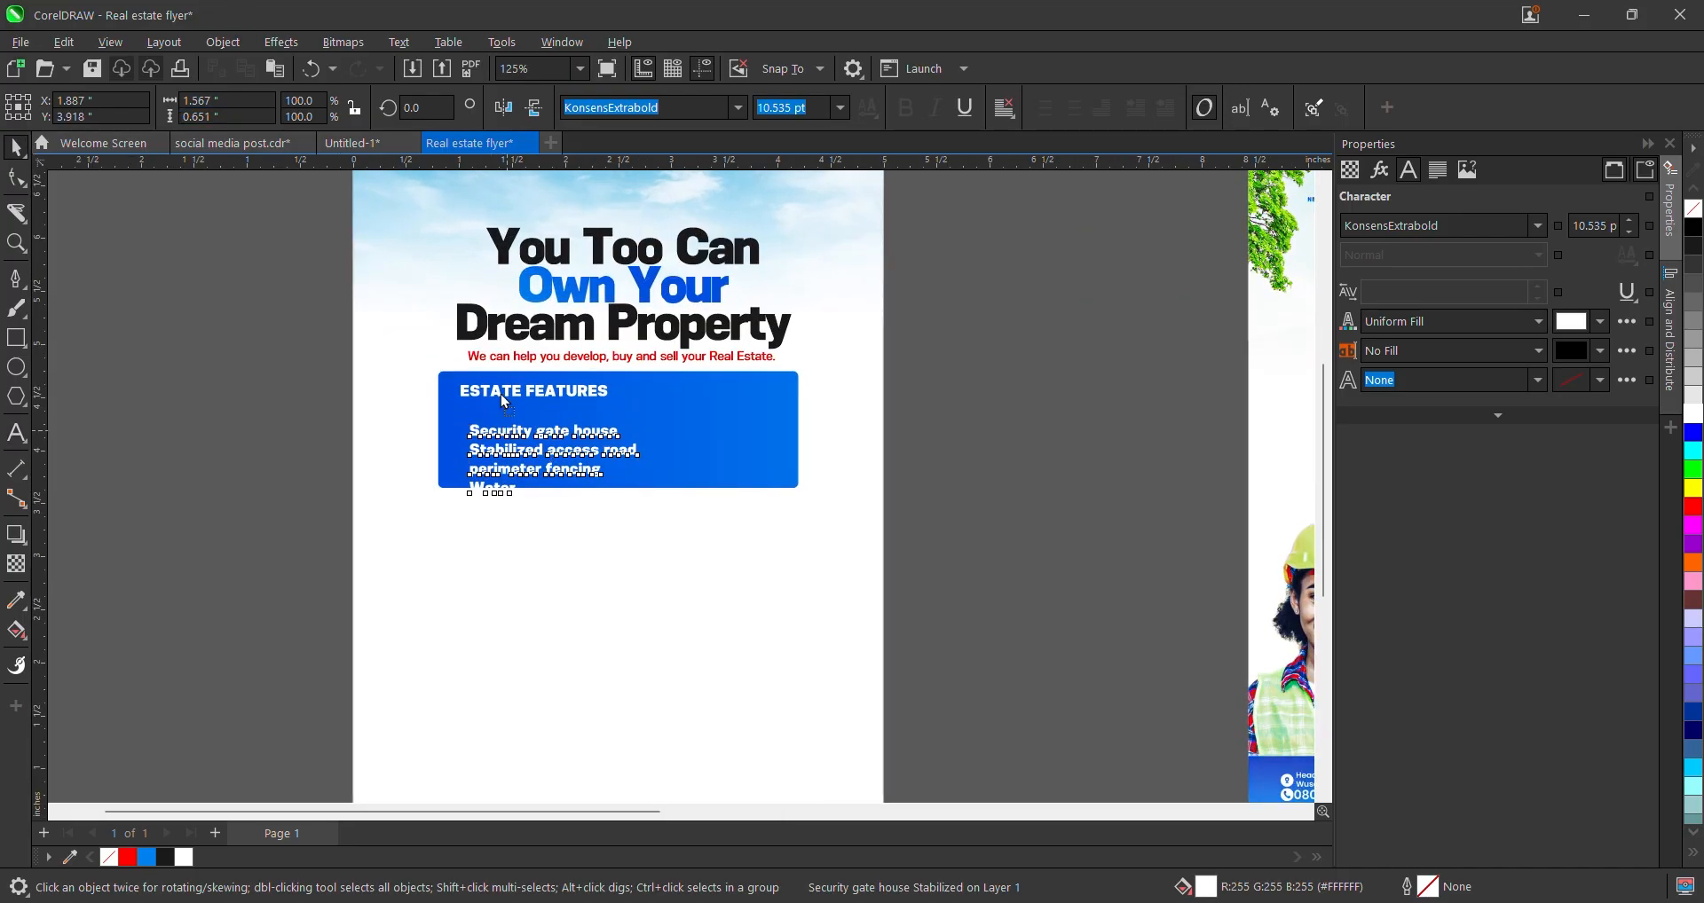
scroll(479, 430, up, 4)
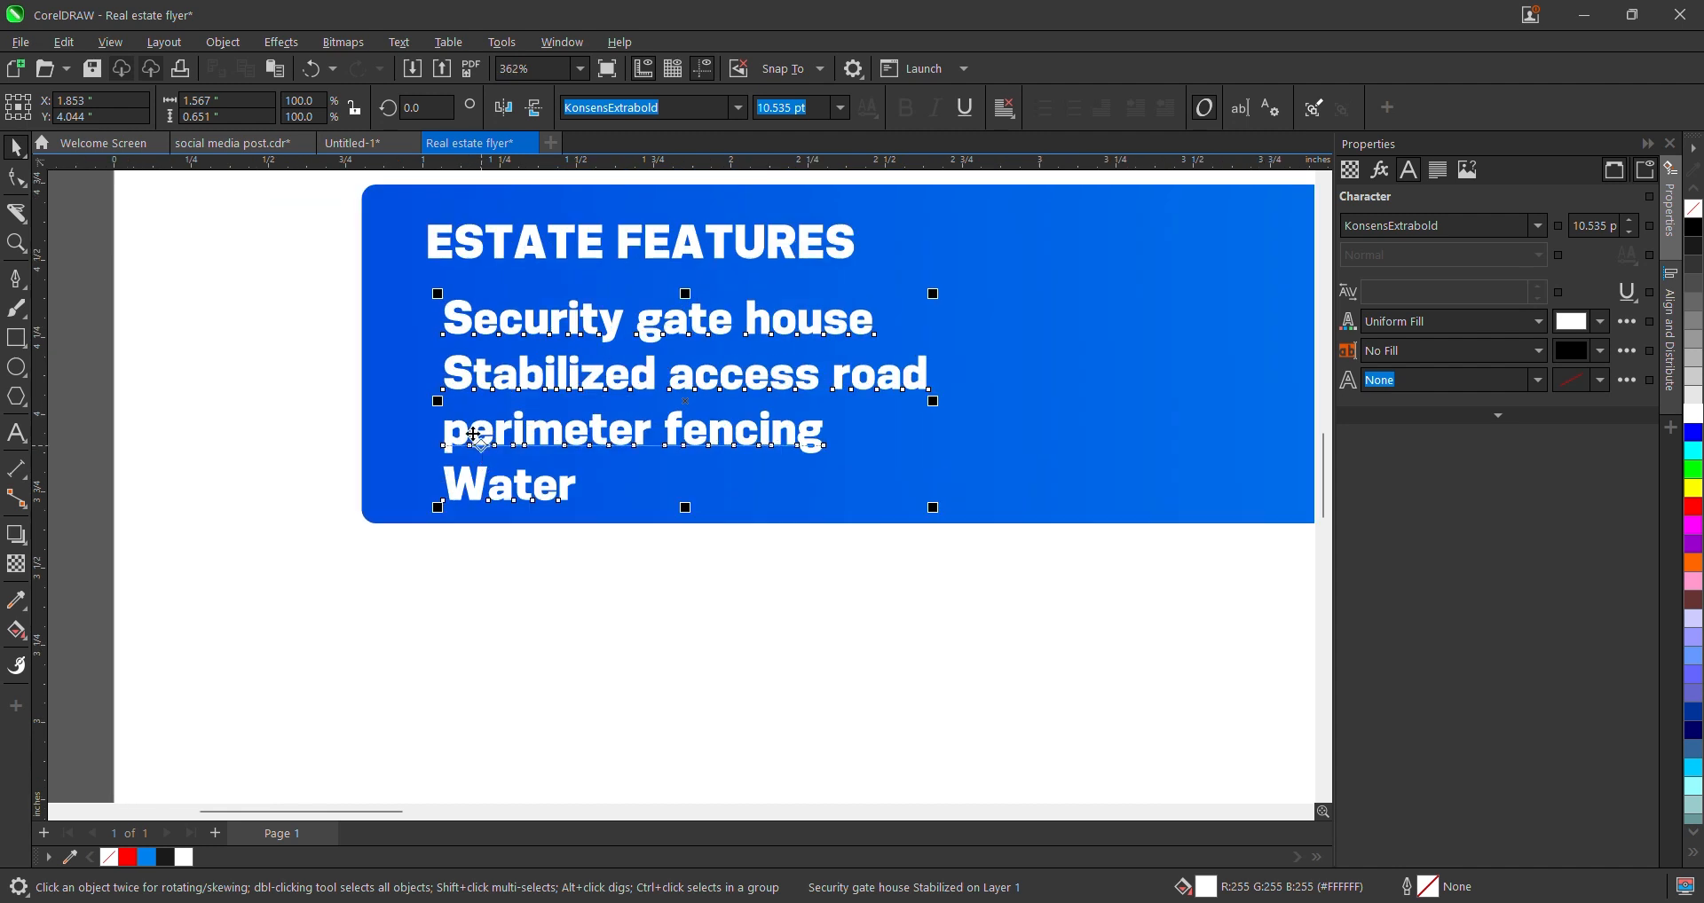
double_click(473, 434)
key(BackSpace)
text(W)
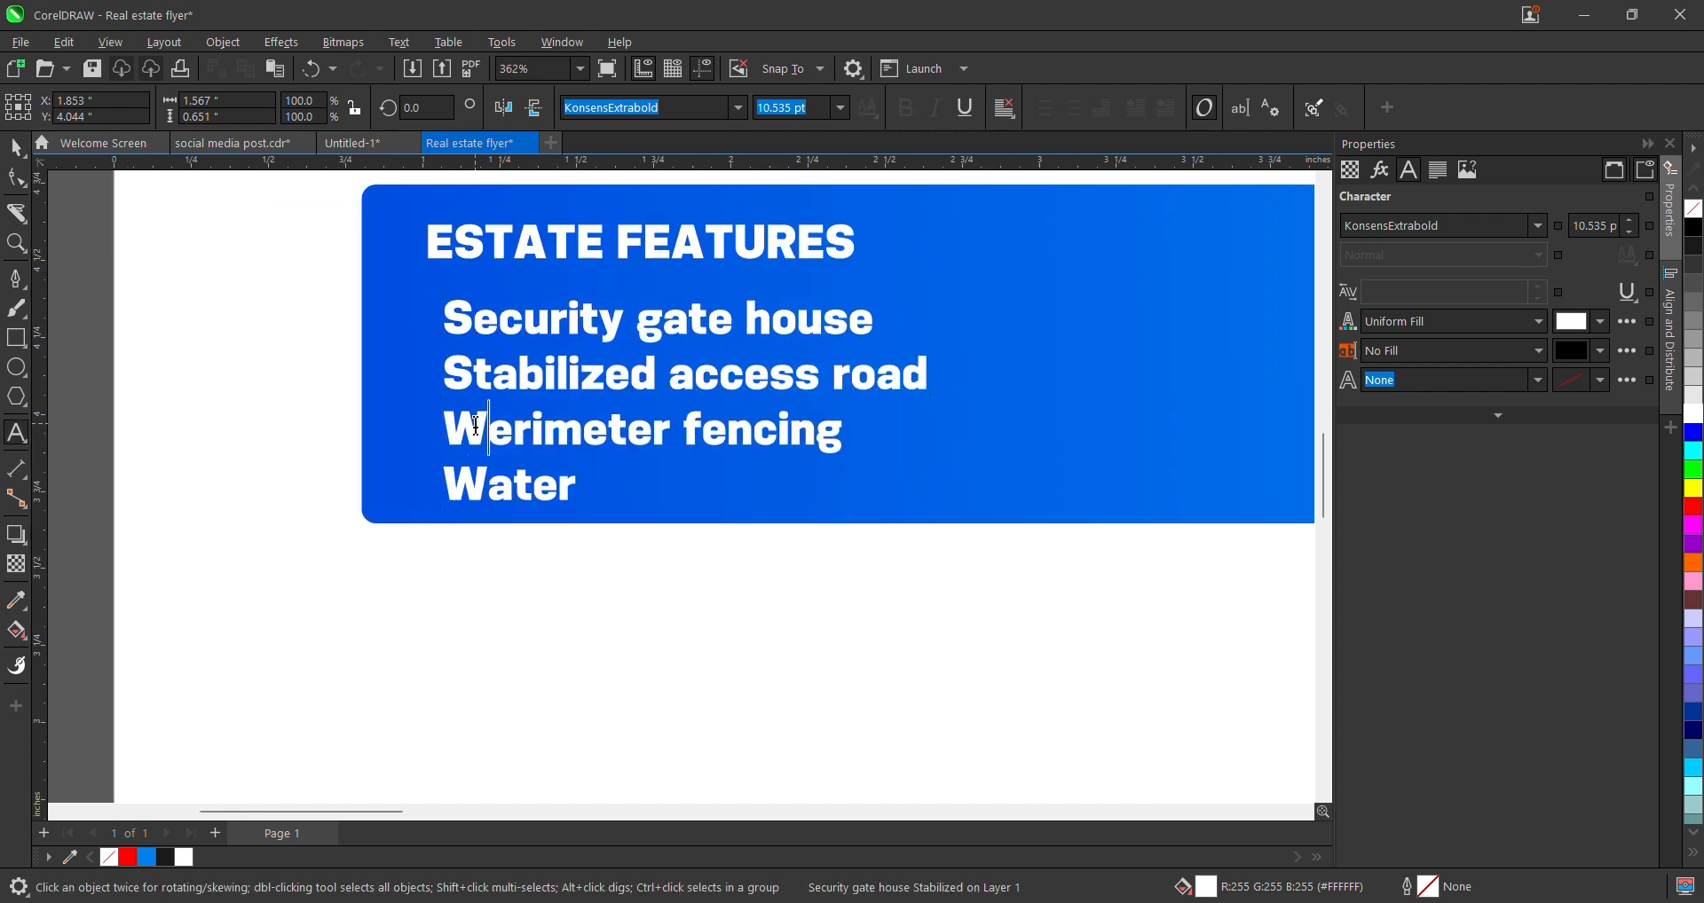
key(BackSpace)
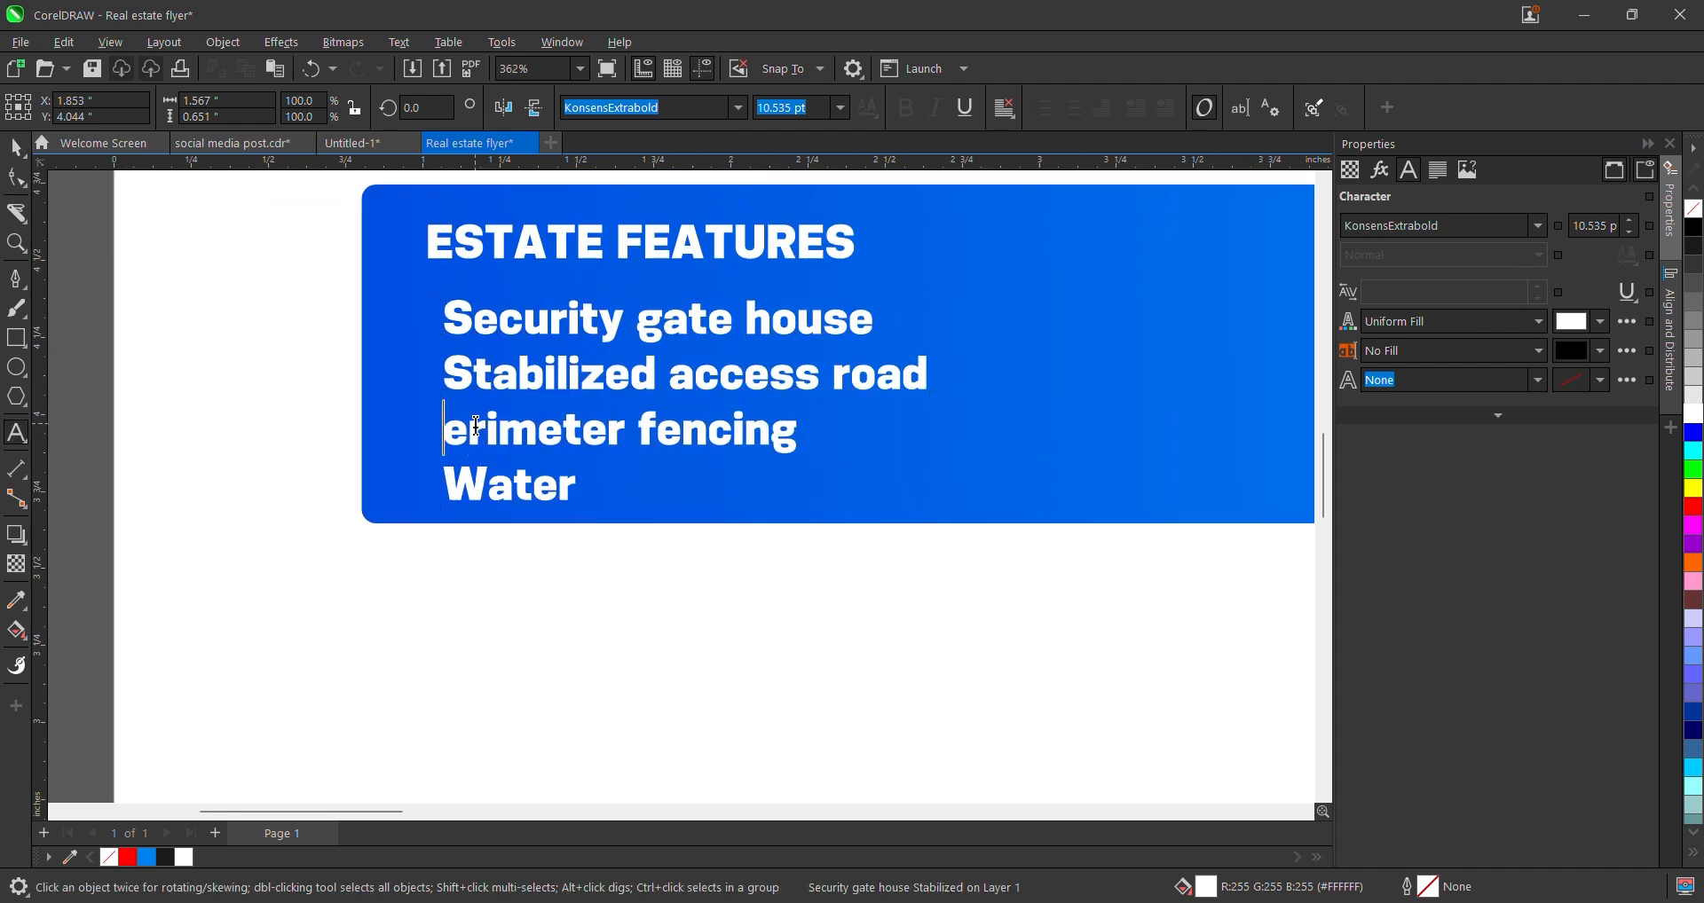
text(P)
- Set the feature list to KonsensSemibold and move it up under the heading
click(17, 149)
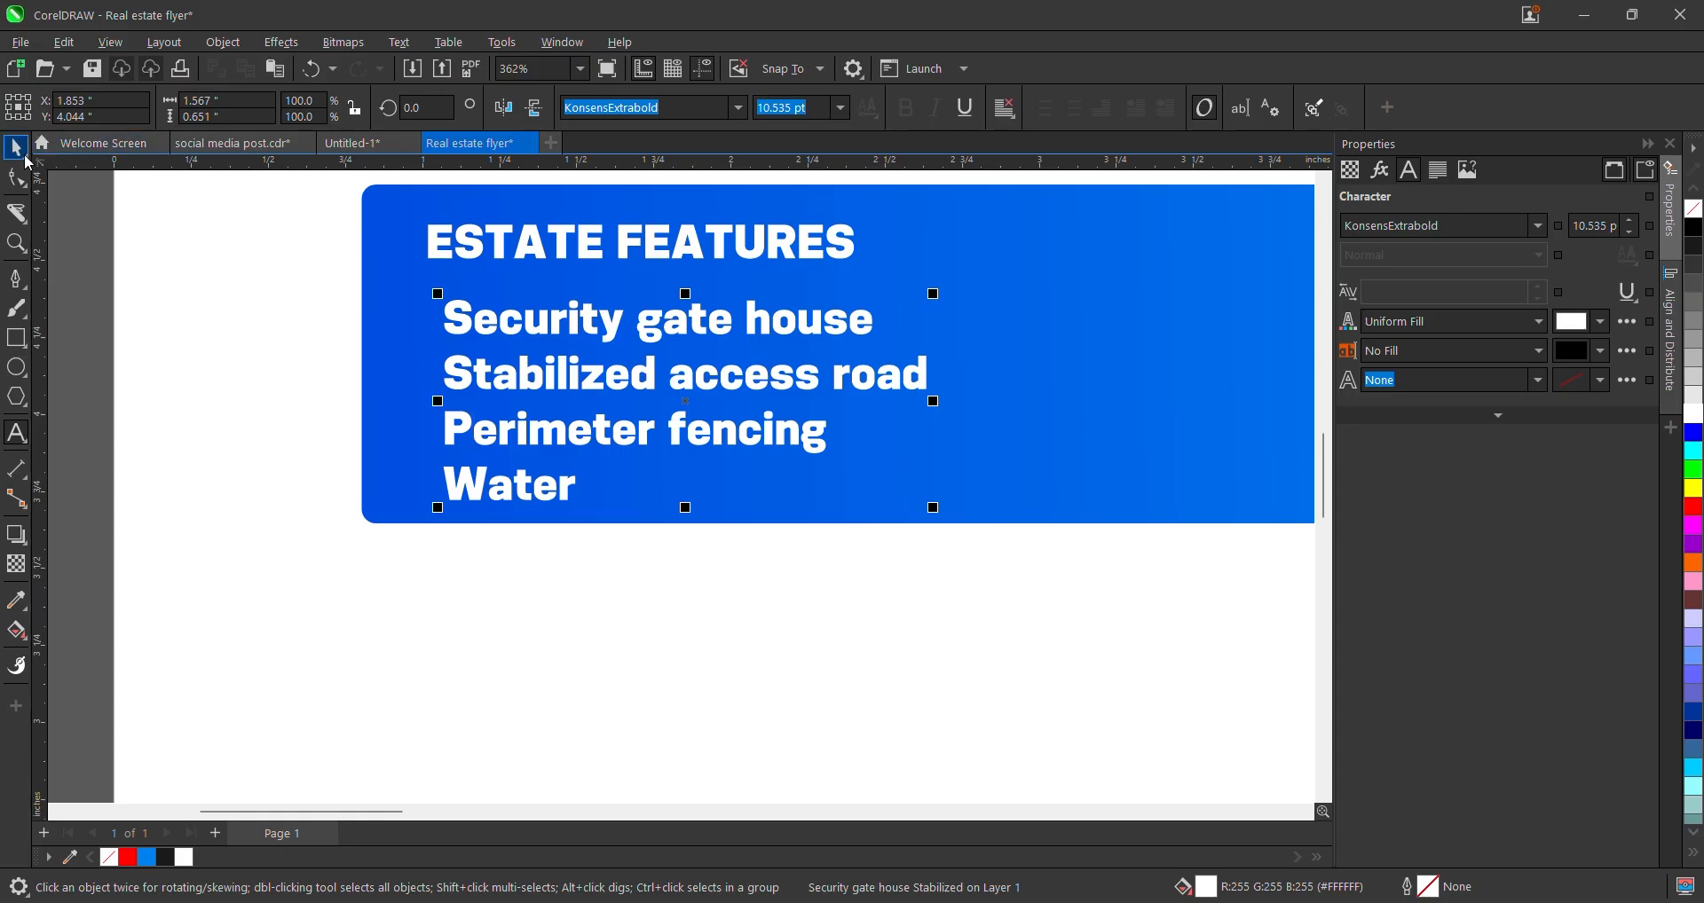
click(738, 108)
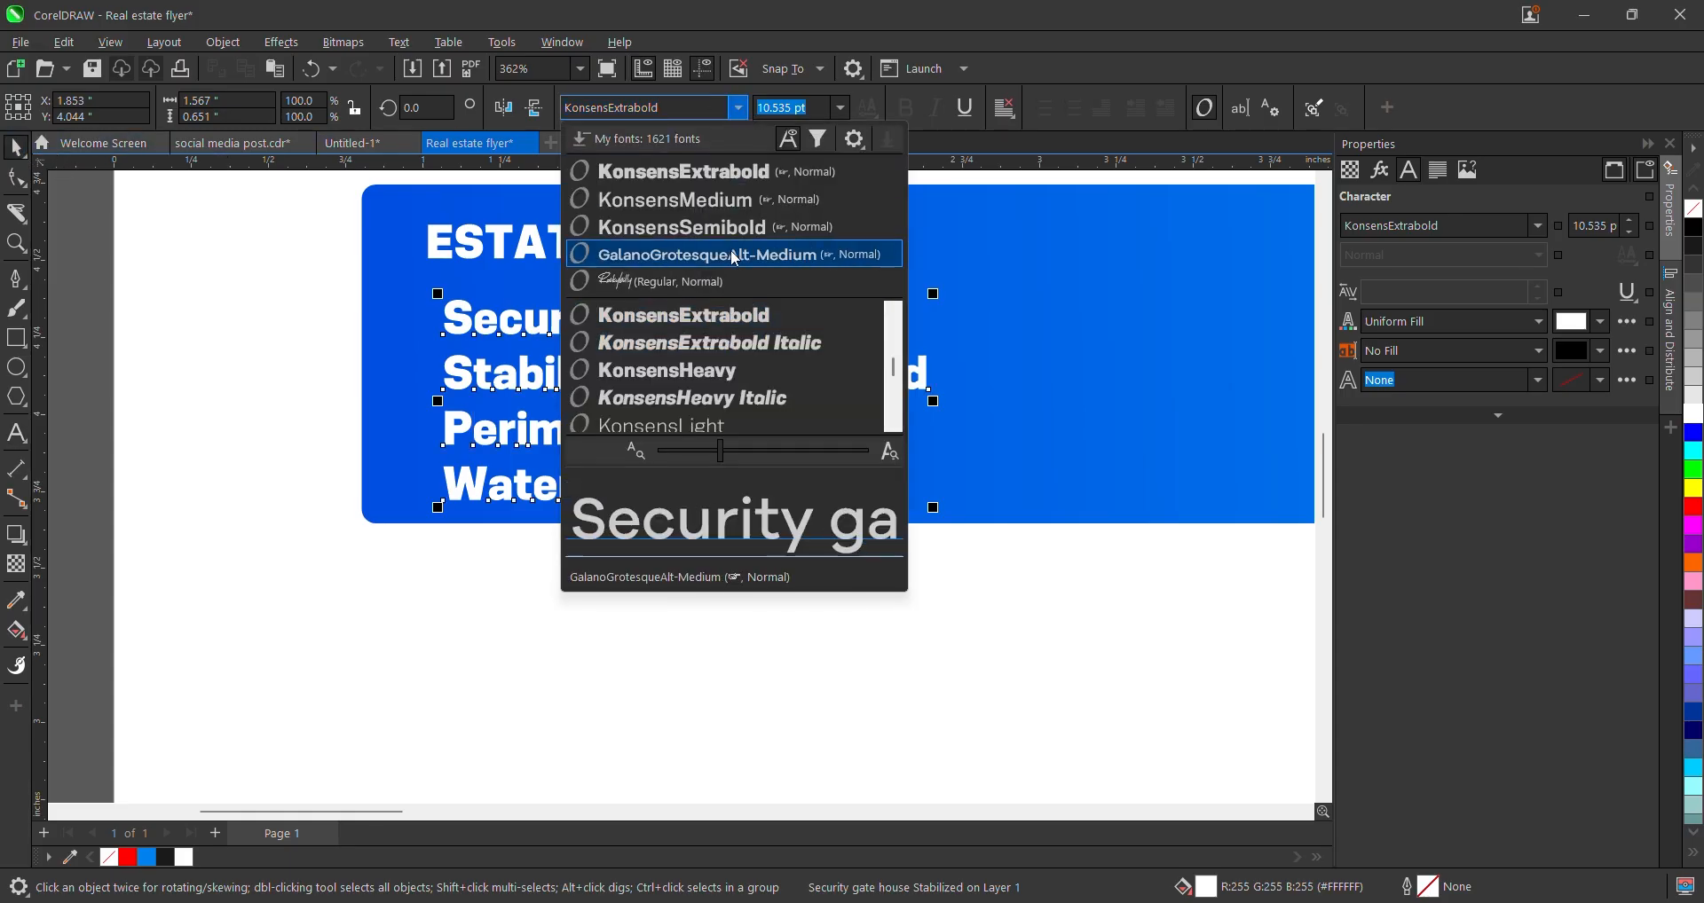
click(737, 229)
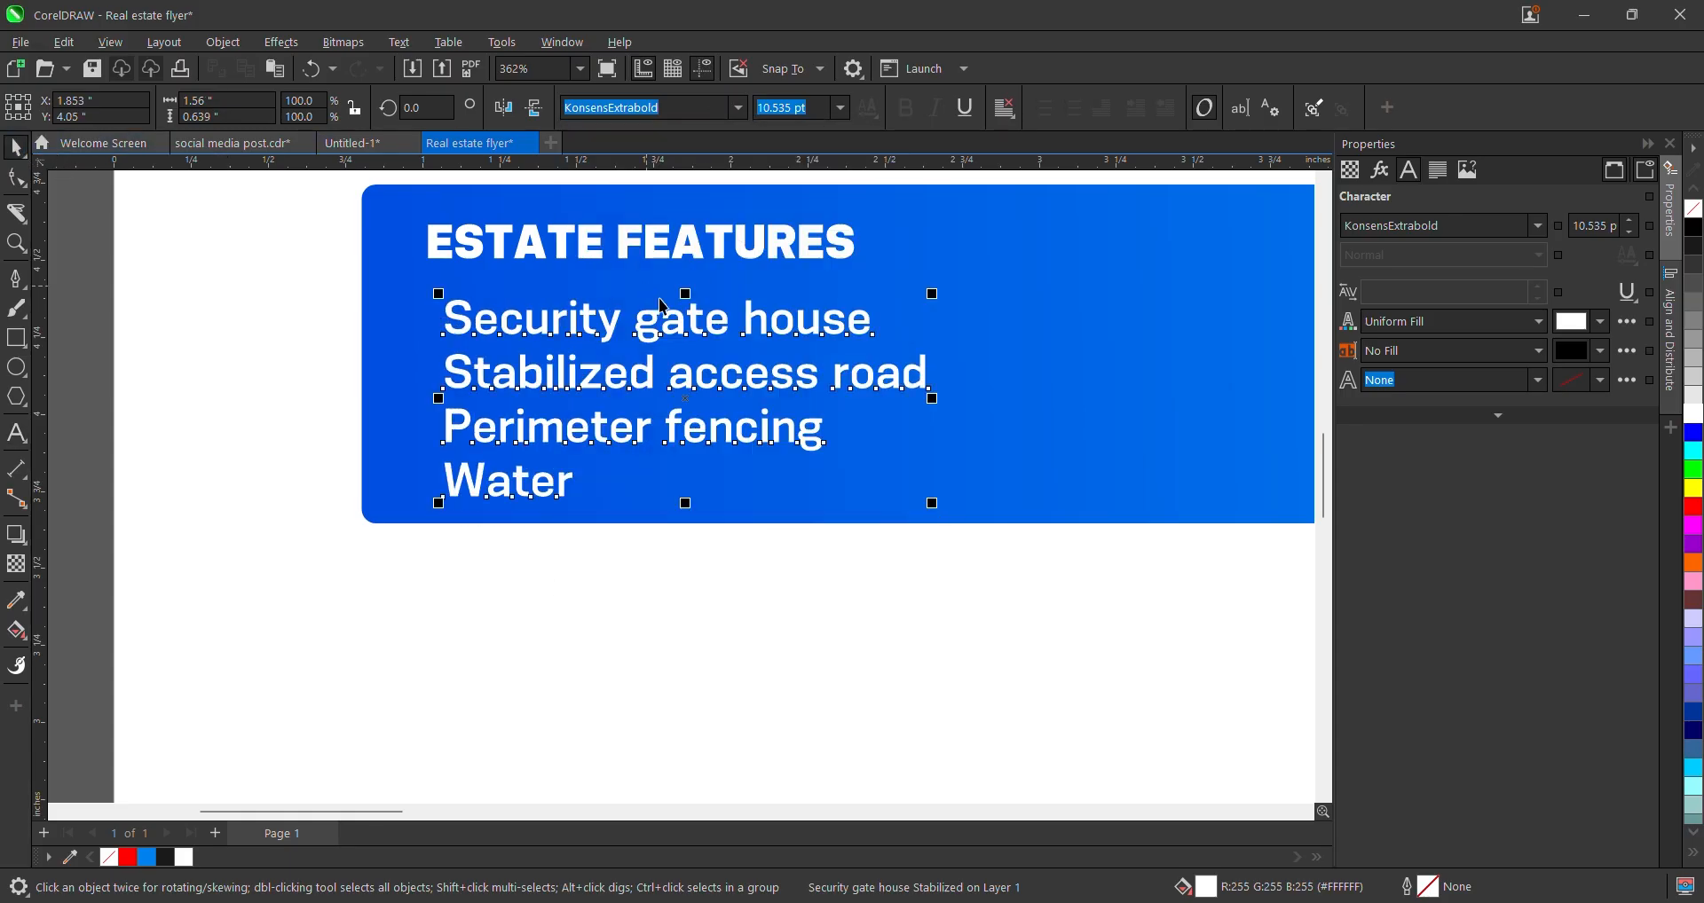
drag(659, 339, 659, 312)
- Move the house icon left of the flyer page and shift the reference flyer aside
scroll(652, 312, down, 5)
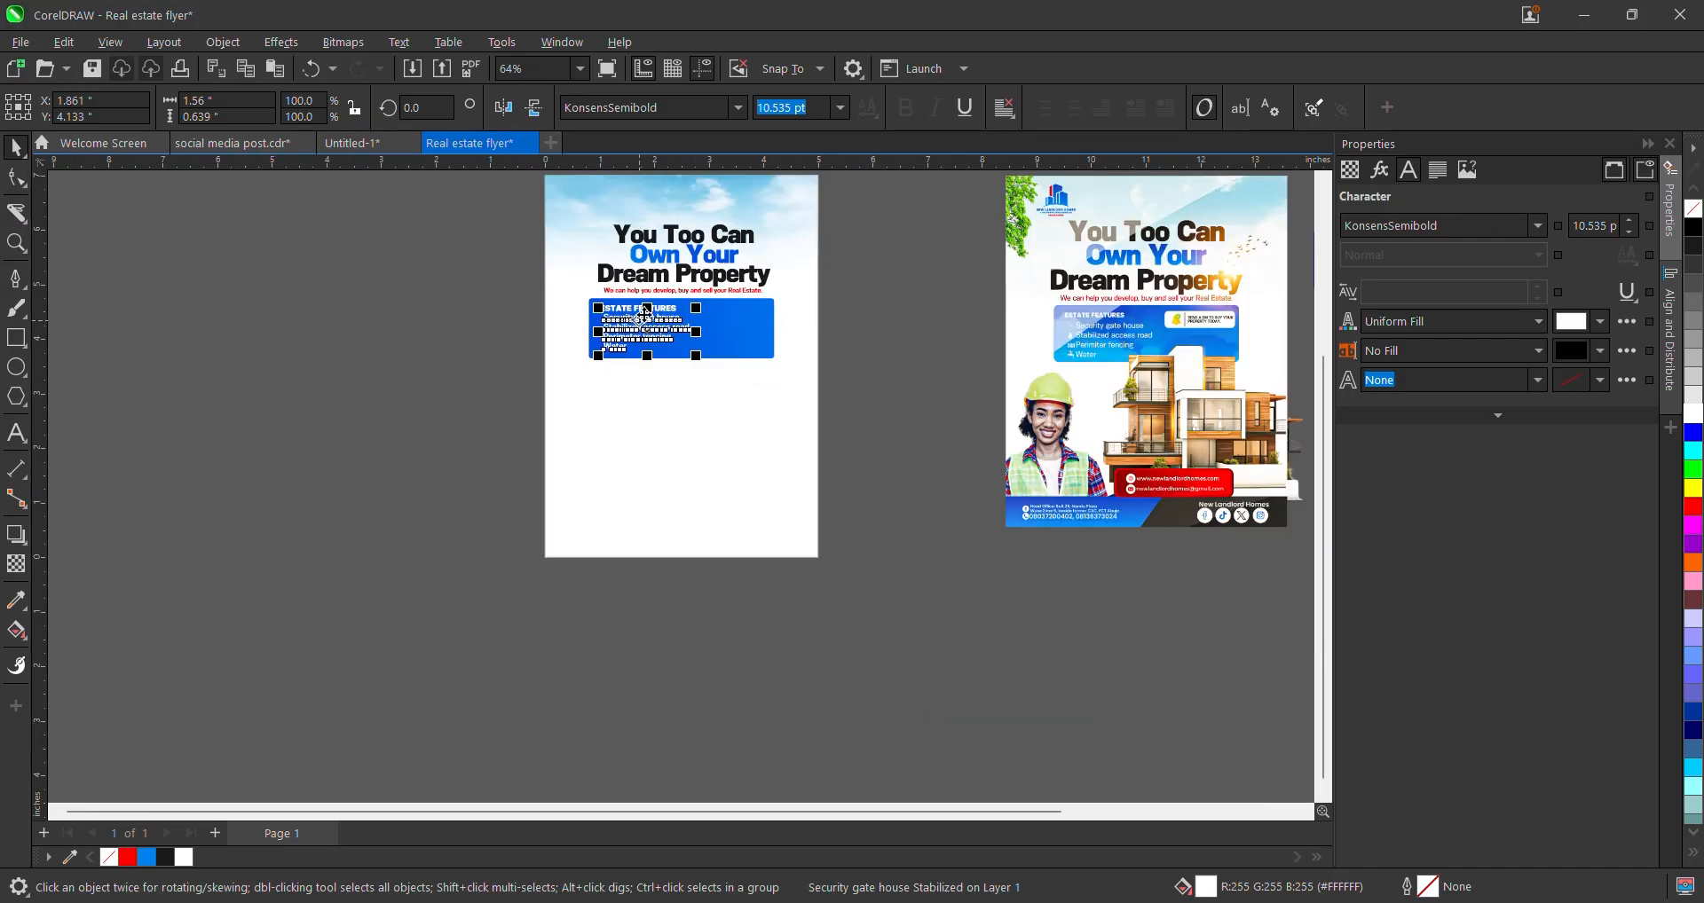
scroll(452, 365, down, 2)
scroll(527, 337, up, 1)
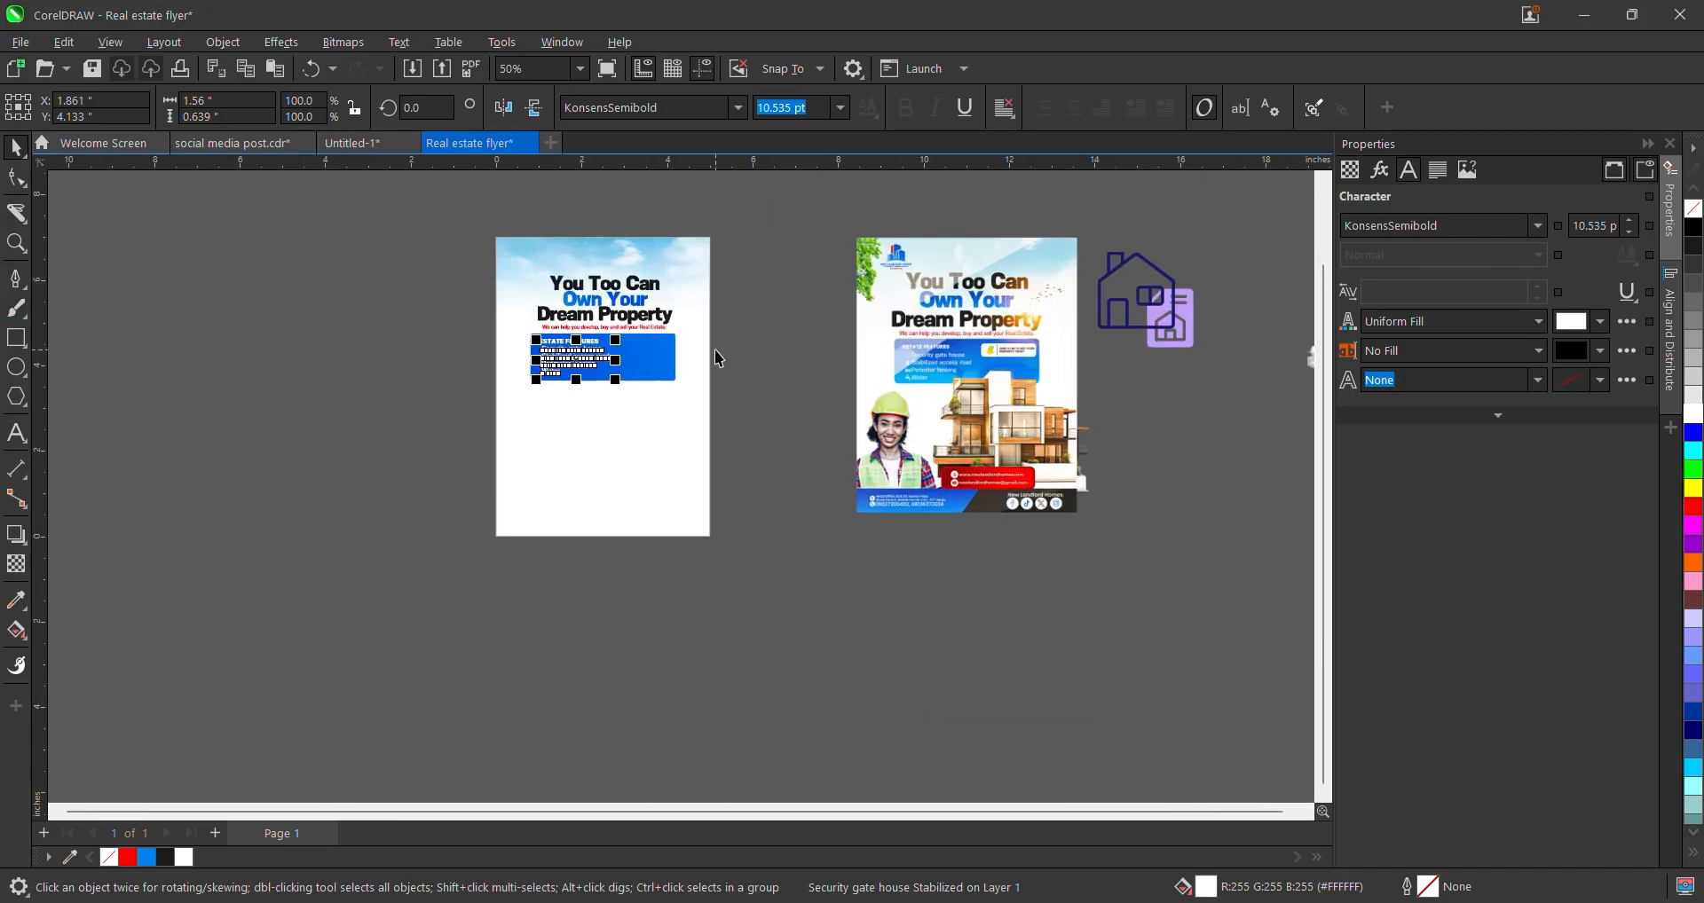
click(1182, 299)
drag(1182, 299, 410, 367)
scroll(453, 371, down, 2)
drag(736, 391, 1016, 450)
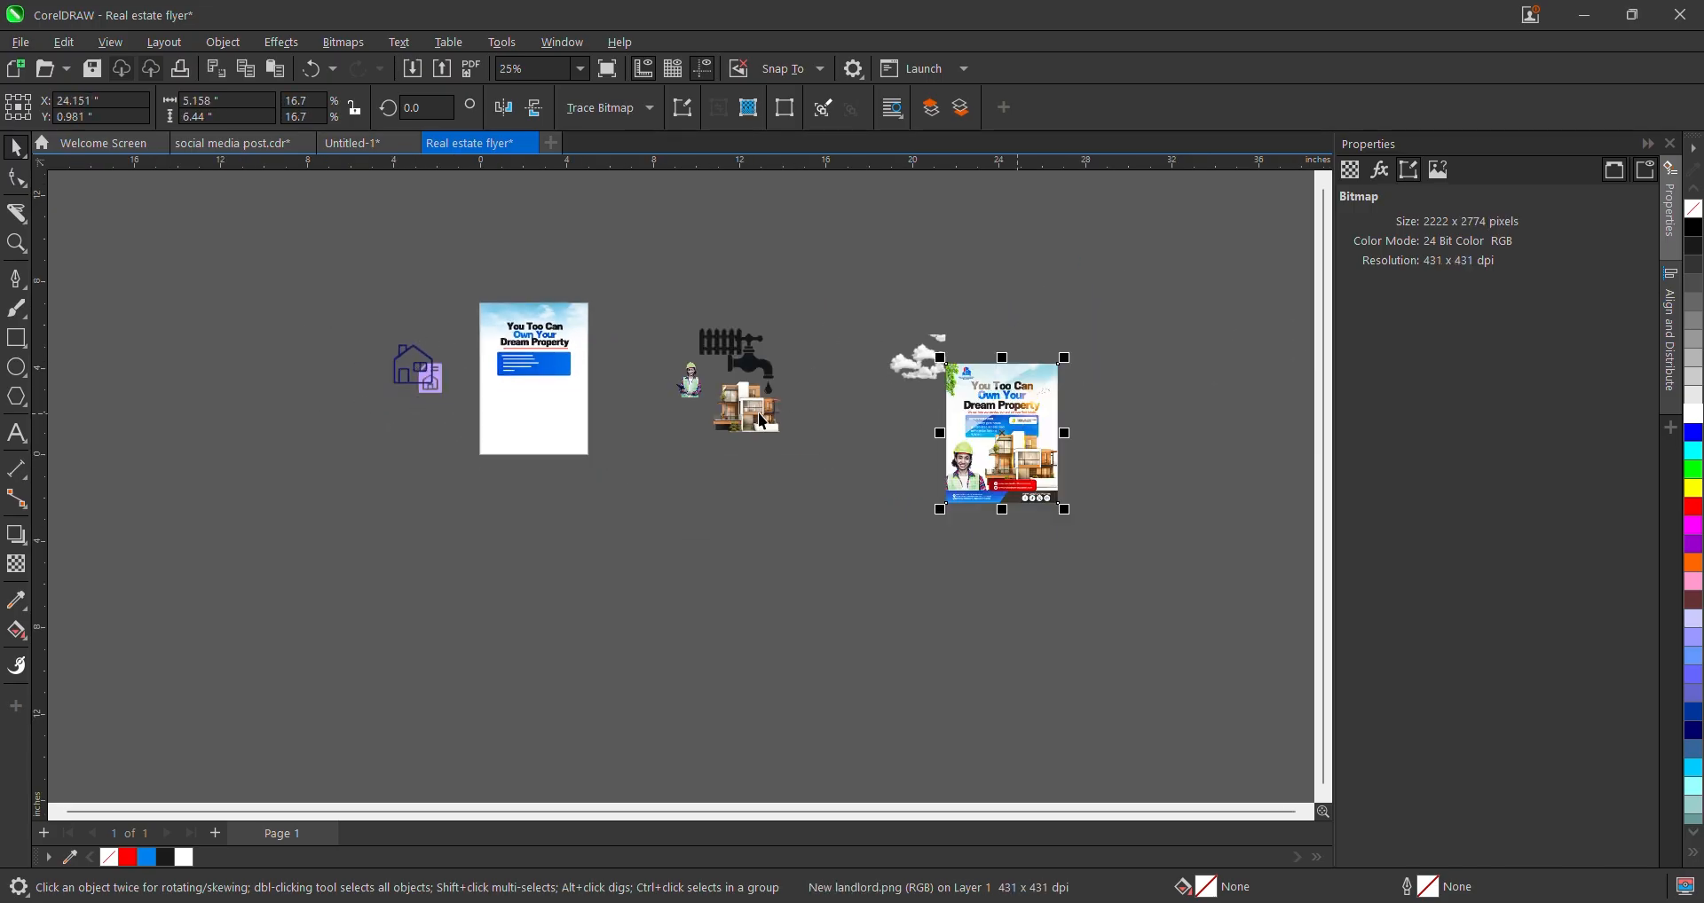
- Cluster the fence and faucet icons beside the house icon, nudging the house up-left
scroll(734, 401, up, 1)
drag(311, 411, 313, 412)
drag(766, 320, 364, 330)
scroll(1276, 323, down, 1)
scroll(675, 413, up, 3)
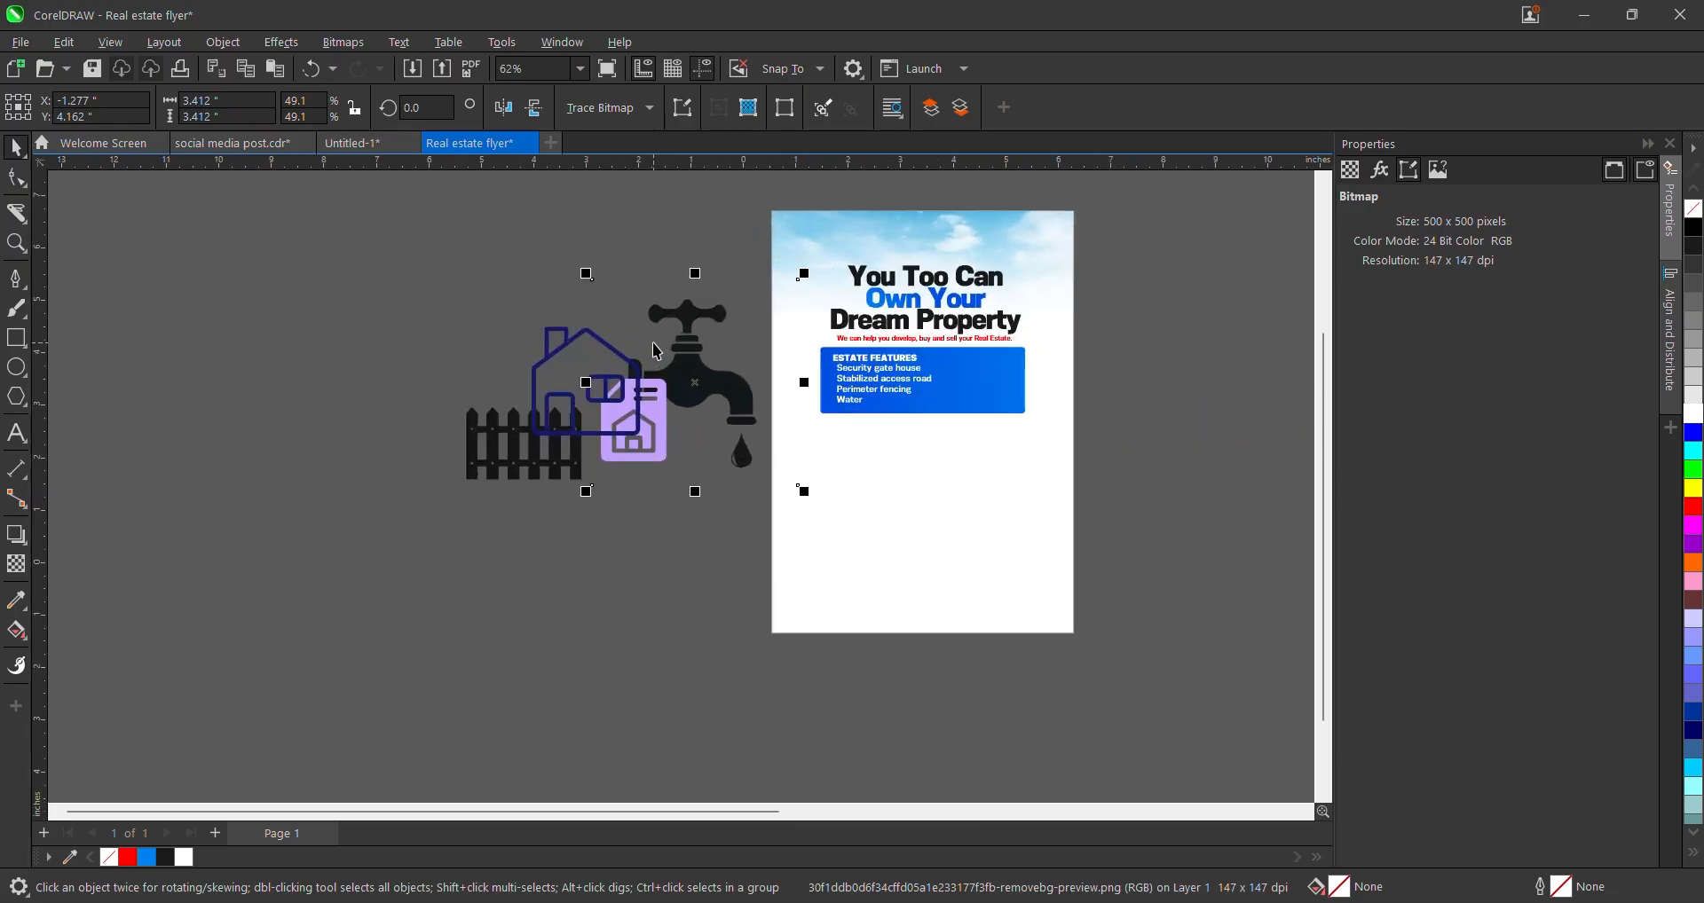
click(533, 415)
drag(532, 415, 500, 405)
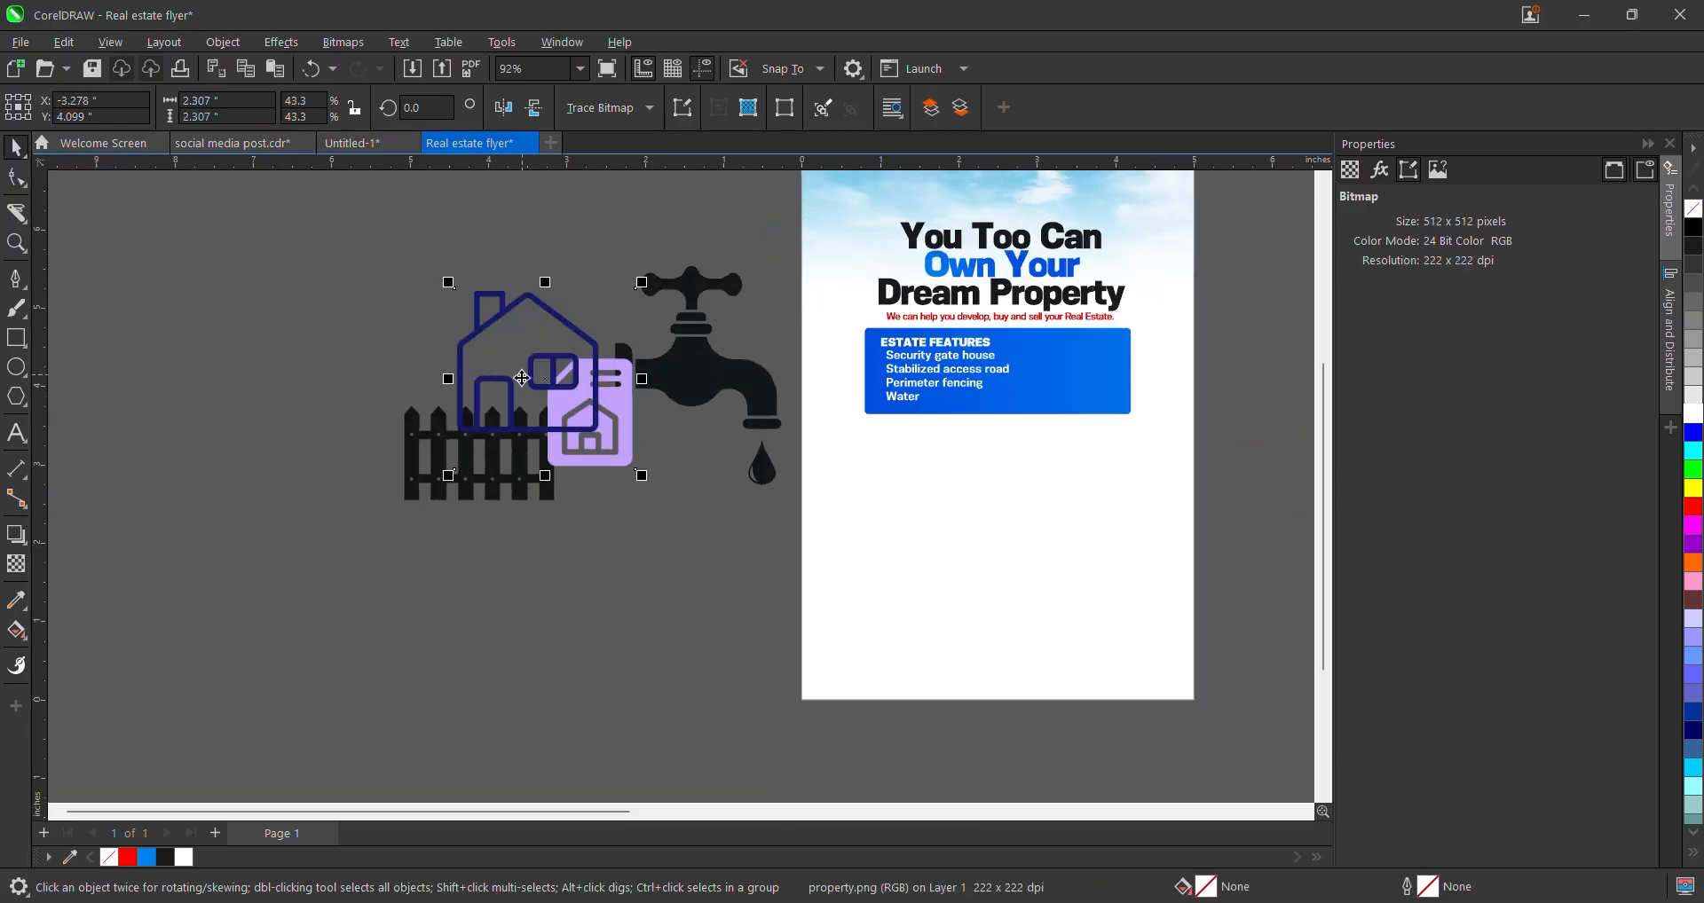
- Drag the CCTV security camera and check-4828 images from Downloads onto the CorelDRAW pasteboard
click(492, 901)
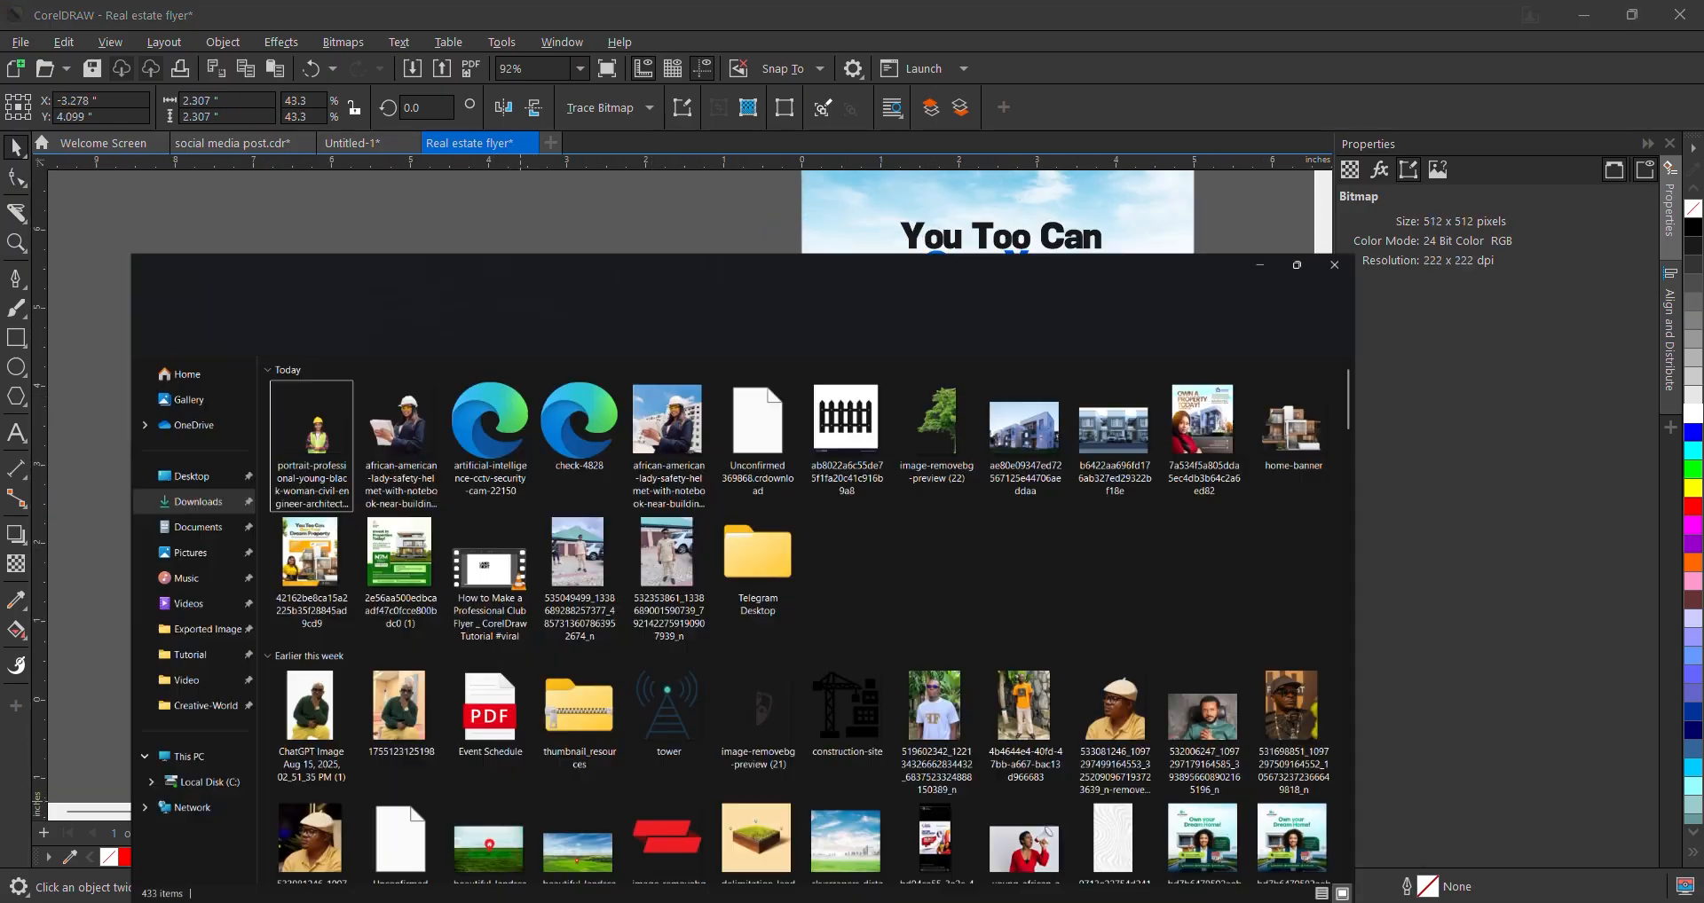
click(530, 279)
ctrl+click(652, 259)
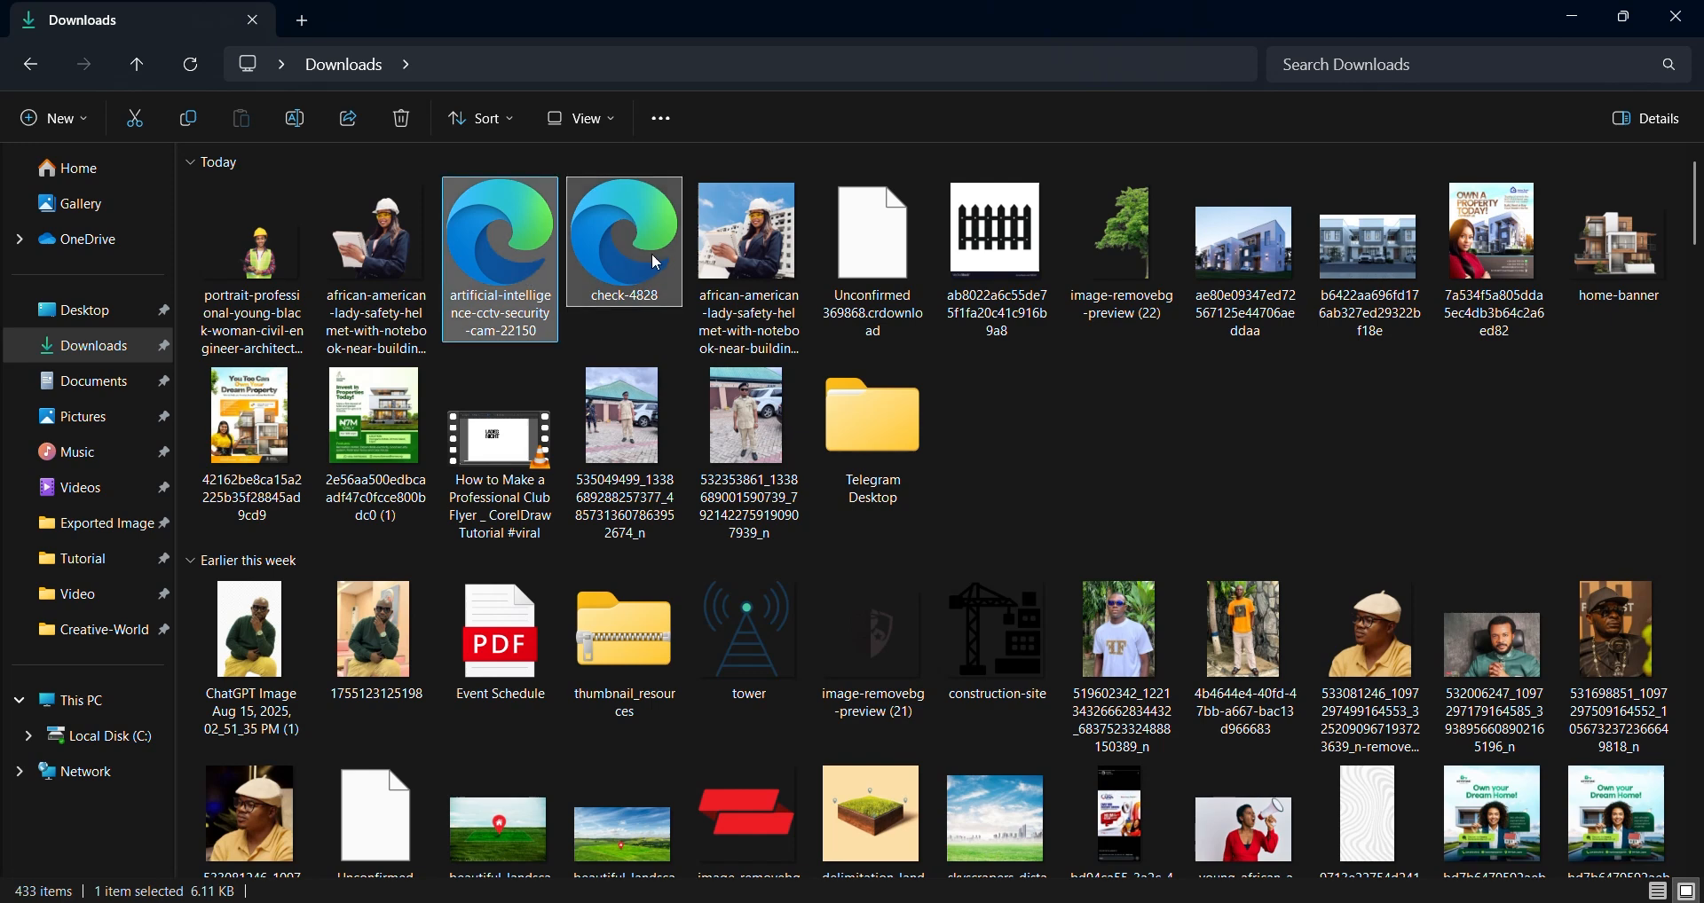
drag(634, 245, 337, 387)
scroll(672, 497, down, 1)
scroll(849, 444, up, 3)
- Replace 'Water' with 'CCTV Camera' in the fourth line of the features list
double_click(849, 444)
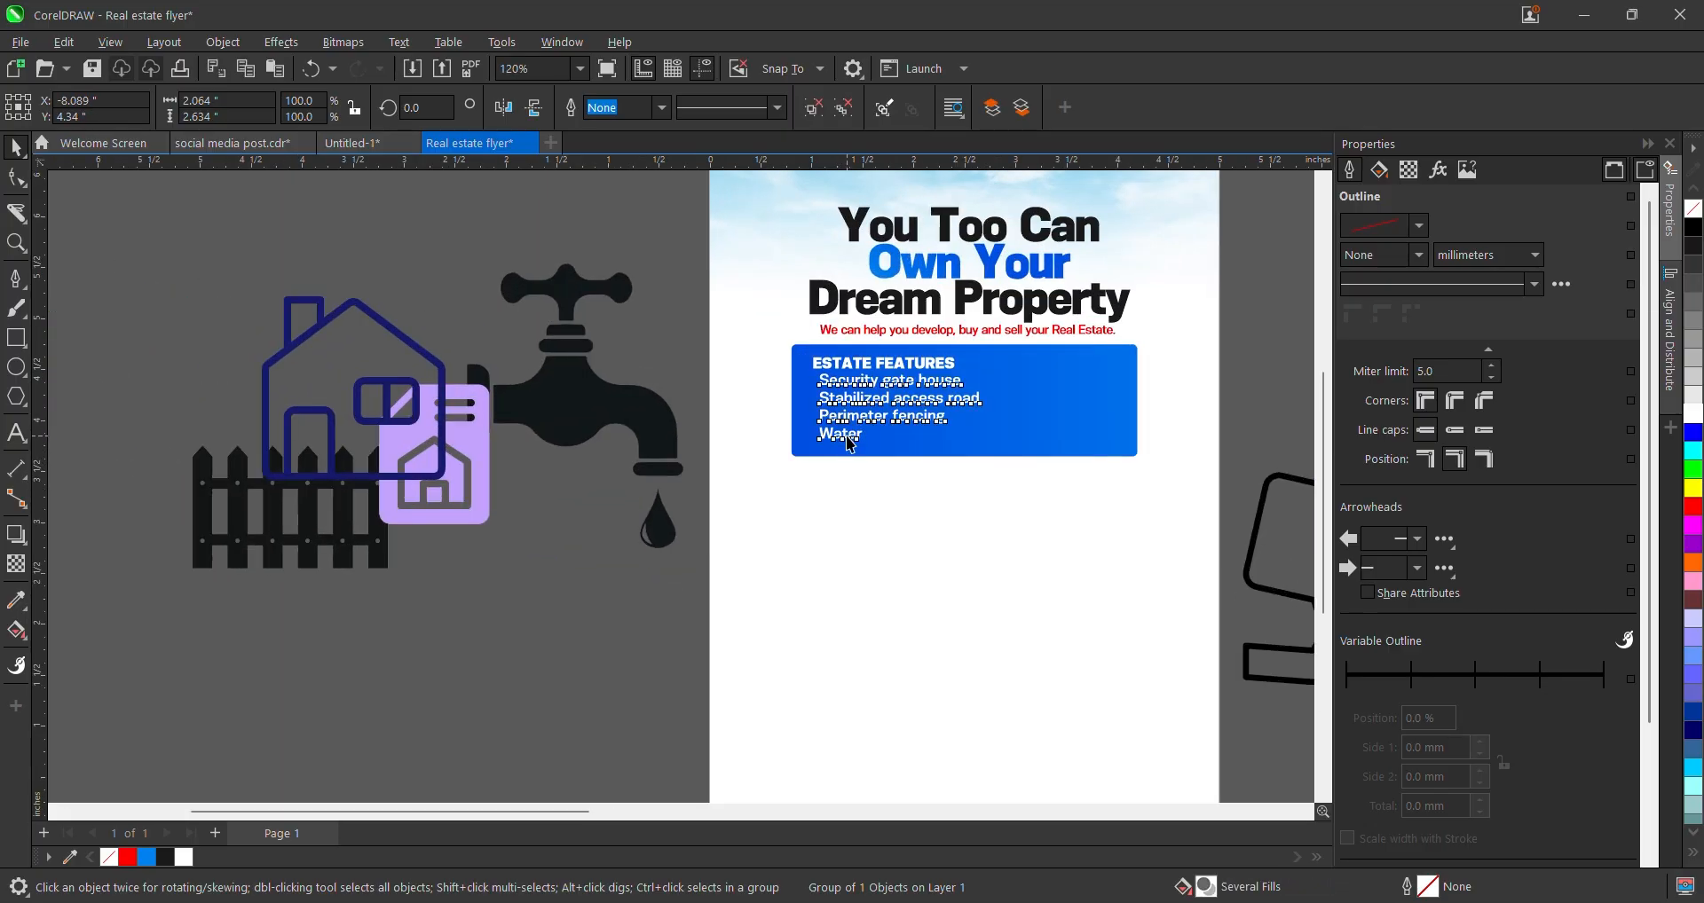
drag(861, 436, 798, 430)
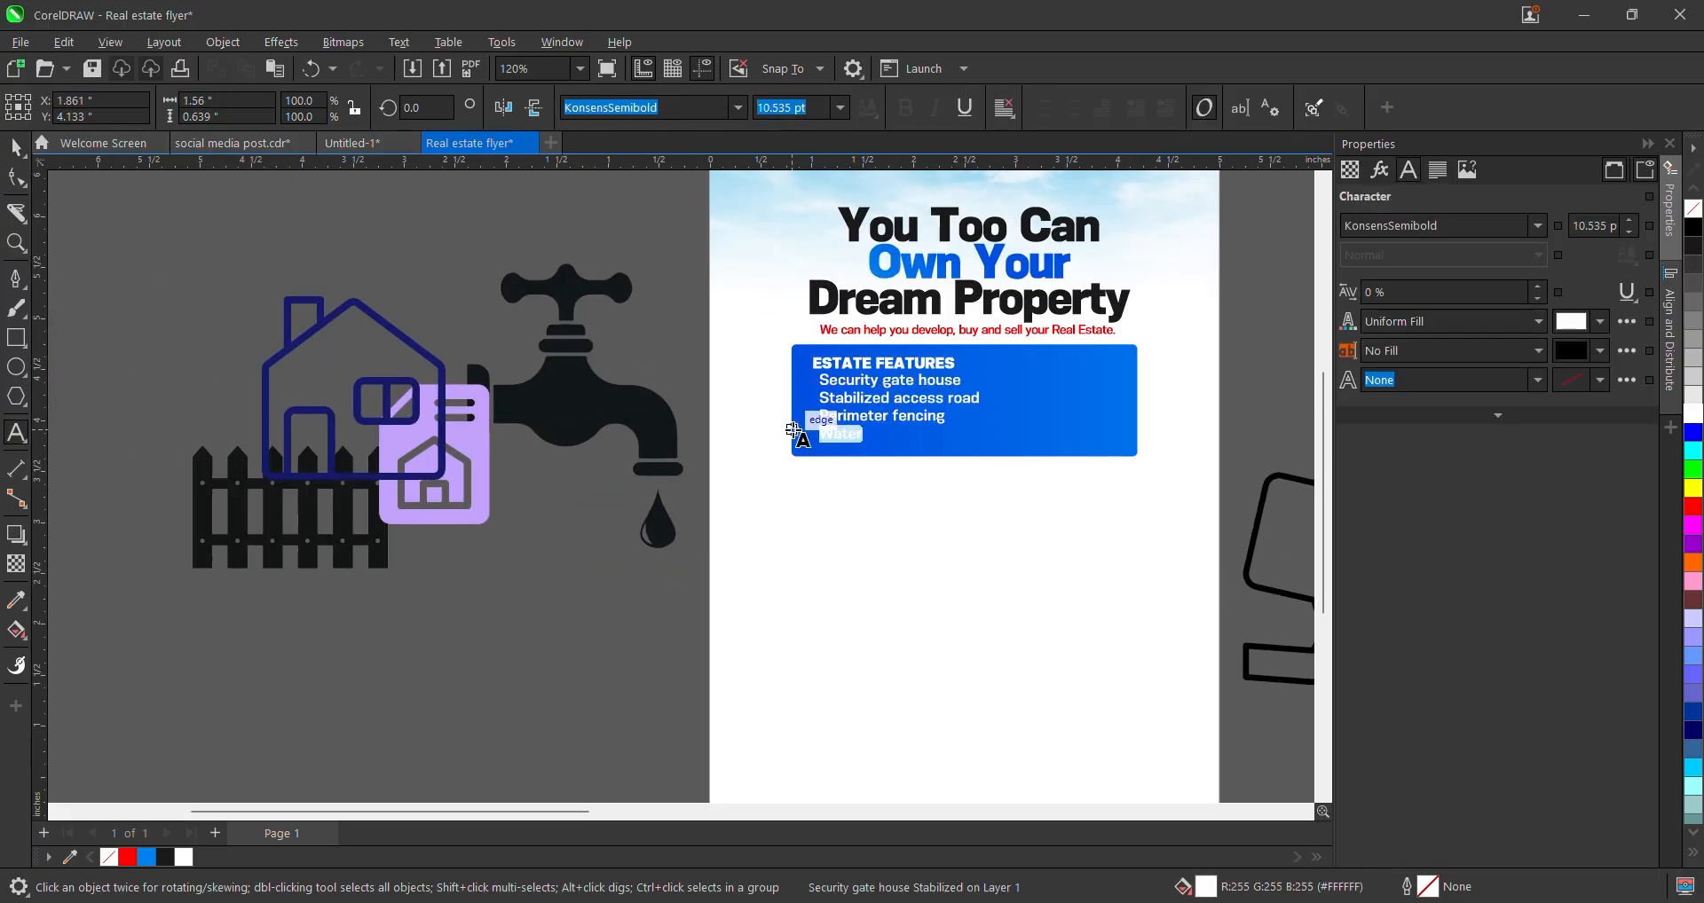
key(BackSpace)
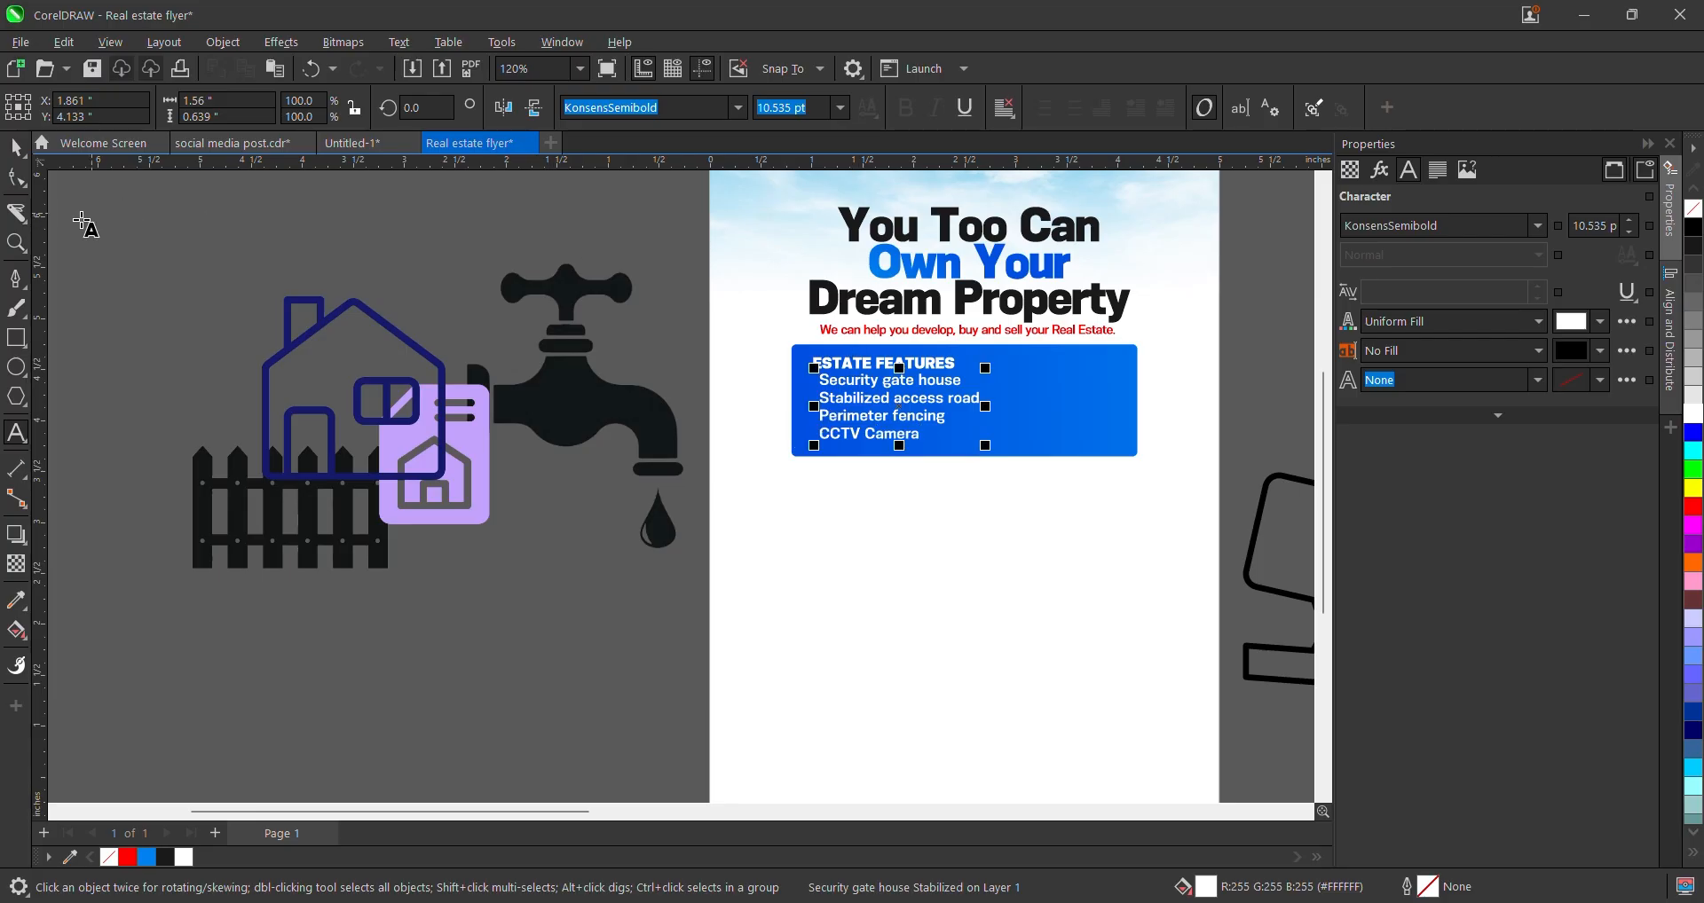
click(17, 149)
scroll(780, 376, up, 1)
scroll(884, 376, up, 2)
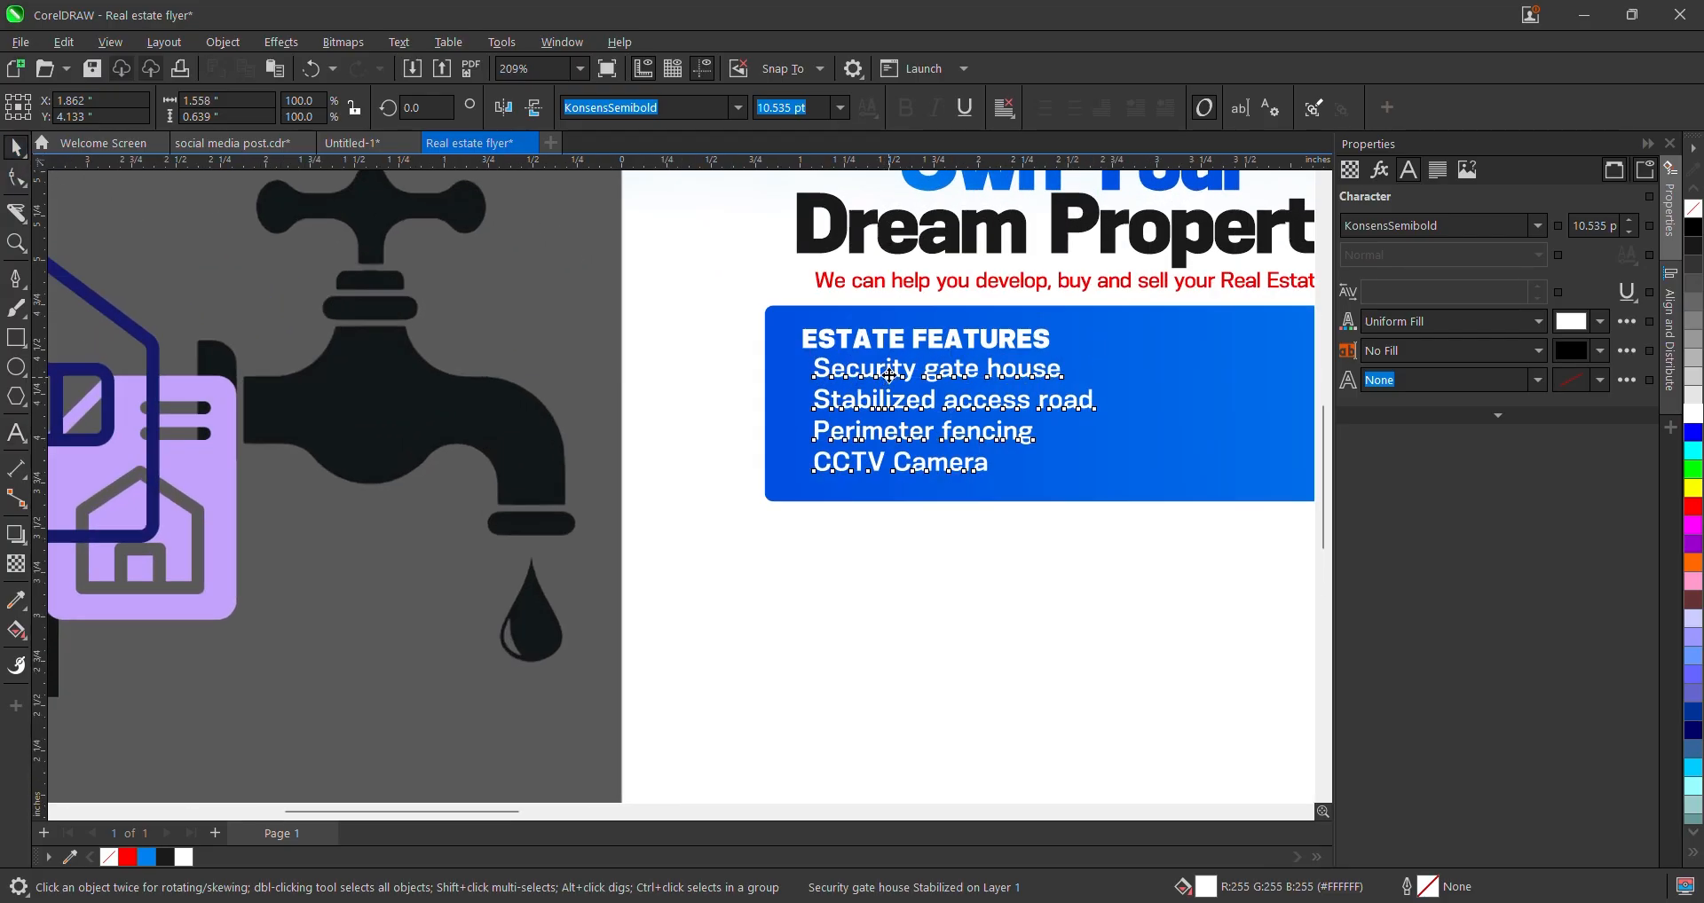
scroll(709, 476, down, 2)
- Draw a rectangle in the right side of the blue features panel
click(710, 477)
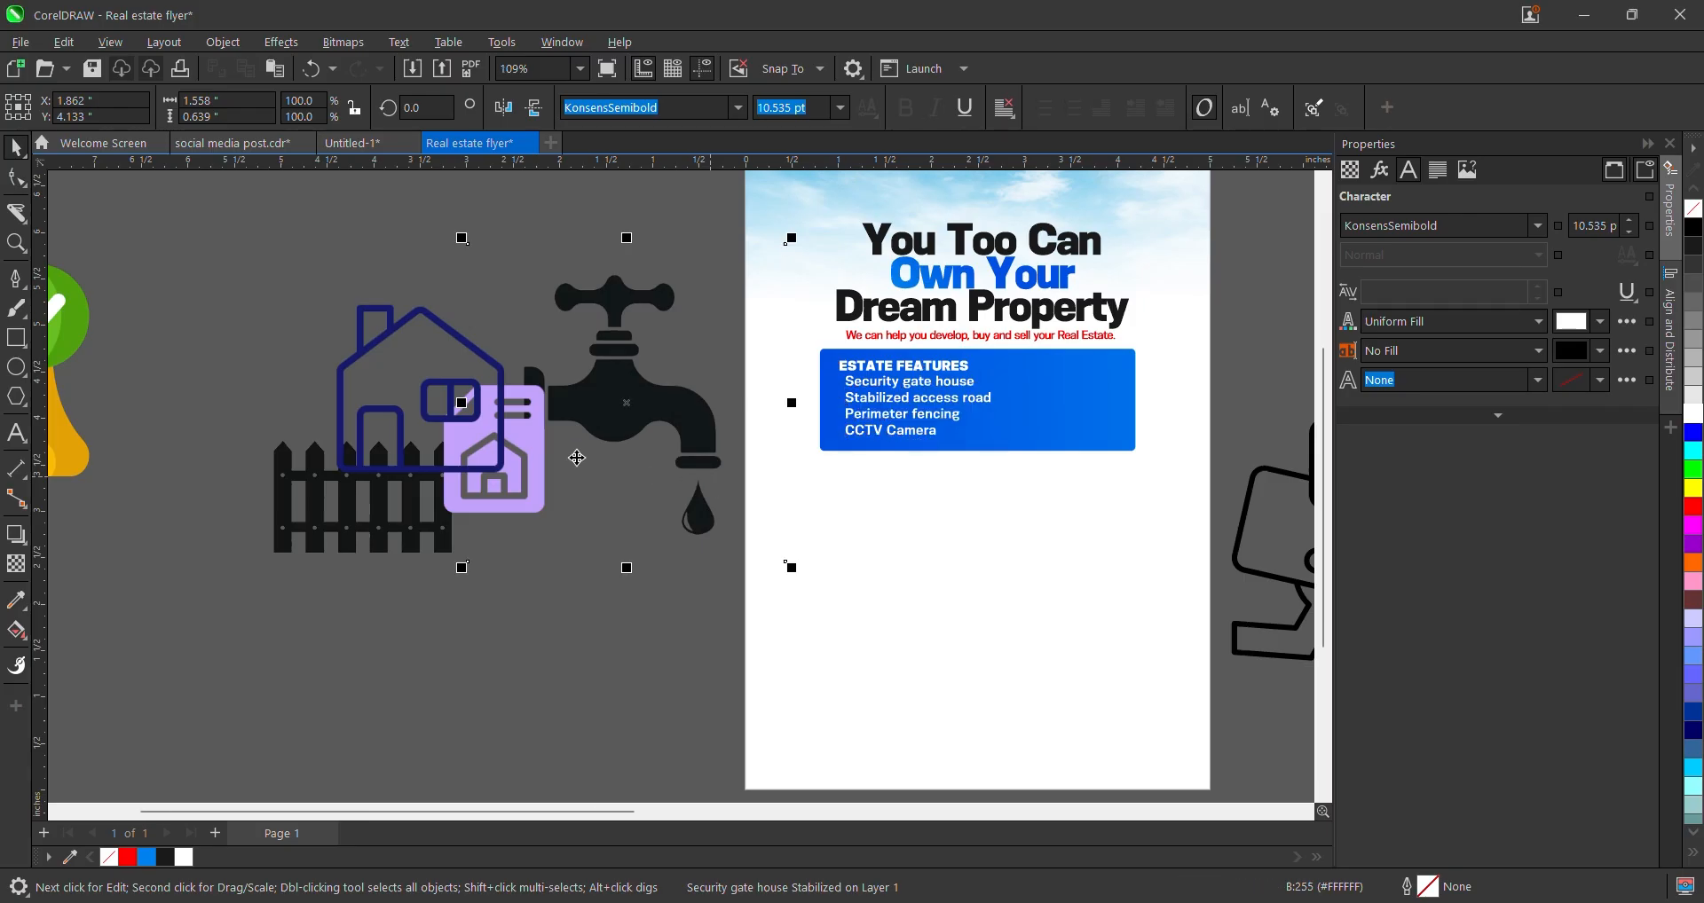
scroll(576, 465, down, 3)
scroll(579, 483, up, 2)
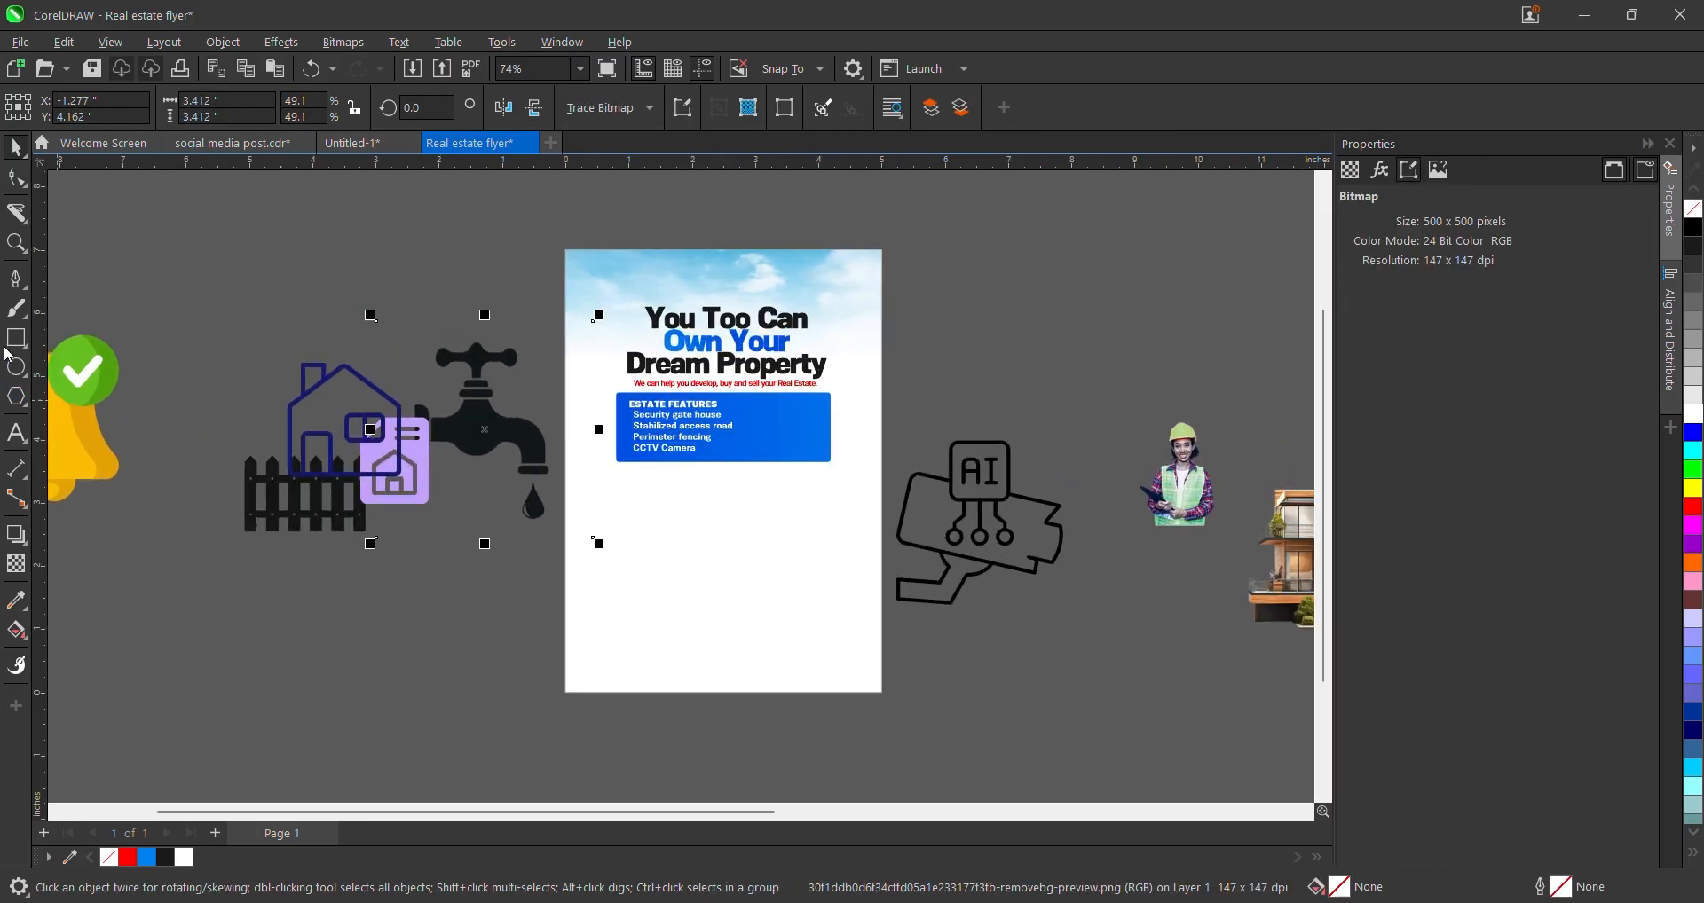
click(16, 338)
scroll(655, 359, up, 2)
drag(796, 429, 937, 491)
scroll(762, 480, down, 3)
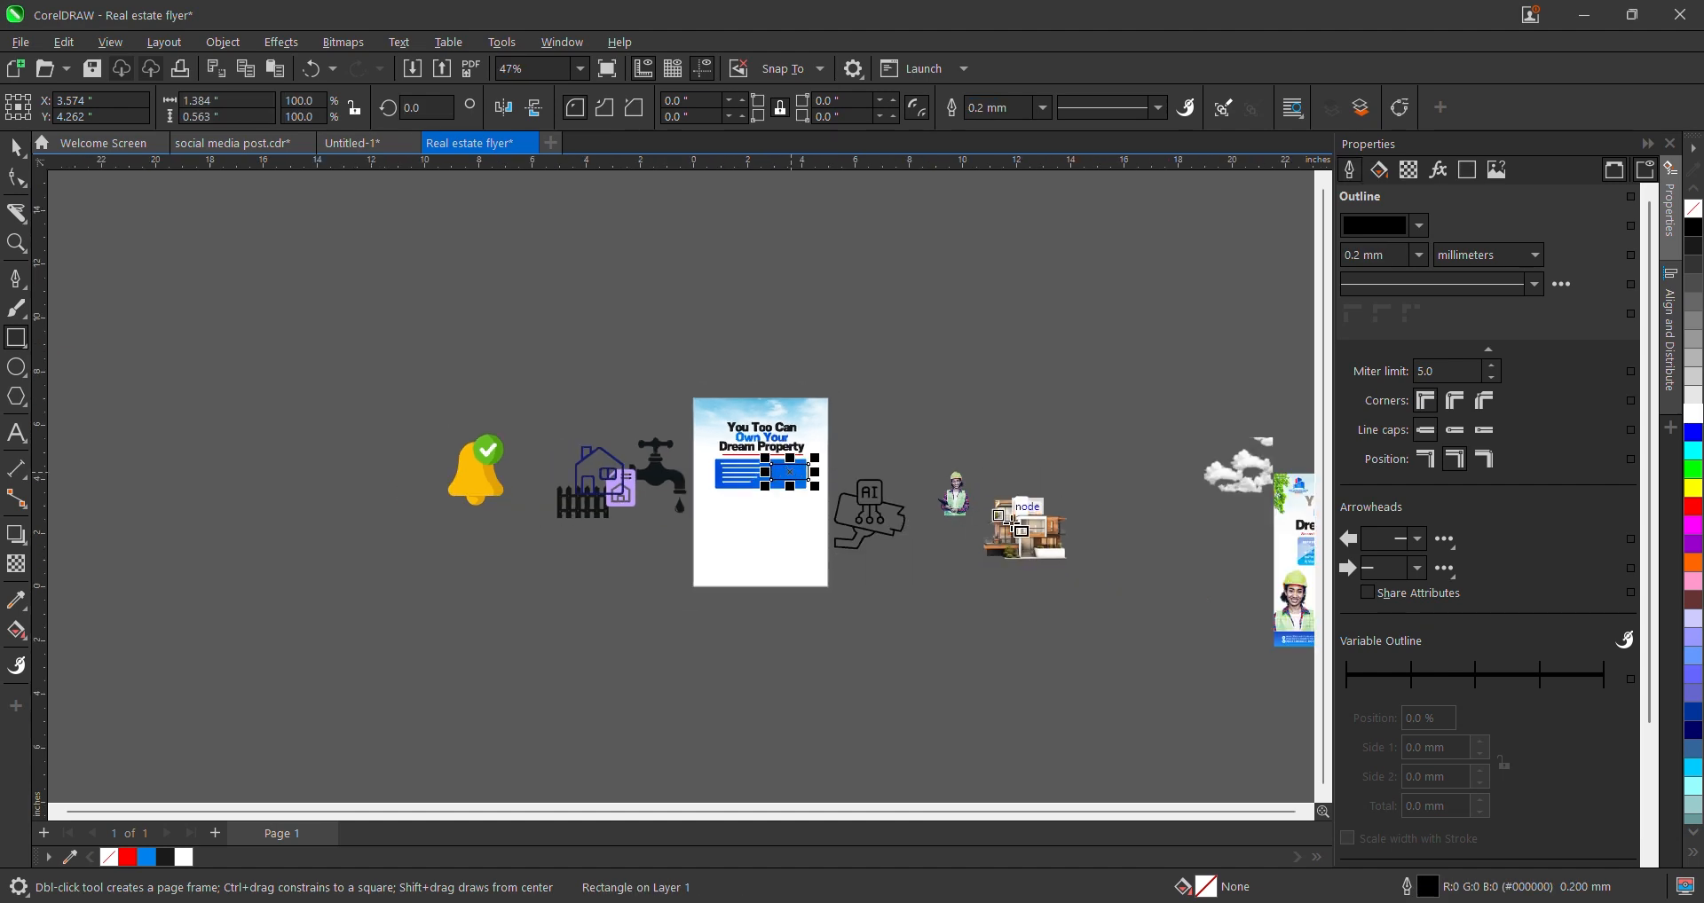
- Round the corners of the new box with the Shape tool
click(16, 146)
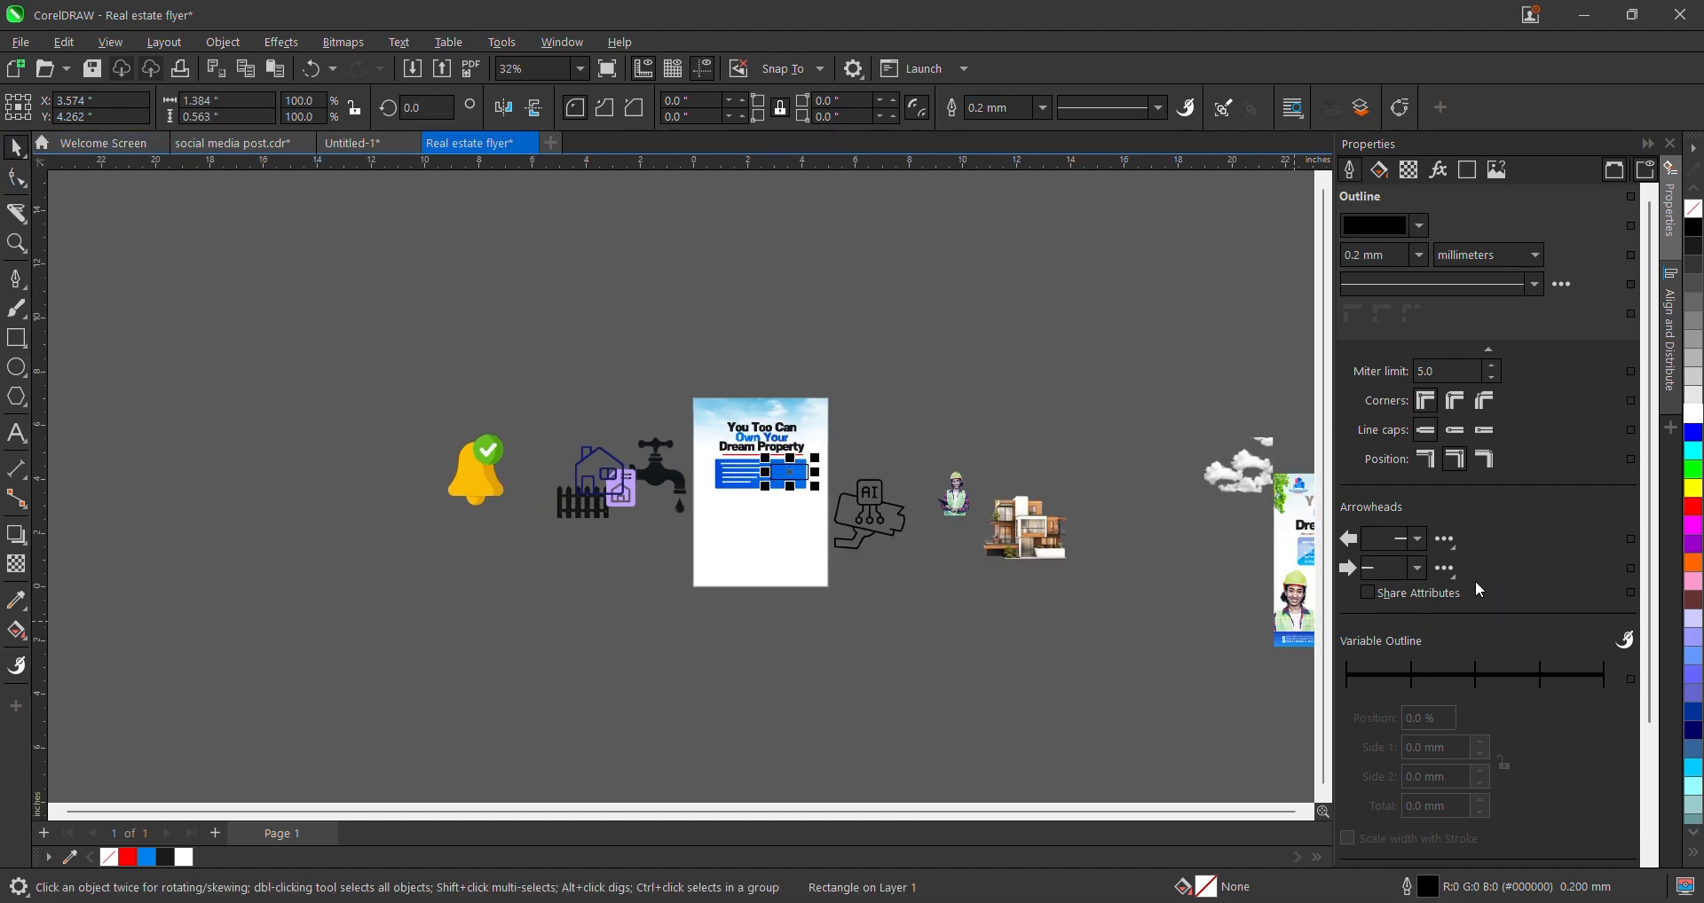
drag(1282, 555, 996, 446)
scroll(987, 461, up, 2)
scroll(1002, 451, down, 2)
scroll(717, 488, up, 2)
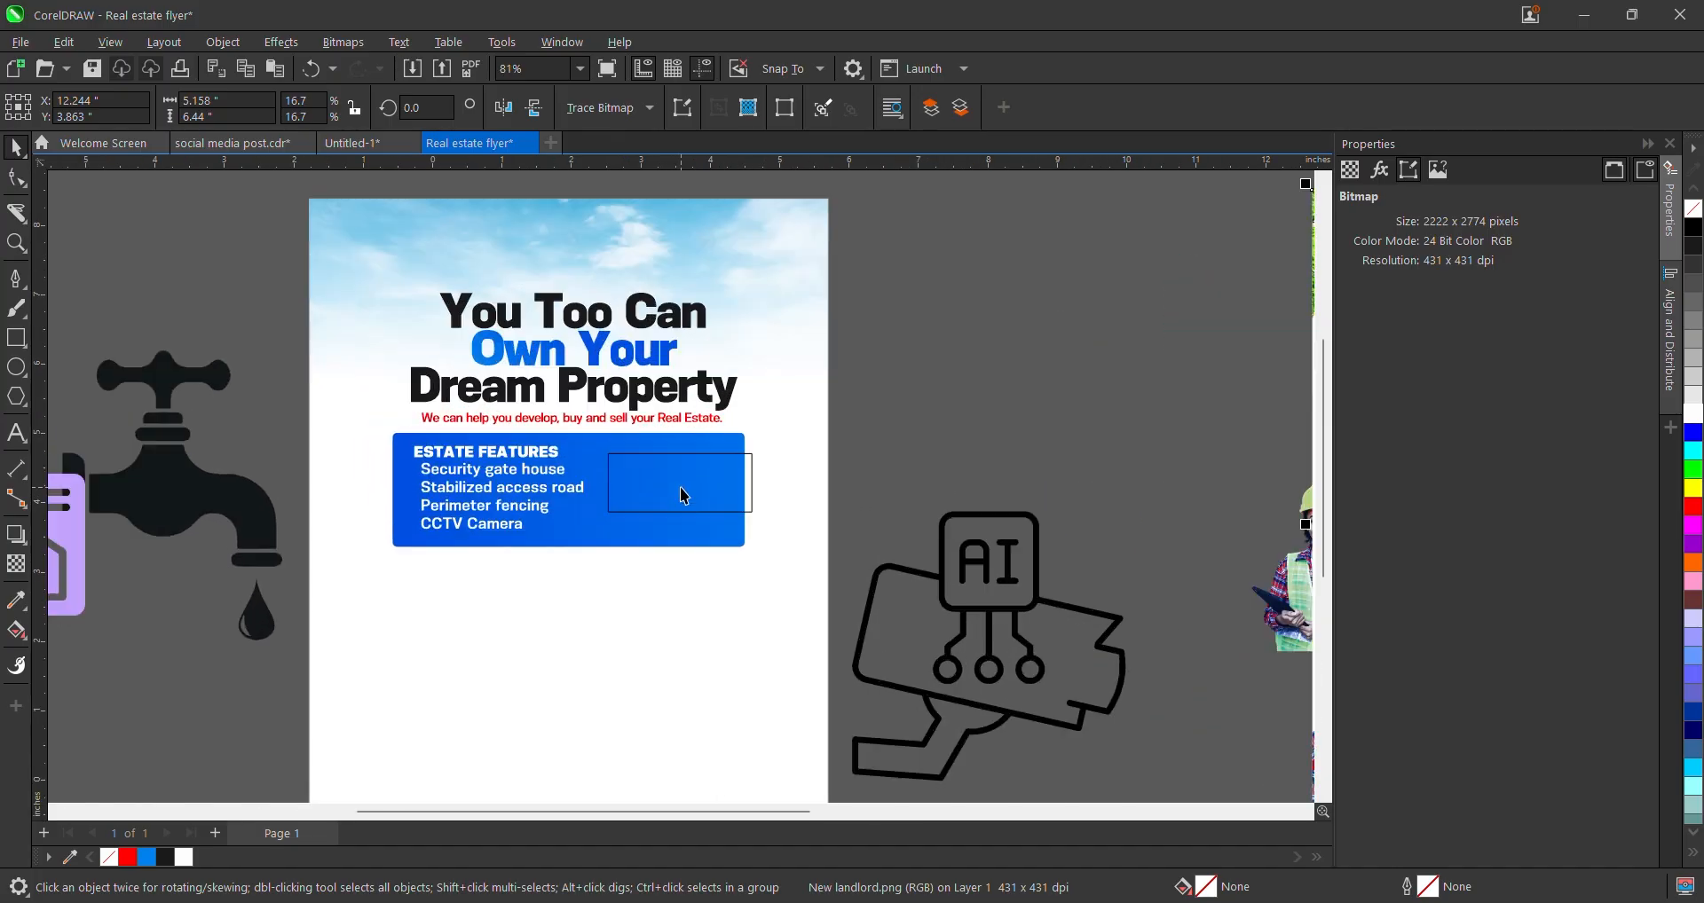
click(683, 495)
scroll(661, 469, up, 2)
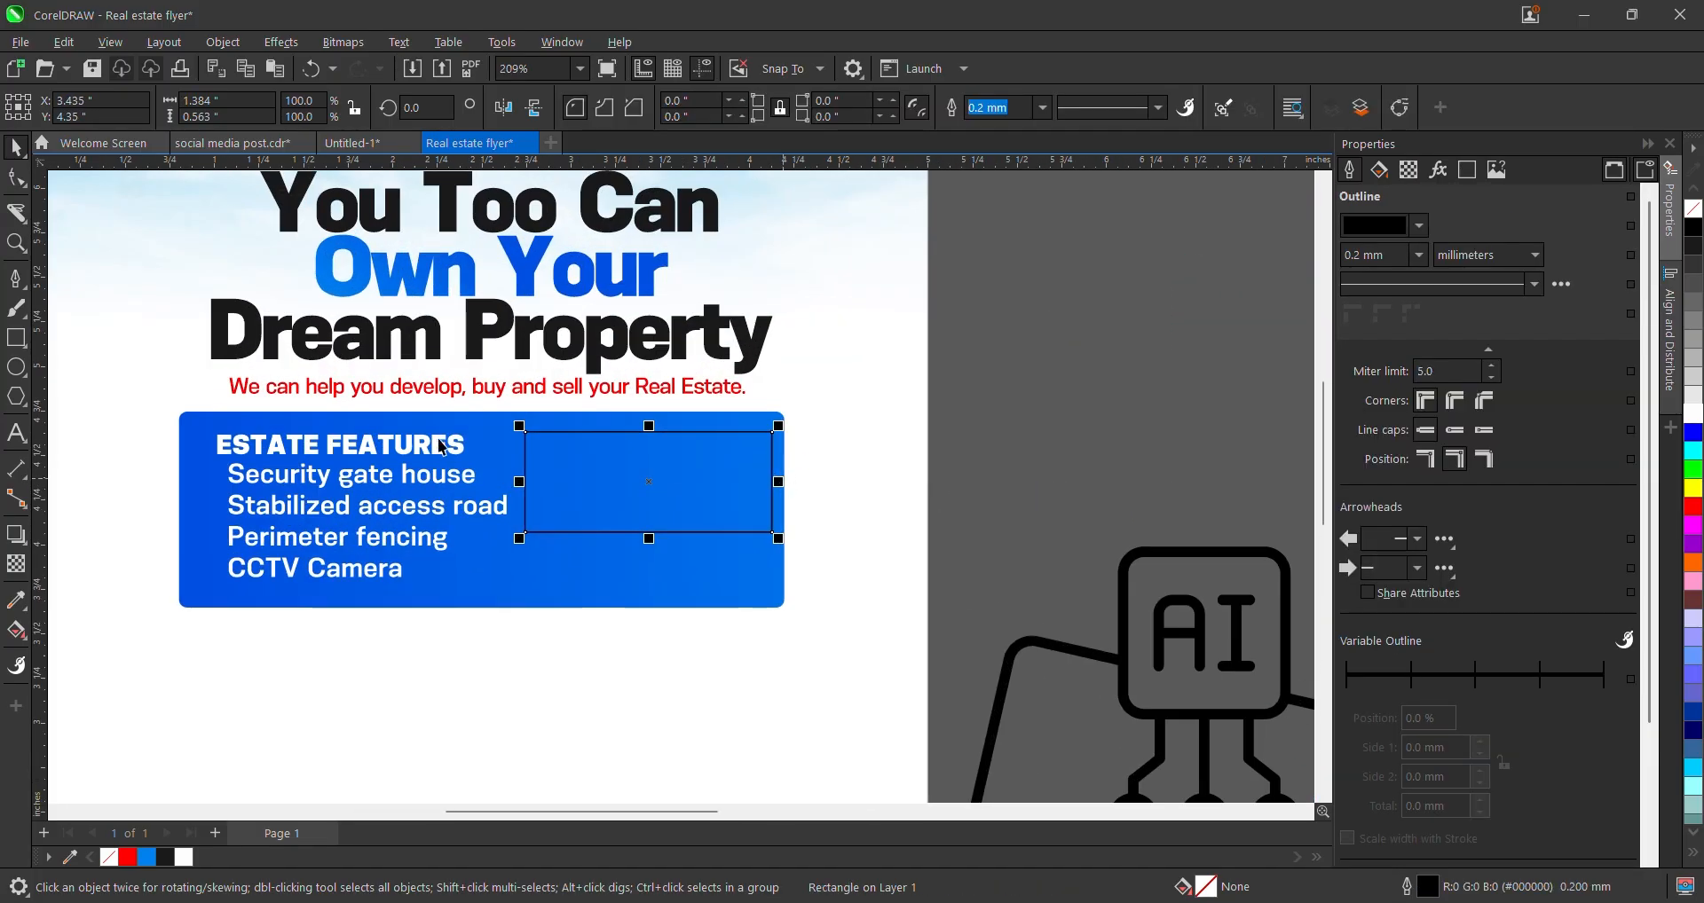
click(16, 176)
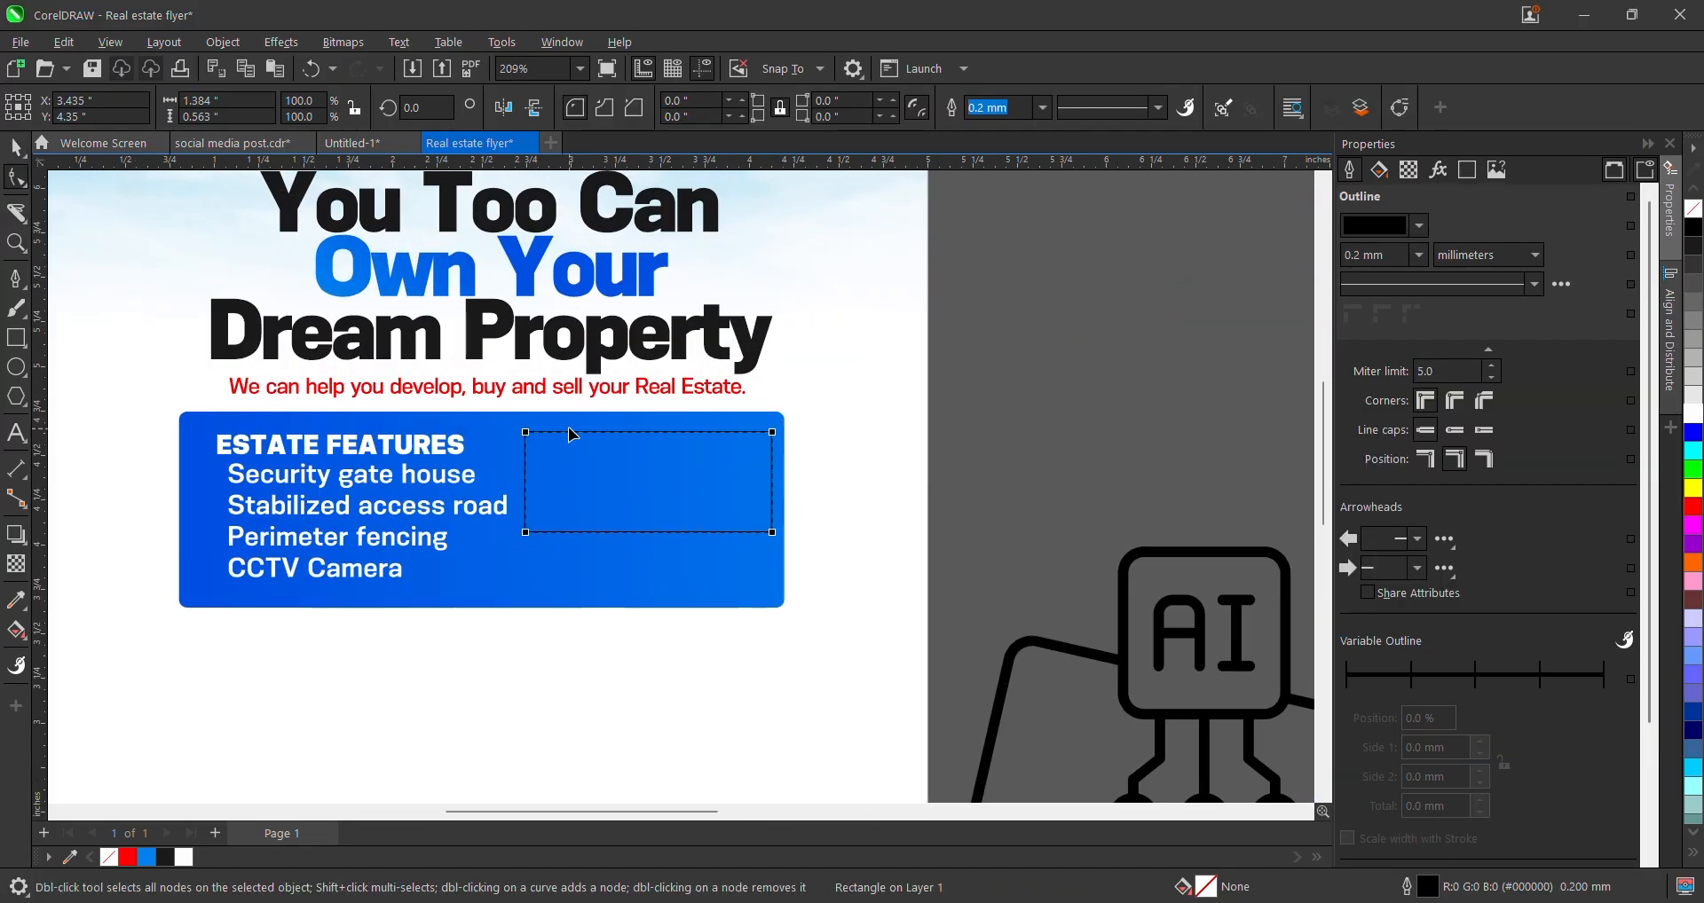
drag(526, 435, 539, 438)
key(space)
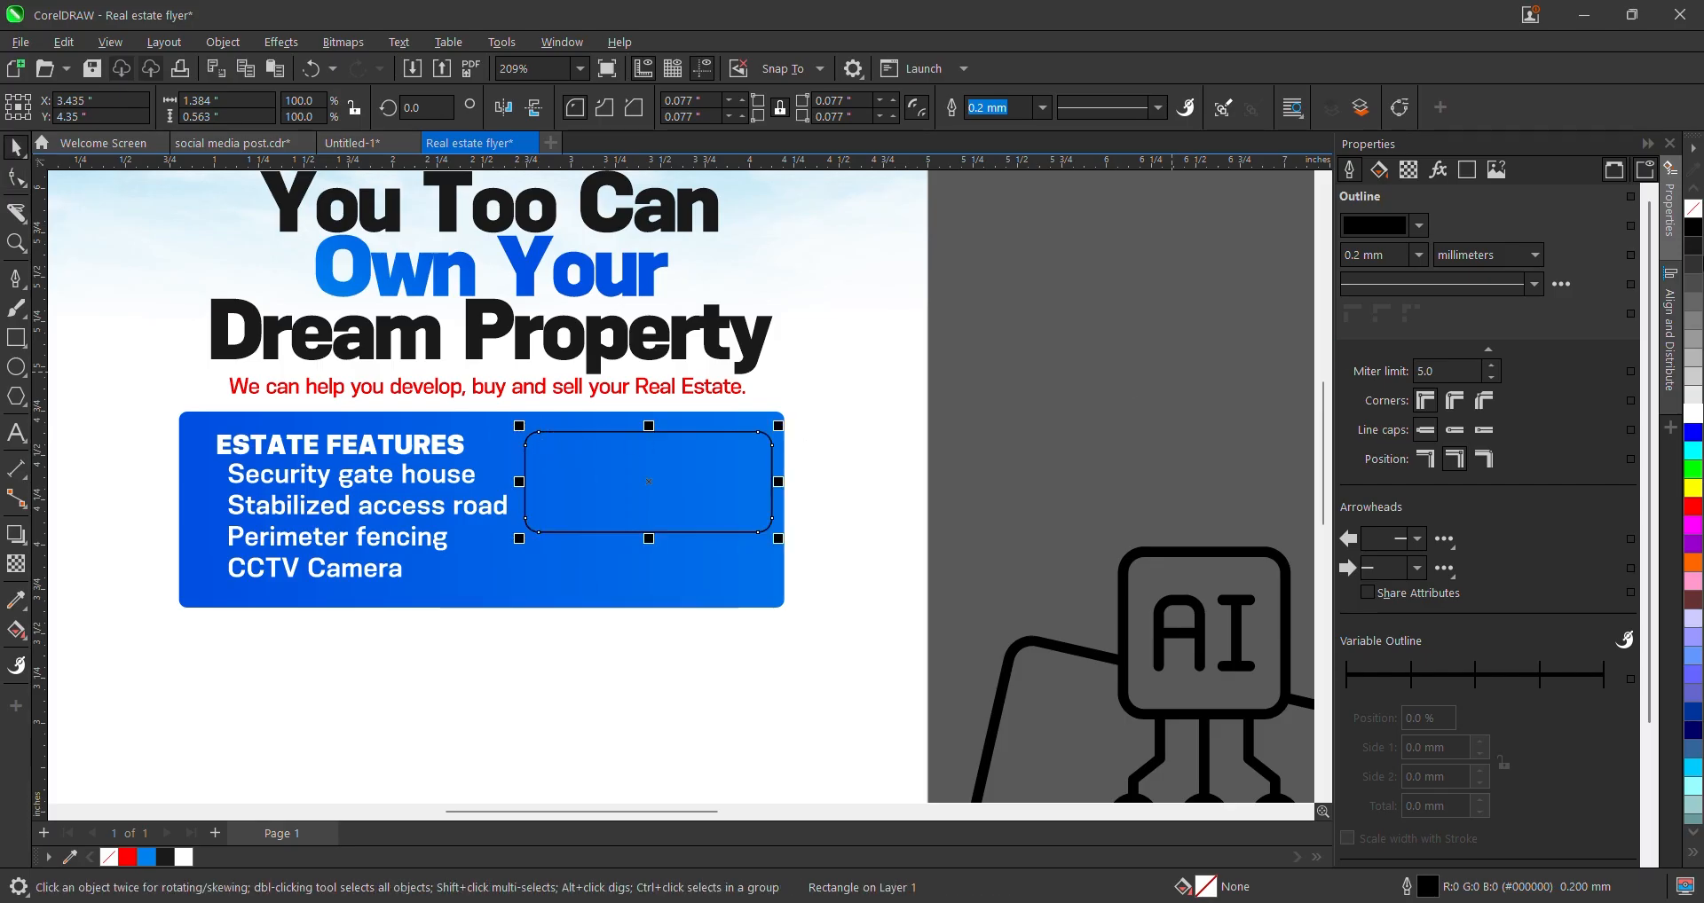
- Fill the rounded box white, set its outline to None, and make it slightly shorter
click(1693, 413)
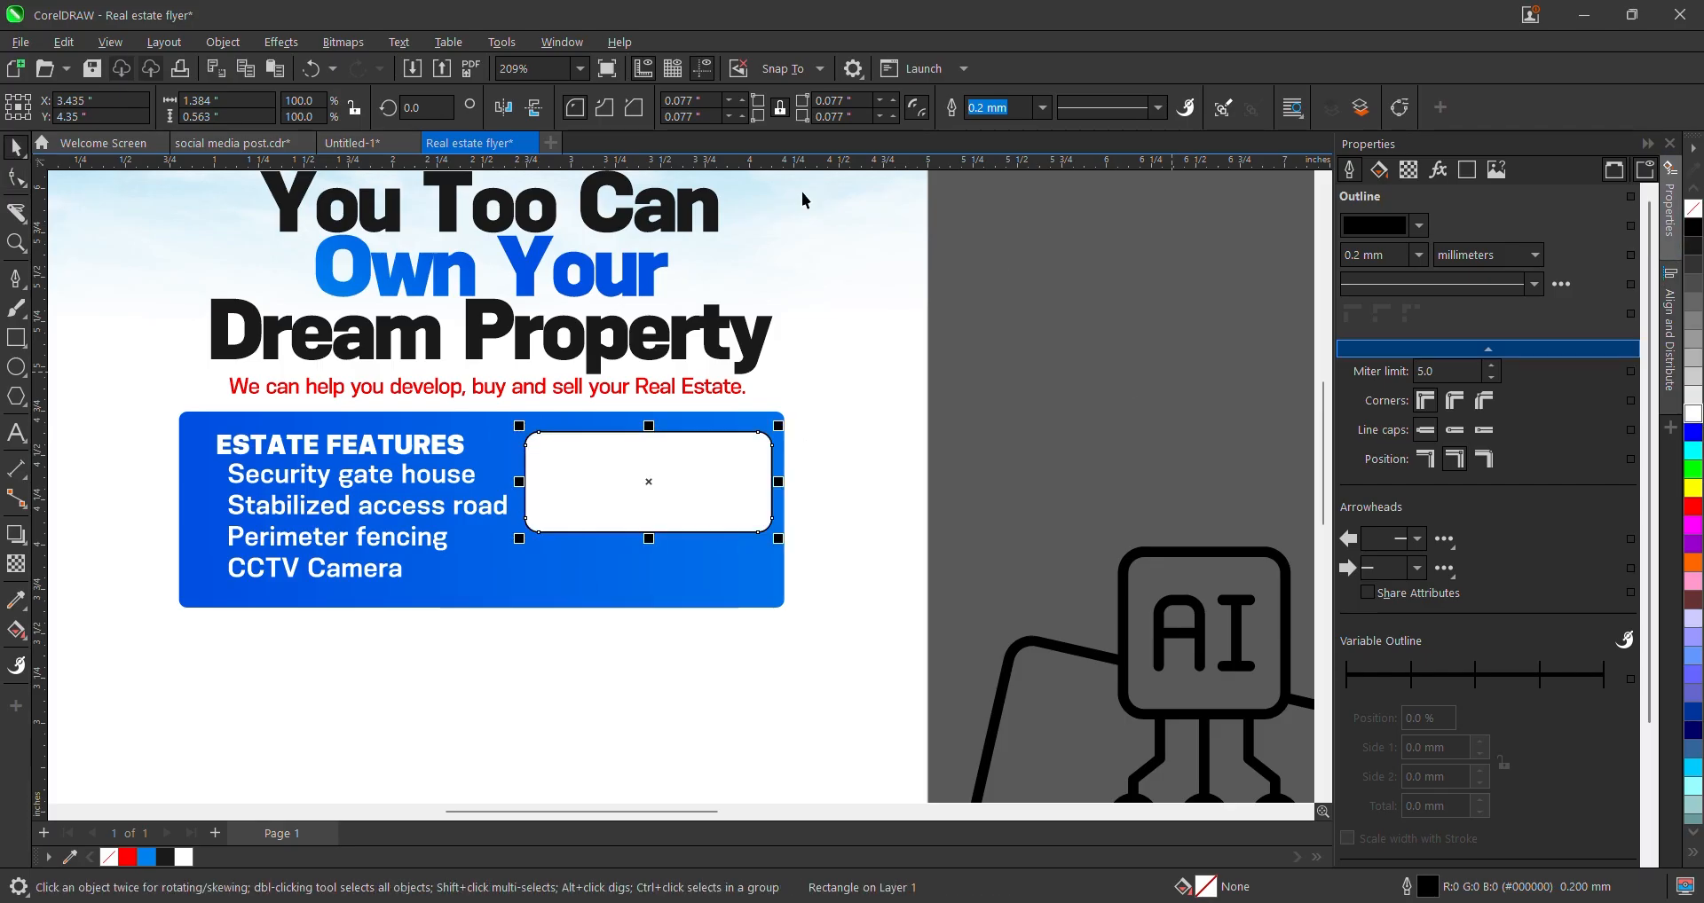
click(1044, 108)
click(1015, 131)
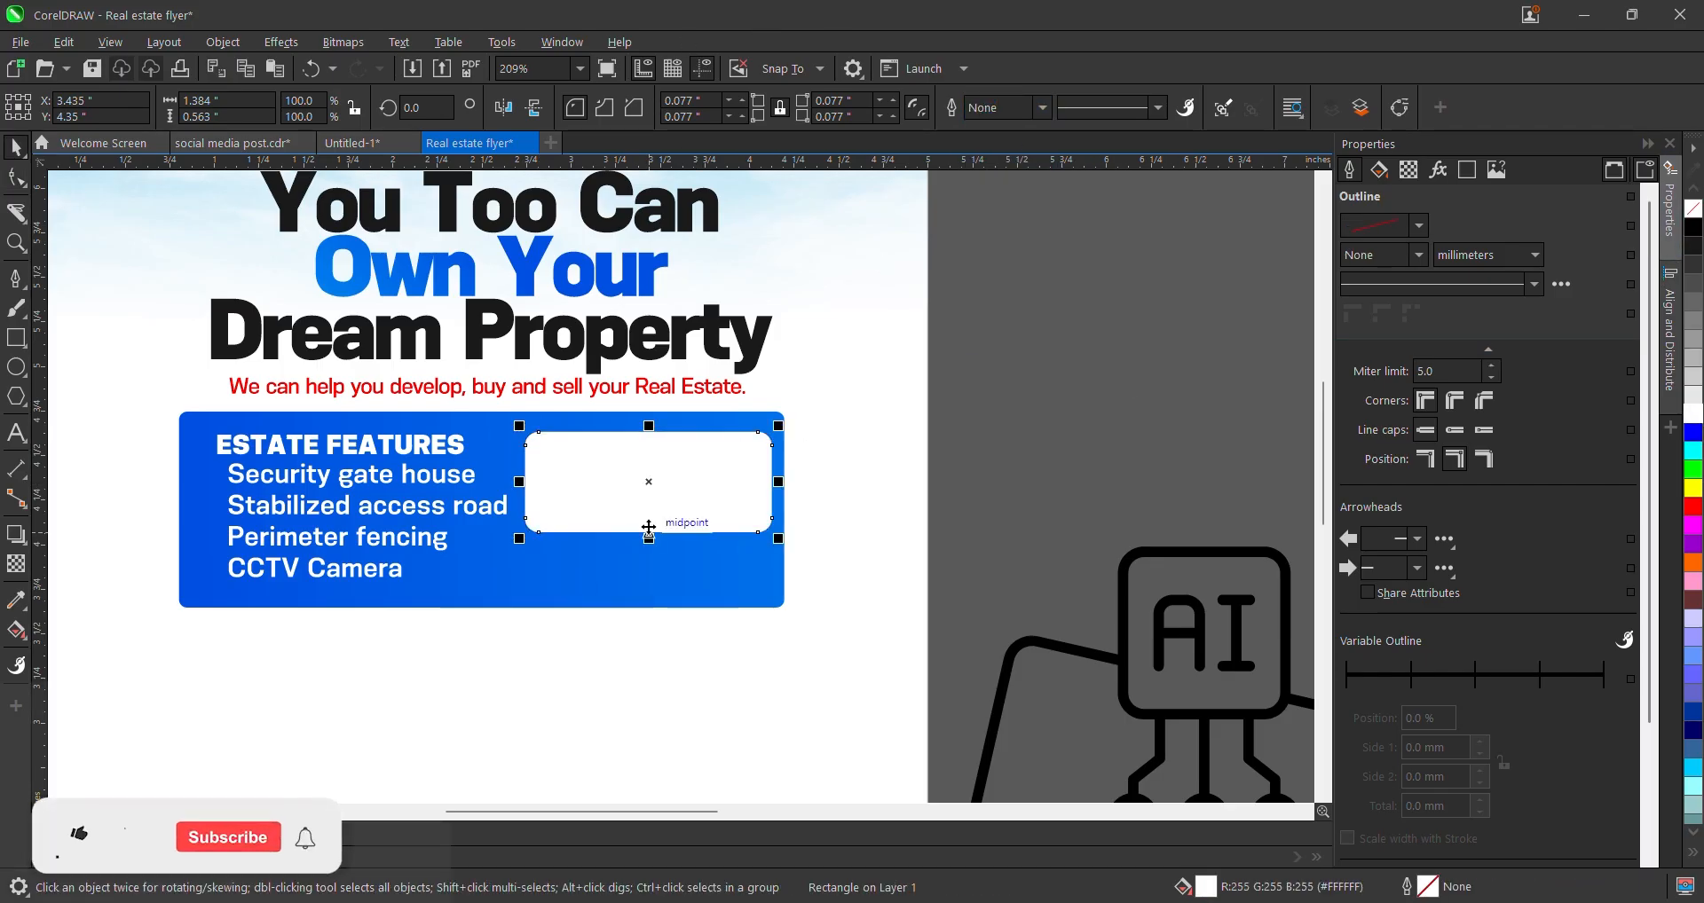
drag(650, 541, 657, 520)
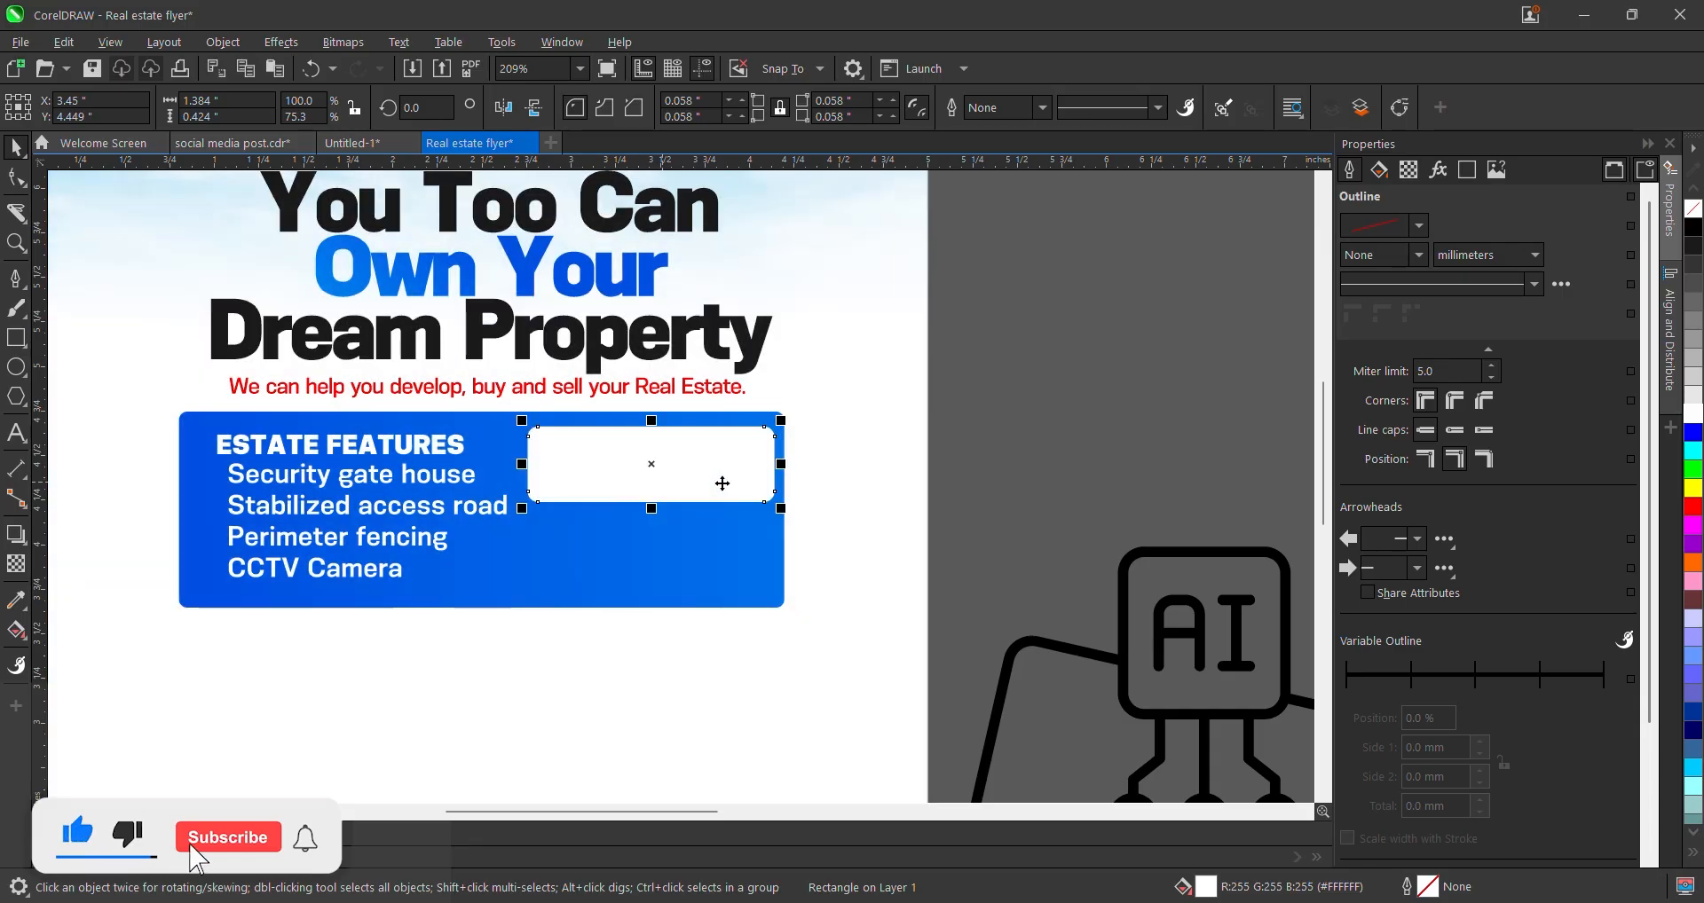
click(1008, 417)
scroll(613, 519, down, 4)
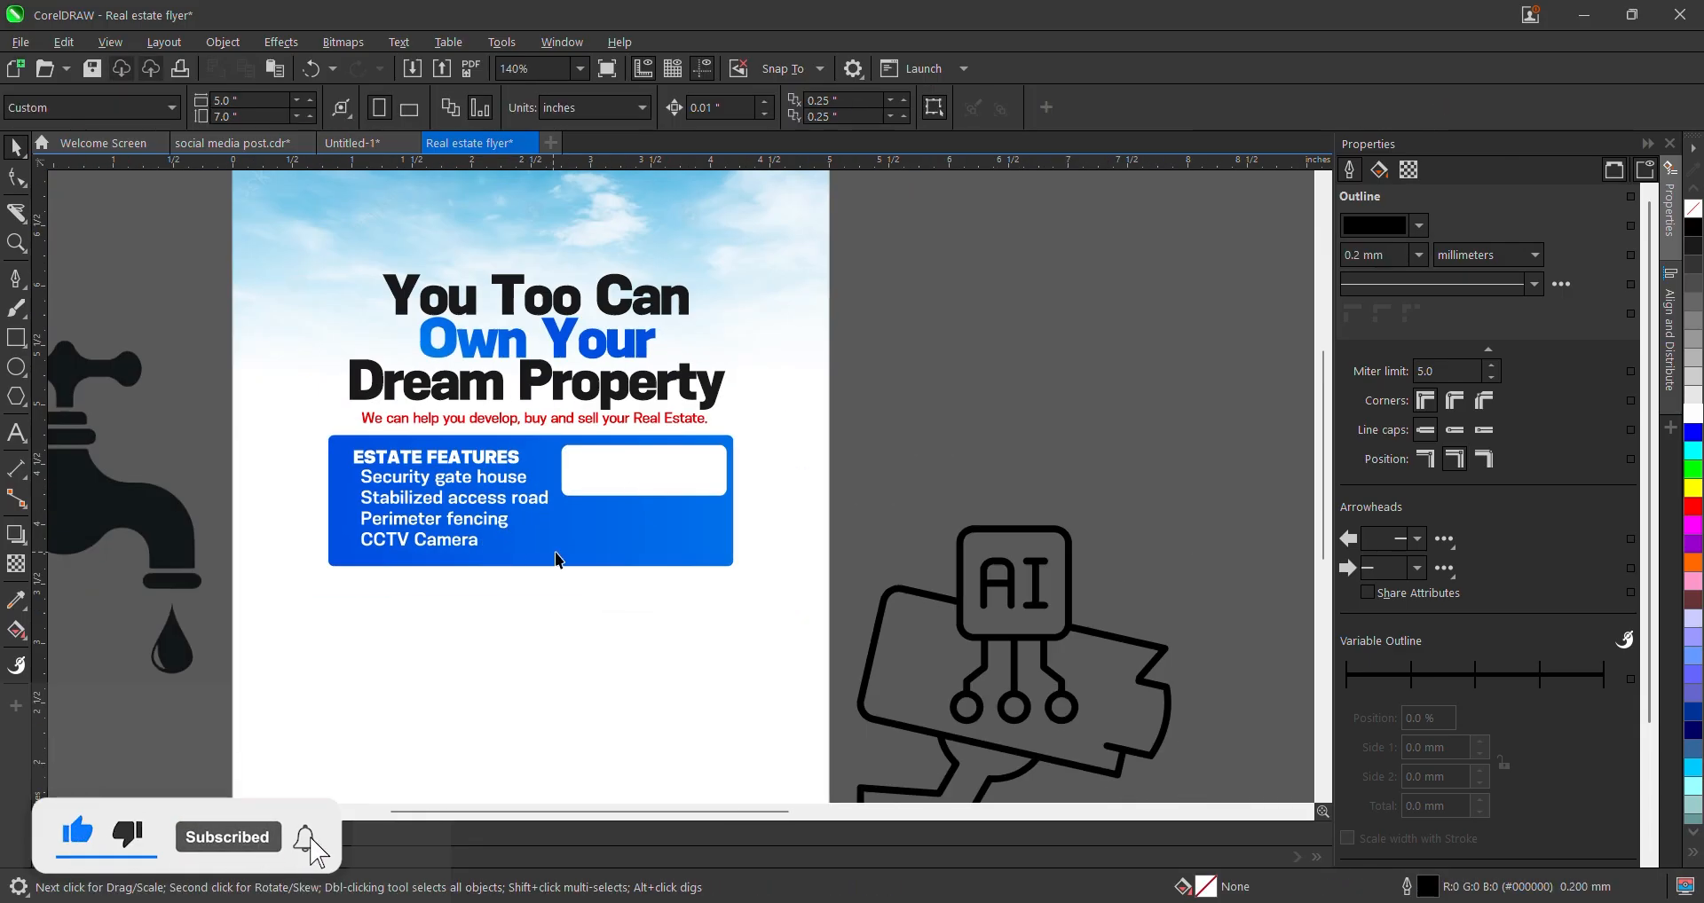
click(606, 543)
- Move the bell icon beside the reference flyer and the house icon above the fence
shift+click(628, 587)
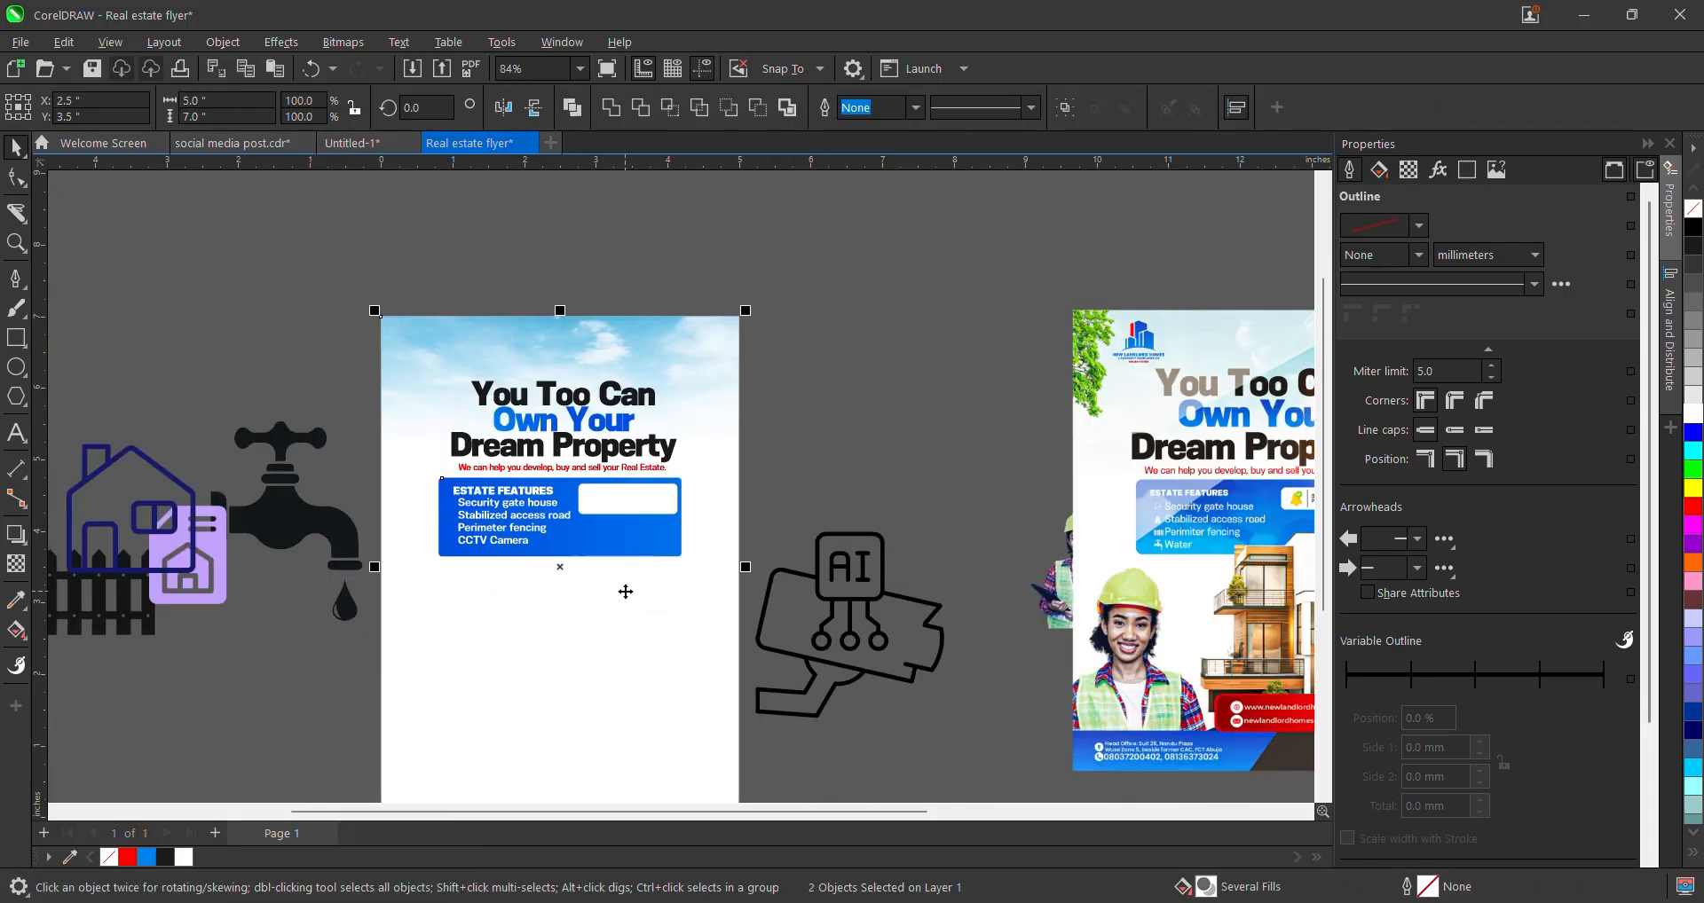
click(844, 446)
scroll(844, 446, down, 2)
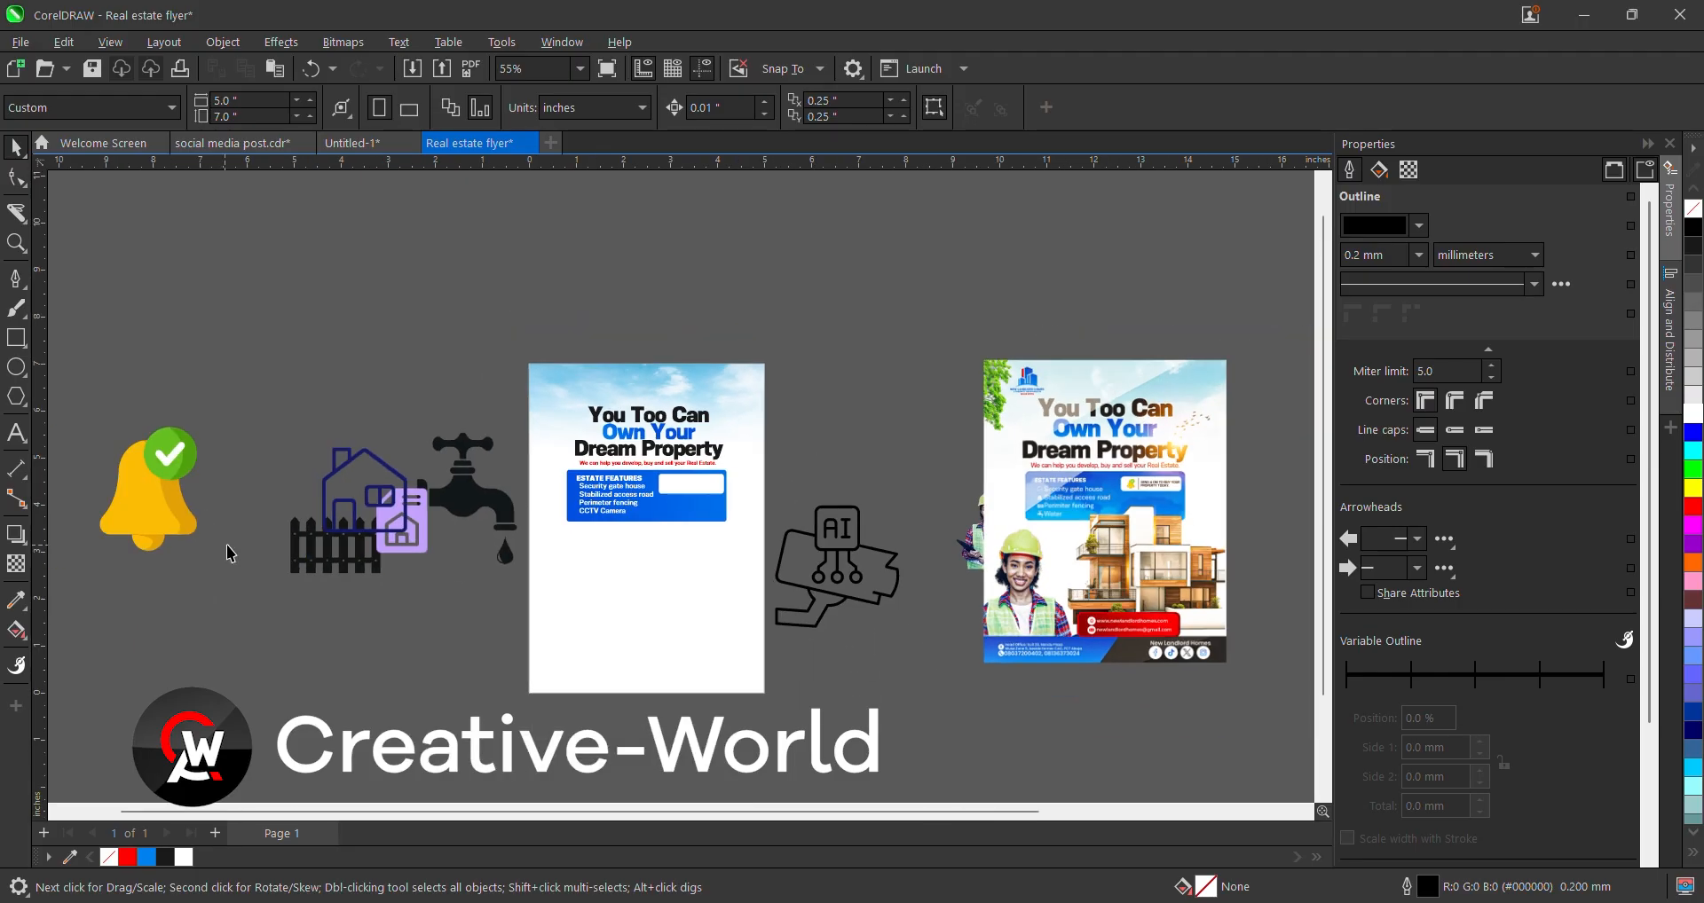
click(347, 491)
drag(138, 508, 905, 411)
drag(343, 514, 344, 445)
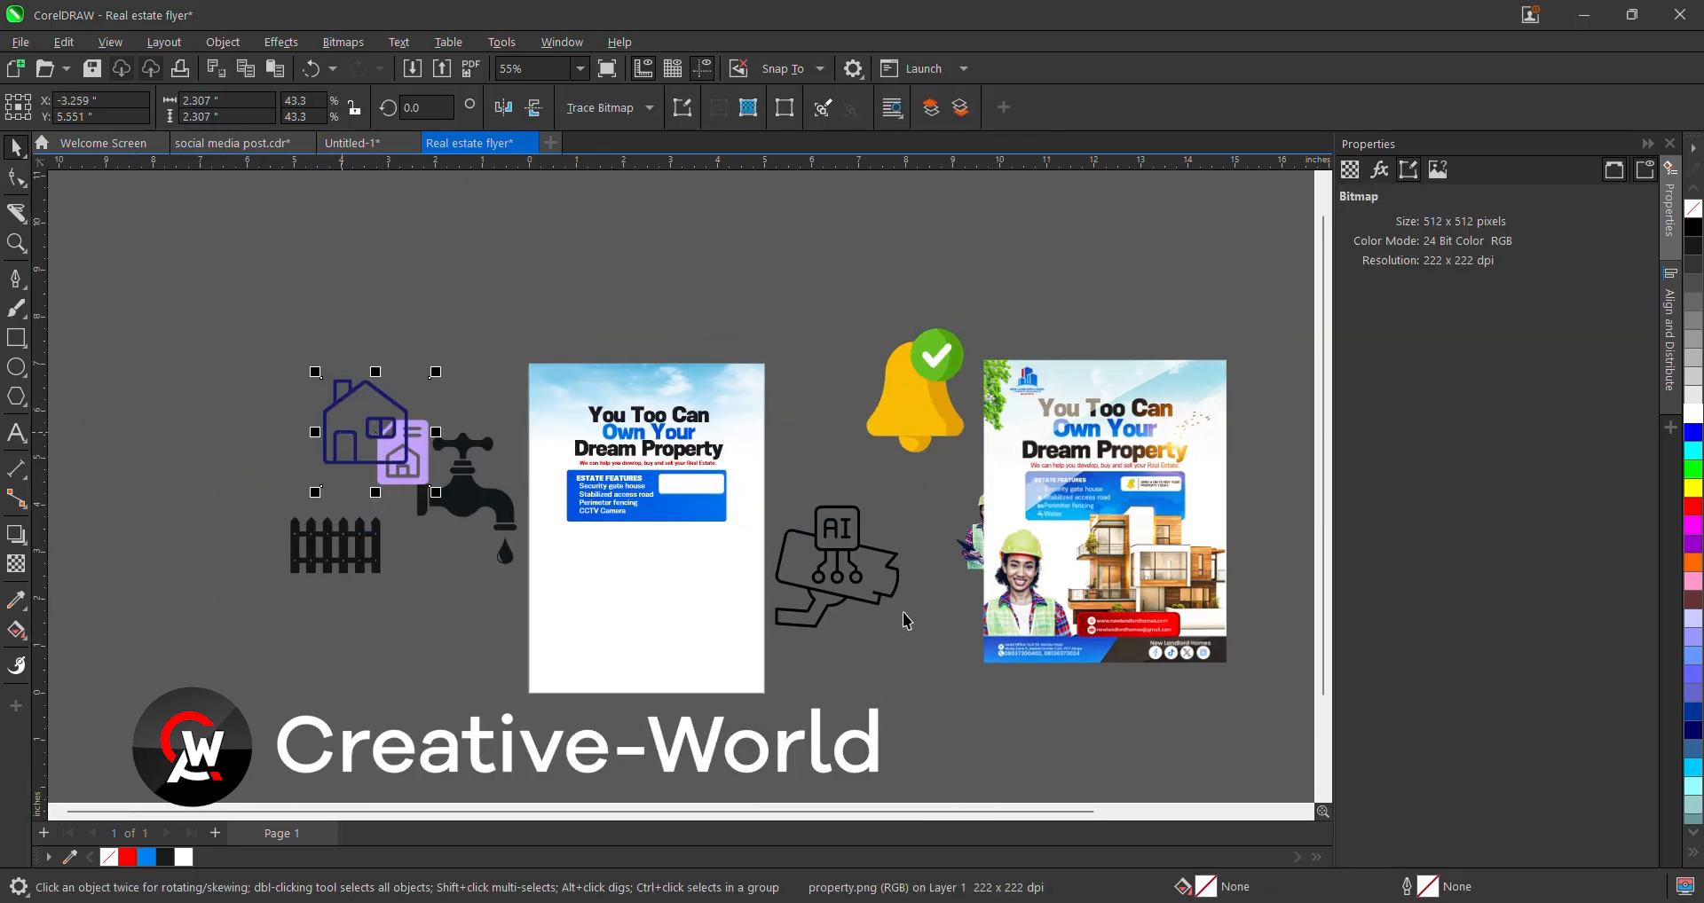
- Place the AI camera icon below the fence, colour it white, and raise the house icon
click(905, 616)
drag(878, 582, 440, 643)
scroll(408, 613, up, 1)
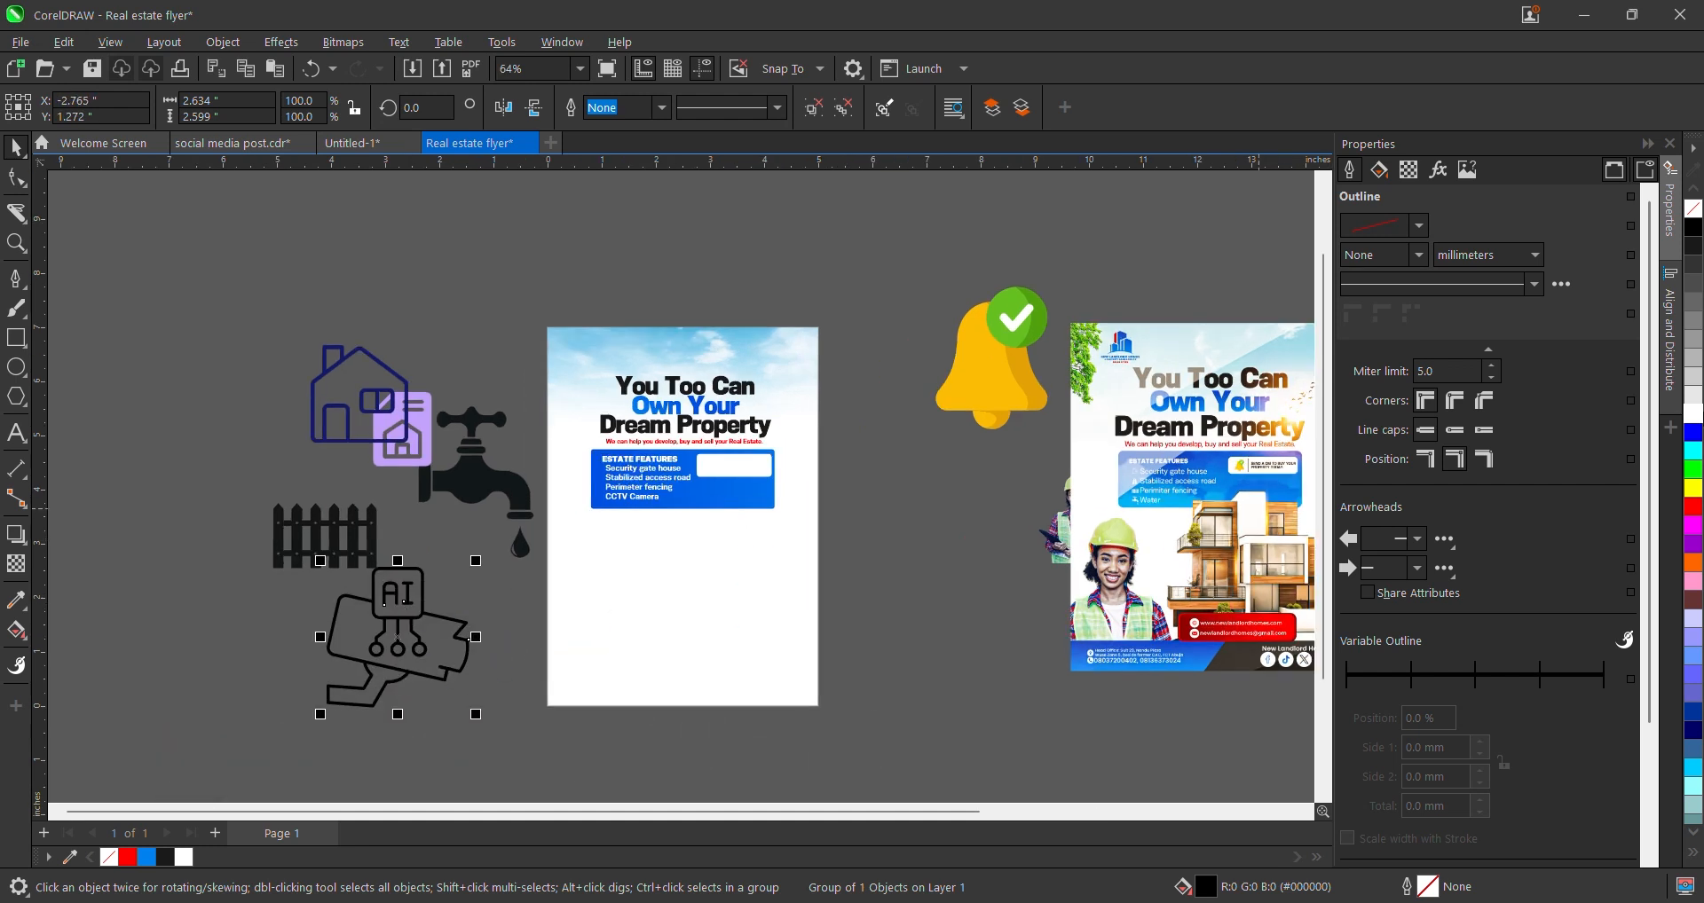
click(1693, 414)
drag(396, 467, 391, 405)
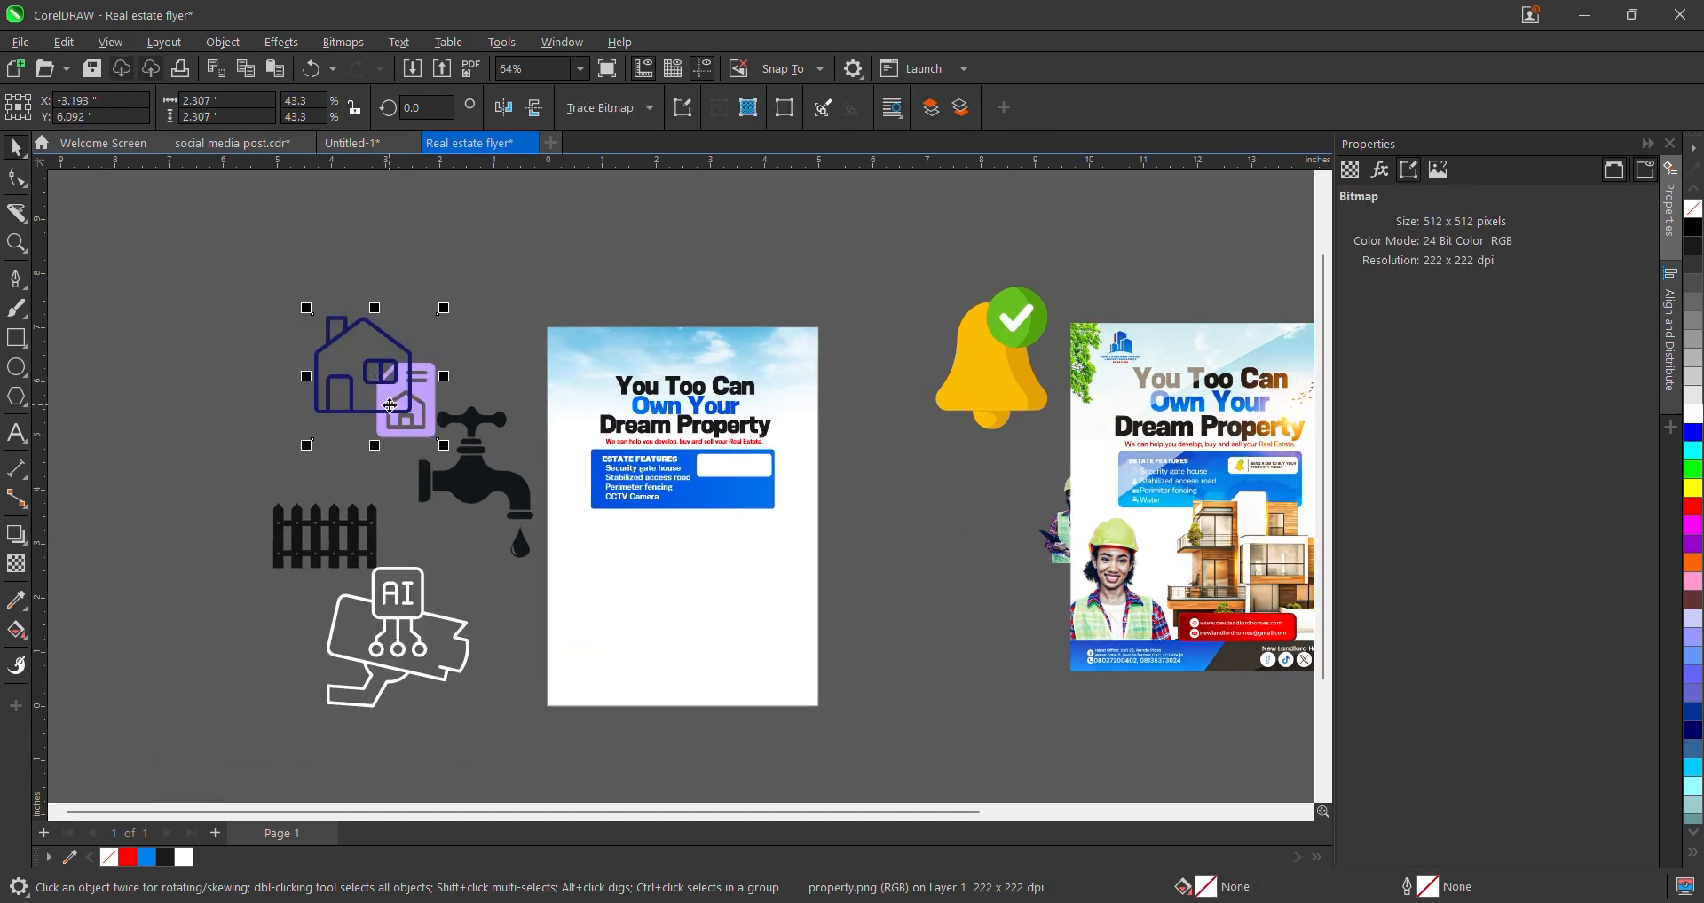
- Convert the house icon to a bitmap, then to 1-bit black and white with threshold 84
key(alt+b)
key(Down)
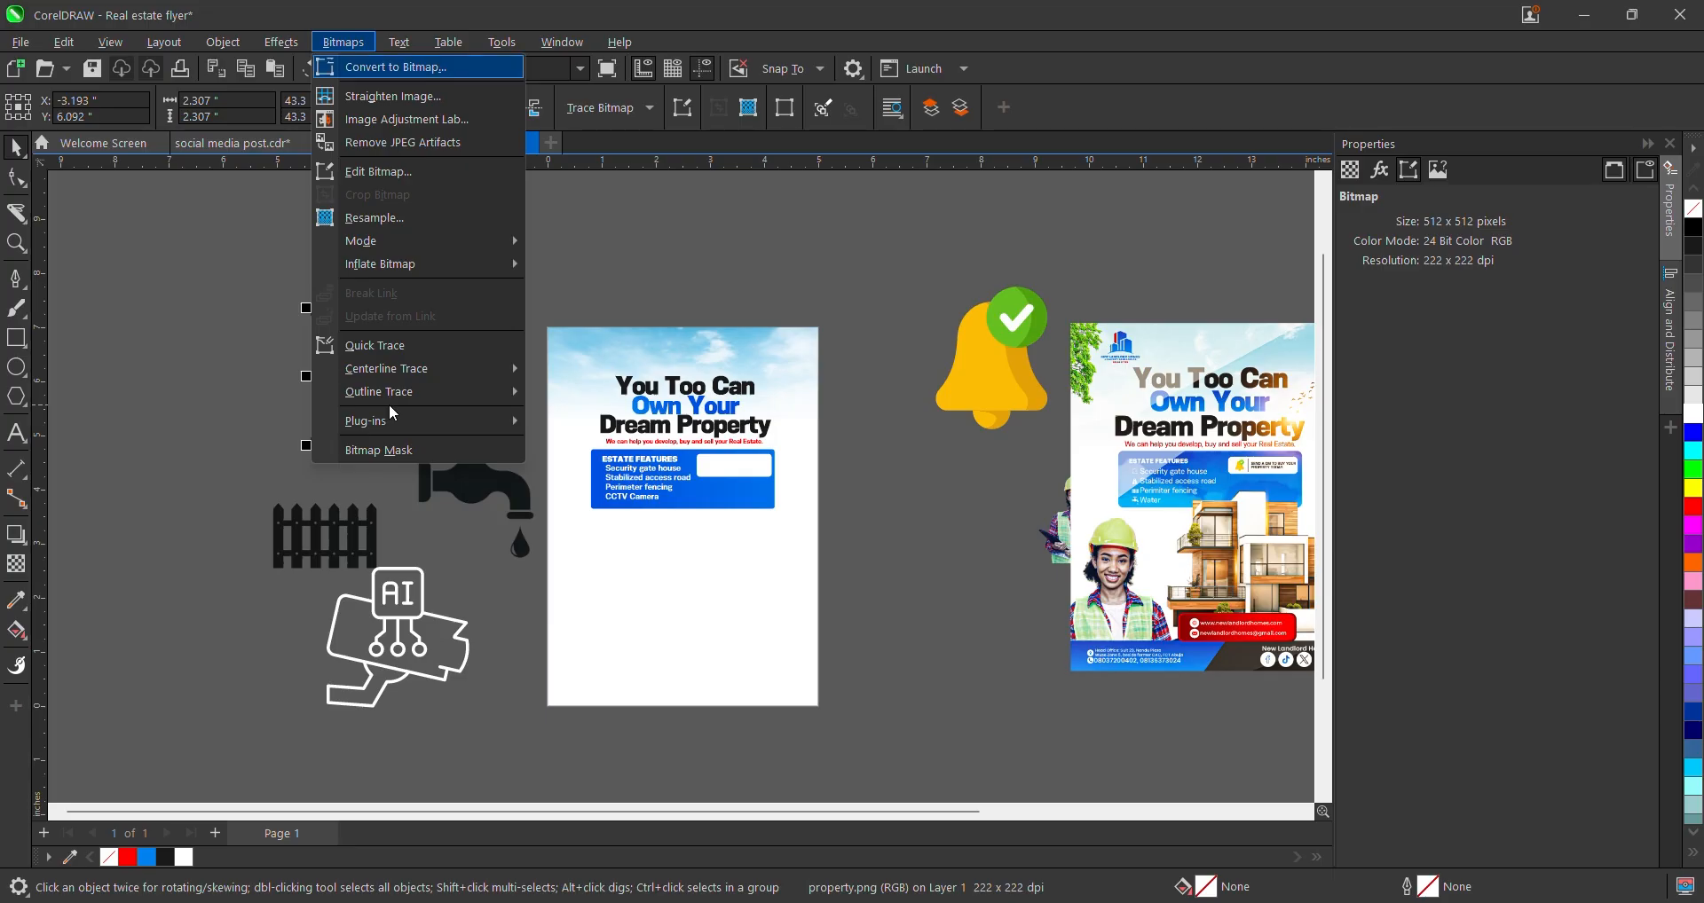
key(Return)
key(Return)
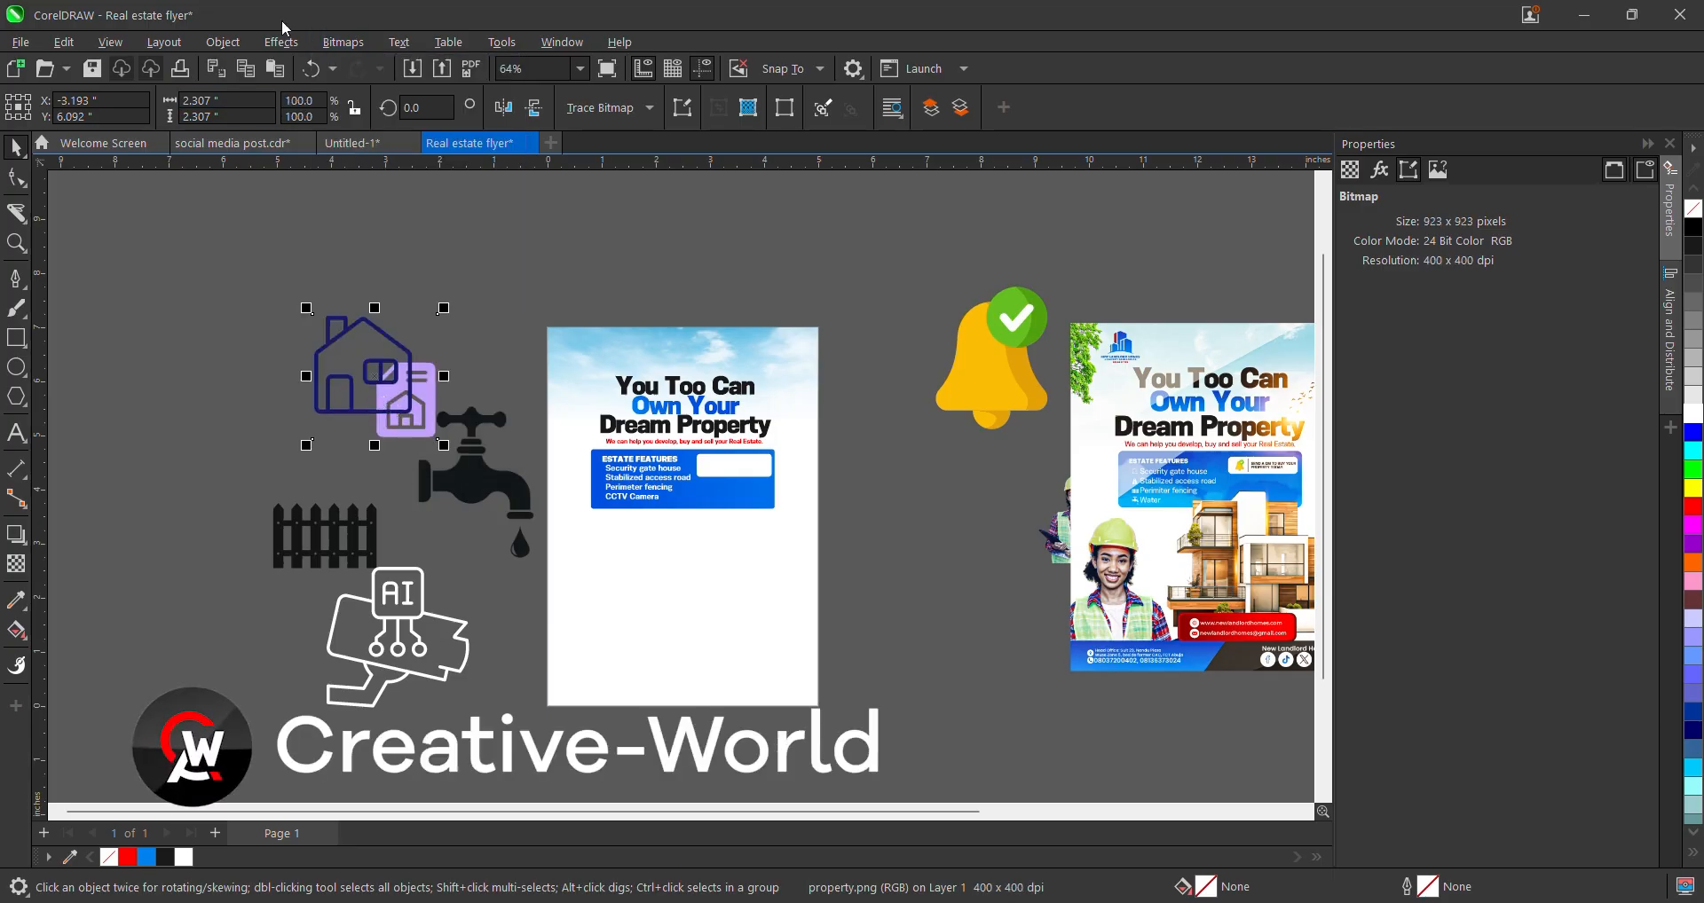
click(340, 43)
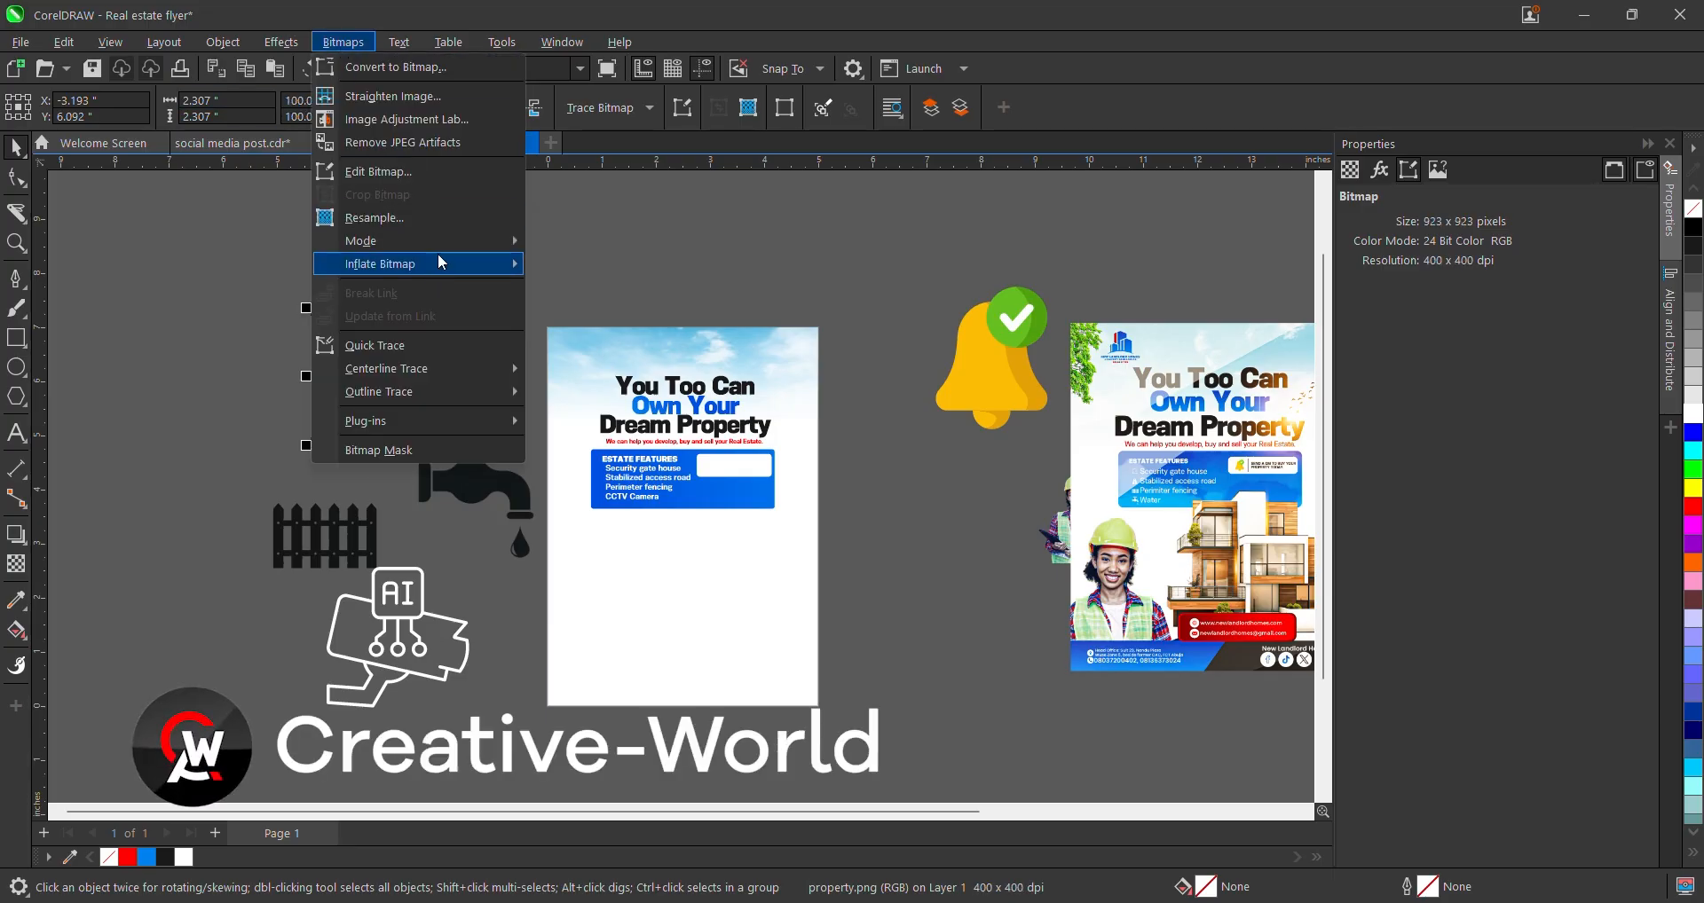
mouse_move(452, 253)
click(576, 243)
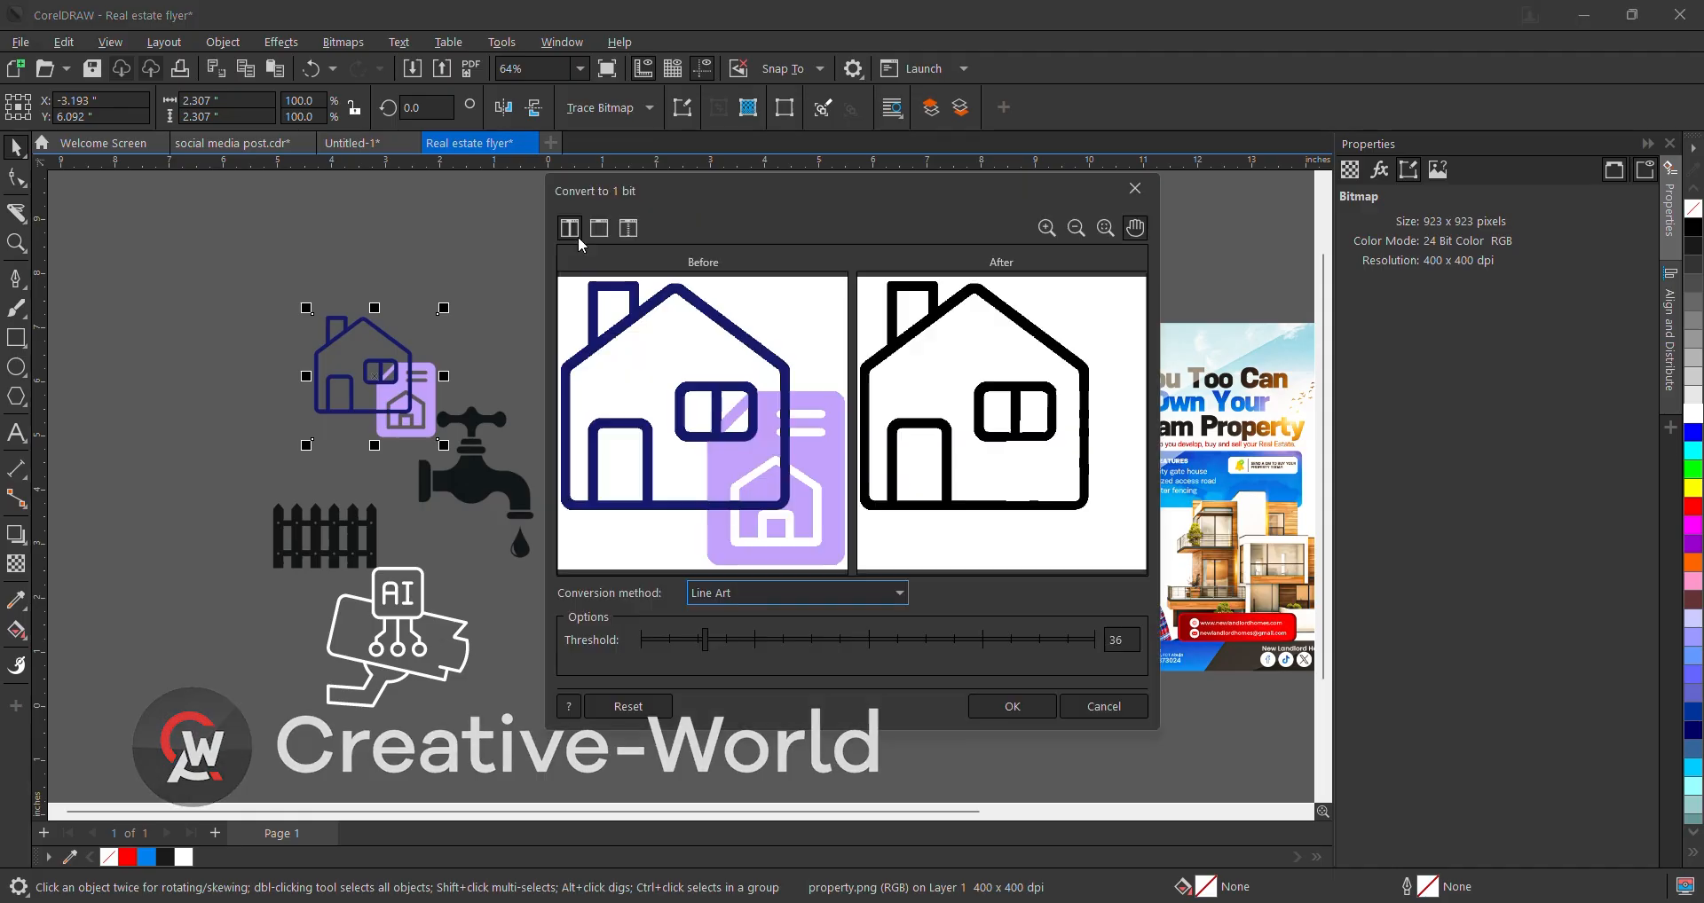
drag(779, 644, 816, 645)
click(1001, 701)
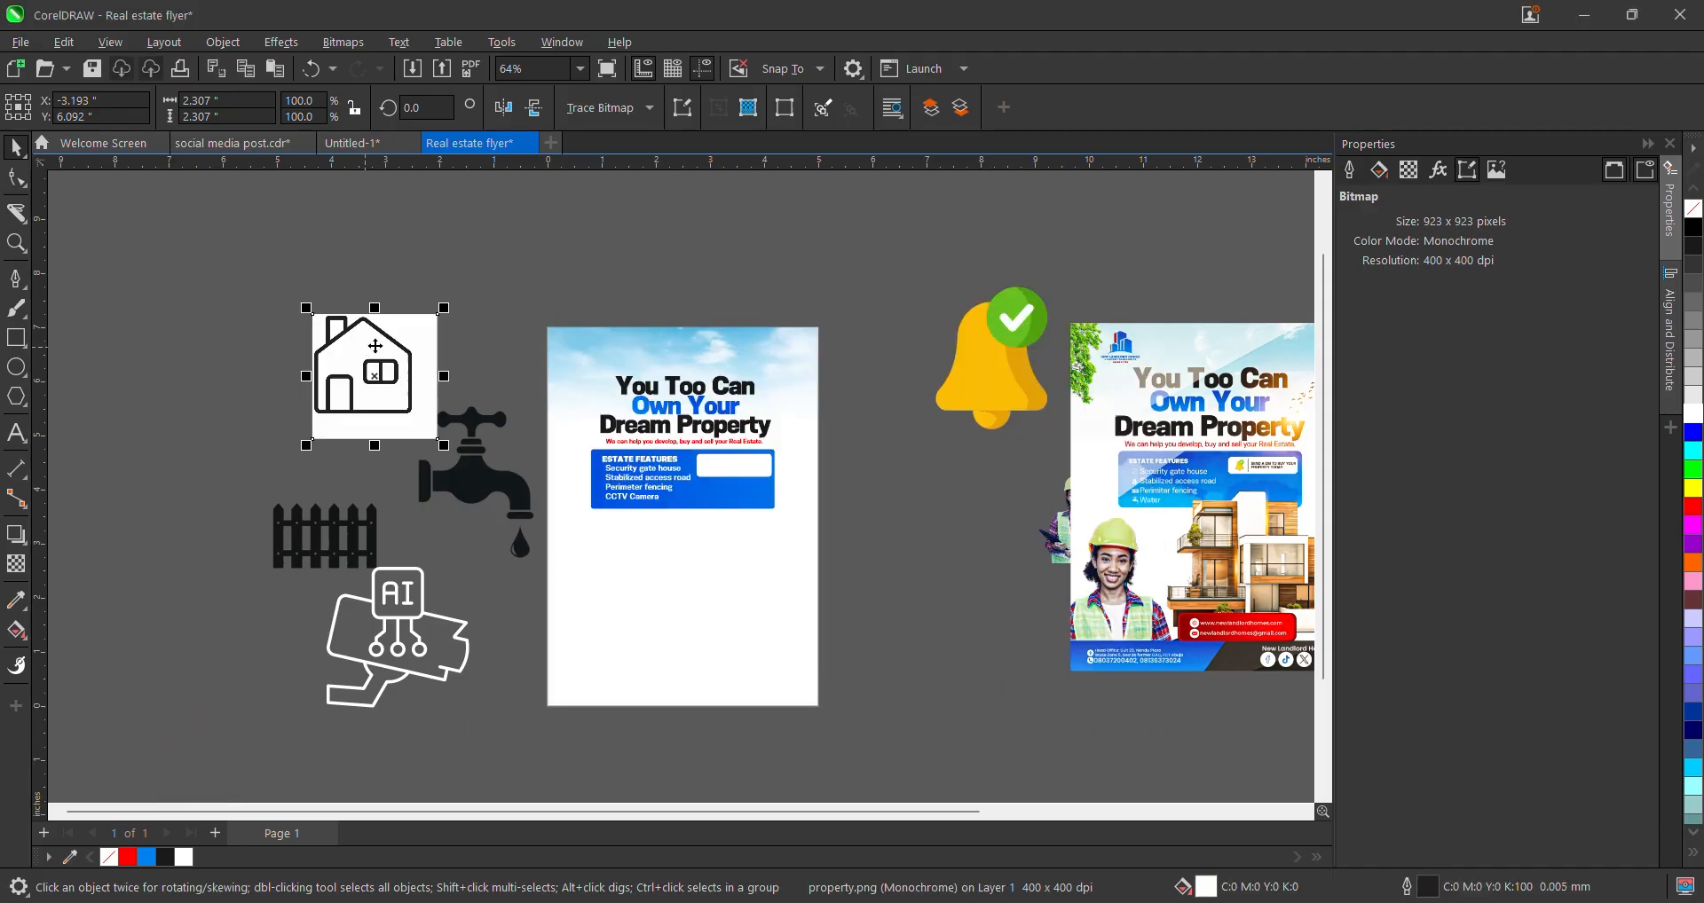
- Make the house icon's background transparent and its lines white
right_click(1695, 215)
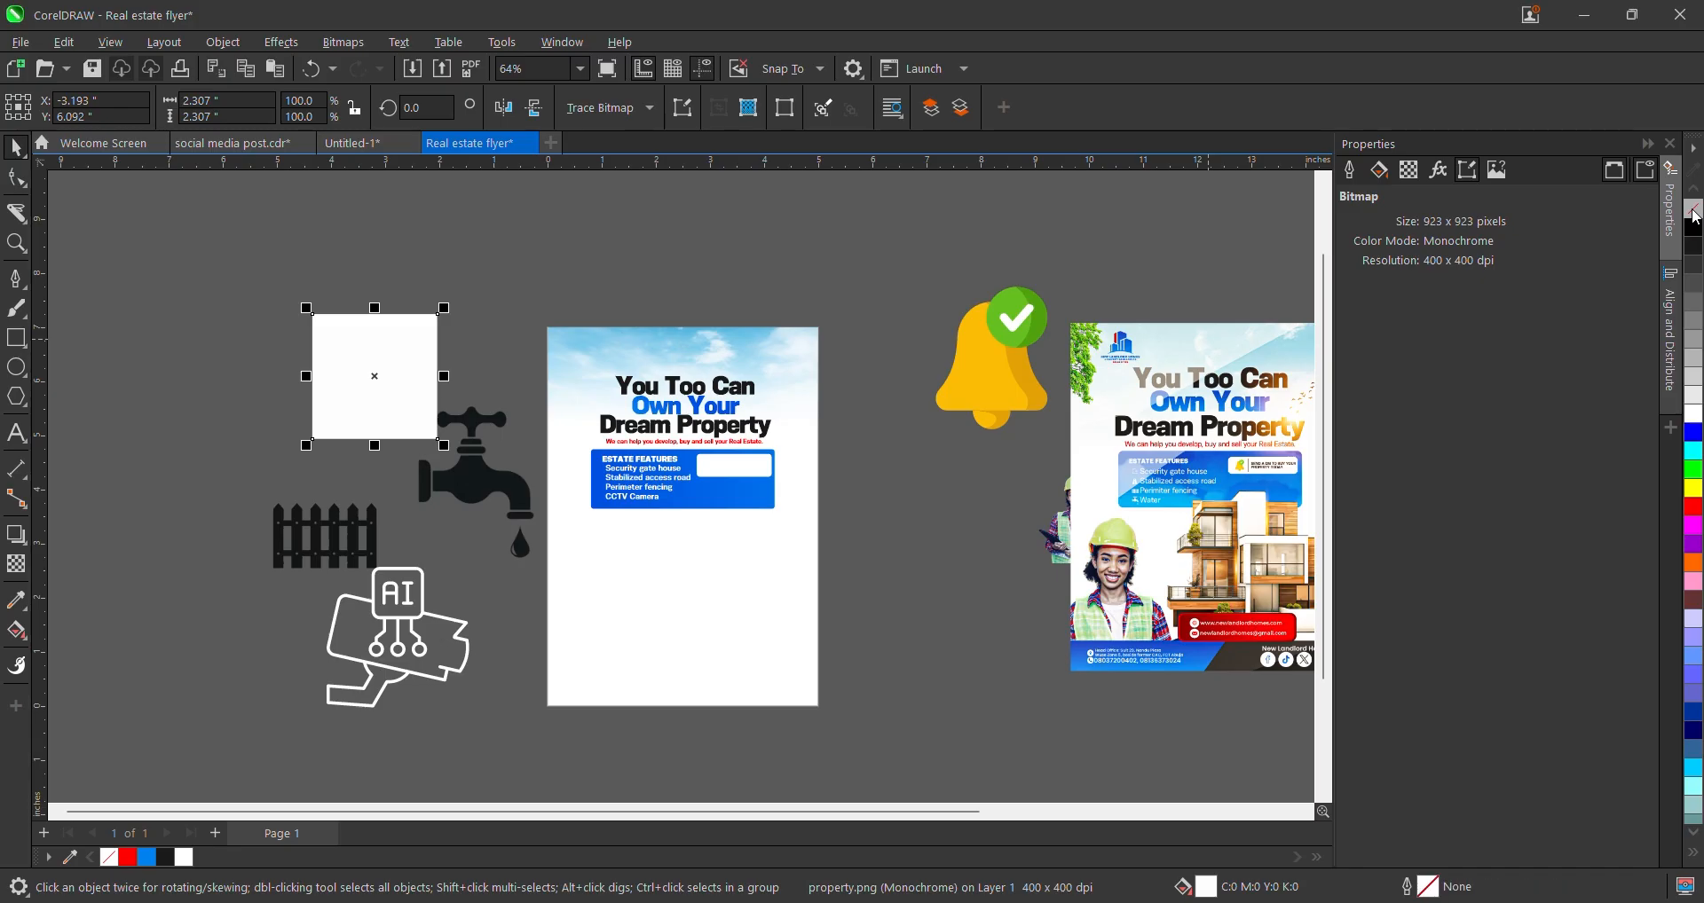
key(ctrl+z)
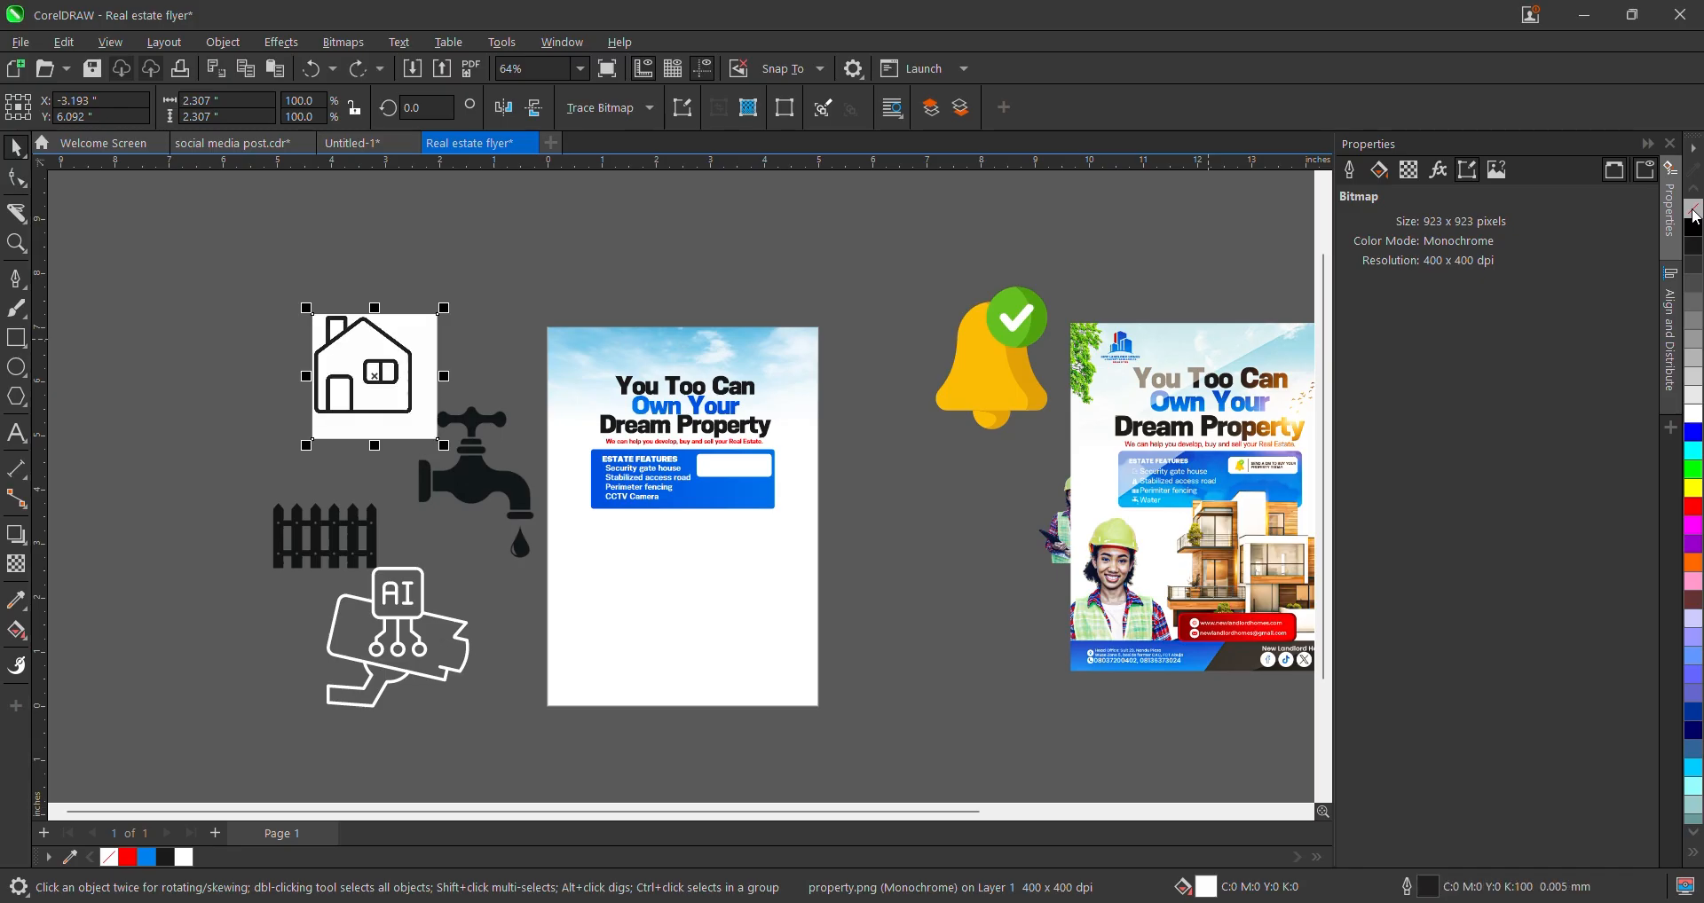
click(1695, 212)
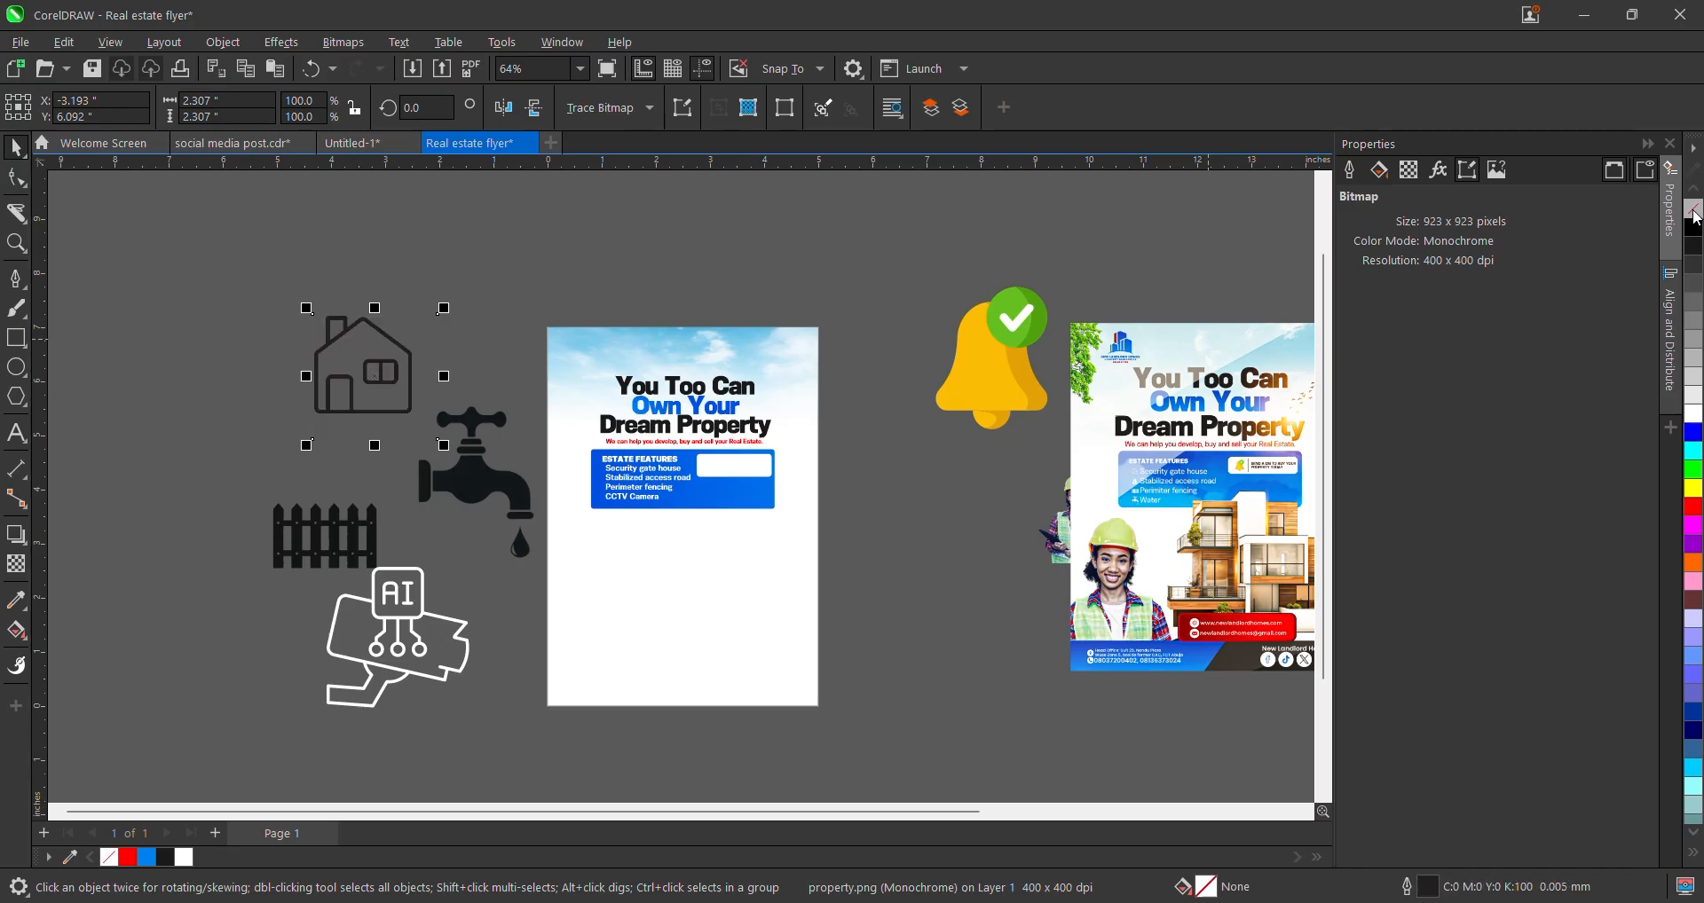
right_click(1695, 415)
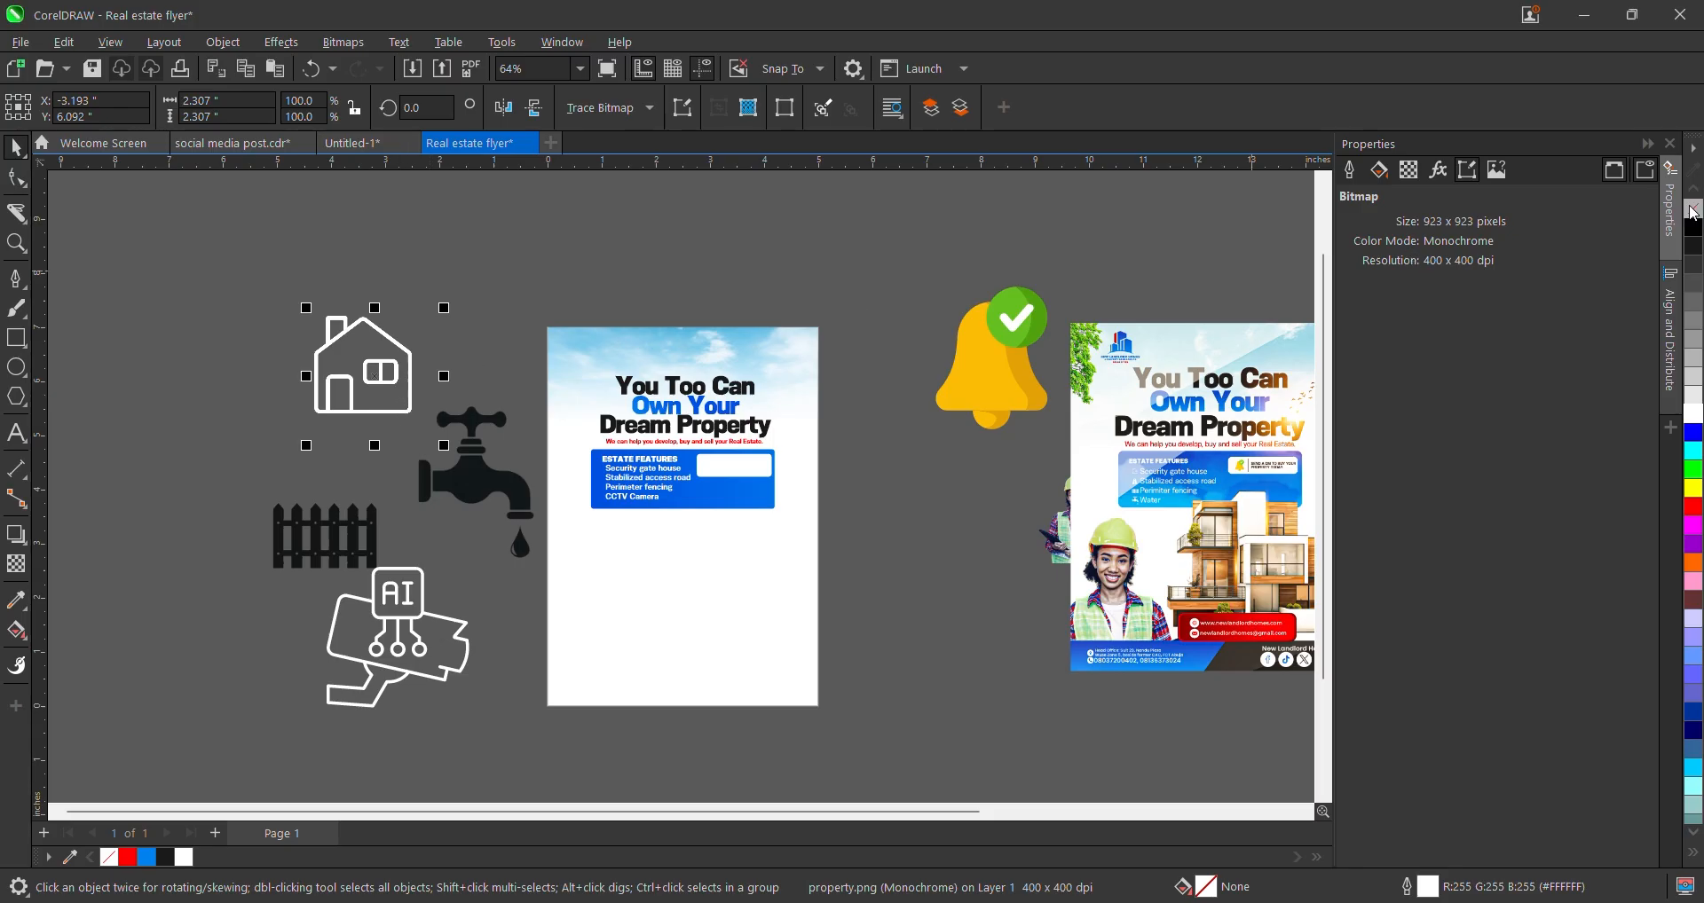
- Bring the house icon onto the flyer and scale it down to about 0.2 inch
drag(350, 349, 578, 457)
scroll(586, 452, up, 3)
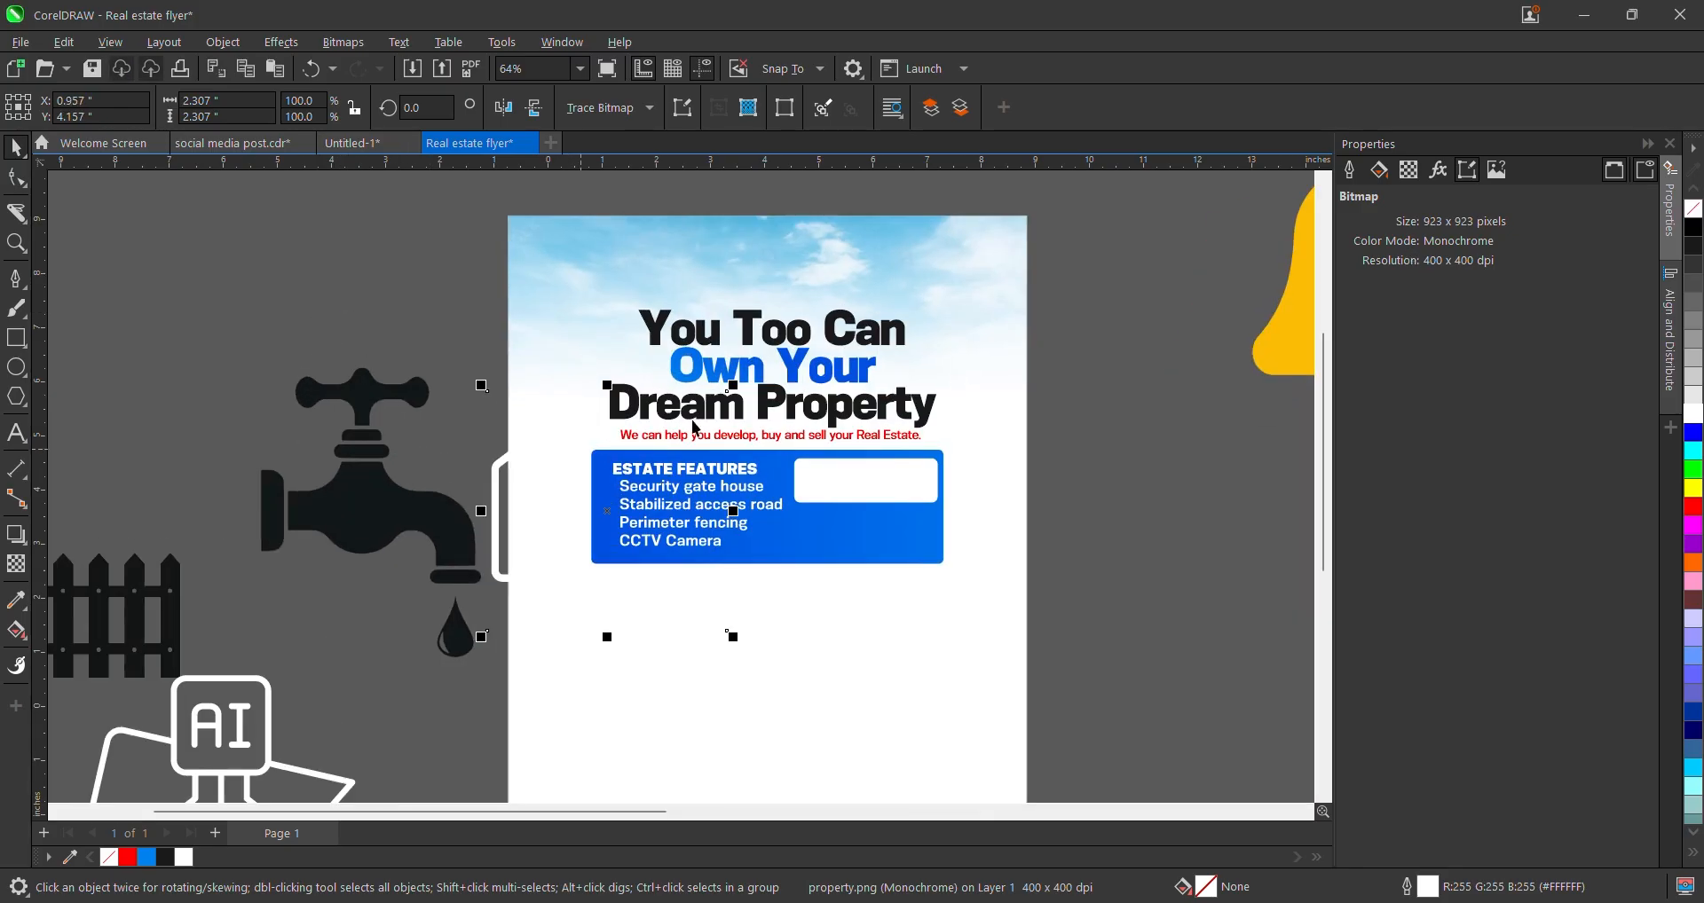
scroll(712, 425, up, 1)
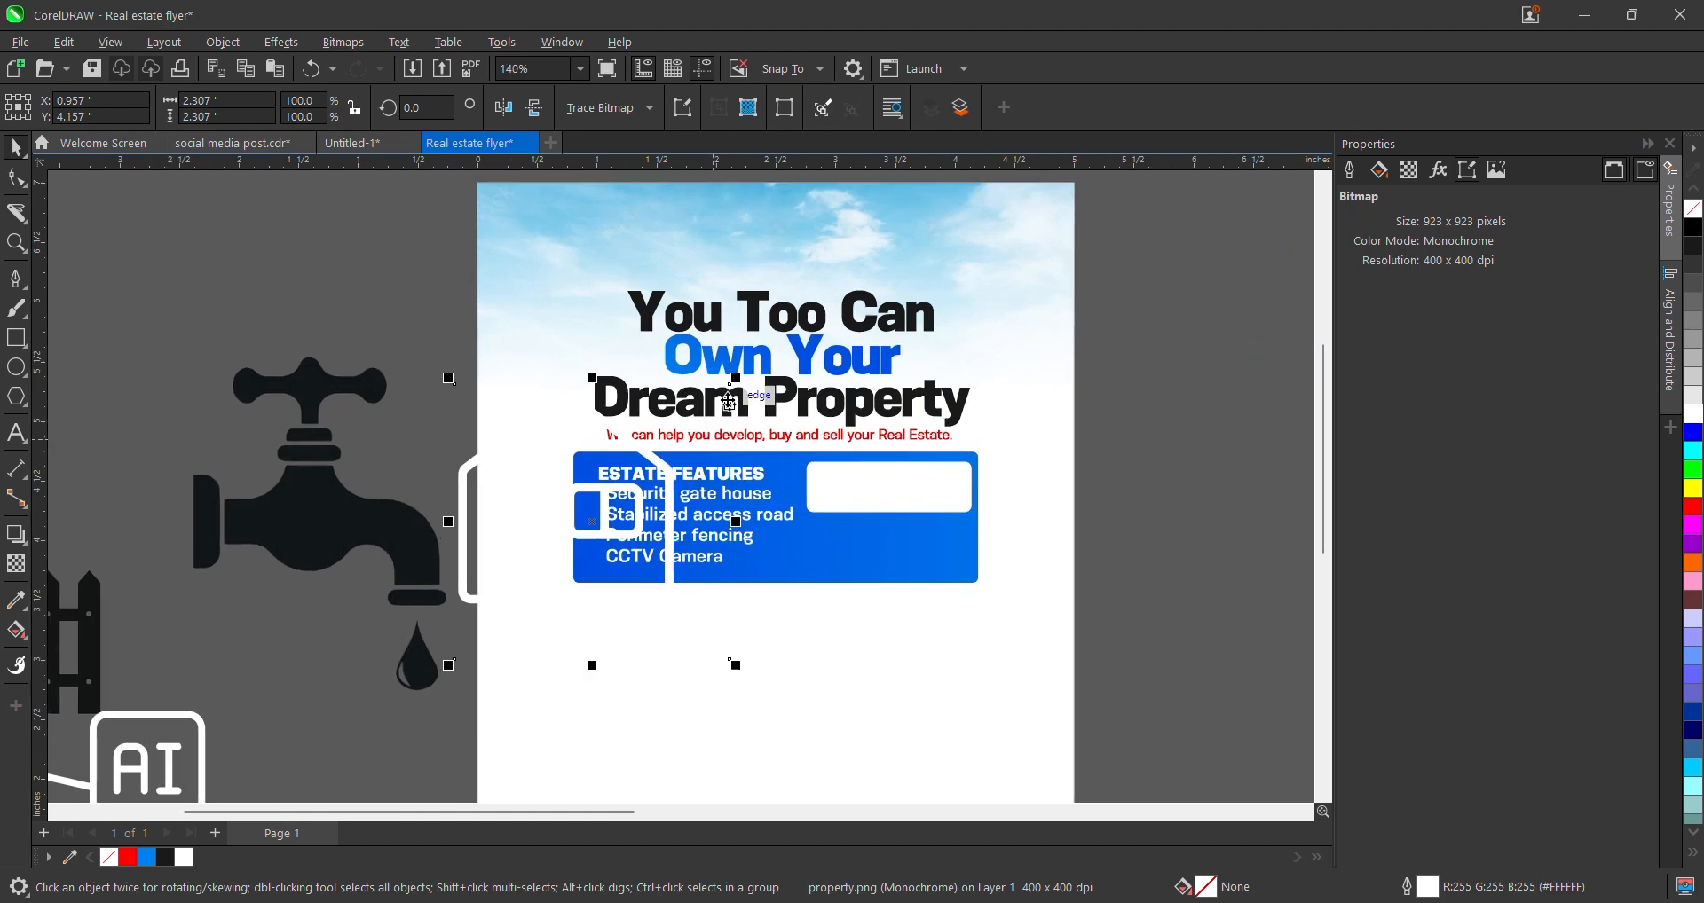
drag(734, 384, 688, 415)
drag(634, 452, 612, 497)
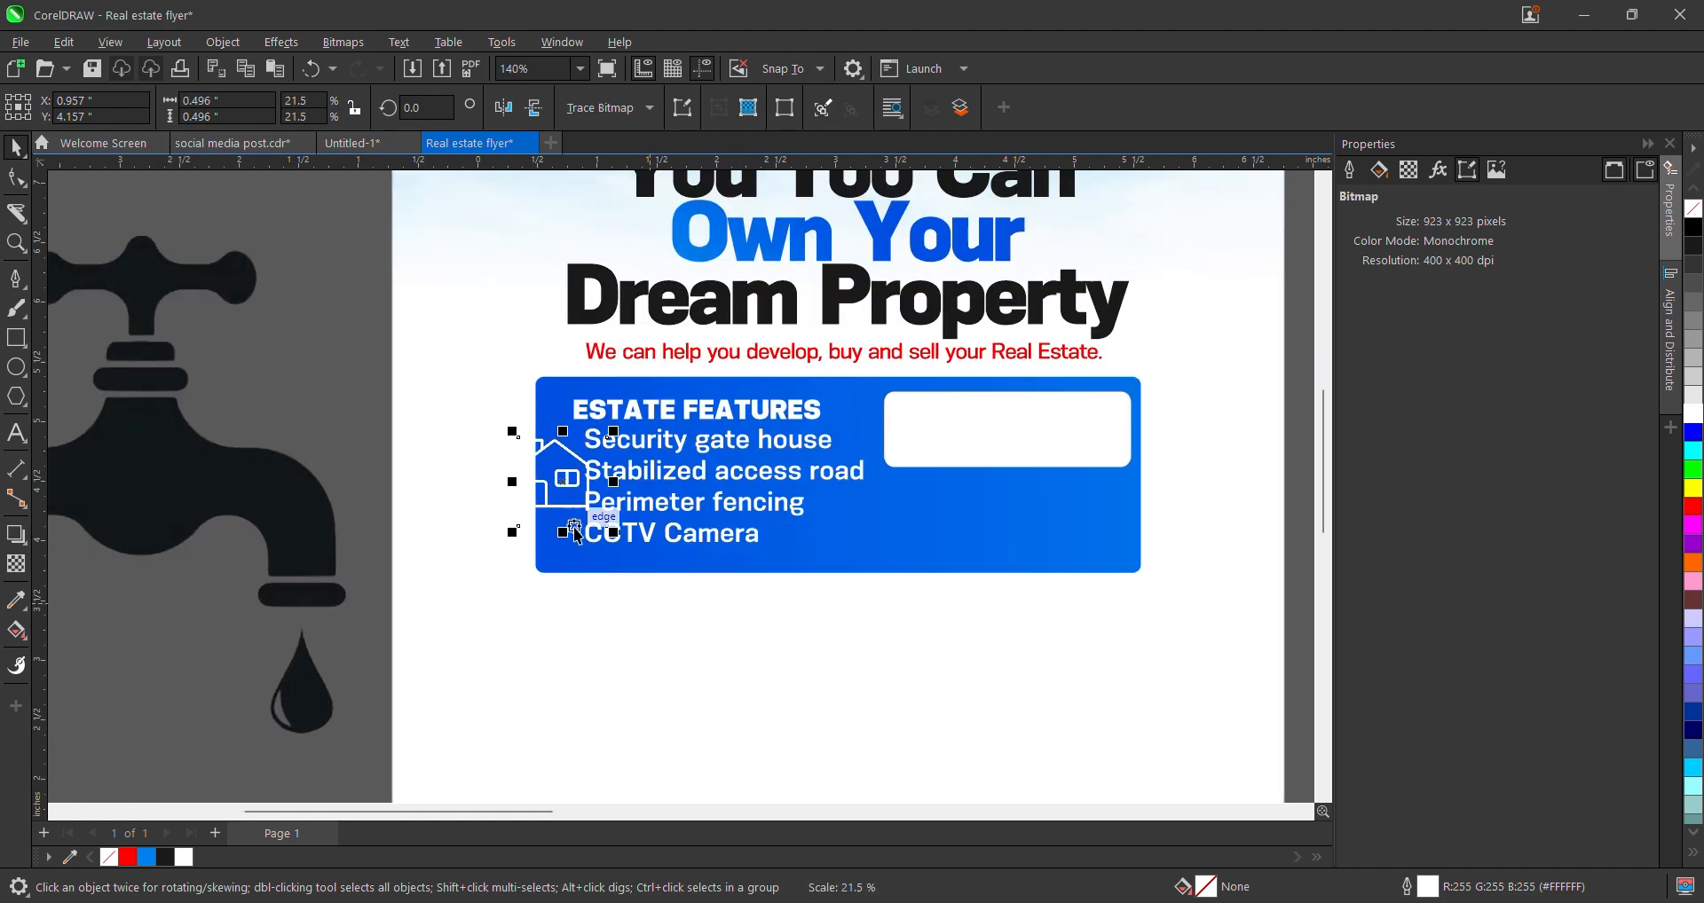
scroll(608, 506, up, 4)
drag(638, 371, 574, 369)
- Fine-tune the house icon's size to match one line of feature text
scroll(575, 452, up, 2)
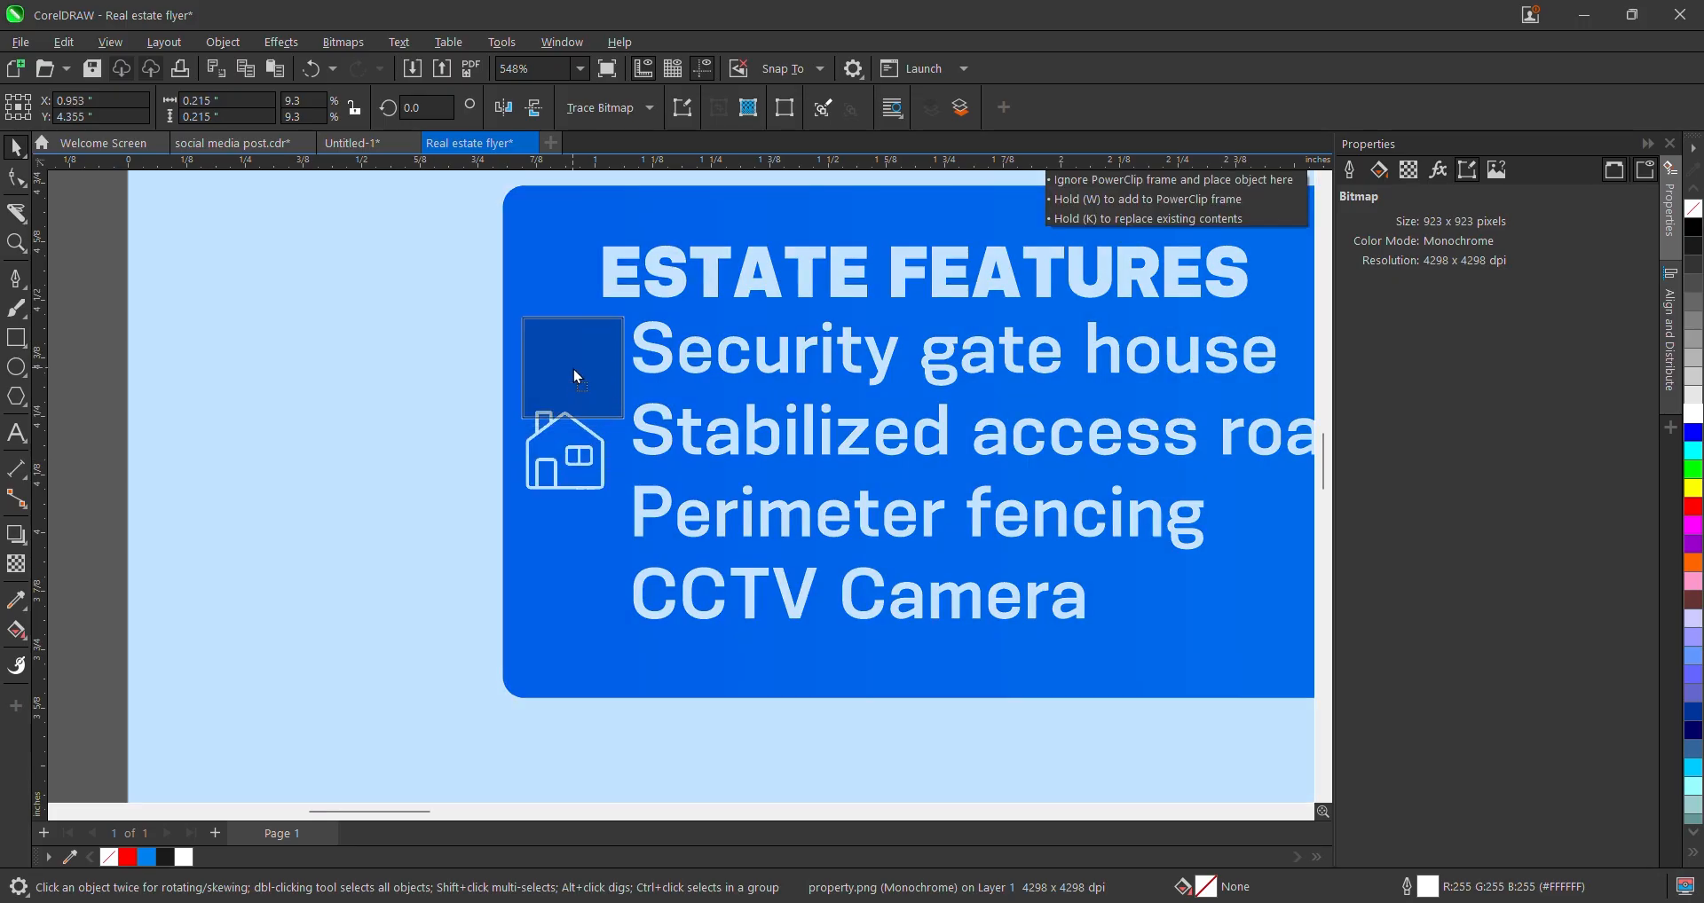
scroll(573, 369, down, 5)
scroll(710, 435, up, 5)
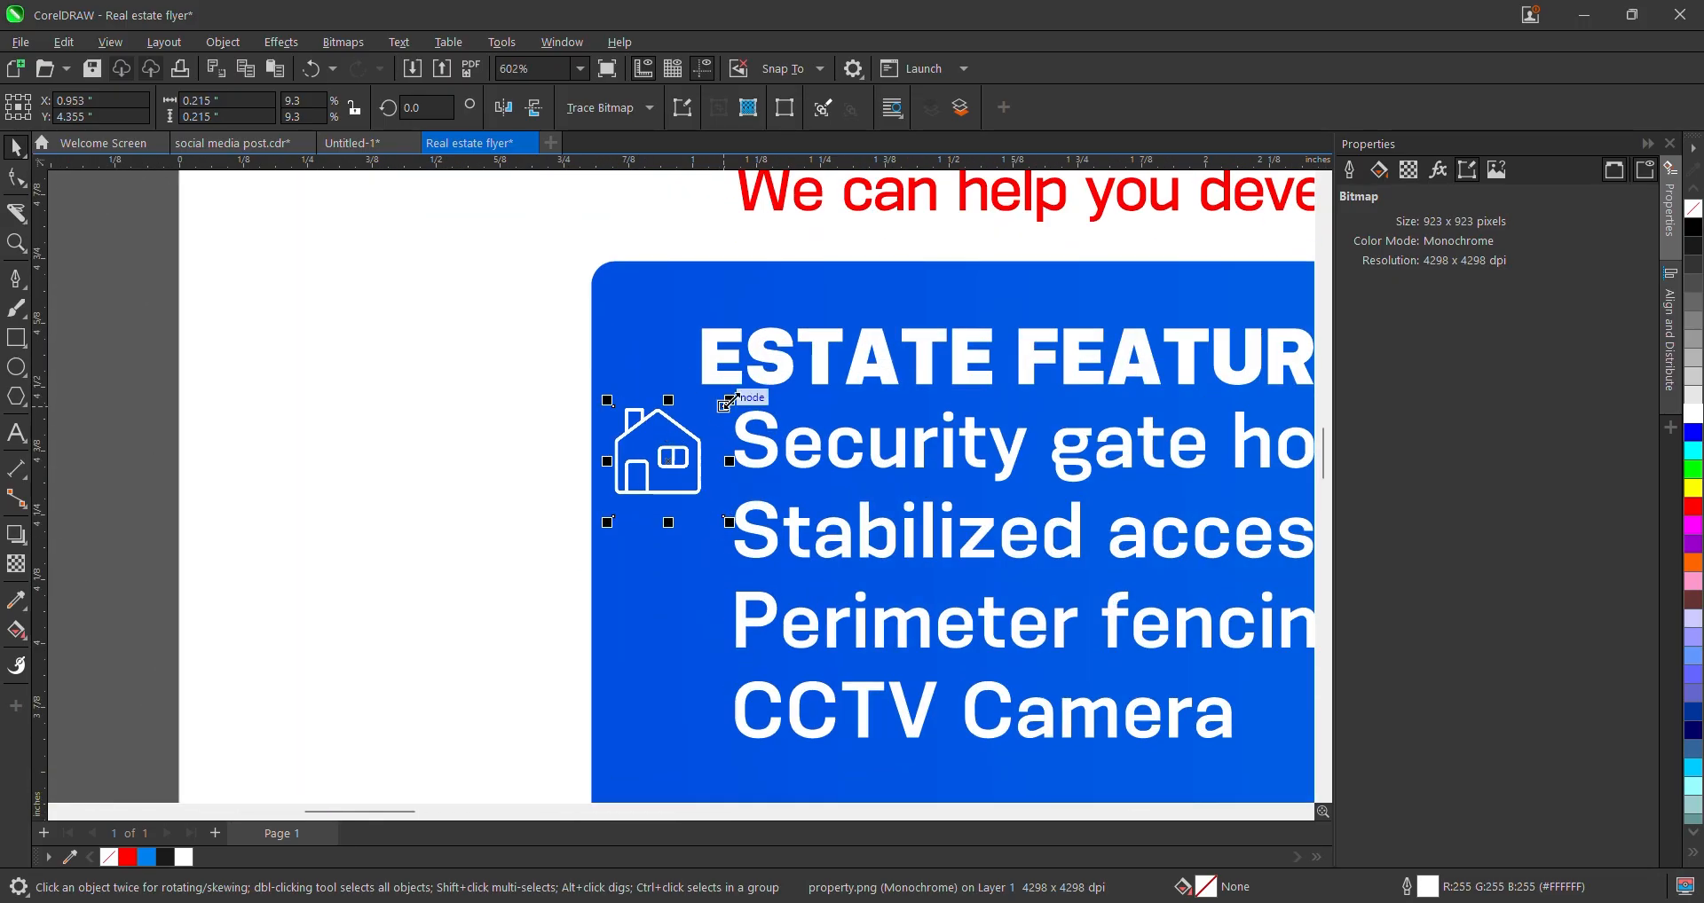
mouse_move(725, 415)
mouse_down()
mouse_move(703, 419)
mouse_move(712, 443)
mouse_up()
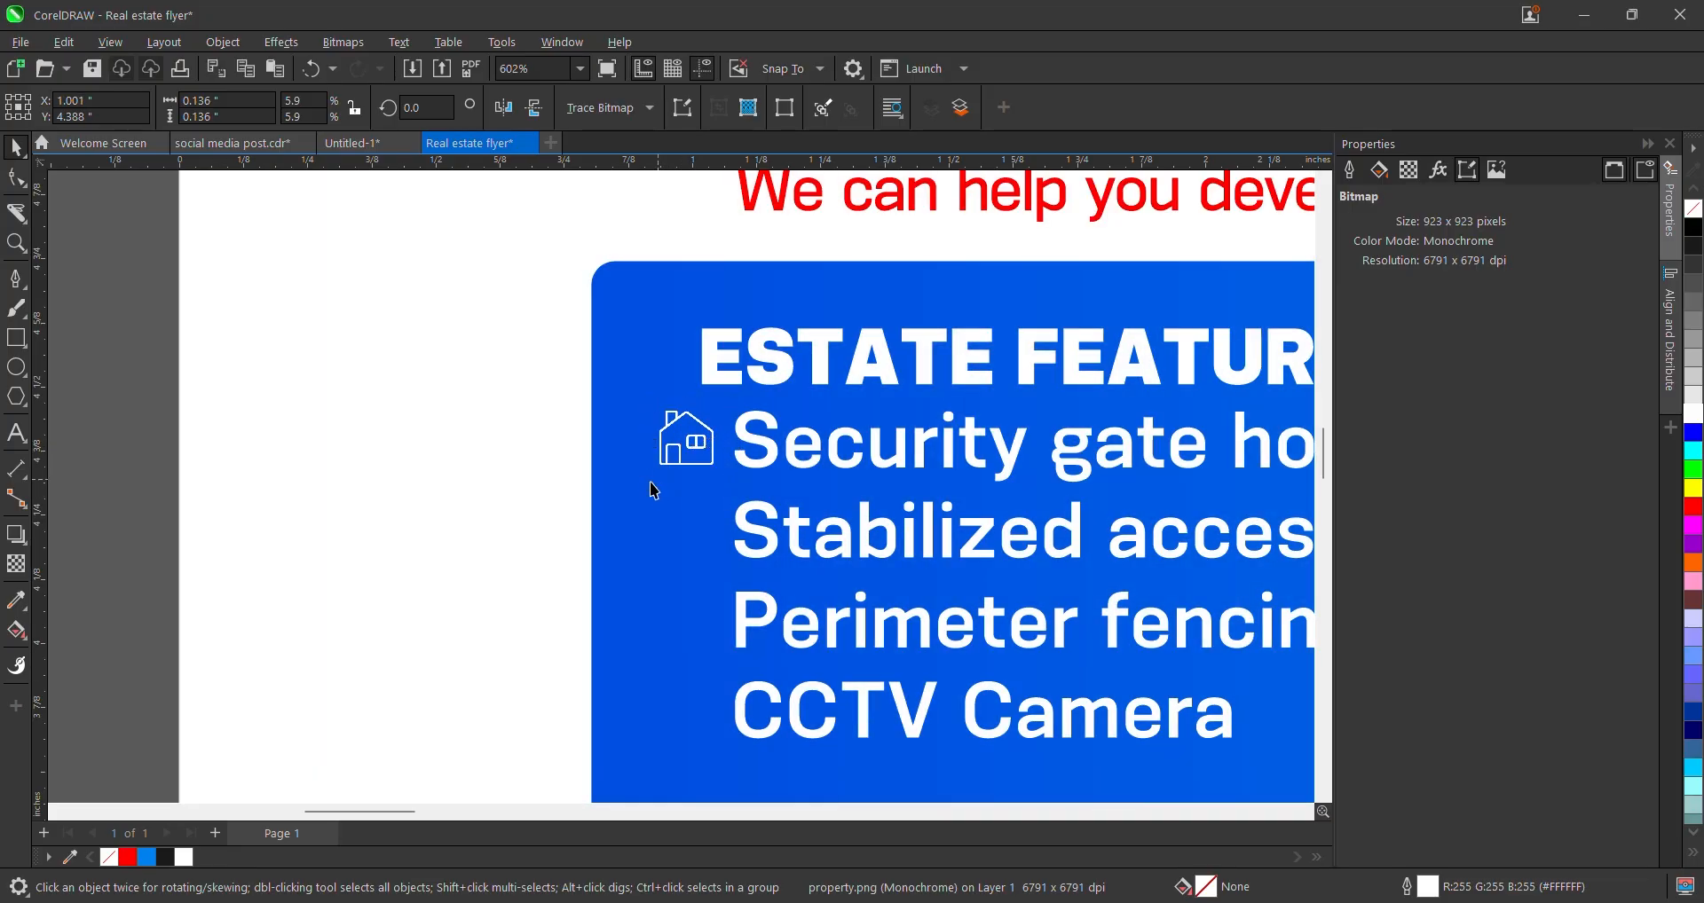
drag(654, 482, 646, 490)
- Select the house icon together with the 'Security gate house' text to check alignment
scroll(739, 411, down, 2)
click(770, 439)
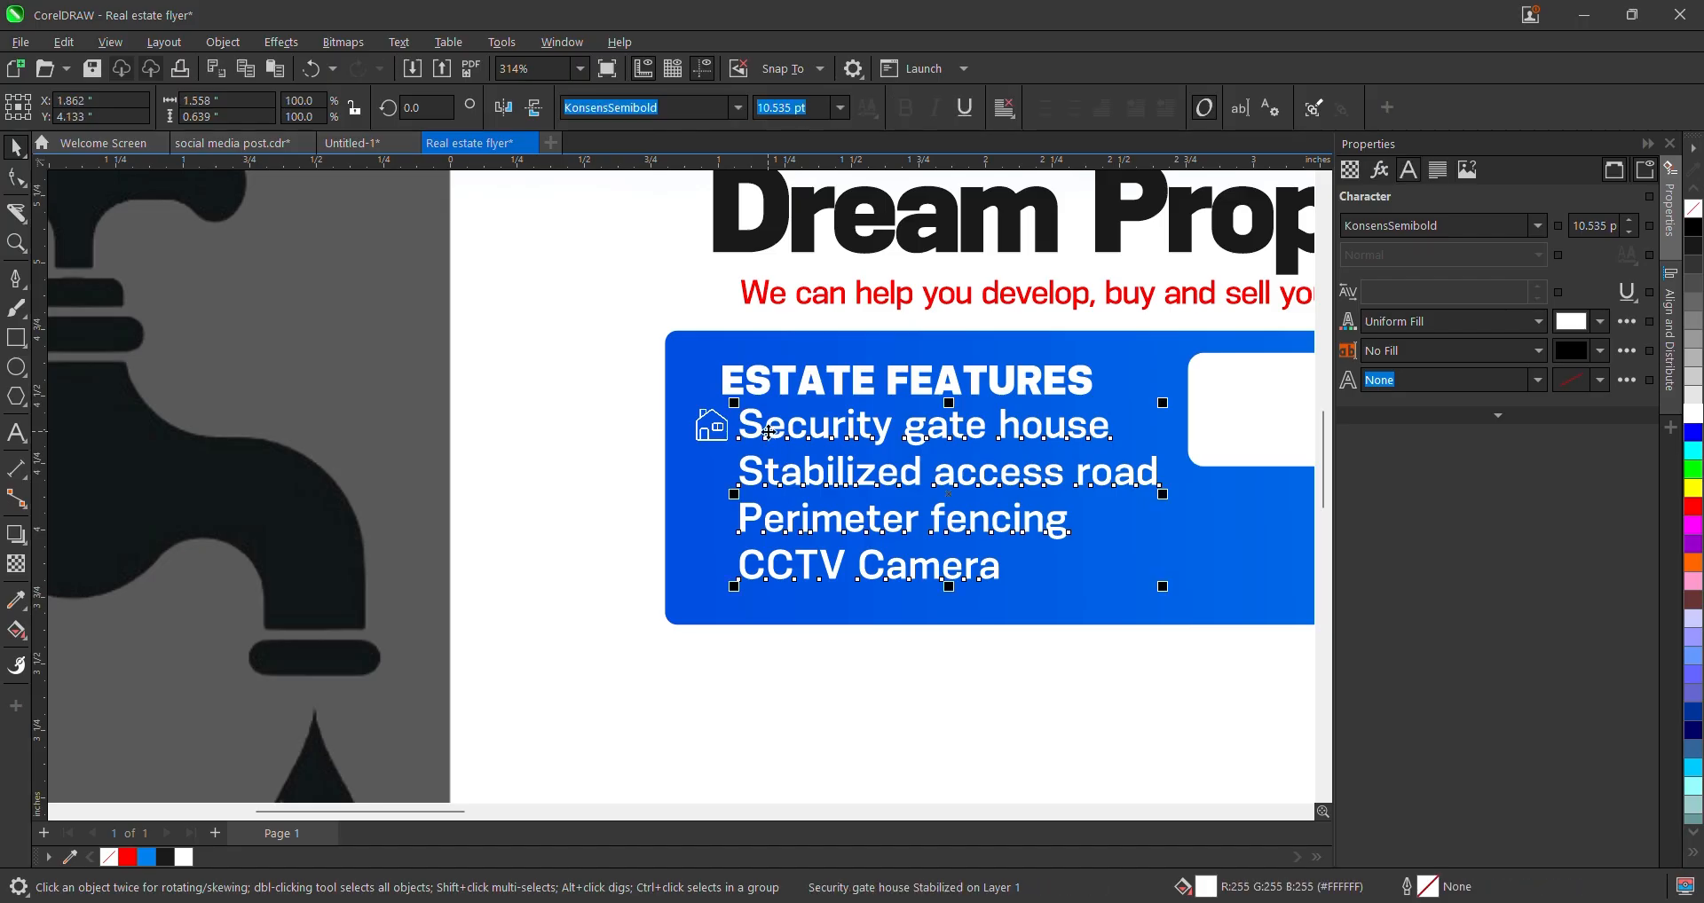
scroll(1242, 559, up, 1)
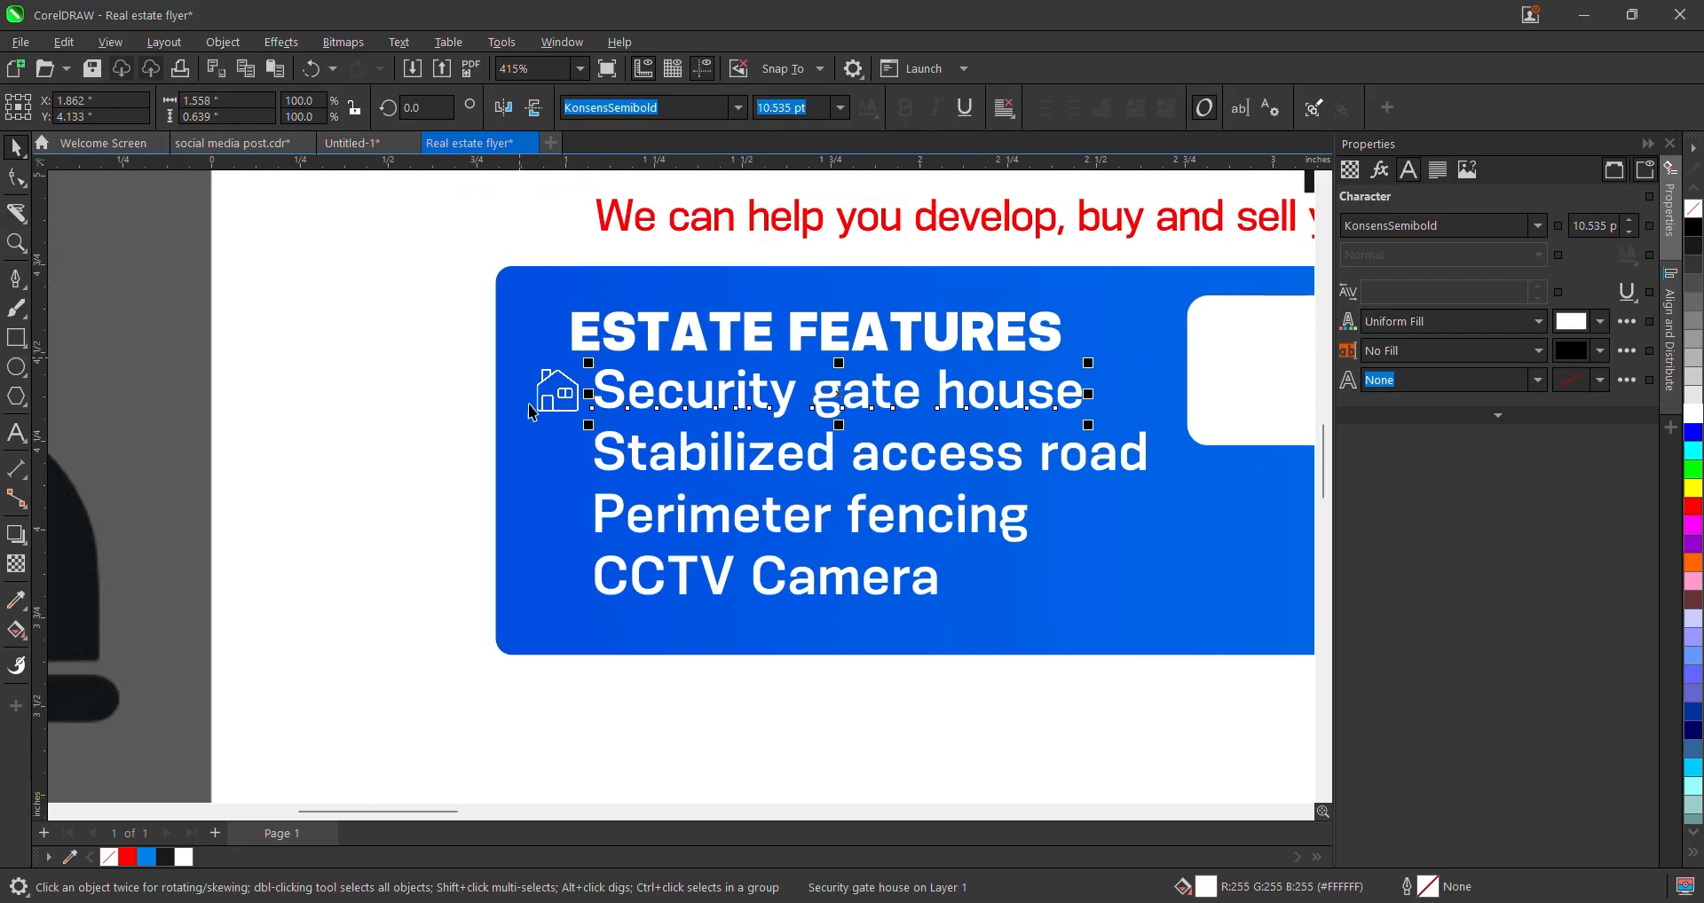
click(561, 393)
scroll(568, 390, up, 1)
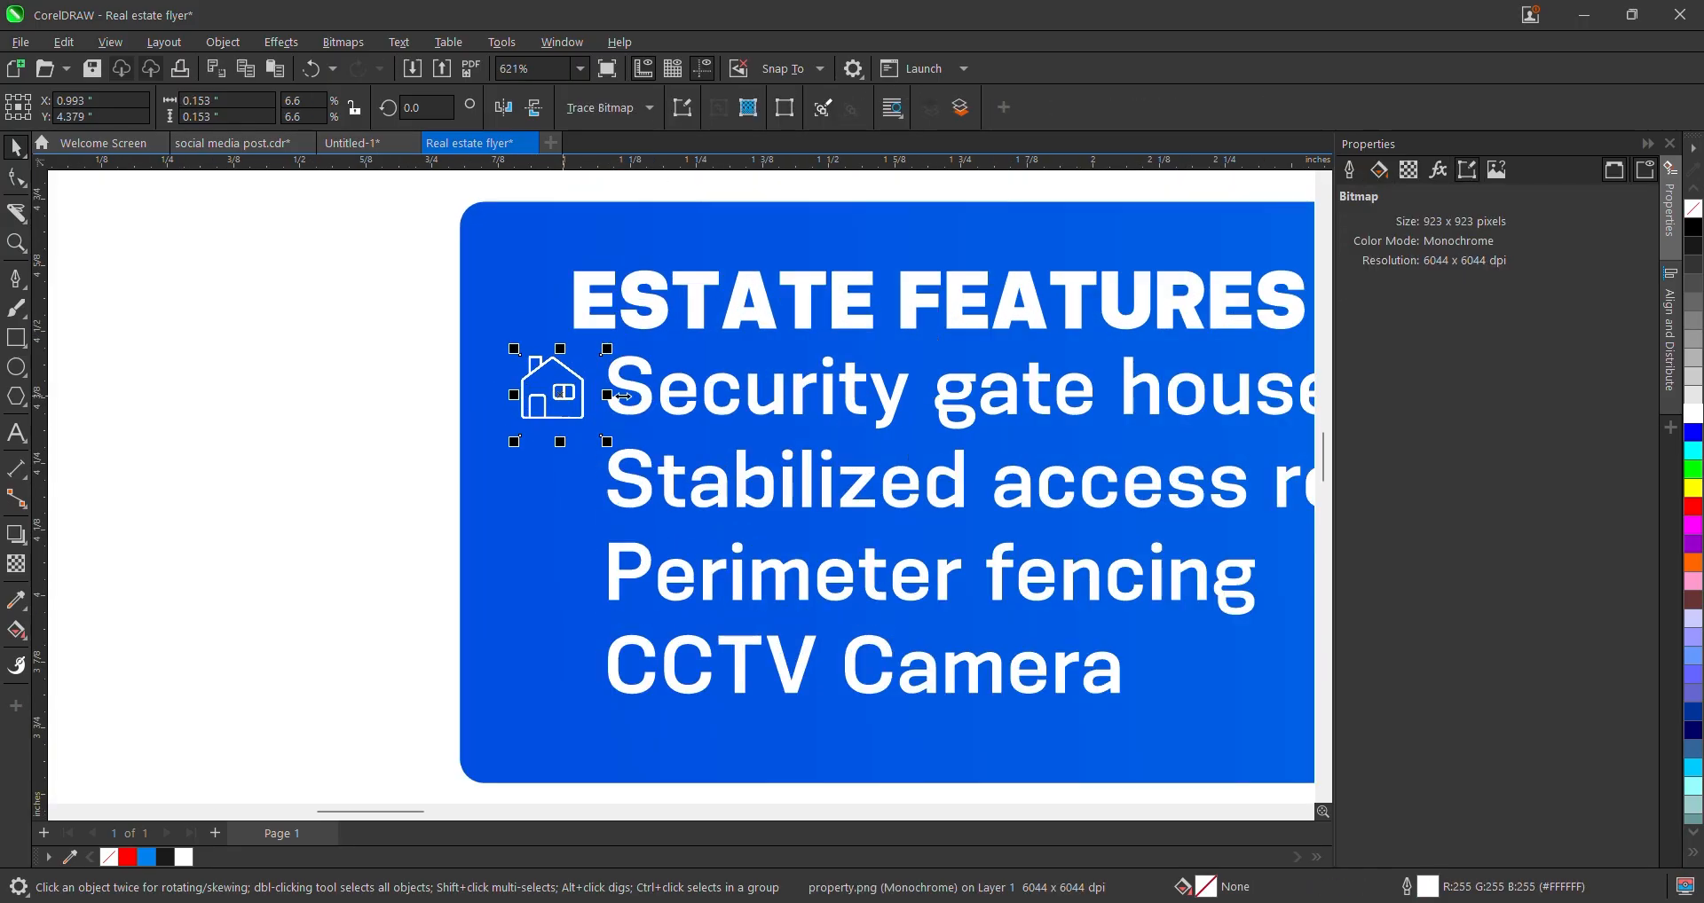
shift+click(646, 390)
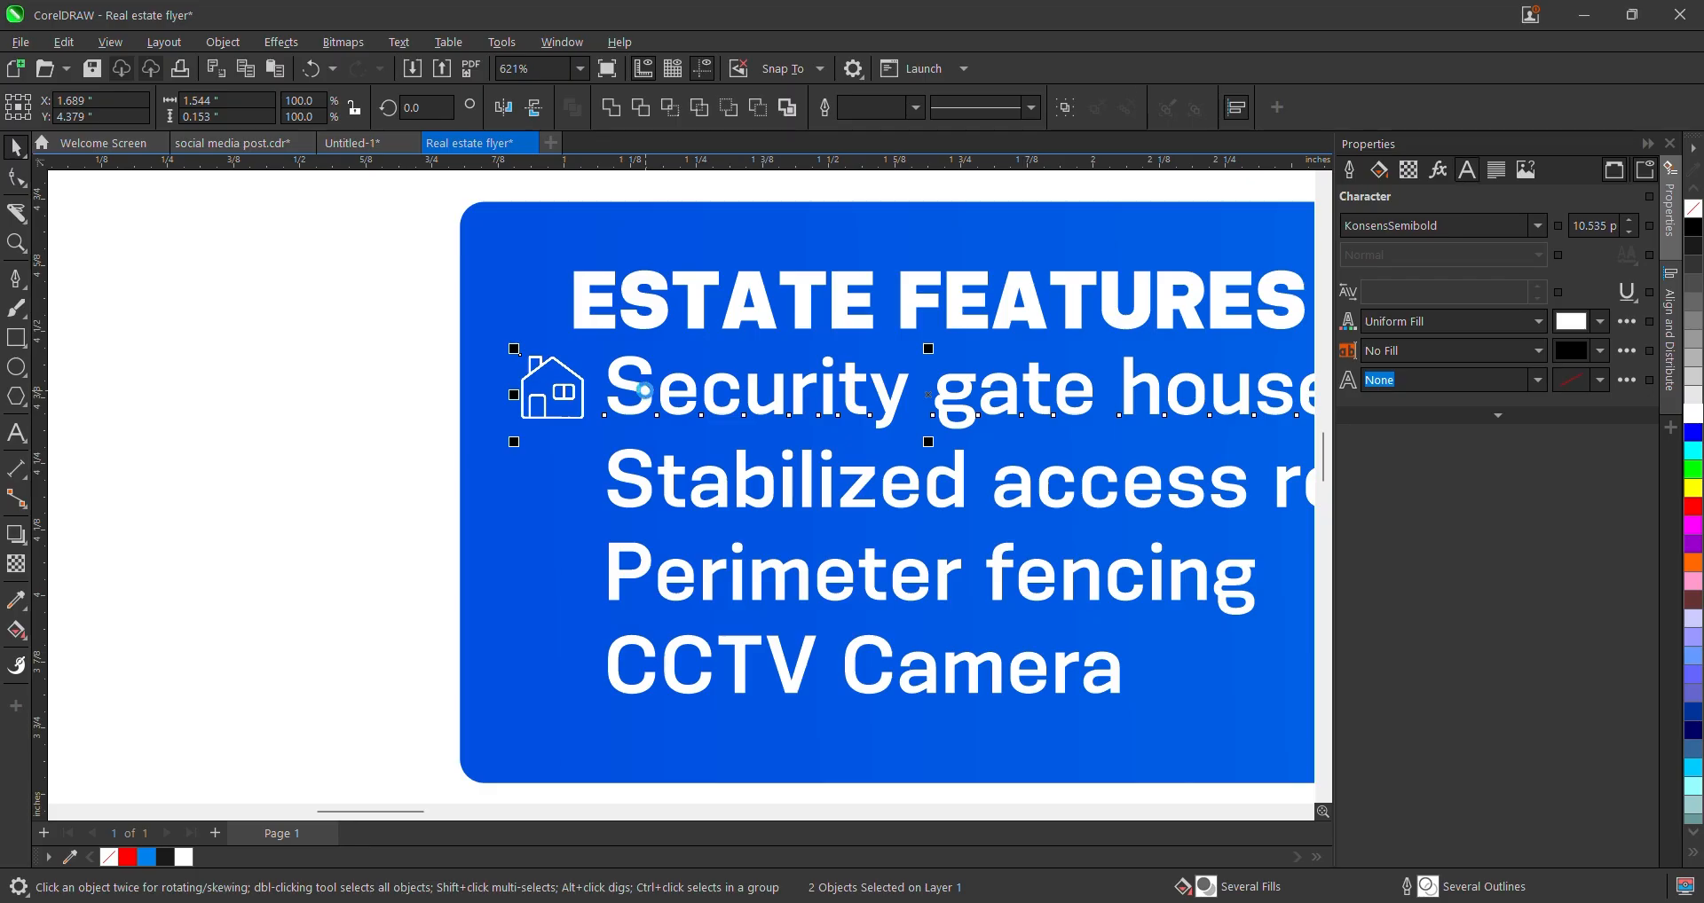
scroll(657, 391, down, 2)
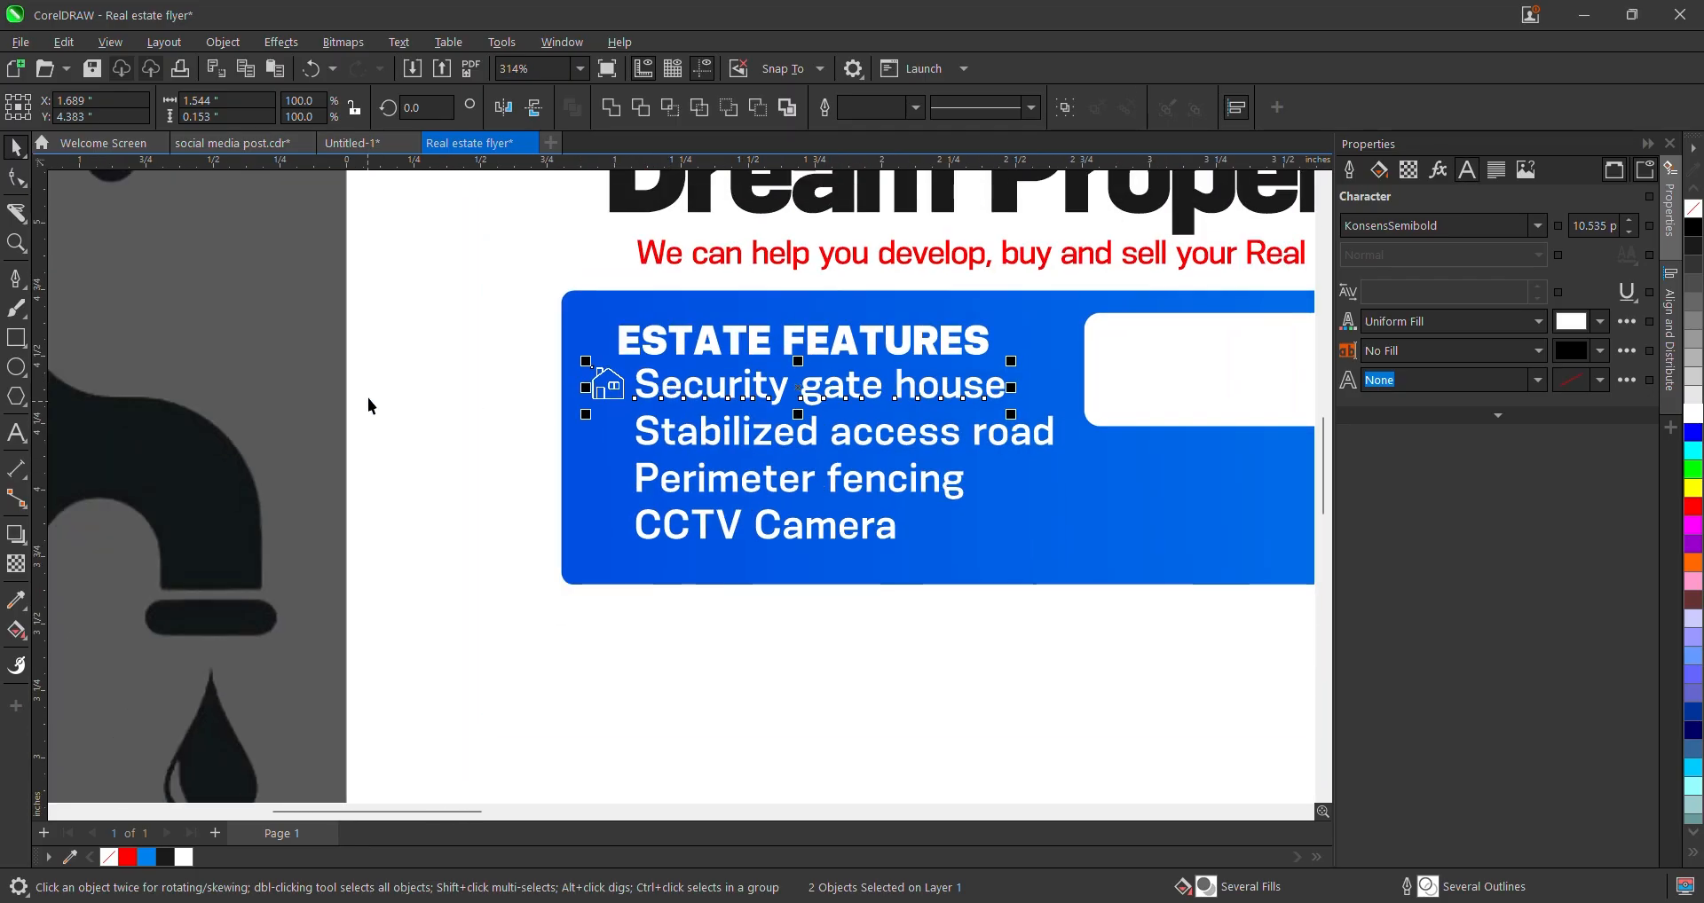
scroll(435, 568, down, 2)
click(317, 564)
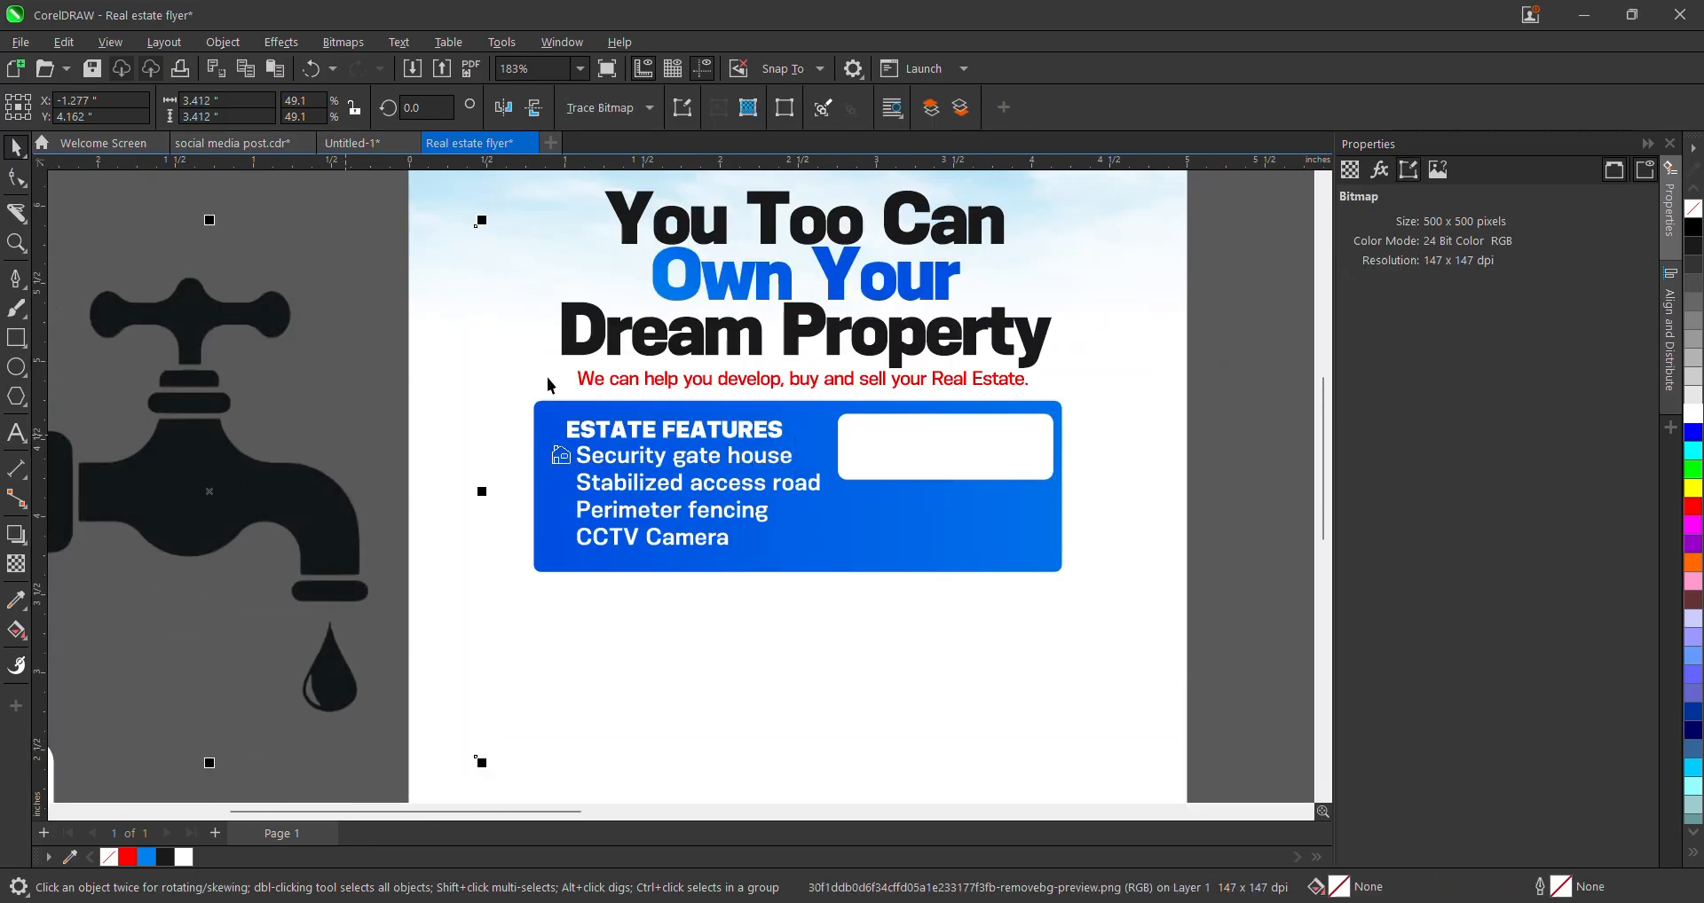
- Isolate the tap bitmap beside the flyer and delete it
scroll(785, 479, down, 2)
click(1110, 439)
double_click(397, 454)
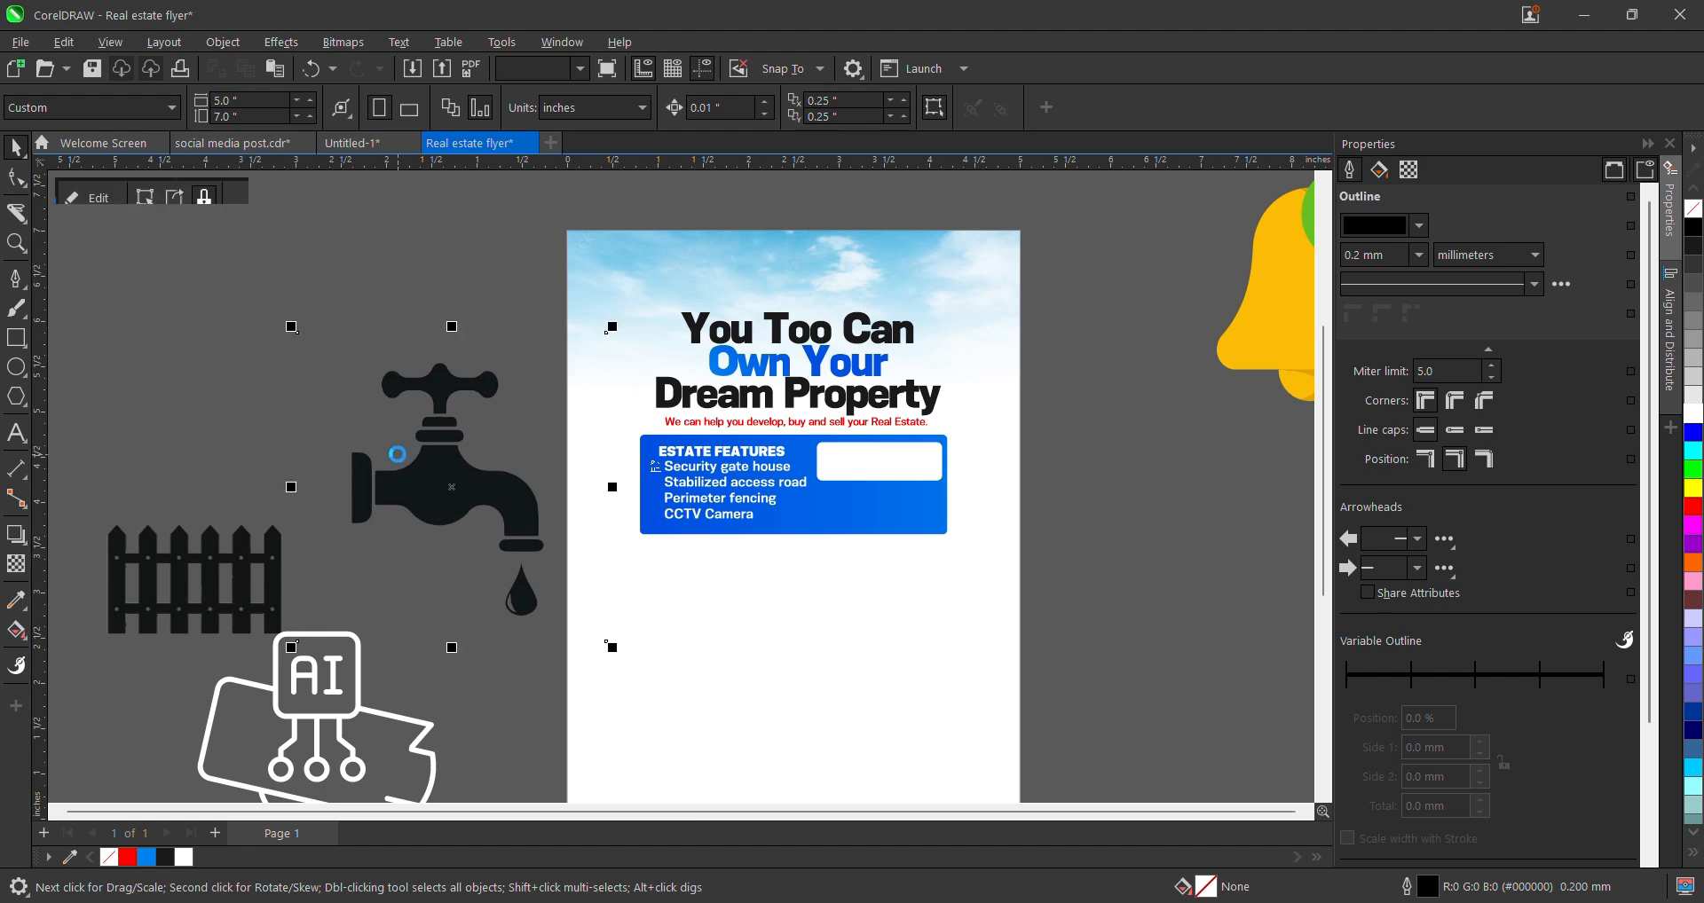
double_click(441, 471)
click(442, 470)
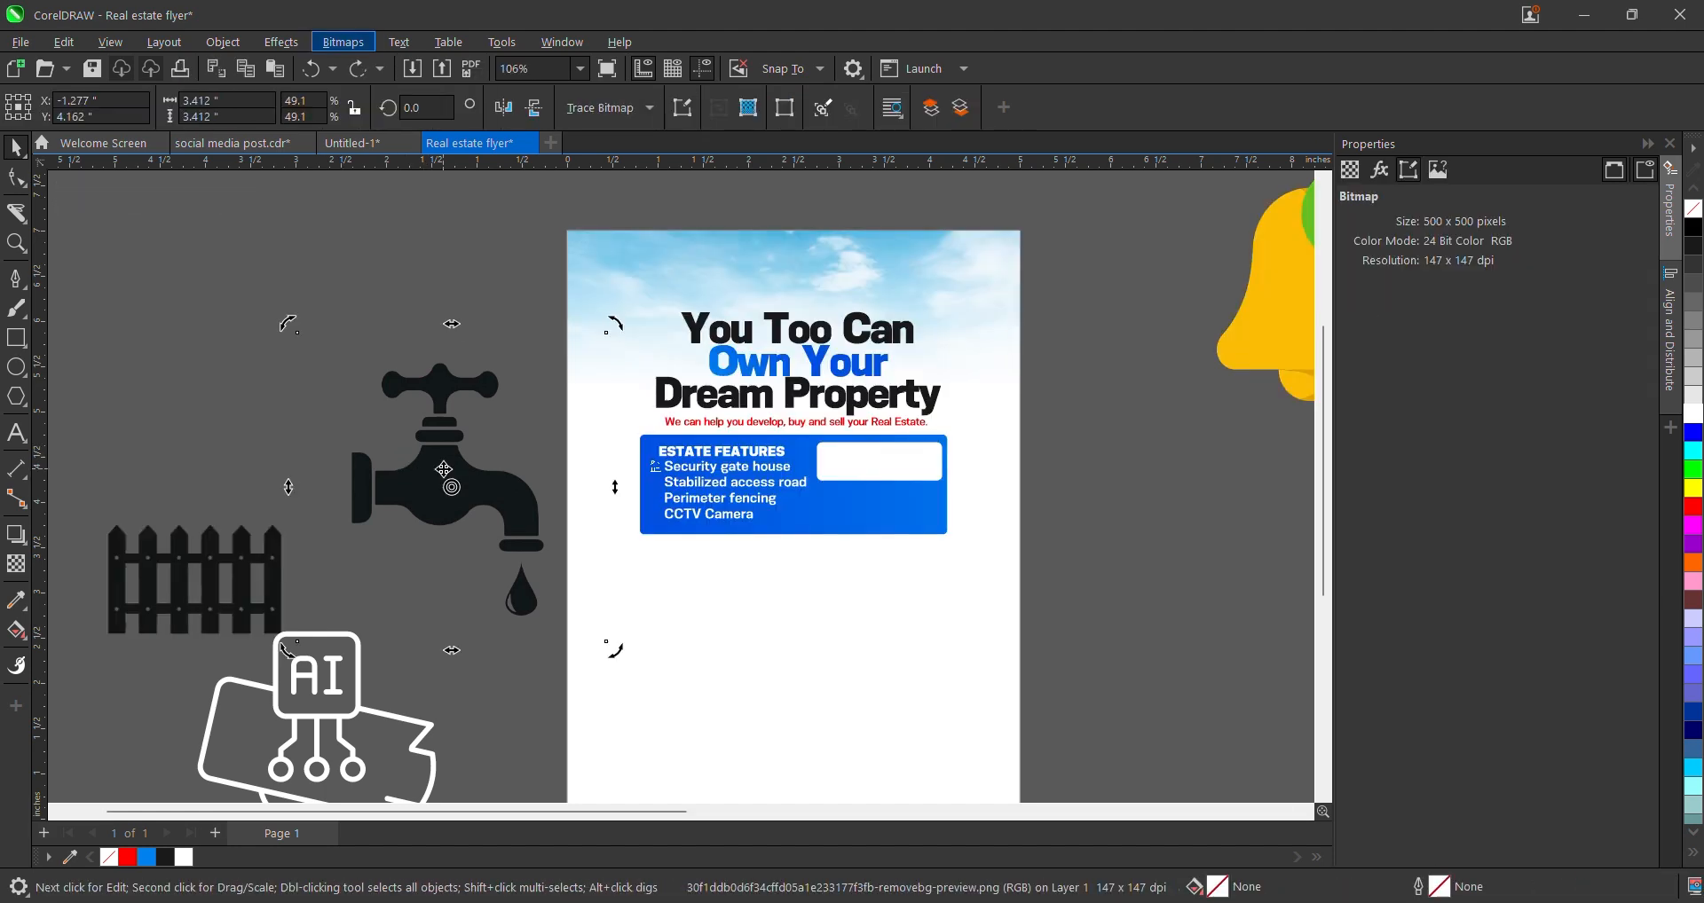
key(alt+b)
click(421, 504)
click(420, 504)
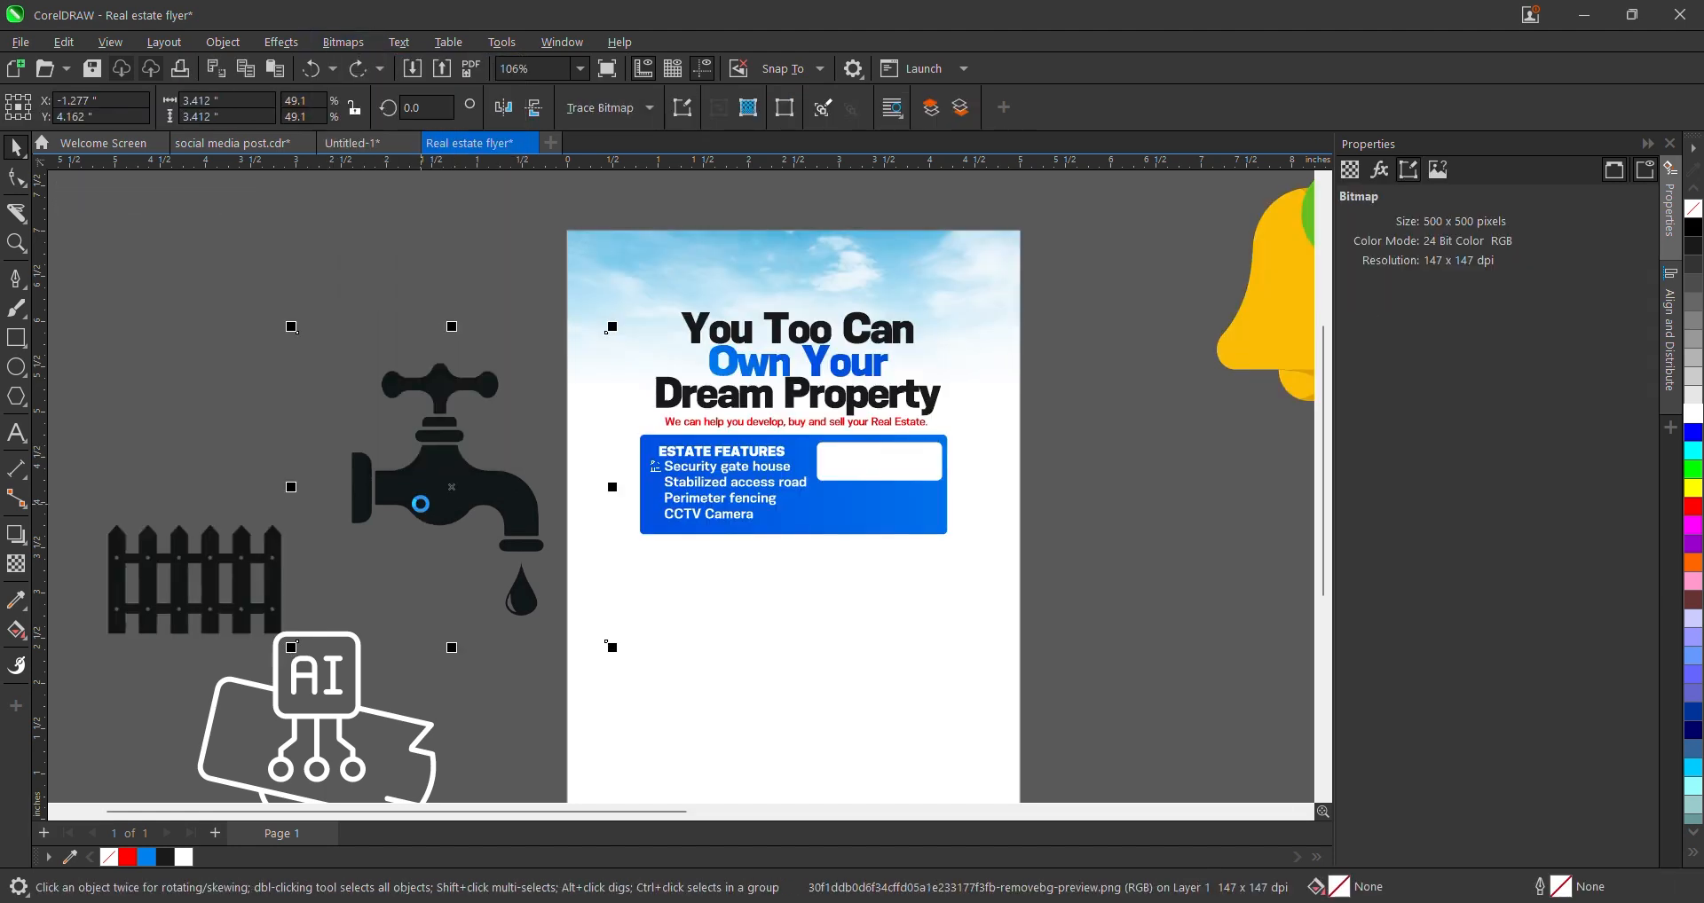
key(Delete)
- Select the fence image among the remaining graphics beside the flyer
scroll(421, 504, down, 3)
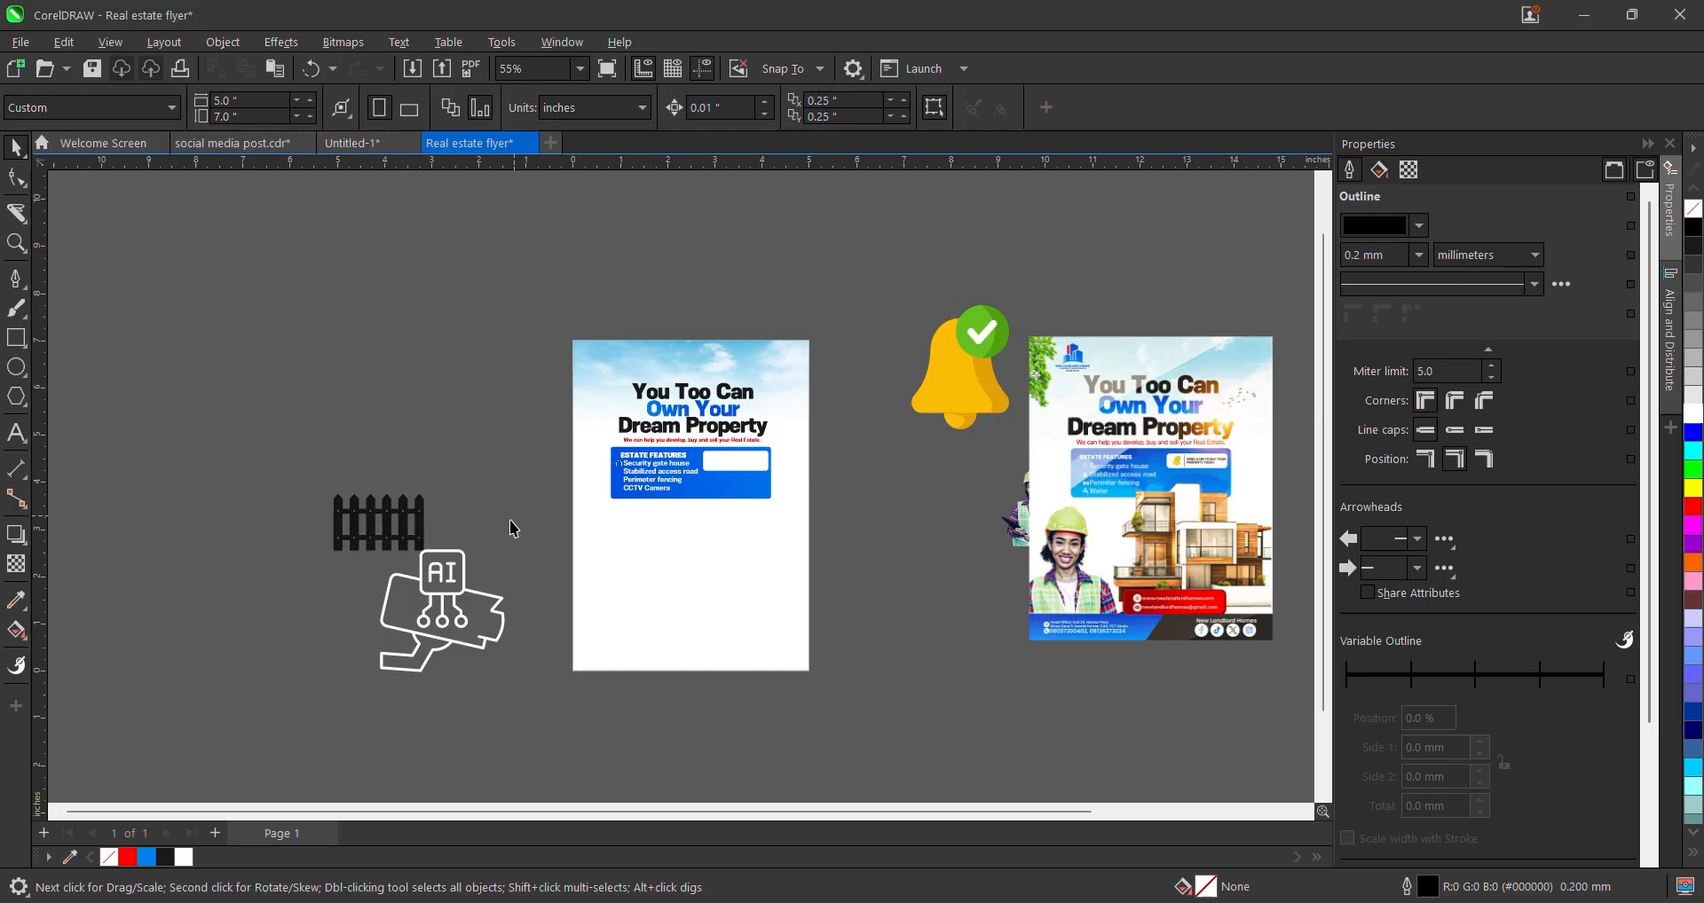
click(390, 485)
scroll(711, 488, up, 3)
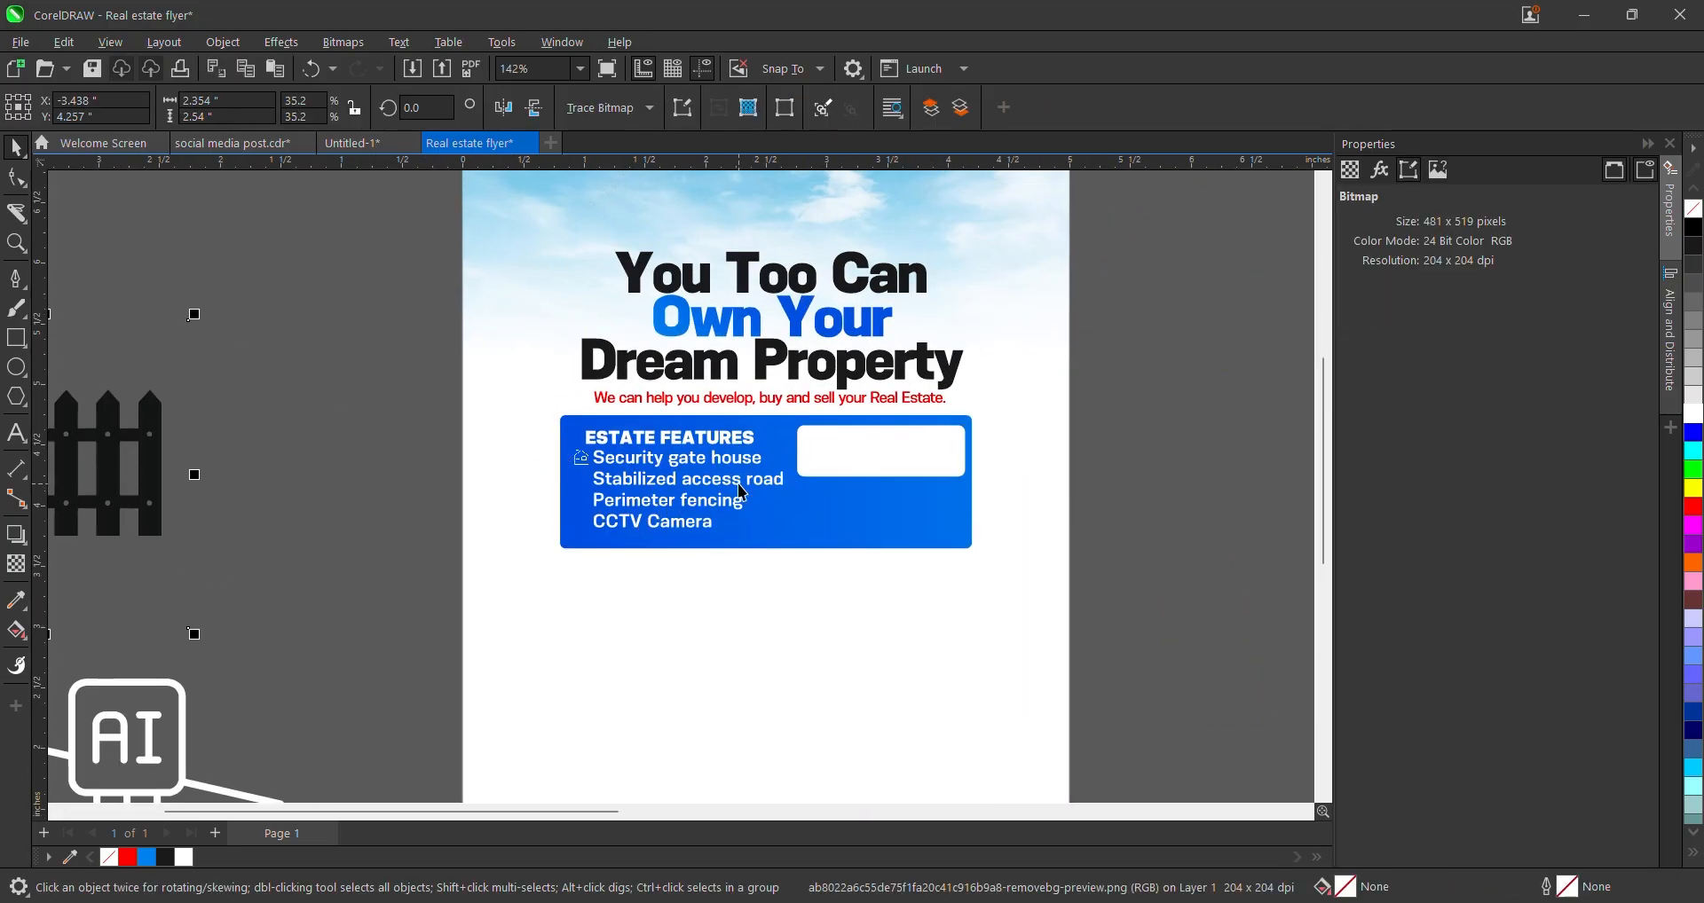
scroll(750, 497, down, 4)
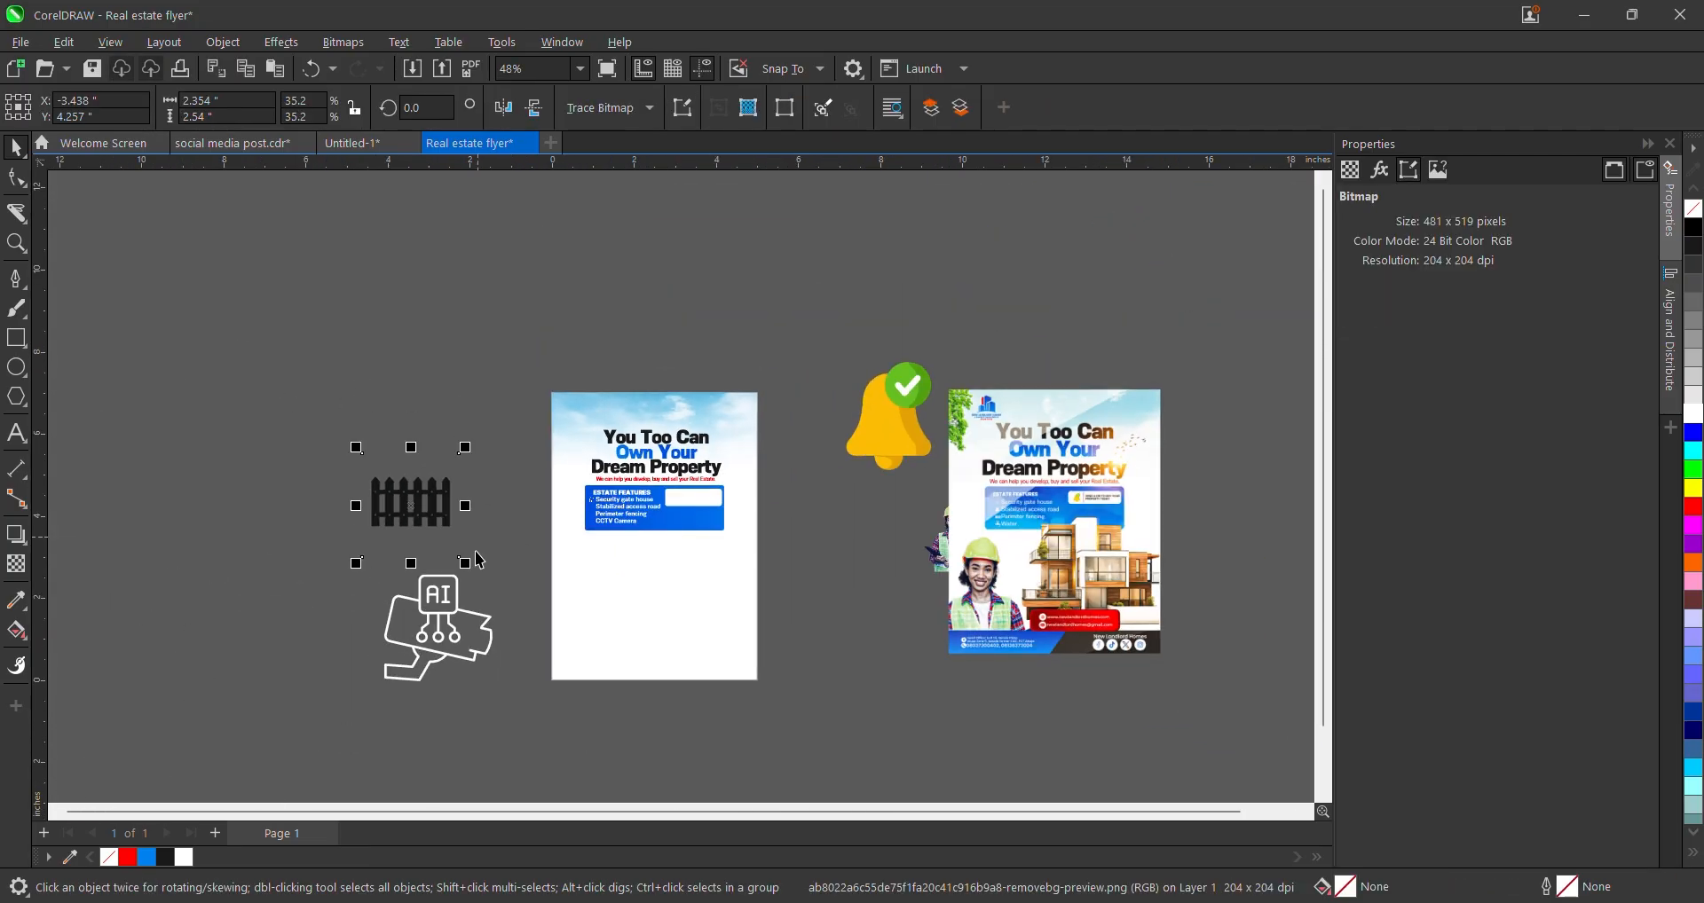
click(453, 614)
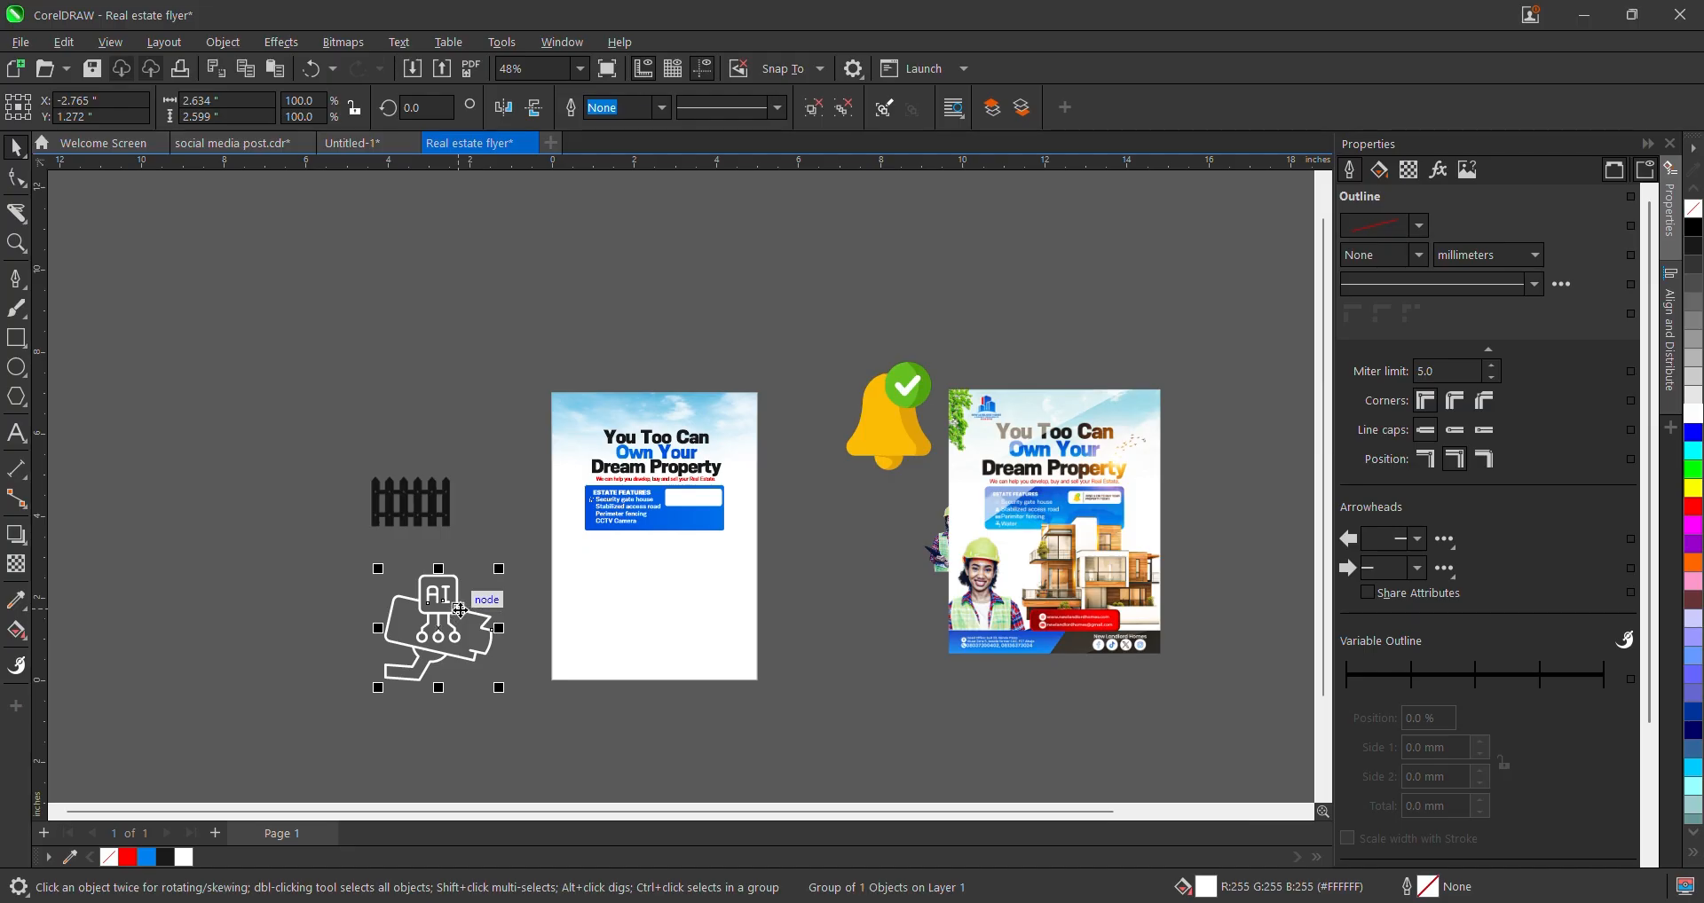
scroll(454, 614, up, 2)
click(344, 443)
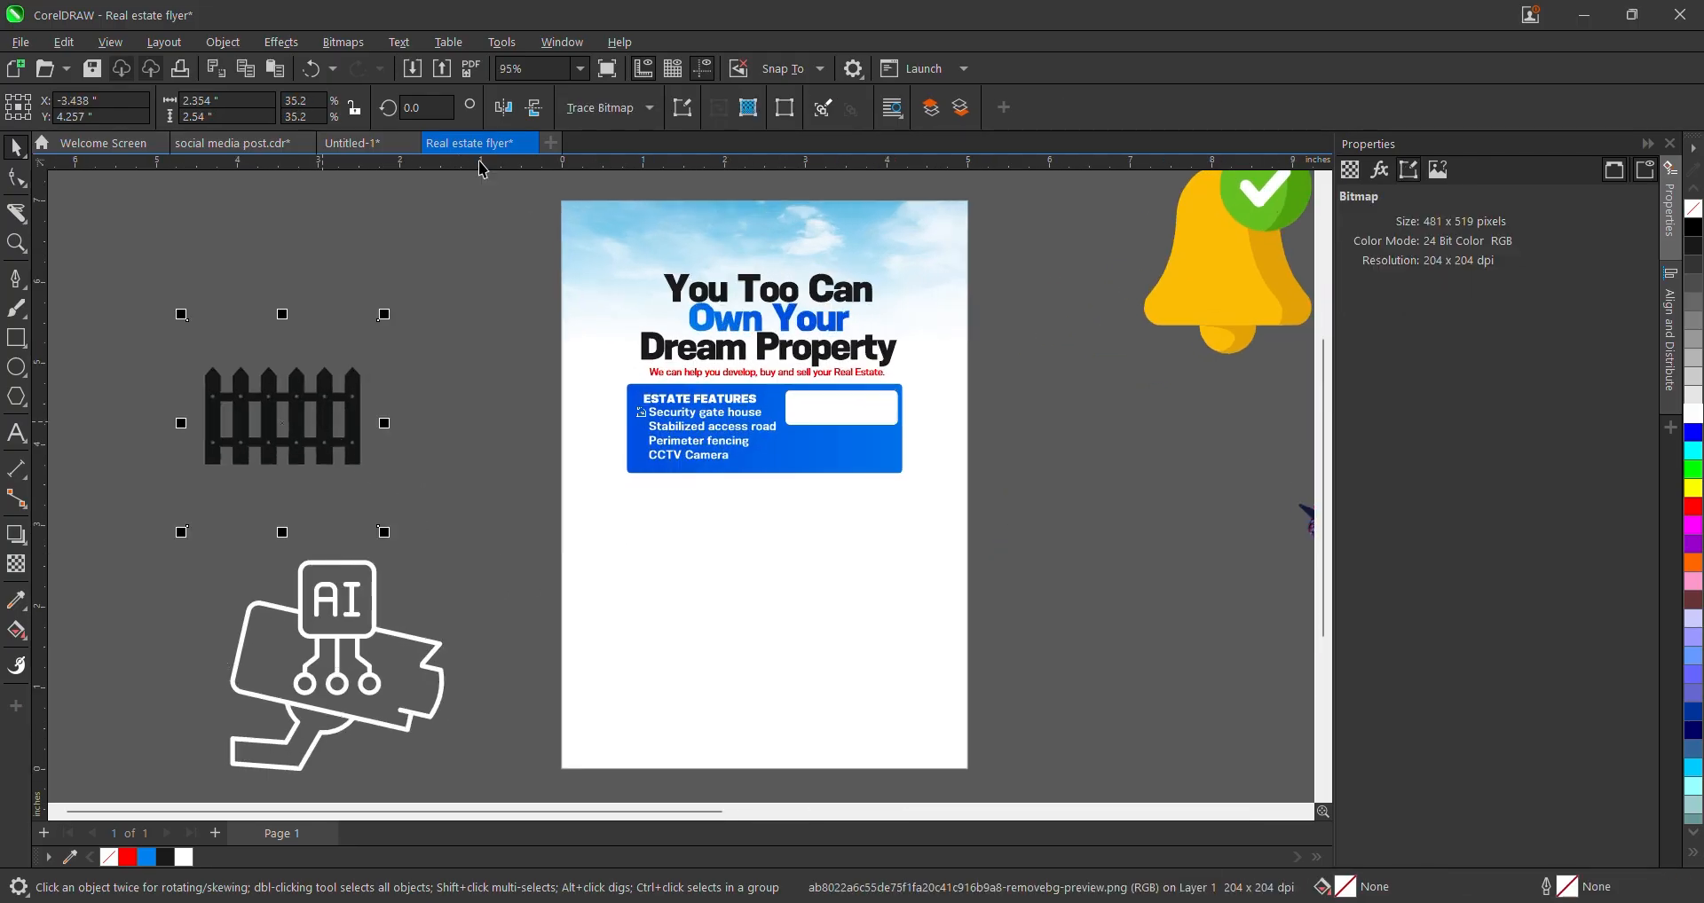
- Convert the fence image to Black and White (1-bit) with an adjusted threshold
click(342, 41)
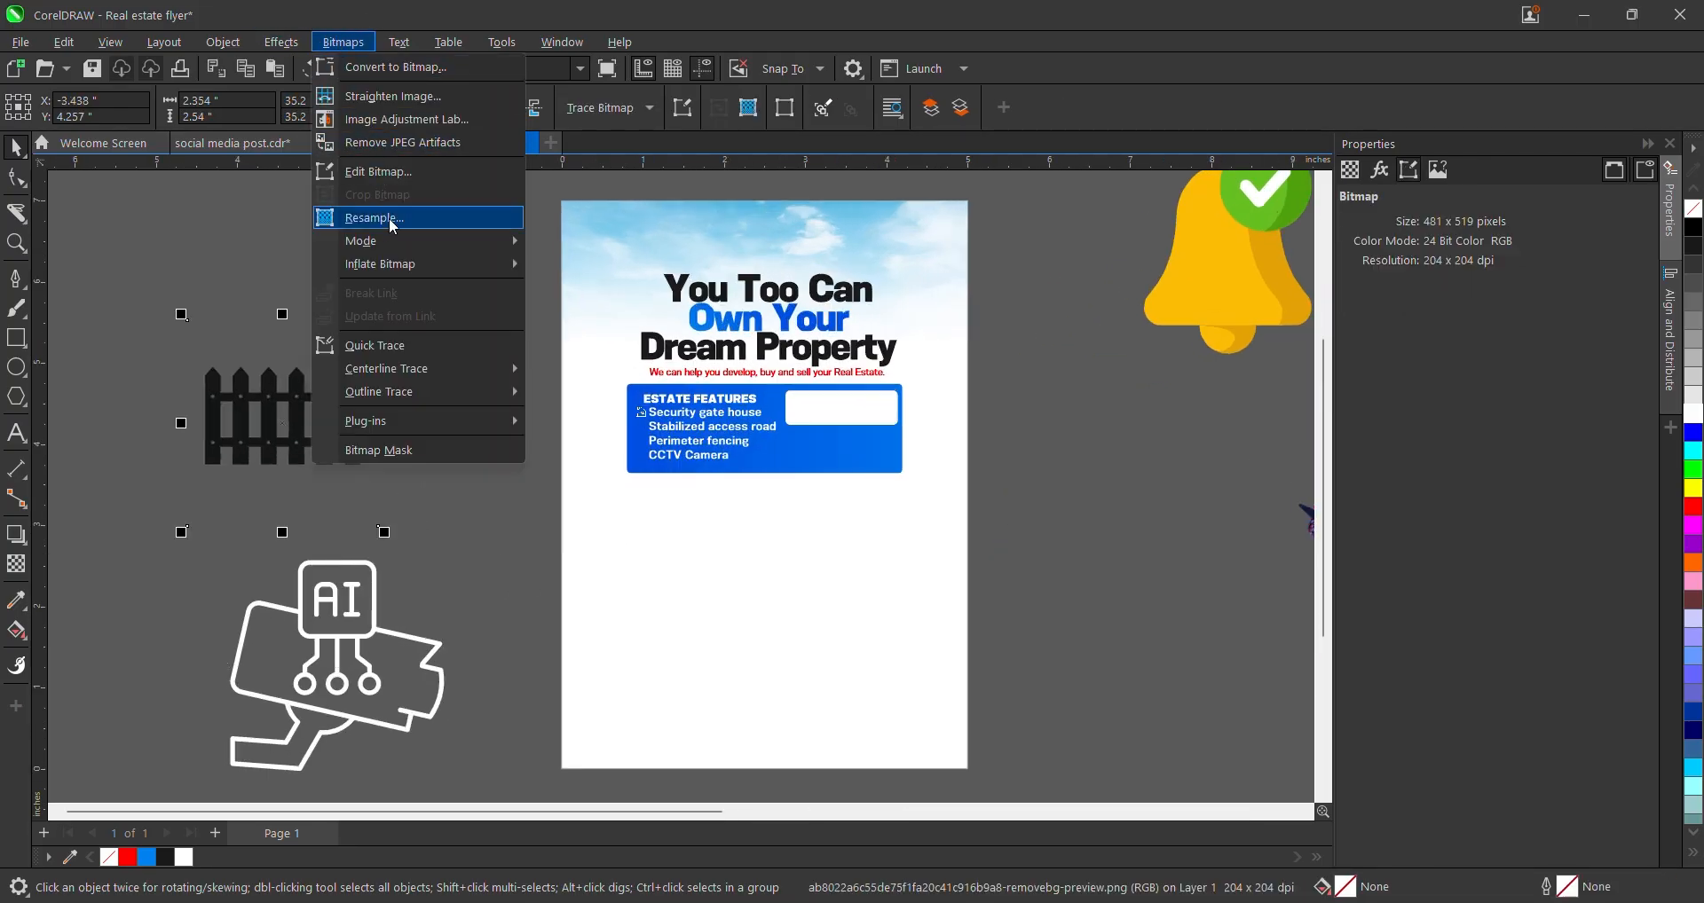
mouse_move(402, 250)
click(609, 244)
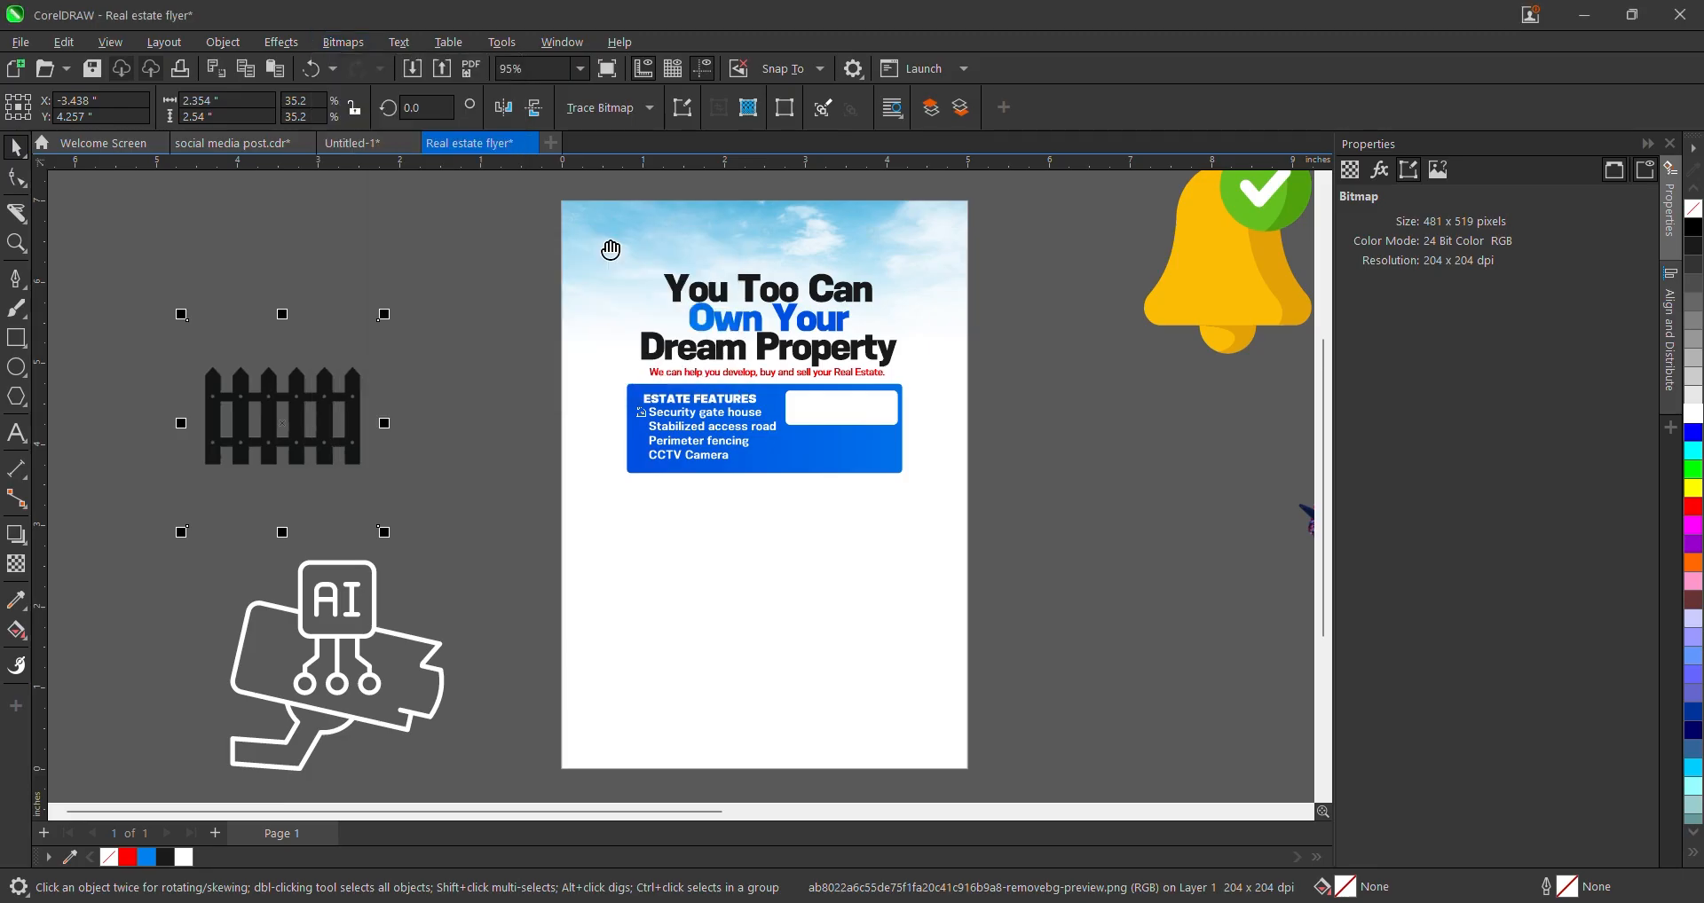
mouse_move(791, 636)
mouse_down()
mouse_move(759, 644)
mouse_move(804, 638)
mouse_up()
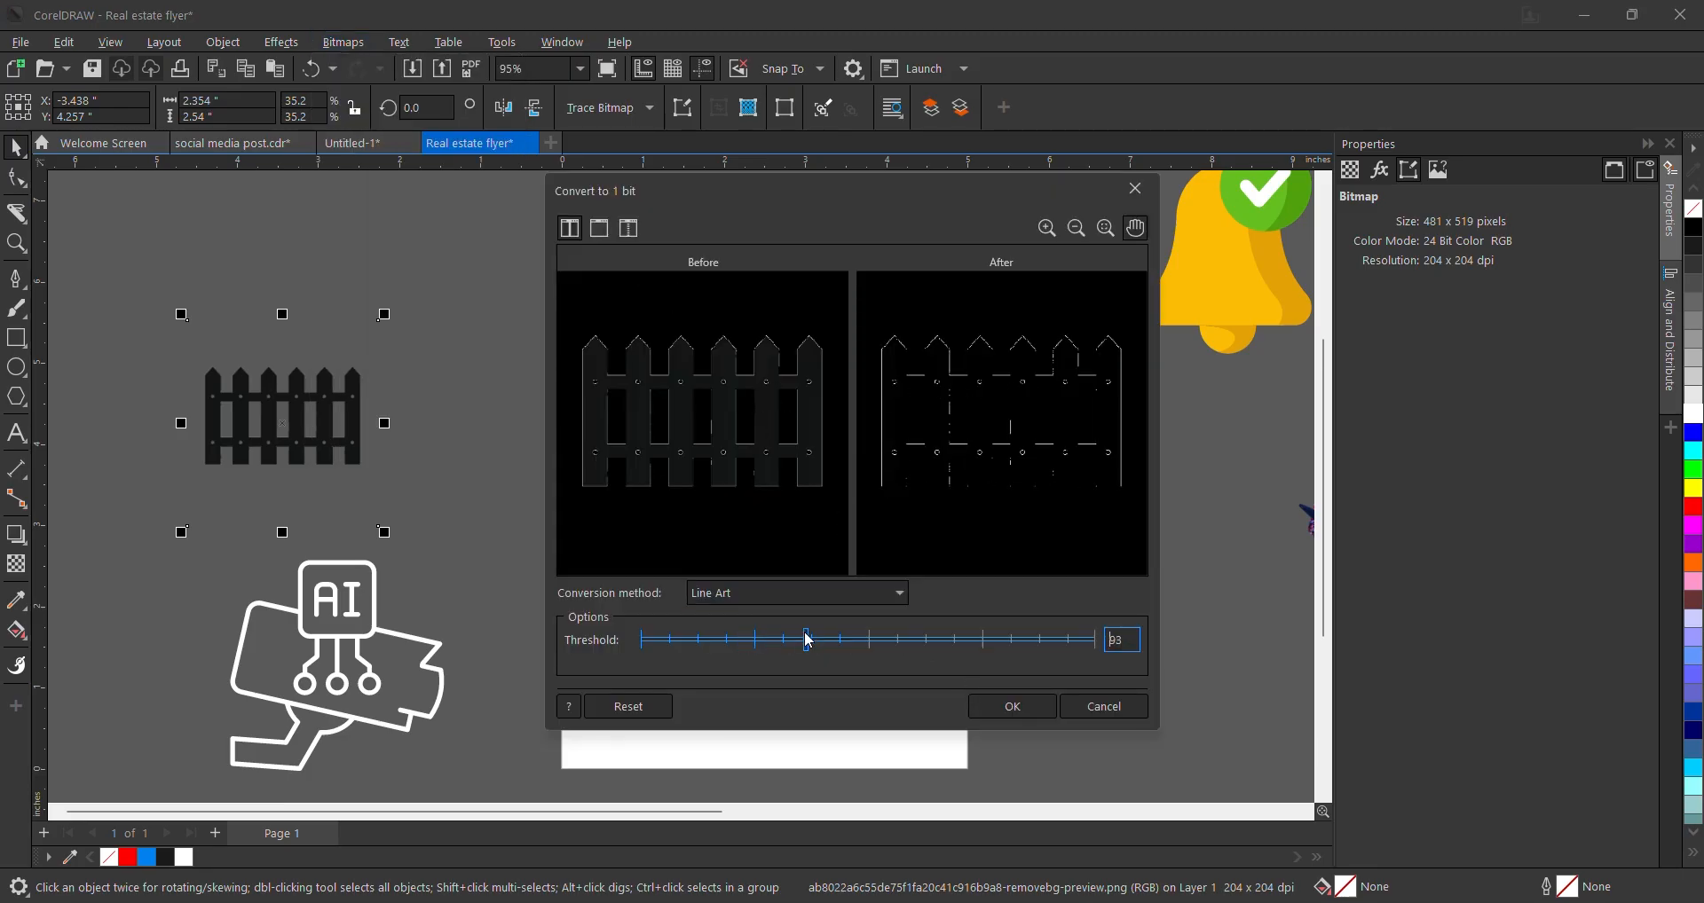
click(1001, 705)
drag(342, 487, 573, 600)
drag(493, 506, 413, 407)
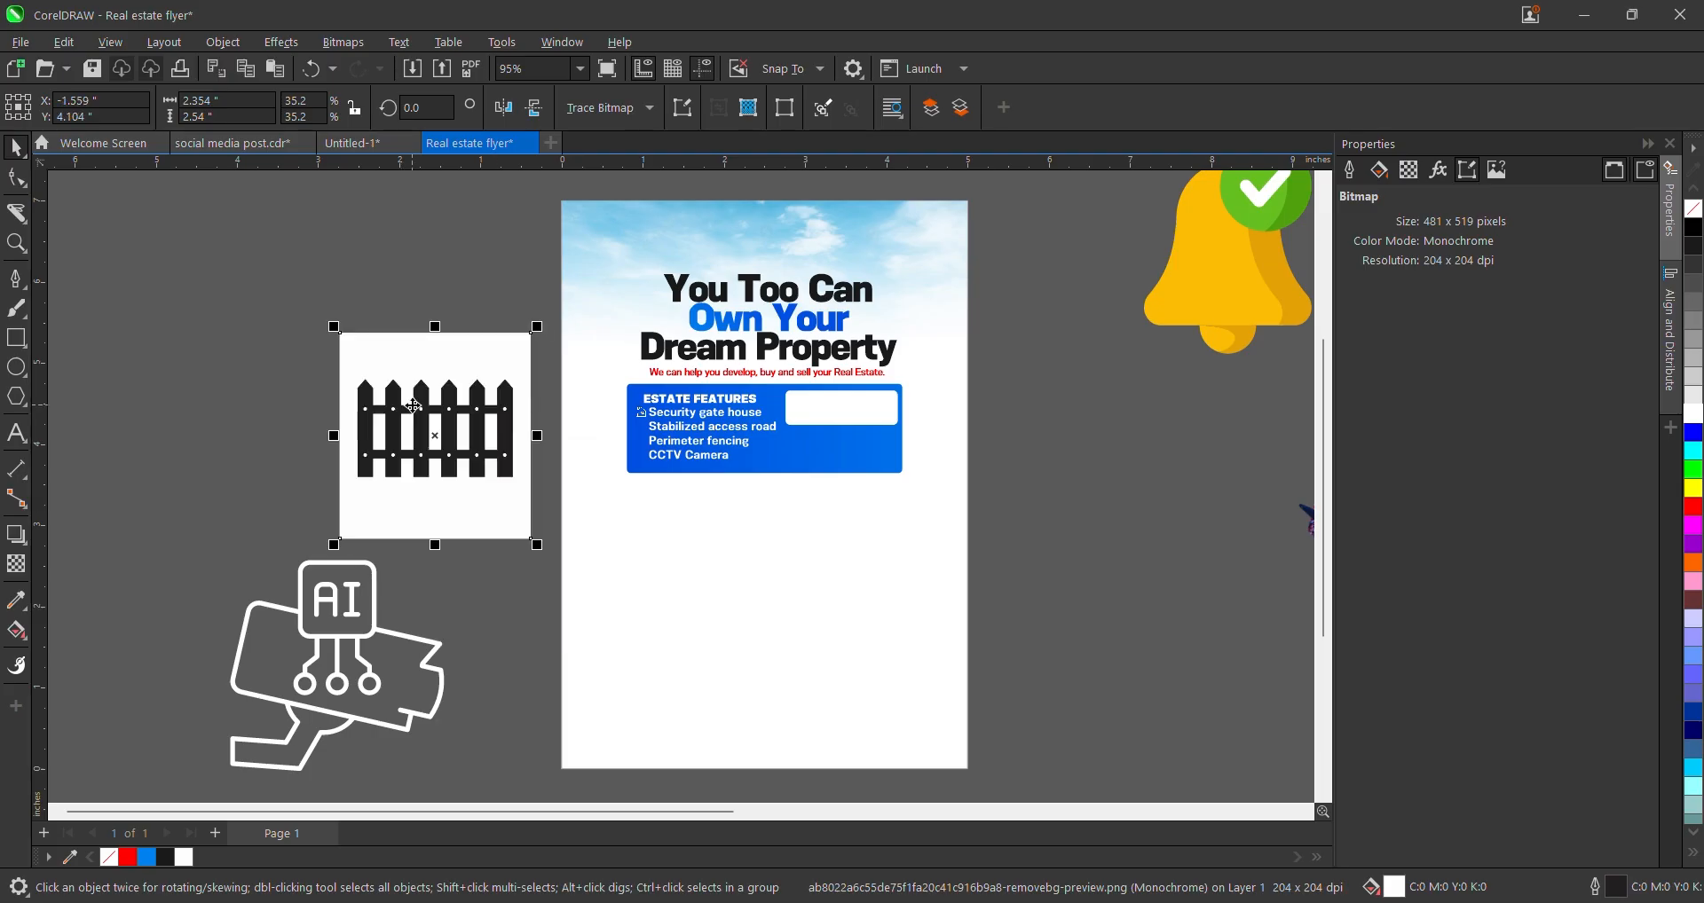
- Give the fence bitmap a transparent background and white foreground pixels
right_click(1697, 266)
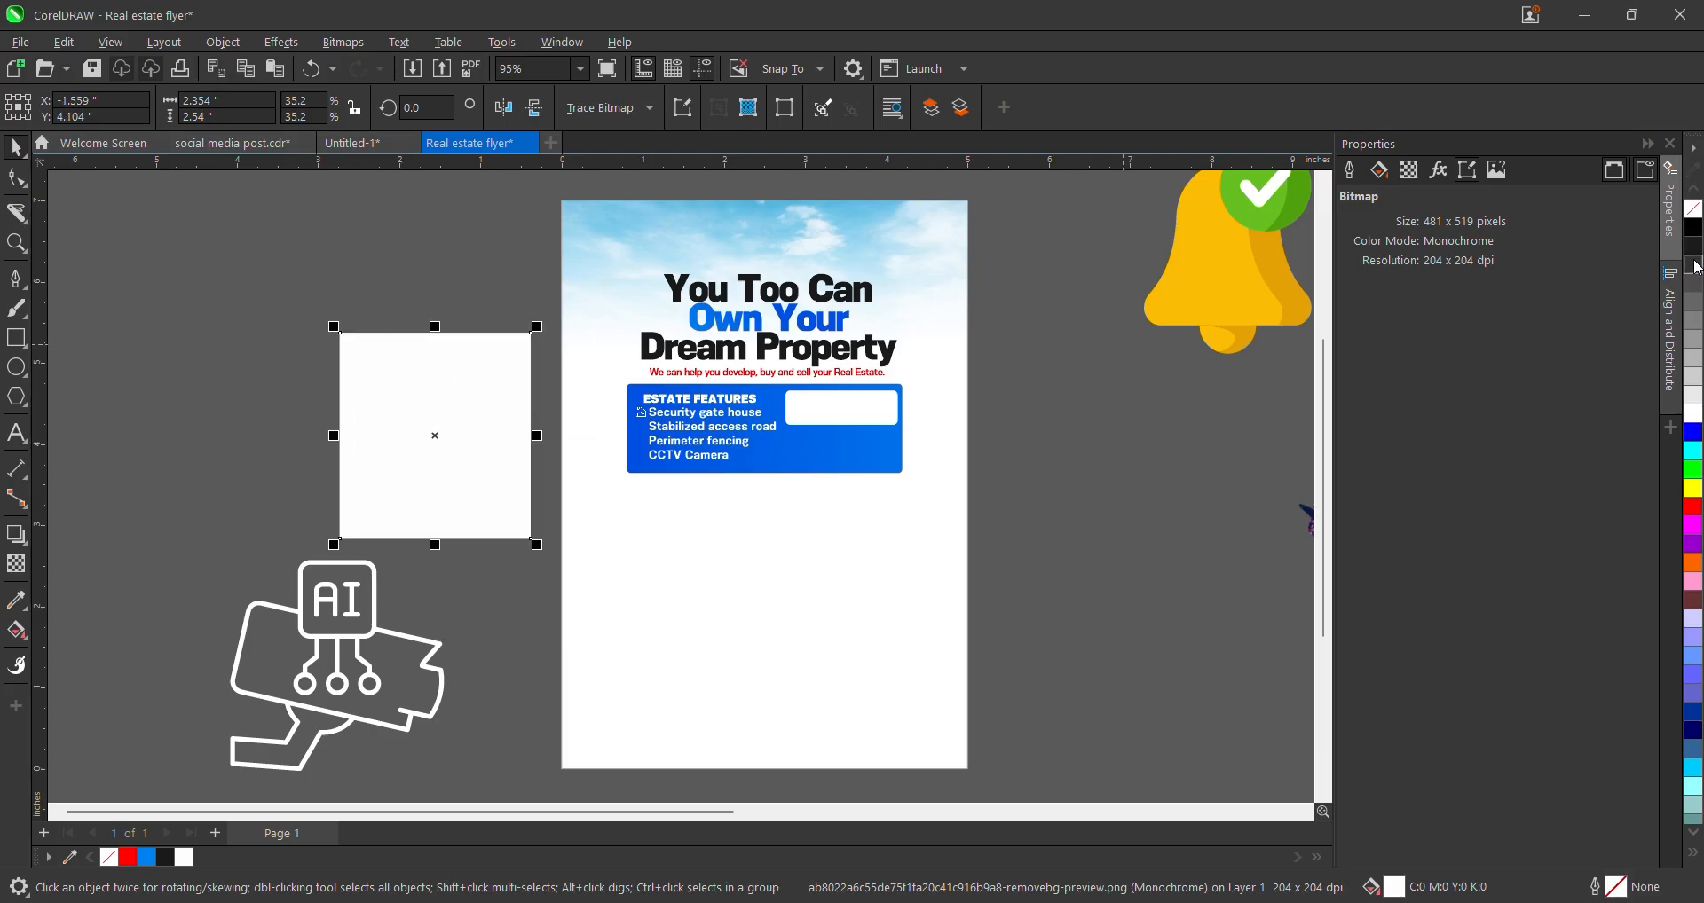
right_click(1696, 253)
click(1695, 210)
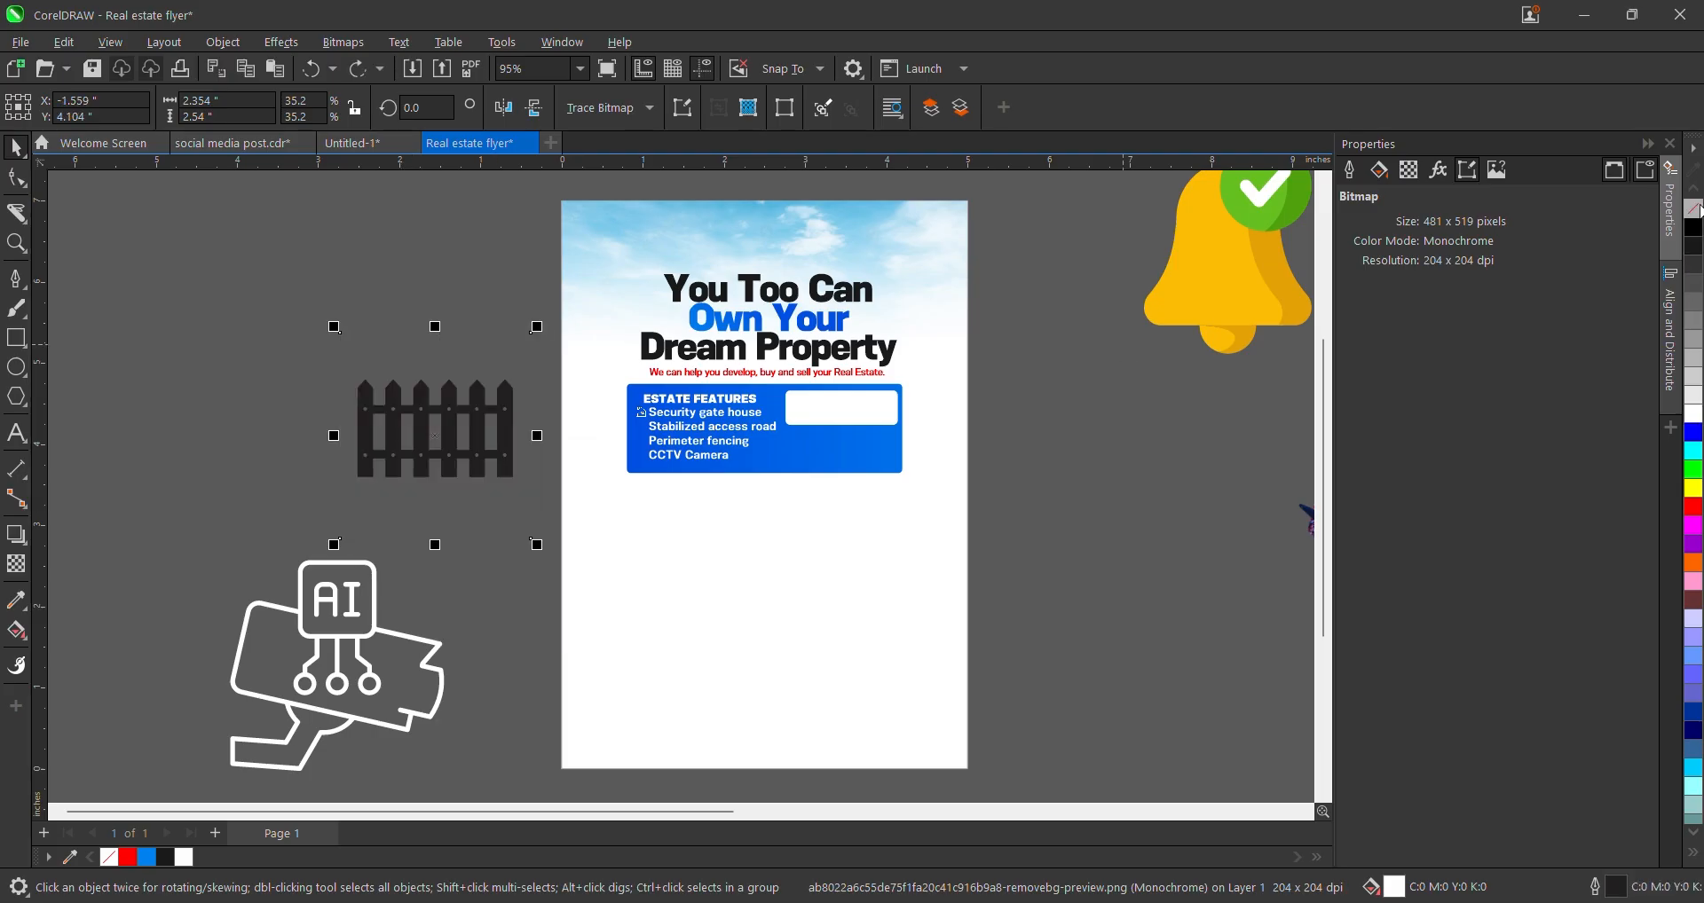
right_click(1695, 415)
- Shrink the white fence to icon size and set it beside 'Stabilized access road'
drag(536, 326, 446, 297)
scroll(460, 432, up, 2)
drag(422, 435, 733, 432)
scroll(733, 432, up, 3)
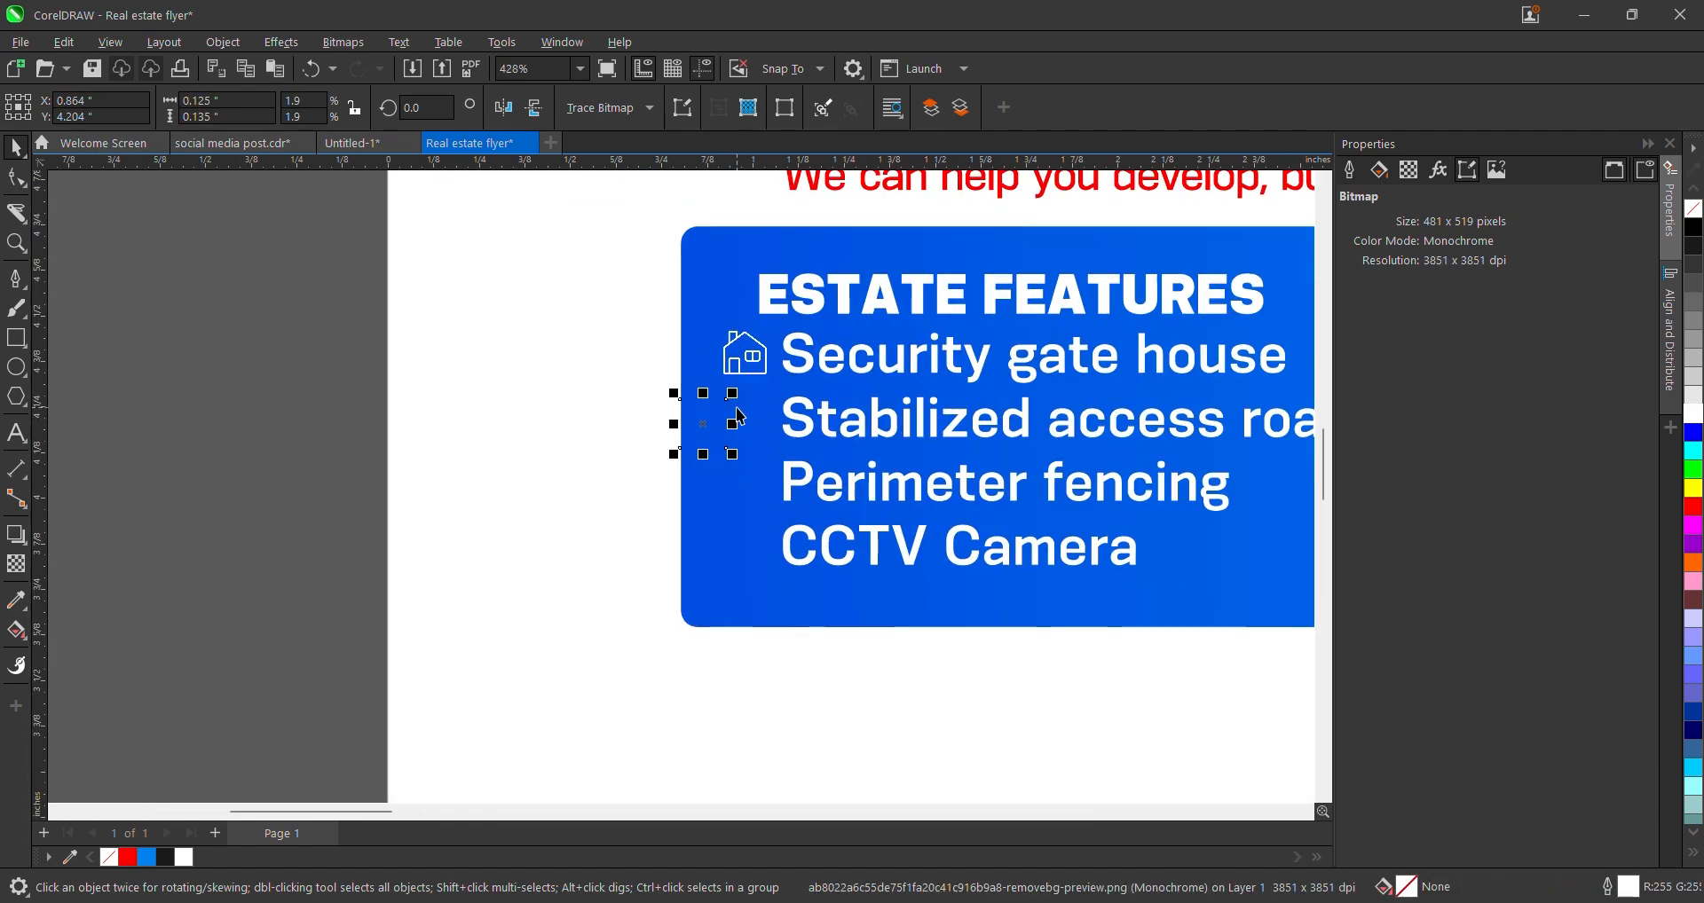
scroll(707, 406, up, 3)
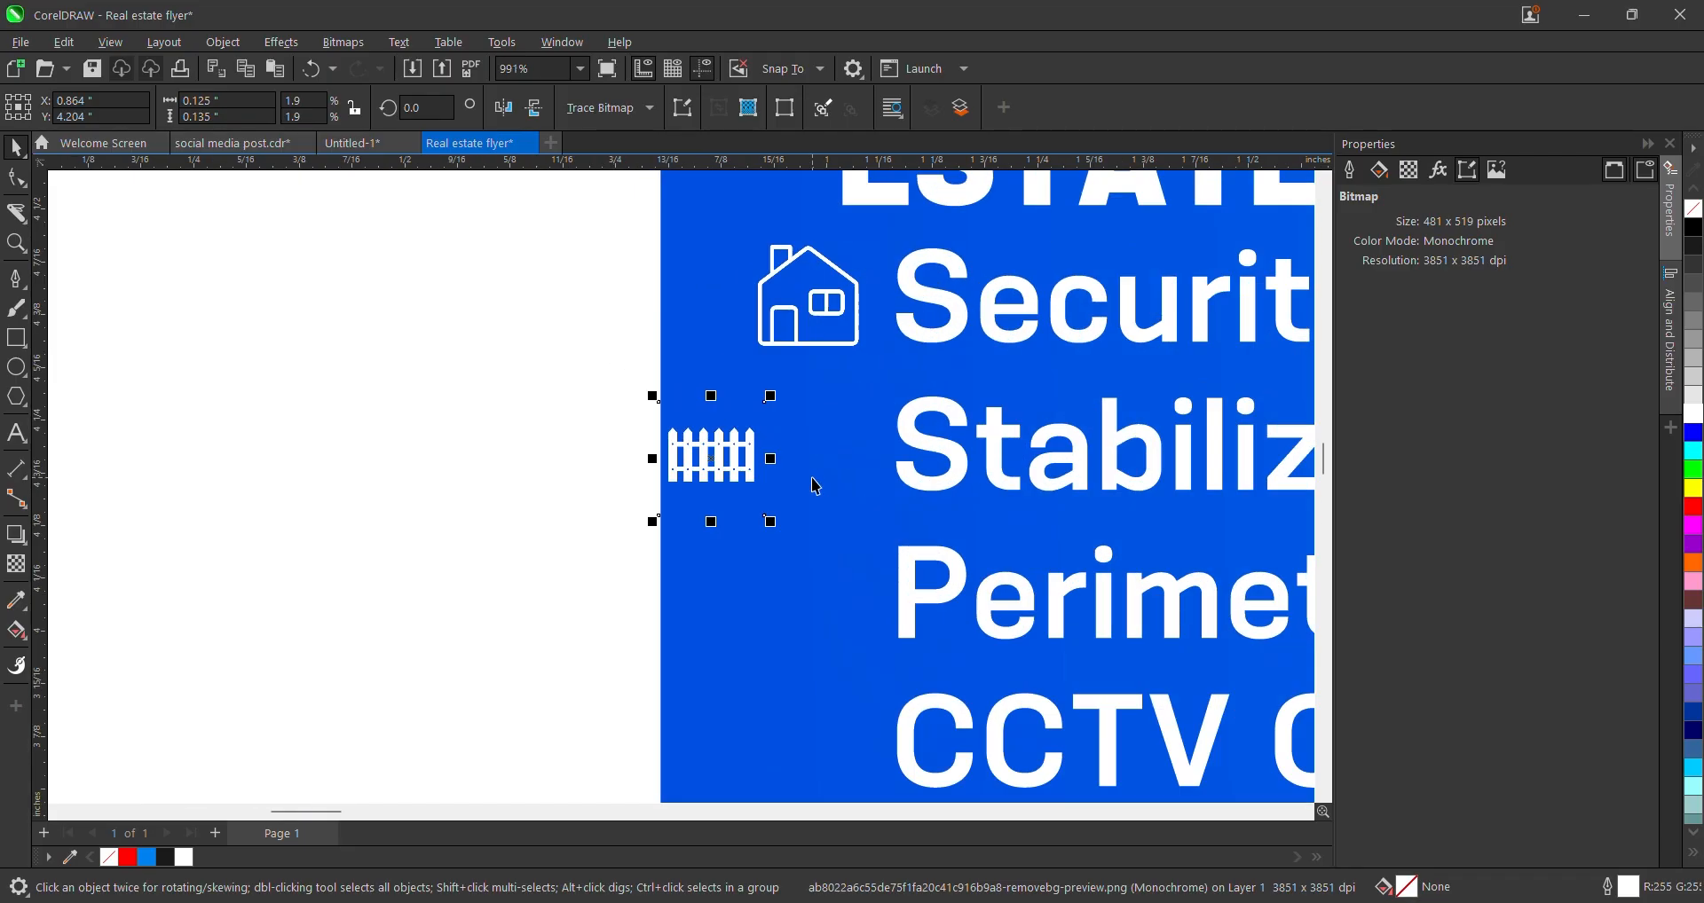
drag(737, 451, 837, 440)
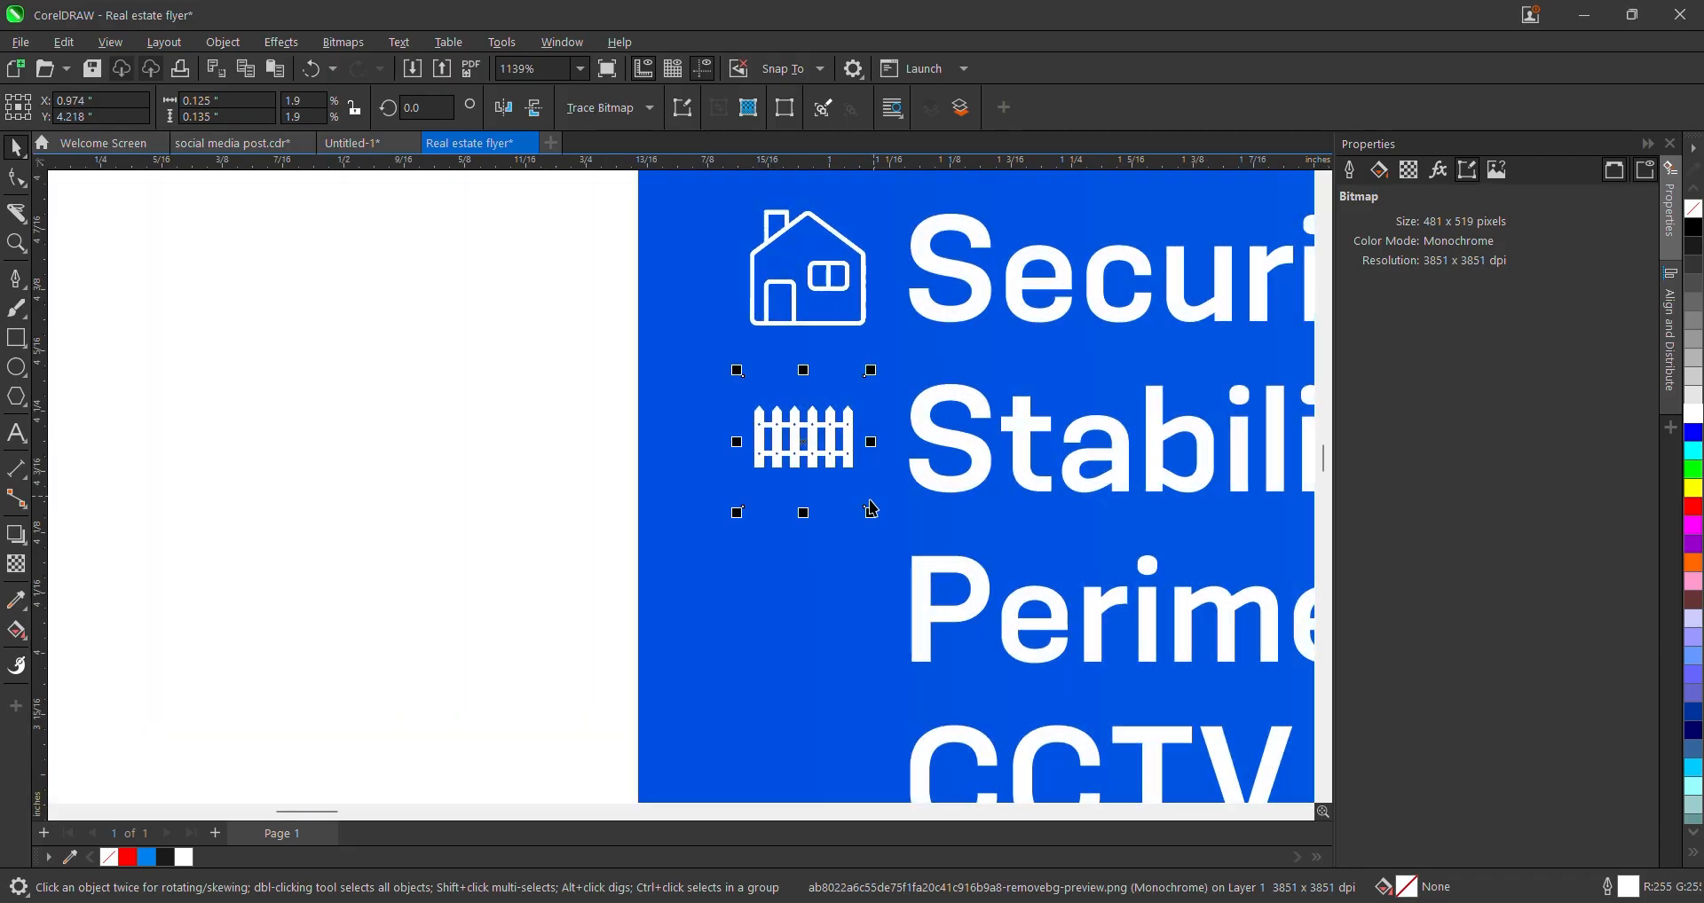
shift+click(976, 460)
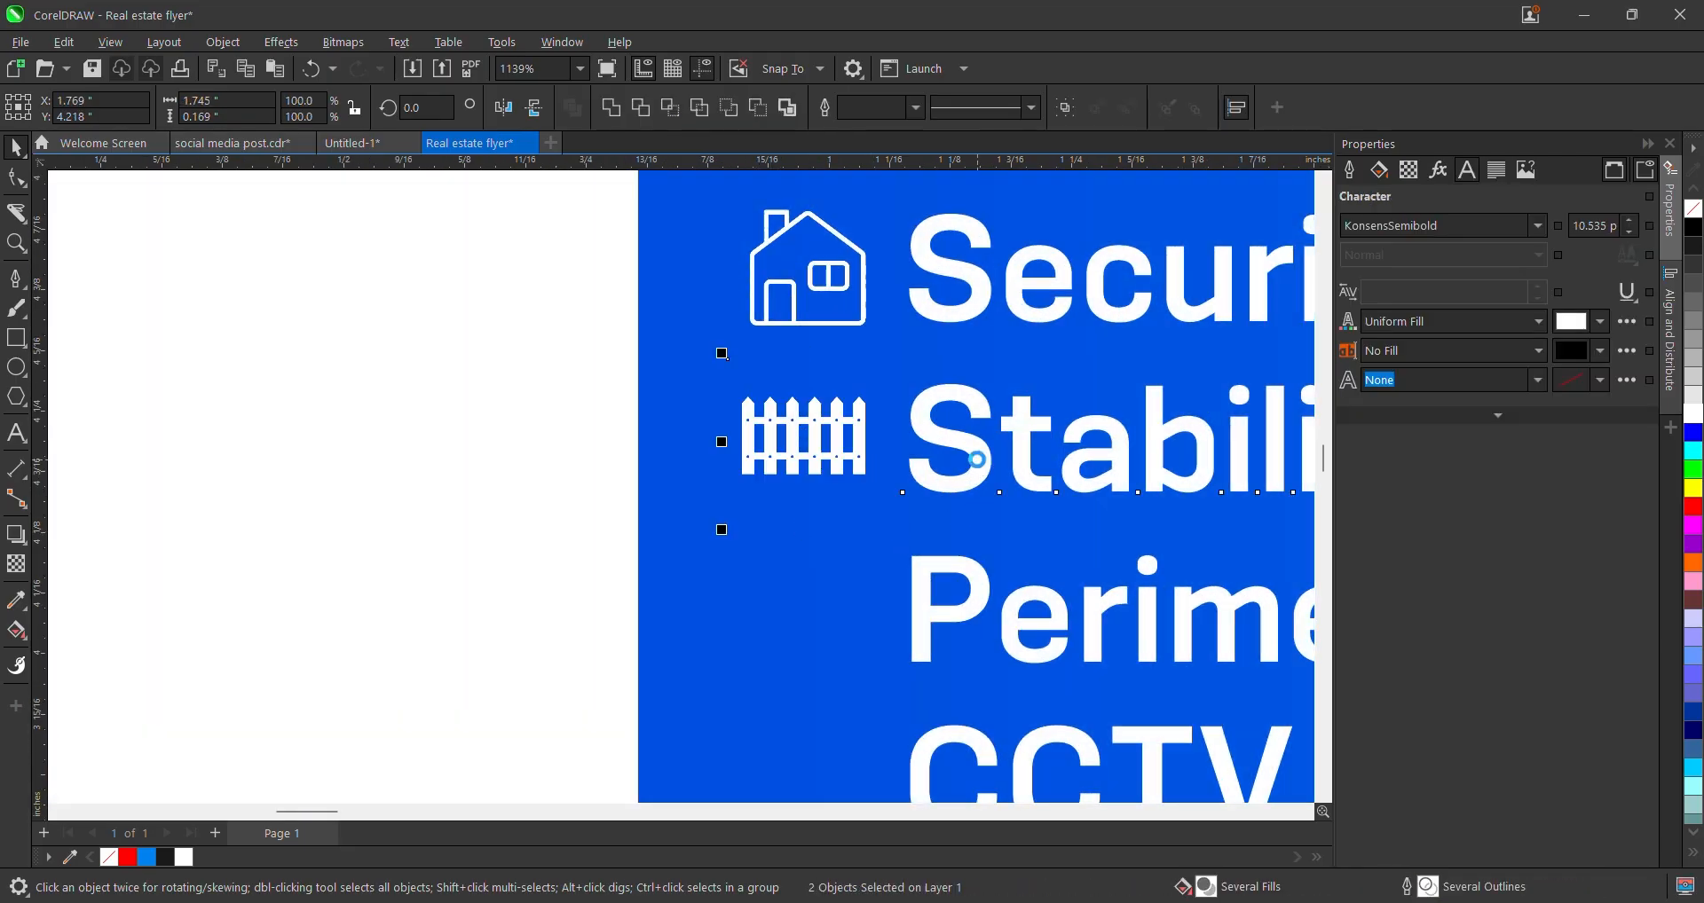
scroll(976, 460, down, 2)
click(608, 444)
scroll(743, 448, down, 3)
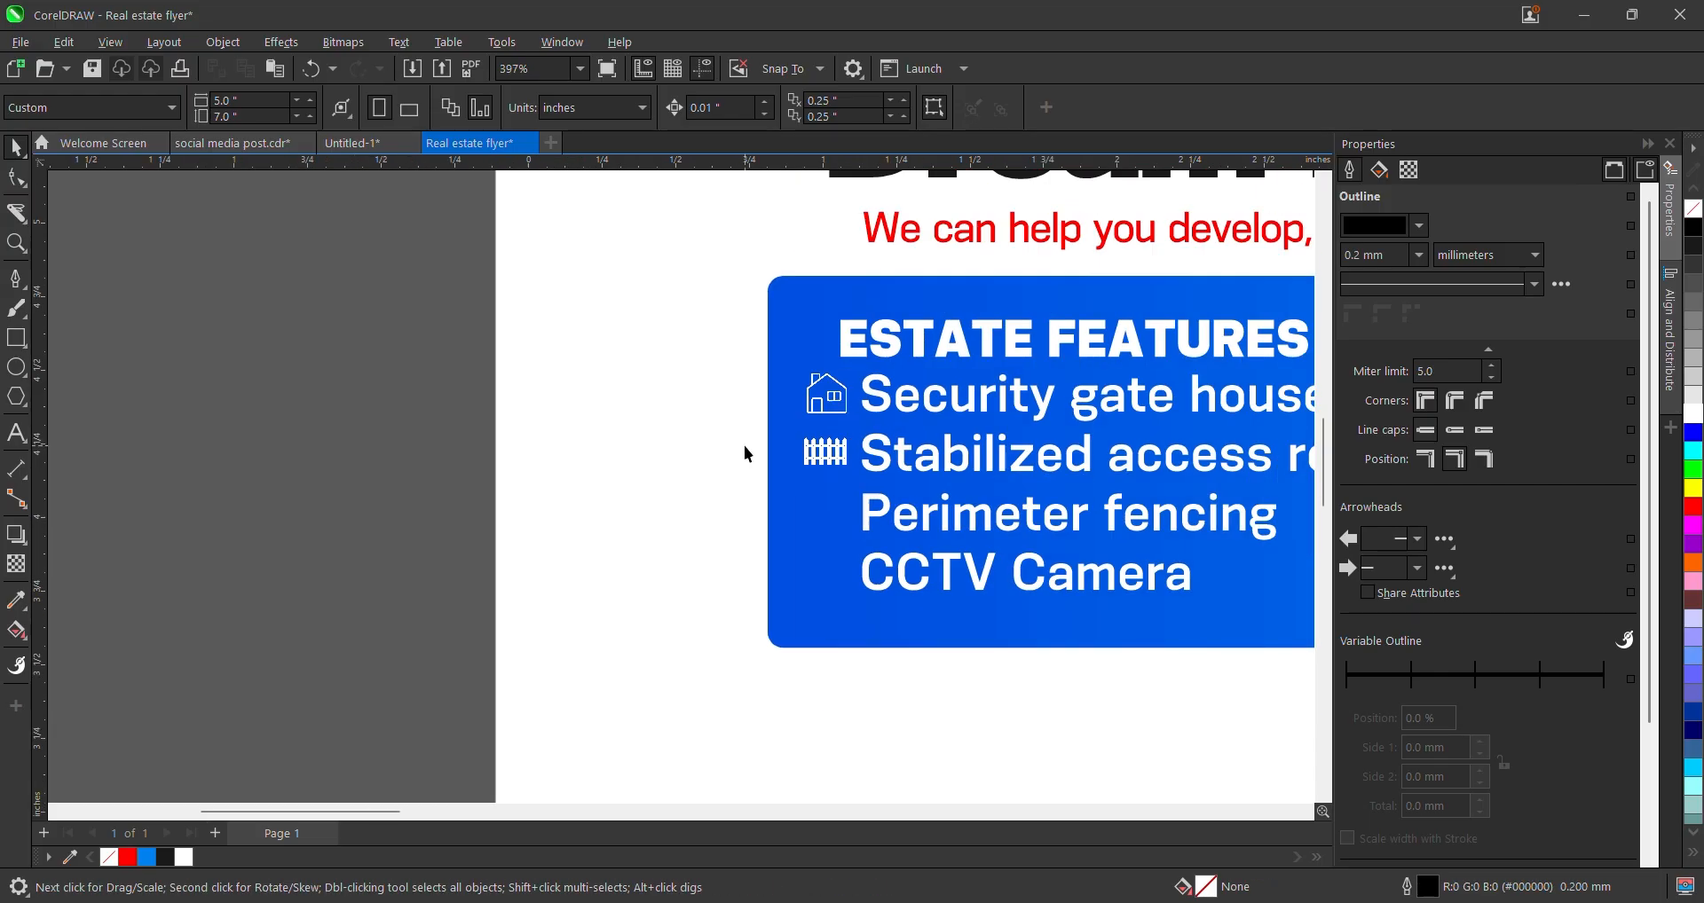
scroll(914, 477, down, 1)
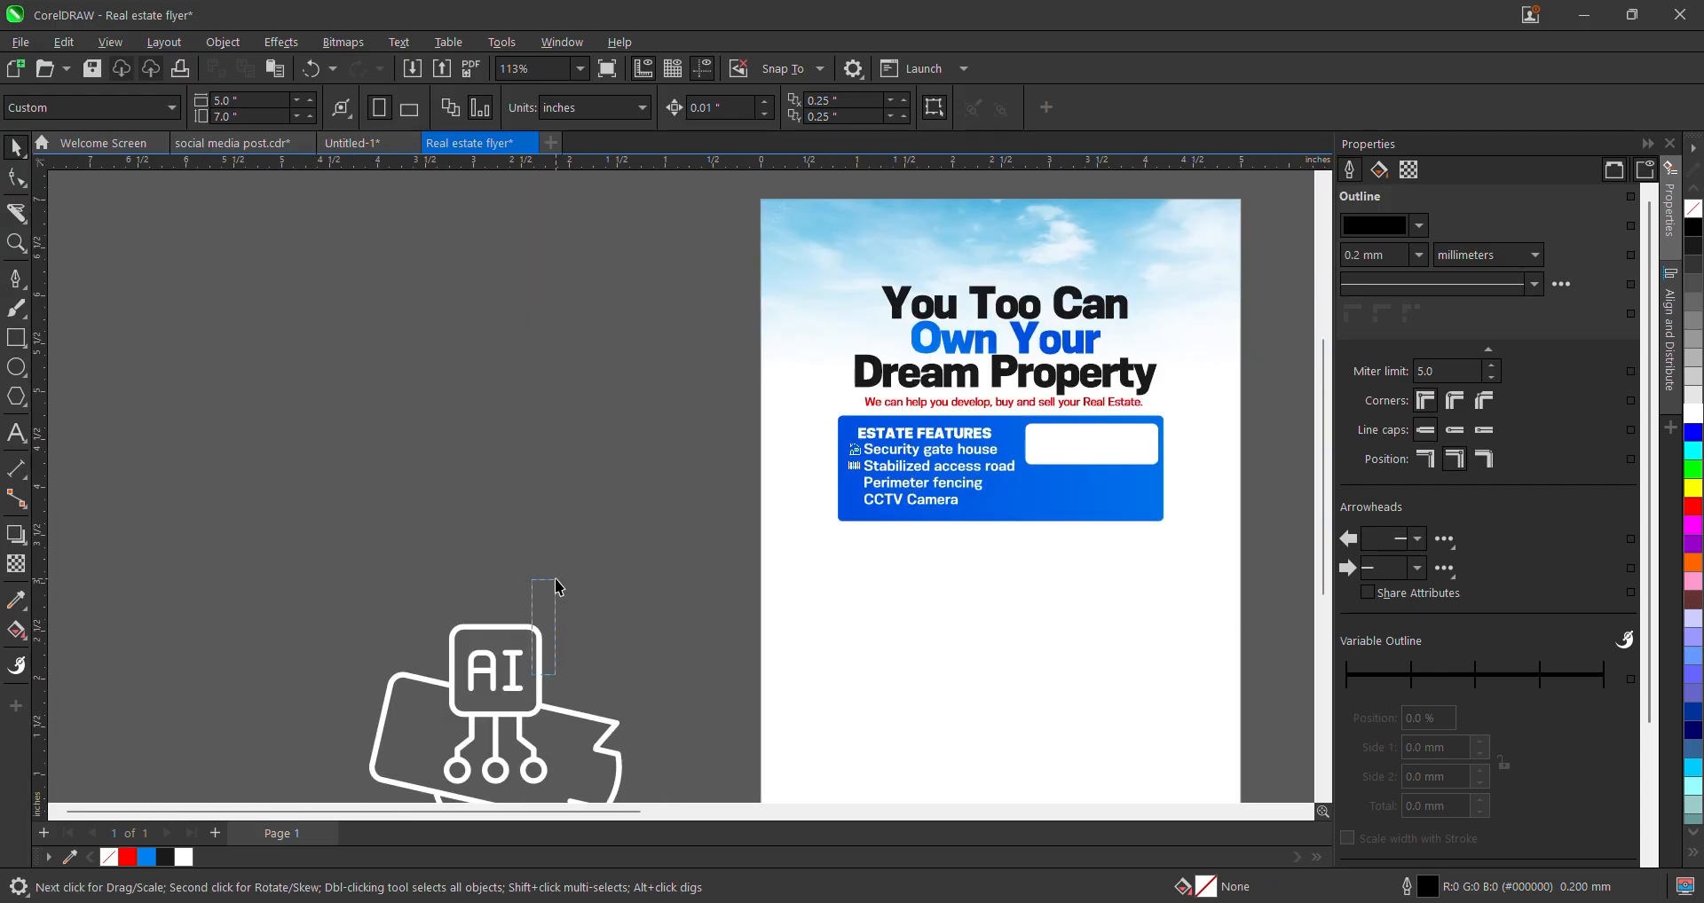
- Scale the AI camera icon down to 4.2% and place it beside 'CCTV Camera'
click(545, 642)
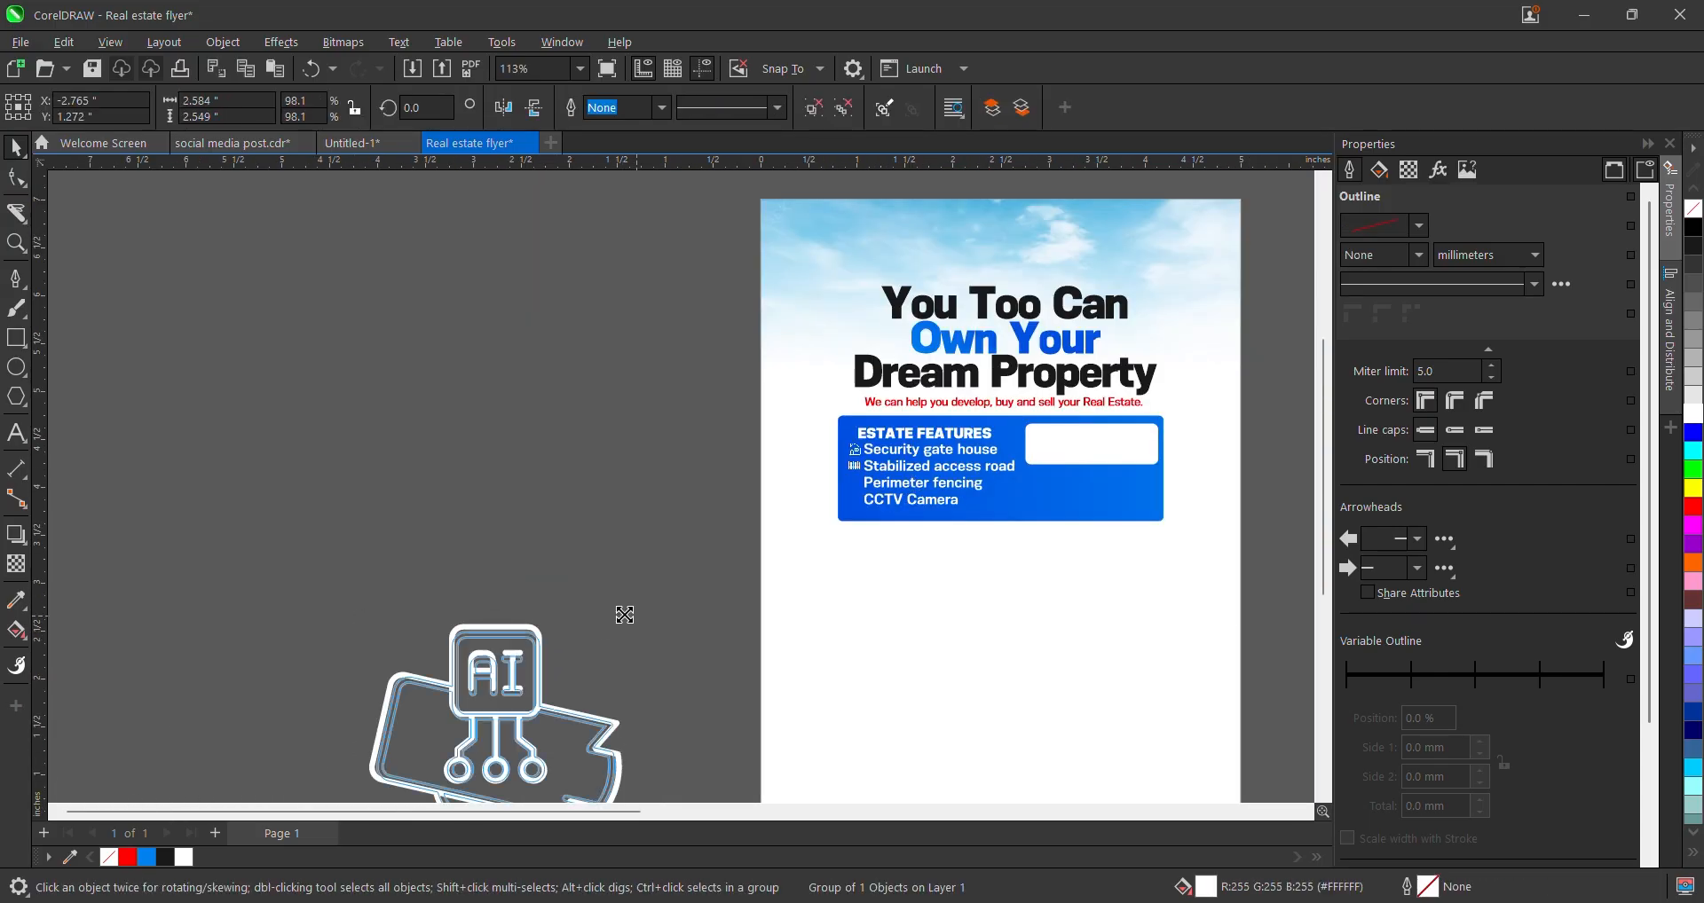
drag(620, 612, 871, 474)
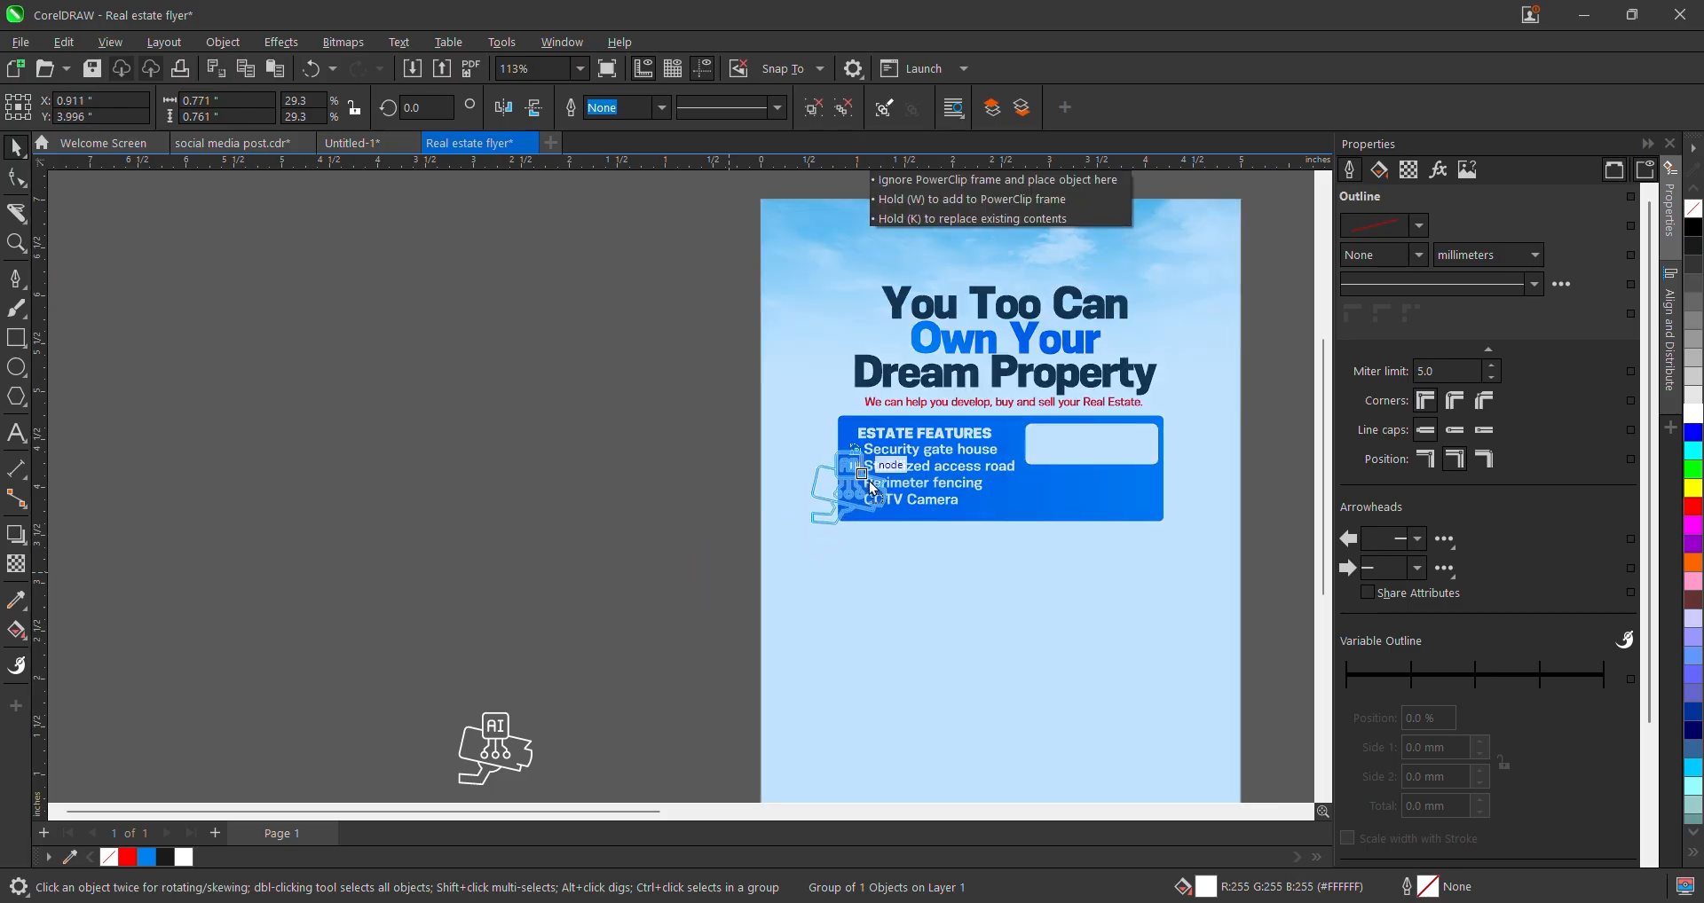
scroll(887, 452, up, 2)
drag(946, 399, 806, 603)
scroll(809, 524, up, 2)
drag(931, 486, 892, 525)
drag(811, 590, 786, 586)
scroll(833, 539, up, 1)
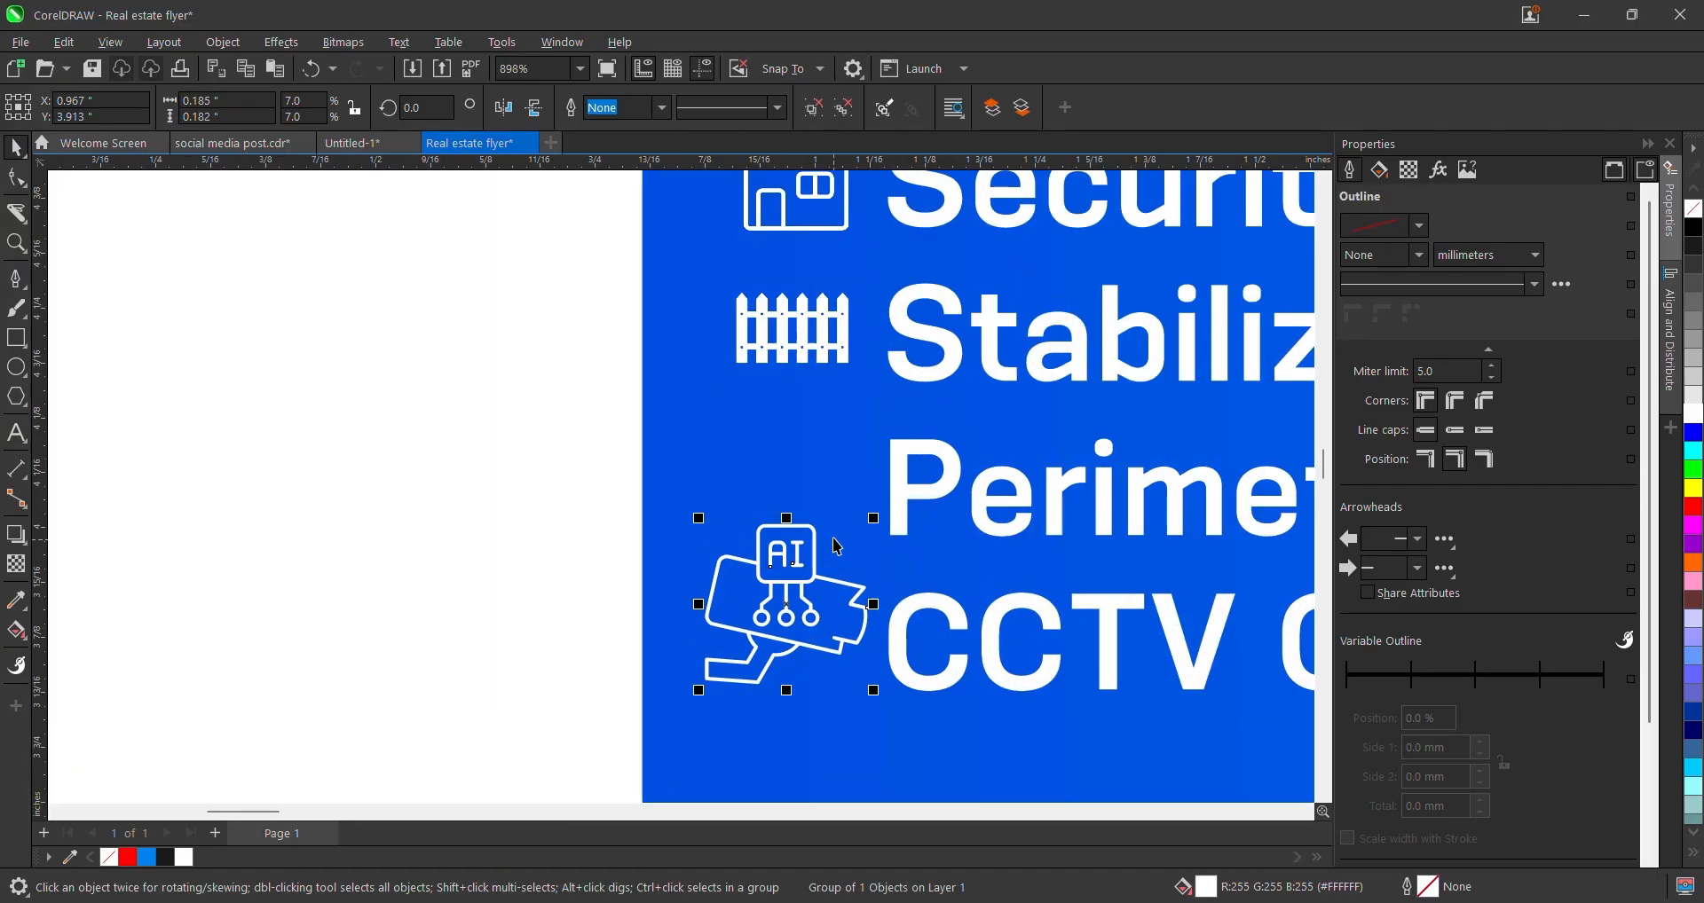
drag(877, 516, 844, 501)
drag(786, 570, 830, 643)
- Move the fence icon down beside the 'Perimeter fencing' line
shift+click(824, 328)
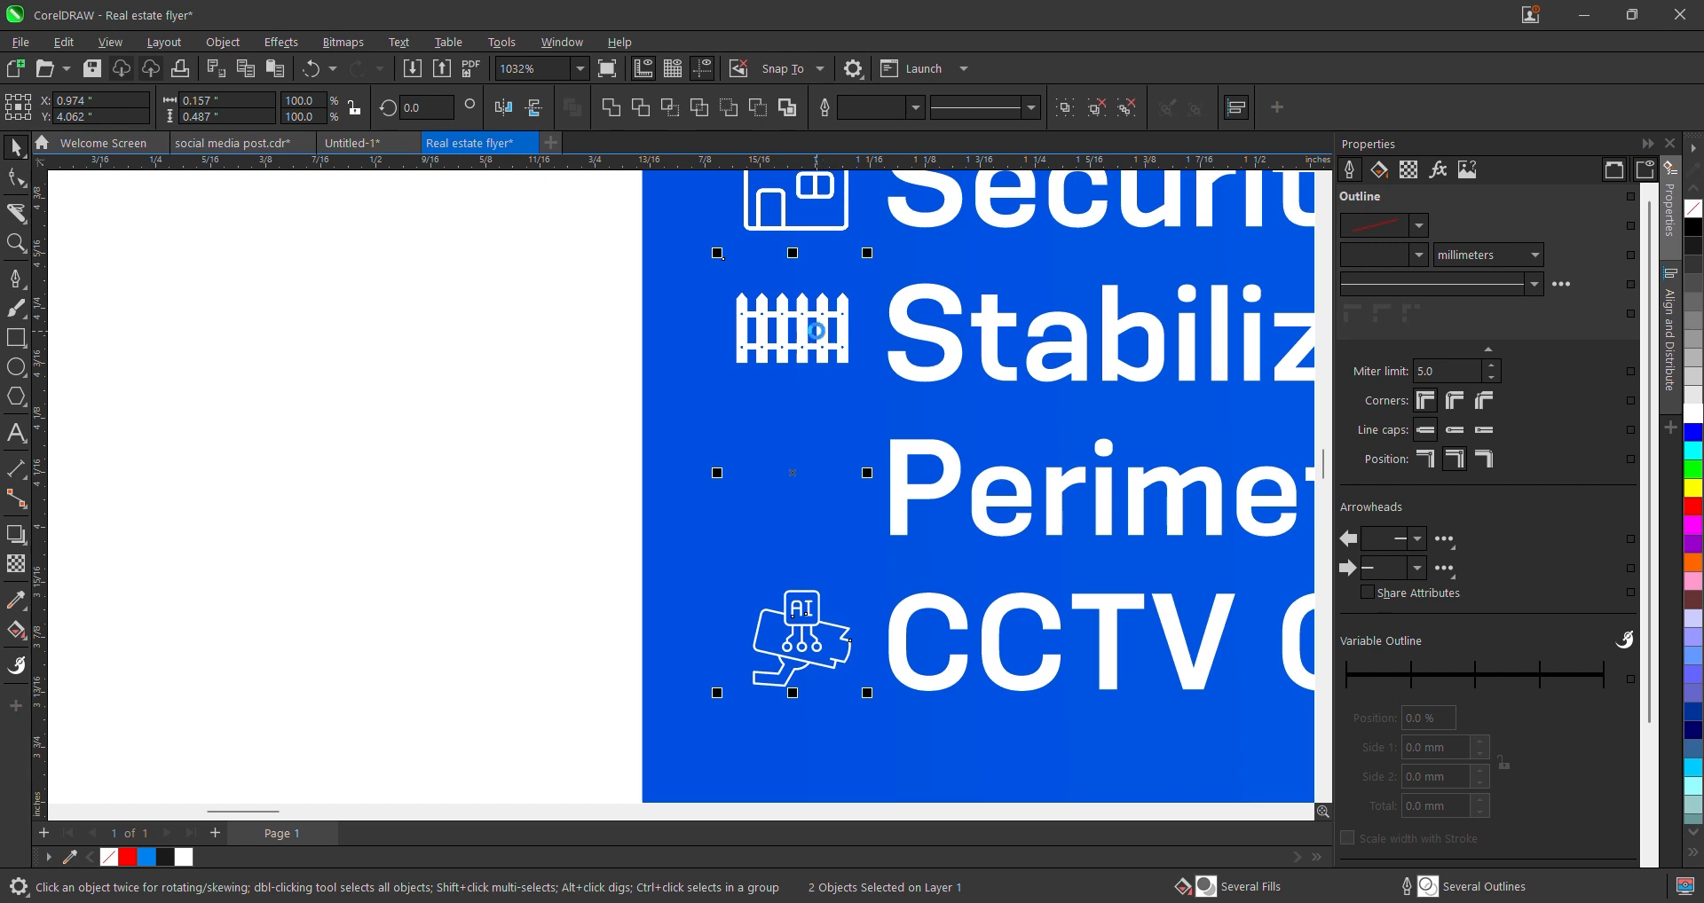
scroll(994, 419, down, 2)
click(710, 481)
scroll(621, 506, down, 2)
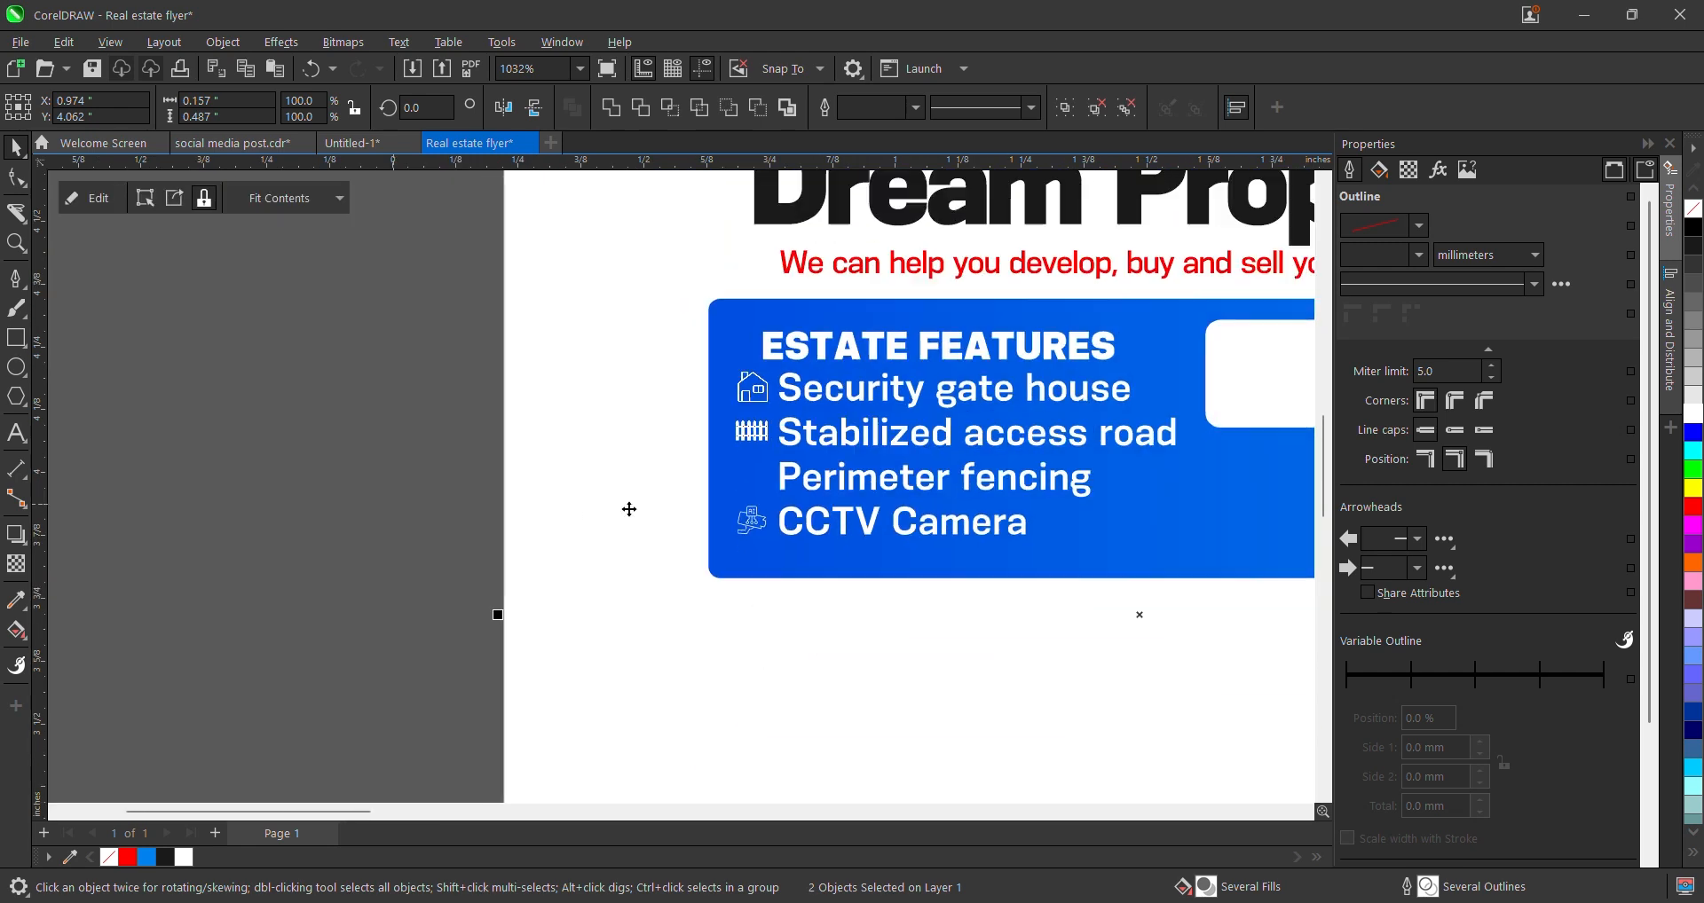
click(751, 543)
scroll(751, 543, up, 1)
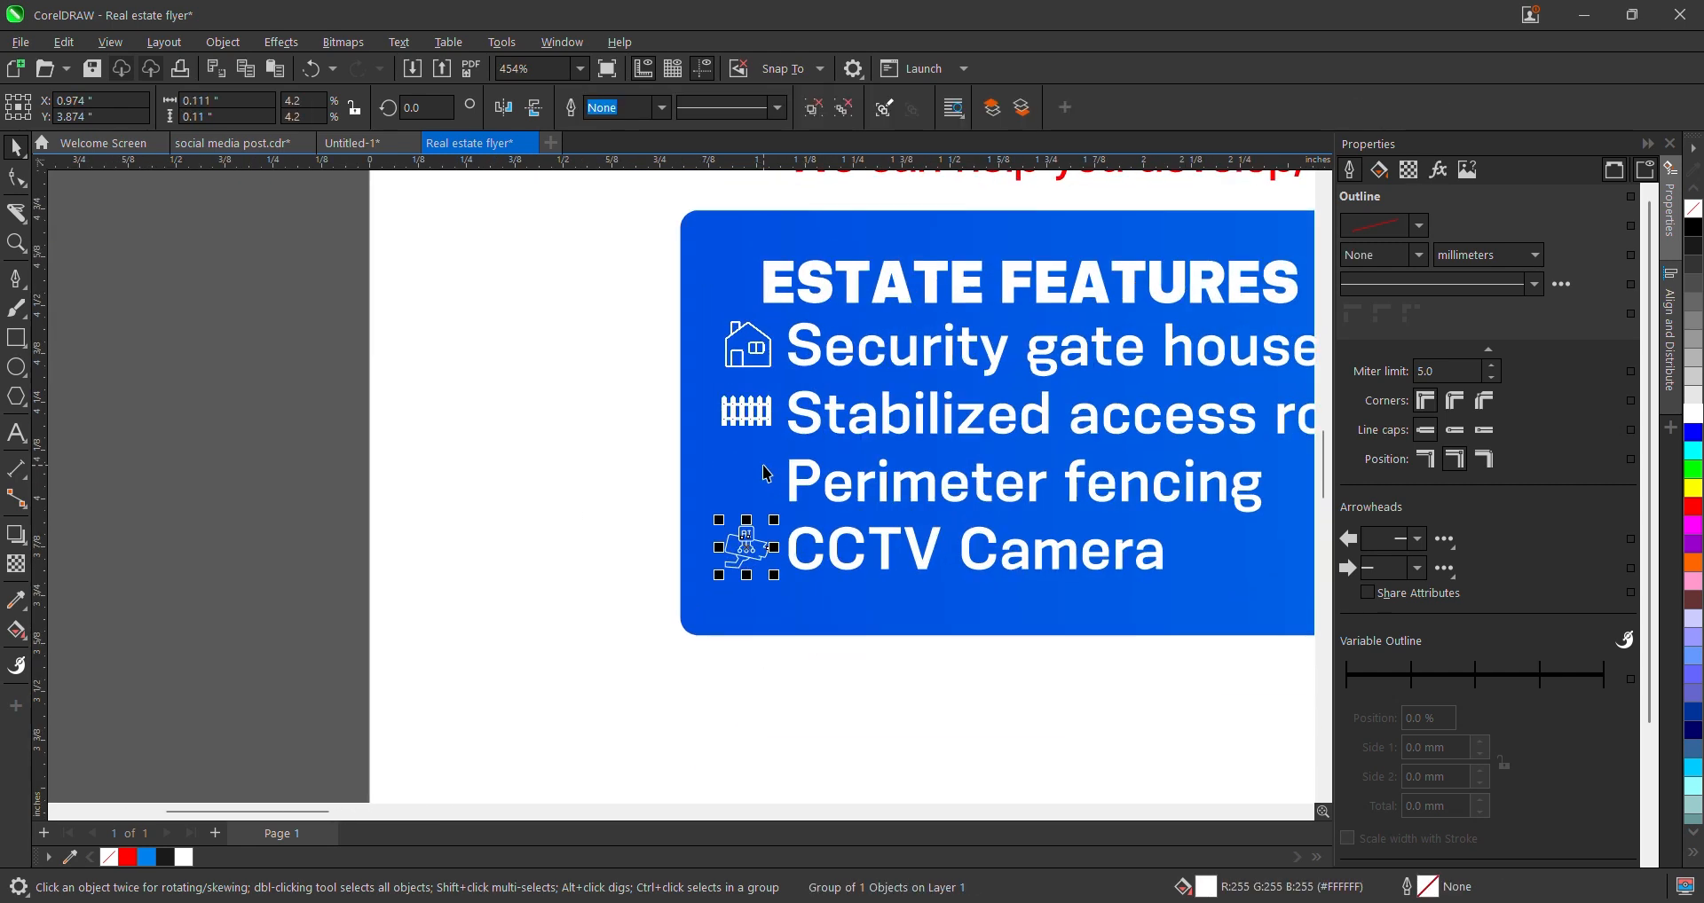
scroll(815, 487, down, 1)
scroll(925, 475, up, 1)
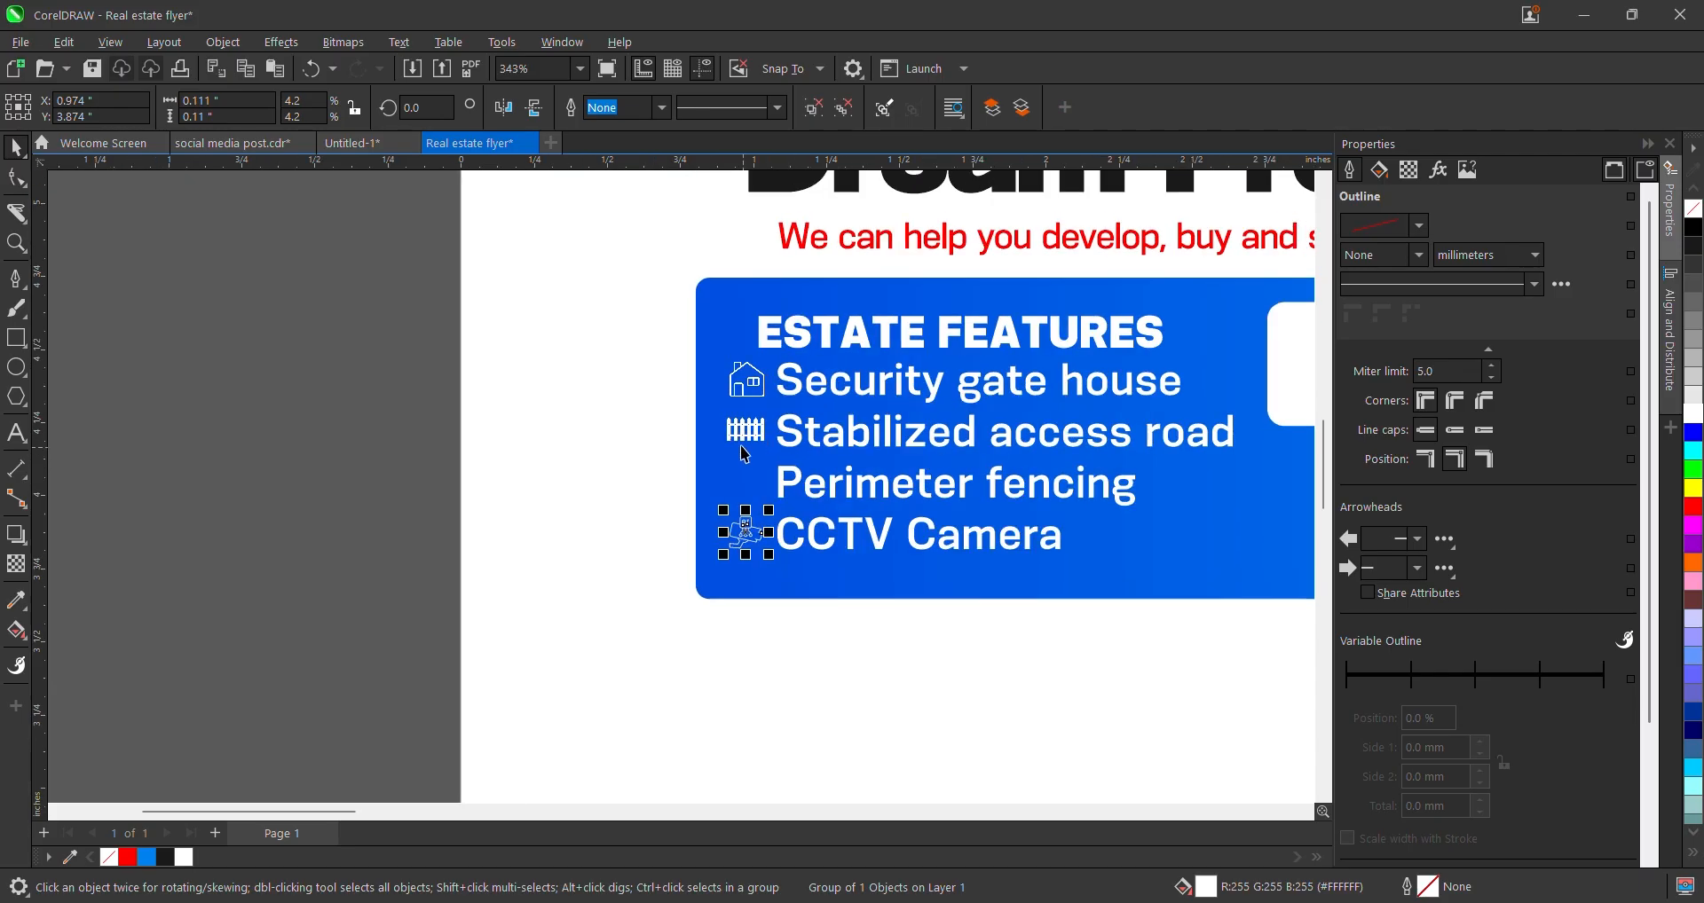
click(747, 435)
scroll(753, 428, up, 2)
drag(753, 428, 742, 509)
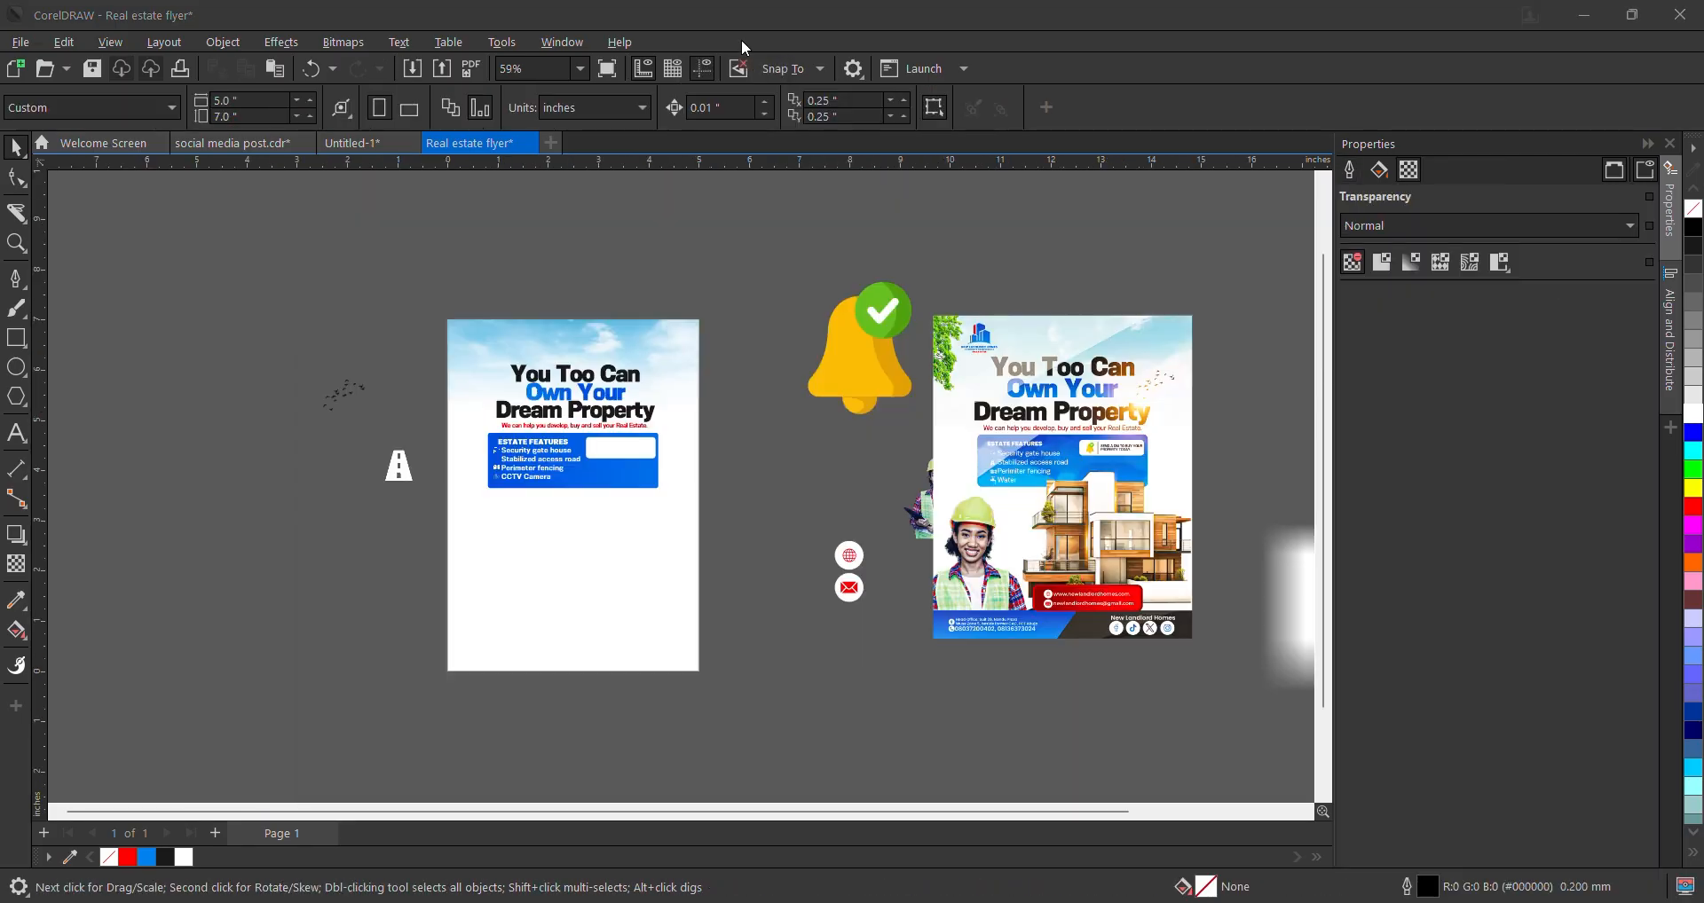
- Place the white road icon at 22.5% beside 'Stabilized access road' in the features box
scroll(359, 543, up, 1)
drag(405, 442, 551, 456)
scroll(563, 432, up, 2)
scroll(578, 399, up, 2)
drag(640, 397, 591, 404)
scroll(586, 382, up, 4)
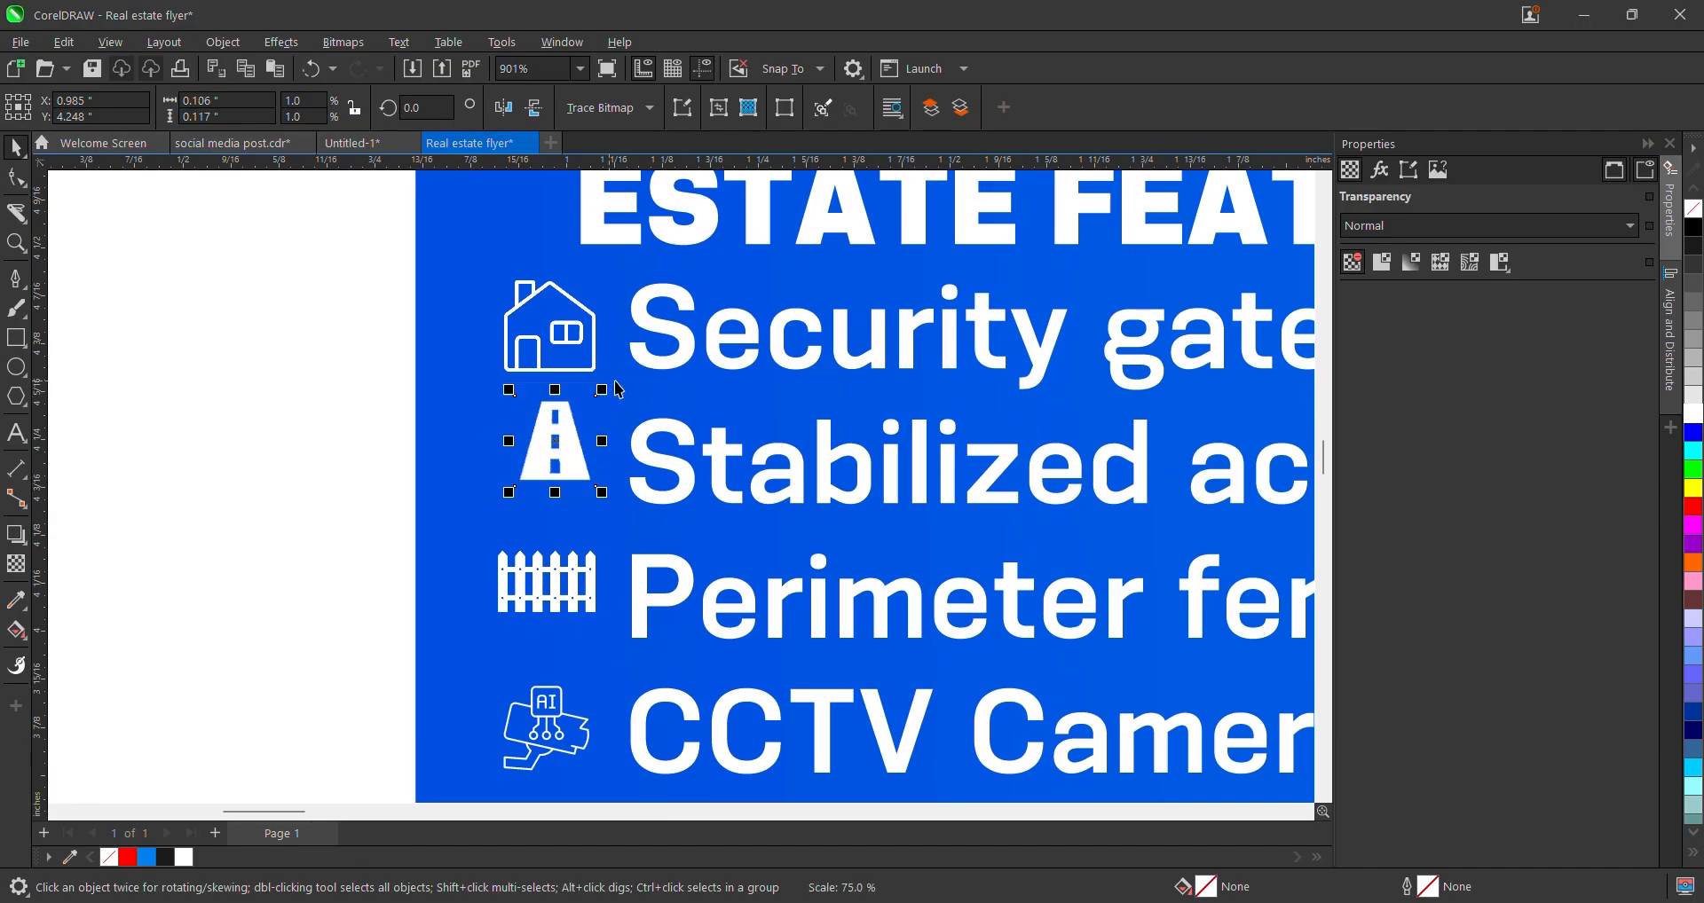
scroll(622, 403, down, 3)
shift+click(590, 368)
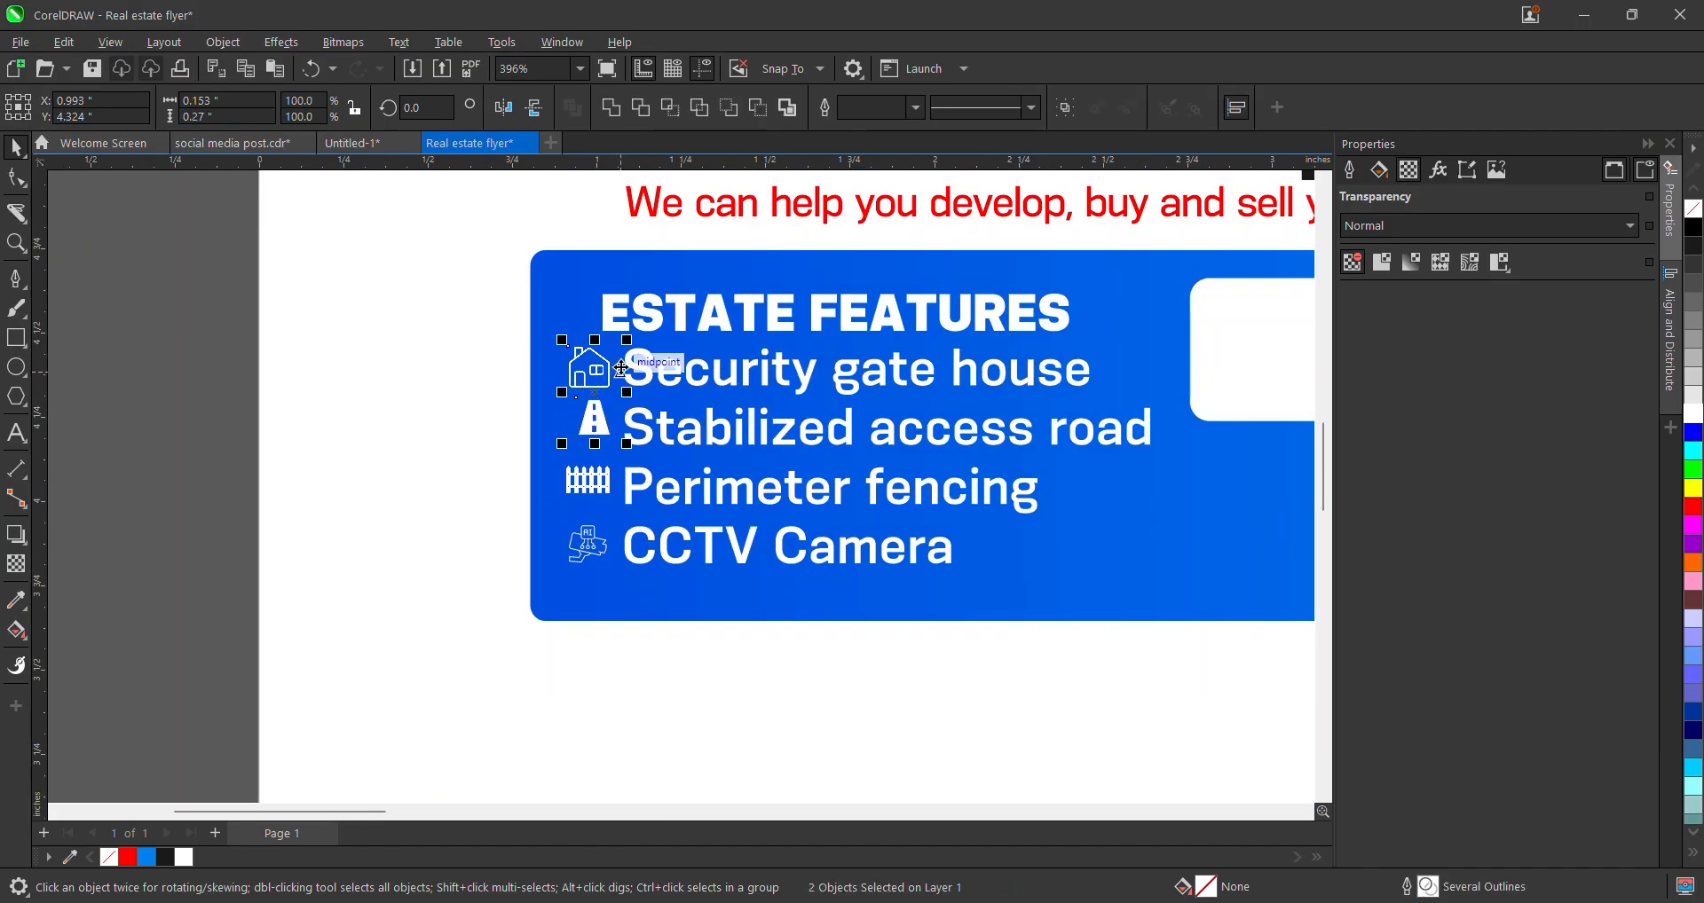
scroll(612, 371, down, 2)
click(388, 449)
scroll(479, 426, down, 5)
- Move the yellow bell icon beside the flyer and shrink it to about a third
scroll(669, 435, down, 2)
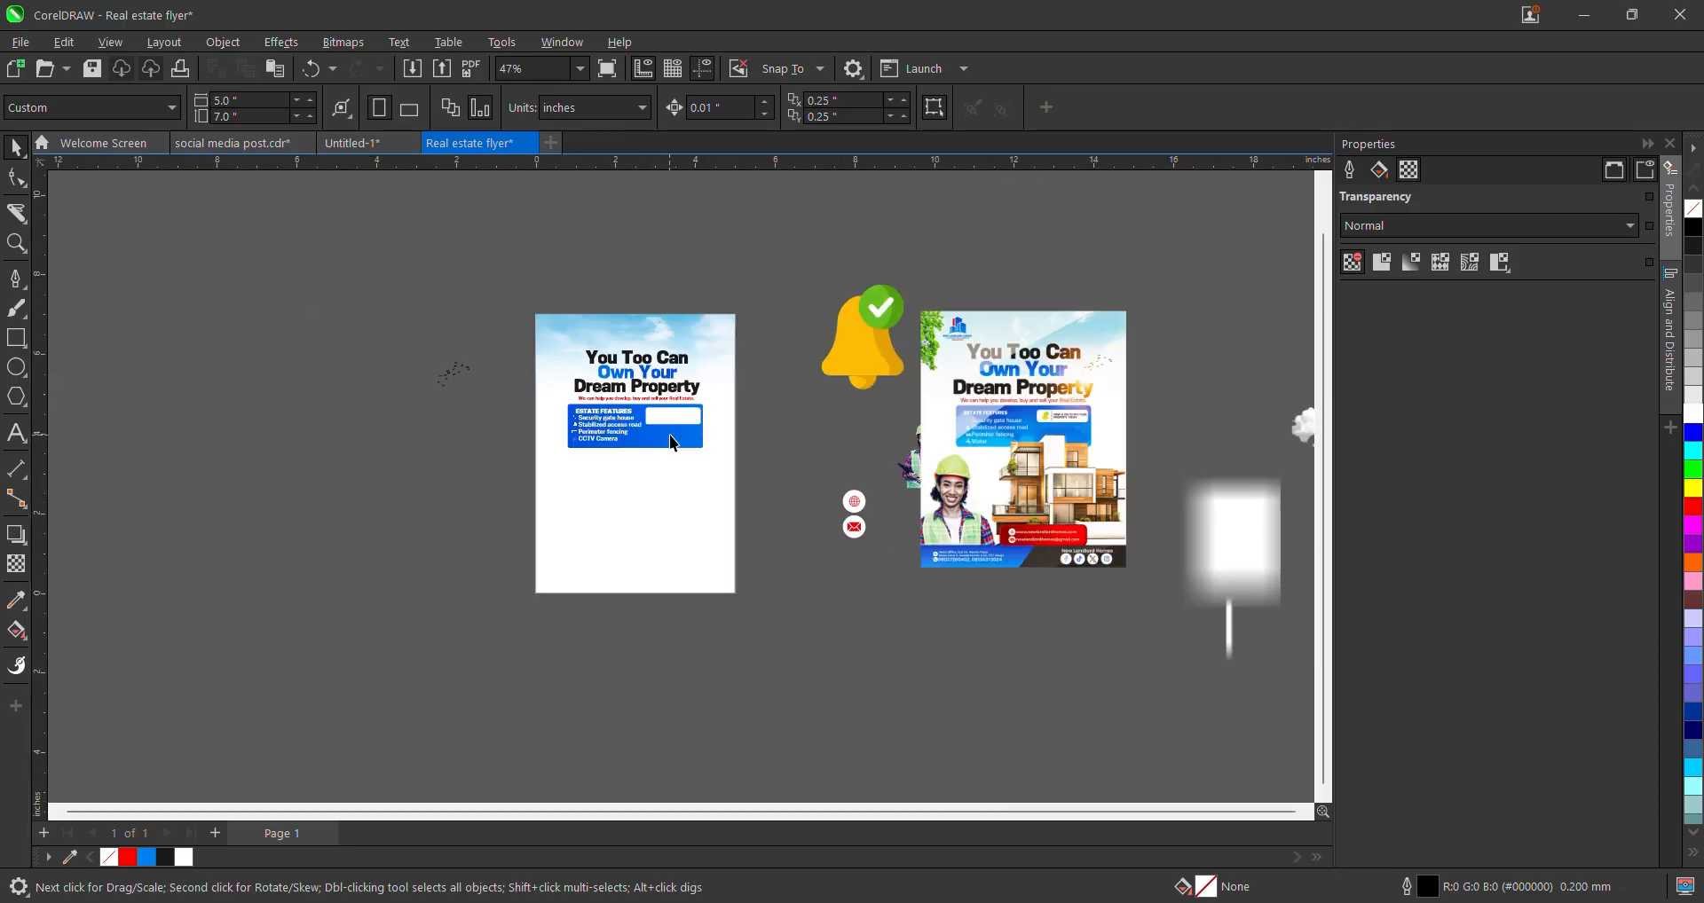
scroll(782, 419, up, 2)
scroll(890, 501, down, 2)
scroll(1113, 468, up, 3)
scroll(1061, 456, up, 1)
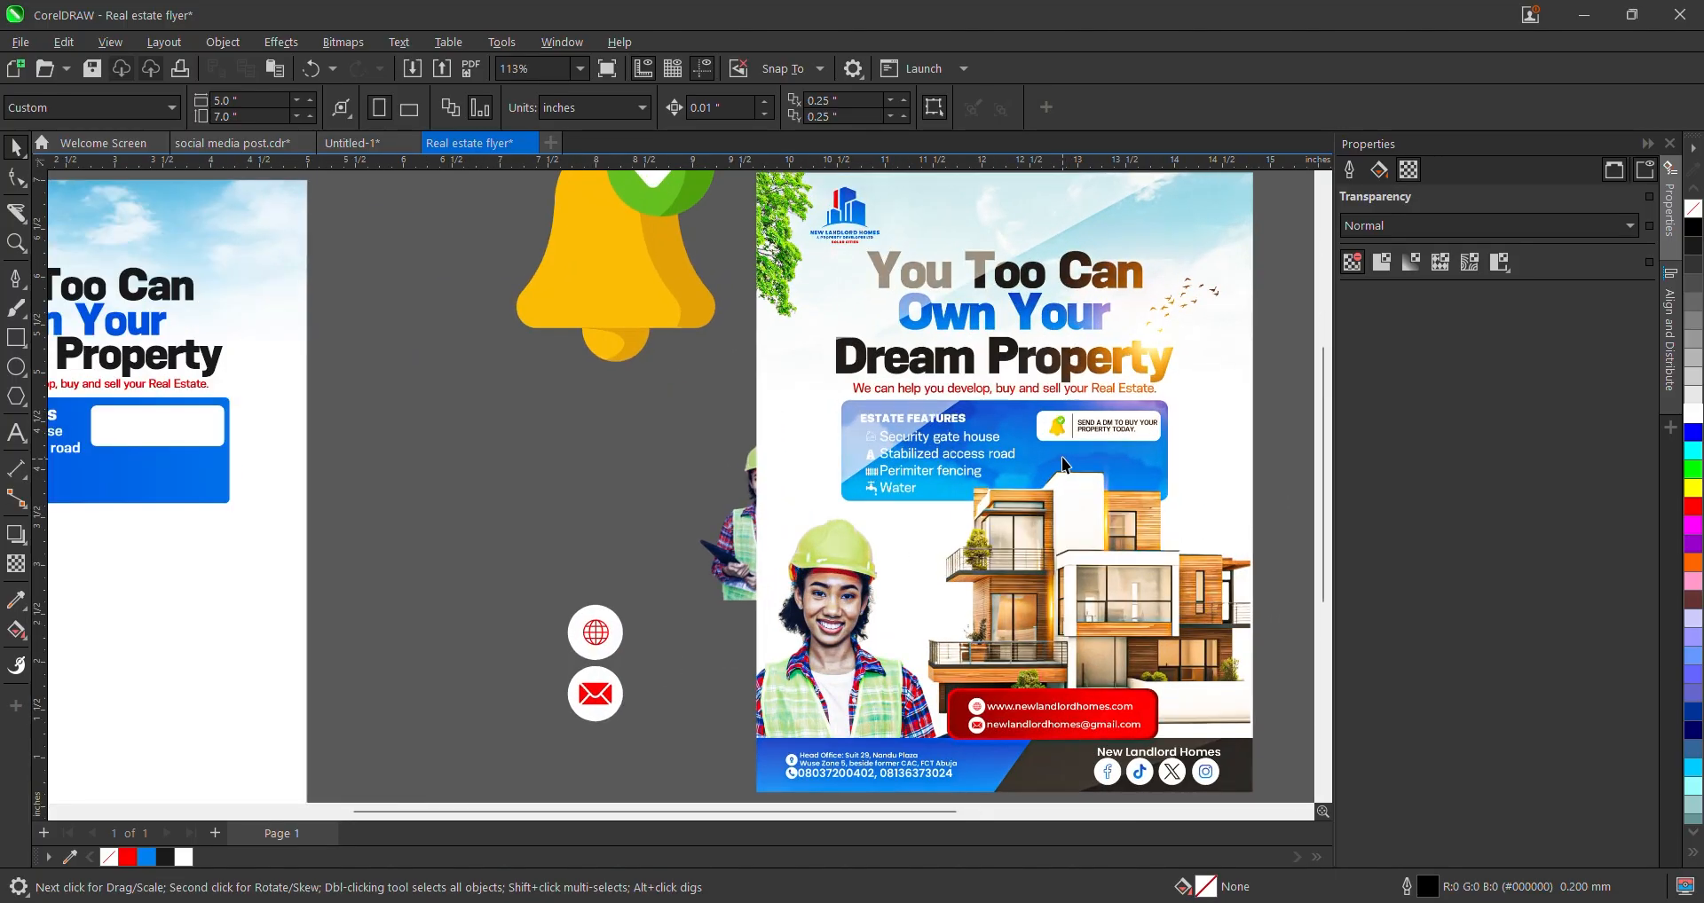
scroll(1061, 456, down, 2)
drag(791, 344, 639, 485)
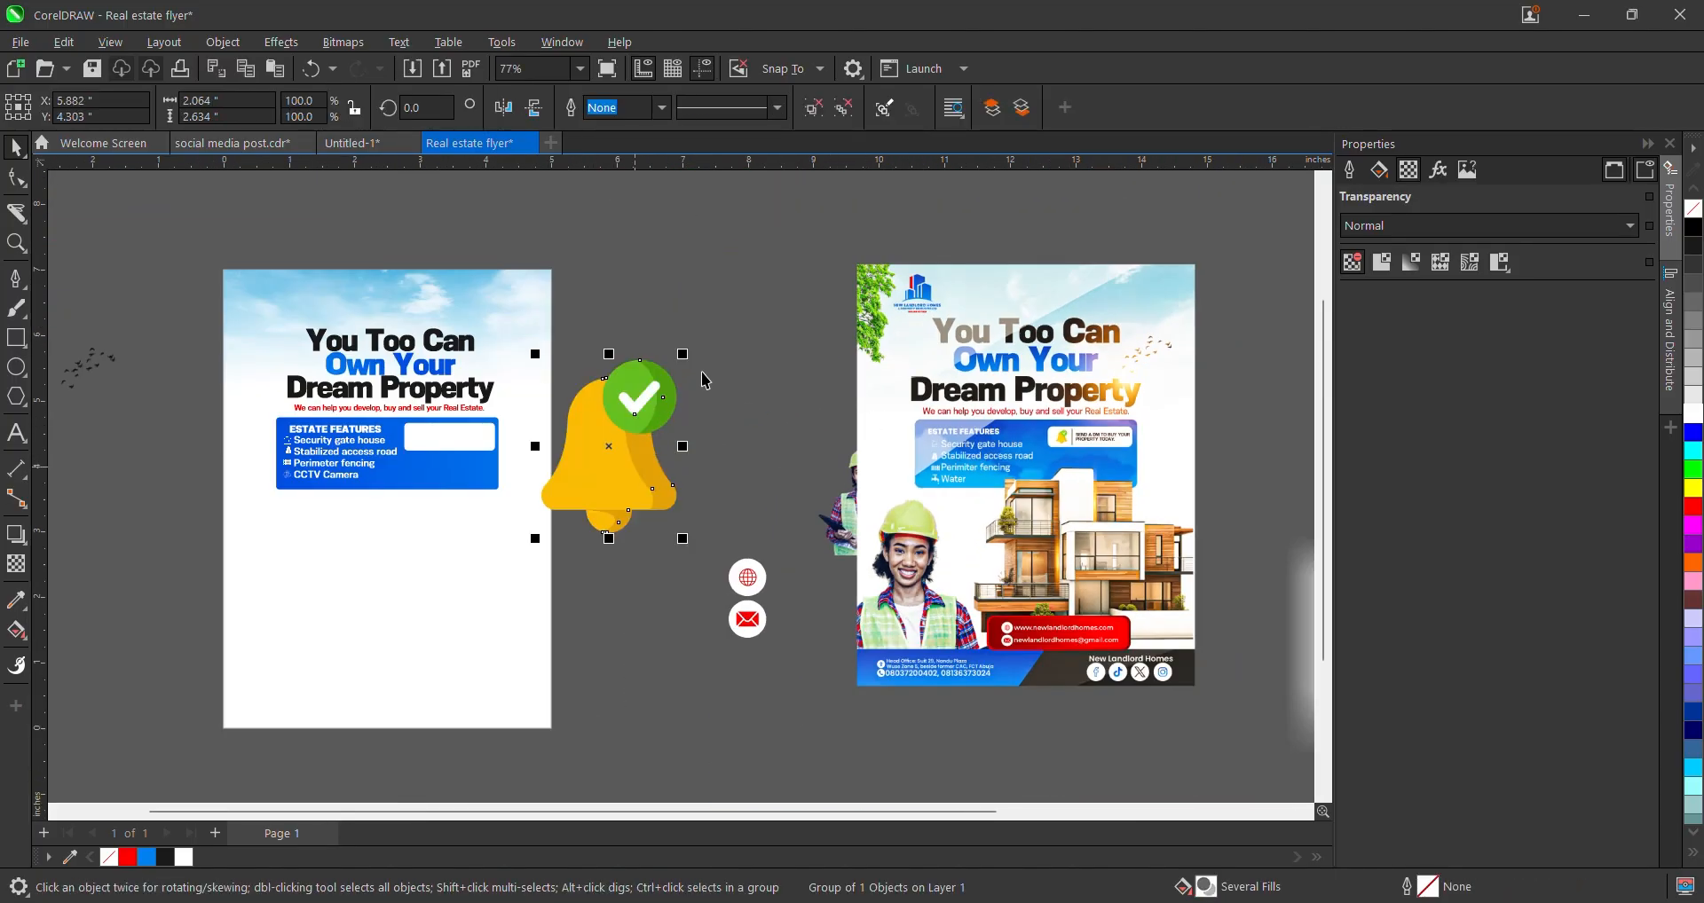
drag(683, 356, 346, 404)
scroll(611, 454, up, 2)
scroll(346, 404, up, 3)
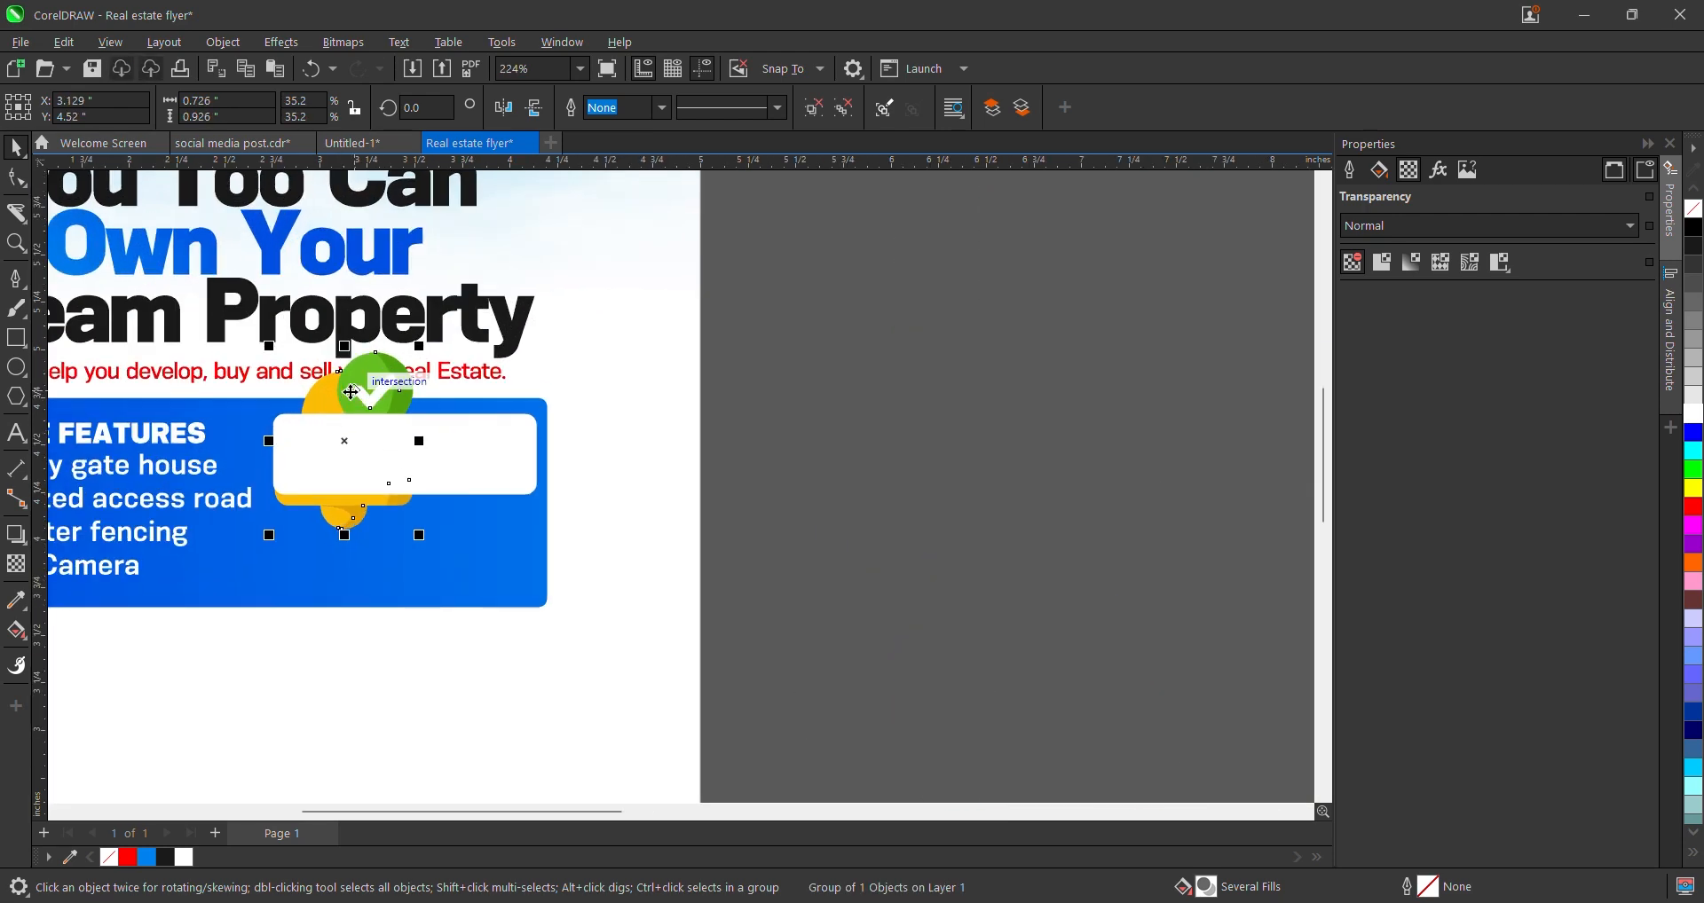
- Bring the bell to the front of the layer, above the white box
key(shift+Page_Up)
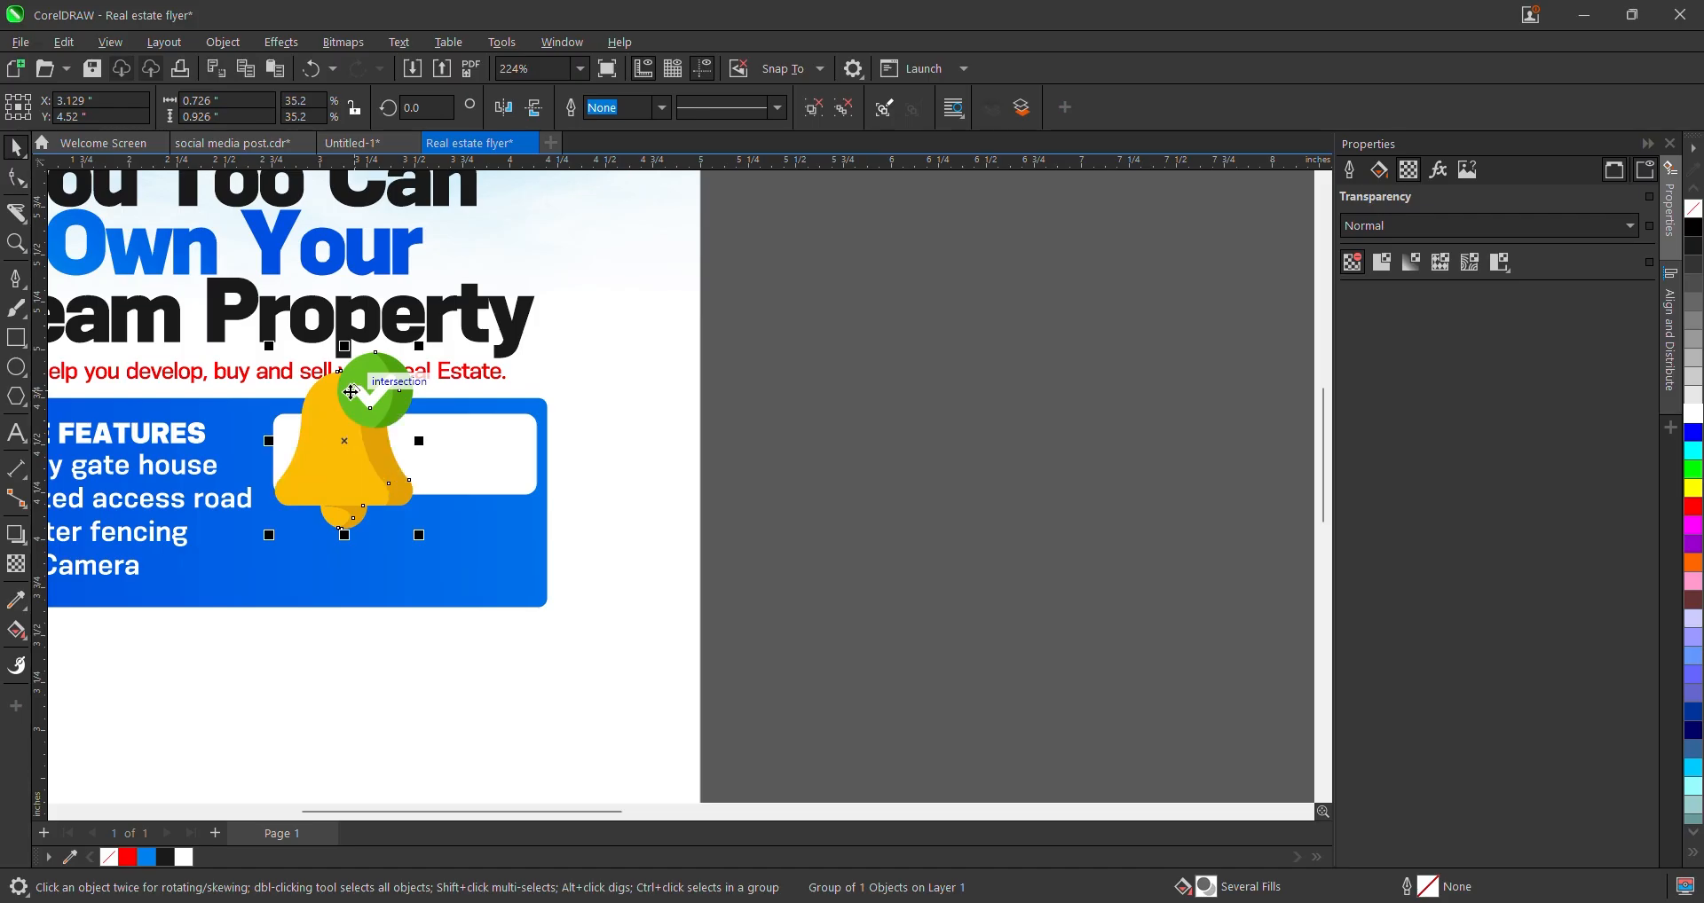
key(ctrl+z)
scroll(350, 390, up, 2)
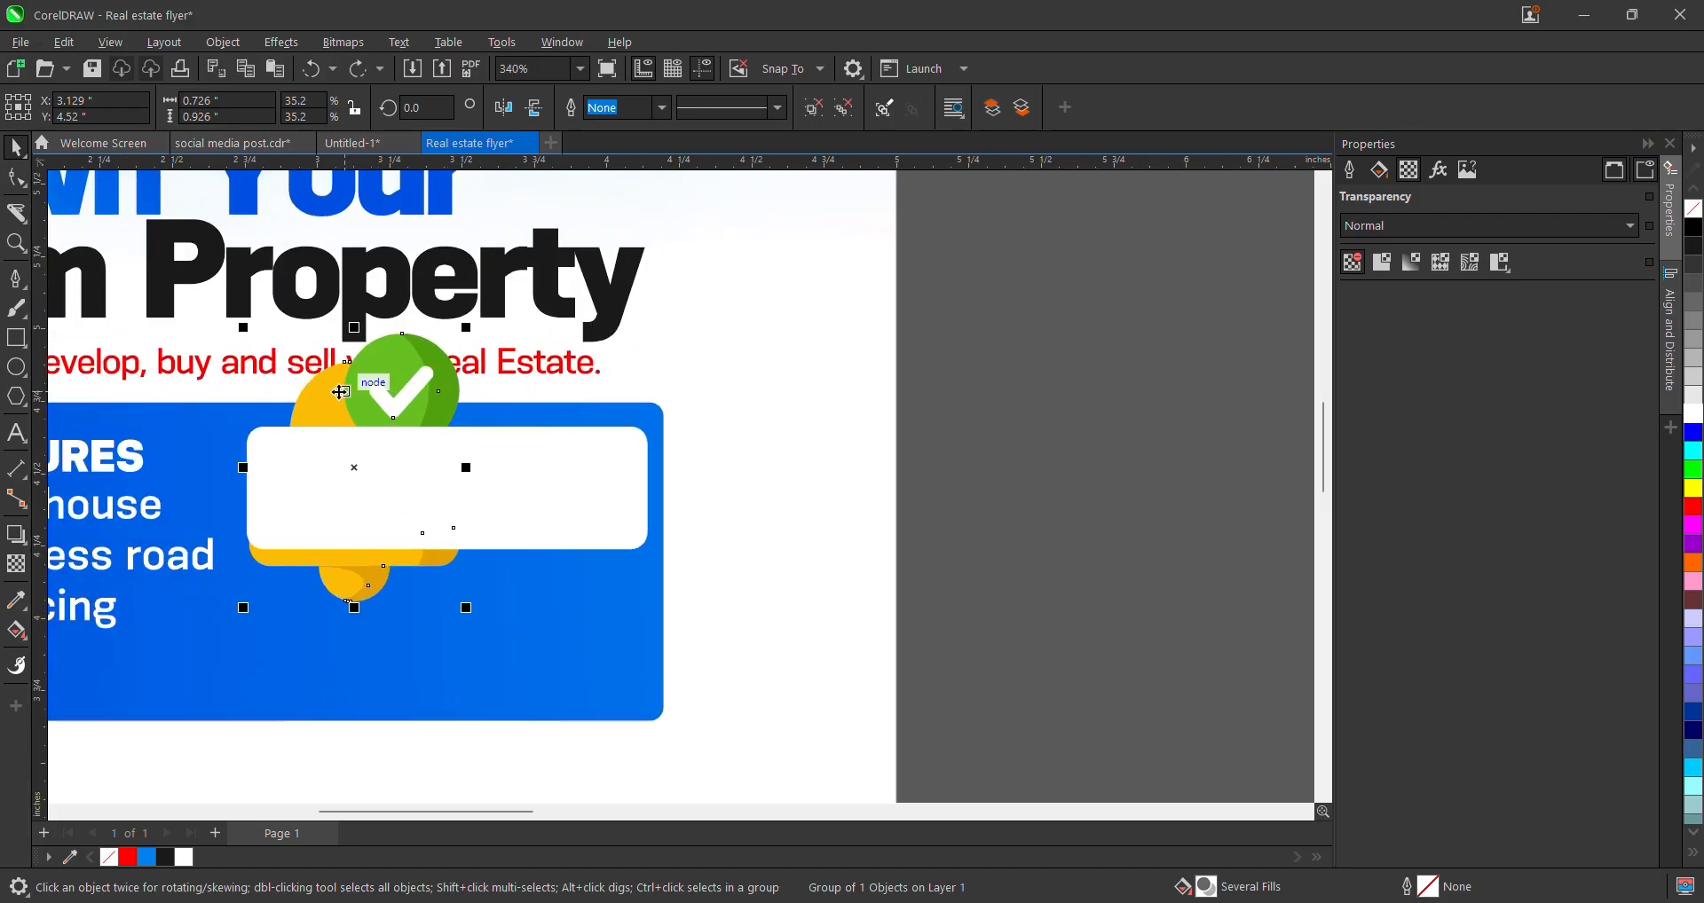
right_click(382, 383)
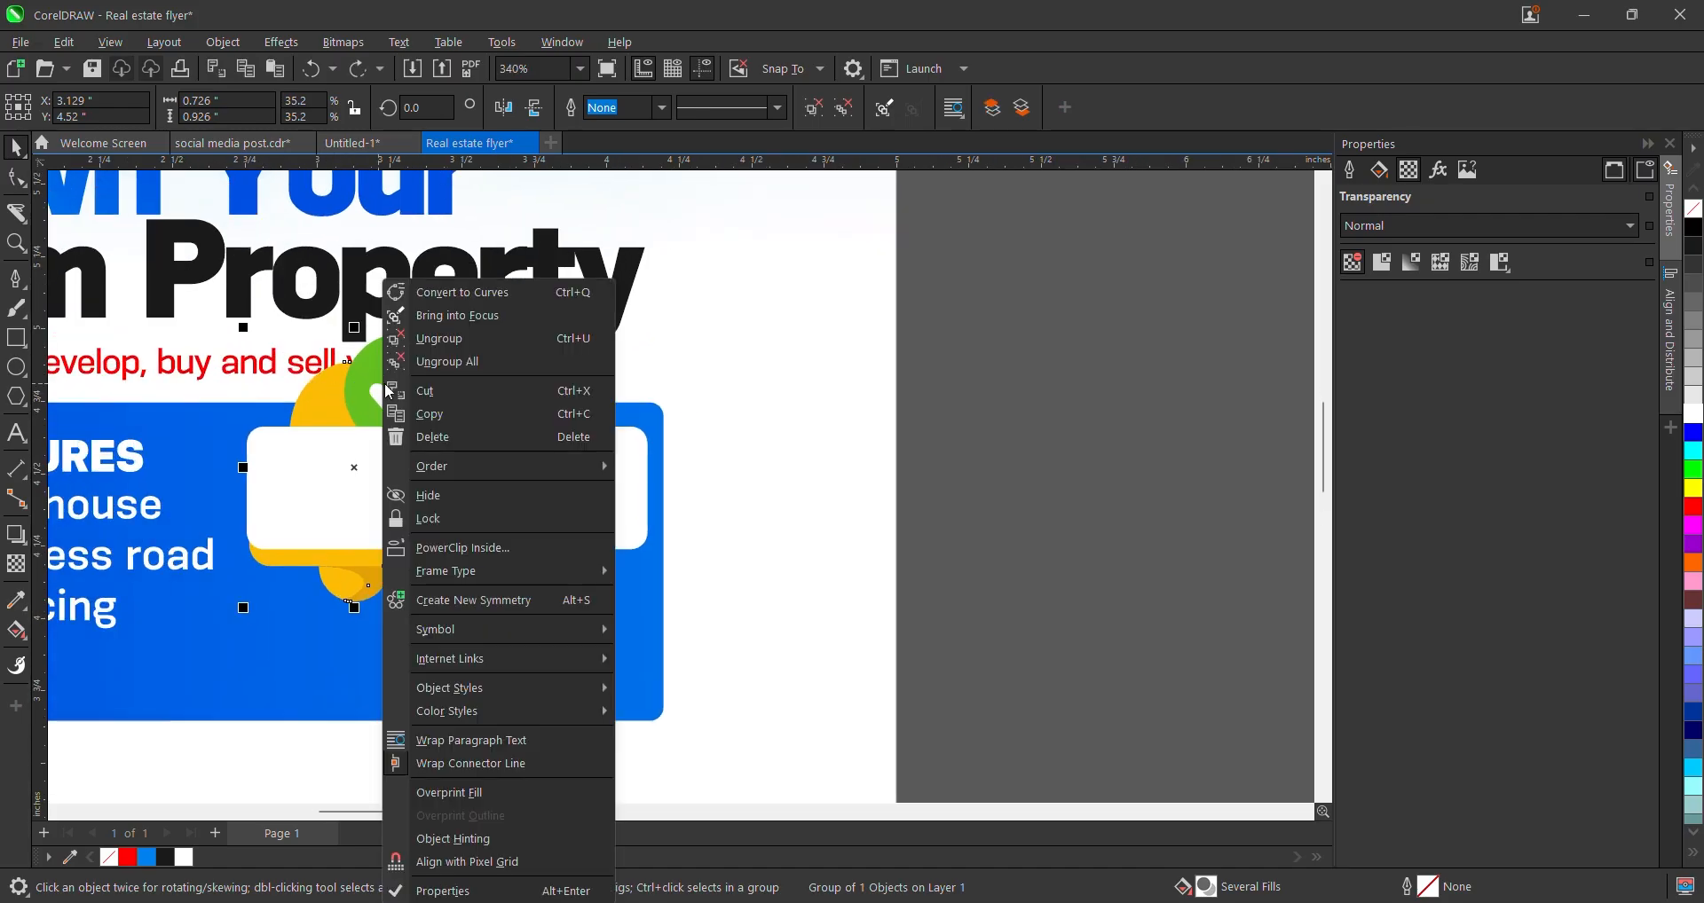
mouse_move(568, 467)
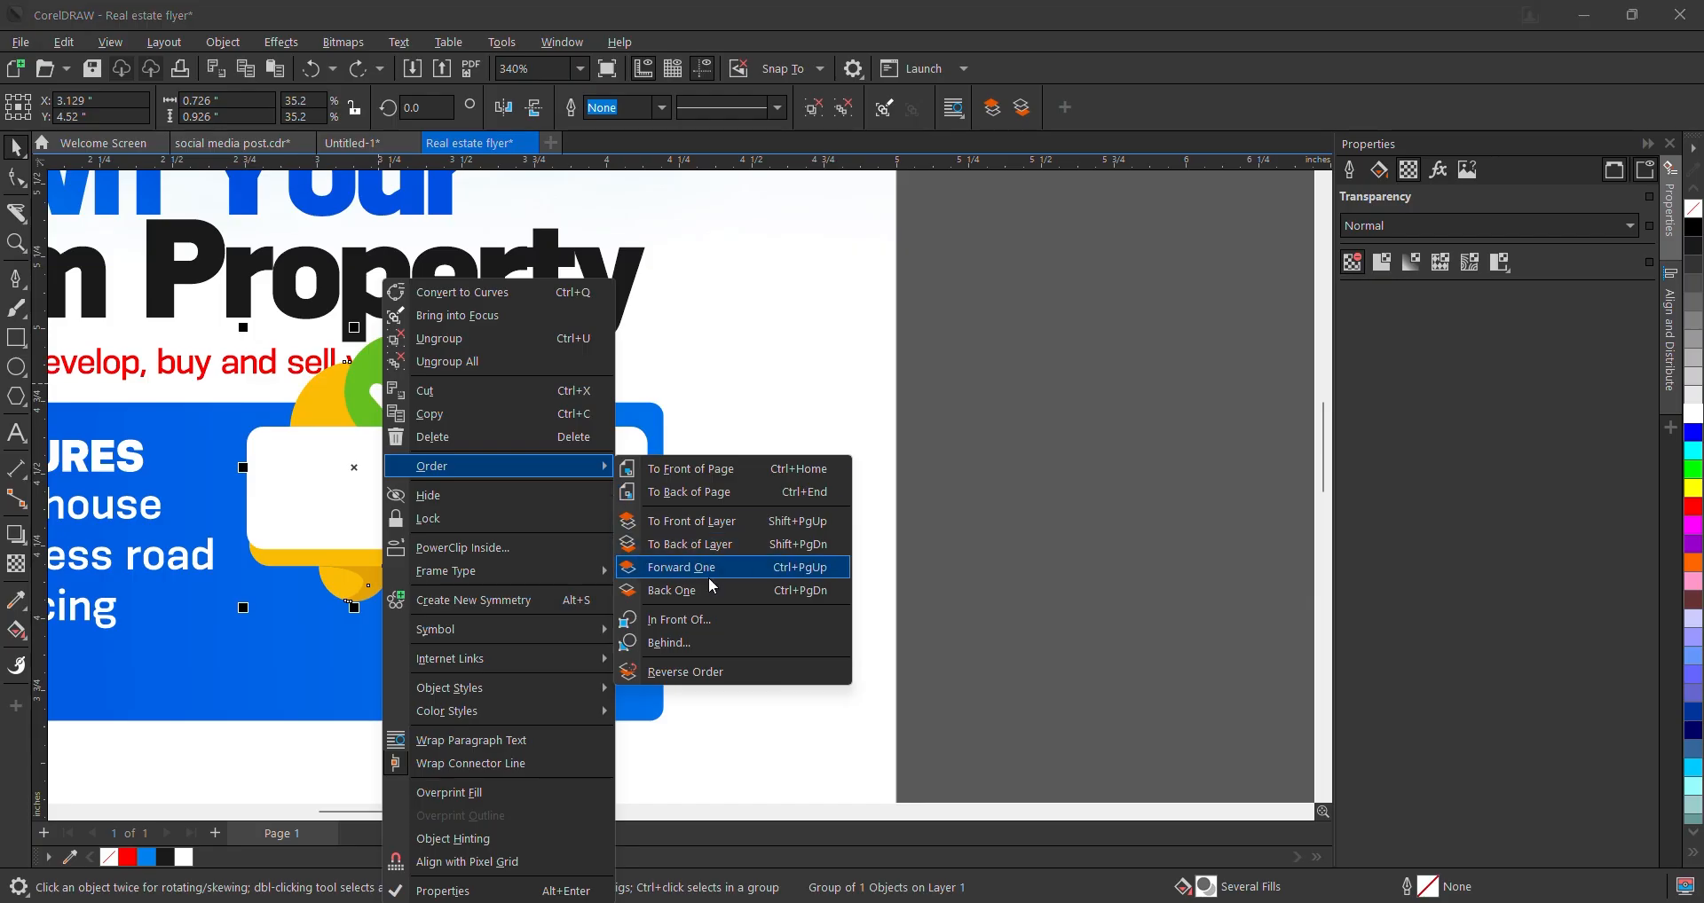
click(736, 522)
- Shrink the bell to half size and nudge it into the white box's left end
drag(471, 325, 400, 332)
scroll(419, 496, down, 2)
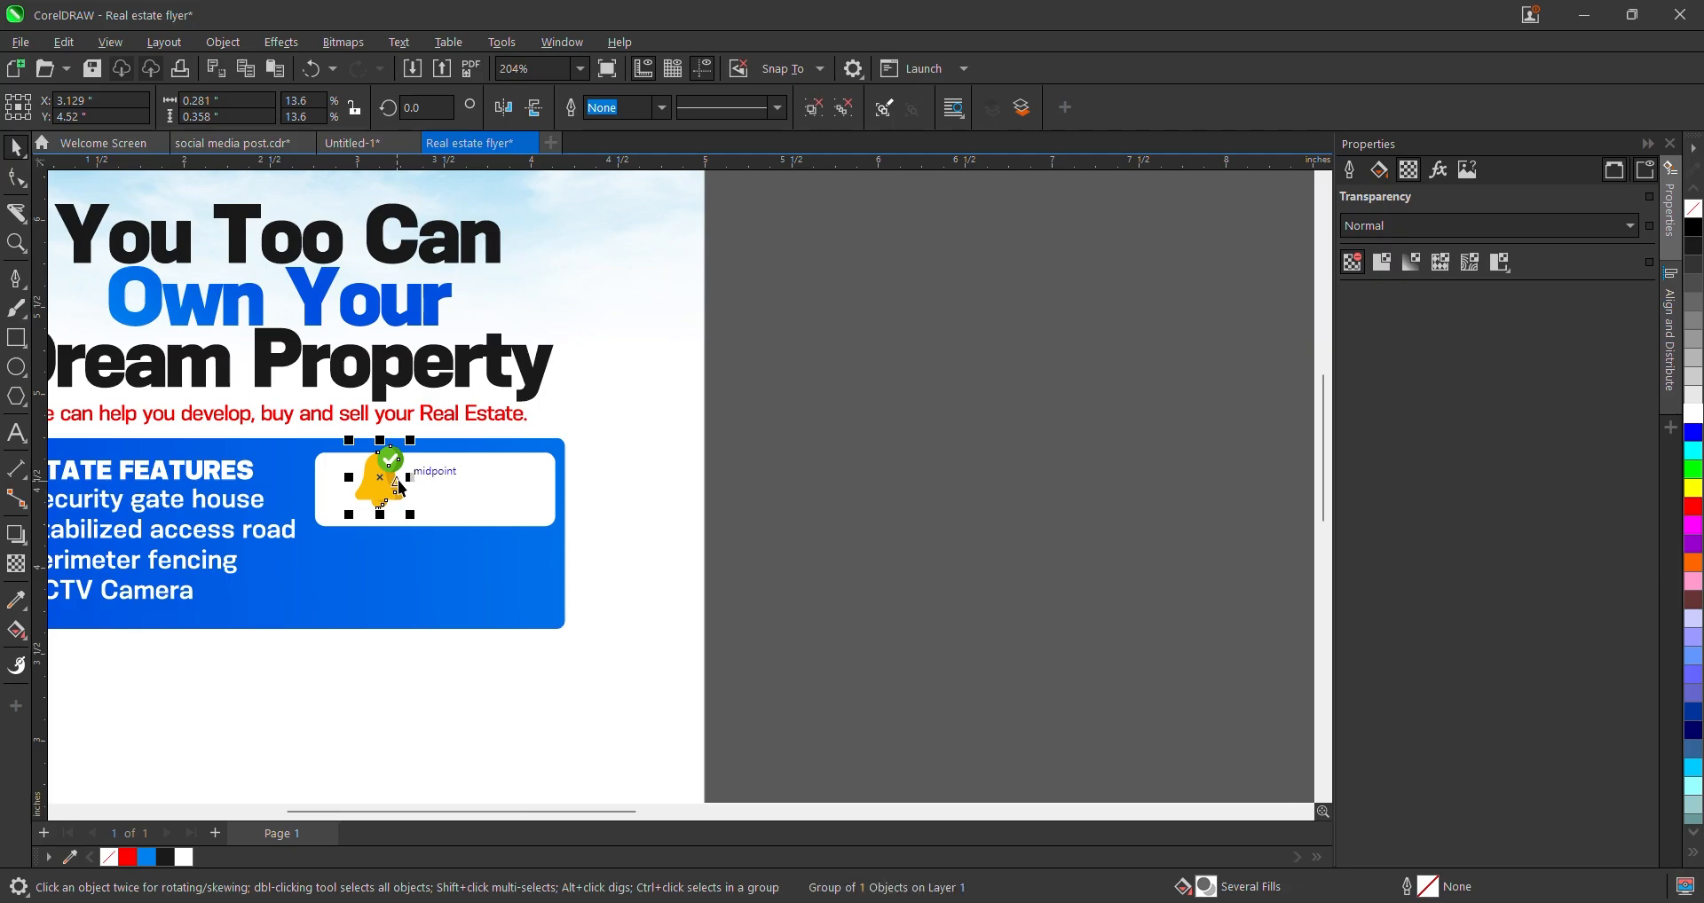
drag(382, 479, 354, 485)
scroll(328, 469, up, 2)
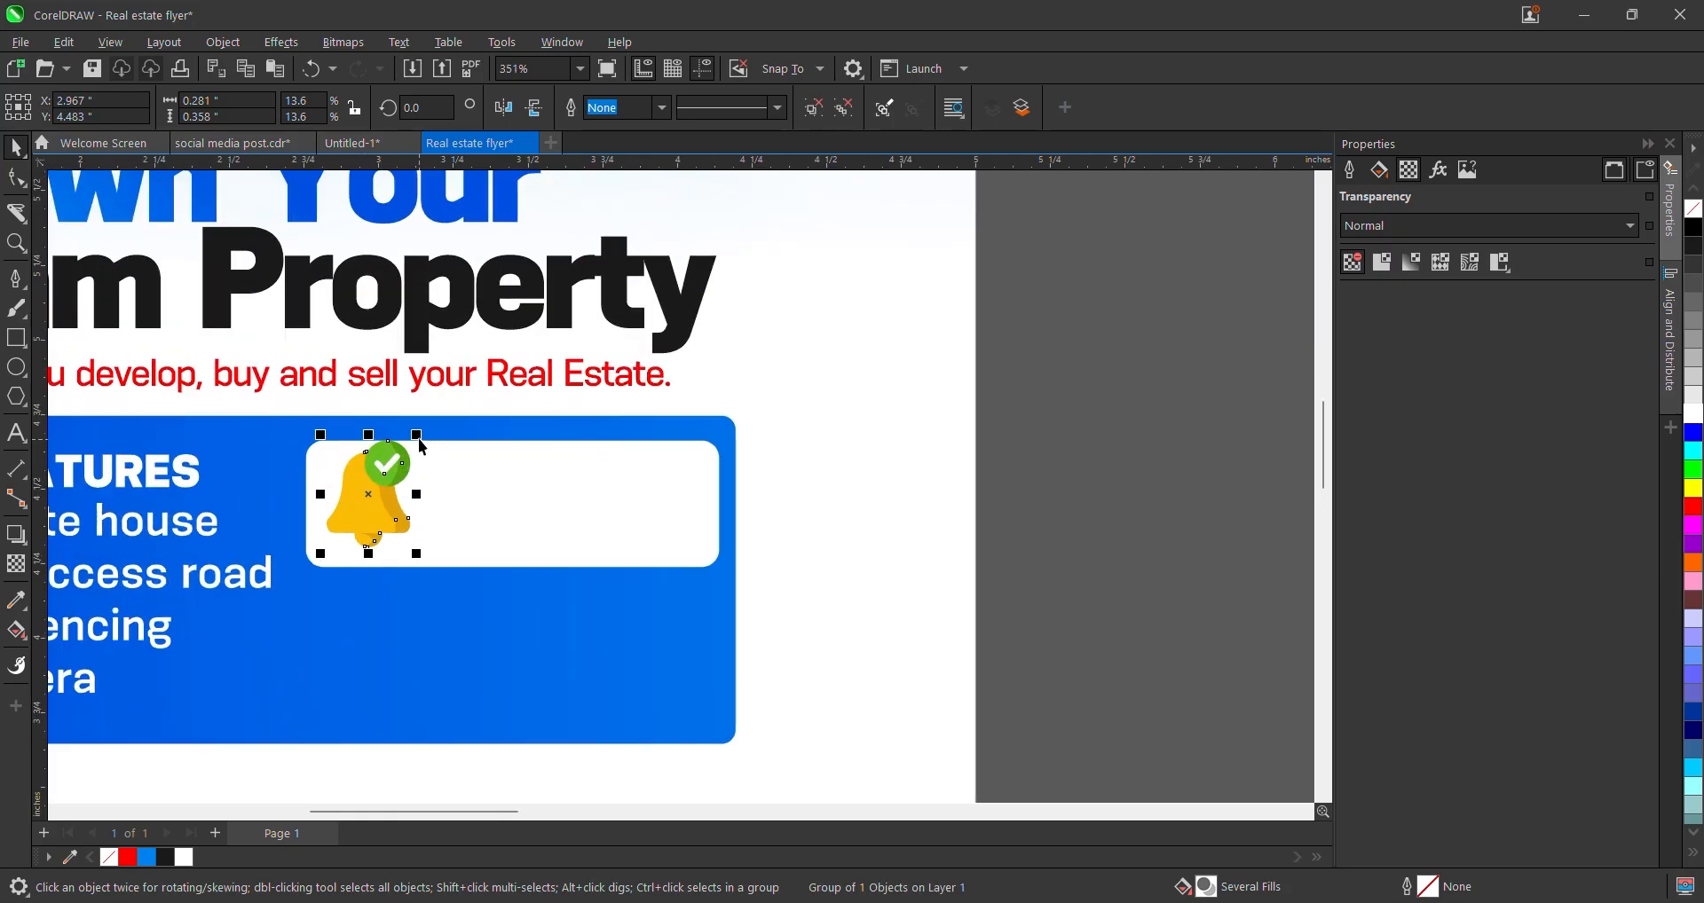
drag(416, 435, 402, 457)
scroll(371, 491, up, 2)
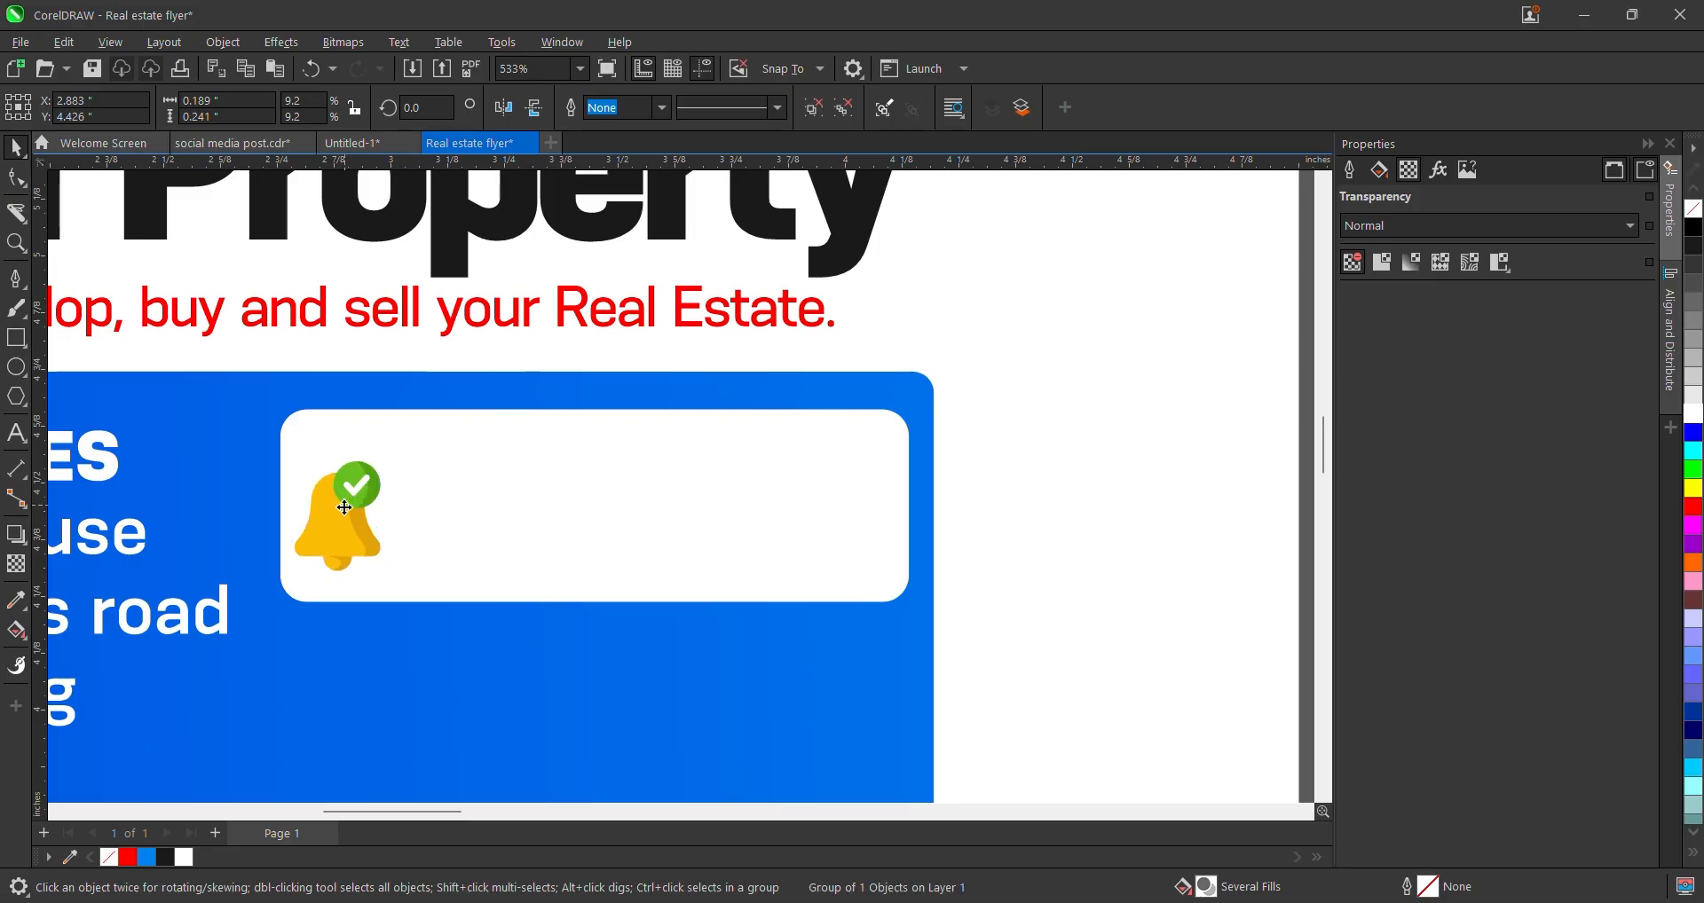
drag(345, 505, 367, 498)
scroll(366, 498, down, 4)
scroll(554, 482, down, 2)
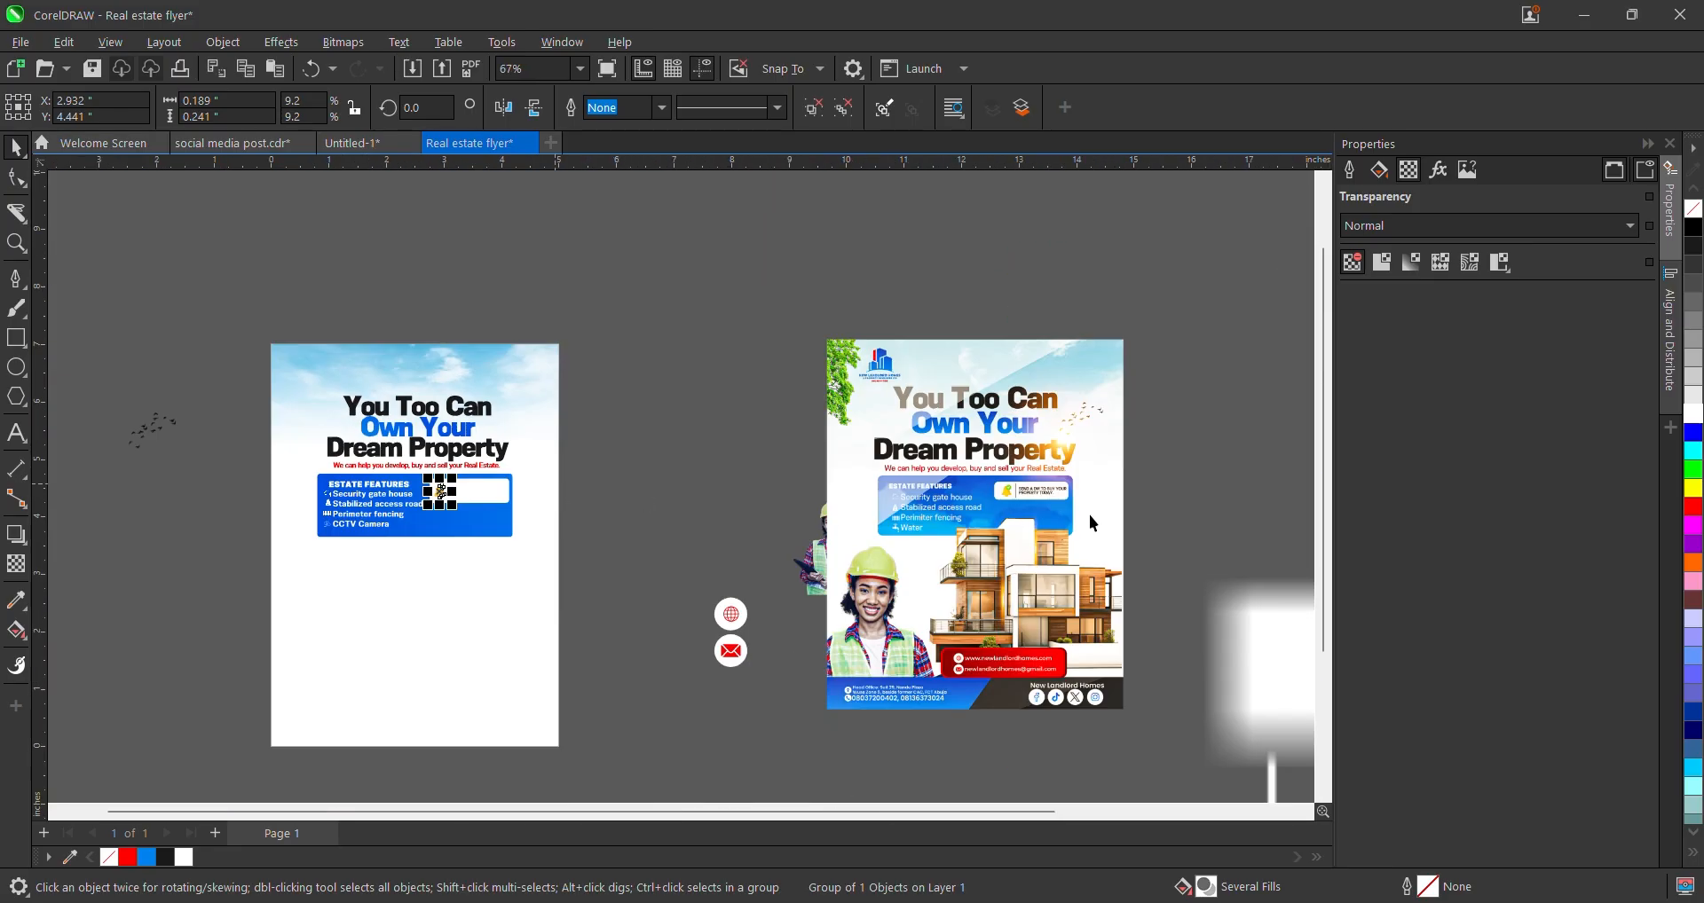
scroll(1062, 502, up, 2)
scroll(1005, 480, up, 1)
scroll(1010, 475, down, 3)
- Place a dark gray copy of the 'Stabilized access road' text in the white box beside the bell
click(337, 483)
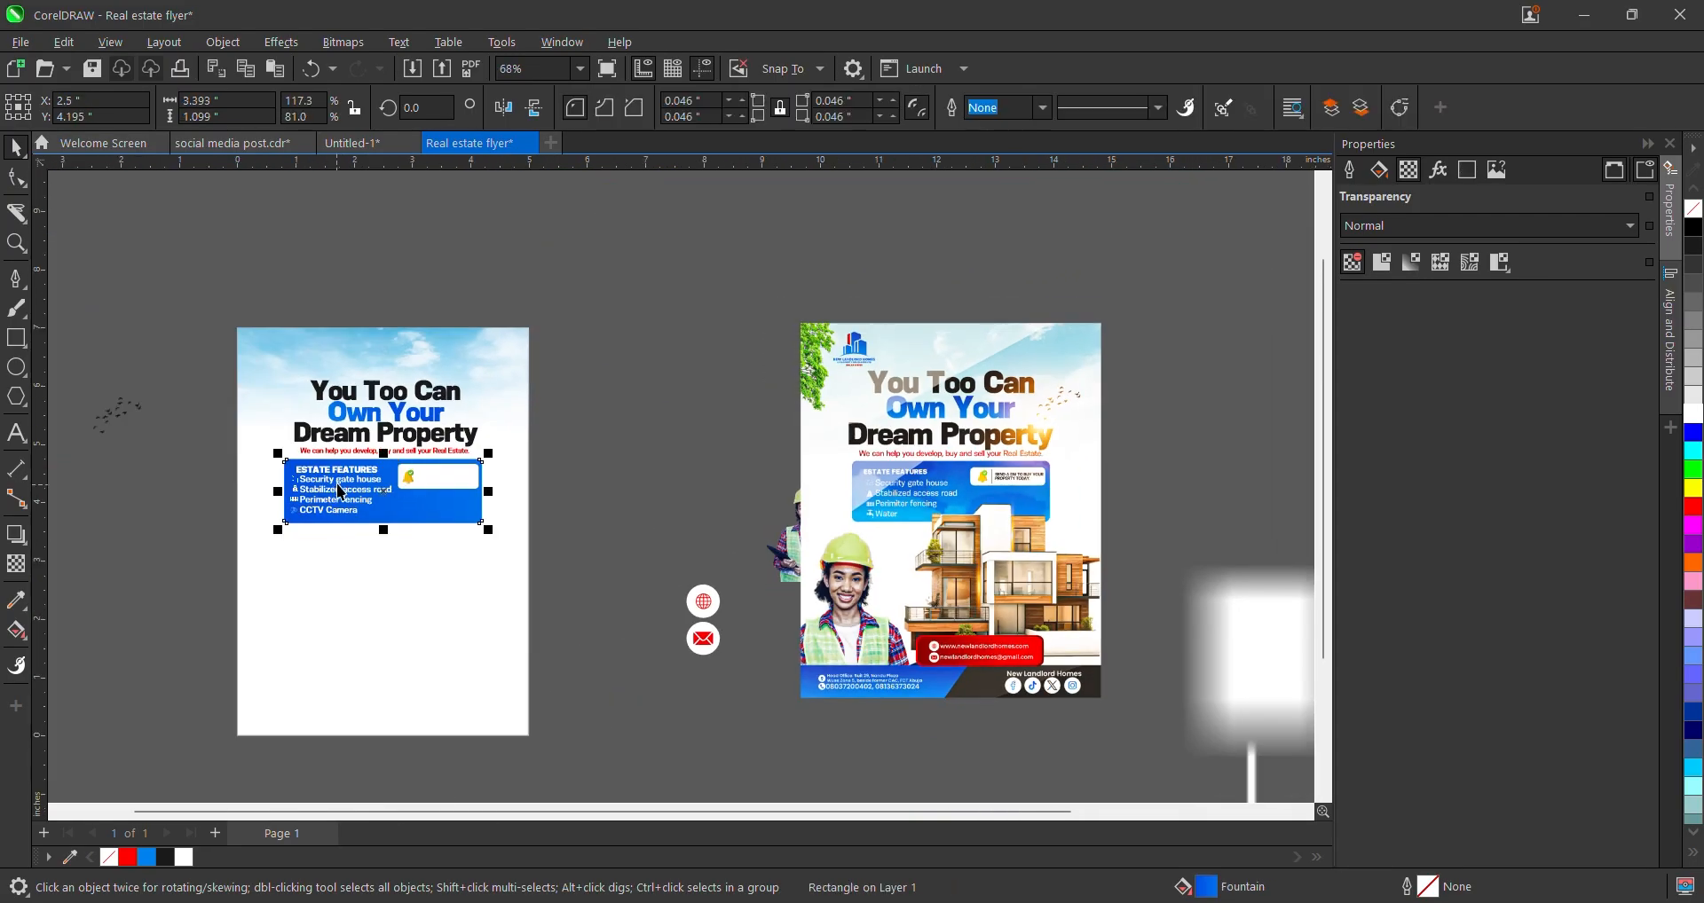
scroll(338, 483, up, 2)
click(357, 500)
drag(357, 500, 577, 475)
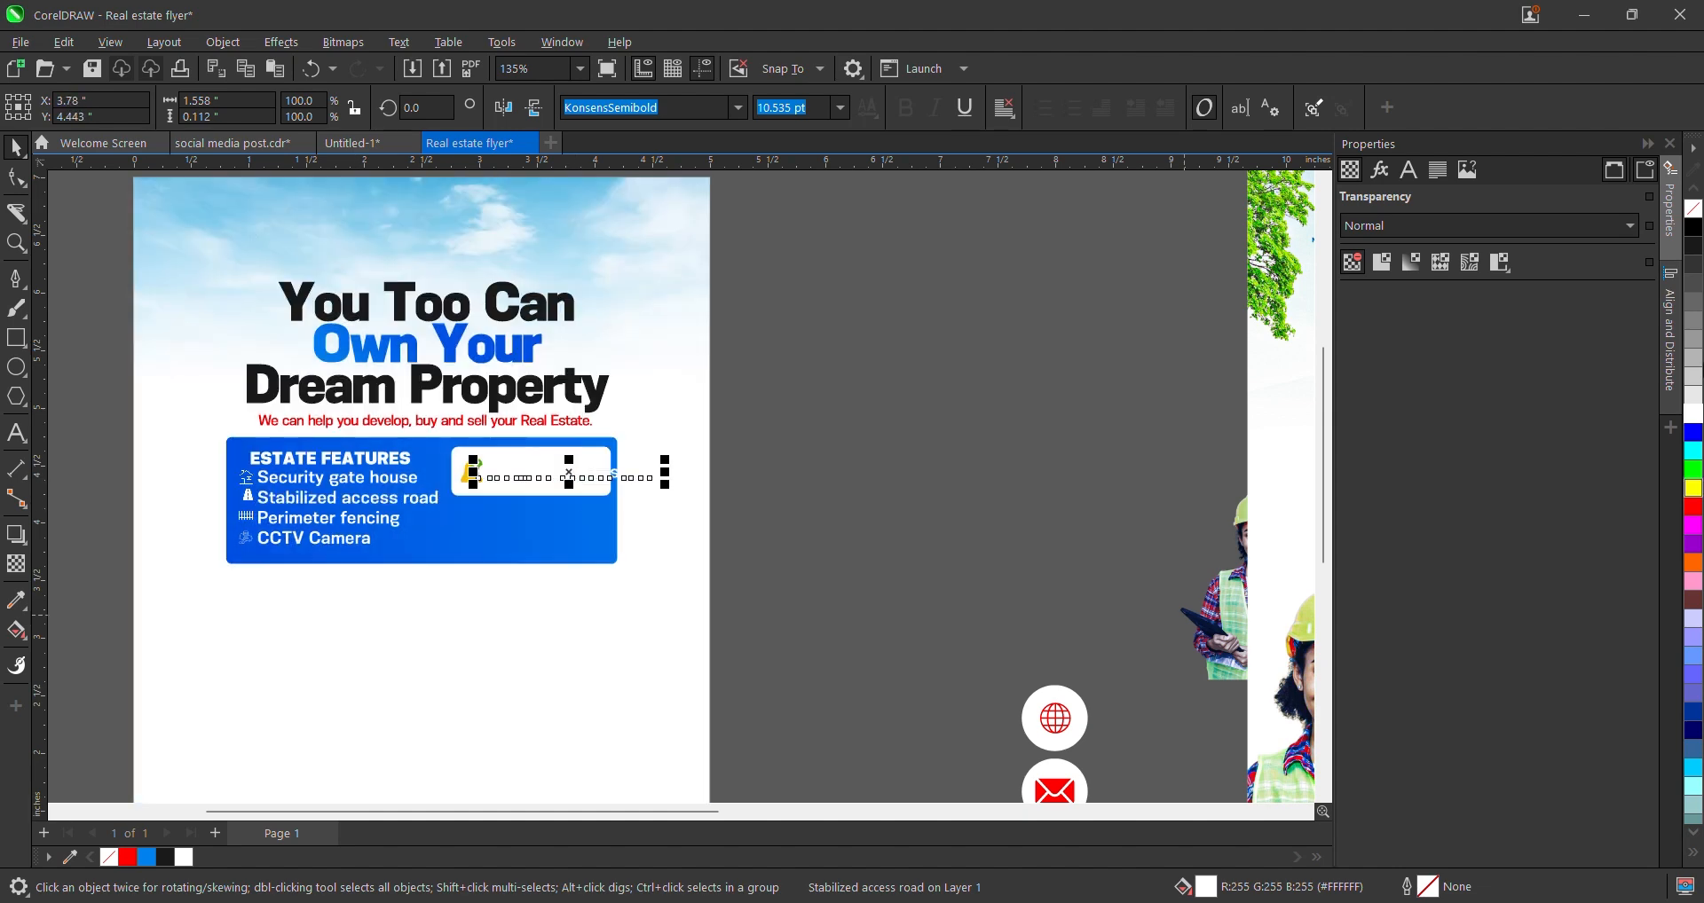
click(1693, 253)
scroll(534, 404, up, 1)
- Retype the copied text as 'SEND A DM TO BUY YOUR PROPERTY TODAY' on two lines
double_click(510, 517)
scroll(509, 519, down, 1)
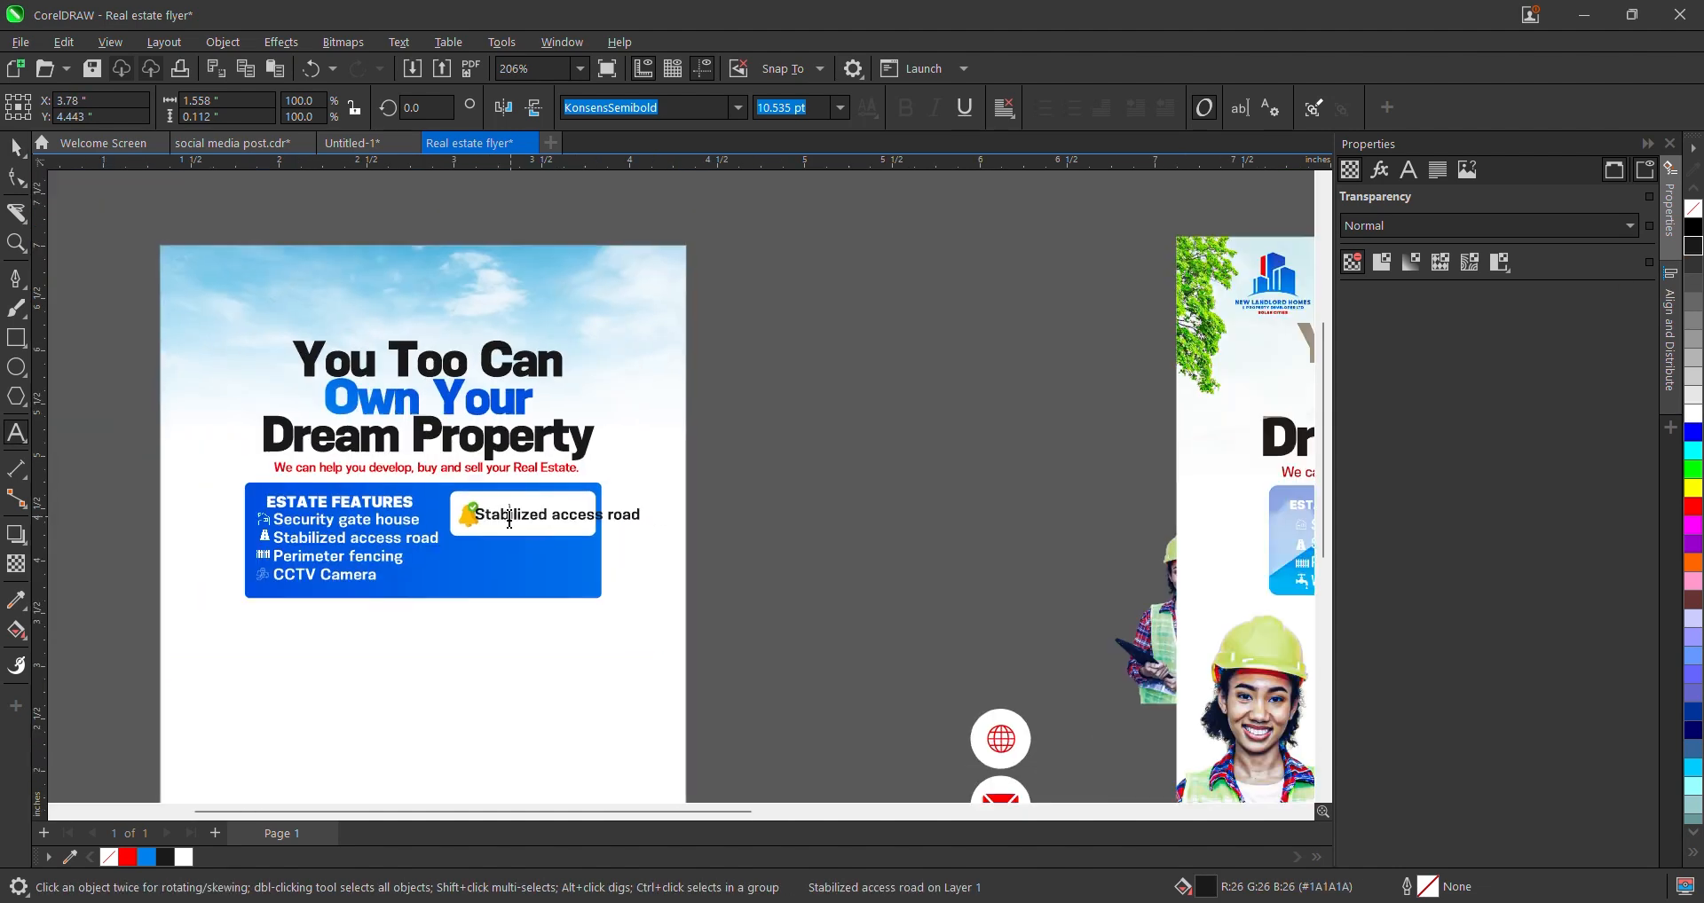
key(ctrl+a)
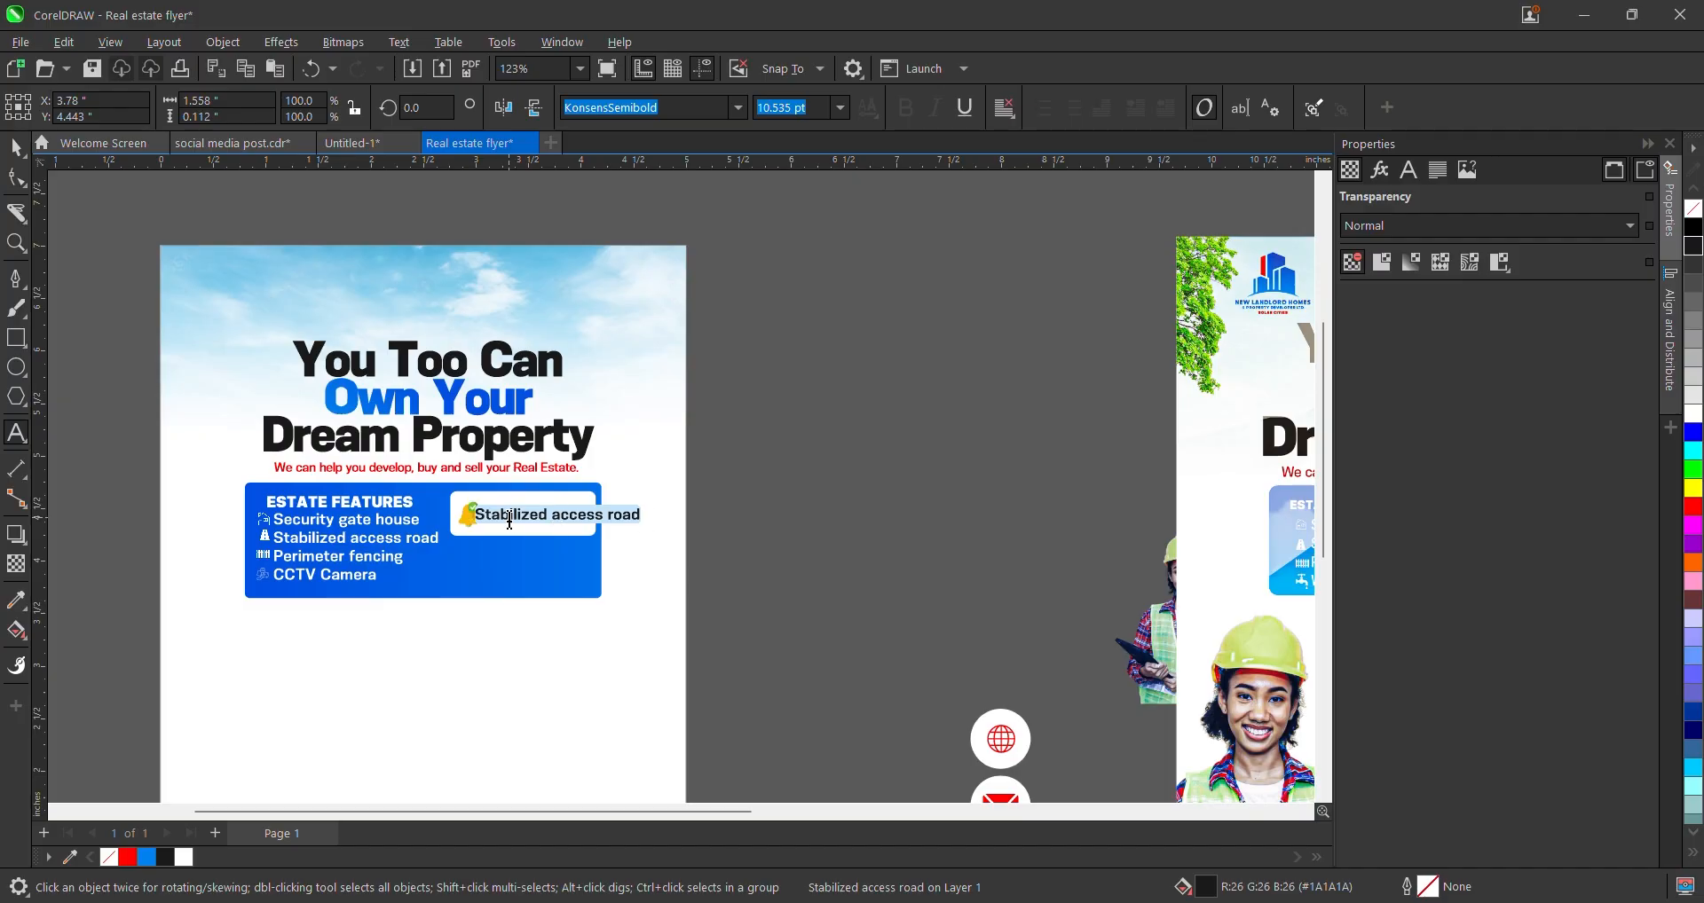
text(You)
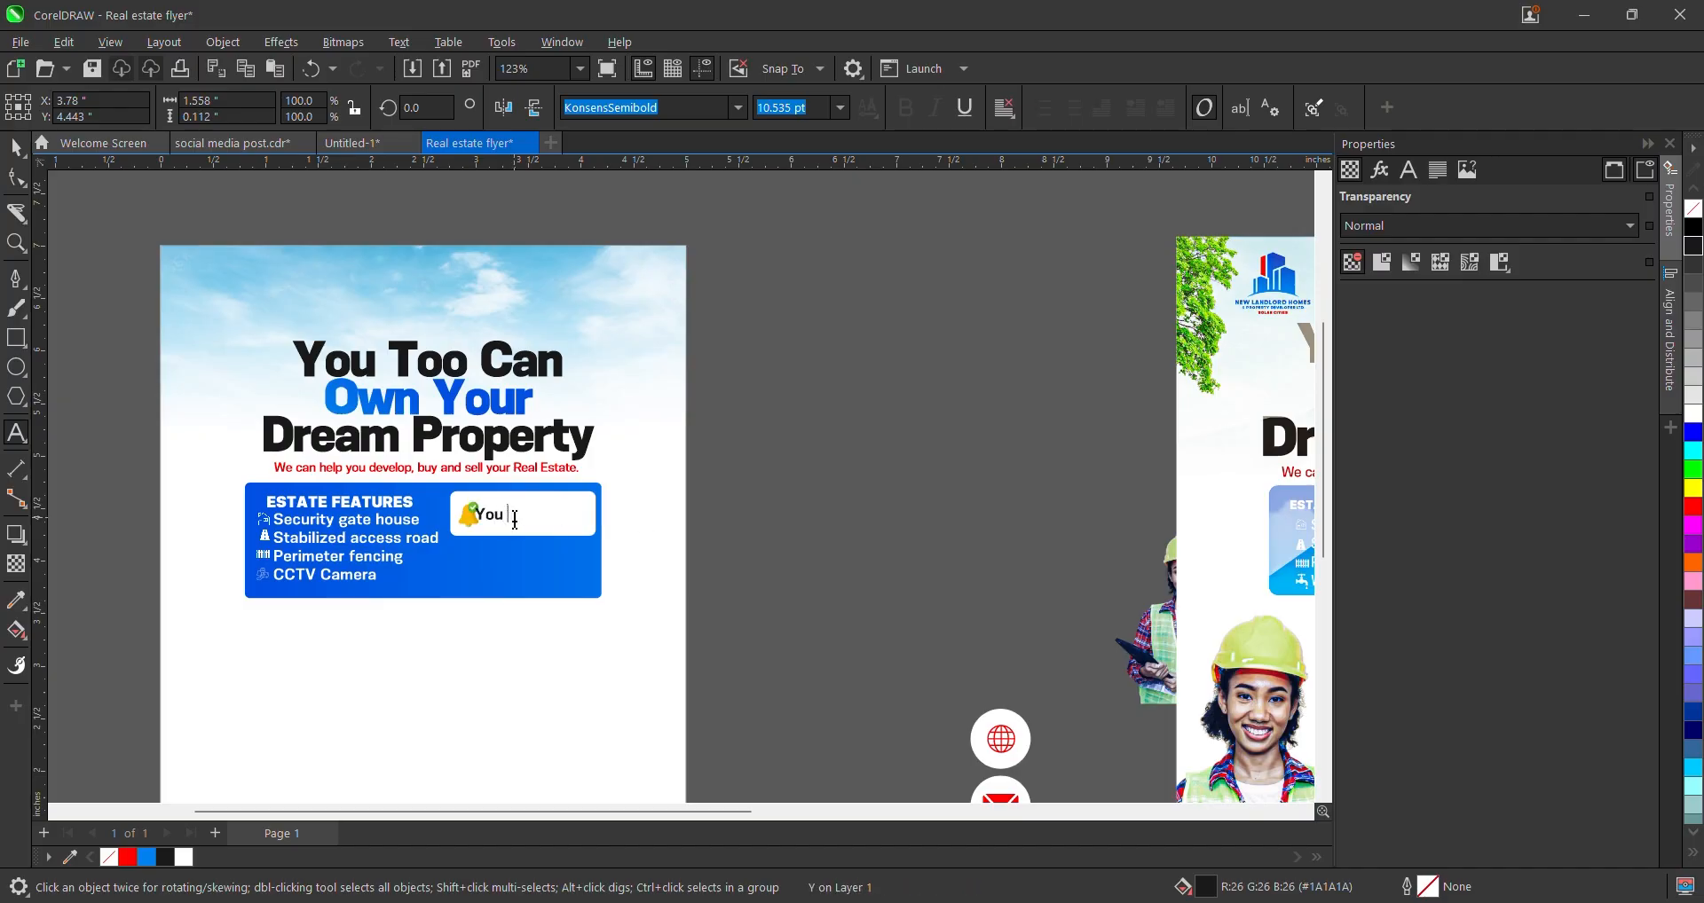
scroll(516, 520, down, 1)
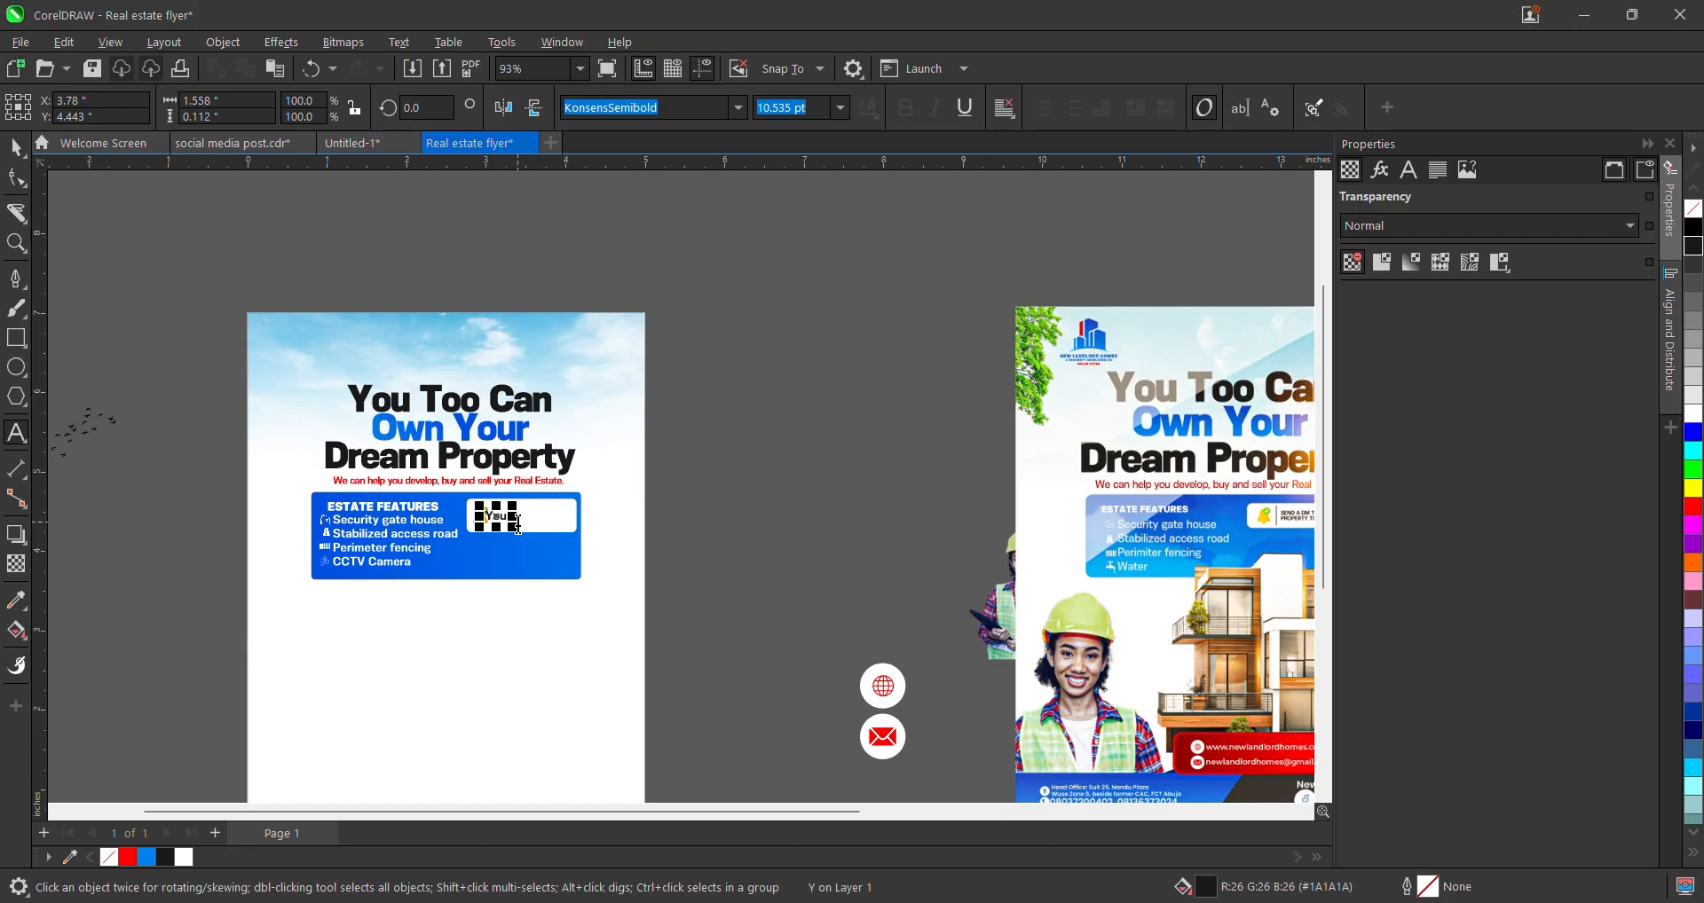
scroll(519, 525, down, 1)
key(ctrl+a)
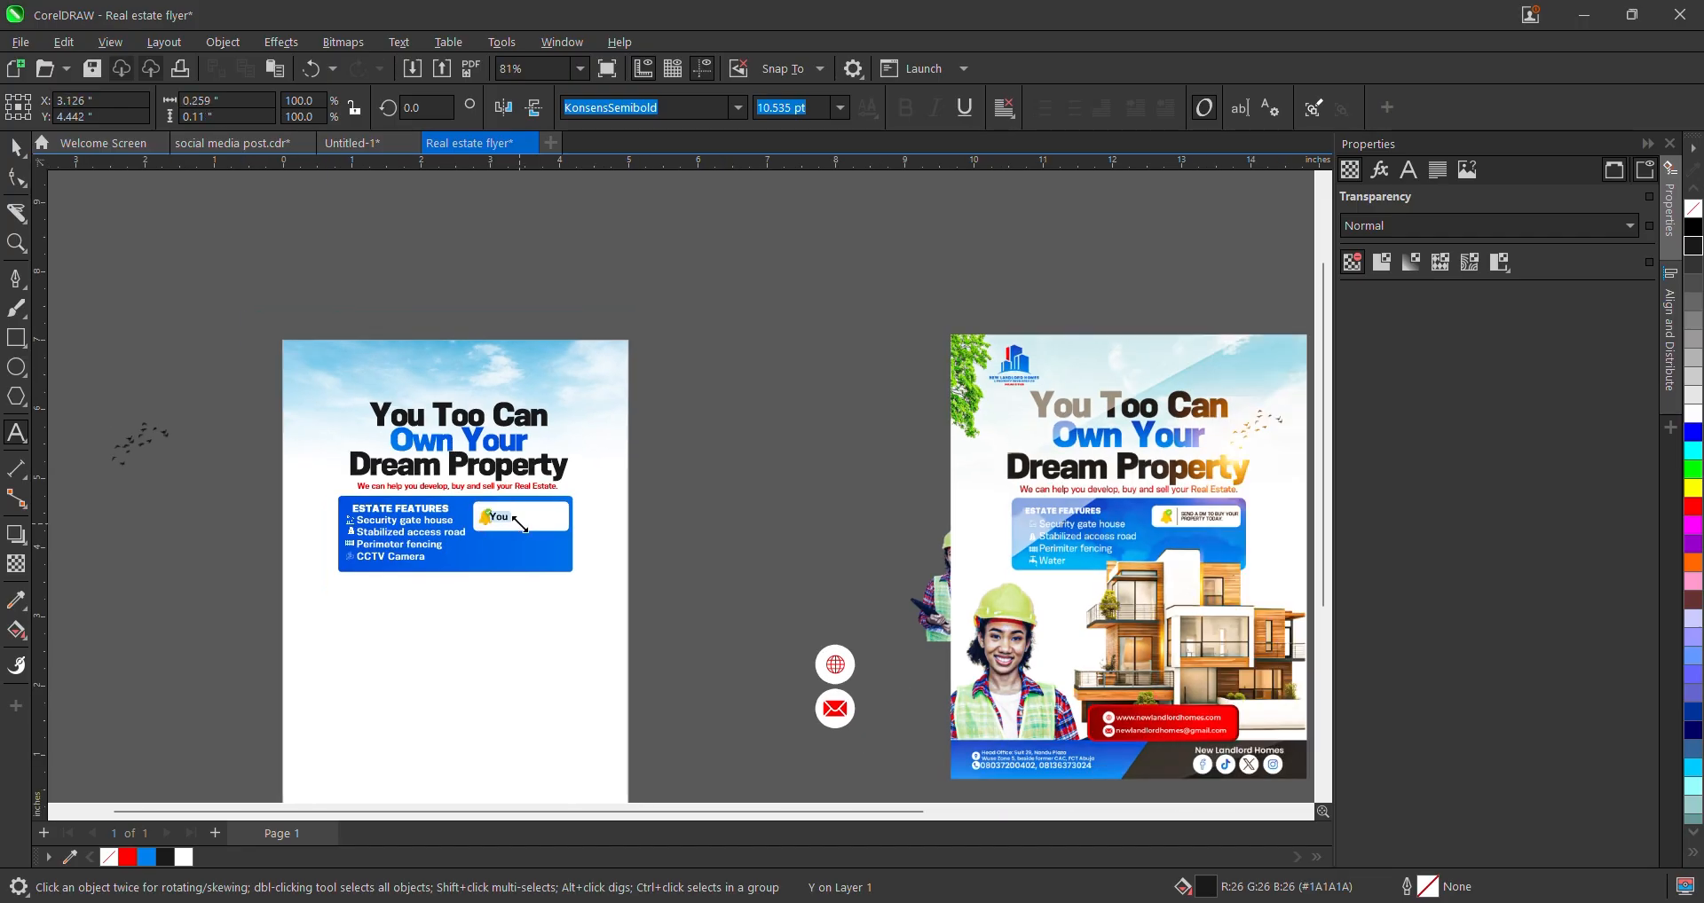
text(SEND A DM TO BUY YOUR)
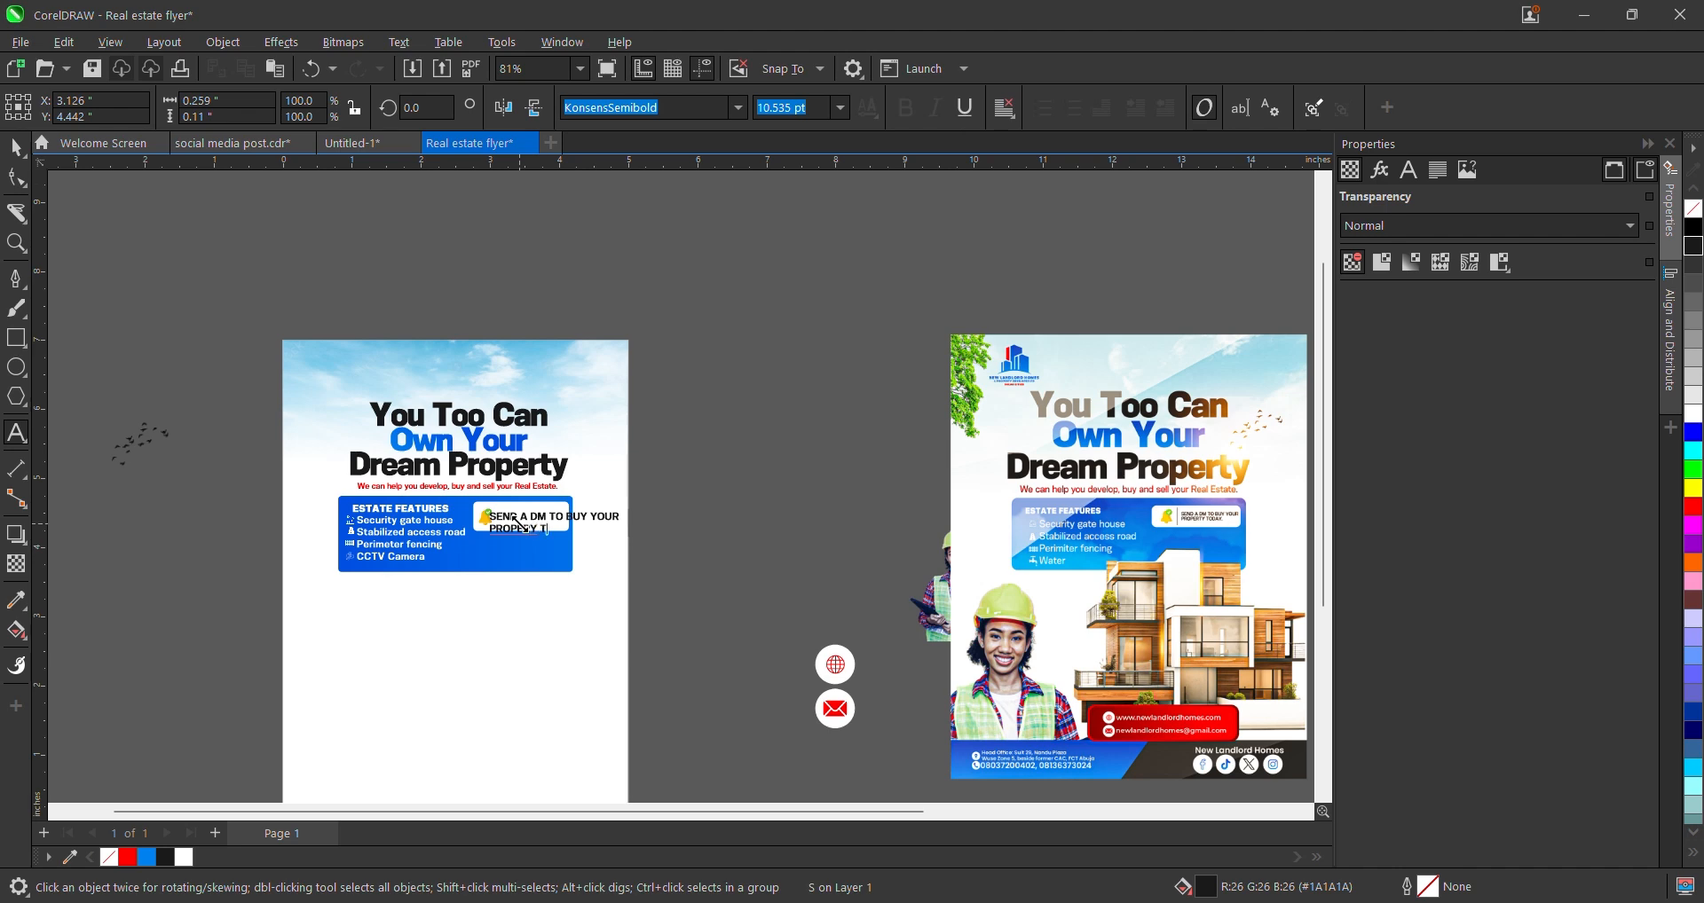
scroll(521, 522, up, 4)
key(BackSpace)
key(BackSpace)
key(BackSpace)
key(BackSpace)
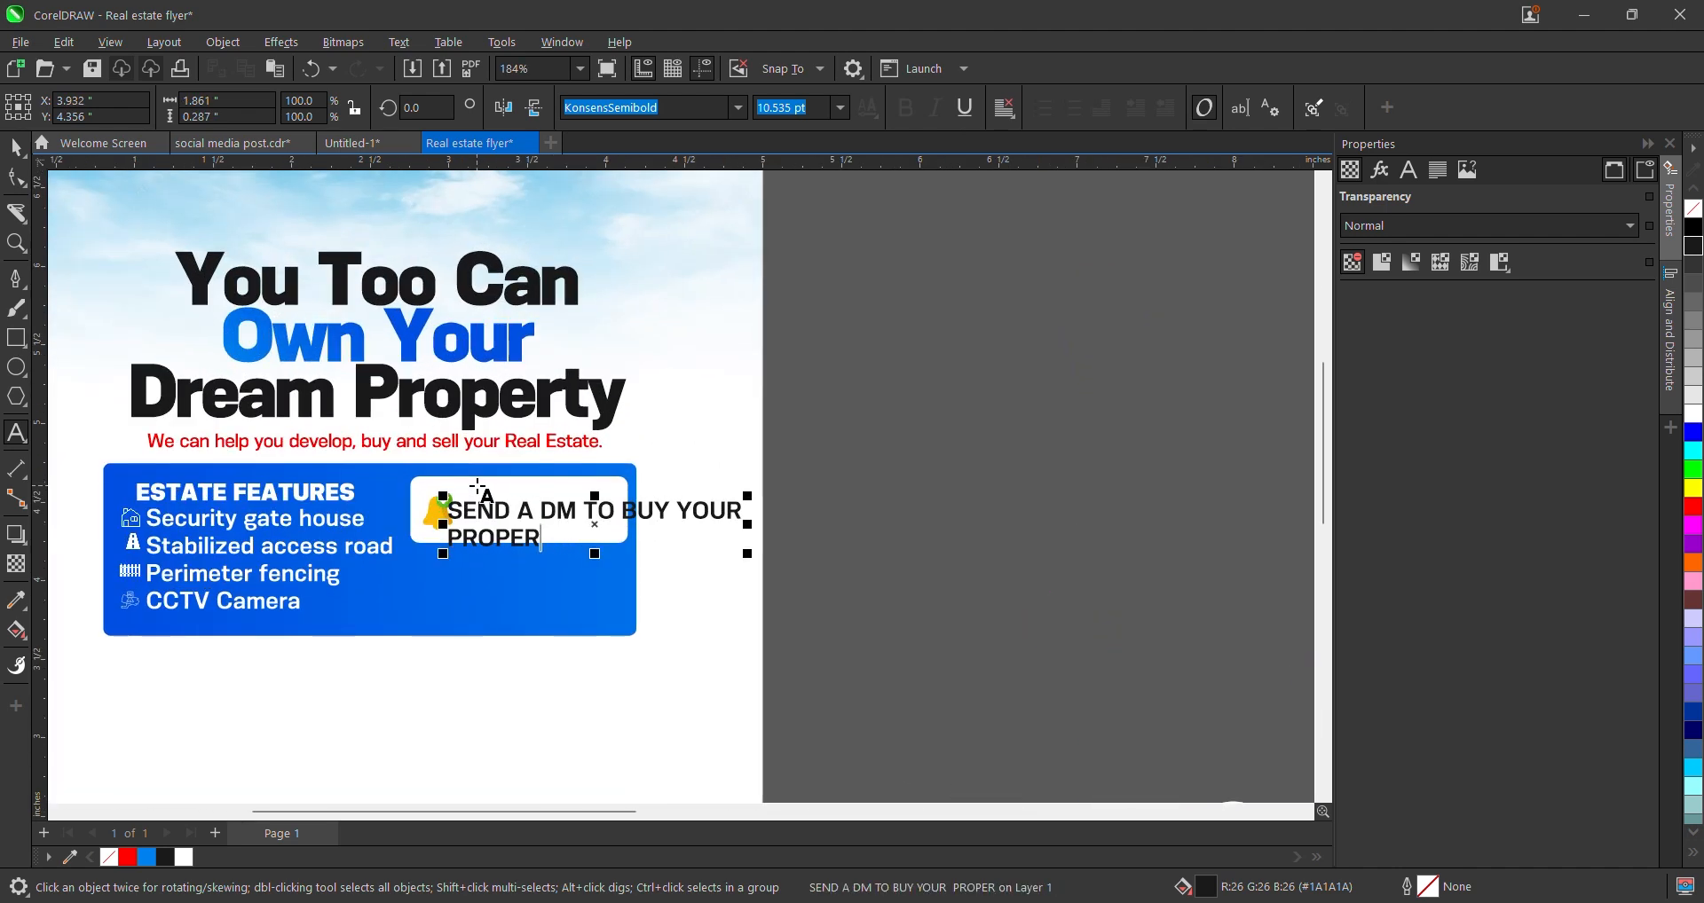
text(TY TODAY)
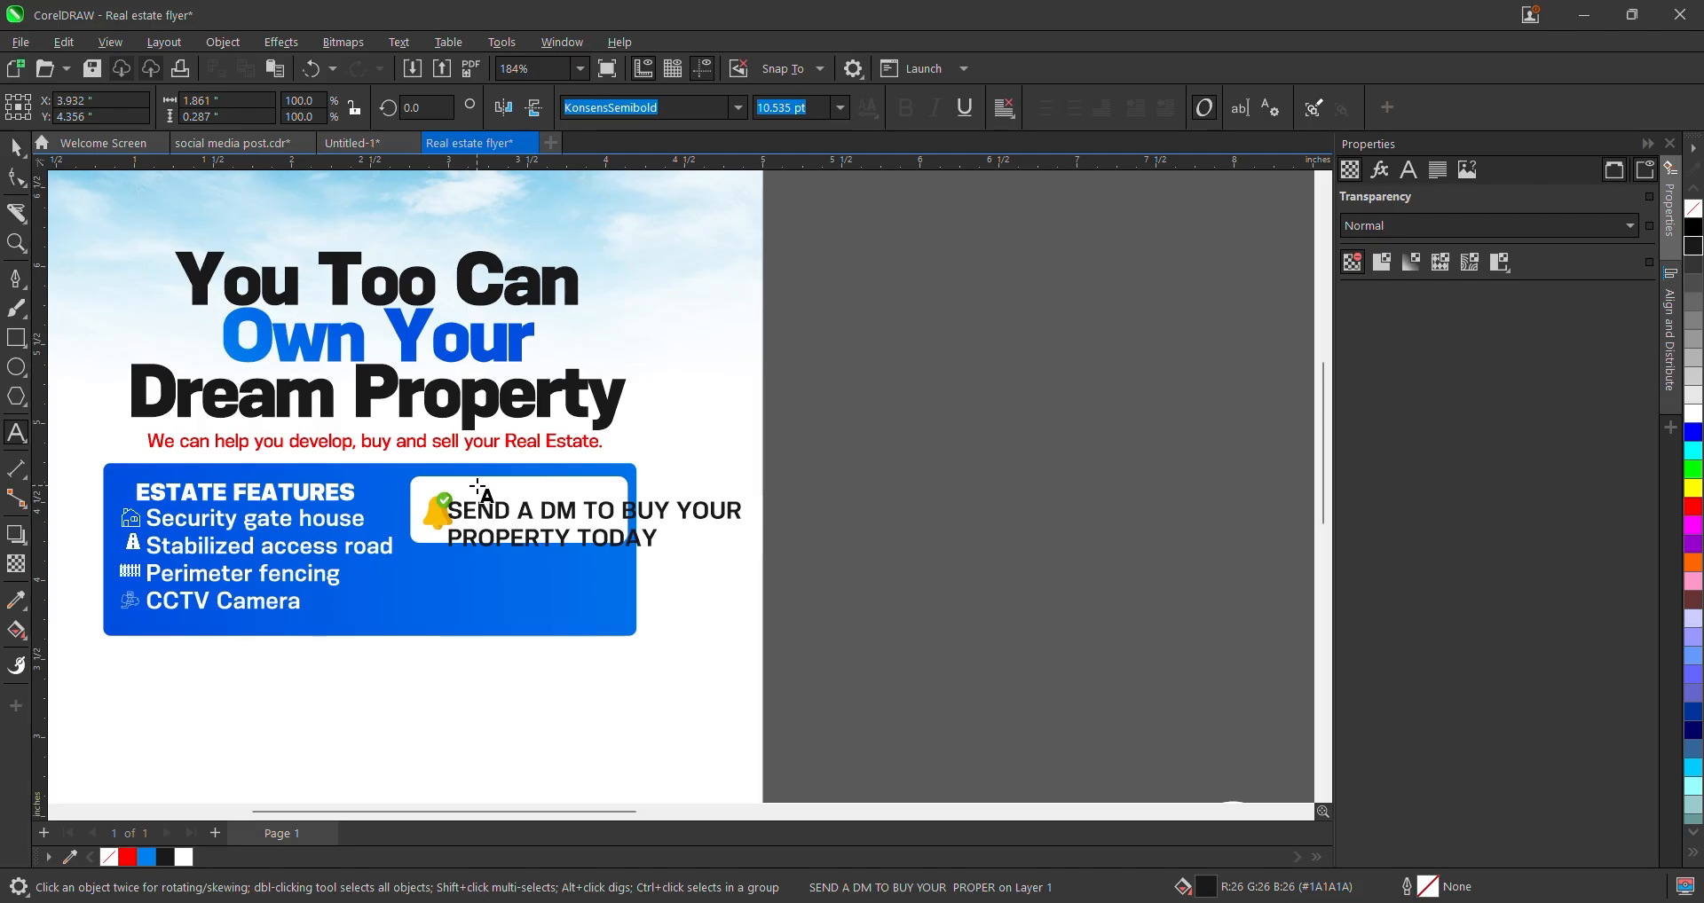
click(5, 149)
click(13, 150)
scroll(504, 382, down, 3)
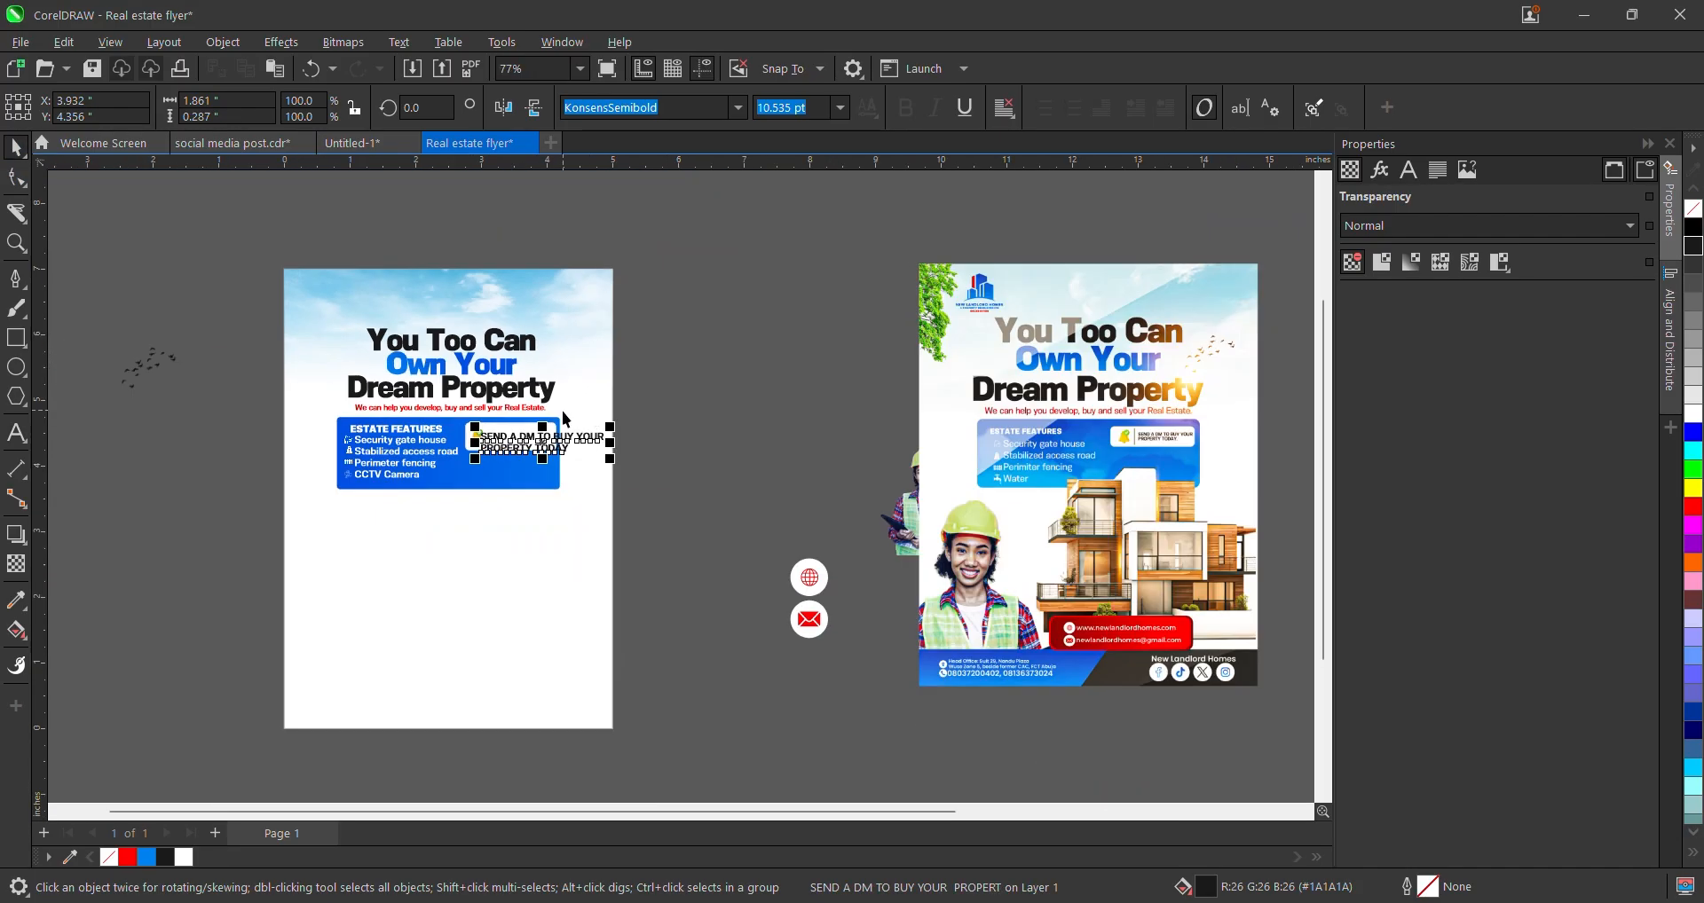
scroll(266, 550, up, 1)
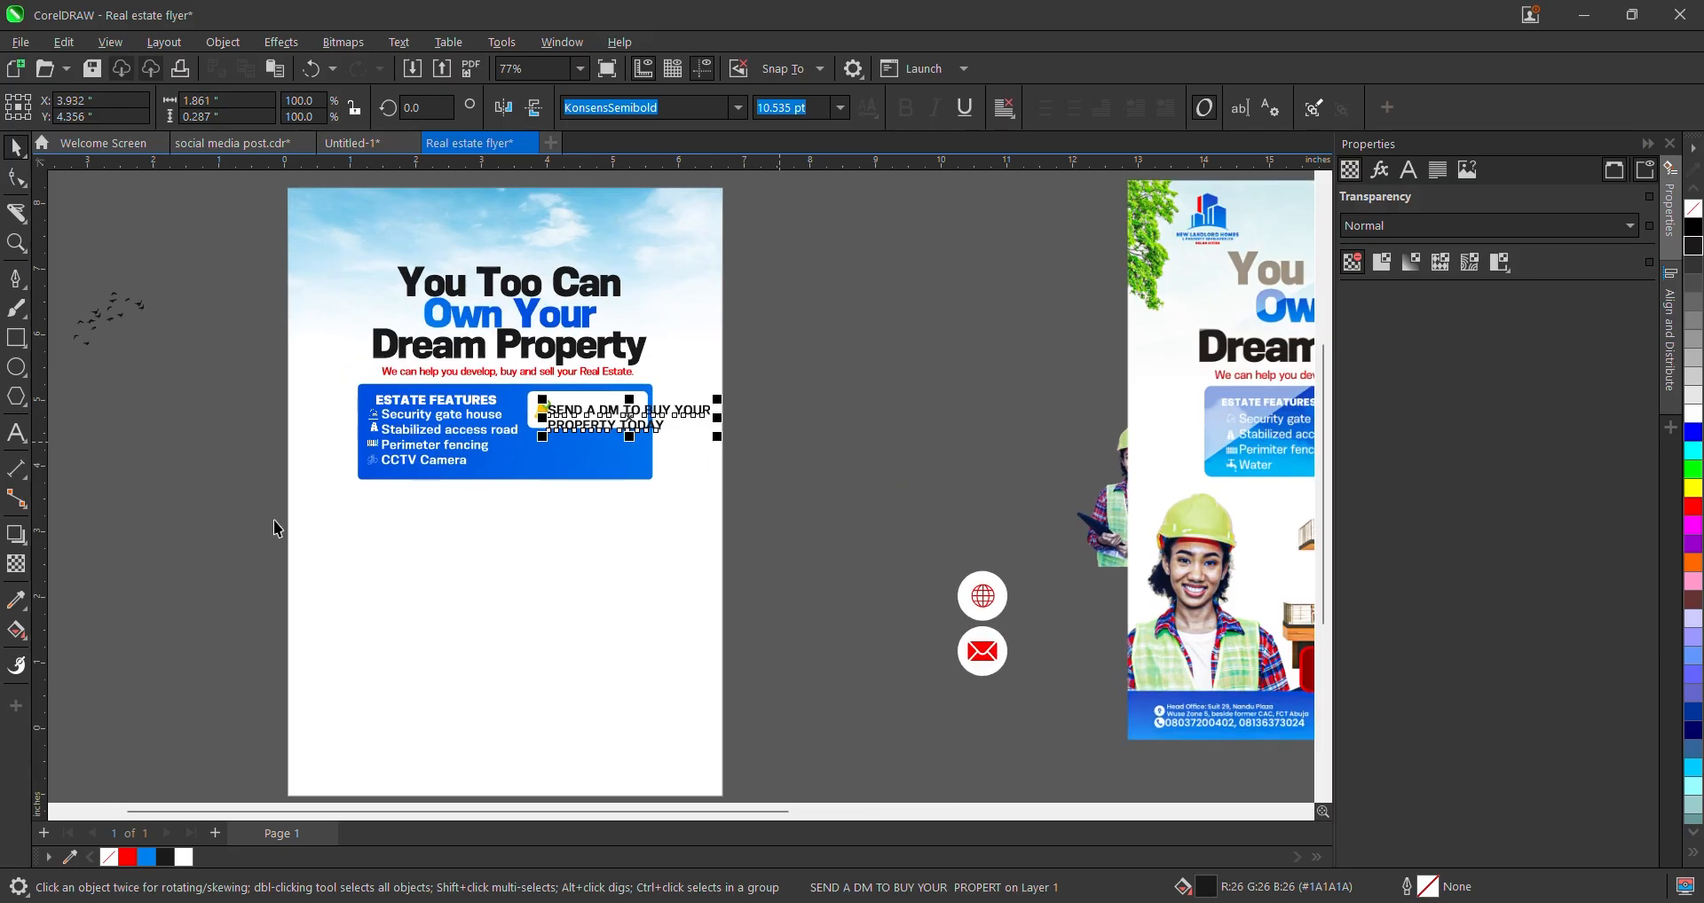
scroll(745, 389, up, 2)
- Condense the DM message's letter spacing and the gap between its two lines
click(13, 180)
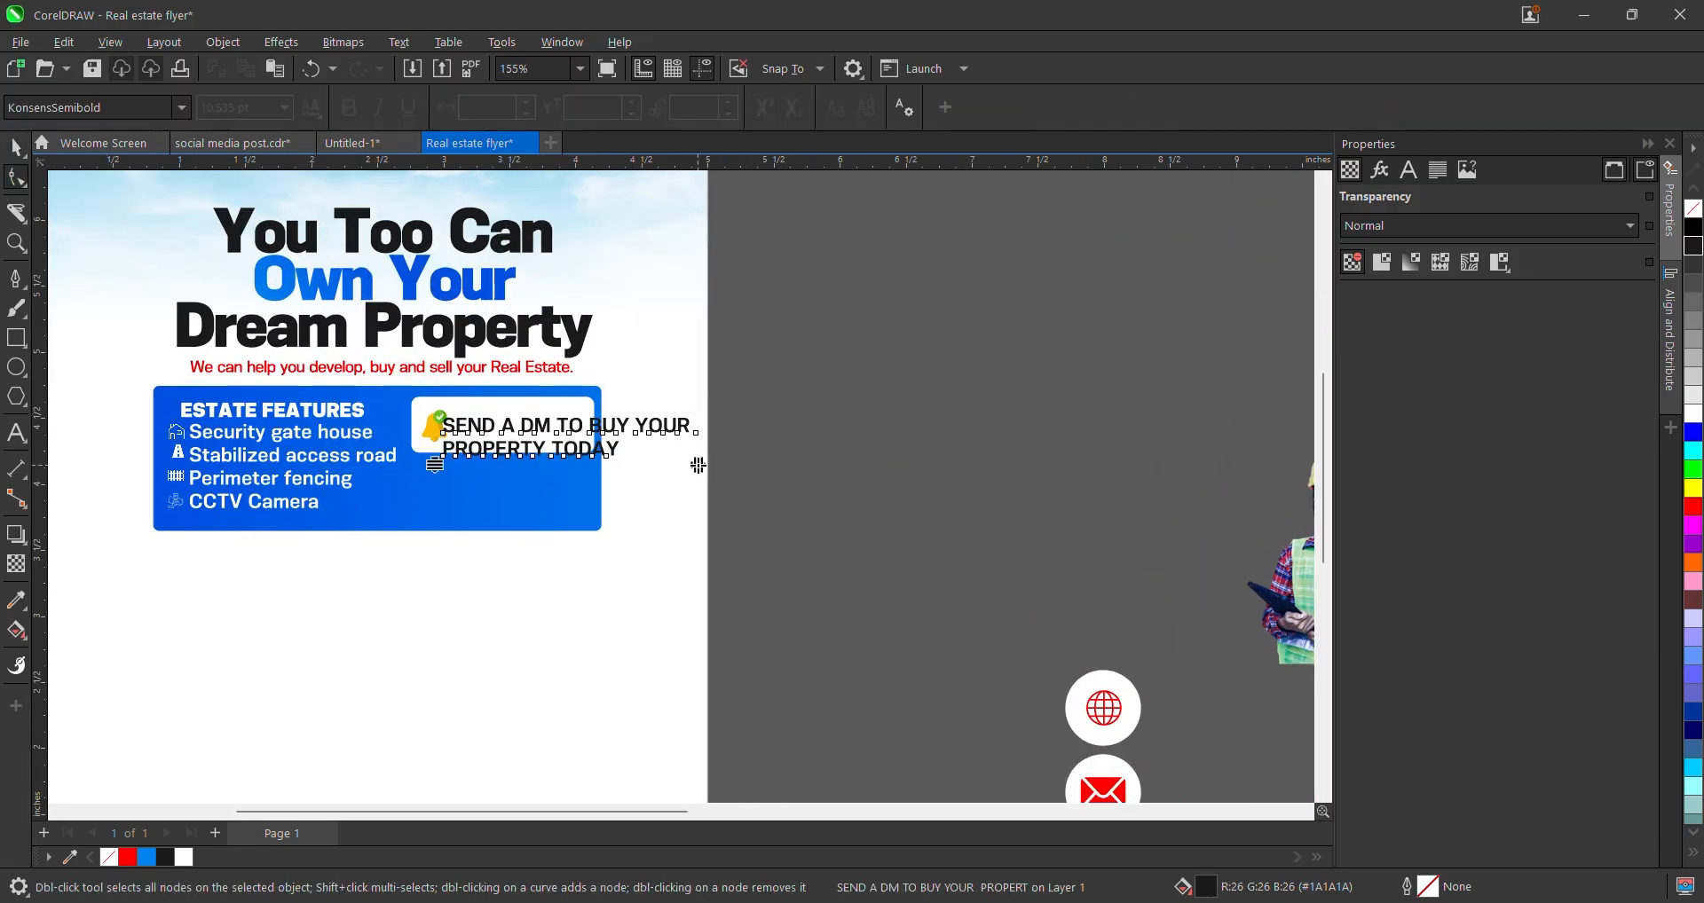
drag(698, 464, 642, 460)
drag(435, 464, 449, 455)
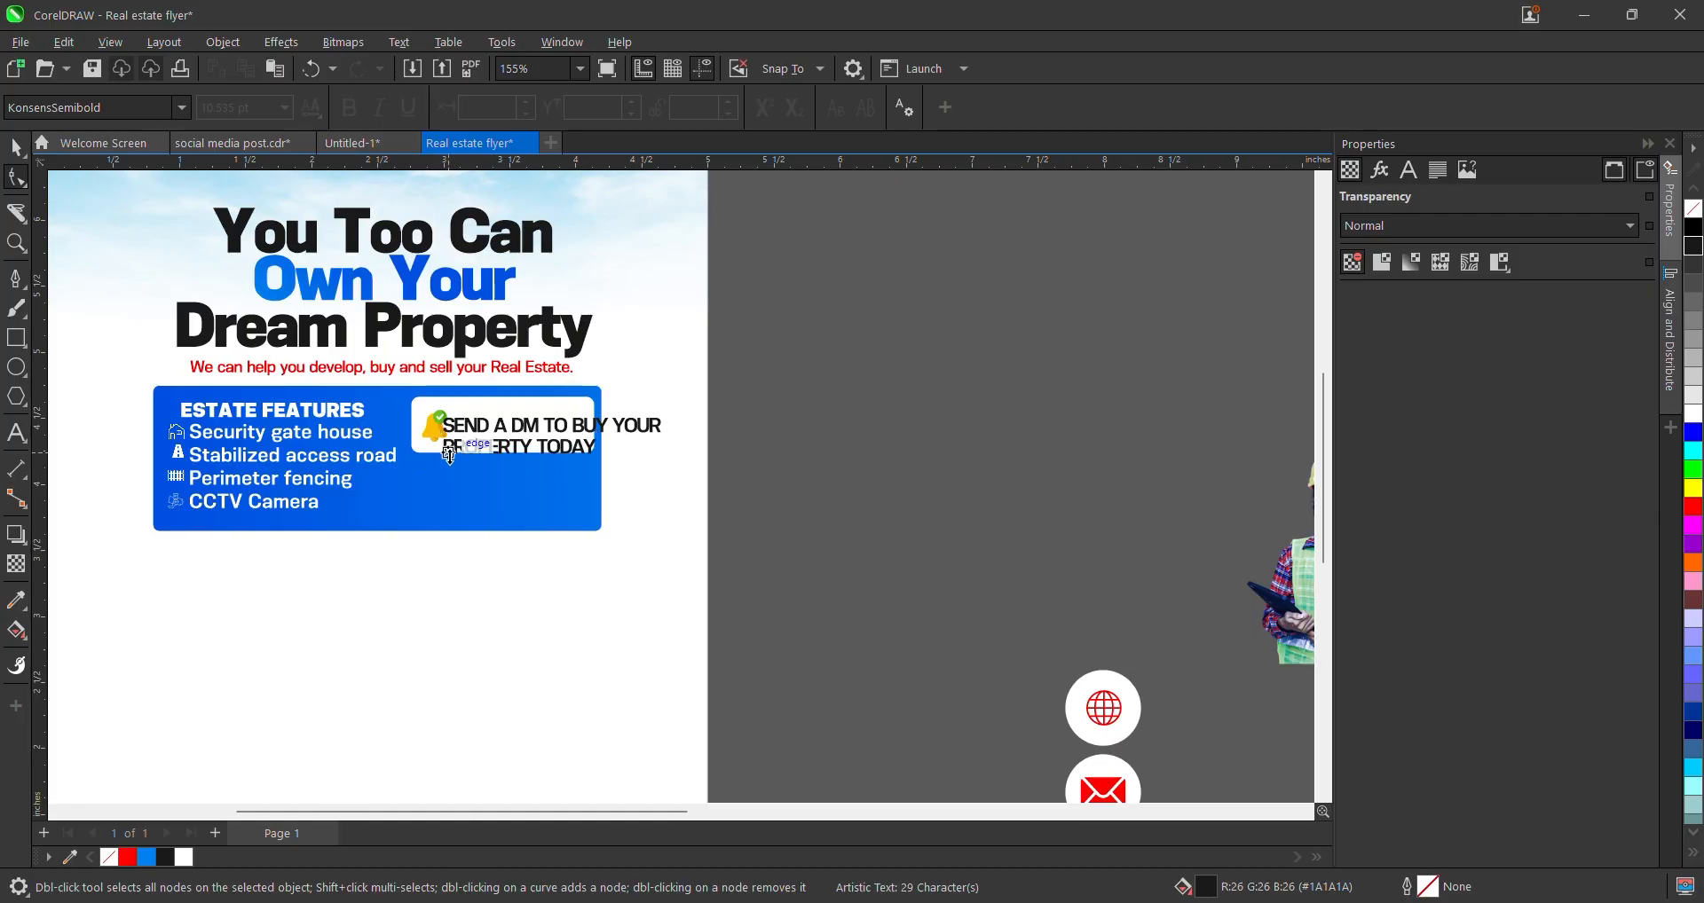
scroll(455, 464, up, 3)
- Scale the message down to about 6.5 pt and move it into the white box beside the bell
key(space)
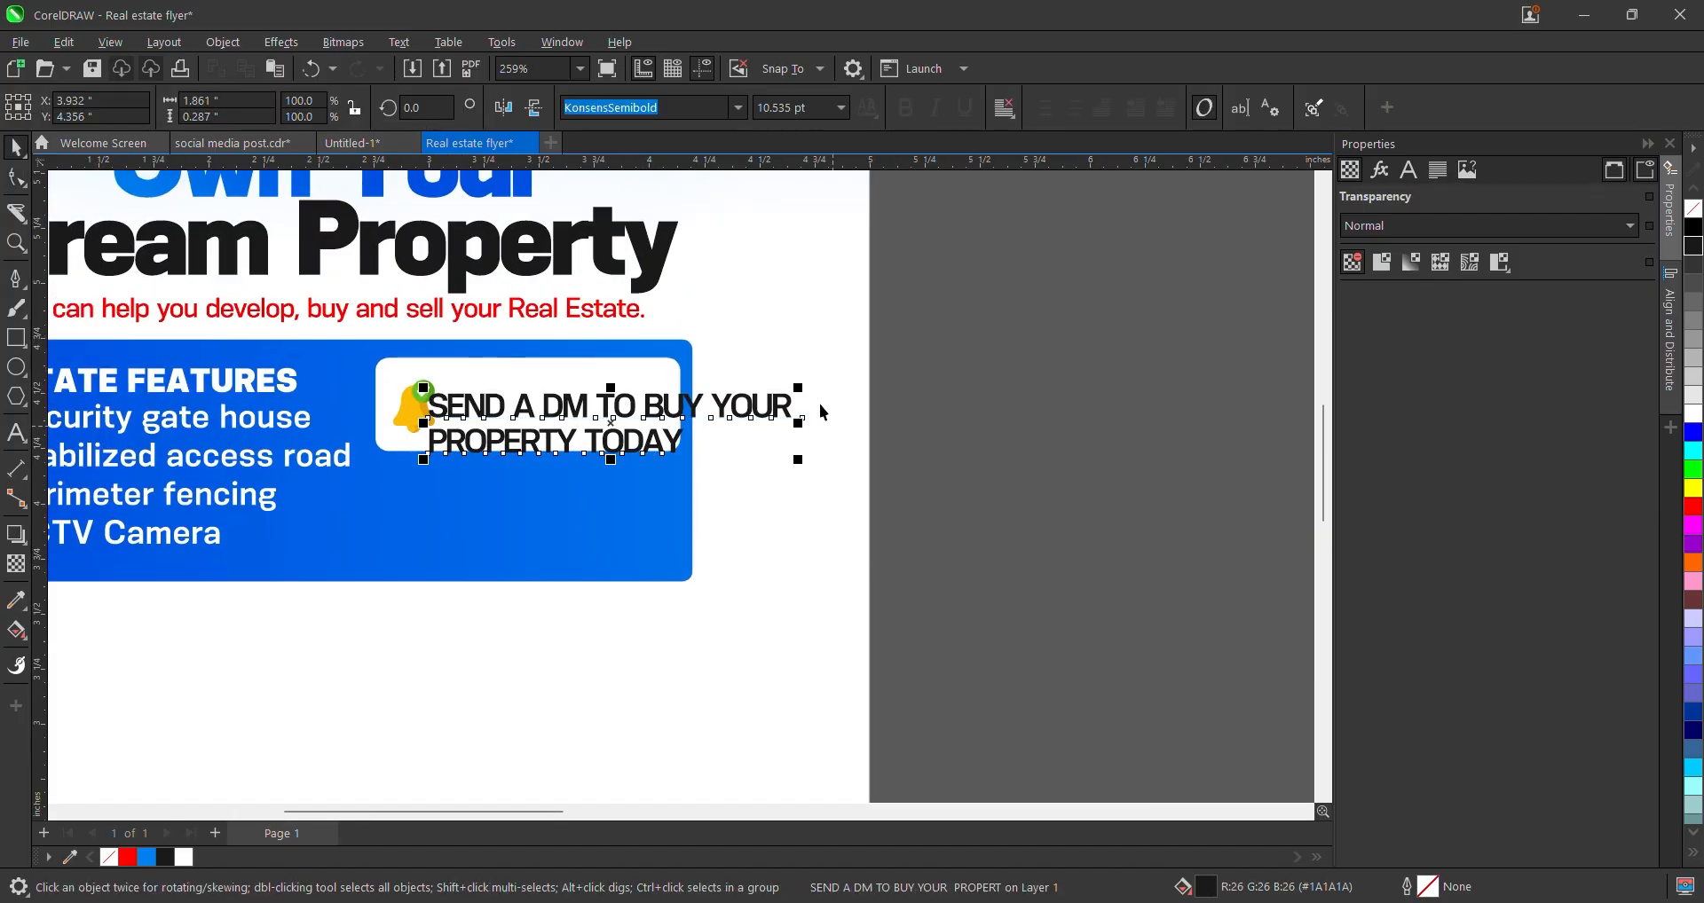
drag(800, 381, 671, 383)
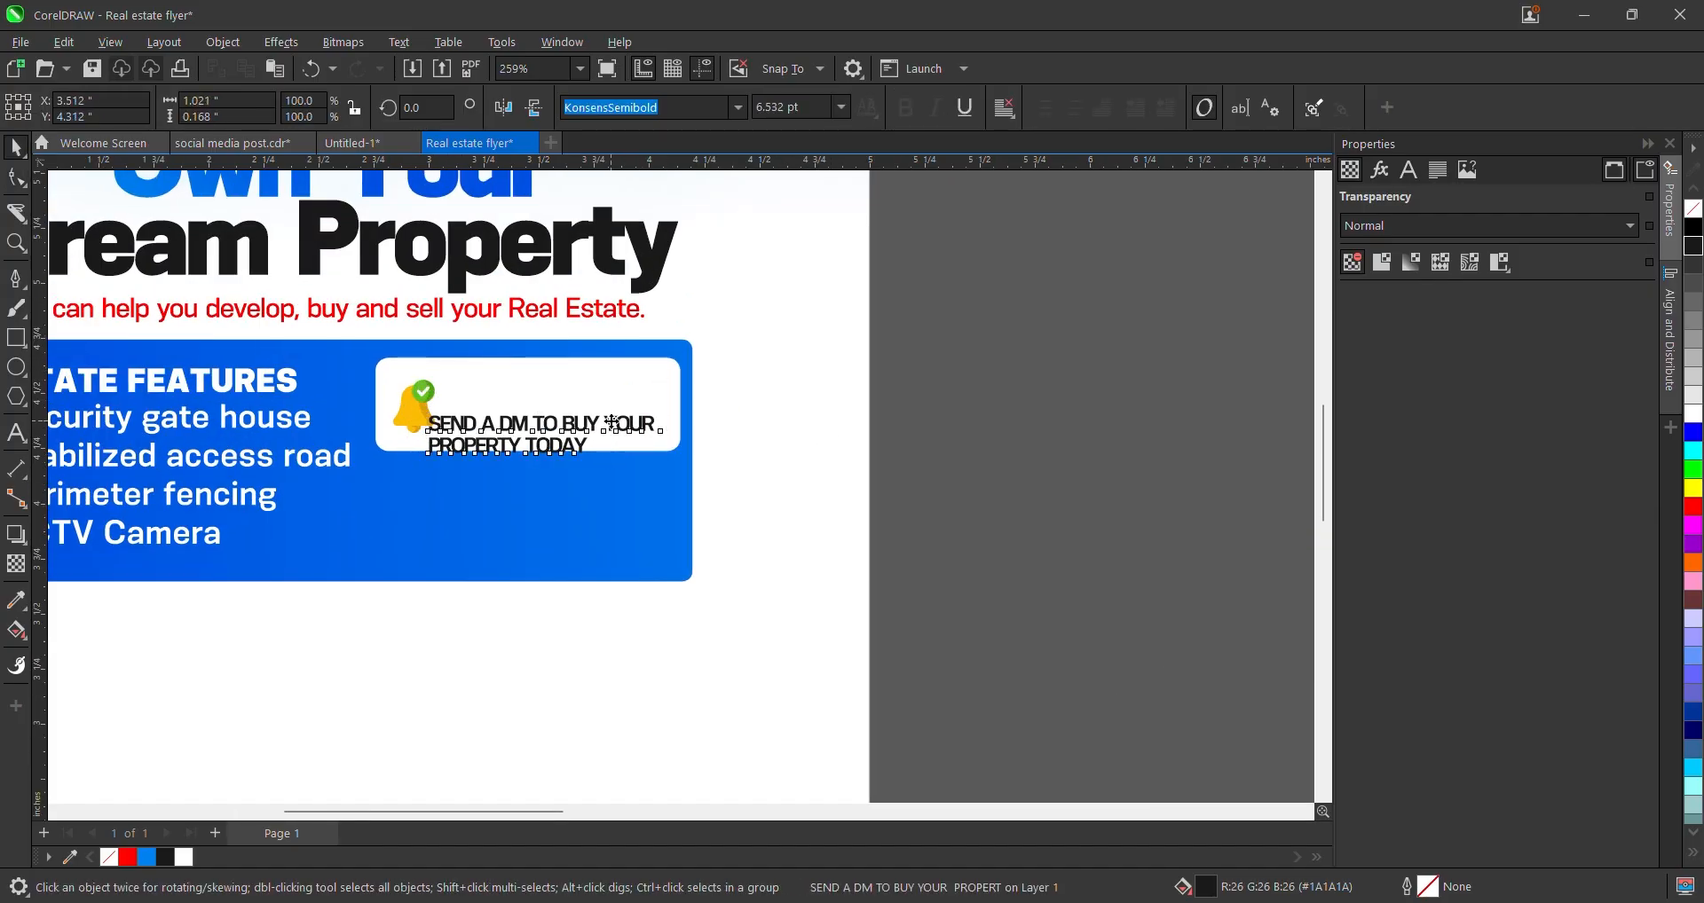
drag(611, 423, 623, 401)
scroll(631, 411, down, 1)
click(729, 426)
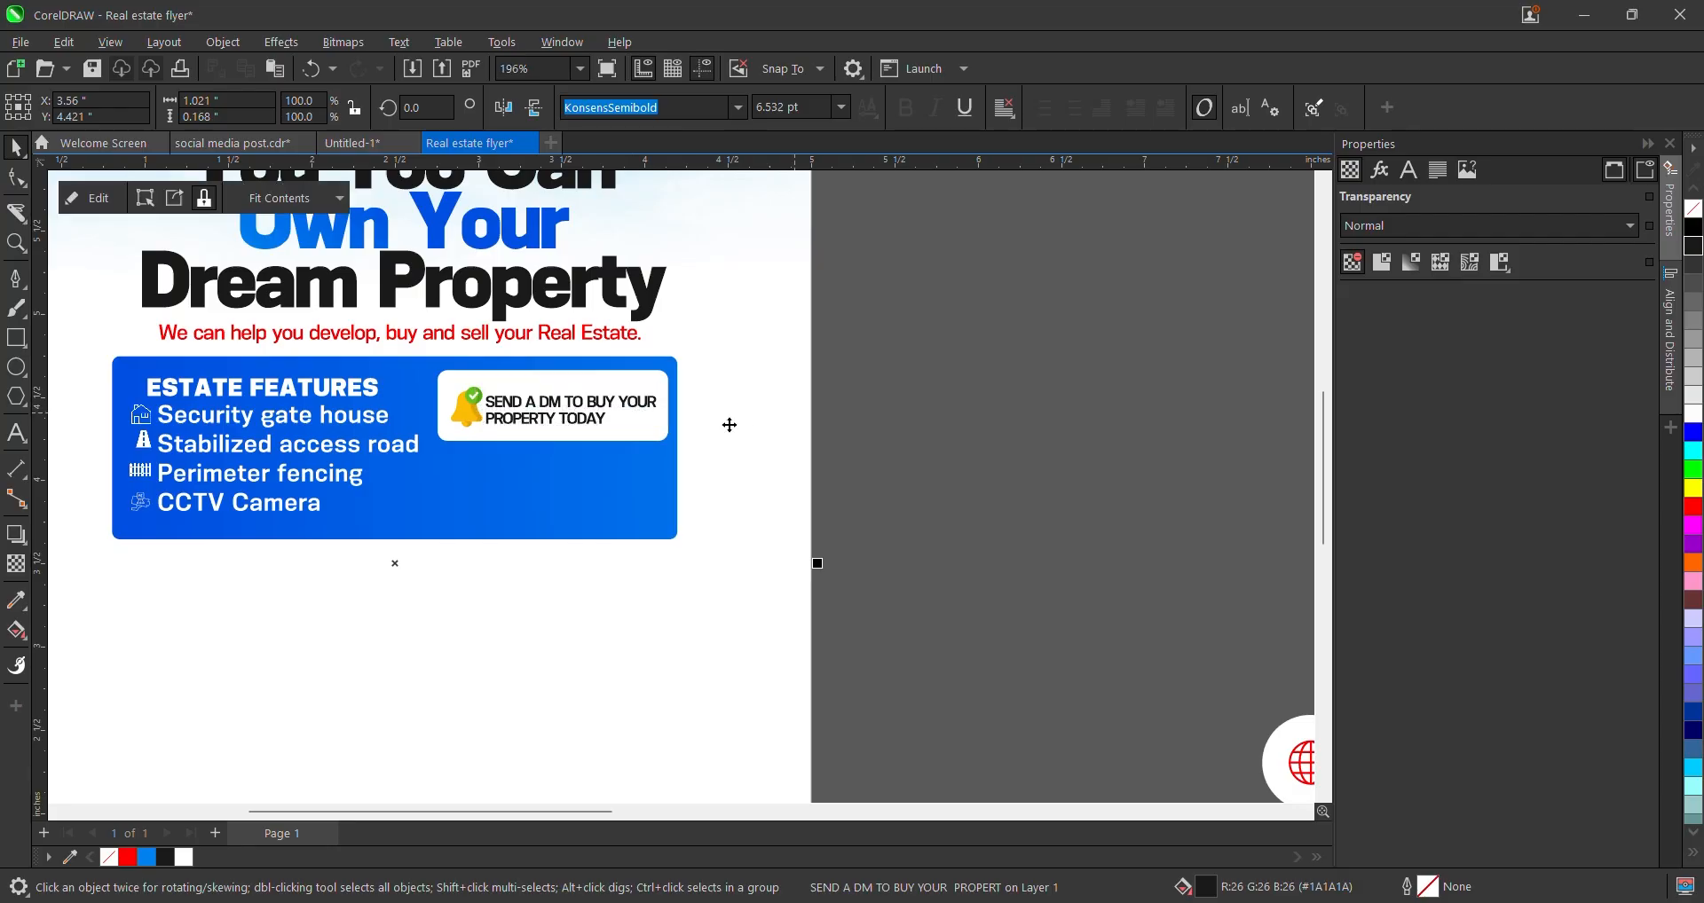
scroll(552, 440, down, 2)
scroll(556, 447, up, 4)
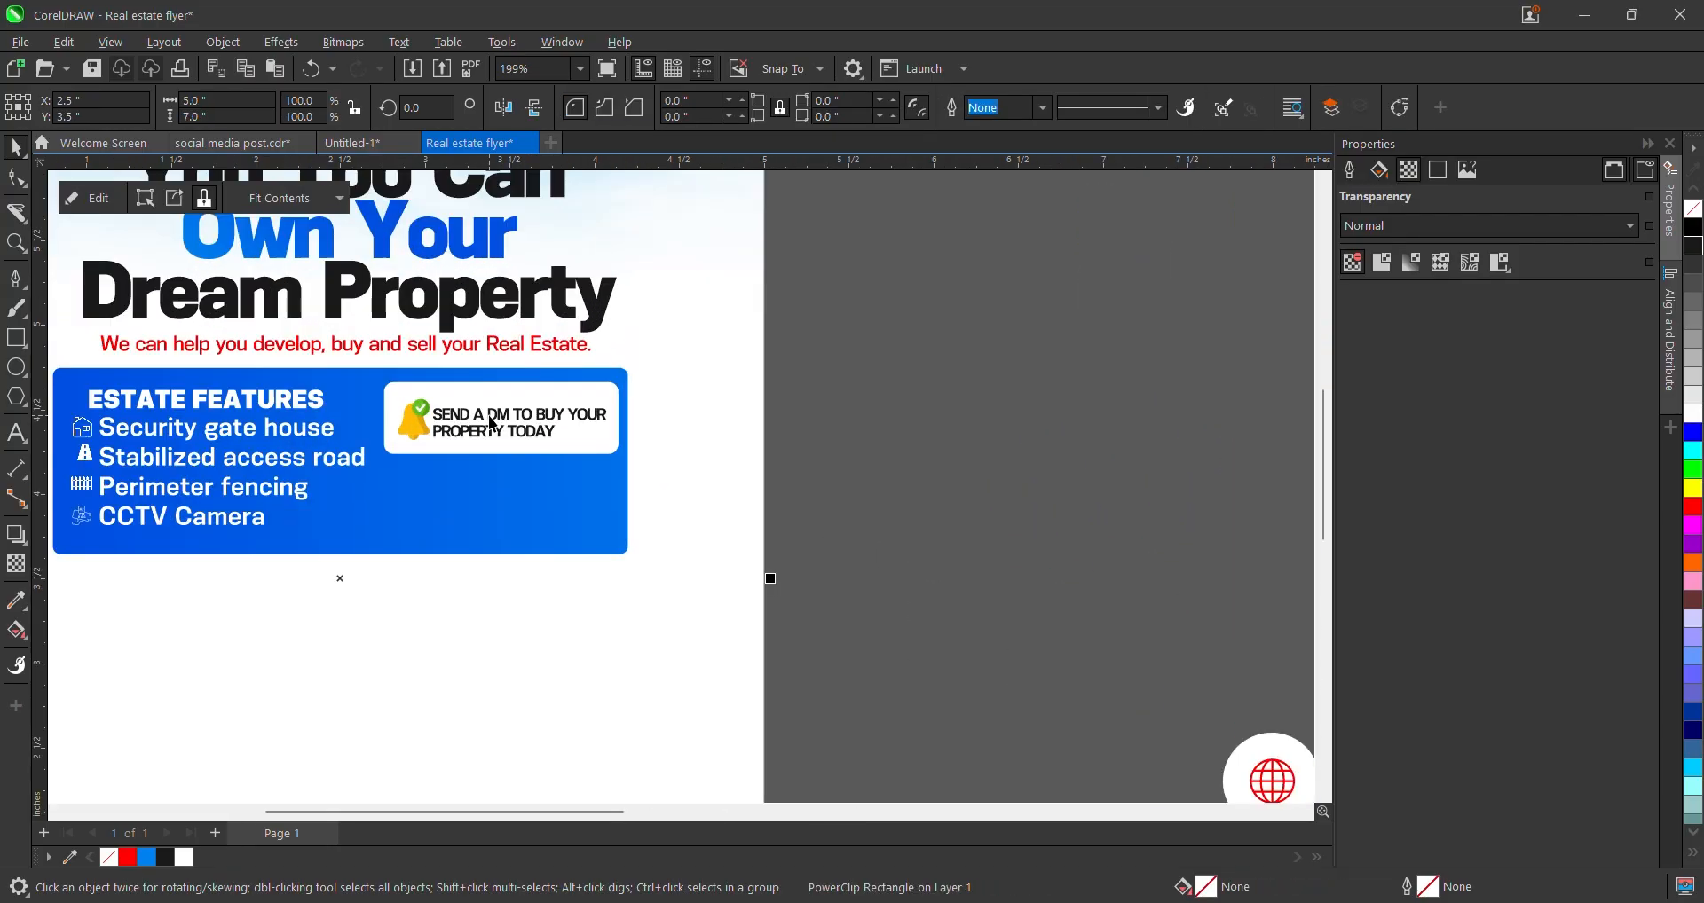
click(486, 422)
click(14, 279)
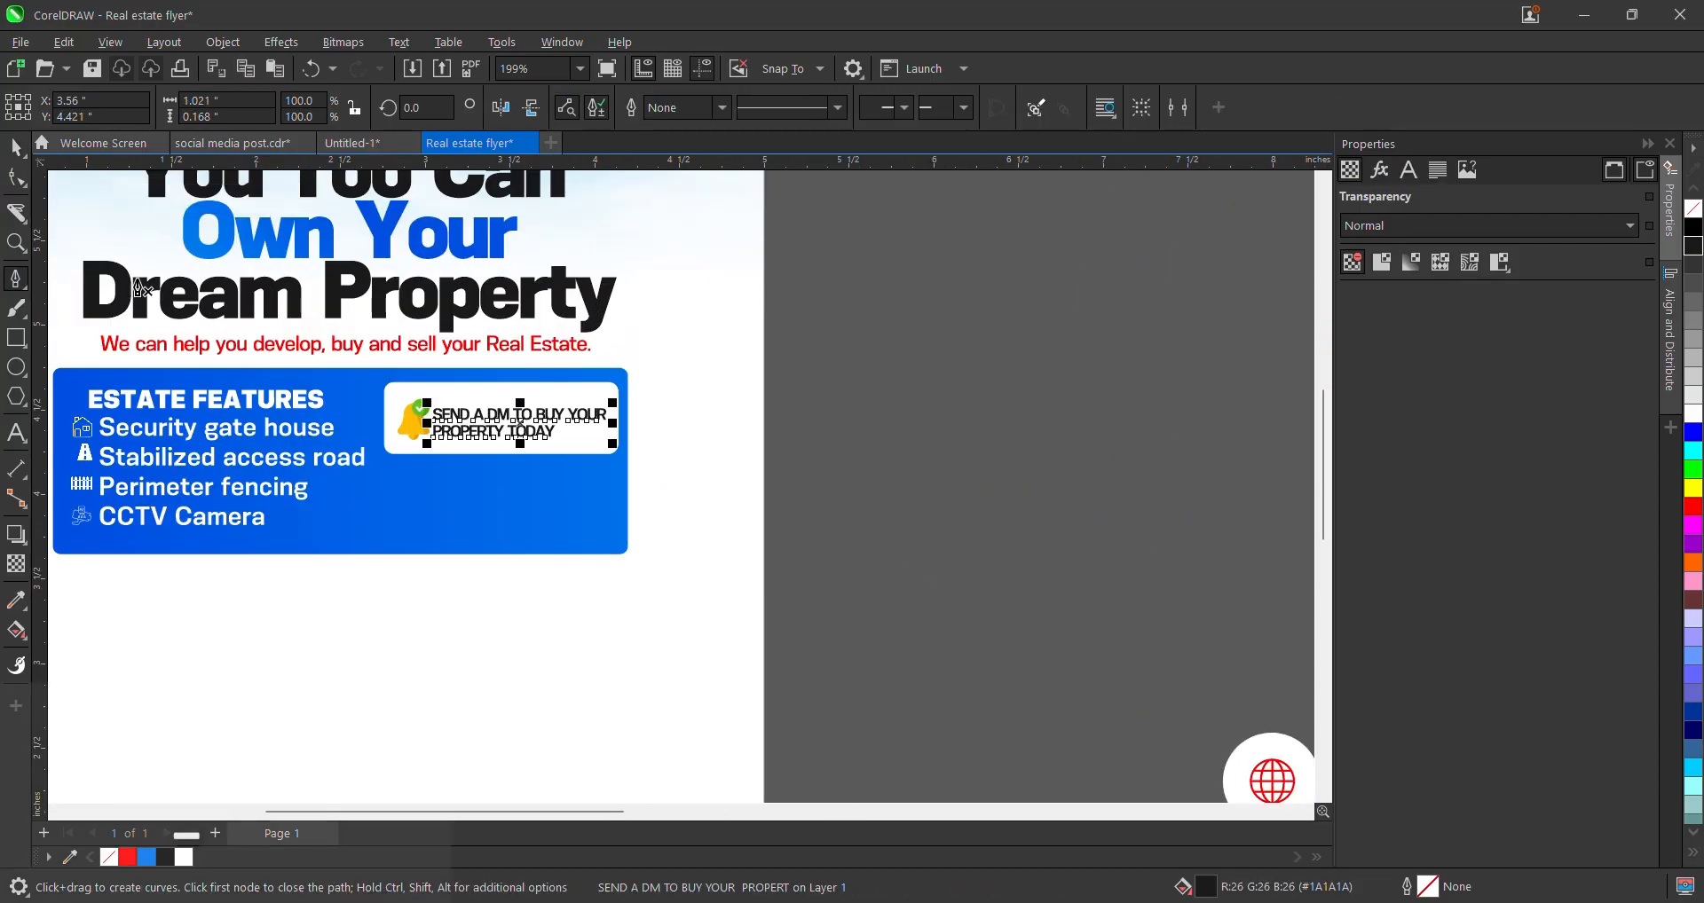
- Draw a thin vertical divider line just left of the DM message
scroll(385, 448, up, 2)
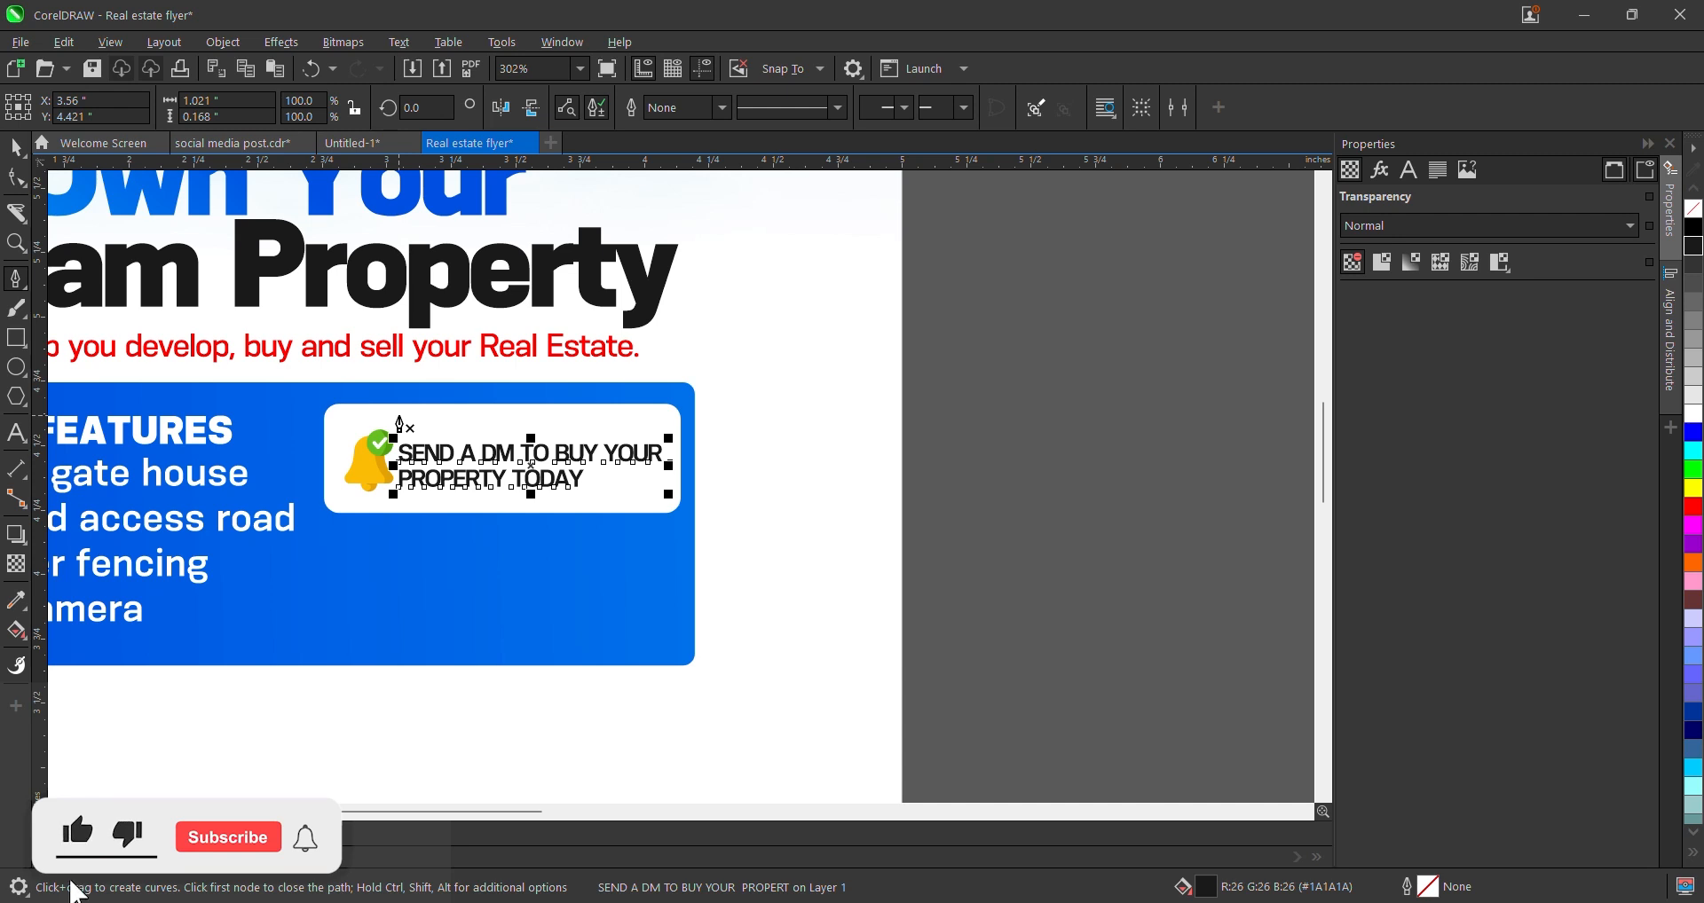
click(399, 426)
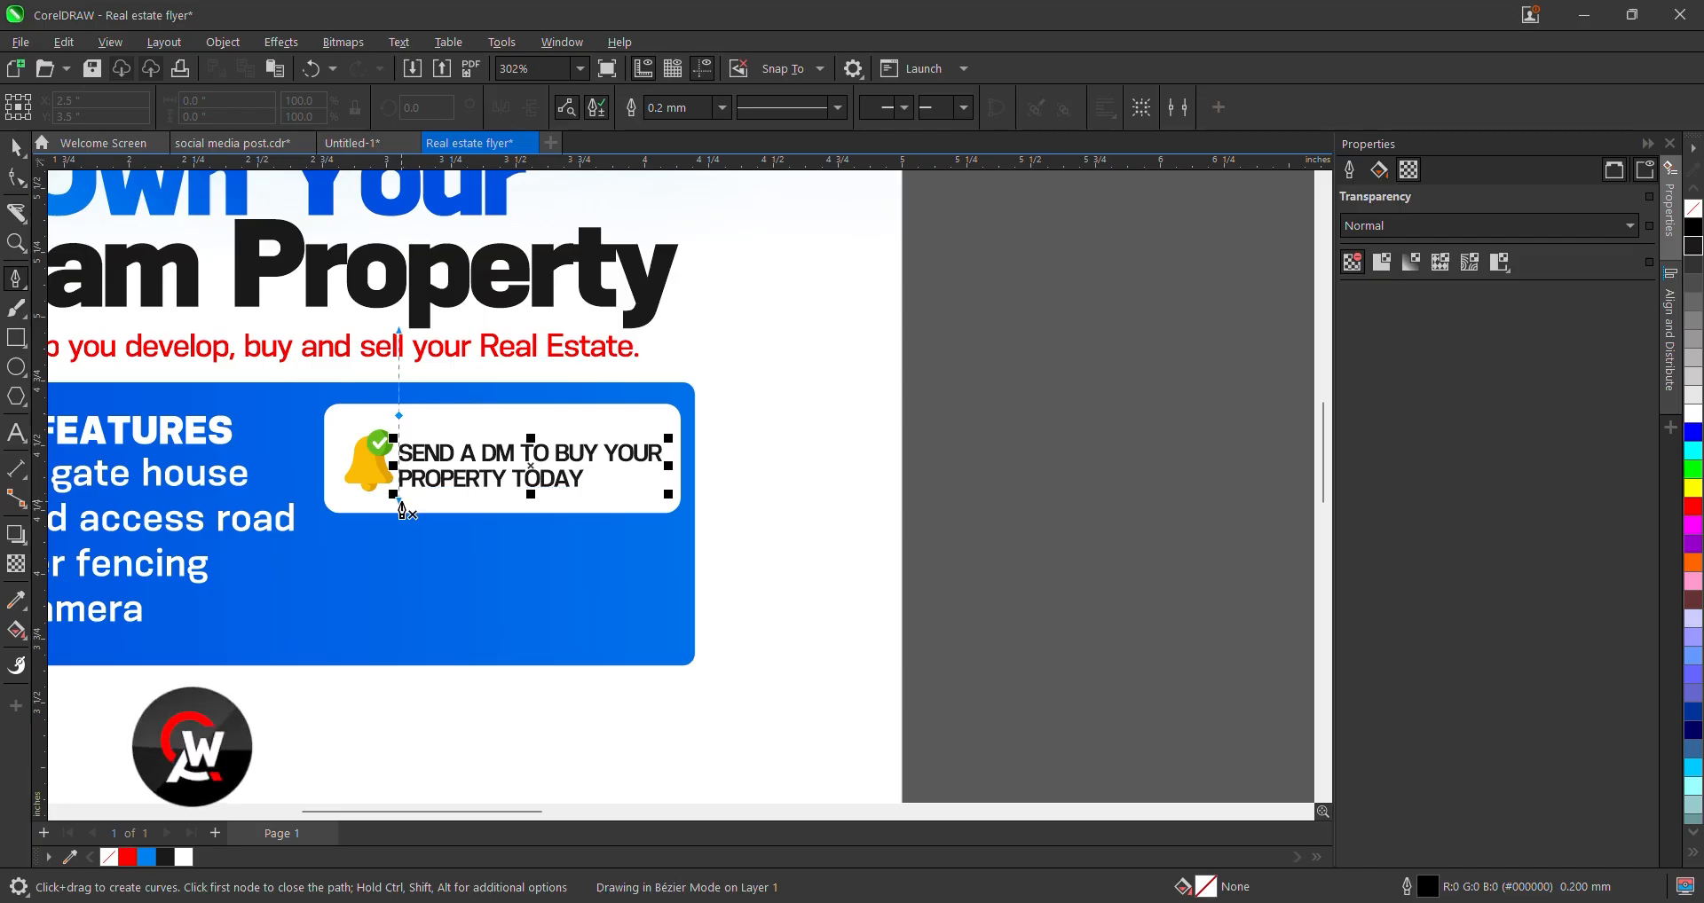
click(398, 508)
key(space)
scroll(446, 449, up, 3)
- Move the message right of the divider, shrink it slightly, and shift the bell further left
click(446, 449)
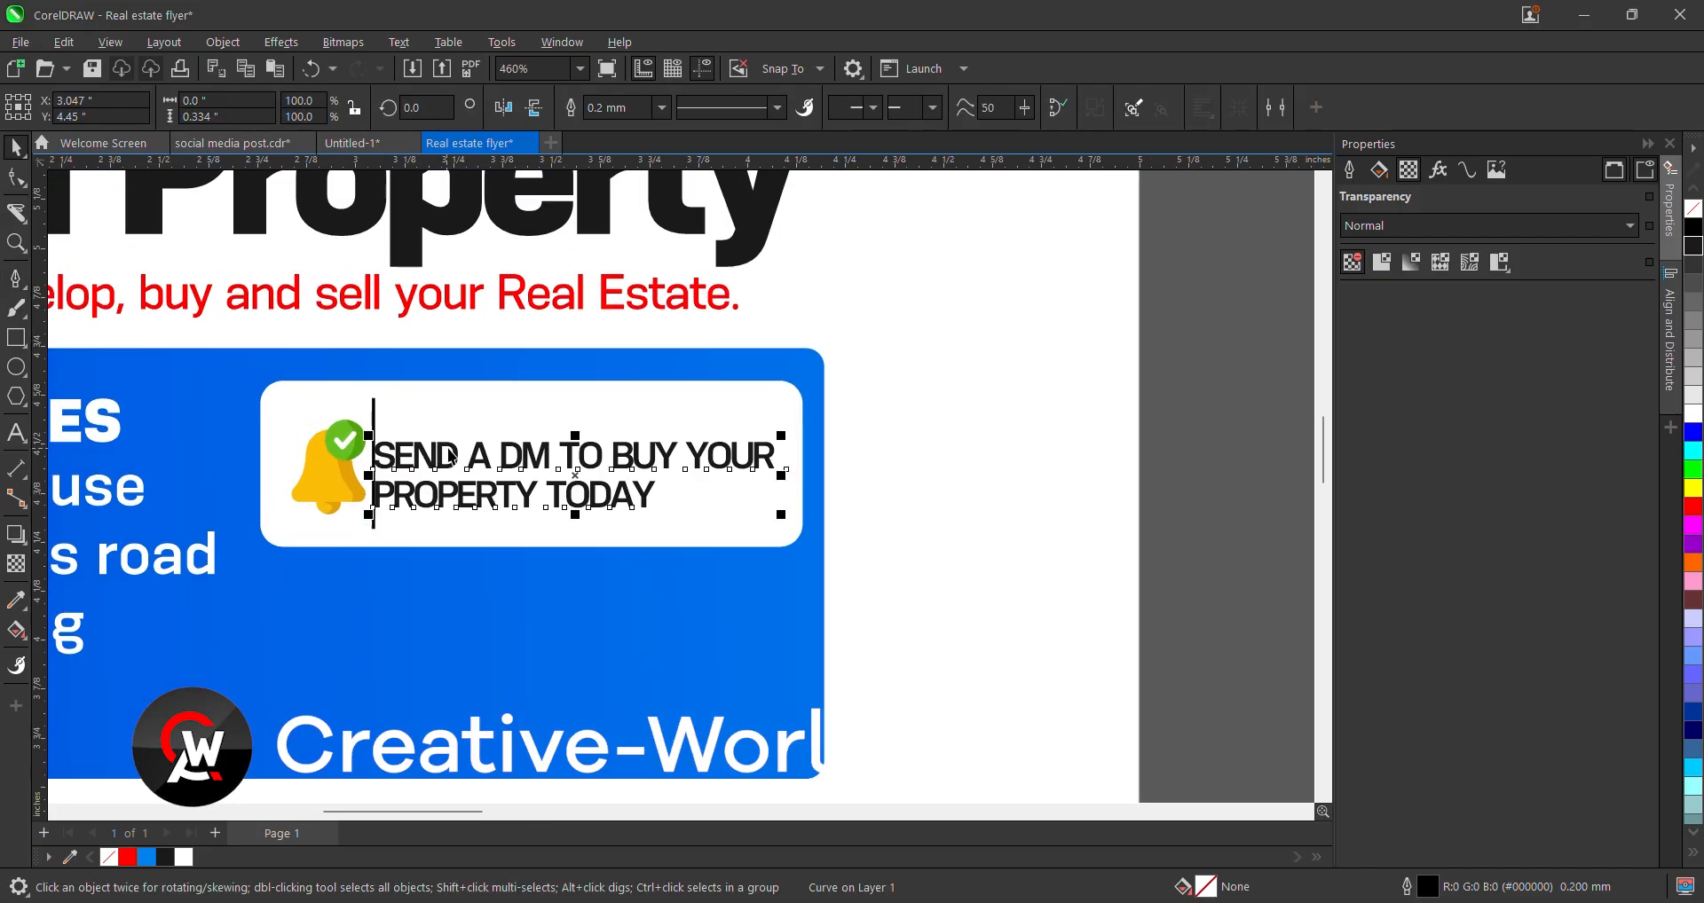
drag(451, 455, 480, 465)
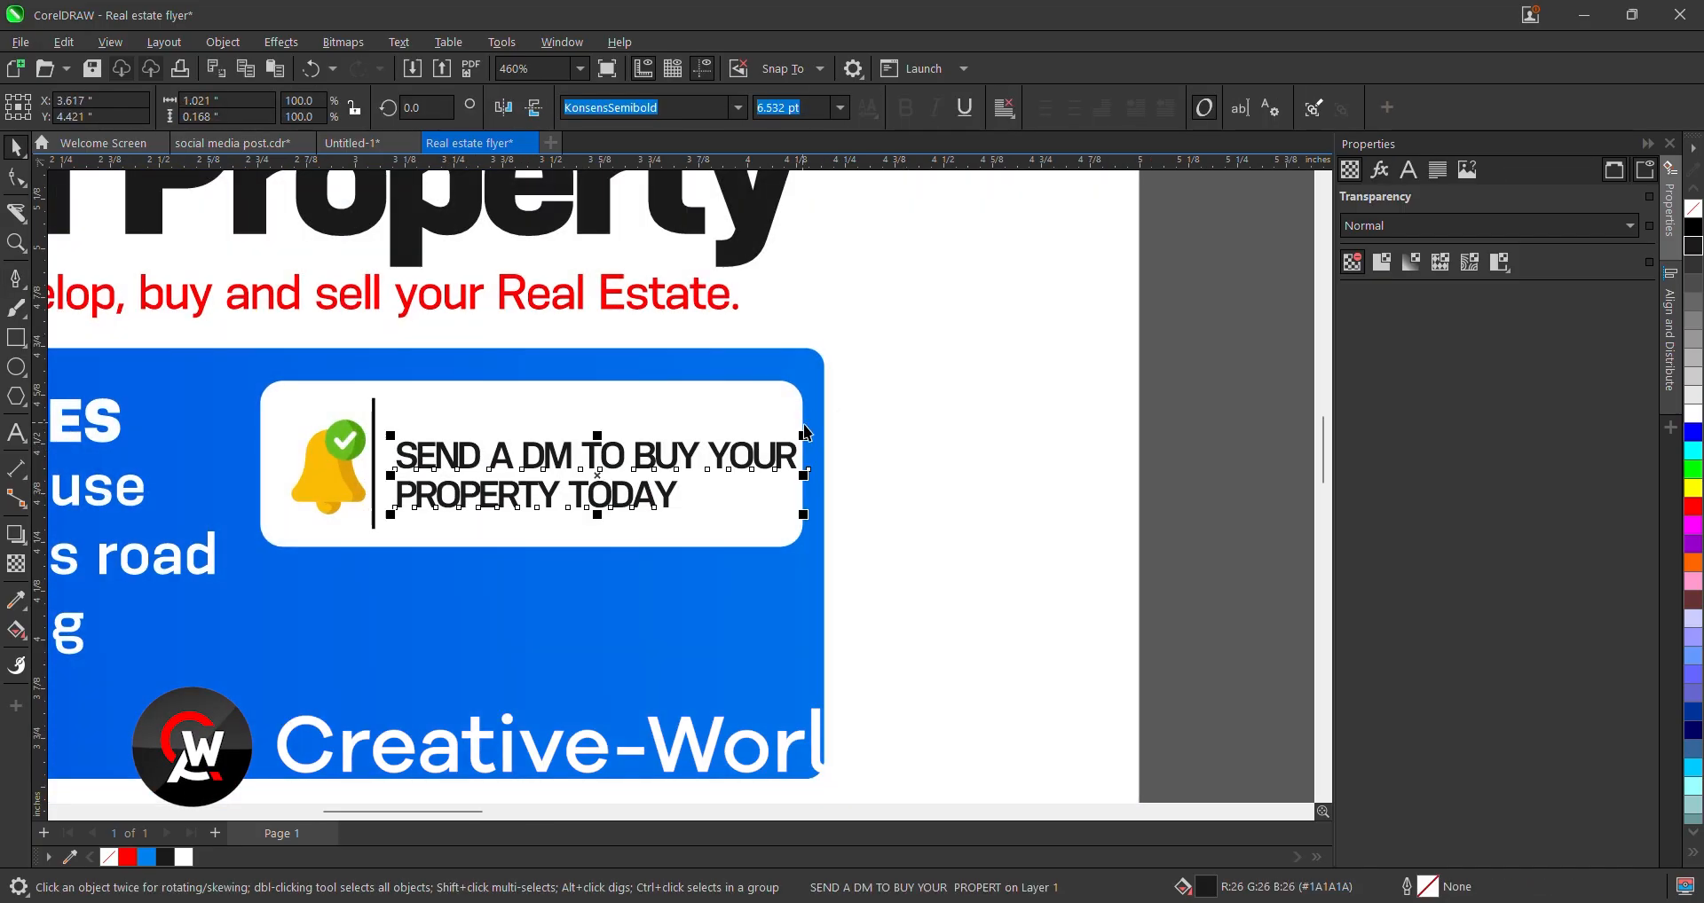
drag(807, 433, 790, 422)
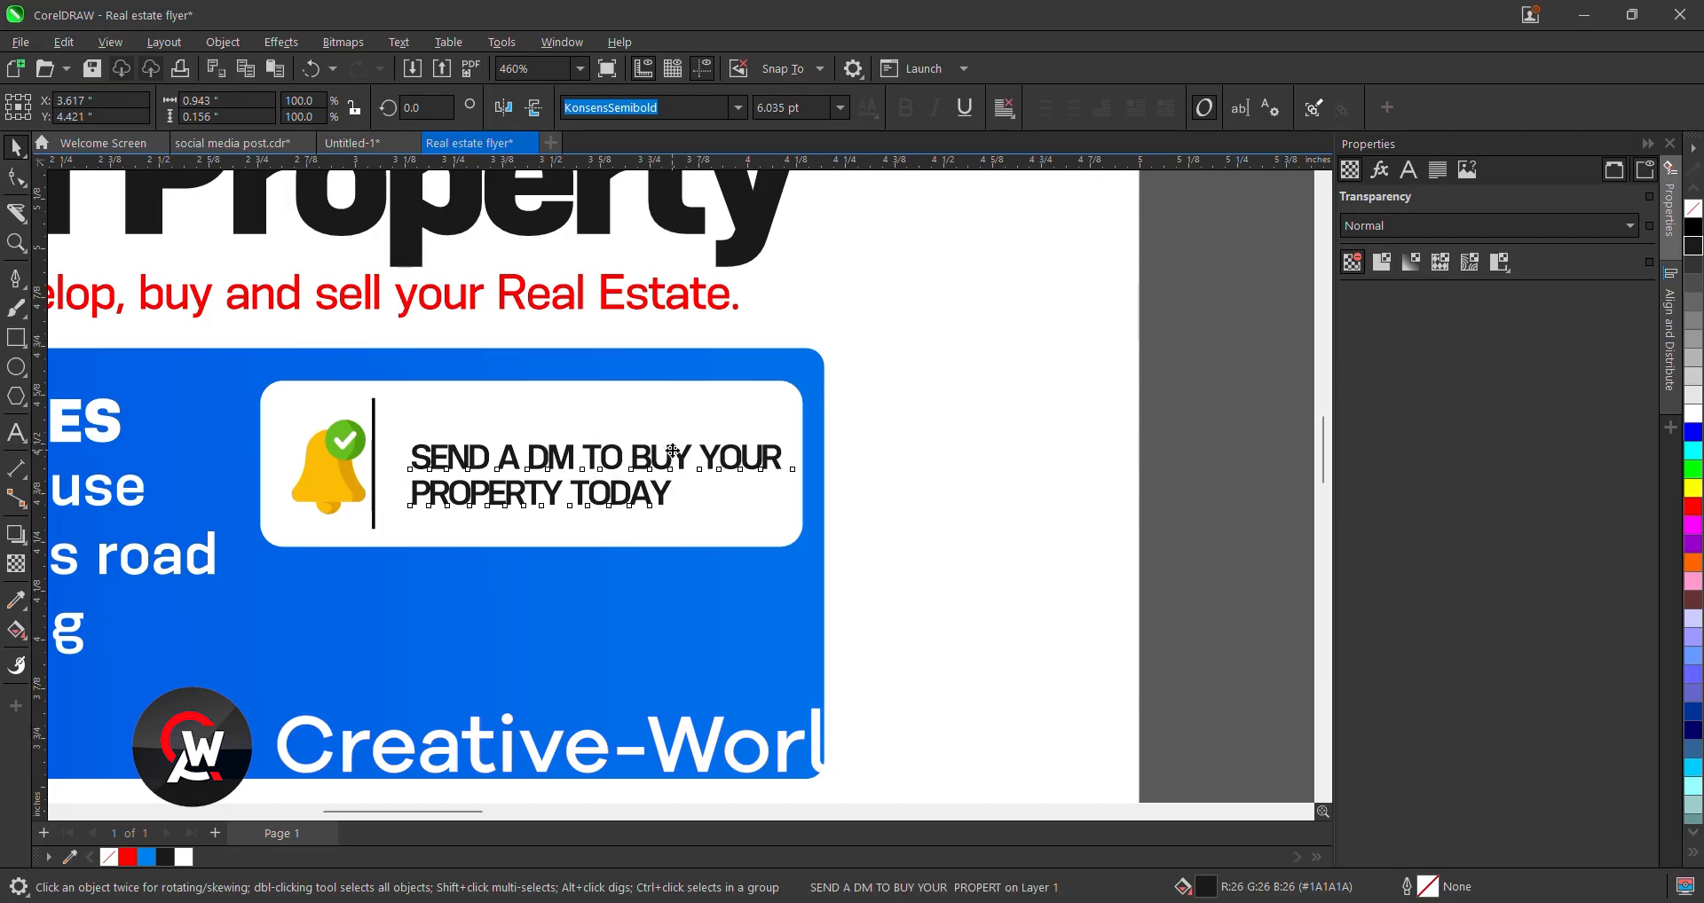
drag(669, 450, 657, 450)
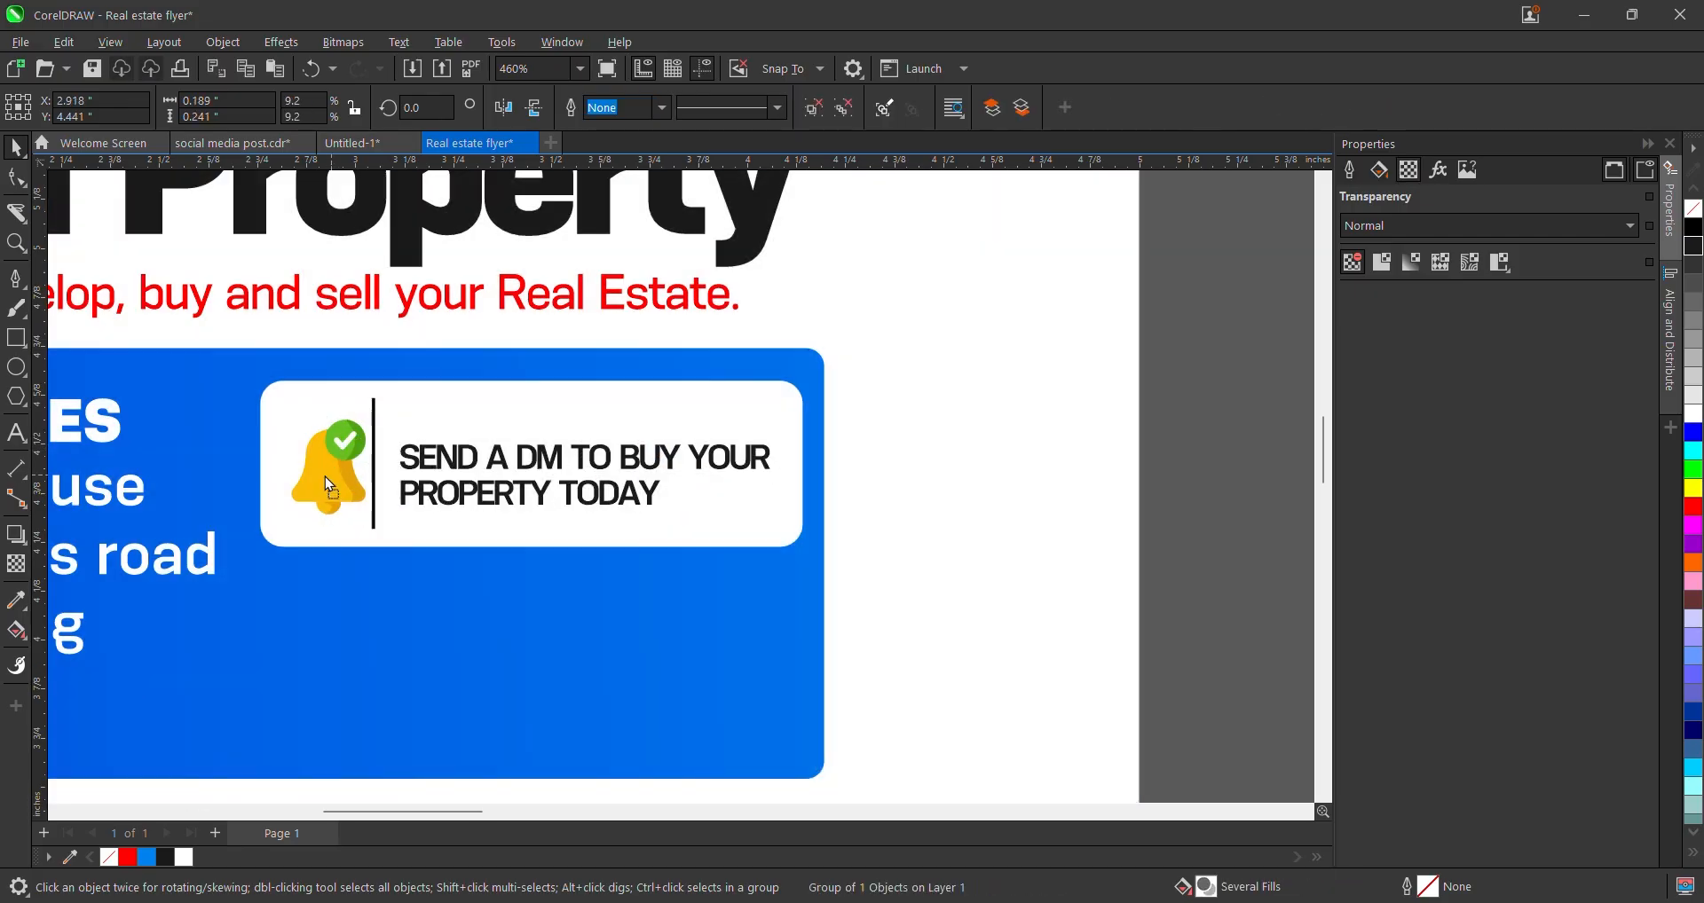
drag(324, 477, 300, 477)
- Align the bell and the DM message on their vertical centres
shift+click(426, 464)
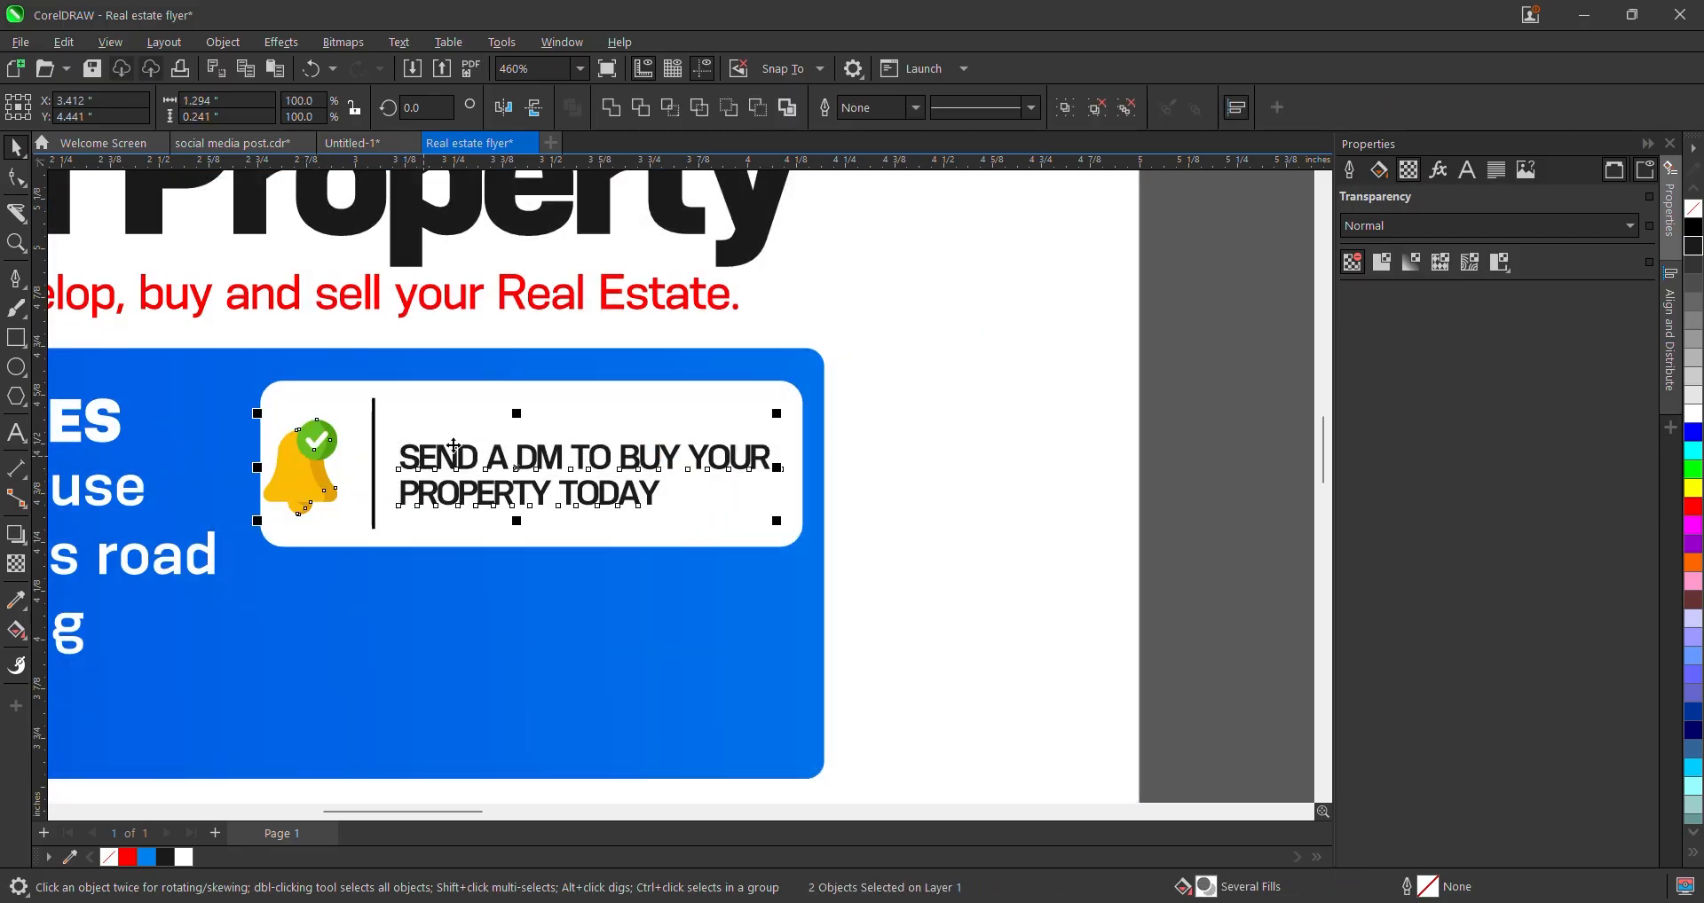
key(e)
scroll(560, 456, down, 1)
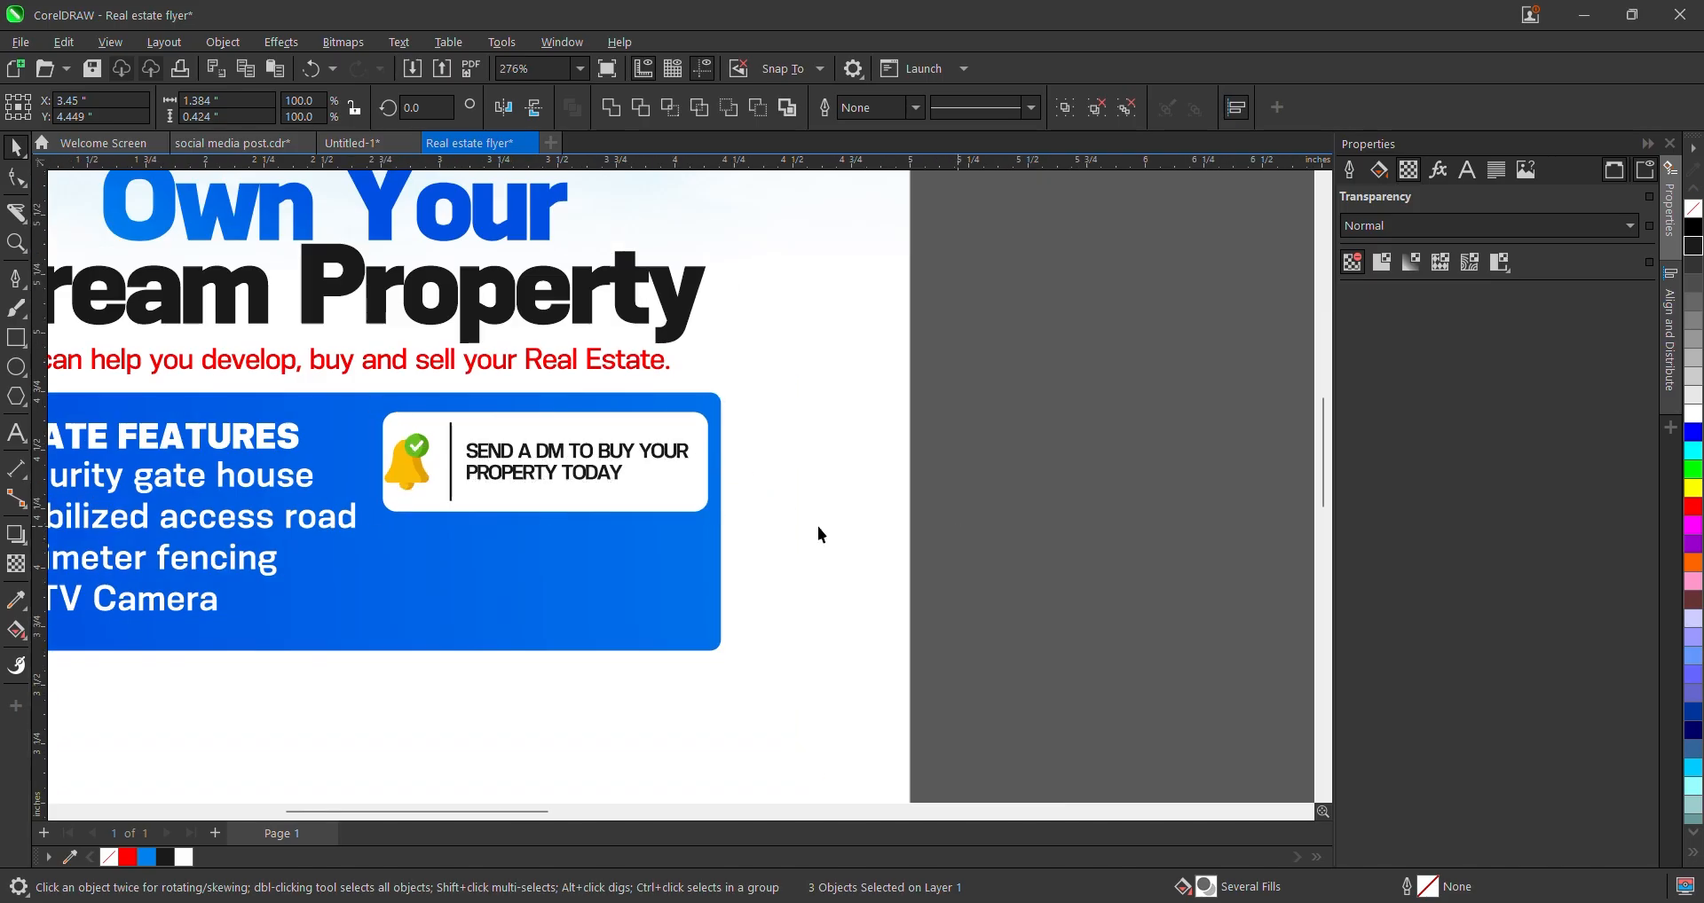
click(818, 530)
scroll(614, 394, down, 1)
scroll(555, 430, up, 1)
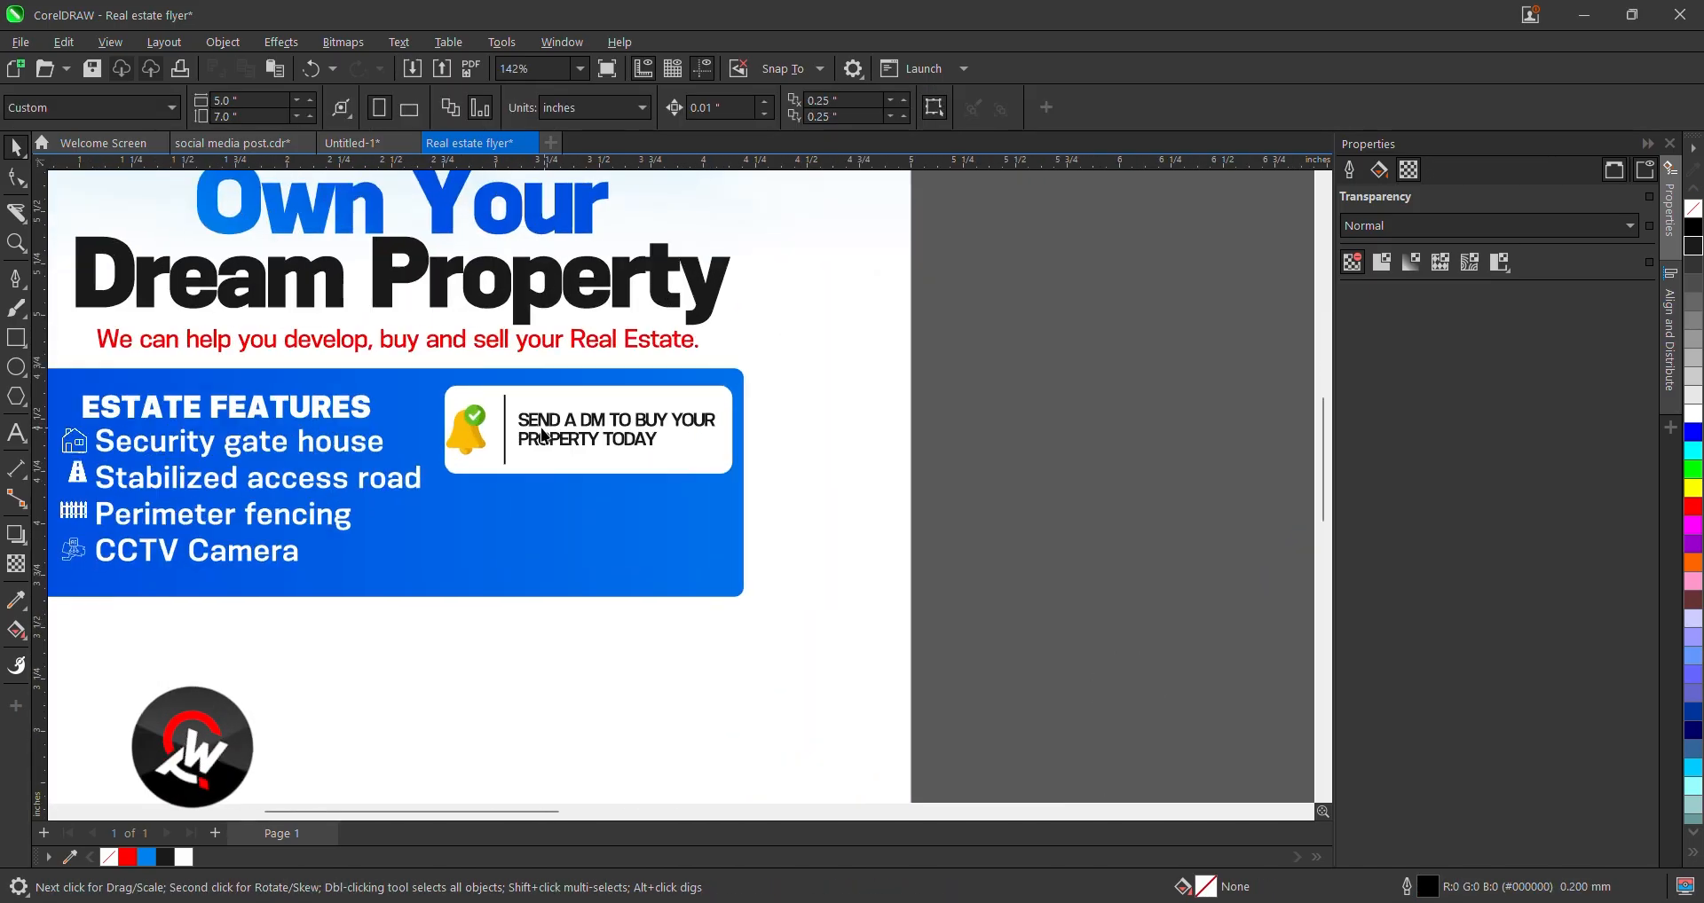
click(473, 430)
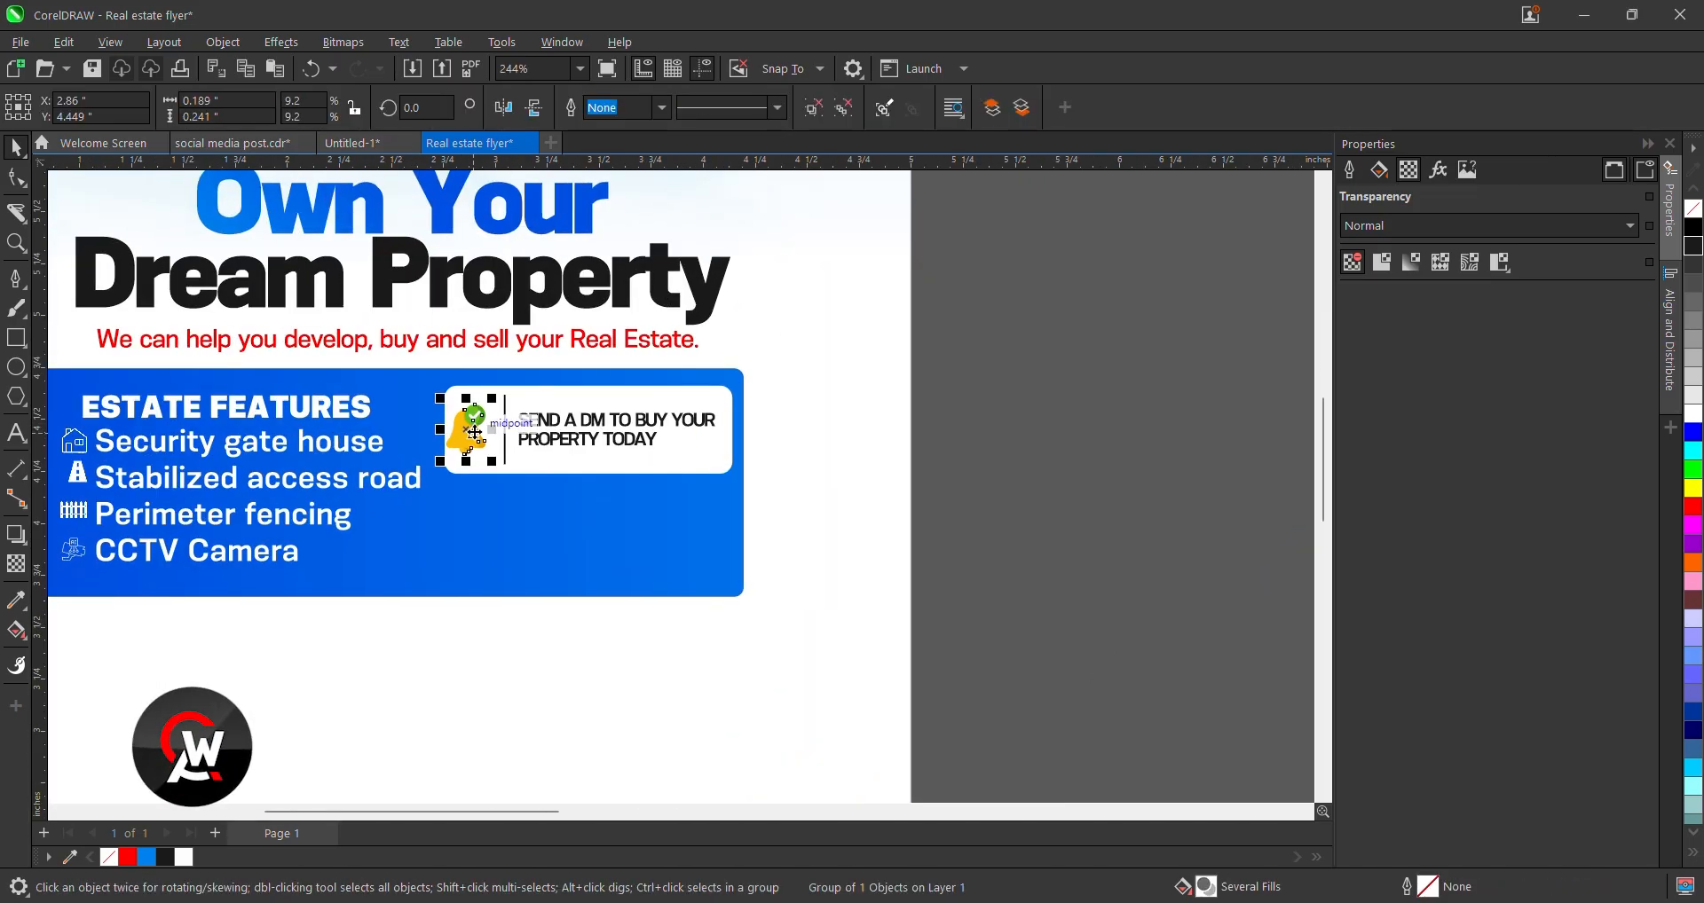
click(1037, 421)
scroll(932, 417, down, 2)
scroll(674, 594, down, 1)
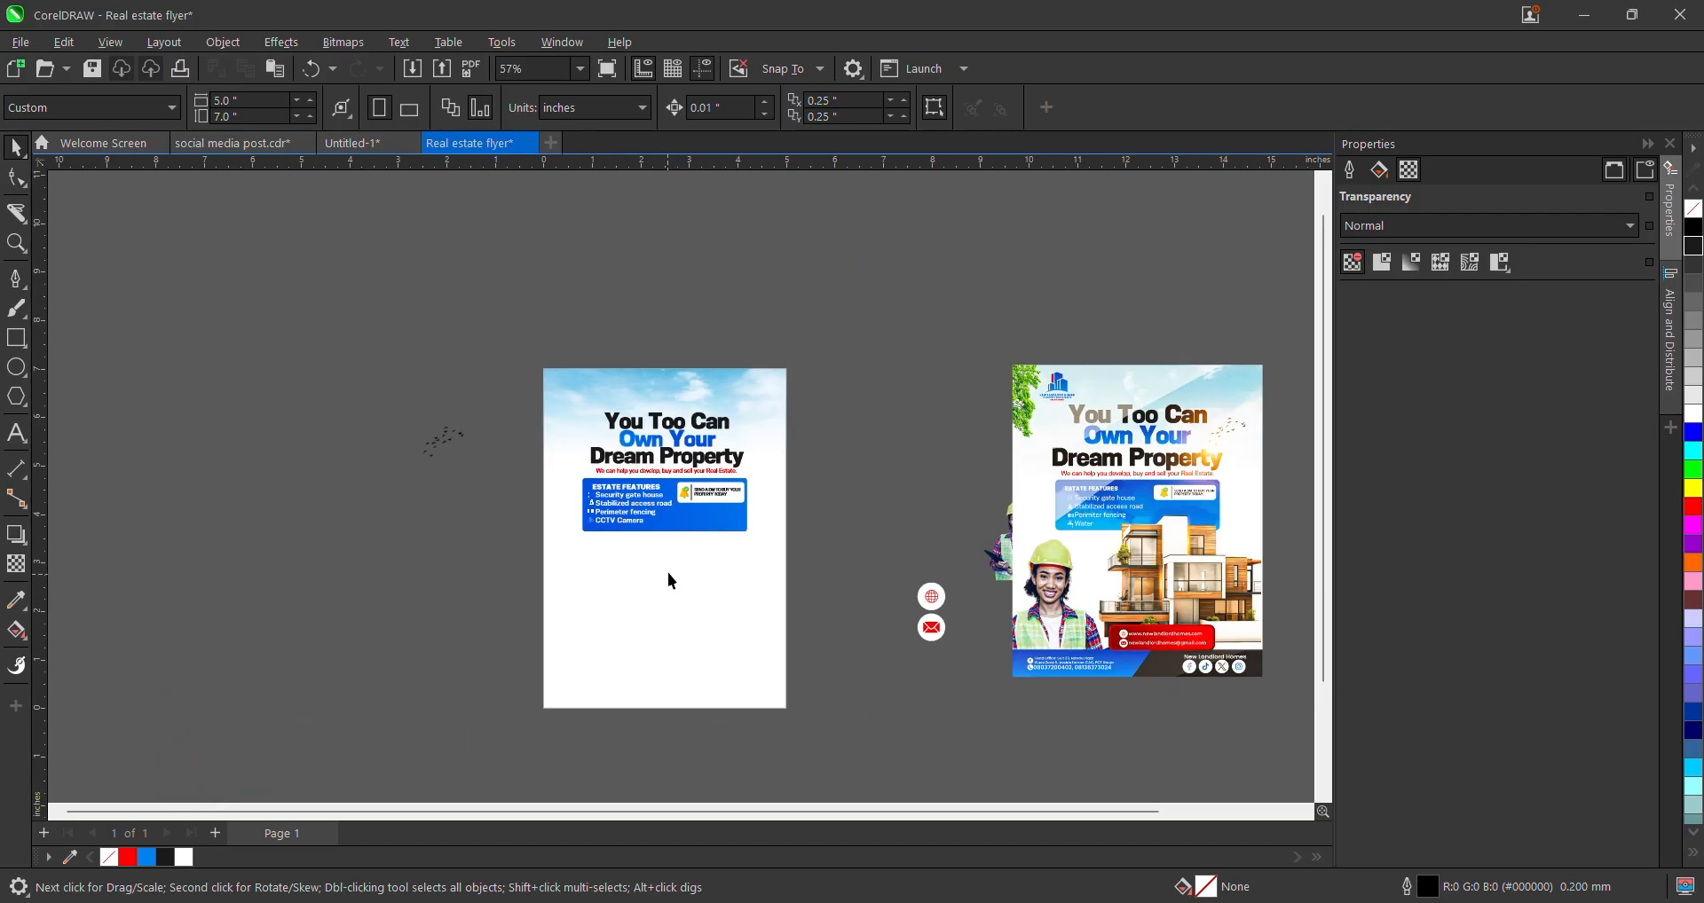
scroll(753, 541, down, 2)
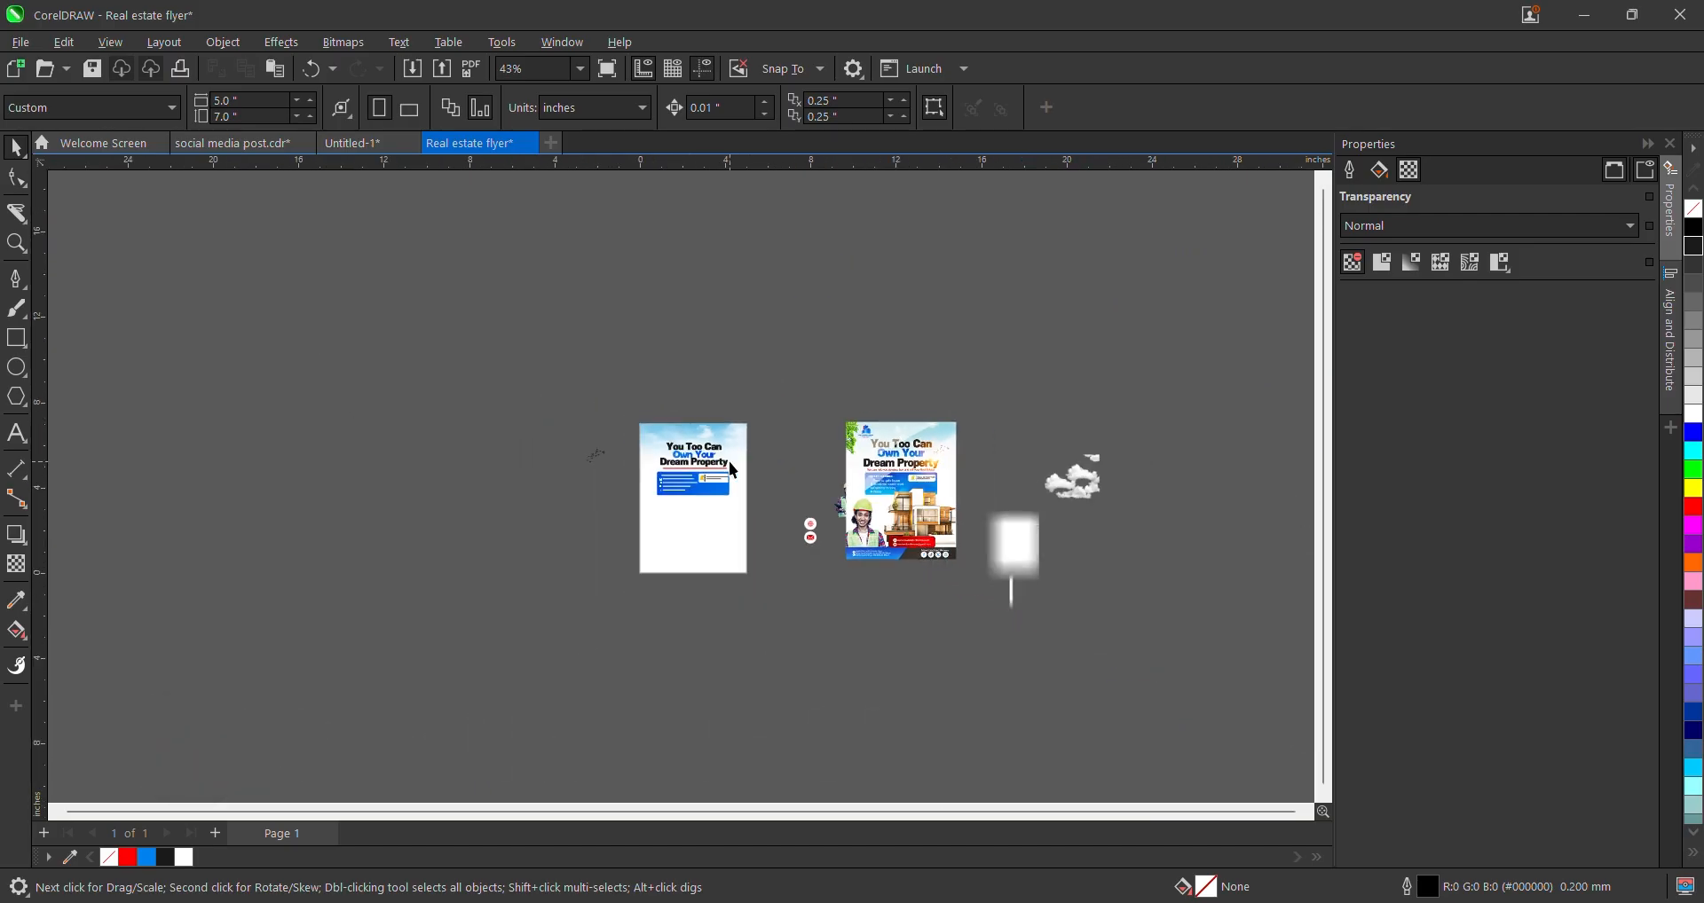
- Bring the House.png photo onto the flyer below the features box
drag(944, 498, 1094, 448)
scroll(923, 533, up, 2)
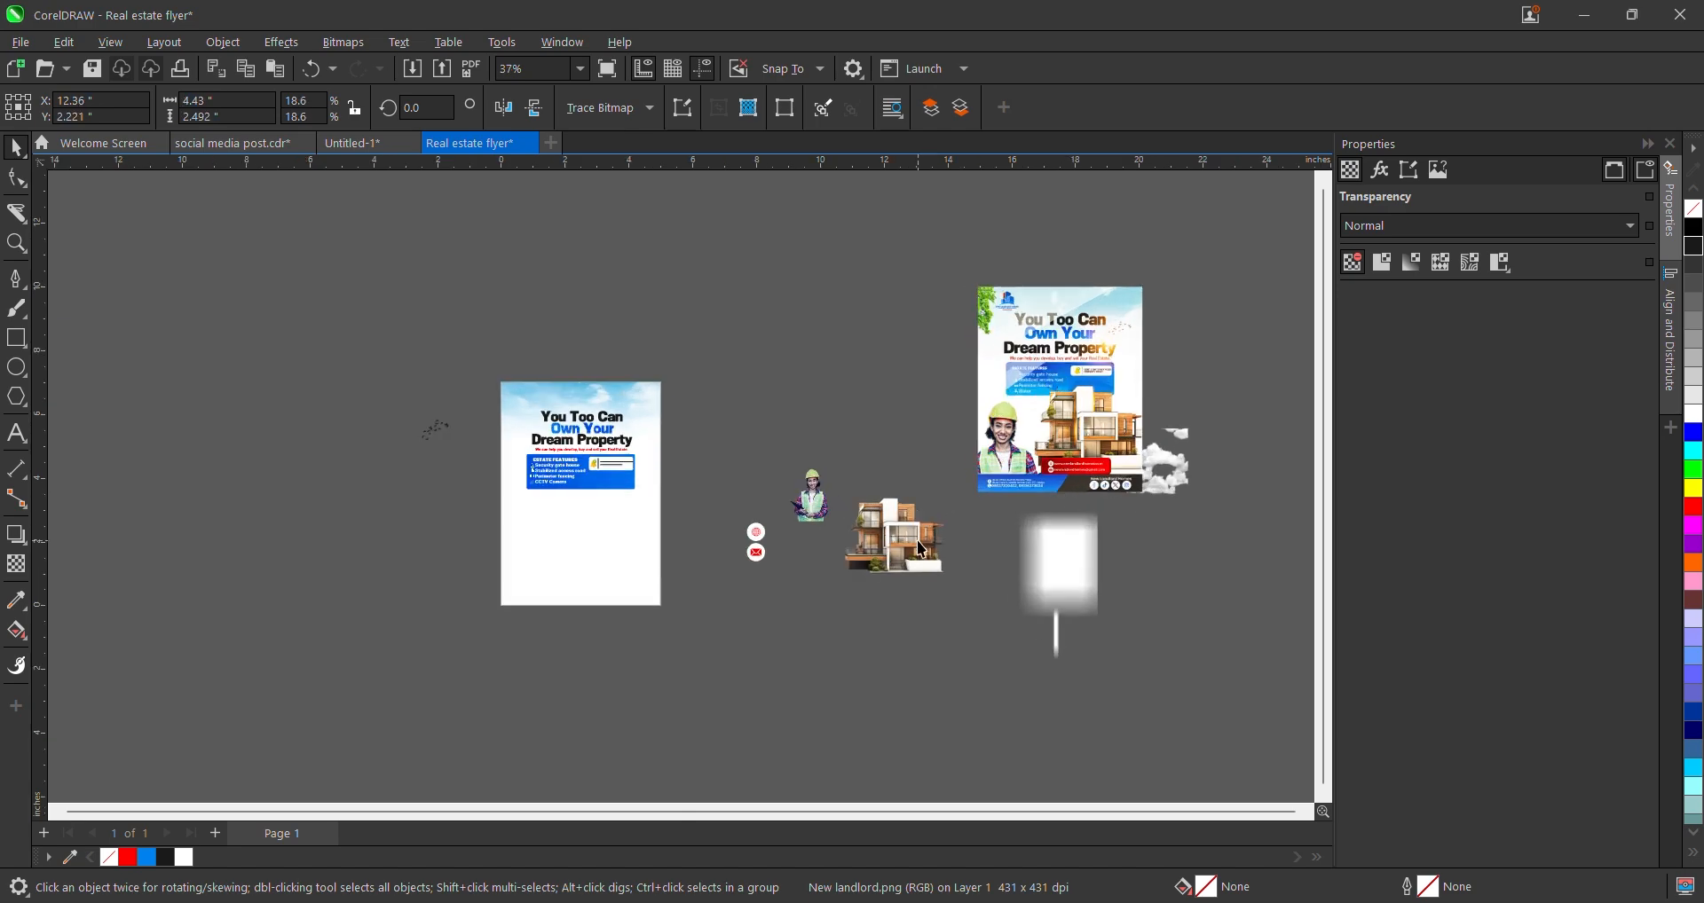
drag(923, 537, 613, 522)
scroll(628, 523, up, 3)
scroll(610, 523, up, 3)
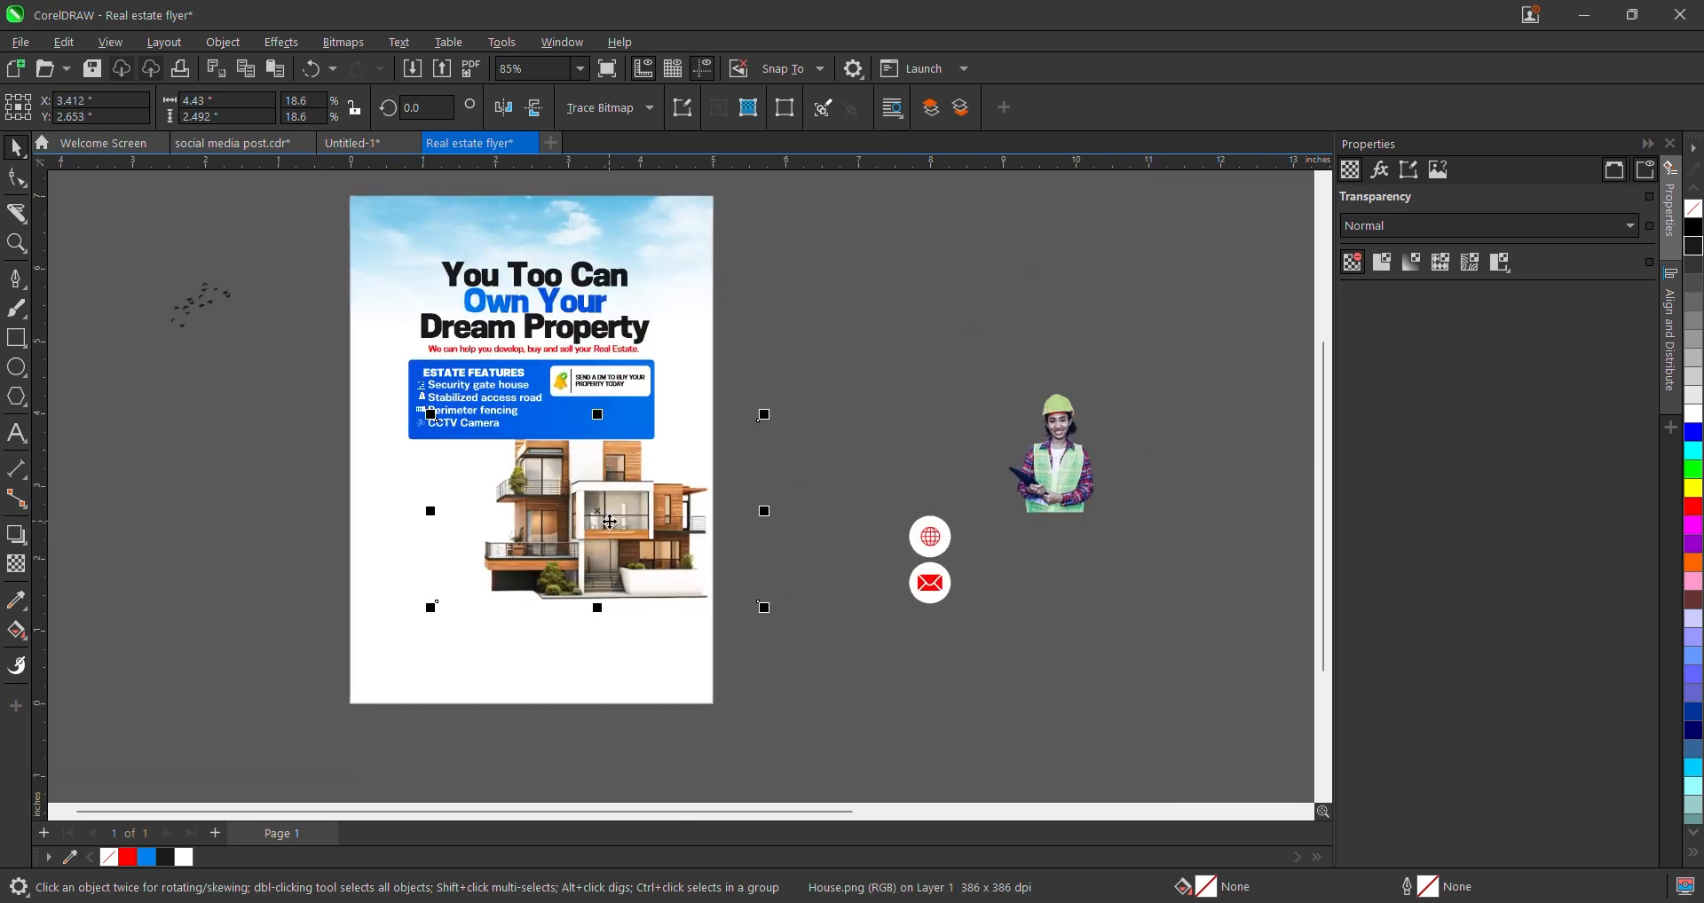
scroll(610, 523, up, 2)
drag(600, 537, 595, 515)
scroll(594, 521, down, 3)
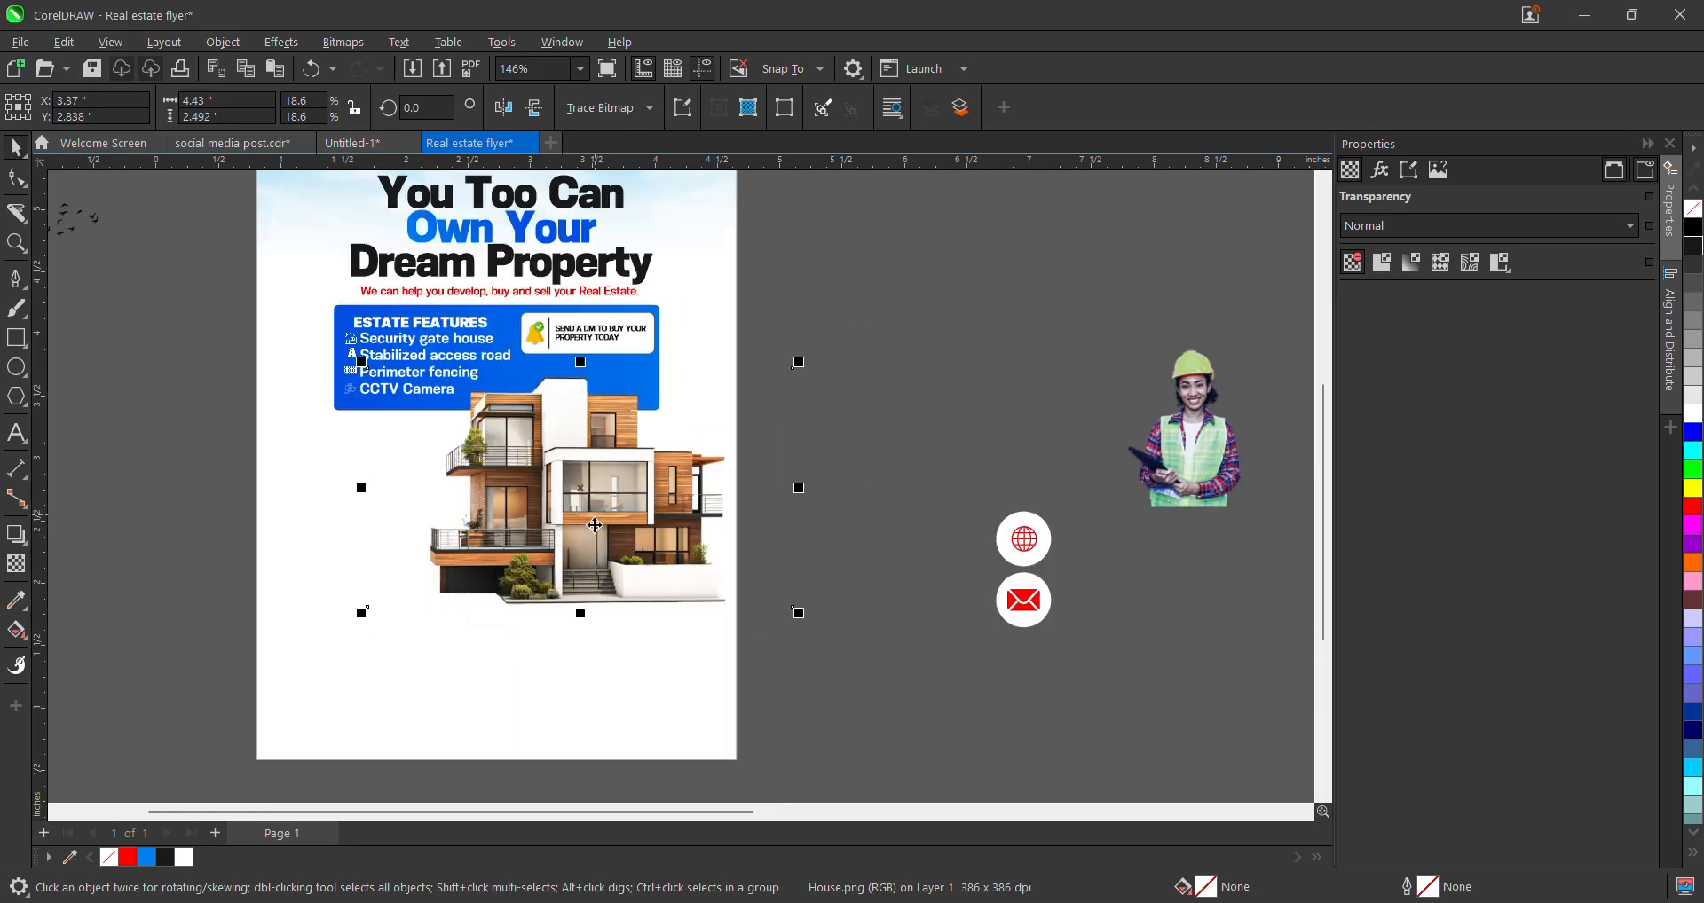
scroll(495, 575, down, 2)
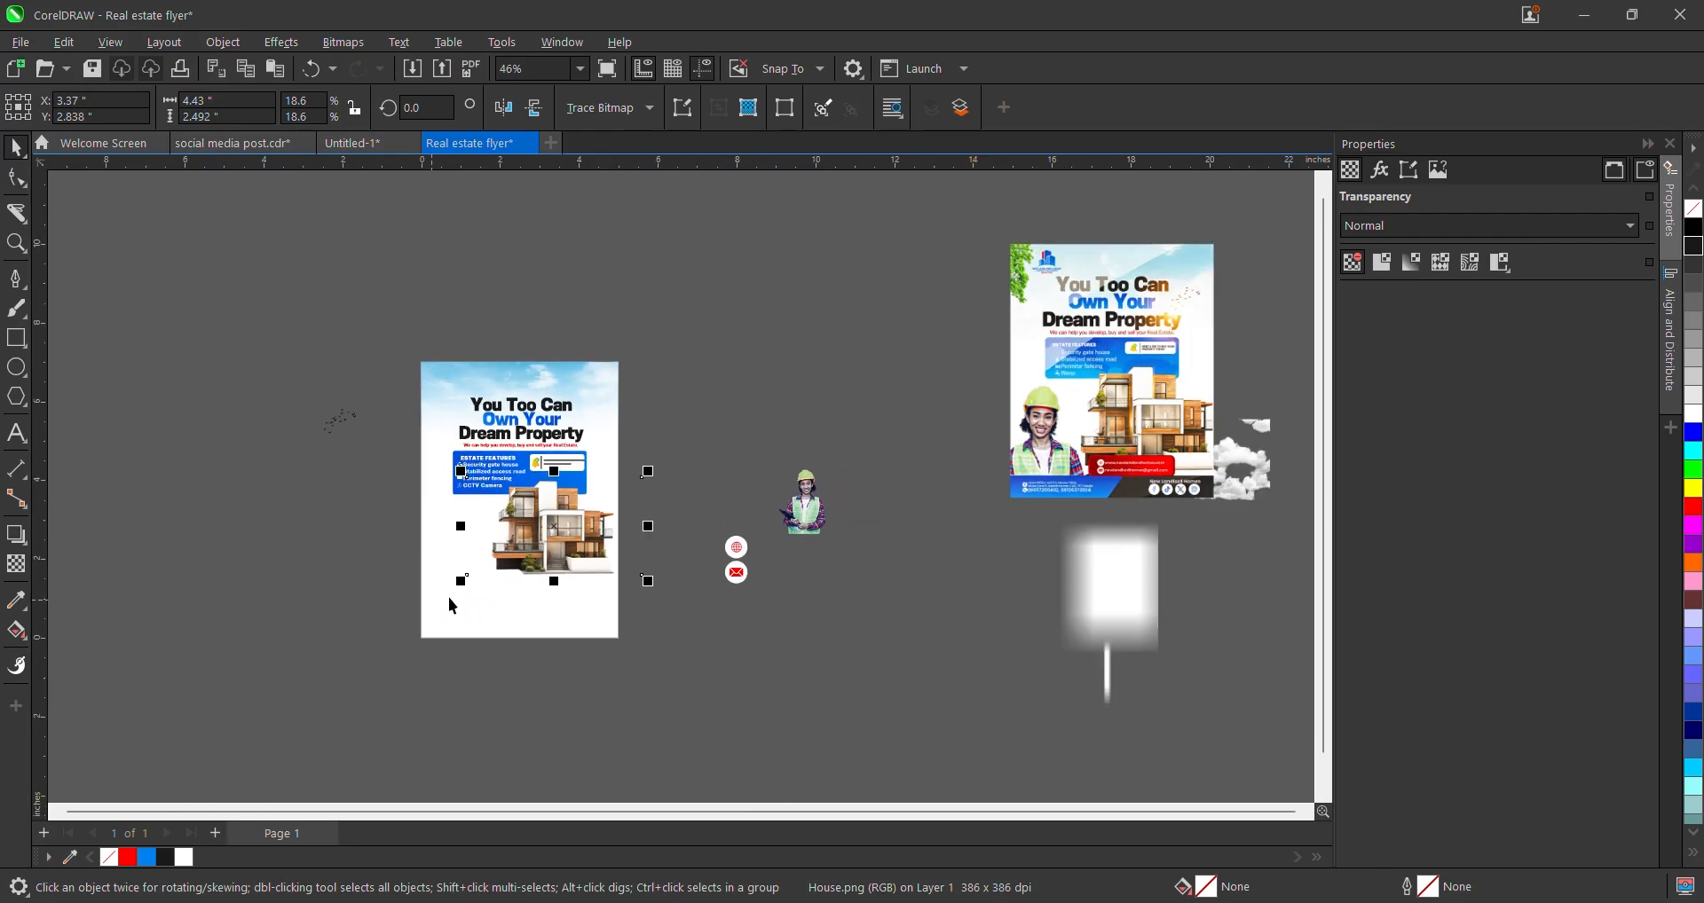
- Resize and reposition the house photo on the flyer page
drag(459, 581, 415, 608)
scroll(529, 566, up, 1)
drag(531, 565, 557, 564)
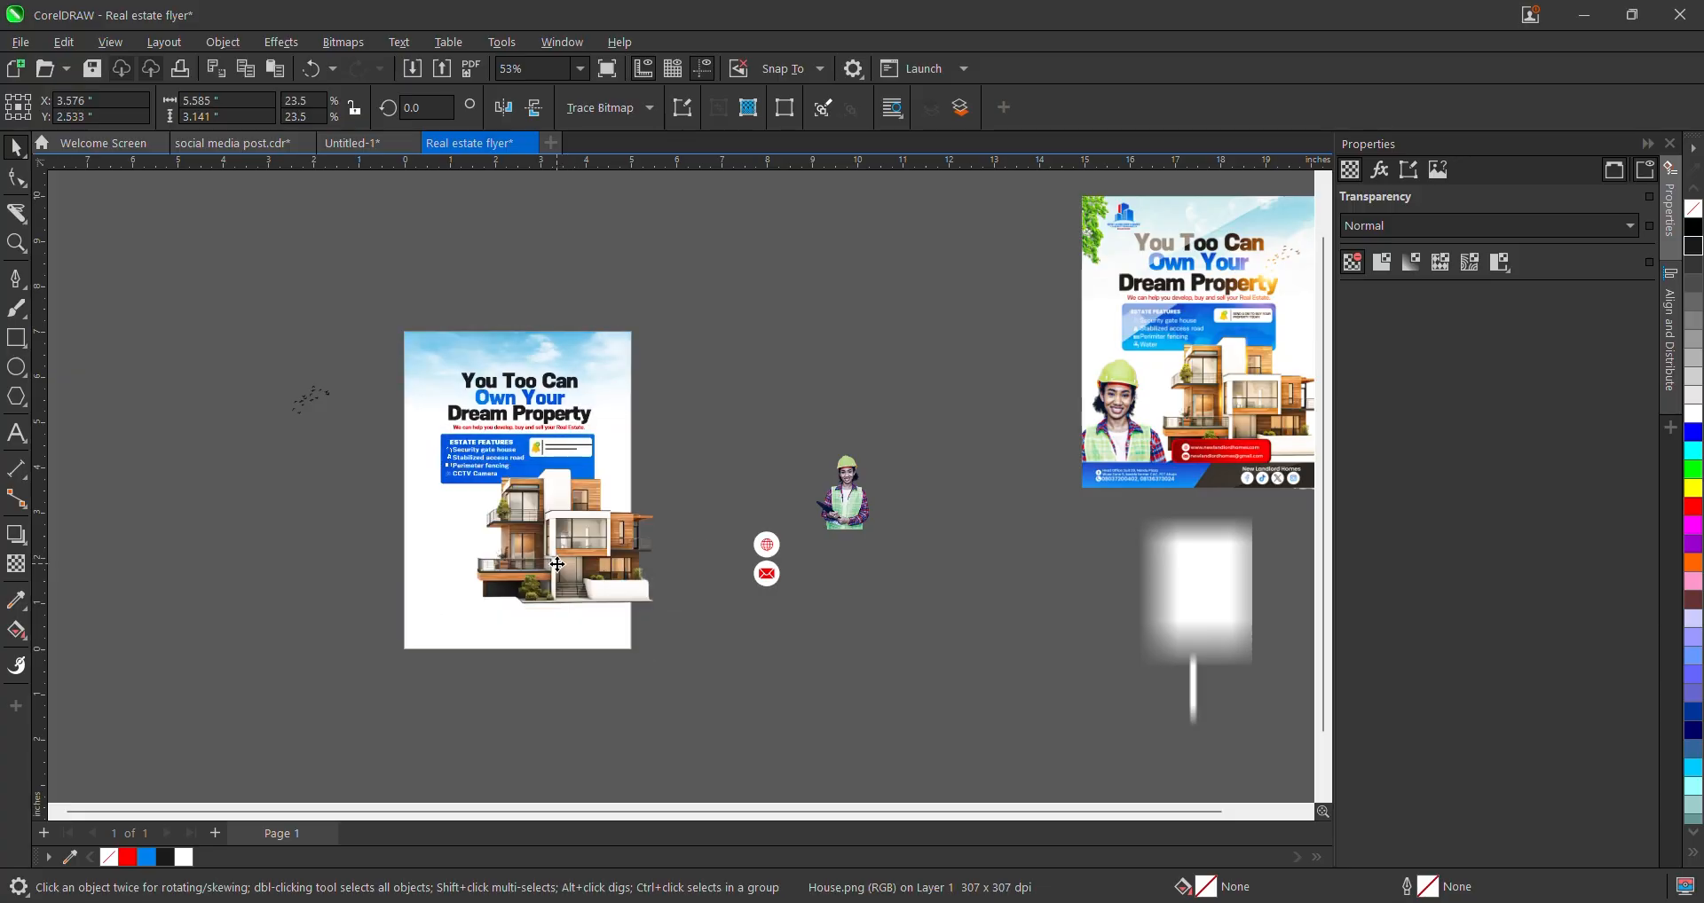
scroll(654, 577, up, 2)
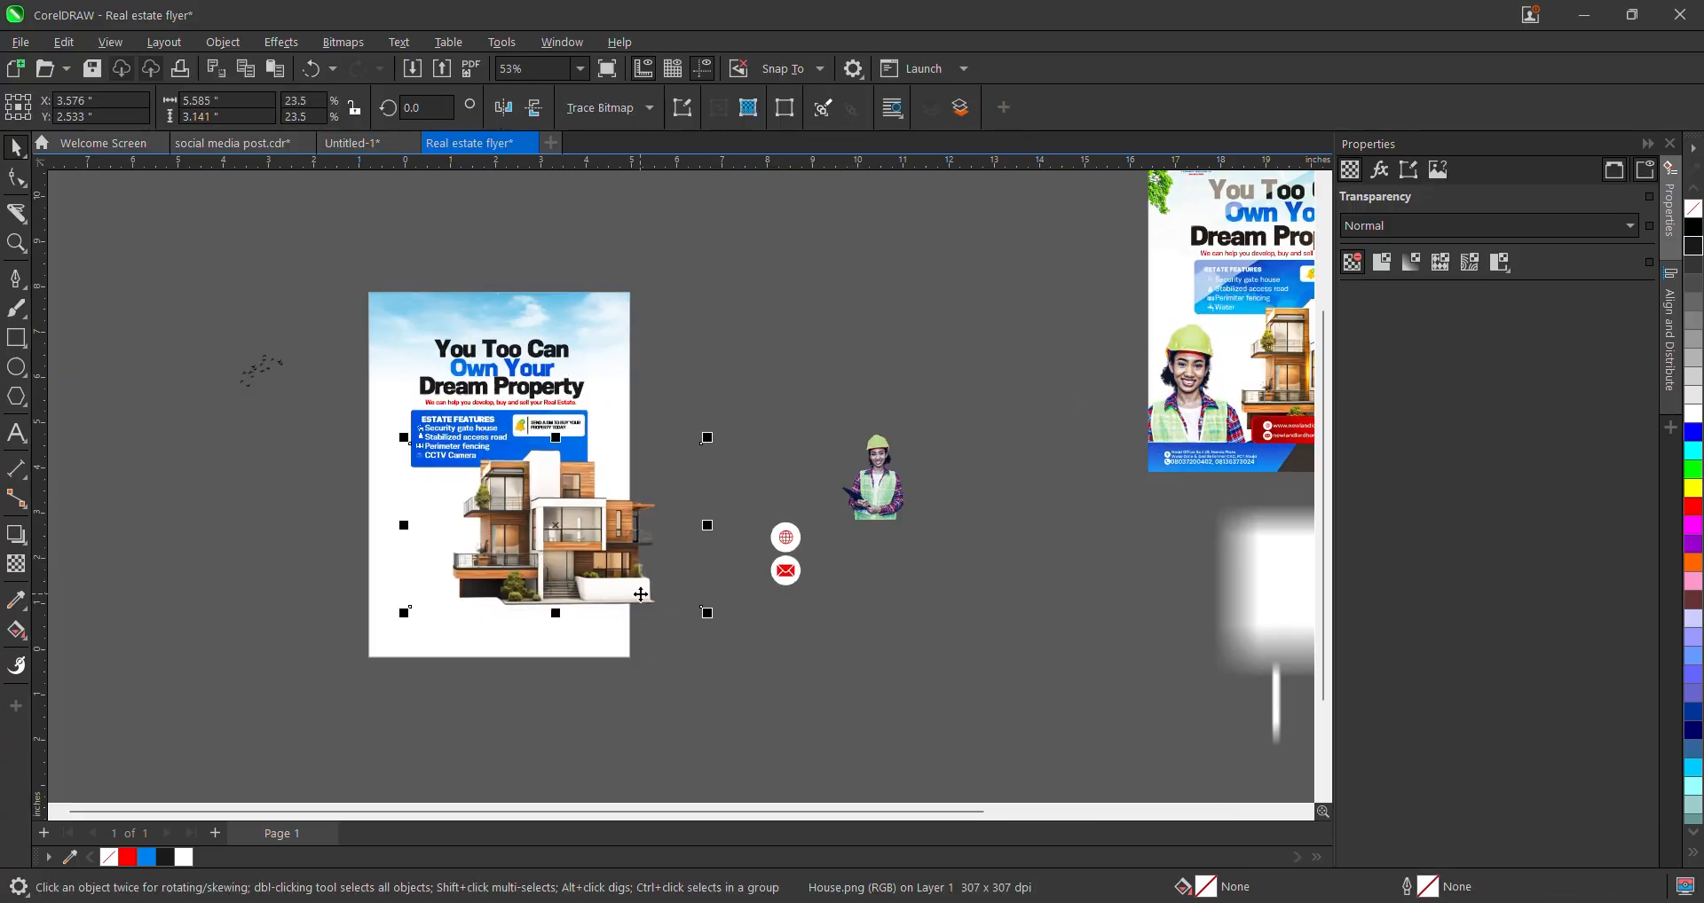
drag(726, 614, 684, 591)
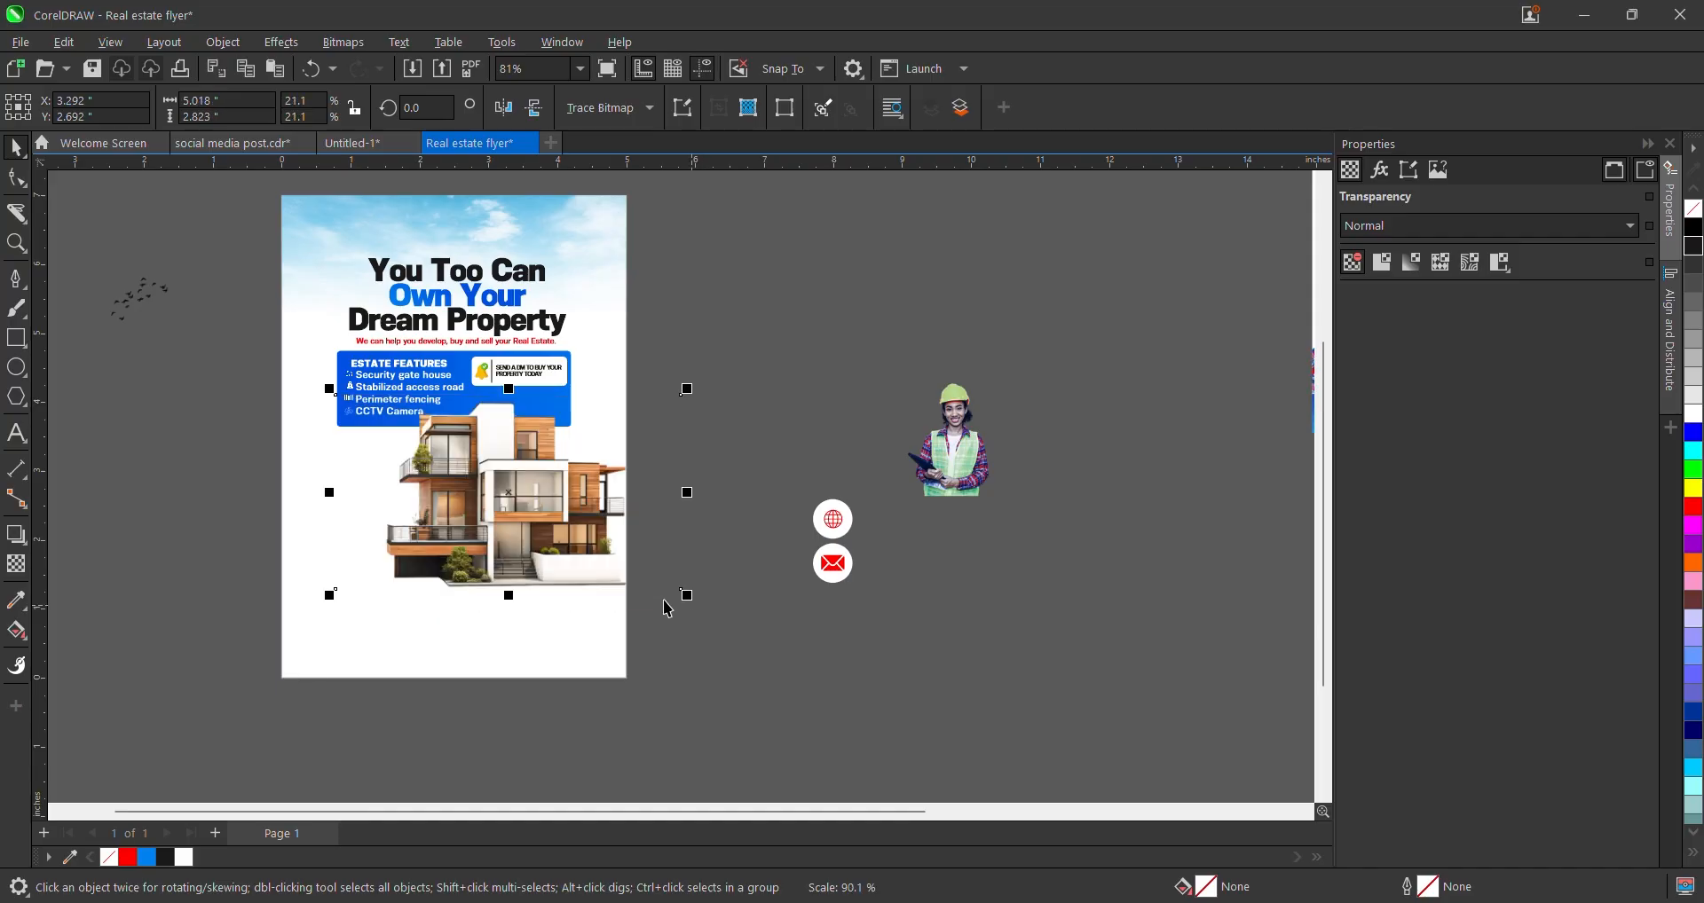
drag(576, 535, 586, 541)
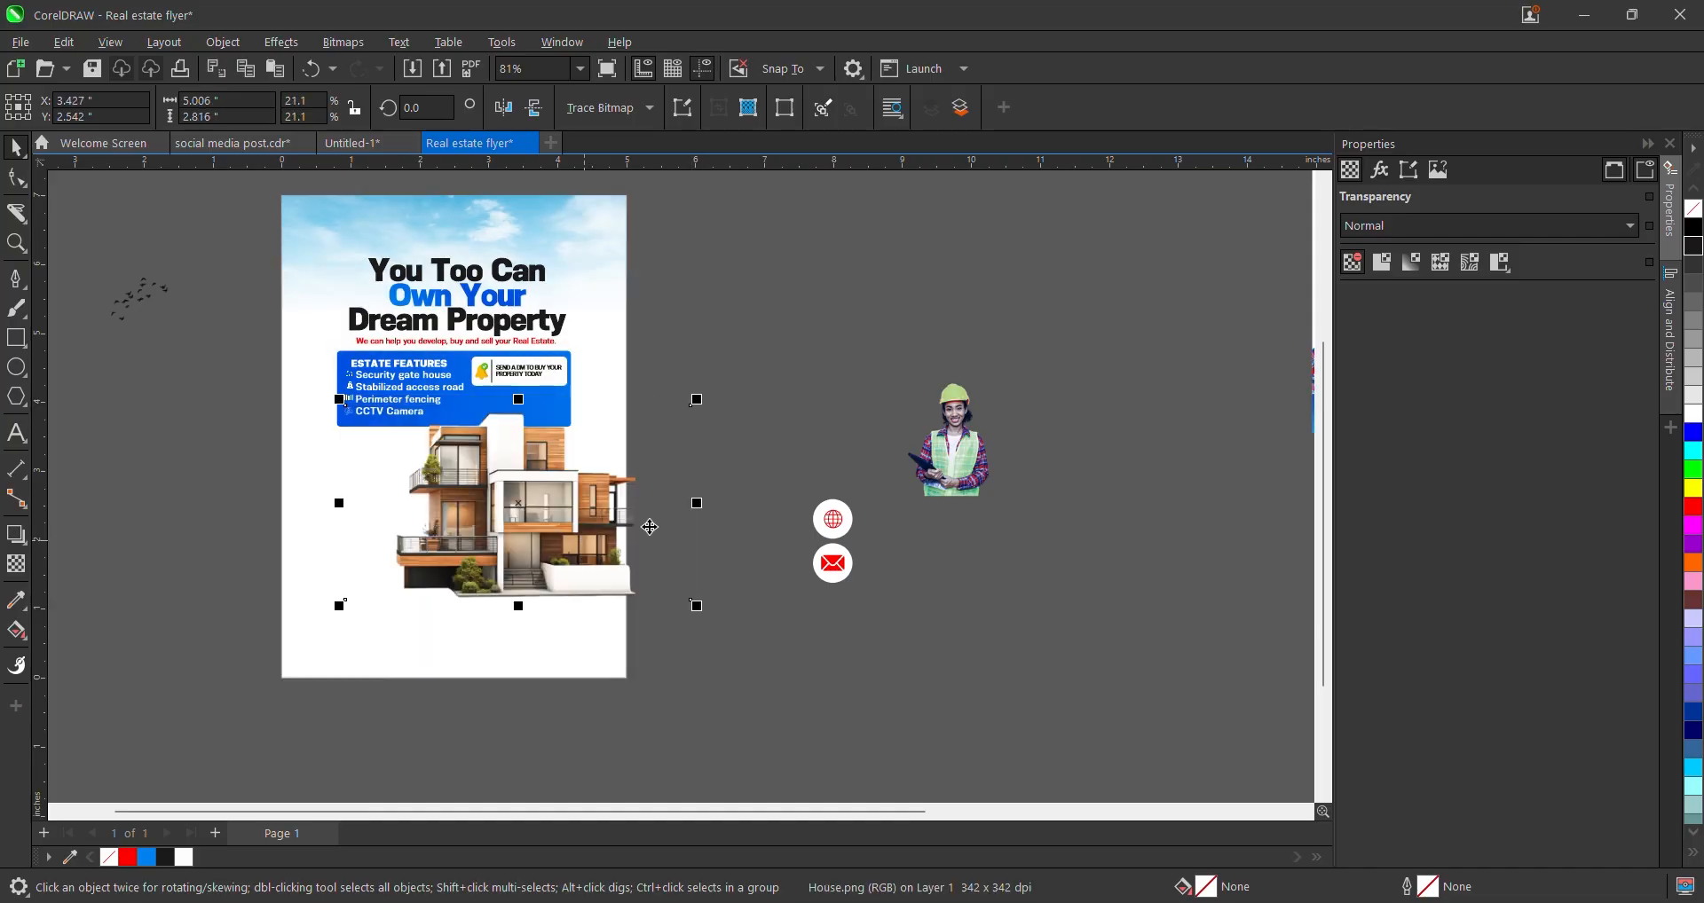
click(695, 273)
- Crop the house photo's right side so it ends just inside the page edge
scroll(689, 392, up, 1)
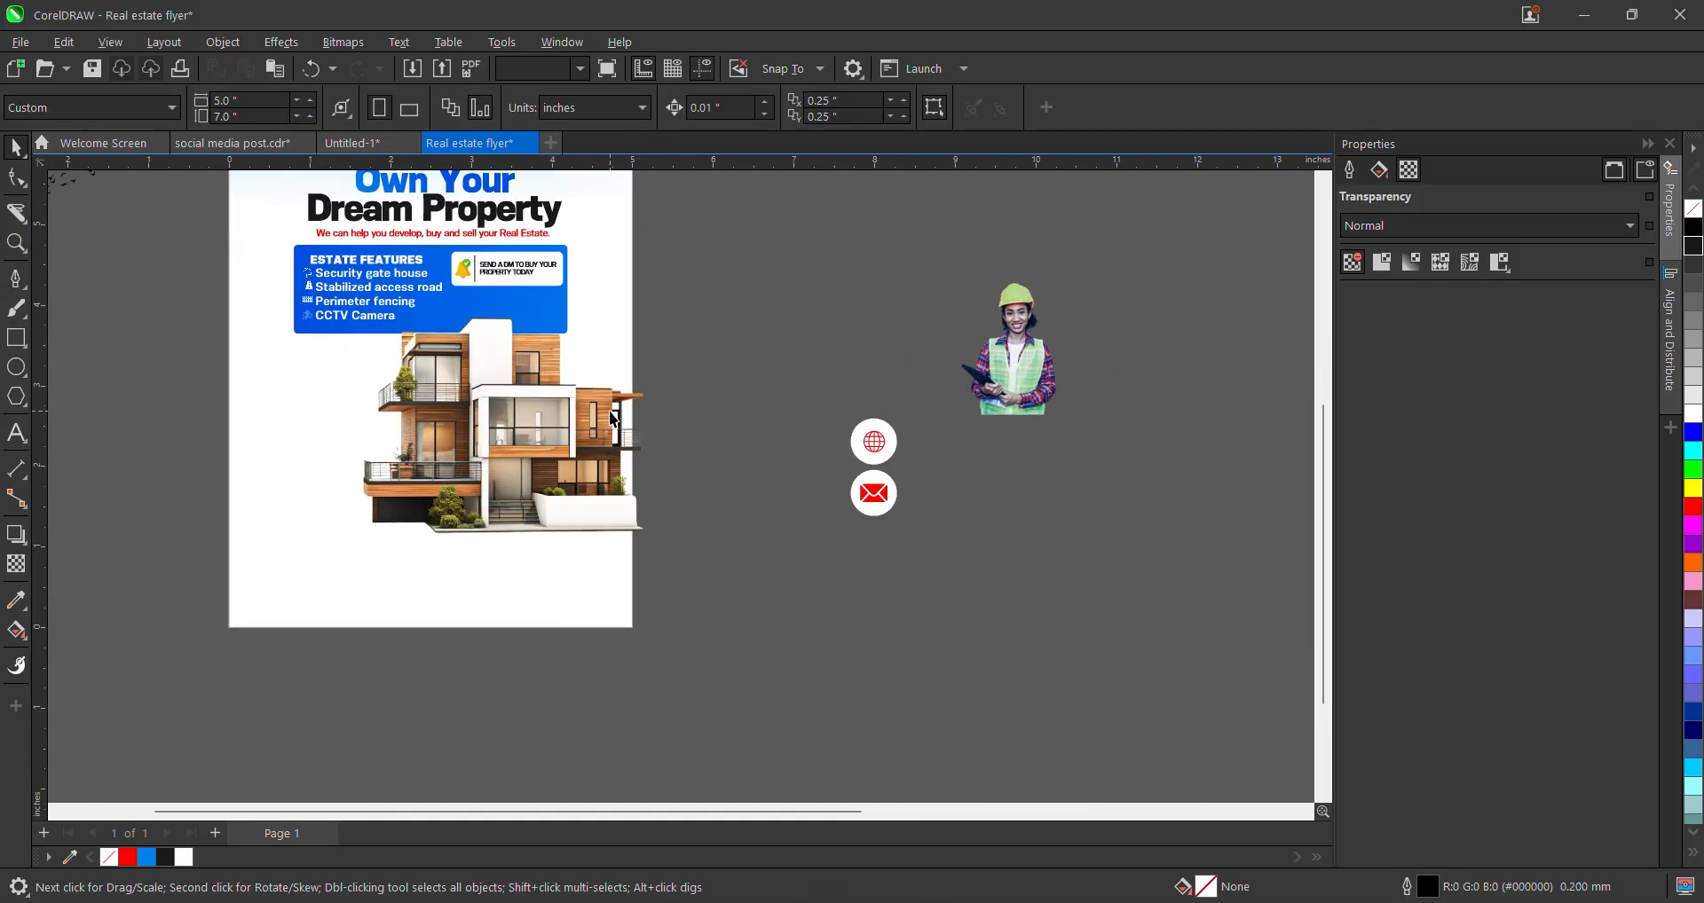
click(565, 336)
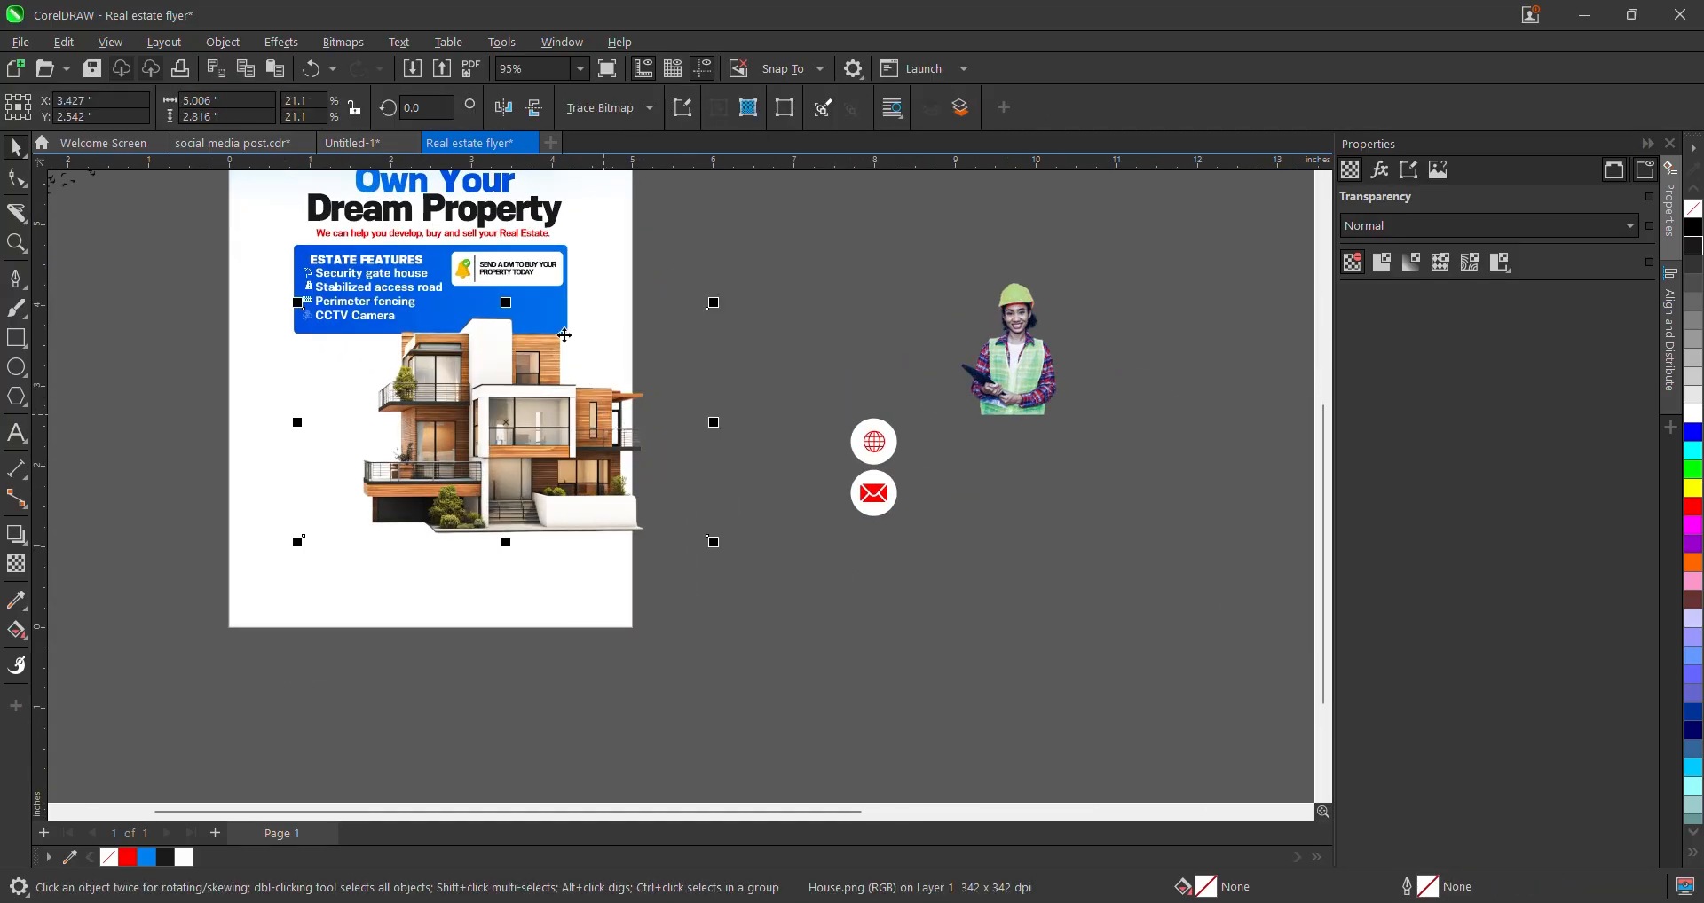
click(18, 178)
scroll(754, 375, down, 2)
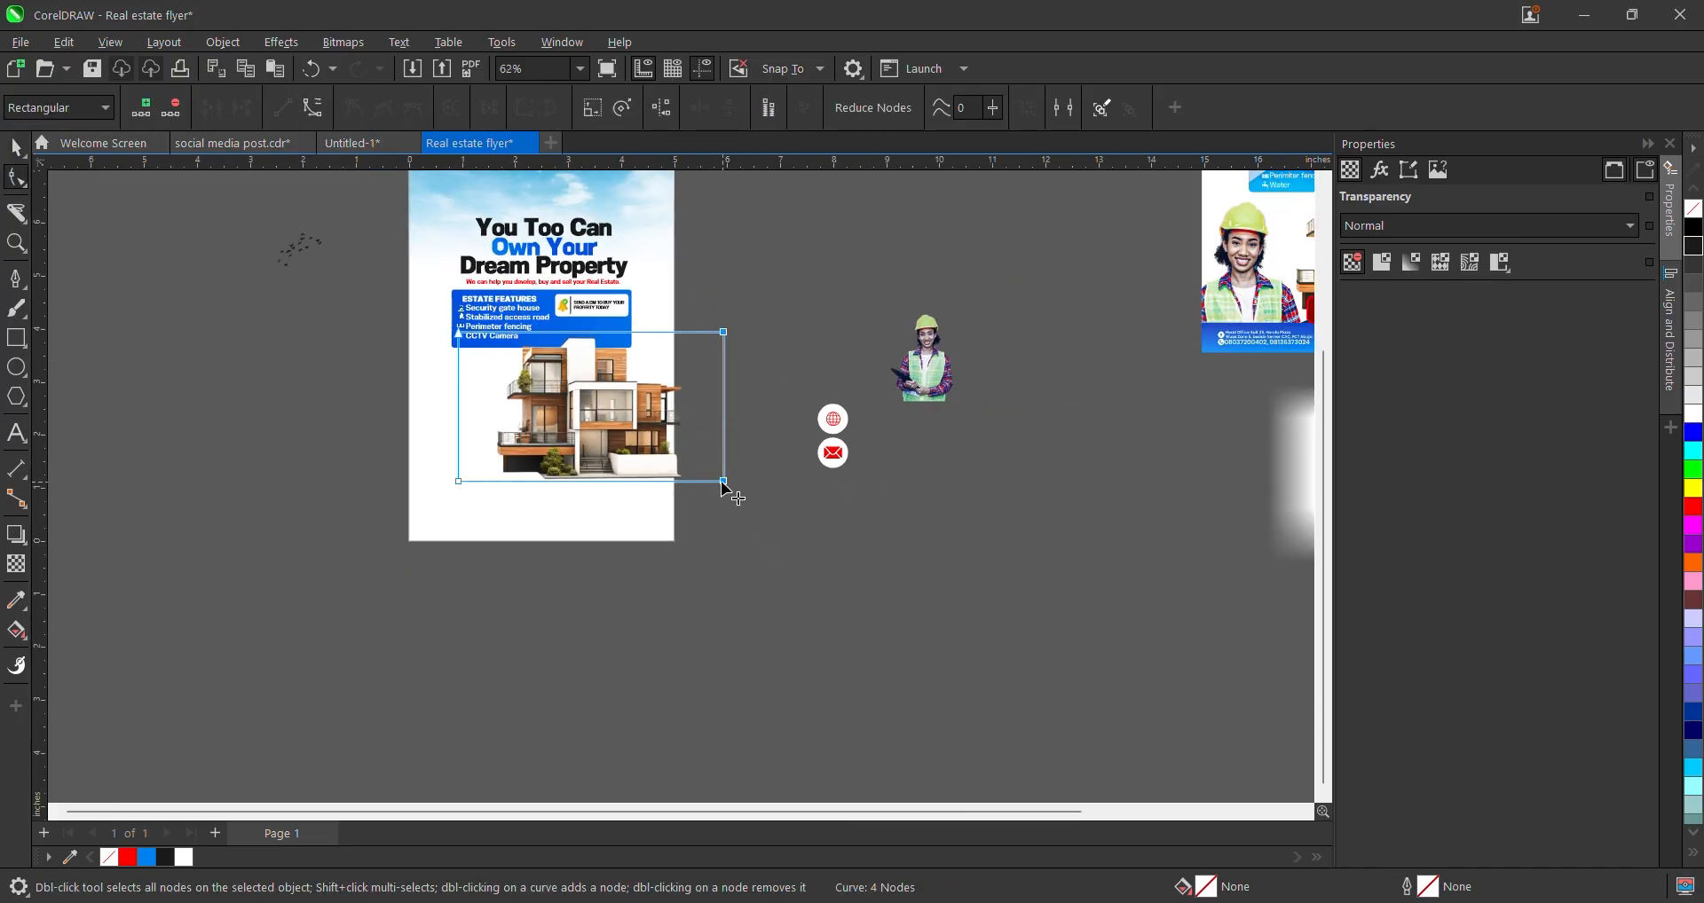
drag(724, 481, 662, 472)
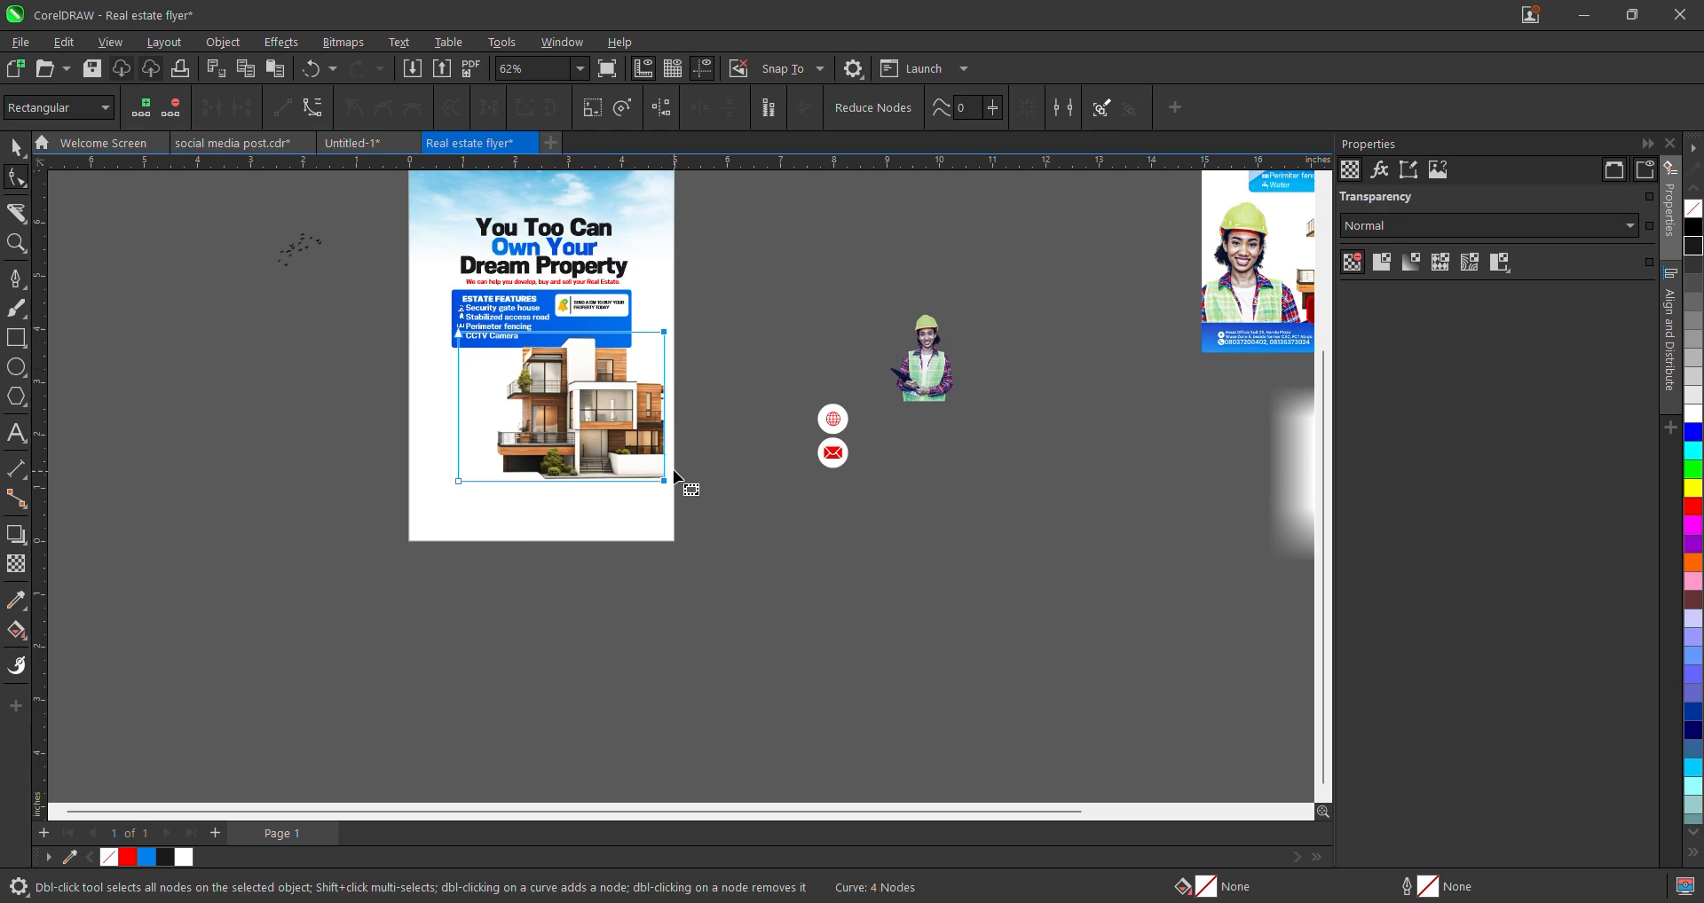
key(space)
scroll(786, 532, down, 2)
click(786, 532)
scroll(567, 452, up, 1)
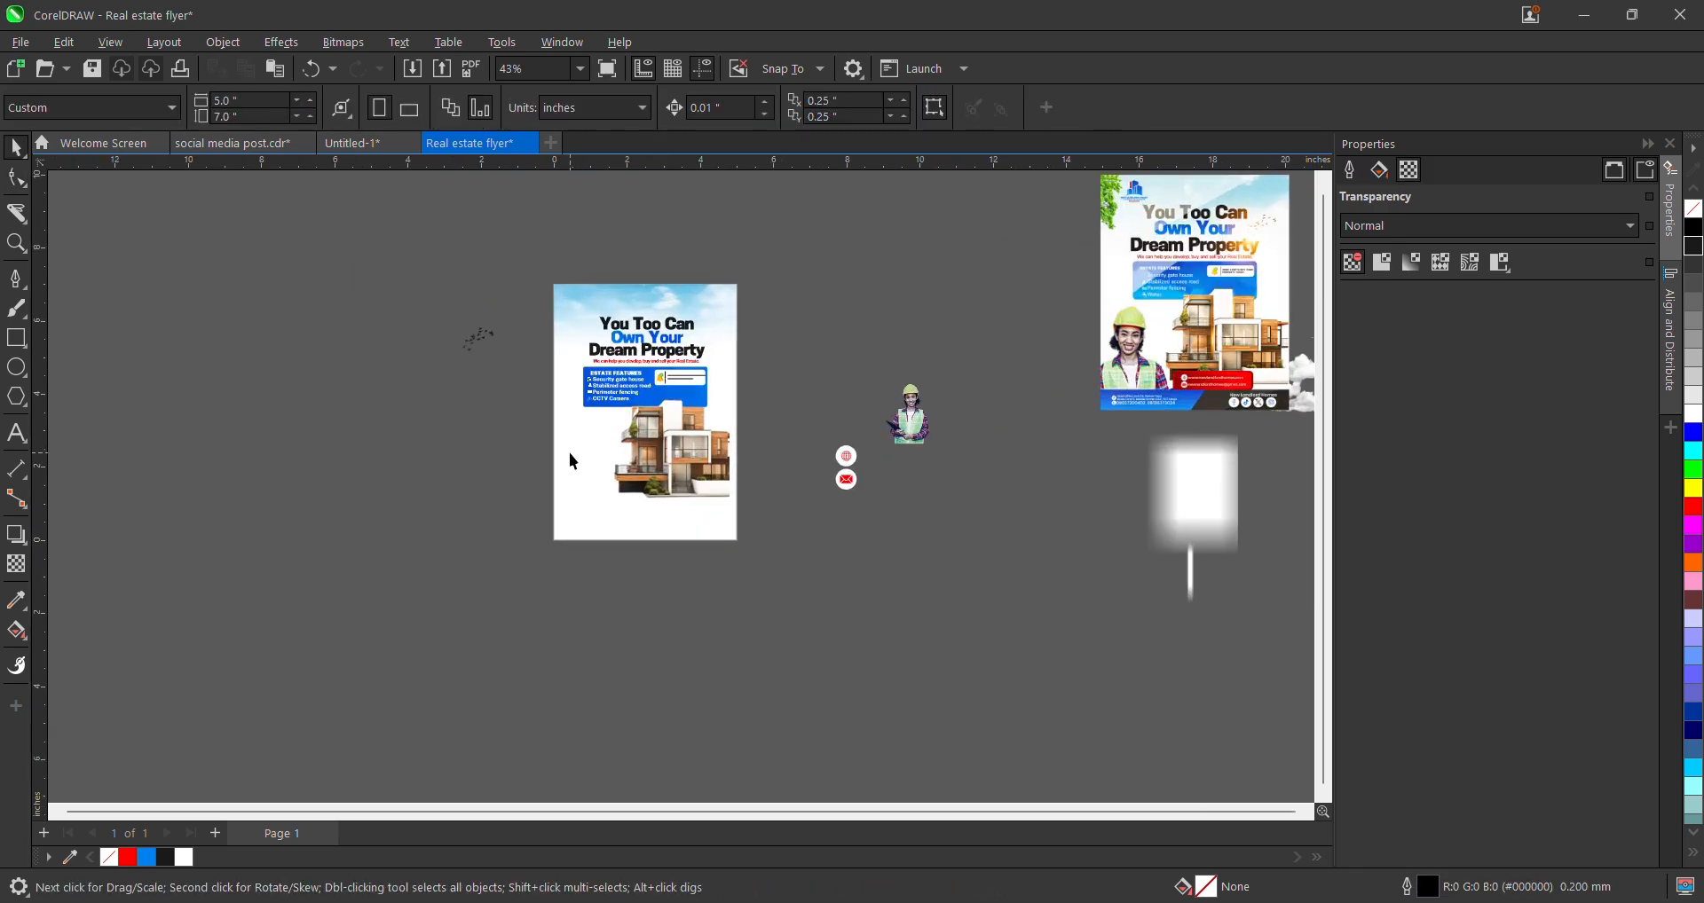
scroll(689, 439, up, 1)
scroll(701, 453, down, 2)
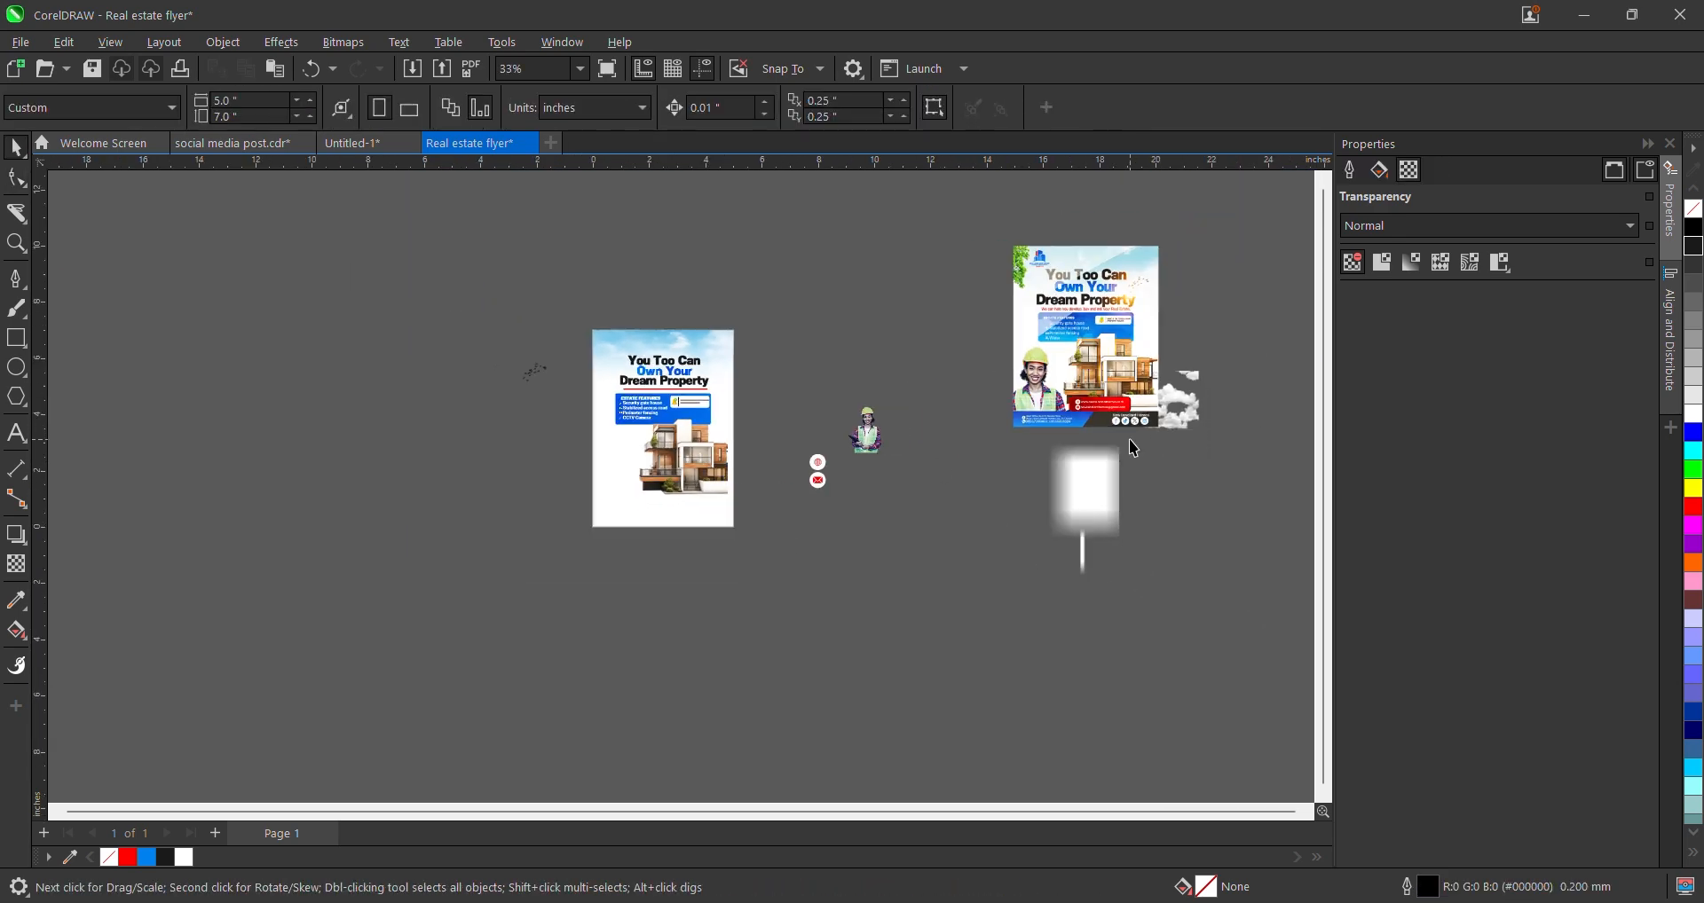
scroll(1134, 448, up, 1)
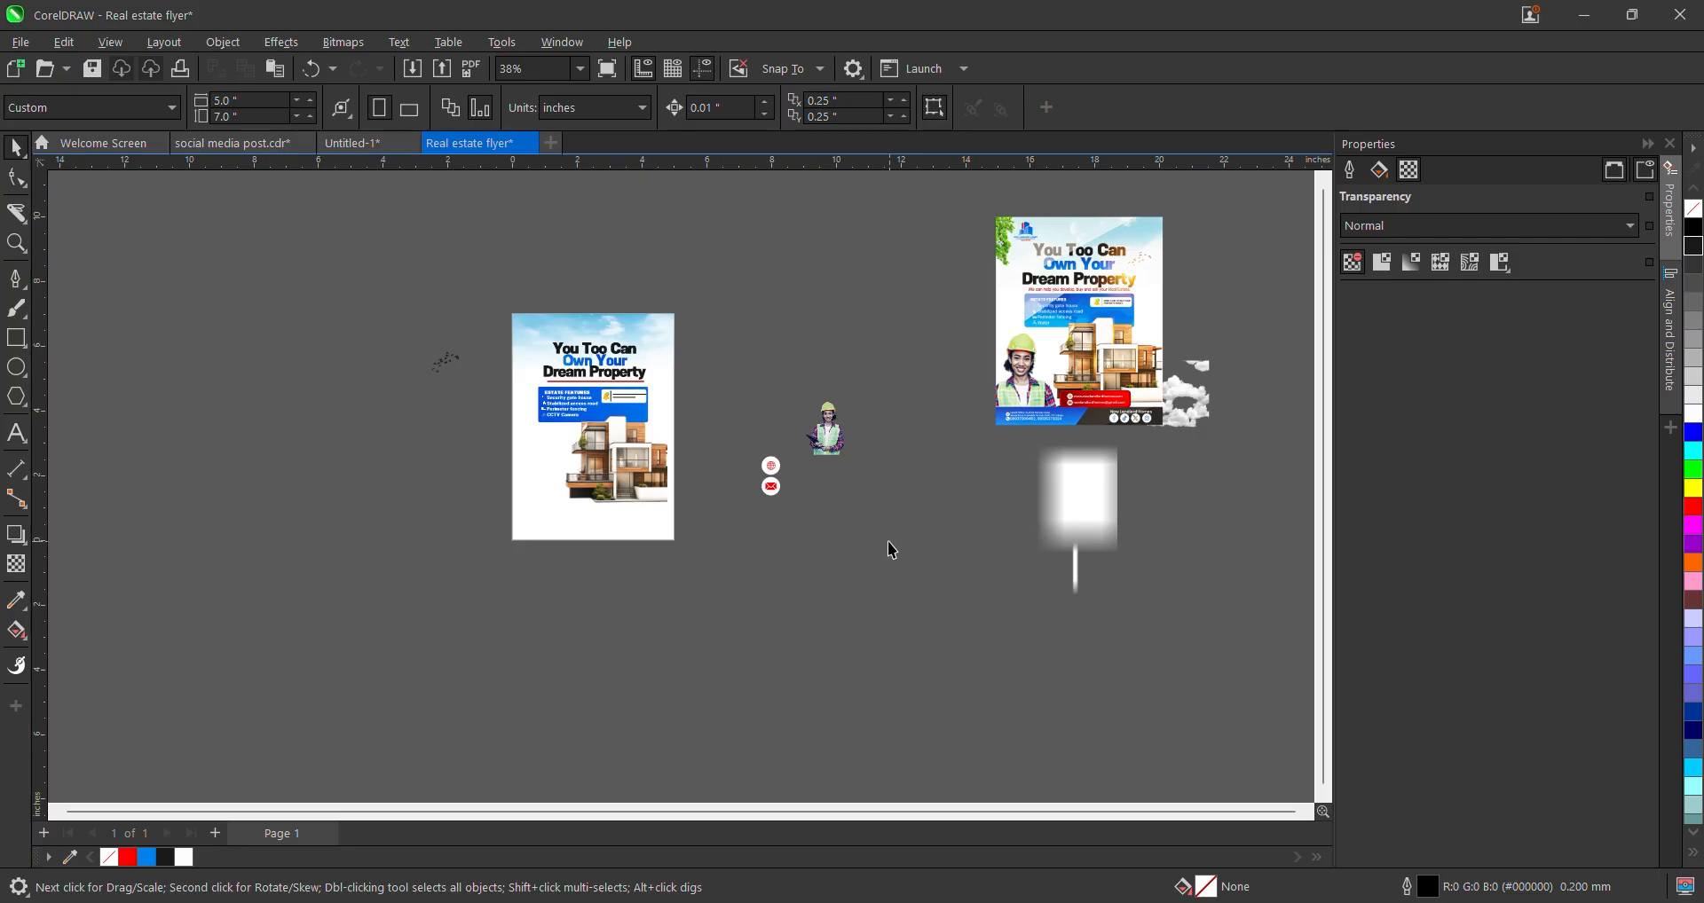
scroll(522, 438, up, 4)
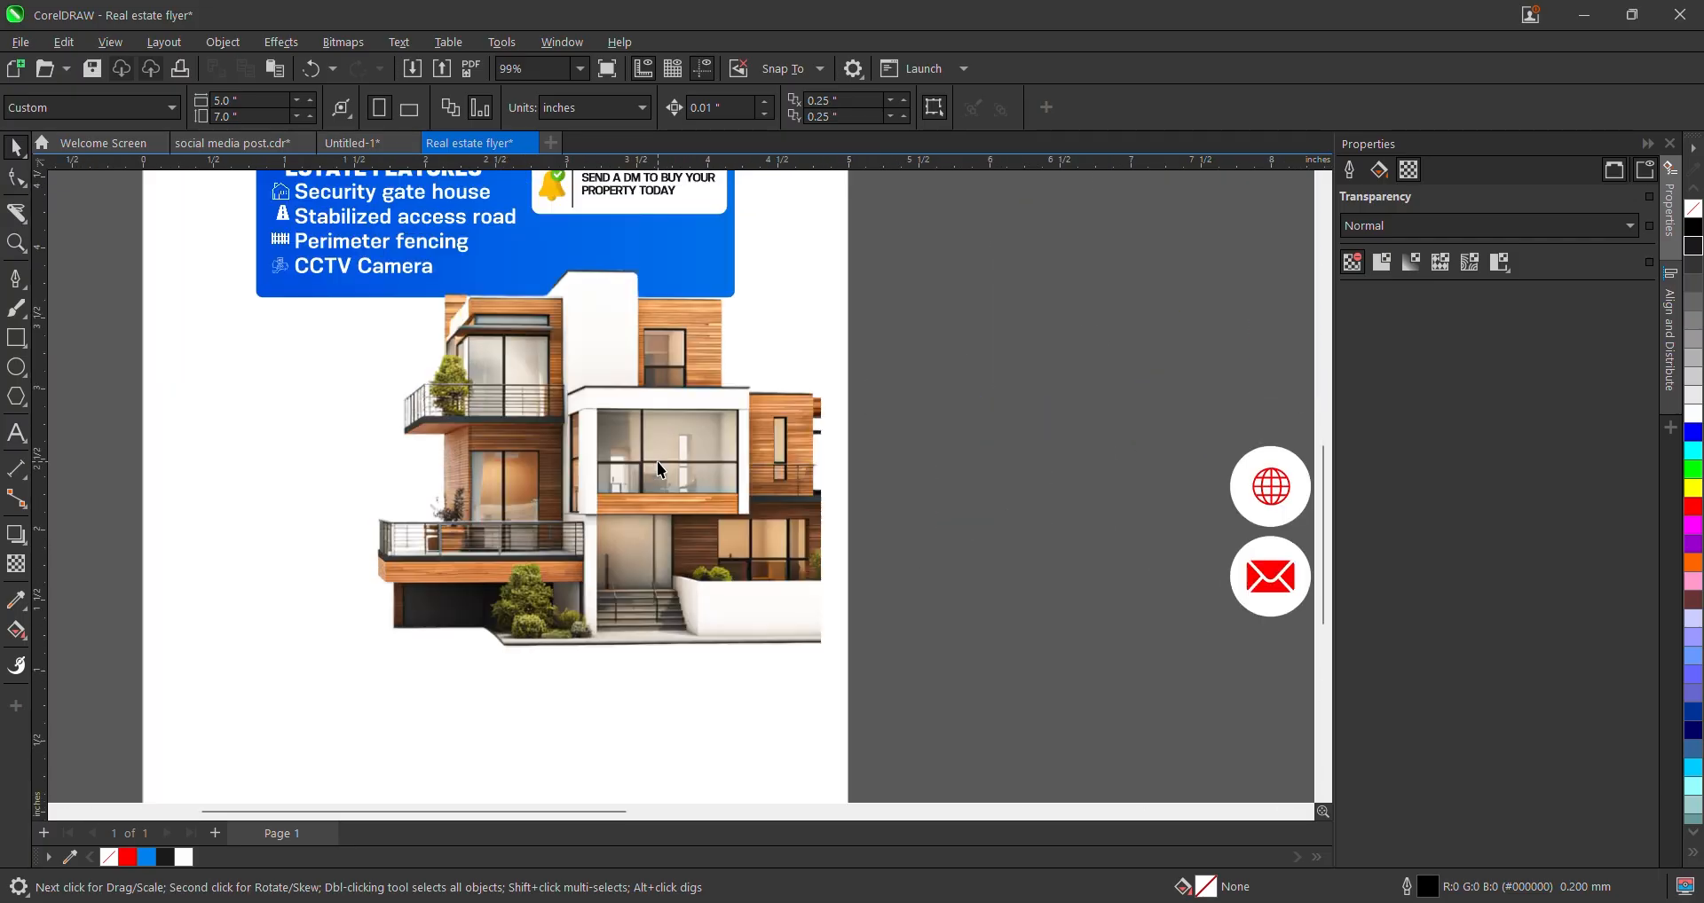
scroll(649, 486, down, 2)
scroll(654, 494, down, 3)
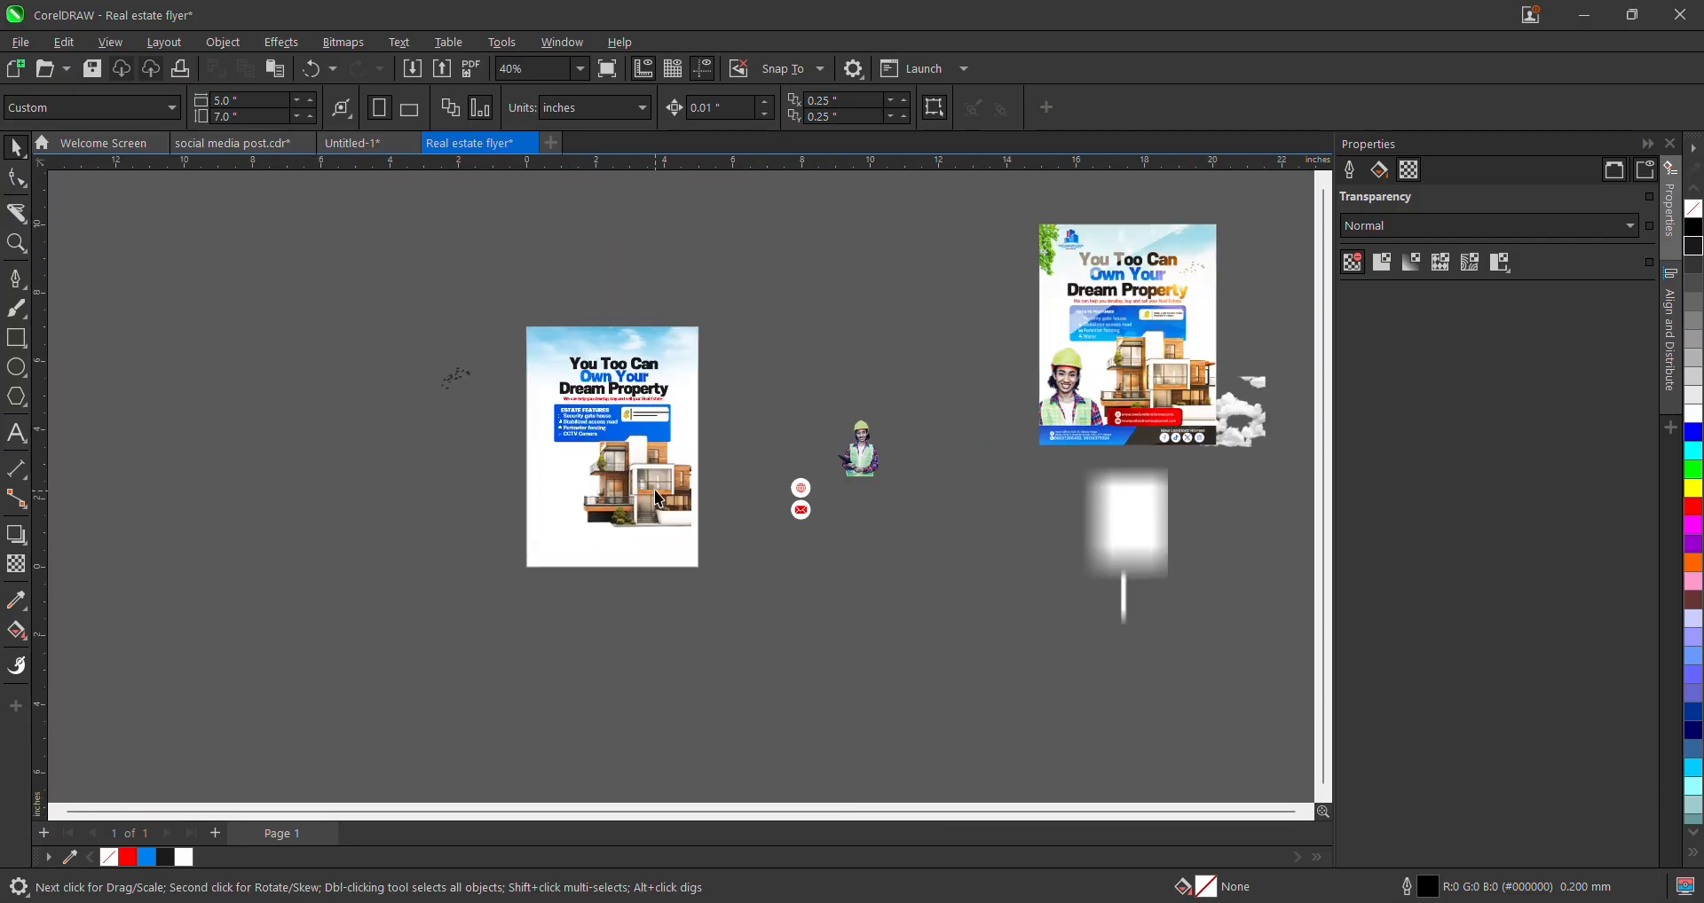
- Crop away the empty left and right sides of the agent photo
click(856, 449)
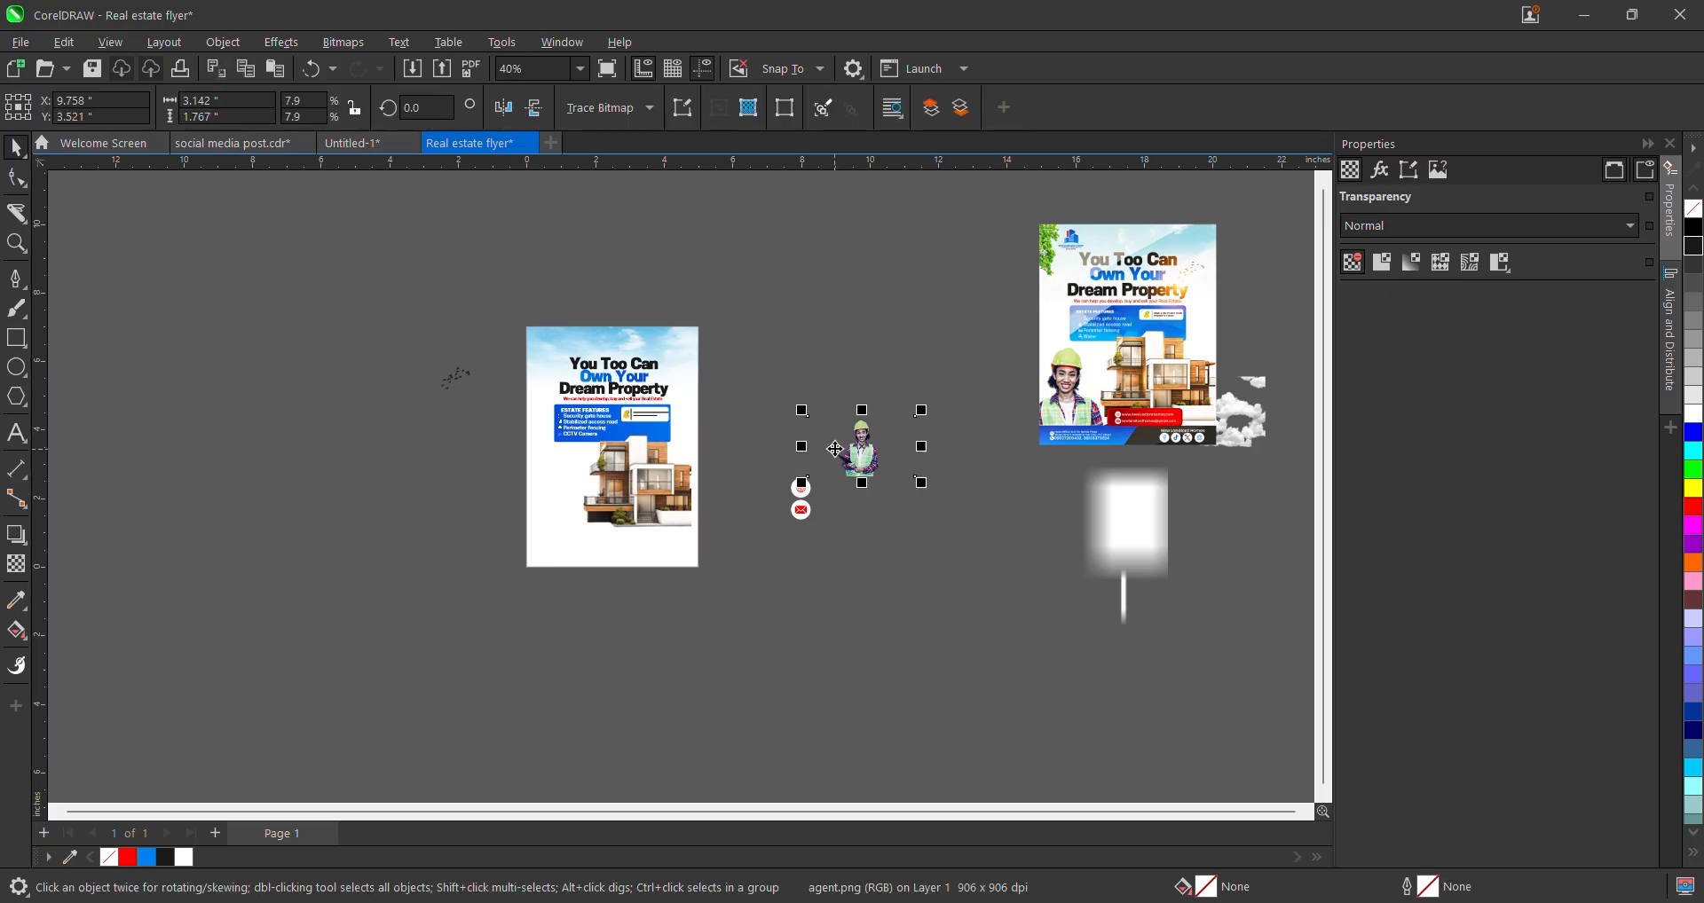
drag(860, 448, 422, 482)
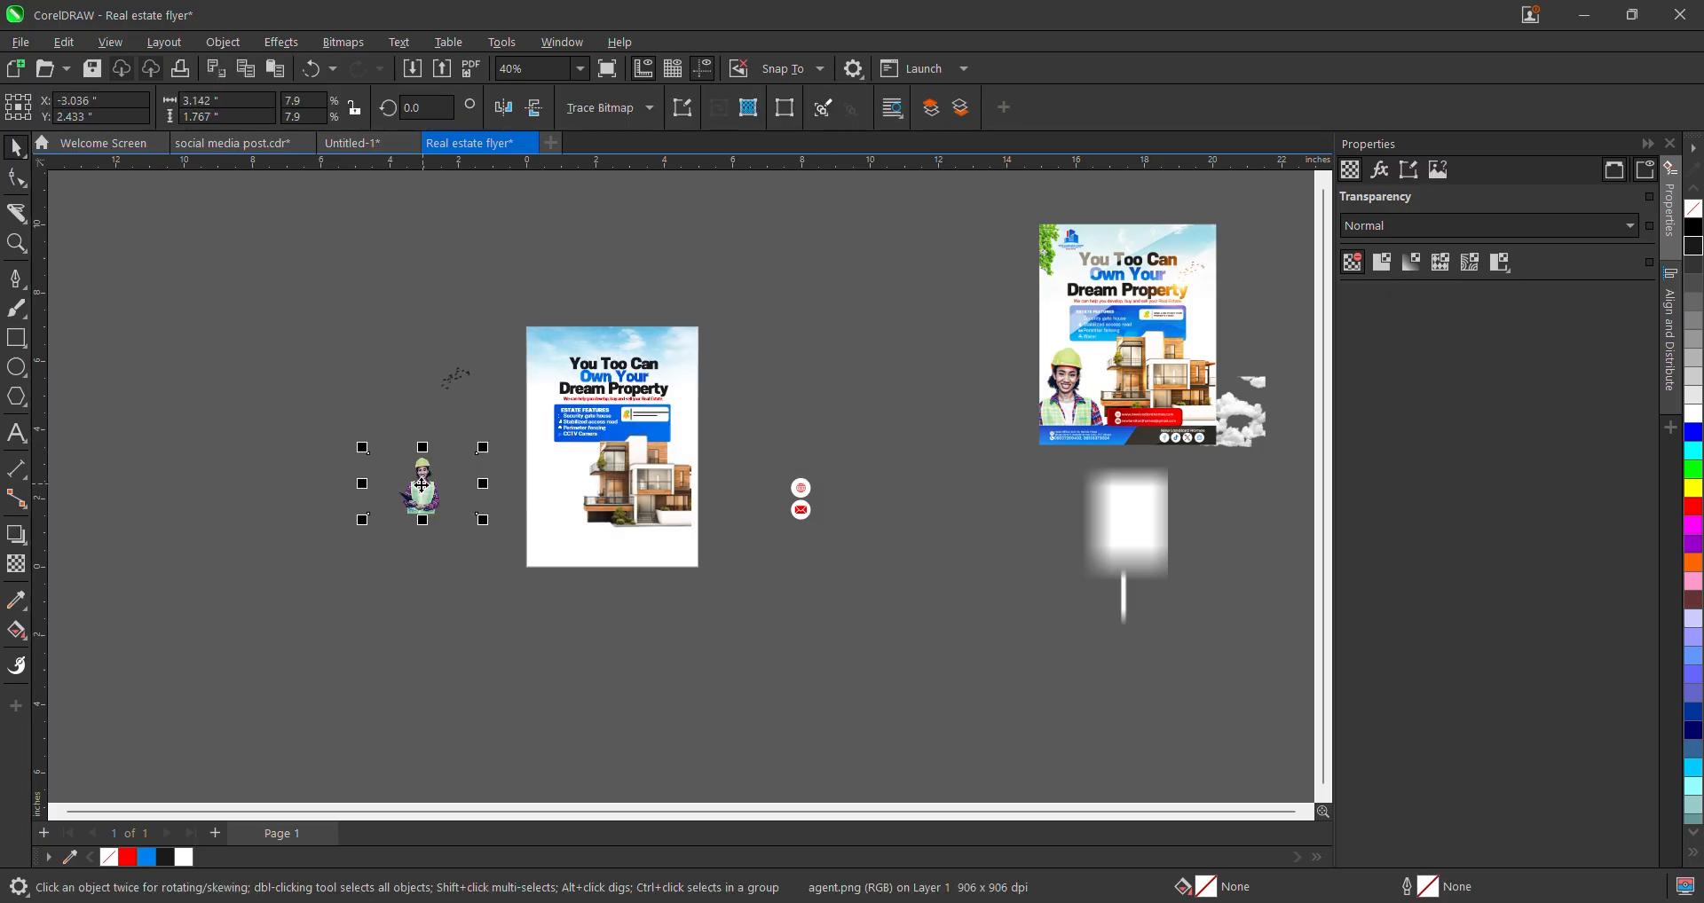
scroll(423, 479, up, 2)
click(16, 177)
drag(221, 348, 424, 549)
scroll(337, 550, up, 3)
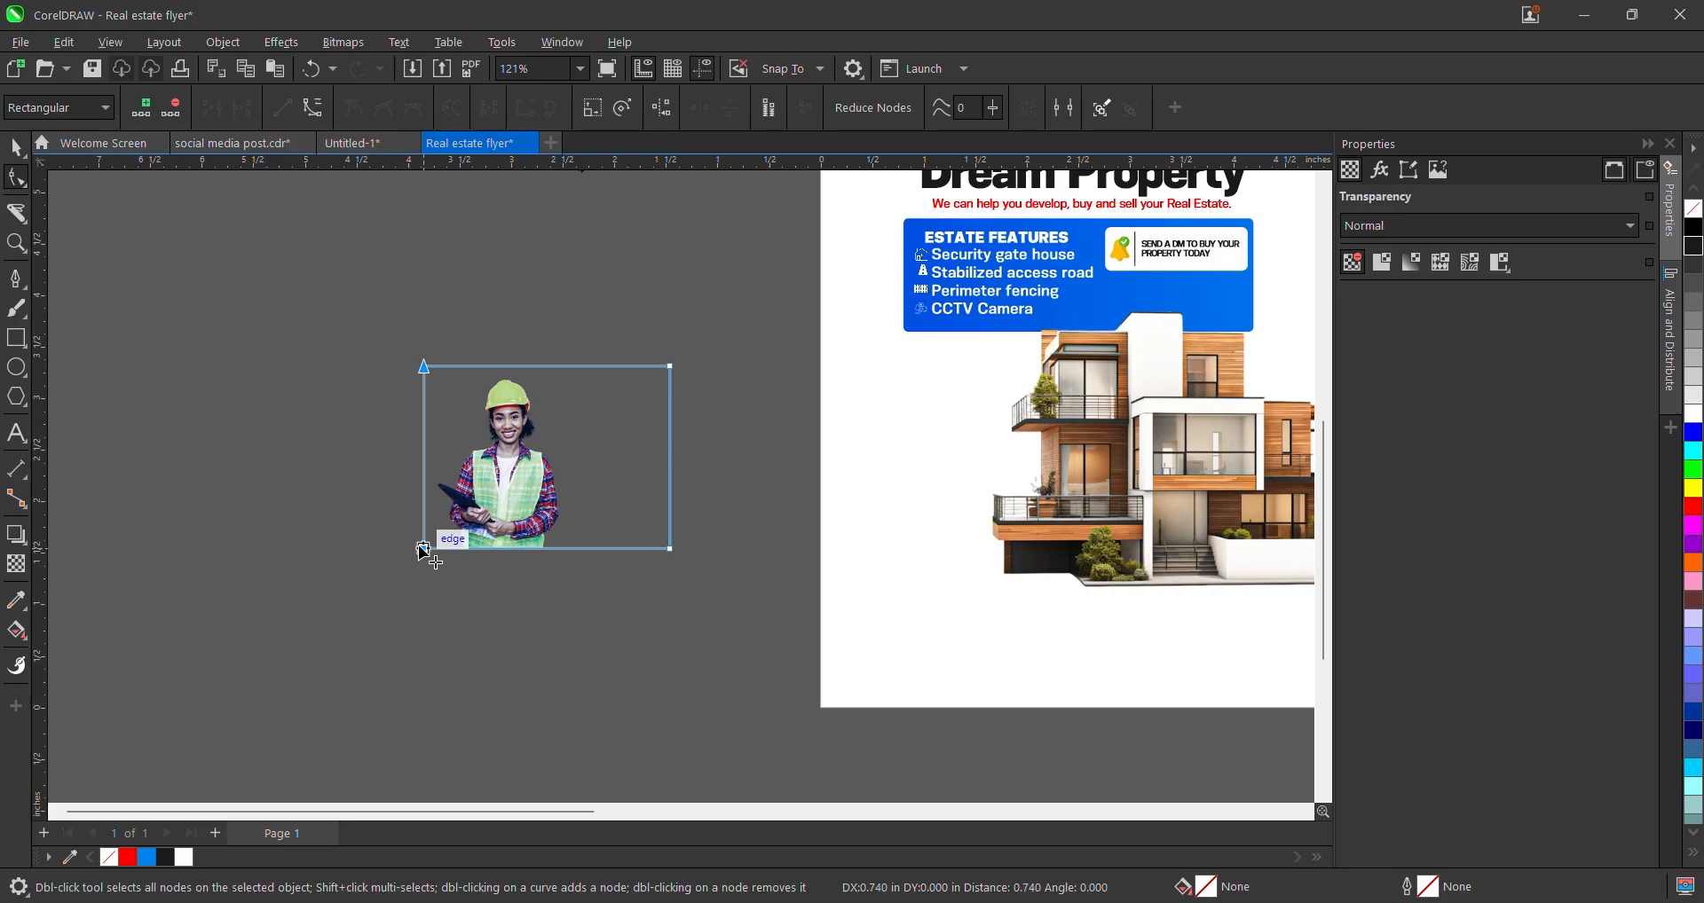
drag(619, 283, 772, 593)
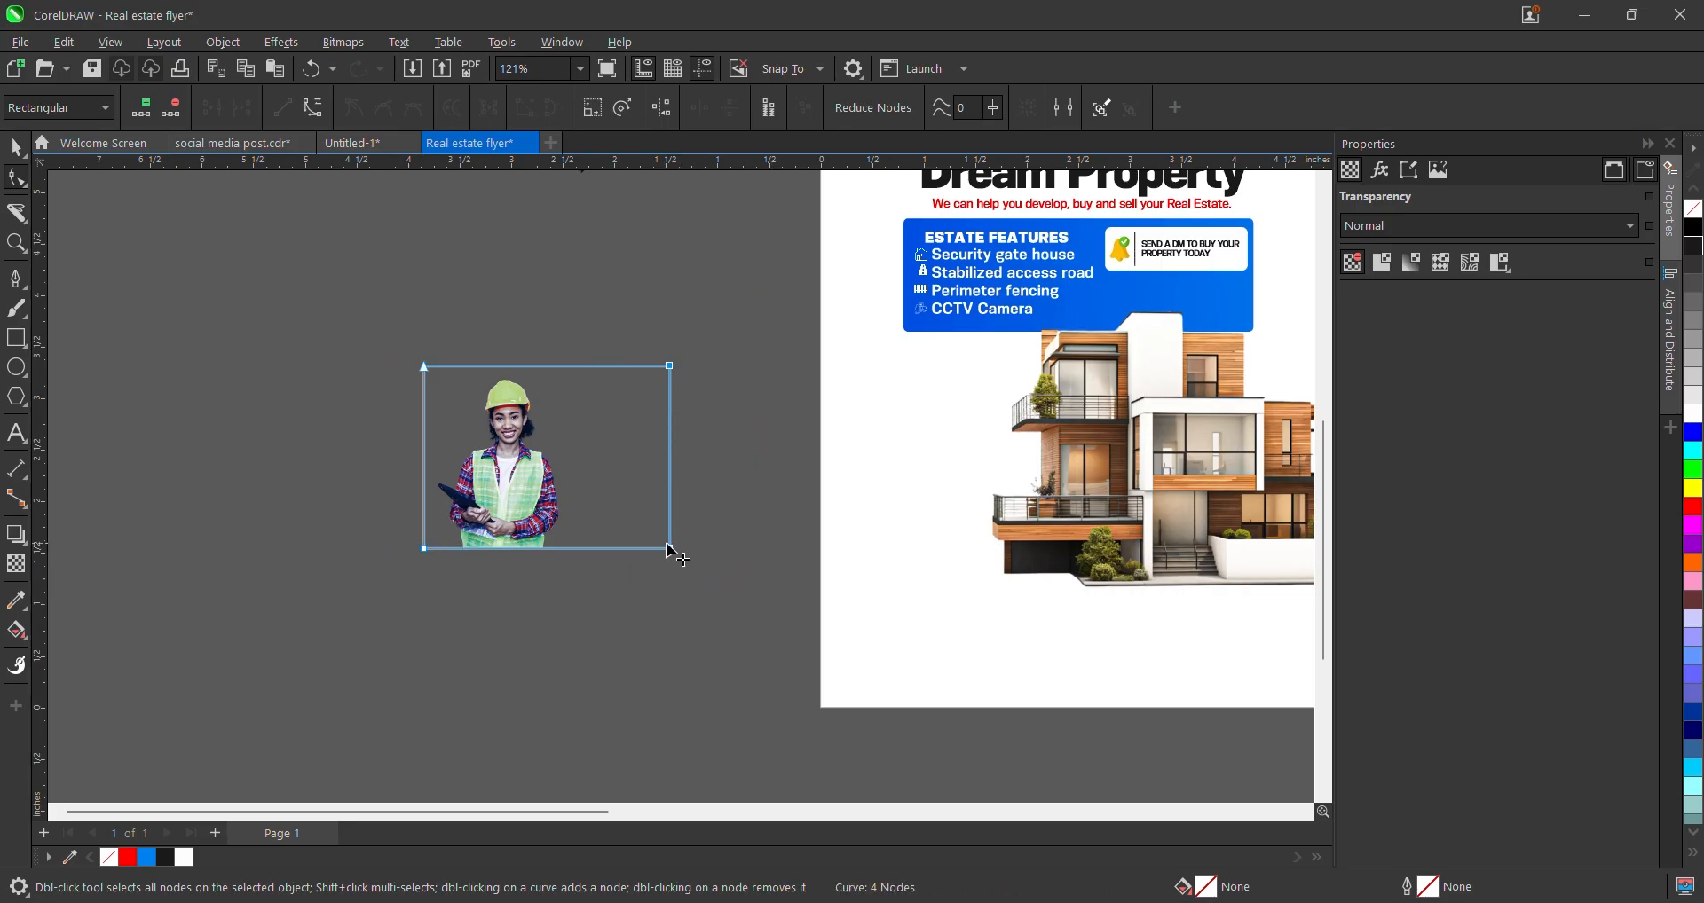
drag(668, 548, 579, 550)
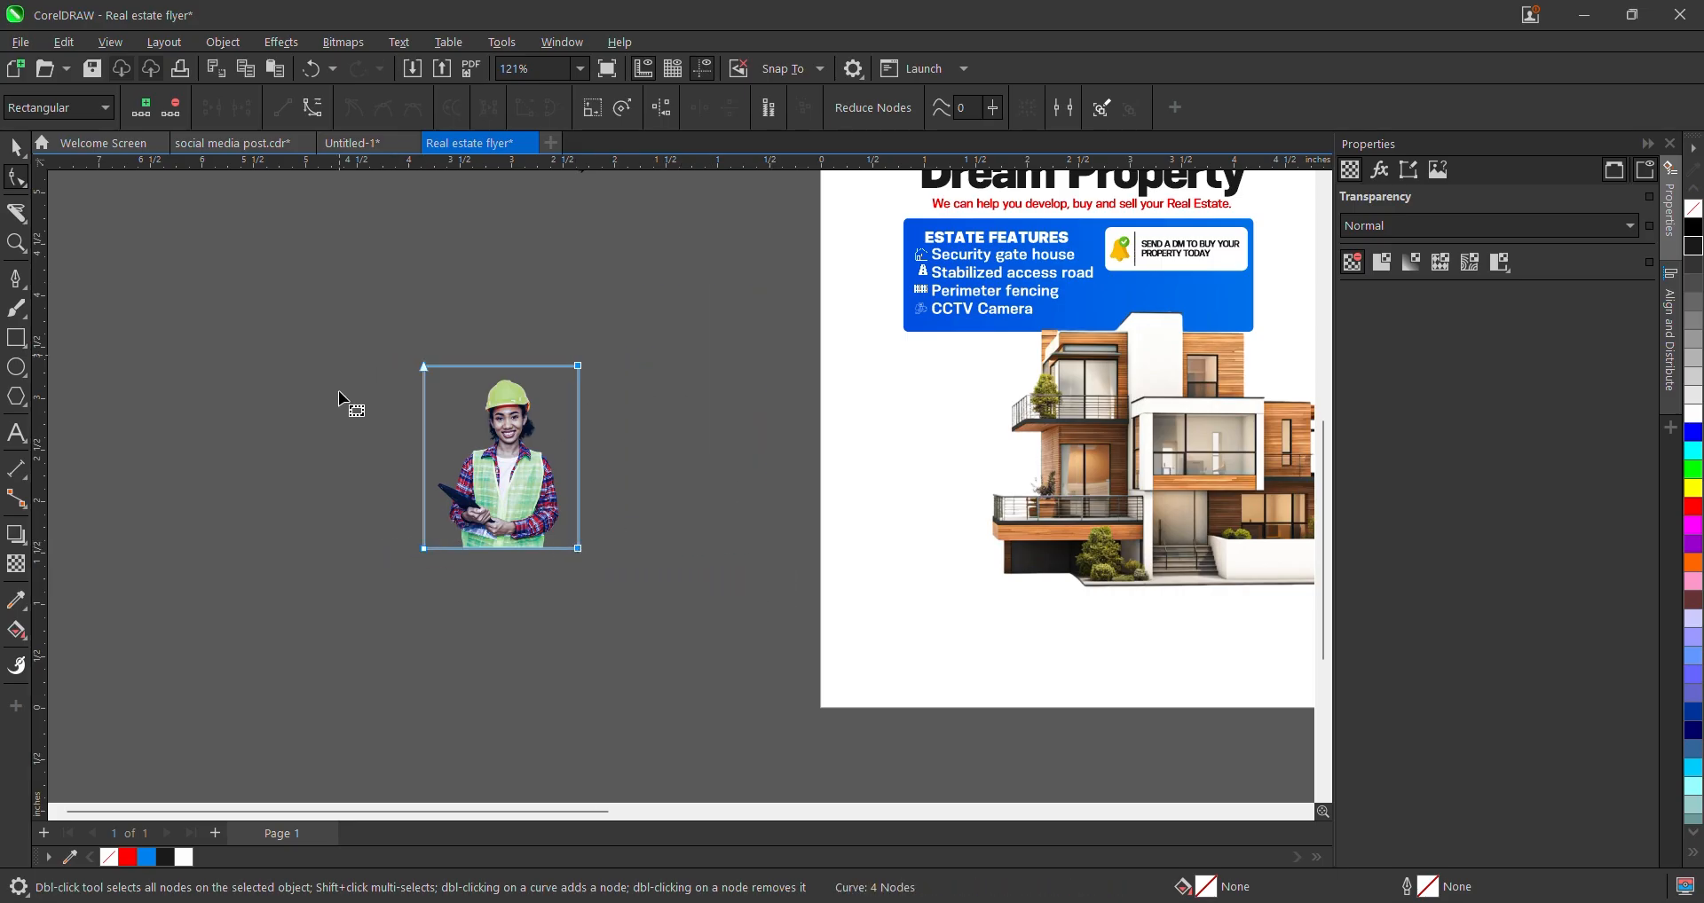
drag(368, 519, 684, 642)
click(14, 147)
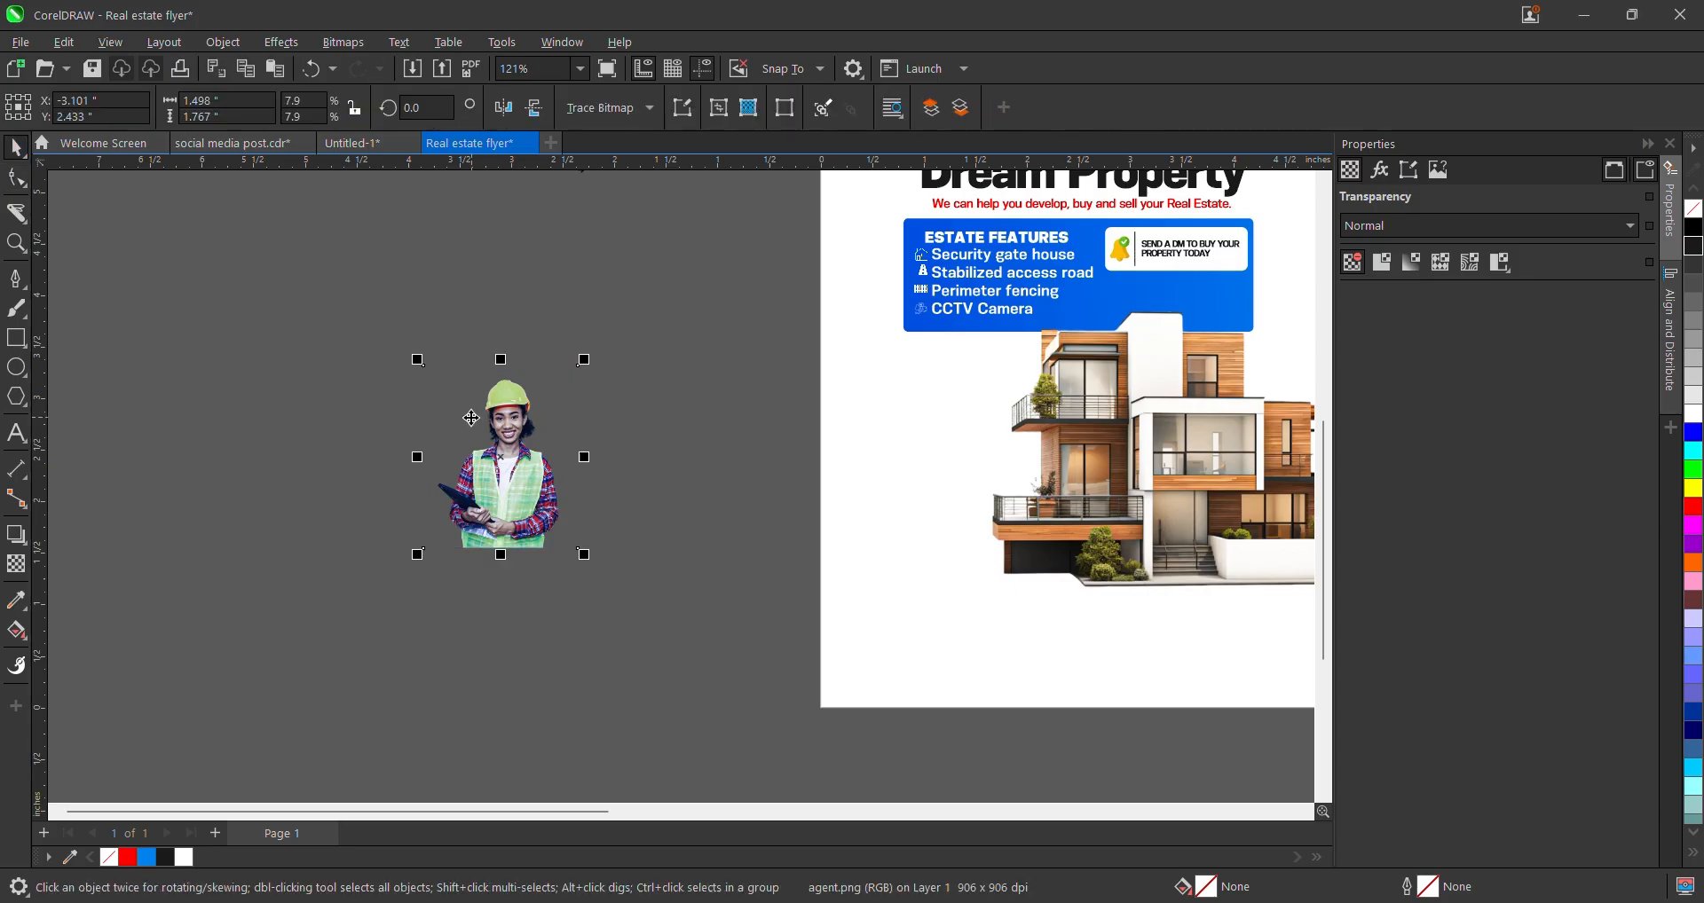
- Mirror the agent photo horizontally and place it at the flyer's lower-left corner
drag(579, 516, 925, 590)
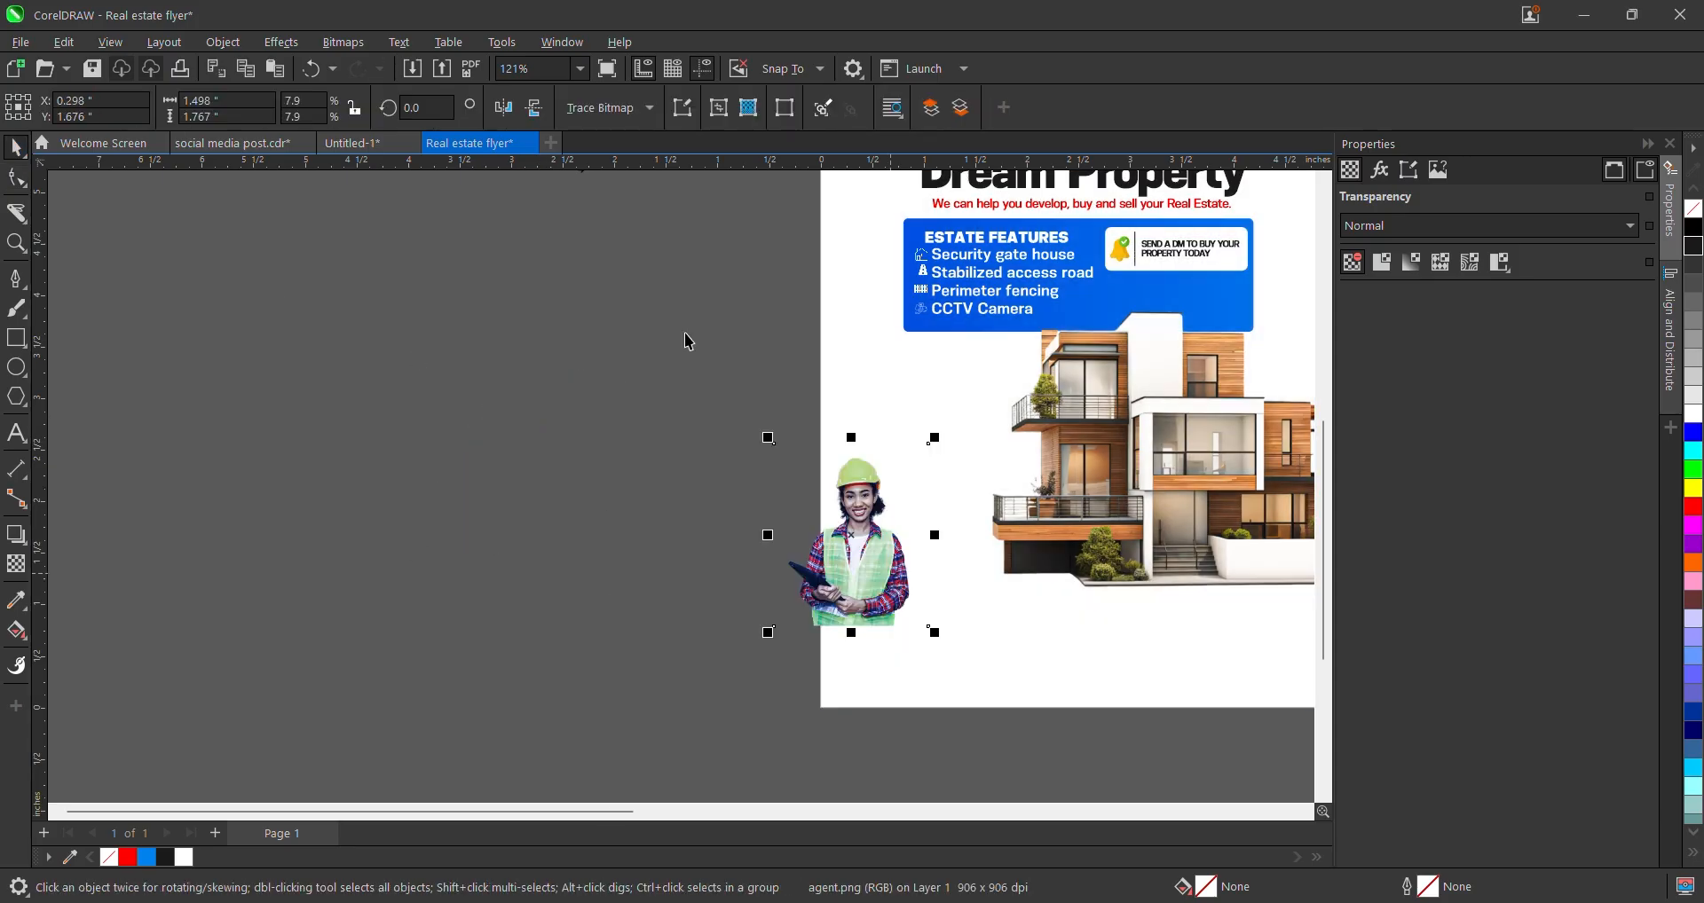
click(503, 108)
scroll(623, 483, down, 5)
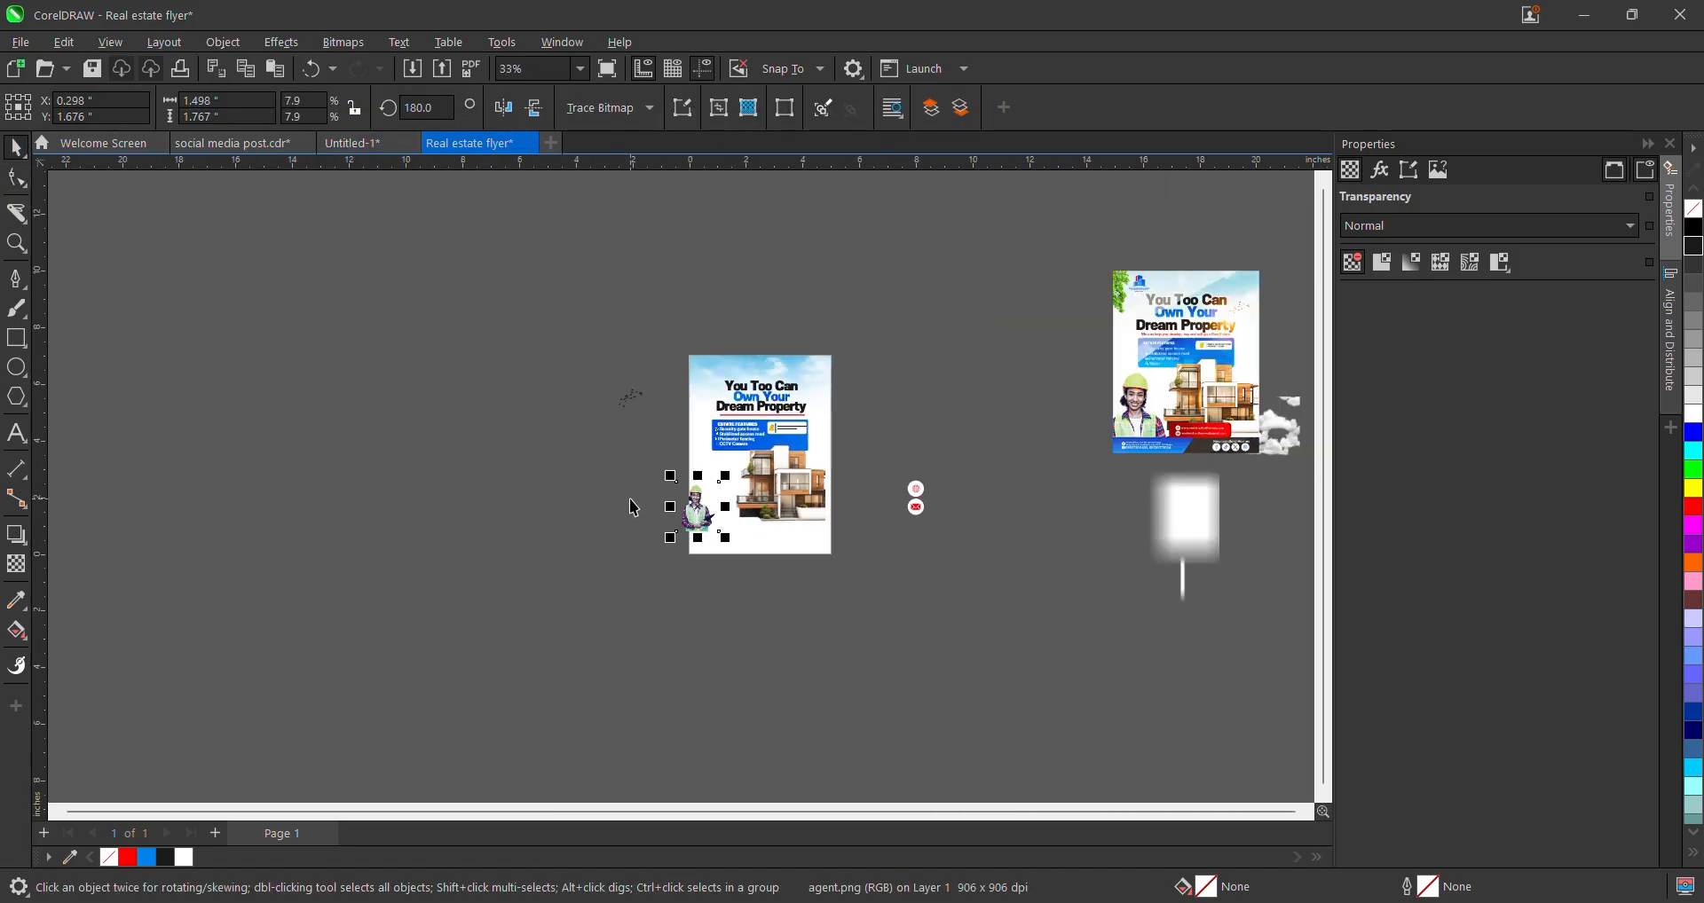
scroll(728, 501, up, 3)
drag(706, 549, 715, 543)
scroll(699, 530, down, 4)
scroll(697, 530, up, 2)
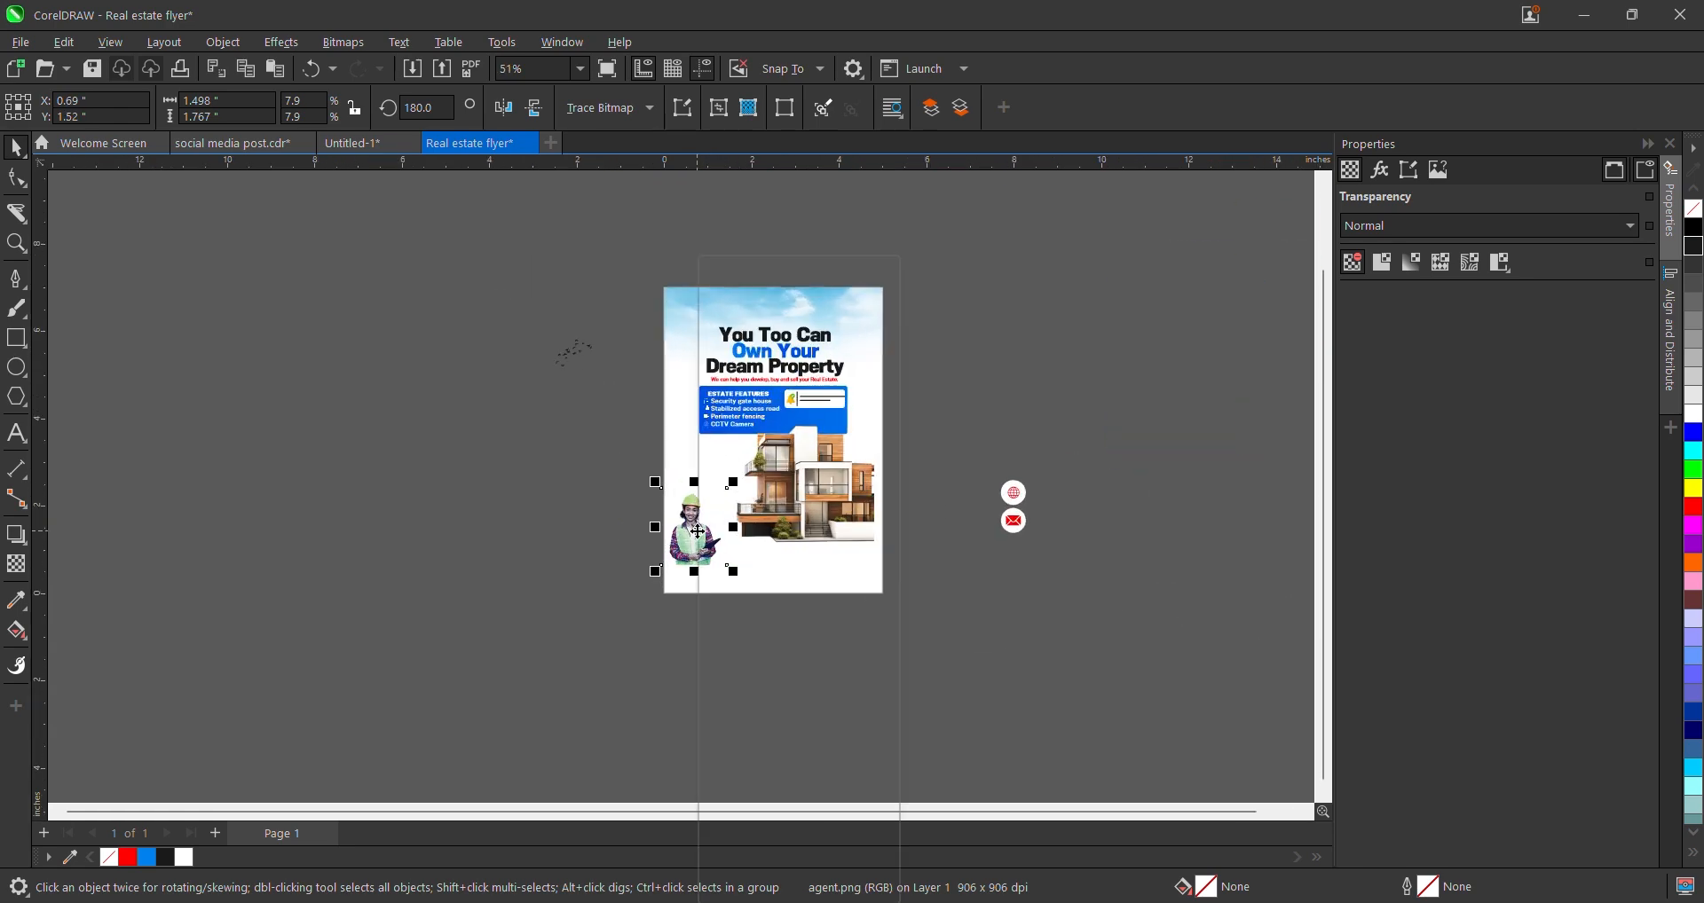
- PowerClip the agent photo inside the flyer background
right_click(697, 531)
click(770, 596)
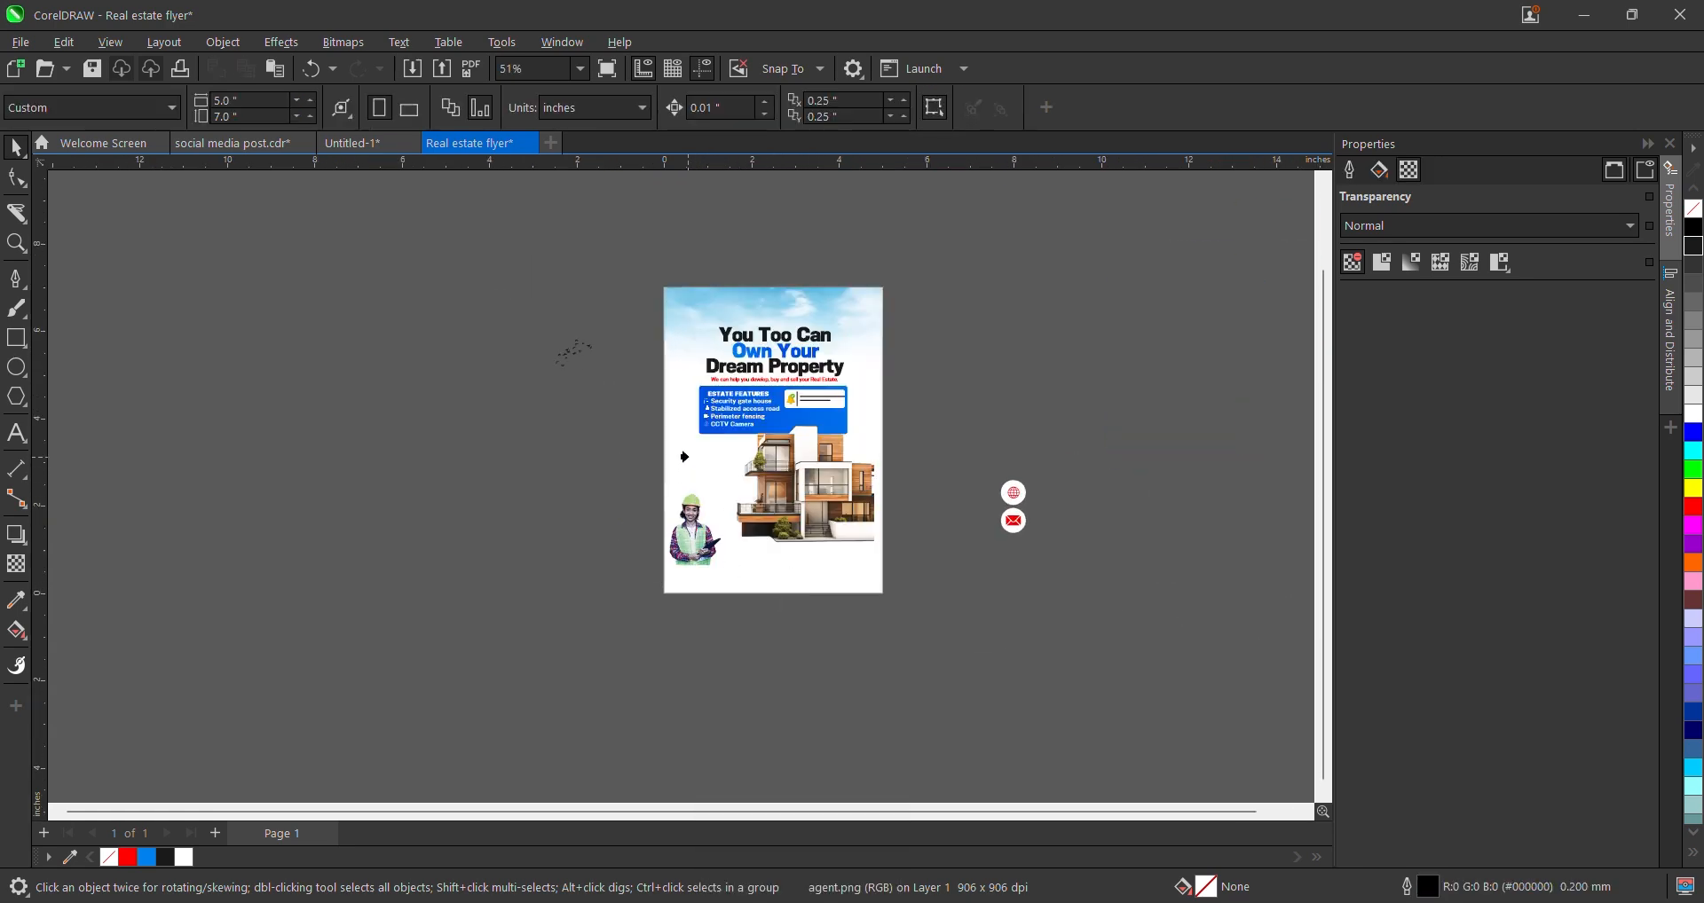
click(662, 374)
scroll(672, 400, up, 2)
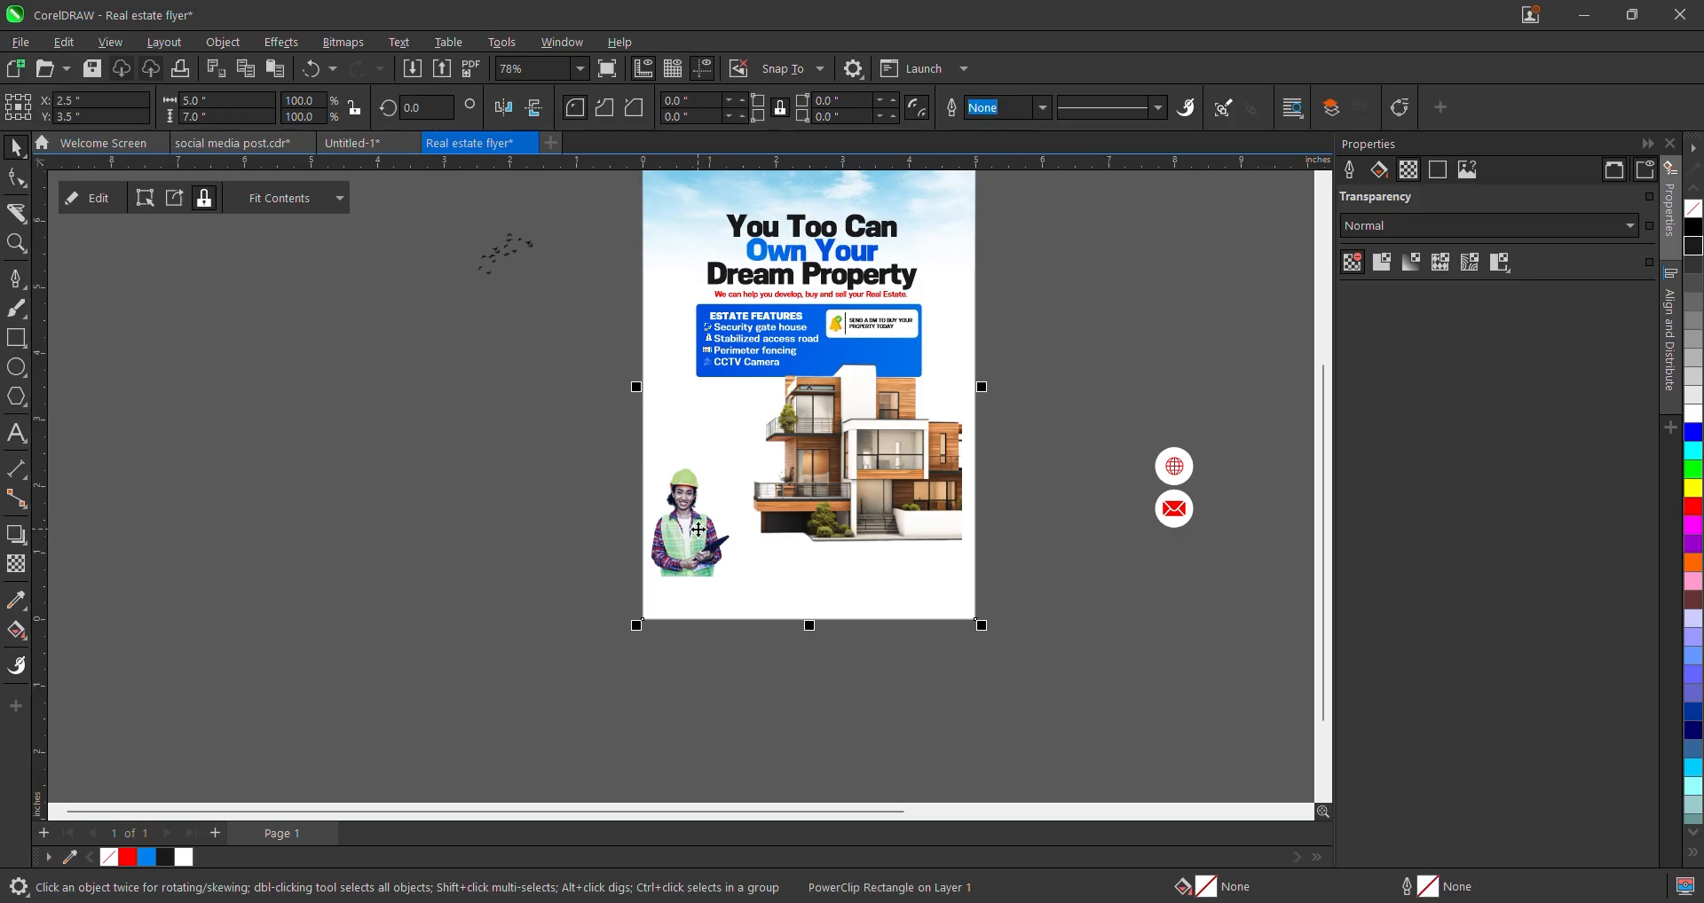
- Inside the PowerClip, reposition the agent photo and scale it to 18.9%, then finish editing
right_click(700, 535)
click(787, 276)
click(722, 562)
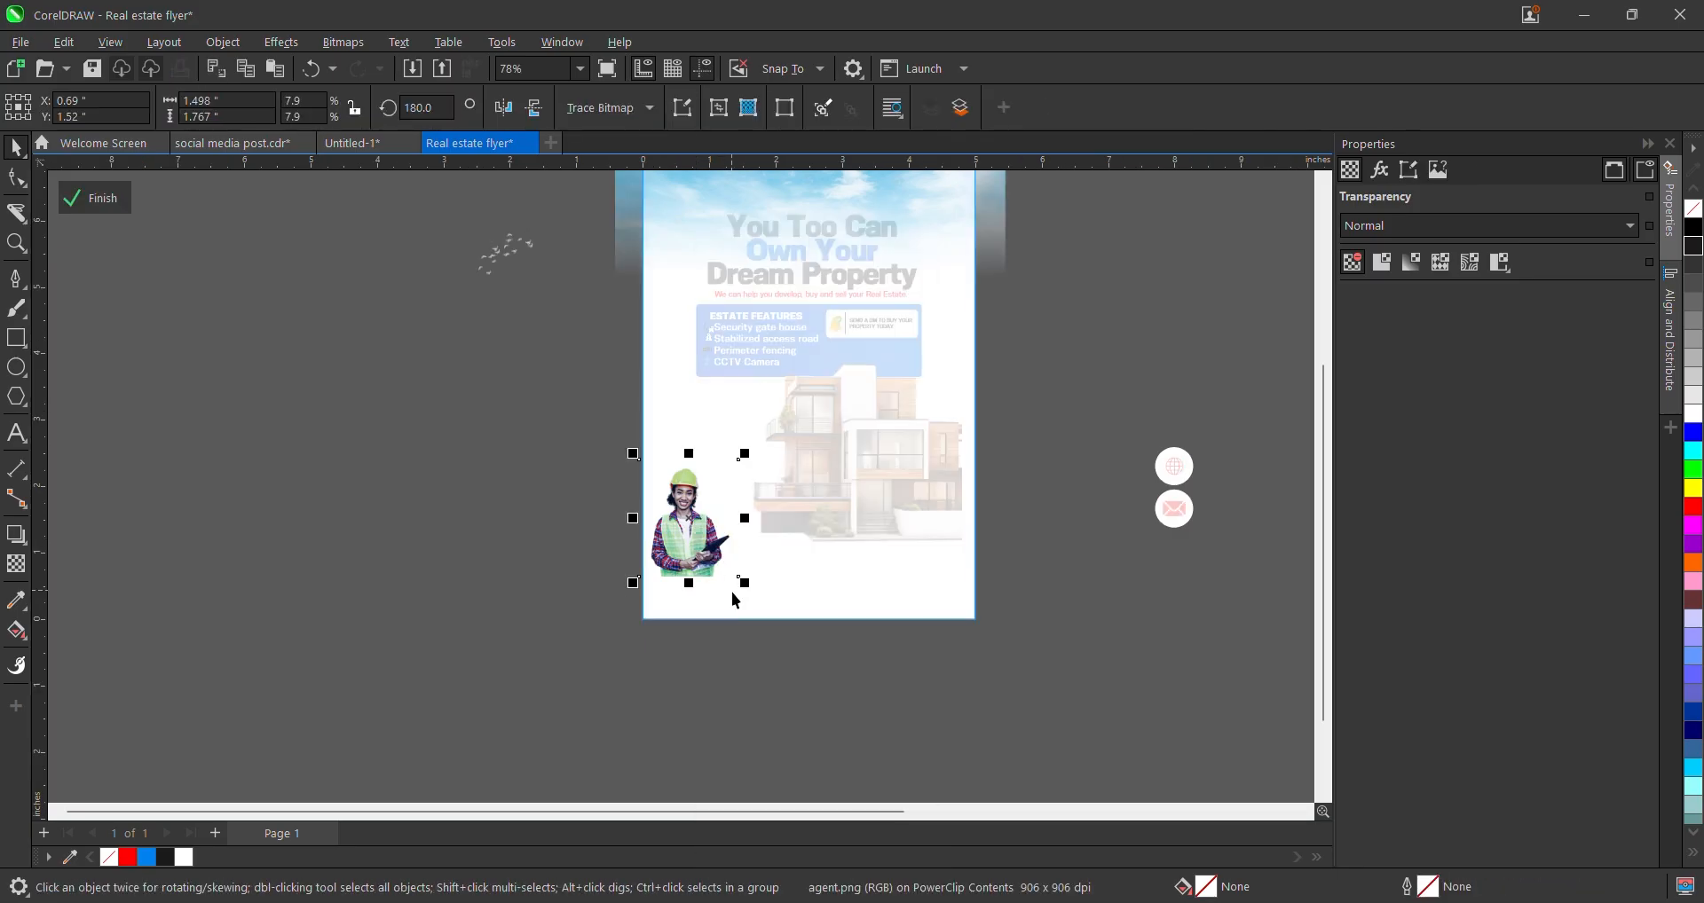
drag(740, 584, 838, 646)
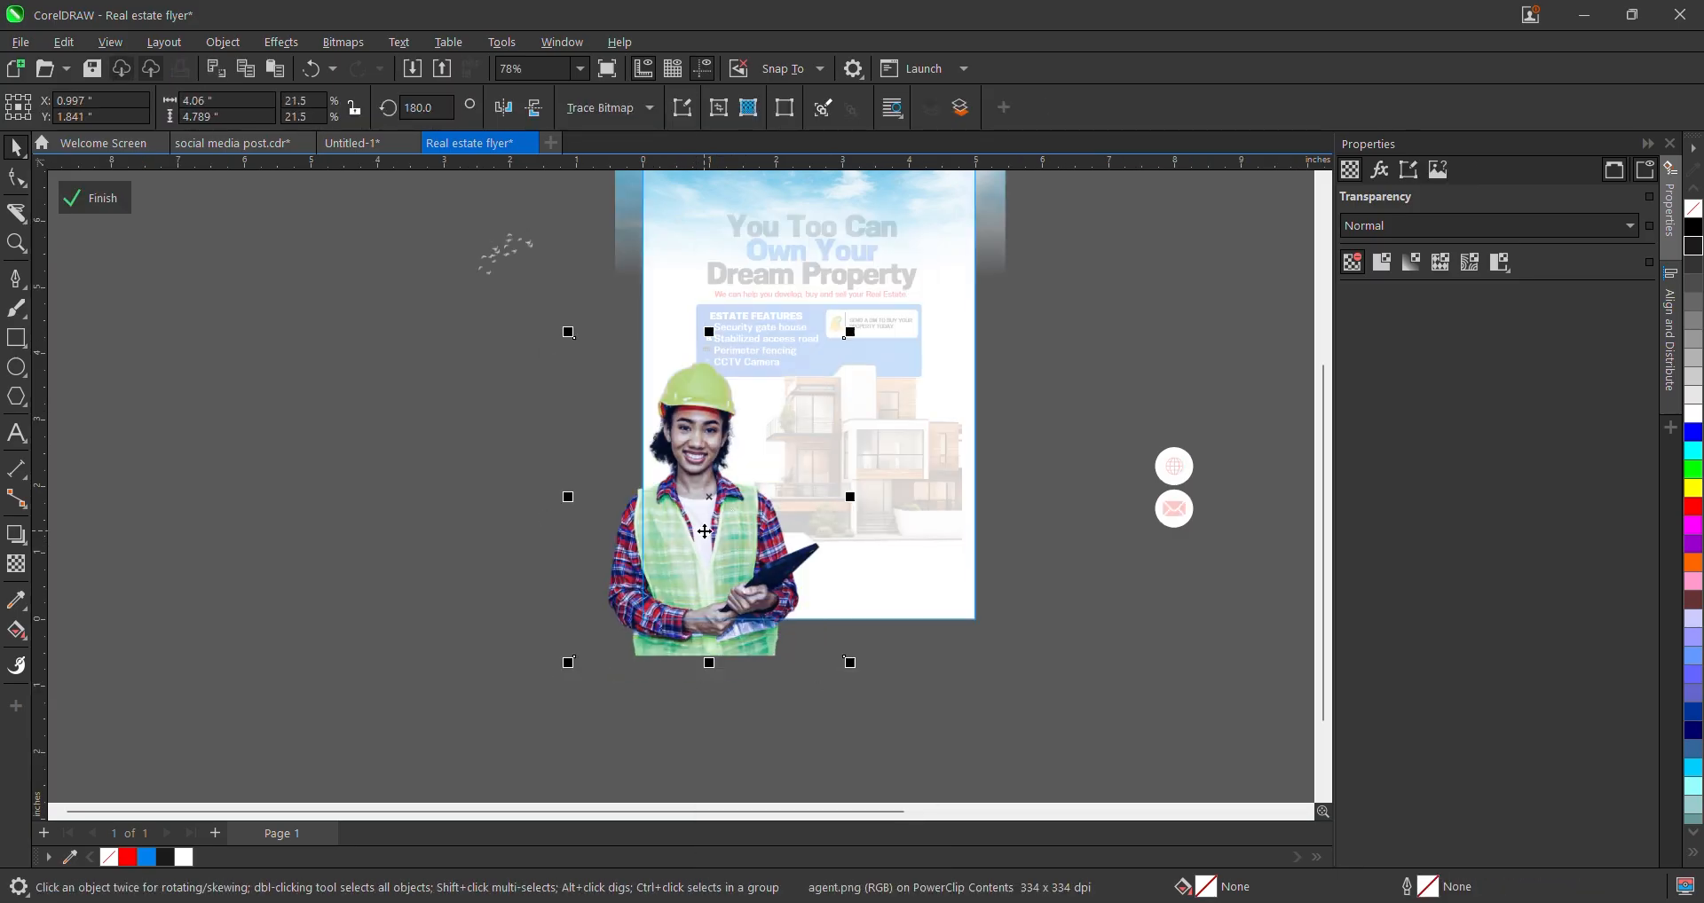
click(750, 421)
click(750, 406)
drag(848, 334, 824, 363)
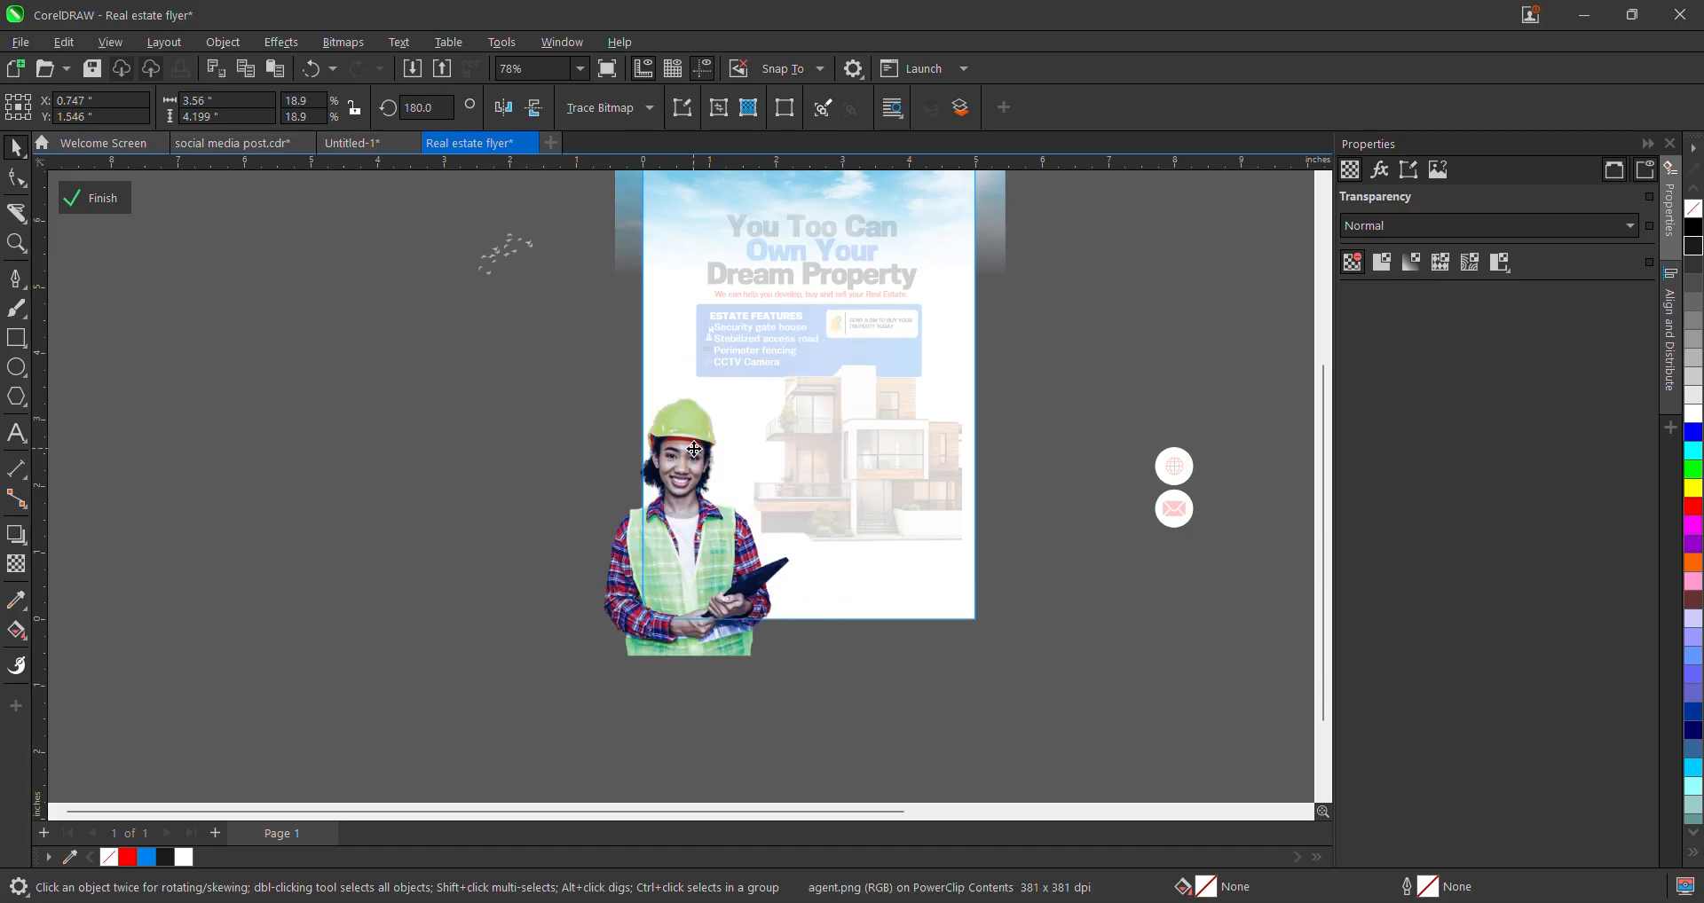
click(113, 208)
- Drag-copy the blue features box to the page bottom and align it bottom-centre
scroll(412, 327, down, 1)
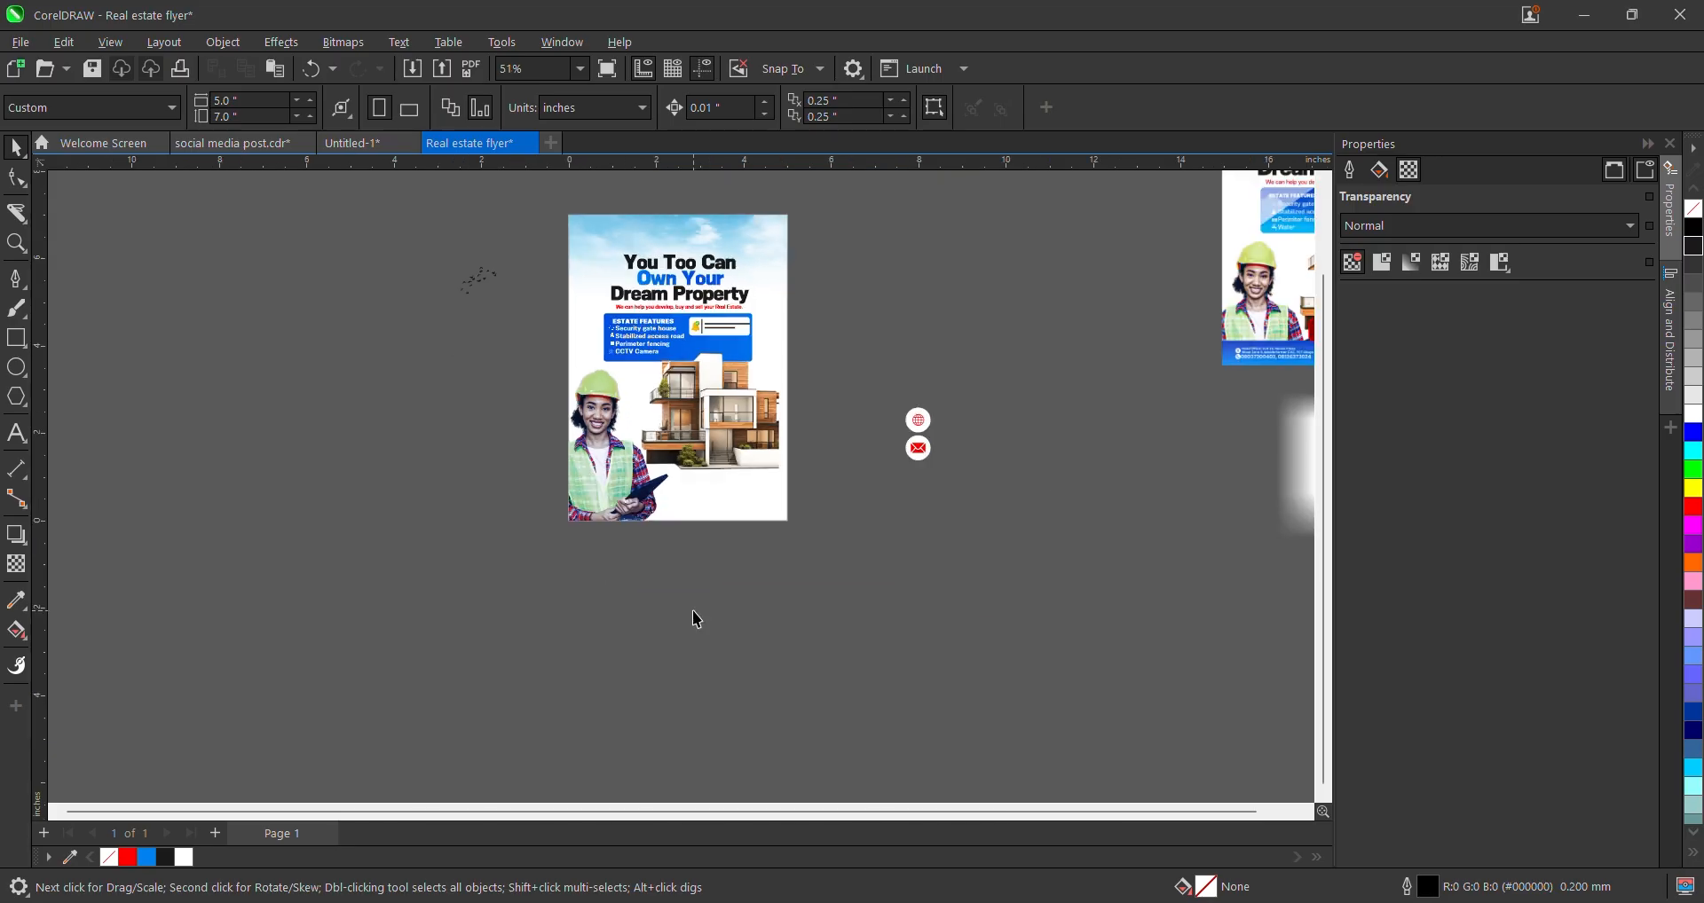
scroll(777, 528, up, 1)
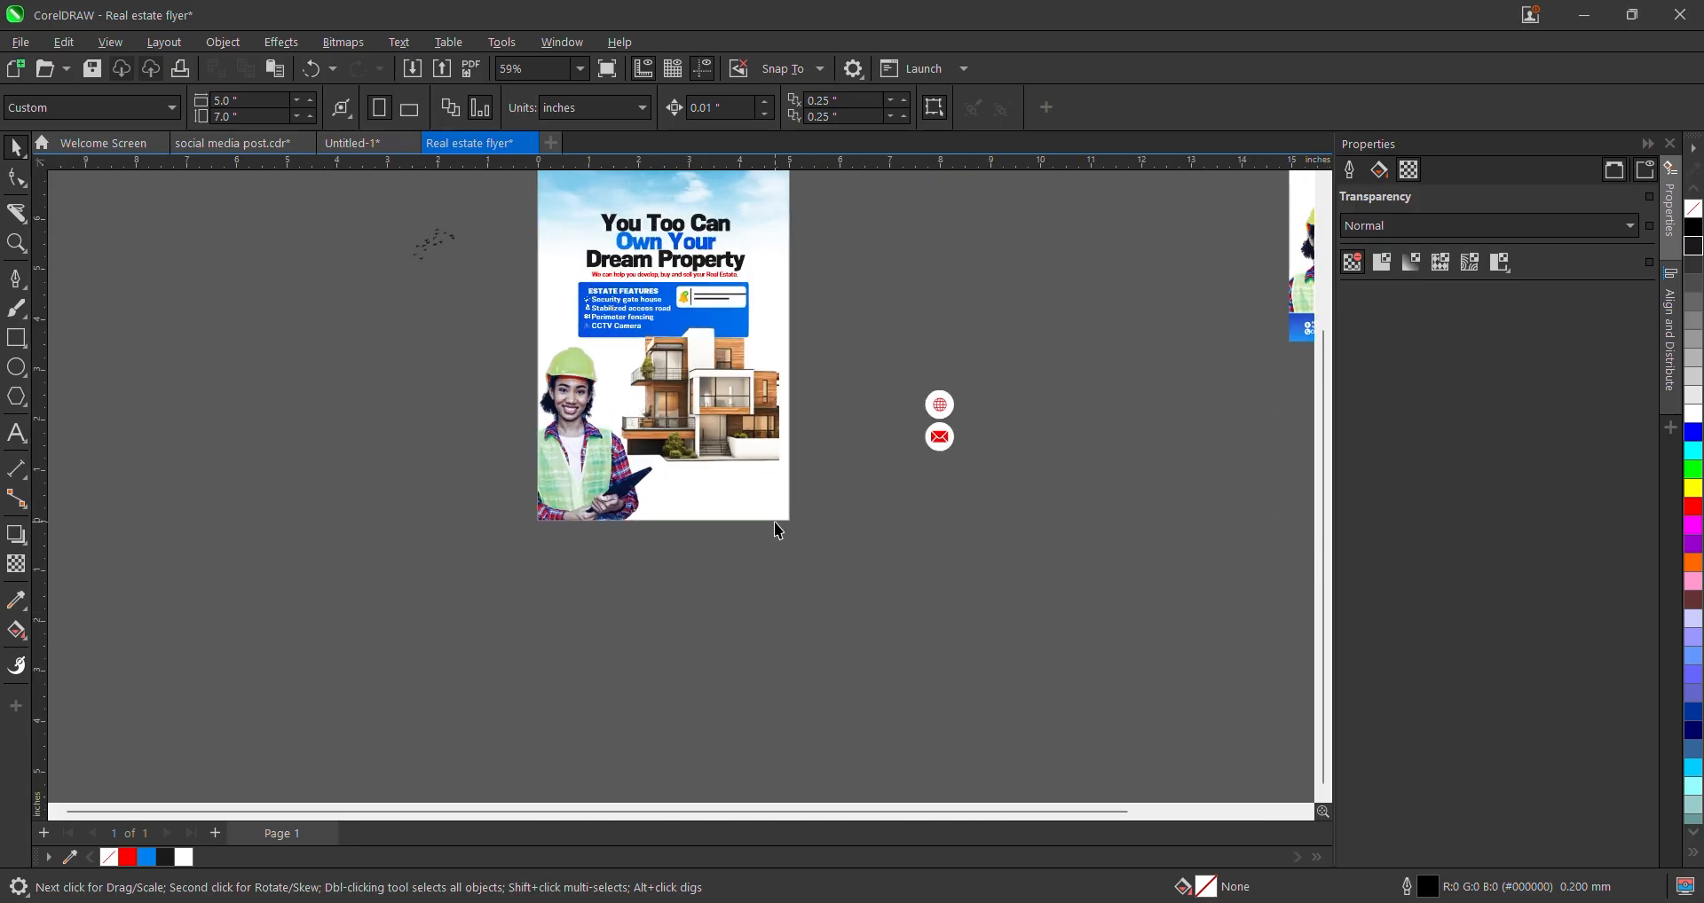
click(744, 337)
click(661, 290)
scroll(660, 290, up, 3)
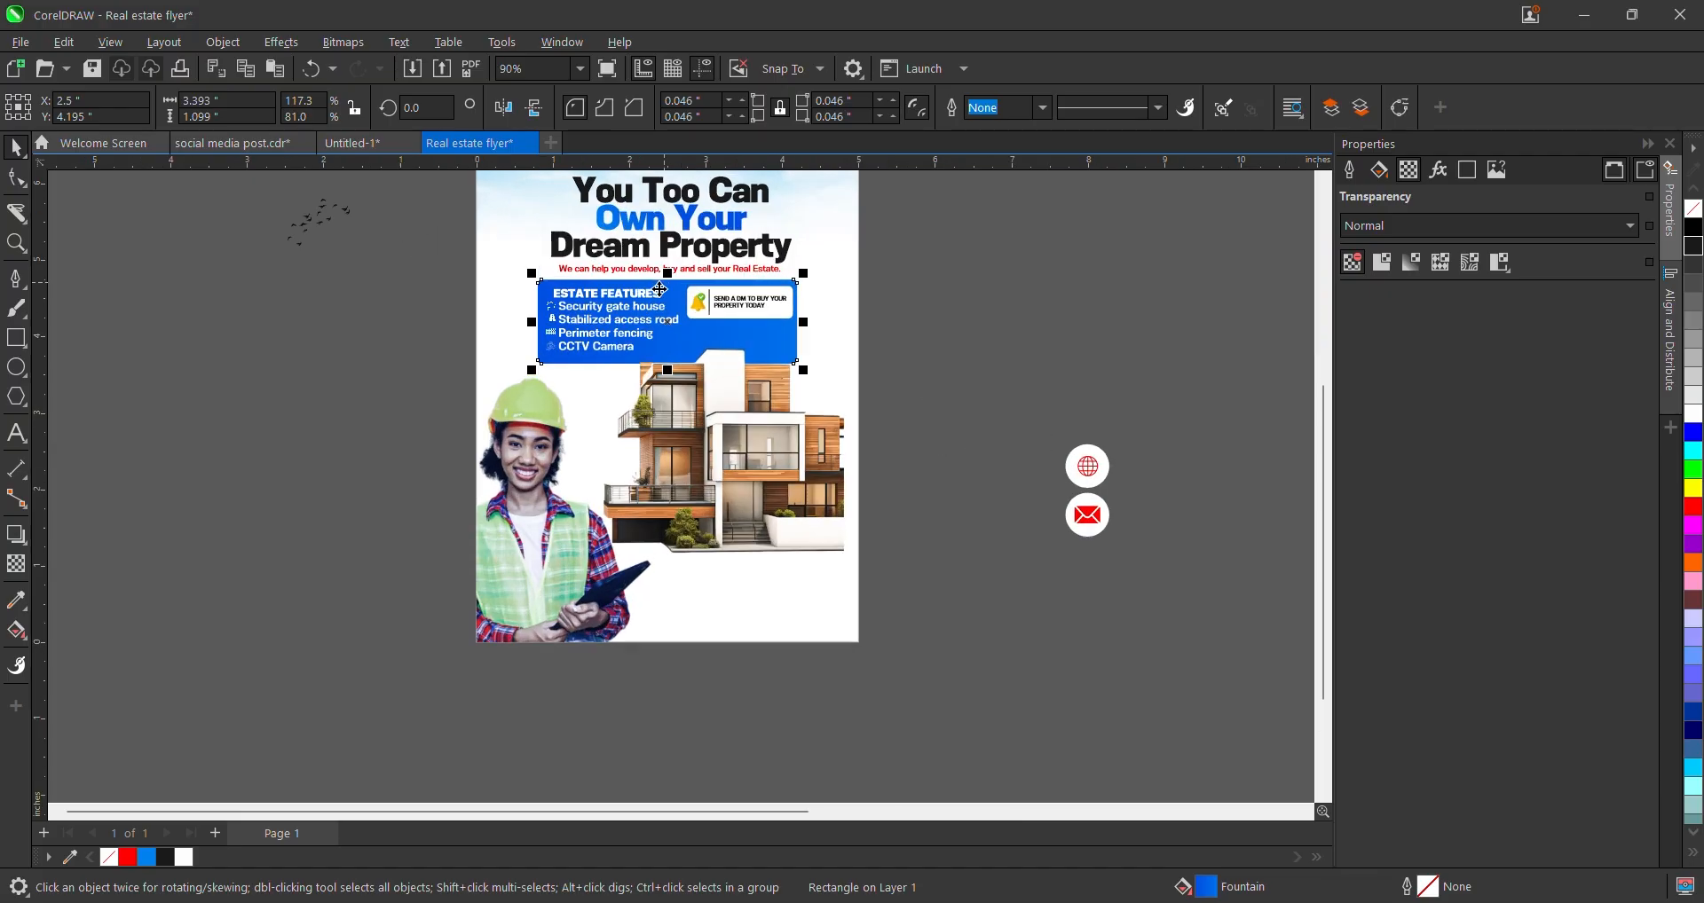
drag(660, 289, 628, 577)
shift+click(817, 583)
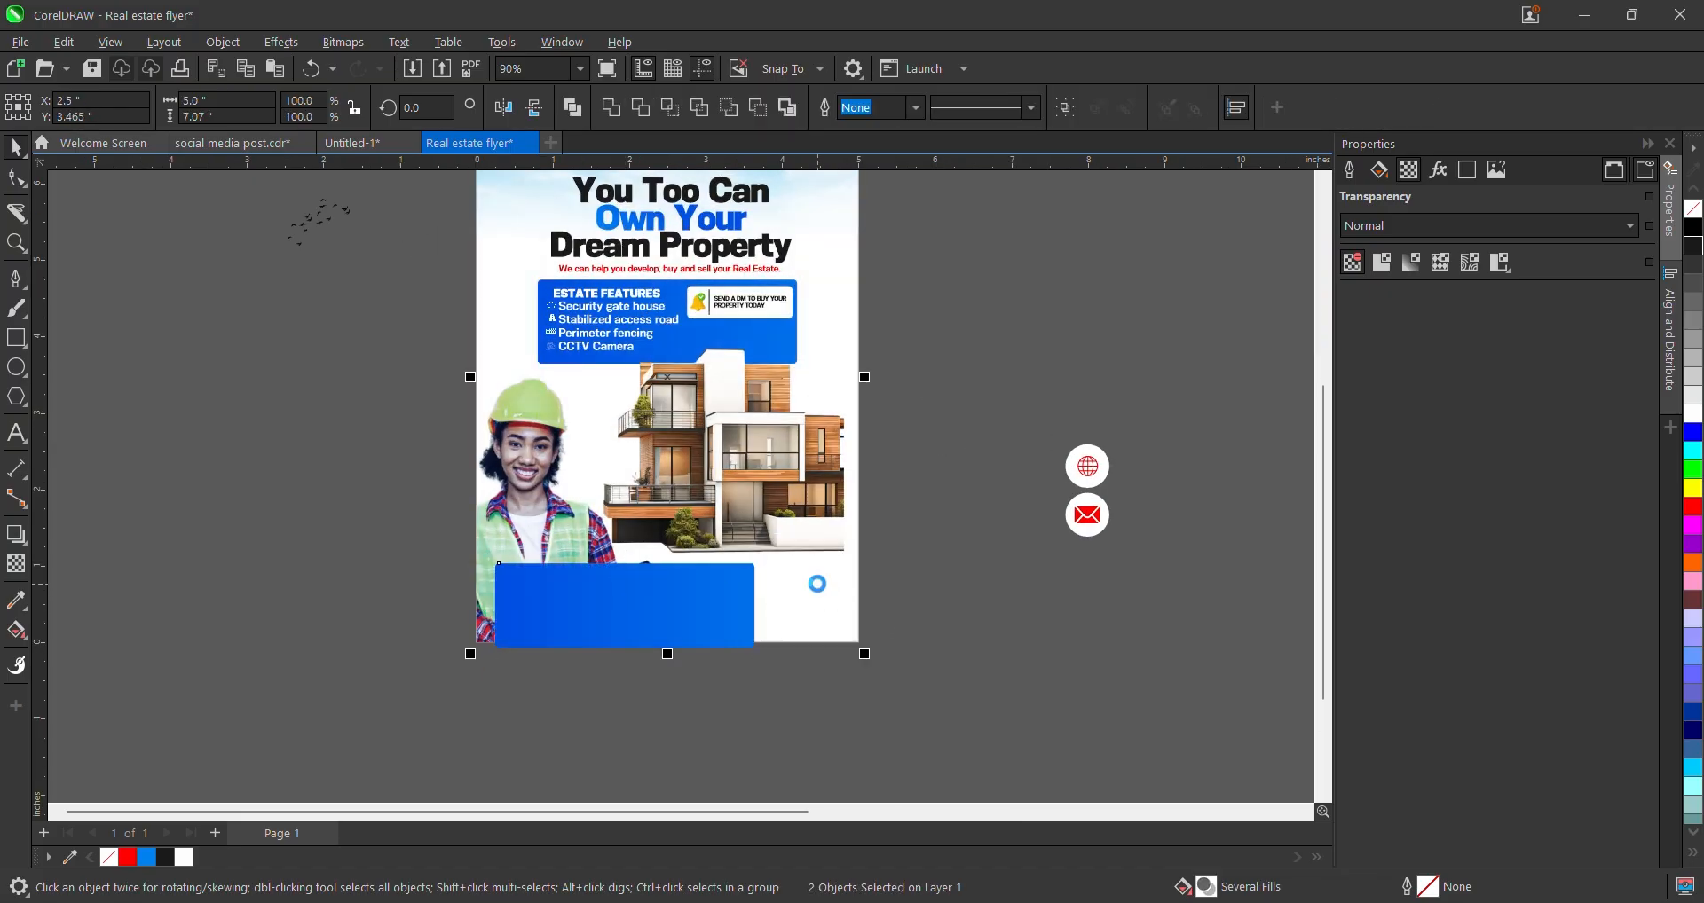
key(b)
key(c)
- Resize the copied box into a thin full-width 5.0 × 0.639 in bar
click(712, 584)
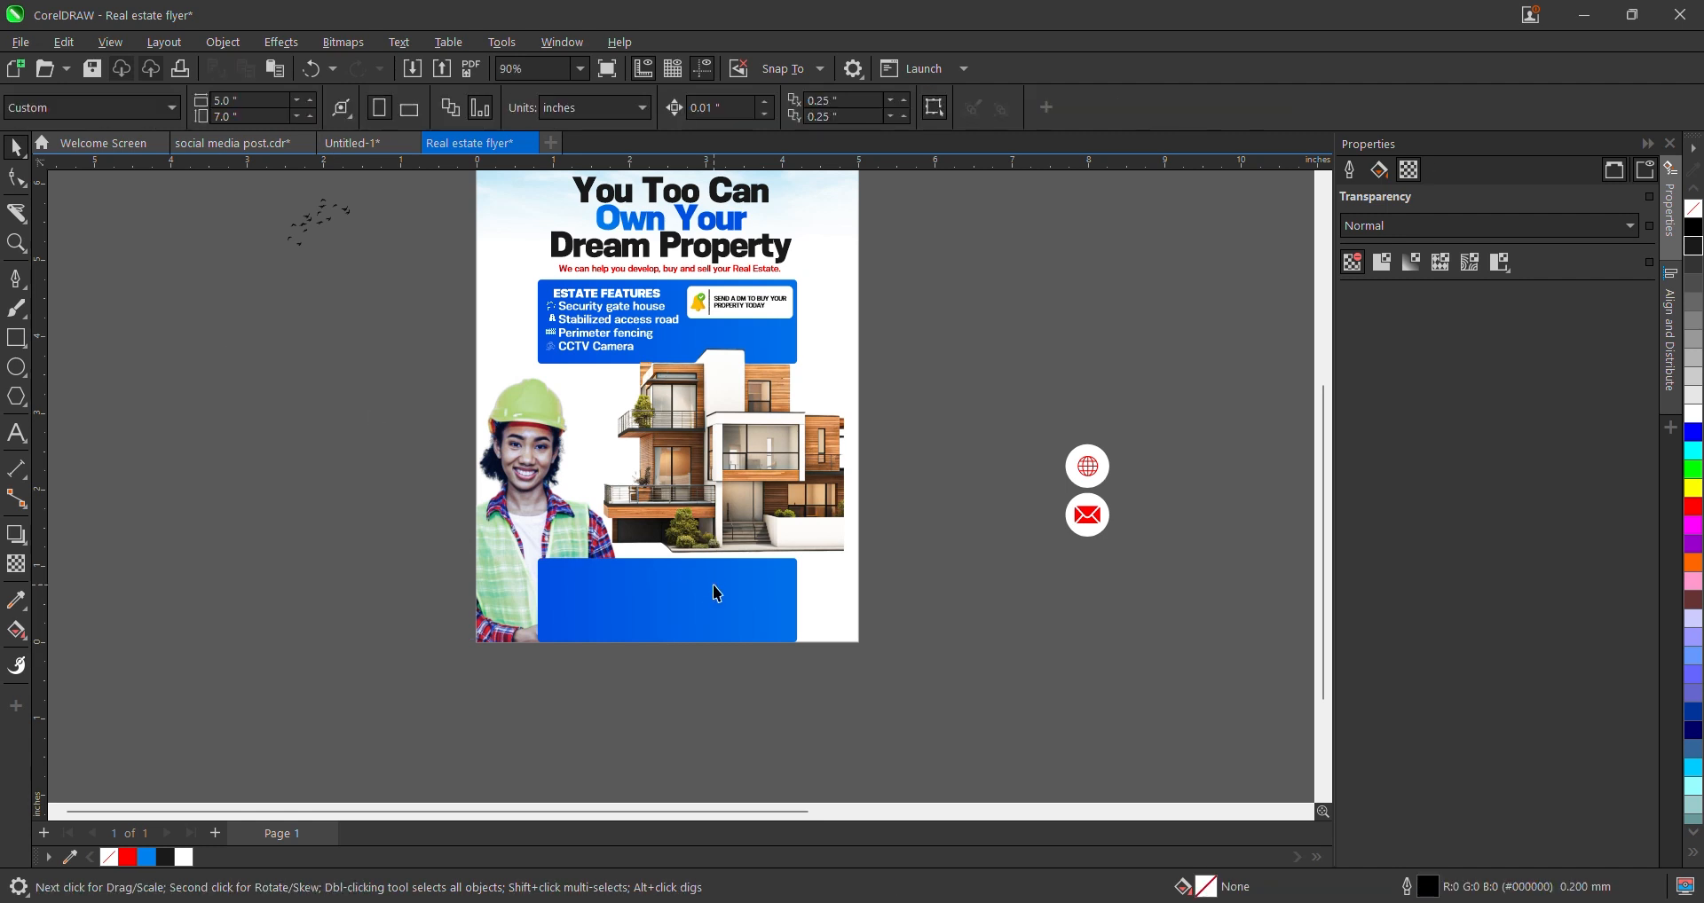
scroll(669, 559, up, 1)
drag(672, 560, 684, 591)
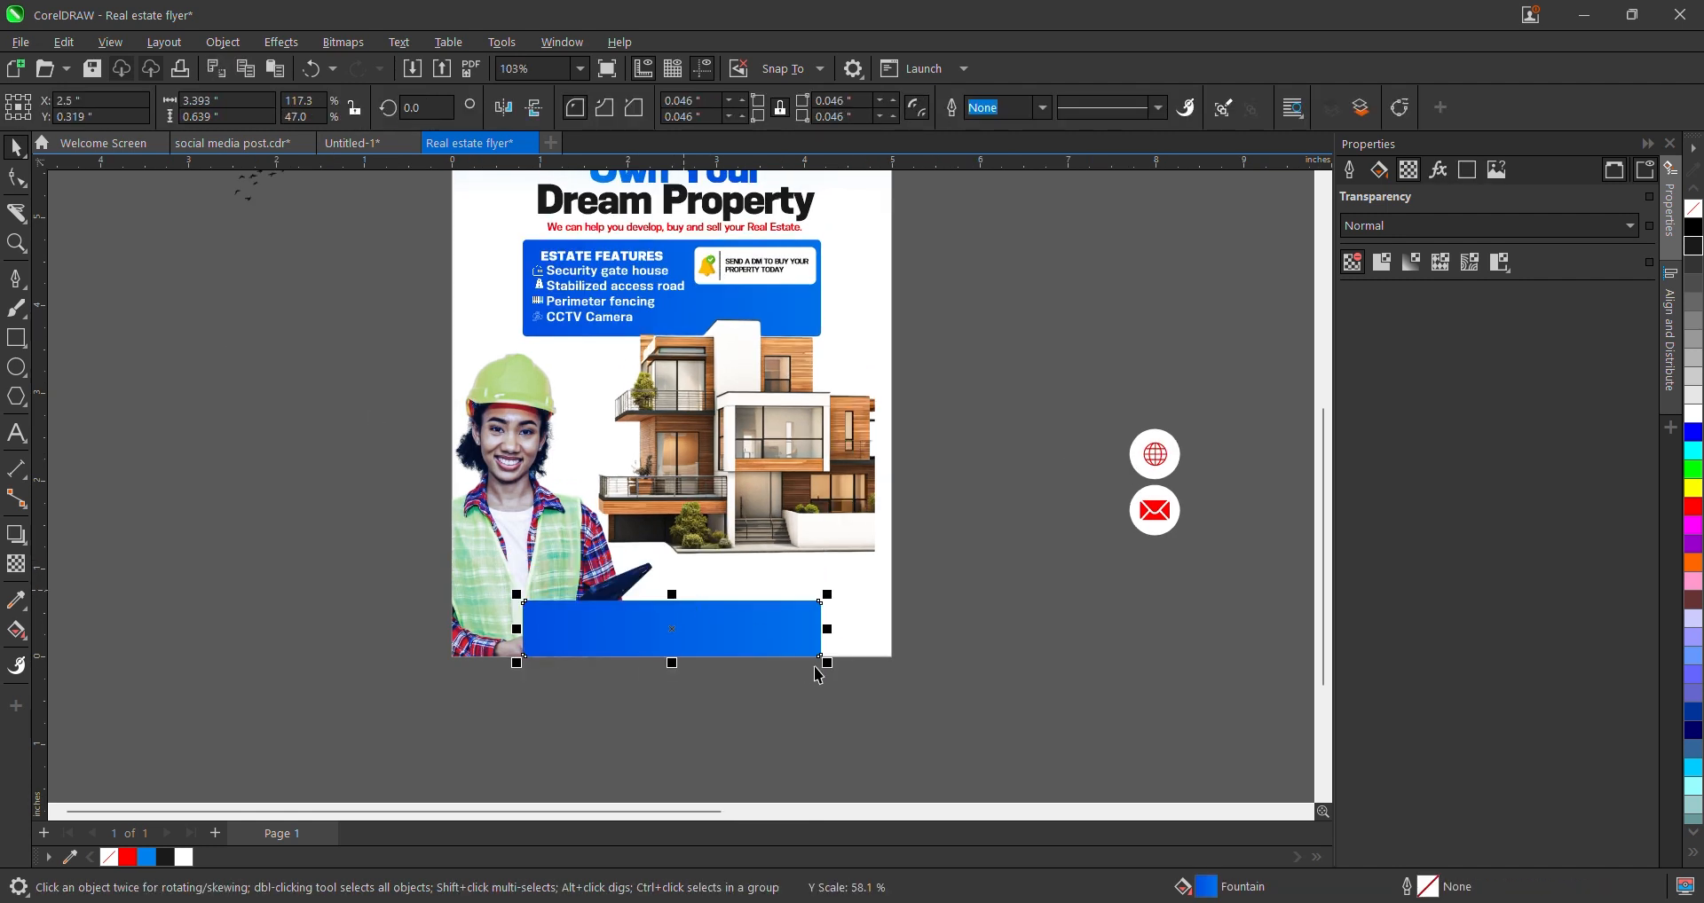
drag(830, 629, 895, 631)
click(17, 177)
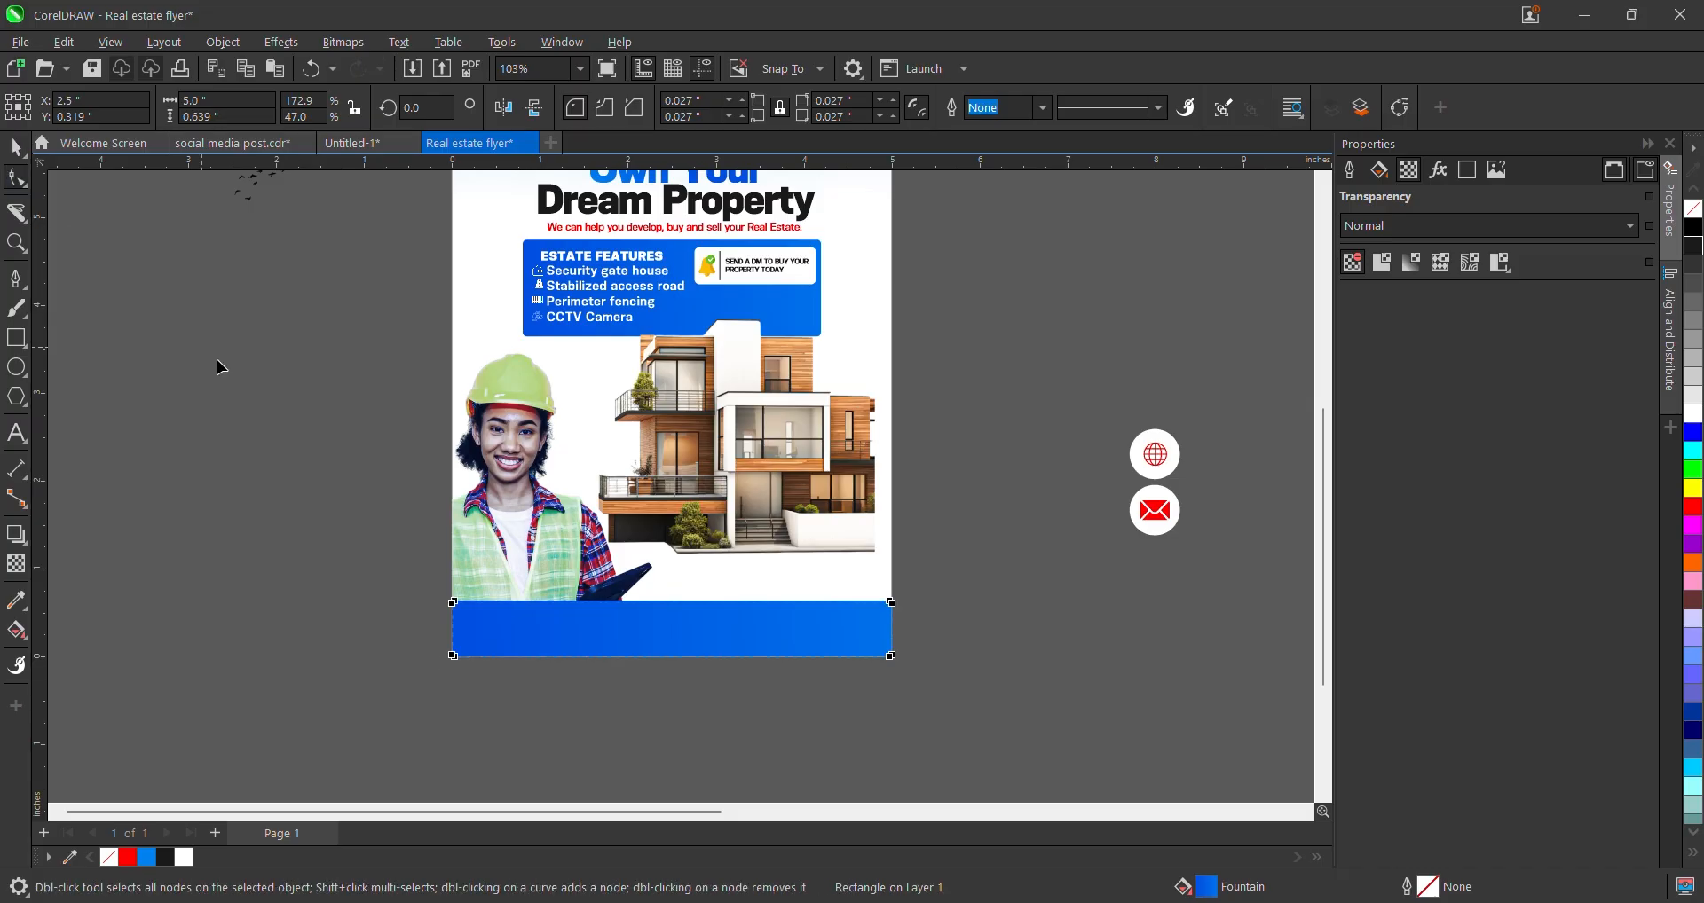
scroll(533, 657, up, 4)
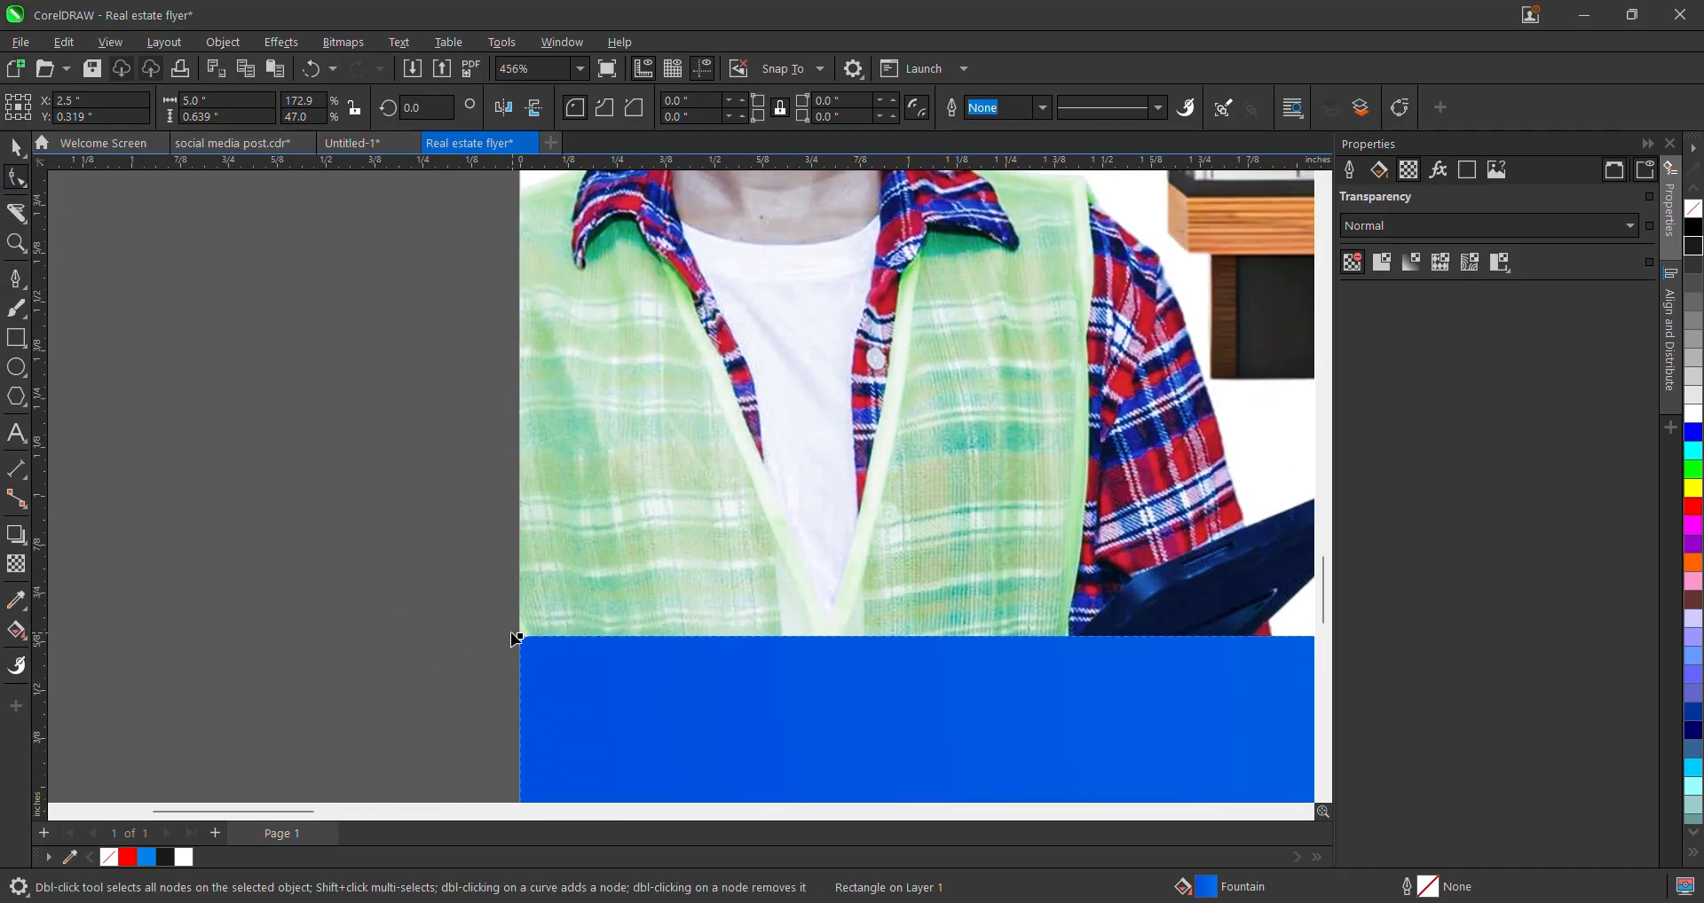
click(518, 638)
key(space)
scroll(525, 487, down, 4)
- Leave a narrower blue copy about 2.69 in wide over the bar and fill the full-width bar black
click(331, 608)
scroll(645, 625, down, 1)
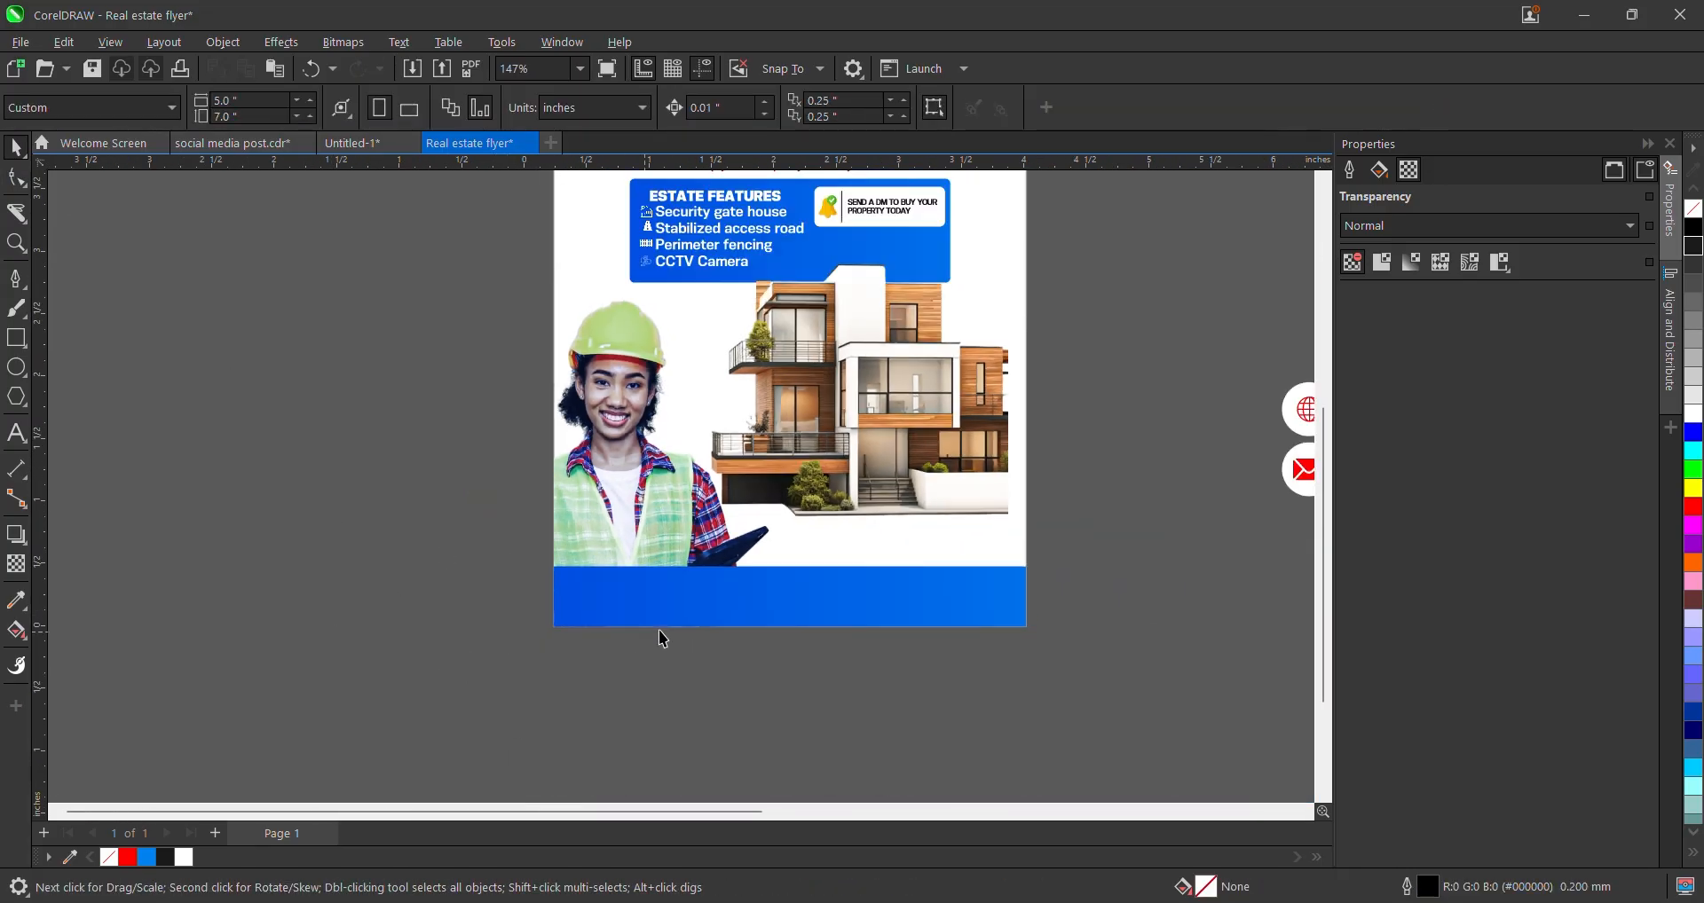
scroll(664, 637, down, 1)
click(767, 577)
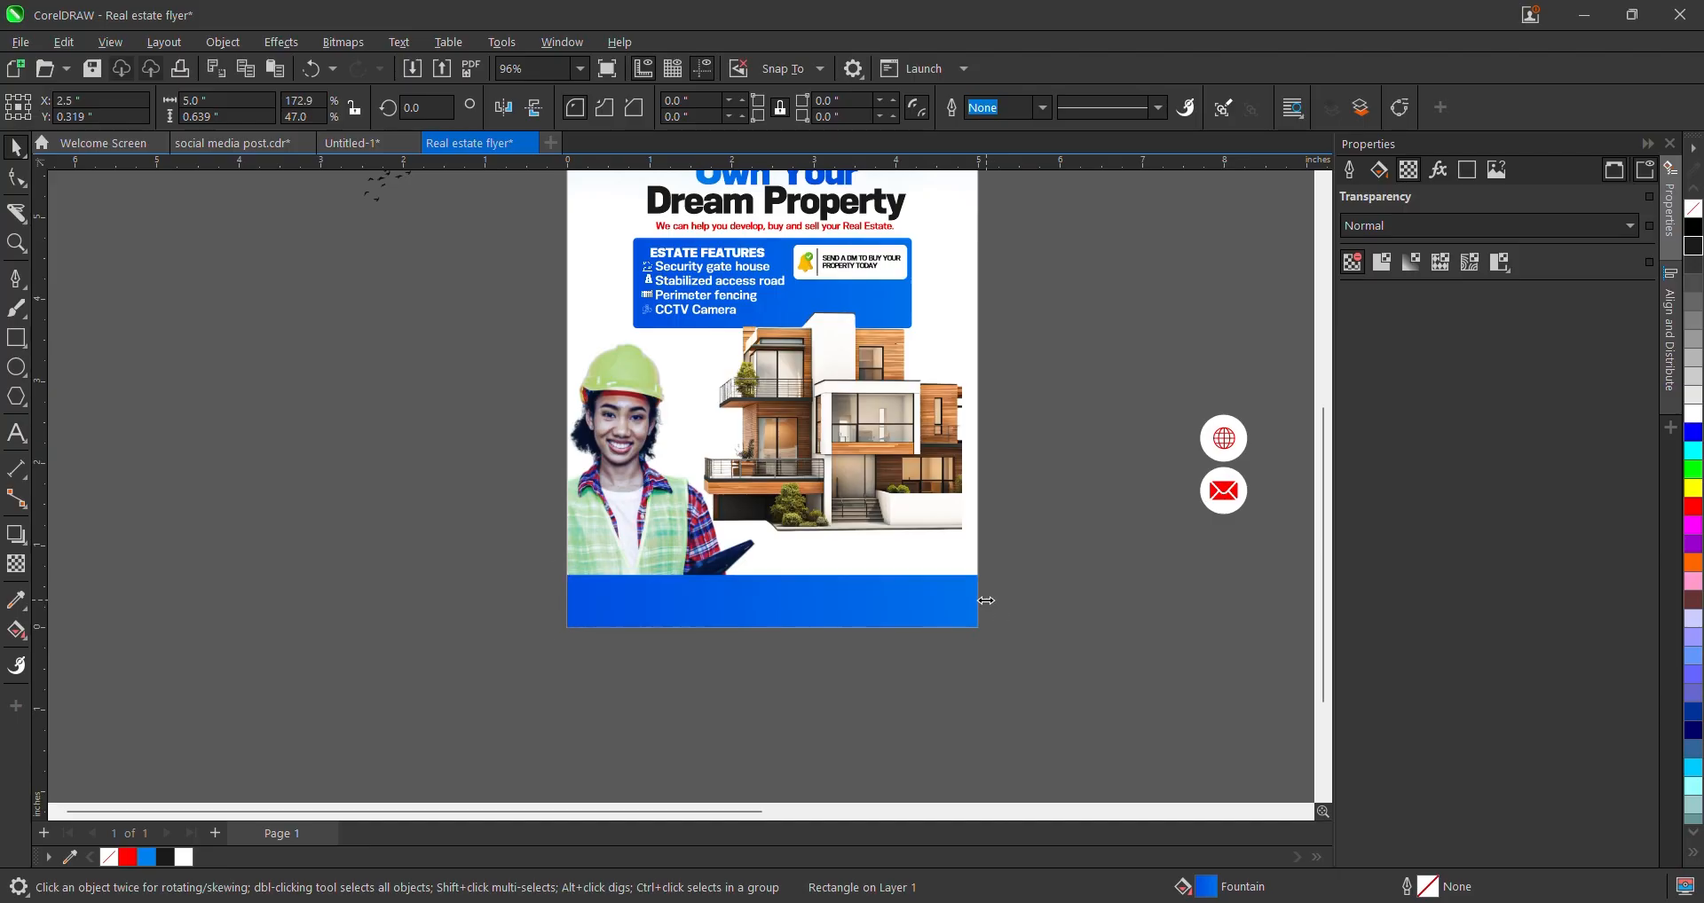
drag(986, 600, 844, 601)
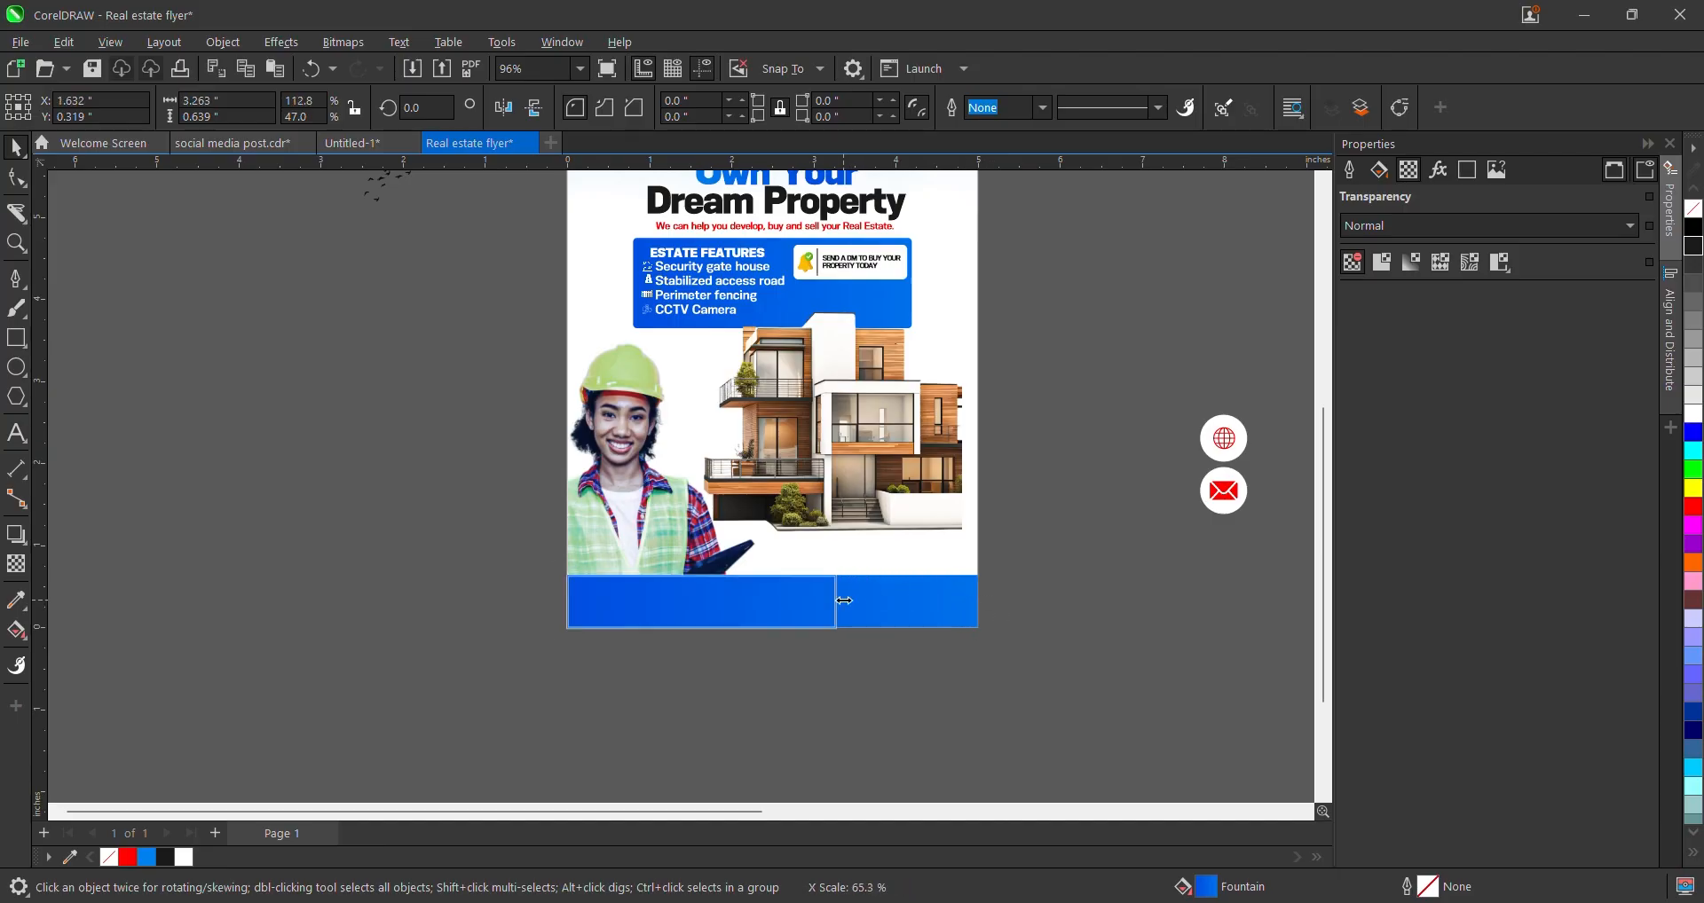
drag(828, 600, 780, 618)
scroll(745, 639, down, 2)
scroll(761, 649, up, 3)
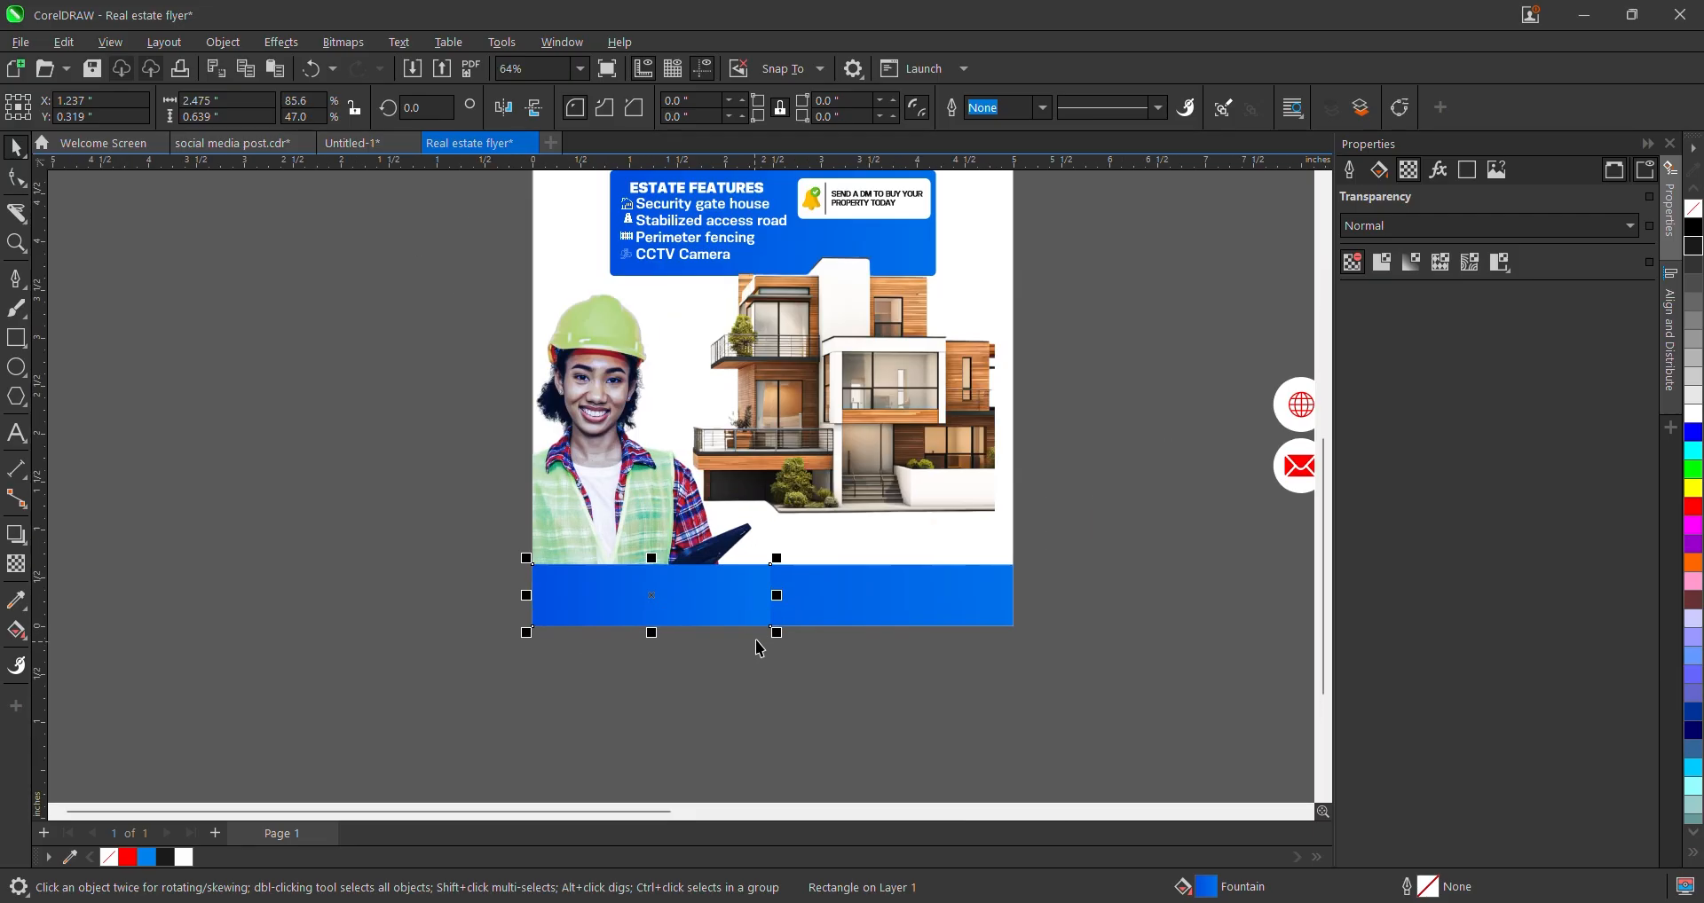
click(868, 605)
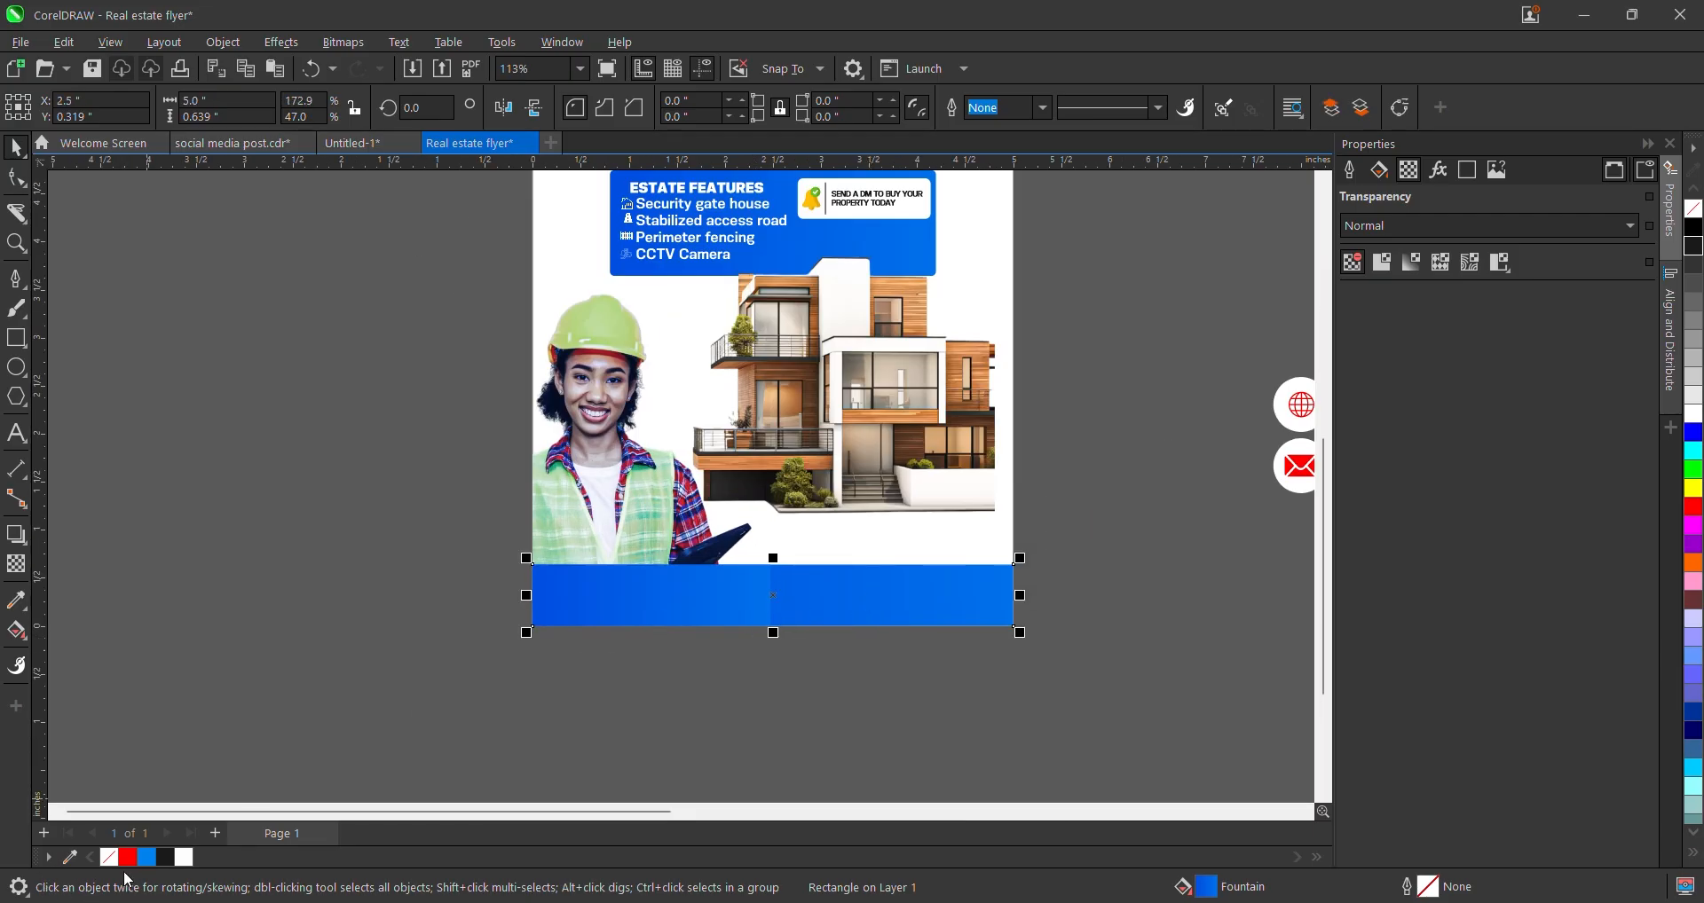
click(163, 859)
click(736, 600)
scroll(772, 596, up, 2)
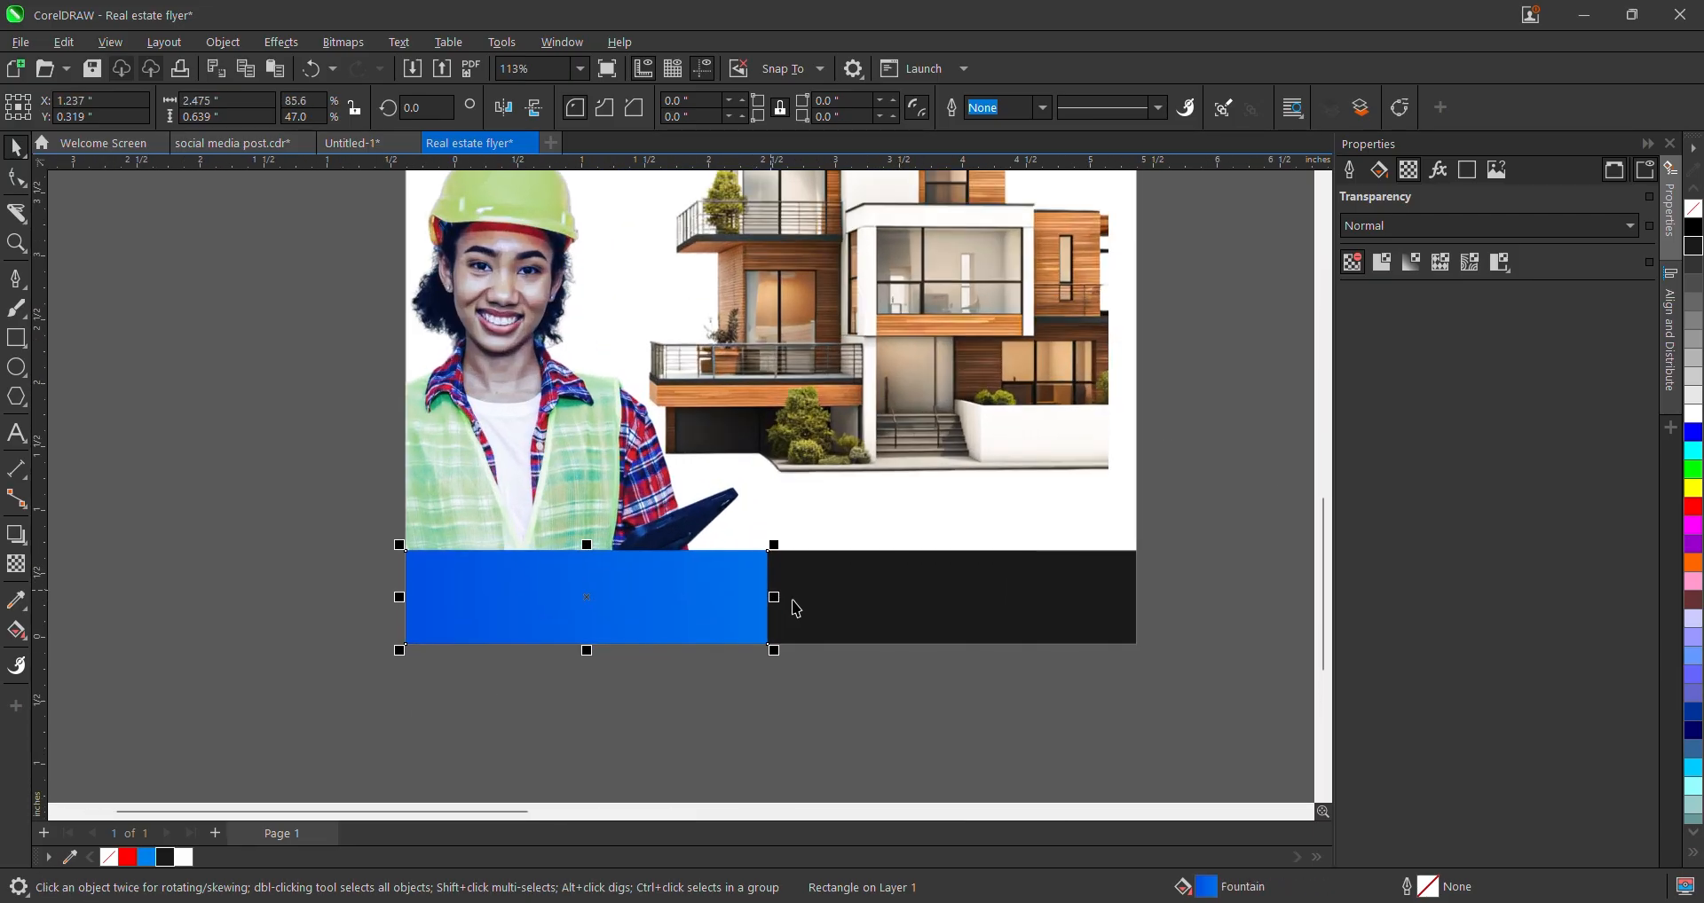
drag(775, 596, 805, 605)
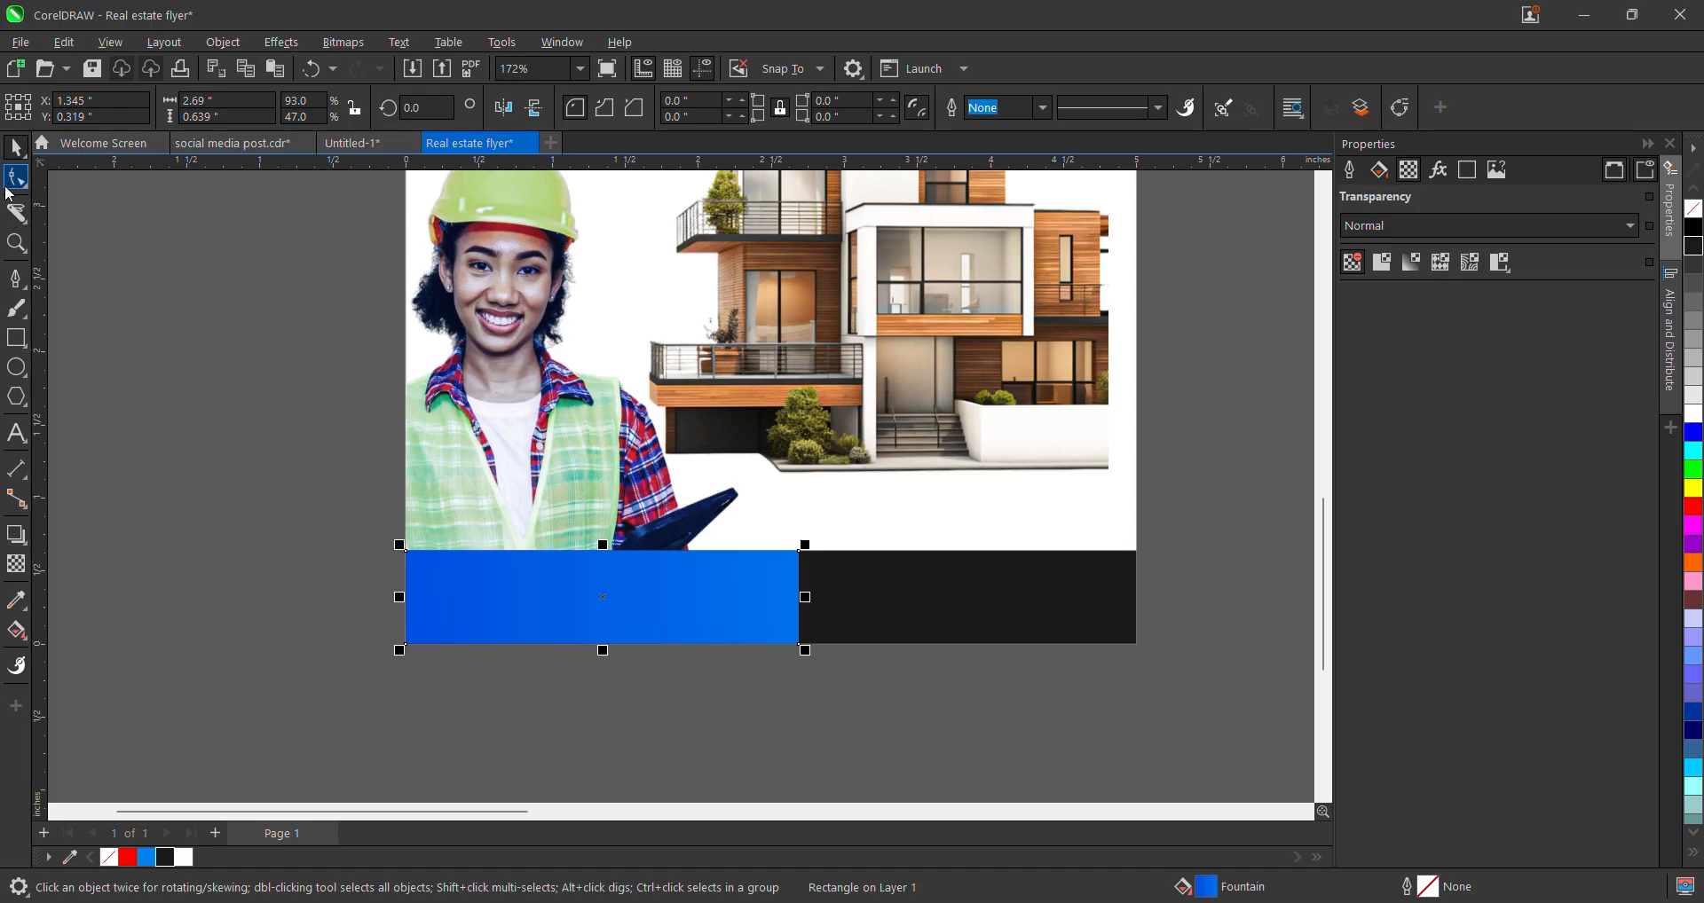
- Convert the blue block to curves, try slanting its right edge from the top node, then undo
click(16, 180)
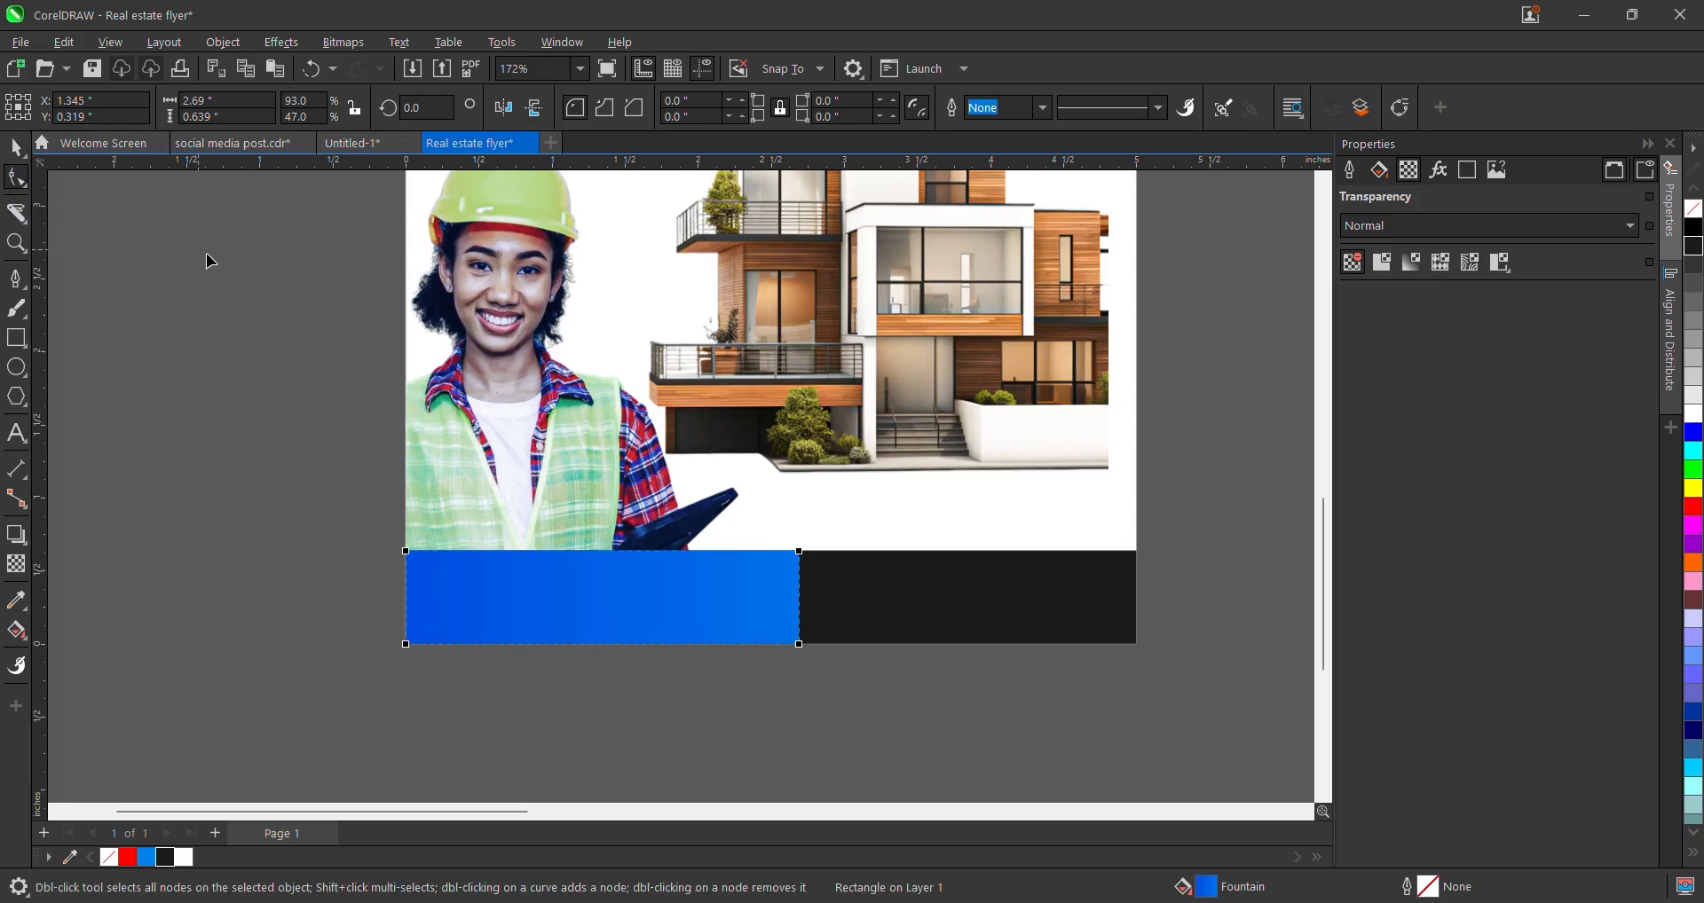
key(ctrl+q)
scroll(803, 561, up, 1)
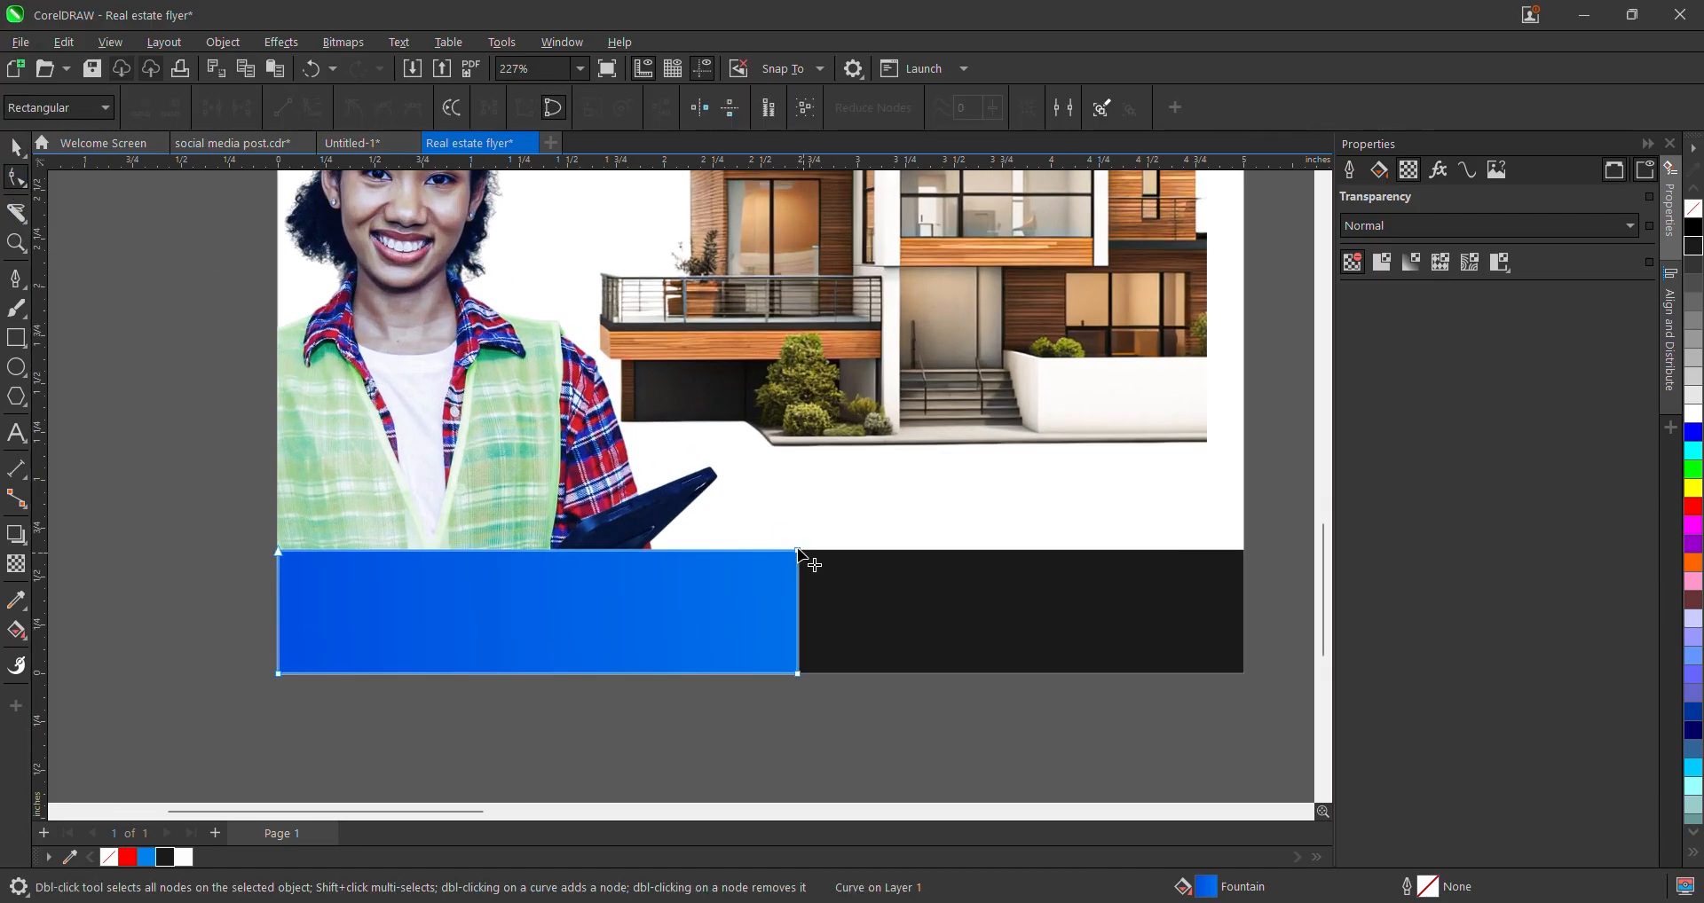
drag(766, 528, 809, 557)
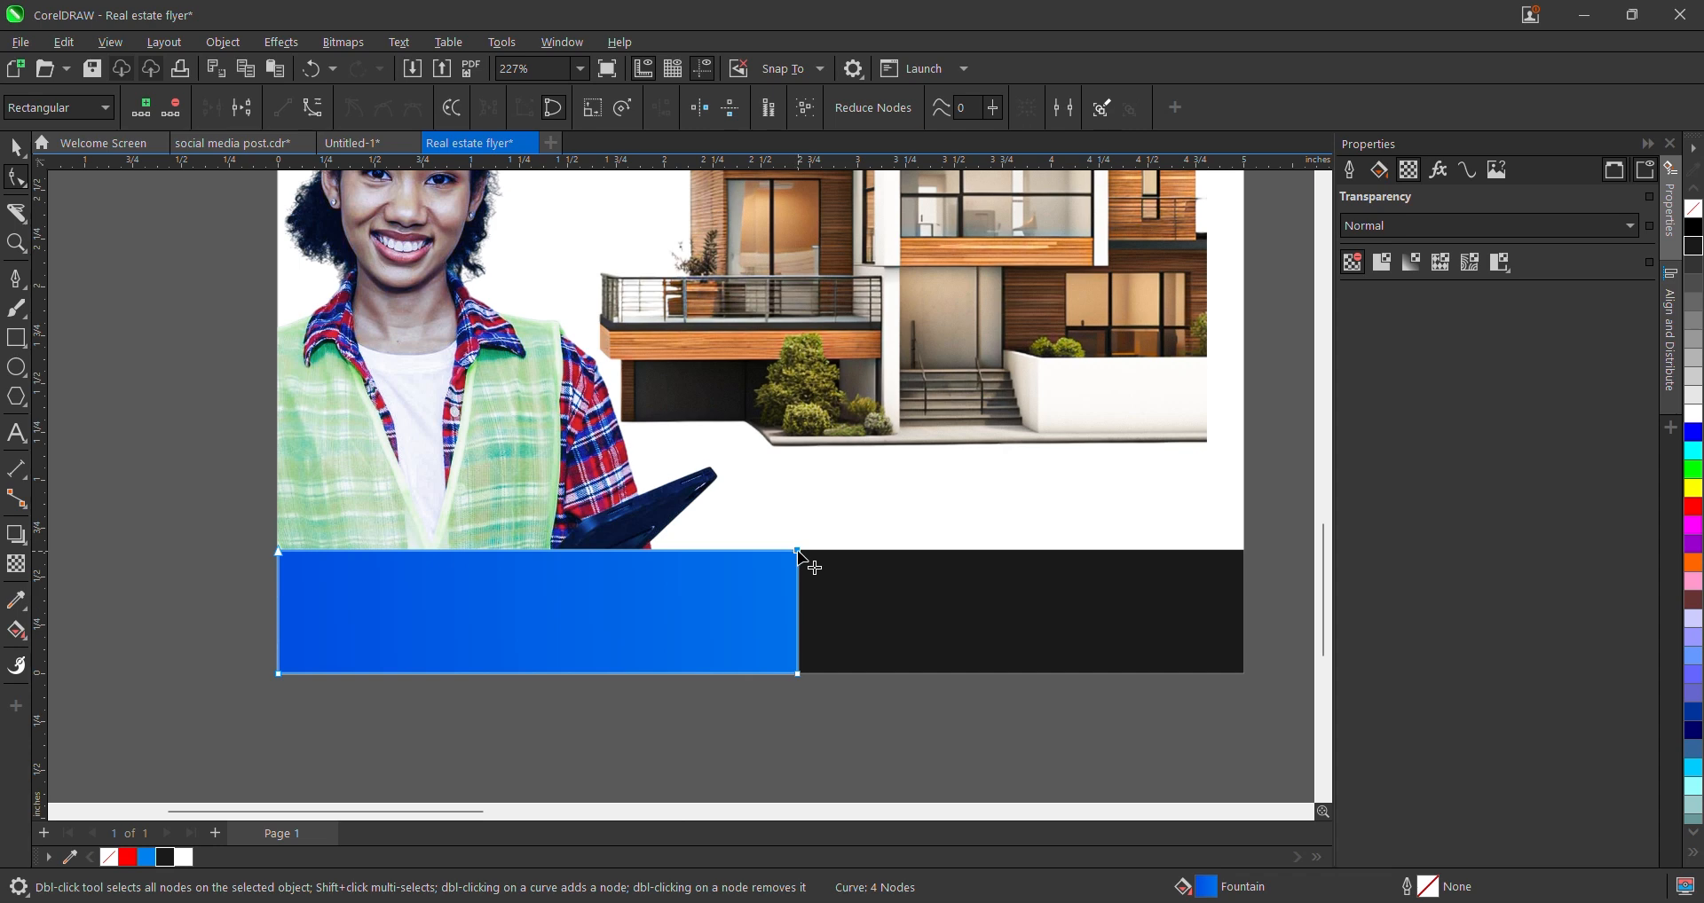
drag(798, 551, 726, 553)
scroll(844, 587, down, 2)
scroll(844, 614, down, 4)
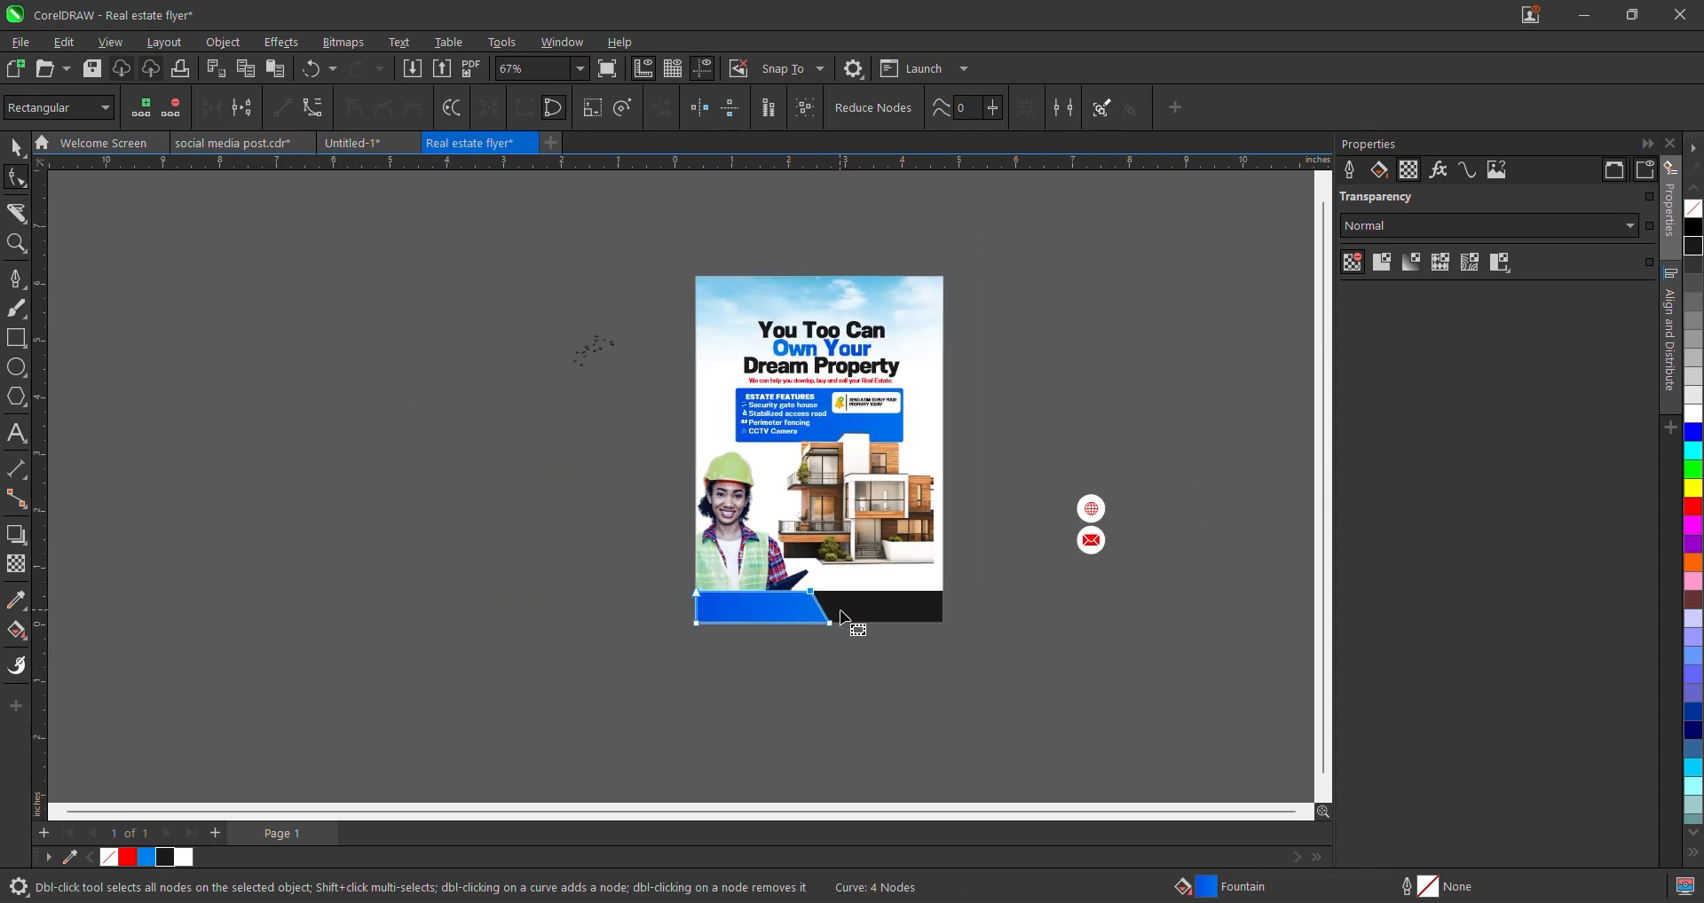
scroll(843, 613, up, 5)
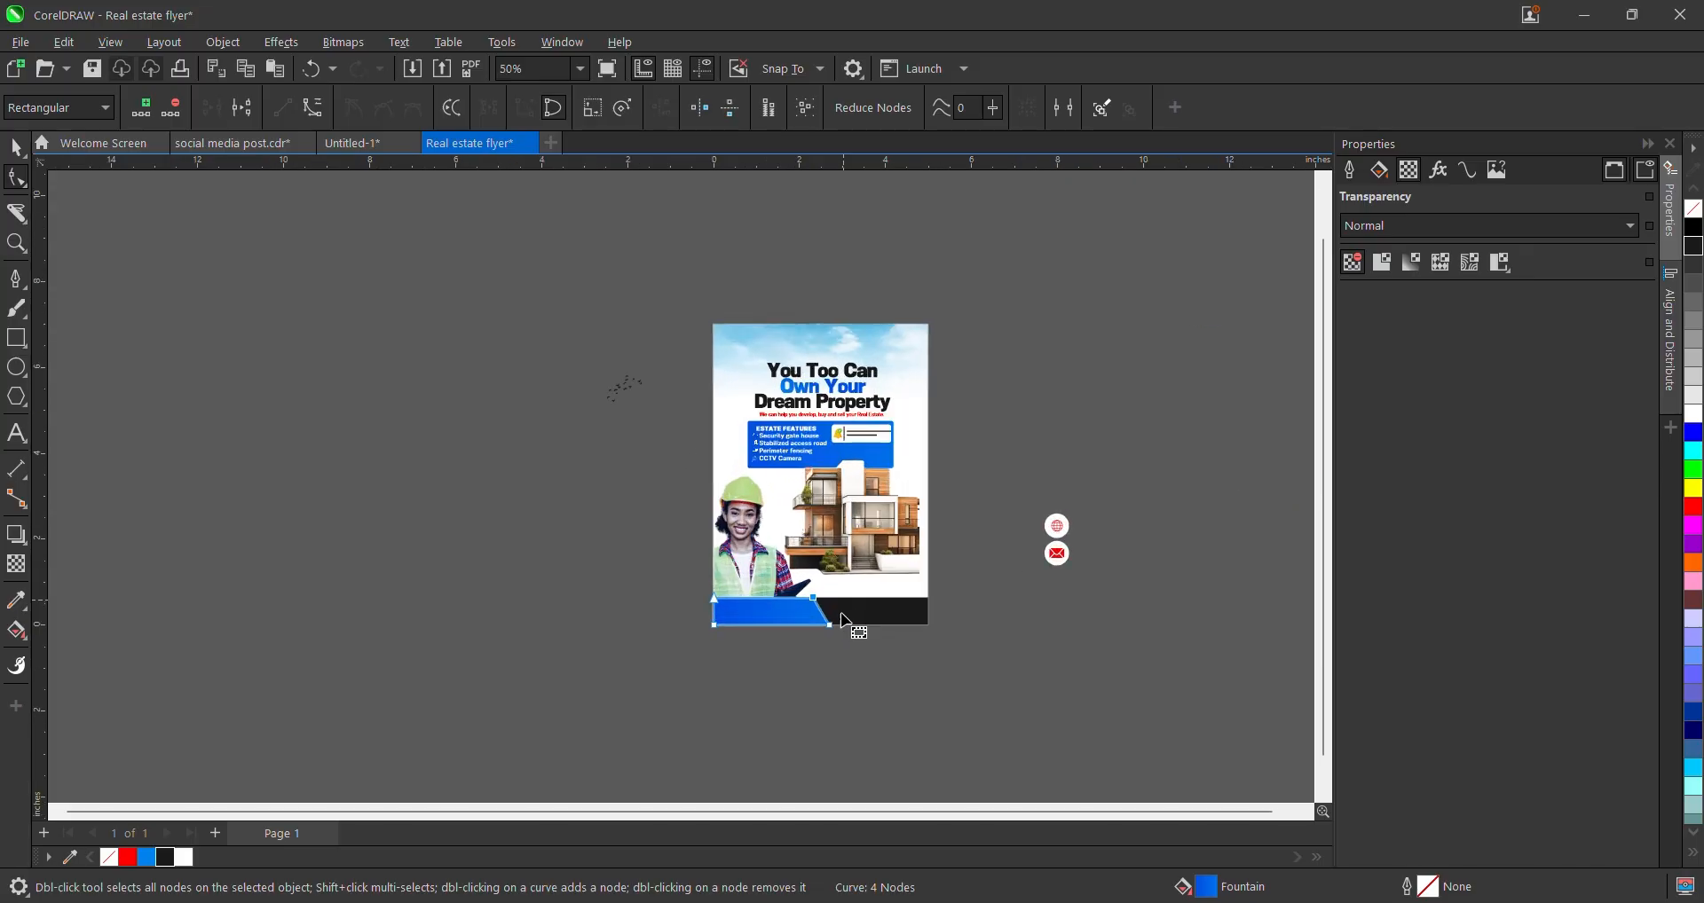
key(ctrl+z)
- Slant the blue block's right edge by dragging its bottom-right node left
scroll(783, 637, up, 2)
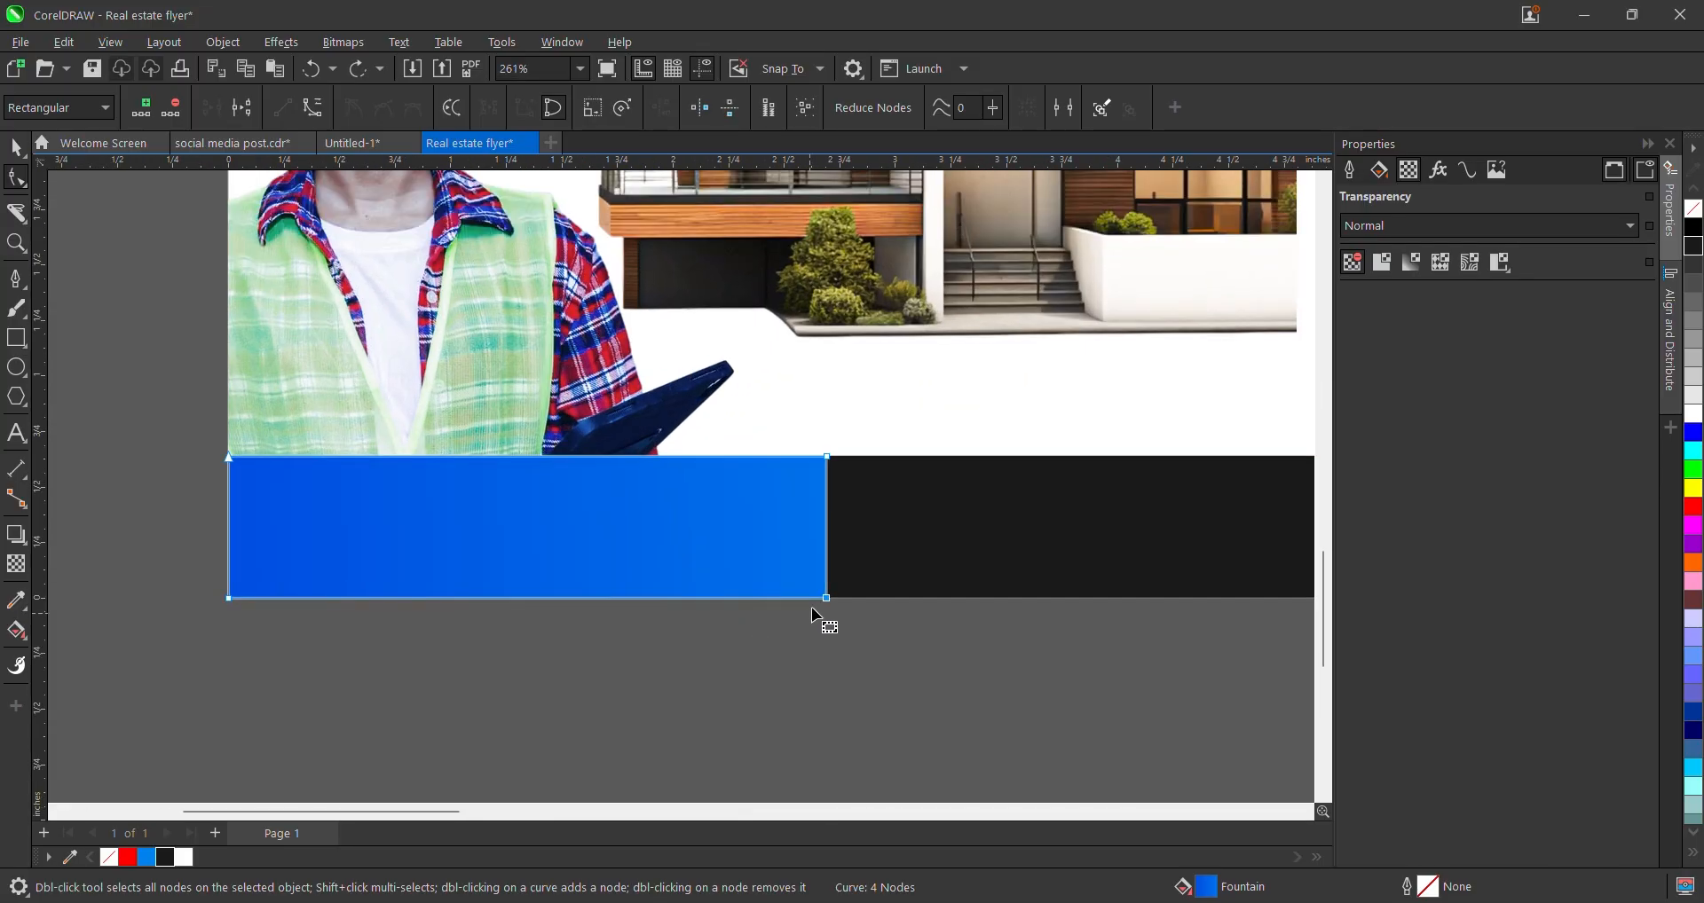
drag(827, 600, 733, 608)
scroll(738, 612, down, 6)
key(space)
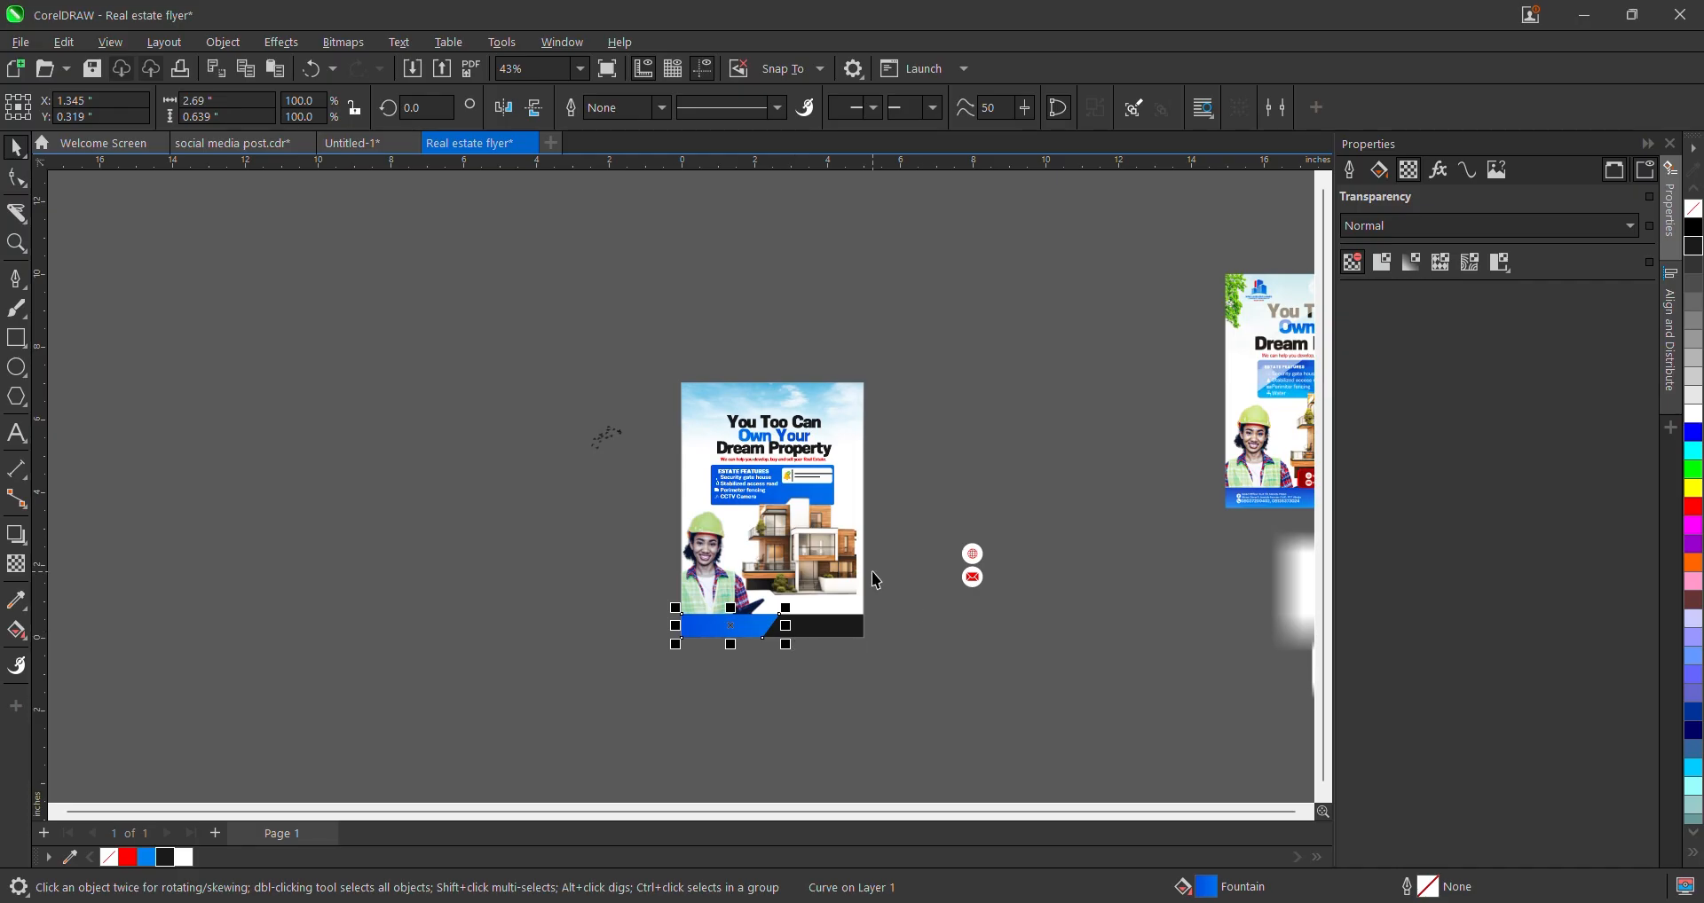
scroll(804, 650, up, 2)
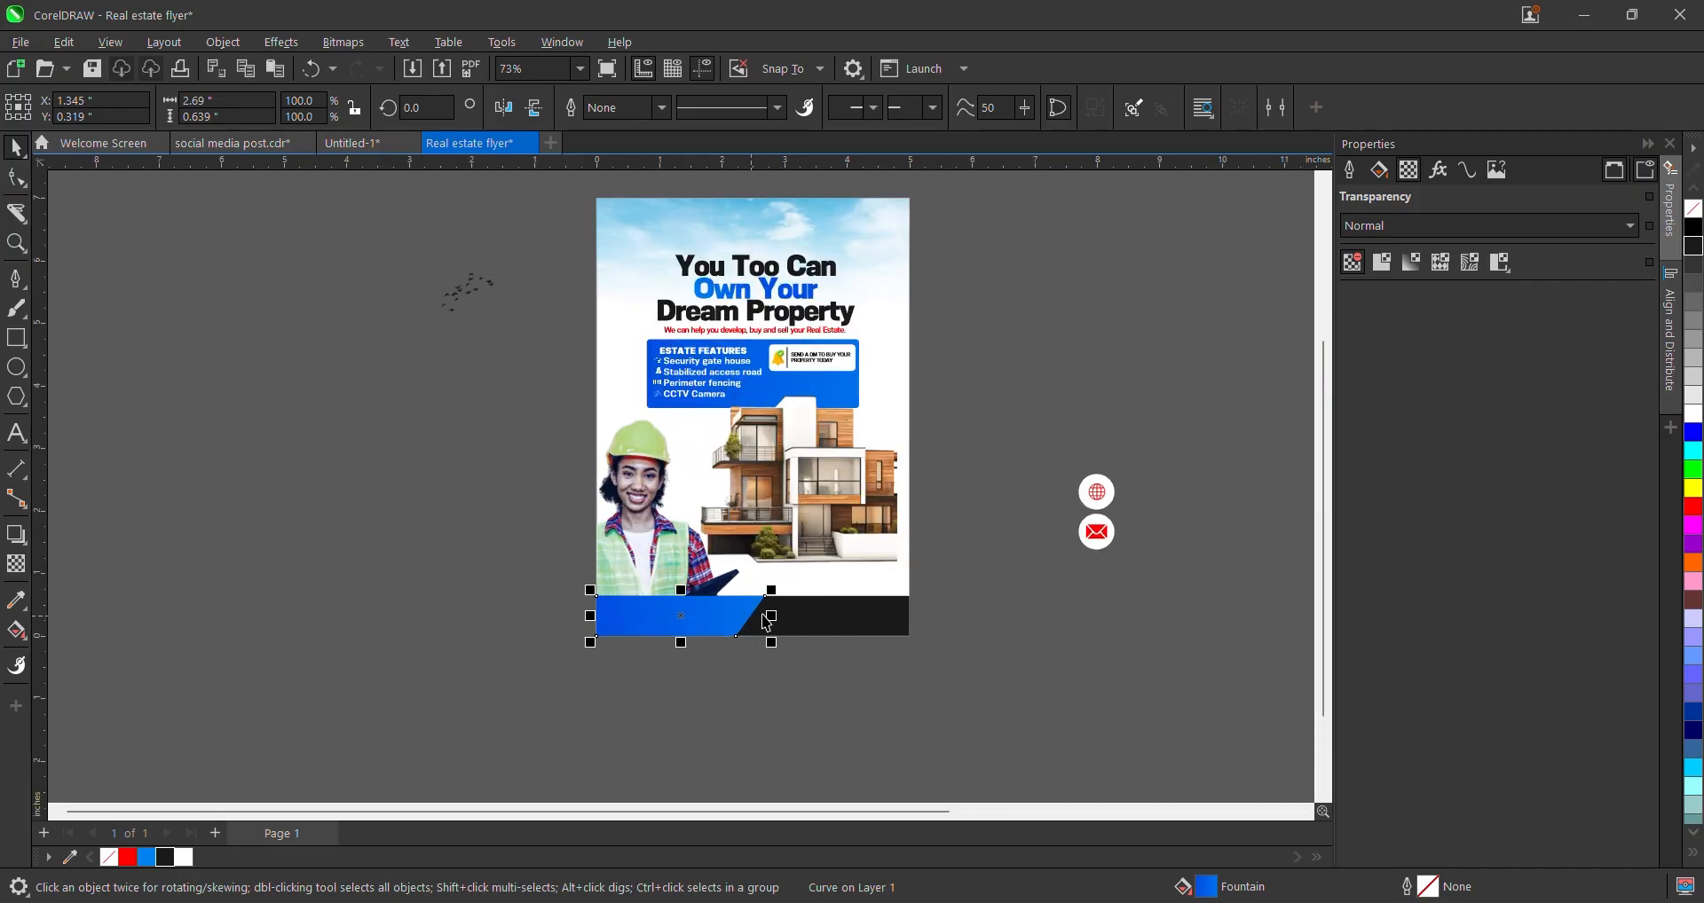
click(710, 676)
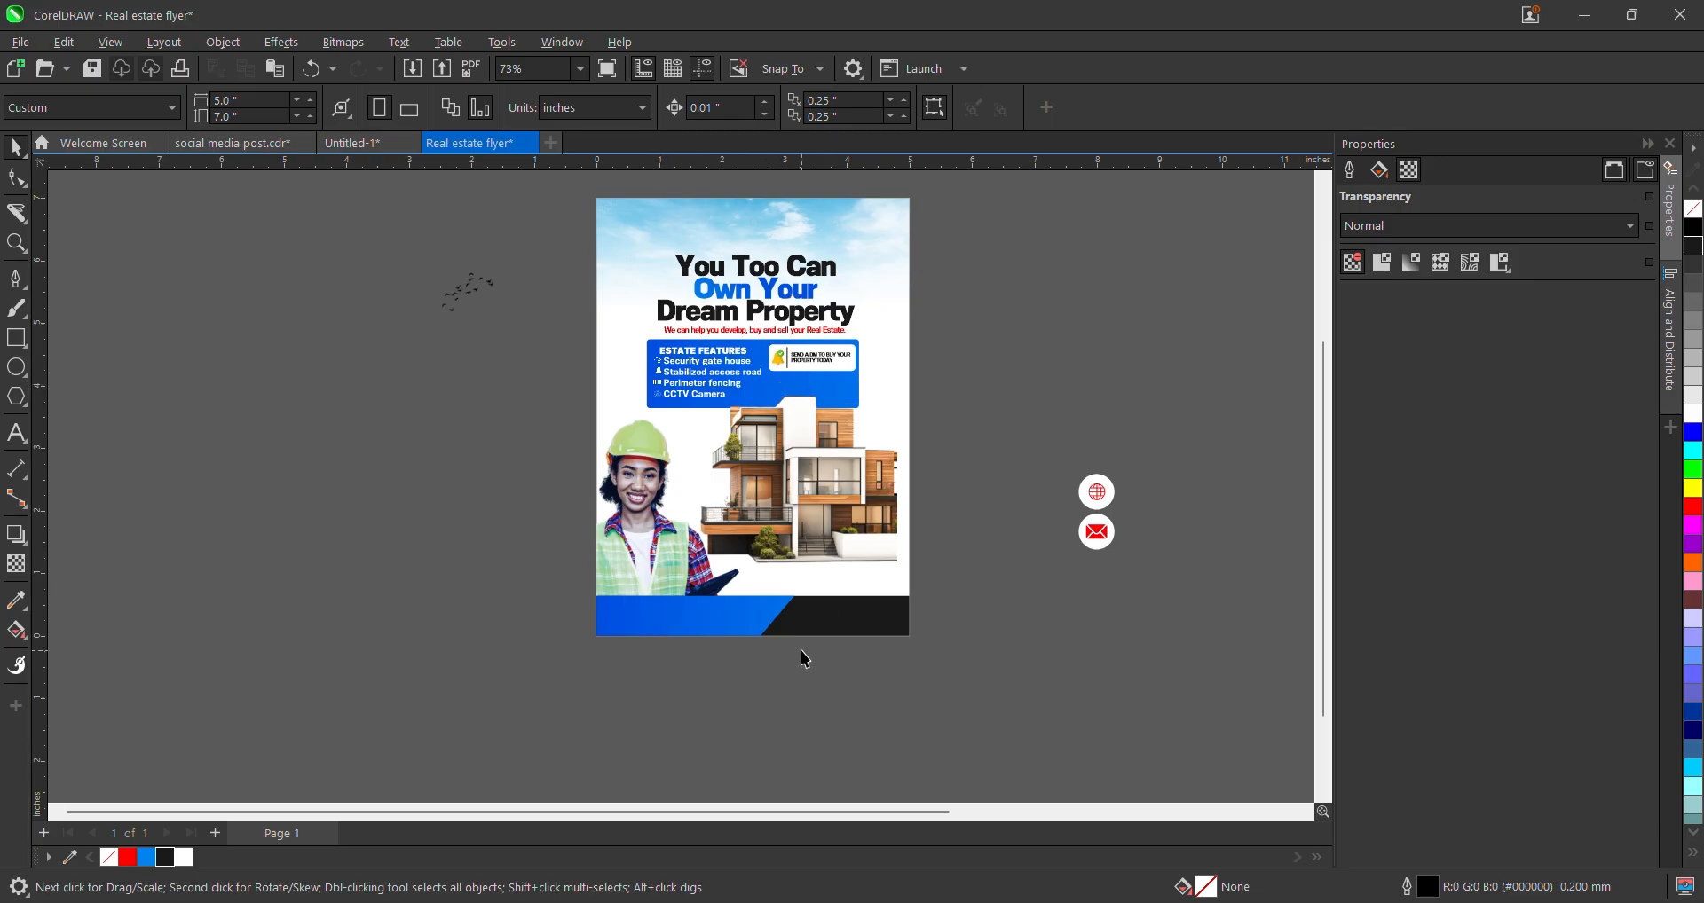
- Scale the house image to about 20% and move it to the right page edge, then marquee-select the header content
scroll(818, 617, down, 3)
scroll(818, 614, up, 3)
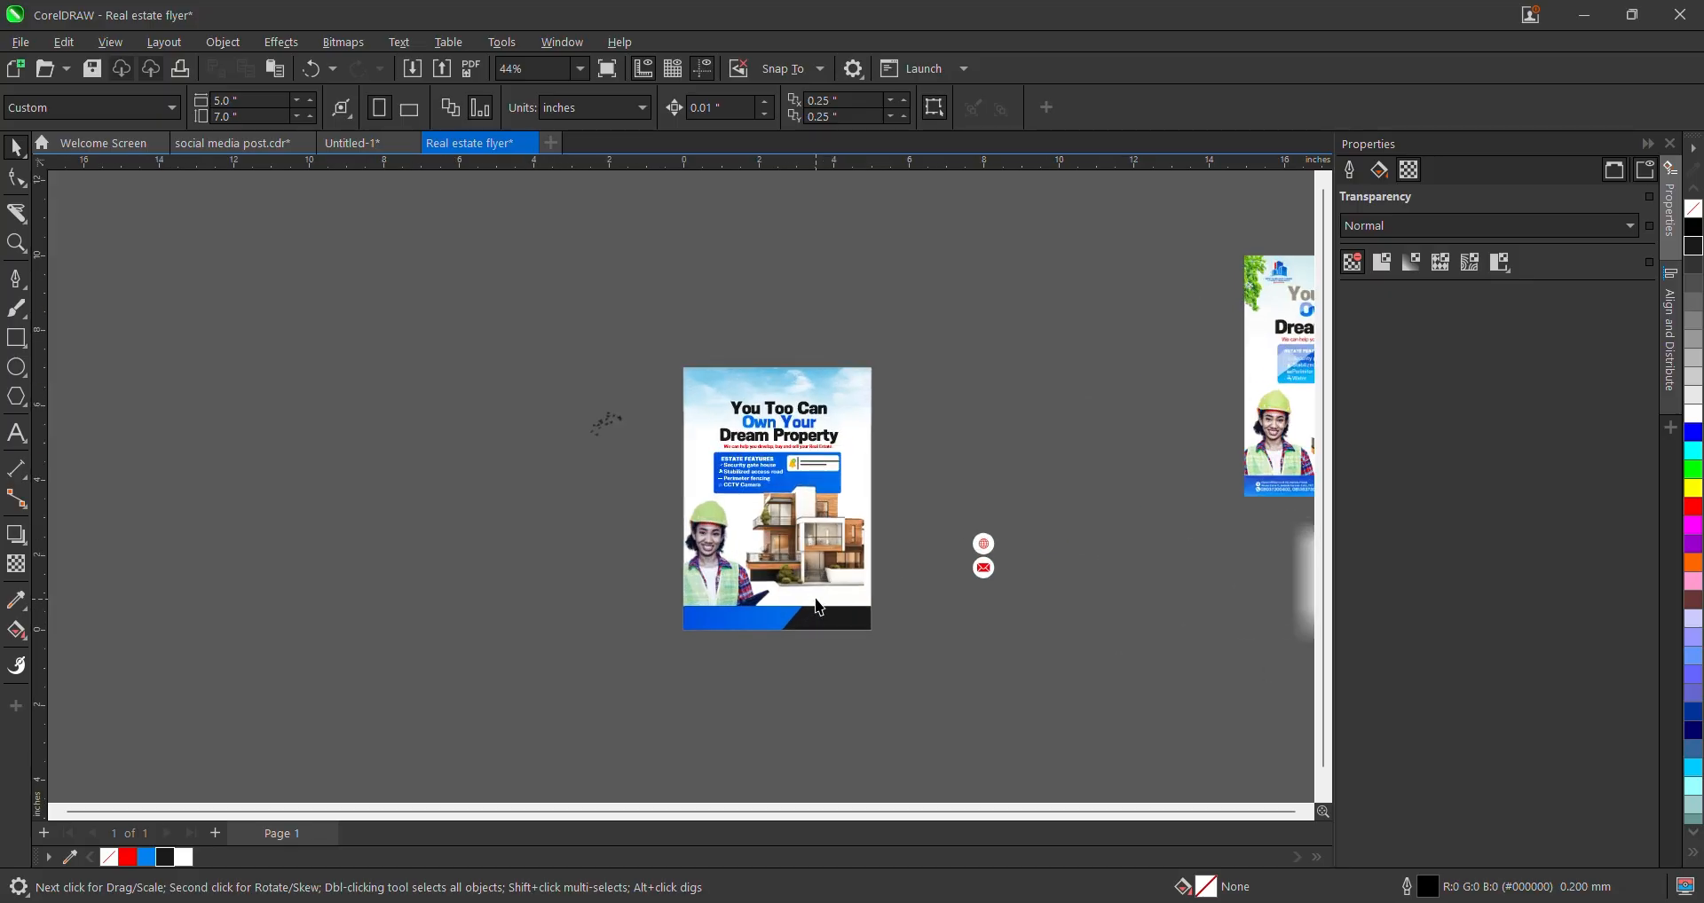
click(760, 587)
scroll(761, 588, up, 1)
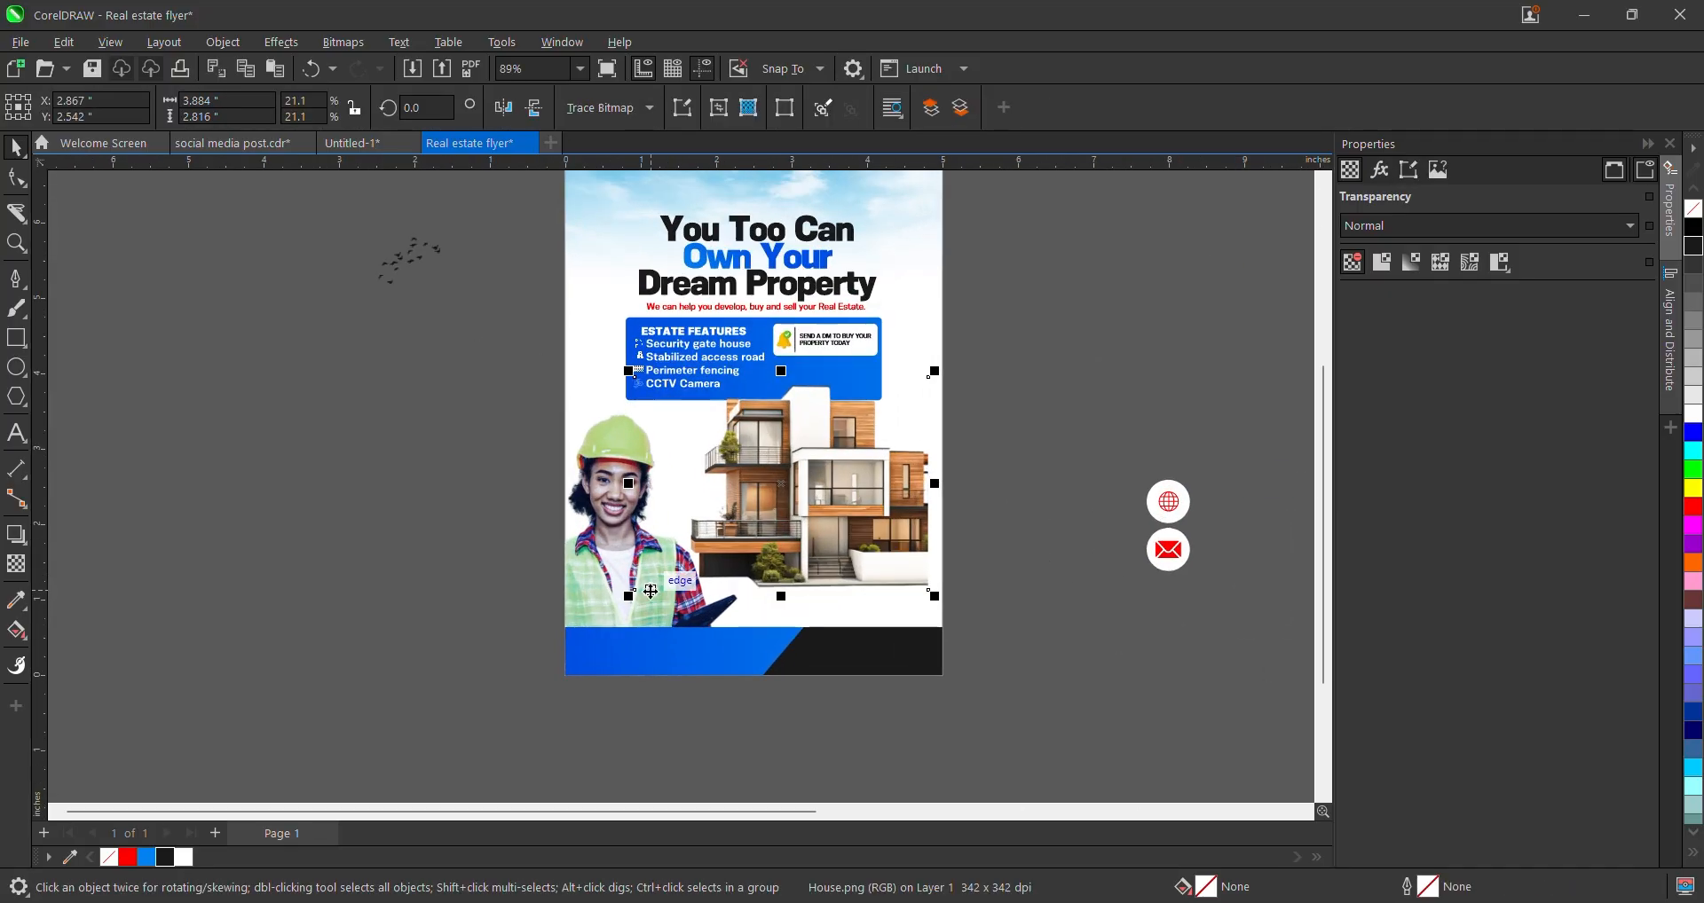
drag(628, 597, 610, 651)
drag(808, 566, 822, 571)
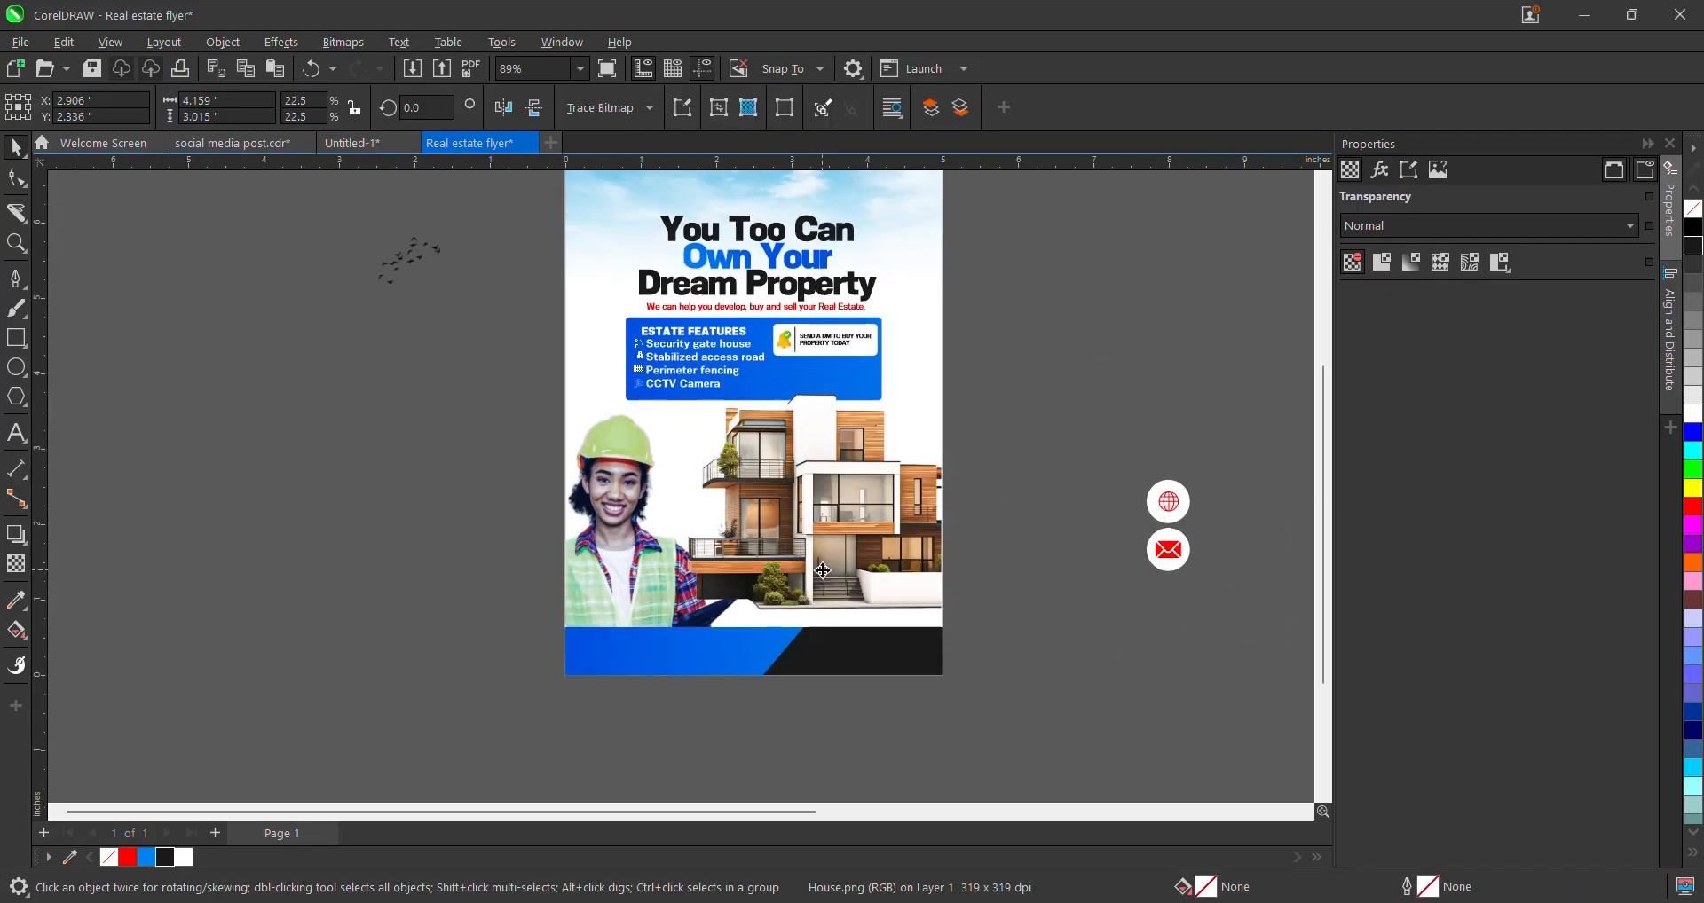
scroll(837, 546, up, 1)
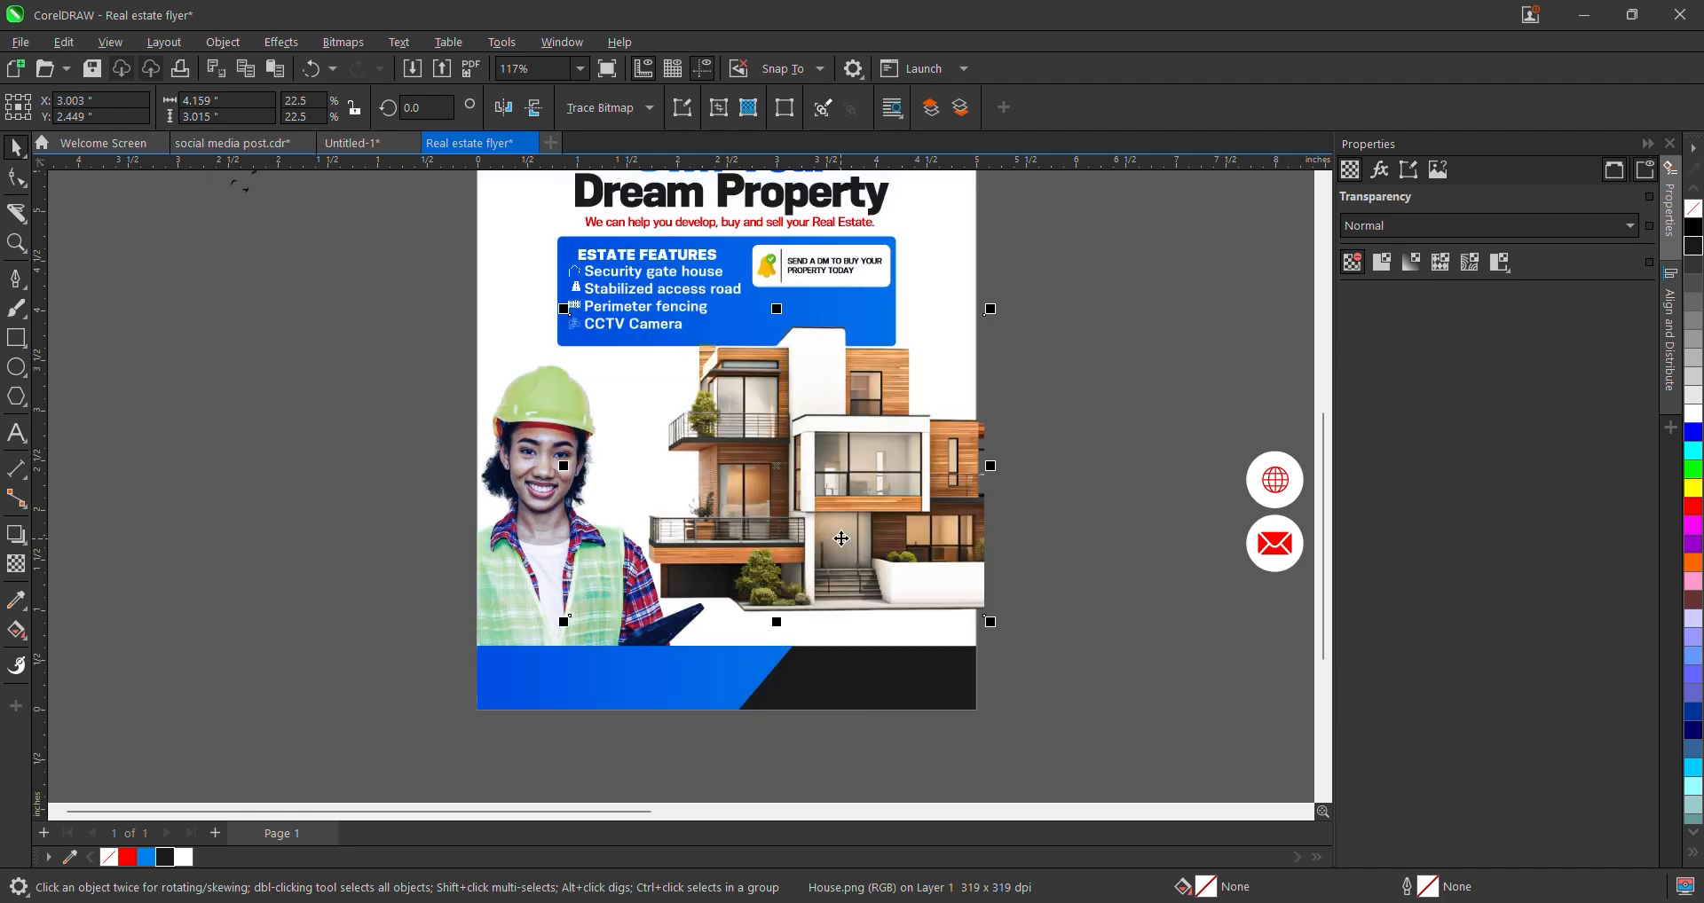
drag(991, 622, 944, 588)
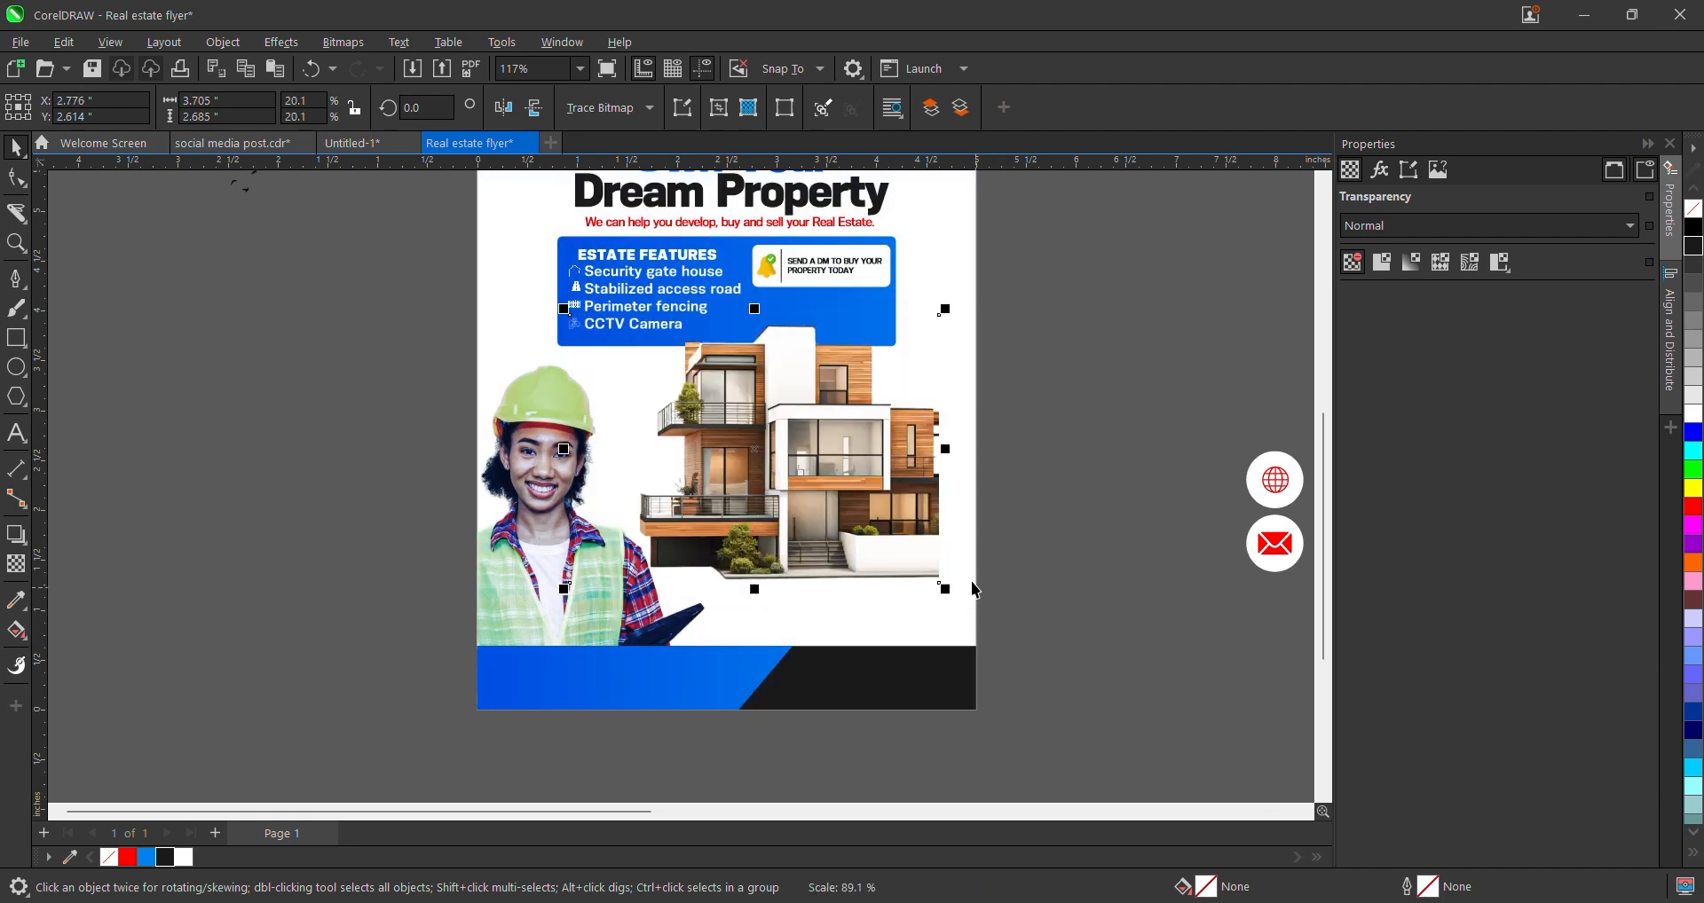
drag(881, 527, 917, 531)
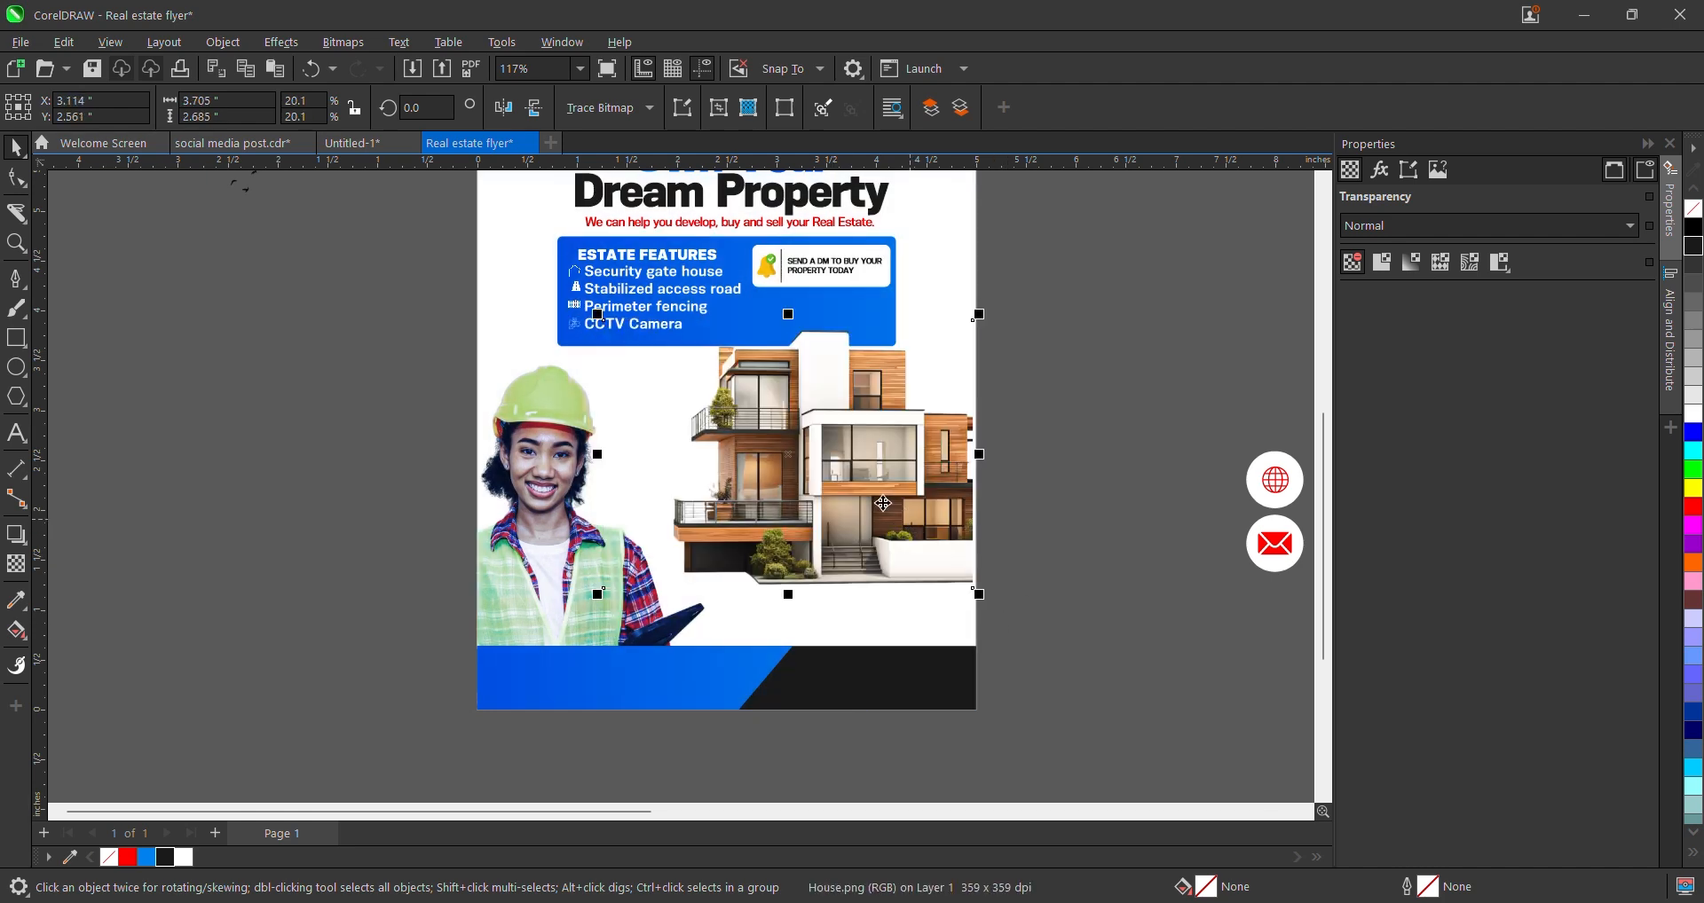
scroll(883, 503, down, 2)
scroll(935, 411, up, 1)
drag(1029, 222, 499, 485)
- Rescale the 18 headline and features objects, nudge them upward, and settle them at 94.4%
key(Down)
key(Down)
key(Down)
key(Down)
key(Down)
key(Down)
key(Down)
key(Down)
key(Down)
key(Down)
key(Down)
key(Down)
key(Down)
key(Down)
key(Down)
key(Down)
key(Down)
key(Down)
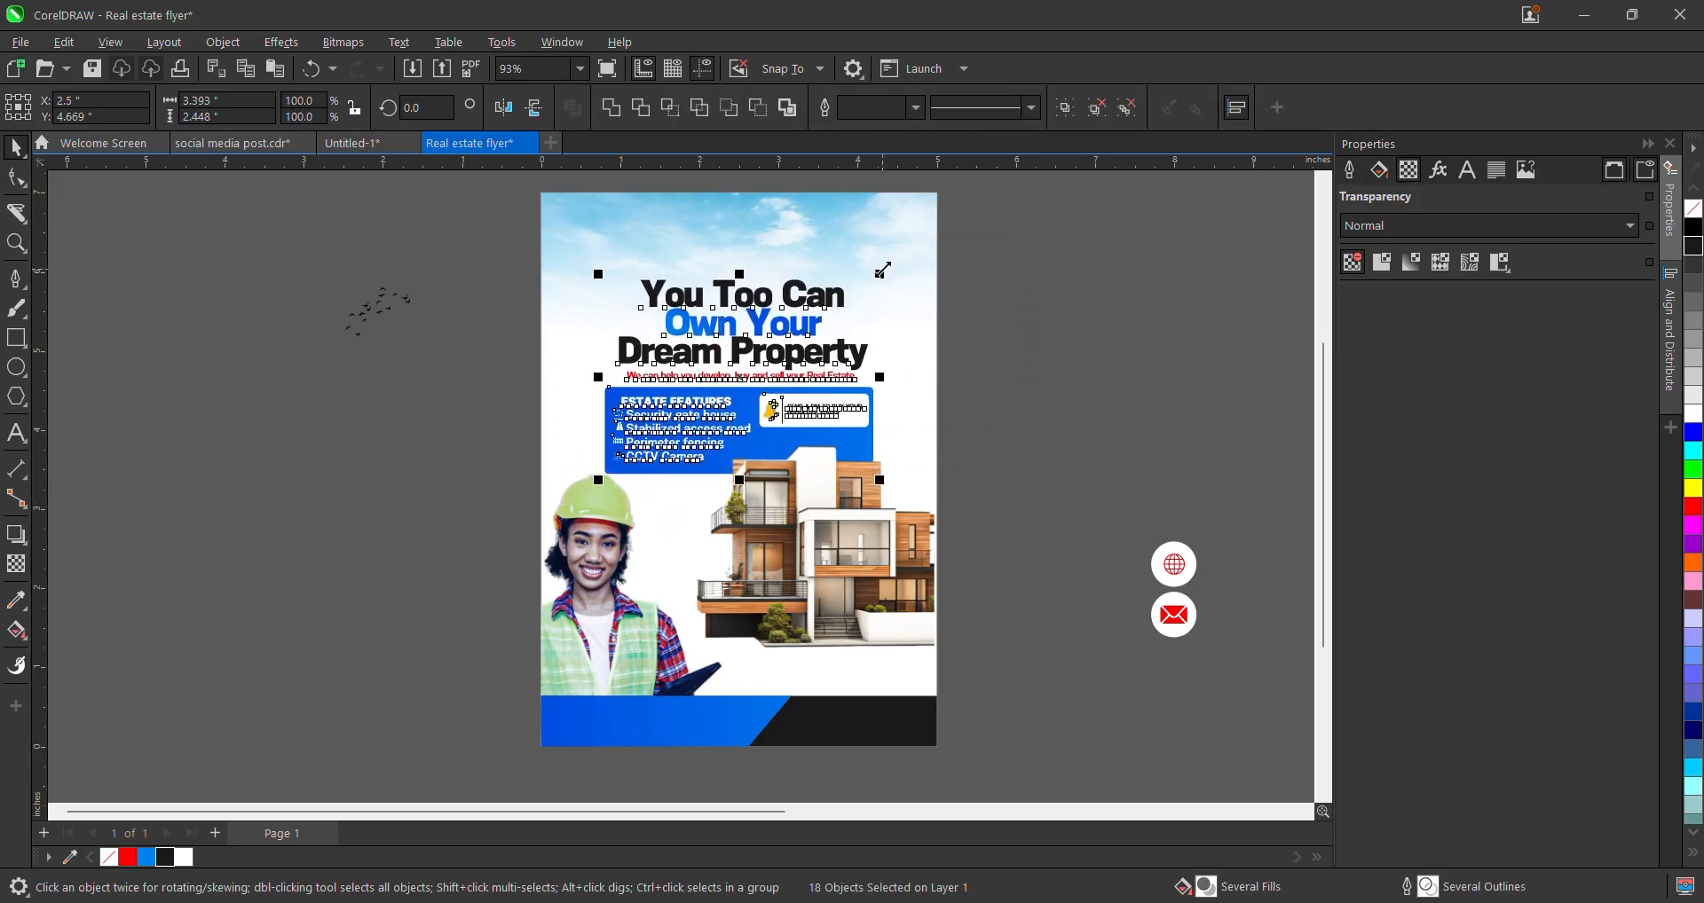
drag(880, 272, 902, 250)
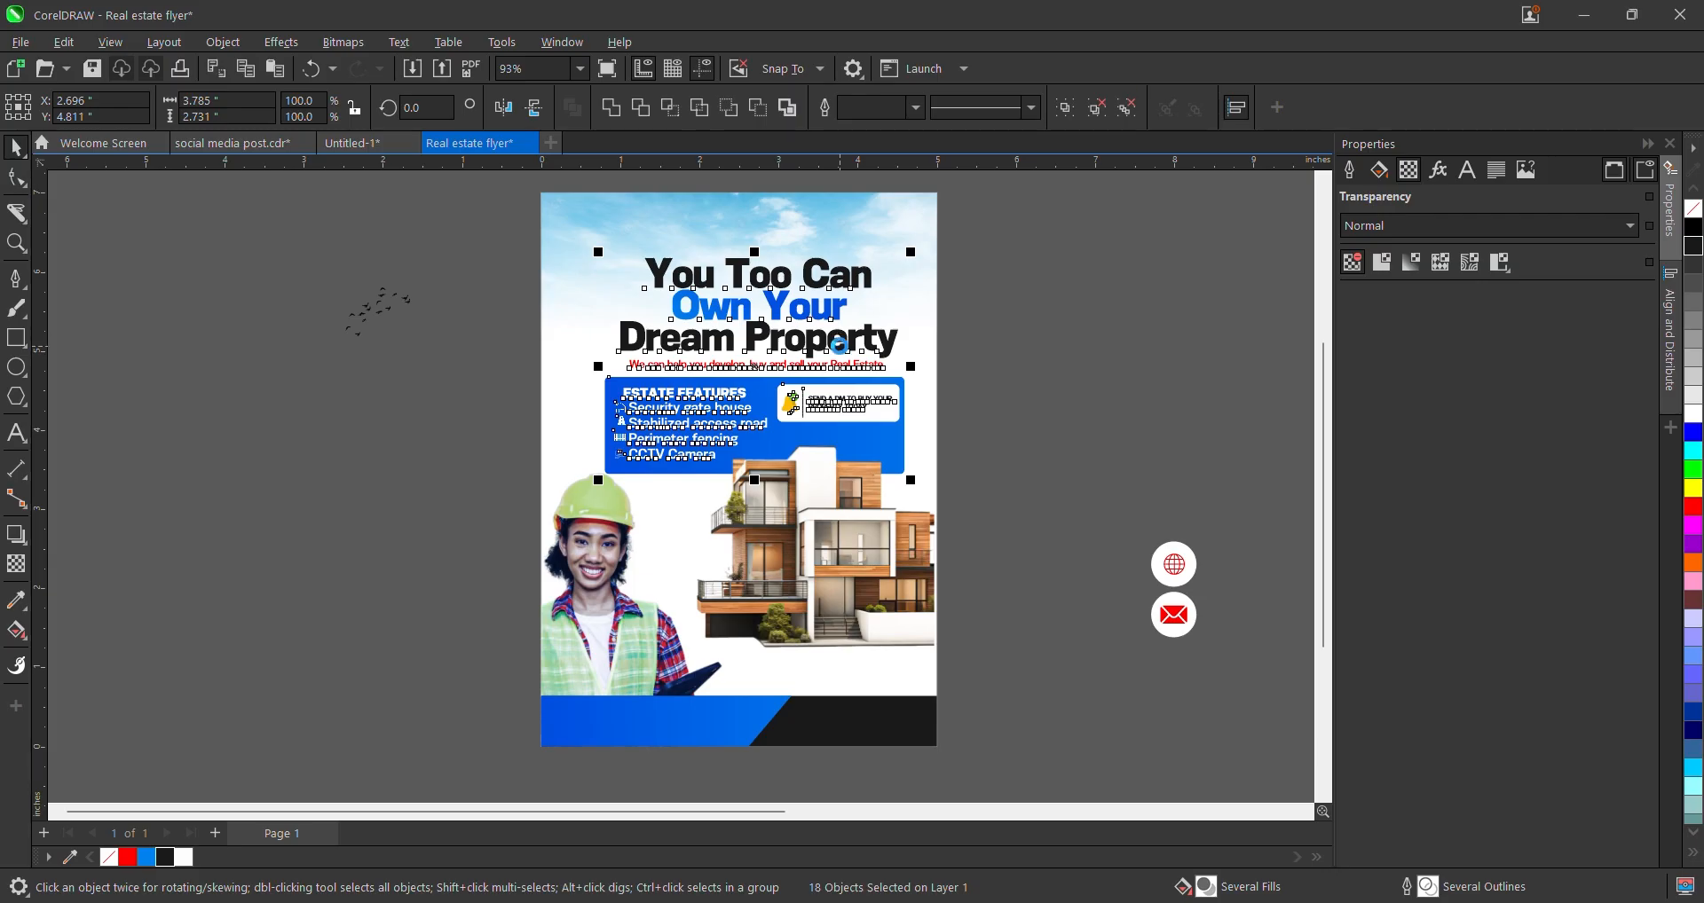
key(Up)
key(Up)
key(Up)
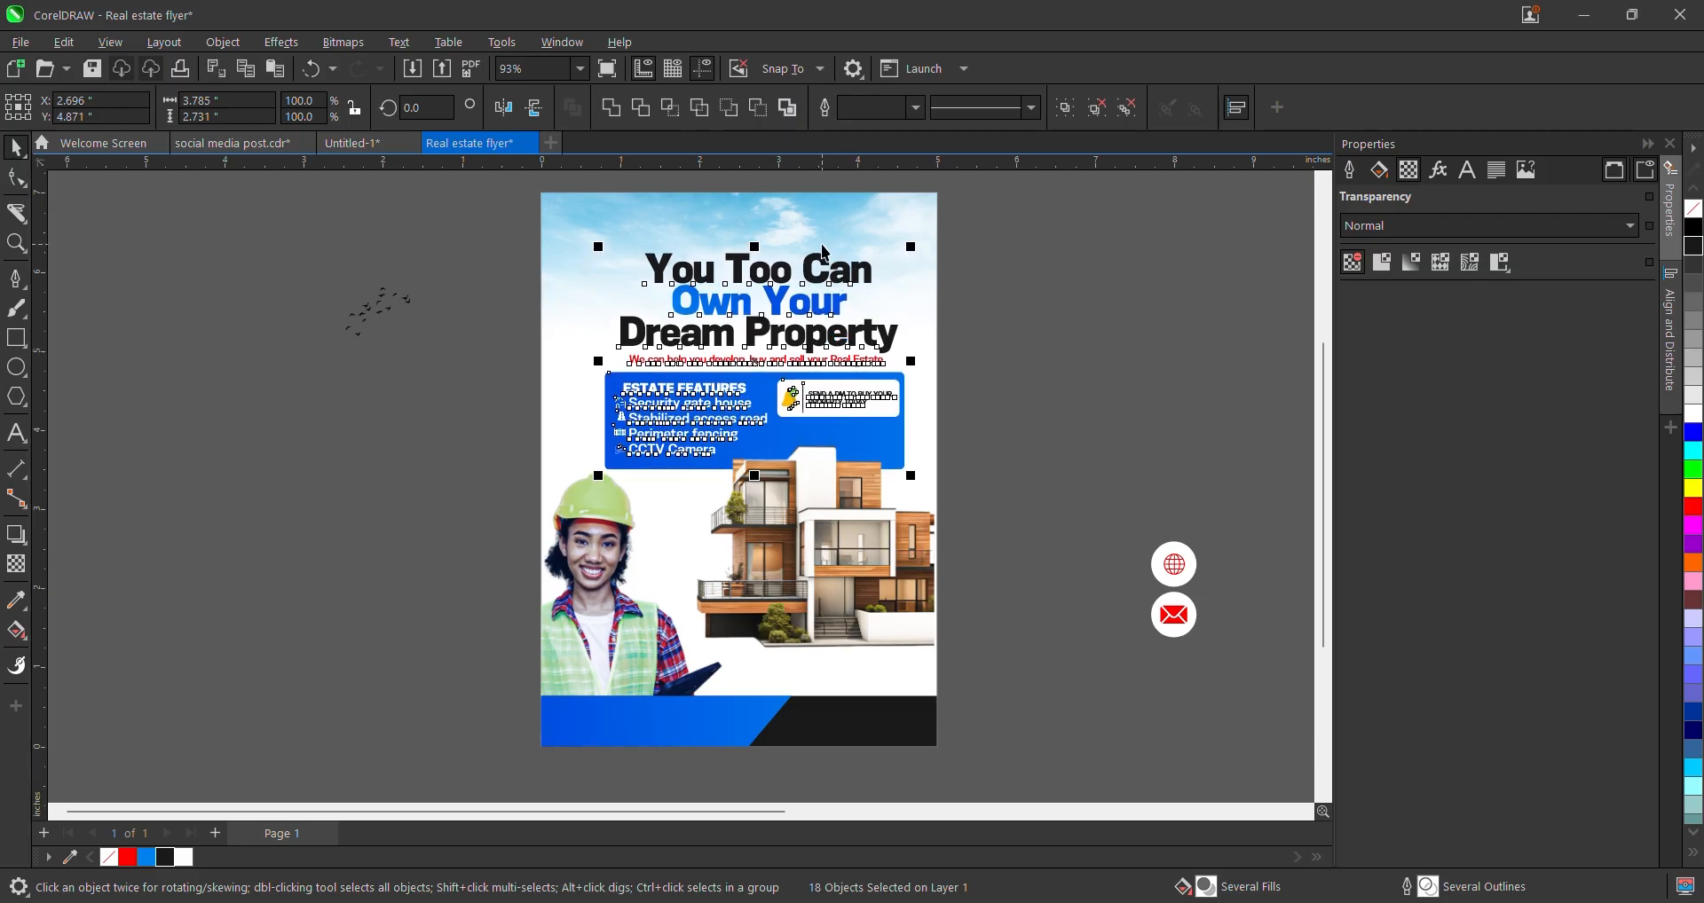
key(ctrl+z)
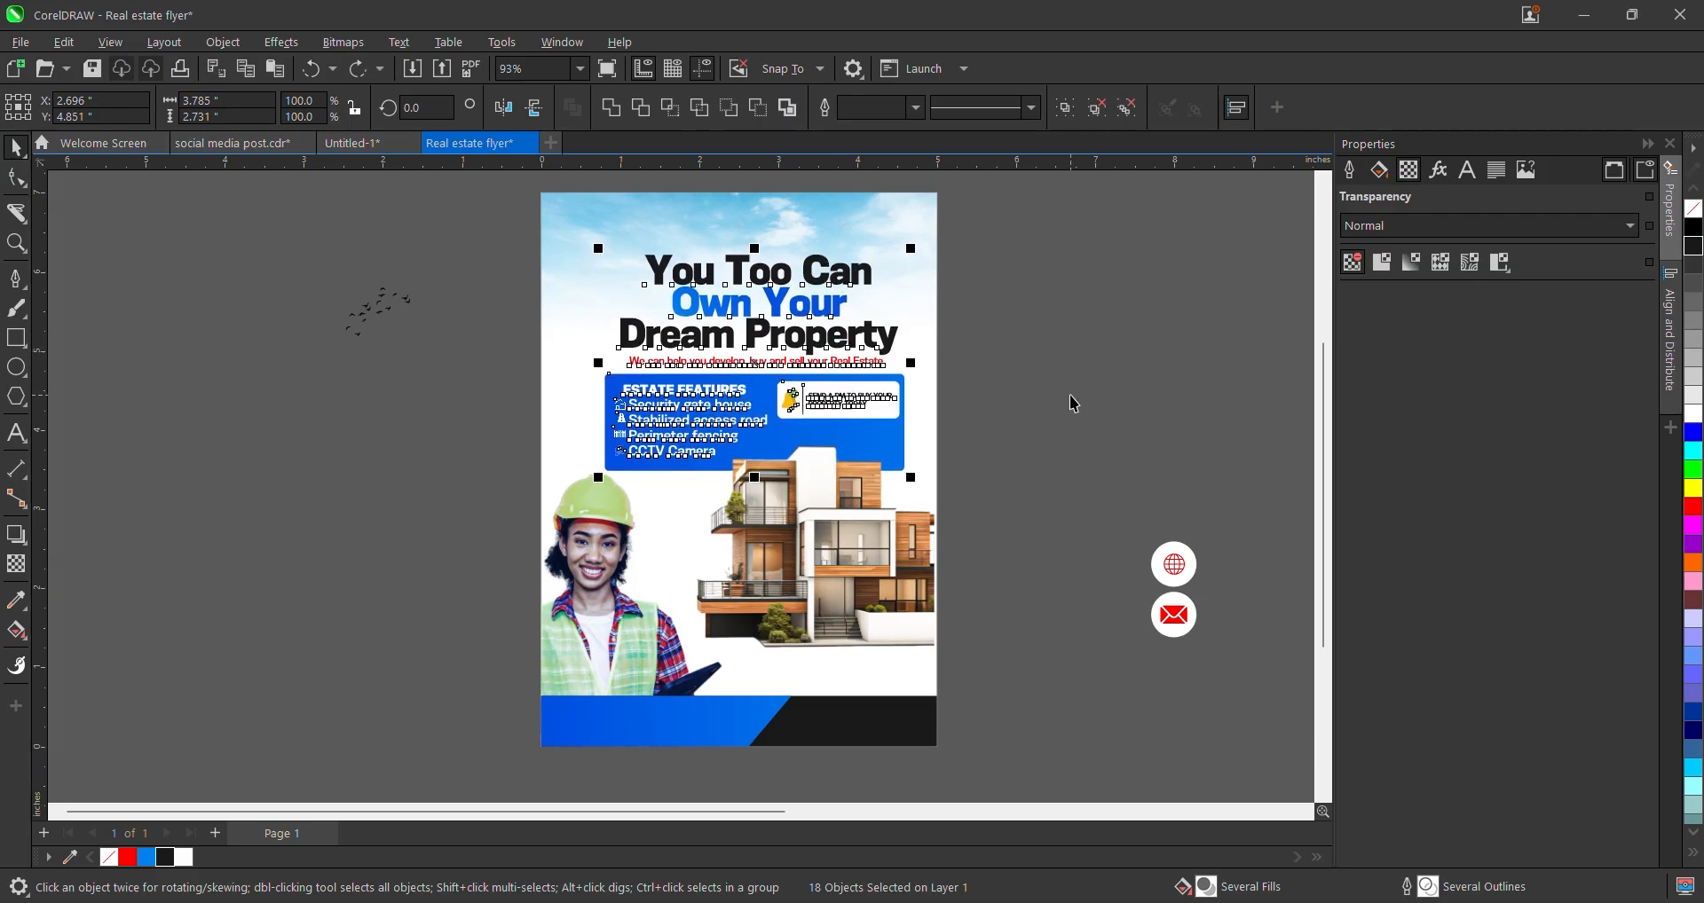
key(ctrl+z)
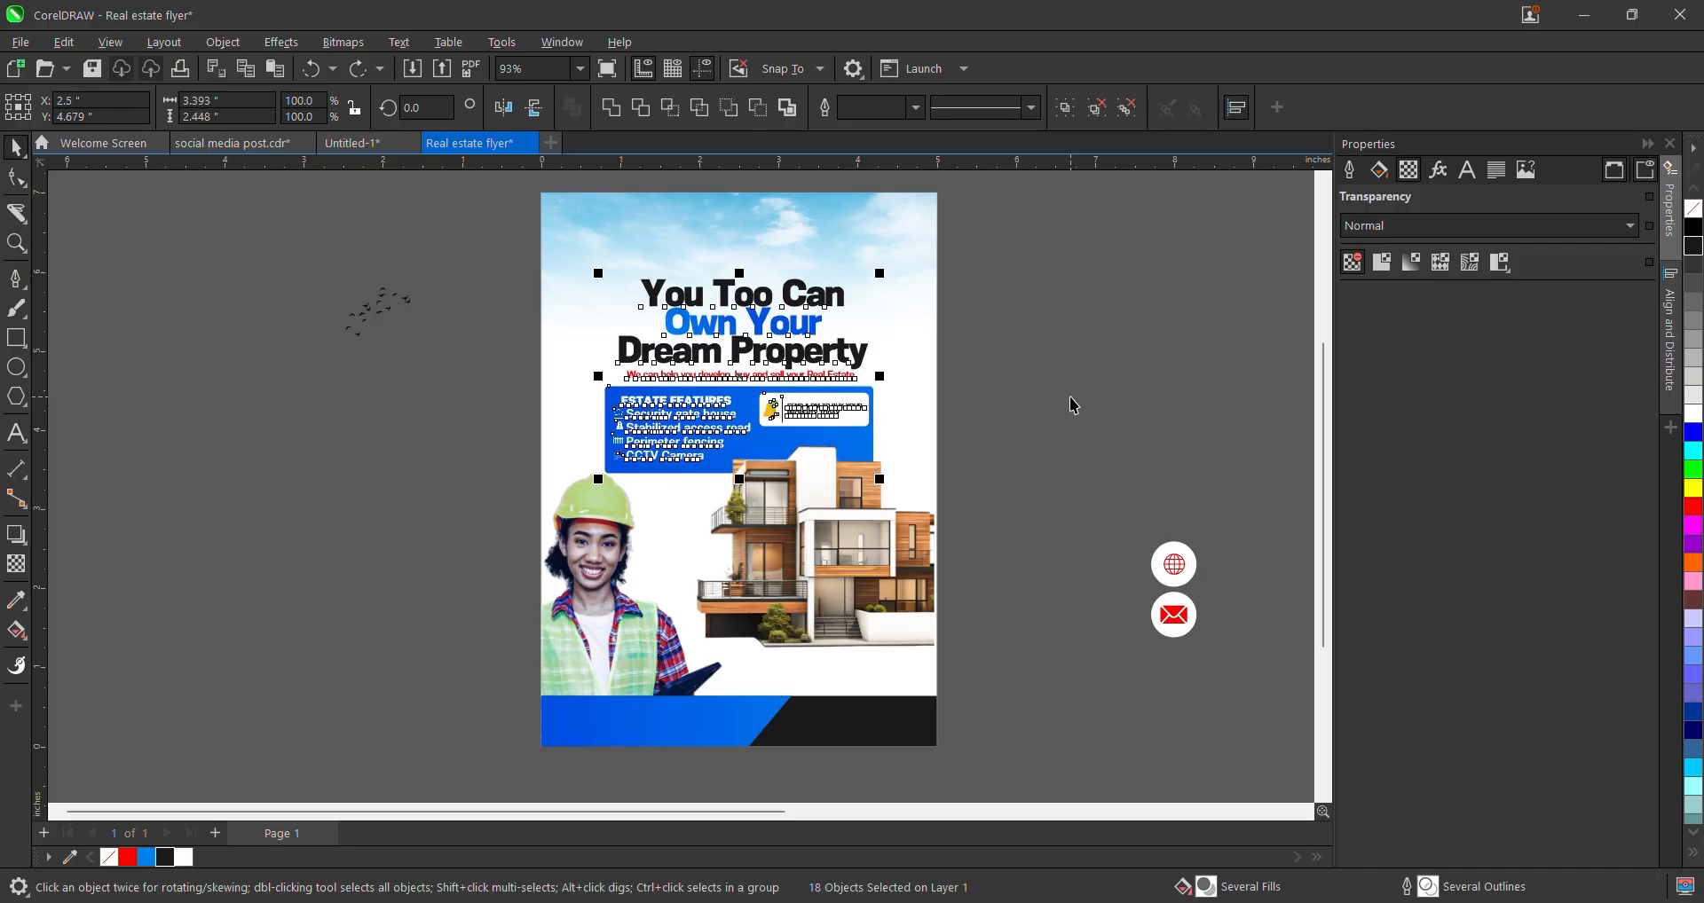
drag(881, 277, 902, 257)
key(Up)
key(Up)
key(Up)
key(Up)
key(Up)
key(Up)
key(Up)
key(Up)
key(Up)
key(Up)
key(Up)
key(Up)
key(Up)
key(Up)
key(Up)
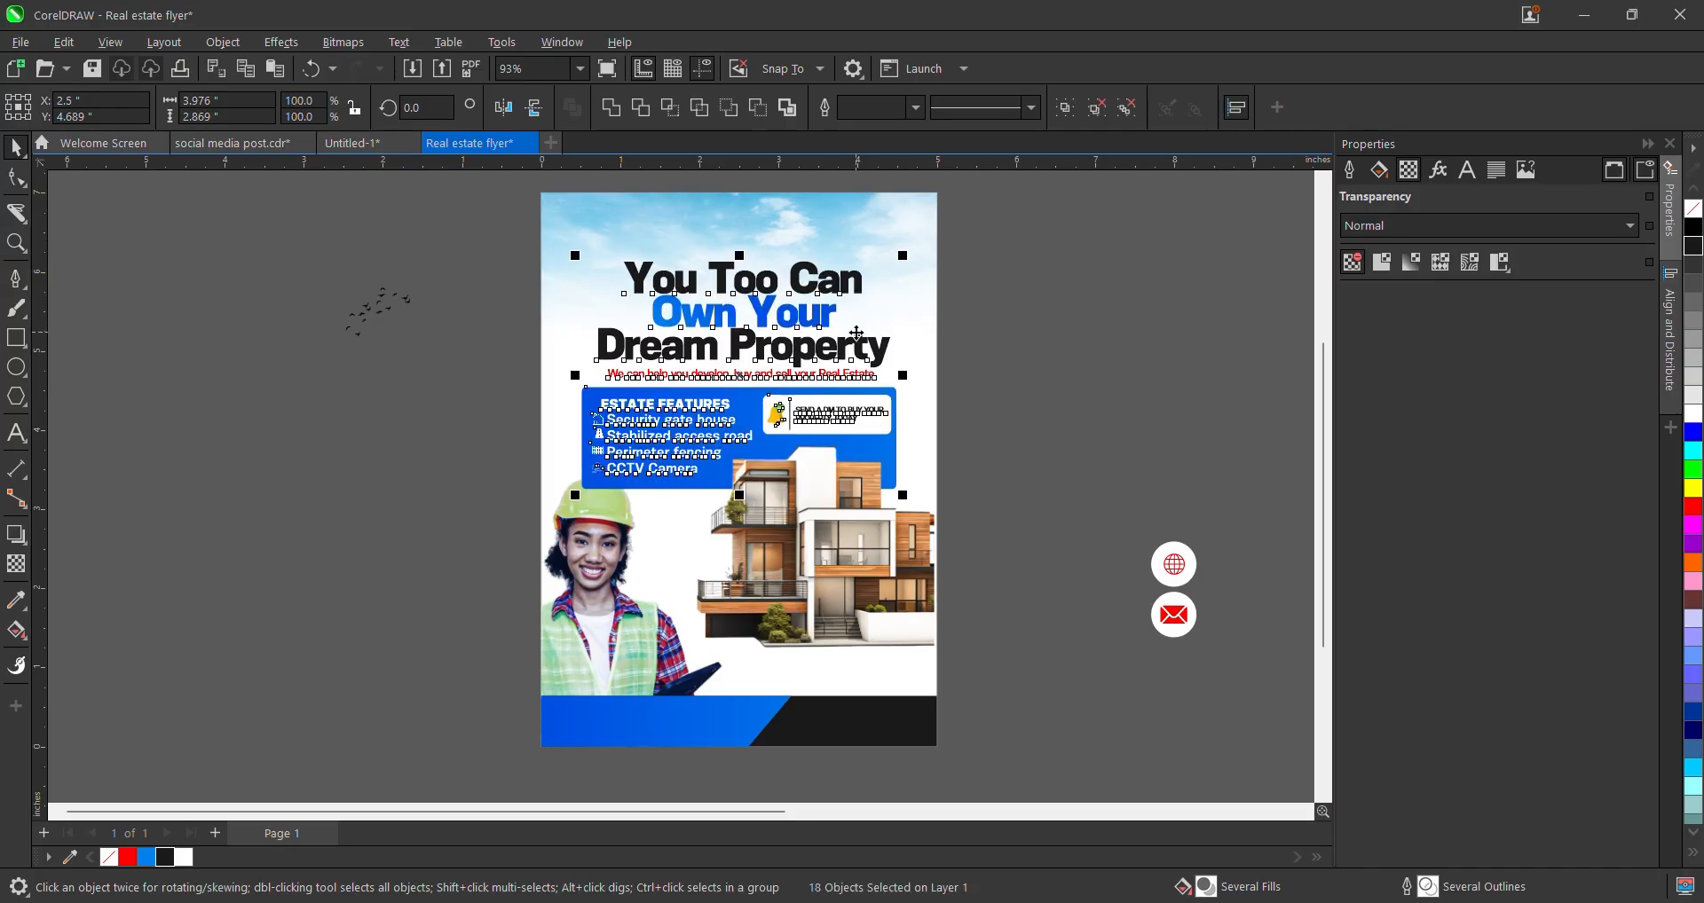
key(Up)
key(Up)
key(Up)
key(Up)
key(Up)
key(Up)
key(Up)
key(Up)
key(Up)
key(Up)
key(Up)
key(Up)
key(Up)
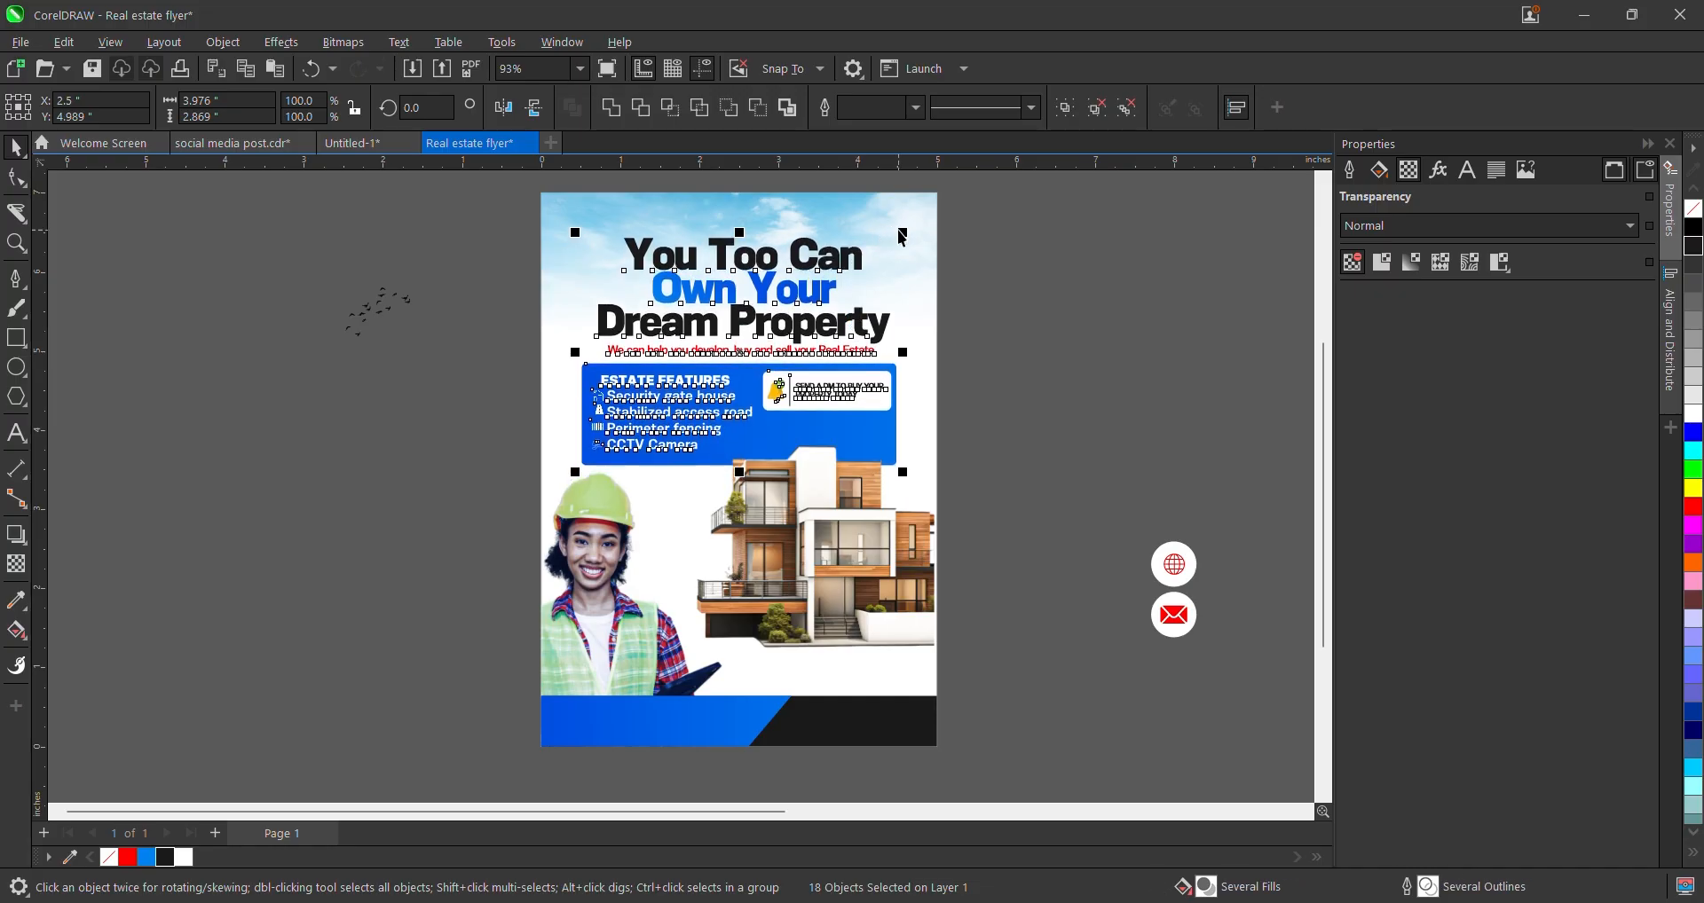
drag(901, 238, 893, 239)
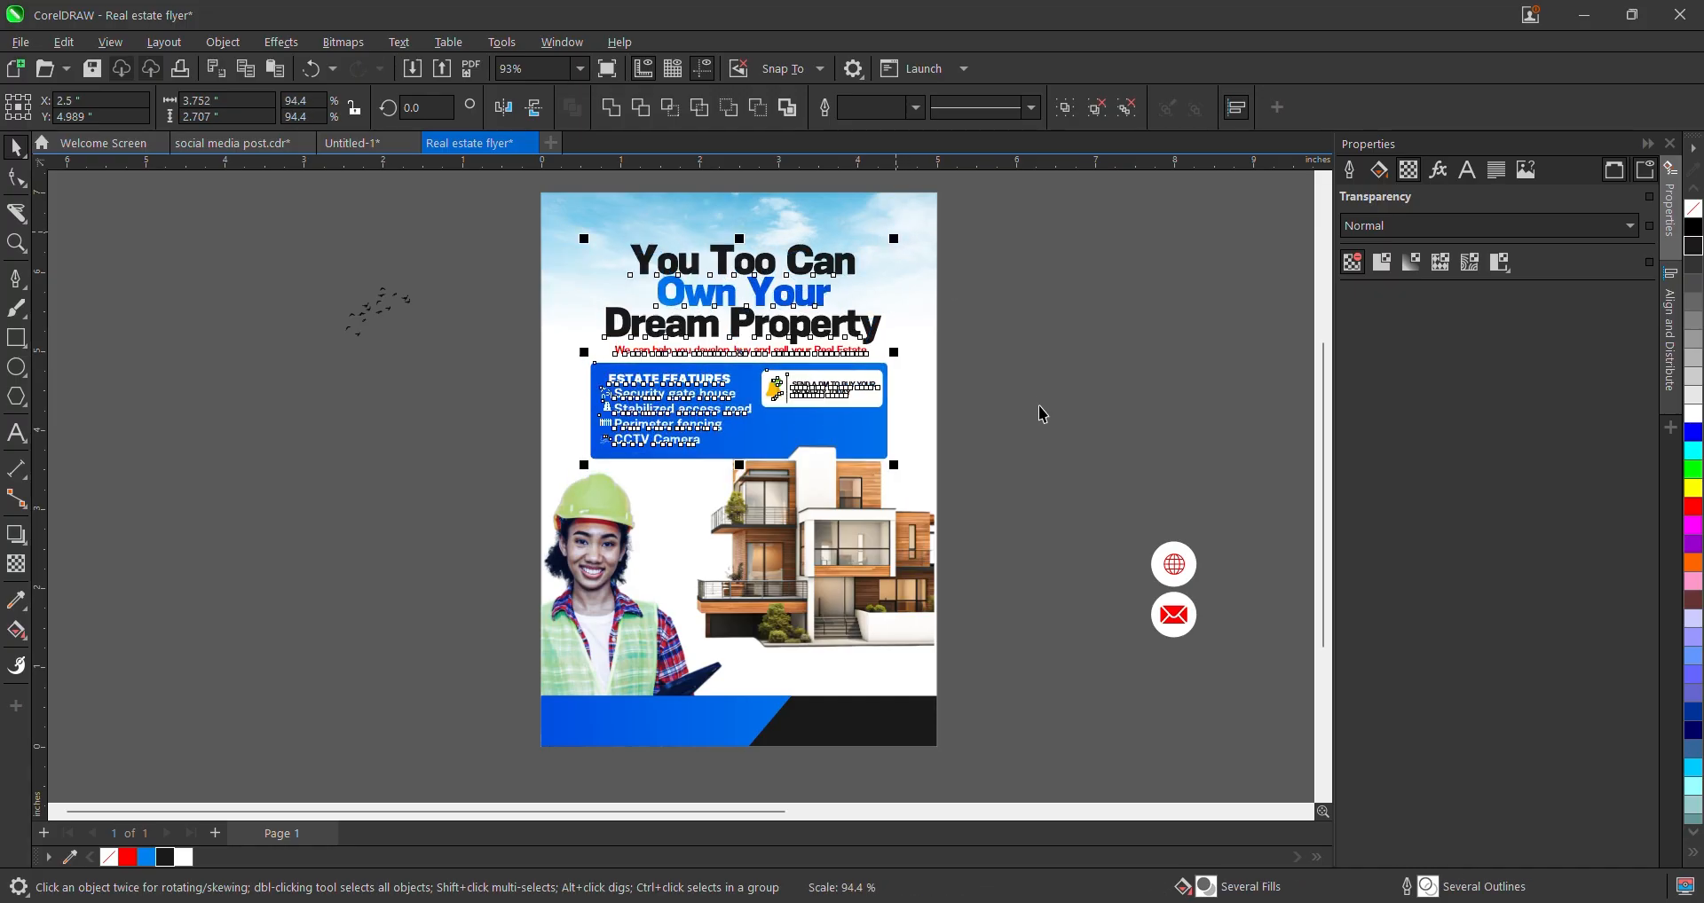
- Resize the house image to about 21.7% and tuck it up-left beneath the features box
click(865, 589)
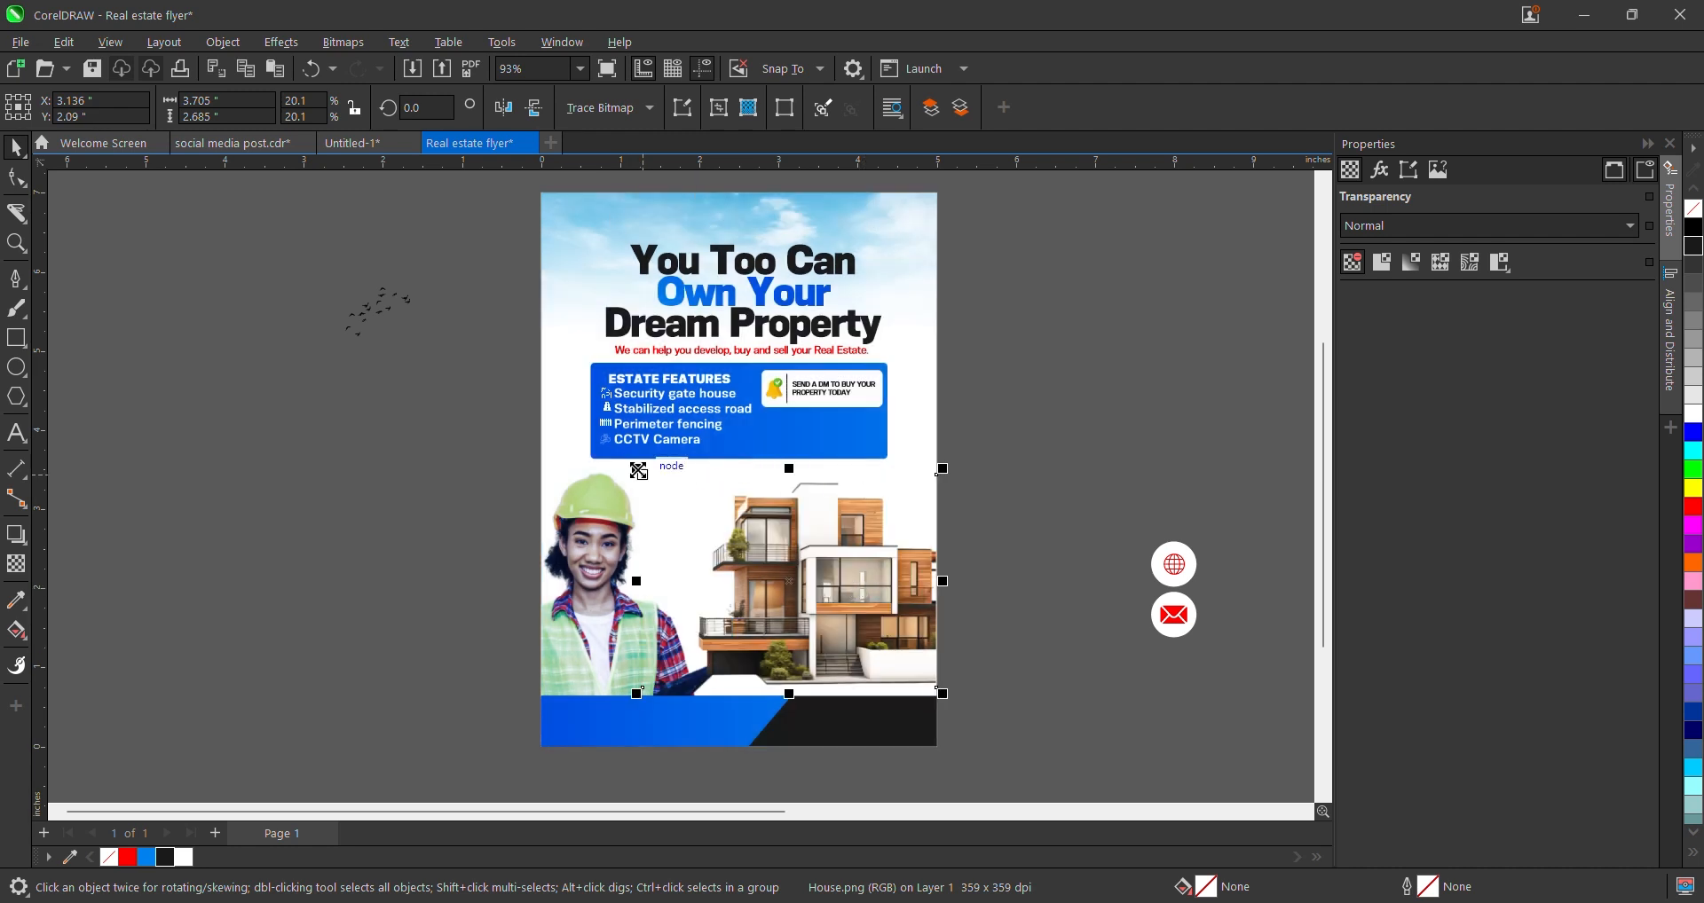
drag(638, 470, 627, 456)
drag(828, 543, 839, 539)
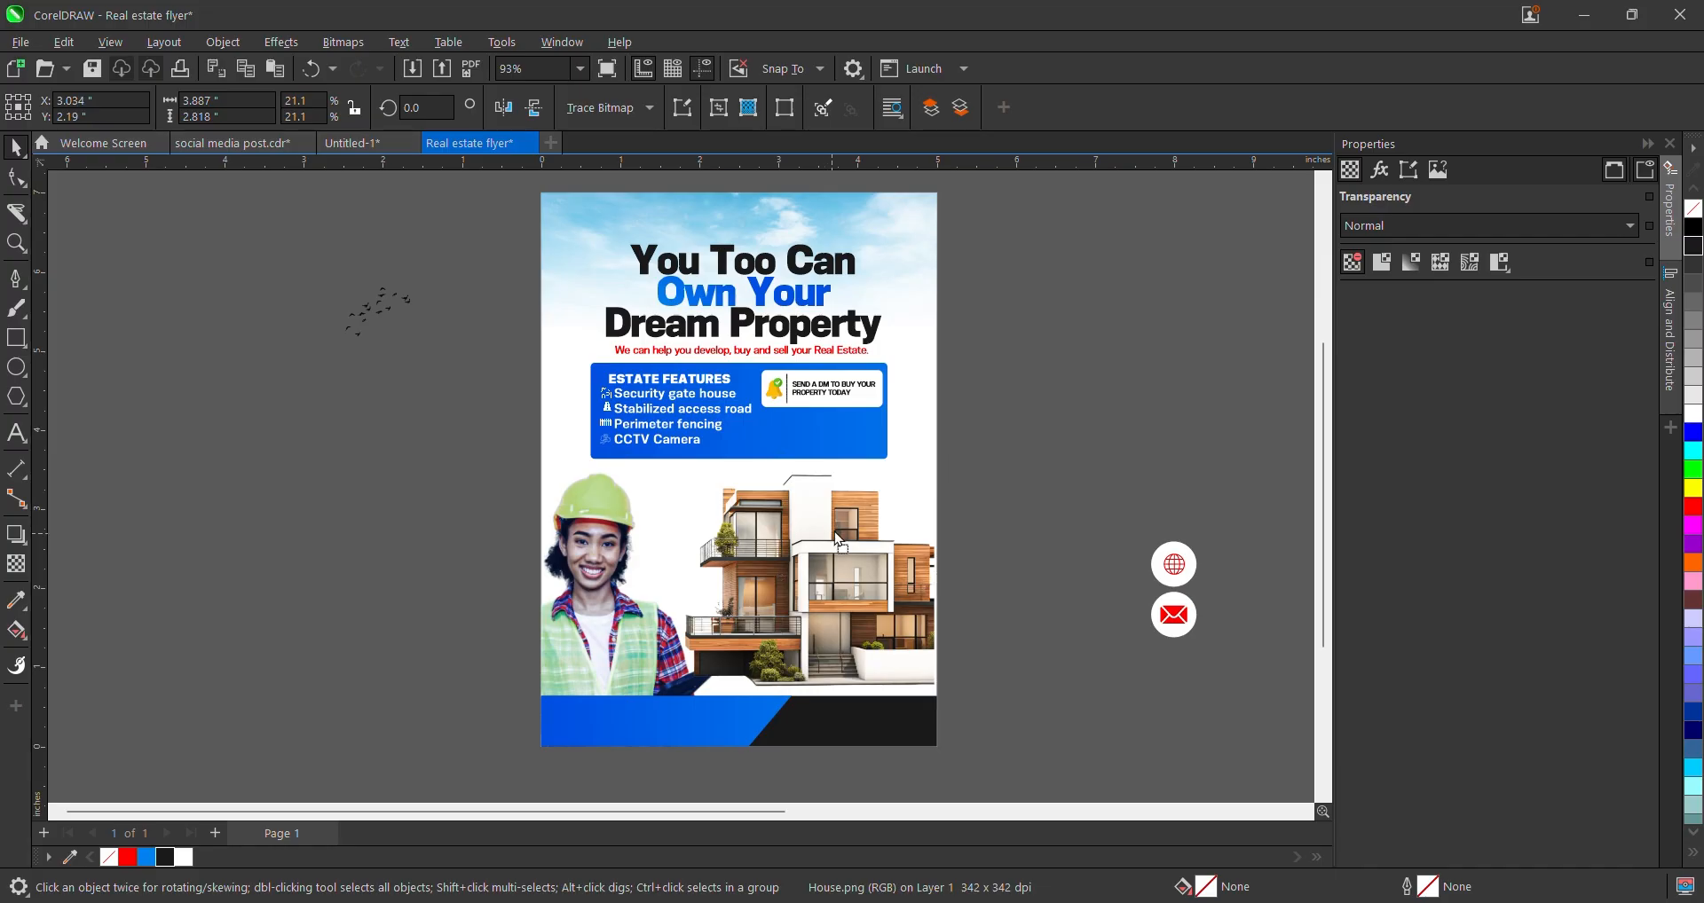
mouse_move(935, 459)
mouse_down()
mouse_move(955, 426)
mouse_move(955, 441)
mouse_up()
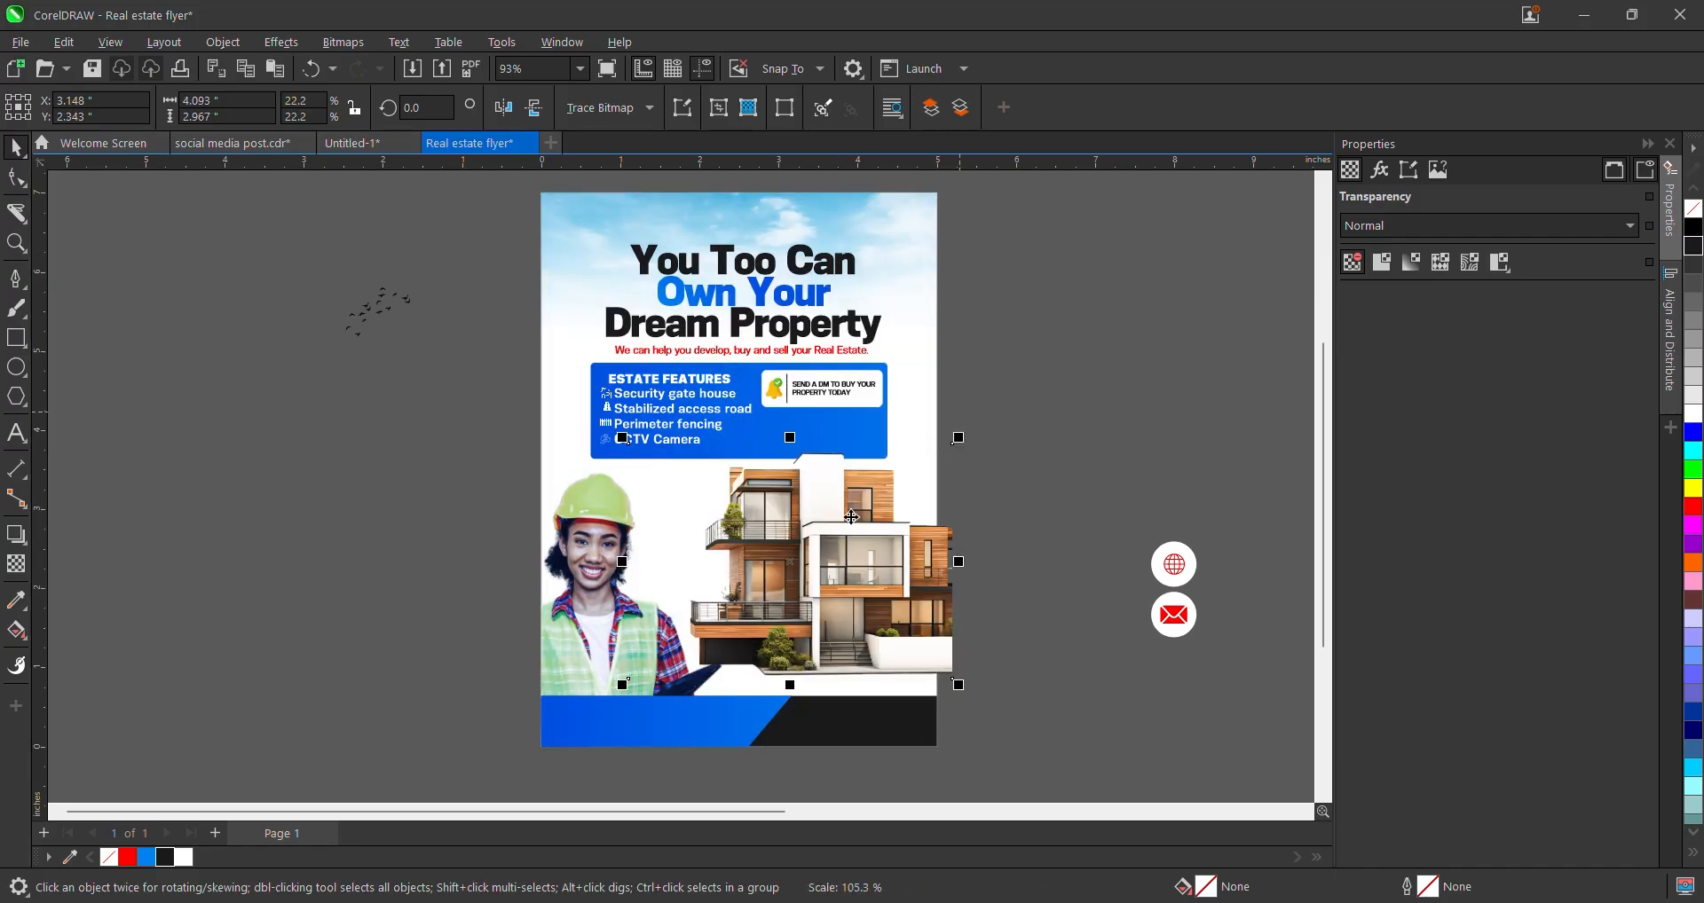
drag(852, 517, 844, 501)
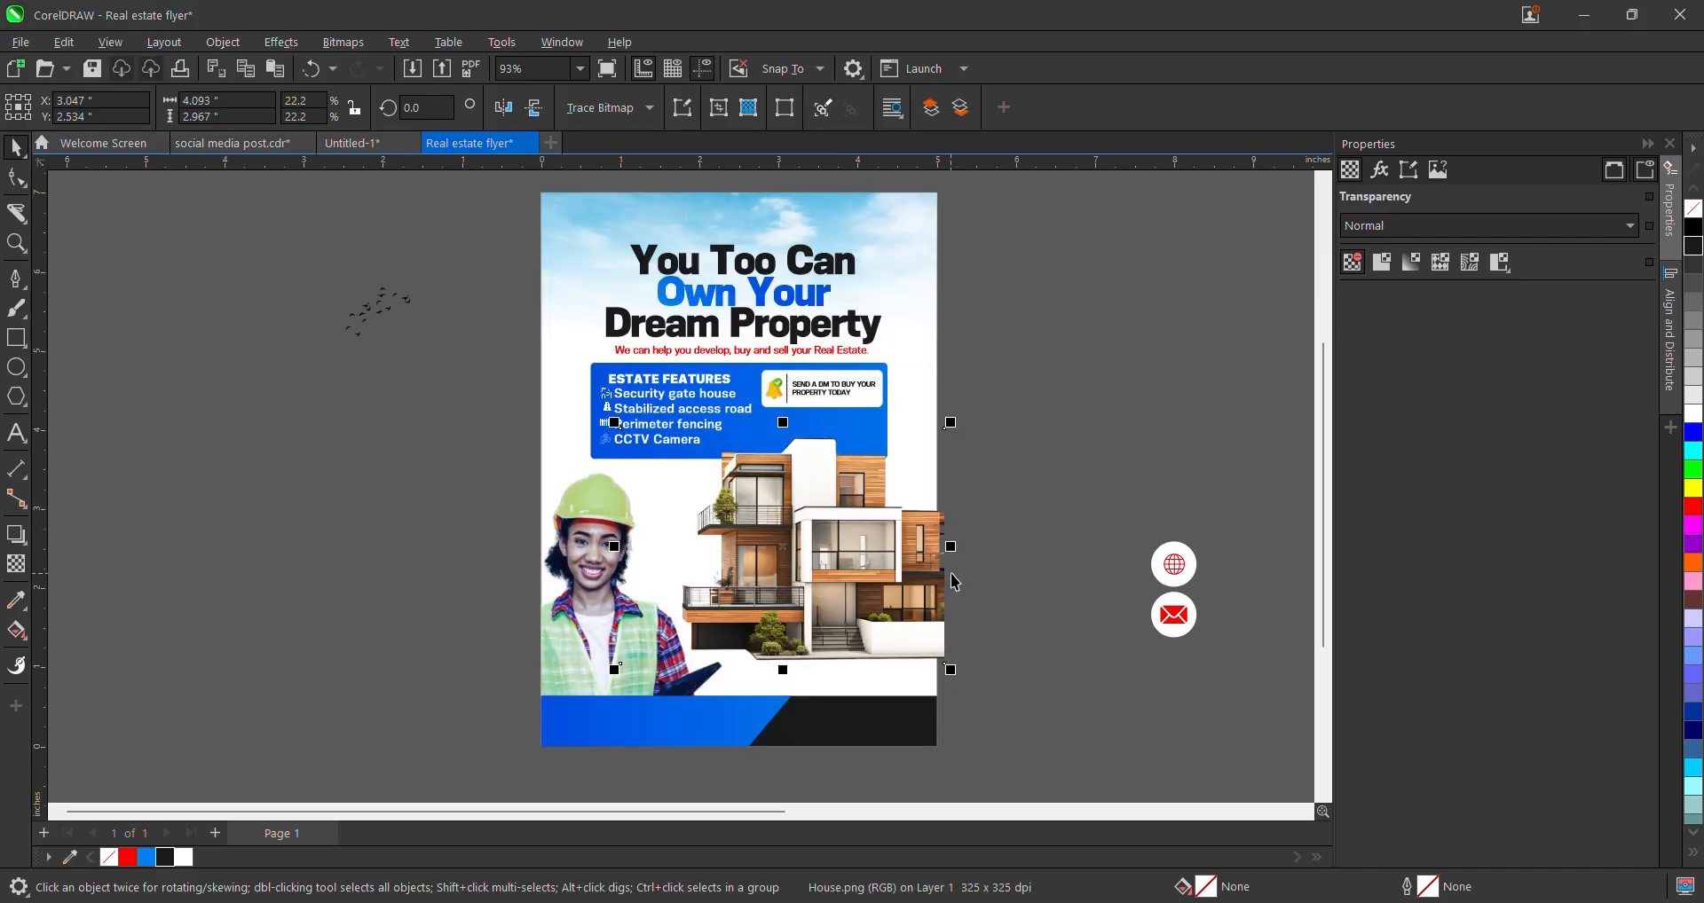
mouse_move(952, 672)
mouse_down()
mouse_move(929, 654)
mouse_move(941, 665)
mouse_up()
- Zoom out and move the bird graphic to the right of the flyer
click(955, 613)
scroll(781, 555, down, 3)
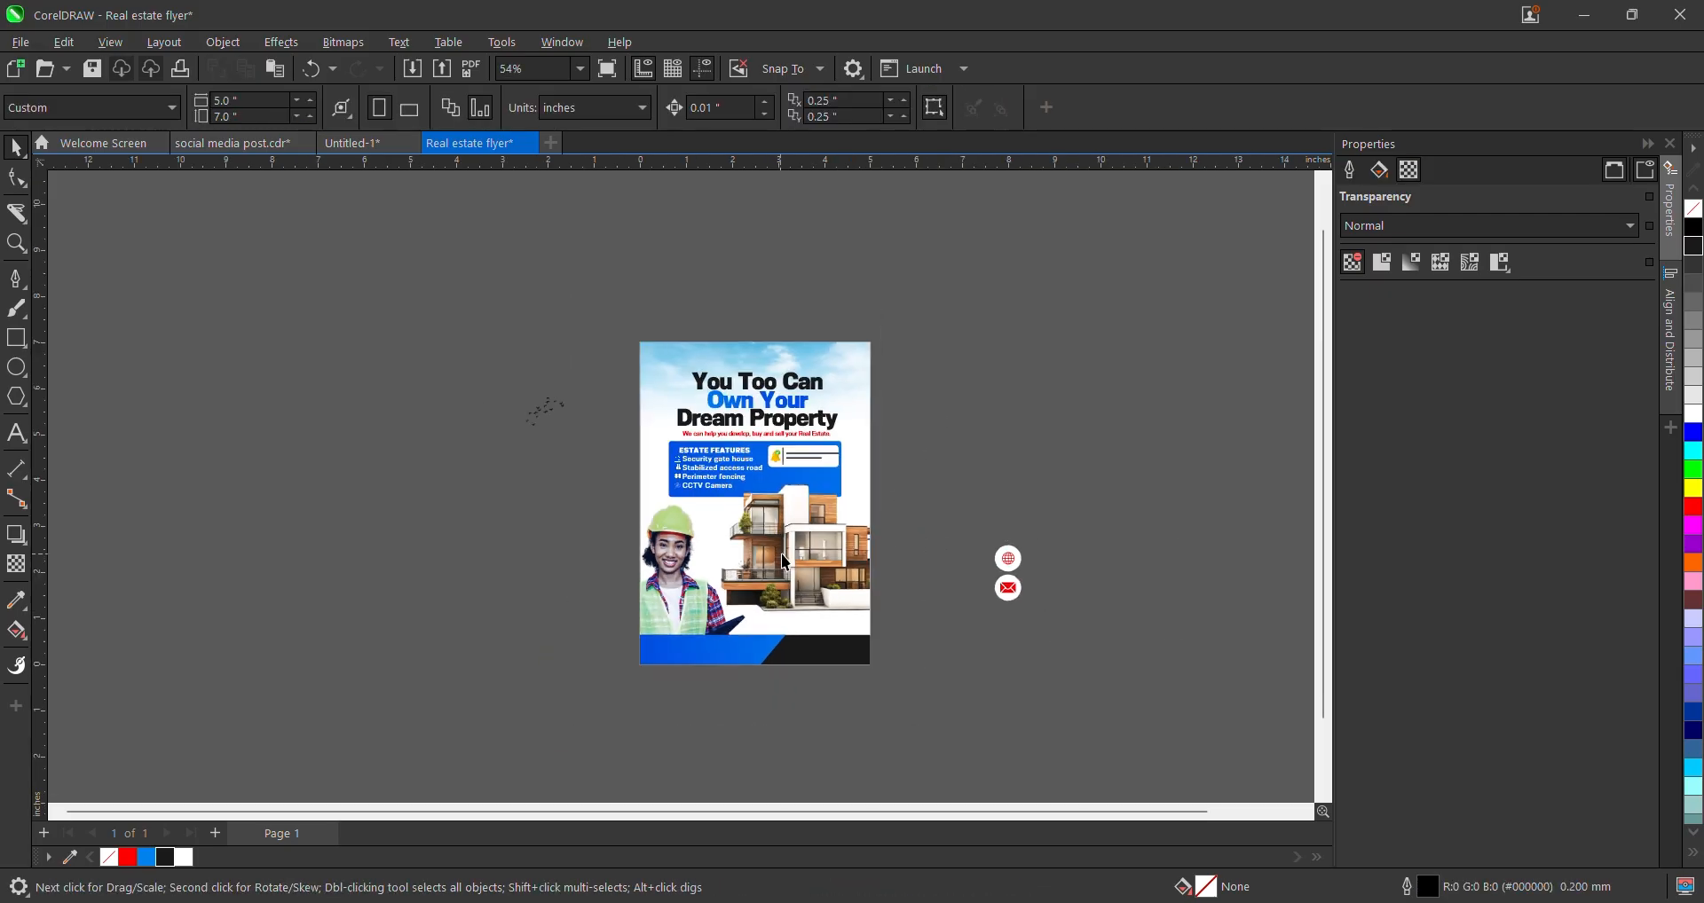
scroll(754, 613, down, 2)
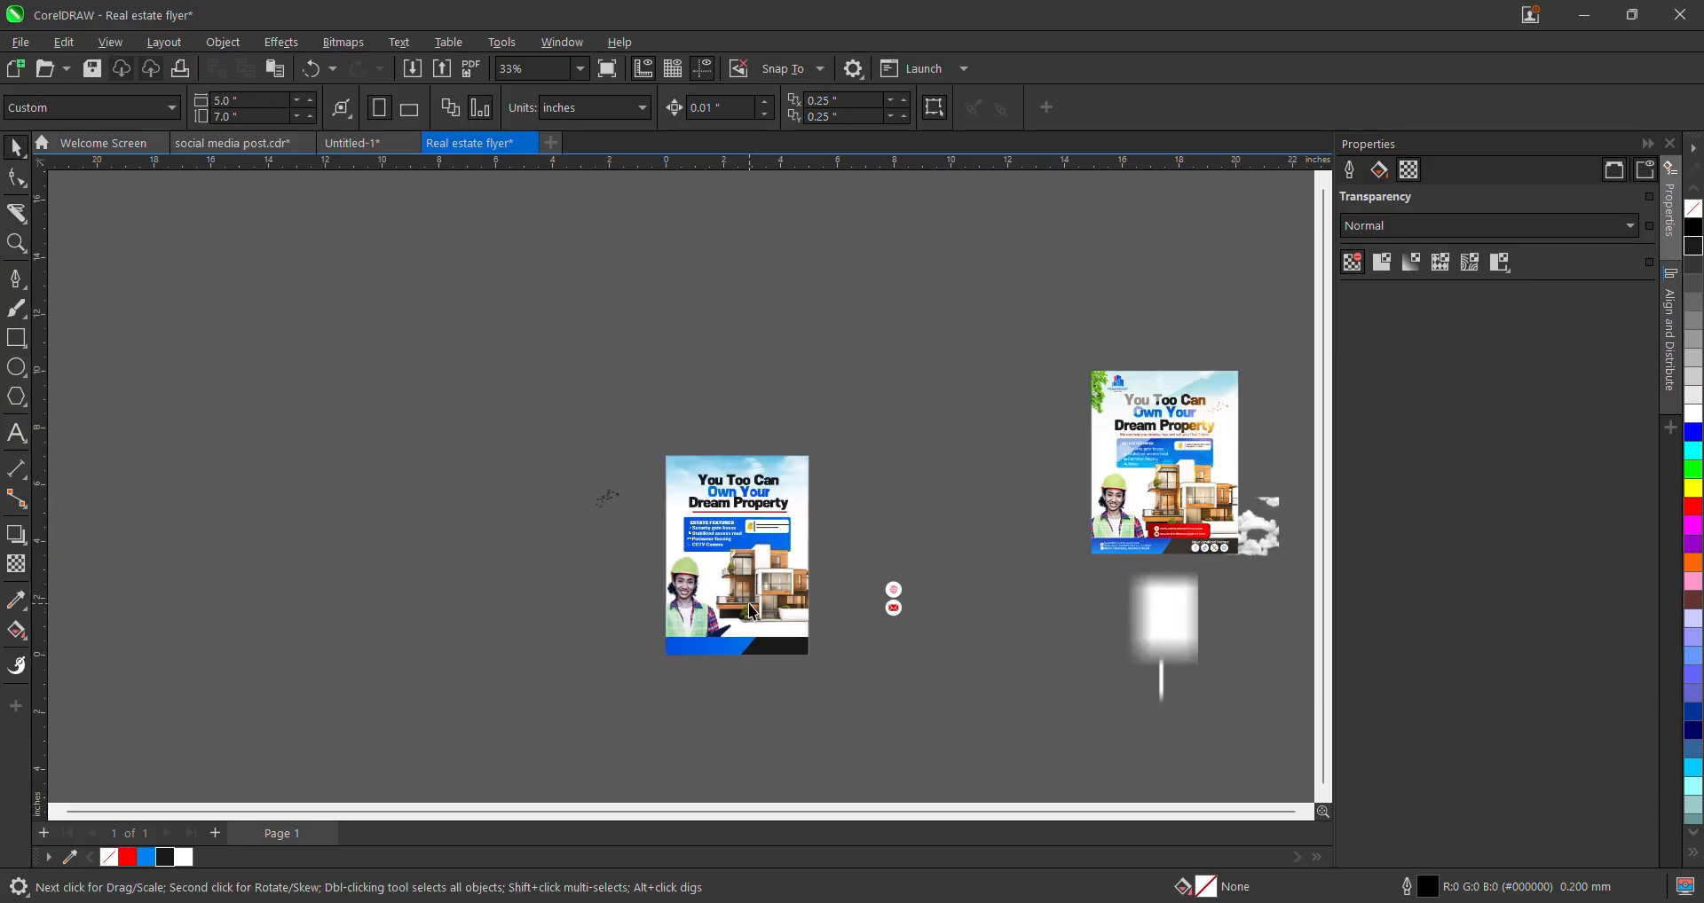
scroll(774, 600, up, 3)
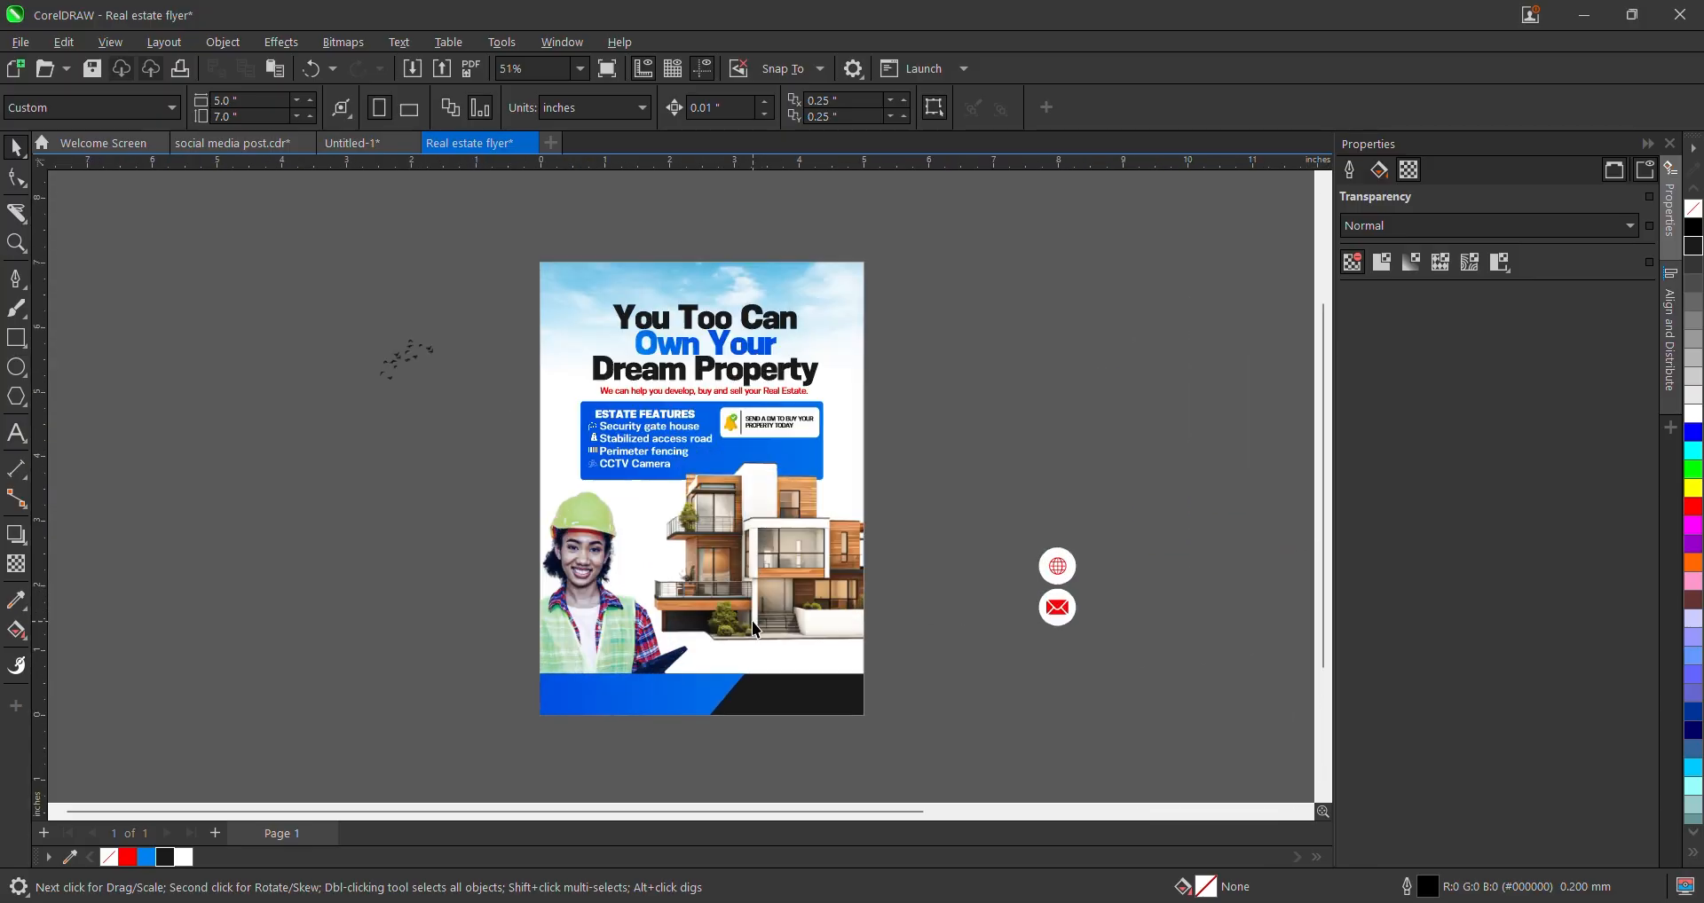
scroll(754, 623, down, 1)
scroll(781, 621, down, 3)
scroll(752, 576, up, 3)
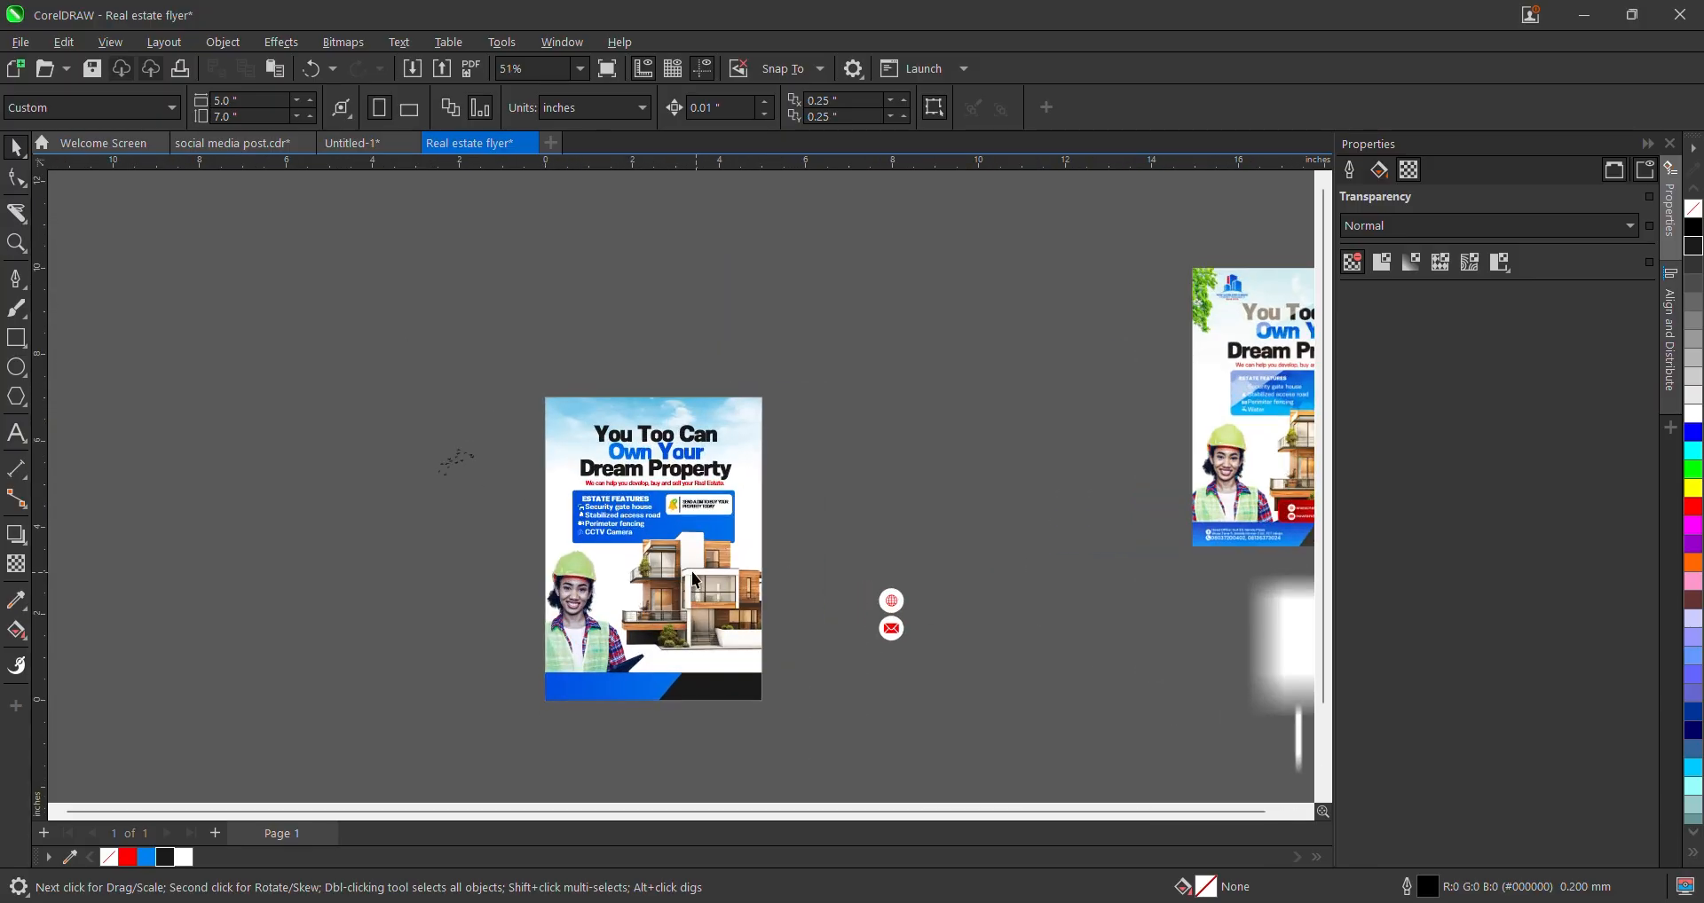
scroll(608, 508, down, 1)
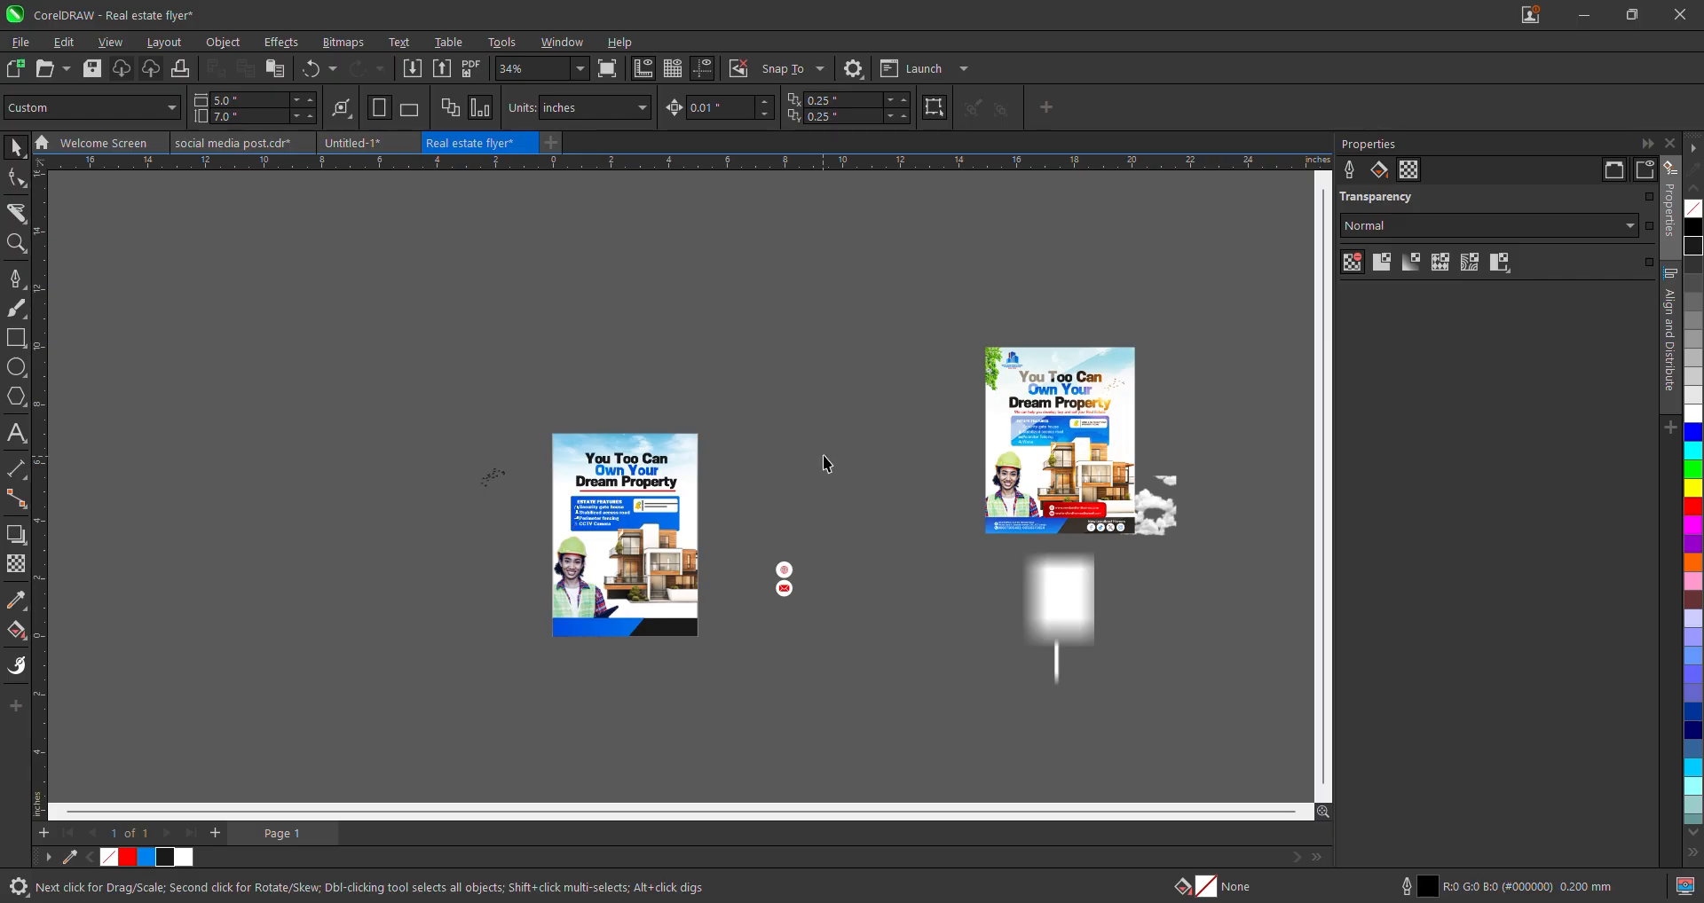
scroll(718, 463, up, 2)
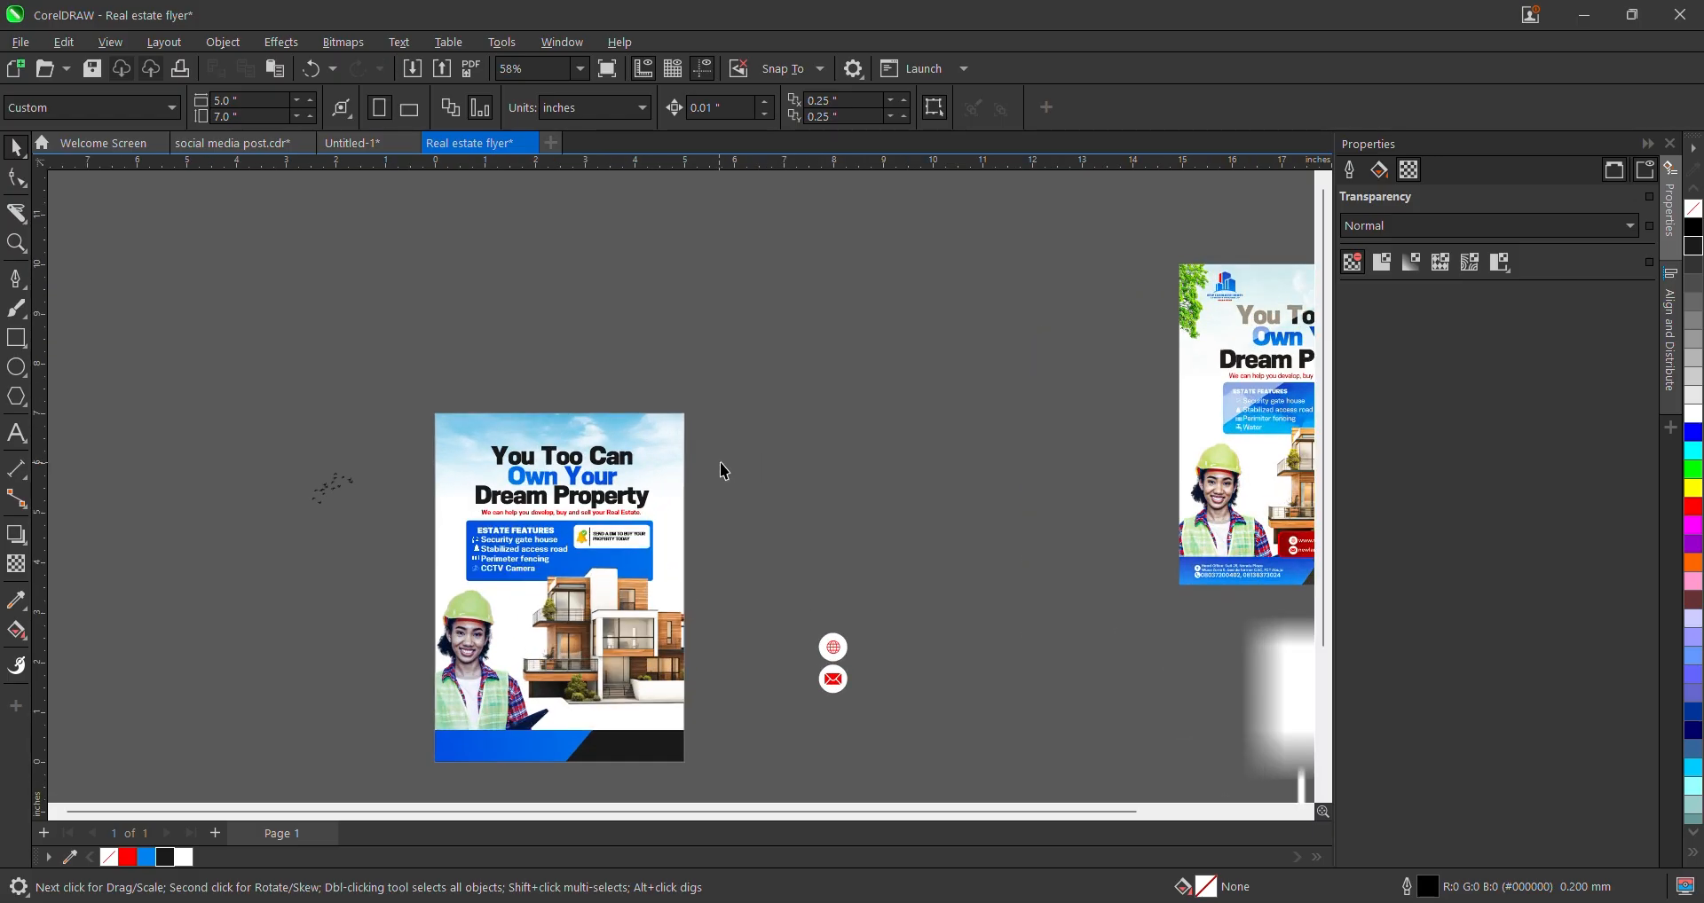
scroll(488, 453, up, 3)
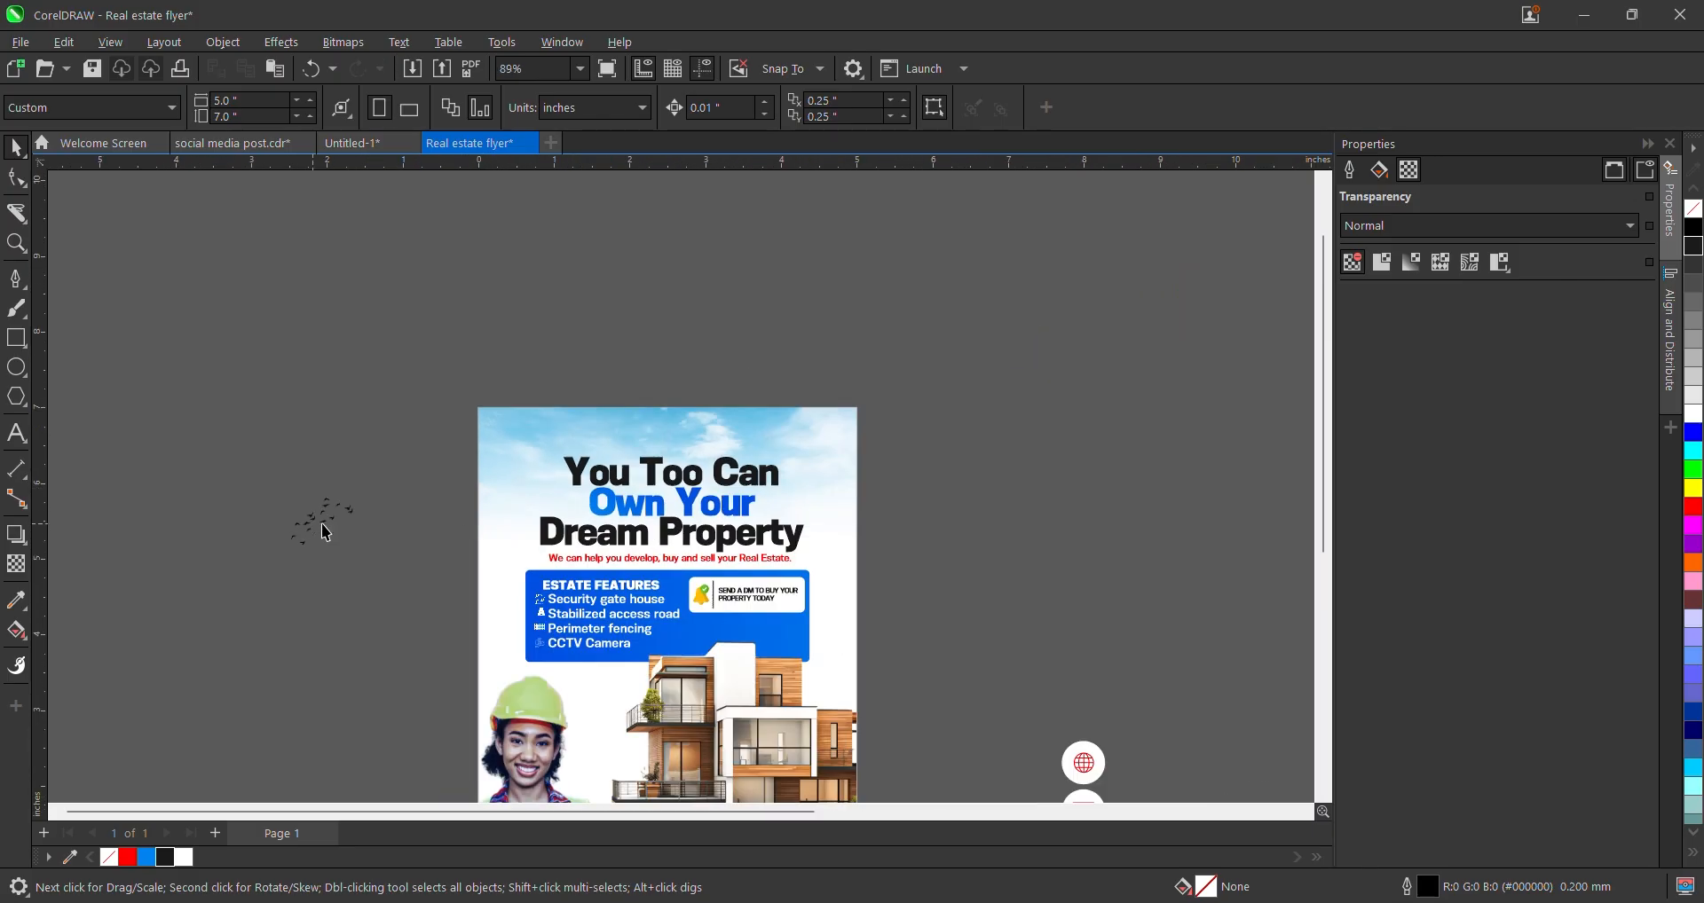
drag(321, 524, 968, 537)
- Bring the New landlord.png reference flyer closer and draw a 4.08 × 3.23 in rectangle
scroll(967, 536, down, 2)
drag(1258, 493, 1104, 492)
scroll(1209, 384, up, 3)
scroll(1182, 586, down, 2)
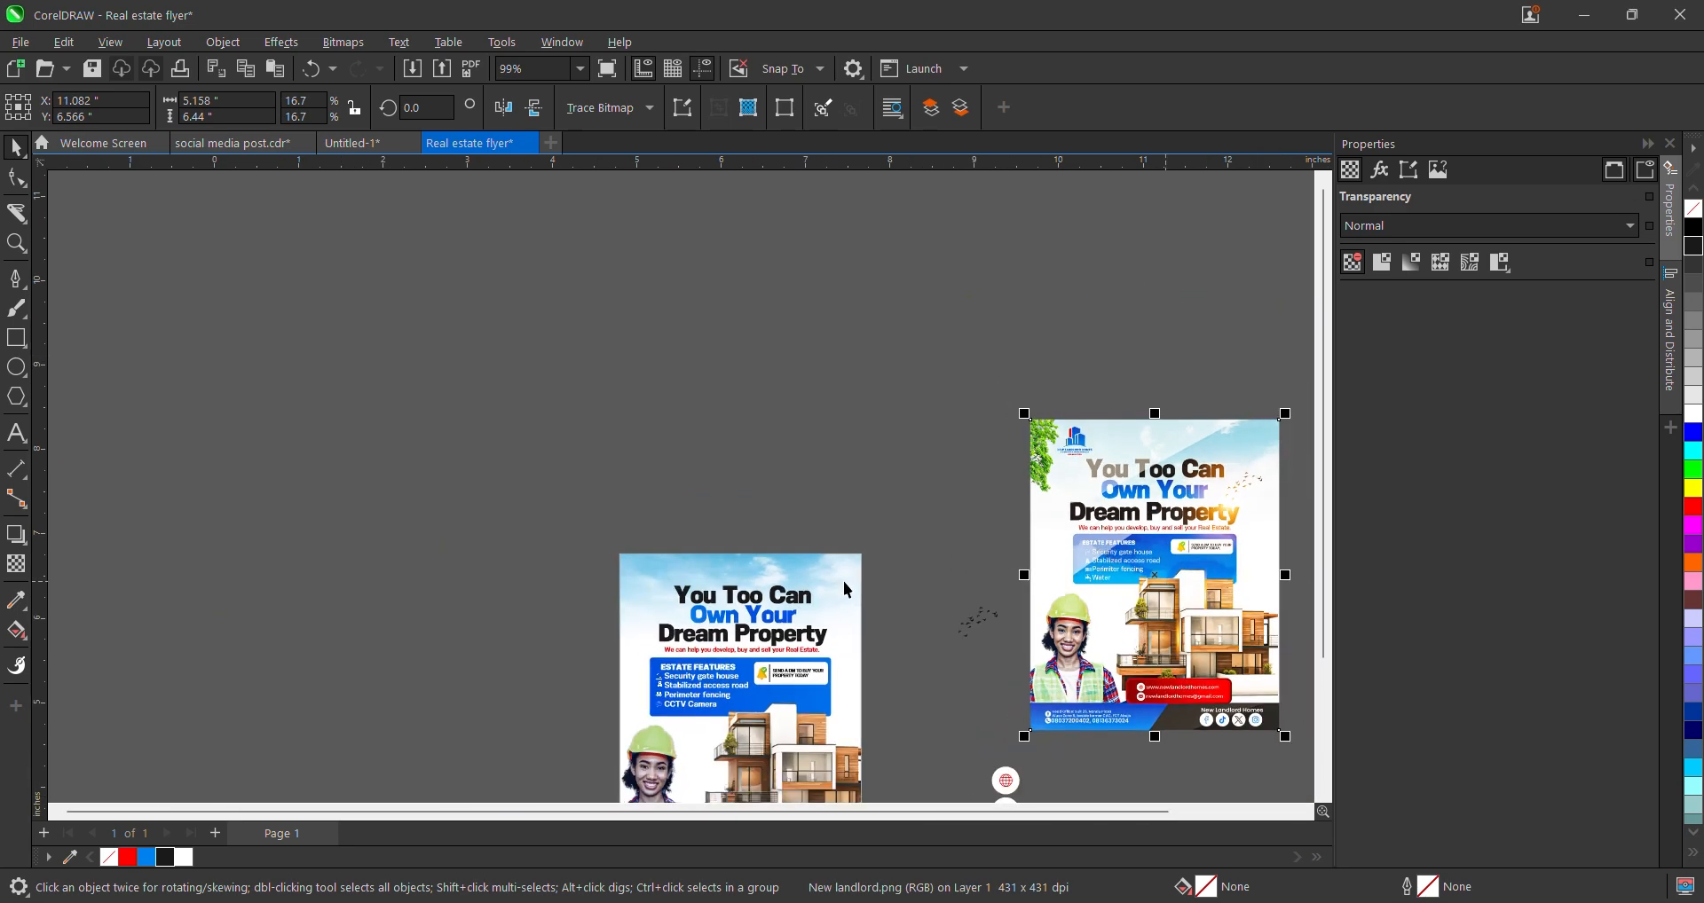
scroll(628, 492, up, 1)
scroll(623, 487, down, 2)
scroll(576, 455, up, 1)
click(16, 337)
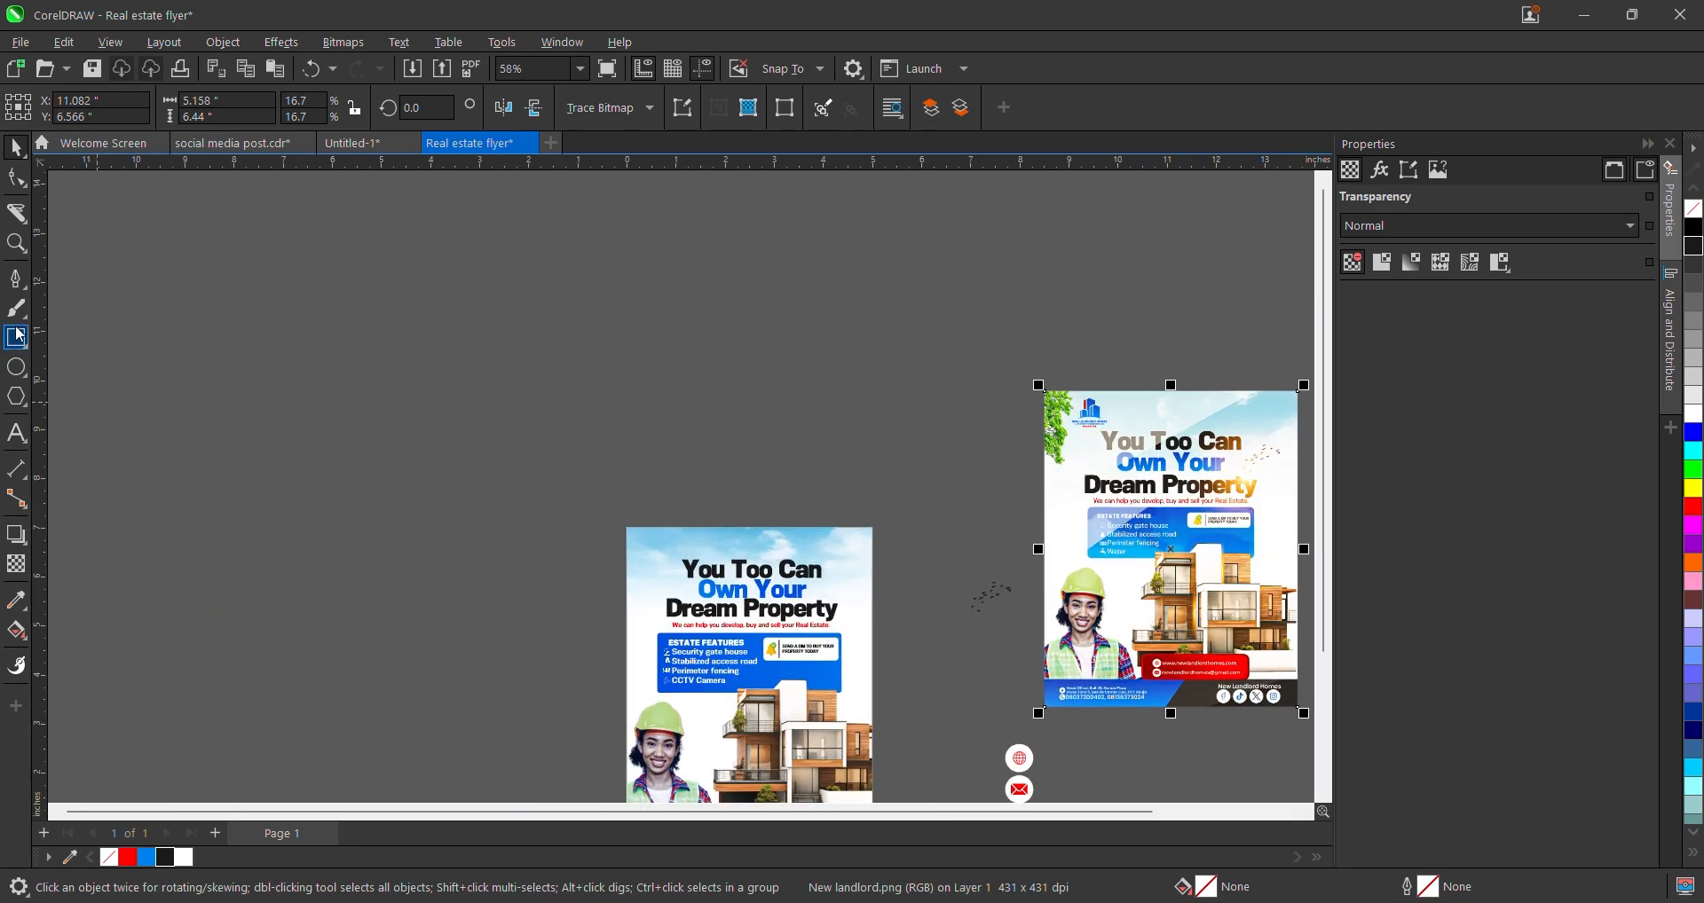
drag(520, 470, 723, 628)
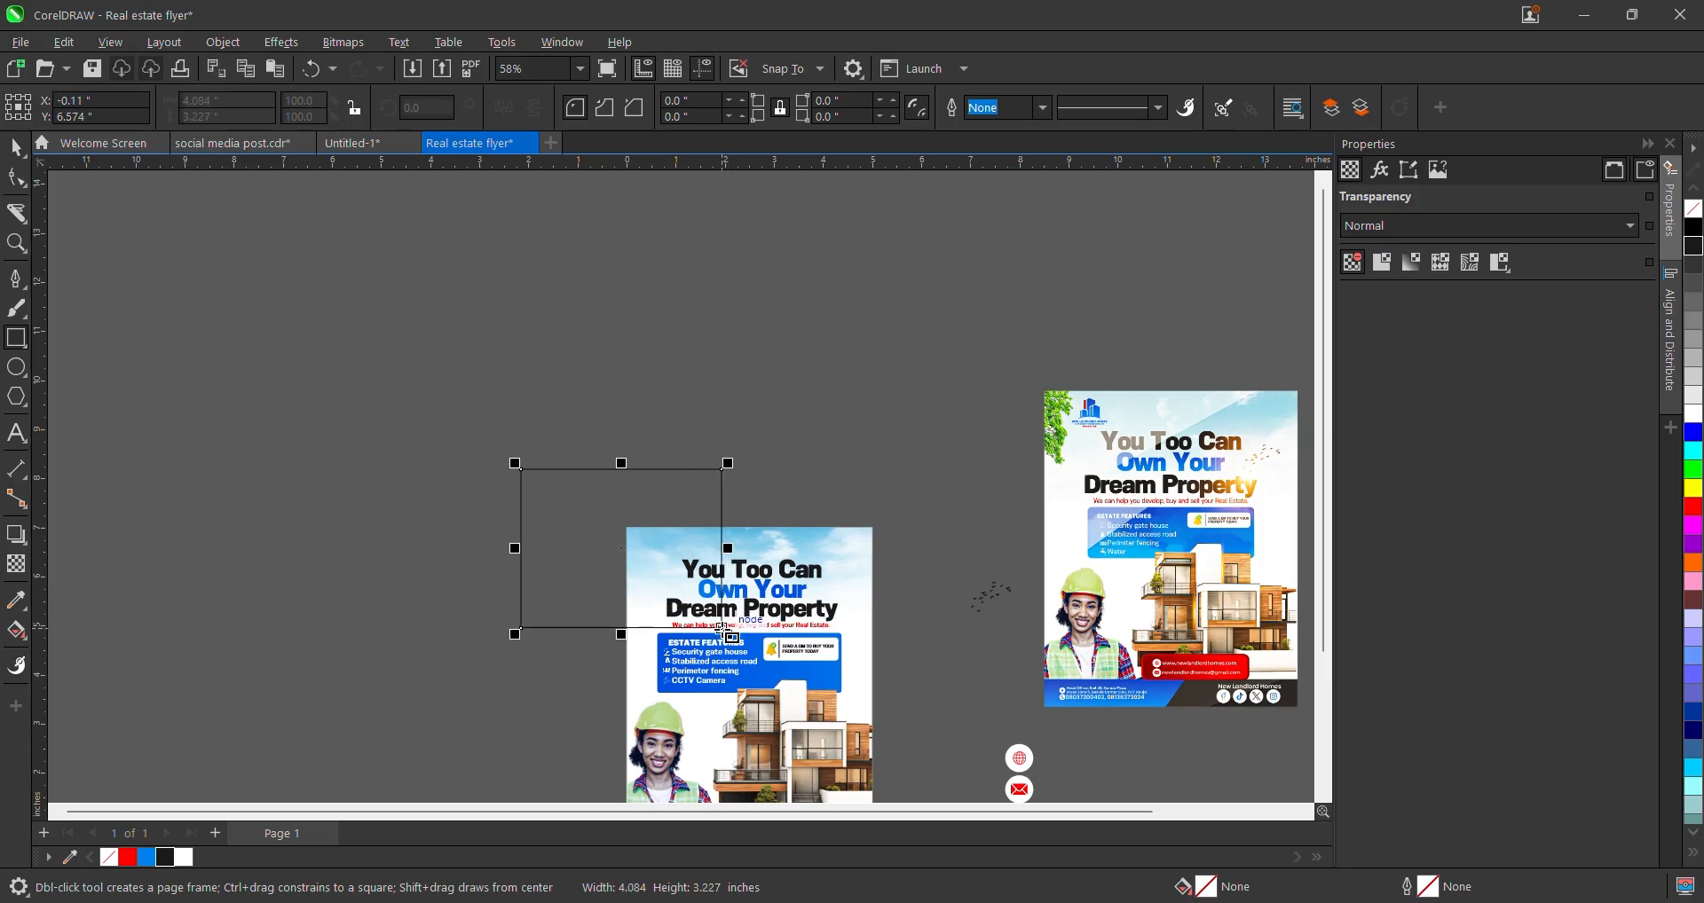
- Move the new rectangle up and left off the page
click(16, 177)
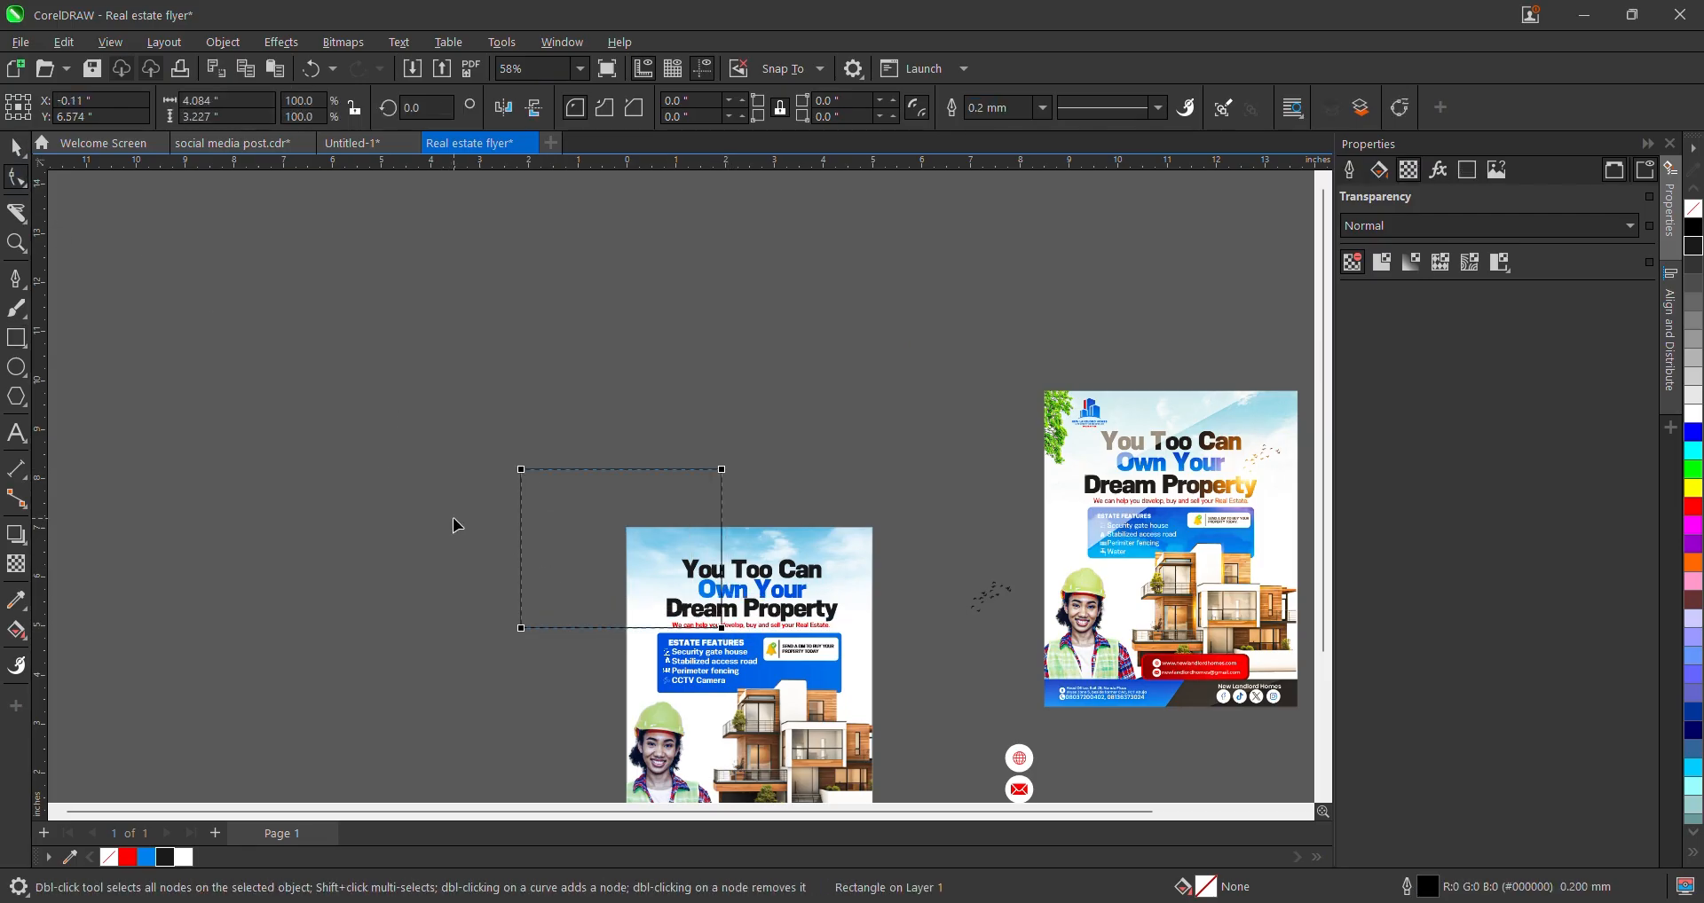
click(16, 146)
drag(574, 506, 411, 396)
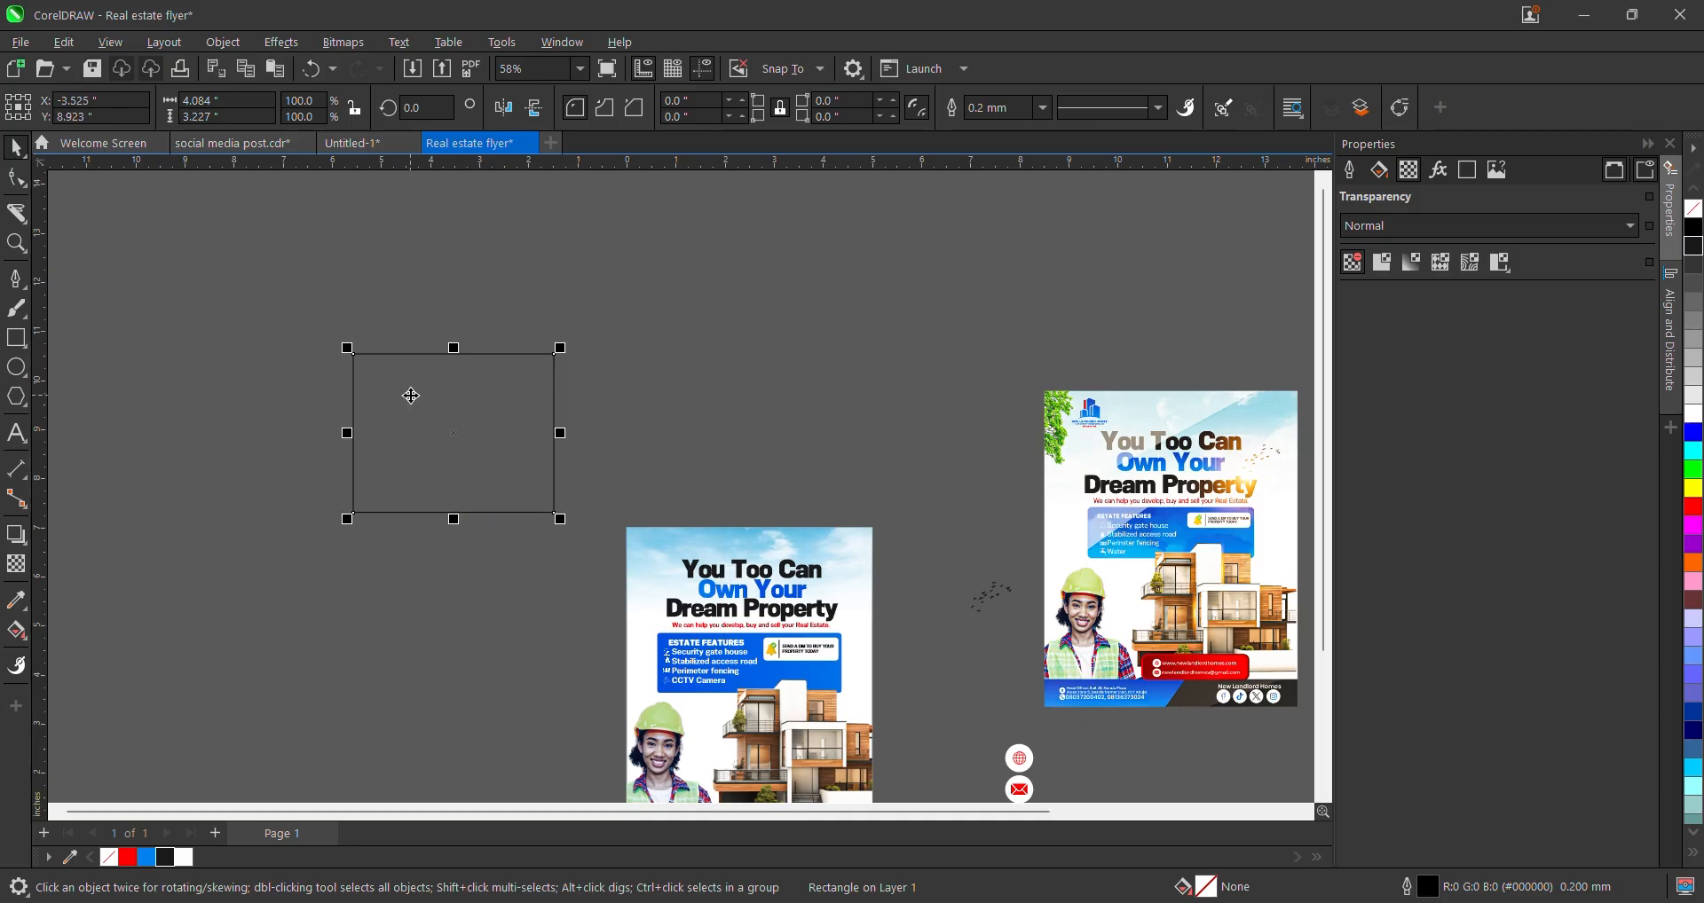
scroll(411, 395, up, 1)
scroll(412, 417, down, 1)
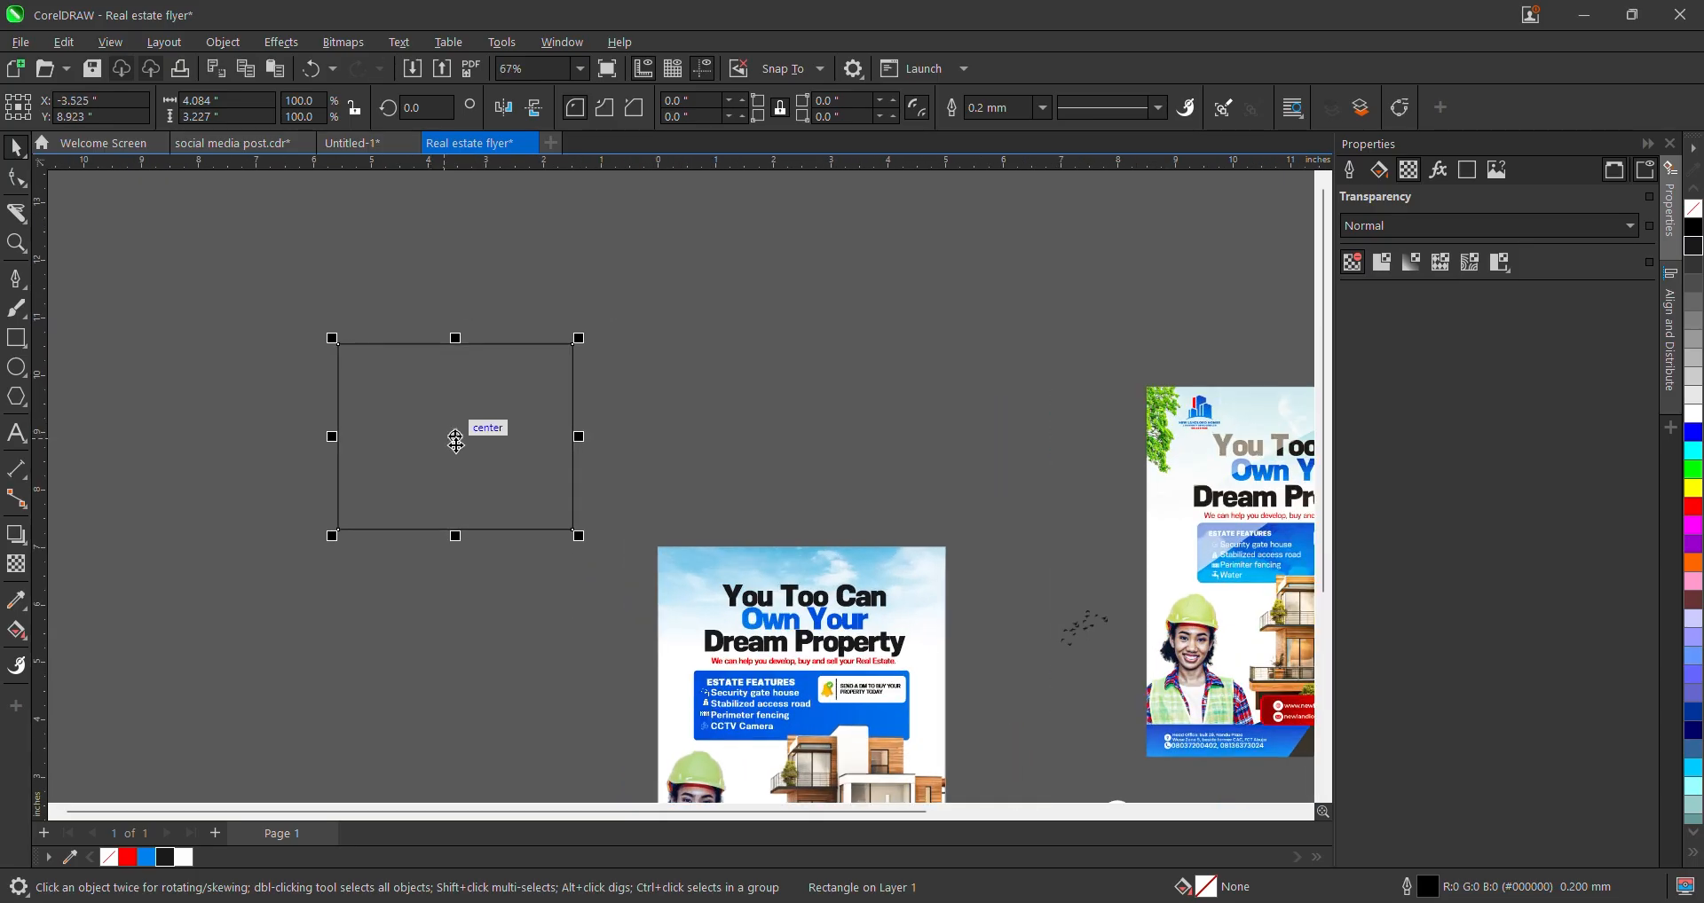
scroll(454, 448, down, 1)
scroll(944, 497, up, 1)
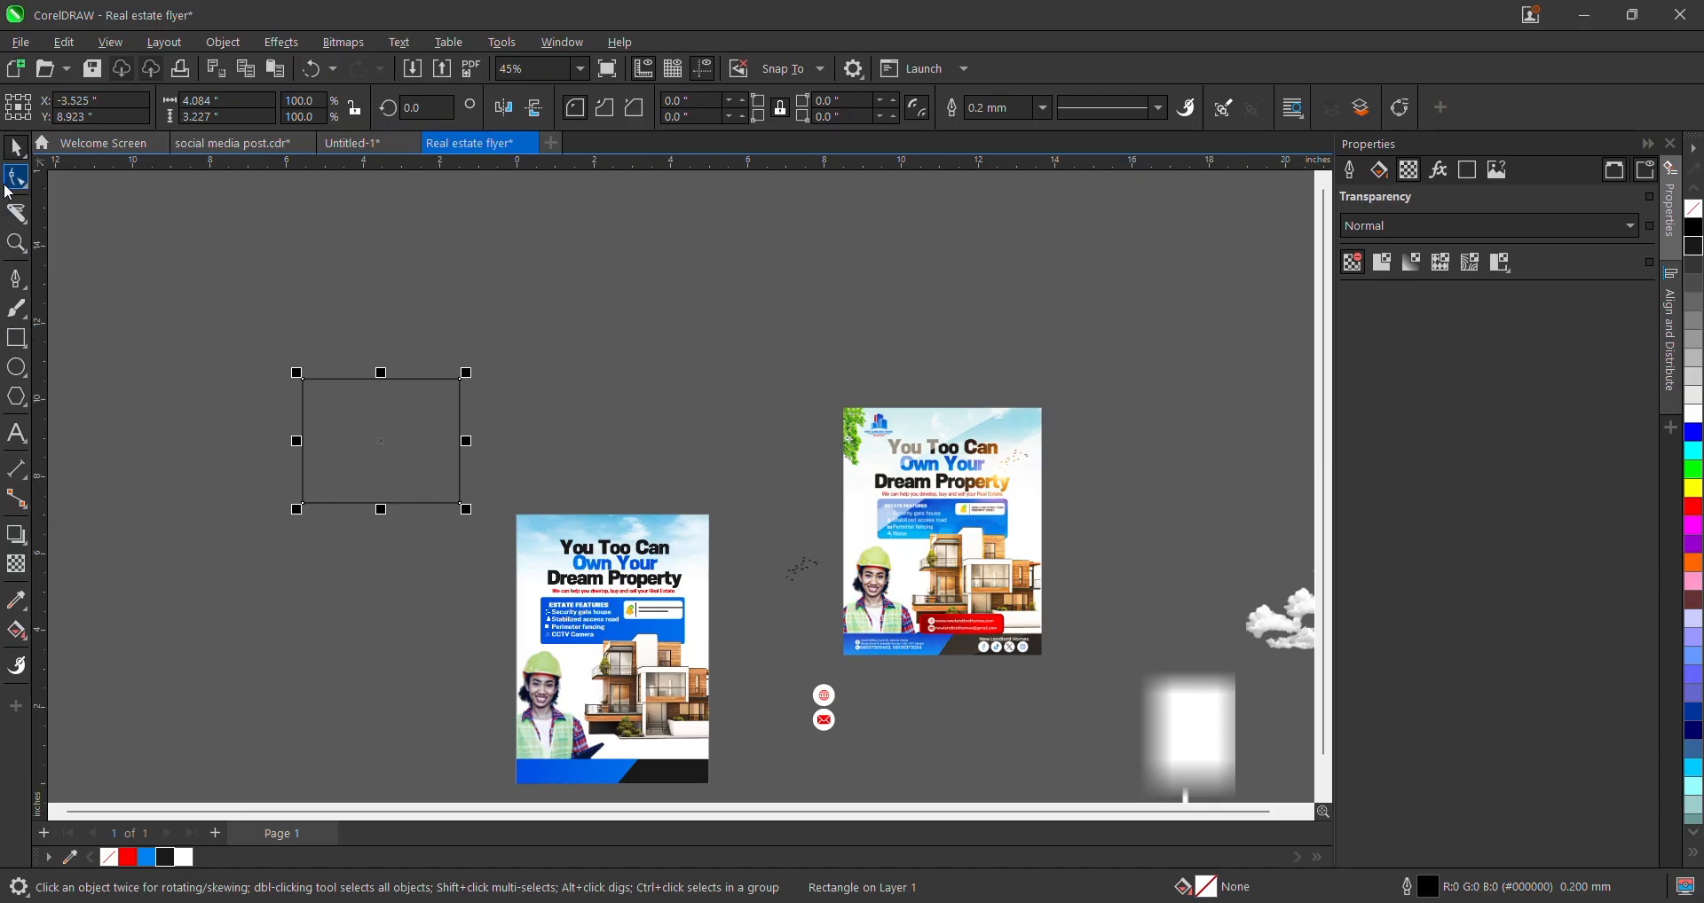
- Convert the rectangle to curves and delete its two top corner nodes to form a triangle
click(16, 177)
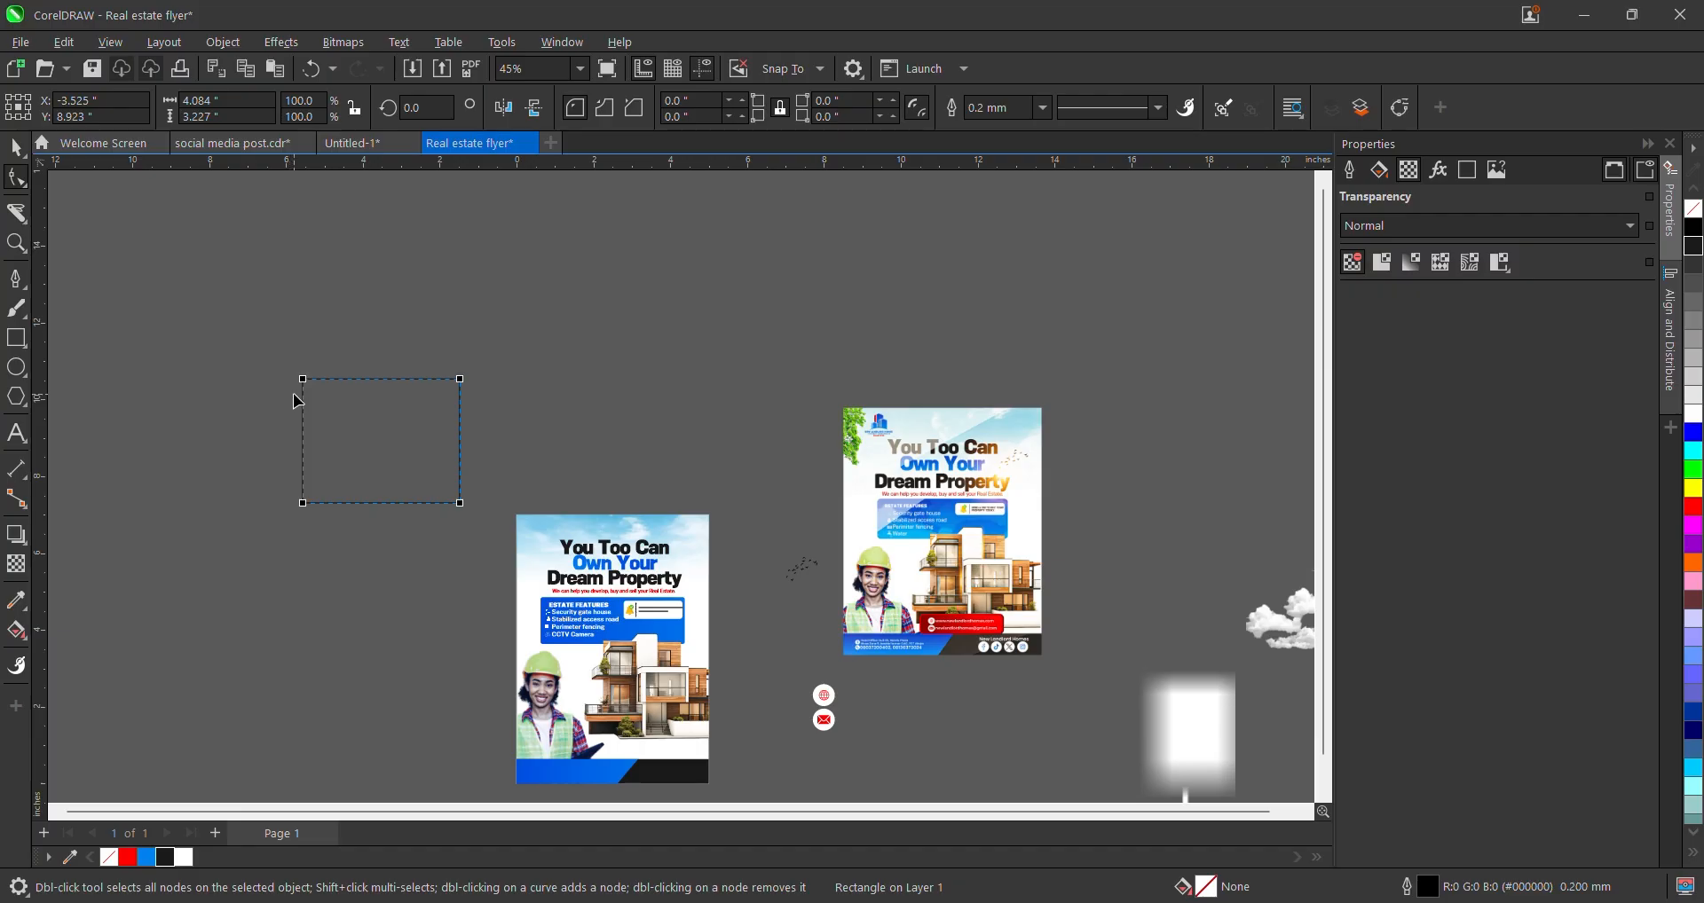
key(ctrl+q)
scroll(311, 410, up, 1)
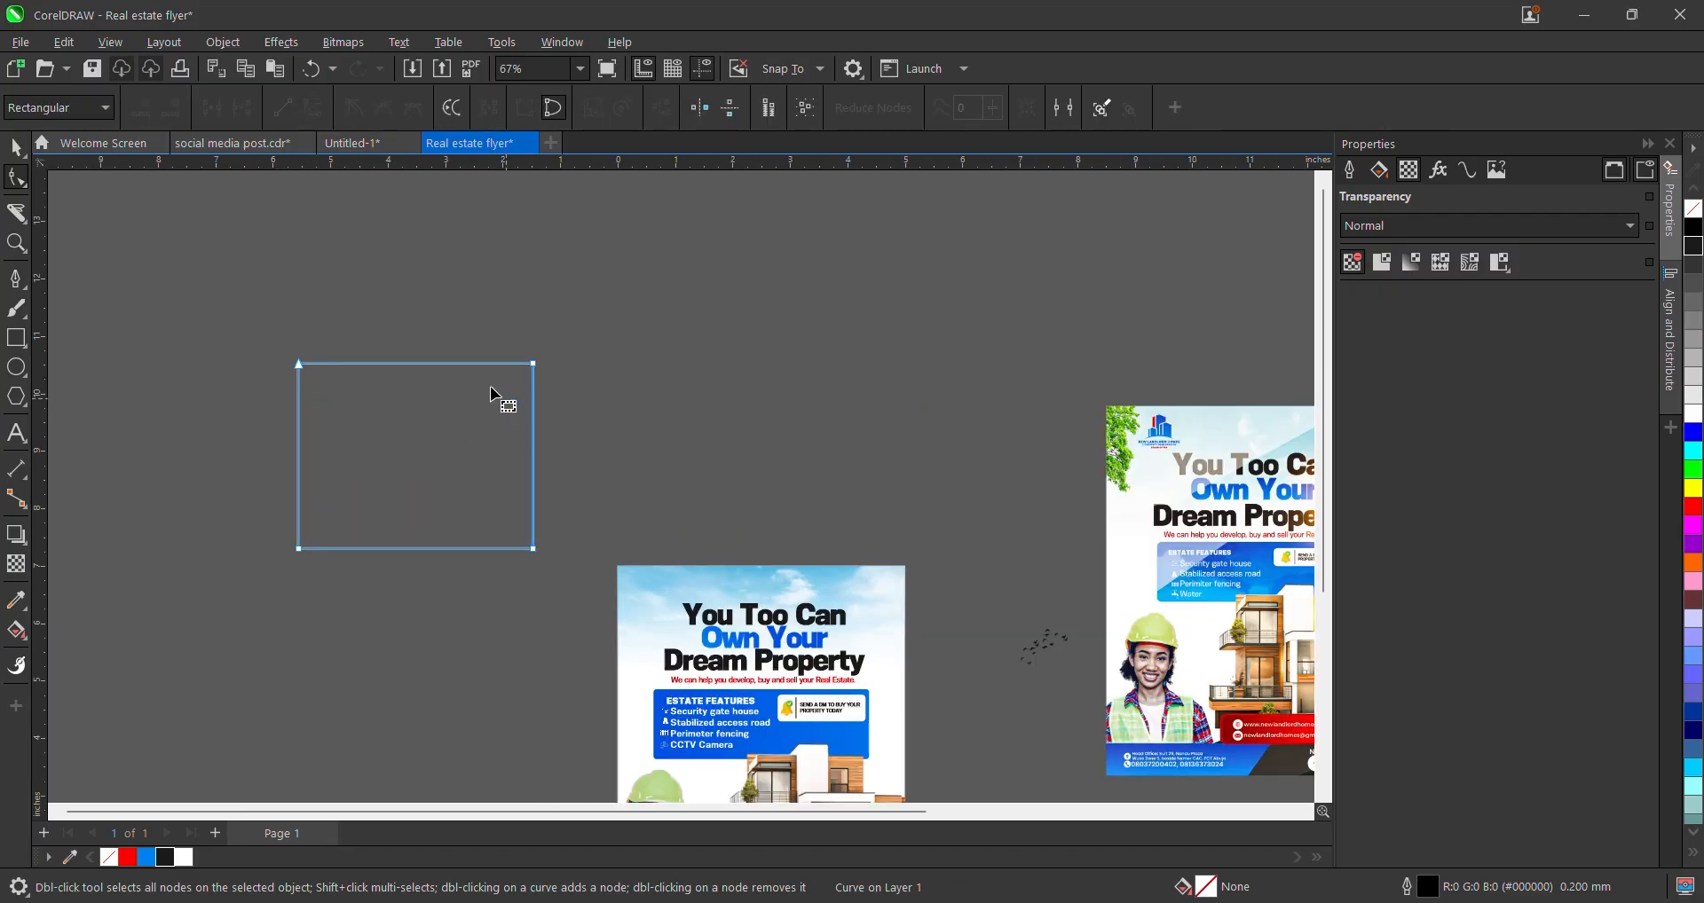
double_click(411, 364)
double_click(300, 364)
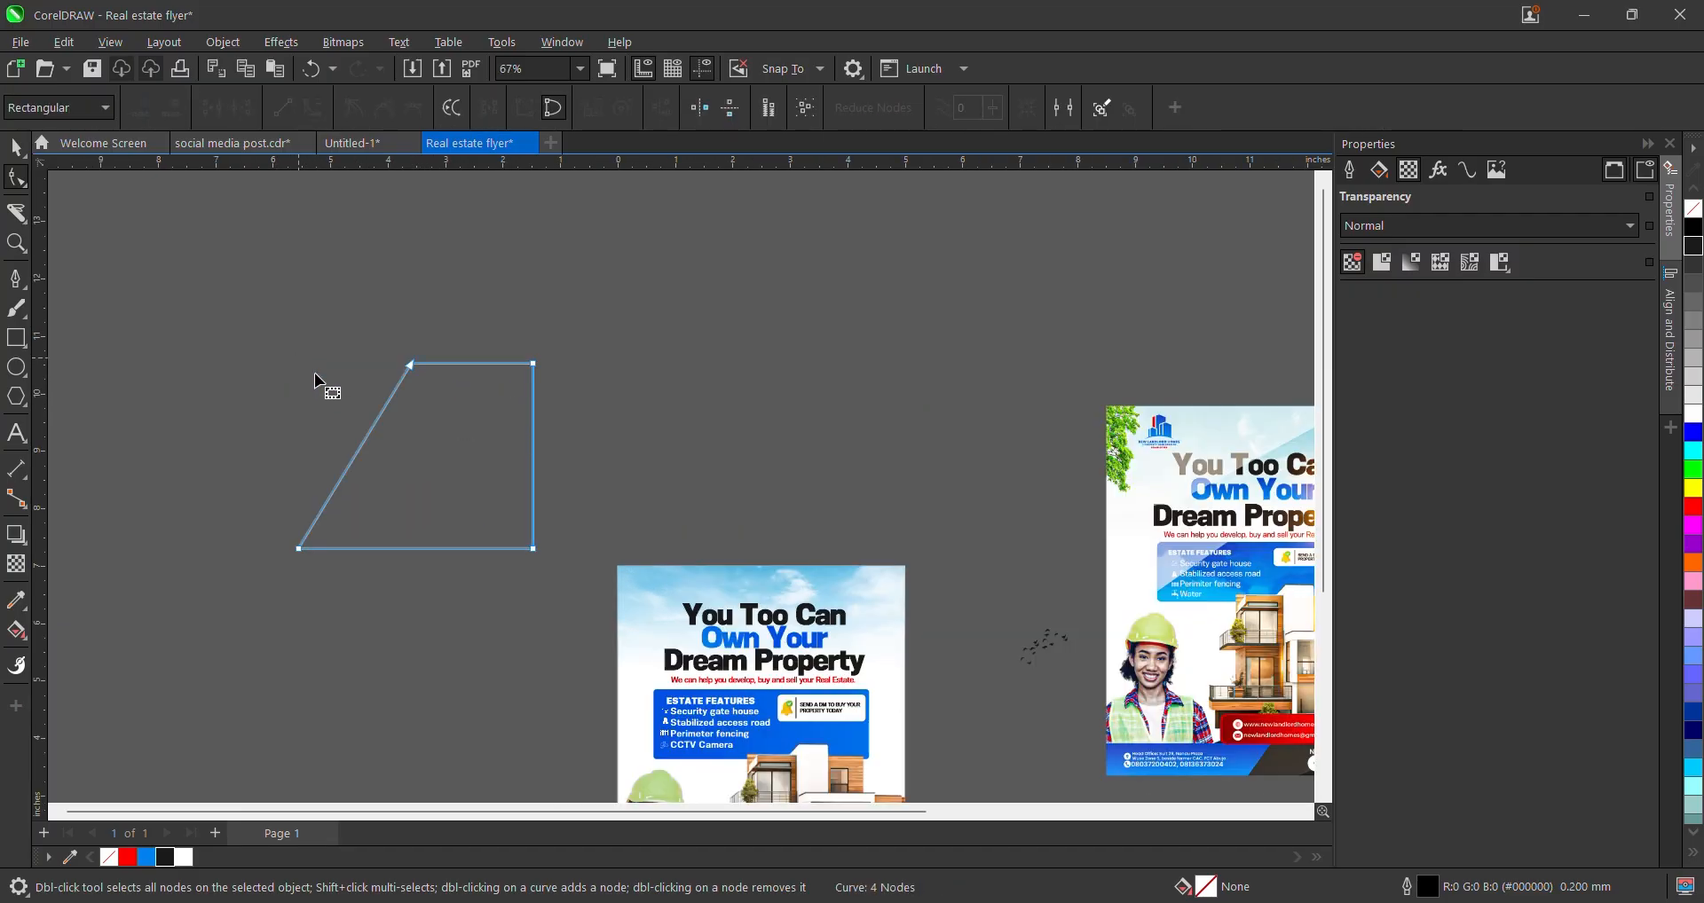
double_click(532, 364)
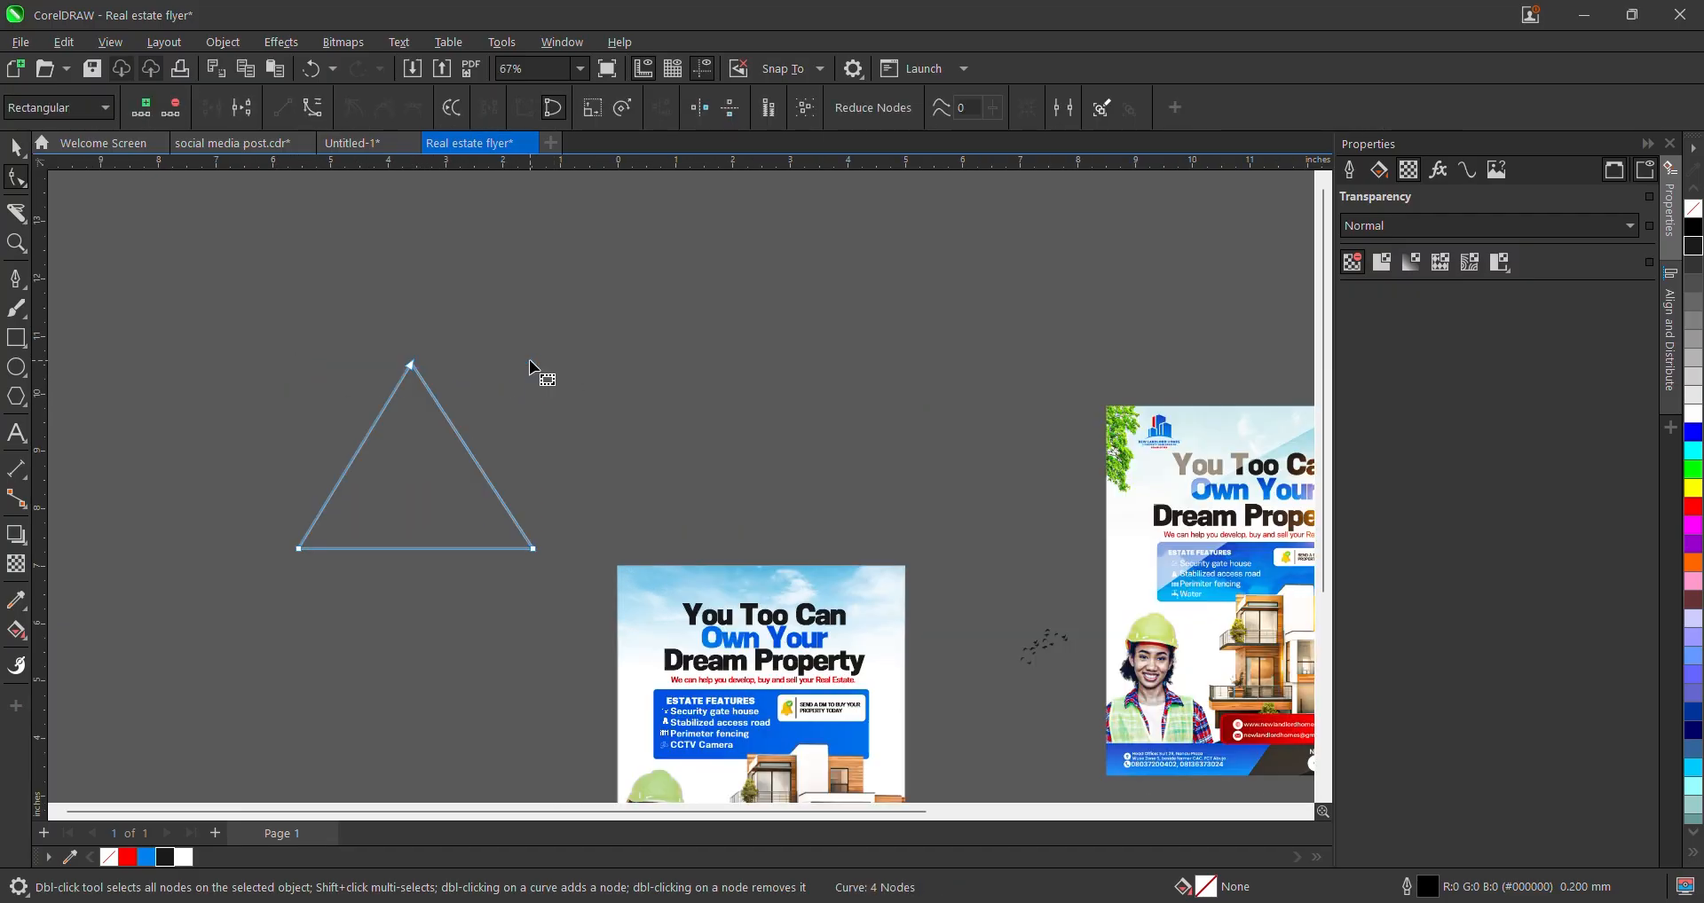
- Rotate the triangle about 90° so its point faces left
click(17, 149)
click(417, 444)
drag(299, 385, 258, 648)
scroll(326, 467, down, 2)
- Move the triangle over the left flyer, PowerClip it inside, and open the contents for editing
click(408, 482)
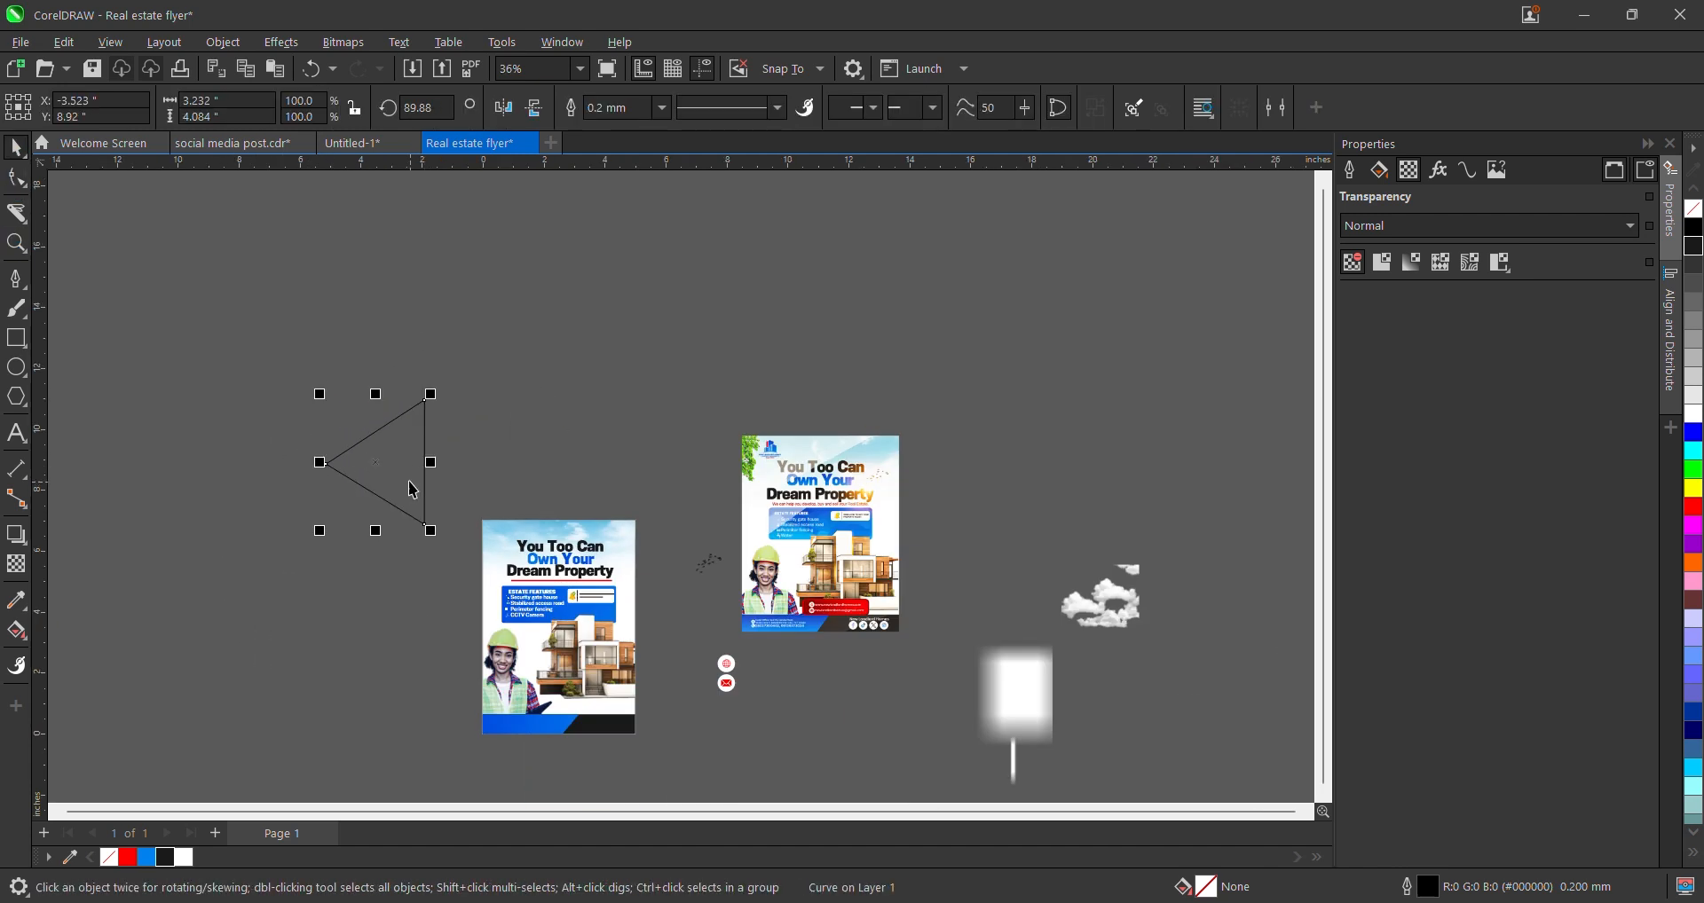
drag(417, 460, 512, 547)
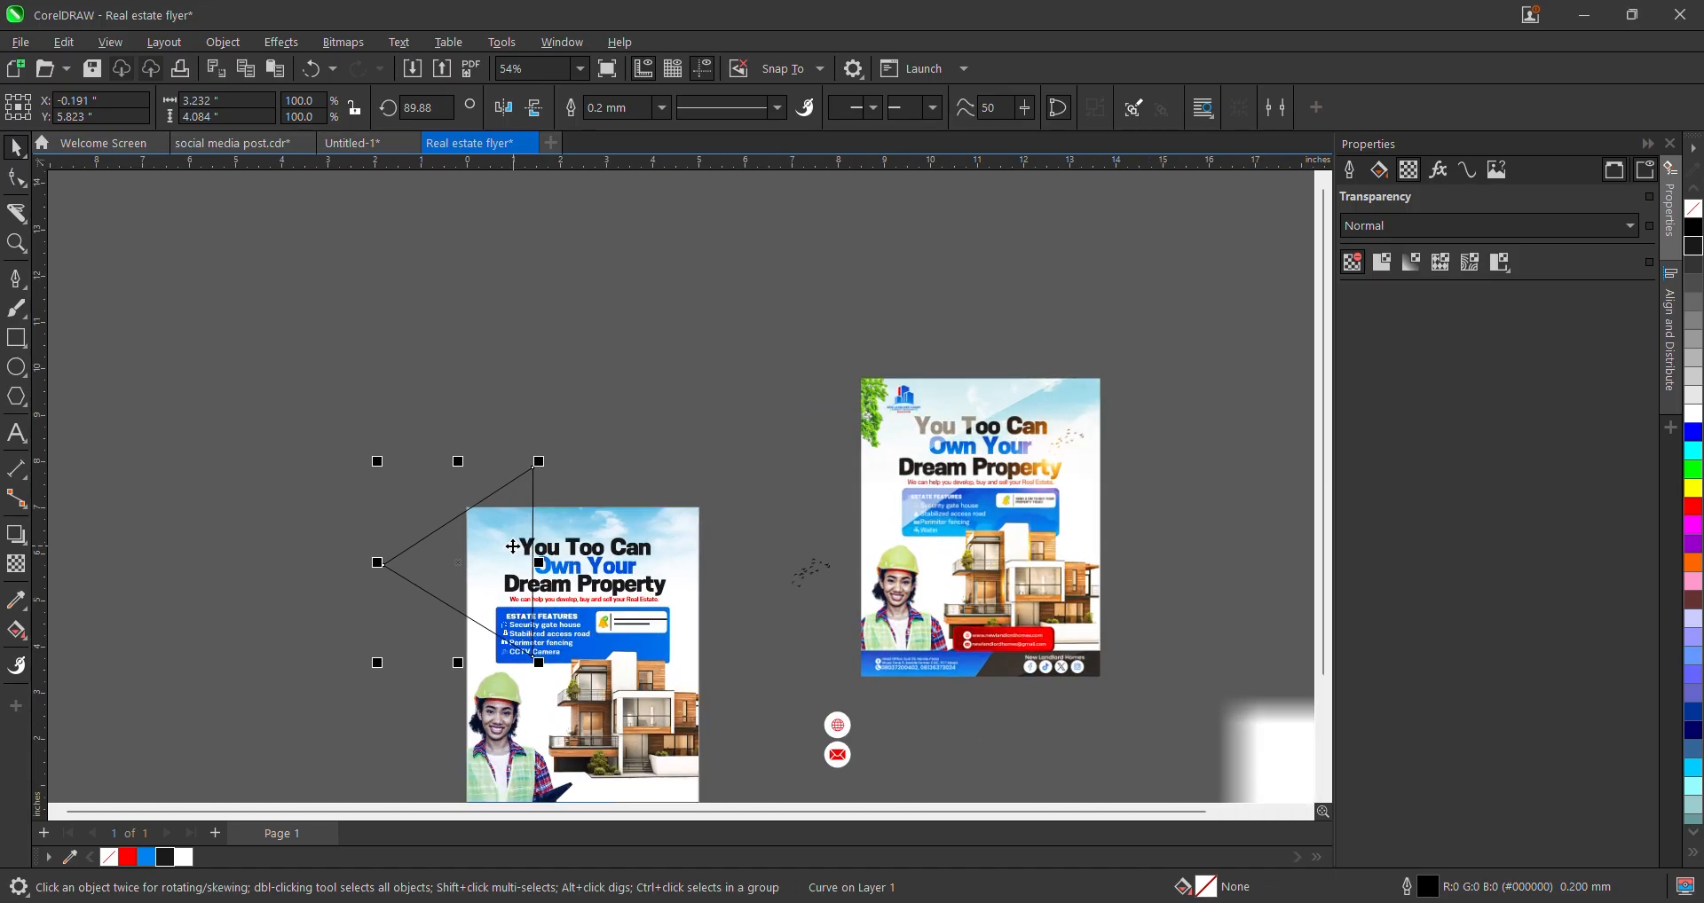
scroll(511, 548, up, 1)
click(514, 555)
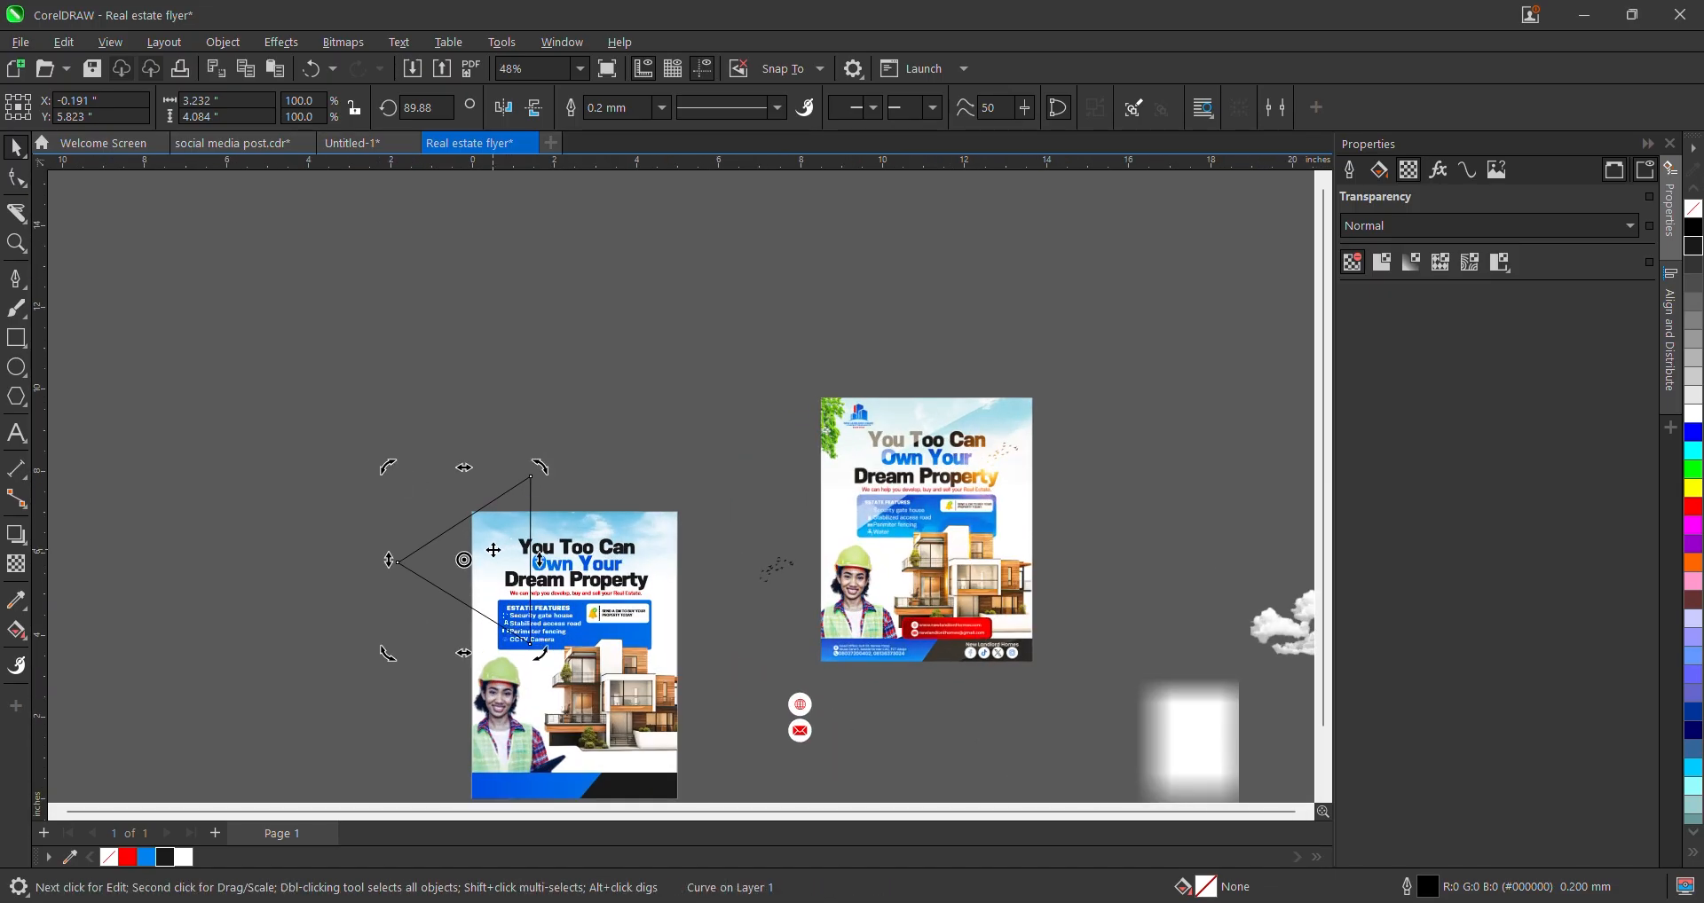
right_click(488, 548)
click(579, 552)
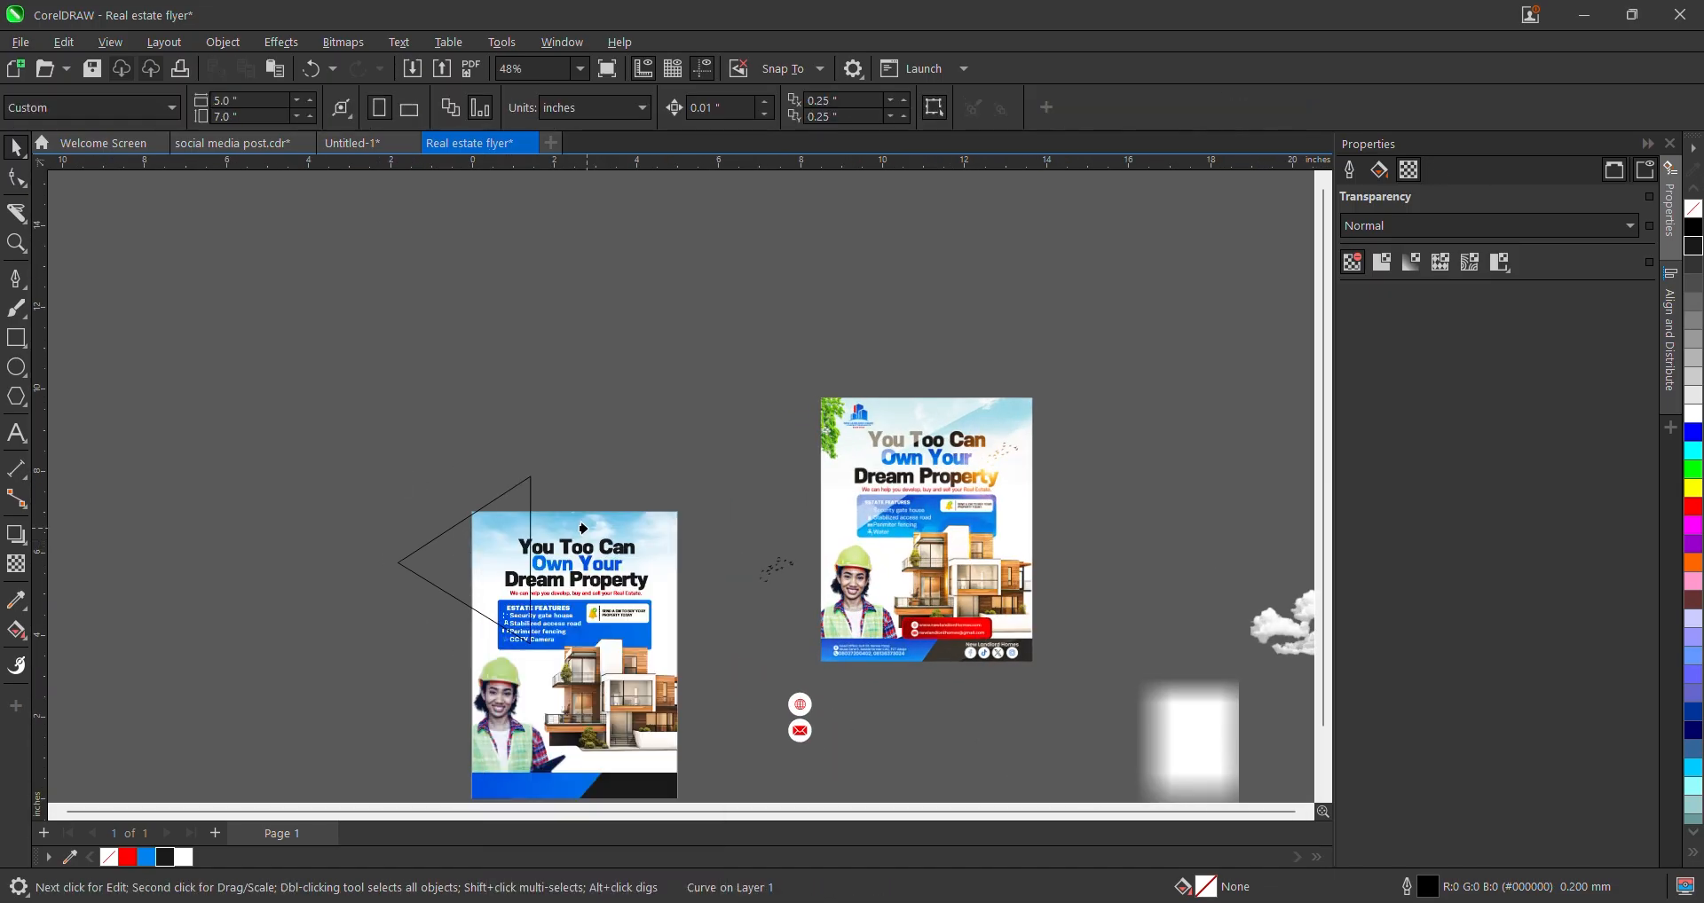
click(578, 525)
double_click(502, 545)
click(497, 534)
click(497, 533)
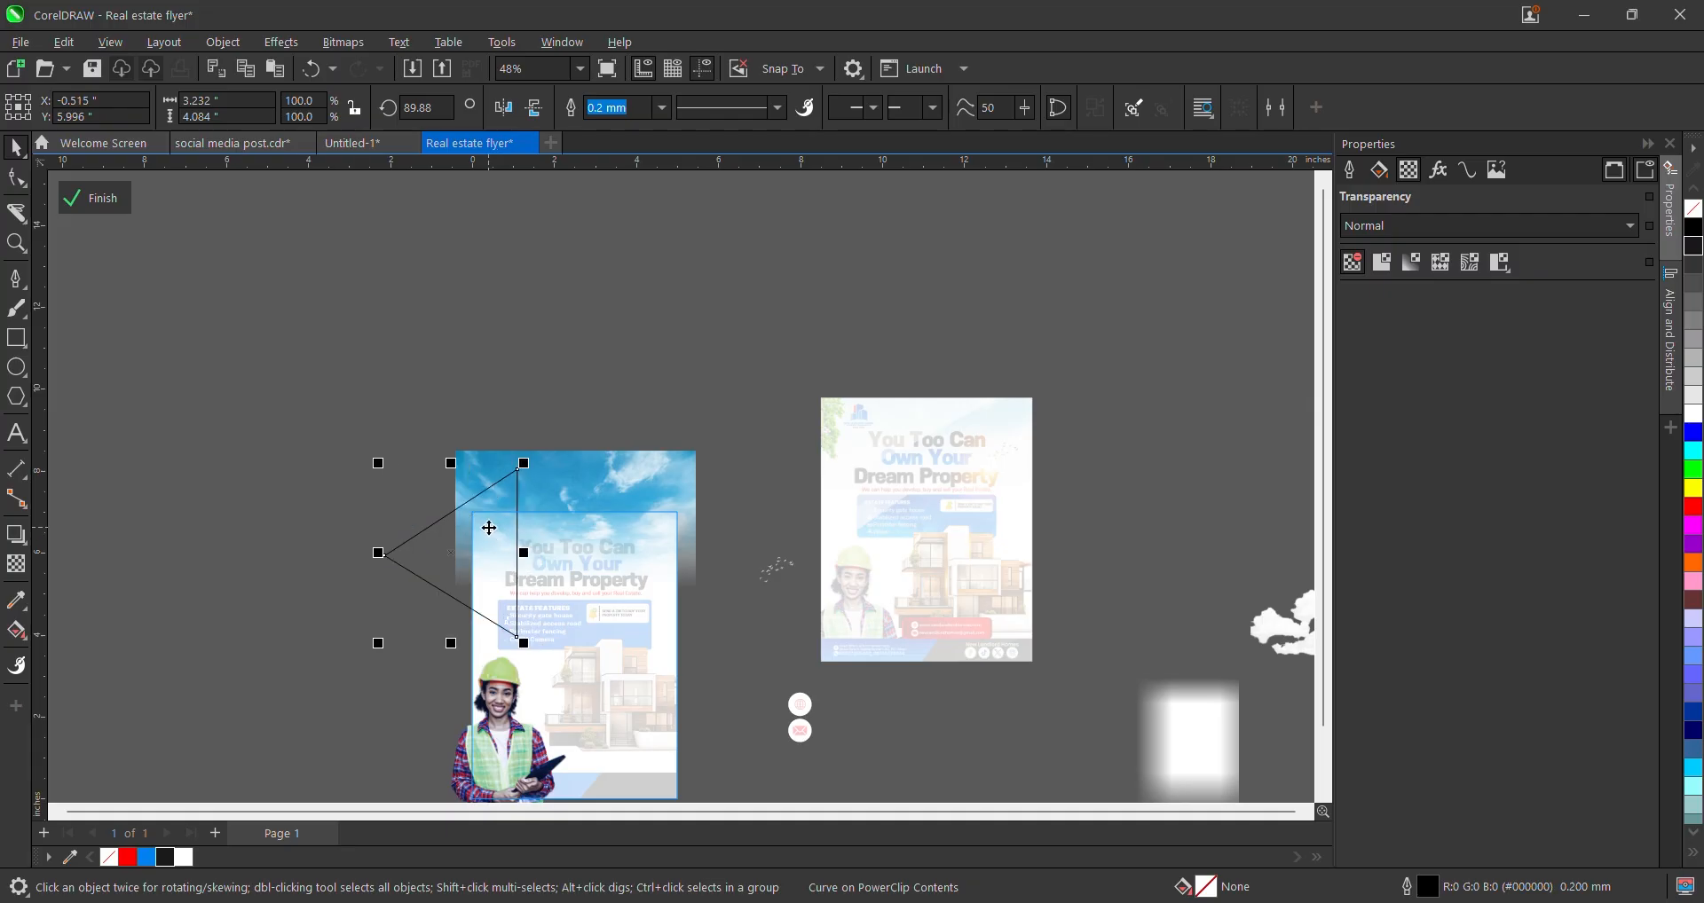
scroll(495, 531, down, 2)
scroll(493, 528, up, 4)
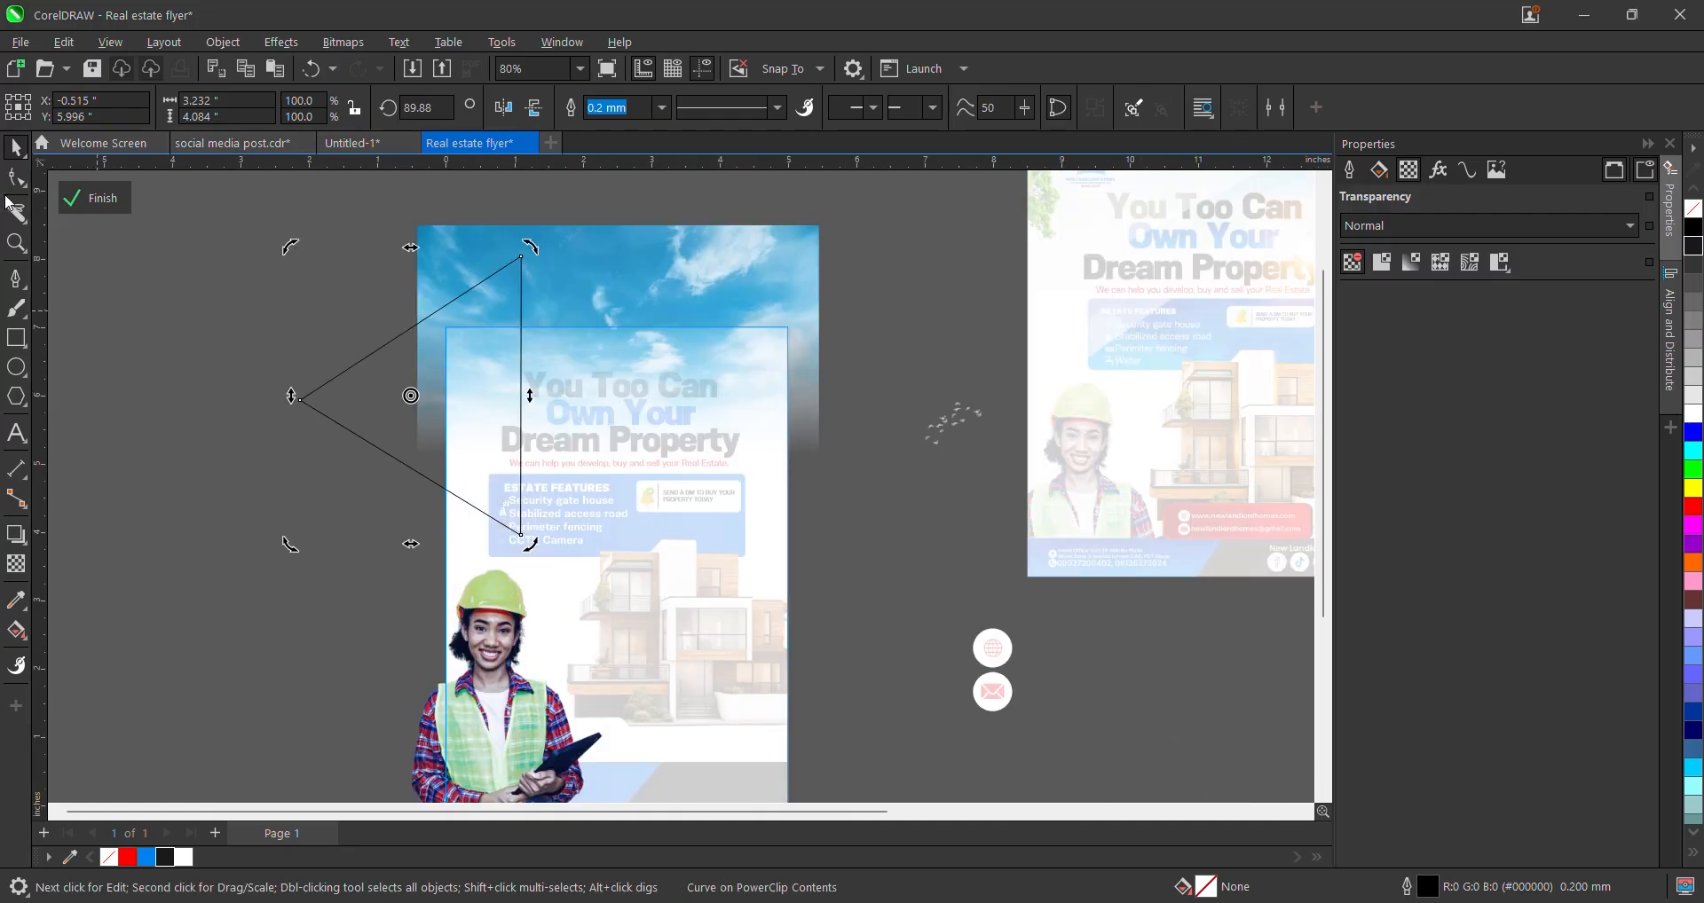
- Stretch the triangle's corners to the flyer's left edge and up into the sky, and fill it white
click(16, 177)
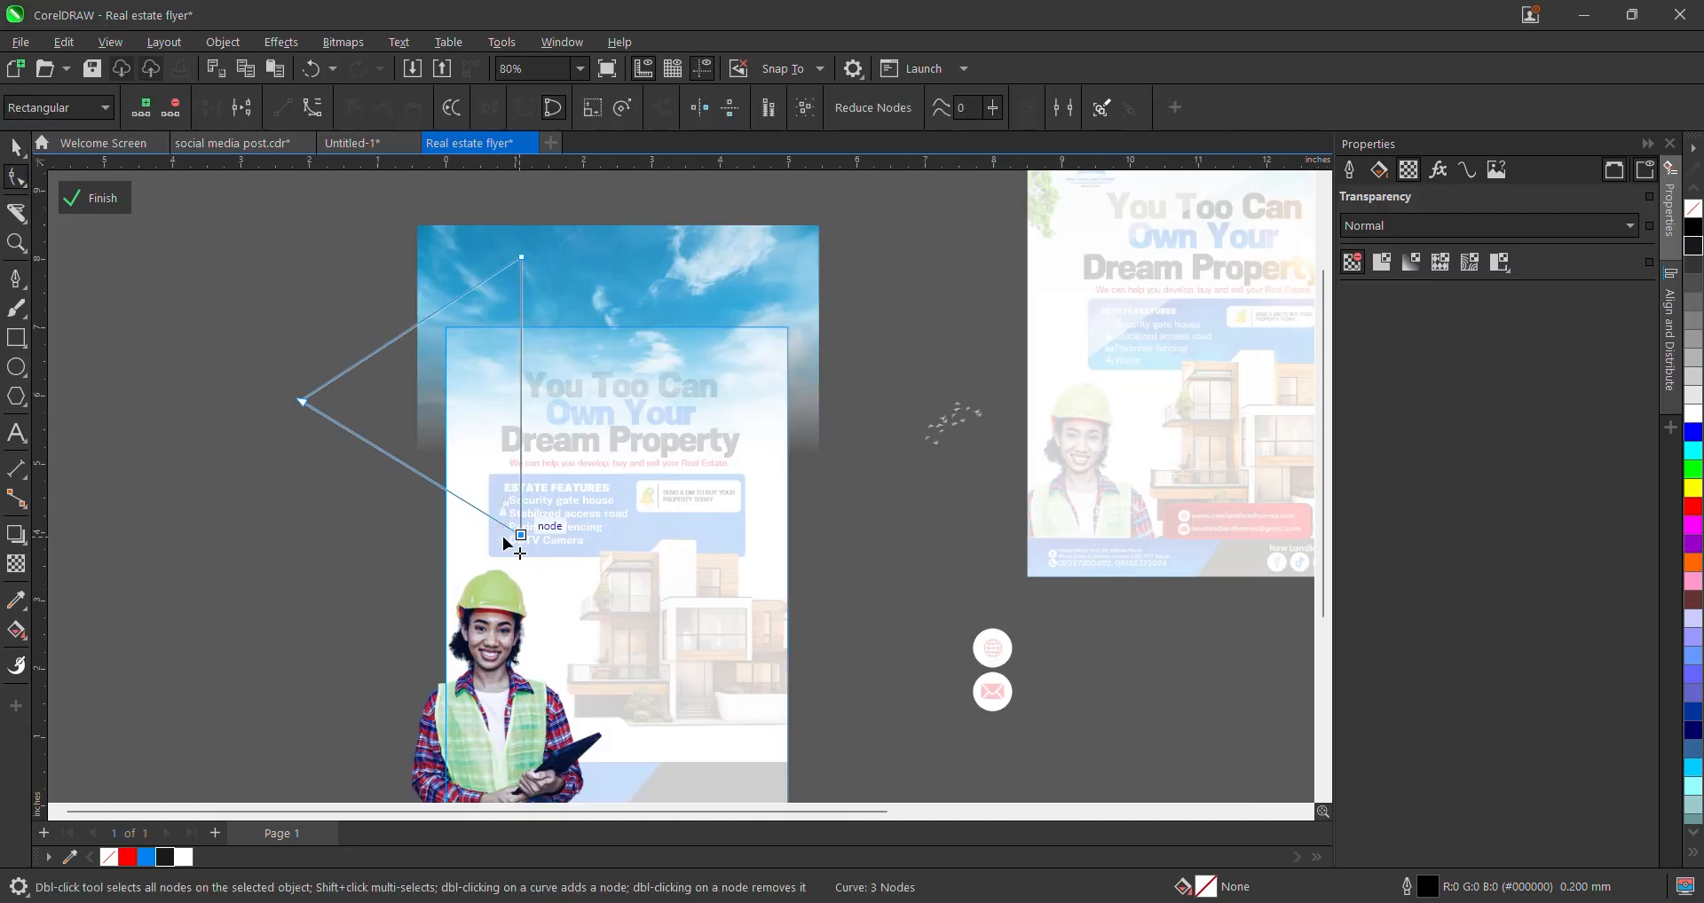
drag(520, 535, 446, 520)
drag(433, 266, 665, 339)
drag(481, 251, 604, 343)
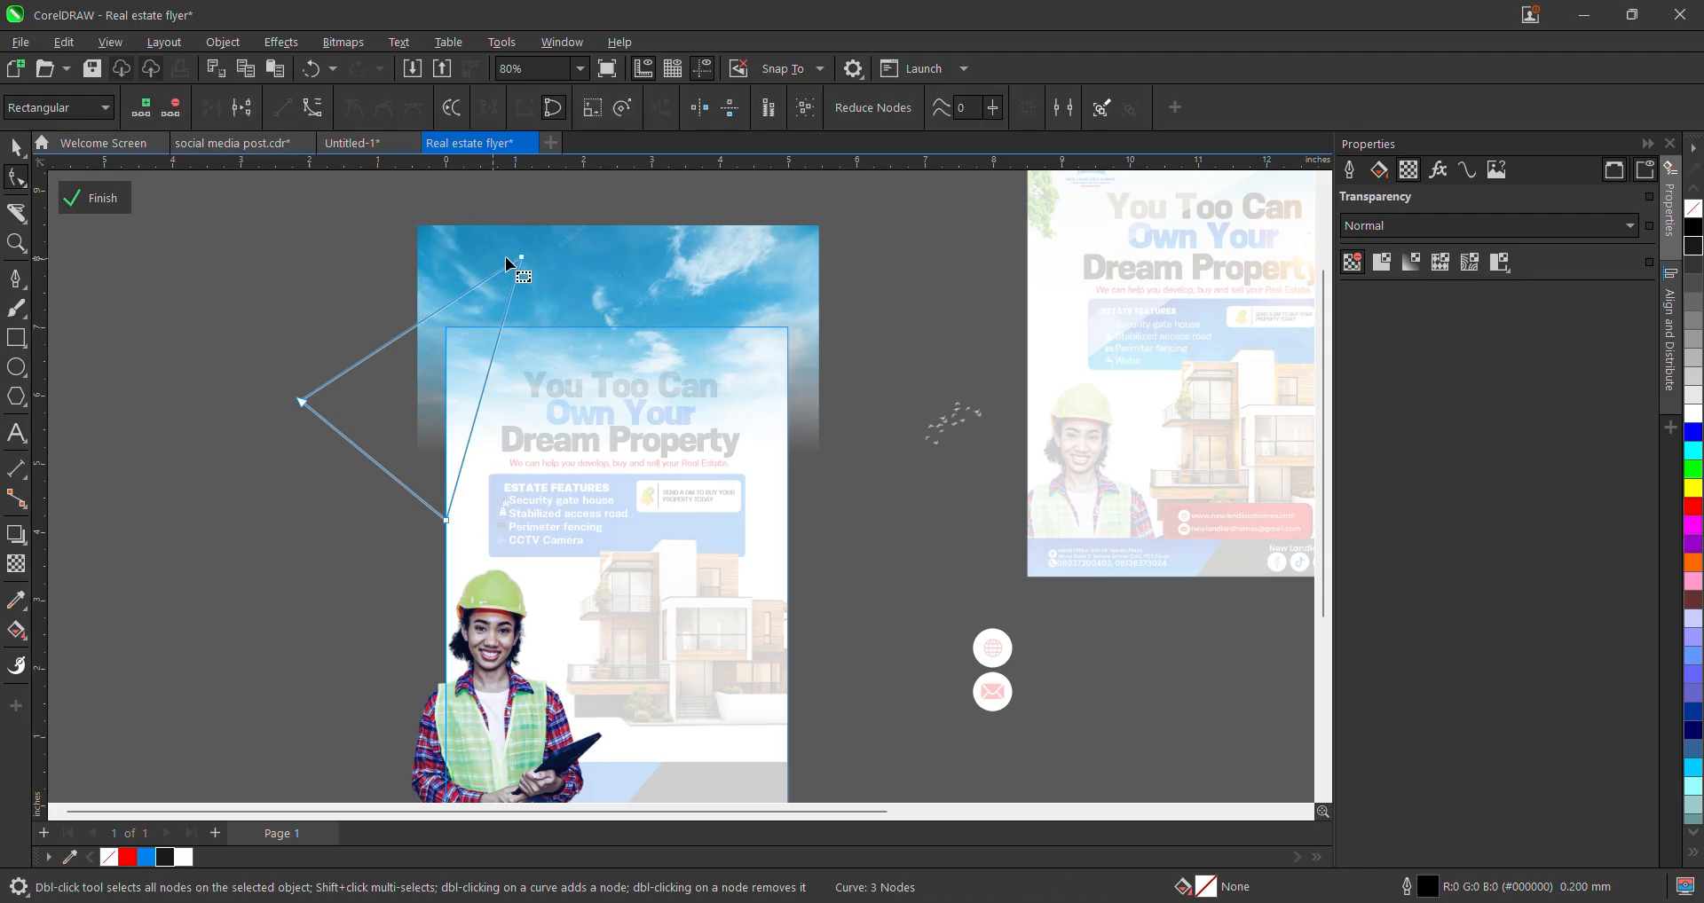
drag(523, 260, 645, 228)
scroll(616, 248, up, 1)
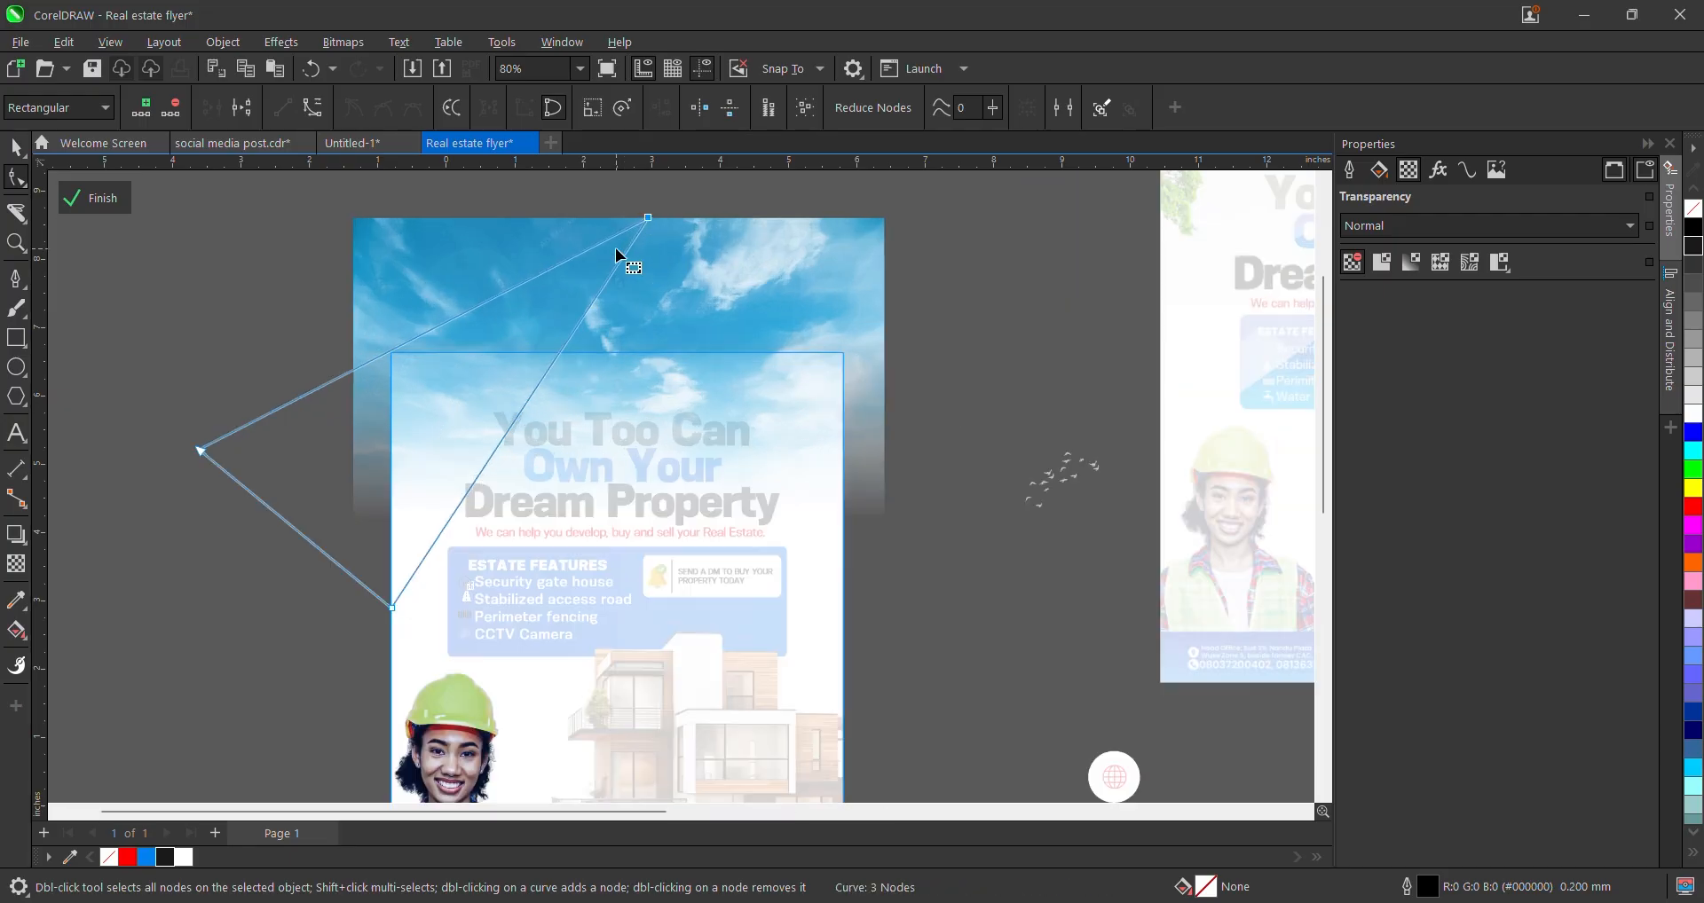
key(space)
scroll(589, 388, down, 2)
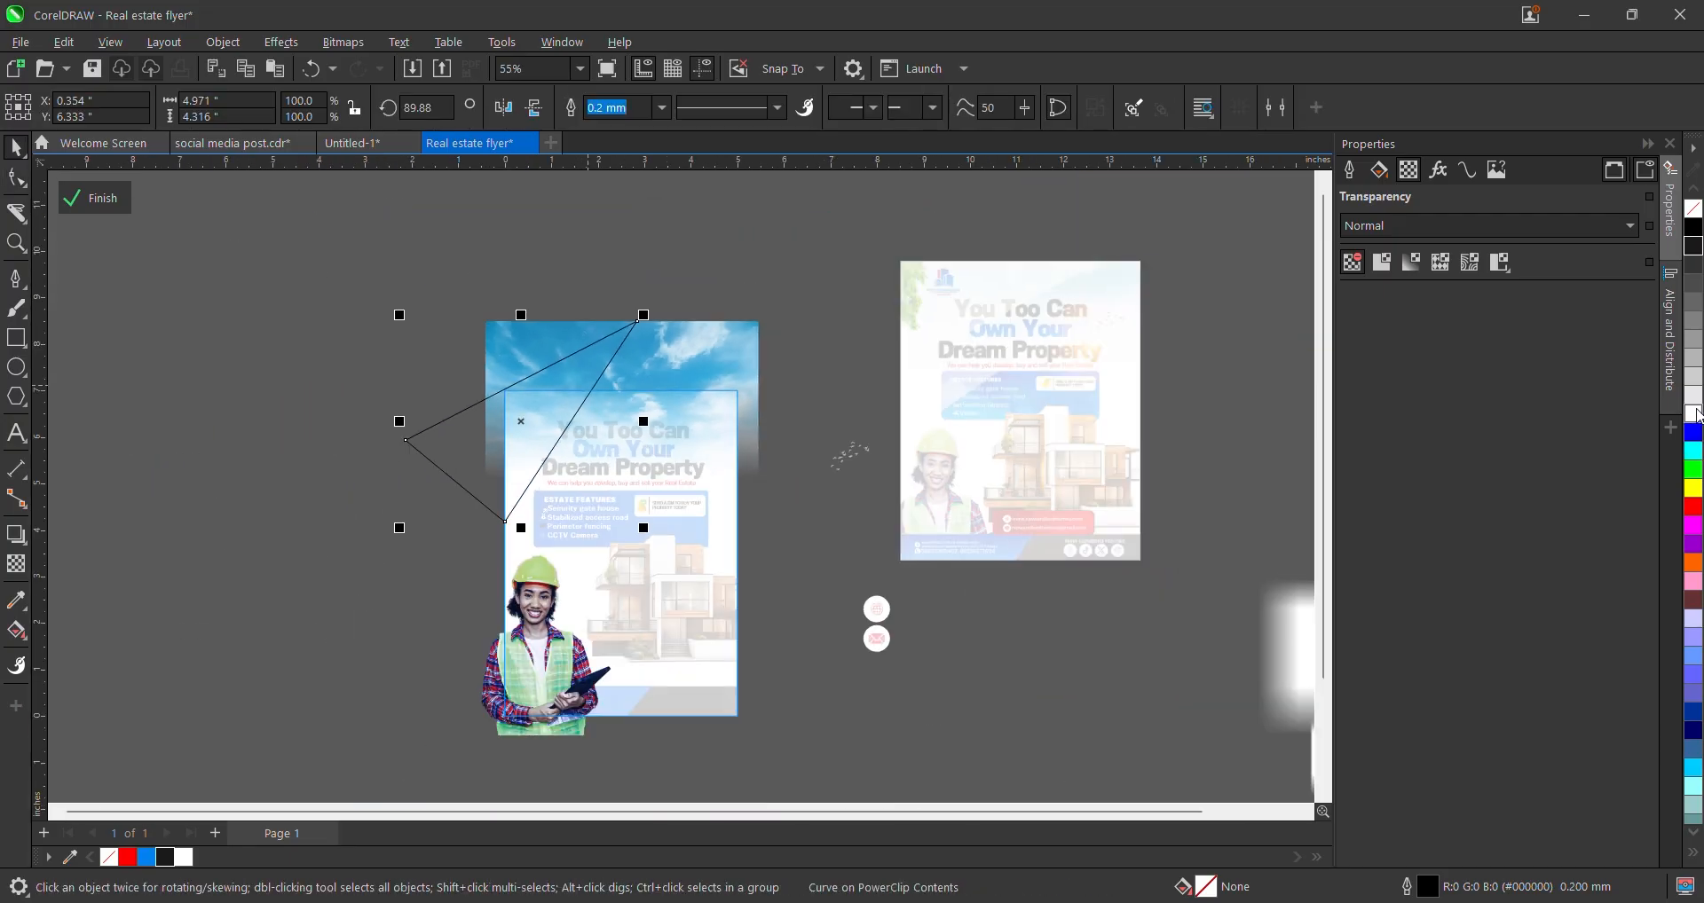
click(1694, 414)
click(17, 563)
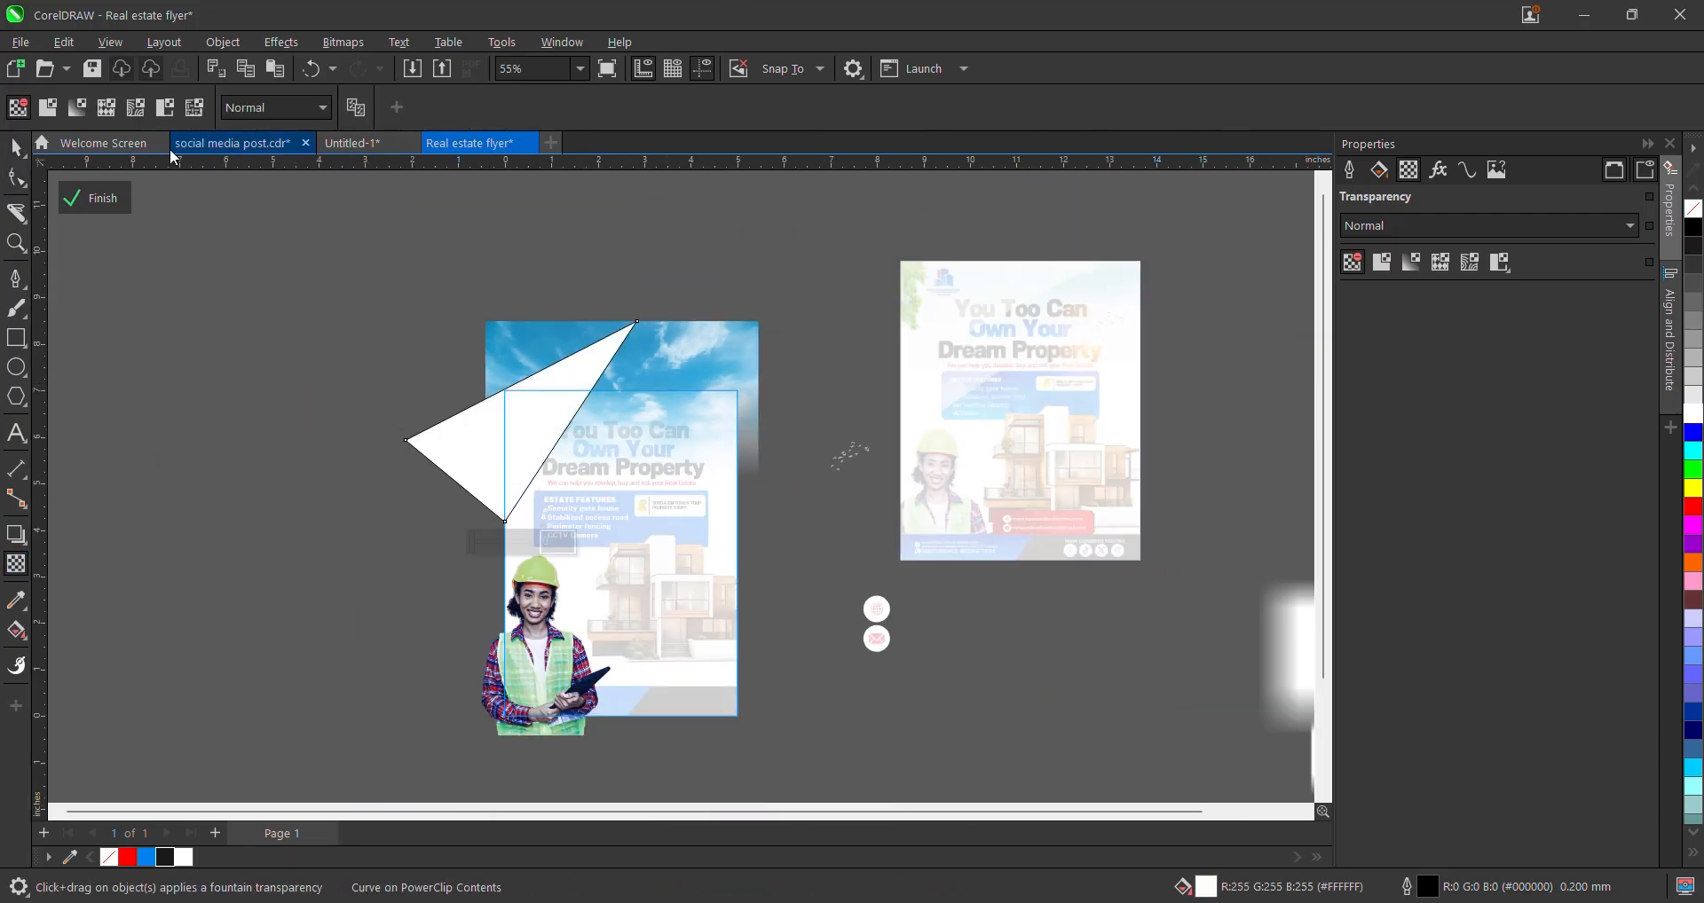
- Give the white triangle 50 uniform transparency and set its outline width to None
click(53, 110)
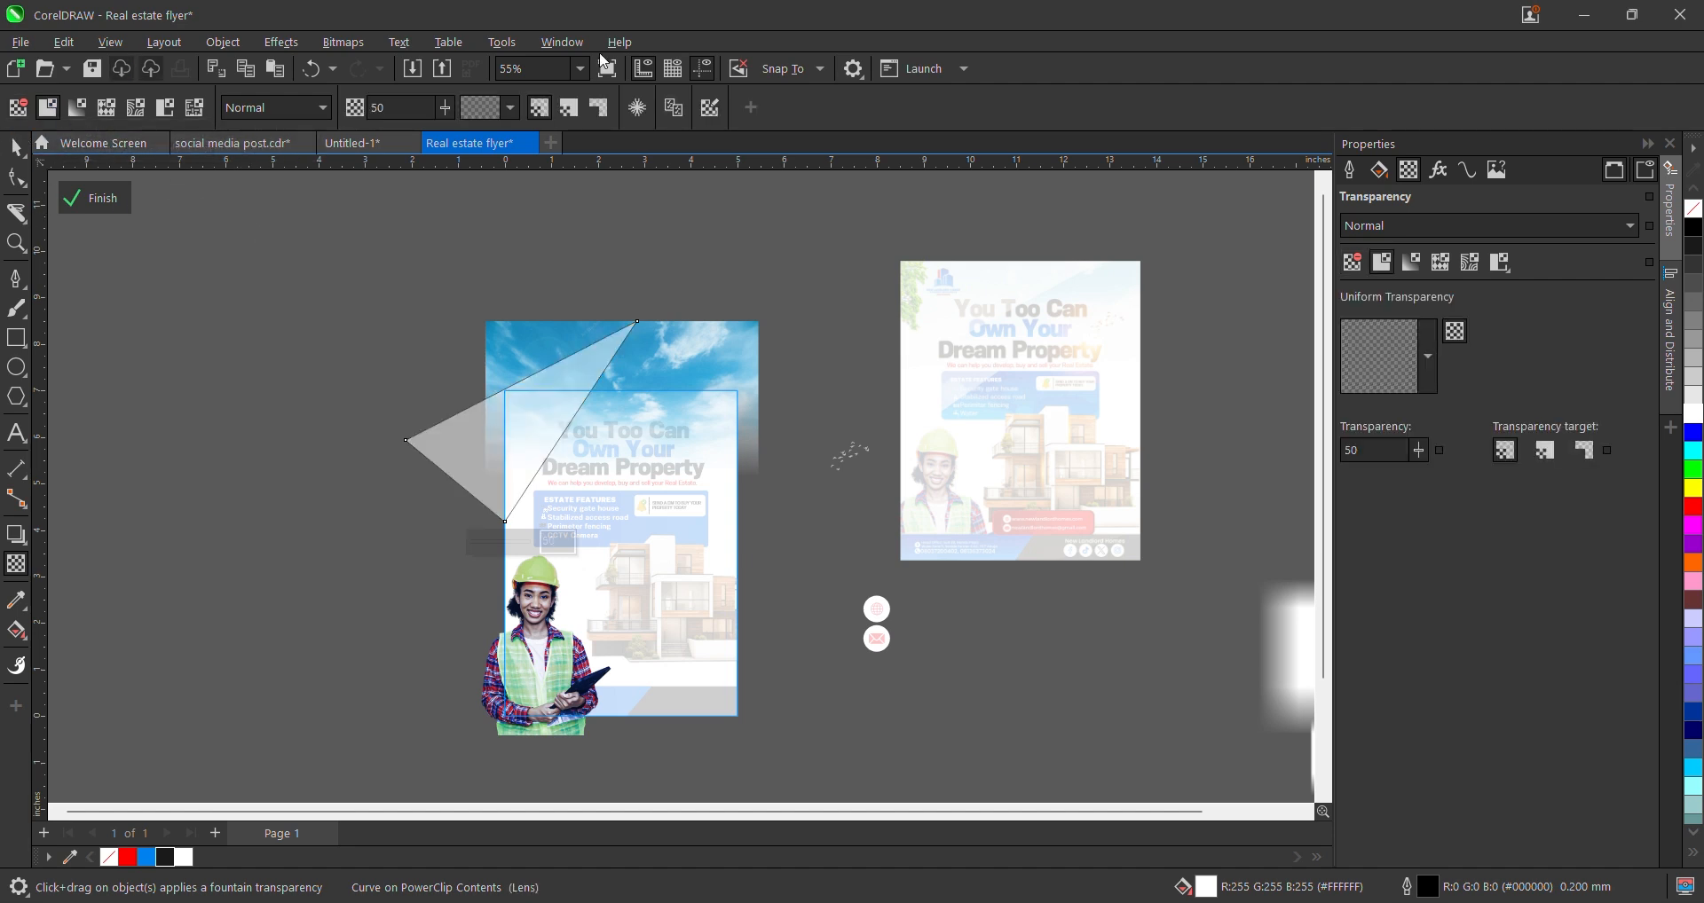
click(23, 154)
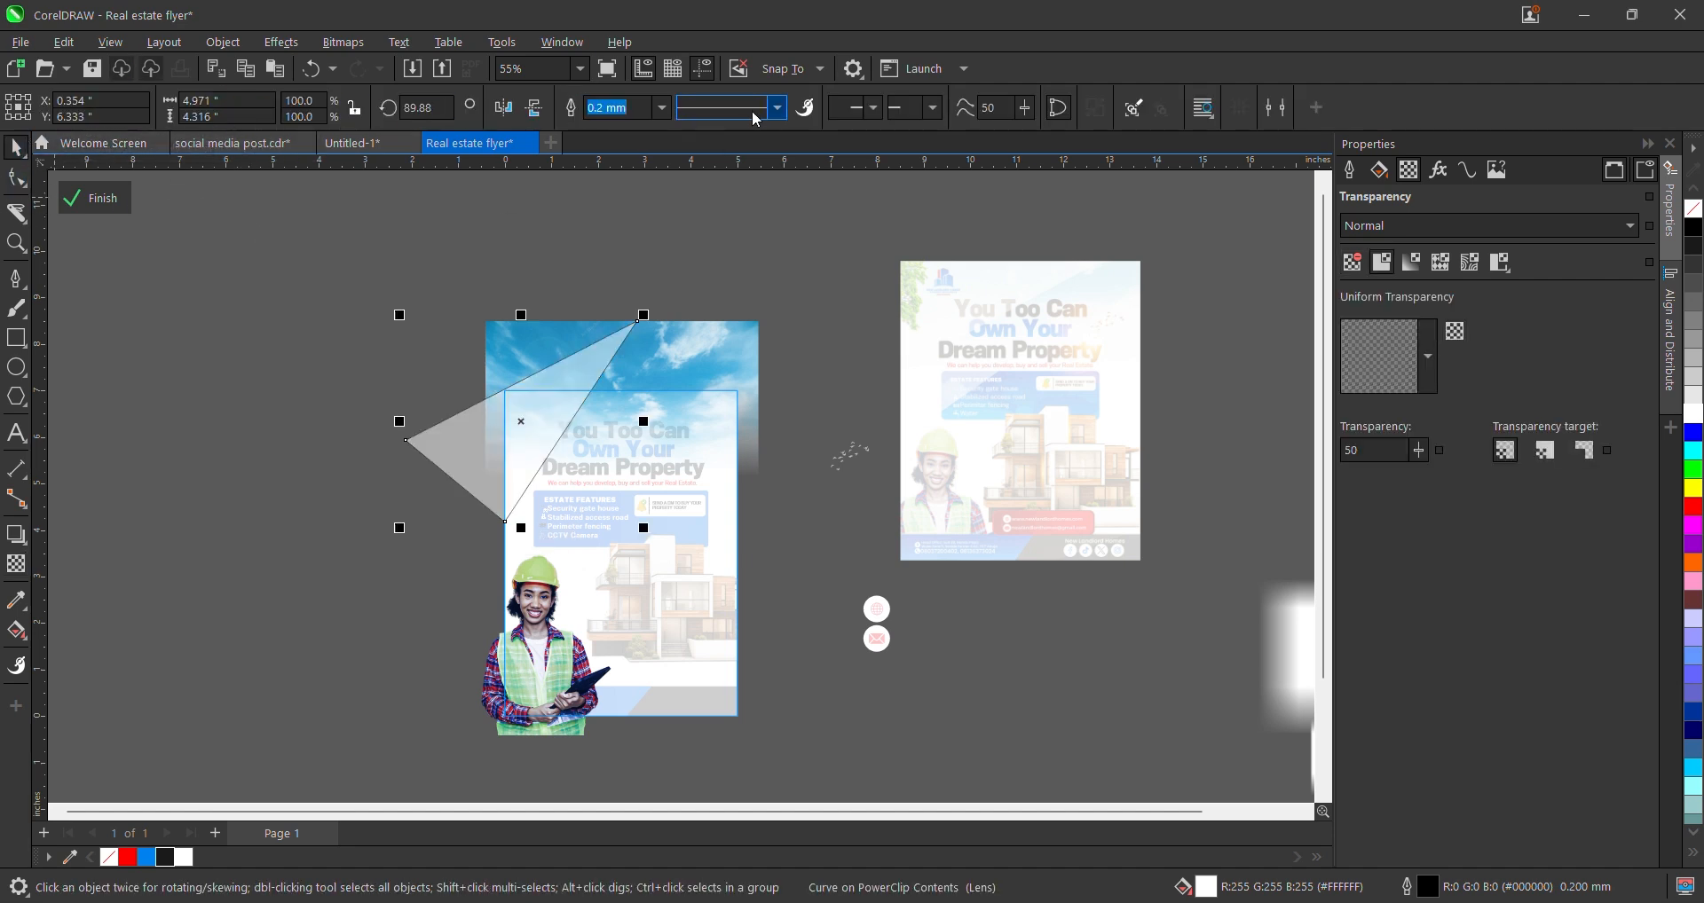
click(661, 108)
click(607, 126)
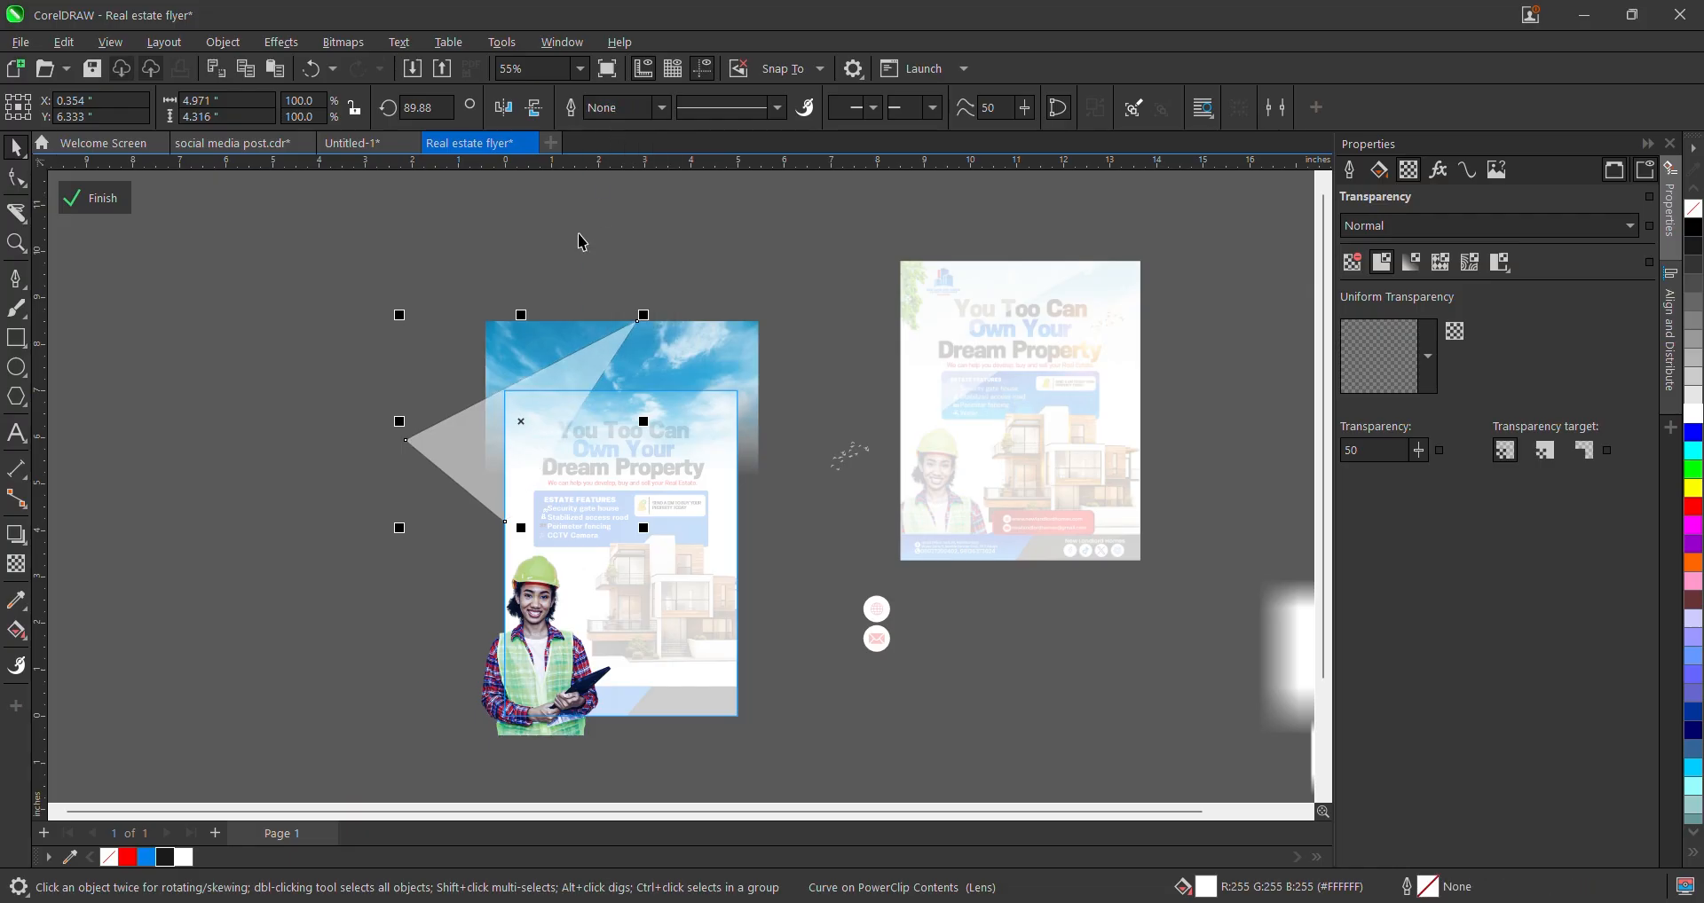
- Finish PowerClip editing, then reopen the flyer's contents and select the translucent triangle
click(68, 210)
scroll(502, 434, up, 3)
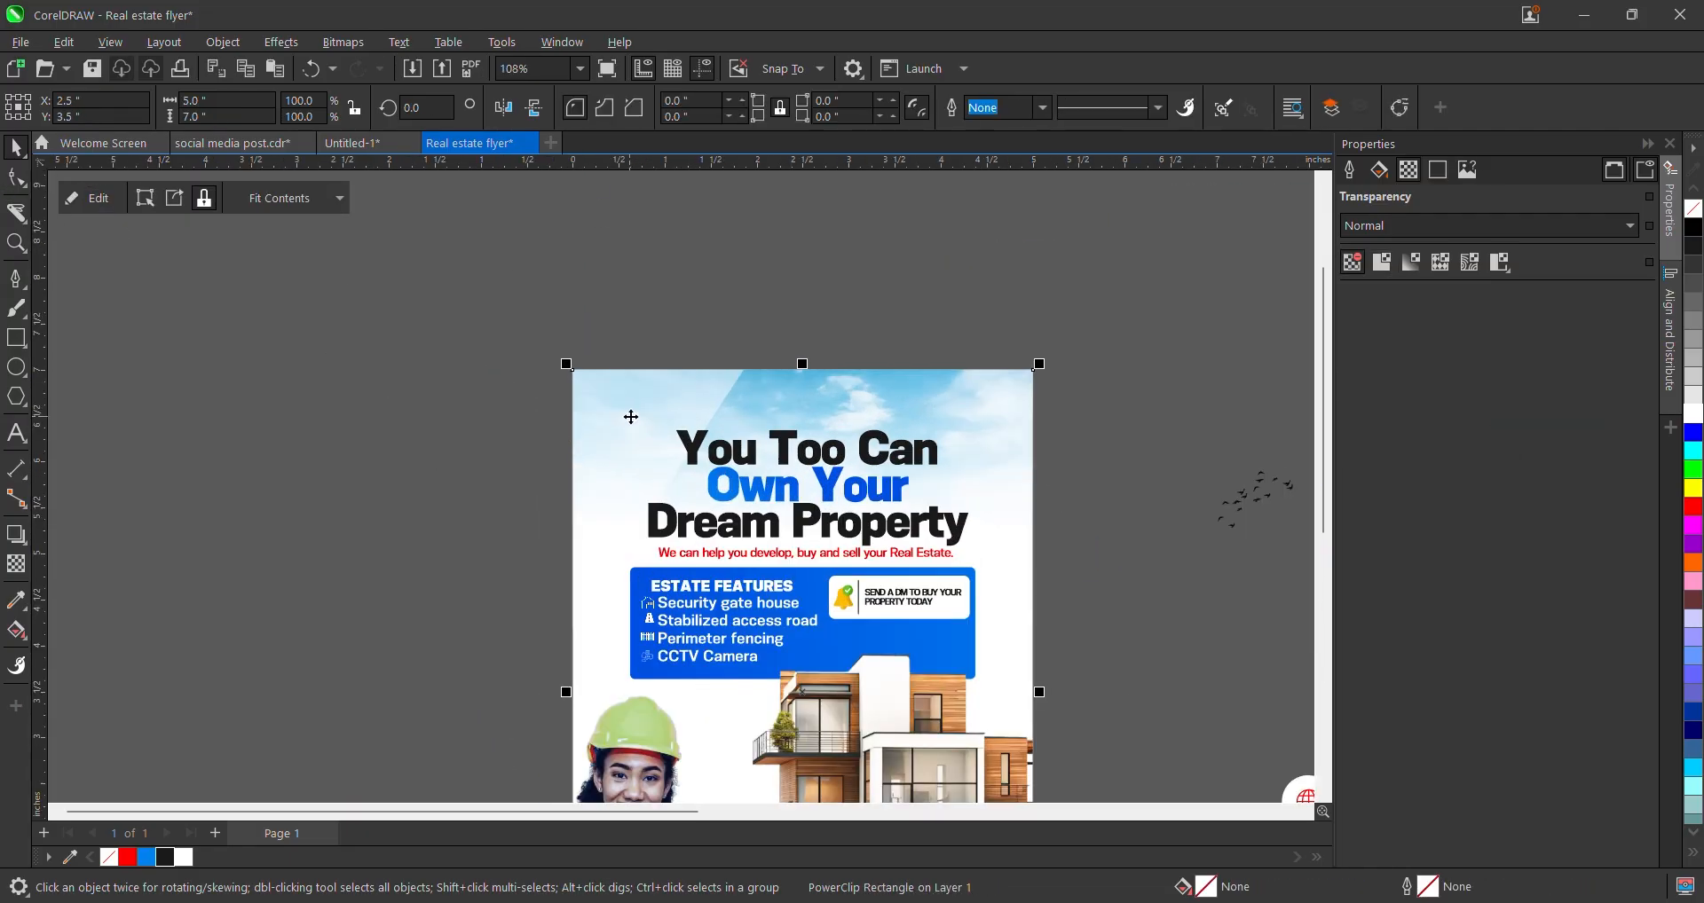
scroll(671, 451, down, 4)
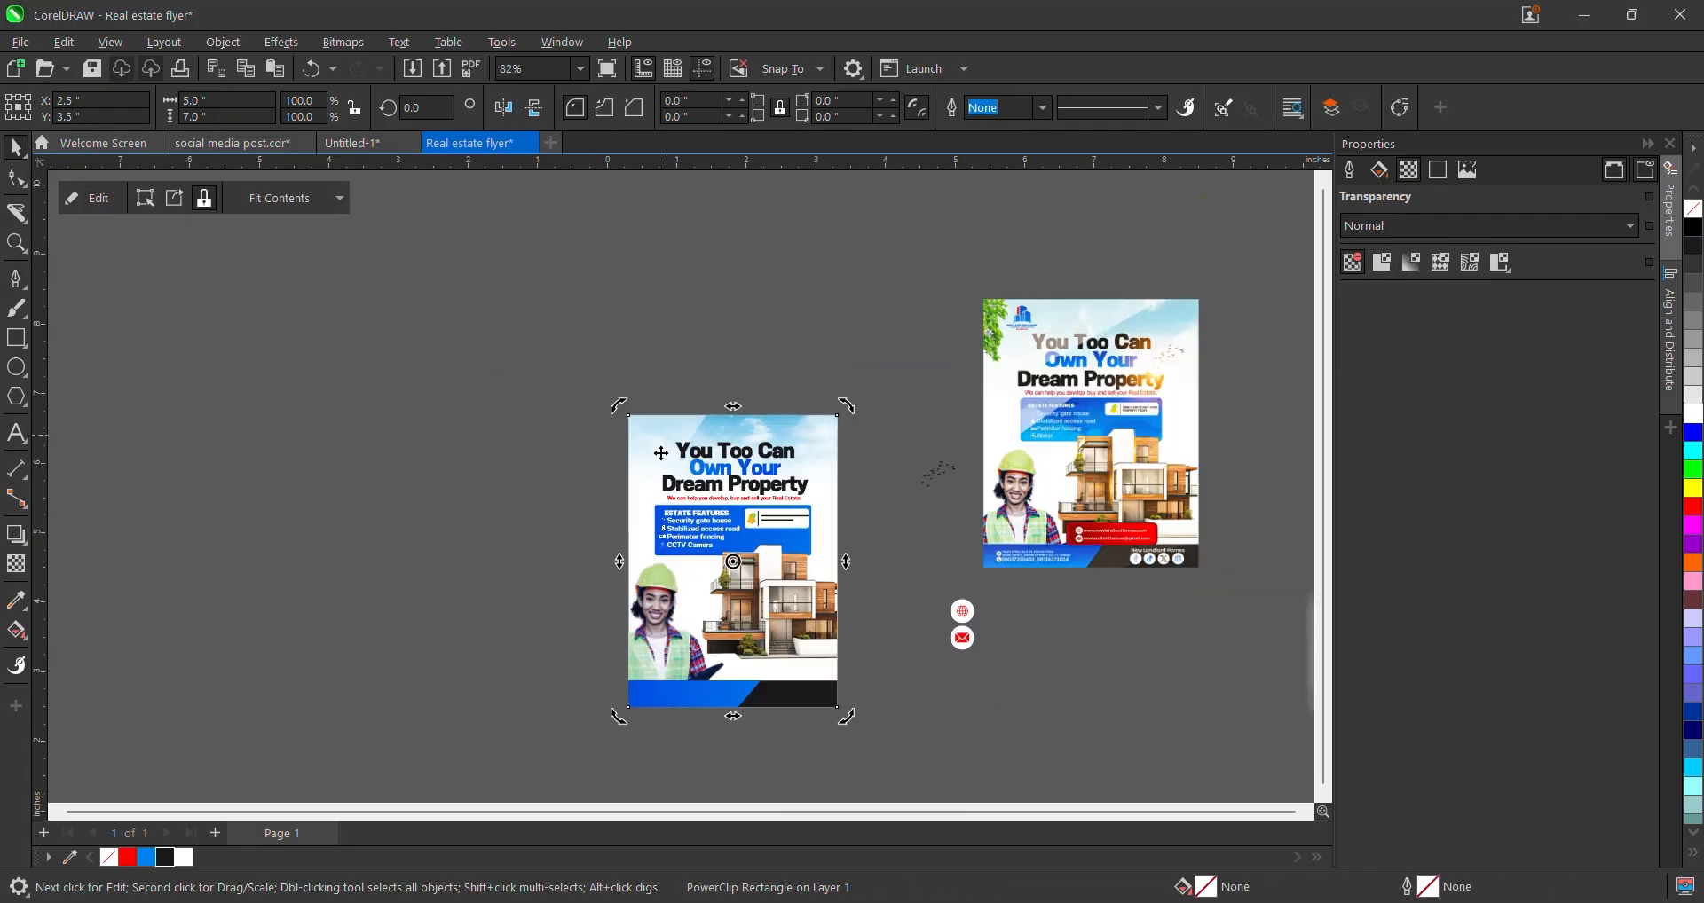
double_click(651, 435)
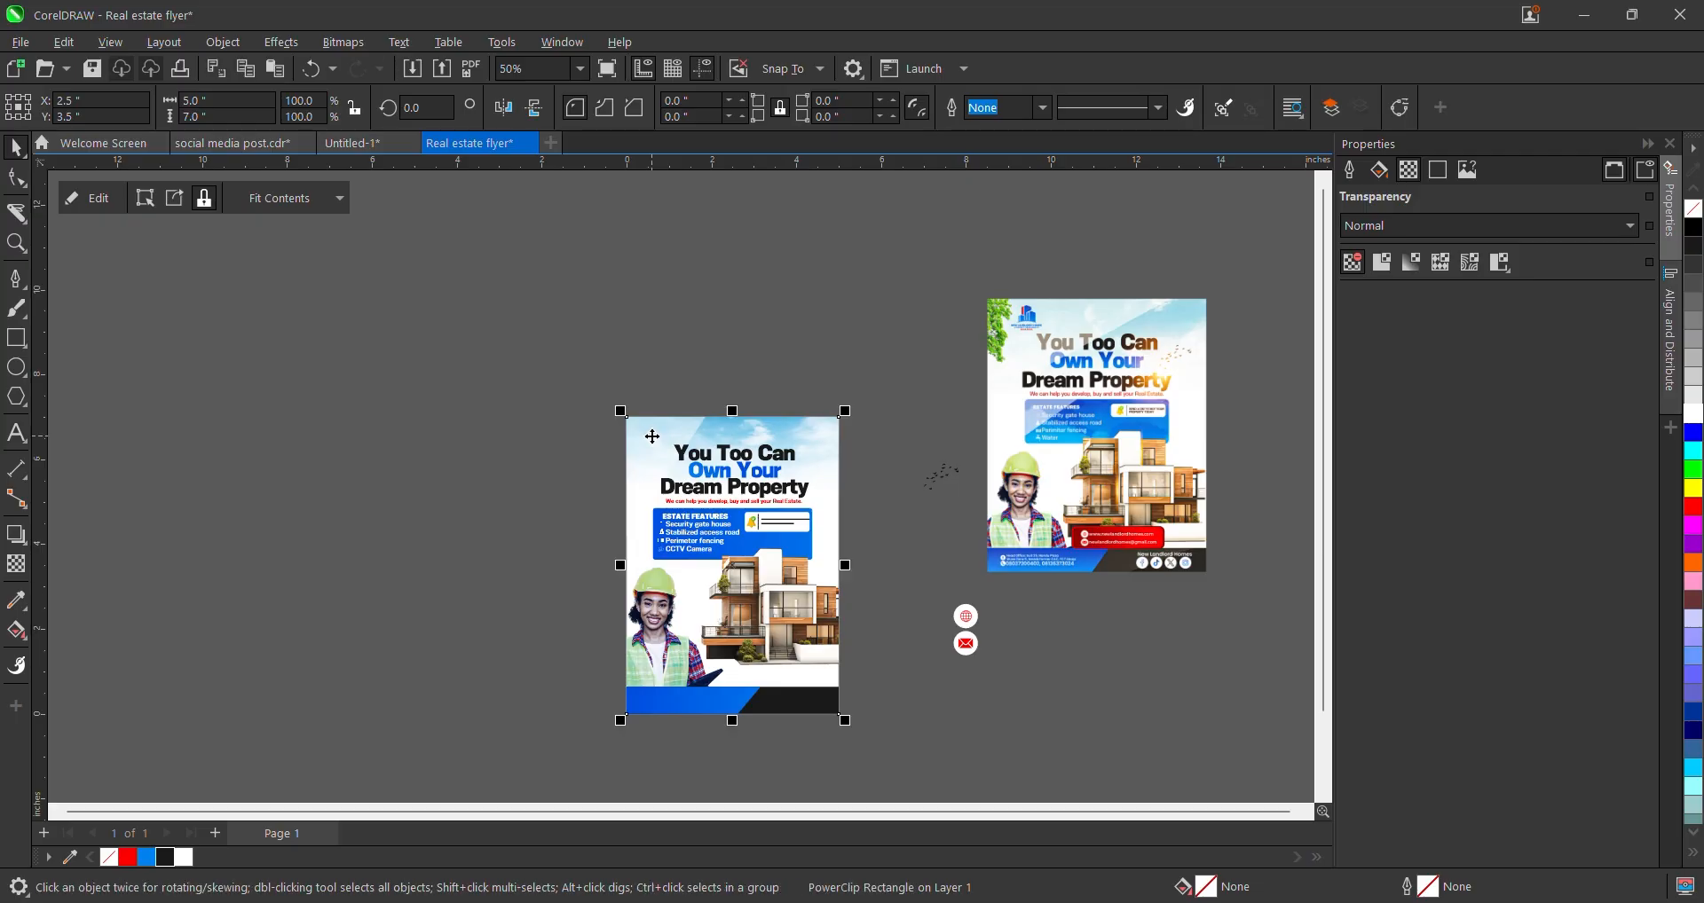
click(651, 435)
- Move the triangle's top node, convert its top edge To Curve and bow it upward, then finish
key(F10)
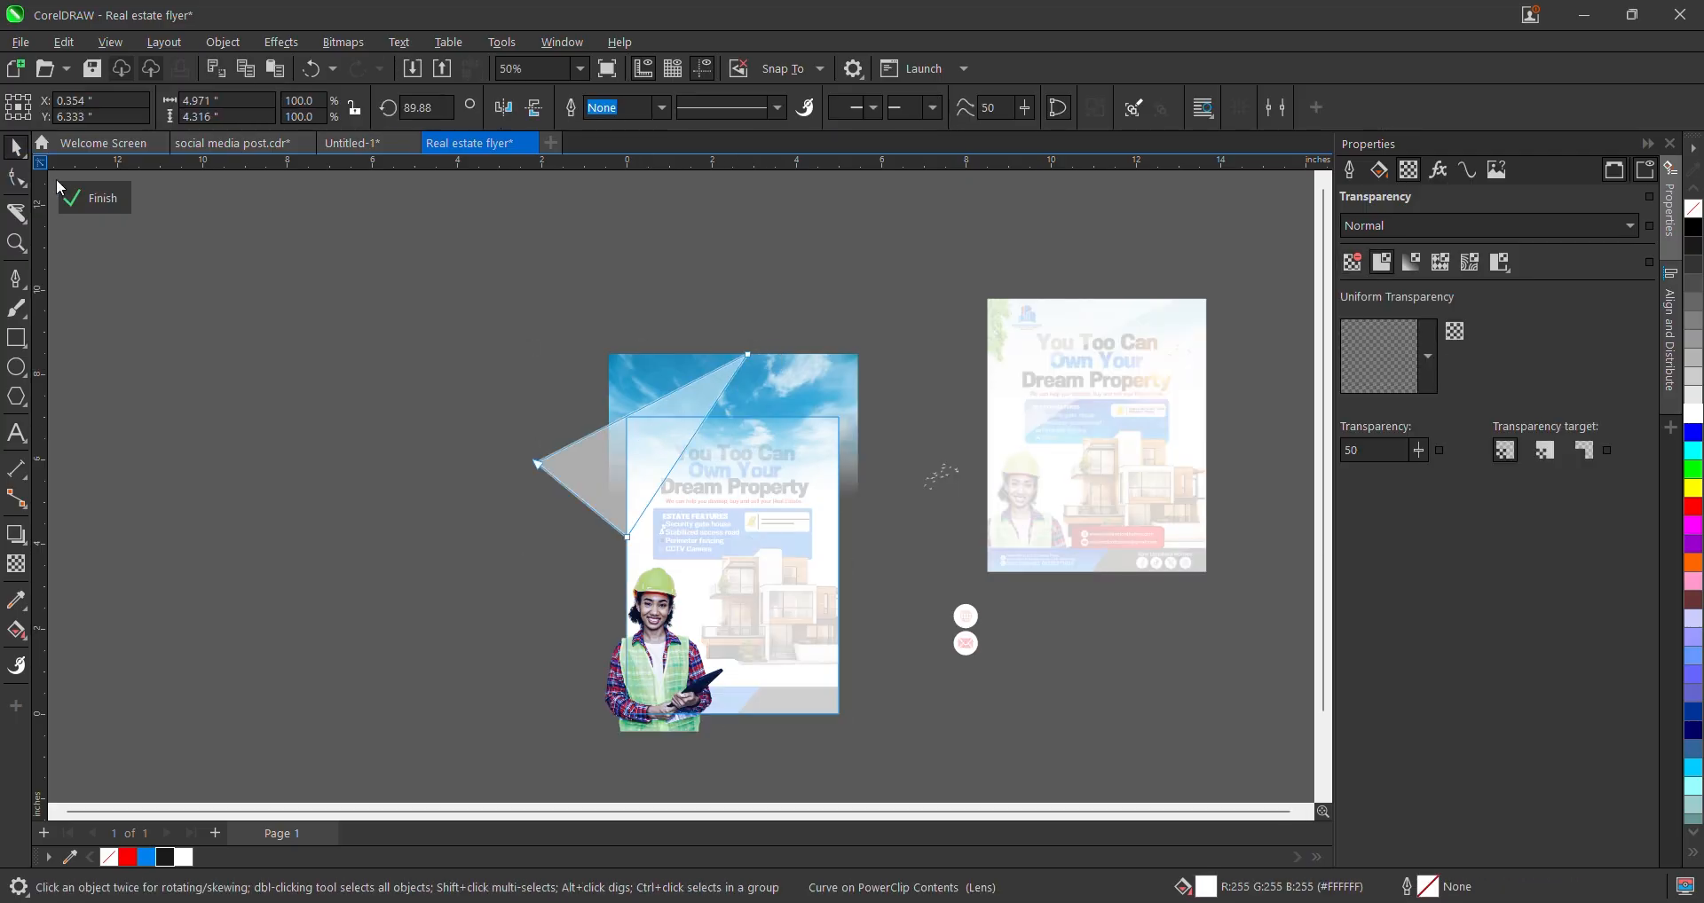
scroll(785, 371, up, 2)
drag(850, 376, 726, 502)
scroll(715, 504, up, 2)
right_click(713, 503)
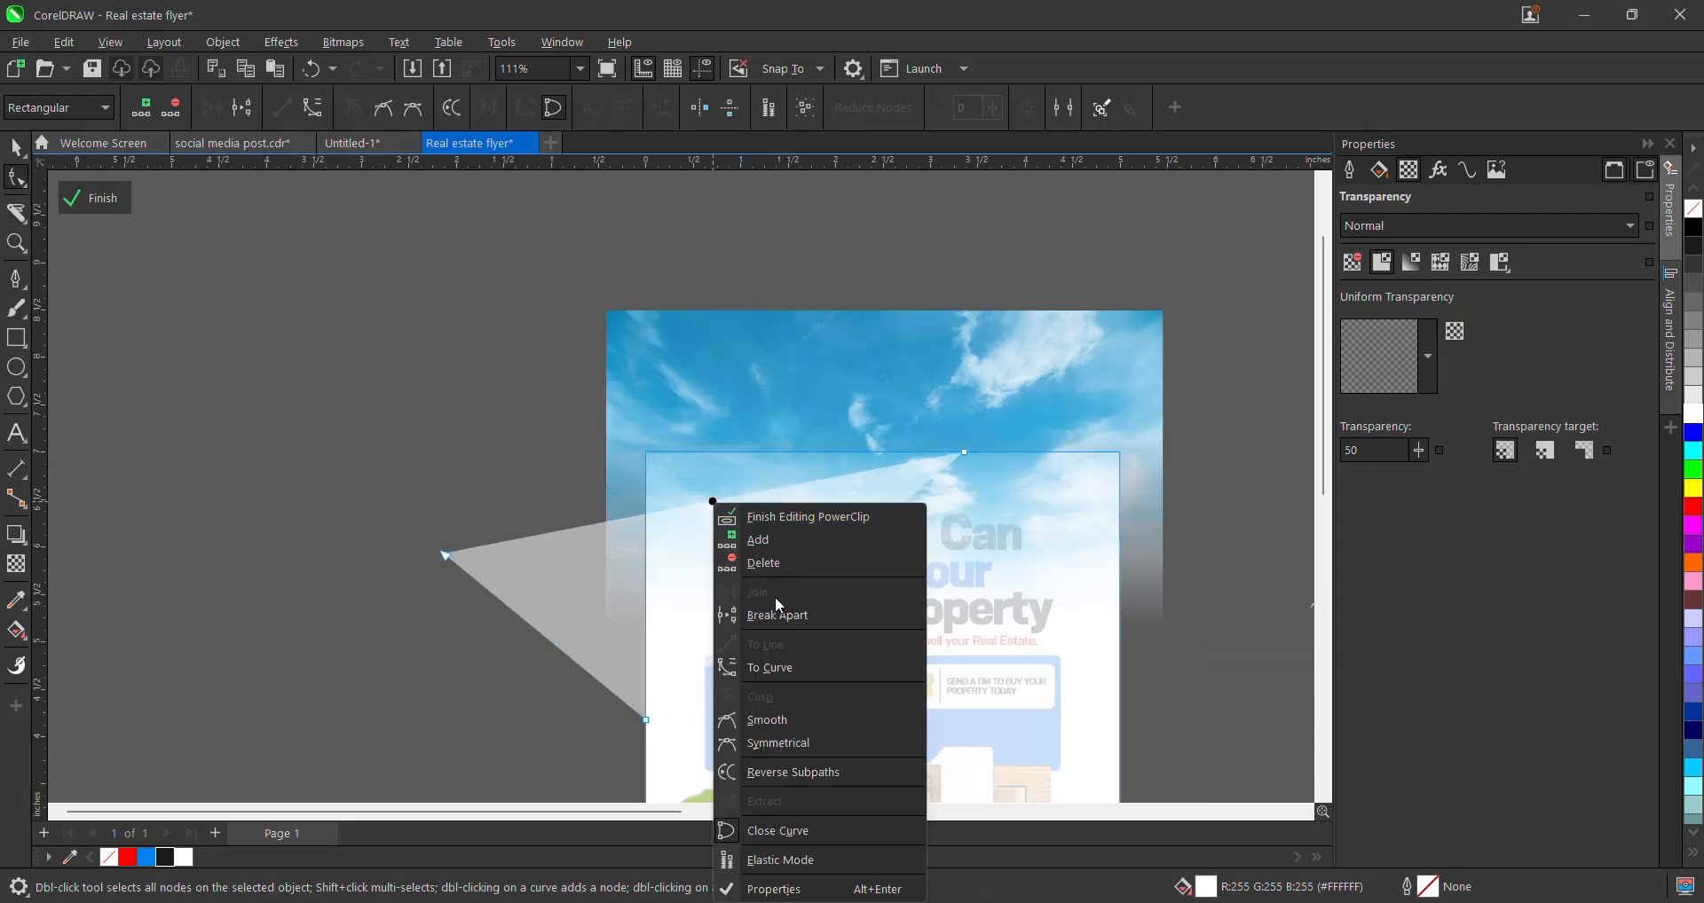
click(770, 667)
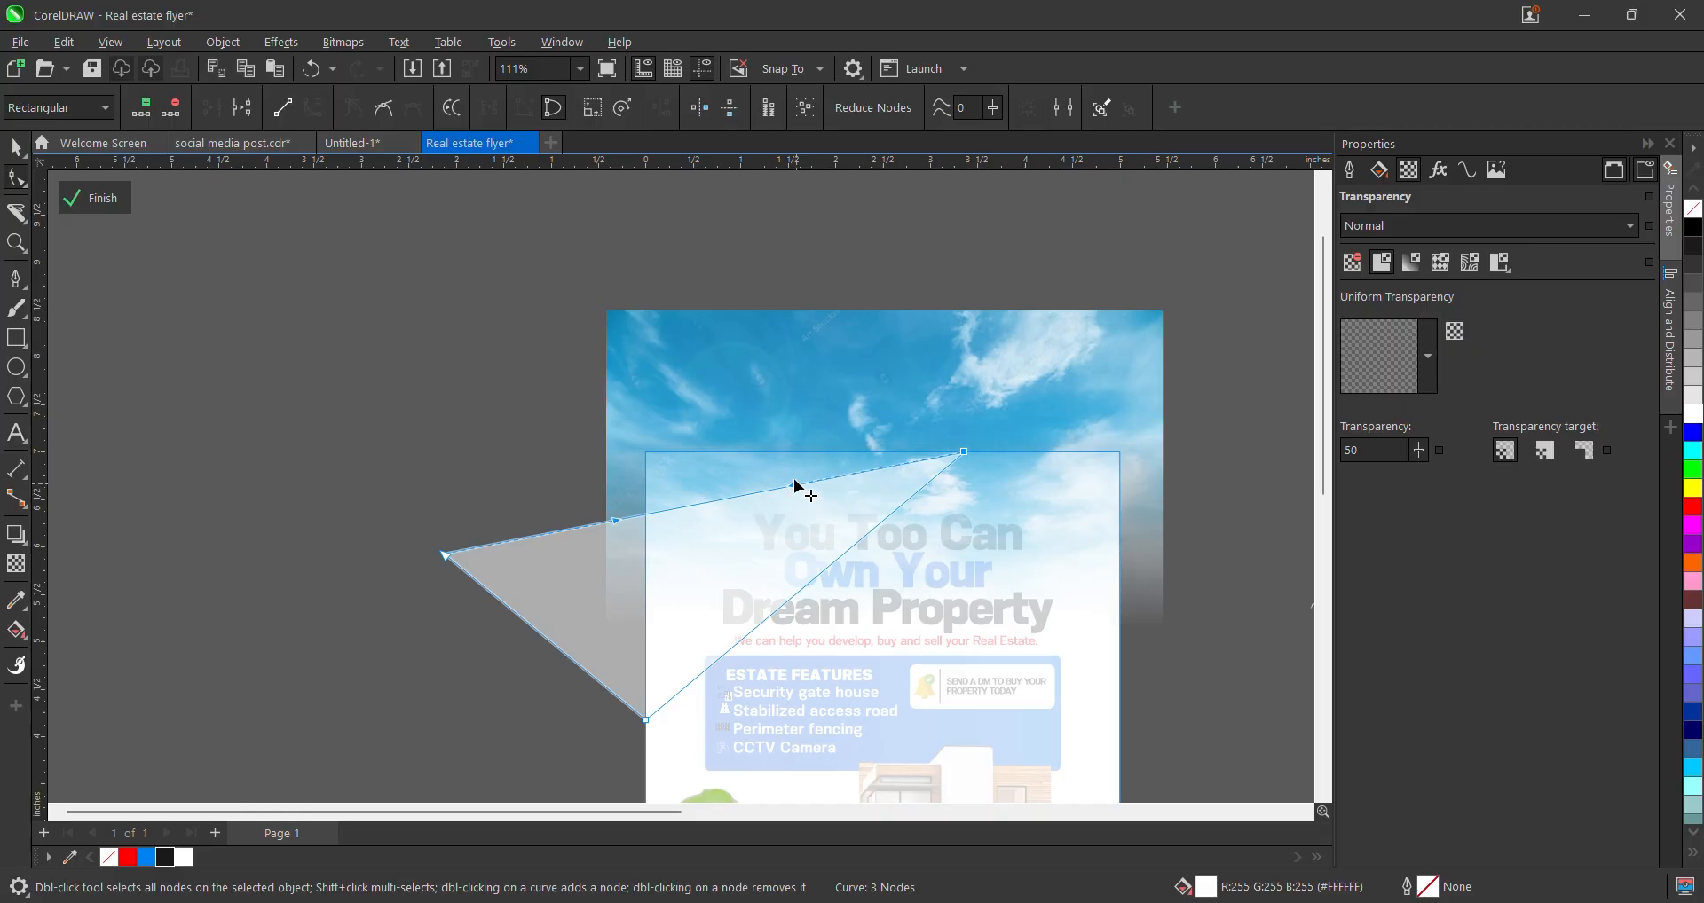
drag(795, 486, 606, 441)
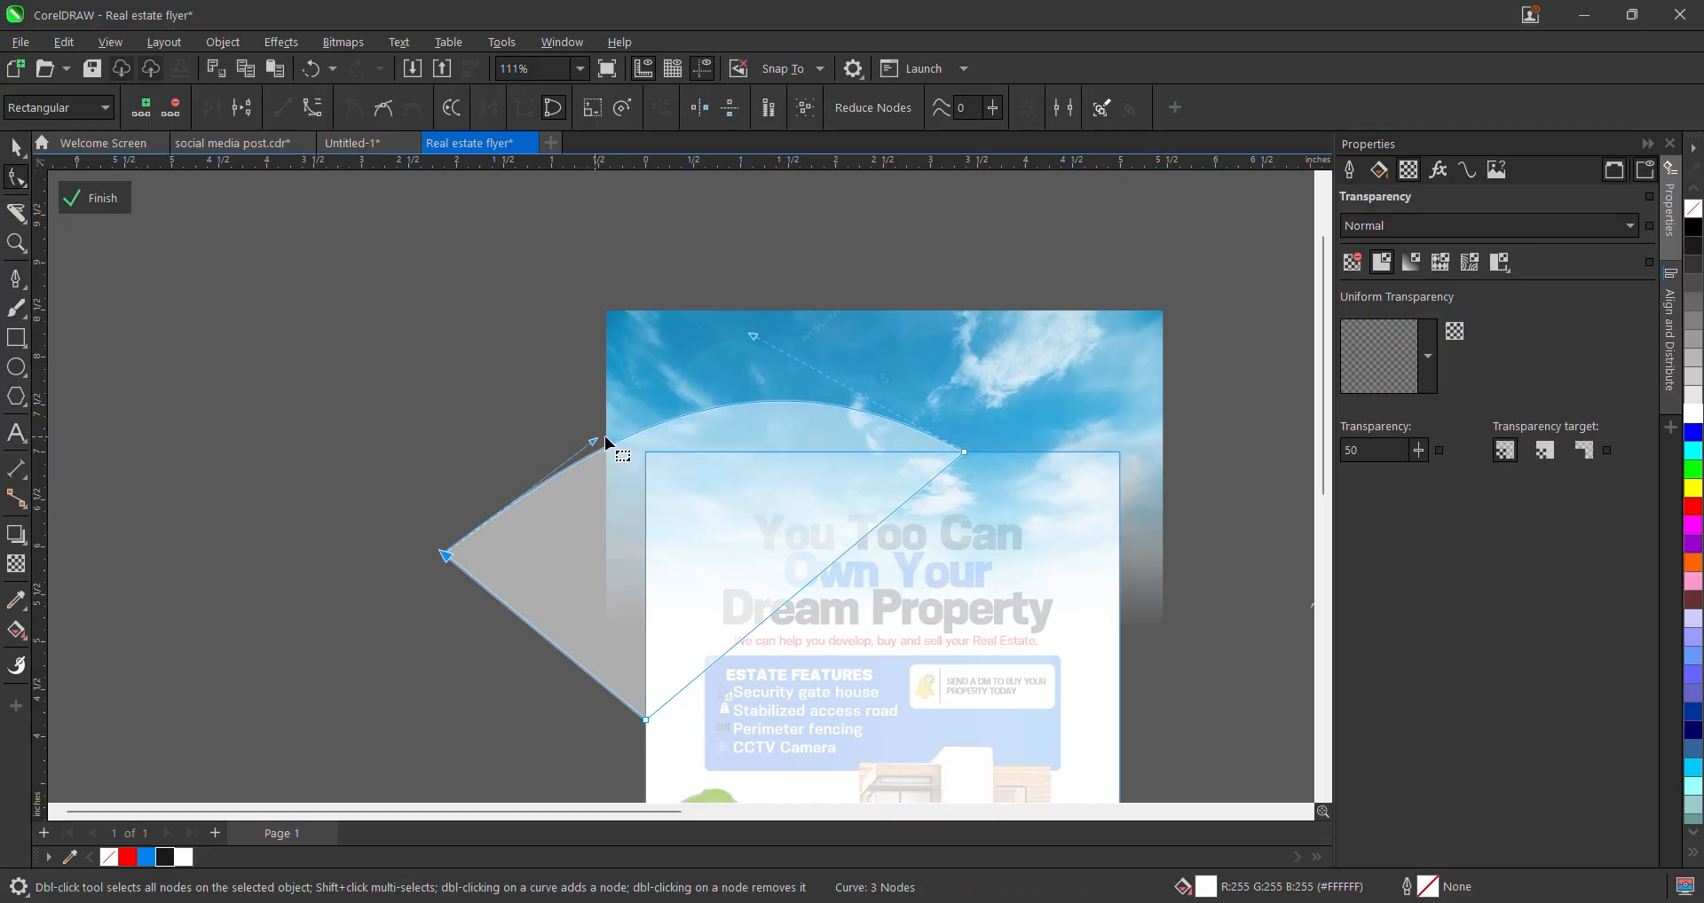
click(93, 198)
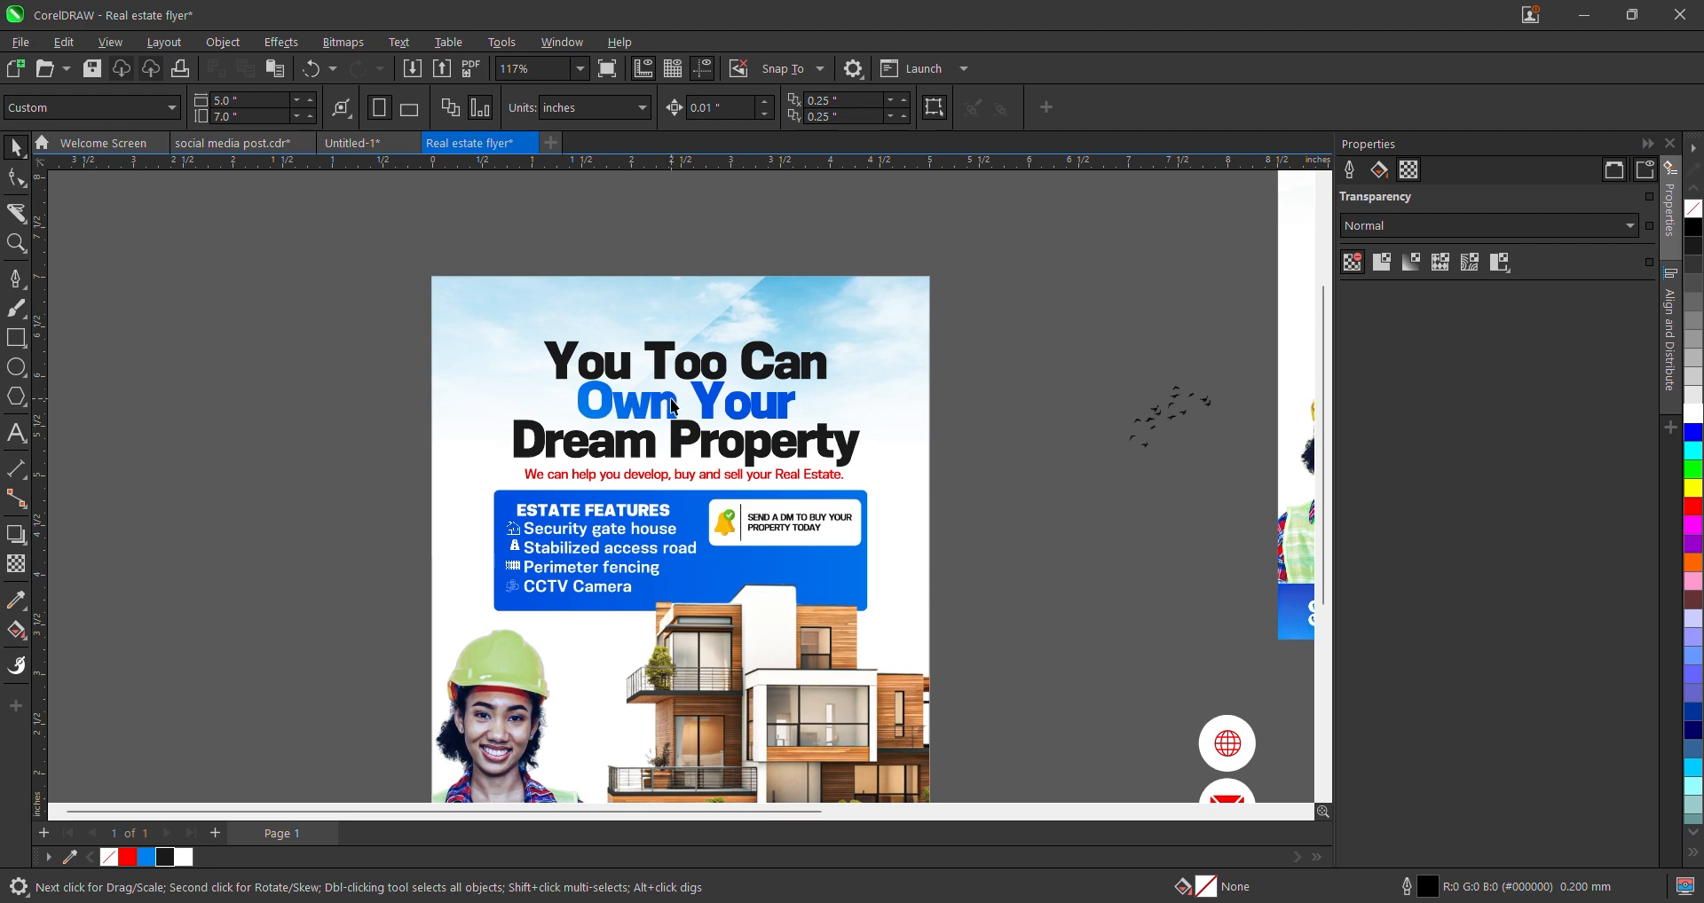
- Cut the headline text group and paste it inside the flyer's PowerClip contents
scroll(648, 408, down, 3)
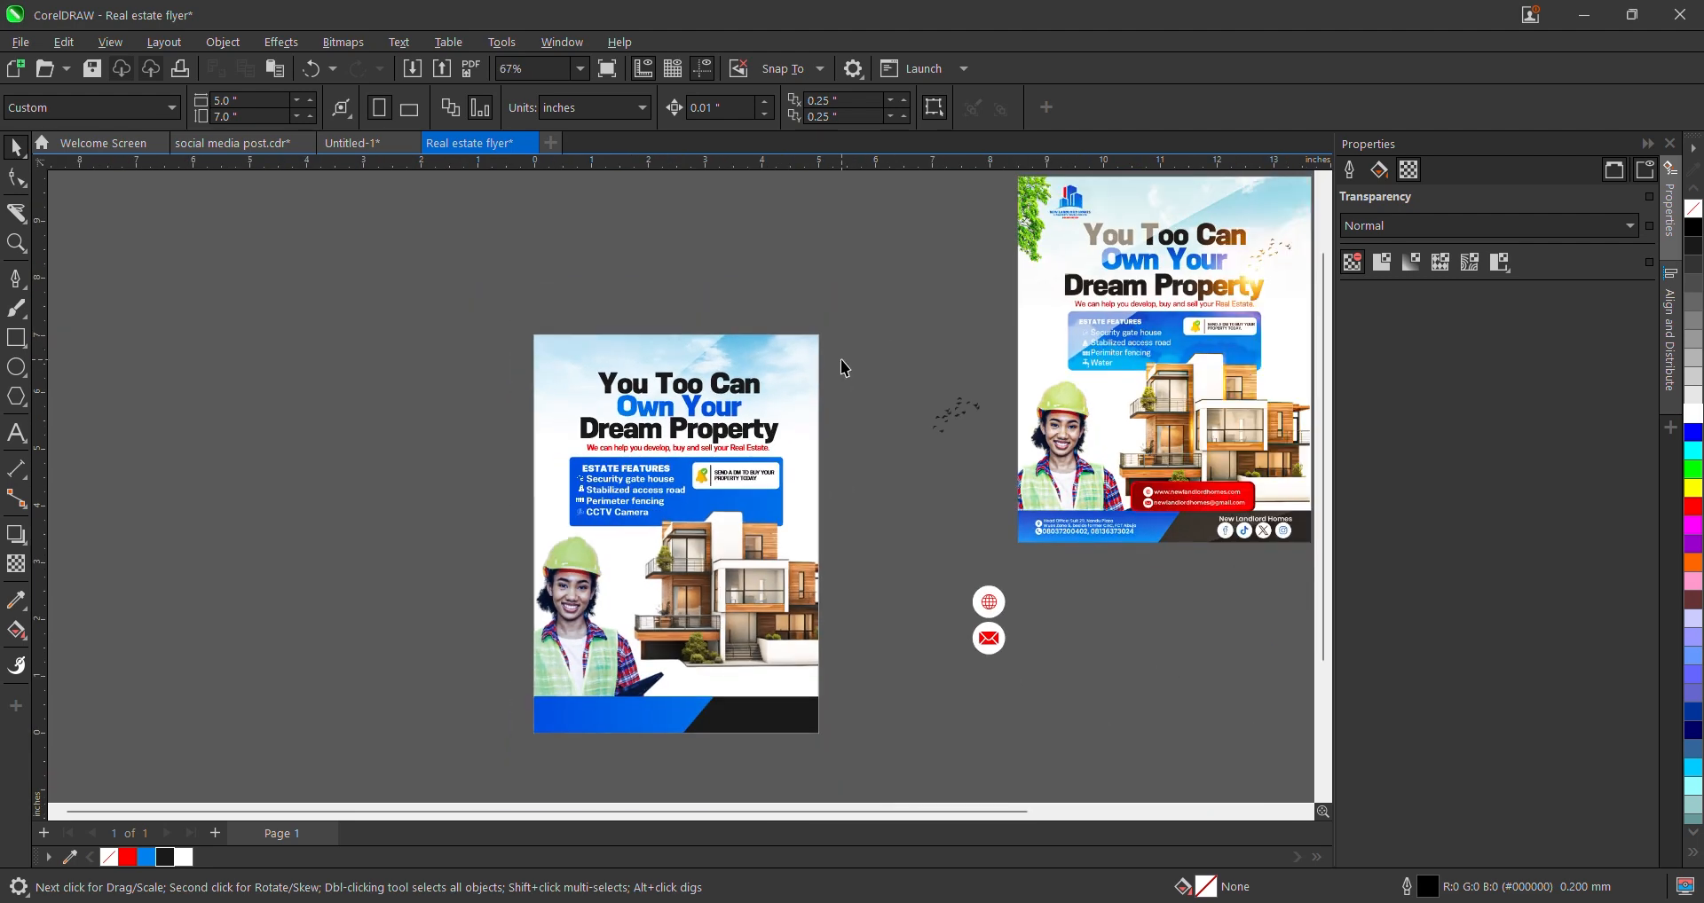
drag(848, 359, 552, 472)
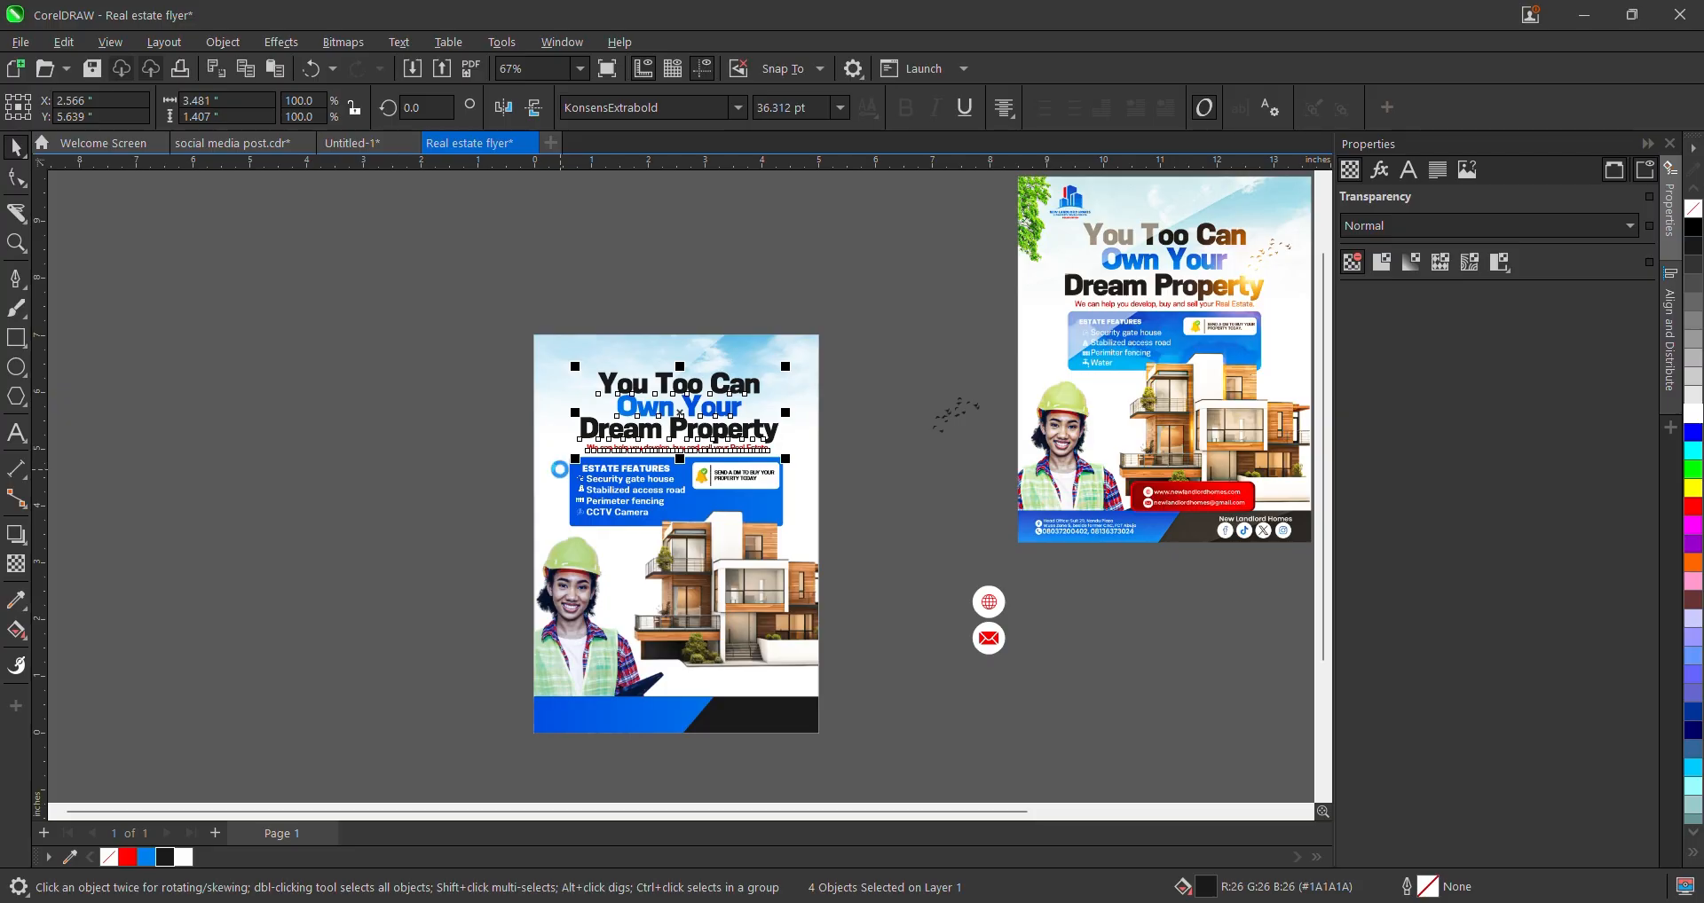
key(ctrl+x)
double_click(696, 425)
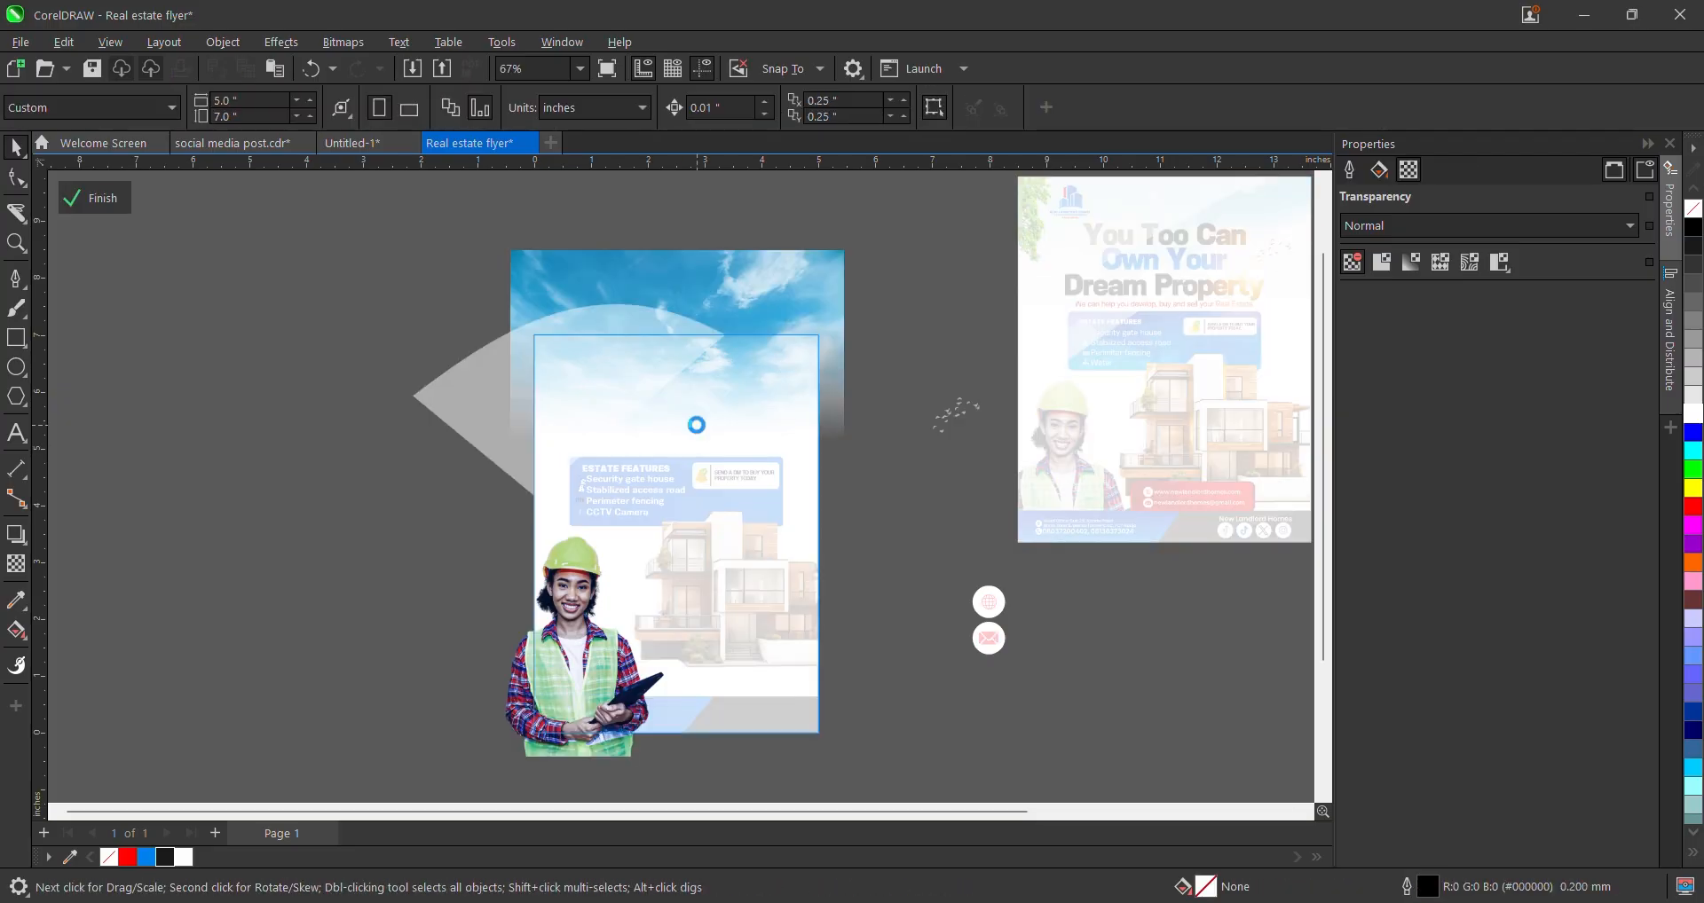
key(ctrl+v)
- Select the translucent triangle, finish PowerClip editing, deselect the flyer and zoom in on it
scroll(695, 425, up, 2)
click(586, 325)
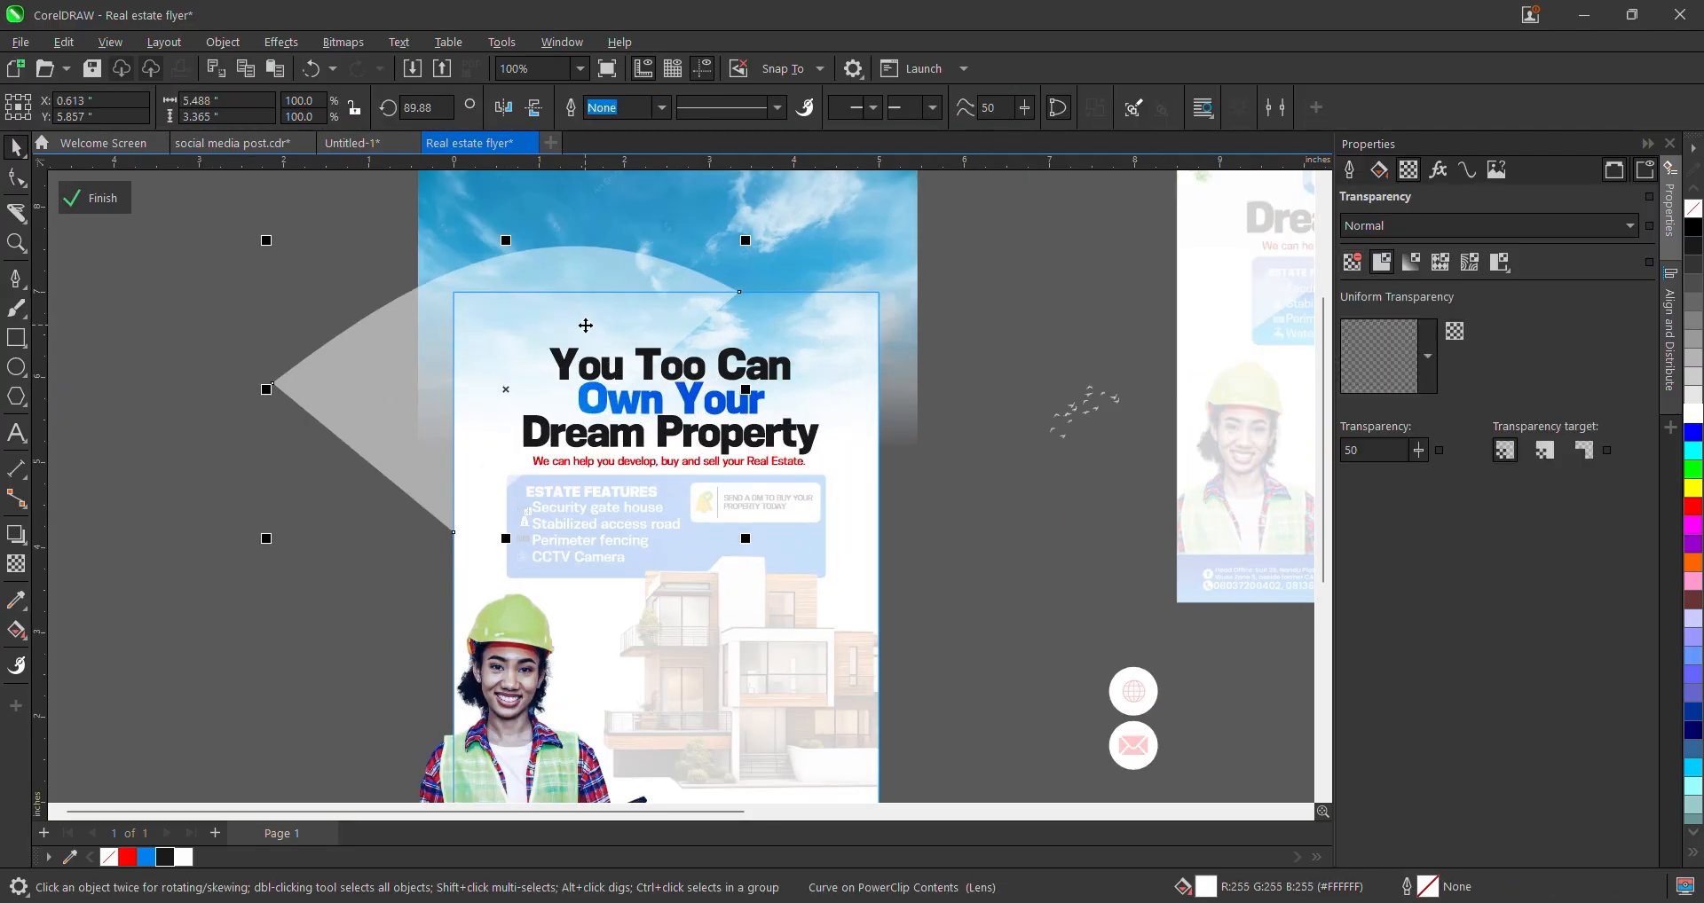
click(100, 197)
scroll(594, 439, down, 2)
scroll(593, 438, up, 1)
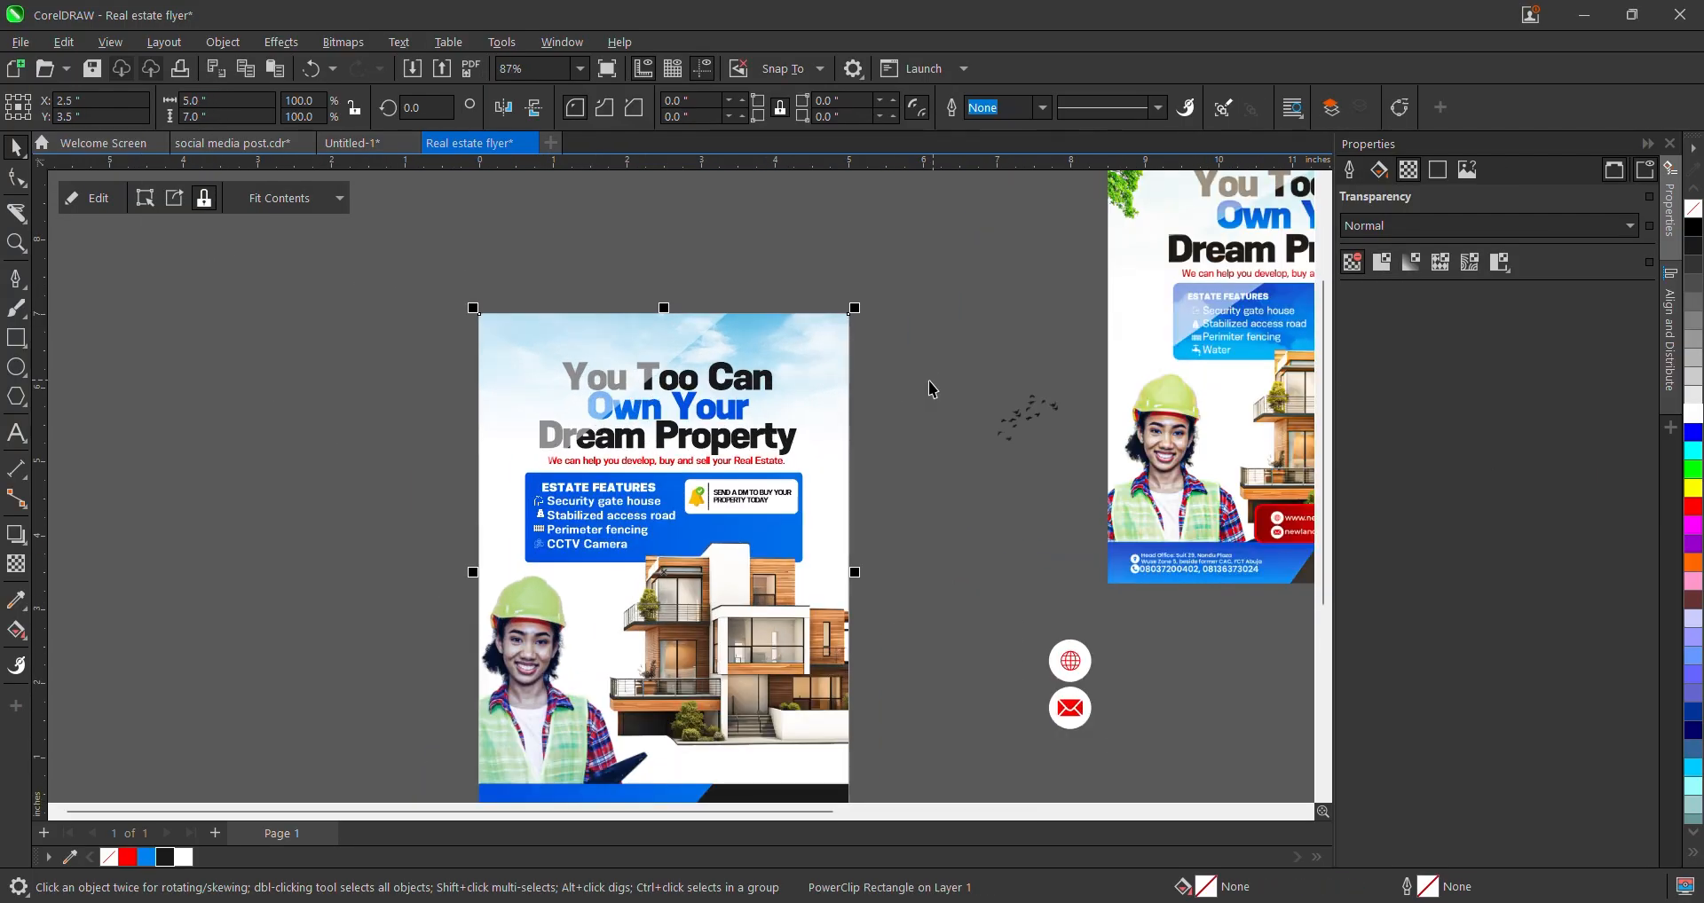
scroll(703, 433, down, 2)
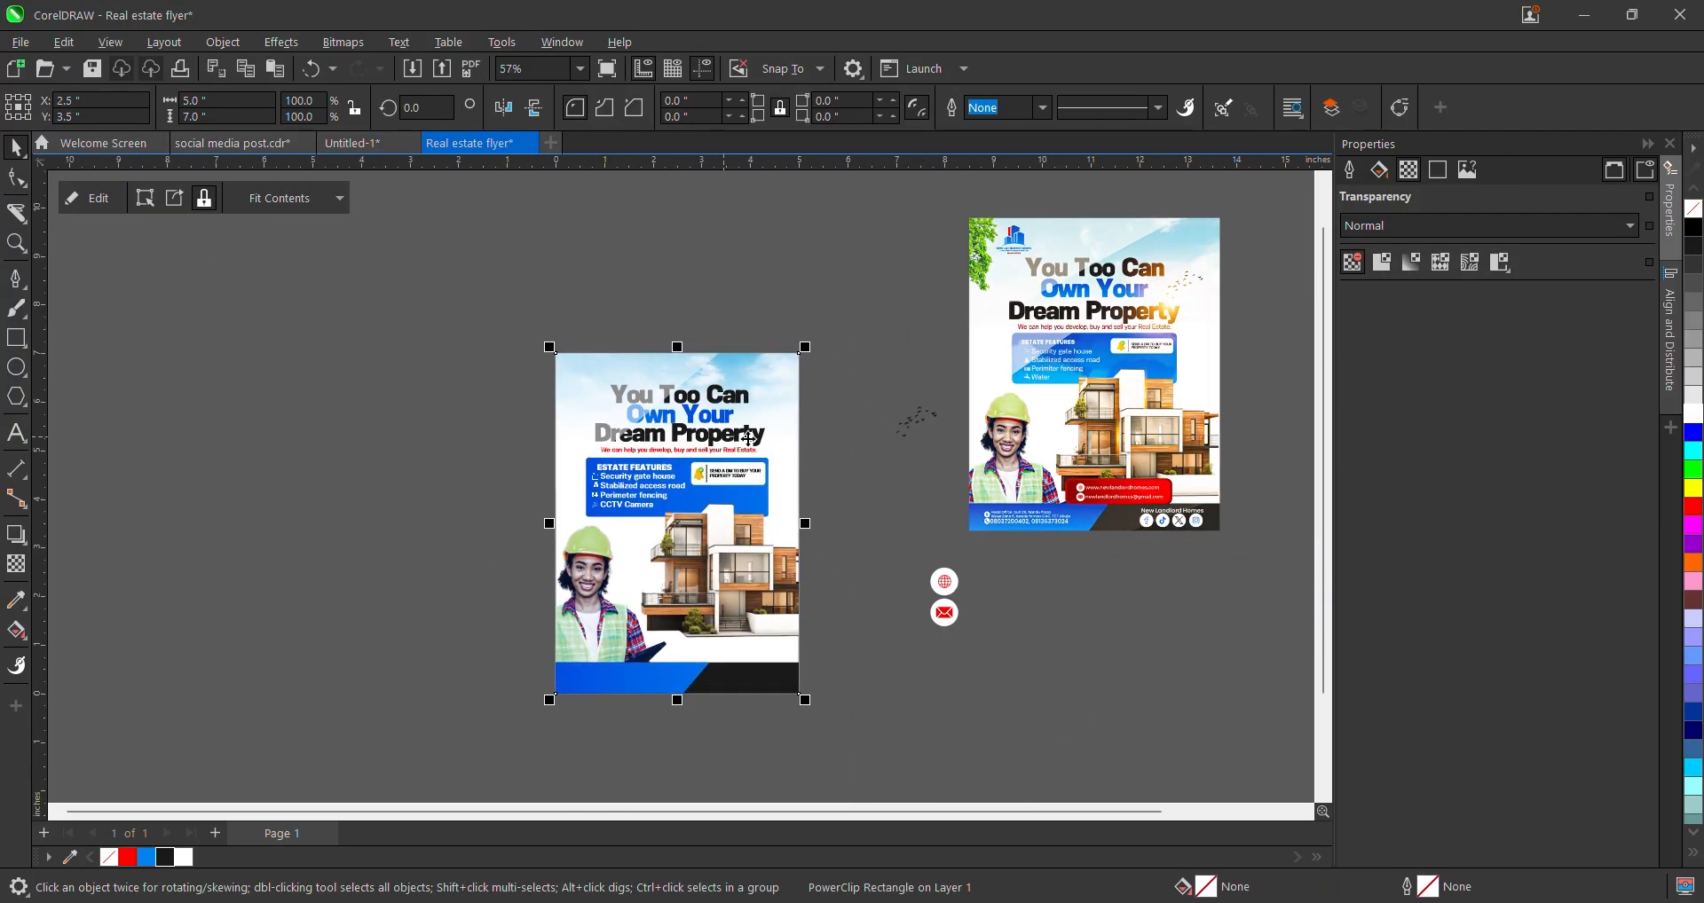
click(919, 473)
scroll(709, 460, up, 1)
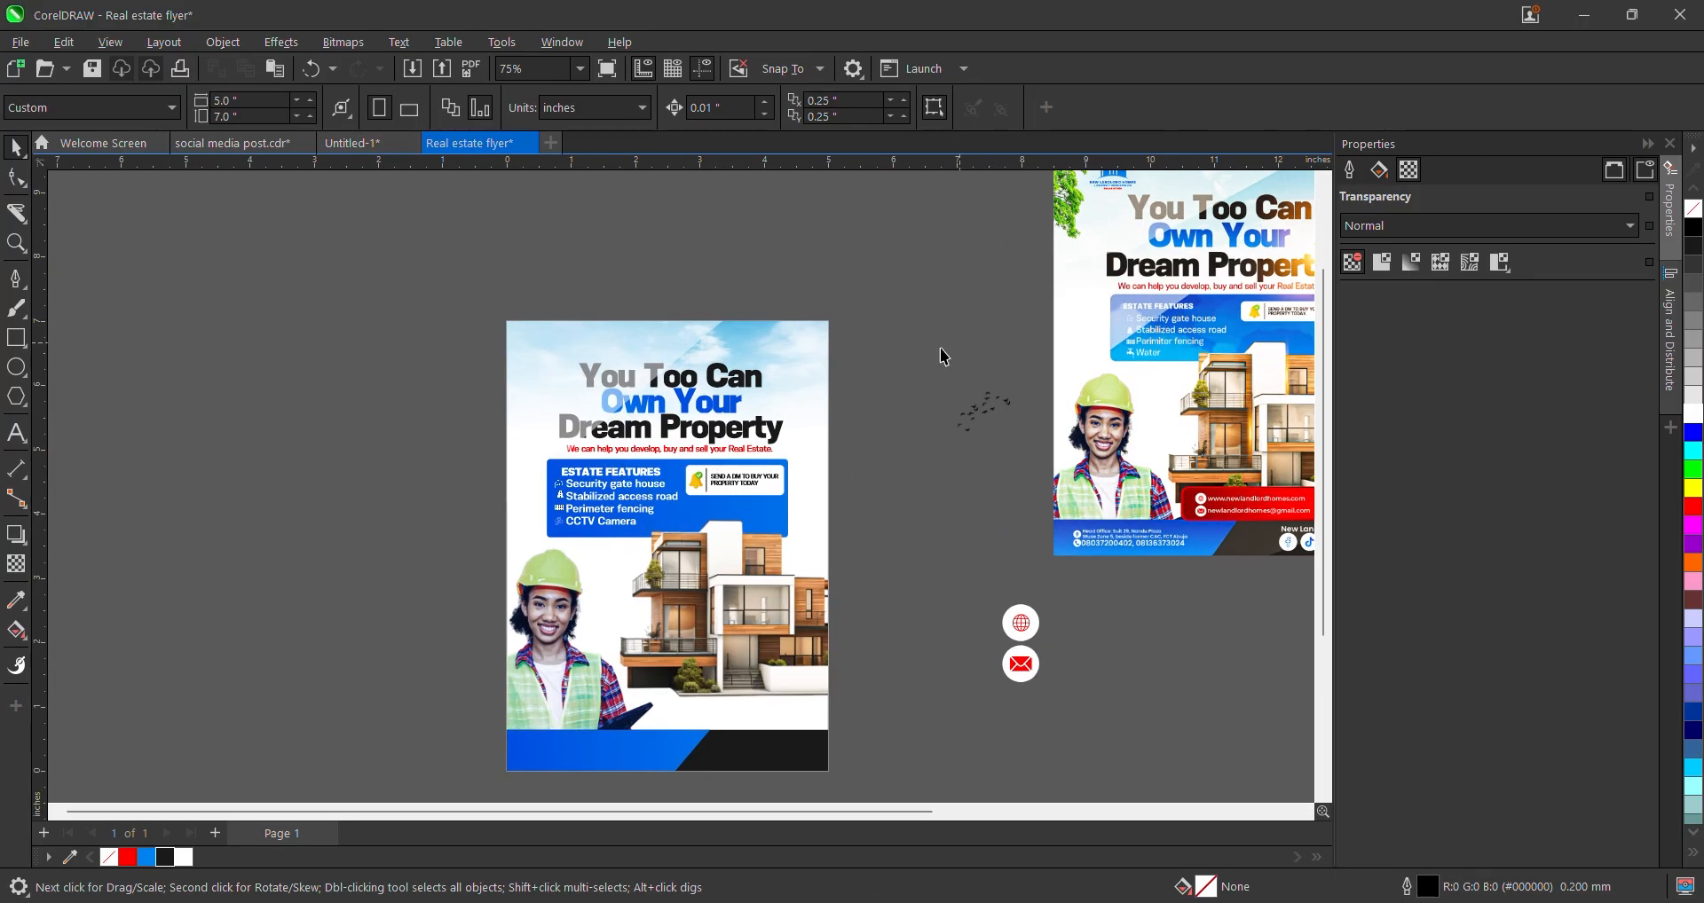
scroll(638, 466, up, 2)
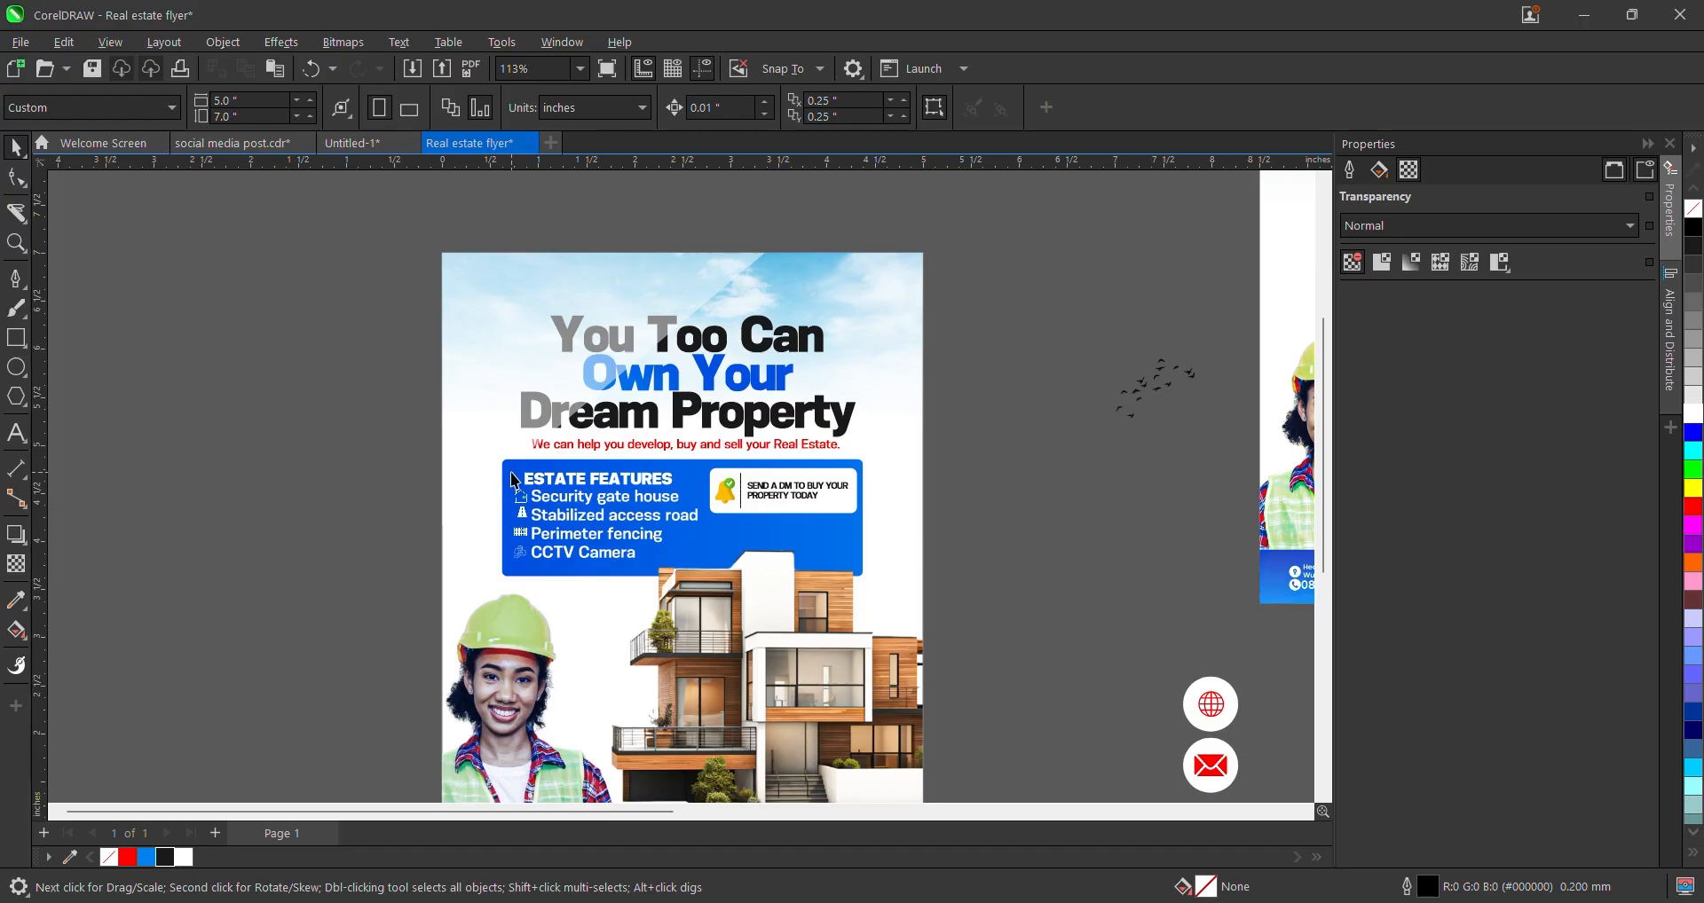
scroll(513, 480, up, 1)
- Pen-draw a triangle over the blue features box's top-left corner
click(25, 282)
scroll(440, 480, up, 2)
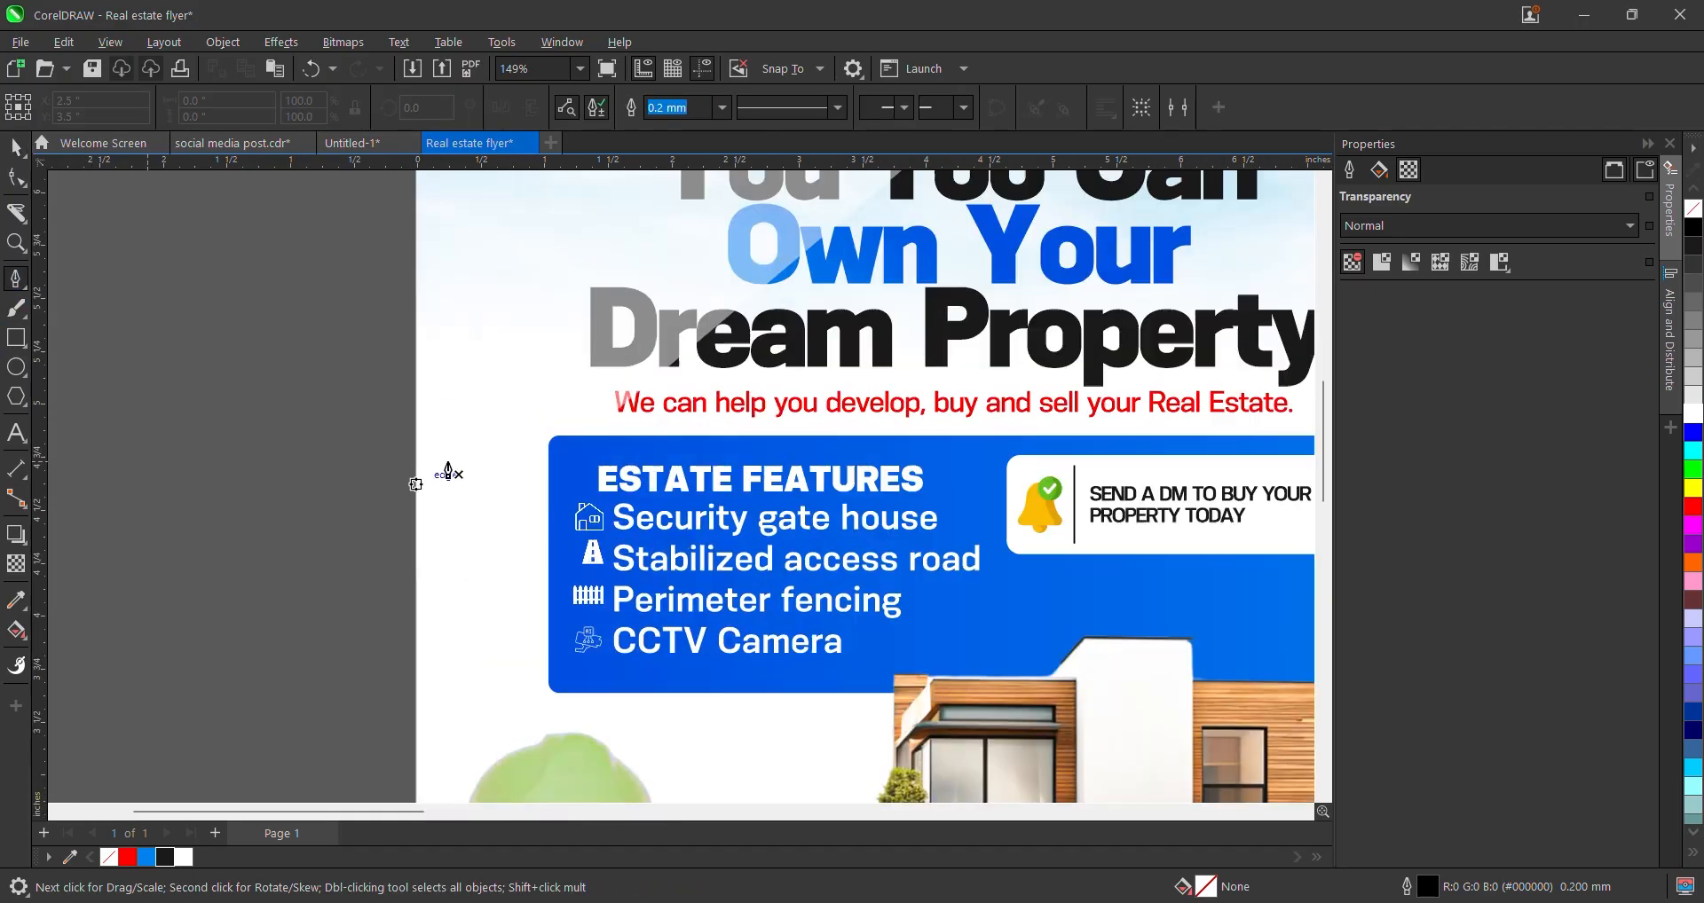
click(548, 449)
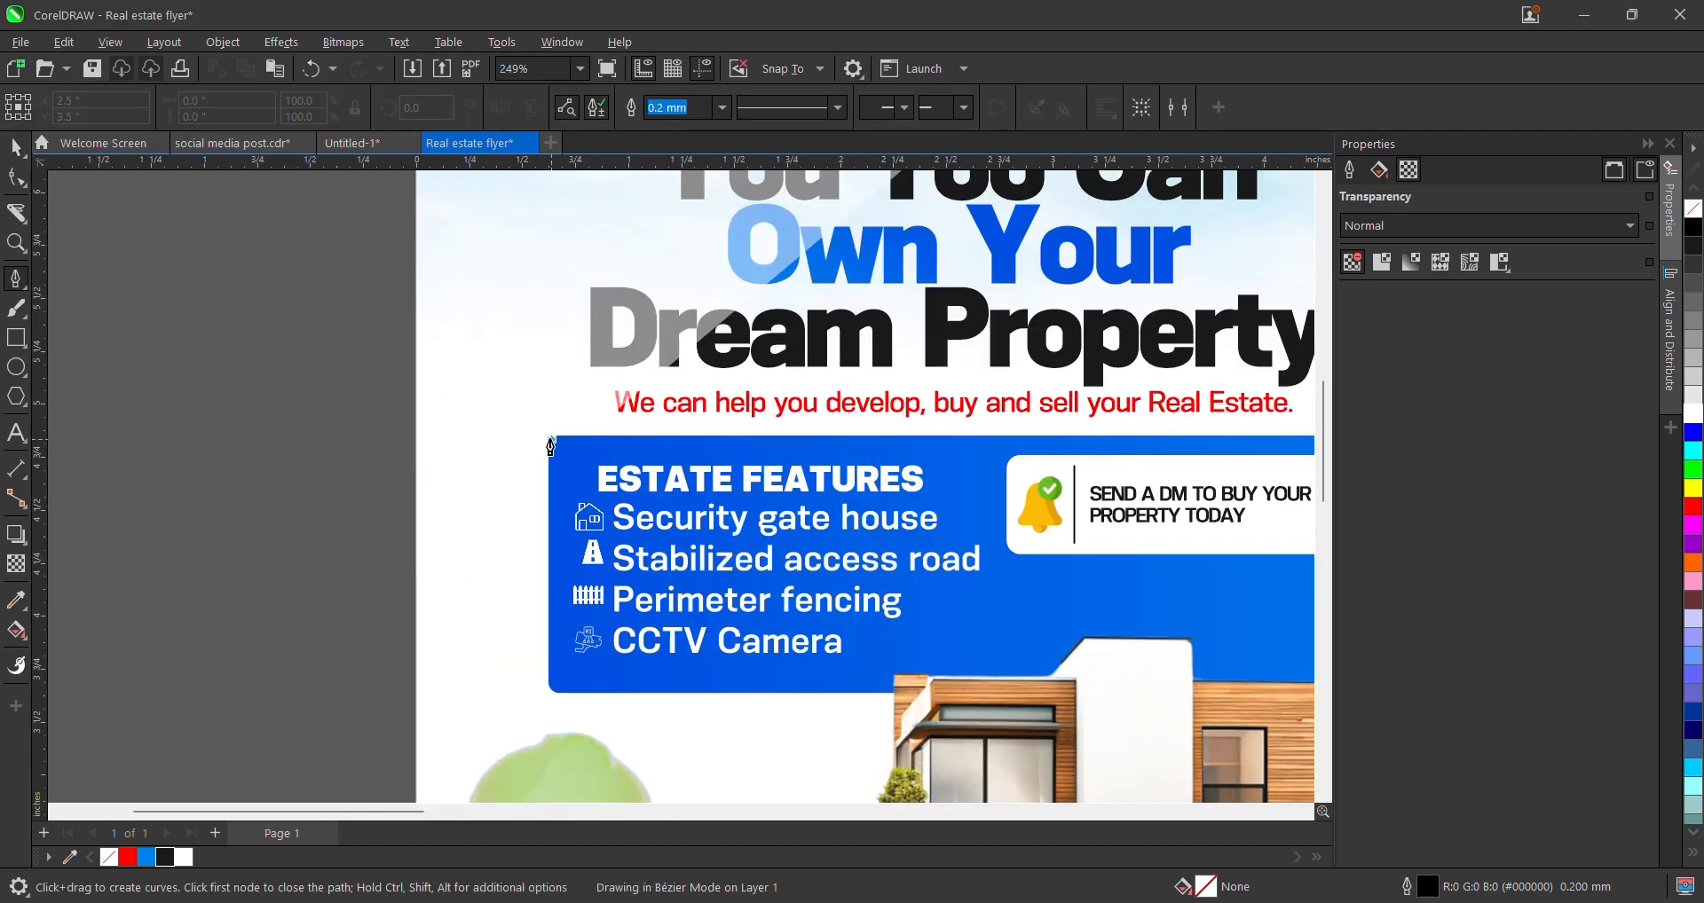
click(552, 606)
scroll(552, 606, down, 5)
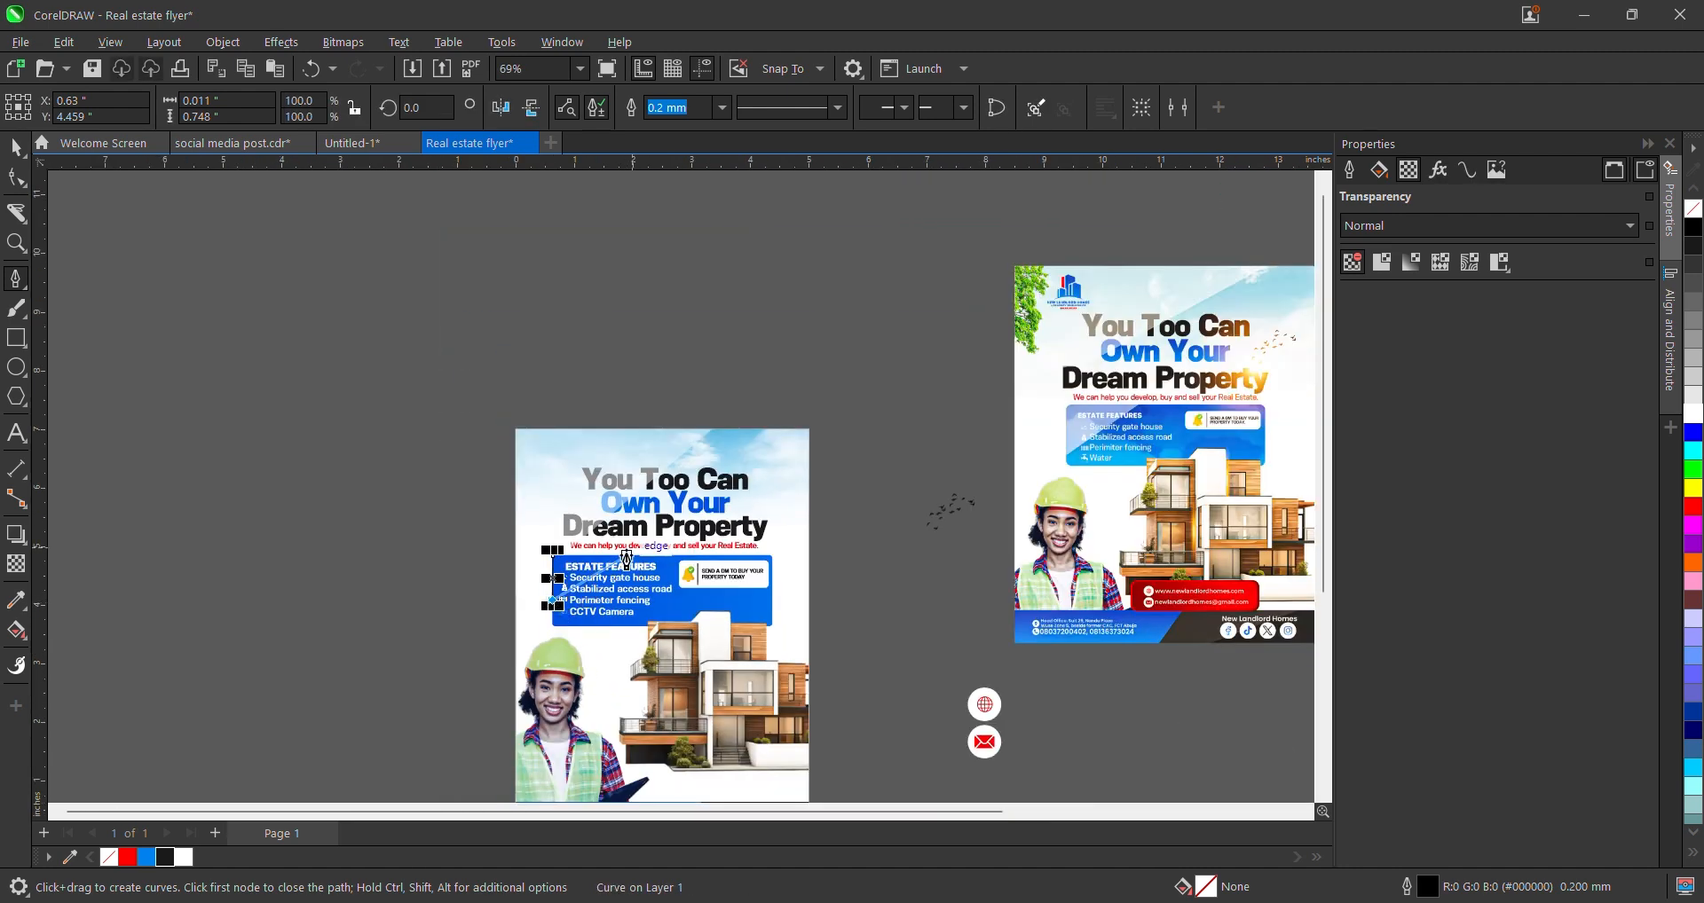
scroll(626, 559, up, 4)
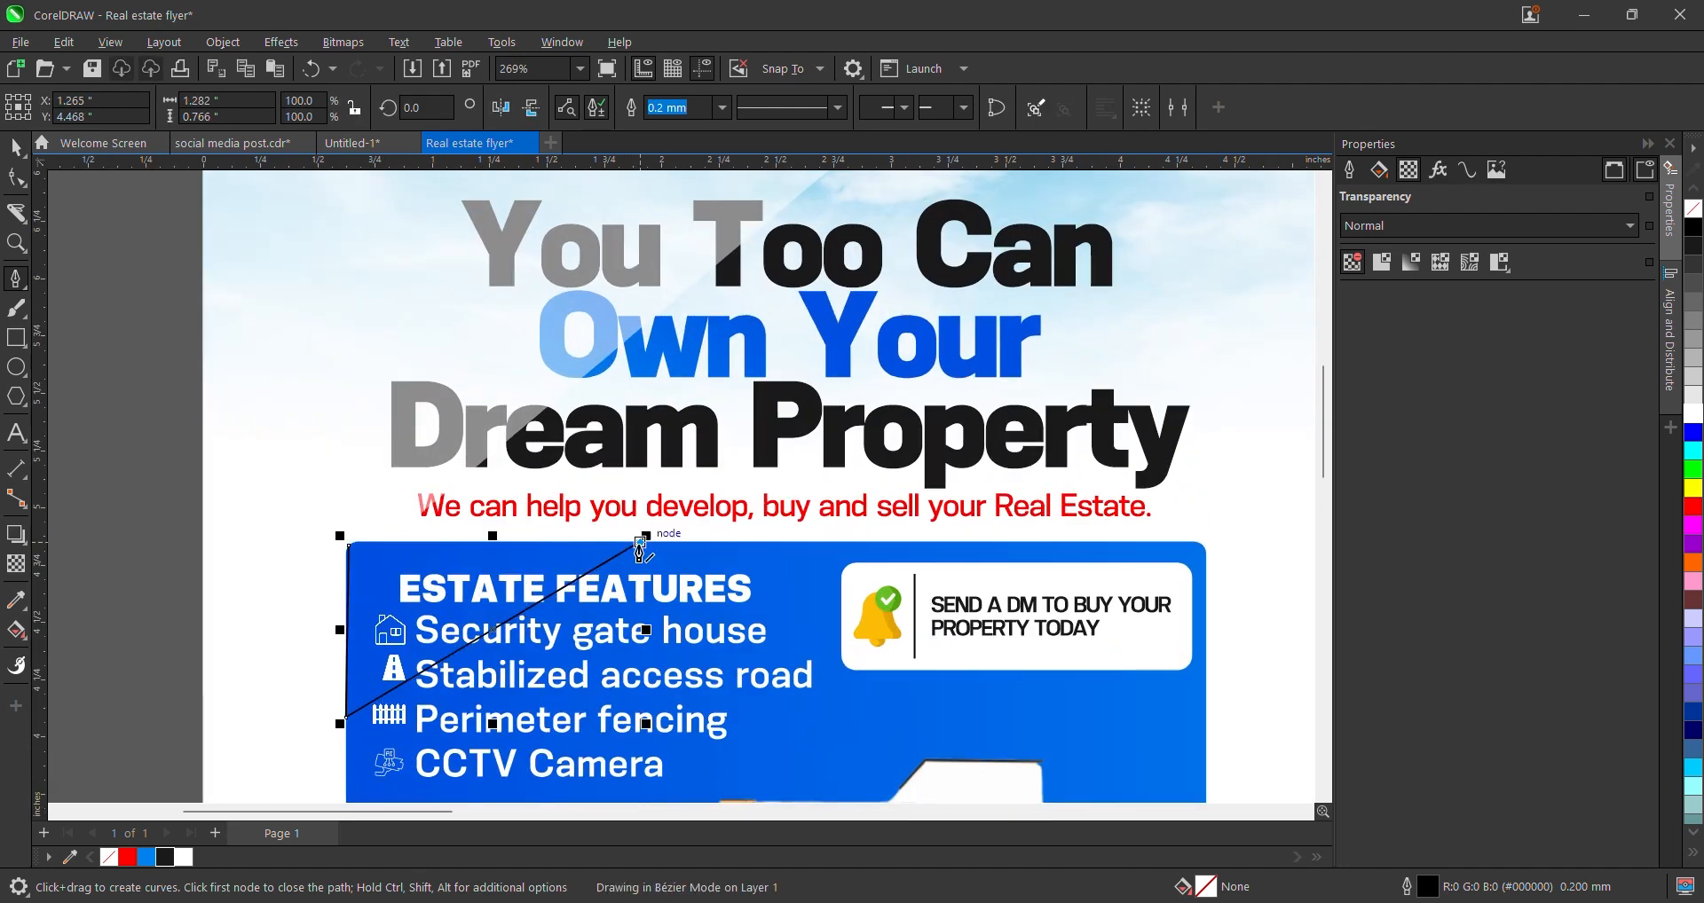
scroll(445, 541, up, 2)
click(258, 546)
scroll(500, 536, down, 3)
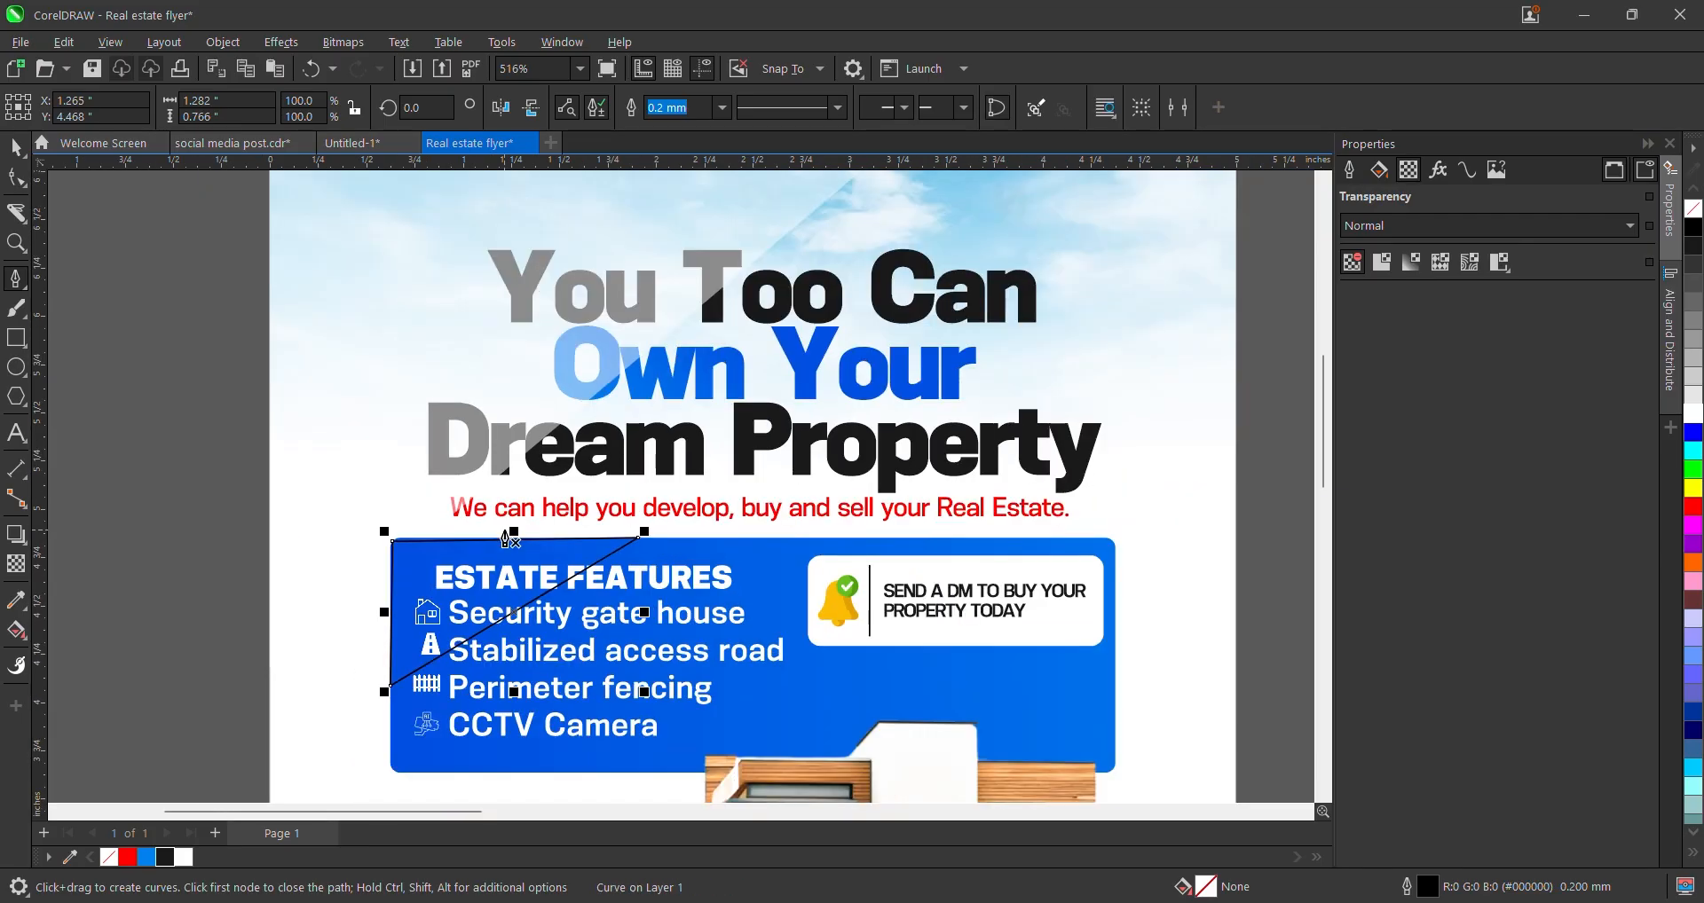
key(space)
- Fill the triangle white, set its outline to None and apply 50 uniform transparency
click(1693, 414)
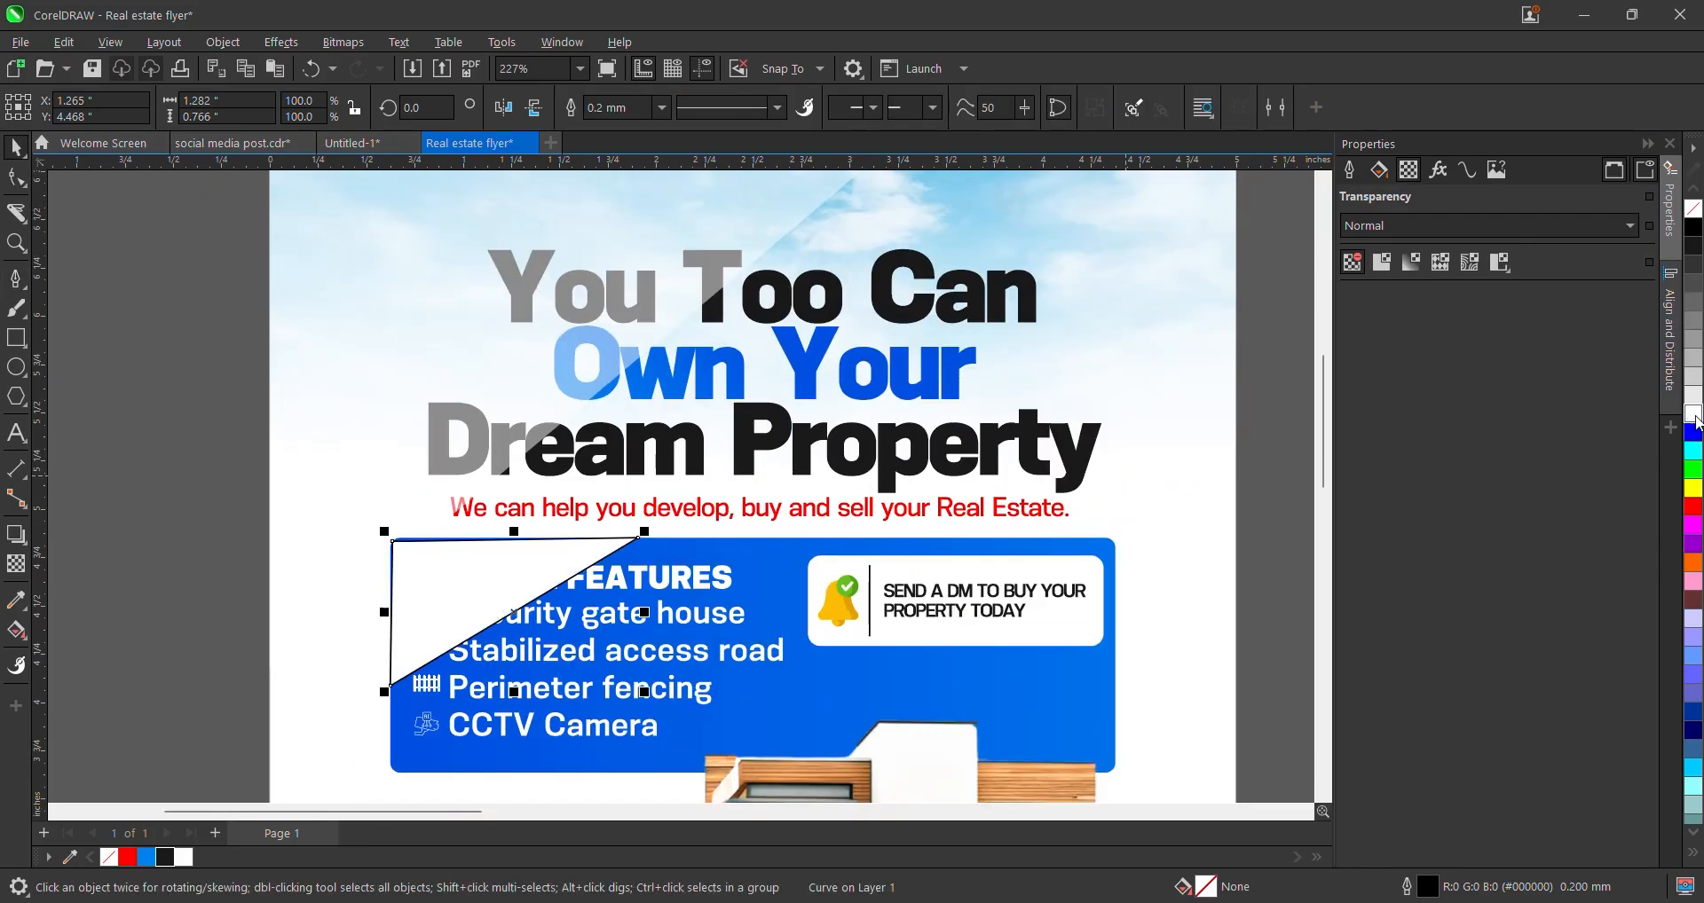
click(661, 107)
click(613, 127)
click(13, 570)
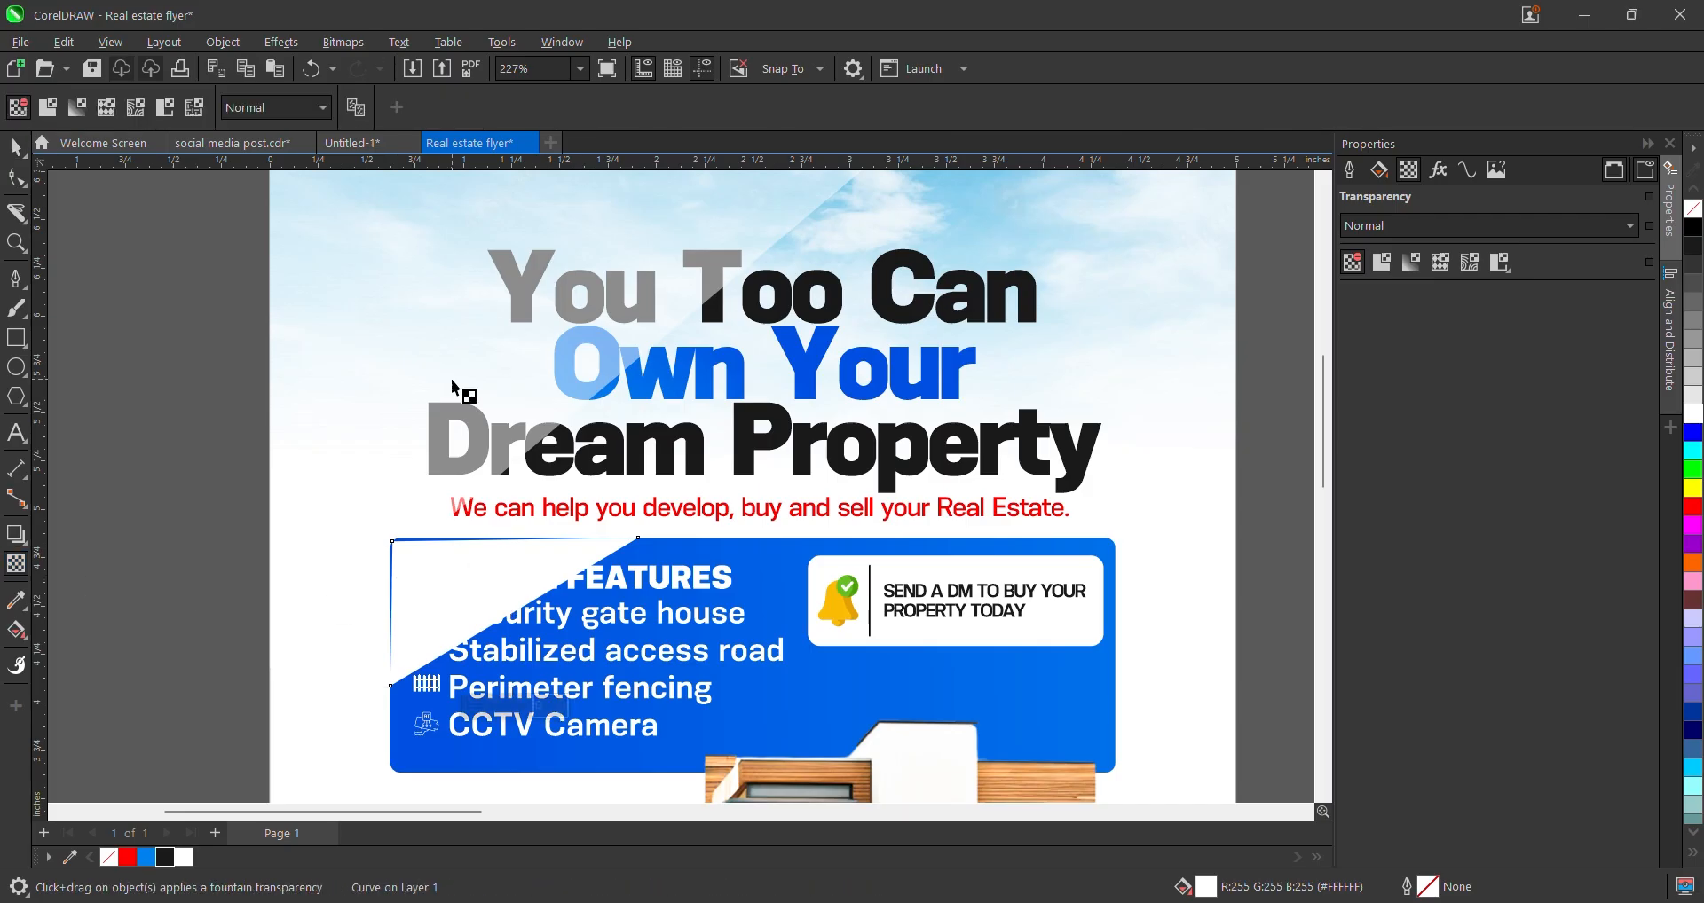
click(53, 108)
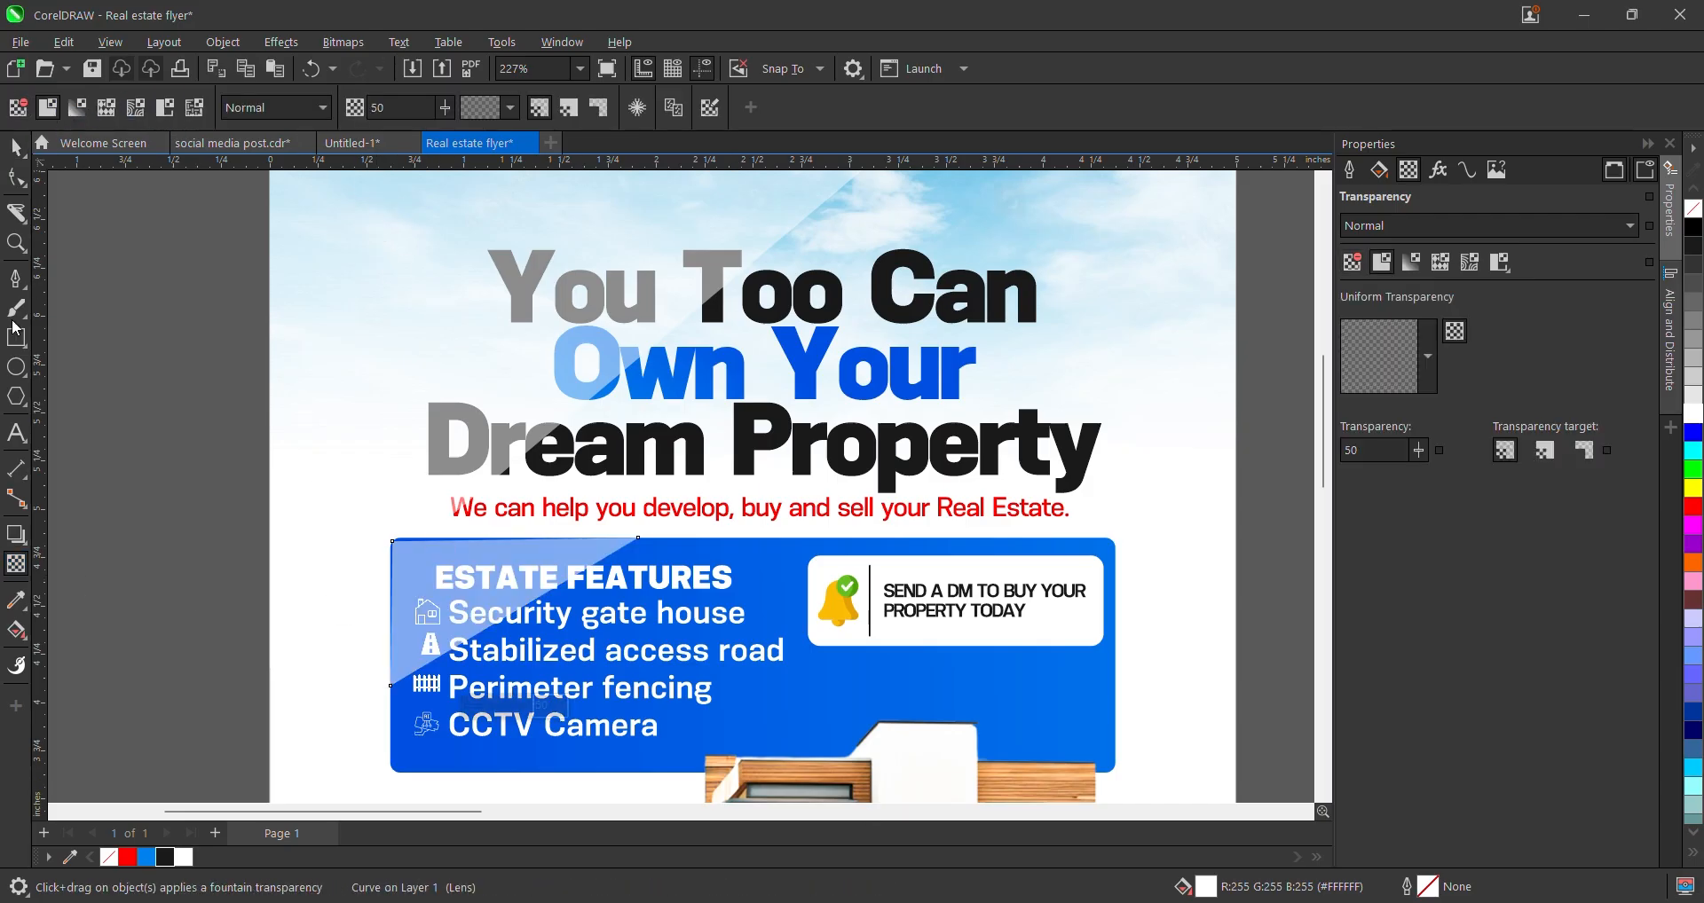
click(15, 147)
scroll(390, 586, up, 4)
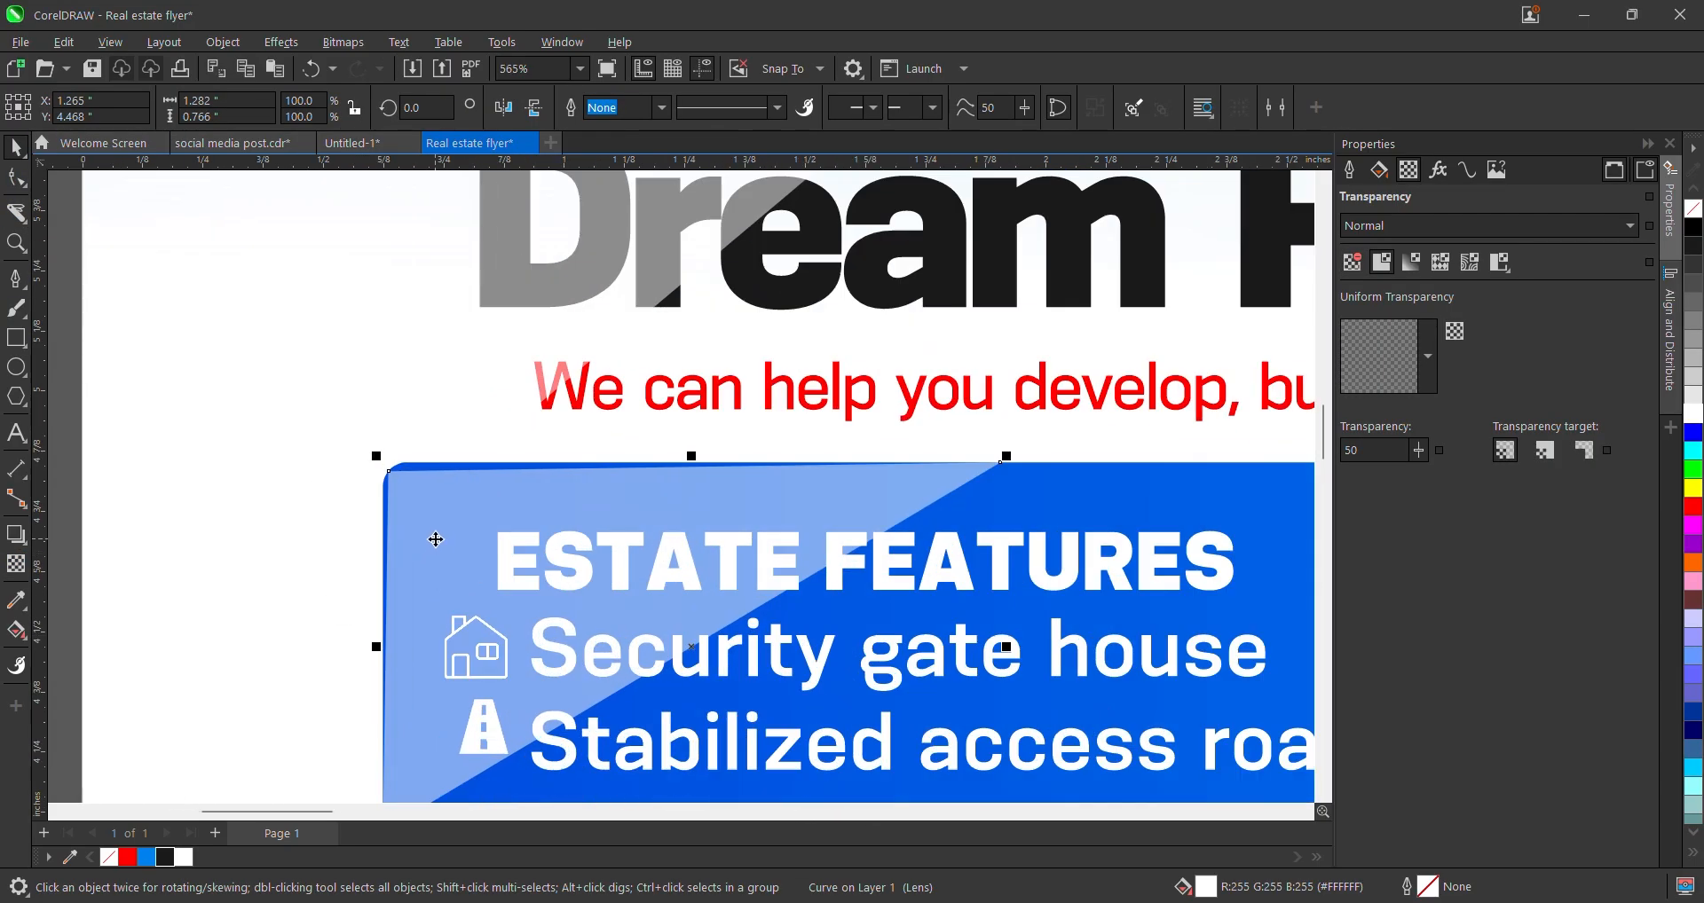
- PowerClip the triangle inside the blue features box, enlarge it over the corner, and finish
right_click(432, 536)
click(552, 551)
click(992, 497)
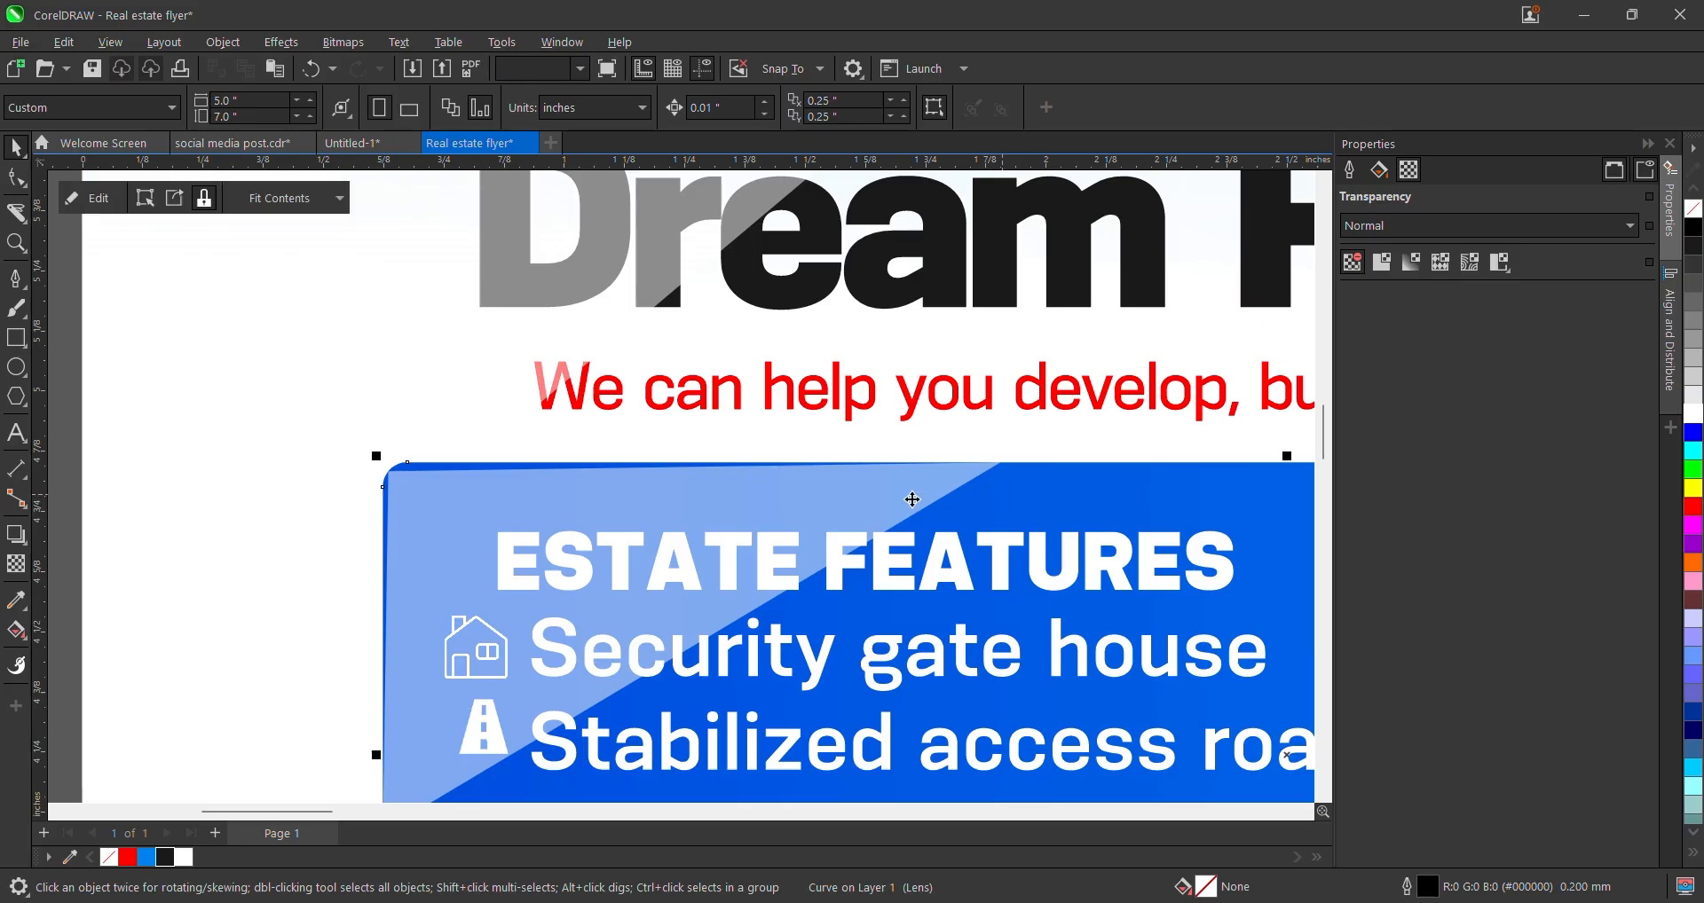
double_click(848, 496)
click(817, 506)
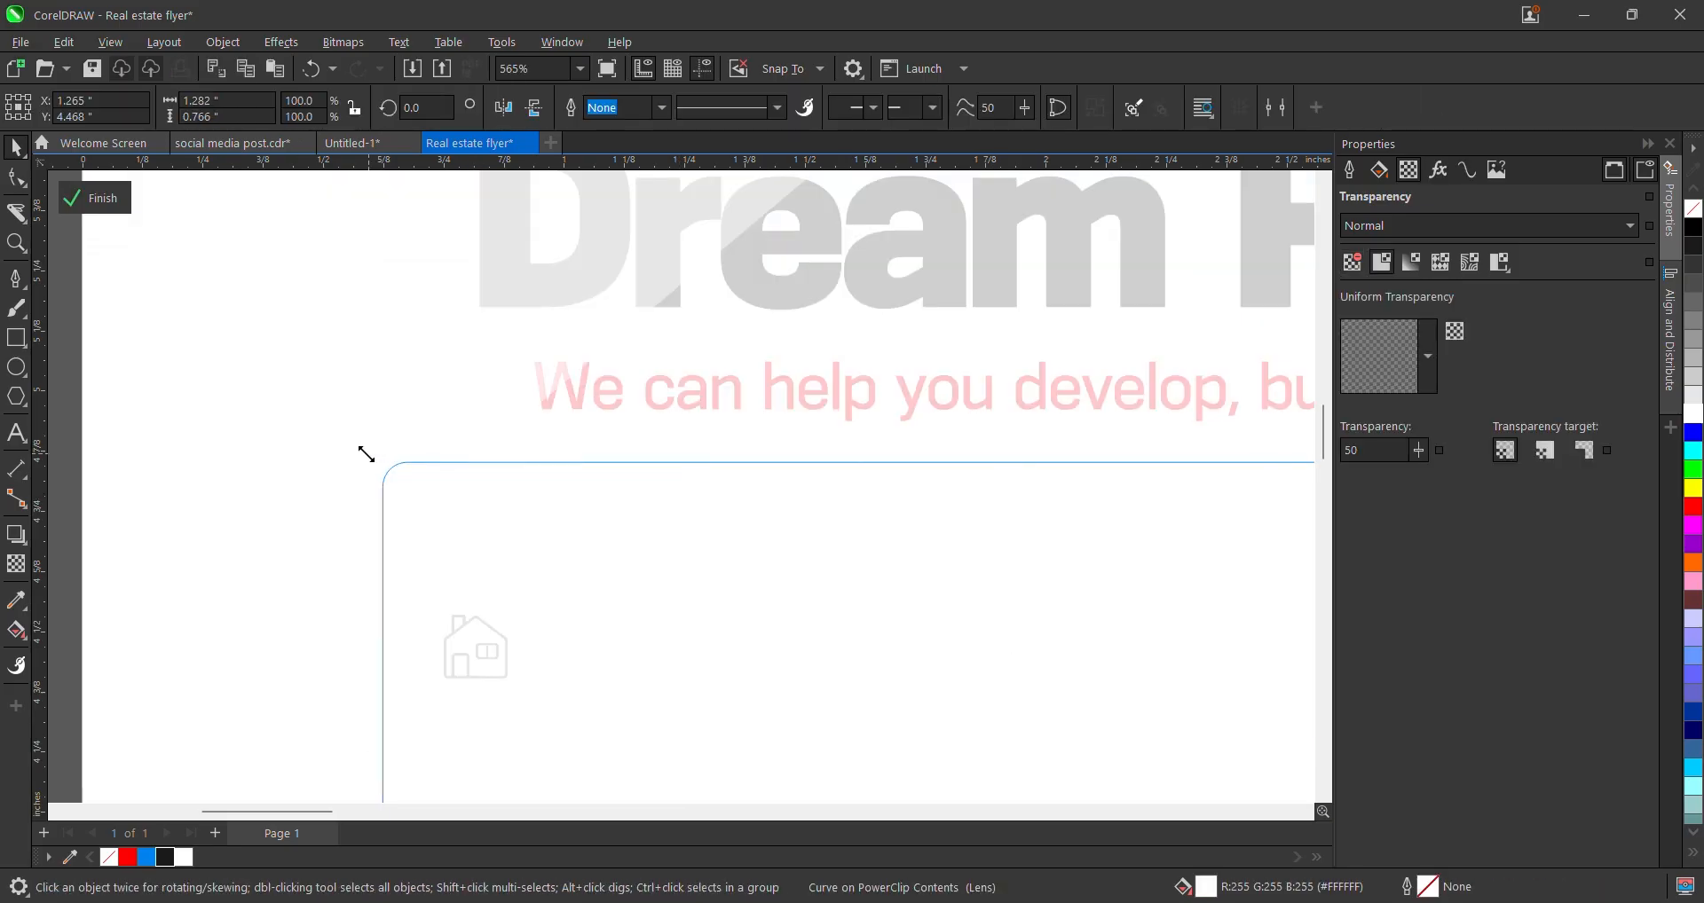
drag(366, 454, 313, 415)
scroll(426, 444, down, 3)
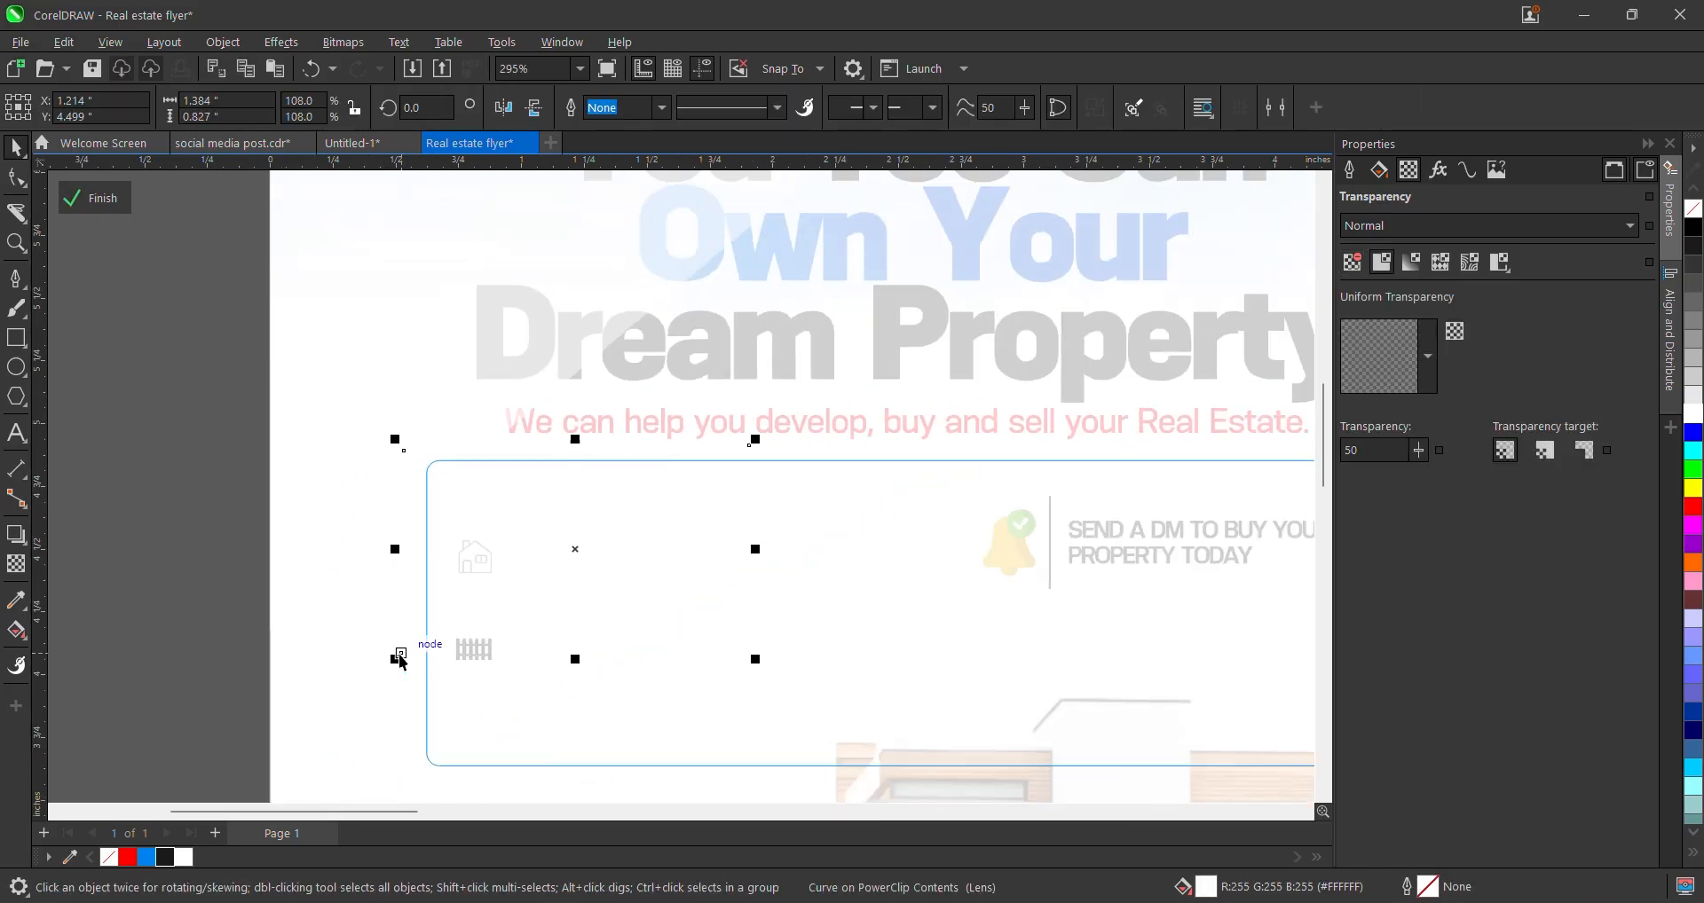
drag(755, 661, 850, 690)
click(122, 198)
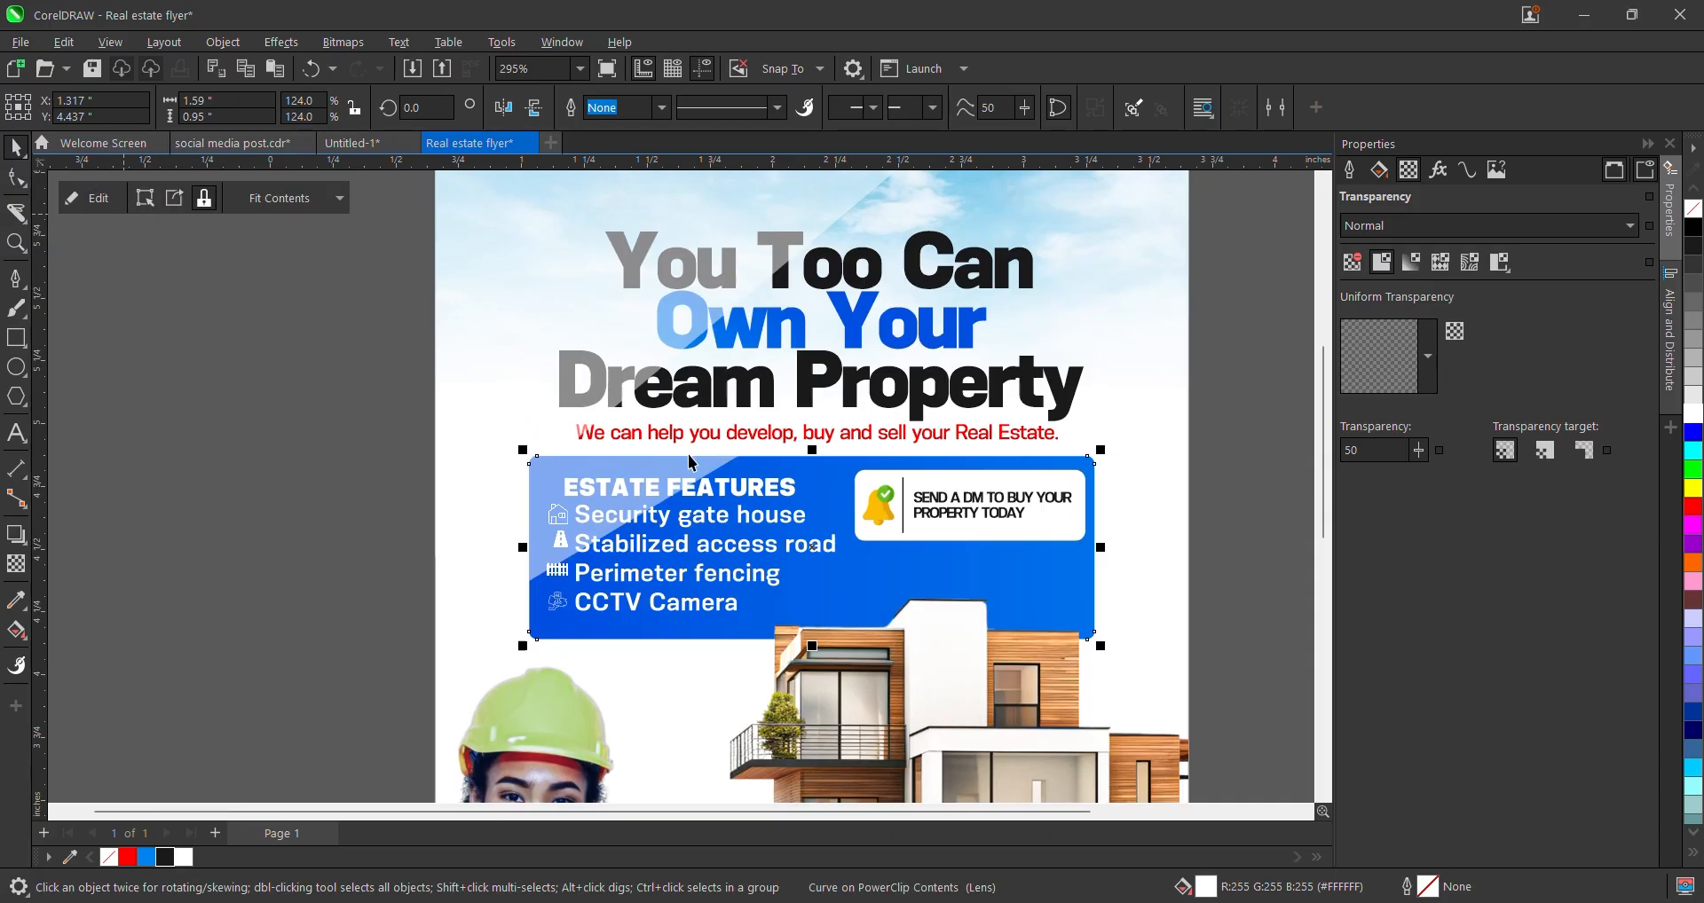
- Select the Estate Features text and icons, then the email icon circle
drag(296, 440, 828, 610)
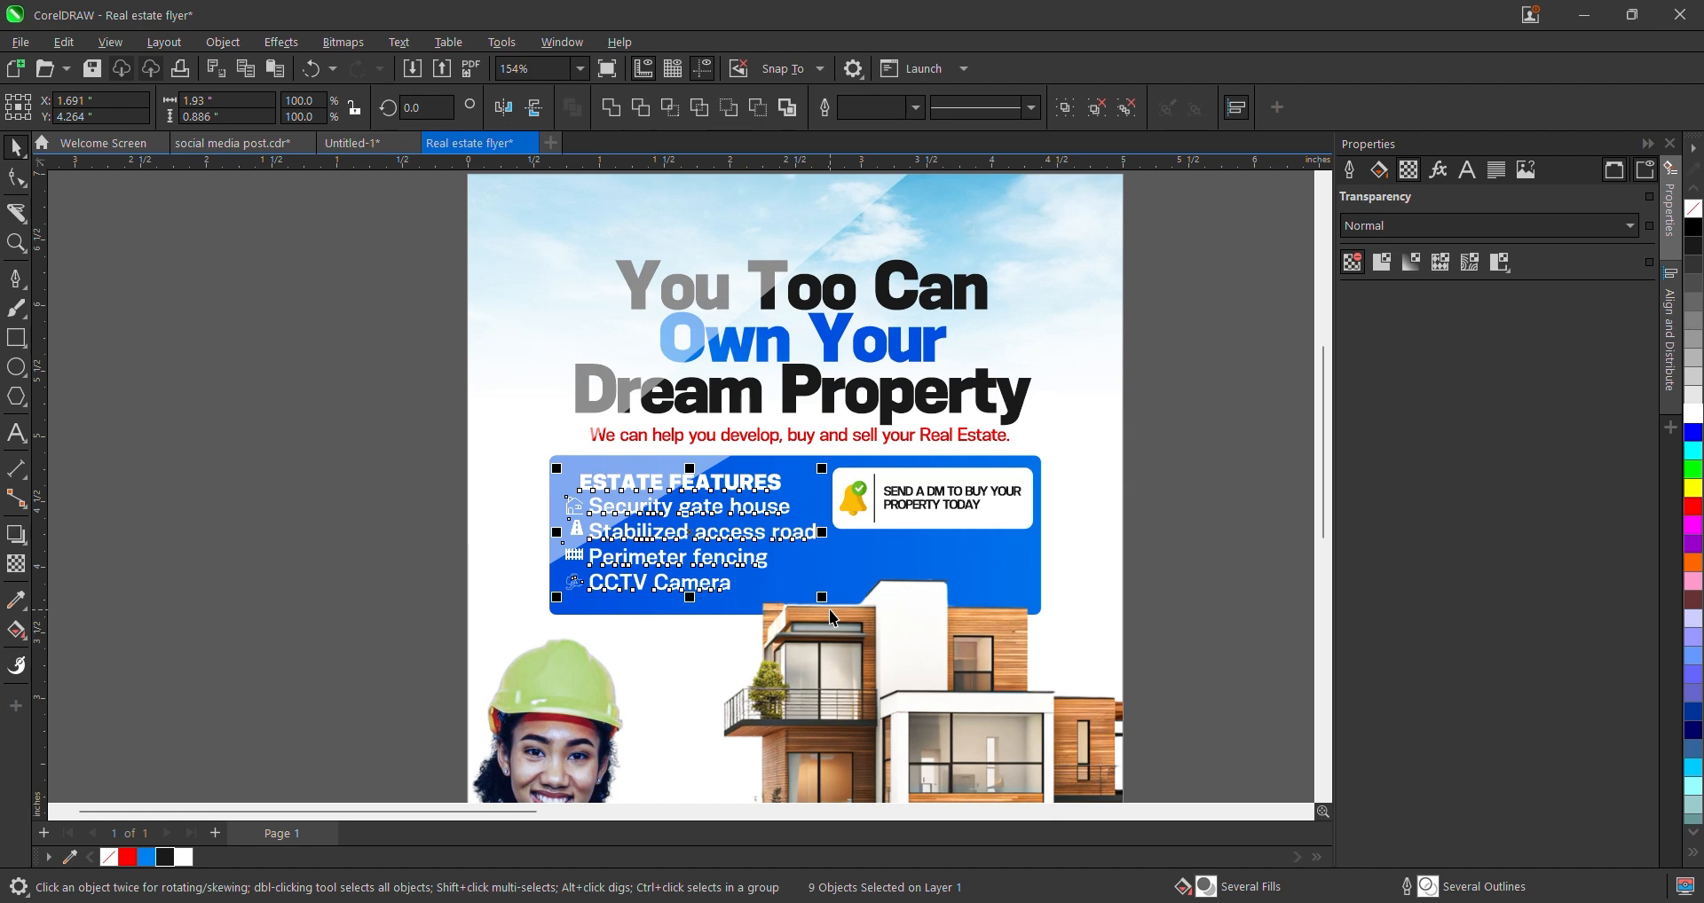
click(502, 542)
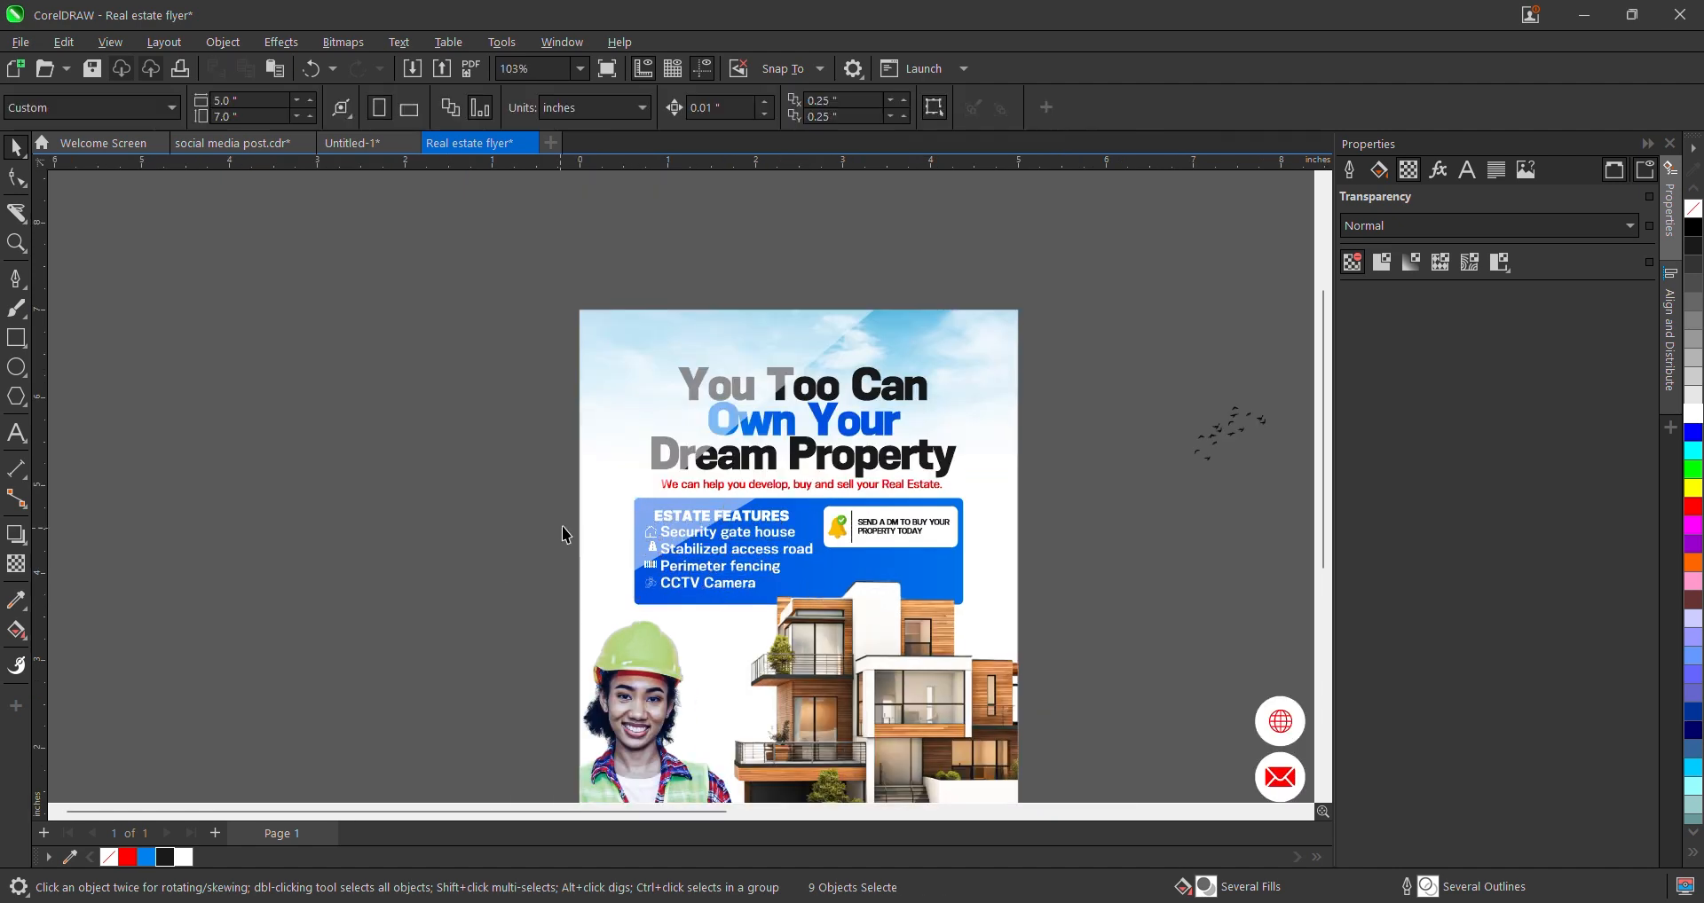
scroll(589, 501, down, 4)
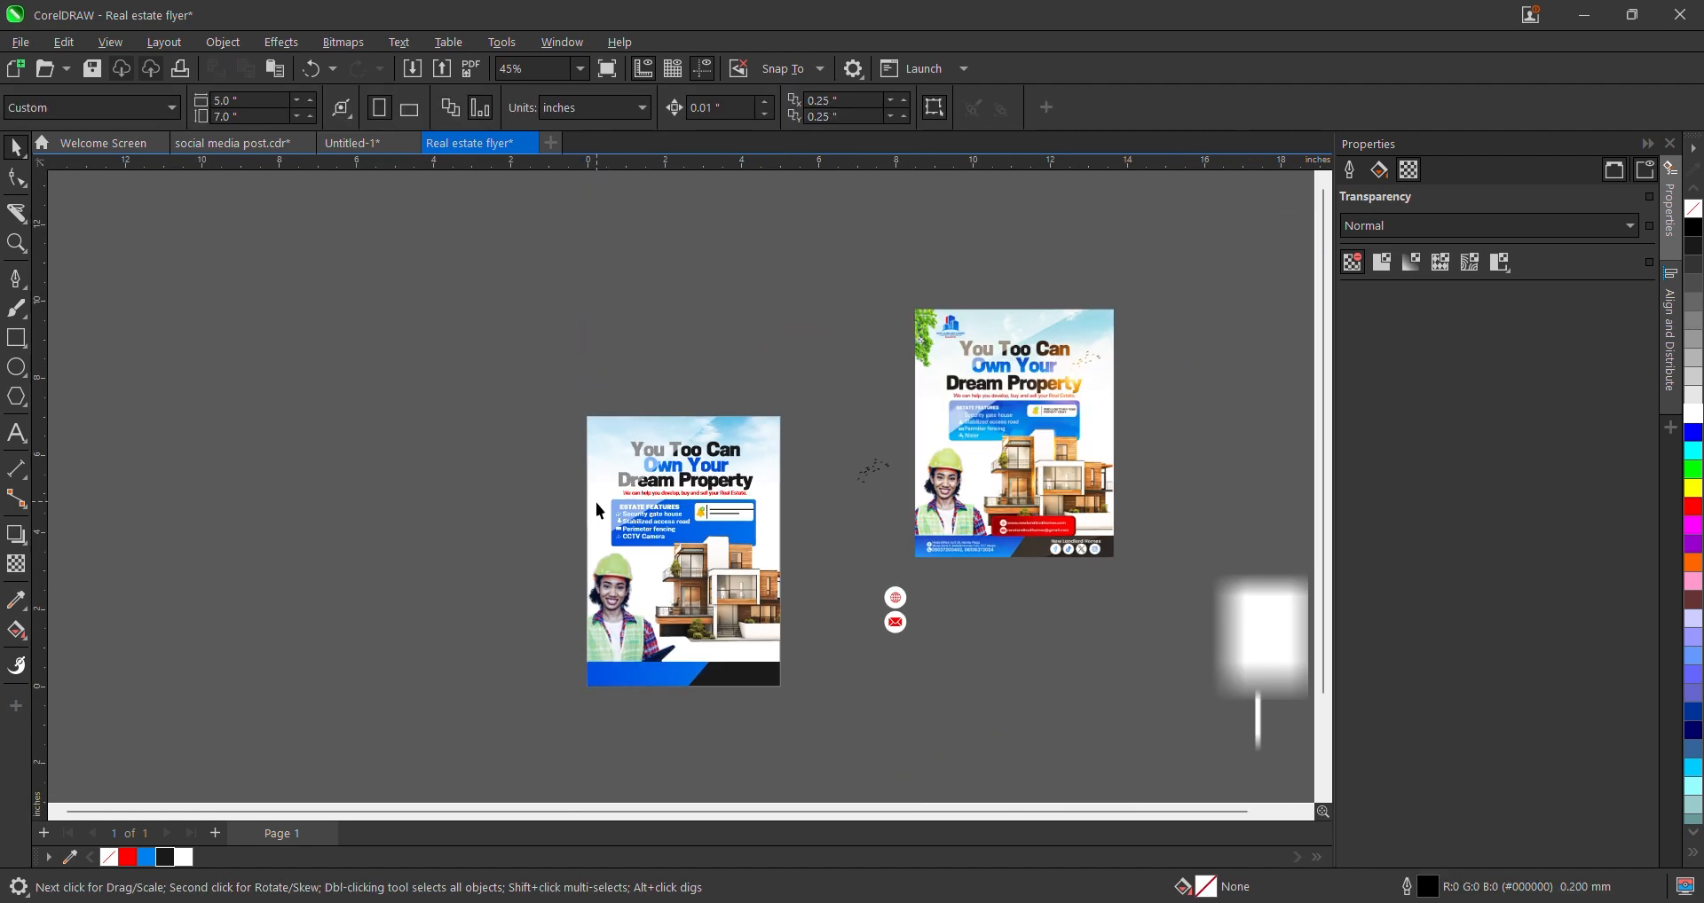
scroll(595, 503, down, 2)
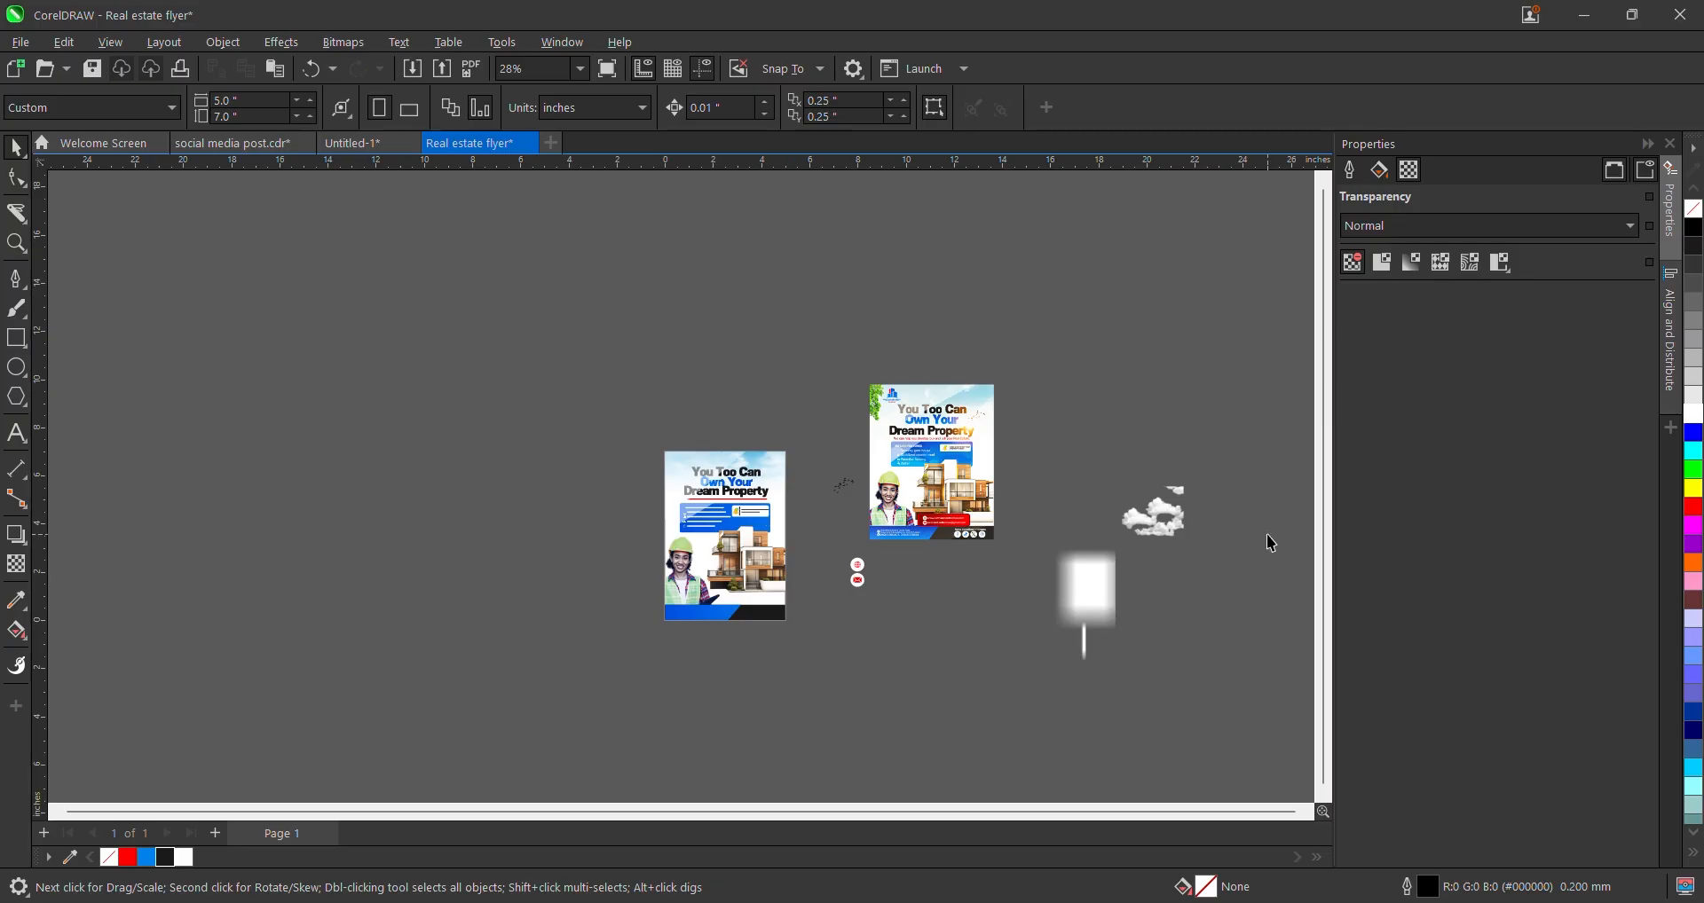
scroll(813, 578, up, 2)
click(907, 610)
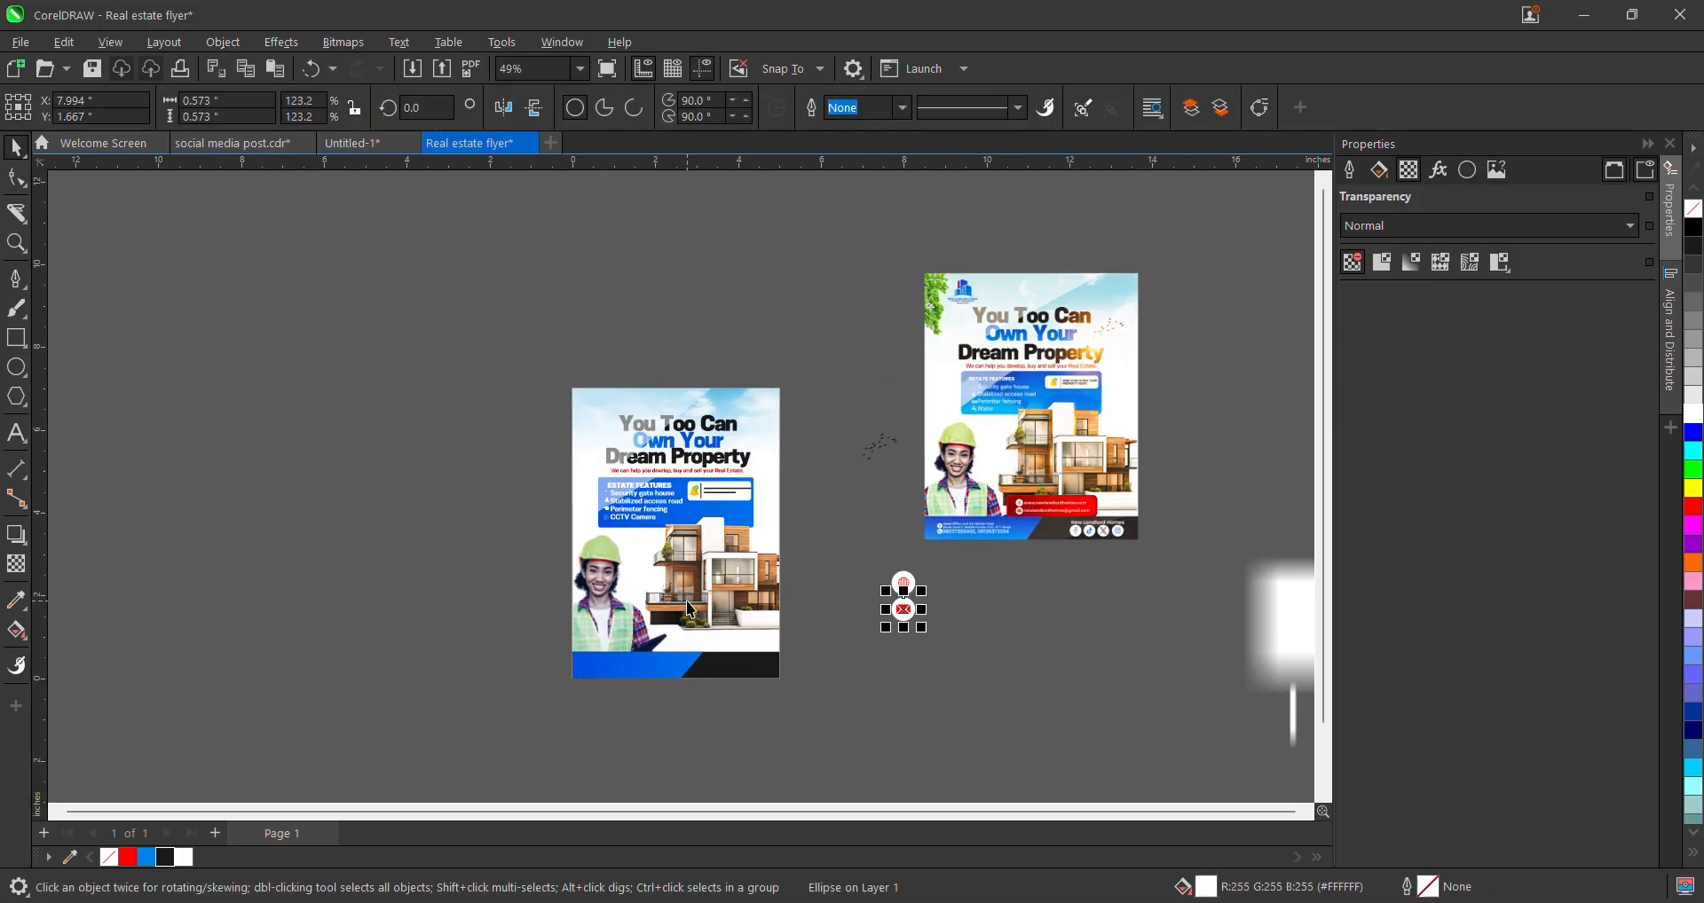
scroll(1203, 498, up, 1)
scroll(1240, 459, up, 3)
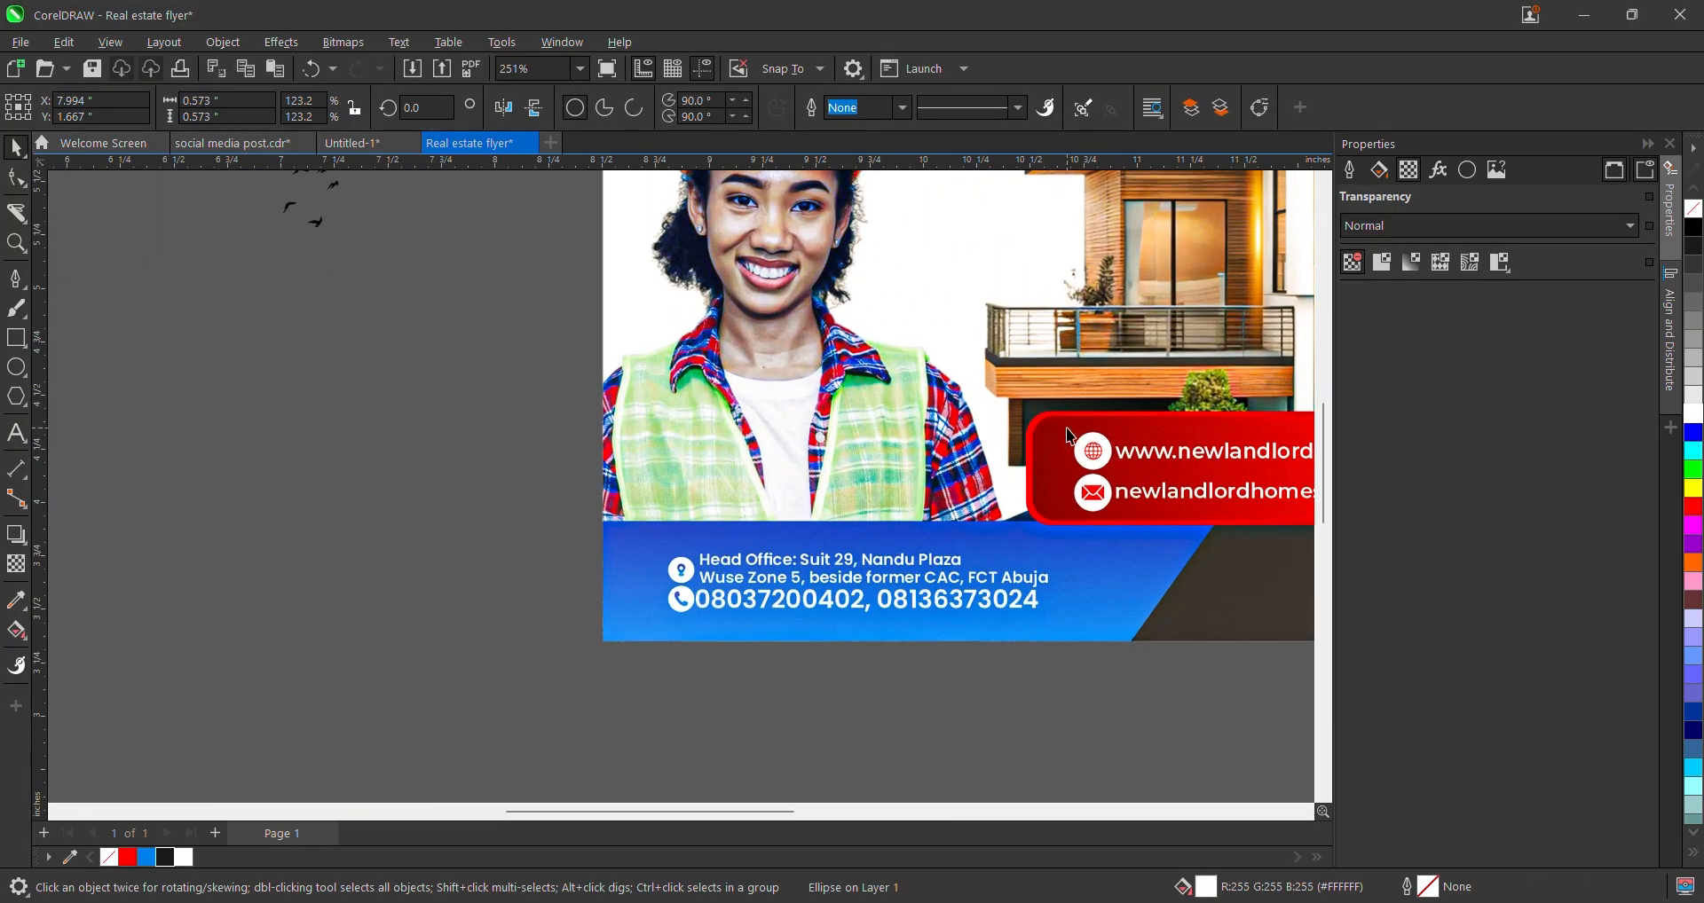
scroll(1241, 467, down, 3)
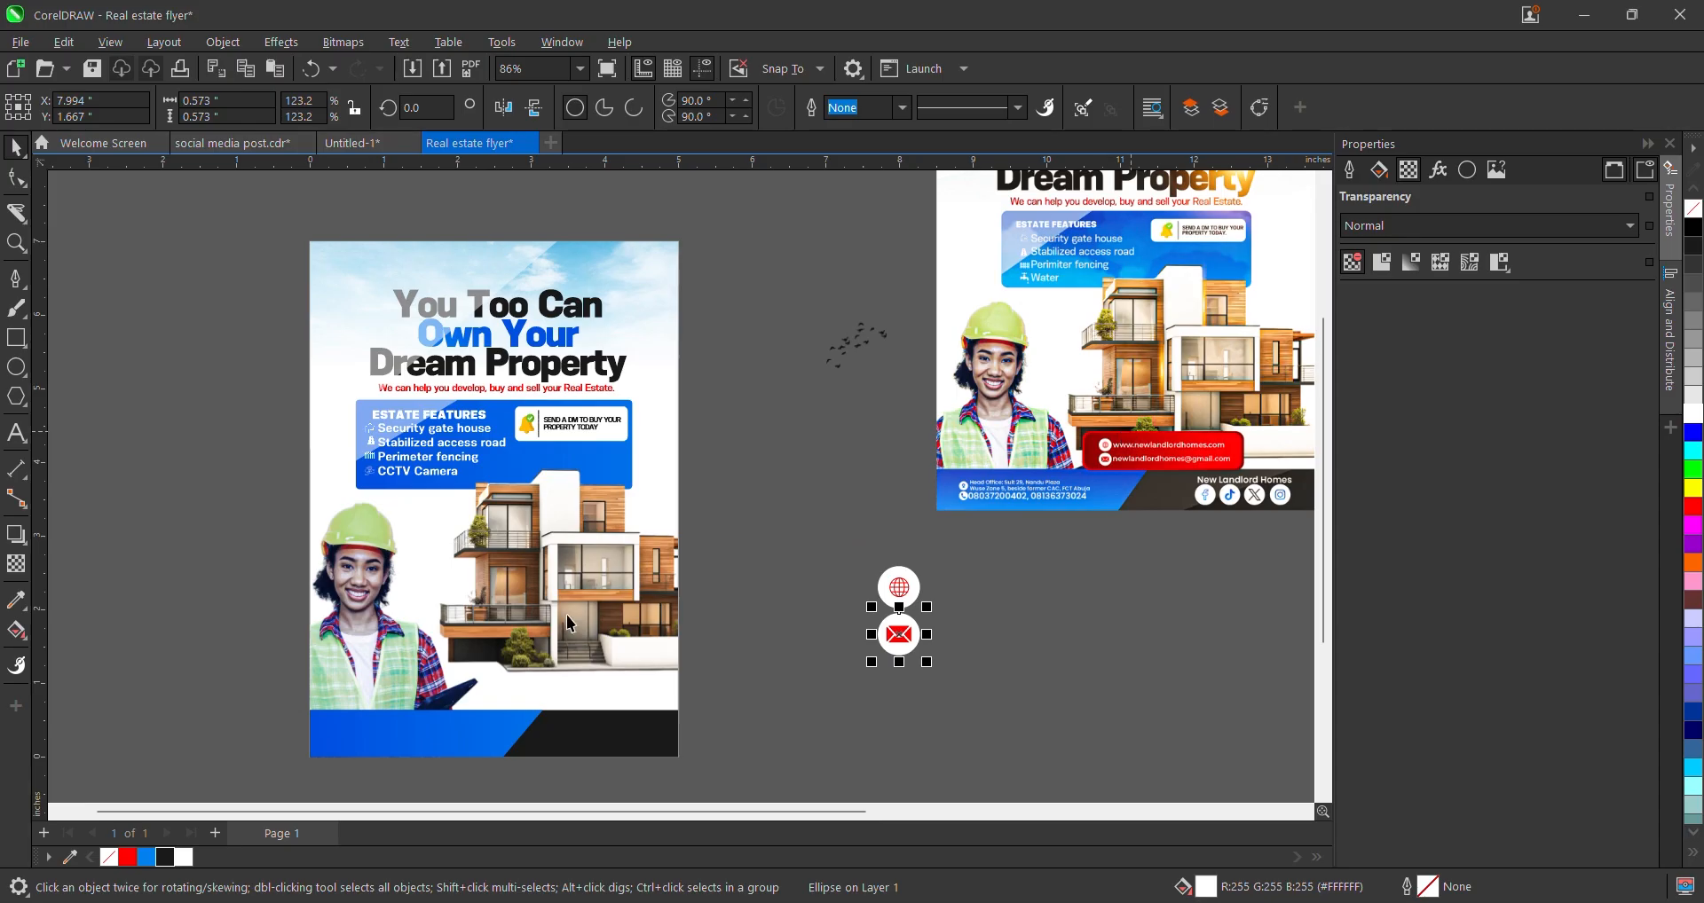
- Draw a rectangle above the footer, fill it red and remove its outline
click(11, 345)
scroll(470, 717, up, 1)
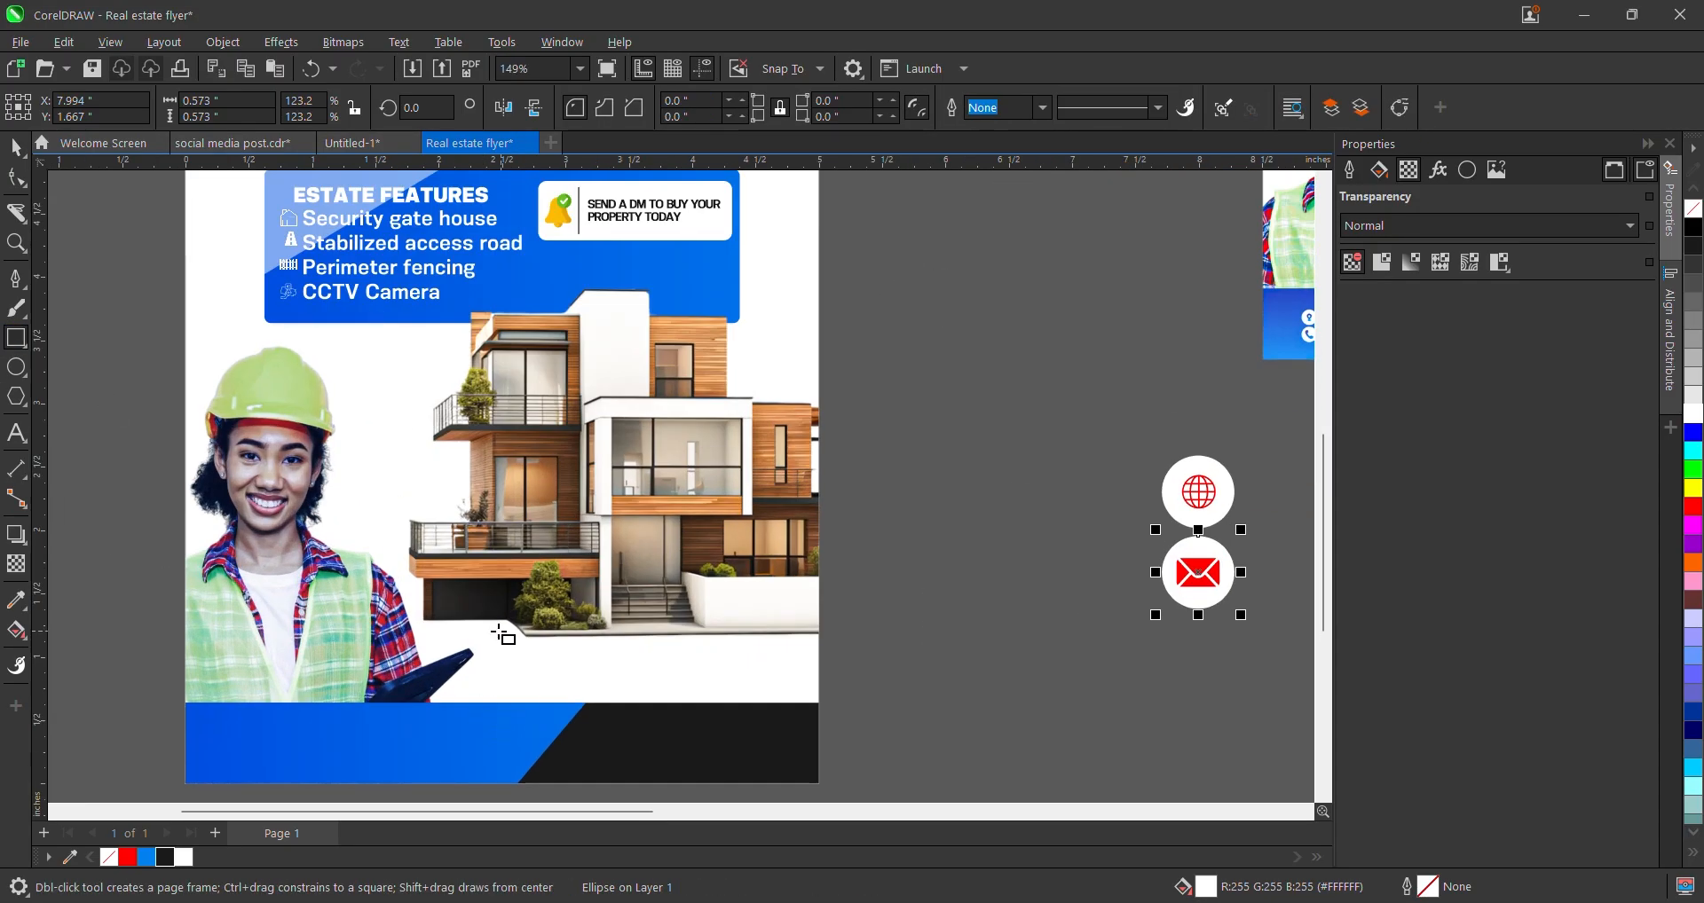
drag(493, 632, 758, 710)
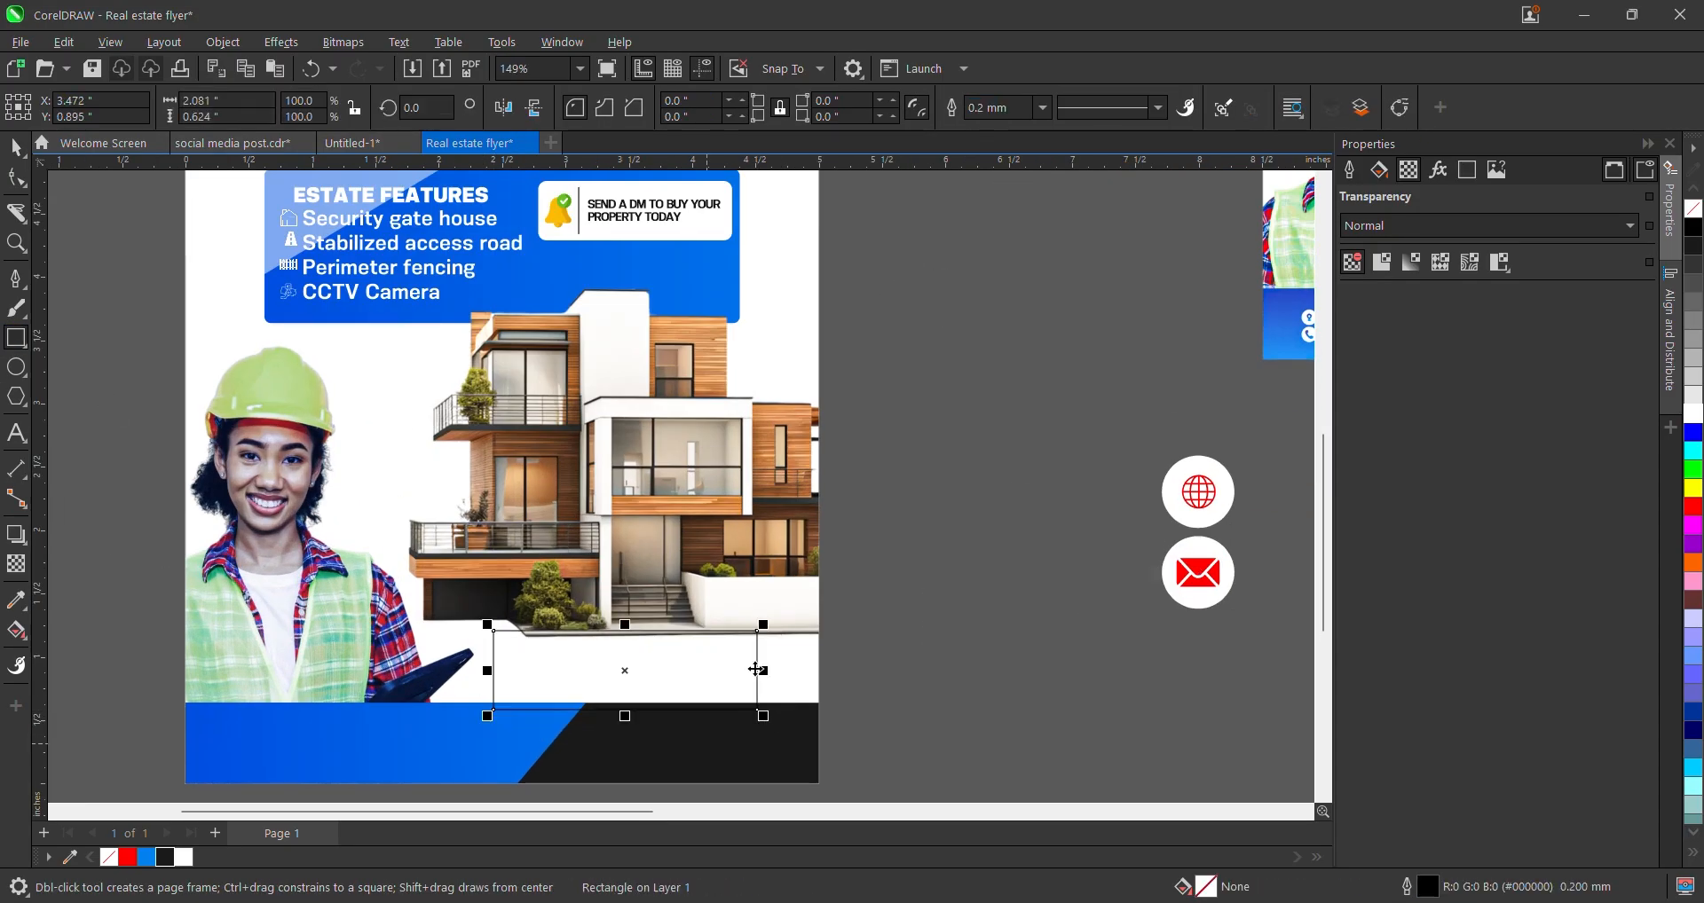
key(space)
click(133, 857)
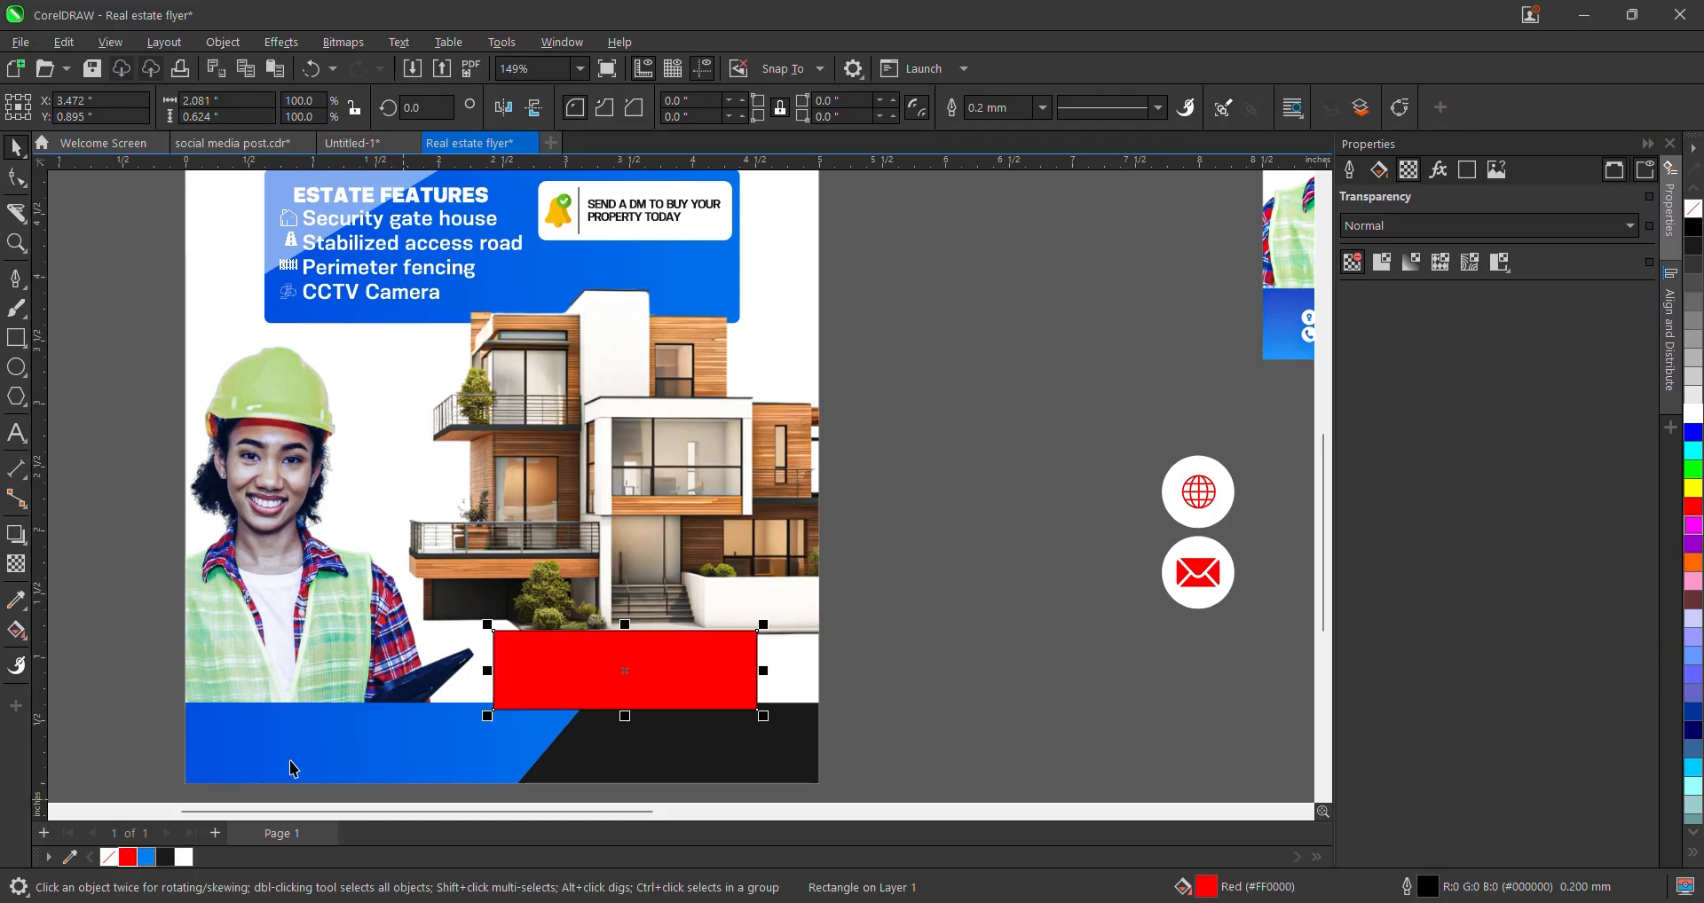
click(1045, 107)
click(1008, 133)
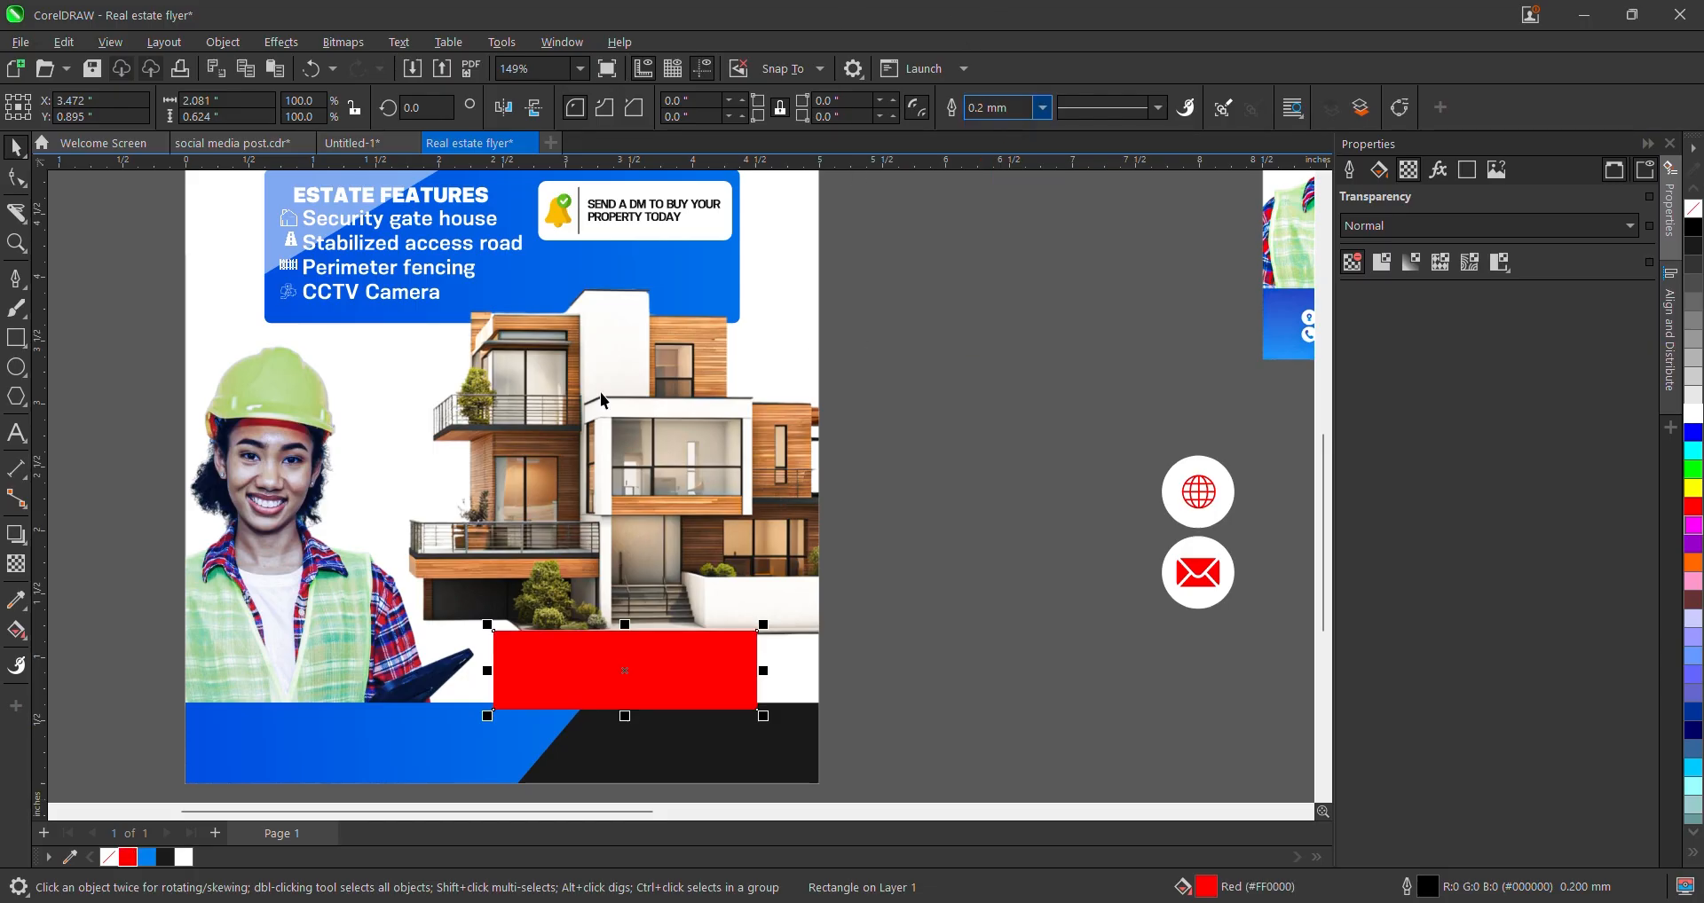
- Drag a corner node with the Shape tool to round the red rectangle's corners
click(14, 182)
scroll(390, 533, up, 2)
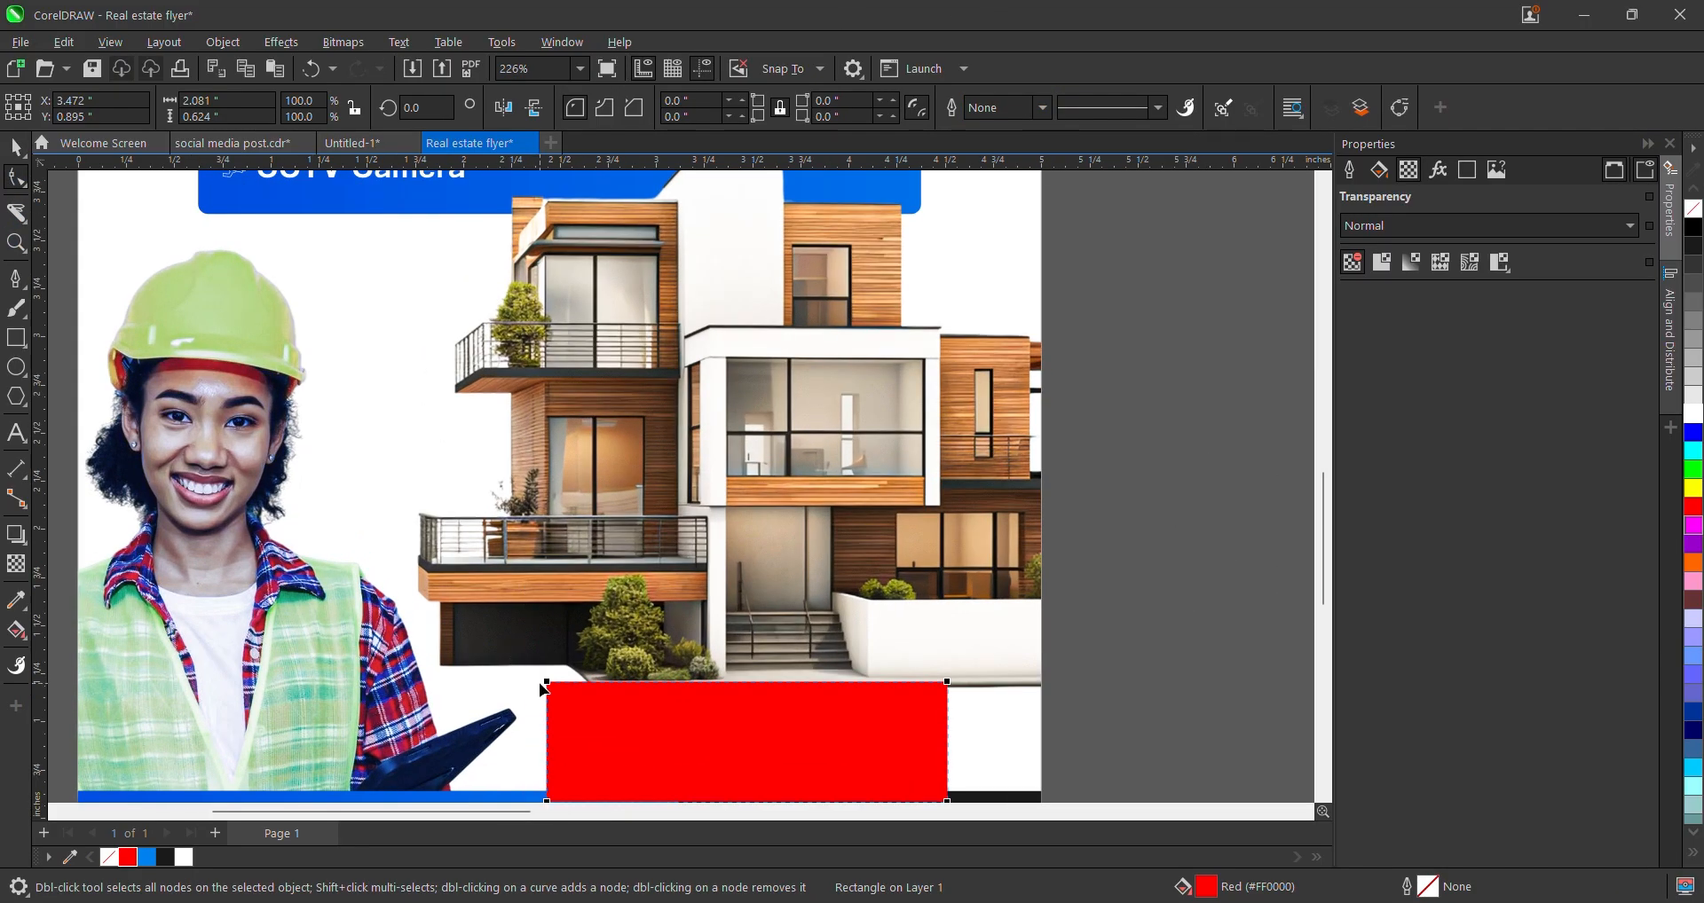
drag(548, 682, 559, 683)
key(space)
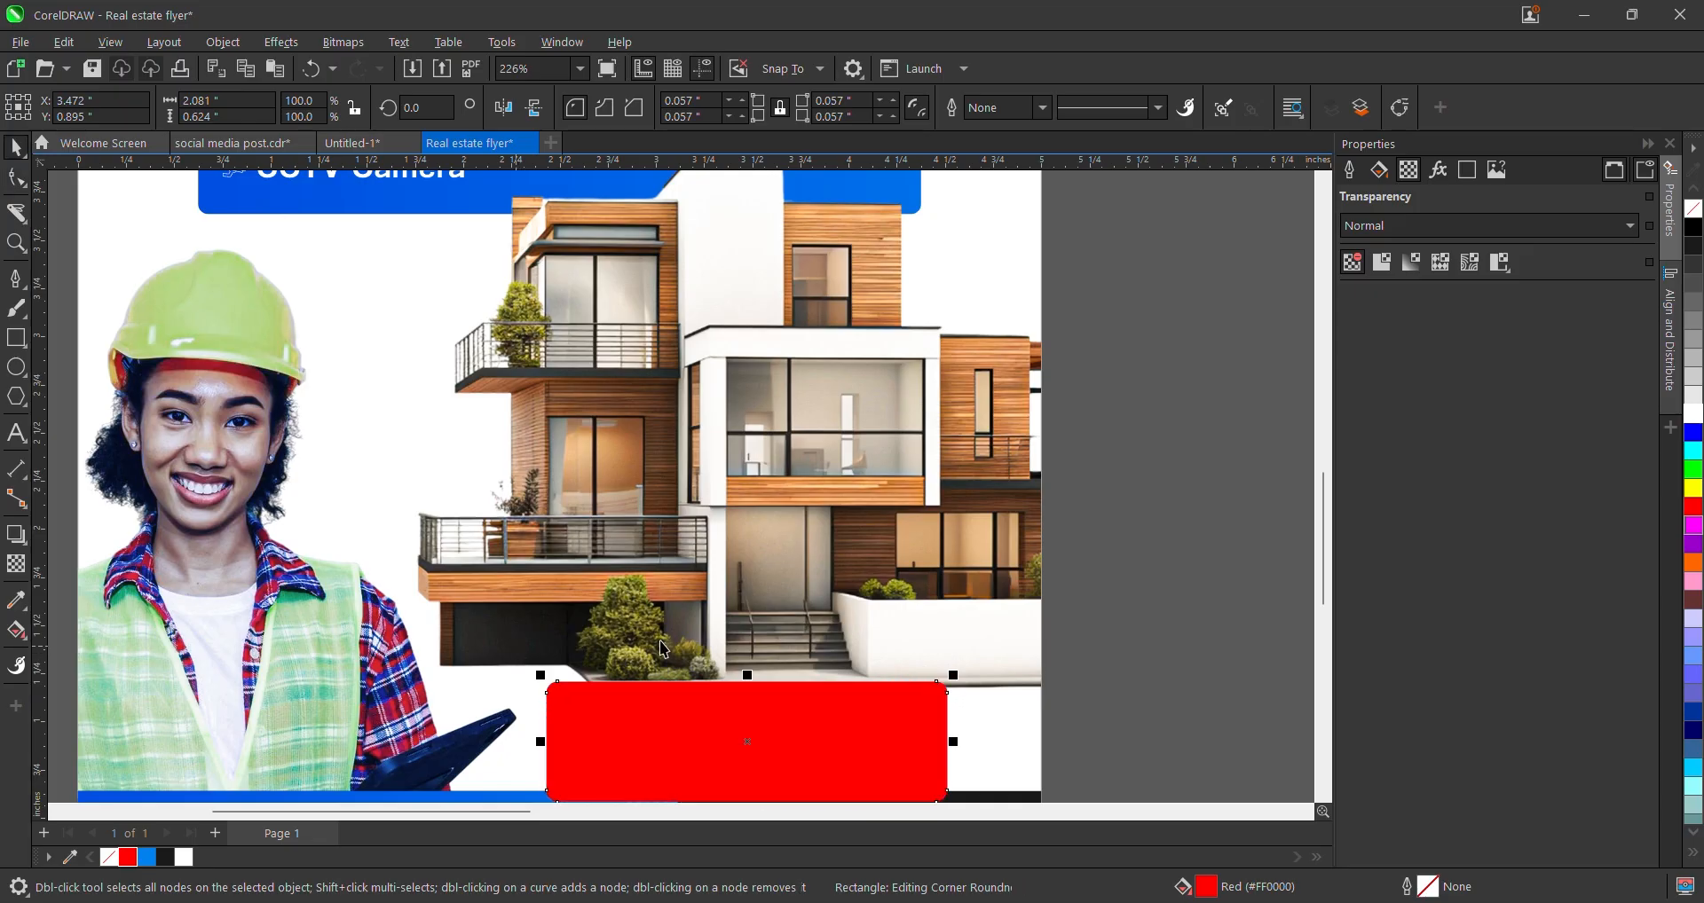
shift+click(746, 583)
scroll(1008, 637, down, 6)
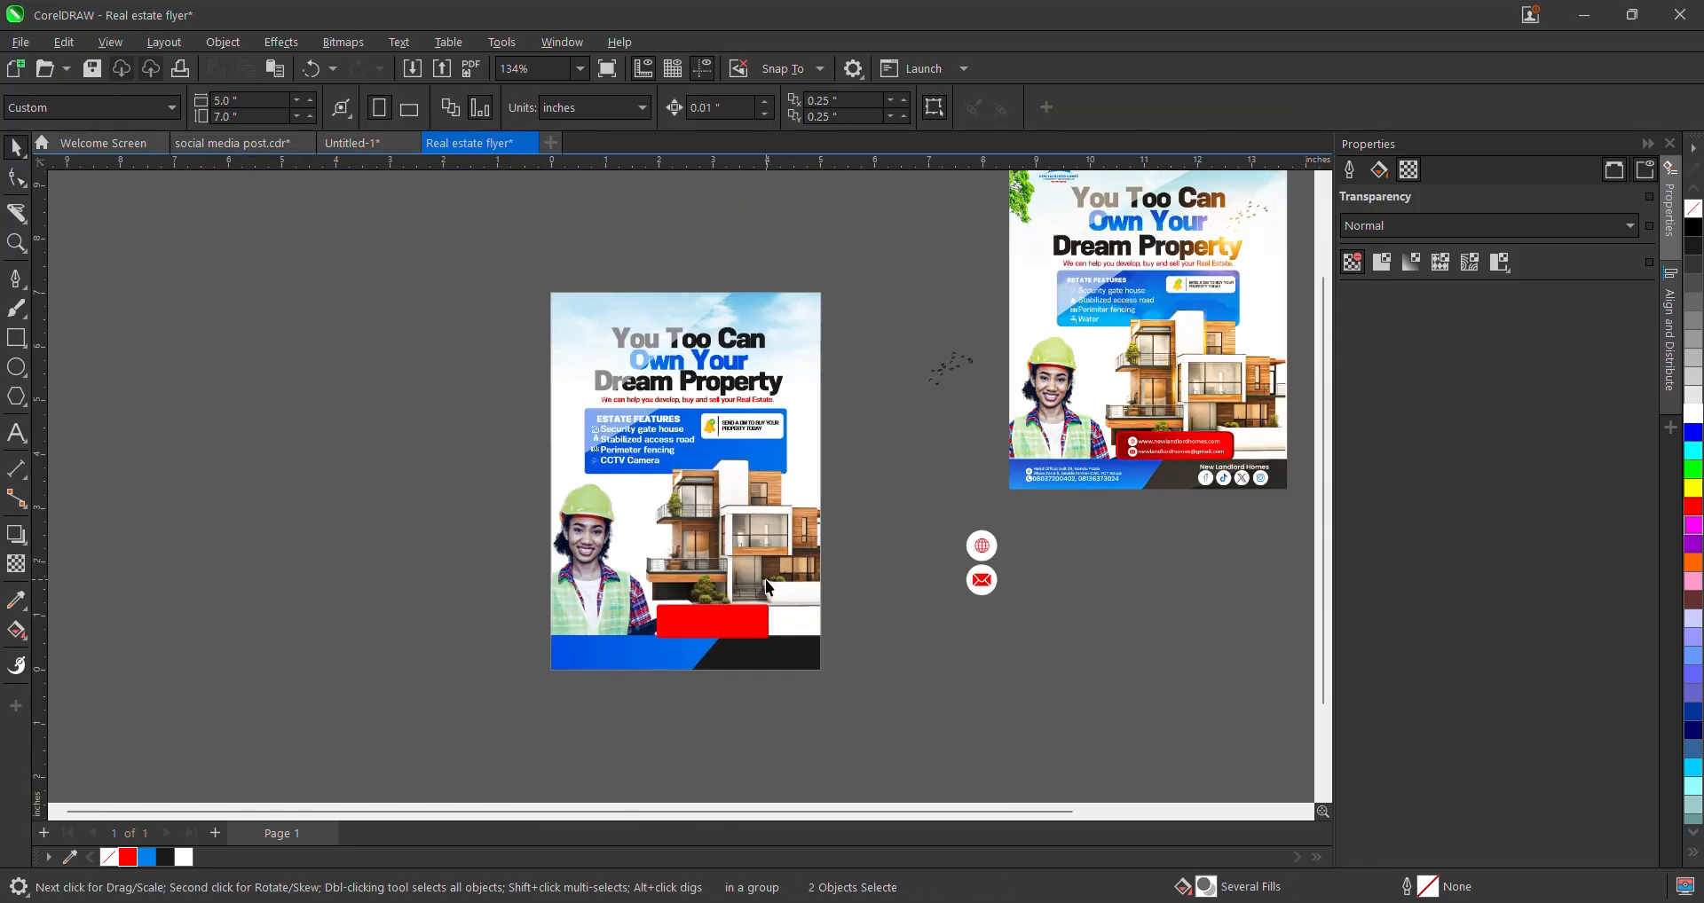
- Scale agent.png up to about 21.5% inside its PowerClip frame and finish editing
click(939, 627)
scroll(939, 626, up, 1)
scroll(641, 578, up, 2)
click(366, 586)
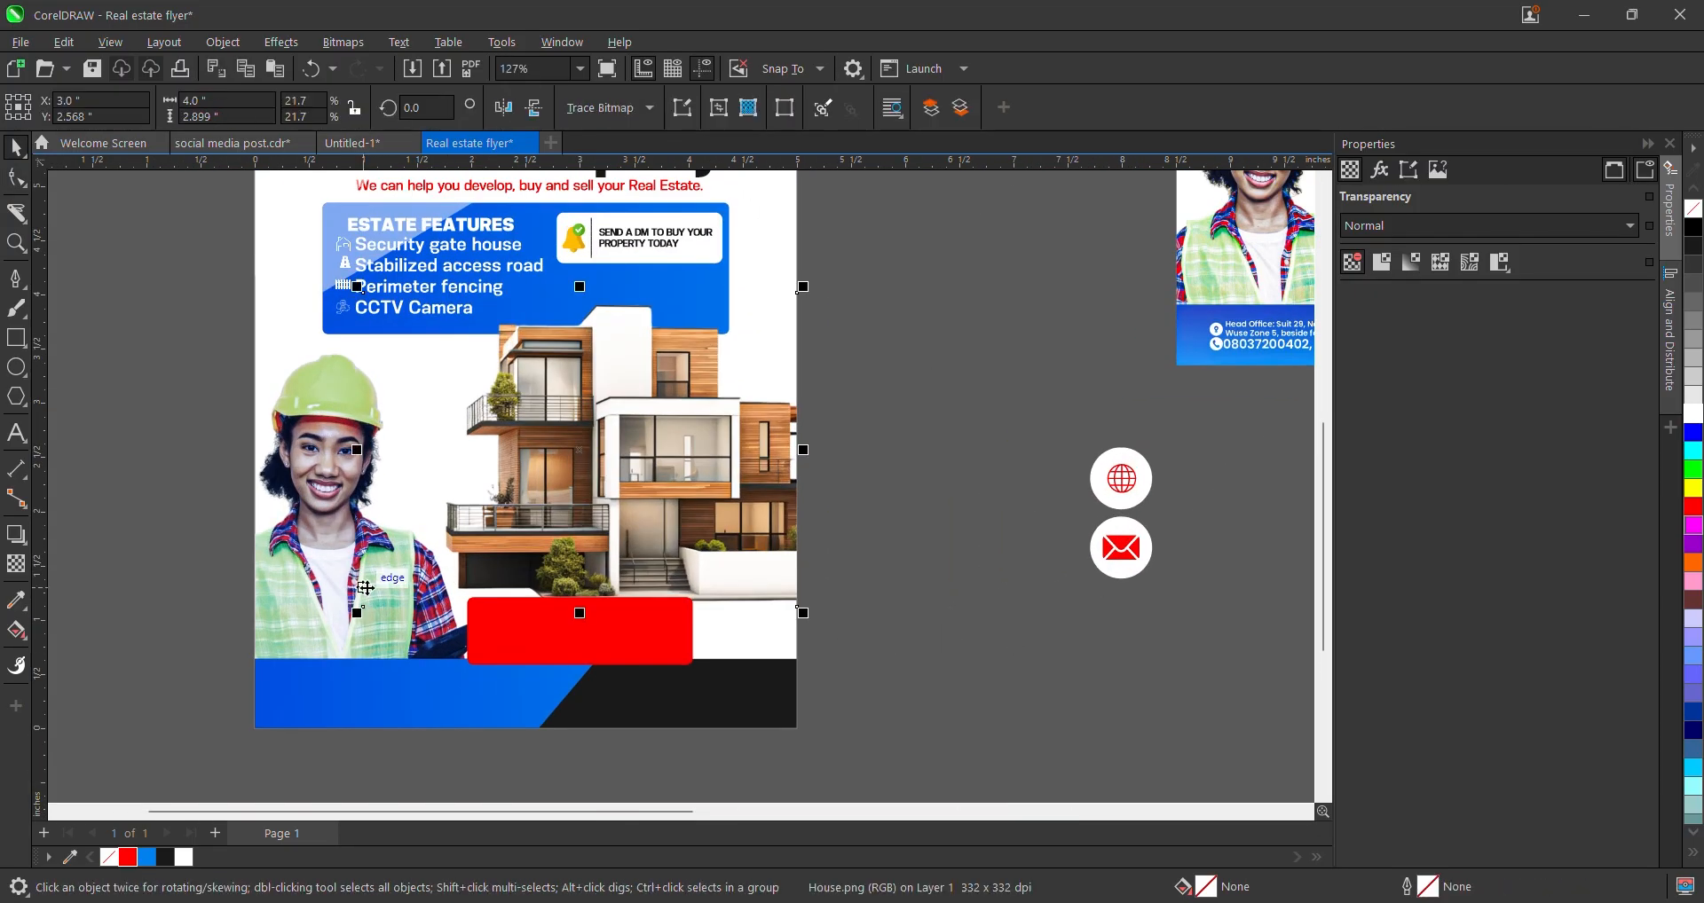
double_click(306, 467)
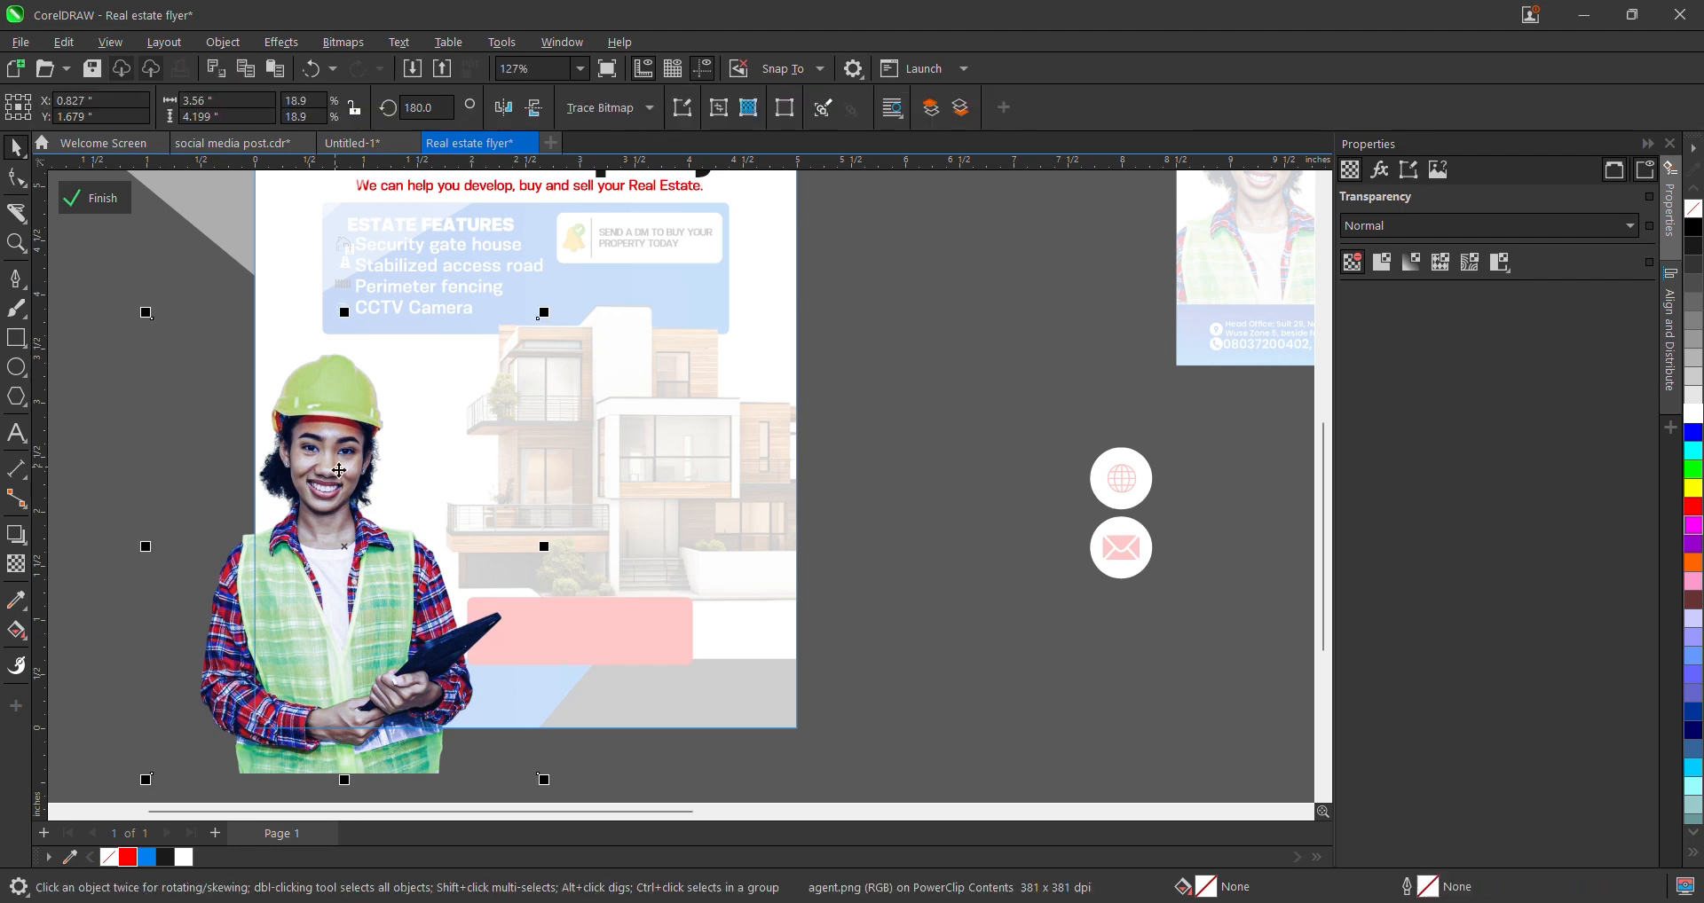
scroll(546, 642, down, 3)
mouse_move(550, 696)
mouse_down()
mouse_move(589, 738)
mouse_move(534, 695)
mouse_up()
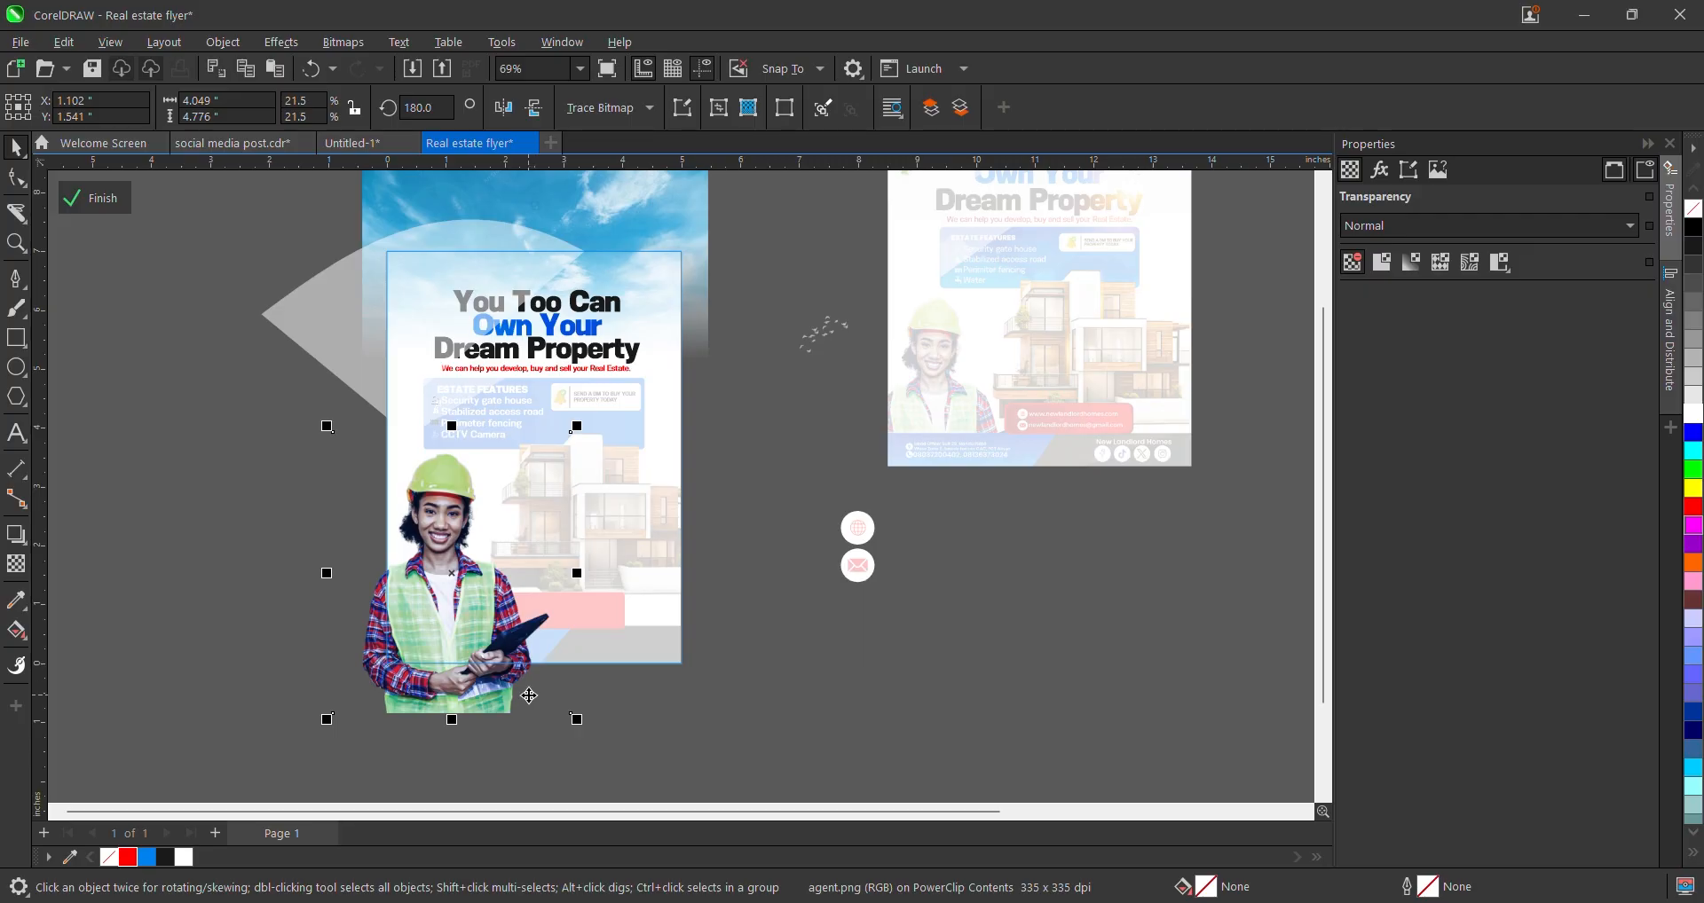
click(84, 199)
- Nudge House.png slightly down and select the red rectangle
scroll(562, 612, up, 2)
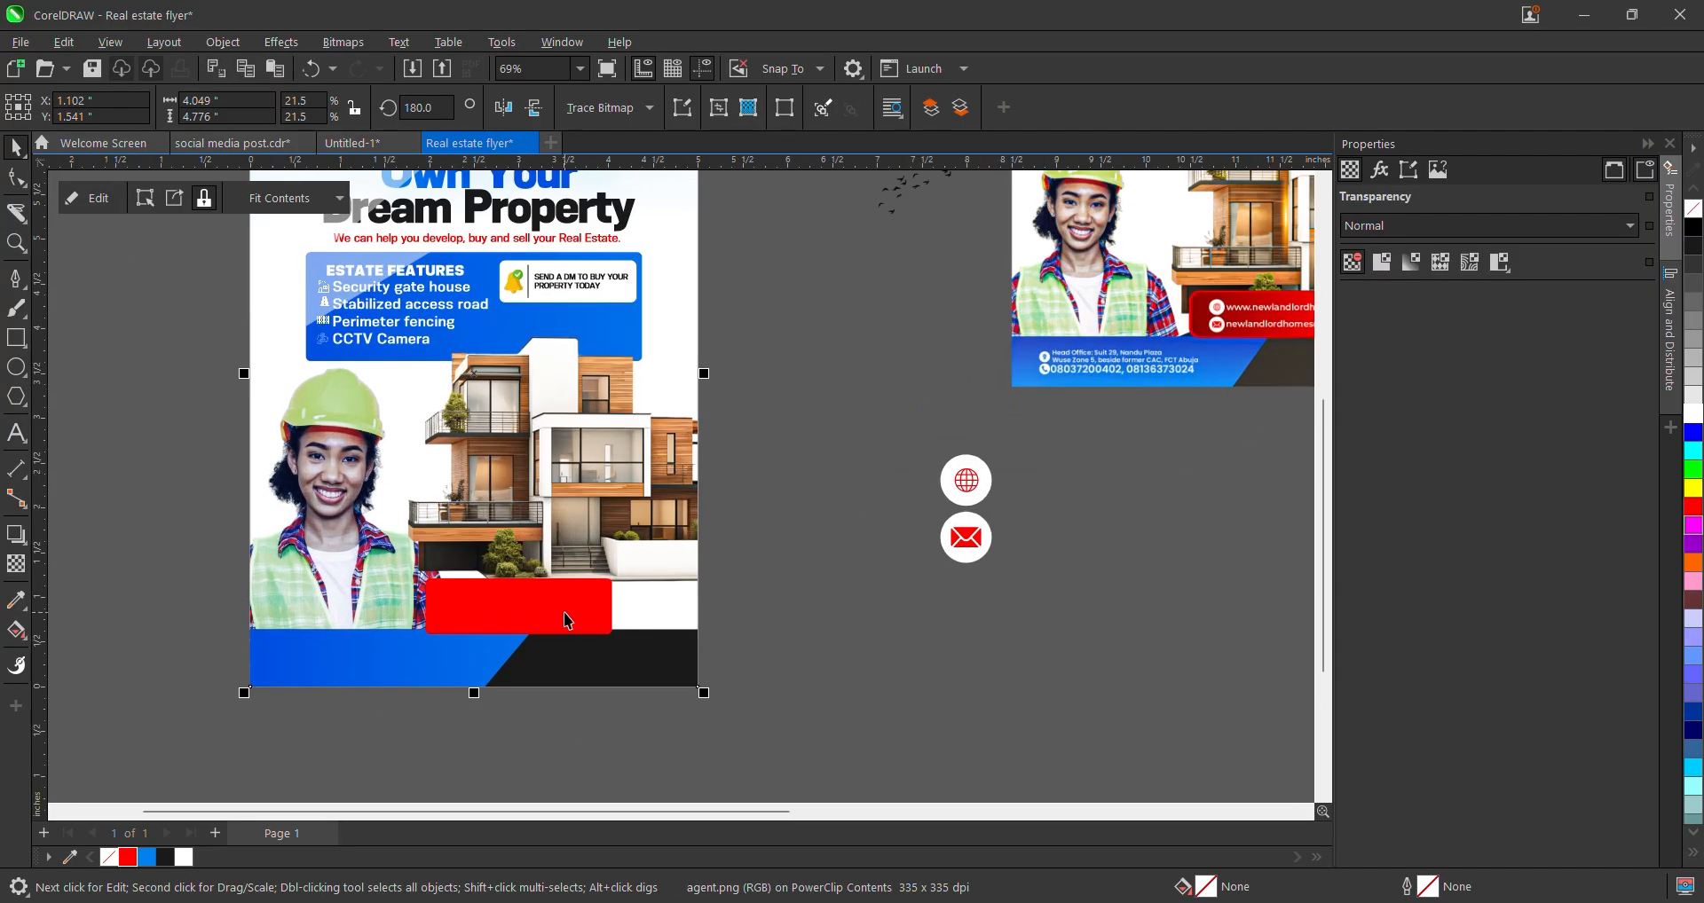
click(563, 612)
drag(628, 463, 629, 468)
click(550, 590)
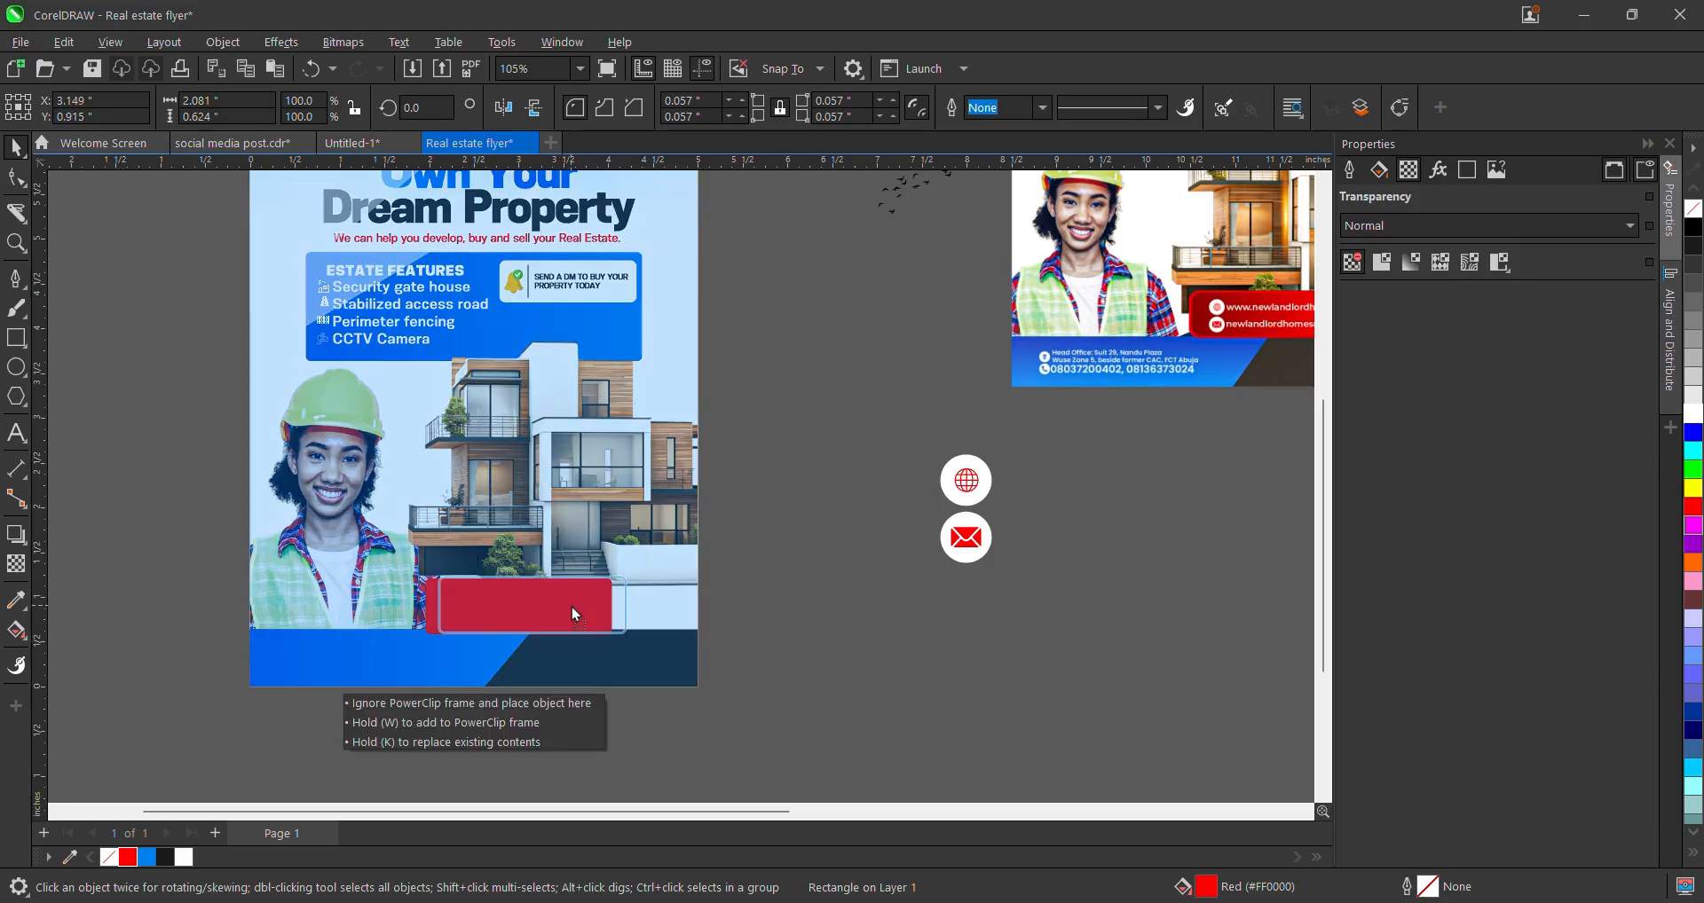
- Apply a linear fountain fill across the red rectangle with a dark red end colour
scroll(571, 607, up, 2)
scroll(574, 603, up, 2)
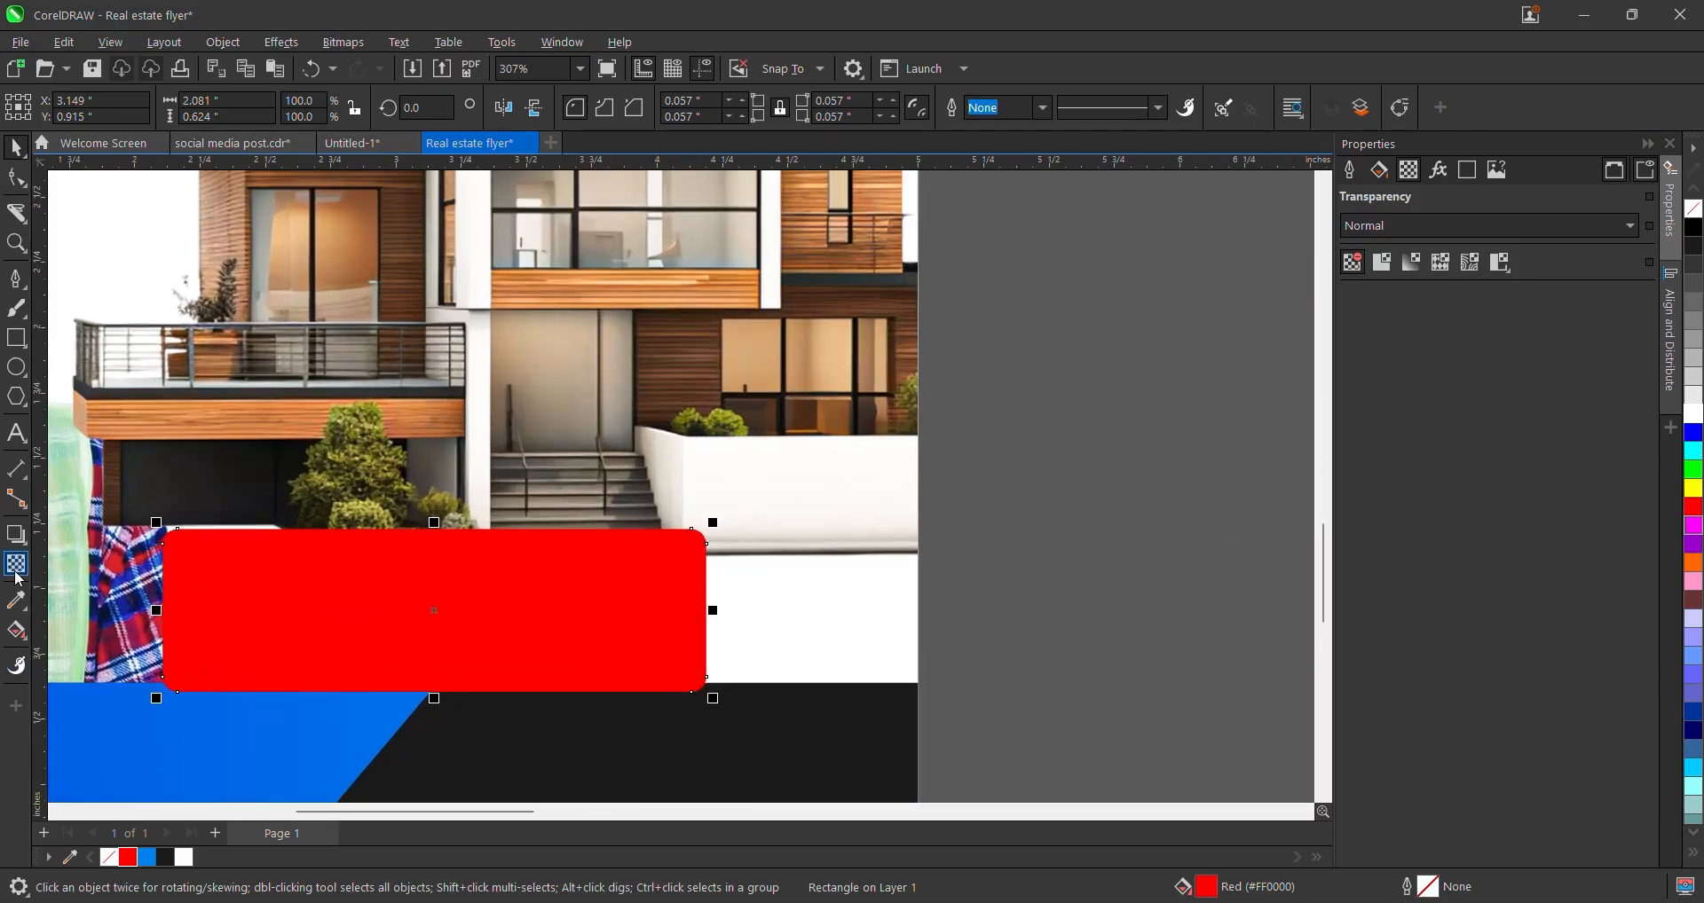
click(24, 634)
drag(331, 635, 752, 641)
click(714, 665)
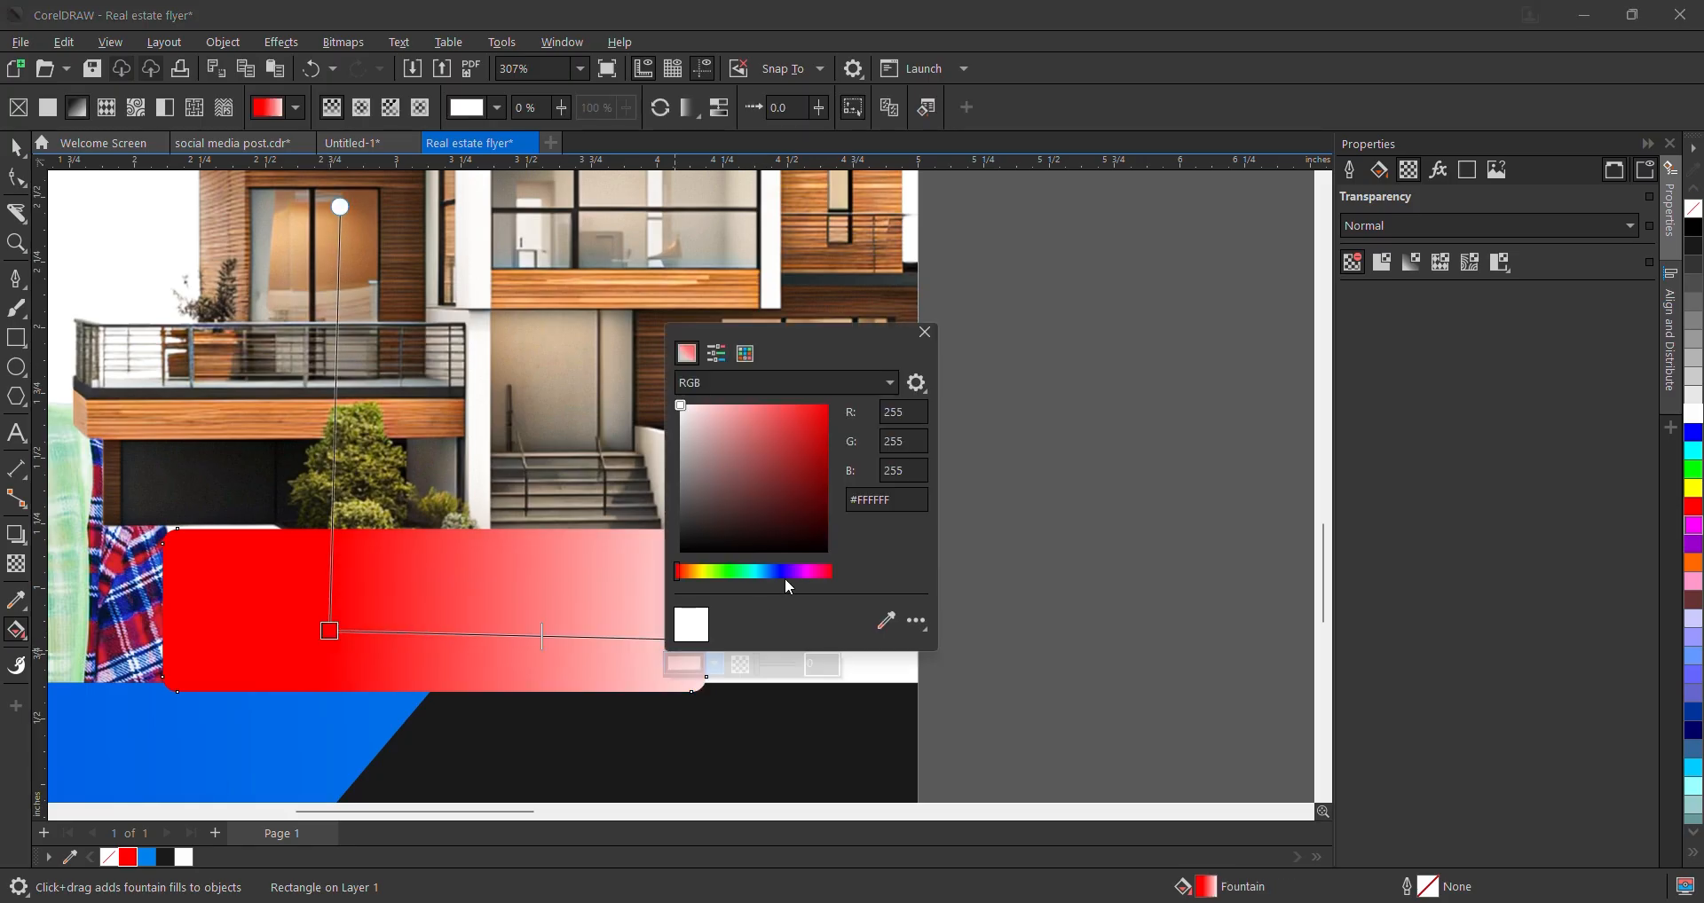
click(818, 497)
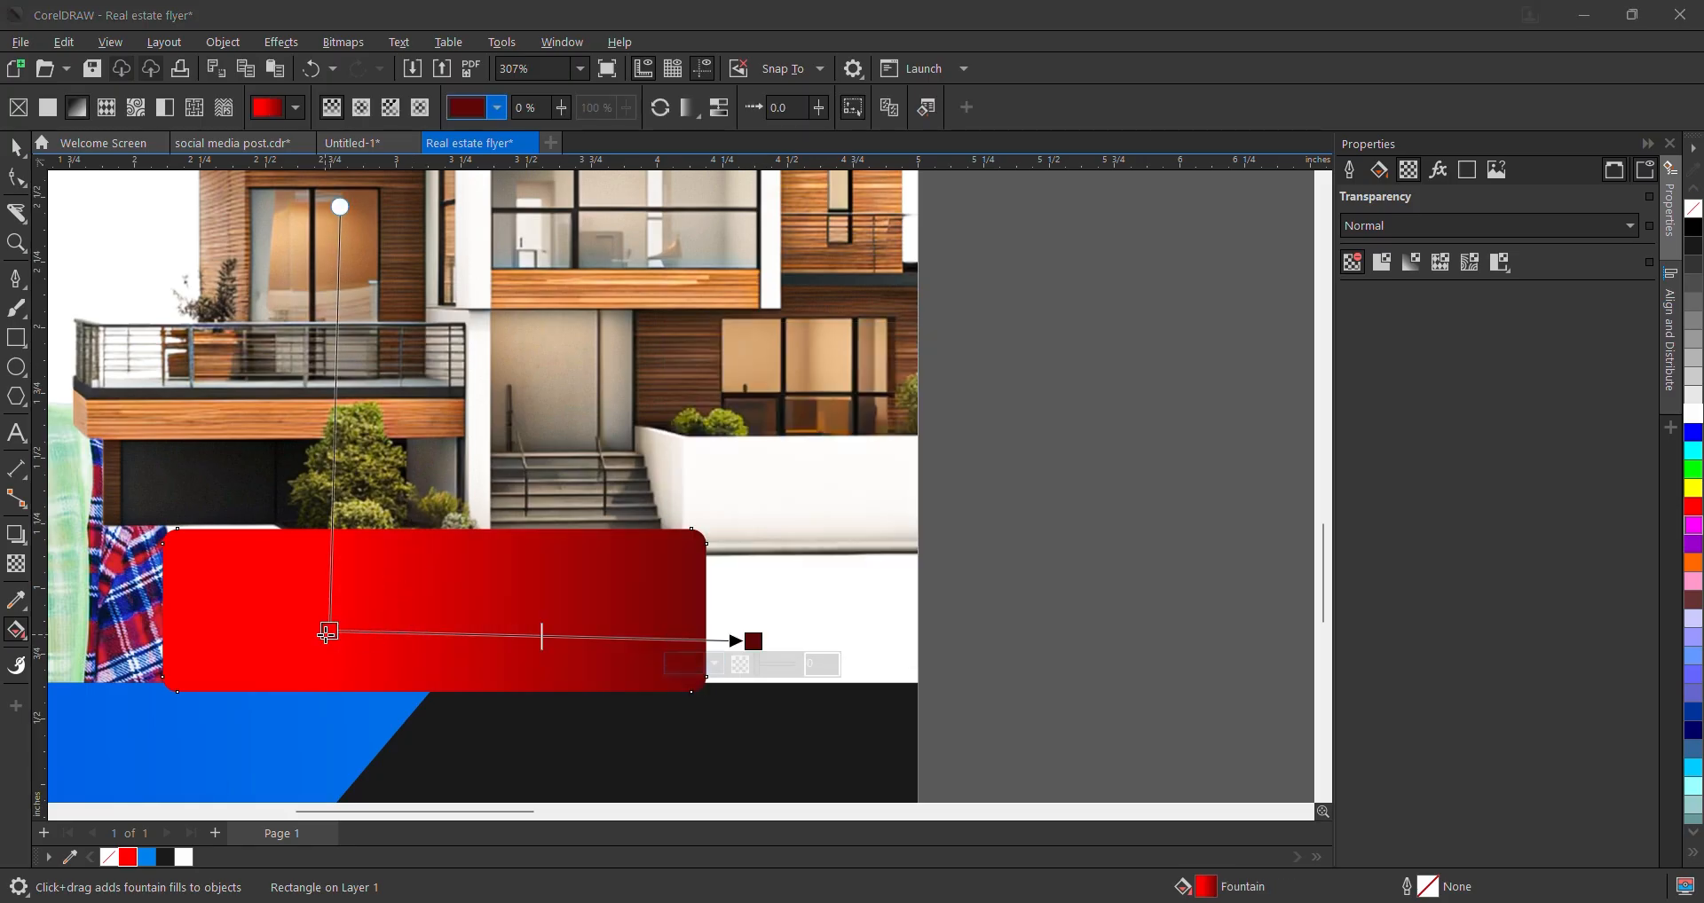
drag(329, 631, 202, 642)
- Mirror the rectangle horizontally so the dark end is on the left, and widen it slightly
key(space)
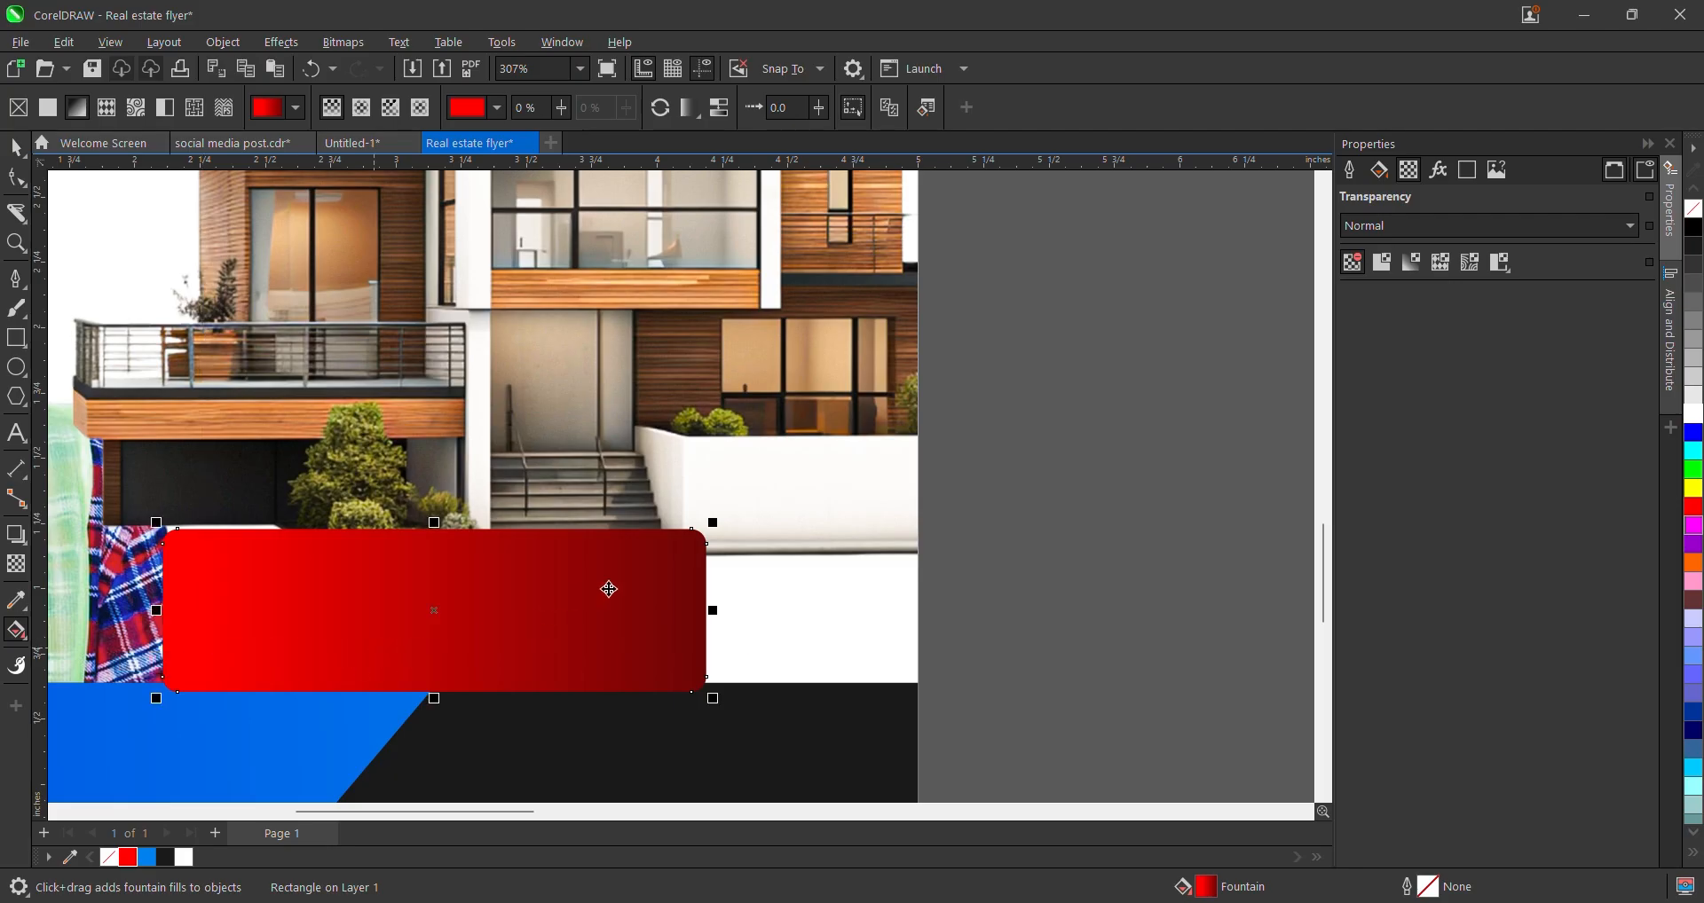
drag(715, 518, 705, 526)
click(637, 597)
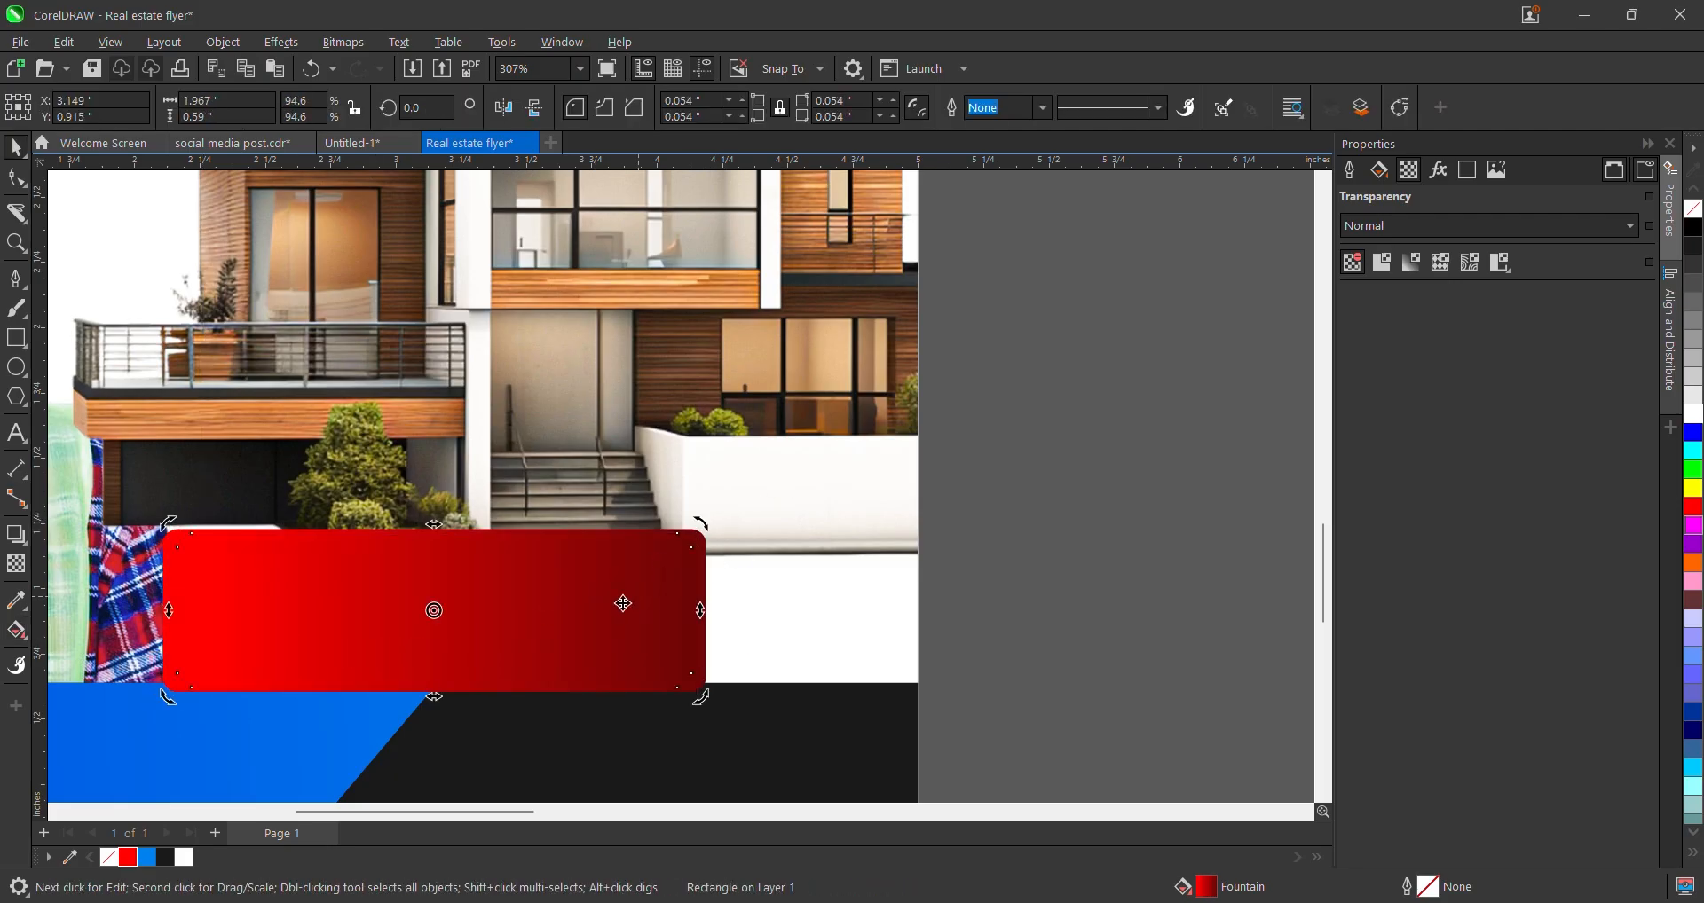
click(502, 109)
click(632, 631)
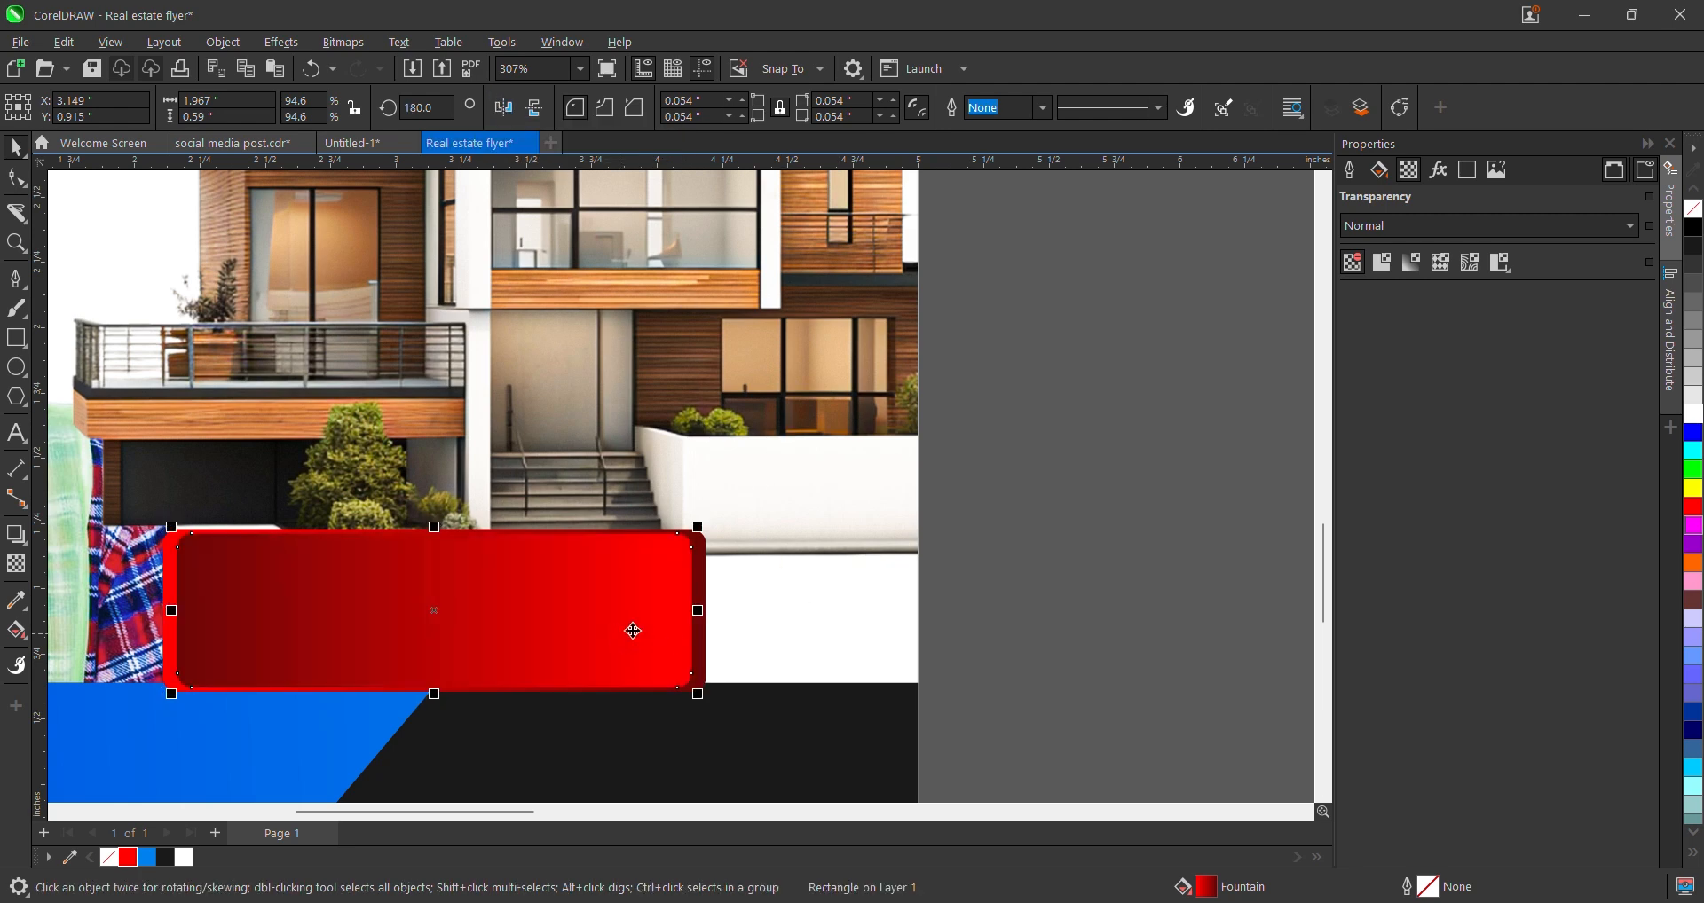
scroll(693, 616, up, 2)
drag(700, 609, 723, 618)
scroll(723, 619, down, 3)
scroll(302, 590, up, 4)
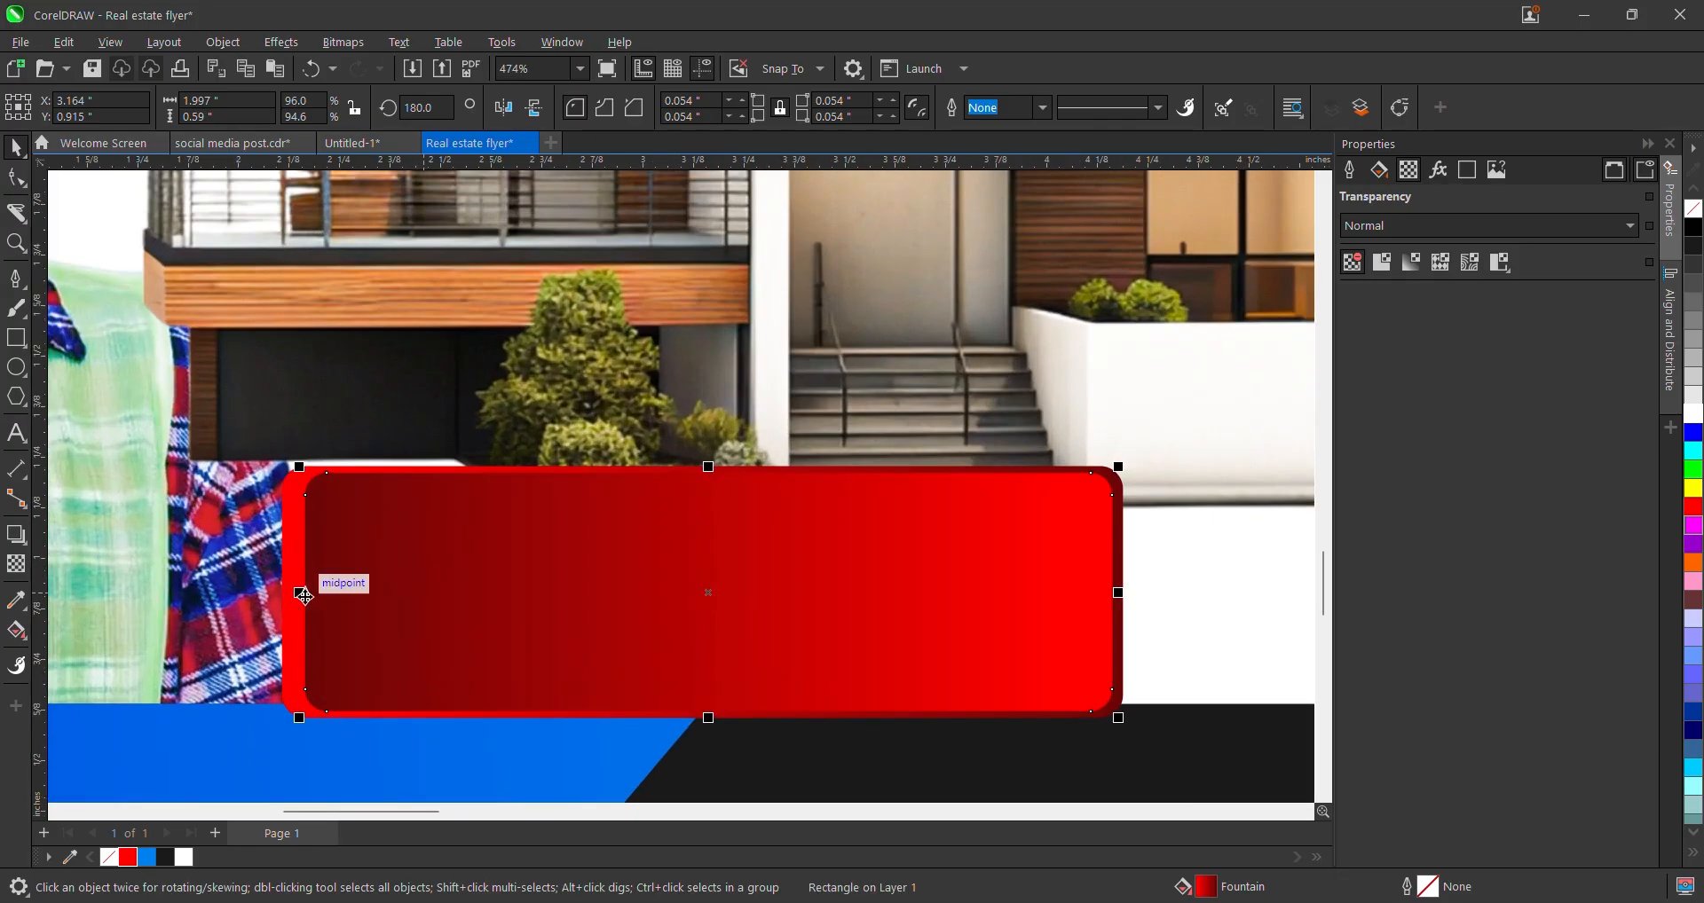
drag(298, 589, 274, 589)
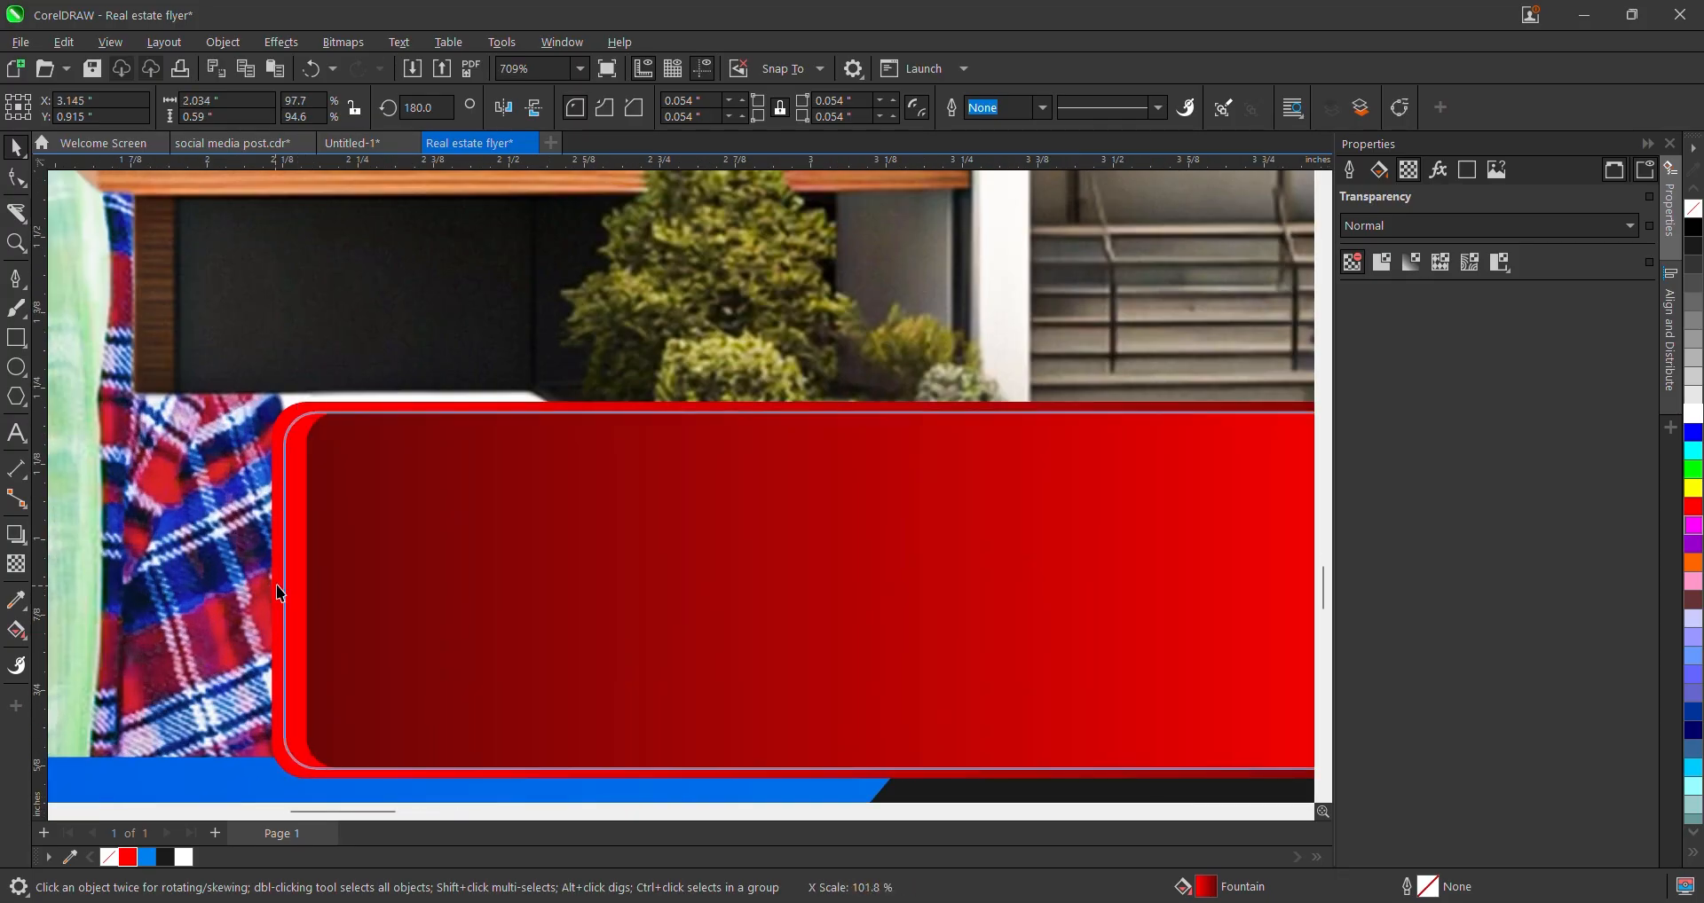
scroll(486, 481, down, 5)
click(1098, 548)
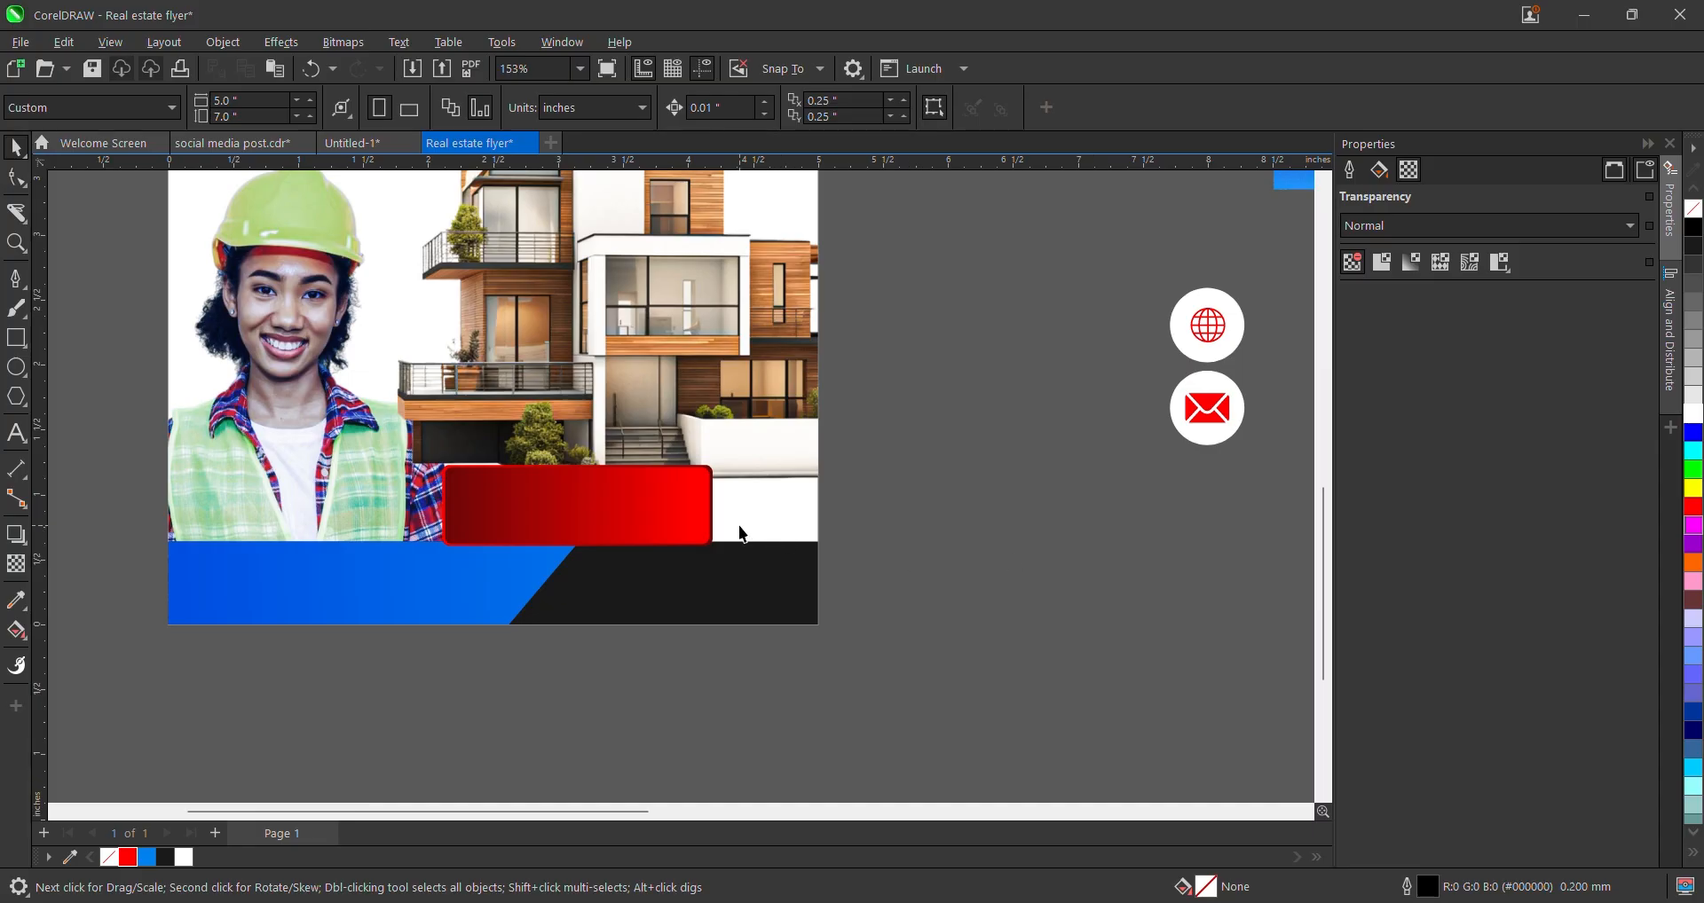
- Marquee-select the globe and email icons together and drag them onto the red bar
click(598, 513)
scroll(594, 485, up, 1)
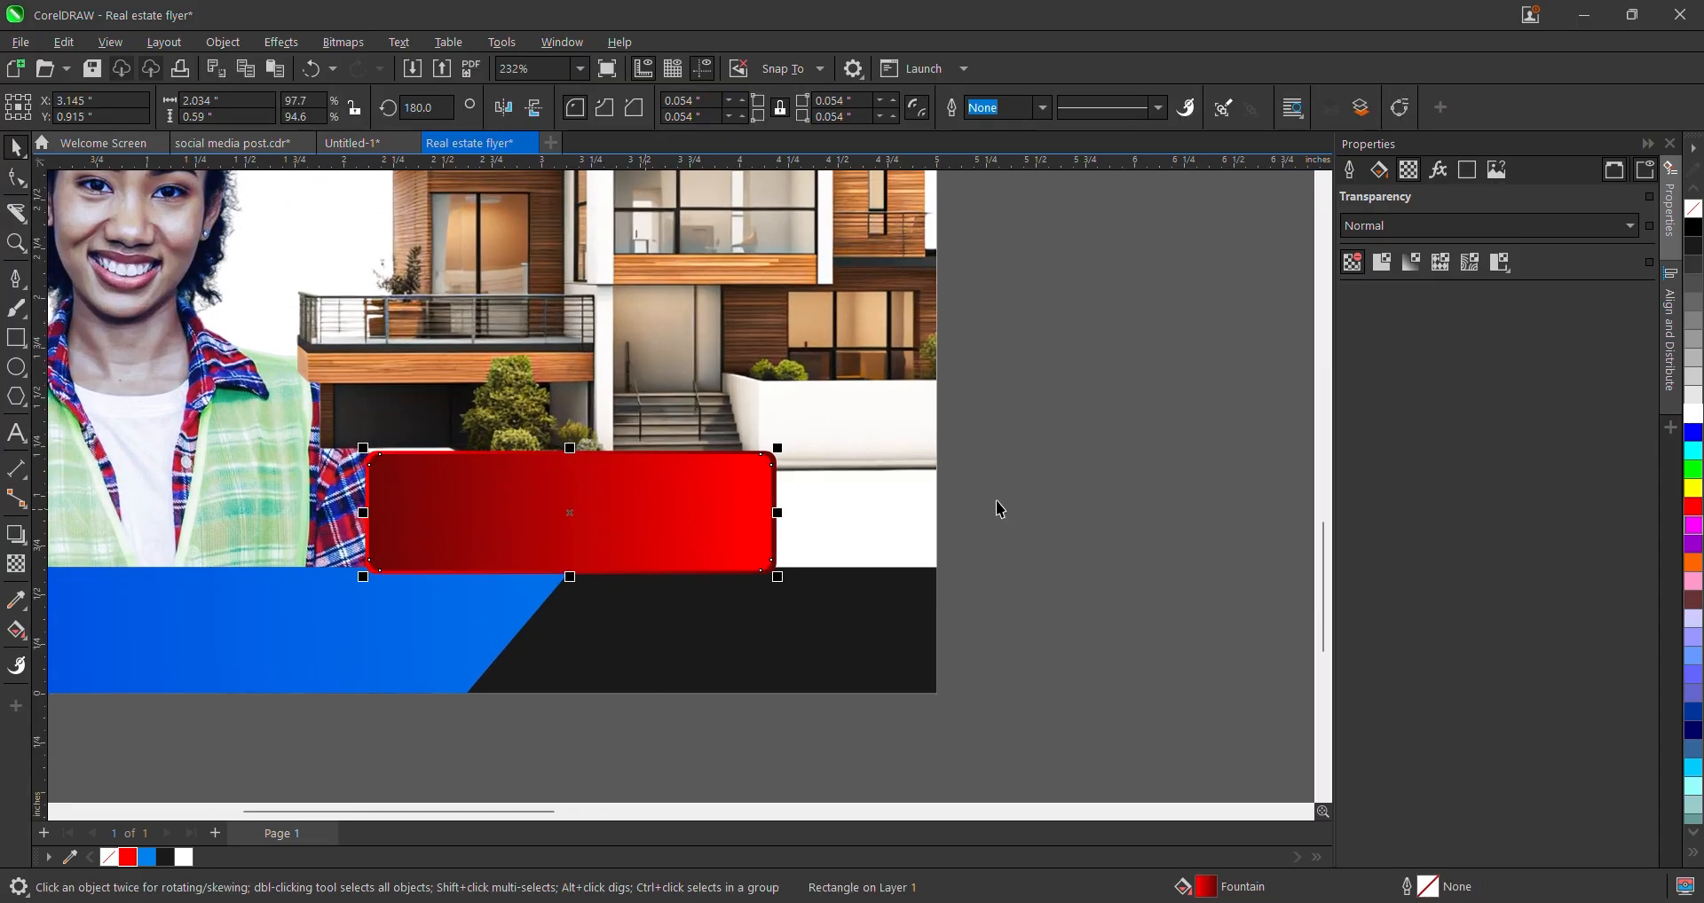
scroll(629, 533, down, 2)
click(900, 574)
scroll(647, 494, down, 2)
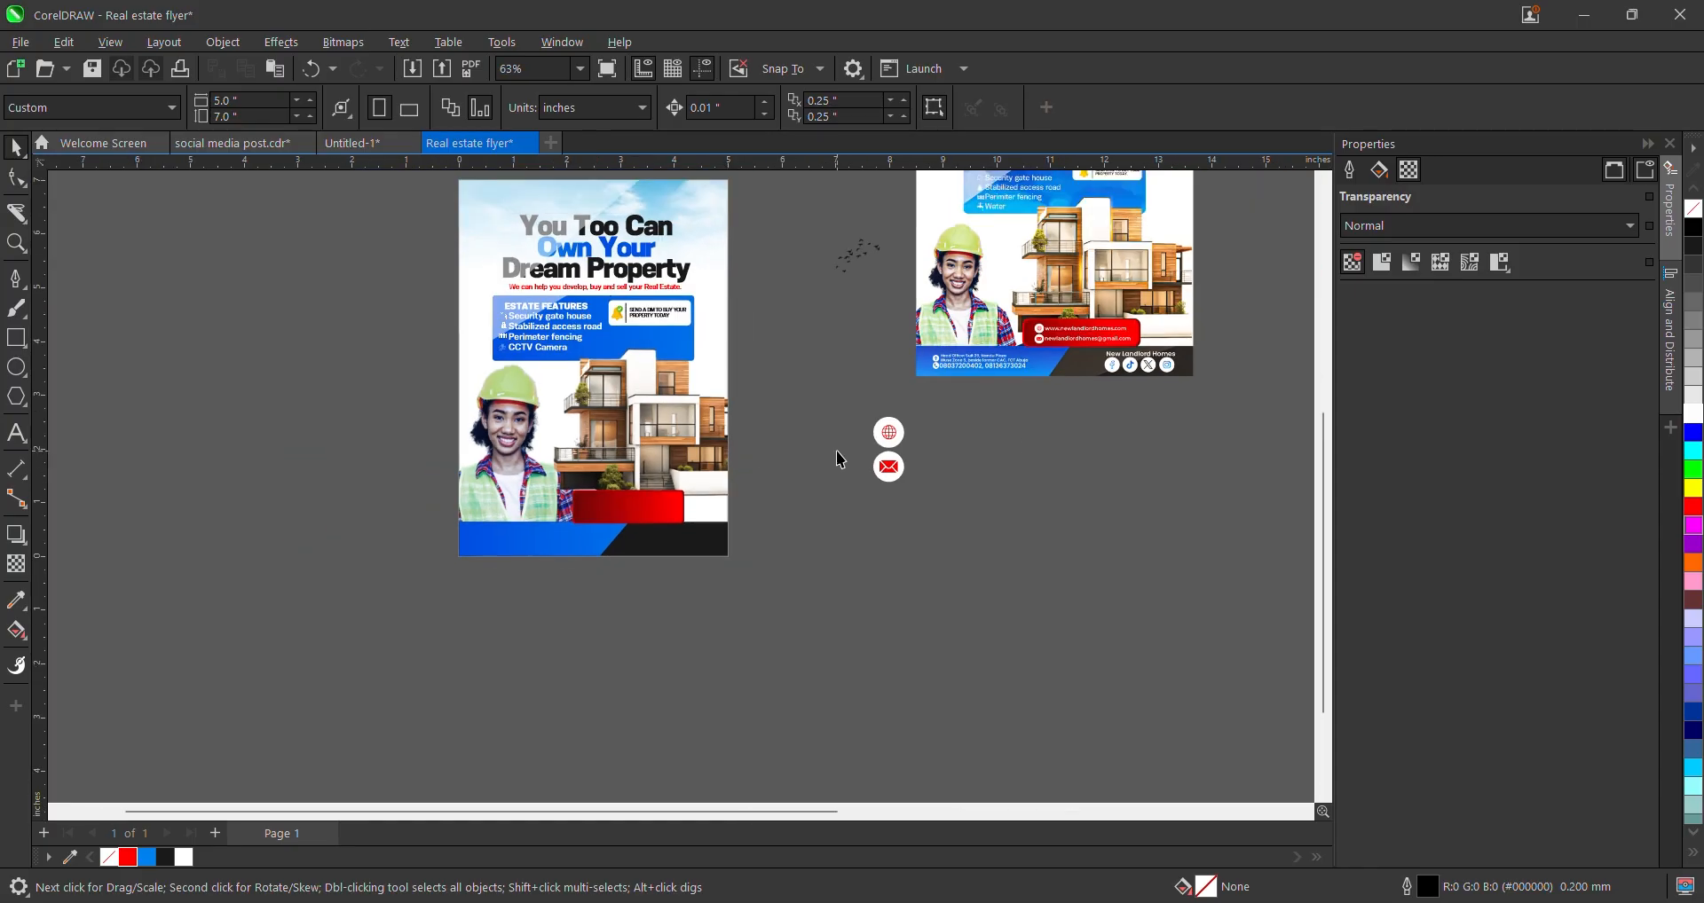
scroll(837, 456, up, 2)
click(927, 424)
scroll(924, 418, up, 1)
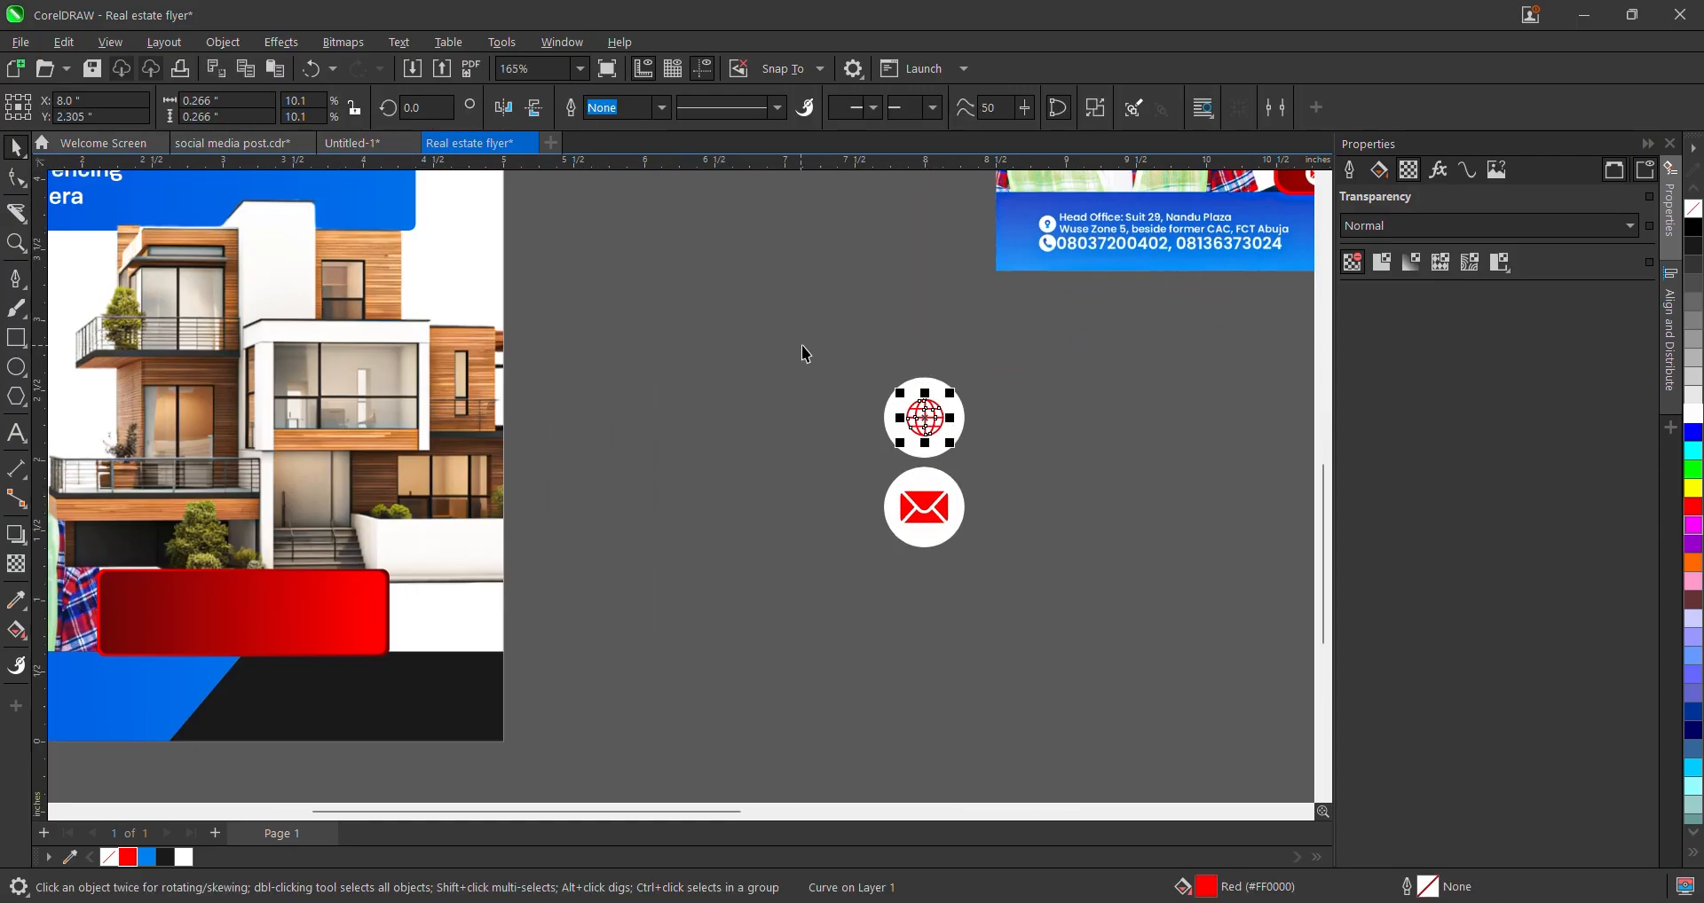
scroll(826, 382, down, 1)
drag(800, 368, 987, 503)
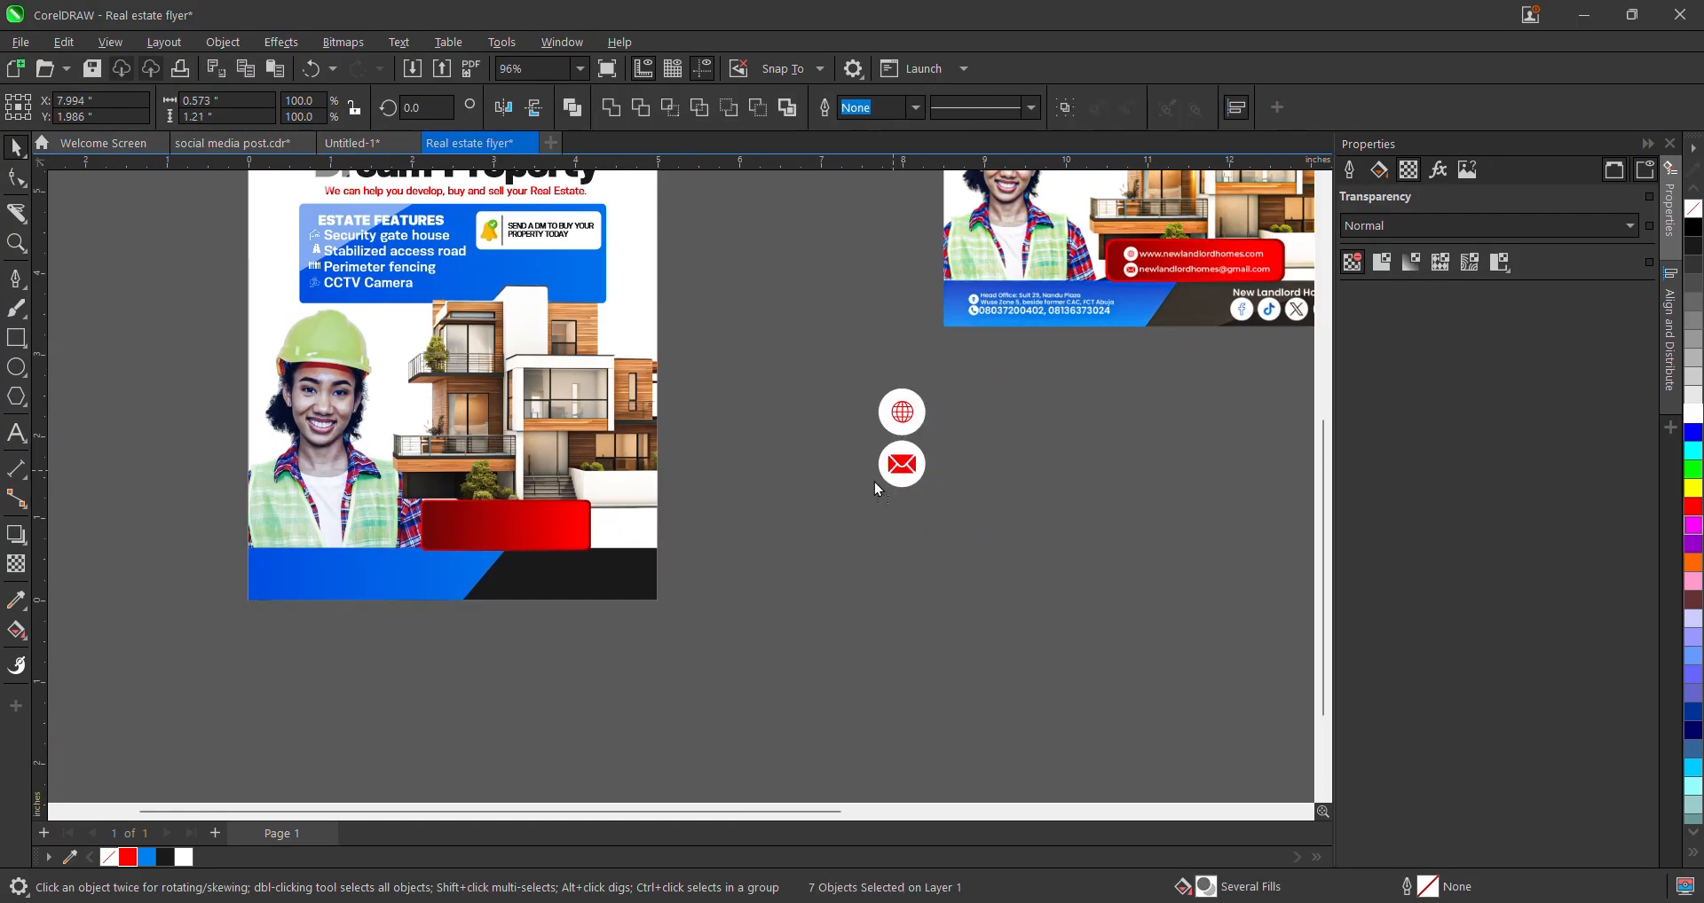
drag(887, 431, 480, 541)
- Scale the two icons down by a corner handle so they fit the bar's left end
scroll(417, 508, up, 2)
scroll(531, 458, up, 1)
scroll(463, 528, up, 2)
drag(428, 594, 428, 634)
scroll(546, 624, down, 2)
click(1047, 559)
scroll(419, 619, down, 2)
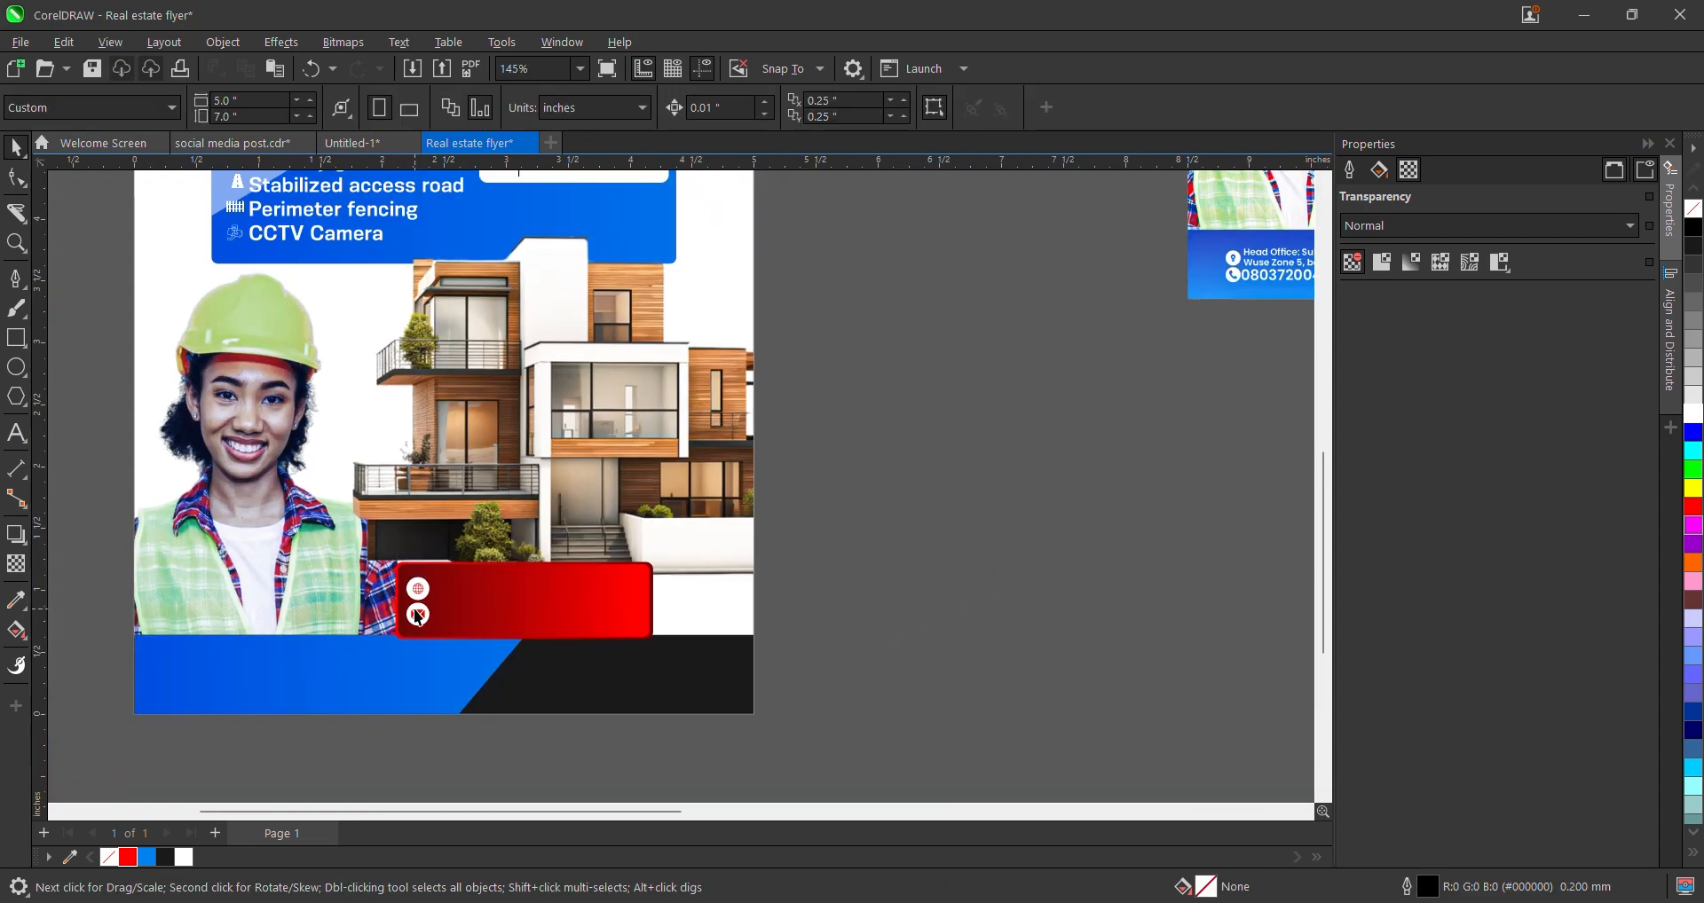
scroll(525, 534, down, 2)
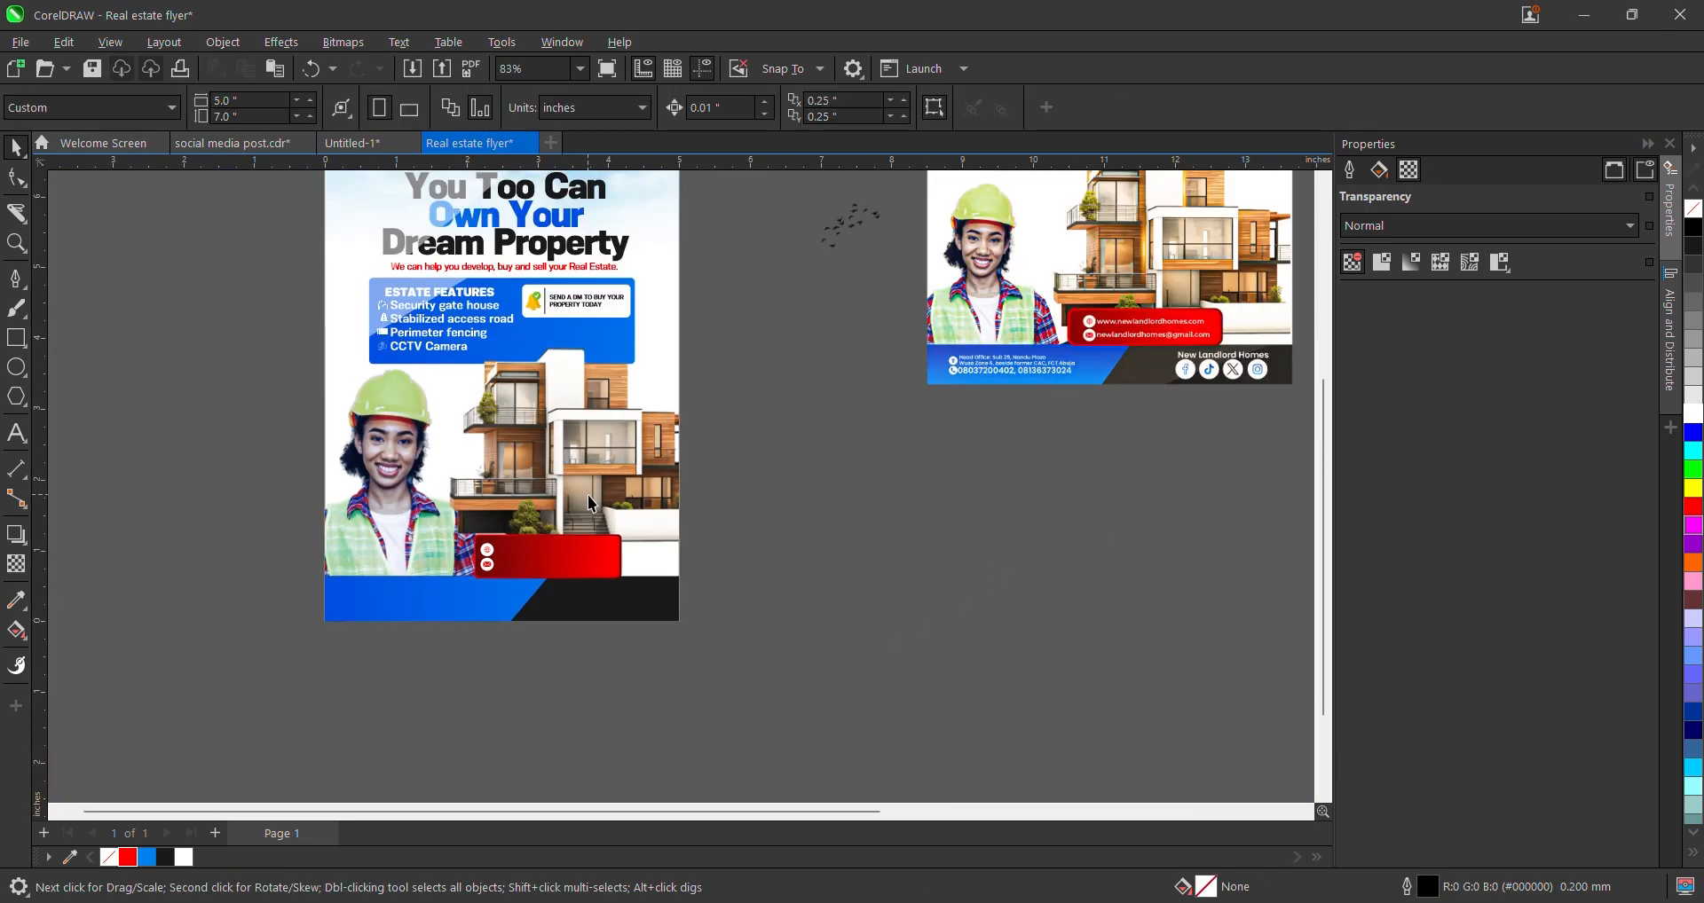
scroll(590, 503, down, 1)
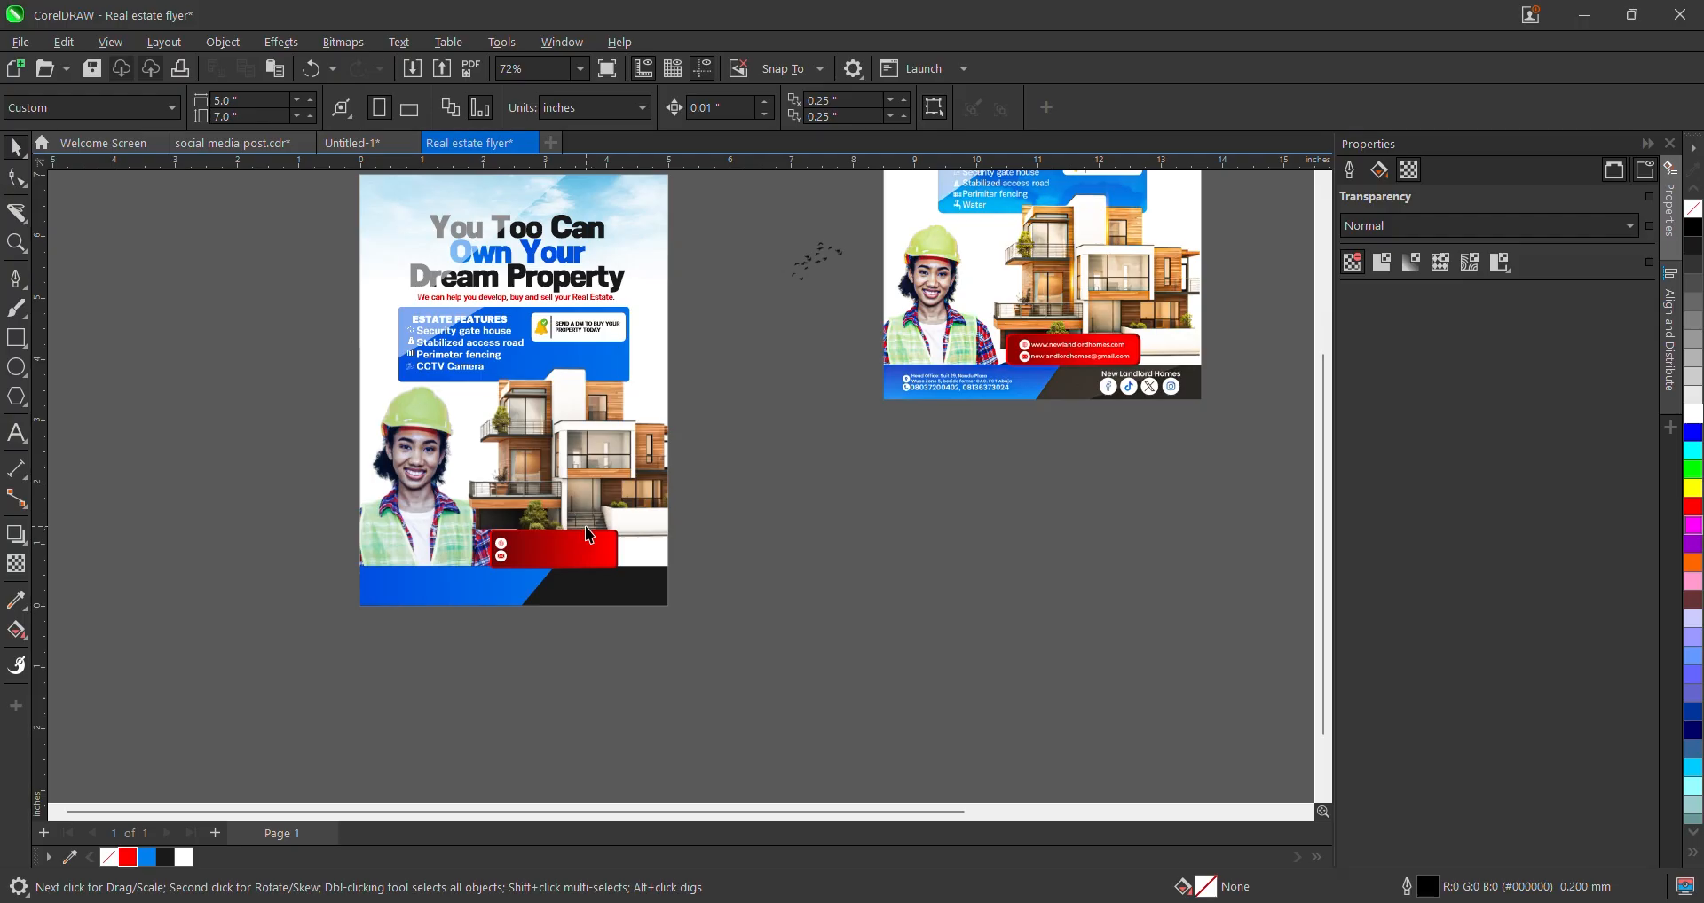
scroll(883, 371, up, 4)
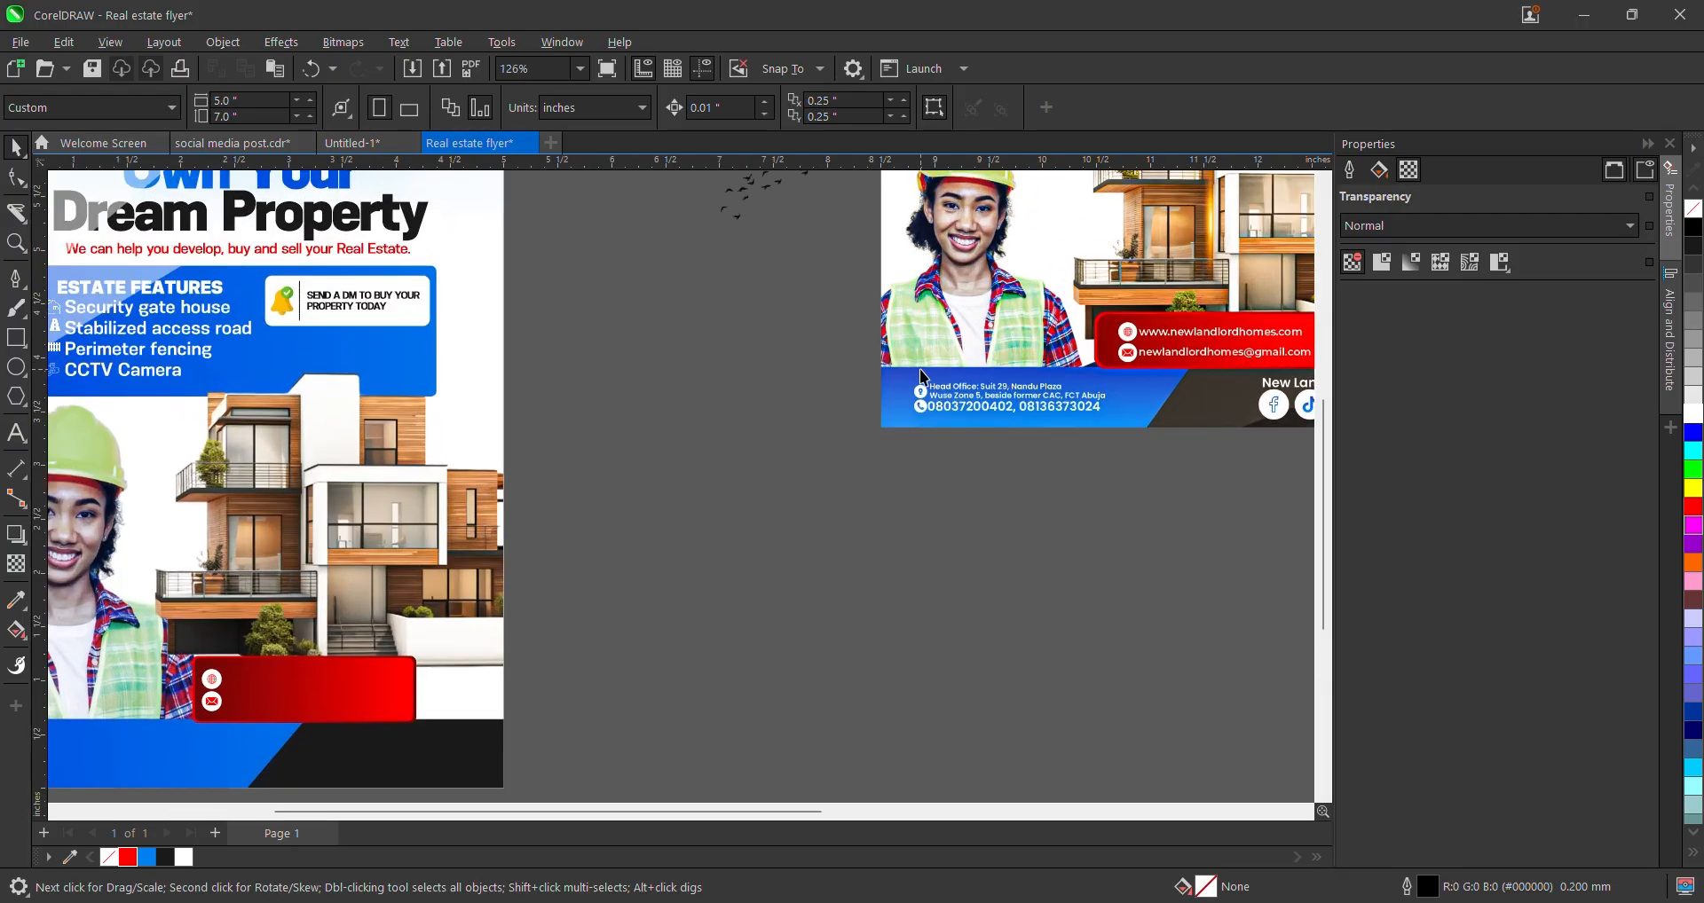
scroll(1012, 405, down, 4)
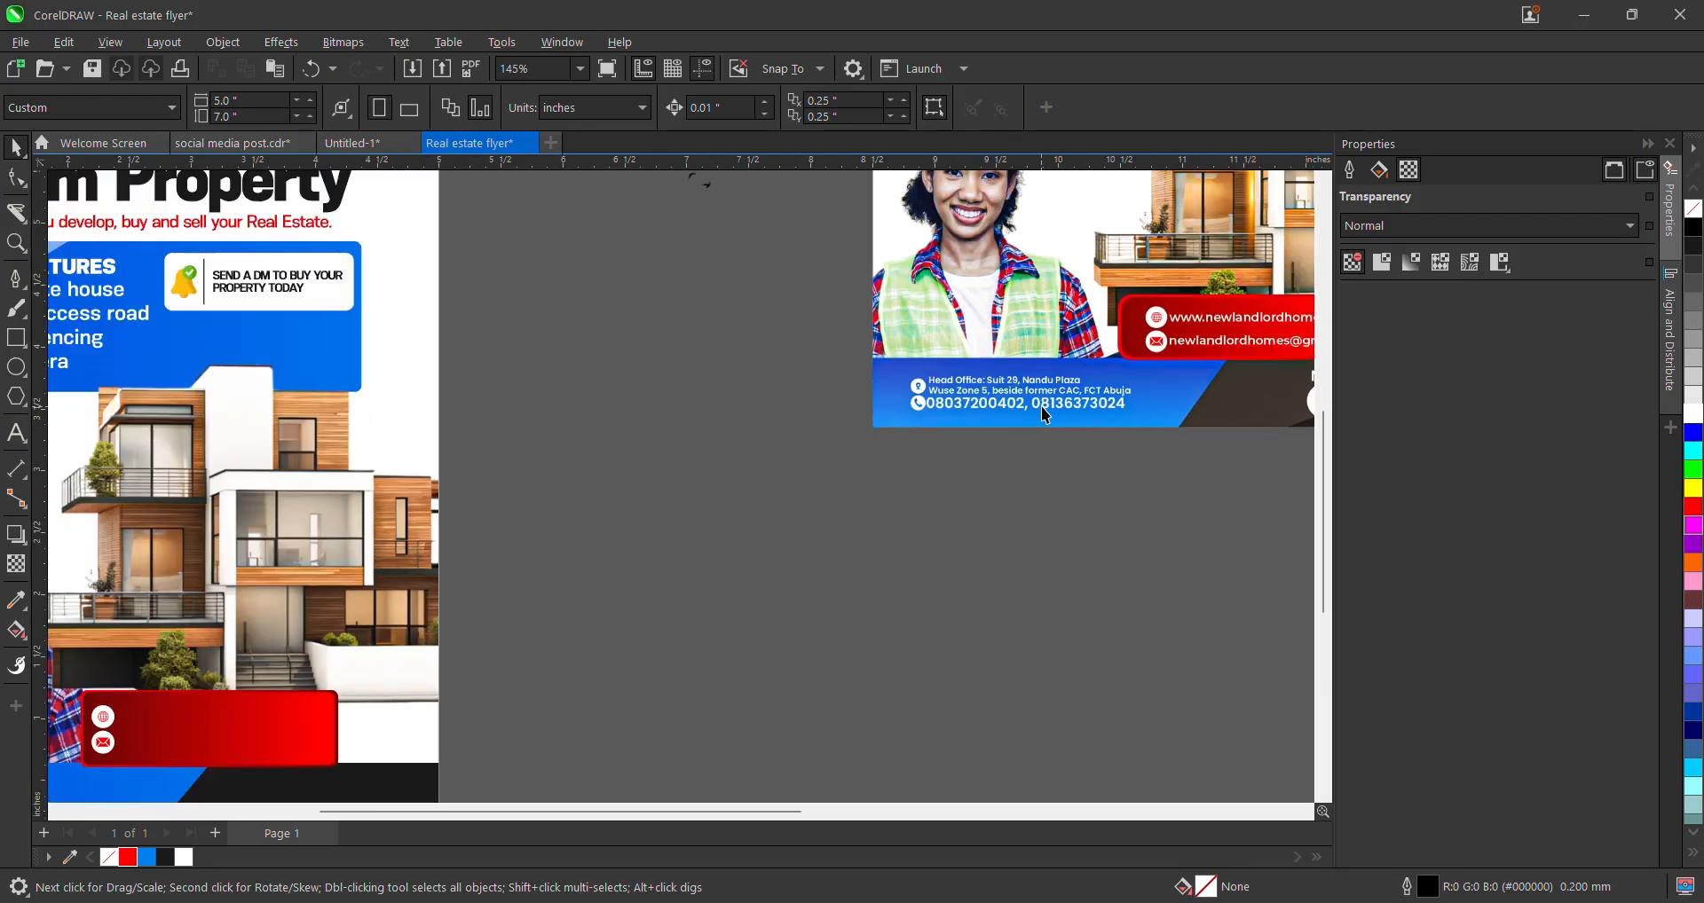
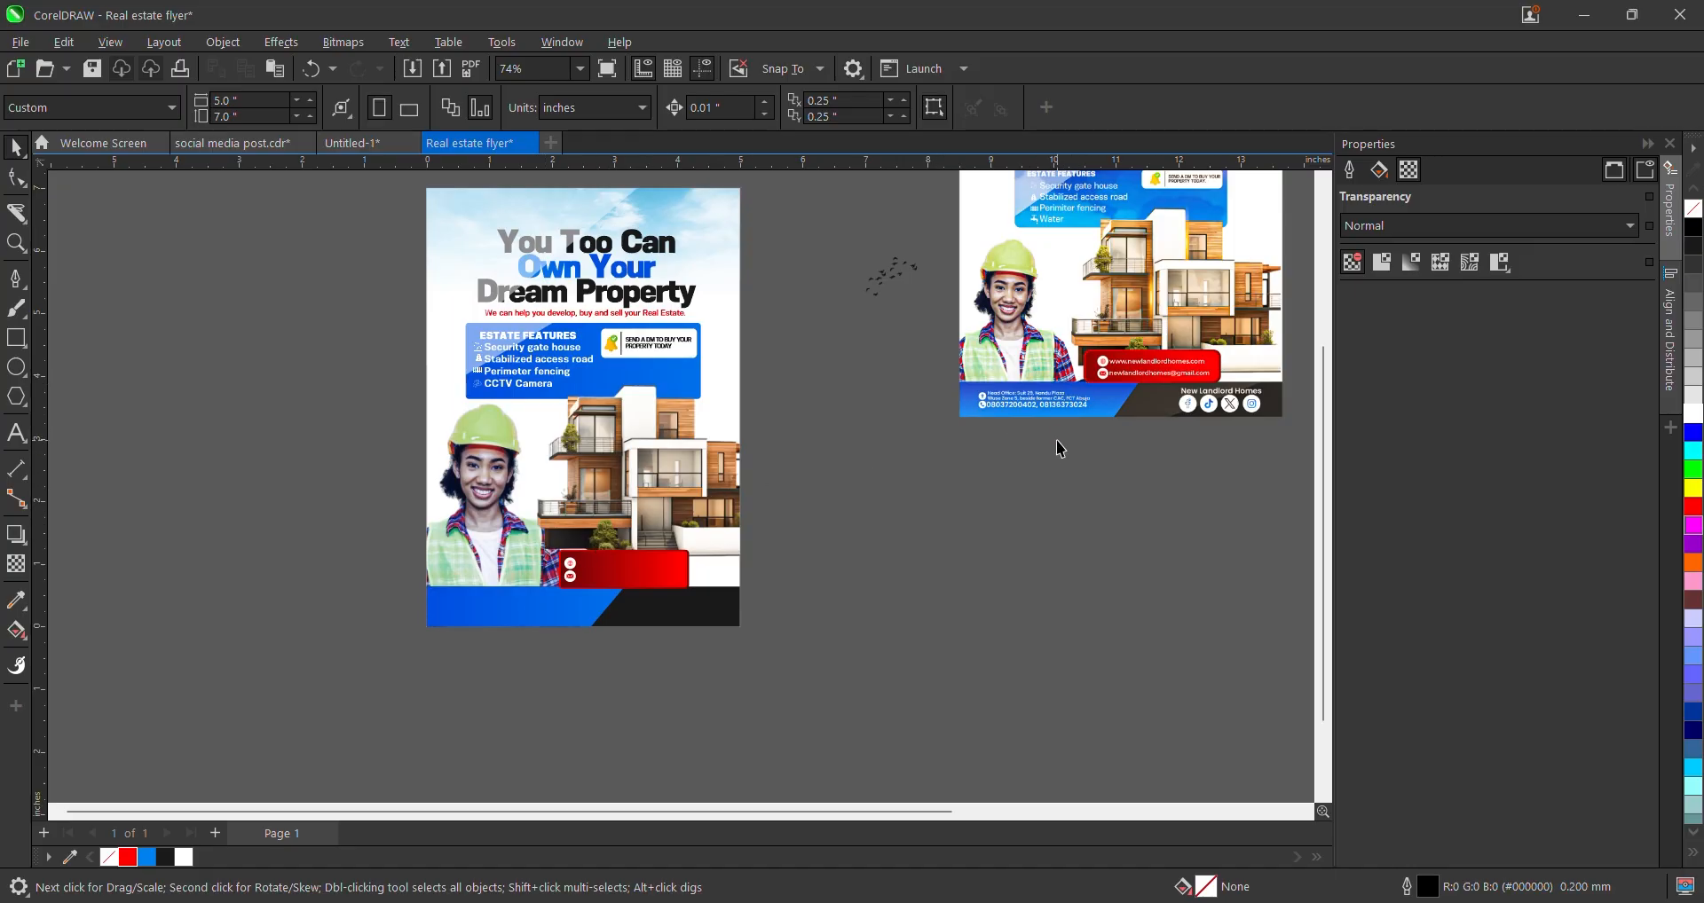
- Move the flock-of-birds image beside the word 'Can' in the left flyer's headline
scroll(1043, 507, down, 3)
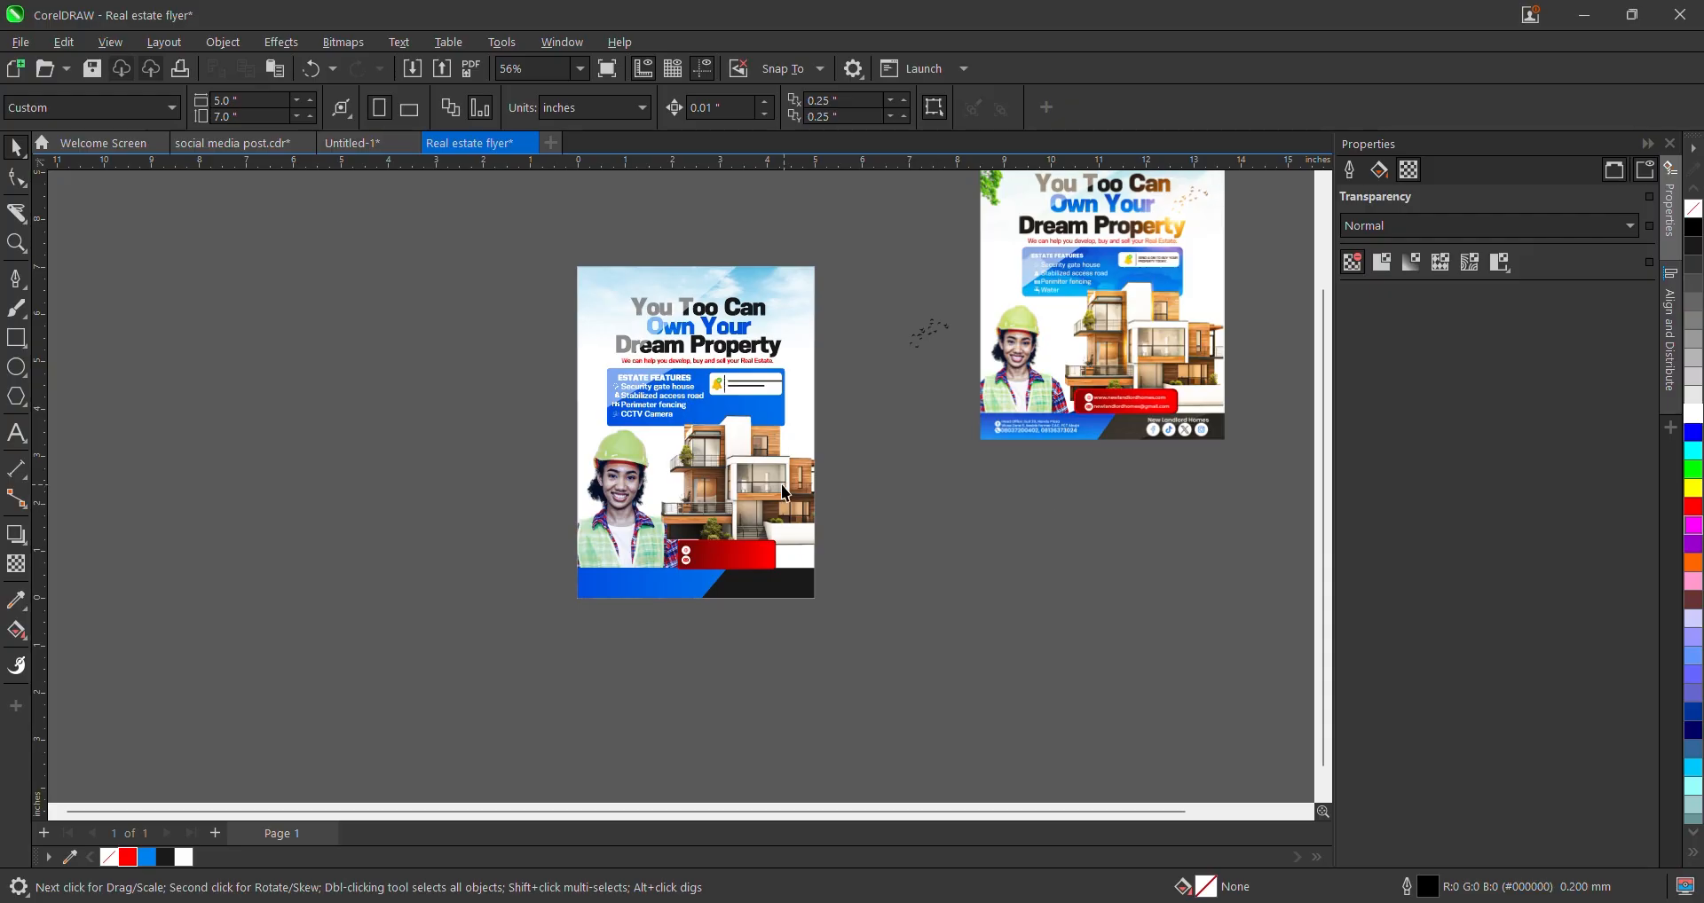
scroll(1079, 274, up, 4)
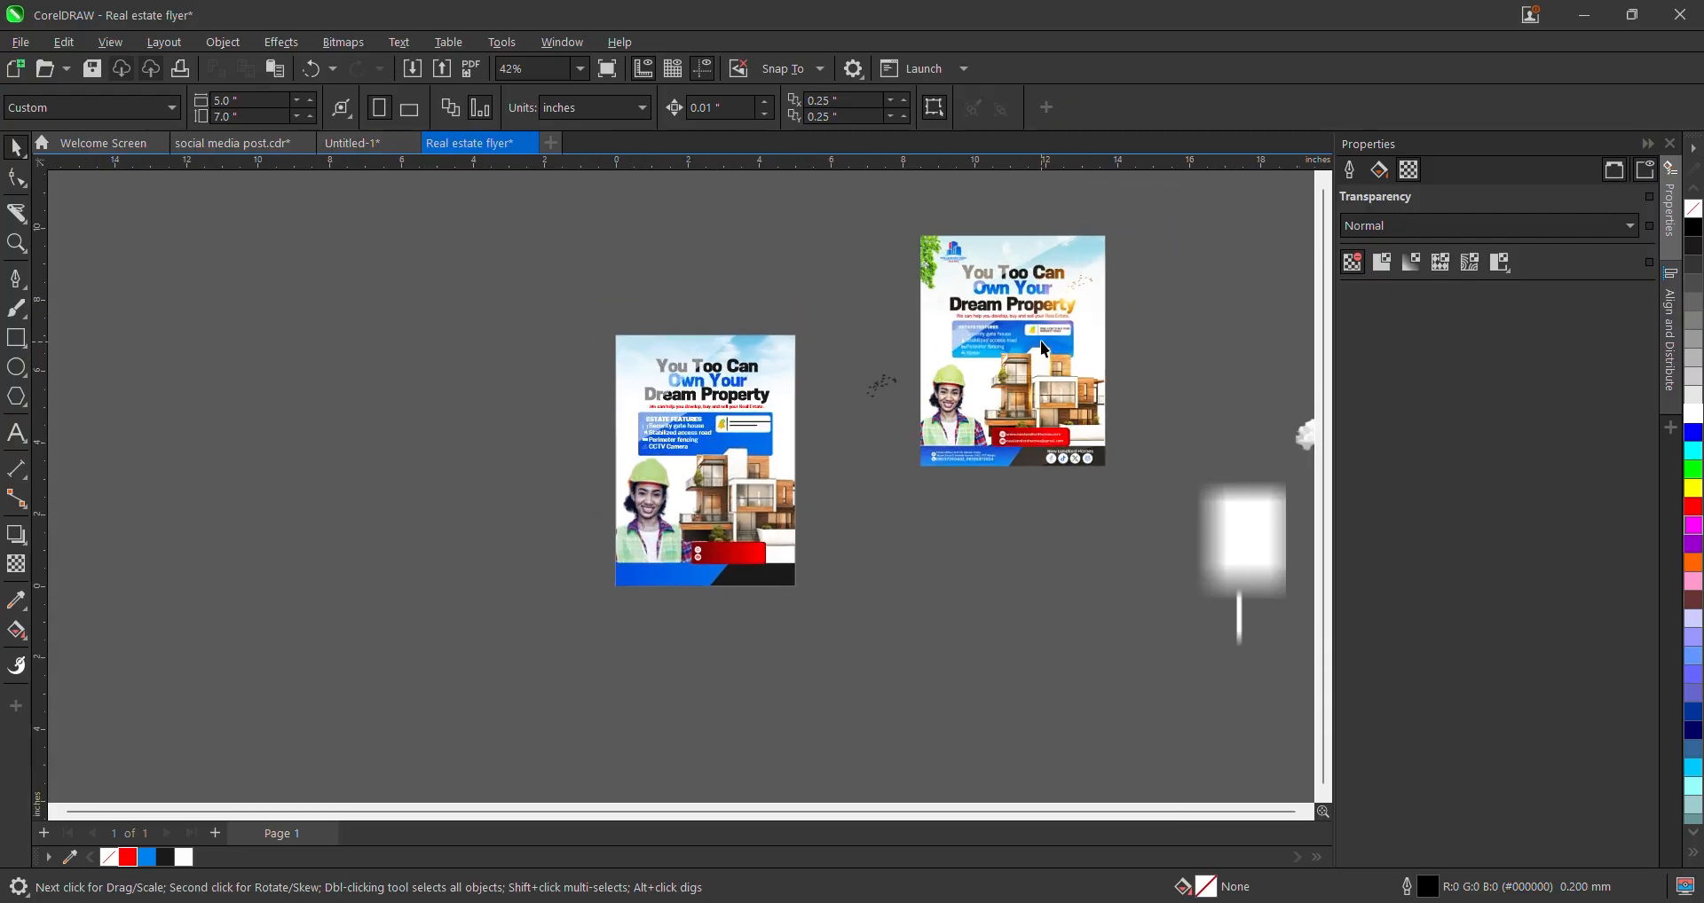
scroll(1100, 511, down, 1)
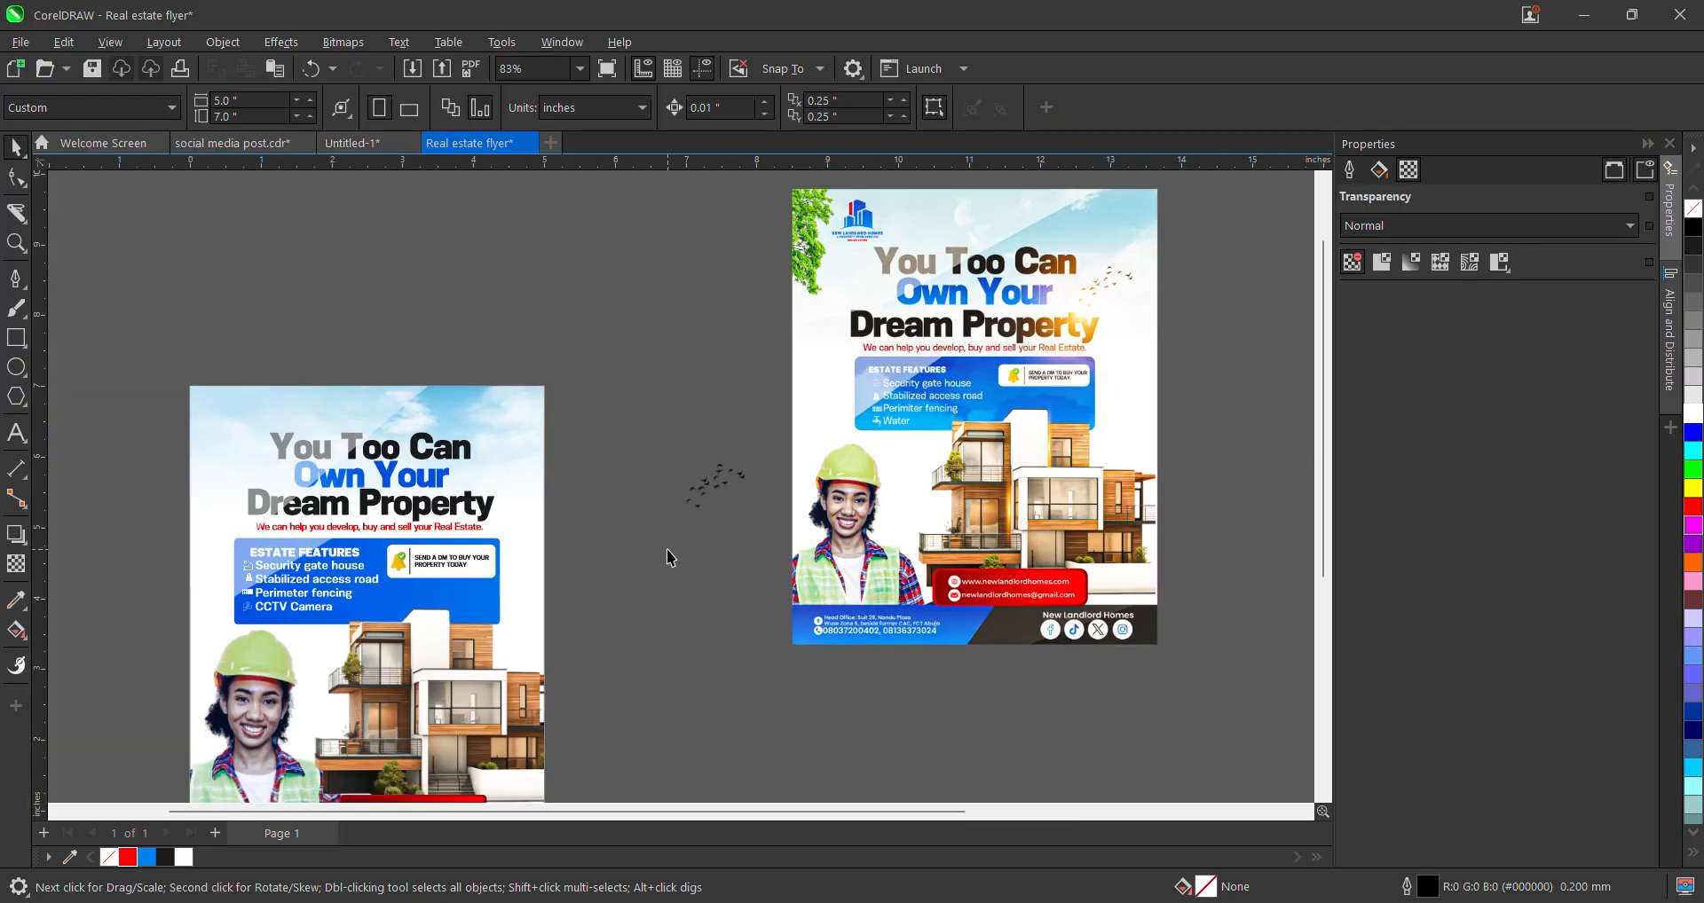
click(731, 482)
scroll(726, 485, up, 2)
drag(723, 487, 432, 480)
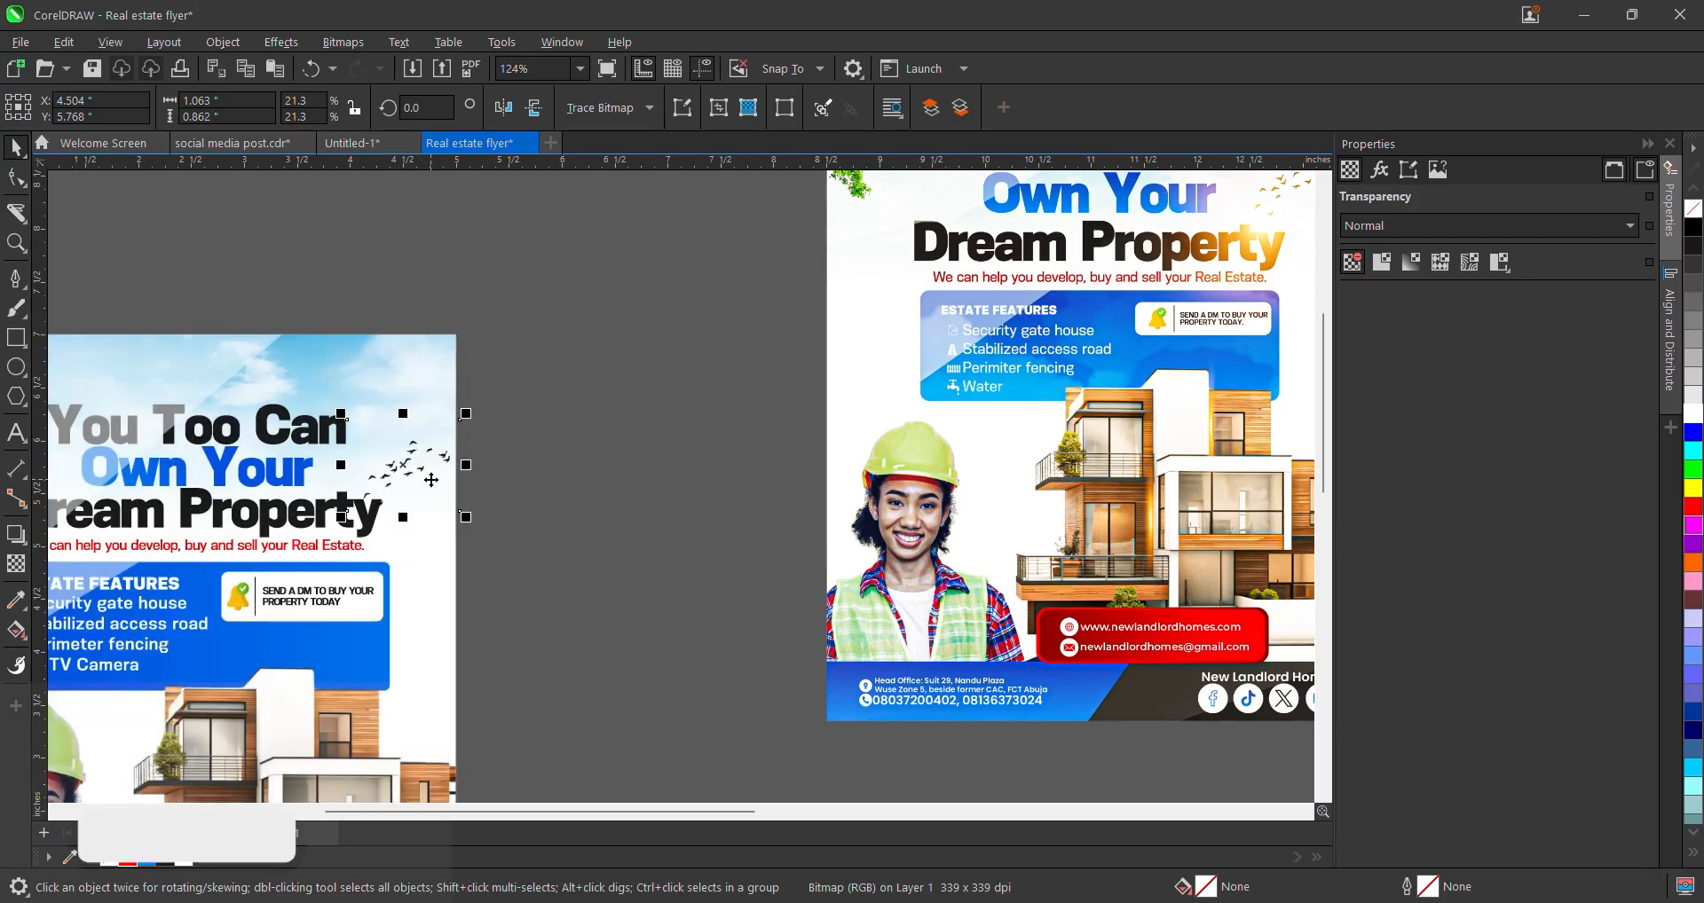
- Enlarge the birds slightly from a corner handle, then deselect them
scroll(431, 480, up, 1)
scroll(377, 463, up, 2)
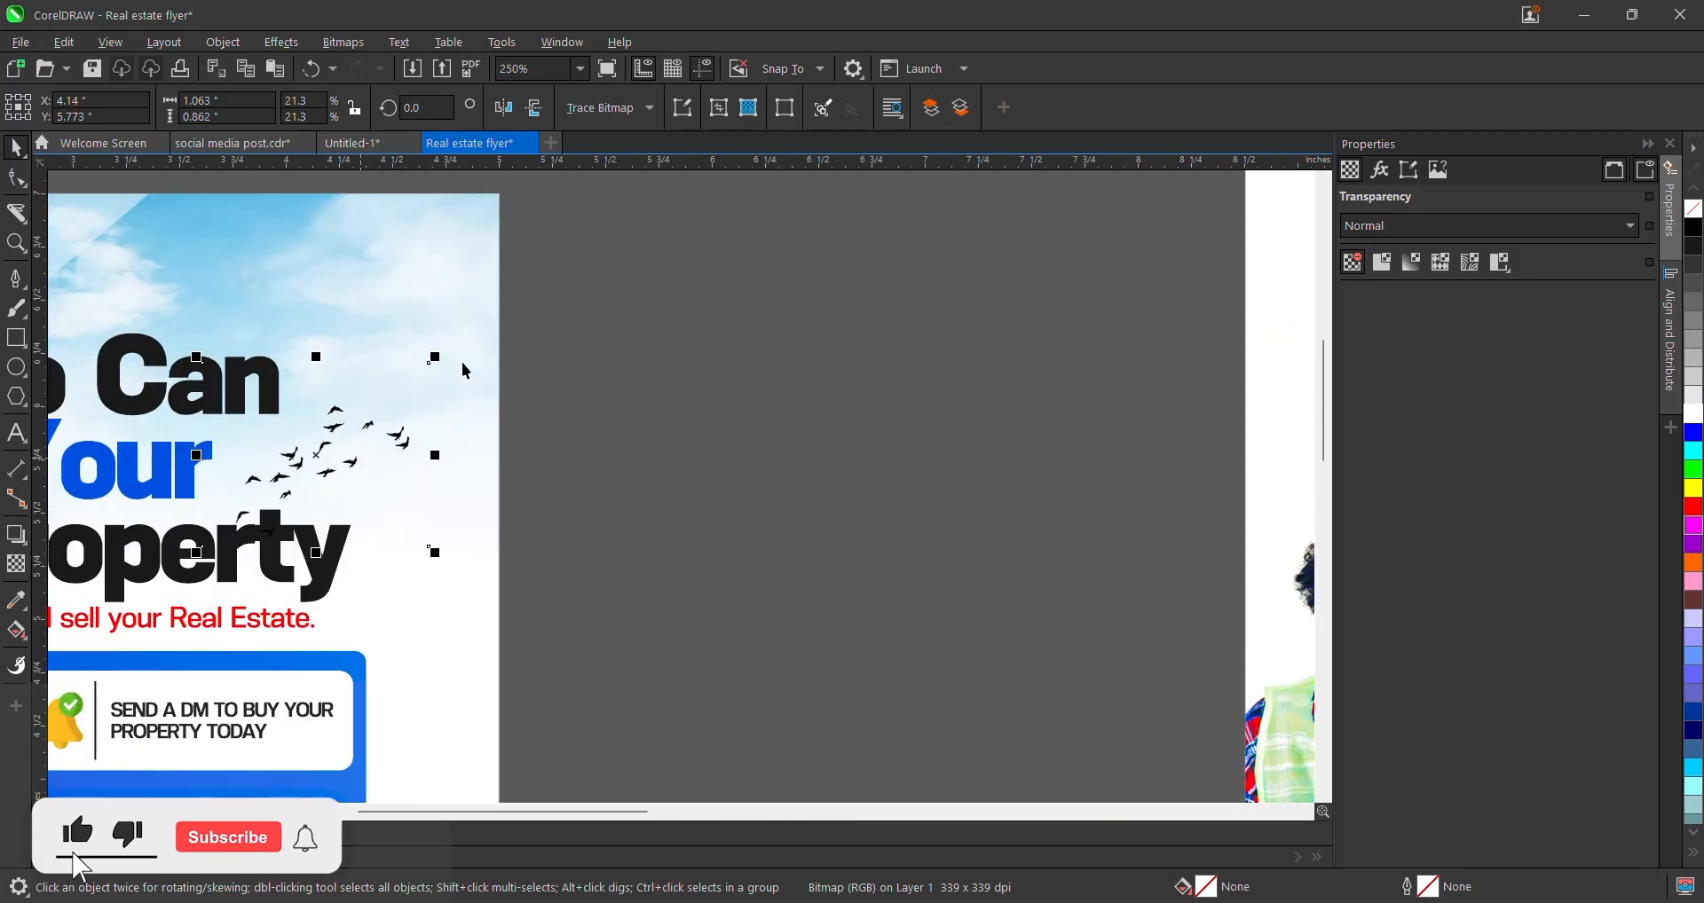
drag(436, 356, 483, 304)
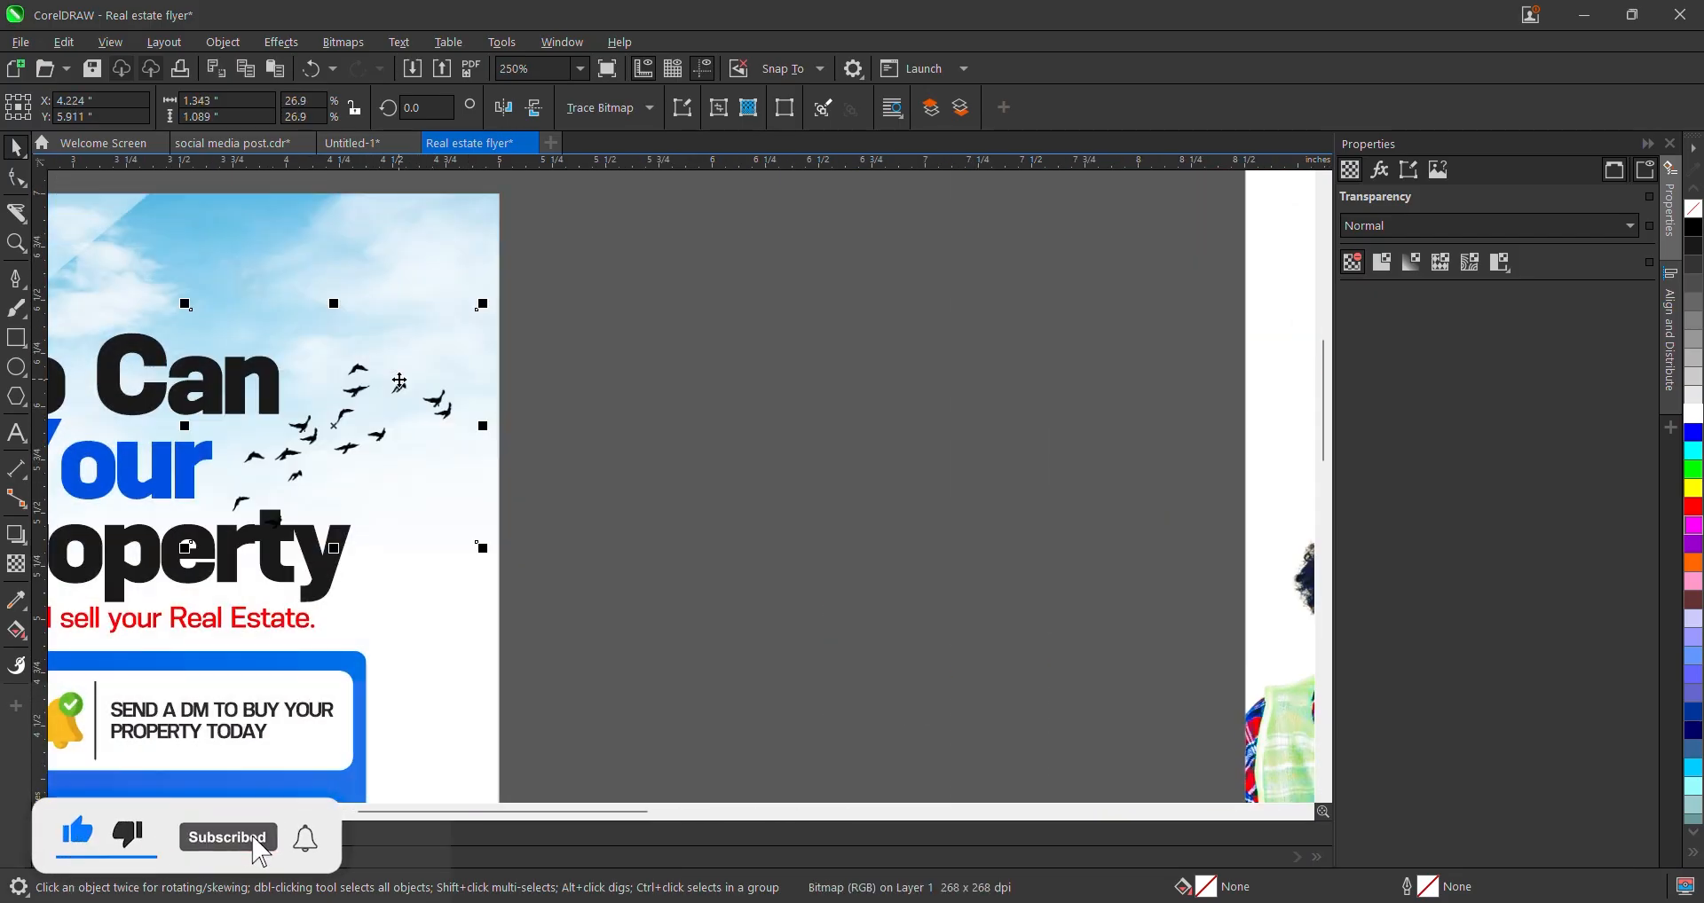
scroll(401, 381, down, 1)
scroll(406, 389, down, 5)
click(531, 424)
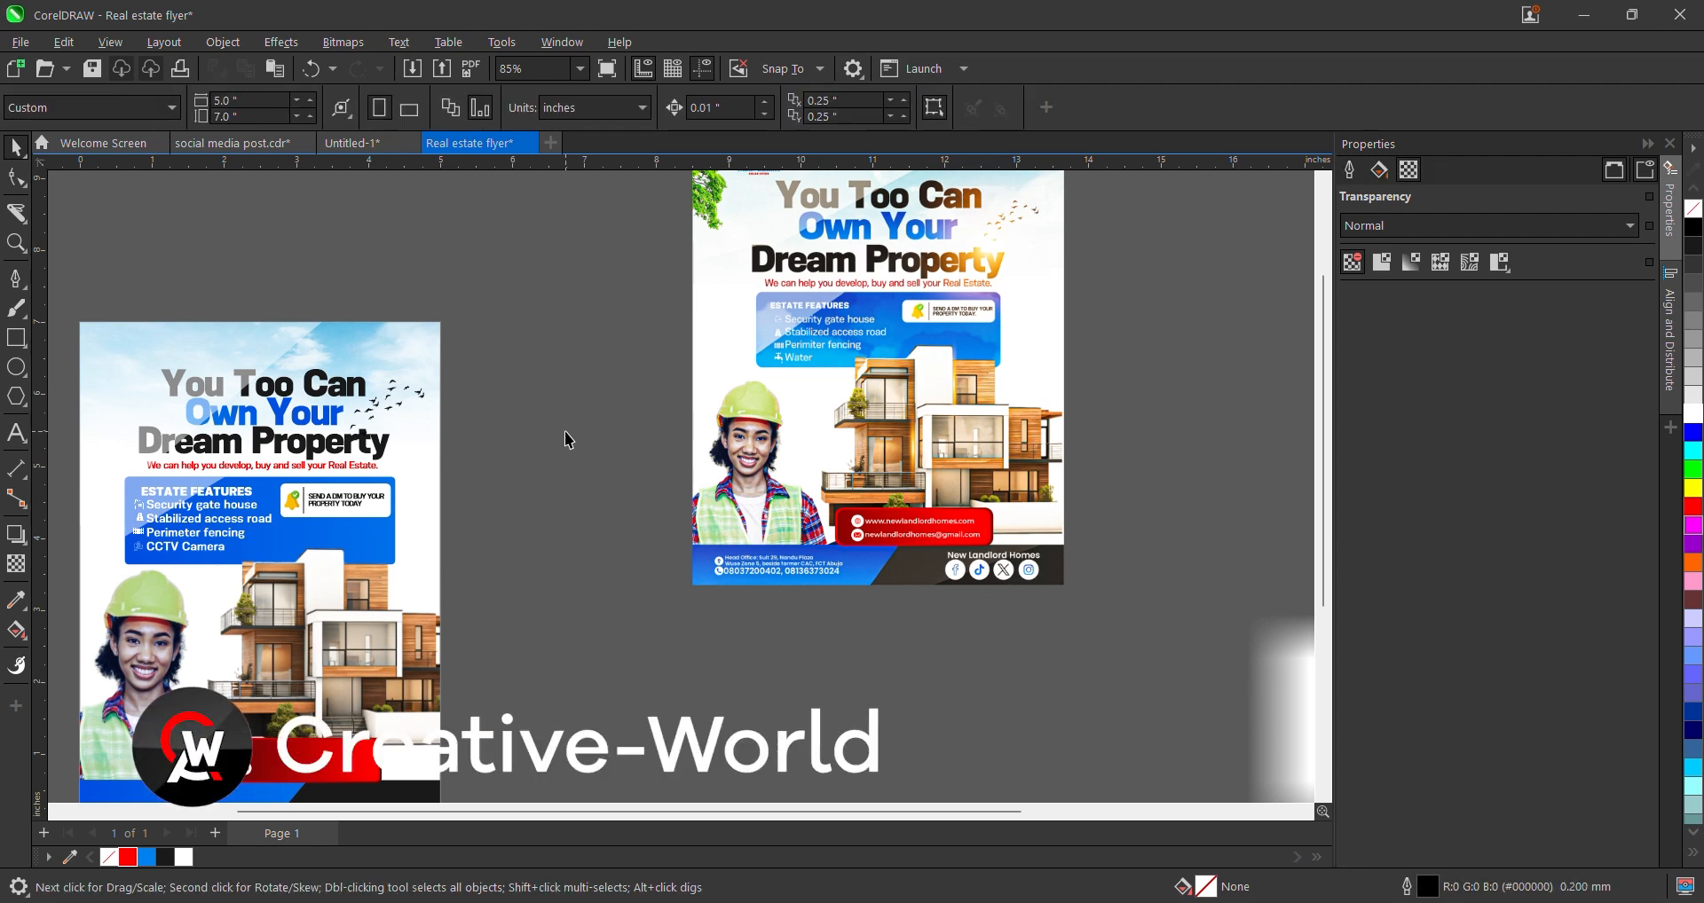
scroll(682, 454, down, 3)
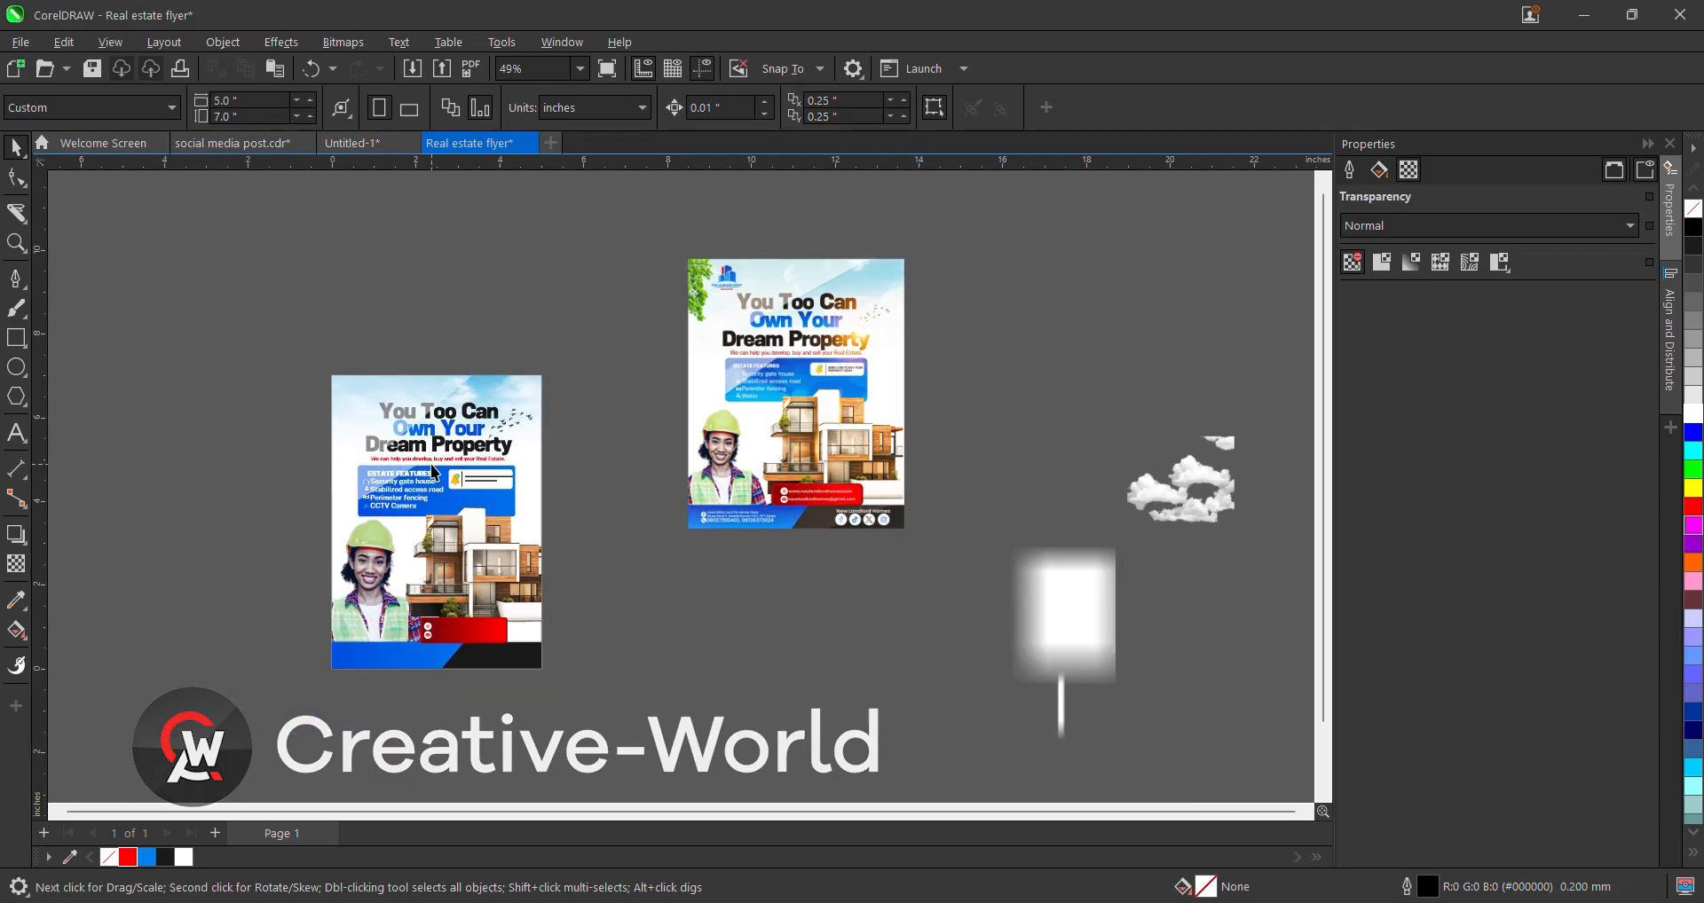
- Import tree.png and PowerClip it inside the left flyer
key(ctrl+i)
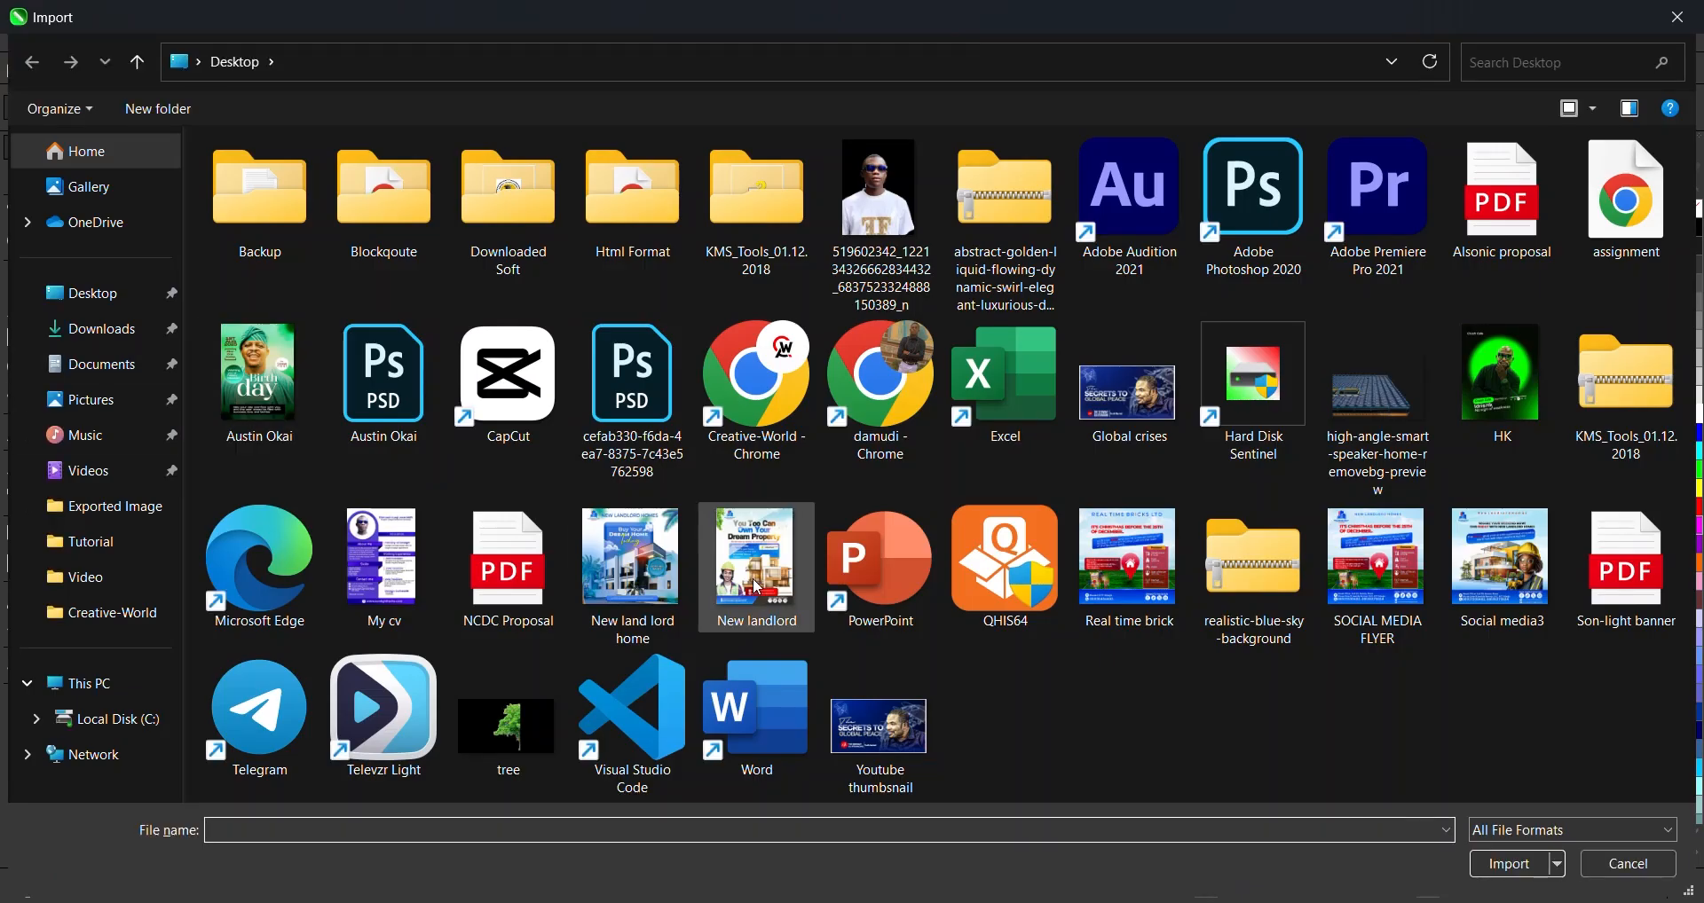
double_click(520, 735)
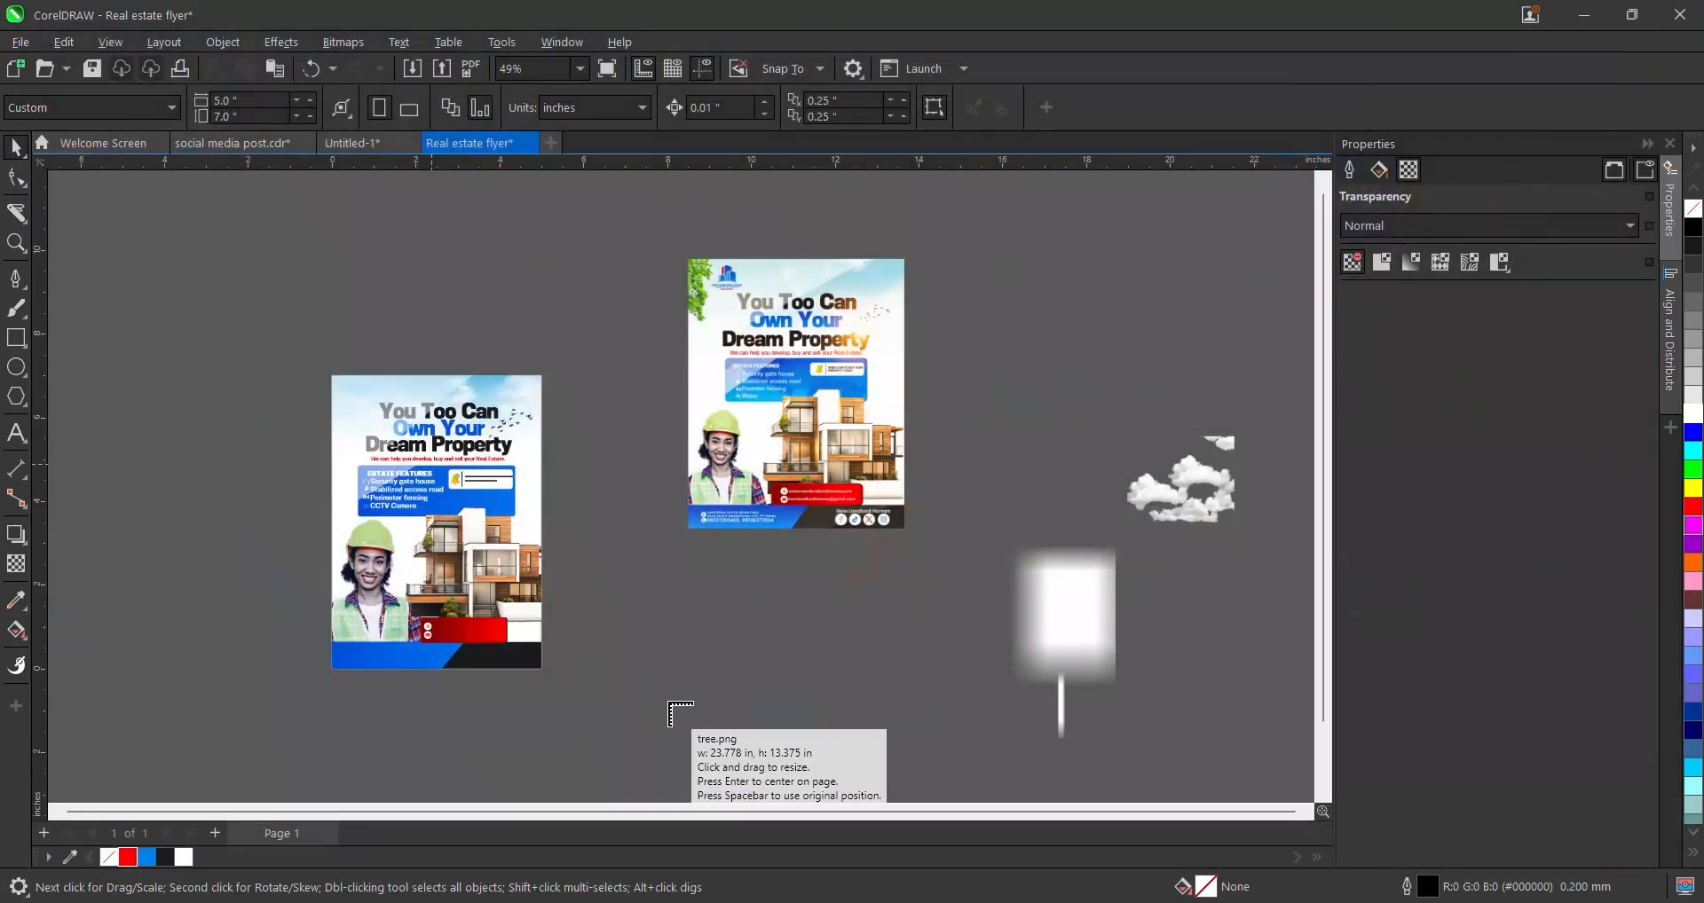
click(618, 465)
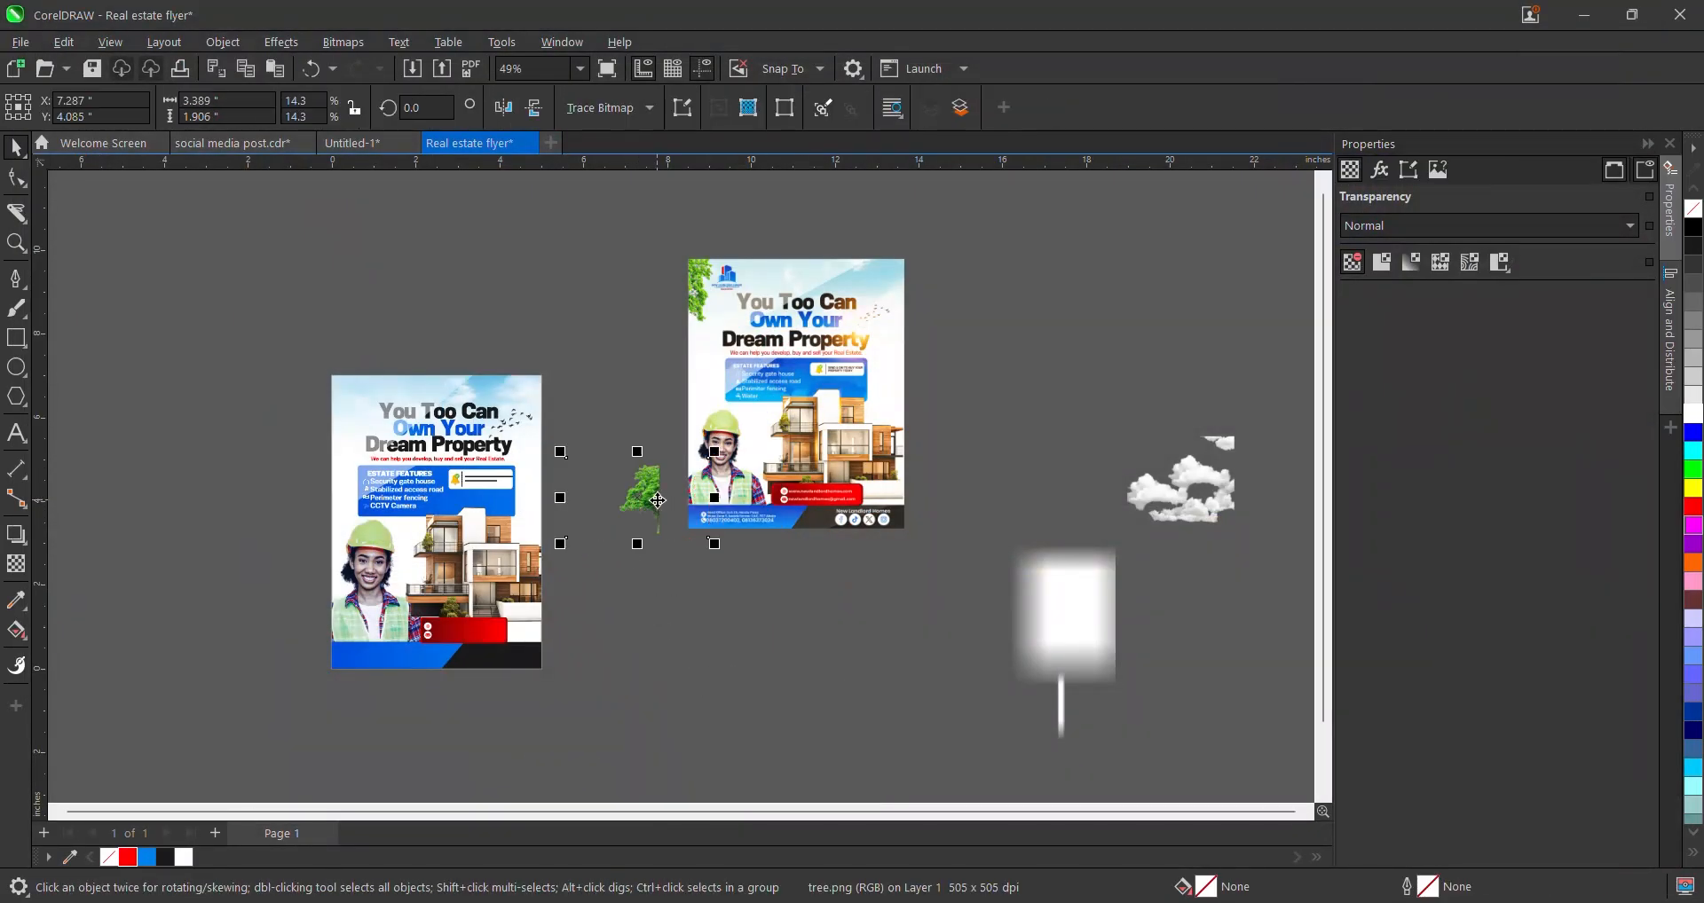
right_click(658, 502)
click(722, 591)
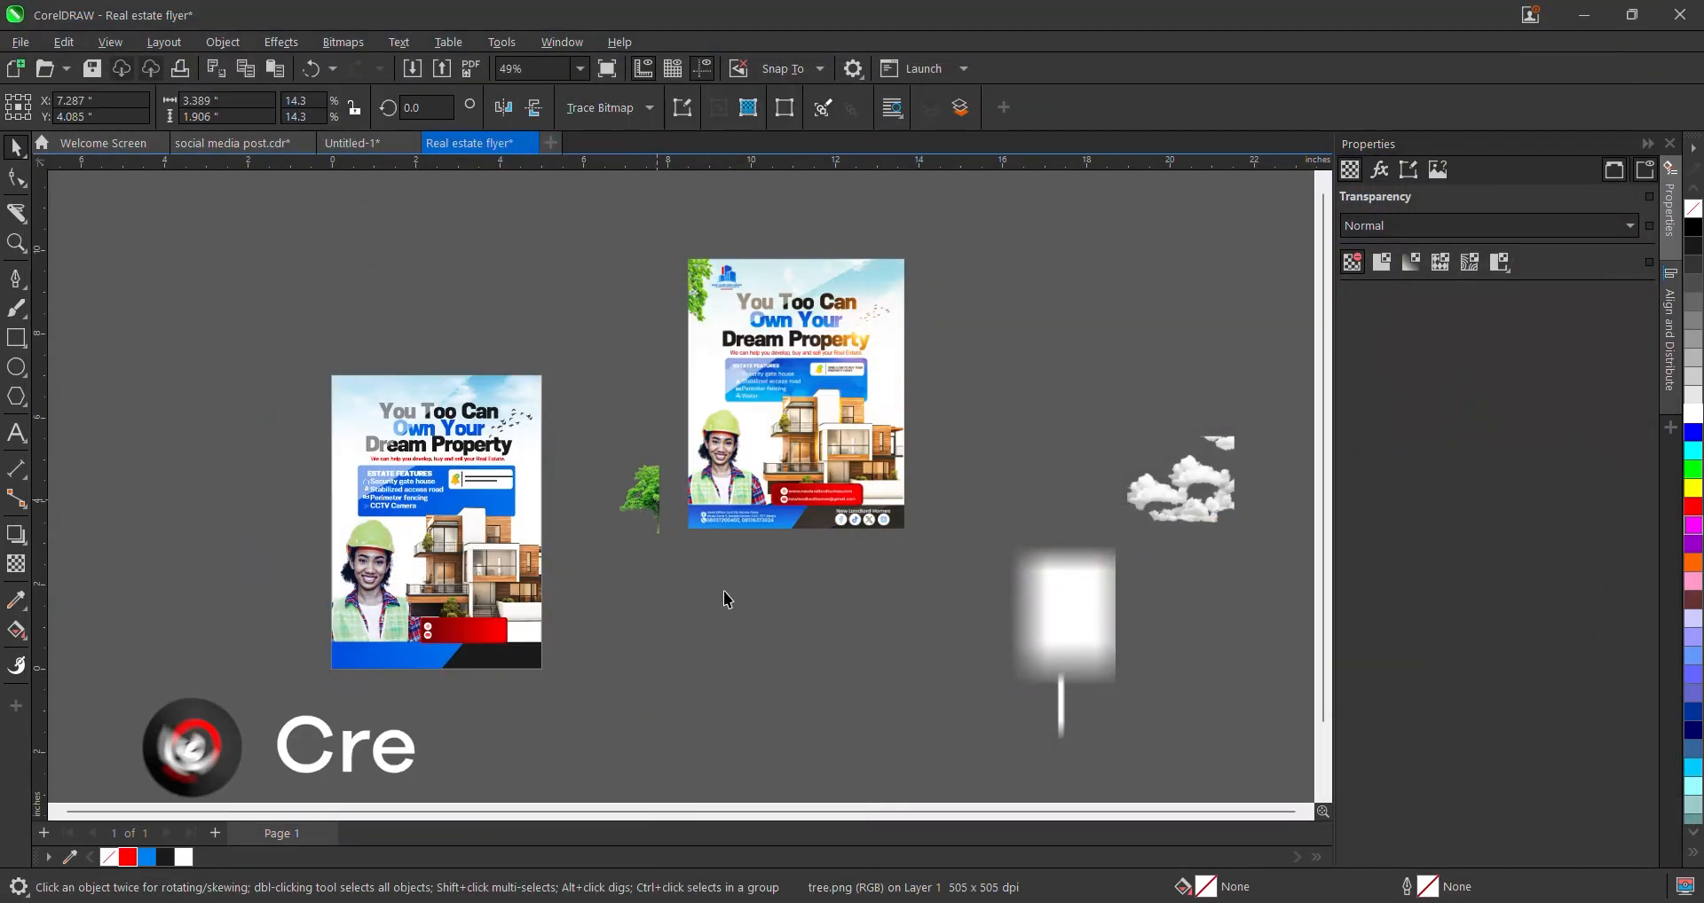
click(342, 394)
- Inside the PowerClip, mirror the tree, tilt it about 155°, and tuck it into the top-left corner
right_click(344, 401)
click(412, 275)
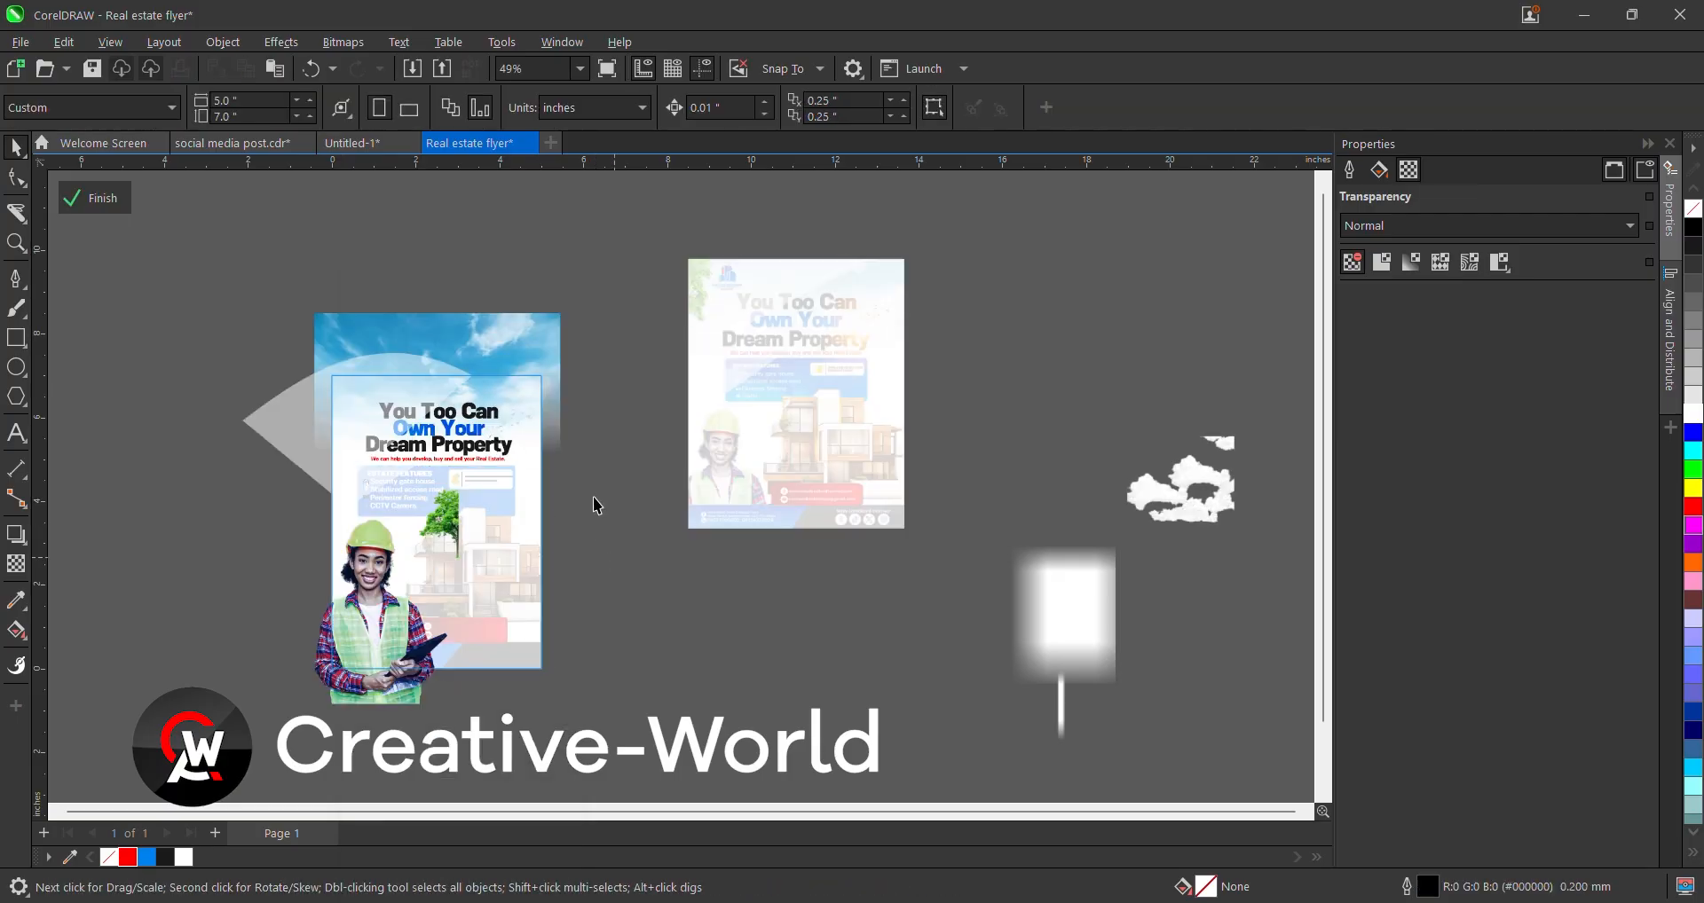
click(475, 522)
drag(475, 522, 430, 385)
click(503, 107)
scroll(242, 324, up, 1)
scroll(359, 408, up, 4)
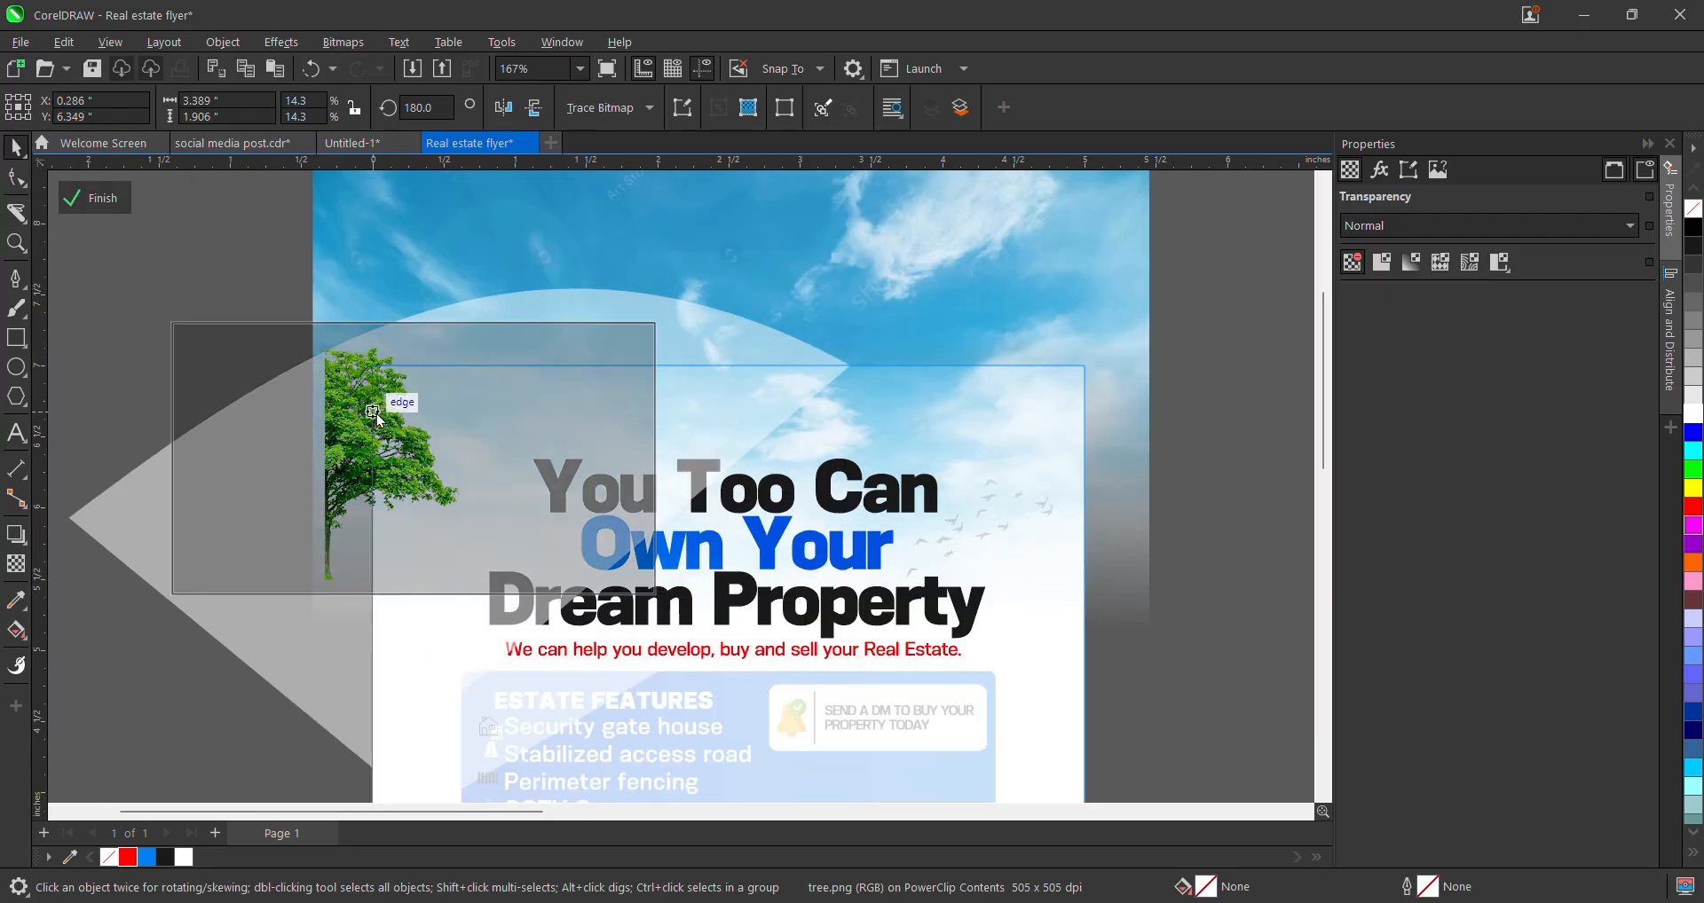
click(374, 409)
drag(160, 595, 272, 466)
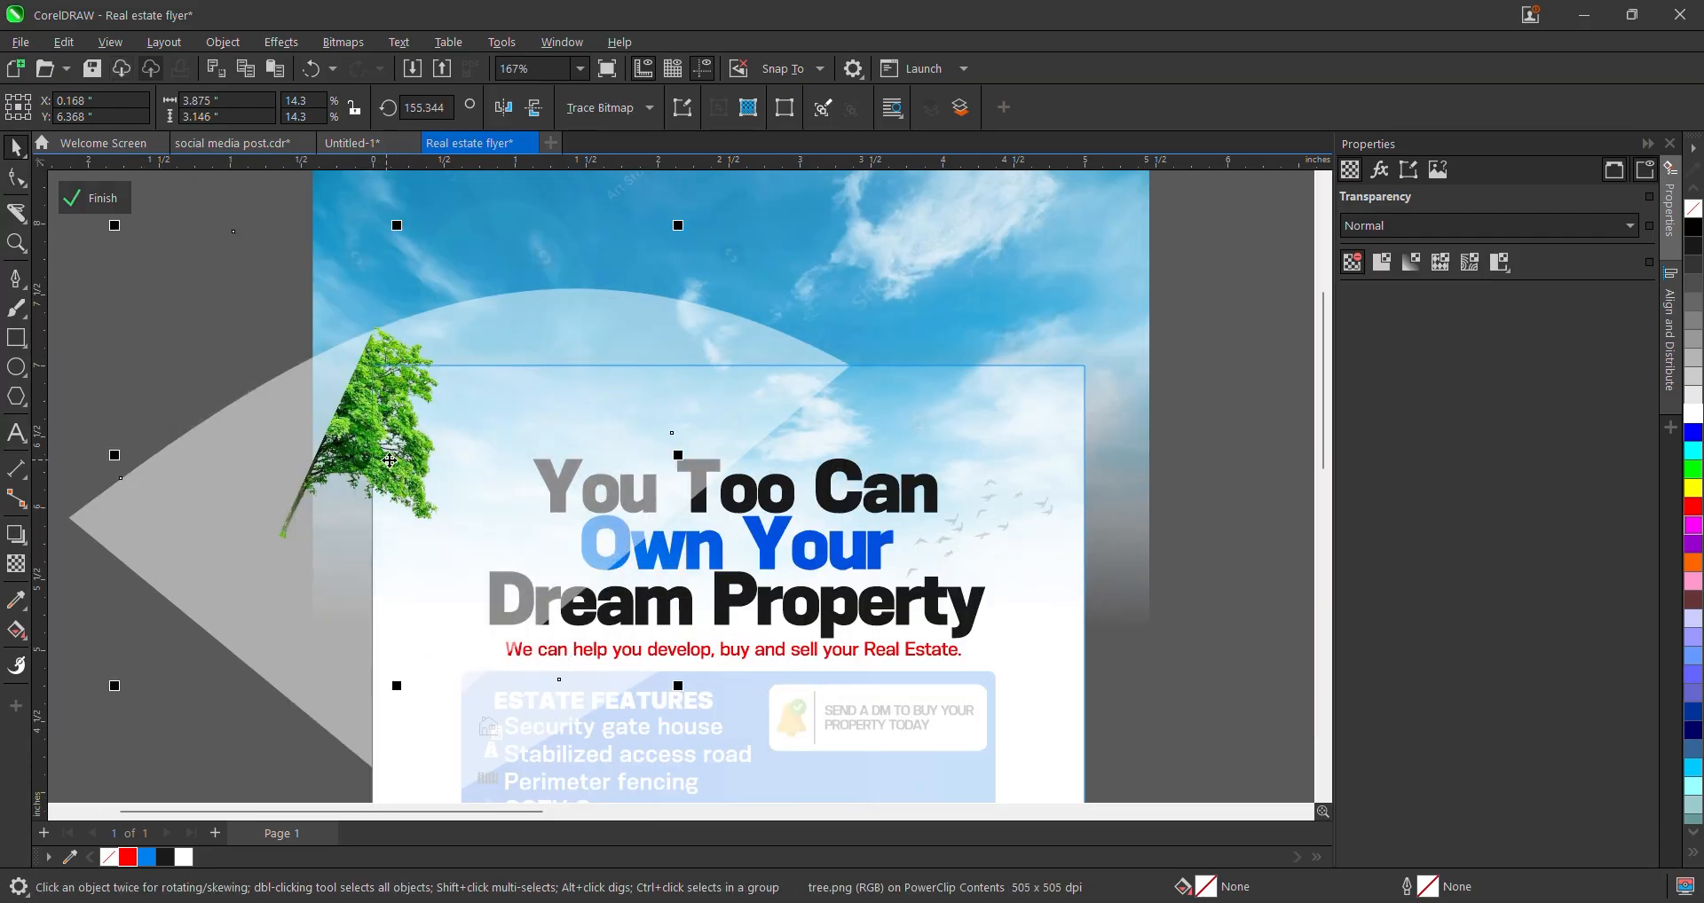
drag(413, 446, 387, 448)
click(100, 204)
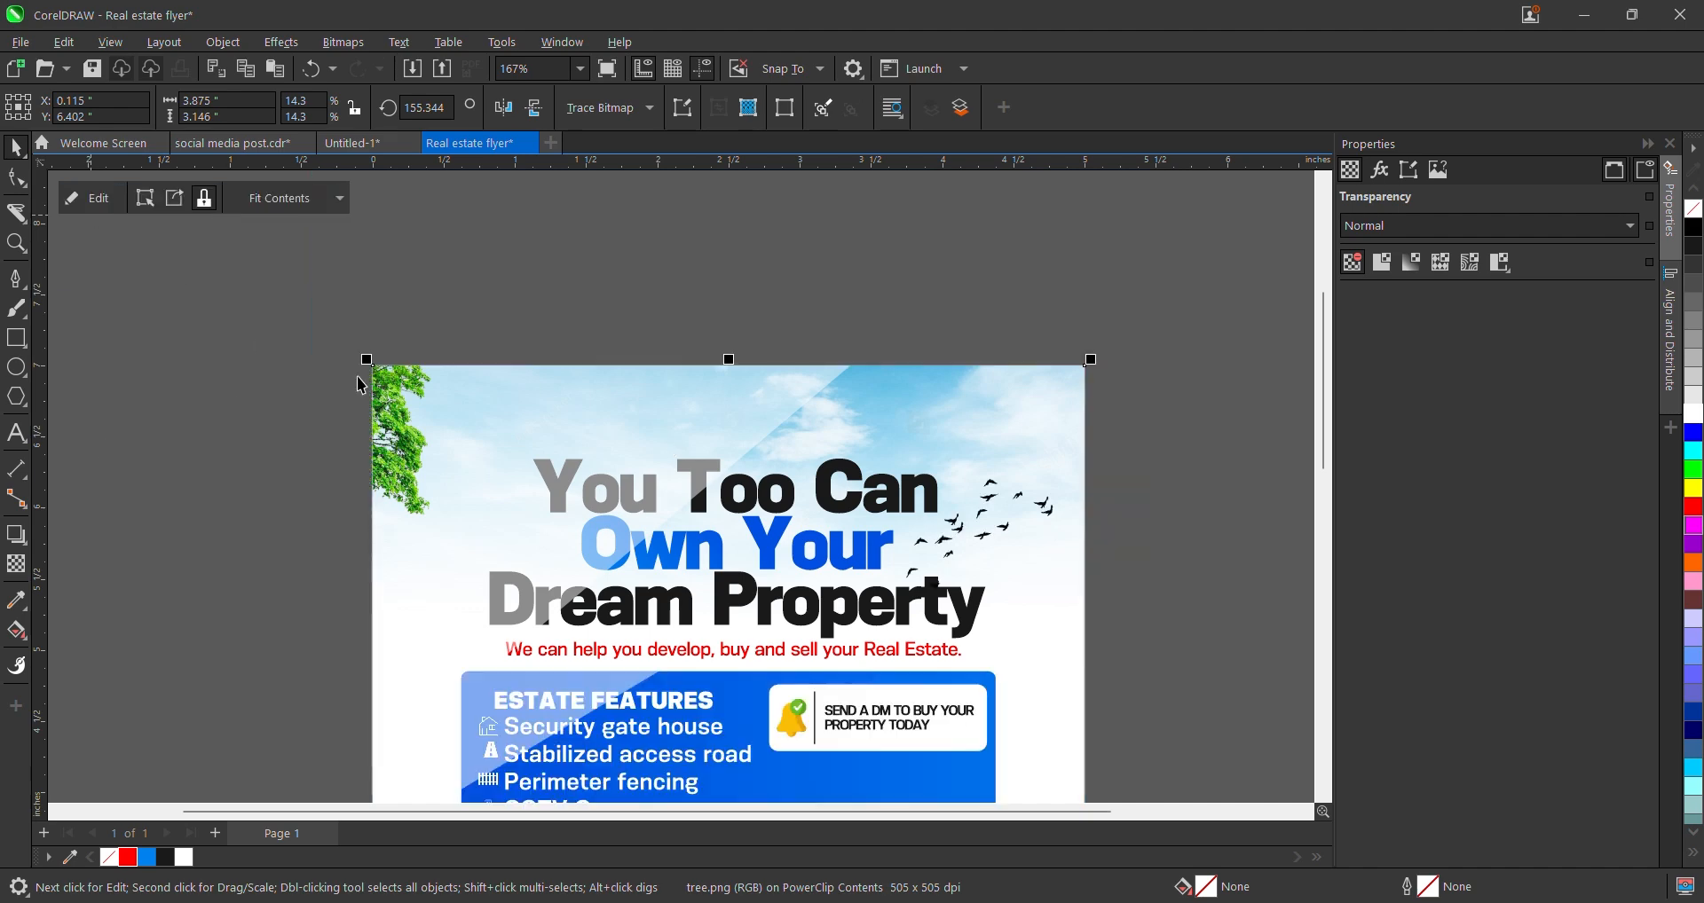
scroll(404, 373, down, 2)
click(542, 306)
scroll(569, 341, down, 2)
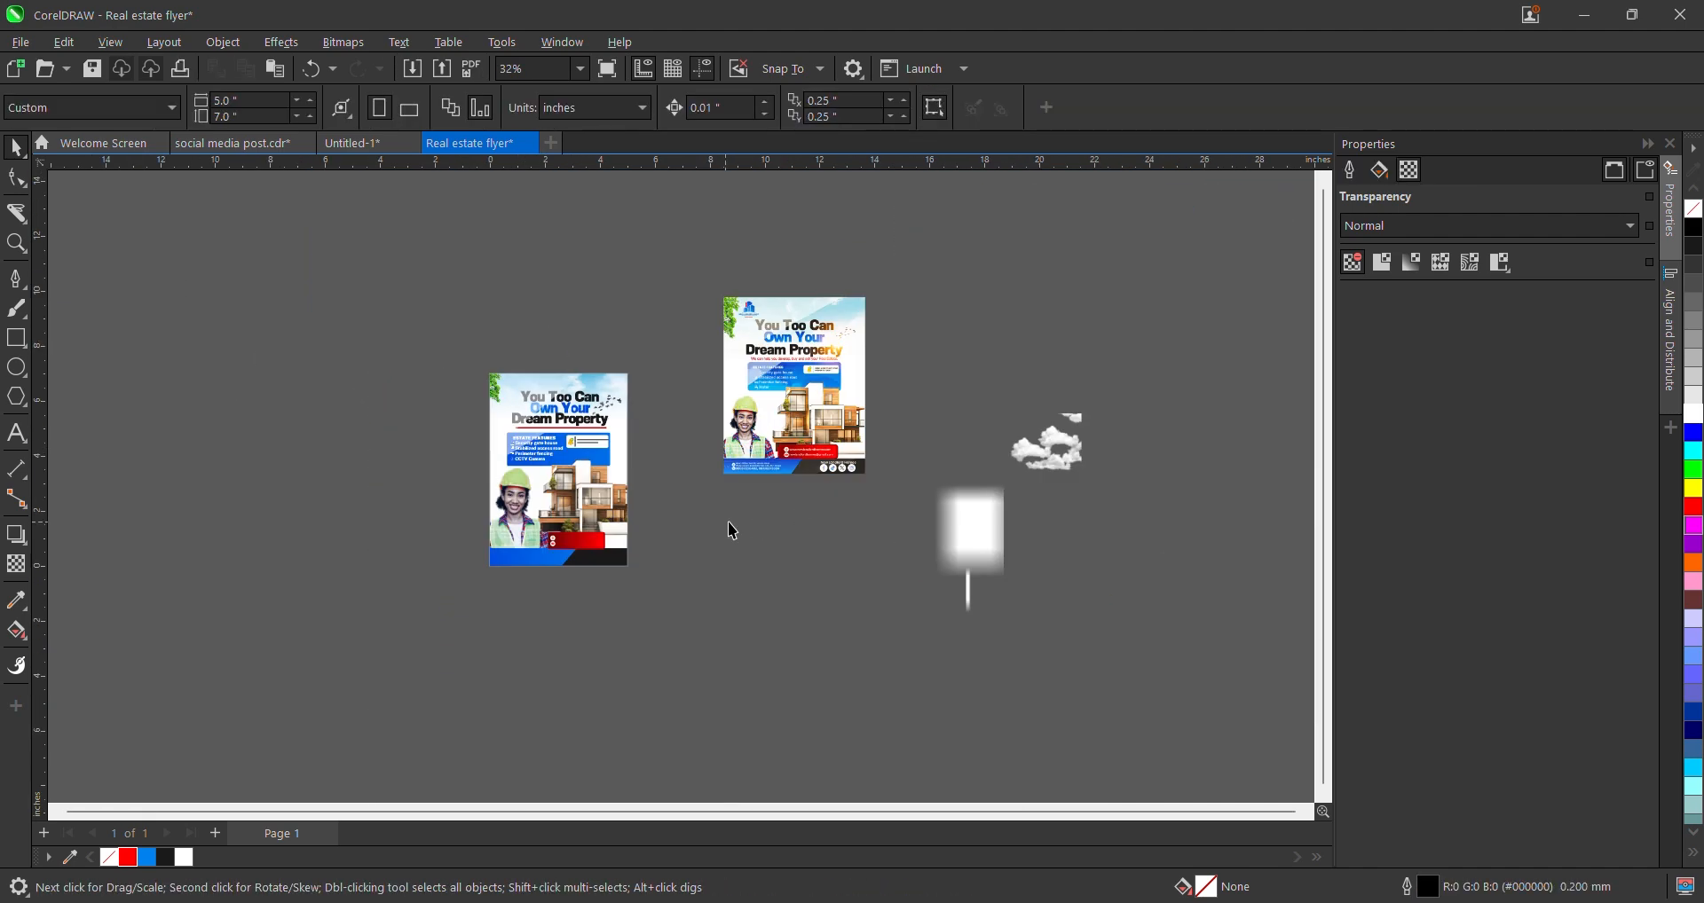
scroll(592, 486, up, 3)
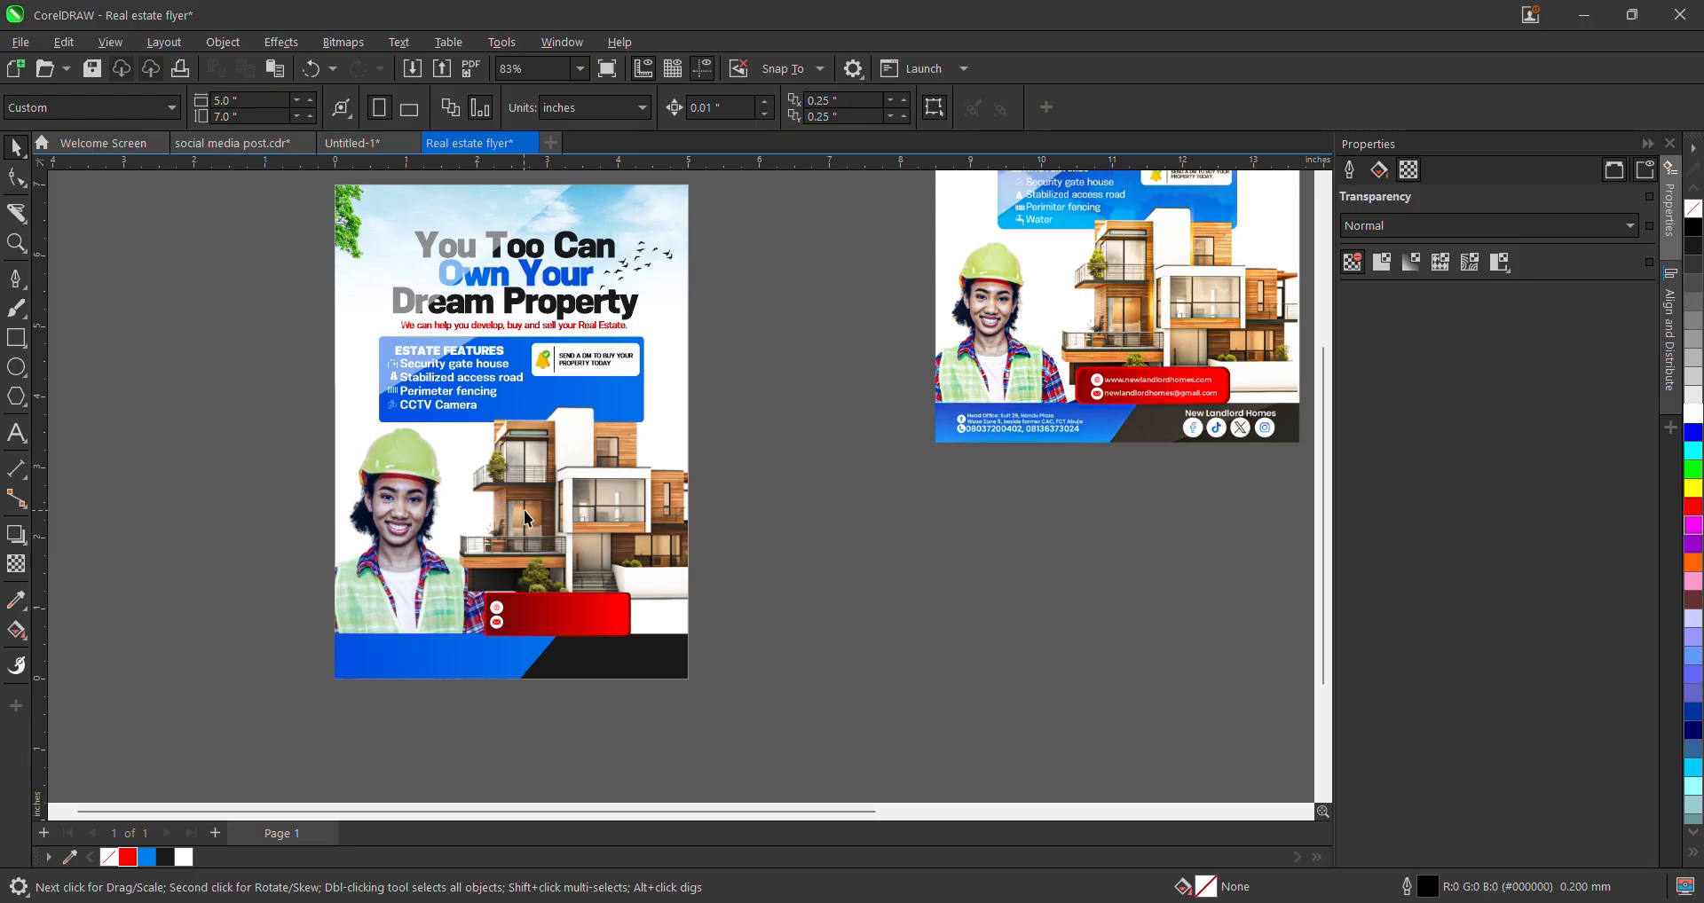
scroll(523, 509, down, 2)
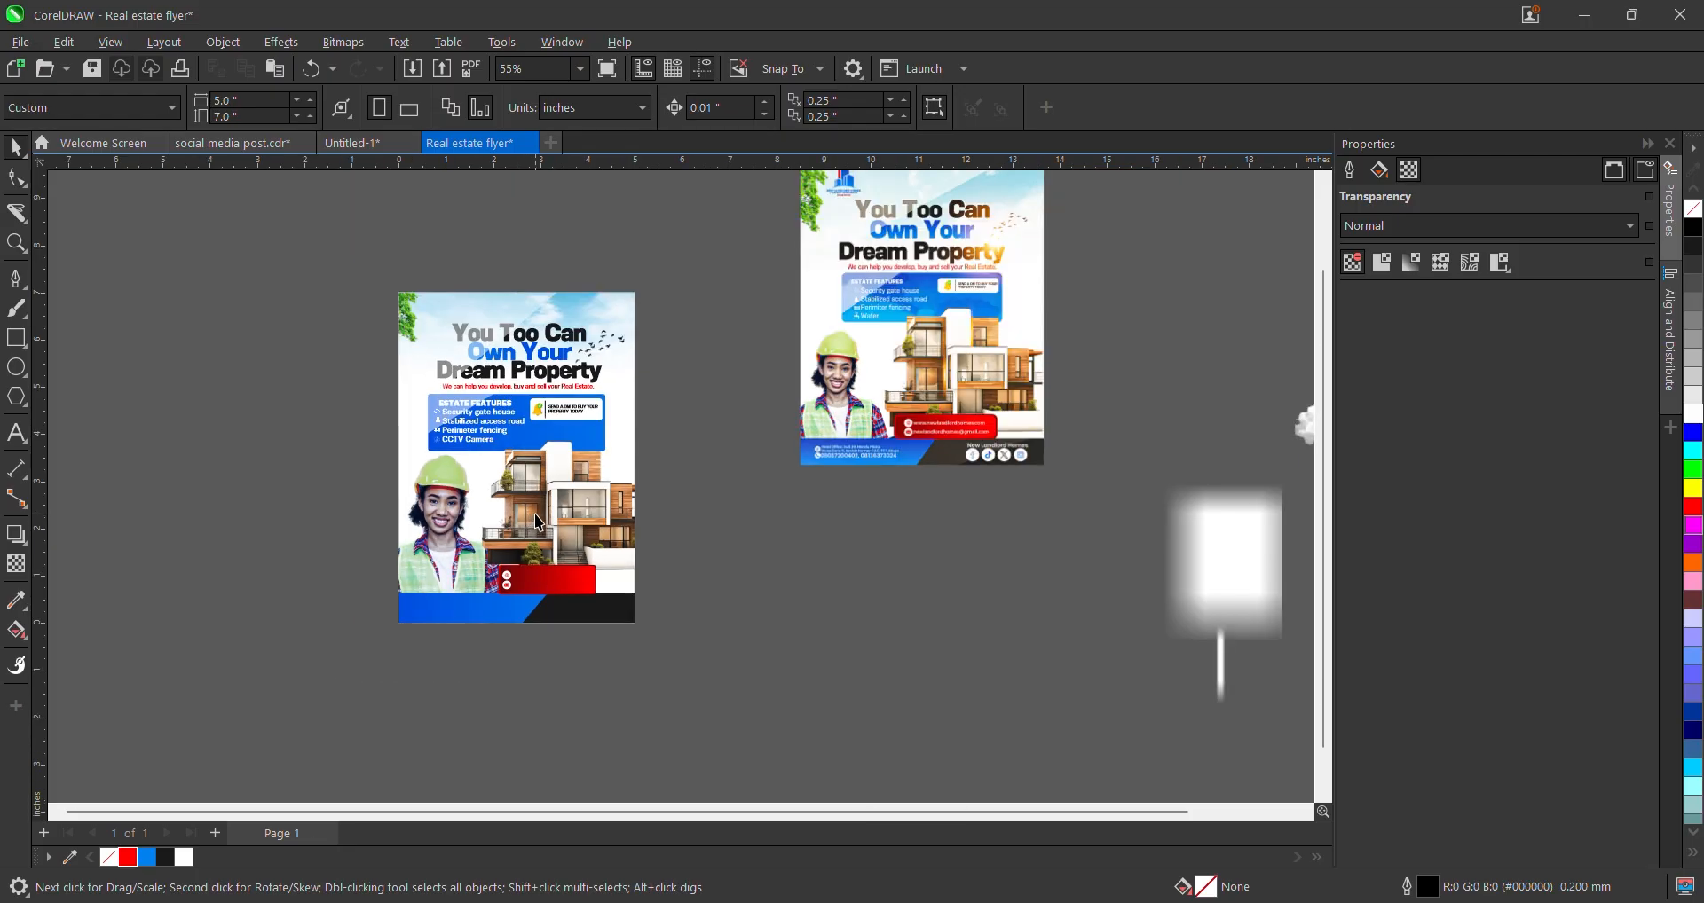
scroll(861, 386, up, 1)
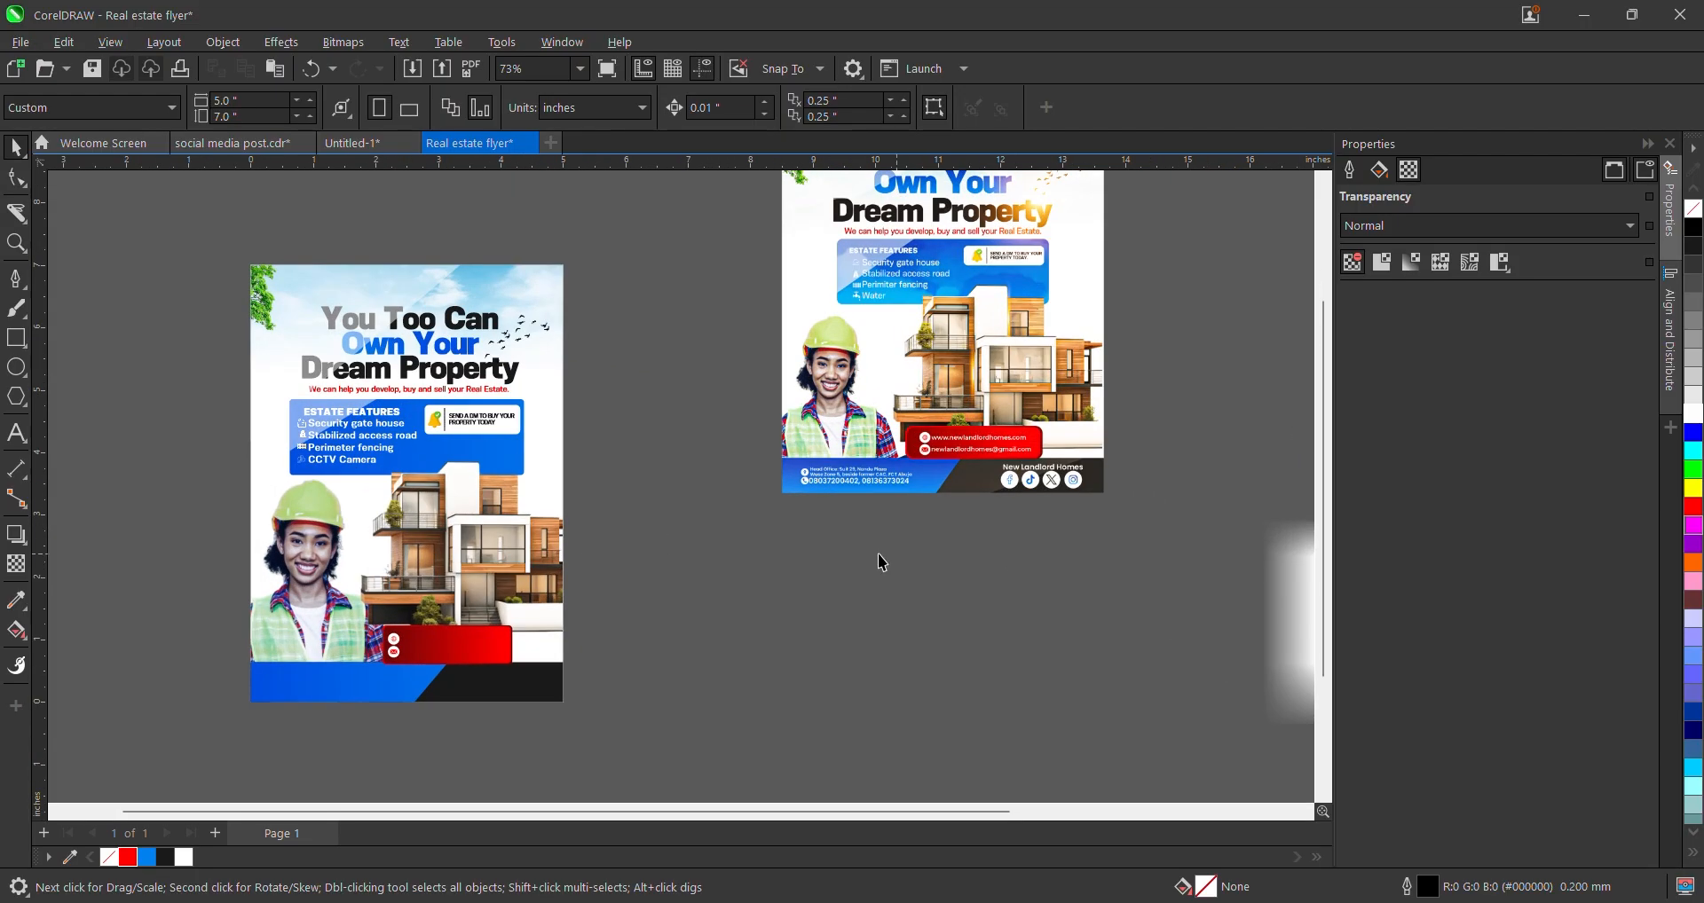
scroll(419, 736, up, 2)
click(15, 448)
scroll(476, 619, up, 2)
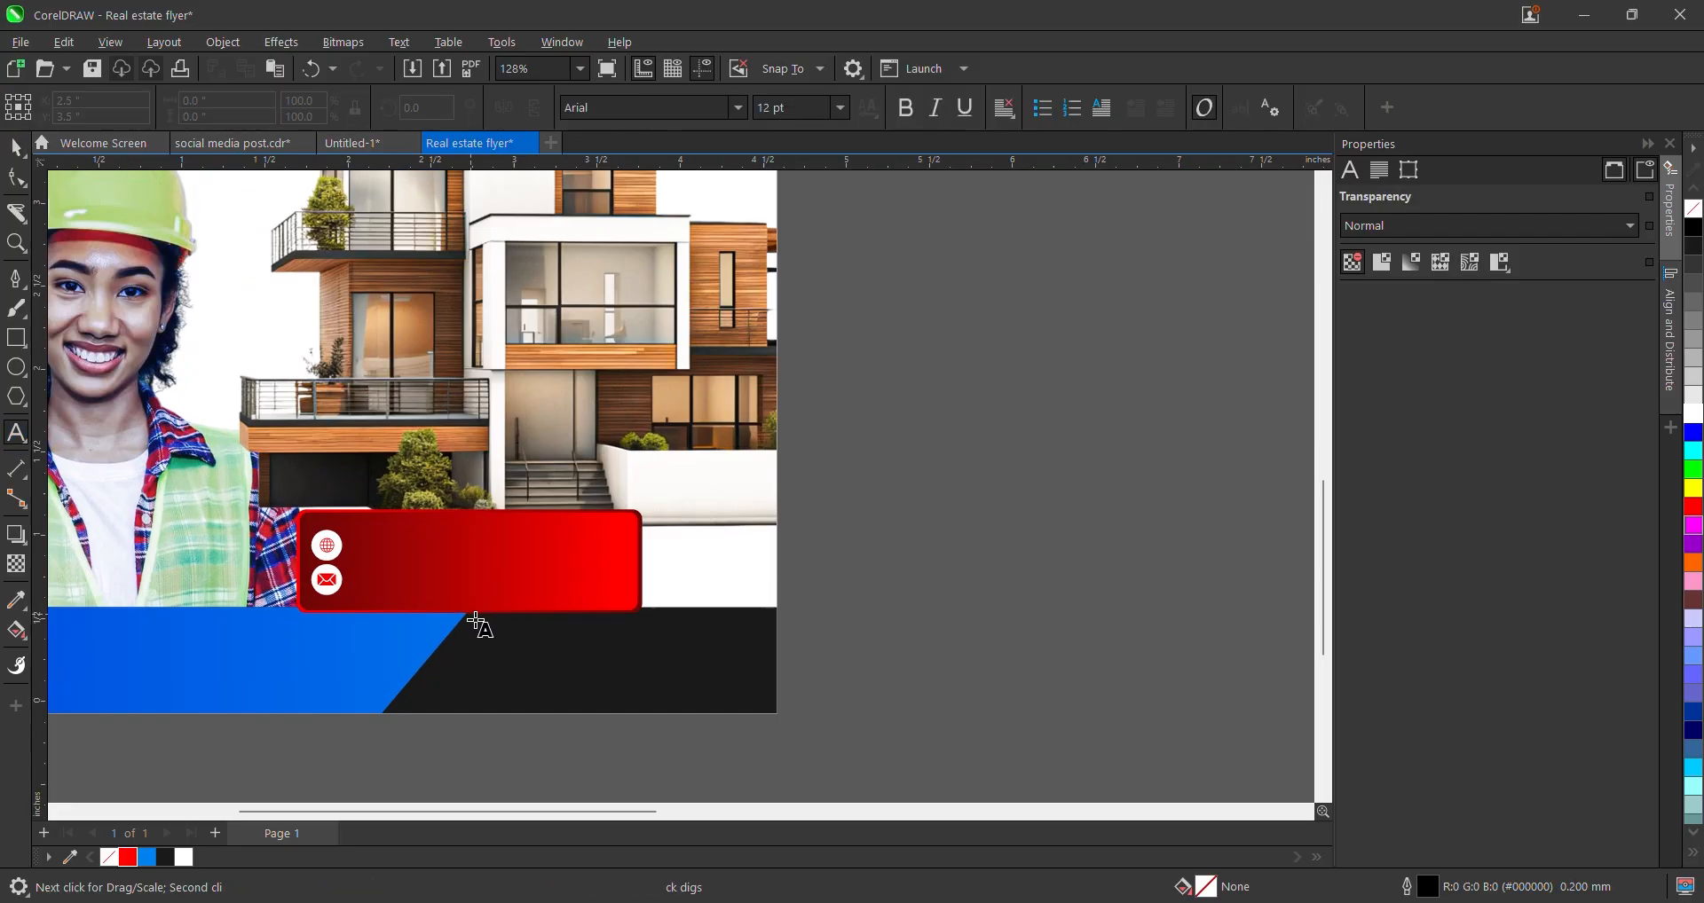
scroll(336, 539, up, 2)
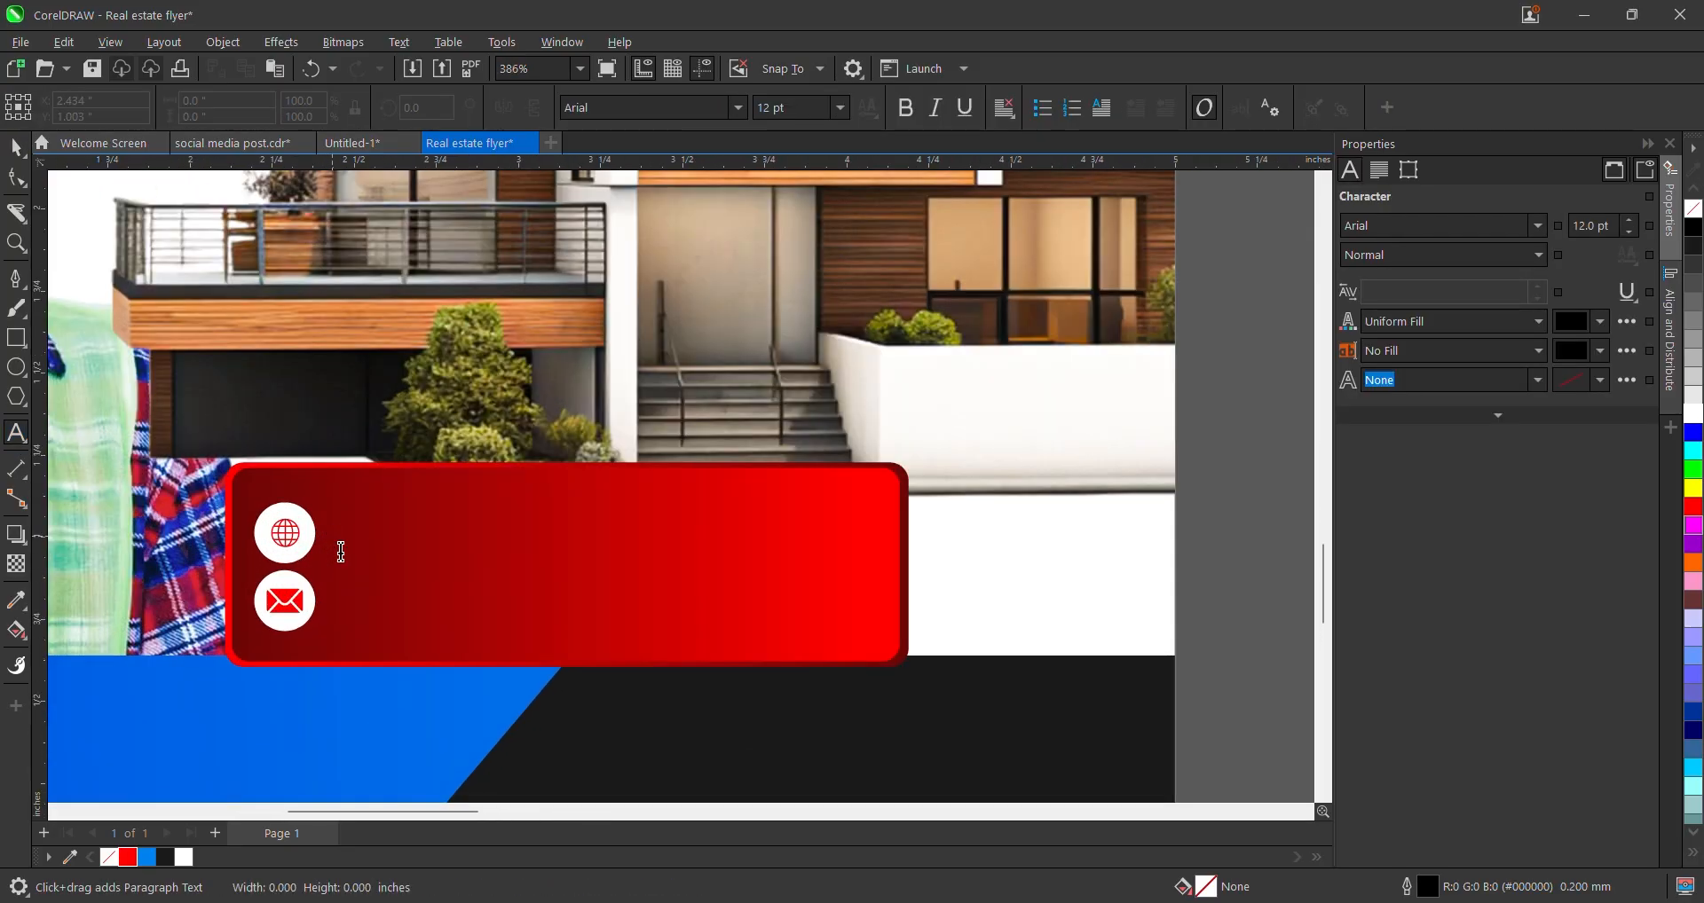
click(395, 588)
text(www)
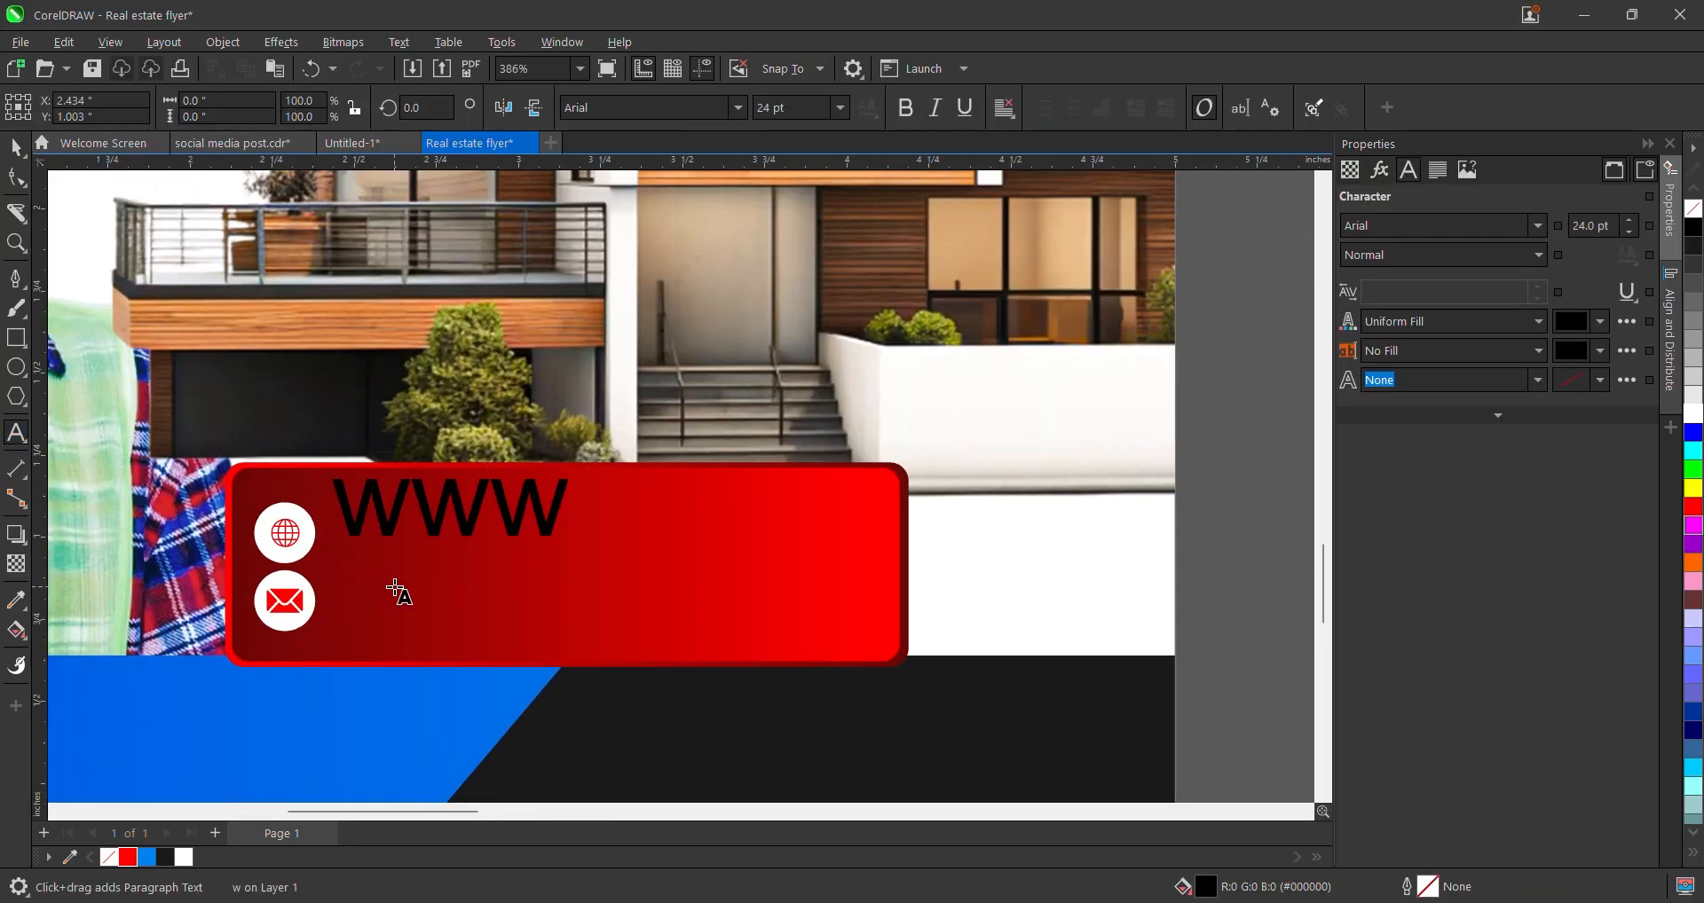
text(,)
key(BackSpace)
text(.n)
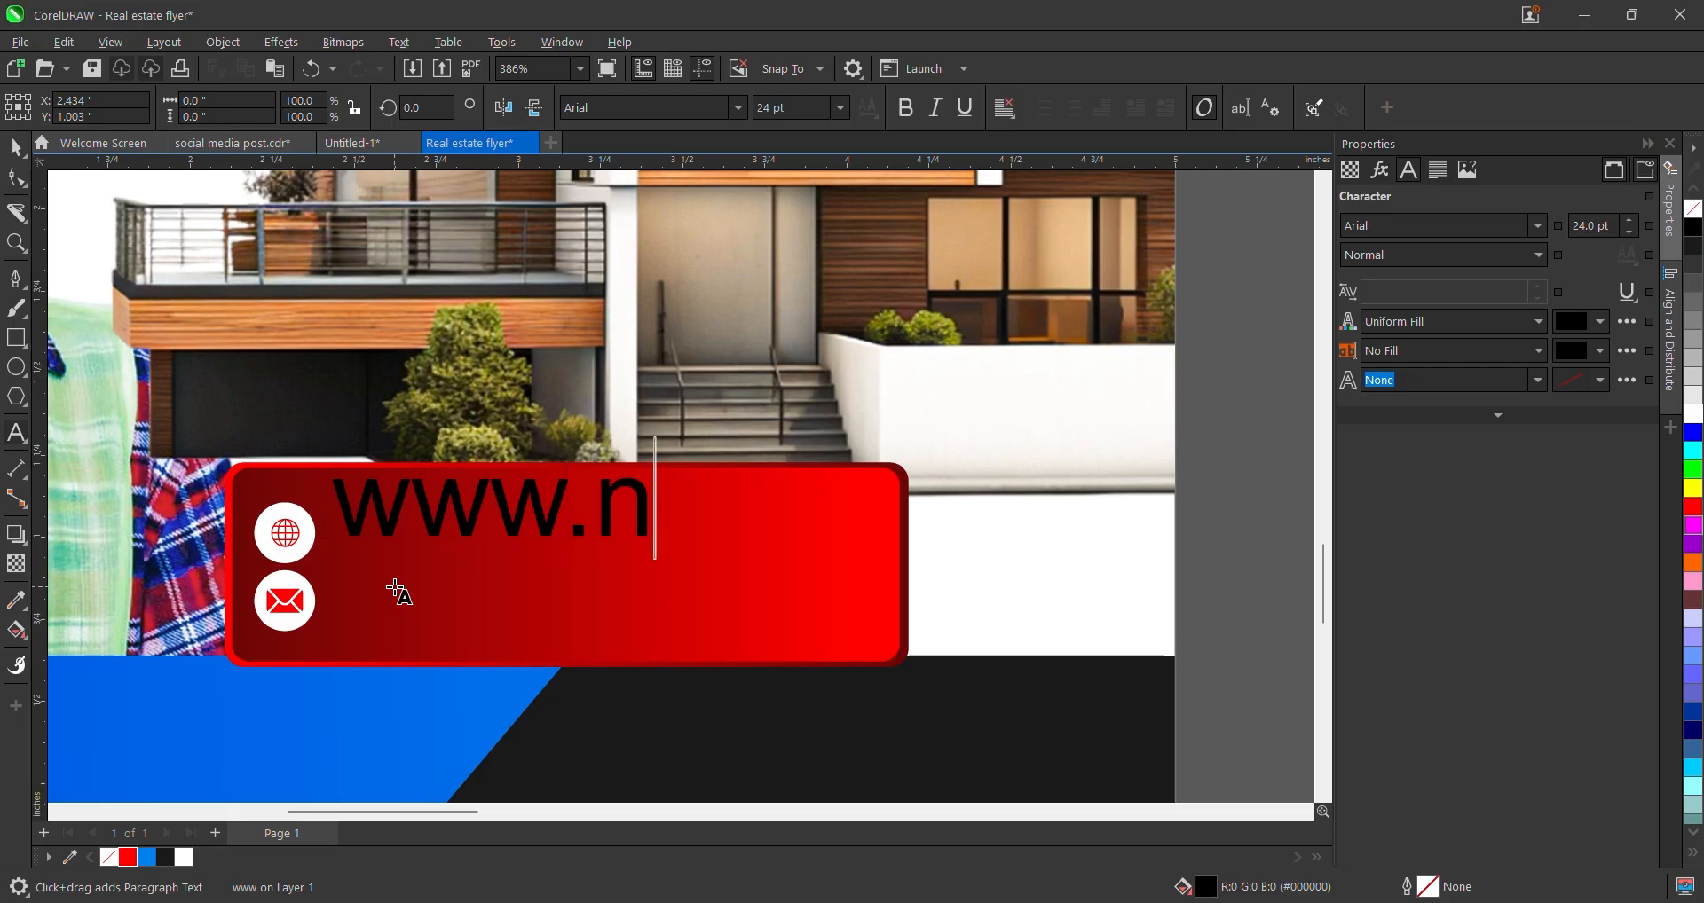
text(ewland)
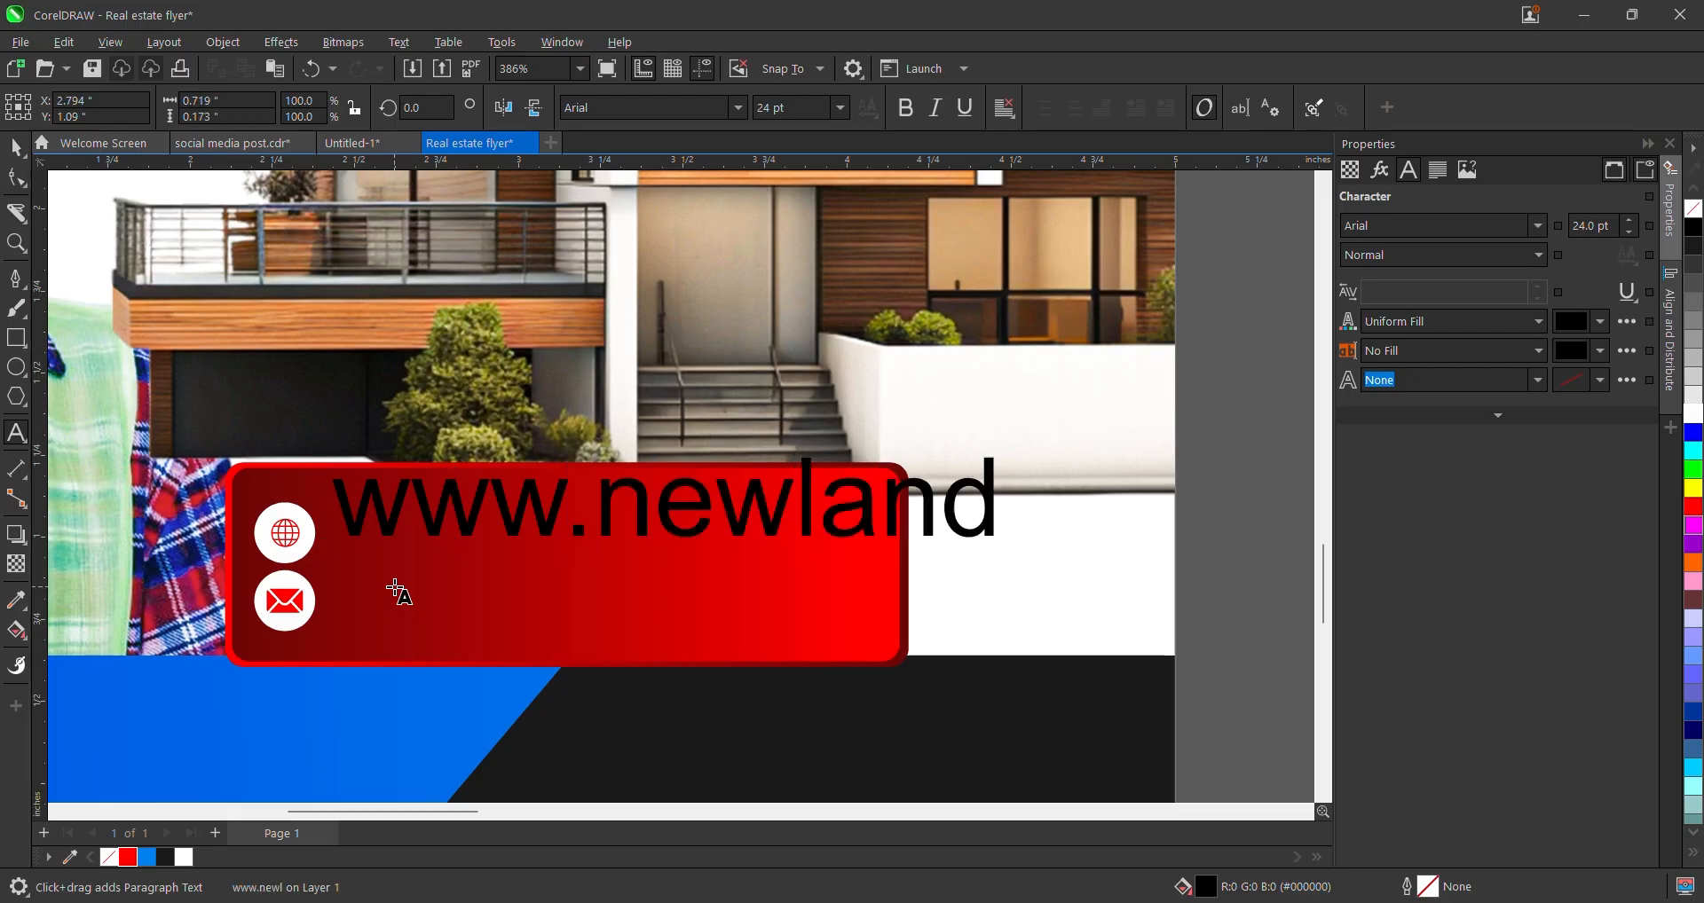
text(lordh)
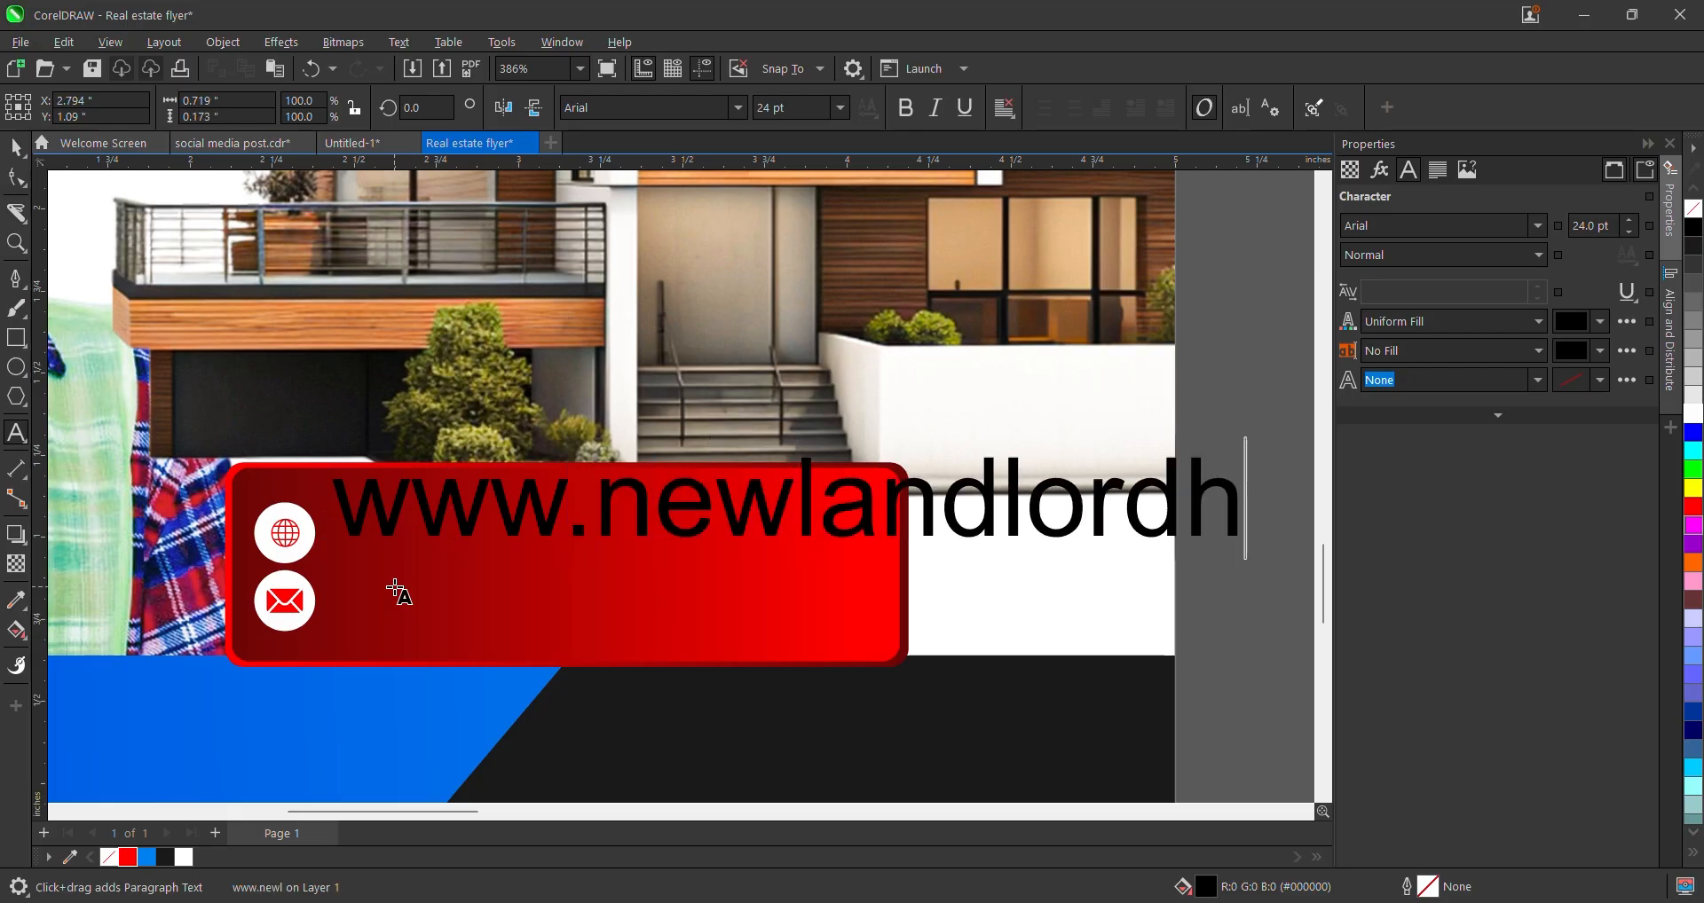
text(omes.com)
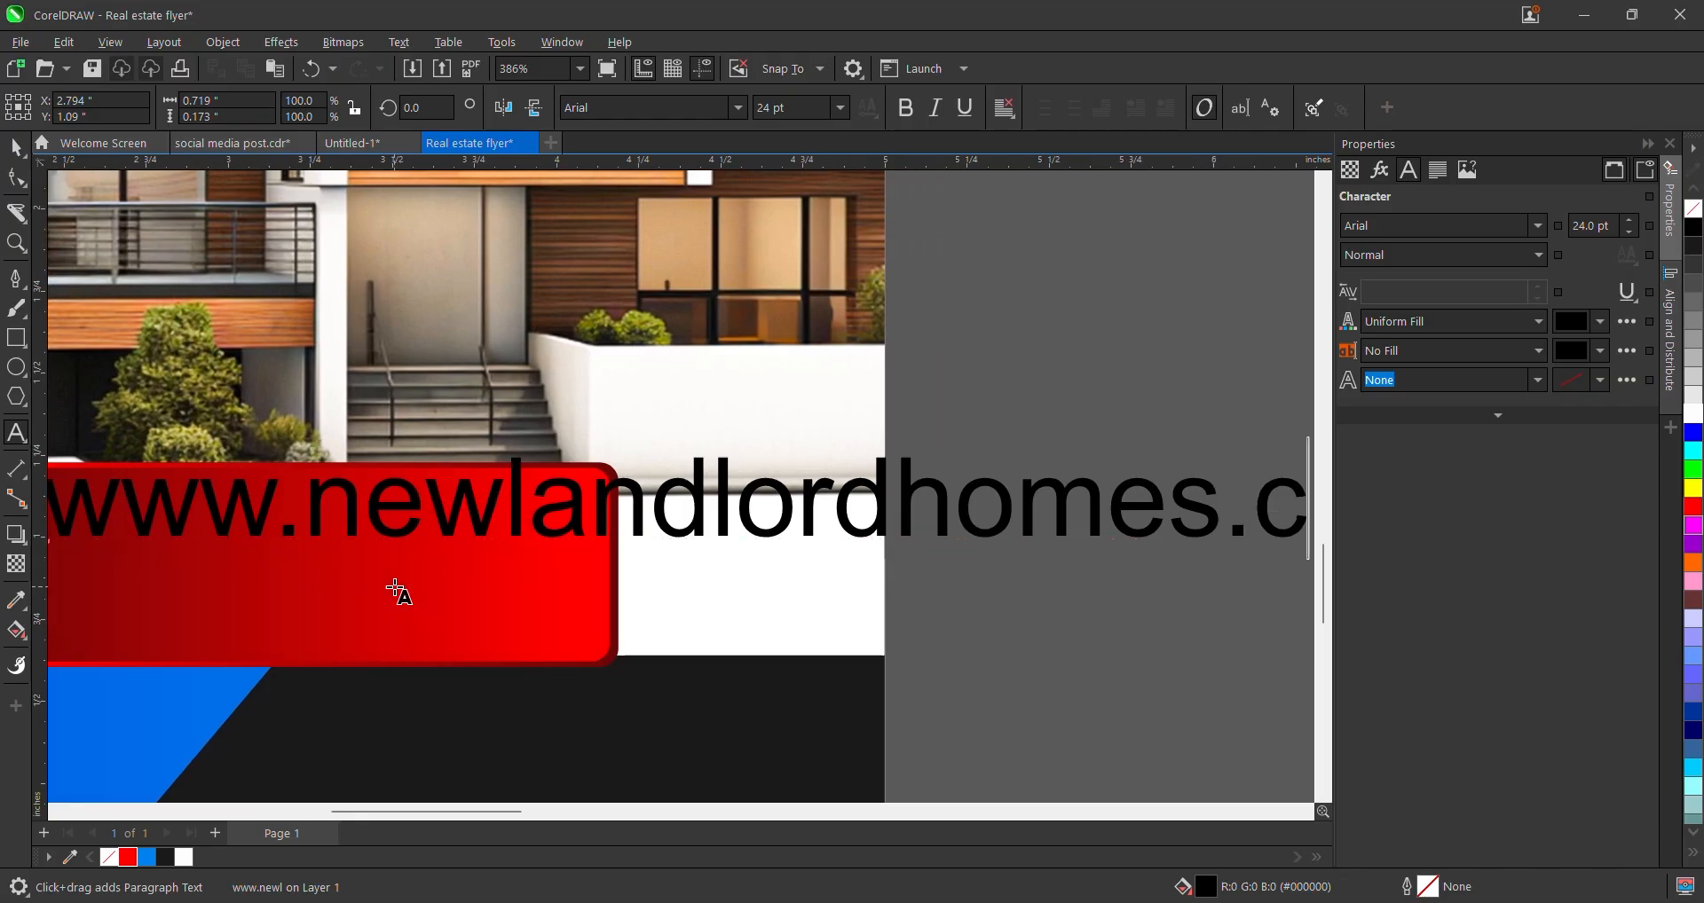
- Set the web address in KonsensMedium and shrink it to fit beside the globe icon
click(18, 152)
click(738, 107)
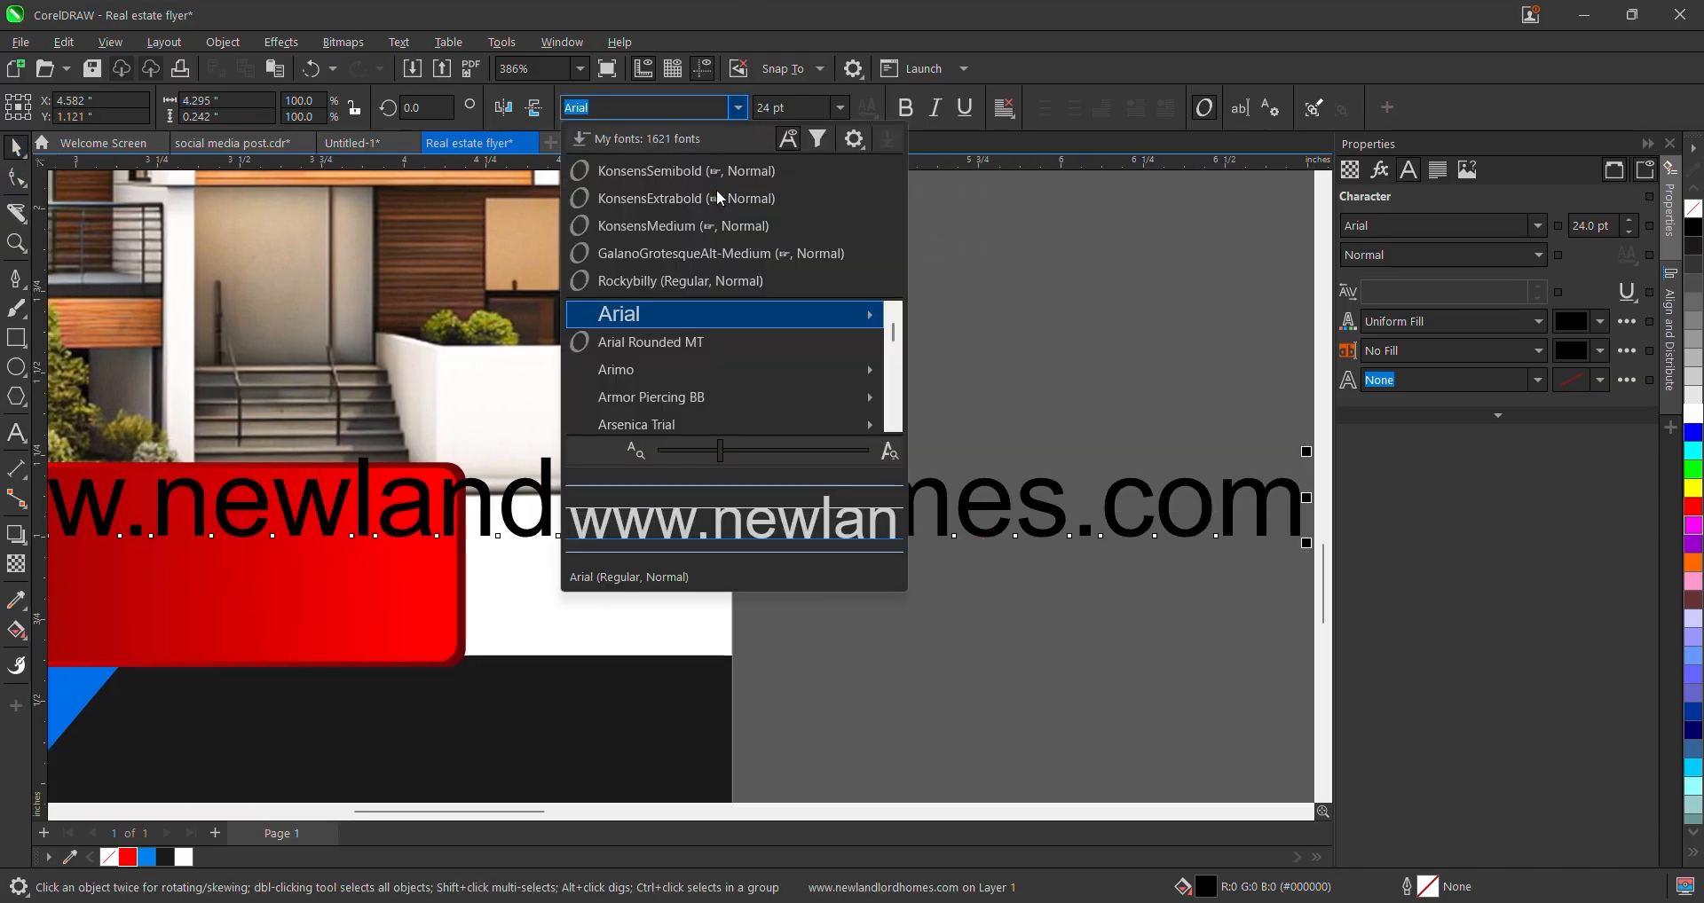
key(Escape)
scroll(858, 428, down, 1)
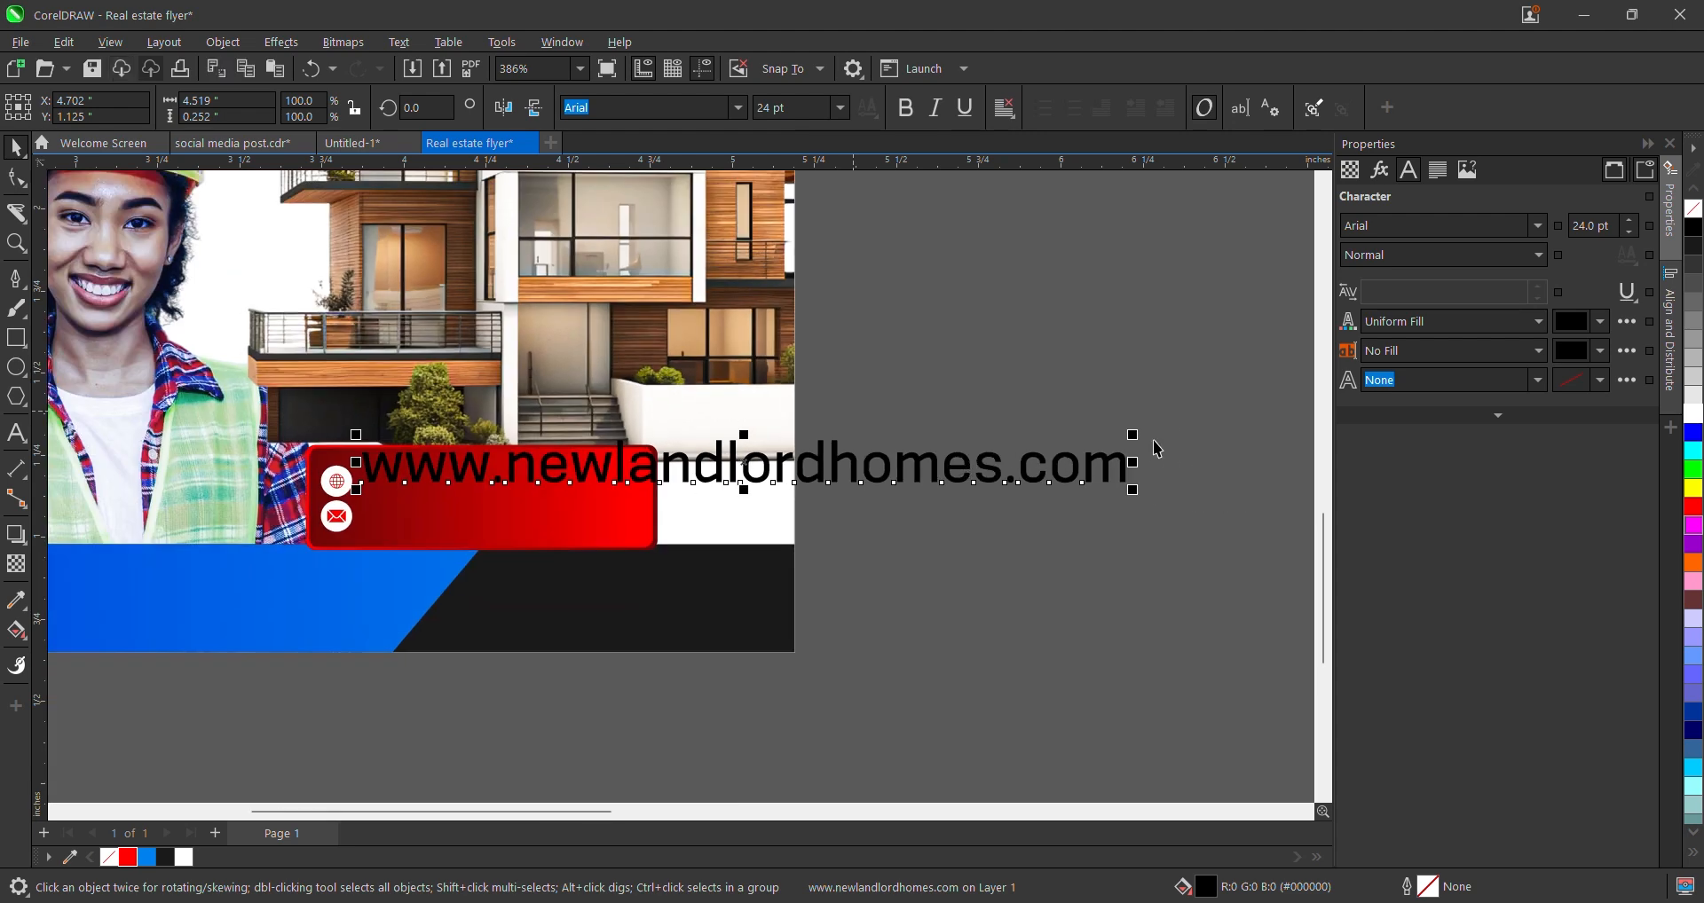
drag(1130, 431, 630, 464)
- Make the web address text white and enlarge it slightly
click(1693, 414)
scroll(350, 483, up, 2)
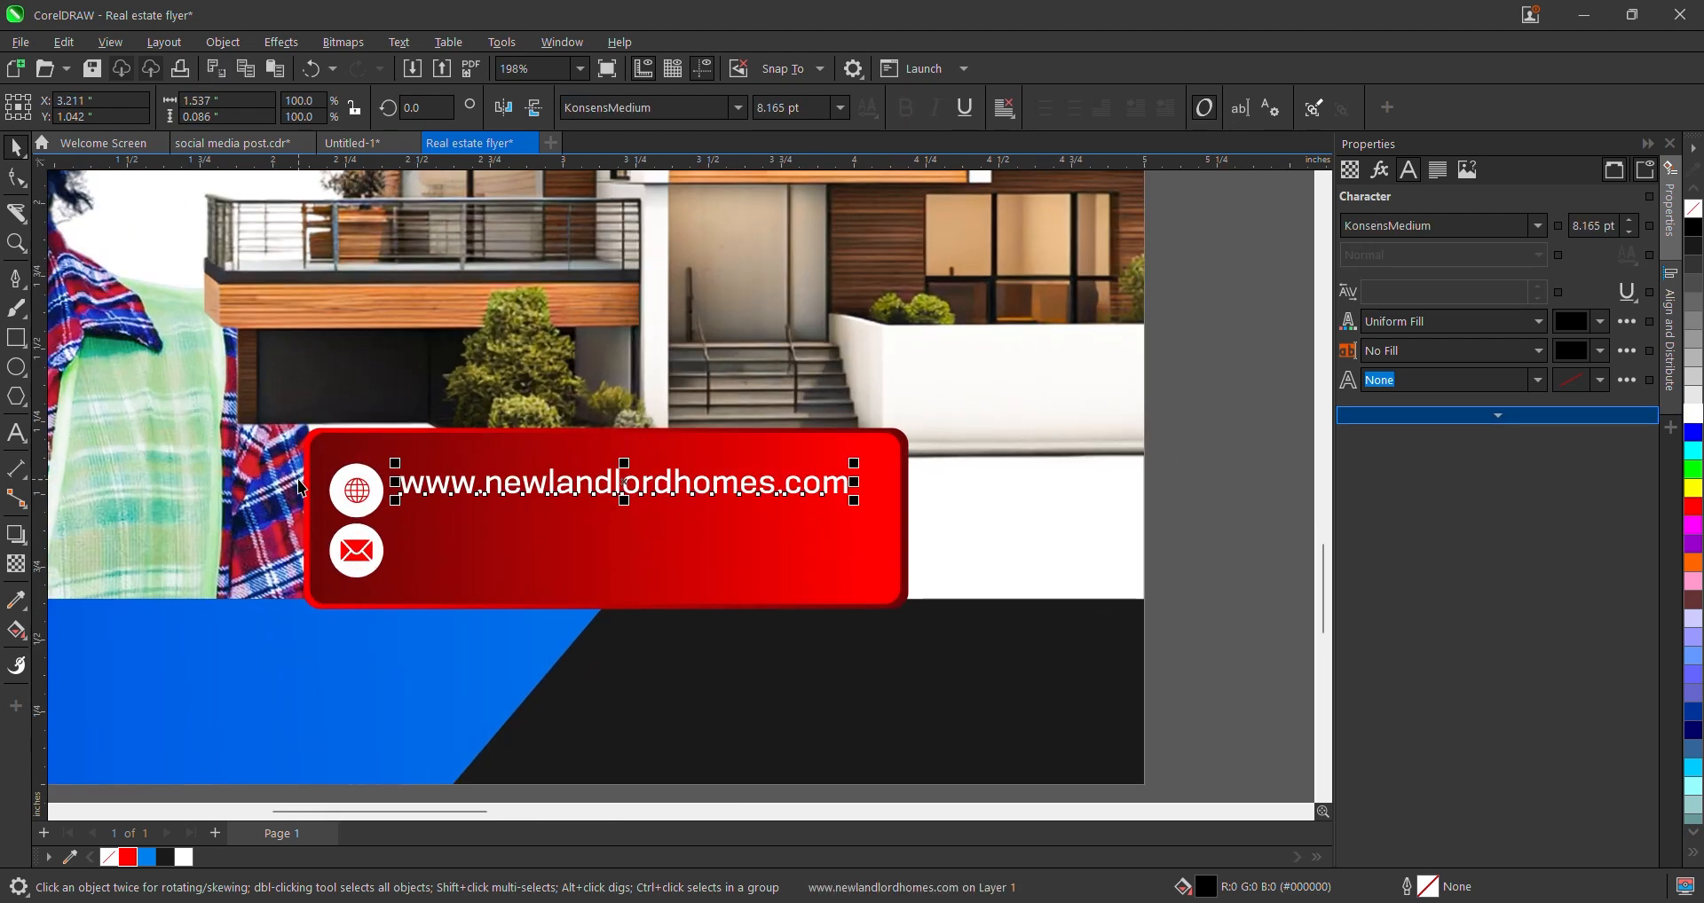
shift+click(343, 492)
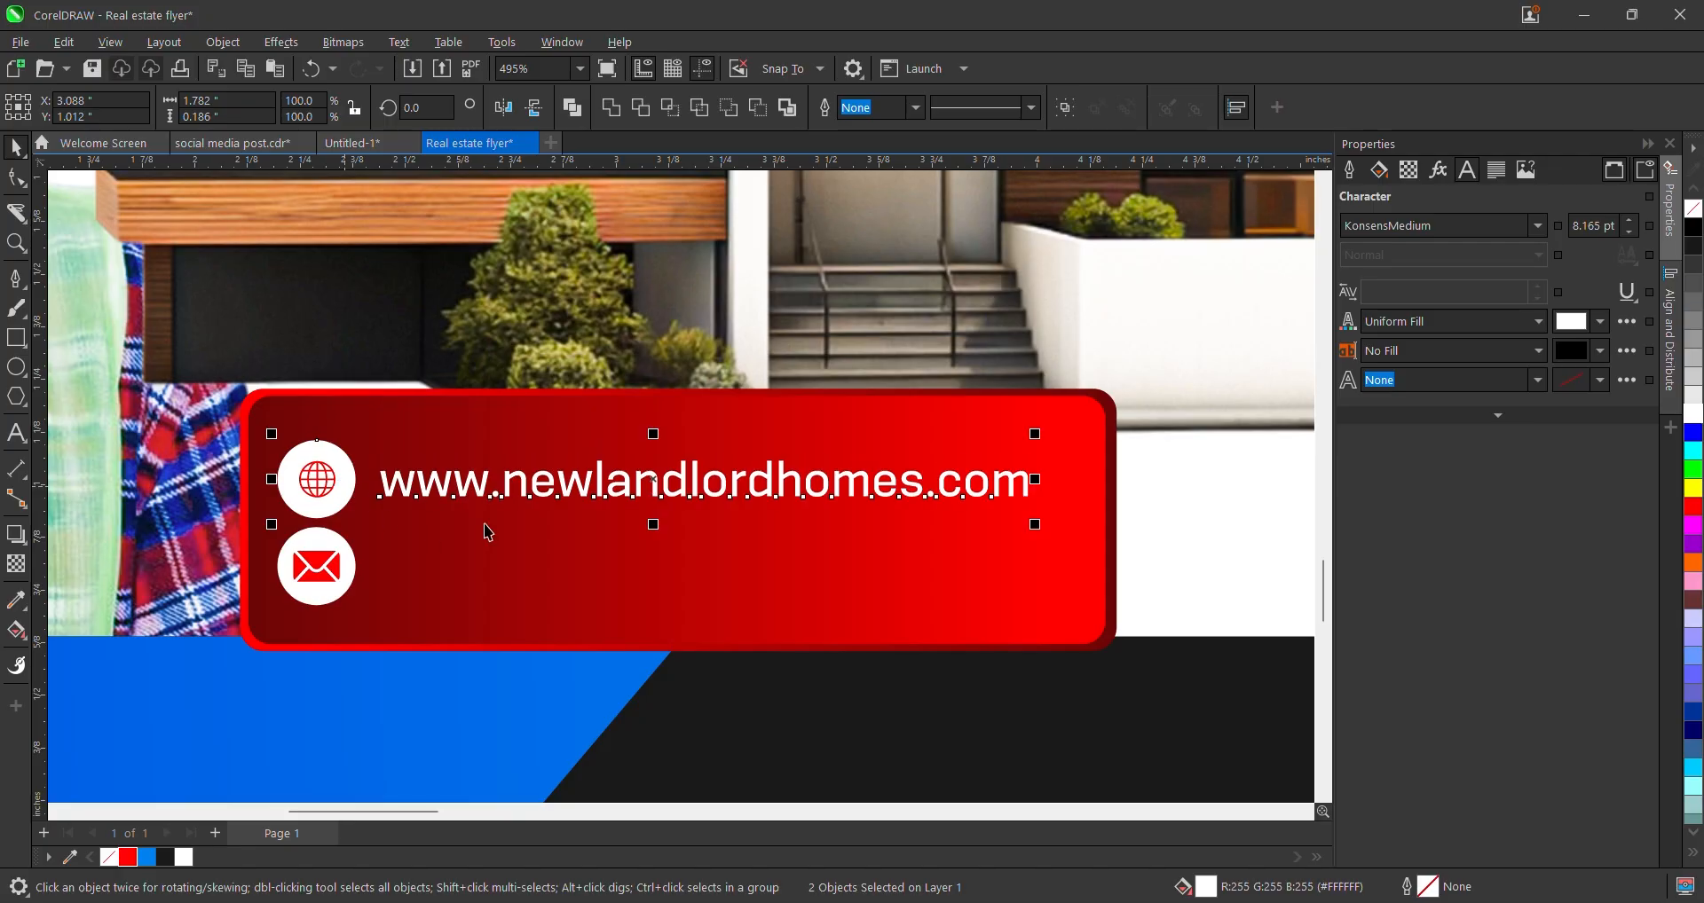
scroll(672, 479, down, 1)
scroll(711, 510, up, 1)
click(932, 452)
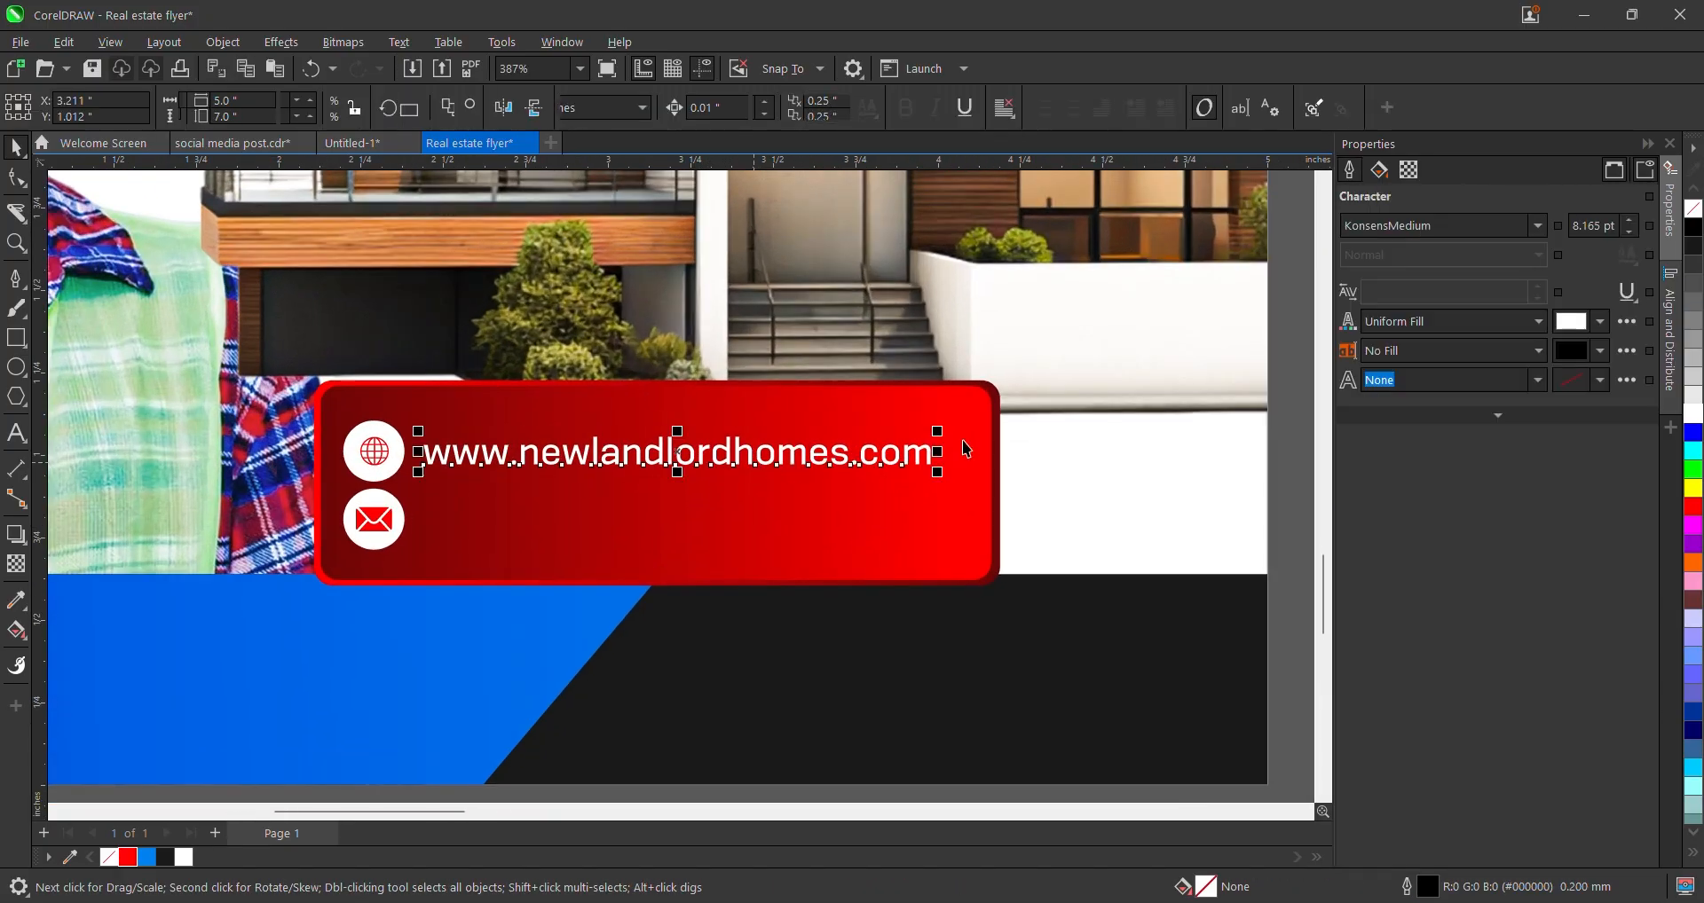
drag(947, 428, 958, 428)
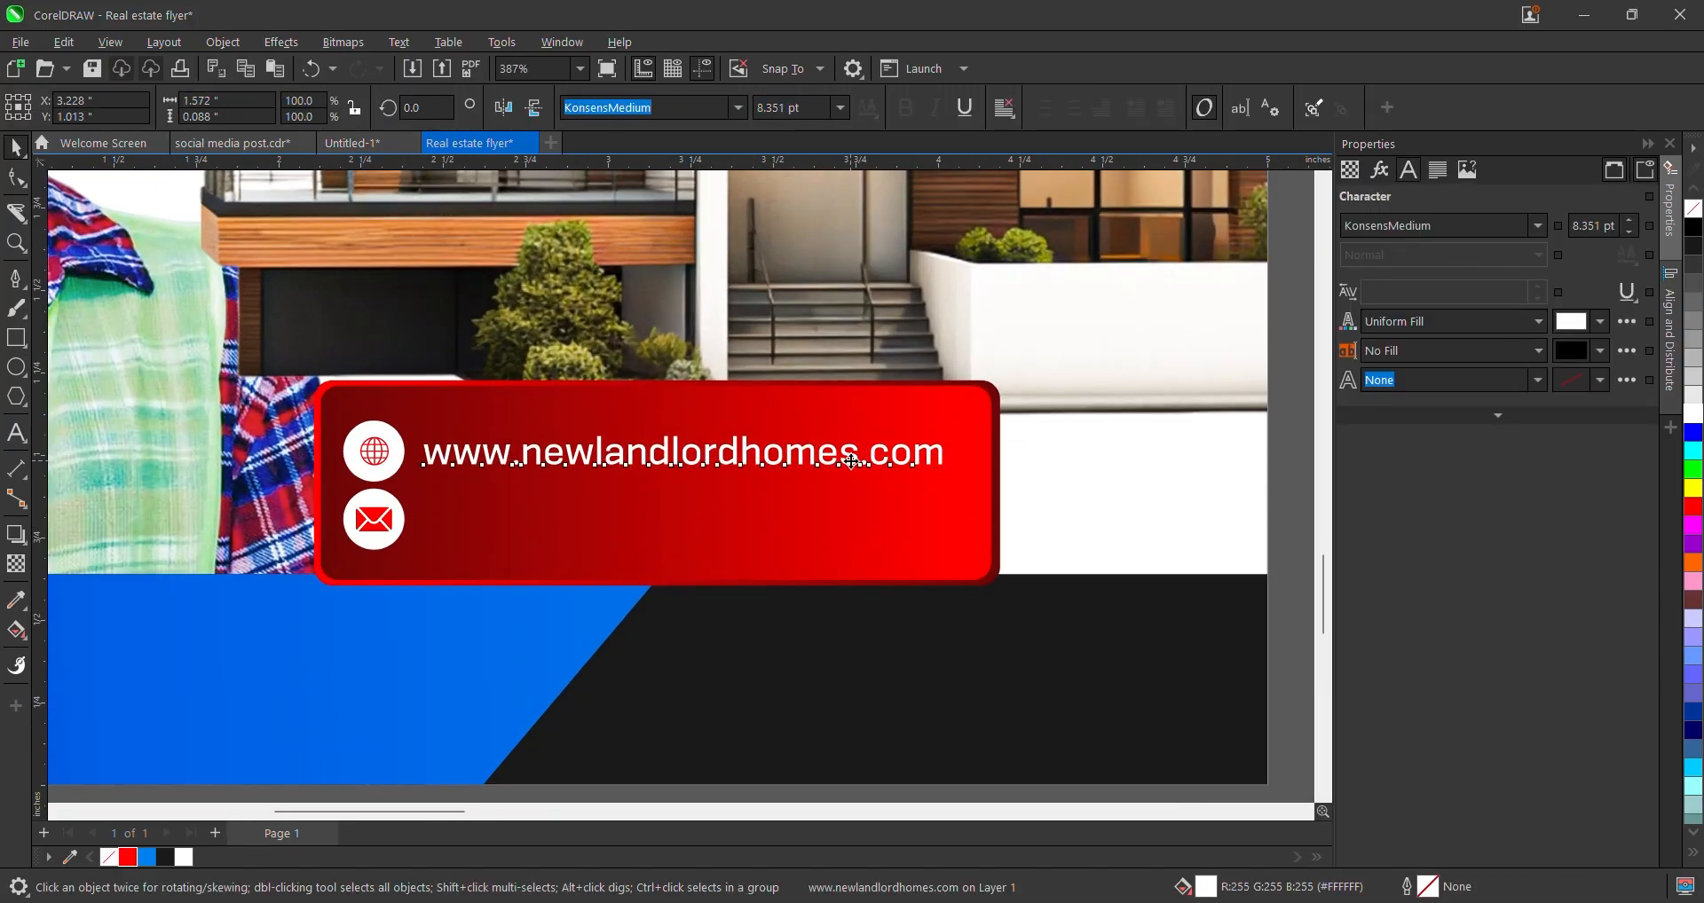
- Drop a copy of the website line beside the envelope icon
drag(854, 460, 859, 520)
right_click(859, 520)
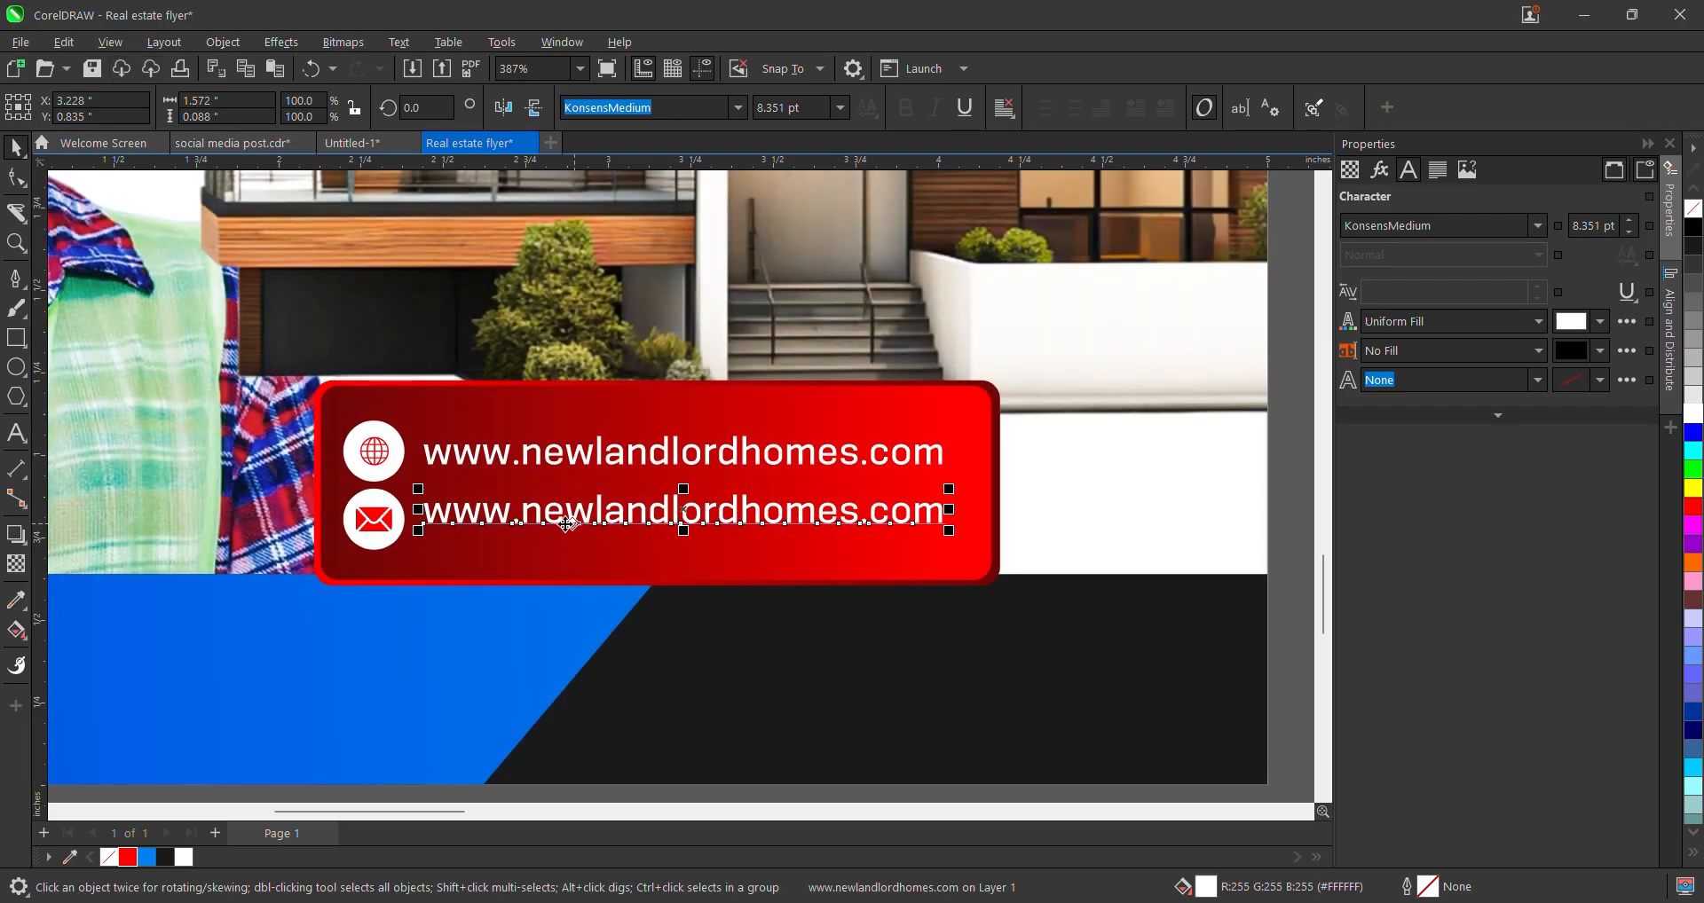
click(530, 518)
double_click(530, 518)
key(ctrl+z)
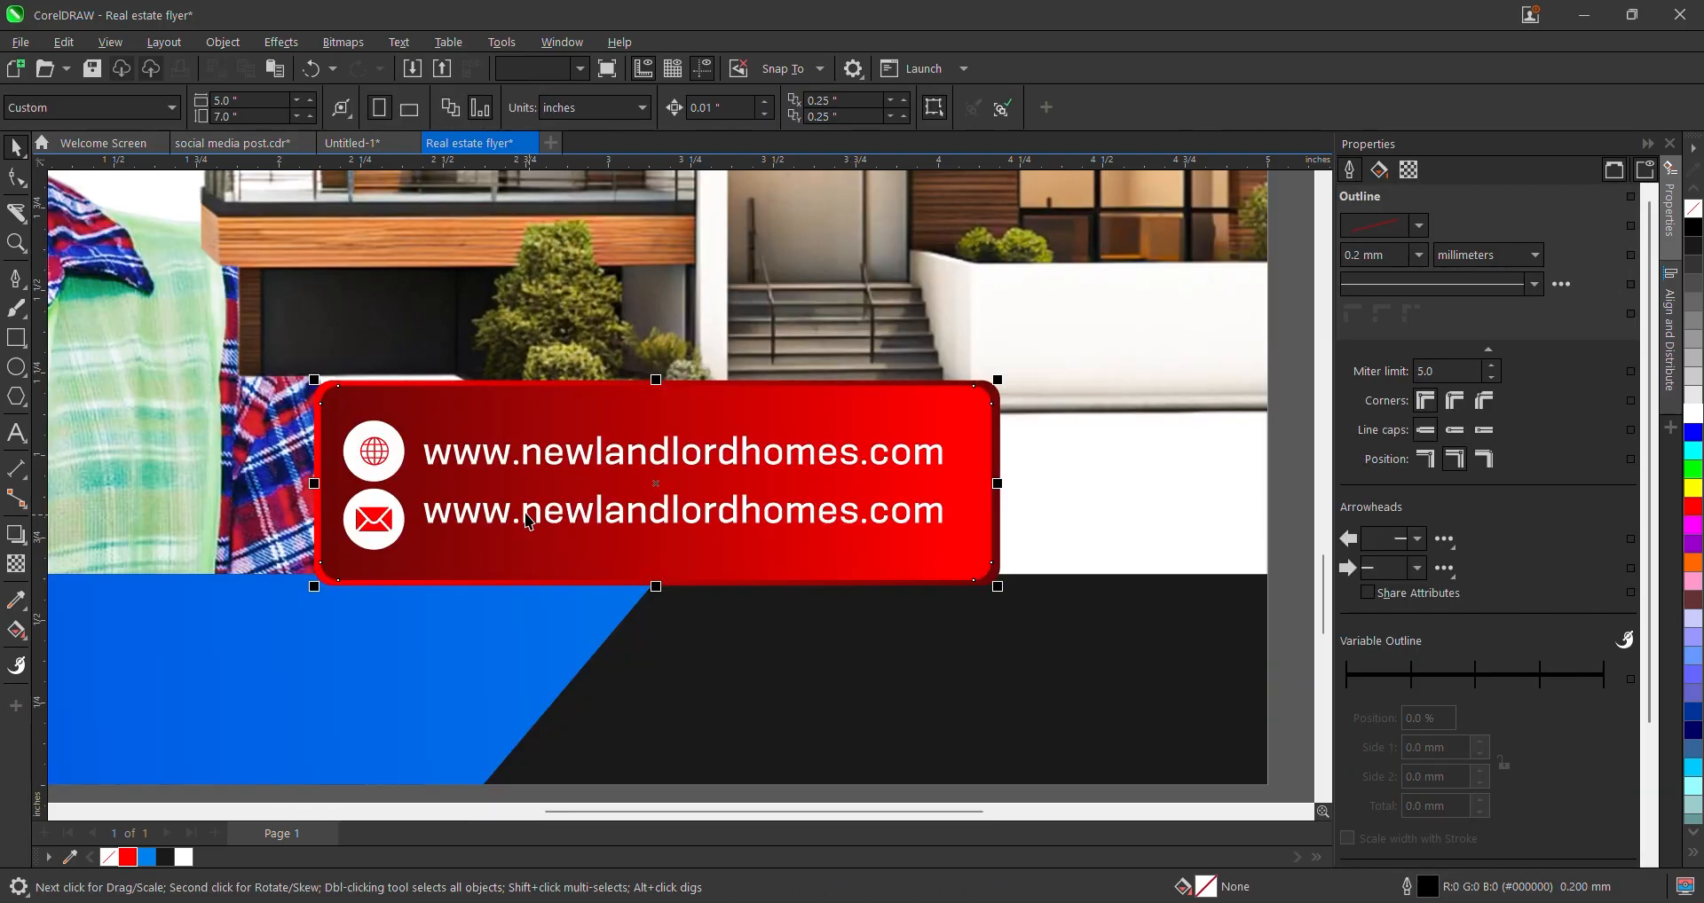
scroll(521, 518, up, 1)
click(516, 506)
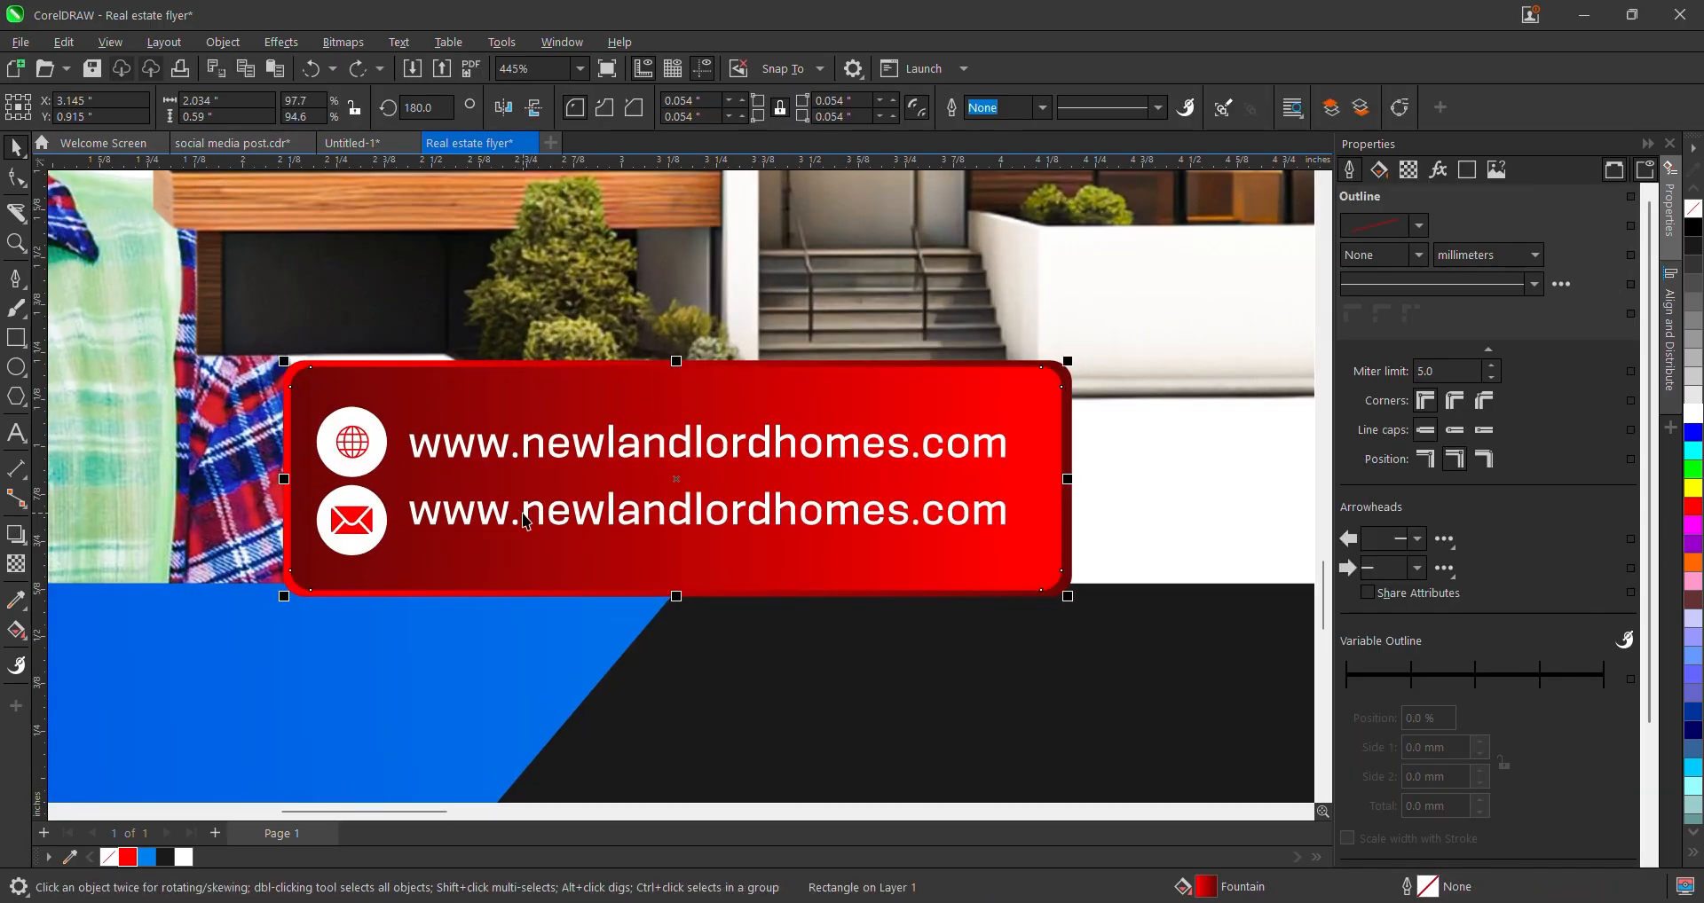
alt+click(524, 514)
click(526, 516)
double_click(523, 516)
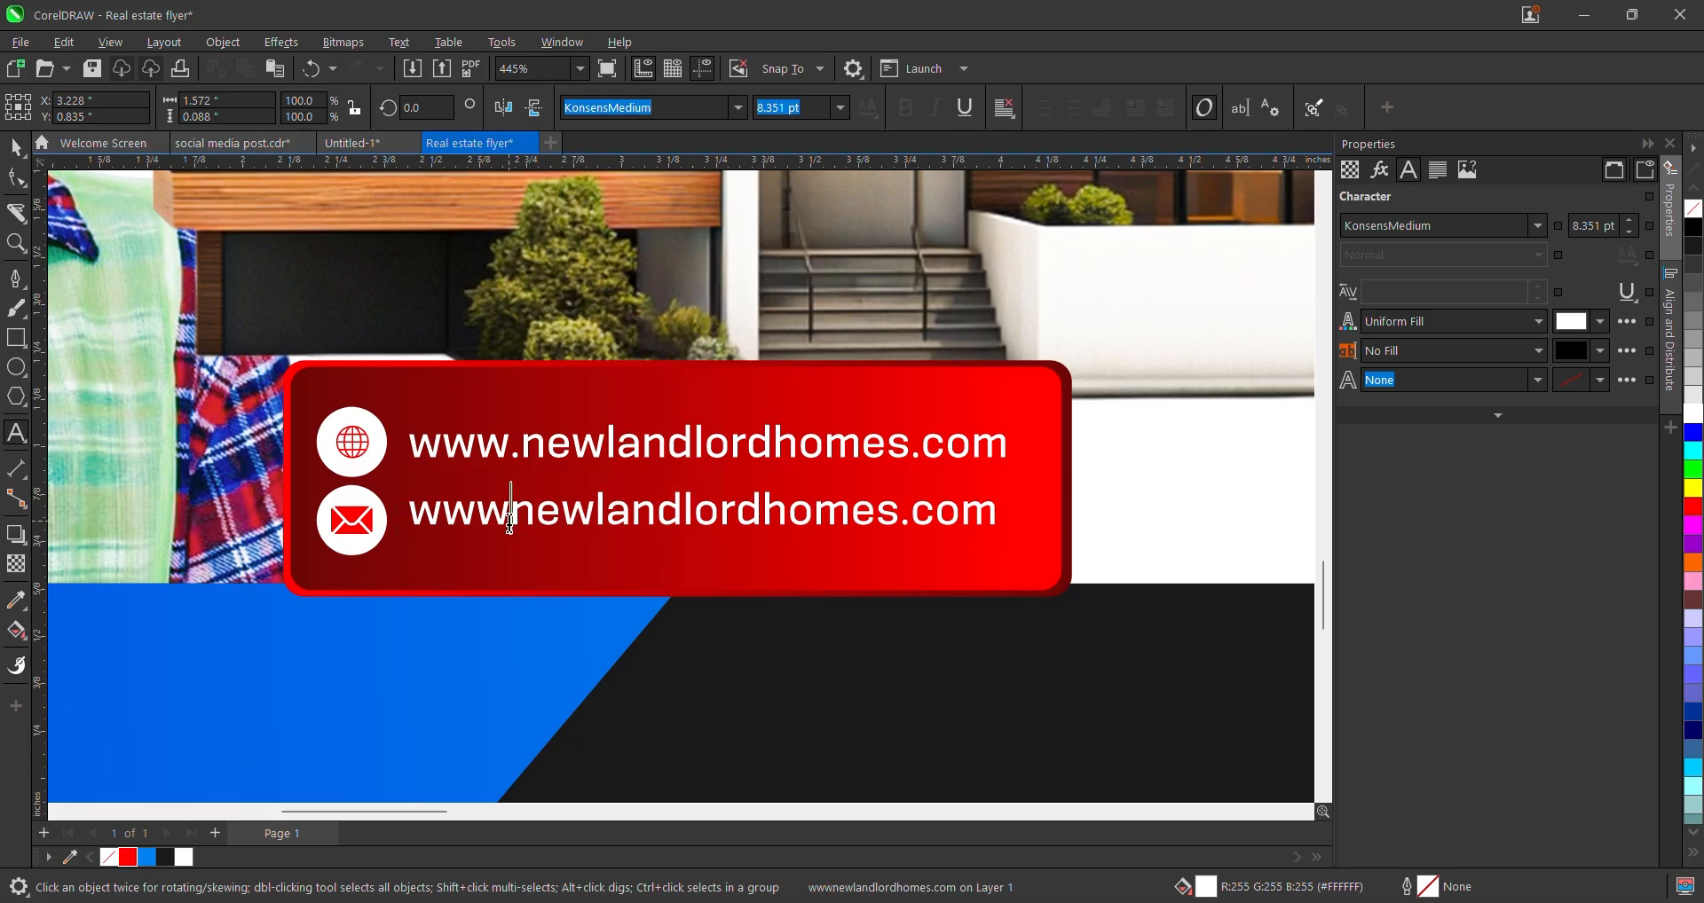
key(BackSpace)
key(BackSpace)
key(BackSpace)
key(BackSpace)
key(Escape)
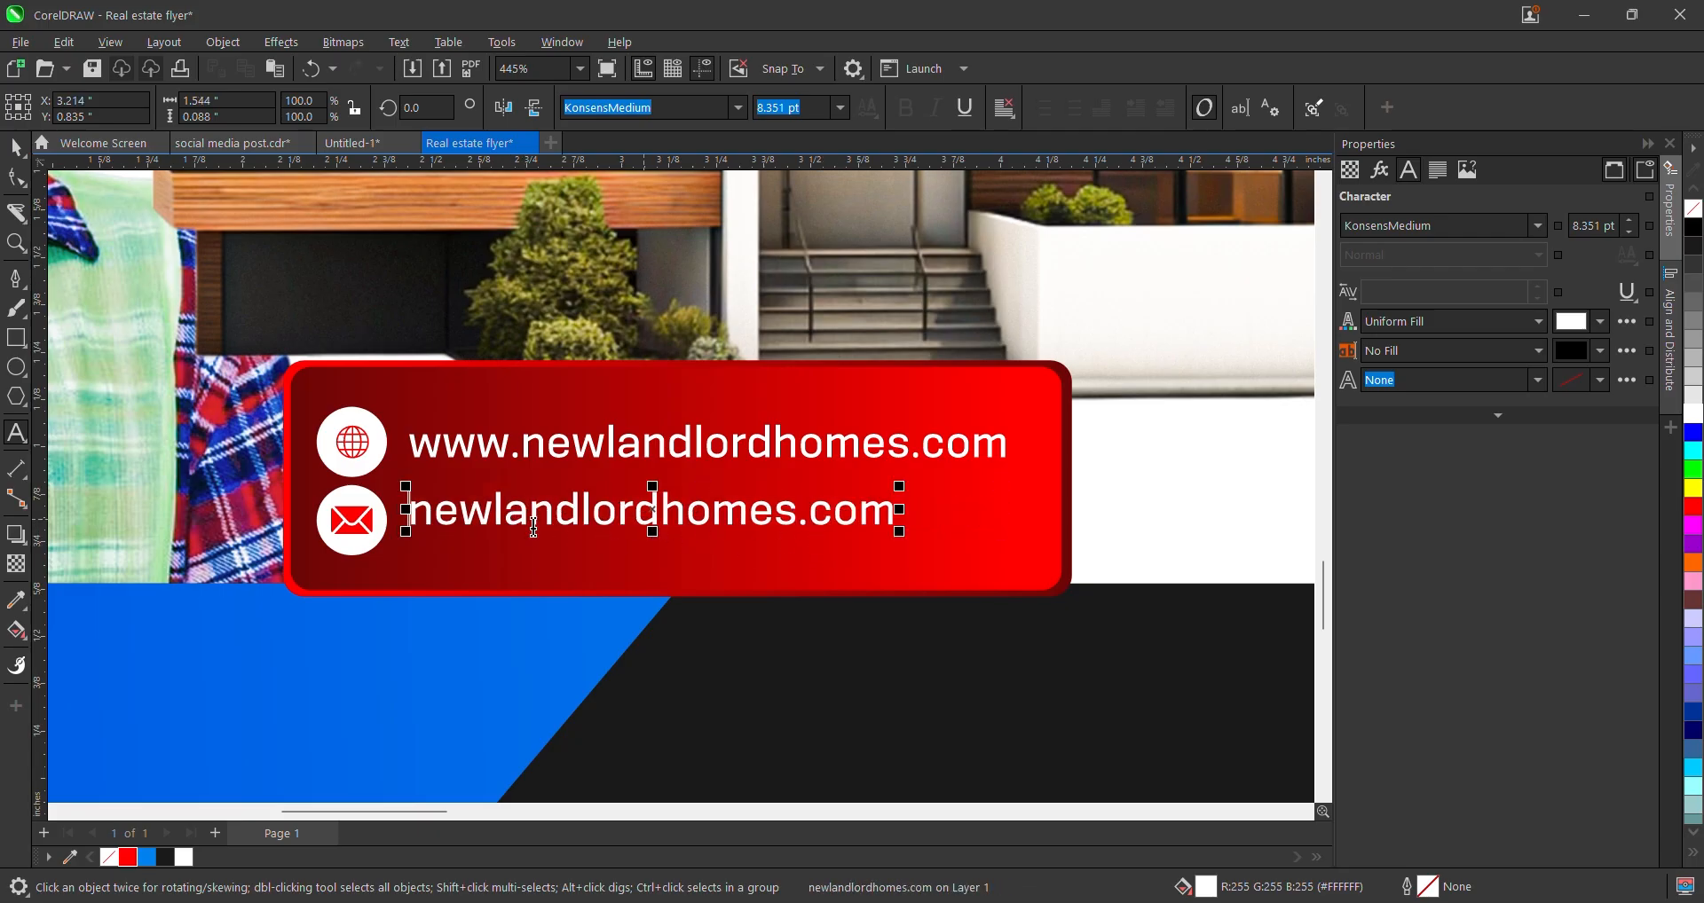
click(794, 506)
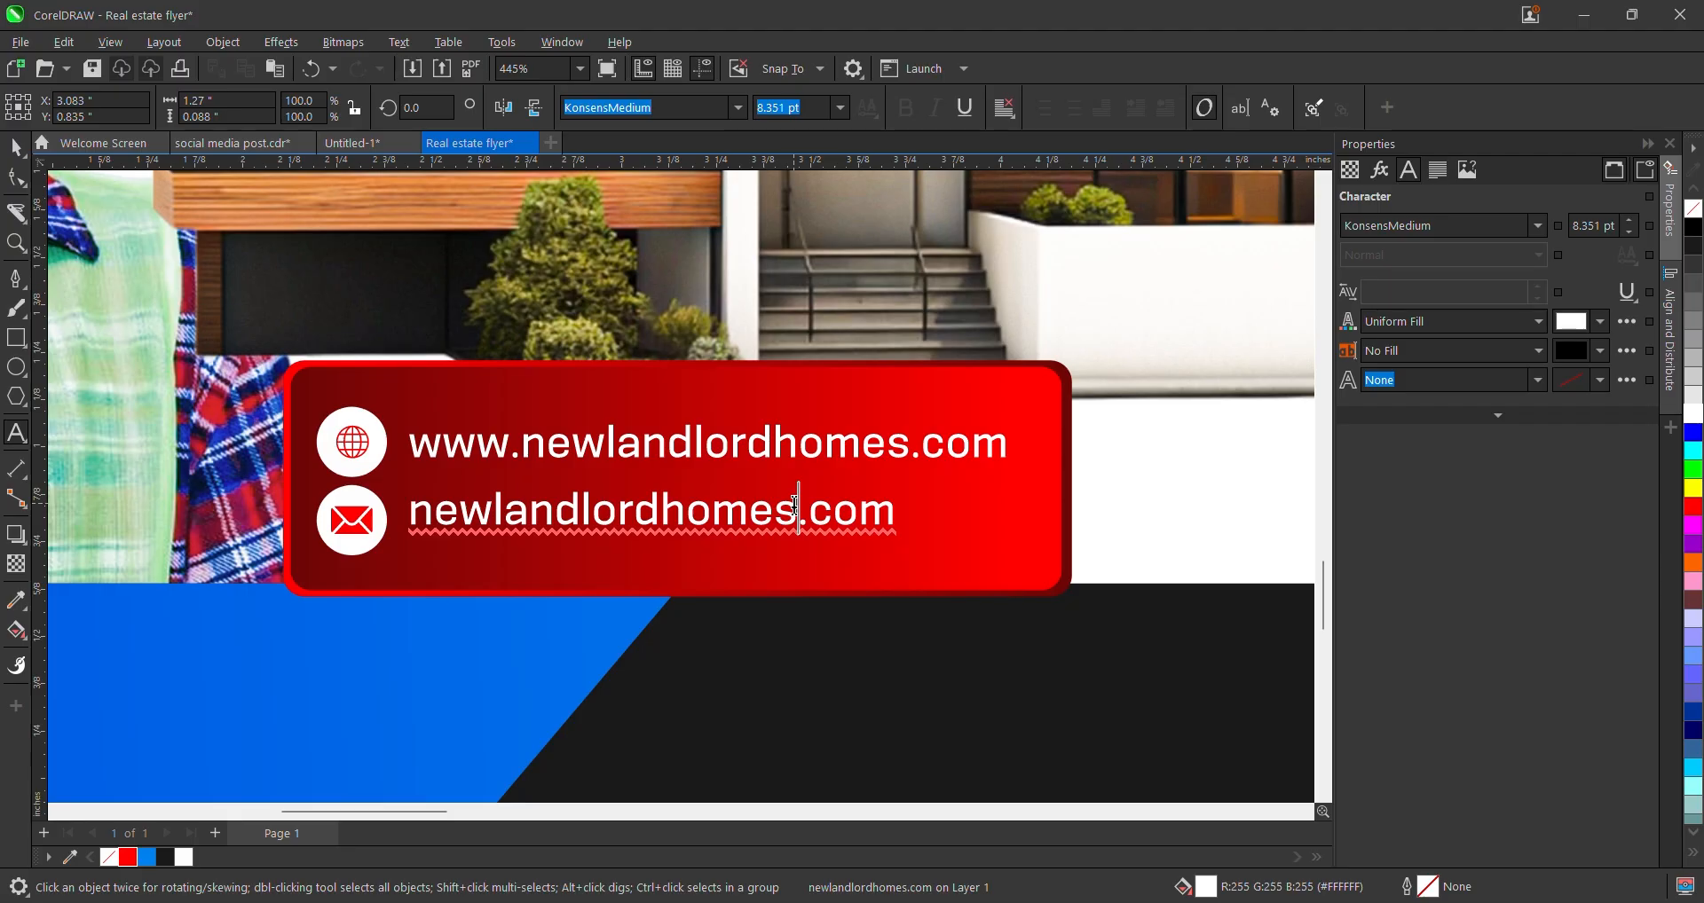
text(@gm)
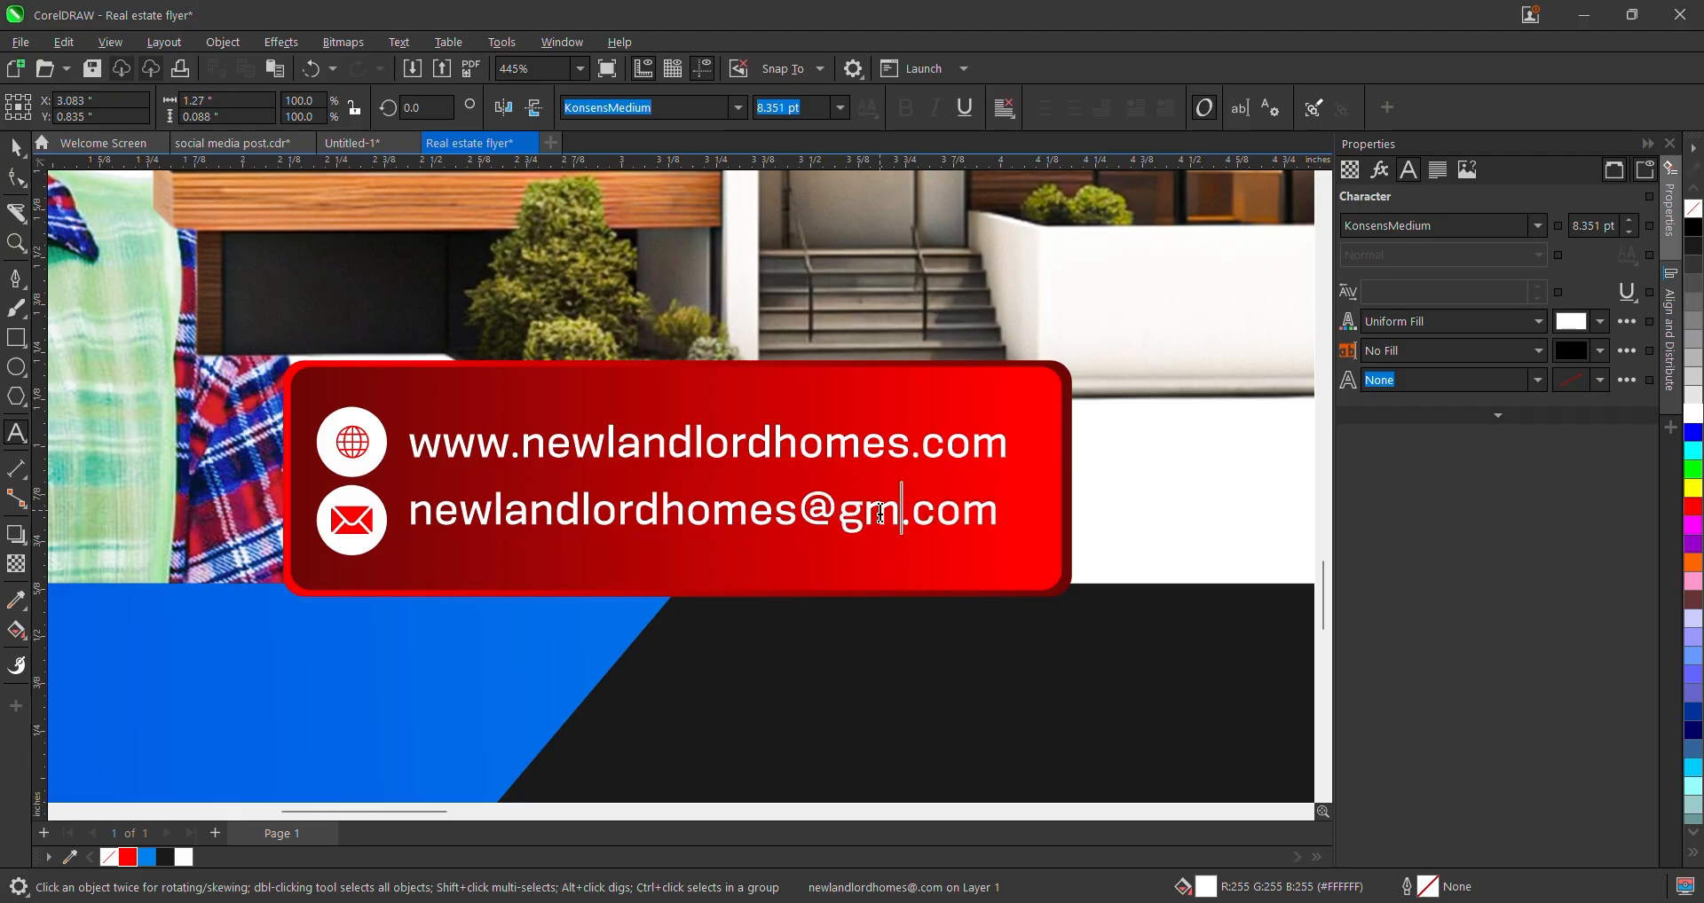
text(ail)
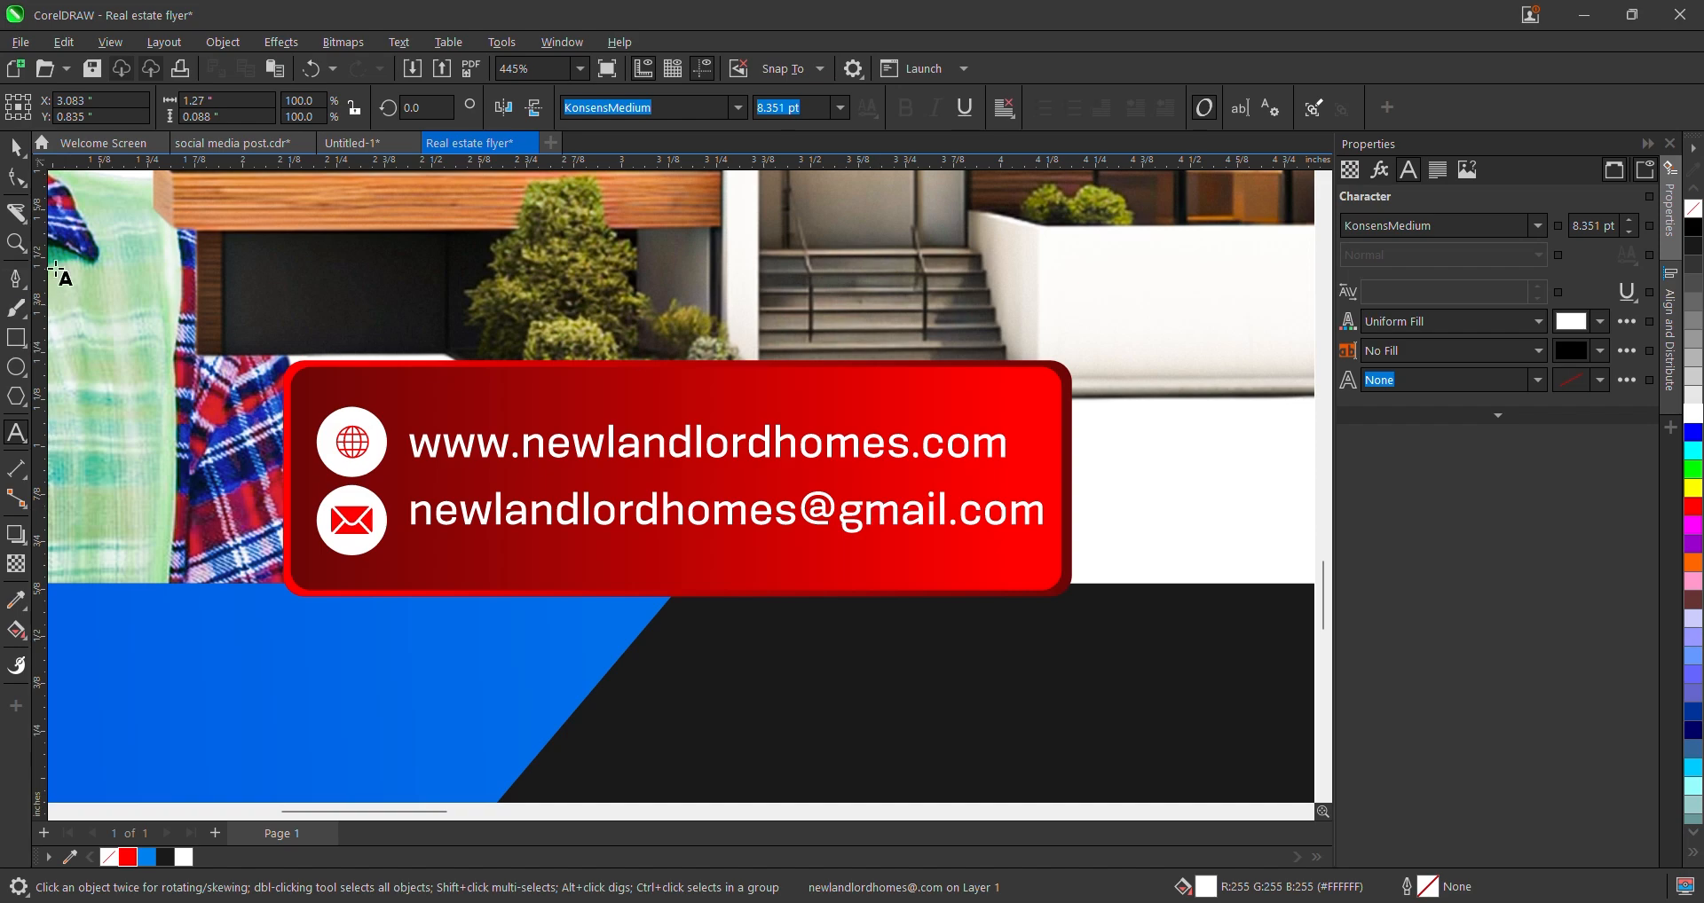
click(16, 148)
scroll(249, 604, up, 1)
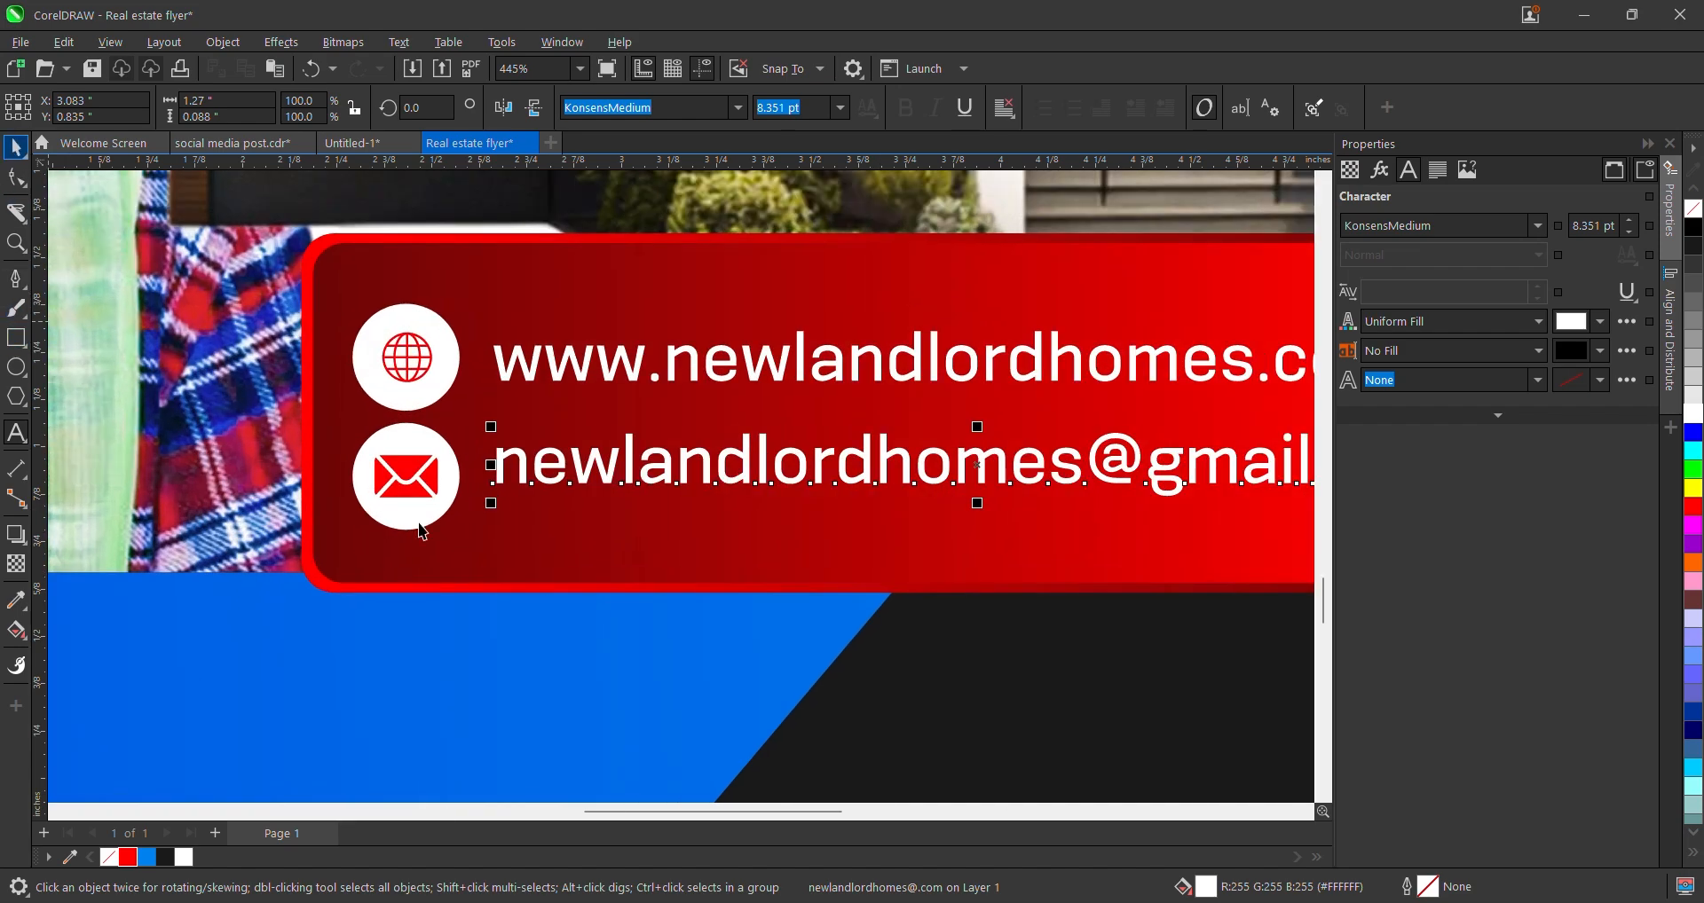
shift+click(436, 479)
- Shorten both red contact rectangles from the top
scroll(485, 522, down, 4)
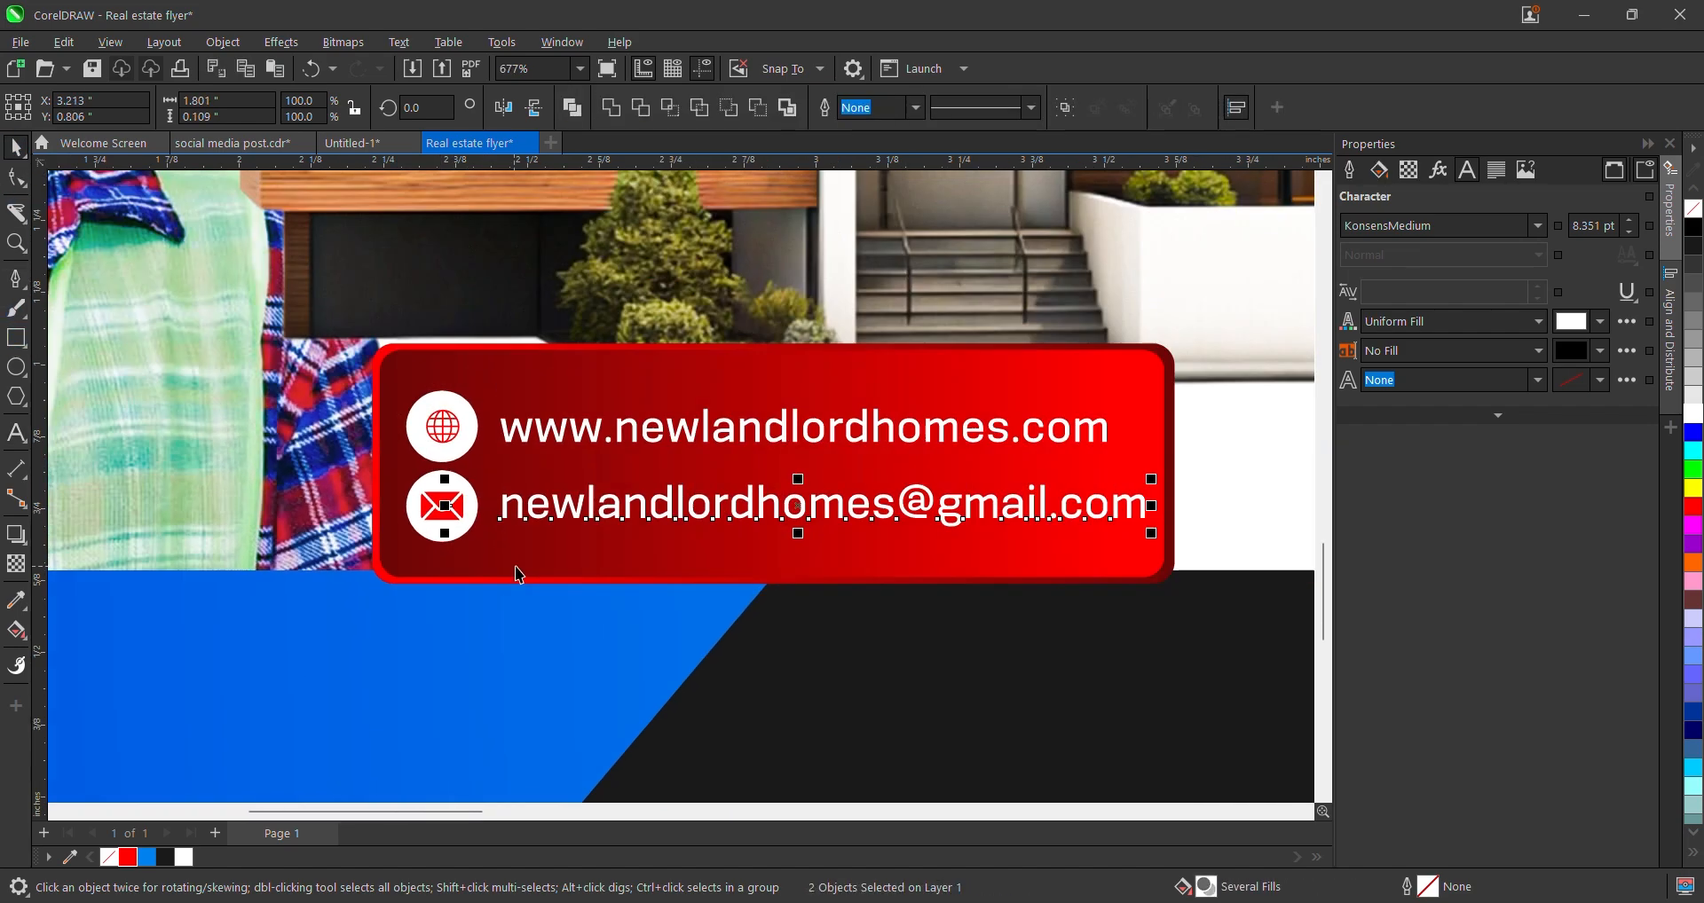
click(1228, 553)
scroll(700, 540, down, 2)
scroll(701, 537, up, 2)
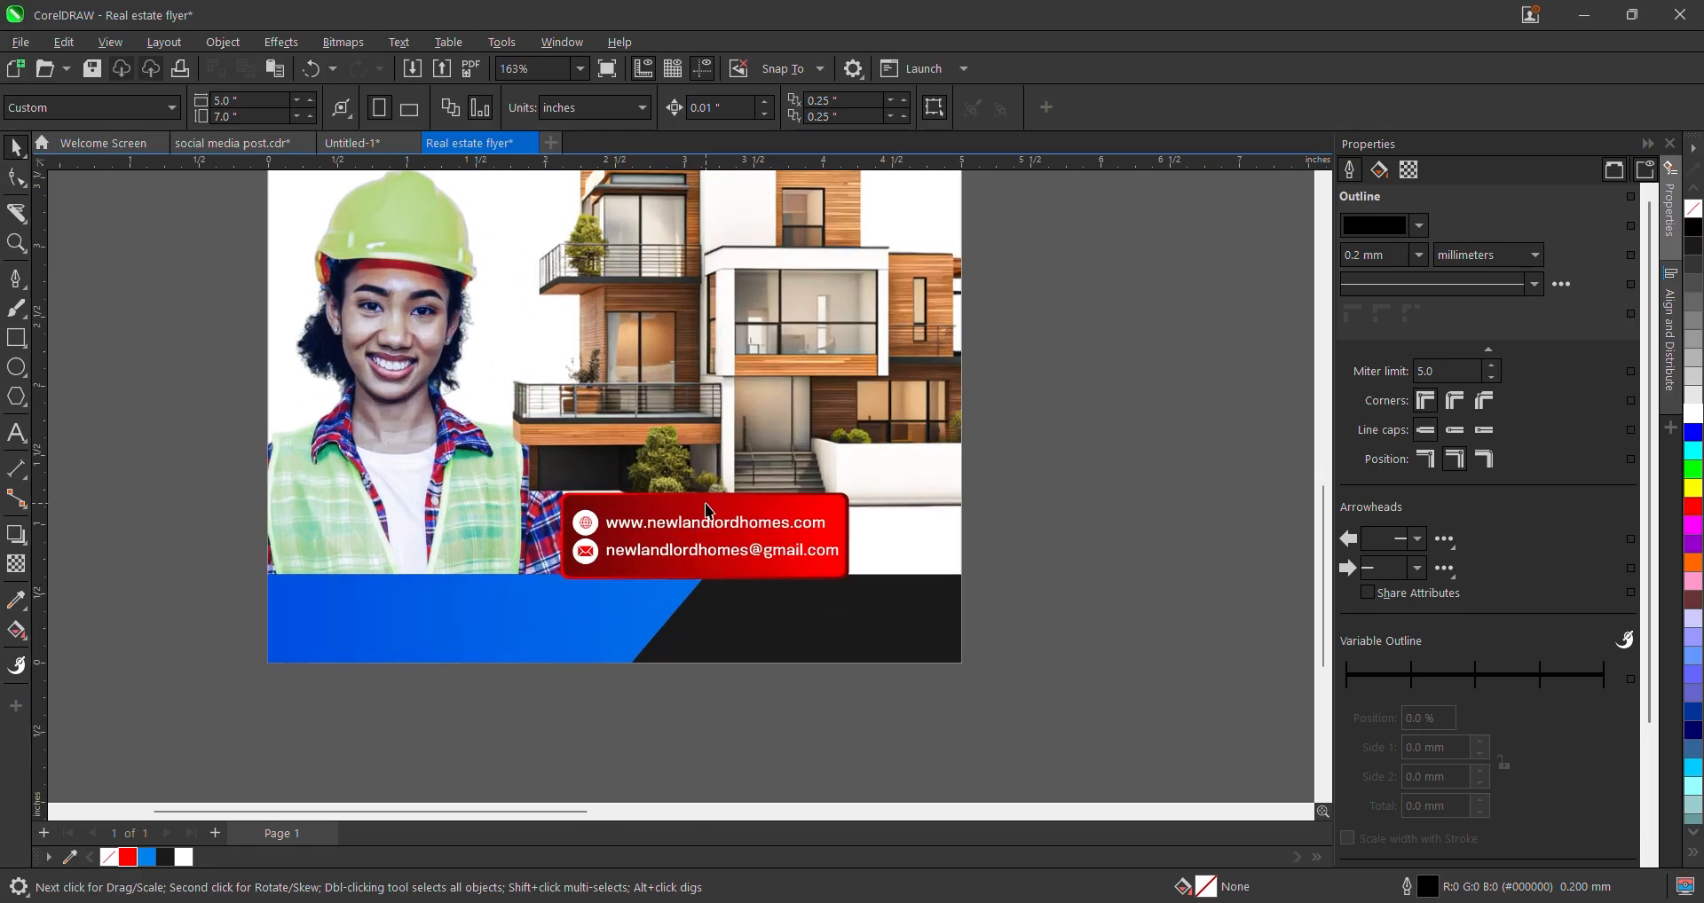
click(703, 521)
scroll(703, 521, up, 5)
shift+click(557, 502)
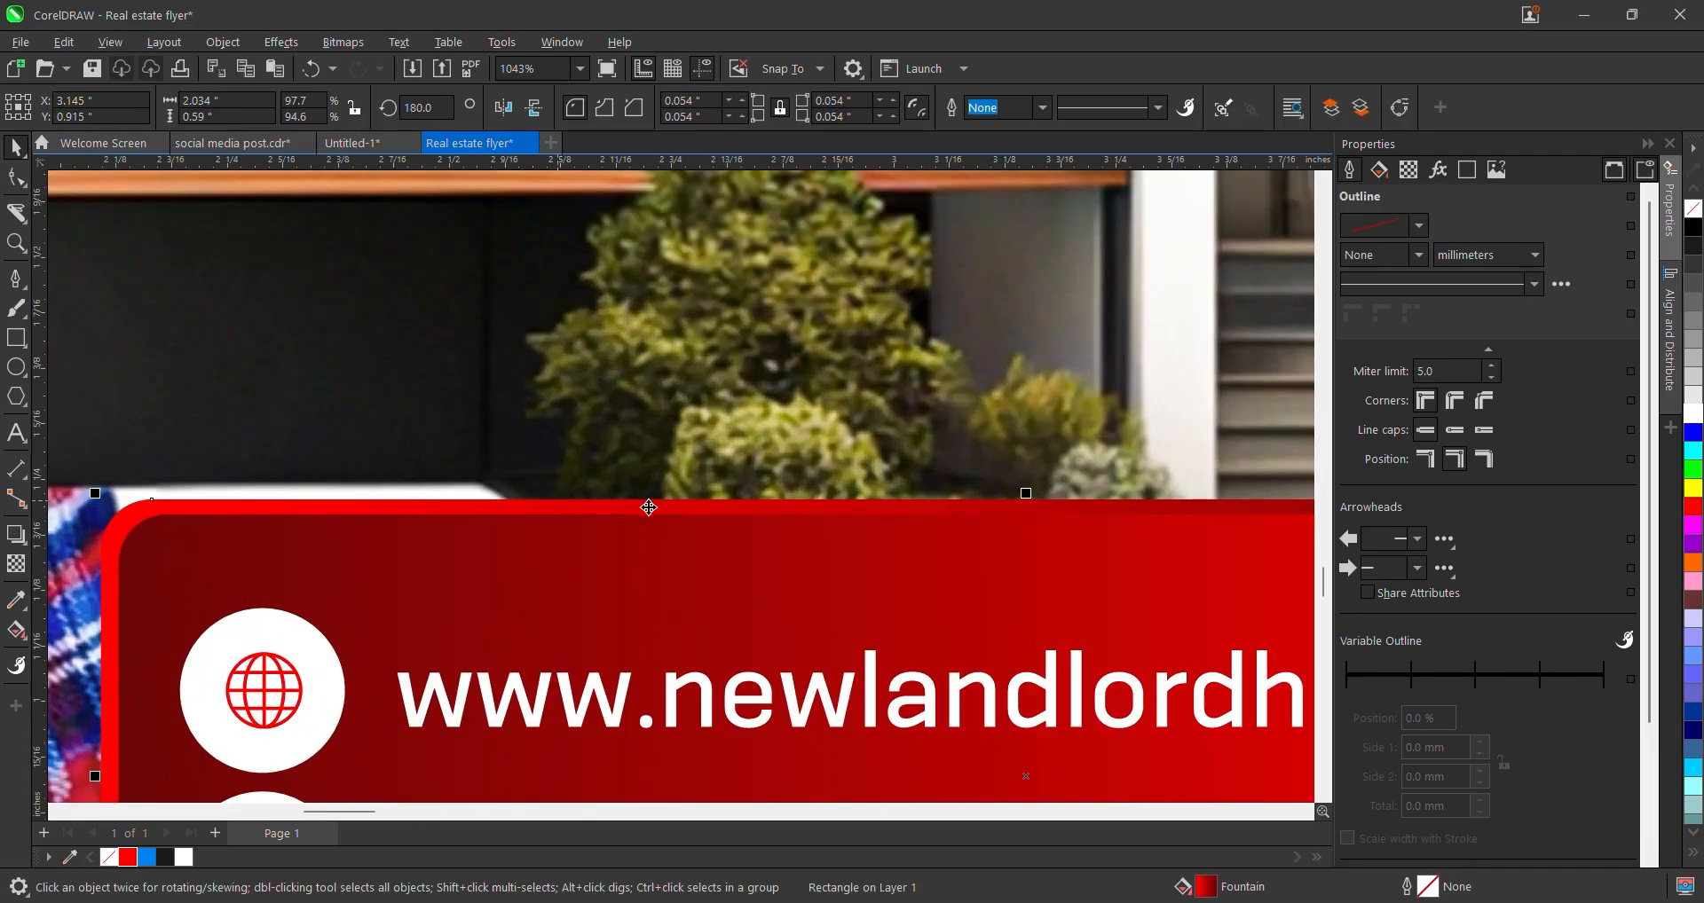
scroll(981, 440, down, 2)
drag(1005, 458, 1015, 502)
scroll(1015, 502, down, 2)
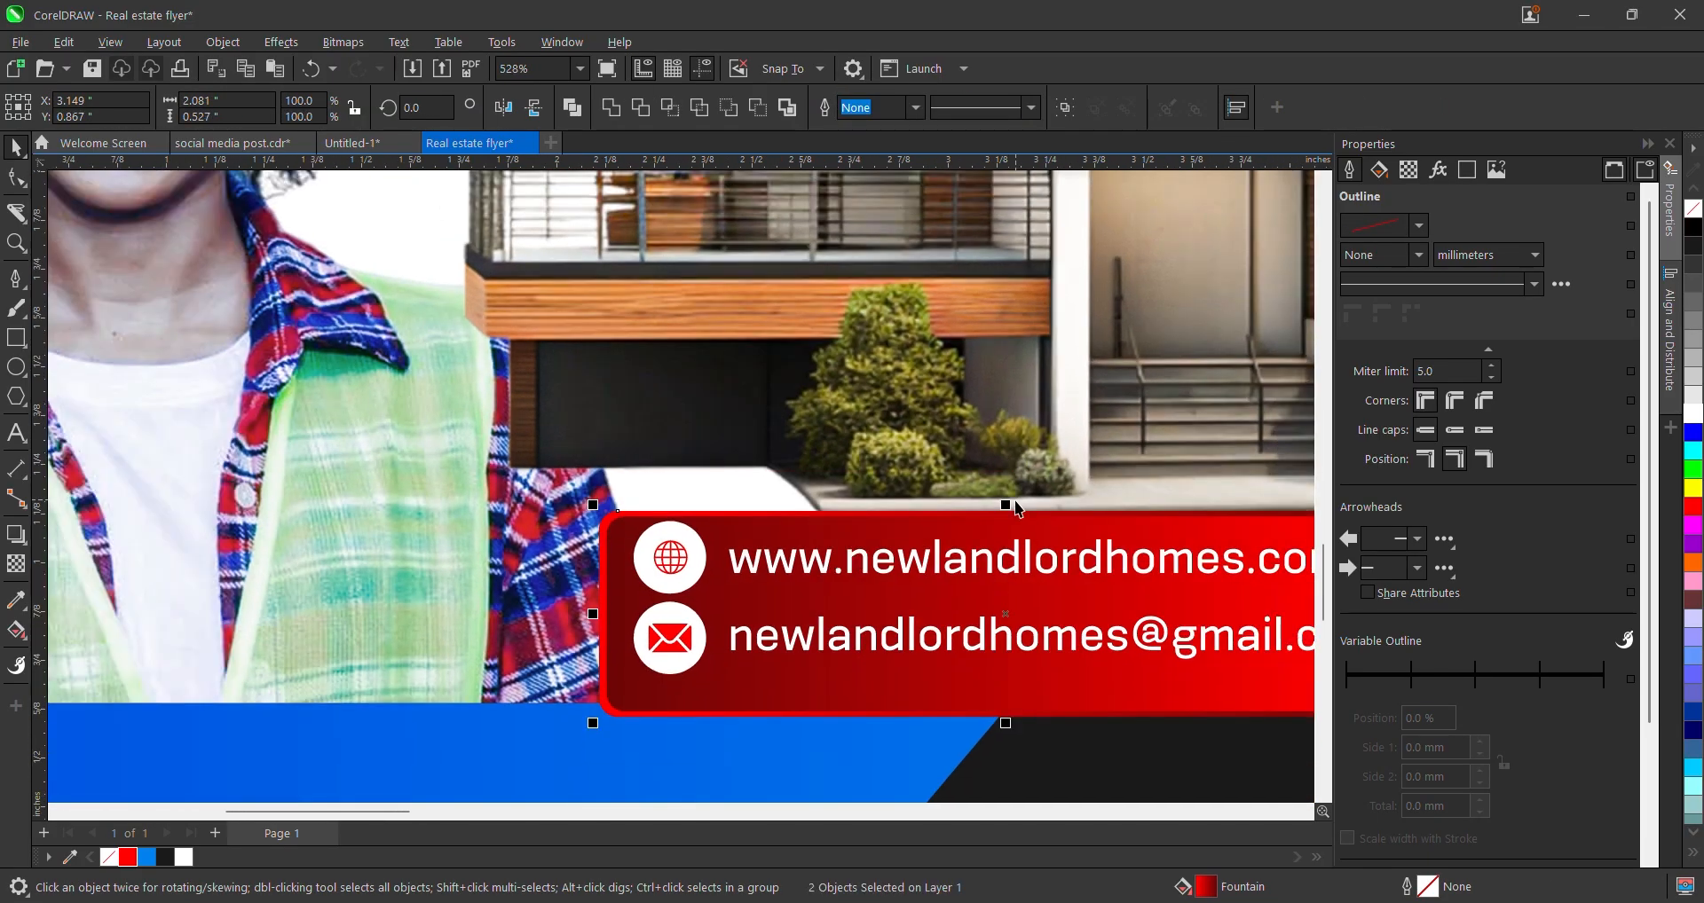
scroll(834, 556, down, 1)
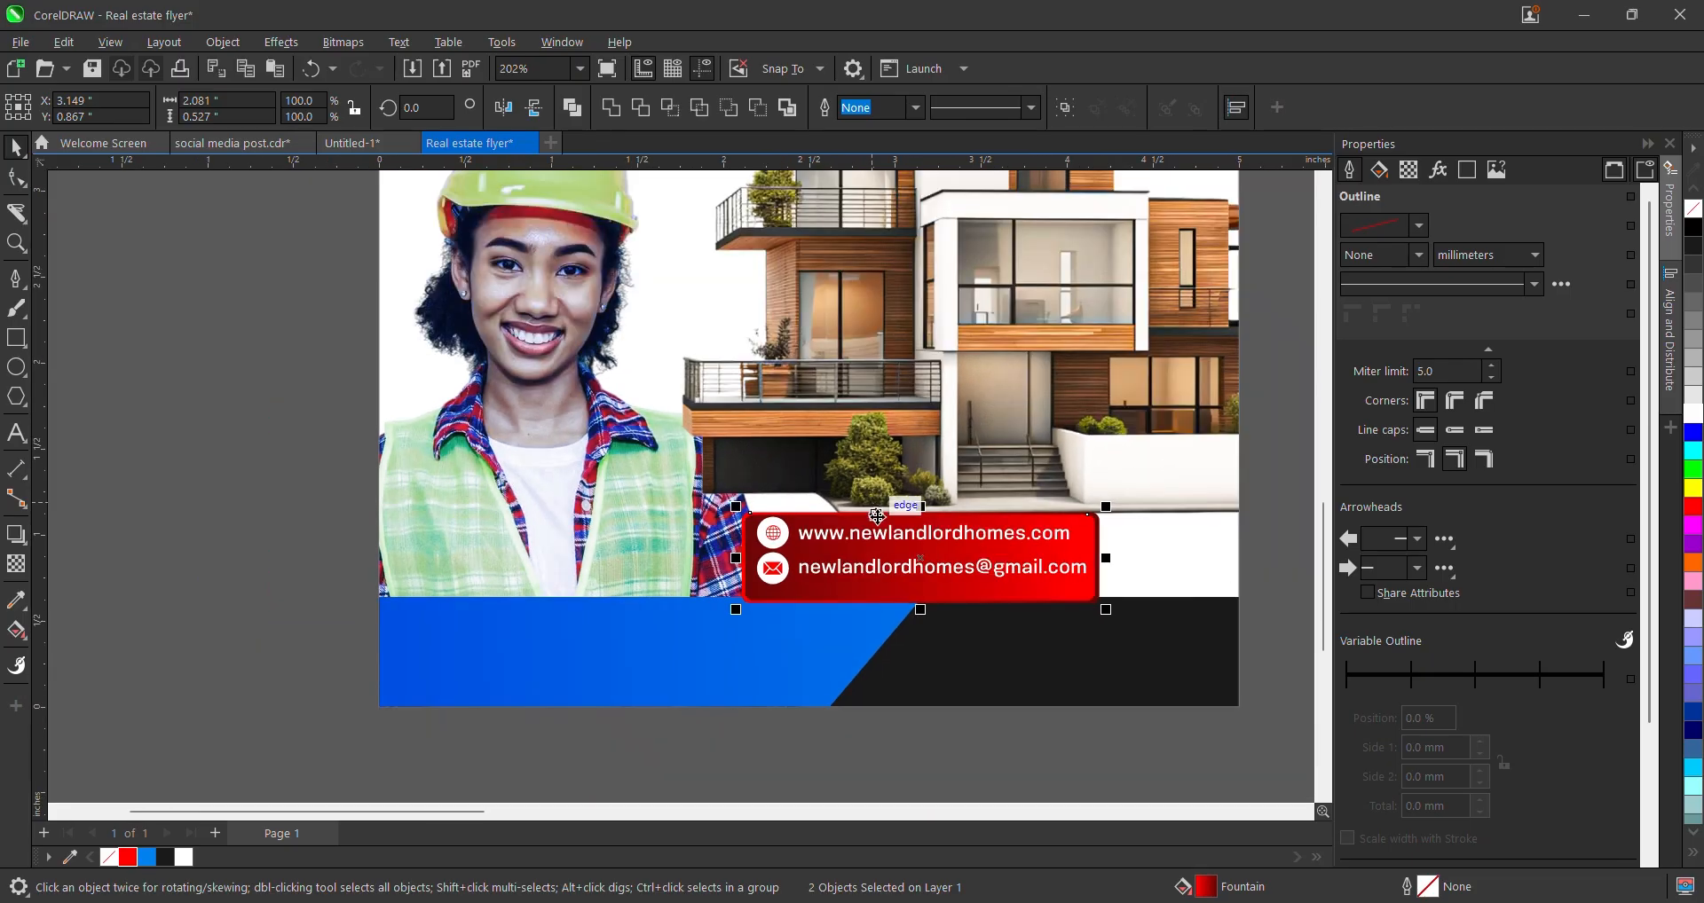
scroll(919, 509, up, 2)
drag(915, 507, 917, 531)
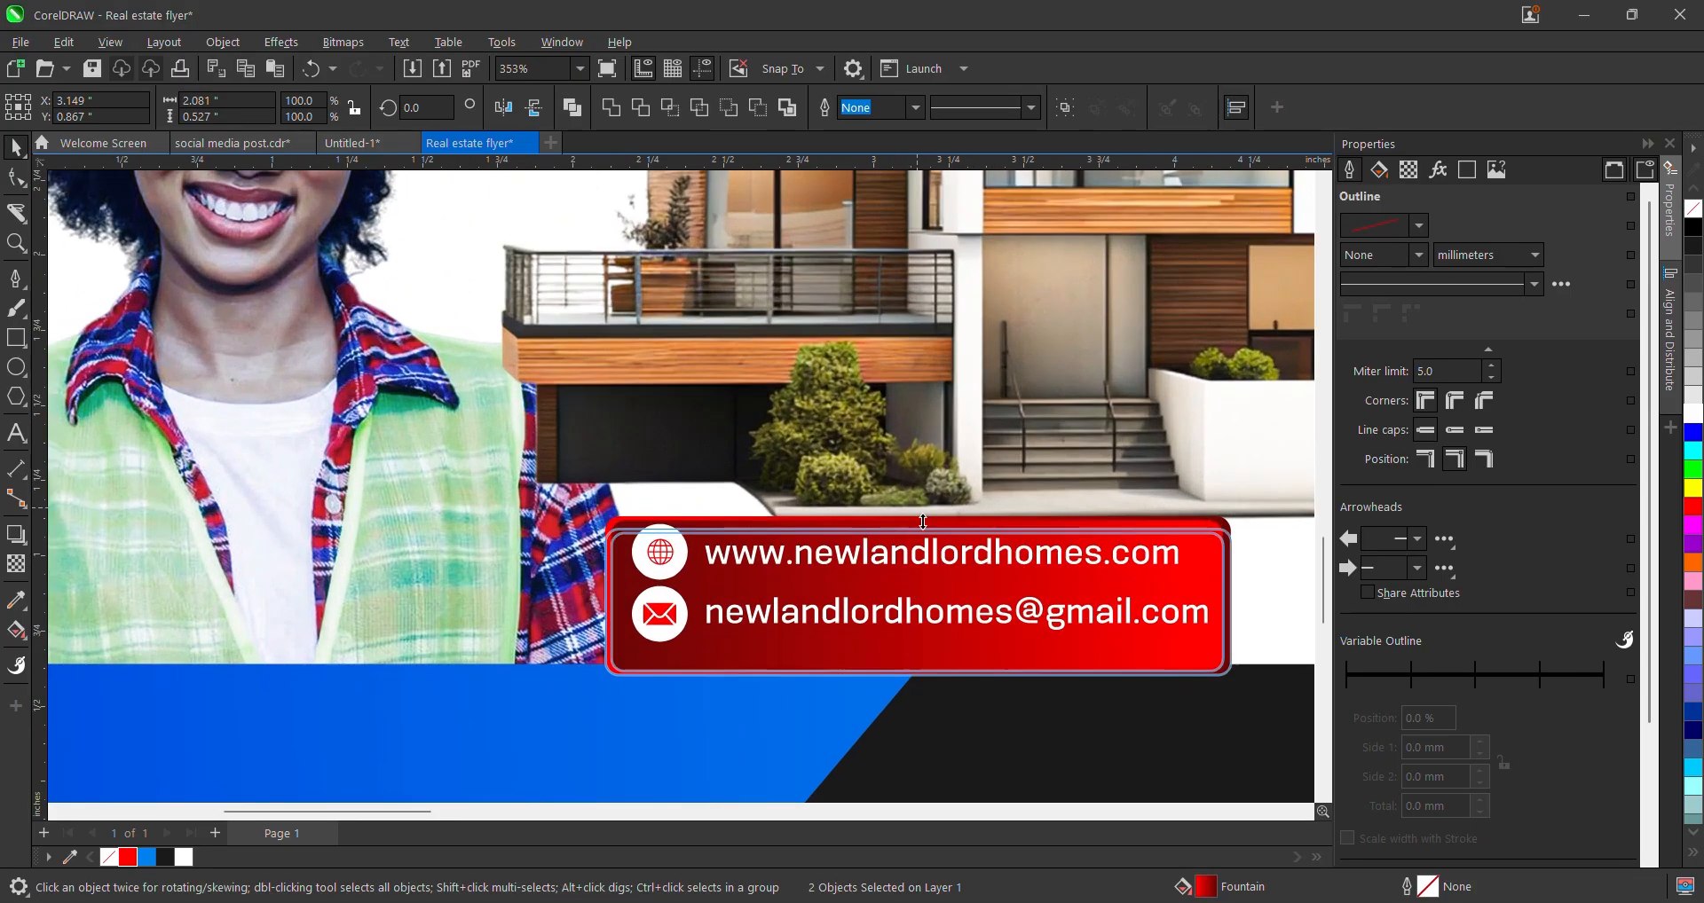
scroll(967, 524, down, 4)
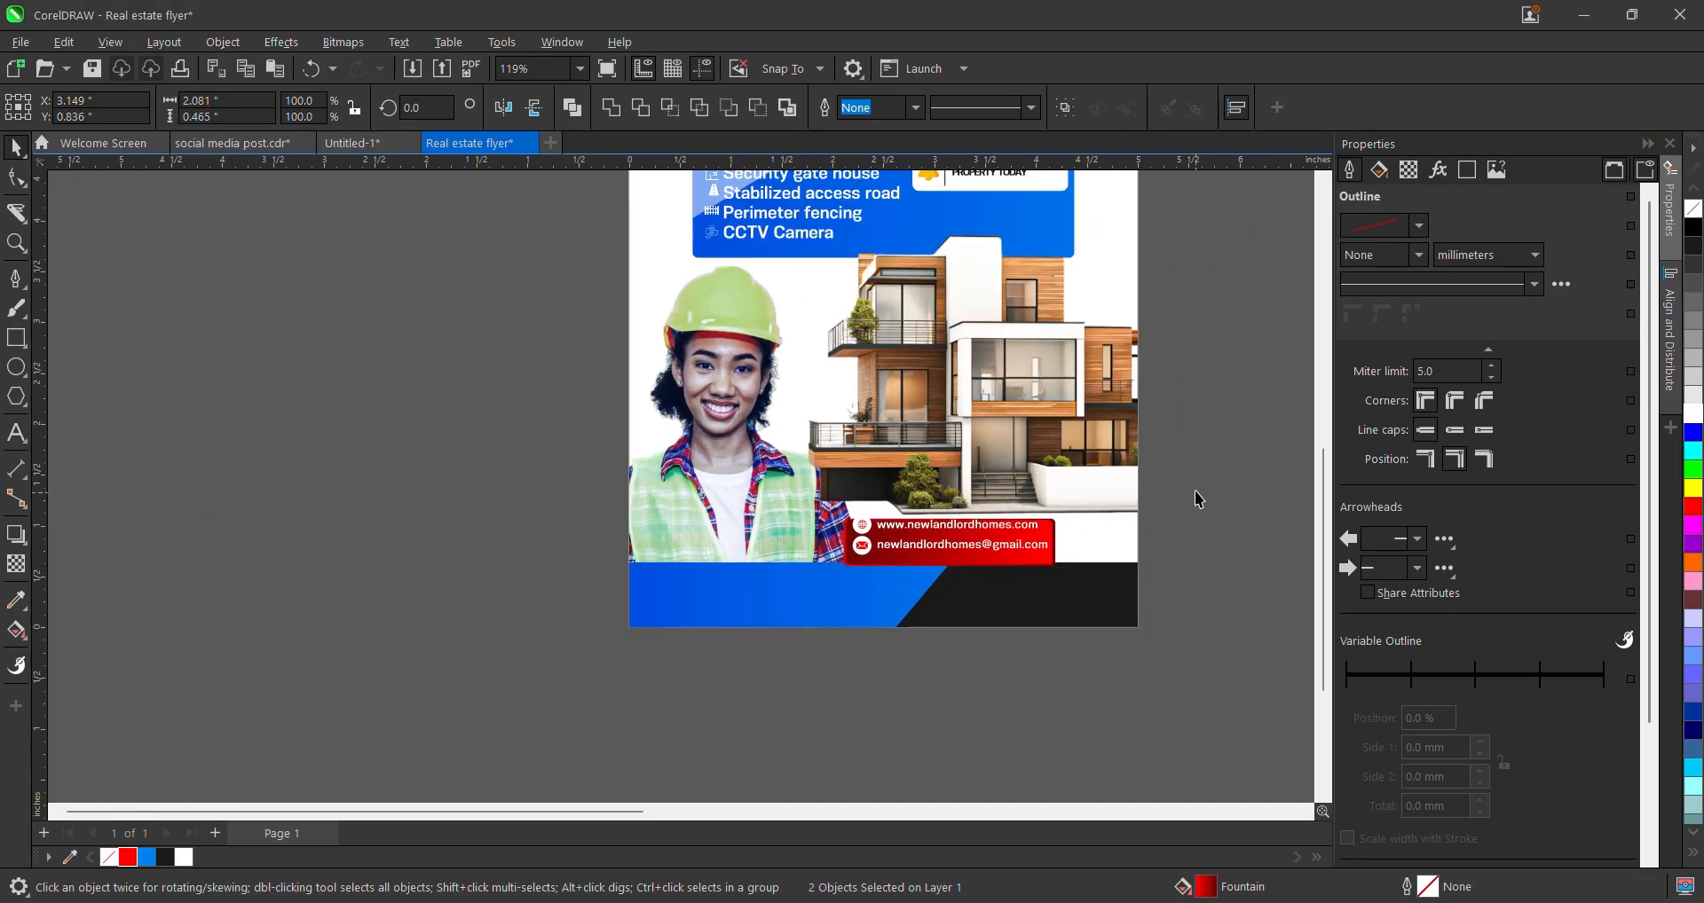
- Group the banner's icons and text with Ctrl+G and centre the group on the red box
drag(1207, 478, 847, 565)
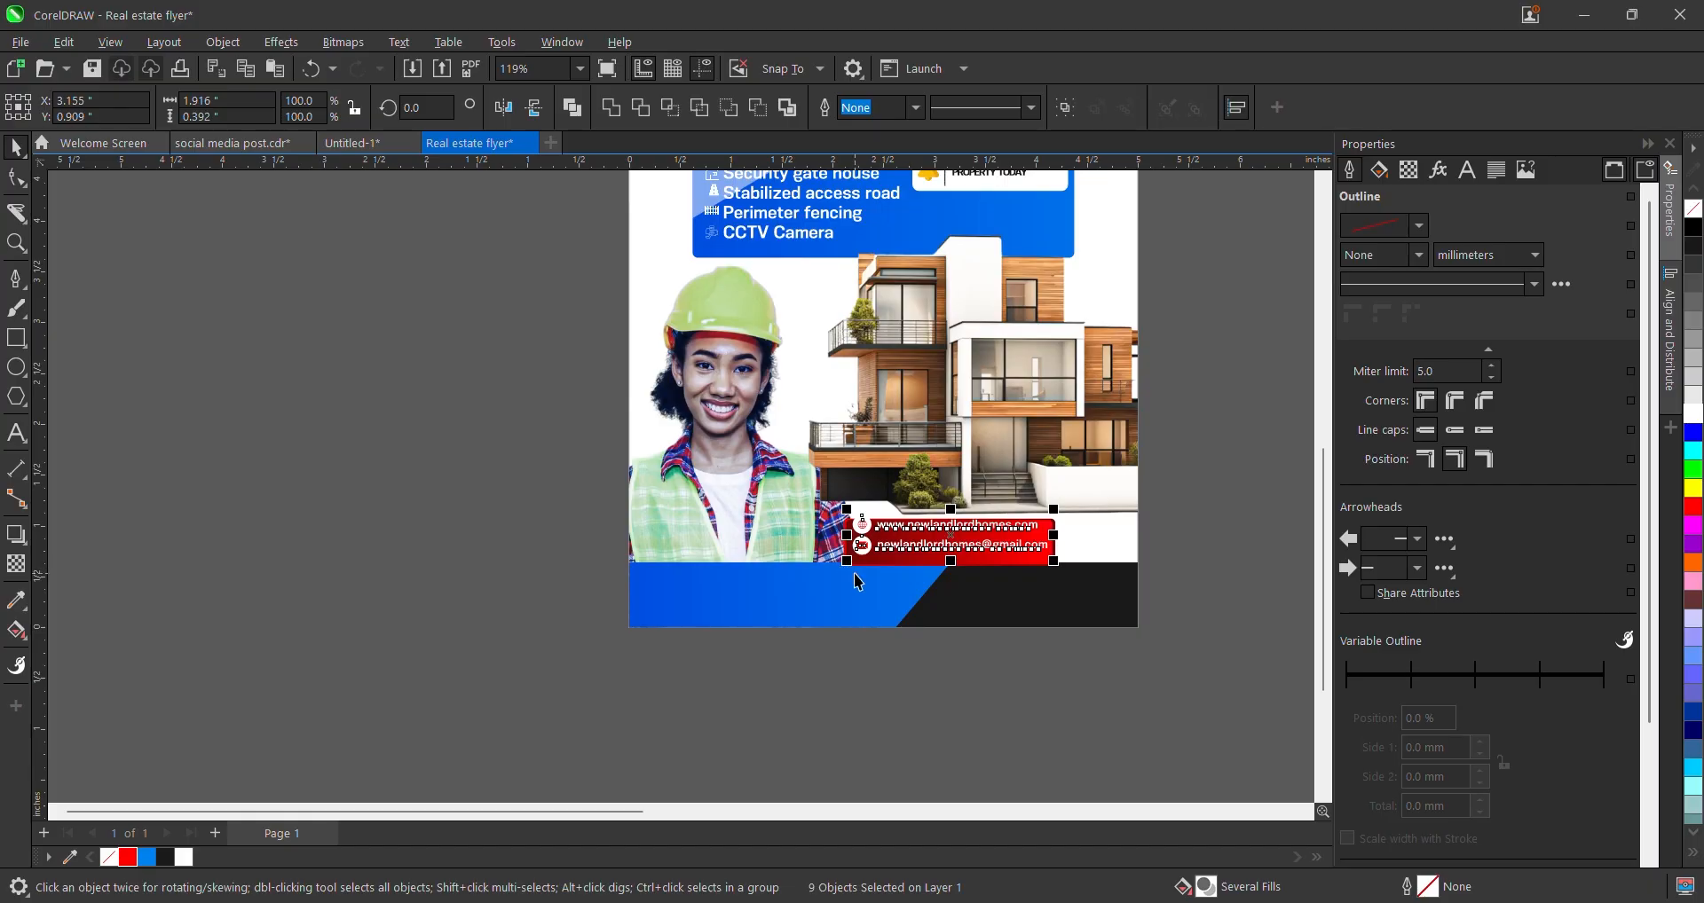
key(ctrl+g)
scroll(989, 562, up, 3)
shift+click(988, 559)
key(e)
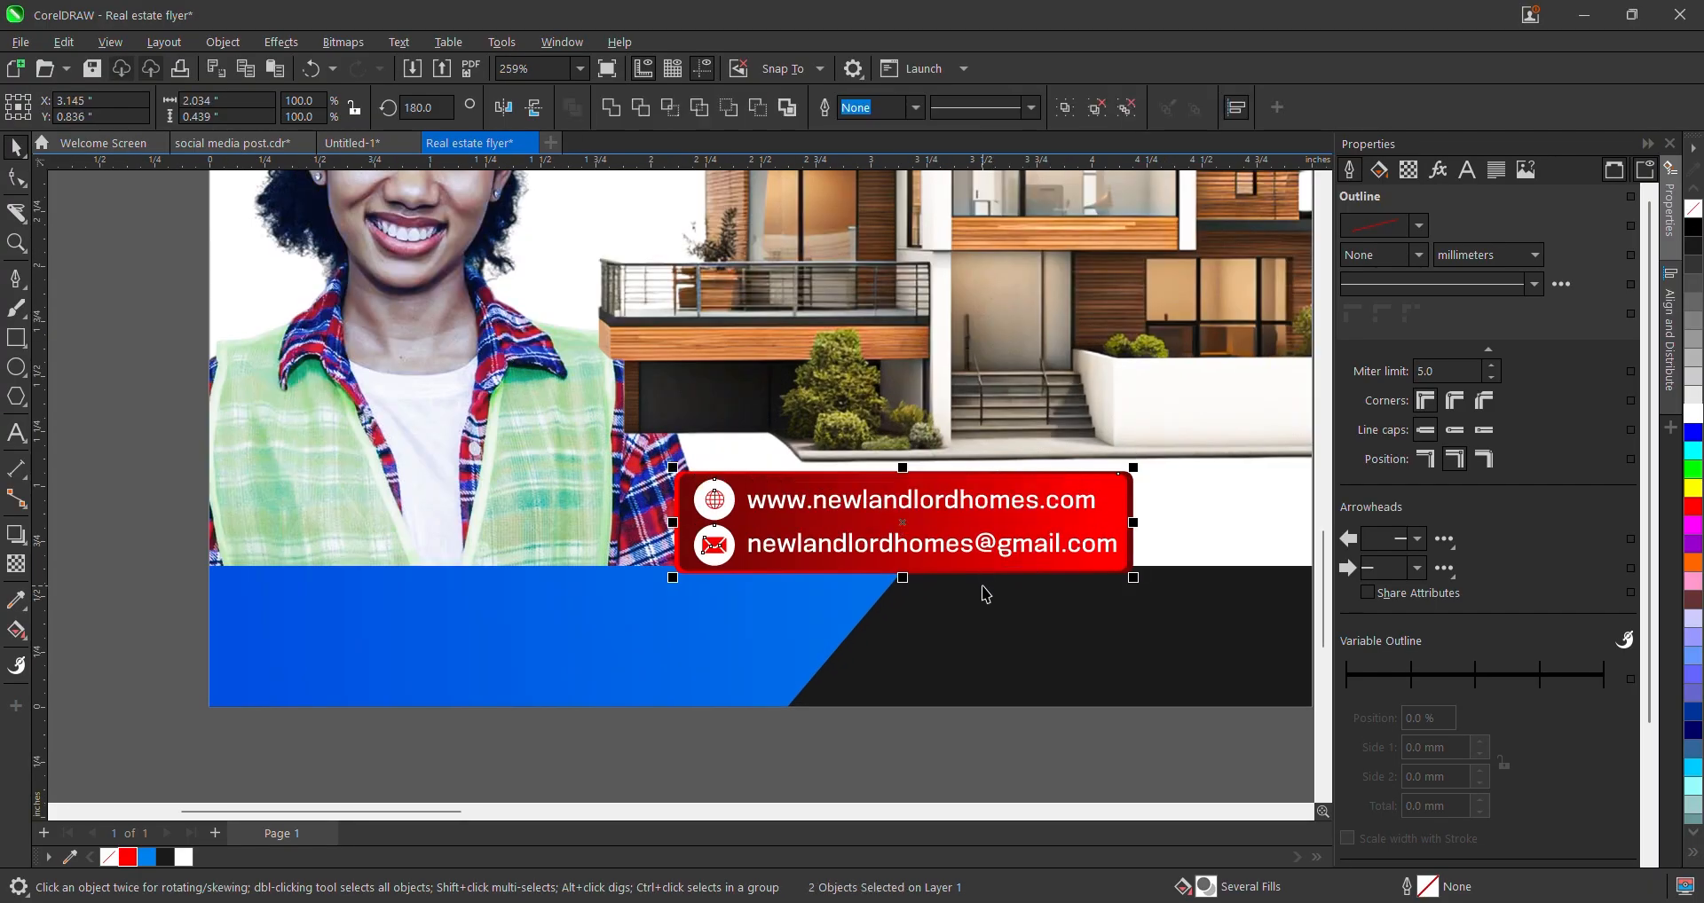
scroll(737, 597, down, 4)
click(738, 689)
scroll(738, 690, up, 5)
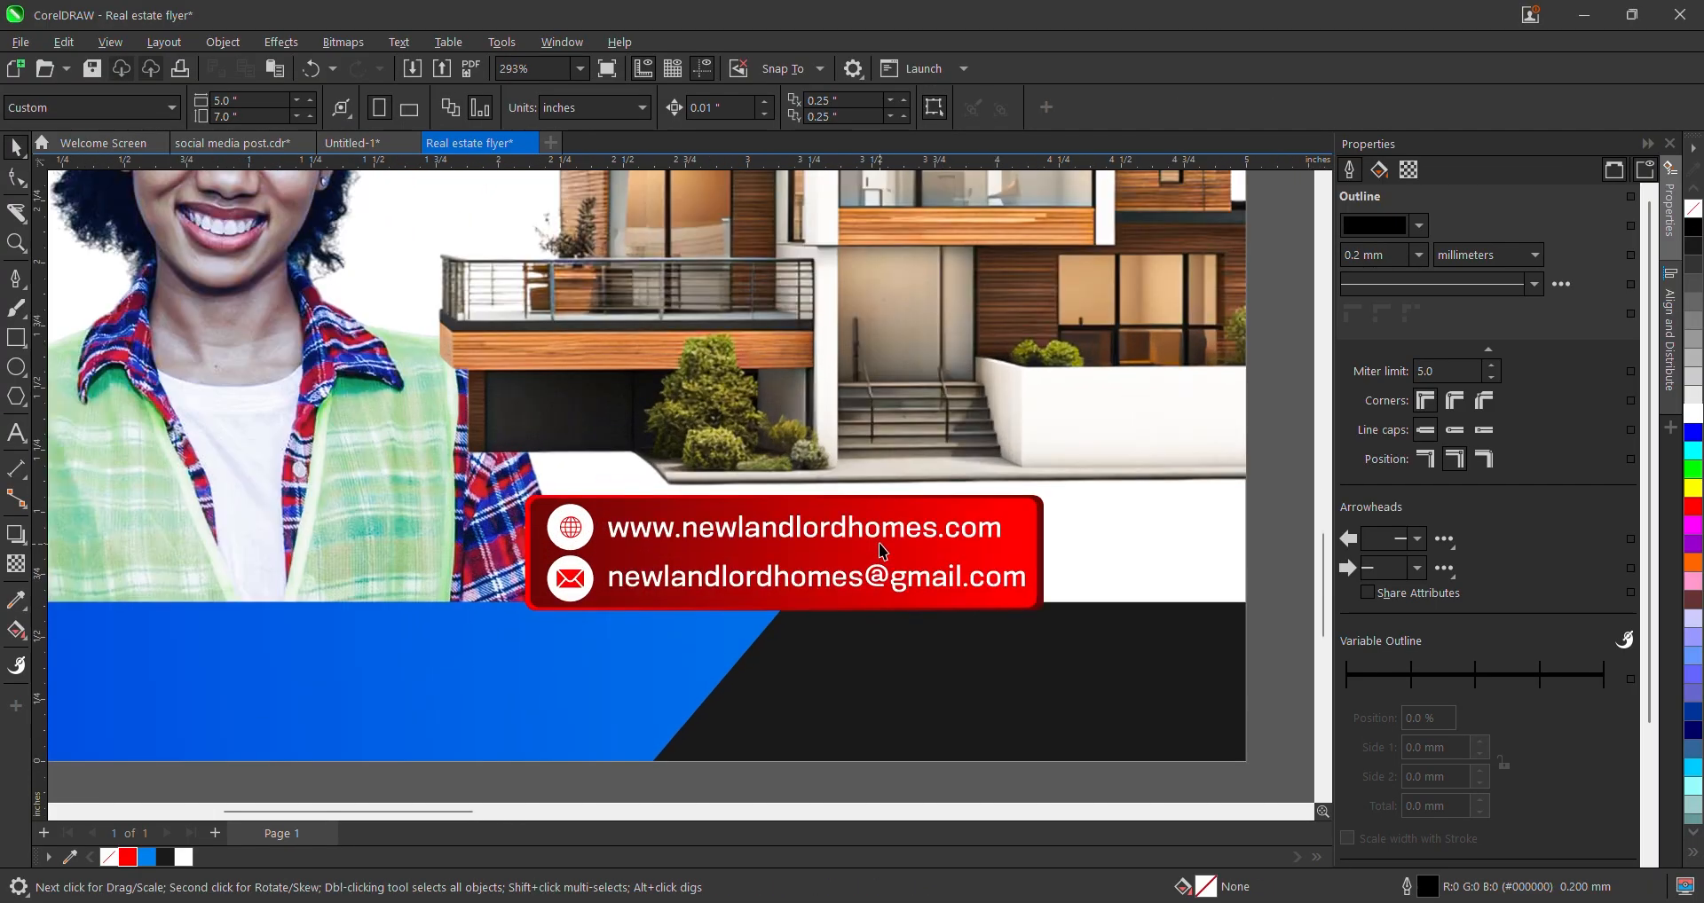
scroll(732, 564, down, 3)
scroll(763, 533, up, 2)
scroll(793, 538, down, 3)
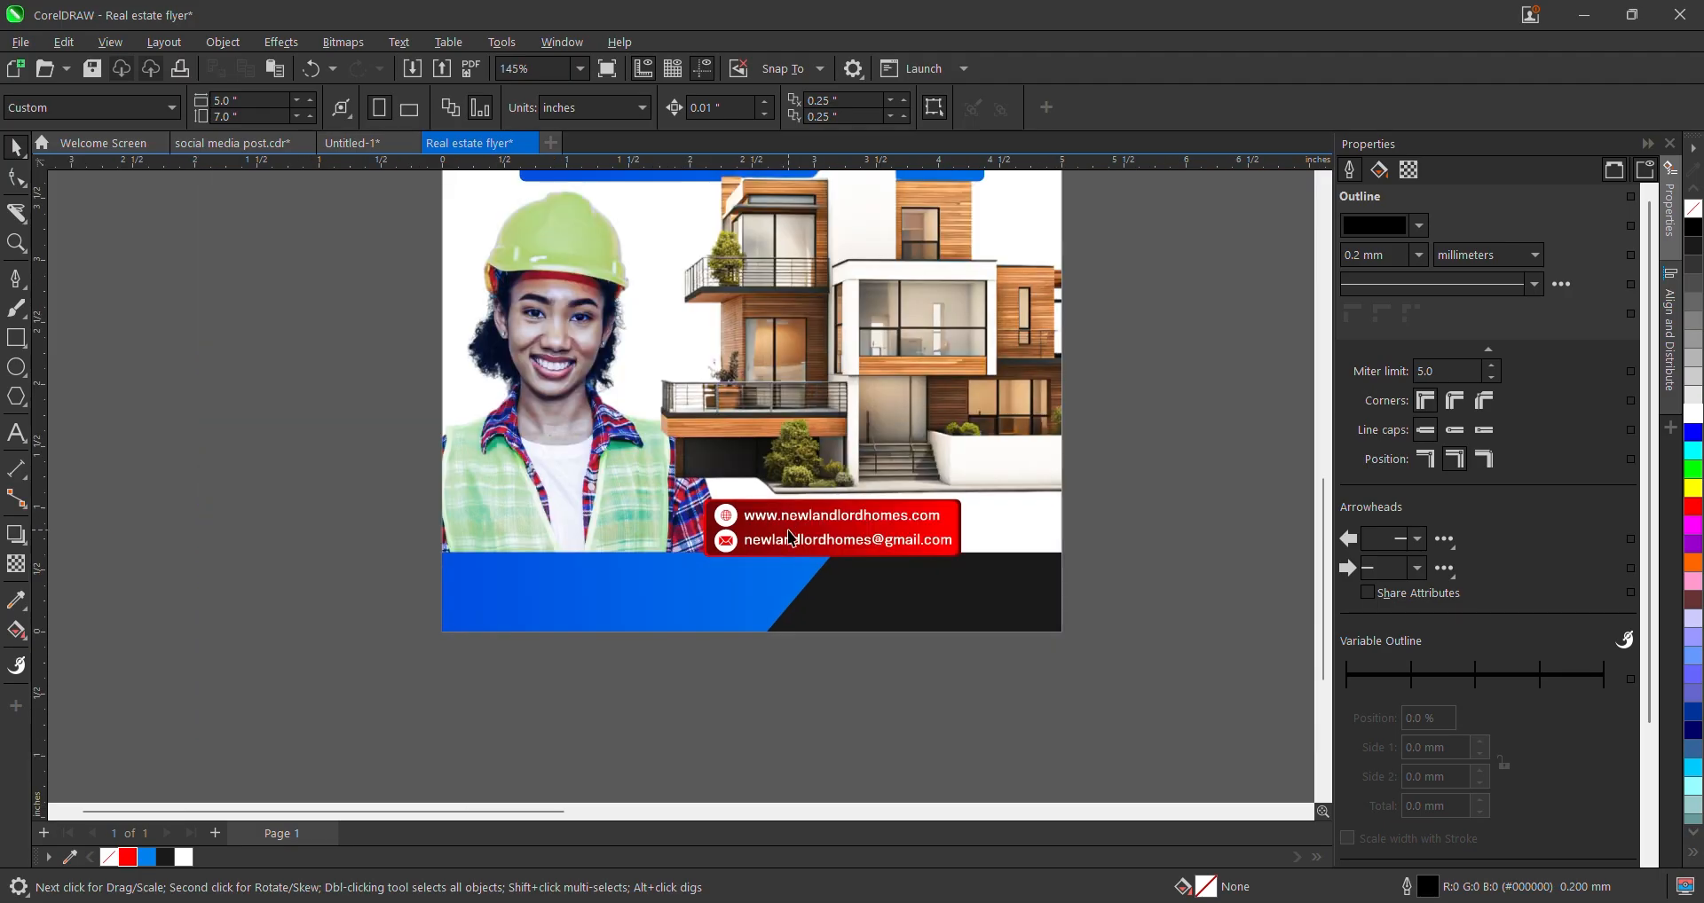
scroll(710, 768, down, 3)
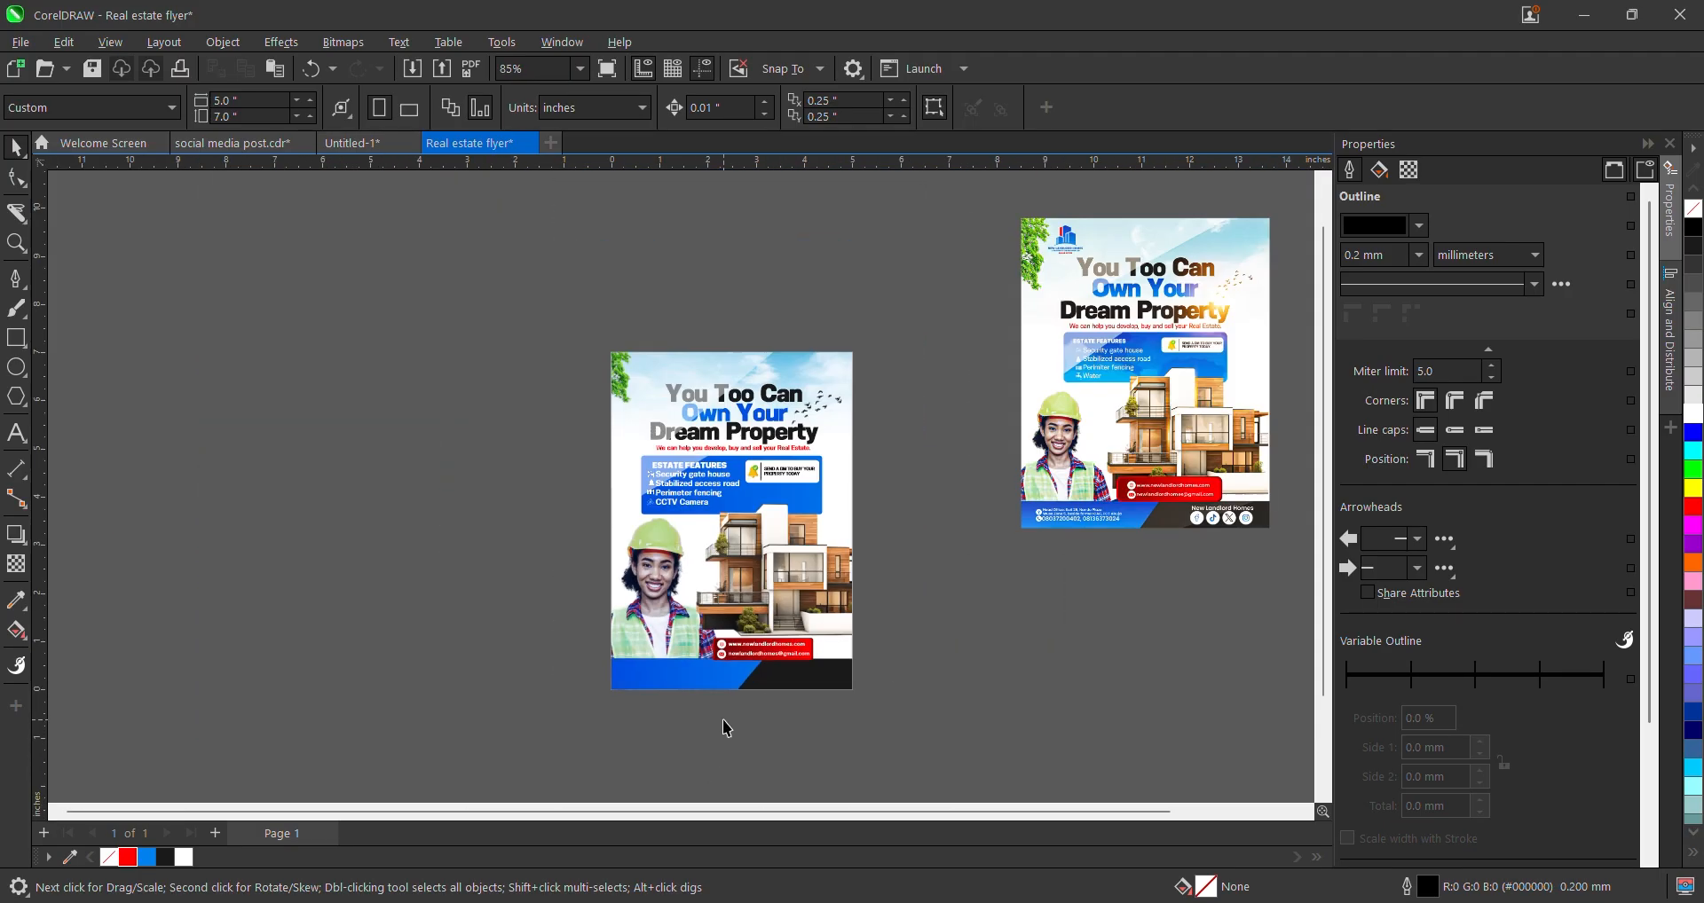
scroll(818, 621, up, 2)
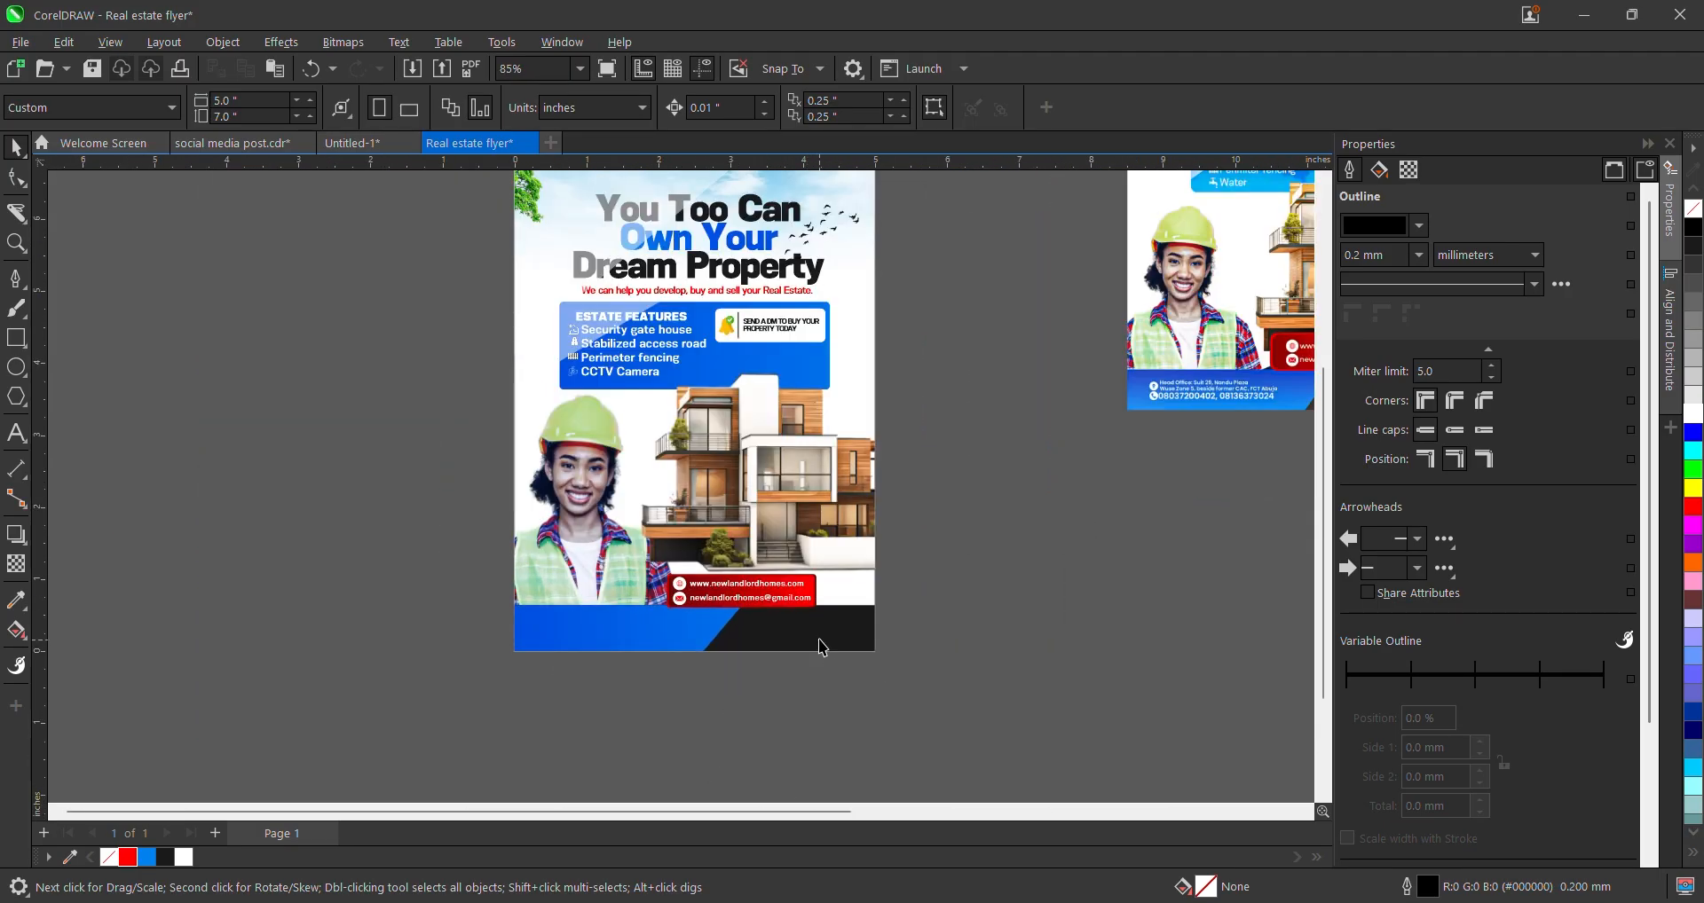
scroll(750, 643, down, 3)
scroll(1076, 482, up, 3)
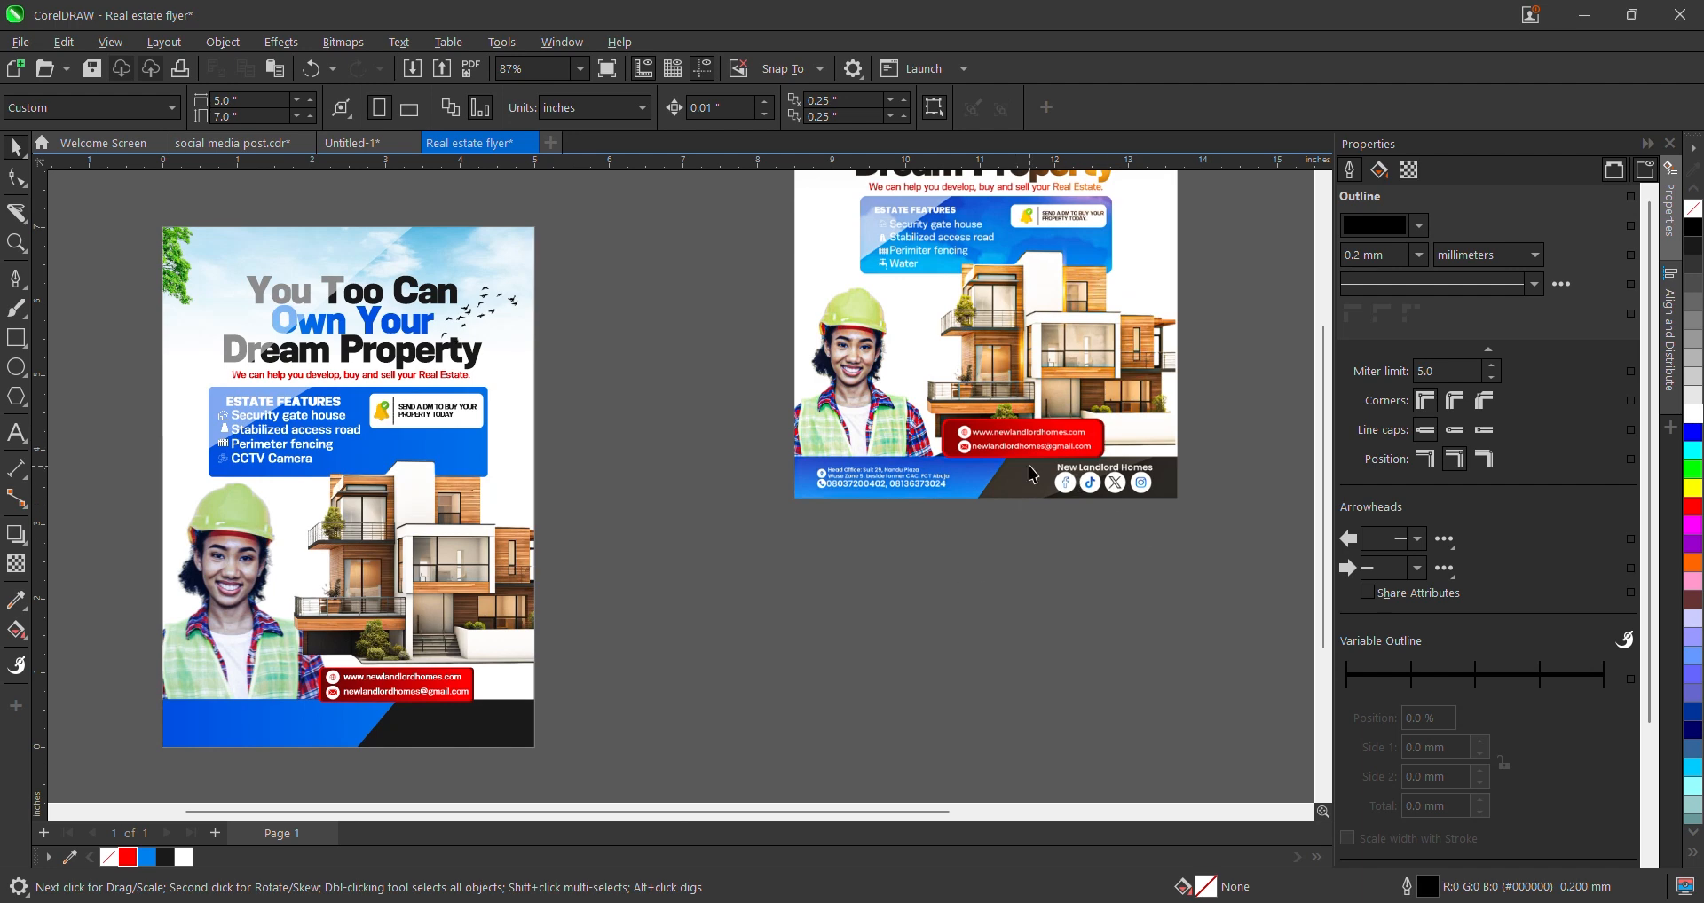
scroll(285, 715, up, 3)
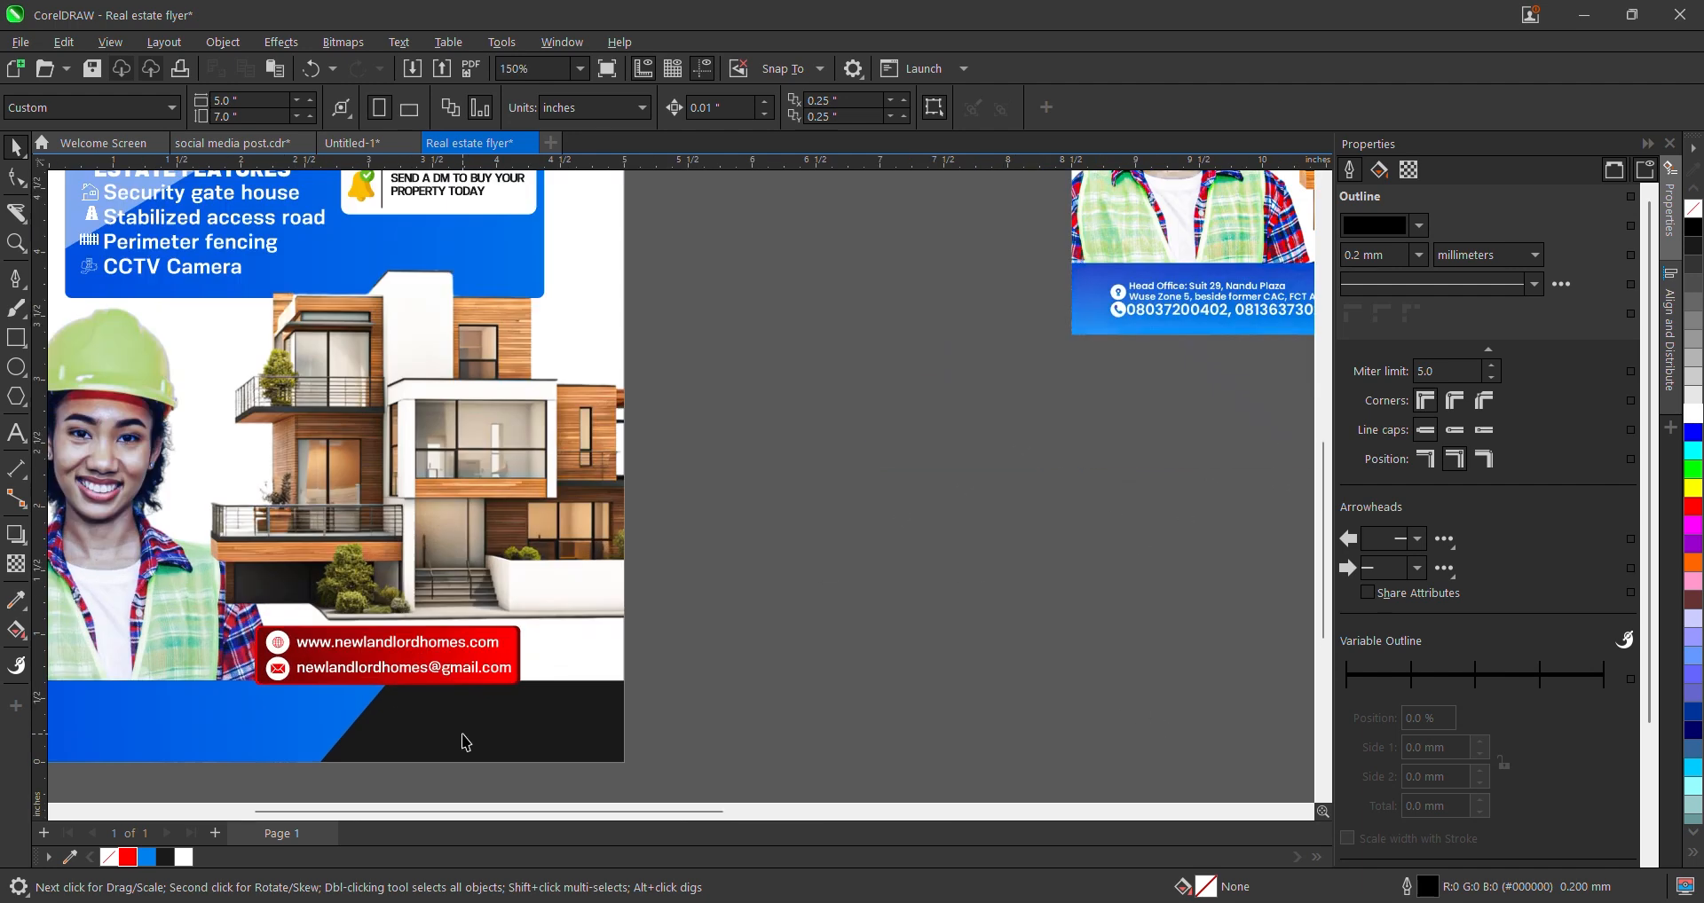
- Draw a footer rectangle with white fill, 50% transparency and no outline
click(16, 338)
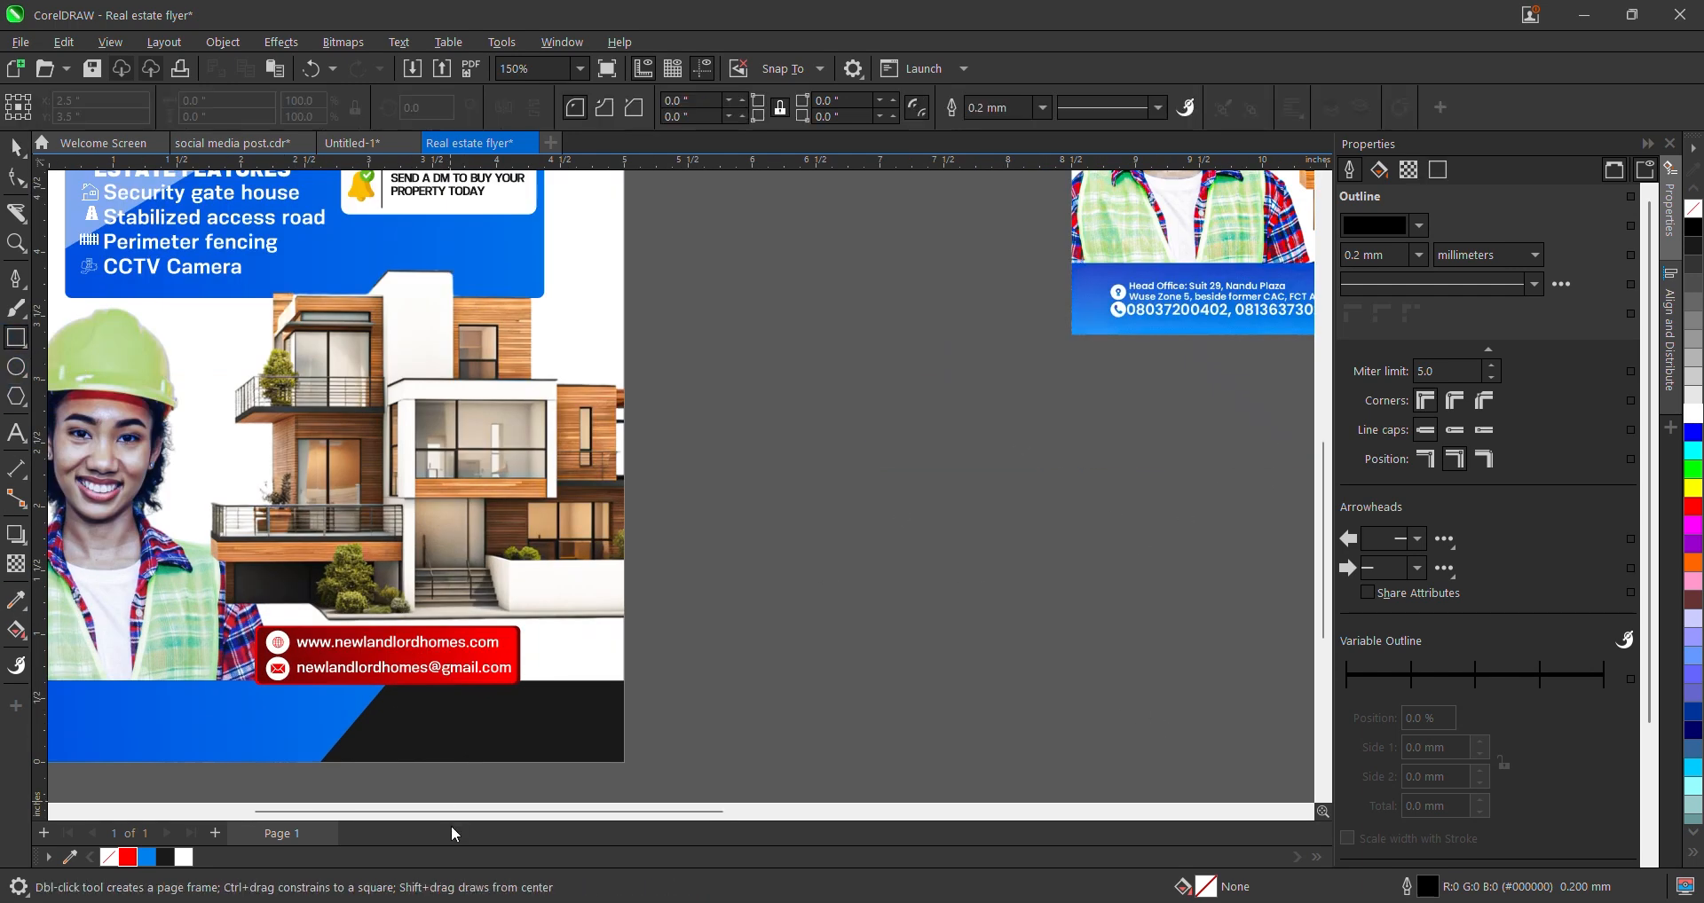
drag(260, 686, 508, 701)
click(16, 146)
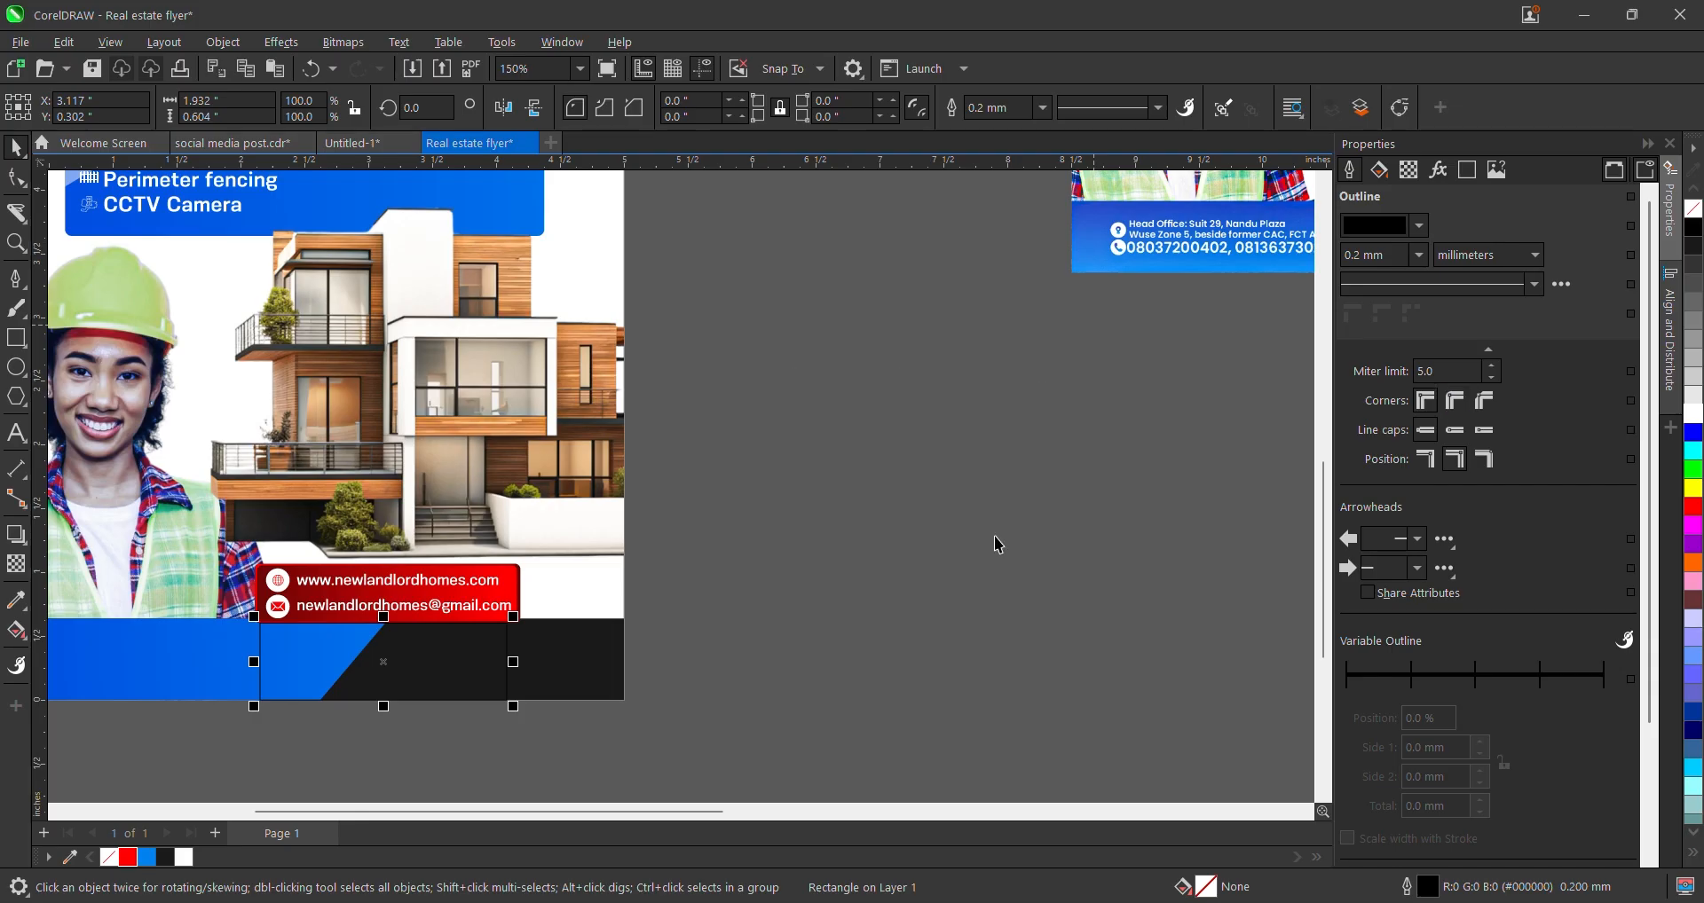
click(1693, 414)
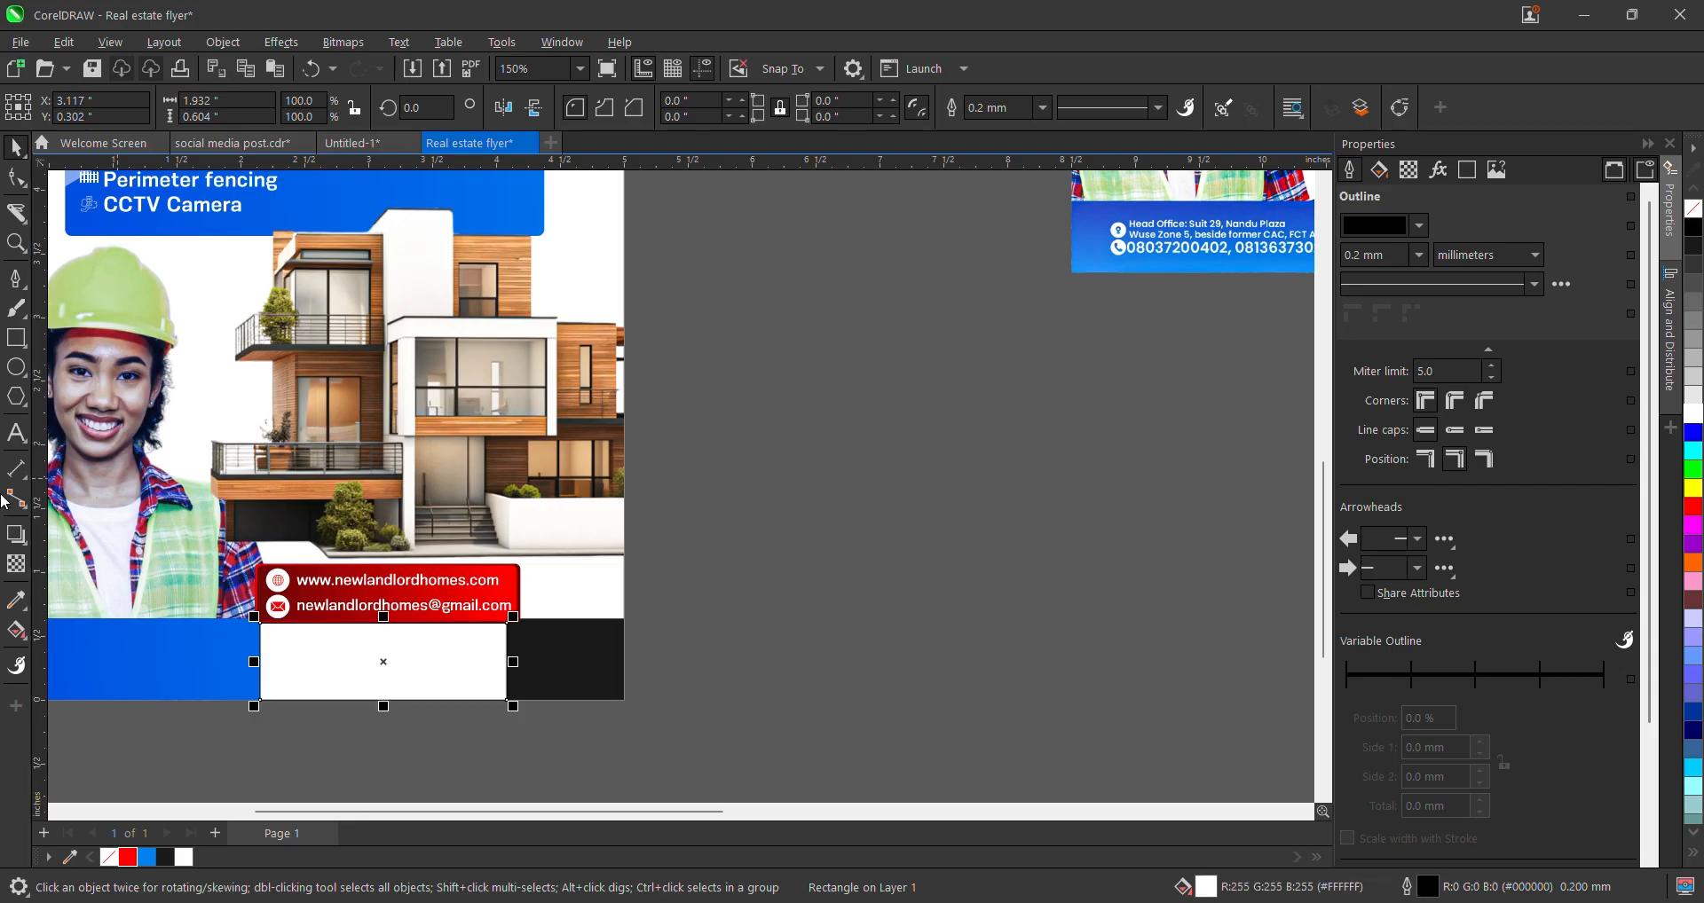
click(16, 563)
click(48, 107)
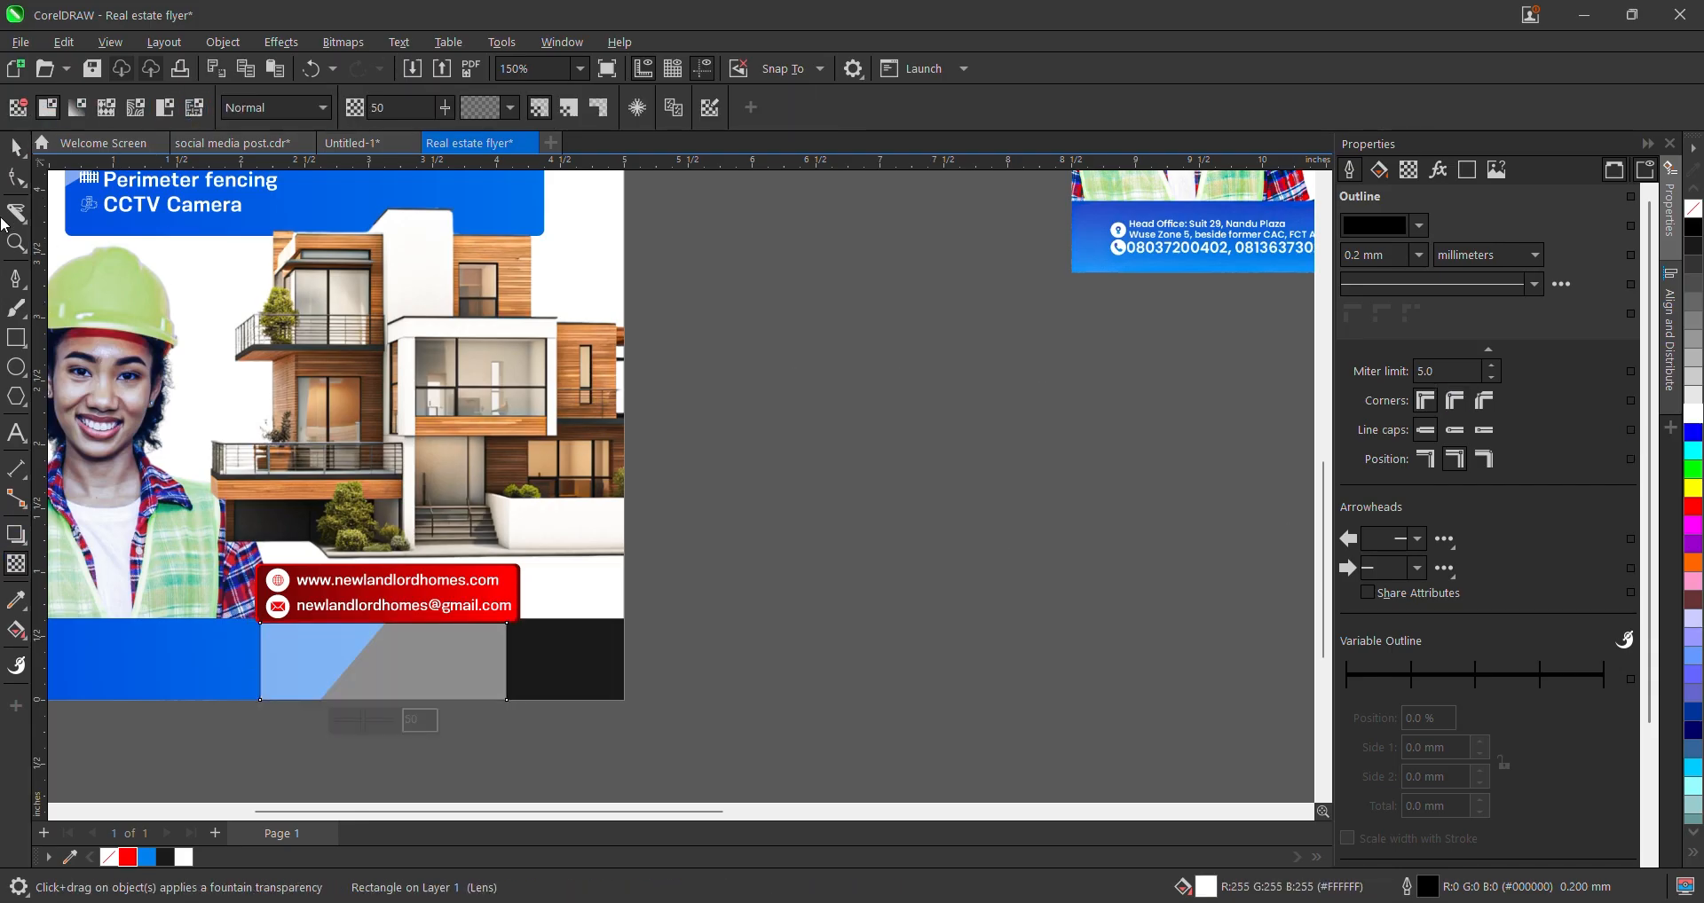
click(14, 149)
scroll(334, 665, up, 2)
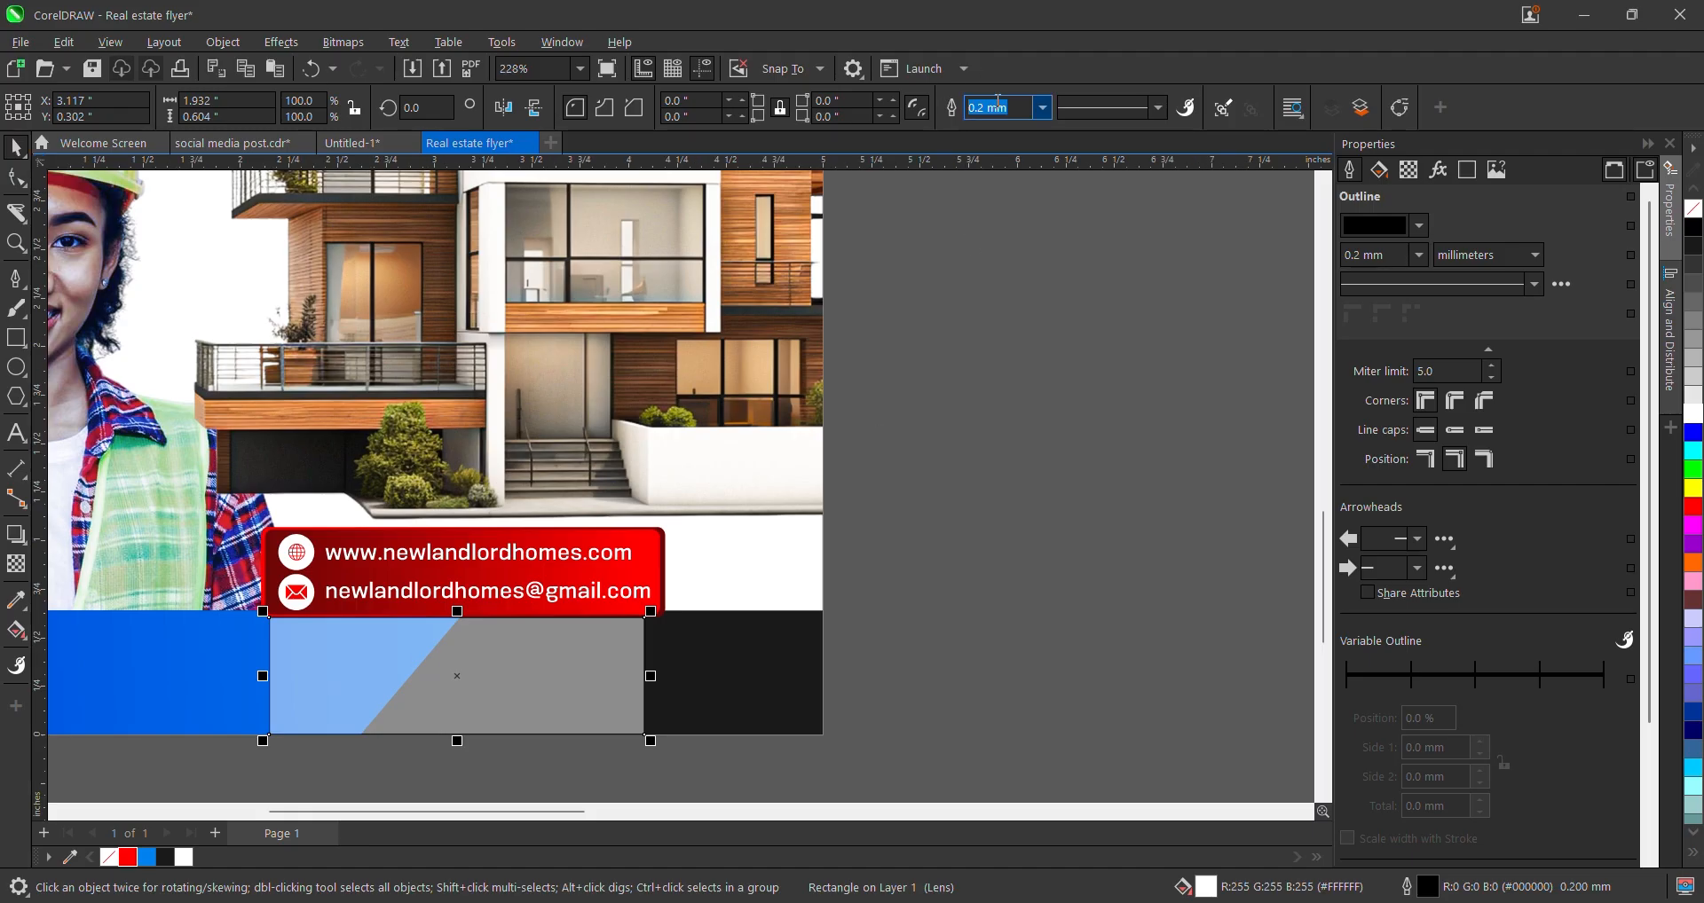
click(1041, 113)
scroll(994, 177, up, 1)
click(985, 121)
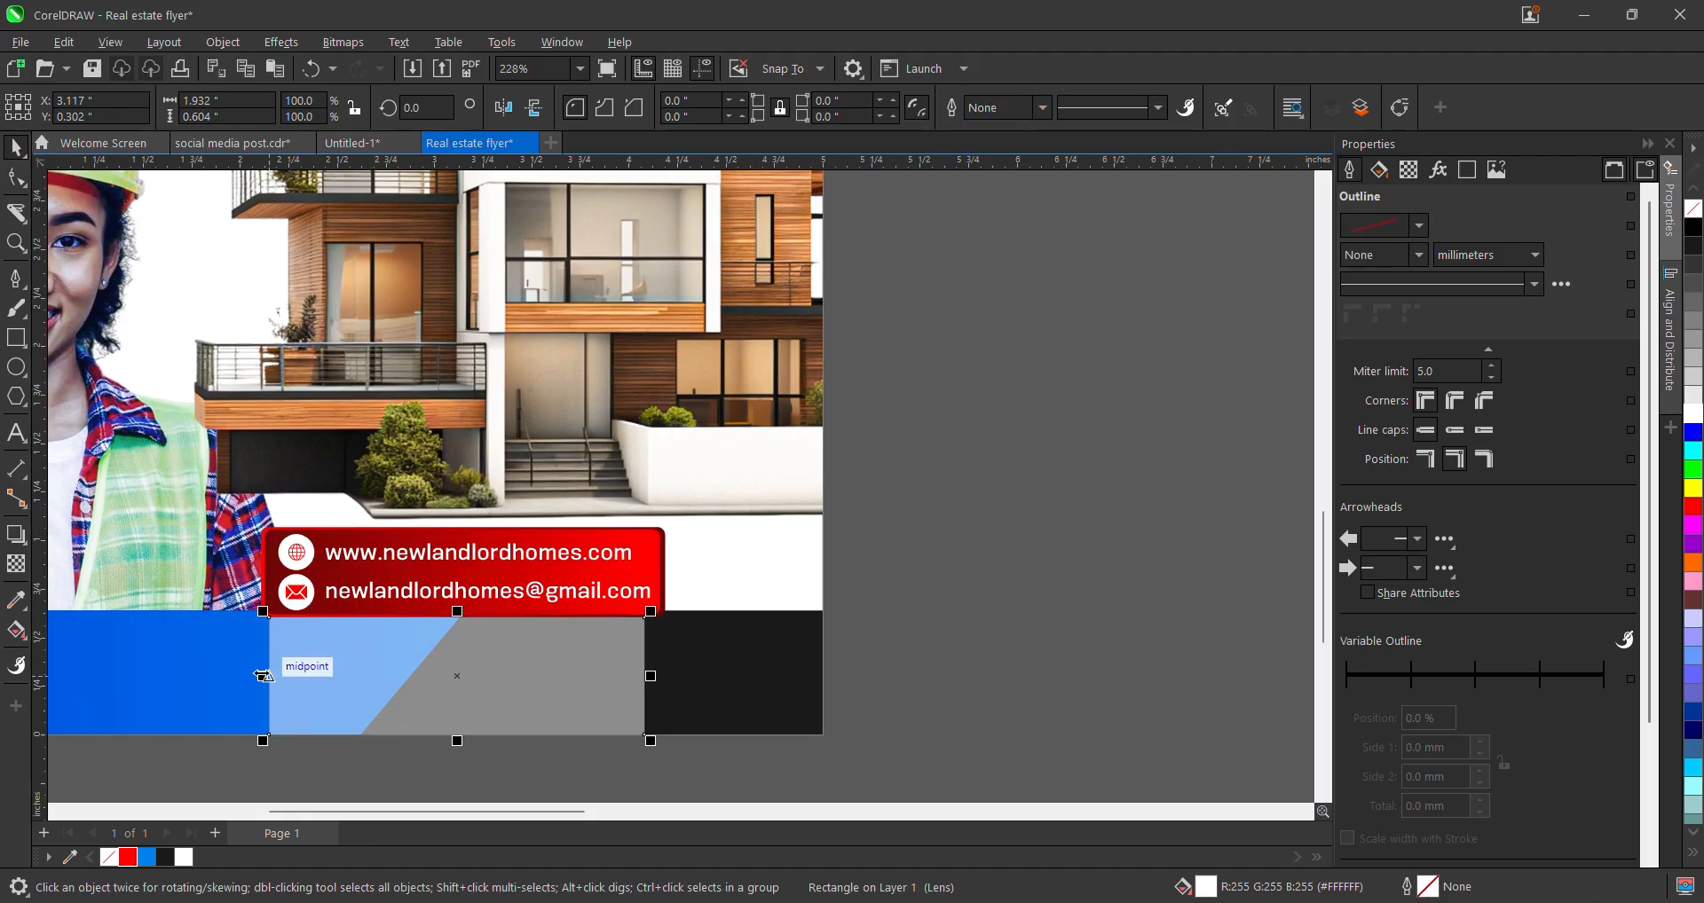
- Narrow the rectangle from the left and order it behind the blue diagonal shape
drag(263, 676, 346, 677)
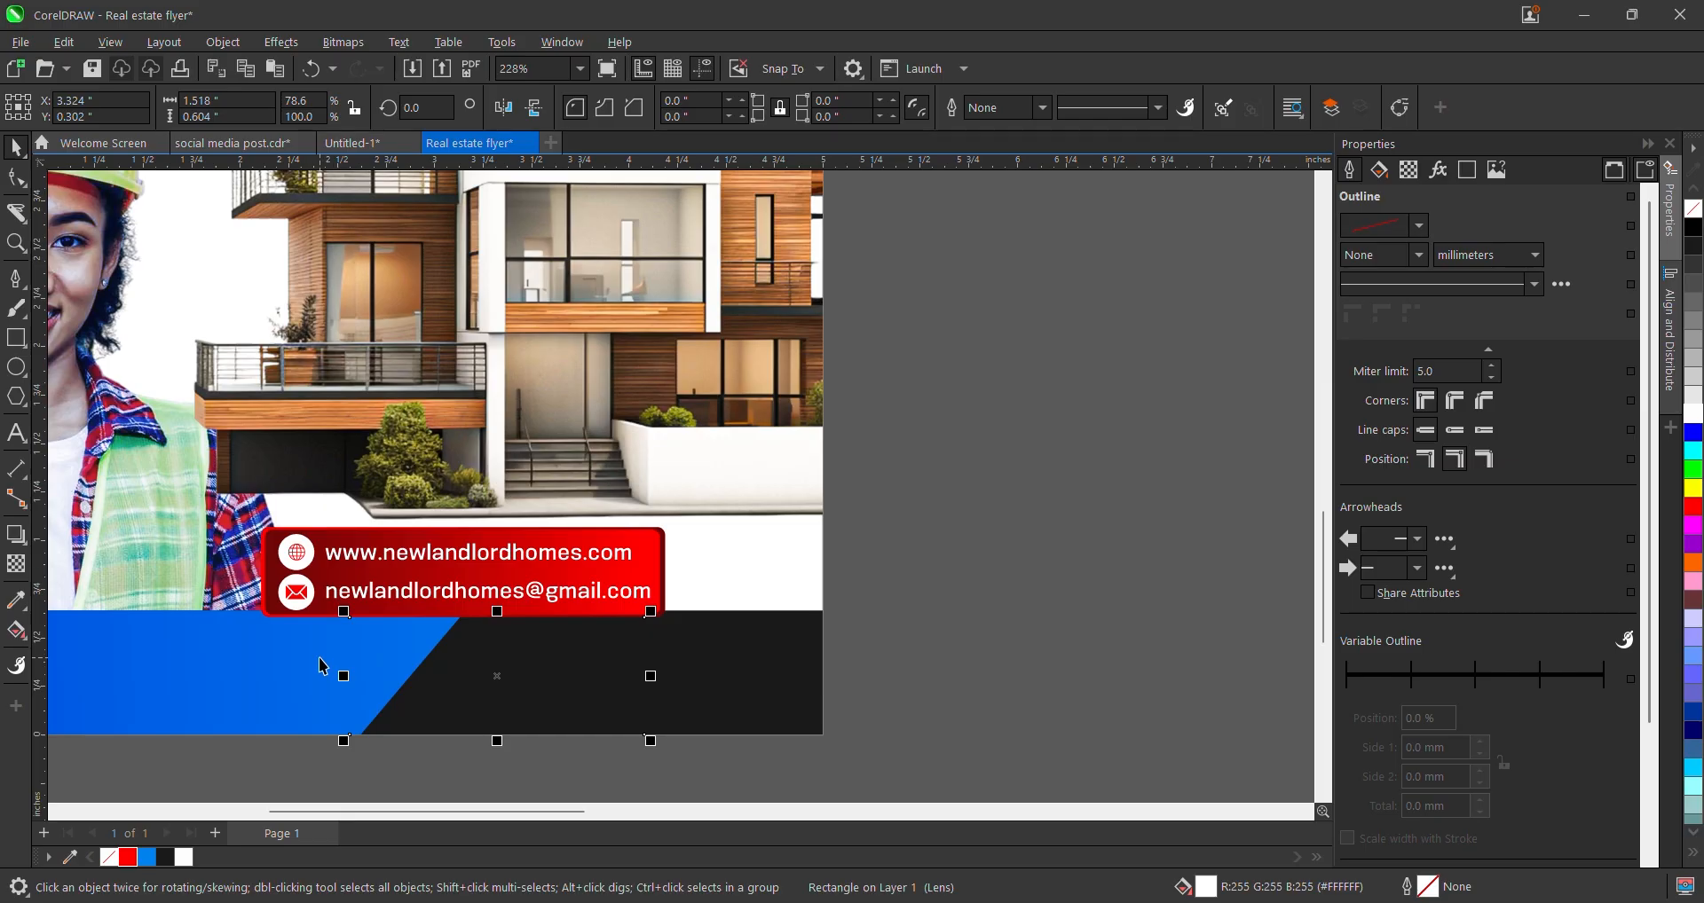
right_click(414, 682)
mouse_move(557, 250)
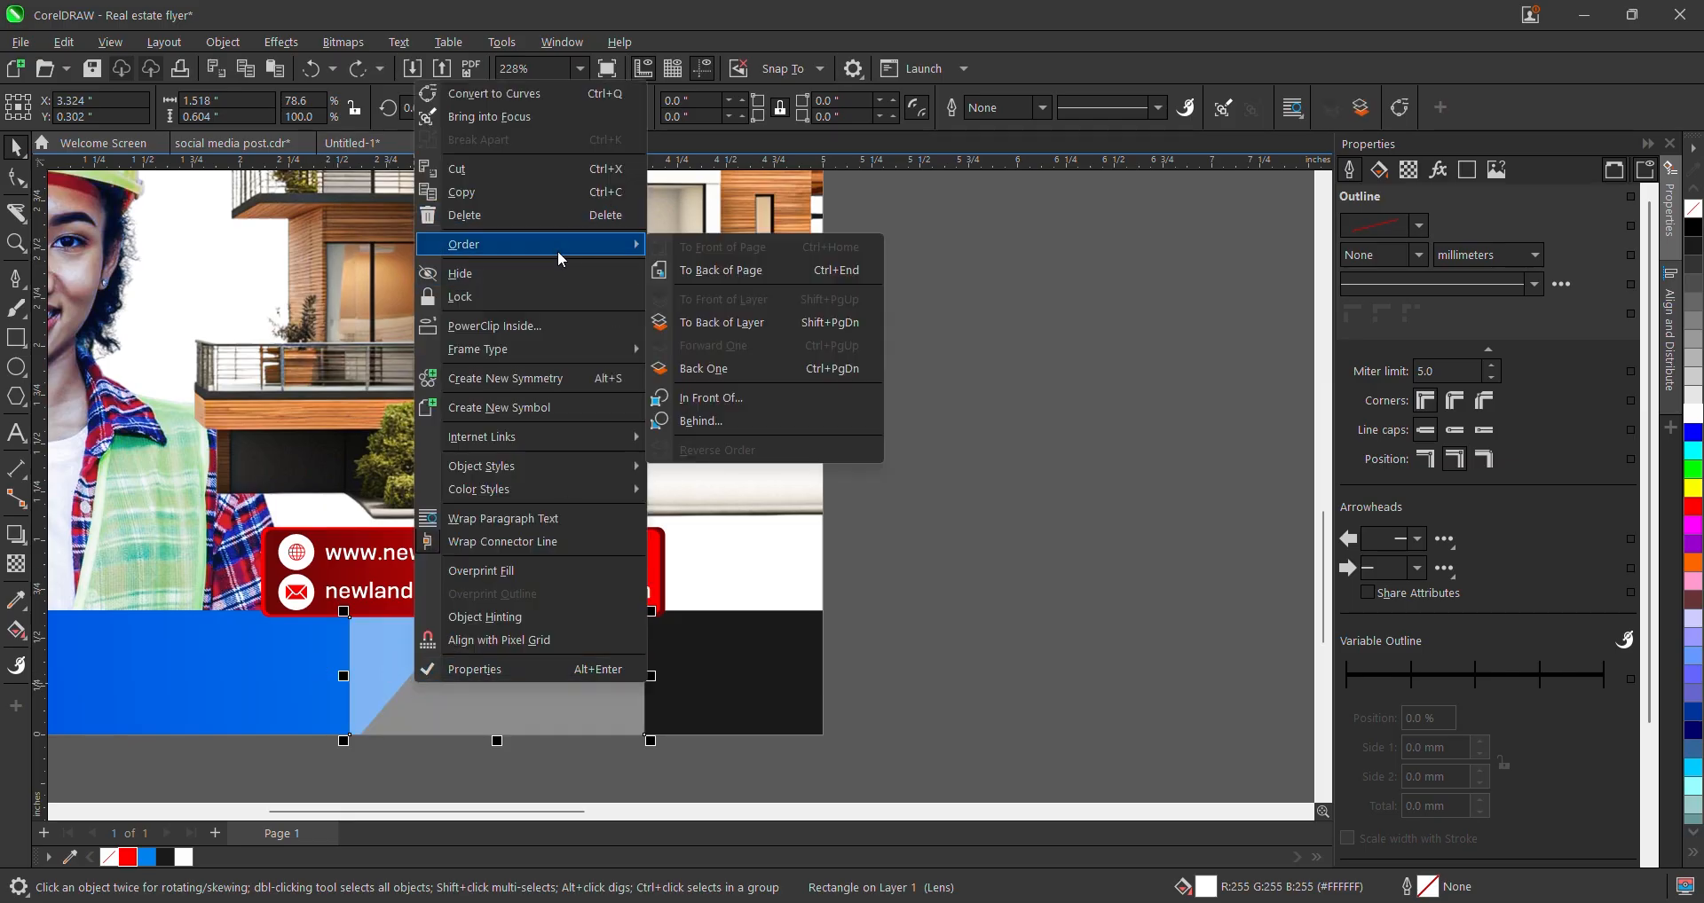
click(701, 421)
click(609, 676)
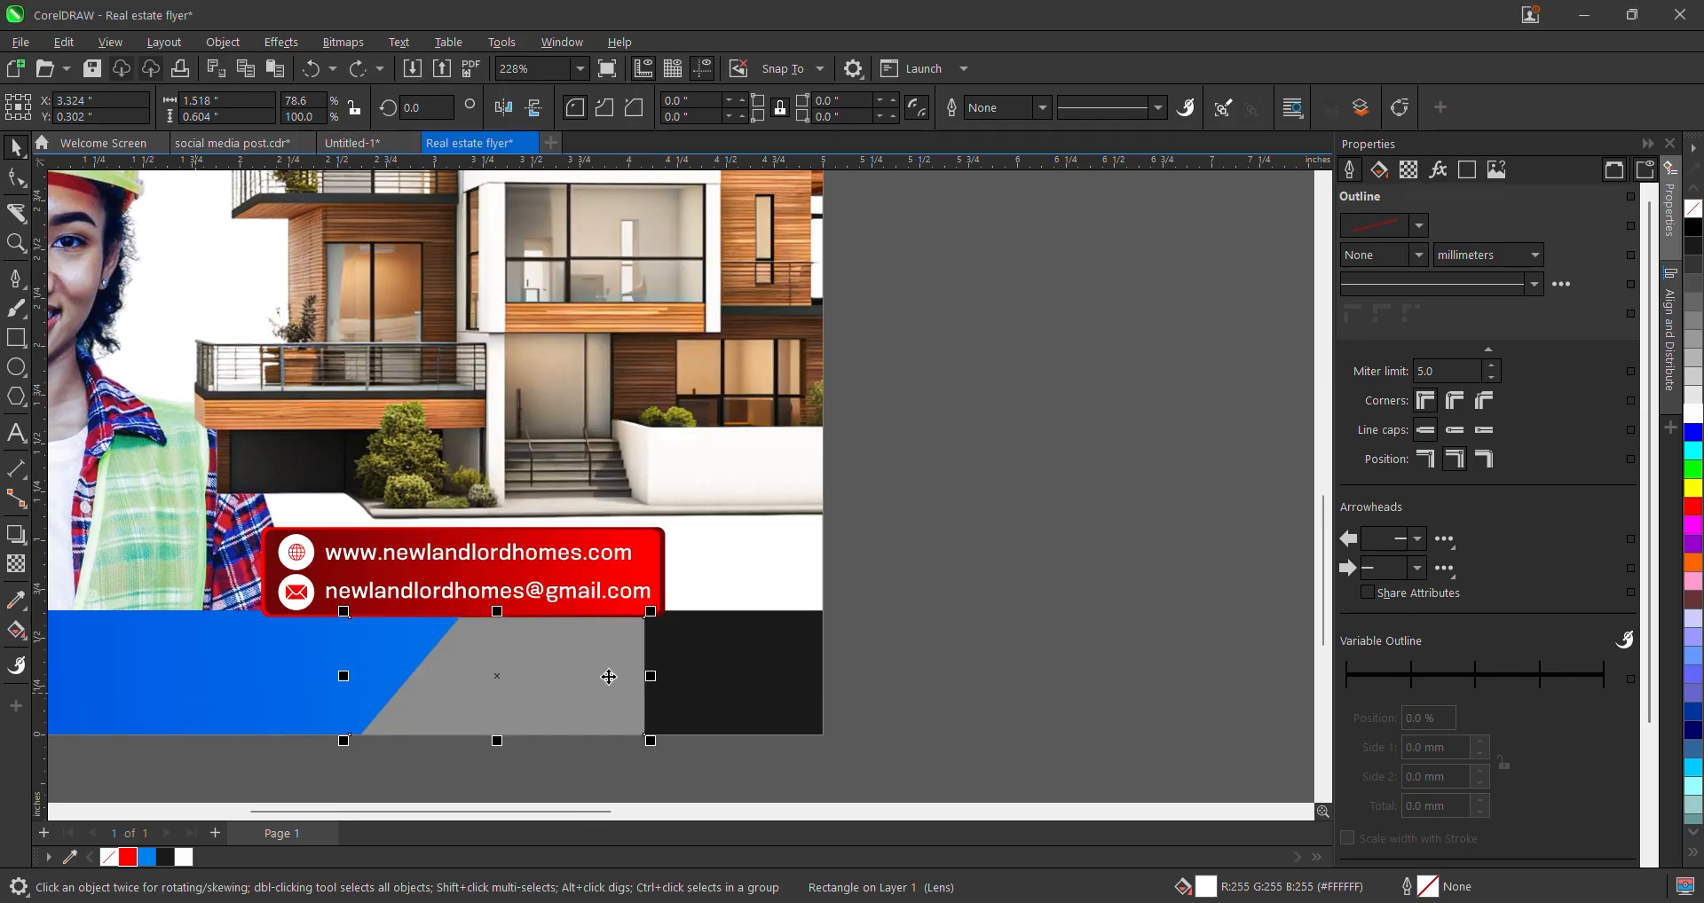
scroll(834, 687, down, 4)
scroll(769, 719, up, 2)
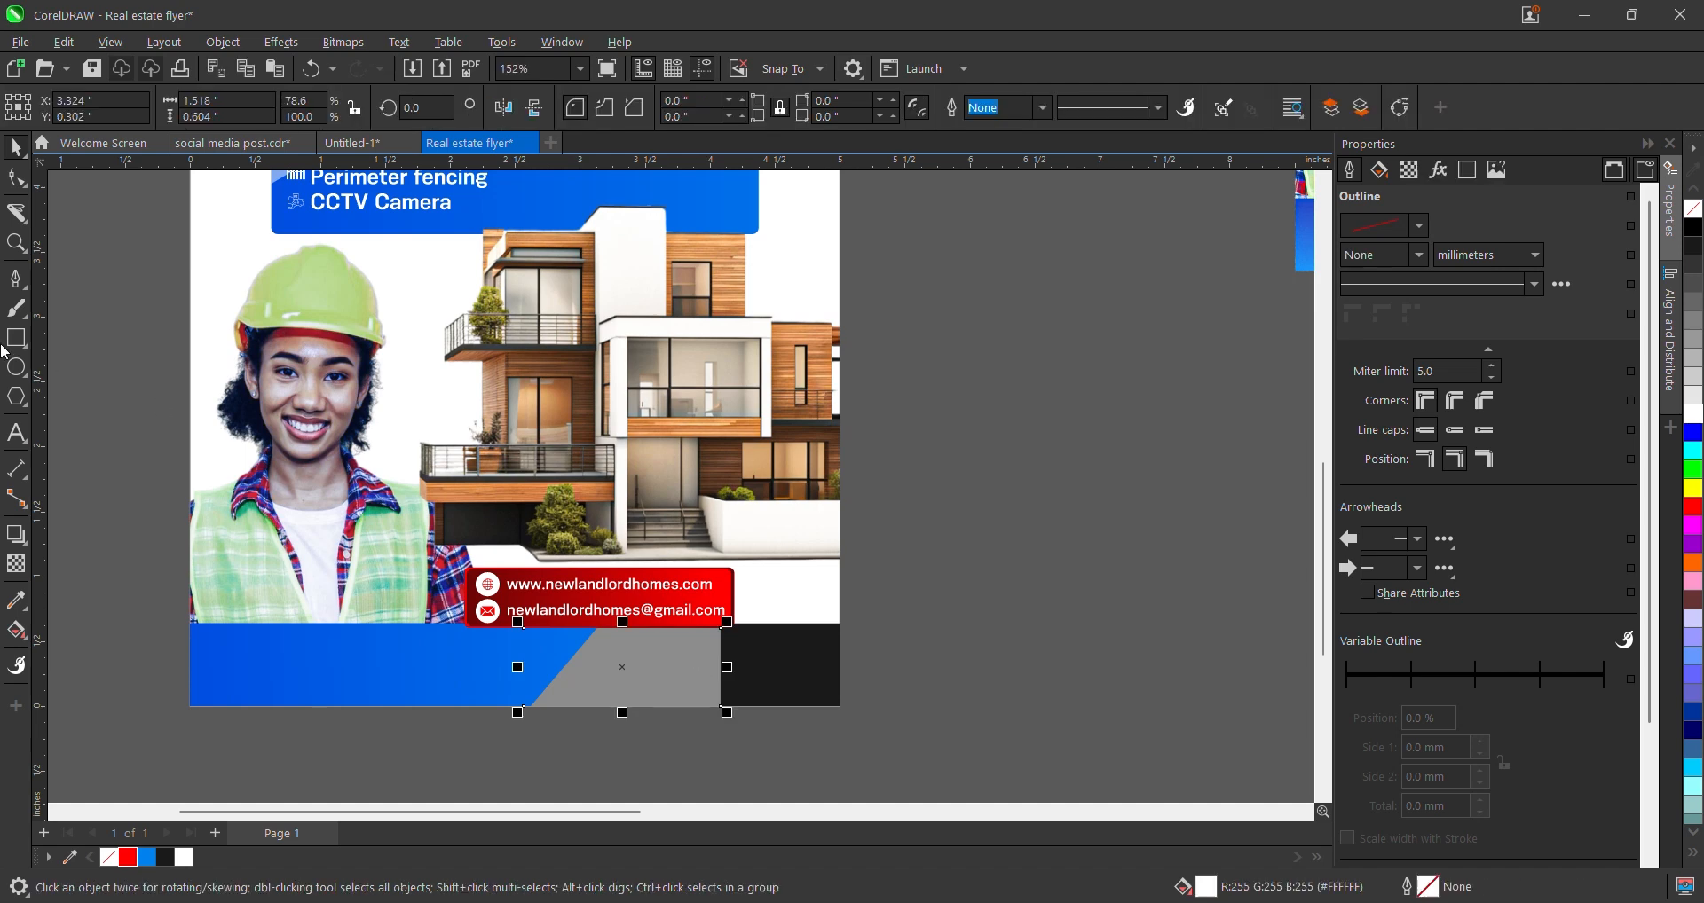
click(15, 178)
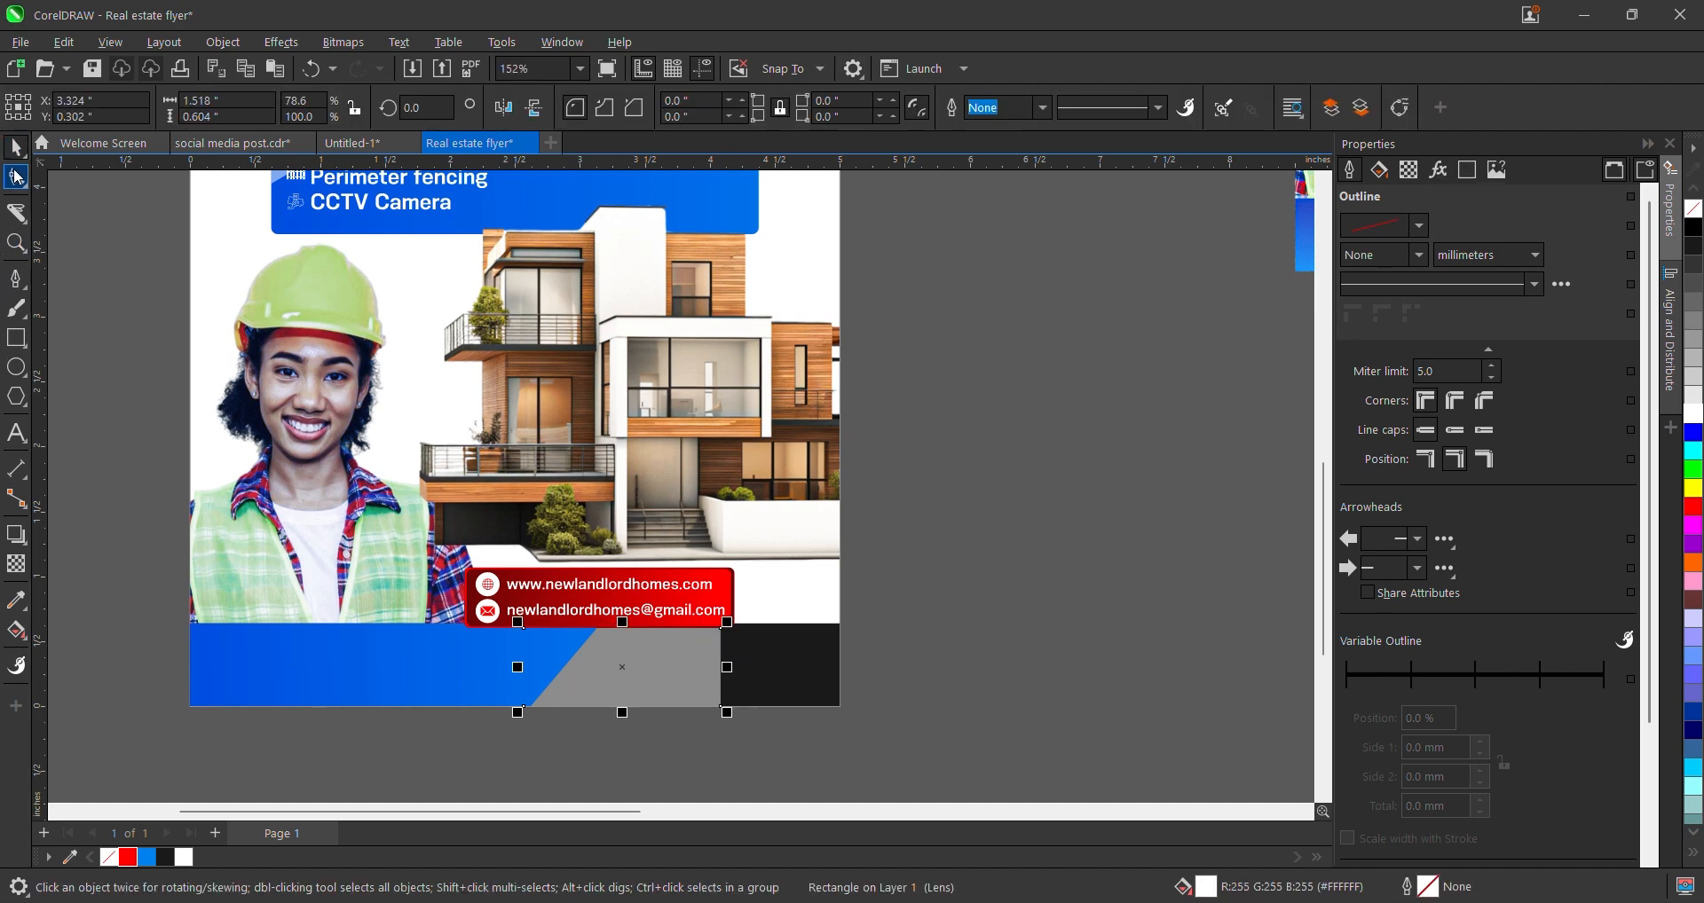
scroll(781, 718, up, 2)
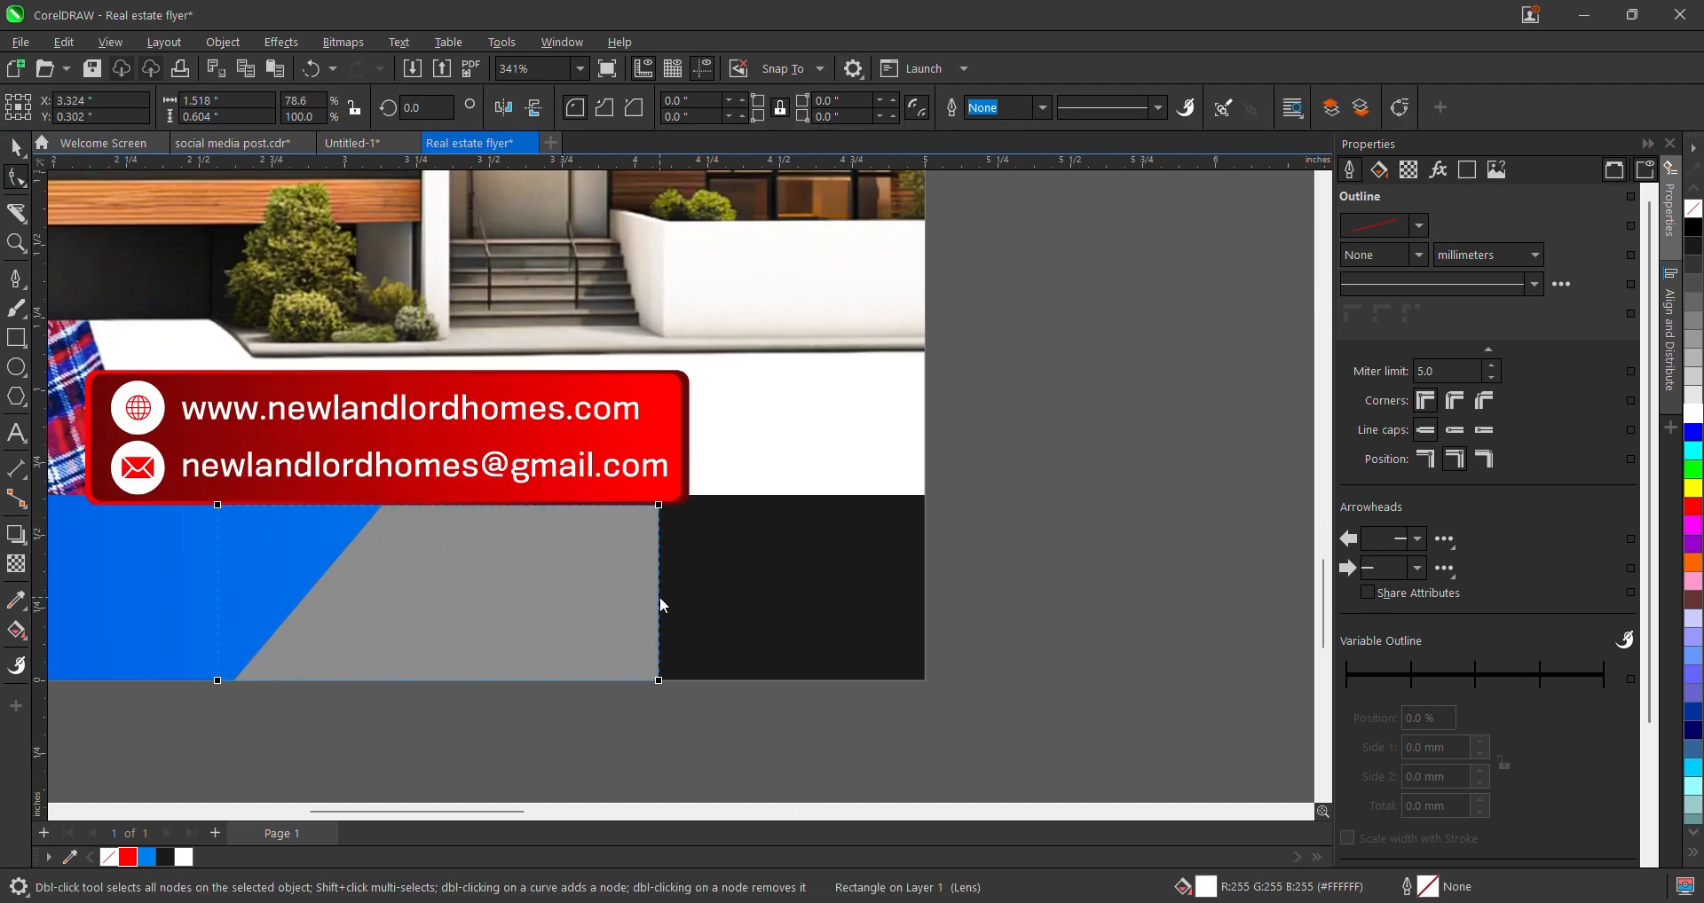
- Convert the grey rectangle to curves and bulge its right edge outward
key(ctrl+q)
right_click(660, 598)
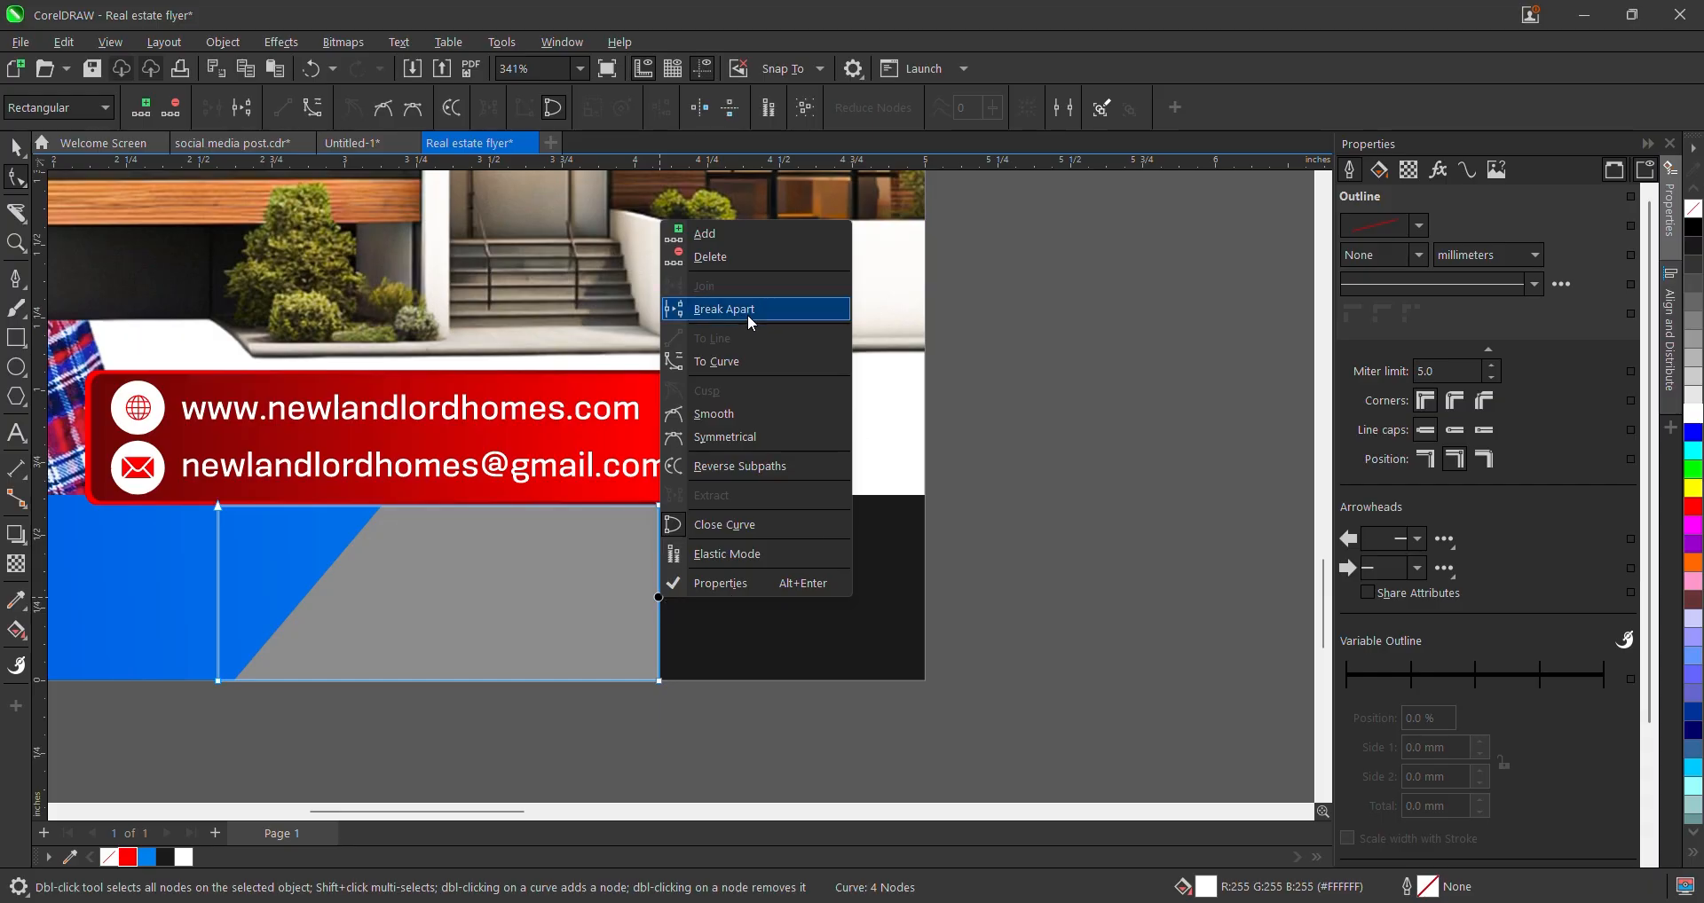
click(742, 361)
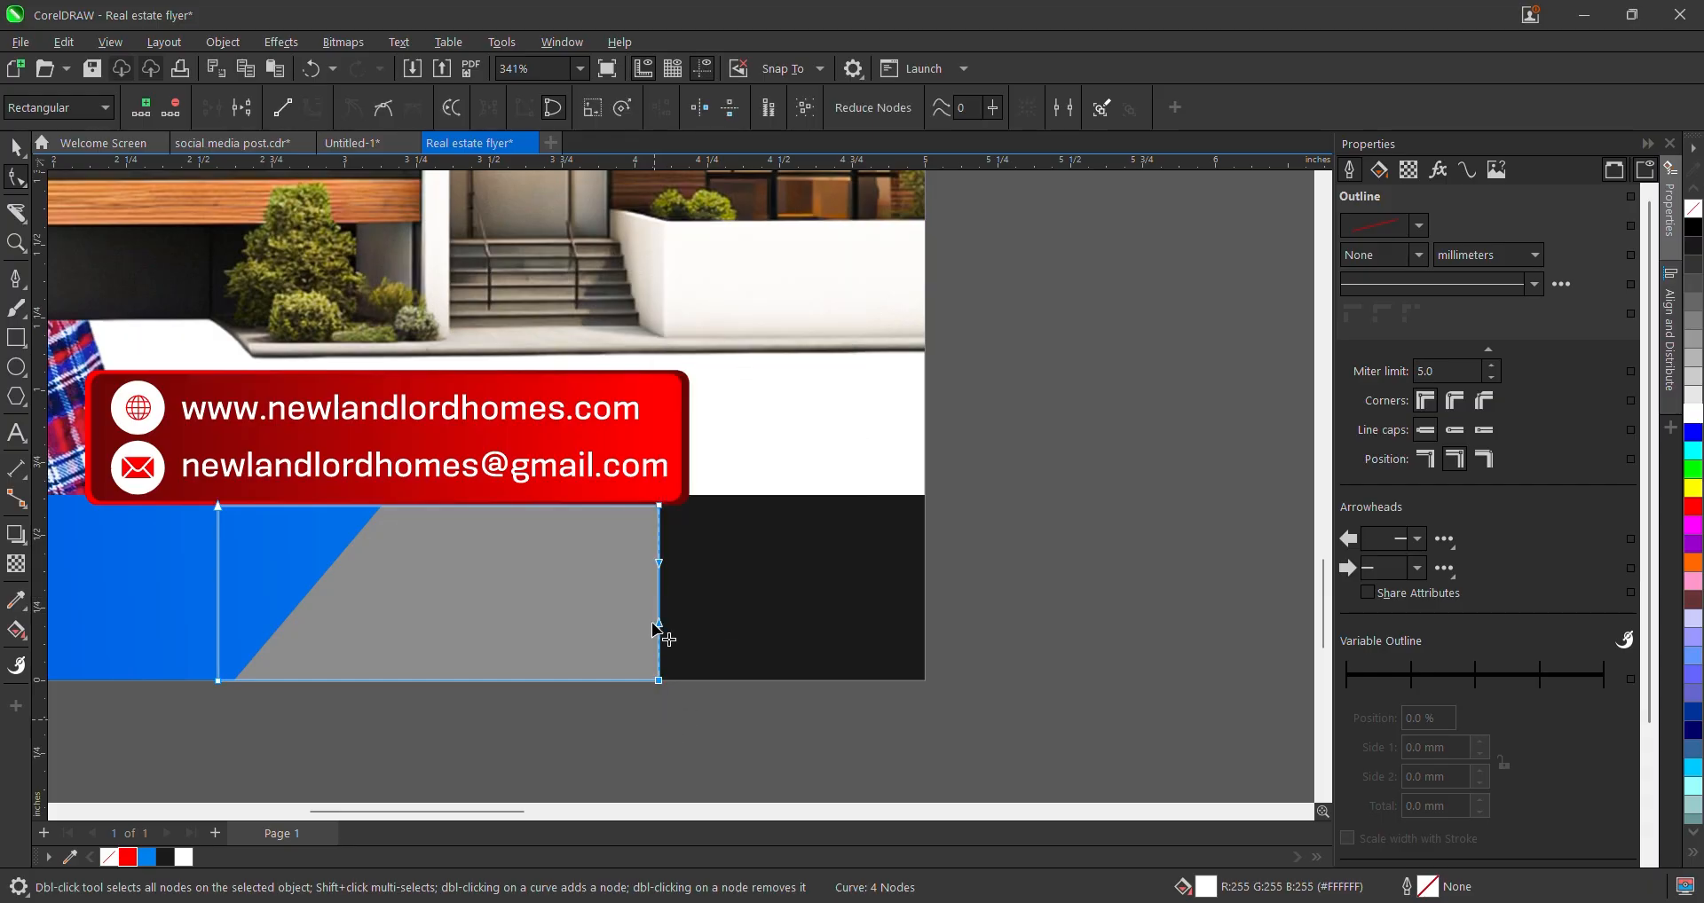
drag(655, 626, 664, 551)
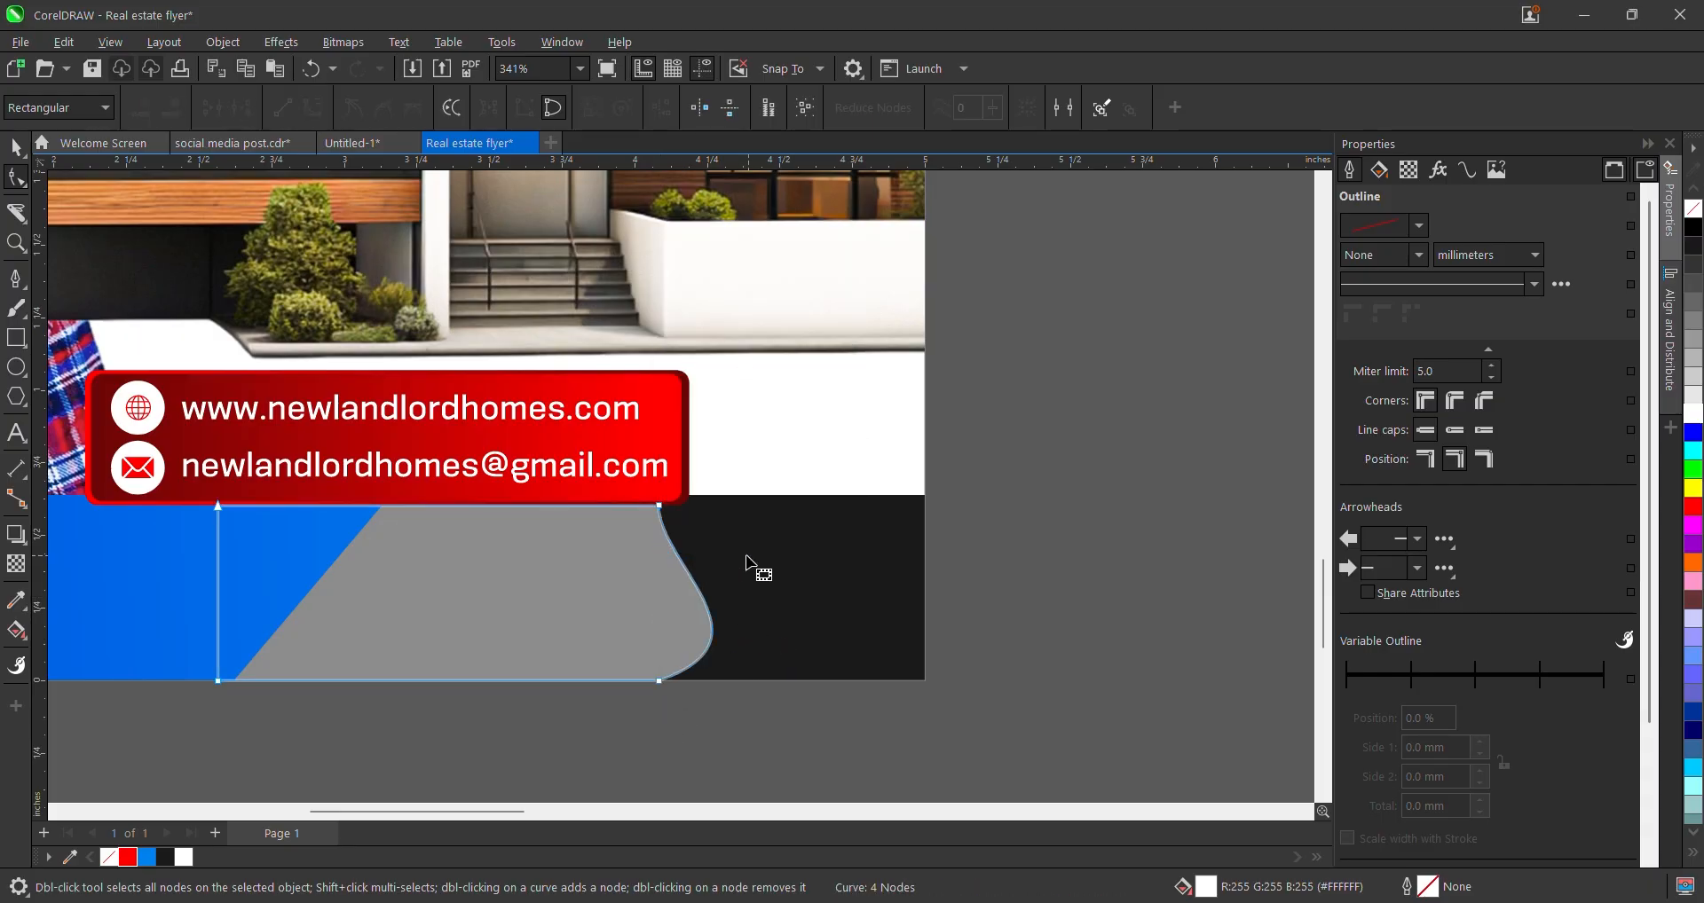
scroll(744, 616, down, 3)
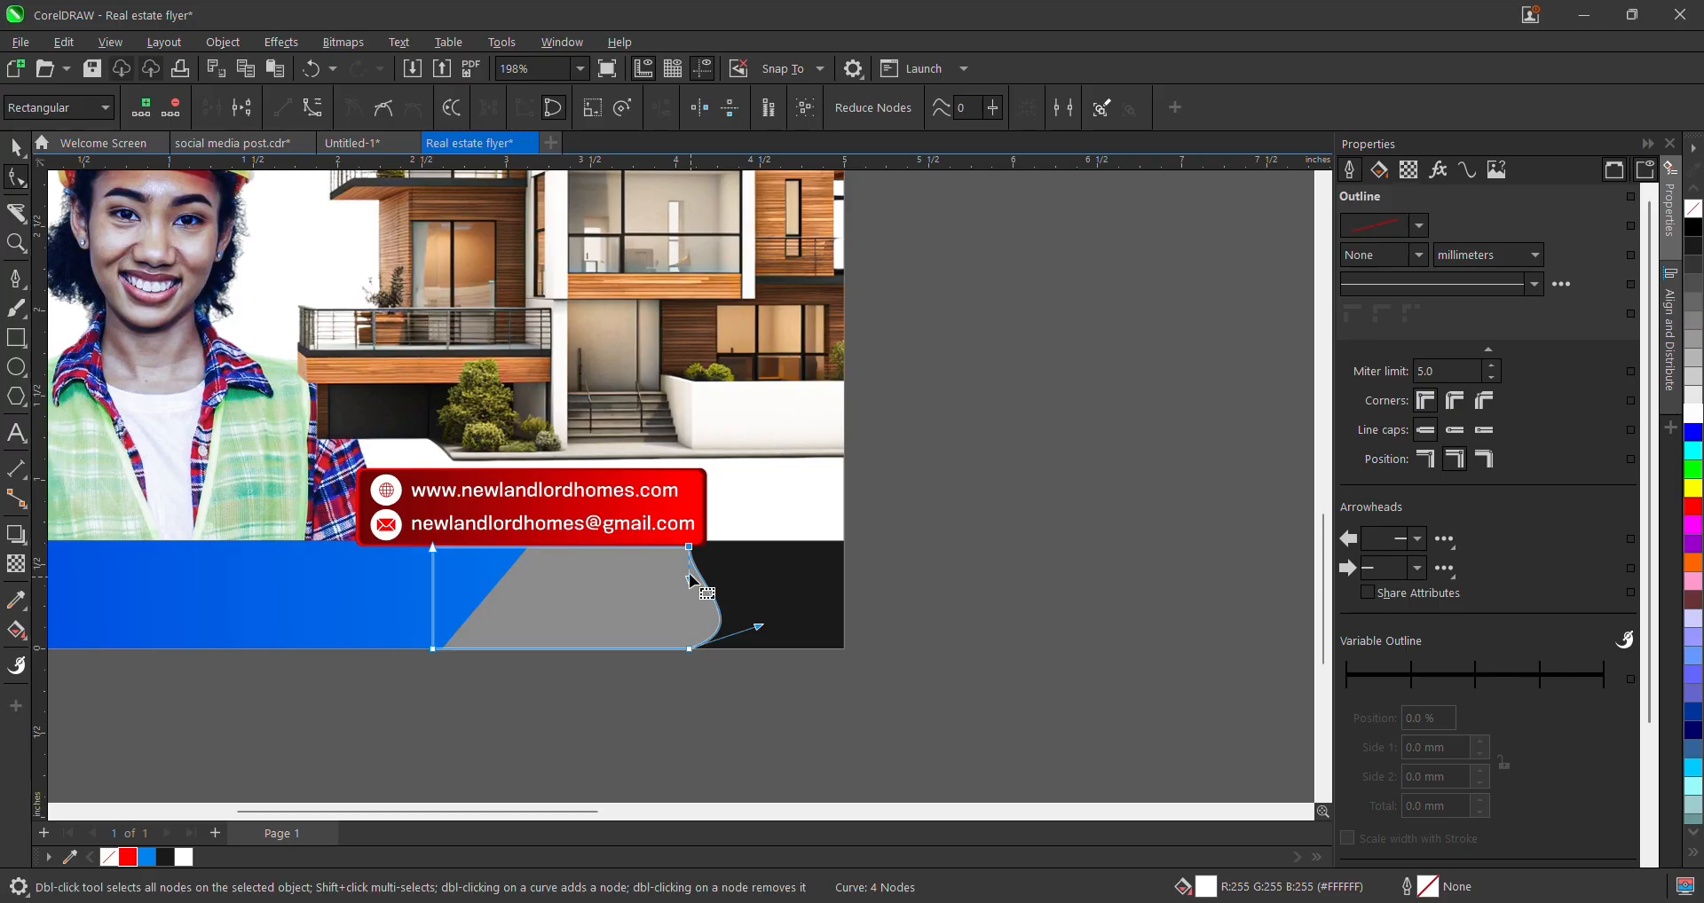
- Refine the right-edge curve at its top and bottom-right nodes, widening the bottom corner
click(625, 584)
click(690, 547)
click(689, 548)
drag(689, 581, 700, 624)
scroll(647, 627, down, 3)
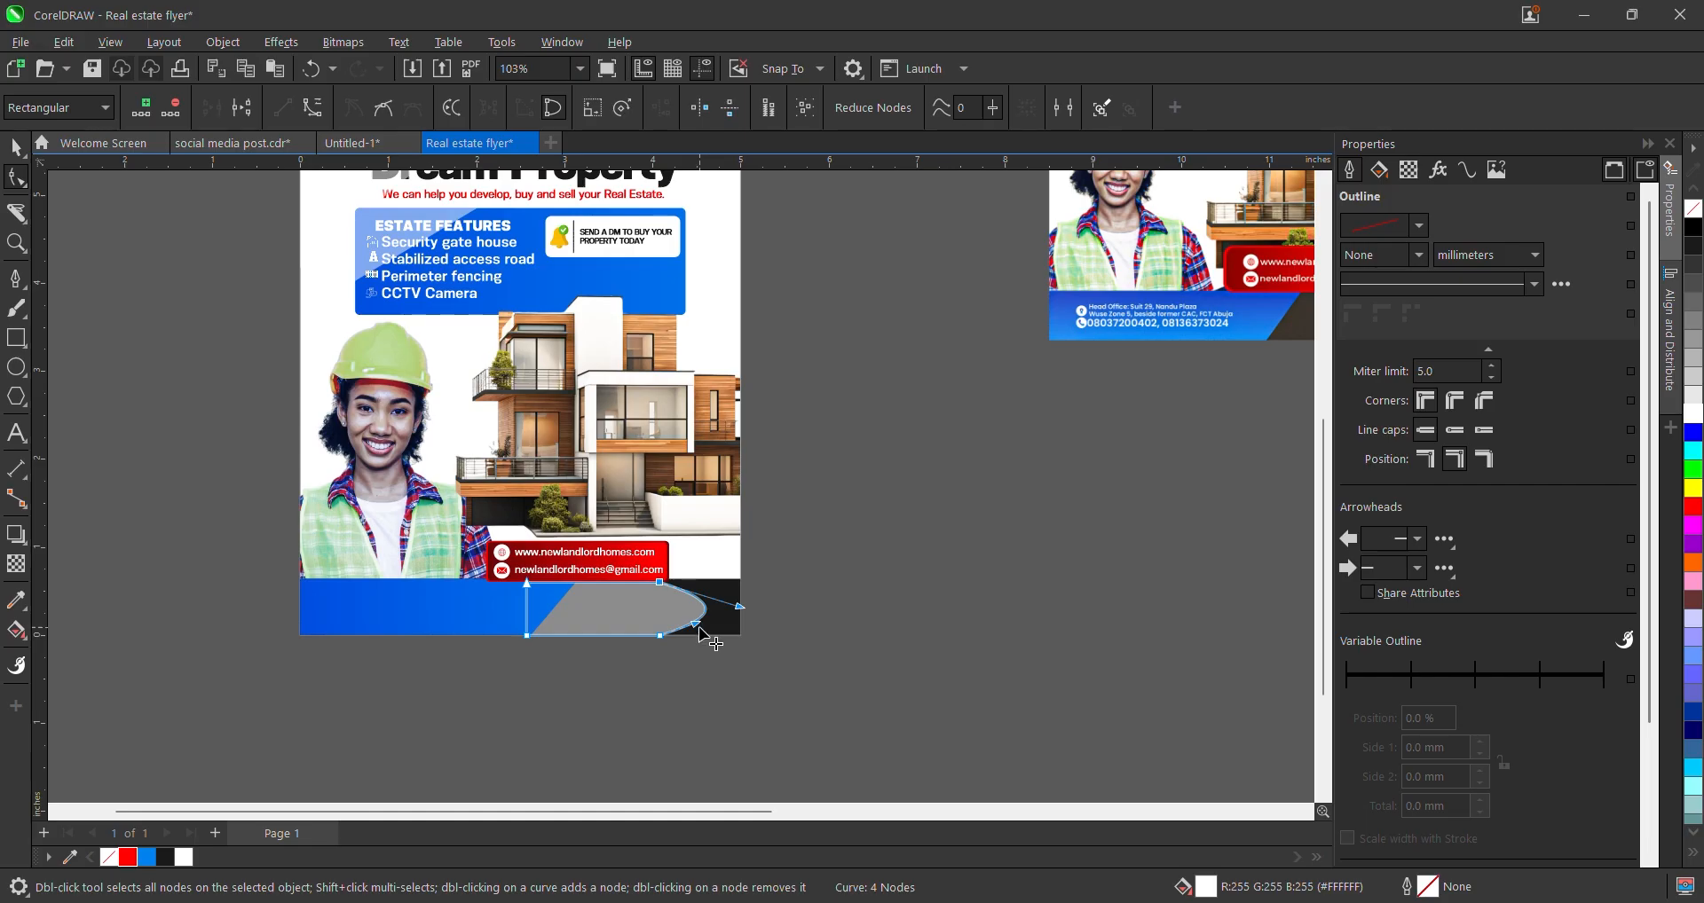
key(ctrl+z)
key(ctrl+z)
key(ctrl+z)
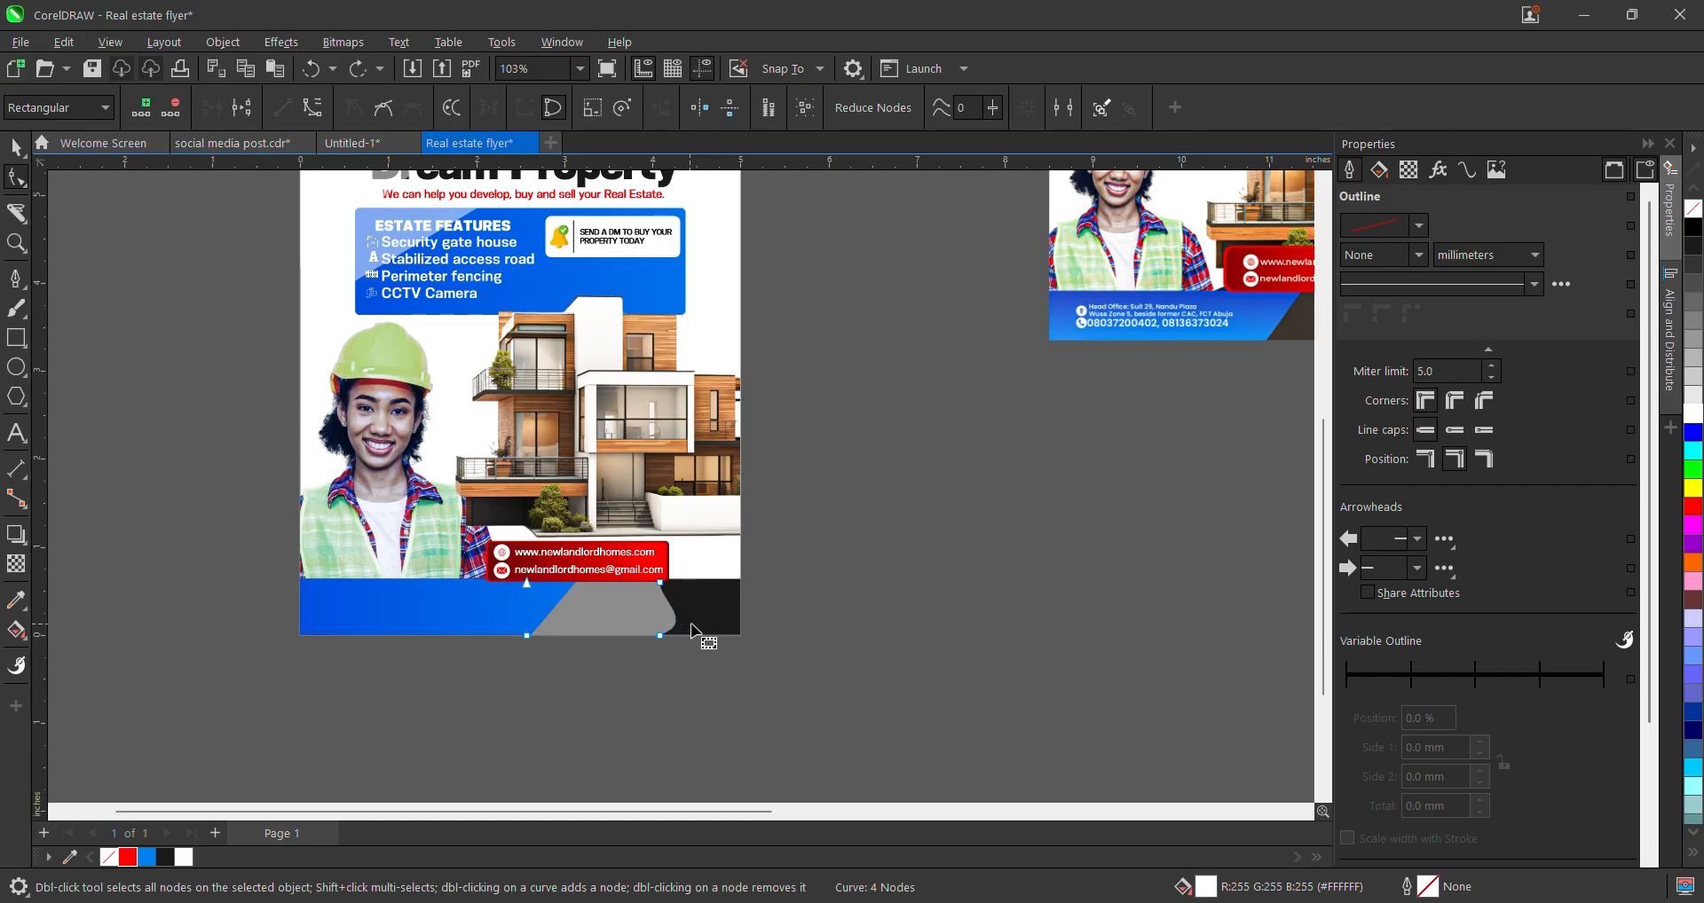
click(660, 635)
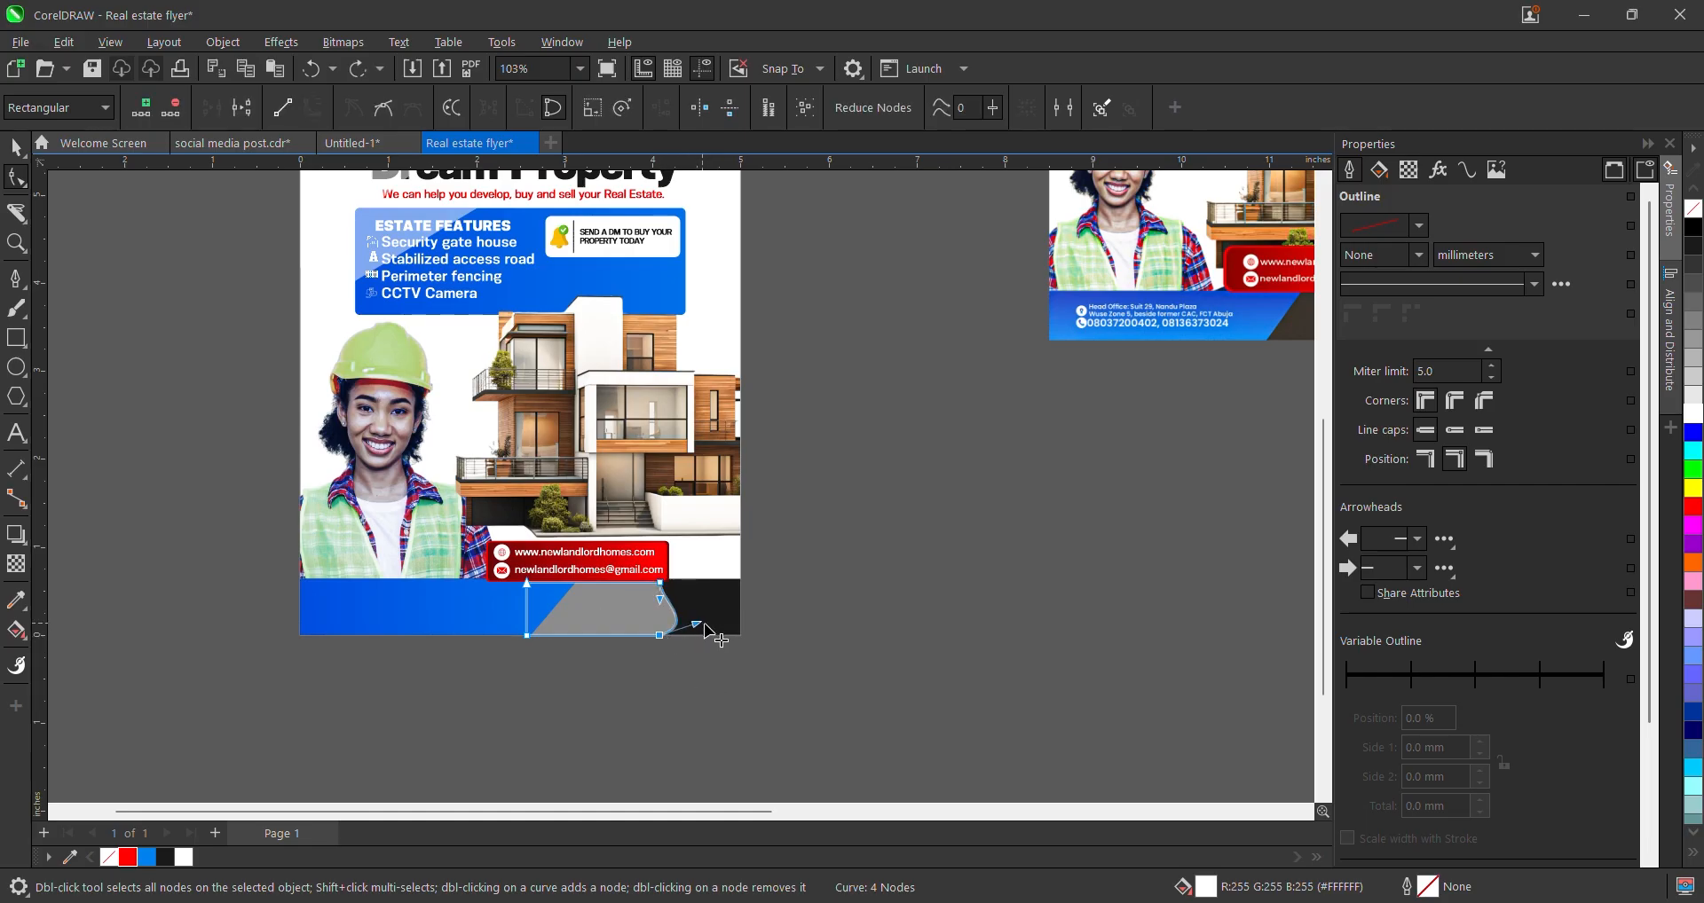
drag(704, 624, 724, 626)
key(space)
scroll(723, 628, down, 3)
- Select the grey curved footer shape and drag its transparency slider to 88
scroll(695, 639, up, 2)
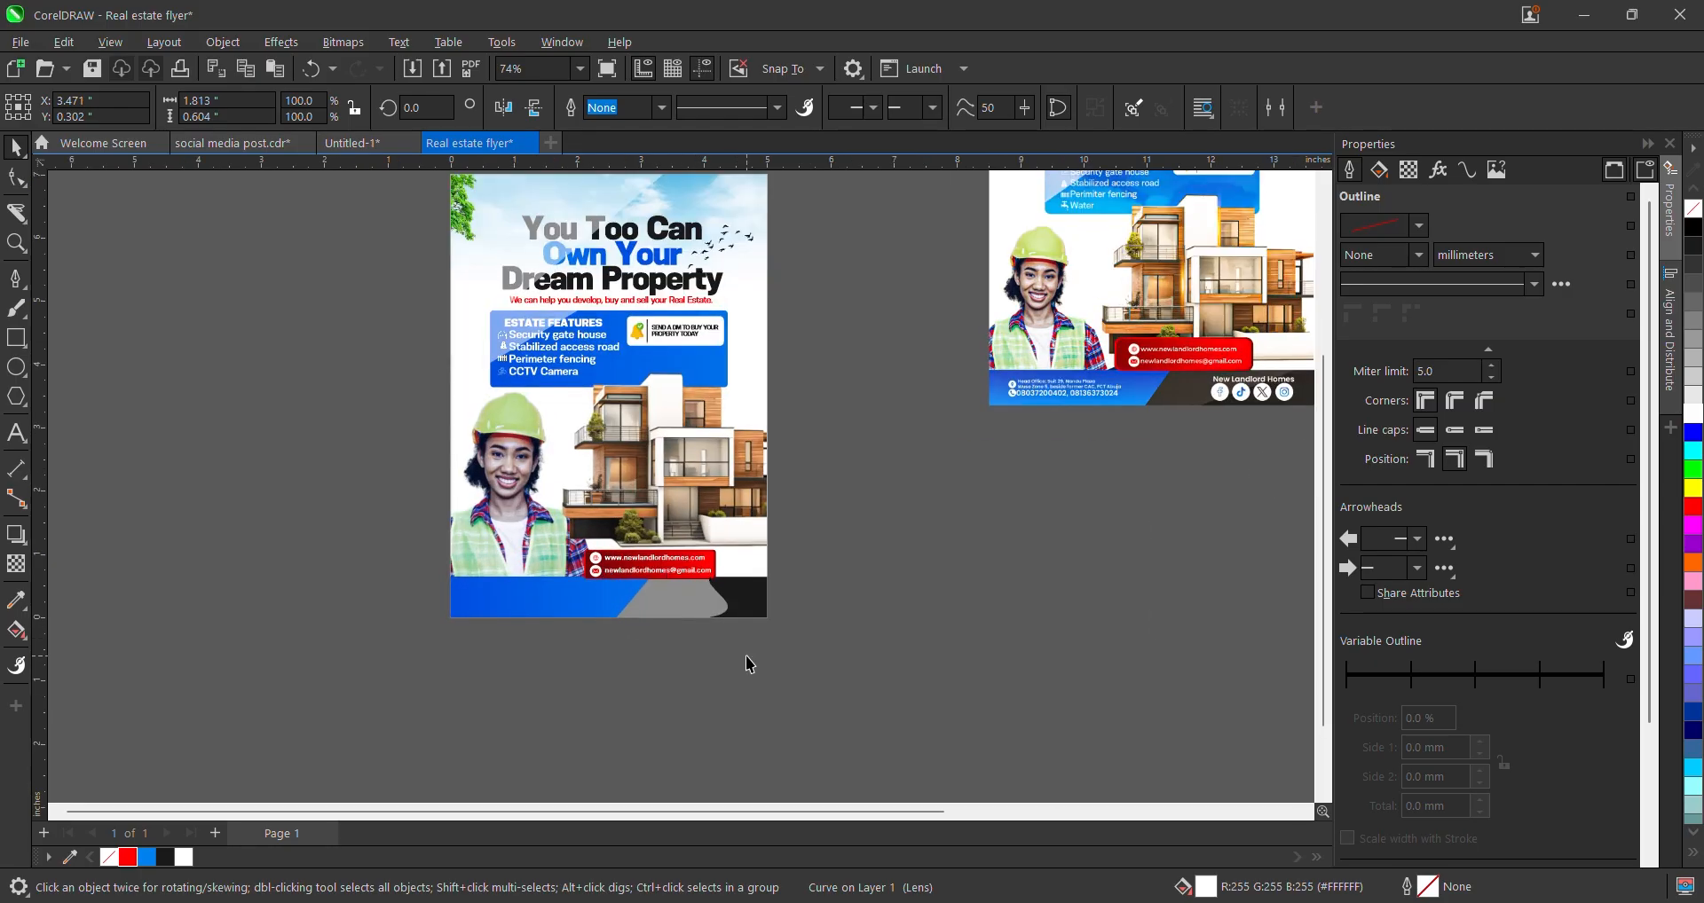
click(750, 663)
scroll(780, 604, up, 2)
click(702, 597)
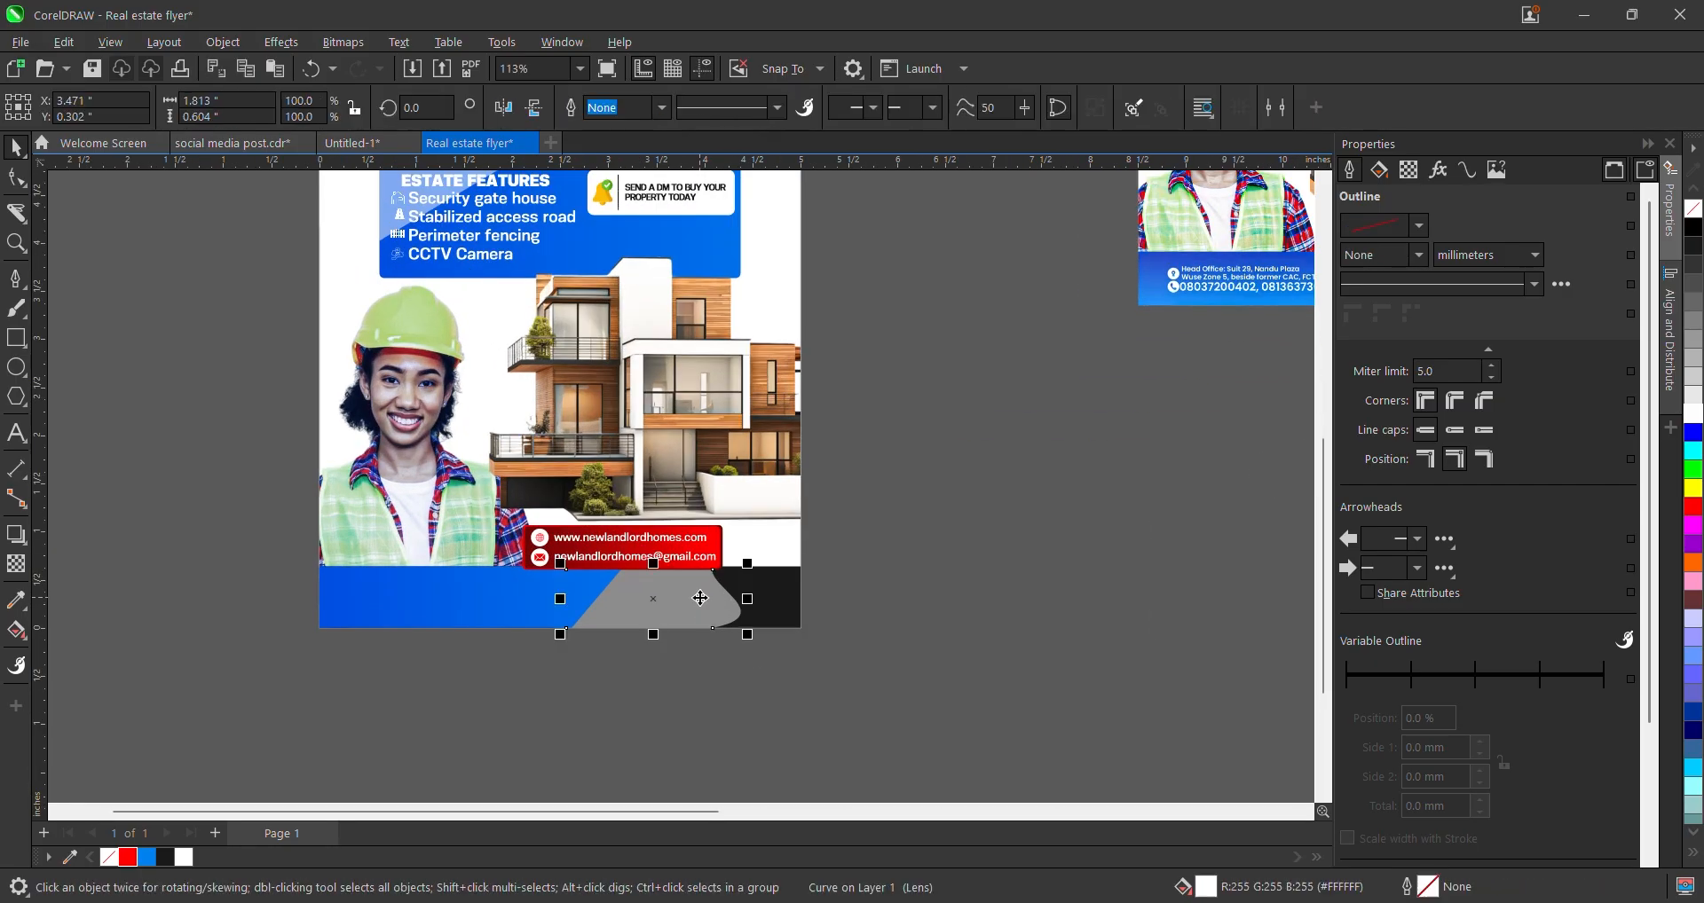
click(24, 564)
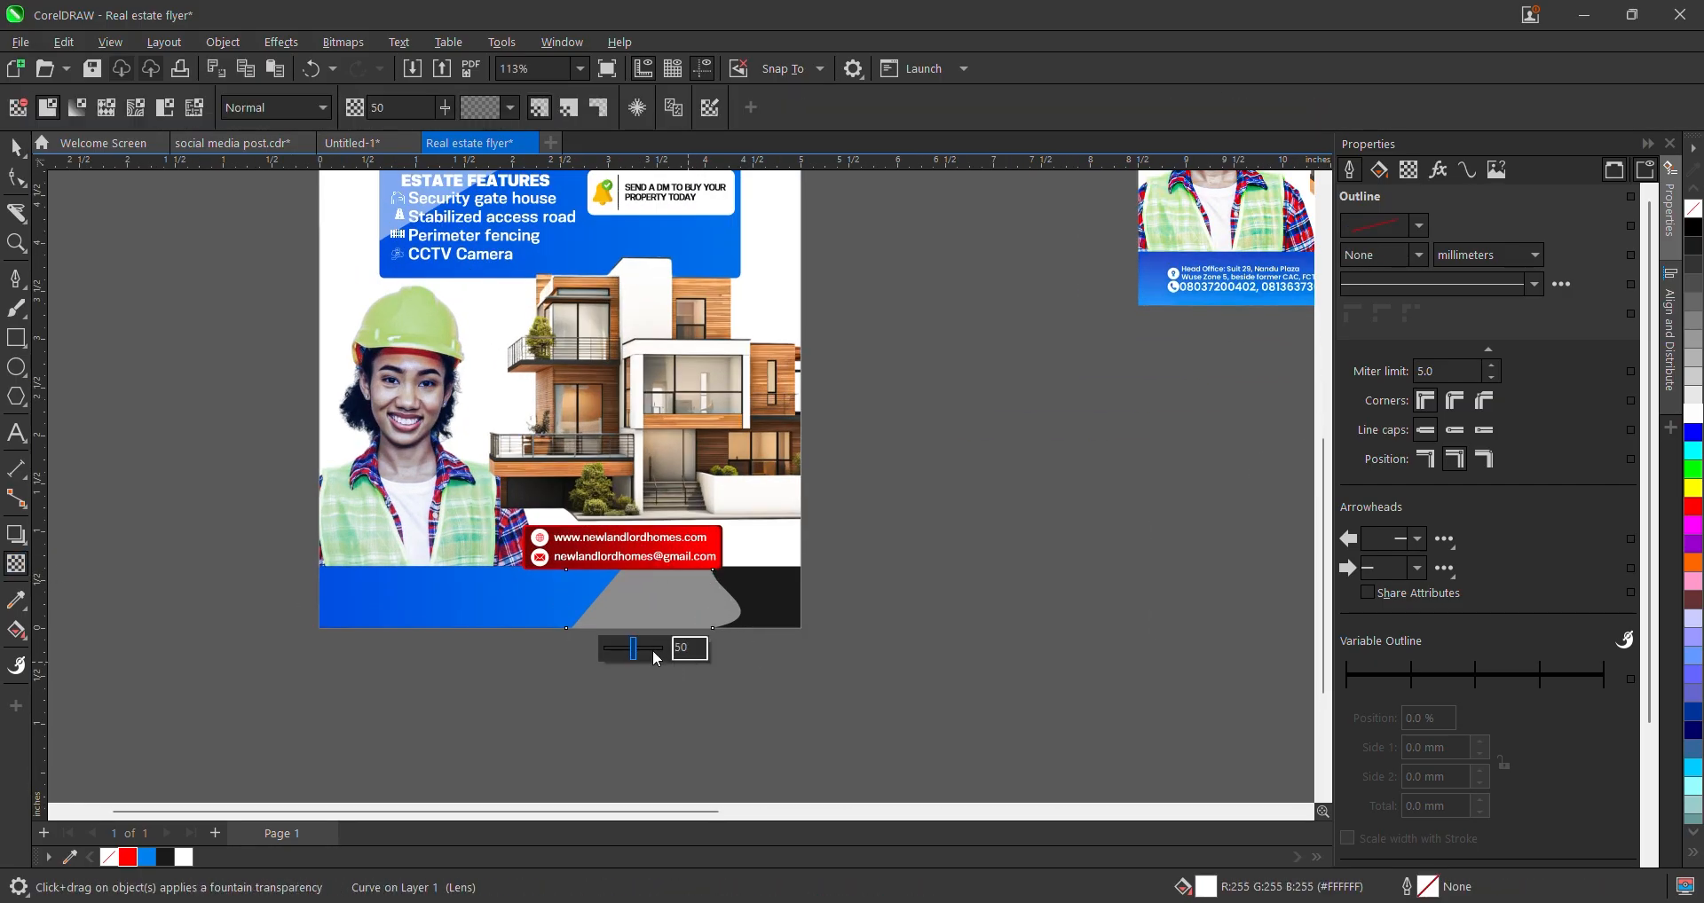
drag(653, 652, 657, 649)
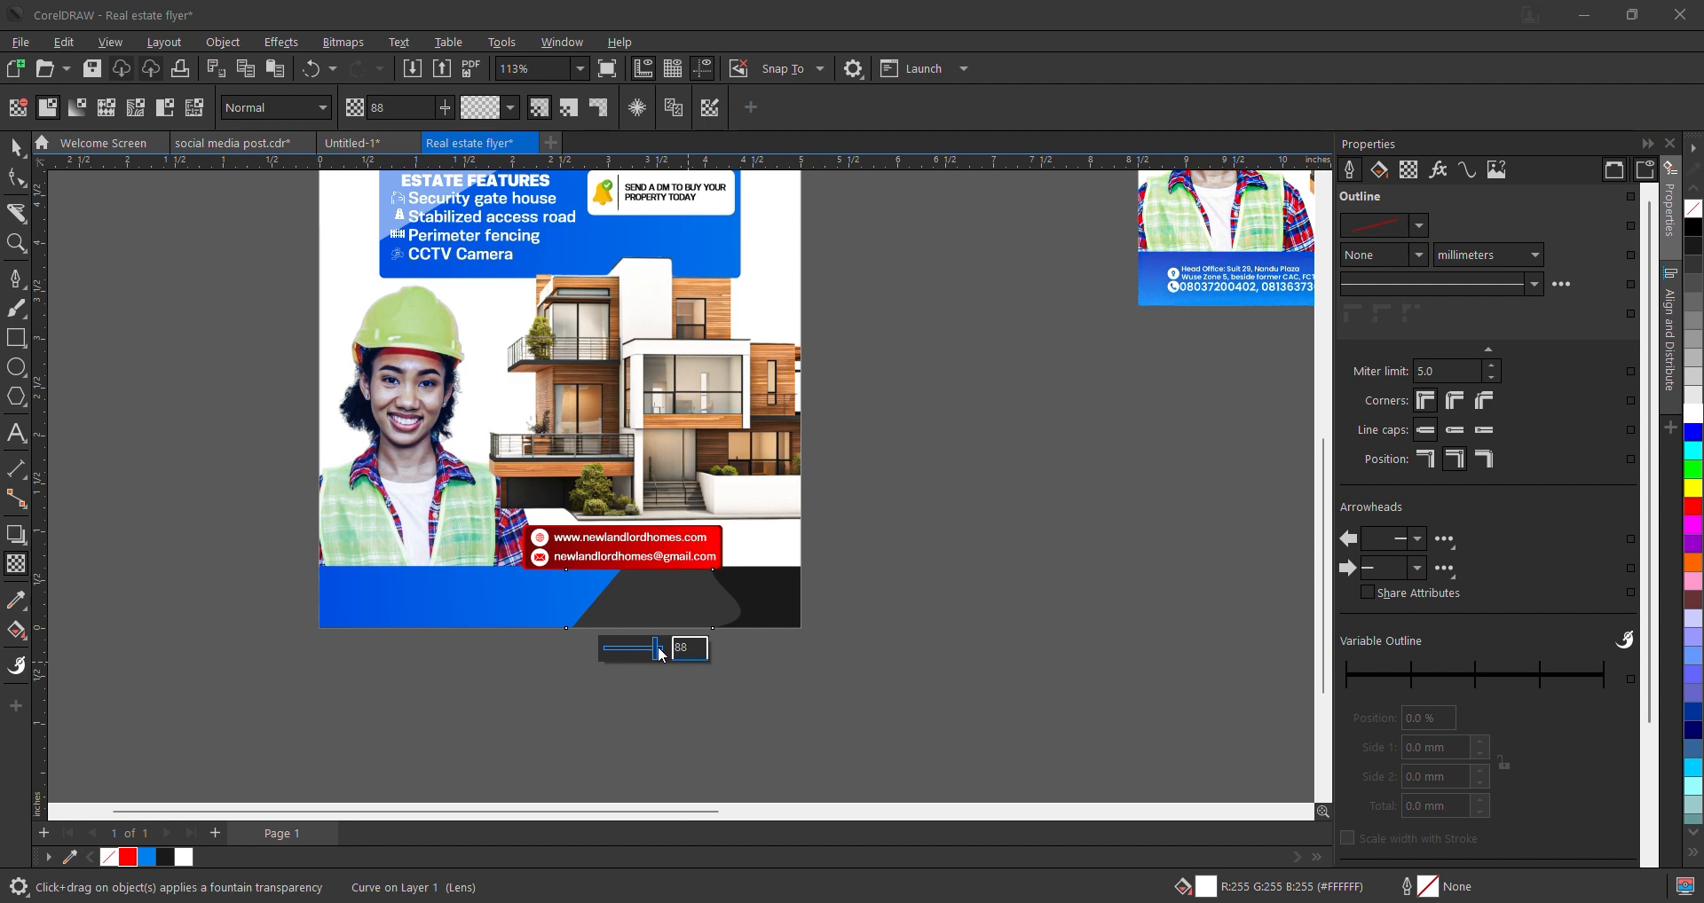
click(17, 148)
- Deselect the curve and select the reference flyer image on the right
scroll(873, 568, down, 1)
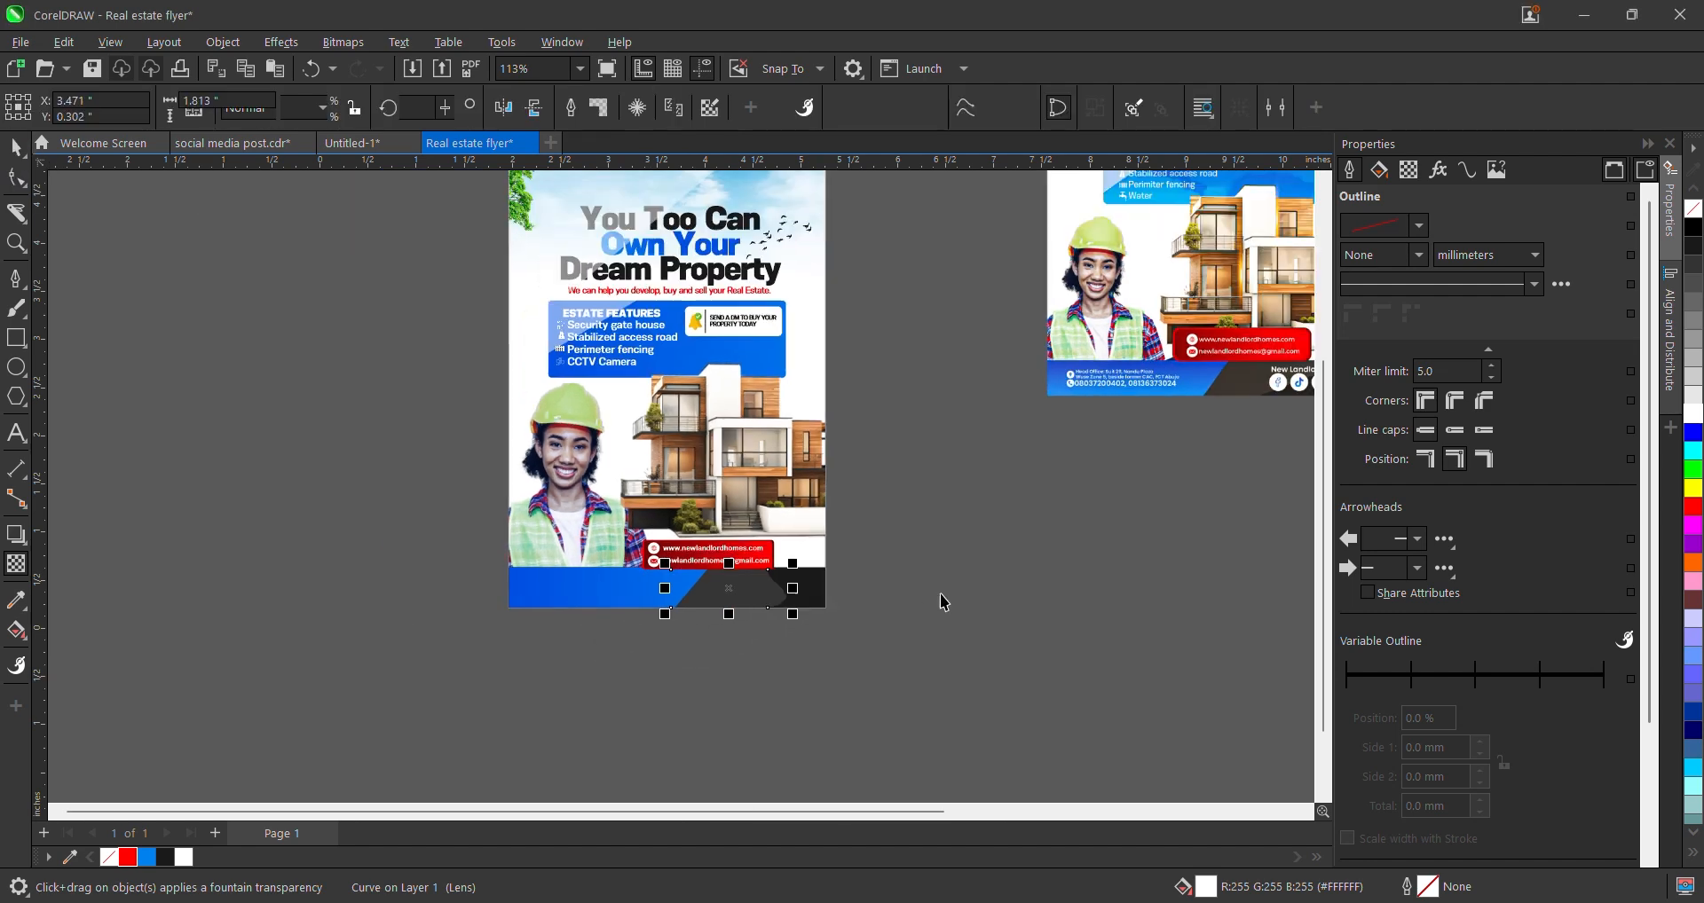
click(838, 593)
scroll(791, 580, down, 2)
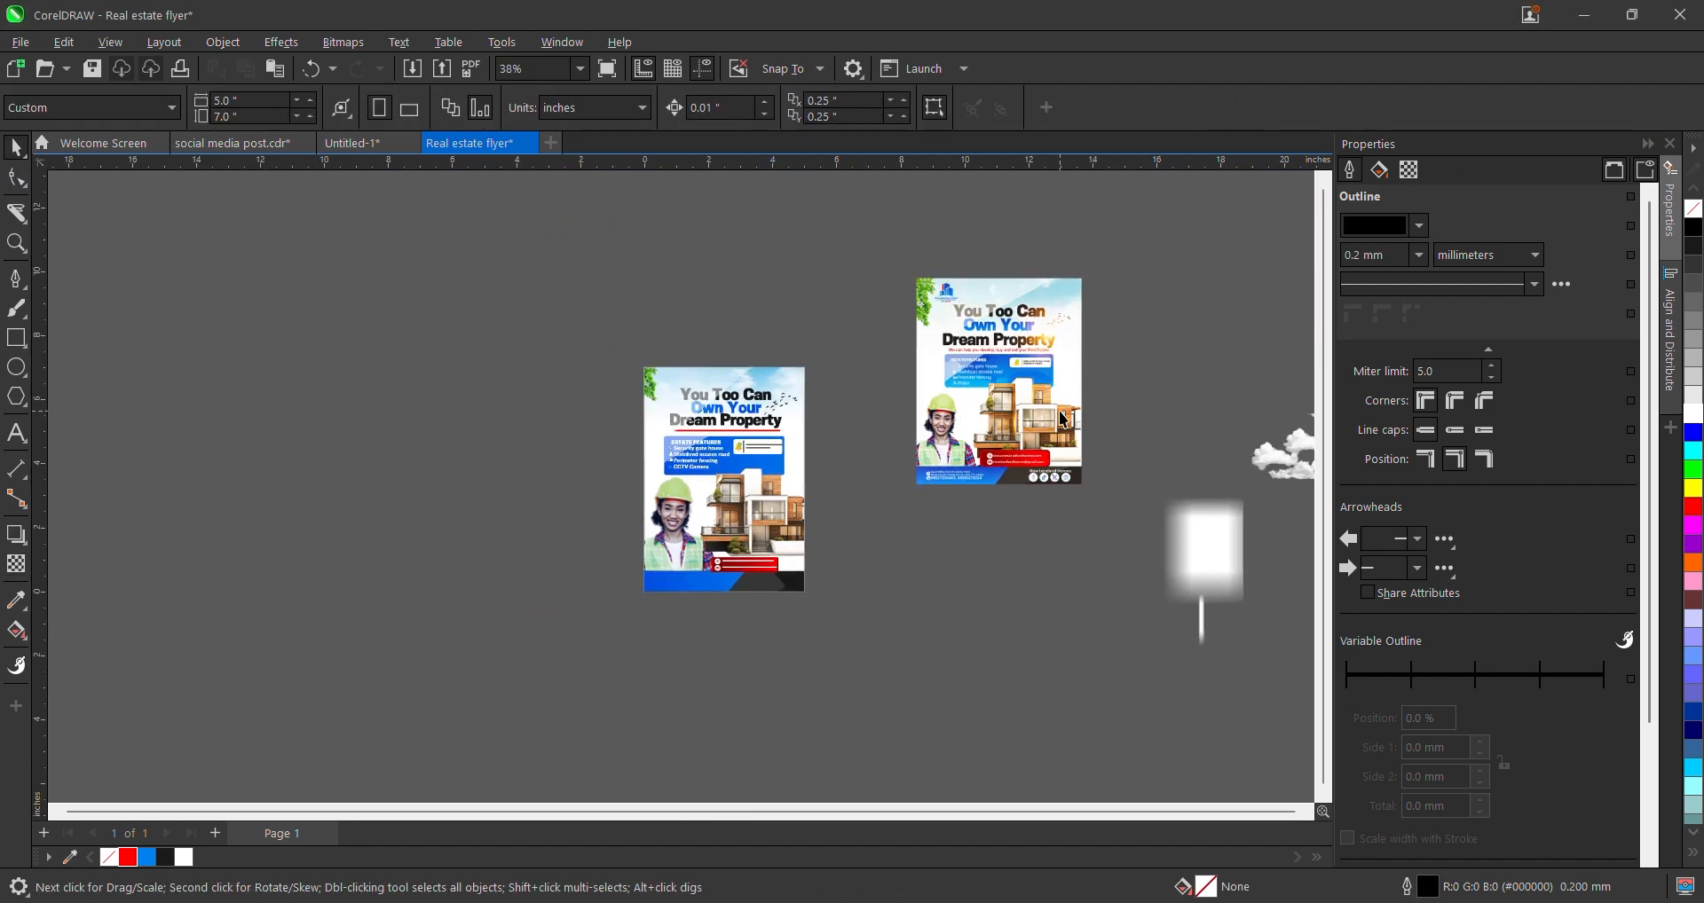
click(1068, 413)
scroll(1045, 457, up, 3)
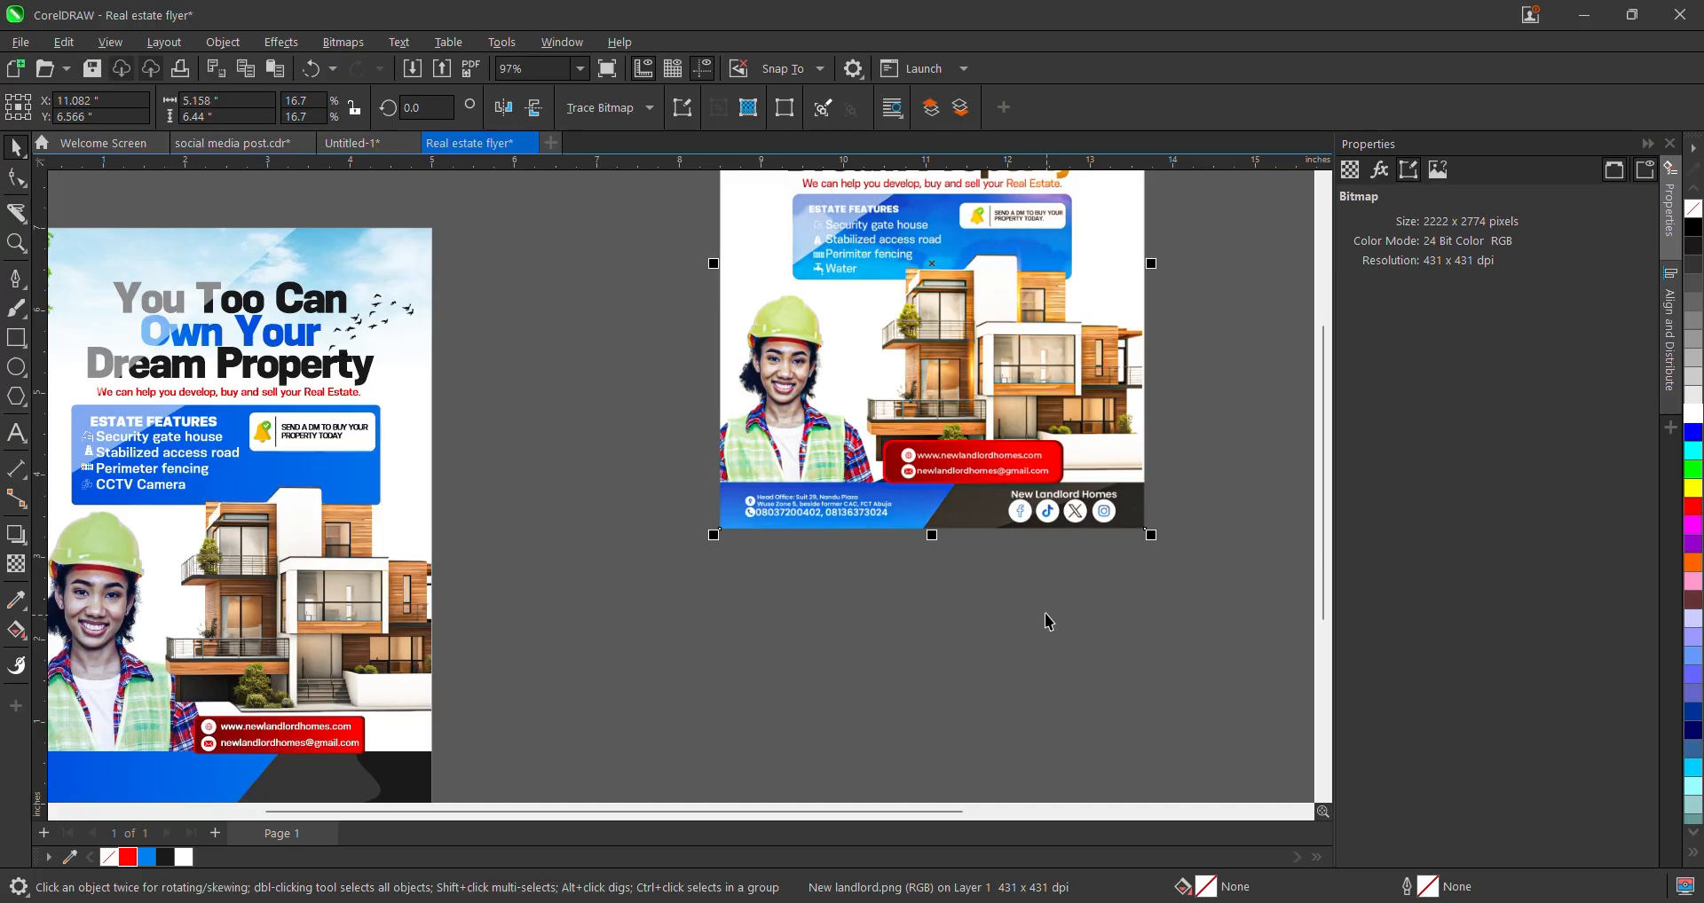
scroll(382, 546, down, 3)
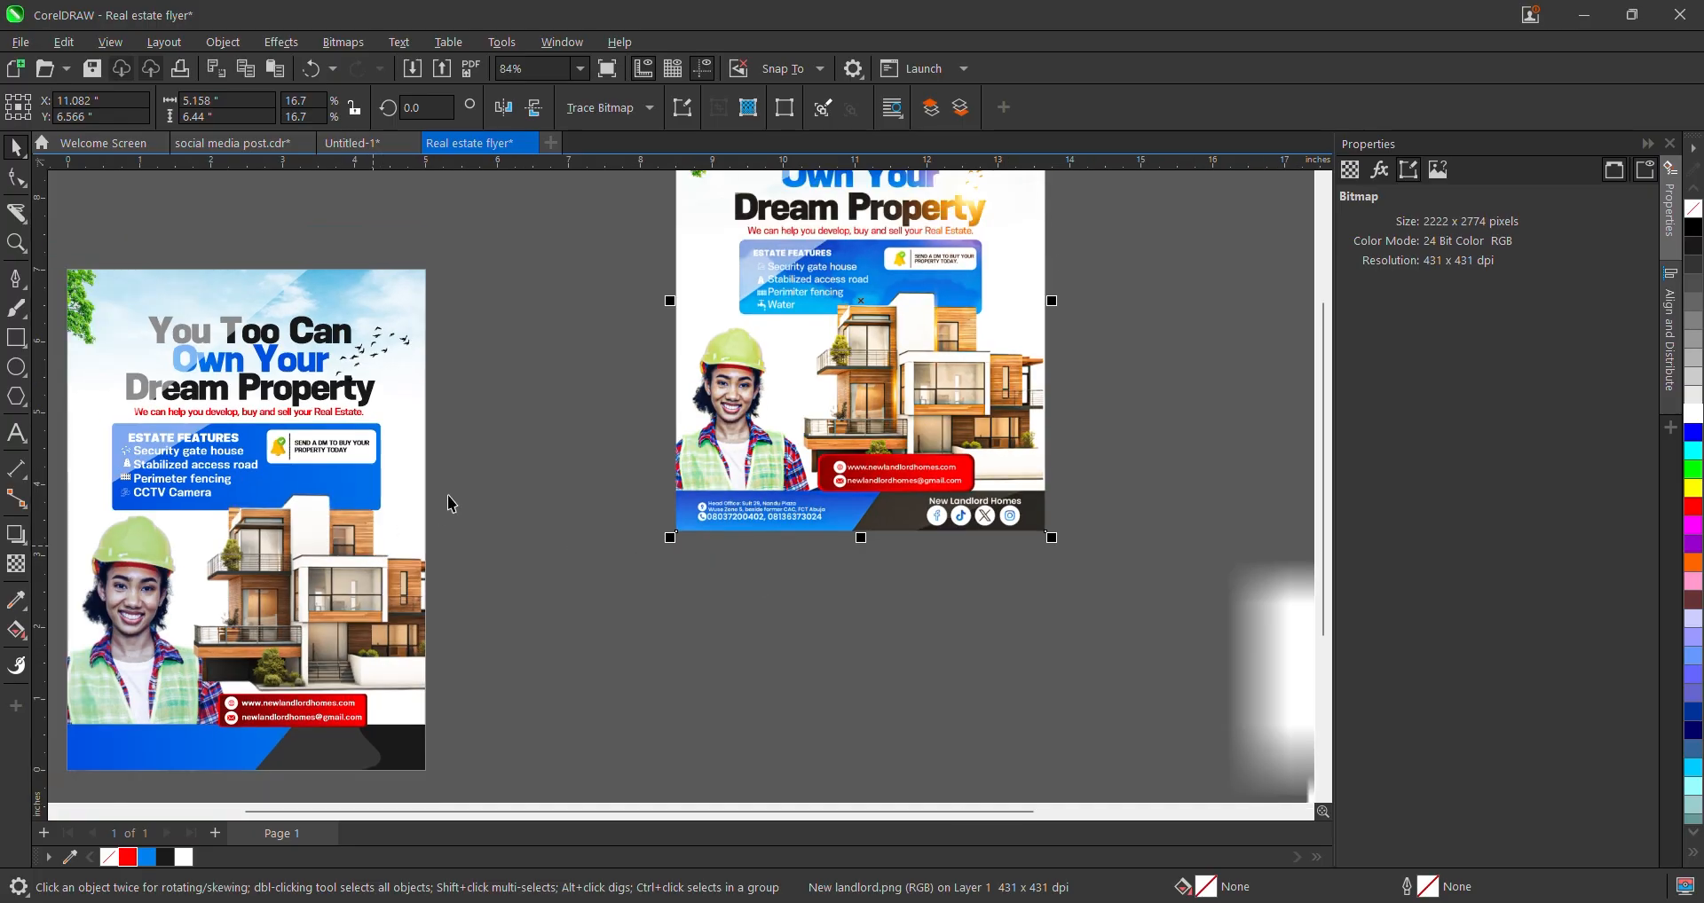
scroll(223, 491, up, 2)
scroll(347, 517, down, 2)
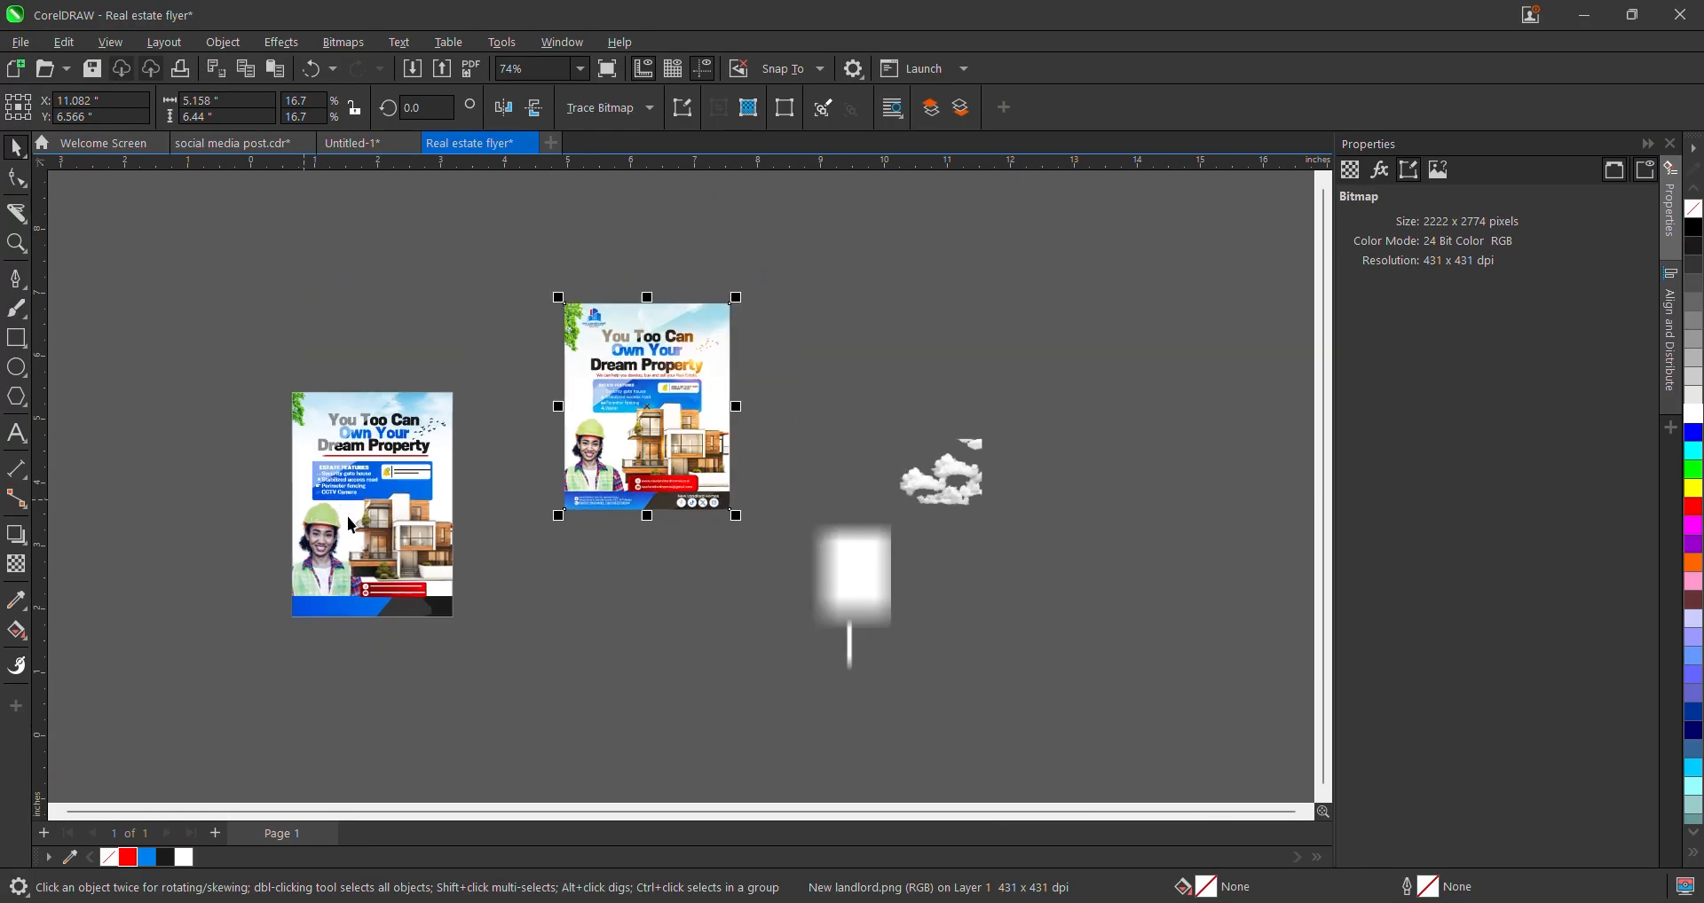
scroll(436, 567, up, 3)
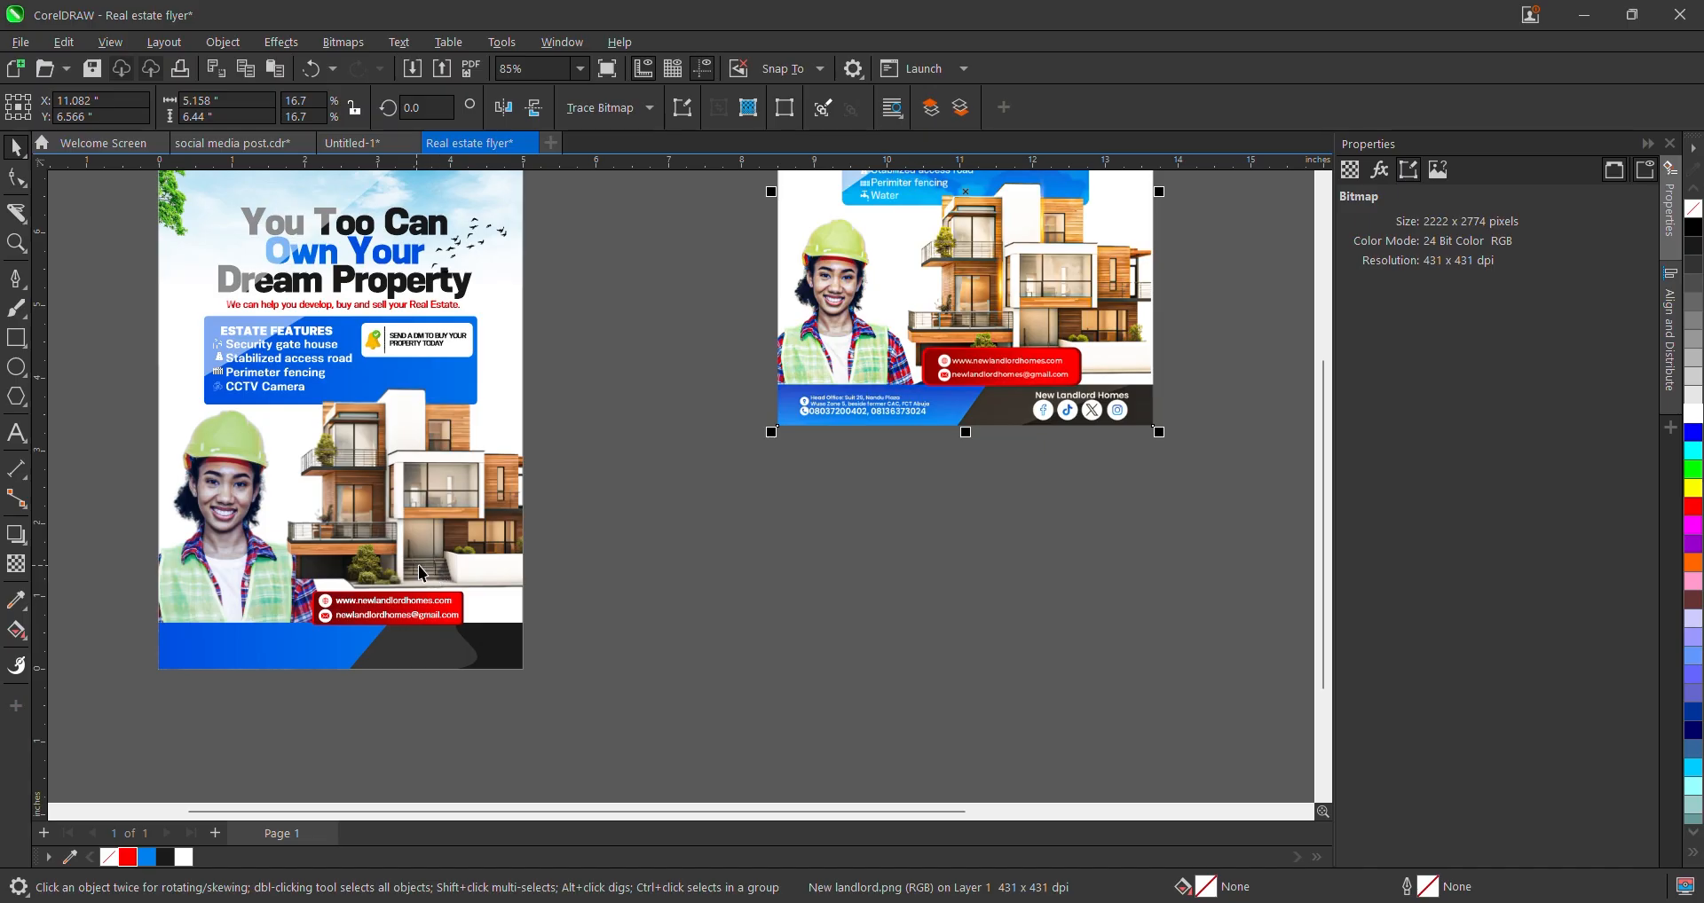
scroll(418, 566, down, 3)
scroll(545, 493, up, 3)
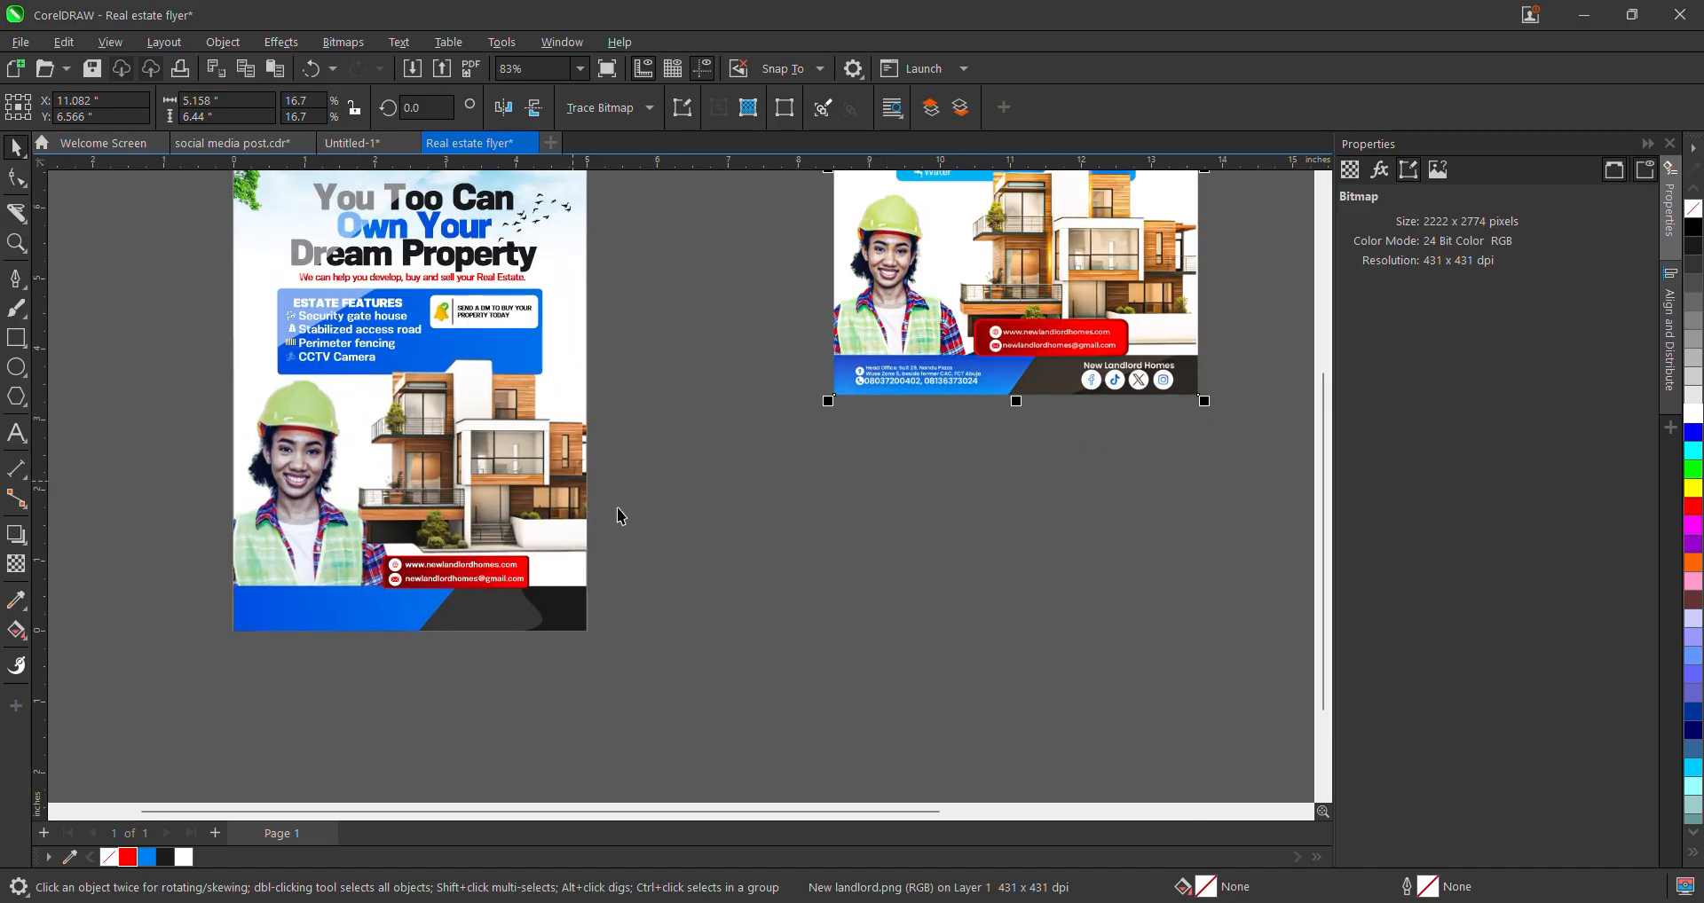
scroll(620, 517, down, 3)
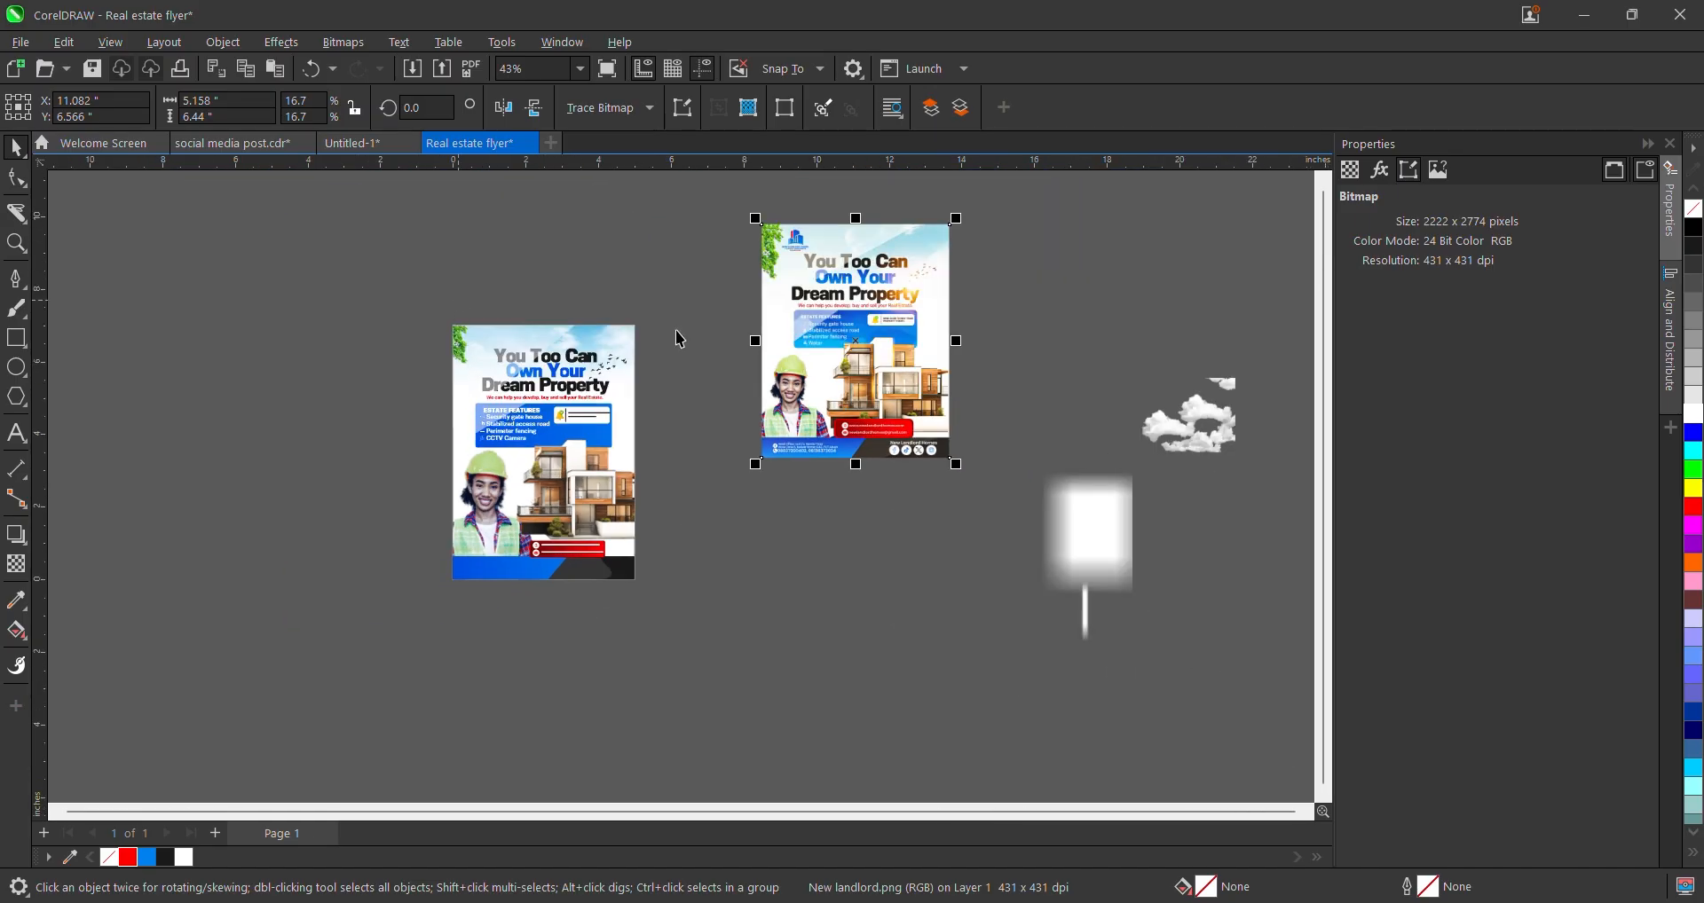
scroll(486, 444, up, 3)
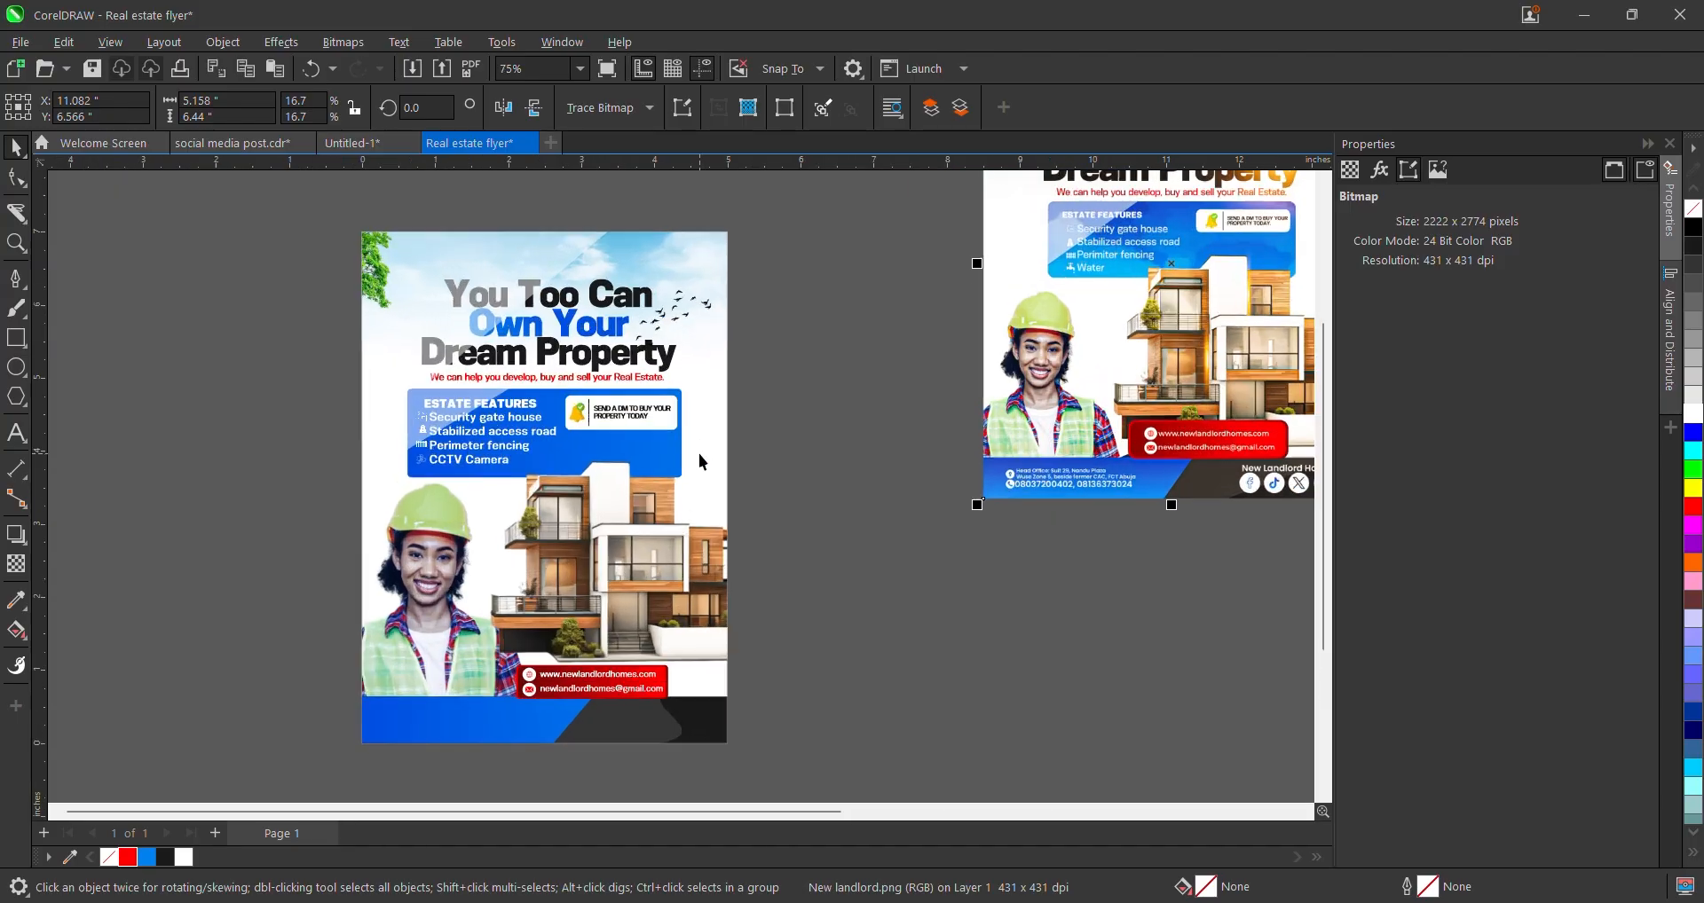
scroll(731, 376, down, 3)
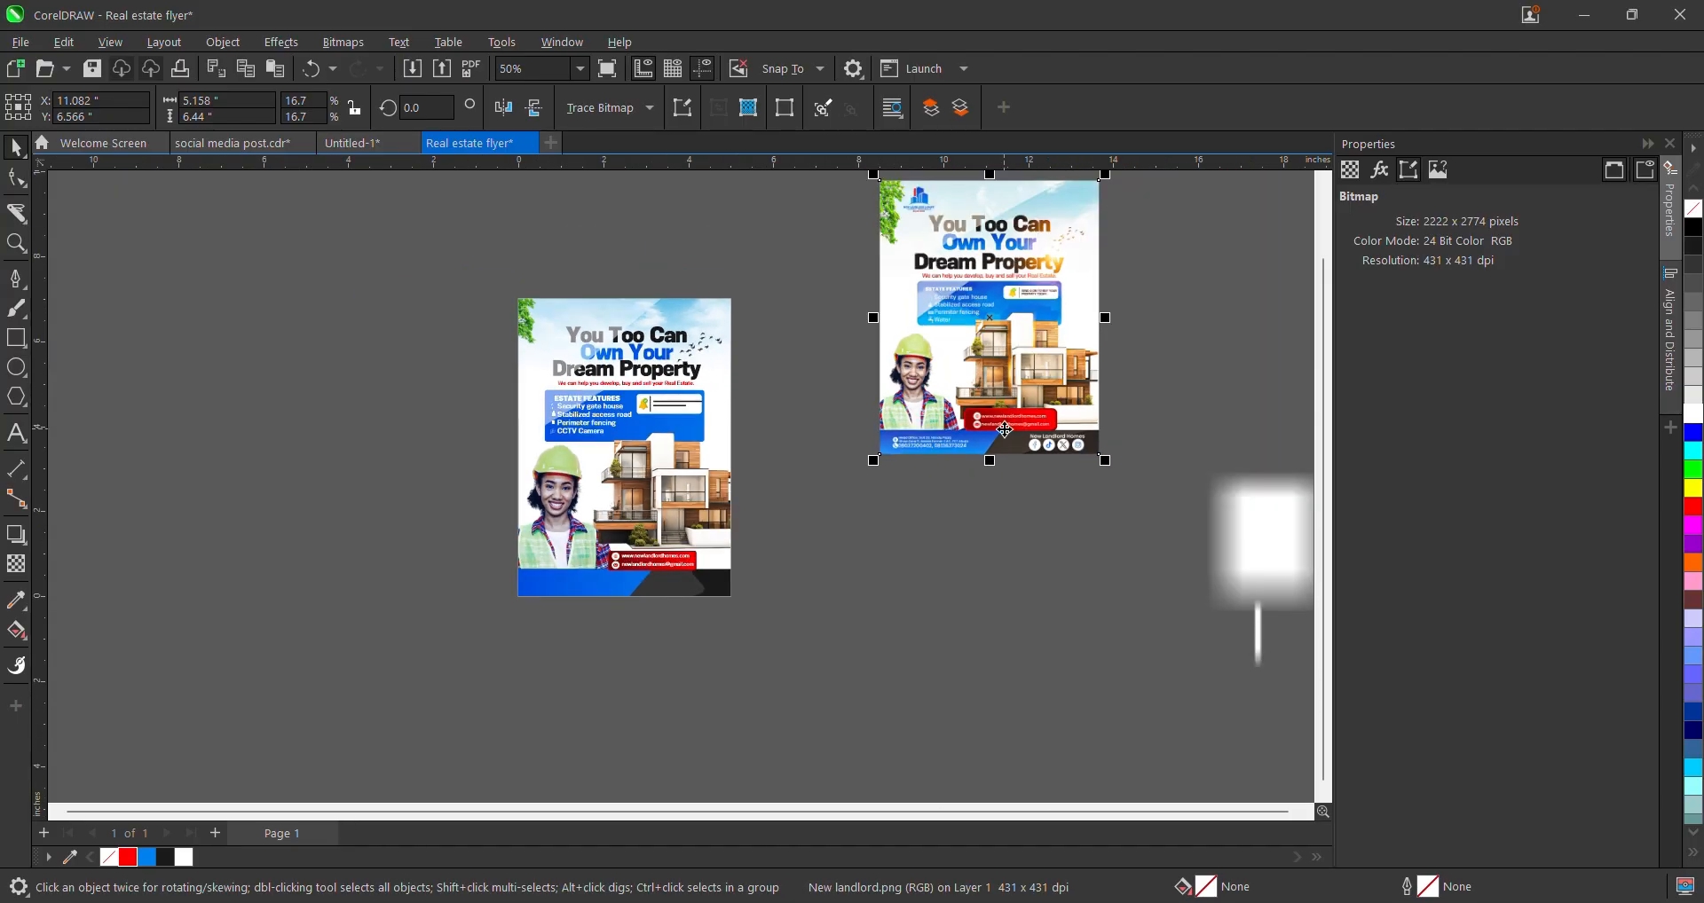
scroll(1005, 429, up, 2)
scroll(1005, 429, up, 2)
scroll(753, 550, down, 2)
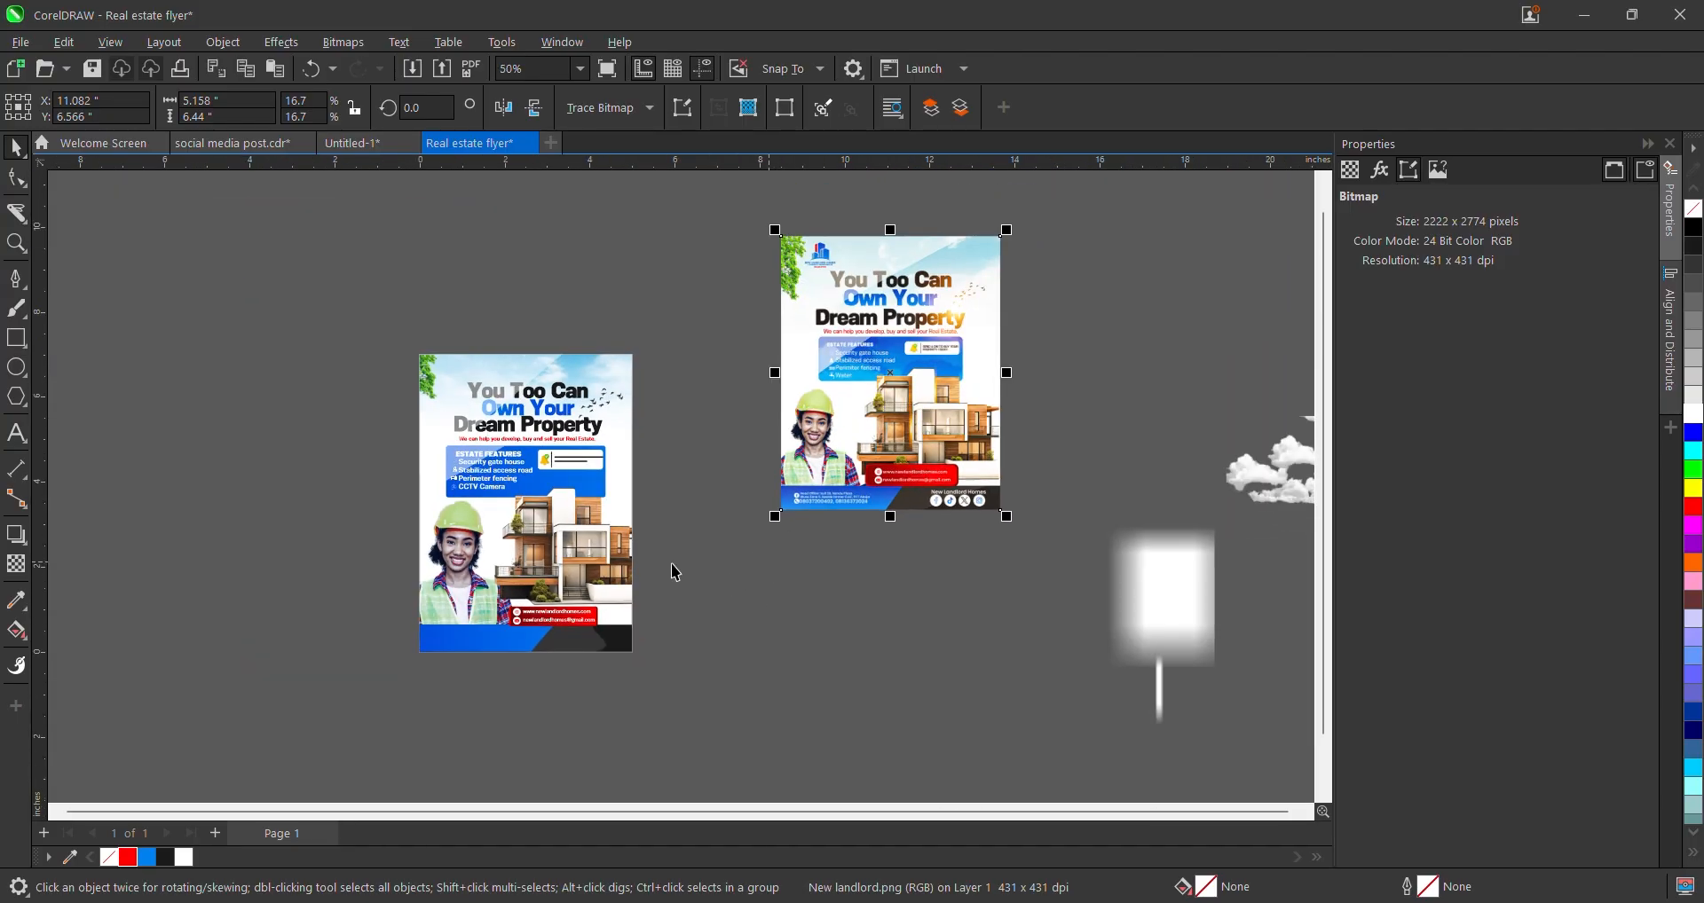
scroll(665, 545, up, 4)
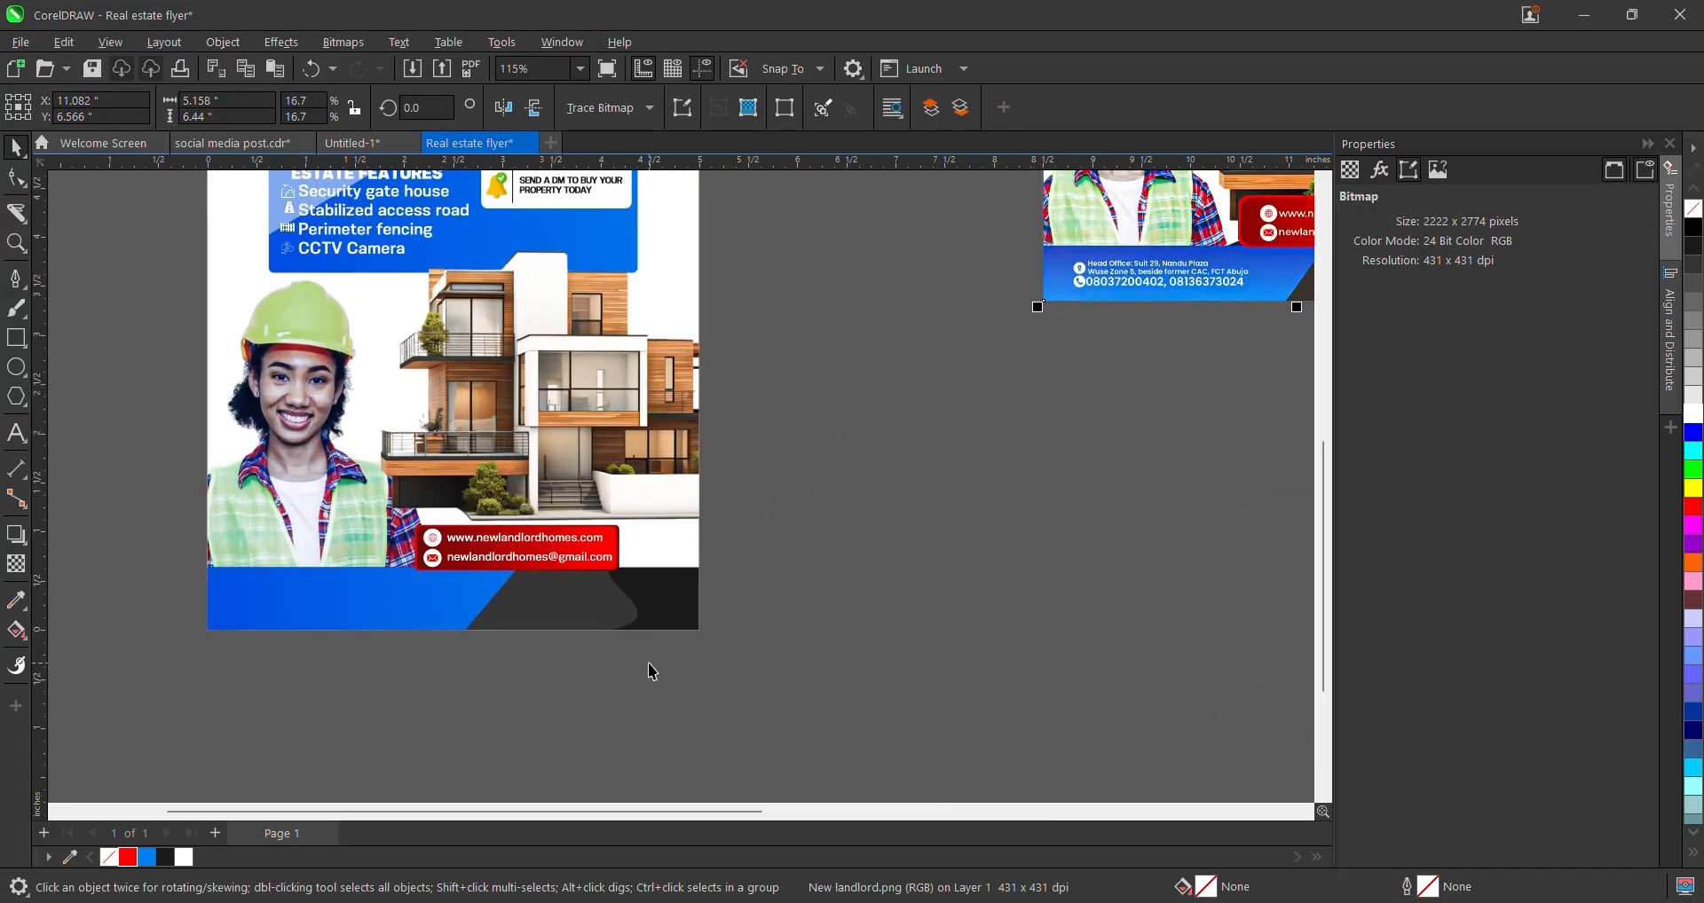
scroll(696, 654, down, 1)
scroll(715, 654, down, 2)
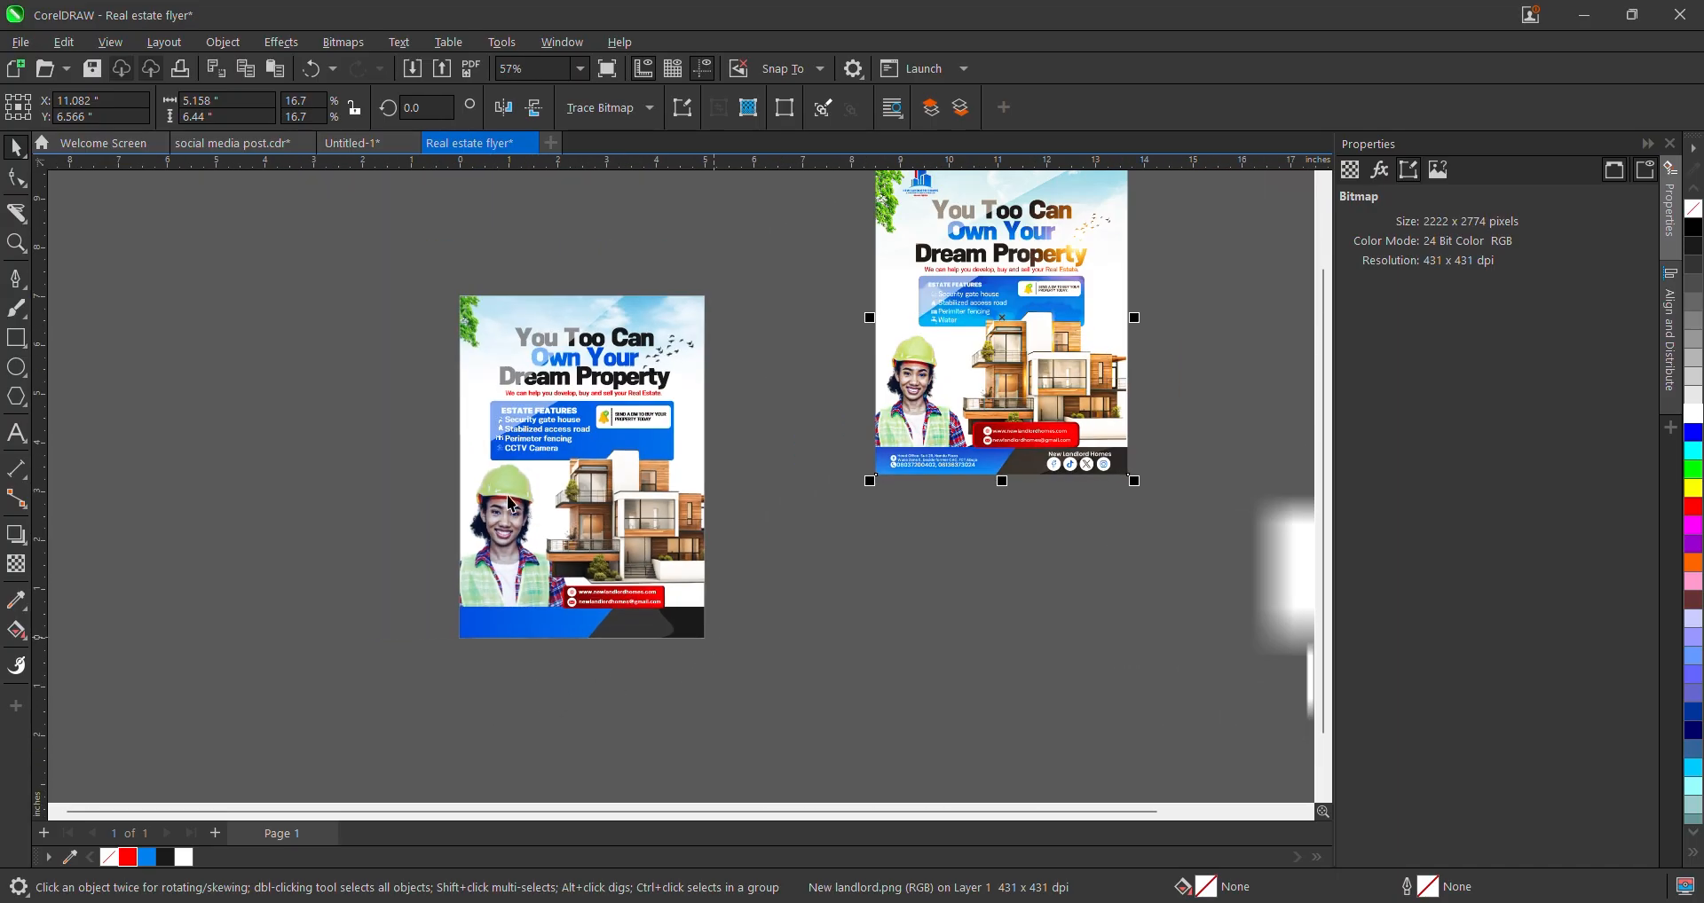
scroll(606, 583, up, 1)
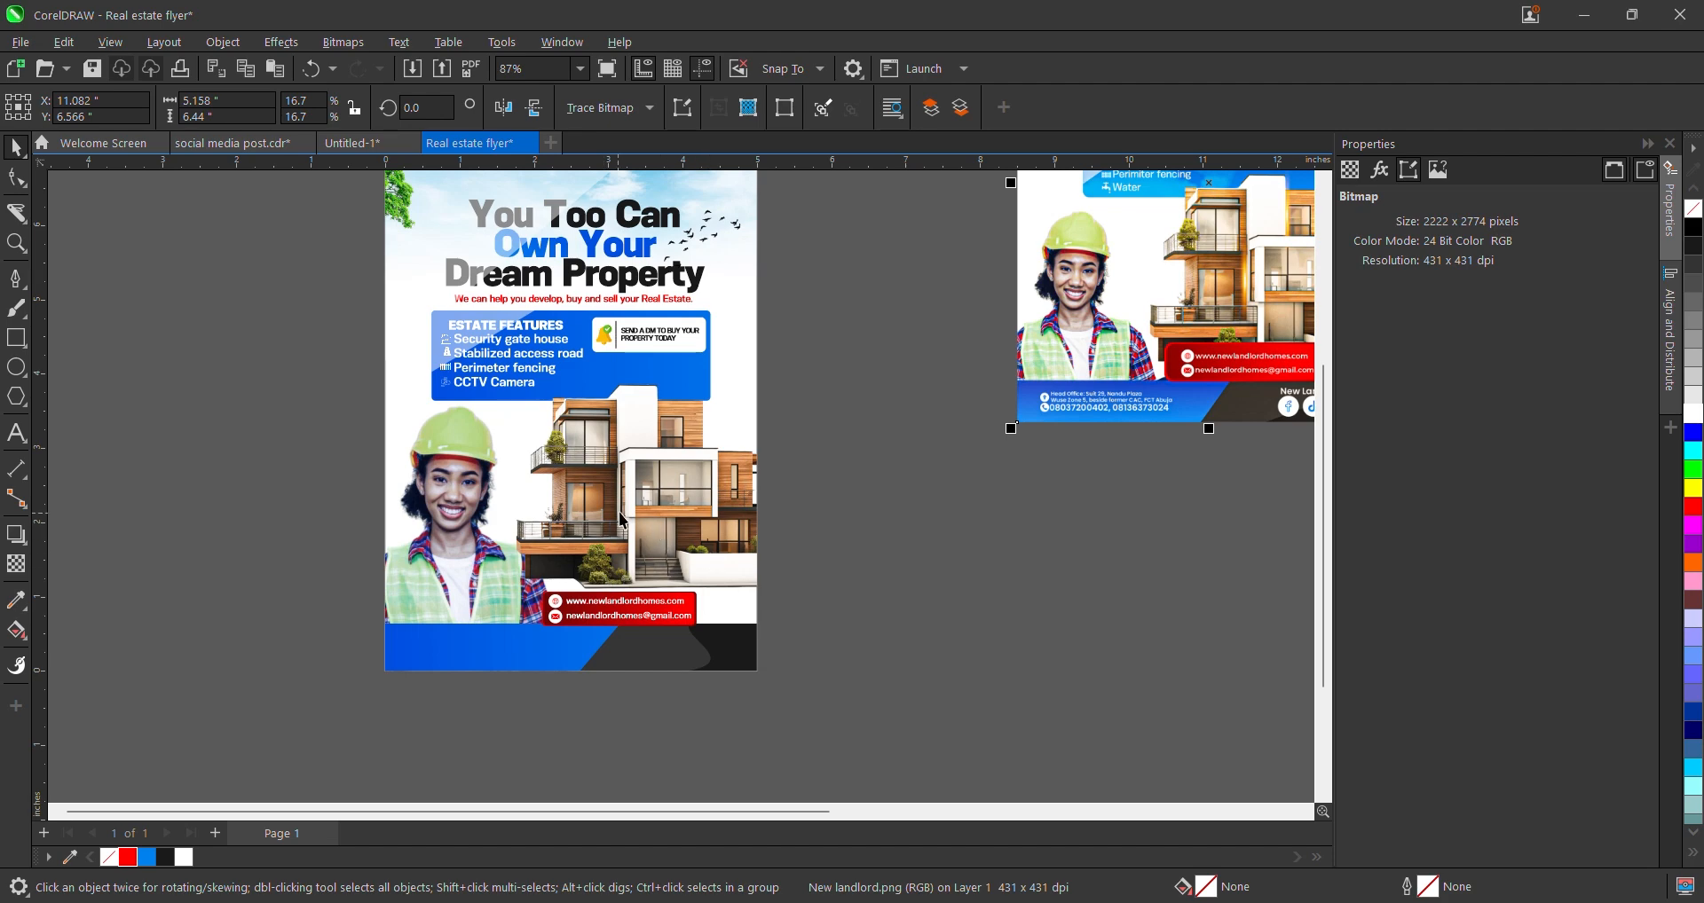
scroll(461, 513, up, 2)
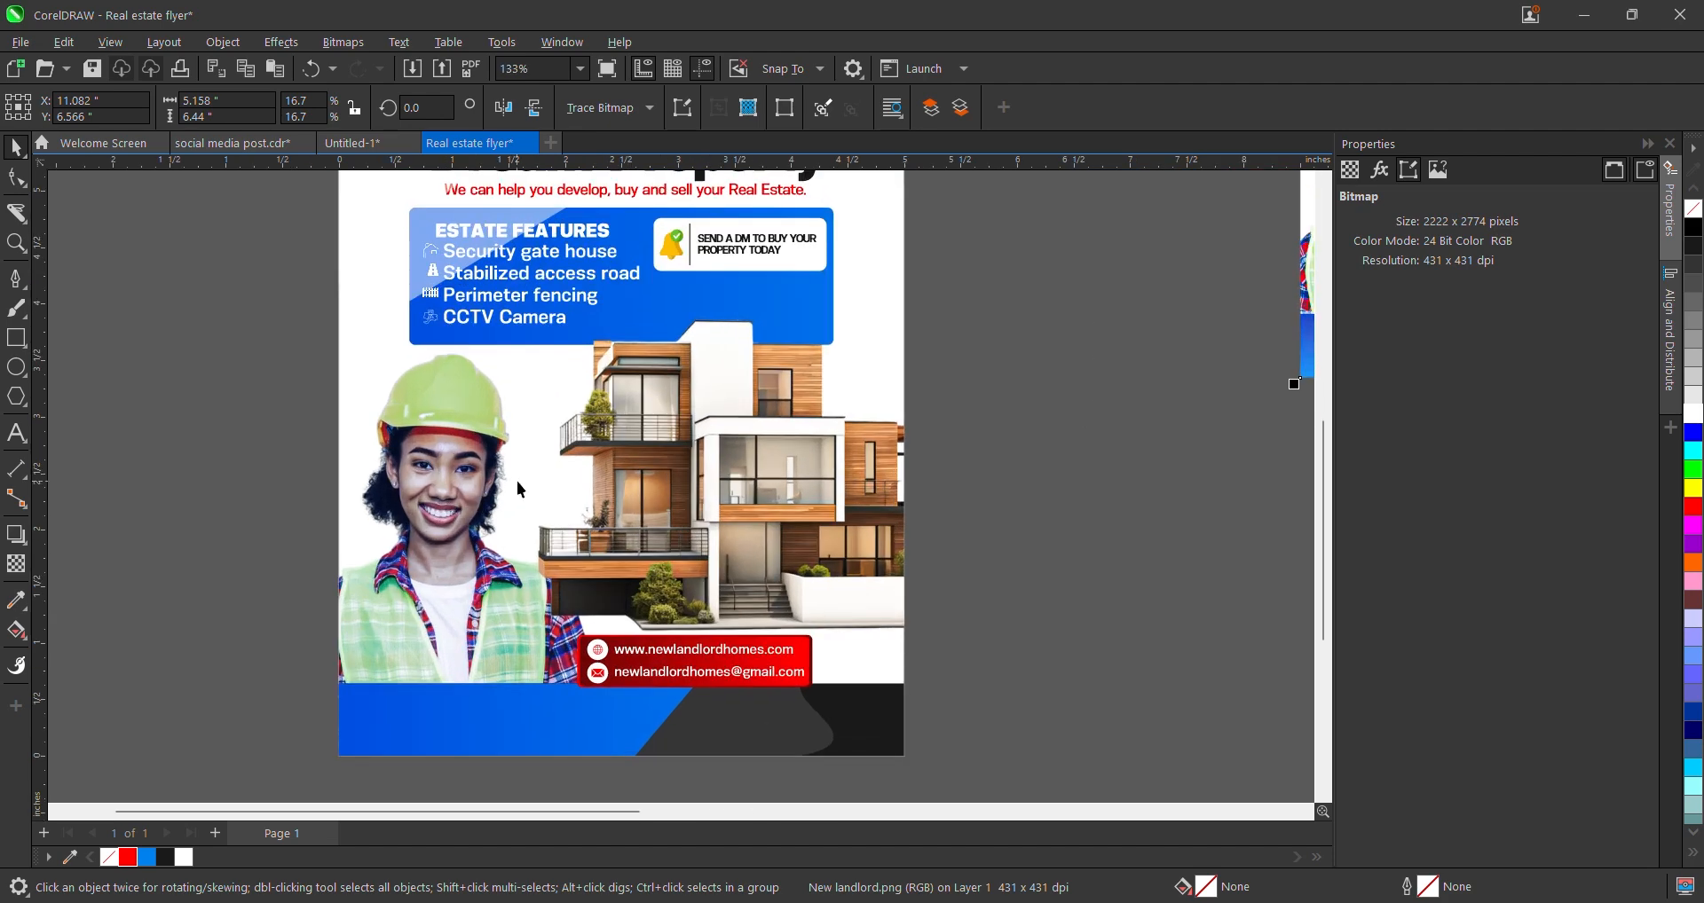
scroll(608, 517, down, 4)
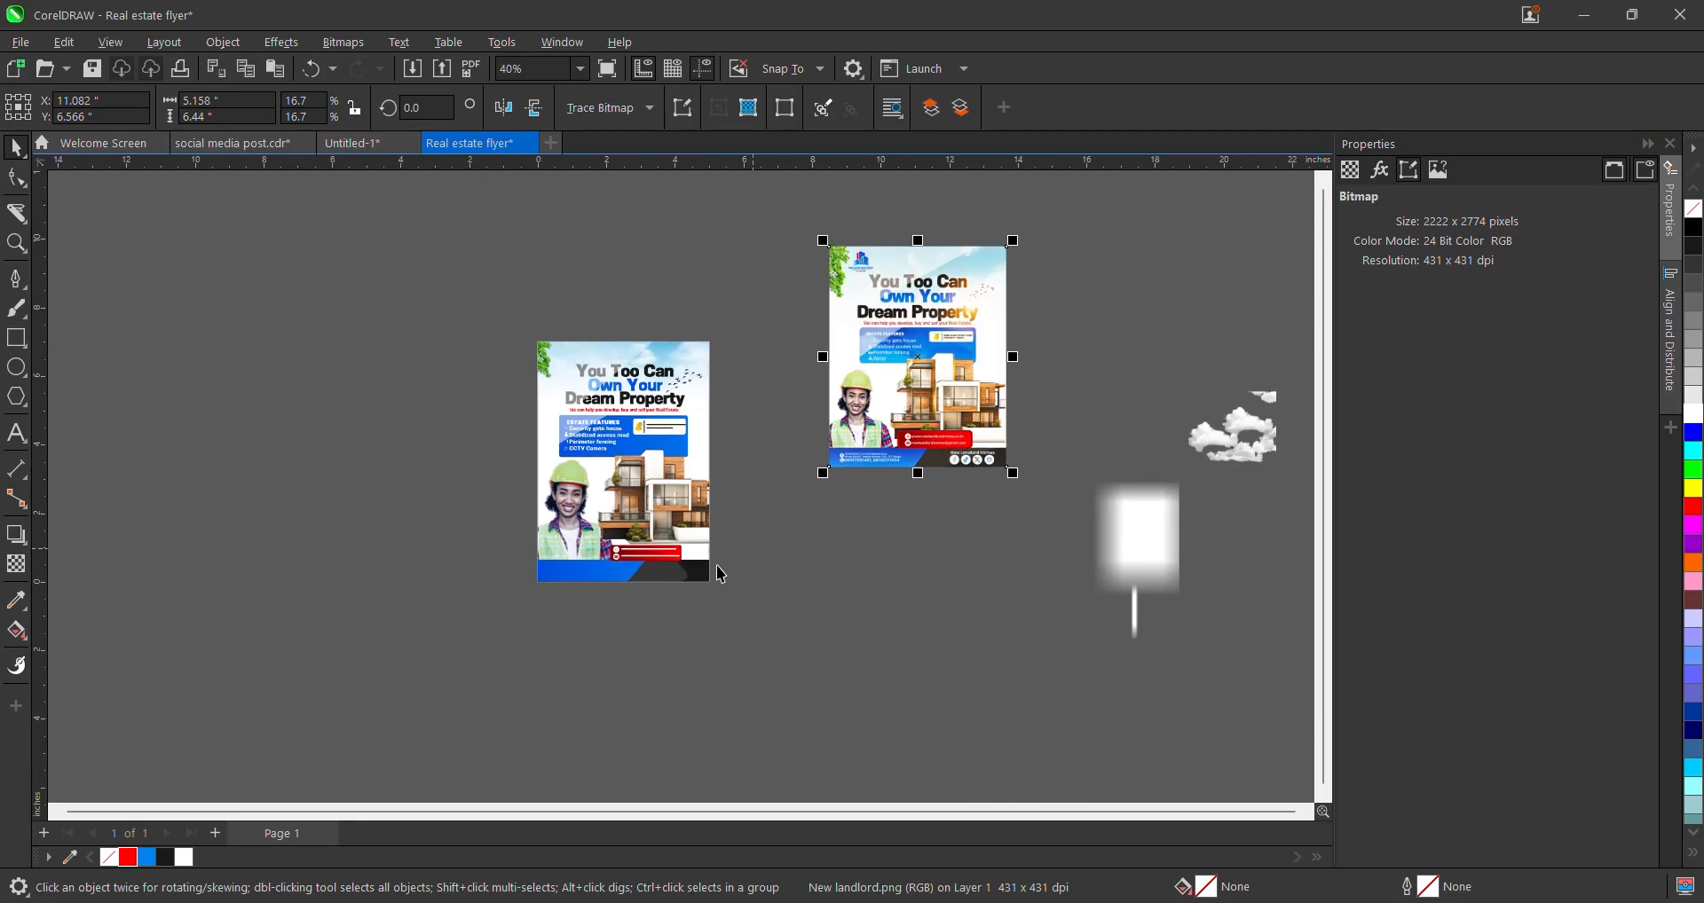
scroll(617, 580, up, 3)
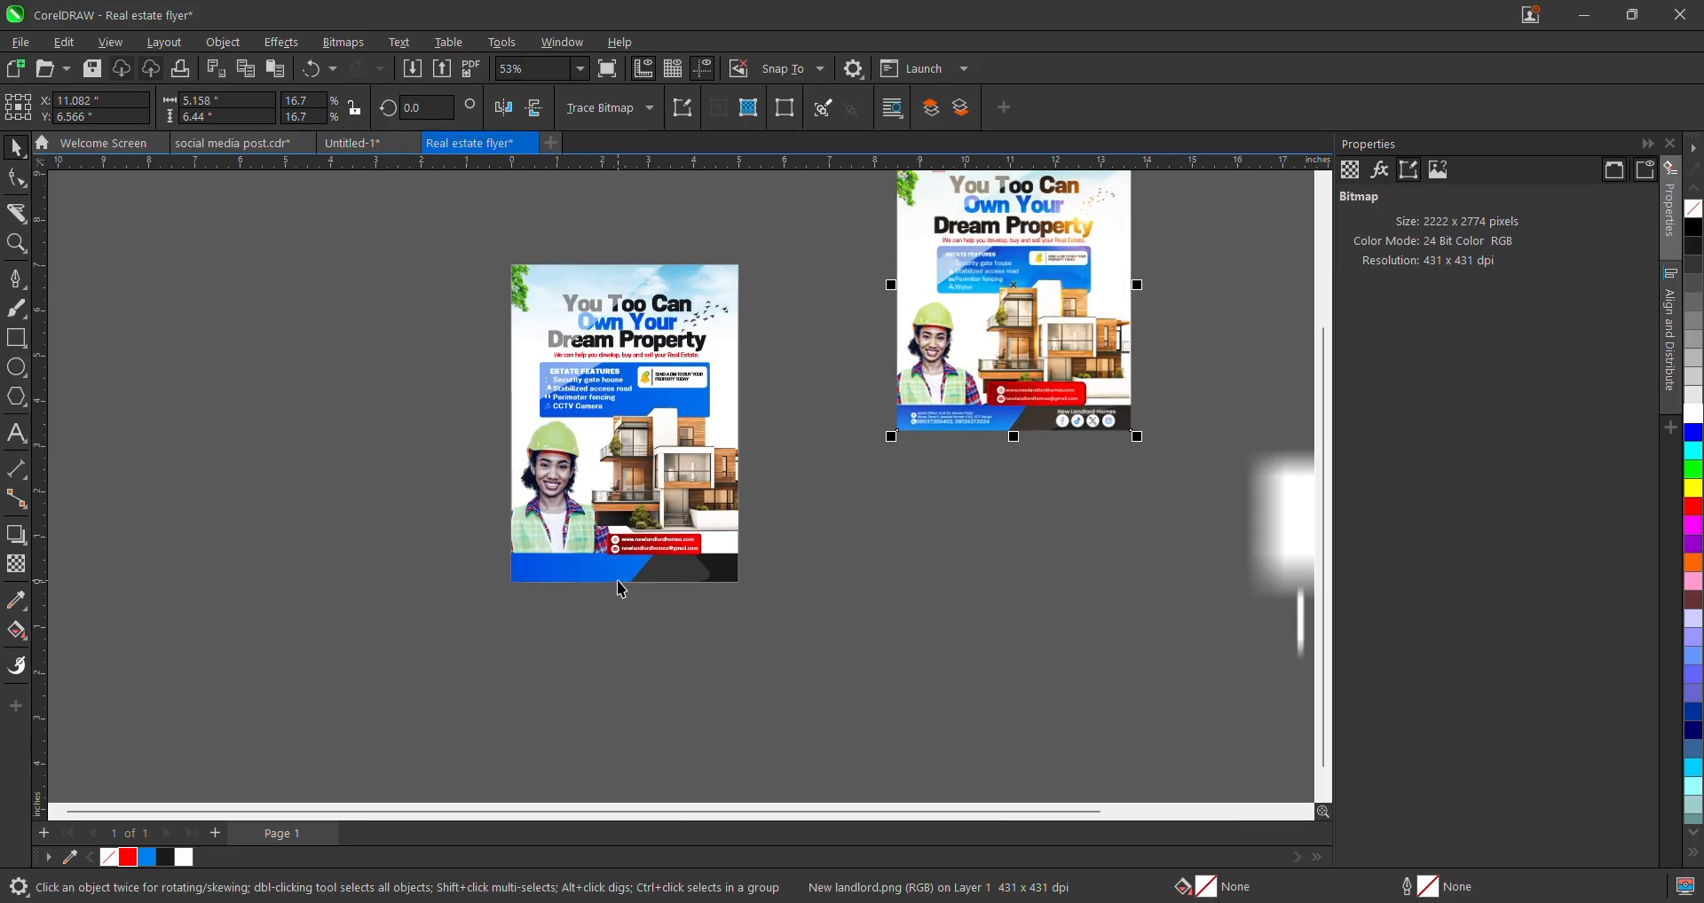
- Start artistic text below the reference flyer and type 'Head Office:' with the first address line
click(15, 433)
scroll(552, 559, up, 3)
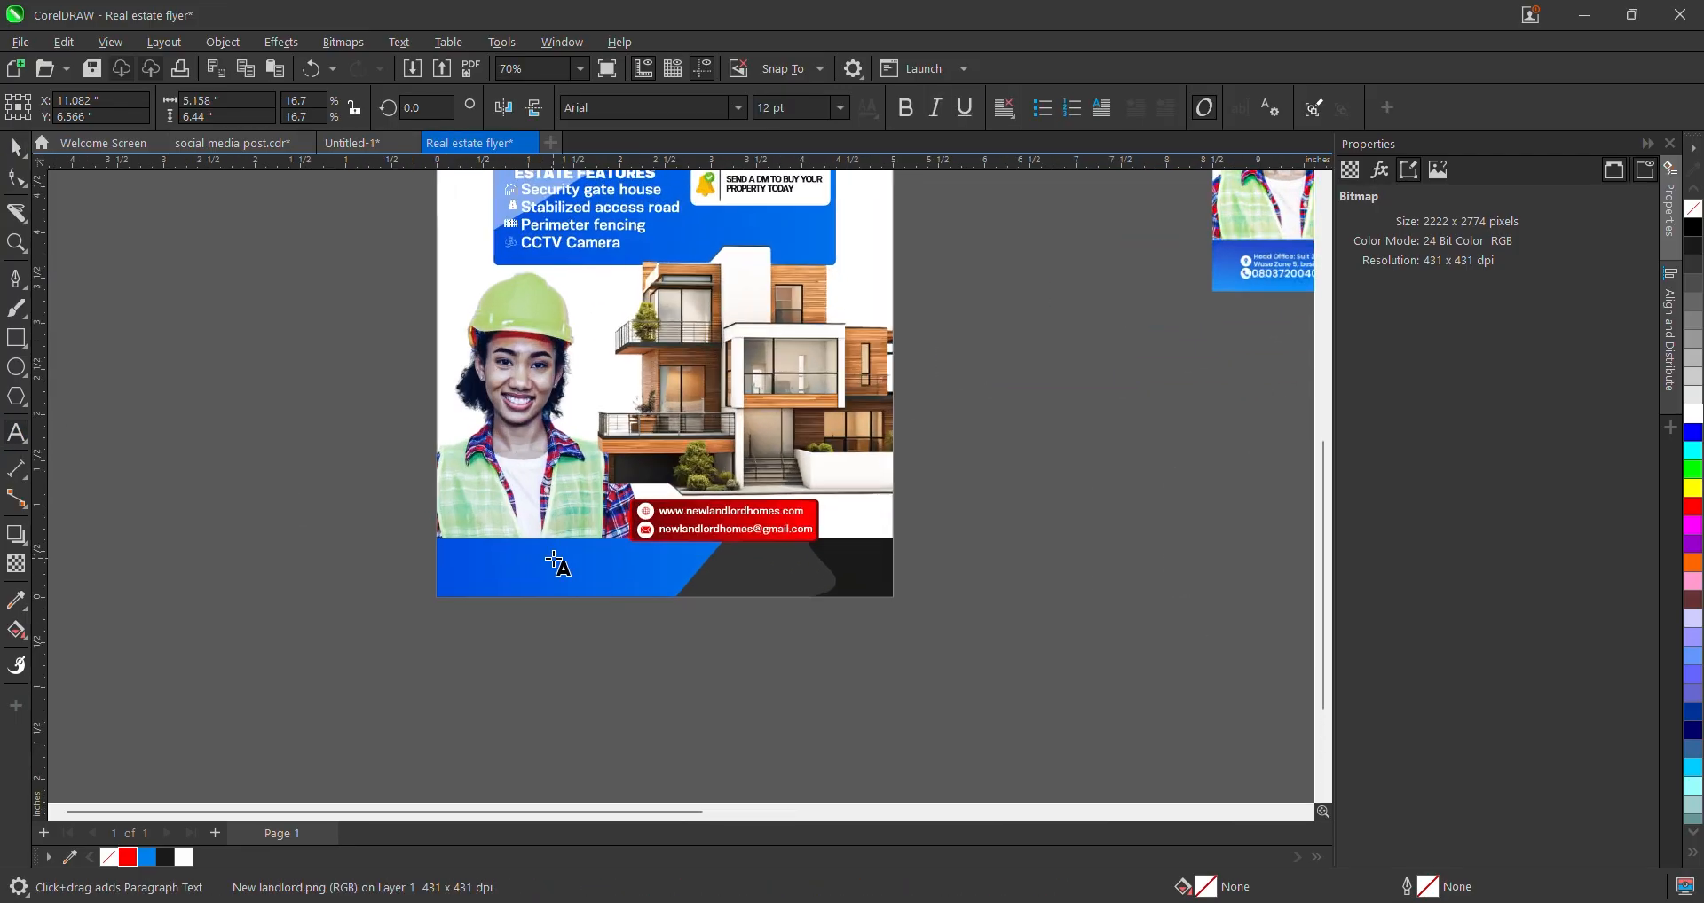
scroll(594, 564, down, 3)
scroll(867, 426, up, 5)
click(831, 484)
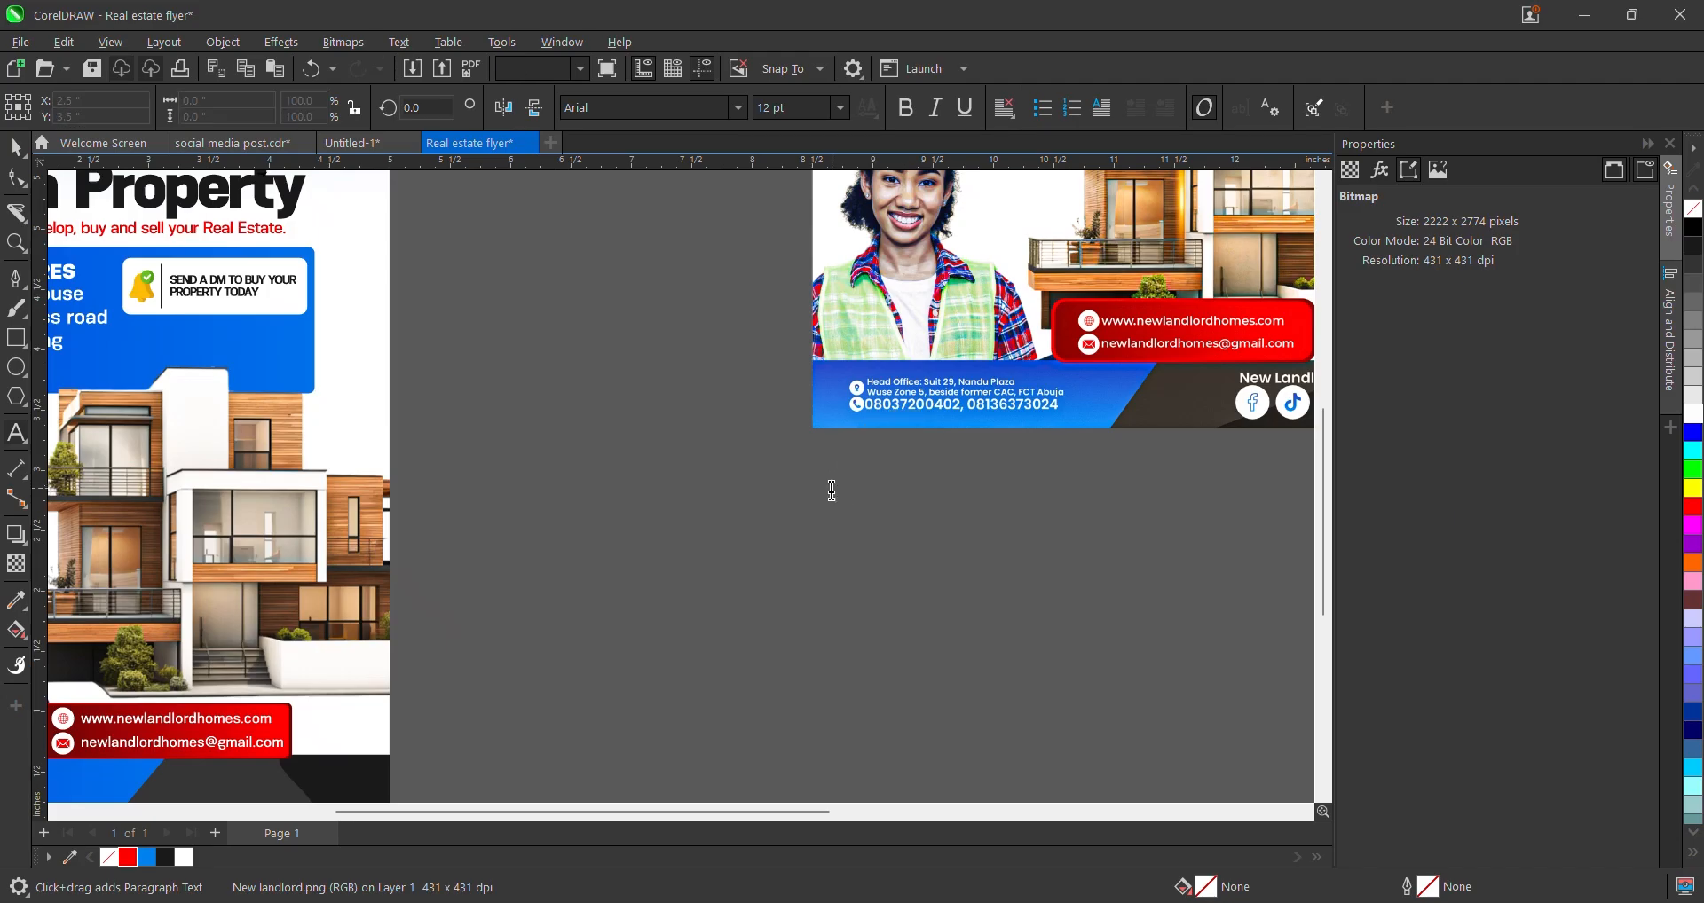
key(BackSpace)
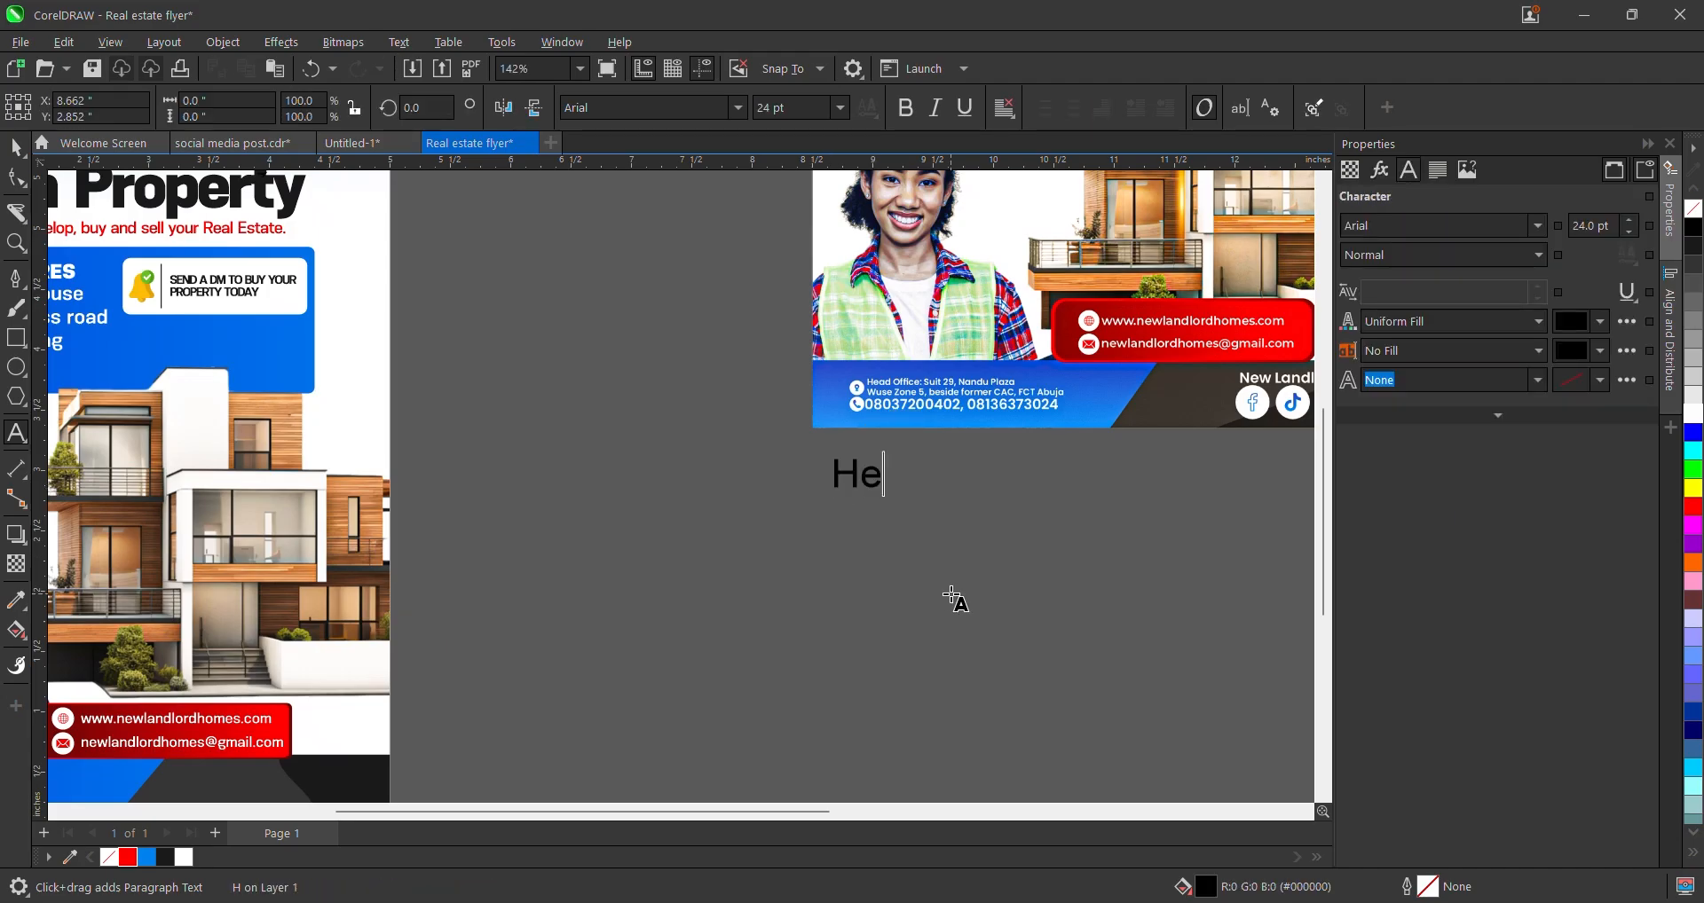
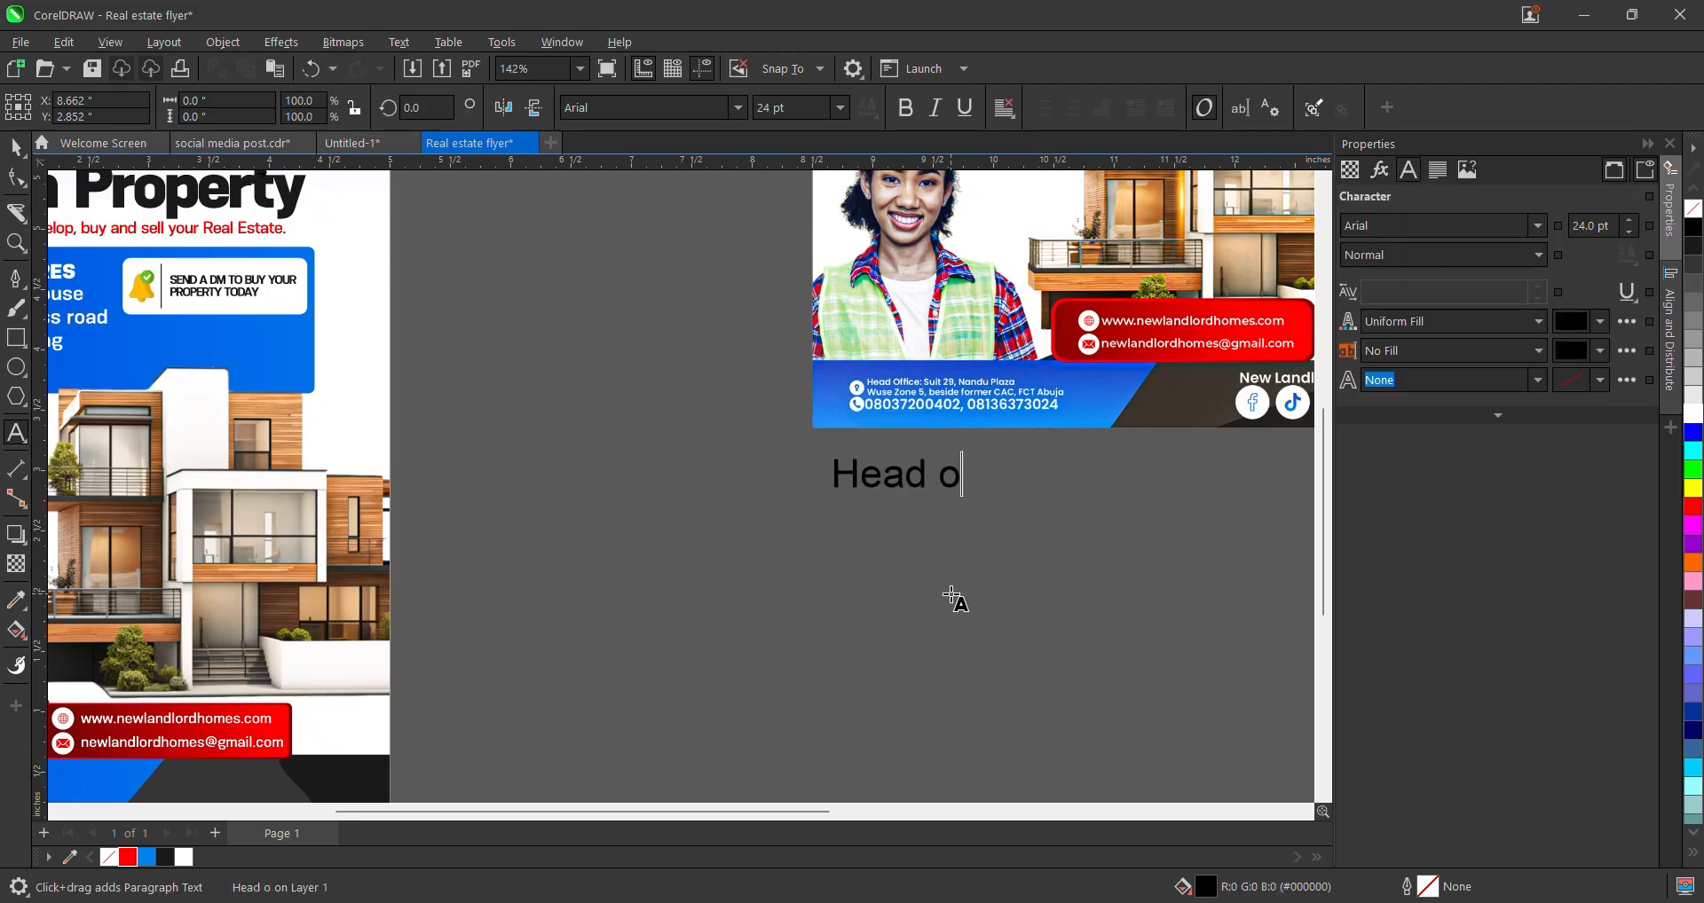
key(BackSpace)
key(BackSpace)
key(BackSpace)
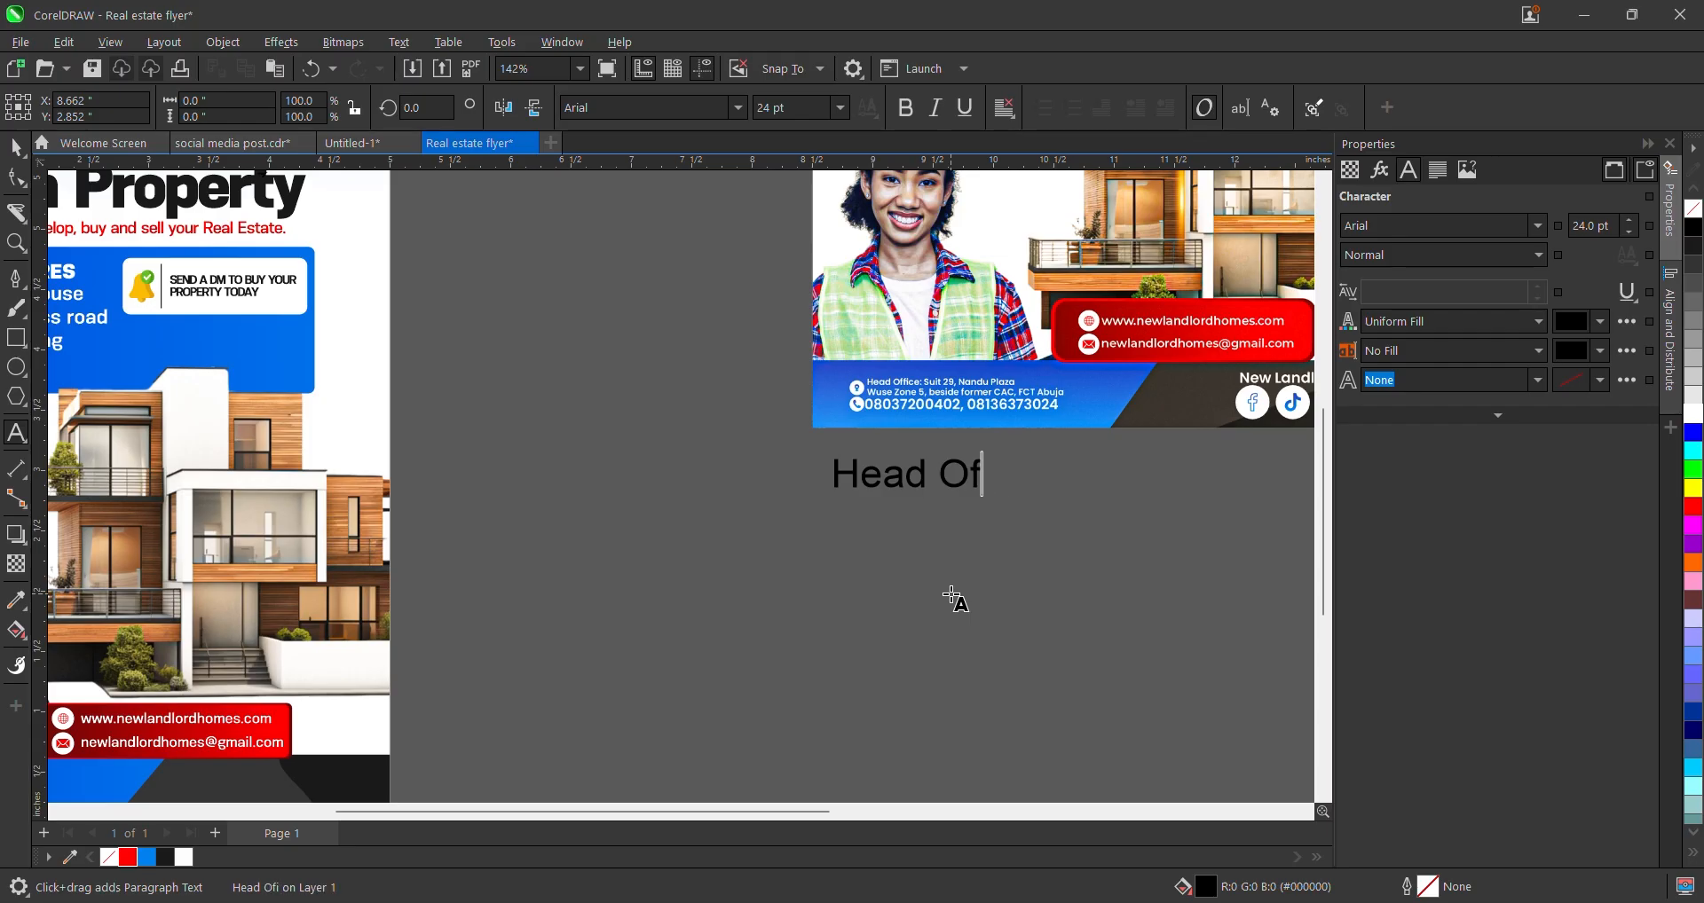
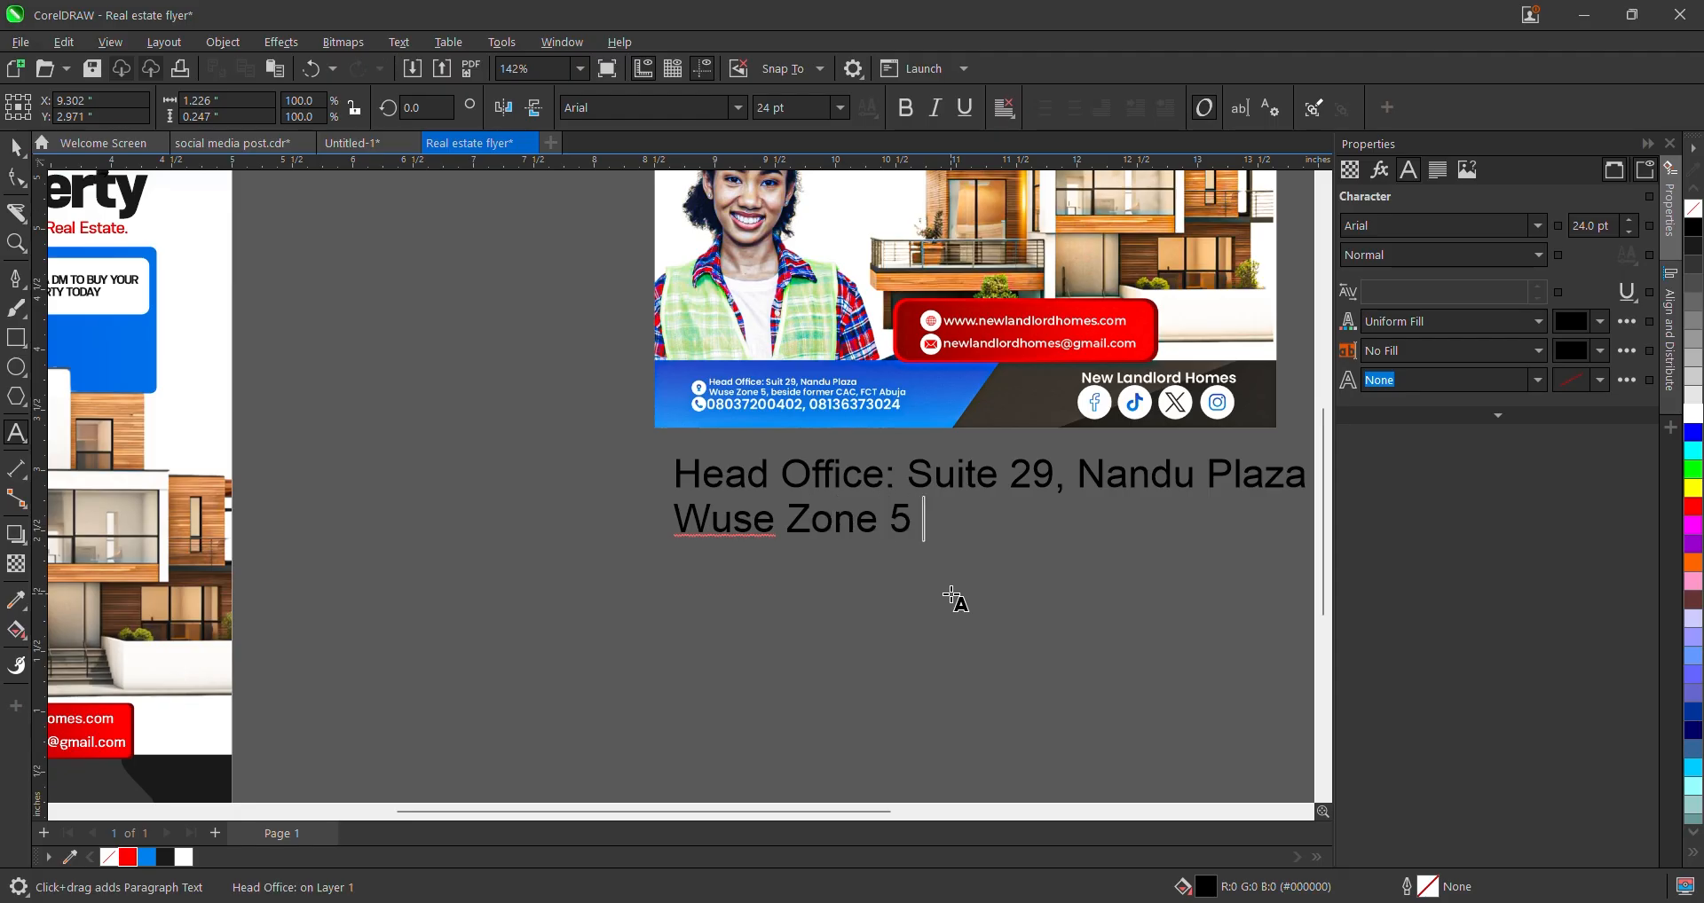
- Finish the address with its landmark, area and city details, fixing the punctuation
key(BackSpace)
text(, beside)
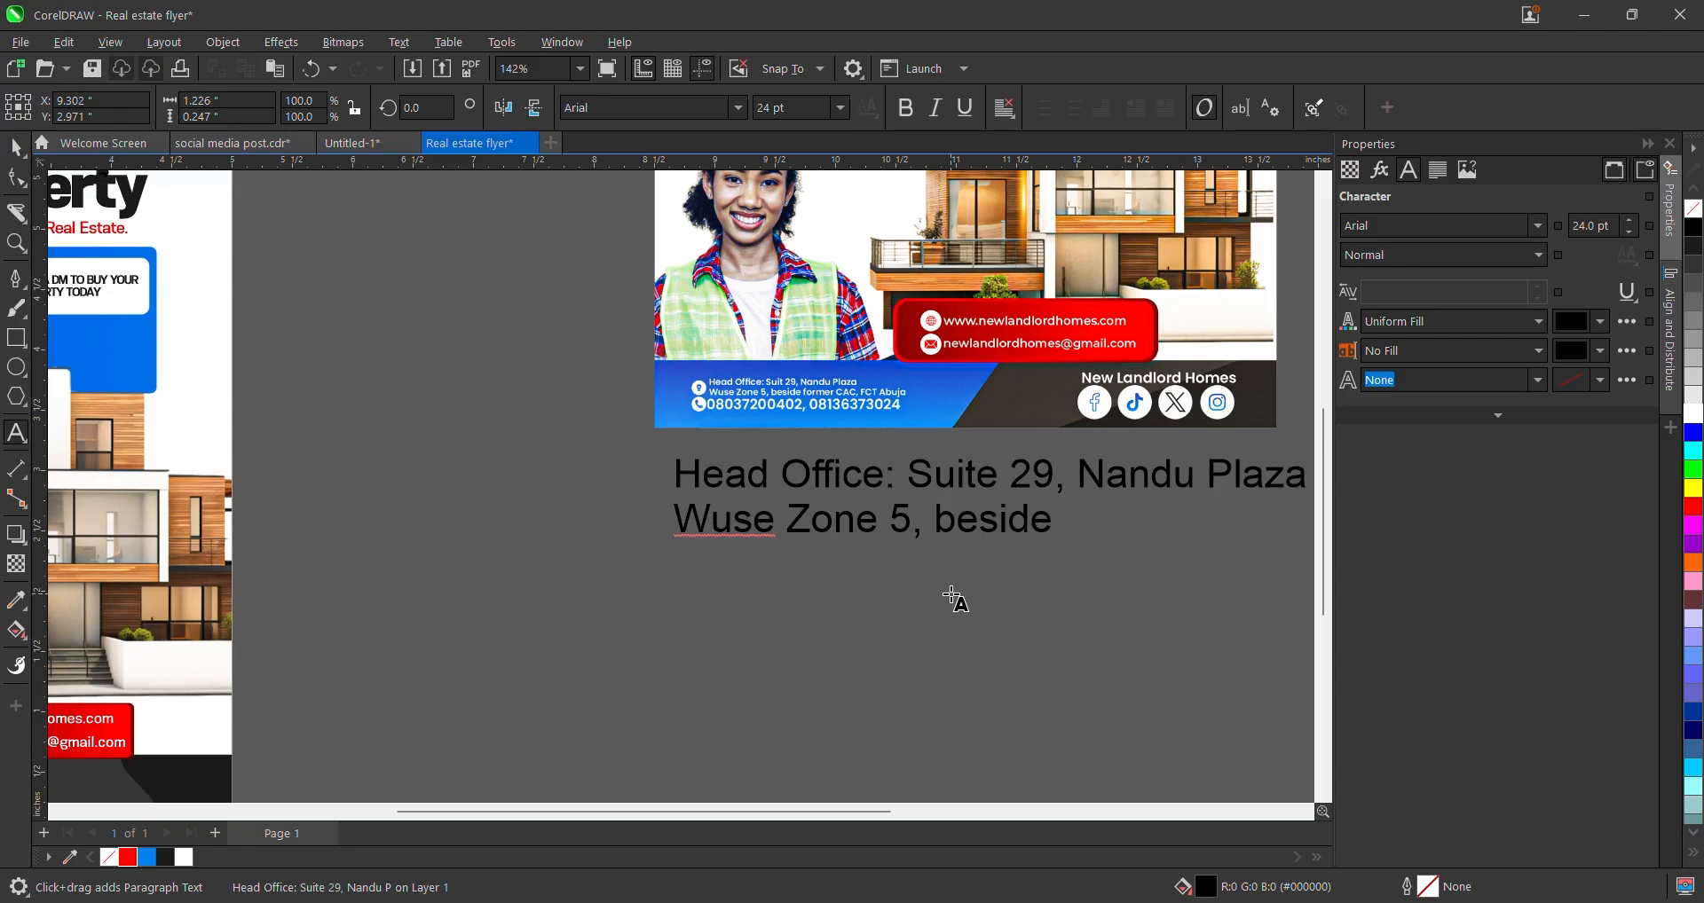
text( former )
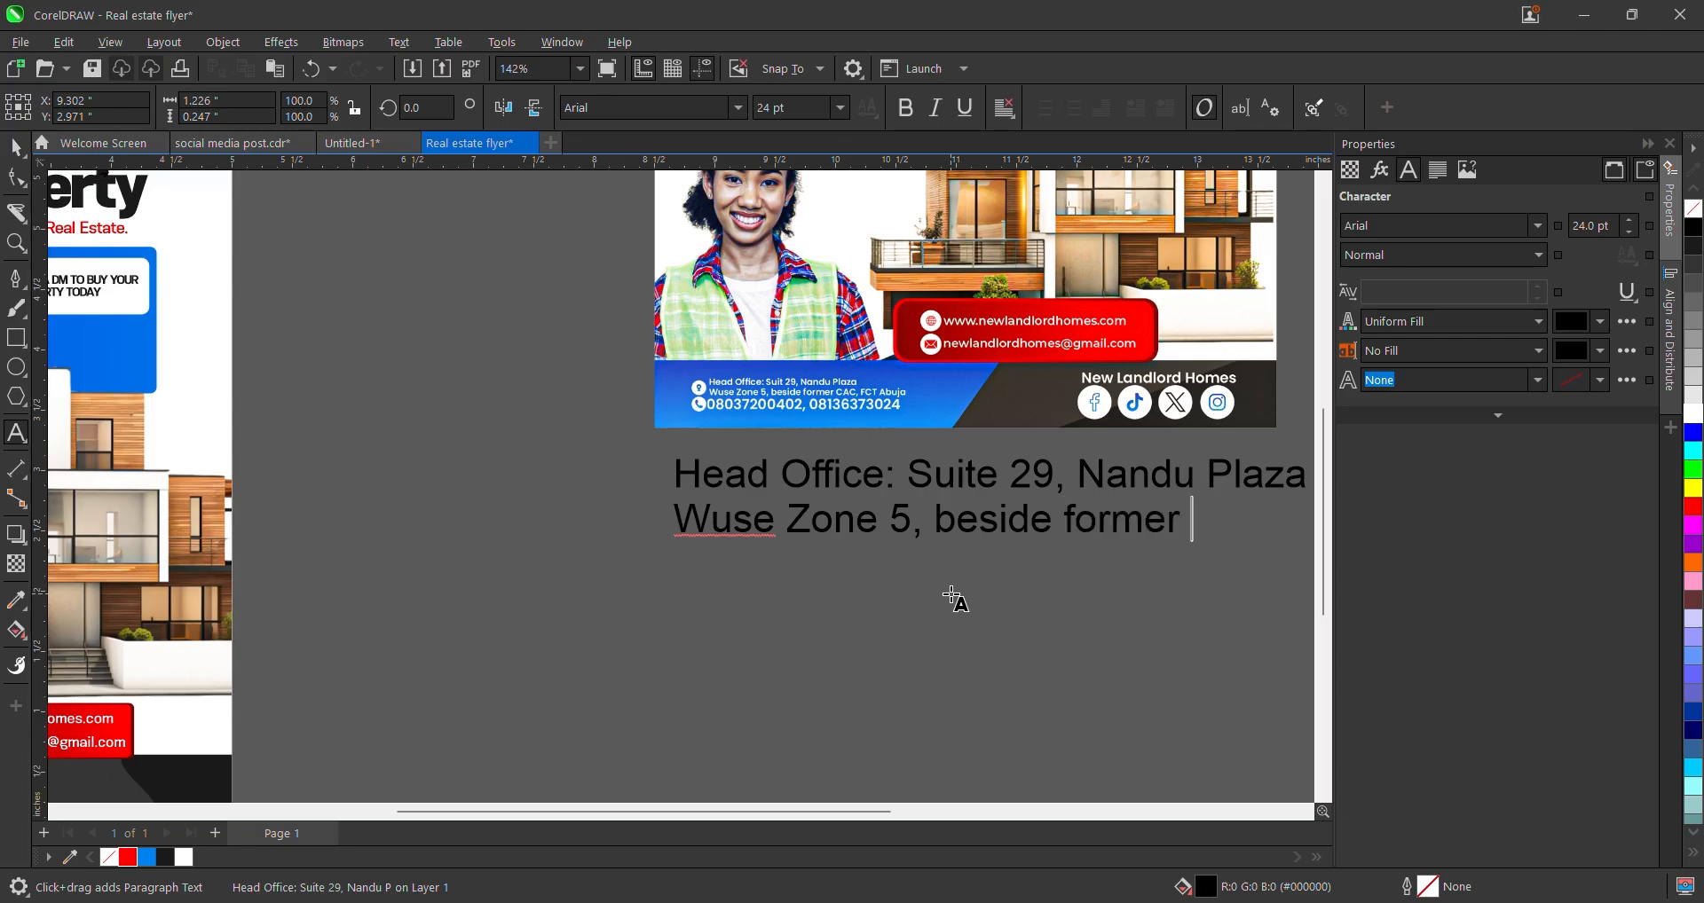
text(CAC.)
key(BackSpace)
text(,)
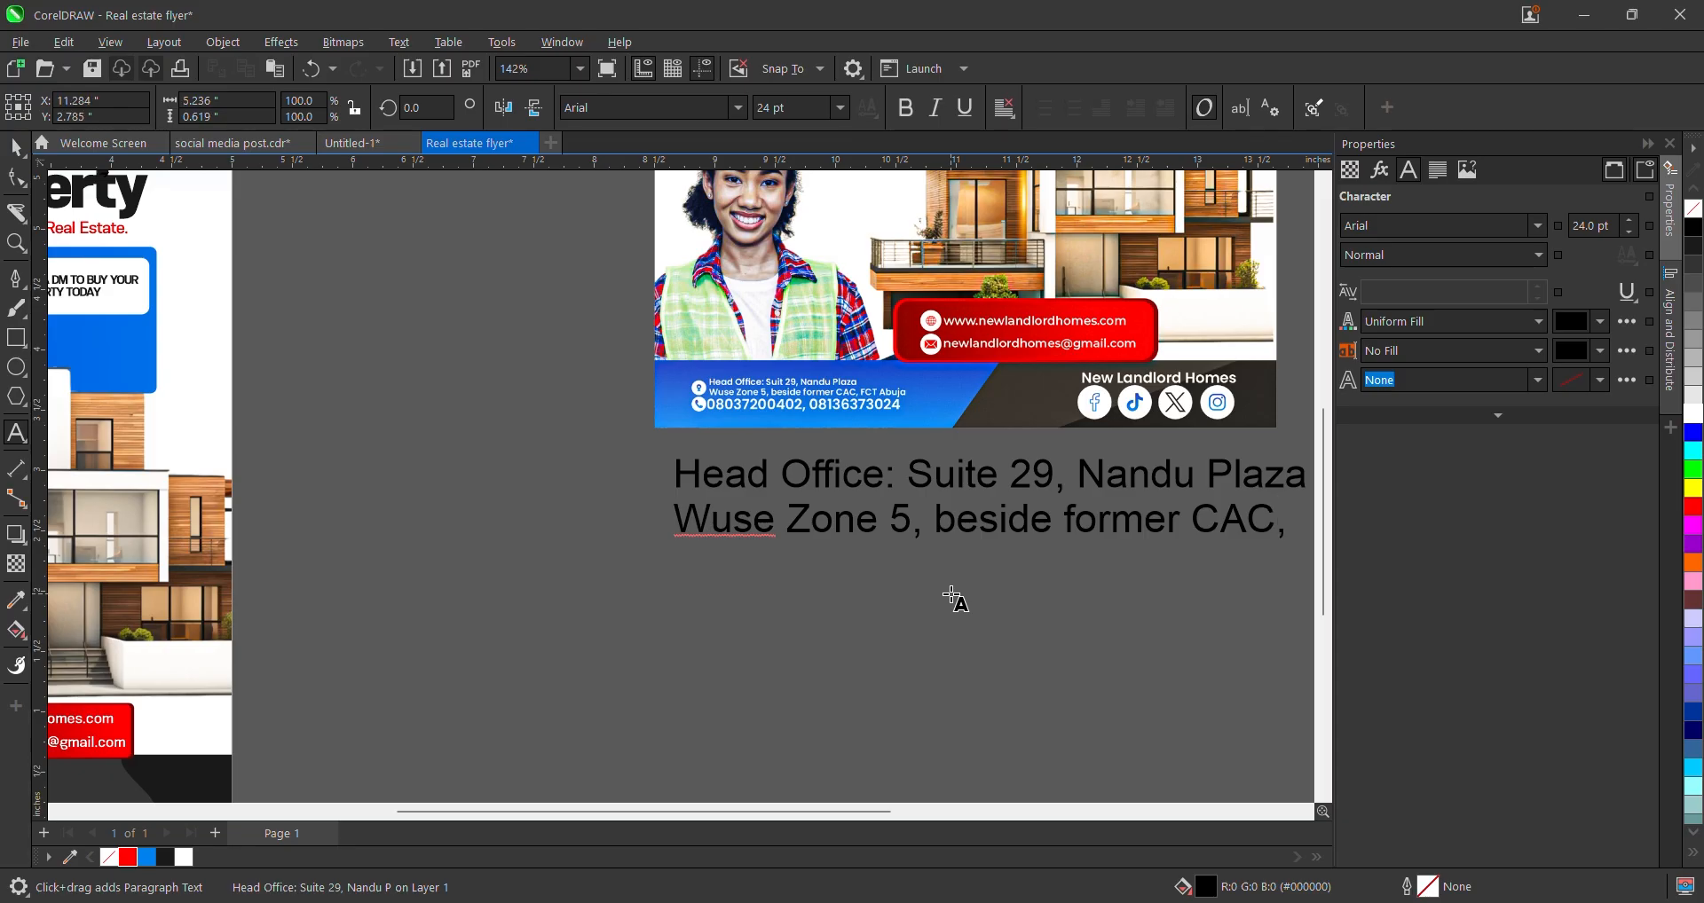
text( FCT)
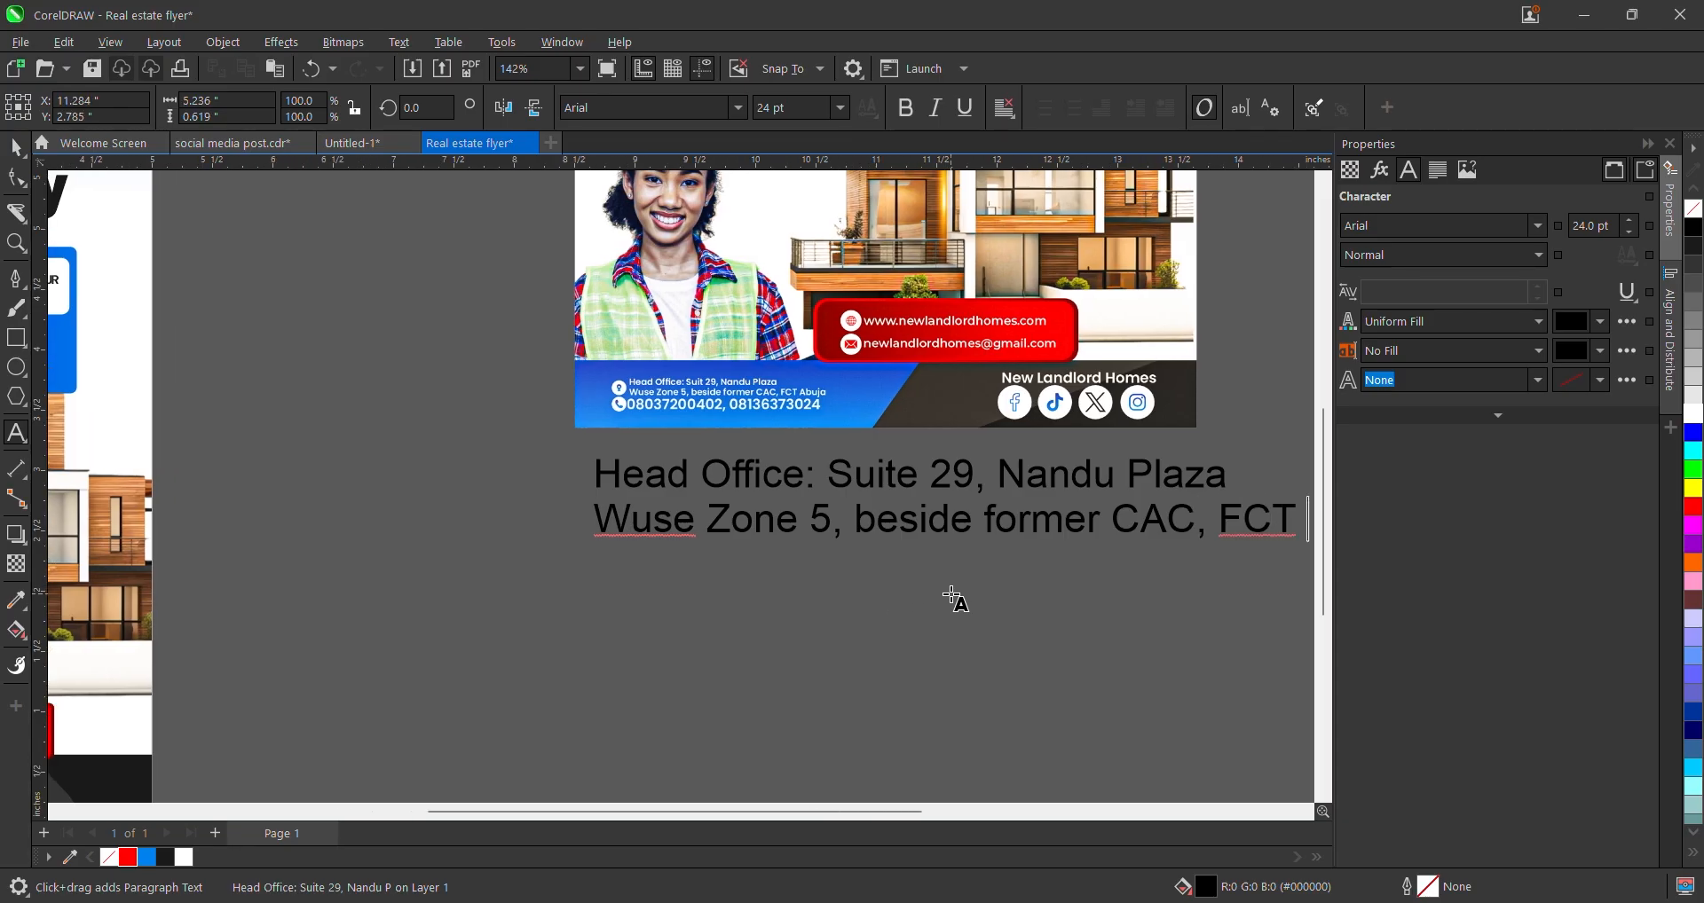
text( Abuja)
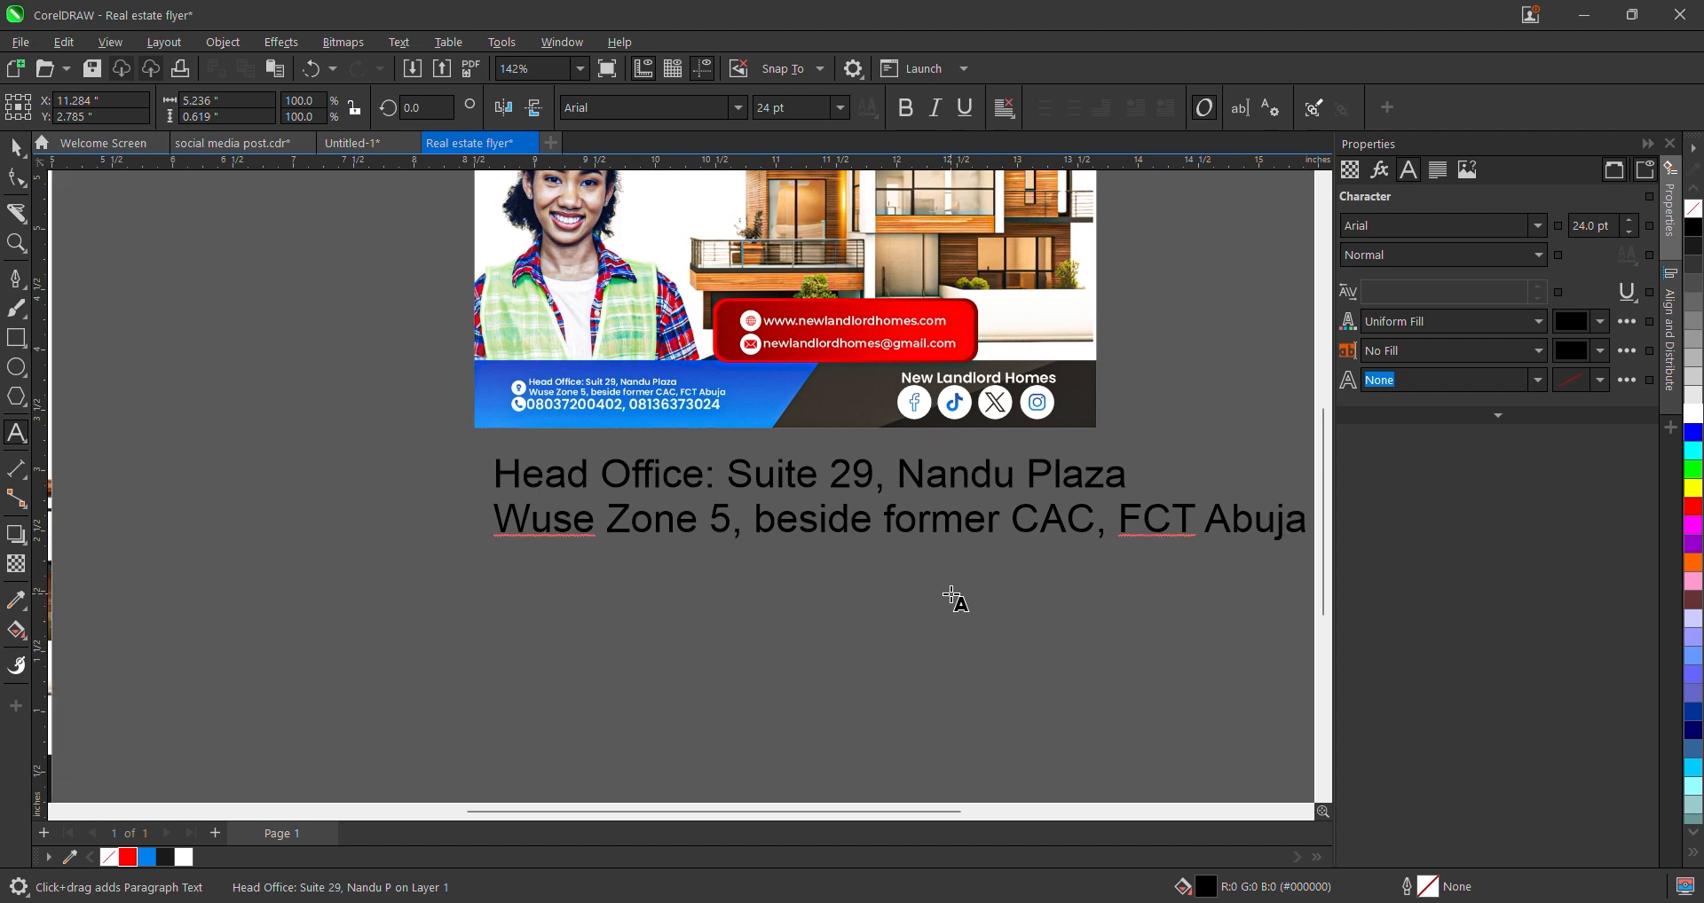
scroll(1003, 555, down, 2)
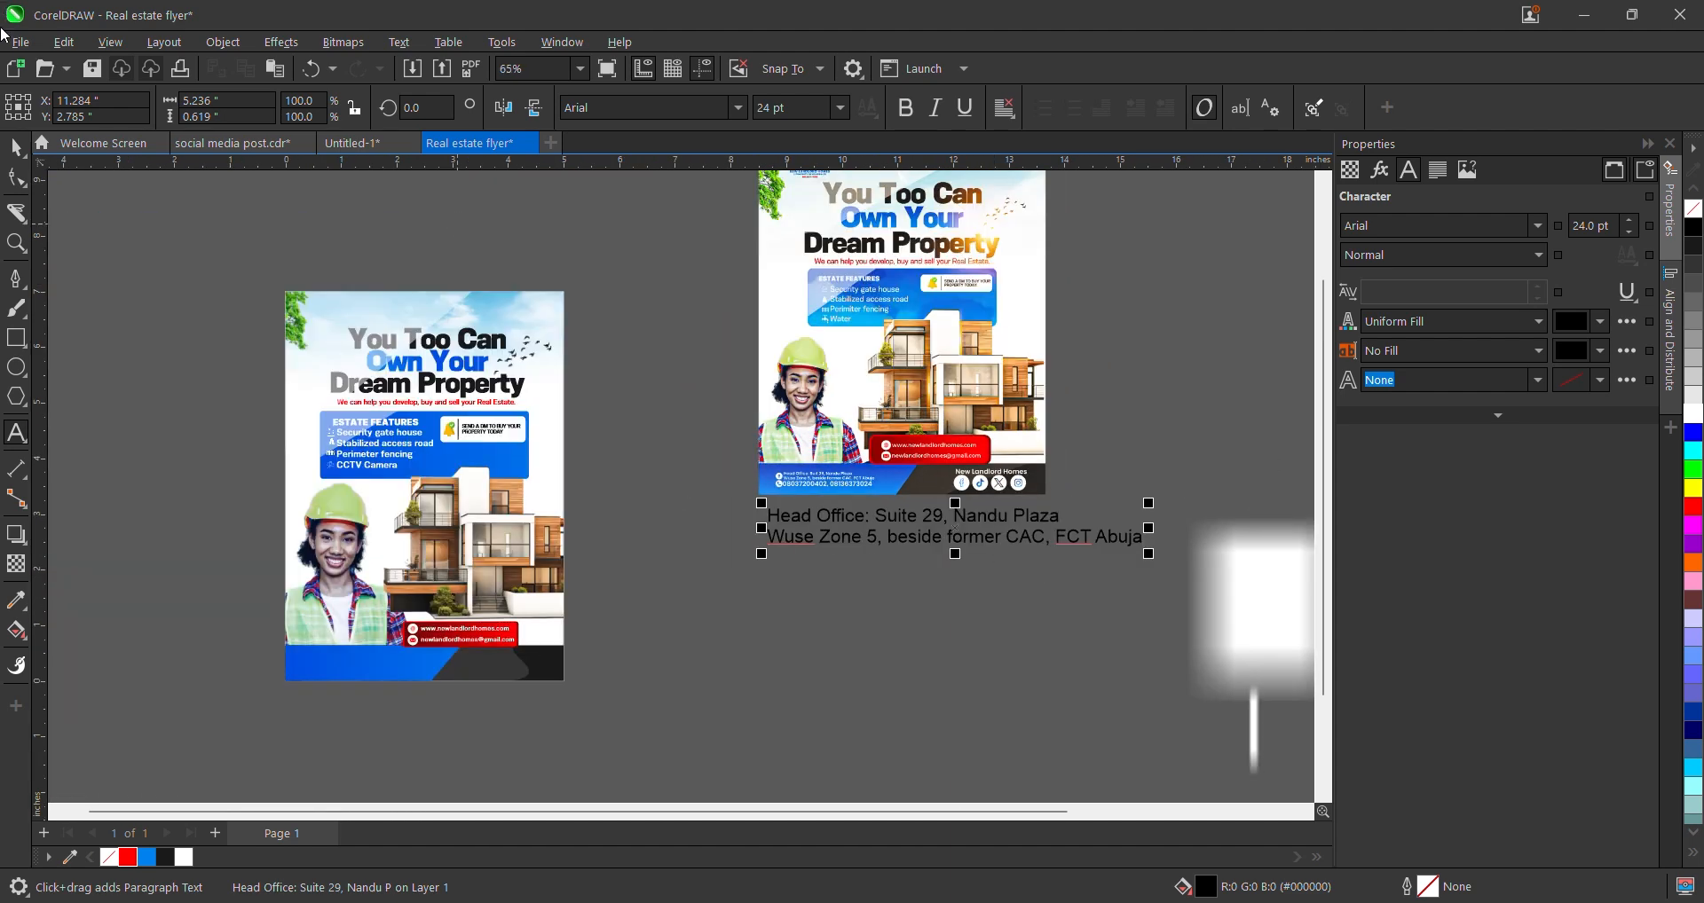
- Move the address text beneath the left flyer and colour it white
click(16, 147)
scroll(965, 497, down, 1)
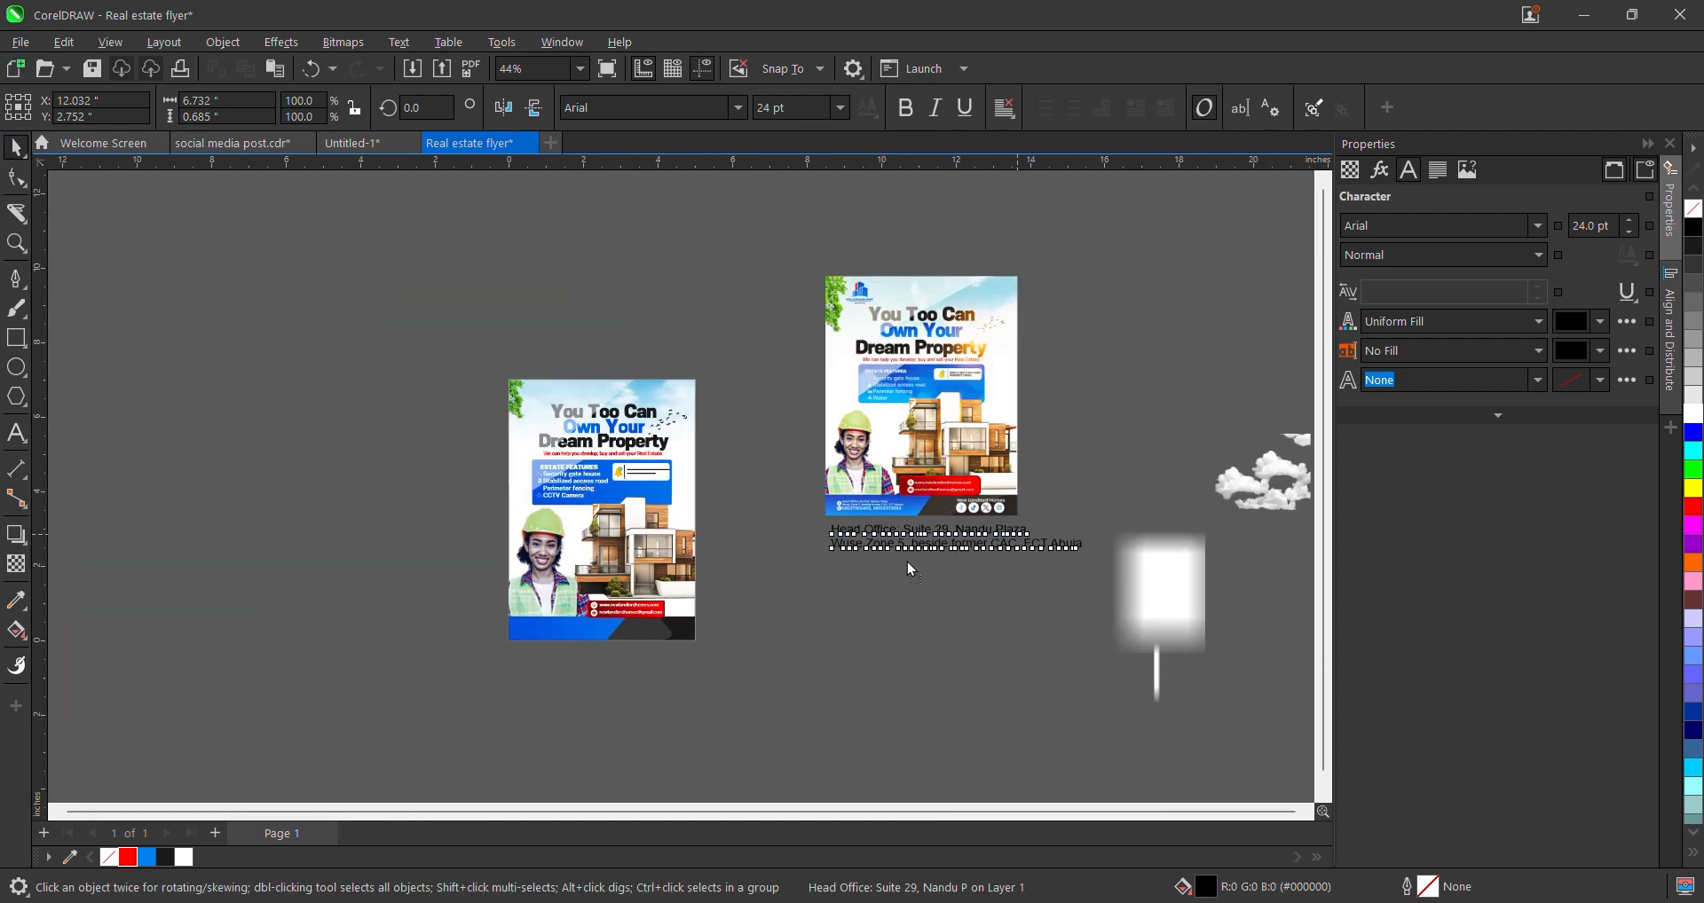
drag(1020, 533, 627, 643)
click(1693, 414)
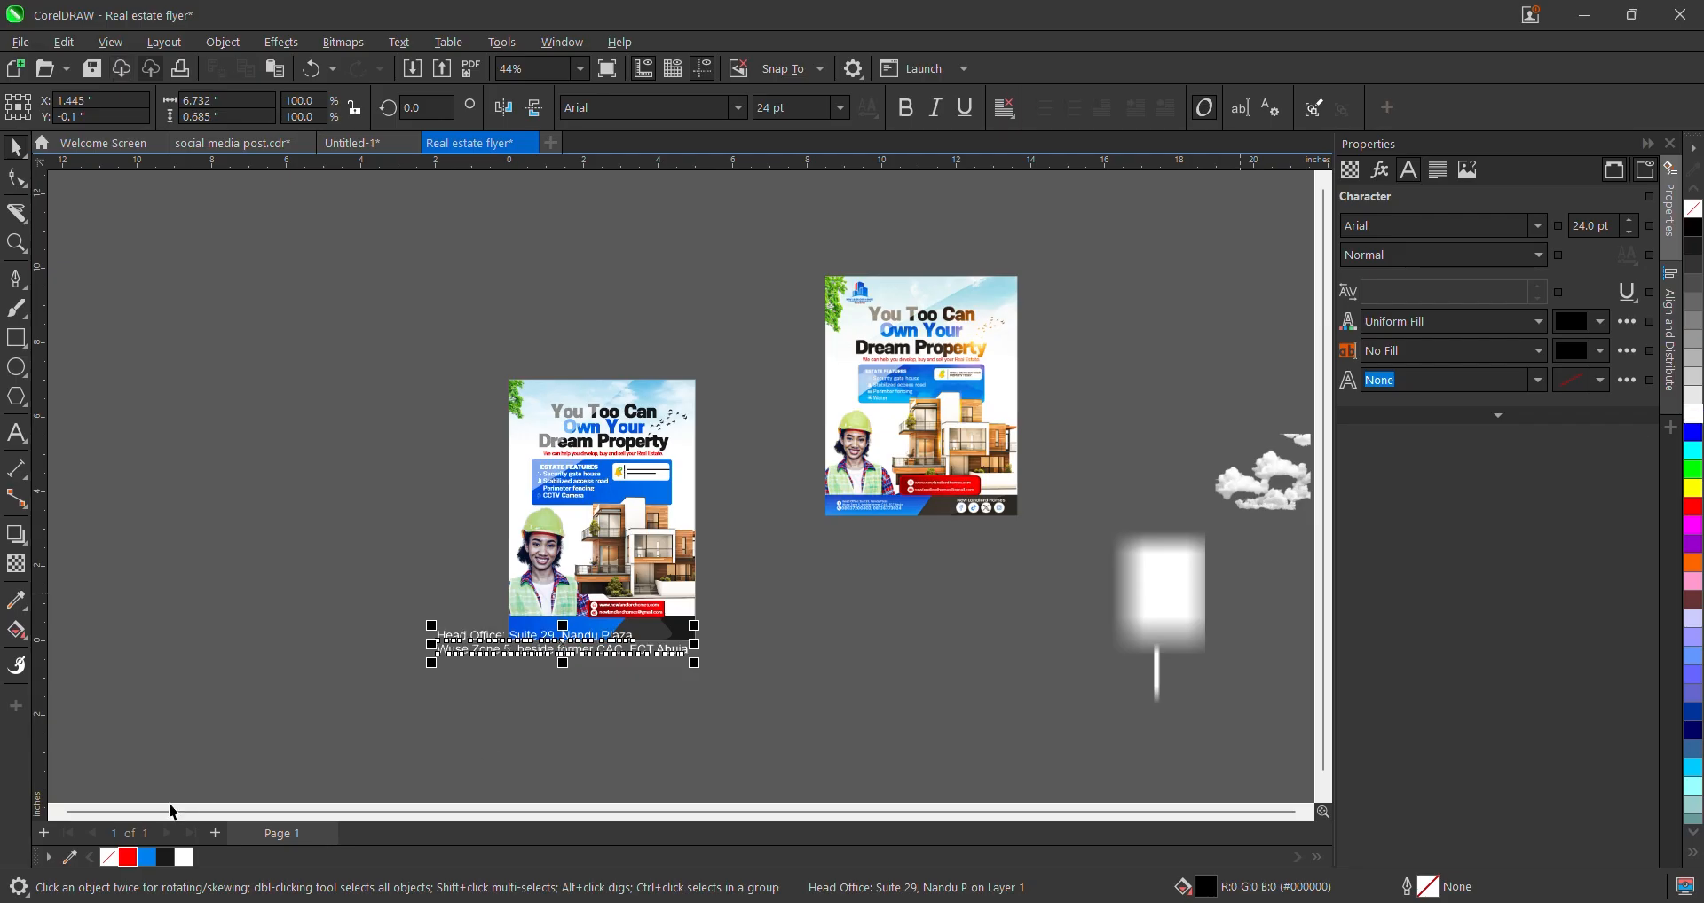
- Shrink the address to about 7.4 pt so it fits inside the blue band
scroll(494, 658, up, 2)
drag(618, 568, 921, 572)
scroll(899, 613, up, 1)
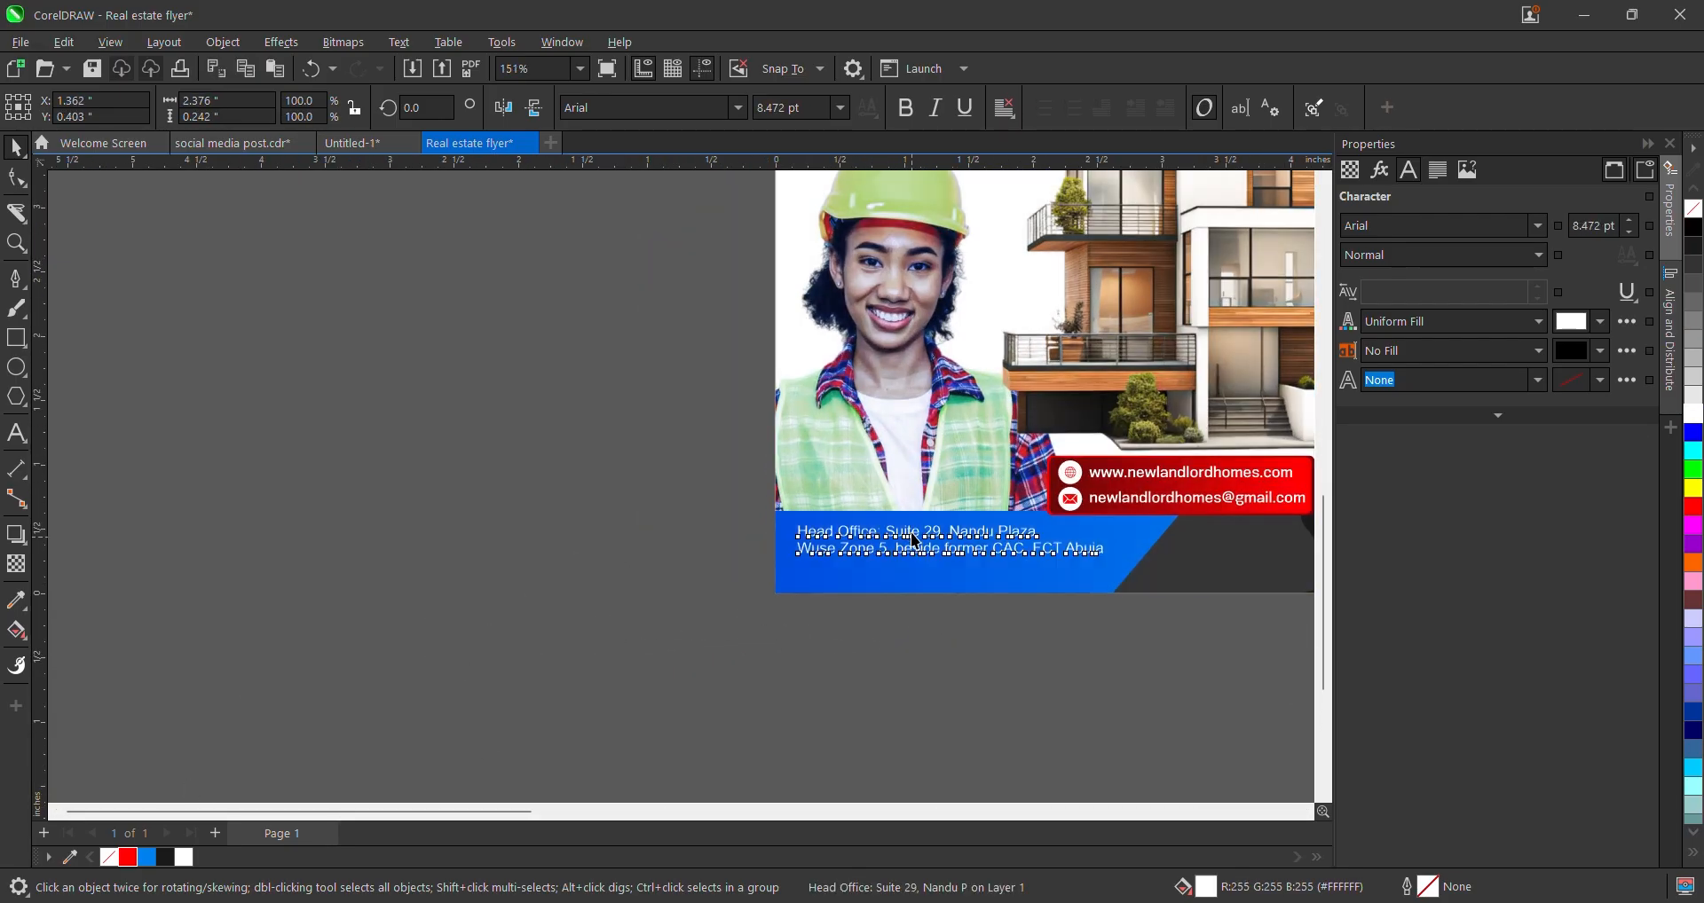
scroll(976, 595, up, 2)
click(1074, 561)
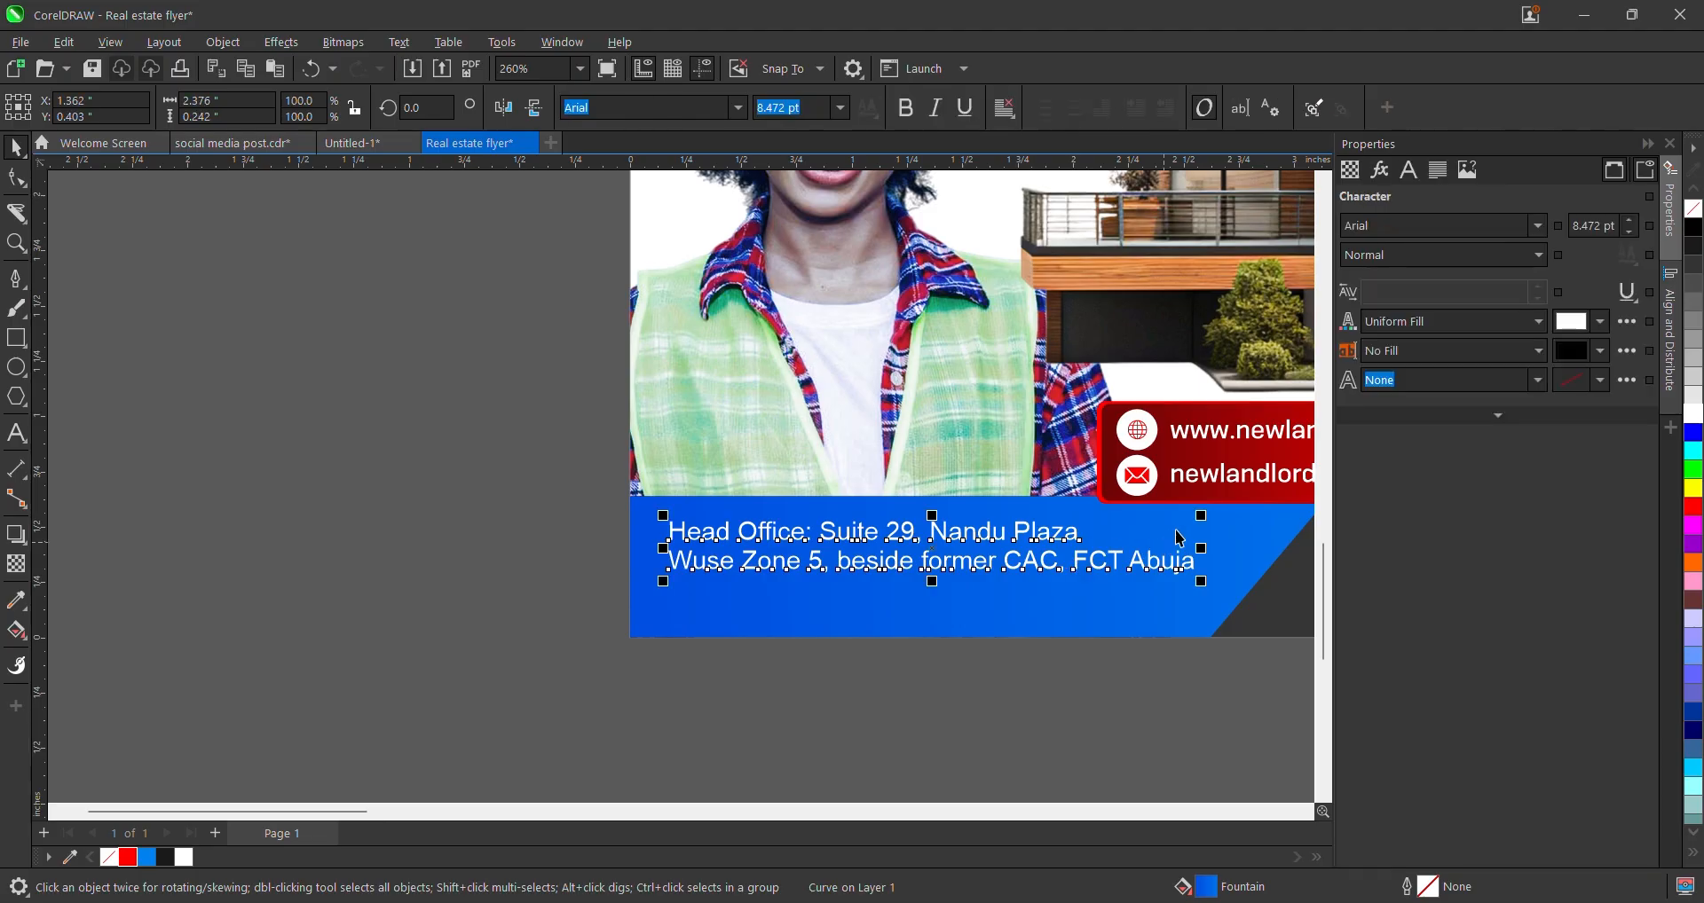
drag(1202, 516, 1171, 504)
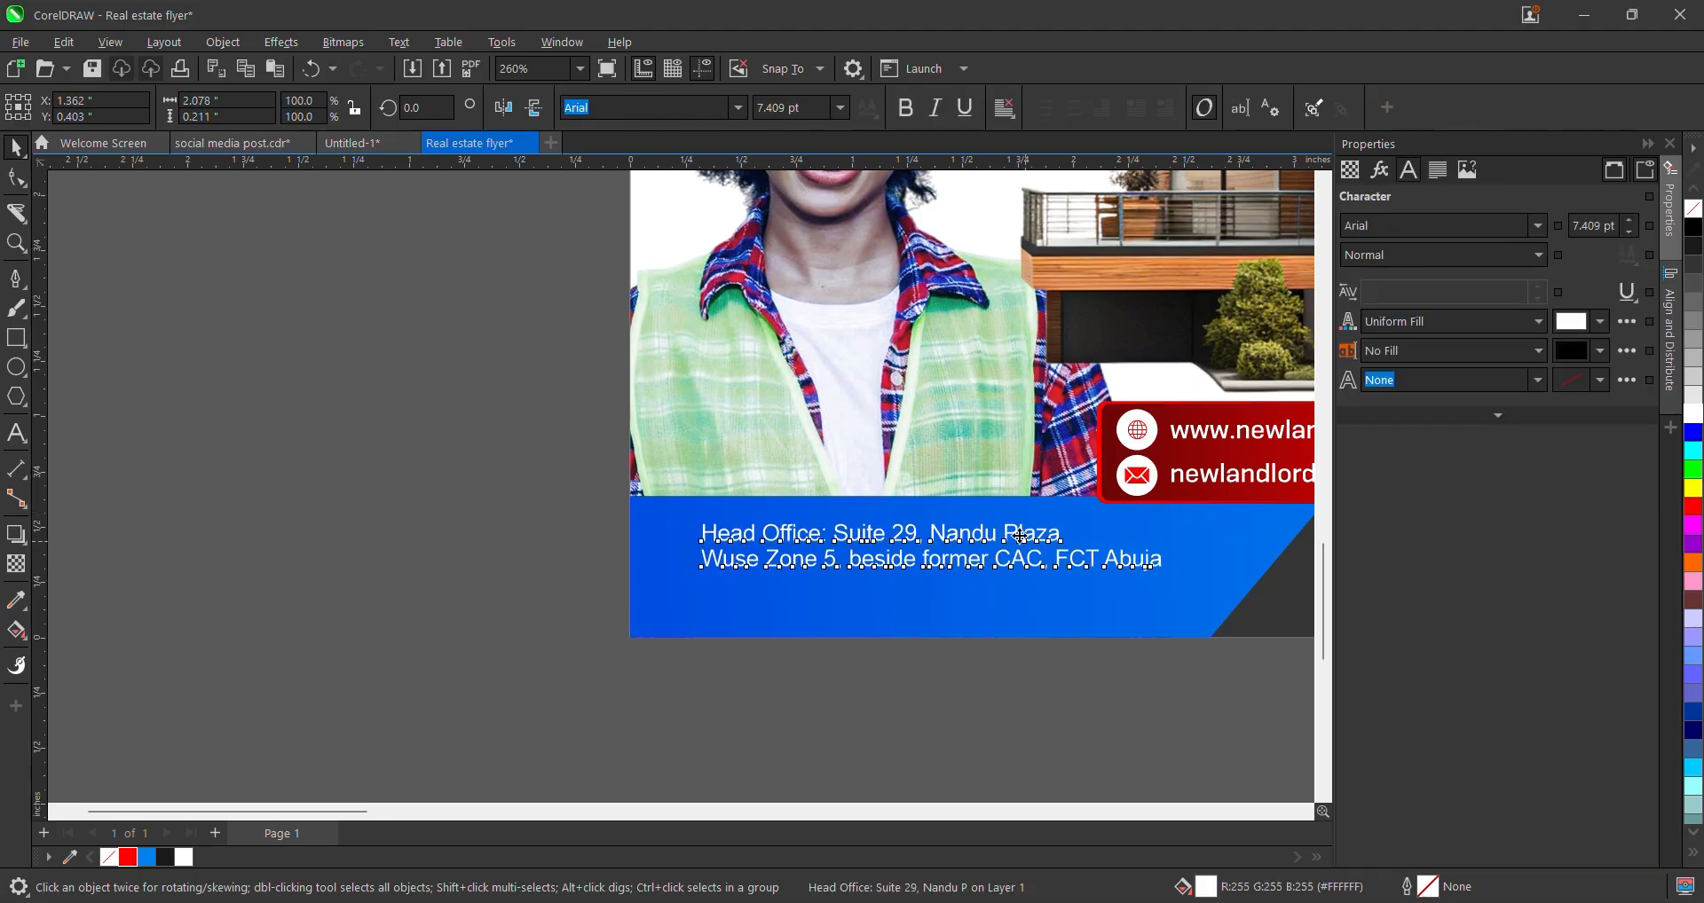
scroll(869, 549, up, 2)
click(780, 515)
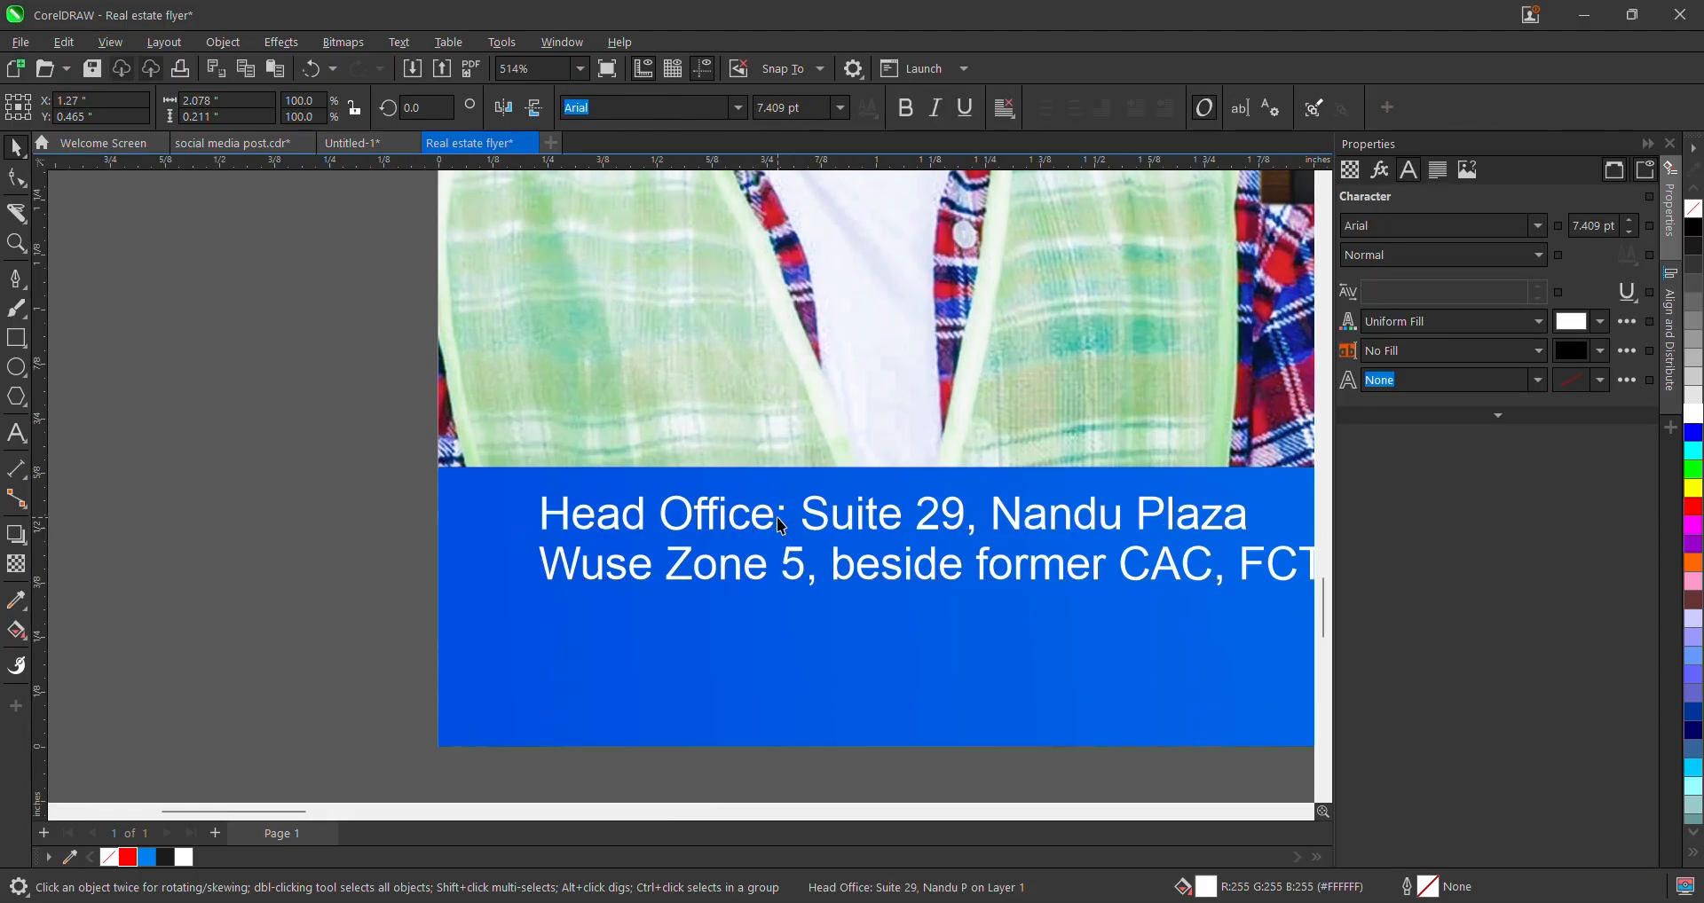
- Set the 'Head Office:' label in a heavy Konsens extrabold font
double_click(780, 510)
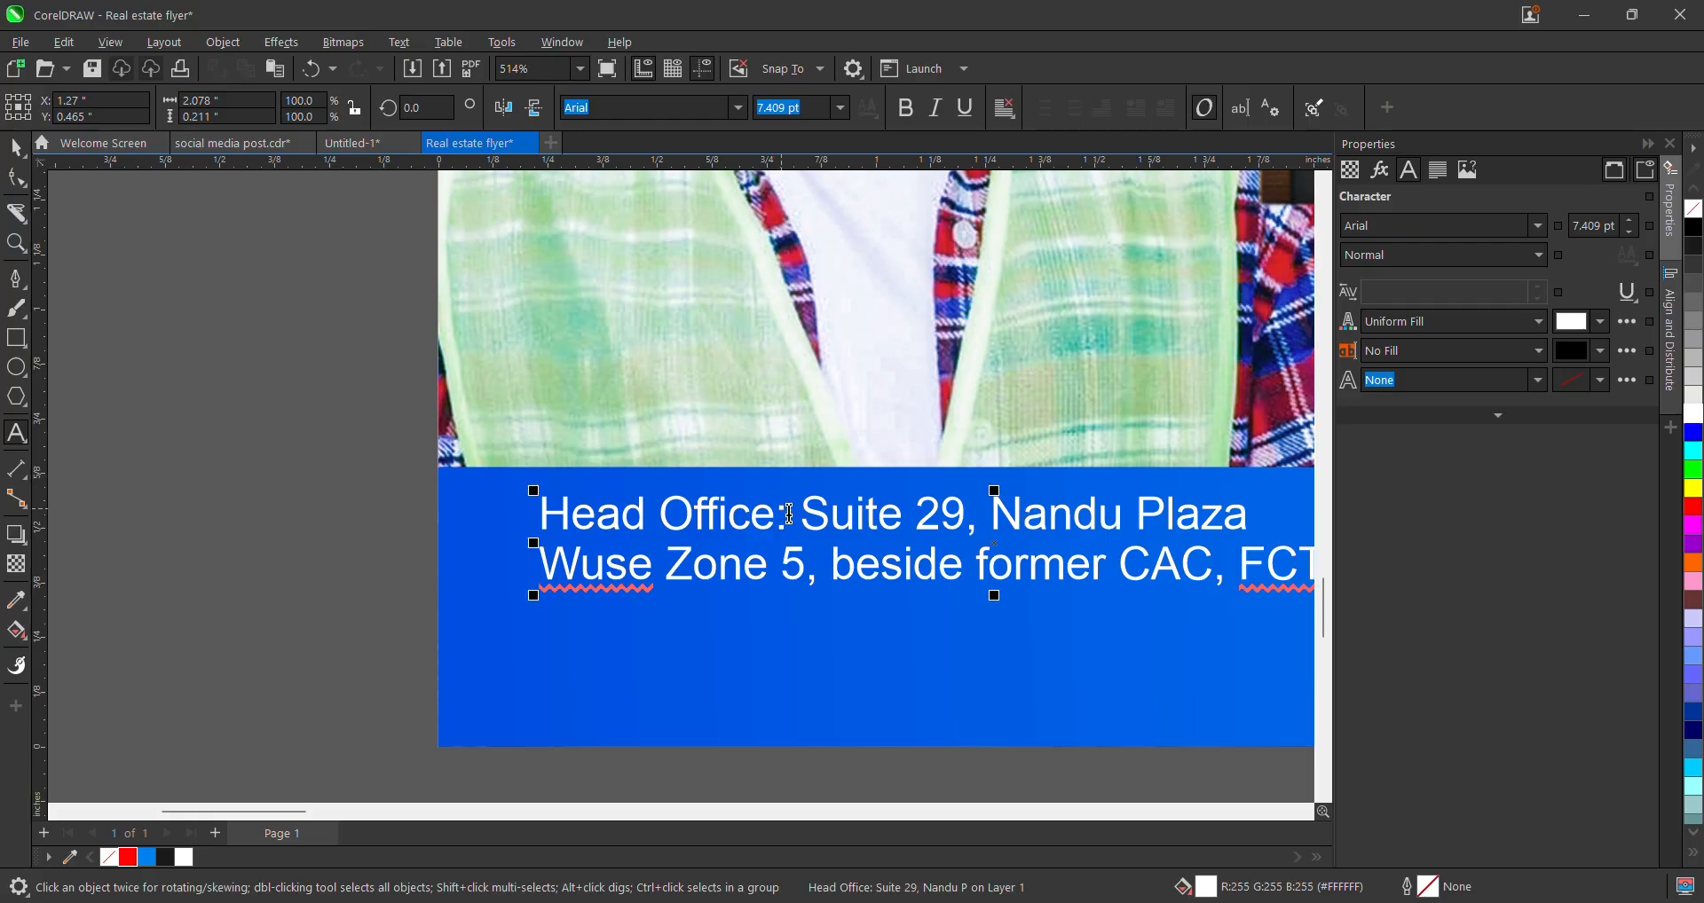
drag(788, 513, 531, 514)
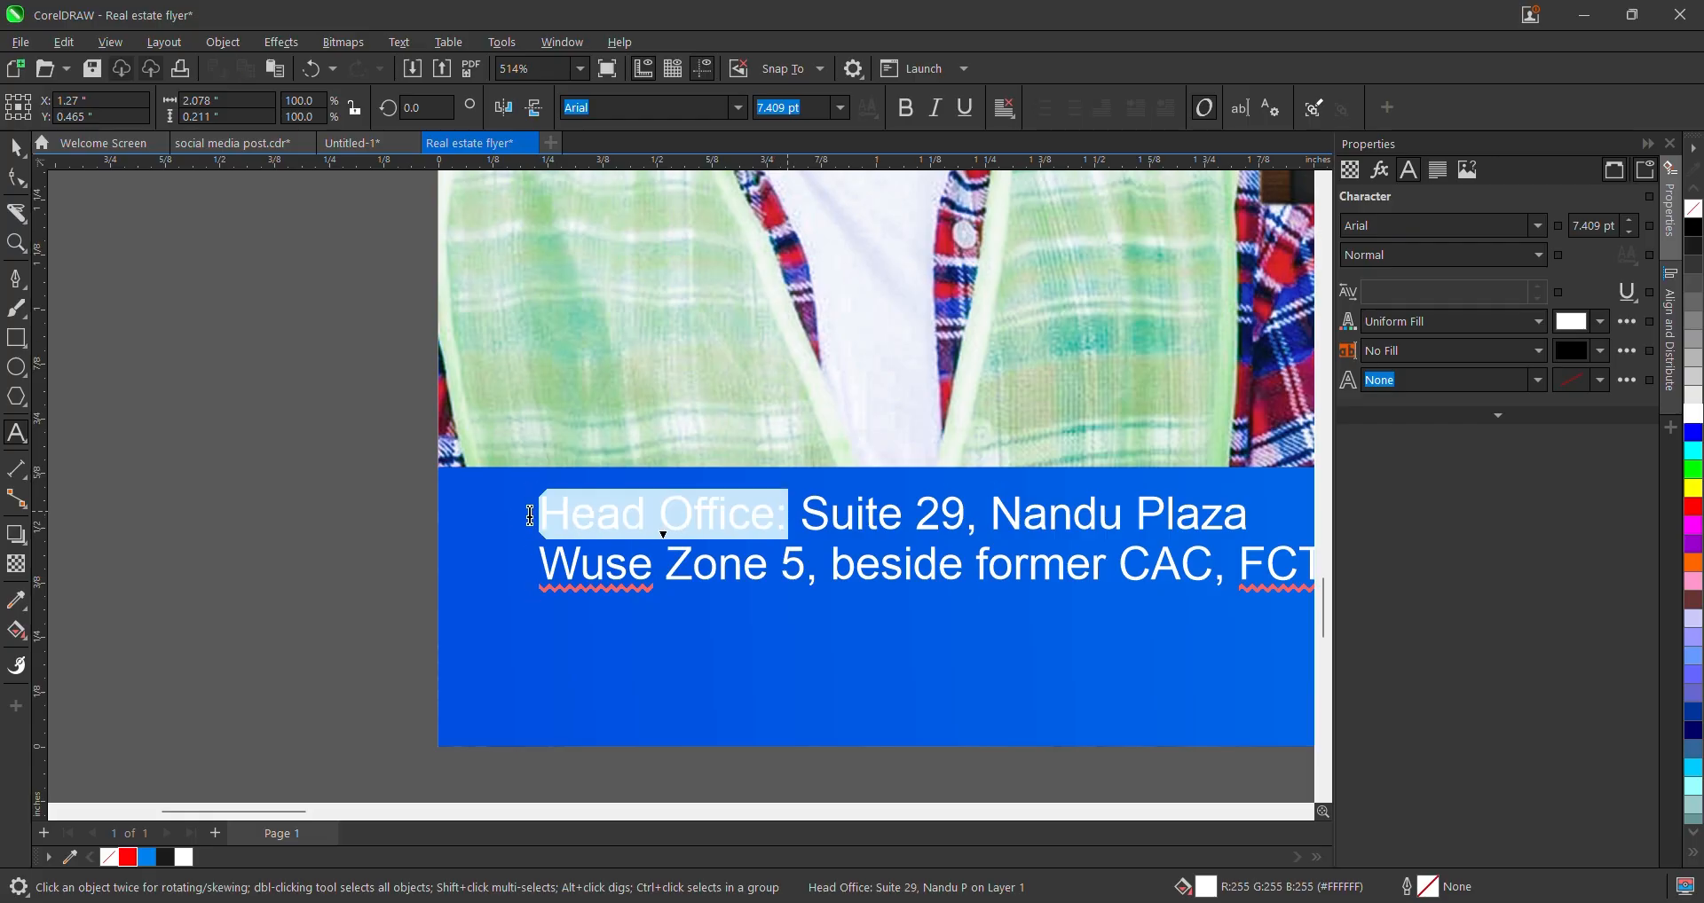
click(739, 108)
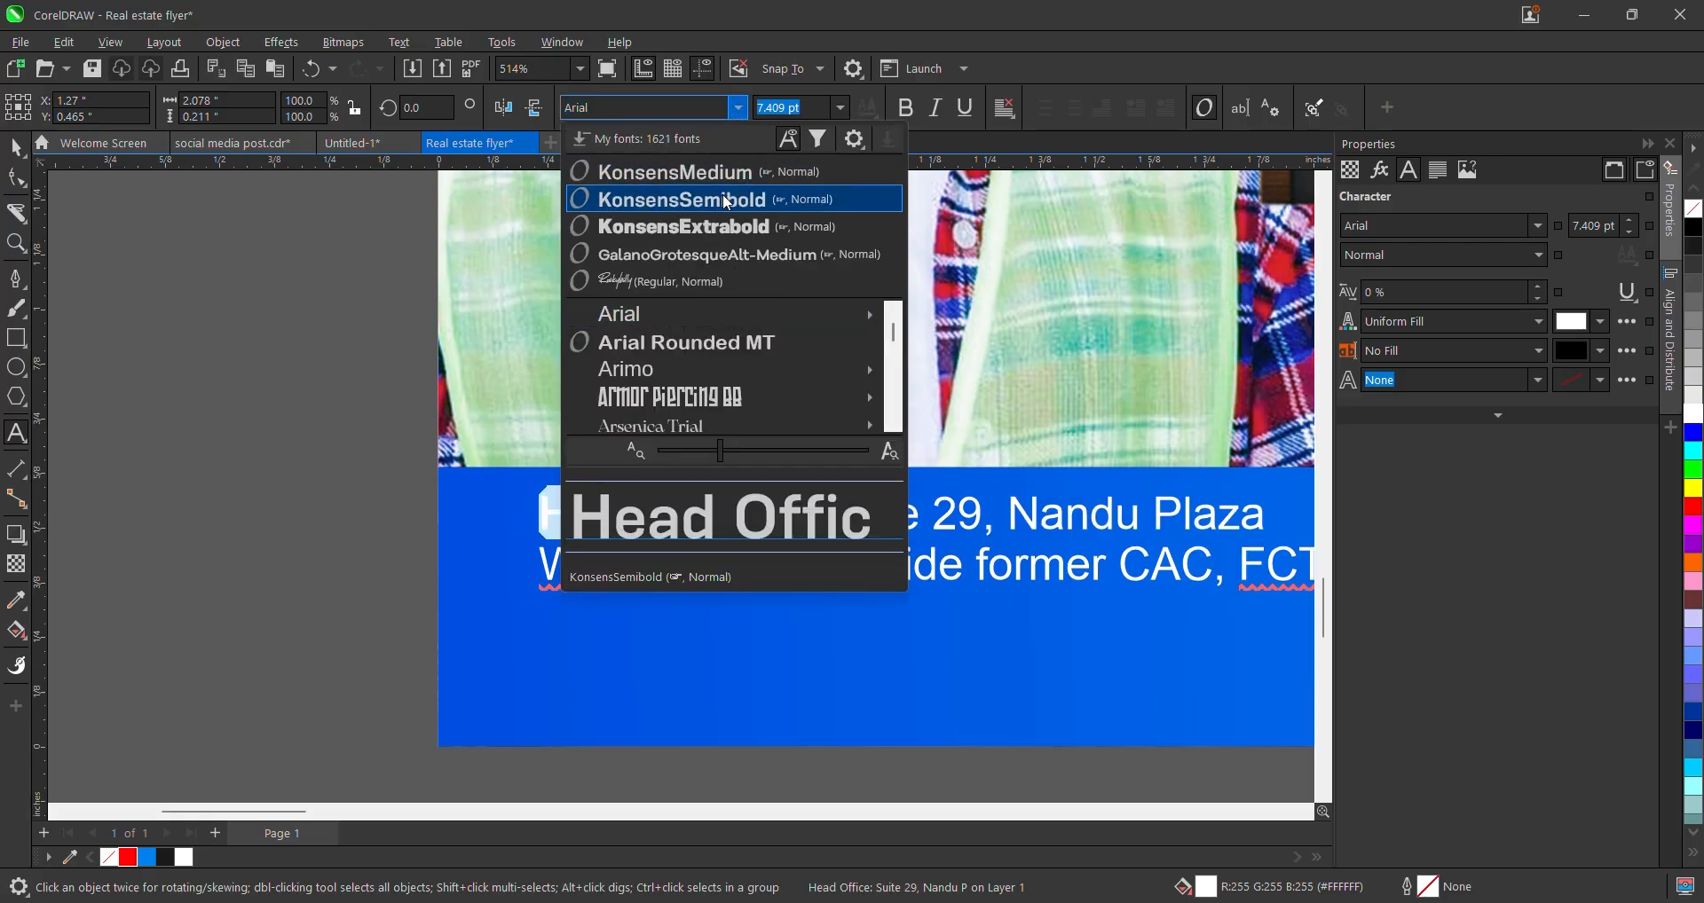
click(747, 324)
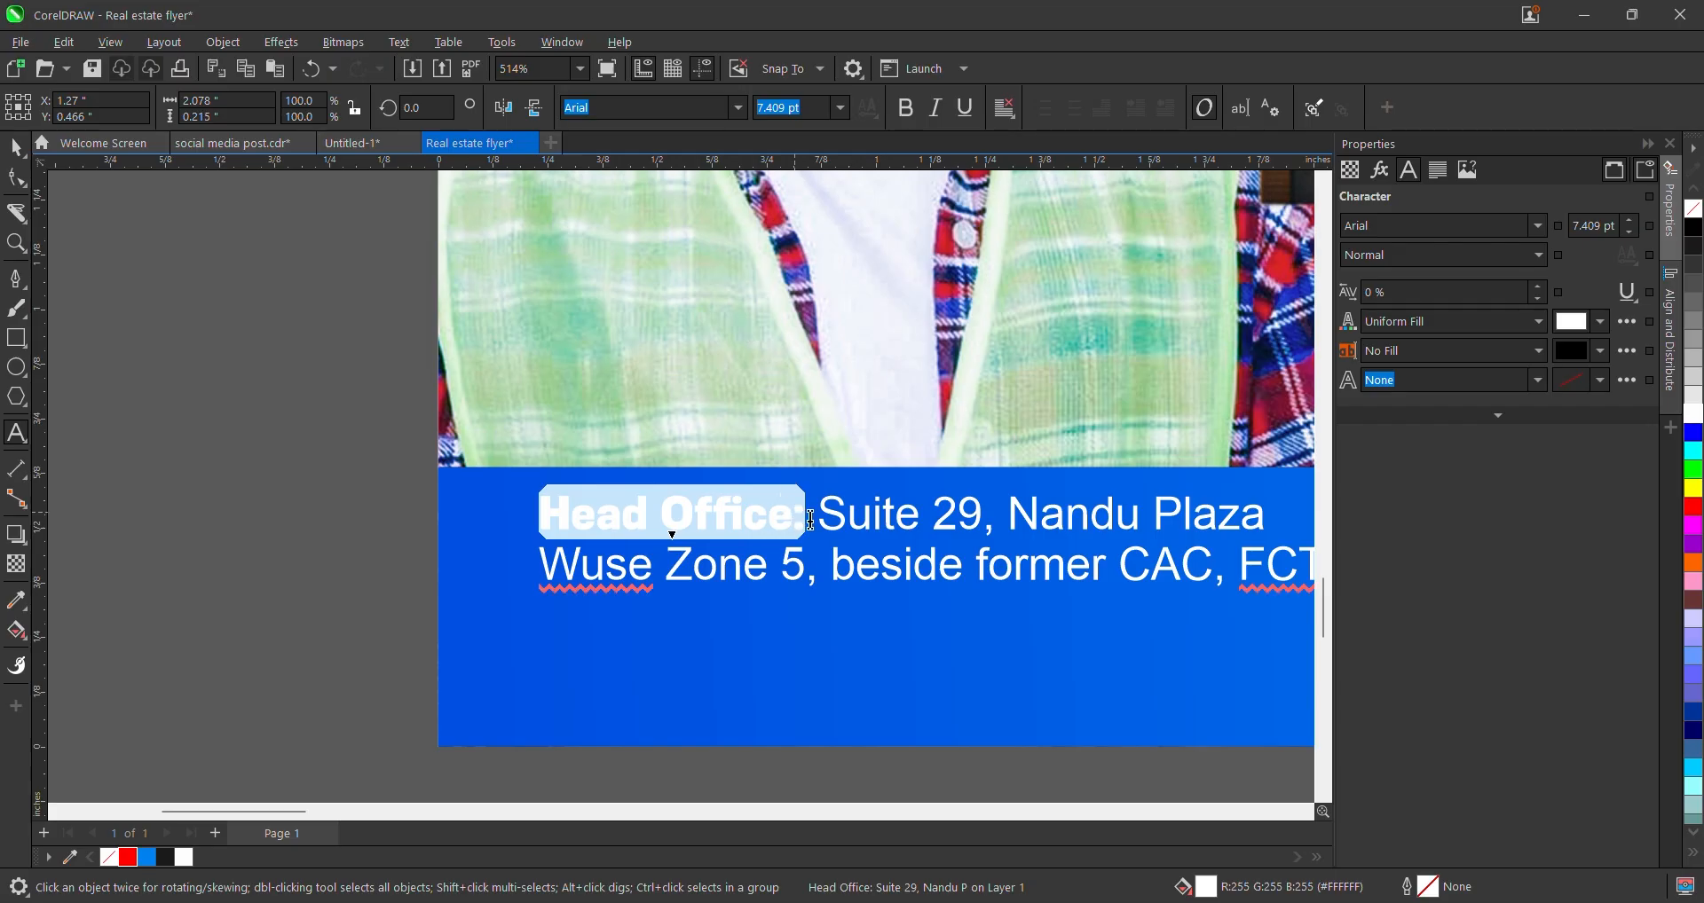
- Apply KonsensSemibold to the rest of the address, then drag the text frame downward
drag(812, 513, 1243, 566)
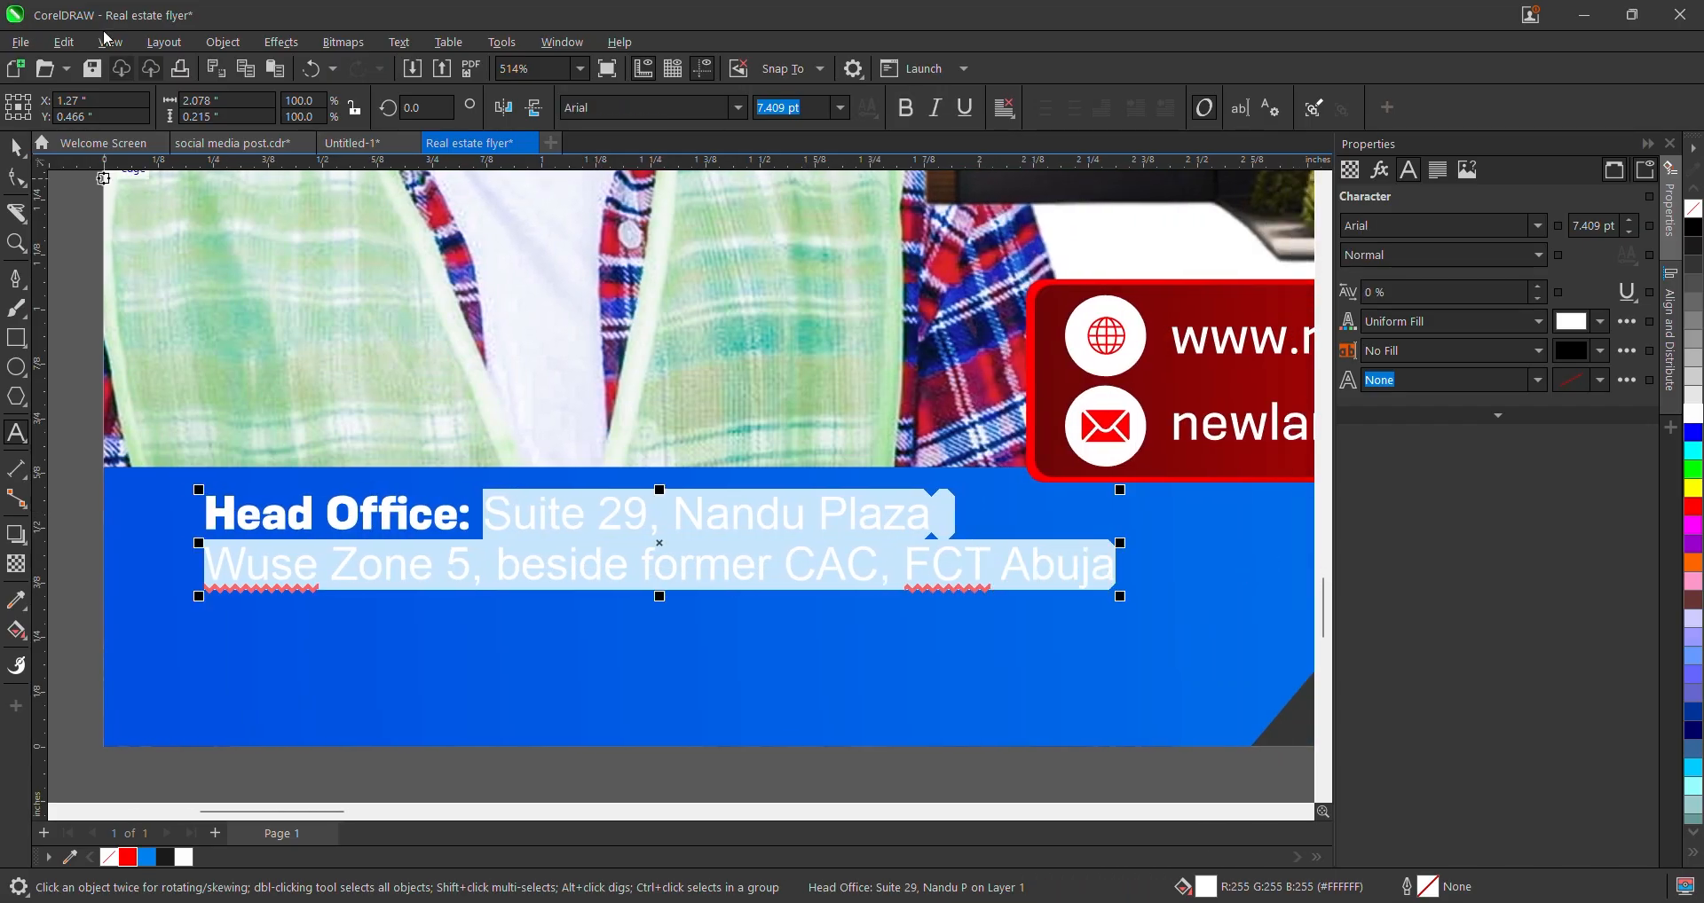
click(738, 108)
click(684, 227)
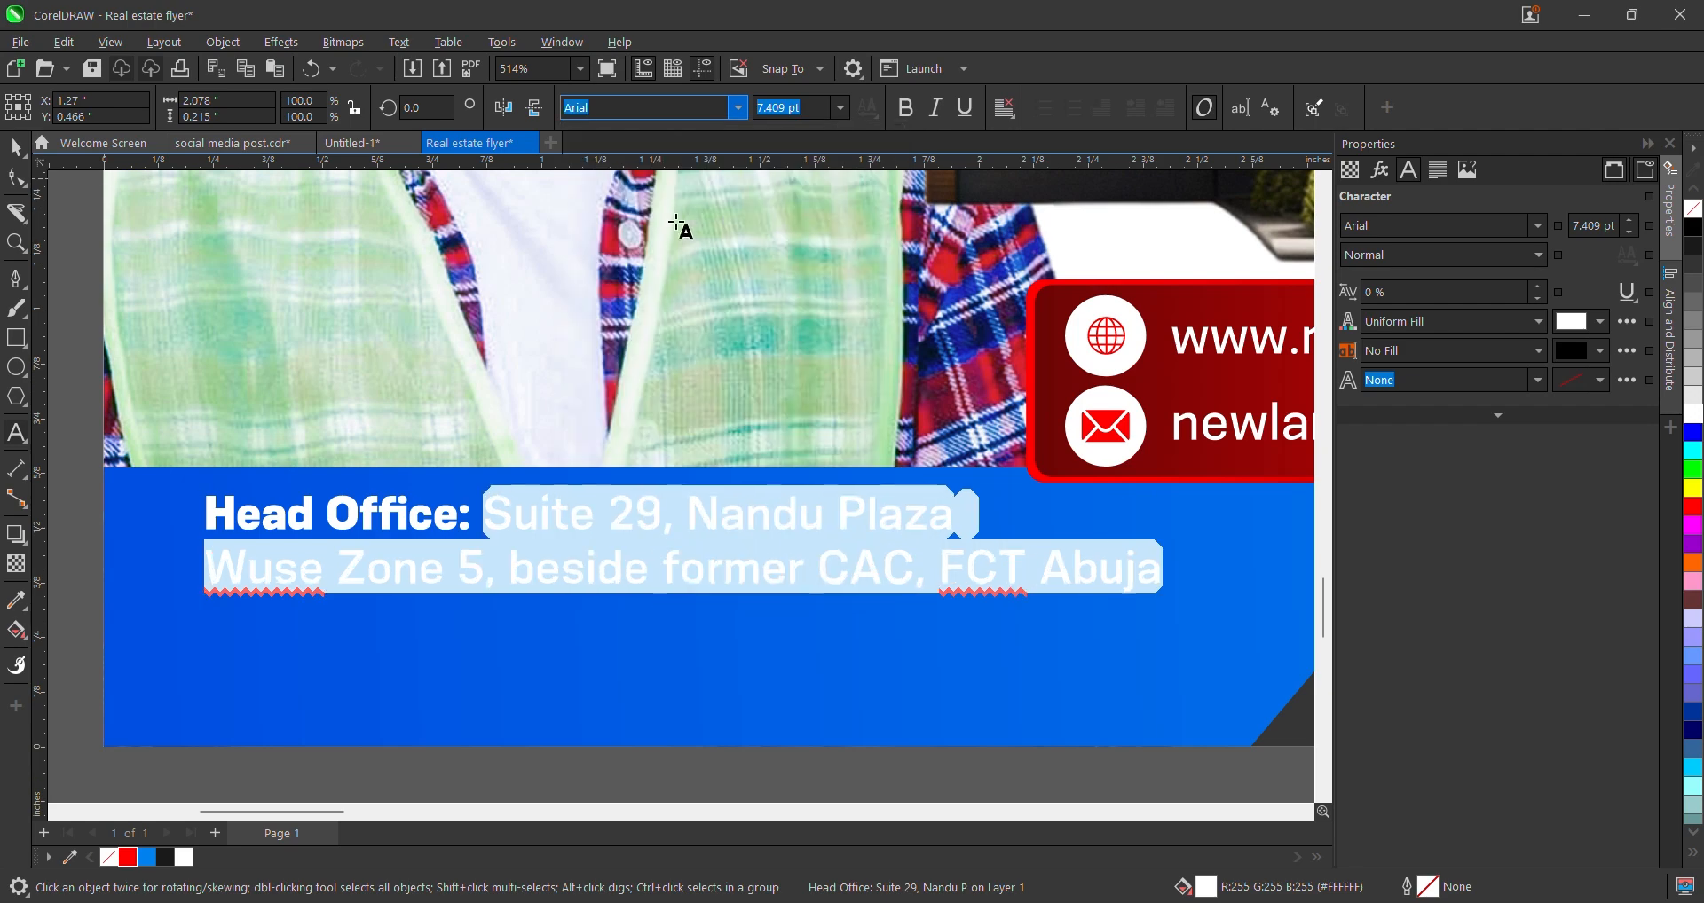
click(12, 149)
scroll(968, 508, down, 3)
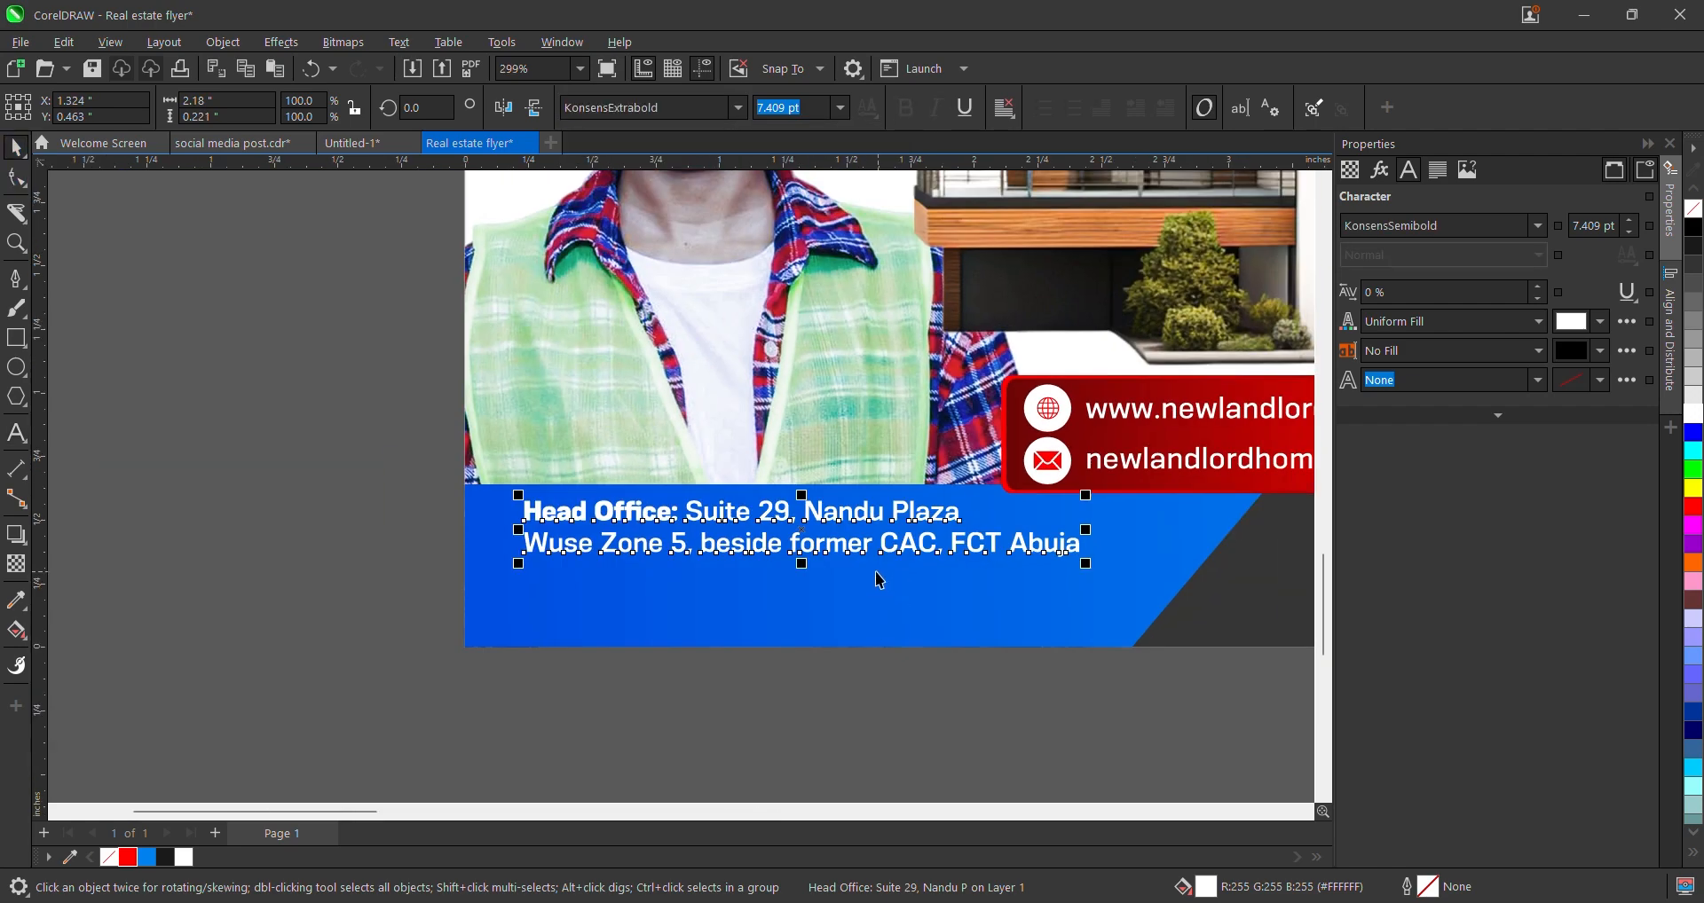
drag(867, 547, 865, 603)
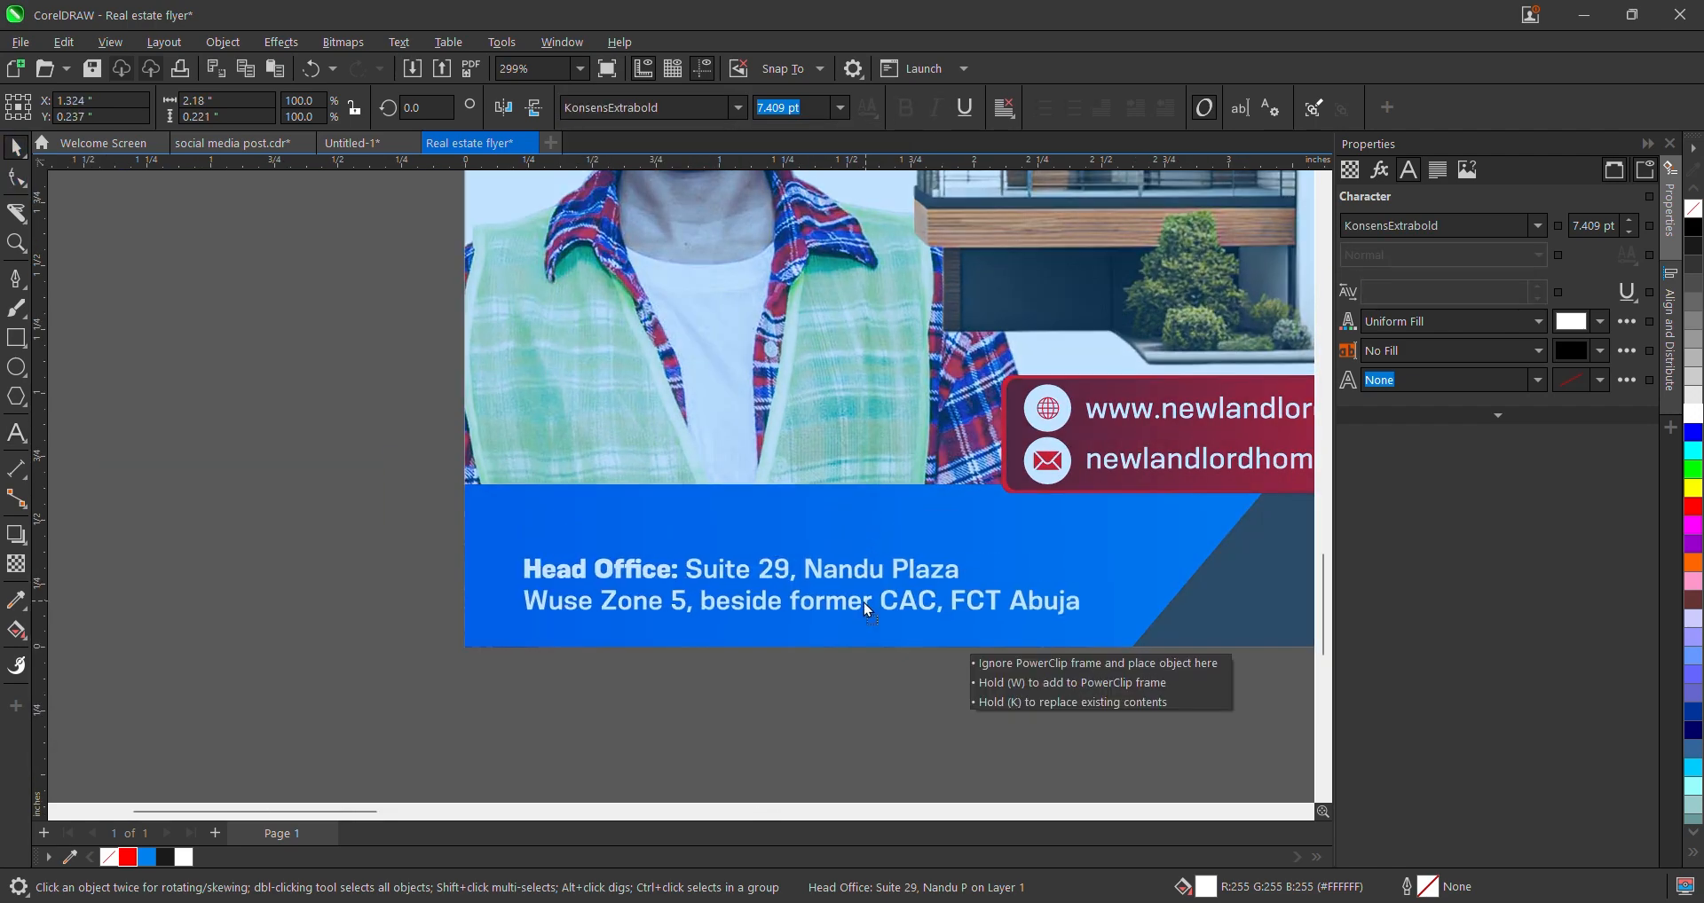
- Duplicate the address, move the copy off the flyer, and clear its text for the phone numbers
right_click(864, 603)
scroll(645, 535, down, 3)
scroll(645, 535, down, 3)
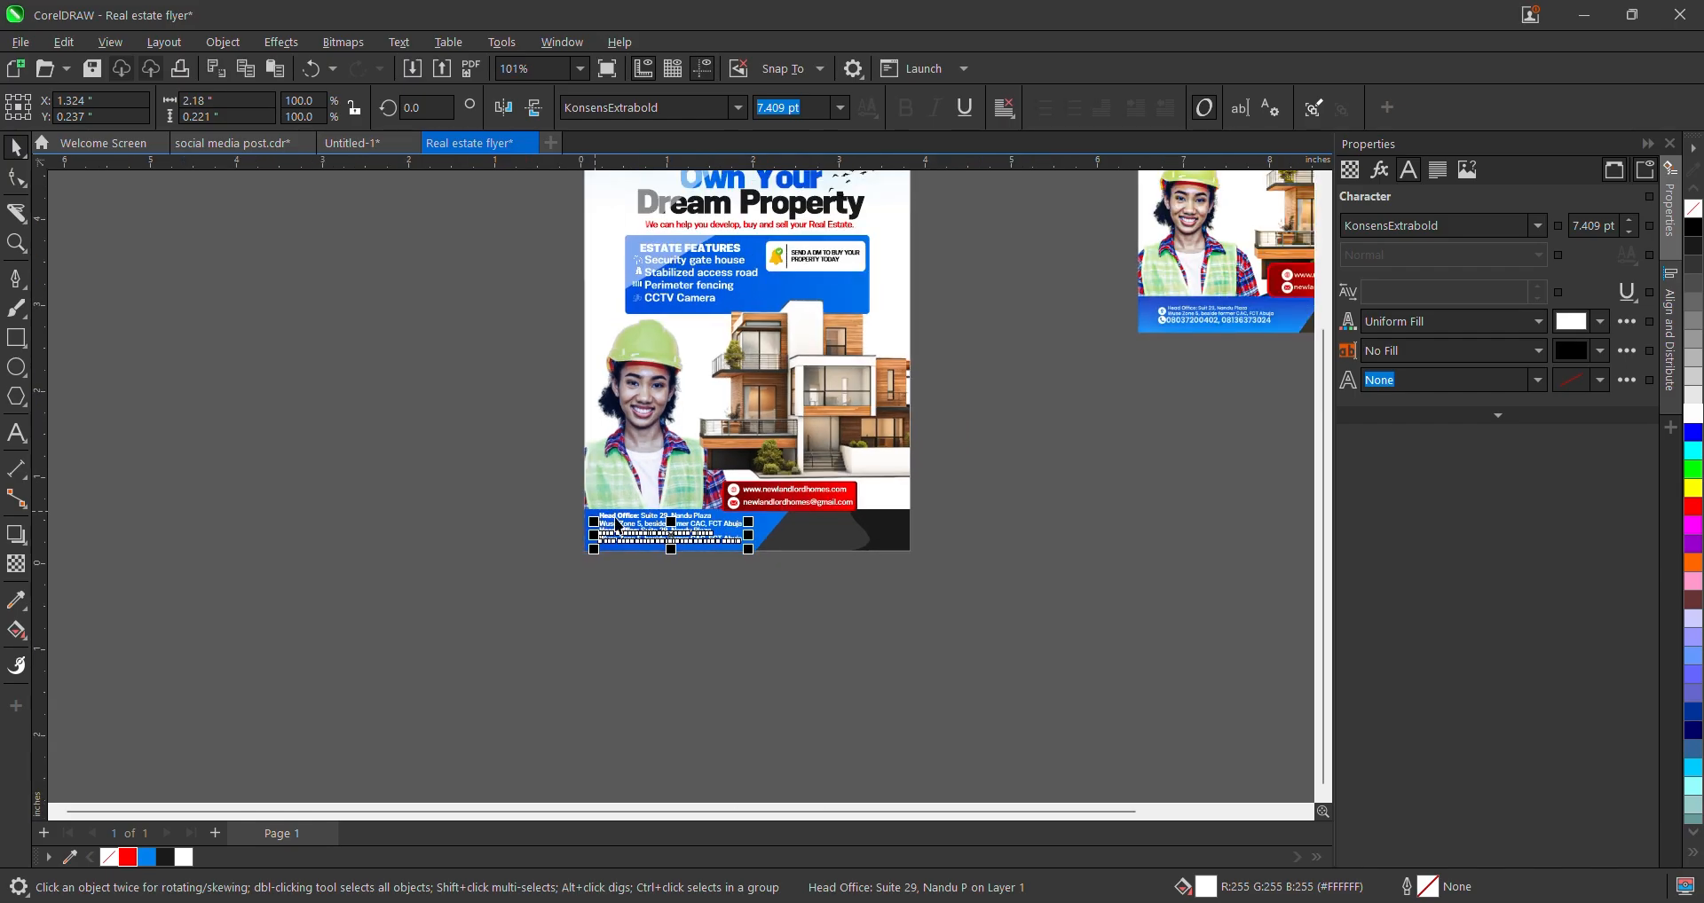
drag(684, 528, 1082, 378)
scroll(1100, 439, up, 3)
double_click(1082, 380)
key(ctrl+a)
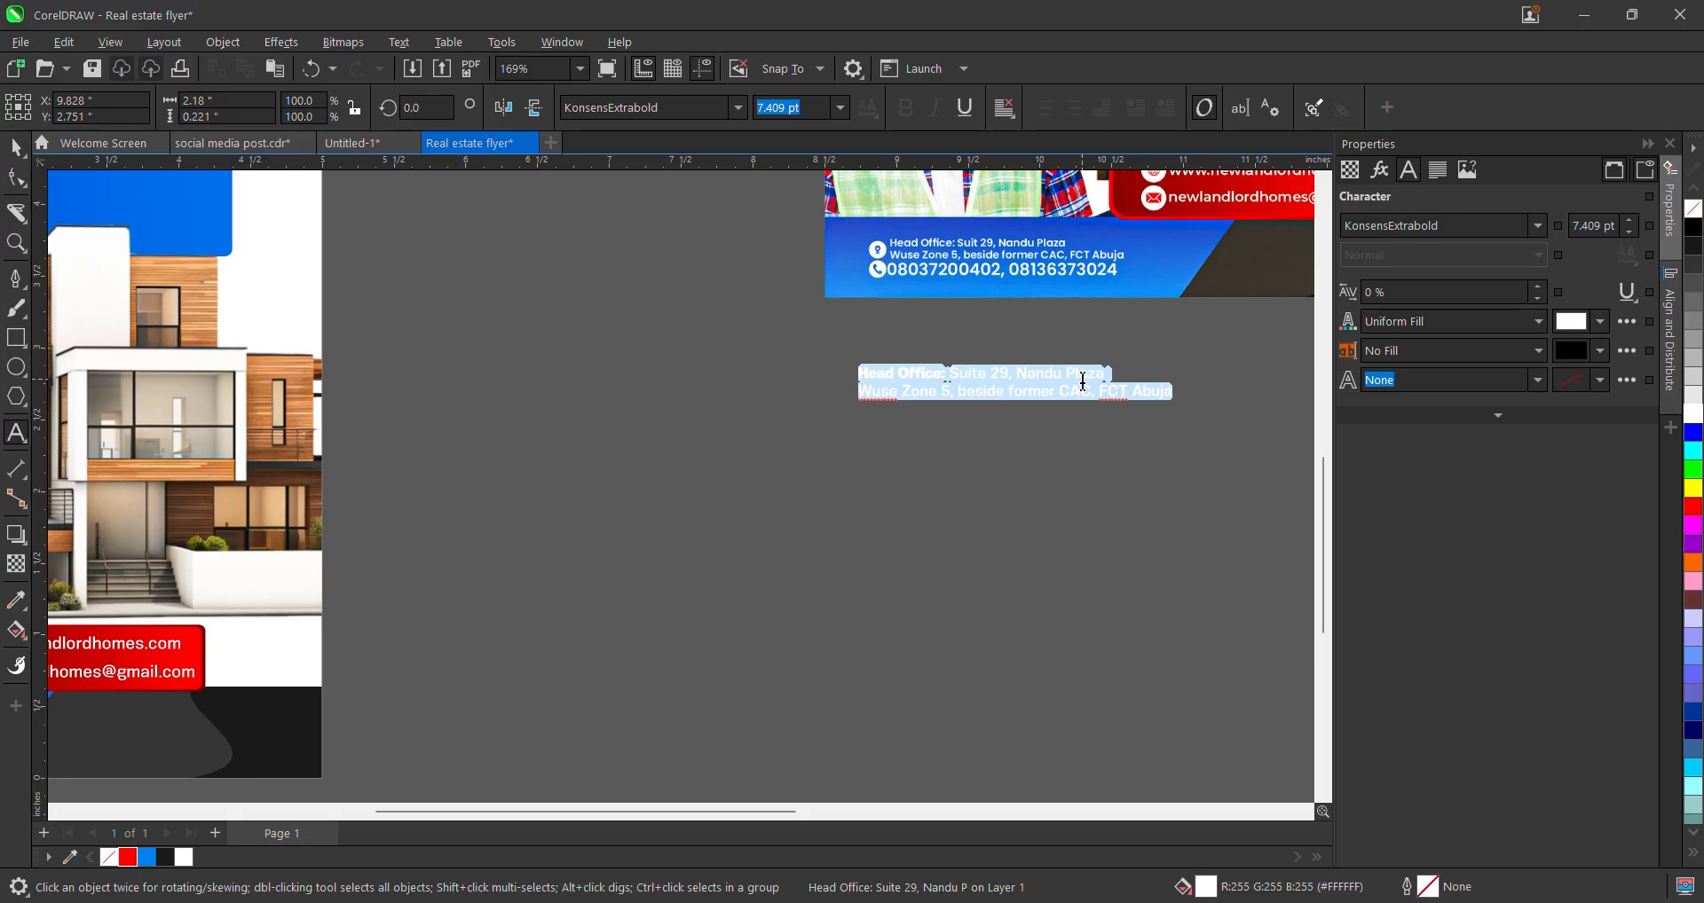
text(Wo)
key(BackSpace)
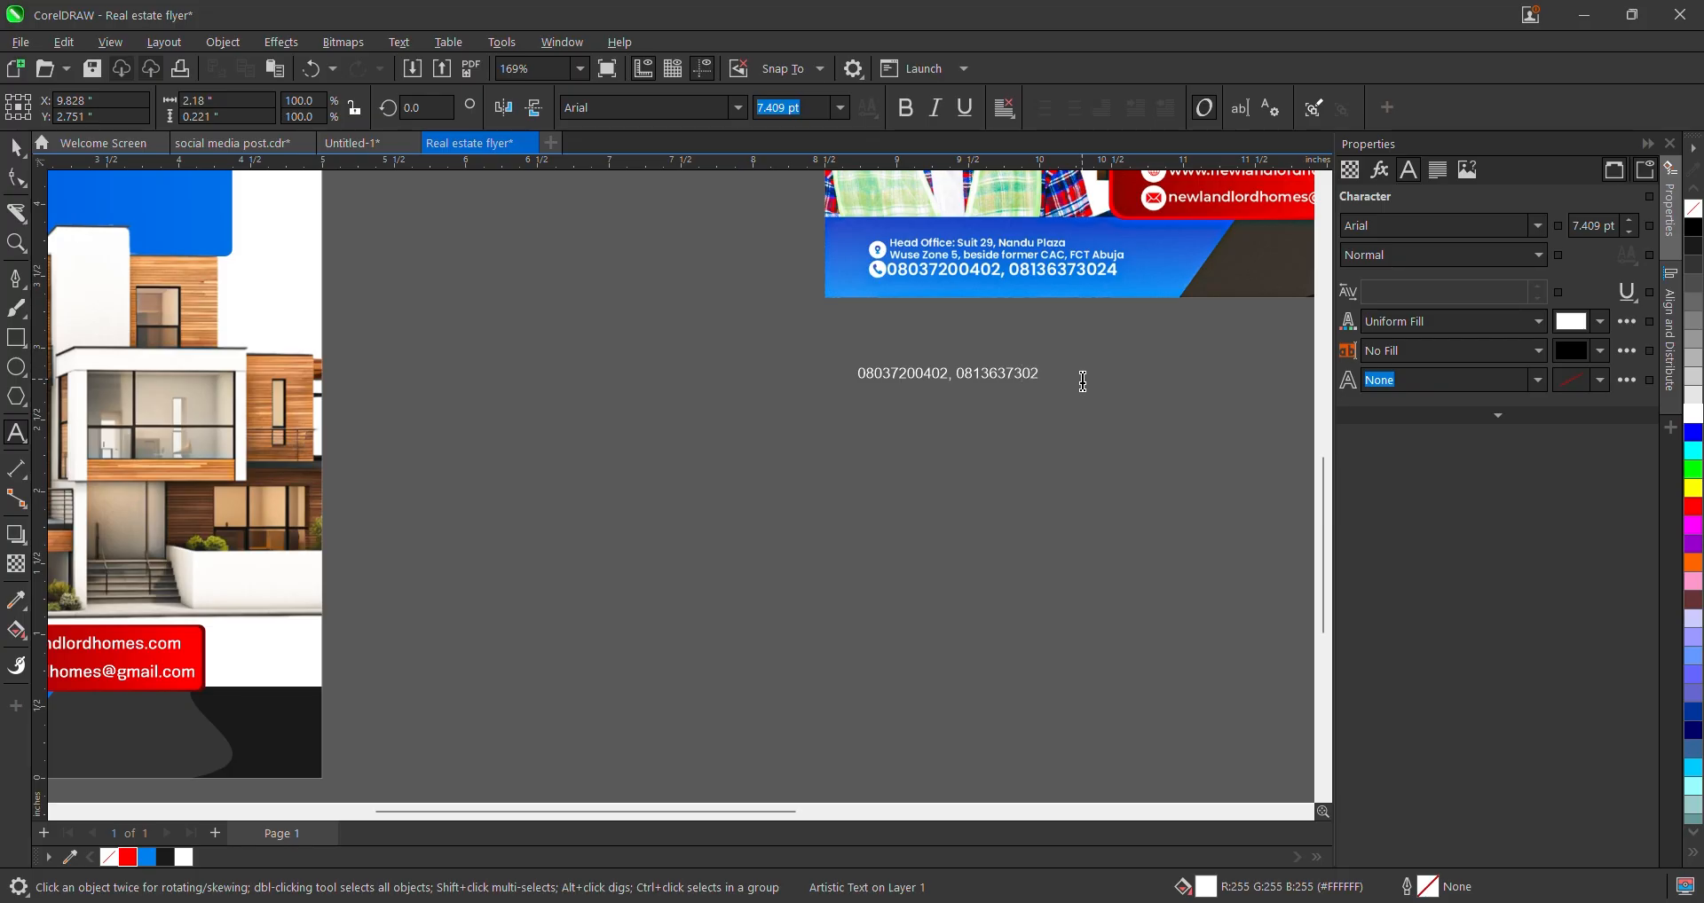
scroll(1084, 382, down, 1)
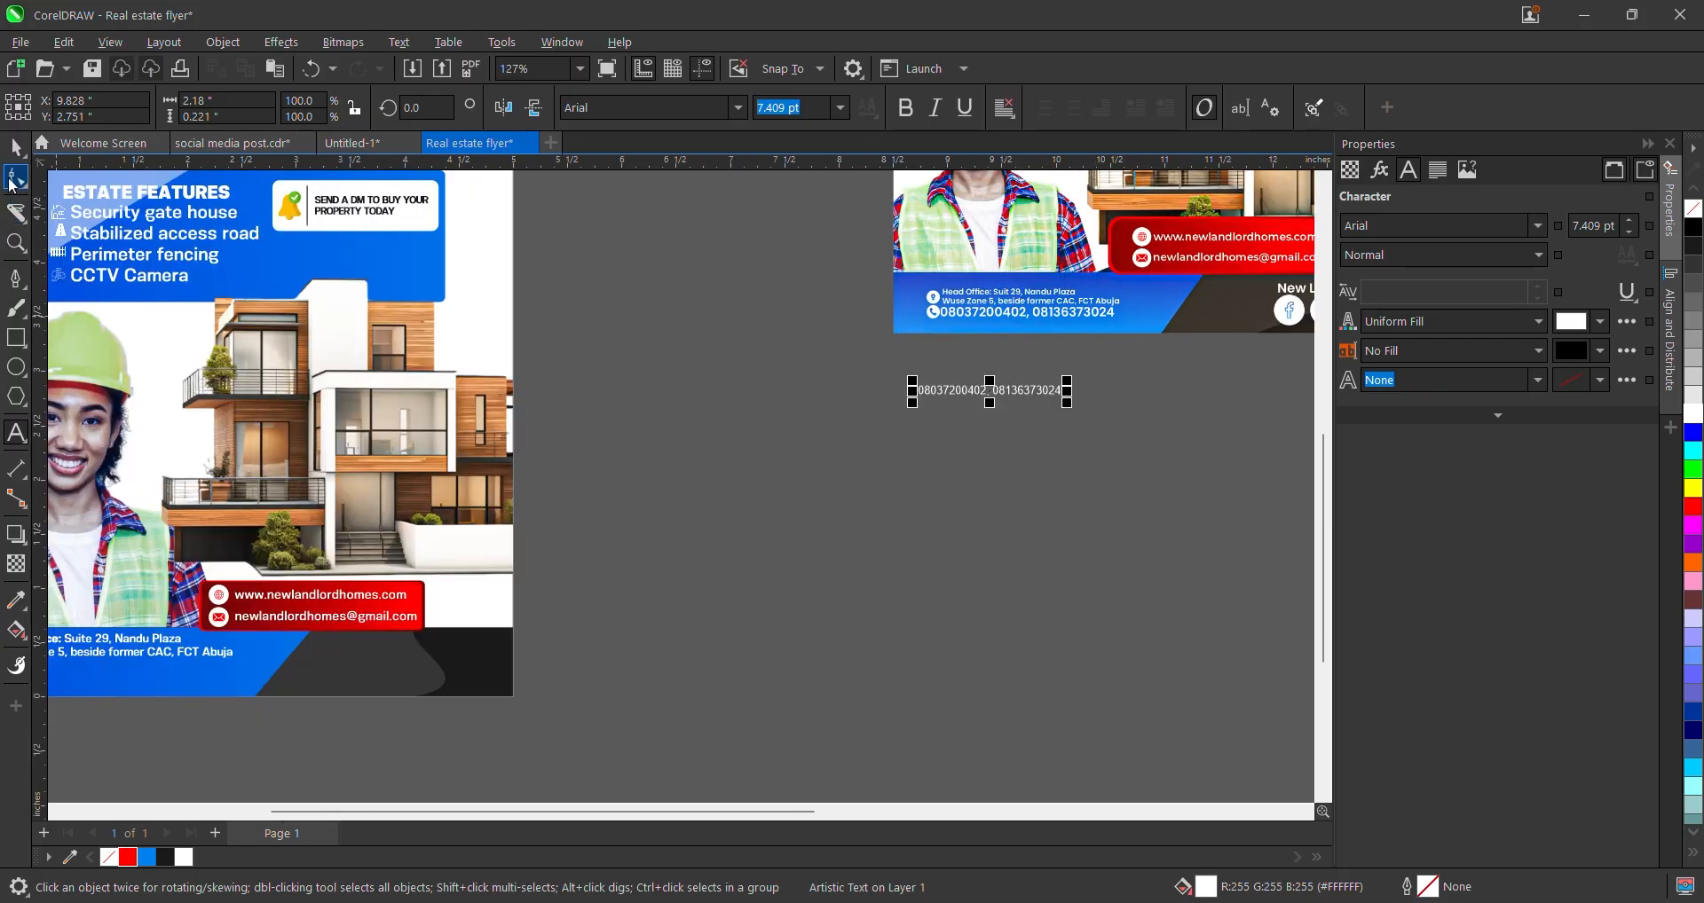
scroll(1229, 375, down, 2)
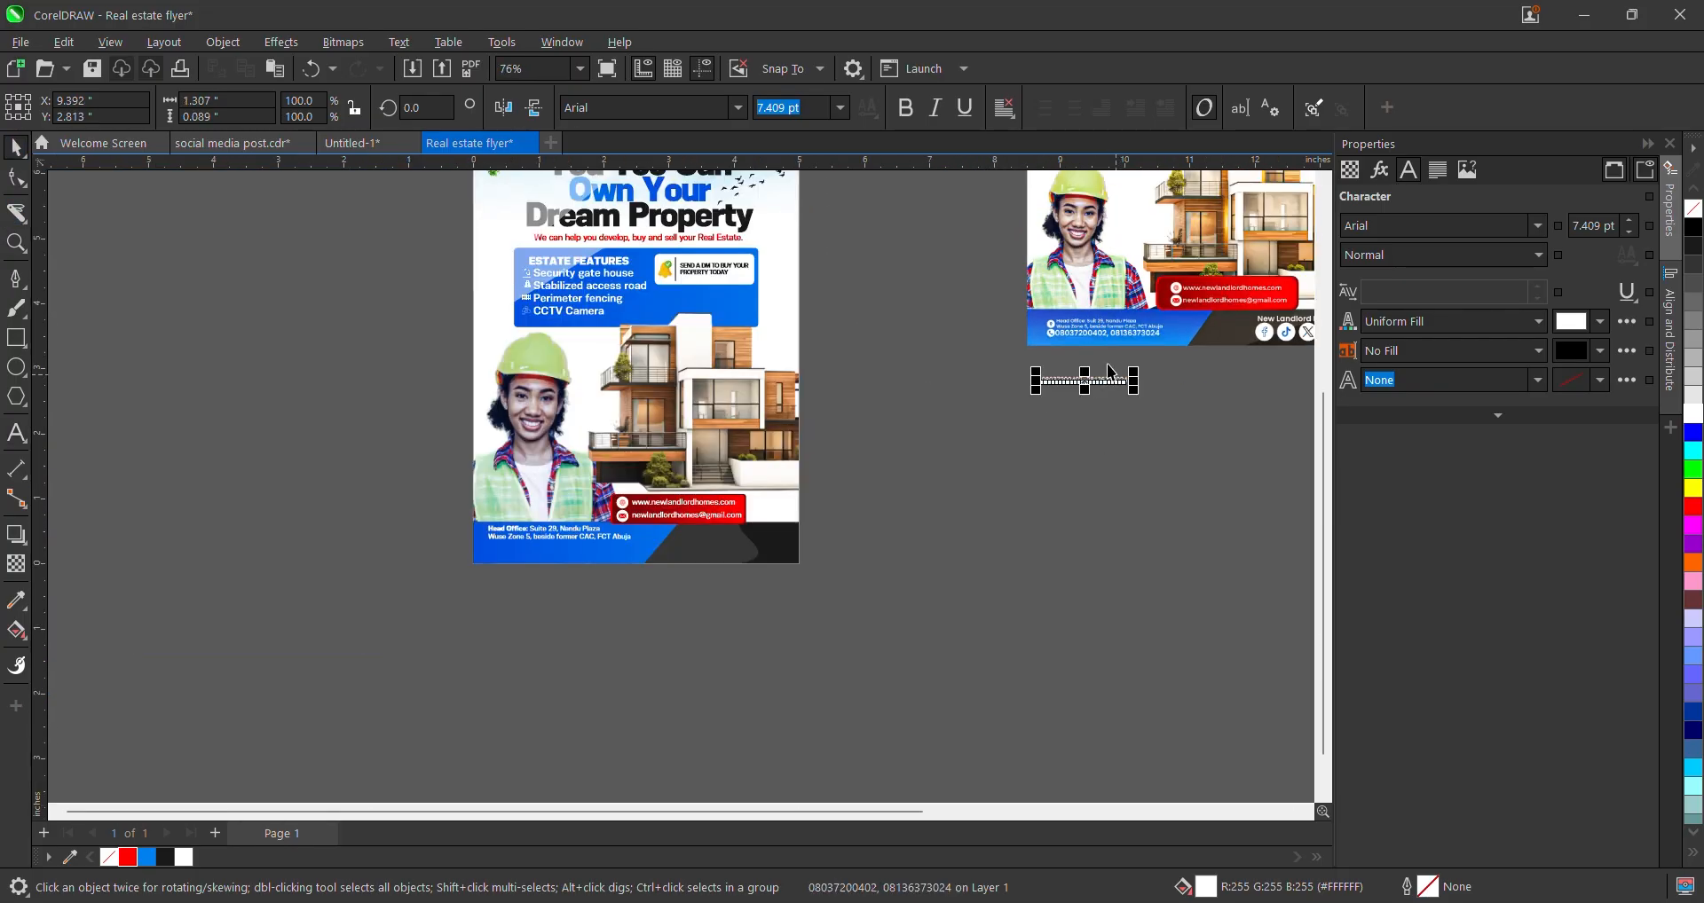
- Position the phone-number line under the address and enlarge it to about 12 pt
drag(1109, 379, 567, 545)
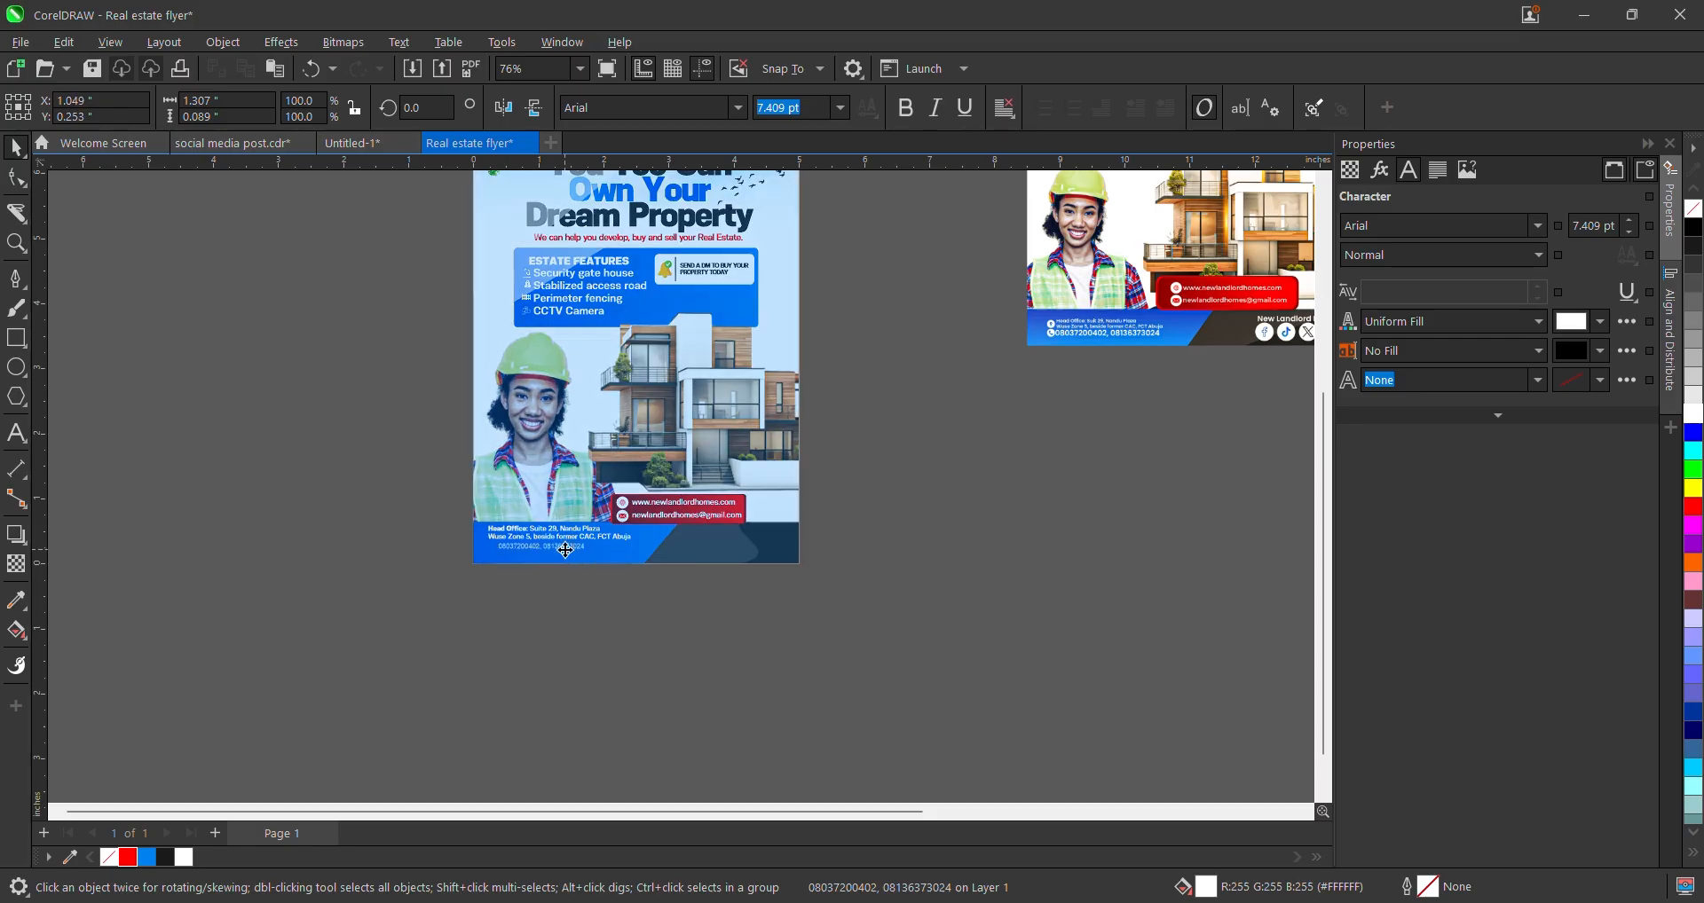
scroll(536, 546, up, 2)
scroll(494, 543, up, 5)
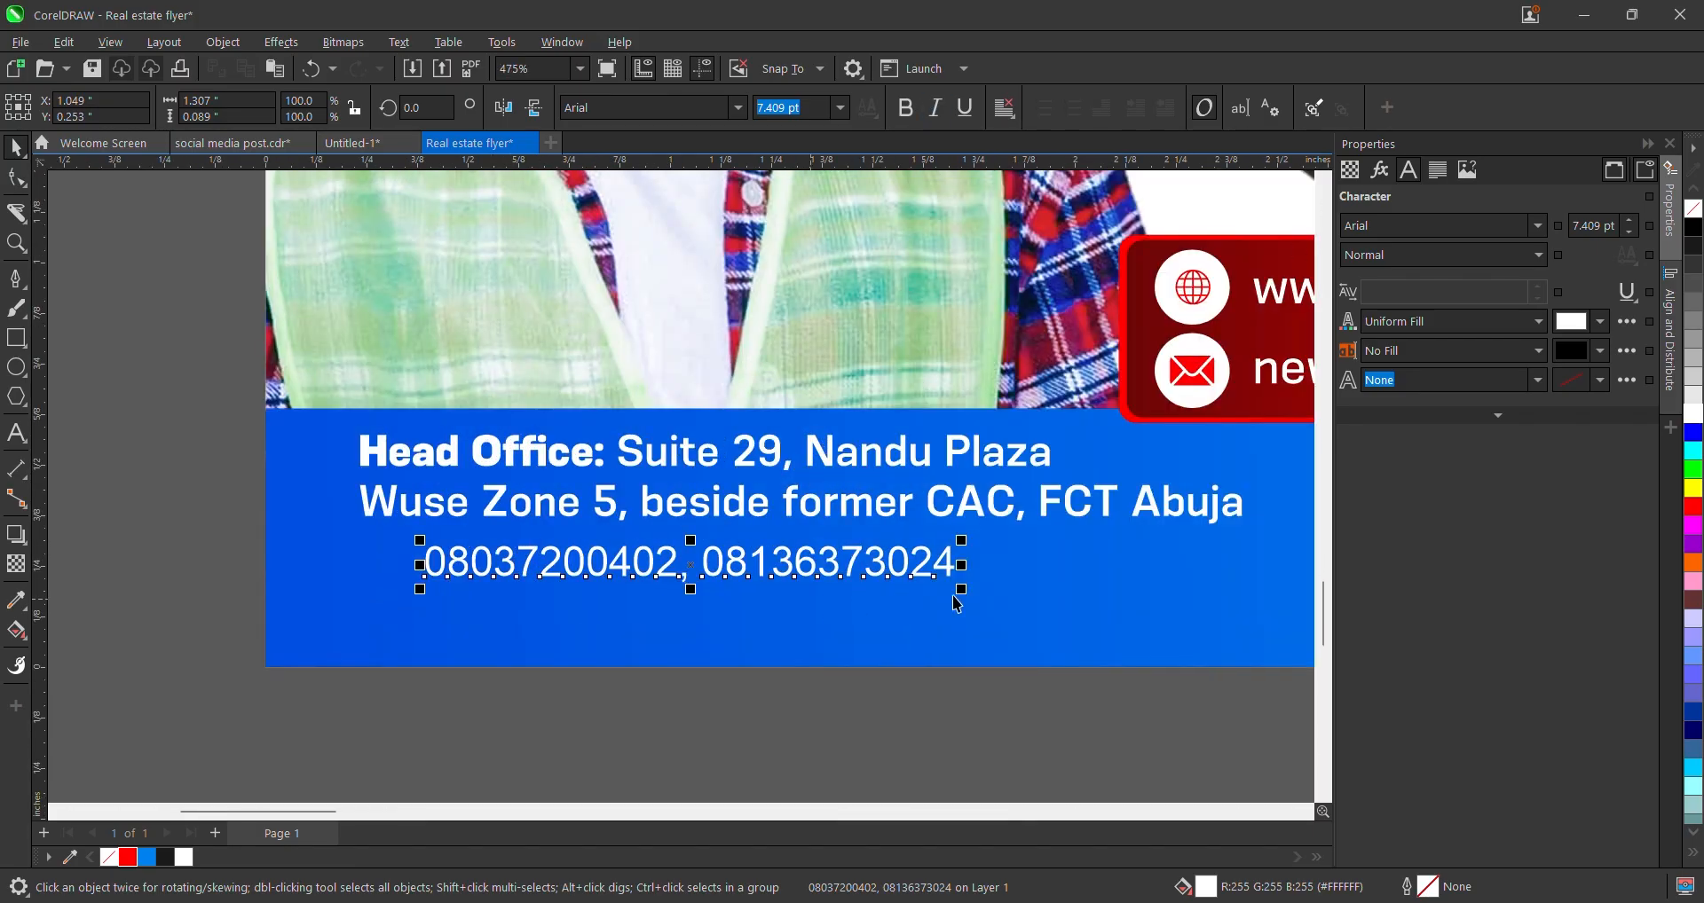
scroll(953, 589, down, 1)
click(958, 524)
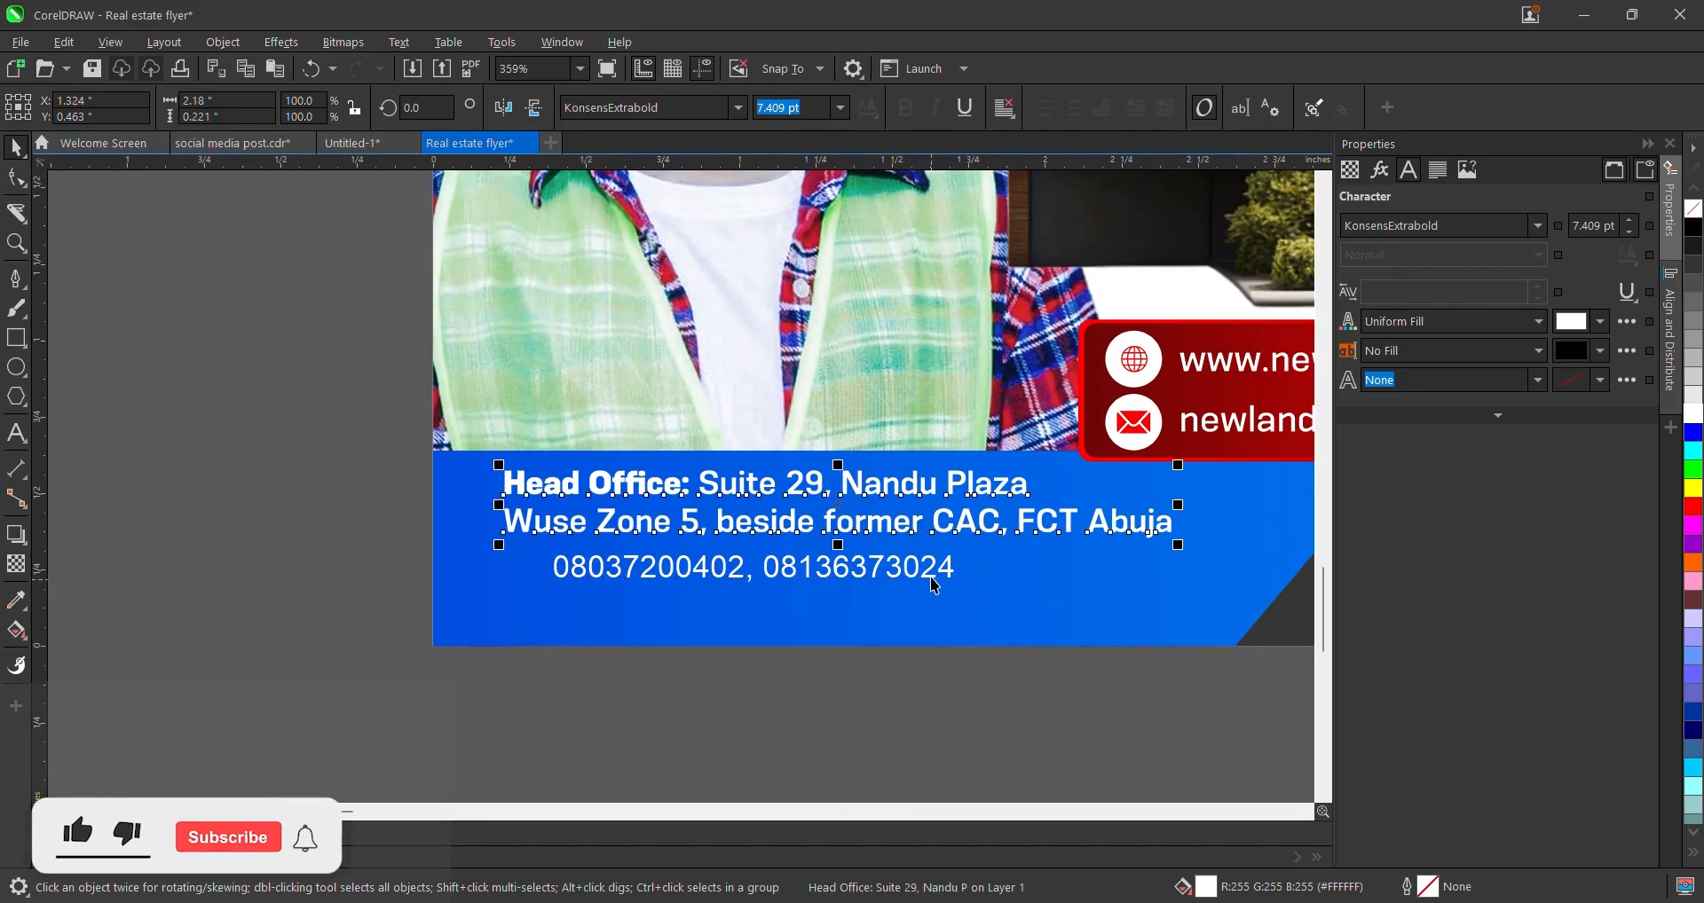
click(671, 742)
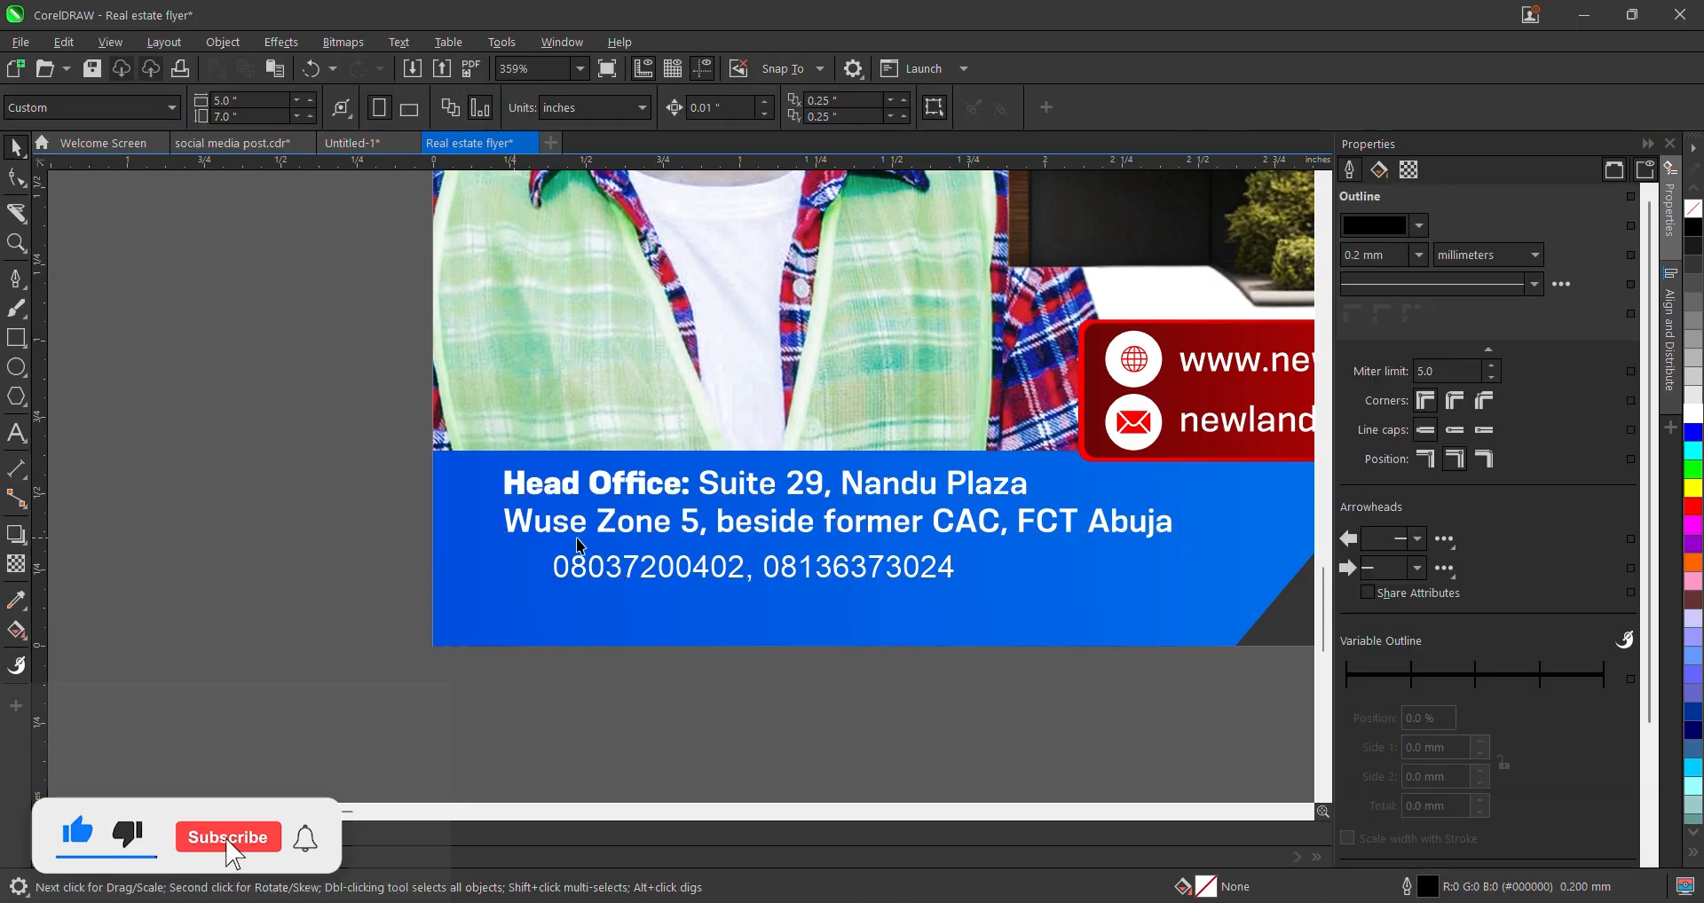
click(628, 566)
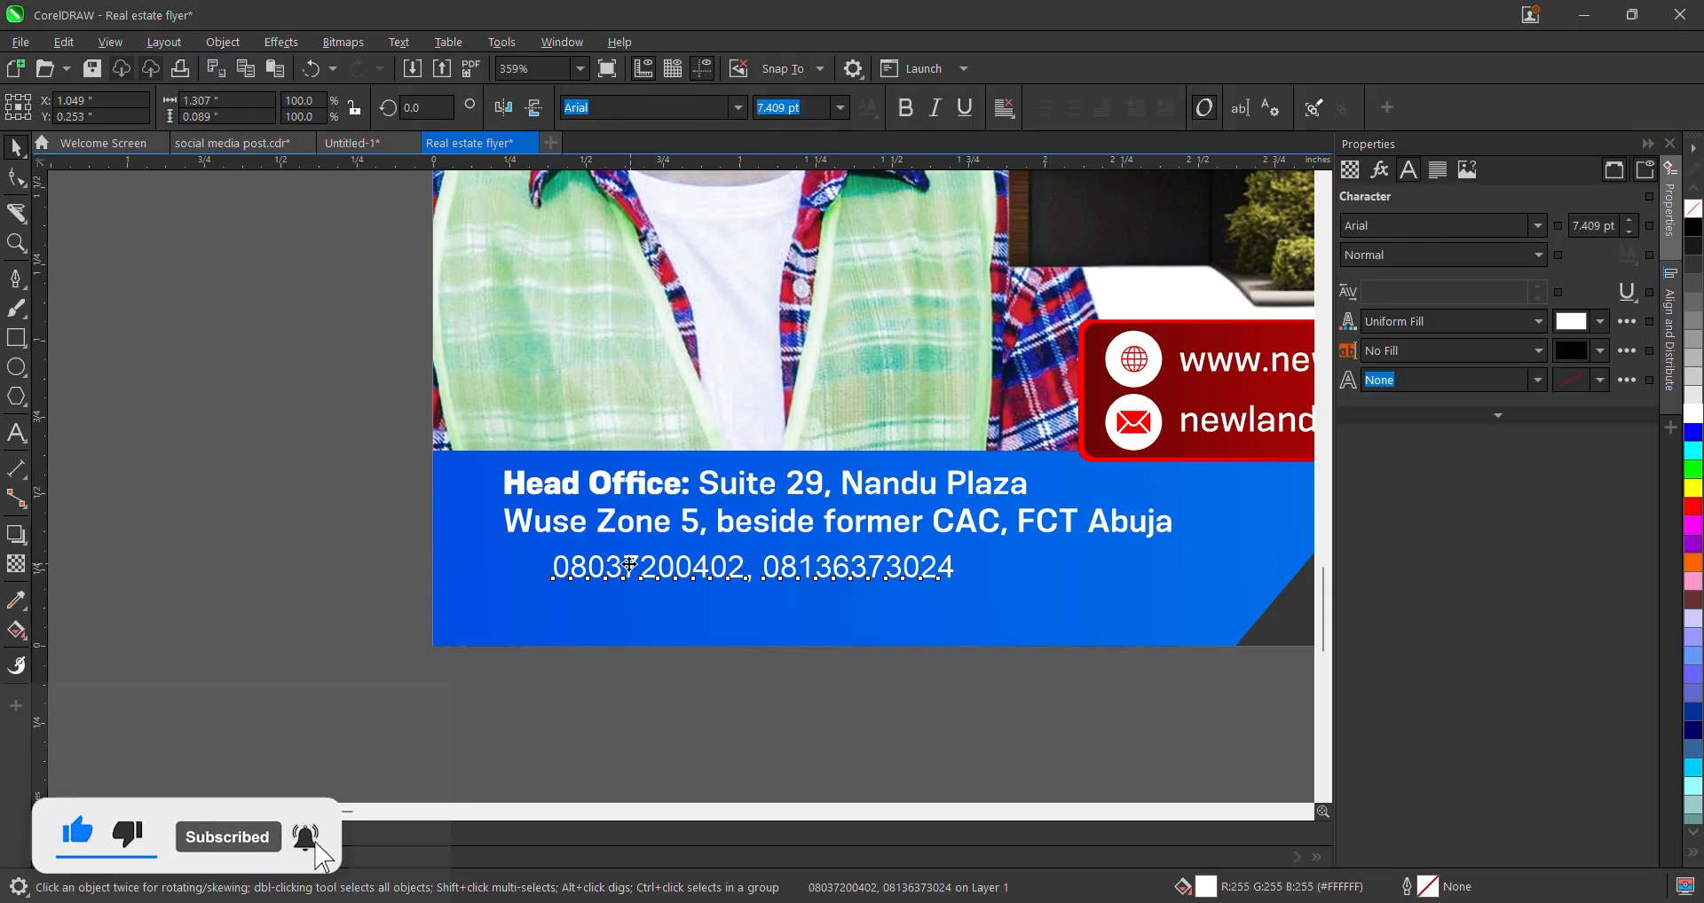
drag(628, 565, 586, 559)
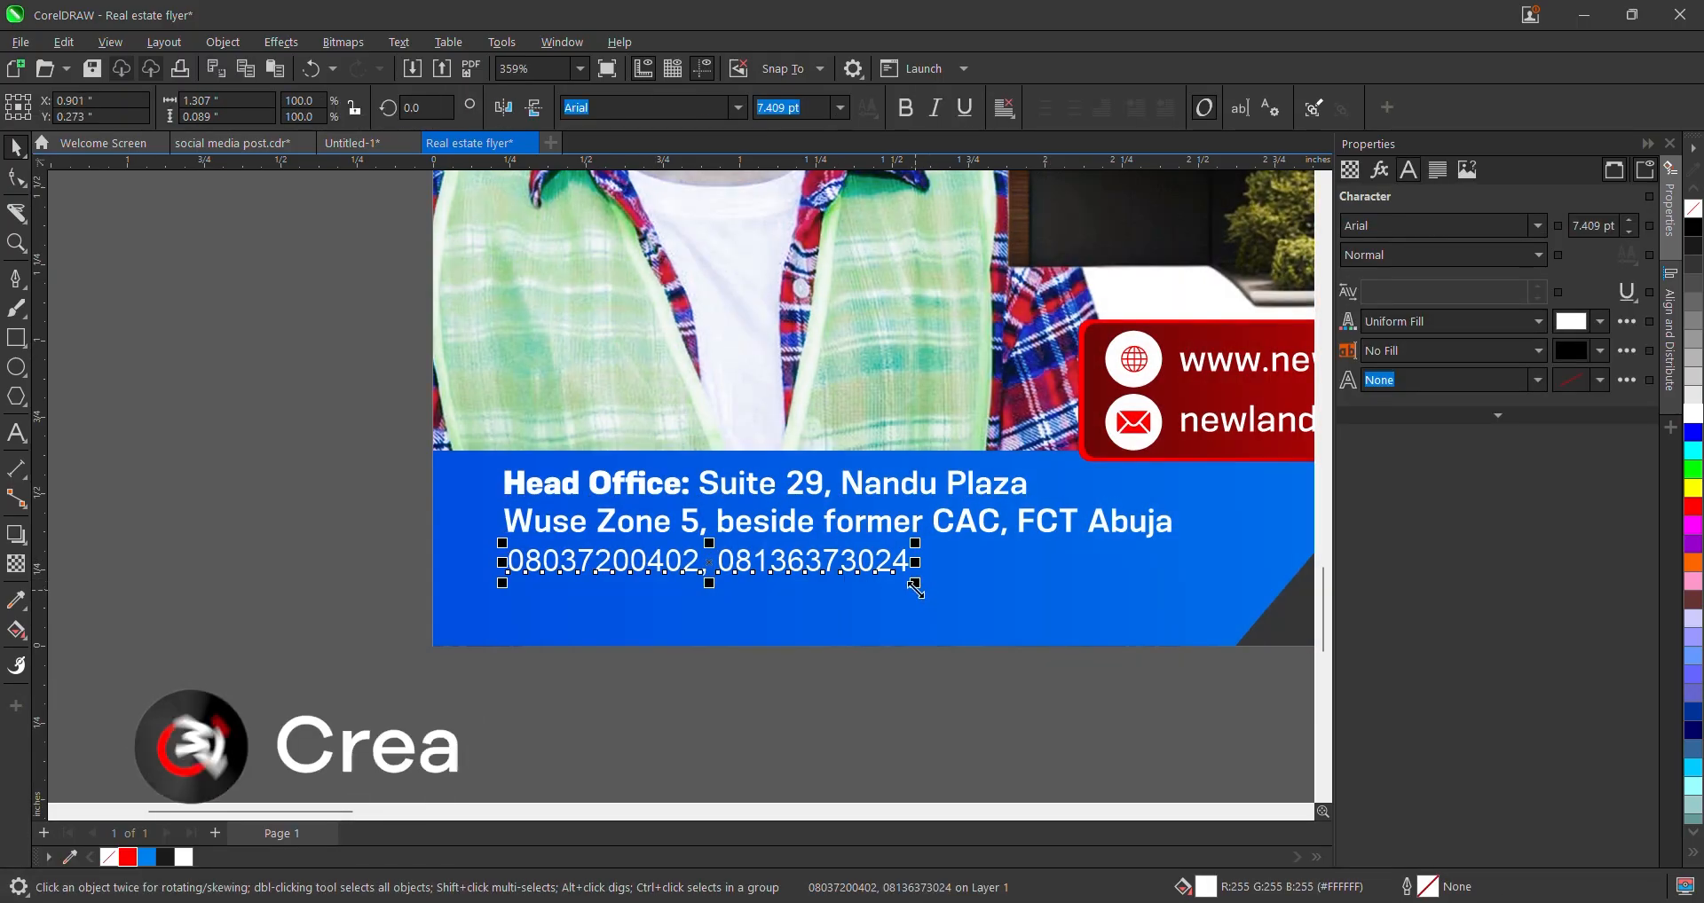
drag(916, 587, 1174, 618)
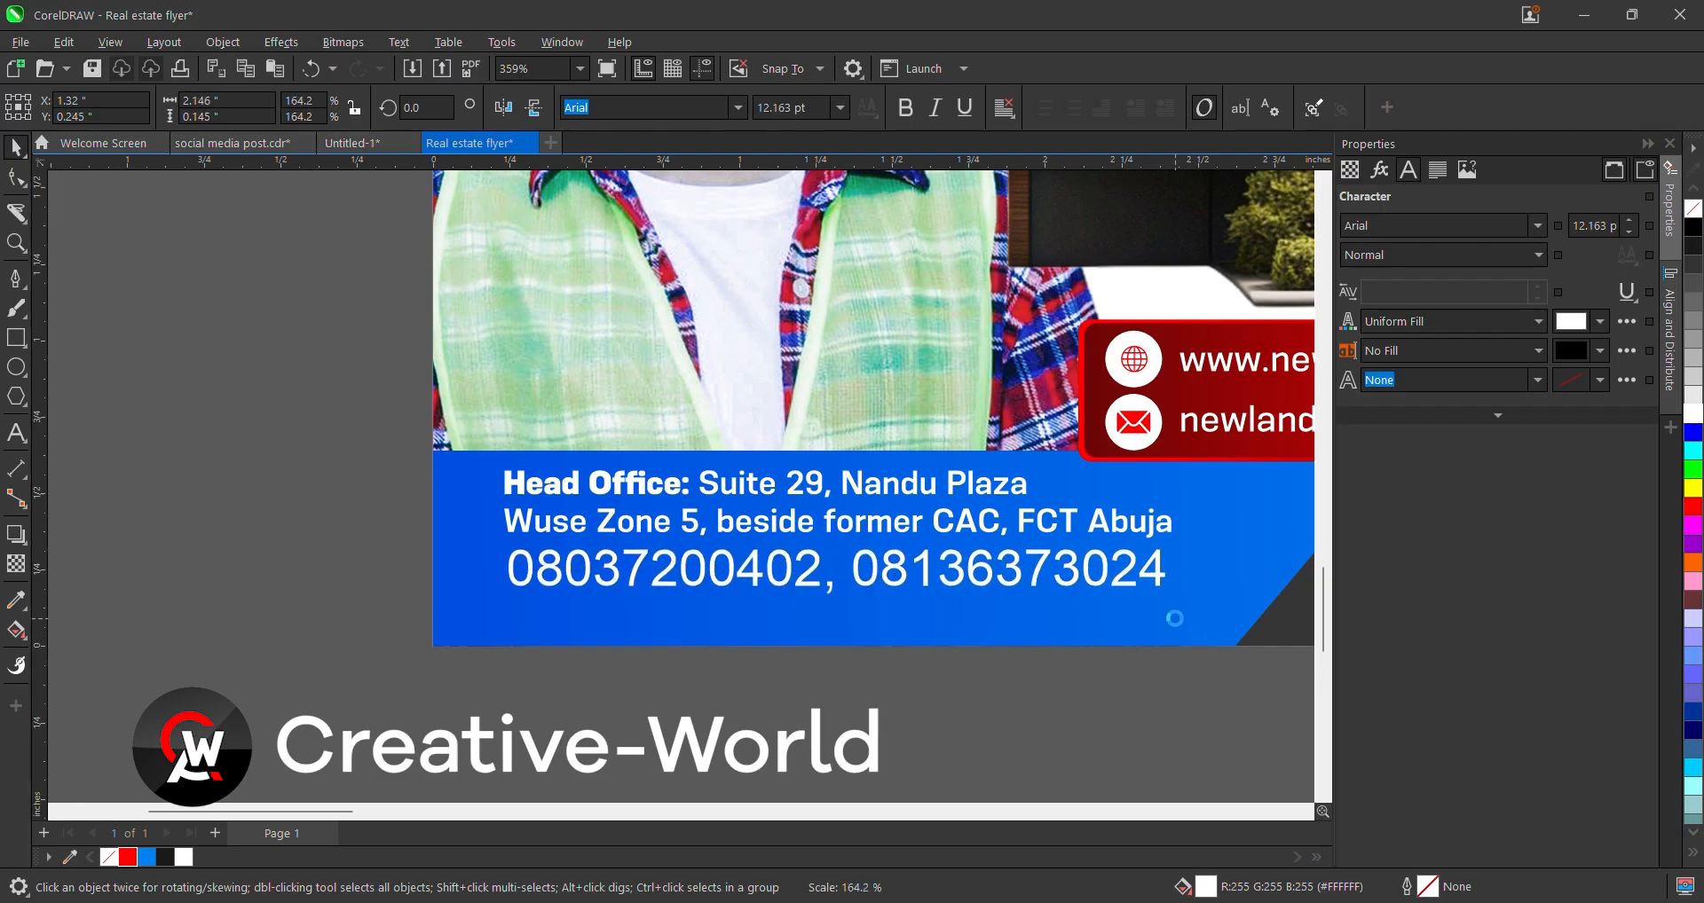
- Centre the address and phone text vertically on the blue band with E, then select the grouped text
drag(330, 466, 1232, 632)
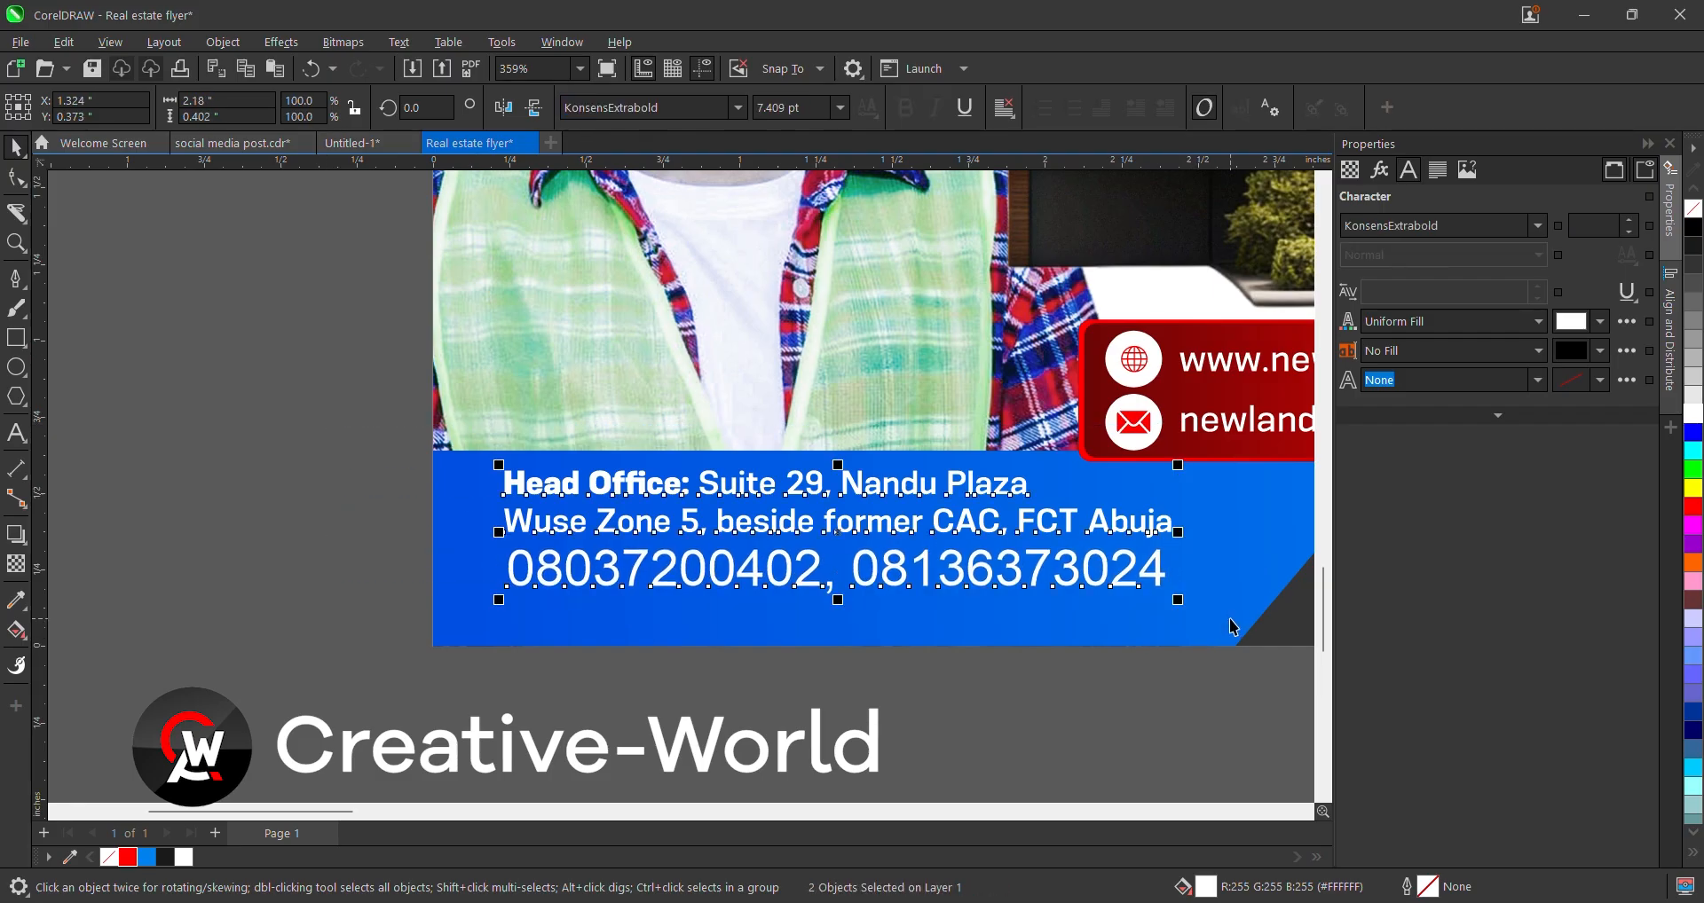
shift+click(464, 514)
key(e)
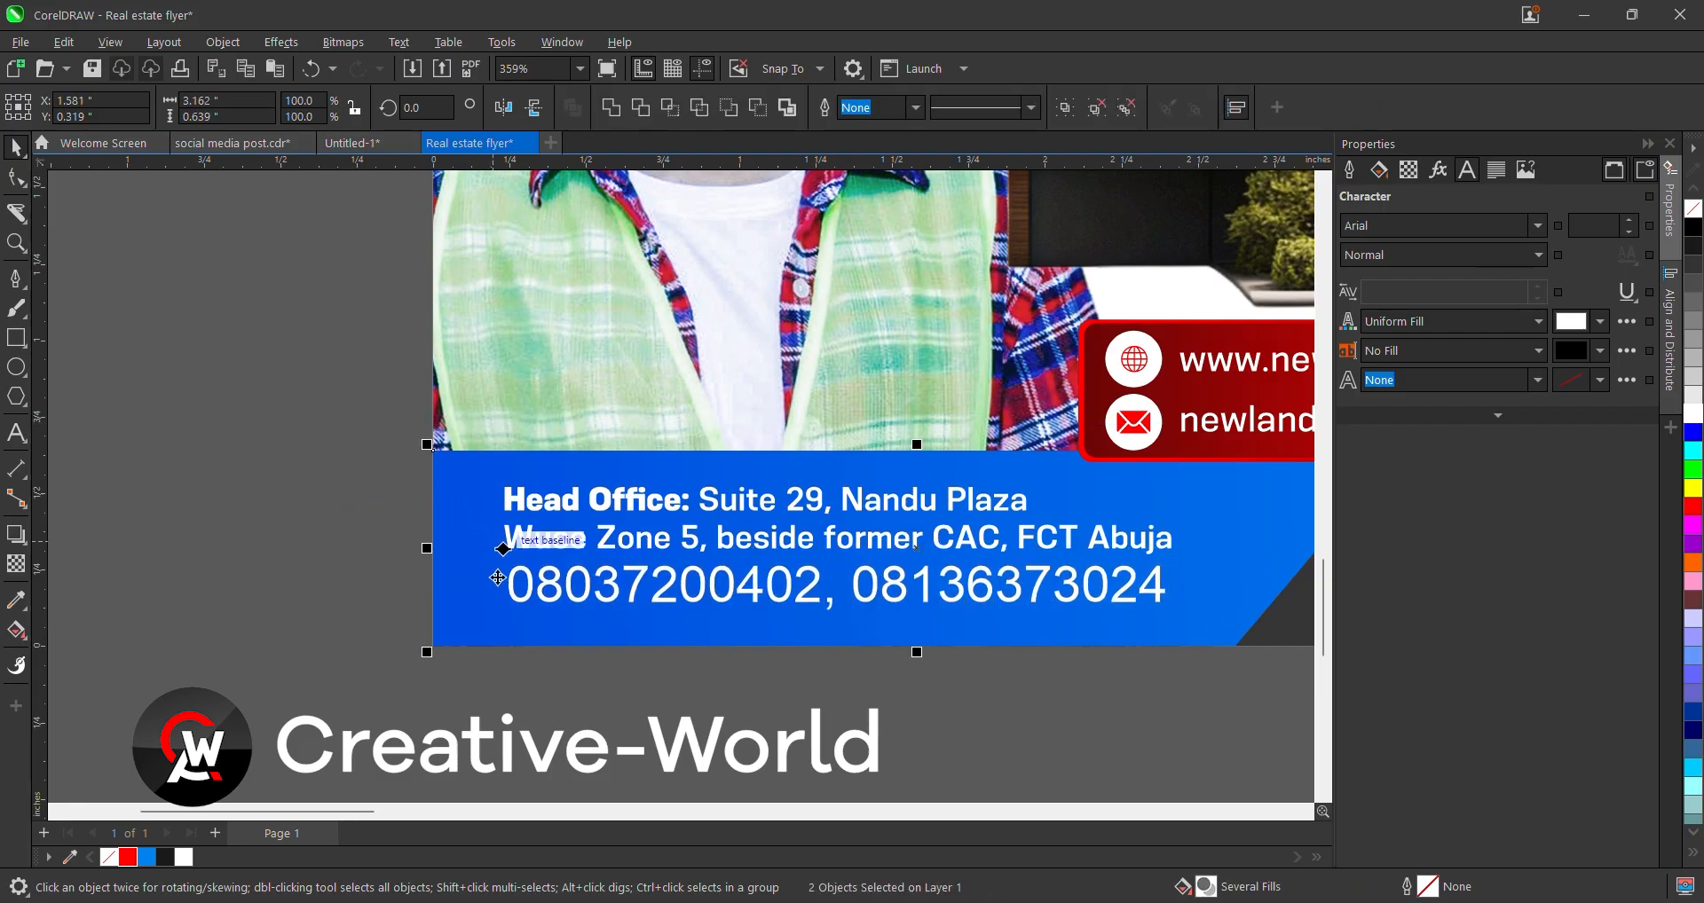
scroll(498, 578, down, 2)
click(382, 608)
scroll(538, 598, down, 2)
click(597, 580)
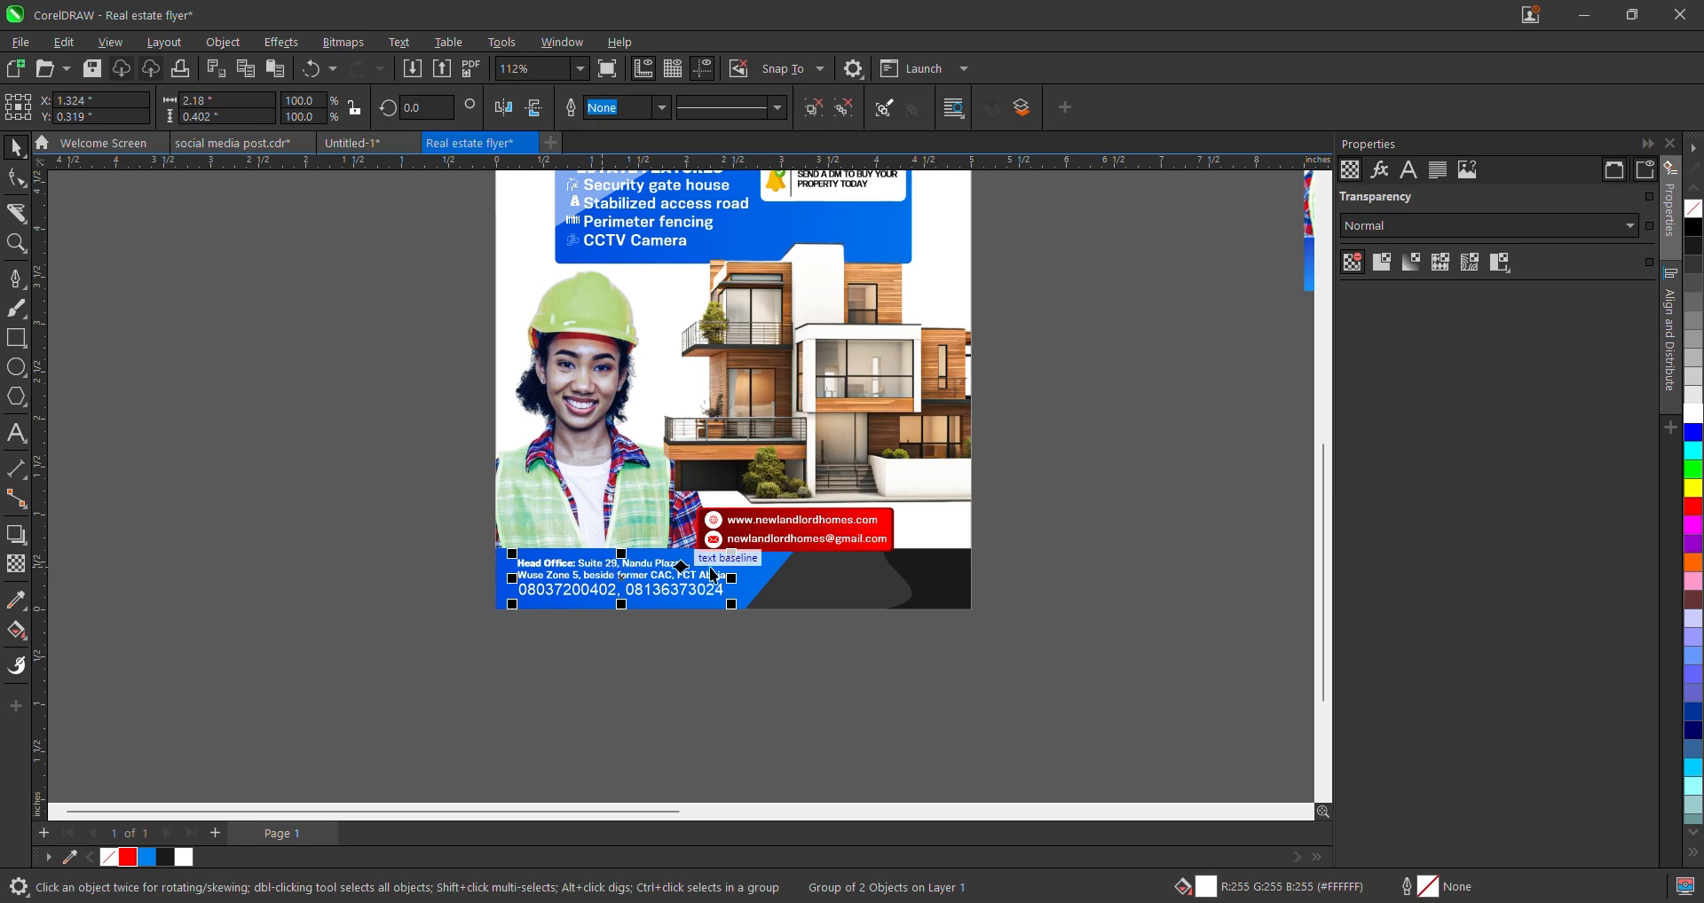
scroll(818, 614, down, 2)
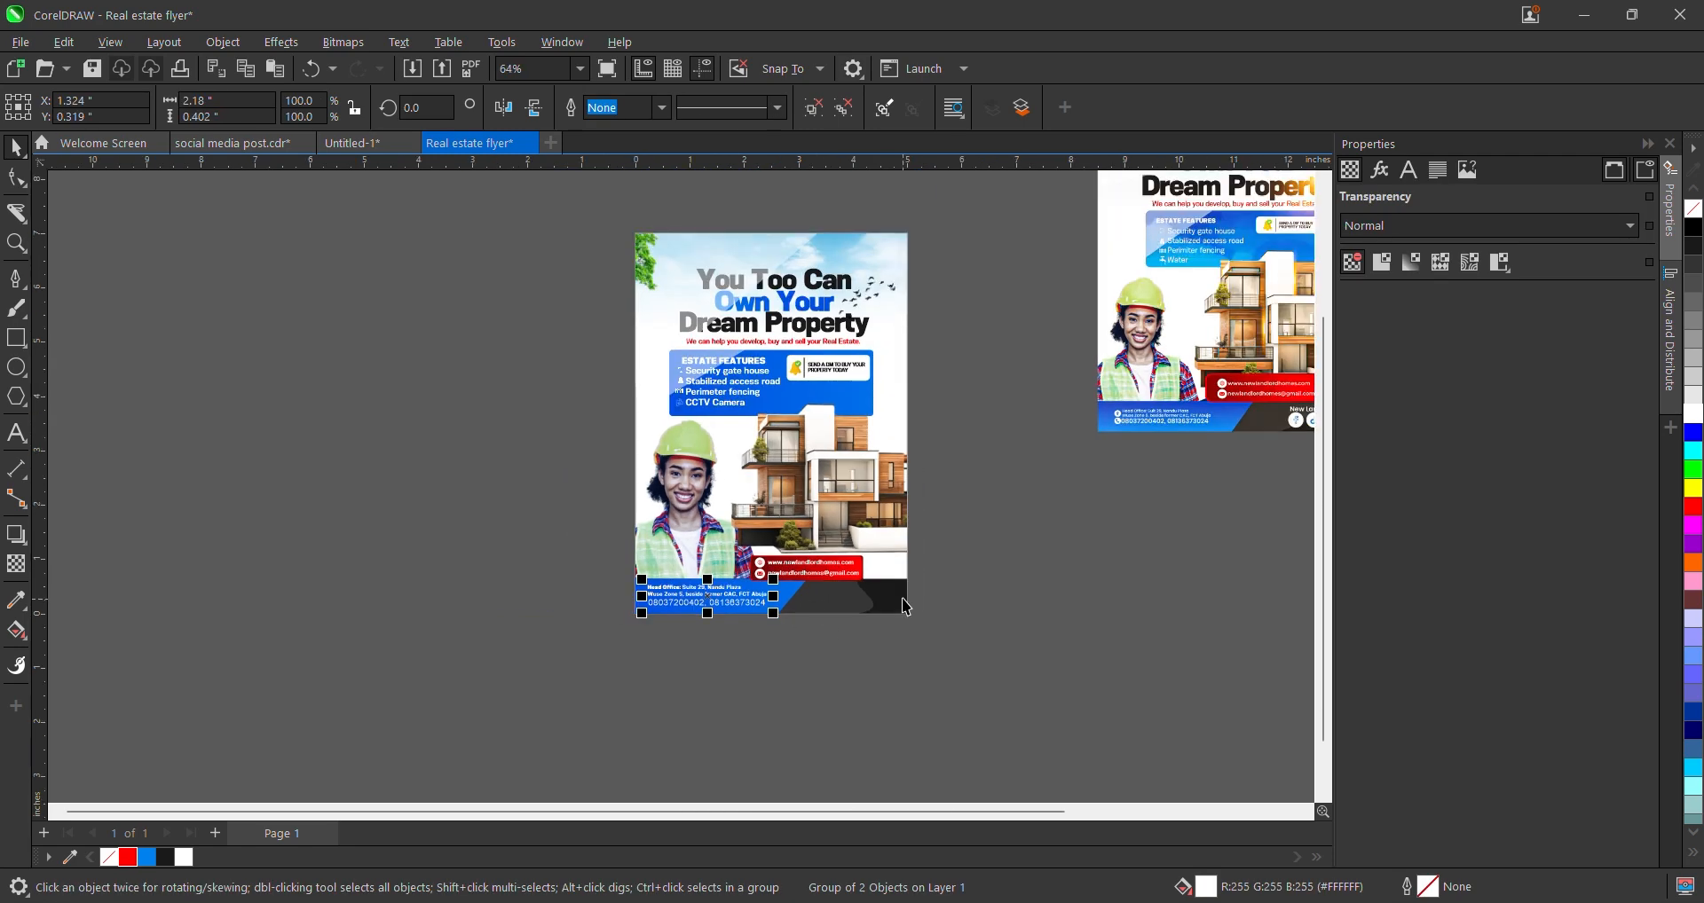
- Restore the New Landlord Homes title and social icons via undo/redo, then nudge them into the footer corner
scroll(874, 598, down, 1)
scroll(983, 399, up, 1)
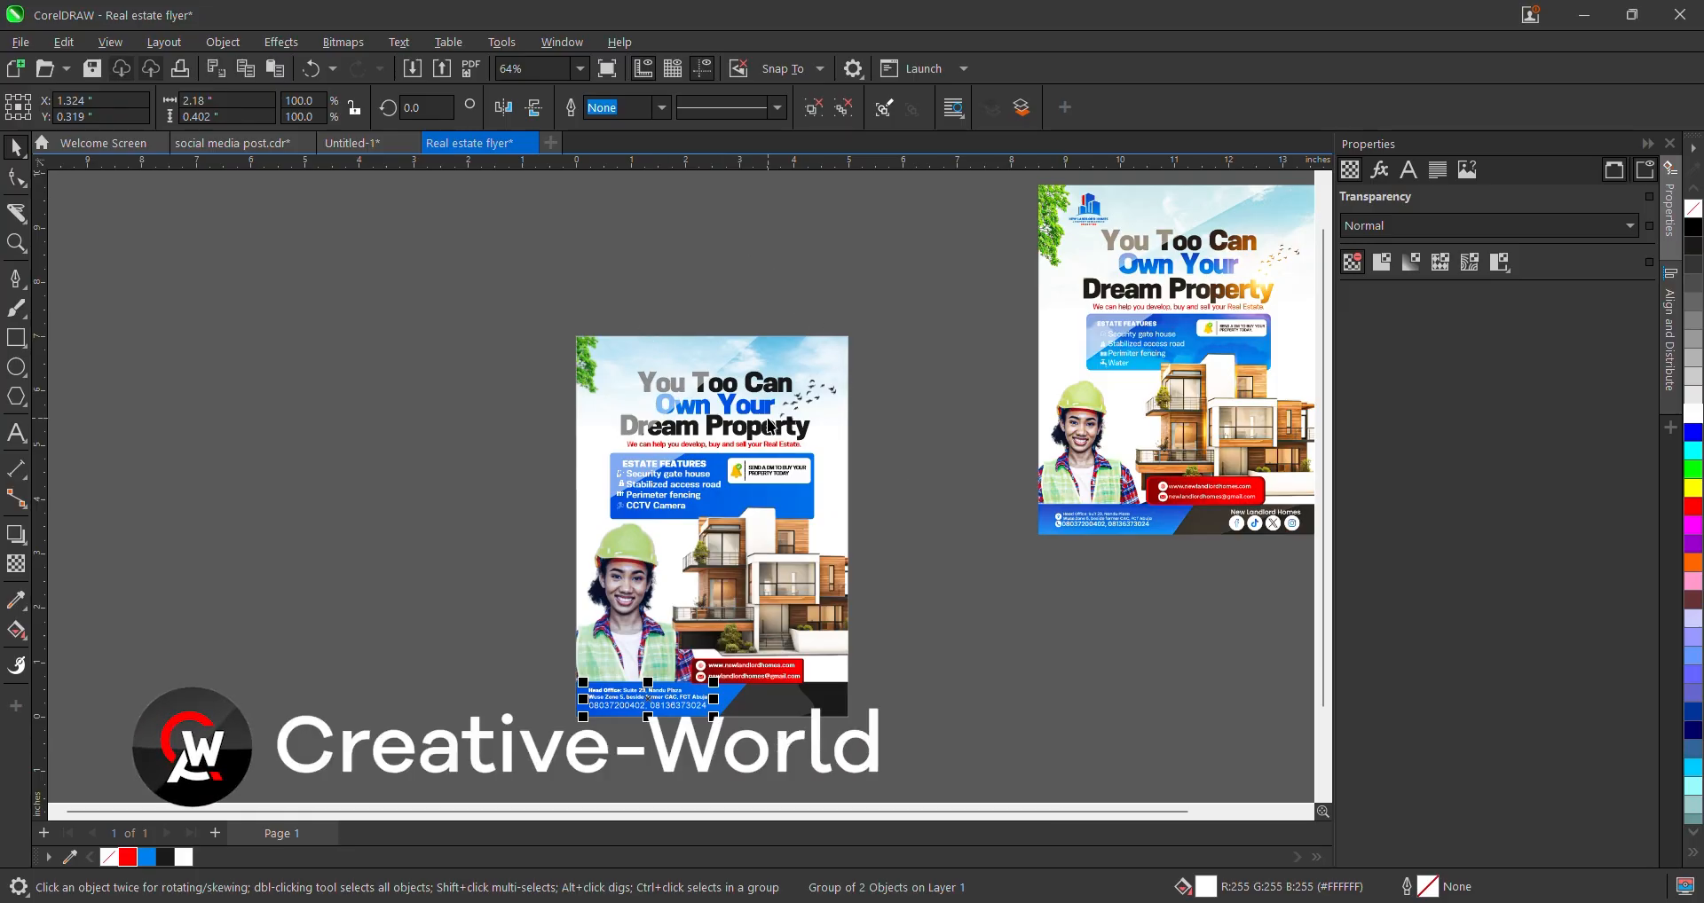
scroll(771, 413, down, 1)
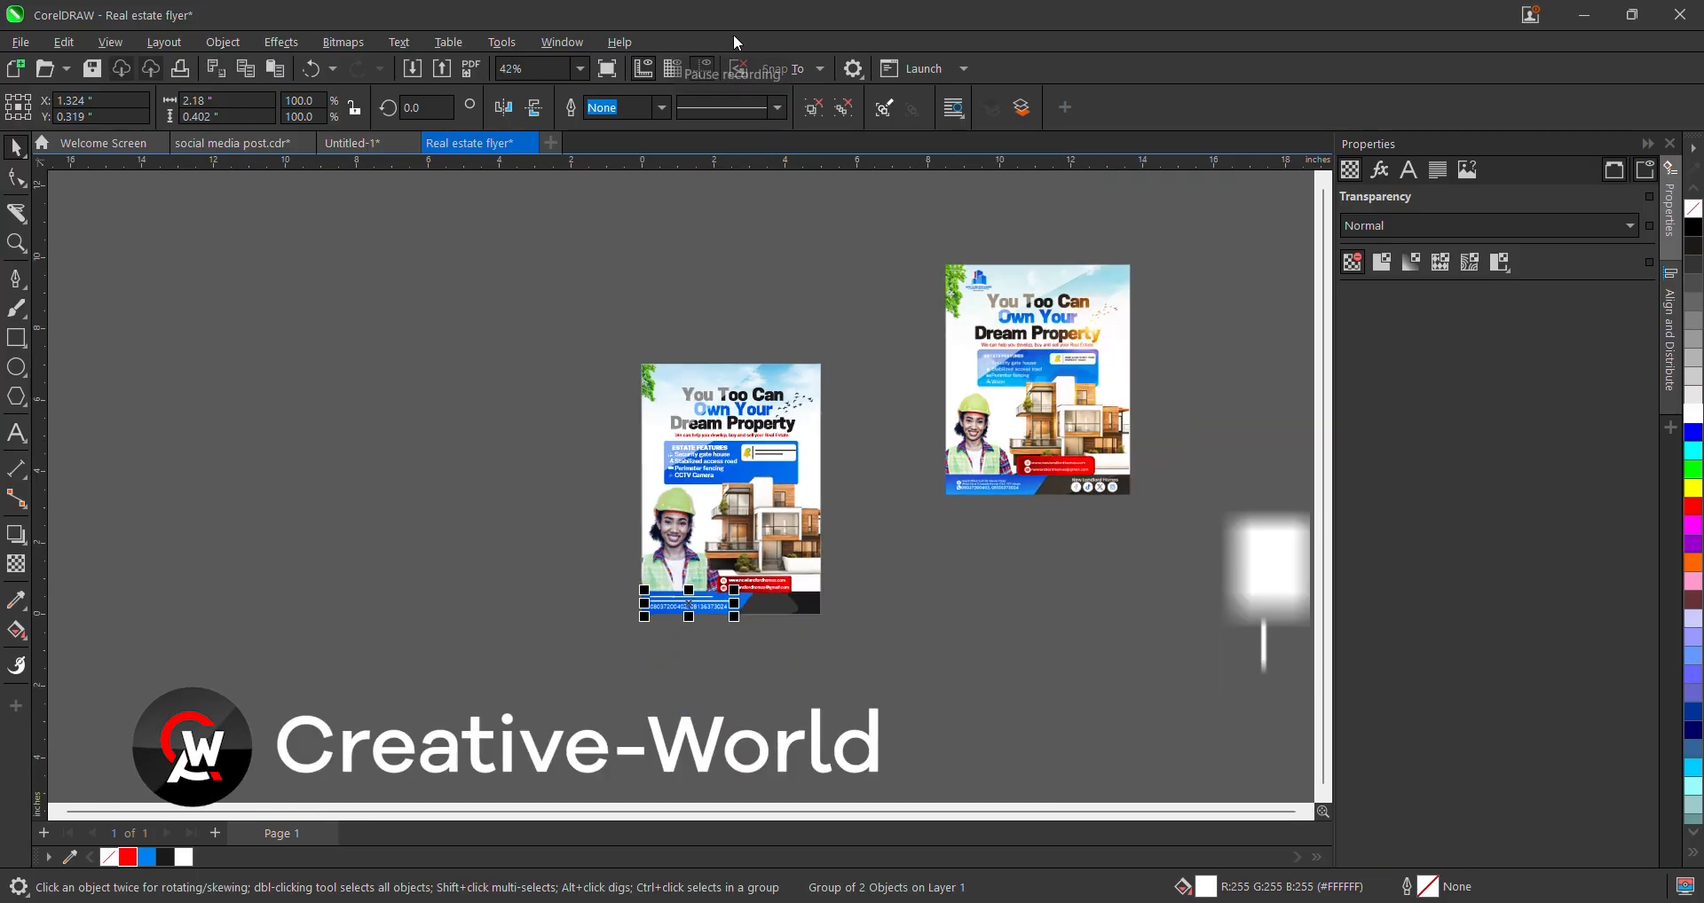
scroll(774, 608, up, 1)
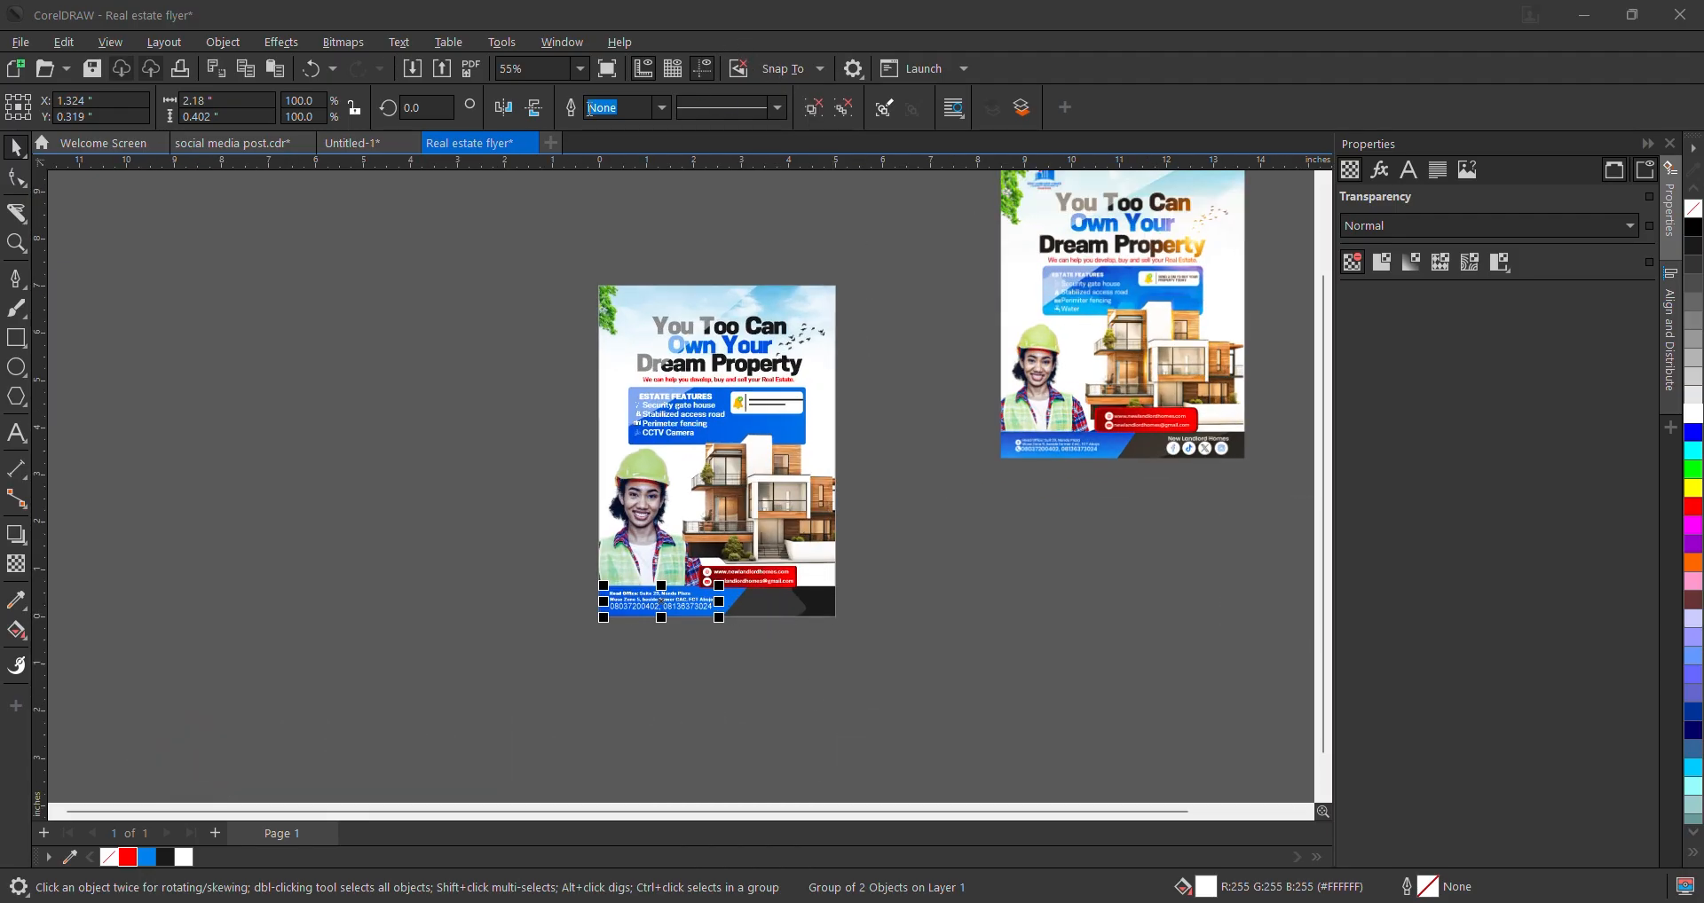
key(ctrl+z)
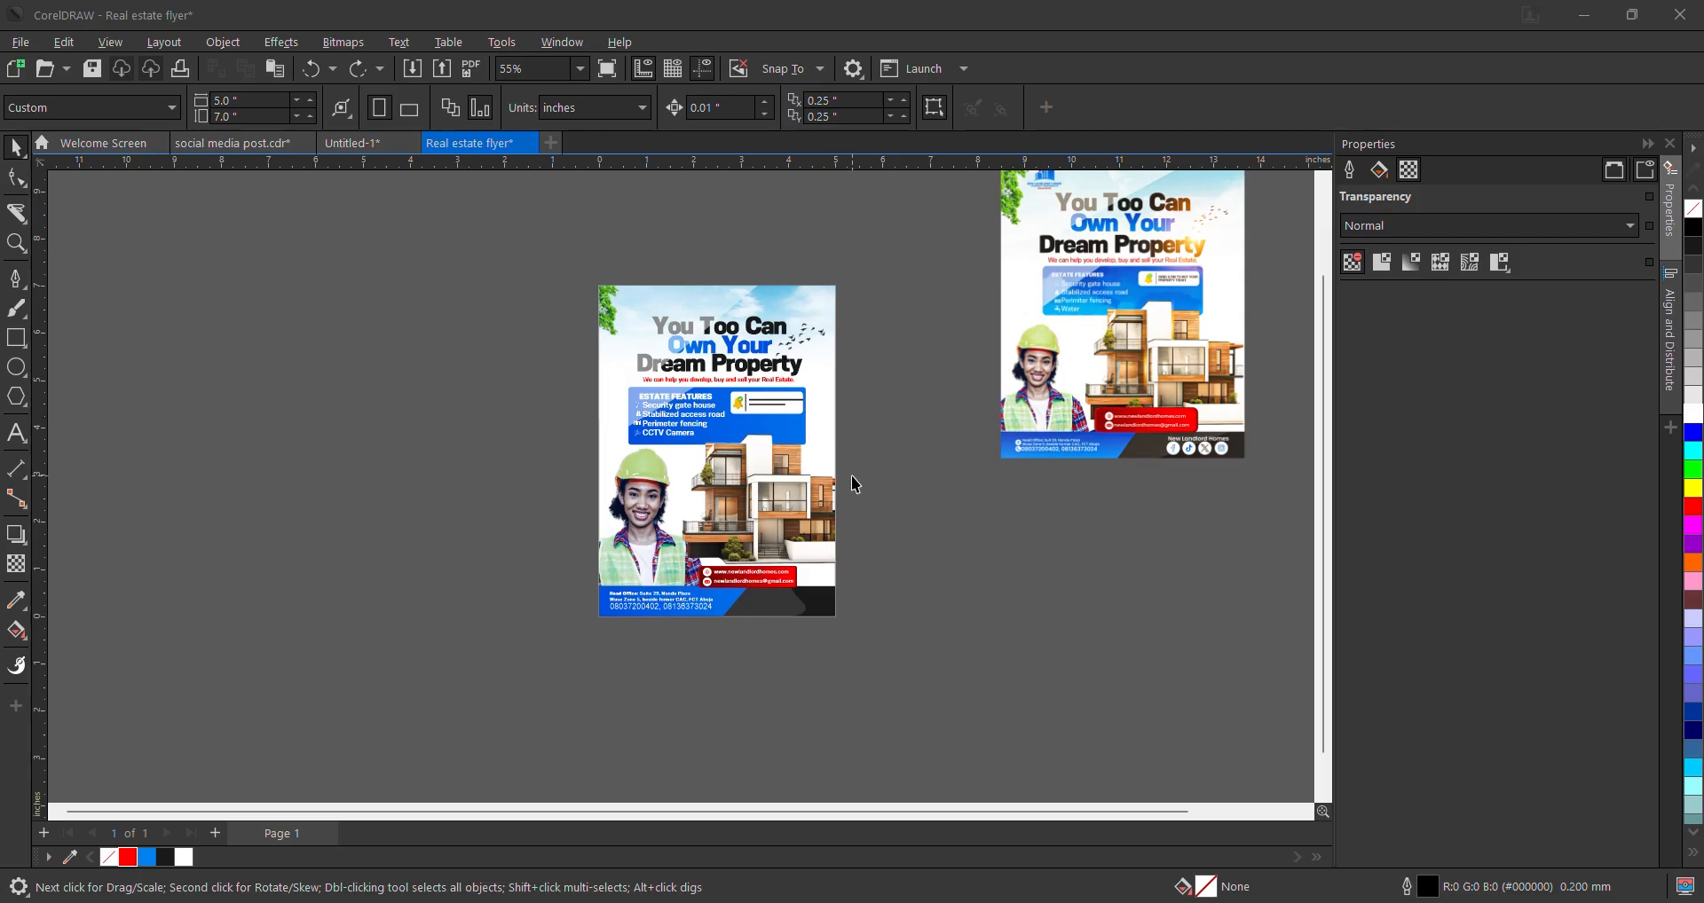
key(ctrl+shift+z)
scroll(809, 597, up, 4)
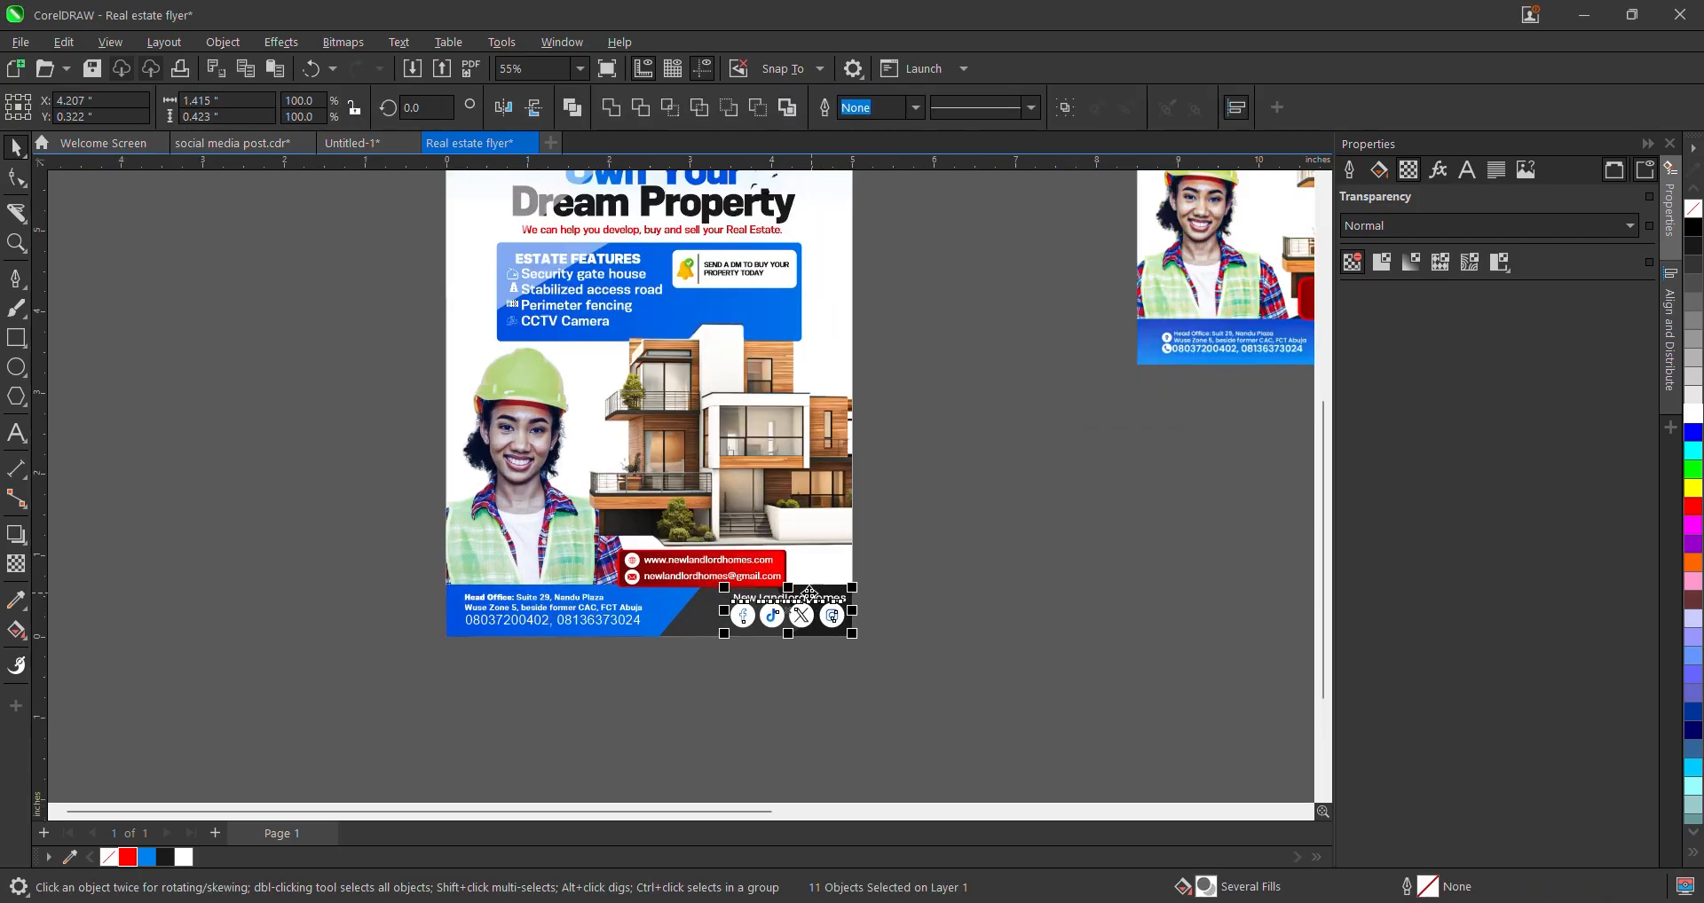
drag(796, 623, 756, 628)
click(1072, 616)
scroll(907, 598, down, 5)
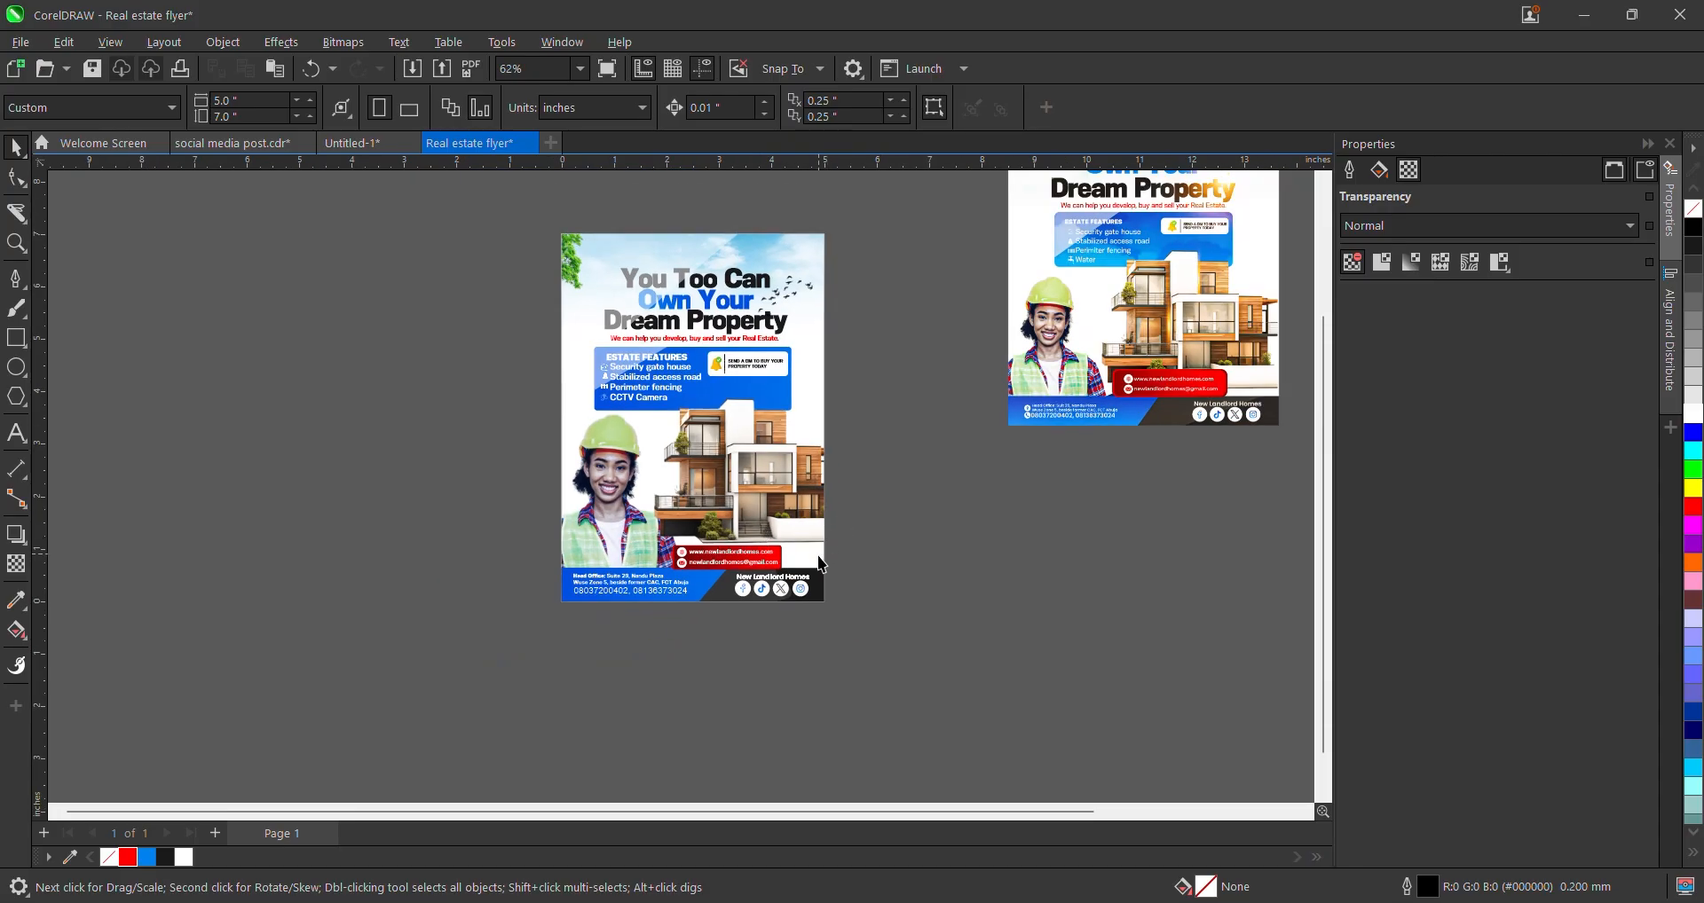
scroll(839, 516, down, 2)
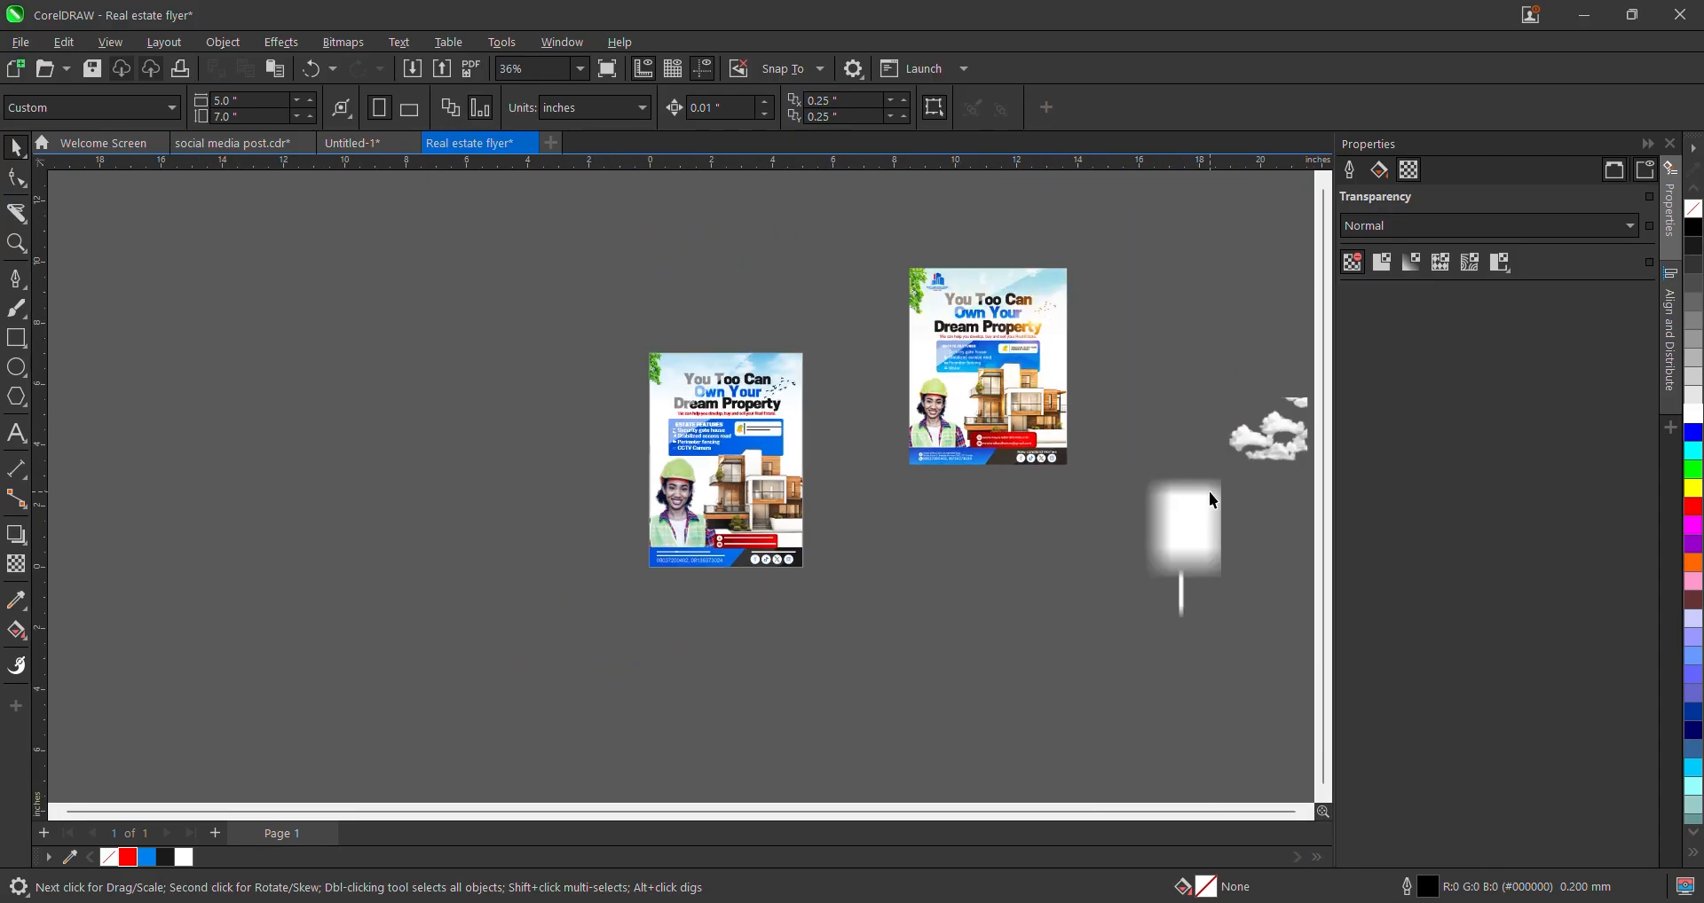
- Move the cloud image onto the flyer and enlarge it to about 4.18 inches
click(1209, 494)
drag(1277, 429, 786, 430)
scroll(838, 444, up, 4)
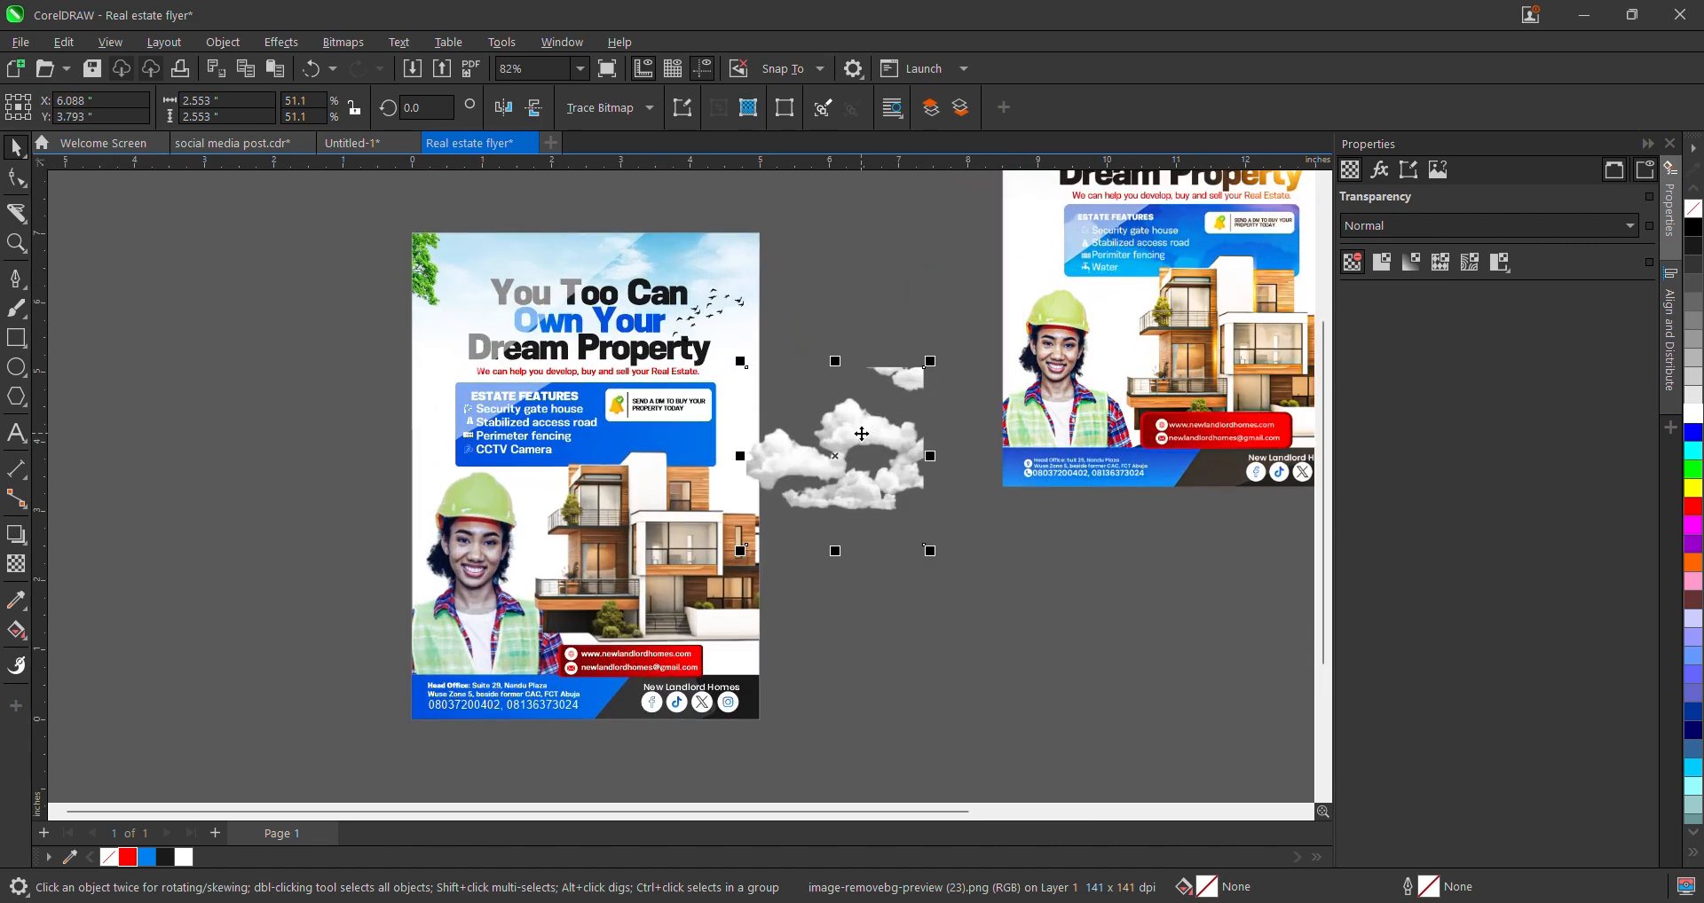
drag(930, 551, 574, 495)
scroll(954, 556, down, 3)
scroll(664, 510, up, 4)
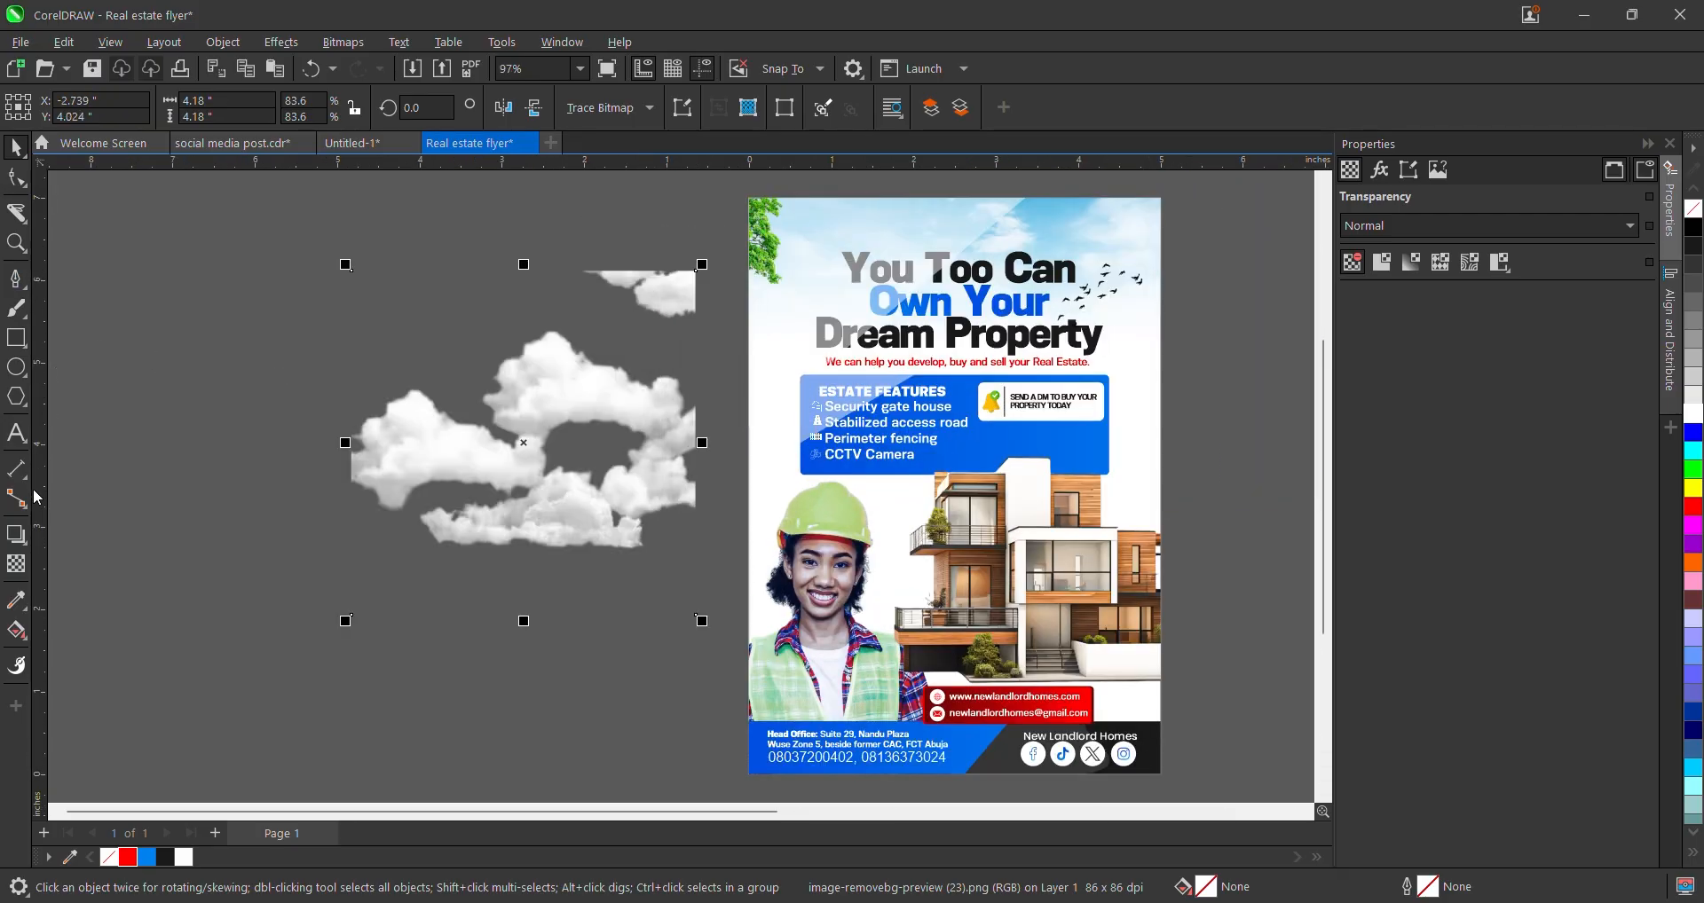
- Give the clouds an Overlay transparency blend mode
click(17, 564)
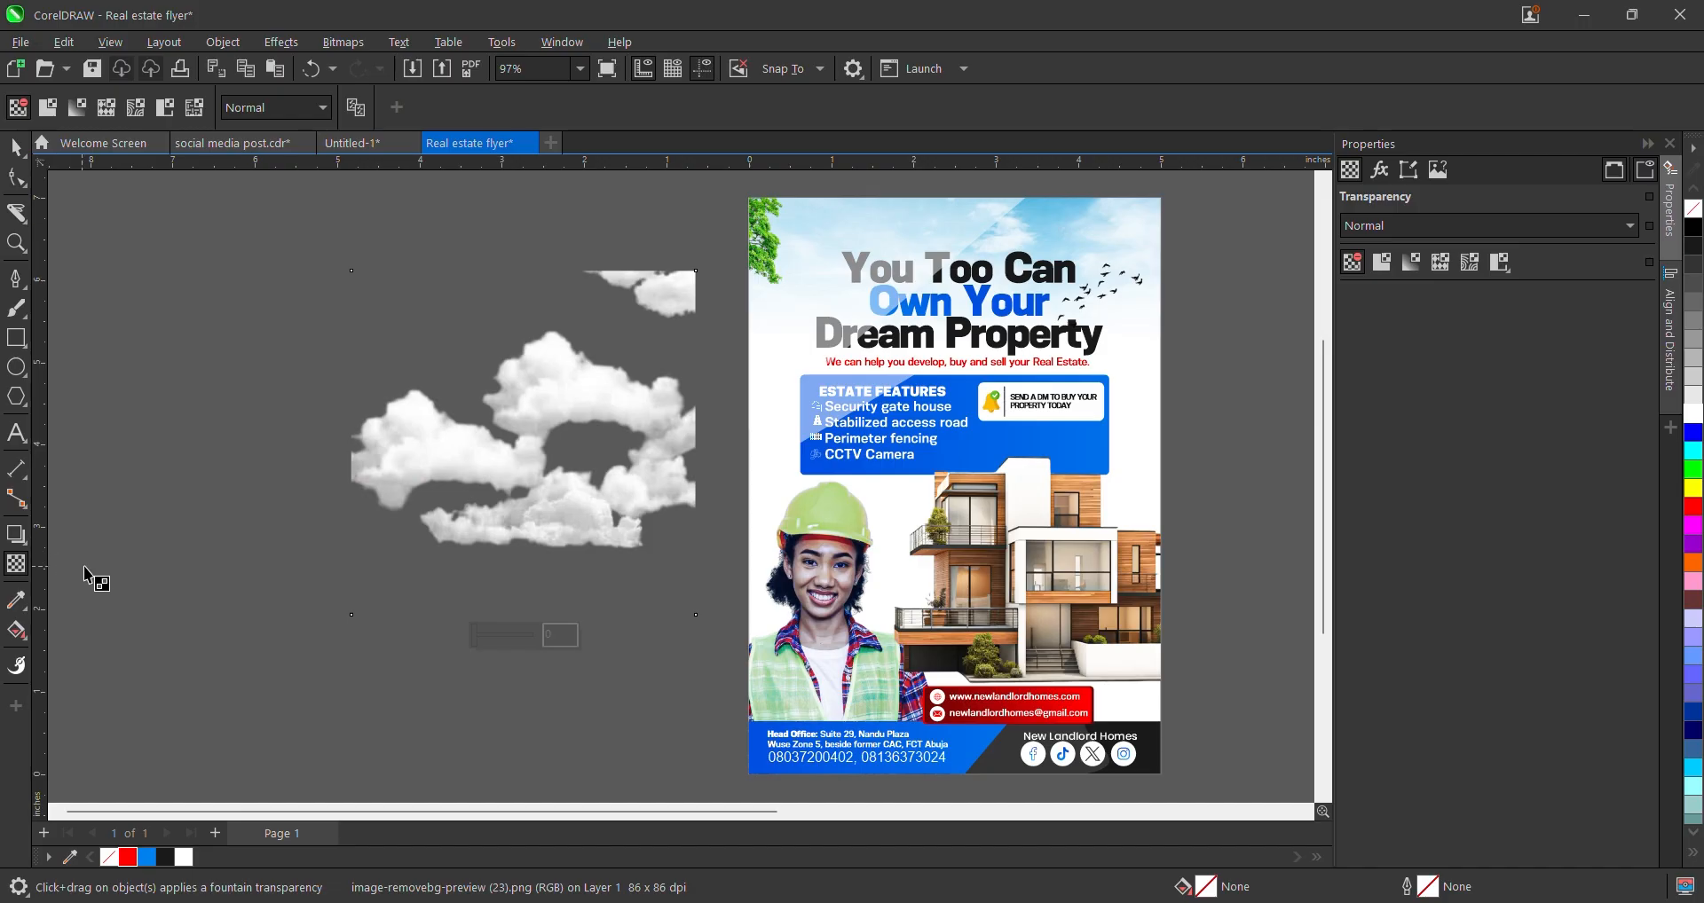
click(262, 109)
click(264, 522)
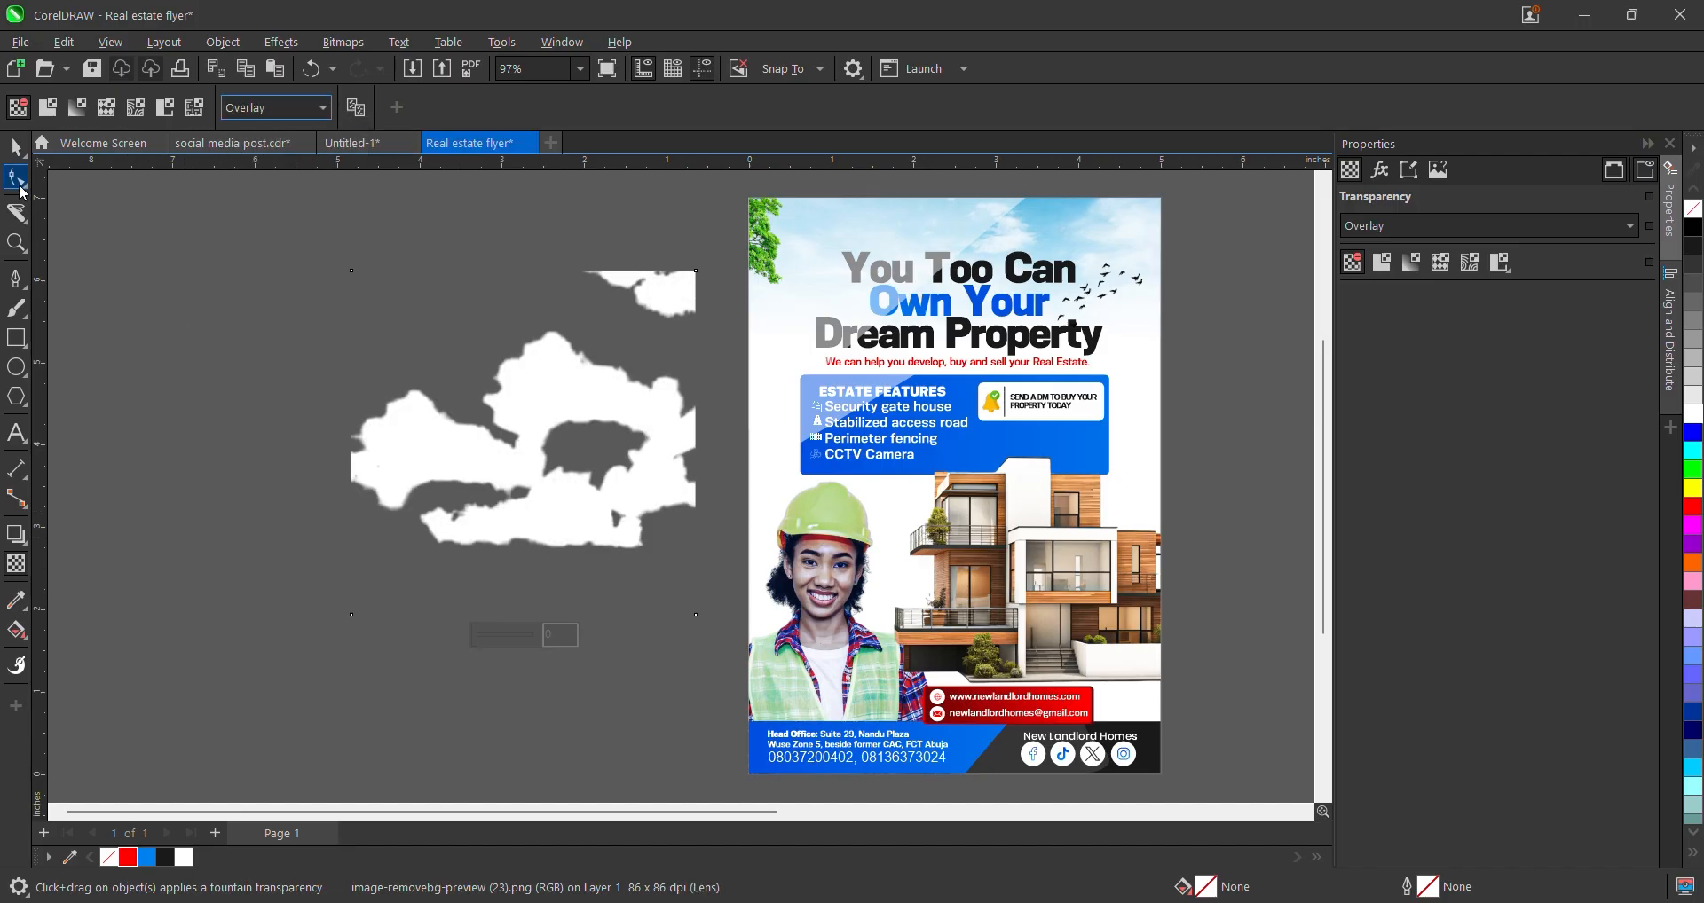
click(15, 150)
- Centre the cloud image on the page, bring it to the front, and enlarge it to about 4.79 inches
key(p)
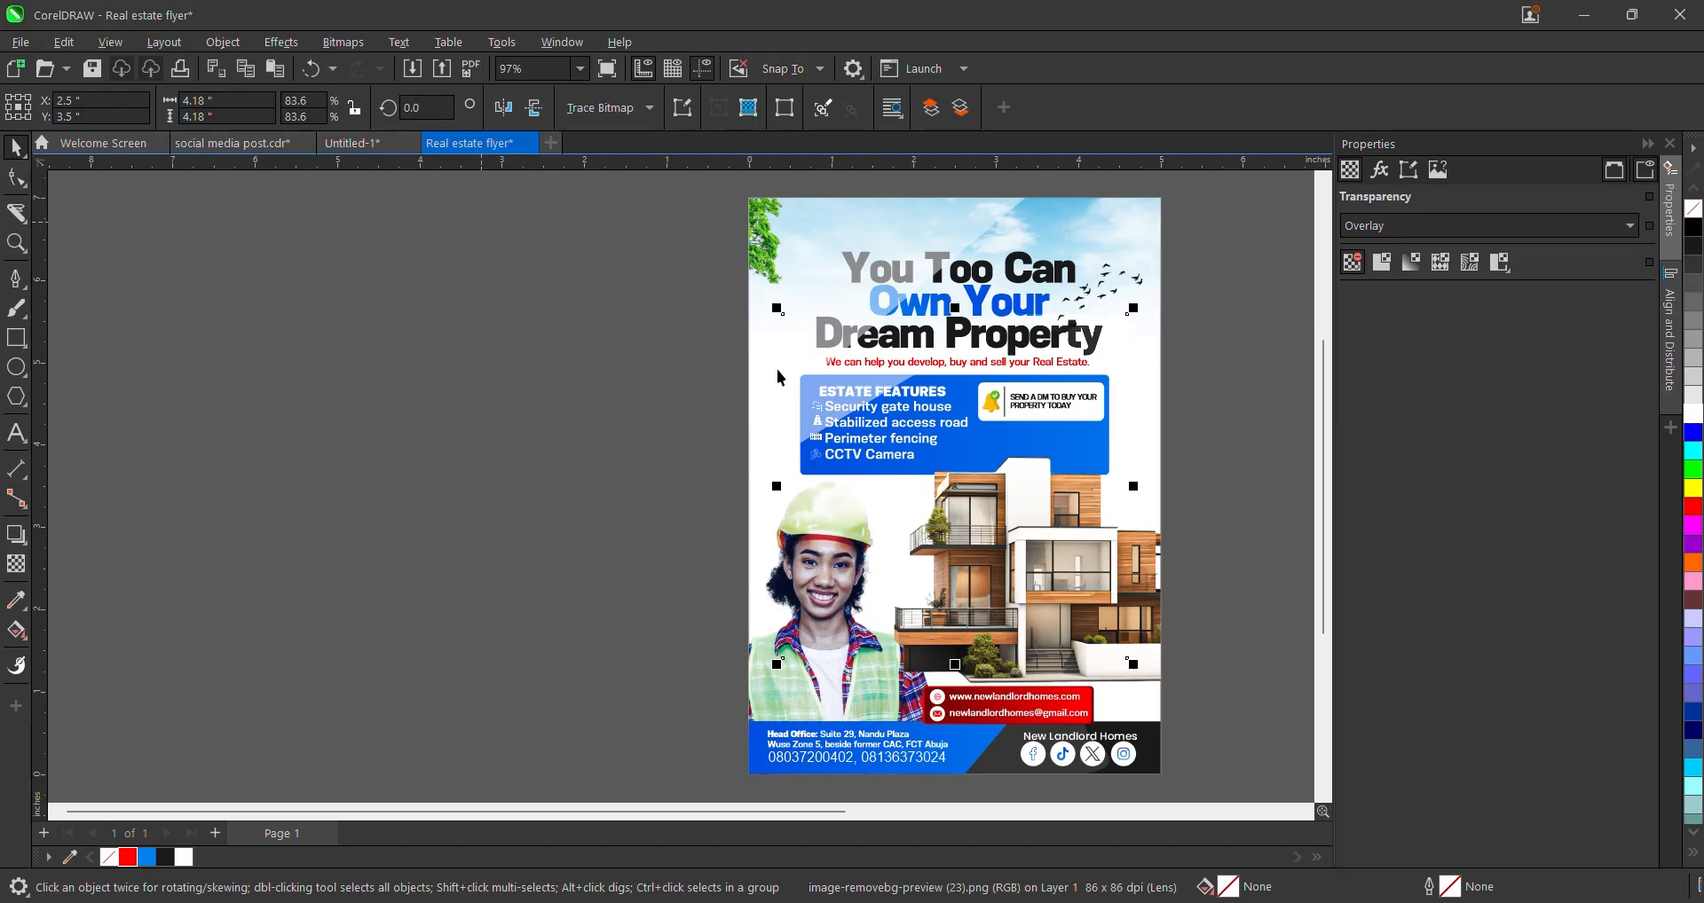
scroll(1008, 532, up, 1)
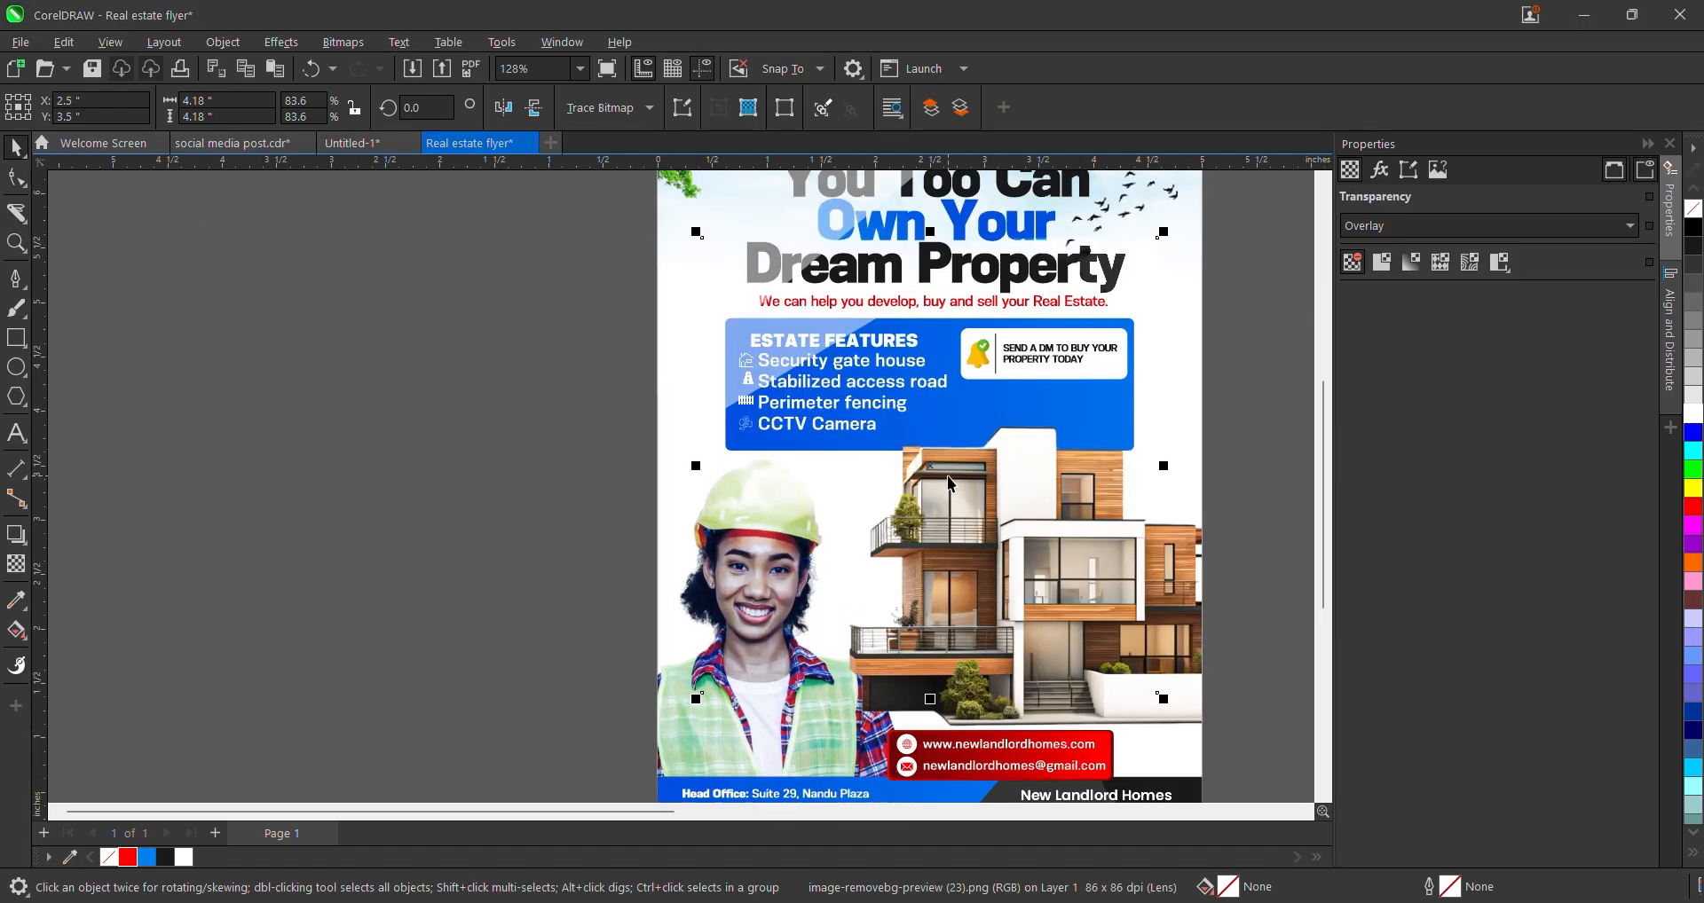
key(shift+Page_Up)
scroll(680, 636, down, 2)
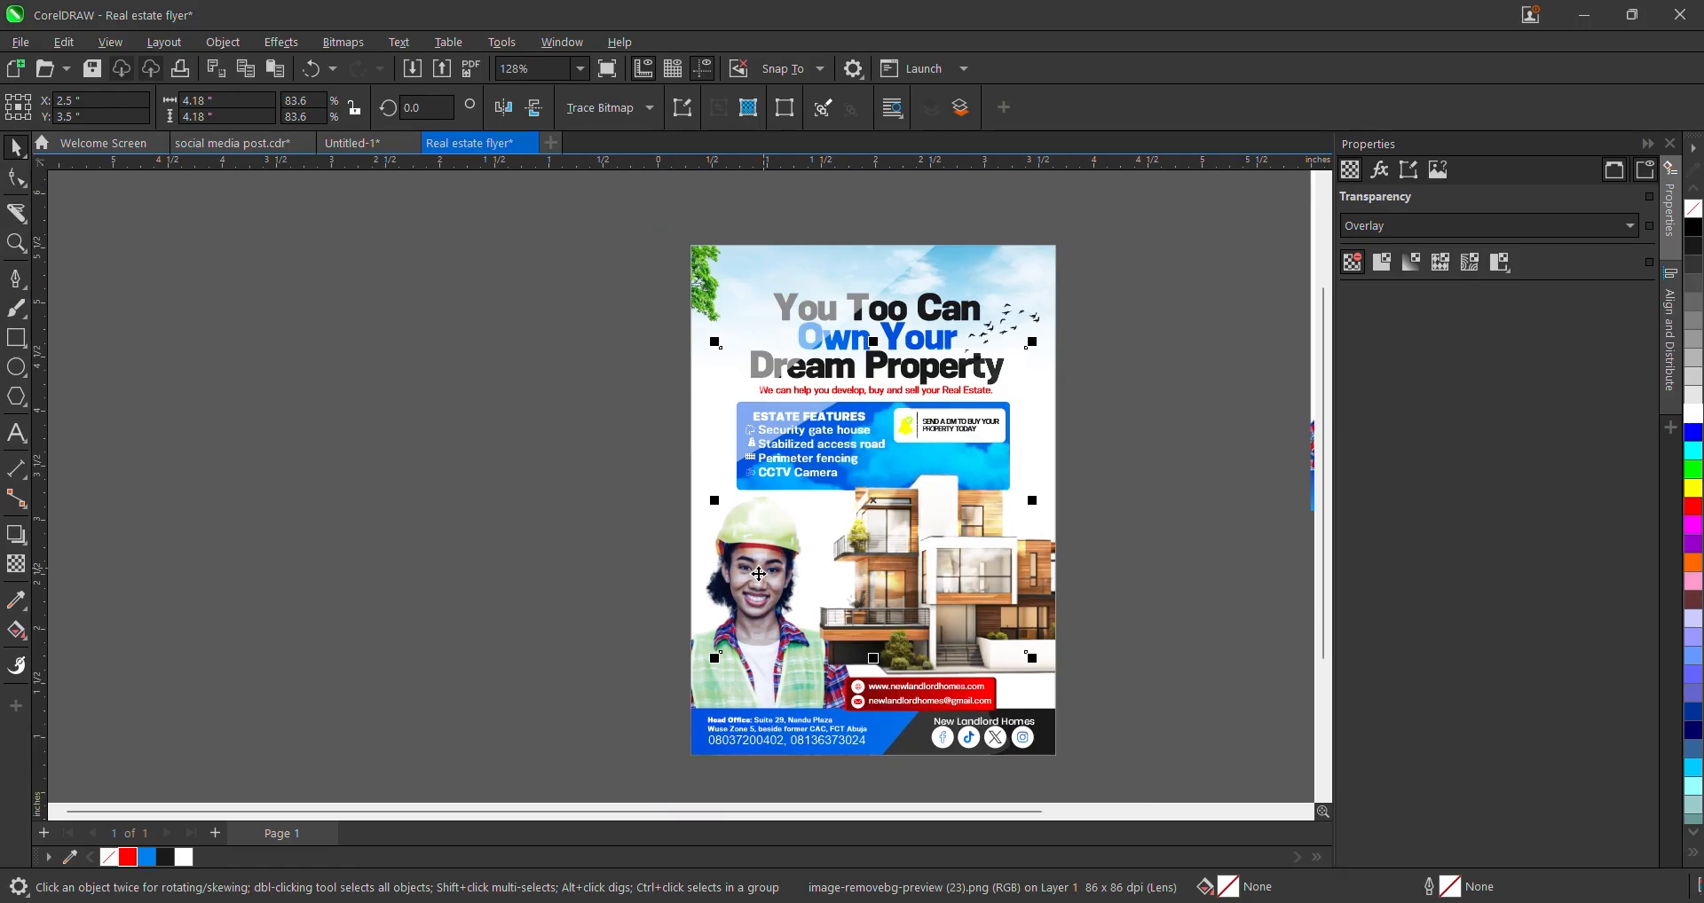
mouse_move(999, 372)
mouse_down()
mouse_move(1025, 315)
mouse_move(1019, 352)
mouse_up()
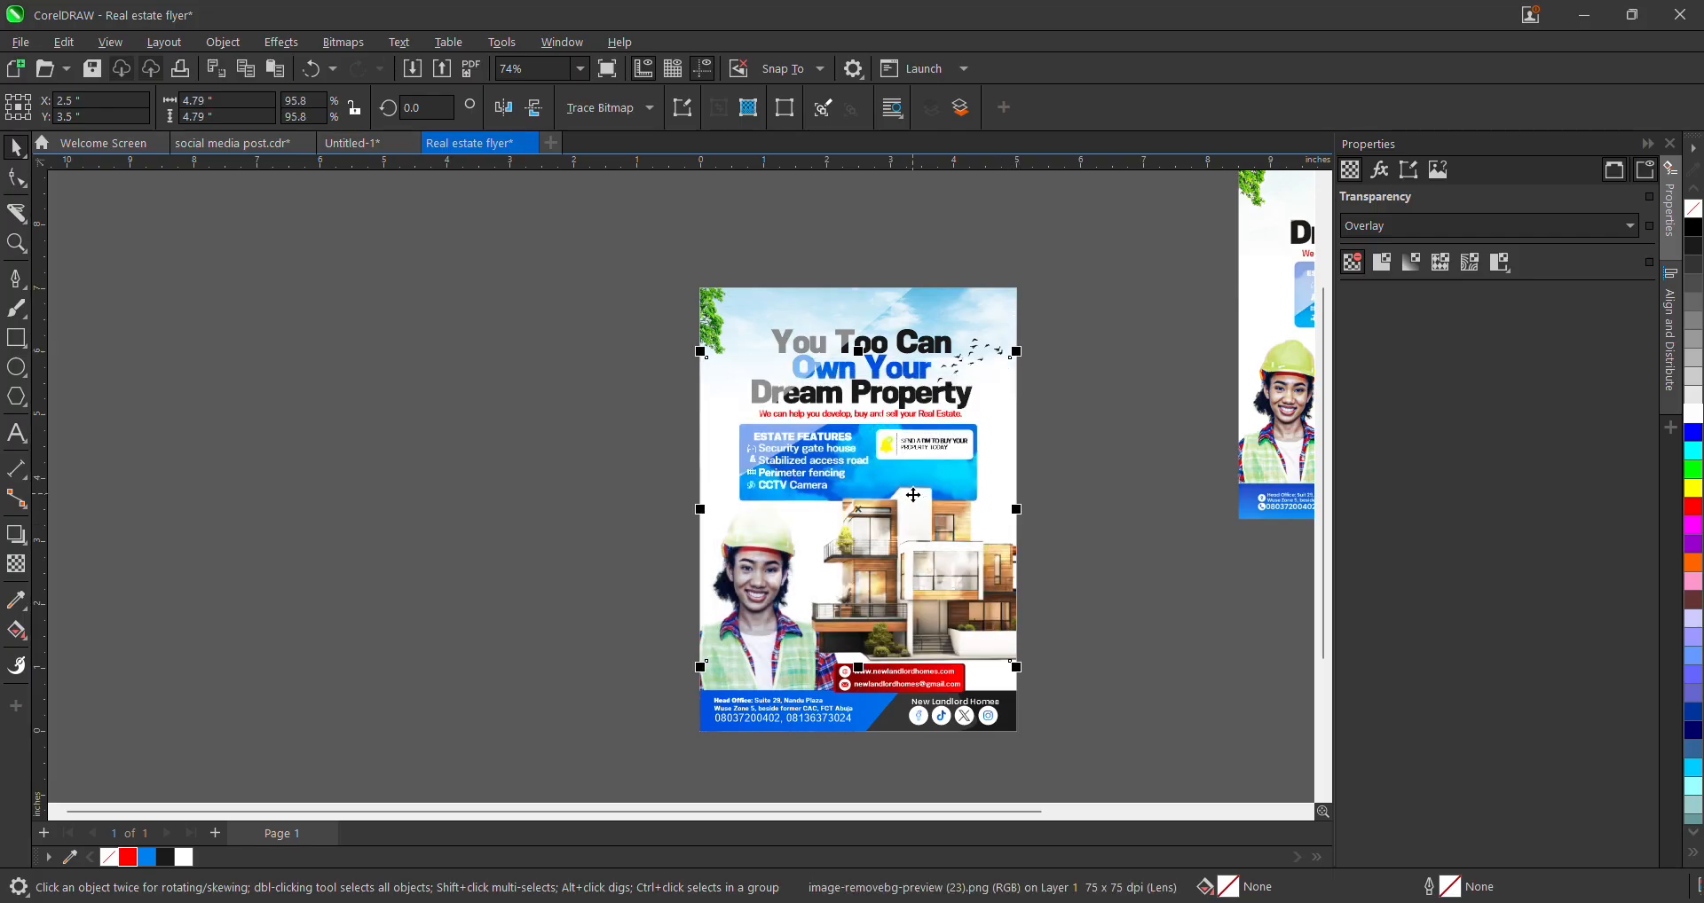
scroll(960, 650, down, 3)
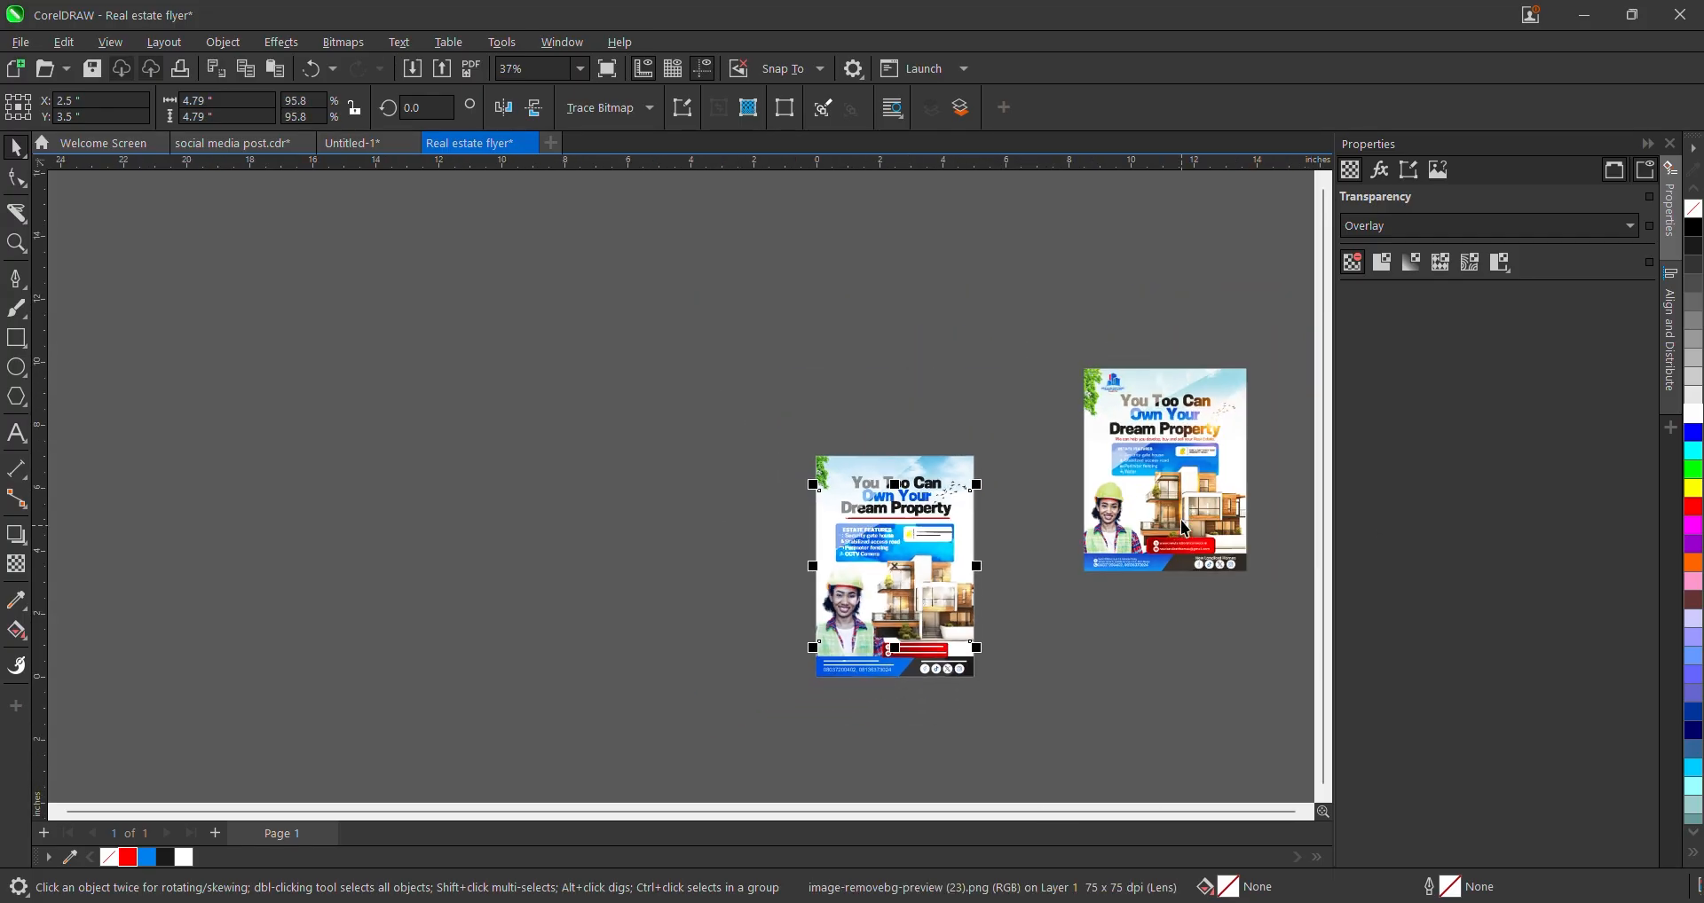
scroll(1185, 530, up, 8)
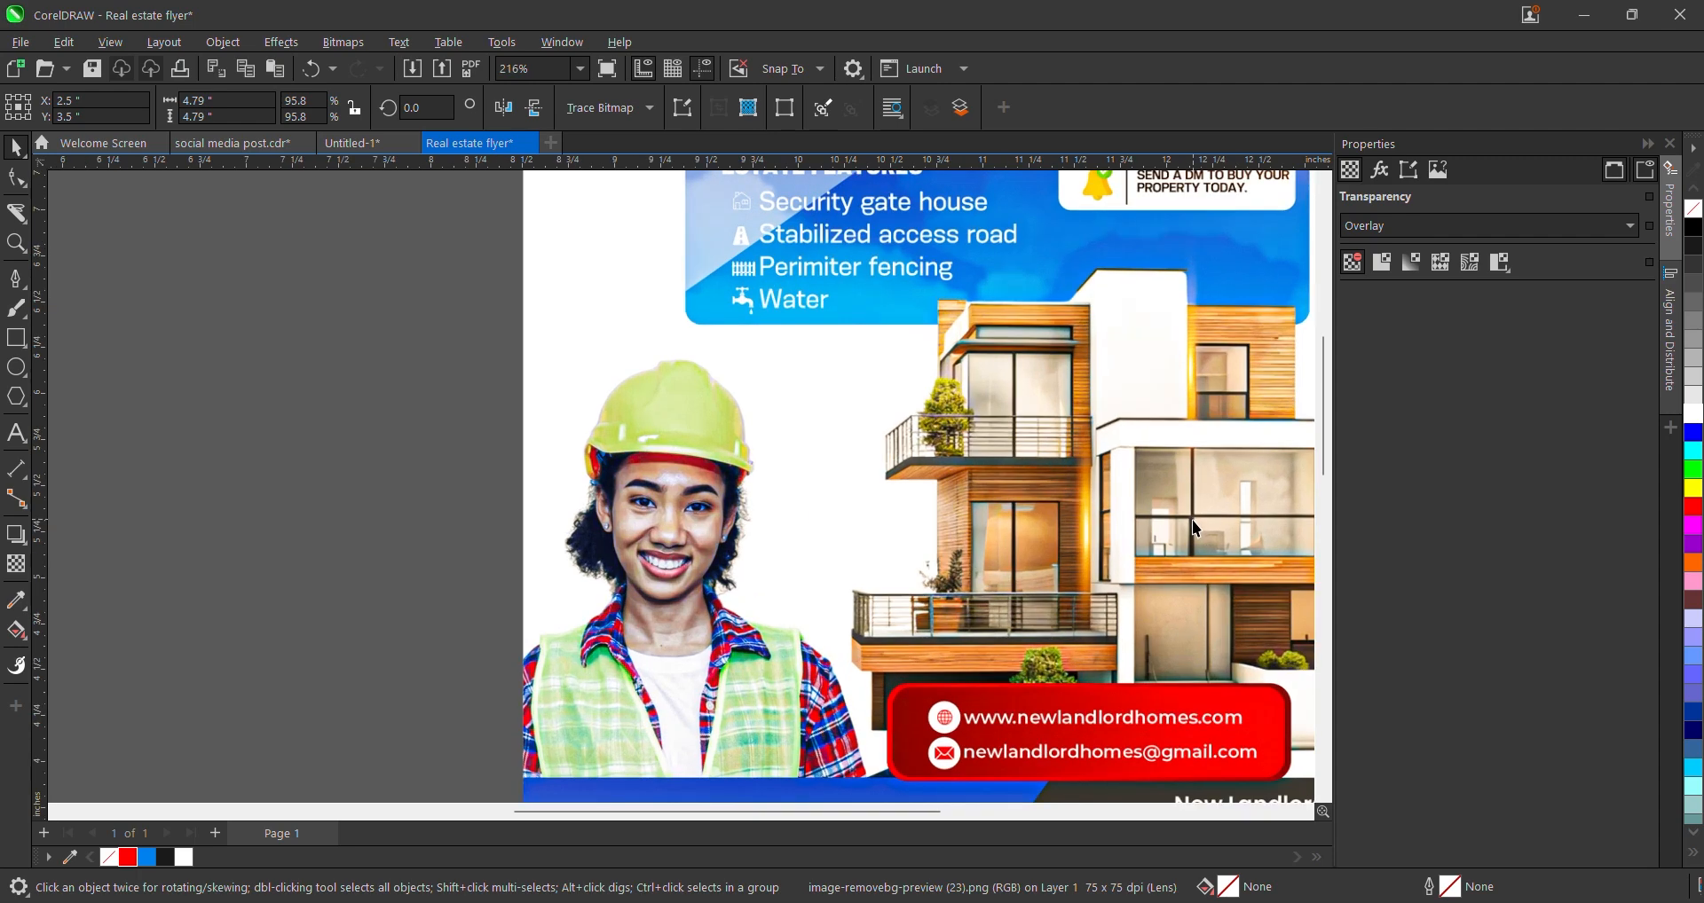
scroll(1190, 520, down, 8)
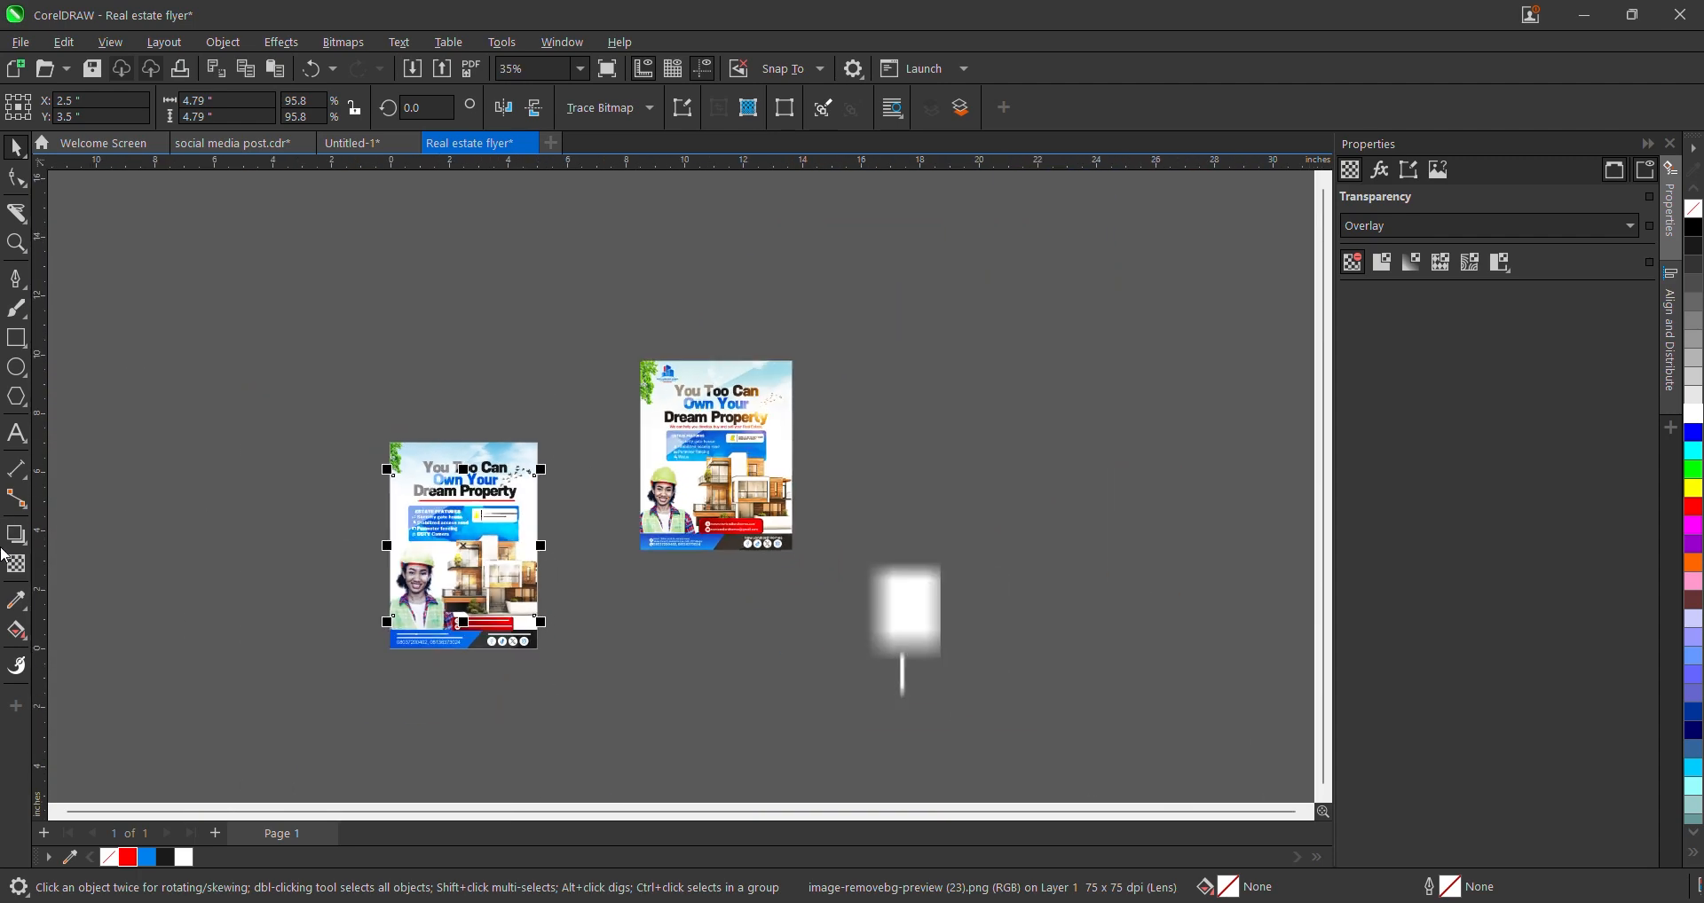
- Give the overlay image 66 uniform transparency
click(16, 564)
scroll(470, 630, up, 5)
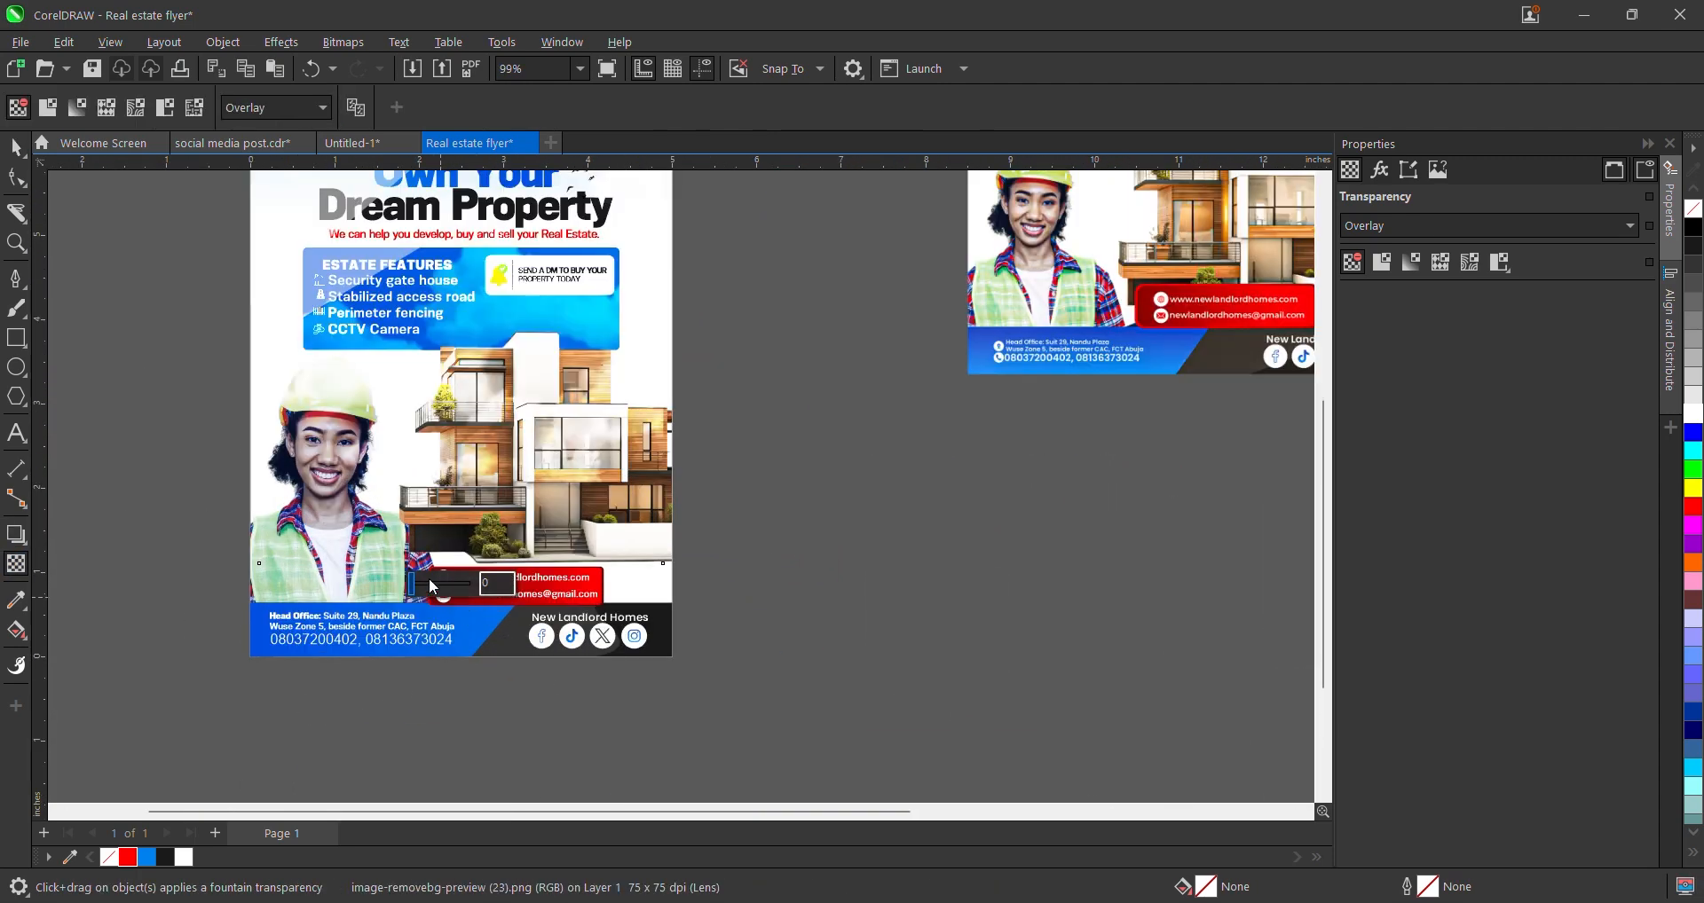
drag(433, 587, 453, 586)
click(16, 149)
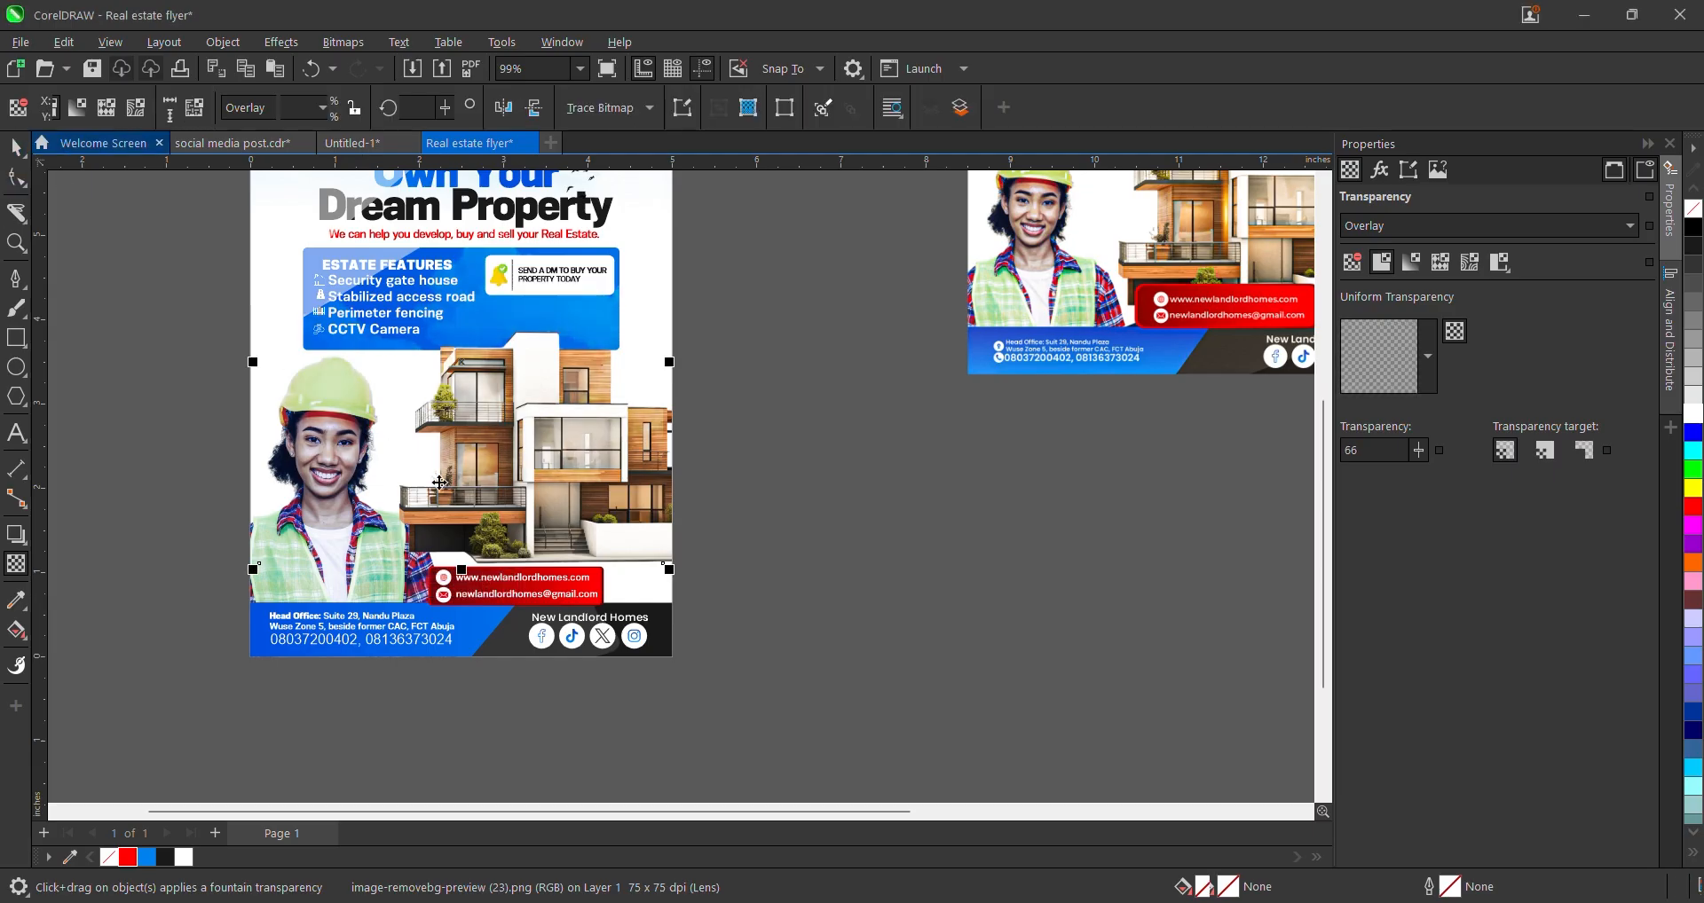
scroll(439, 482, down, 1)
click(700, 509)
- Re-centre the overlay image with P and move it slightly lower on the flyer
scroll(507, 483, up, 2)
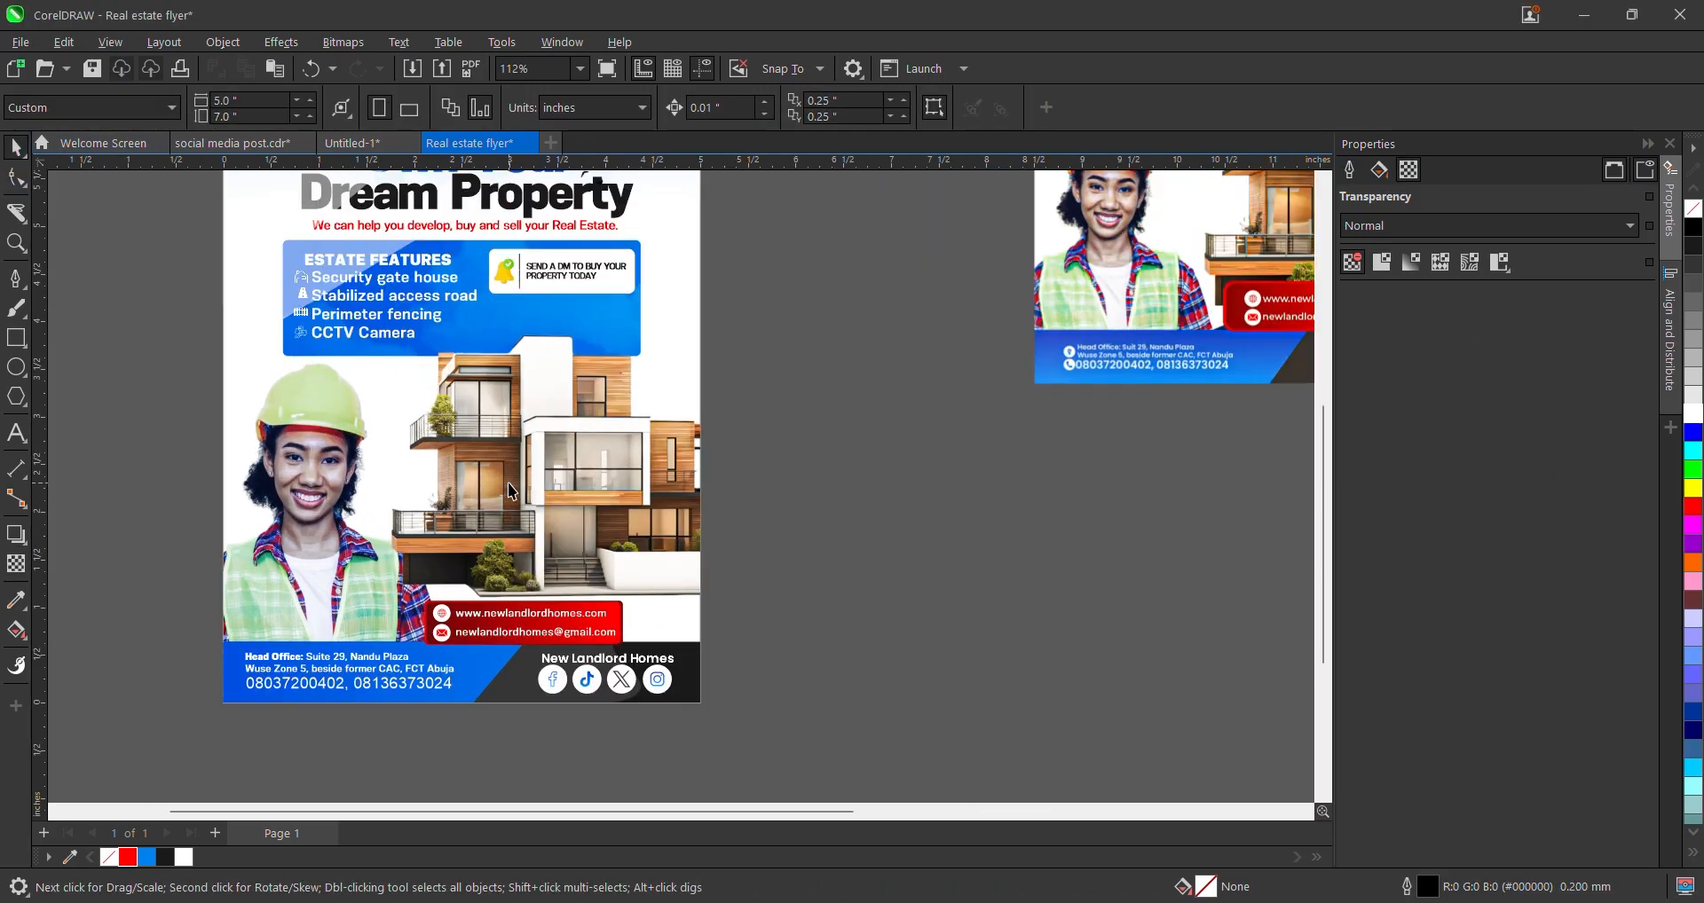
scroll(578, 282, up, 3)
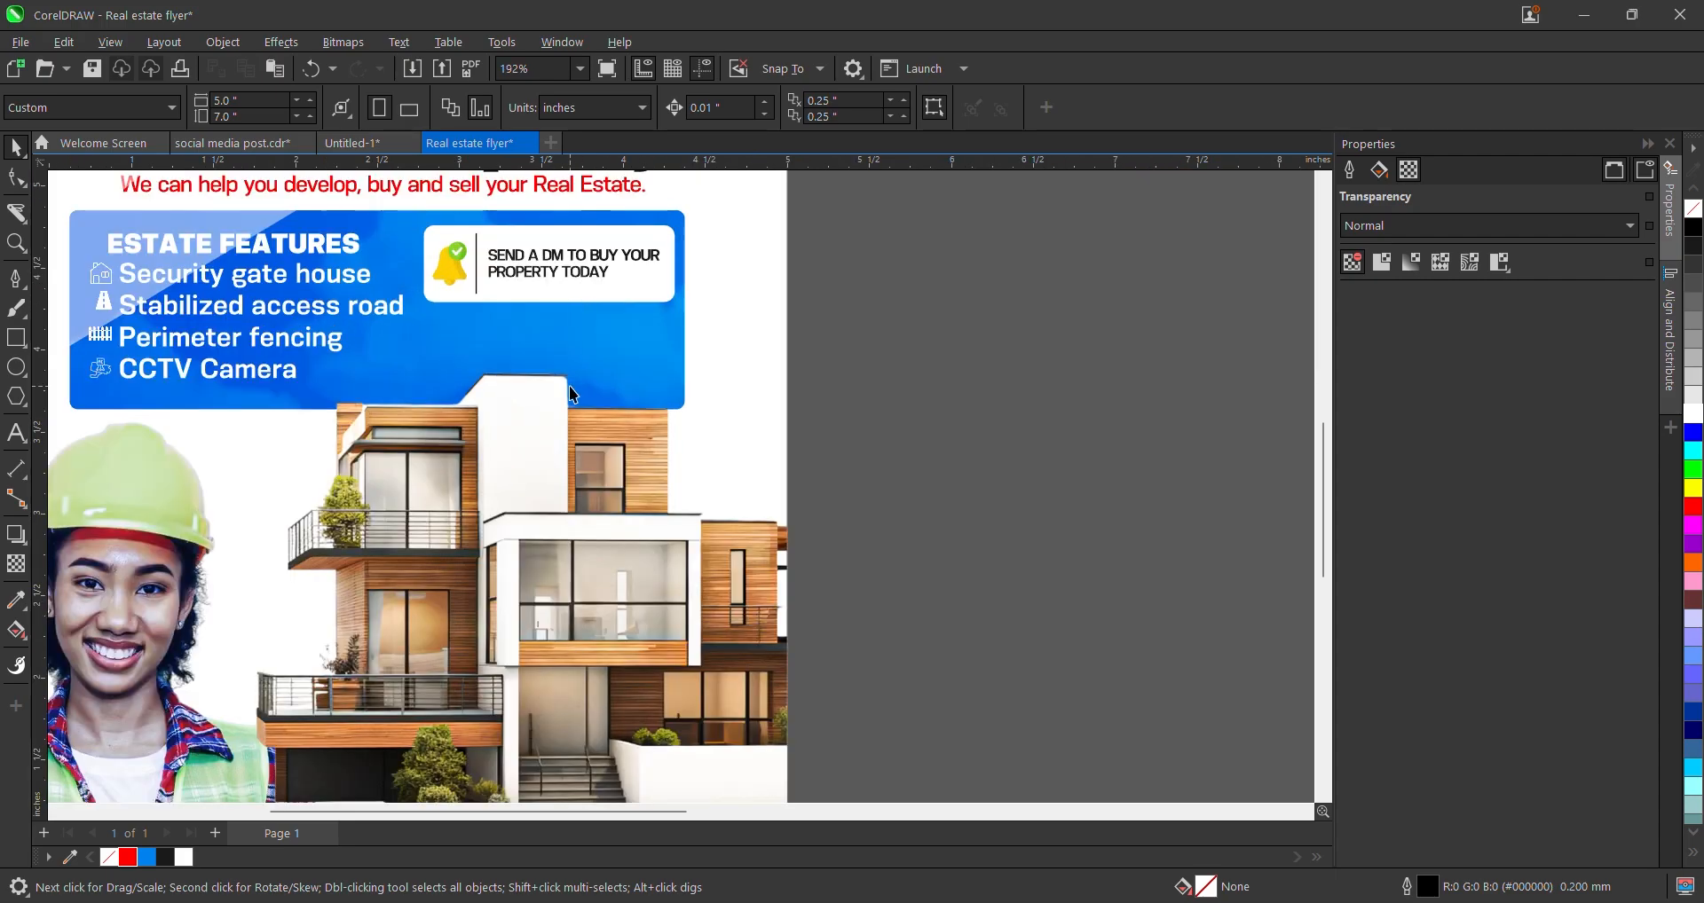
click(587, 358)
scroll(592, 359, down, 3)
mouse_move(598, 359)
mouse_down()
mouse_move(602, 414)
mouse_move(601, 343)
mouse_move(606, 355)
mouse_up()
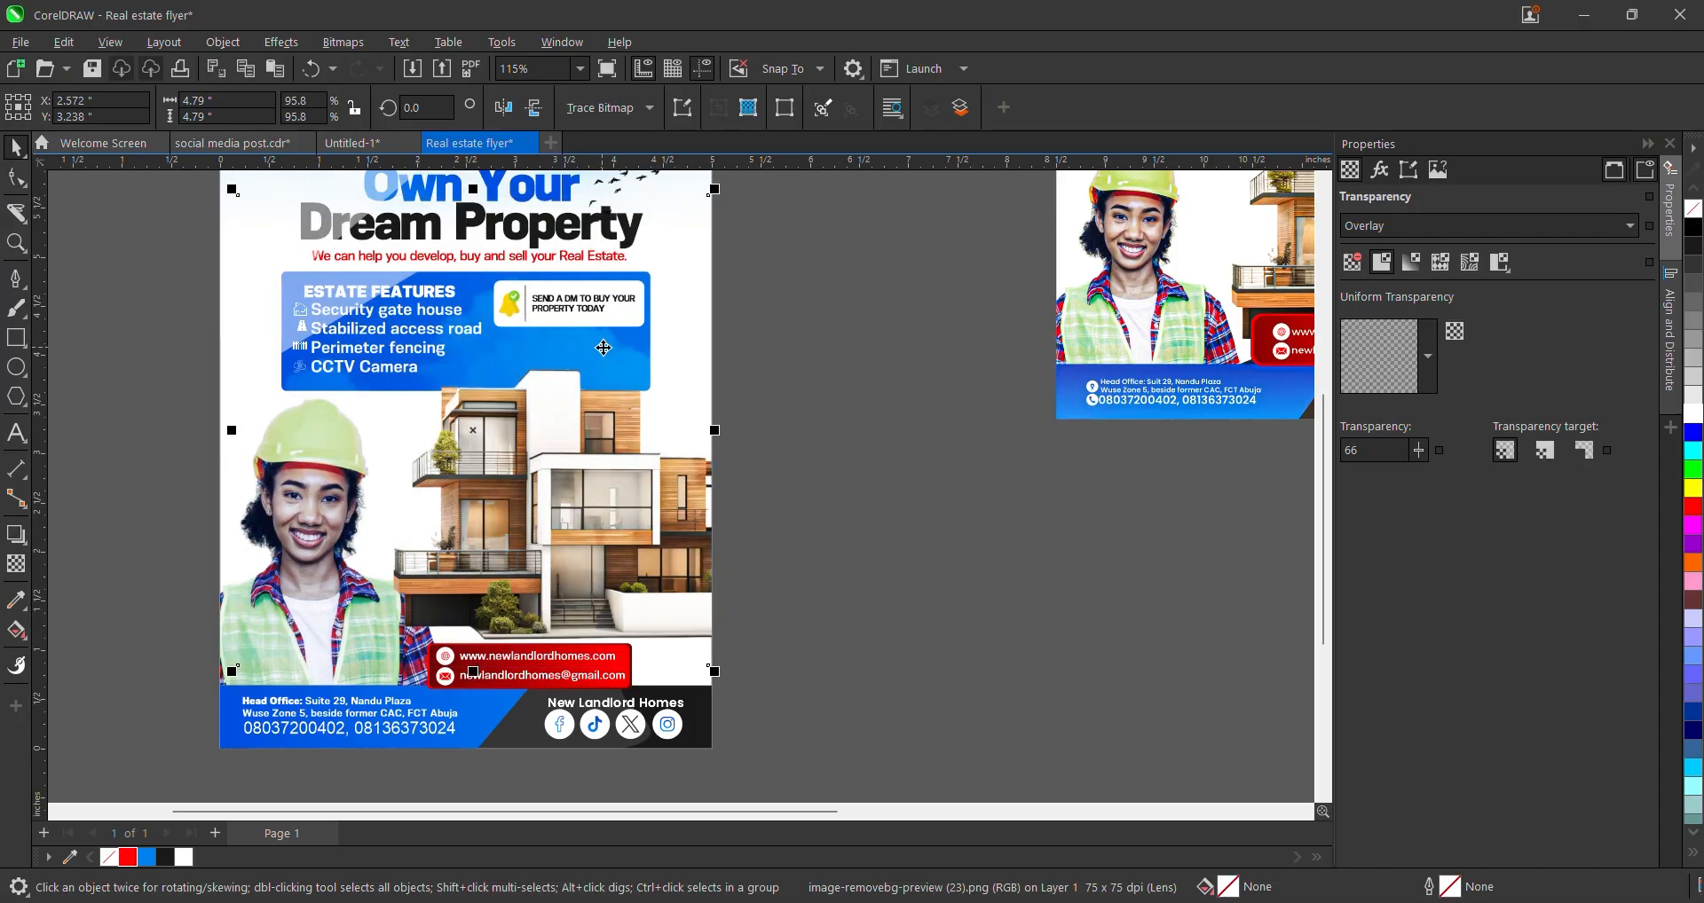
scroll(779, 450, down, 2)
scroll(721, 445, up, 1)
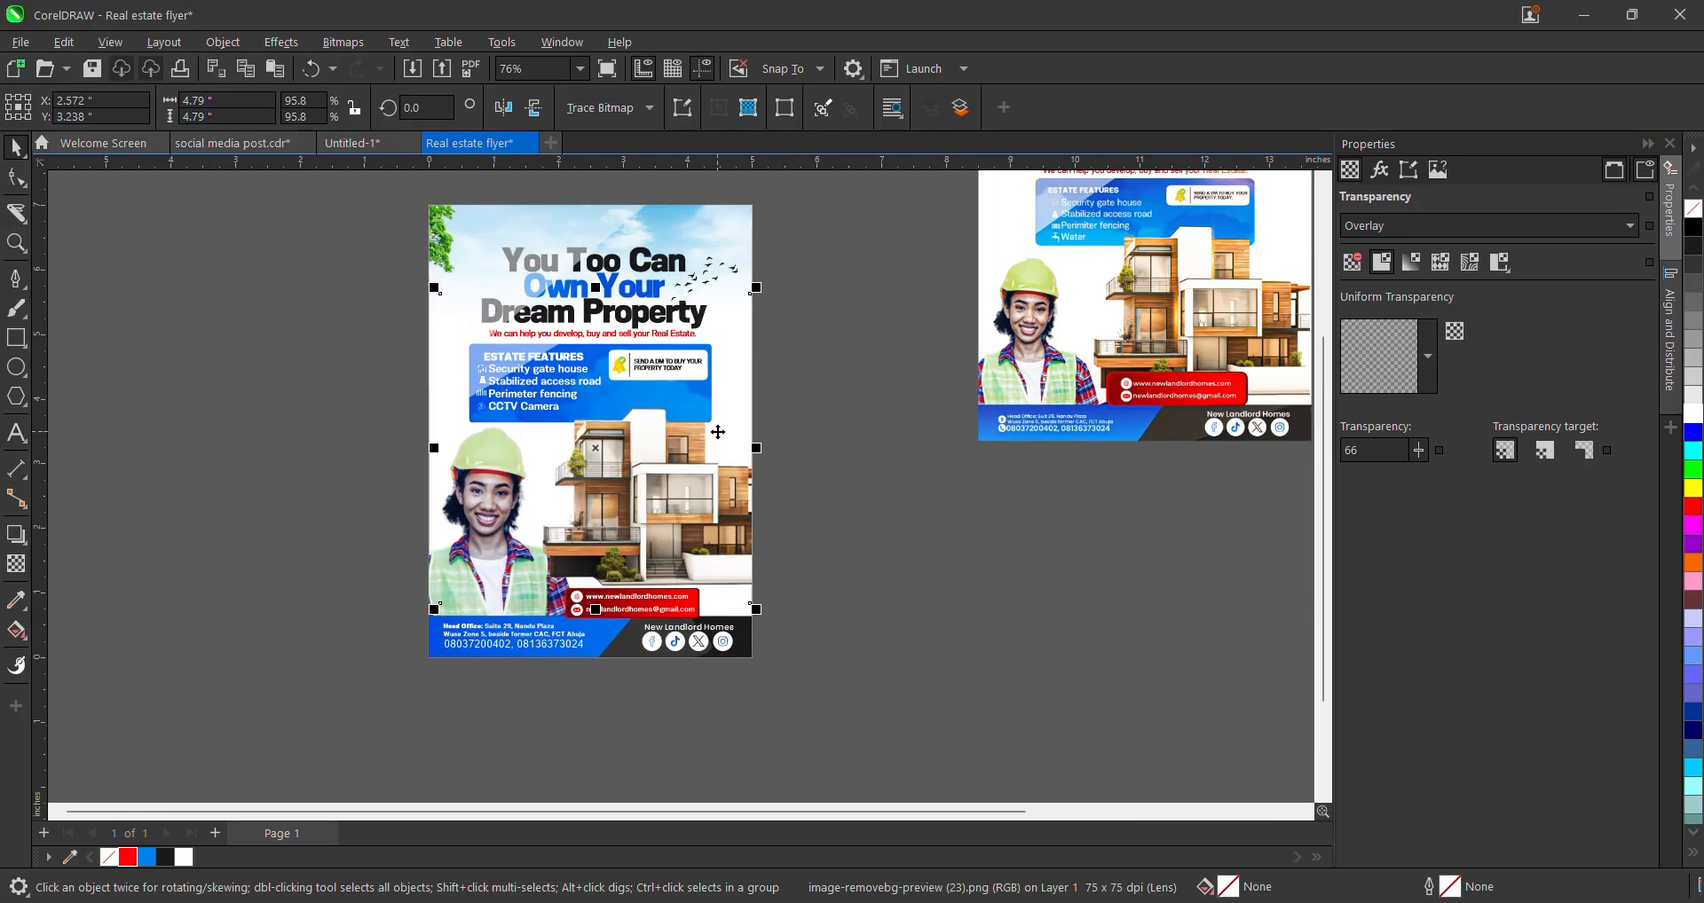
key(p)
drag(608, 391, 610, 408)
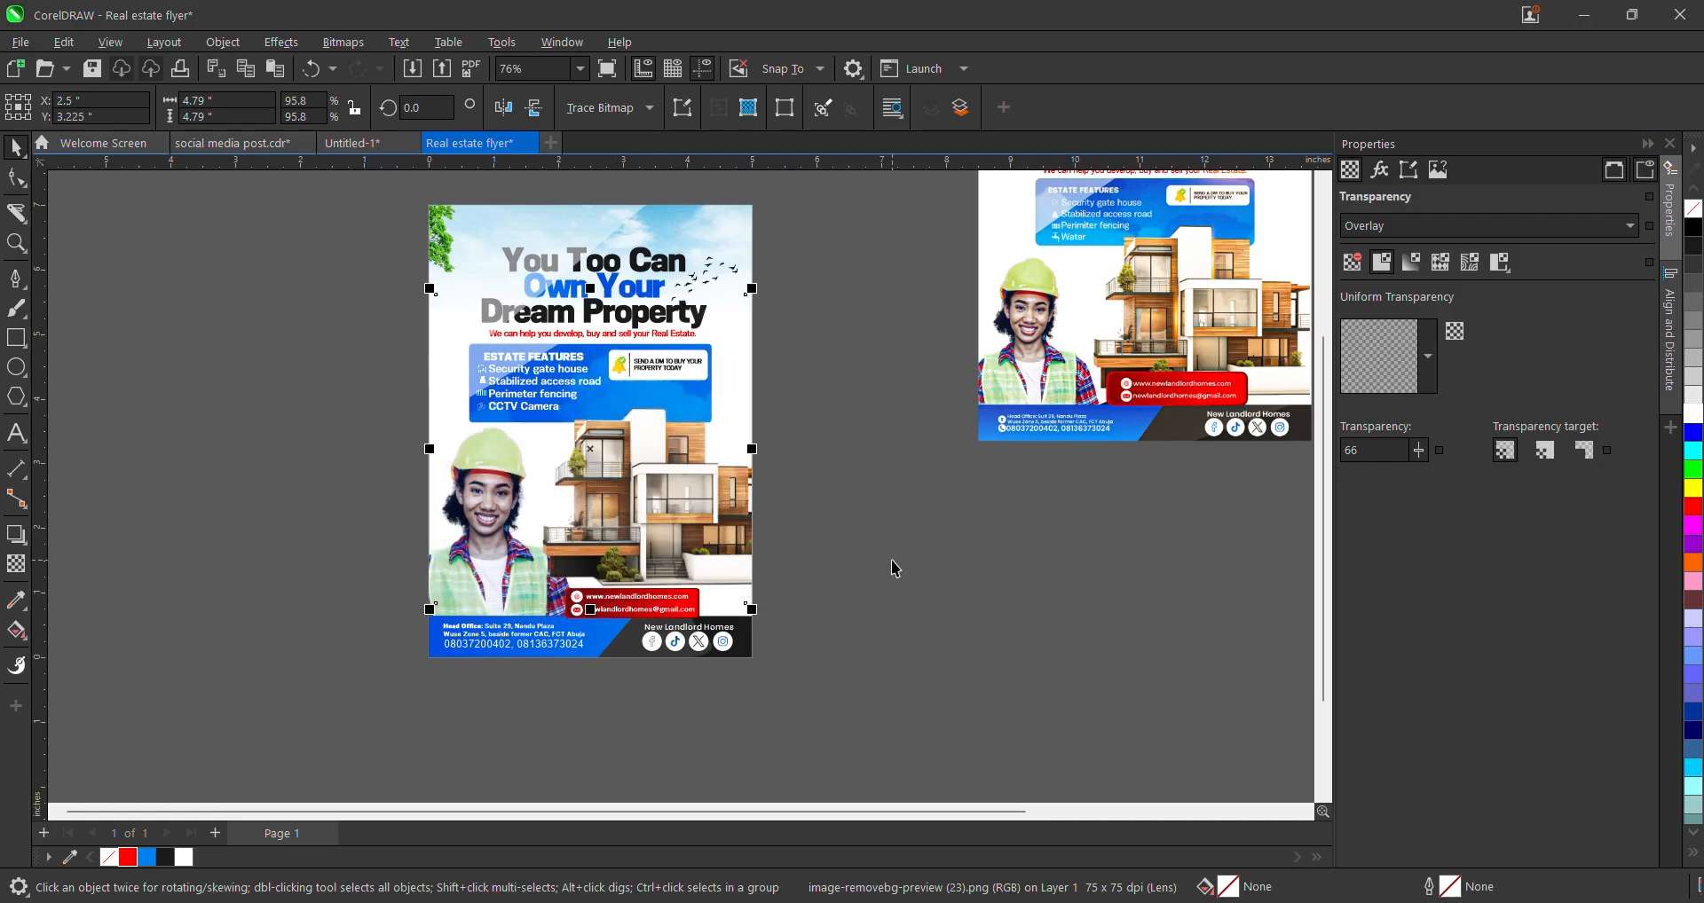
- Move the glow image off the flyer toward the canvas's top left
click(828, 550)
scroll(828, 550, down, 2)
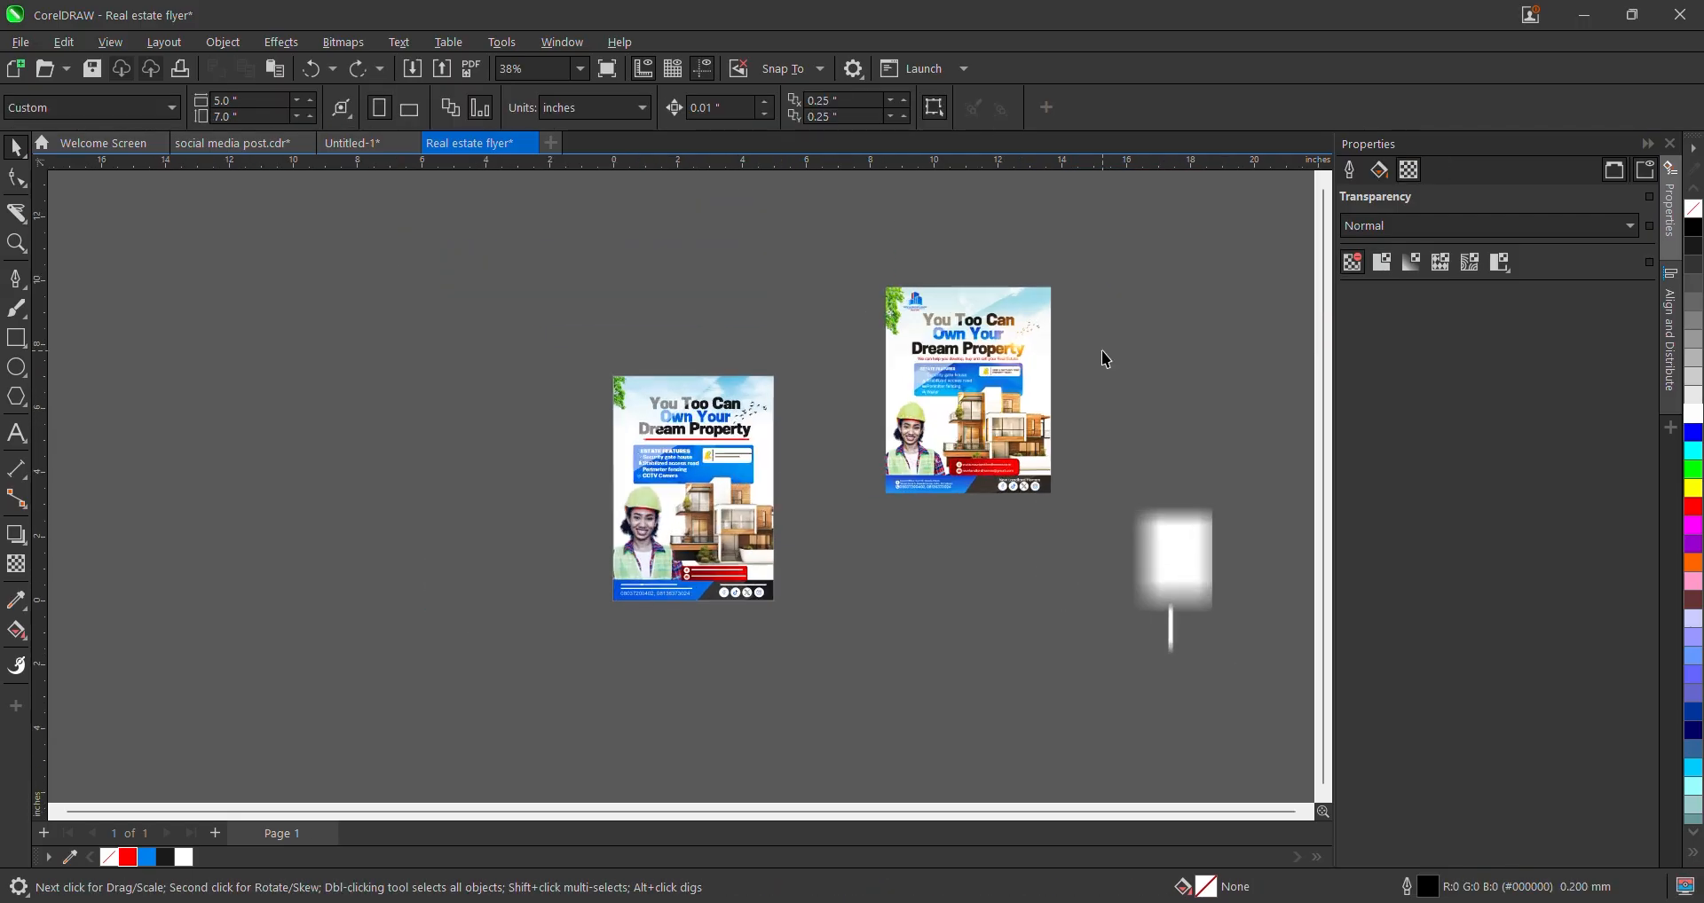
scroll(1100, 355, up, 1)
scroll(912, 417, down, 2)
drag(969, 578, 449, 265)
- Try the Normal transparency blend mode on the glow image, then set it back to Screen
click(16, 568)
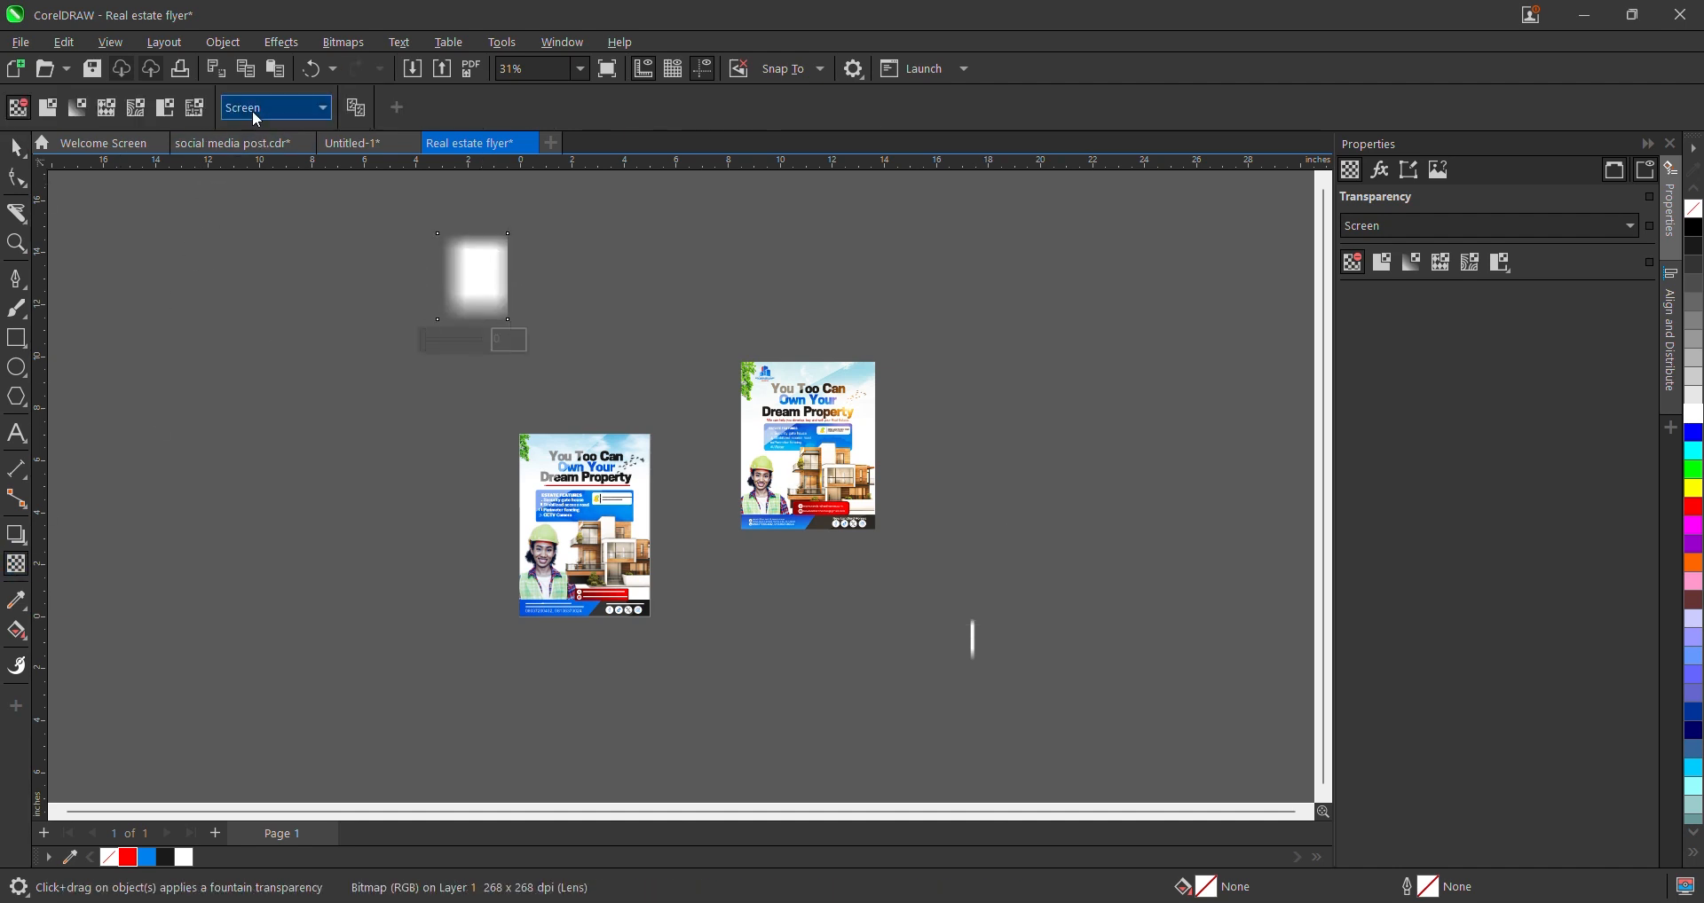
click(256, 119)
click(280, 129)
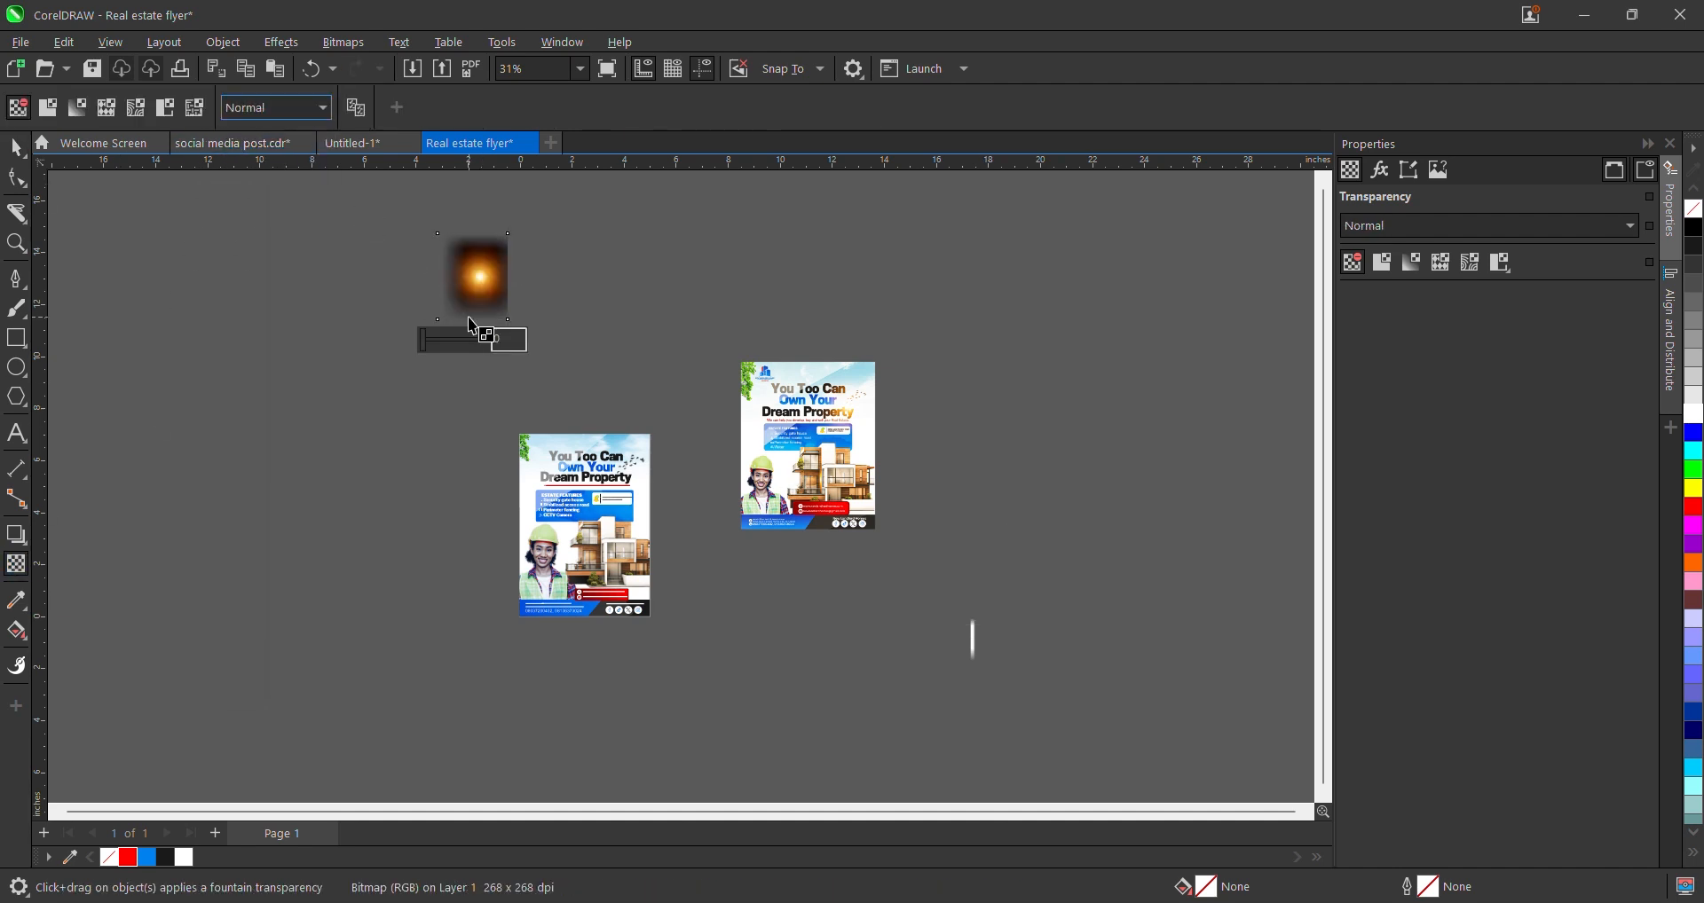
click(7, 155)
scroll(369, 294, up, 1)
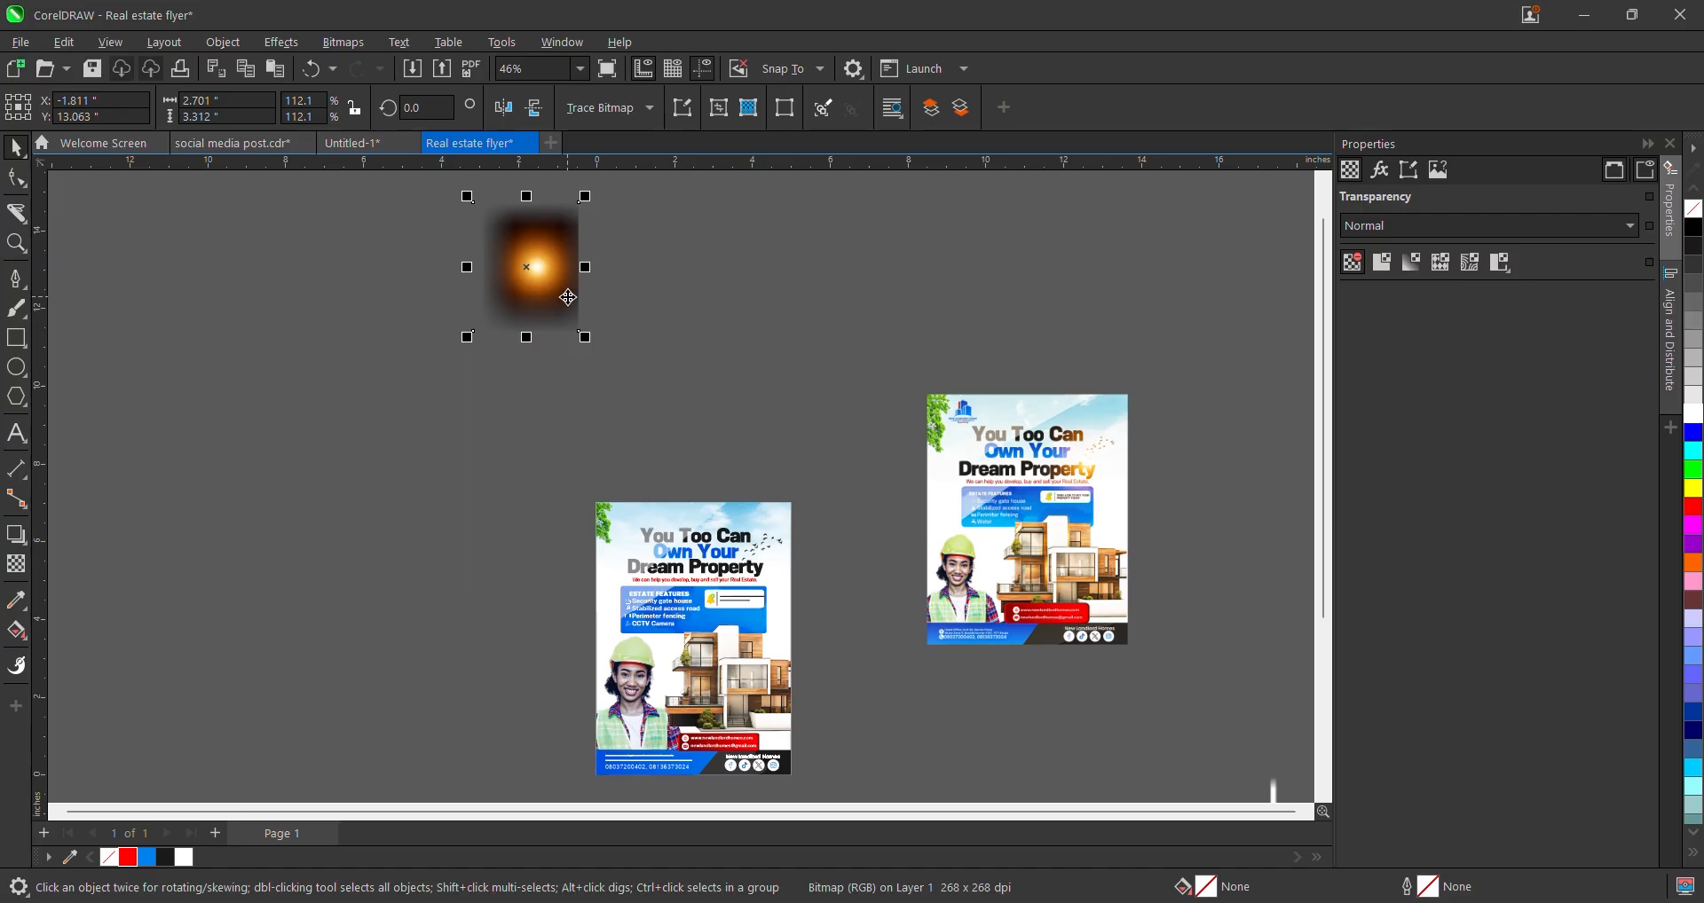
scroll(567, 297, up, 1)
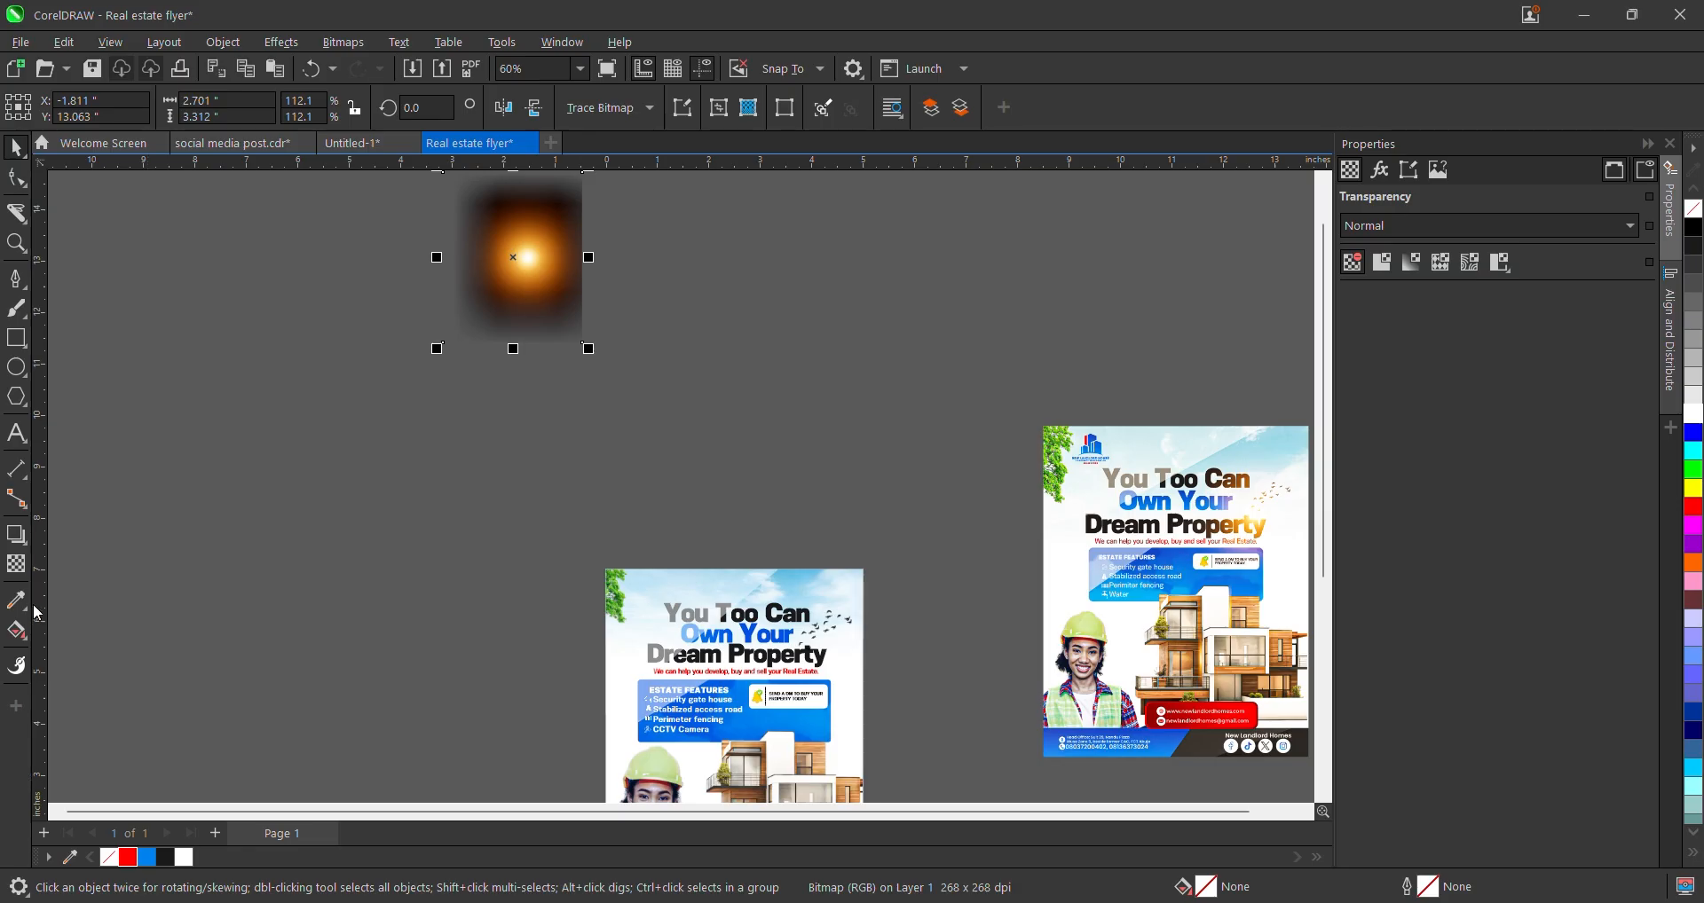
click(26, 575)
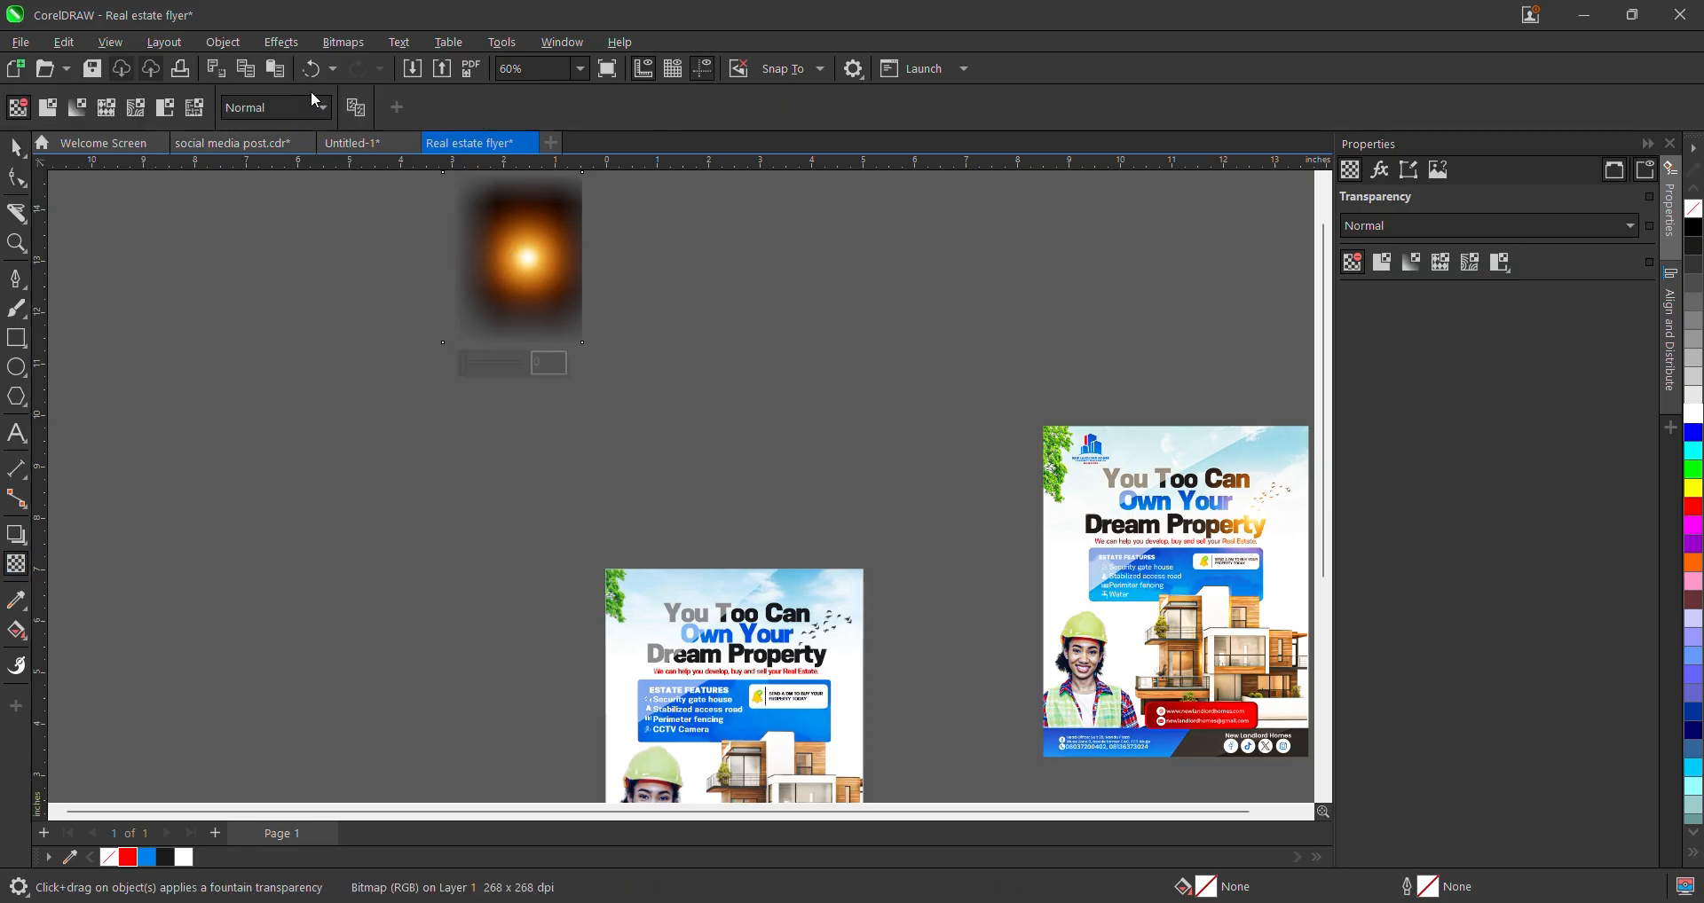
click(315, 104)
click(317, 497)
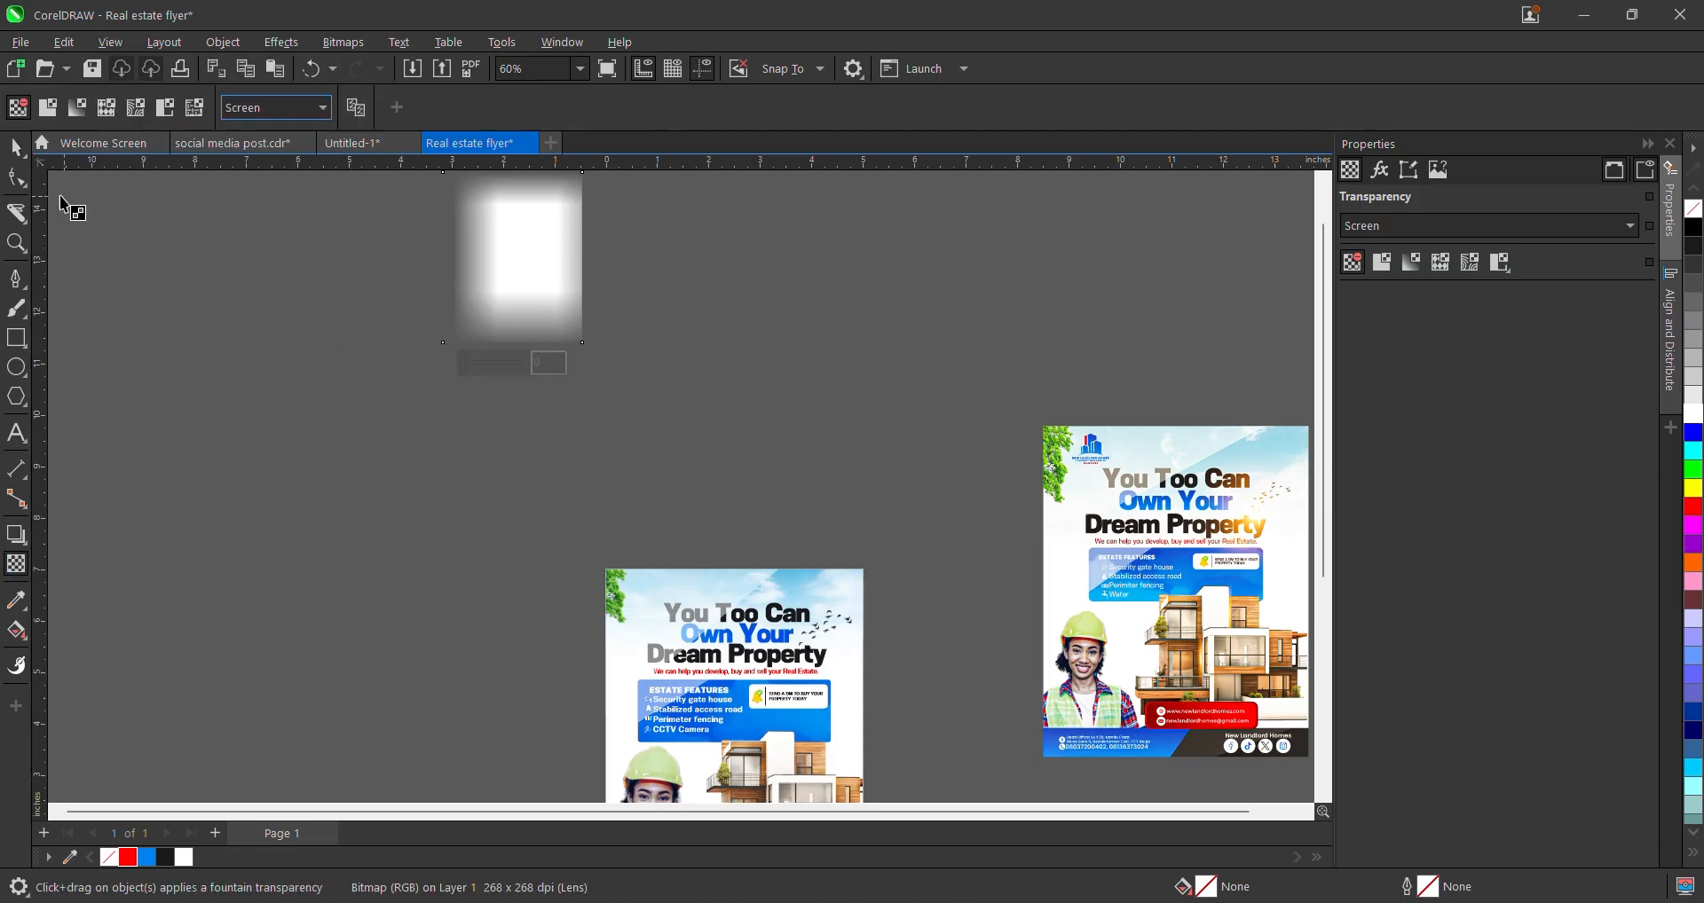
click(16, 147)
scroll(428, 383, down, 2)
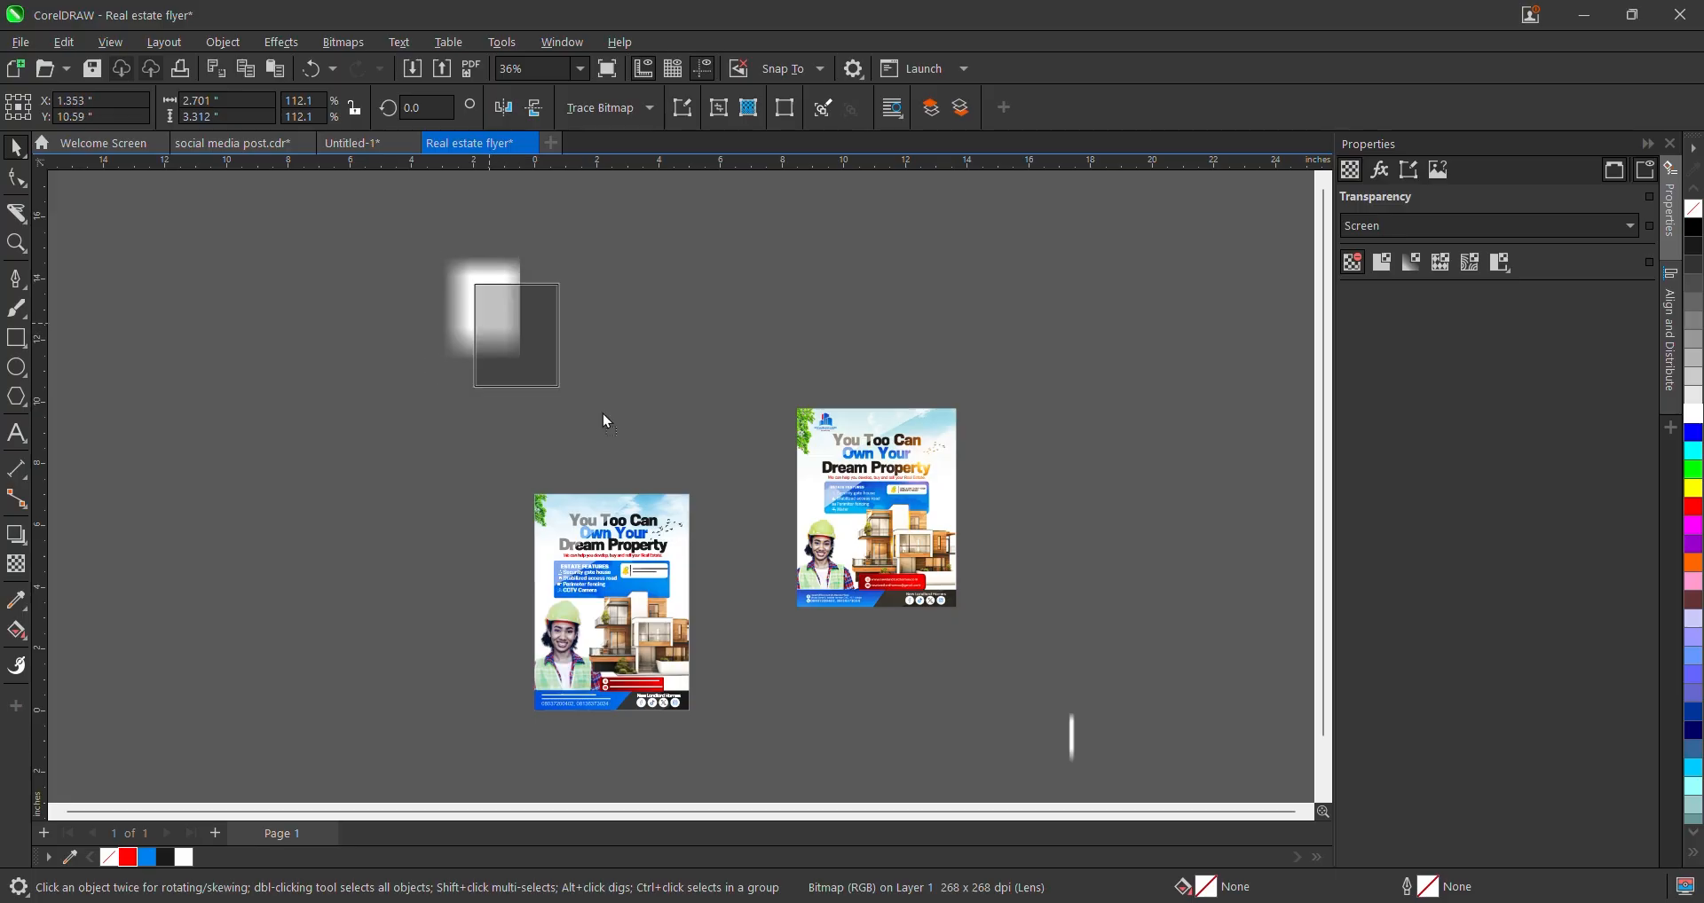
- Drag the glow image onto the left flyer and snap it to the page centre
drag(603, 414, 654, 556)
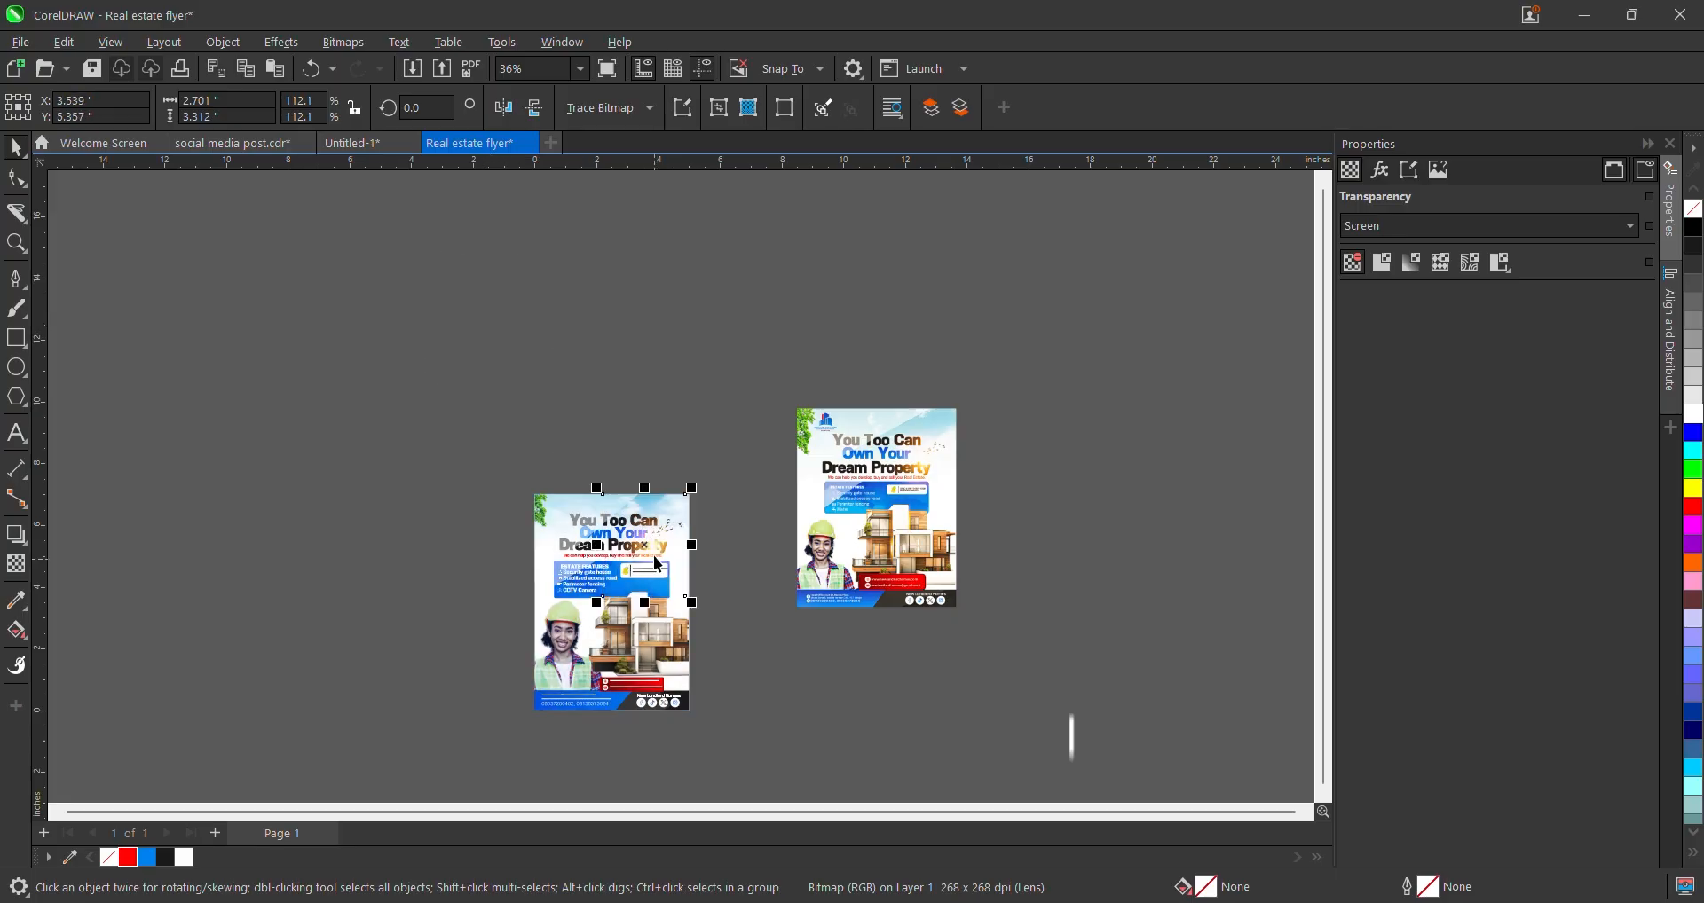
scroll(656, 563, up, 3)
scroll(653, 559, down, 1)
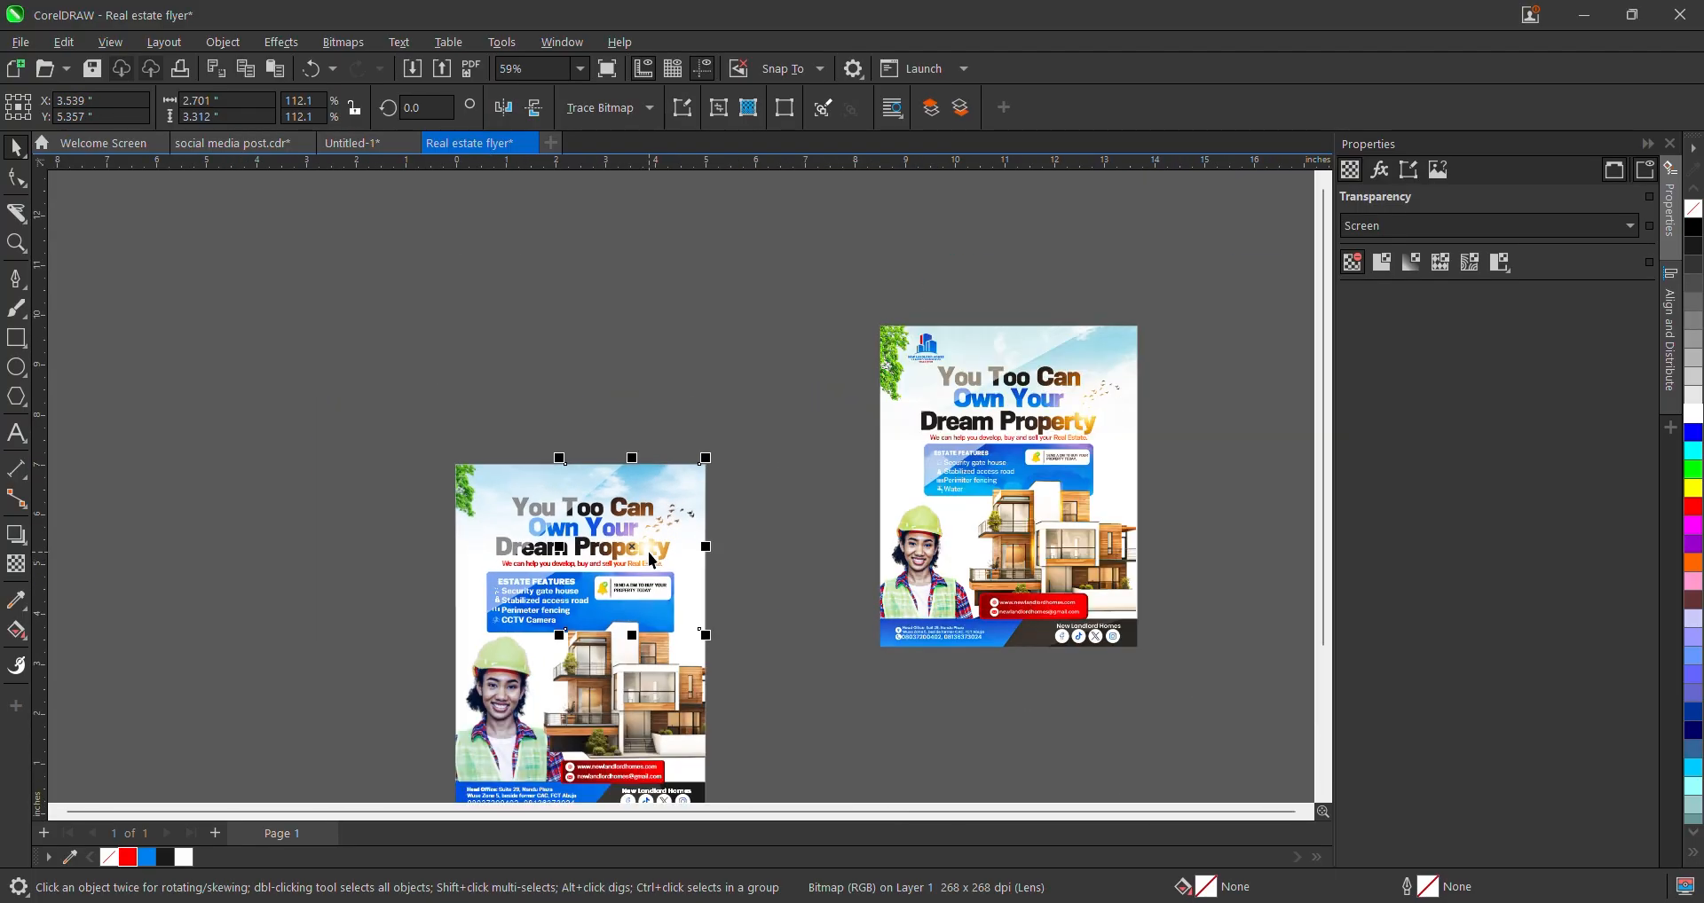
scroll(652, 561, up, 1)
click(648, 548)
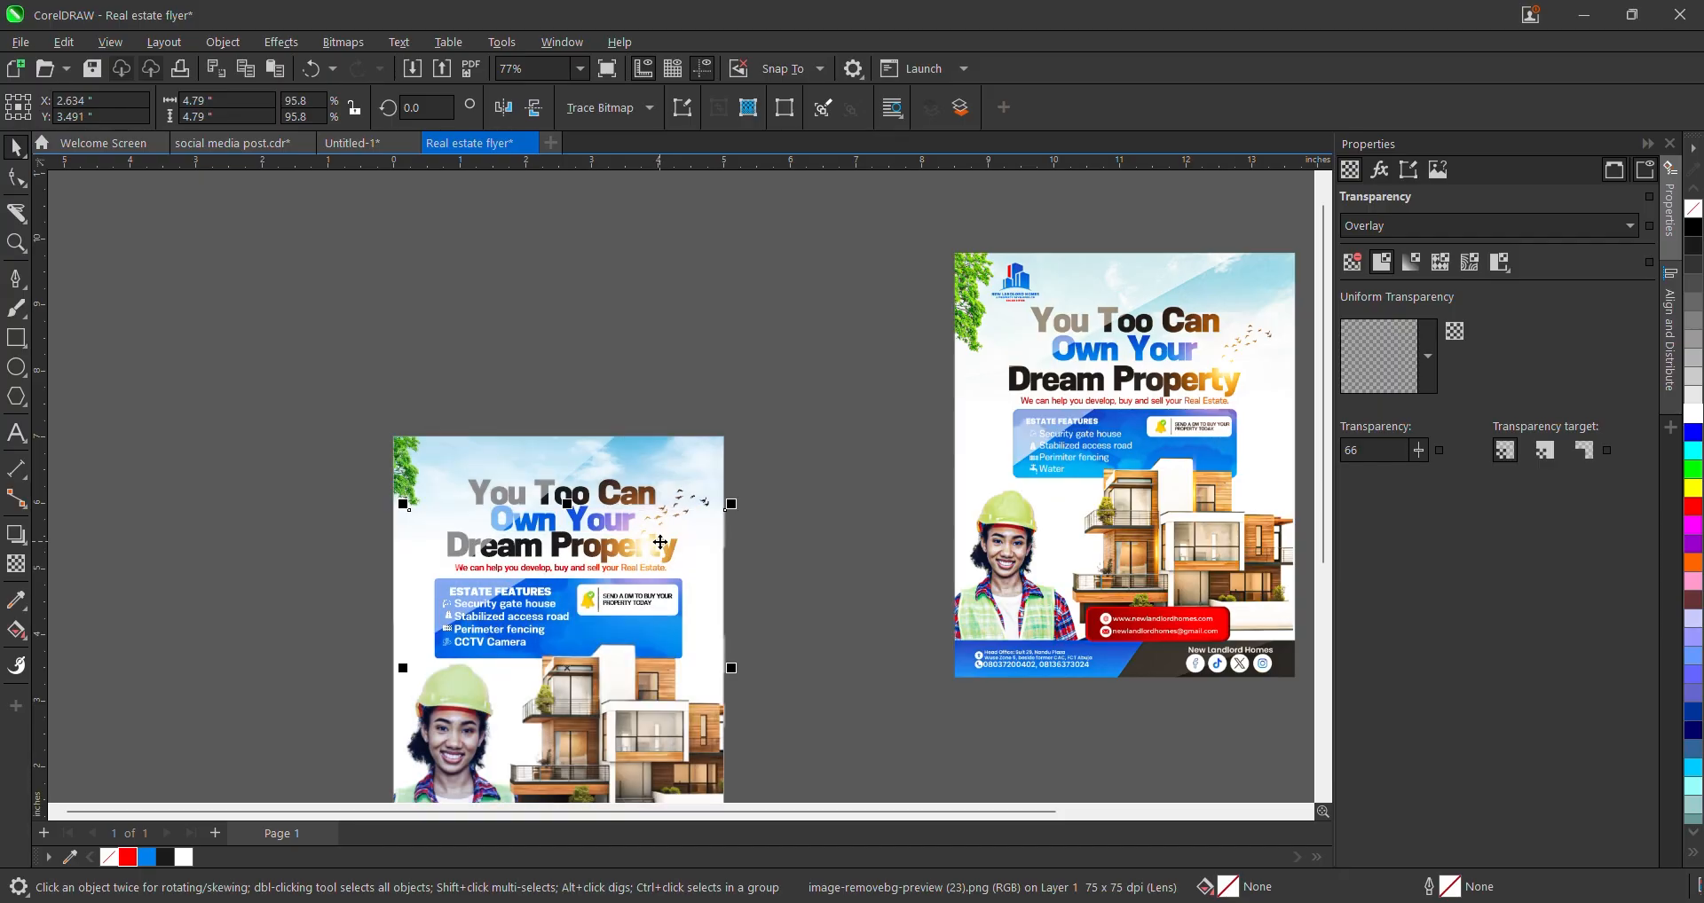
drag(701, 524, 693, 524)
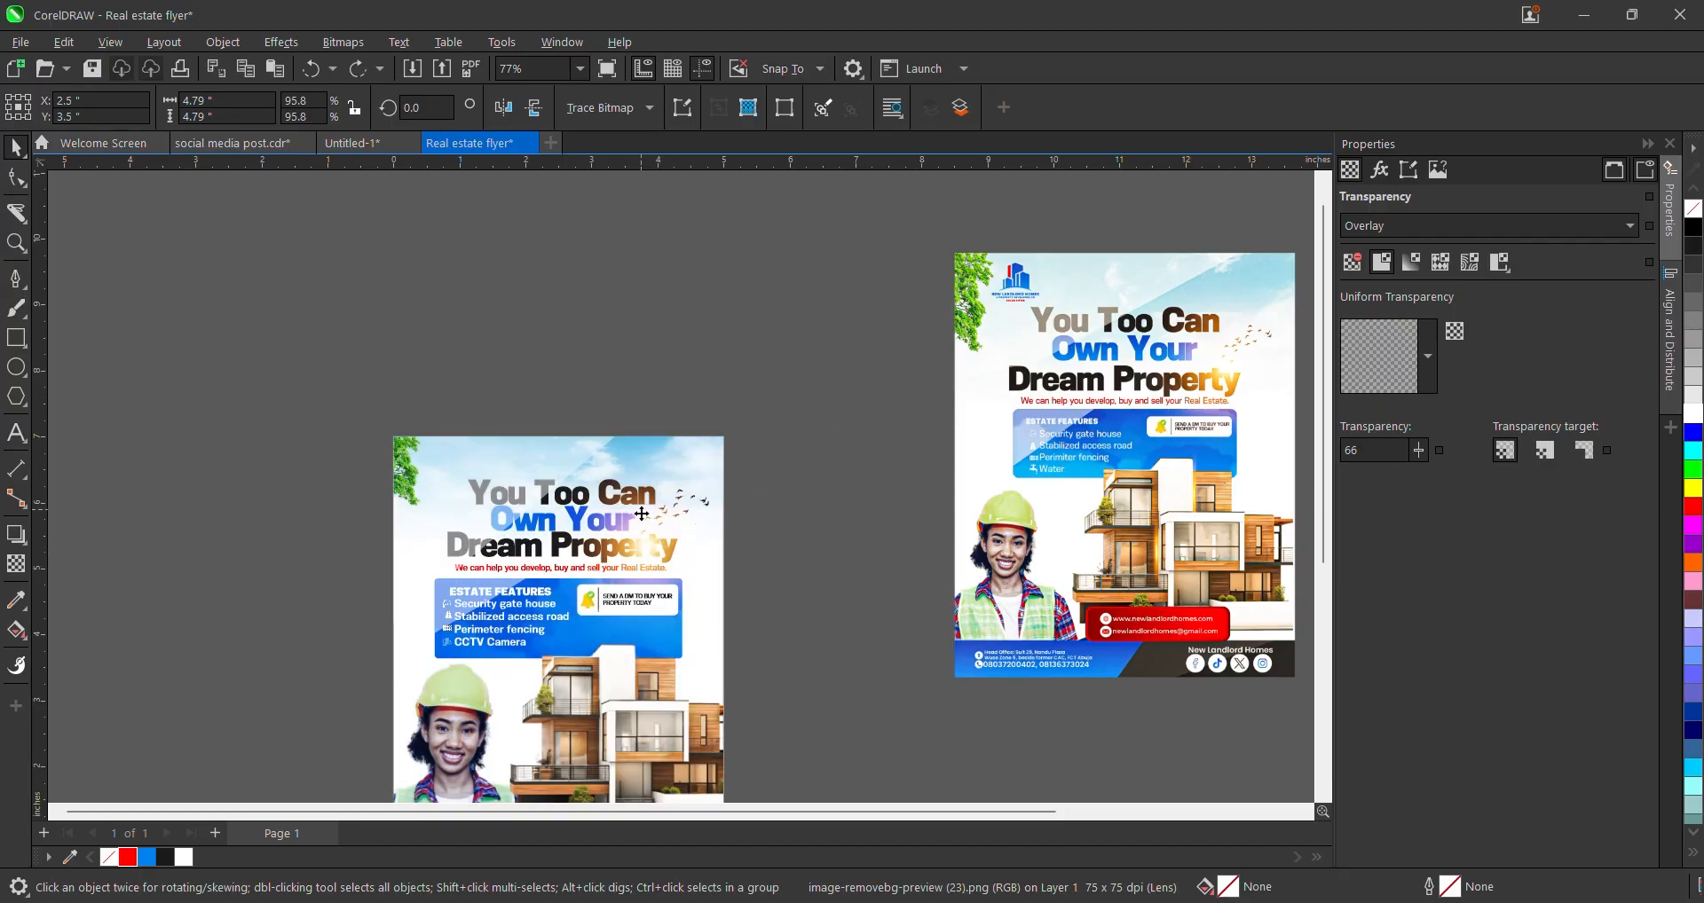
- Move the bird flock off the left flyer onto the canvas, then undo the latest edit
drag(892, 421, 515, 670)
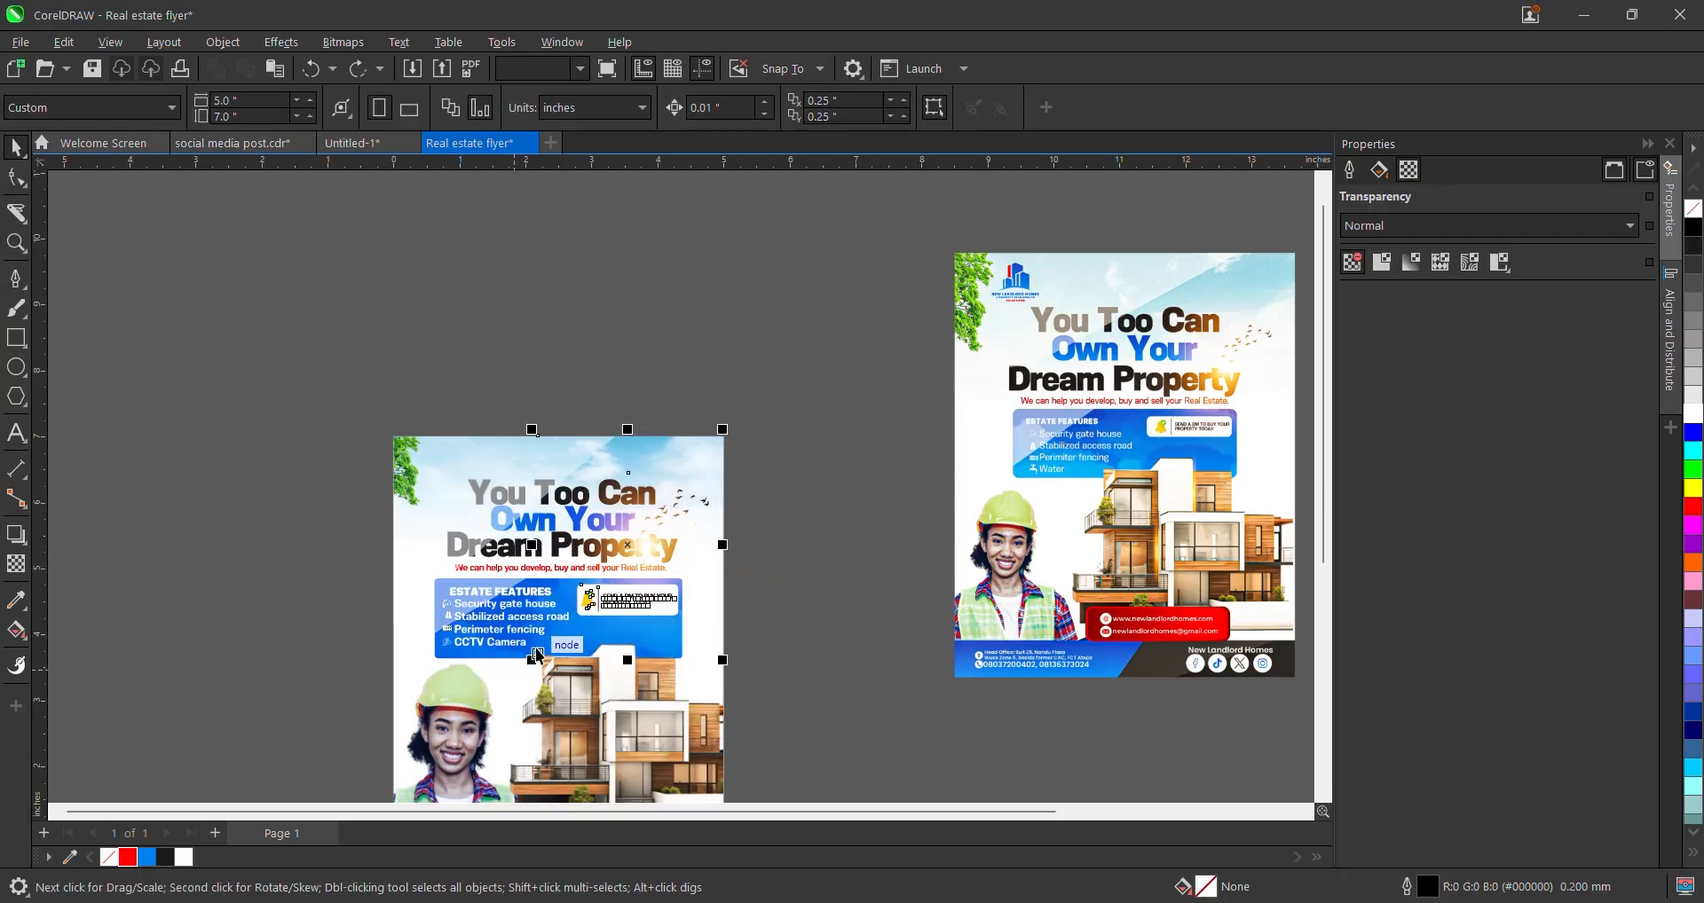
click(857, 432)
drag(878, 396, 554, 597)
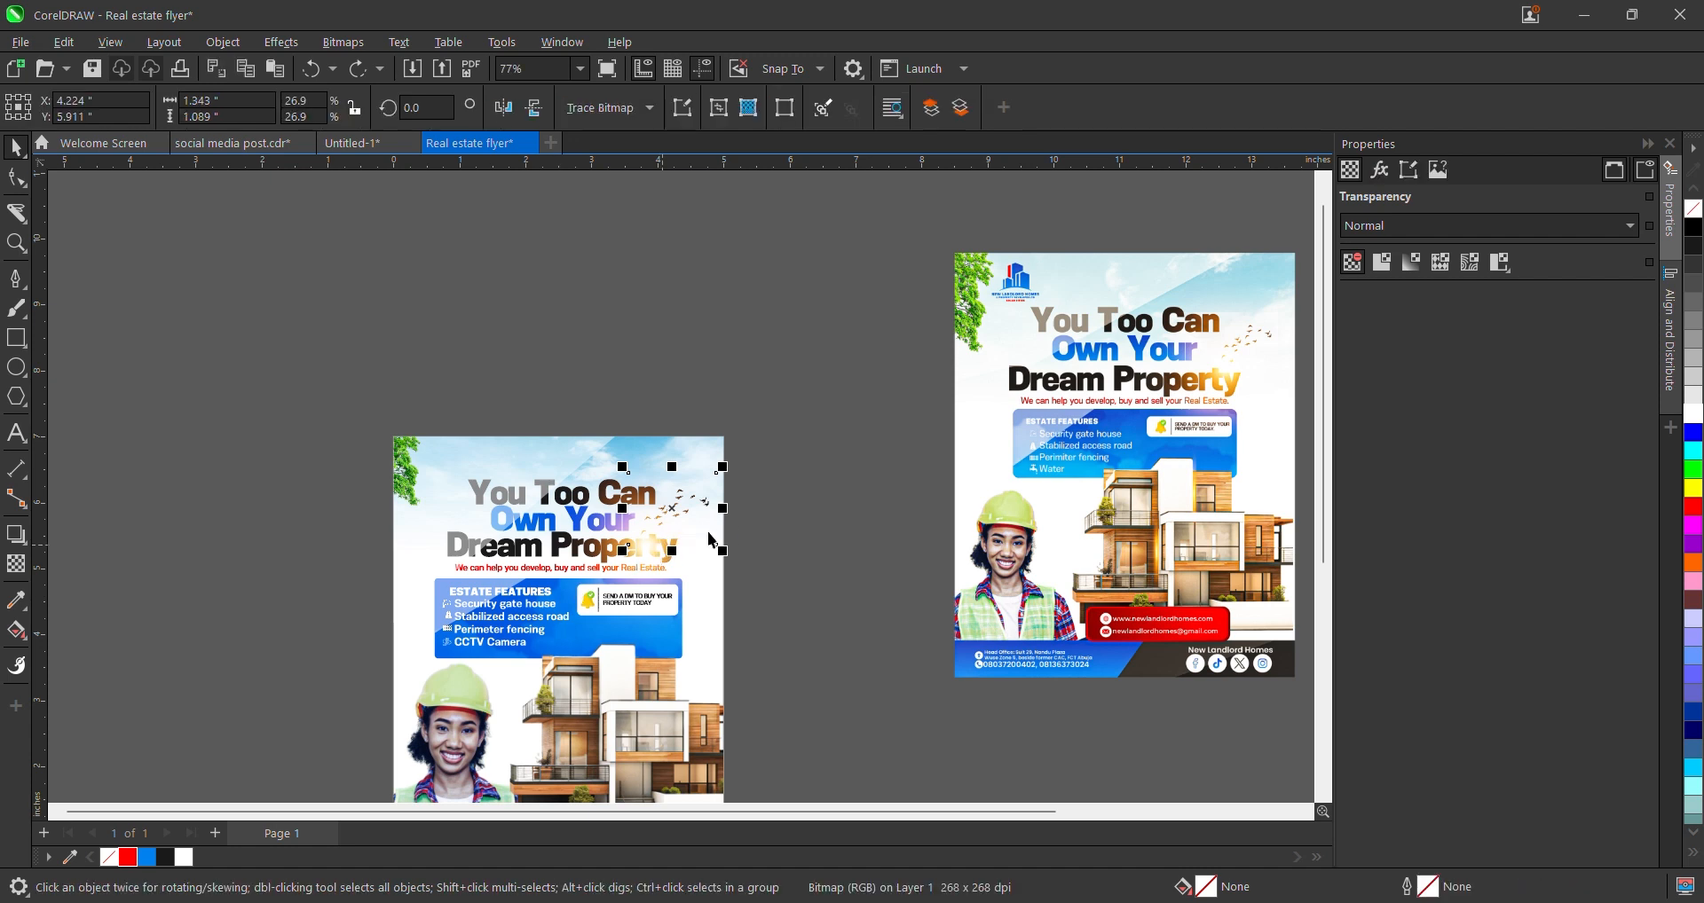
drag(680, 503, 916, 501)
click(643, 548)
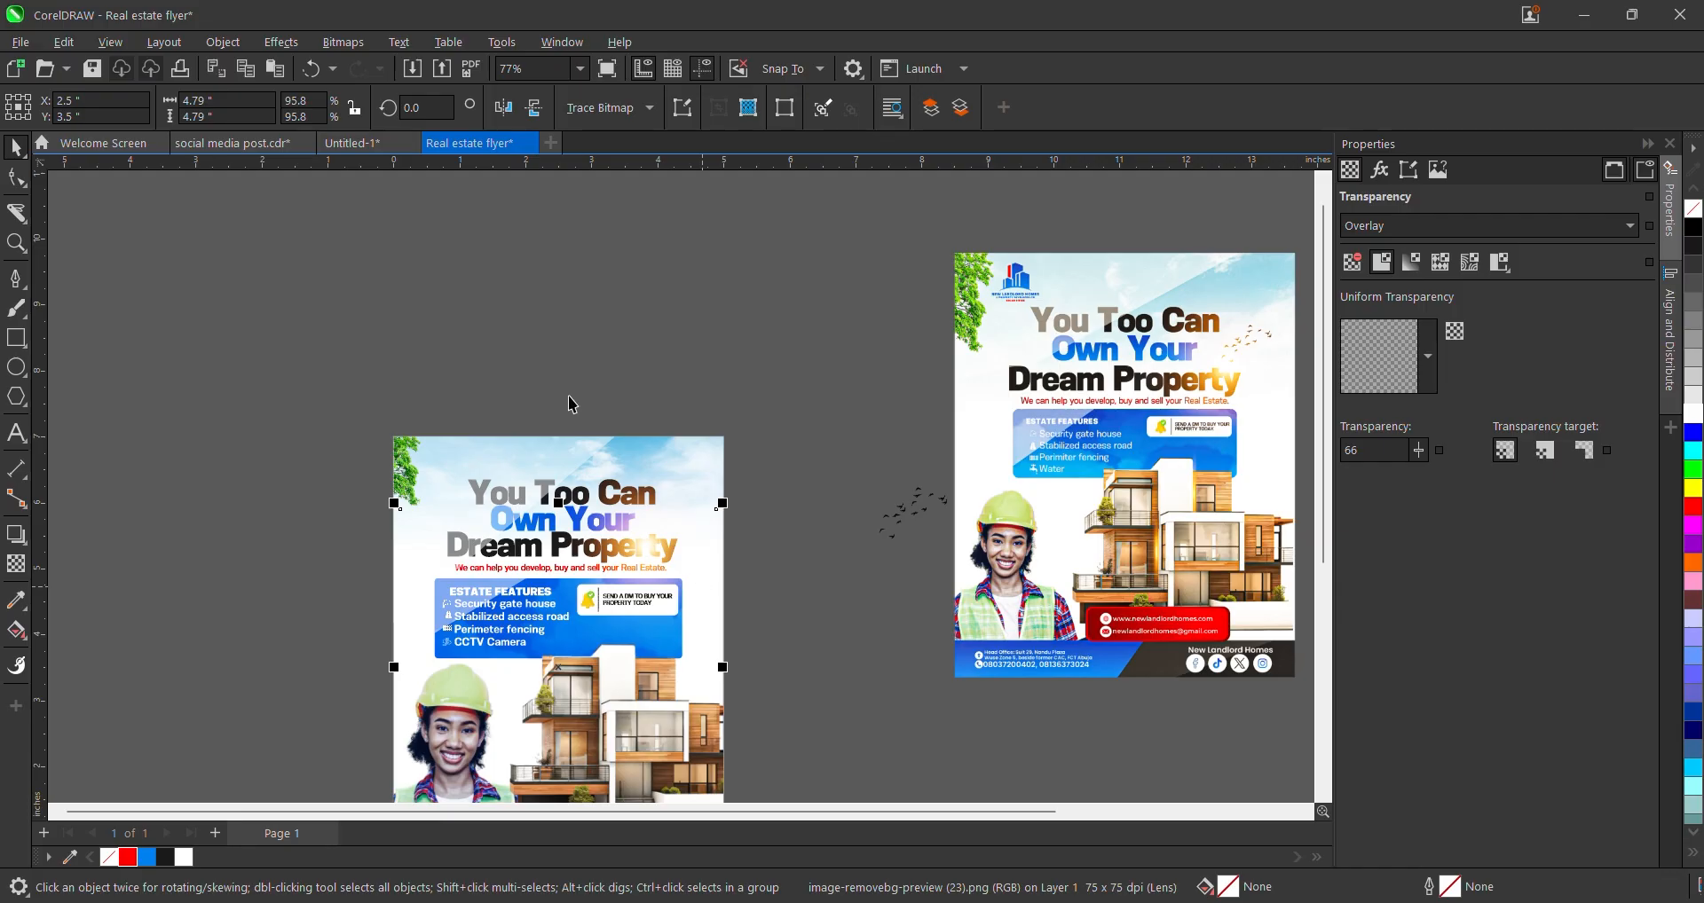
drag(532, 364, 788, 593)
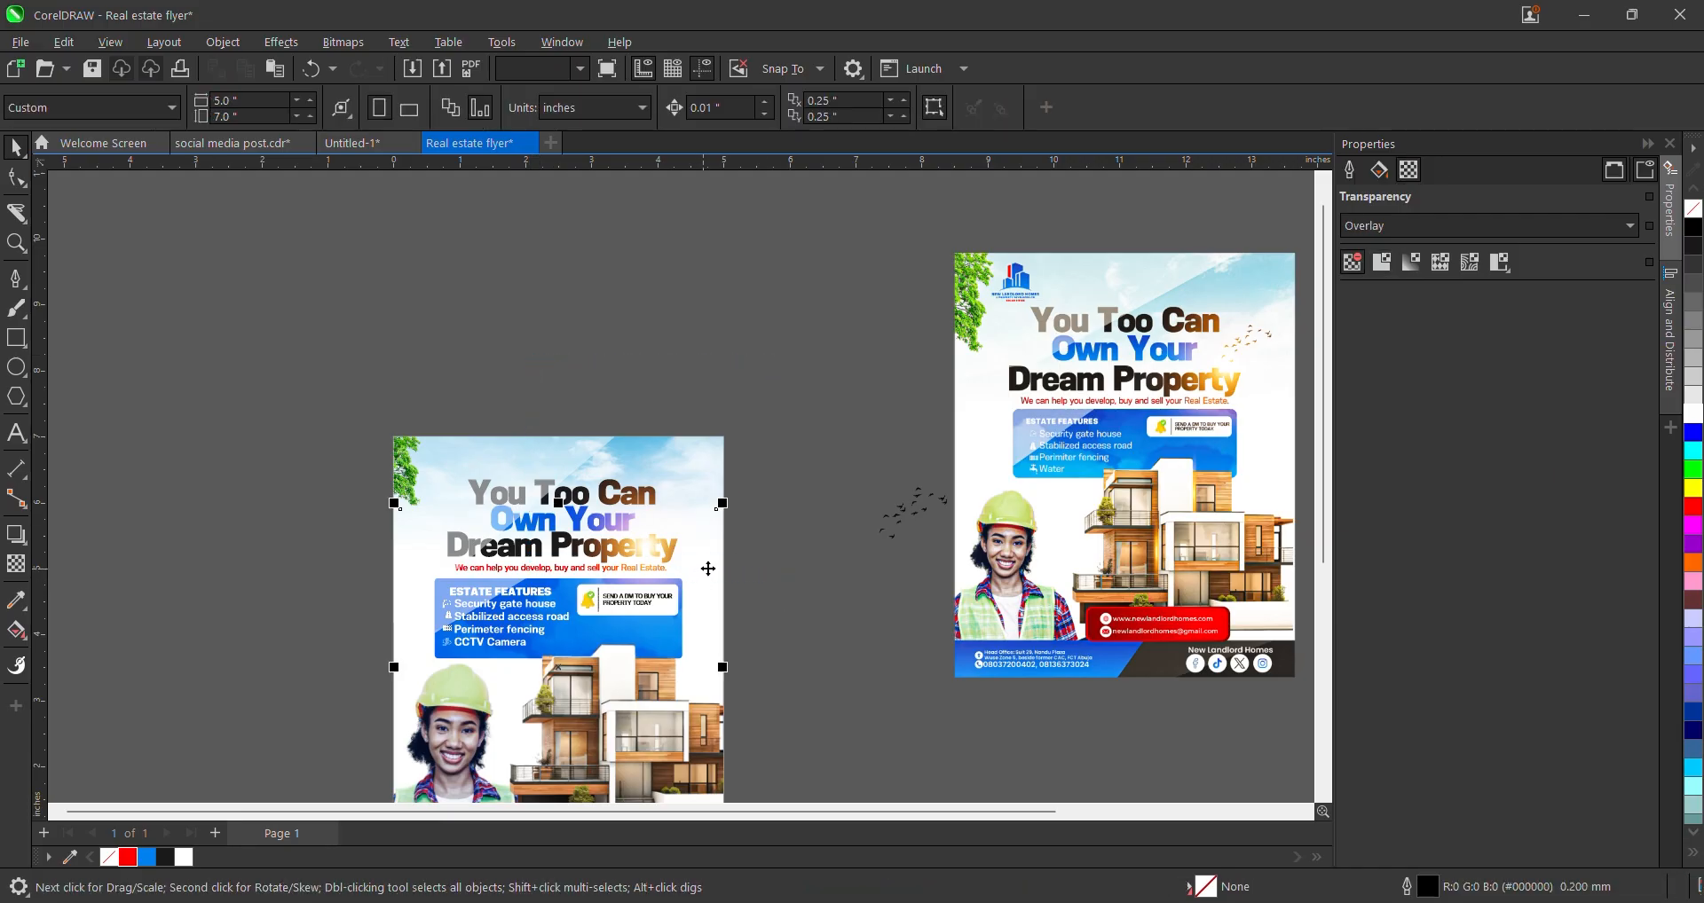
key(ctrl+z)
key(ctrl+z)
key(ctrl+z)
key(ctrl+z)
- Drag the glow image over the flyer headline and fine-tune its position
scroll(723, 564, down, 3)
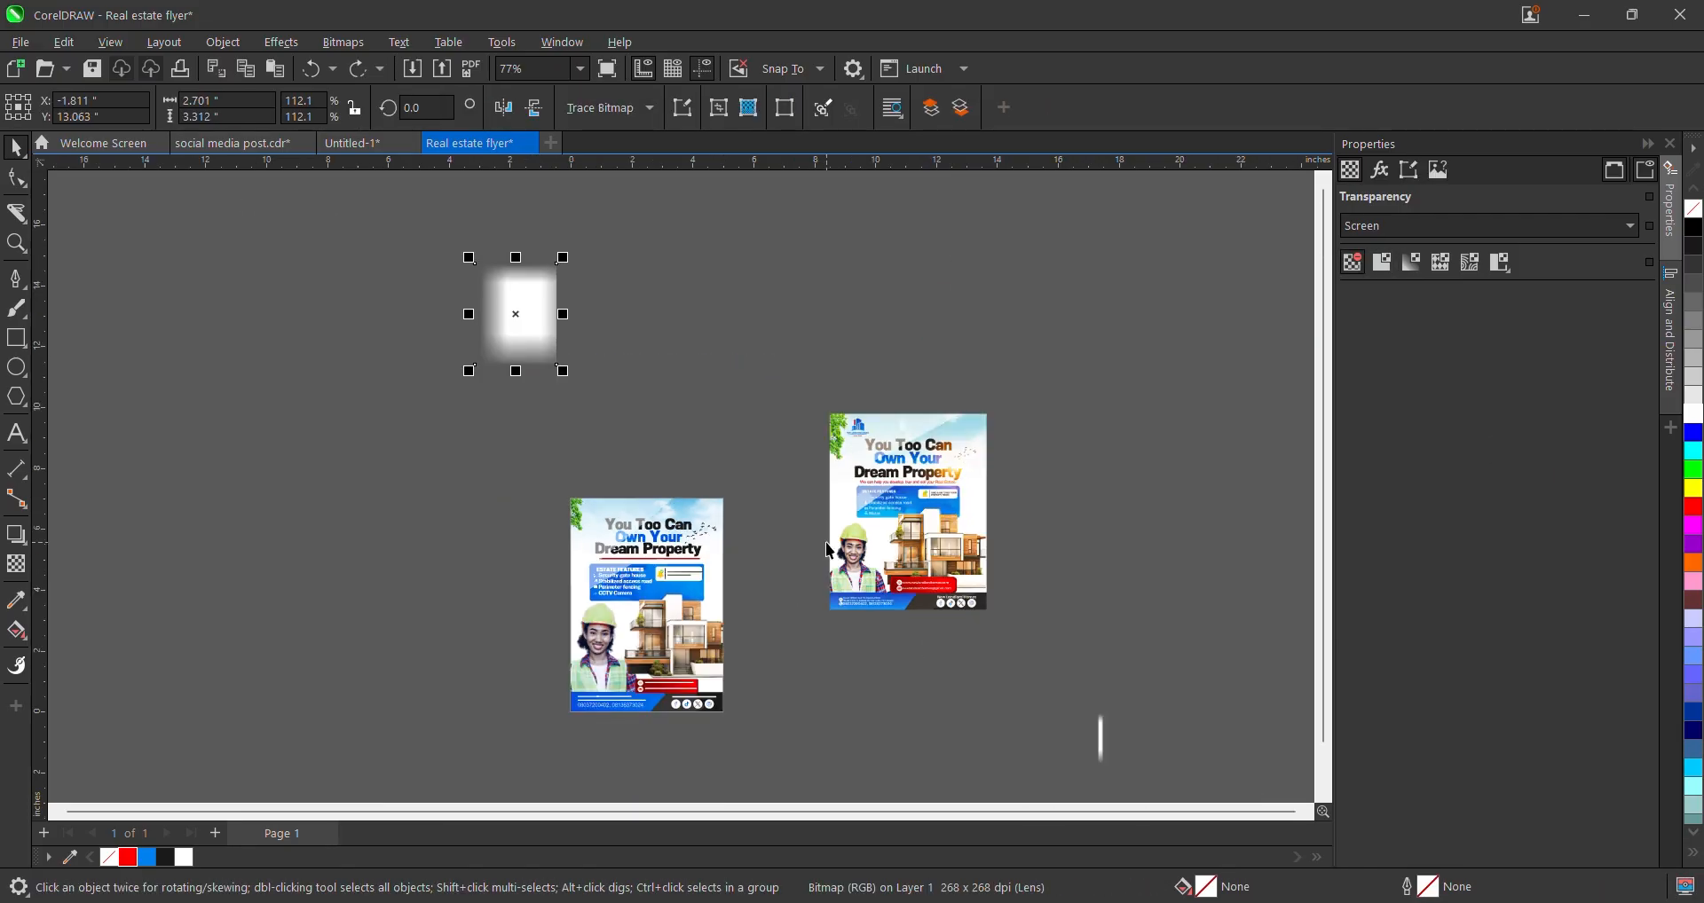
drag(544, 321, 717, 559)
scroll(717, 555, up, 1)
scroll(709, 550, up, 2)
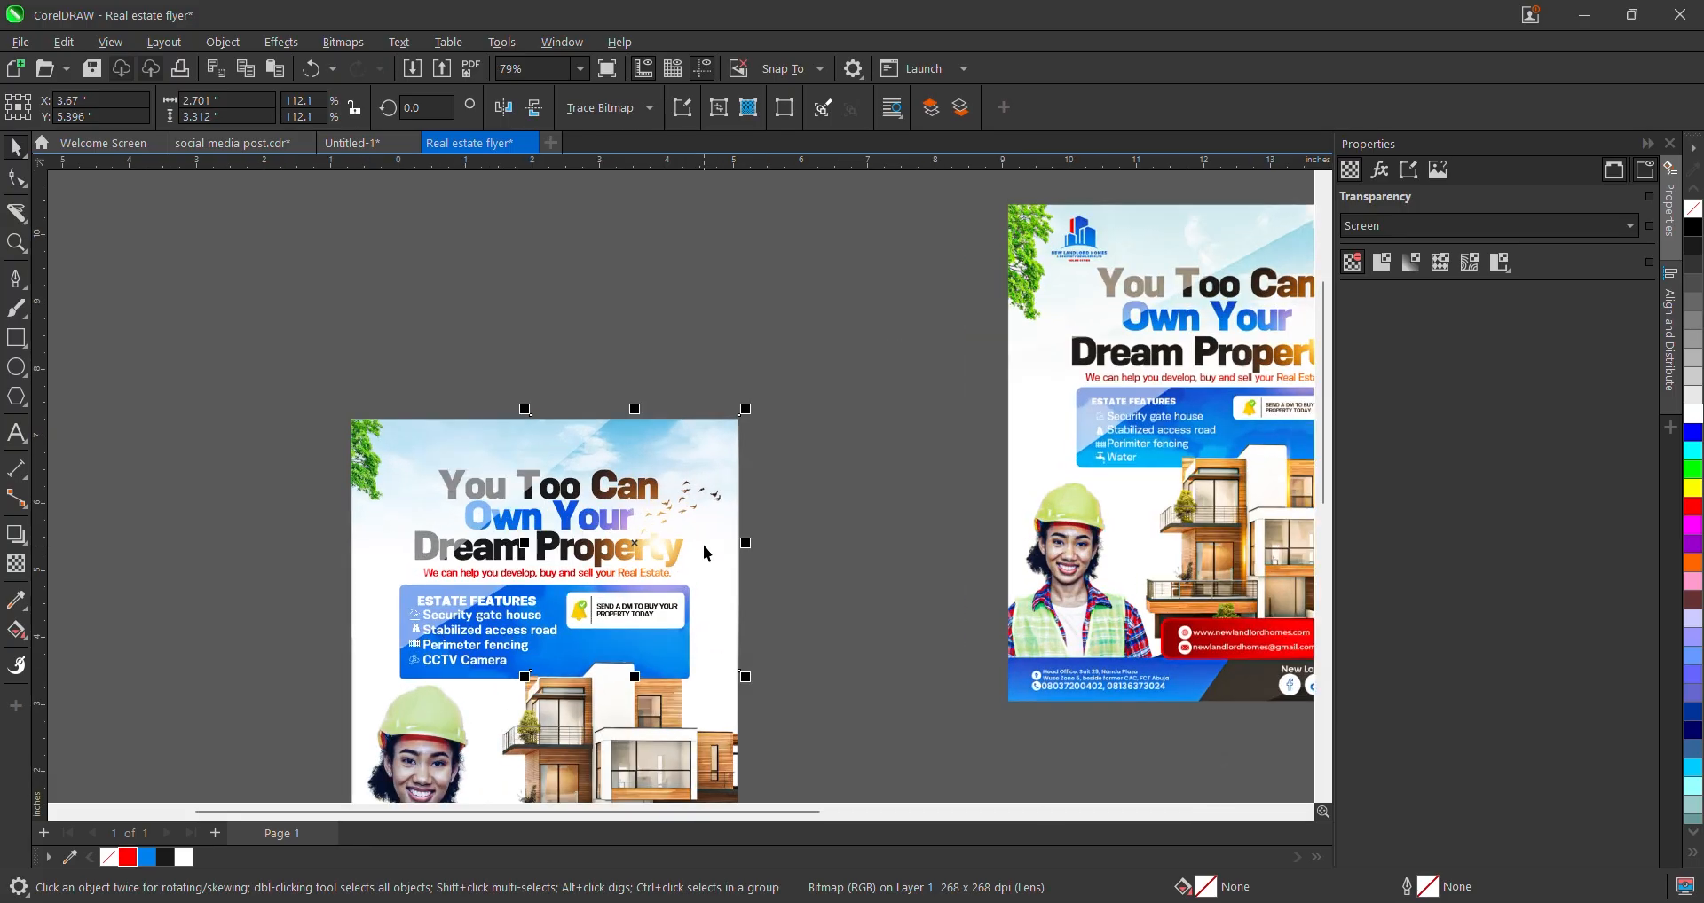
scroll(702, 544, down, 2)
scroll(674, 546, up, 3)
scroll(664, 547, up, 3)
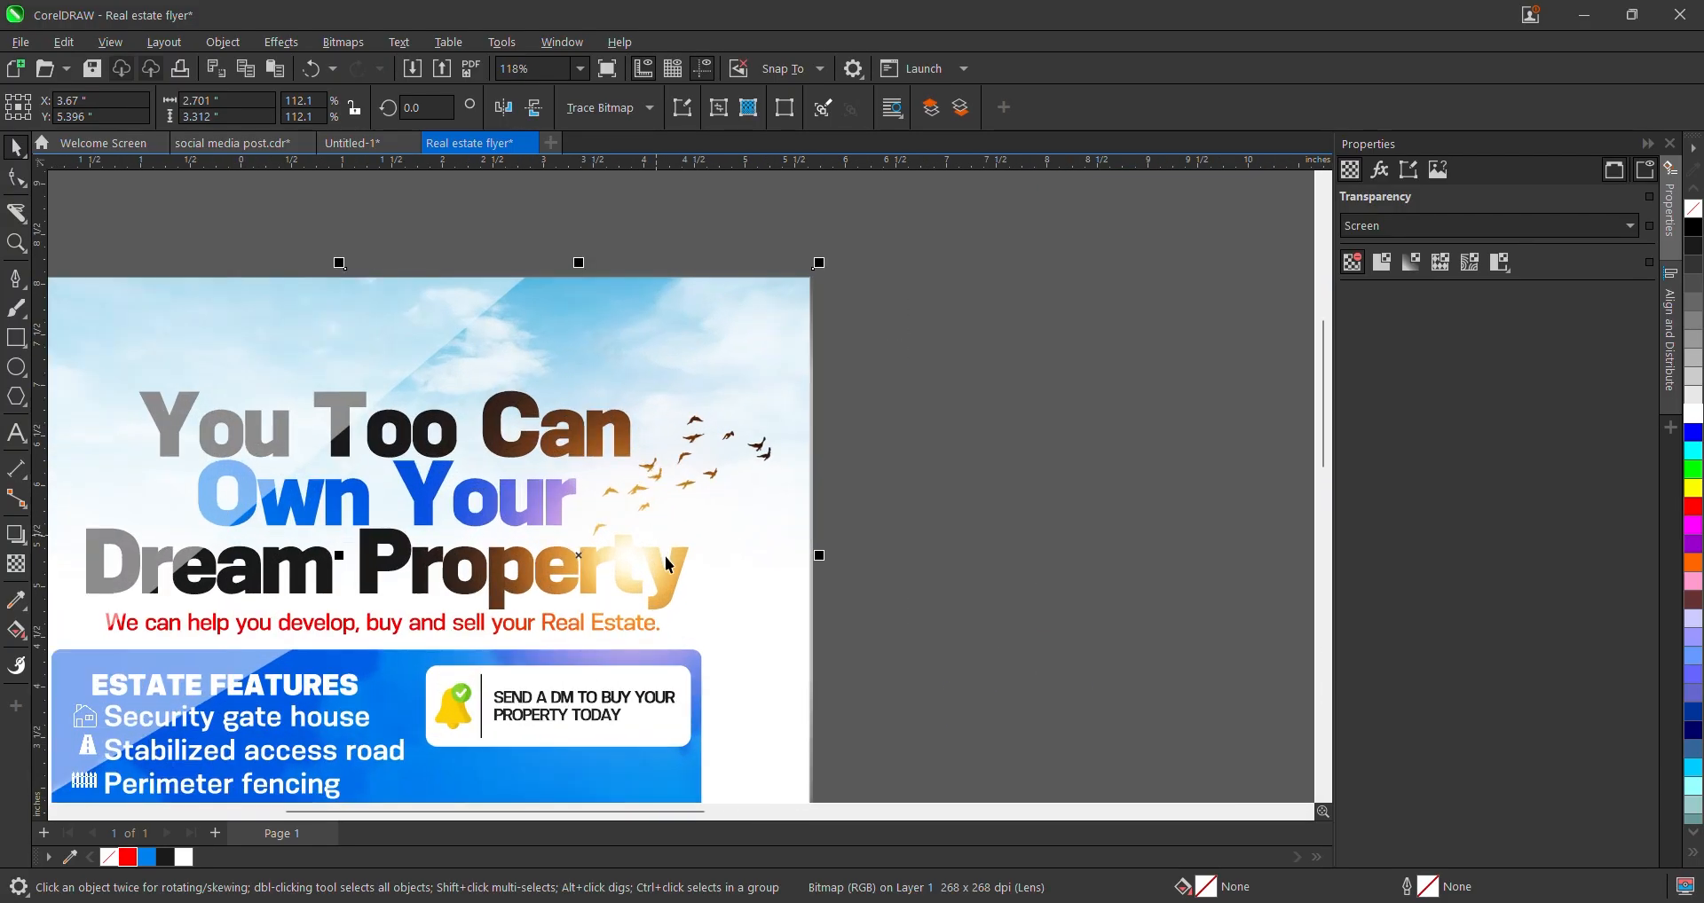
drag(582, 558, 560, 578)
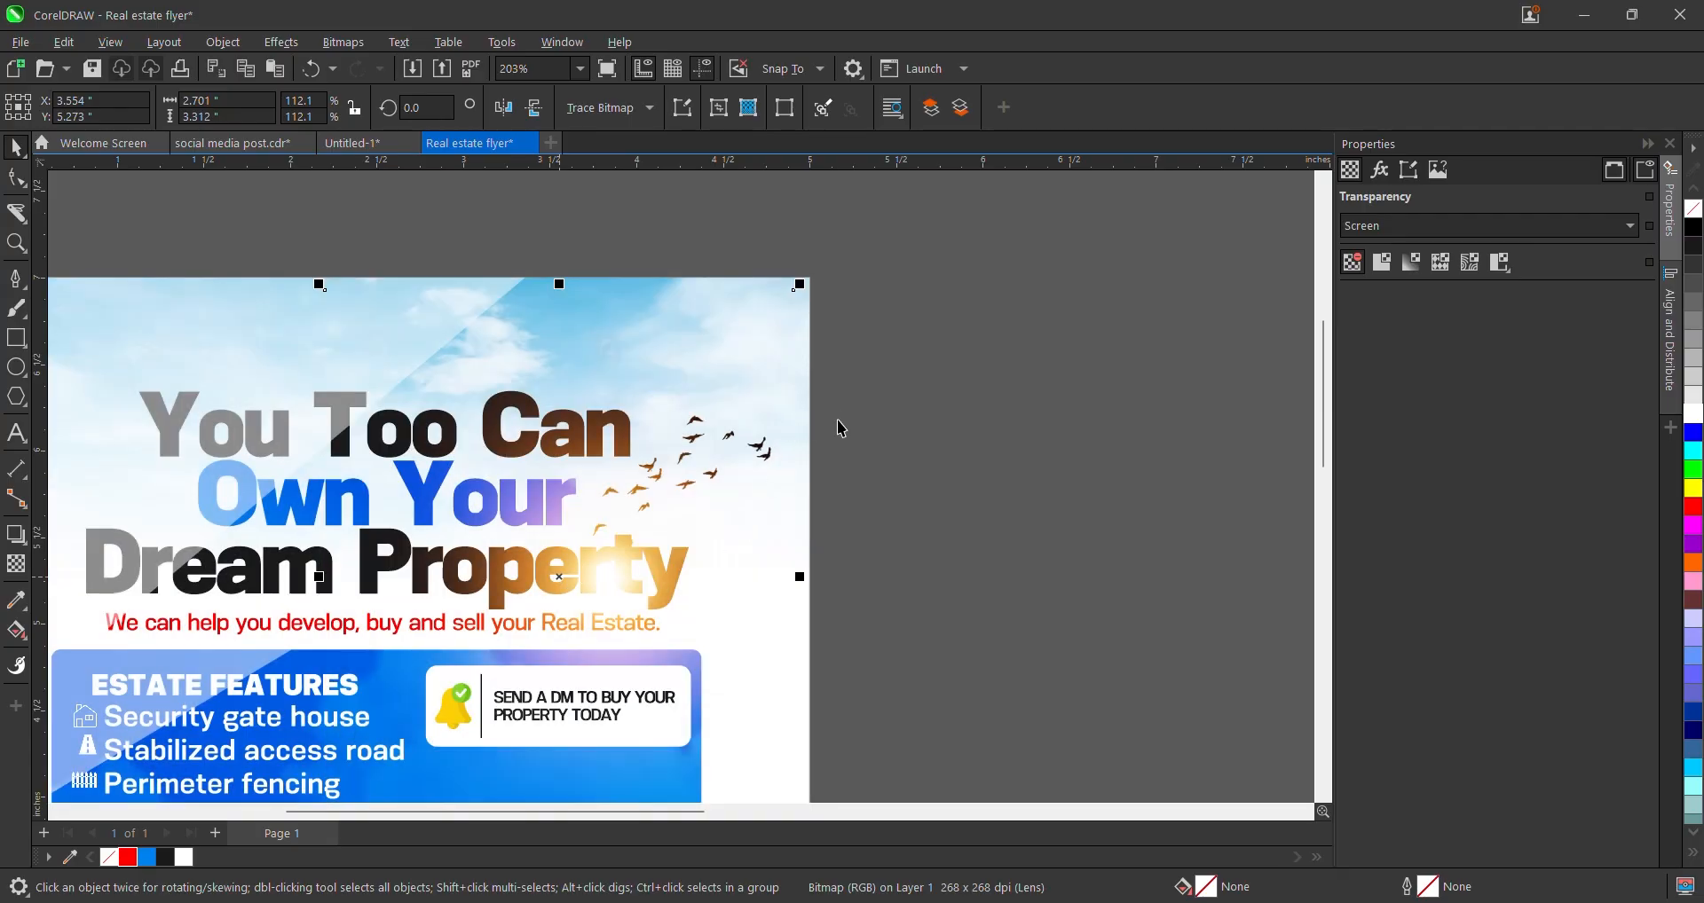
click(829, 356)
- Move the glow image onto the left flyer, then drag it back off to the right
scroll(833, 356, up, 1)
scroll(843, 344, down, 2)
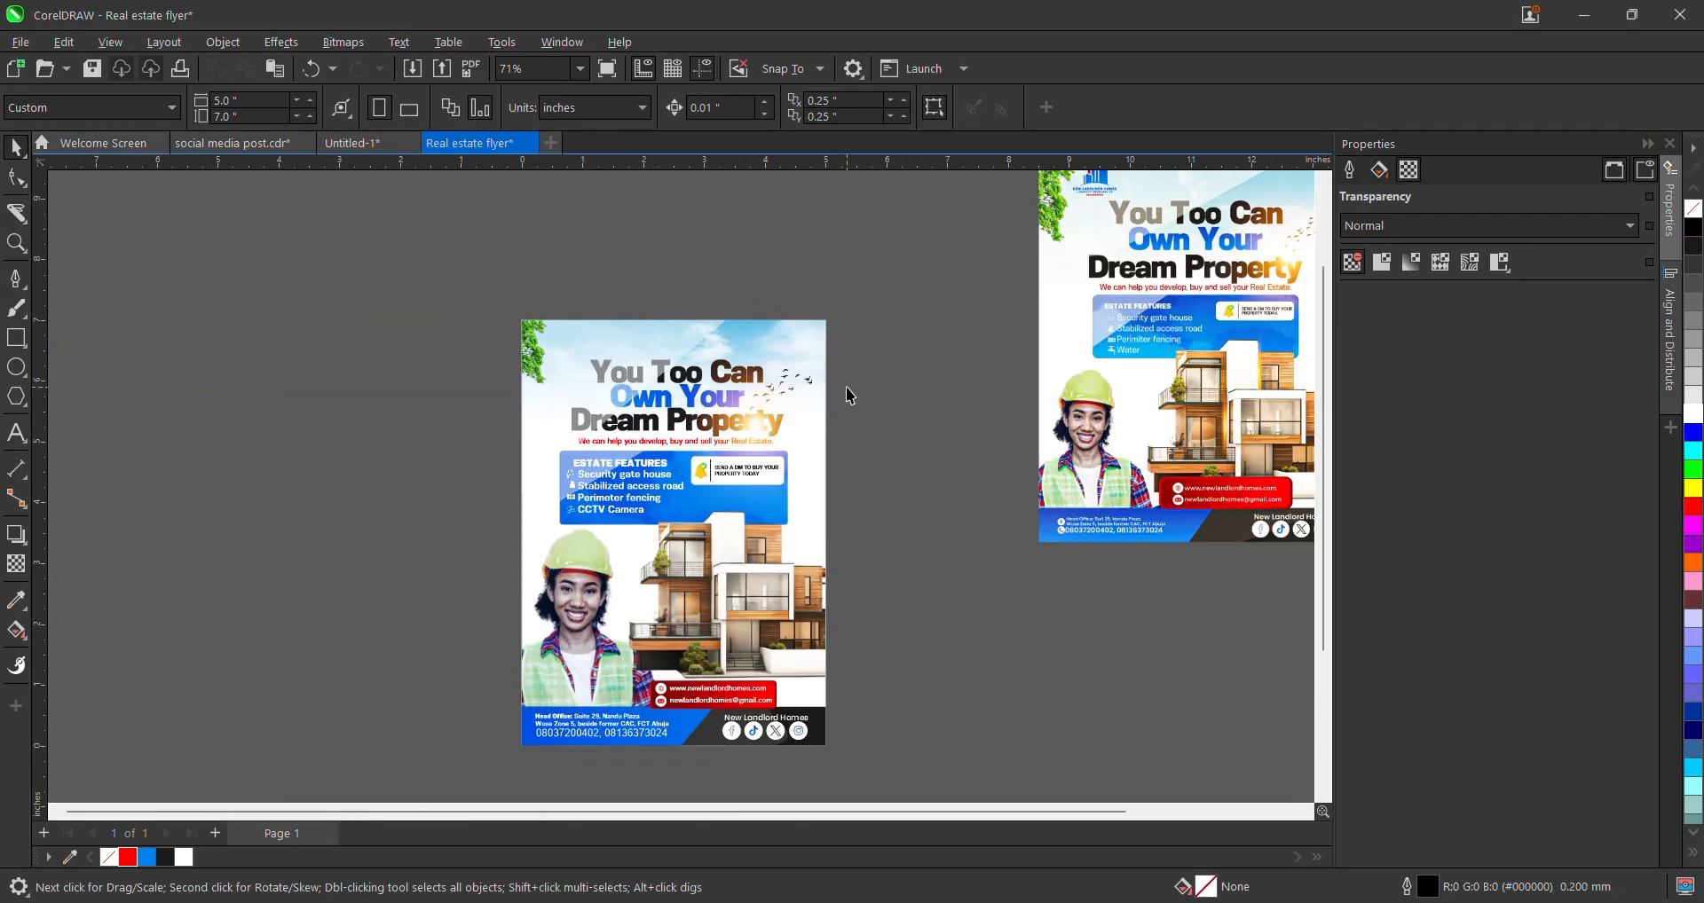
scroll(774, 404, down, 2)
scroll(763, 417, up, 1)
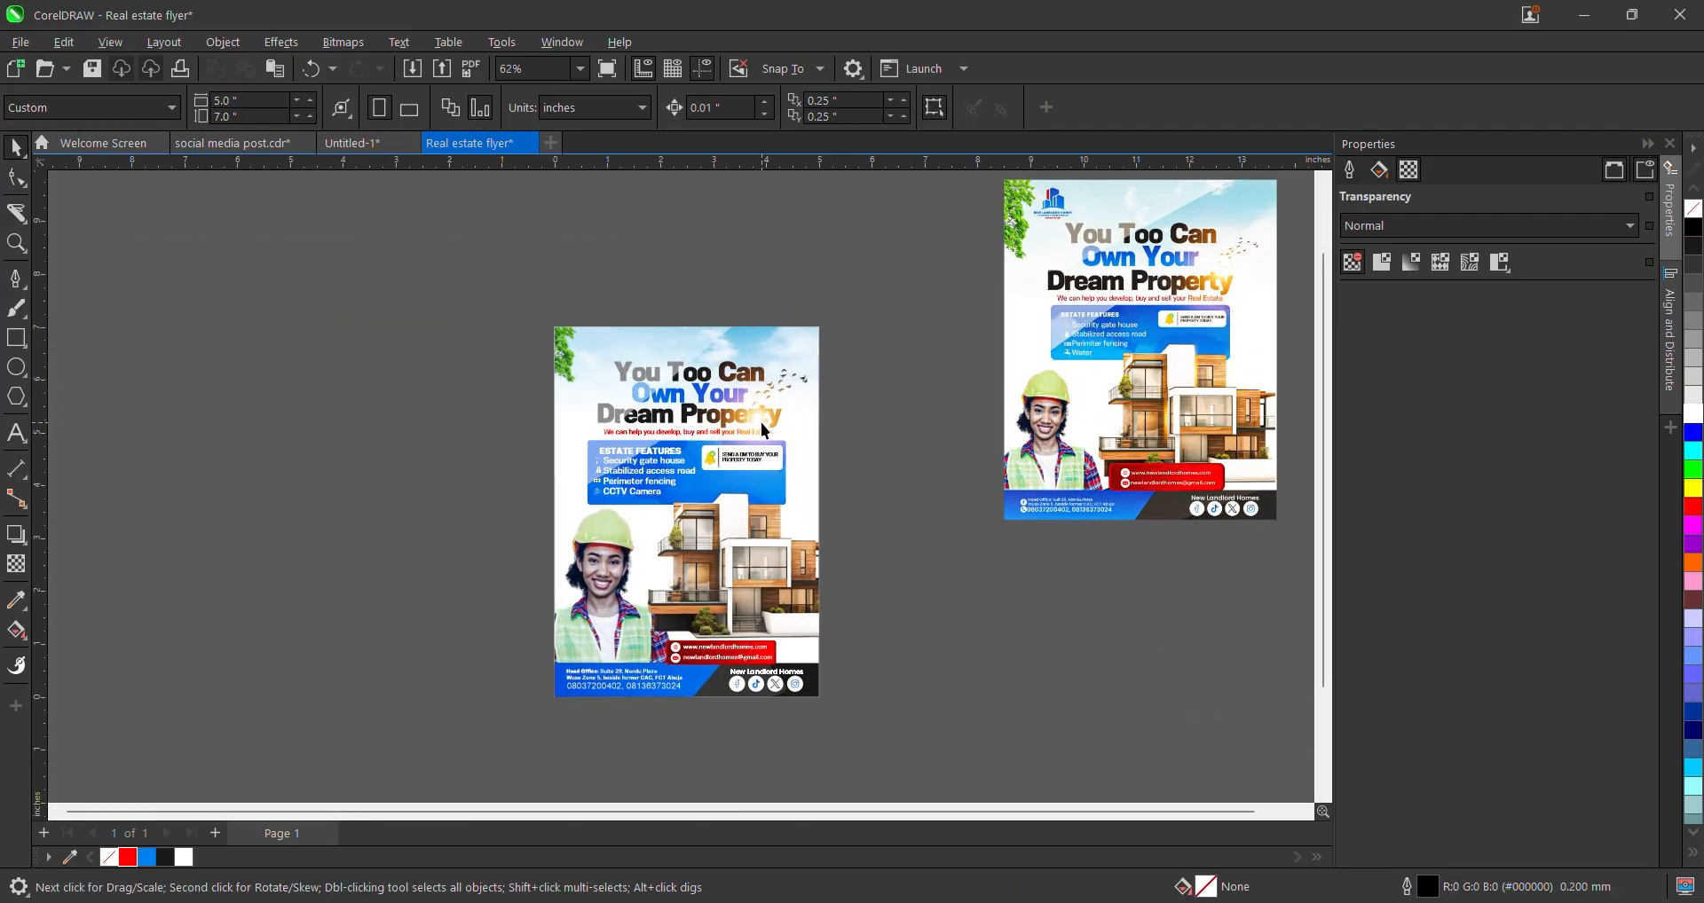
scroll(902, 471, down, 3)
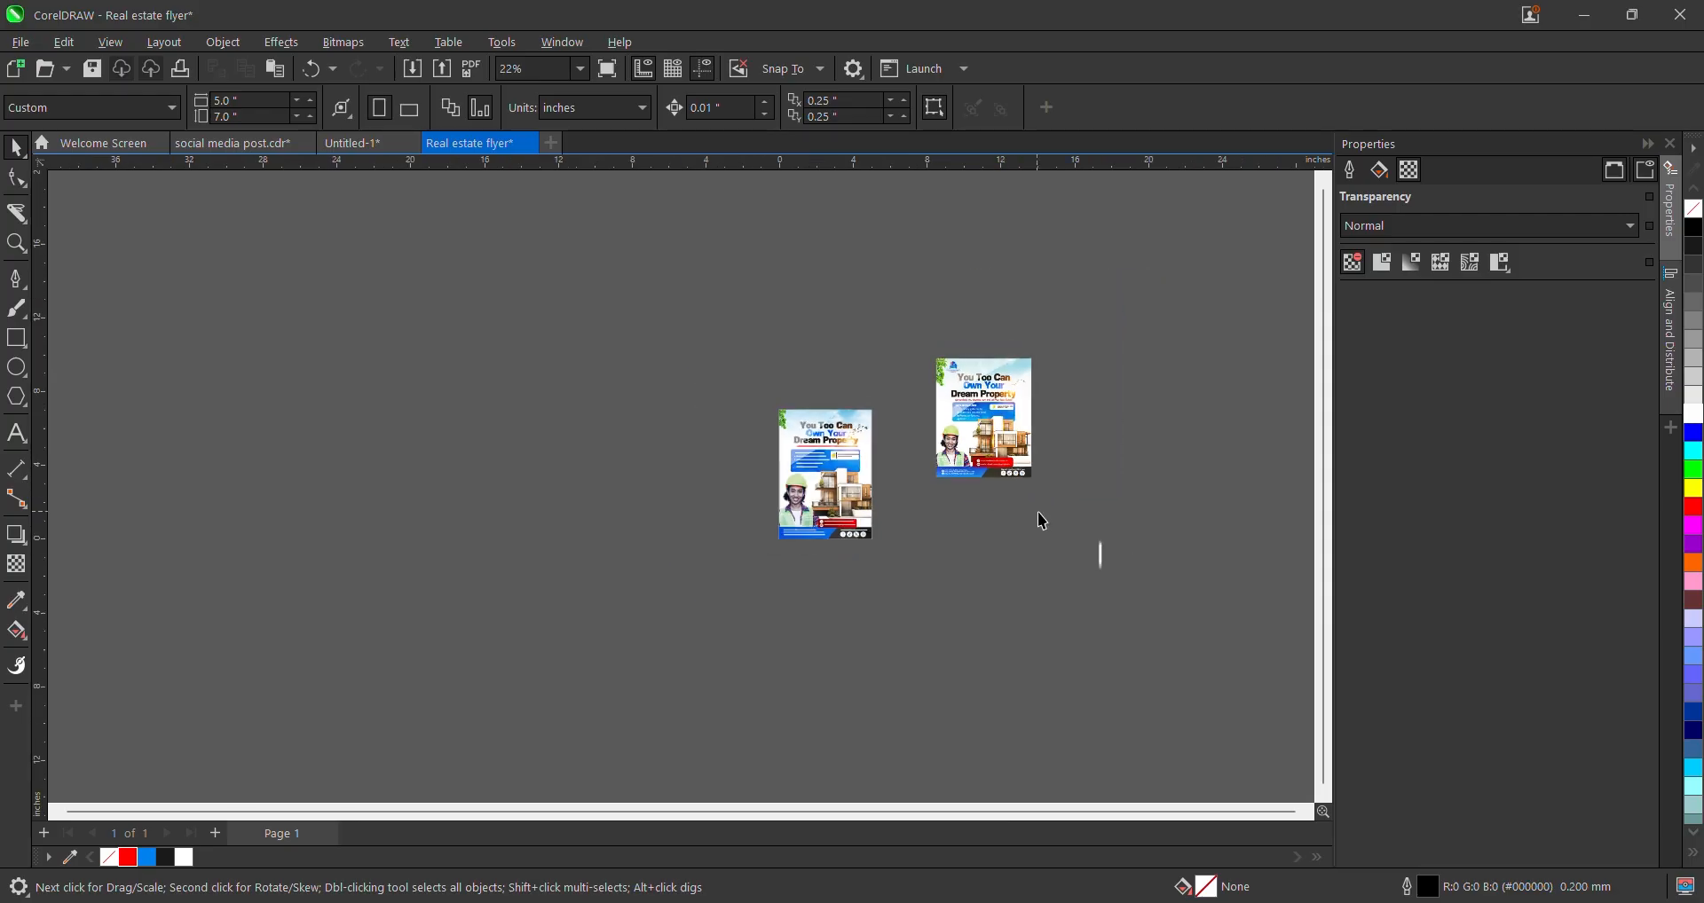
drag(1101, 555, 861, 479)
scroll(862, 479, up, 3)
scroll(861, 479, up, 3)
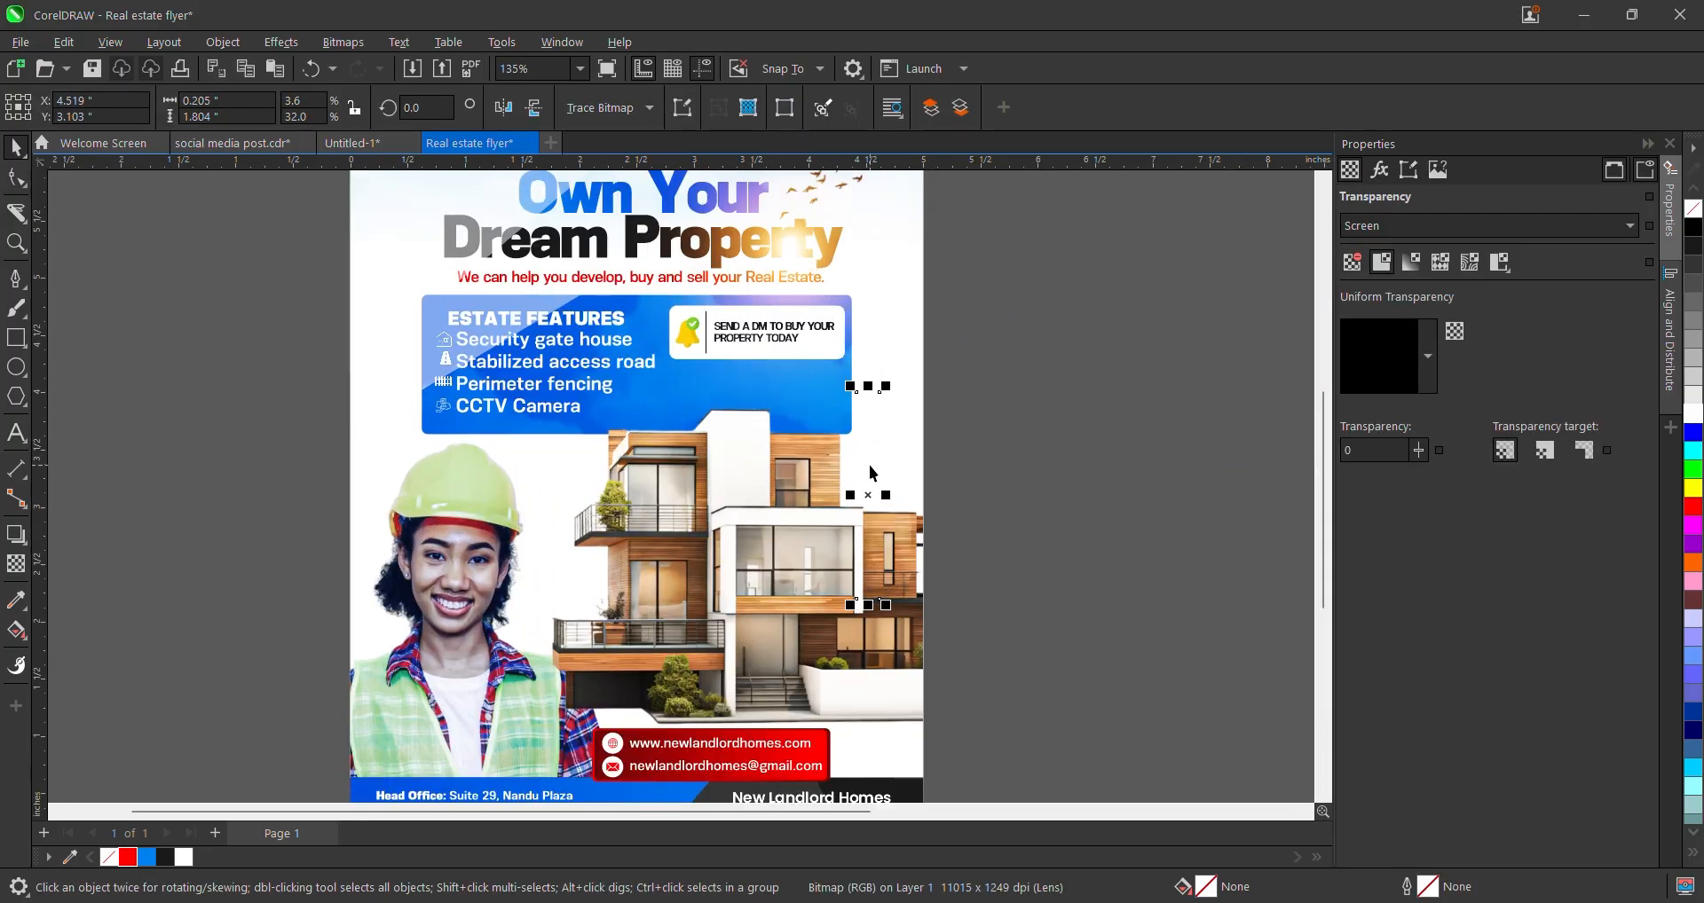
drag(866, 479, 1153, 467)
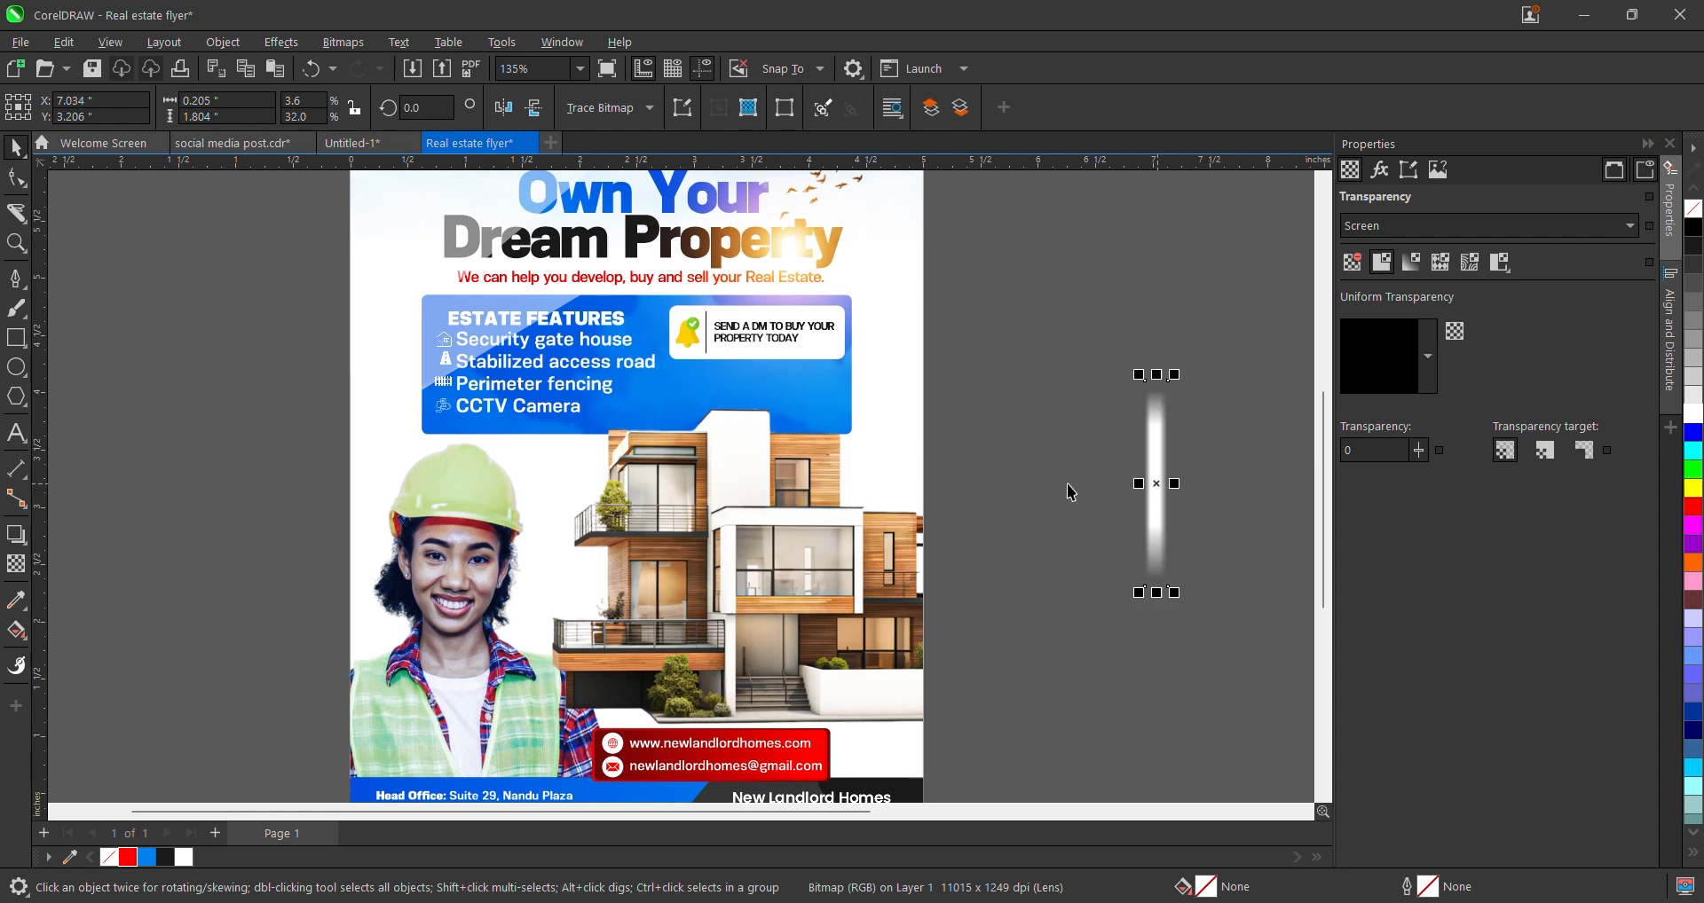
scroll(1031, 480, down, 2)
- Undo to restore the glow's larger size and nudge it over the flyer's top half
key(ctrl+z)
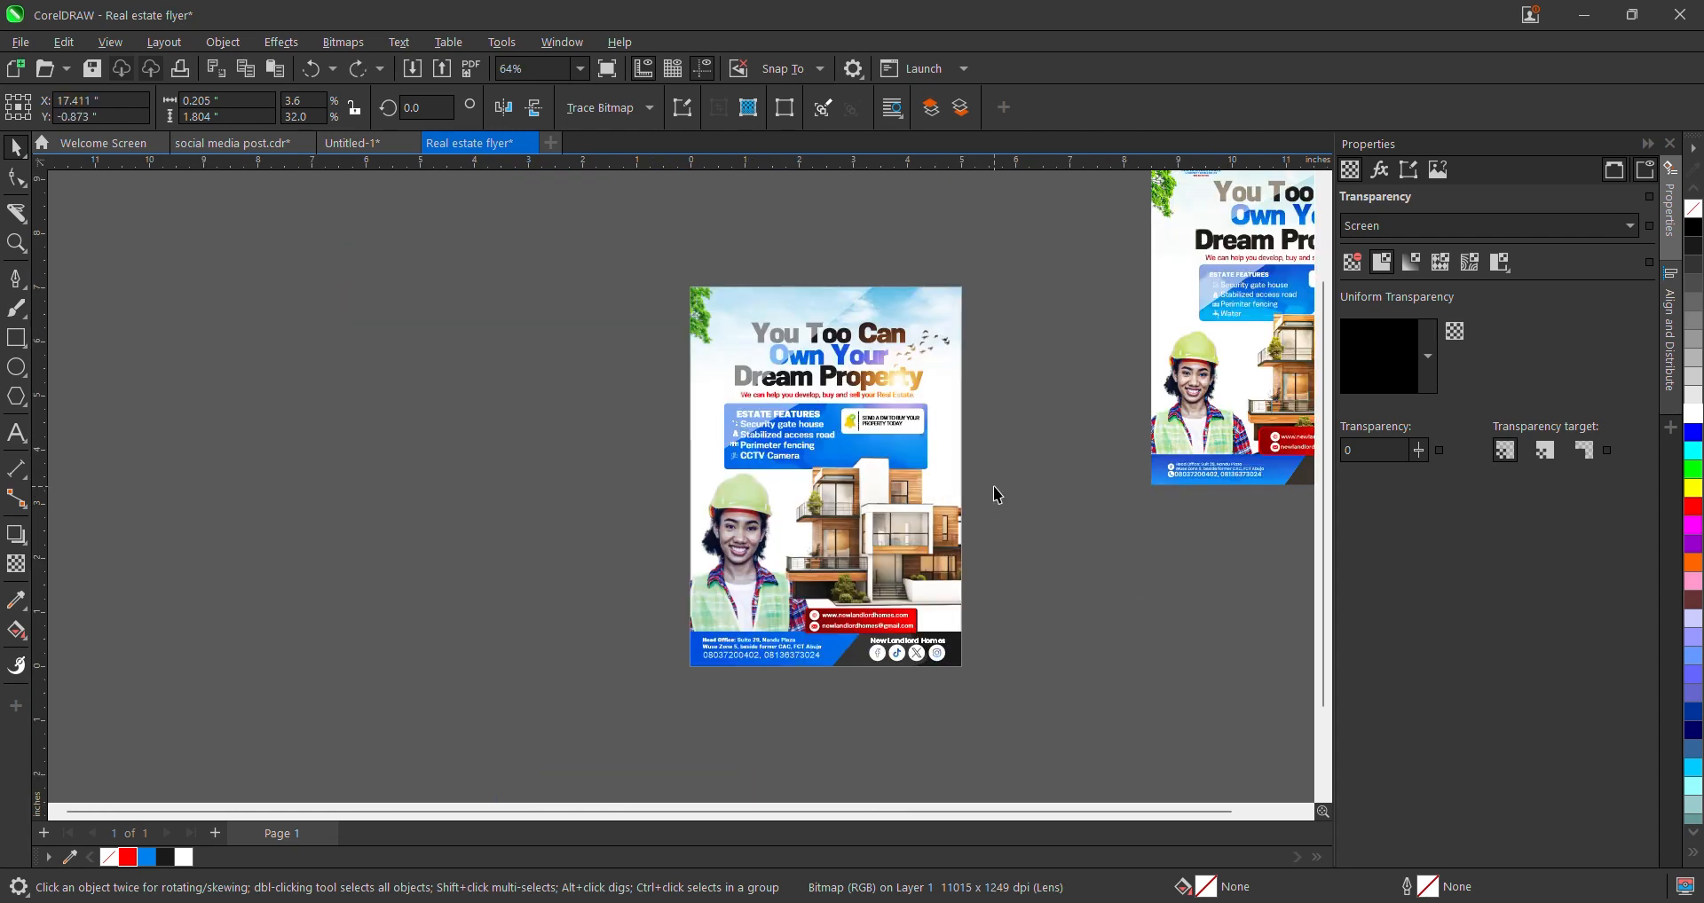
scroll(923, 388, up, 4)
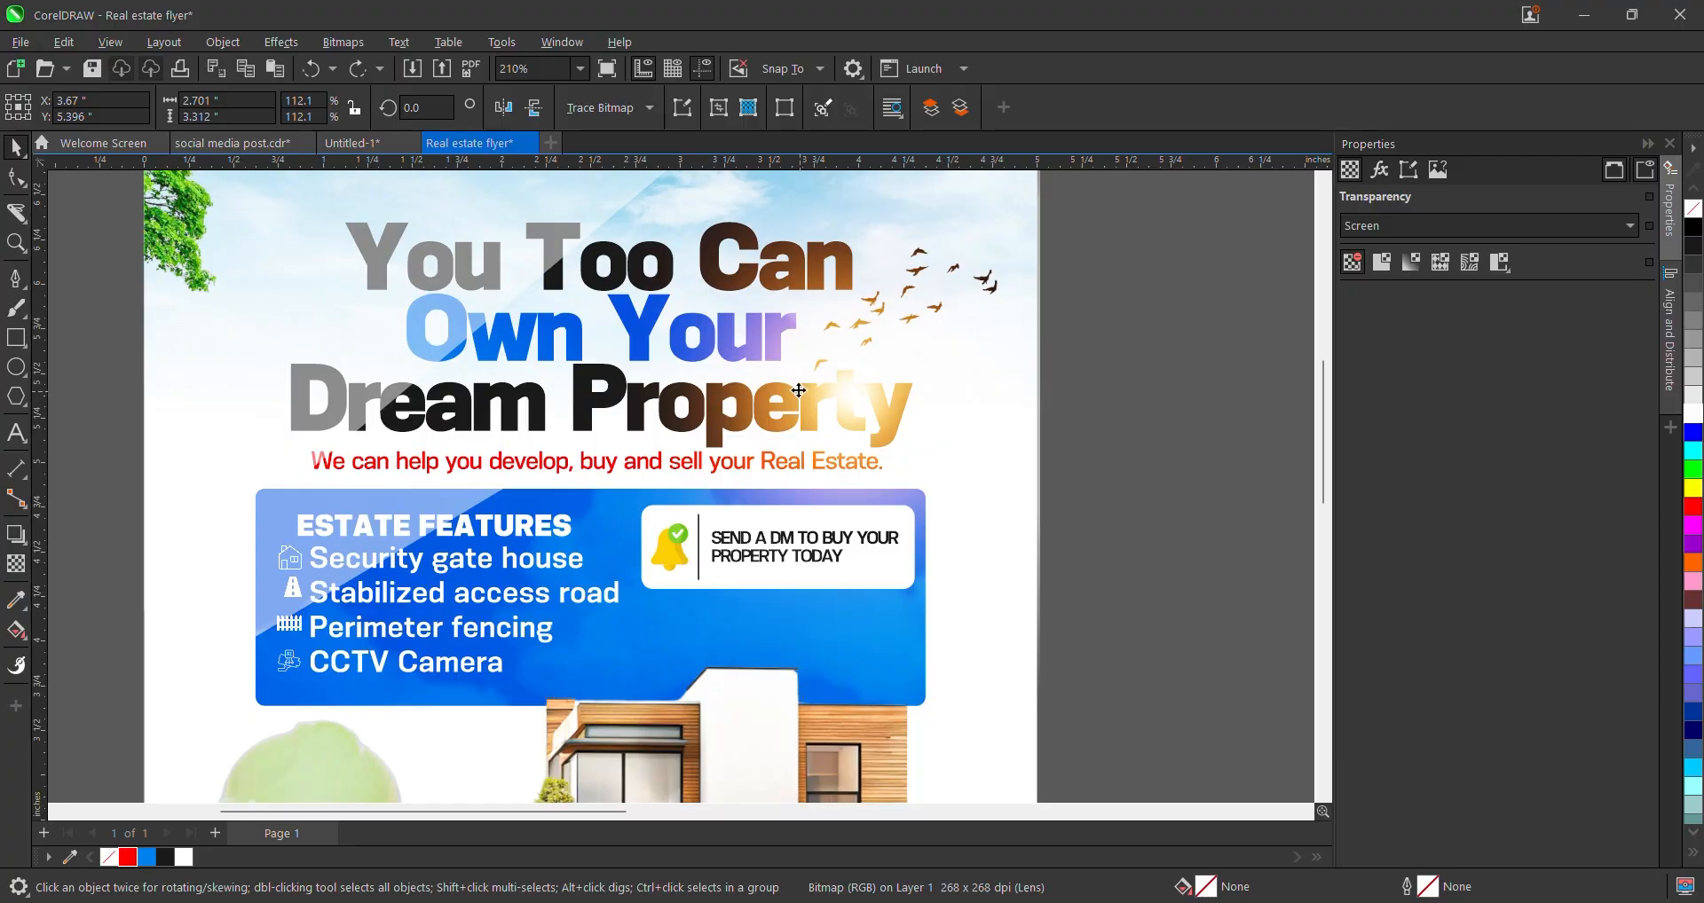
drag(799, 390, 790, 396)
scroll(791, 396, down, 2)
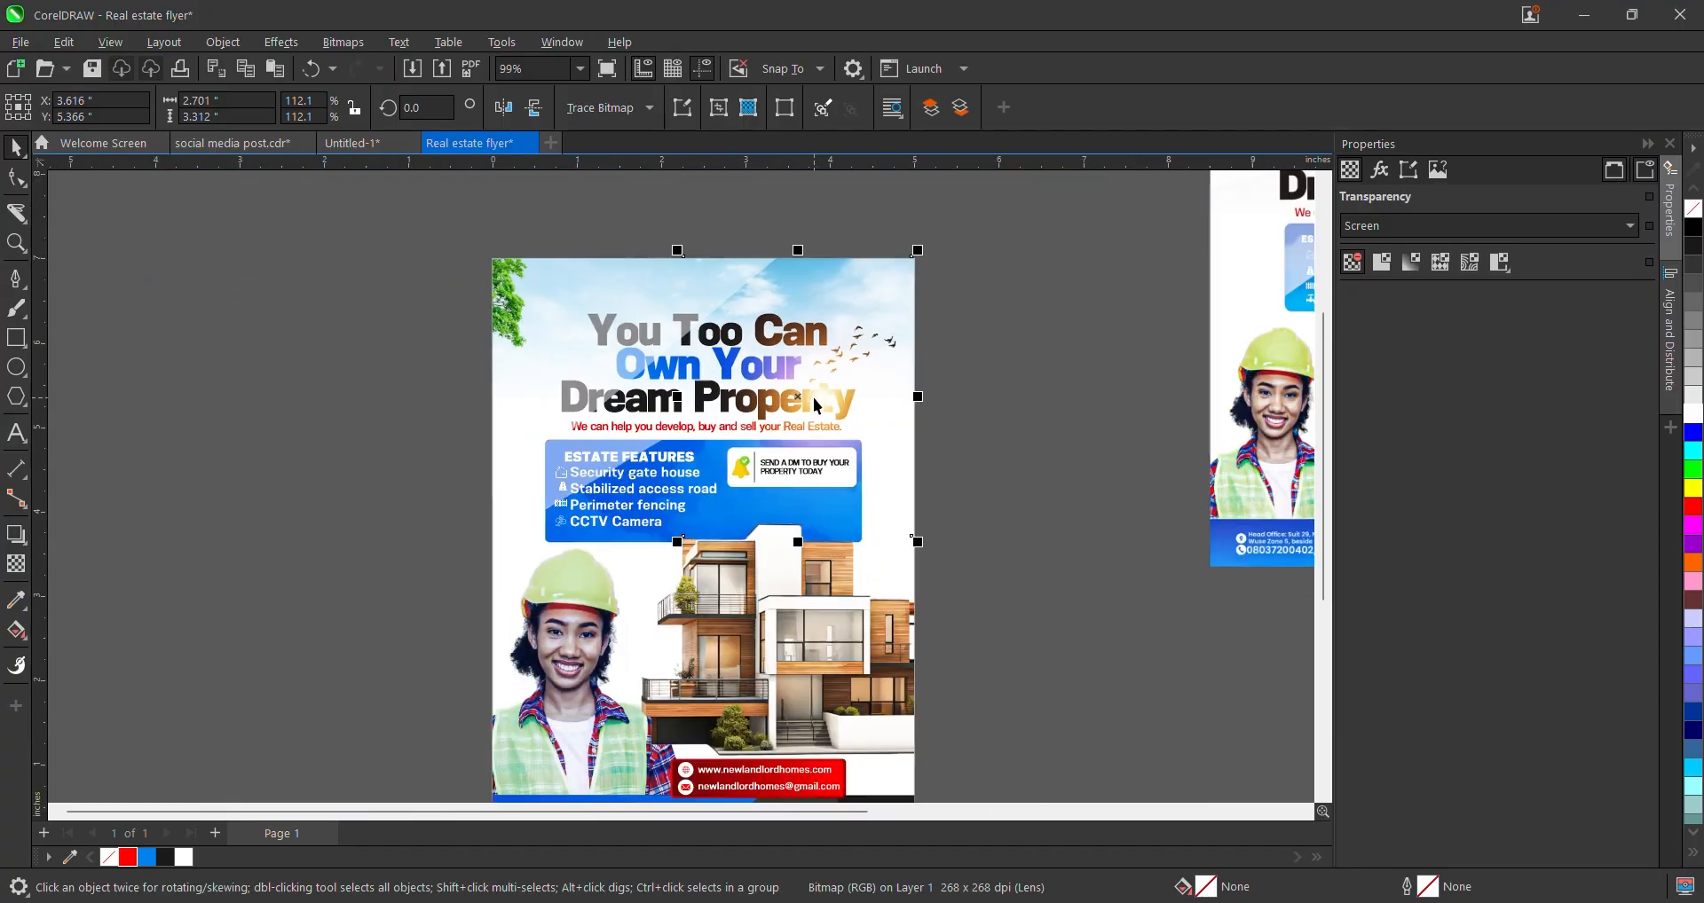
scroll(817, 405, down, 2)
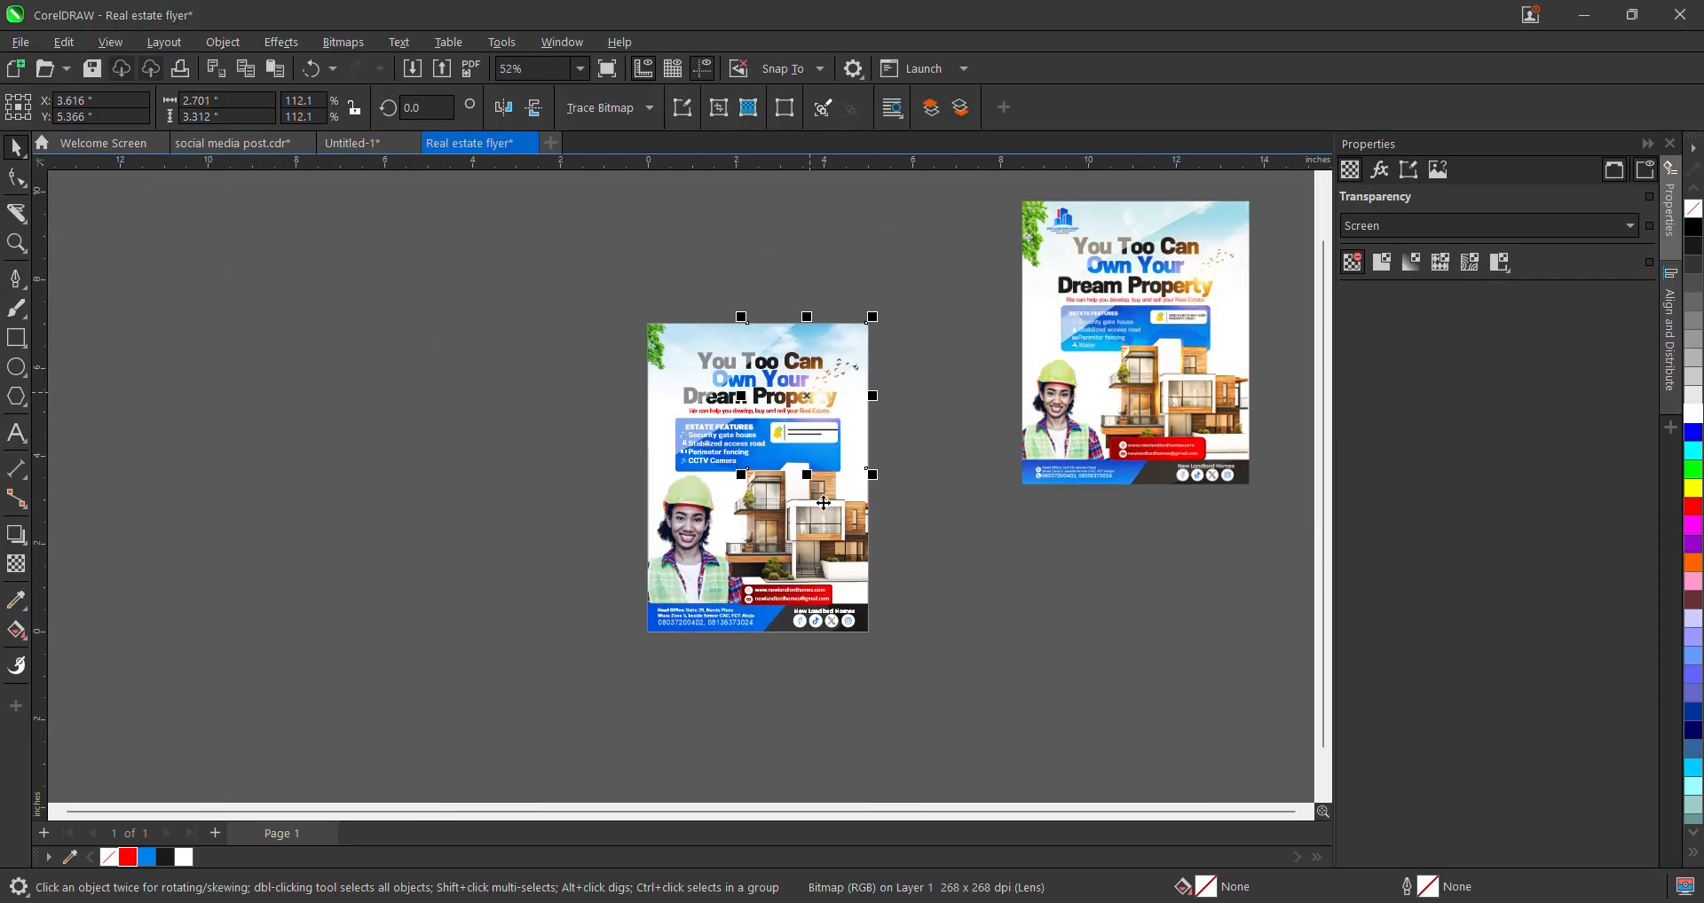
- Narrow and shorten the glow image into a thin strip positioned over the house
drag(824, 503, 908, 644)
scroll(913, 536, up, 2)
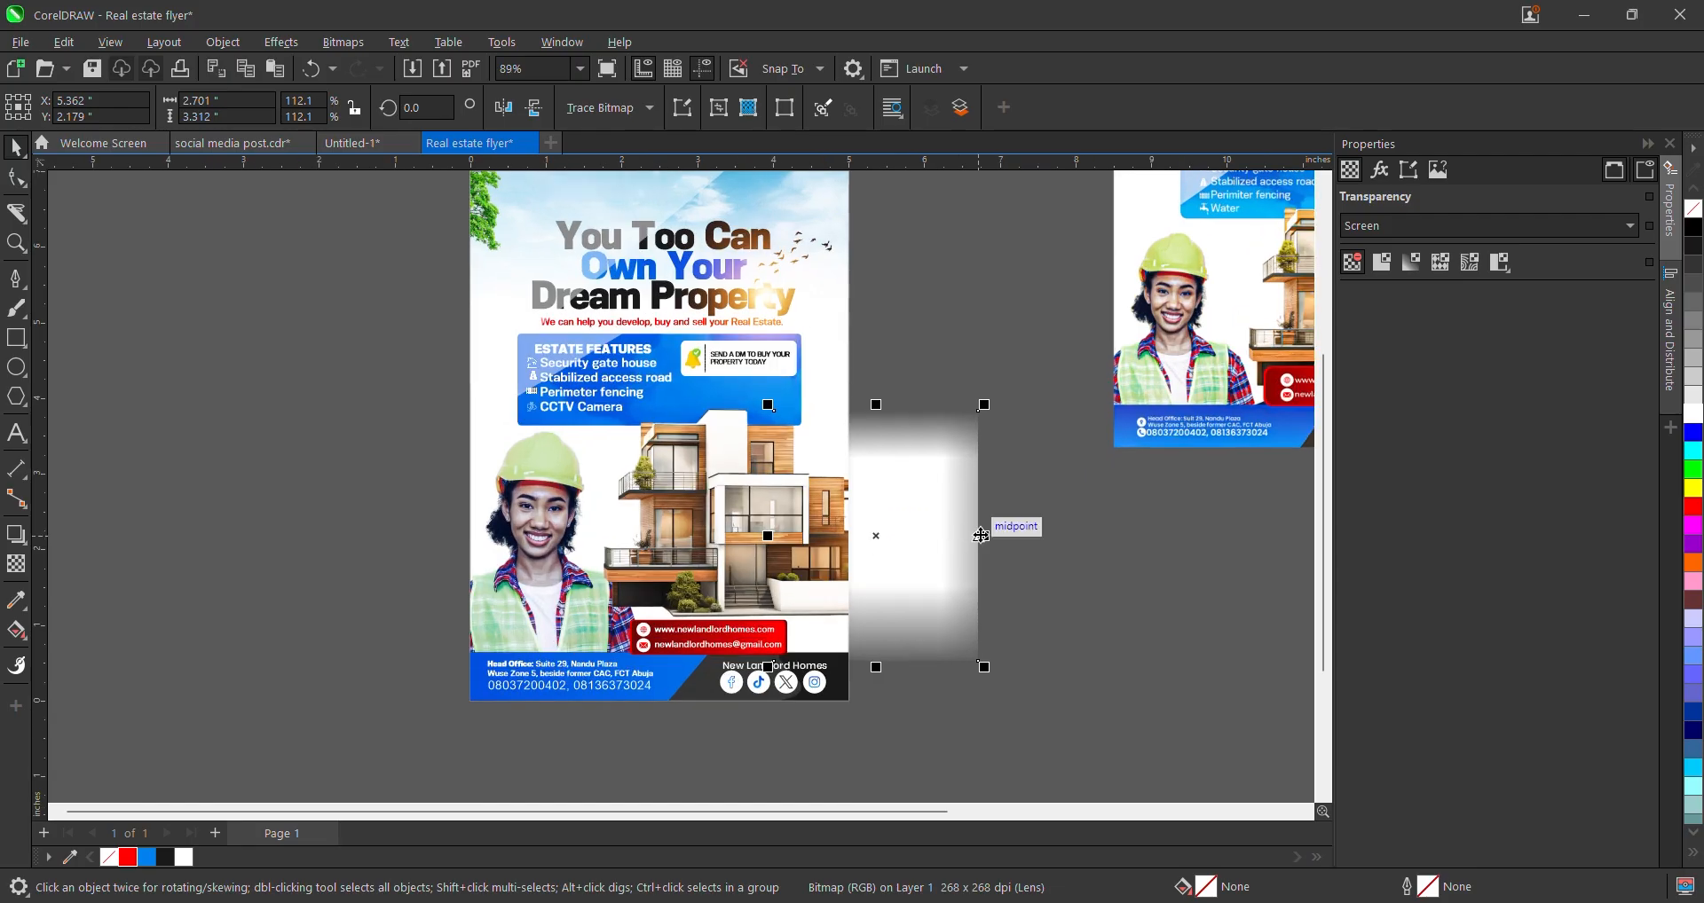
drag(983, 536, 722, 382)
scroll(786, 514, up, 2)
scroll(722, 382, down, 3)
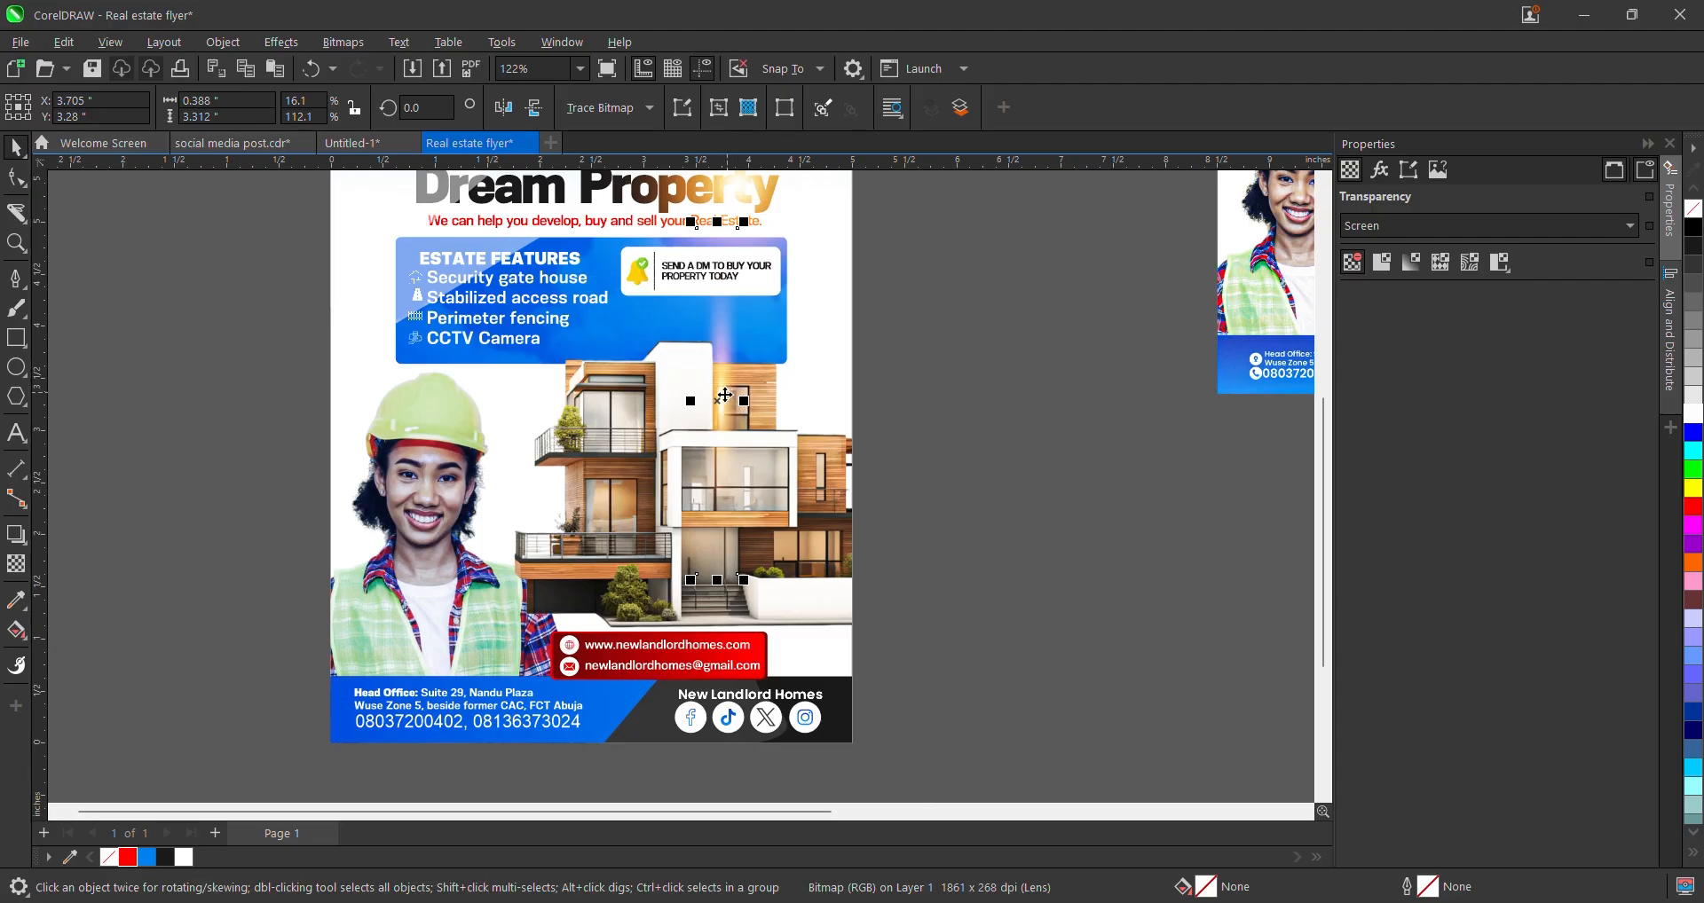
drag(717, 503, 717, 451)
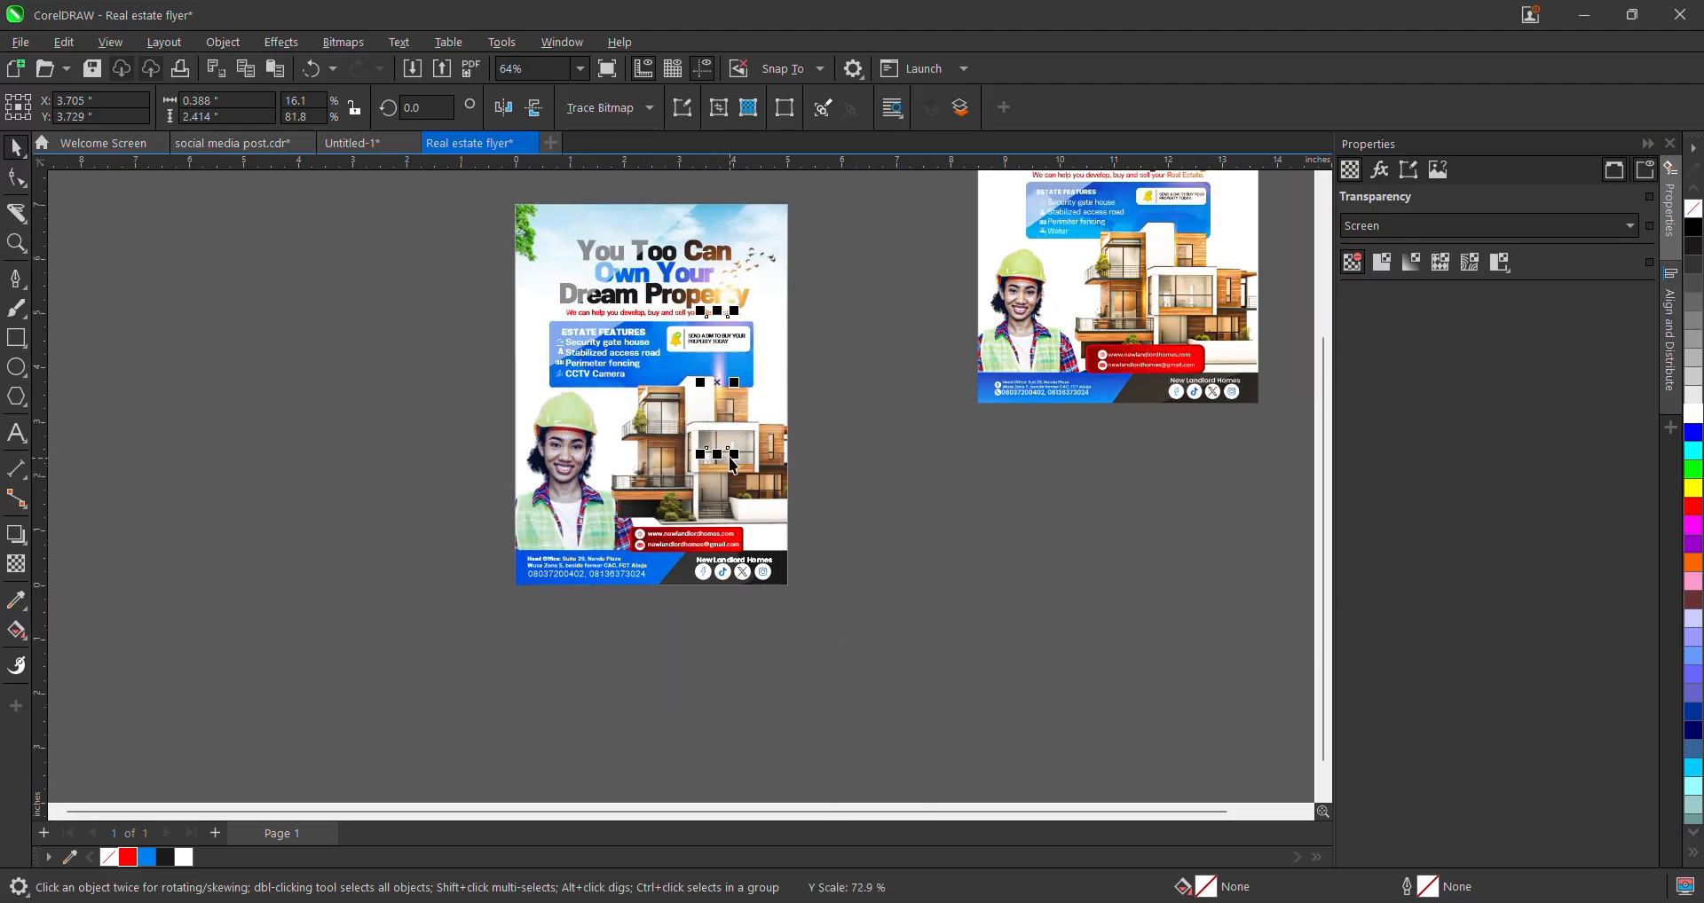
scroll(727, 382, up, 2)
scroll(727, 352, up, 4)
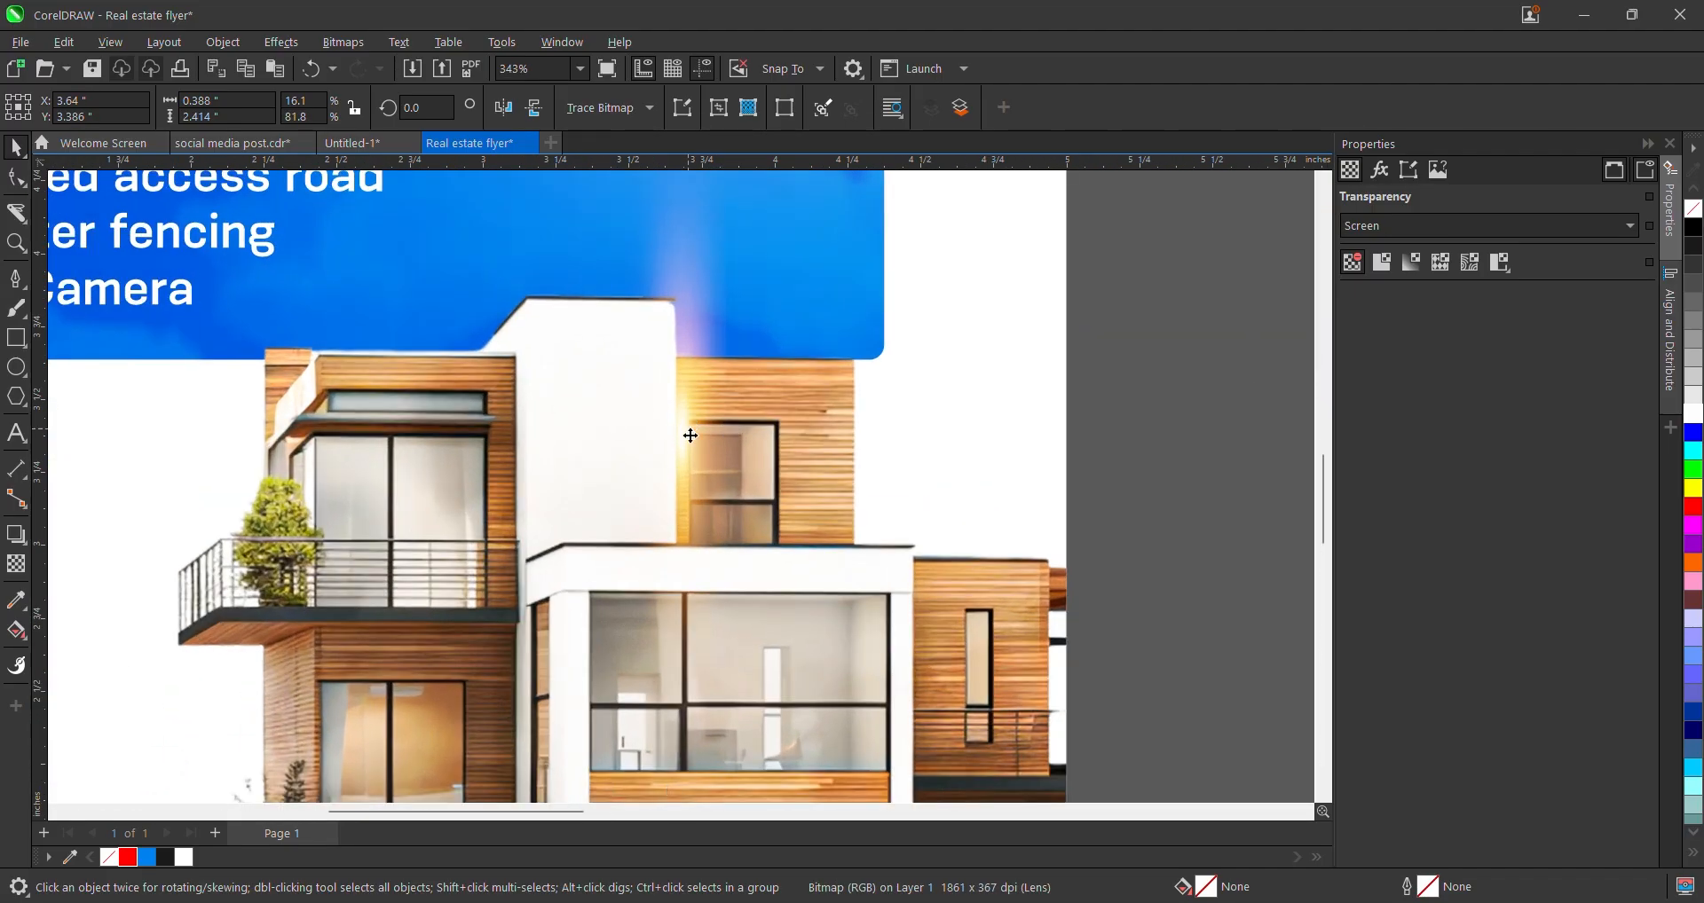
drag(690, 436, 688, 451)
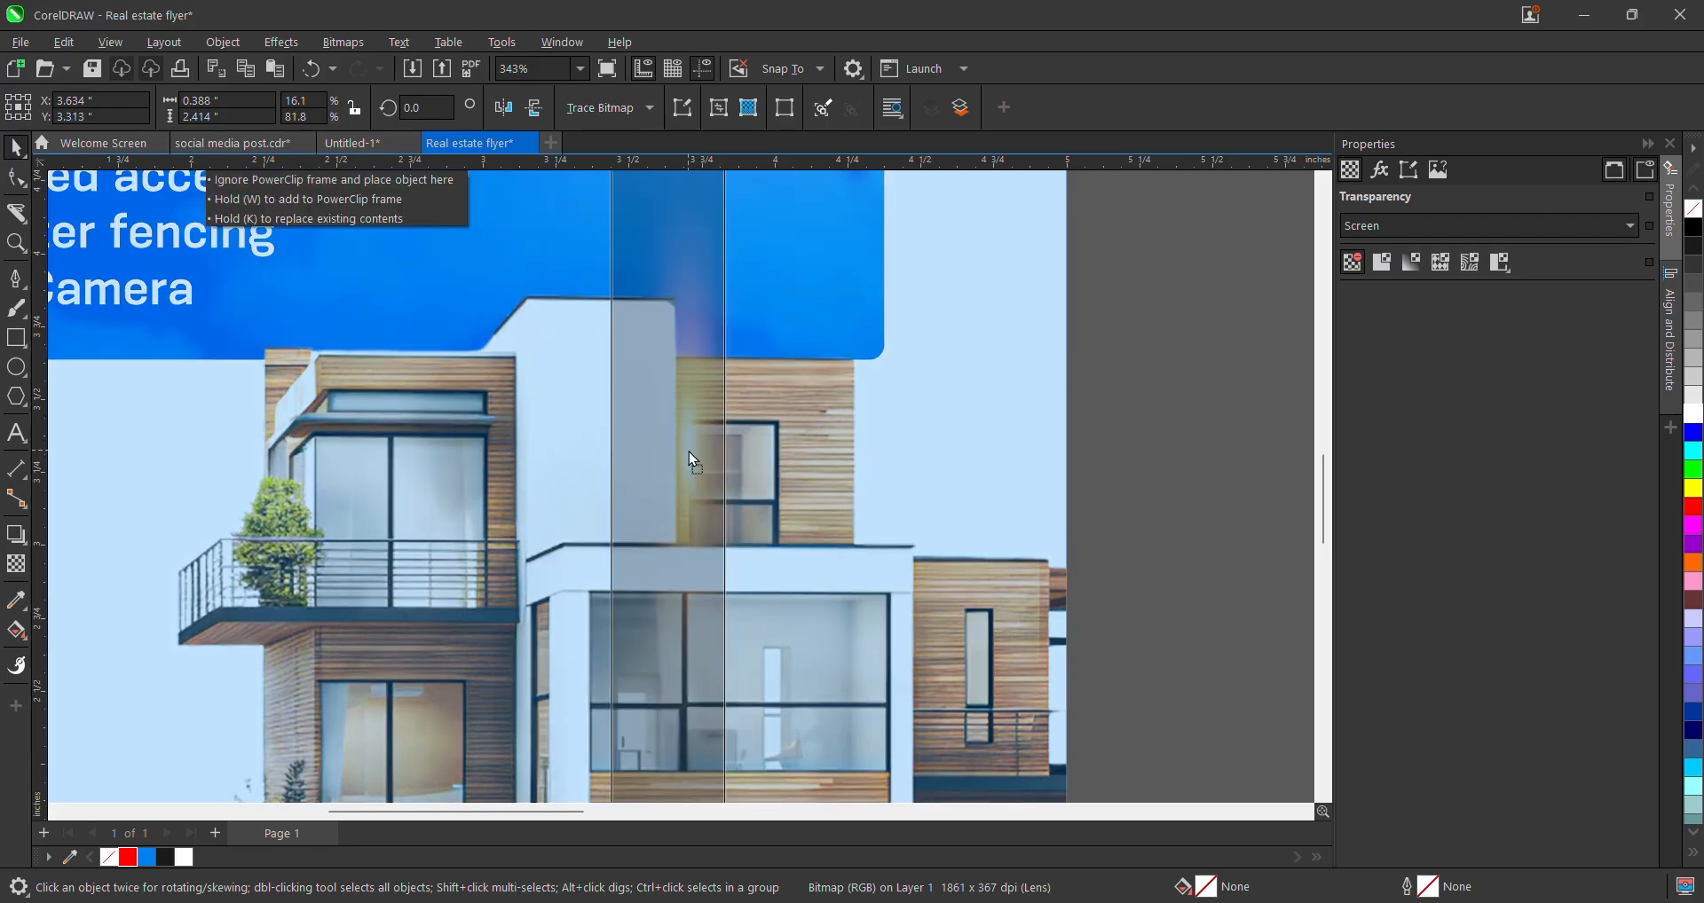
scroll(688, 450, down, 3)
- Apply uniform transparency to the glow strip and move the streak down-left onto the house
click(16, 564)
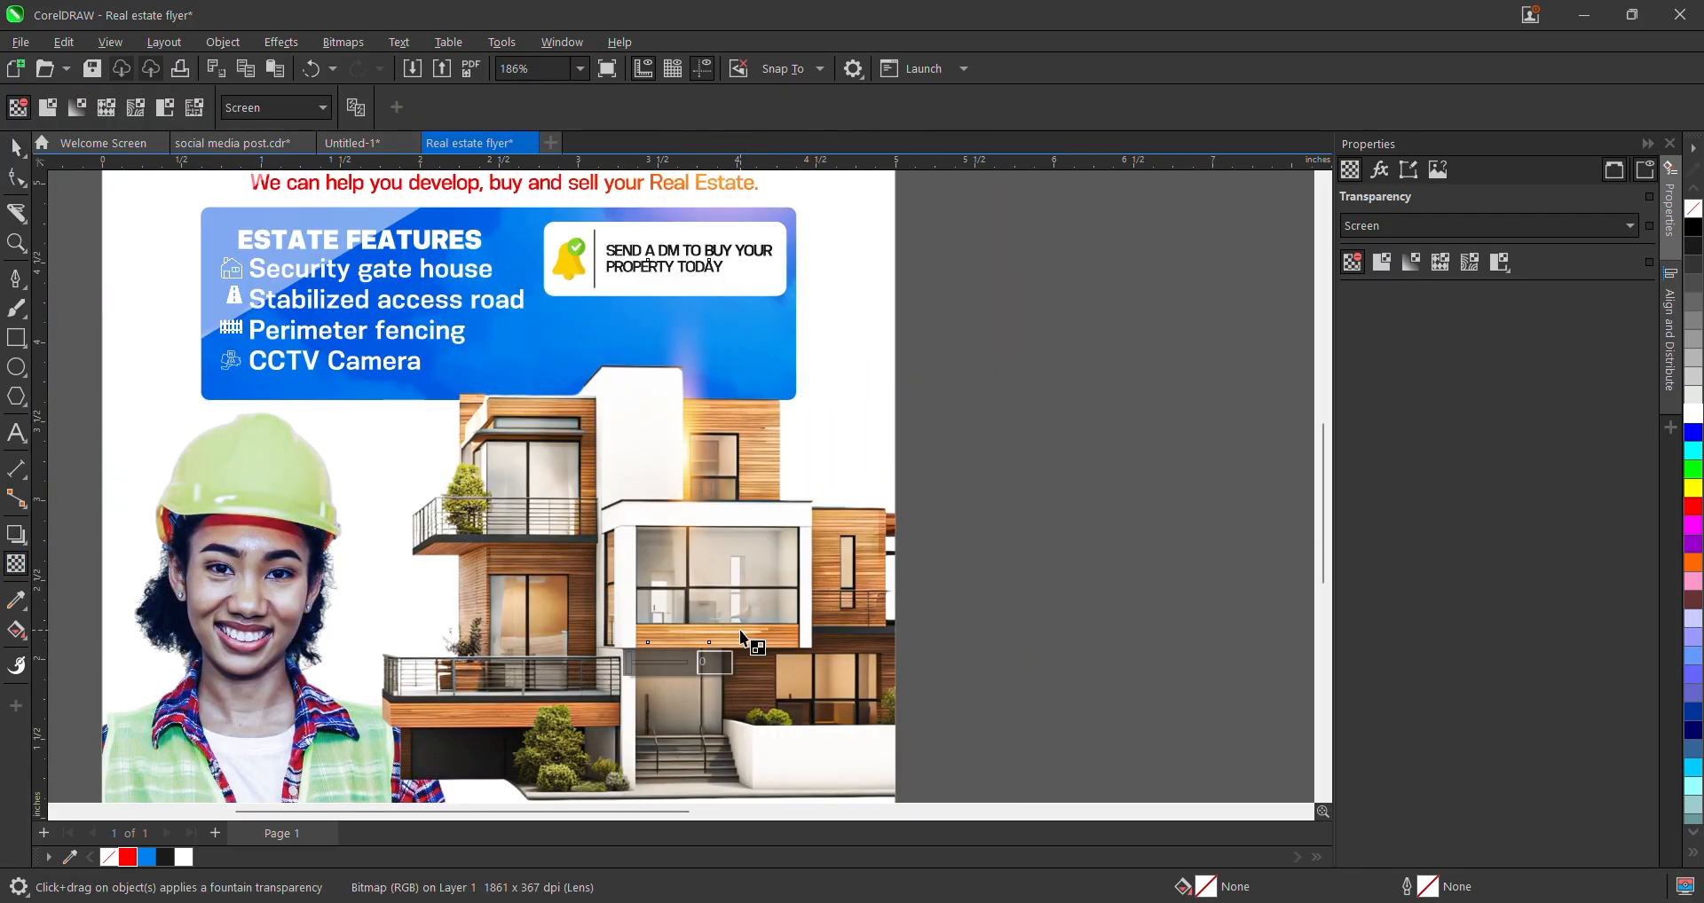
click(661, 662)
drag(656, 665, 594, 680)
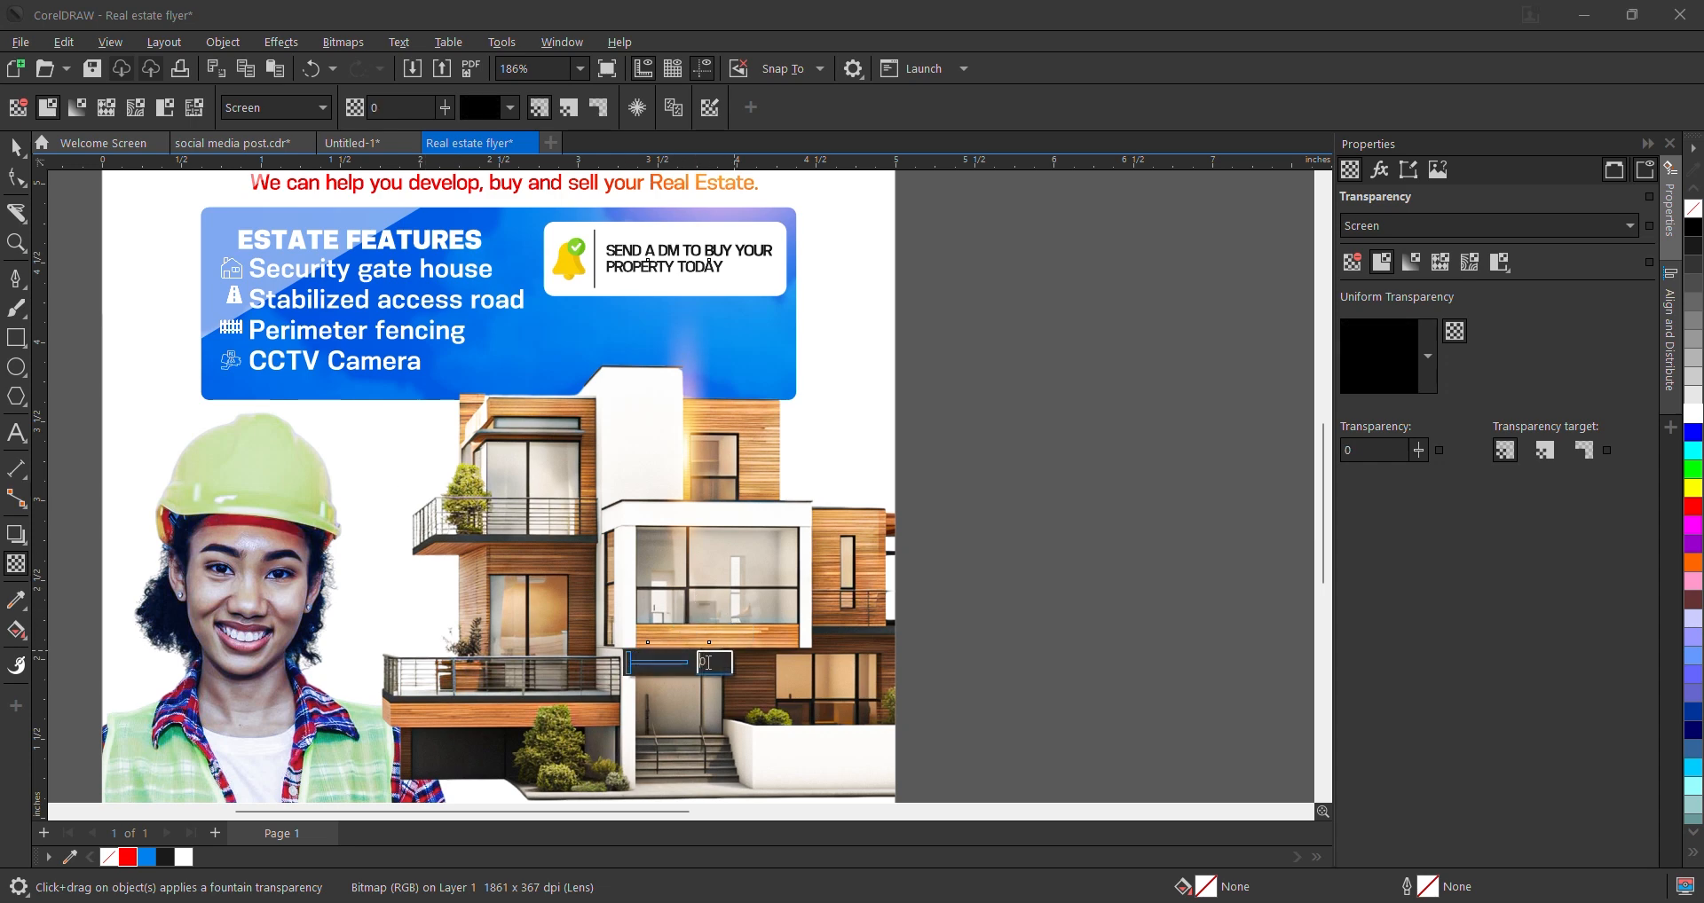
click(9, 149)
scroll(861, 614, down, 5)
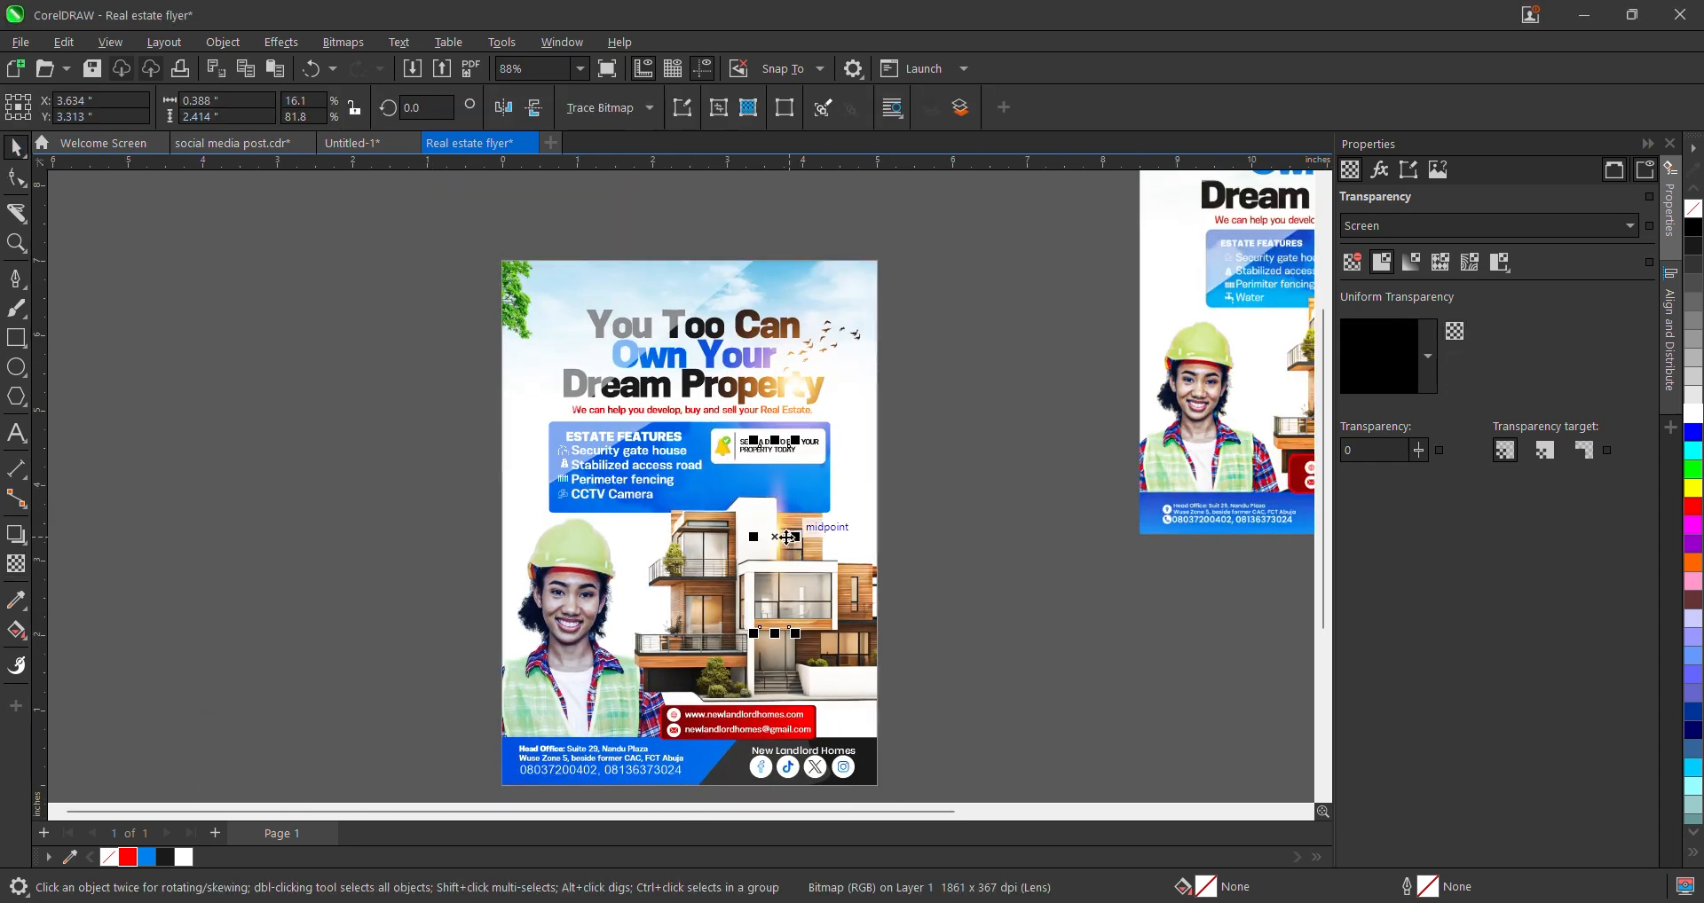
drag(788, 538, 721, 620)
scroll(743, 618, up, 3)
scroll(721, 621, down, 10)
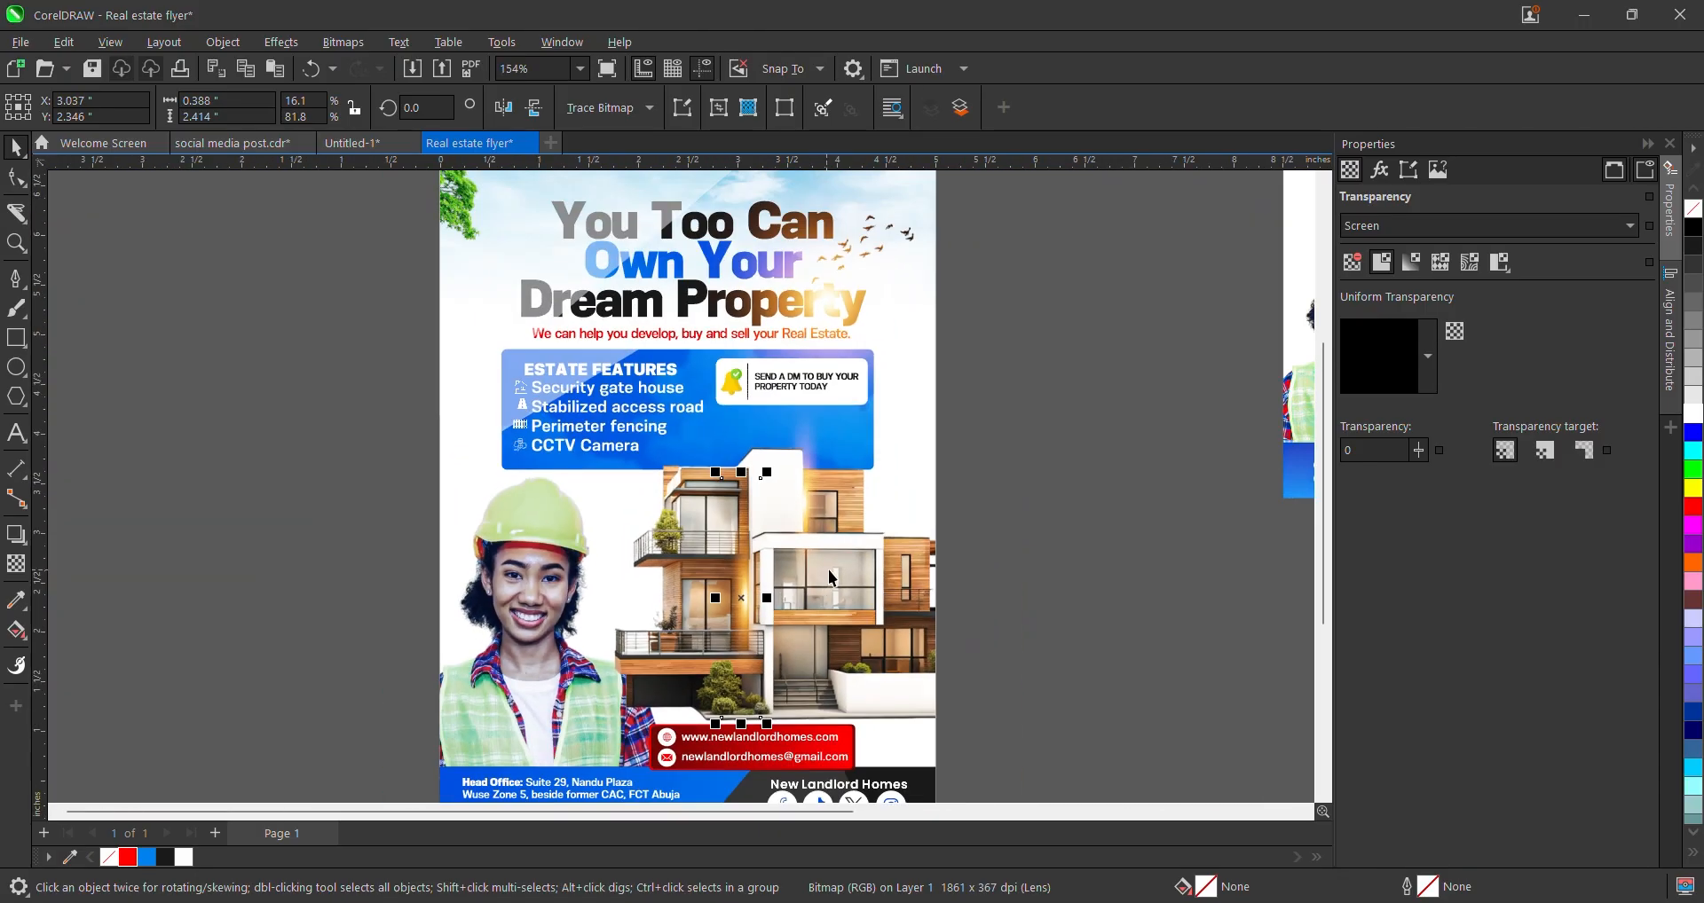
- Delete the extra flyer copy on the right of the canvas
scroll(869, 596, down, 3)
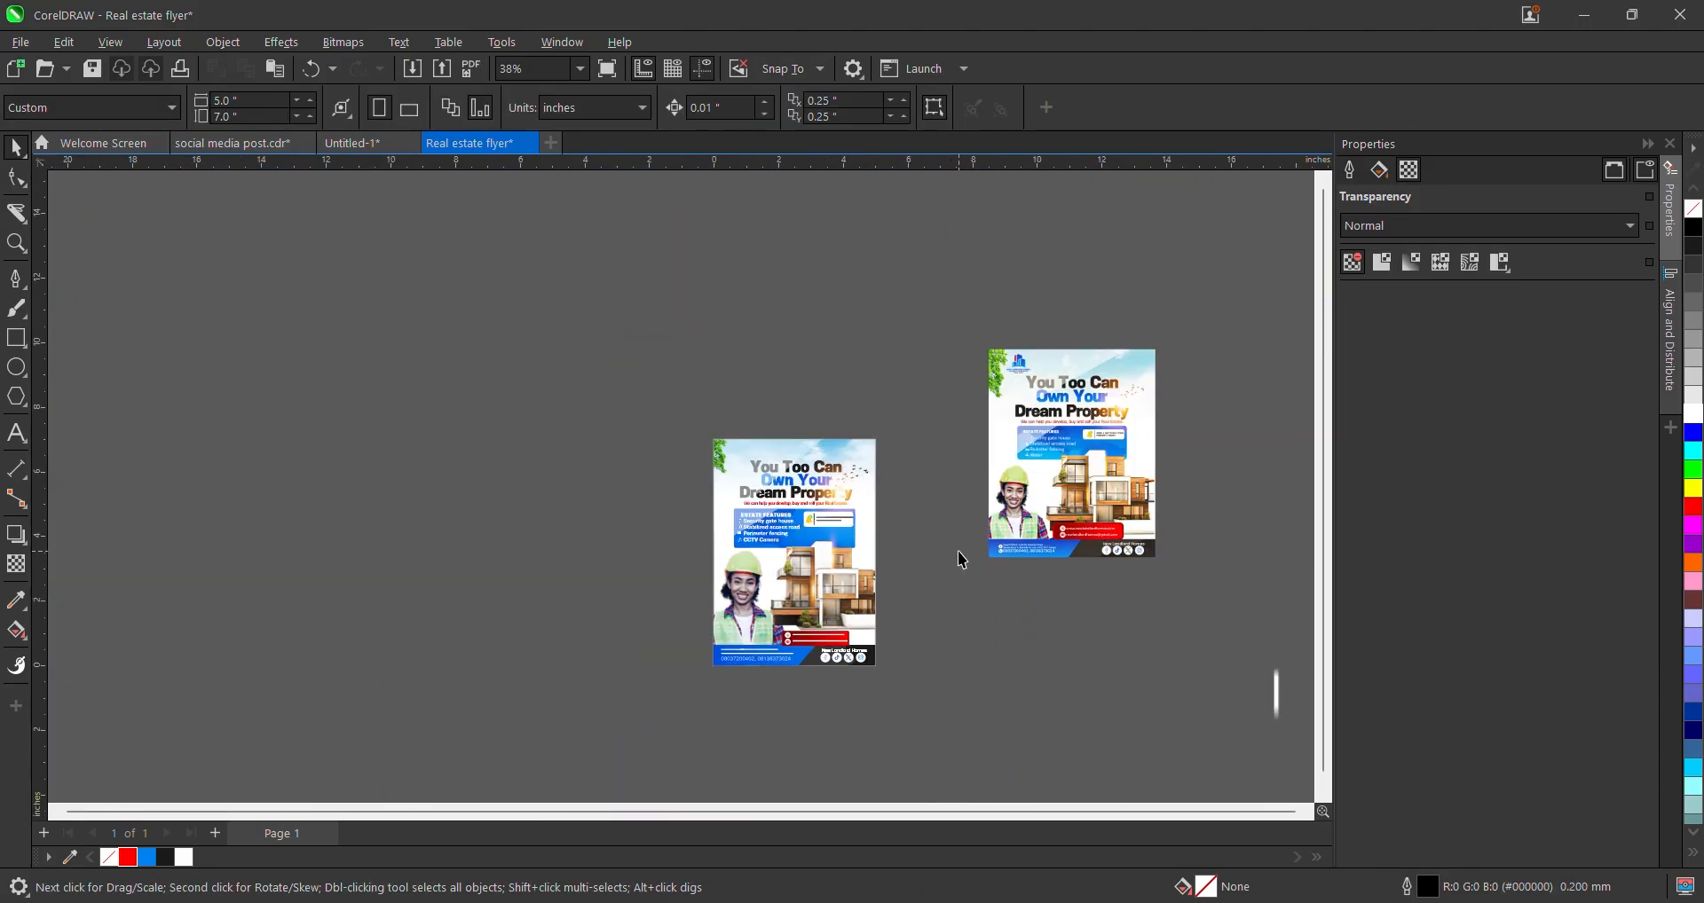
scroll(960, 552, up, 2)
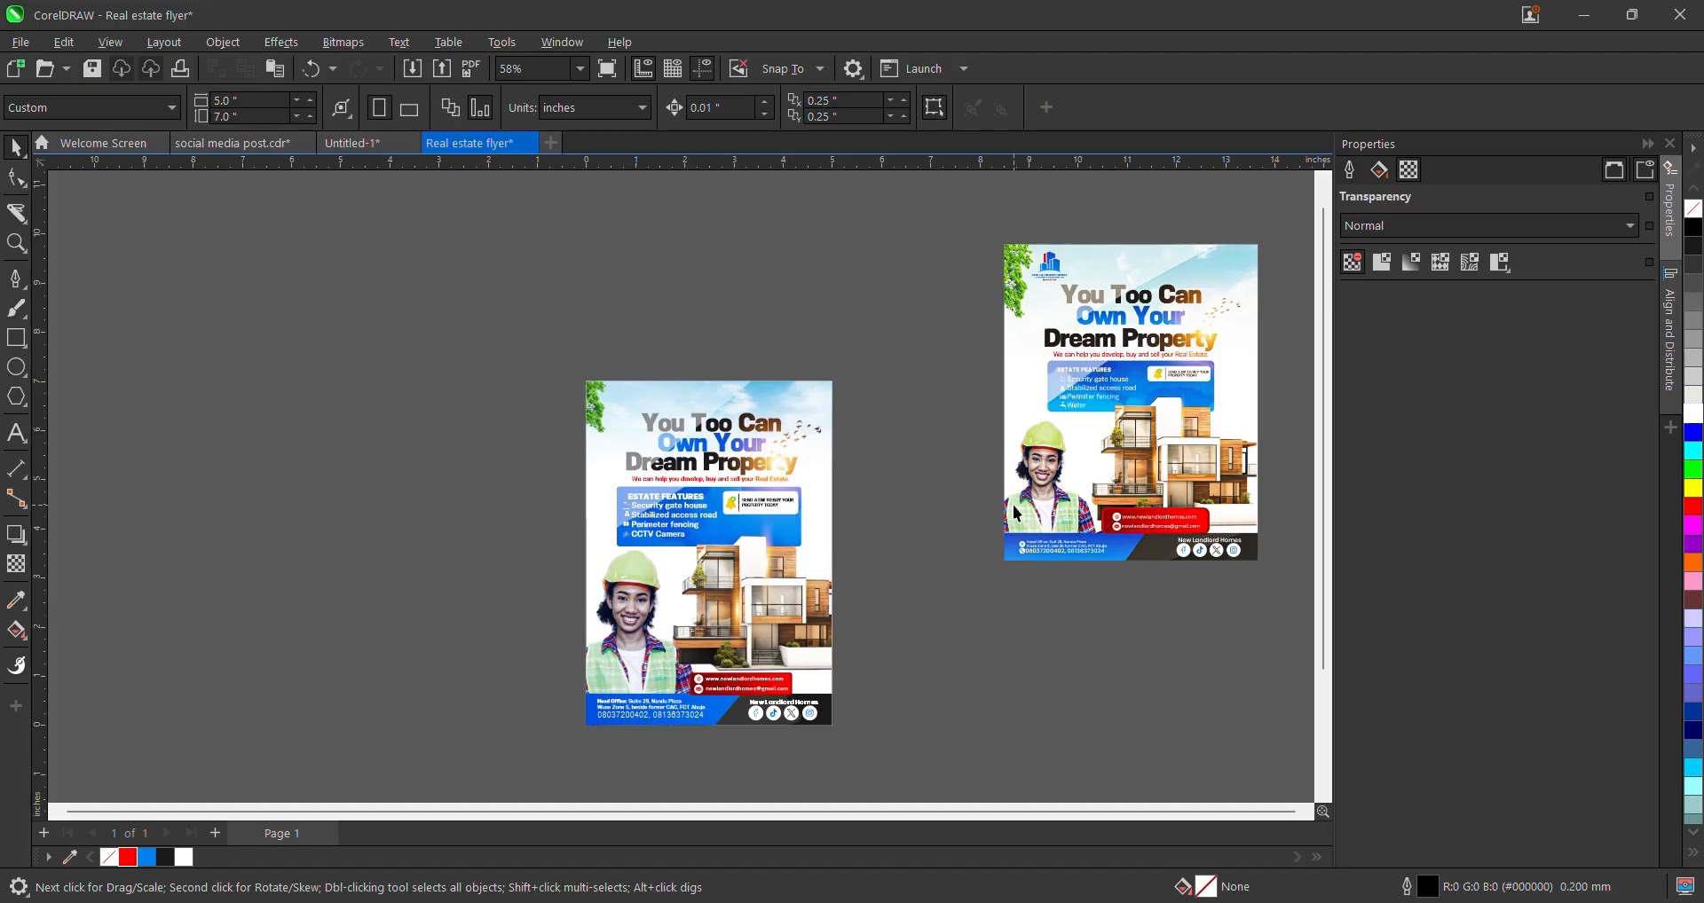
click(1109, 482)
key(Delete)
scroll(1099, 478, down, 5)
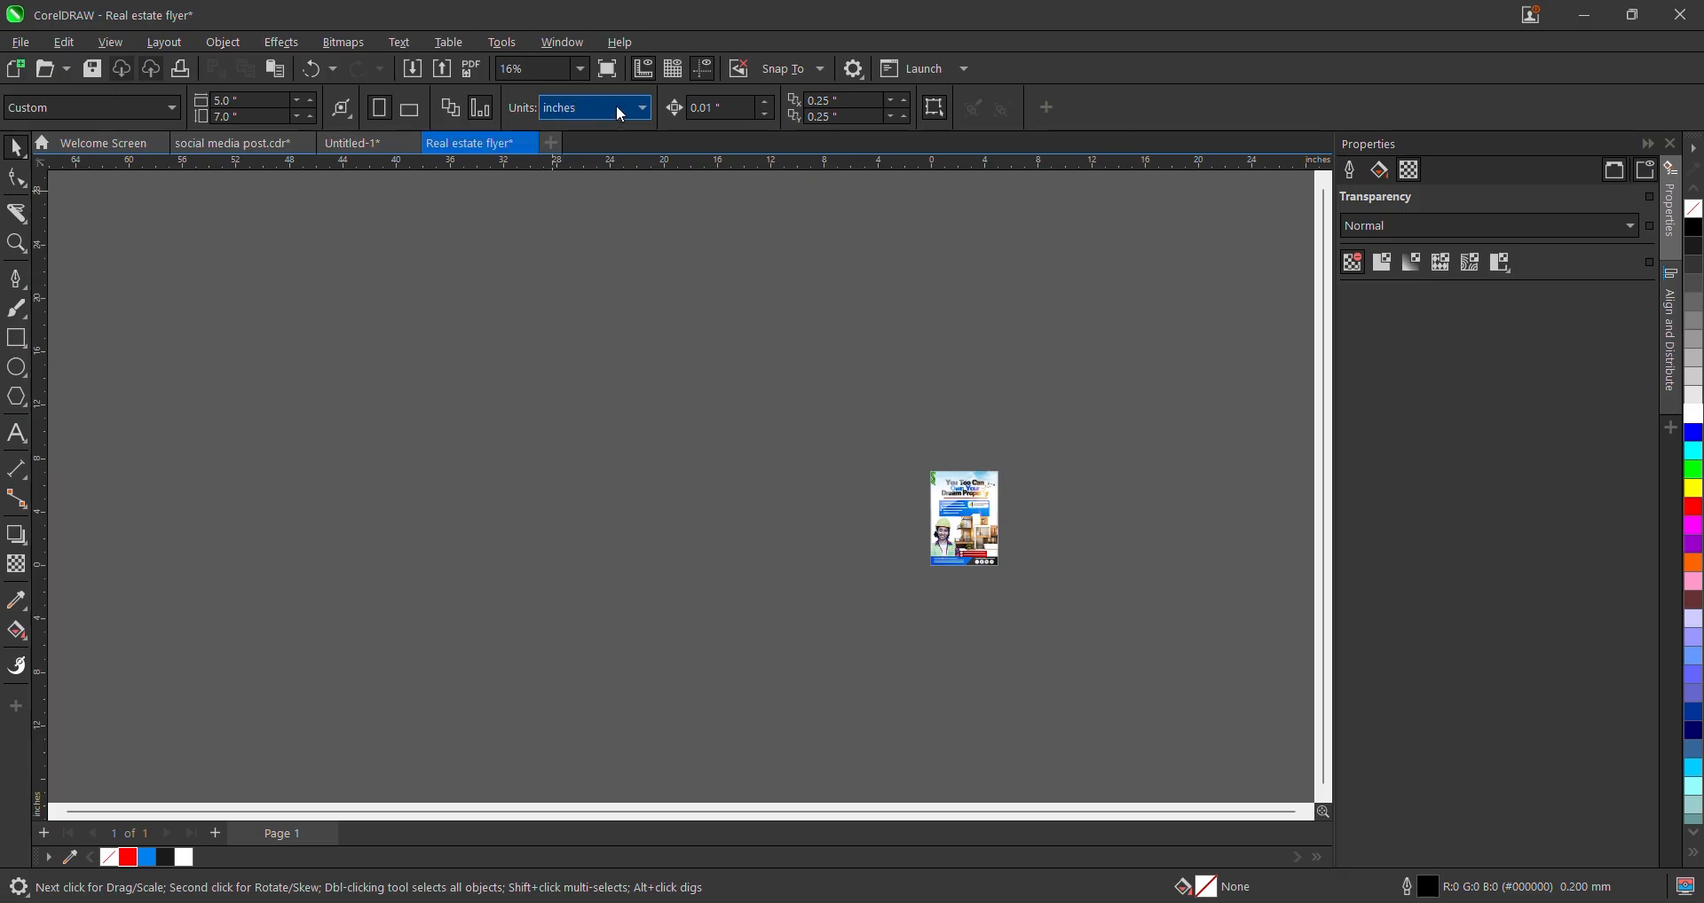
- Zoom To Page, preview the flyer full-screen with F9, then open the Import dialog
click(577, 71)
click(558, 106)
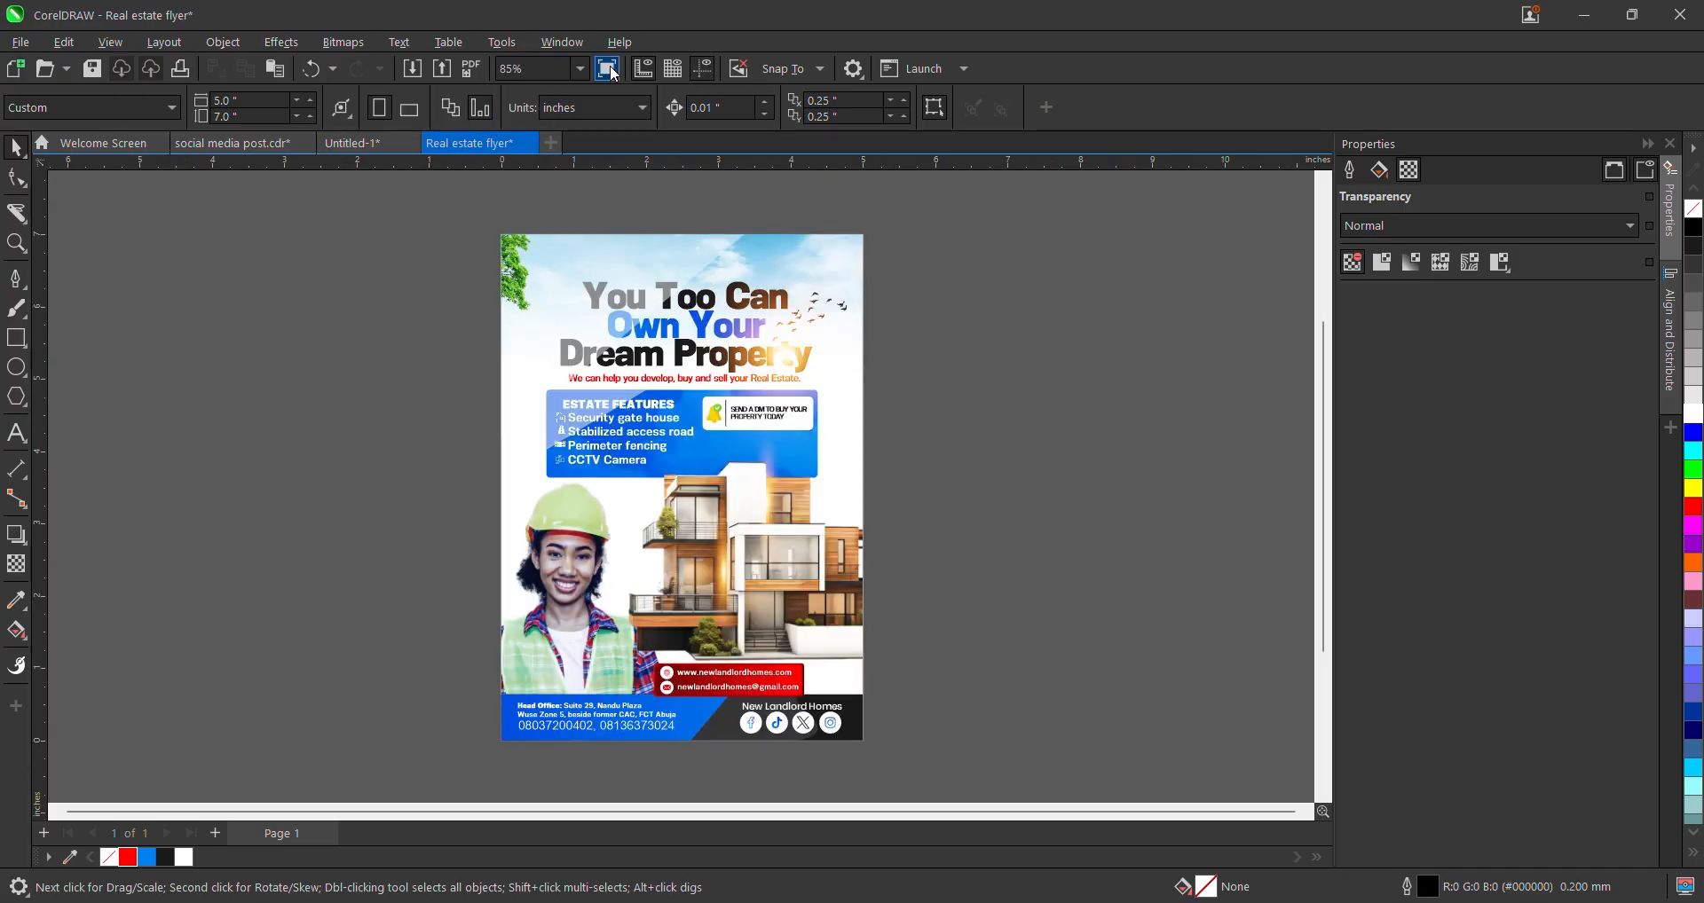
key(F9)
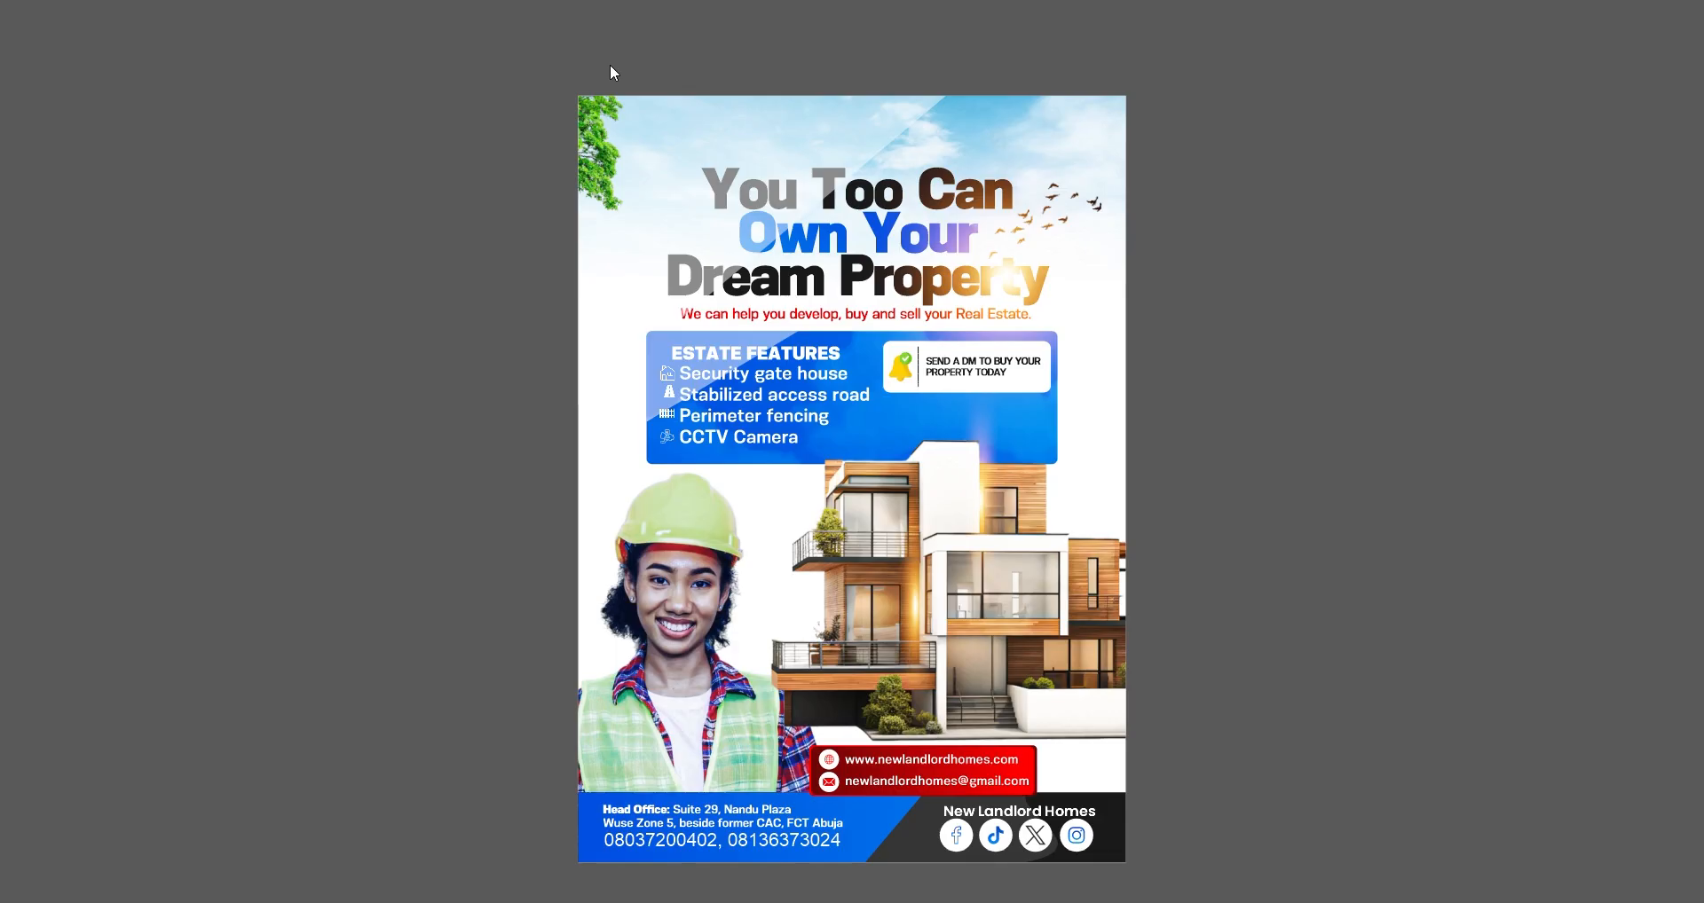
click(763, 326)
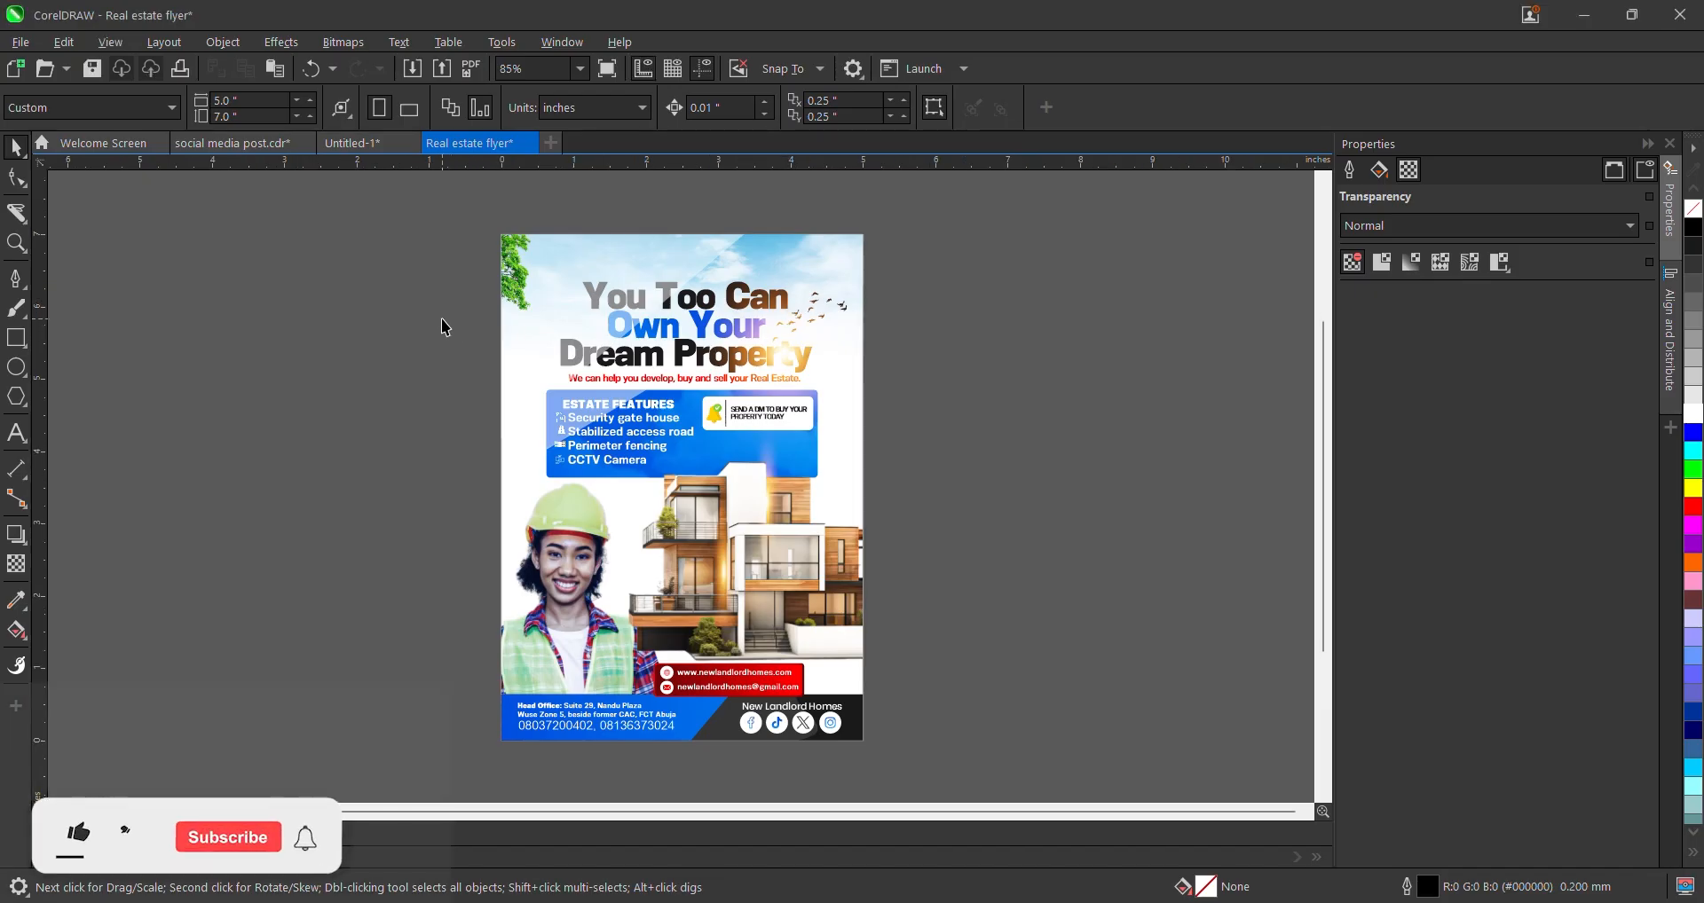
key(ctrl+i)
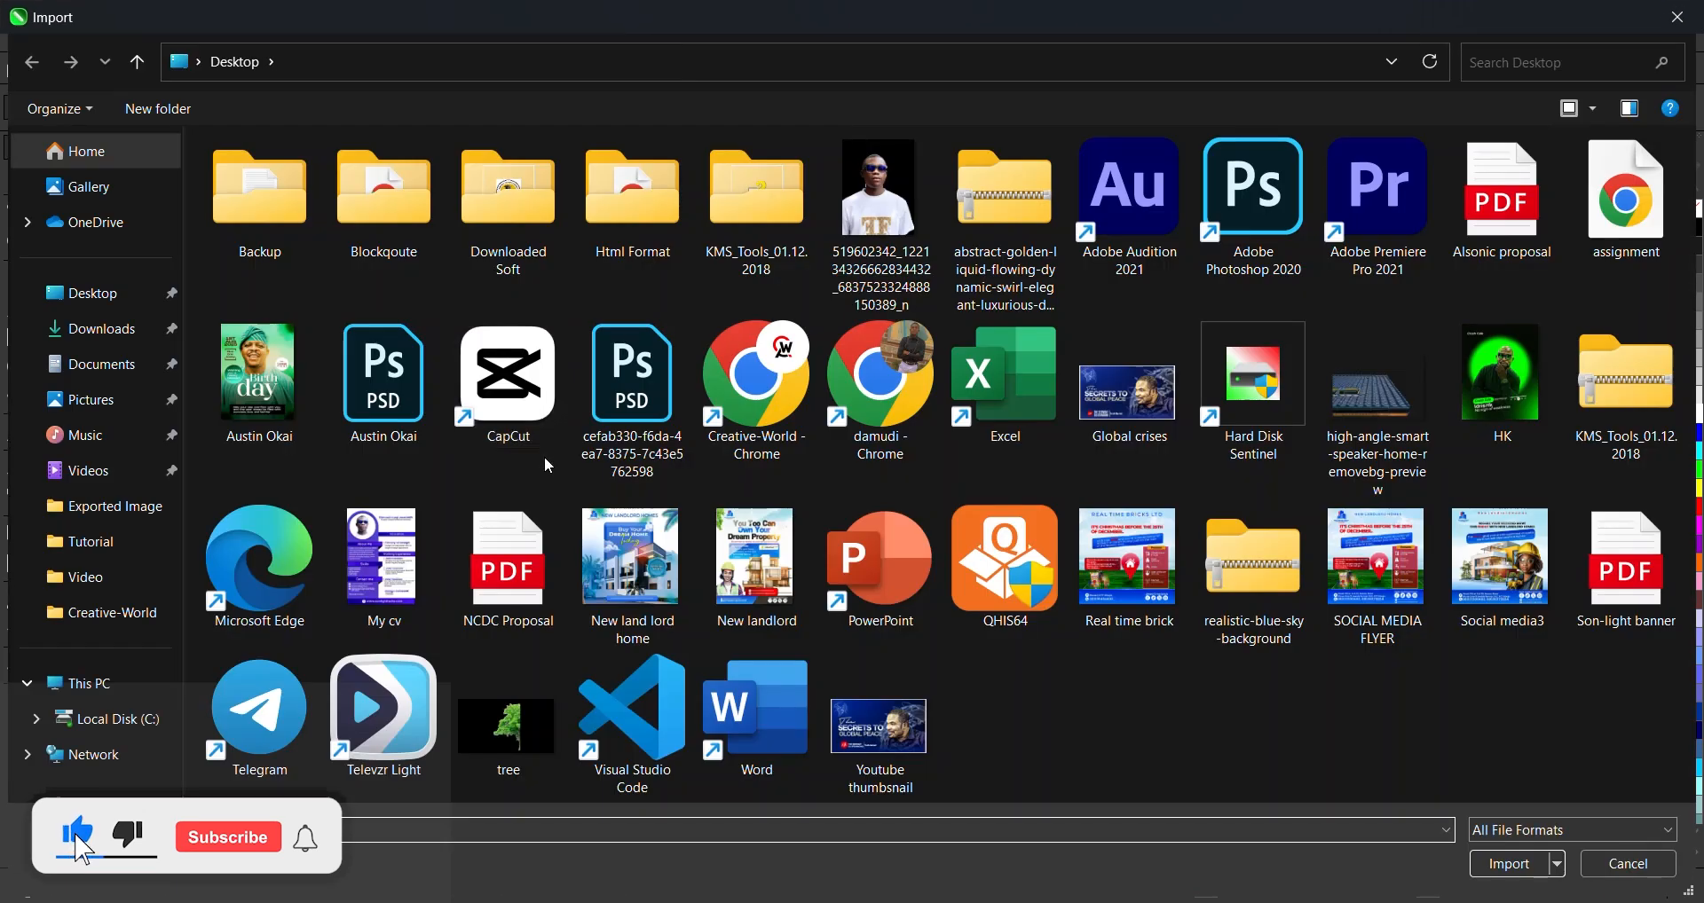
- Browse the Exported Image folder and import the New landlord Home psd logo file
click(105, 506)
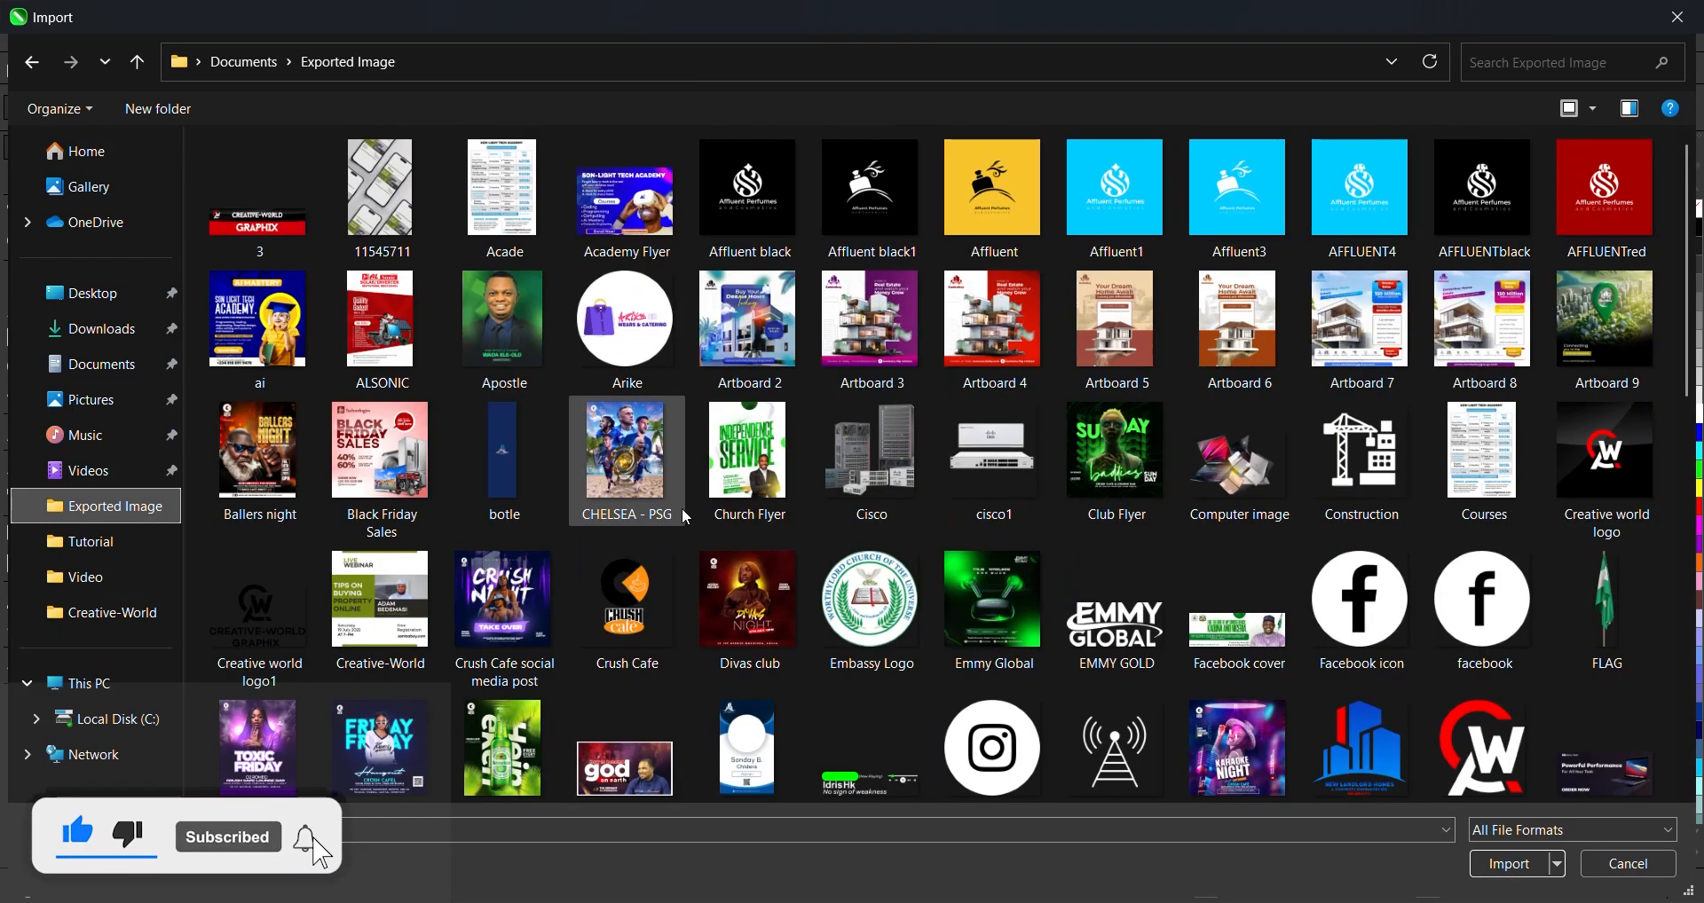
scroll(874, 686, down, 15)
click(1090, 563)
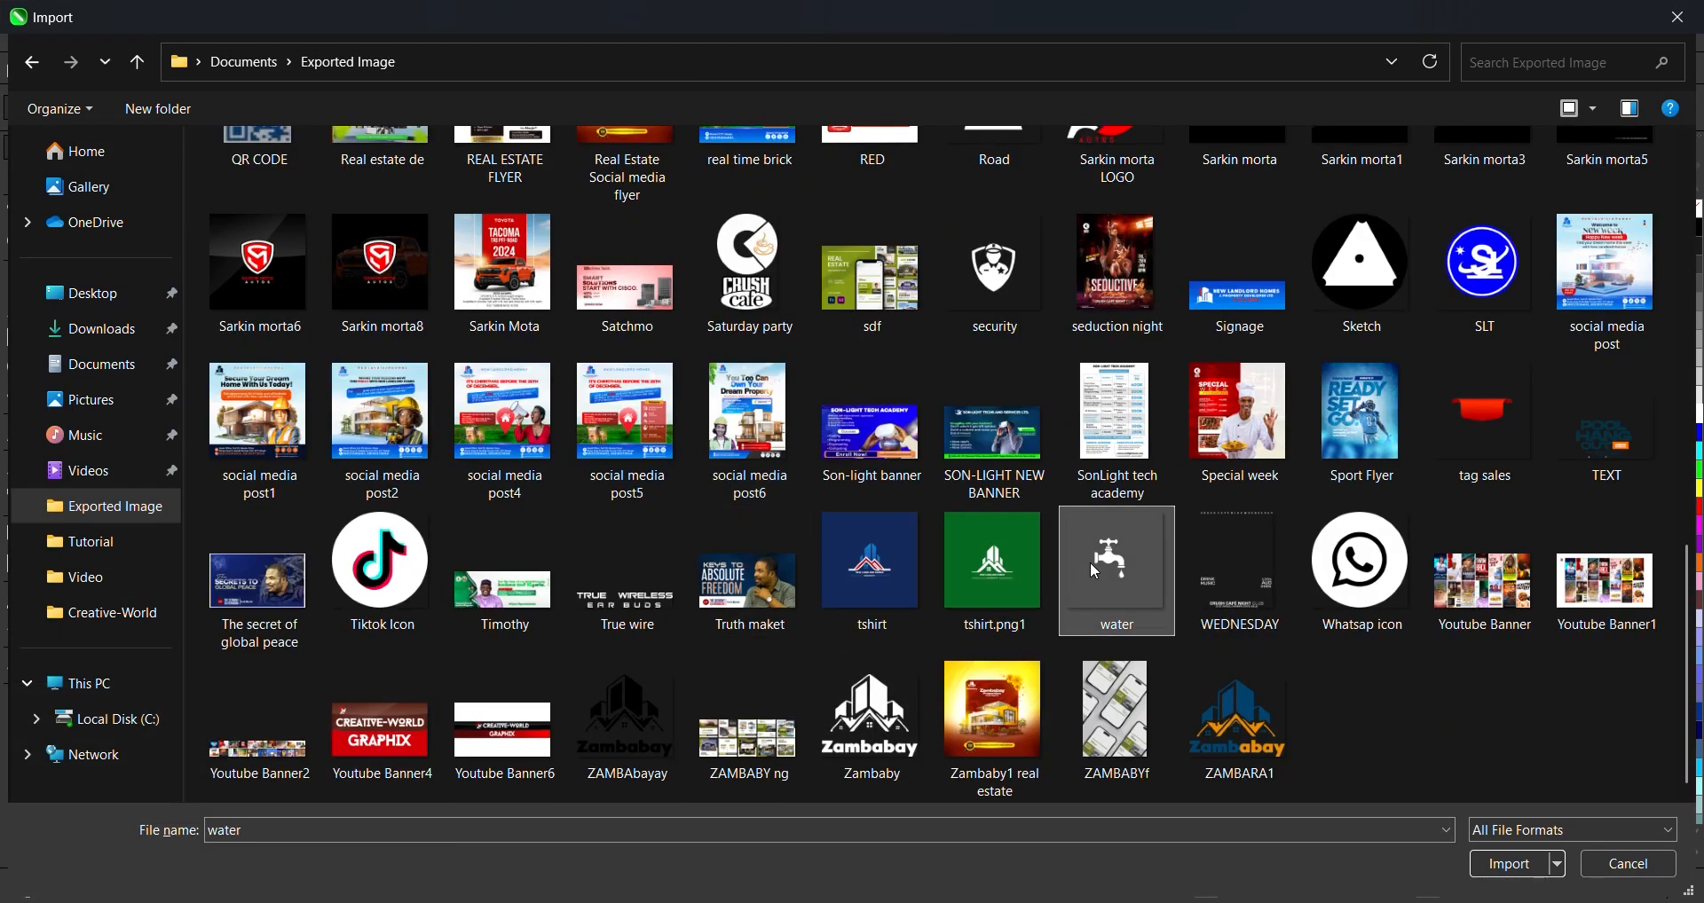
key(Home)
click(1331, 630)
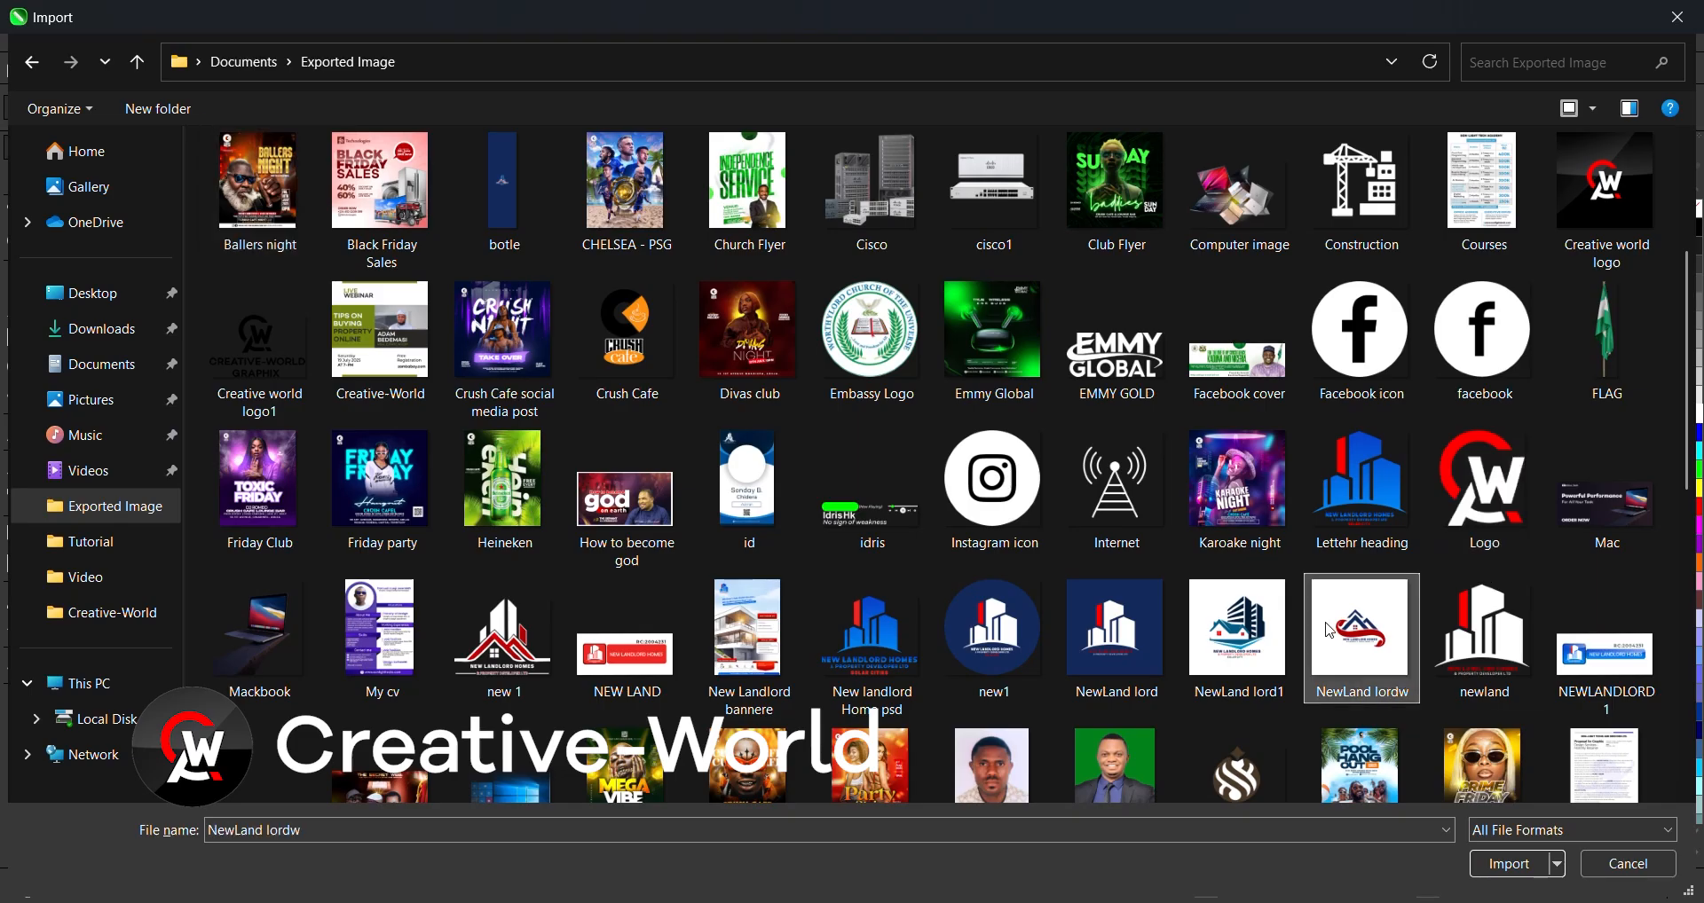
click(1484, 639)
key(n)
key(n)
key(n)
key(n)
key(n)
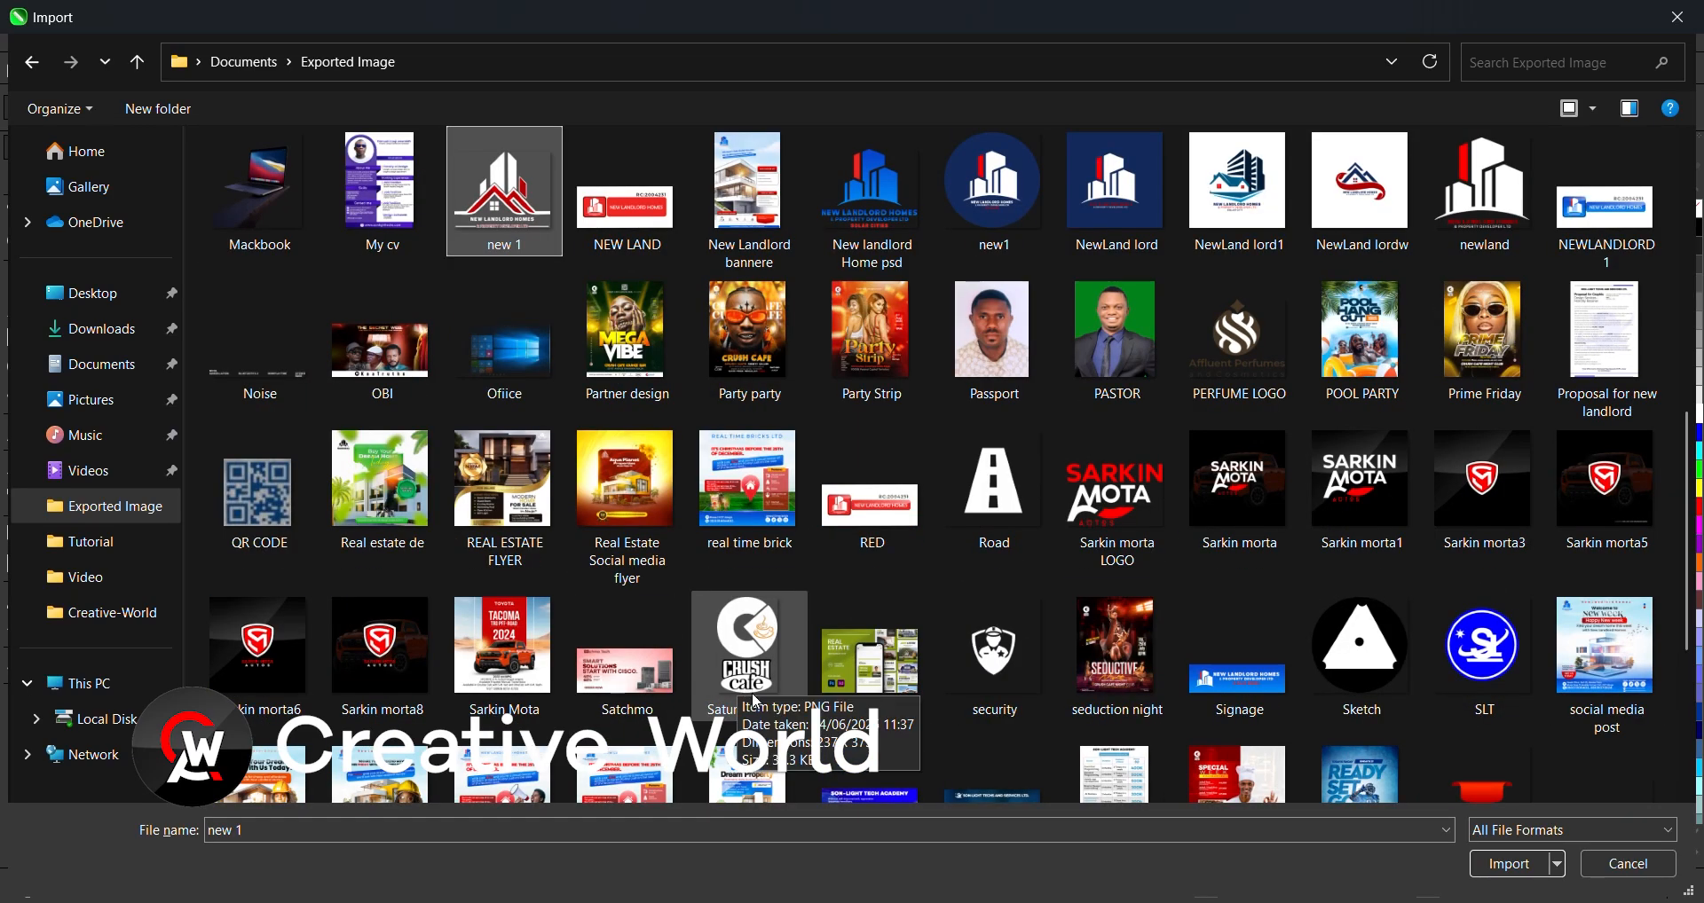
key(n)
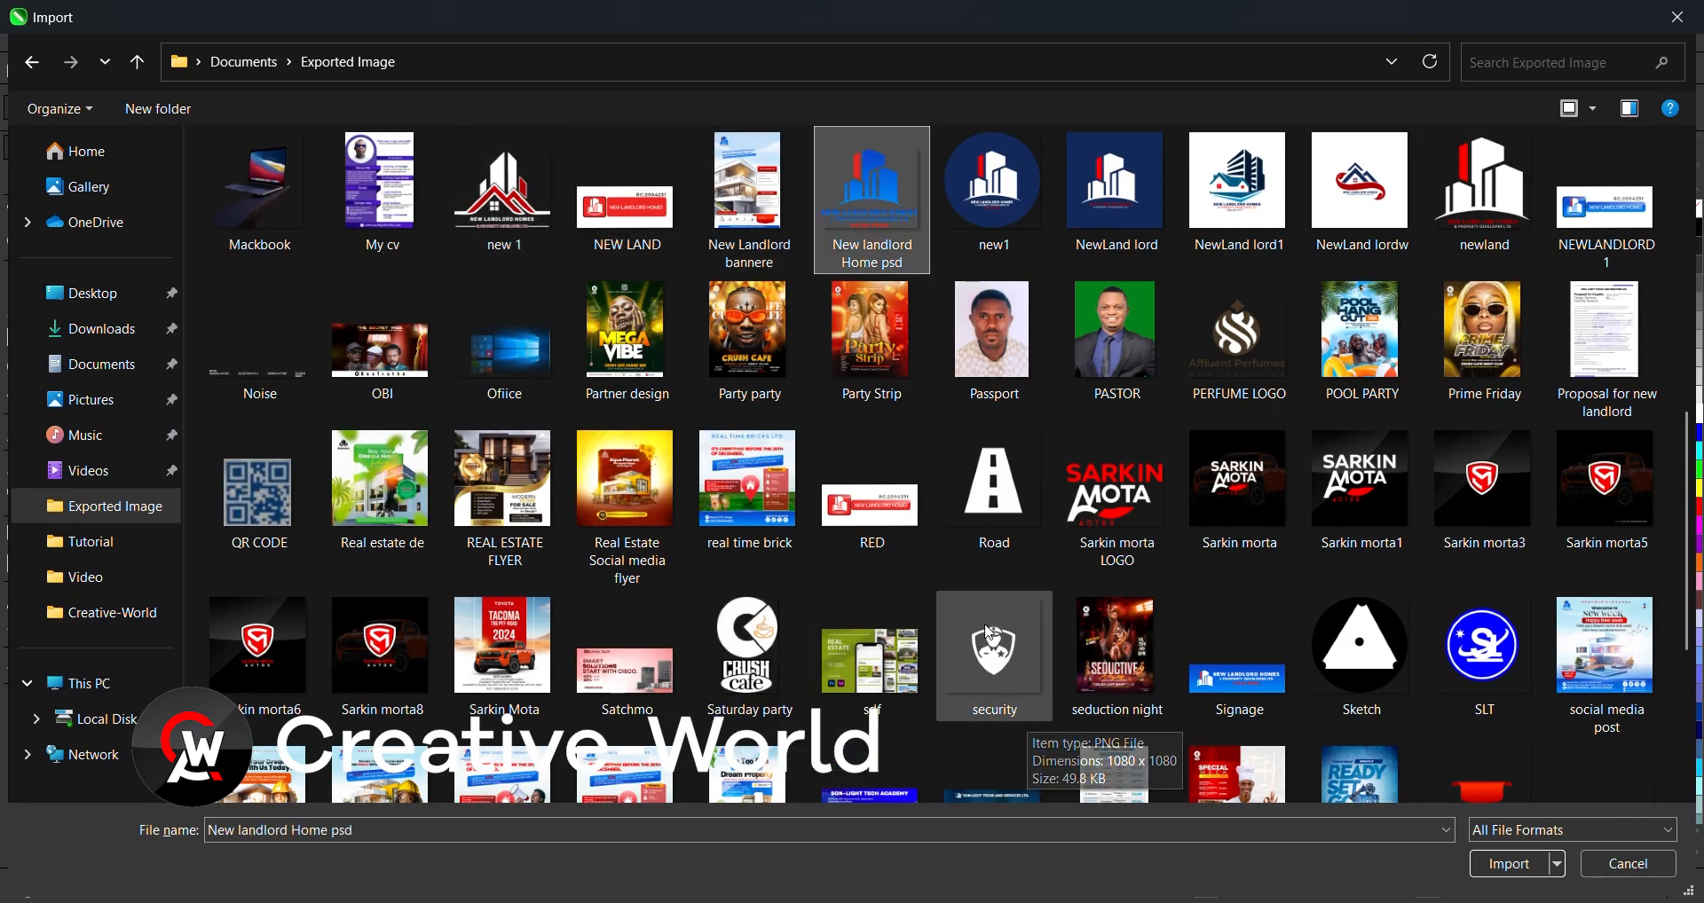
double_click(873, 186)
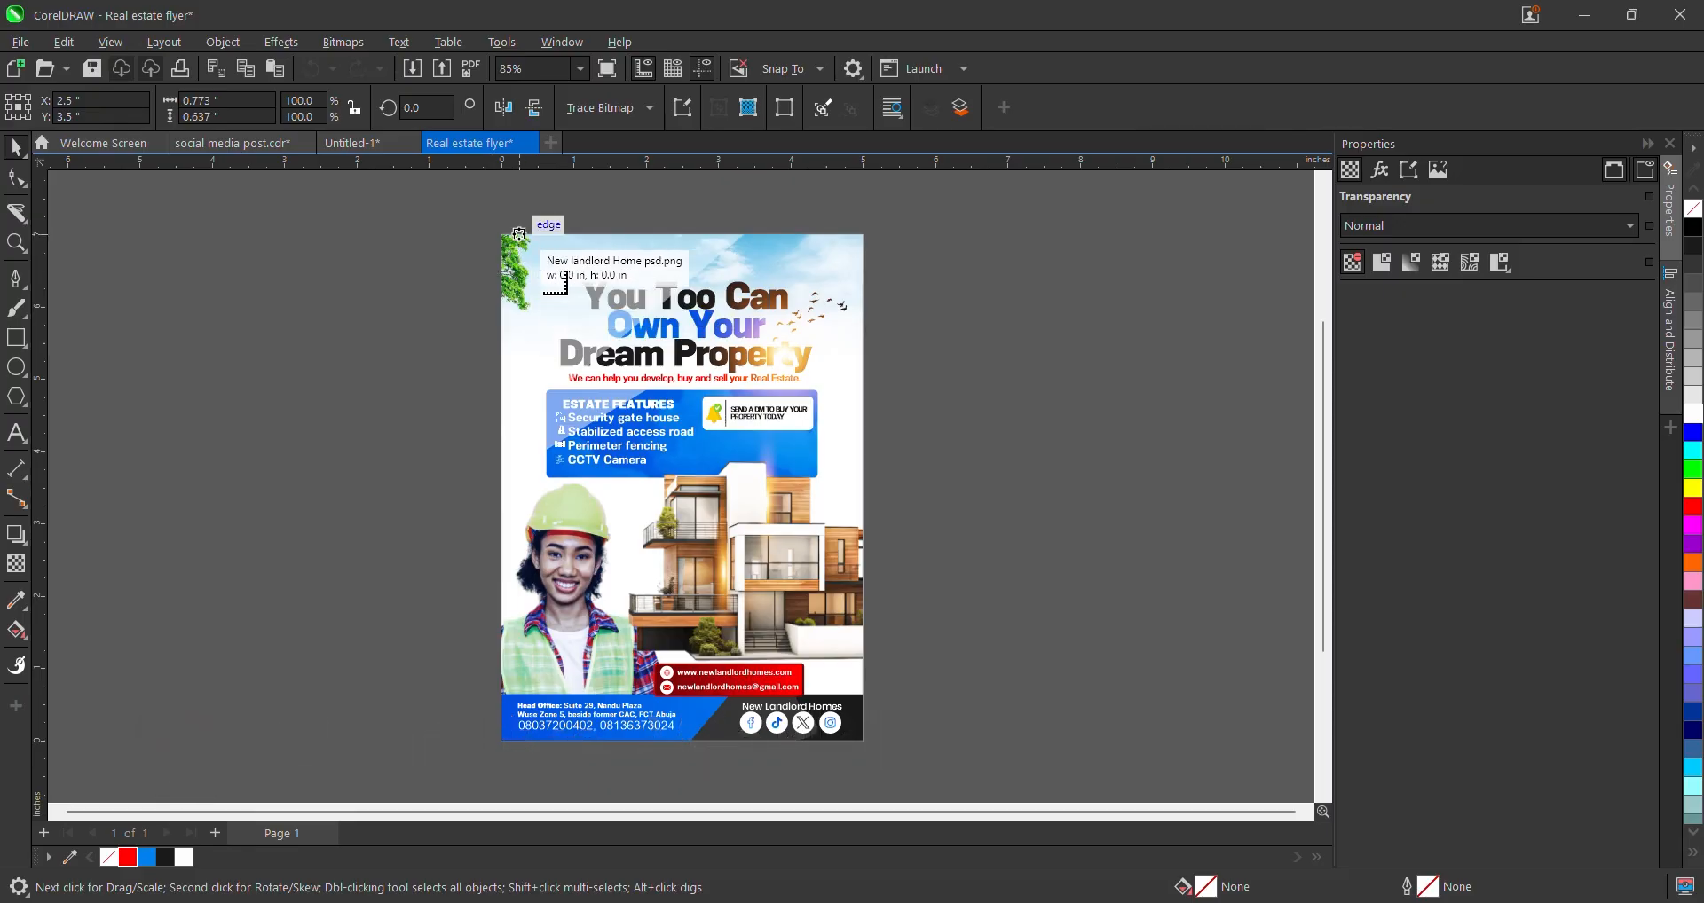
- Place the logo at the flyer's top-left corner and shrink it to about 42%
click(519, 234)
scroll(578, 246, up, 3)
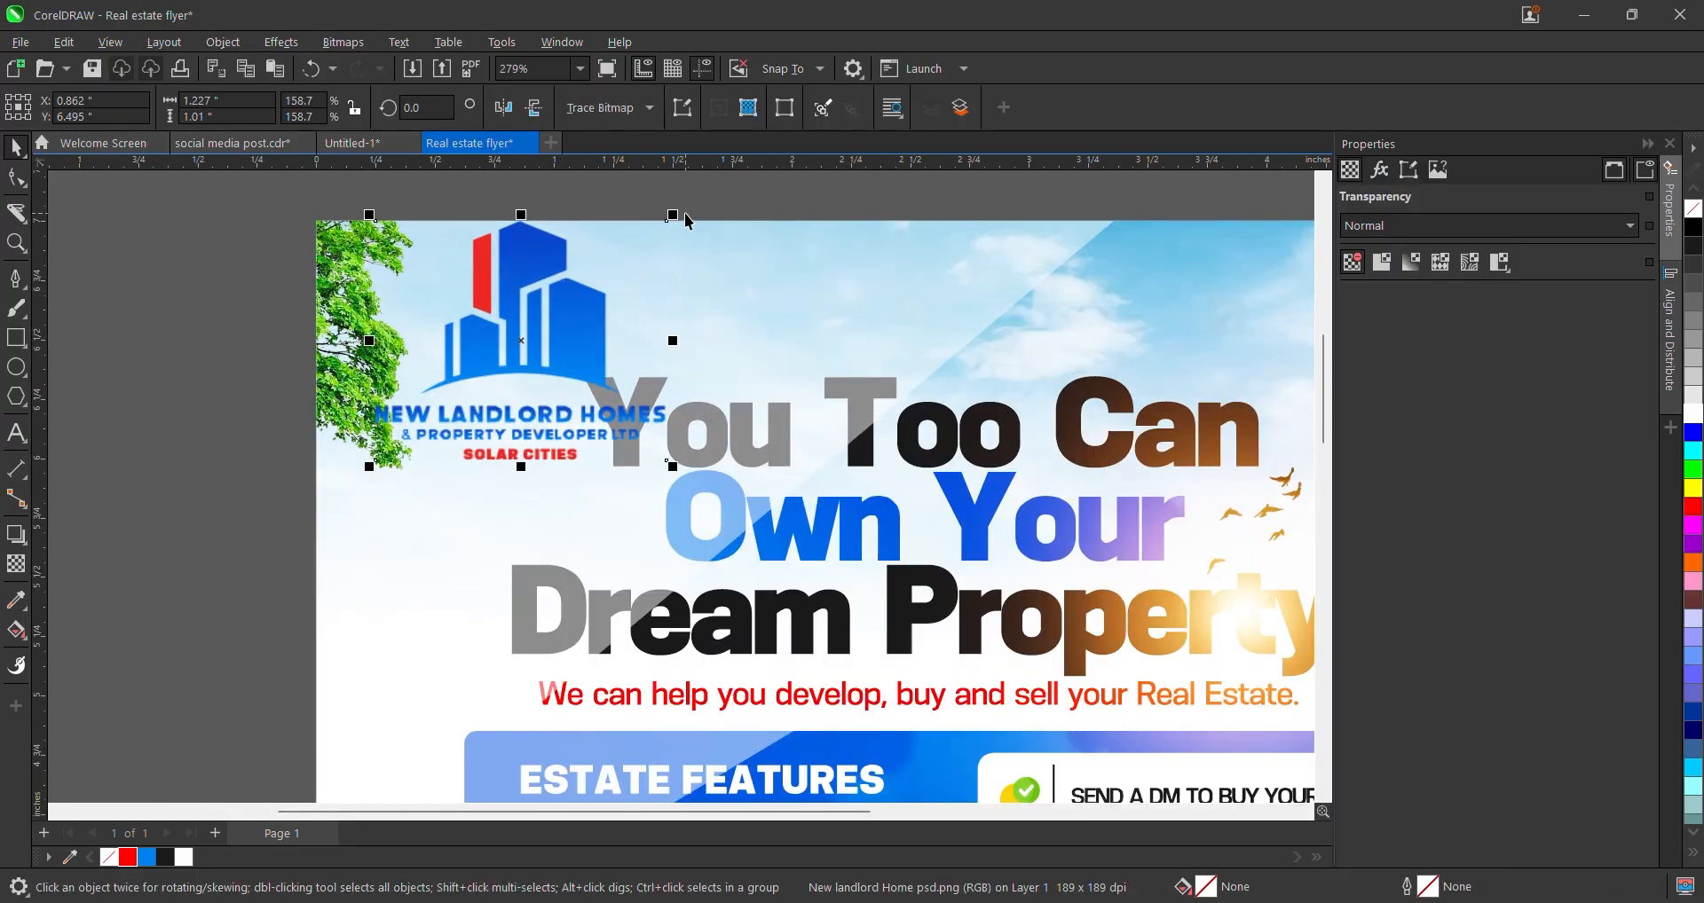
drag(674, 210, 583, 216)
click(572, 295)
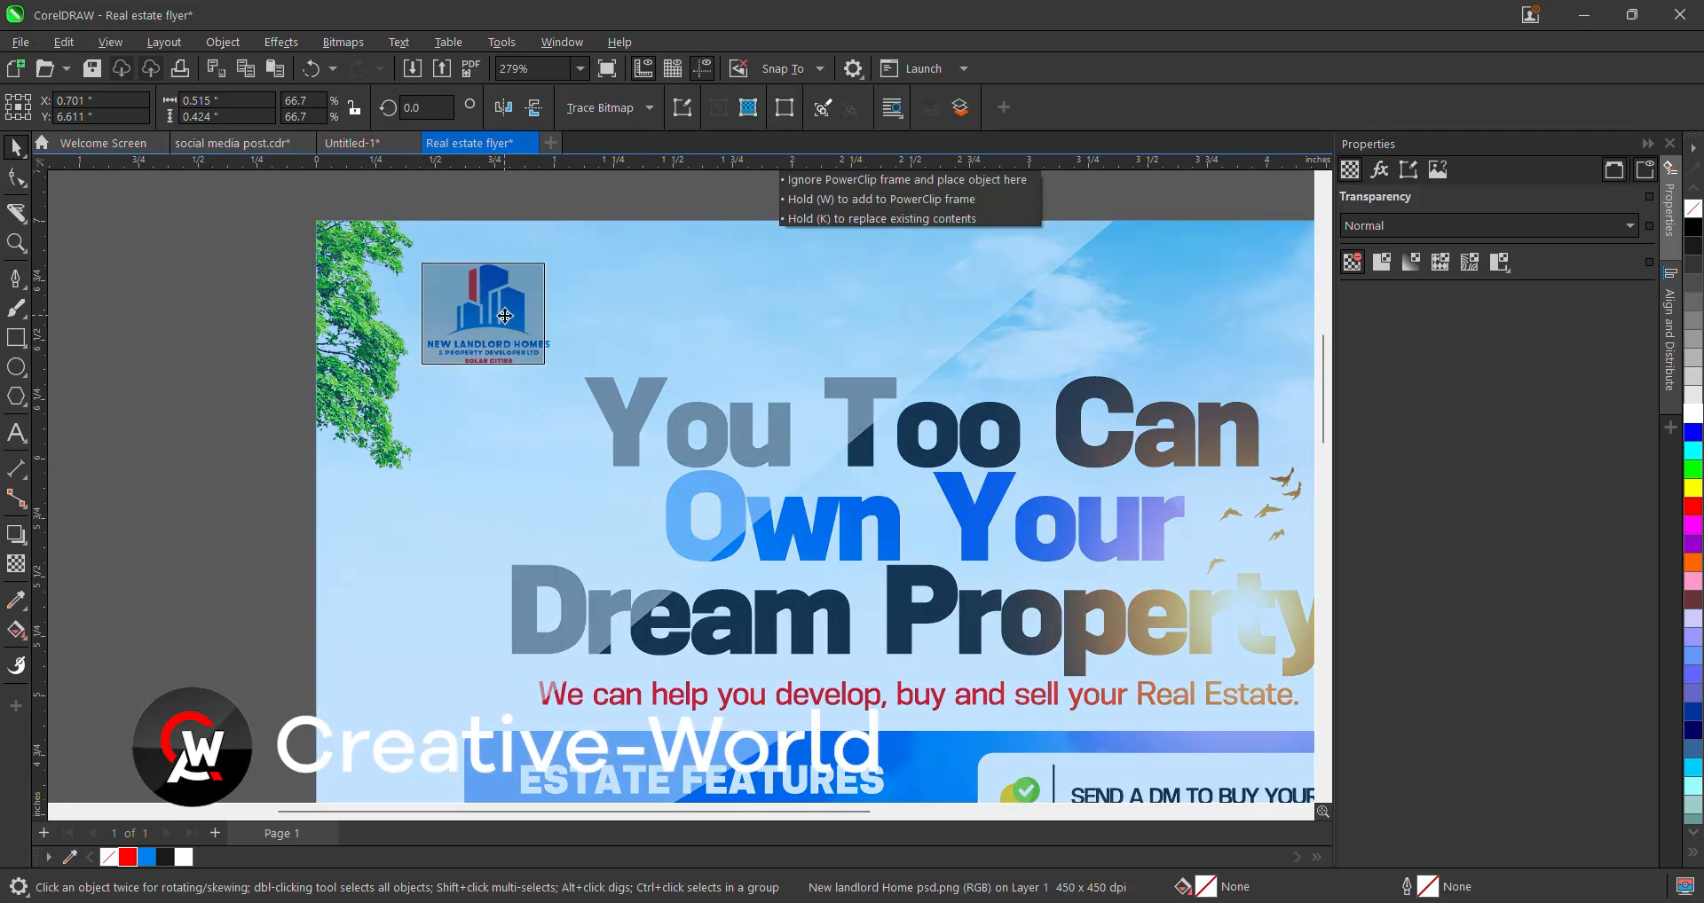
scroll(503, 349, down, 2)
click(396, 470)
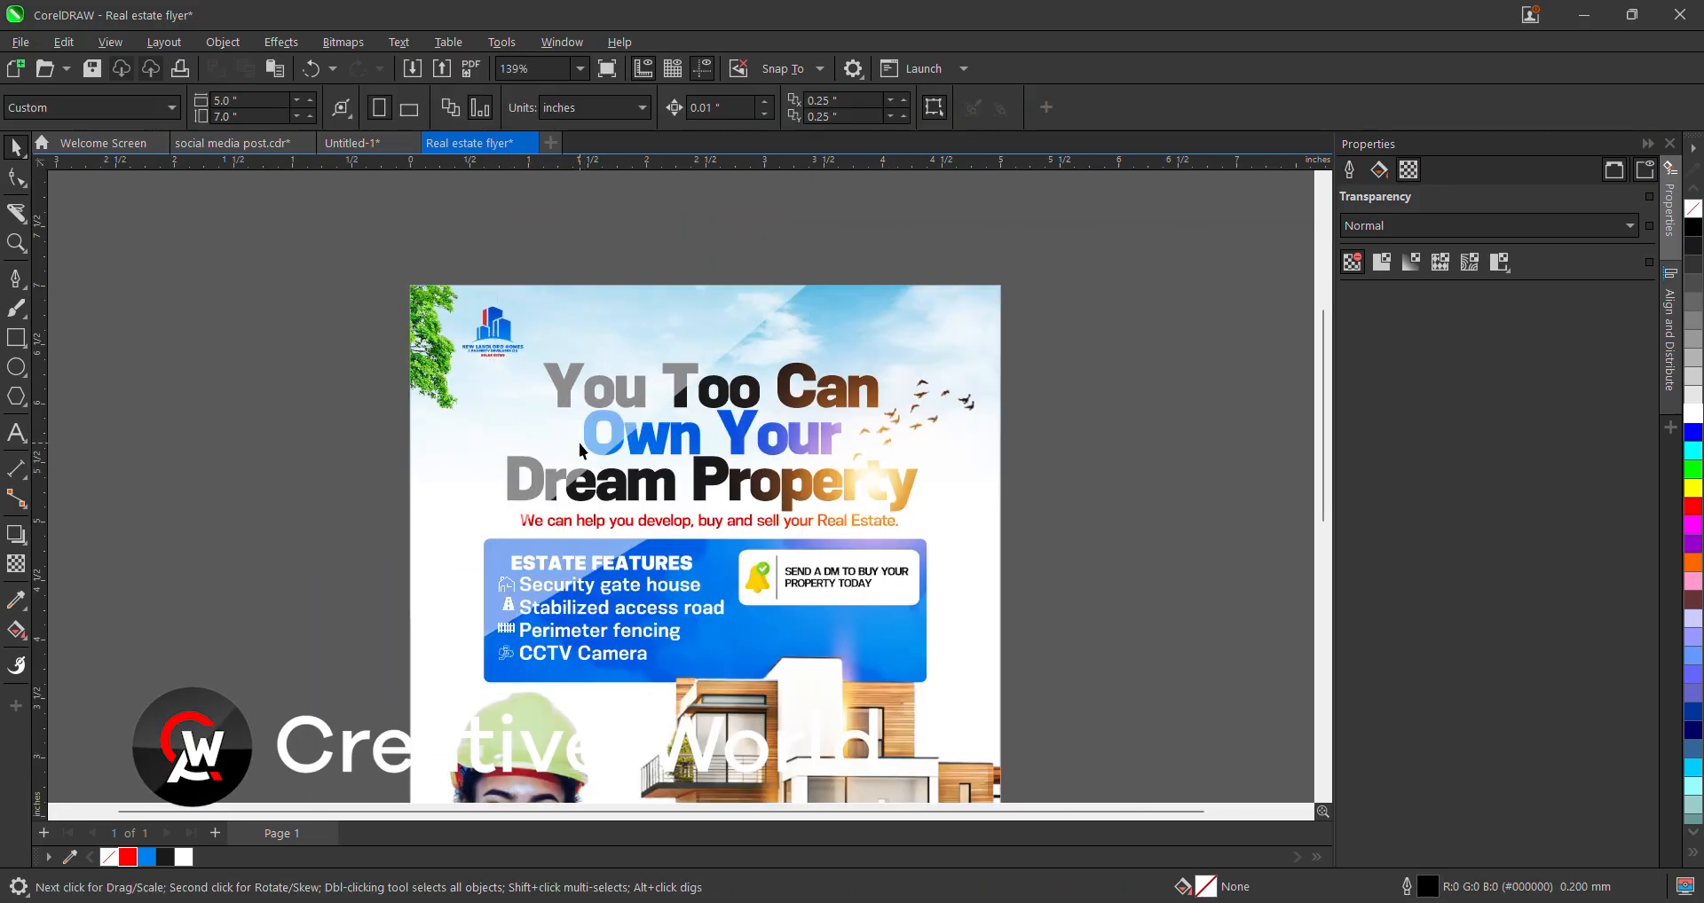
- Zoom to fit the whole flyer and marquee-select every object on it
scroll(579, 444, down, 3)
click(580, 68)
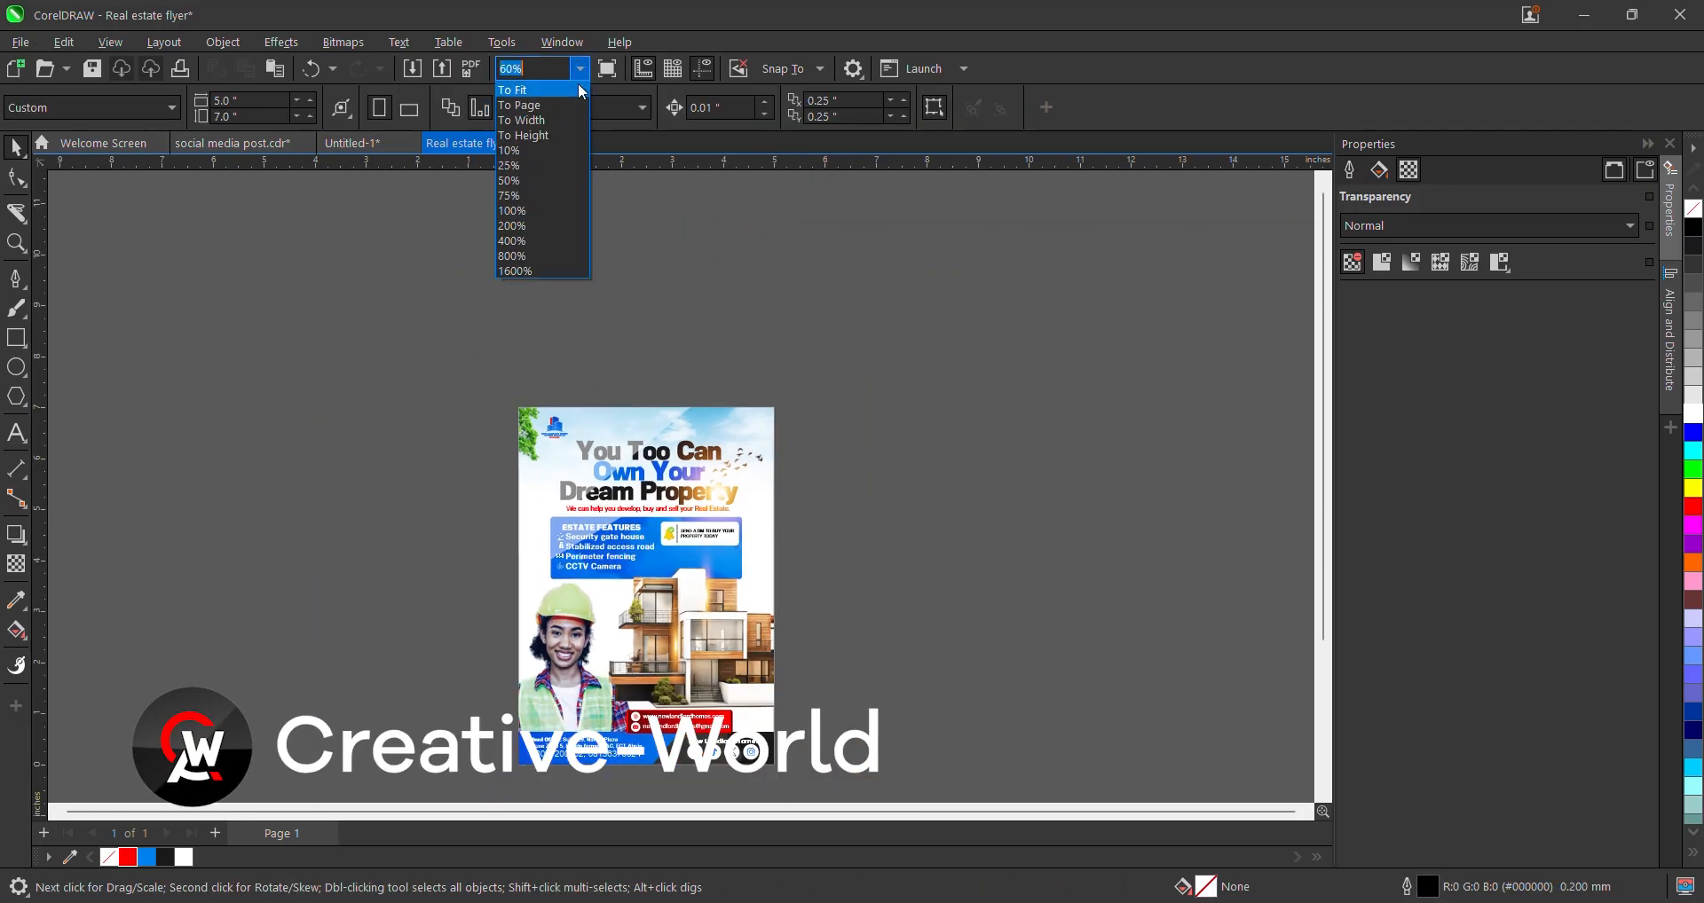
click(562, 109)
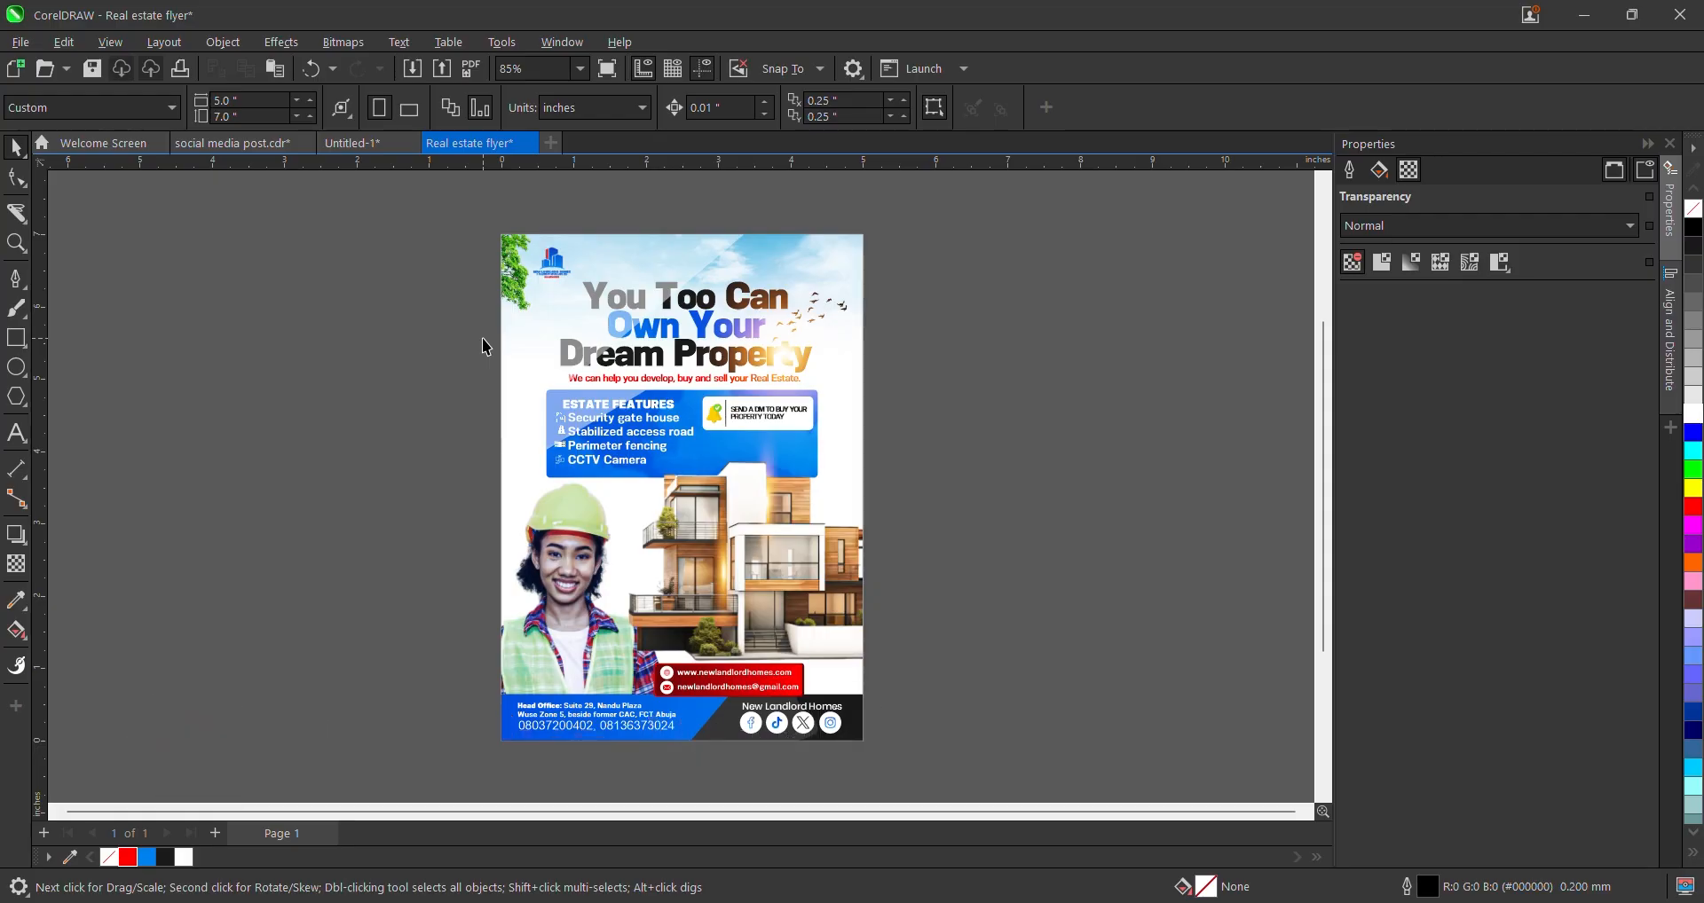
drag(444, 231, 982, 786)
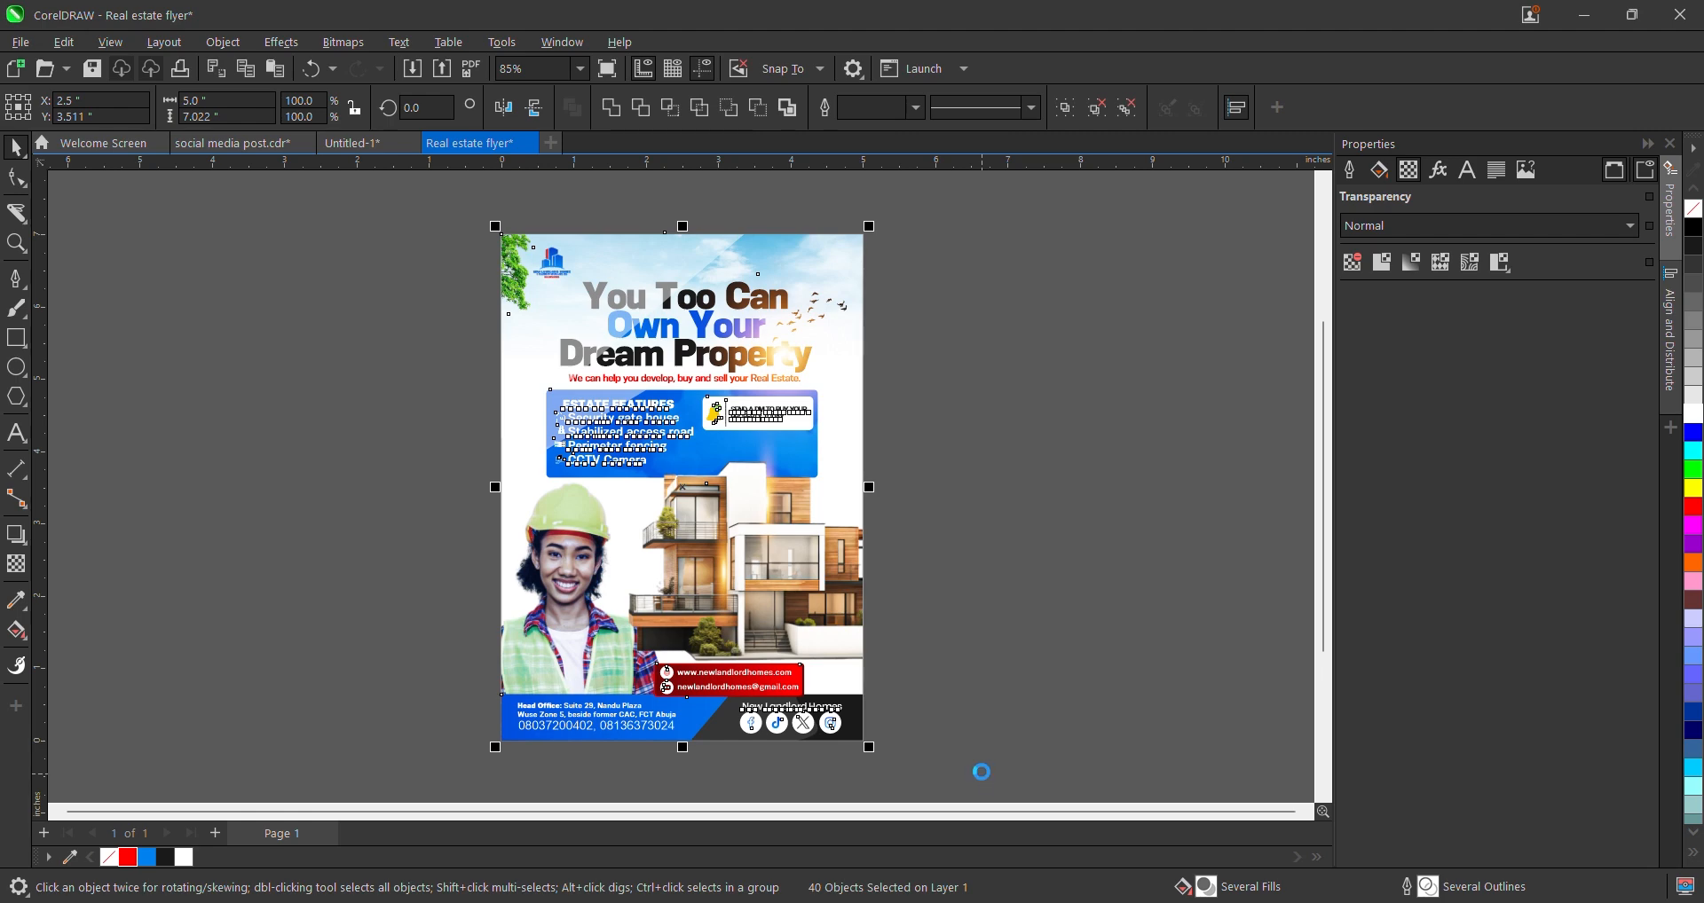
key(ctrl+e)
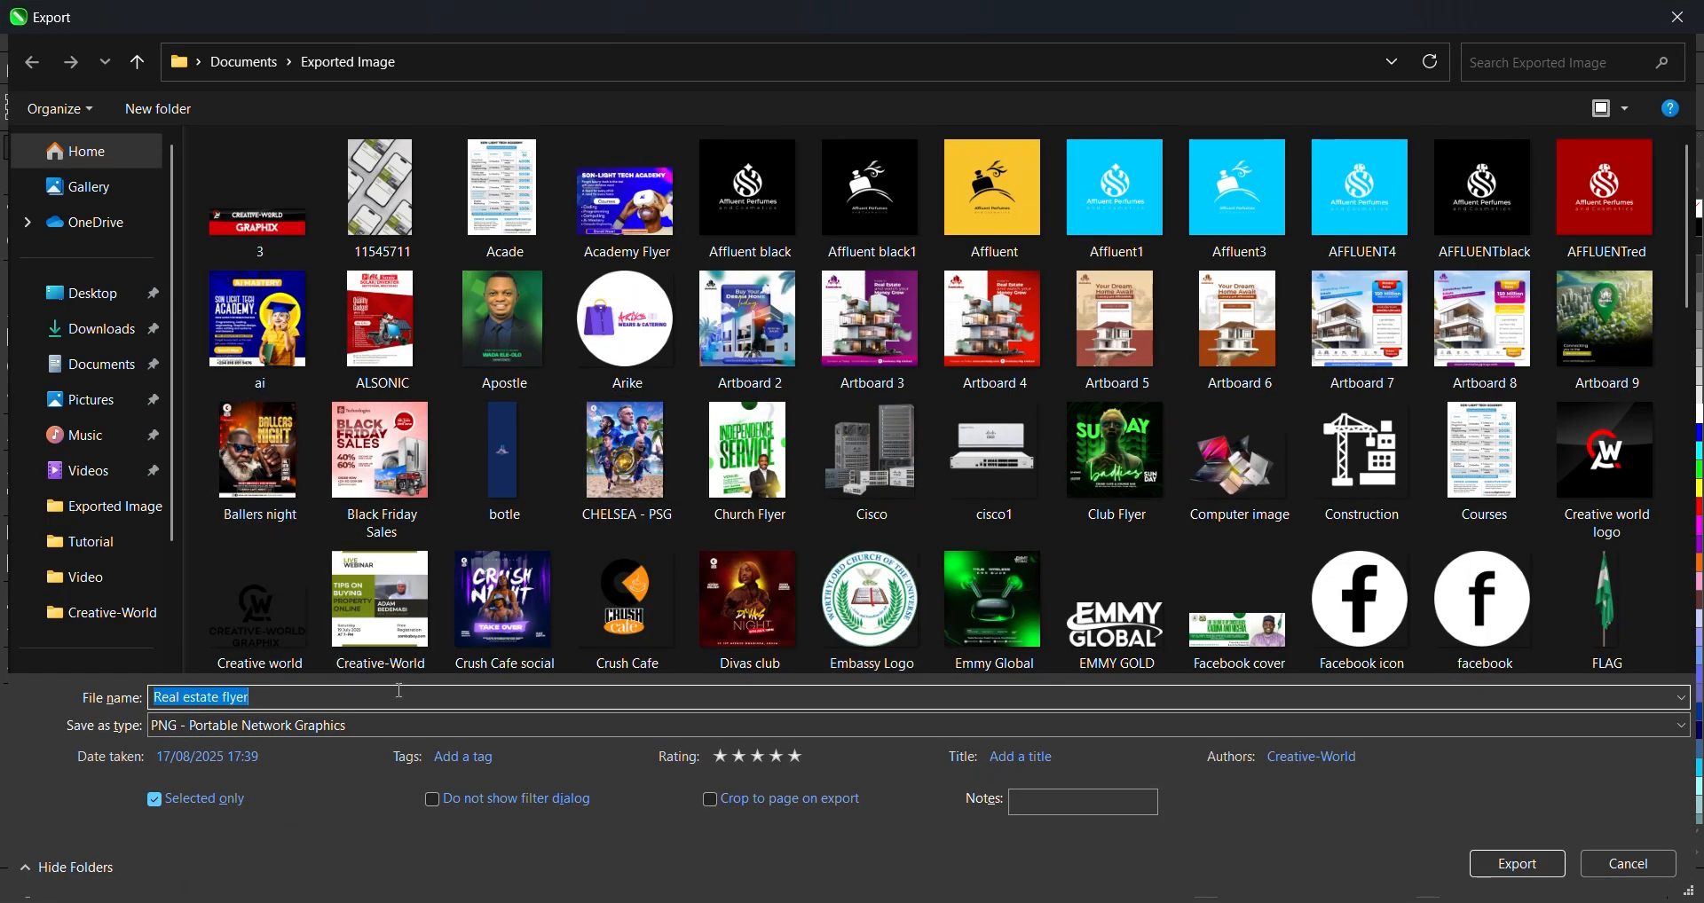
click(400, 692)
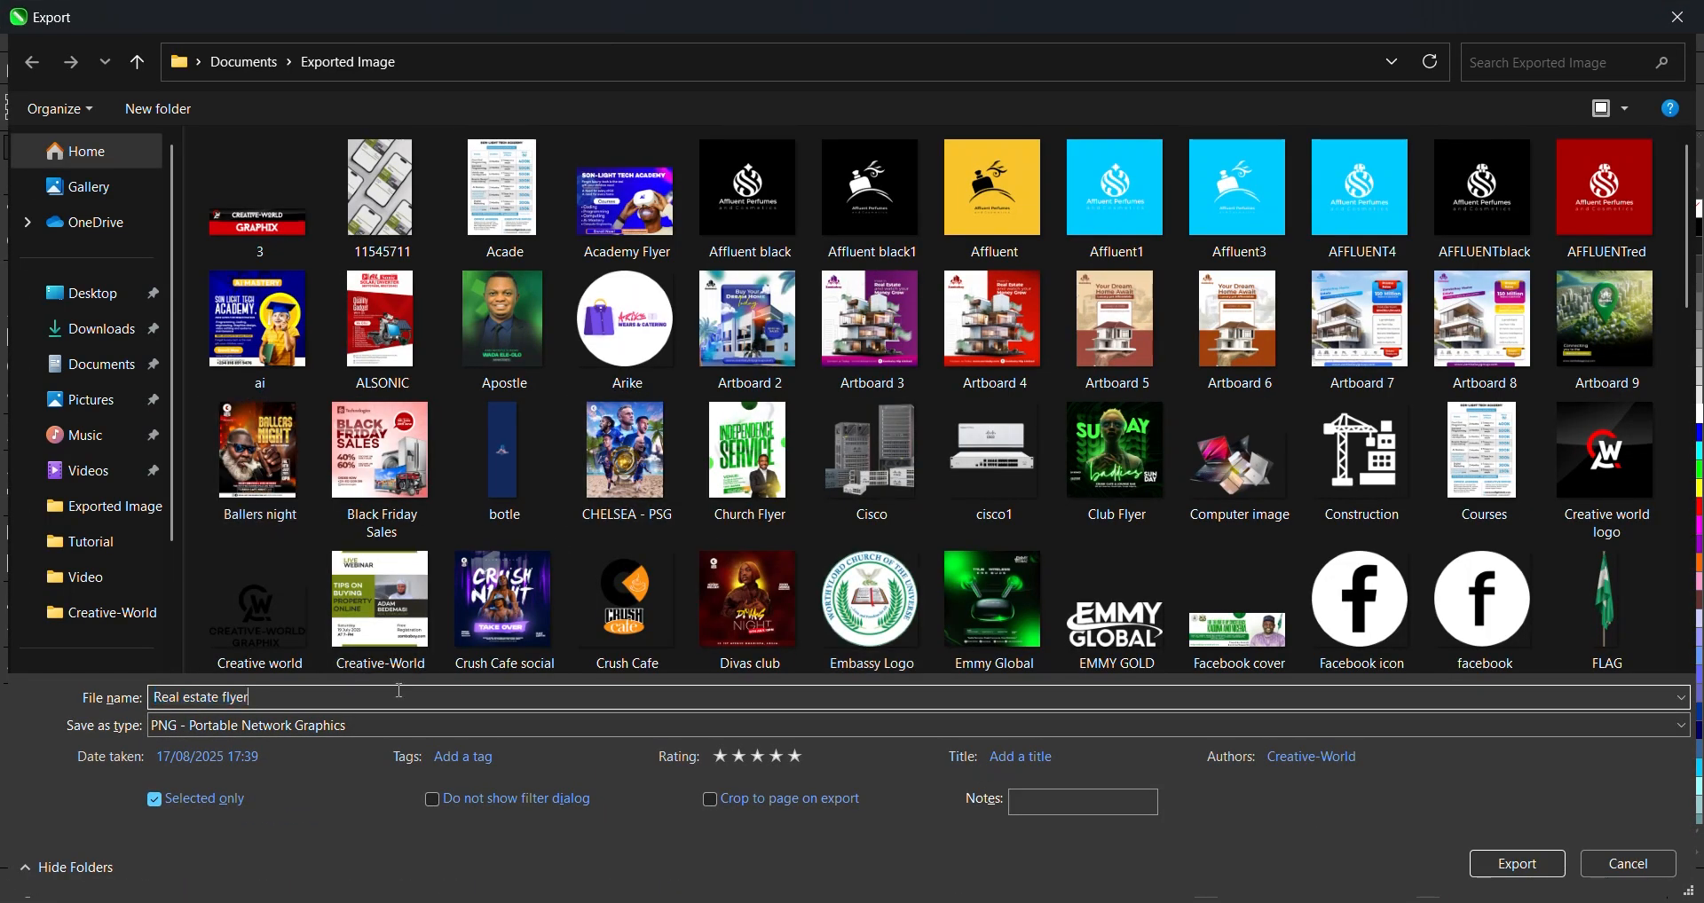
key(Return)
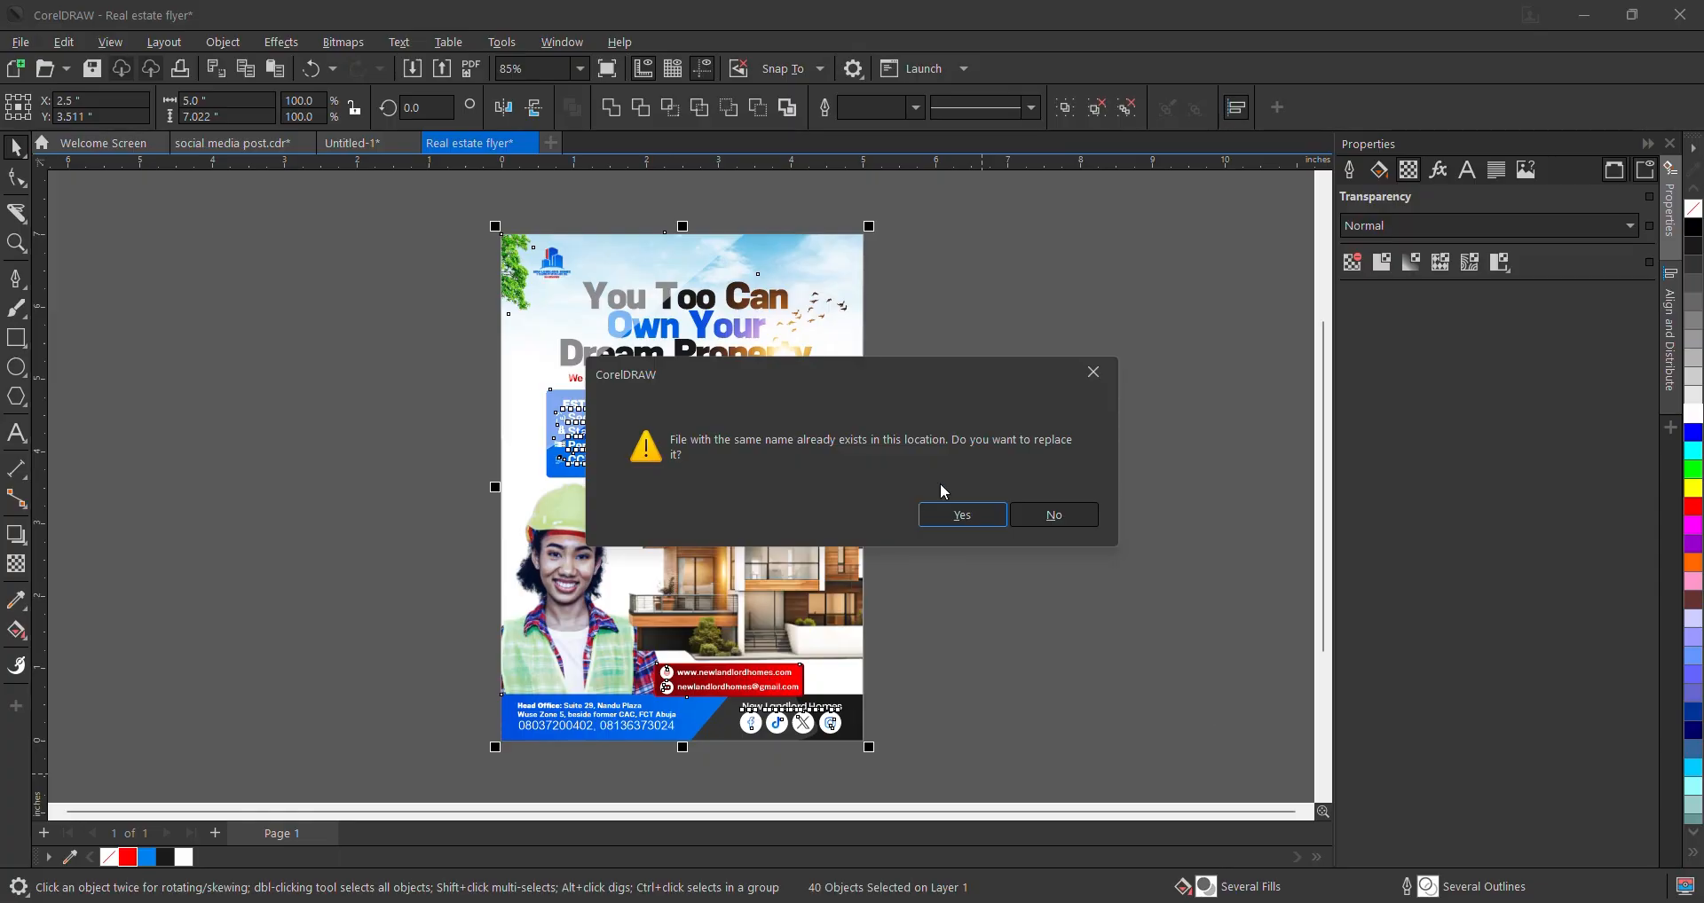
click(1064, 520)
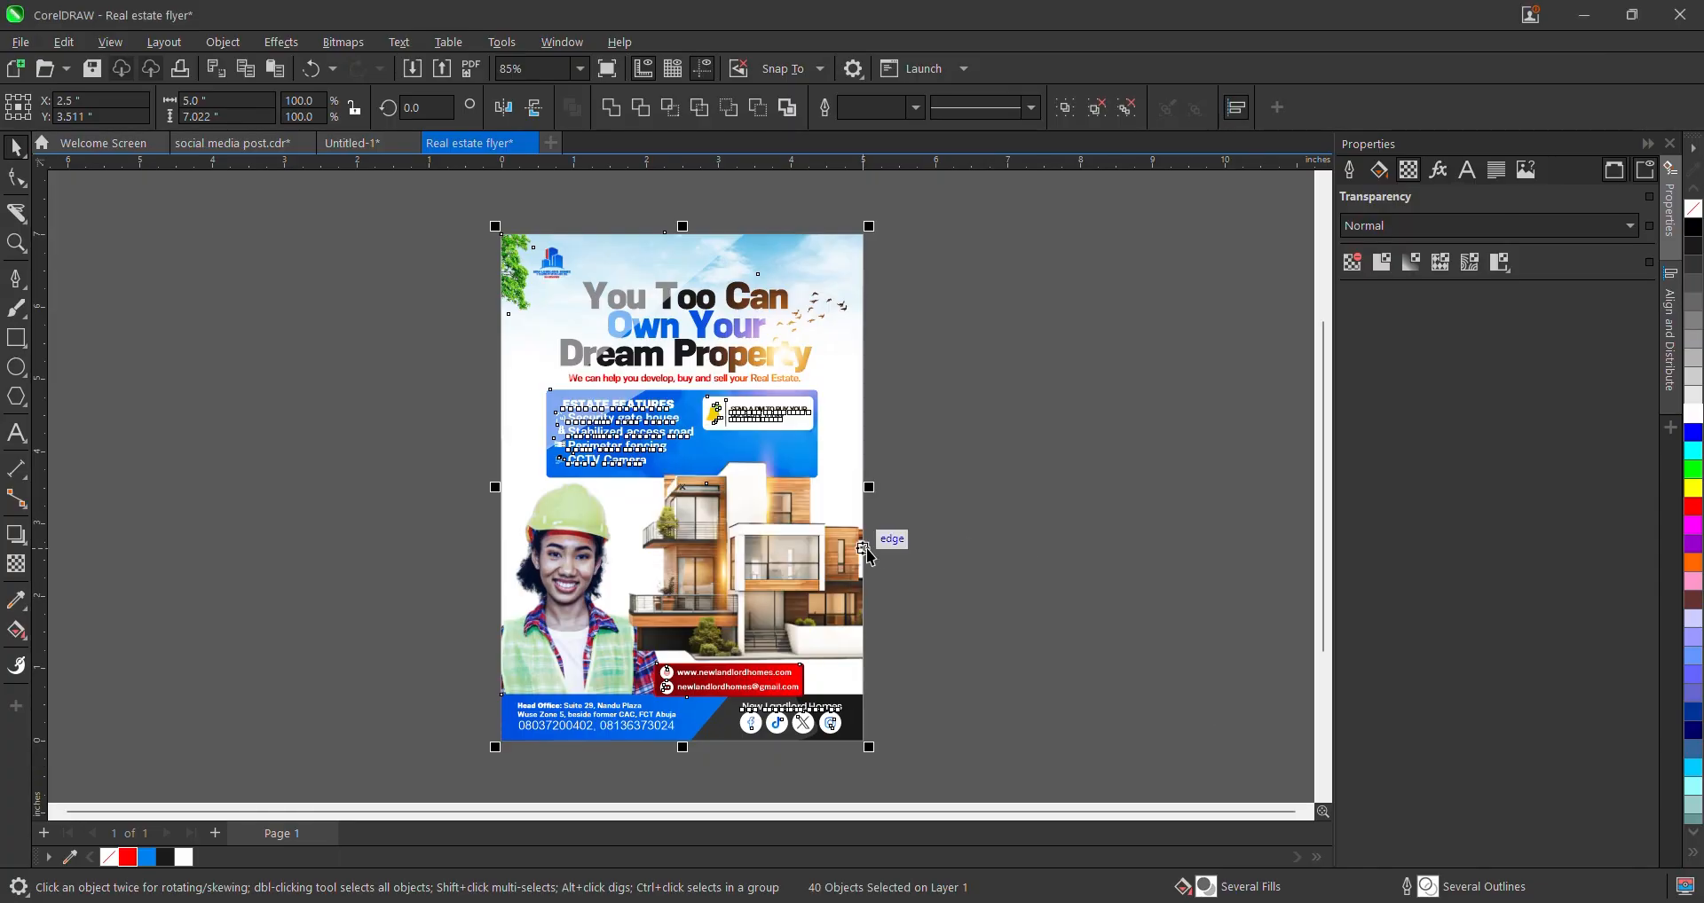
key(ctrl+e)
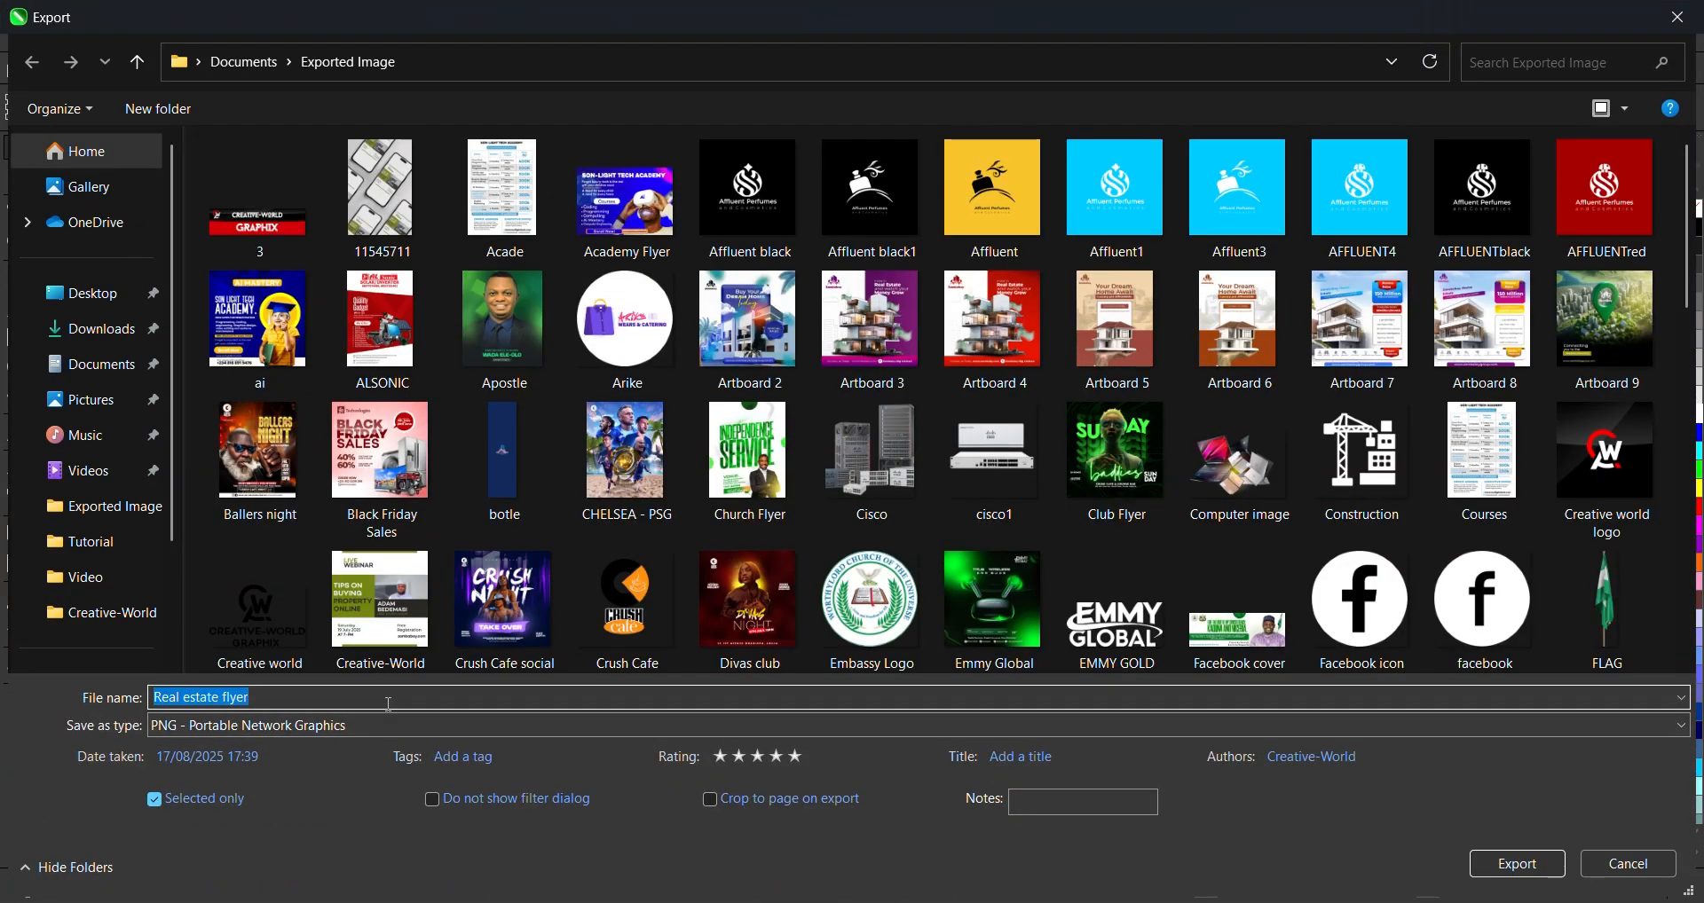
click(389, 704)
text(1)
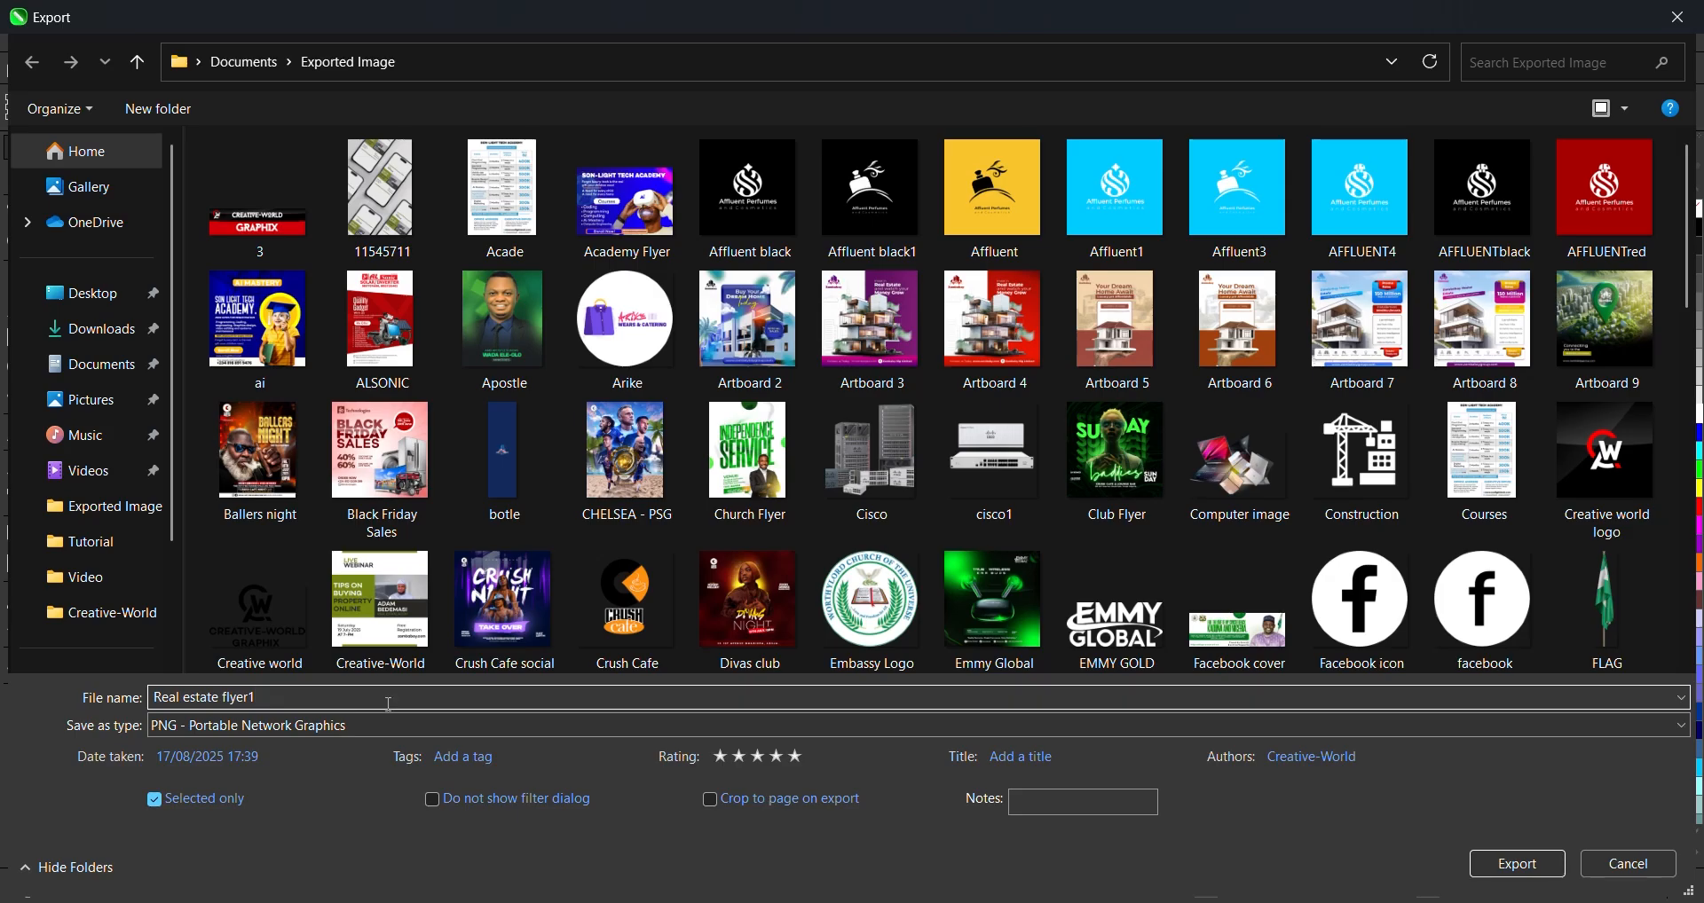
key(Return)
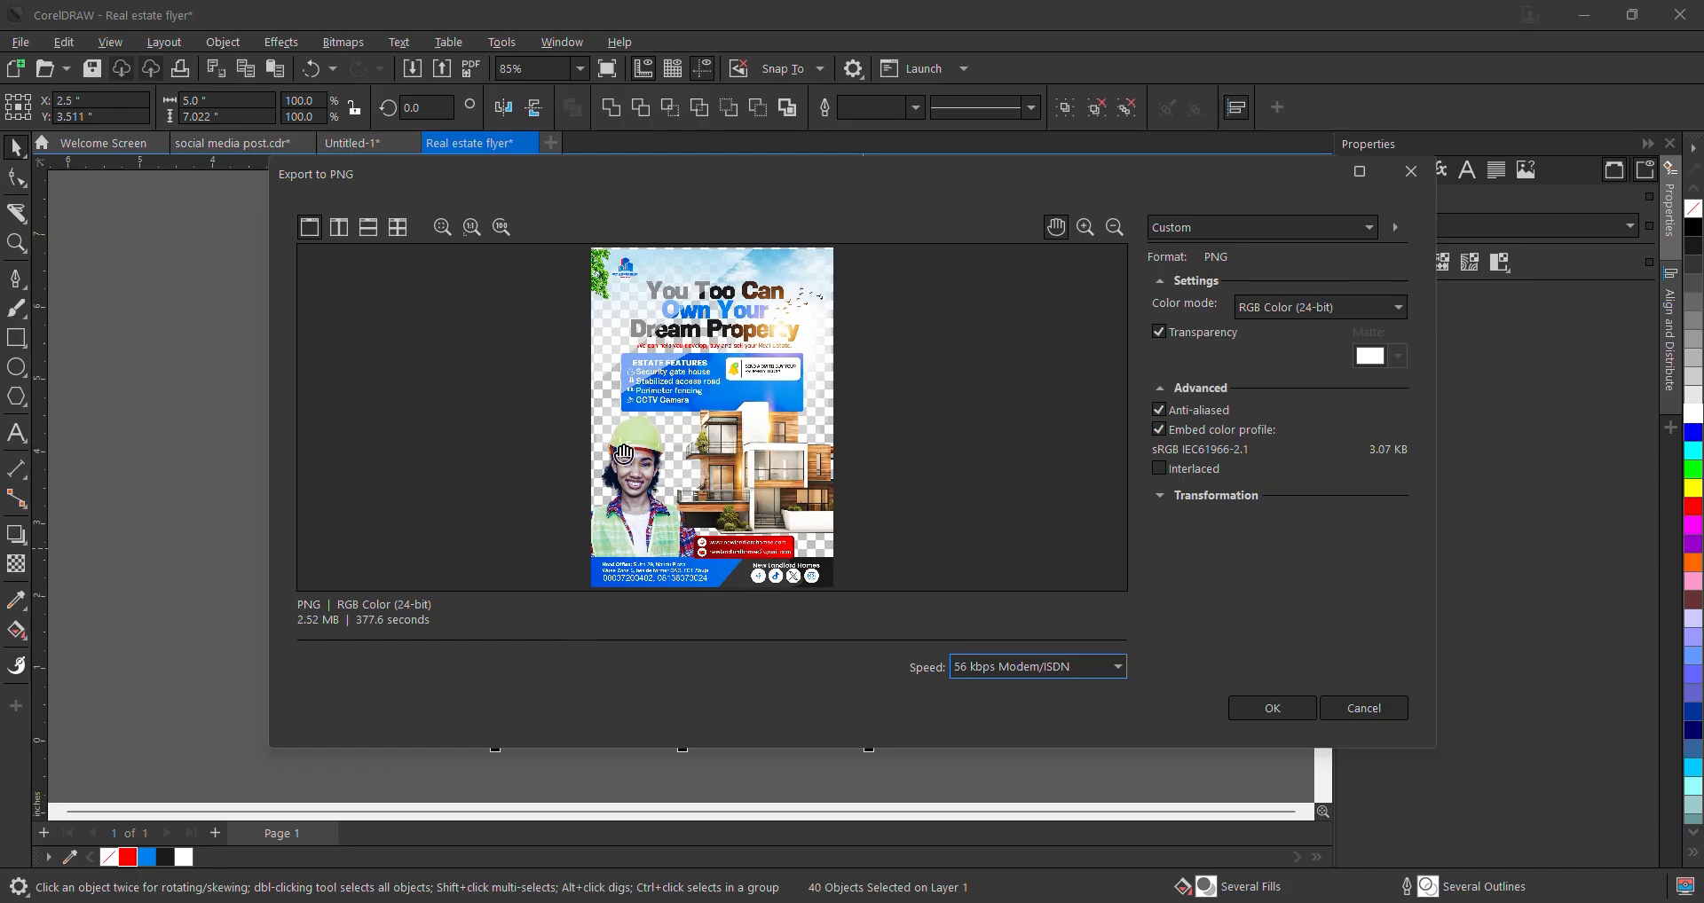
- Cancel the PNG export options and select the flare image over the flyer's top
click(1412, 172)
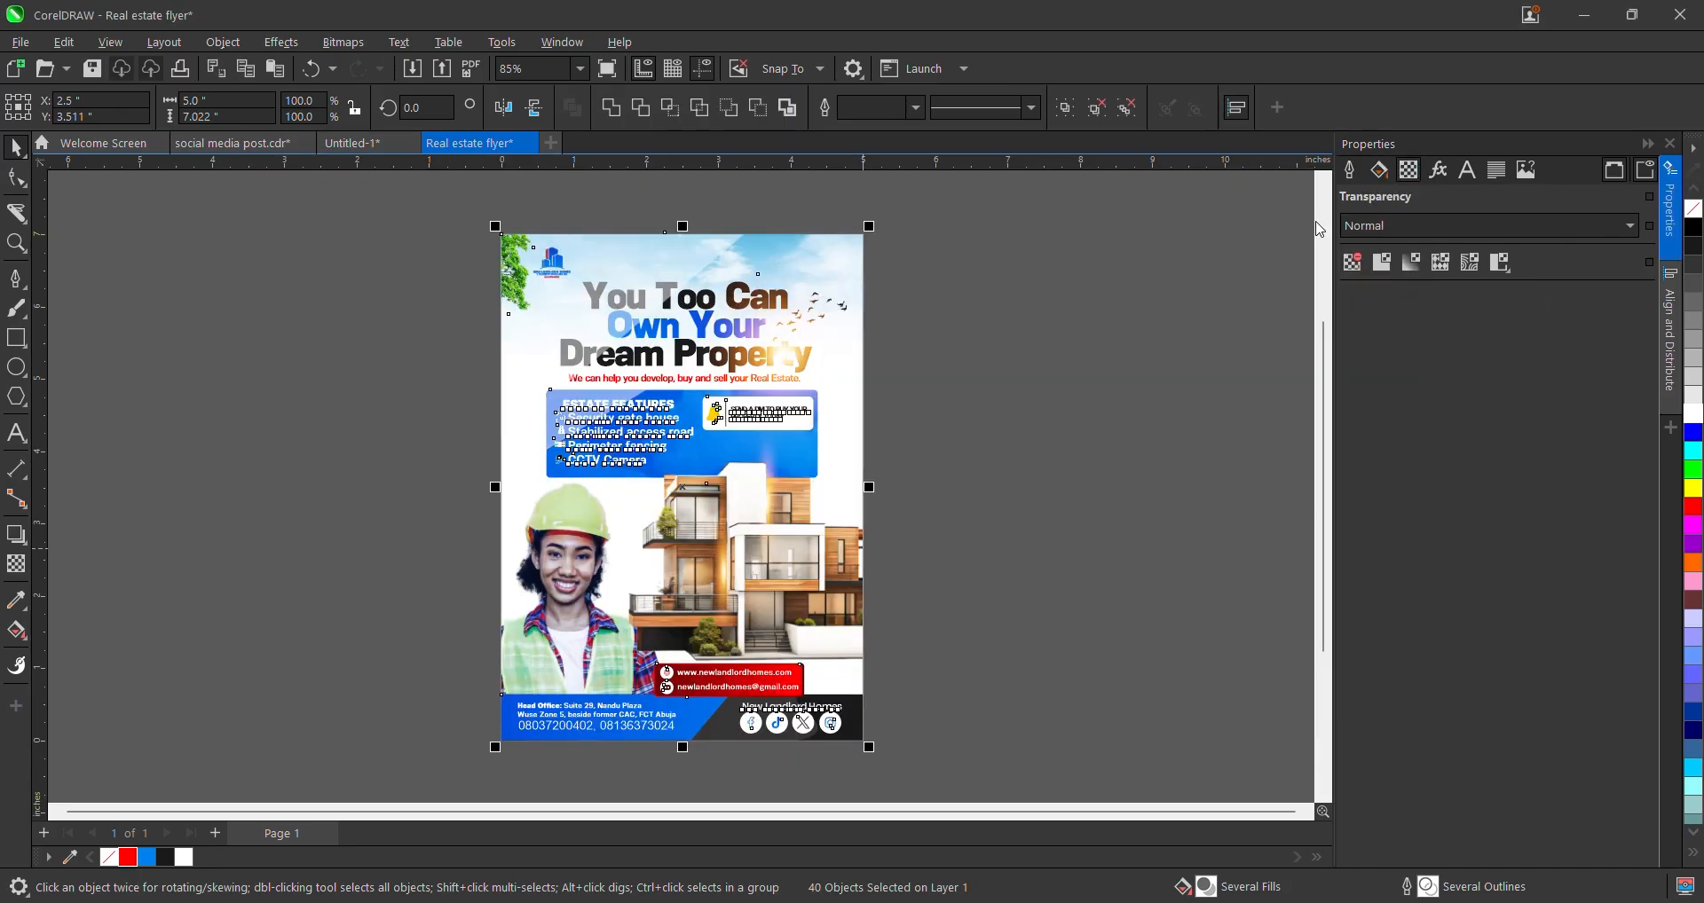
click(1053, 268)
scroll(838, 444, up, 1)
click(813, 301)
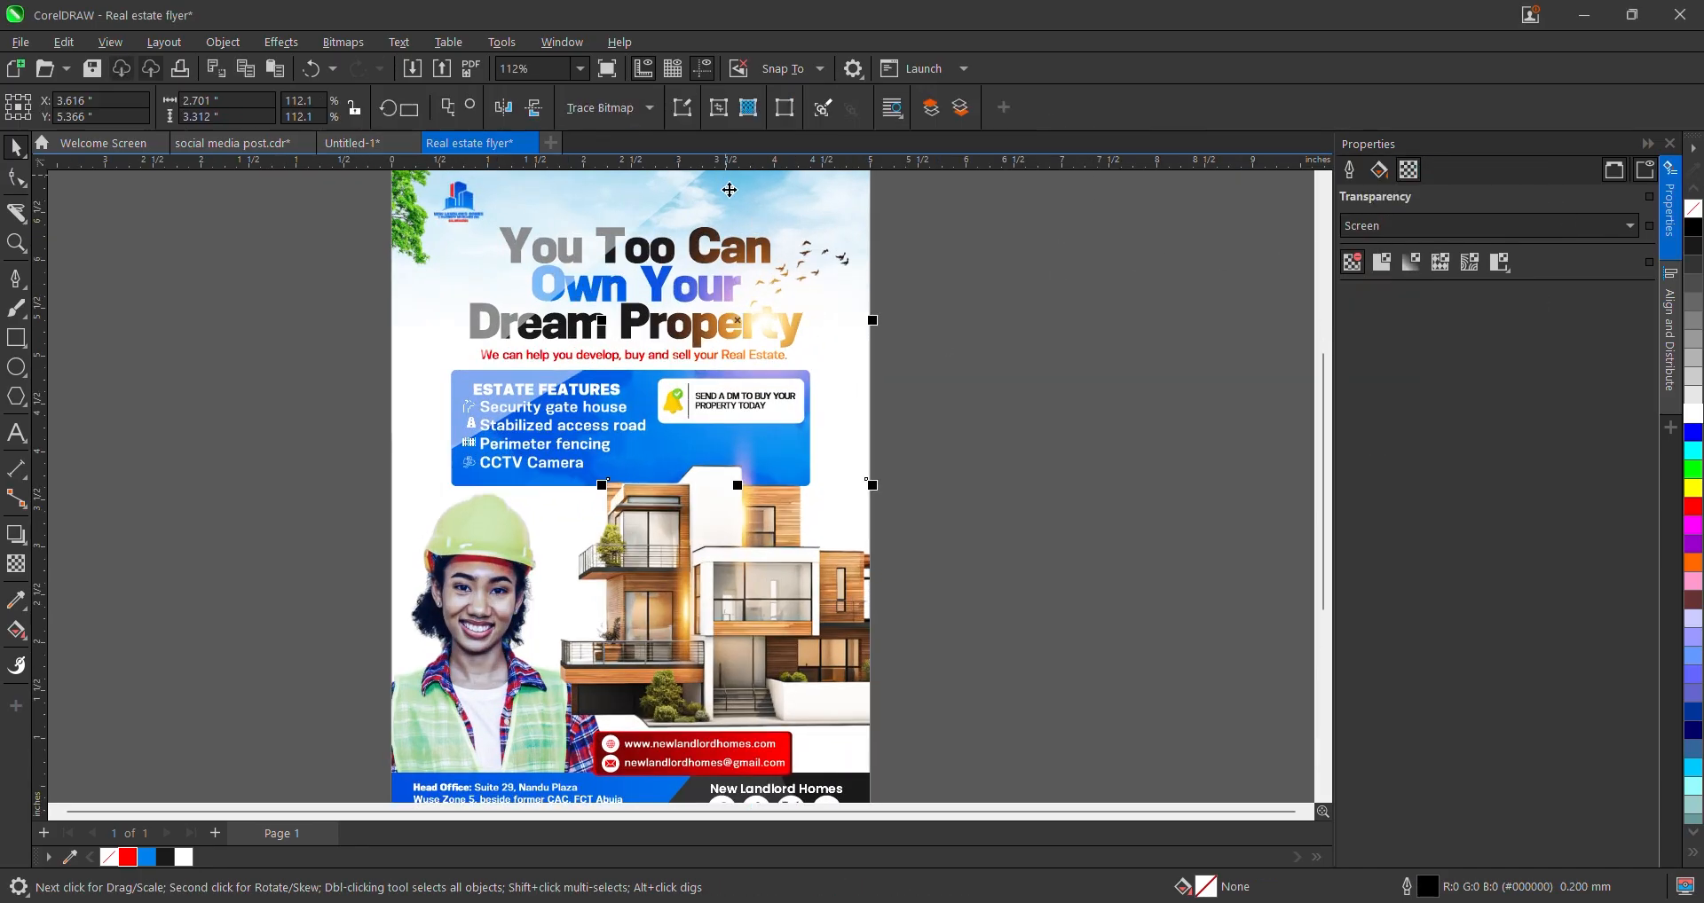
scroll(1144, 438, down, 3)
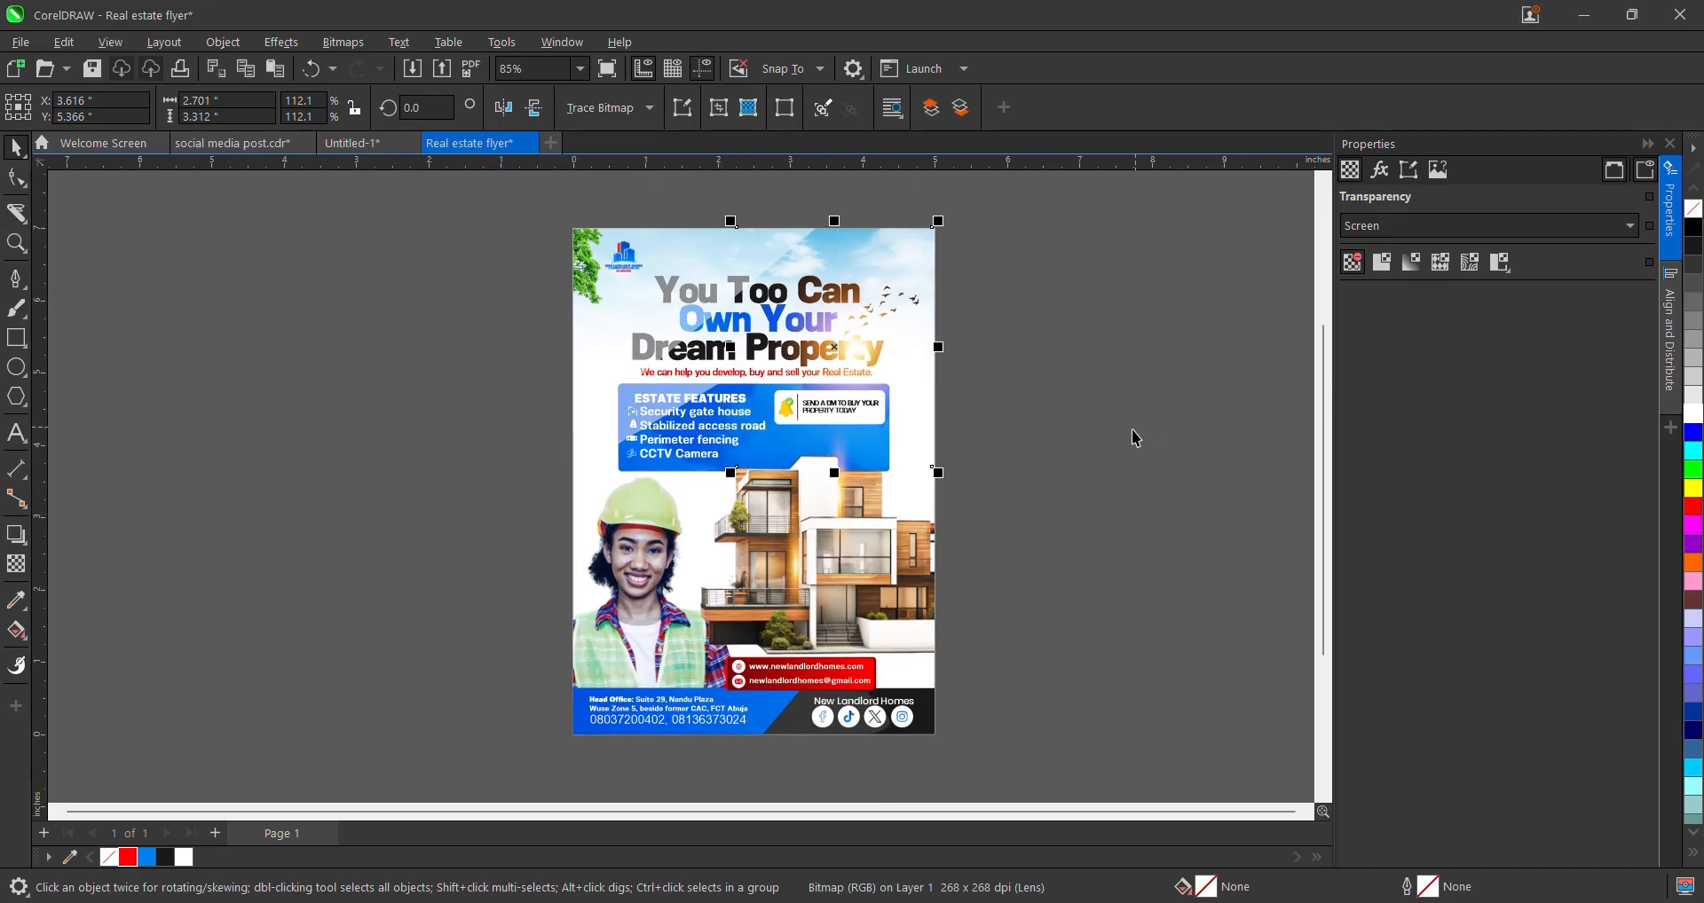
scroll(920, 552, up, 2)
- Undo the accidental move of the clipped background frame, then select the whole flyer and export
click(1074, 608)
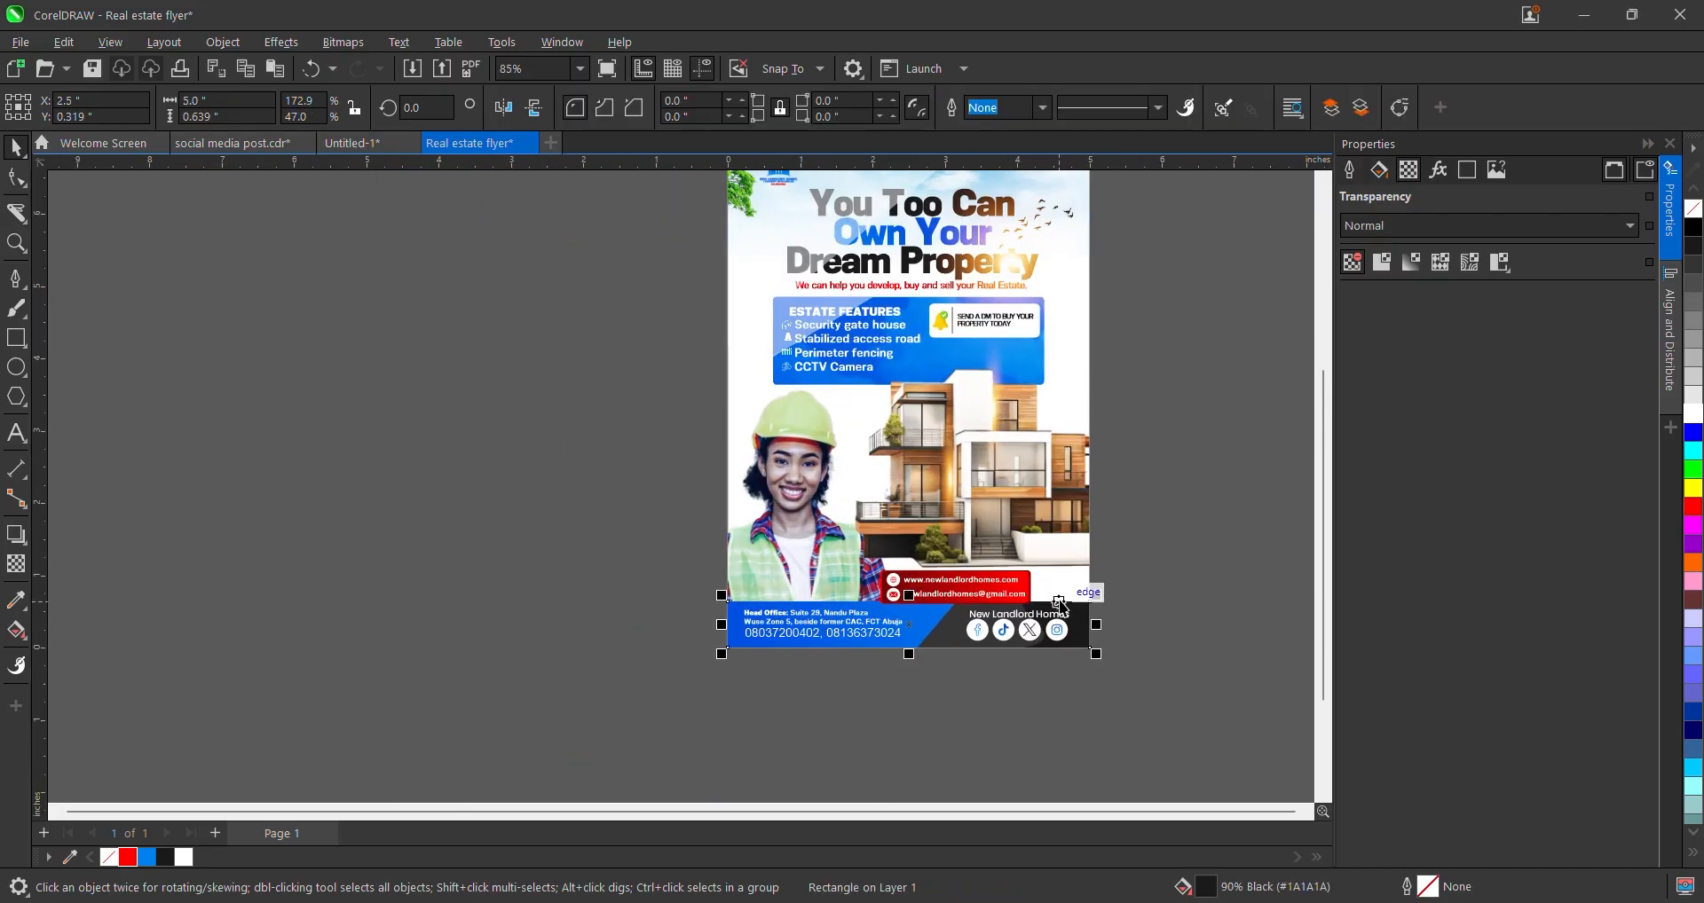
click(1066, 592)
drag(1072, 584, 1180, 602)
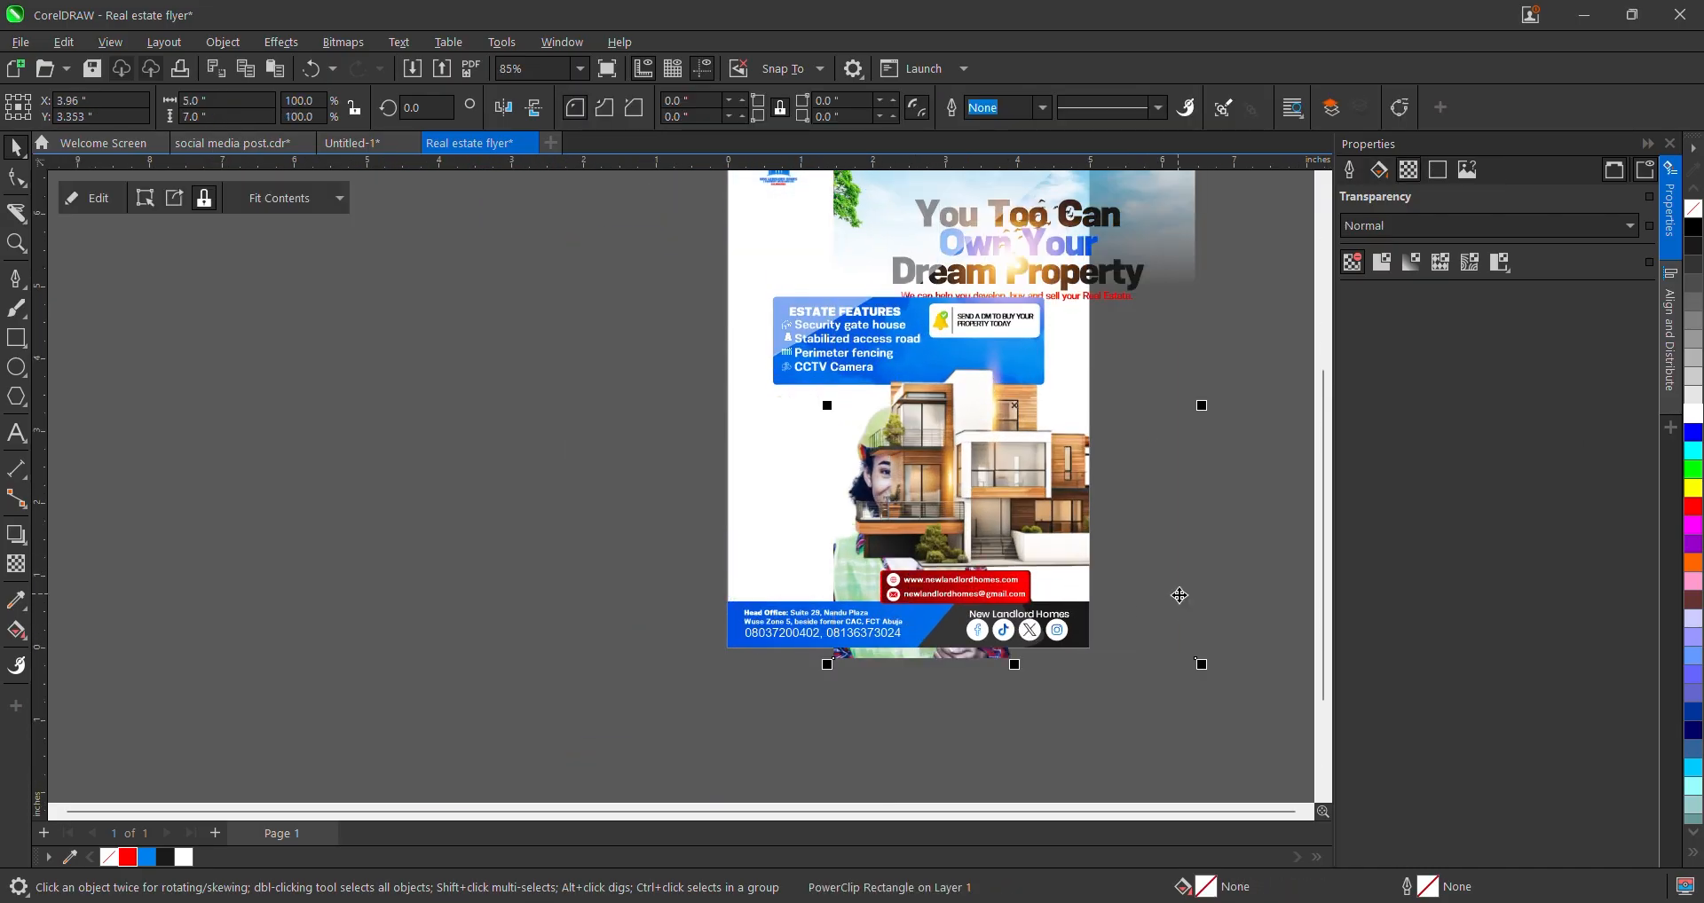
key(ctrl+z)
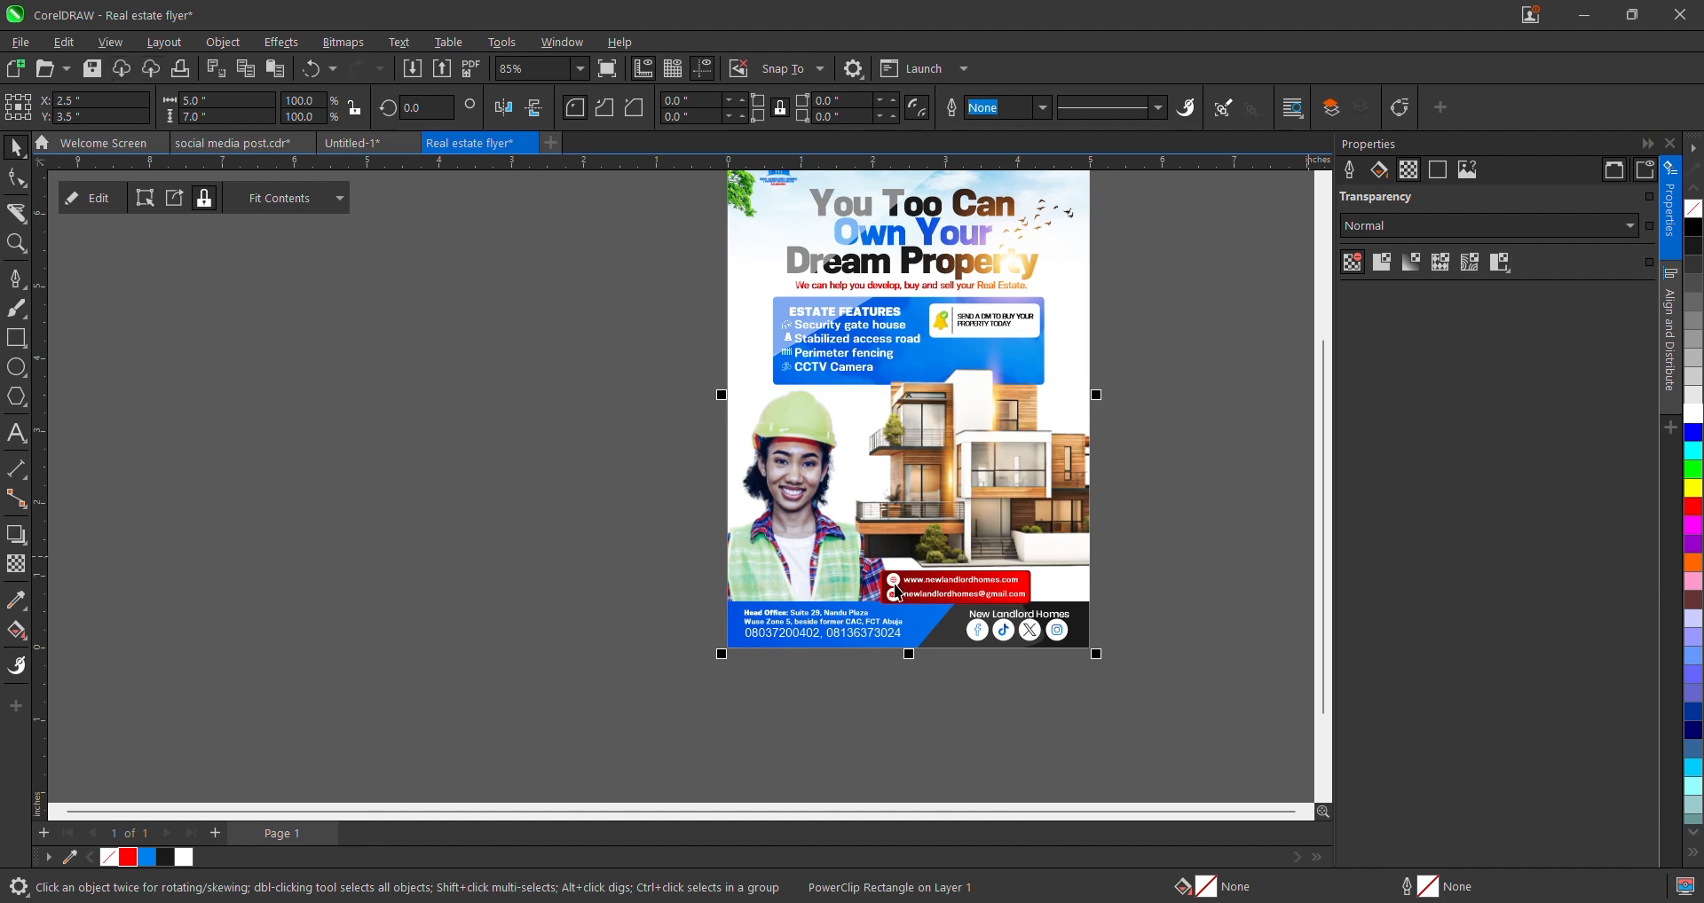
scroll(892, 533, down, 2)
drag(723, 293, 1103, 715)
key(ctrl+e)
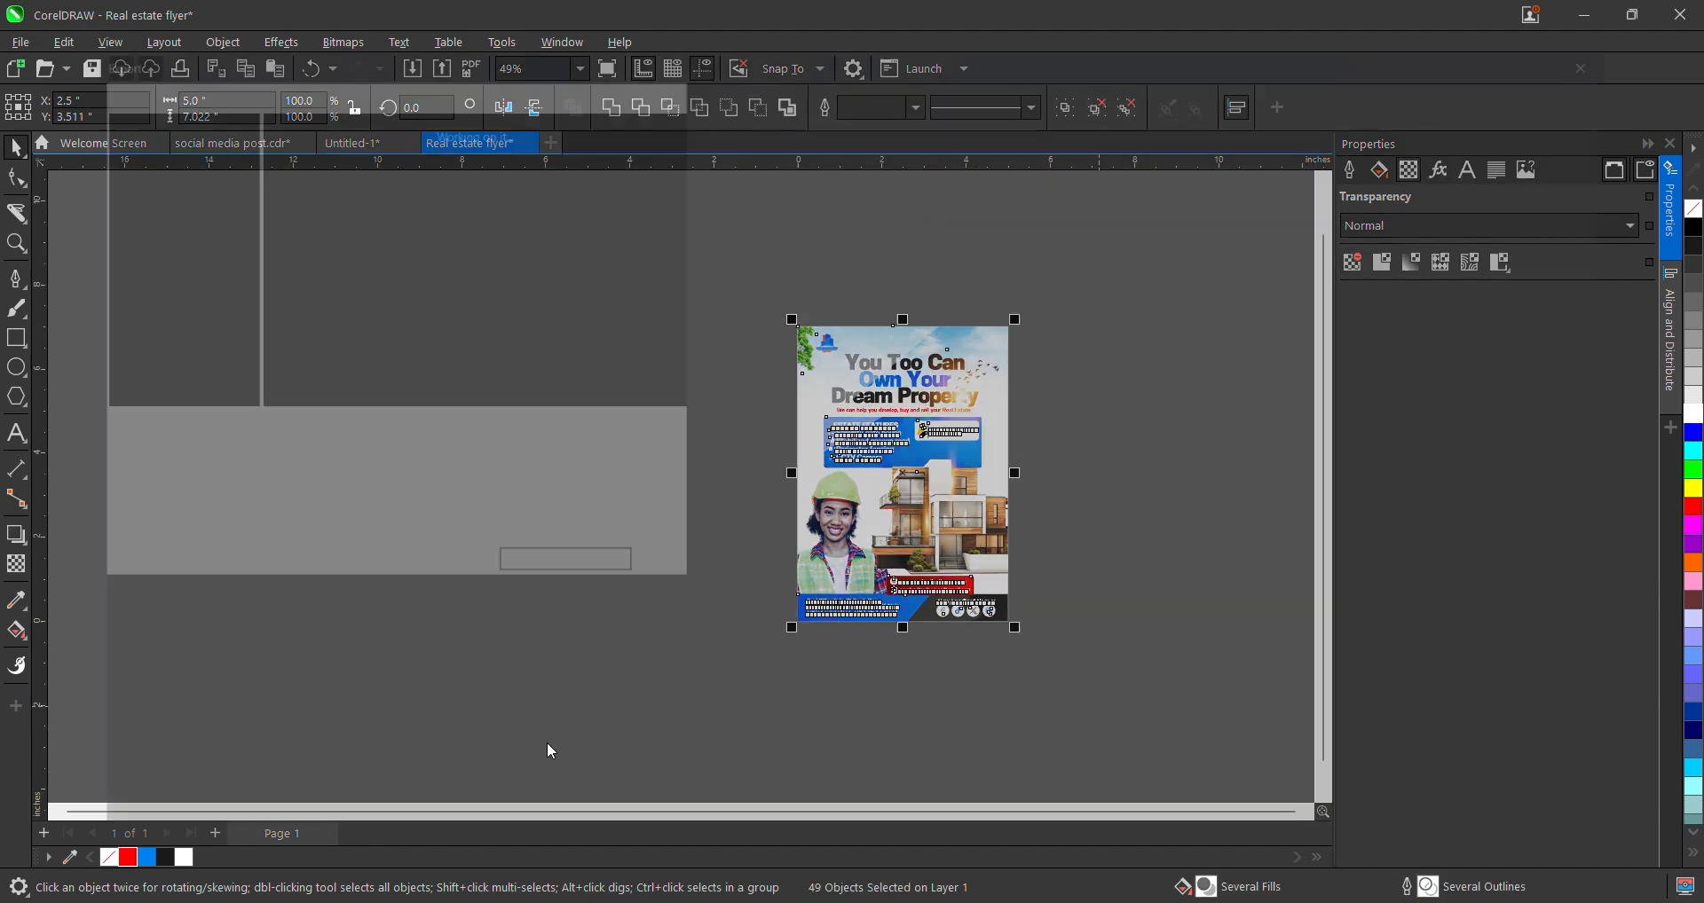
click(324, 702)
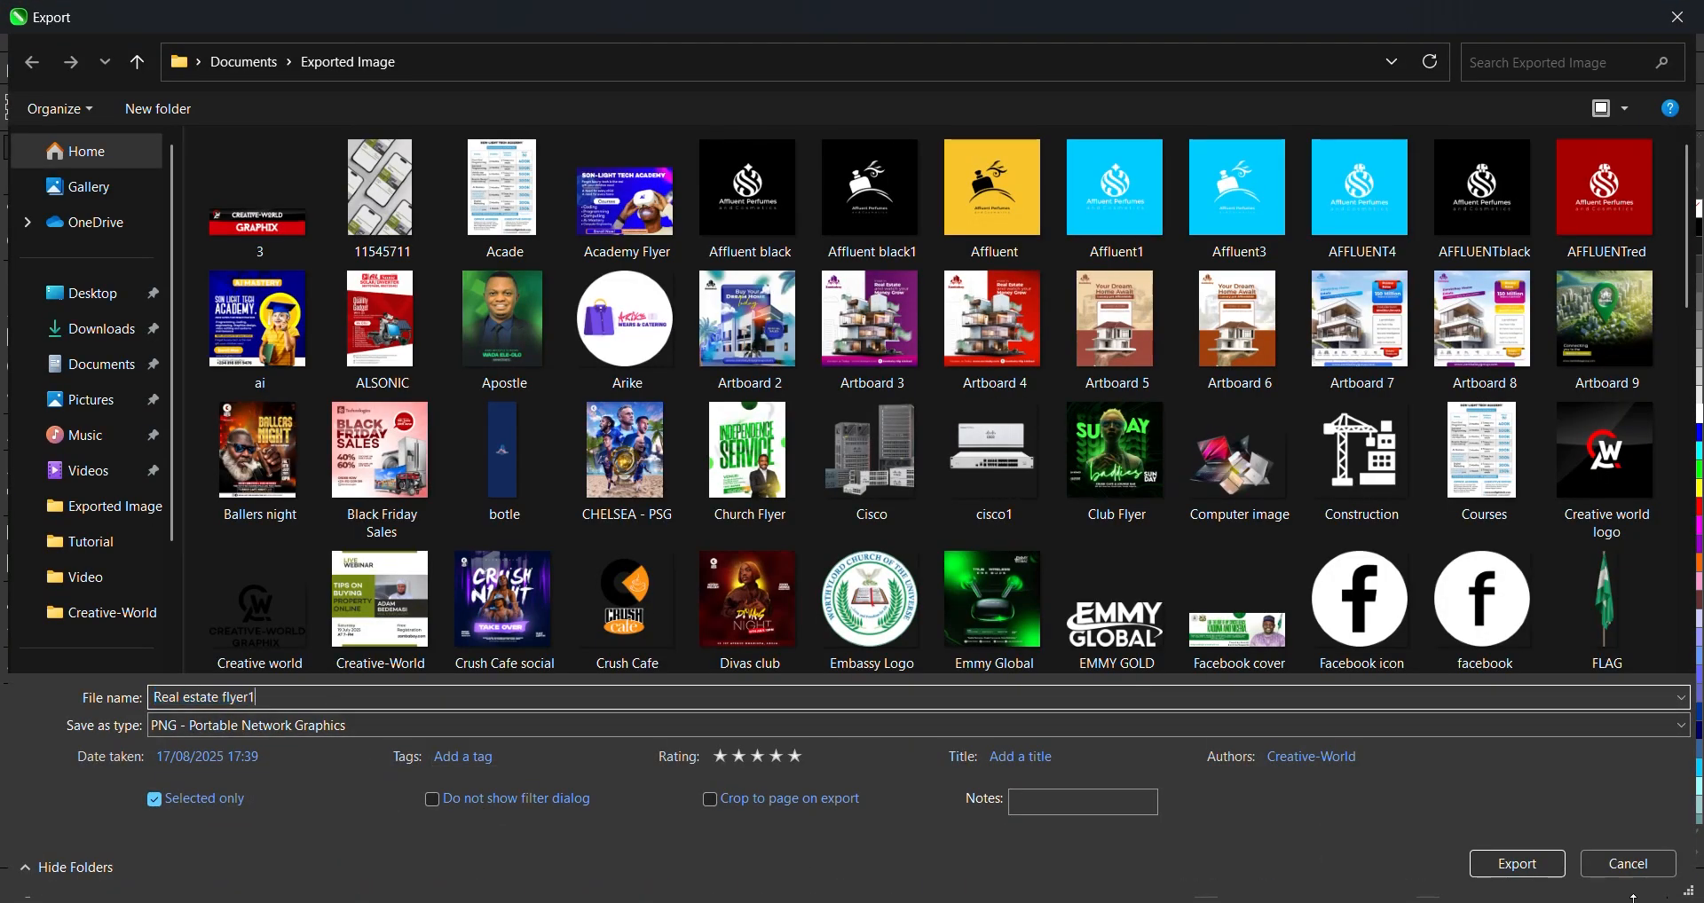
text(1)
click(1517, 863)
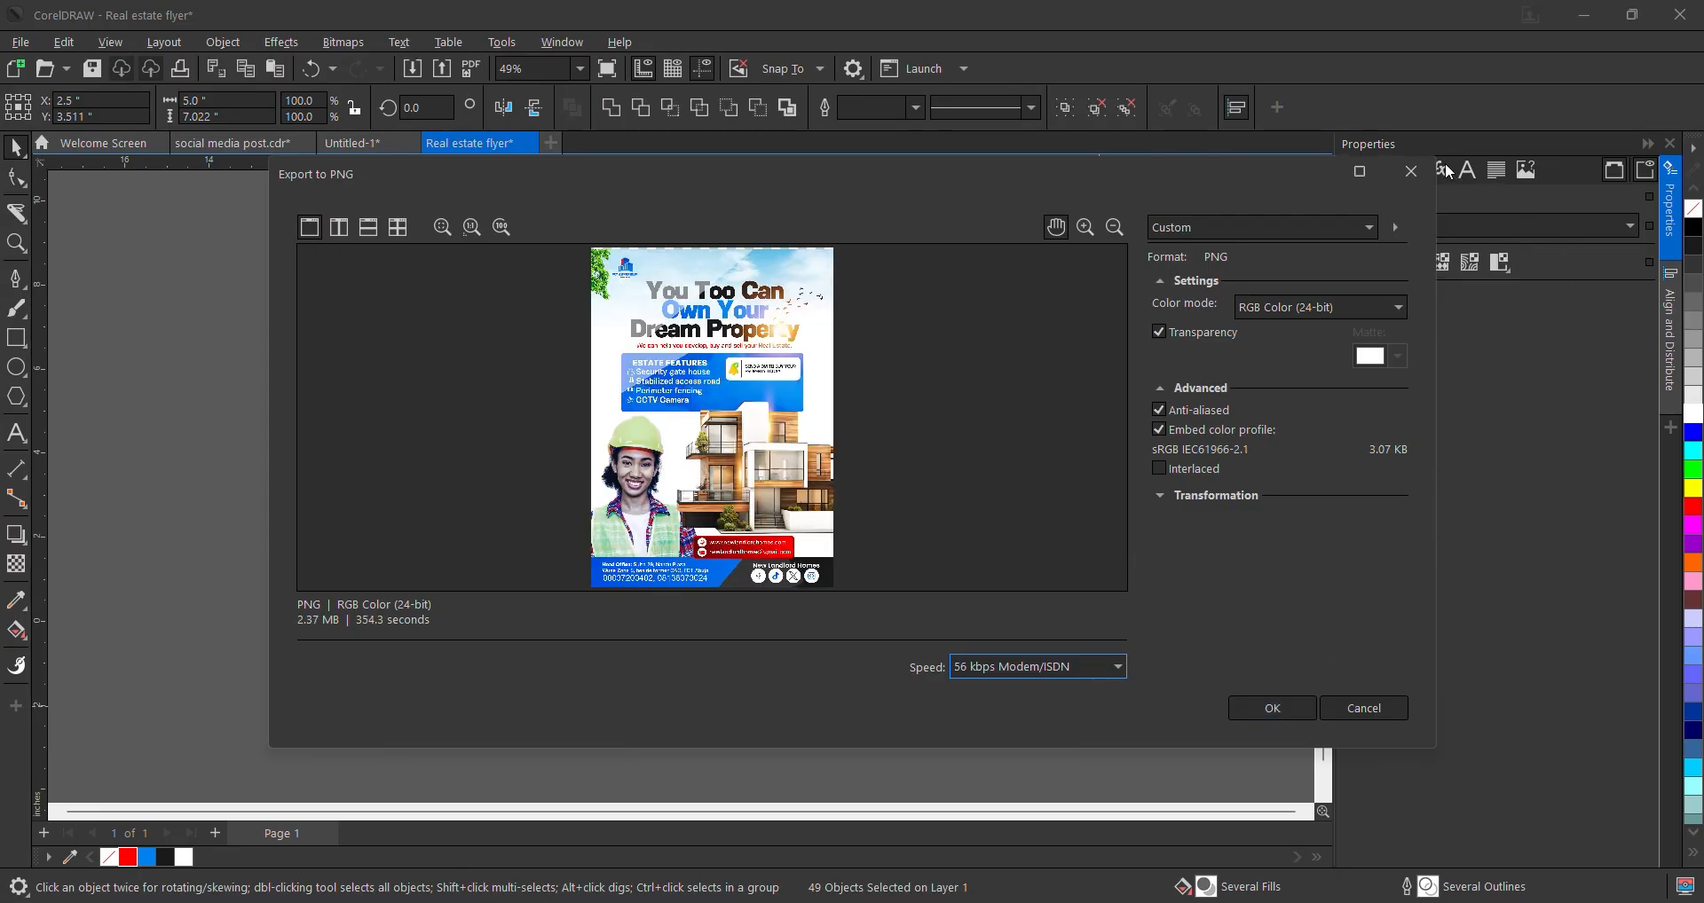
click(1411, 171)
scroll(1003, 344, down, 1)
scroll(989, 339, up, 5)
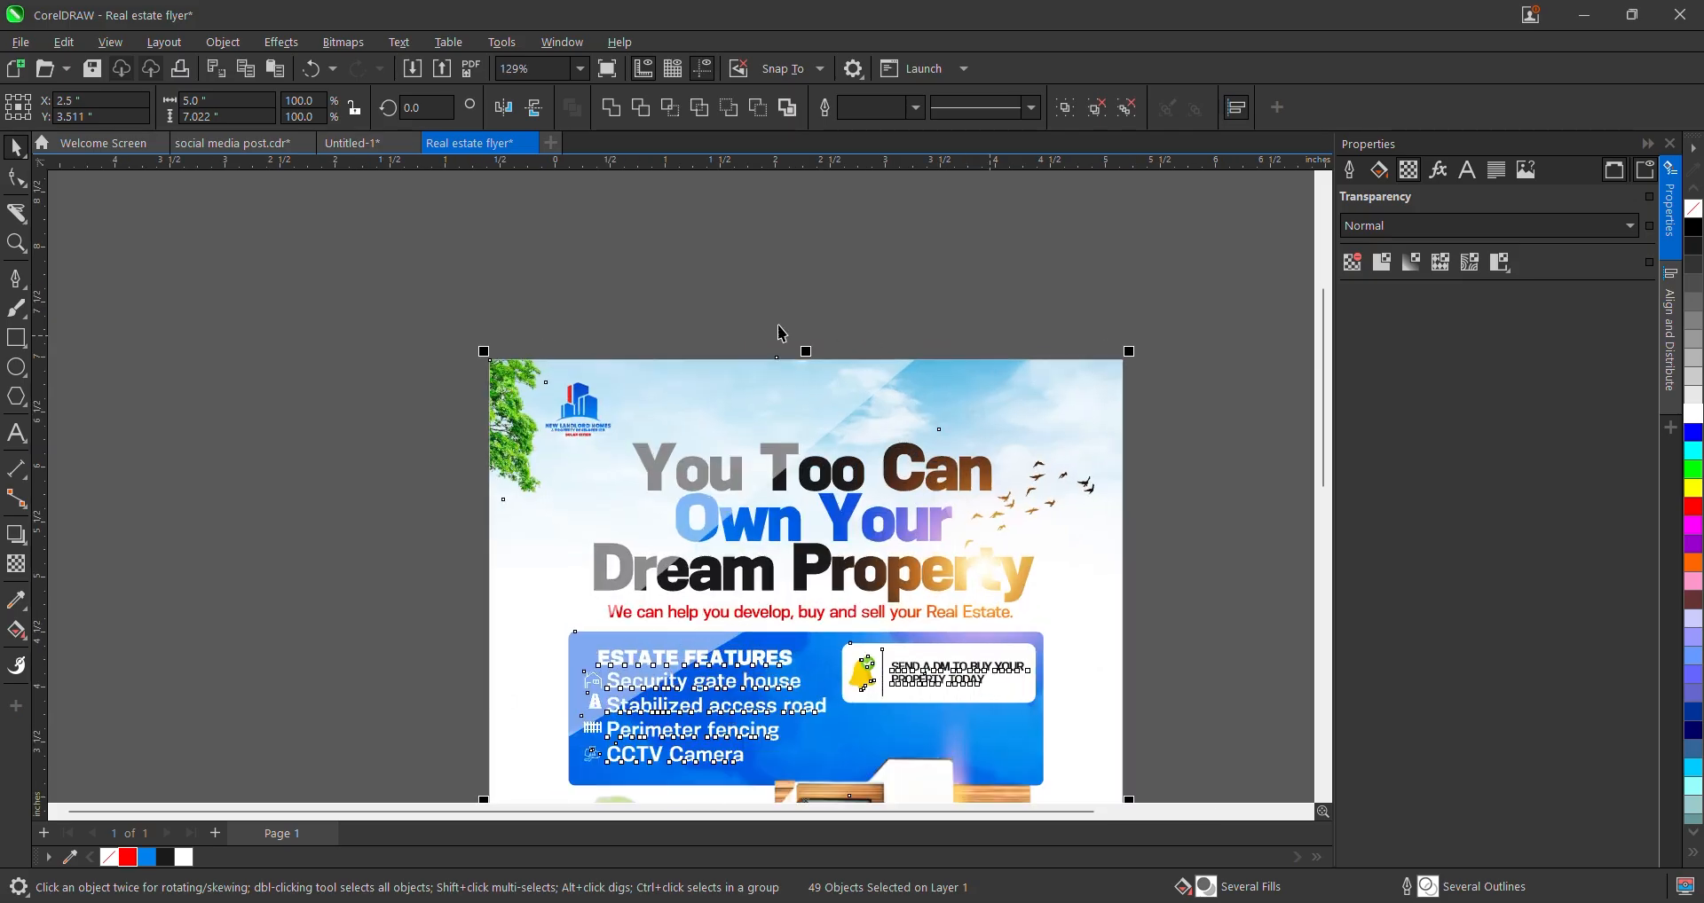
- Shorten the sky image from its top edge to 3.182 in tall
scroll(779, 332, up, 6)
click(830, 348)
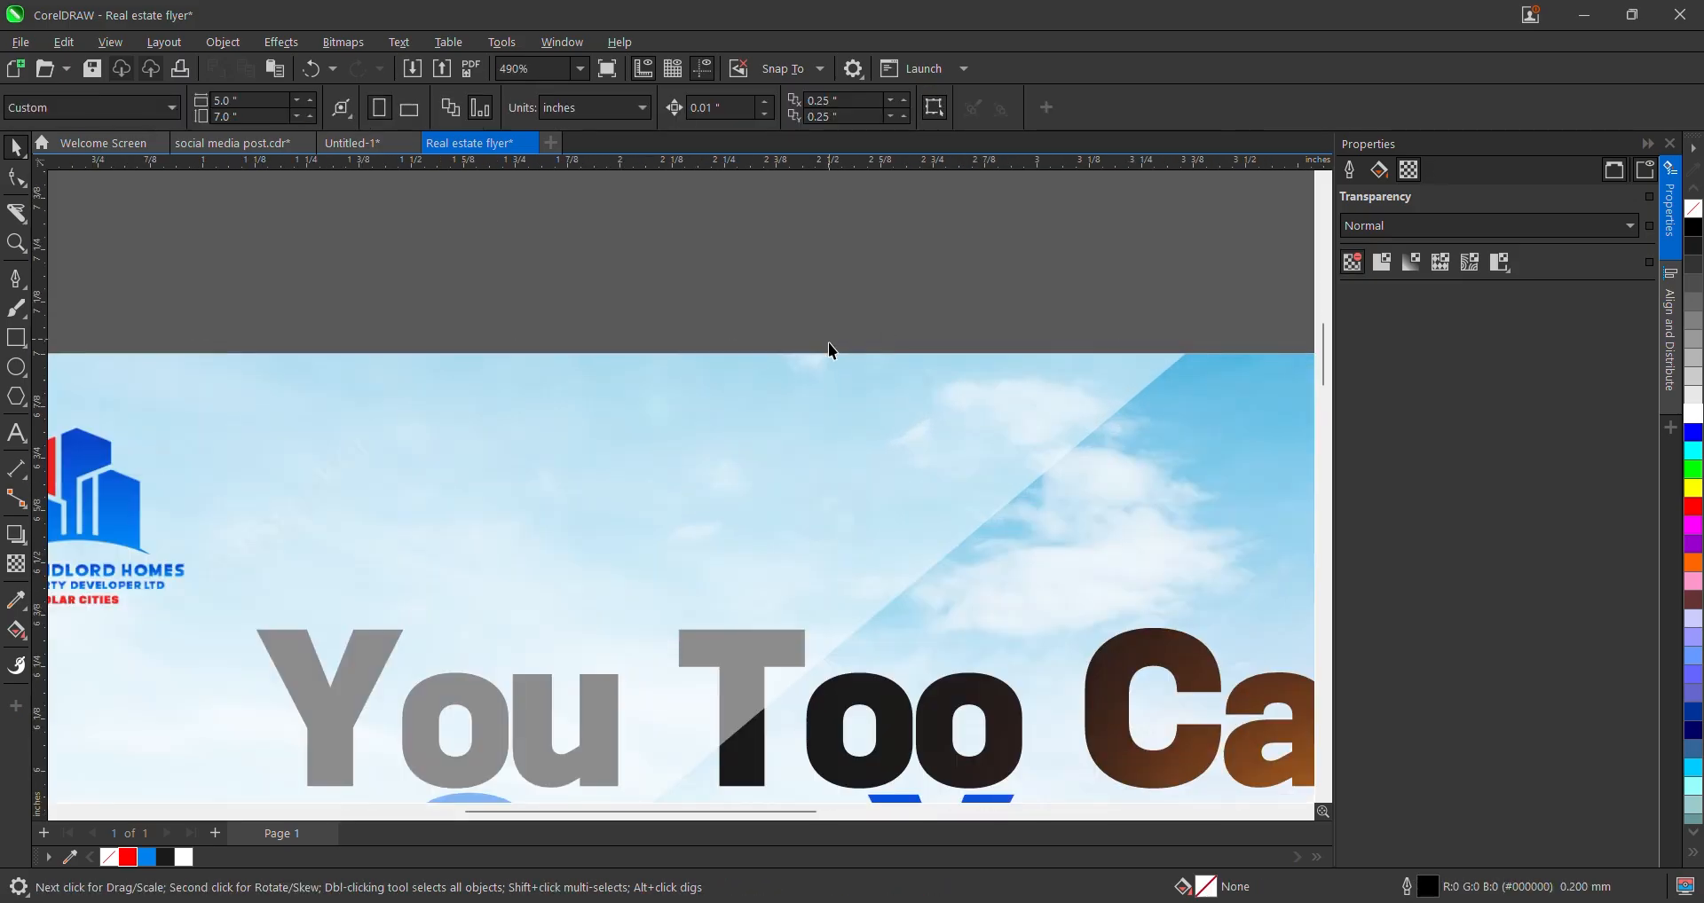
click(831, 357)
scroll(832, 355, down, 4)
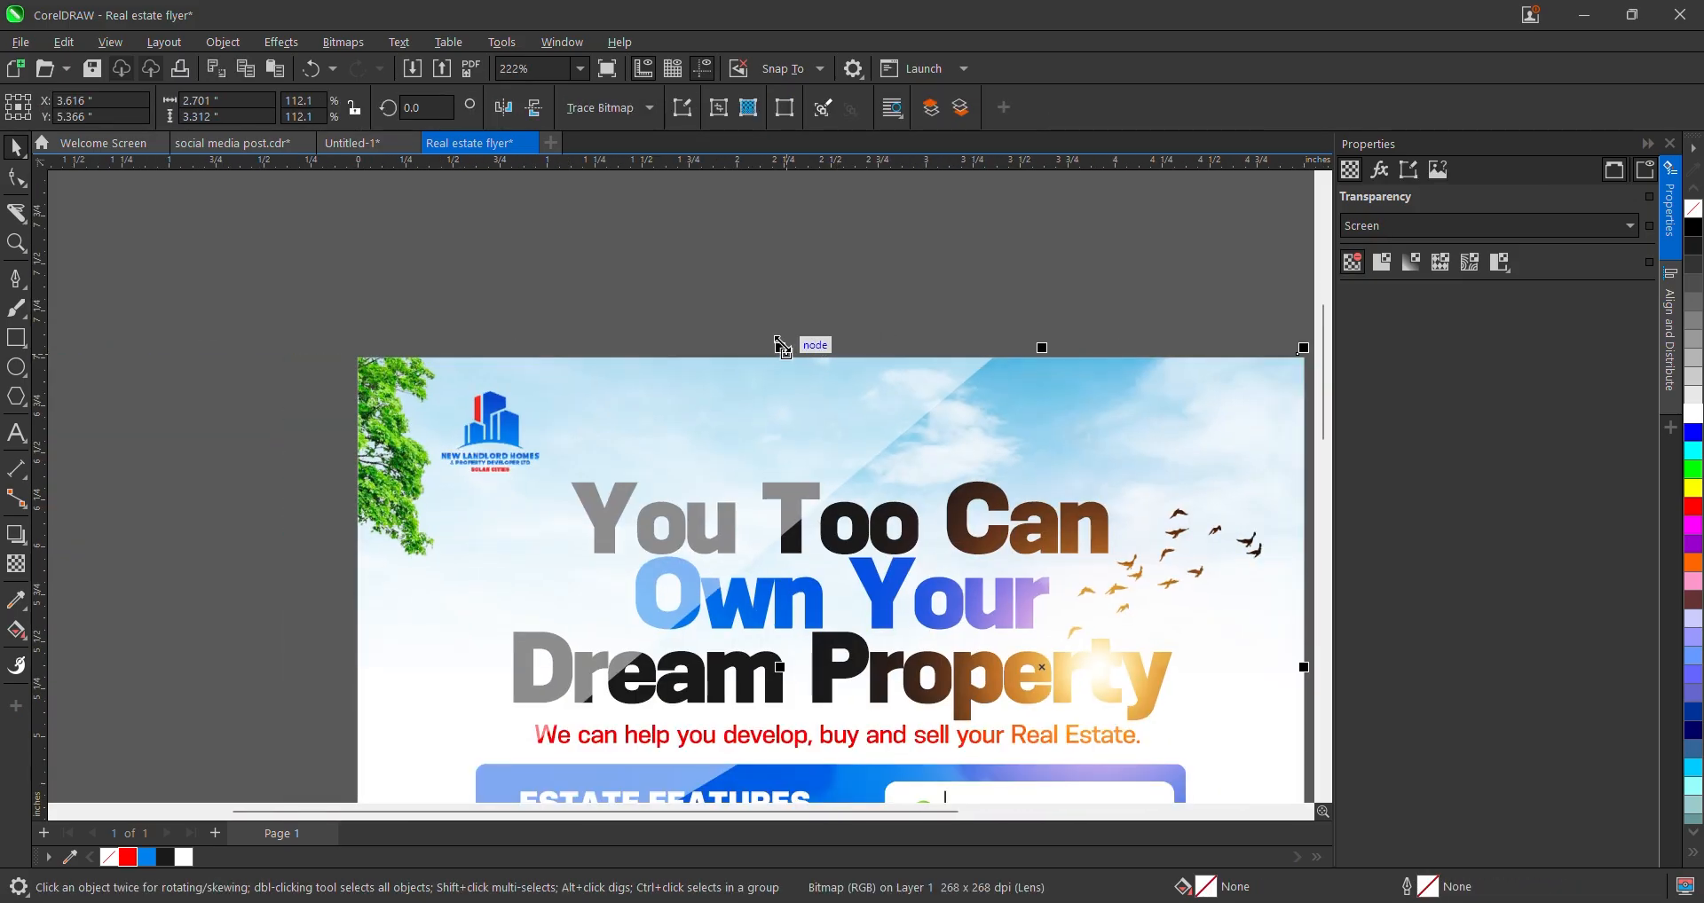
scroll(779, 344, down, 5)
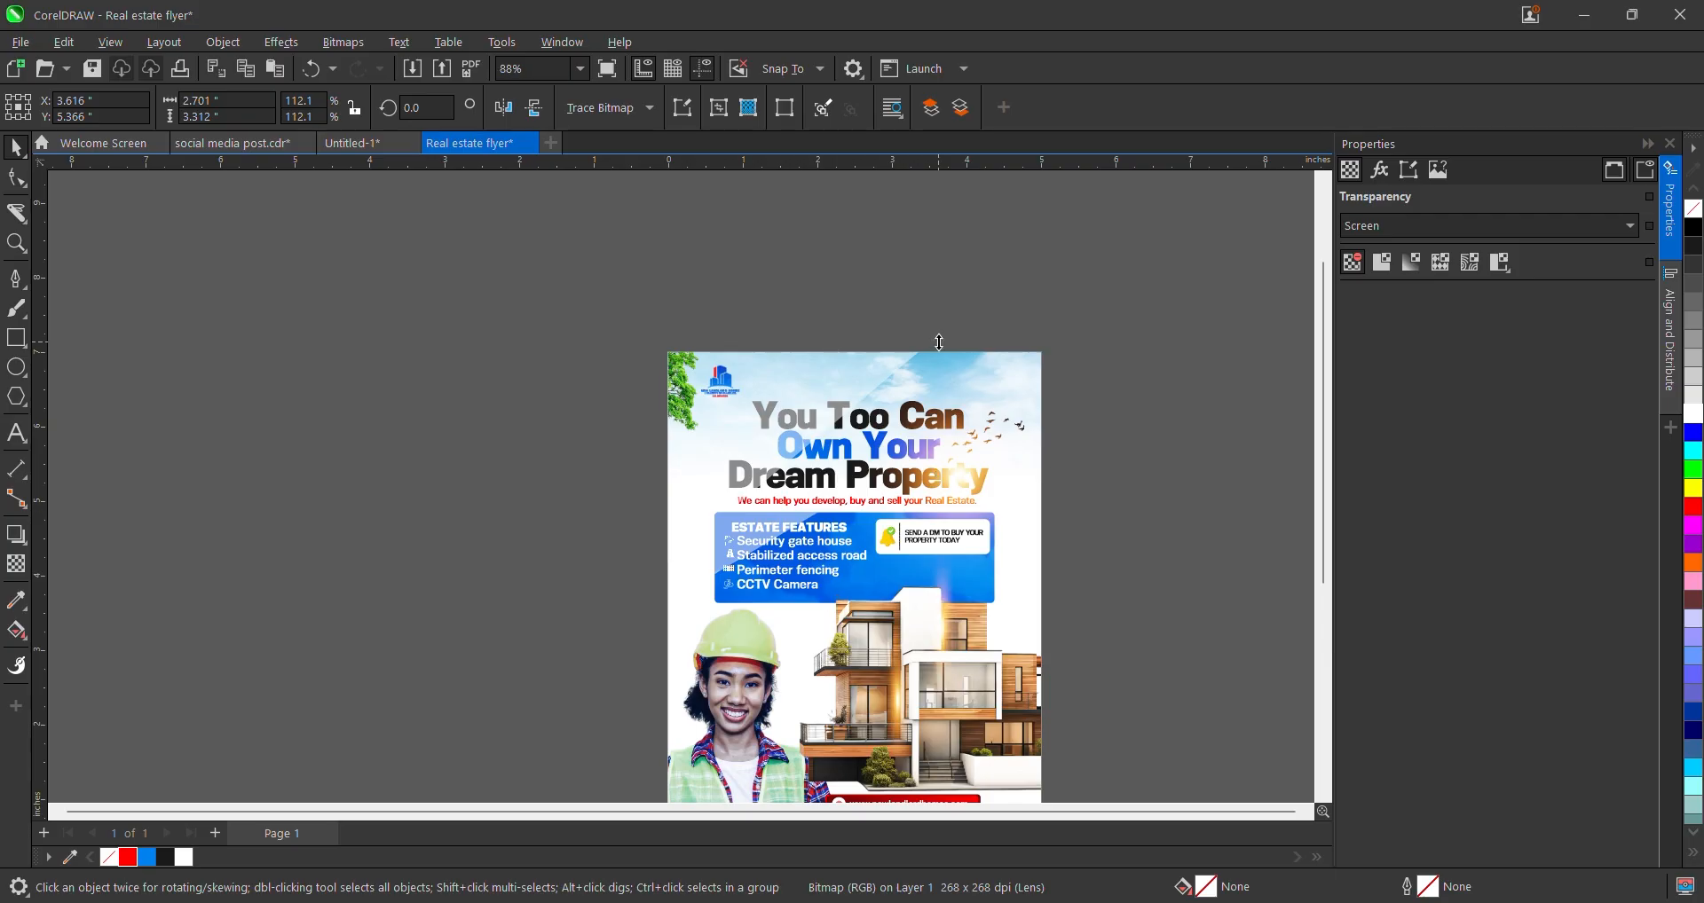
drag(940, 341, 934, 353)
- Select every object on the flyer and start the export with Ctrl+E
scroll(703, 296, down, 4)
drag(452, 285, 838, 655)
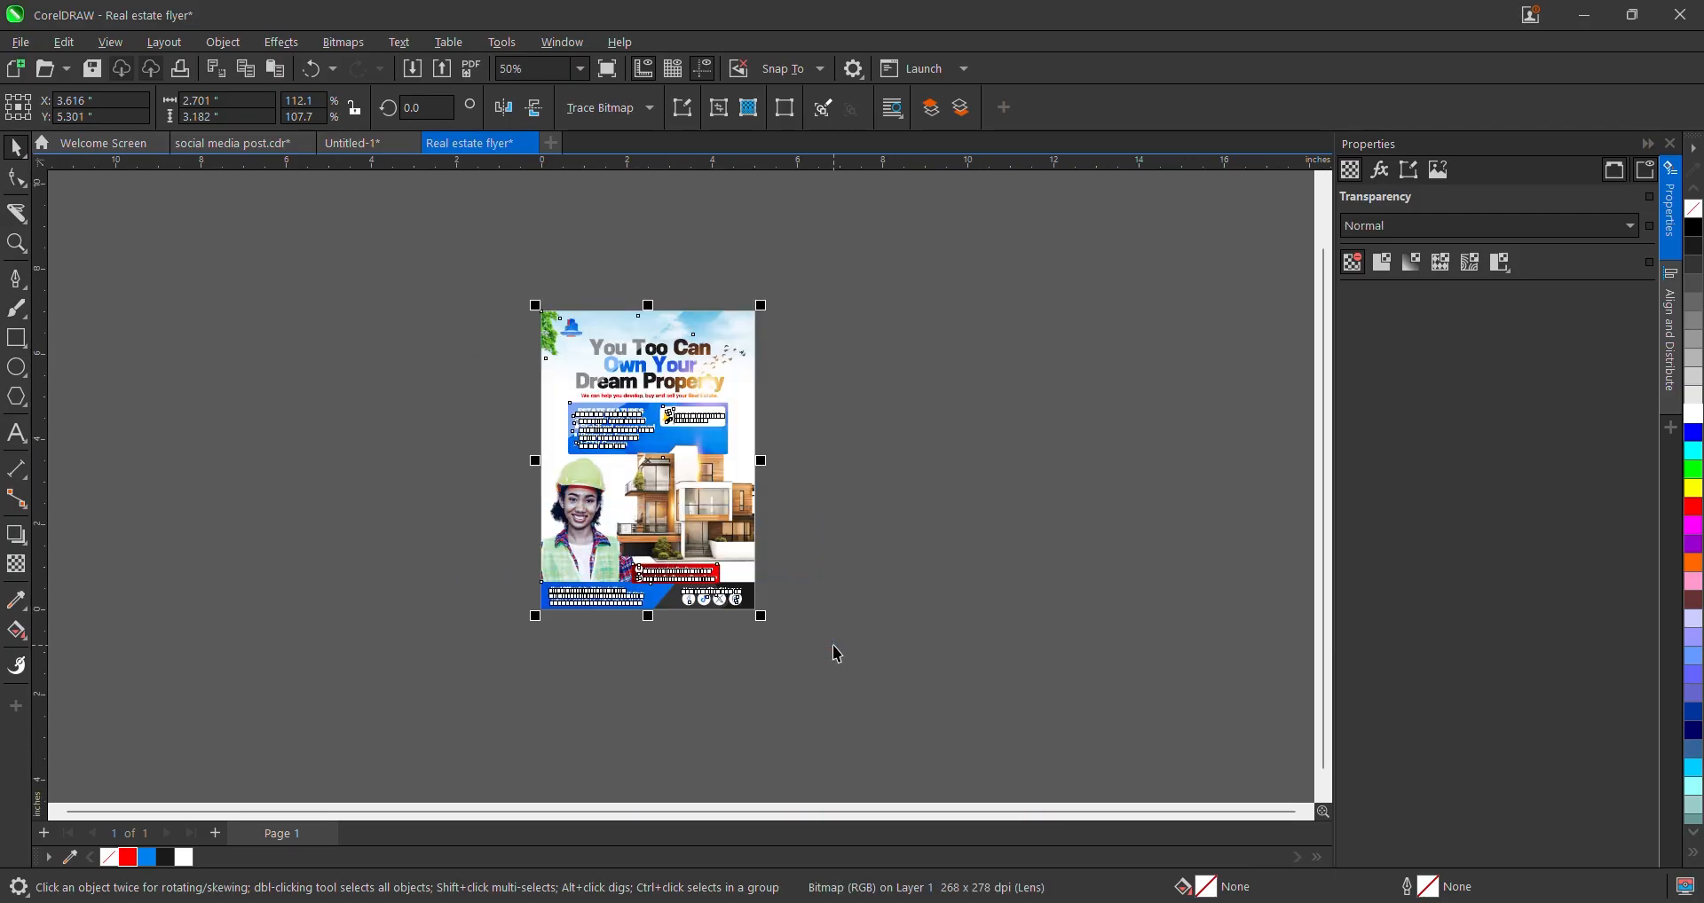
key(ctrl+e)
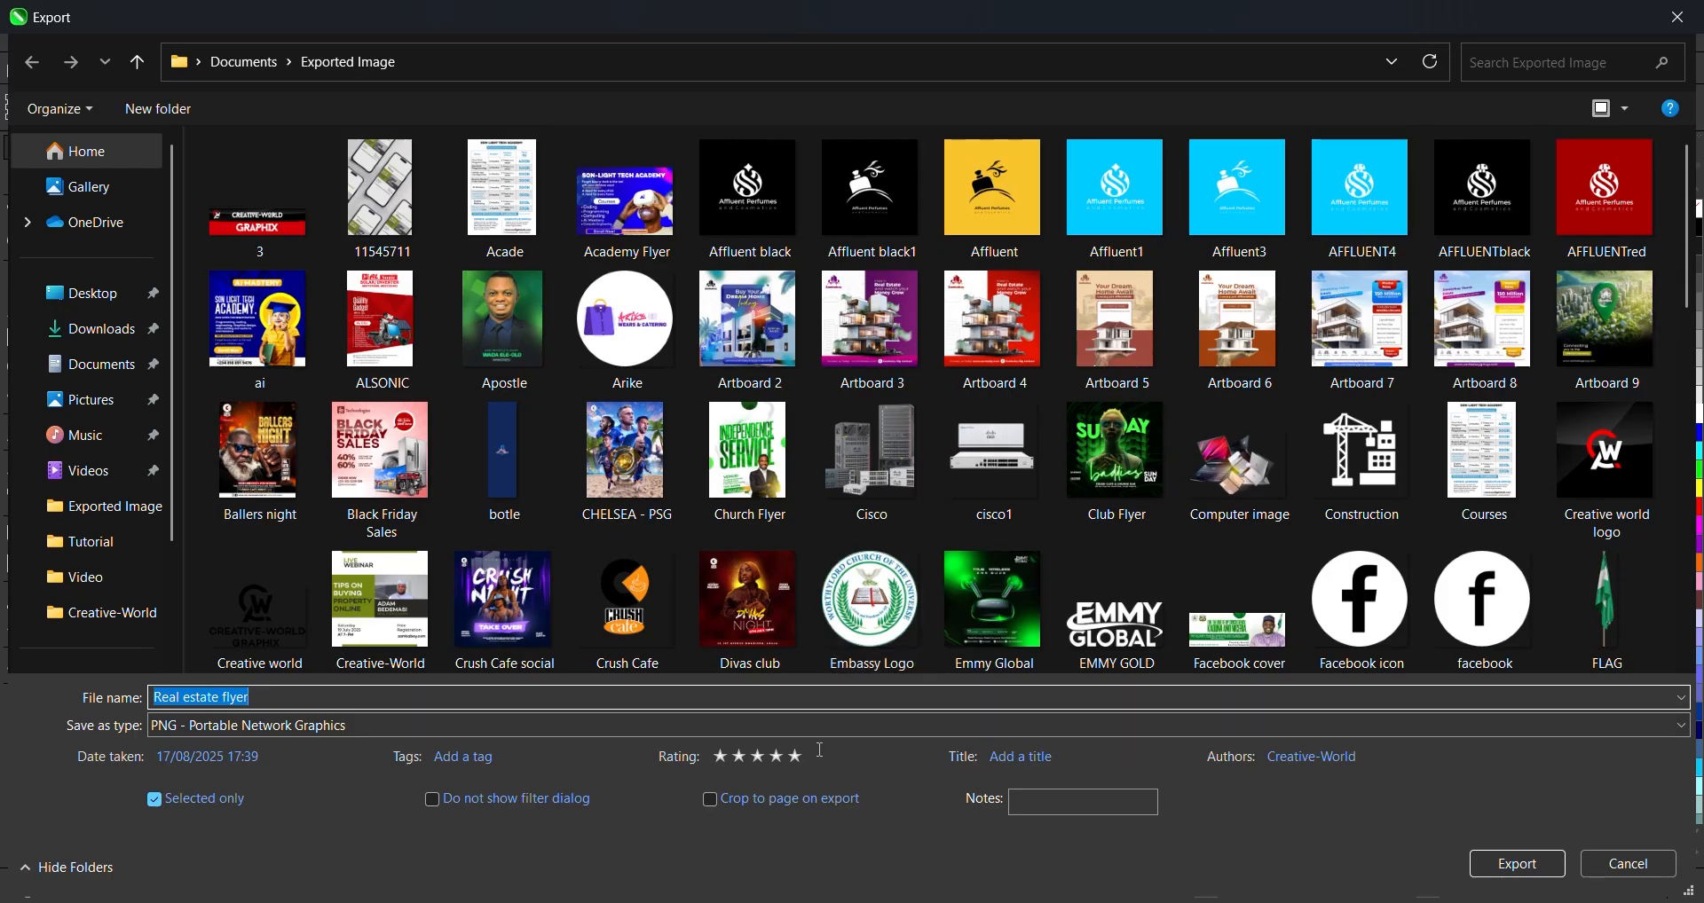
- Export the flyer as a PNG named 'Real estate flyer1' into Exported Image
click(811, 705)
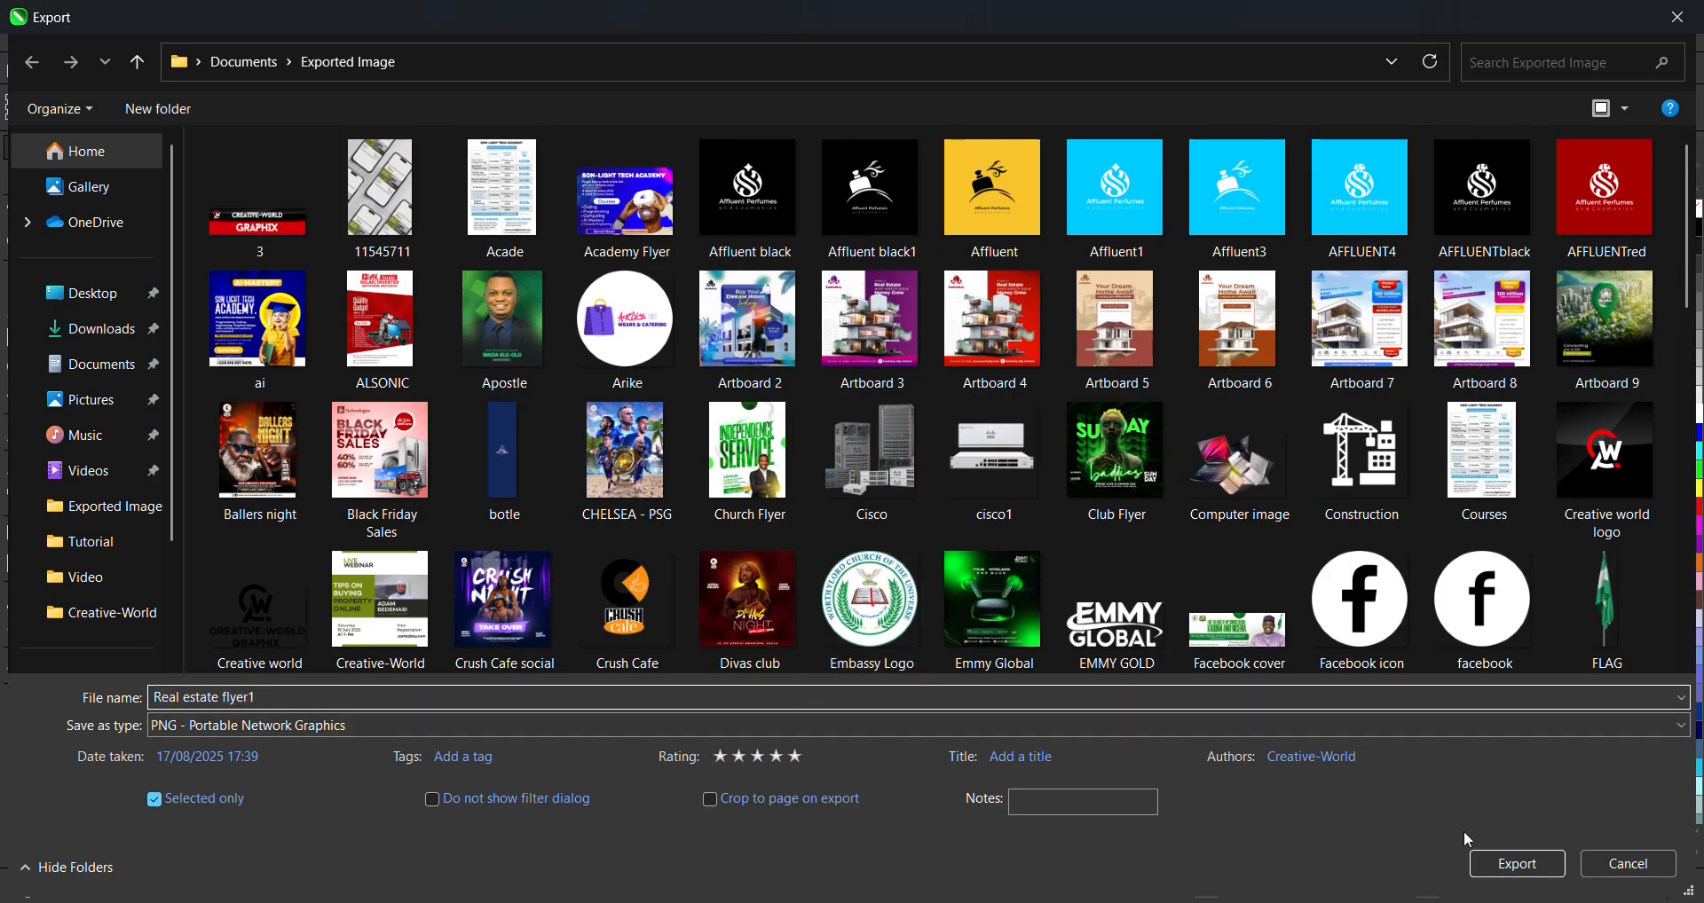
click(1508, 863)
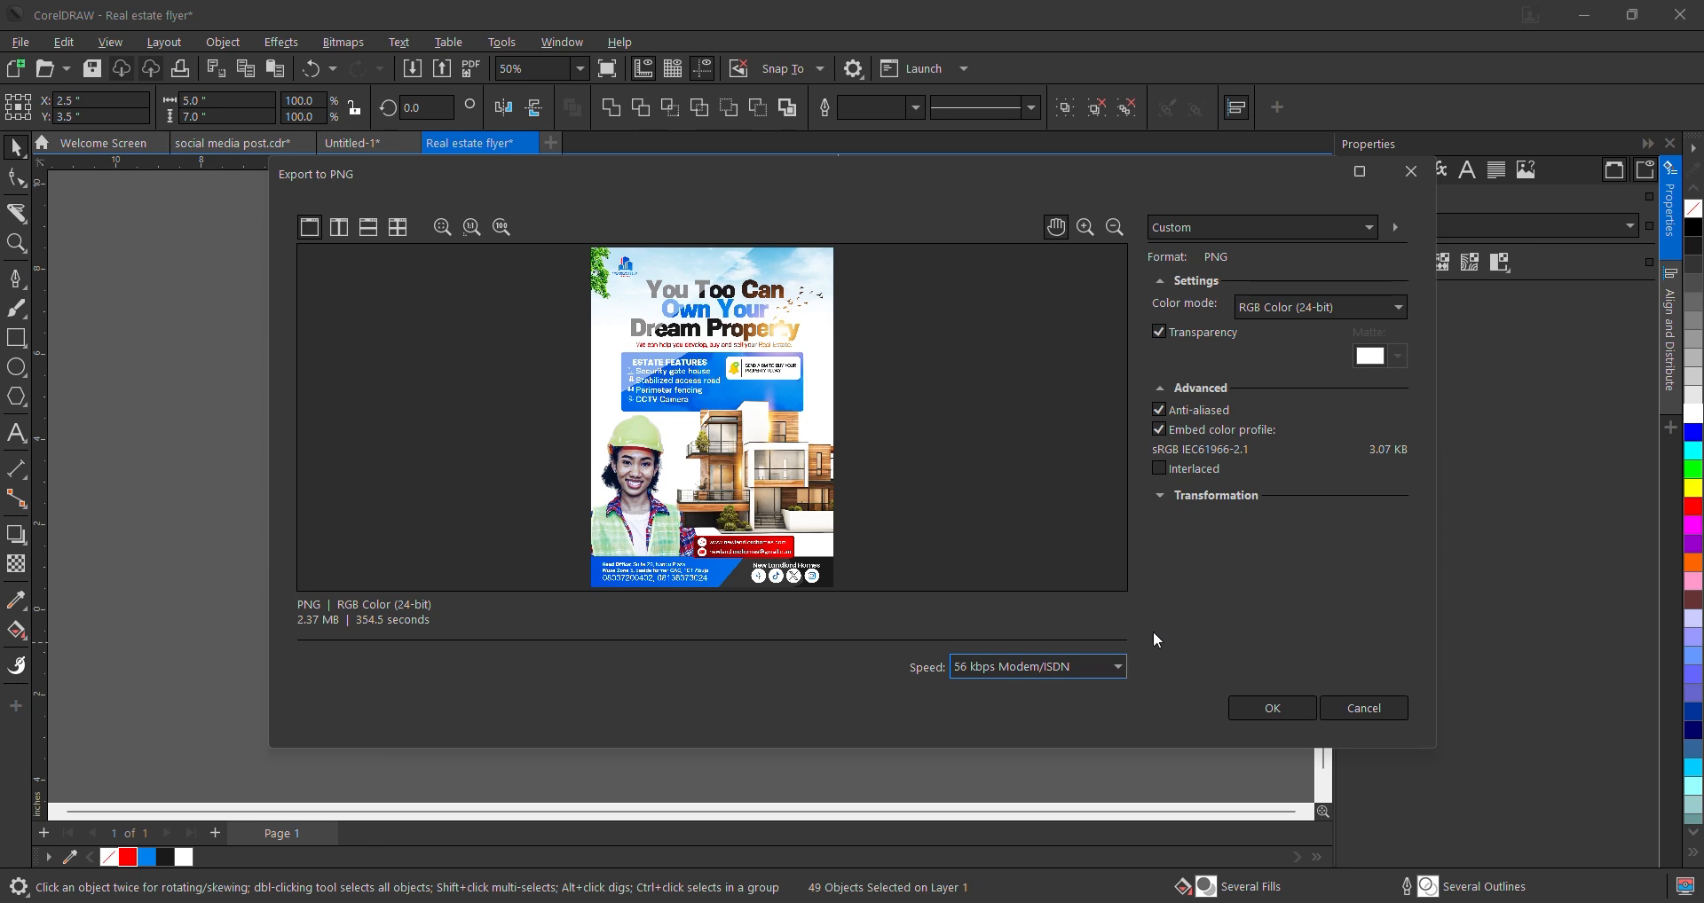
click(1271, 710)
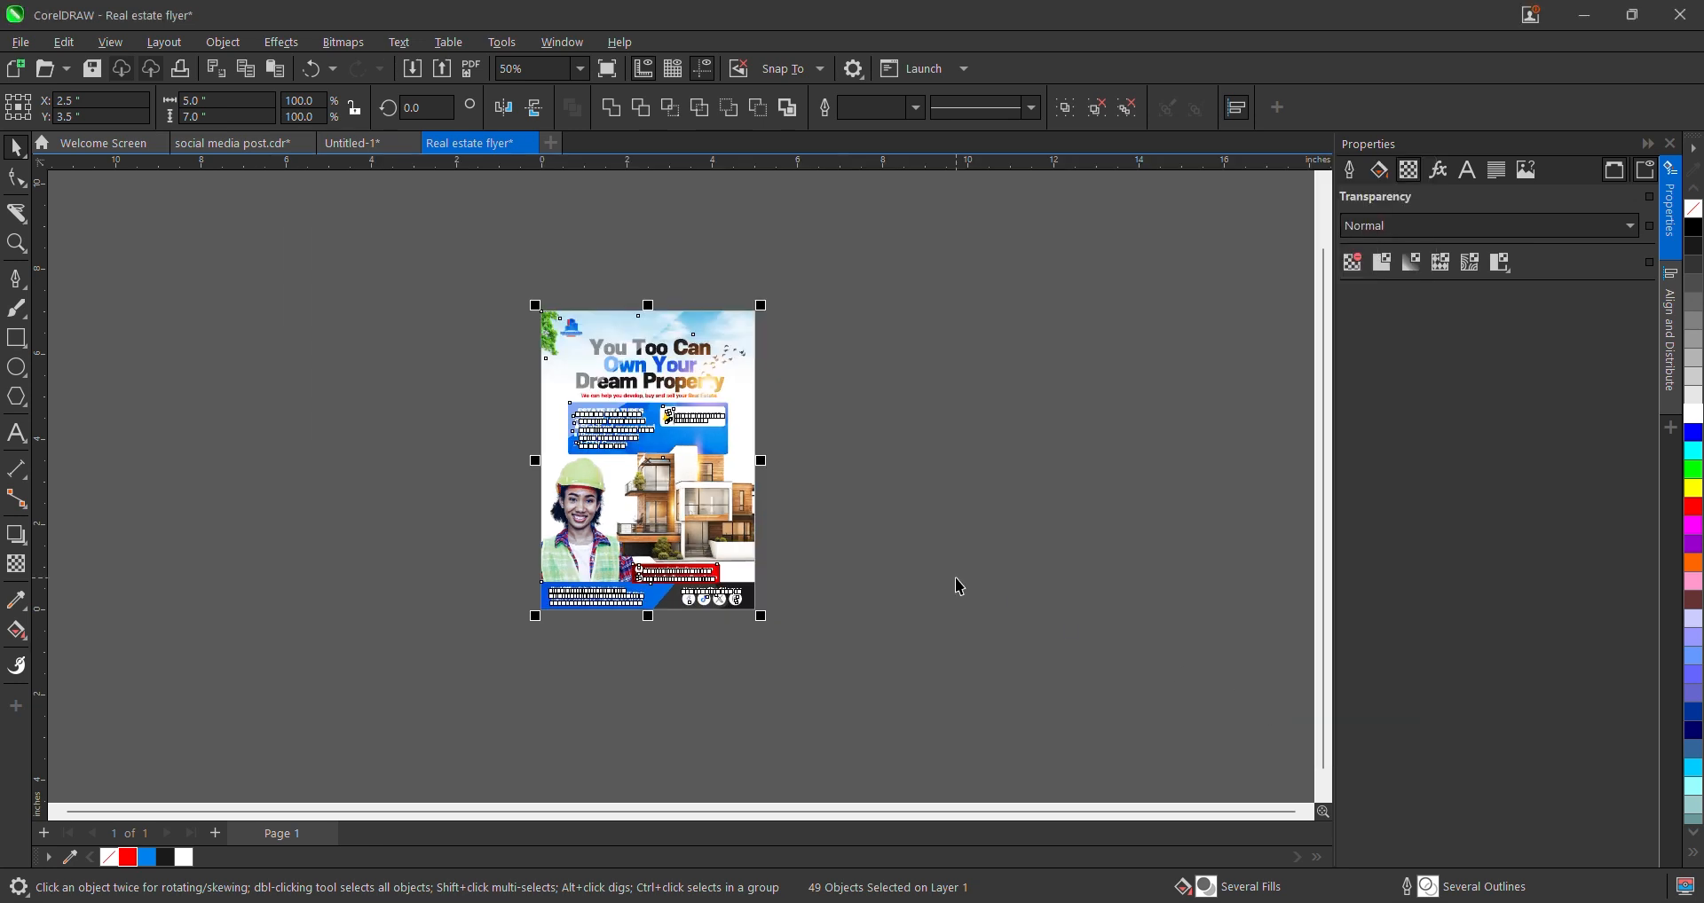
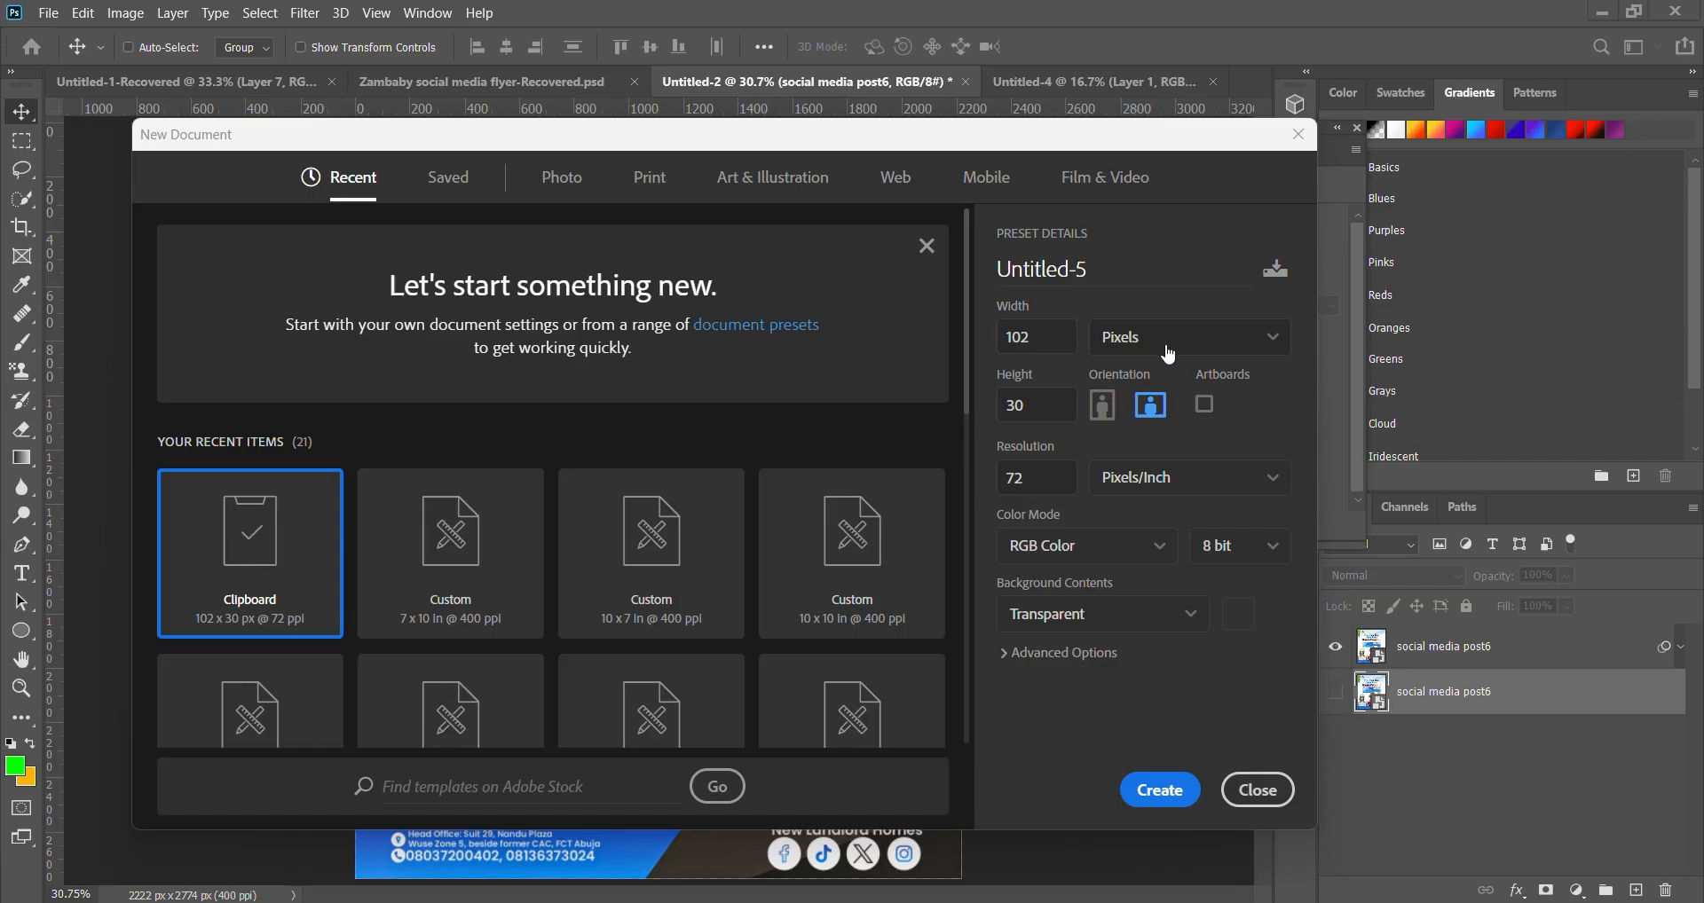
- Set the new document size to 5 × 7 inches
click(1179, 348)
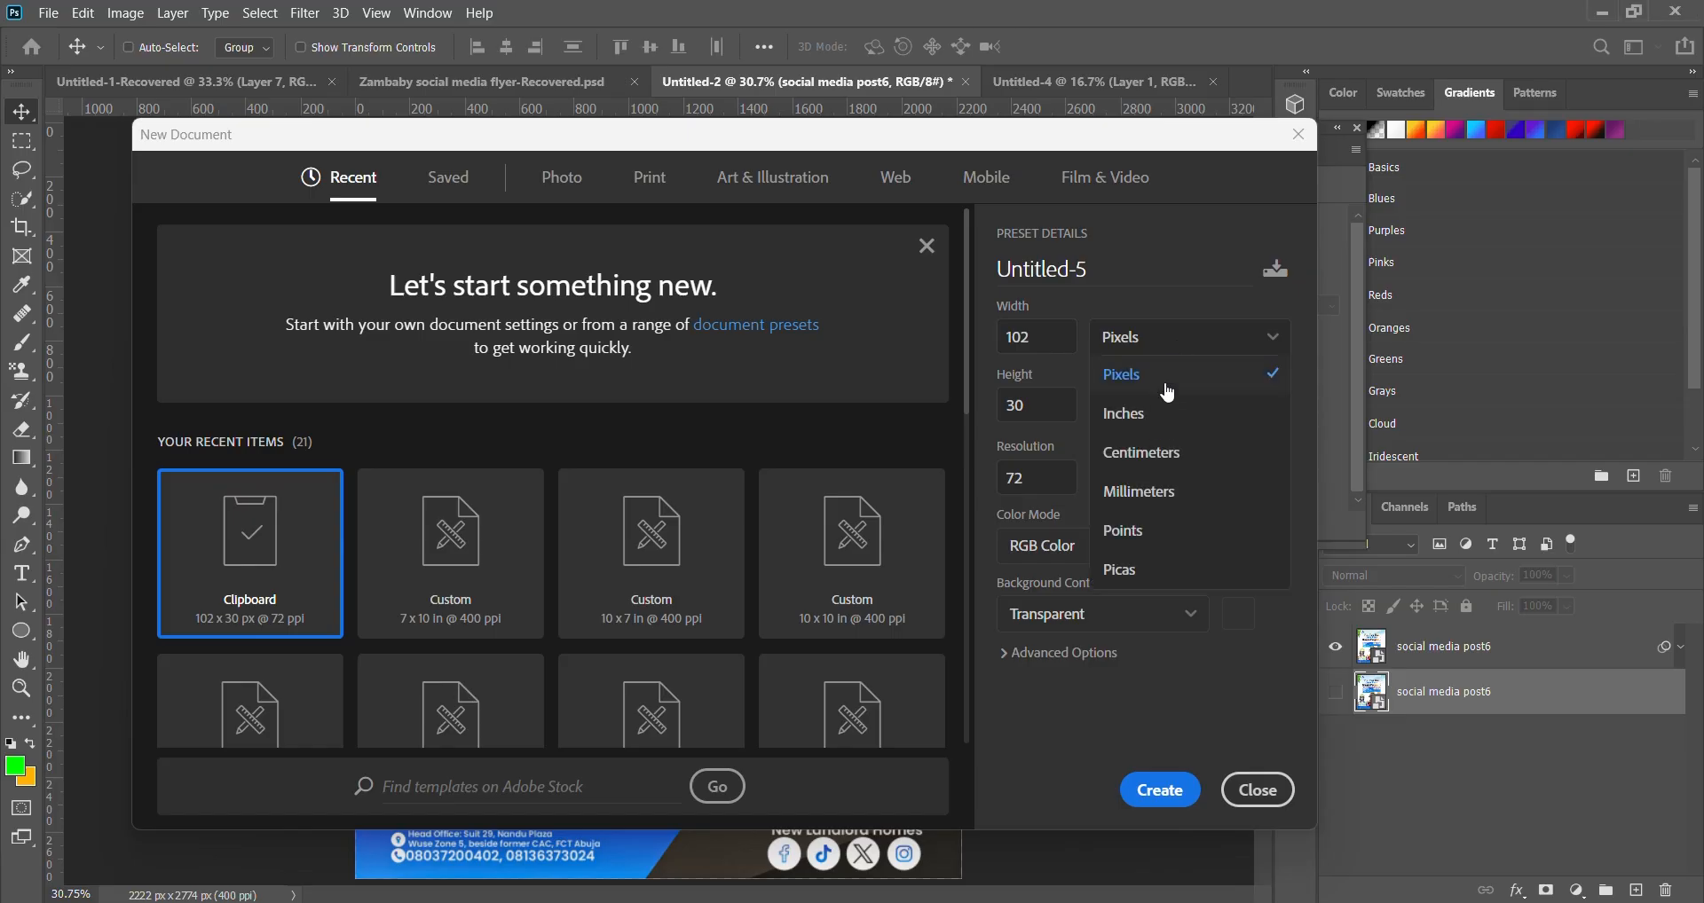
click(1160, 423)
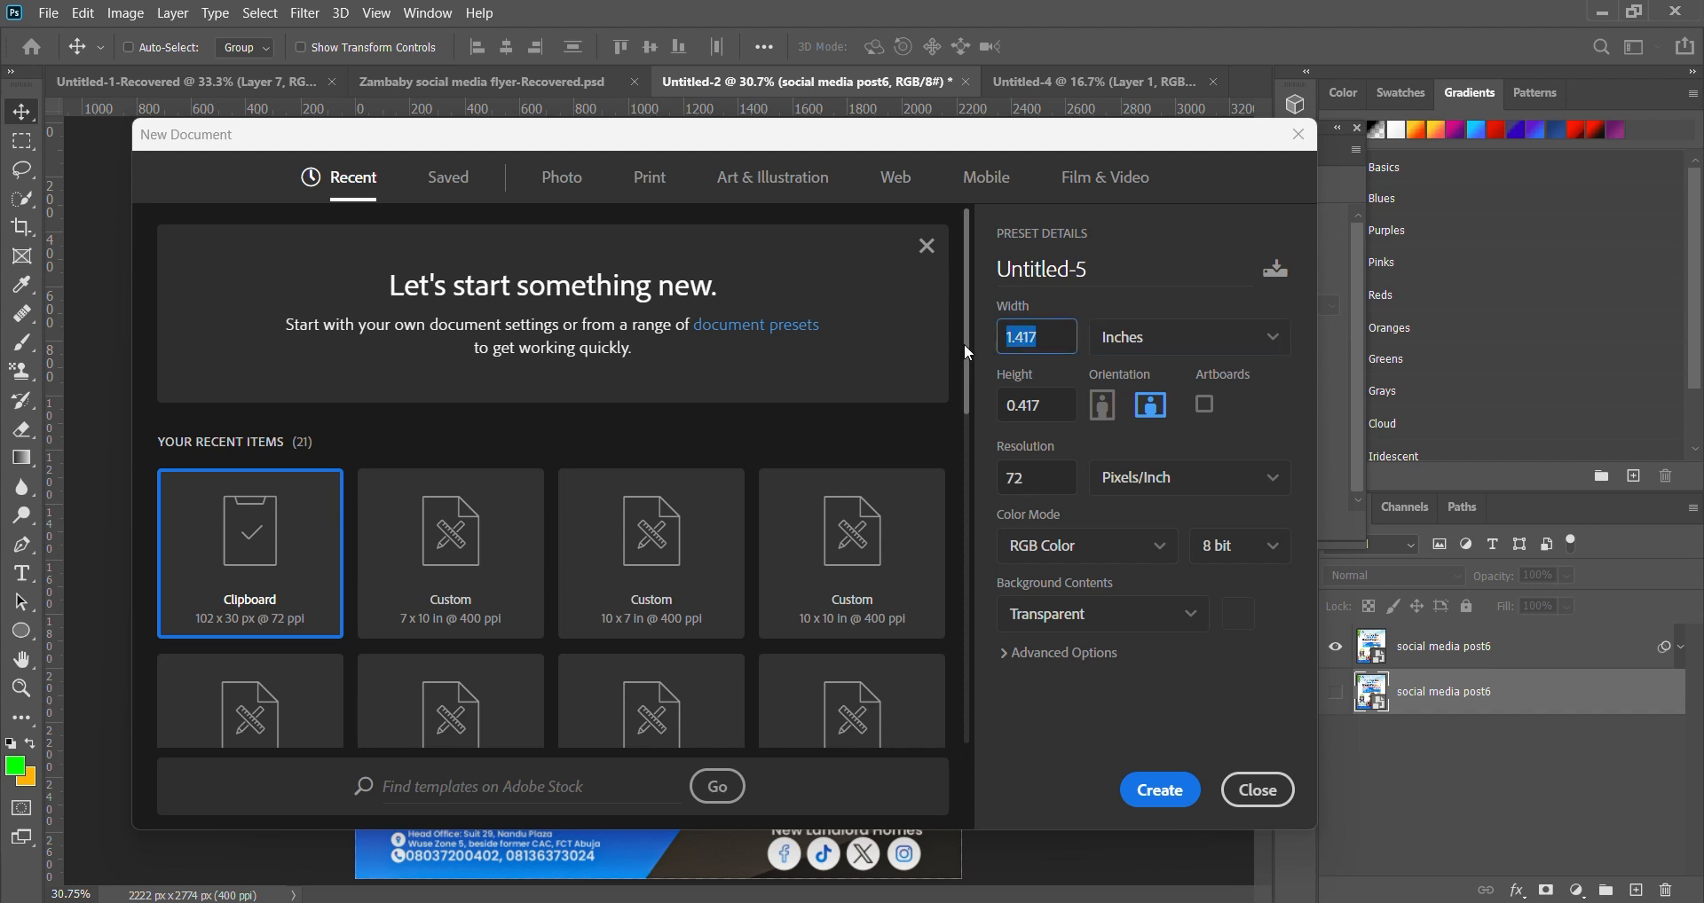
text(7.0 ")
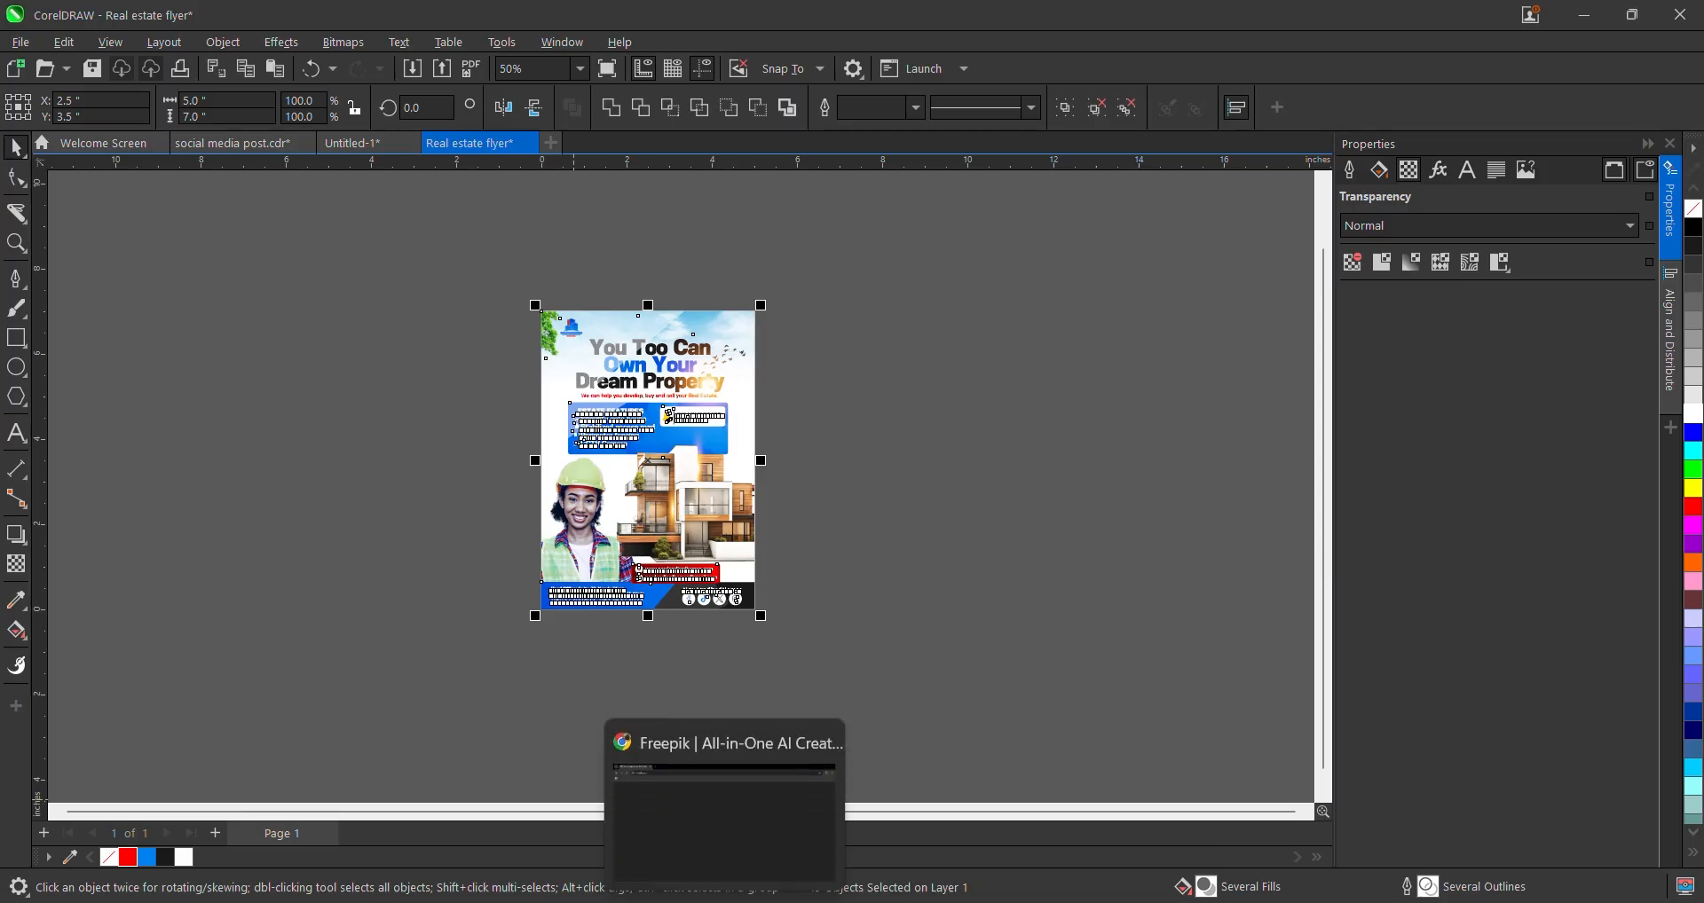
click(530, 902)
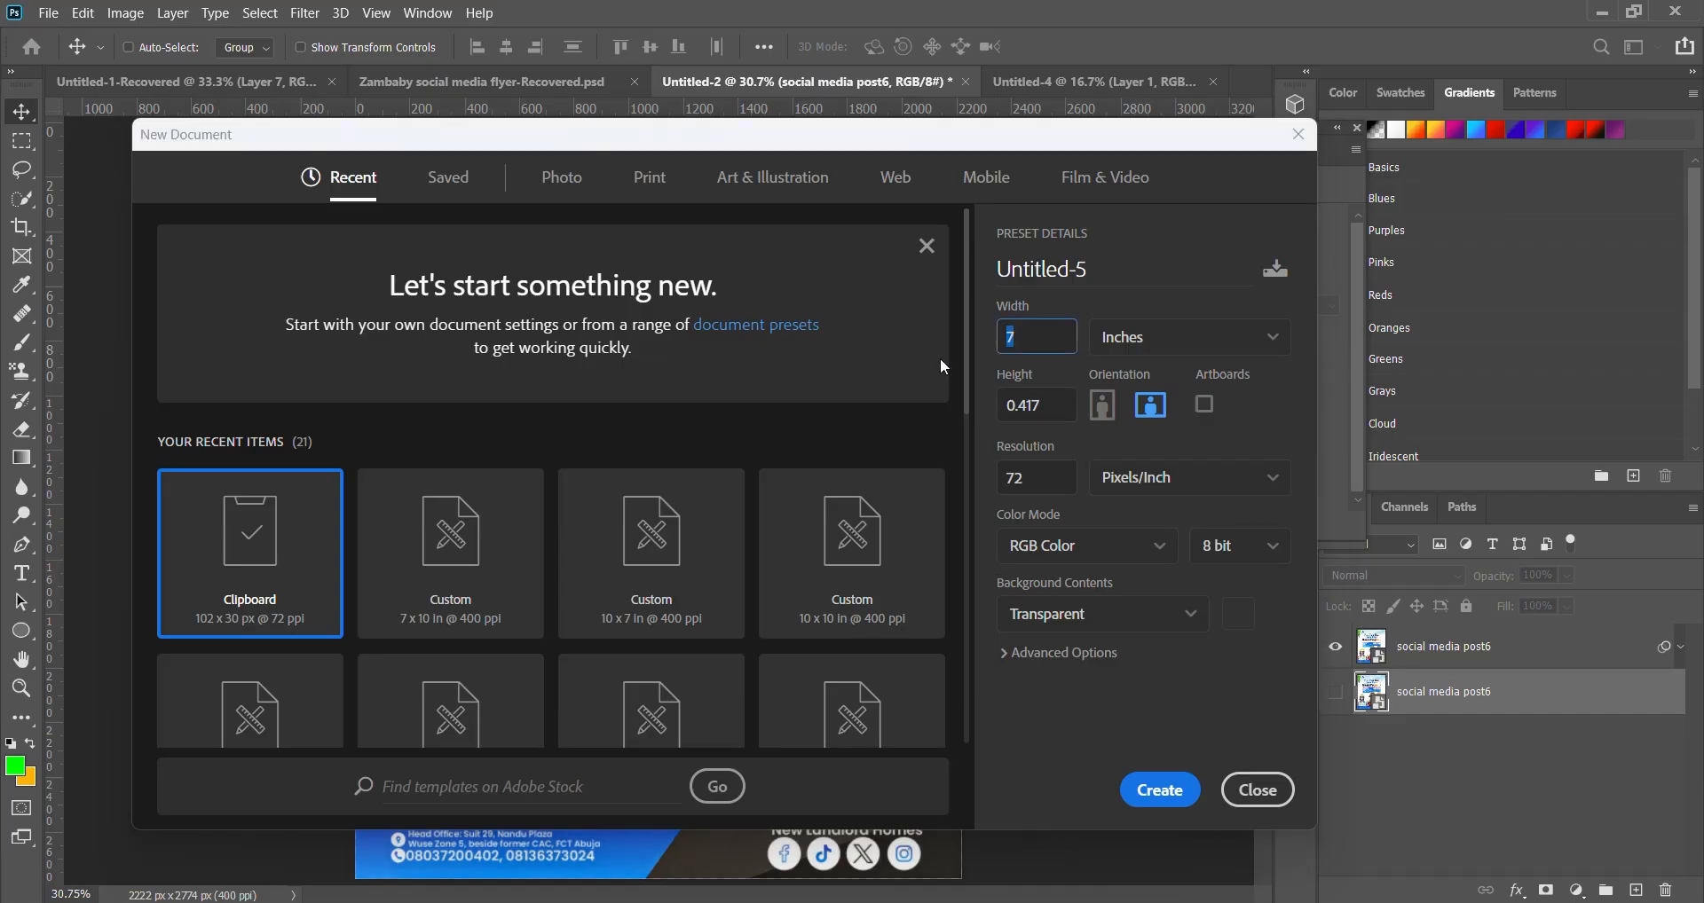
text(5)
key(Tab)
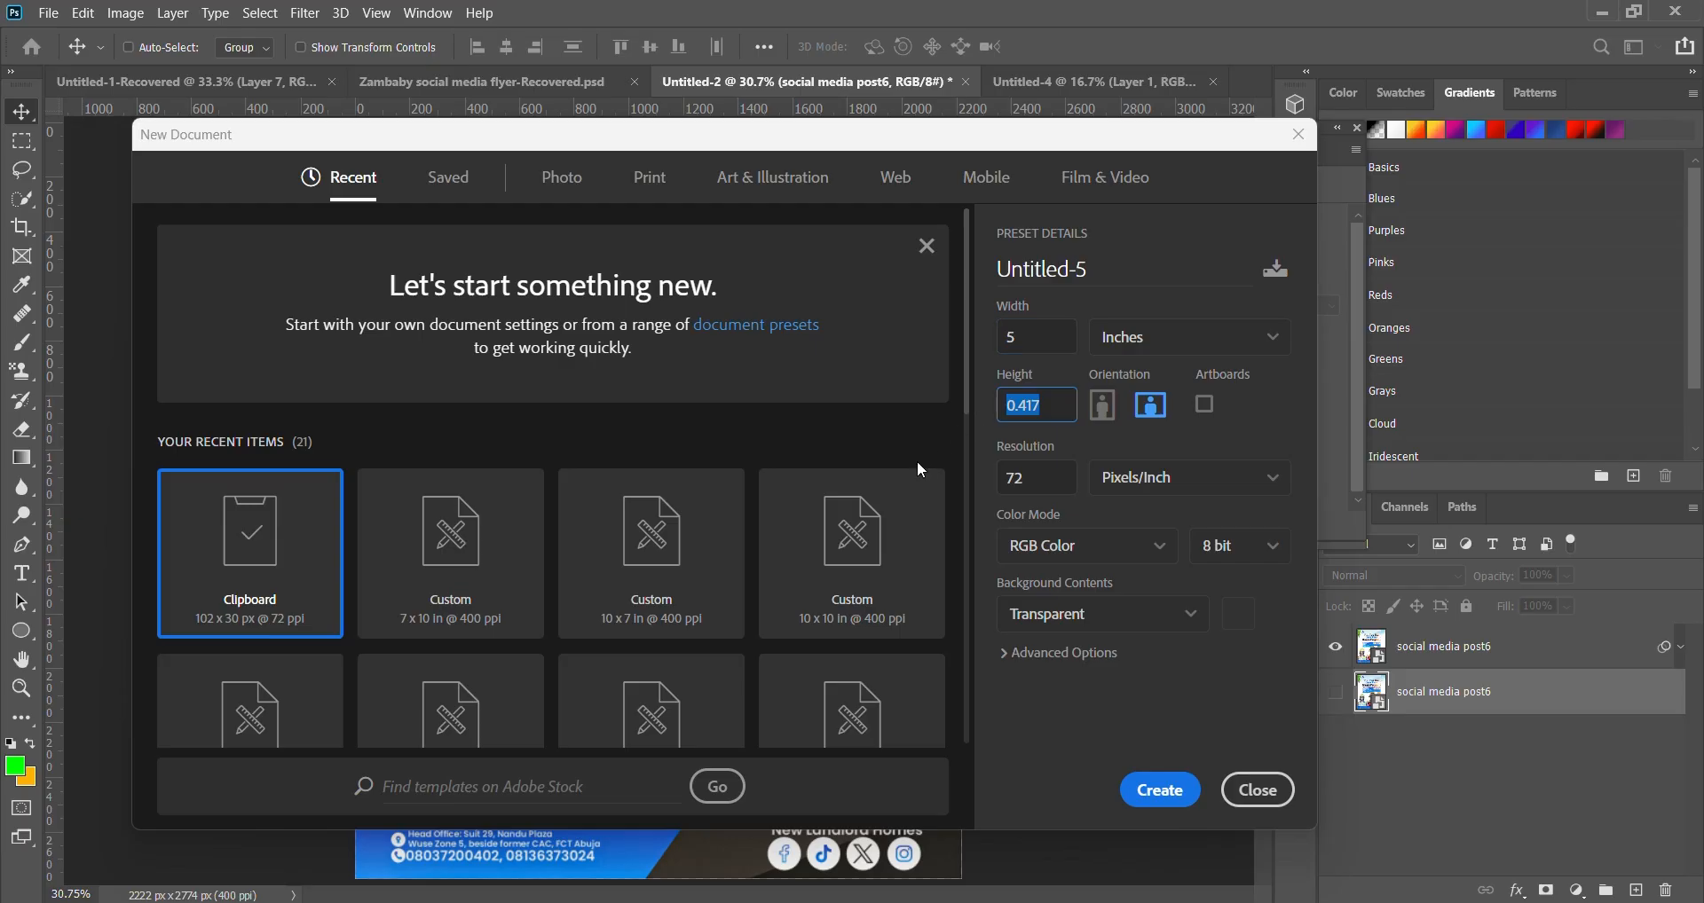
text(7)
- Name the new document 'real Estate flyer'
click(1113, 268)
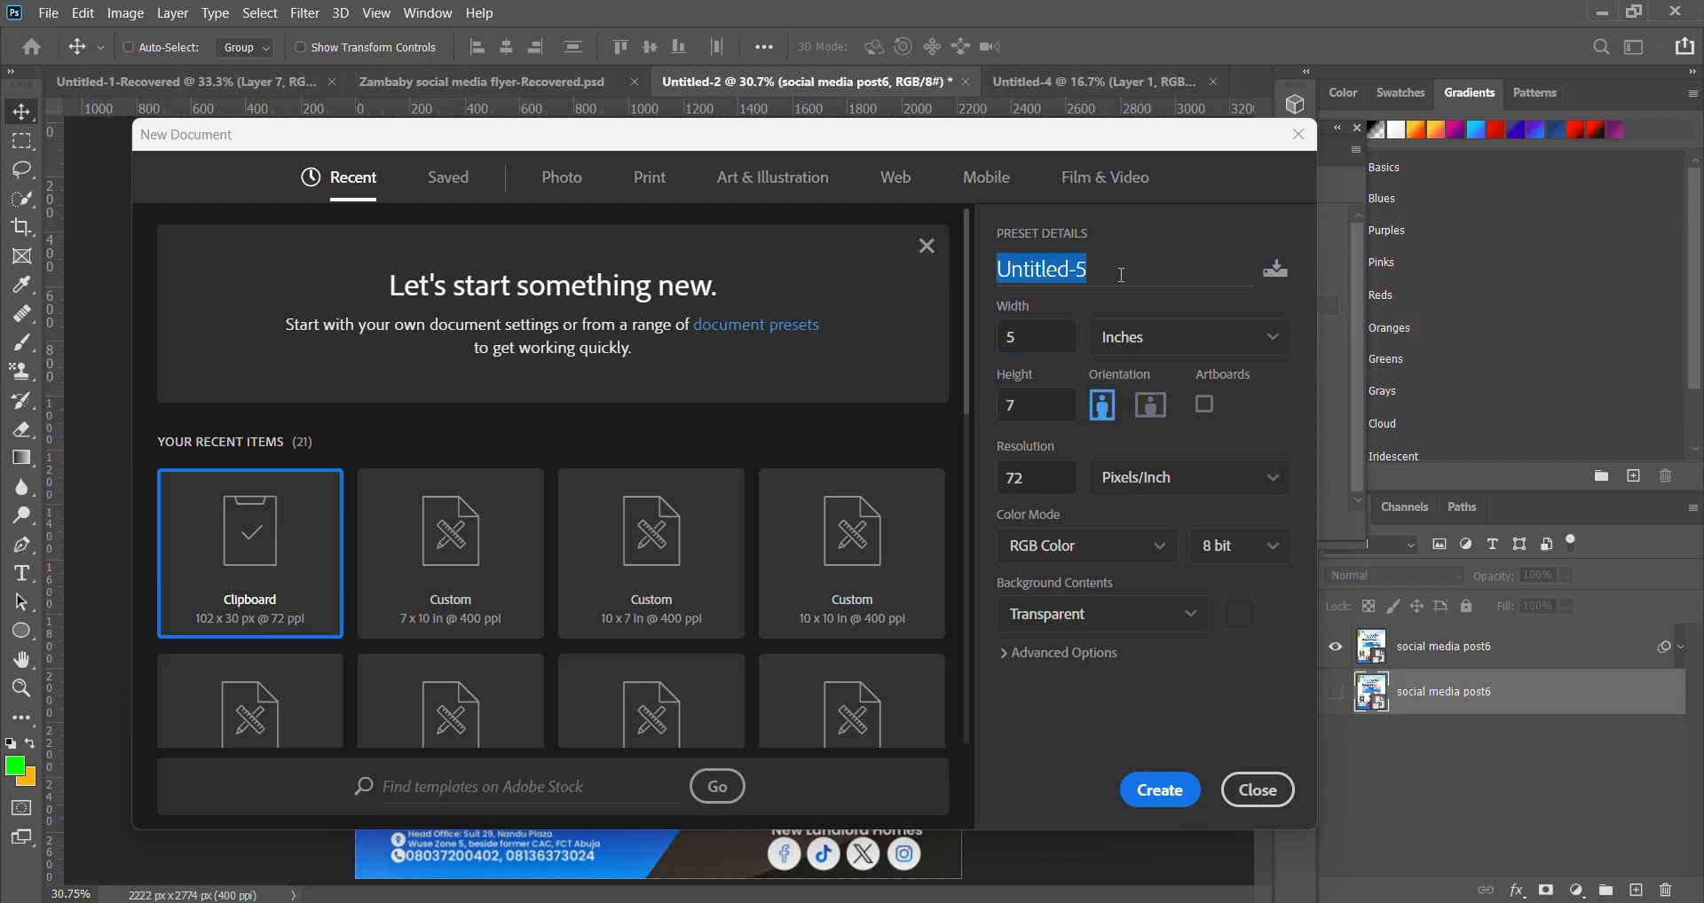
text(r)
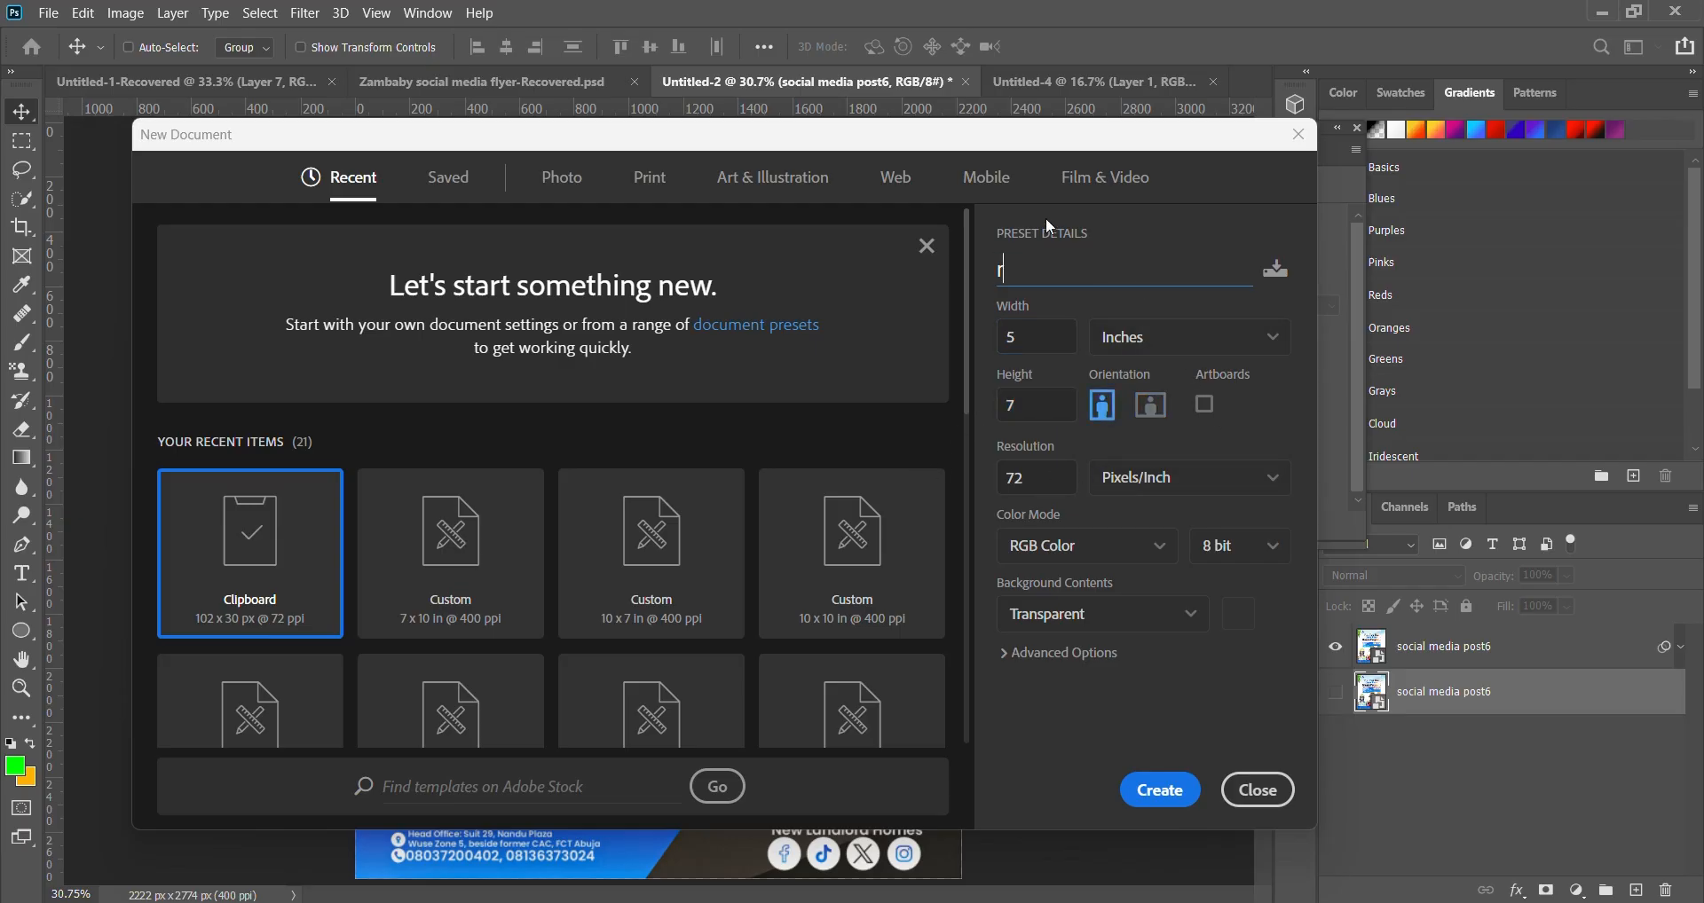
text(eal Estate flyer)
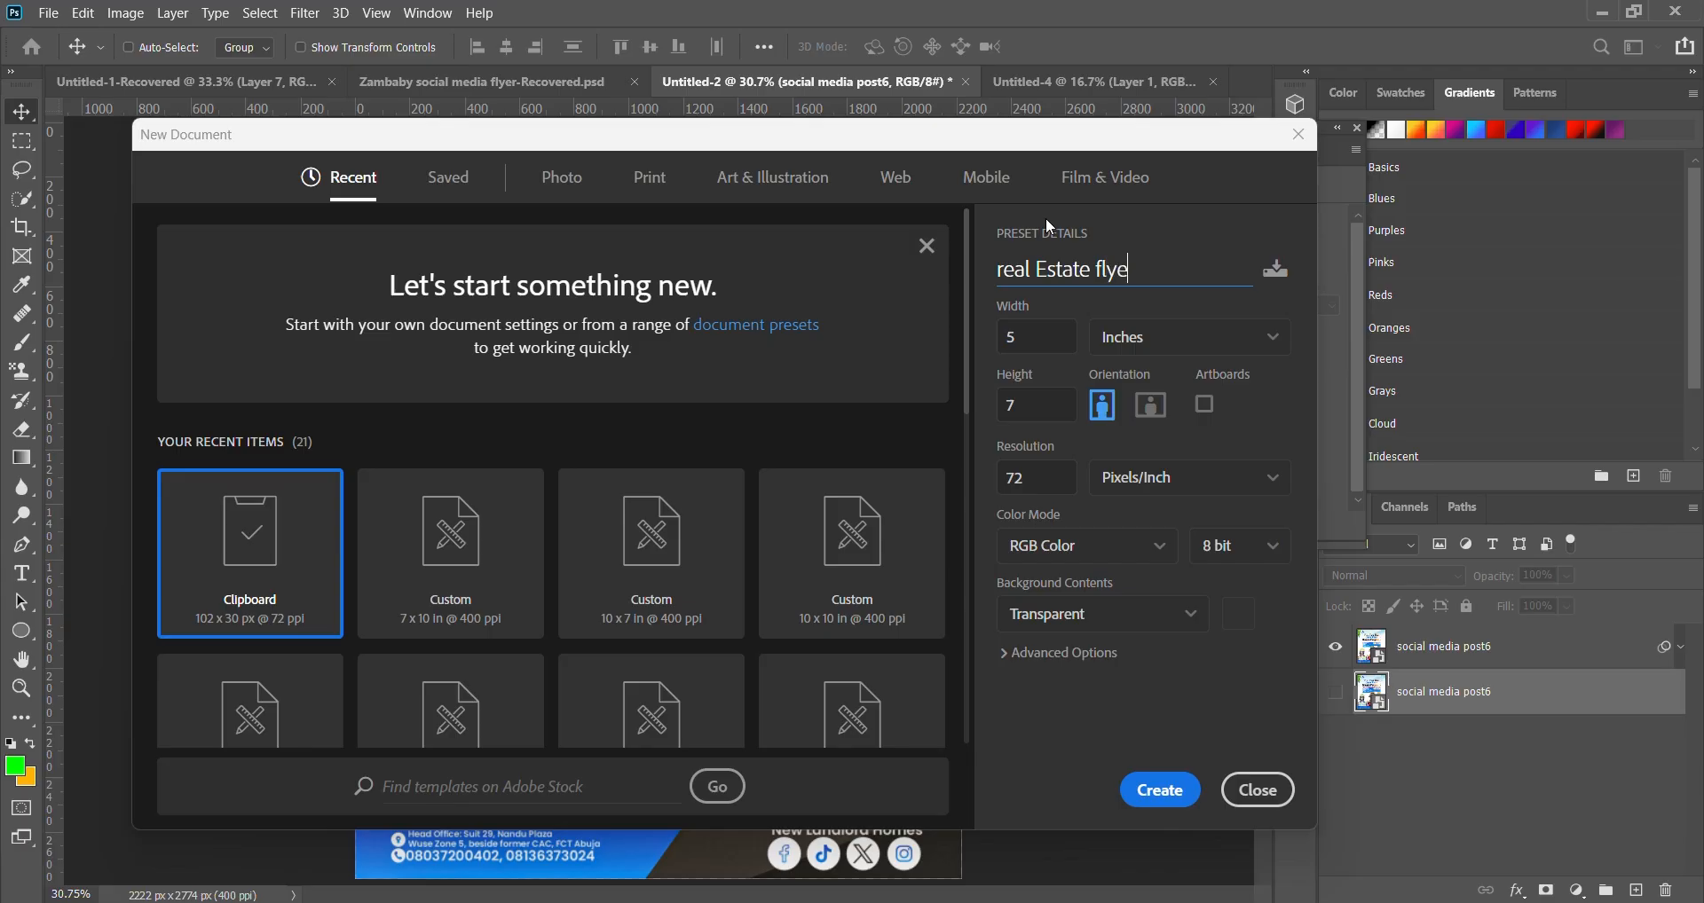
- Set the resolution to 400 pixels per inch and create the document
double_click(1069, 486)
text(400)
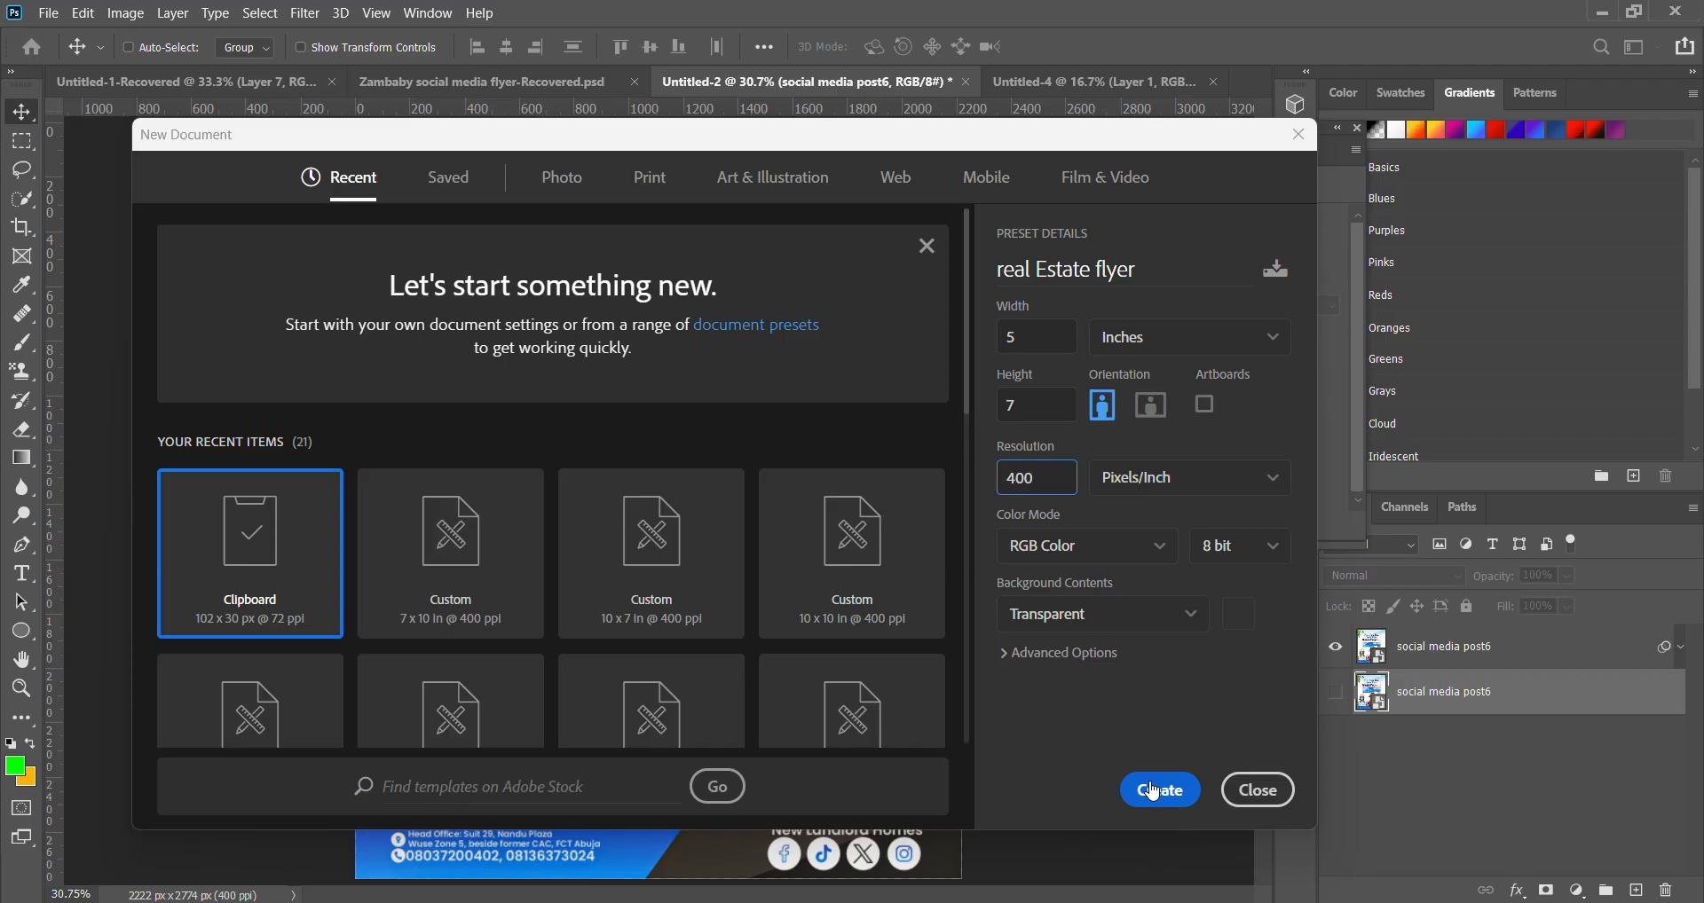
click(1153, 789)
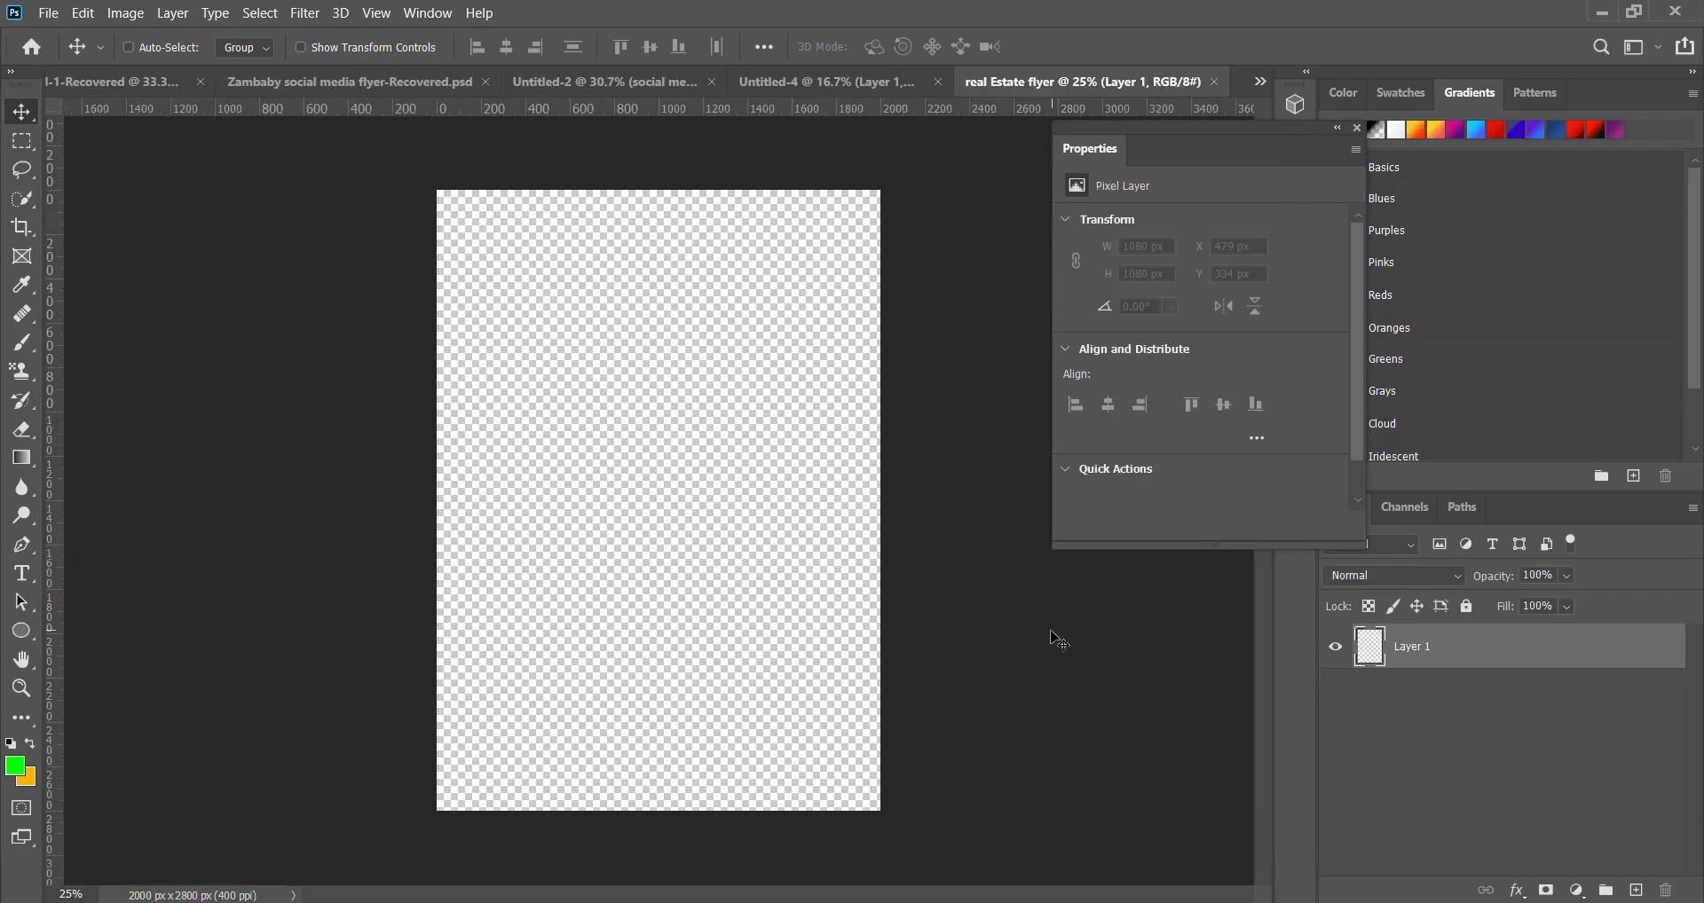
- Check the Exported Image folder in File Explorer for the exported flyer
click(480, 900)
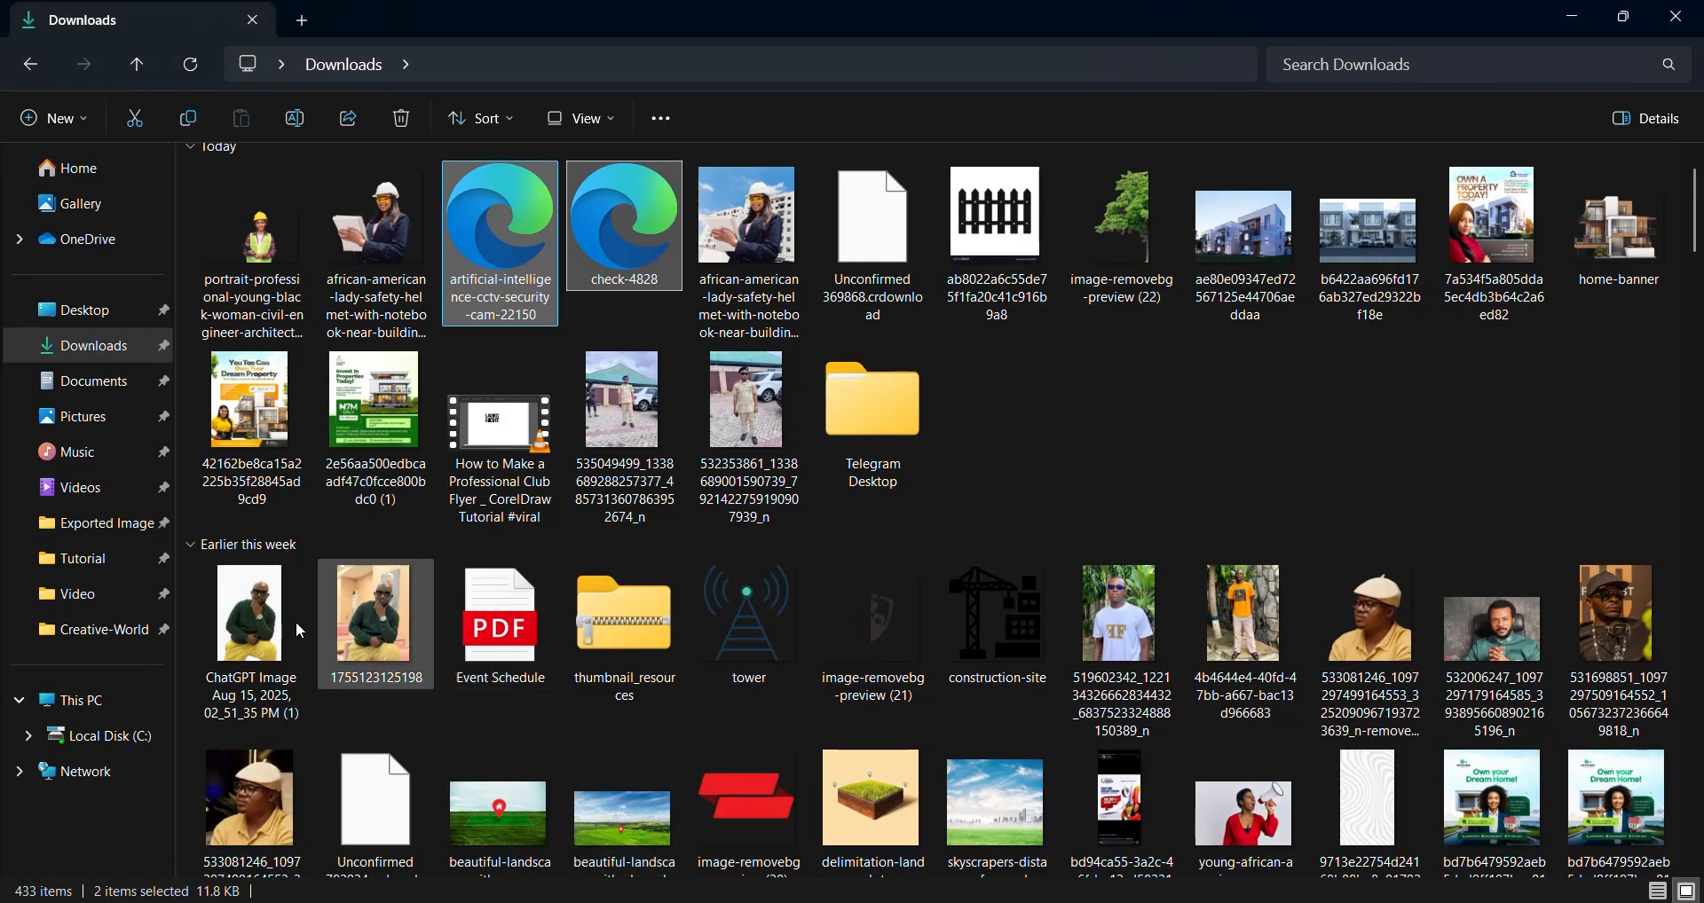
click(76, 525)
scroll(410, 530, down, 10)
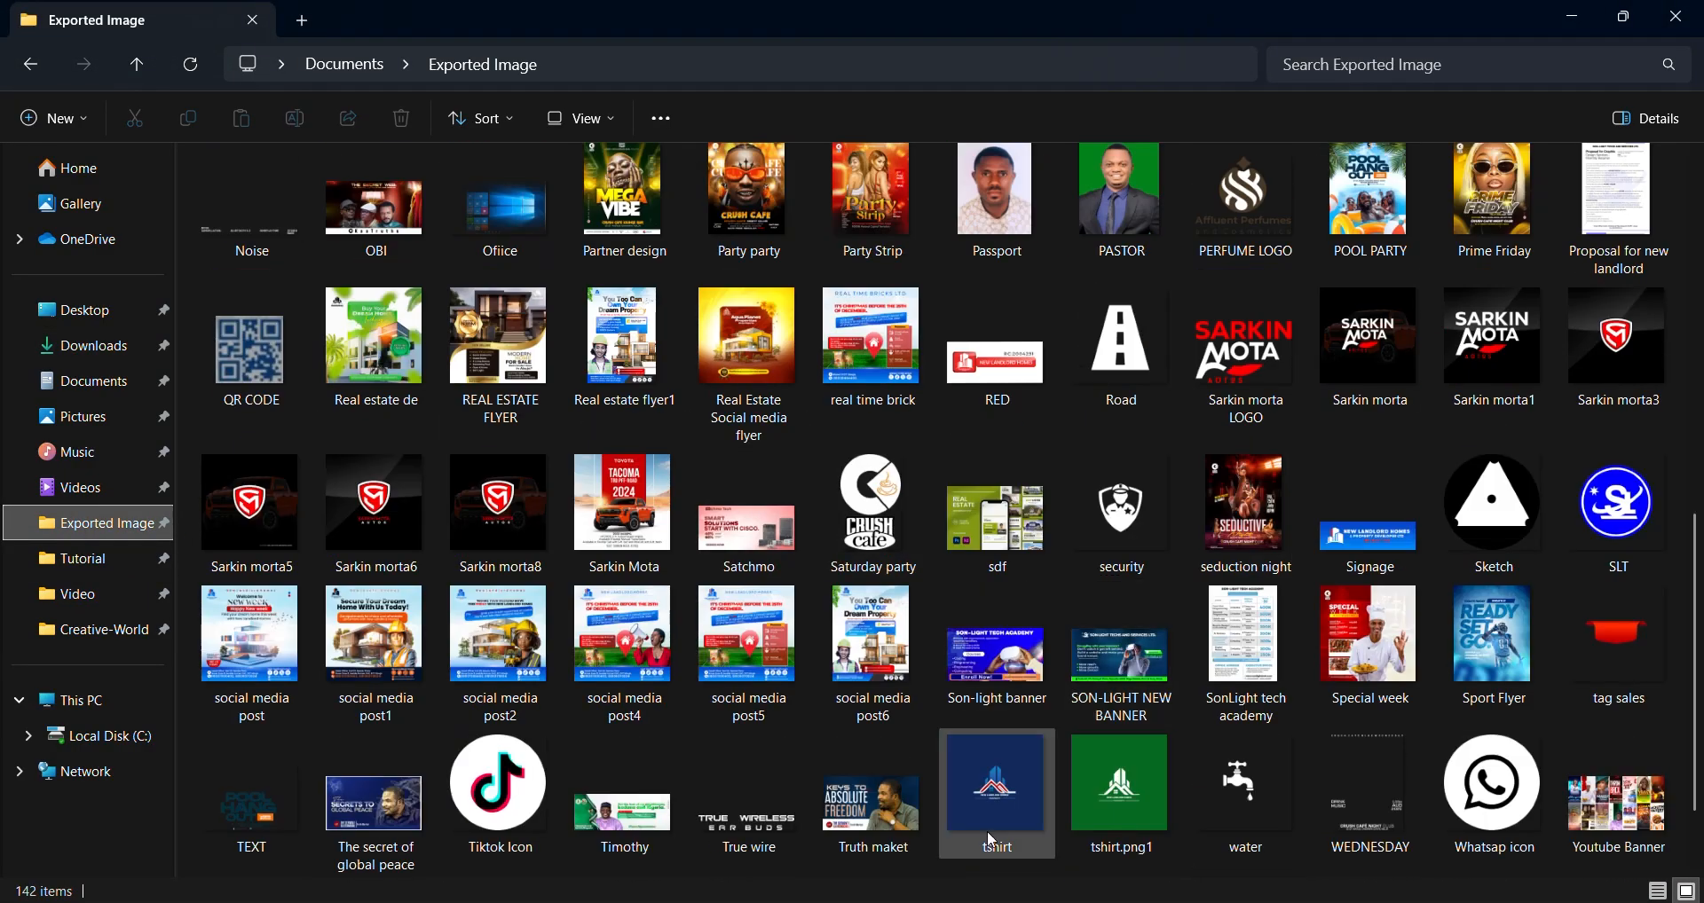
click(593, 899)
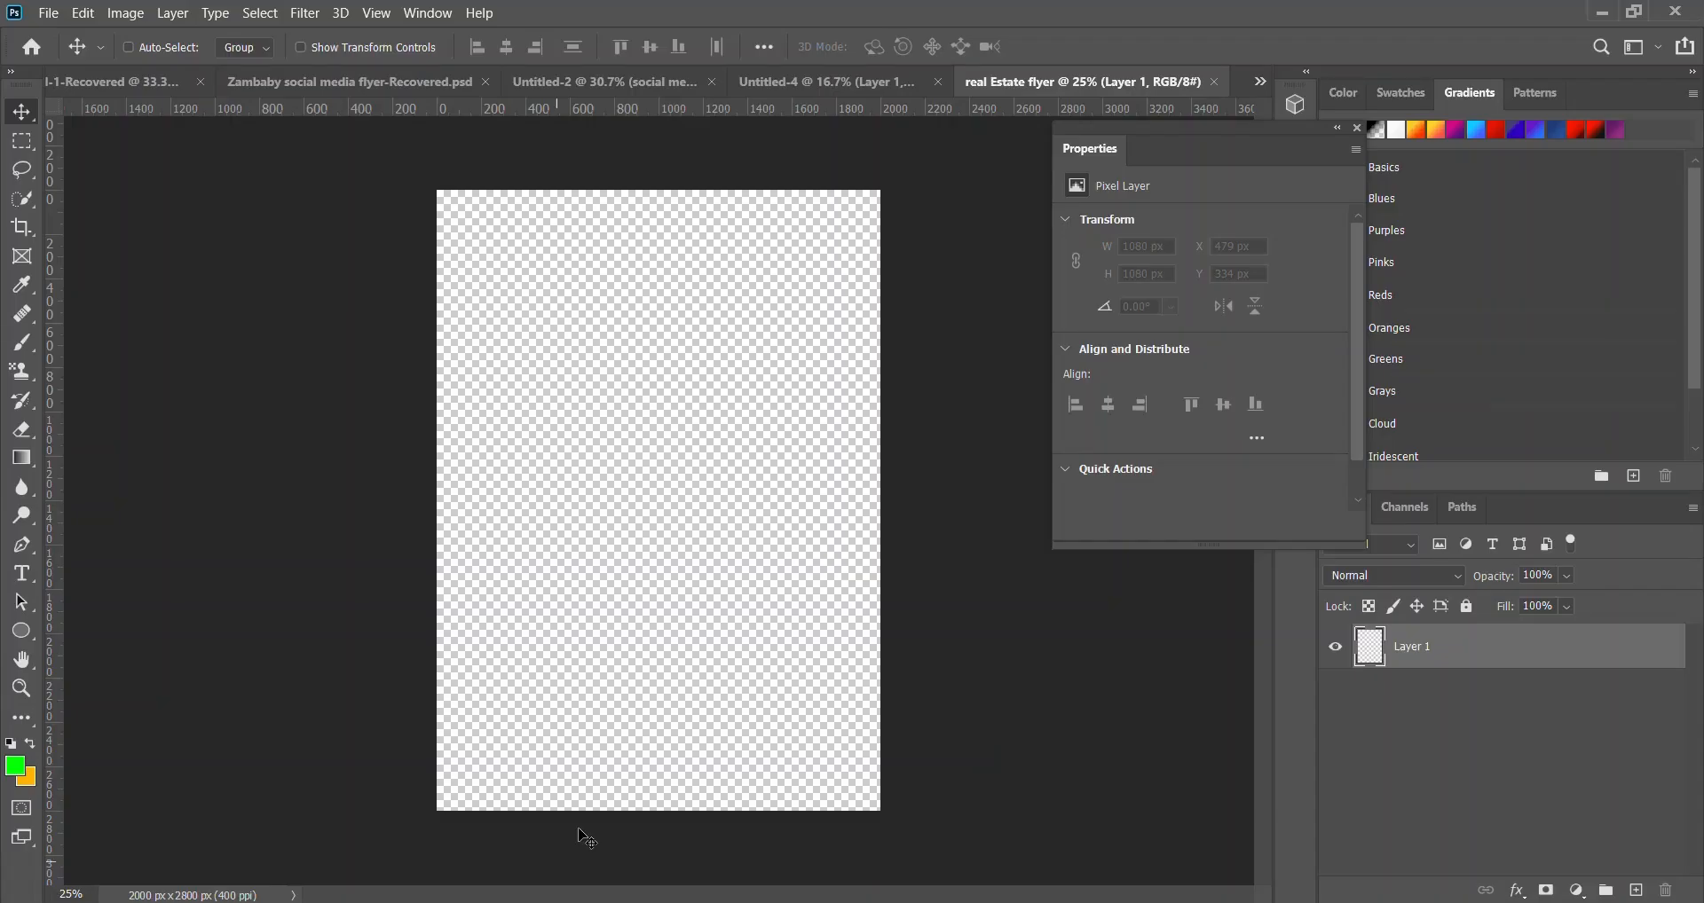
- Place Real estate flyer1 from Exported Image as an embedded image and commit it
click(39, 16)
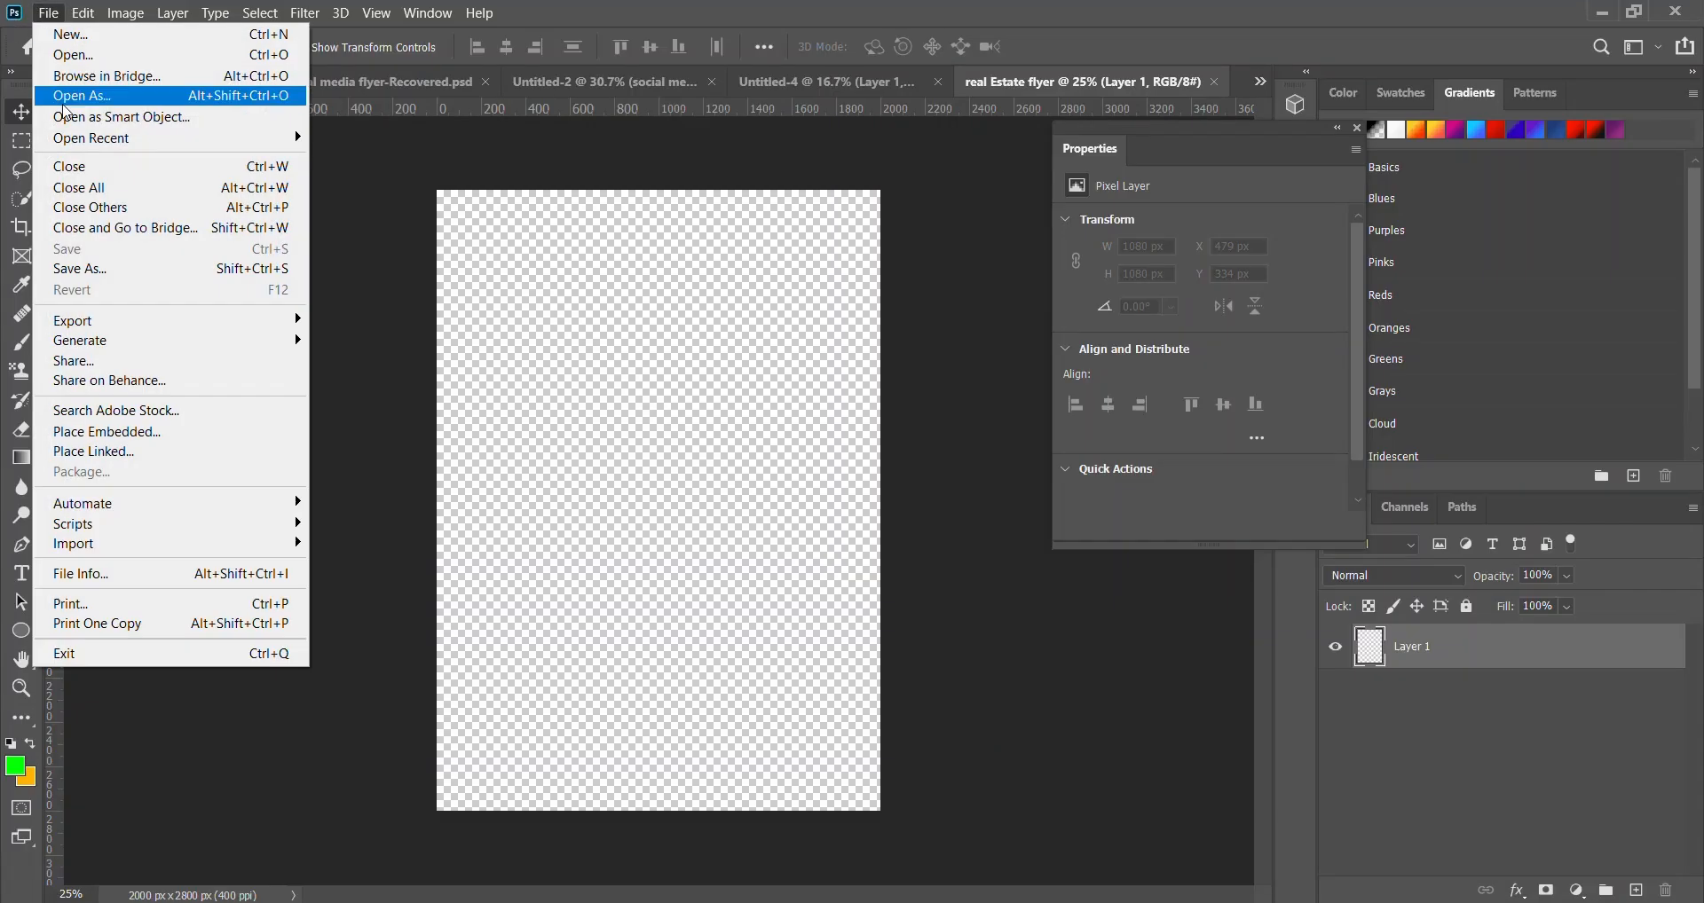
click(111, 432)
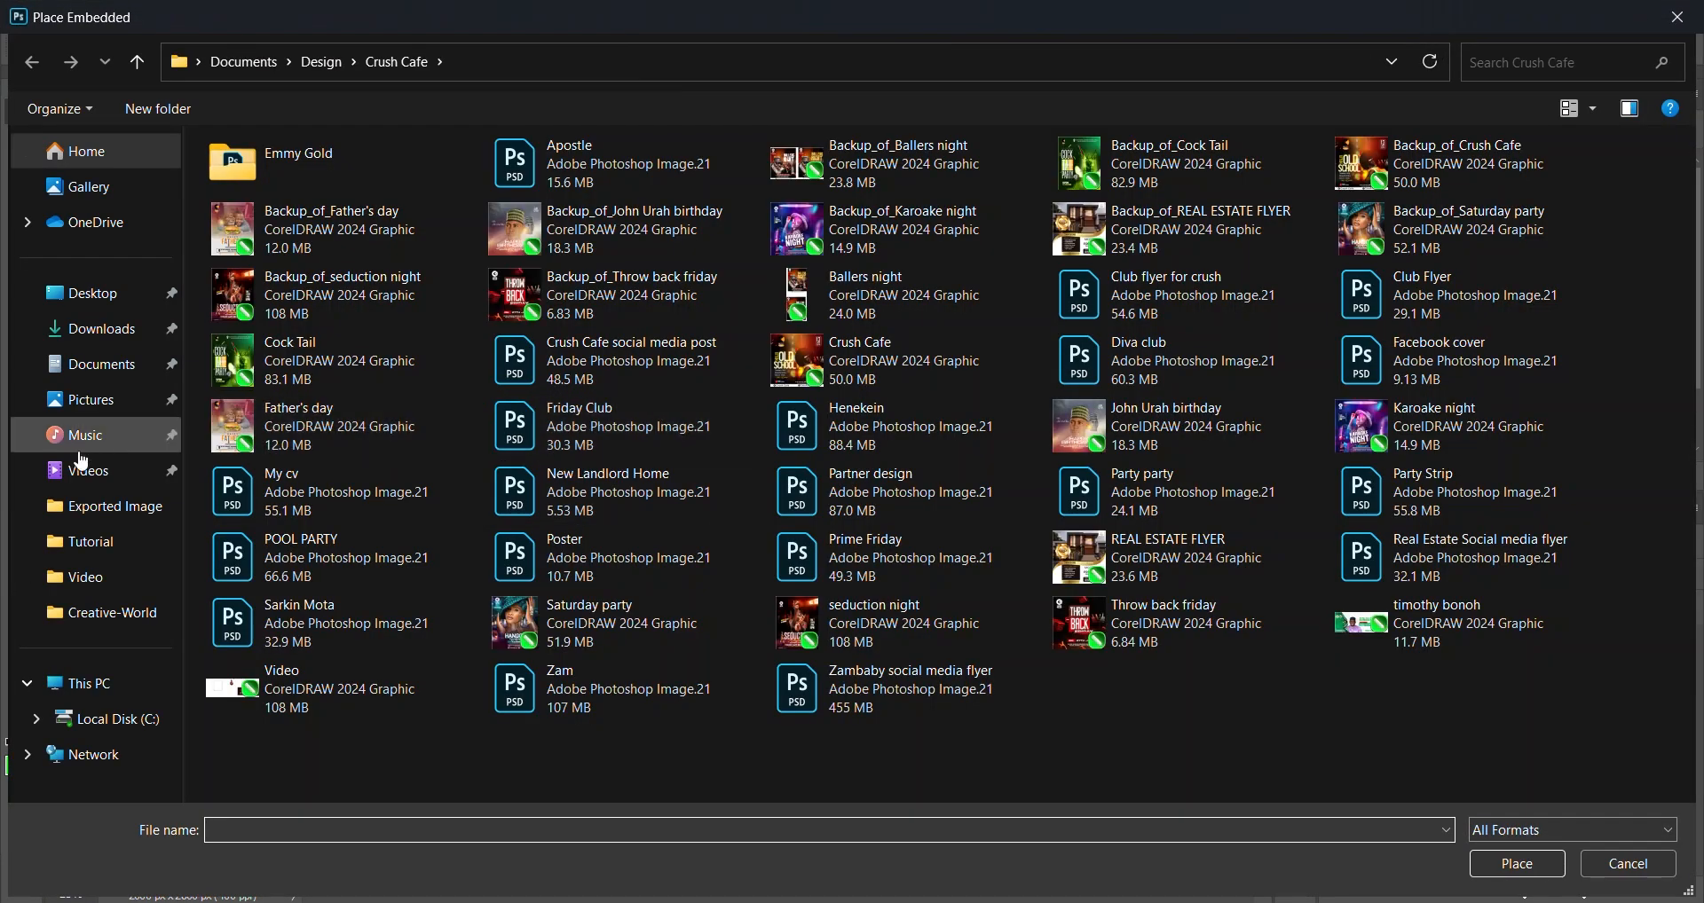
click(98, 506)
scroll(780, 524, down, 10)
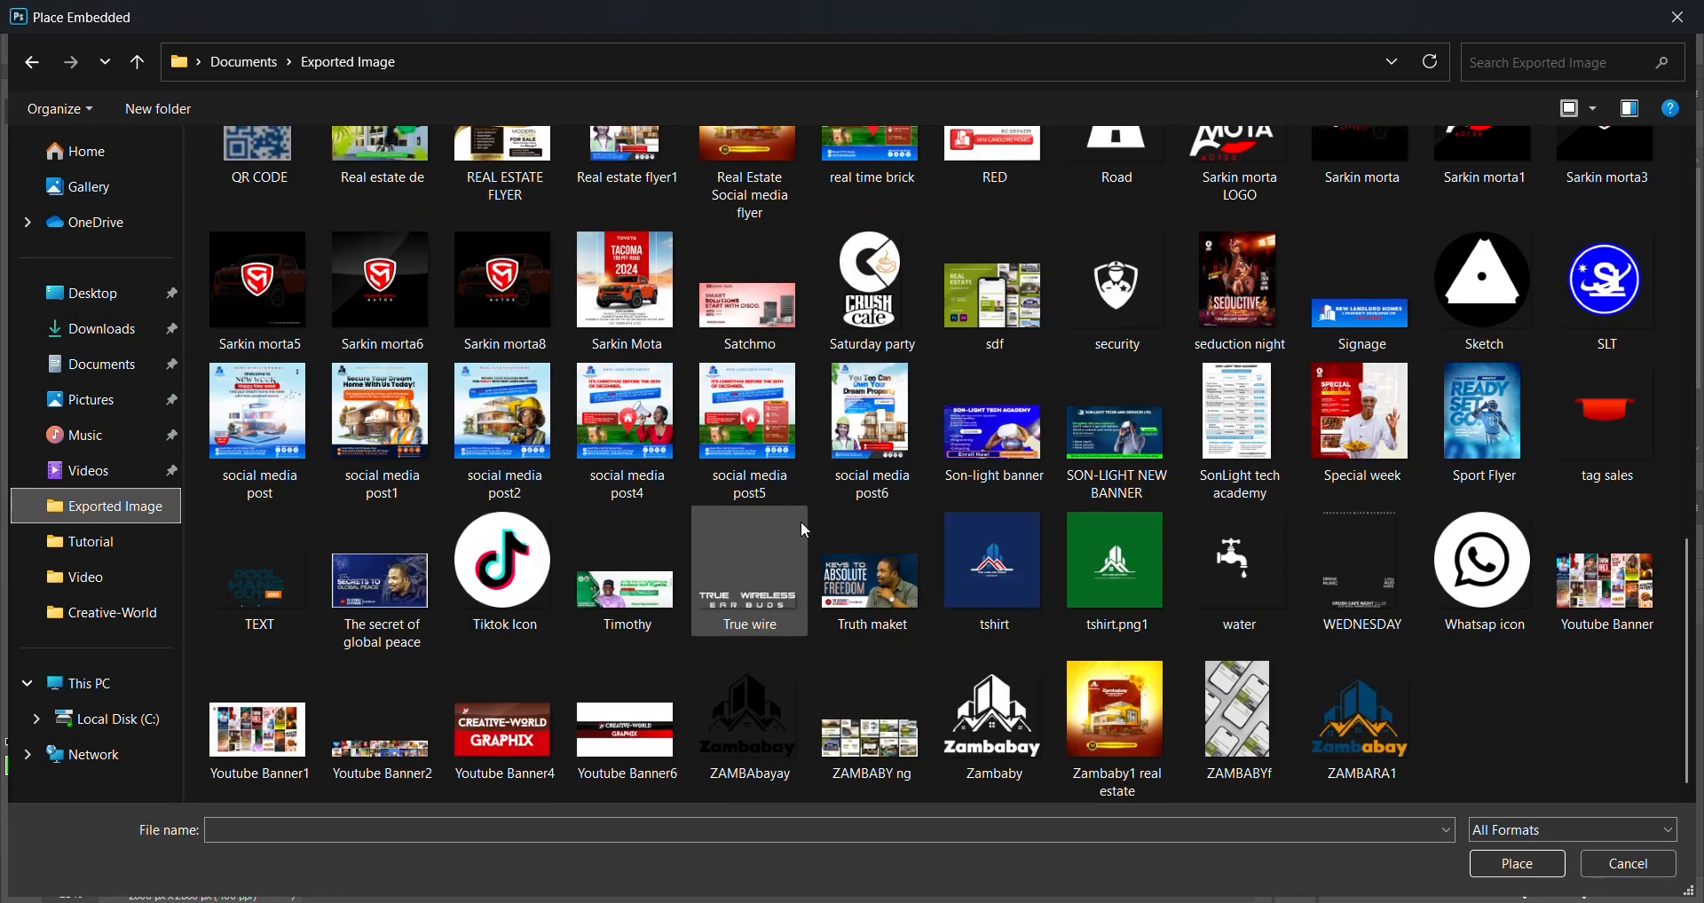
click(1026, 481)
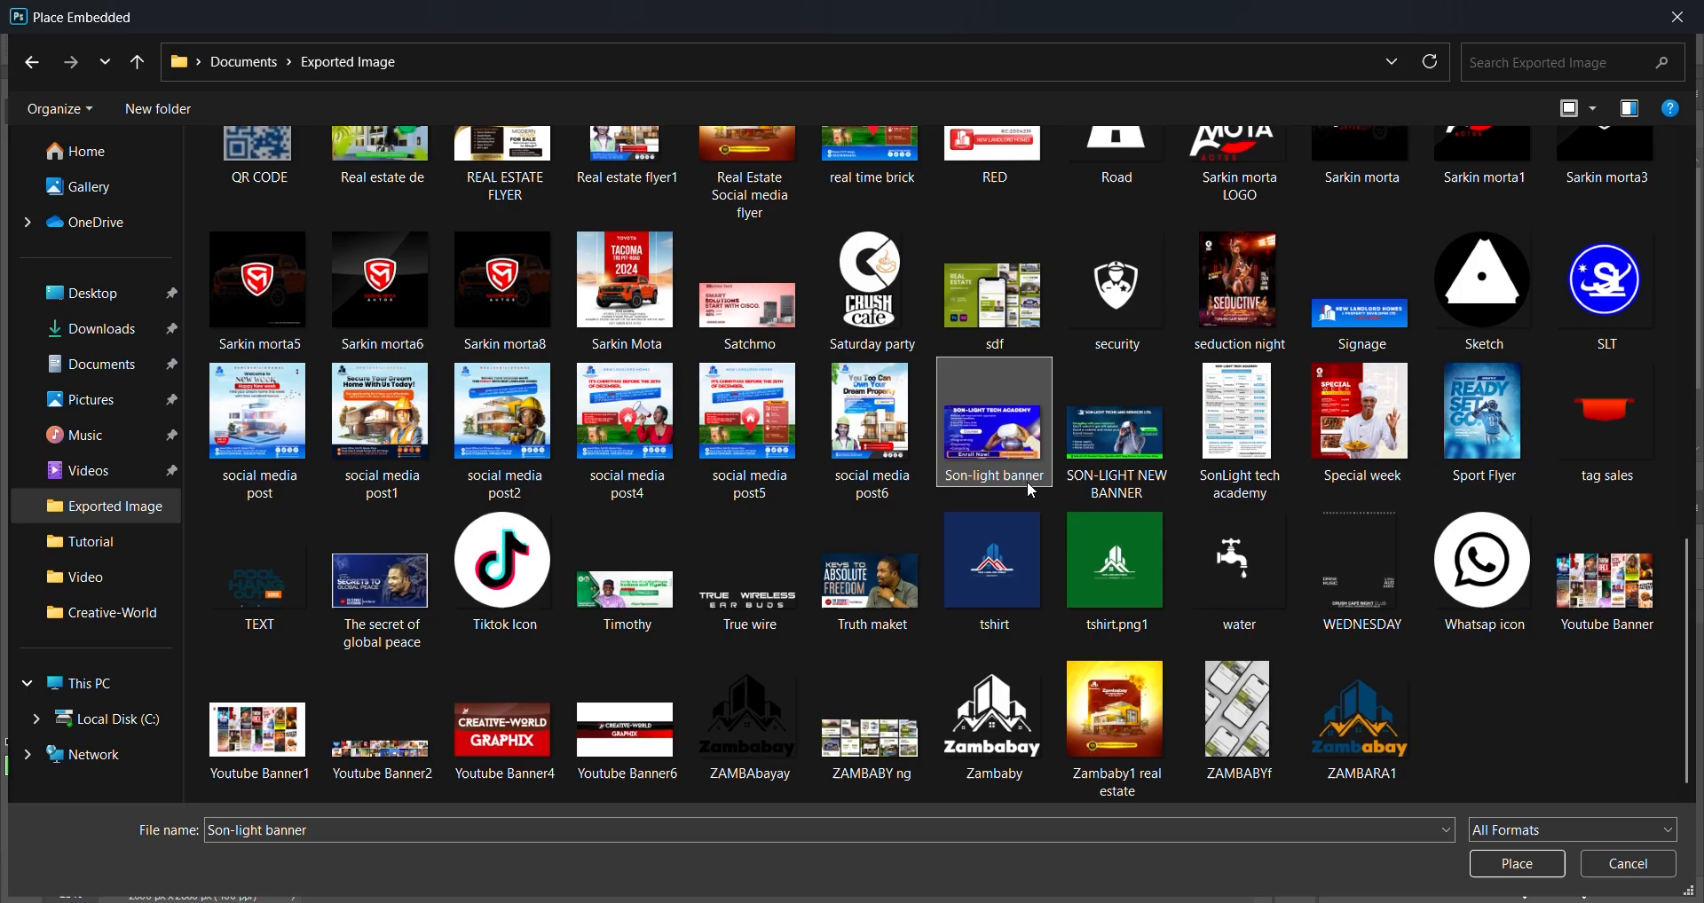
click(920, 472)
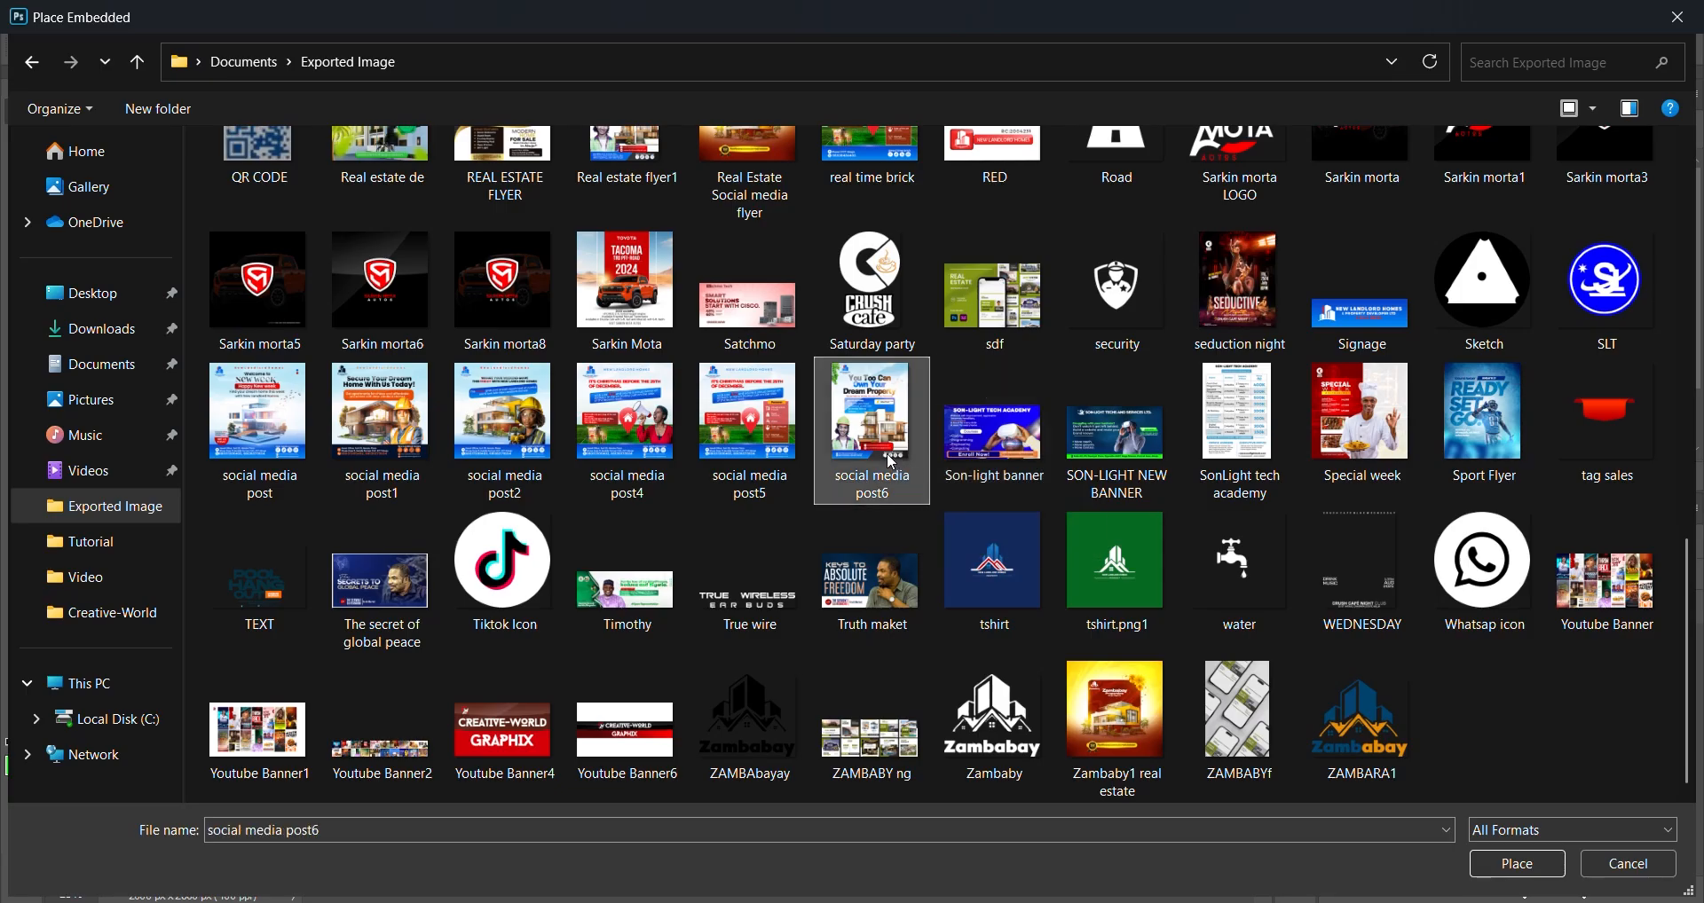
key(r)
key(r)
key(r)
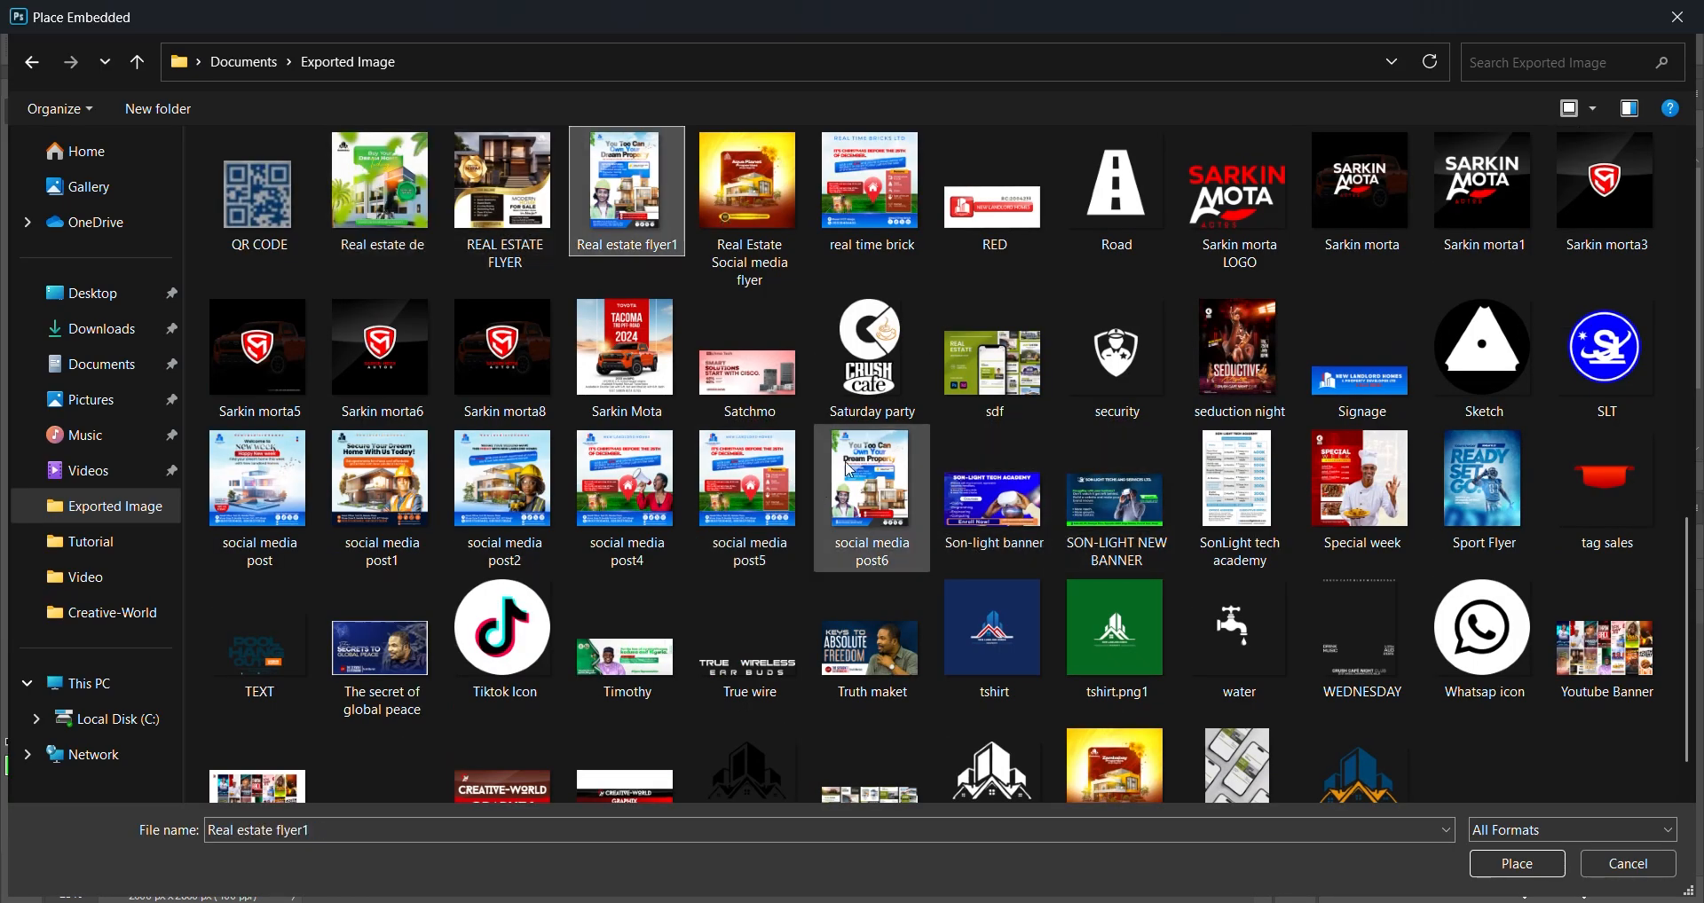
double_click(637, 186)
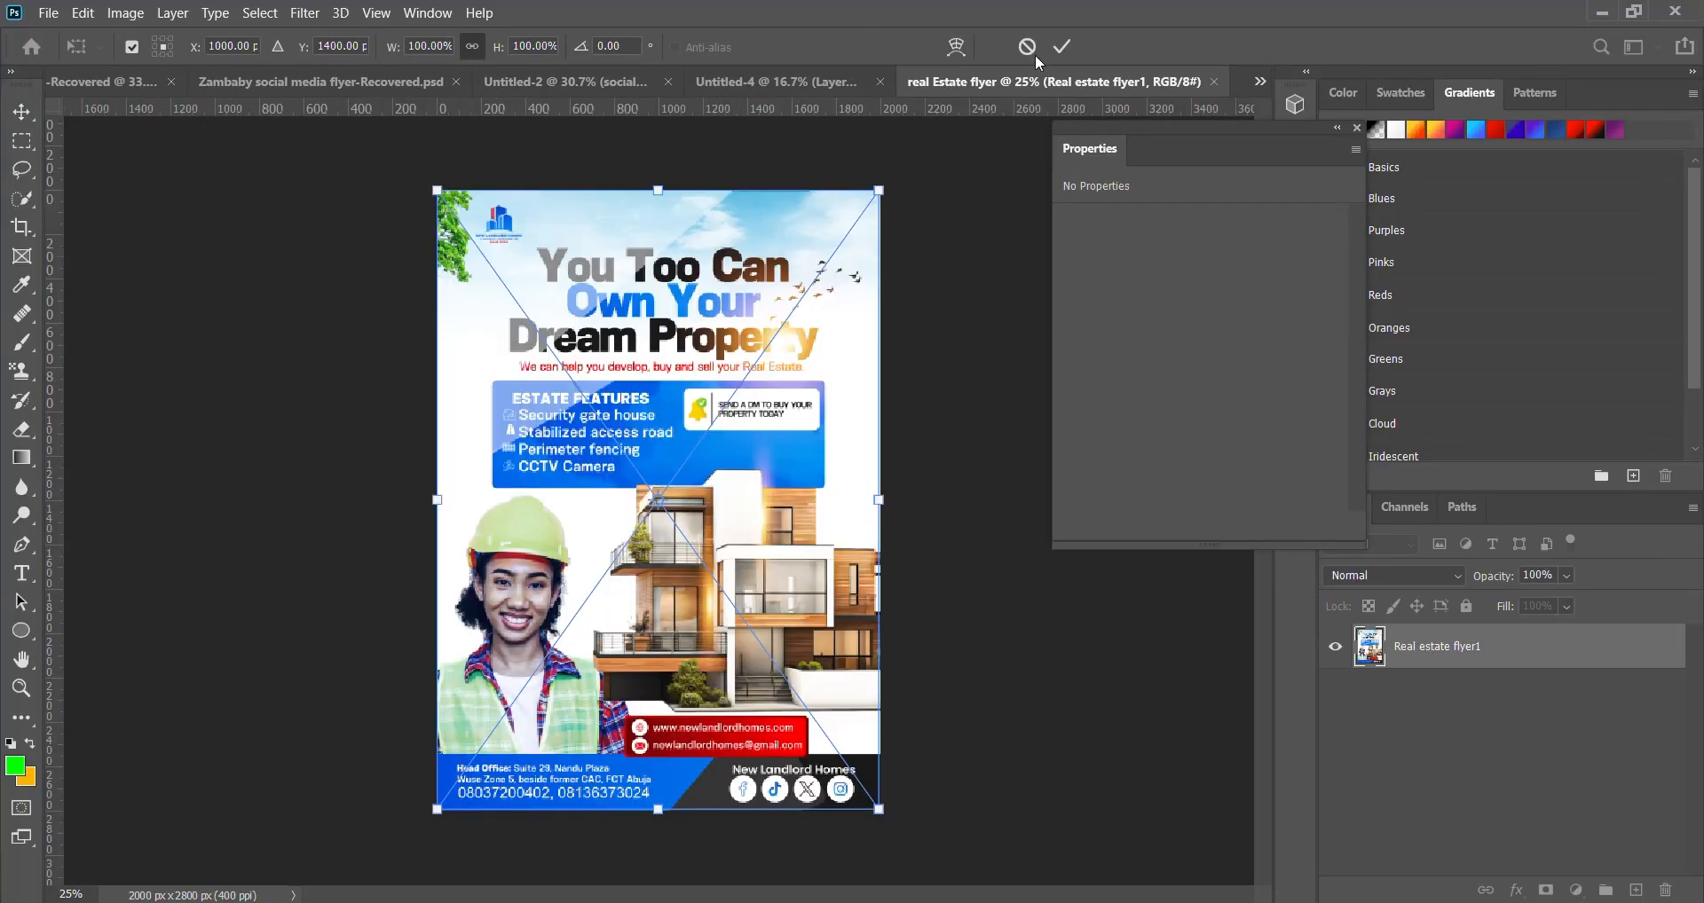
click(1061, 46)
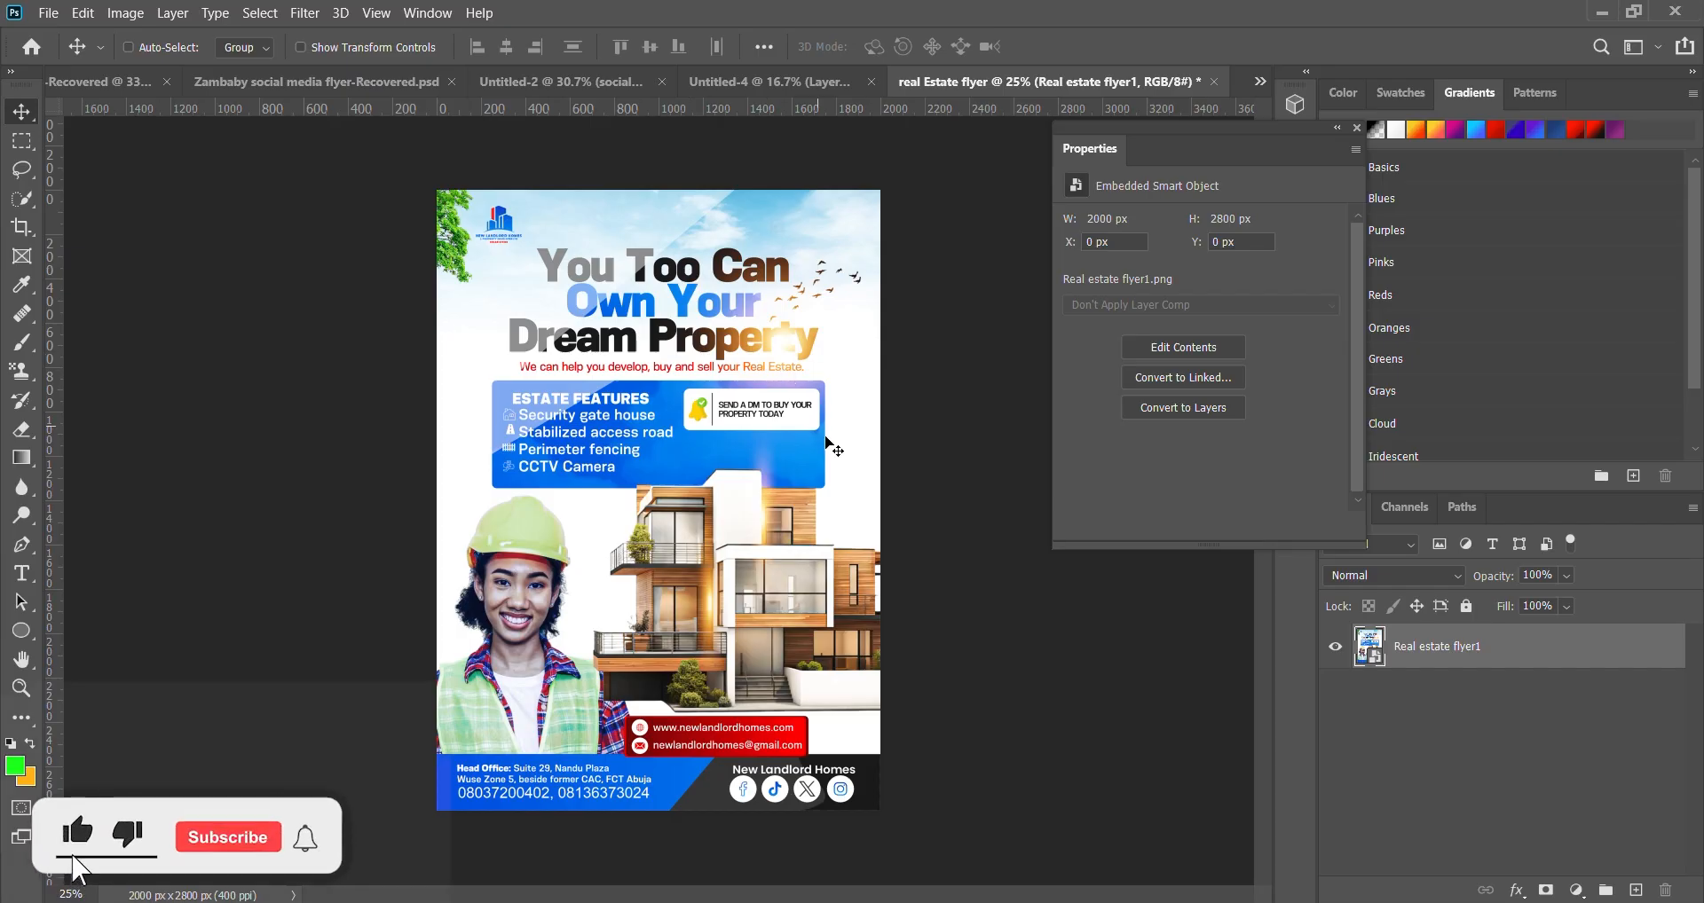
- Open the Camera Raw Filter and set Texture +100, cooler Temperature and Tint +7
click(306, 12)
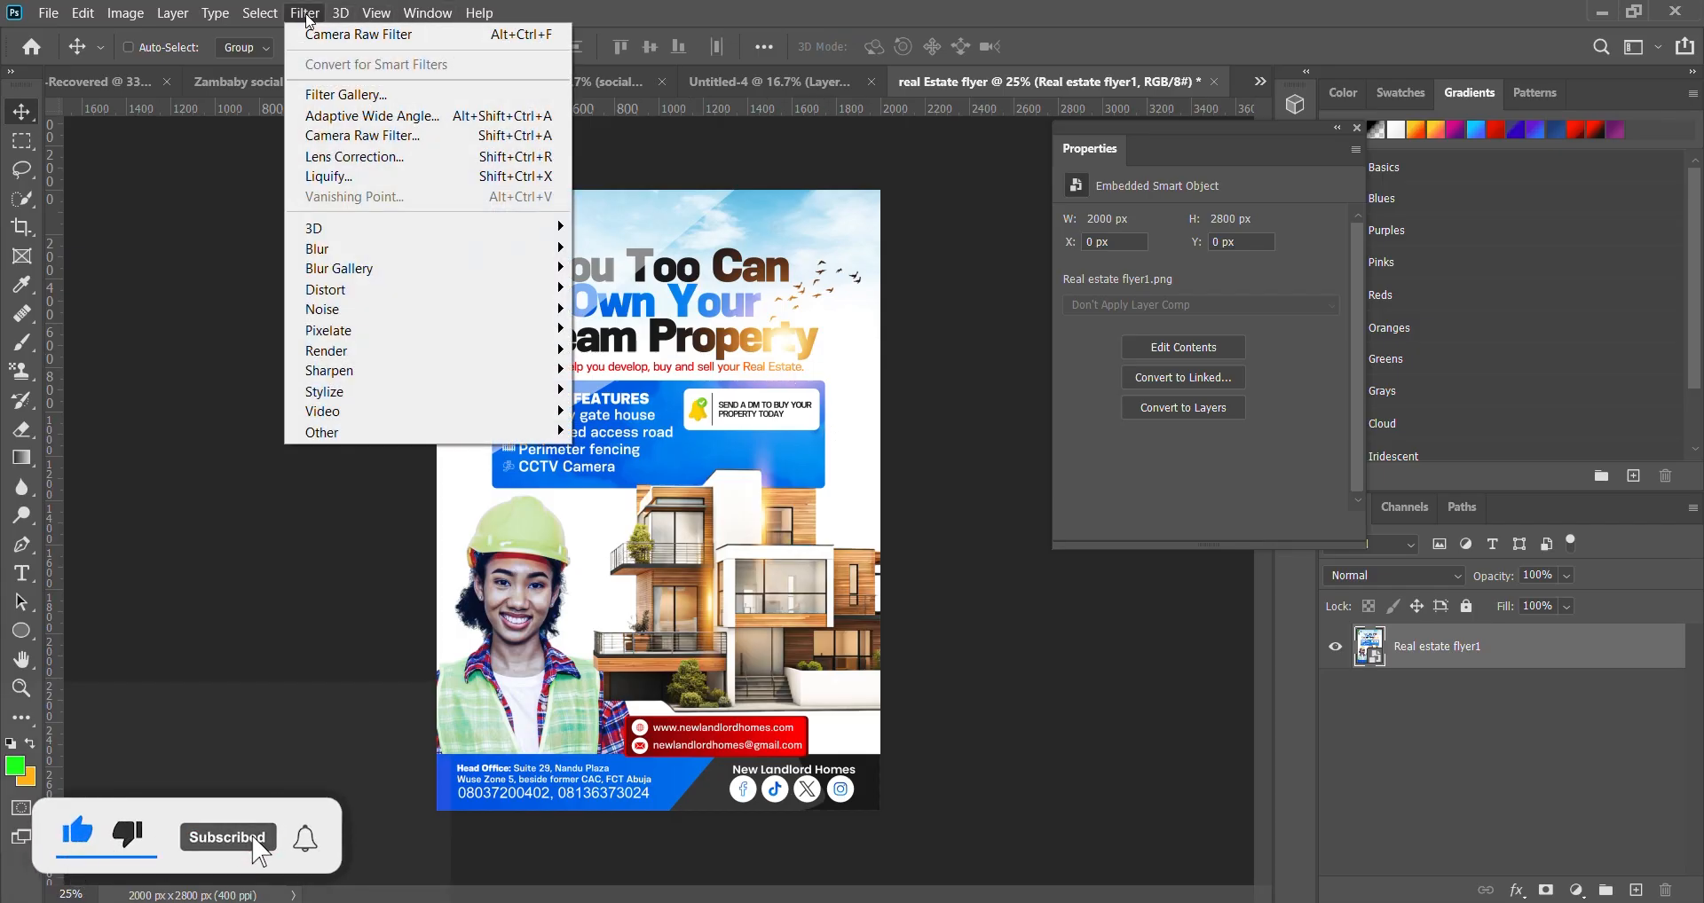
click(403, 137)
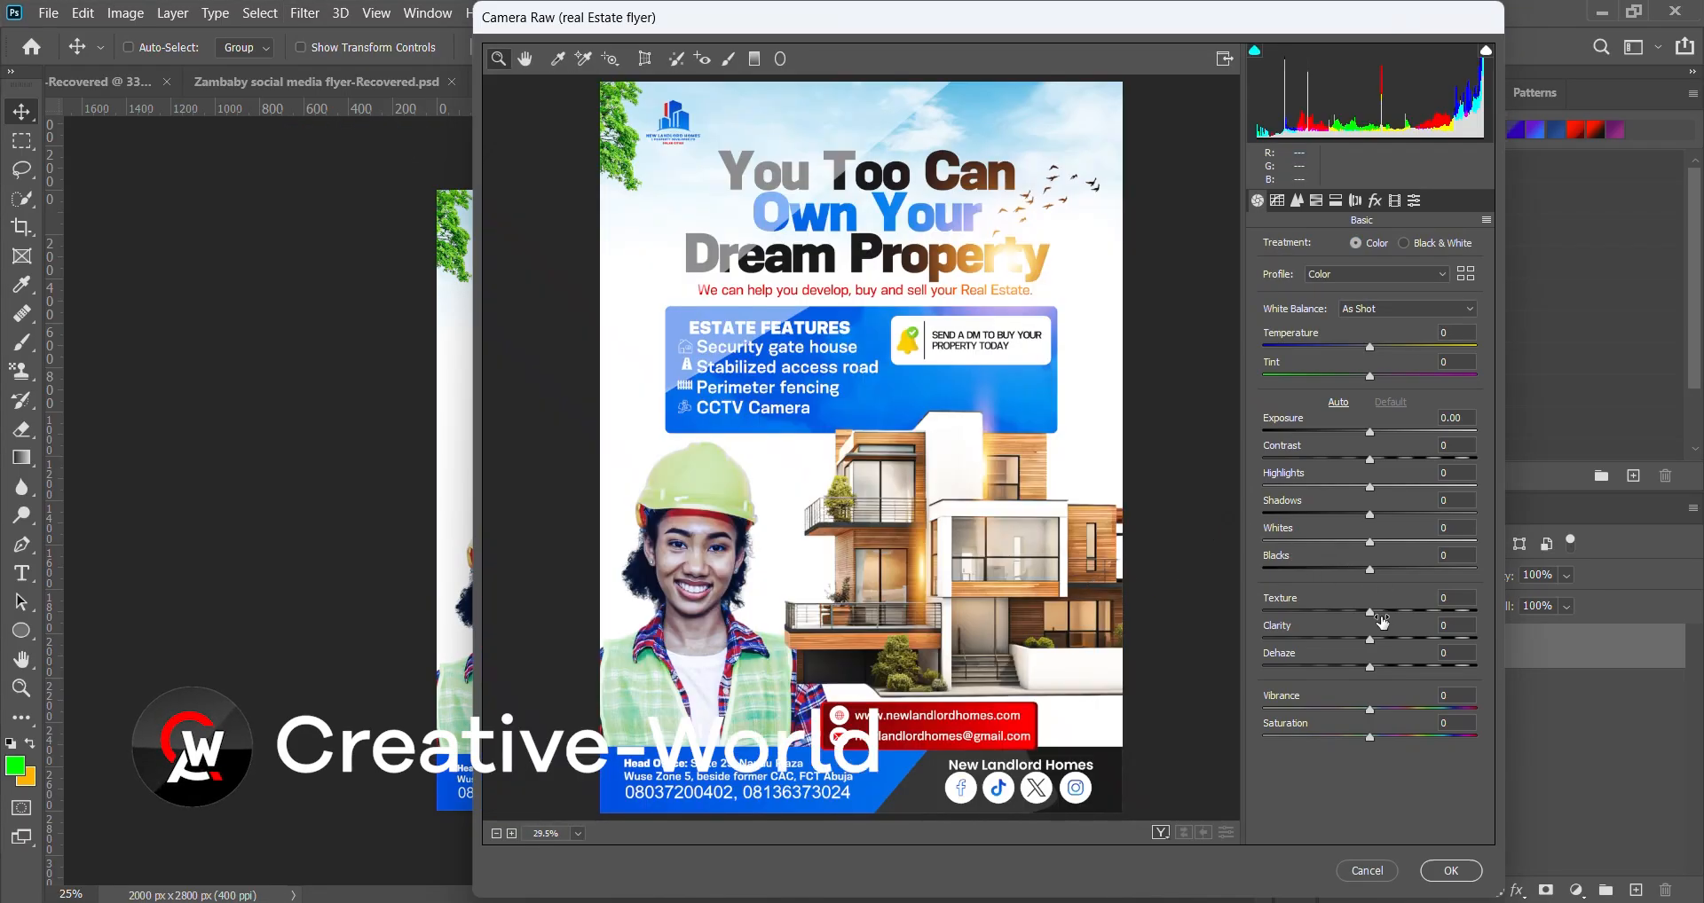
drag(1370, 612, 1480, 614)
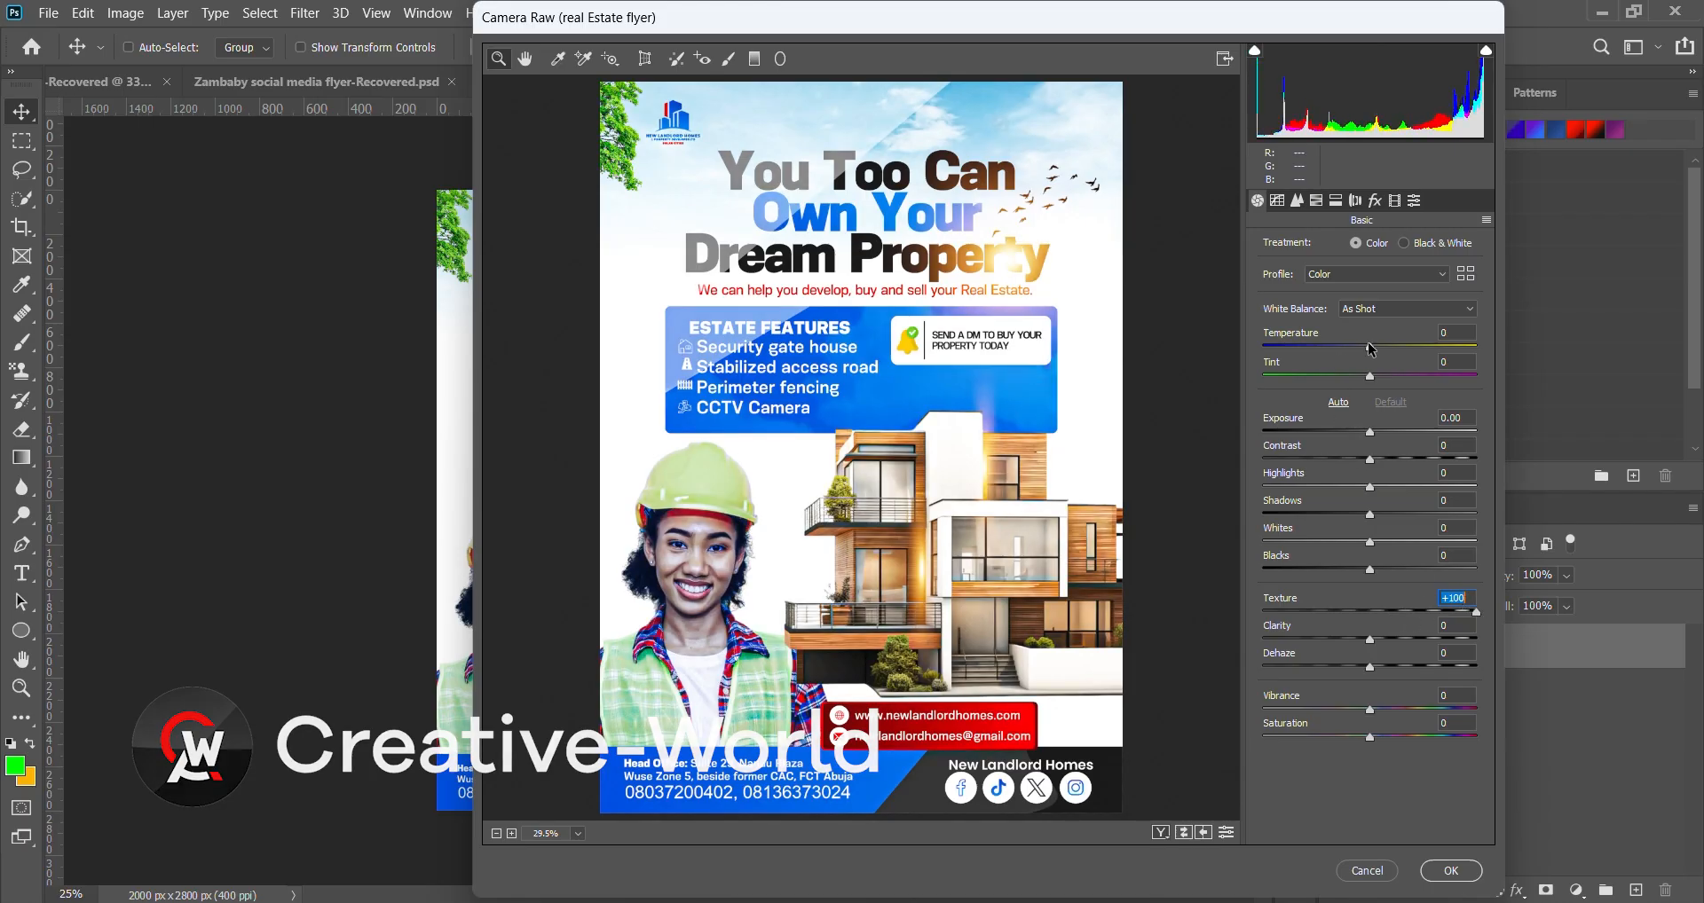
drag(1369, 346, 1365, 348)
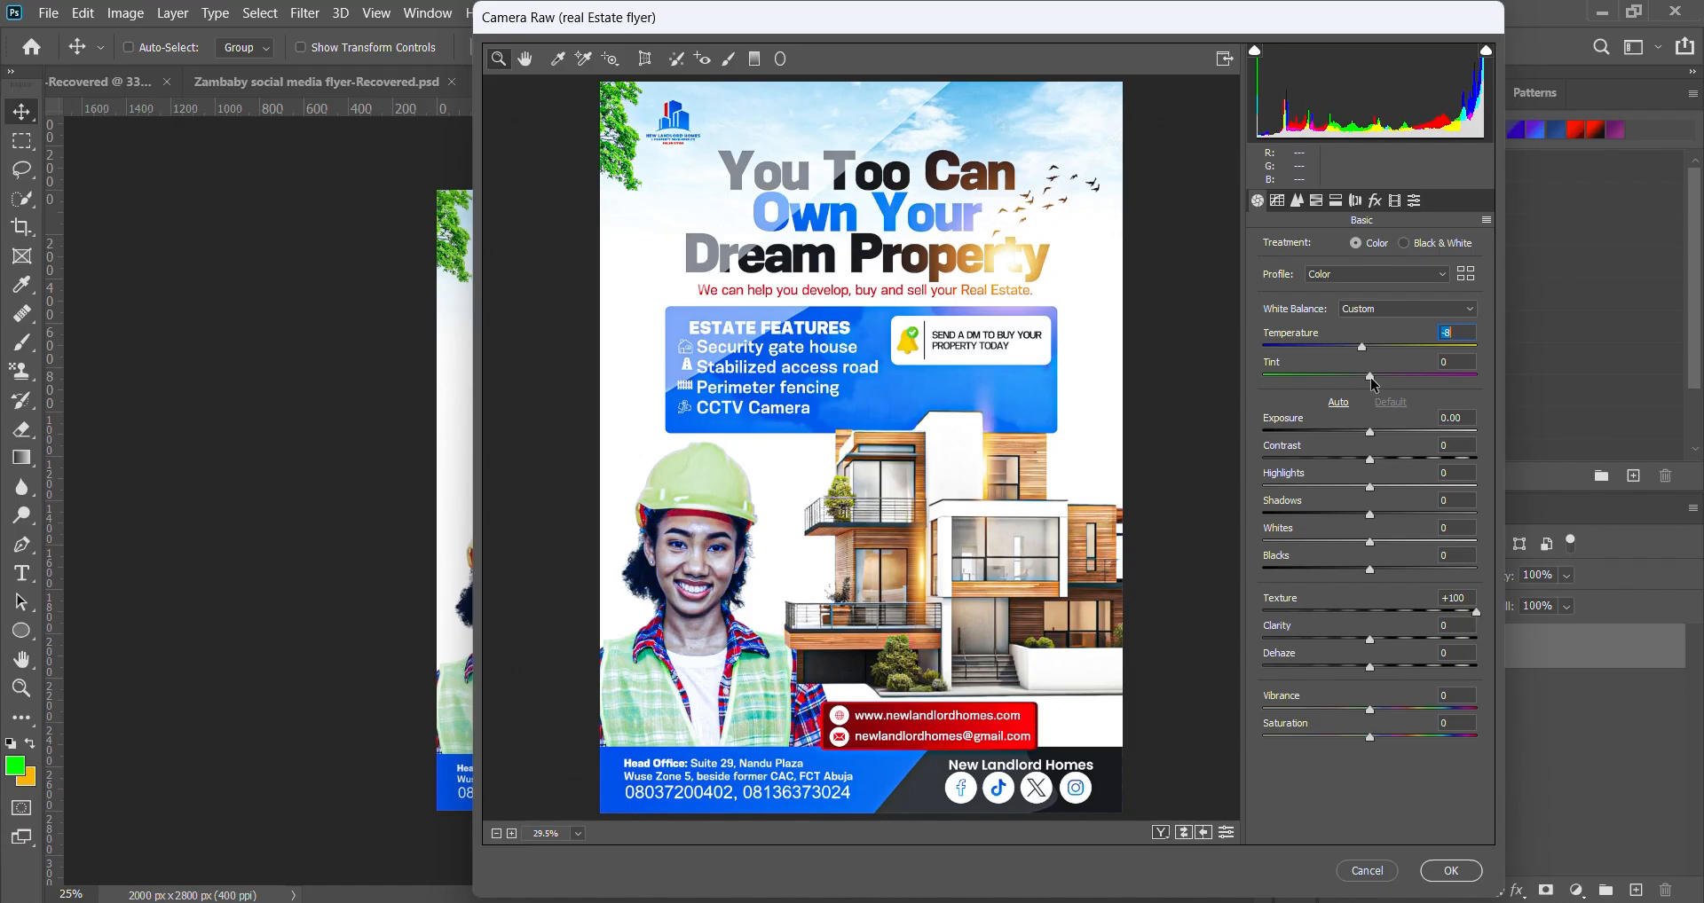
drag(1370, 376, 1377, 378)
- Set Exposure +0.04, Contrast +35, Clarity +11 and raise Vibrance
click(1456, 417)
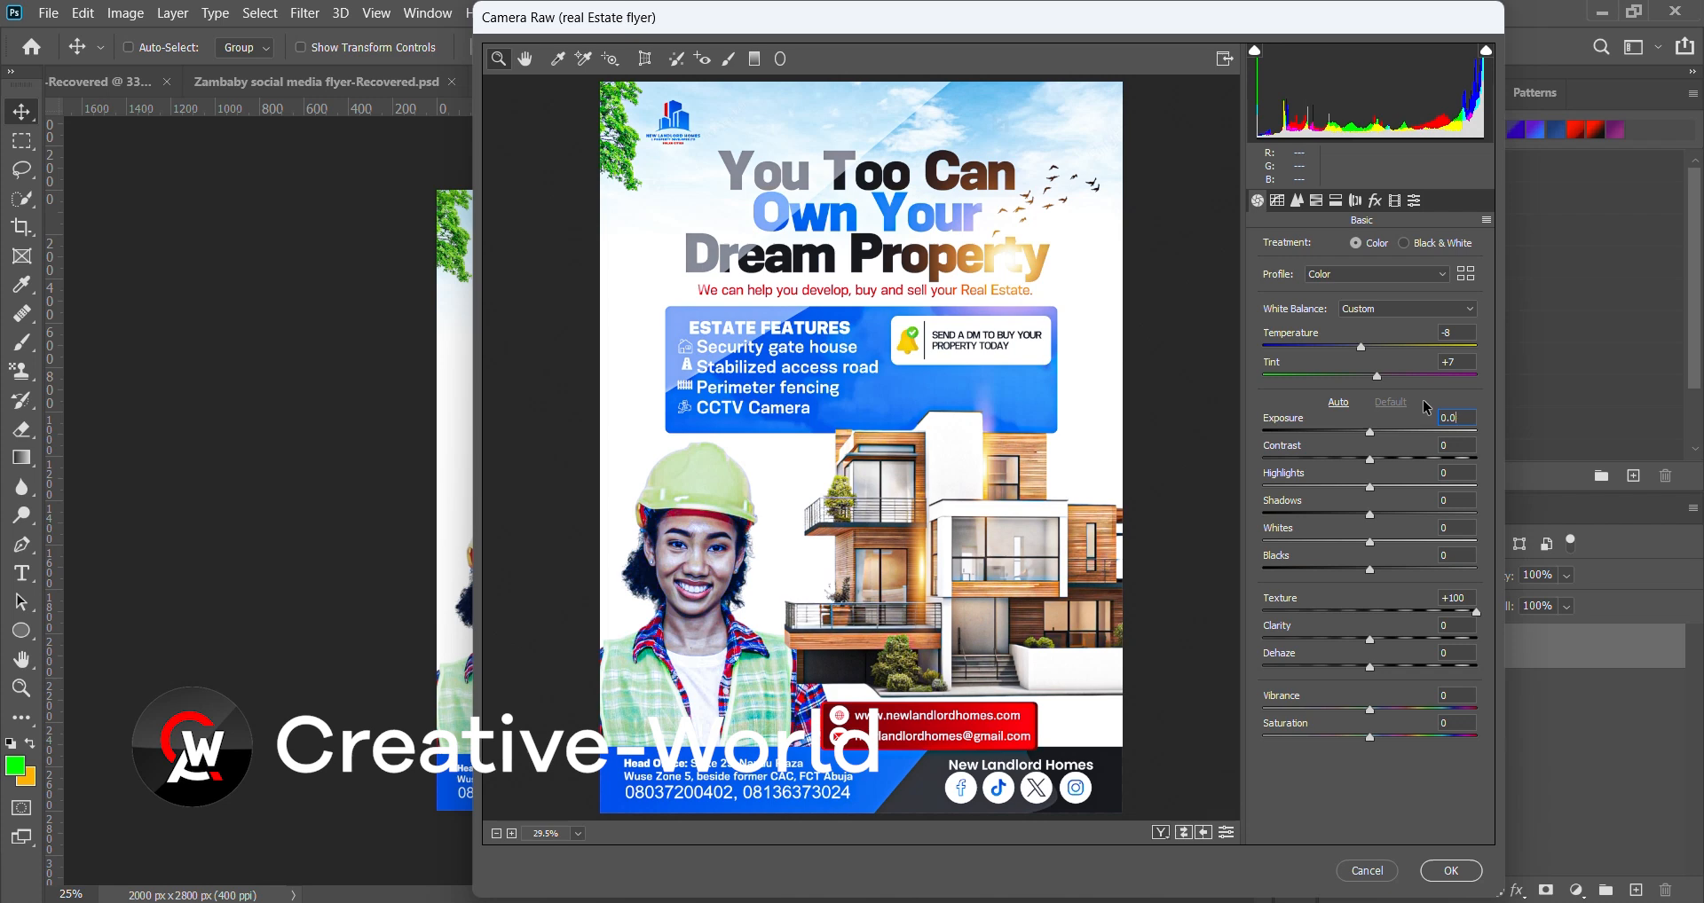
text(4)
click(1371, 459)
drag(1372, 460, 1376, 515)
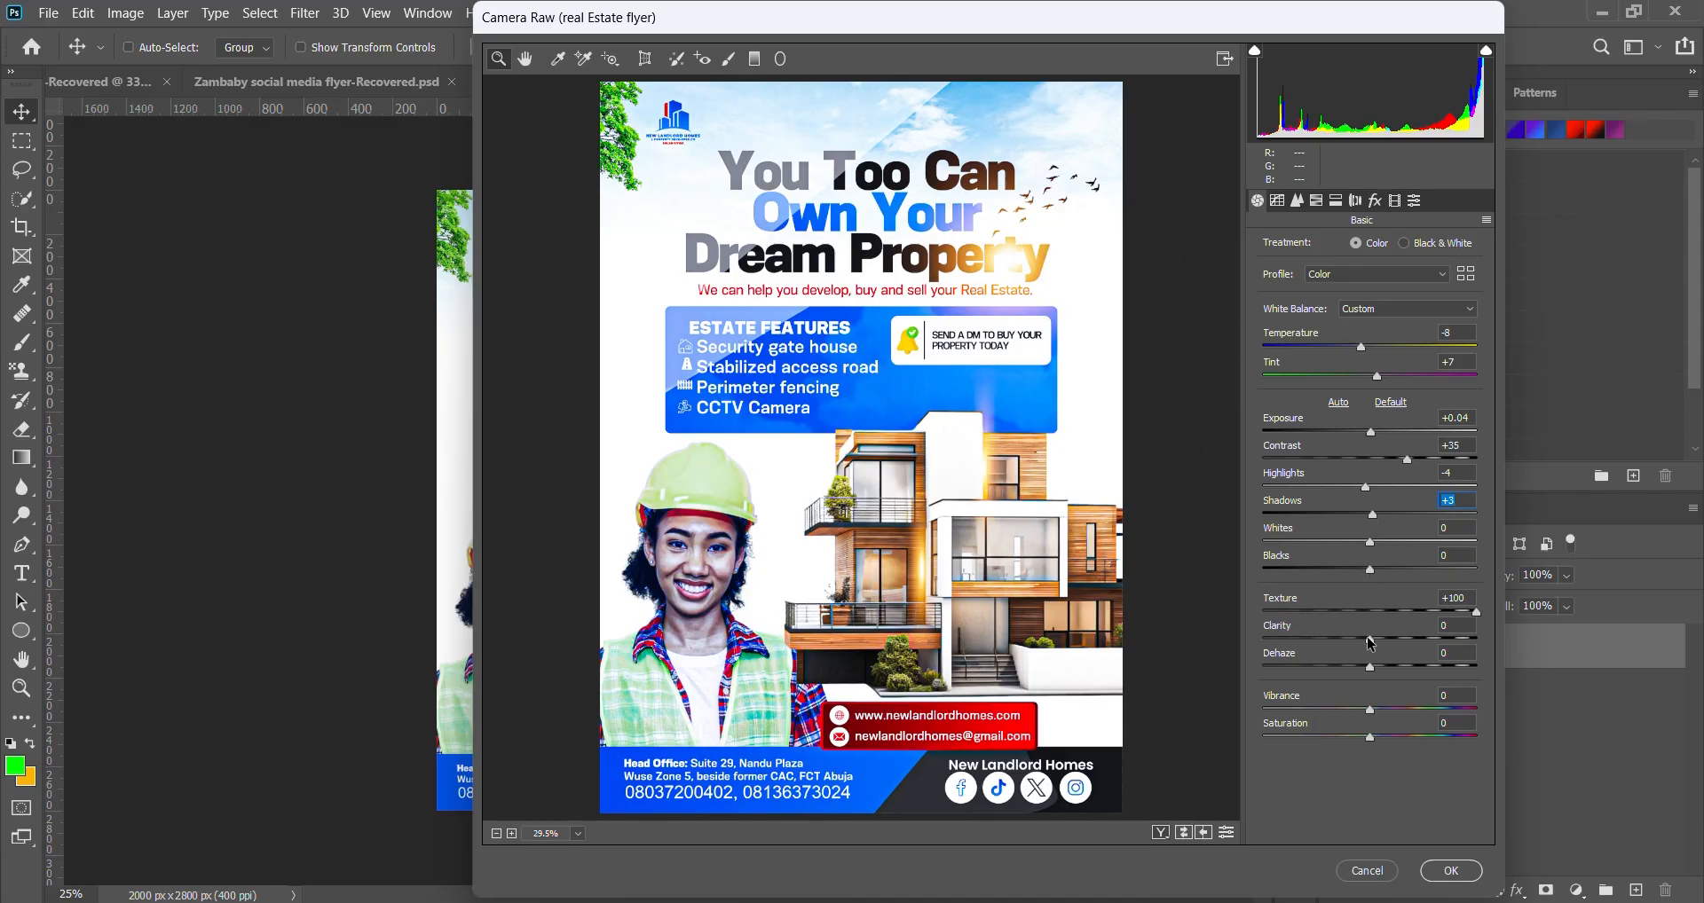
drag(1370, 639, 1376, 666)
click(1442, 691)
text(8)
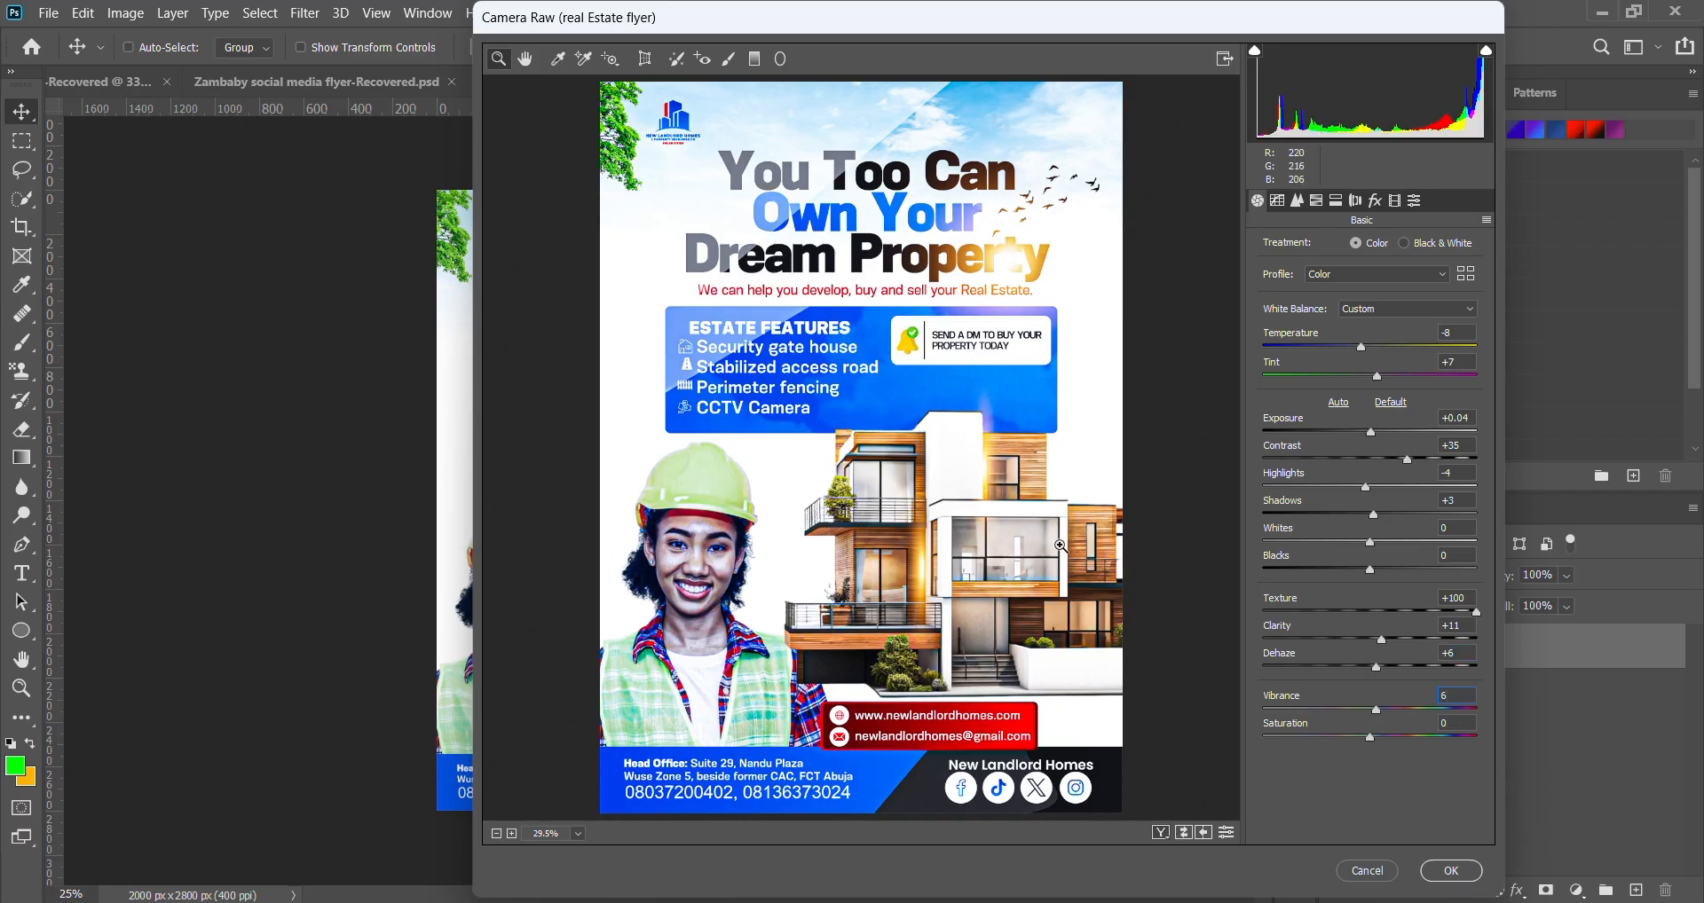
- In Detail, set Sharpening Amount 48 and Luminance noise reduction 23
click(1296, 201)
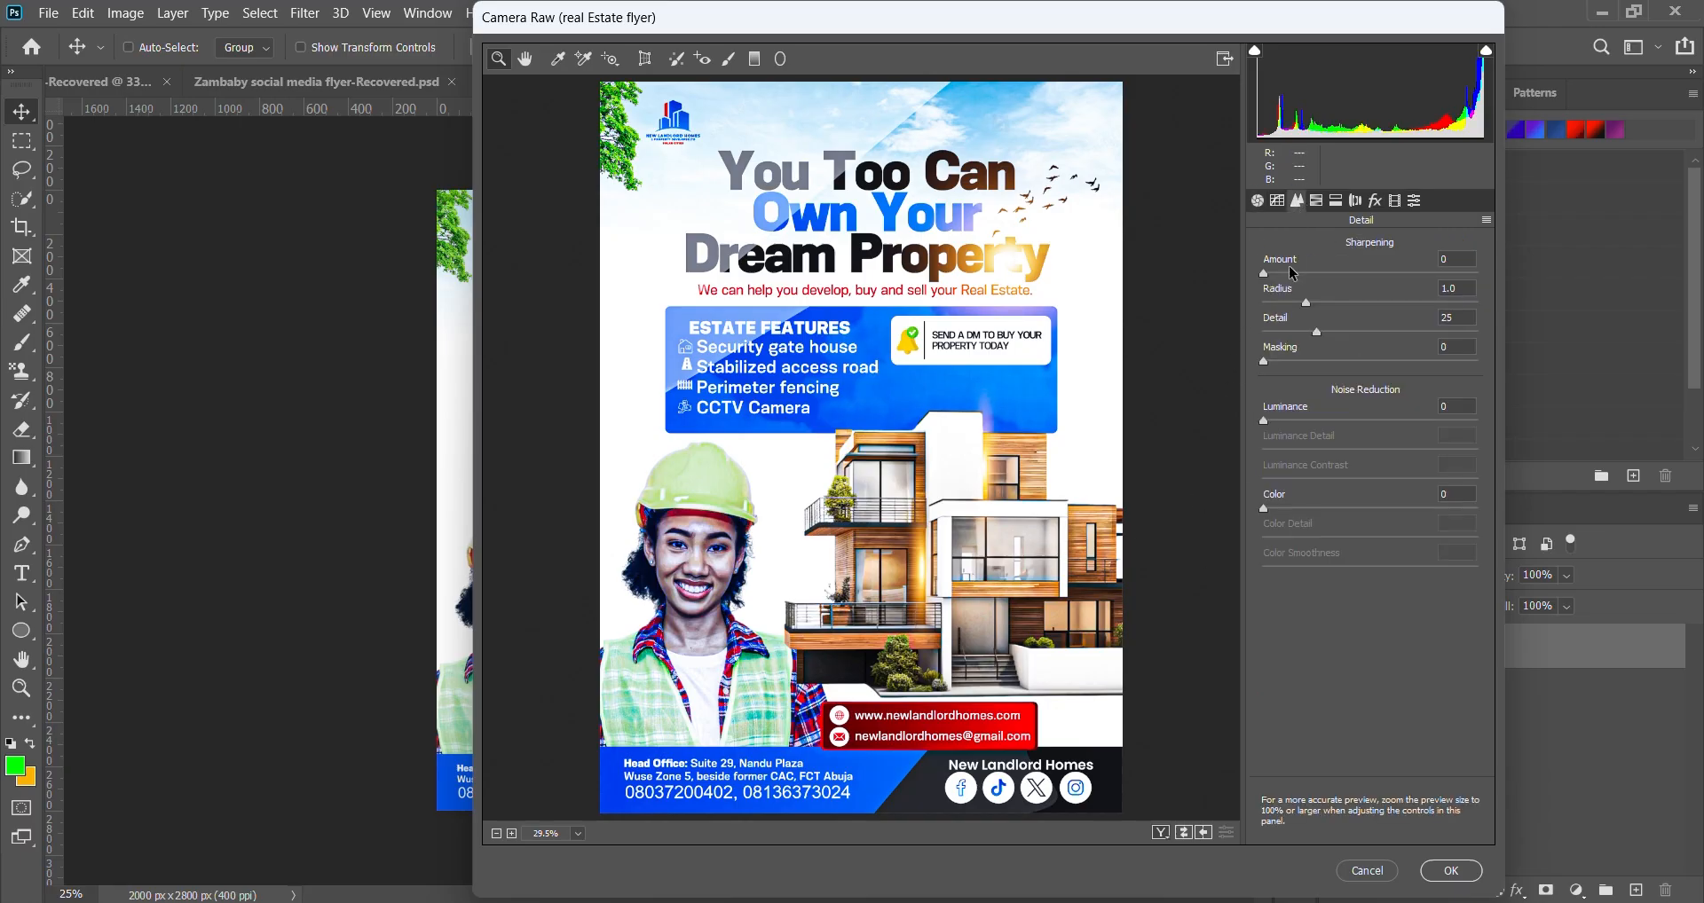
drag(1265, 276, 1332, 288)
drag(1265, 421, 1314, 425)
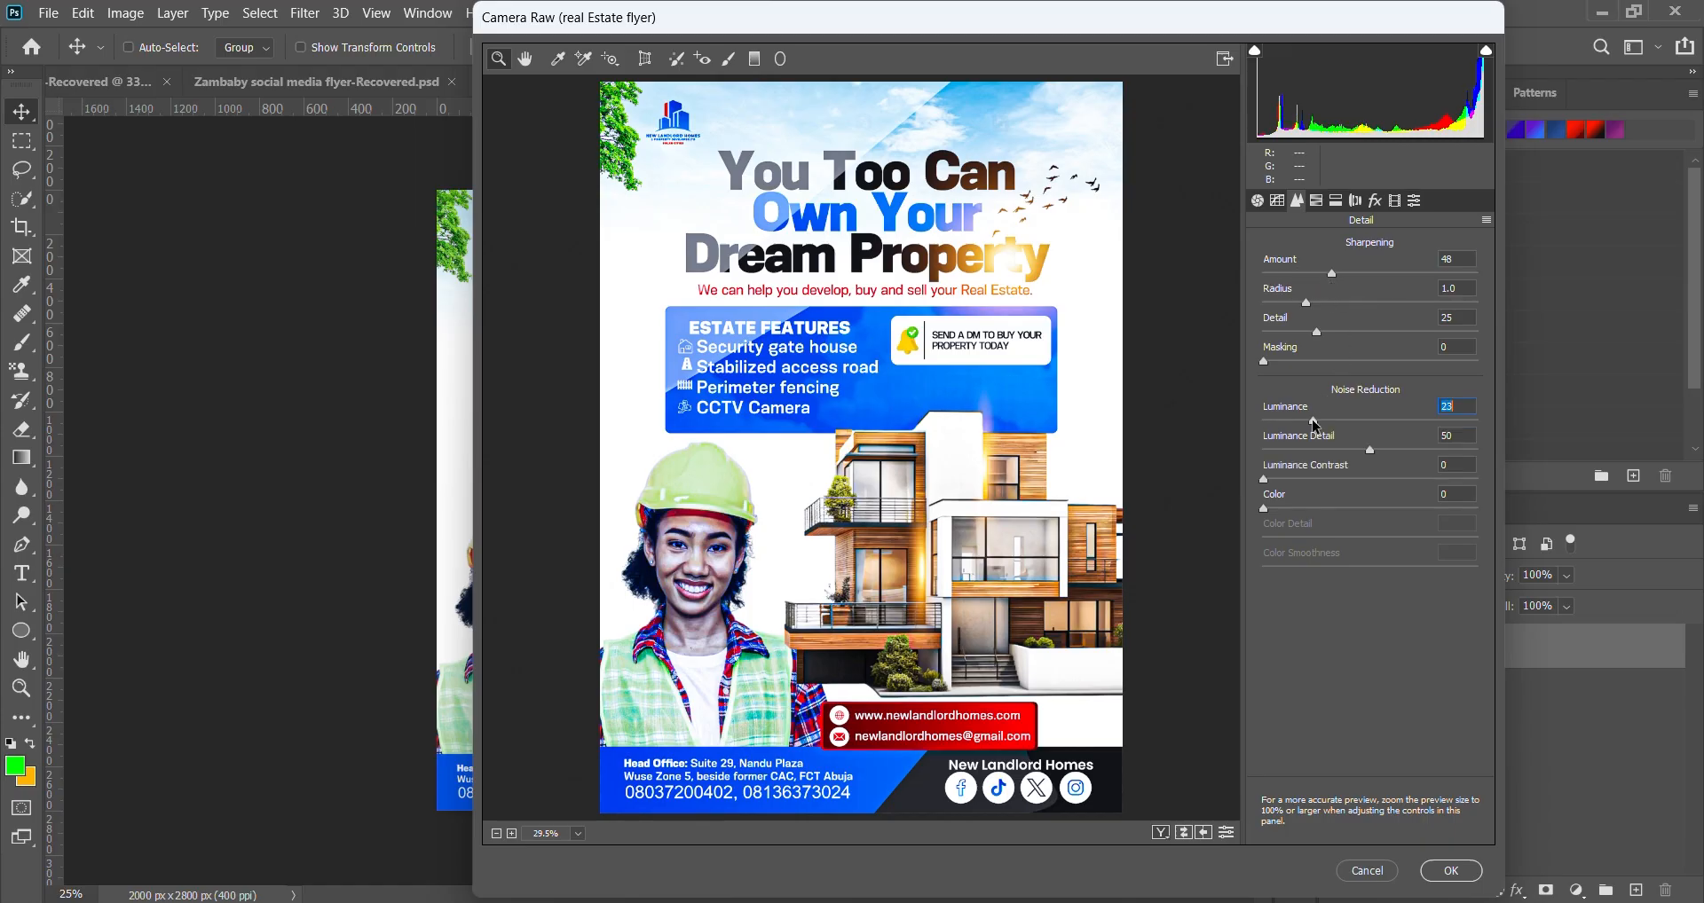
- In Effects, add Grain 10 and a +5 Highlight Priority vignette
click(1375, 200)
drag(1395, 260, 1397, 259)
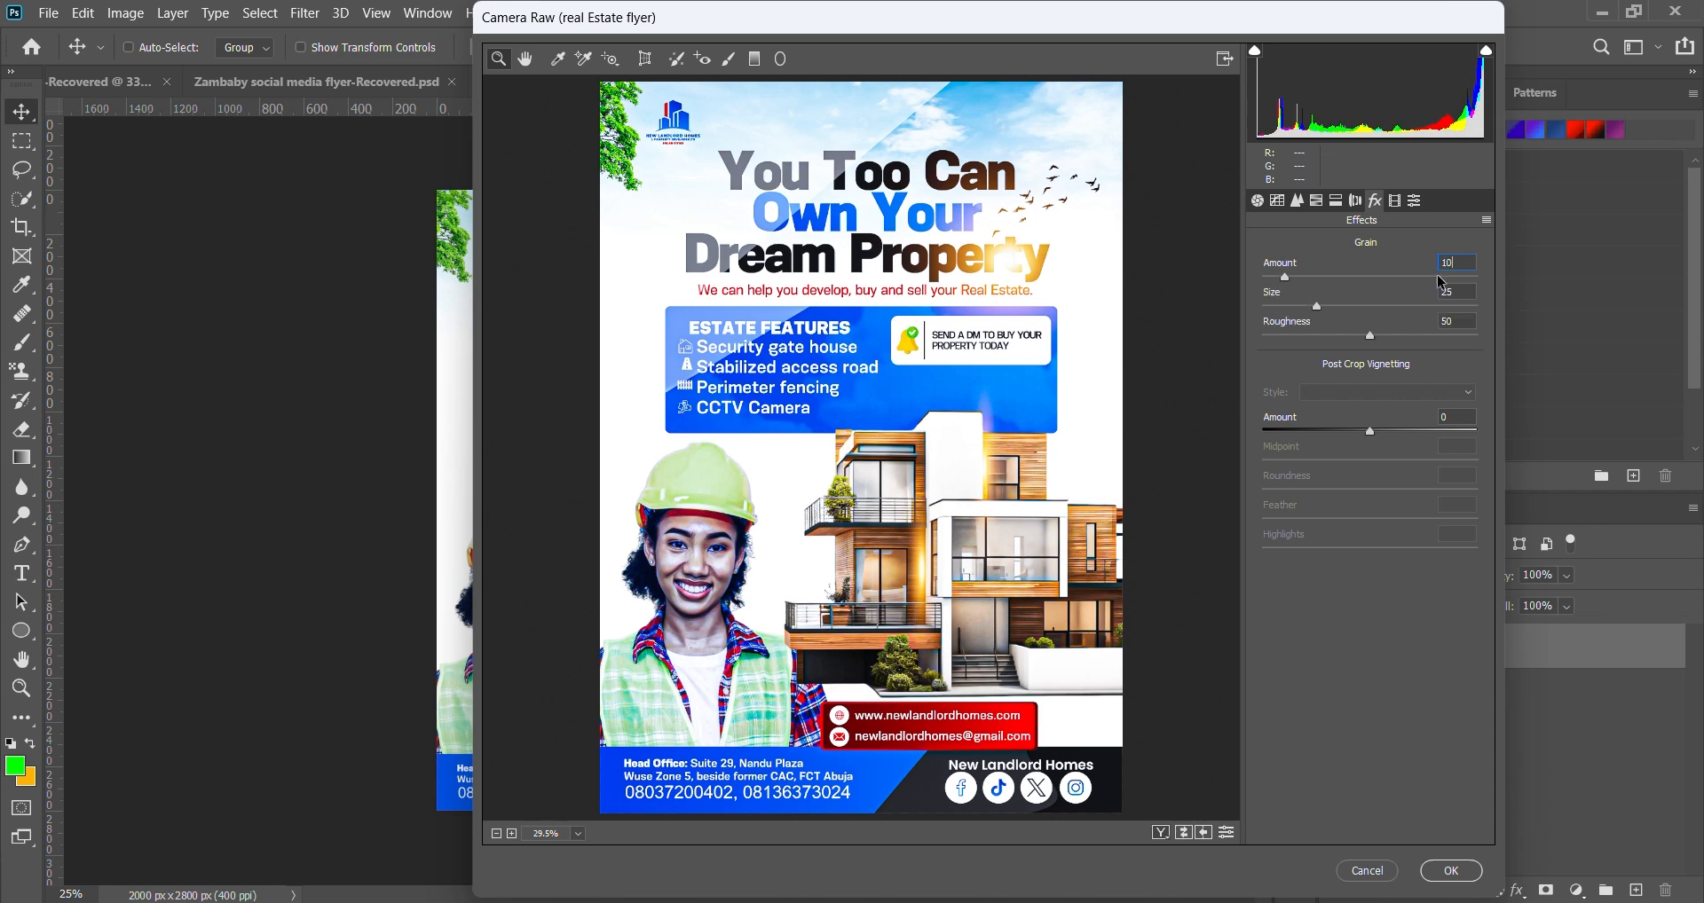
click(1441, 417)
text(5)
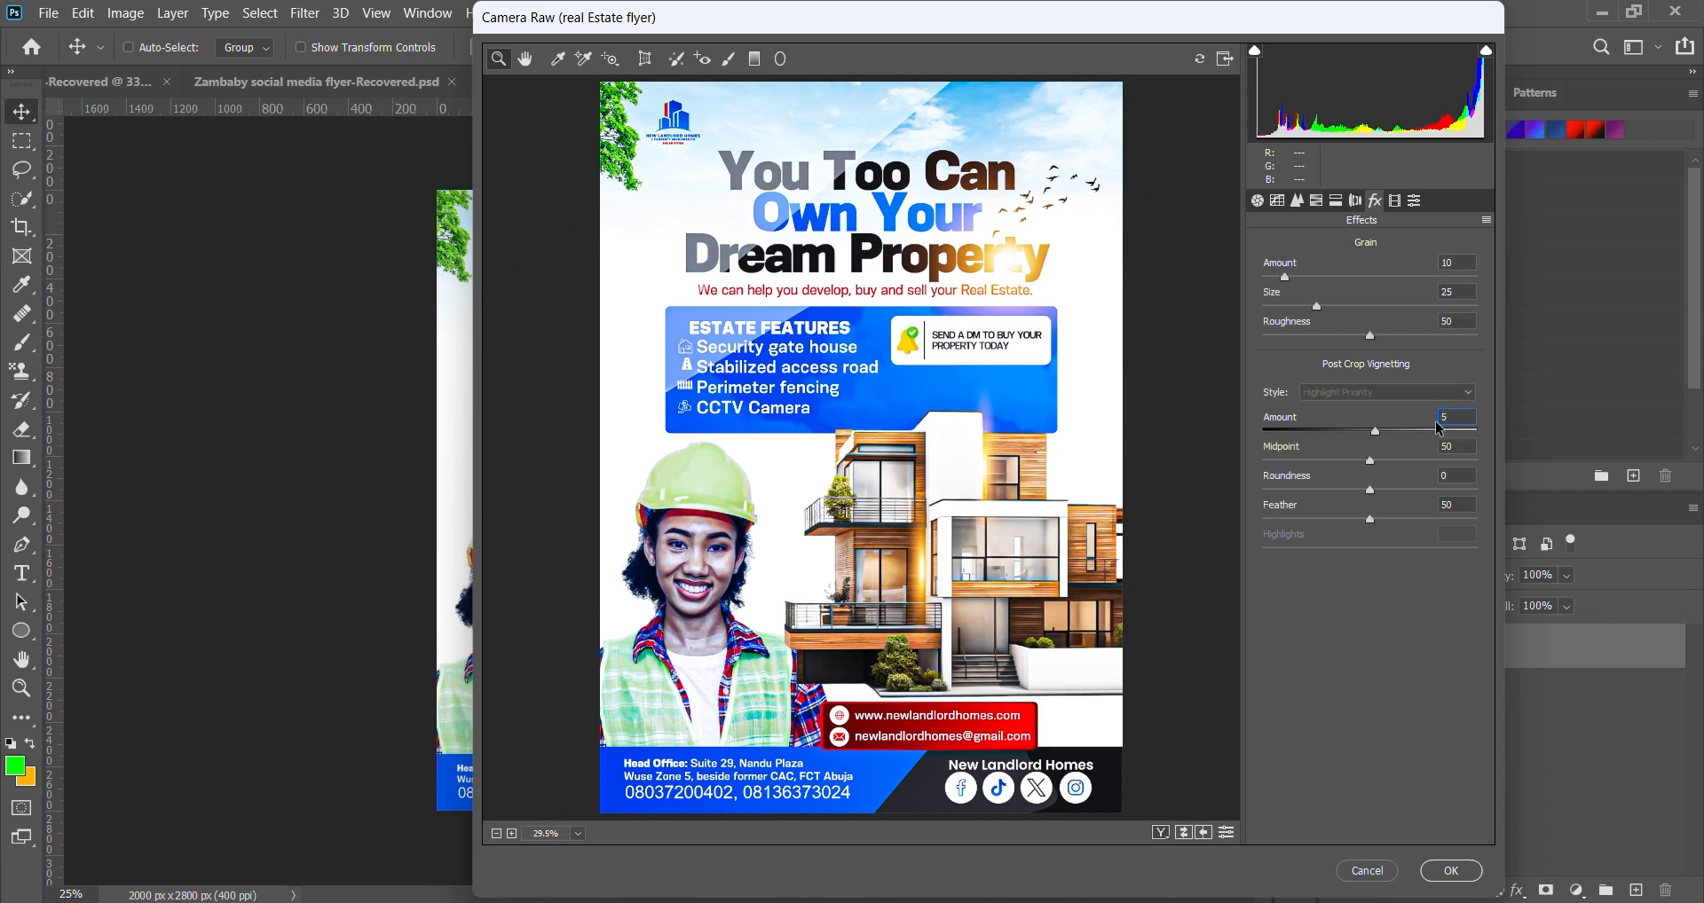
click(1447, 396)
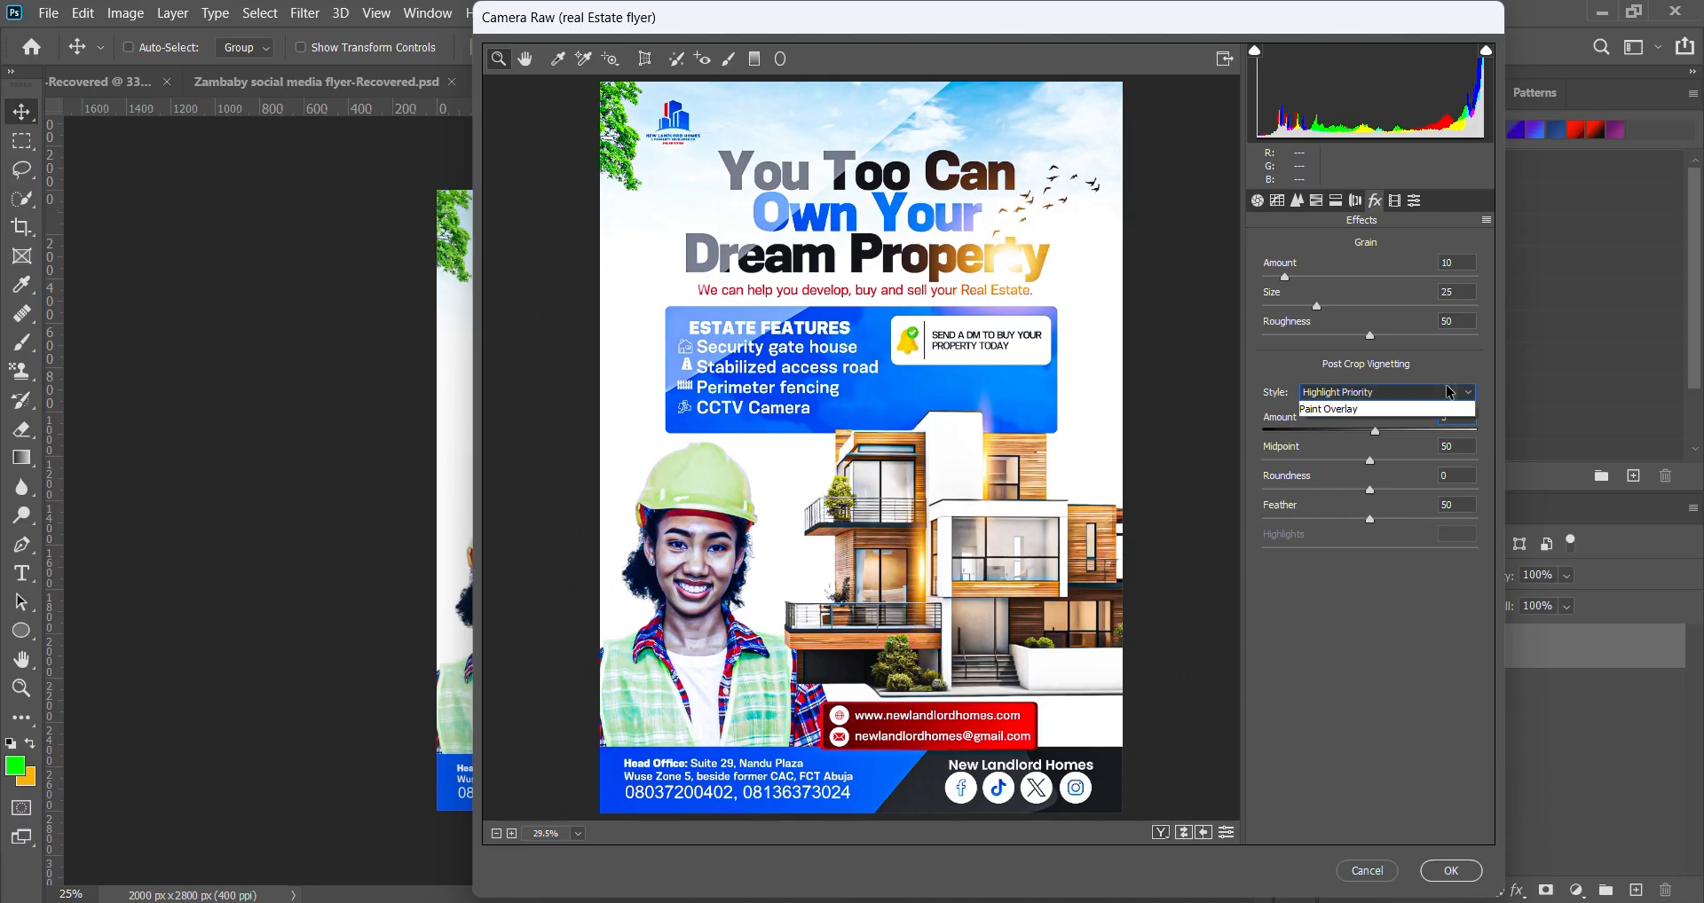
click(1449, 392)
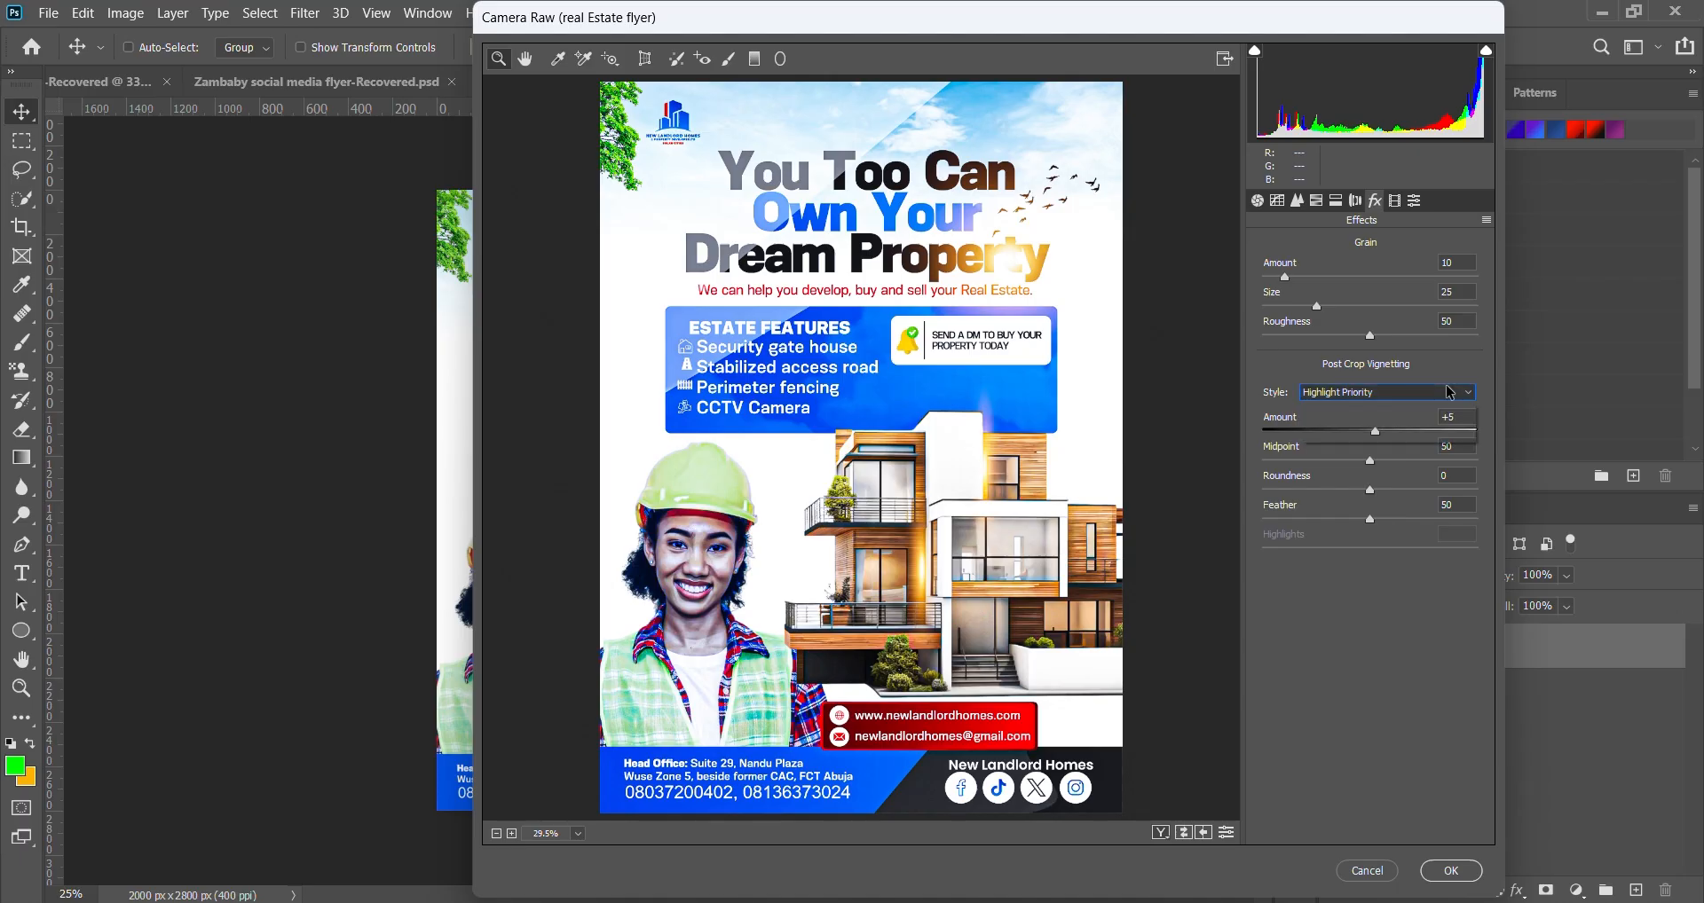
click(1259, 204)
click(1374, 204)
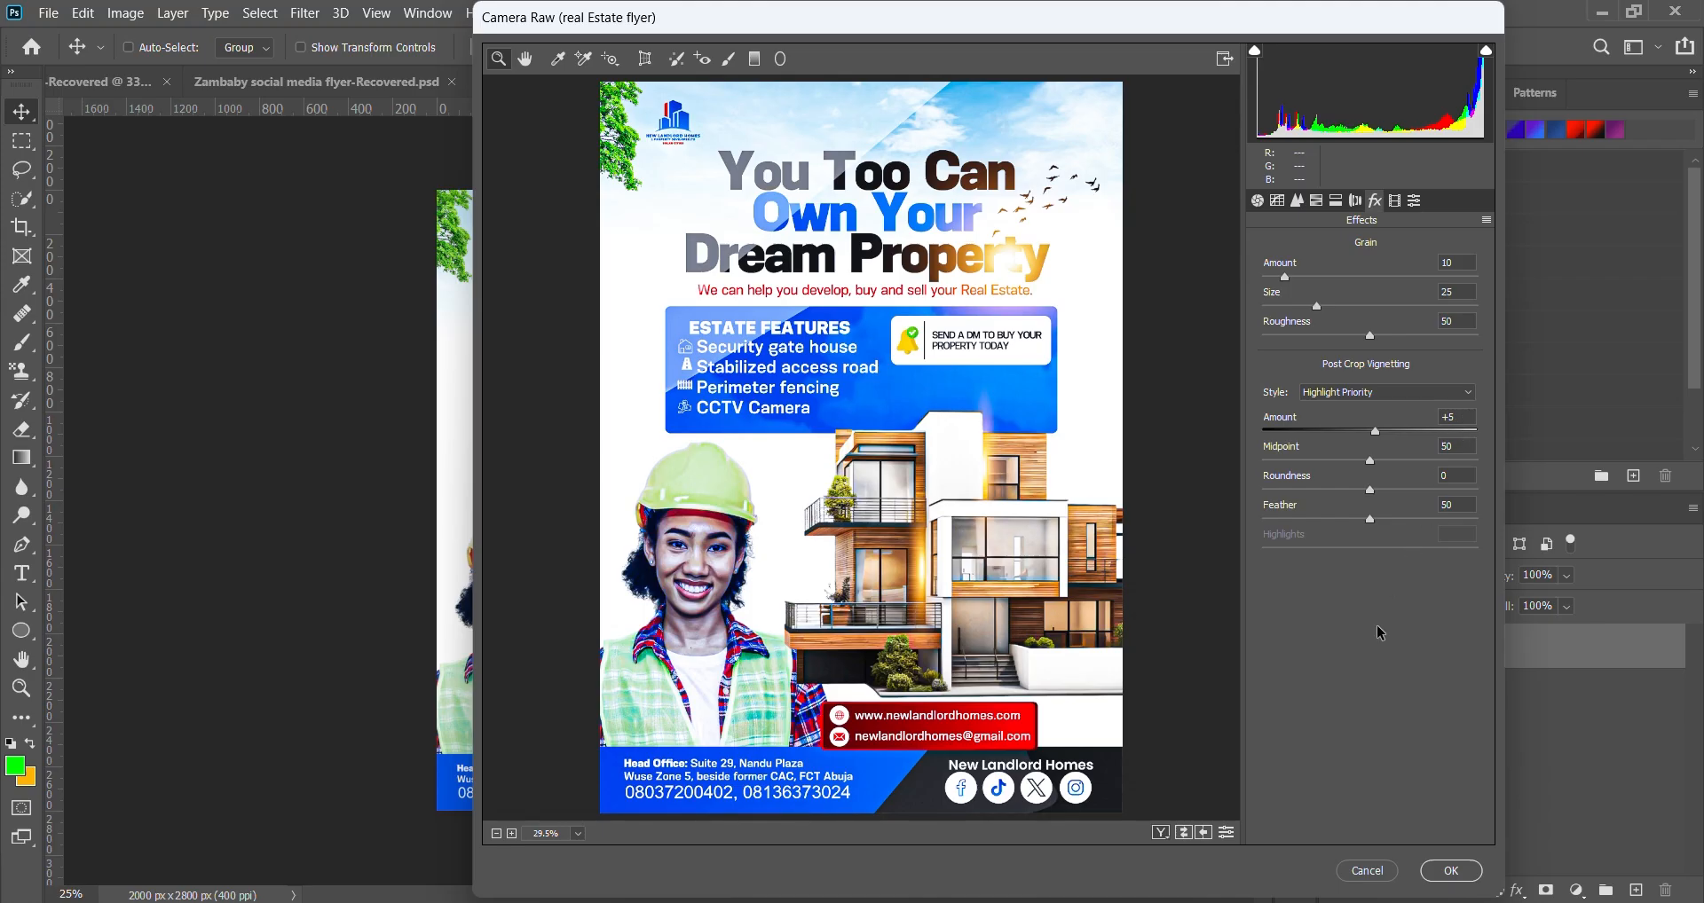
- Lower Exposure to -0.30 and Contrast to +13, then apply the Camera Raw Filter
click(1258, 204)
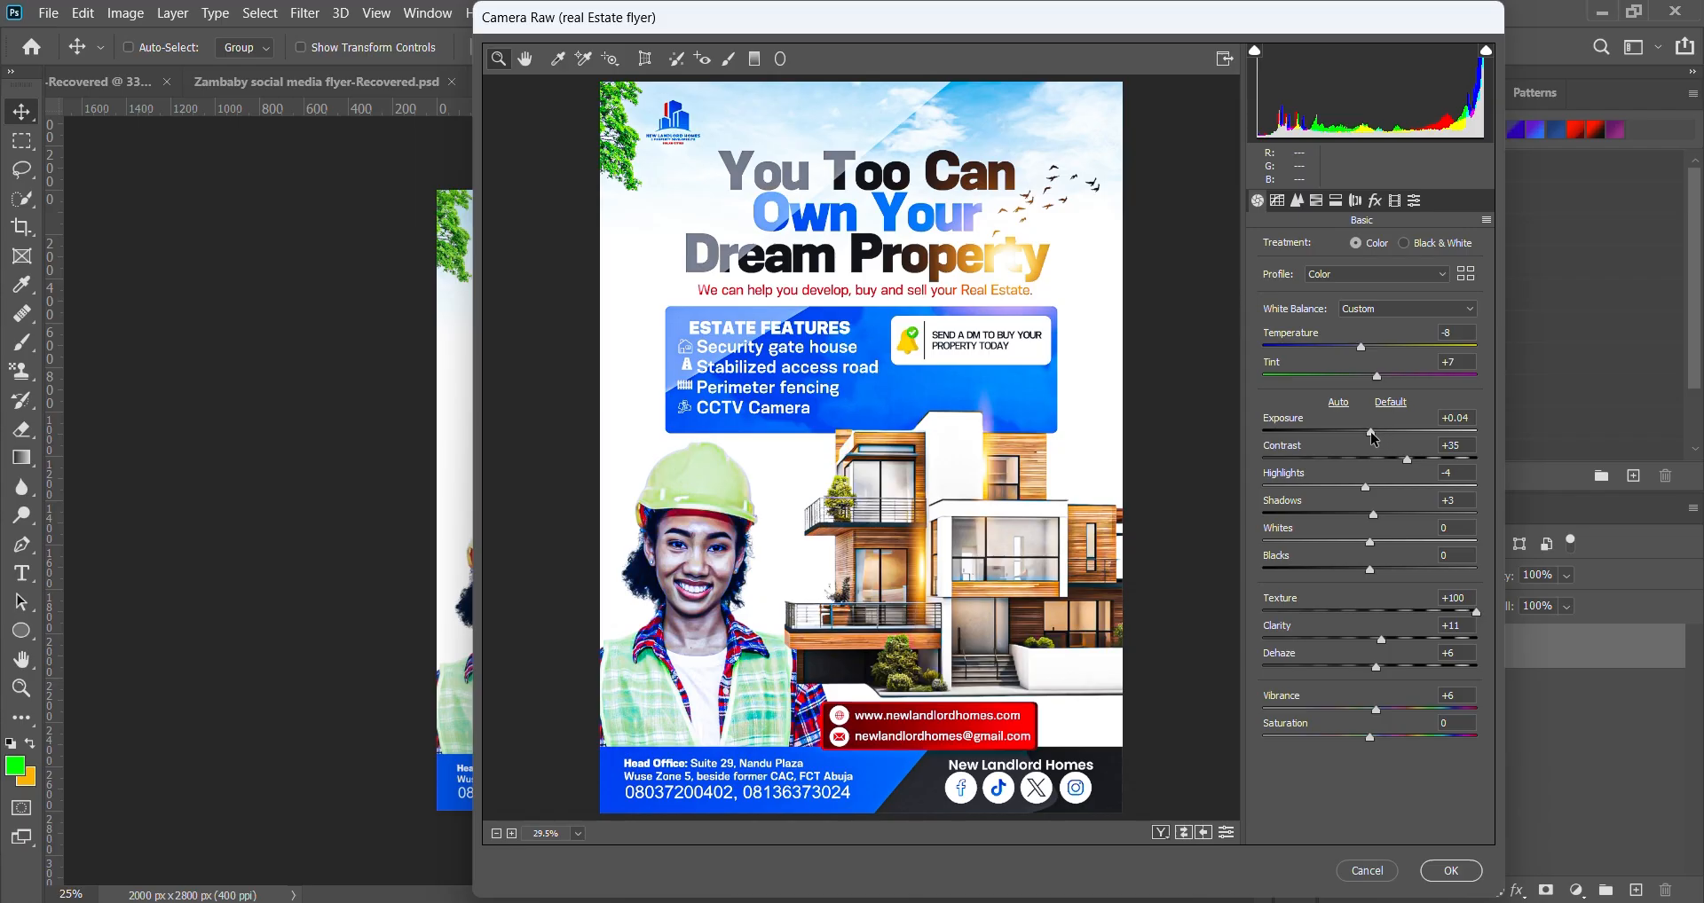
drag(1374, 435, 1366, 435)
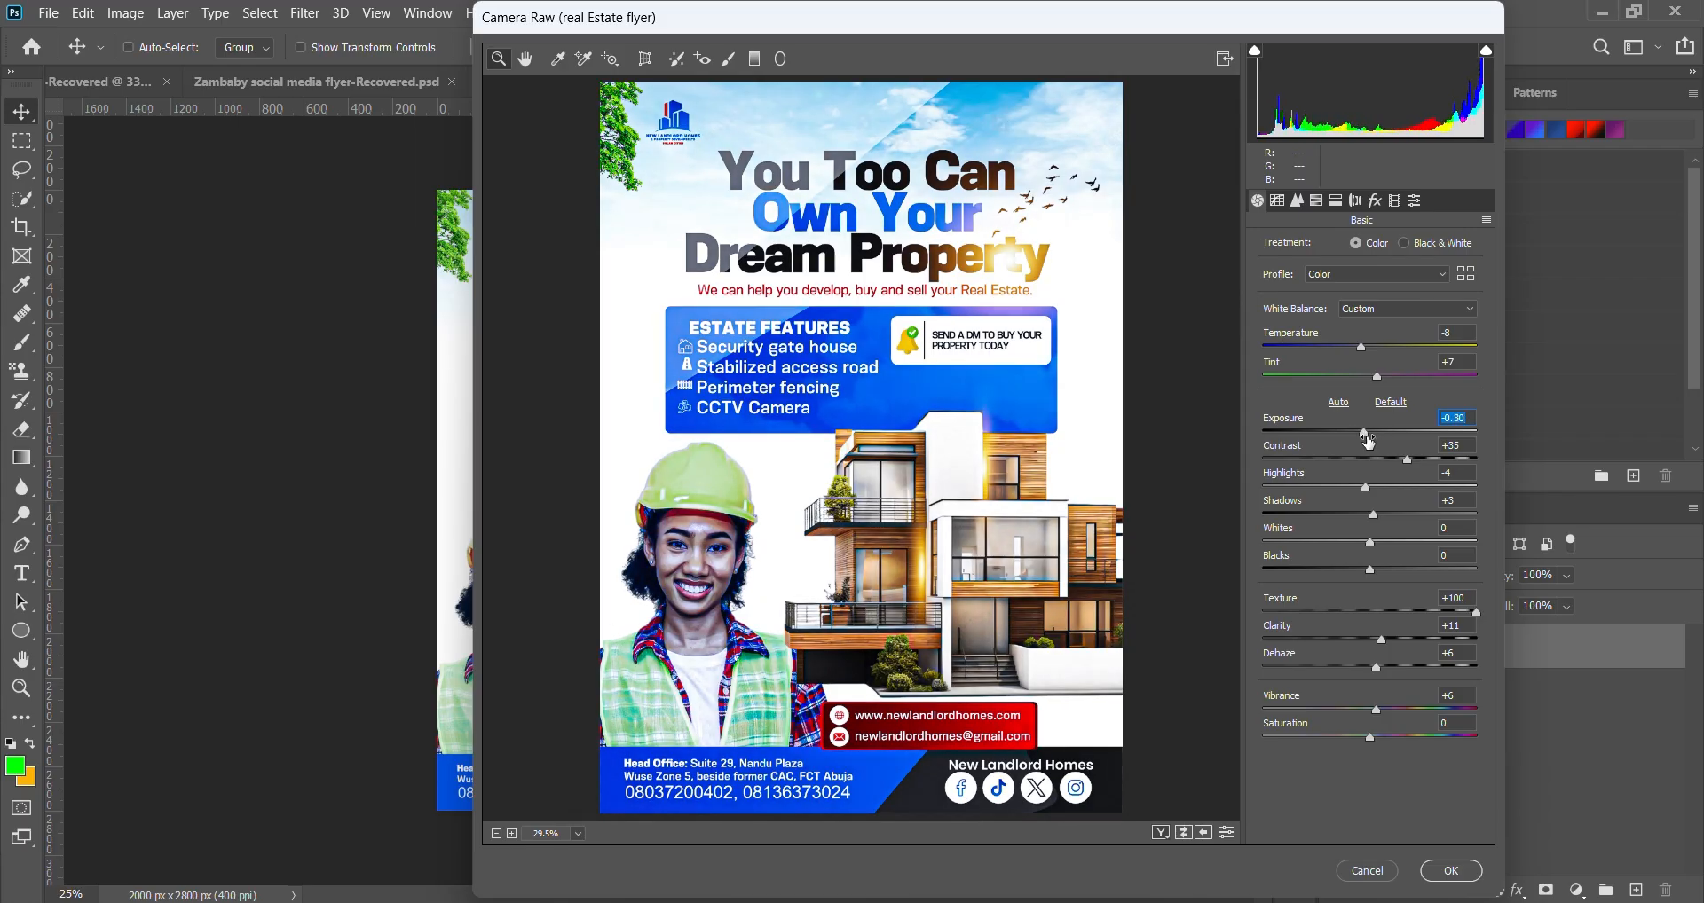
drag(1409, 461, 1361, 487)
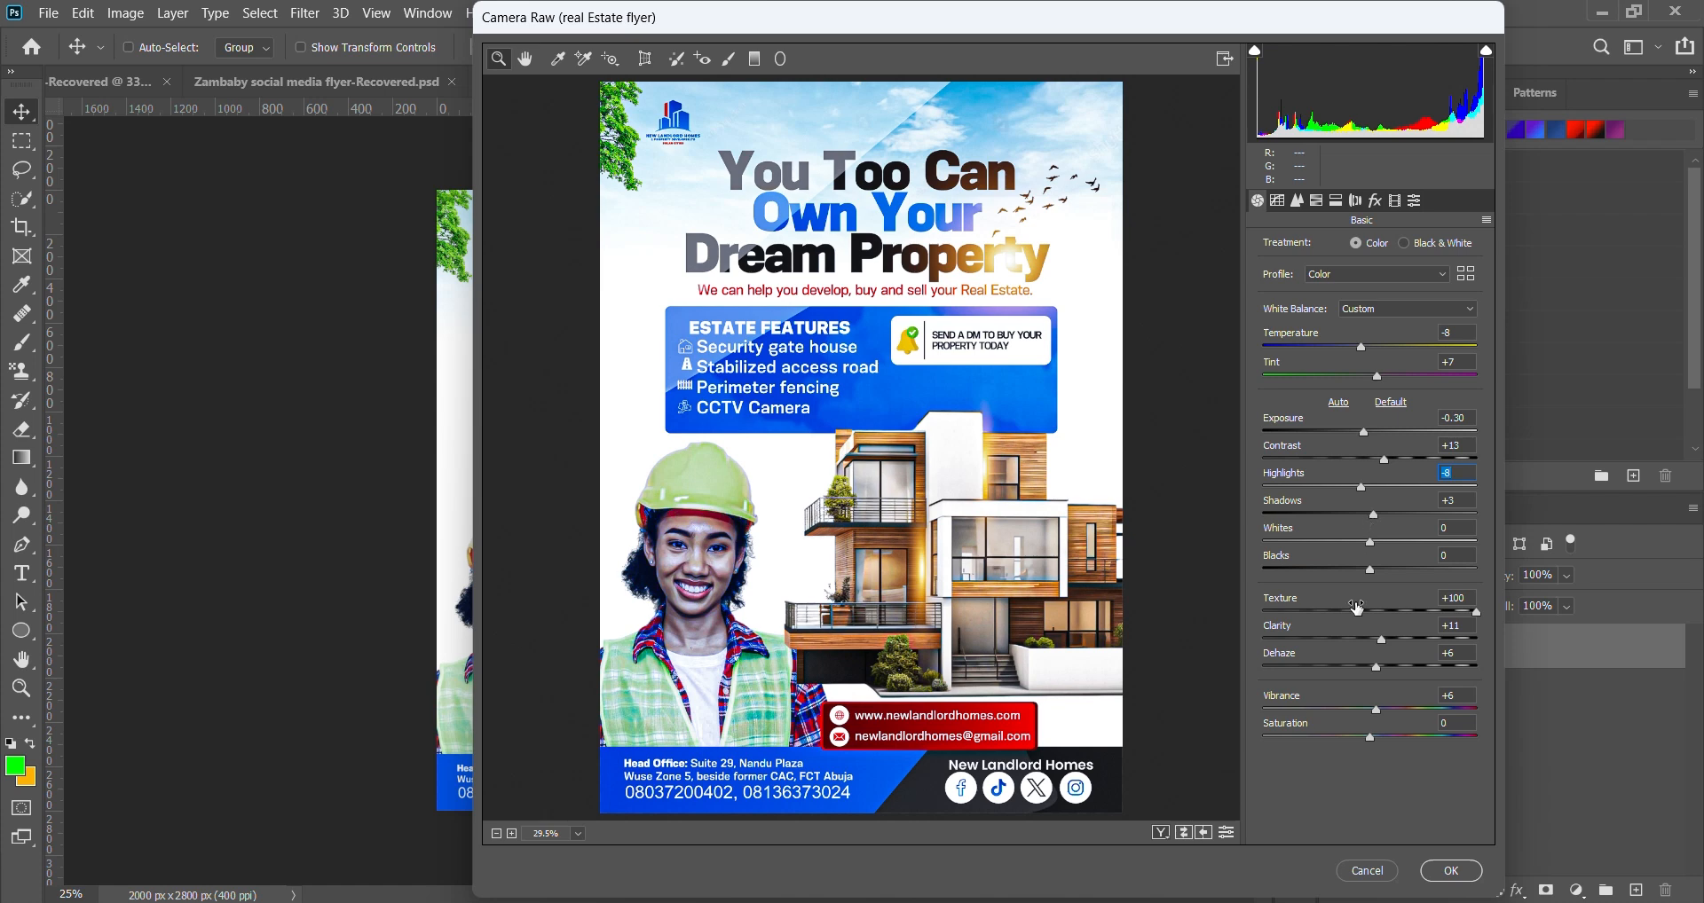
click(1452, 875)
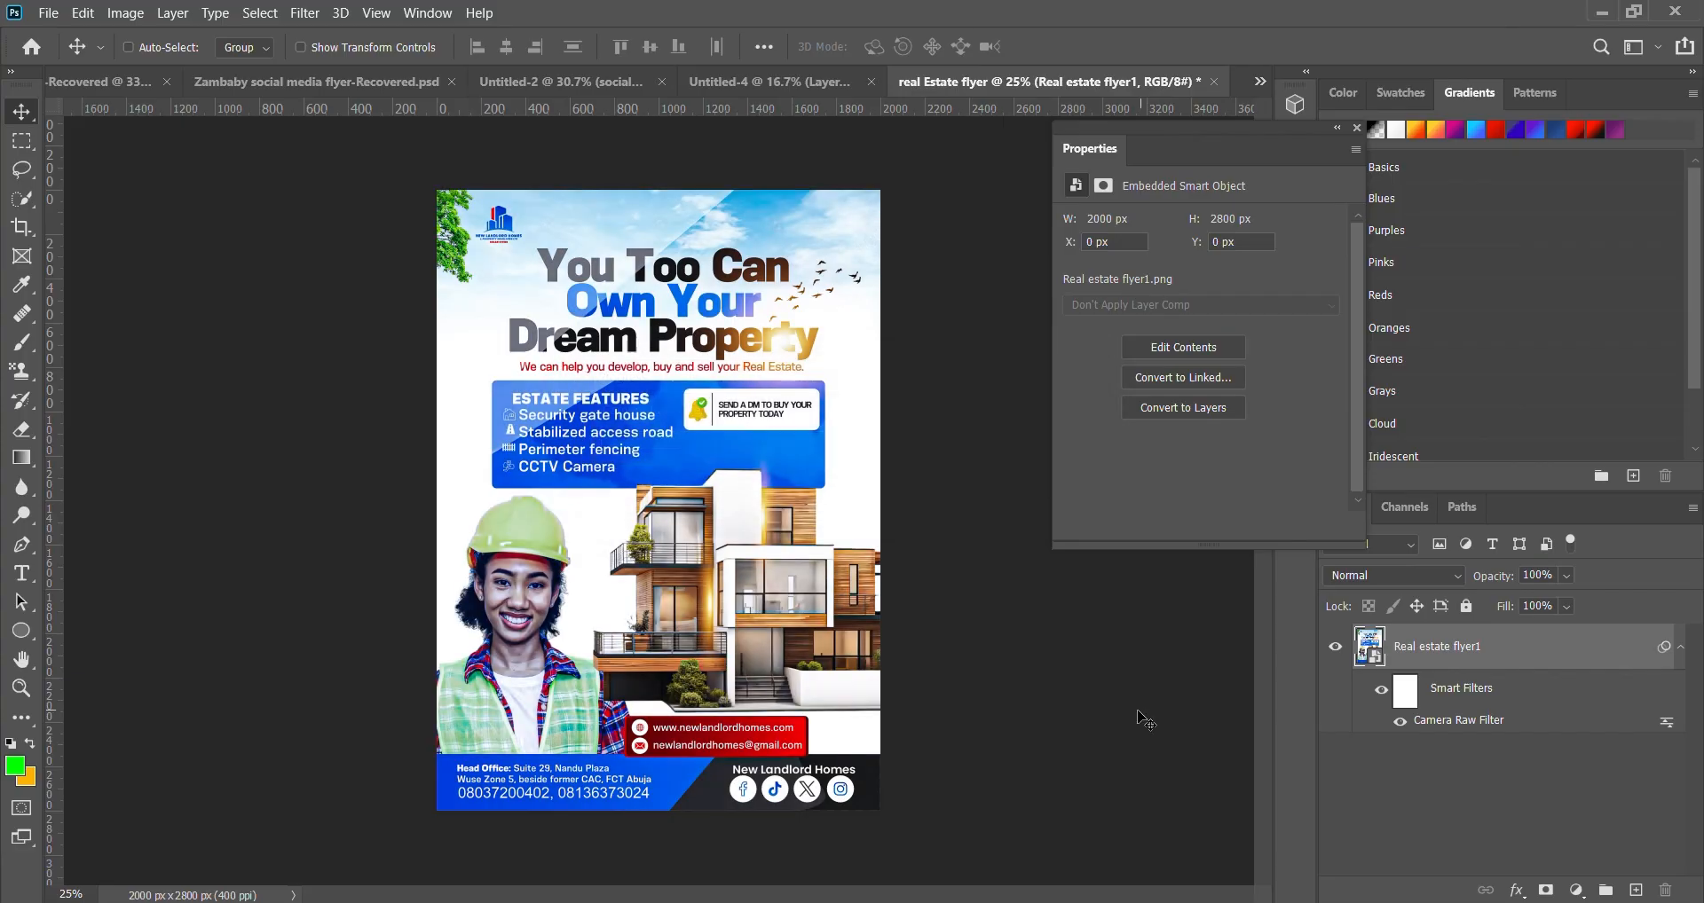
- Quick-export the flyer as a PNG named 'real Estate flyer' to the Desktop
scroll(817, 556, up, 2)
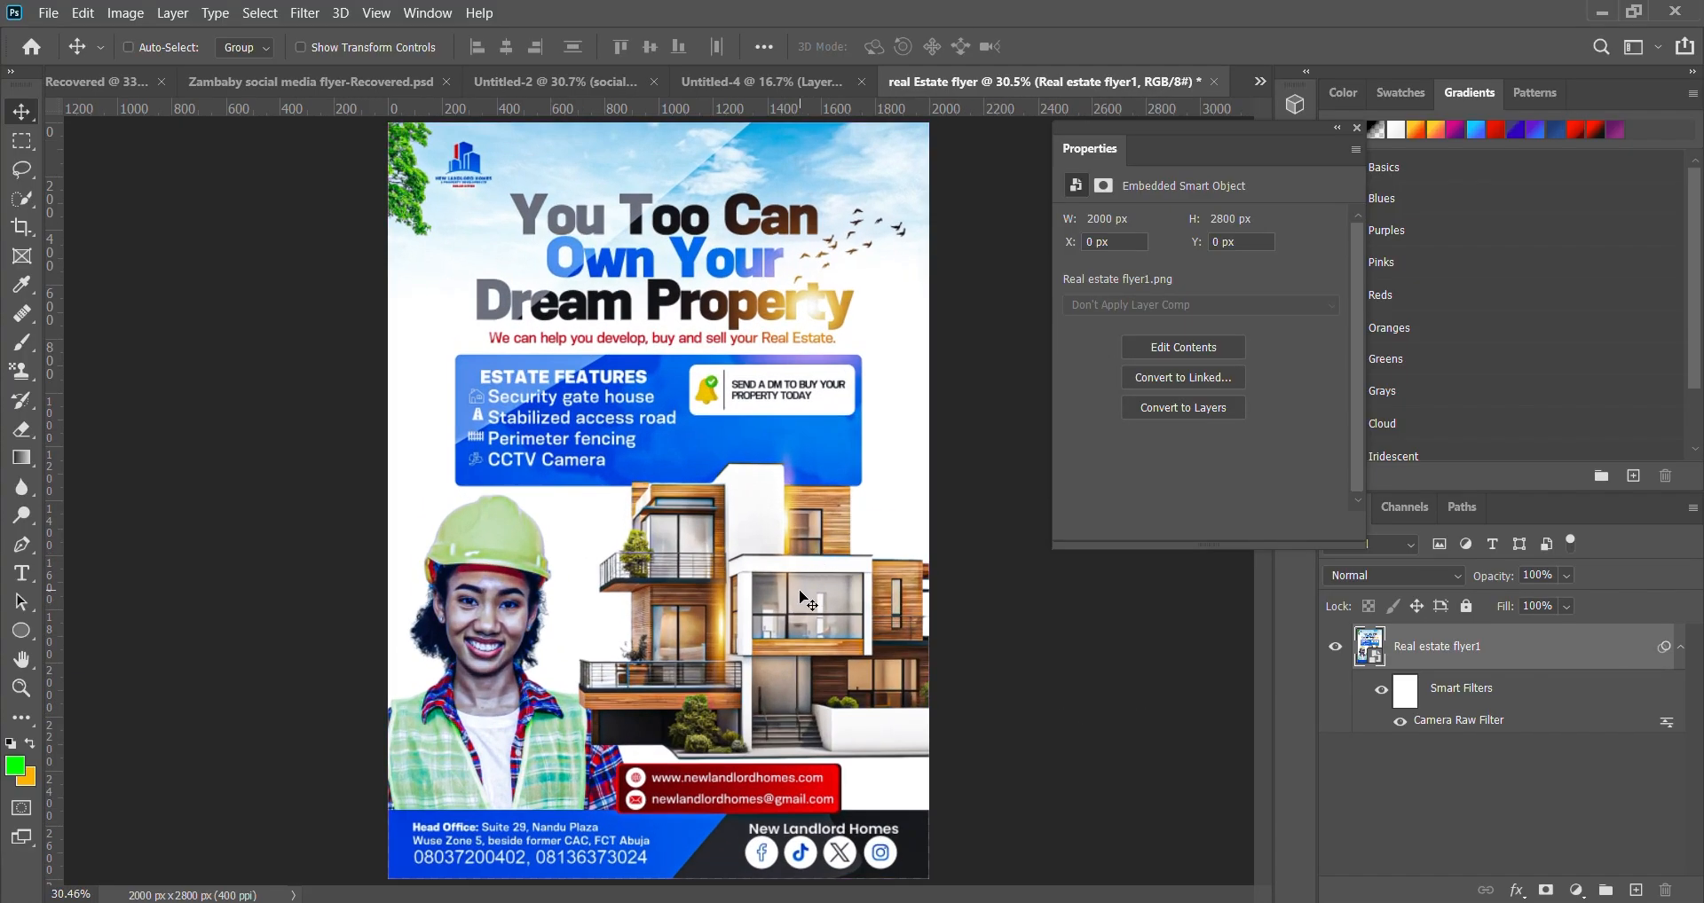
click(48, 12)
mouse_move(161, 323)
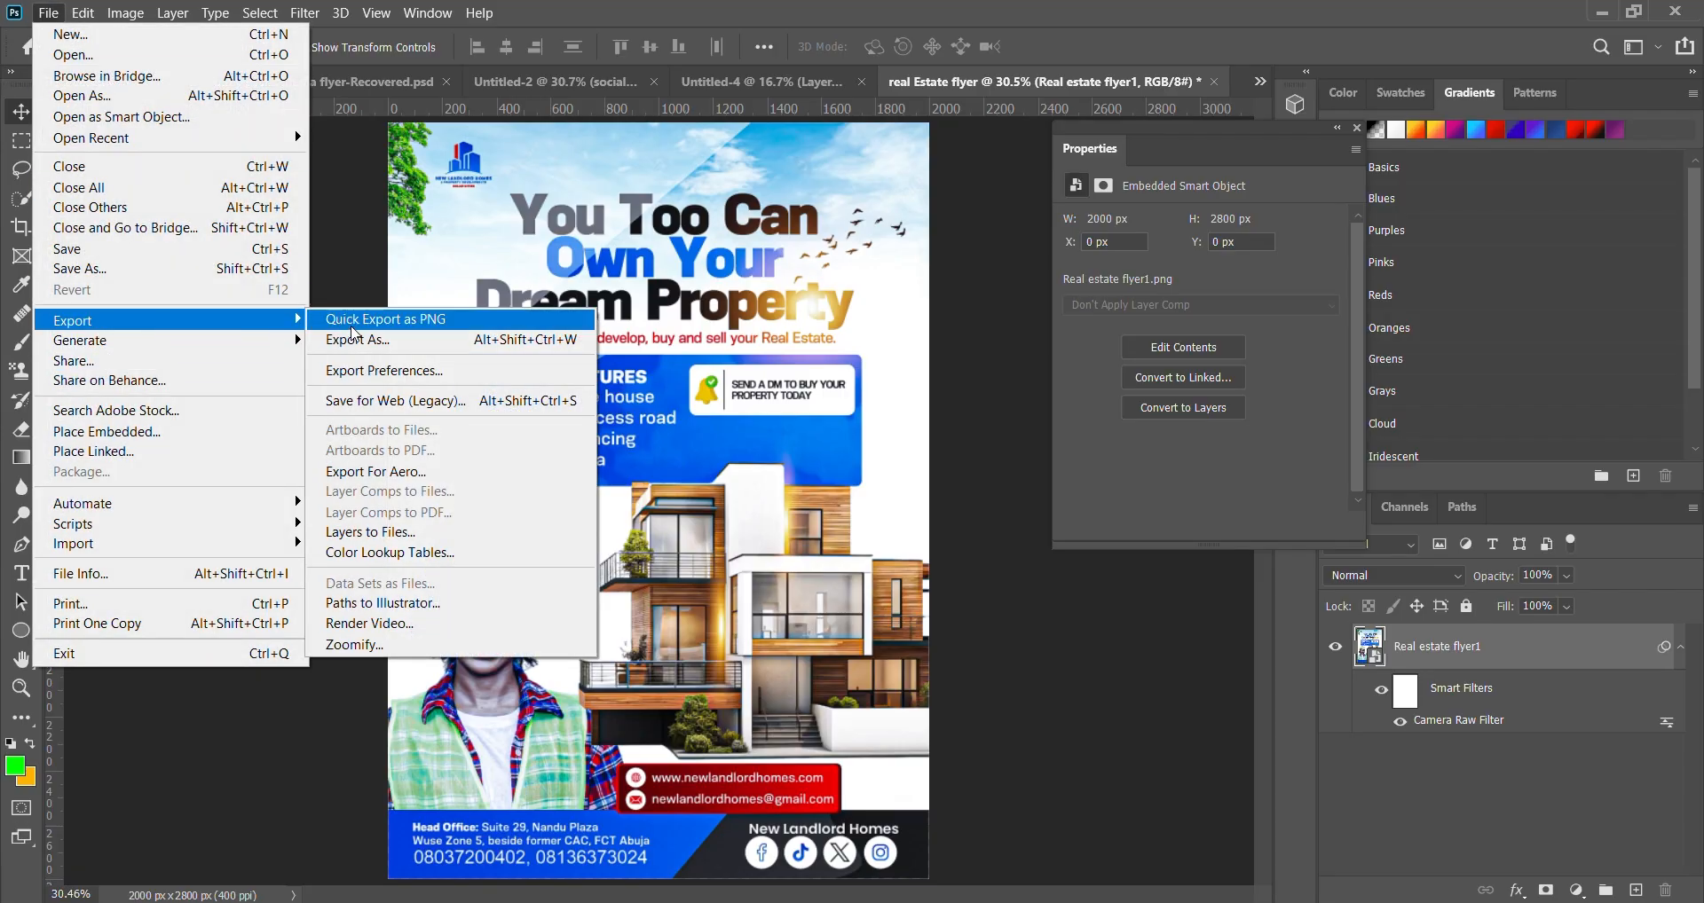
click(352, 325)
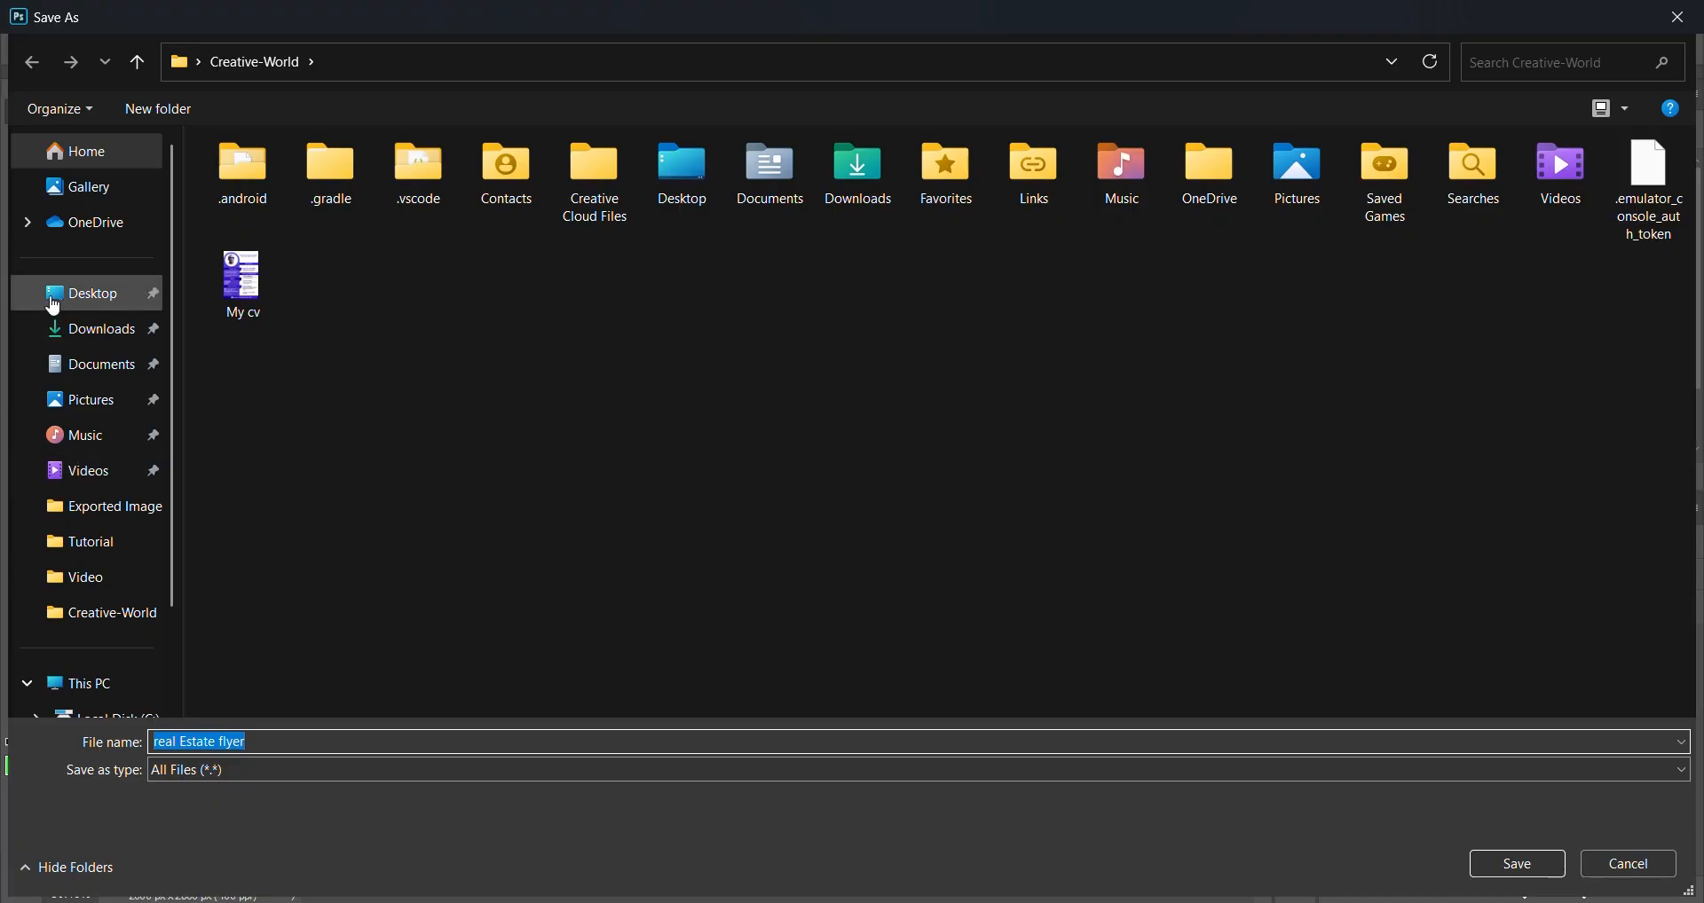
click(53, 302)
click(1519, 867)
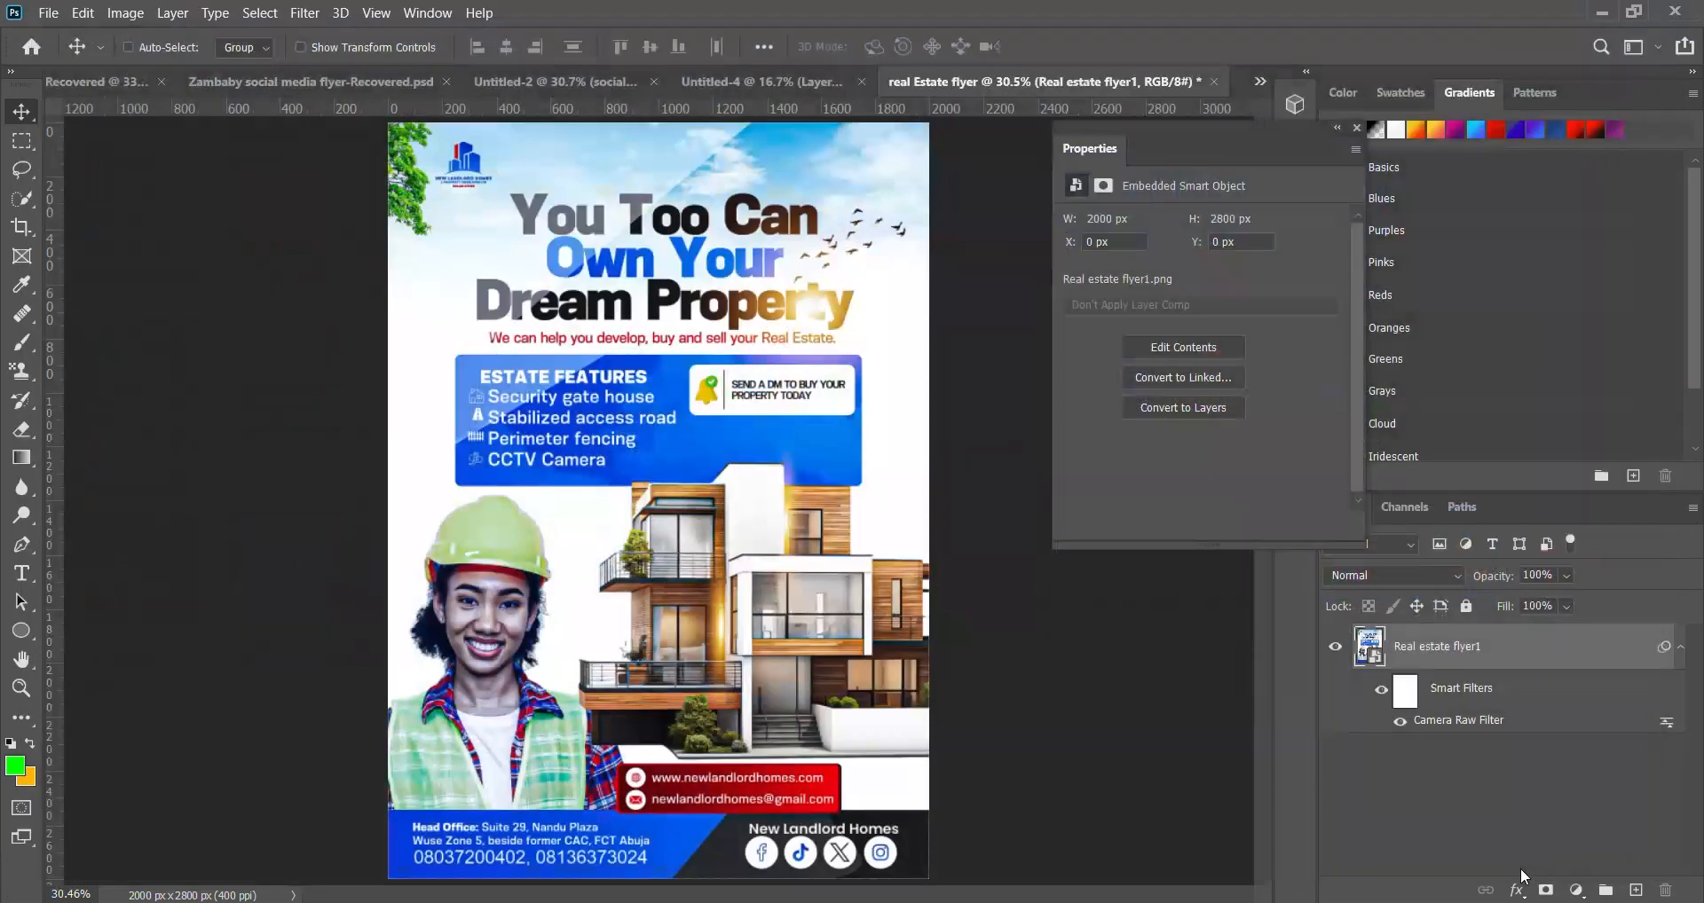